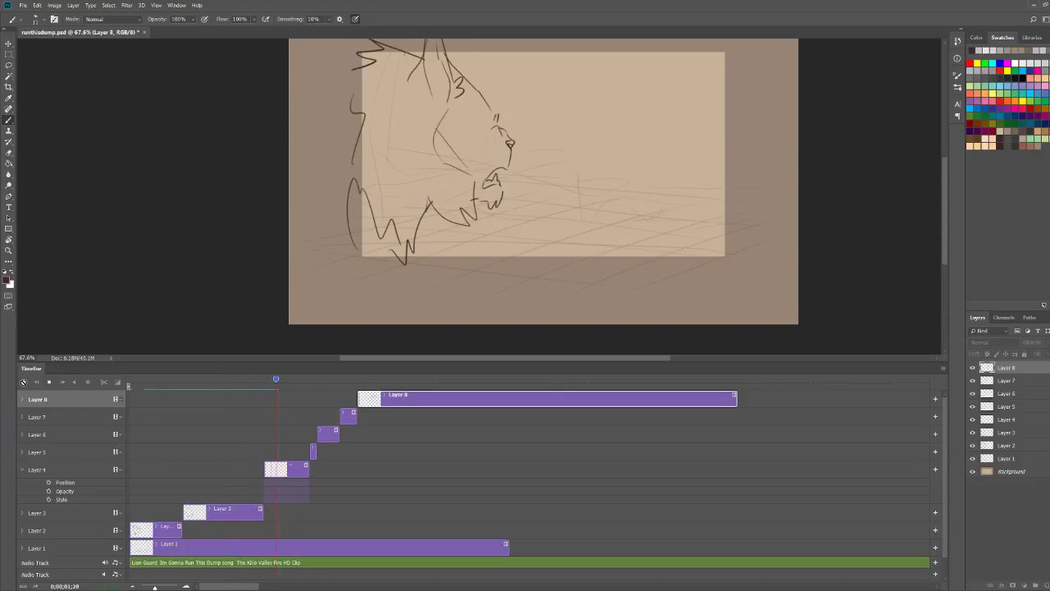
Step: Play the animatic through the Layer 8 drawing and split its clip at 0;00;03;16
key(space)
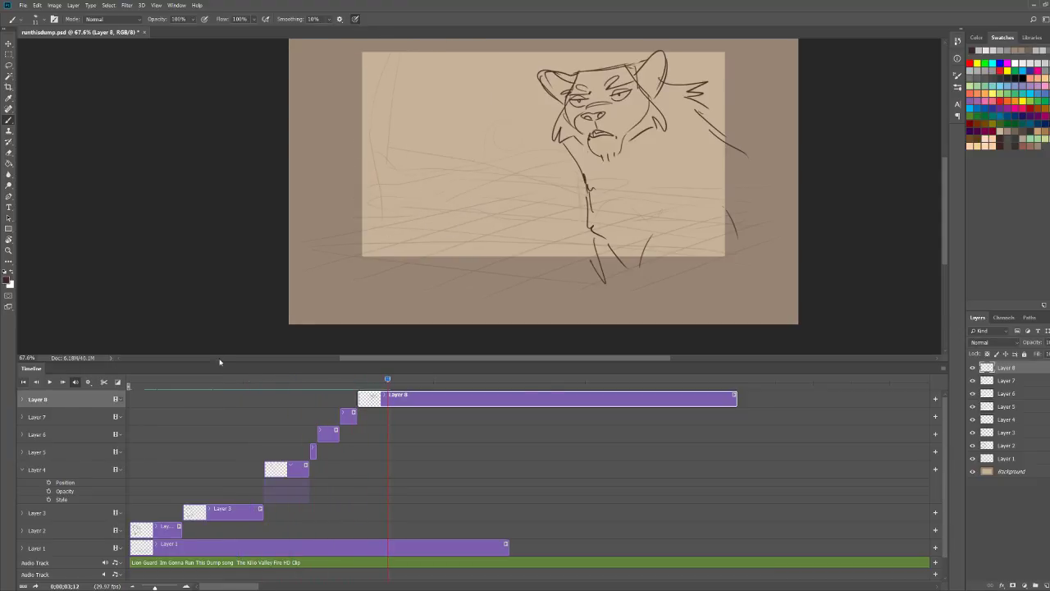
drag(387, 380, 333, 379)
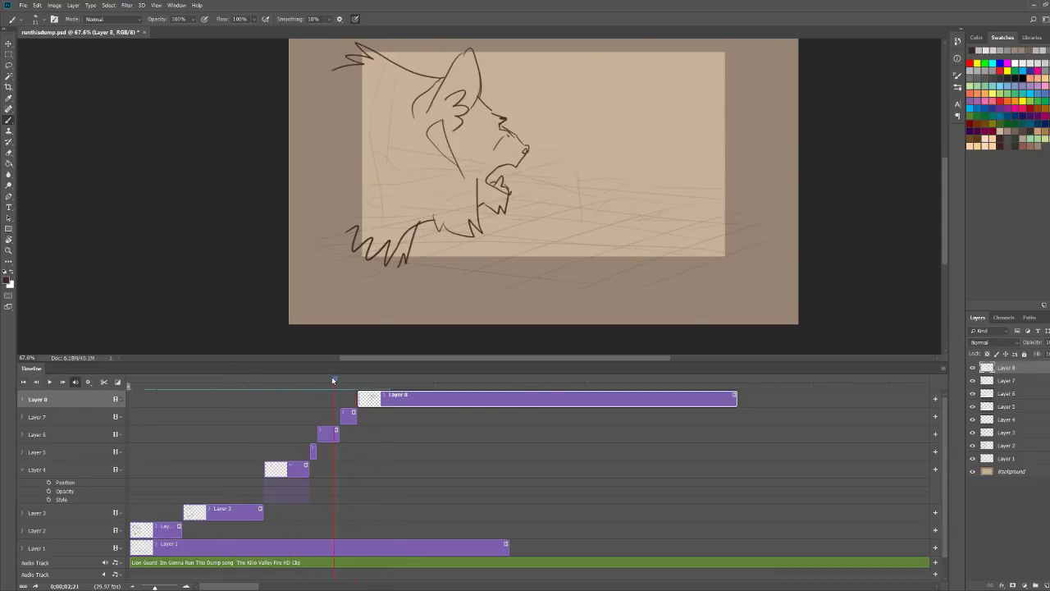
key(space)
key(space)
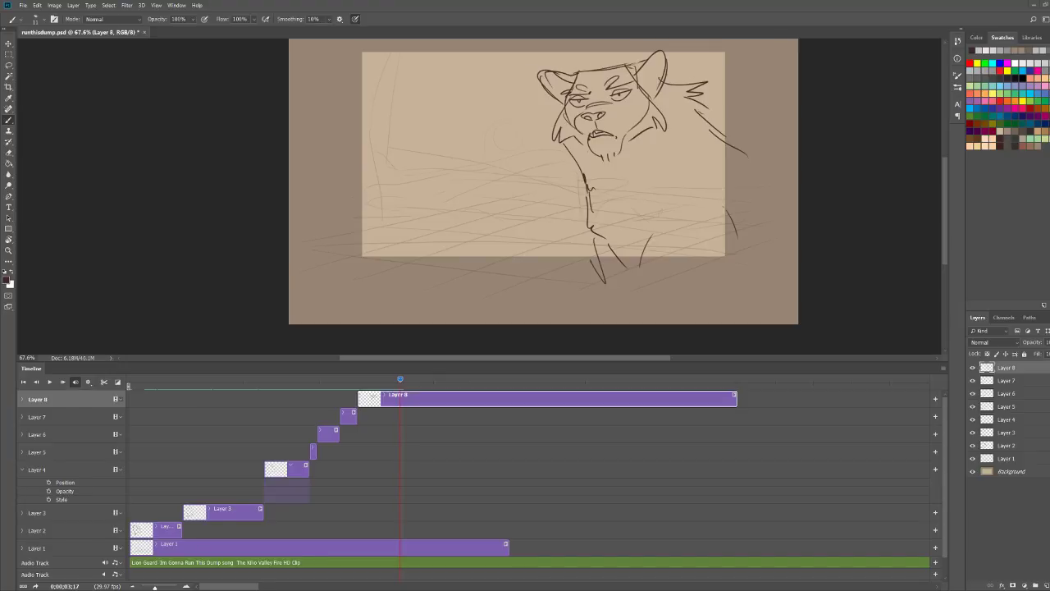
drag(402, 380, 277, 378)
key(space)
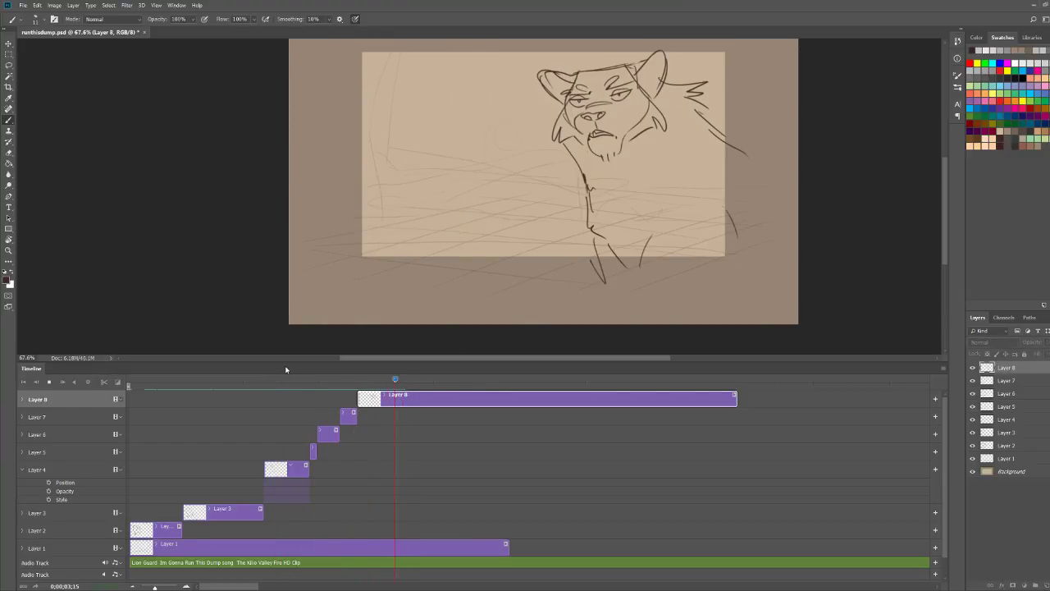
key(space)
click(104, 384)
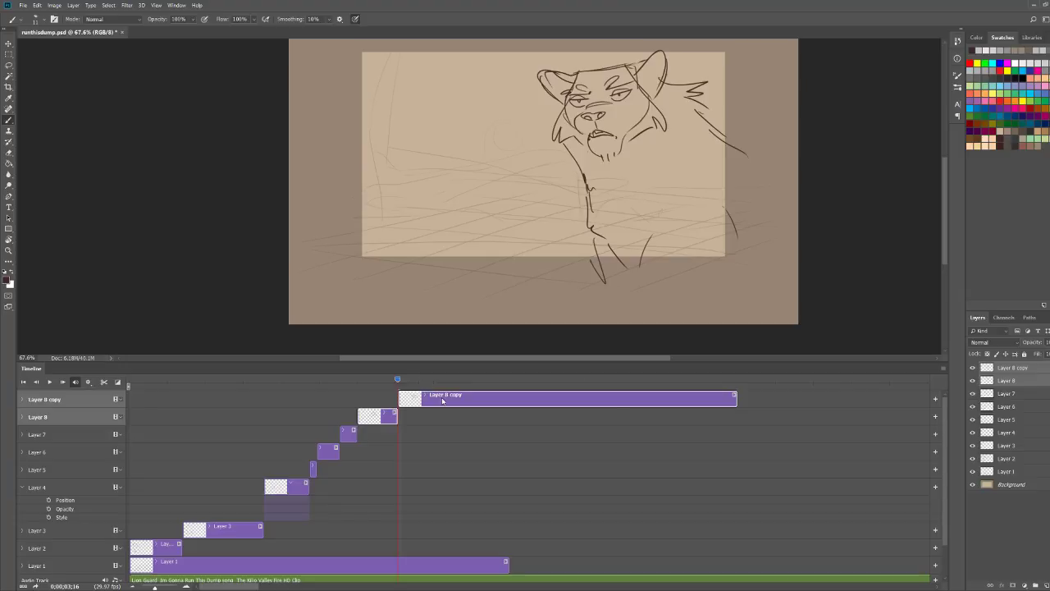
Step: Lower the opacity of Layer 8 copy as a tracing guide and add a new layer above it
click(1037, 355)
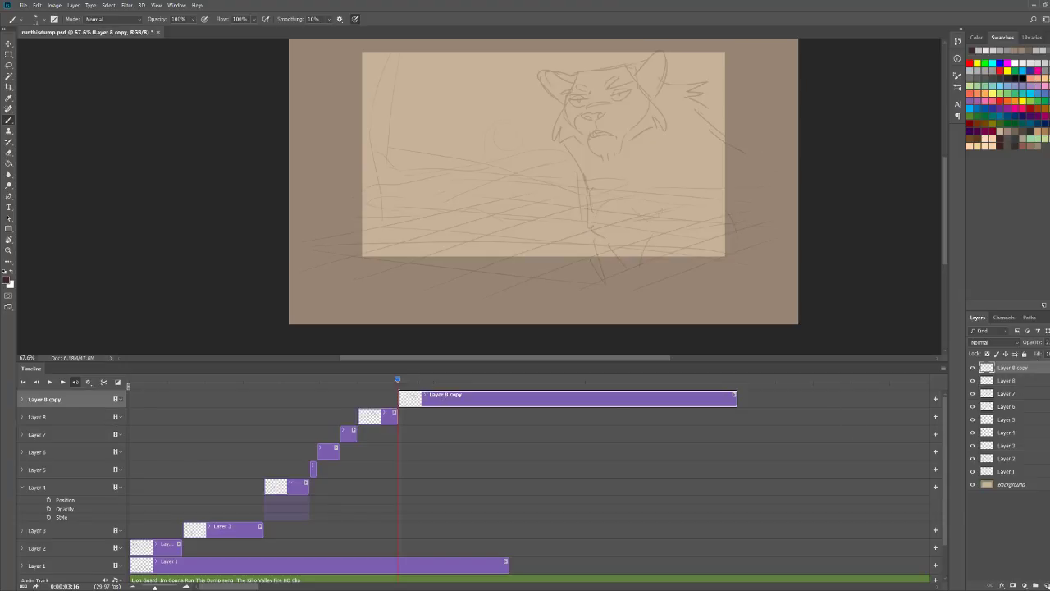
key(ctrl+shift+alt+n)
Step: Brush the big cat's left eye, muzzle edge and open mouth on the new layer over the faded sketch
key(z)
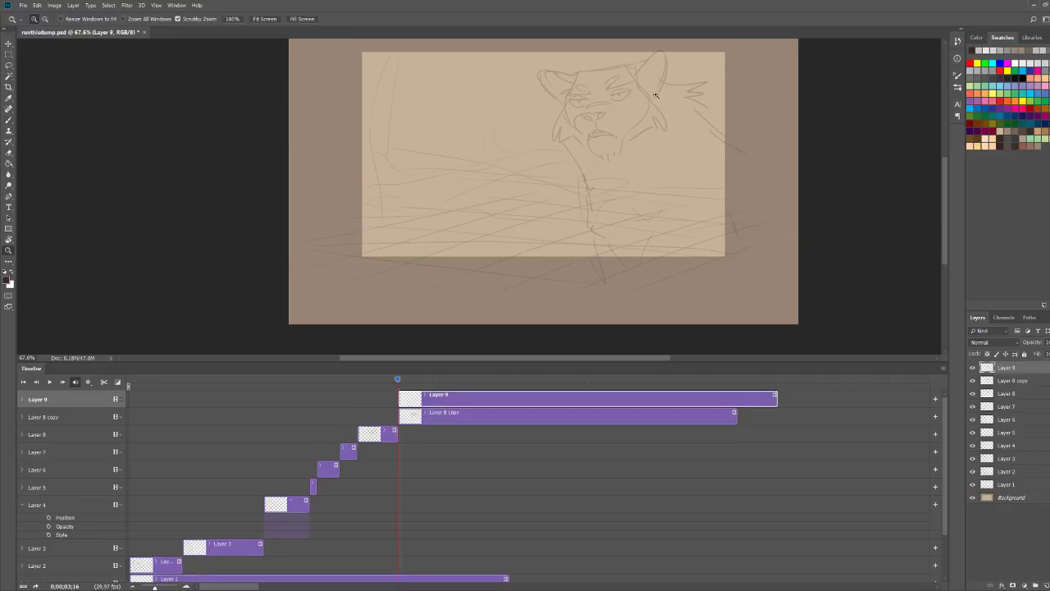
drag(603, 56, 694, 60)
key(b)
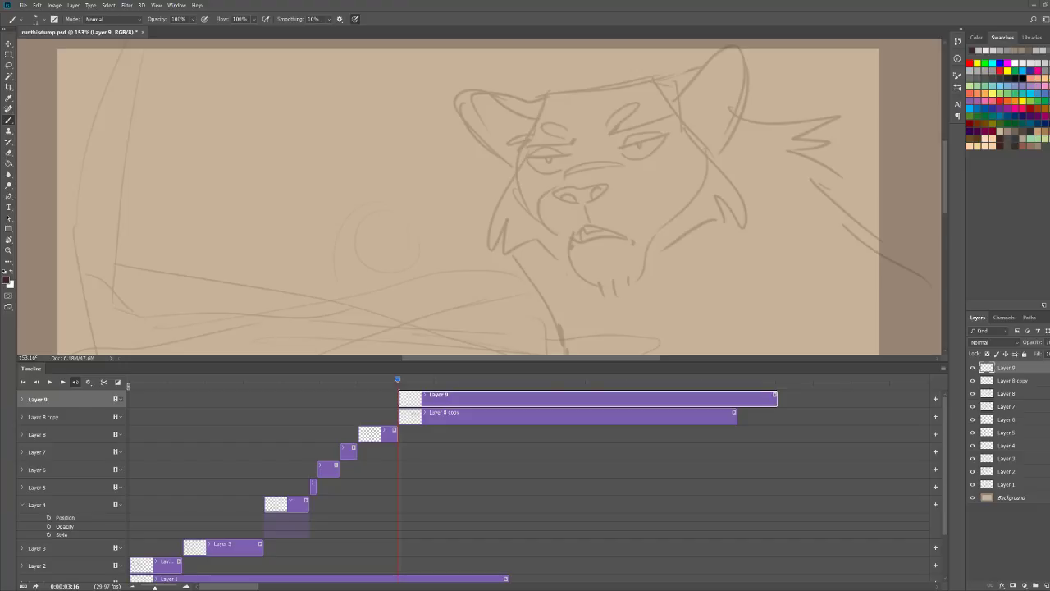
key(ctrl+space)
click(546, 132)
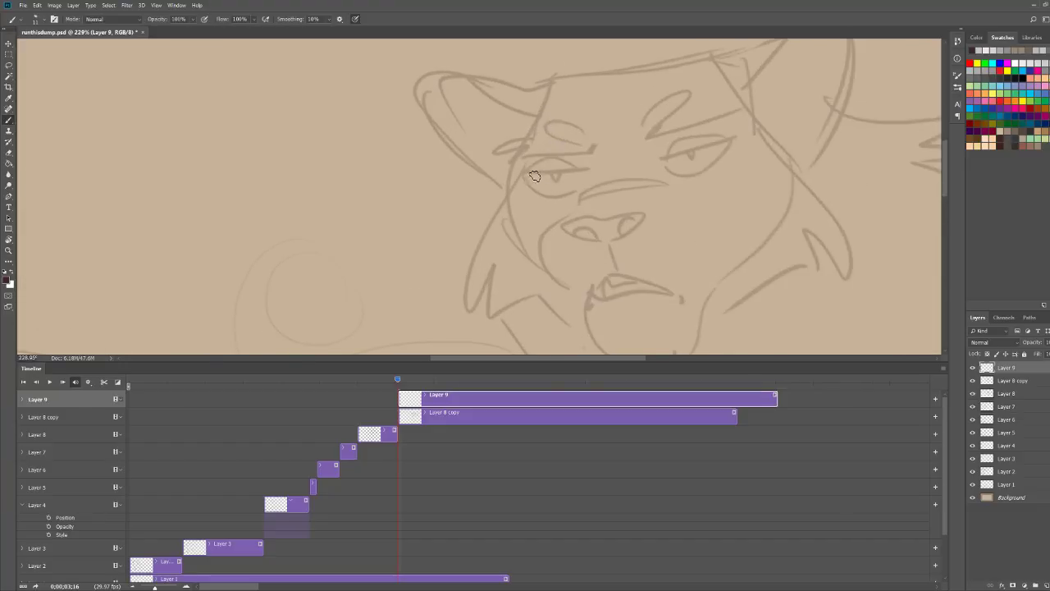
drag(522, 176, 603, 162)
mouse_move(525, 179)
mouse_down()
mouse_move(579, 186)
mouse_move(574, 197)
mouse_move(674, 180)
mouse_up()
mouse_move(561, 206)
mouse_down()
mouse_move(542, 248)
mouse_move(548, 272)
mouse_move(593, 302)
mouse_move(629, 276)
mouse_move(689, 305)
mouse_up()
mouse_move(672, 288)
mouse_down()
mouse_move(600, 301)
mouse_move(658, 282)
mouse_move(617, 281)
mouse_move(636, 277)
mouse_up()
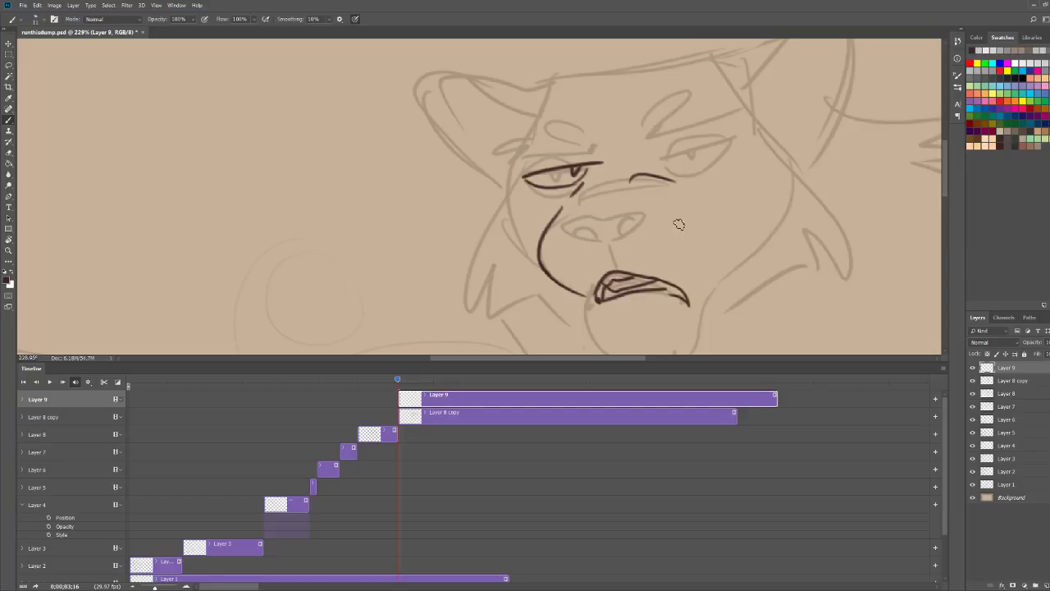
Step: Draw the cat's nose with nostrils, the mouth corner and the half-closed right eye
mouse_move(609, 244)
mouse_down()
mouse_move(612, 219)
mouse_move(637, 205)
mouse_move(611, 249)
mouse_move(585, 234)
mouse_move(603, 242)
mouse_move(636, 213)
mouse_up()
mouse_move(775, 196)
mouse_down()
mouse_move(729, 194)
mouse_move(743, 194)
mouse_up()
drag(661, 245, 671, 231)
mouse_move(647, 131)
mouse_down()
mouse_move(692, 132)
mouse_move(730, 110)
mouse_move(710, 116)
mouse_up()
mouse_move(659, 155)
mouse_down()
mouse_move(715, 137)
mouse_move(731, 115)
mouse_up()
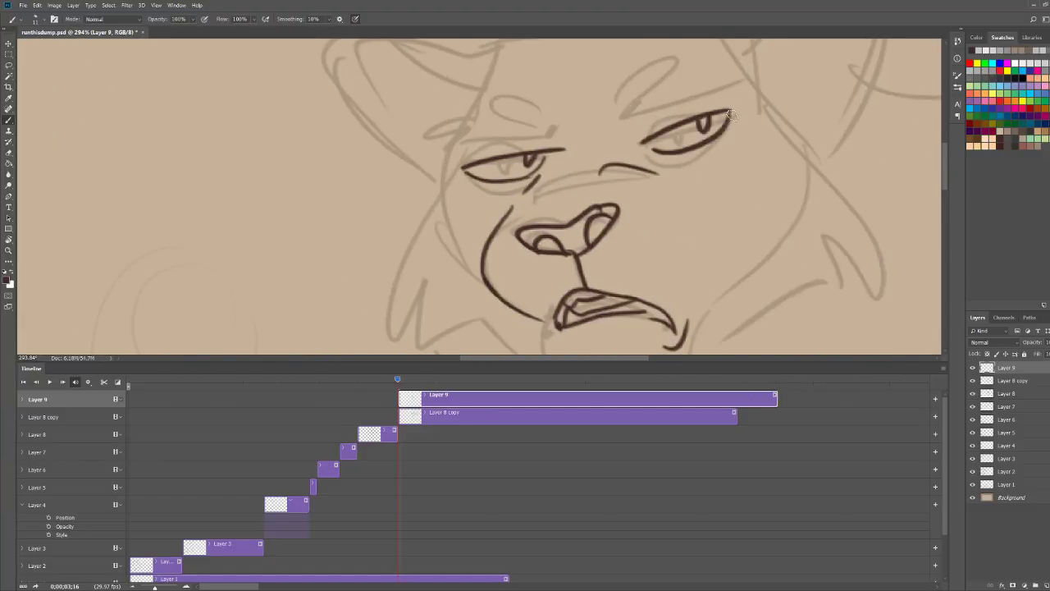
drag(655, 156, 682, 164)
Step: Draw brow markings and frowning brow lines above both eyes
drag(648, 85, 647, 80)
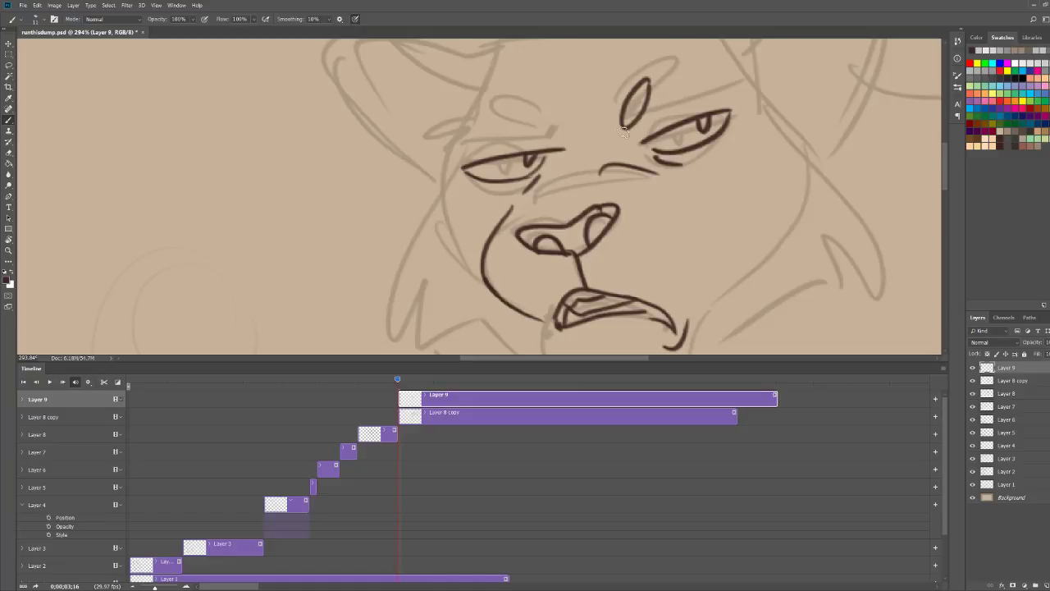
mouse_move(621, 126)
mouse_down()
mouse_move(712, 71)
mouse_move(703, 74)
mouse_move(727, 70)
mouse_up()
drag(669, 98, 717, 104)
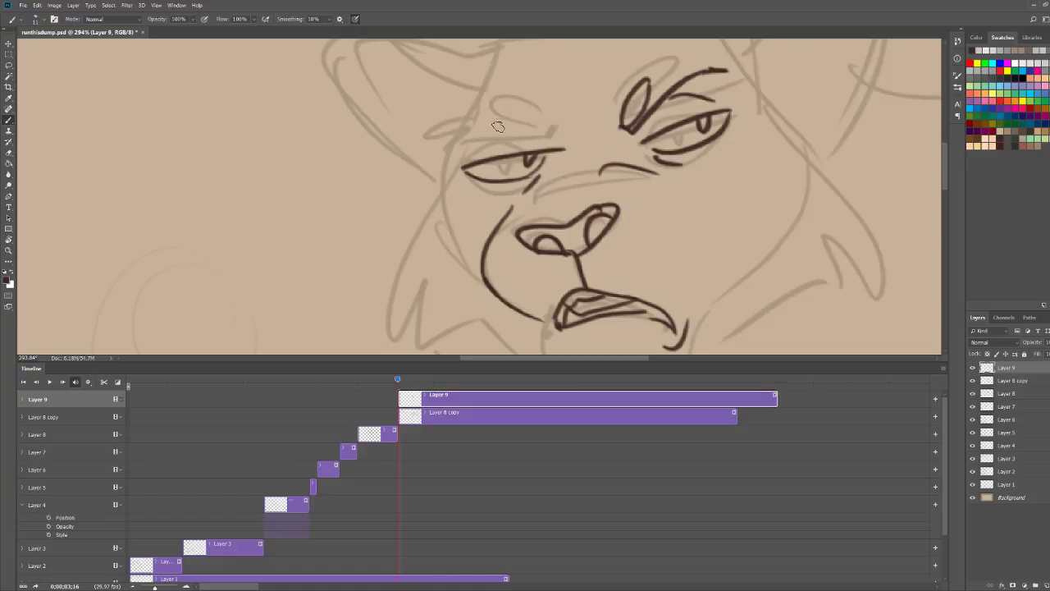
mouse_move(478, 134)
mouse_down()
mouse_move(560, 136)
mouse_move(576, 123)
mouse_up()
Step: Draw the chin below the mouth with a few short hair strokes at its base
key(z)
drag(635, 99, 612, 106)
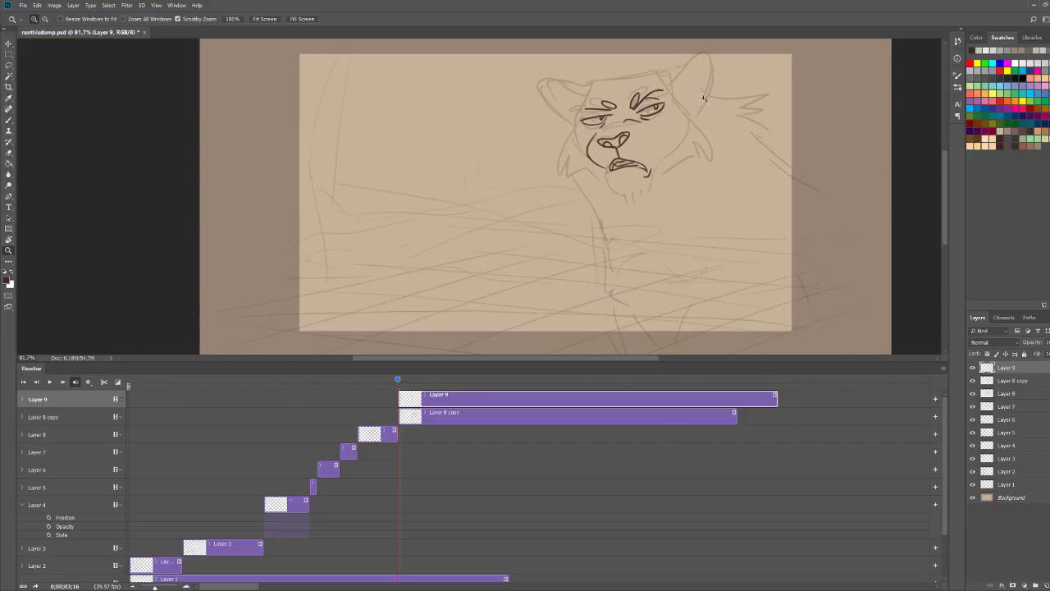
drag(704, 98, 735, 100)
drag(661, 141, 684, 144)
key(b)
drag(508, 247, 539, 315)
drag(545, 294, 546, 317)
mouse_move(554, 302)
mouse_down()
mouse_move(585, 294)
mouse_move(623, 247)
mouse_up()
Step: Move the playhead to 0;00;03;23 and draw the bridge lines above the cat's nose
key(z)
drag(648, 193, 625, 196)
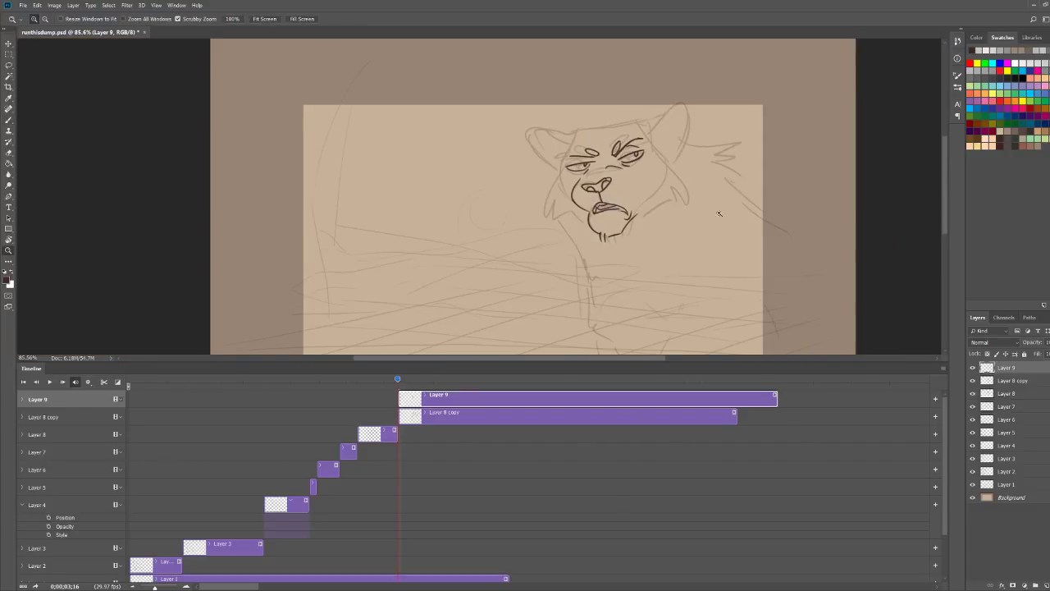
mouse_move(397, 379)
mouse_down()
mouse_move(385, 380)
mouse_move(415, 379)
mouse_up()
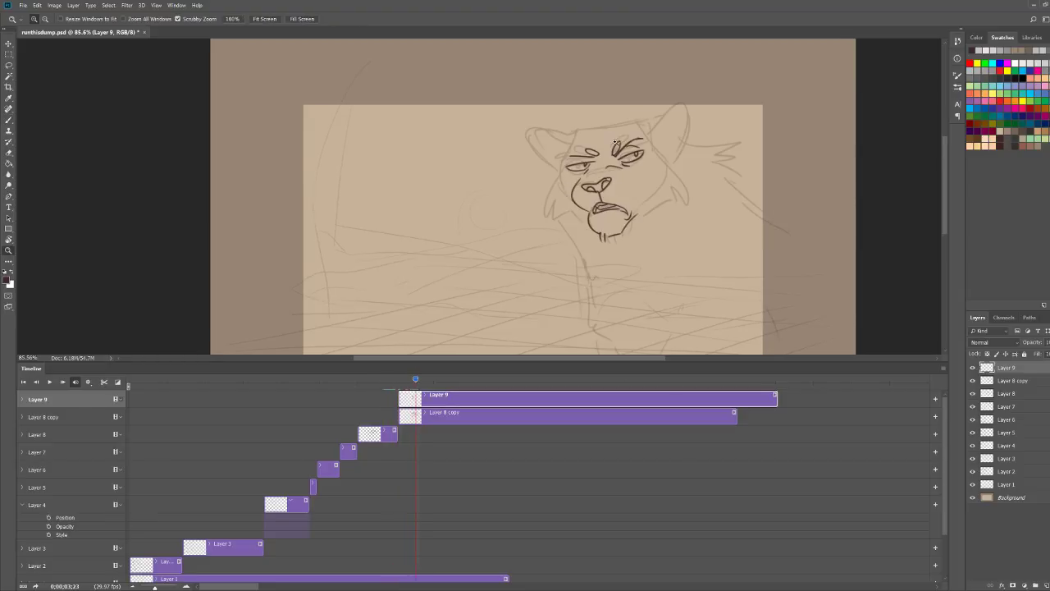
drag(615, 142, 666, 144)
key(b)
mouse_move(508, 258)
mouse_down()
mouse_move(570, 245)
mouse_move(597, 219)
mouse_up()
mouse_move(572, 243)
mouse_down()
mouse_move(622, 233)
mouse_move(641, 244)
mouse_up()
Step: Outline both sides of the face and add pointed cheek fur tufts
key(z)
mouse_move(755, 128)
mouse_down()
mouse_move(710, 127)
mouse_move(804, 125)
mouse_up()
key(b)
drag(645, 141, 656, 203)
mouse_move(633, 163)
mouse_down()
mouse_move(617, 229)
mouse_move(625, 210)
mouse_move(653, 214)
mouse_up()
drag(753, 148, 800, 183)
mouse_move(771, 174)
mouse_down()
mouse_move(784, 194)
mouse_move(752, 202)
mouse_move(720, 230)
mouse_up()
mouse_move(727, 211)
mouse_down()
mouse_move(753, 142)
mouse_move(812, 109)
mouse_up()
Step: Draw both ears lower than in the guide sketch, with inner fur, and join them with the head's top line
key(z)
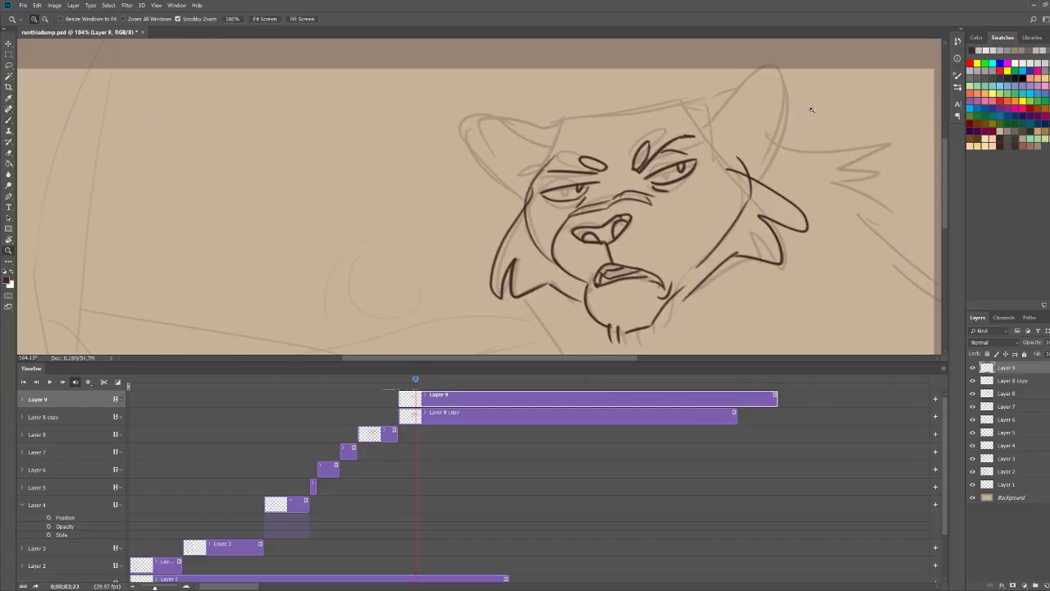
scroll(811, 109, up, 1)
key(b)
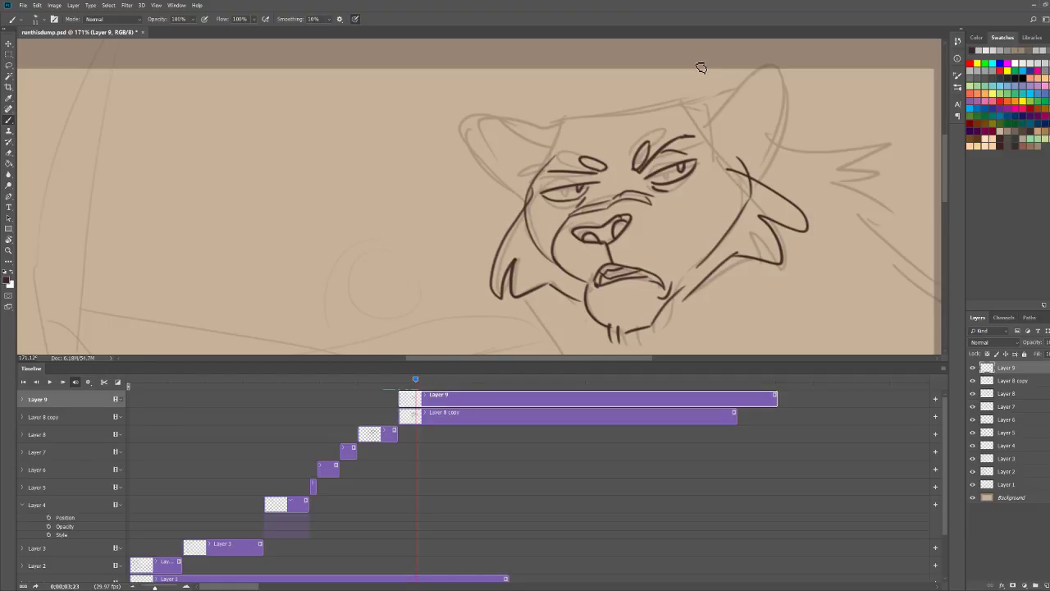
drag(681, 117, 758, 83)
mouse_move(702, 135)
mouse_down()
mouse_move(756, 95)
mouse_move(802, 83)
mouse_move(781, 153)
mouse_up()
mouse_move(781, 102)
mouse_down()
mouse_move(751, 168)
mouse_move(760, 144)
mouse_up()
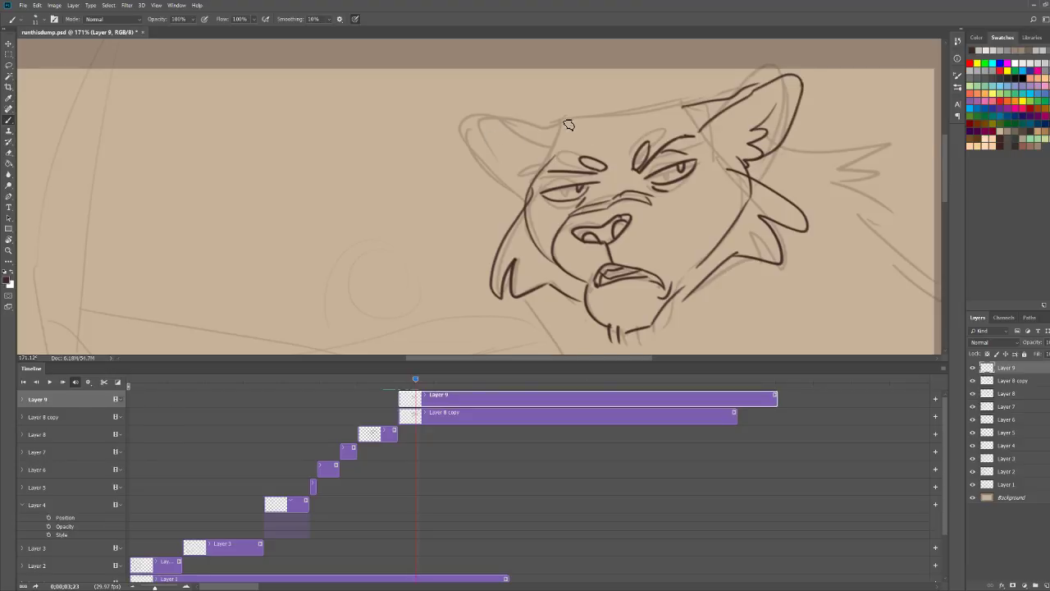
mouse_move(569, 125)
mouse_down()
mouse_move(511, 145)
mouse_move(463, 146)
mouse_move(510, 202)
mouse_up()
mouse_move(472, 146)
mouse_down()
mouse_move(552, 150)
mouse_move(503, 182)
mouse_move(510, 215)
mouse_up()
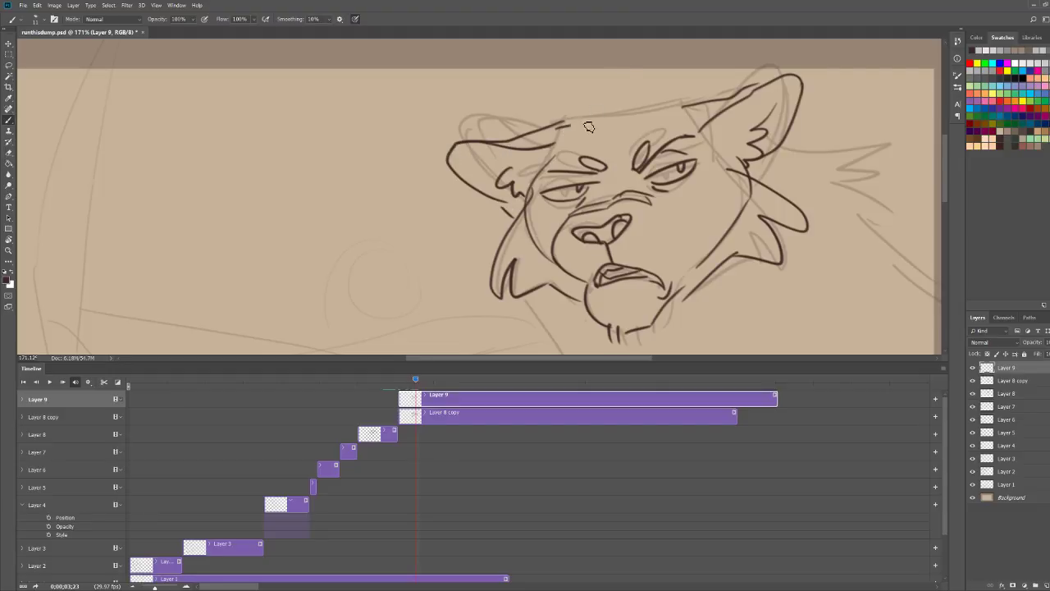
drag(568, 123, 702, 107)
Step: Draw the cat's chest, front legs, neck fur and back line below and behind the head
drag(808, 94, 725, 79)
mouse_move(467, 178)
mouse_down()
mouse_move(517, 185)
mouse_move(539, 250)
mouse_move(546, 320)
mouse_move(570, 336)
mouse_up()
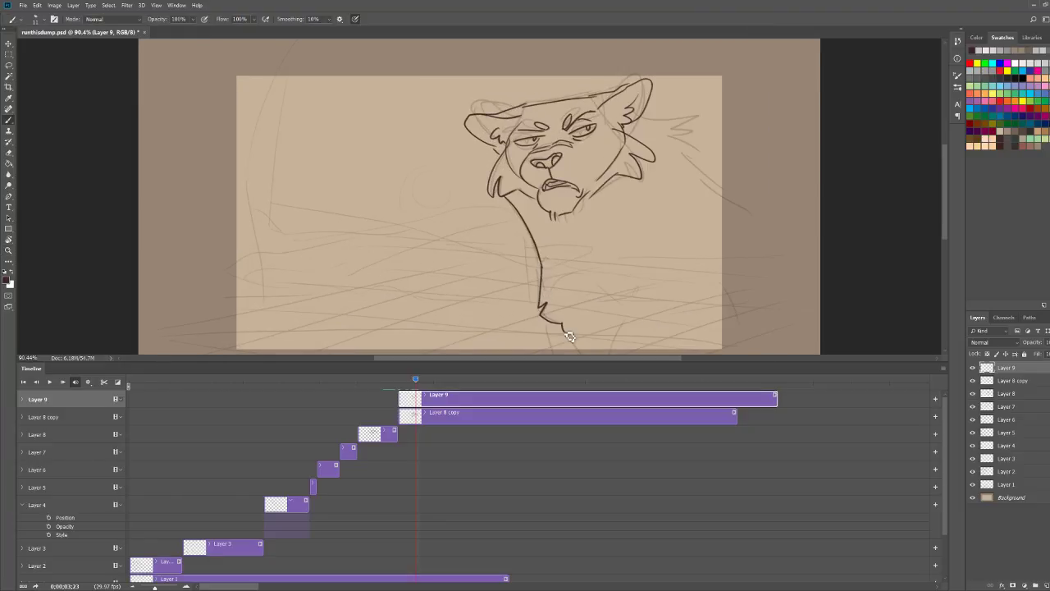
drag(592, 195, 526, 197)
mouse_move(482, 270)
mouse_down()
mouse_move(547, 260)
mouse_move(549, 295)
mouse_move(586, 290)
mouse_move(570, 274)
mouse_move(623, 243)
mouse_up()
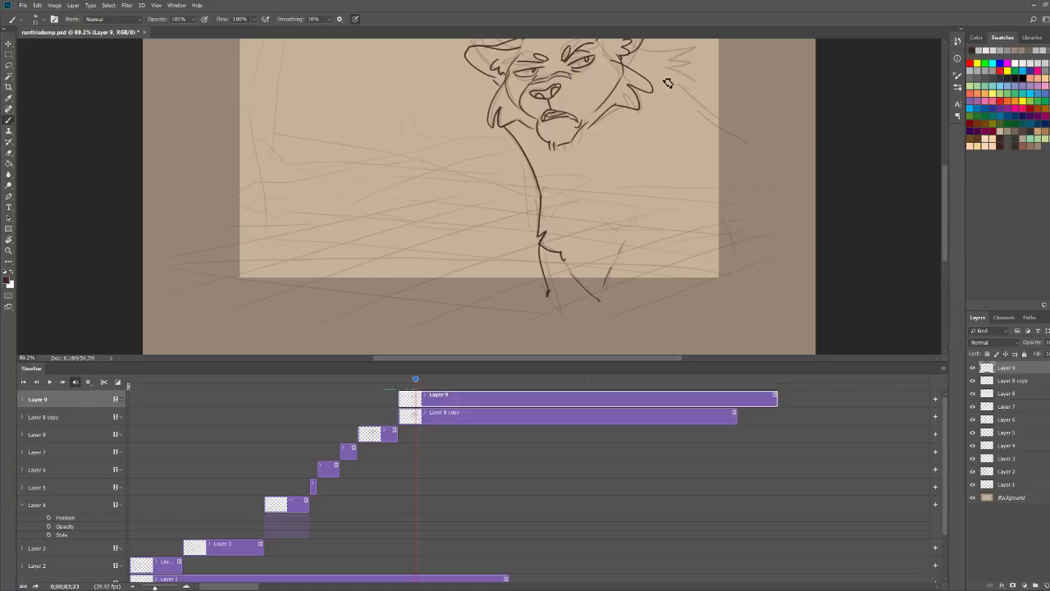
mouse_move(639, 47)
mouse_down()
mouse_move(695, 72)
mouse_move(677, 78)
mouse_move(730, 153)
mouse_up()
drag(618, 284, 626, 244)
drag(716, 197, 730, 222)
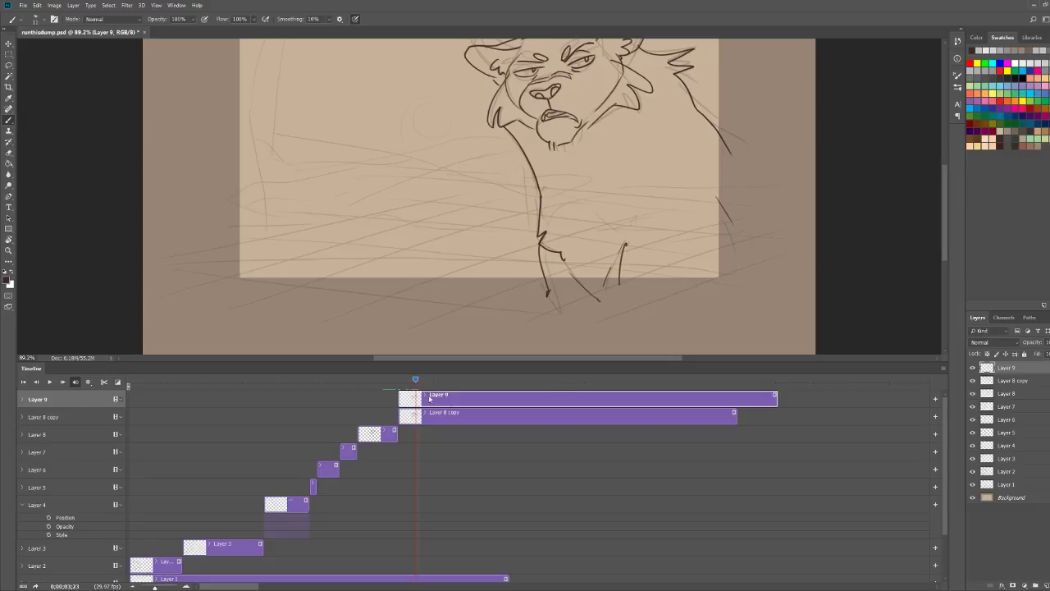
Step: Play back the transition from the Layer 8 drawing to the new pose and examine the full figure
drag(415, 380, 372, 381)
key(space)
key(space)
key(z)
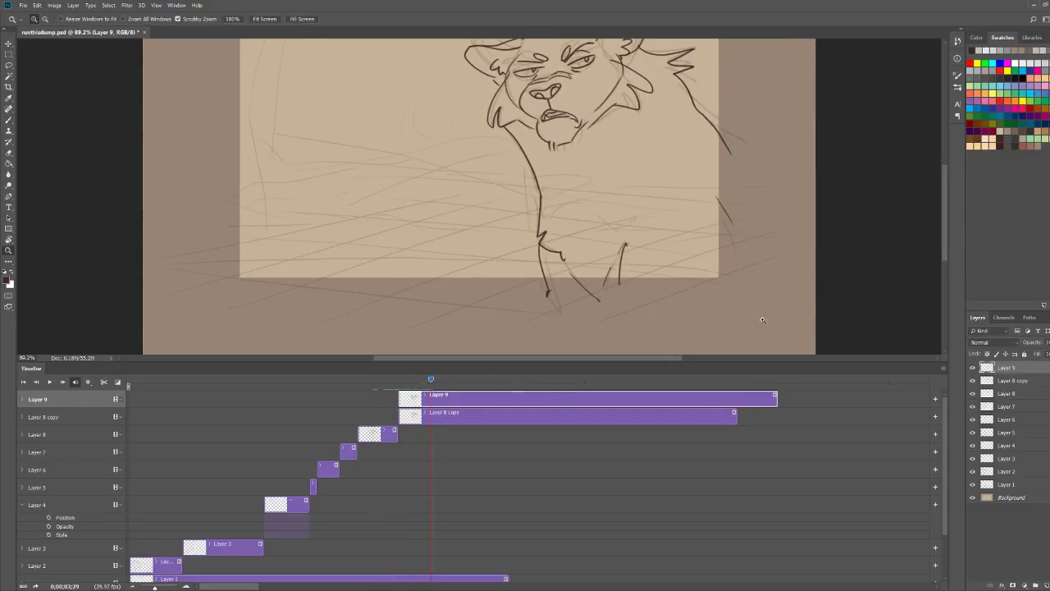
drag(762, 320, 744, 329)
drag(555, 184, 602, 180)
drag(706, 170, 683, 184)
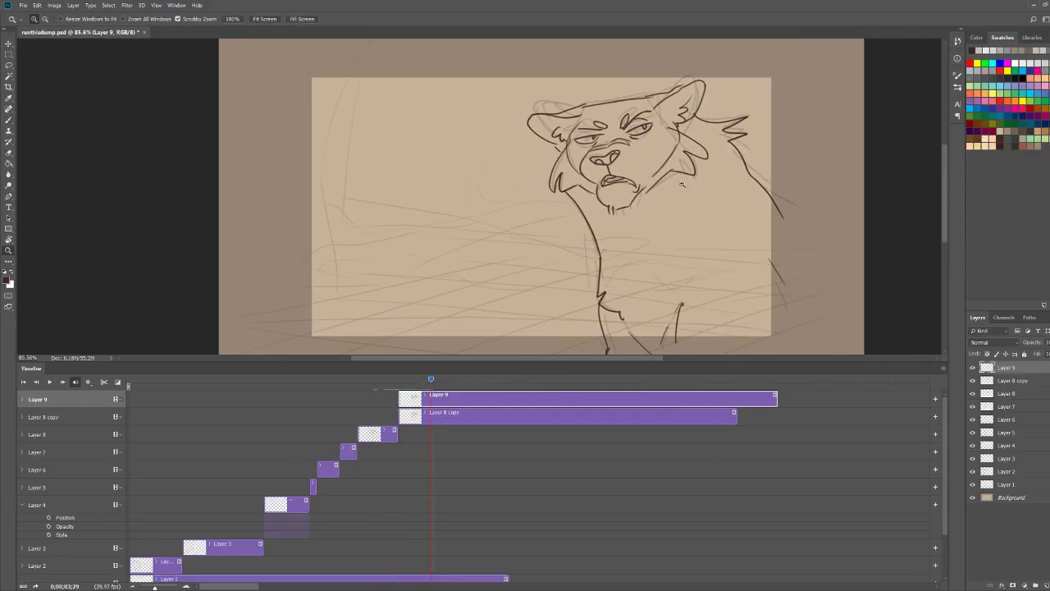
drag(815, 203, 837, 205)
Step: At frame 0;00;03;19, erase the cat's mouth and redraw it as a snarl with a pointed fang
drag(431, 379, 405, 379)
drag(505, 144, 589, 141)
key(b)
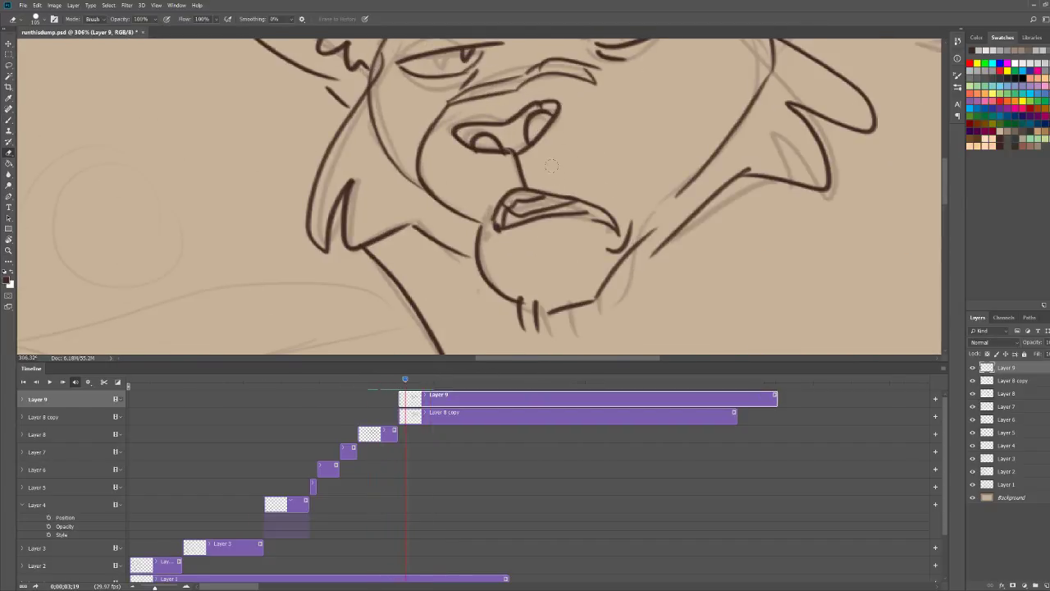
key(z)
drag(609, 240, 543, 238)
mouse_move(537, 114)
mouse_down()
mouse_move(572, 115)
mouse_move(503, 160)
mouse_move(570, 146)
mouse_move(543, 154)
mouse_move(545, 174)
mouse_move(509, 135)
mouse_up()
key(e)
key(b)
key(z)
drag(577, 89, 546, 90)
key(b)
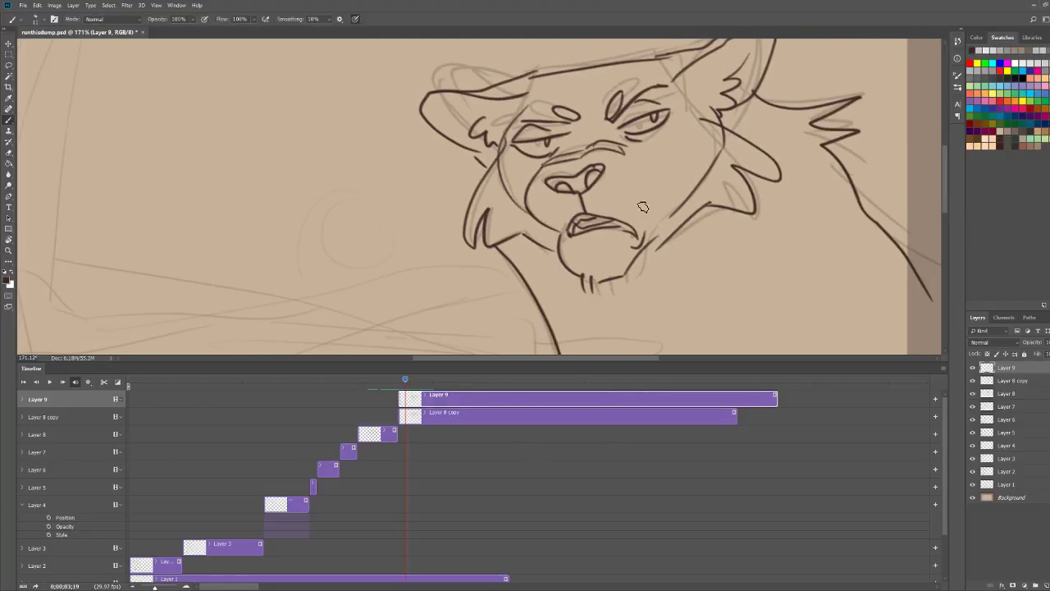
key(e)
mouse_move(634, 234)
mouse_down()
mouse_move(598, 220)
mouse_move(559, 240)
mouse_up()
drag(661, 245, 636, 247)
key(b)
mouse_move(565, 235)
mouse_down()
mouse_move(597, 214)
mouse_move(660, 212)
mouse_move(564, 234)
mouse_up()
mouse_move(618, 213)
mouse_down()
mouse_move(643, 209)
mouse_move(604, 212)
mouse_up()
Step: Erase the old chin and redraw it wider and flatter beneath the snarling mouth
key(e)
mouse_move(560, 253)
mouse_down()
mouse_move(625, 277)
mouse_move(632, 264)
mouse_move(612, 263)
mouse_move(589, 292)
mouse_move(661, 244)
mouse_up()
key(b)
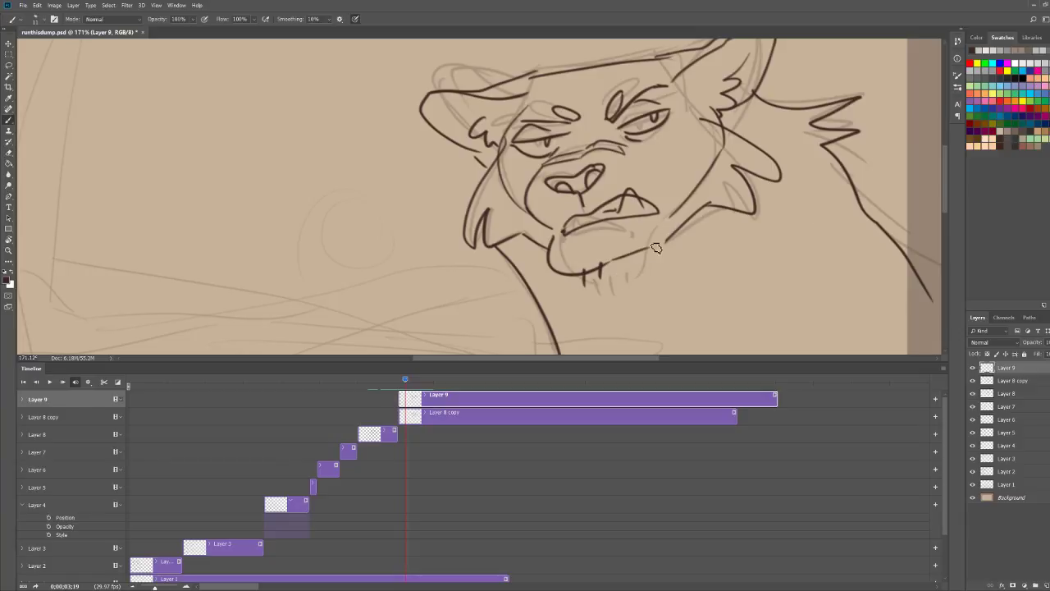
Step: Erase the right eye's outline and redraw it as a narrow squint
key(e)
drag(622, 123, 670, 110)
key(b)
drag(629, 124, 637, 127)
key(e)
Step: Redraw the left eye with a lowered lid, erasing the overlapping old lines
key(b)
mouse_move(548, 138)
mouse_down()
mouse_move(556, 151)
mouse_move(542, 142)
mouse_up()
drag(538, 154, 548, 151)
key(e)
mouse_move(527, 108)
mouse_down()
mouse_move(507, 128)
mouse_move(541, 145)
mouse_move(561, 141)
mouse_up()
key(b)
key(e)
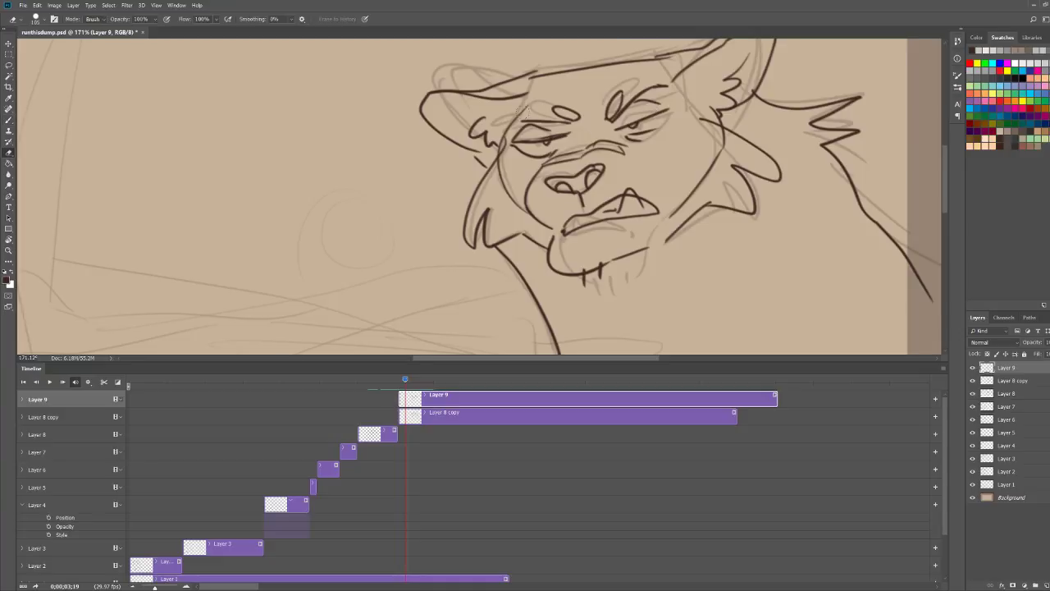
key(b)
Step: Refine the left eye's lid line and pupil with brush and eraser
key(ctrl+space)
drag(654, 94, 690, 92)
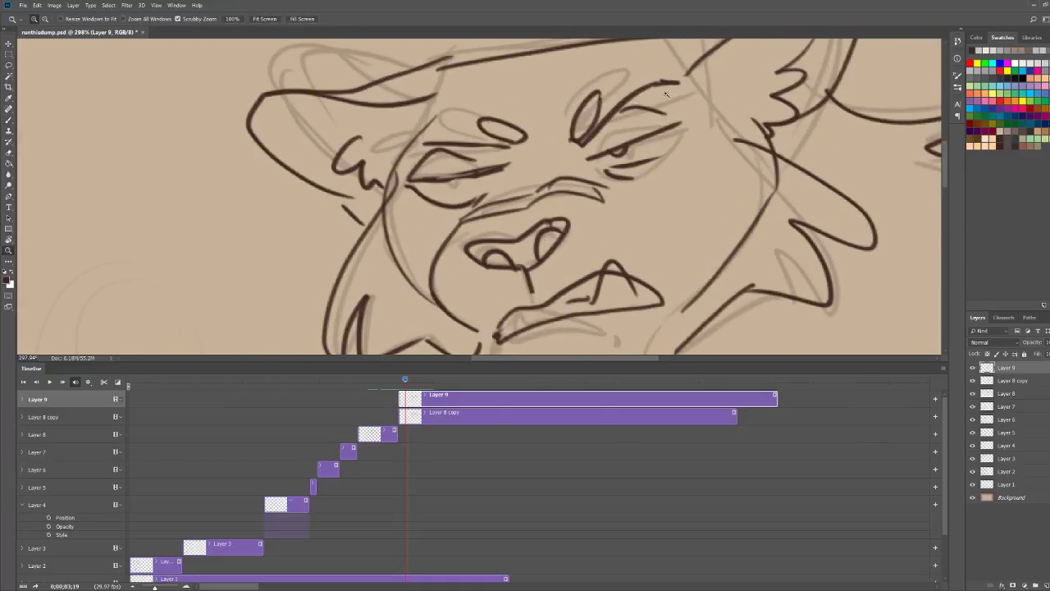
drag(436, 181, 502, 168)
key(ctrl+space)
mouse_move(578, 124)
mouse_down()
mouse_move(499, 130)
mouse_move(540, 139)
mouse_move(537, 148)
mouse_up()
key(e)
key(b)
Step: Step back a few frames and play the animation to check the revised snarling face
key(ctrl+space)
drag(642, 82, 604, 86)
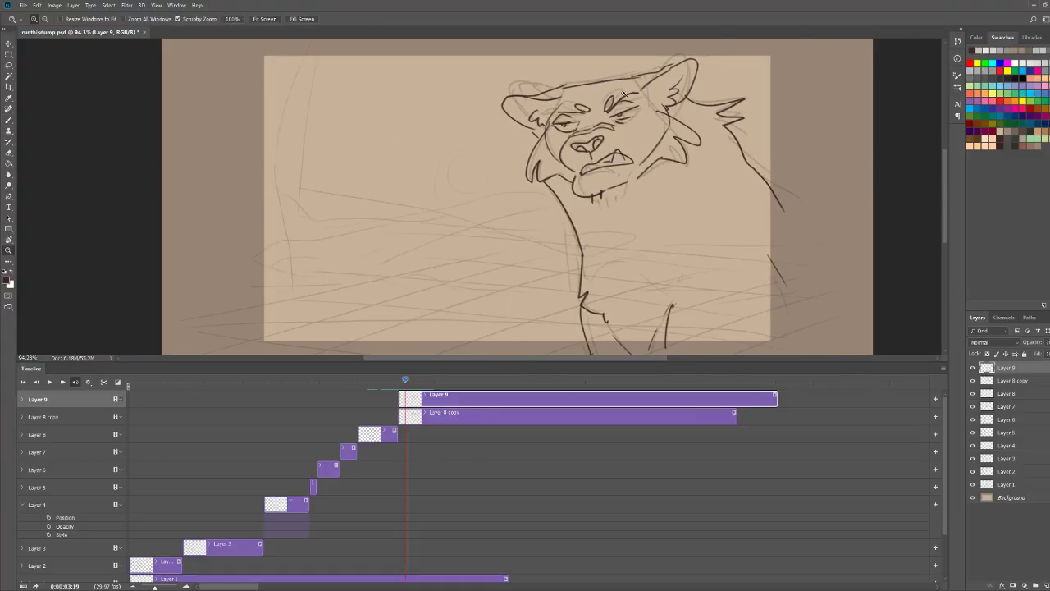
key(Left)
key(Left)
key(Left)
key(space)
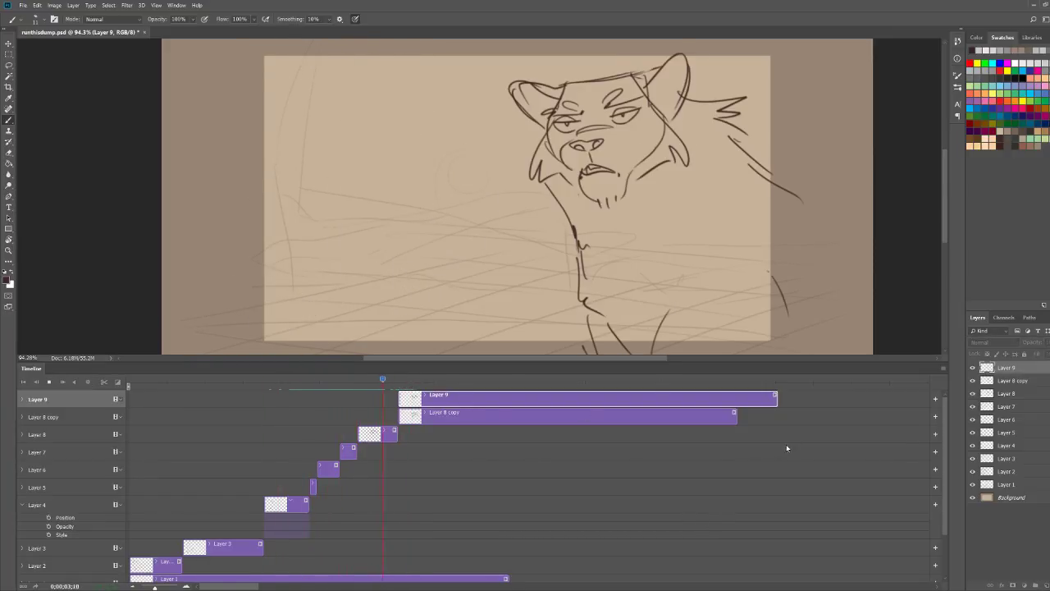
key(space)
Step: Touch up the left eye's pupil and play the animation again over the new pose
drag(588, 97, 666, 99)
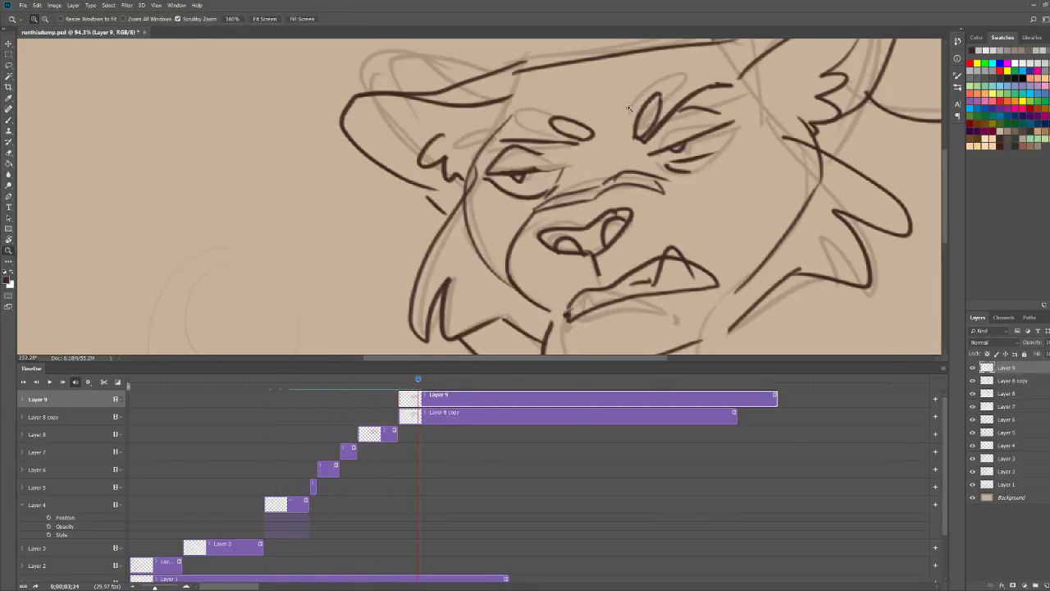
key(e)
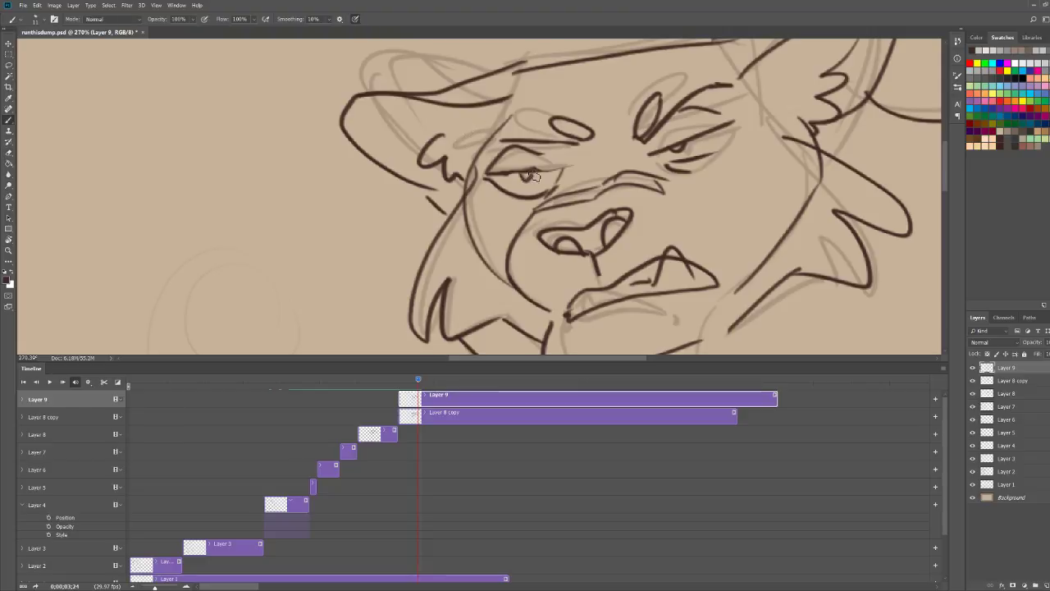
key(z)
scroll(713, 106, down, 5)
key(b)
key(space)
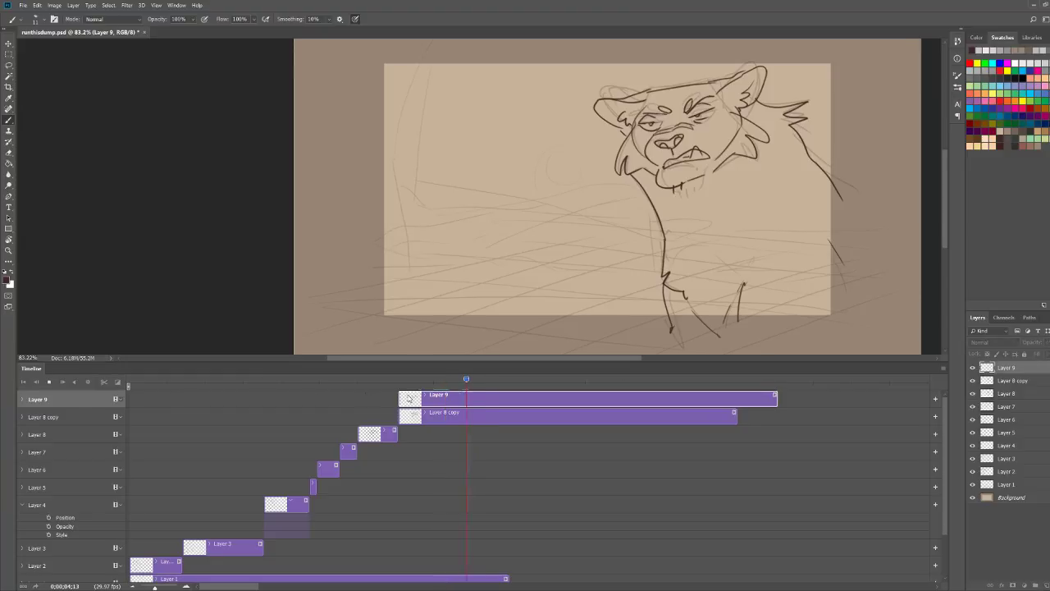
Step: Play the animation through the snarling pose and return to the start of the Layer 8 clip
key(space)
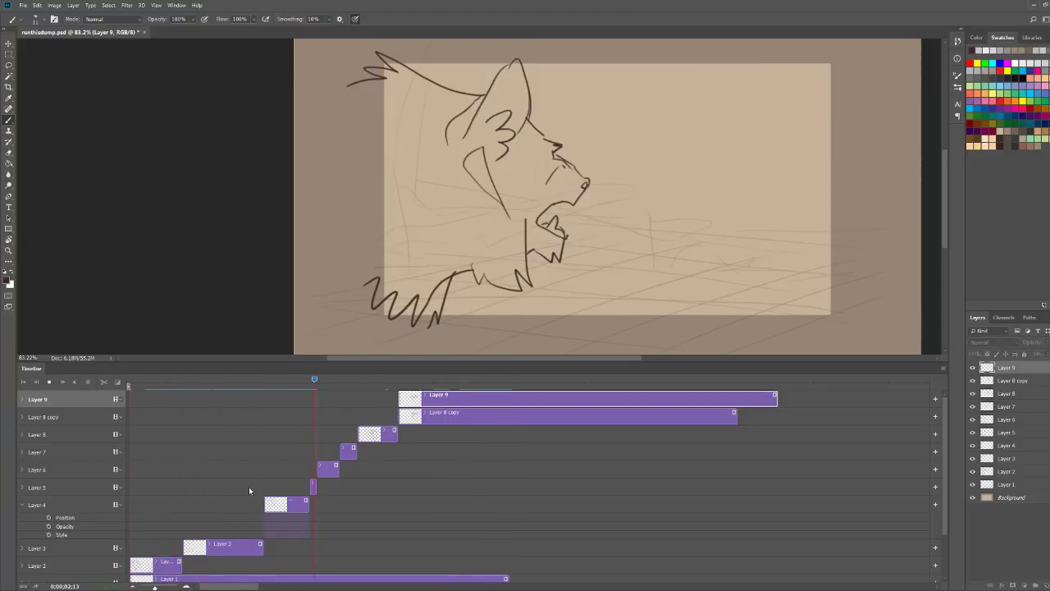
key(space)
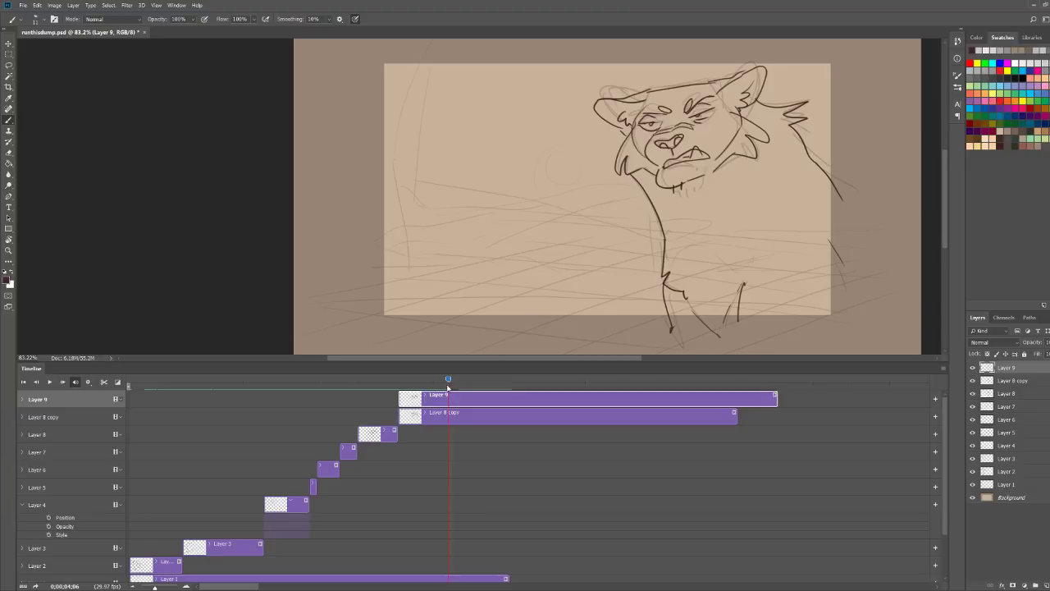
drag(418, 378, 358, 382)
Step: Sketch a second cat's head with cheek fur, muzzle and nose beside the first cat on Layer 8
click(388, 441)
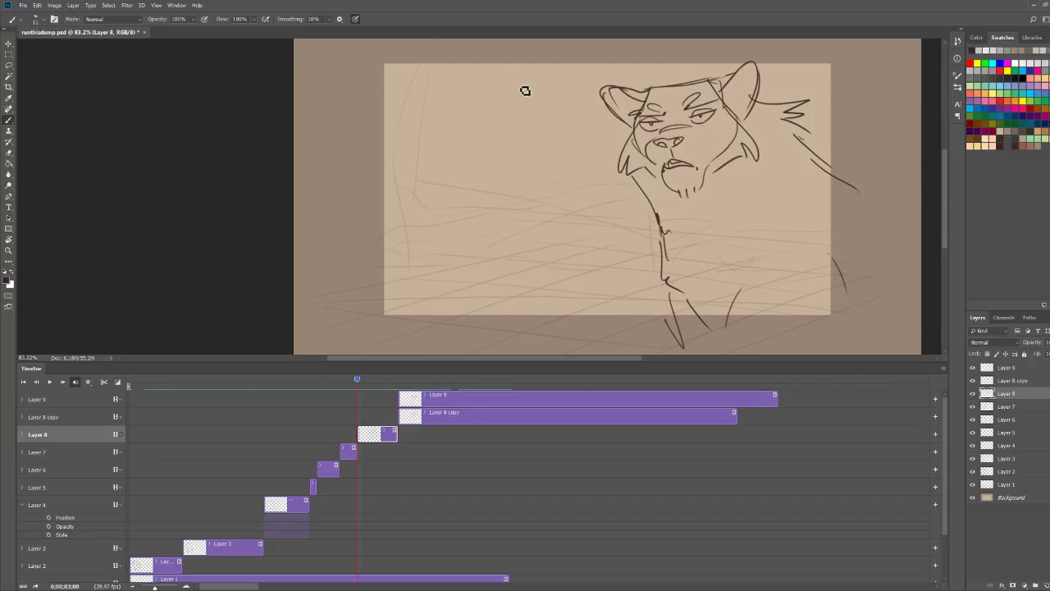
mouse_move(527, 174)
mouse_down()
mouse_move(593, 116)
mouse_move(527, 118)
mouse_move(487, 172)
mouse_move(533, 190)
mouse_up()
mouse_move(581, 110)
mouse_down()
mouse_move(605, 145)
mouse_move(586, 170)
mouse_move(561, 145)
mouse_move(582, 159)
mouse_move(588, 192)
mouse_move(559, 208)
mouse_move(563, 178)
mouse_move(572, 192)
mouse_move(543, 197)
mouse_move(563, 206)
mouse_move(577, 192)
mouse_move(599, 103)
mouse_up()
key(ctrl+space)
mouse_move(493, 173)
mouse_down()
mouse_move(523, 188)
mouse_move(512, 176)
mouse_up()
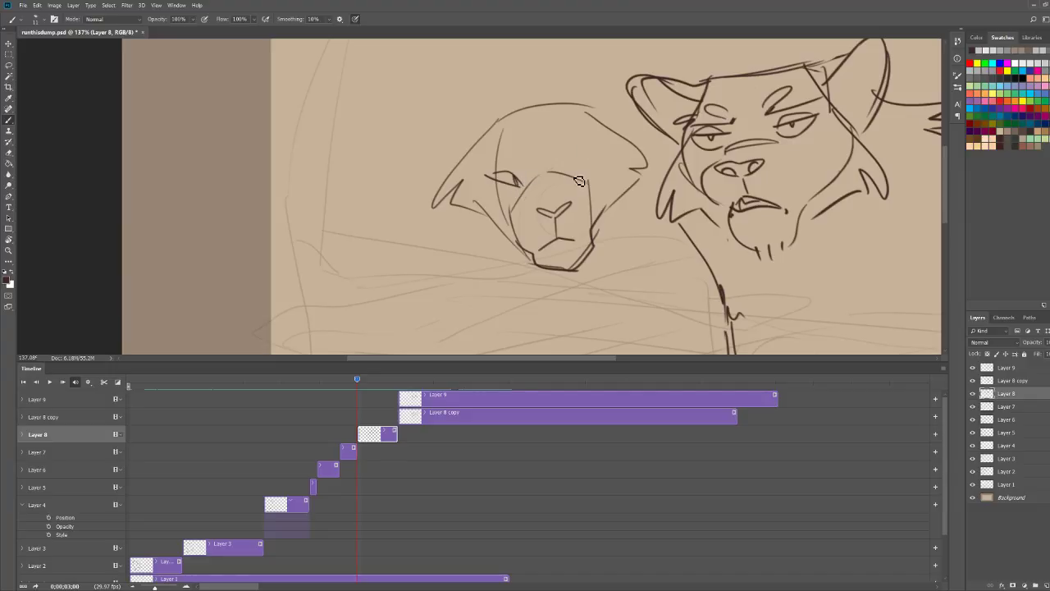
mouse_move(580, 174)
mouse_down()
mouse_move(614, 156)
mouse_move(590, 178)
mouse_move(603, 164)
mouse_move(503, 200)
mouse_move(520, 186)
mouse_move(522, 199)
mouse_move(555, 202)
mouse_move(589, 189)
mouse_move(632, 154)
mouse_move(628, 138)
mouse_move(649, 161)
mouse_move(608, 185)
mouse_move(613, 195)
mouse_move(554, 198)
mouse_up()
Step: Erase the second cat's trial eye and draw narrowed eyes with a flat brow over the left one
key(ctrl+space)
key(e)
drag(595, 111, 612, 111)
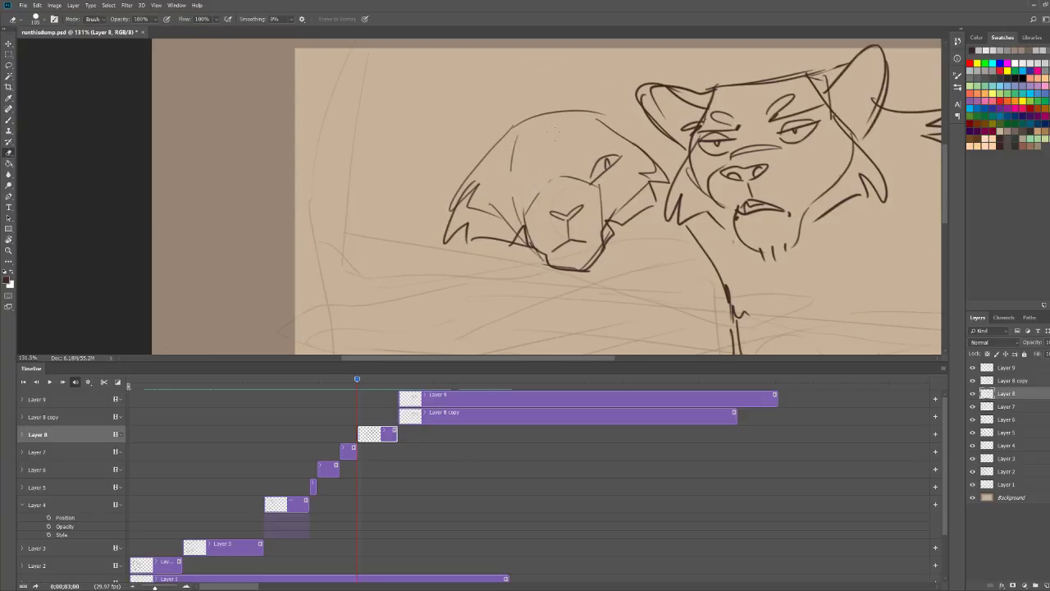
key(b)
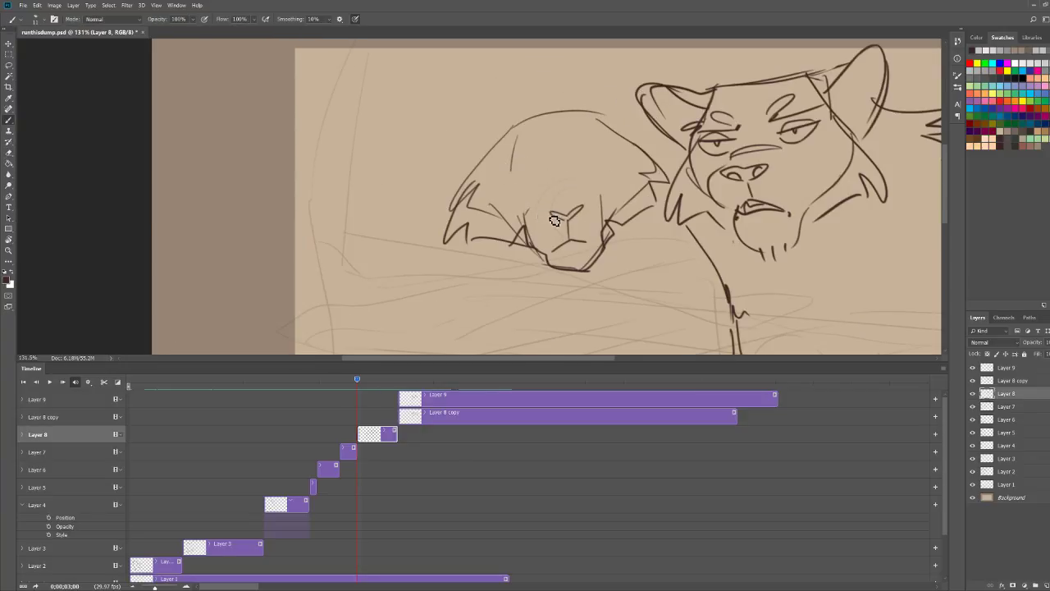
mouse_move(530, 201)
mouse_down()
mouse_move(534, 176)
mouse_move(505, 174)
mouse_move(551, 168)
mouse_move(498, 183)
mouse_move(533, 181)
mouse_up()
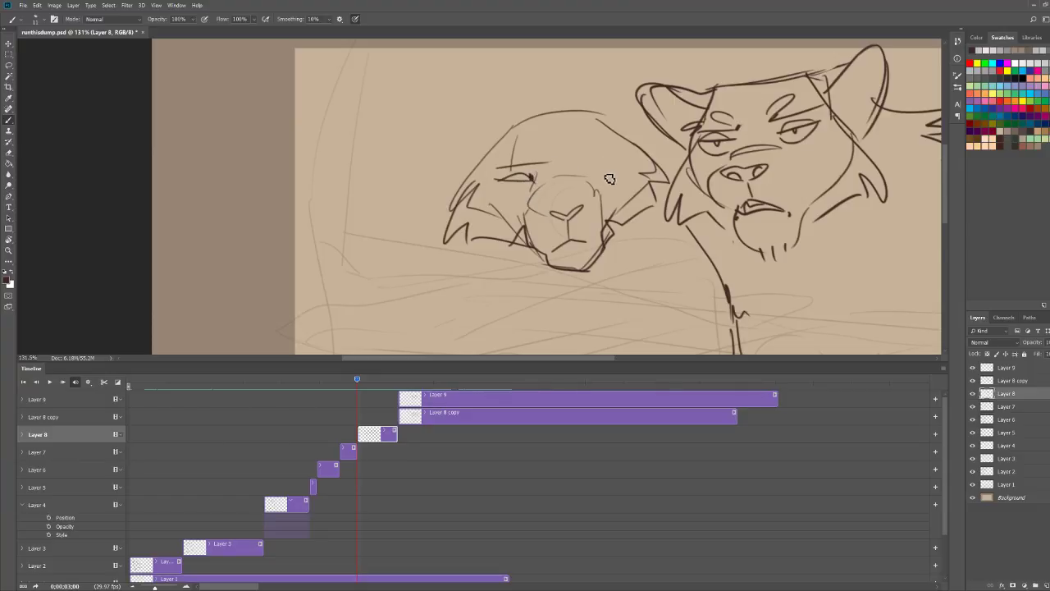
drag(583, 173, 626, 161)
Step: Add a slanted brow and a dark pupil to the second cat's right eye, undoing stray strokes
key(z)
drag(724, 116, 664, 114)
drag(422, 162, 452, 156)
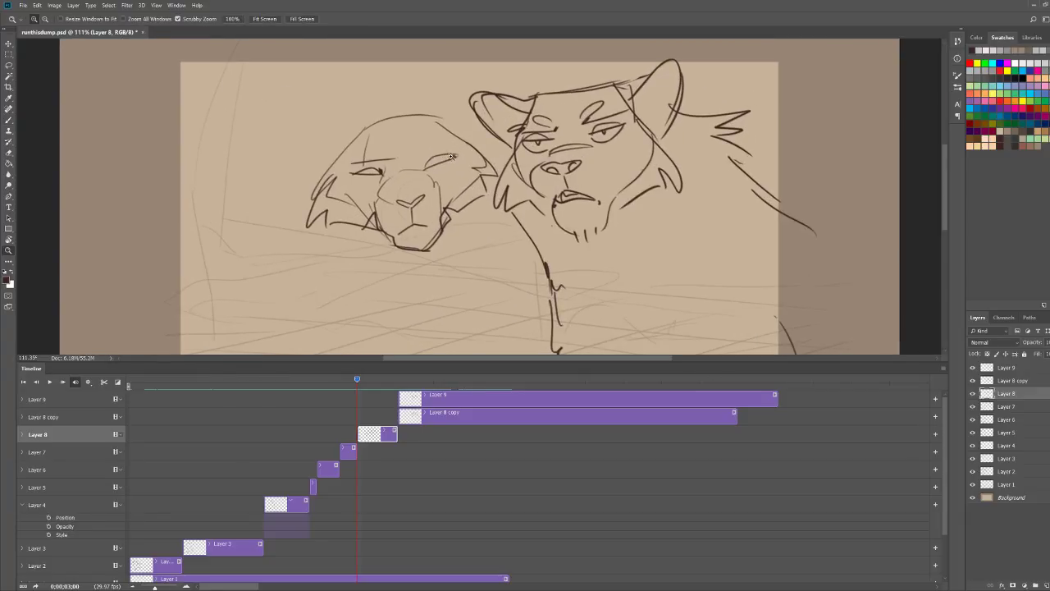
drag(371, 146, 398, 147)
key(b)
drag(496, 148, 431, 179)
key(z)
mouse_move(499, 117)
mouse_down()
mouse_move(462, 119)
mouse_move(471, 135)
mouse_up()
key(b)
key(ctrl+alt+z)
key(ctrl+alt+z)
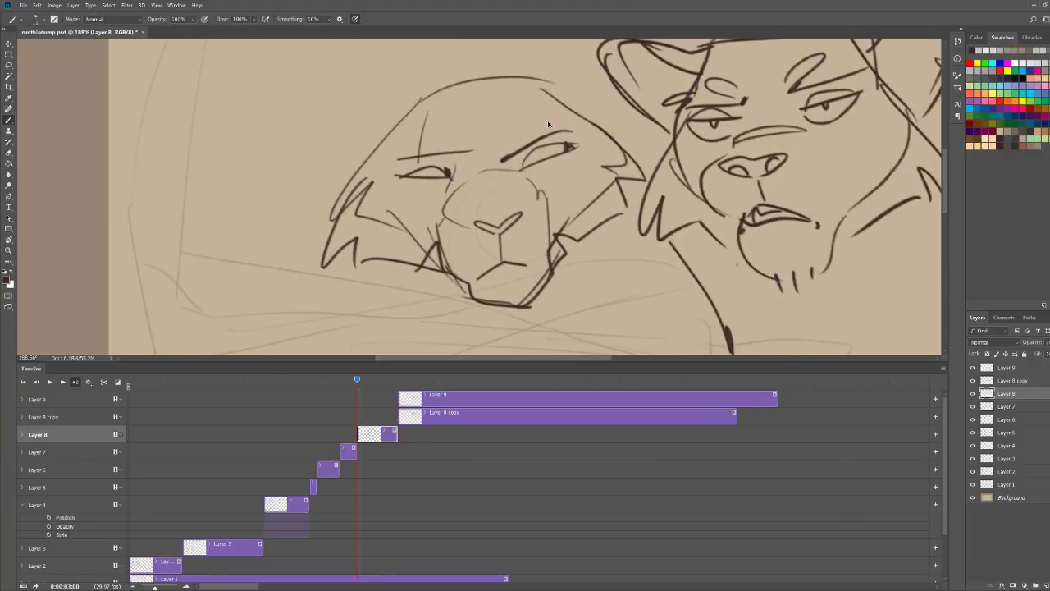
Step: Draw the second cat's two ears on top of its head
mouse_move(563, 134)
mouse_down()
mouse_move(509, 158)
mouse_move(513, 171)
mouse_move(398, 136)
mouse_move(293, 166)
mouse_move(320, 208)
mouse_up()
drag(292, 153, 340, 172)
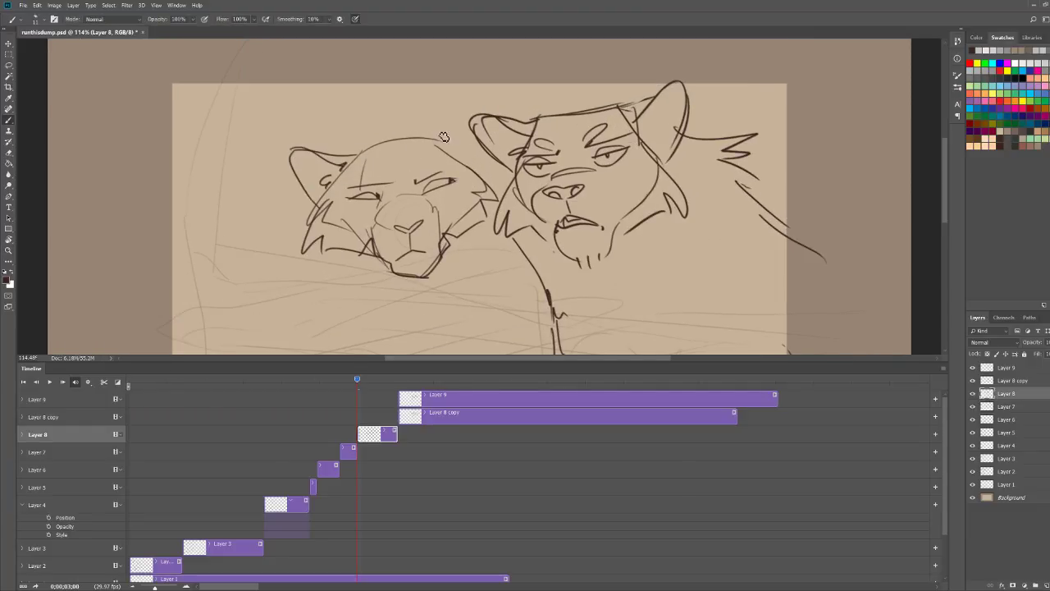
drag(430, 149, 470, 117)
Step: Sketch the second cat's neck, chest fur and front leg below the head
scroll(499, 118, down, 3)
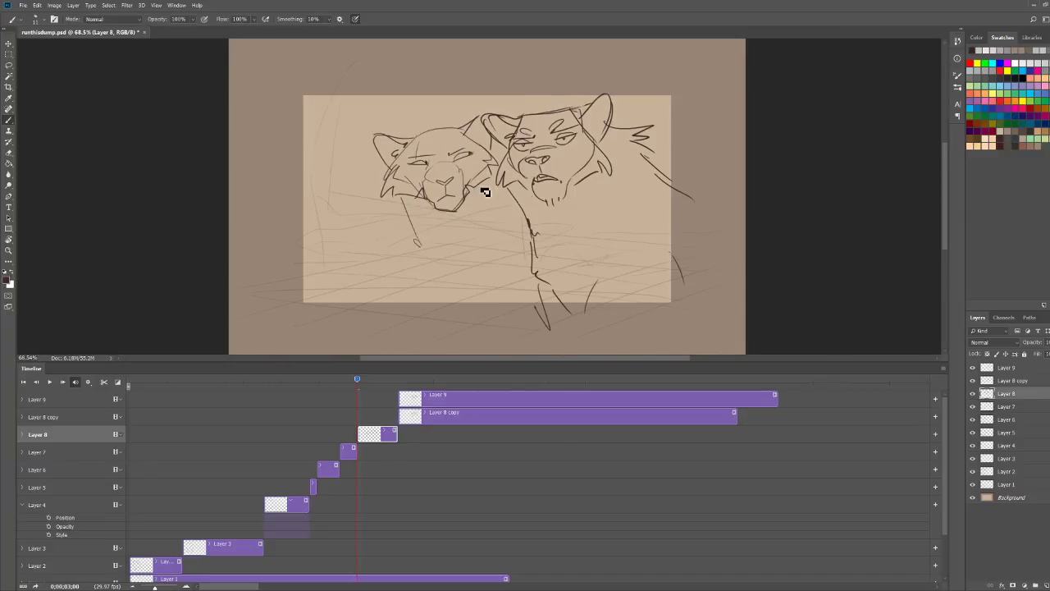
drag(485, 191, 488, 218)
drag(407, 227, 417, 307)
Step: Extend the Layer 8 clip past the start of Layer 9 and split it at 0;00;03;16
mouse_move(378, 385)
mouse_down()
mouse_move(434, 386)
mouse_move(389, 386)
mouse_up()
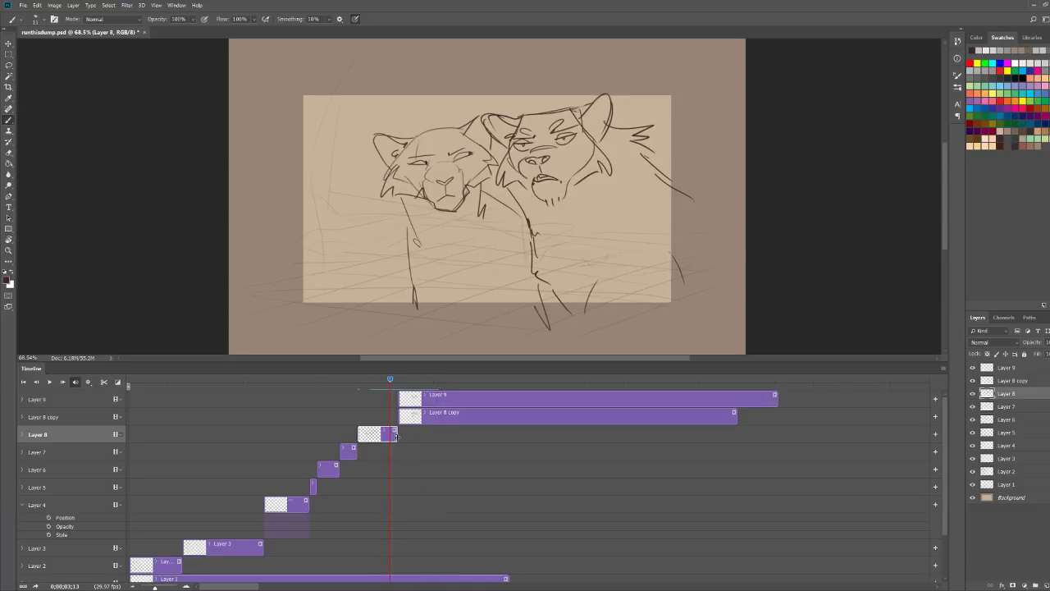
drag(412, 436, 430, 434)
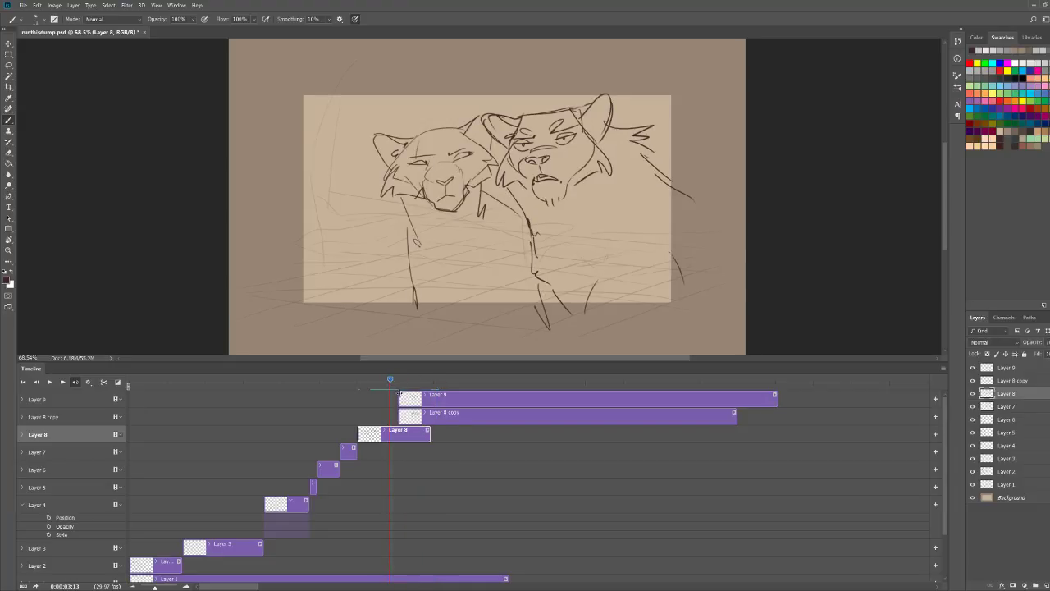
drag(395, 384, 401, 387)
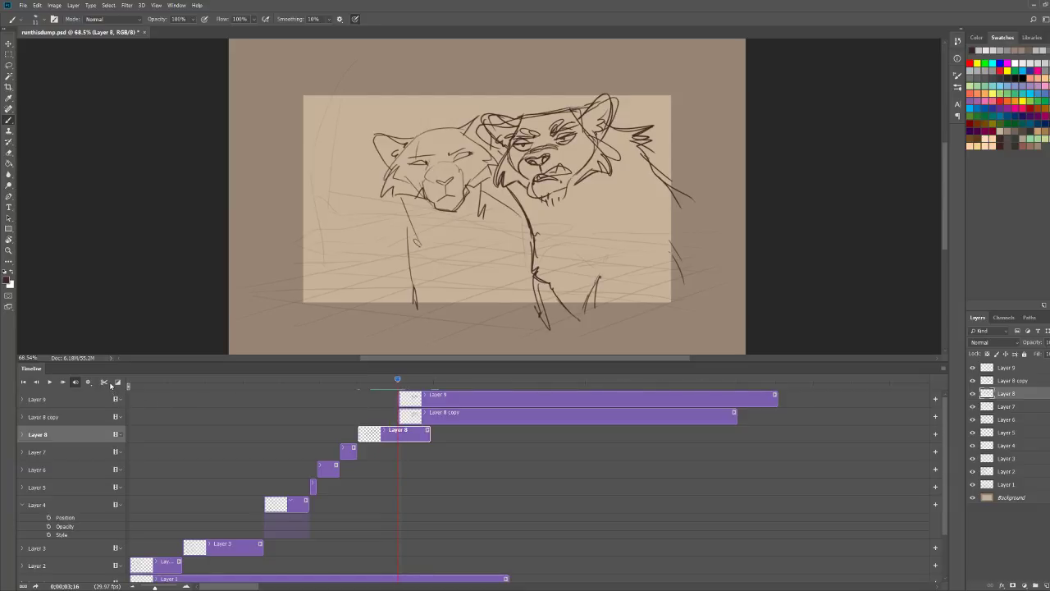
click(107, 383)
Step: Delete the old Layer 8 copy clip and erase the first cat's old pose from Layer 8 copy 2
click(442, 413)
key(Delete)
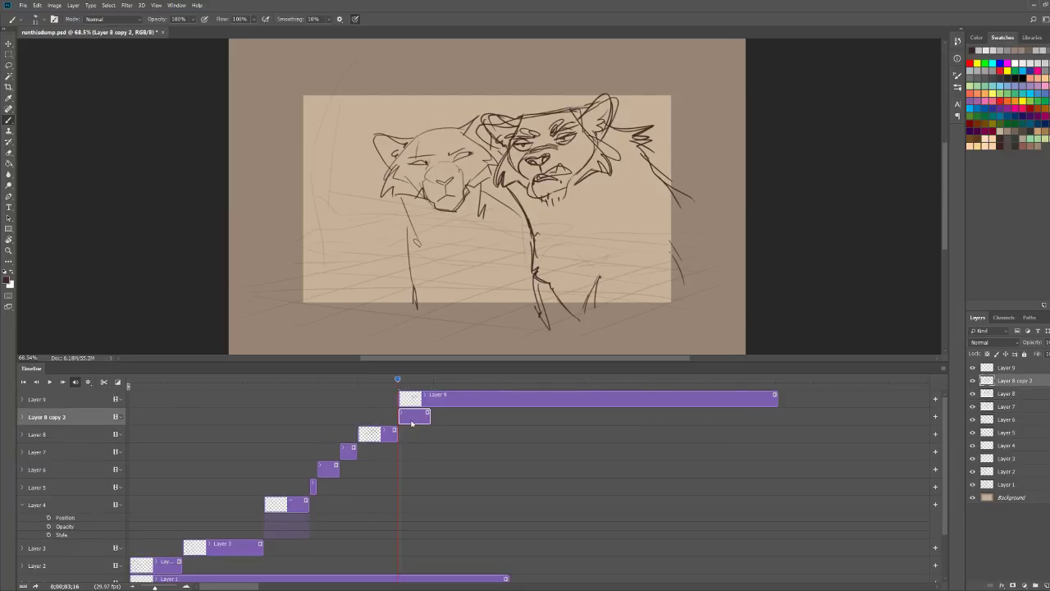
key(e)
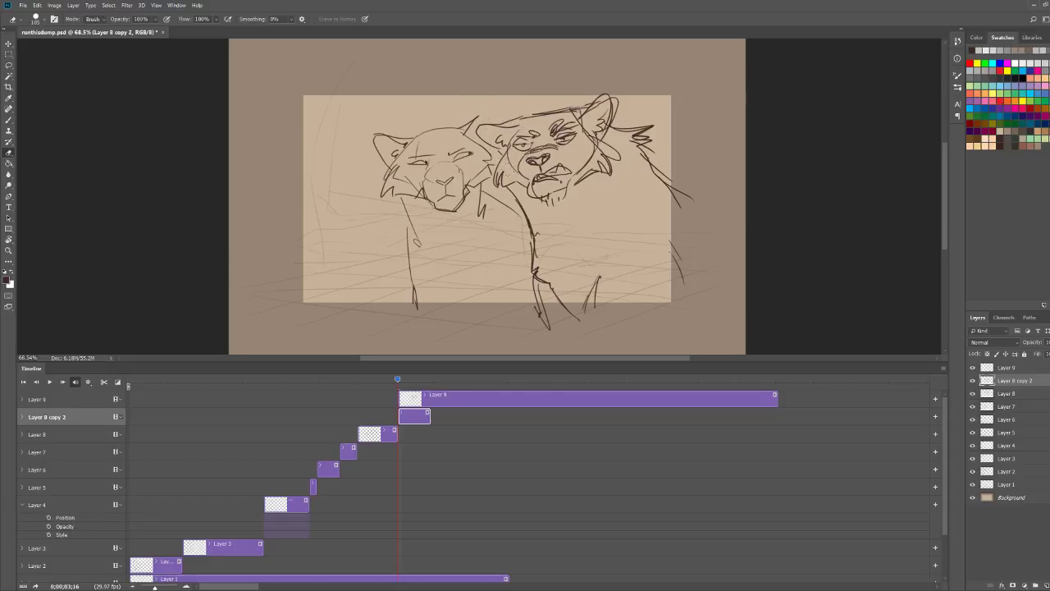
mouse_move(509, 174)
mouse_down()
mouse_move(545, 215)
mouse_move(570, 194)
mouse_up()
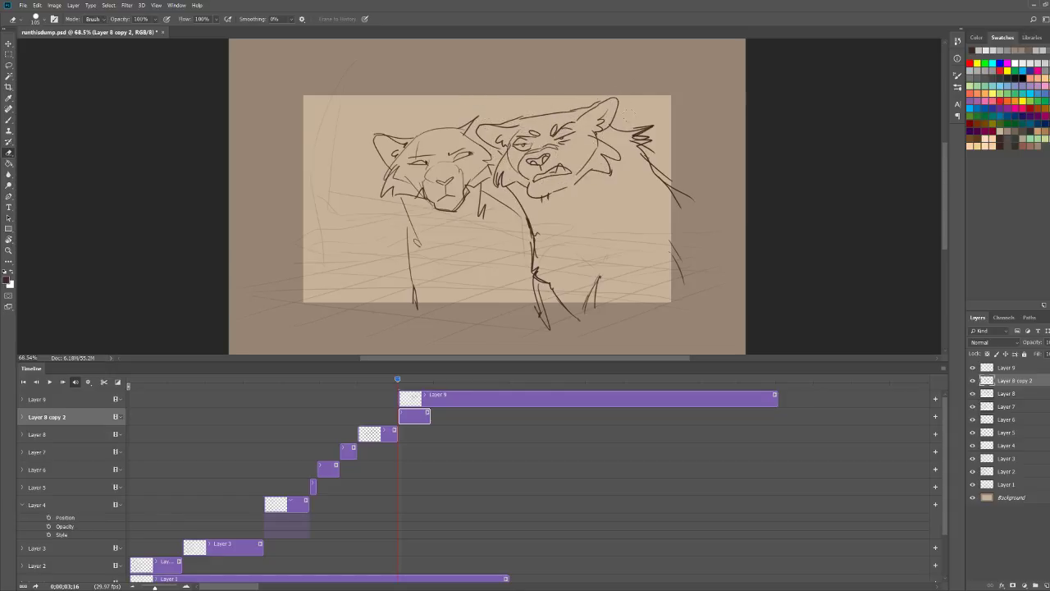
drag(630, 123, 652, 164)
drag(563, 296, 538, 222)
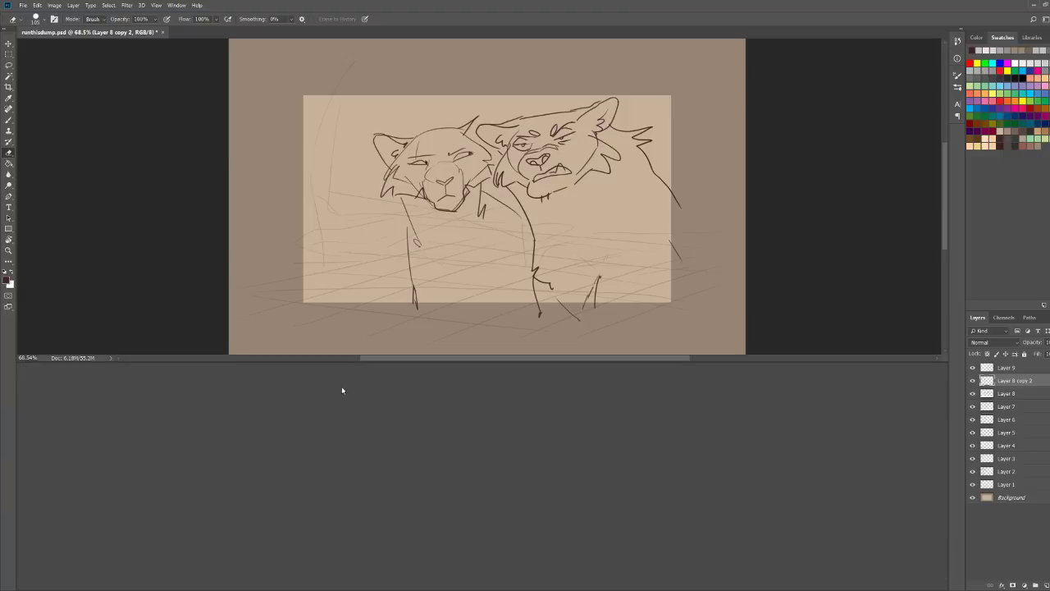
Step: Play the animation from an earlier frame to check the second cat alongside the snarling pose
drag(404, 378, 227, 412)
key(space)
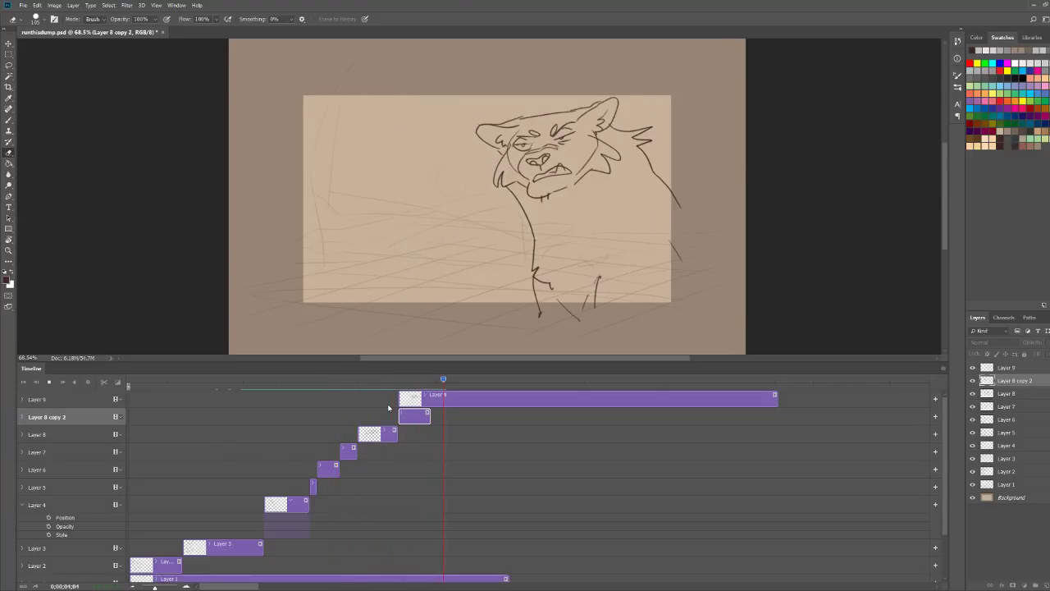
key(space)
Step: Redraw the snarling cat's left eye on Layer 9 with a lower lid, erasing the old lines
drag(443, 382, 401, 384)
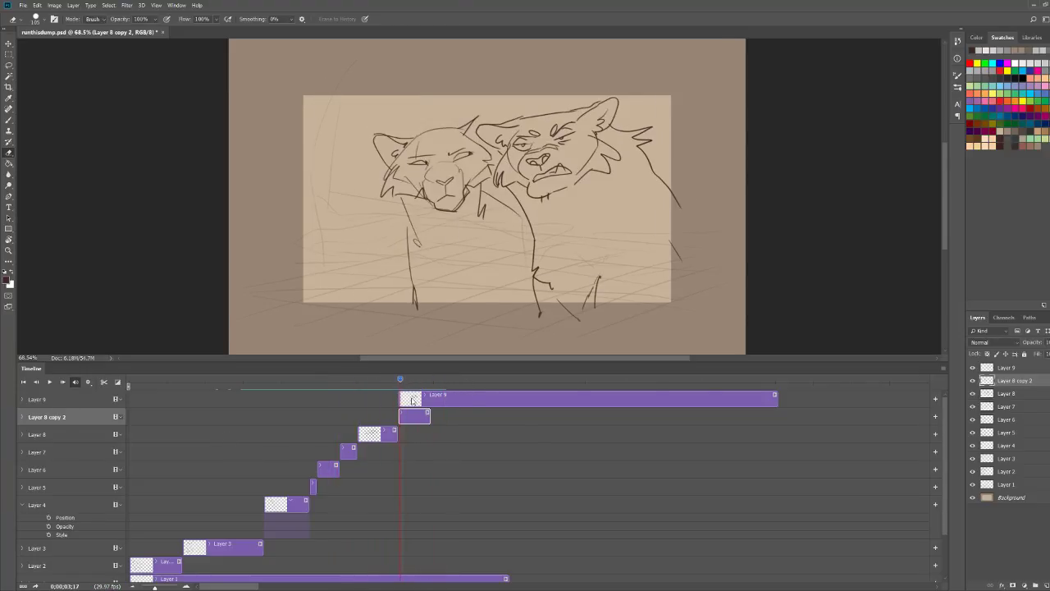
click(413, 400)
scroll(546, 121, up, 3)
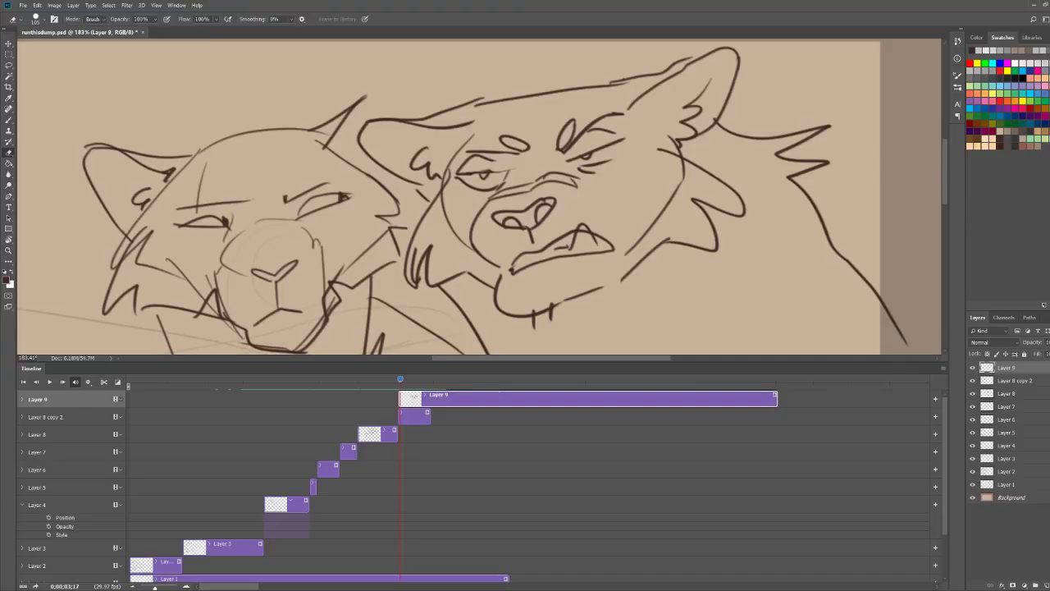
key(b)
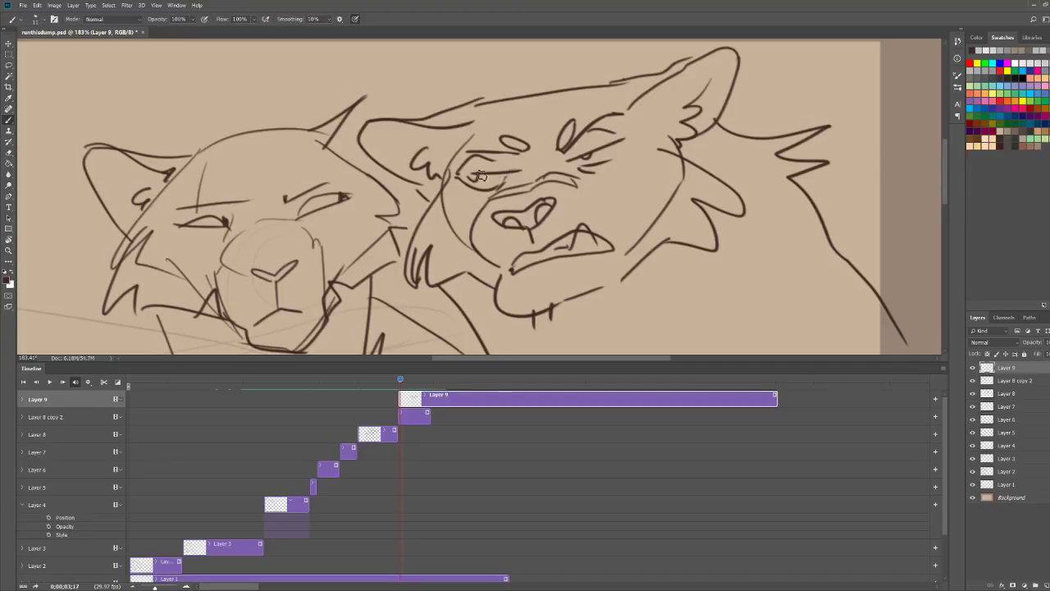
key(e)
drag(460, 176, 518, 169)
key(b)
Step: Erase and redraw the snarling cat's right eye under its angry brow
key(e)
mouse_move(621, 143)
mouse_down()
mouse_move(576, 163)
mouse_move(731, 94)
mouse_move(839, 83)
mouse_up()
key(b)
key(ctrl+z)
key(z)
key(ctrl+0)
key(b)
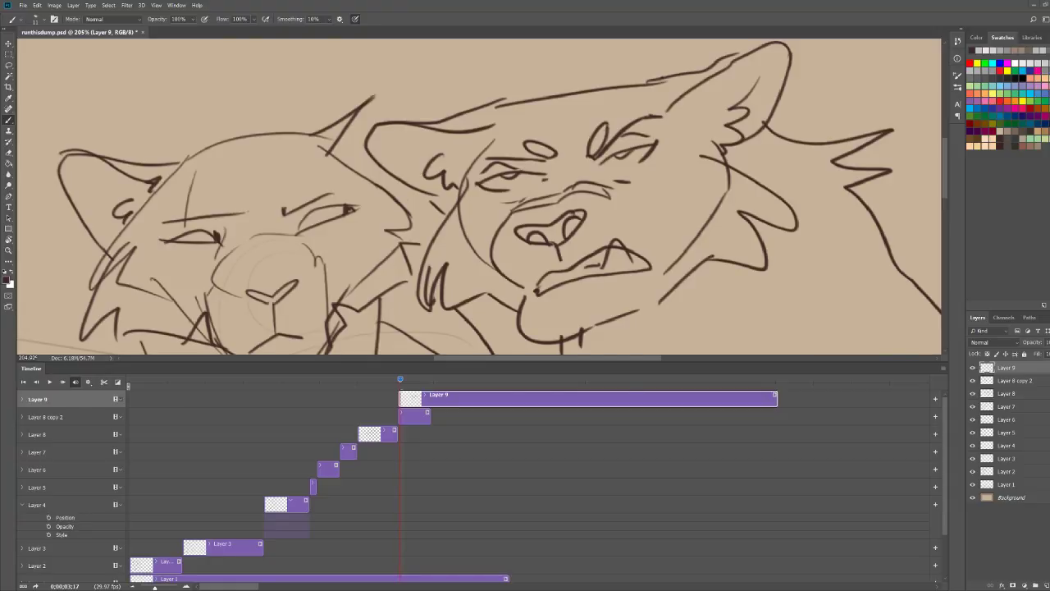
Step: Try reworking the snarling cat's mouth and chin with brush and eraser, and undo the changes
drag(634, 194, 602, 197)
key(e)
drag(640, 244, 569, 260)
mouse_move(621, 229)
mouse_down()
mouse_move(551, 235)
mouse_move(569, 233)
mouse_move(572, 264)
mouse_move(609, 249)
mouse_move(619, 258)
mouse_move(615, 282)
mouse_move(581, 282)
mouse_up()
key(b)
key(e)
mouse_move(611, 251)
mouse_down()
mouse_move(570, 275)
mouse_move(587, 300)
mouse_move(615, 275)
mouse_move(580, 265)
mouse_move(608, 256)
mouse_move(617, 279)
mouse_move(586, 296)
mouse_move(595, 315)
mouse_up()
key(b)
key(e)
key(b)
key(e)
mouse_move(611, 254)
mouse_down()
mouse_move(585, 312)
mouse_move(578, 257)
mouse_move(614, 262)
mouse_move(601, 289)
mouse_up()
key(ctrl+alt+z)
key(ctrl+alt+z)
key(ctrl+alt+z)
key(ctrl+alt+z)
key(ctrl+alt+z)
key(b)
key(ctrl+alt+z)
Step: Redraw the snarling cat's mouth line and the chin line beneath it
drag(607, 286, 637, 275)
drag(568, 261, 645, 244)
key(e)
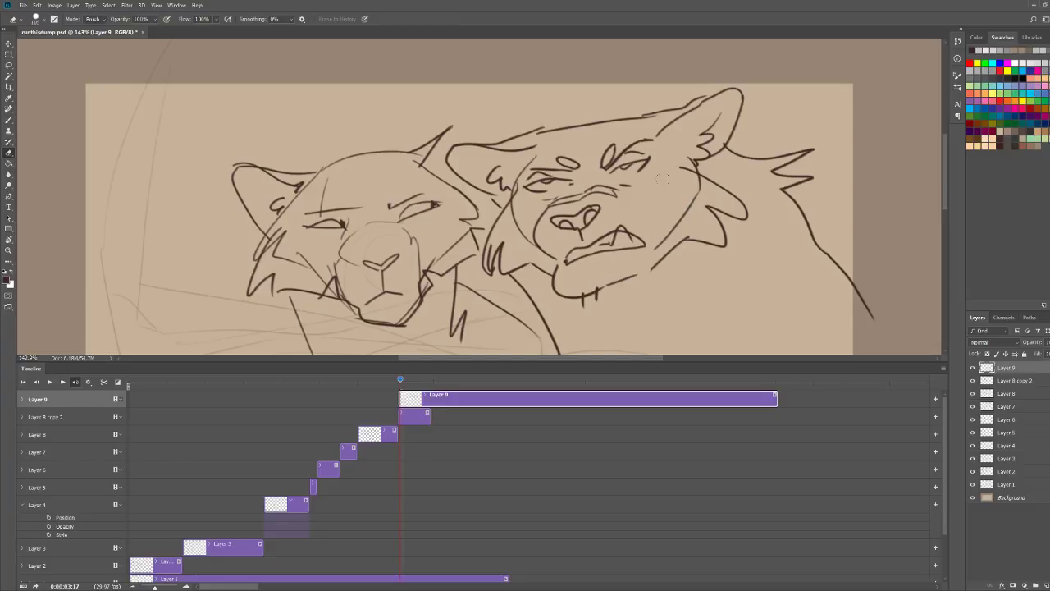
Step: Redraw both of the snarling cat's eyes on Layer 9 as closed lids, erasing the pupils
key(z)
mouse_move(699, 155)
mouse_down()
mouse_move(671, 161)
mouse_move(689, 154)
mouse_up()
key(b)
key(z)
key(b)
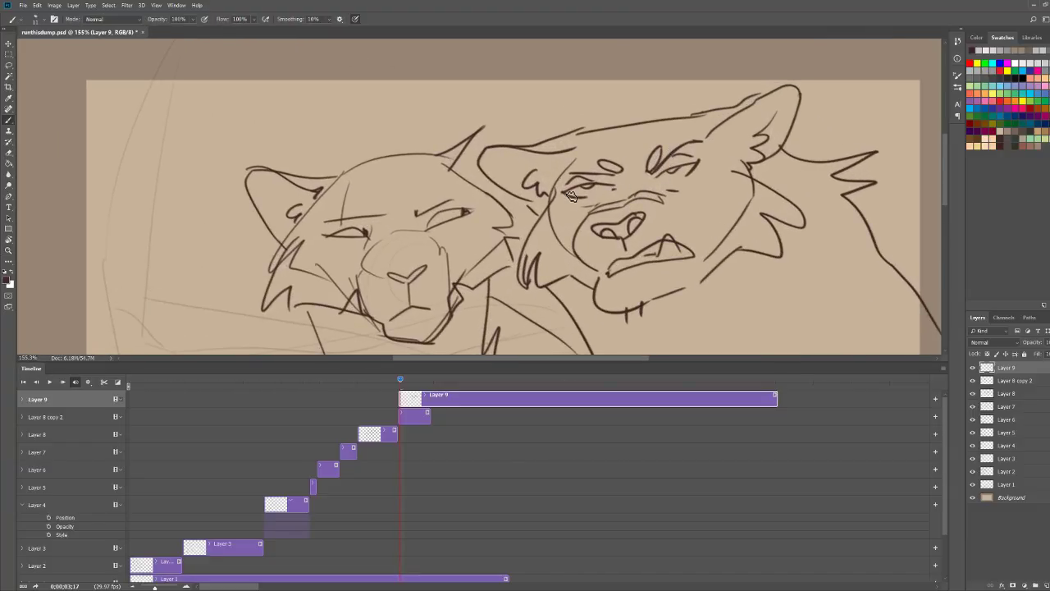
drag(566, 191, 607, 195)
key(e)
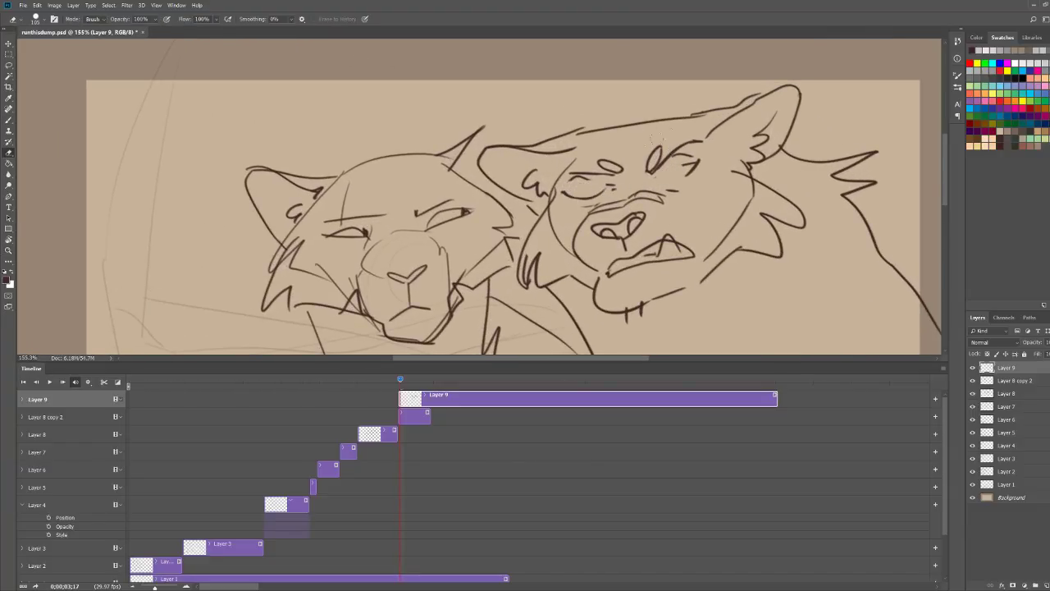
key(b)
mouse_move(697, 163)
mouse_down()
mouse_move(673, 178)
mouse_move(700, 161)
mouse_move(668, 145)
mouse_up()
key(e)
key(b)
key(z)
drag(783, 130, 773, 134)
drag(509, 134, 529, 133)
key(b)
Step: Play the animation from a few poses earlier to check the closed-eye snarl
drag(401, 380, 306, 384)
key(space)
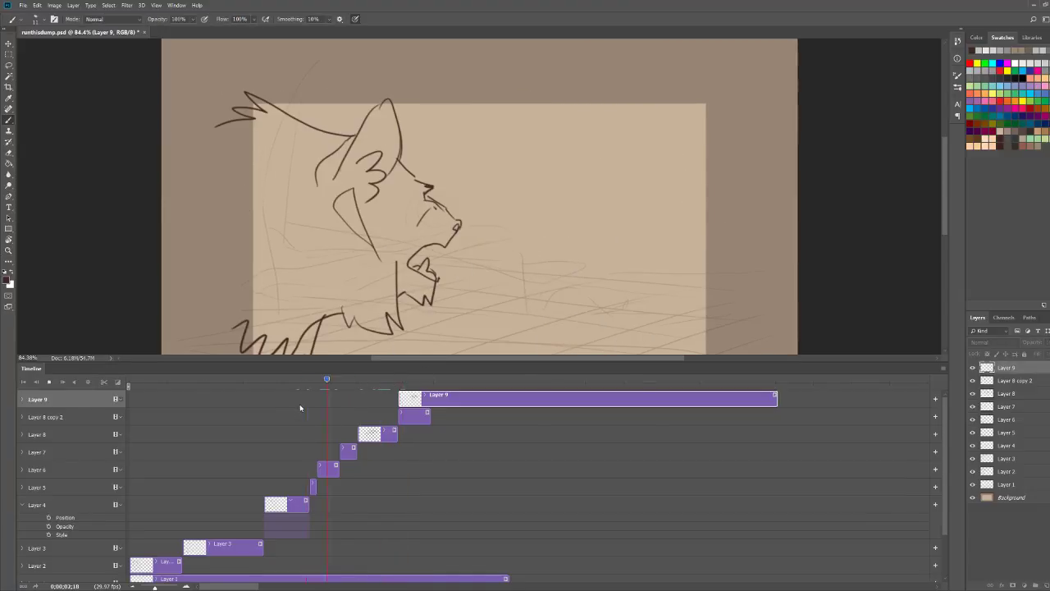
key(space)
key(space)
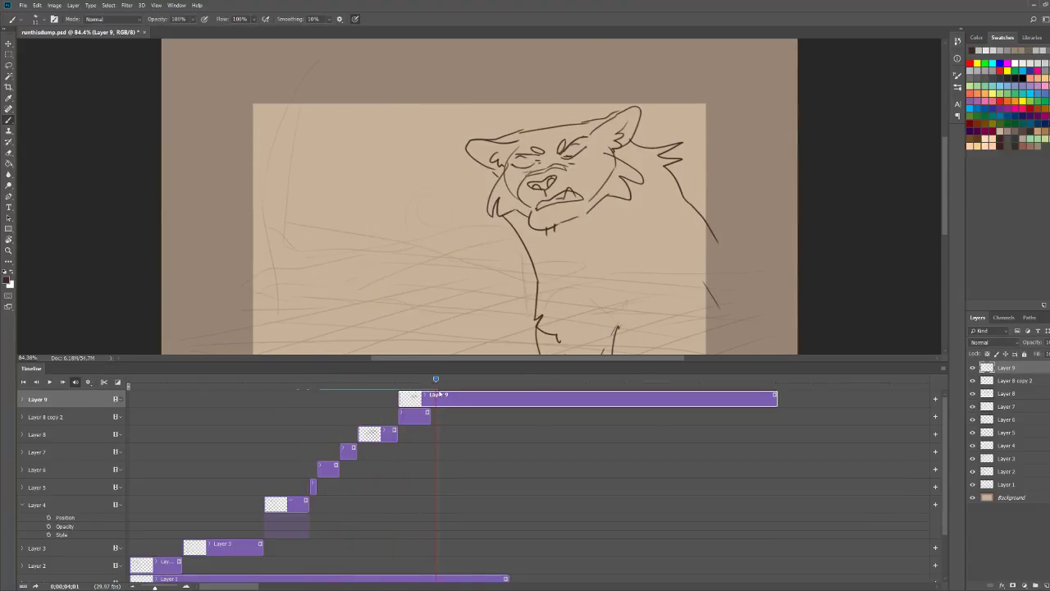
Step: Extend the Layer 8 copy 2 clip further under Layer 9 and split it at 0;00;03;24
mouse_move(436, 379)
mouse_down()
mouse_move(423, 382)
mouse_move(447, 417)
mouse_move(476, 417)
mouse_up()
click(104, 383)
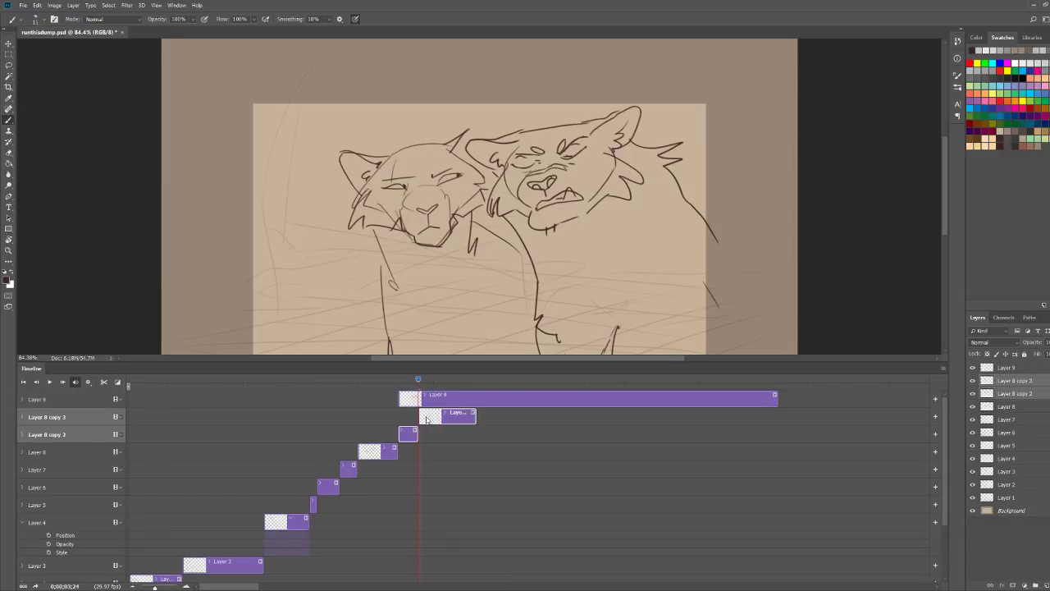
Step: Erase the second cat's open eyes on Layer 8 copy 3 and draw closed lids for a blink
drag(483, 199, 558, 207)
key(e)
drag(518, 211, 574, 195)
key(b)
drag(512, 223, 565, 192)
key(e)
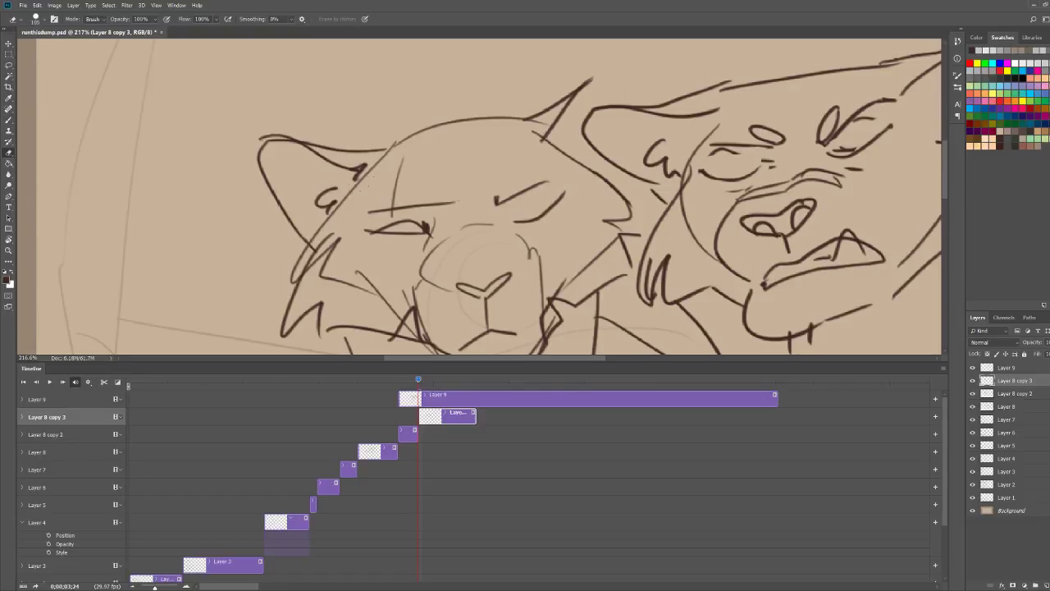
mouse_move(430, 224)
mouse_down()
mouse_move(370, 231)
mouse_move(431, 235)
mouse_move(386, 231)
mouse_up()
key(b)
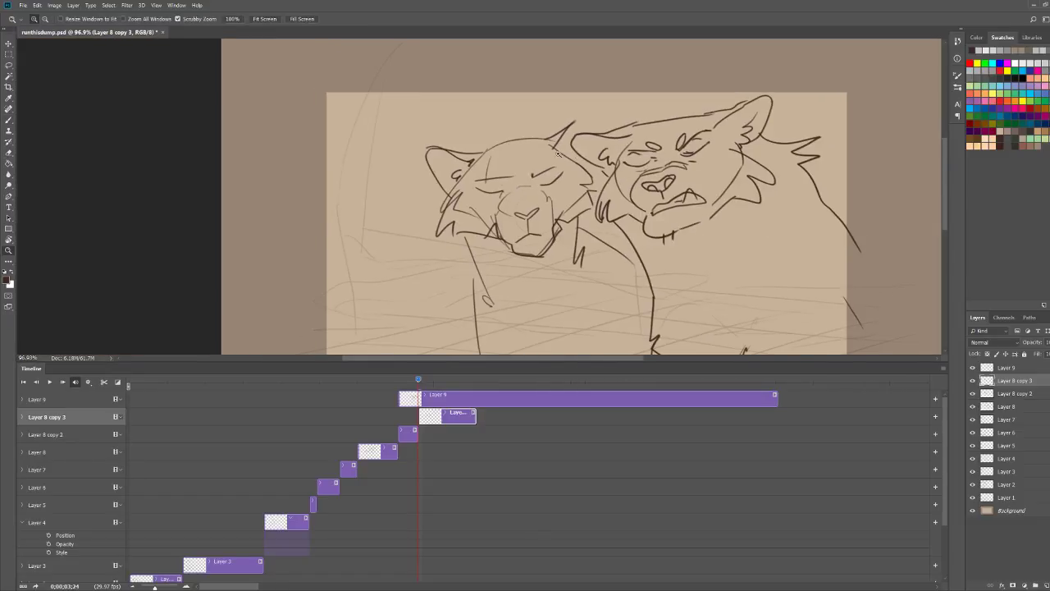
Step: Split the Layer 8 copy 3 clip at 0;00;04;01 and select the new second piece
drag(418, 380, 437, 384)
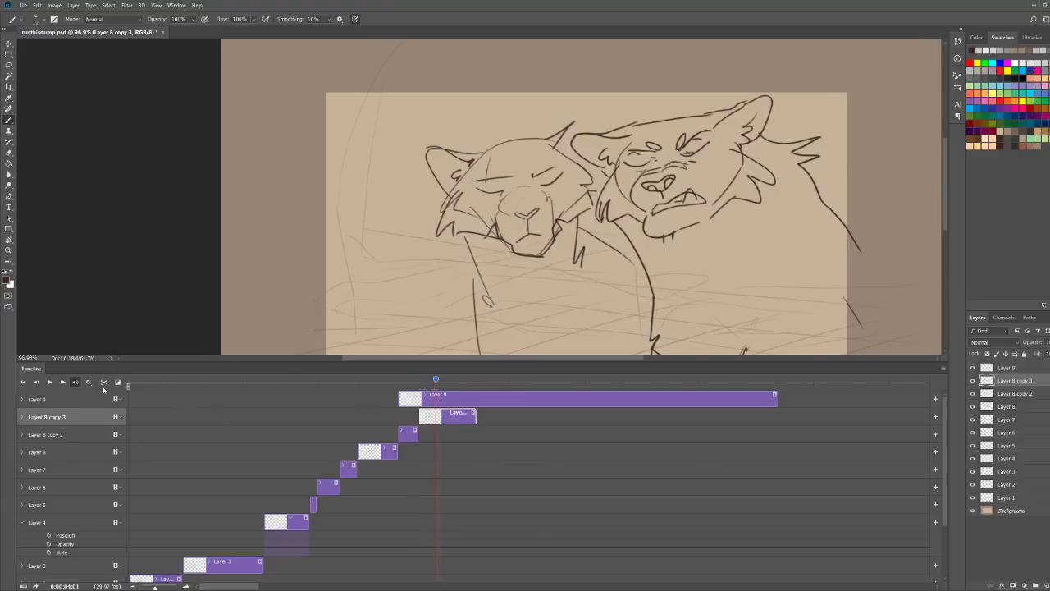
click(103, 382)
click(459, 419)
Step: Erase the second cat's closed lids on Layer 8 copy 4 and draw narrowed, half-open eyes with pupils
drag(485, 169, 541, 171)
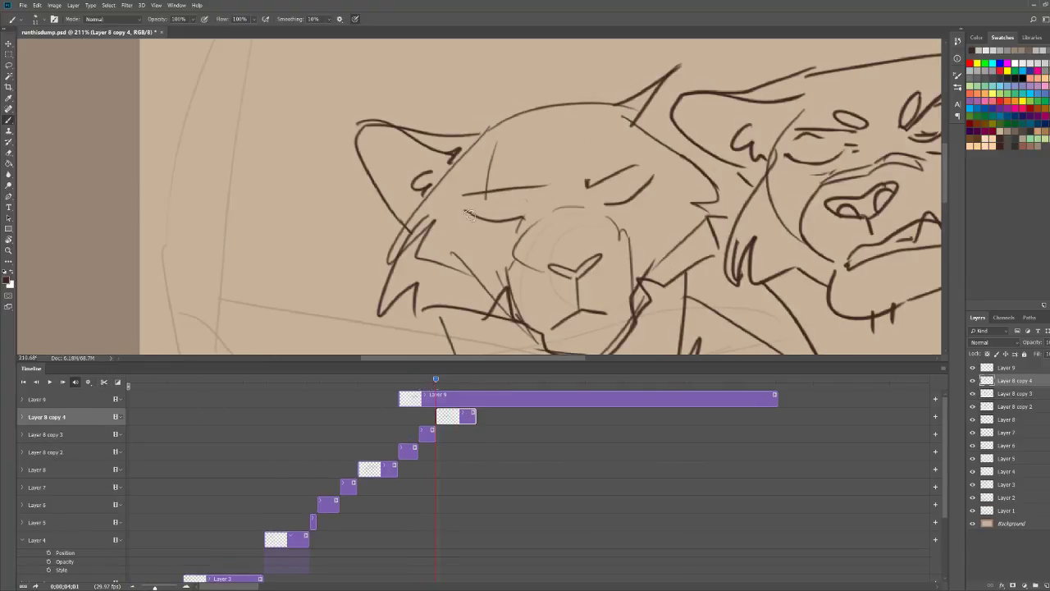
key(e)
drag(519, 220, 466, 211)
drag(464, 215, 538, 210)
key(e)
key(b)
mouse_move(653, 176)
mouse_down()
mouse_move(621, 204)
mouse_move(609, 195)
mouse_up()
scroll(611, 203, down, 5)
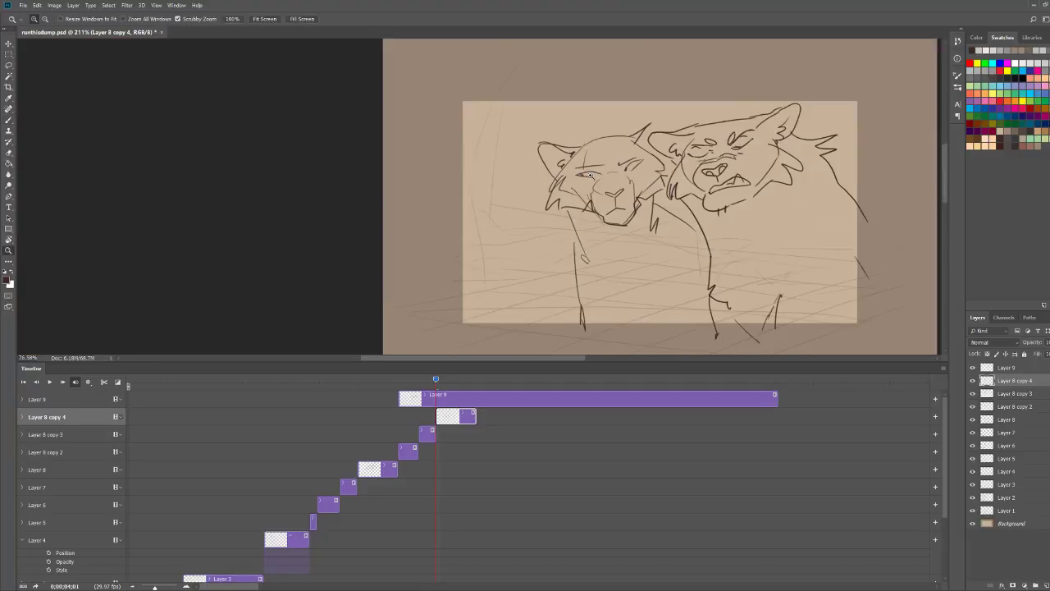
scroll(599, 204, up, 6)
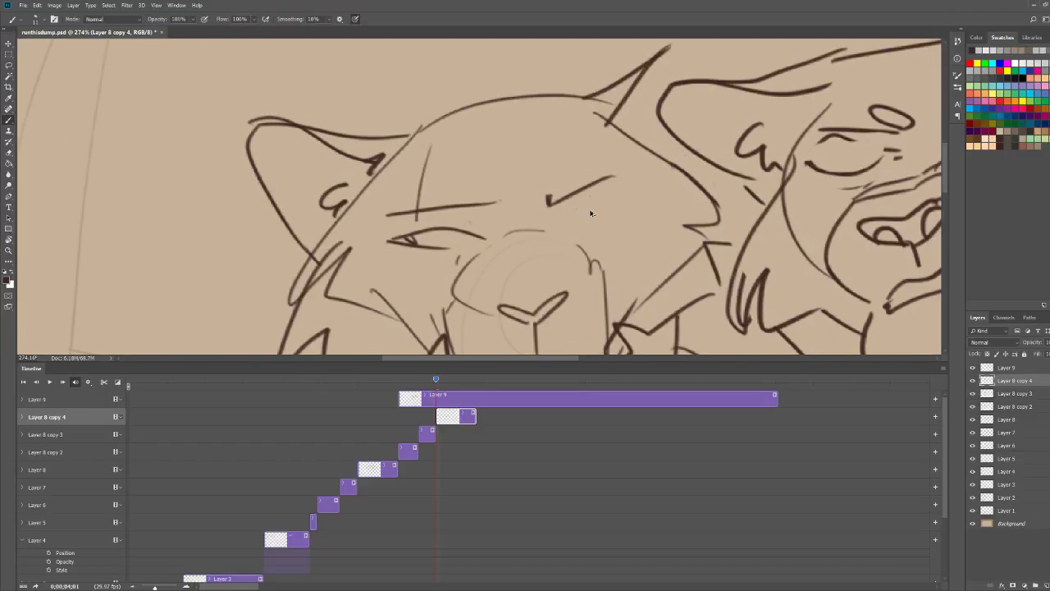
mouse_move(566, 236)
mouse_down()
mouse_move(643, 188)
mouse_move(575, 245)
mouse_up()
scroll(573, 233, down, 6)
Step: Play the animation from before the blink, then again from a few poses earlier, to check the second cat's eyes reopening
drag(435, 378, 394, 379)
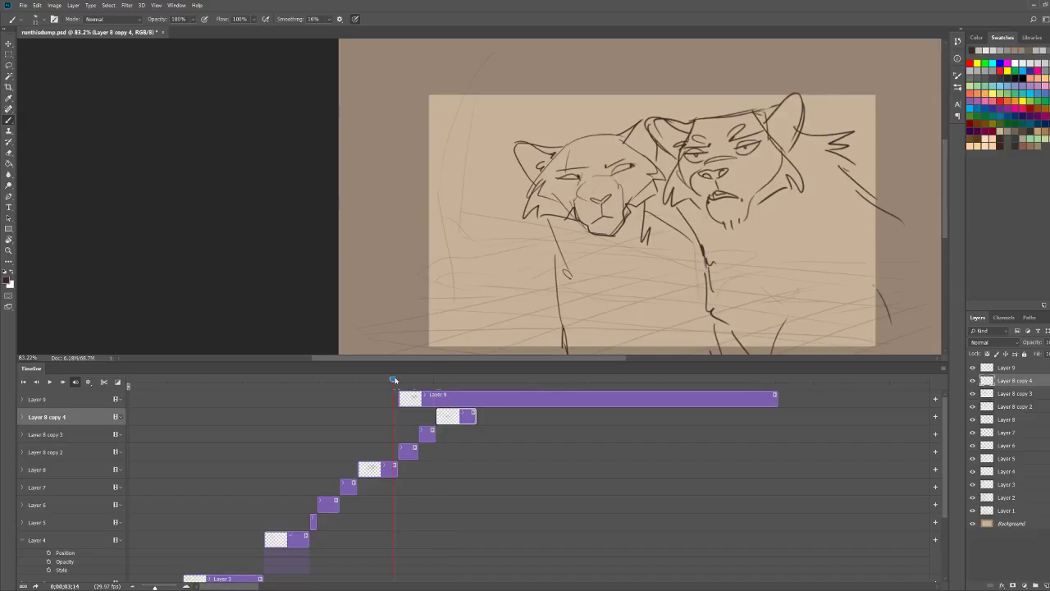
key(space)
key(space)
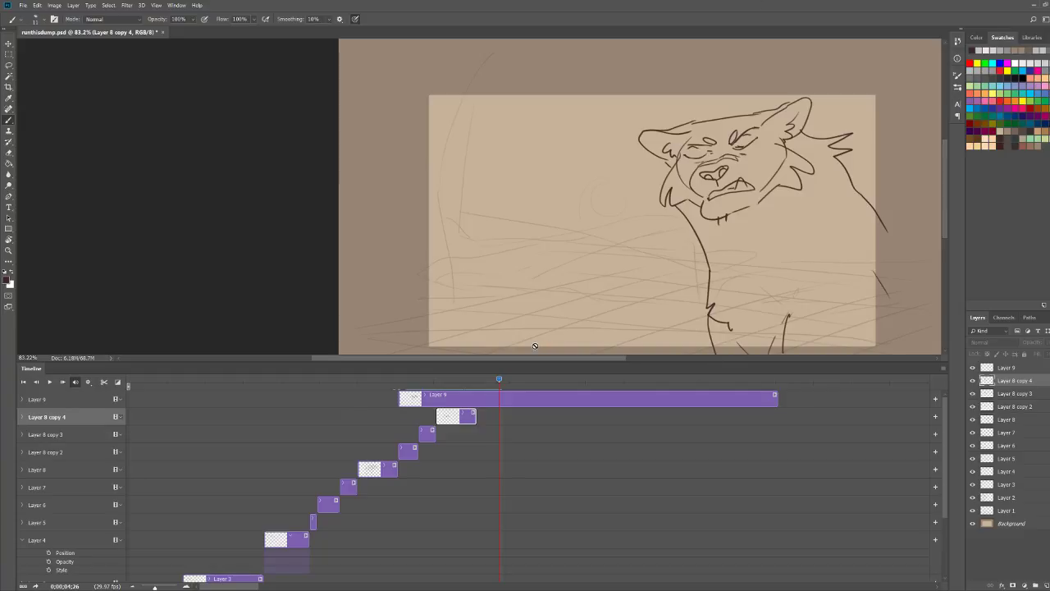
drag(493, 379, 307, 367)
key(space)
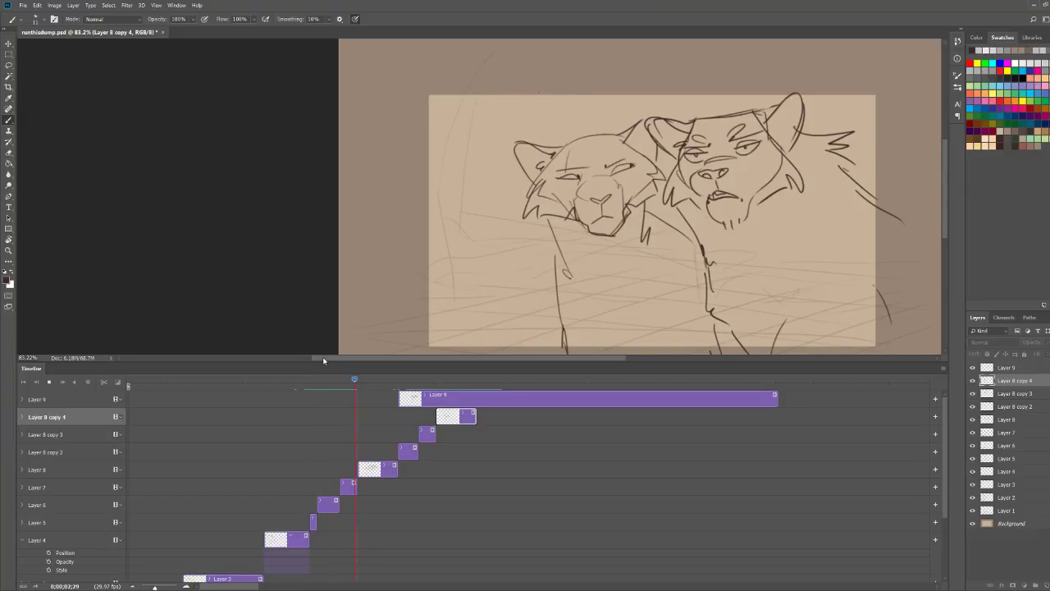
key(space)
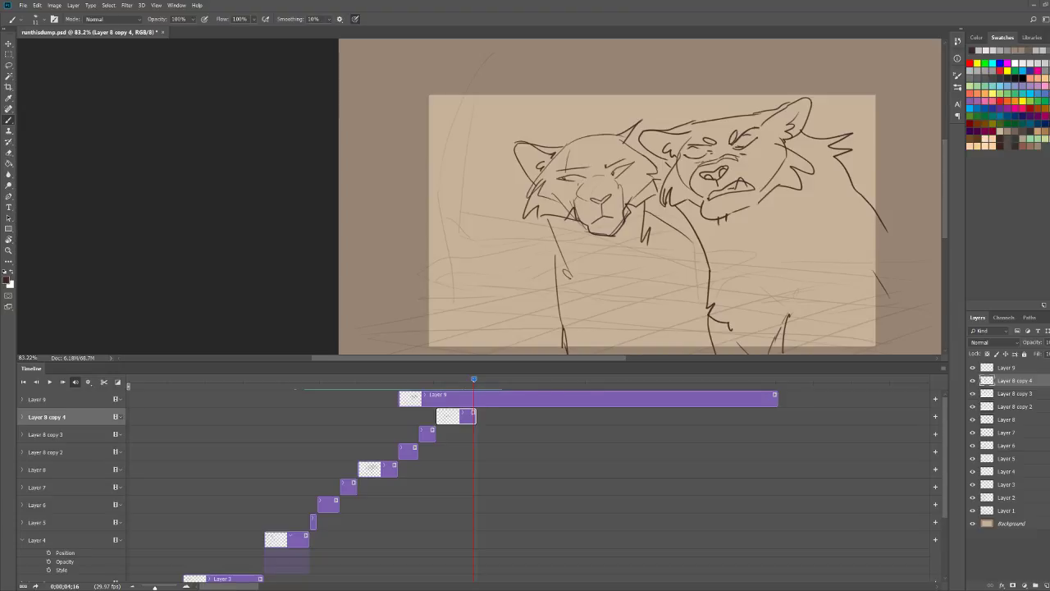
Step: Erase the snarling cat's eyes and brow markings on Layer 9
click(473, 399)
key(z)
click(780, 136)
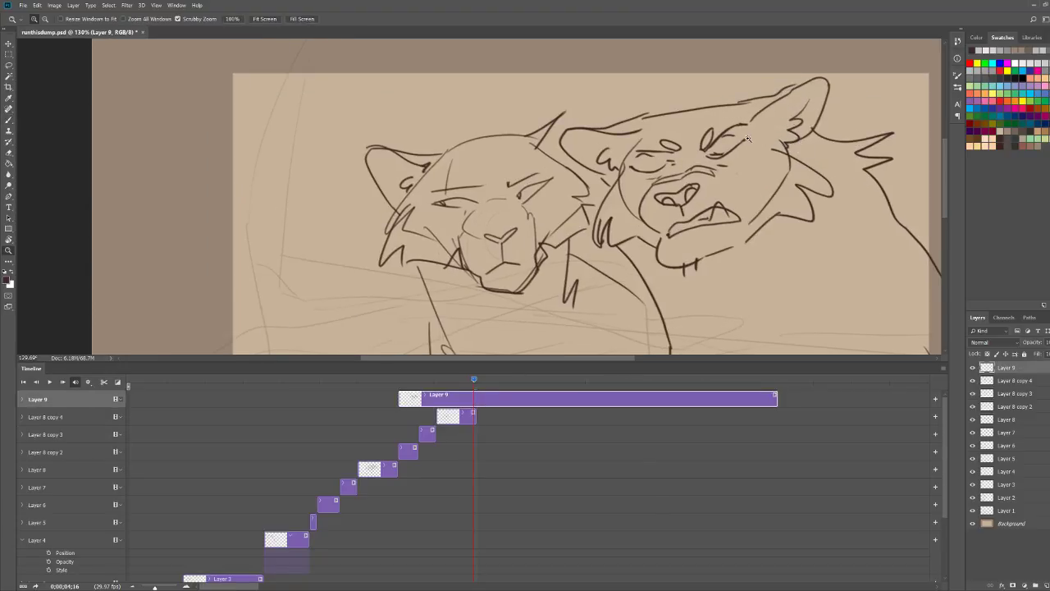
click(764, 152)
click(756, 178)
key(e)
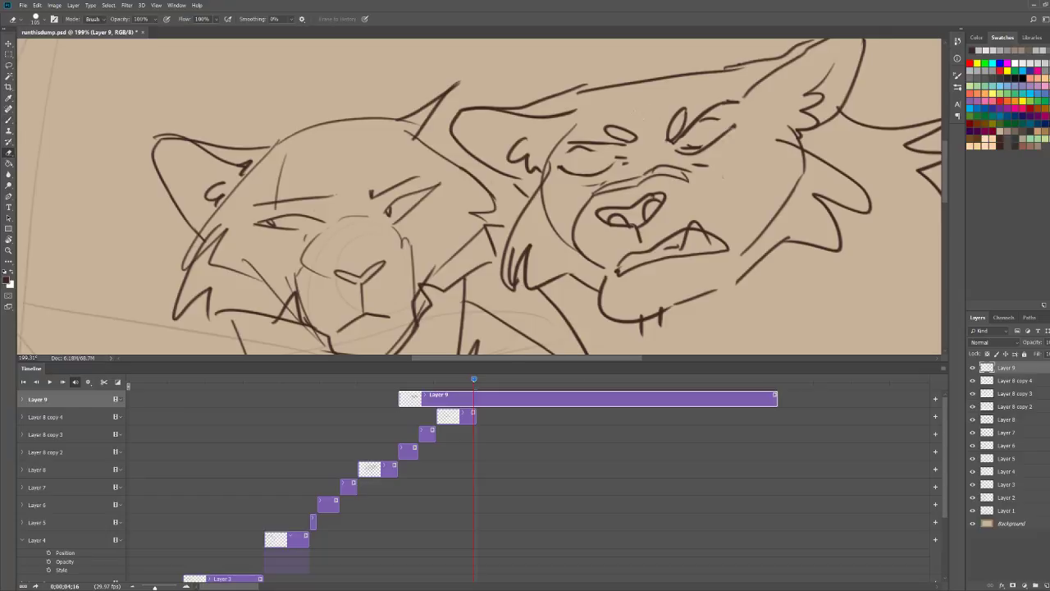
mouse_move(680, 150)
mouse_down()
mouse_move(733, 127)
mouse_move(697, 126)
mouse_up()
mouse_move(625, 161)
mouse_down()
mouse_move(573, 173)
mouse_move(561, 168)
mouse_move(566, 151)
mouse_up()
mouse_move(638, 137)
mouse_down()
mouse_move(601, 132)
mouse_move(593, 143)
mouse_up()
drag(730, 101, 672, 138)
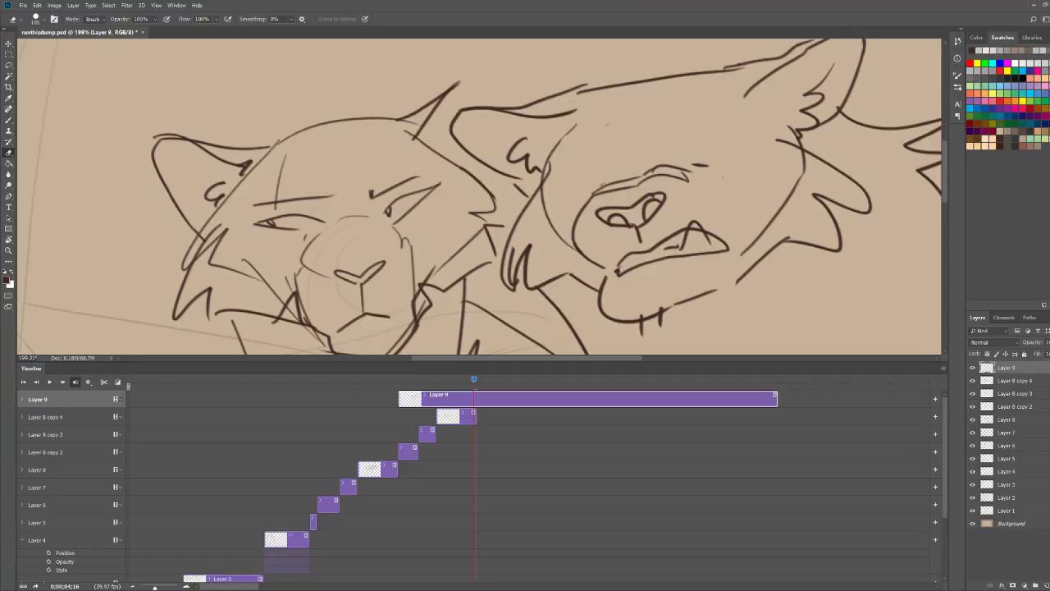
Step: Draw lowered brows and narrowed, slightly open eyes on the snarling cat on Layer 9
key(b)
drag(565, 144, 624, 138)
mouse_move(682, 117)
mouse_down()
mouse_move(663, 138)
mouse_move(685, 115)
mouse_move(728, 105)
mouse_move(749, 115)
mouse_up()
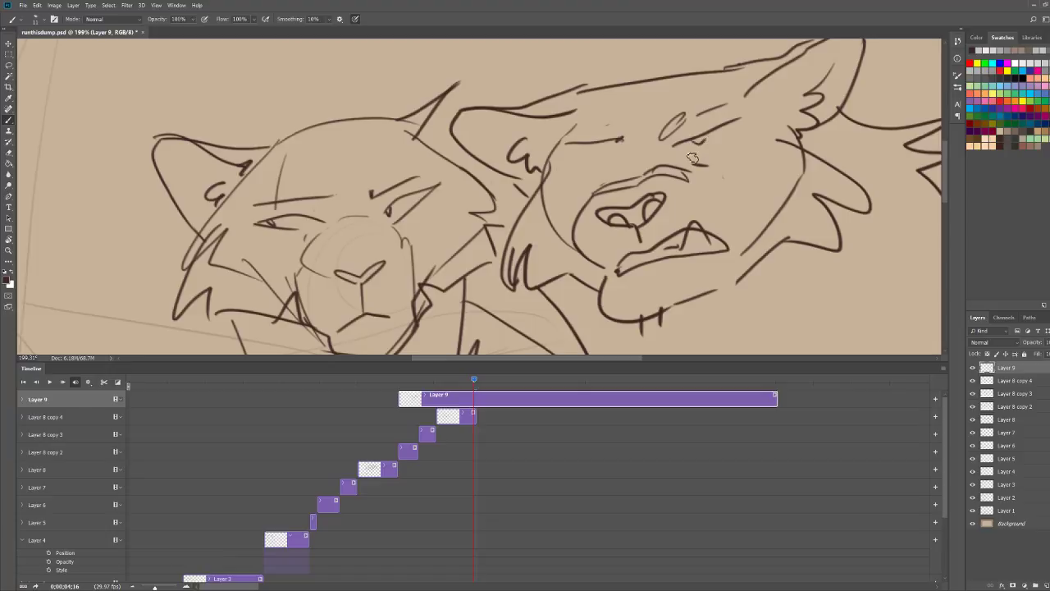
drag(681, 154, 717, 143)
mouse_move(562, 169)
mouse_down()
mouse_move(621, 159)
mouse_move(589, 178)
mouse_up()
key(z)
drag(718, 76, 653, 76)
key(b)
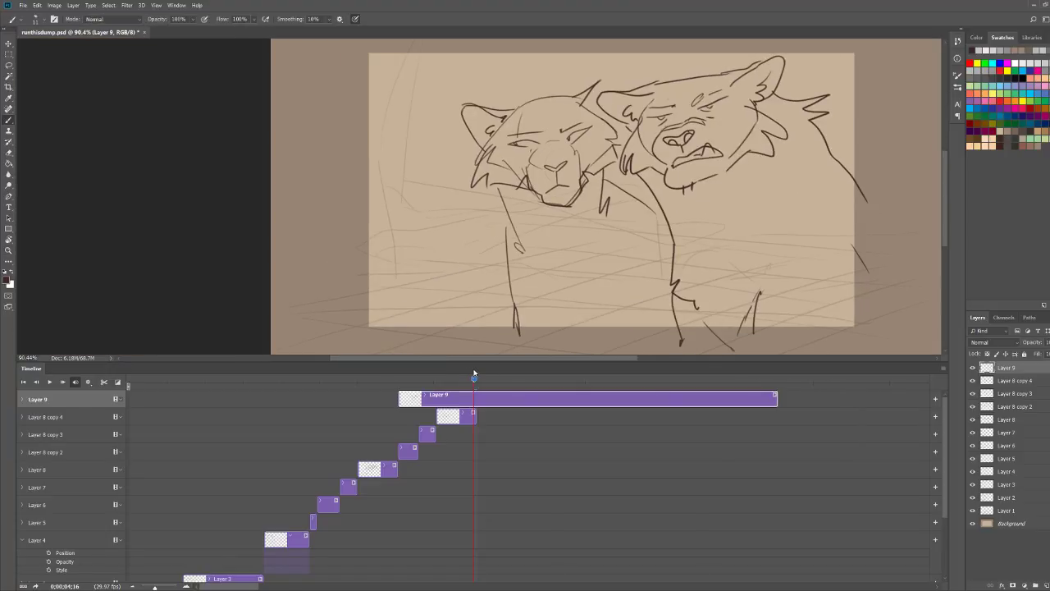
Step: Play back the snarl section to check the snarling cat's new expression against the second cat's blink
mouse_move(474, 378)
mouse_down()
mouse_move(377, 383)
mouse_move(405, 382)
mouse_up()
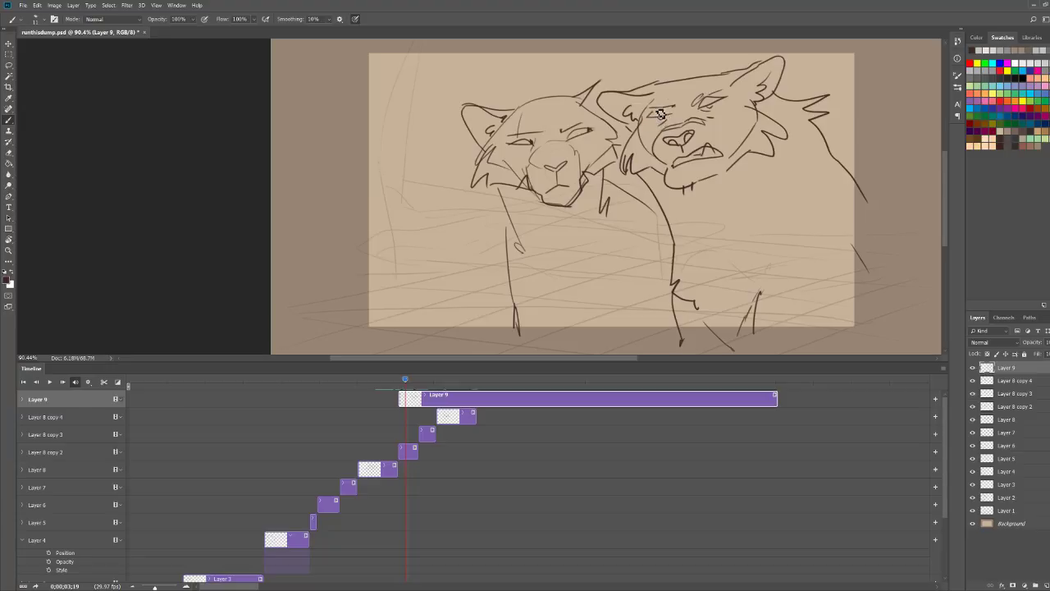
key(space)
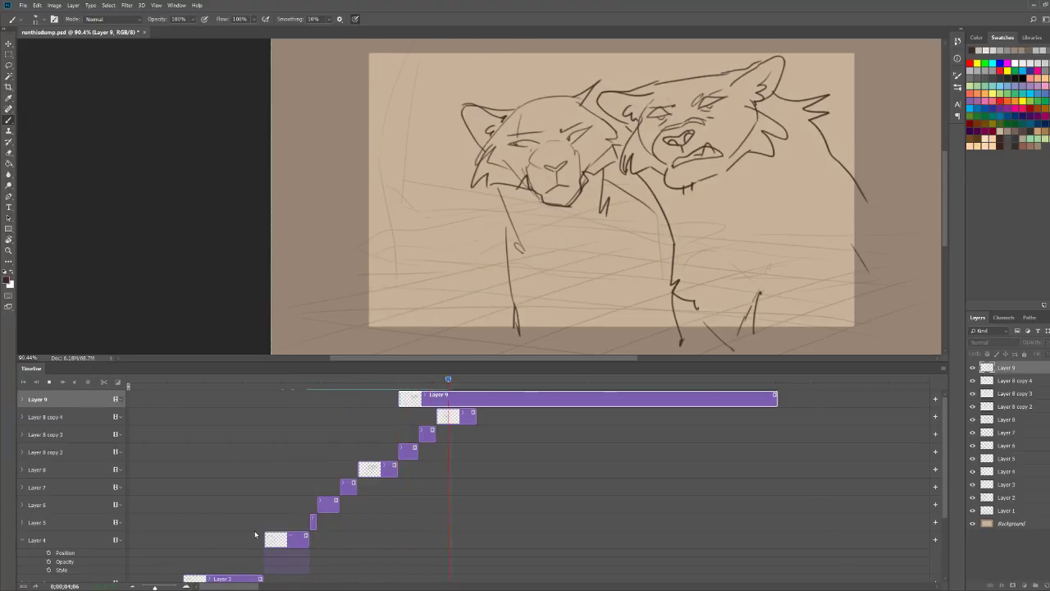
key(space)
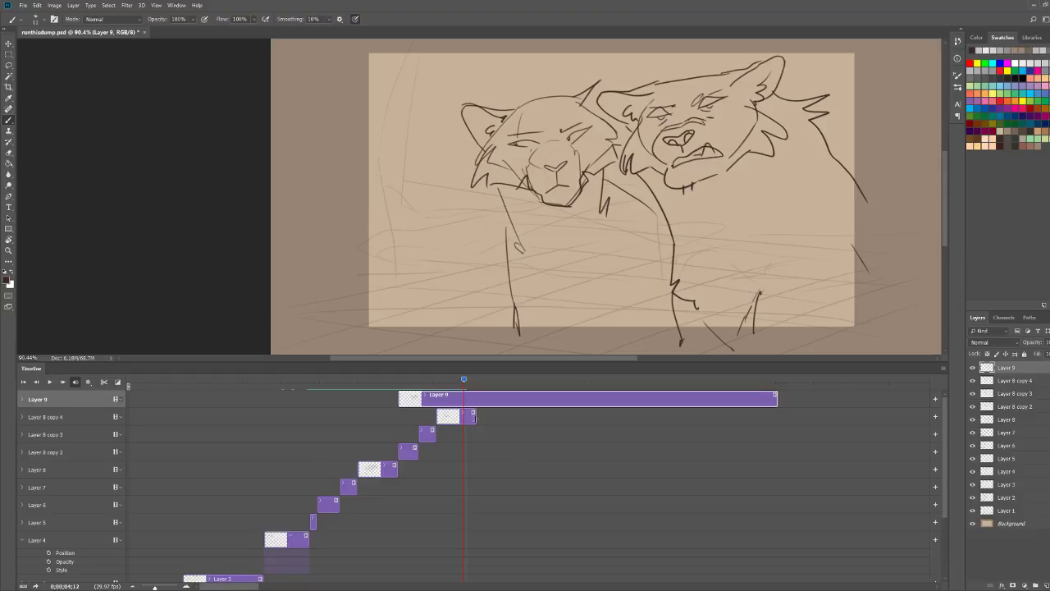
Step: Split the Layer 9 and Layer 8 copy 4 clips at 0;00;04;04
drag(465, 380, 444, 387)
click(103, 381)
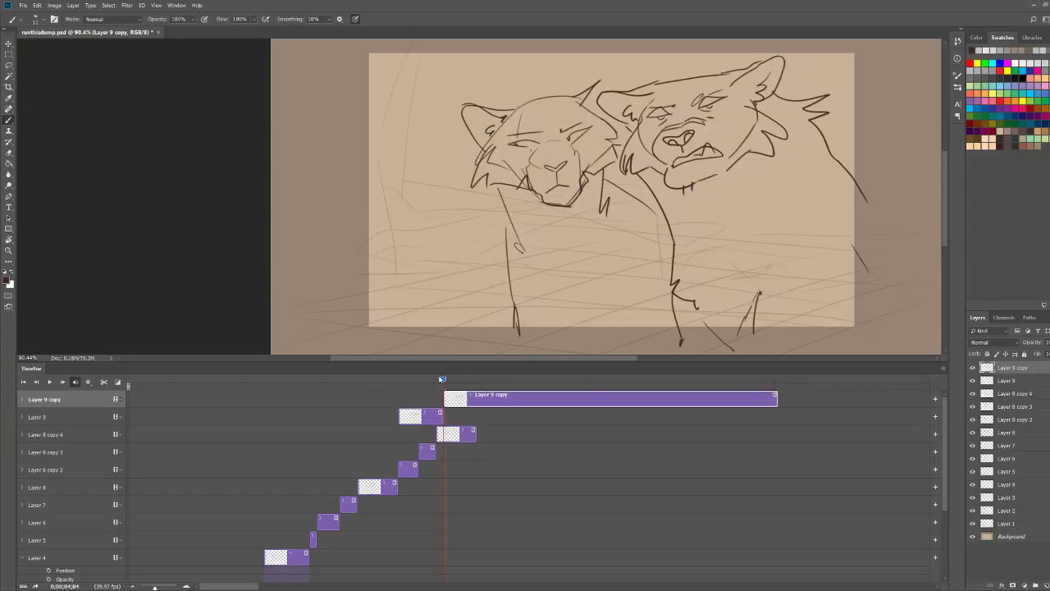
mouse_move(443, 380)
mouse_down()
mouse_move(409, 382)
mouse_move(434, 383)
mouse_up()
click(444, 381)
click(448, 435)
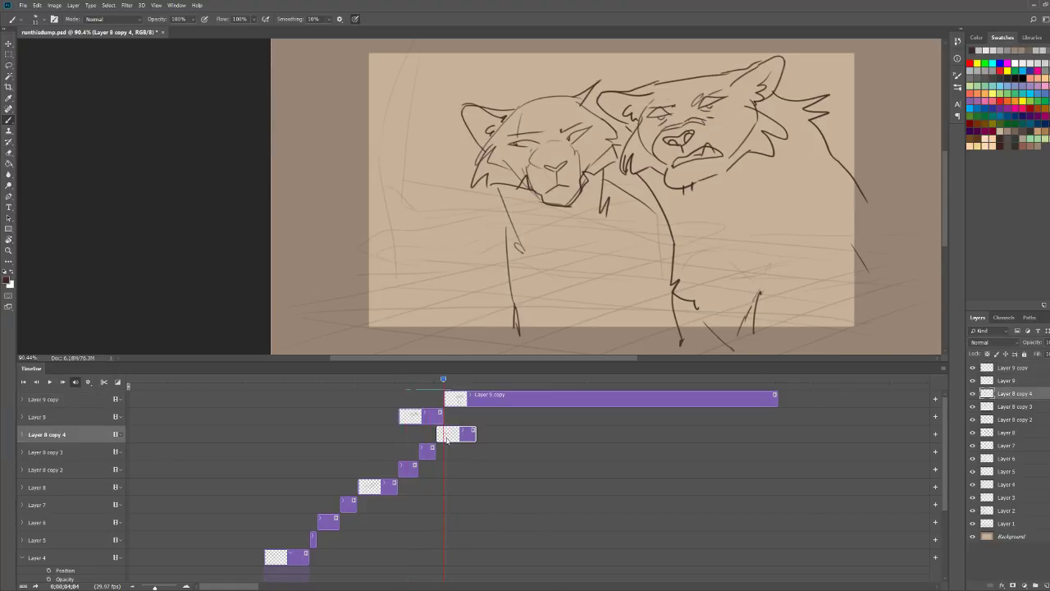
click(103, 381)
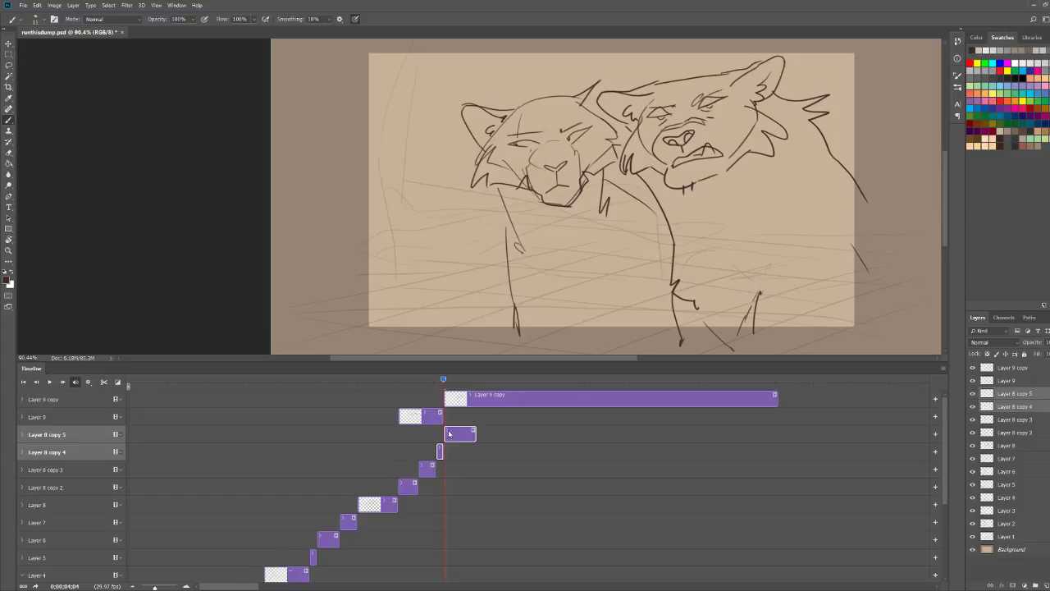
Step: Select Layer 9 copy and Layer 8 copy 5 together and shift both cats slightly left in the frame
click(448, 434)
shift+click(461, 401)
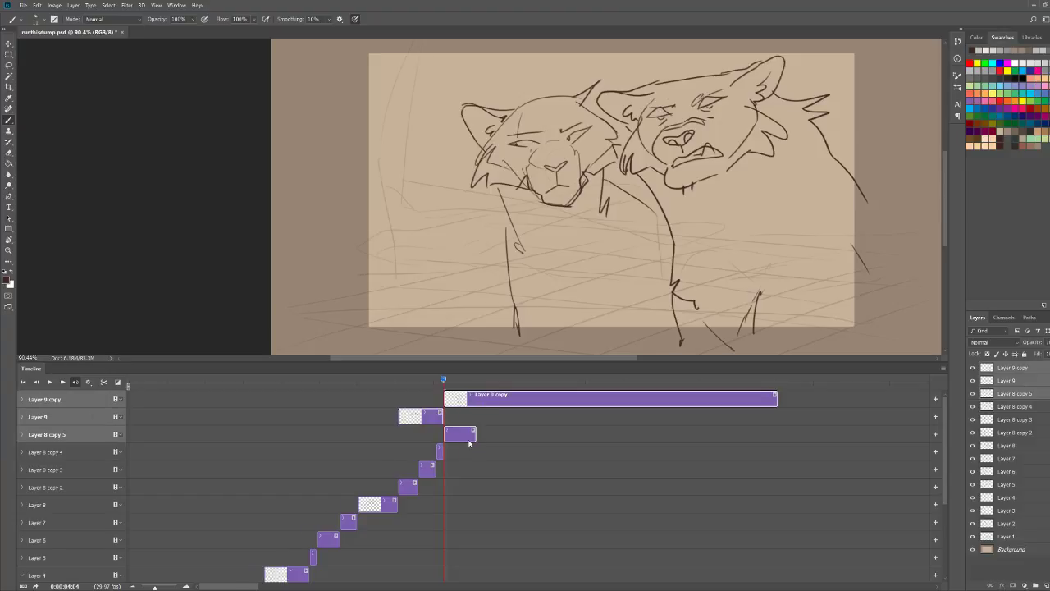
click(469, 439)
ctrl+click(476, 402)
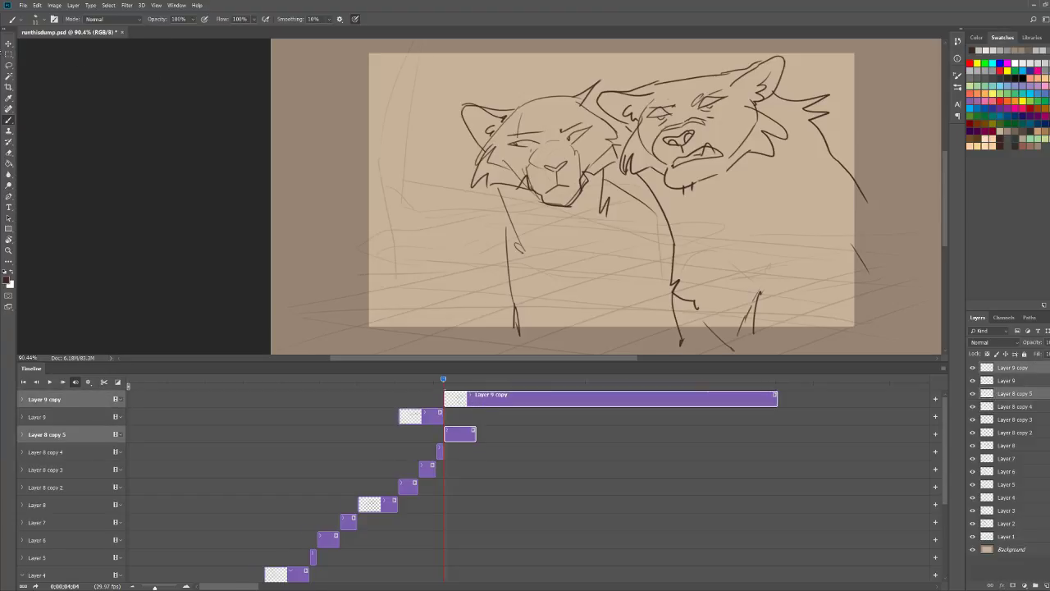
key(v)
drag(557, 155, 462, 154)
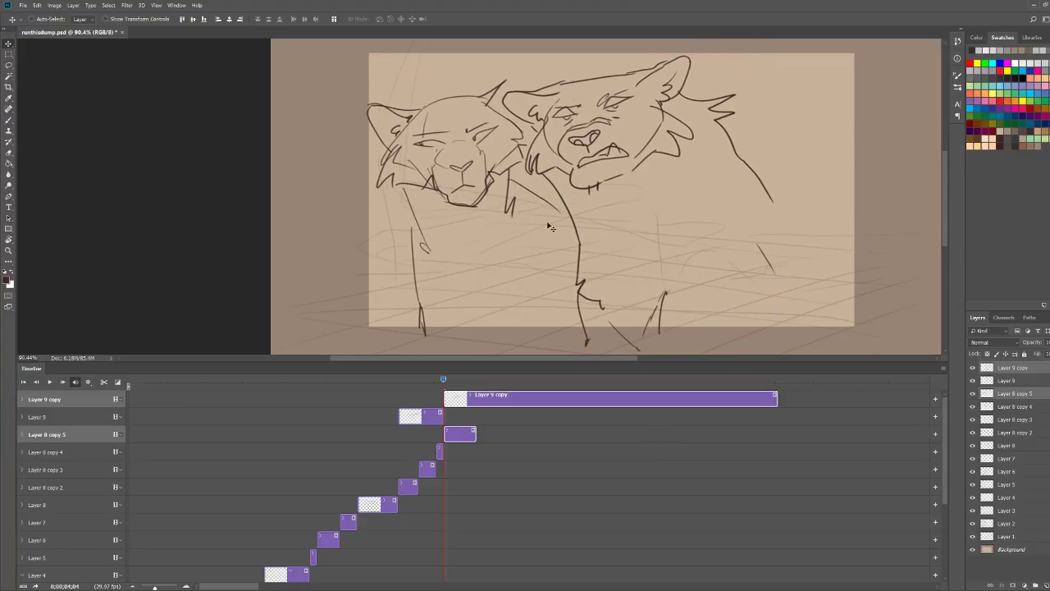
drag(549, 227, 599, 230)
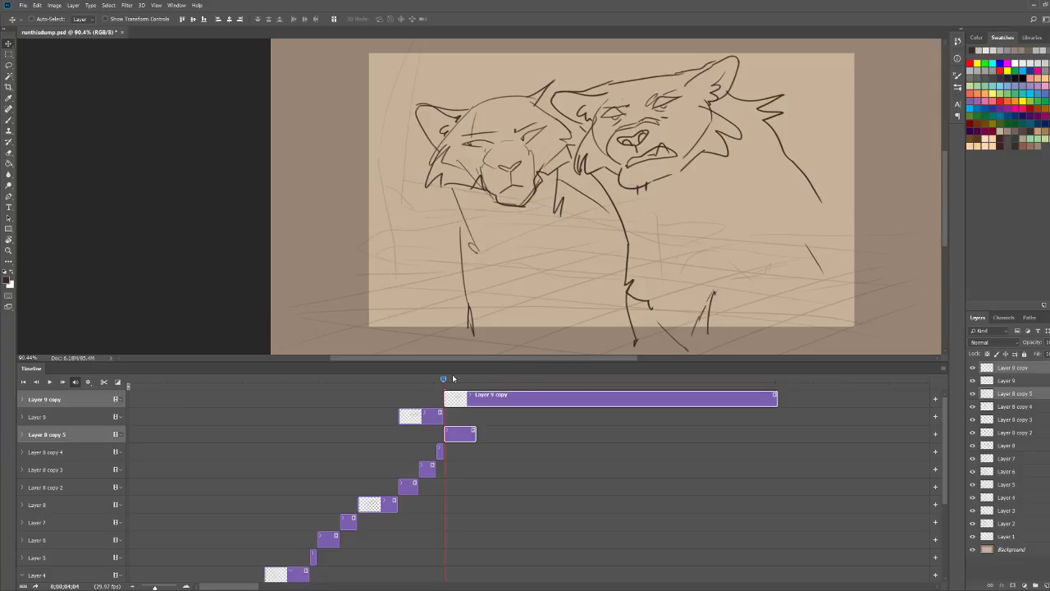
Step: Split both shifted clips at 0;00;04;08 and move Layer 9 copy 2 and Layer 8 copy 6 further left
mouse_move(446, 375)
mouse_down()
mouse_move(448, 367)
mouse_move(454, 379)
mouse_up()
click(103, 382)
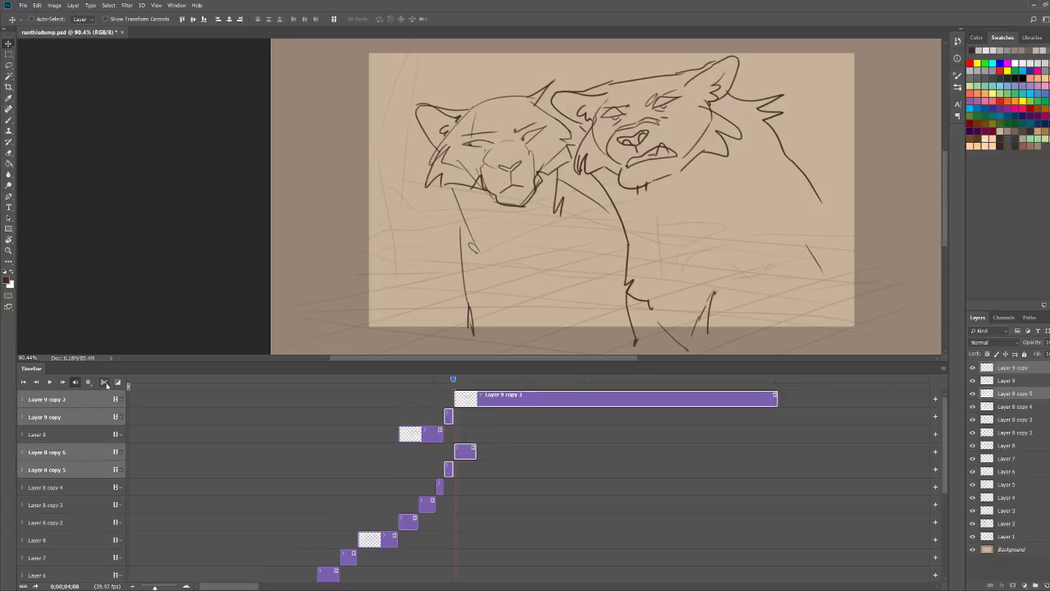
click(464, 452)
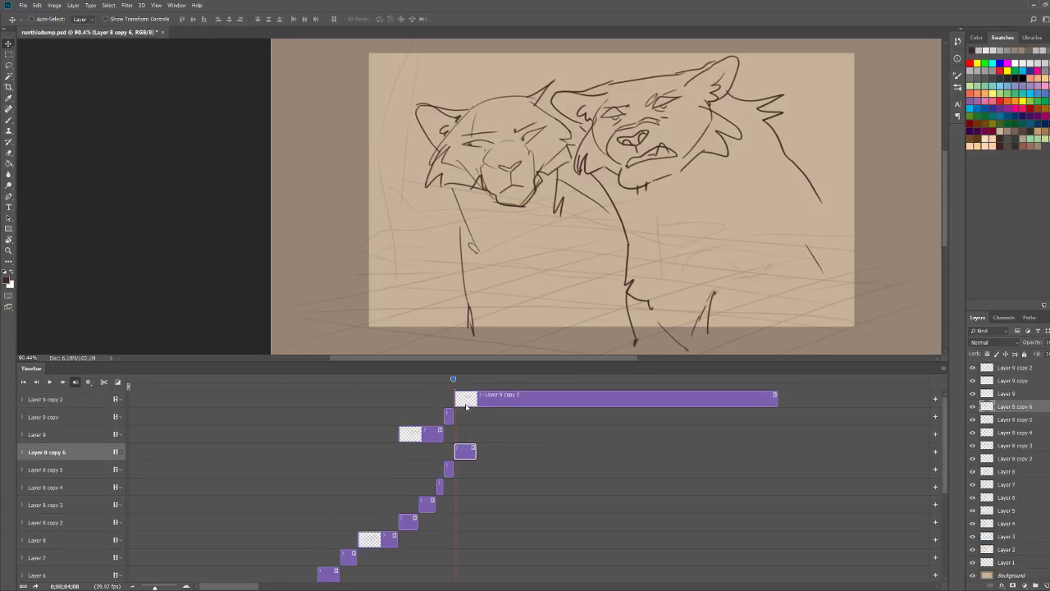
shift+click(472, 402)
drag(643, 253, 600, 253)
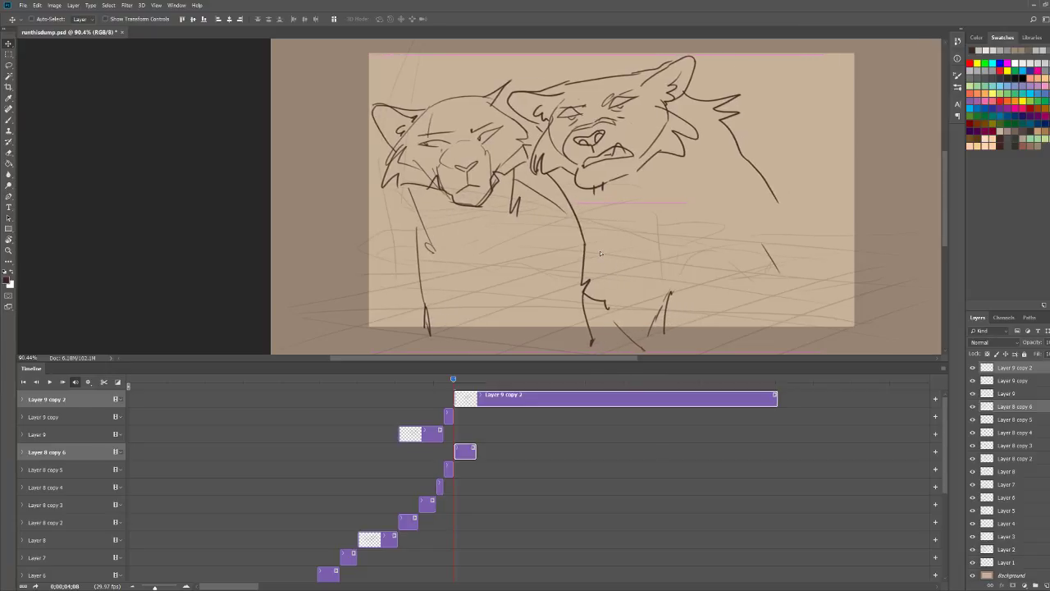
Step: Play the animation from 0;00;03;29 to check the leftward shift of both cats
drag(453, 373, 429, 380)
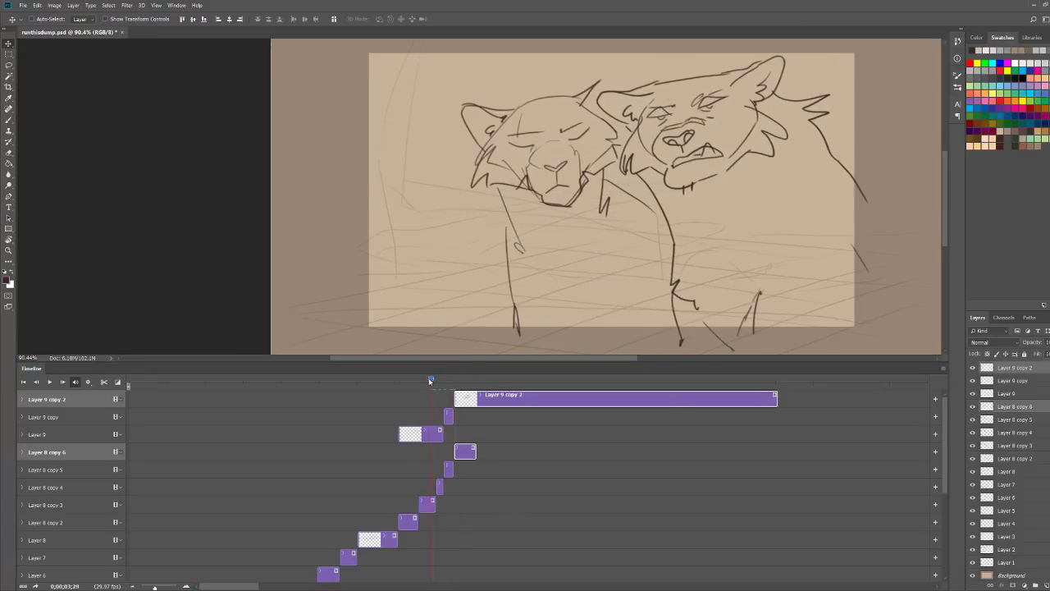
key(space)
key(space)
Step: Erase the snarling cat's head and neck fur on Layer 9 copy 2 at 0;00;04;08, keeping its body and legs
click(453, 380)
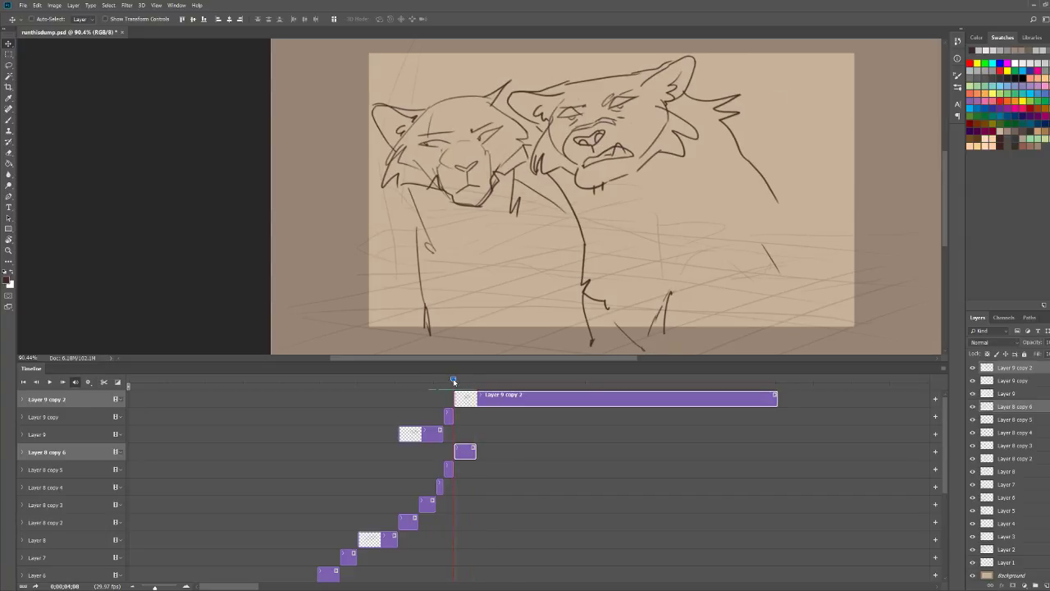
click(462, 400)
key(b)
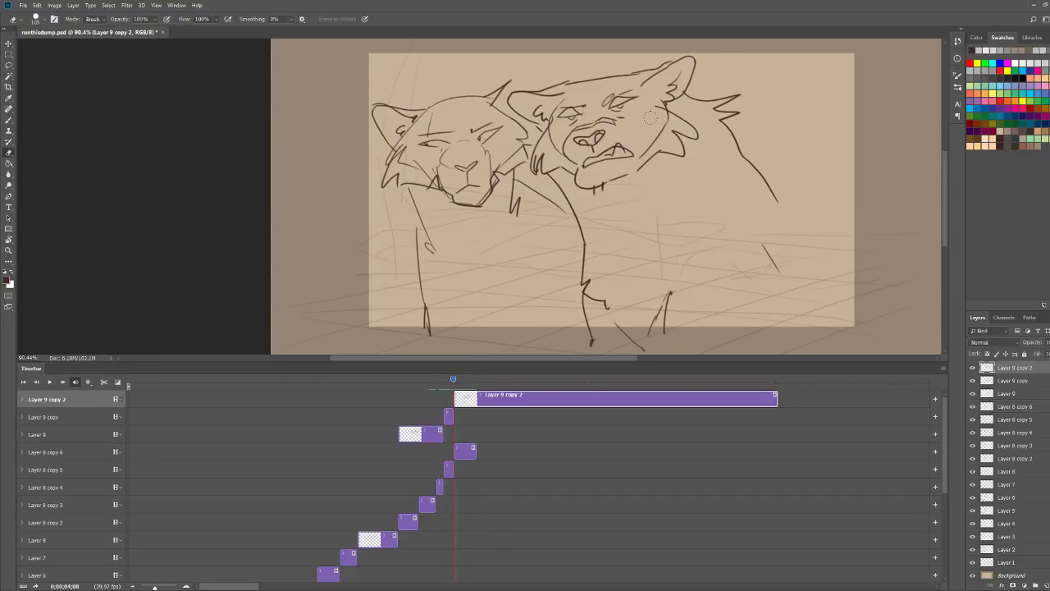
mouse_move(649, 118)
mouse_down()
mouse_move(685, 115)
mouse_move(624, 152)
mouse_move(574, 131)
mouse_move(539, 152)
mouse_move(538, 115)
mouse_move(513, 86)
mouse_move(575, 82)
mouse_up()
drag(728, 99, 694, 138)
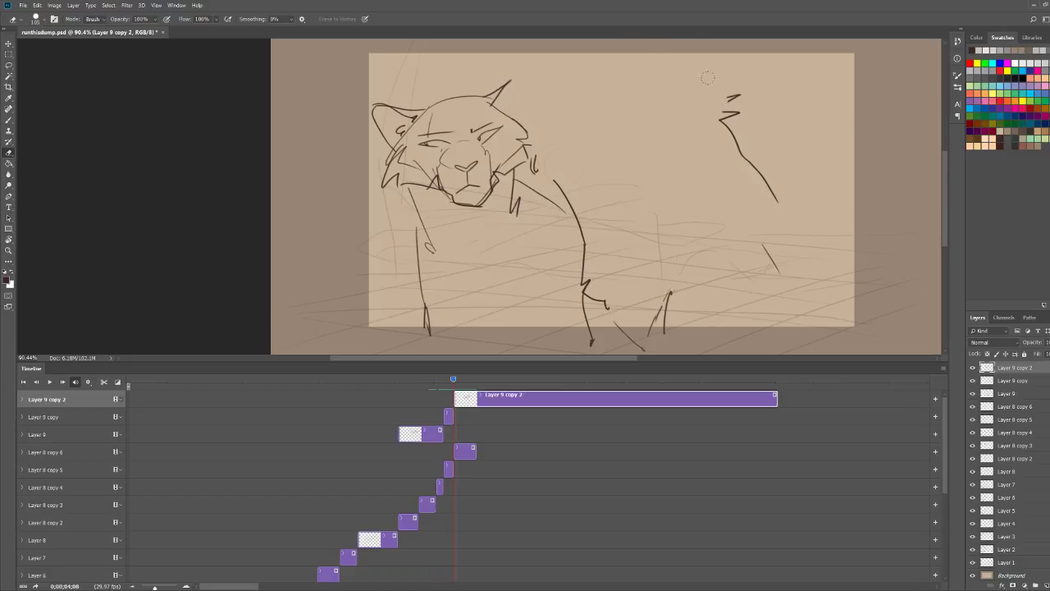
drag(708, 78, 731, 98)
key(b)
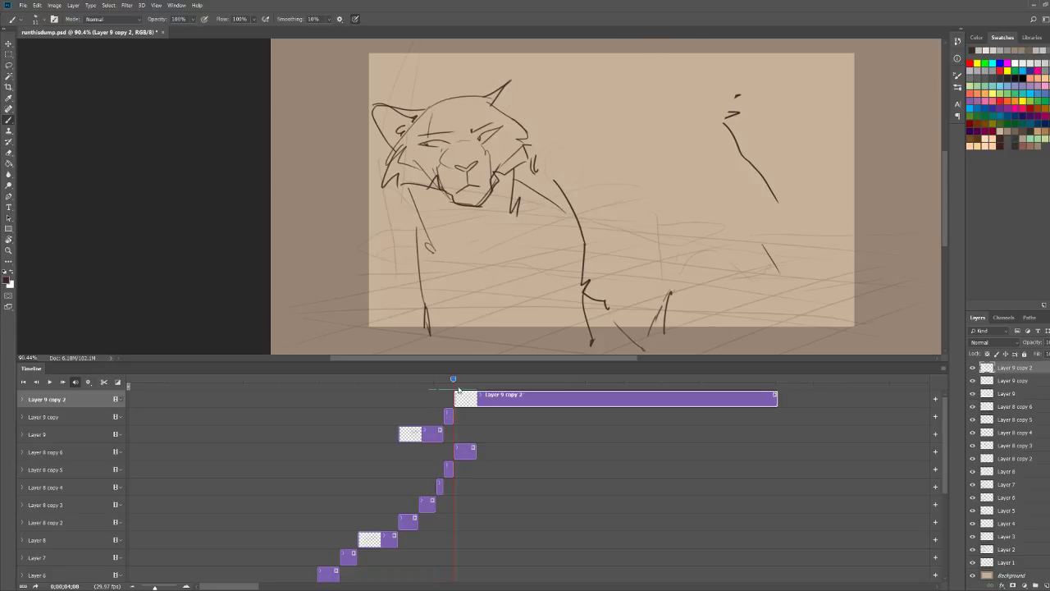
Step: Extend the Layer 9 copy clip under Layer 9 copy 2 and fade its drawing into a faint tracing guide
click(450, 419)
drag(450, 419, 466, 417)
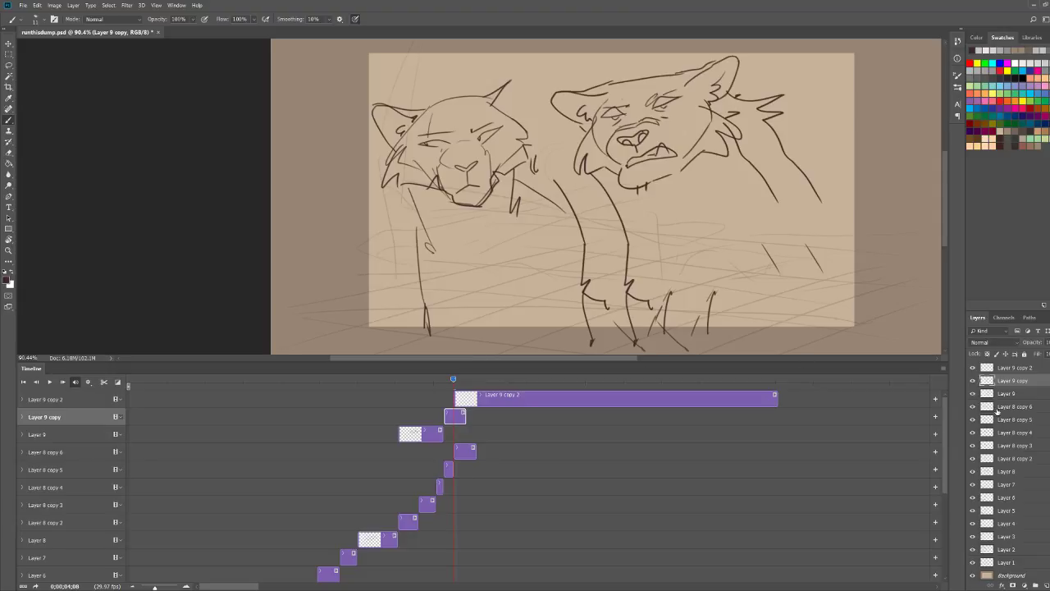
click(1034, 356)
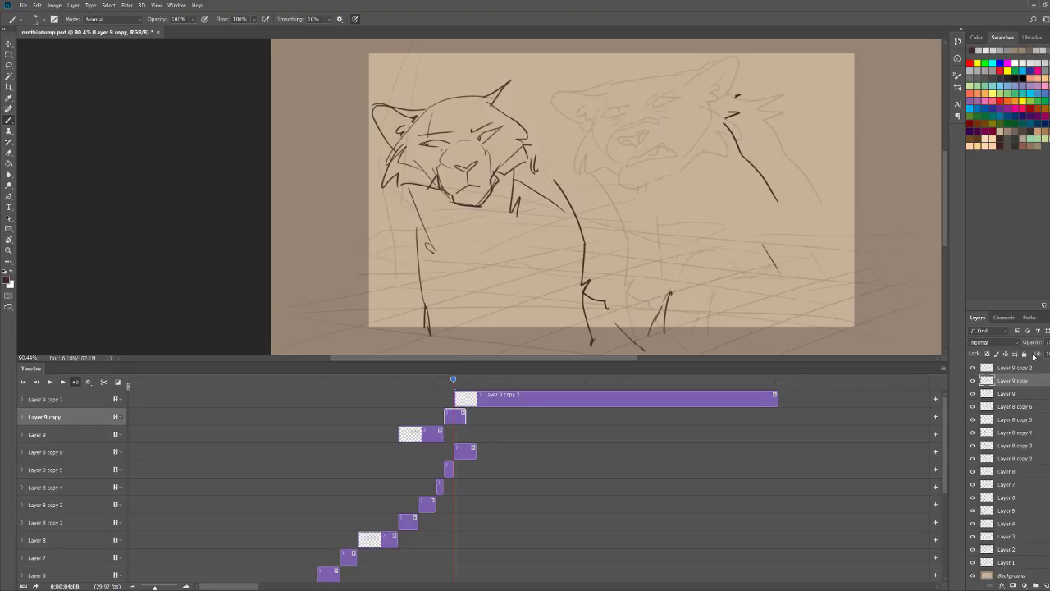
Step: Sketch the snarling cat's turned head on Layer 9 copy 2, with a new cheek line, brow and wider-open eyes
click(494, 402)
mouse_move(582, 98)
mouse_down()
mouse_move(597, 177)
mouse_move(648, 201)
mouse_move(681, 173)
mouse_move(664, 202)
mouse_move(666, 189)
mouse_up()
mouse_move(661, 111)
mouse_down()
mouse_move(682, 138)
mouse_move(652, 145)
mouse_move(676, 126)
mouse_move(645, 169)
mouse_move(677, 164)
mouse_move(644, 170)
mouse_move(671, 168)
mouse_up()
key(z)
mouse_move(687, 70)
mouse_down()
mouse_move(707, 117)
mouse_move(694, 123)
mouse_up()
key(b)
mouse_move(549, 118)
mouse_down()
mouse_move(608, 125)
mouse_move(614, 115)
mouse_up()
mouse_move(560, 144)
mouse_down()
mouse_move(610, 148)
mouse_move(561, 147)
mouse_move(606, 156)
mouse_move(677, 119)
mouse_move(656, 140)
mouse_move(679, 122)
mouse_up()
mouse_move(679, 128)
mouse_down()
mouse_move(623, 122)
mouse_move(696, 96)
mouse_up()
Step: Erase the trial mouth and jaw on the new head and draw a heart-shaped nose with a muzzle around it
key(e)
drag(641, 151, 681, 149)
key(b)
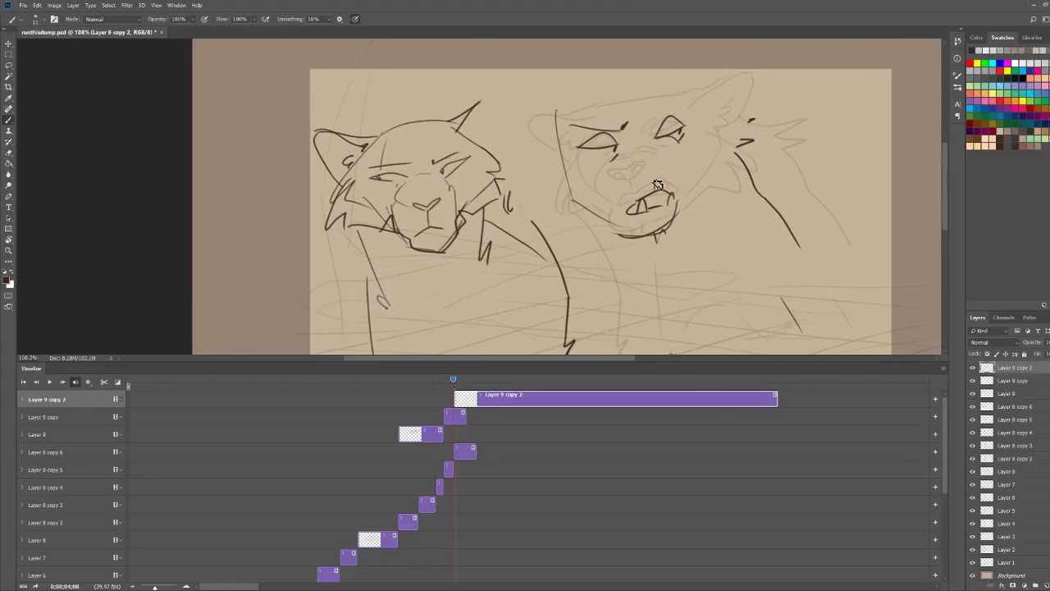
mouse_move(636, 189)
mouse_down()
mouse_move(667, 164)
mouse_move(631, 207)
mouse_up()
key(e)
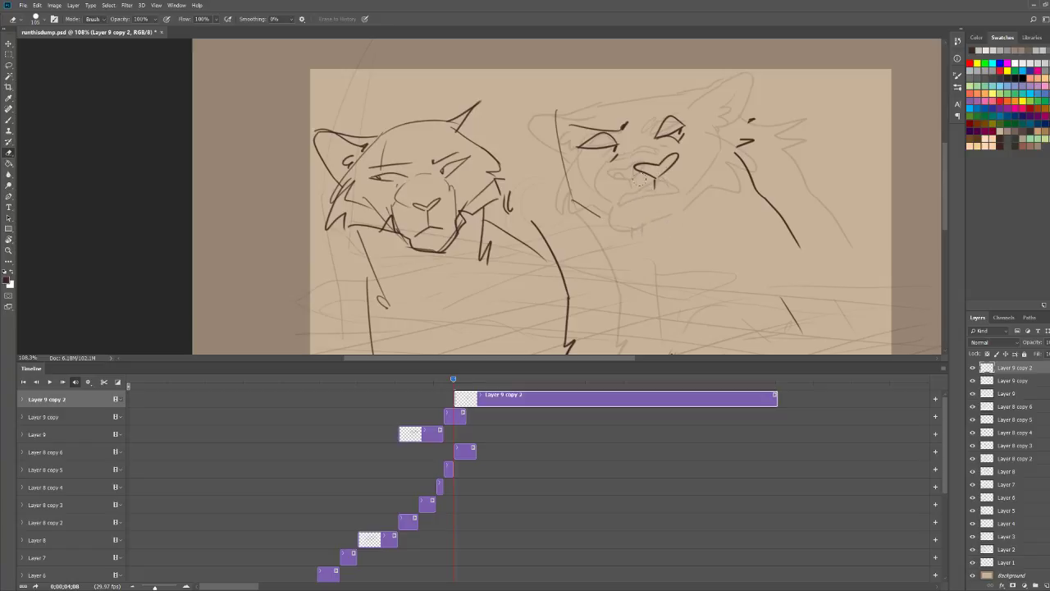
key(b)
mouse_move(615, 169)
mouse_down()
mouse_move(656, 150)
mouse_move(610, 196)
mouse_move(658, 186)
mouse_move(646, 197)
mouse_move(605, 194)
mouse_move(637, 227)
mouse_move(684, 178)
mouse_up()
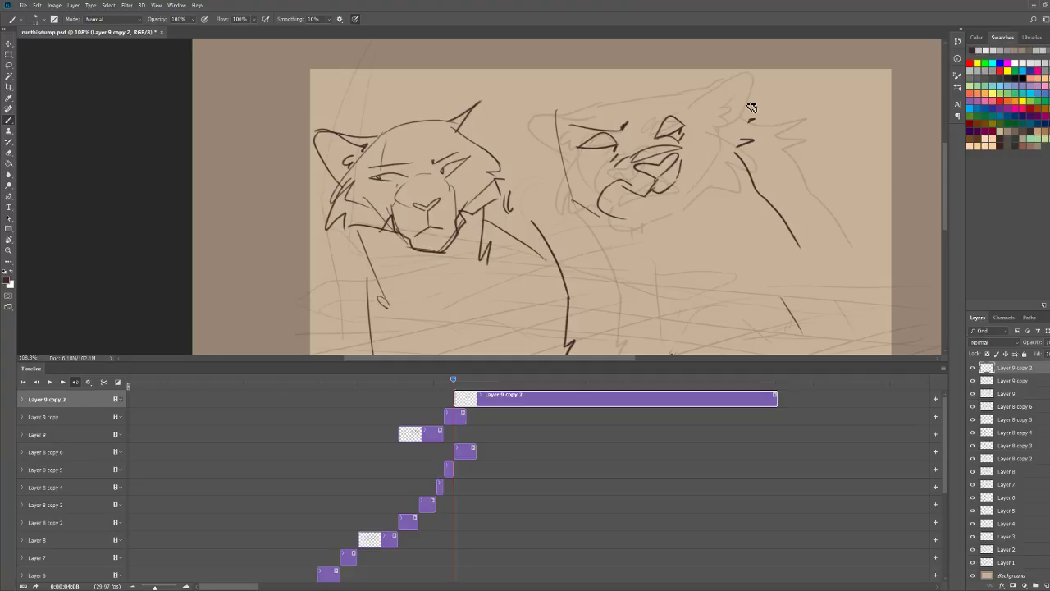
Step: Erase the trial eyes, nose, muzzle and cheek line of the snarling cat's new head on Layer 9 copy 2
key(e)
drag(681, 123, 608, 205)
mouse_move(623, 107)
mouse_down()
mouse_move(574, 172)
mouse_move(556, 111)
mouse_up()
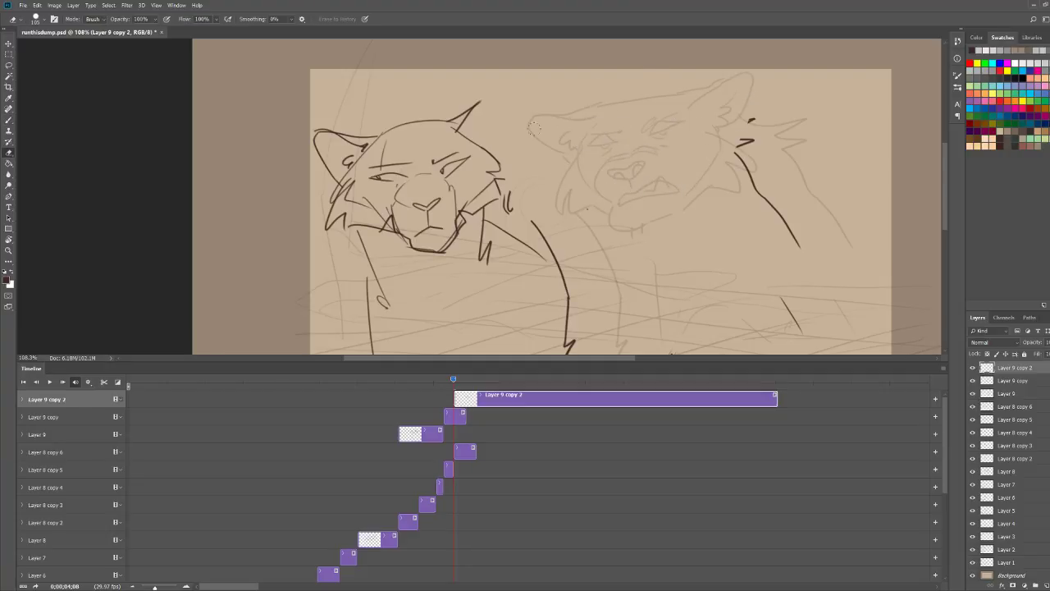
Step: Redraw the snarling cat's brows and half-lidded eyes over the faint guide, adding a round brow mark above each eye
key(b)
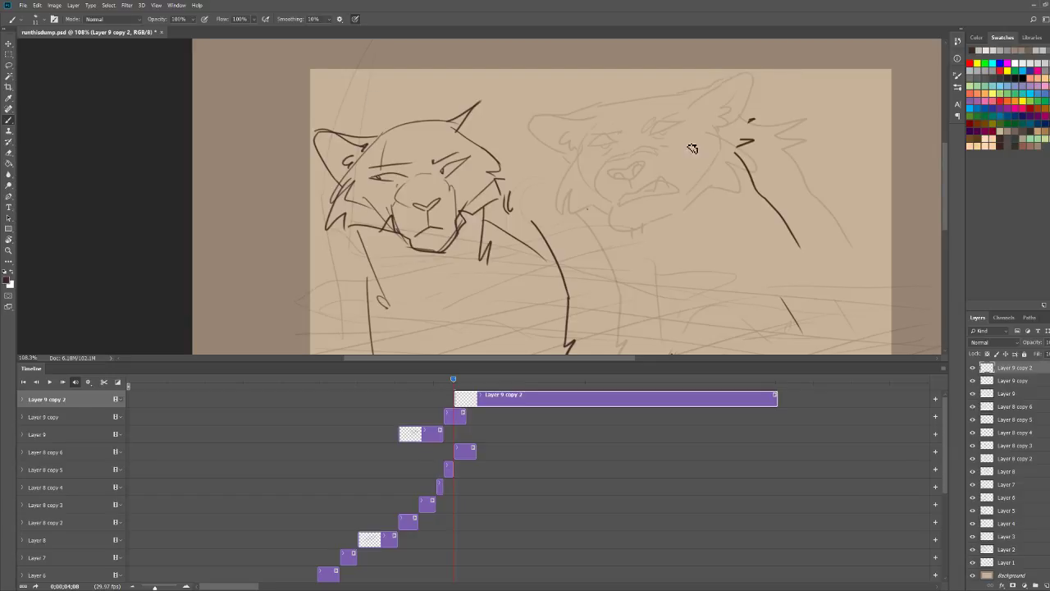
key(z)
drag(685, 171, 671, 187)
key(b)
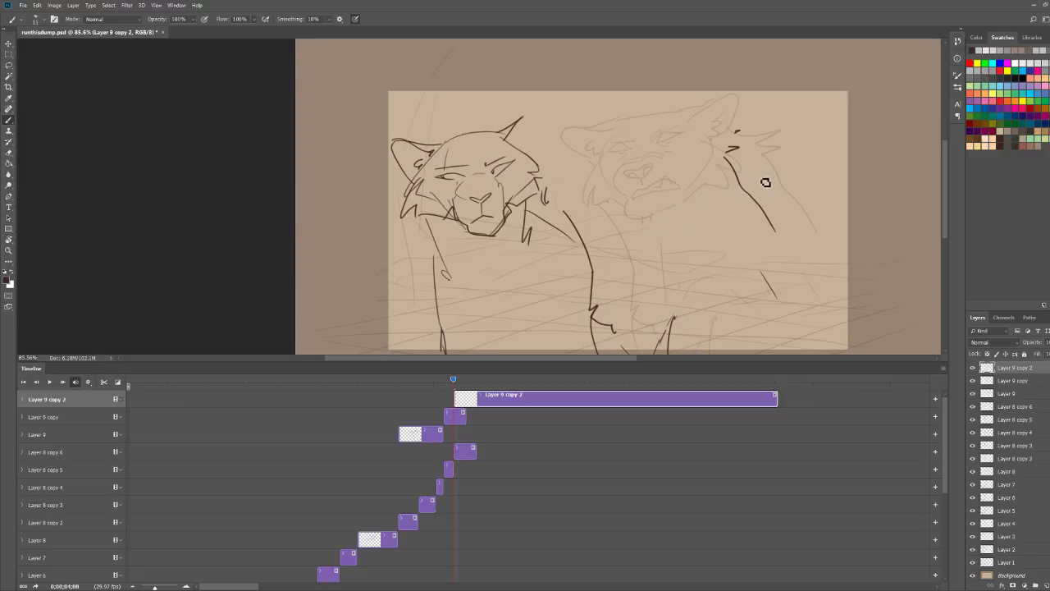
key(z)
mouse_move(762, 180)
mouse_down()
mouse_move(793, 161)
mouse_move(754, 132)
mouse_up()
drag(651, 121, 670, 121)
drag(514, 149, 671, 92)
key(b)
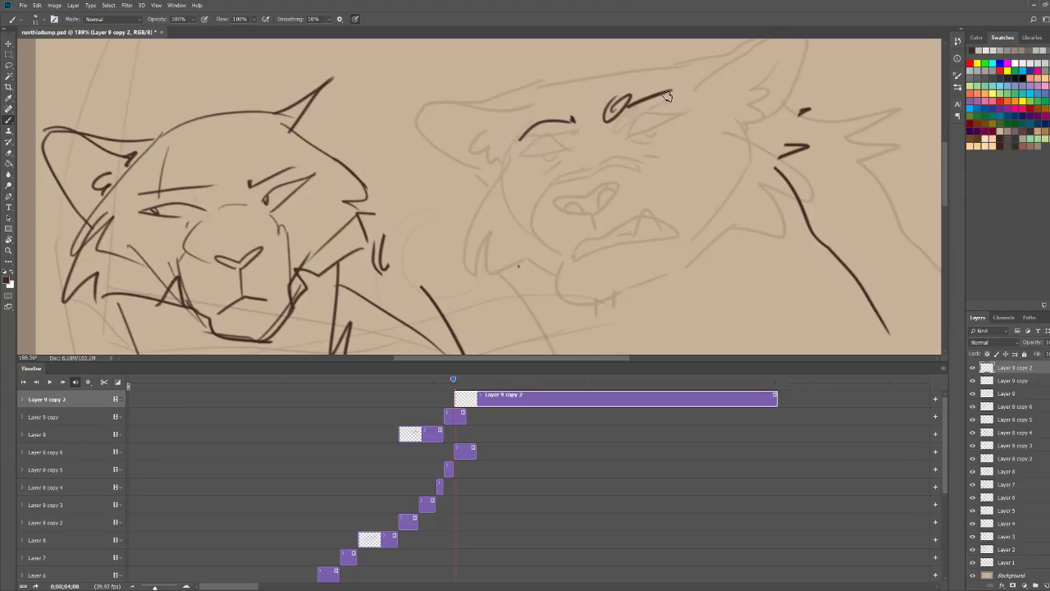
mouse_move(572, 123)
mouse_down()
mouse_move(554, 123)
mouse_move(576, 122)
mouse_up()
mouse_move(520, 153)
mouse_down()
mouse_move(568, 131)
mouse_move(566, 161)
mouse_move(574, 154)
mouse_up()
mouse_move(625, 123)
mouse_down()
mouse_move(676, 111)
mouse_move(678, 126)
mouse_move(671, 106)
mouse_up()
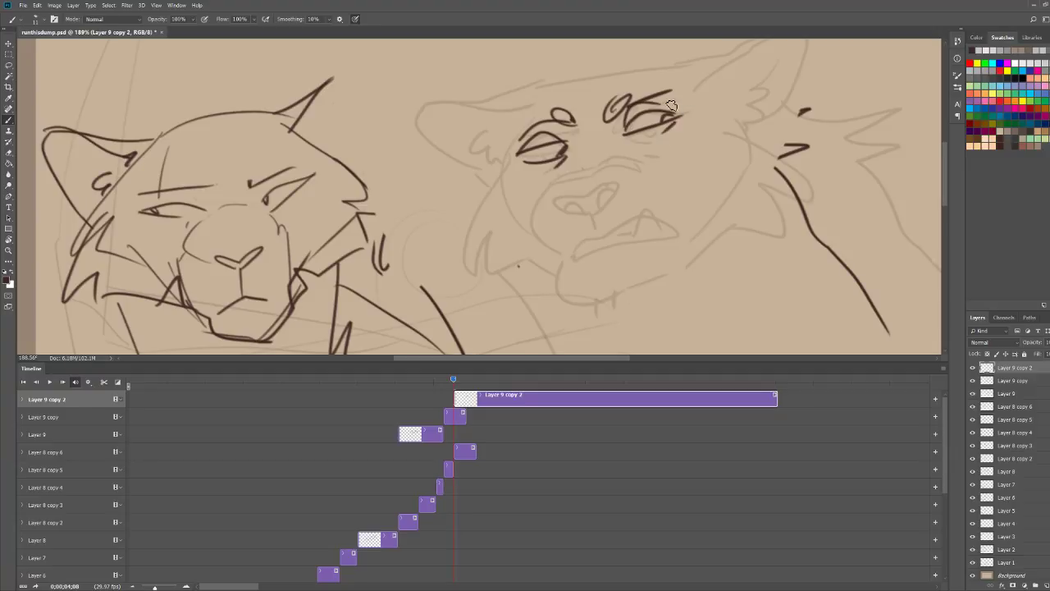
Step: Draw the turned head's heart-shaped nose, small open mouth, whiskered chin and near cheek fur beside the first cat
mouse_move(586, 214)
mouse_down()
mouse_move(566, 212)
mouse_move(607, 187)
mouse_move(592, 215)
mouse_move(601, 239)
mouse_move(658, 263)
mouse_move(597, 281)
mouse_move(641, 261)
mouse_up()
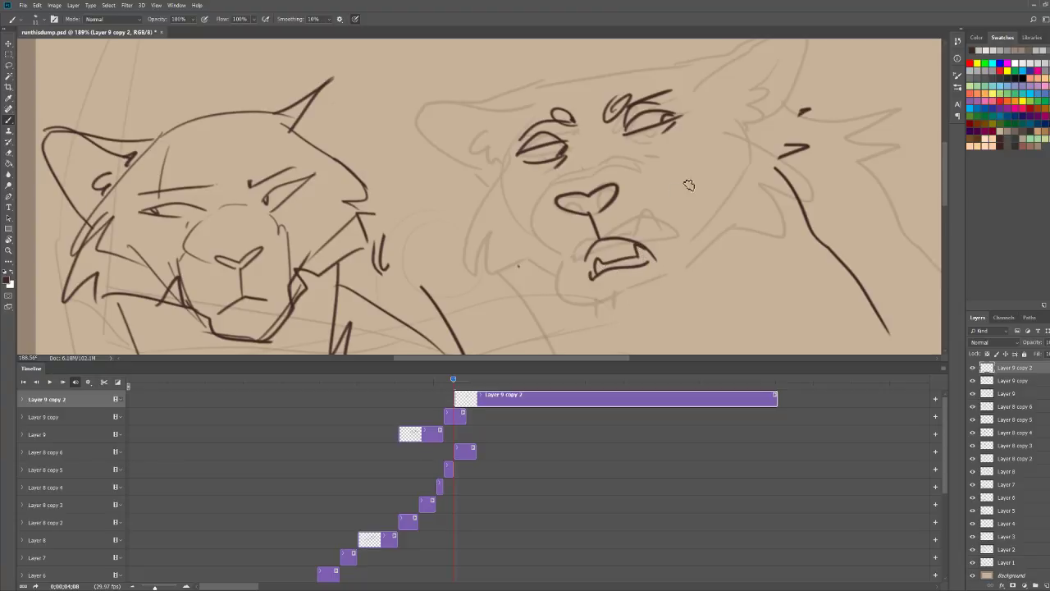
mouse_move(571, 270)
mouse_down()
mouse_move(591, 309)
mouse_move(638, 322)
mouse_move(638, 309)
mouse_move(671, 289)
mouse_up()
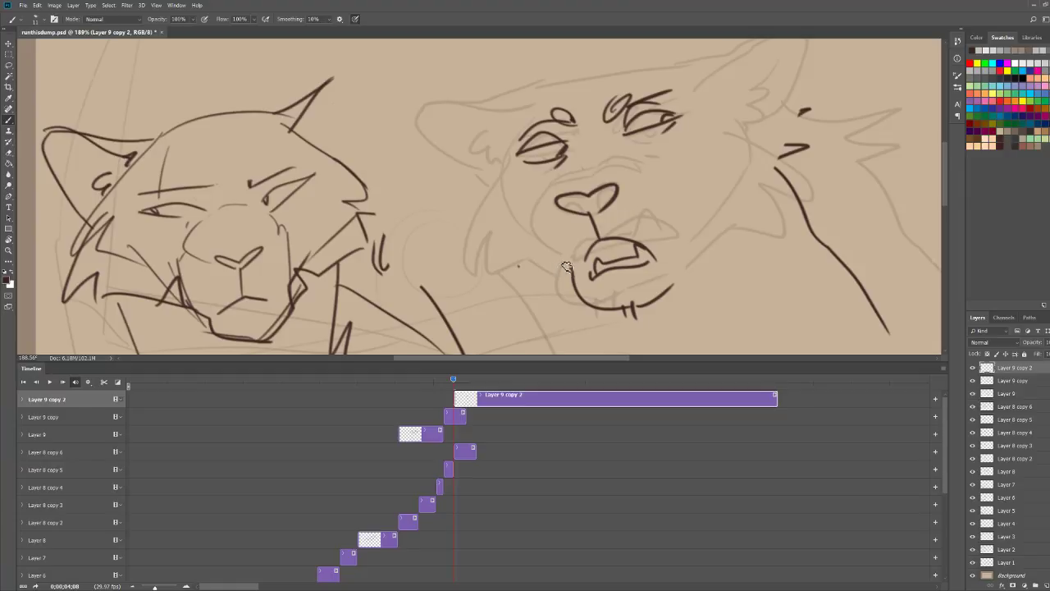
mouse_move(568, 266)
mouse_down()
mouse_move(495, 162)
mouse_move(466, 227)
mouse_move(482, 265)
mouse_move(563, 285)
mouse_up()
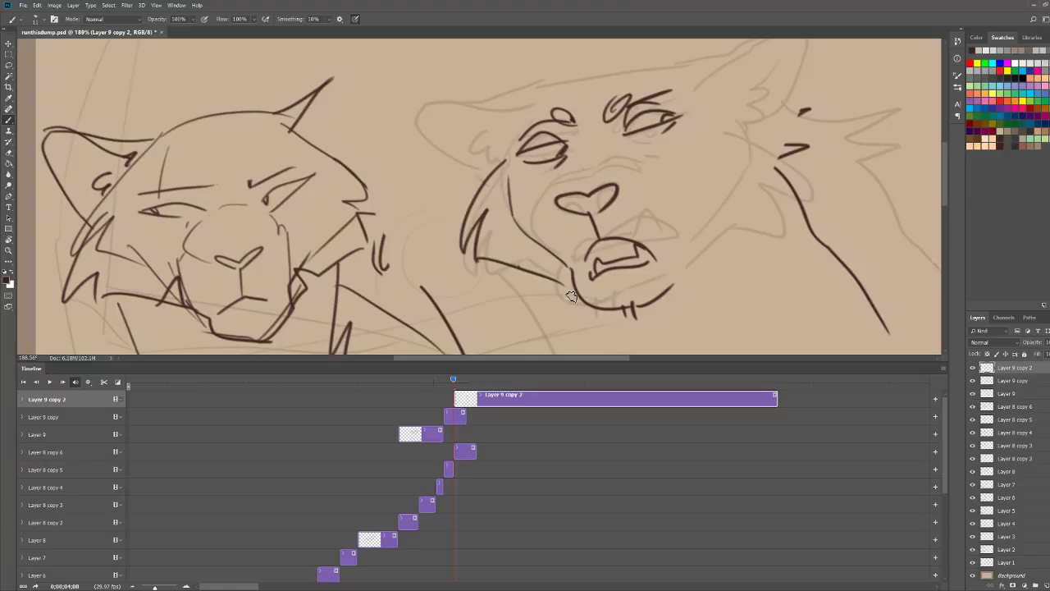
Step: Clean up the outer eye and draw the far cheek line with pointed fur tufts joining the chin and neck
key(ctrl+space)
drag(646, 143, 587, 146)
drag(739, 123, 800, 128)
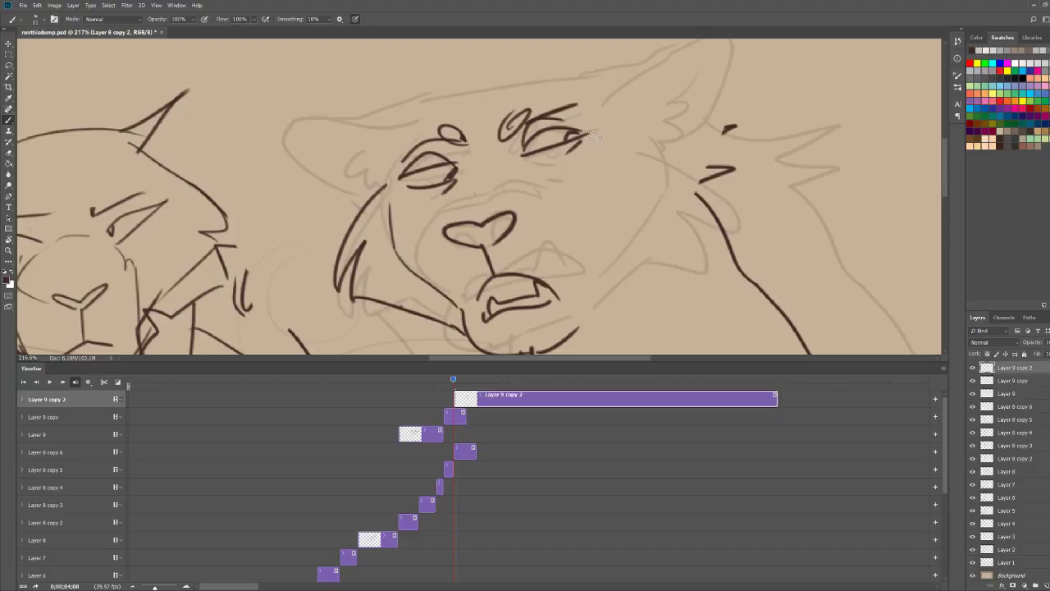
key(e)
drag(564, 134, 578, 142)
key(b)
key(ctrl+space)
scroll(659, 91, down, 2)
drag(652, 119, 620, 220)
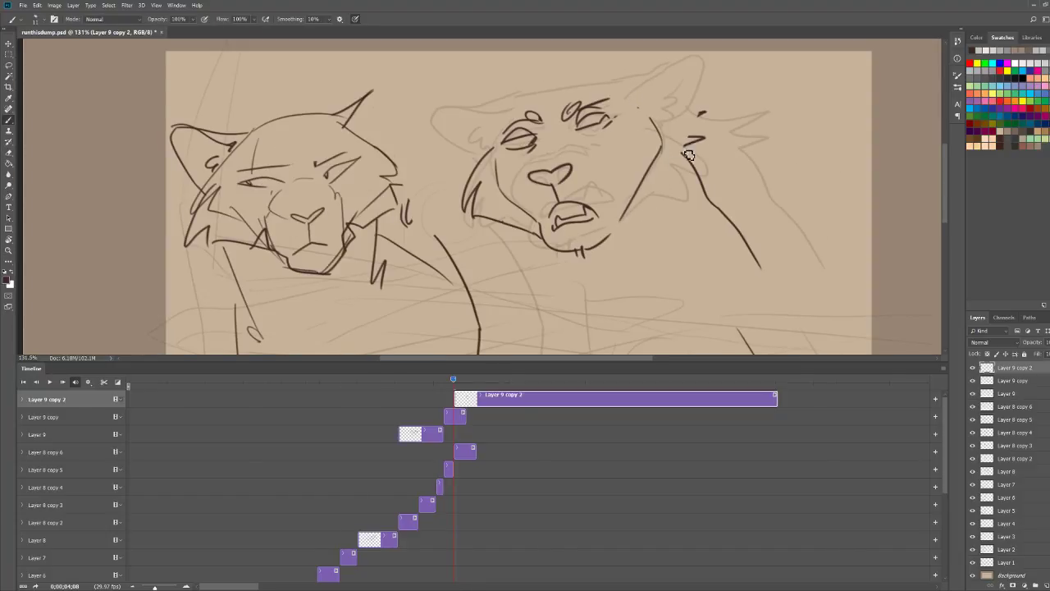
mouse_move(653, 120)
mouse_down()
mouse_move(708, 146)
mouse_move(673, 149)
mouse_move(704, 183)
mouse_move(611, 242)
mouse_up()
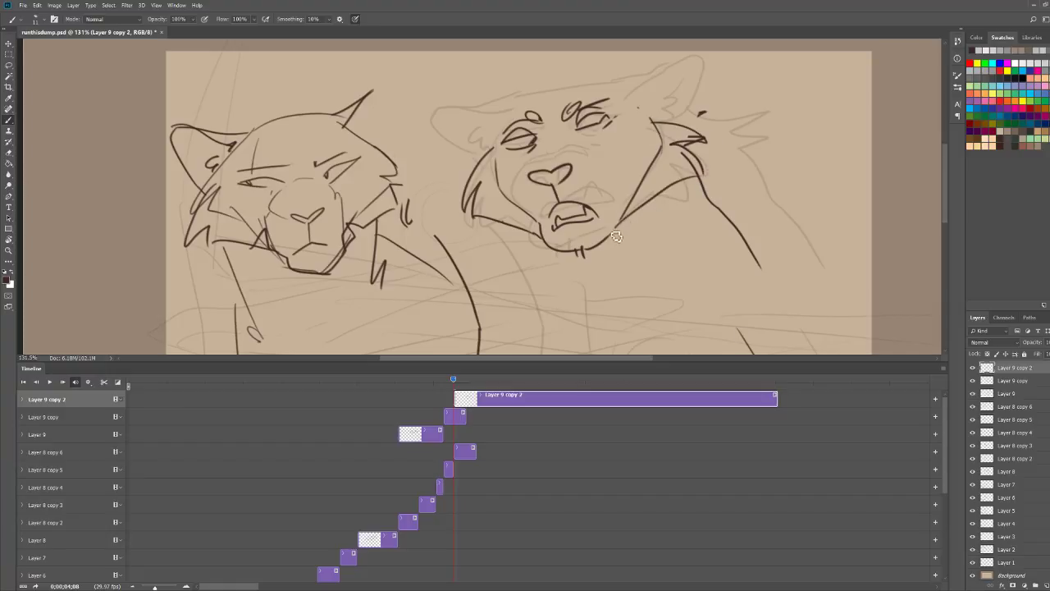
Step: Add a nose-bridge line and redraw the outer eye as a narrow slit with a pupil and lower lid
mouse_move(533, 158)
mouse_down()
mouse_move(591, 155)
mouse_move(531, 161)
mouse_up()
key(ctrl+space)
mouse_move(605, 96)
mouse_down()
mouse_move(649, 96)
mouse_move(551, 155)
mouse_move(623, 129)
mouse_up()
key(e)
key(b)
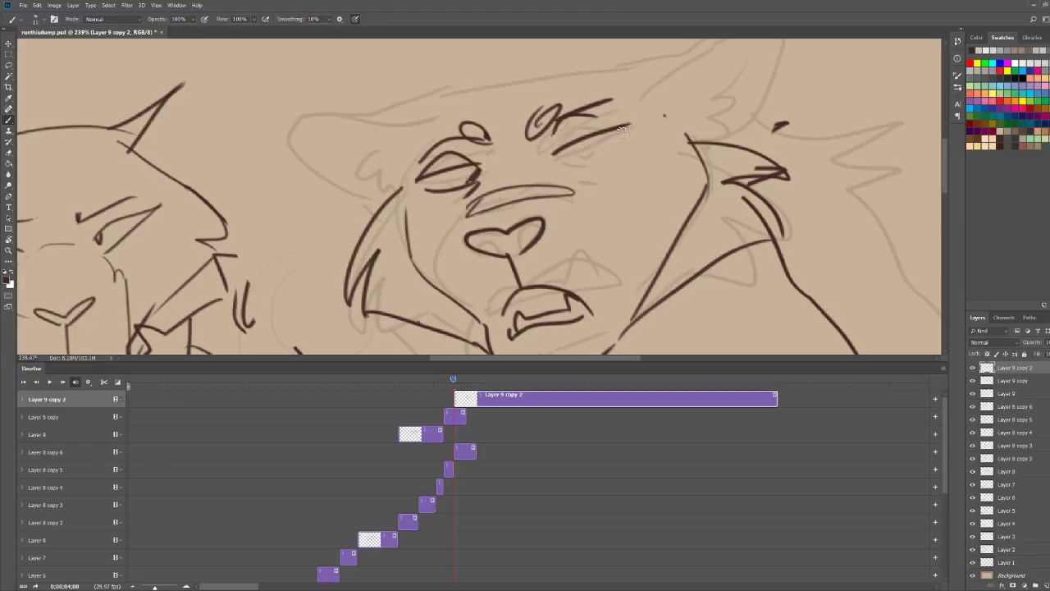
mouse_move(560, 159)
mouse_down()
mouse_move(611, 145)
mouse_move(580, 169)
mouse_up()
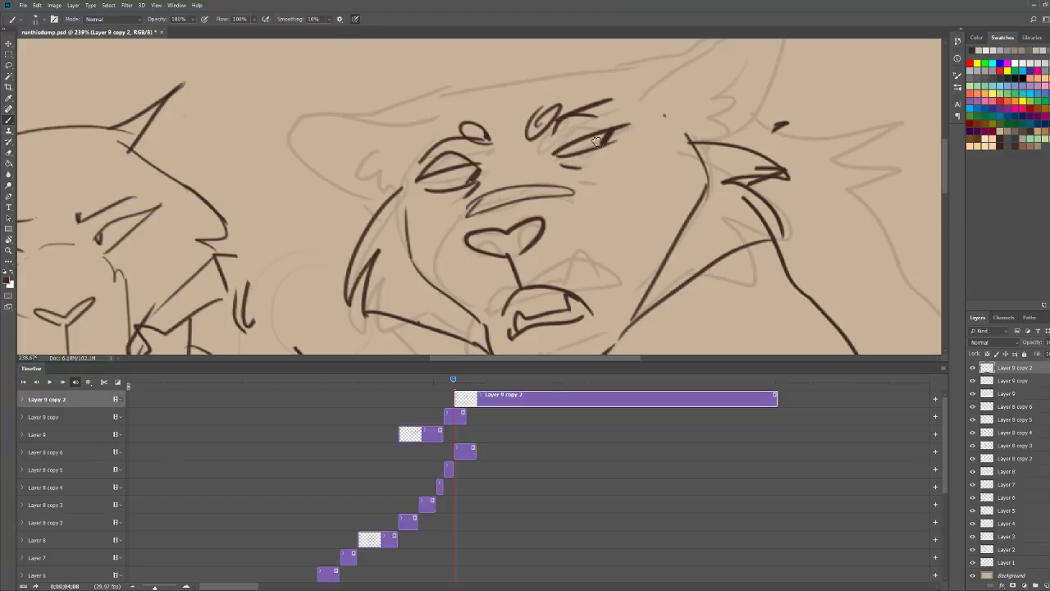
Step: Draw two raised ears, the forehead line, and the neck fur running into the back on Layer 9 copy 2
key(ctrl+space)
drag(605, 117, 541, 110)
drag(653, 84, 669, 89)
key(b)
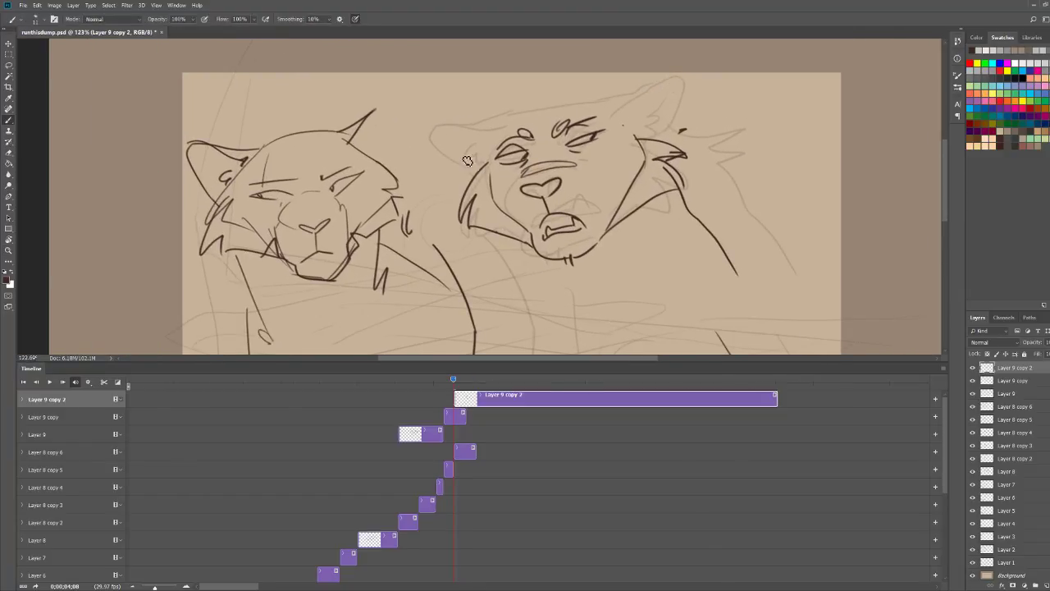
mouse_move(468, 161)
mouse_down()
mouse_move(450, 108)
mouse_move(512, 114)
mouse_up()
mouse_move(448, 100)
mouse_down()
mouse_move(507, 138)
mouse_move(494, 144)
mouse_move(468, 171)
mouse_up()
mouse_move(507, 121)
mouse_down()
mouse_move(589, 101)
mouse_move(601, 58)
mouse_move(656, 140)
mouse_up()
mouse_move(599, 46)
mouse_down()
mouse_move(648, 108)
mouse_move(591, 95)
mouse_move(722, 176)
mouse_move(785, 245)
mouse_move(849, 244)
mouse_up()
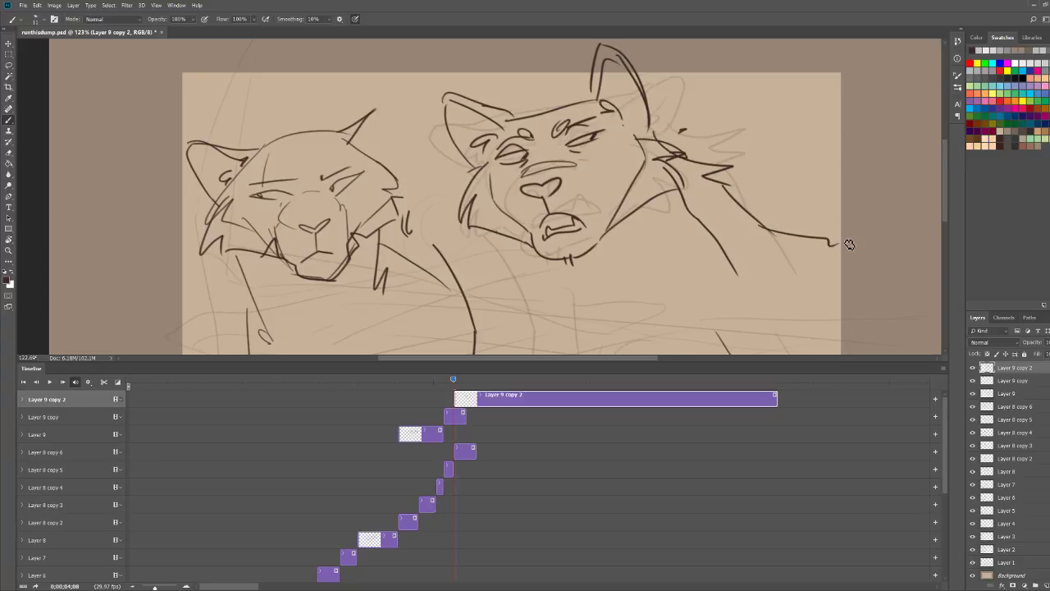
Step: Sketch the snarling cat's chest and front leg down to the paw, with a short hind-leg stroke
drag(777, 114, 714, 116)
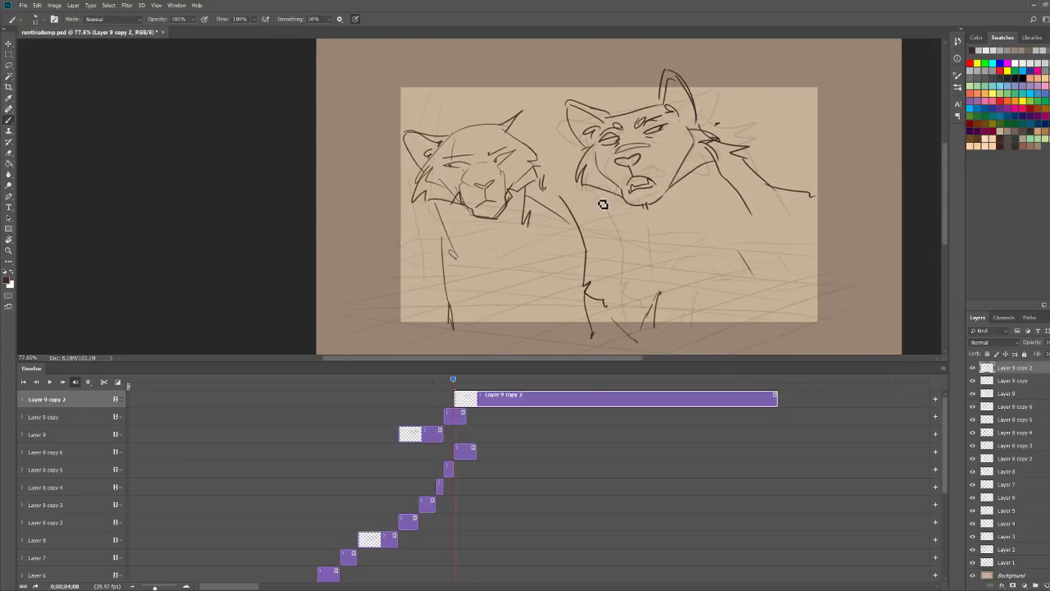
mouse_move(597, 194)
mouse_down()
mouse_move(635, 305)
mouse_move(680, 330)
mouse_up()
drag(727, 300, 716, 324)
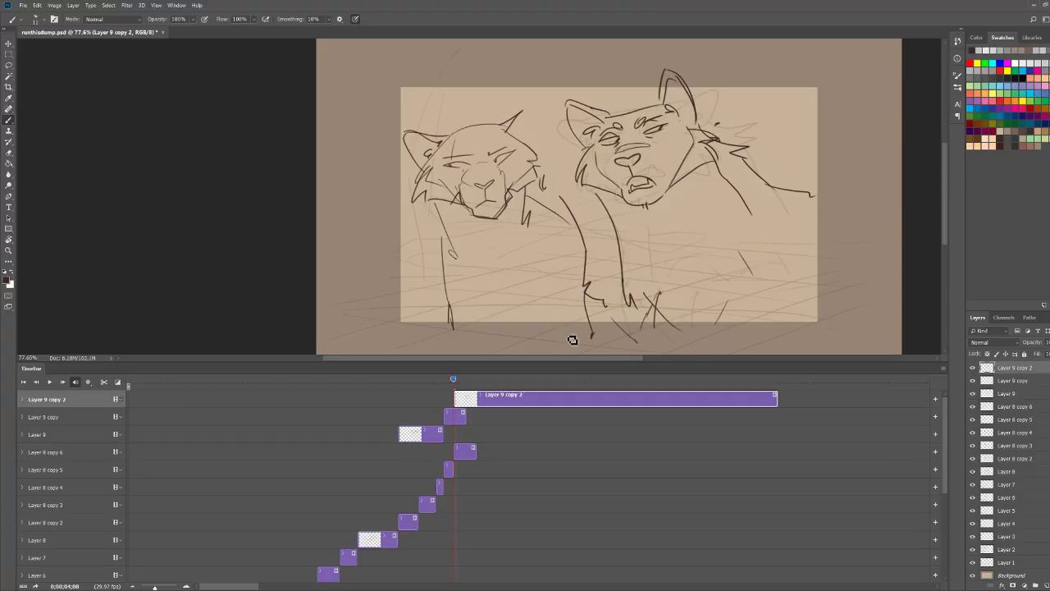
Step: Trim the Layer 9 copy clip to end where Layer 9 copy 2 starts, and add a new layer above it at 0;00;04;05
mouse_move(452, 382)
mouse_down()
mouse_move(414, 380)
mouse_move(473, 381)
mouse_move(453, 414)
mouse_move(458, 384)
mouse_move(439, 389)
mouse_move(445, 383)
mouse_up()
click(457, 418)
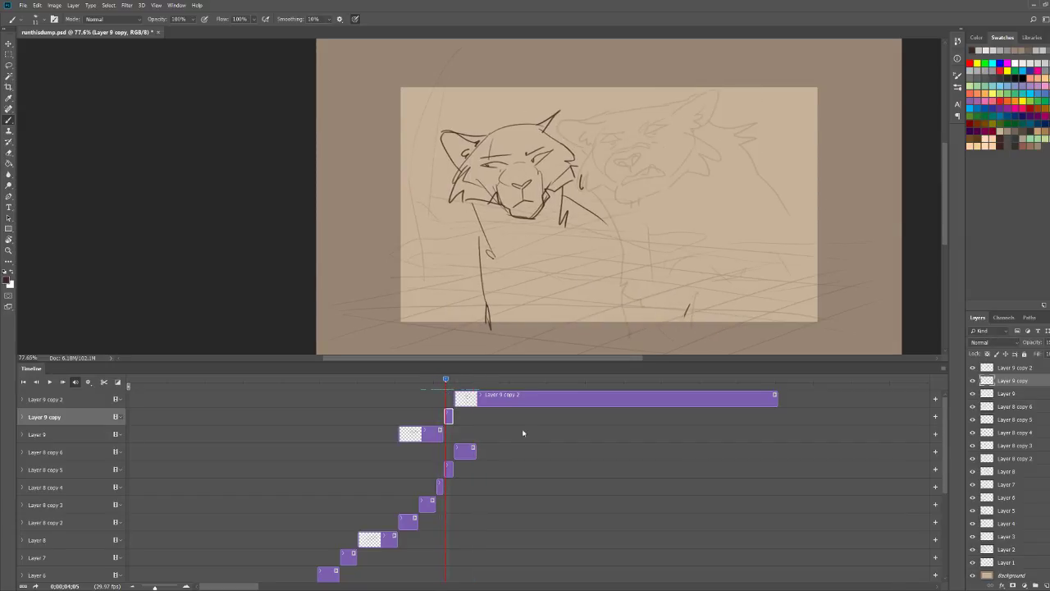
key(ctrl+shift+alt+n)
Step: Draw the in-between head's muzzle, fanged snarling mouth, nose and whiskered chin on Layer 10 over the faint guide
drag(630, 136, 688, 120)
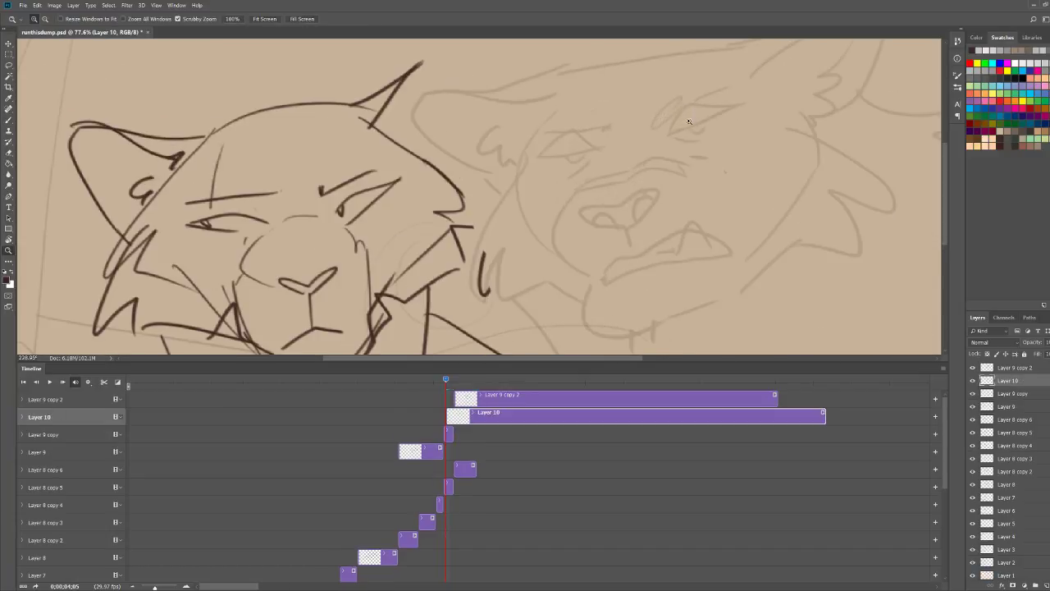
mouse_move(572, 197)
mouse_down()
mouse_move(557, 242)
mouse_move(594, 291)
mouse_move(688, 241)
mouse_move(731, 262)
mouse_move(621, 300)
mouse_up()
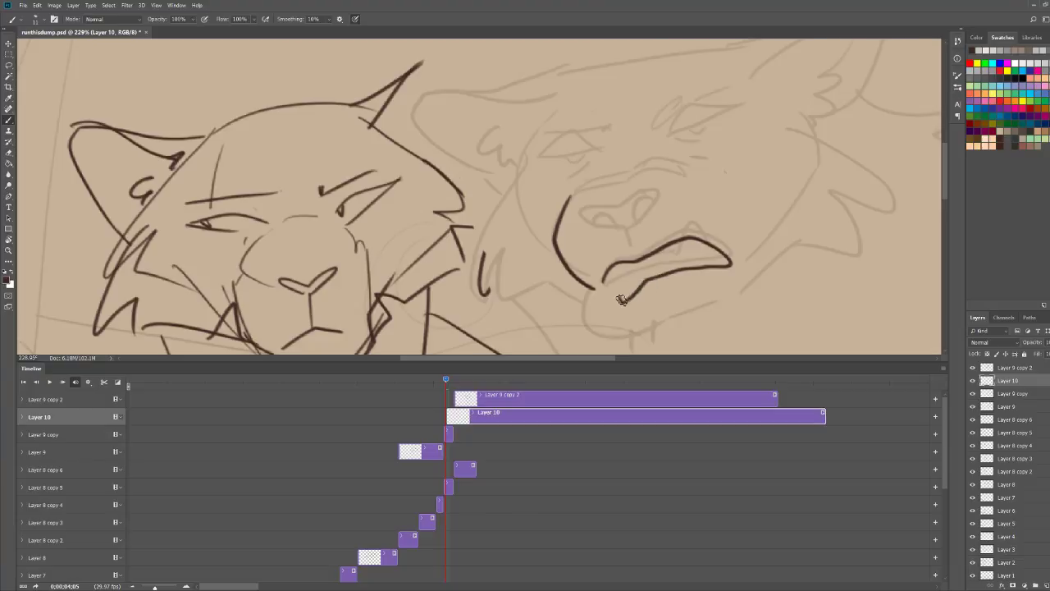
drag(684, 252, 708, 266)
mouse_move(626, 279)
mouse_down()
mouse_move(678, 266)
mouse_move(686, 235)
mouse_move(591, 232)
mouse_move(627, 210)
mouse_move(649, 221)
mouse_move(605, 224)
mouse_up()
scroll(627, 236, down, 5)
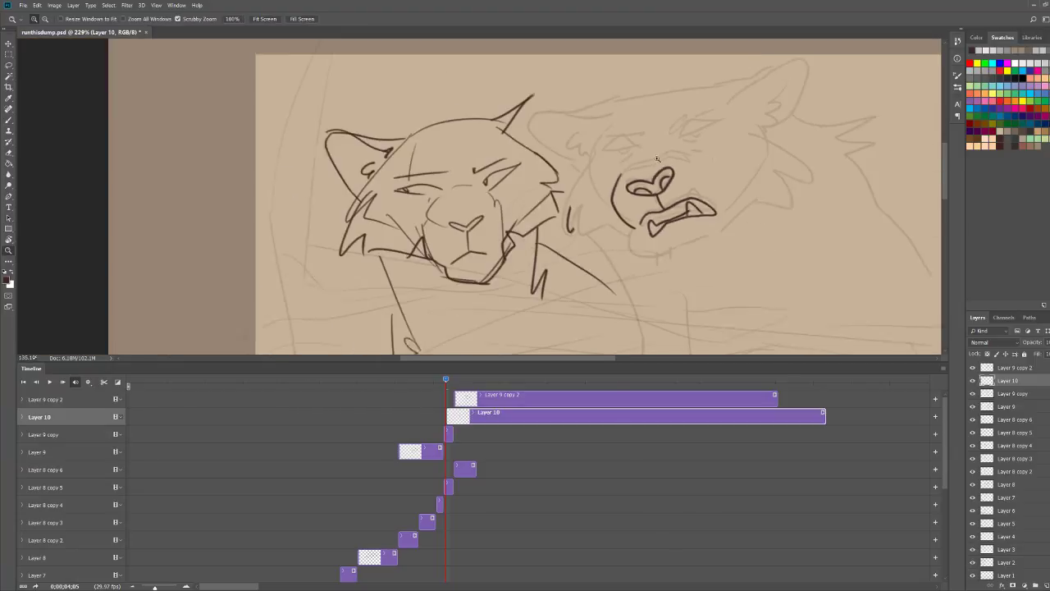
mouse_move(650, 249)
mouse_down()
mouse_move(684, 255)
mouse_move(682, 264)
mouse_move(697, 255)
mouse_move(688, 248)
mouse_move(722, 222)
mouse_up()
Step: Draw closed, blinking eyes with round brow marks on the Layer 10 head
key(z)
scroll(789, 131, up, 4)
key(b)
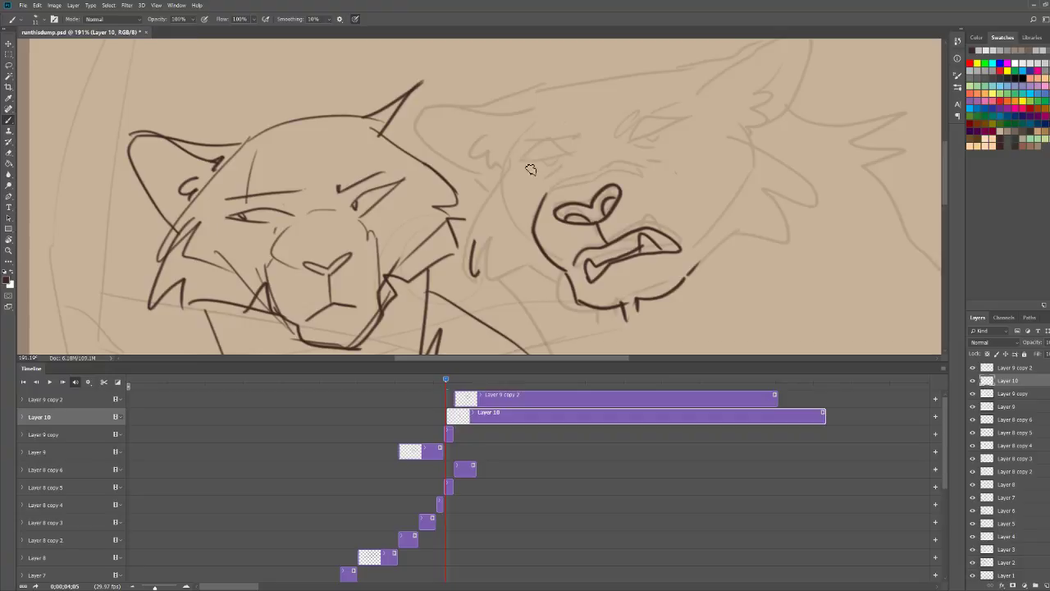
mouse_move(519, 162)
mouse_down()
mouse_move(569, 160)
mouse_move(553, 178)
mouse_move(540, 153)
mouse_move(571, 151)
mouse_up()
drag(624, 121, 620, 118)
drag(614, 148, 664, 108)
mouse_move(628, 150)
mouse_down()
mouse_move(675, 119)
mouse_move(630, 97)
mouse_up()
Step: Draw both cheek lines of the Layer 10 head and surround them with jagged cheek fur
mouse_move(694, 98)
mouse_down()
mouse_move(771, 121)
mouse_move(661, 304)
mouse_up()
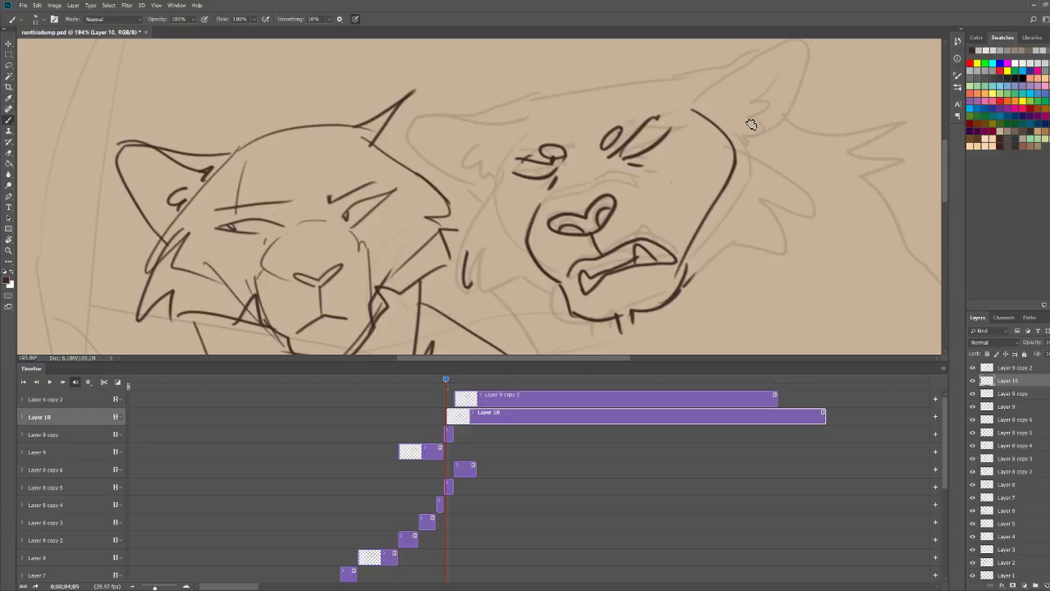
mouse_move(719, 125)
mouse_down()
mouse_move(806, 185)
mouse_move(773, 194)
mouse_move(794, 232)
mouse_move(788, 243)
mouse_move(738, 242)
mouse_move(741, 251)
mouse_move(674, 289)
mouse_up()
mouse_move(508, 180)
mouse_down()
mouse_move(454, 289)
mouse_move(485, 244)
mouse_move(485, 308)
mouse_move(520, 279)
mouse_move(525, 295)
mouse_move(558, 303)
mouse_up()
drag(531, 256, 501, 165)
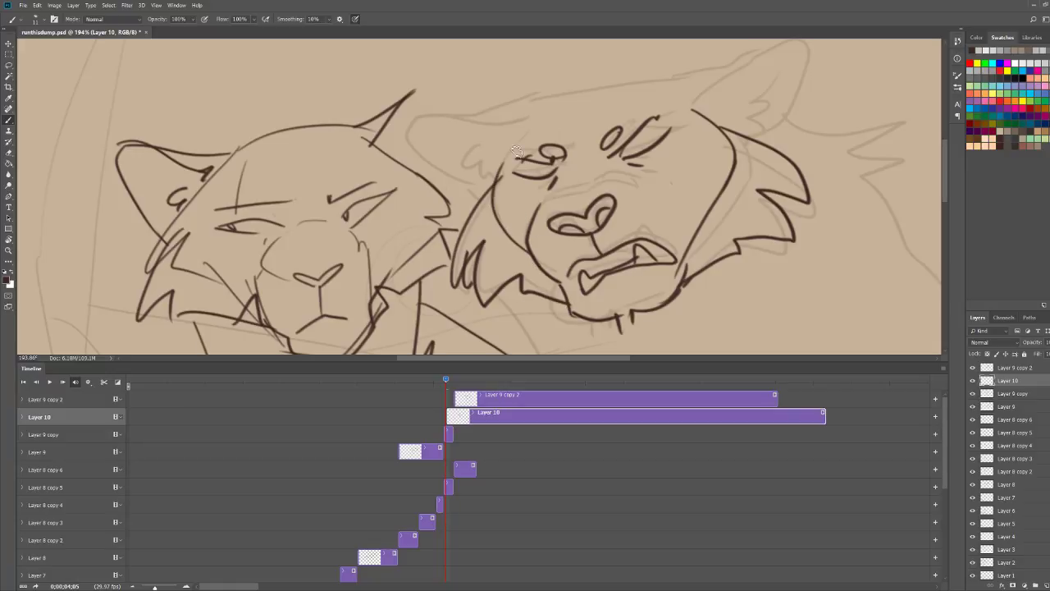
Step: Draw both ears with inner fur and the top-of-head line between them on Layer 10
key(ctrl+space)
drag(648, 82, 593, 114)
drag(668, 66, 725, 65)
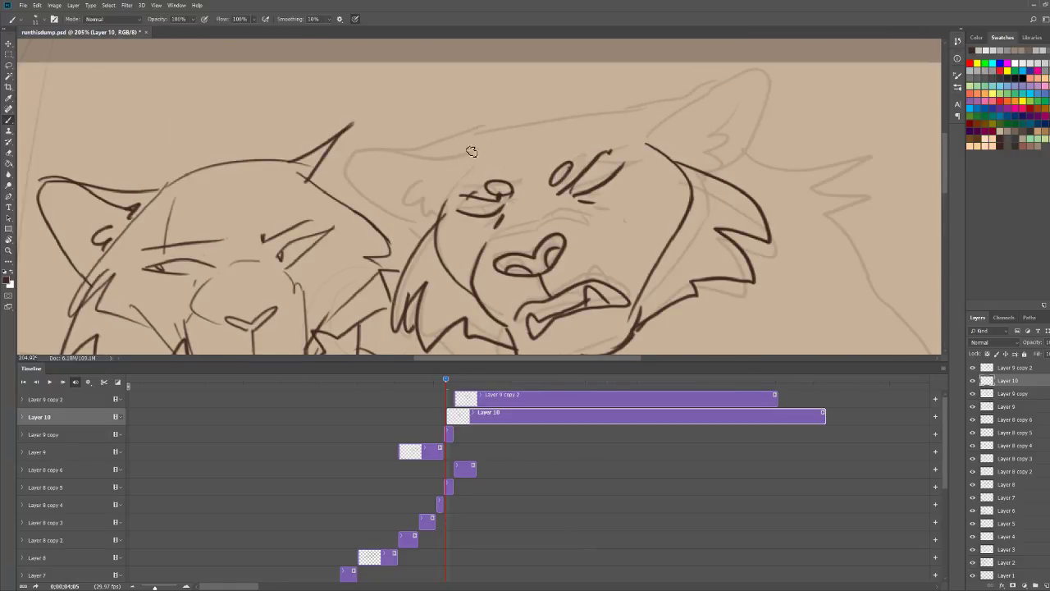
mouse_move(480, 146)
mouse_down()
mouse_move(359, 187)
mouse_move(457, 189)
mouse_move(408, 215)
mouse_up()
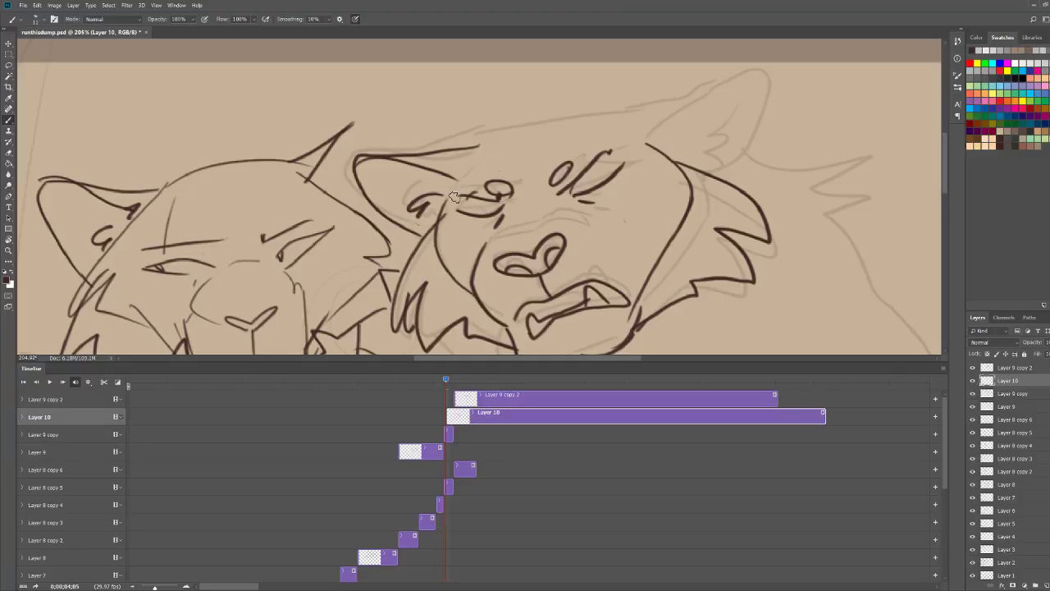
mouse_move(618, 114)
mouse_down()
mouse_move(758, 72)
mouse_move(704, 171)
mouse_up()
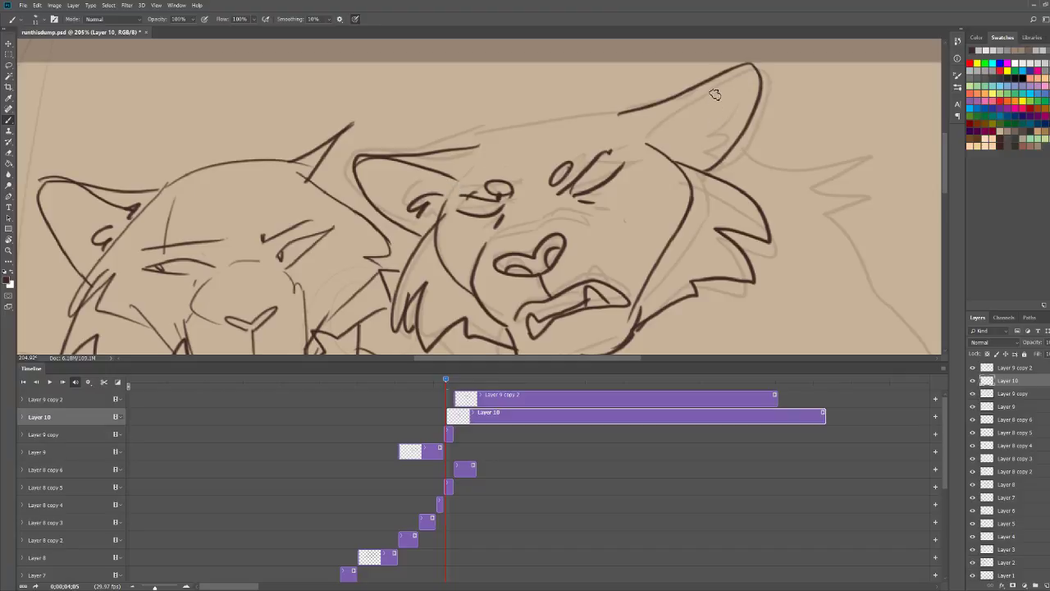
mouse_move(715, 95)
mouse_down()
mouse_move(656, 151)
mouse_move(711, 161)
mouse_move(711, 171)
mouse_up()
mouse_move(453, 155)
mouse_down()
mouse_move(627, 117)
mouse_move(594, 119)
mouse_up()
Step: Sketch the in-between cat's front leg and paw, shaggy neck and back line, and hind-leg strokes on Layer 10
key(z)
key(b)
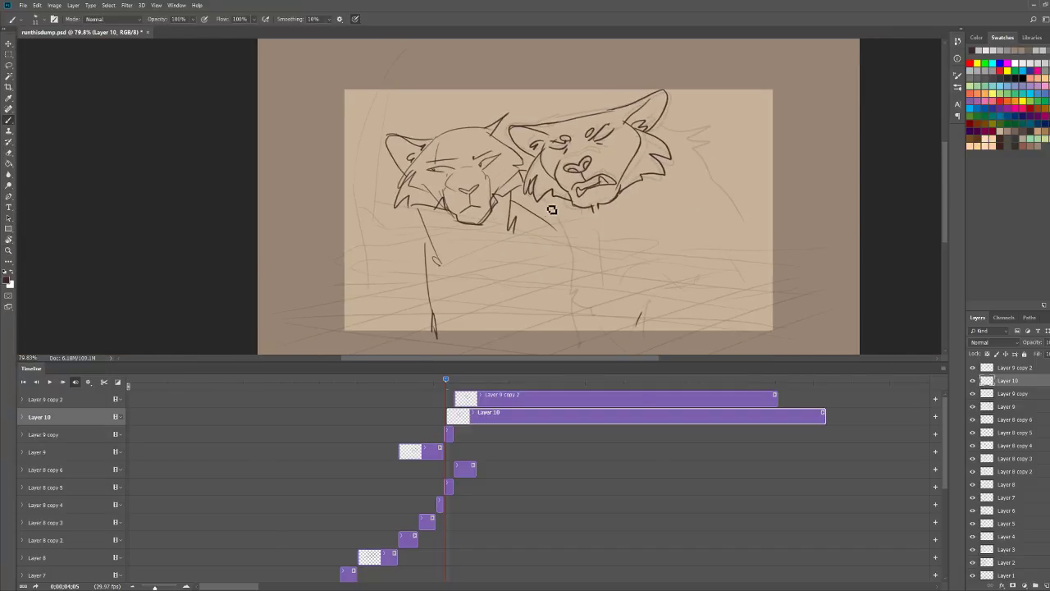
mouse_move(553, 202)
mouse_down()
mouse_move(574, 288)
mouse_move(607, 324)
mouse_up()
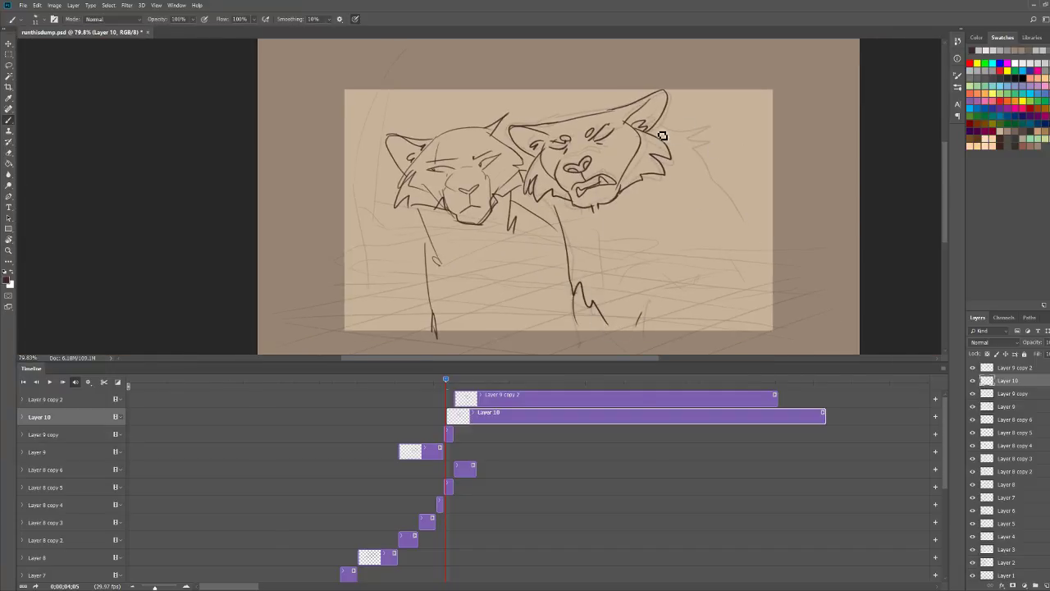
mouse_move(663, 134)
mouse_down()
mouse_move(715, 141)
mouse_move(729, 201)
mouse_move(786, 233)
mouse_up()
drag(670, 279, 648, 330)
drag(725, 291, 728, 309)
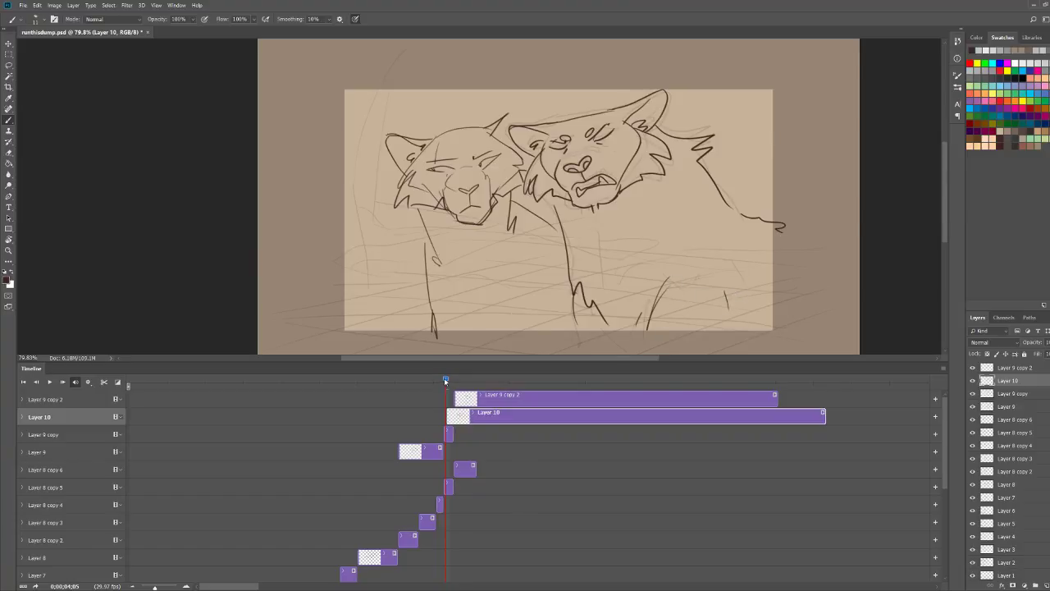
Step: Split the Layer 10 clip at 0;00;04;09, then delete its later part and the Layer 9 copy guide layer
drag(446, 382, 458, 383)
click(104, 383)
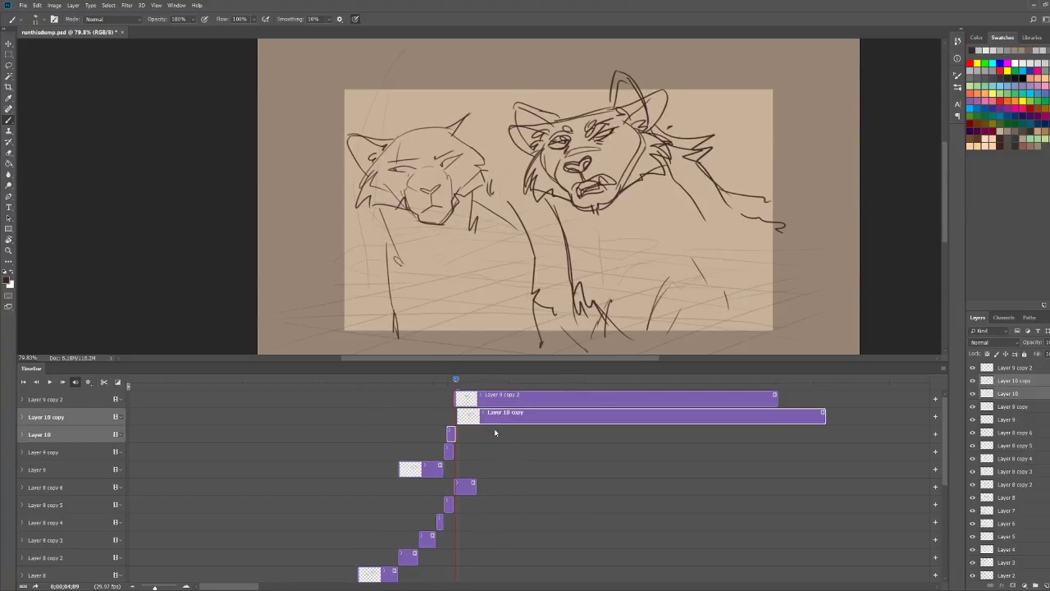
click(493, 419)
key(Delete)
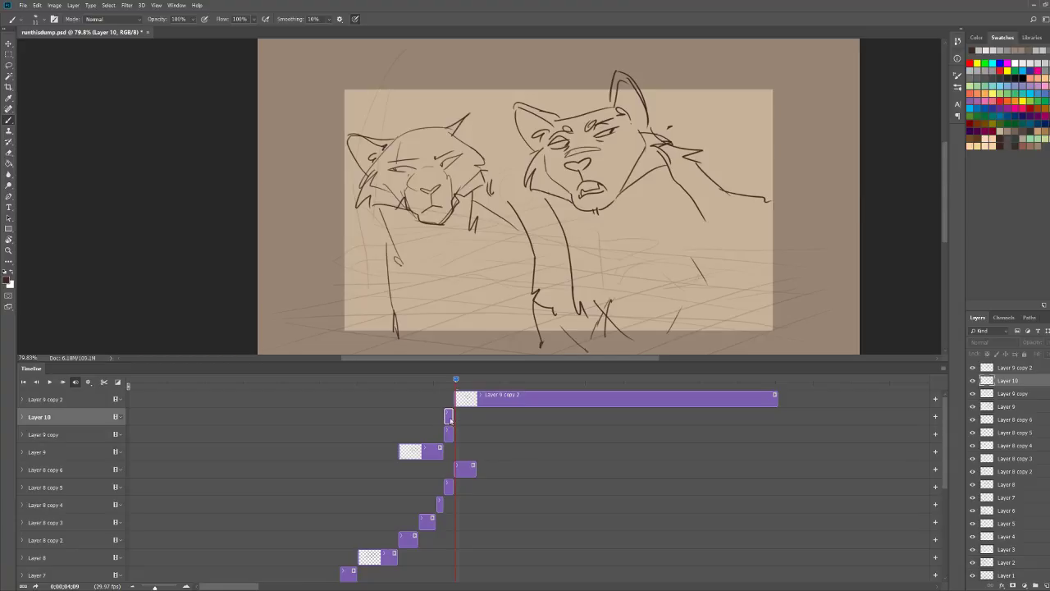
click(448, 433)
key(Delete)
Step: Play back the animation through the snarling cat's head turn and return the playhead to the start of Layer 9 copy 2
drag(456, 380, 465, 383)
key(space)
key(space)
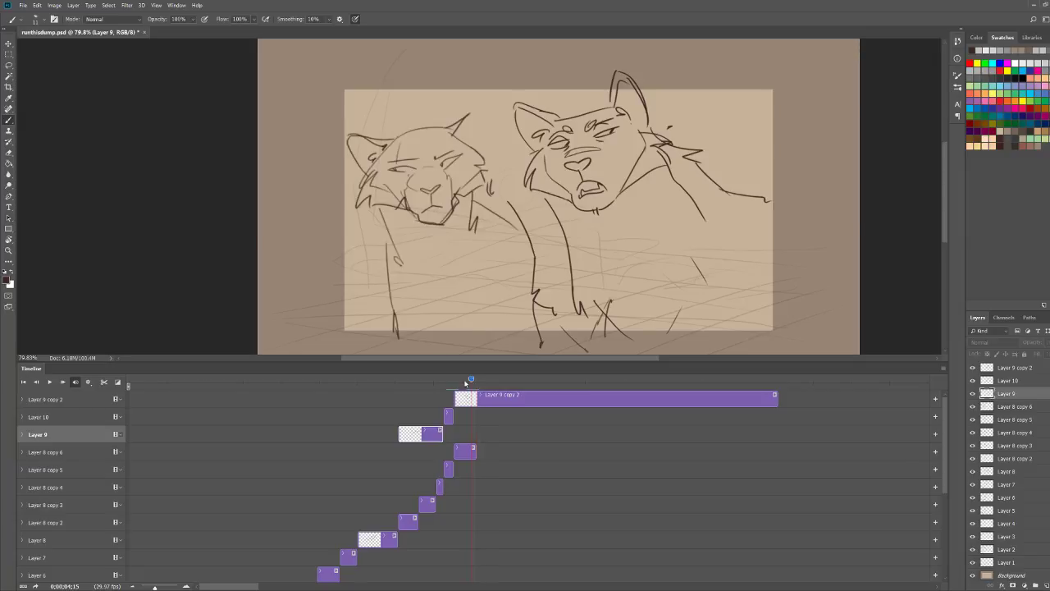
key(space)
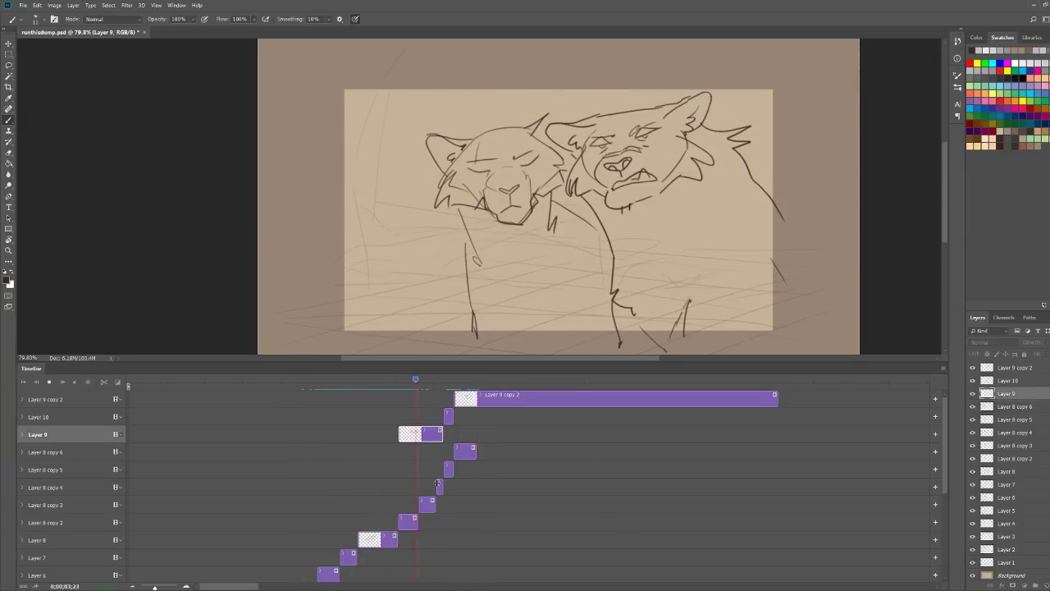
key(space)
mouse_move(487, 386)
mouse_down()
mouse_move(428, 380)
mouse_move(457, 389)
mouse_up()
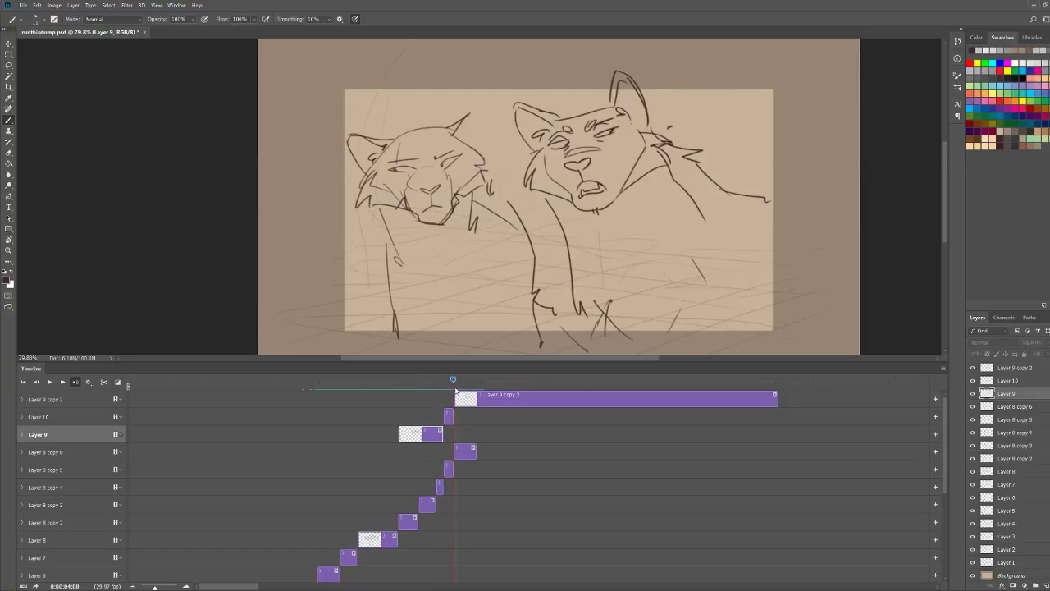
Step: Move the Layer 9 copy 2 drawing left so the snarling cat stands closer to the left-hand cat
click(457, 394)
click(448, 381)
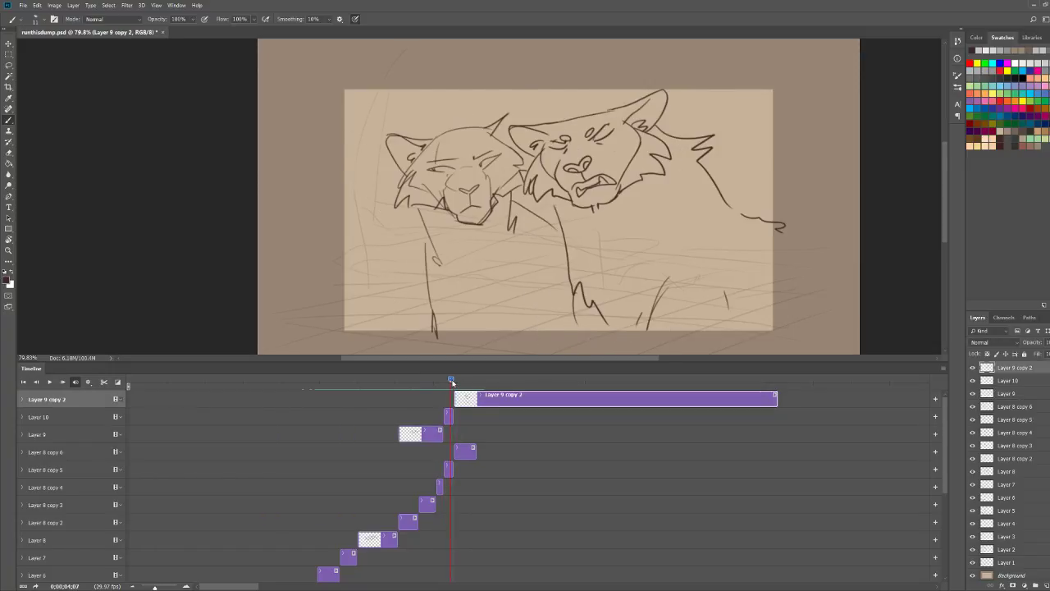
click(453, 382)
key(v)
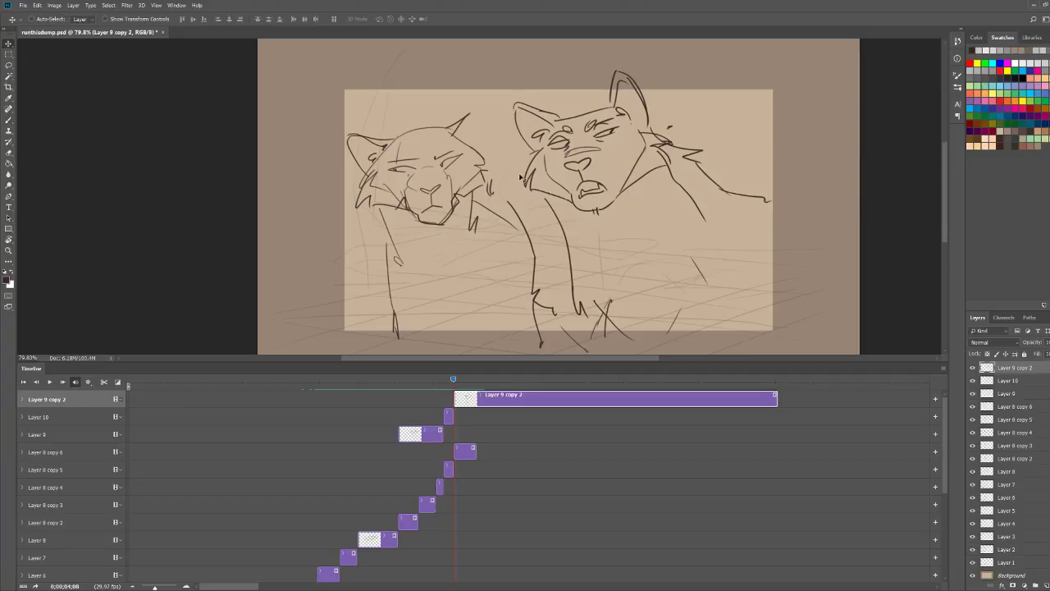
drag(554, 200, 520, 202)
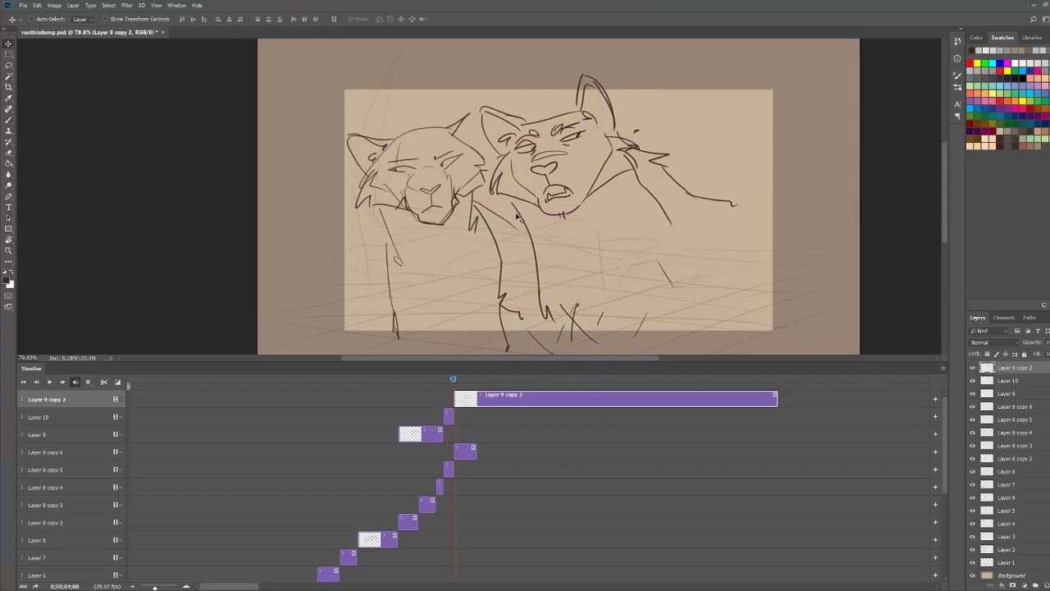
Step: Extend the end of the Layer 8 copy 6 clip and split the Layer 9 copy 2 clip at 0;00;04;17
mouse_move(454, 382)
mouse_down()
mouse_move(473, 380)
mouse_move(448, 381)
mouse_move(465, 399)
mouse_move(472, 380)
mouse_move(441, 379)
mouse_up()
key(space)
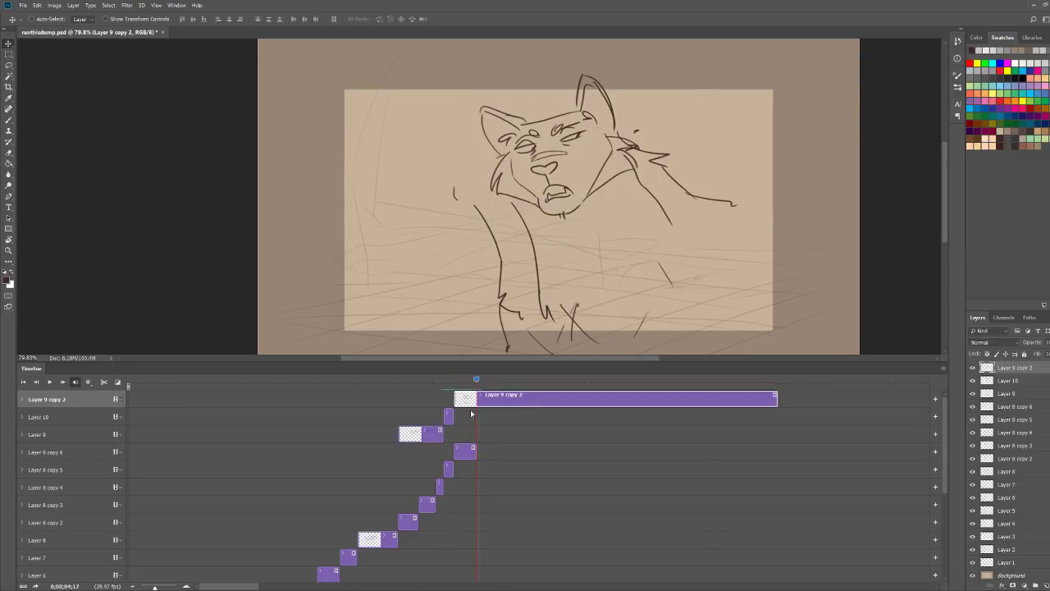
drag(473, 454, 527, 452)
click(103, 382)
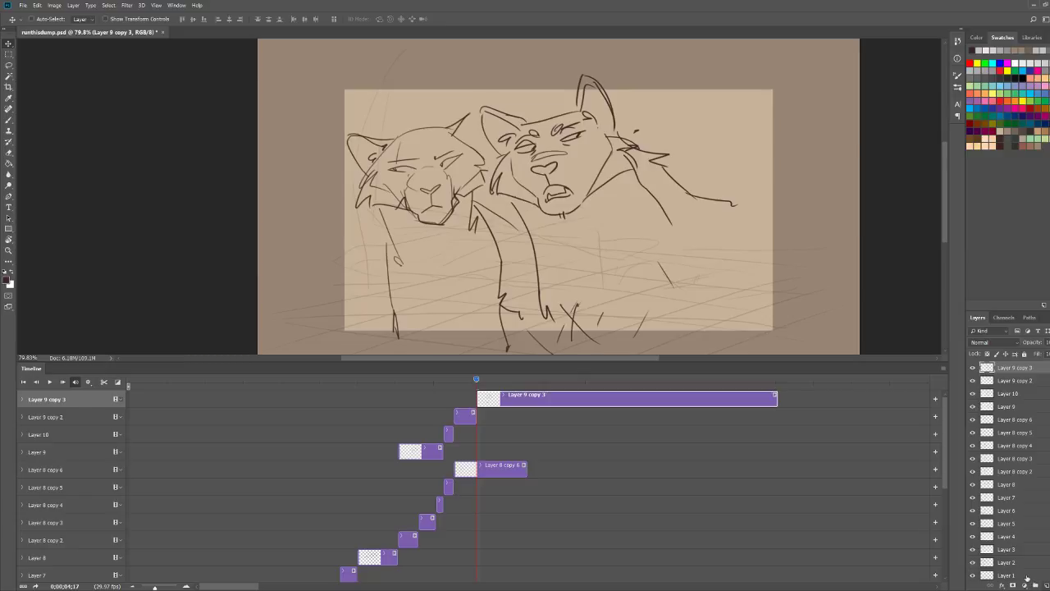
Step: On Layer 9 copy 3, erase the right cat's mouth and chin and redraw them as a slanted, toothy snarl
key(b)
scroll(555, 156, up, 3)
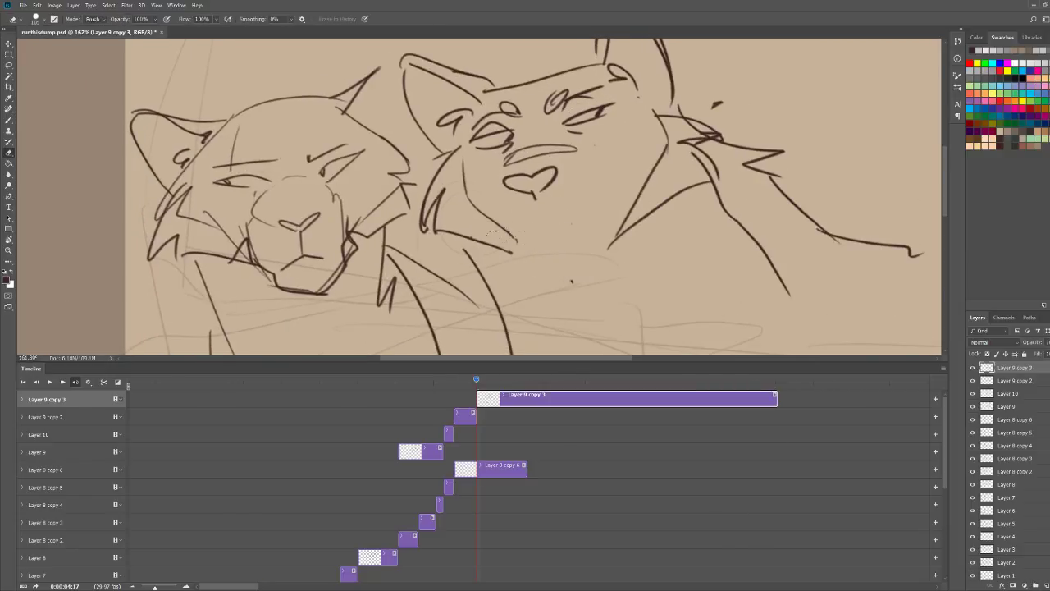
key(b)
drag(515, 232, 576, 264)
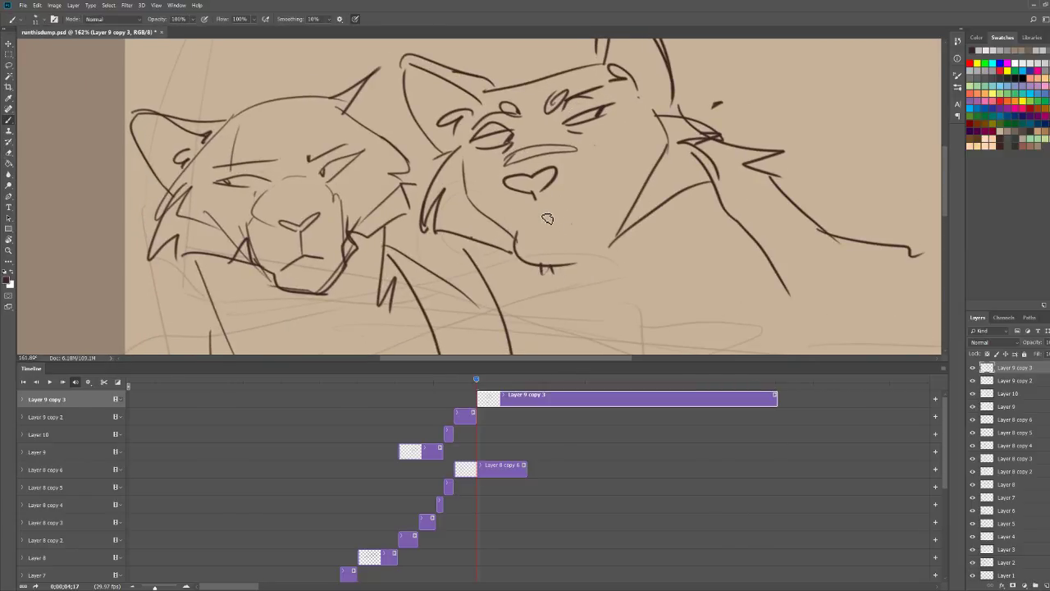
mouse_move(529, 227)
mouse_down()
mouse_move(622, 194)
mouse_move(531, 235)
mouse_up()
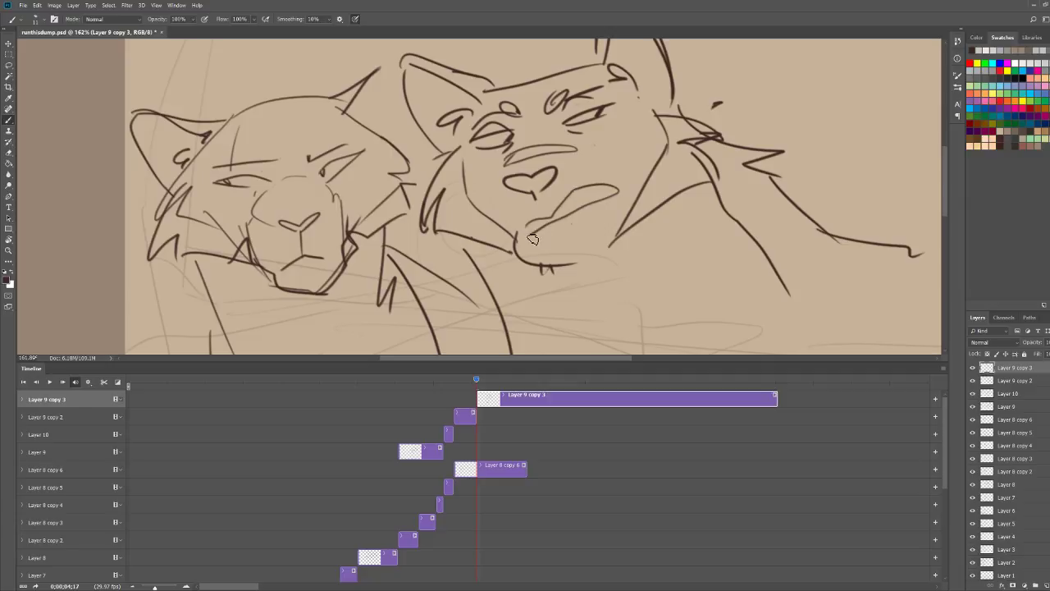
mouse_move(582, 206)
mouse_down()
mouse_move(598, 204)
mouse_move(576, 219)
mouse_up()
key(ctrl+space)
mouse_move(572, 224)
mouse_down()
mouse_move(503, 205)
mouse_move(533, 204)
mouse_up()
Step: Play back the animation with the new snarl and split the Layer 9 copy 3 clip at 0;00;04;24
drag(474, 382, 177, 403)
key(space)
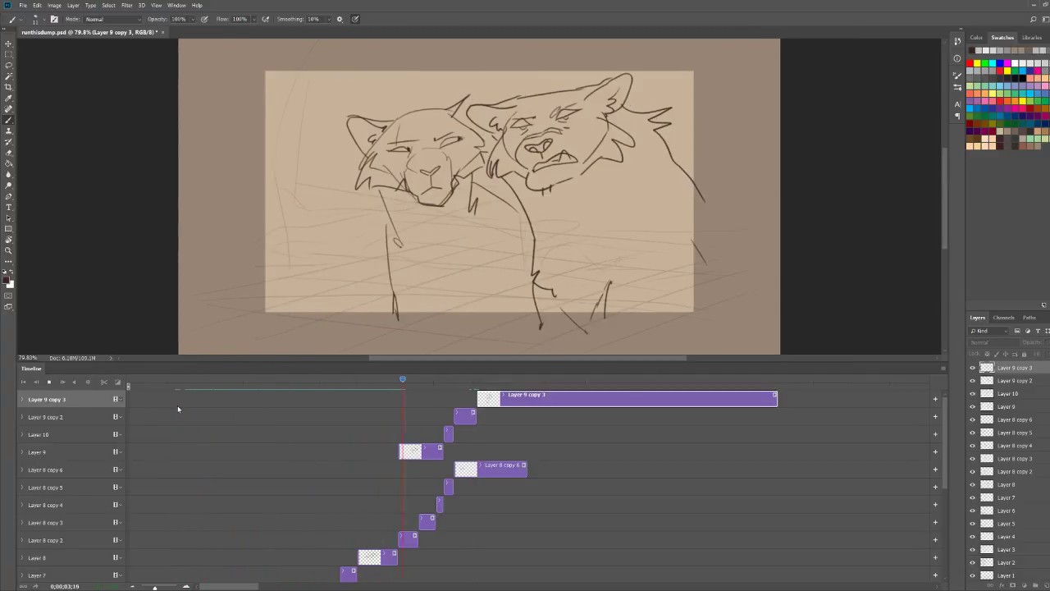
key(space)
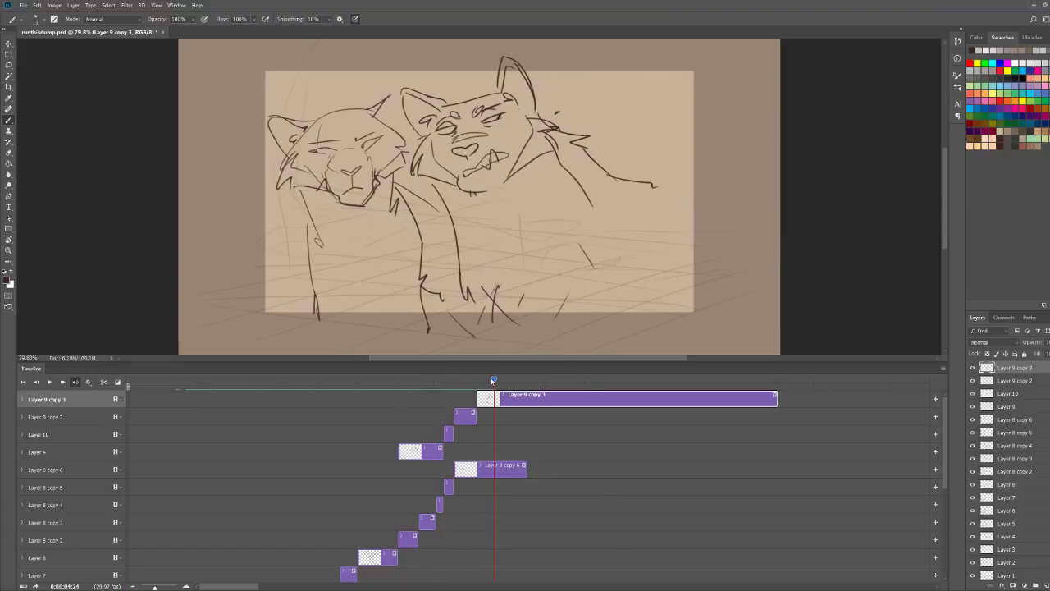
click(104, 383)
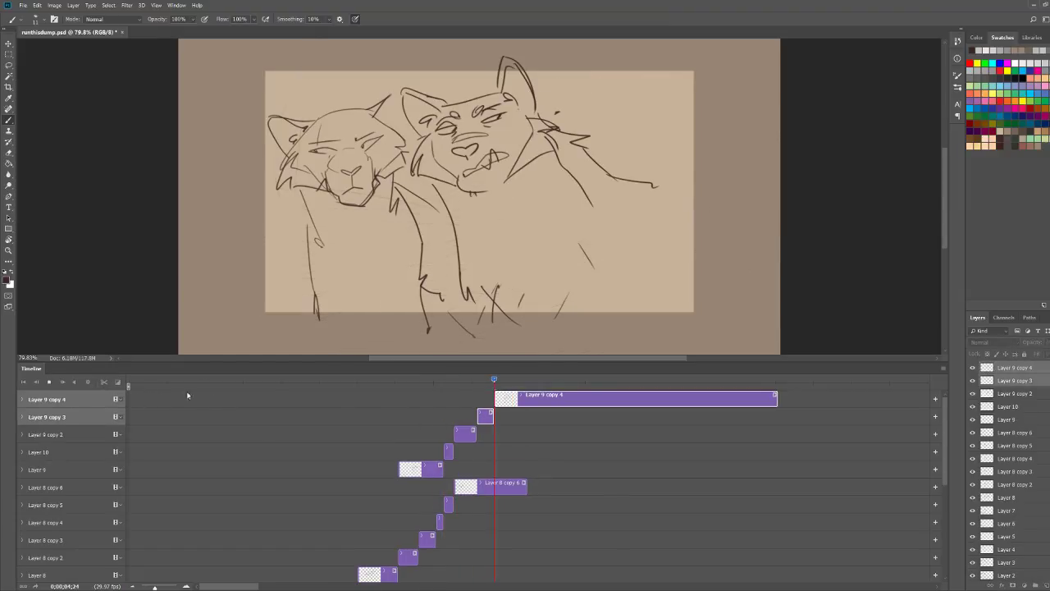
Step: Trim the Layer 8 copy 6 clip to end at 0;00;04;24 and delete Layer 9 copy 4
key(space)
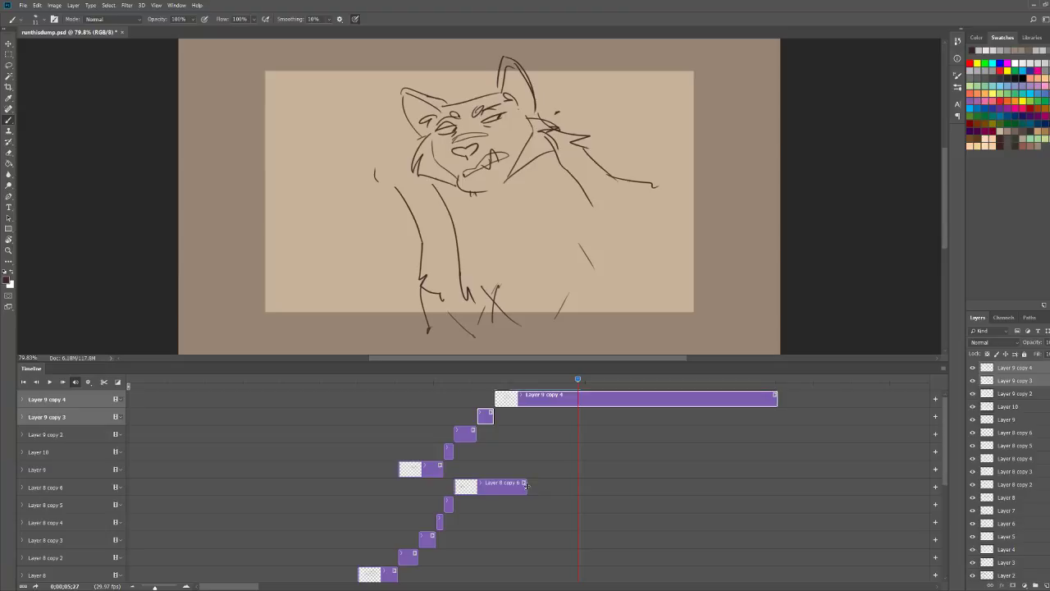
click(525, 487)
click(514, 402)
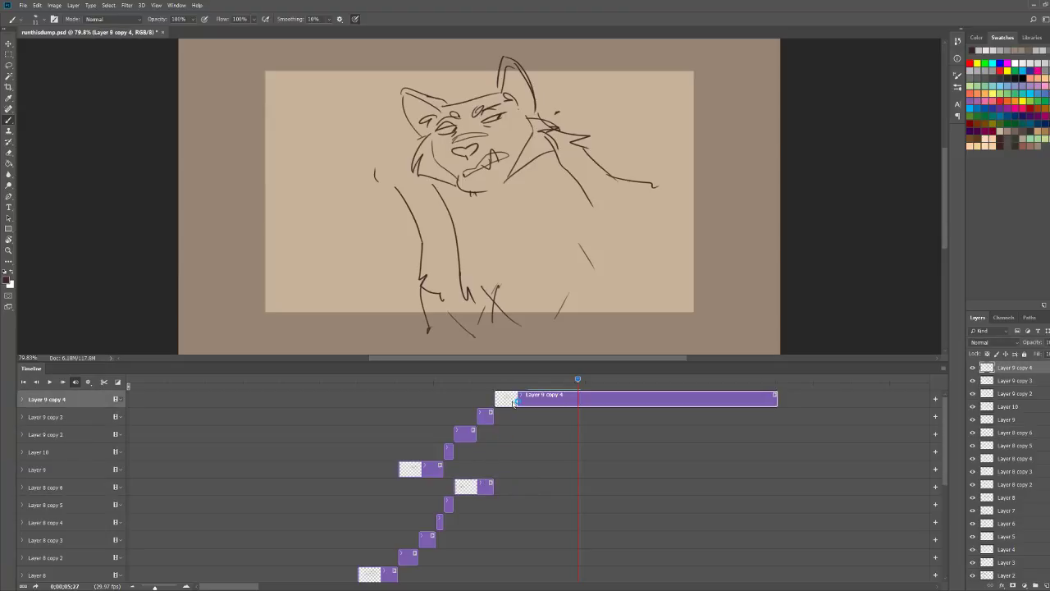
key(Delete)
Step: Split the Layer 1 background clip at 0;00;04;15 and move its later part to start at 0;00;04;24
scroll(508, 440, down, 5)
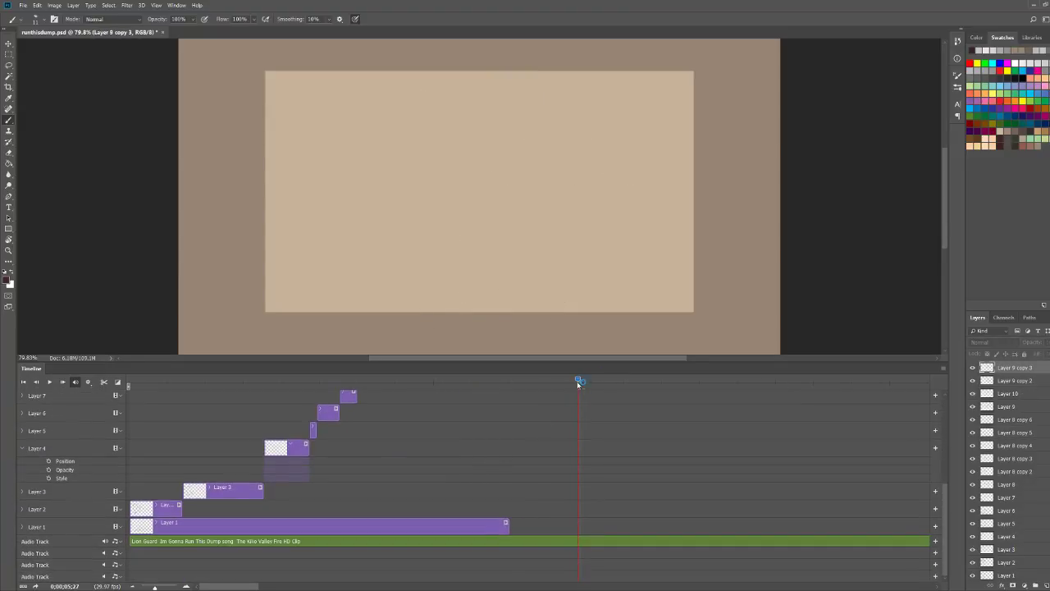
drag(509, 382, 472, 396)
click(480, 529)
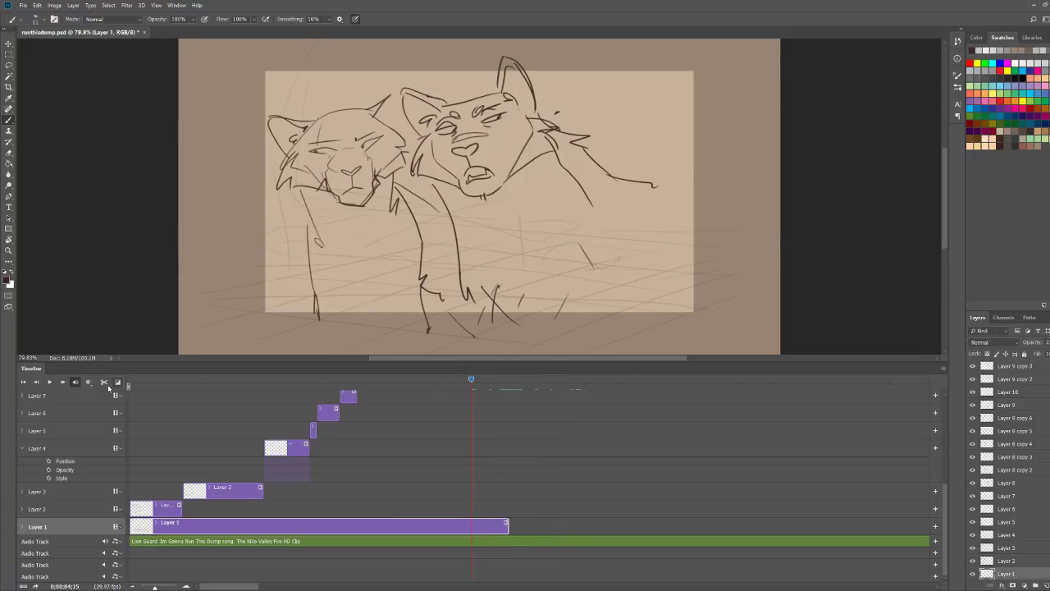
click(103, 383)
drag(491, 535, 514, 529)
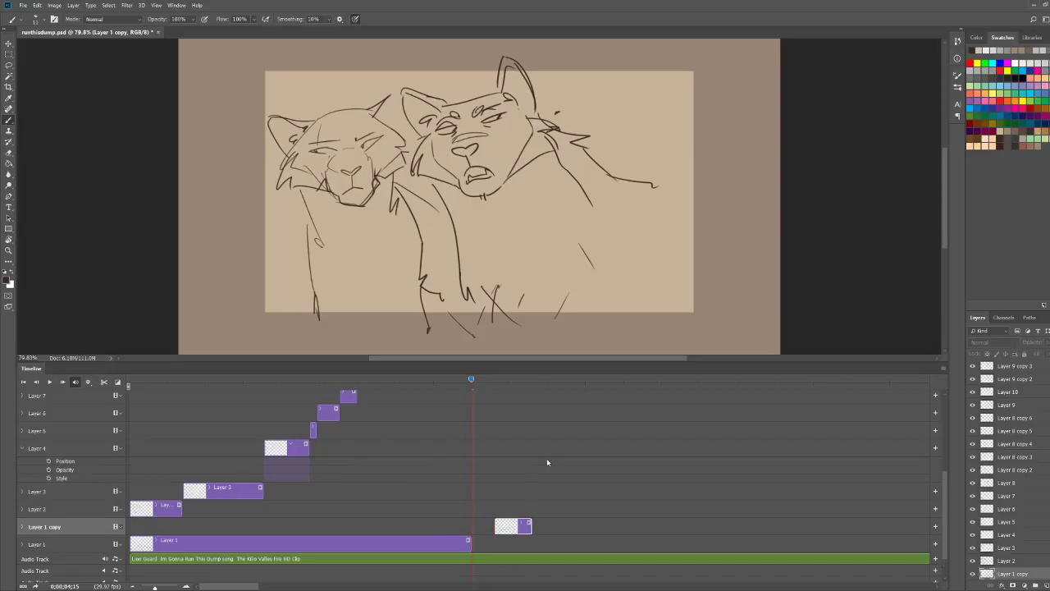
scroll(517, 465, up, 4)
Step: Add a new layer above Layer 9 copy 3 starting at 0;00;04;24 and play back the sequence leading up to it
drag(475, 387, 495, 385)
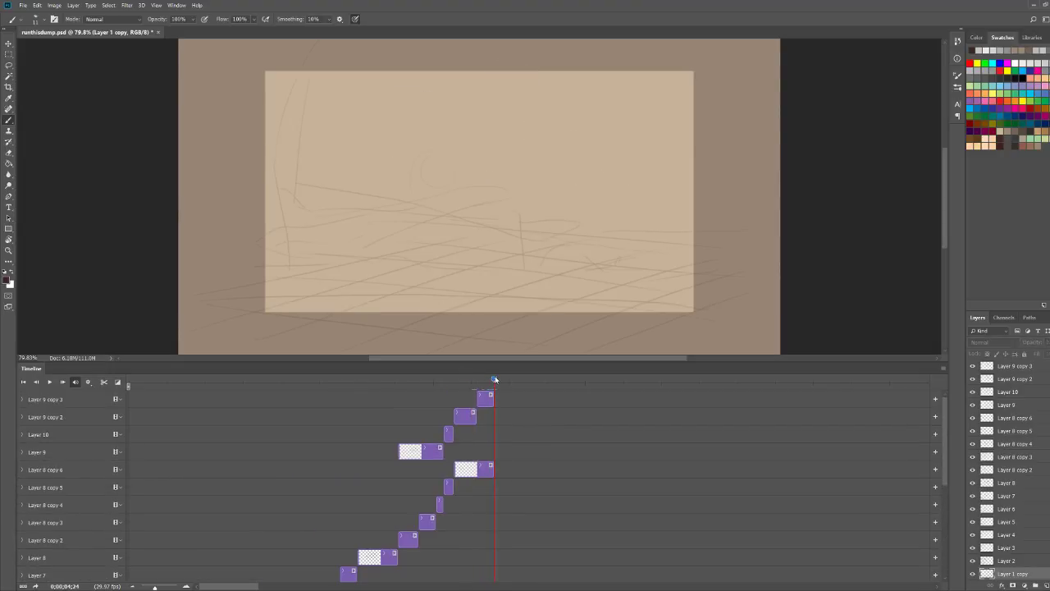
scroll(516, 467, down, 5)
scroll(522, 477, up, 5)
click(483, 401)
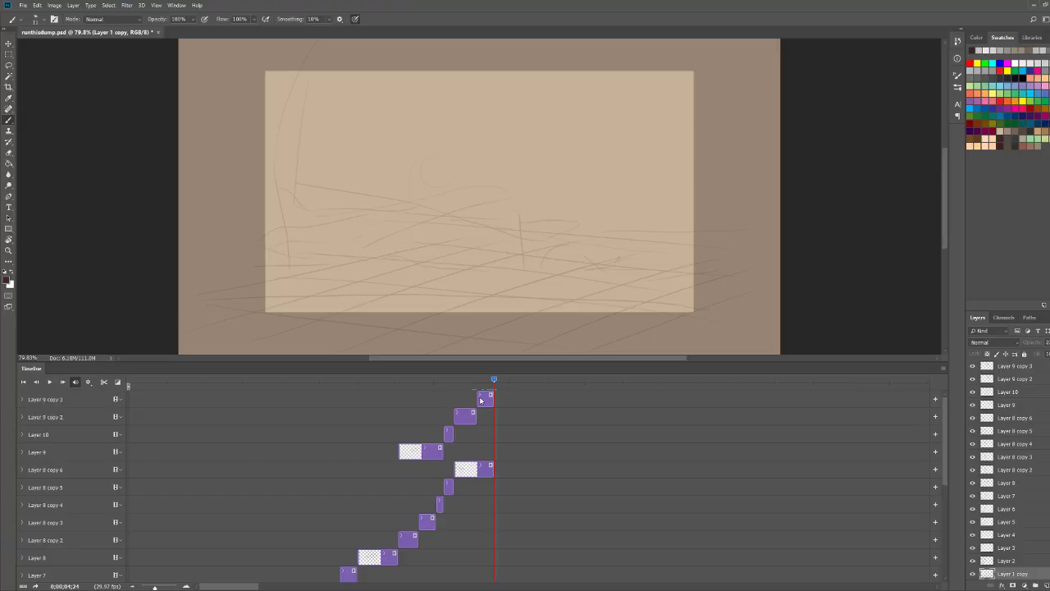
click(1036, 584)
mouse_move(499, 380)
mouse_down()
mouse_move(565, 380)
mouse_move(192, 380)
mouse_up()
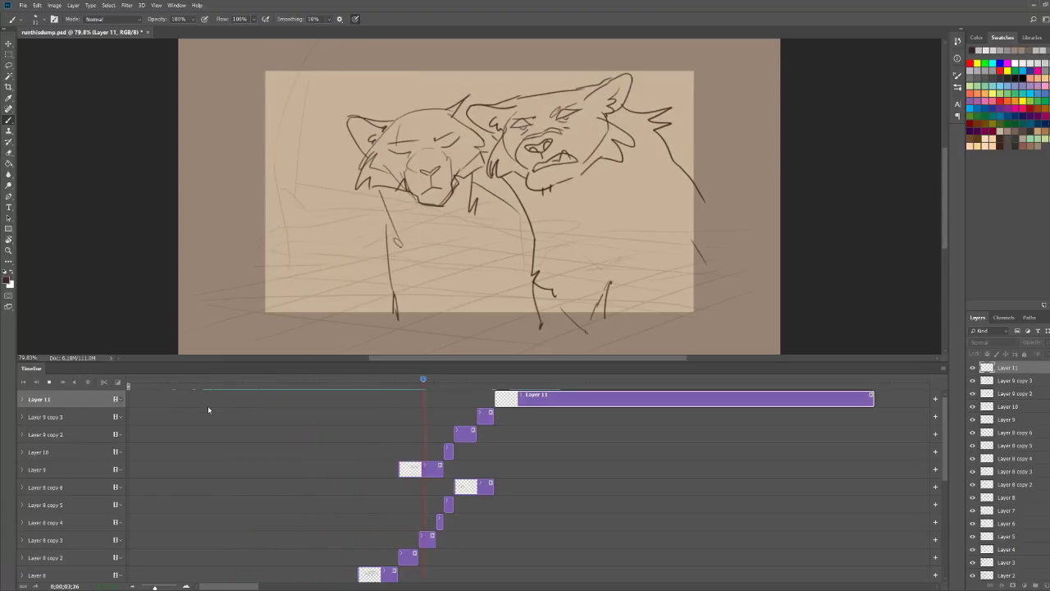
key(space)
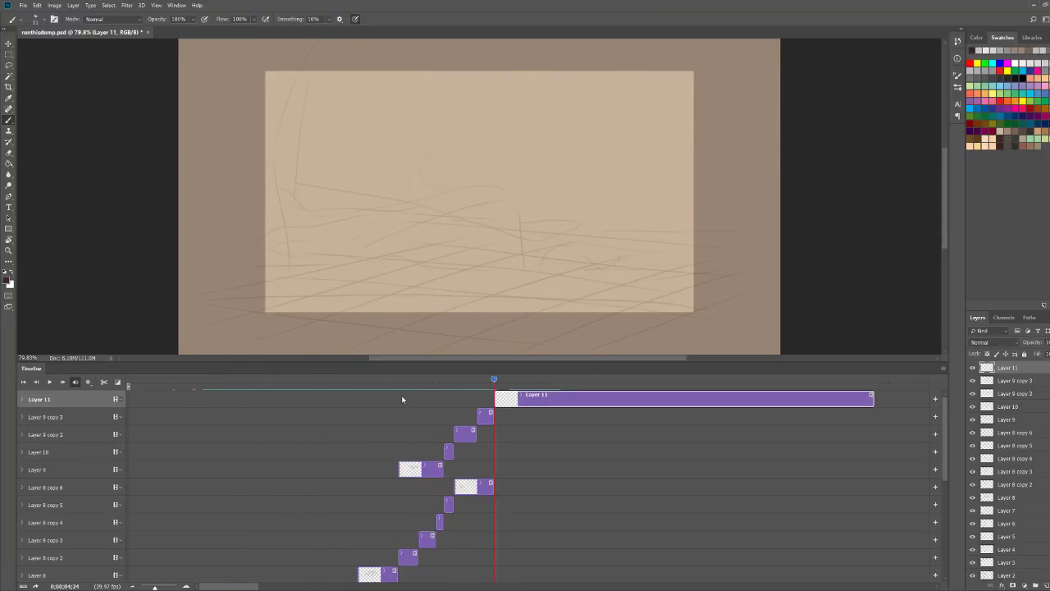
Step: On Layer 11, sketch a small cave opening with a figure inside and long ledge lines across the scene
mouse_move(604, 216)
mouse_down()
mouse_move(616, 169)
mouse_move(659, 184)
mouse_move(616, 213)
mouse_move(619, 195)
mouse_move(640, 197)
mouse_move(629, 216)
mouse_move(644, 218)
mouse_move(624, 227)
mouse_move(640, 222)
mouse_move(621, 216)
mouse_move(646, 211)
mouse_up()
drag(609, 180, 616, 222)
mouse_move(479, 177)
mouse_down()
mouse_move(528, 110)
mouse_move(631, 162)
mouse_move(669, 158)
mouse_up()
mouse_move(498, 173)
mouse_down()
mouse_move(261, 228)
mouse_move(590, 207)
mouse_up()
drag(473, 189, 376, 190)
drag(448, 175, 246, 182)
Step: Sketch the tall rock and pillar lines above the ledges, plus small character outlines standing and lying on them
drag(317, 166, 305, 105)
drag(310, 43, 272, 210)
mouse_move(286, 287)
mouse_down()
mouse_move(289, 258)
mouse_move(342, 70)
mouse_up()
drag(252, 130, 263, 85)
drag(392, 61, 387, 162)
drag(431, 53, 423, 123)
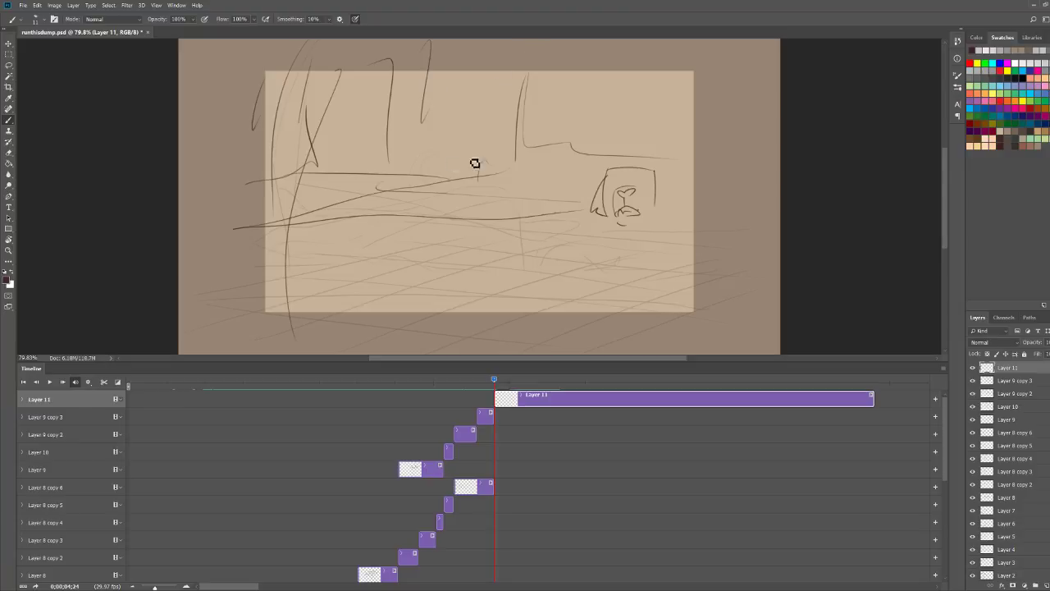
mouse_move(423, 160)
mouse_down()
mouse_move(441, 153)
mouse_move(427, 165)
mouse_move(439, 162)
mouse_up()
drag(441, 163, 463, 167)
drag(312, 164, 326, 147)
Step: Switch the brush color to white and paint a standing cat silhouette at the left end of the ledge
click(1016, 61)
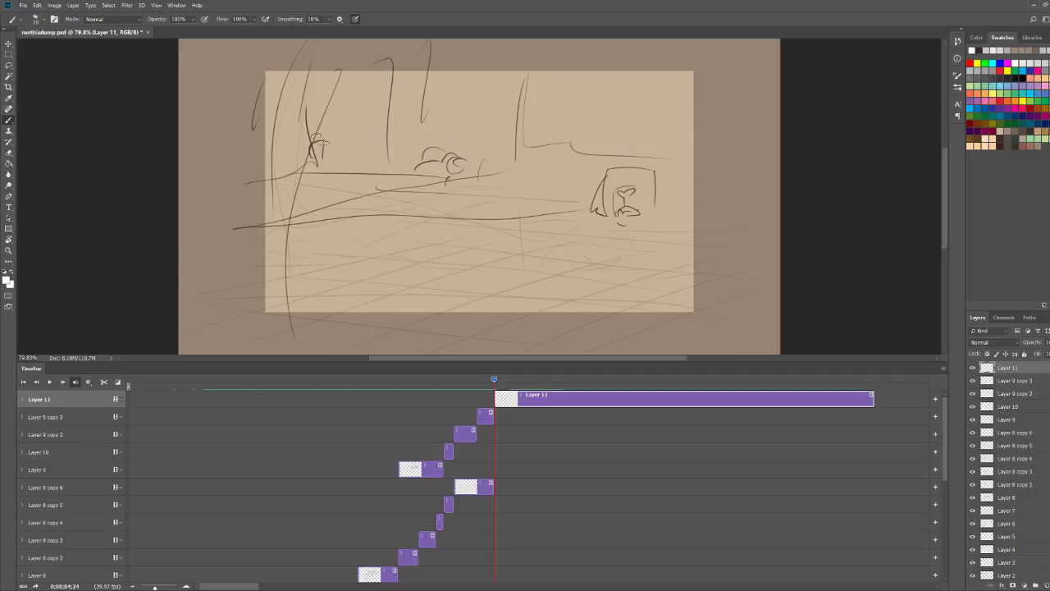
mouse_move(319, 151)
mouse_down()
mouse_move(321, 190)
mouse_move(325, 157)
mouse_move(340, 166)
mouse_move(338, 182)
mouse_move(339, 170)
mouse_move(331, 173)
mouse_move(349, 170)
mouse_move(329, 172)
mouse_move(378, 161)
mouse_move(338, 175)
mouse_up()
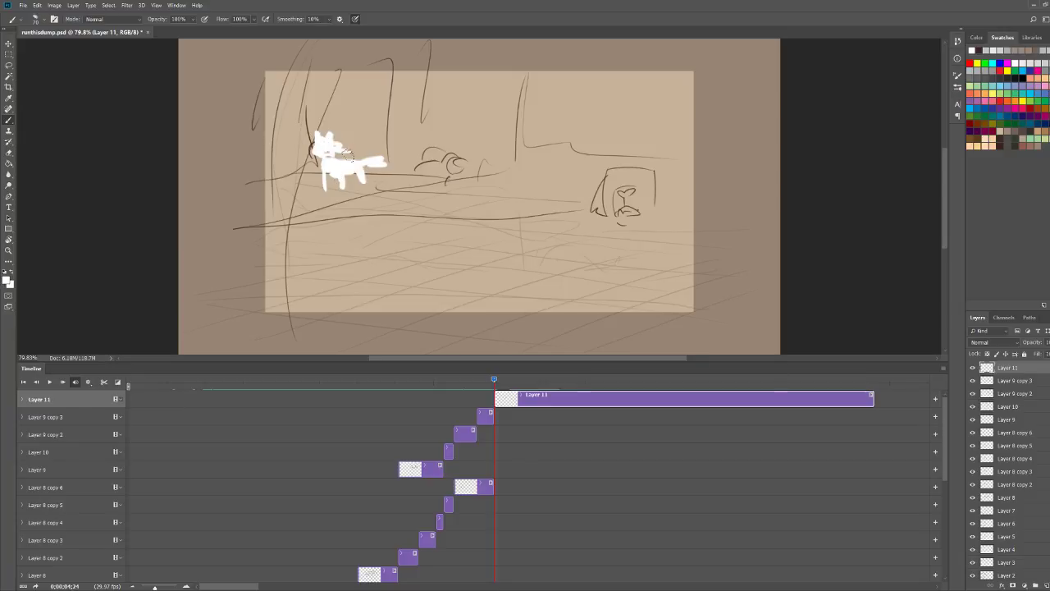
drag(346, 154, 328, 158)
mouse_move(471, 126)
mouse_down()
mouse_move(472, 140)
mouse_move(504, 125)
mouse_up()
mouse_move(472, 156)
mouse_down()
mouse_move(506, 146)
mouse_move(452, 152)
mouse_move(443, 173)
mouse_move(498, 169)
mouse_move(496, 157)
mouse_move(453, 163)
mouse_move(487, 159)
mouse_up()
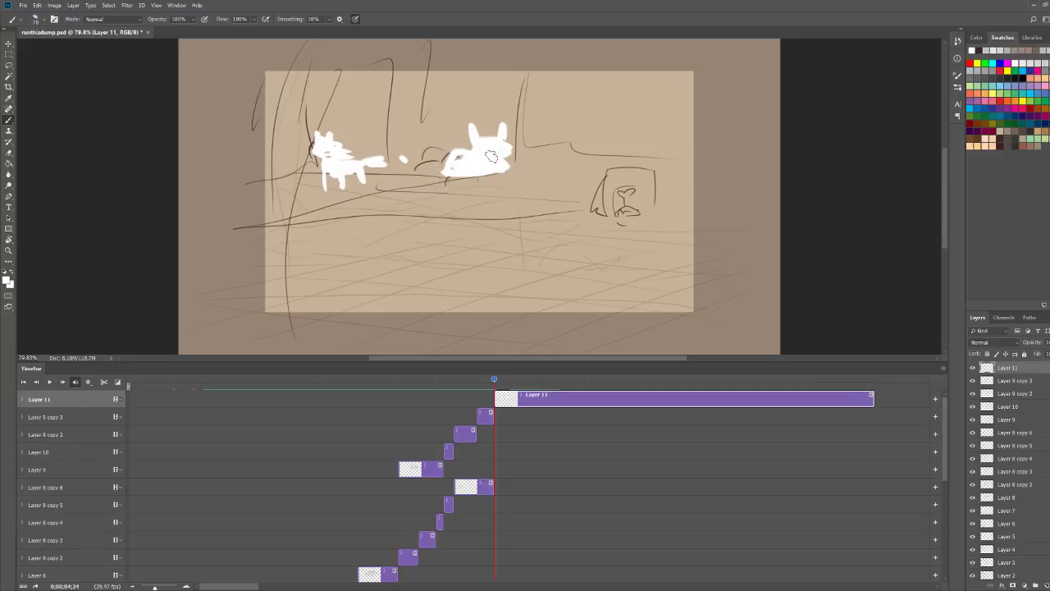
key(ctrl+z)
key(ctrl+z)
key(ctrl+z)
key(ctrl+z)
key(ctrl+z)
key(ctrl+z)
key(ctrl+z)
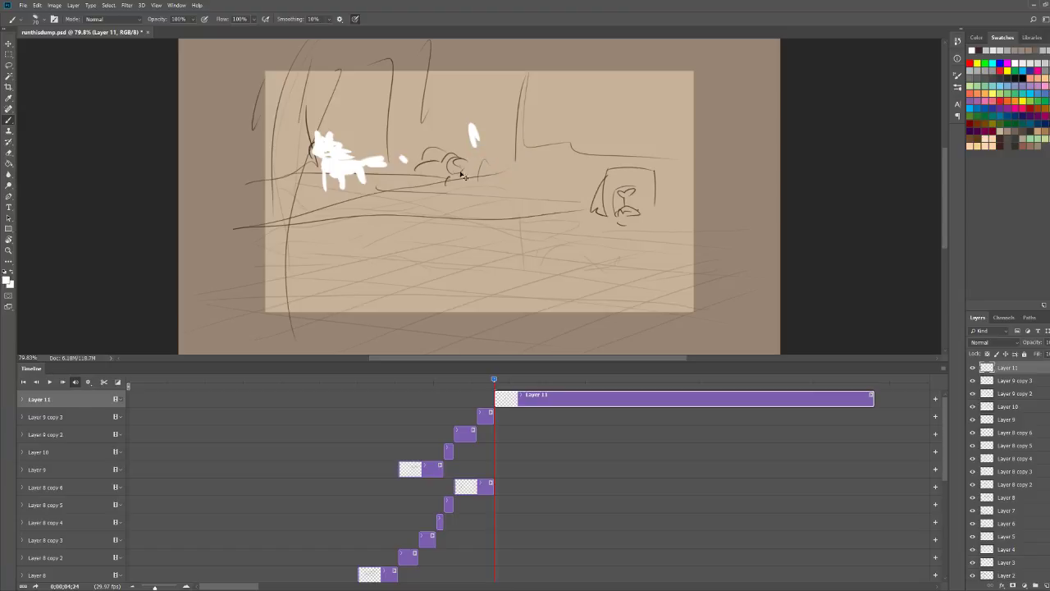
key(ctrl+z)
Step: Paint white silhouettes of a lying cat on the ledge, a cat below it, and more figures around the cave
mouse_move(460, 164)
mouse_down()
mouse_move(493, 170)
mouse_move(486, 154)
mouse_move(498, 149)
mouse_move(487, 172)
mouse_move(470, 171)
mouse_move(502, 173)
mouse_move(451, 162)
mouse_up()
scroll(560, 132, down, 3)
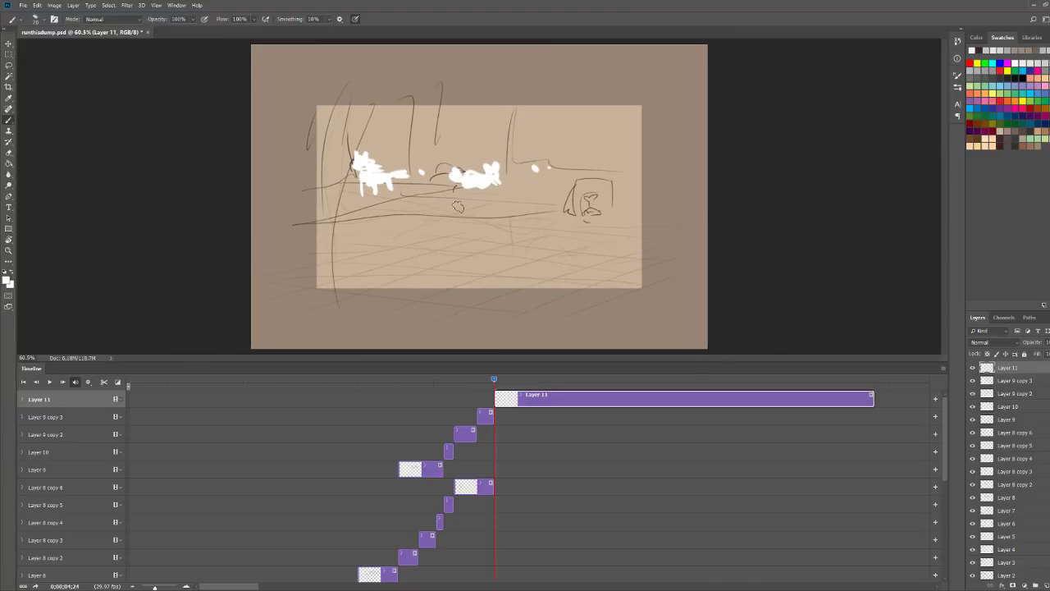
mouse_move(405, 204)
mouse_down()
mouse_move(426, 191)
mouse_move(429, 209)
mouse_move(398, 197)
mouse_move(443, 195)
mouse_move(409, 216)
mouse_move(436, 218)
mouse_move(422, 229)
mouse_move(424, 212)
mouse_move(405, 219)
mouse_move(436, 197)
mouse_move(409, 227)
mouse_up()
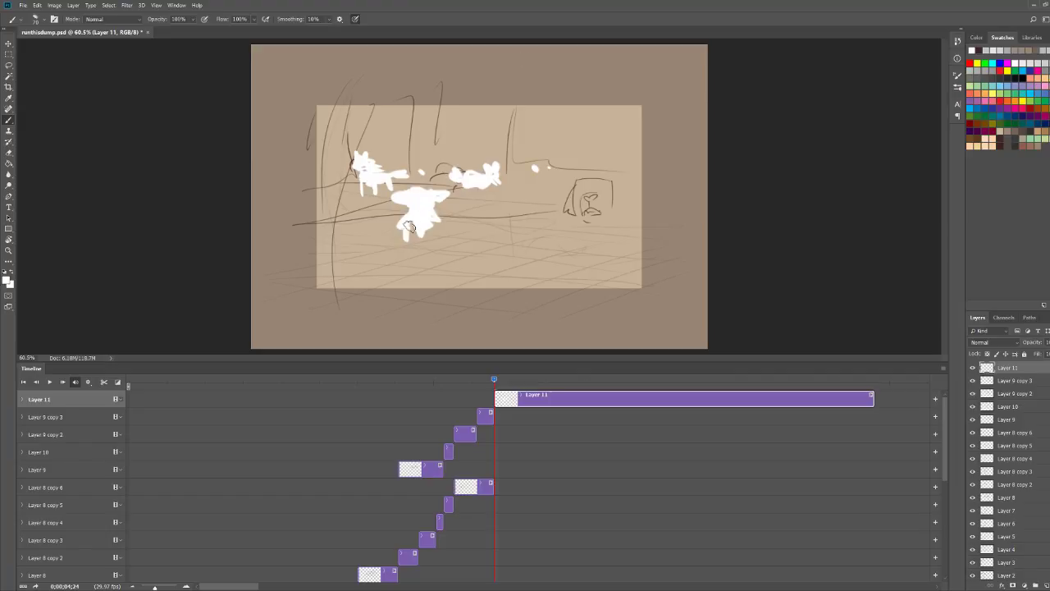
click(531, 203)
click(563, 220)
mouse_move(614, 234)
mouse_down()
mouse_move(631, 242)
mouse_move(617, 238)
mouse_move(622, 250)
mouse_move(612, 254)
mouse_move(613, 195)
mouse_move(634, 212)
mouse_up()
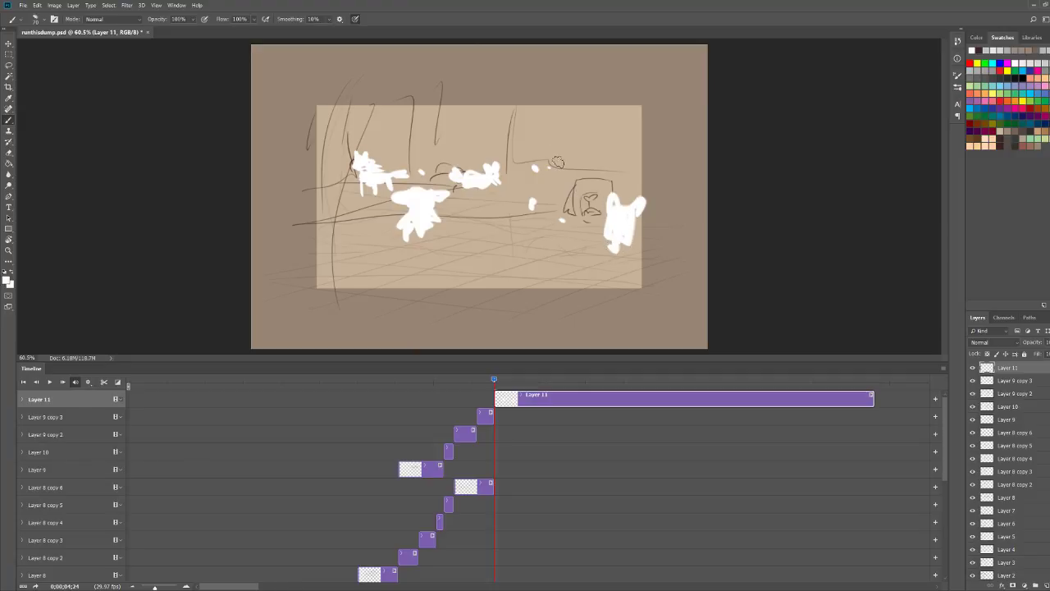
mouse_move(557, 163)
mouse_down()
mouse_move(568, 156)
mouse_move(565, 168)
mouse_up()
Step: Split the Layer 11 clip at 0;00;05;14 and play back the sequence to check the shot's timing
key(space)
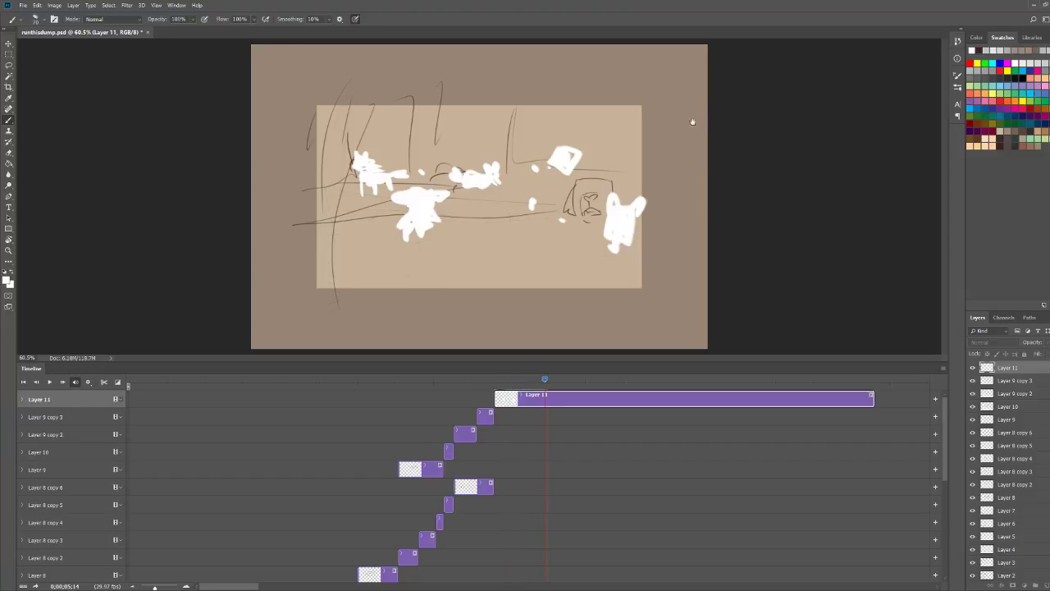
key(ctrl+/)
key(space)
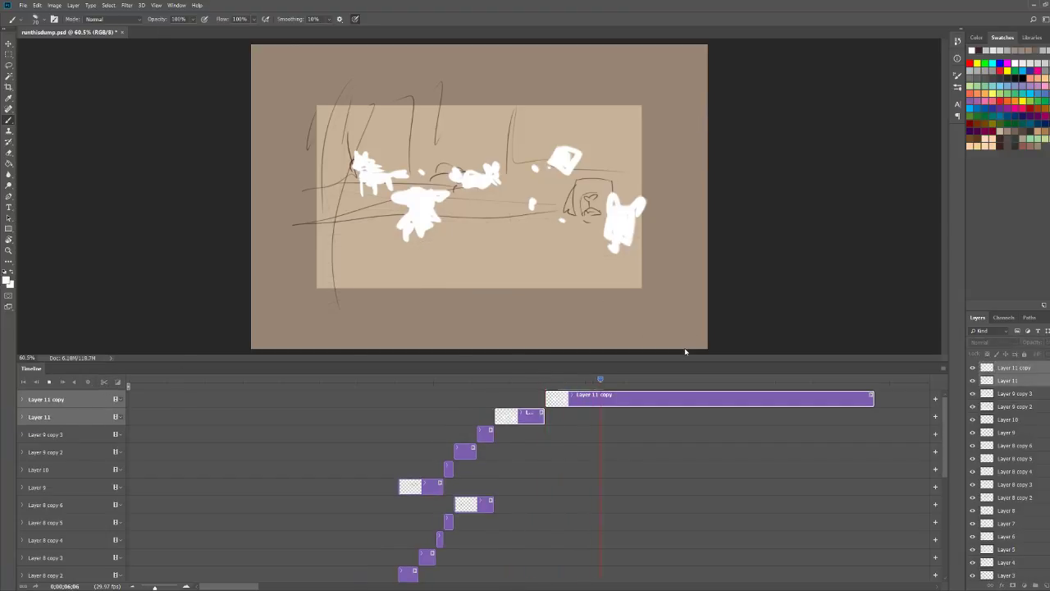
key(space)
key(space)
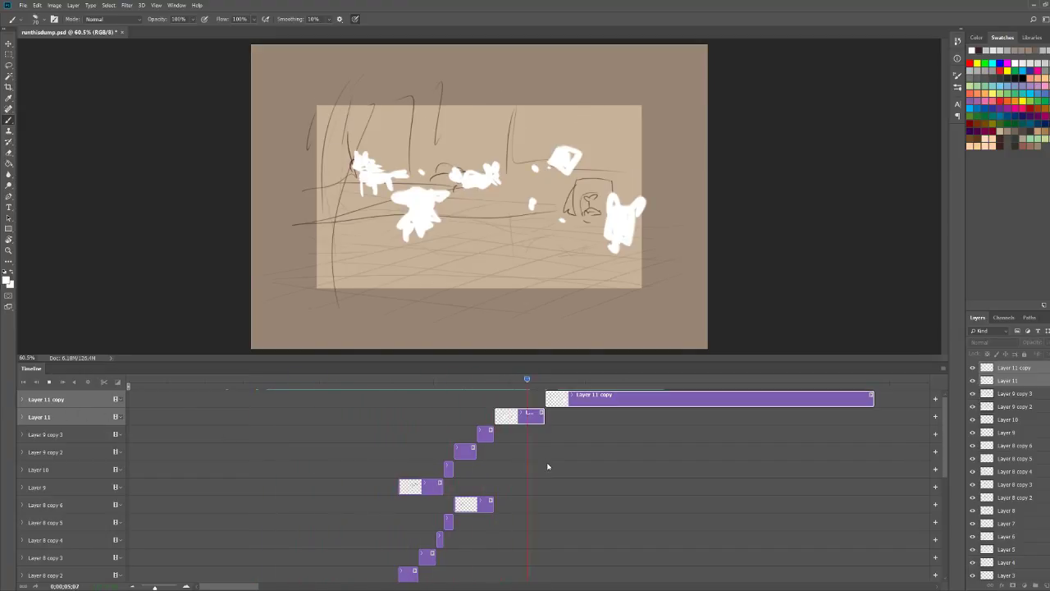
Step: Extend the Layer 11 clip to end at 0;00;06;08, delete Layer 11 copy, and play on past the cut
click(605, 383)
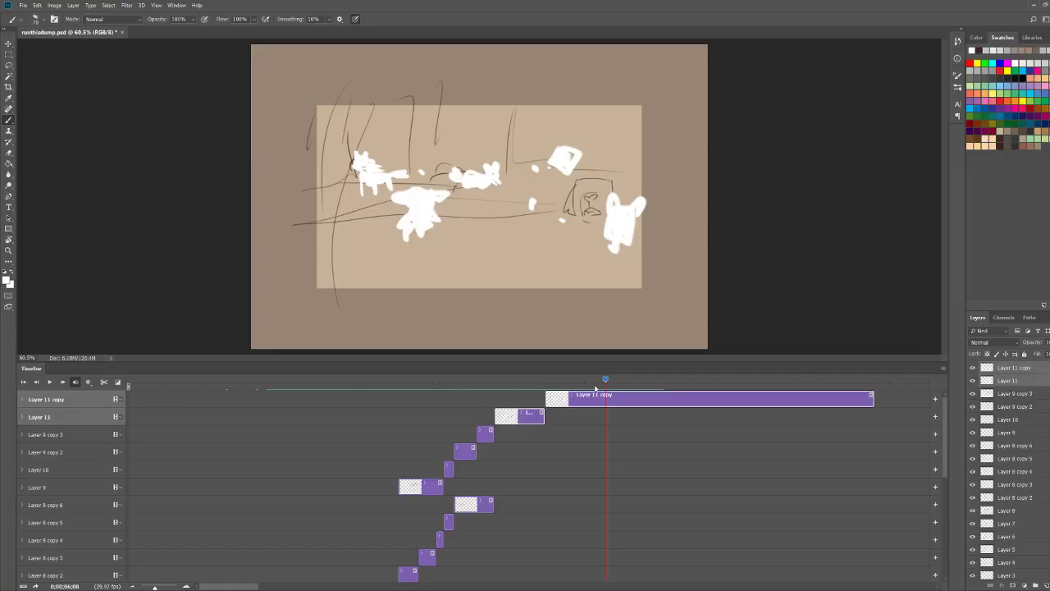
drag(548, 402, 606, 401)
drag(542, 417, 605, 414)
click(638, 401)
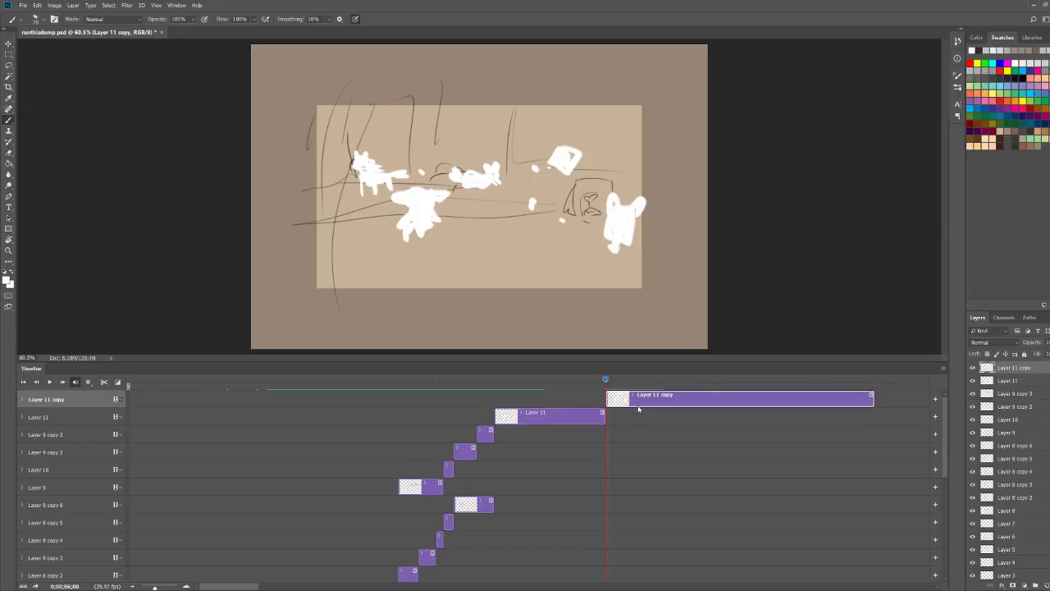
key(Delete)
key(space)
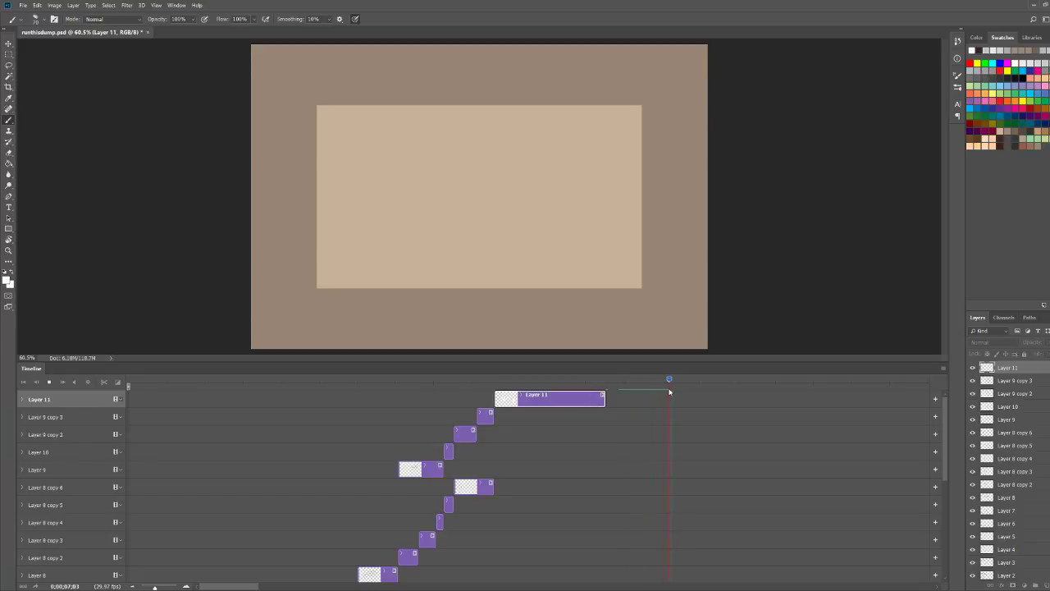
key(space)
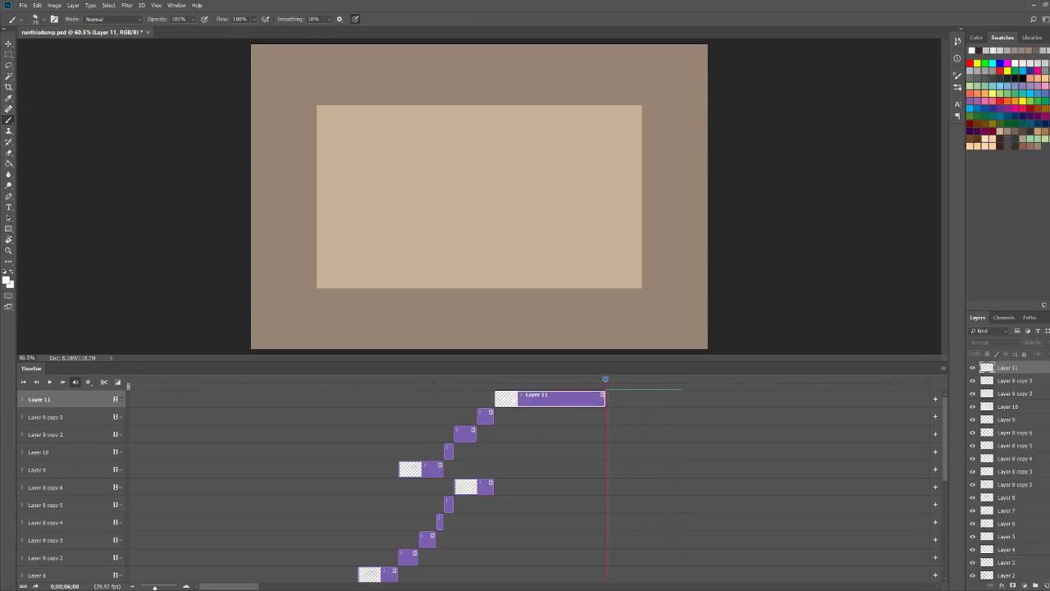
Step: Add a new layer above Layer 11, set the brush to the dark swatch color, and place the playhead at 0;00;06;09
click(1038, 585)
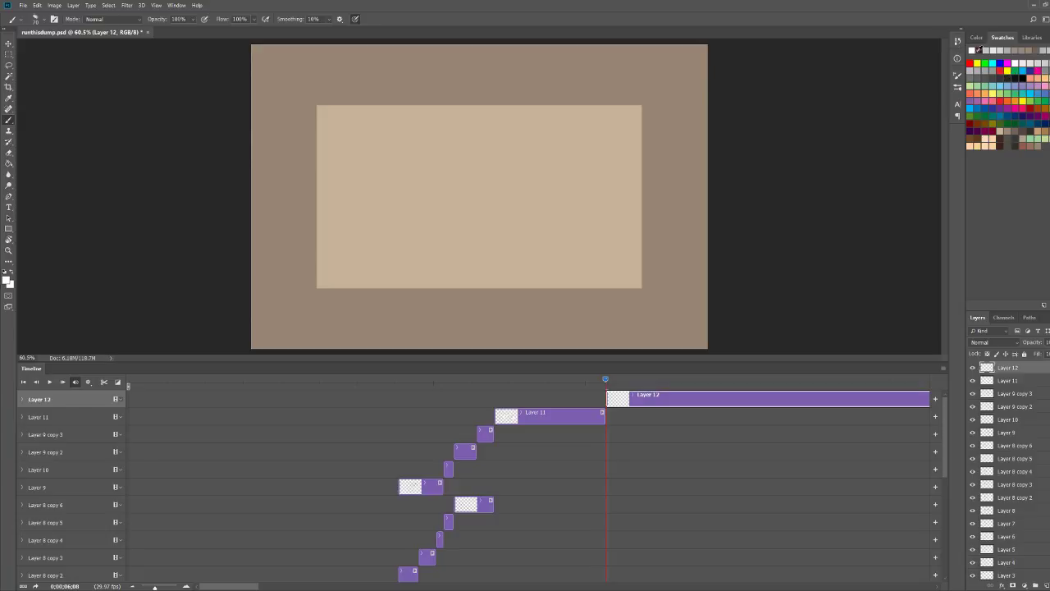
click(980, 51)
mouse_move(606, 379)
mouse_down()
mouse_move(442, 389)
mouse_move(630, 391)
mouse_move(610, 392)
mouse_up()
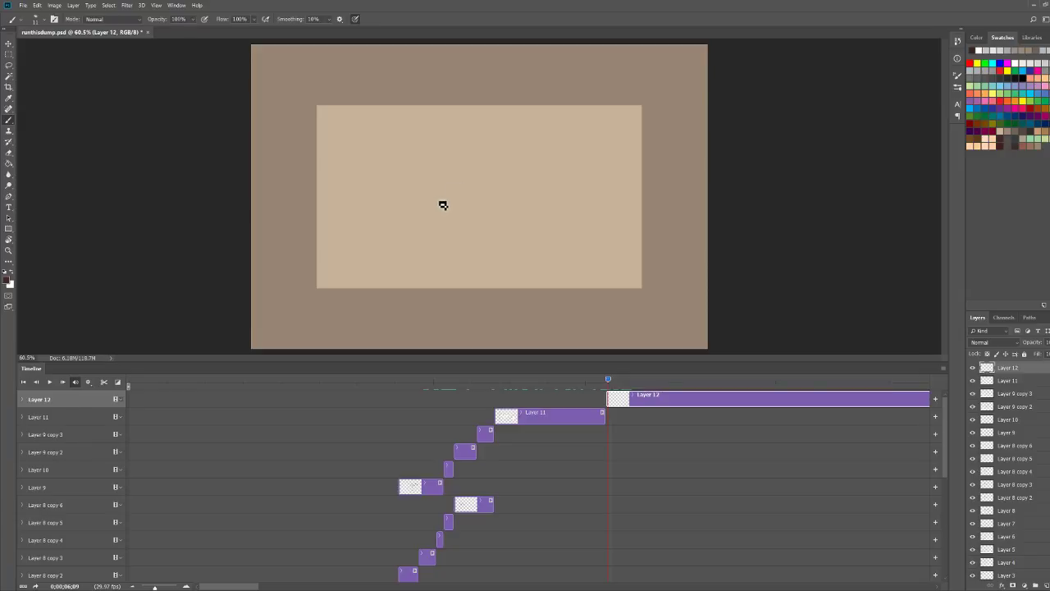
Step: Sketch a grinning cat's head outline with an open mouth, tall pointed ears, and cheek tufts on Layer 12
mouse_move(439, 201)
mouse_down()
mouse_move(440, 159)
mouse_move(476, 156)
mouse_move(480, 190)
mouse_up()
mouse_move(435, 159)
mouse_down()
mouse_move(427, 192)
mouse_move(441, 203)
mouse_up()
mouse_move(477, 155)
mouse_down()
mouse_move(501, 188)
mouse_move(466, 181)
mouse_move(469, 202)
mouse_move(457, 192)
mouse_move(470, 191)
mouse_up()
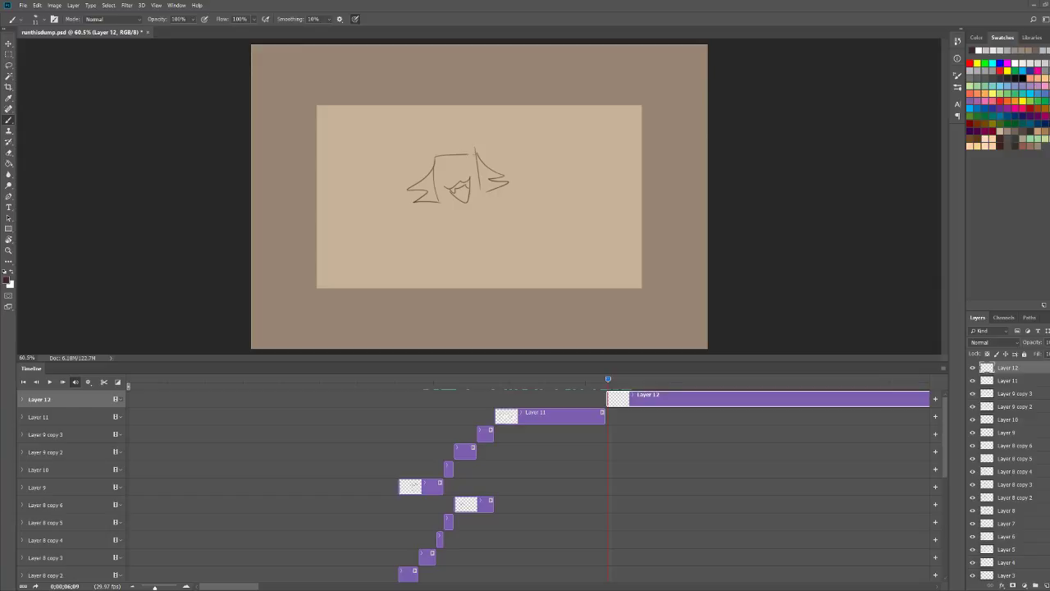
key(ctrl+space)
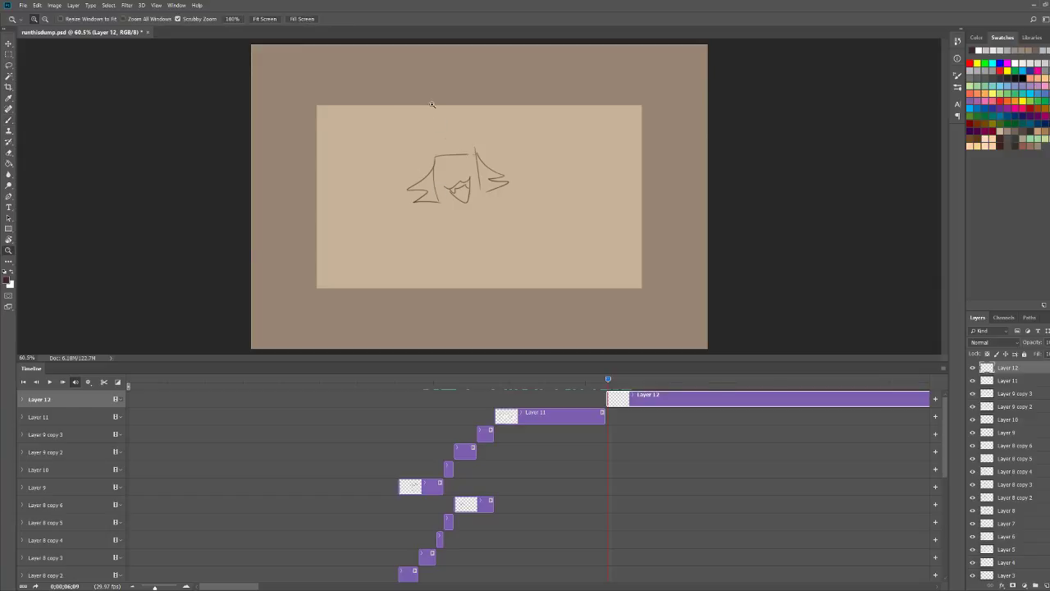
drag(433, 104, 456, 107)
mouse_move(419, 180)
mouse_down()
mouse_move(411, 134)
mouse_move(444, 171)
mouse_move(479, 145)
mouse_move(482, 182)
mouse_move(400, 177)
mouse_move(421, 186)
mouse_up()
mouse_move(481, 169)
mouse_down()
mouse_move(503, 148)
mouse_move(484, 168)
mouse_up()
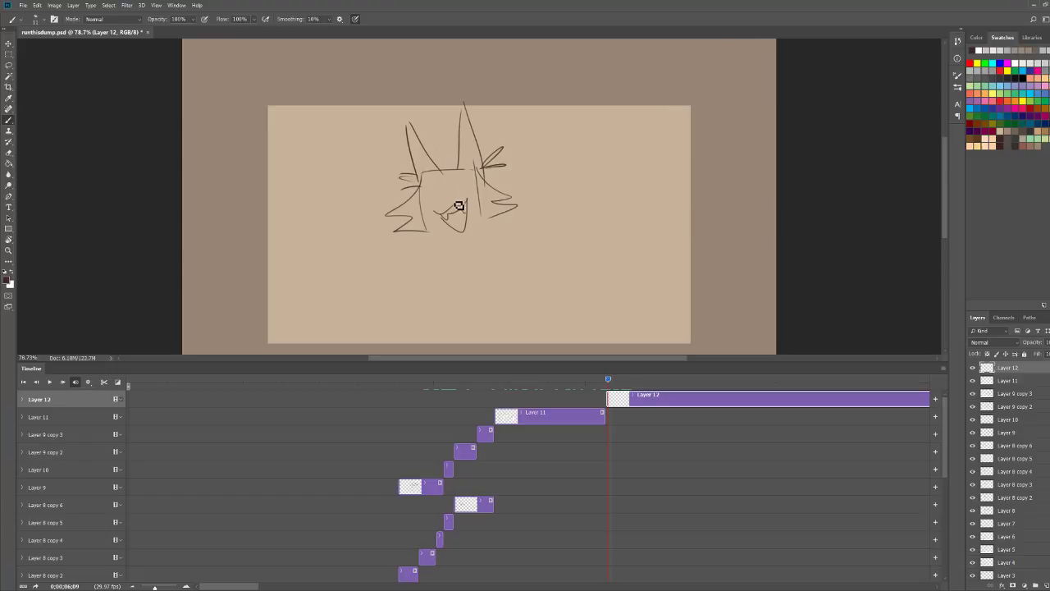
Step: Add the nose, fangs, eyes, and brows to the grinning cat's face
mouse_move(442, 199)
mouse_down()
mouse_move(458, 195)
mouse_move(430, 170)
mouse_up()
key(ctrl+space)
click(438, 190)
key(b)
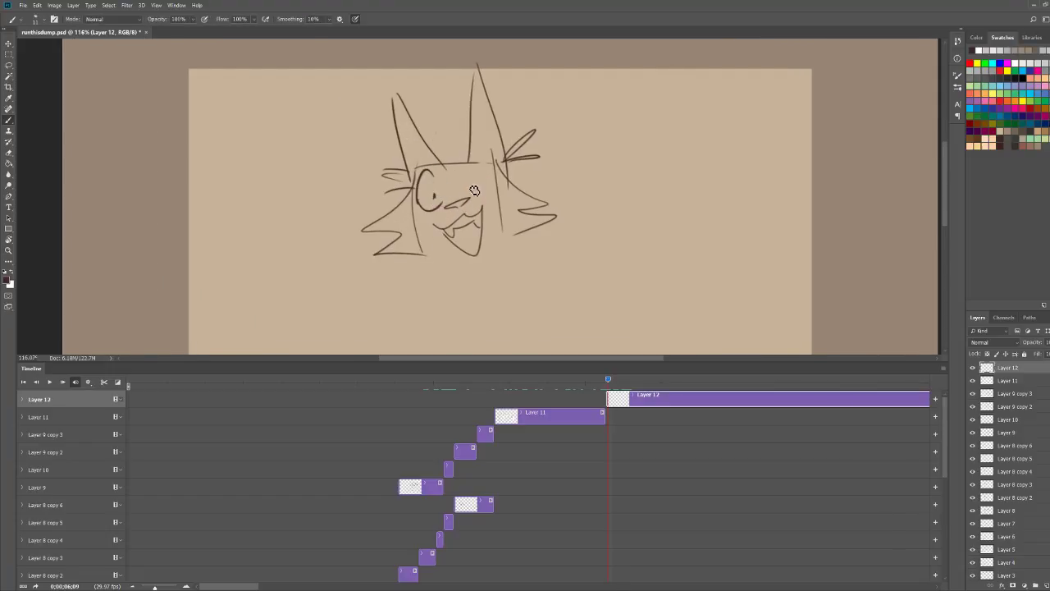
drag(481, 166, 484, 193)
mouse_move(408, 172)
mouse_down()
mouse_move(433, 152)
mouse_move(472, 145)
mouse_move(464, 116)
mouse_up()
key(z)
drag(489, 179, 521, 177)
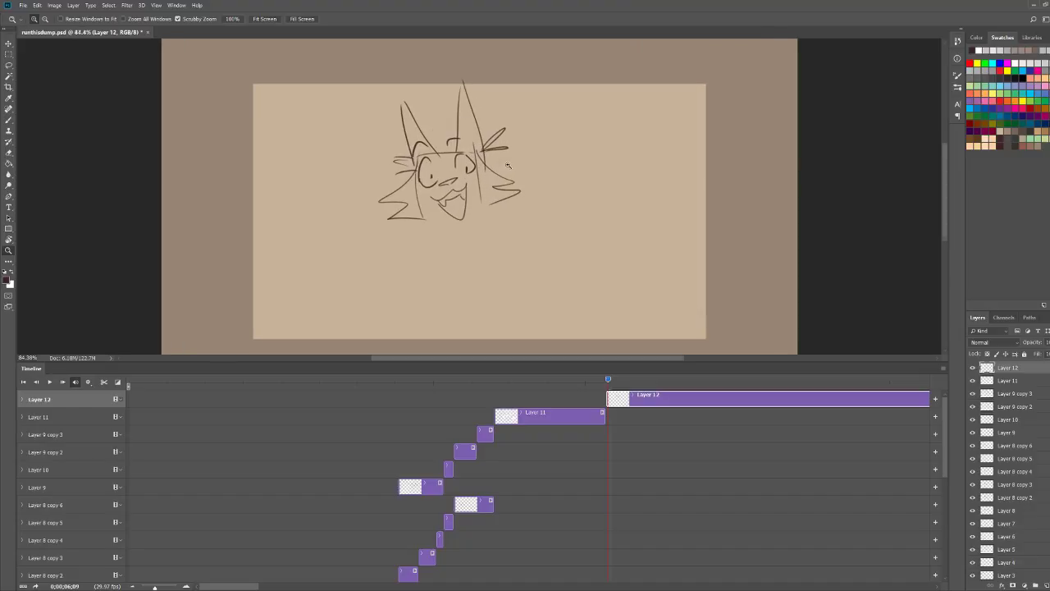
Step: Rework the grinning cat's eyes and sketch neck fur below the head
drag(430, 162, 467, 166)
key(b)
key(e)
mouse_move(416, 192)
mouse_down()
mouse_move(443, 196)
mouse_move(507, 170)
mouse_move(449, 192)
mouse_move(474, 225)
mouse_up()
key(b)
scroll(501, 121, down, 3)
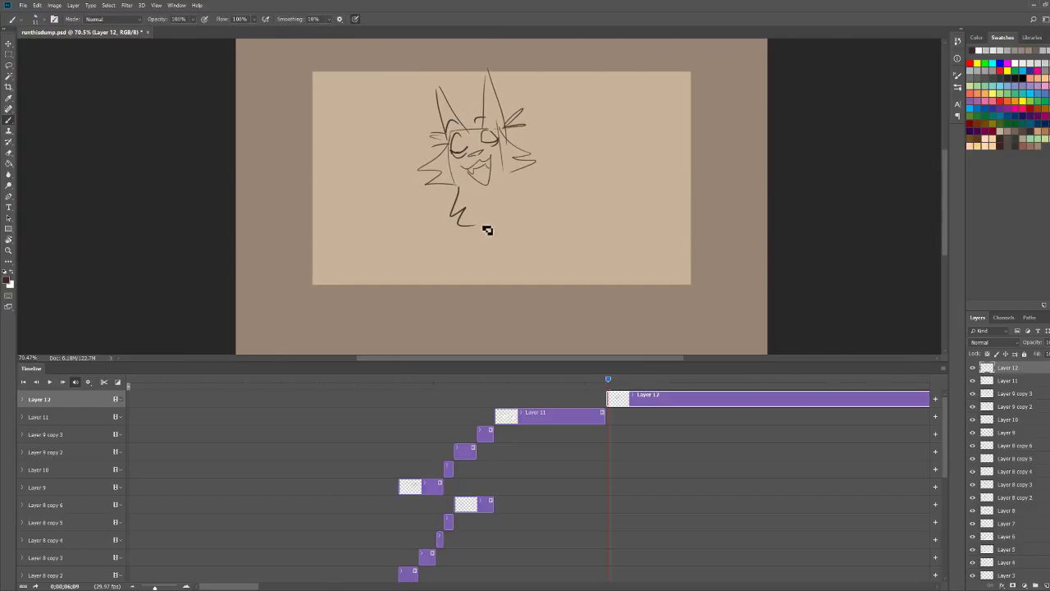
drag(506, 174, 515, 190)
Step: Erase the whole cat head sketch from Layer 12
key(e)
drag(513, 148, 533, 169)
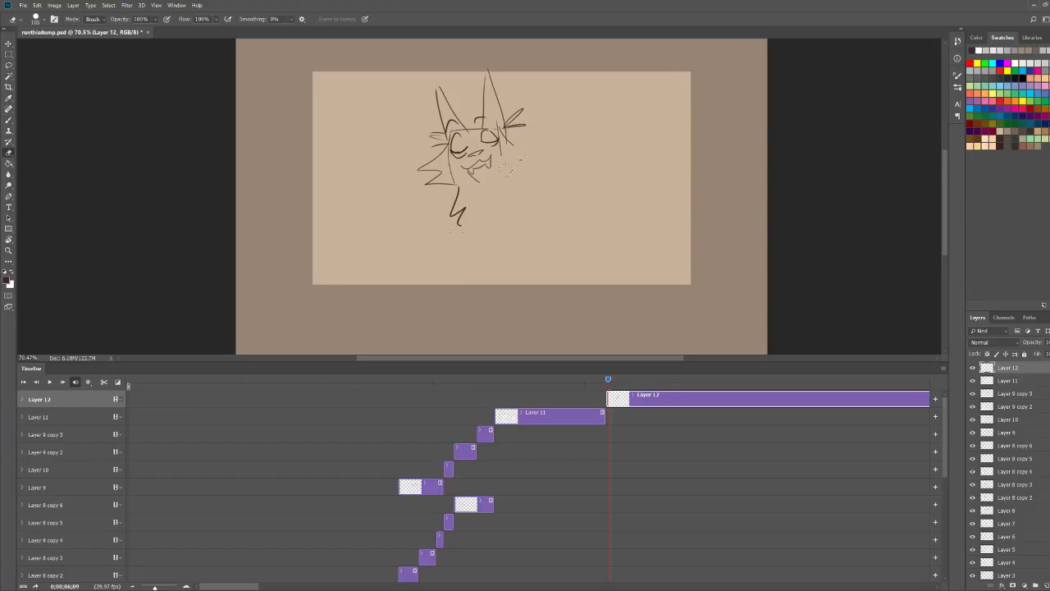
mouse_move(519, 129)
mouse_down()
mouse_move(465, 187)
mouse_move(472, 131)
mouse_move(402, 166)
mouse_up()
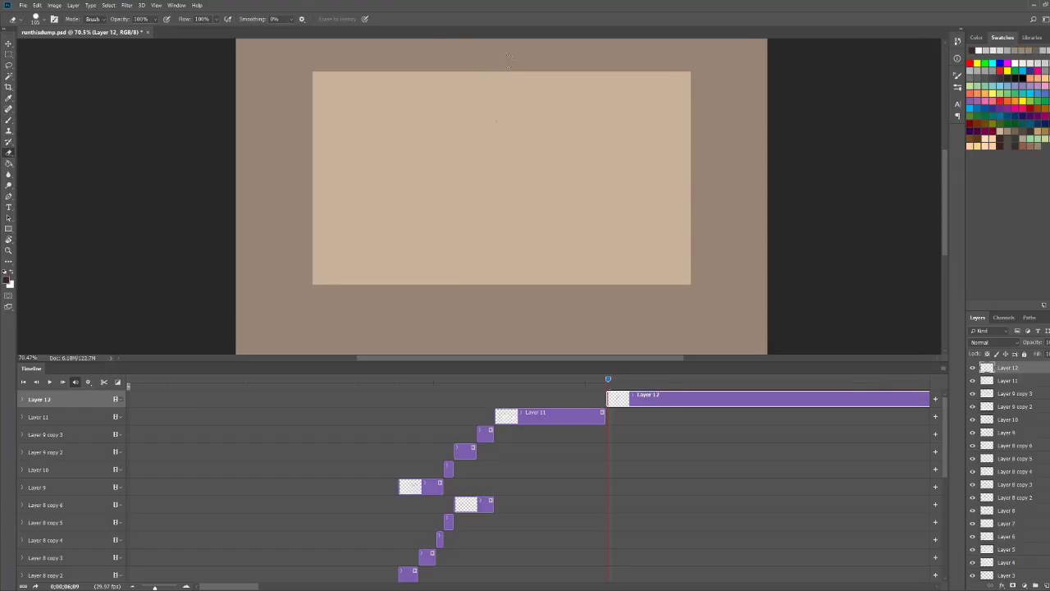
key(b)
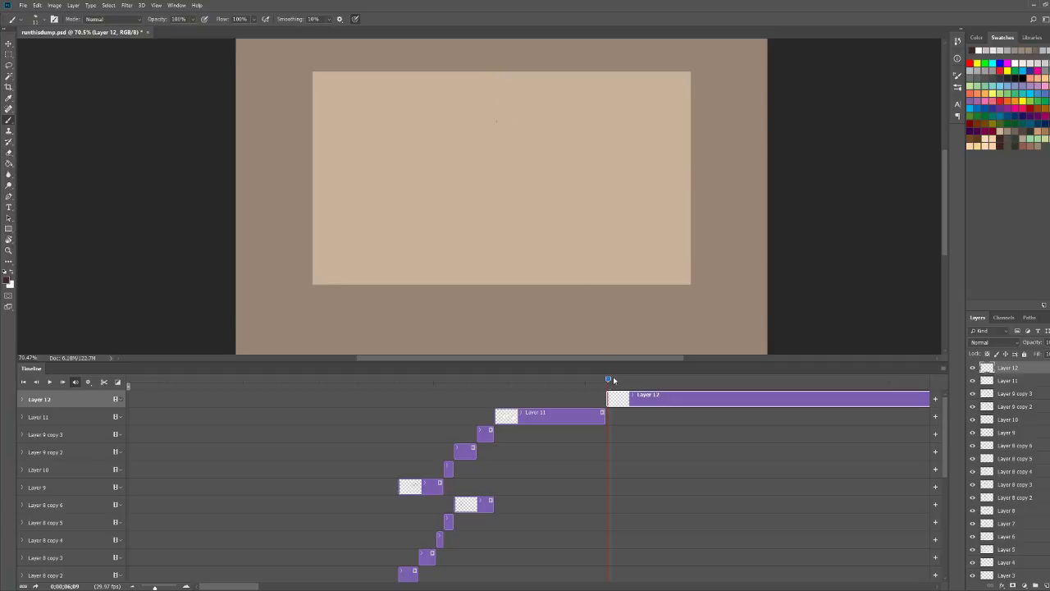
Step: Place the playhead at 0;00;06;08 and sketch a new cat's head with cheek tufts, one eye, and a fanged grin
drag(609, 379, 565, 376)
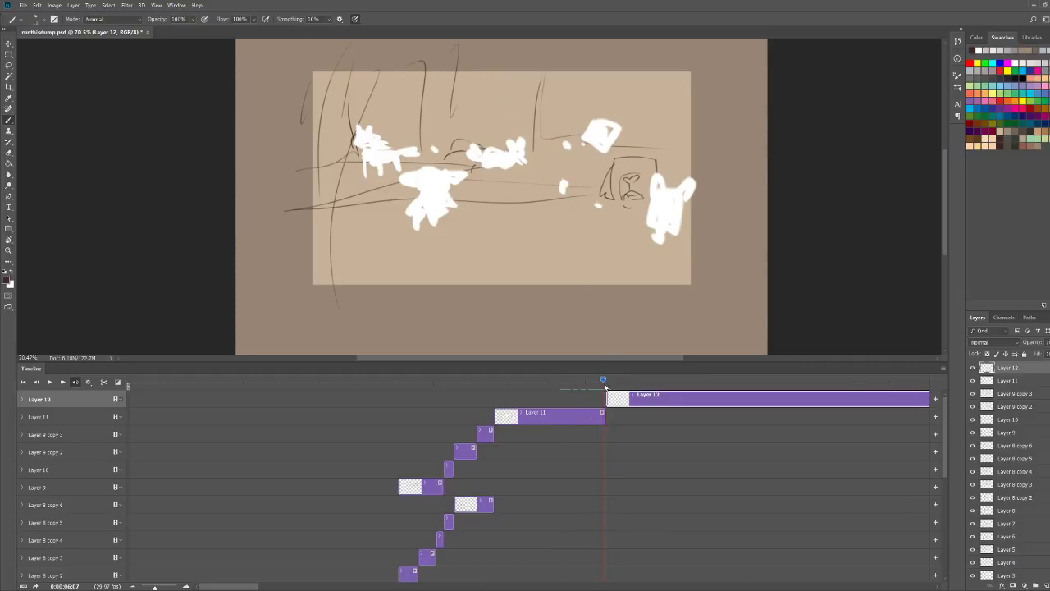
click(605, 383)
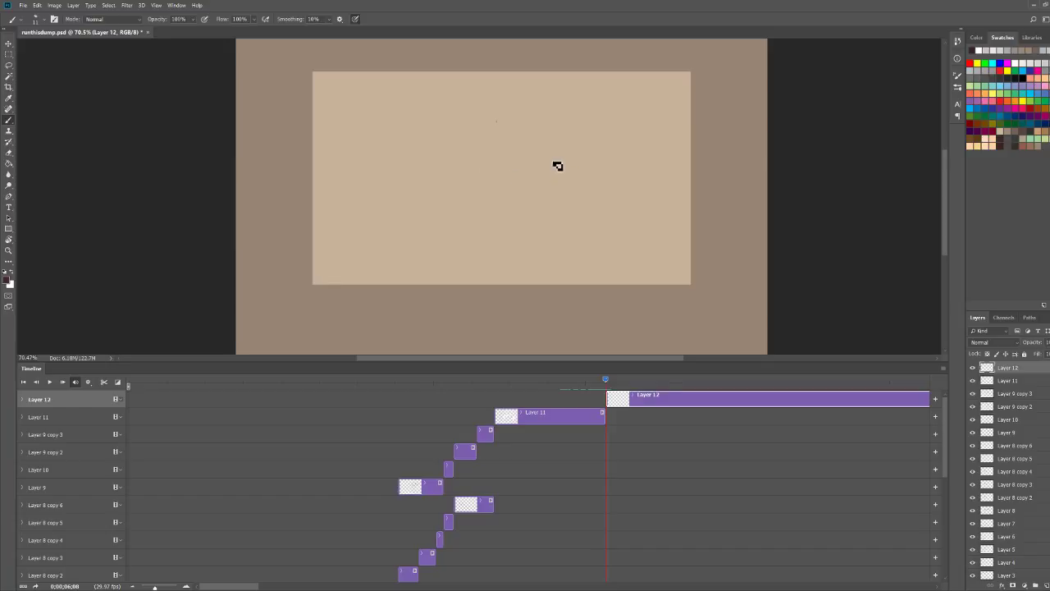
drag(471, 210, 418, 254)
mouse_move(485, 254)
mouse_down()
mouse_move(509, 193)
mouse_move(489, 153)
mouse_up()
mouse_move(485, 132)
mouse_down()
mouse_move(509, 129)
mouse_move(516, 90)
mouse_move(516, 124)
mouse_move(485, 131)
mouse_up()
mouse_move(520, 89)
mouse_down()
mouse_move(533, 133)
mouse_move(491, 107)
mouse_move(508, 107)
mouse_move(503, 127)
mouse_move(492, 123)
mouse_up()
mouse_move(489, 115)
mouse_down()
mouse_move(505, 118)
mouse_move(553, 85)
mouse_up()
key(ctrl+space)
mouse_move(475, 145)
mouse_down()
mouse_move(457, 131)
mouse_move(489, 124)
mouse_move(479, 141)
mouse_up()
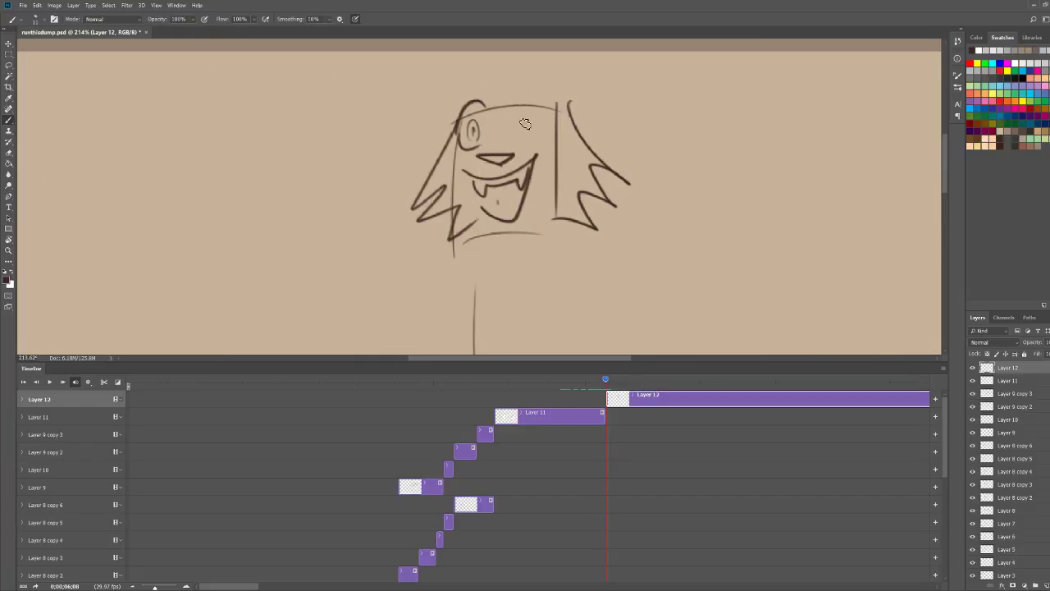
Step: Draw the cat's second eye, raised brows, forehead marks, and tall pointed ears
drag(517, 107, 553, 108)
drag(523, 141, 543, 138)
mouse_move(451, 104)
mouse_down()
mouse_move(490, 102)
mouse_move(480, 83)
mouse_move(549, 81)
mouse_move(509, 120)
mouse_move(602, 113)
mouse_move(584, 153)
mouse_up()
key(ctrl+z)
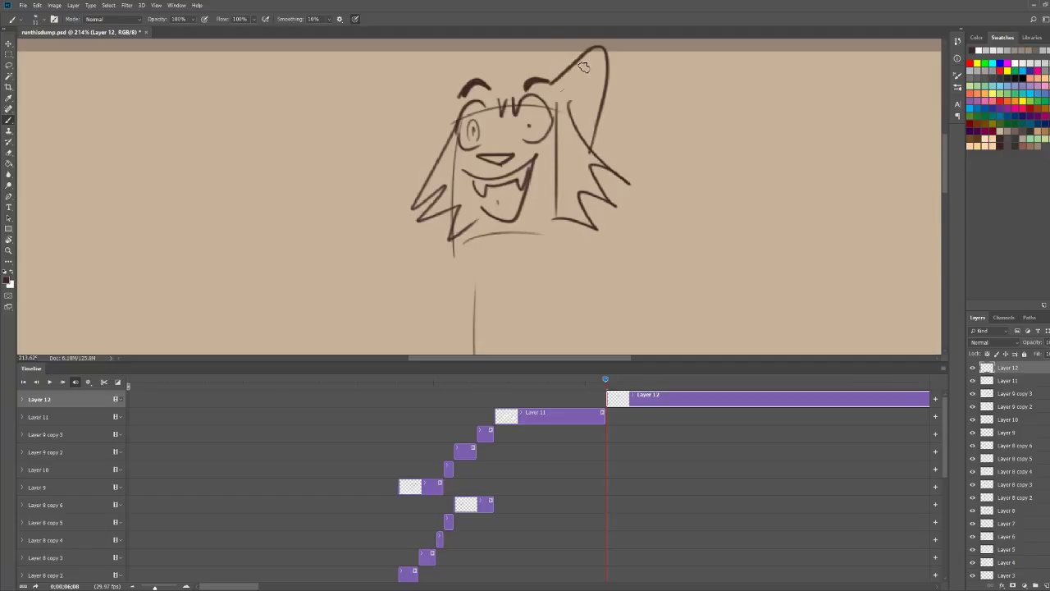
drag(588, 62, 566, 102)
drag(579, 128, 599, 98)
drag(458, 70, 468, 99)
mouse_move(444, 153)
mouse_down()
mouse_move(425, 131)
mouse_move(429, 69)
mouse_move(474, 100)
mouse_move(435, 146)
mouse_up()
drag(461, 82, 573, 111)
Step: Sketch the cat's neck and tufted chest, with the shoulder and body lines below
scroll(482, 92, down, 3)
key(e)
key(b)
mouse_move(562, 74)
mouse_down()
mouse_move(578, 78)
mouse_move(568, 110)
mouse_move(489, 108)
mouse_move(504, 214)
mouse_up()
scroll(513, 170, down, 2)
drag(543, 150, 513, 212)
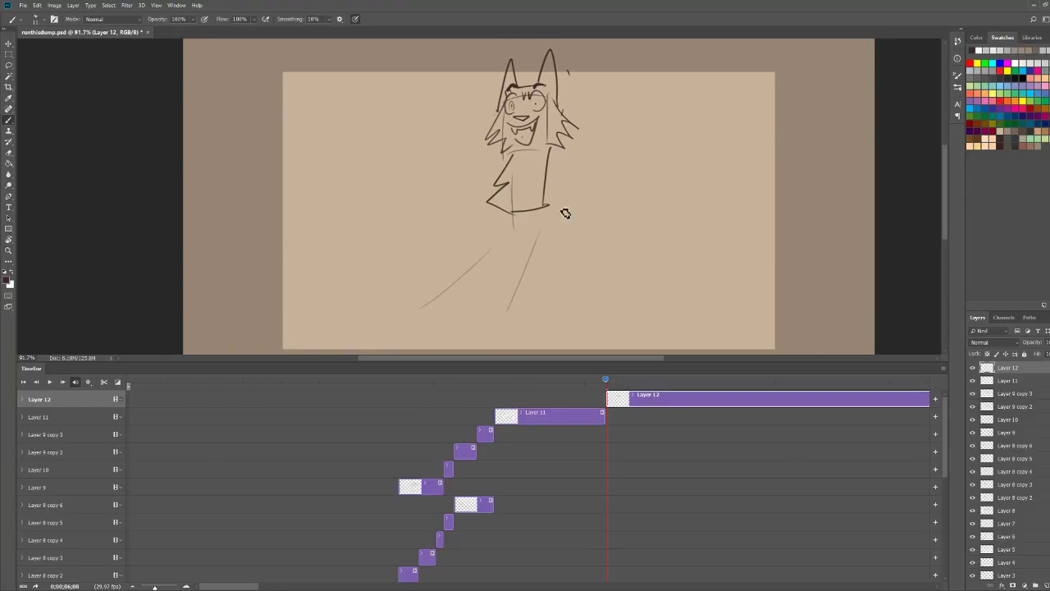
drag(543, 167, 581, 208)
mouse_move(492, 207)
mouse_down()
mouse_move(517, 258)
mouse_move(581, 256)
mouse_up()
drag(574, 197, 623, 240)
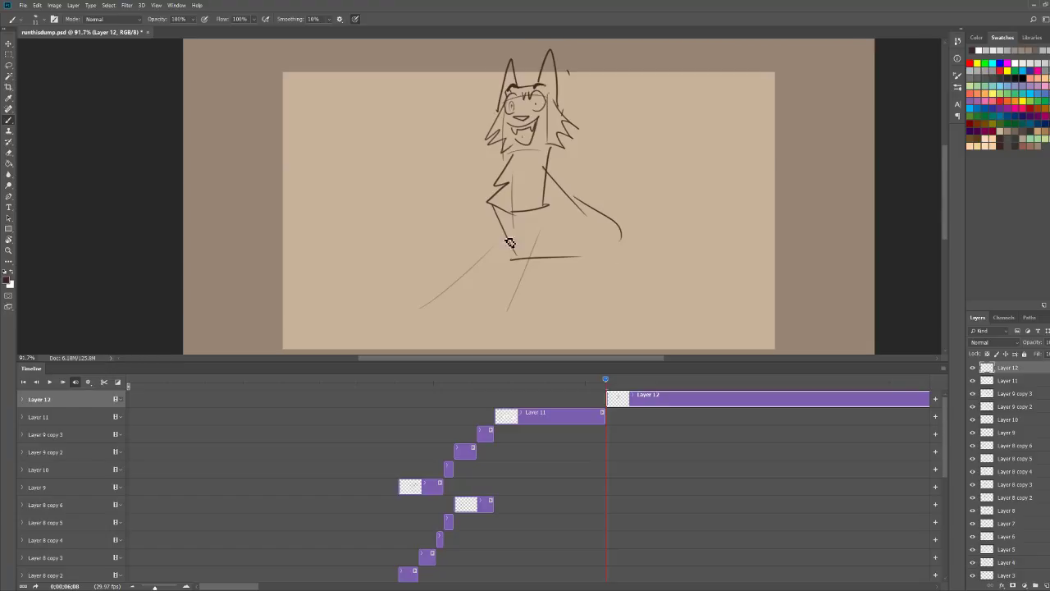
Step: Sketch the cat's front legs, back, and belly, plus the raised, tufted tail behind it
mouse_move(497, 217)
mouse_down()
mouse_move(530, 300)
mouse_move(510, 353)
mouse_up()
mouse_move(568, 336)
mouse_down()
mouse_move(584, 293)
mouse_move(574, 335)
mouse_up()
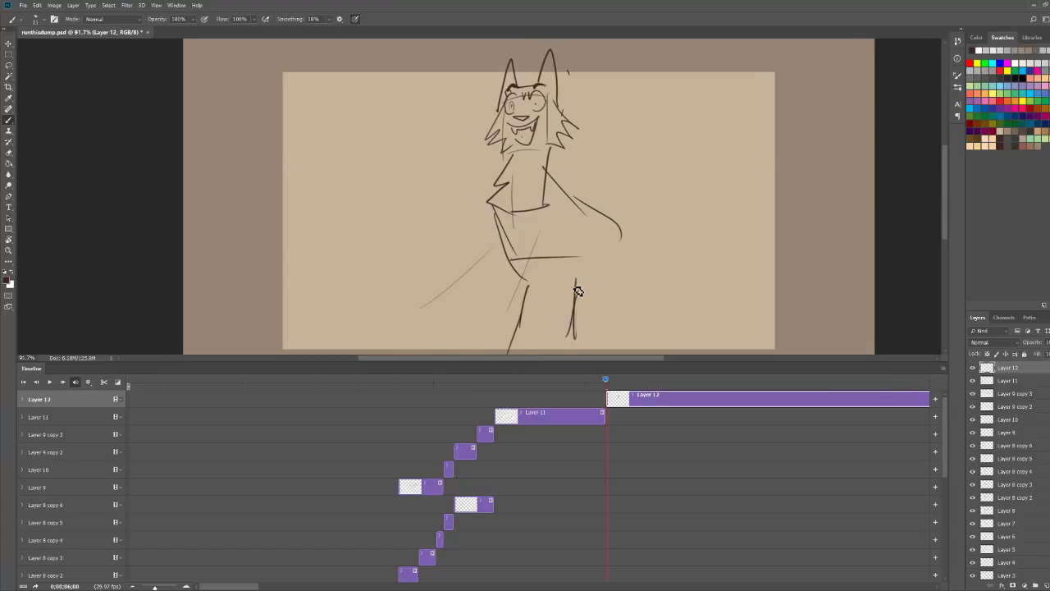
drag(556, 189, 576, 330)
mouse_move(562, 189)
mouse_down()
mouse_move(620, 184)
mouse_move(653, 212)
mouse_up()
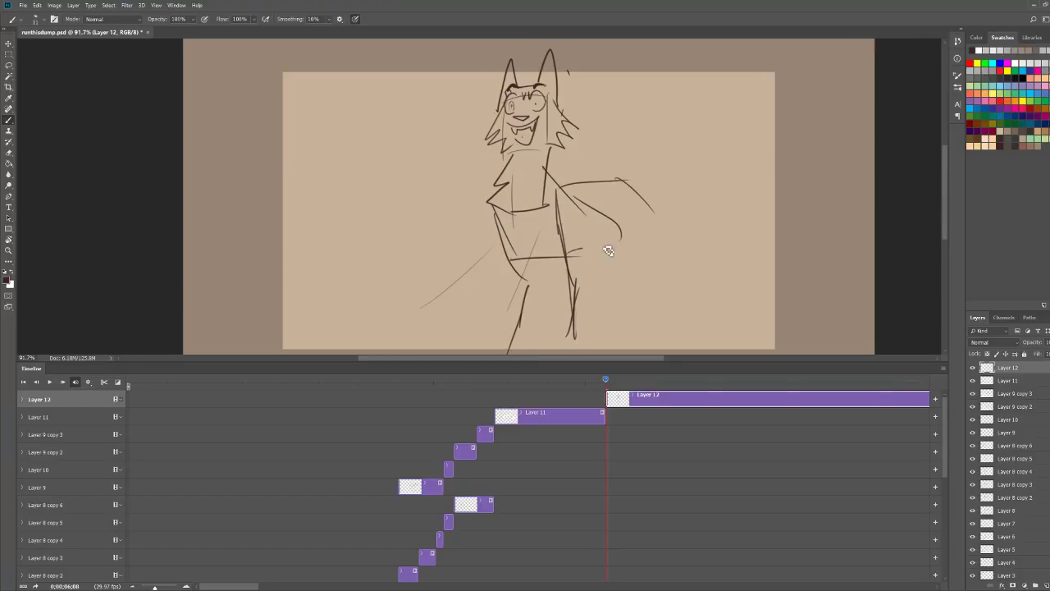
mouse_move(584, 246)
mouse_down()
mouse_move(664, 249)
mouse_move(649, 134)
mouse_move(685, 77)
mouse_move(708, 103)
mouse_move(670, 108)
mouse_move(661, 141)
mouse_move(688, 163)
mouse_move(664, 224)
mouse_move(654, 217)
mouse_move(657, 146)
mouse_move(642, 109)
mouse_move(679, 84)
mouse_move(699, 108)
mouse_up()
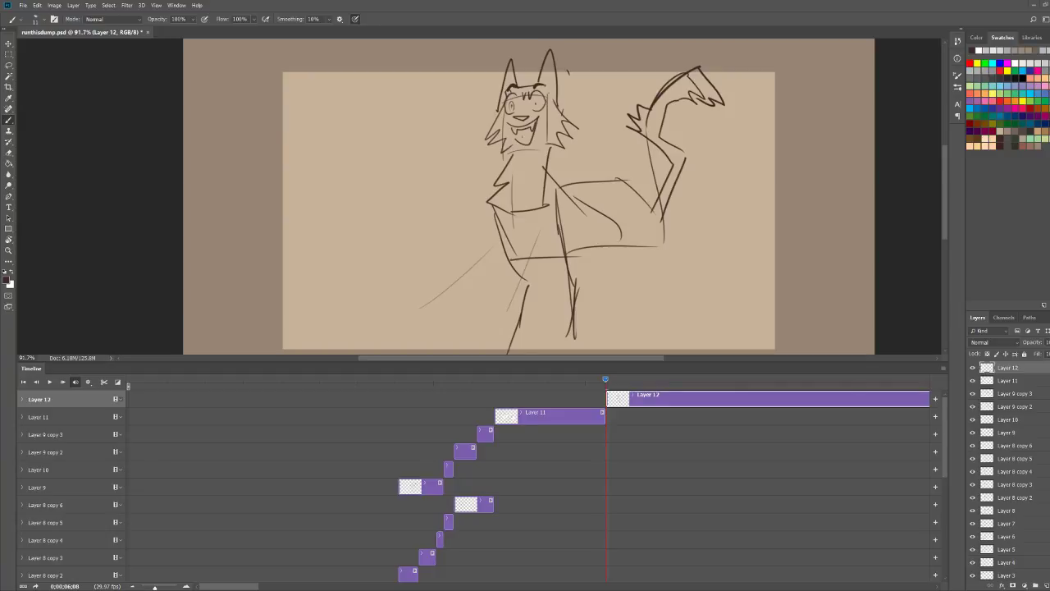
Step: Move the playhead back to the two-cat shot at 0;00;03;02 and save the document
key(ctrl+s)
drag(606, 382, 410, 413)
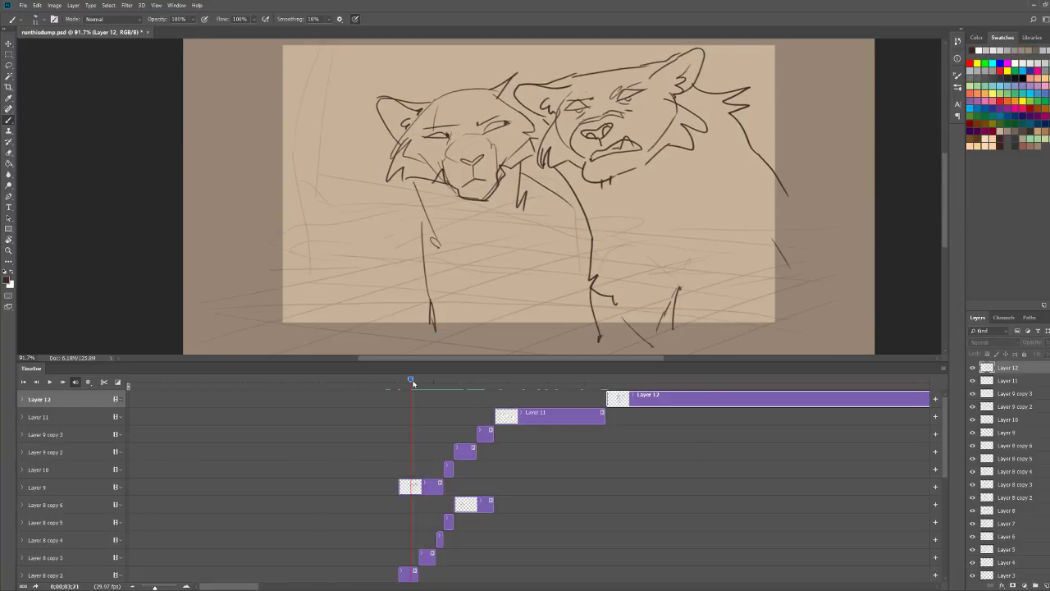
drag(413, 383, 365, 405)
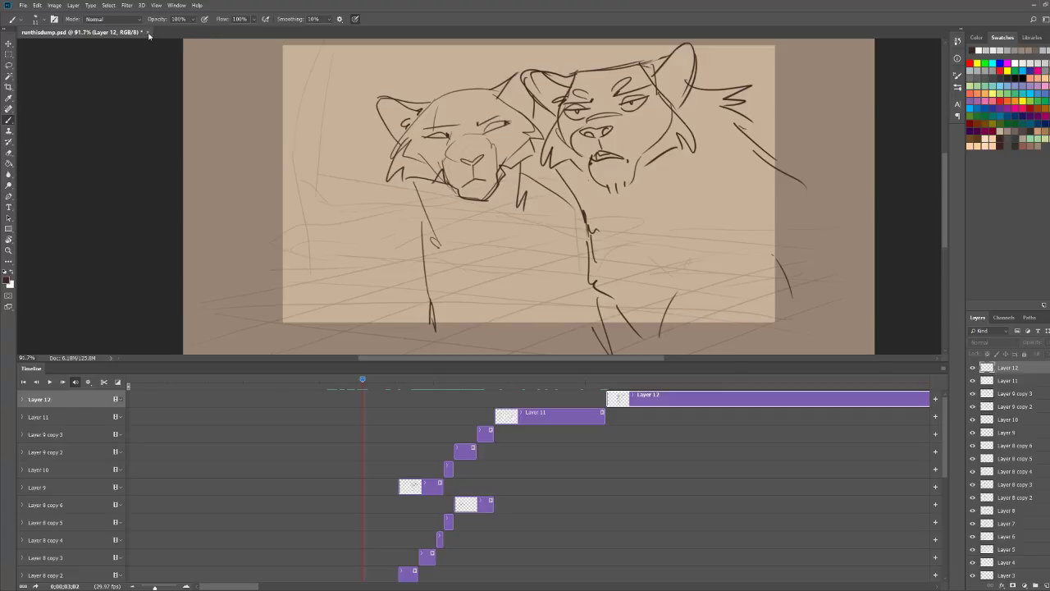
key(ctrl+s)
Step: Switch to ghgh.psd, add a new layer, collapse the timeline, and paste in the two-cat shot image
key(alt+Tab)
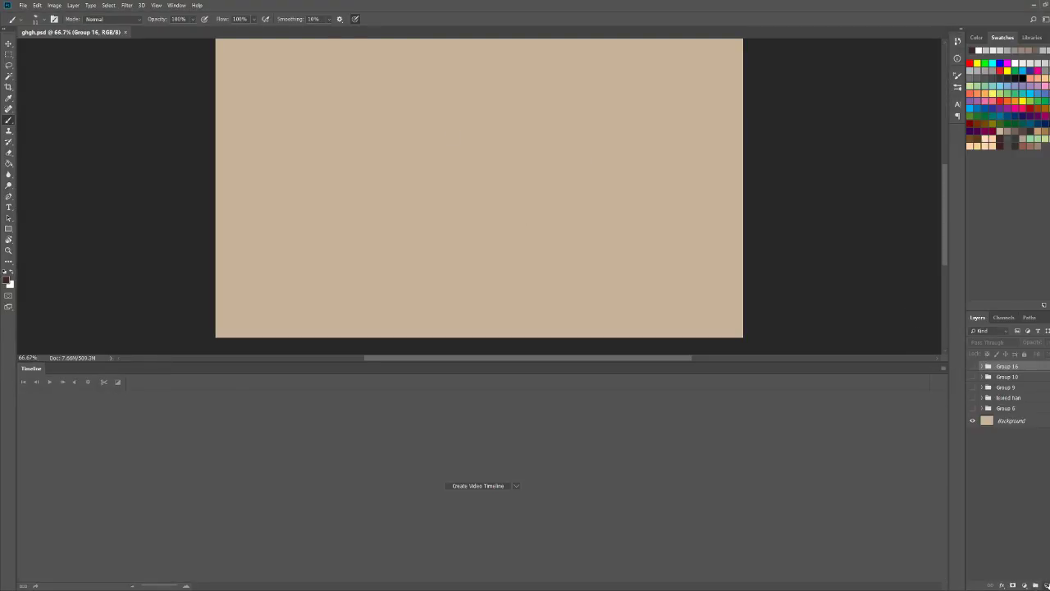
click(1046, 585)
double_click(39, 369)
key(ctrl+v)
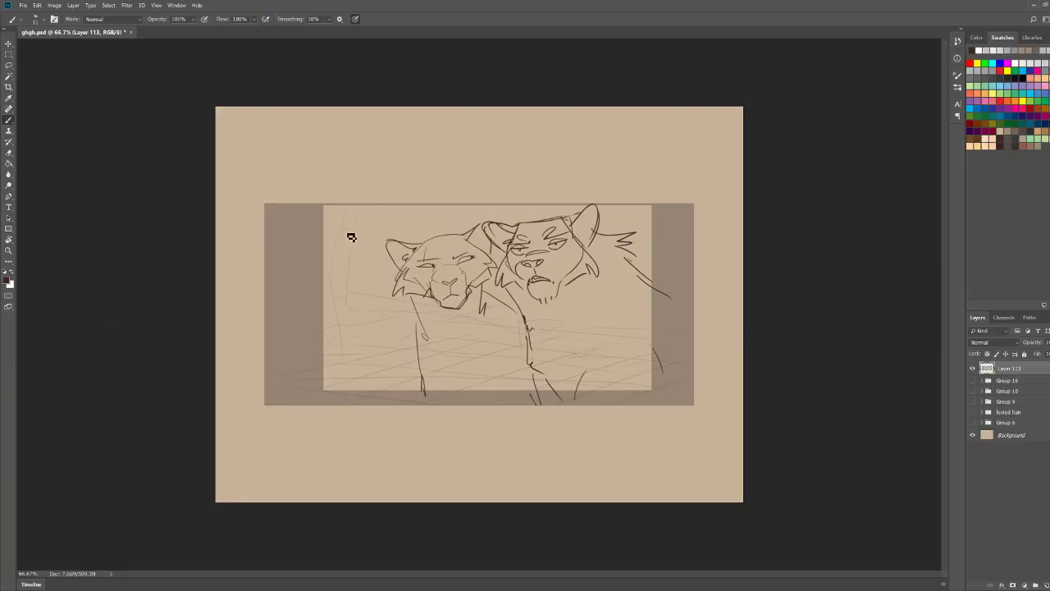
mouse_move(353, 139)
mouse_down()
mouse_move(364, 134)
mouse_move(371, 147)
mouse_up()
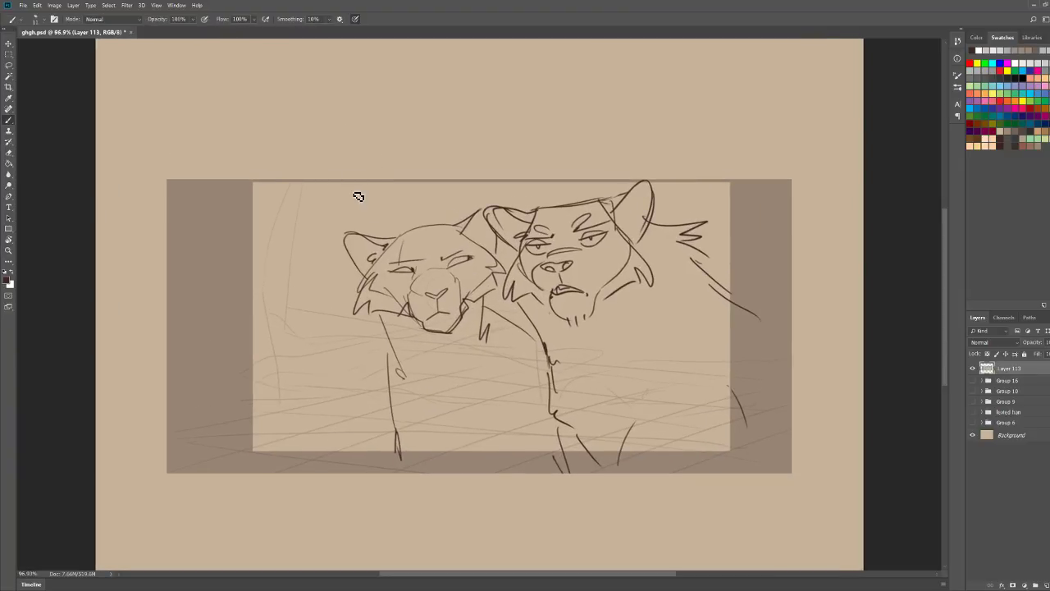
Step: Lower the opacity of Layer 113 to fade the pasted sketch, and add a new layer above it
key(e)
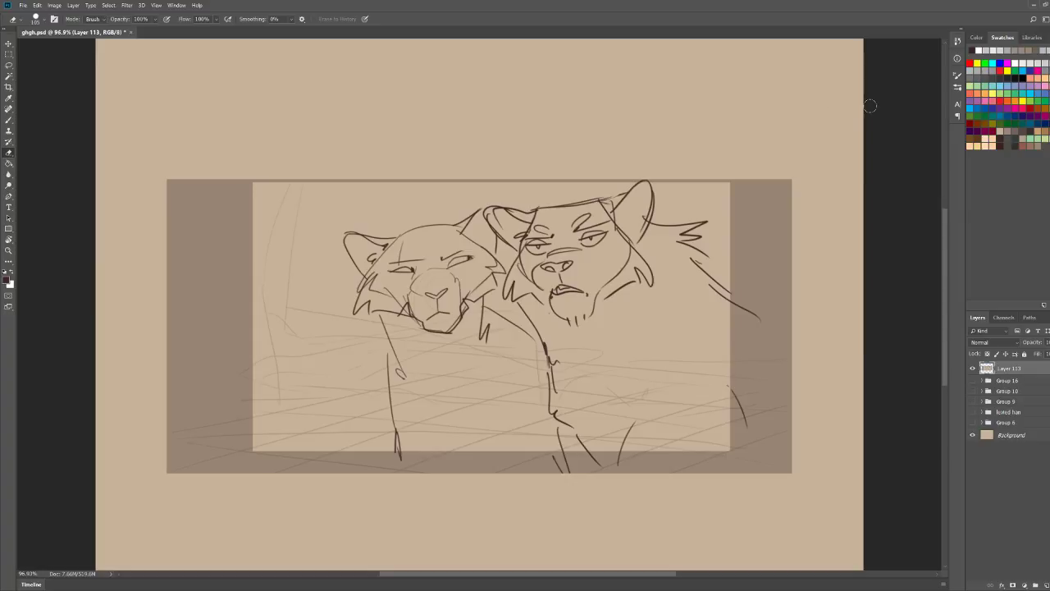
key(b)
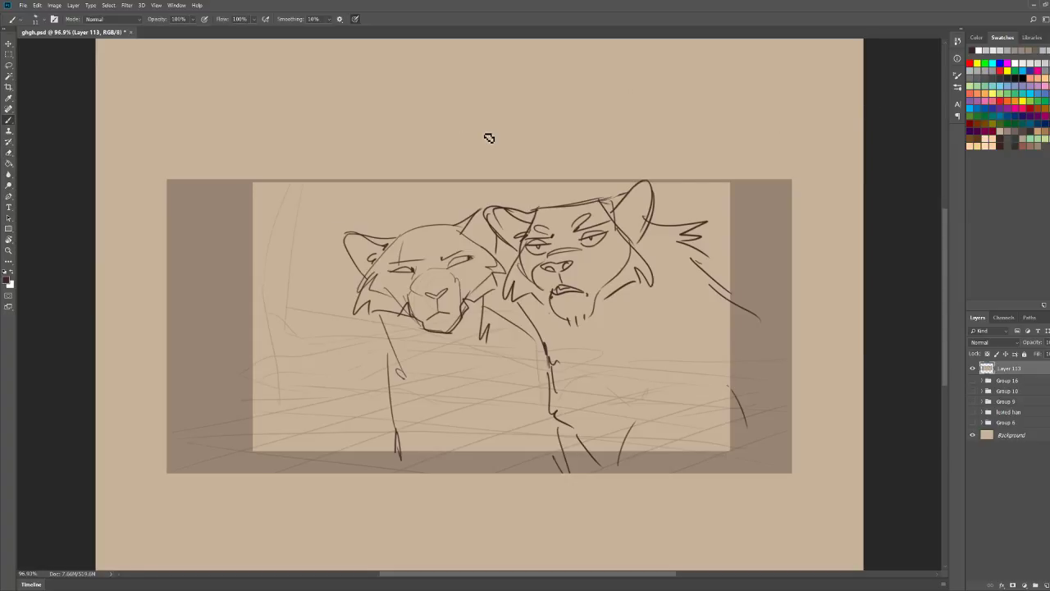
scroll(484, 131, down, 1)
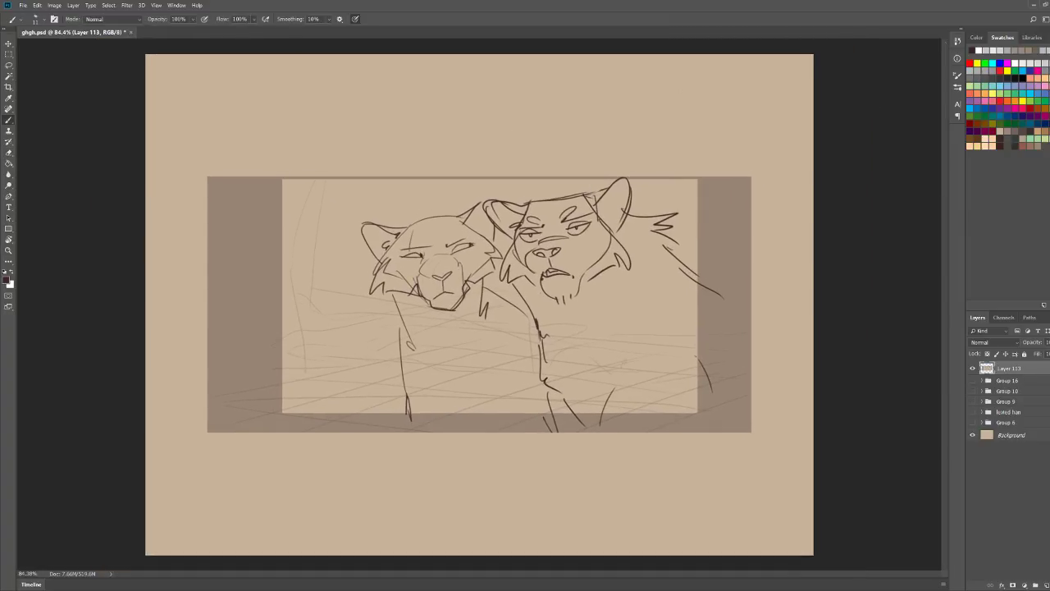
drag(1041, 355, 1043, 355)
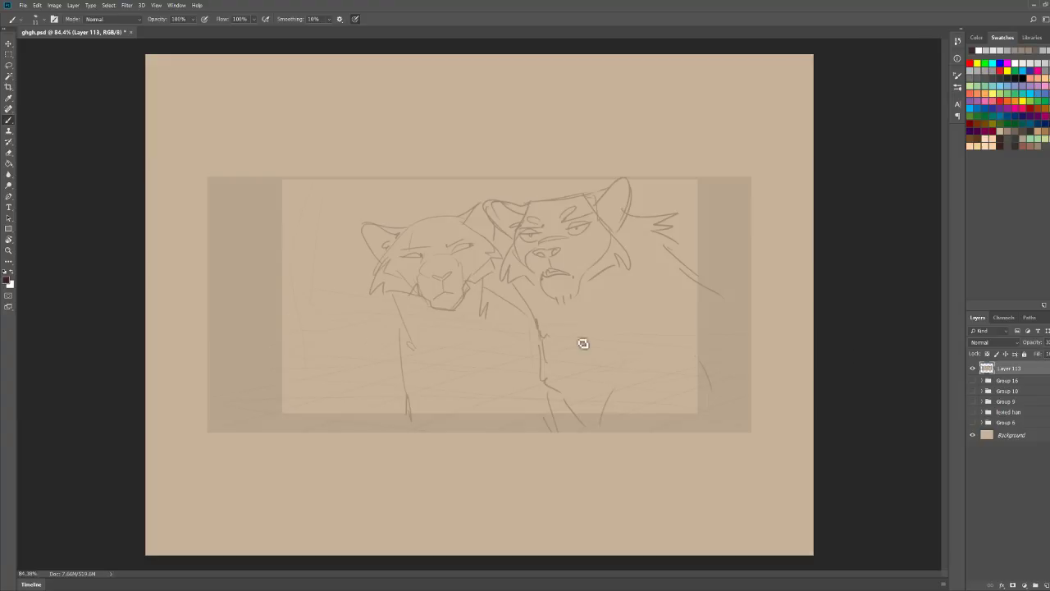
click(1045, 585)
Step: Ink the front cat's brow lines and narrowed eyes over the faded sketch on Layer 114
scroll(414, 254, up, 4)
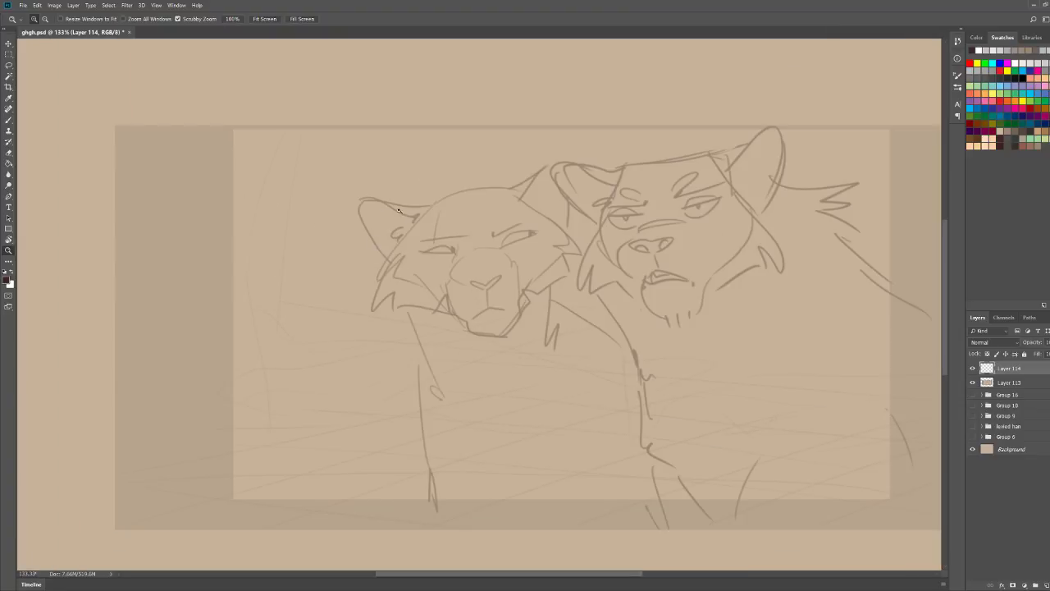
mouse_move(385, 247)
mouse_down()
mouse_move(491, 239)
mouse_move(560, 215)
mouse_up()
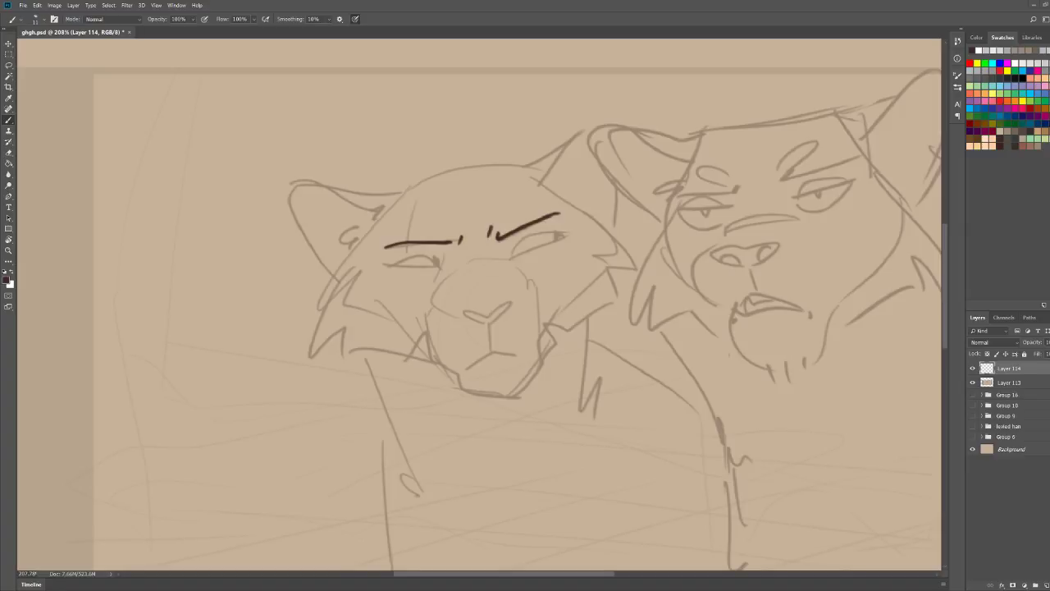
mouse_move(383, 264)
mouse_down()
mouse_move(444, 264)
mouse_move(422, 260)
mouse_up()
mouse_move(509, 257)
mouse_down()
mouse_move(531, 238)
mouse_move(563, 235)
mouse_move(515, 254)
mouse_move(532, 242)
mouse_up()
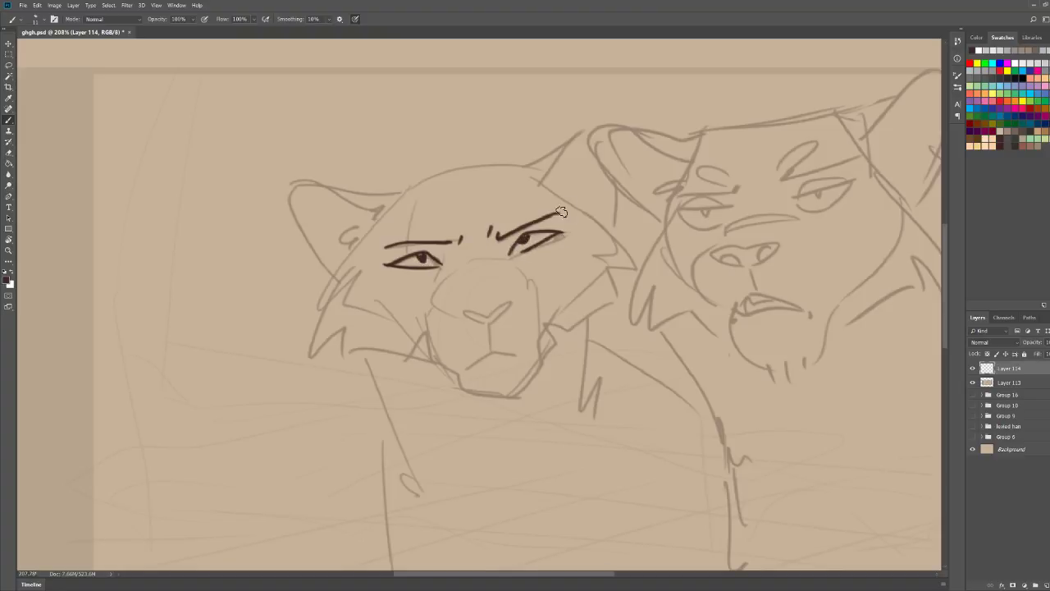
Step: Ink the front cat's nose, frowning mouth, muzzle sides, and tufted chin
mouse_move(481, 327)
mouse_down()
mouse_move(462, 316)
mouse_move(508, 305)
mouse_move(491, 326)
mouse_move(504, 309)
mouse_up()
mouse_move(489, 394)
mouse_down()
mouse_move(537, 381)
mouse_move(458, 387)
mouse_move(438, 368)
mouse_move(429, 311)
mouse_up()
mouse_move(489, 323)
mouse_down()
mouse_move(488, 366)
mouse_move(506, 358)
mouse_move(544, 378)
mouse_move(544, 341)
mouse_move(559, 309)
mouse_up()
key(ctrl+space)
mouse_move(612, 264)
mouse_down()
mouse_move(557, 249)
mouse_move(609, 261)
mouse_up()
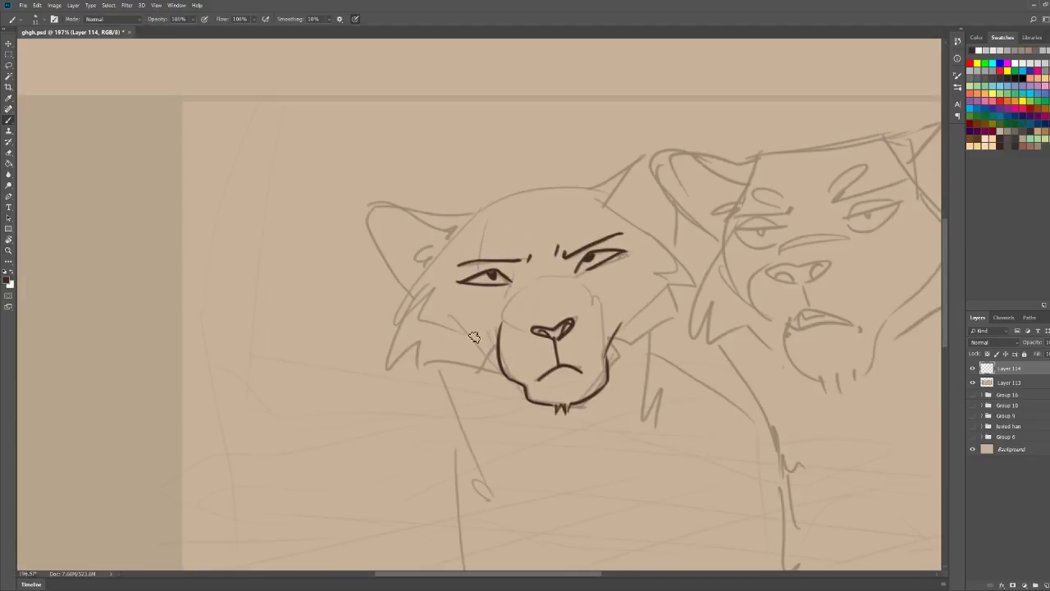
Step: Ink the sides of the front cat's head with jagged cheek fur down to the jaw on both sides
mouse_move(501, 354)
mouse_down()
mouse_move(435, 320)
mouse_move(437, 294)
mouse_move(414, 311)
mouse_move(480, 216)
mouse_up()
mouse_move(423, 283)
mouse_down()
mouse_move(392, 341)
mouse_move(407, 362)
mouse_move(504, 379)
mouse_move(526, 401)
mouse_up()
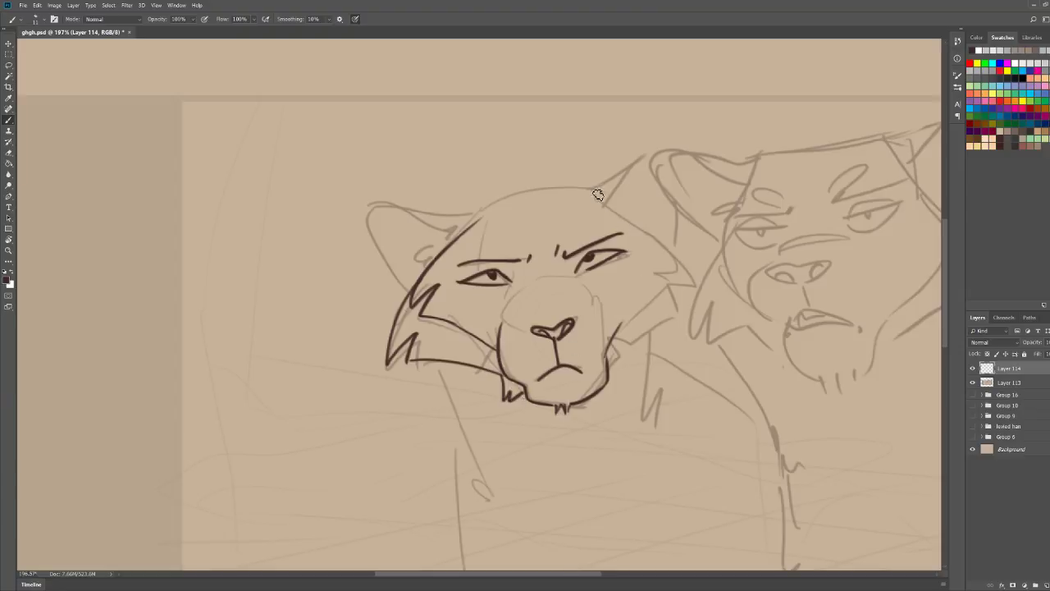
mouse_move(597, 193)
mouse_down()
mouse_move(681, 272)
mouse_move(609, 337)
mouse_up()
mouse_move(652, 236)
mouse_down()
mouse_move(712, 286)
mouse_move(693, 291)
mouse_move(705, 310)
mouse_move(605, 361)
mouse_move(610, 377)
mouse_up()
key(z)
mouse_move(500, 288)
mouse_down()
mouse_move(446, 273)
mouse_move(468, 255)
mouse_up()
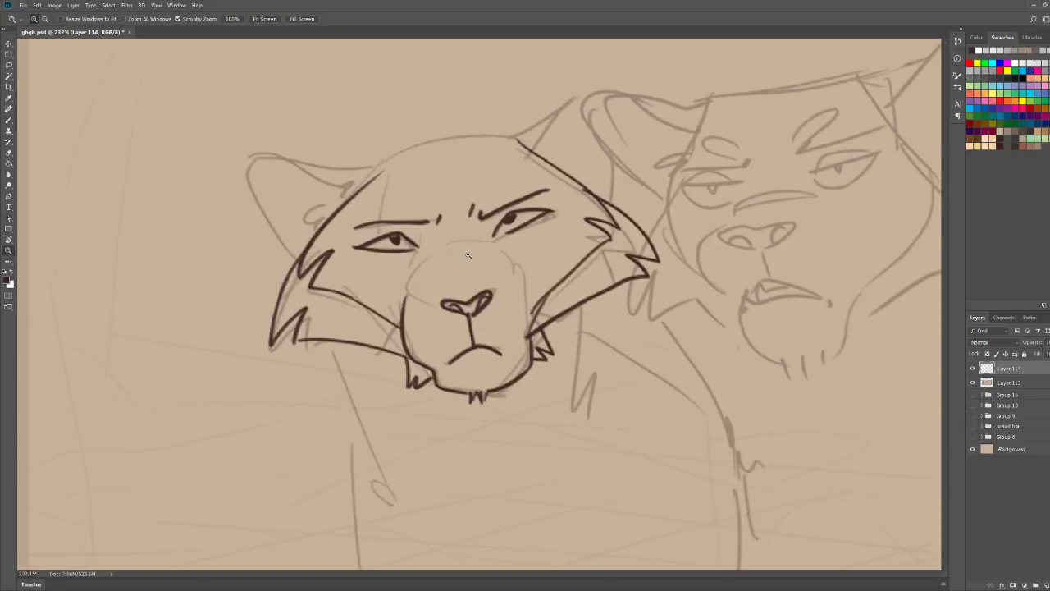
Step: Ink the bridge of the front cat's muzzle, its first ear, and the line across the top of the head
key(b)
mouse_move(410, 289)
mouse_down()
mouse_move(445, 247)
mouse_move(436, 251)
mouse_move(515, 271)
mouse_up()
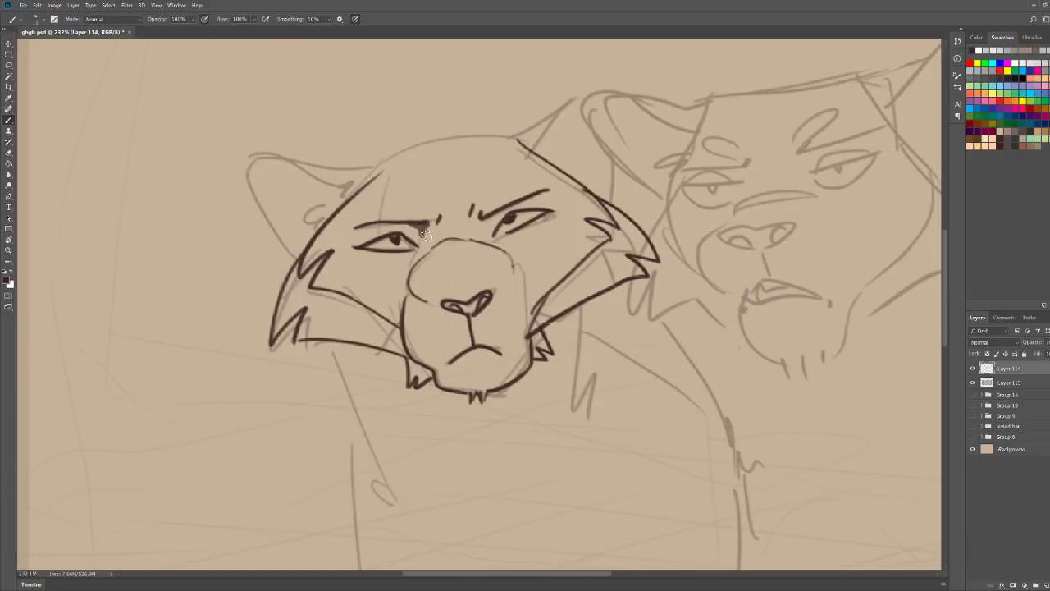
key(z)
key(b)
drag(551, 153, 510, 184)
mouse_move(519, 148)
mouse_down()
mouse_move(435, 168)
mouse_move(445, 153)
mouse_move(433, 168)
mouse_move(343, 149)
mouse_move(376, 223)
mouse_move(529, 148)
mouse_move(564, 88)
mouse_move(585, 187)
mouse_up()
key(ctrl+z)
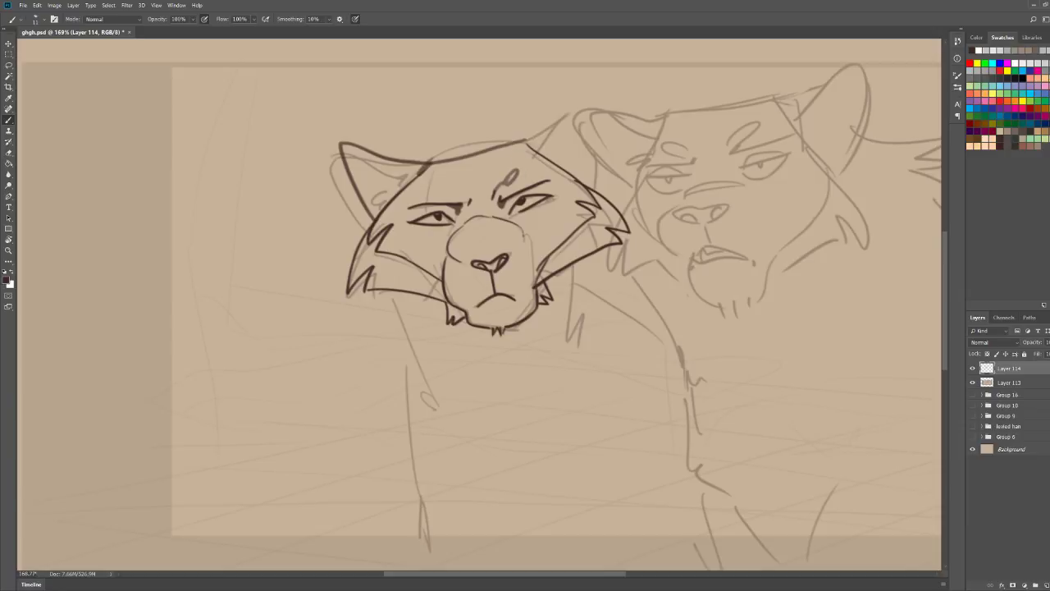
Step: Ink the front cat's second ear, the fur tufts inside both ears, and the two sides of the neck
mouse_move(523, 147)
mouse_down()
mouse_move(571, 95)
mouse_move(597, 189)
mouse_up()
mouse_move(561, 92)
mouse_down()
mouse_move(544, 152)
mouse_move(550, 162)
mouse_move(574, 141)
mouse_move(580, 177)
mouse_up()
mouse_move(386, 181)
mouse_down()
mouse_move(386, 202)
mouse_move(390, 193)
mouse_up()
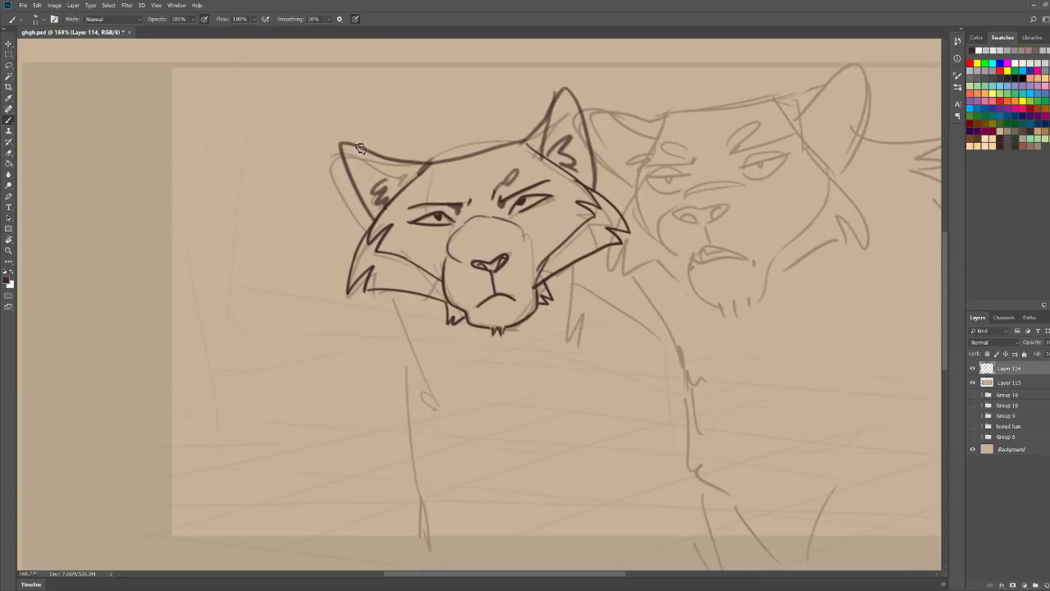
drag(349, 146, 417, 188)
drag(607, 119, 537, 128)
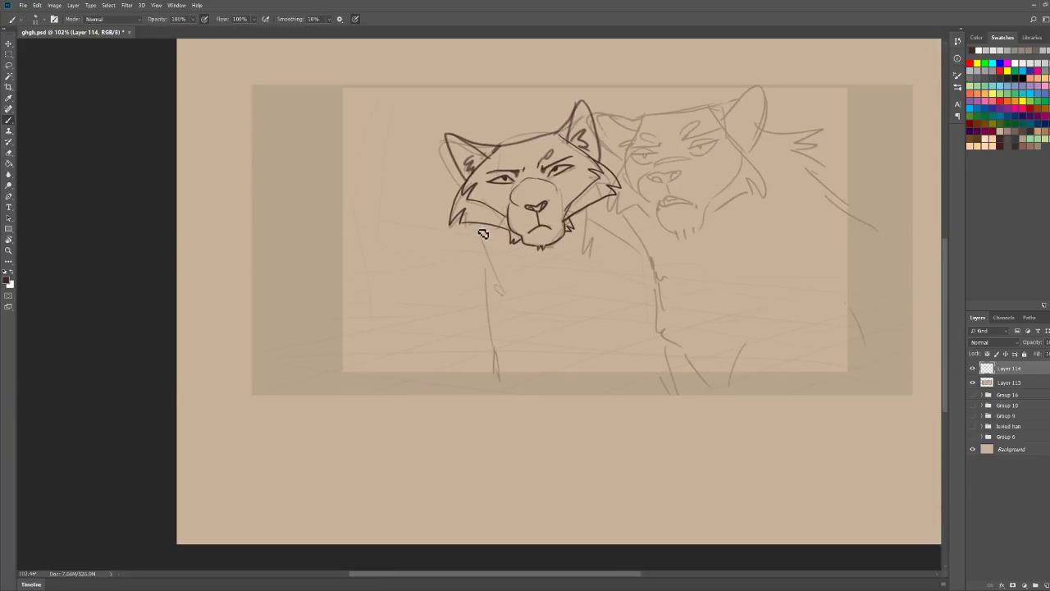
drag(474, 223, 498, 287)
mouse_move(590, 205)
mouse_down()
mouse_move(592, 263)
mouse_move(607, 269)
mouse_up()
Step: Hide Layer 113 and scale the inked head on Layer 114 to about 54%, placing it in the canvas's upper left area
click(973, 381)
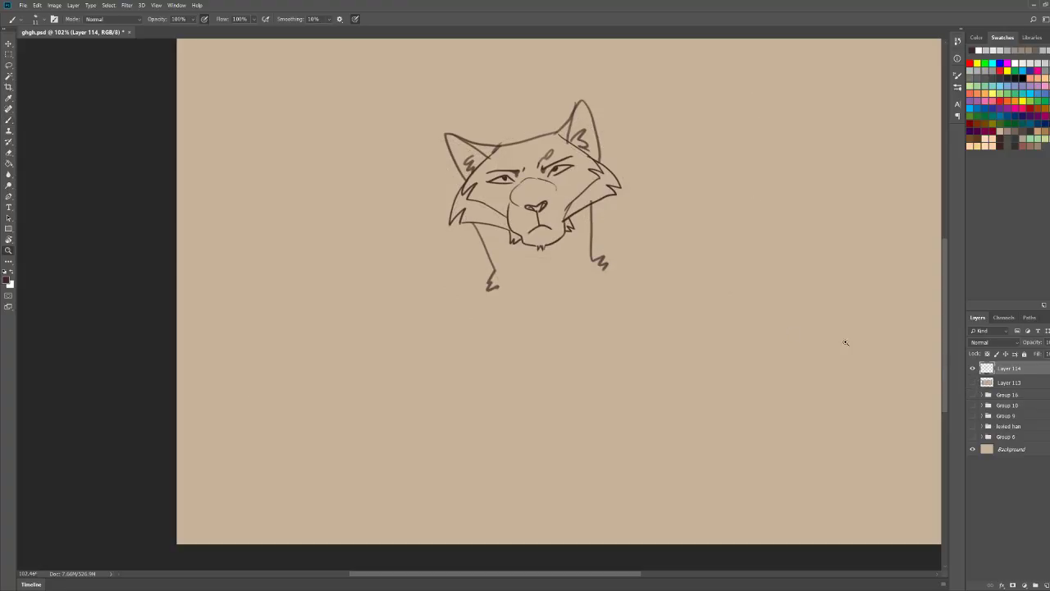
drag(846, 342, 622, 216)
key(ctrl+t)
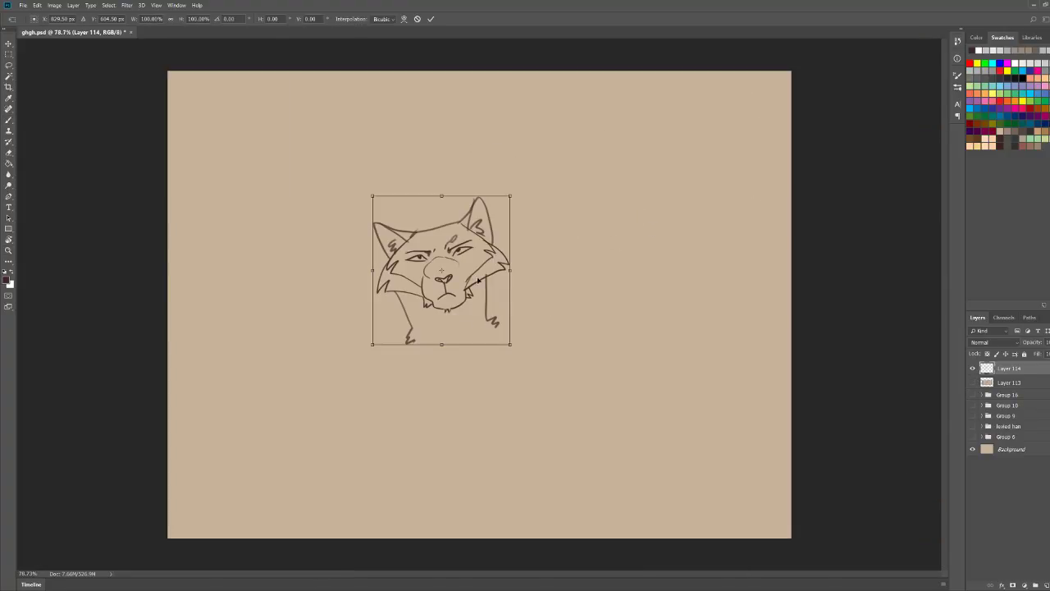
drag(503, 254, 451, 179)
drag(460, 118, 397, 187)
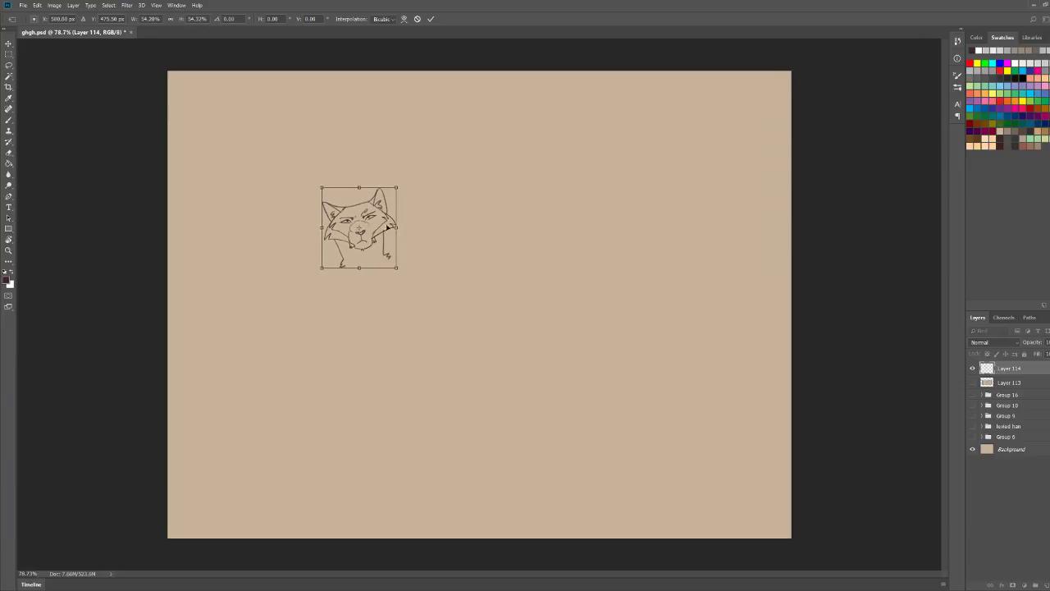
mouse_move(386, 228)
mouse_down()
mouse_move(345, 146)
mouse_move(443, 141)
mouse_up()
key(Return)
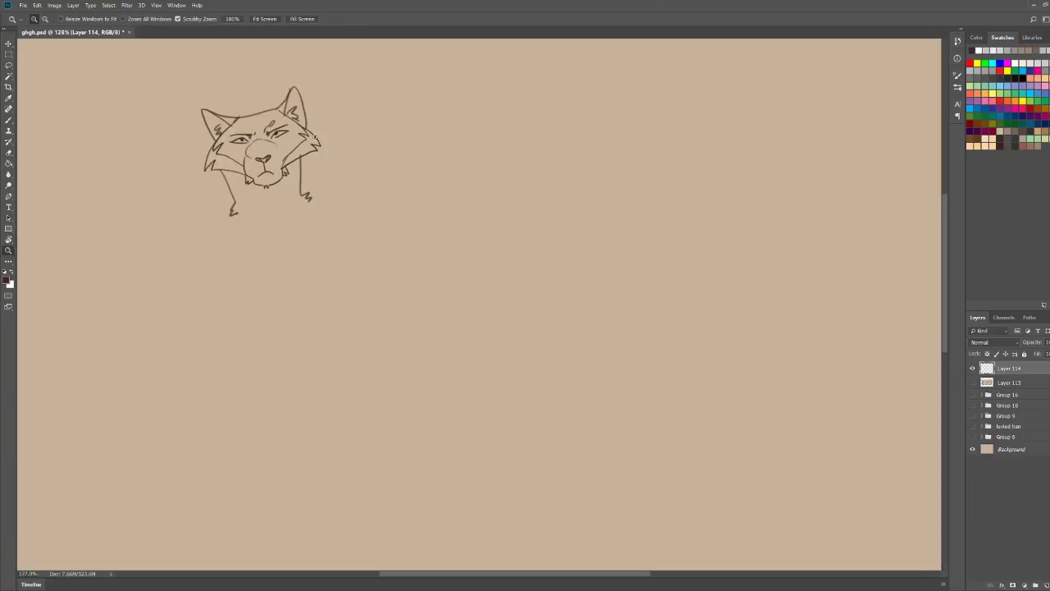
Step: Extend the fur tufts at the neck and sketch light guidelines for the cat's chest, shoulder, belly, back, and rump
drag(235, 215, 243, 230)
drag(308, 200, 312, 217)
mouse_move(232, 226)
mouse_down()
mouse_move(264, 287)
mouse_move(288, 282)
mouse_up()
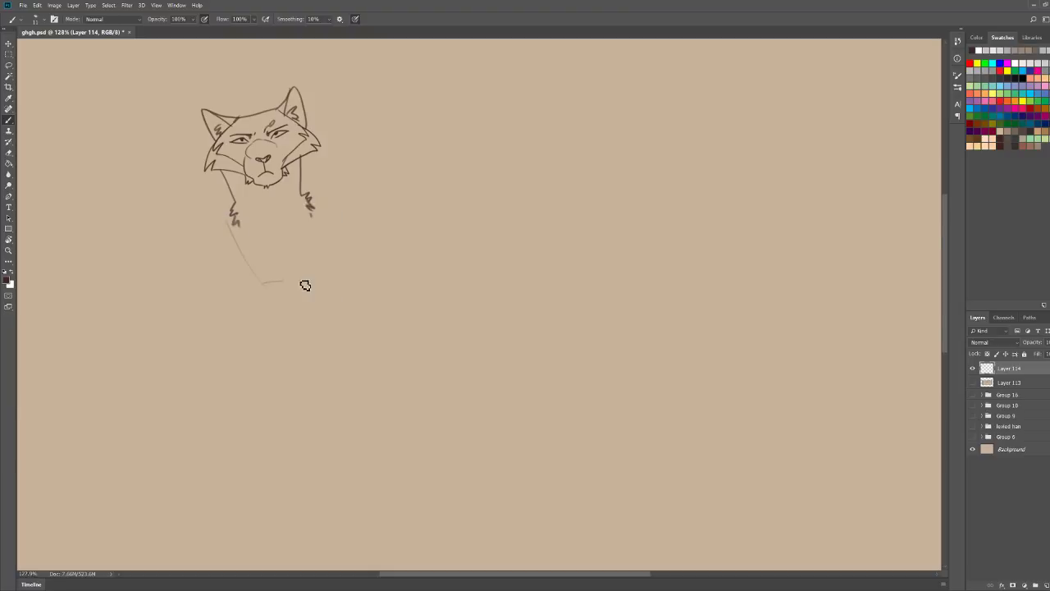
drag(313, 207, 300, 279)
mouse_move(236, 224)
mouse_down()
mouse_move(233, 279)
mouse_move(251, 298)
mouse_move(352, 299)
mouse_up()
mouse_move(310, 199)
mouse_down()
mouse_move(363, 218)
mouse_move(369, 267)
mouse_up()
mouse_move(298, 285)
mouse_down()
mouse_move(382, 270)
mouse_move(415, 289)
mouse_up()
drag(349, 202, 430, 209)
drag(443, 211, 450, 243)
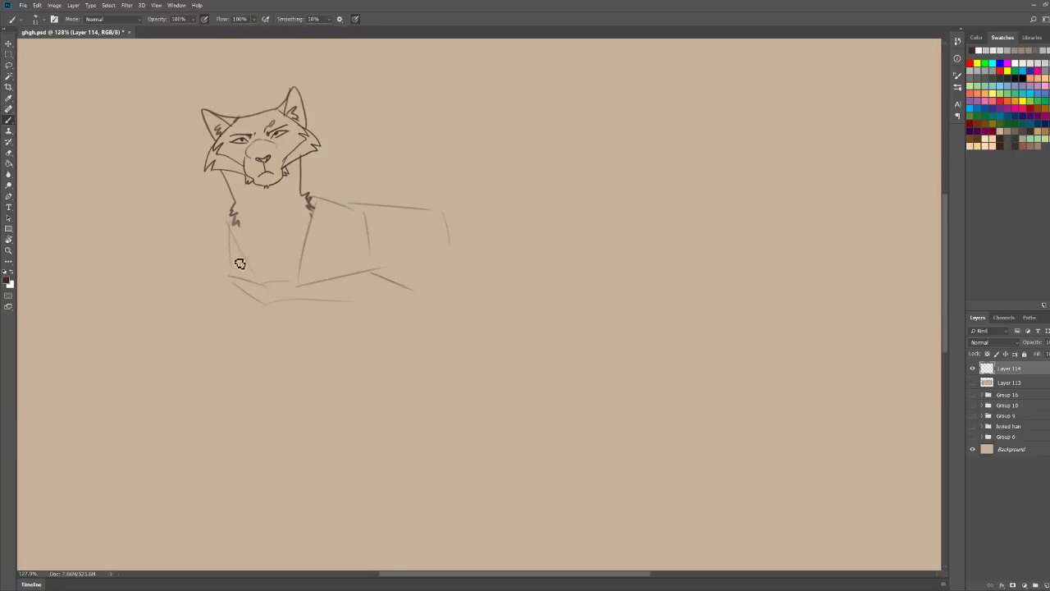
Step: Try a front leg line down from the chest, and erase it together with the overlapping chest guidelines
mouse_move(230, 218)
mouse_down()
mouse_move(263, 373)
mouse_move(252, 437)
mouse_up()
key(r)
drag(490, 233, 505, 236)
key(e)
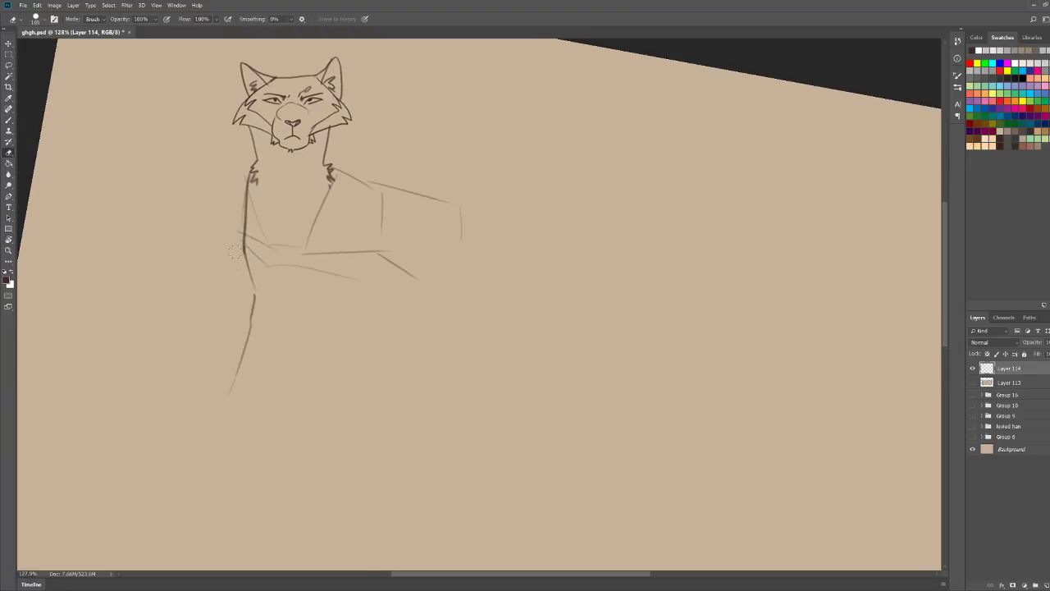
key(r)
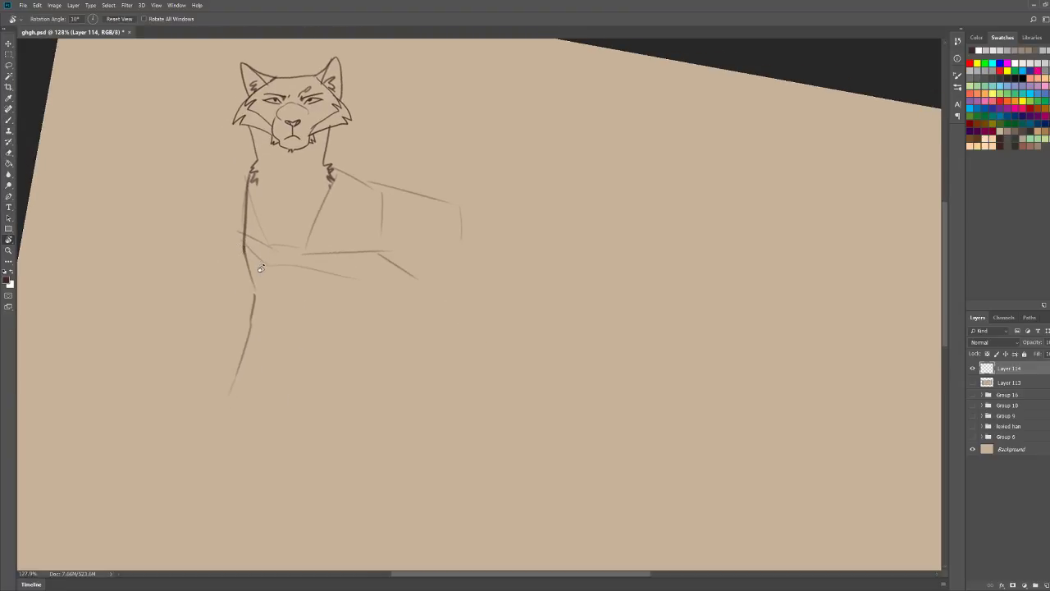
drag(262, 264, 257, 299)
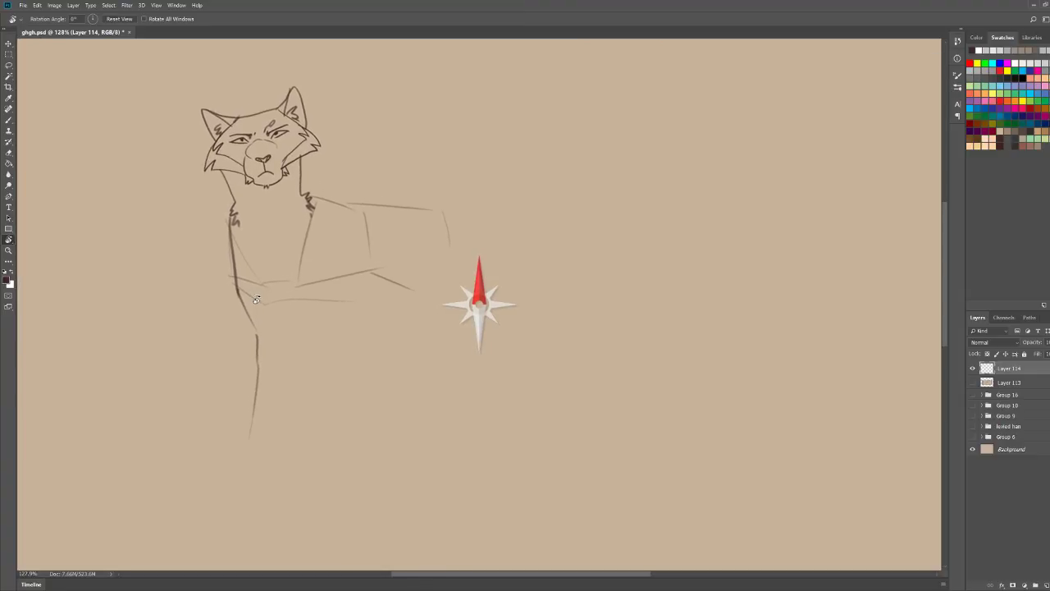
key(z)
drag(290, 258, 258, 328)
key(e)
key(b)
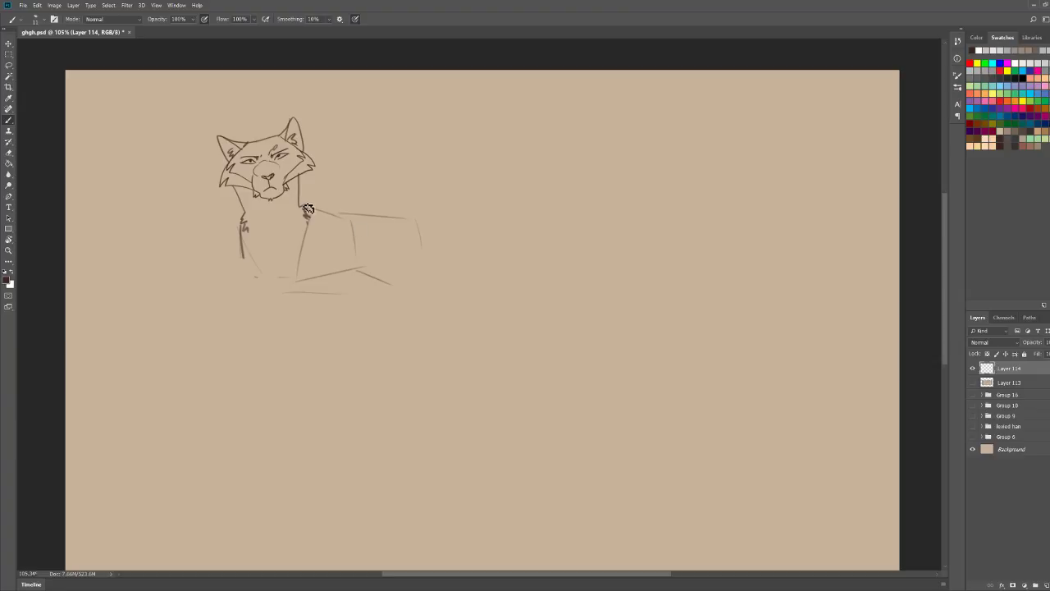
Step: Draw the cat's back and rump line, and a raised bushy tail with a jagged tip behind it
mouse_move(307, 210)
mouse_down()
mouse_move(352, 231)
mouse_move(427, 226)
mouse_move(450, 276)
mouse_up()
mouse_move(425, 223)
mouse_down()
mouse_move(468, 249)
mouse_move(528, 217)
mouse_move(566, 245)
mouse_move(539, 241)
mouse_move(534, 276)
mouse_up()
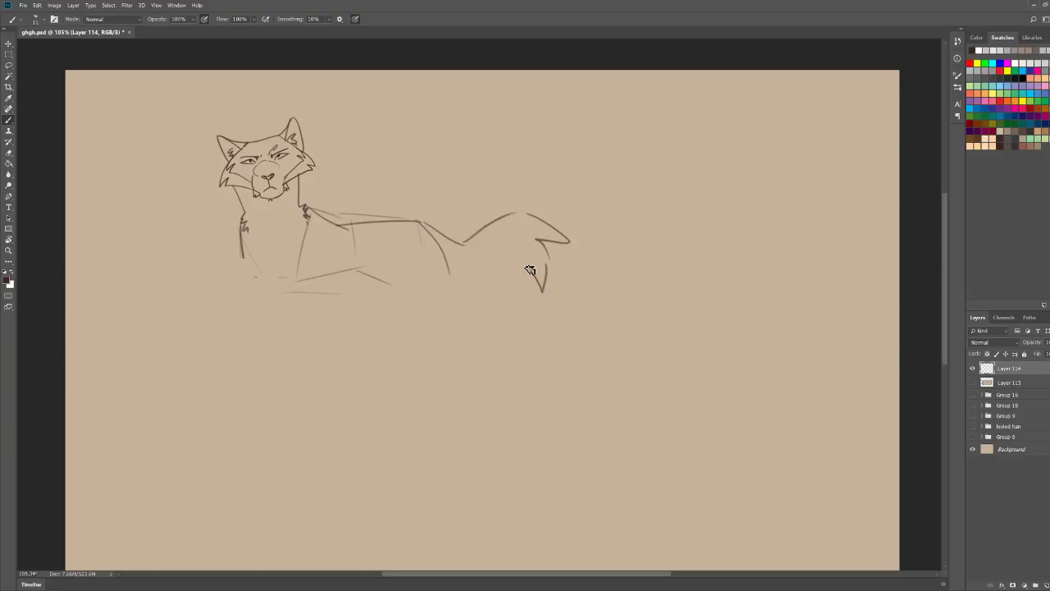
mouse_move(570, 243)
mouse_down()
mouse_move(586, 290)
mouse_move(557, 343)
mouse_move(504, 262)
mouse_move(454, 283)
mouse_up()
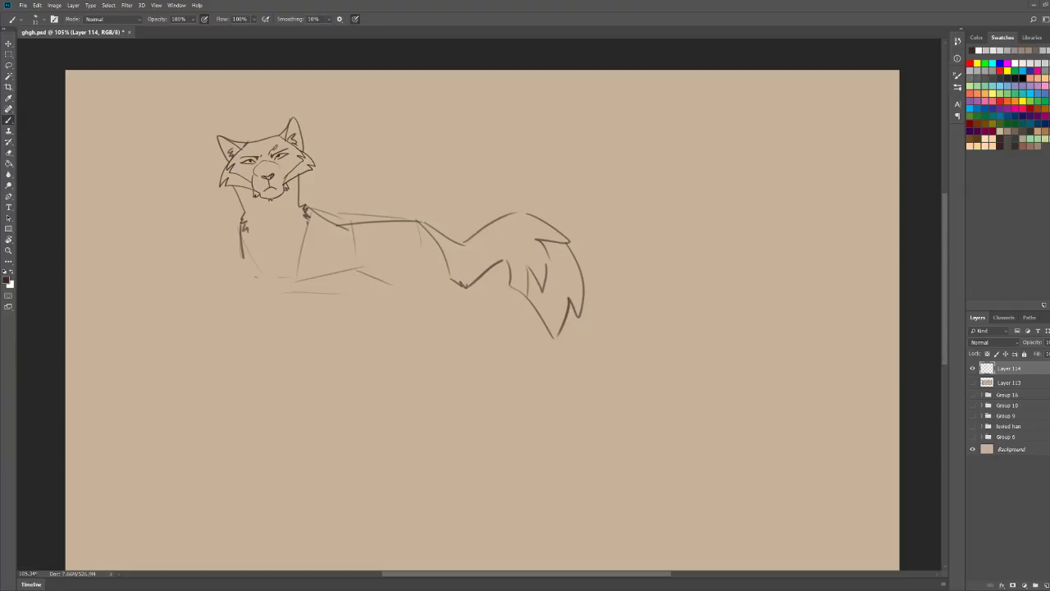
Step: Draw jagged fur from the back of the neck down to the shoulder and erase the old neck and shoulder lines
drag(137, 159, 211, 143)
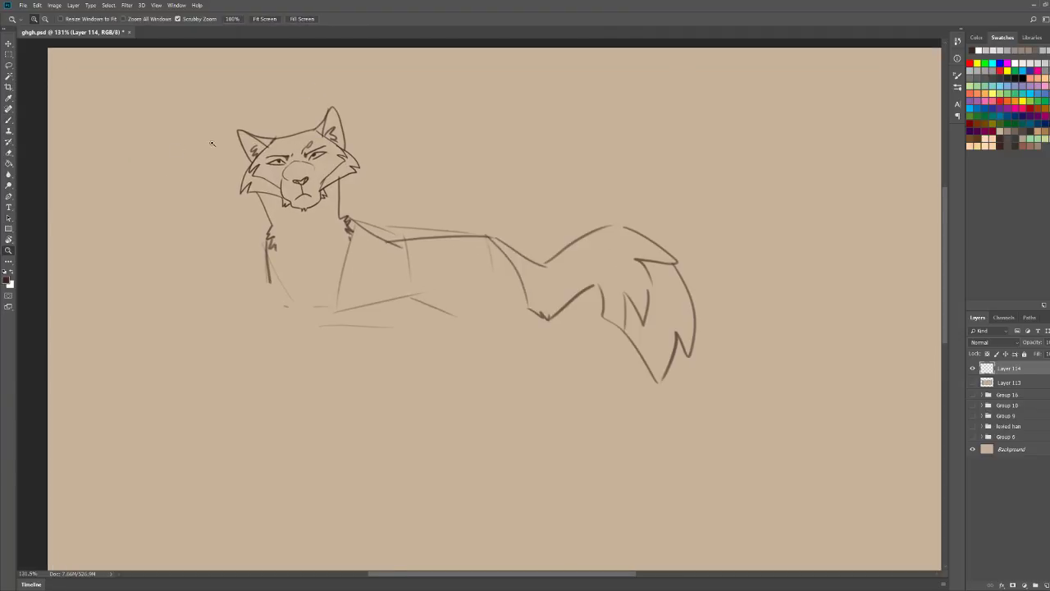
mouse_move(343, 178)
mouse_down()
mouse_move(375, 187)
mouse_move(365, 205)
mouse_move(417, 240)
mouse_up()
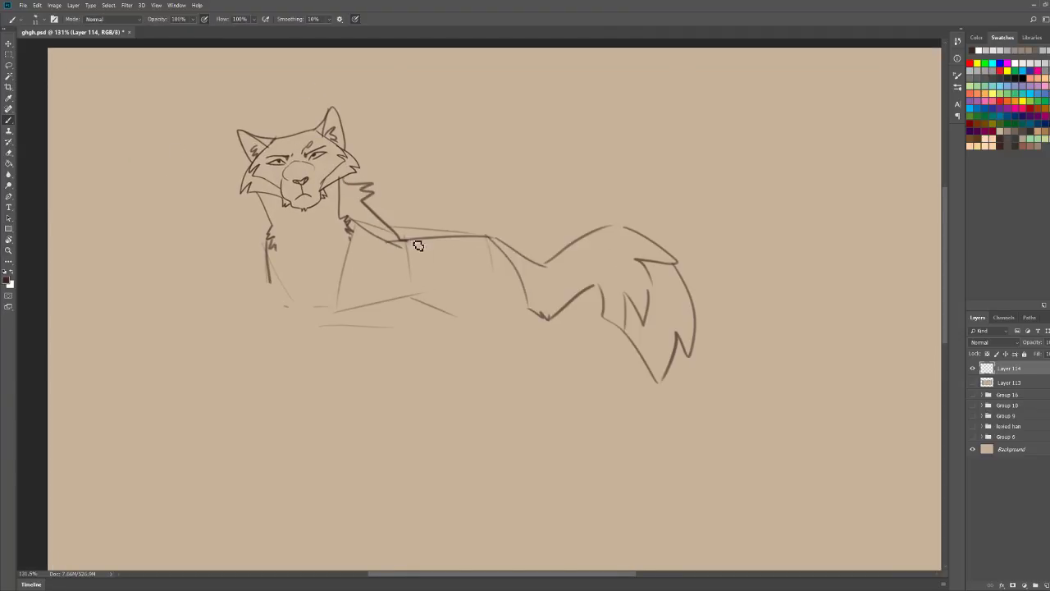
key(e)
mouse_move(339, 184)
mouse_down()
mouse_move(345, 227)
mouse_move(390, 243)
mouse_up()
Step: Handwrite the name "Hawkfrost" above the cat's back, beside its head
key(b)
drag(367, 104, 377, 117)
mouse_move(367, 109)
mouse_down()
mouse_move(408, 112)
mouse_move(422, 102)
mouse_move(467, 116)
mouse_up()
drag(461, 104, 478, 103)
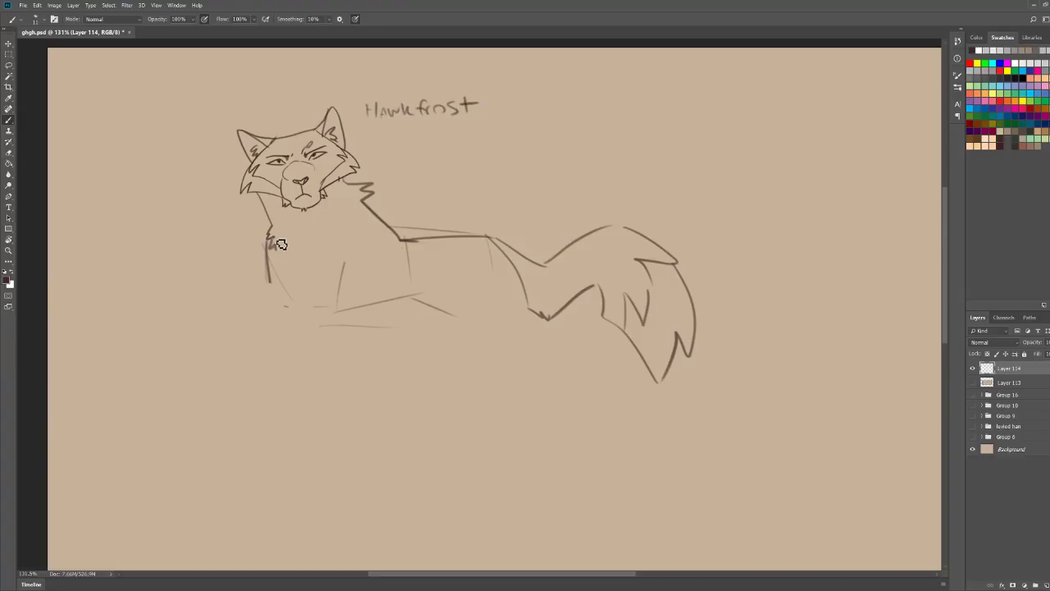
Step: Erase the old chest and belly guidelines and redraw a sloping chest with a fur tuft and underbelly line
key(e)
mouse_move(269, 235)
mouse_down()
mouse_move(268, 274)
mouse_move(257, 244)
mouse_up()
drag(320, 325, 386, 301)
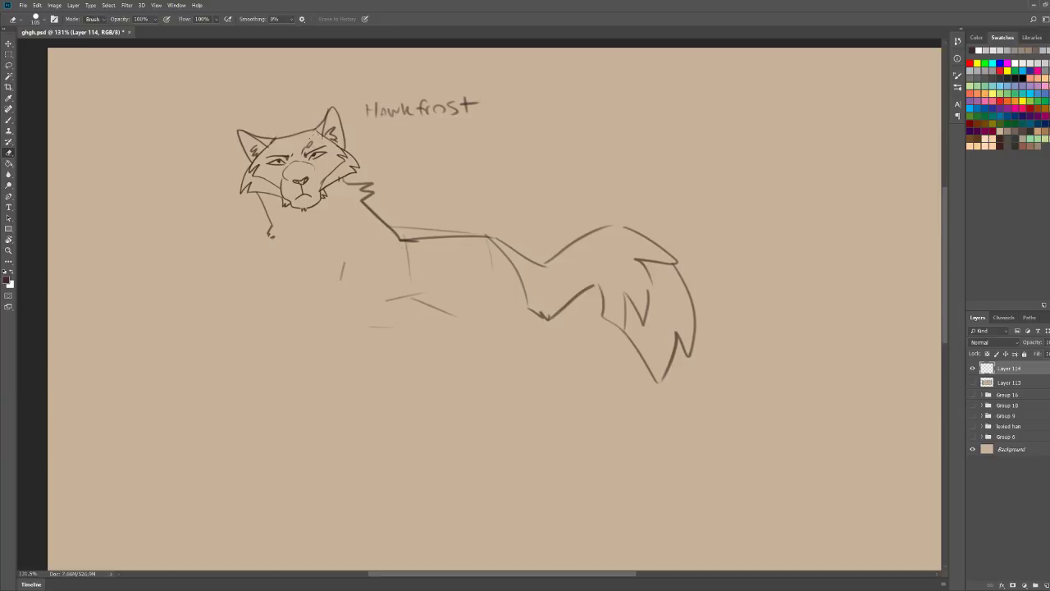
key(b)
mouse_move(268, 233)
mouse_down()
mouse_move(331, 320)
mouse_move(434, 311)
mouse_move(416, 304)
mouse_up()
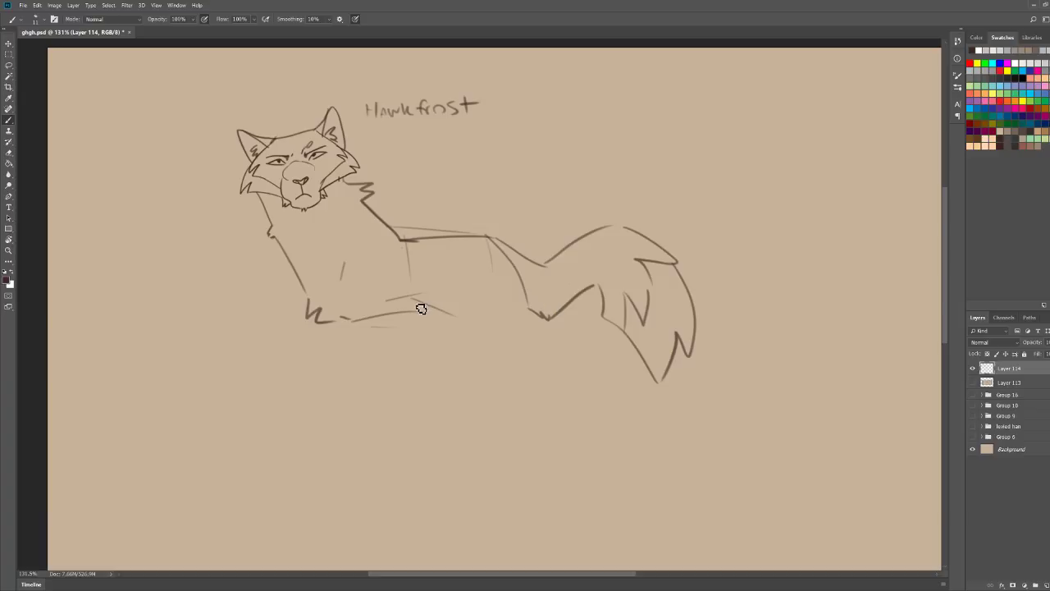
Step: Redraw the back with a shoulder fur tuft and a higher, angular line down to the tail base, erasing the old contour
mouse_move(399, 218)
mouse_down()
mouse_move(486, 210)
mouse_move(521, 236)
mouse_move(529, 295)
mouse_move(405, 239)
mouse_move(494, 238)
mouse_move(494, 256)
mouse_move(529, 300)
mouse_up()
key(e)
key(b)
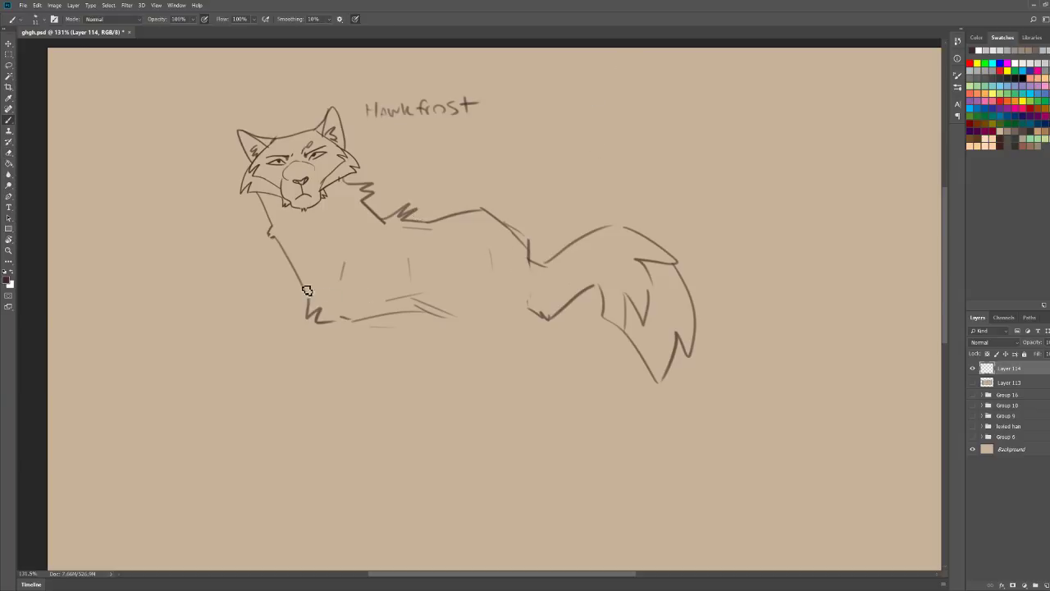
Step: Sketch the first front leg and the outline of the second one below the chest, and erase the old belly line
drag(290, 269, 328, 370)
mouse_move(369, 316)
mouse_down()
mouse_move(371, 363)
mouse_move(322, 363)
mouse_move(347, 403)
mouse_up()
mouse_move(369, 354)
mouse_down()
mouse_move(380, 389)
mouse_move(353, 397)
mouse_move(380, 409)
mouse_move(357, 485)
mouse_move(328, 486)
mouse_up()
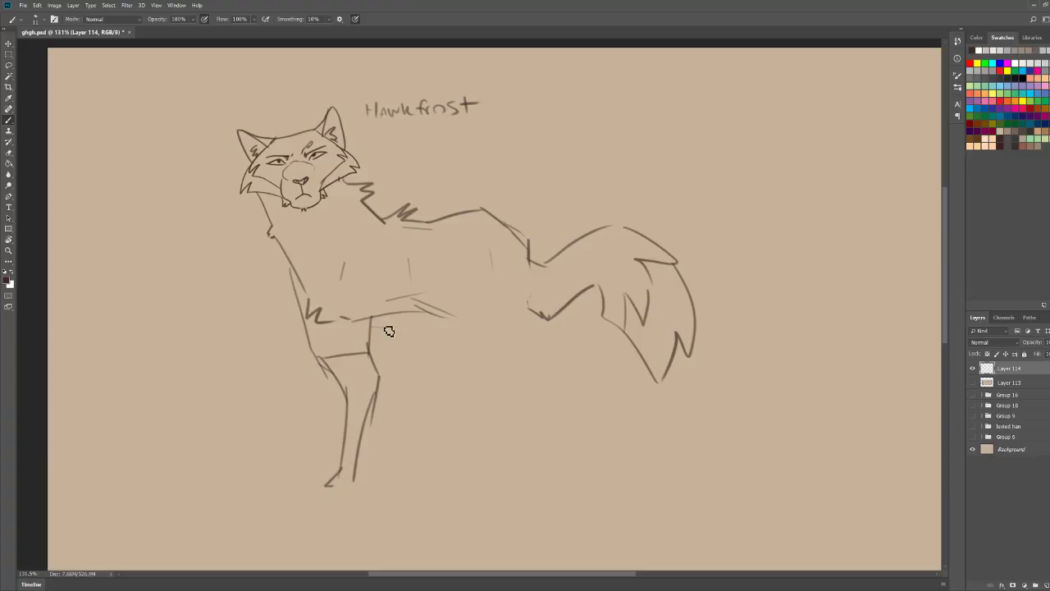
mouse_move(379, 321)
mouse_down()
mouse_move(429, 397)
mouse_move(440, 481)
mouse_up()
key(e)
mouse_move(382, 328)
mouse_down()
mouse_move(334, 301)
mouse_move(450, 307)
mouse_up()
key(b)
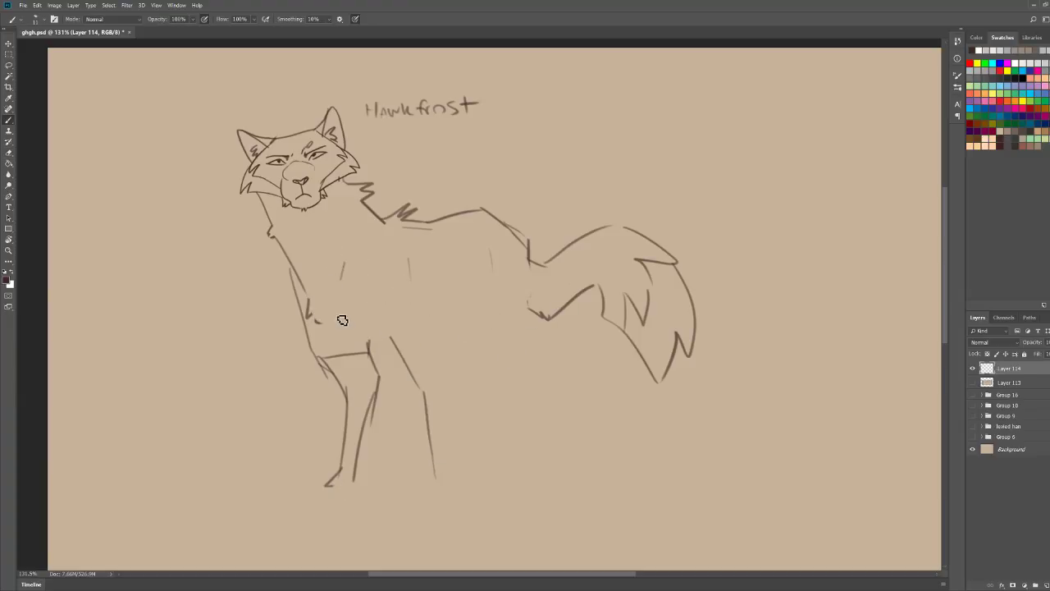
Step: Draw the chest fur between the front legs, the belly line, the rump, and a hind leg below the tail
drag(338, 307, 338, 323)
mouse_move(334, 342)
mouse_down()
mouse_move(387, 345)
mouse_move(462, 312)
mouse_move(521, 318)
mouse_move(517, 333)
mouse_move(542, 316)
mouse_up()
mouse_move(524, 238)
mouse_down()
mouse_move(548, 293)
mouse_move(546, 318)
mouse_up()
drag(549, 270, 559, 359)
drag(489, 321, 525, 365)
mouse_move(526, 368)
mouse_down()
mouse_move(559, 358)
mouse_move(570, 421)
mouse_move(559, 448)
mouse_up()
mouse_move(528, 368)
mouse_down()
mouse_move(546, 445)
mouse_move(533, 468)
mouse_move(552, 468)
mouse_up()
Step: Build up the second front leg with an elbow fur tuft and a paw, and clean up the first leg's foot
mouse_move(443, 292)
mouse_down()
mouse_move(454, 364)
mouse_move(440, 443)
mouse_up()
mouse_move(385, 338)
mouse_down()
mouse_move(414, 388)
mouse_move(447, 375)
mouse_move(412, 383)
mouse_move(427, 432)
mouse_move(439, 428)
mouse_move(442, 460)
mouse_move(420, 482)
mouse_move(442, 481)
mouse_move(421, 488)
mouse_move(452, 488)
mouse_move(419, 486)
mouse_move(444, 485)
mouse_up()
key(e)
mouse_move(332, 483)
mouse_down()
mouse_move(307, 446)
mouse_move(345, 446)
mouse_move(350, 422)
mouse_move(336, 471)
mouse_up()
key(b)
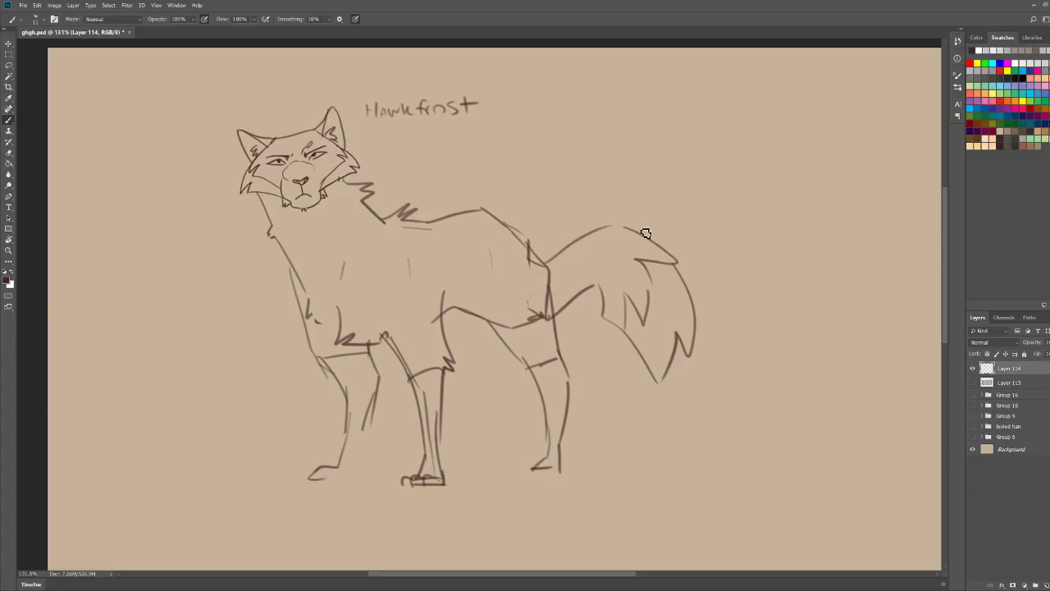
Step: Lasso the cat's body, legs, and tail and stretch them horizontally to about 113%, keeping them joined to the neck
click(8, 64)
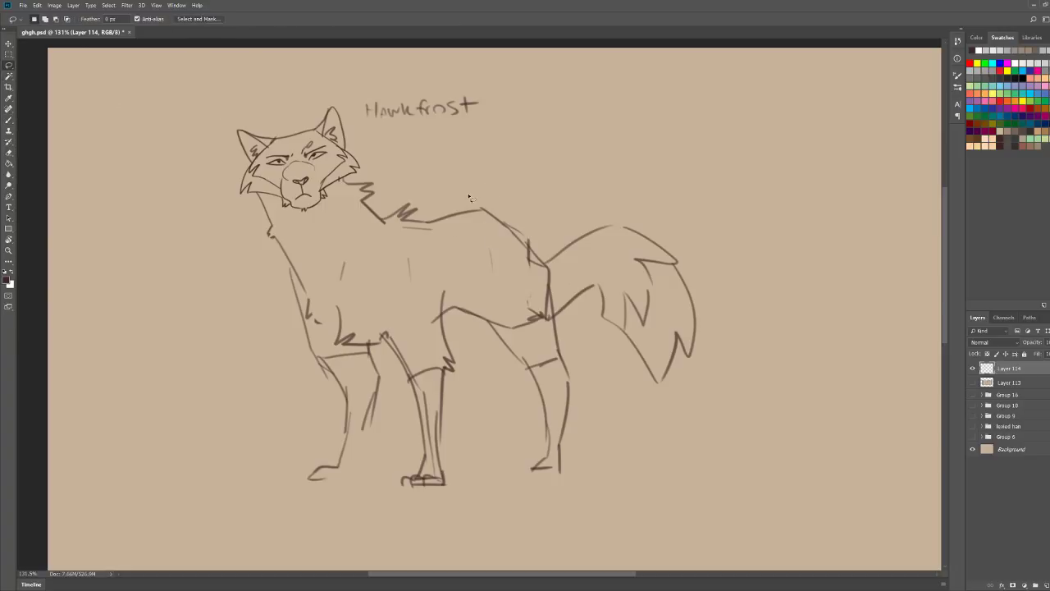
mouse_move(462, 184)
mouse_down()
mouse_move(384, 194)
mouse_move(305, 287)
mouse_move(342, 551)
mouse_move(843, 197)
mouse_move(463, 182)
mouse_up()
key(ctrl+t)
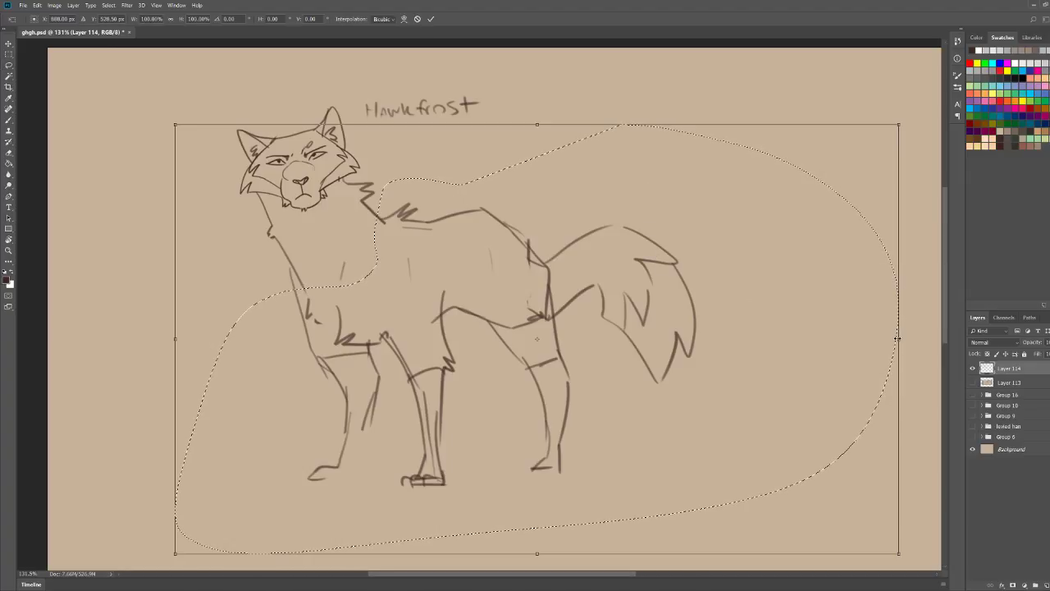
mouse_move(898, 338)
mouse_down()
mouse_move(949, 339)
mouse_move(886, 339)
mouse_up()
drag(478, 293, 452, 289)
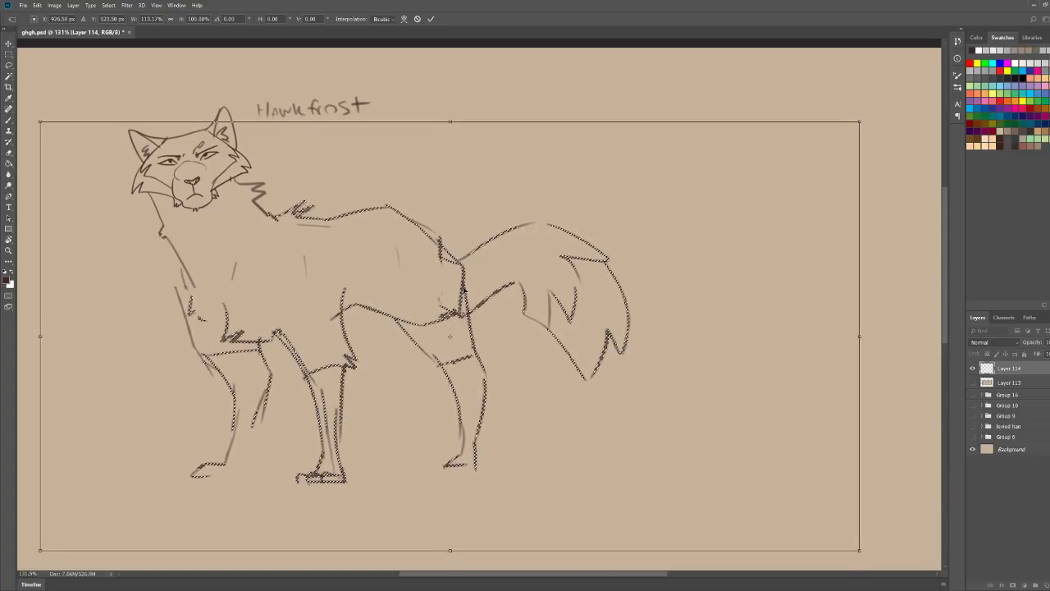
key(Return)
key(ctrl+d)
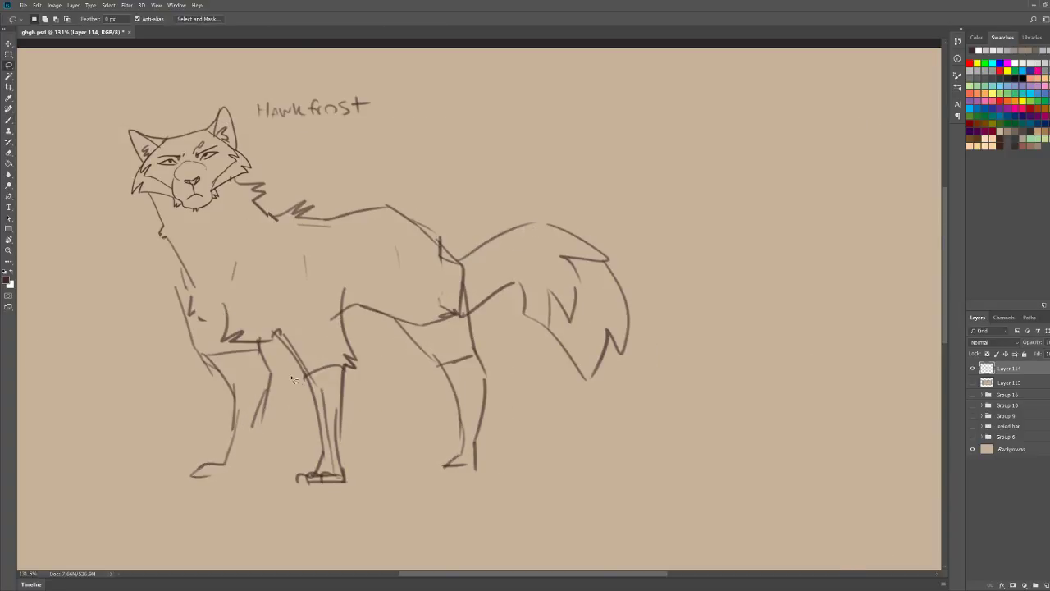
Step: Erase the old chest line and redraw a fuller chest with jagged fur running back between the front legs
key(b)
key(e)
mouse_move(197, 325)
mouse_down()
mouse_move(158, 268)
mouse_move(162, 220)
mouse_up()
key(b)
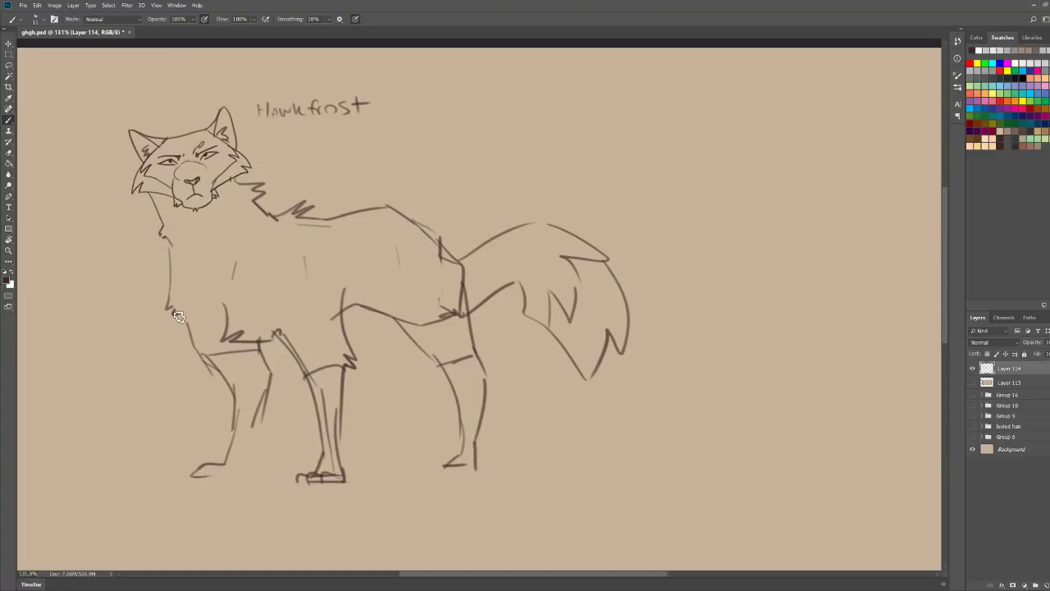
drag(172, 312, 226, 334)
drag(225, 338, 225, 330)
Step: Redraw the lower part of the foremost front leg with cleaner sides and a paw with toes
drag(661, 232, 603, 214)
mouse_move(353, 345)
mouse_down()
mouse_move(411, 355)
mouse_move(369, 437)
mouse_move(340, 426)
mouse_move(322, 437)
mouse_up()
key(e)
key(b)
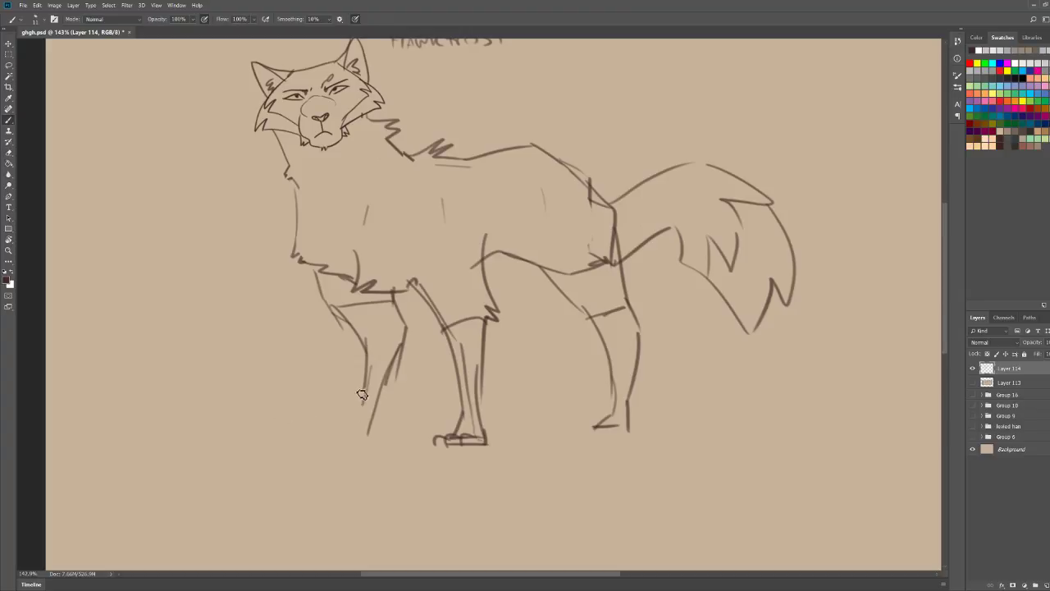
mouse_move(365, 387)
mouse_down()
mouse_move(355, 435)
mouse_move(328, 440)
mouse_move(373, 443)
mouse_move(399, 389)
mouse_move(392, 382)
mouse_move(381, 431)
mouse_move(330, 447)
mouse_move(357, 417)
mouse_move(364, 336)
mouse_up()
key(ctrl+z)
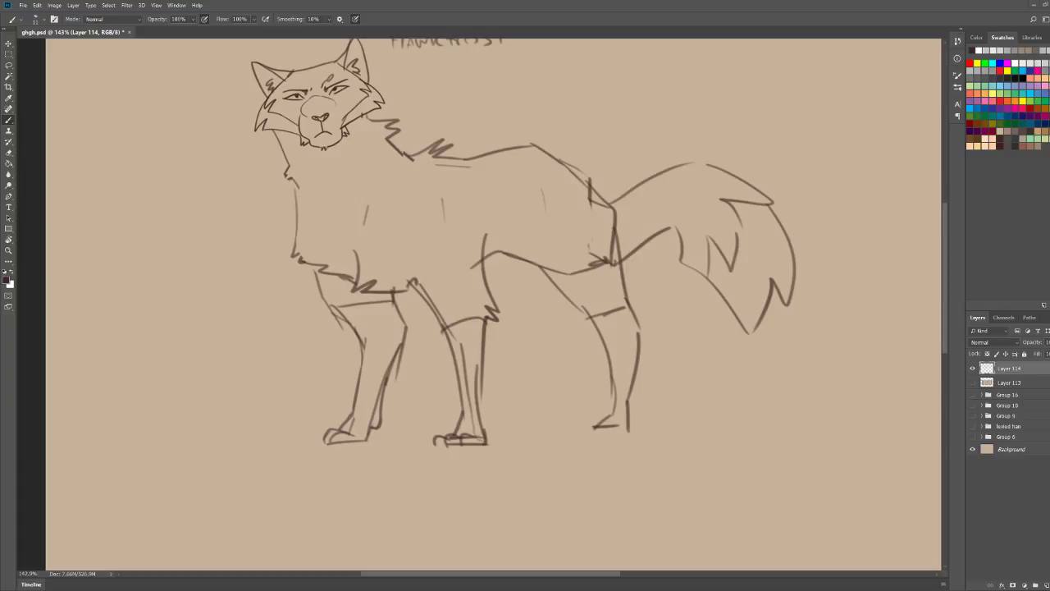
Step: Redraw the upper part of the foremost front leg with a jagged fur tuft at the elbow
key(e)
key(b)
mouse_move(316, 272)
mouse_down()
mouse_move(324, 326)
mouse_move(339, 319)
mouse_move(379, 348)
mouse_up()
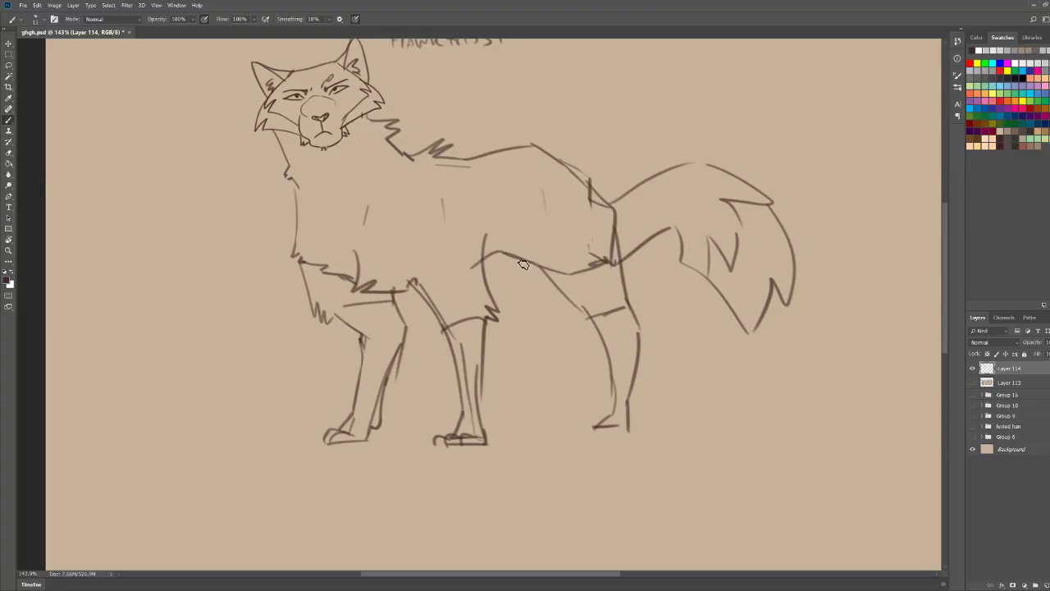
Step: Erase the old lower chest fur and redraw the chest fur farther back, connecting the inner line of the foremost leg
key(e)
mouse_move(296, 255)
mouse_down()
mouse_move(422, 296)
mouse_move(357, 288)
mouse_move(337, 270)
mouse_move(338, 226)
mouse_move(328, 222)
mouse_up()
key(b)
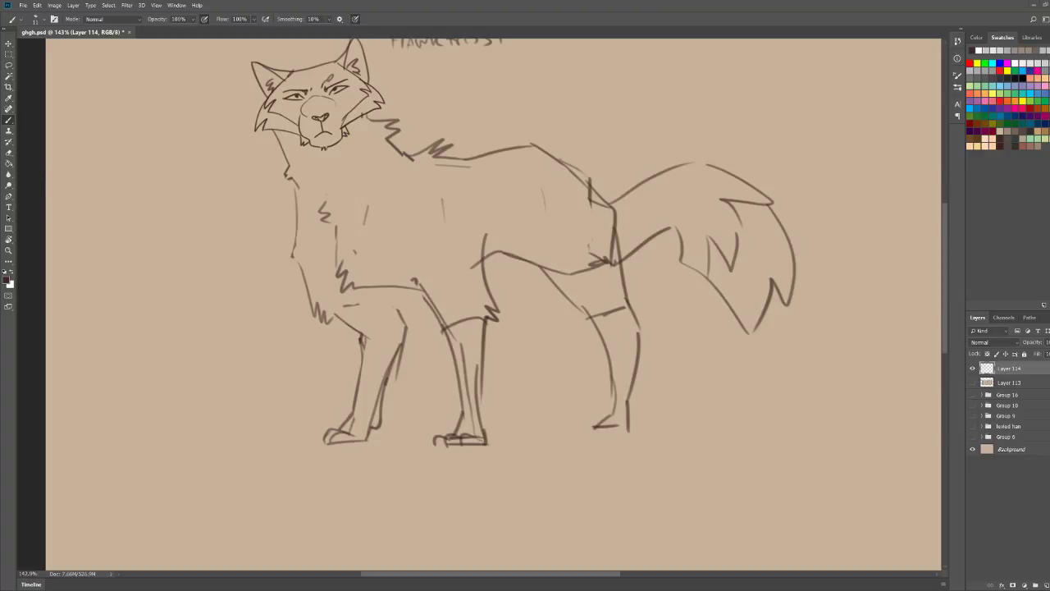
drag(400, 318, 400, 292)
key(z)
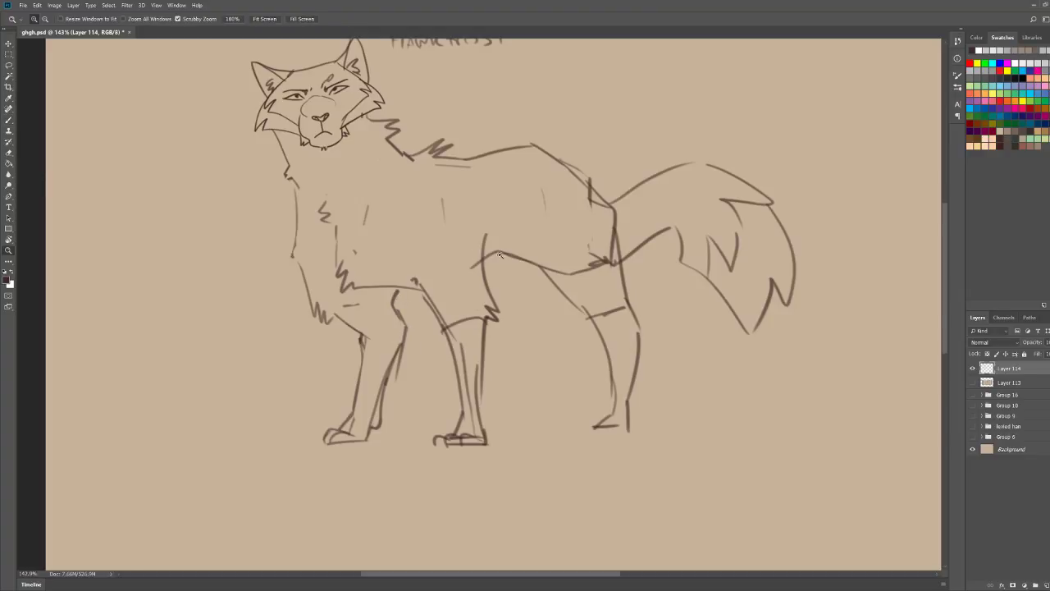
Step: Try rotating the selected head, neck and nape fur about 9.4 degrees clockwise and shifting them over the body
drag(689, 238, 604, 236)
drag(394, 182, 681, 197)
key(b)
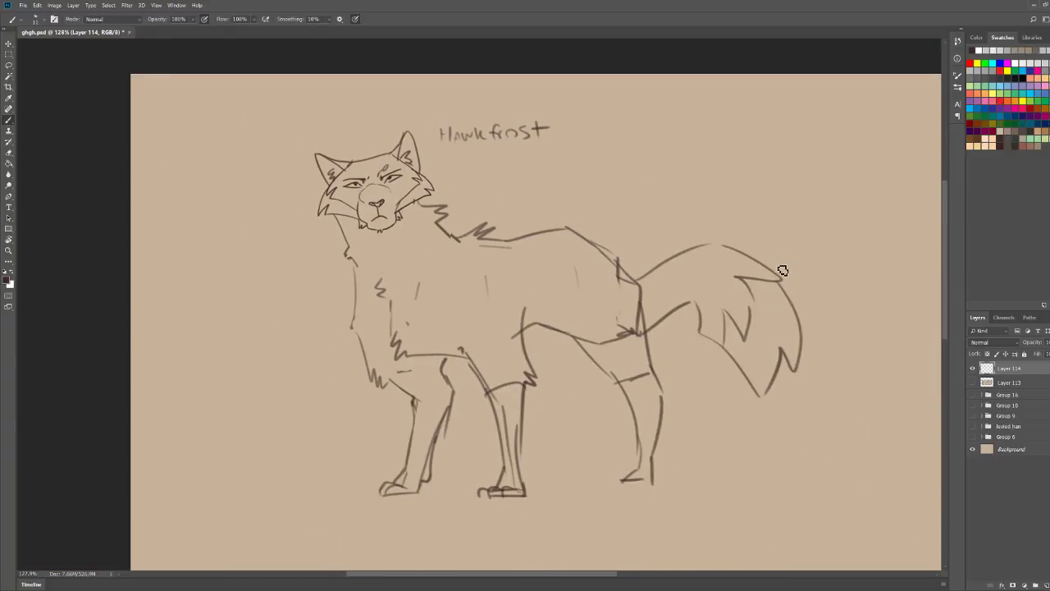
click(8, 66)
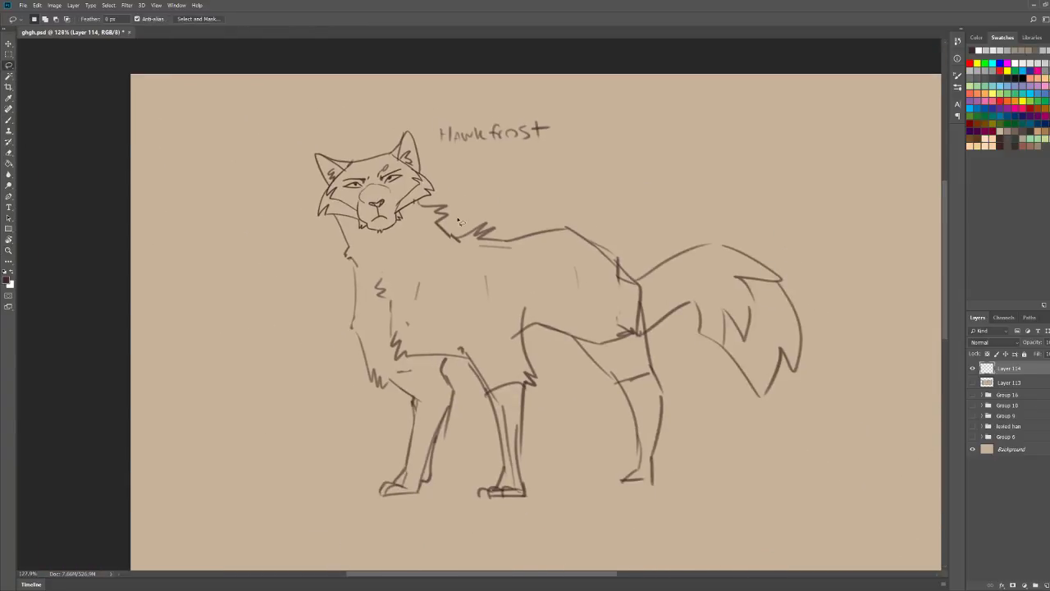
mouse_move(459, 222)
mouse_down()
mouse_move(334, 279)
mouse_move(371, 115)
mouse_up()
drag(435, 152, 460, 226)
key(ctrl+t)
drag(517, 261, 506, 285)
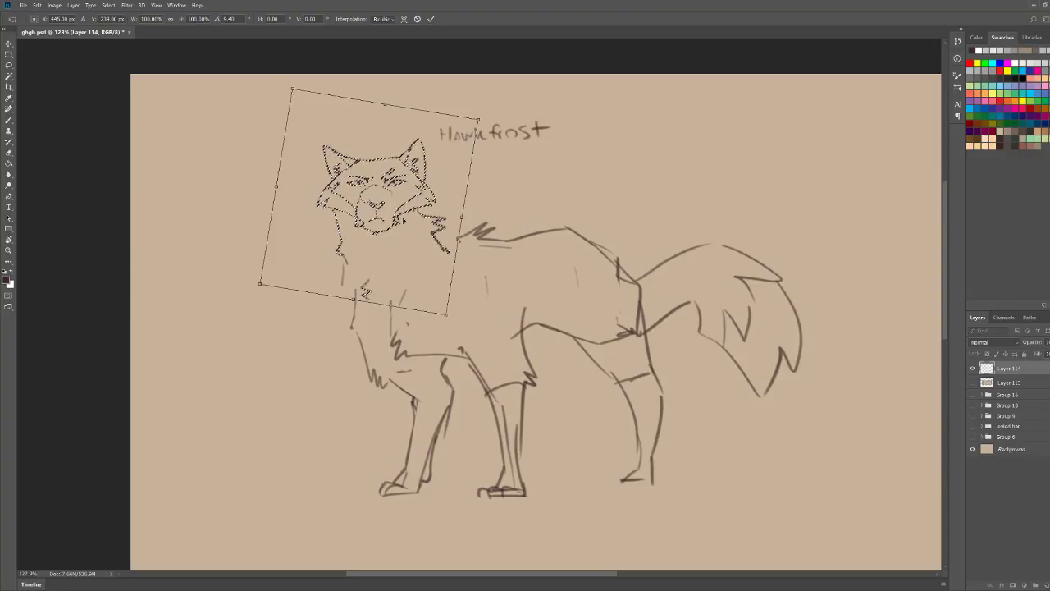
drag(400, 215, 411, 204)
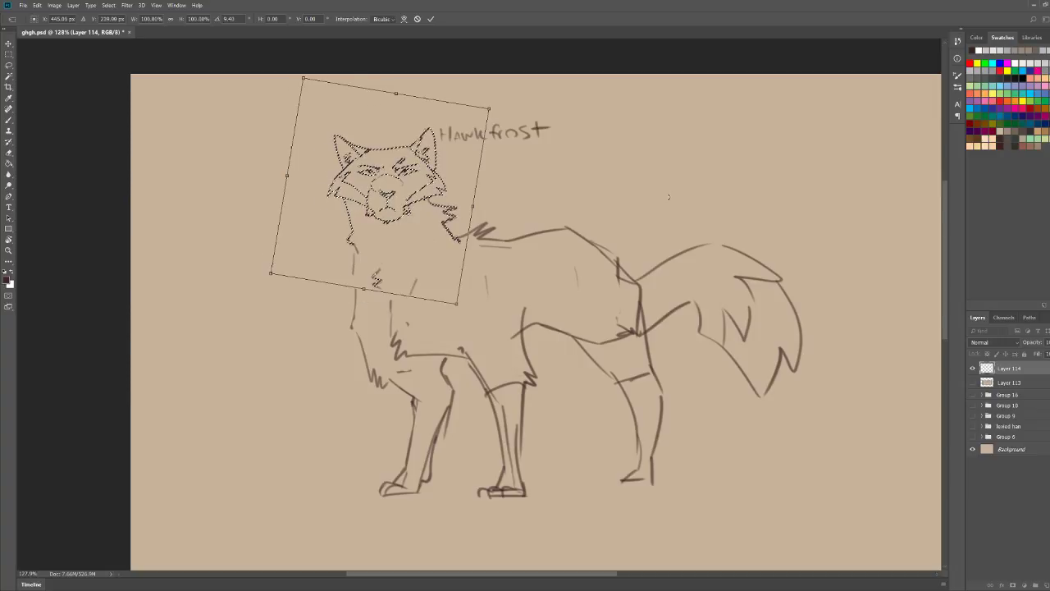
Step: Undo the rotation and repositioning of the head and neck, and clear the selection
key(ctrl+z)
key(ctrl+z)
key(ctrl+z)
key(Return)
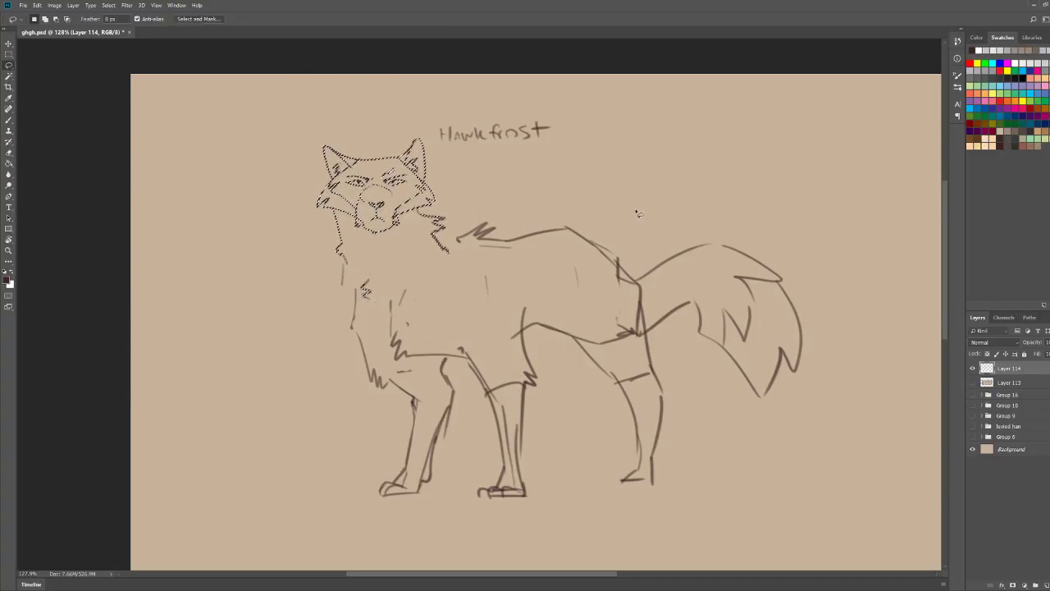
key(ctrl+d)
key(ctrl+alt+z)
key(ctrl+alt+z)
key(b)
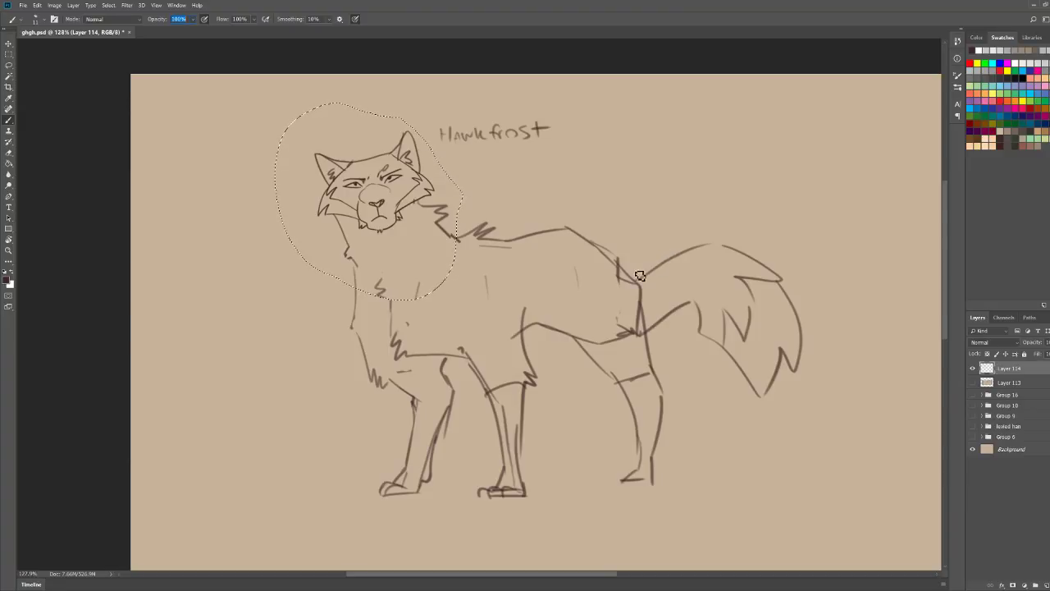
key(ctrl+d)
Step: Replace the inner chest fur with a short jagged tuft where the chest meets the line between the front legs
key(z)
drag(674, 252, 632, 261)
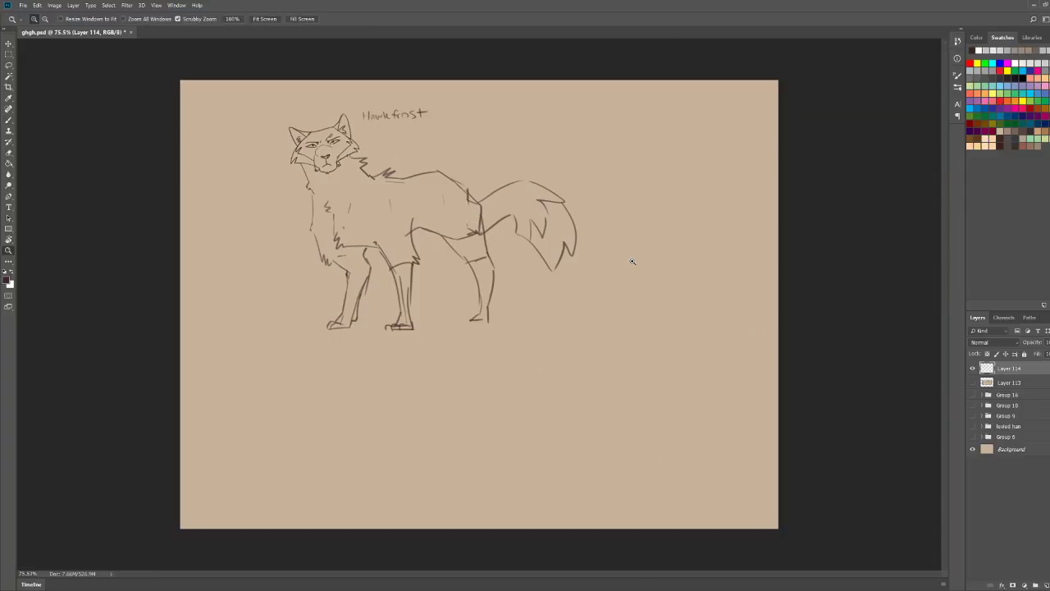
scroll(305, 177, up, 5)
key(b)
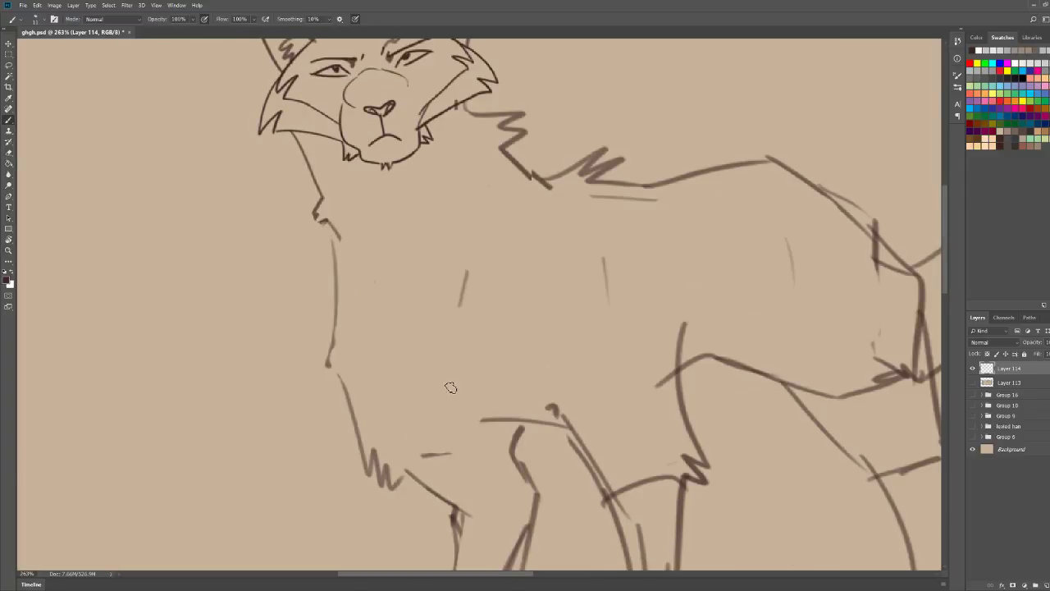
mouse_move(449, 383)
mouse_down()
mouse_move(458, 419)
mouse_move(513, 411)
mouse_up()
key(z)
scroll(517, 353, down, 3)
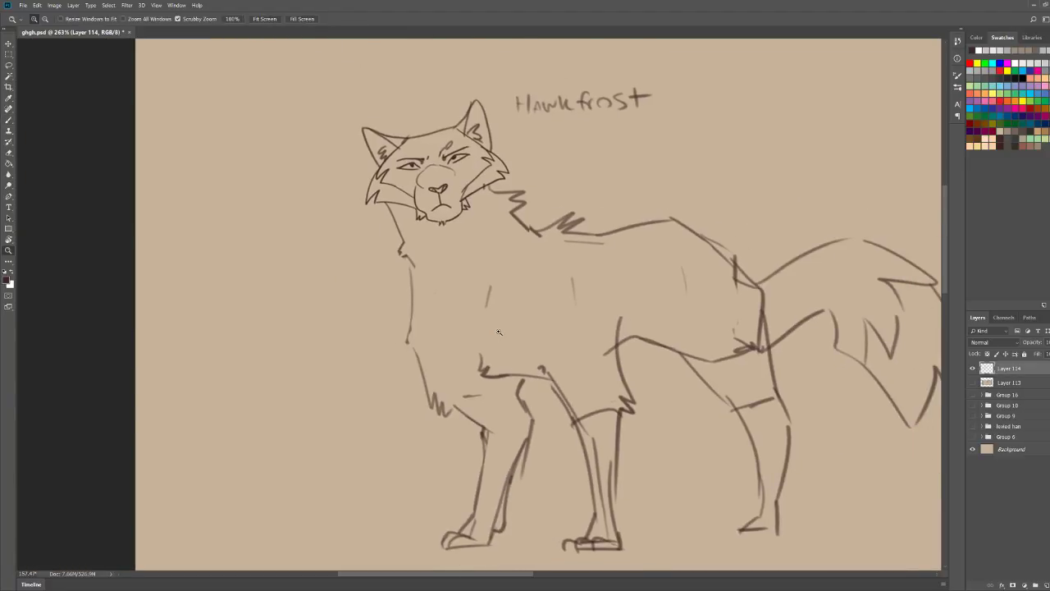
Step: Redraw the front of the neck below the cheek as a darker line with a small fur tuft
scroll(459, 180, up, 3)
key(b)
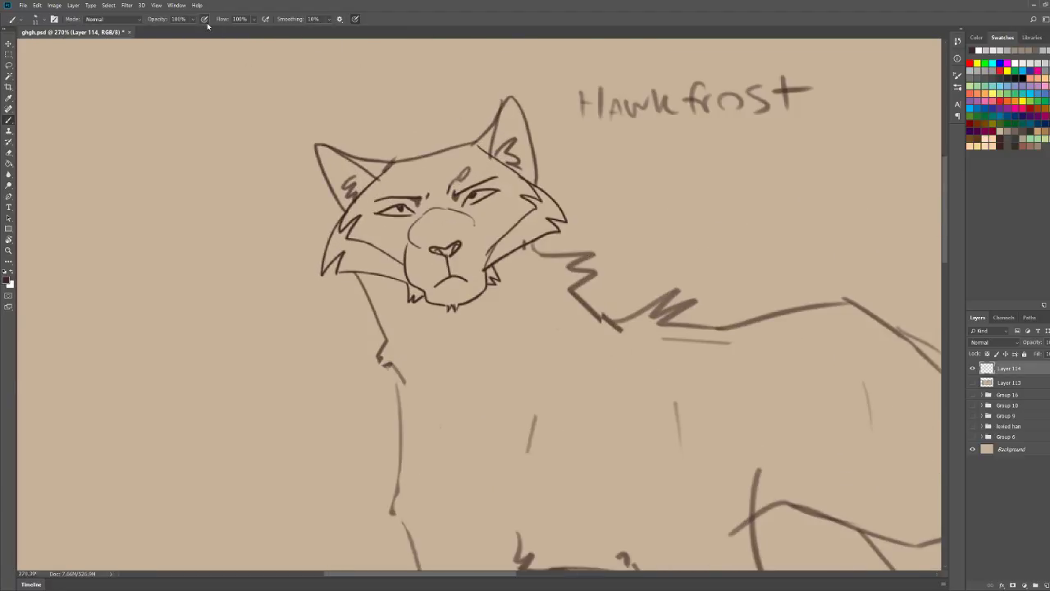
mouse_move(354, 277)
mouse_down()
mouse_move(392, 354)
mouse_move(381, 327)
mouse_move(375, 368)
mouse_move(395, 361)
mouse_move(408, 389)
mouse_up()
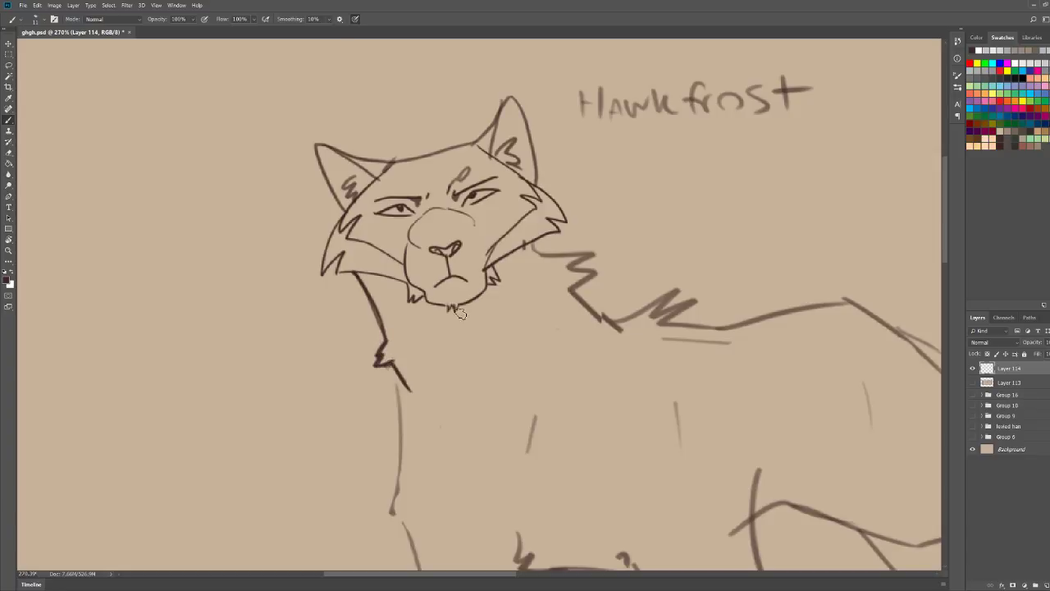
Step: Erase the back, belly, rump and hind leg lines, keeping the head, front legs and tail
key(z)
drag(533, 214, 451, 213)
scroll(743, 294, up, 3)
scroll(743, 293, down, 2)
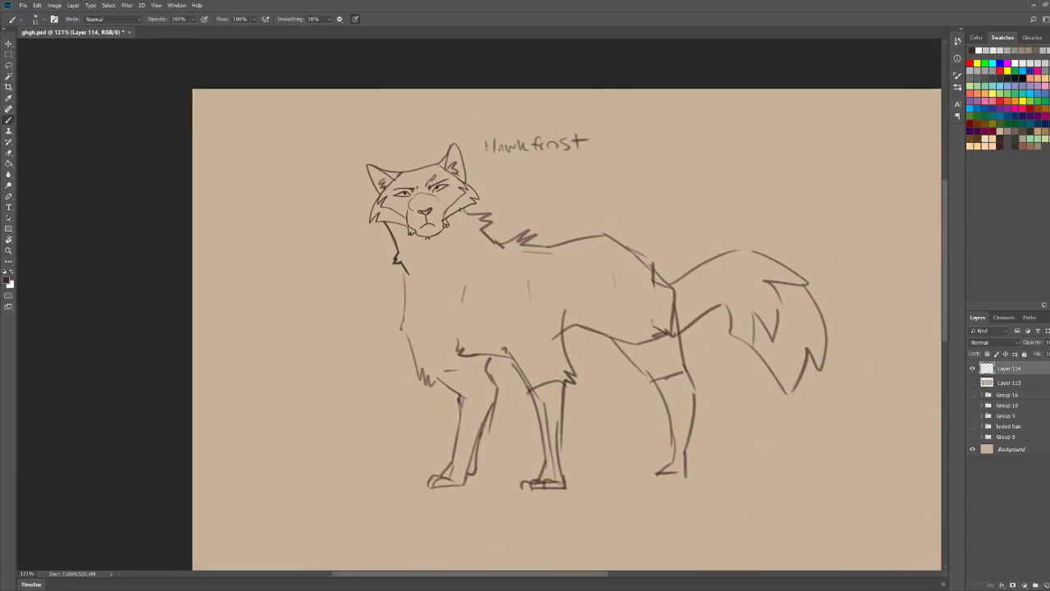
key(b)
mouse_move(548, 309)
mouse_down()
mouse_move(615, 312)
mouse_move(608, 331)
mouse_move(646, 464)
mouse_move(678, 384)
mouse_move(627, 235)
mouse_move(608, 217)
mouse_move(516, 211)
mouse_up()
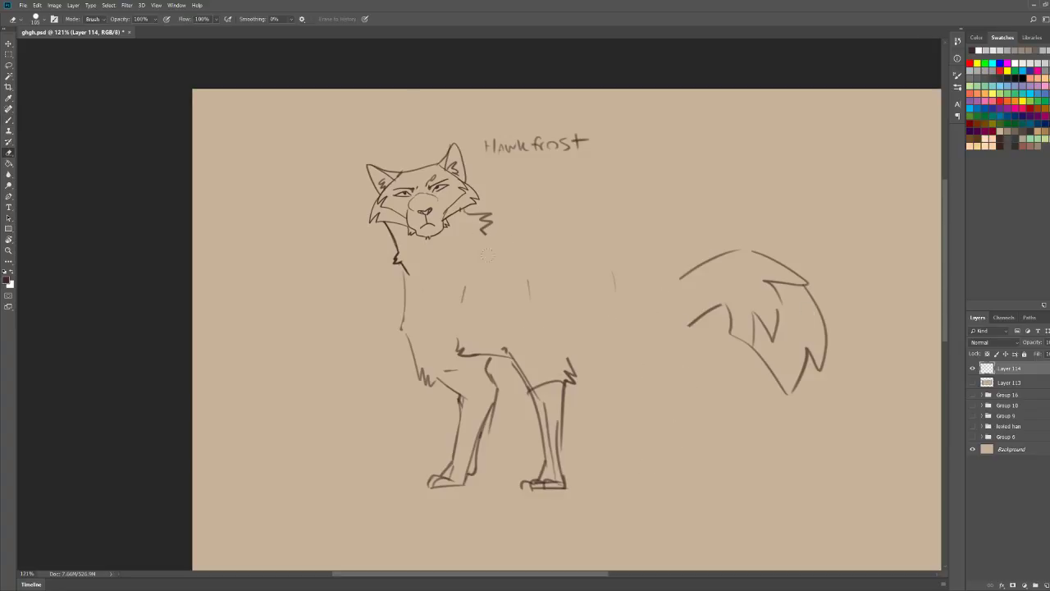
Step: Draw a new inner chest contour with a jagged fur point and erase the old chest tuft
key(b)
mouse_move(420, 299)
mouse_down()
mouse_move(446, 352)
mouse_move(489, 360)
mouse_up()
key(e)
key(b)
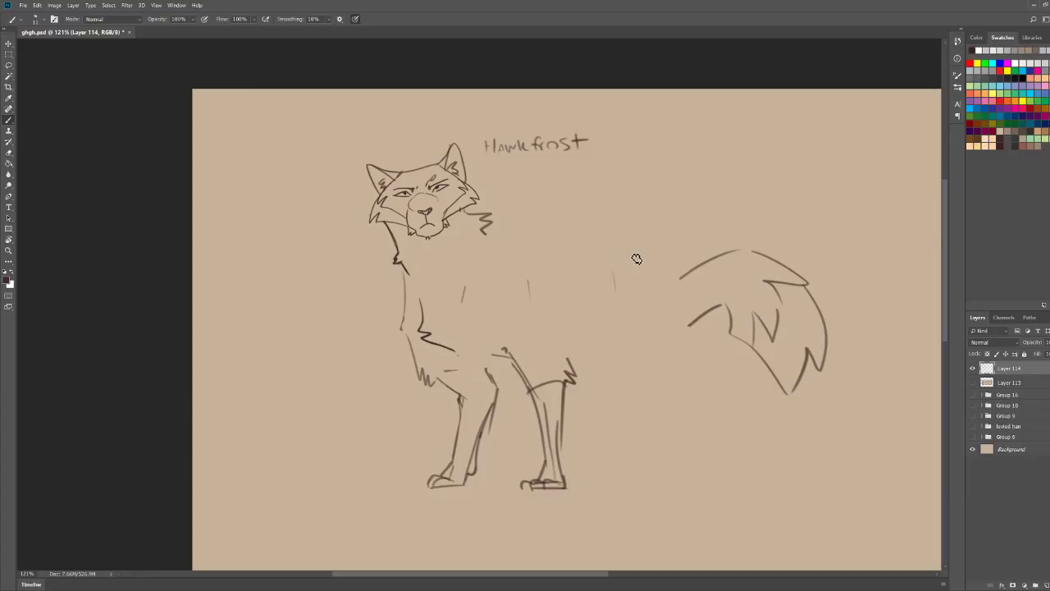
Step: Redraw the lower part of the foremost front leg with clean sides and a front-facing paw with toes
mouse_move(545, 412)
mouse_down()
mouse_move(531, 494)
mouse_move(564, 421)
mouse_move(562, 484)
mouse_up()
key(e)
key(b)
mouse_move(524, 374)
mouse_down()
mouse_move(553, 460)
mouse_move(550, 496)
mouse_move(577, 480)
mouse_move(588, 497)
mouse_move(564, 393)
mouse_up()
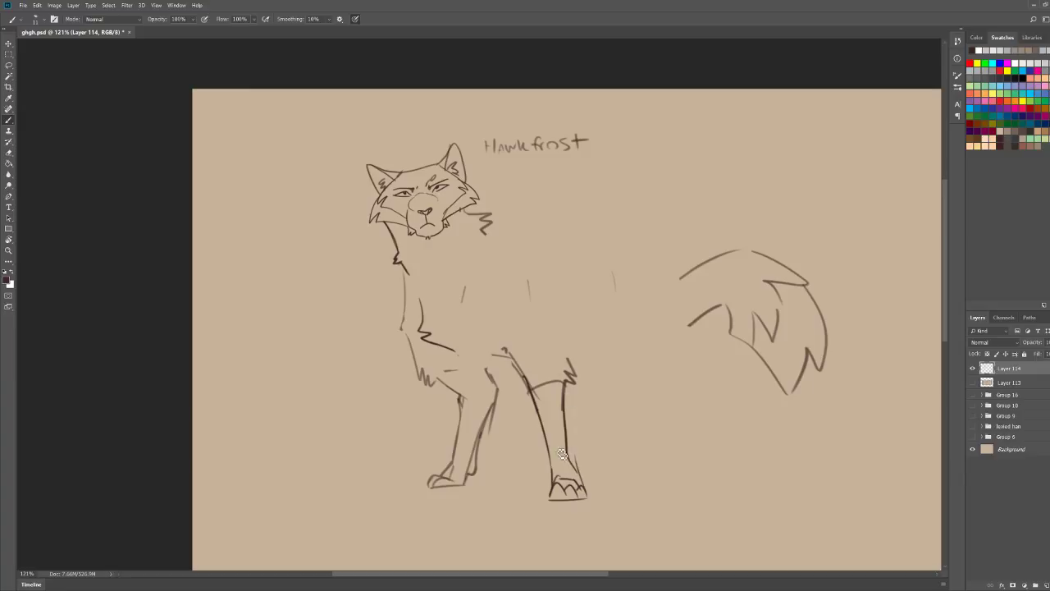
Step: Extend the foremost front leg upward with jagged elbow fur and a rear shoulder line, and sketch spiky fur along the back
mouse_move(556, 486)
mouse_down()
mouse_move(540, 407)
mouse_move(502, 367)
mouse_move(496, 337)
mouse_move(523, 373)
mouse_move(533, 315)
mouse_move(535, 410)
mouse_move(507, 382)
mouse_move(502, 296)
mouse_up()
key(e)
key(b)
mouse_move(491, 227)
mouse_down()
mouse_move(528, 221)
mouse_move(524, 229)
mouse_move(582, 269)
mouse_up()
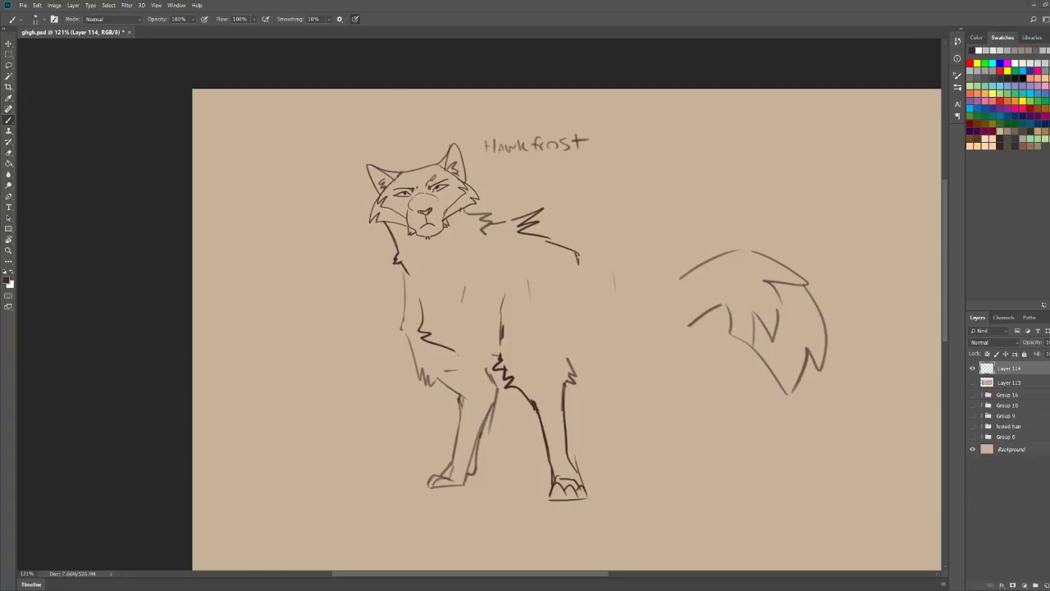
drag(574, 374, 578, 260)
Step: Replace the spiky back with a smooth line sloping from the nape to the rump, and start the rear thigh line
key(e)
mouse_move(501, 220)
mouse_down()
mouse_move(555, 243)
mouse_move(577, 283)
mouse_move(649, 283)
mouse_move(680, 327)
mouse_up()
key(b)
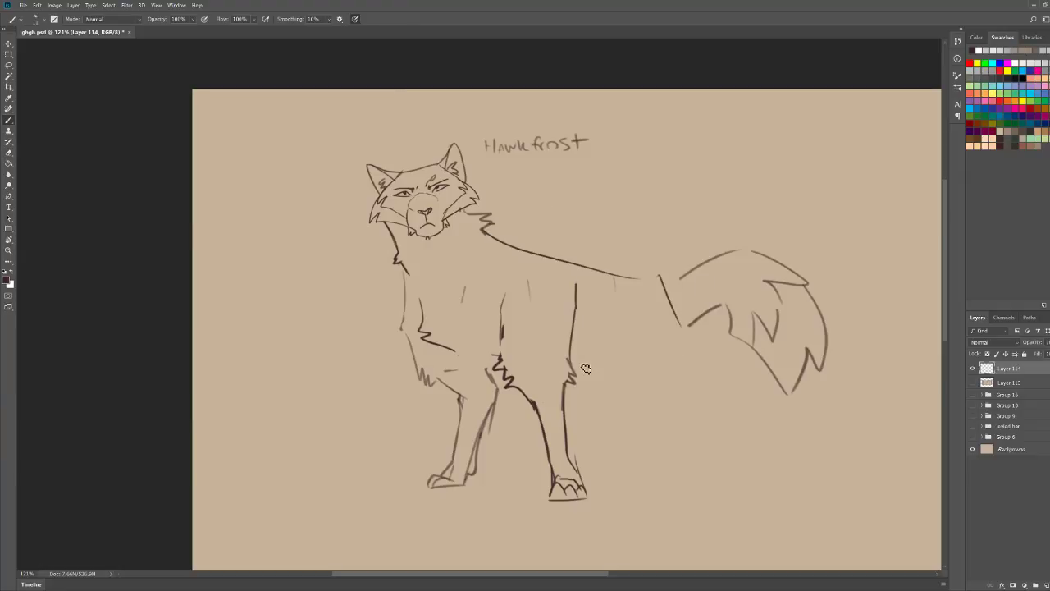
Step: Sketch the belly line, the near hind leg with its thigh and hock, and the far hind leg behind it
mouse_move(570, 361)
mouse_down()
mouse_move(654, 358)
mouse_move(644, 277)
mouse_move(699, 356)
mouse_move(702, 384)
mouse_up()
mouse_move(627, 353)
mouse_down()
mouse_move(709, 399)
mouse_move(722, 443)
mouse_up()
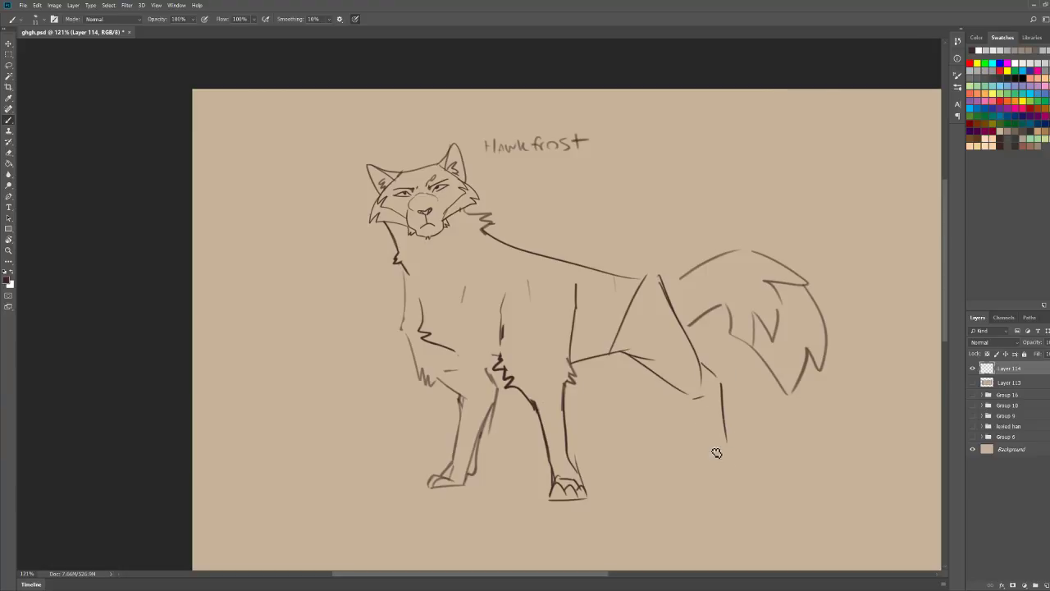
mouse_move(685, 389)
mouse_down()
mouse_move(713, 456)
mouse_move(708, 470)
mouse_move(733, 466)
mouse_up()
mouse_move(576, 364)
mouse_down()
mouse_move(620, 409)
mouse_move(625, 457)
mouse_move(608, 473)
mouse_move(647, 465)
mouse_move(635, 365)
mouse_up()
Step: Select the front legs with the lower chest and scale them to about 80% width and 91% height, shifted toward the head
drag(842, 295, 808, 268)
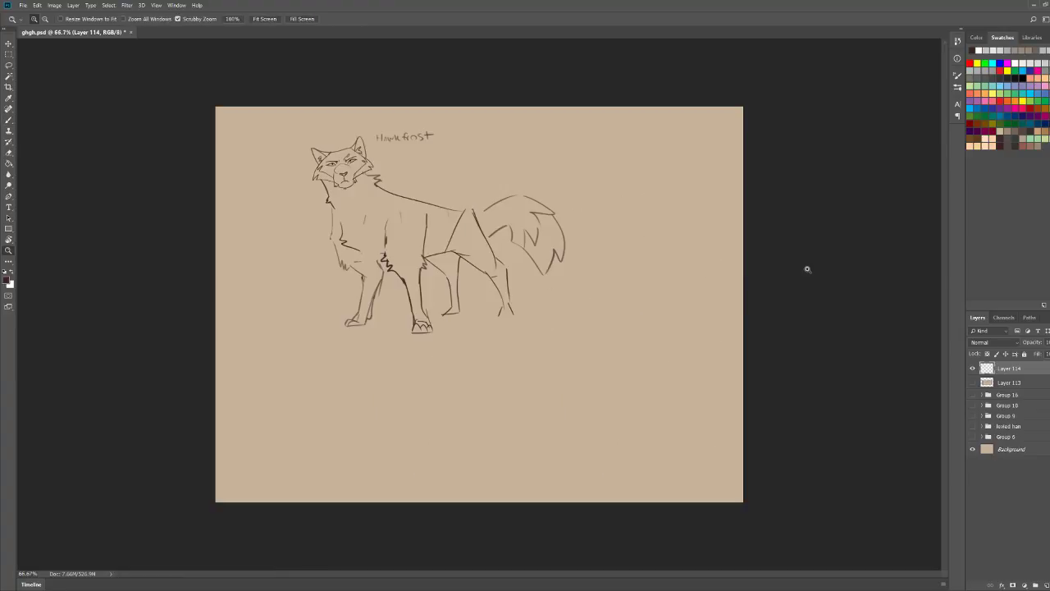
mouse_move(362, 131)
mouse_down()
mouse_move(492, 134)
mouse_move(464, 135)
mouse_up()
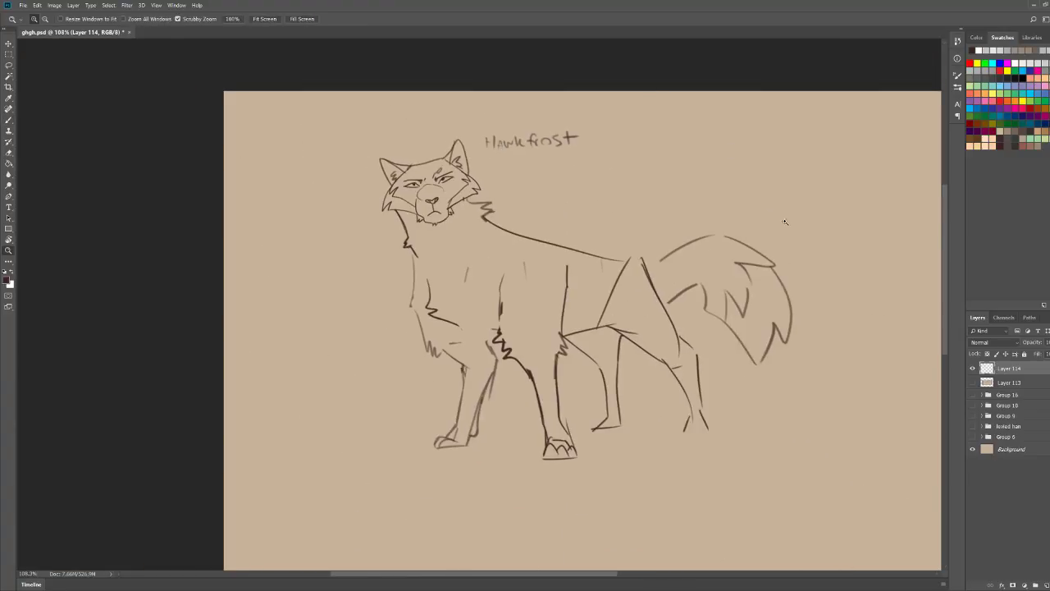
key(b)
click(9, 66)
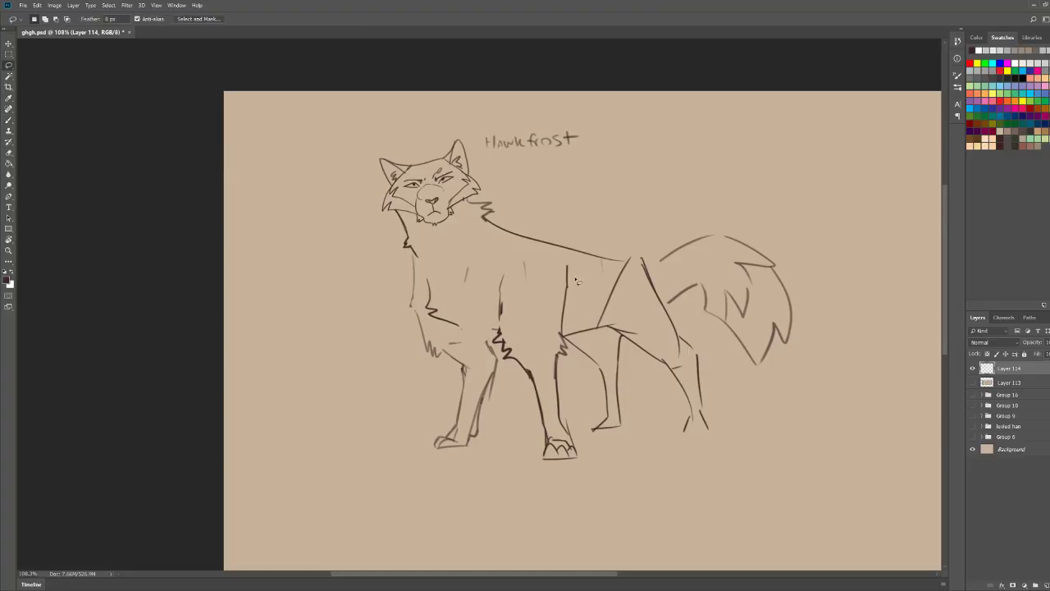
drag(577, 282, 572, 342)
mouse_move(581, 401)
mouse_down()
mouse_move(365, 373)
mouse_move(402, 261)
mouse_up()
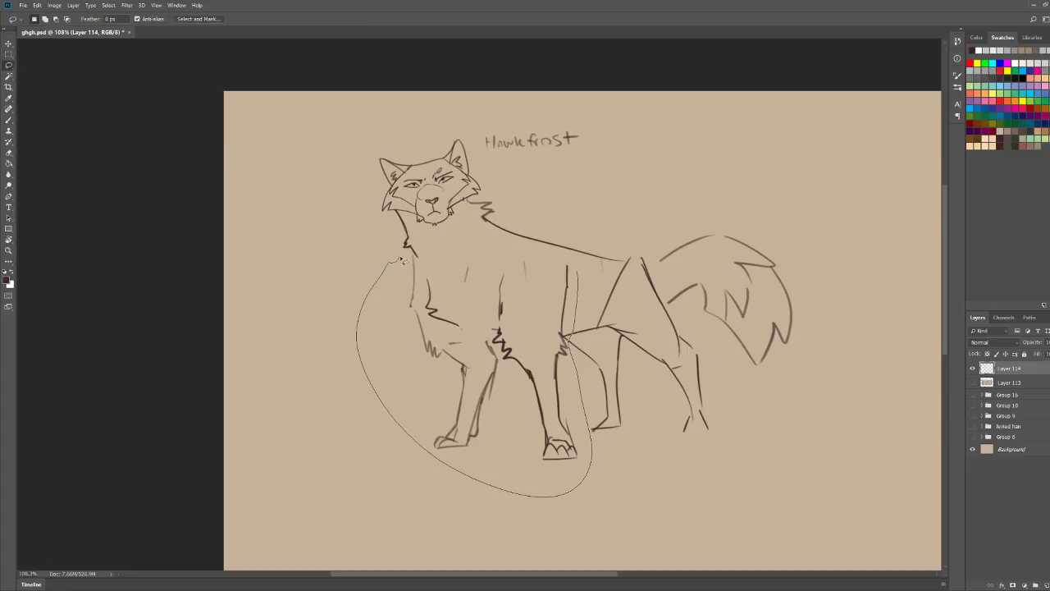
drag(506, 257, 555, 251)
key(ctrl+t)
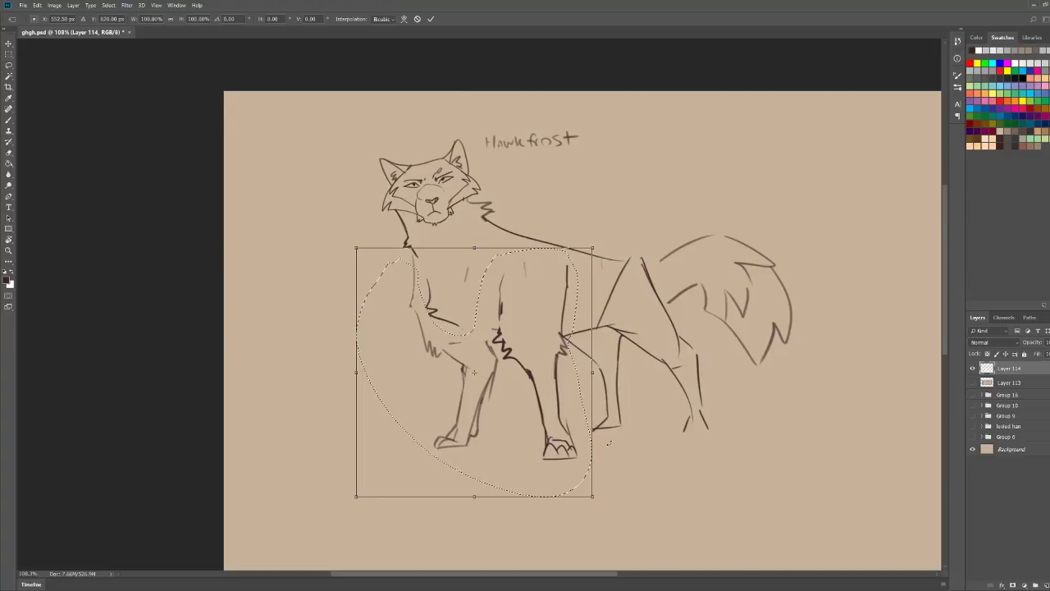
drag(592, 497, 571, 473)
drag(537, 318, 502, 363)
key(ctrl+z)
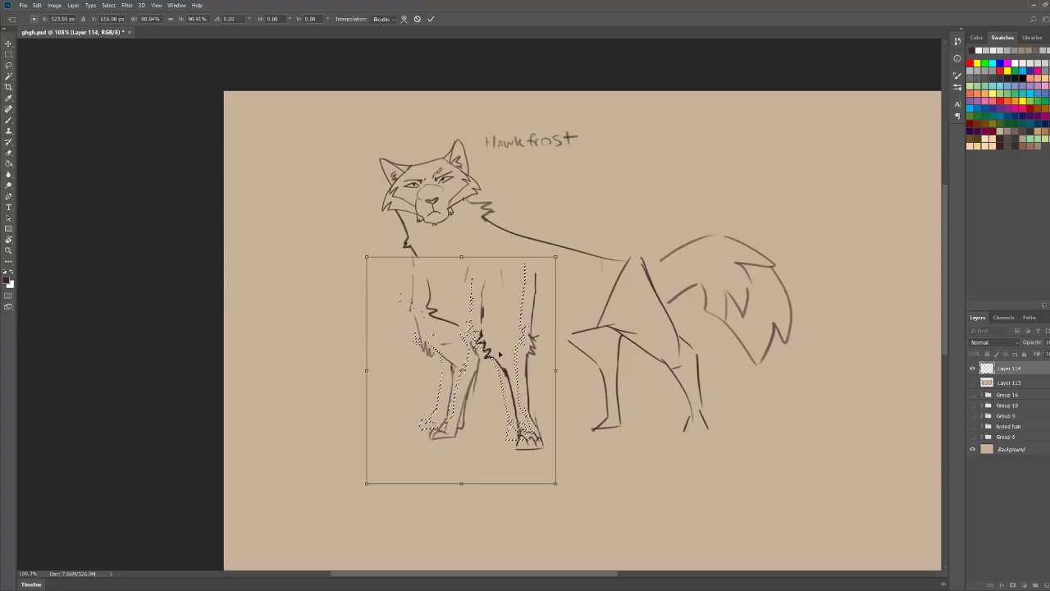
key(Return)
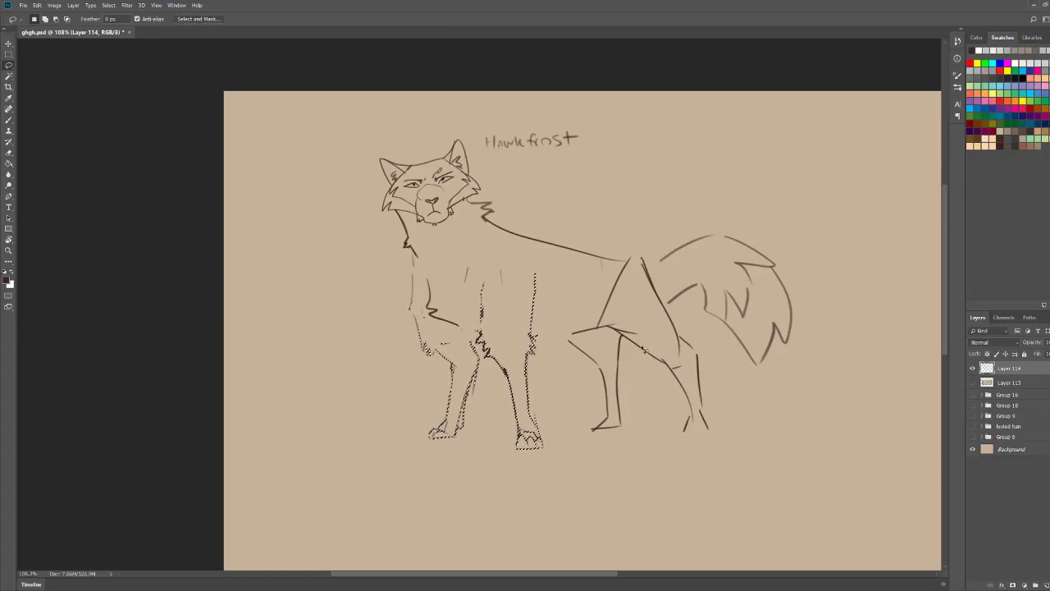
key(ctrl+d)
Step: Erase and redraw the foremost front leg with a toed paw, and draw a straight horizontal ground line across the feet
key(e)
mouse_move(522, 358)
mouse_down()
mouse_move(511, 397)
mouse_move(526, 425)
mouse_move(509, 349)
mouse_move(514, 280)
mouse_move(491, 329)
mouse_move(495, 415)
mouse_move(506, 443)
mouse_move(525, 443)
mouse_move(493, 447)
mouse_up()
key(b)
mouse_move(498, 439)
mouse_down()
mouse_move(491, 447)
mouse_move(506, 448)
mouse_move(521, 412)
mouse_move(503, 415)
mouse_move(502, 353)
mouse_up()
mouse_move(529, 427)
mouse_down()
mouse_move(542, 342)
mouse_move(489, 334)
mouse_move(479, 293)
mouse_up()
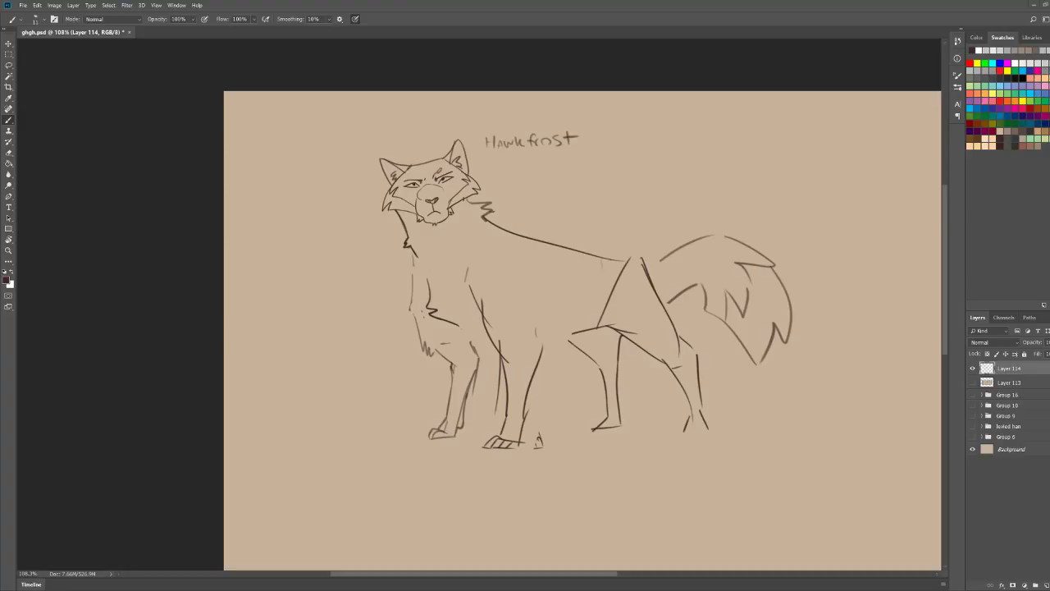
drag(744, 430, 250, 429)
drag(732, 429, 833, 429)
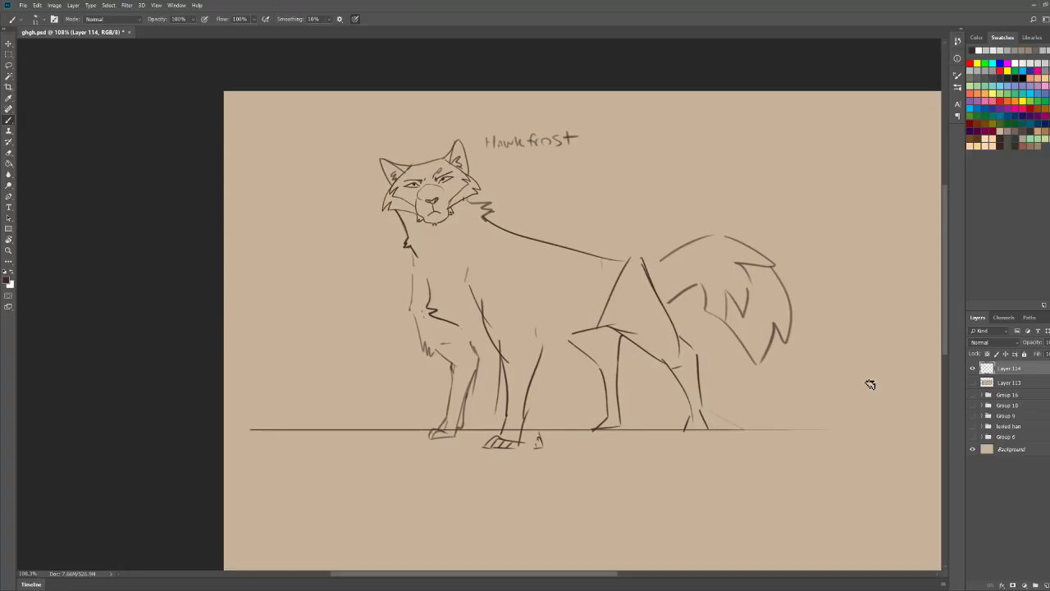
Step: Add jagged fur tufts below the chest, along the belly, on the far hind leg and at the base of the tail
drag(460, 327, 474, 344)
mouse_move(542, 343)
mouse_down()
mouse_move(578, 322)
mouse_move(607, 328)
mouse_move(607, 396)
mouse_move(620, 407)
mouse_move(621, 340)
mouse_up()
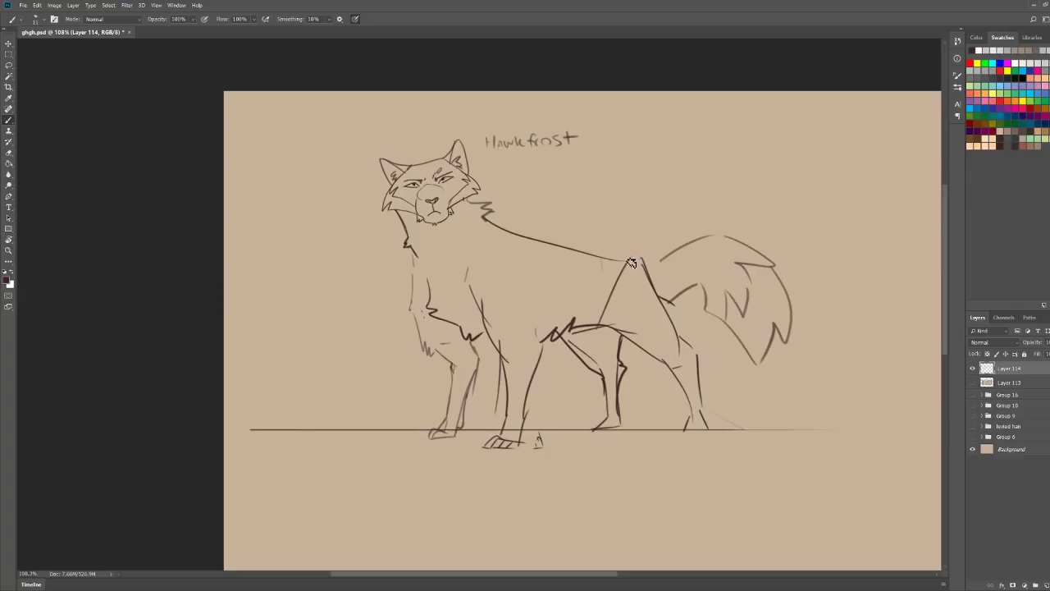
mouse_move(628, 261)
mouse_down()
mouse_move(656, 238)
mouse_move(674, 254)
mouse_up()
Step: Try a raised back line with a spiky fur tuft between the nape and the rump
mouse_move(494, 229)
mouse_down()
mouse_move(568, 231)
mouse_move(629, 259)
mouse_up()
key(e)
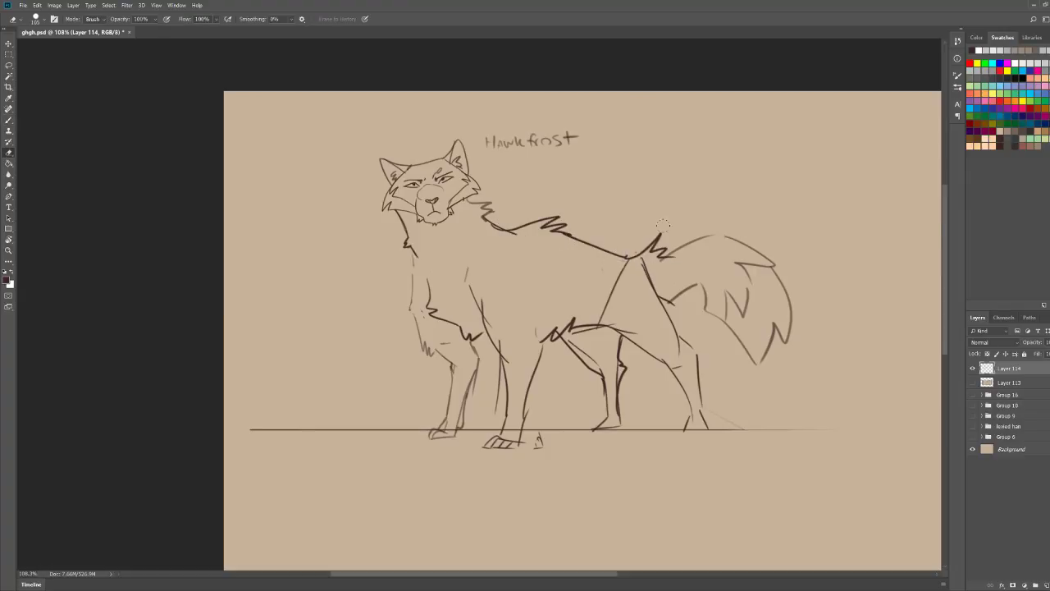
key(b)
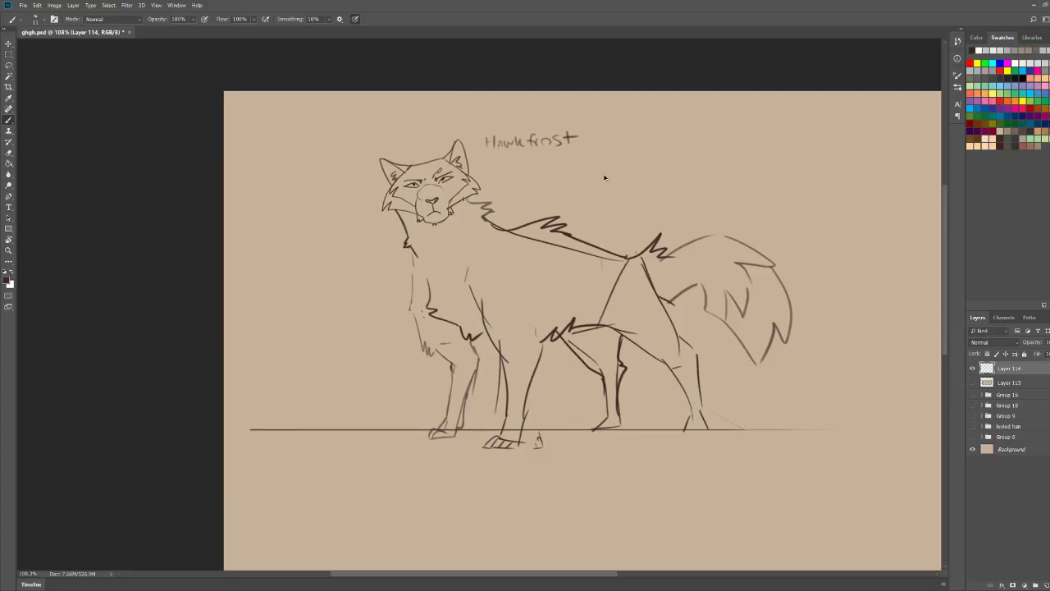
key(ctrl+z)
key(ctrl+z)
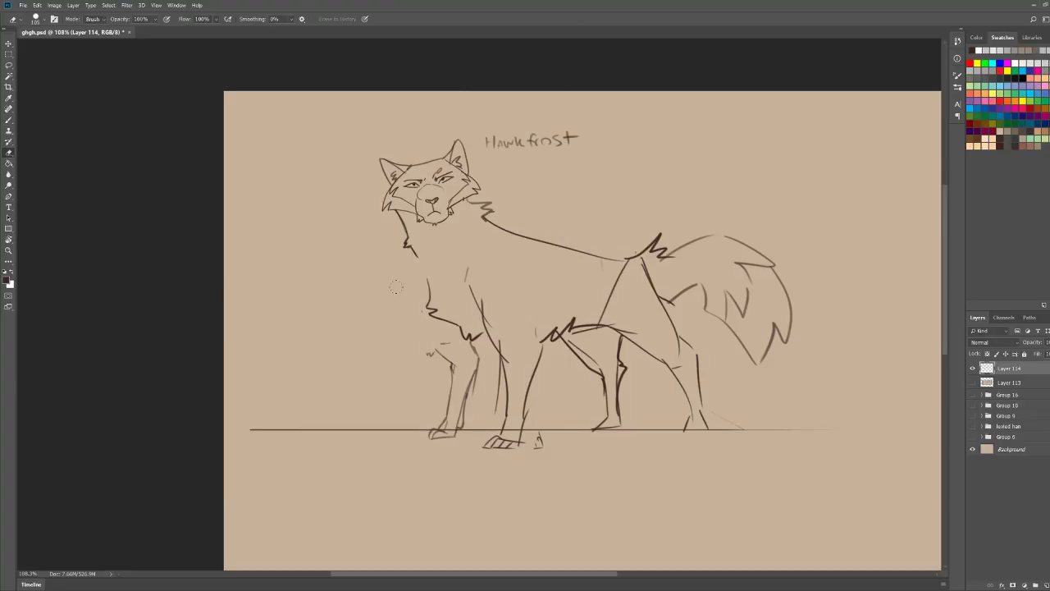
Step: Erase the old front chest edge and redraw it as one long line ending in jagged fur, with an elbow tuft on the far leg
mouse_move(415, 253)
mouse_down()
mouse_move(425, 351)
mouse_move(488, 361)
mouse_move(471, 381)
mouse_up()
key(e)
drag(473, 340, 479, 364)
key(b)
Step: Redraw the nape fur behind the cheek with darker jagged tufts that meet the back line
key(z)
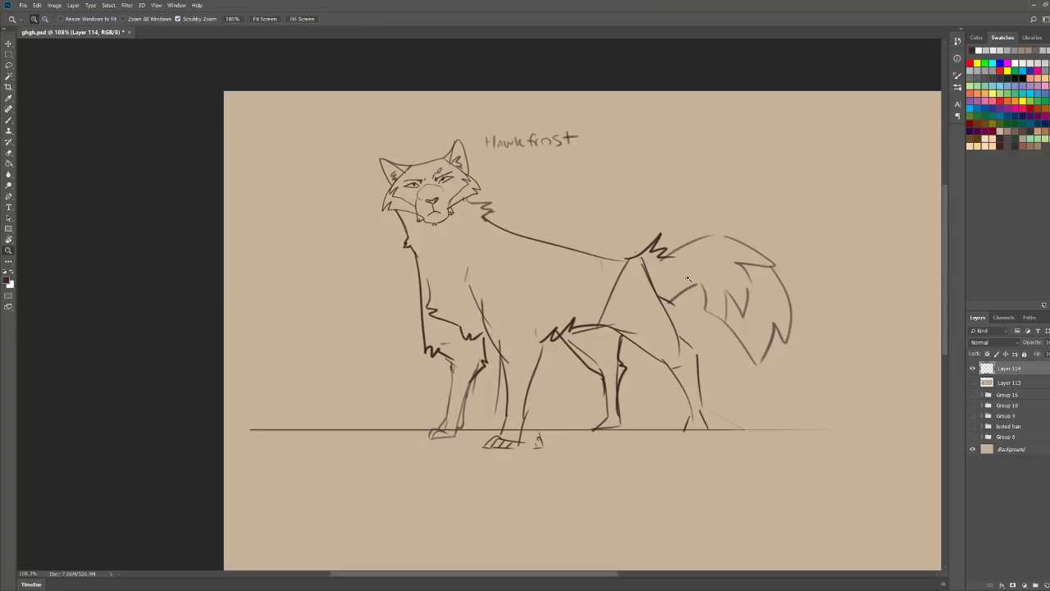
drag(727, 273, 685, 272)
scroll(291, 107, up, 5)
key(b)
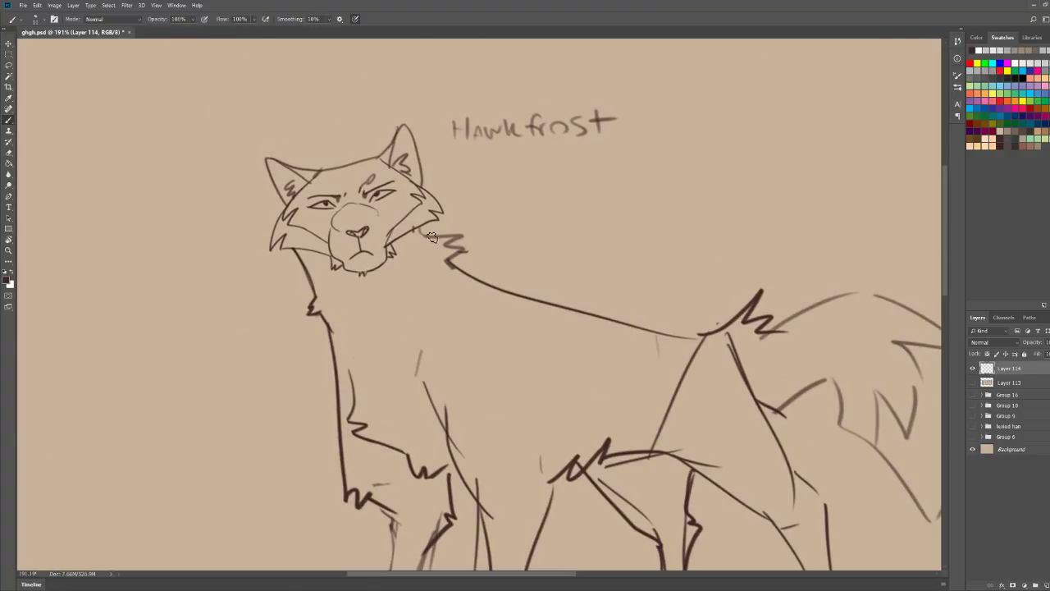
mouse_move(435, 226)
mouse_down()
mouse_move(448, 230)
mouse_move(429, 237)
mouse_up()
key(e)
key(b)
key(z)
drag(591, 166, 516, 163)
key(b)
key(z)
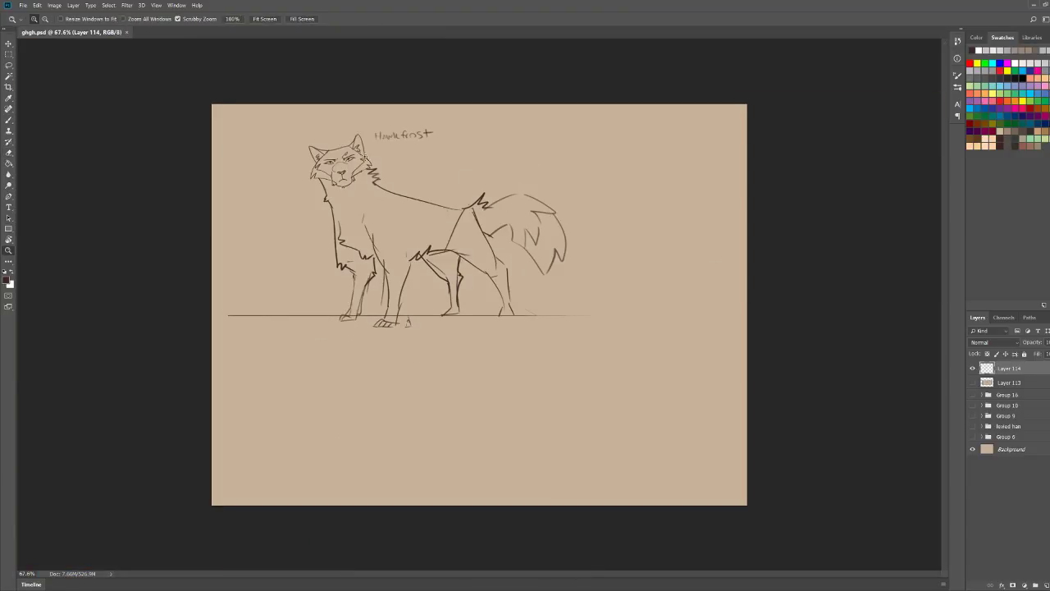
scroll(545, 239, up, 4)
drag(674, 208, 653, 214)
key(b)
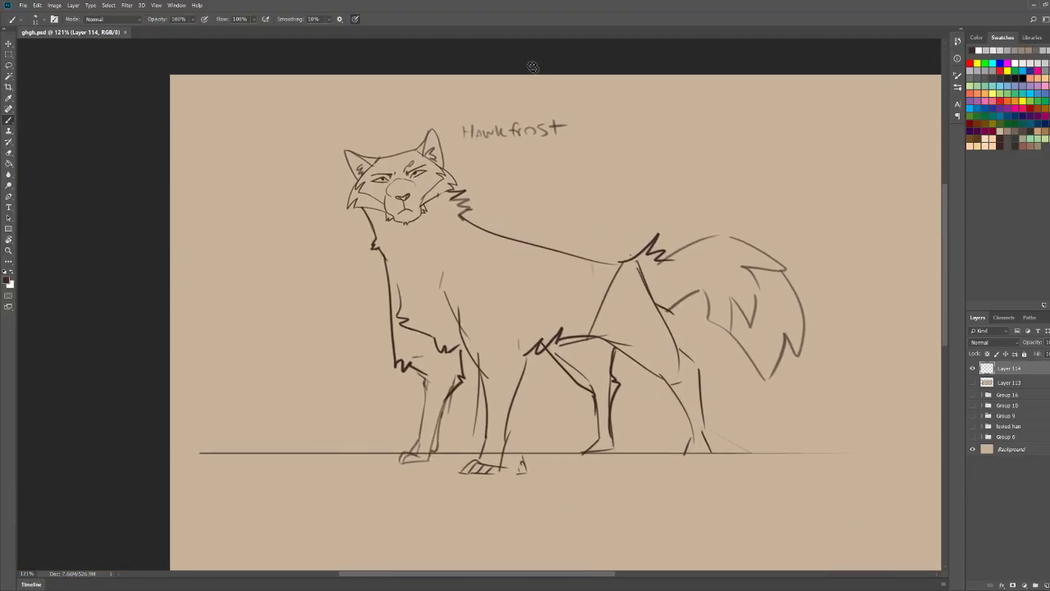
Step: Erase the handwritten character name beside the head and reletter it in capitals as "HAWKFROST"
key(e)
drag(502, 115, 445, 110)
key(b)
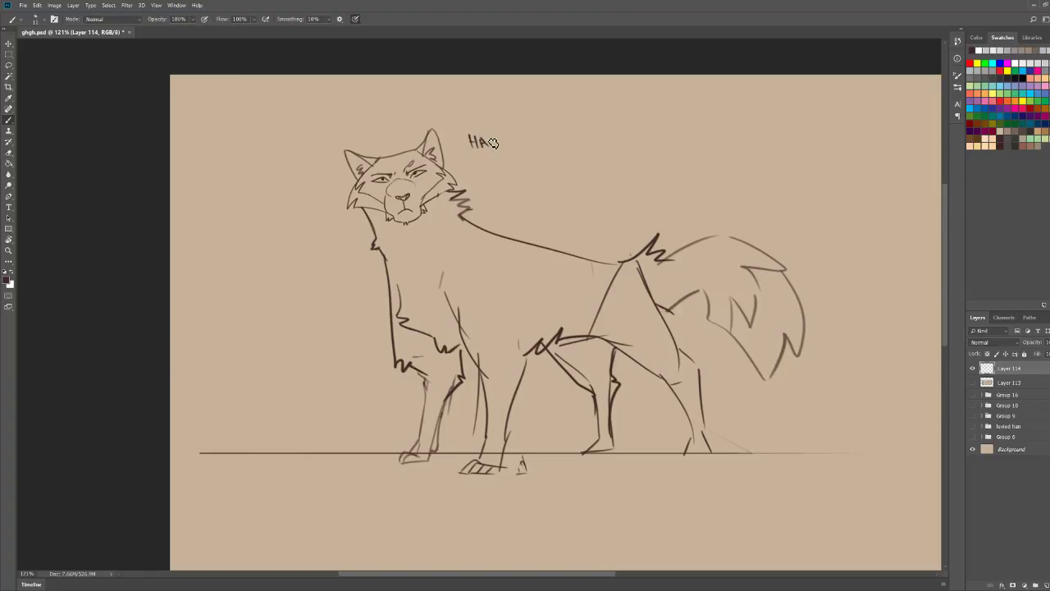
drag(503, 135, 505, 146)
mouse_move(508, 141)
mouse_down()
mouse_move(545, 145)
mouse_move(564, 130)
mouse_up()
drag(559, 131, 559, 145)
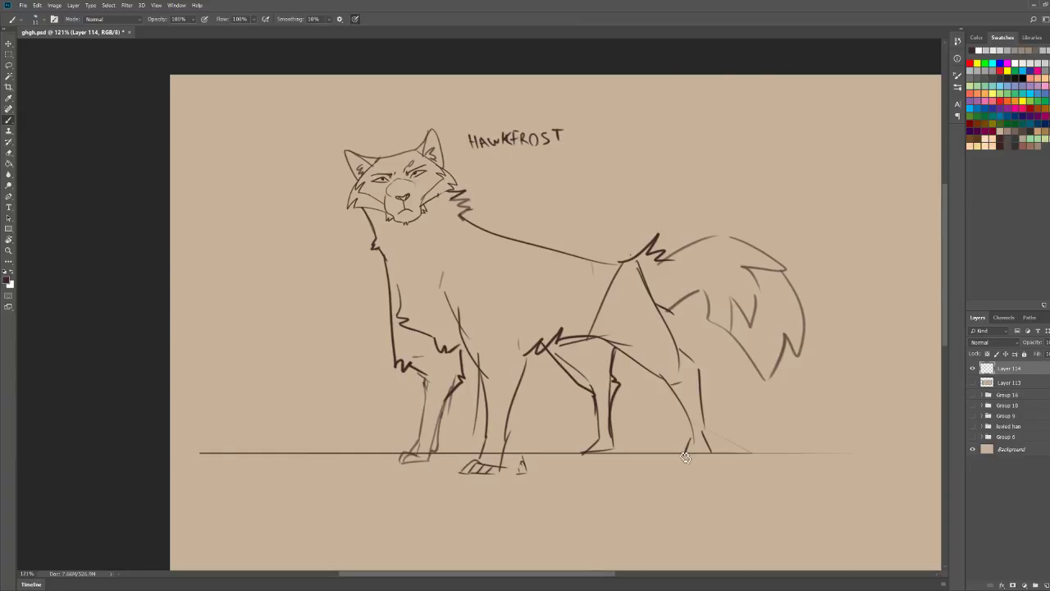
Step: Draw the toes of the near hind paw and redraw the near hind leg's thigh, hock and shin with darker lines, erasing the old ones
drag(682, 450, 716, 455)
key(e)
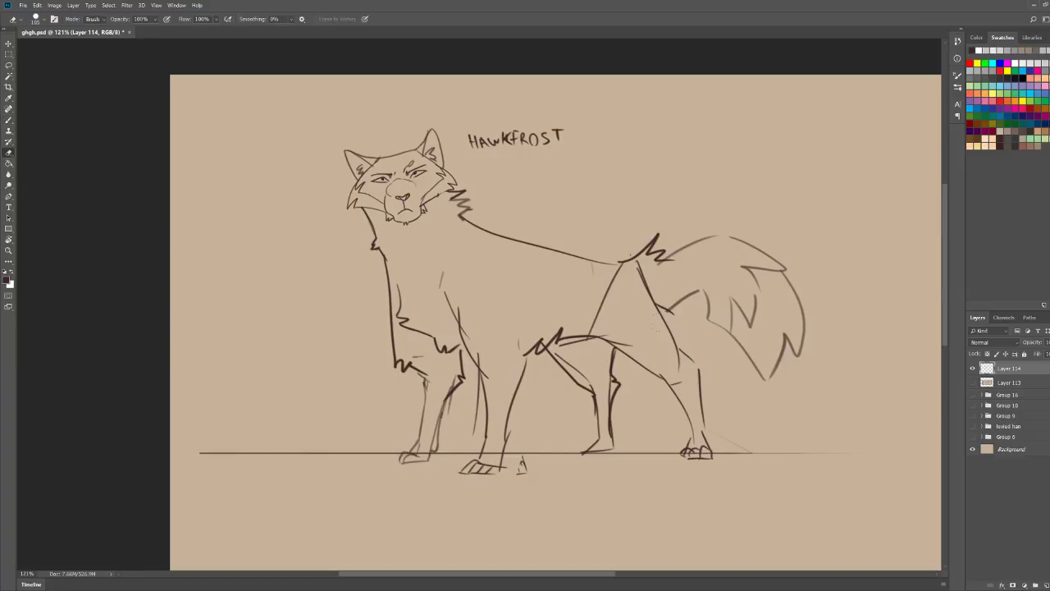
drag(671, 330, 699, 382)
key(b)
drag(654, 293, 691, 357)
drag(602, 336, 674, 394)
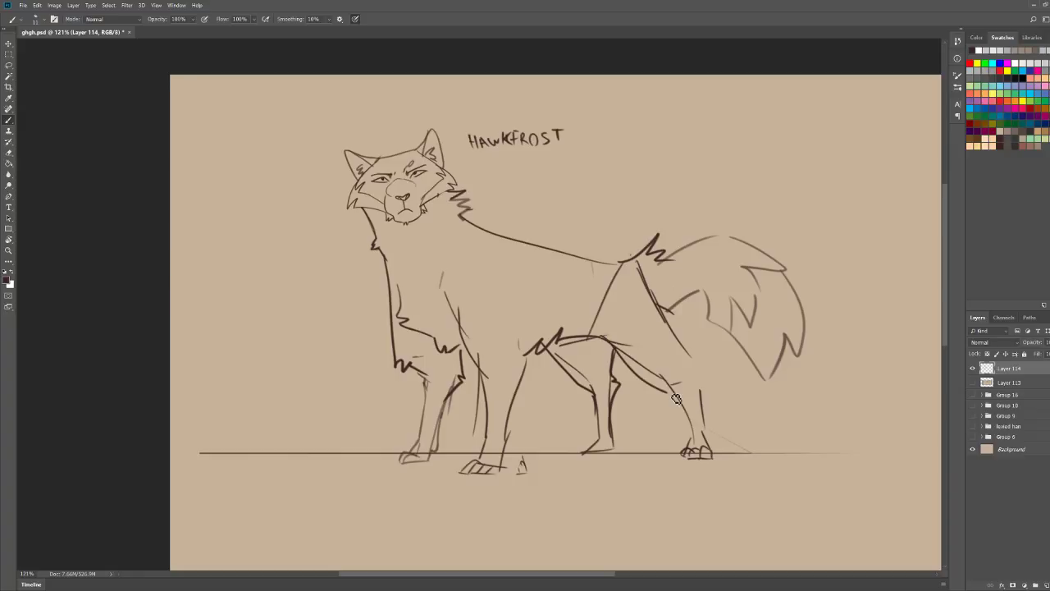
mouse_move(658, 306)
mouse_down()
mouse_move(703, 396)
mouse_move(672, 395)
mouse_move(704, 395)
mouse_move(710, 445)
mouse_up()
drag(683, 394, 697, 447)
key(e)
drag(635, 361, 675, 390)
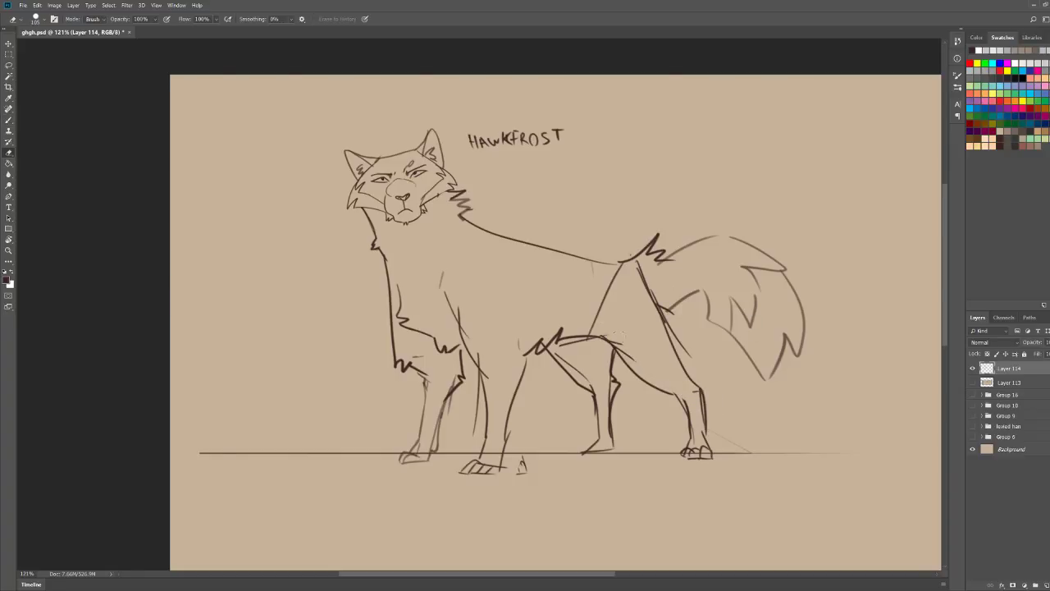
Step: Erase the haunch line crossing the flank and draw a jagged fur tuft where the belly meets the near hind leg
drag(612, 326, 615, 272)
key(b)
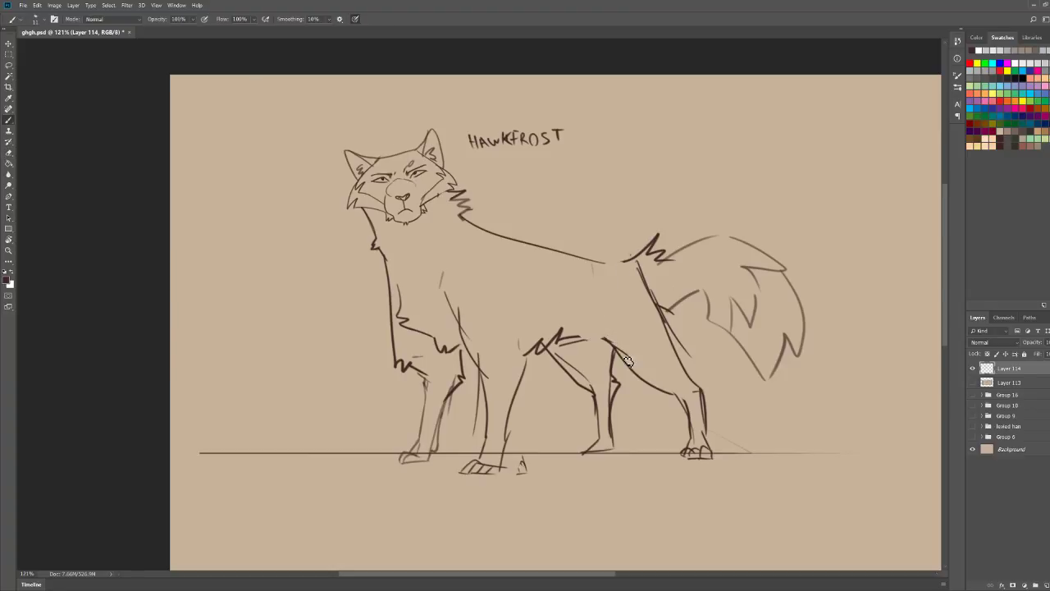
drag(626, 365, 607, 313)
drag(579, 348, 603, 345)
key(z)
mouse_move(649, 275)
mouse_down()
mouse_move(624, 279)
mouse_move(645, 283)
mouse_up()
drag(776, 260, 794, 263)
drag(728, 260, 708, 261)
key(b)
mouse_move(439, 320)
mouse_down()
mouse_move(461, 325)
mouse_move(487, 370)
mouse_up()
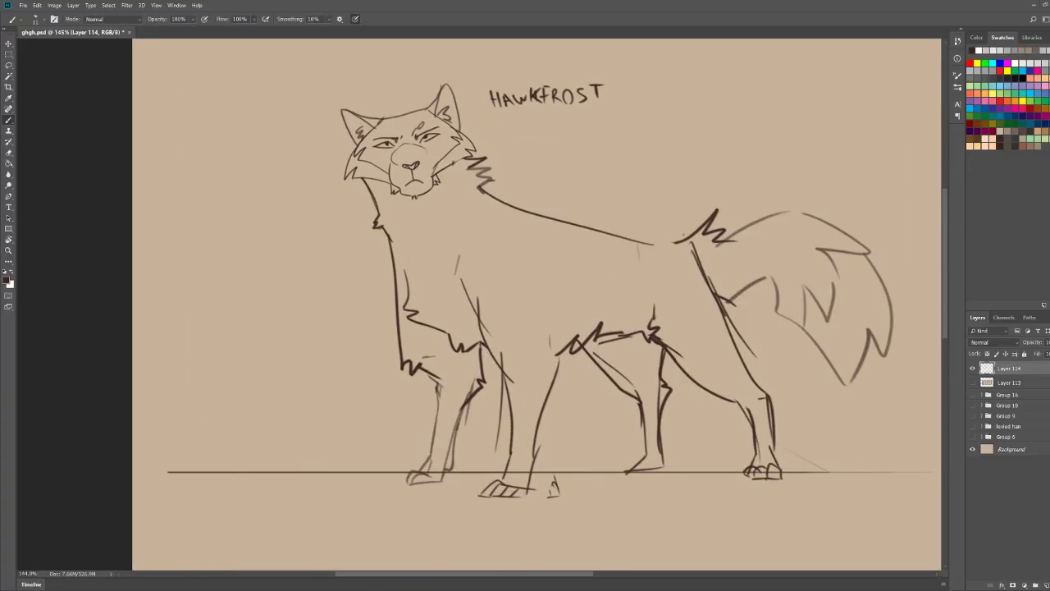
Step: Erase the long ground line around the legs, leaving only short pieces at the paws
key(z)
drag(724, 229, 703, 224)
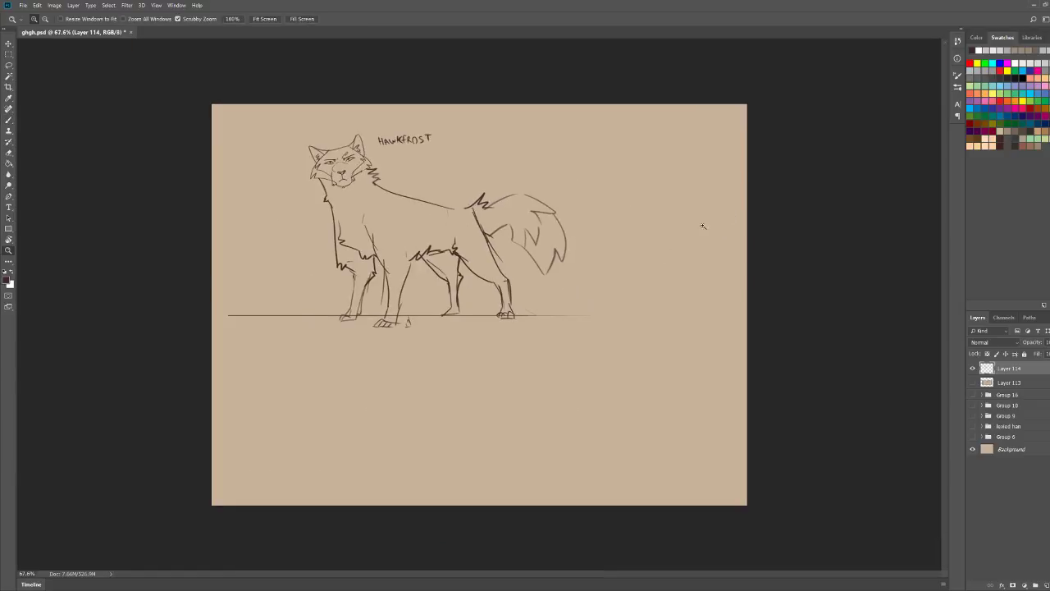
drag(380, 298, 404, 299)
key(e)
mouse_move(454, 369)
mouse_down()
mouse_move(465, 390)
mouse_move(520, 368)
mouse_move(878, 368)
mouse_up()
drag(305, 368, 54, 367)
drag(353, 368, 407, 368)
key(b)
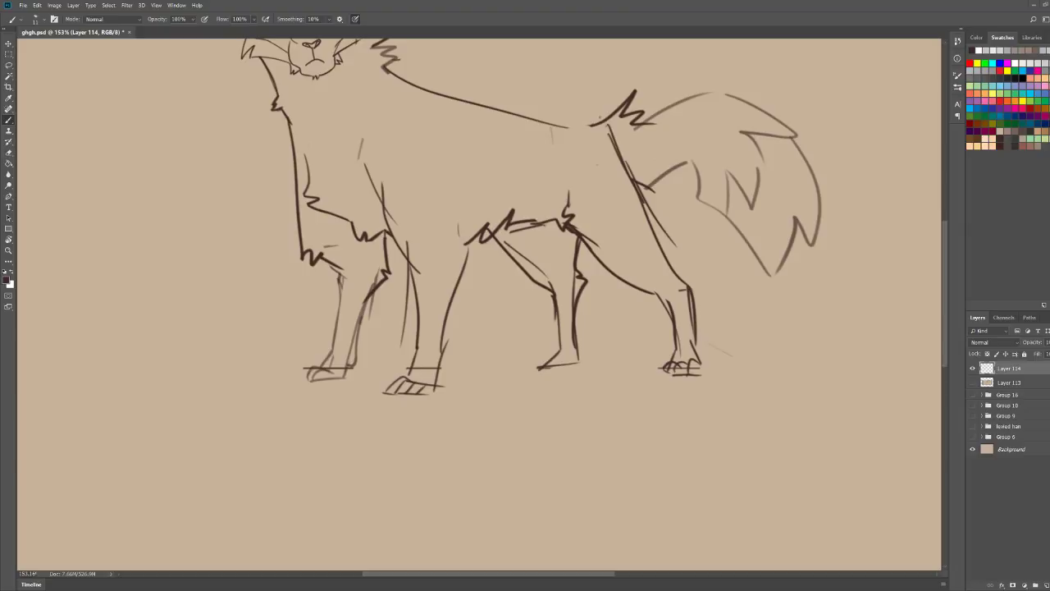
Step: Draw a short line above the back of the near foreleg and a shoulder line ending in jagged fur beside the chest
key(ctrl+space)
drag(599, 366, 567, 388)
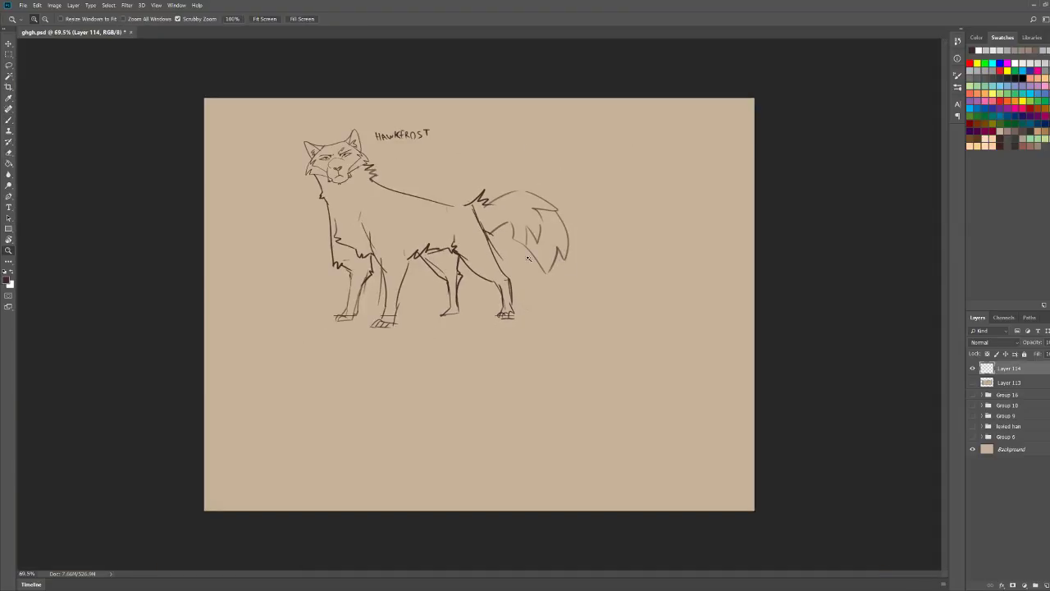
drag(375, 174, 415, 173)
drag(401, 349, 397, 304)
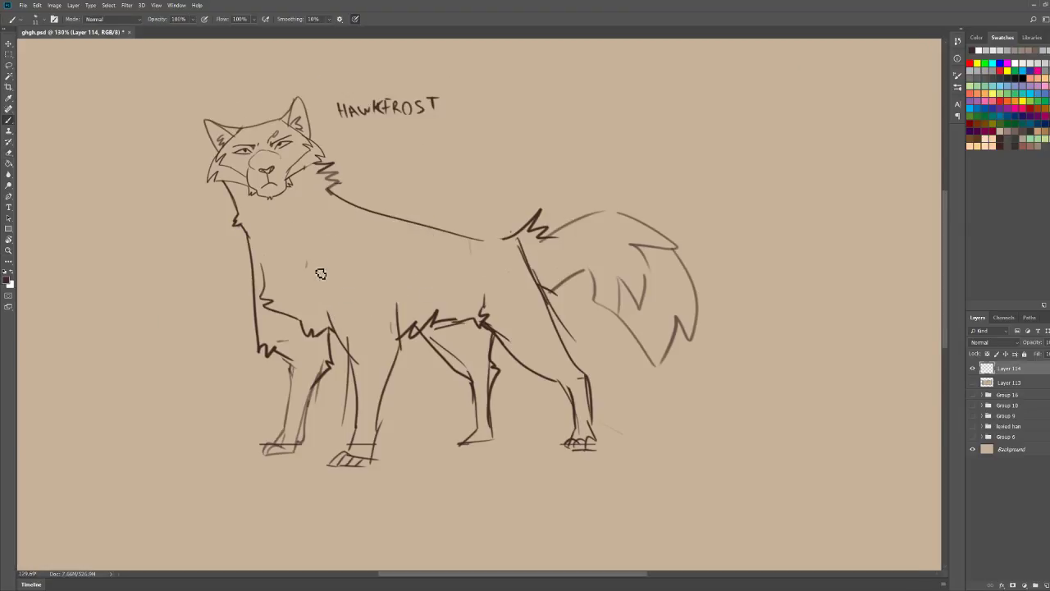
mouse_move(312, 248)
mouse_down()
mouse_move(309, 310)
mouse_move(320, 325)
mouse_up()
scroll(345, 338, down, 3)
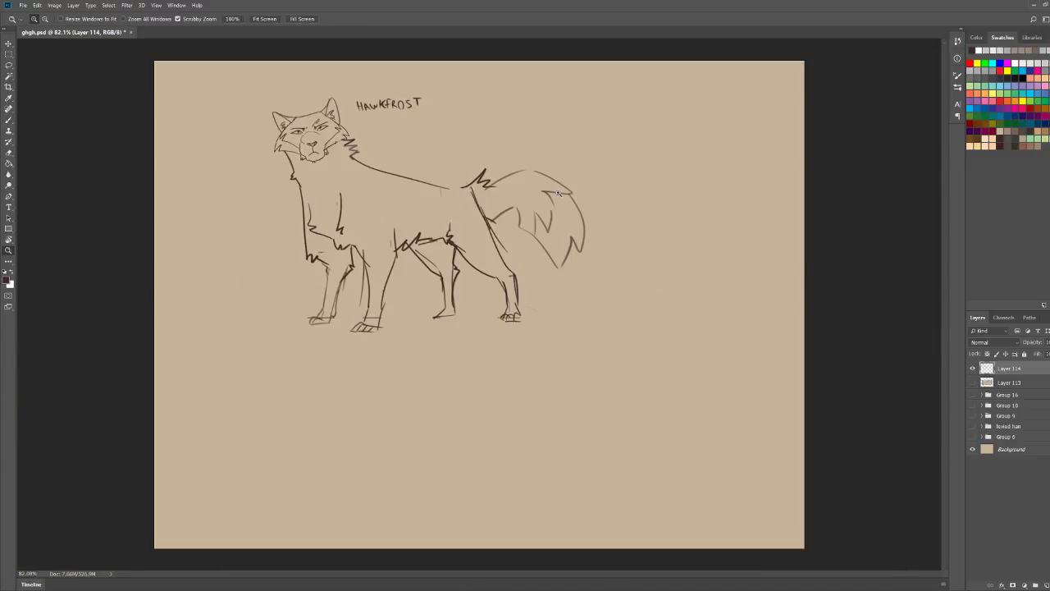
scroll(334, 253, up, 3)
drag(329, 250, 349, 276)
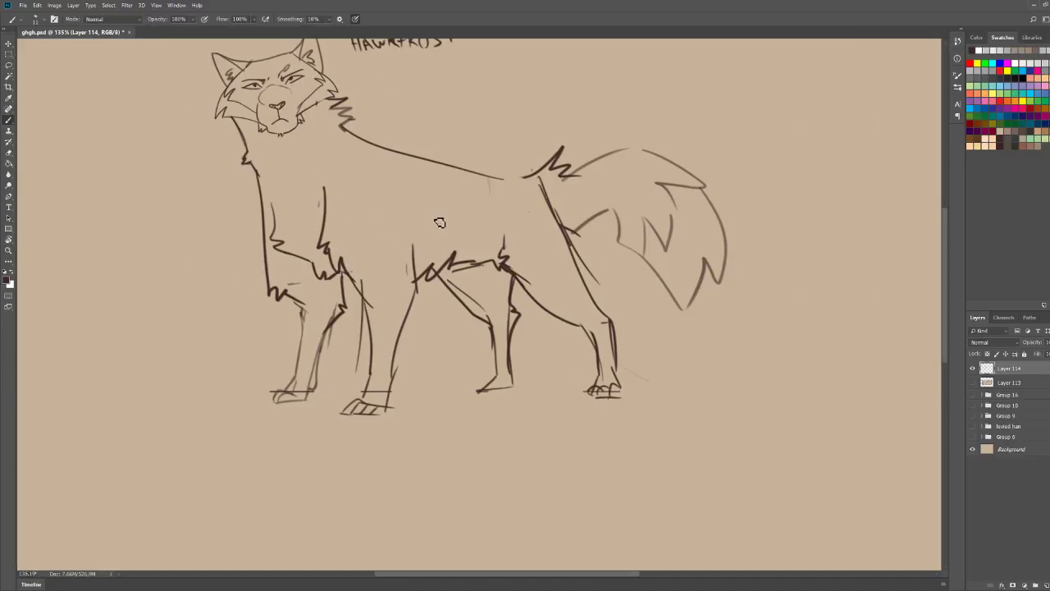
Step: Add a pointed pair of fur strokes at the base of the nape, just inside the back line
key(ctrl+space)
drag(472, 240, 454, 233)
drag(362, 118, 415, 116)
key(b)
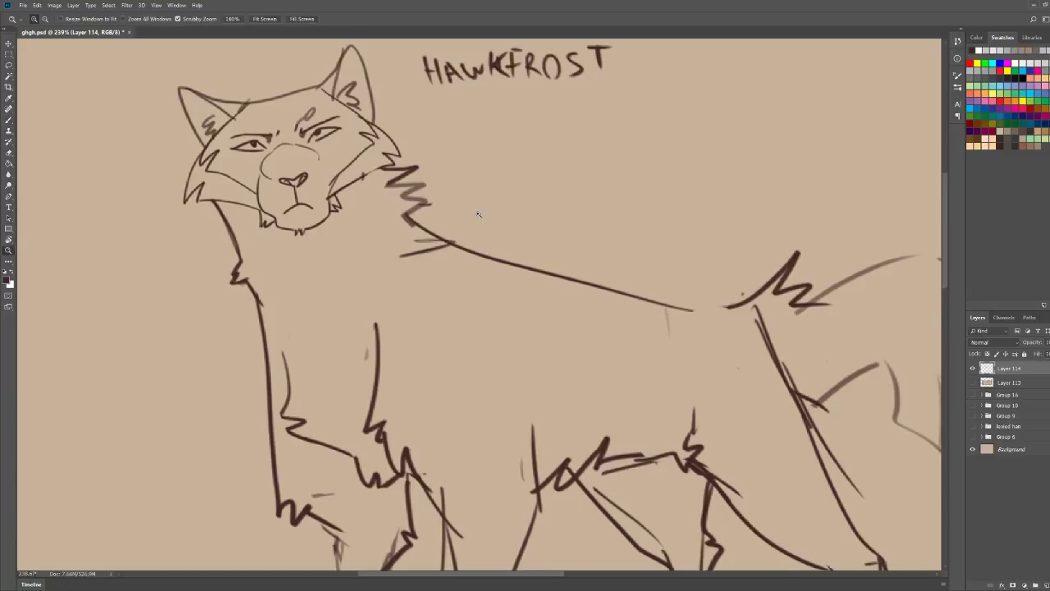
scroll(691, 237, down, 3)
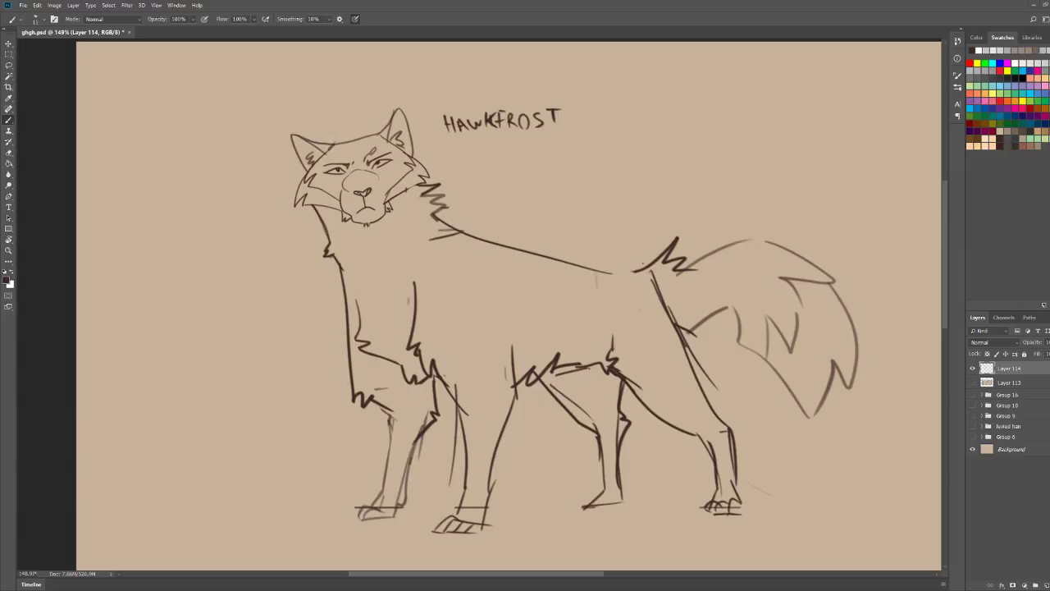
Step: Close the gap in the back line over the rump with a jagged fur tuft reaching the base of the tail
key(ctrl+space)
drag(658, 236, 615, 235)
drag(712, 192, 774, 188)
key(e)
key(b)
mouse_move(564, 312)
mouse_down()
mouse_move(520, 303)
mouse_move(582, 285)
mouse_move(598, 308)
mouse_up()
key(z)
scroll(615, 316, down, 3)
scroll(382, 134, up, 4)
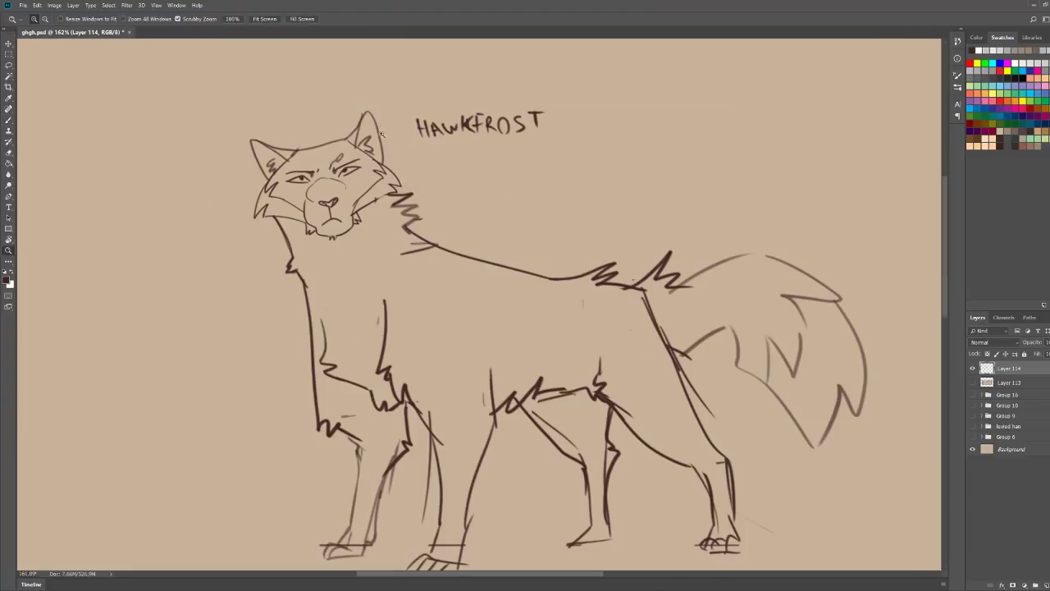
scroll(480, 235, down, 2)
scroll(484, 171, up, 2)
scroll(513, 164, down, 2)
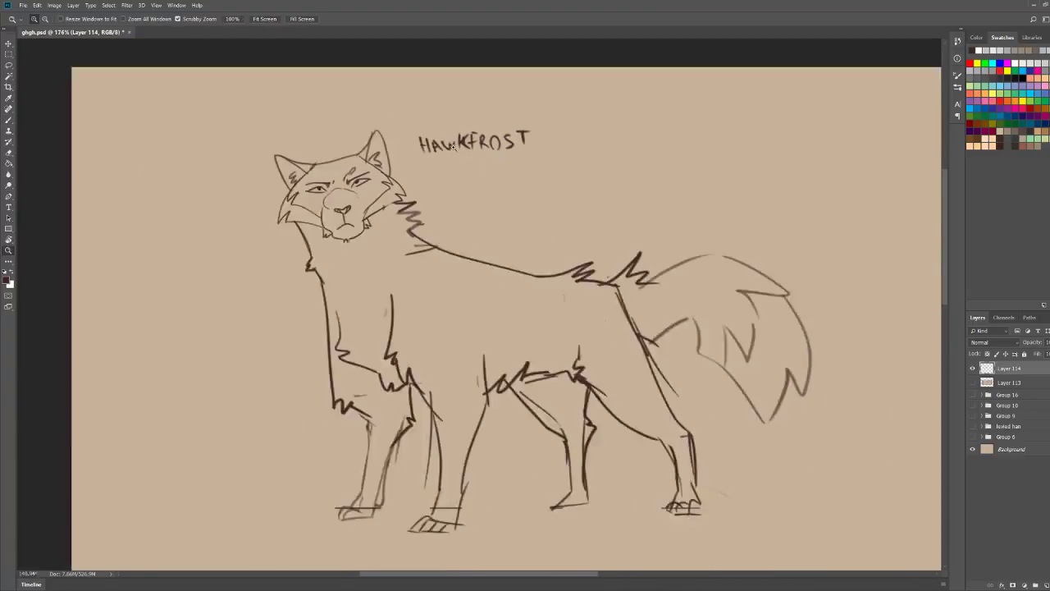
scroll(458, 149, up, 2)
Step: Create a new layer directly beneath the line art and block in the muzzle, near cheek and chest front with a dark grey-brown brush
key(b)
click(1011, 383)
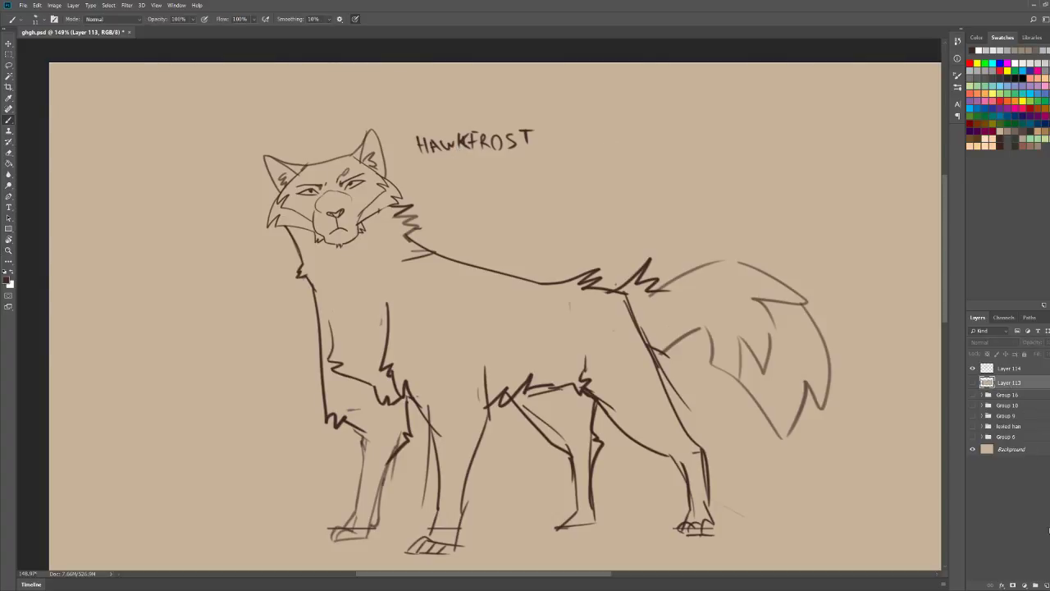
click(1047, 585)
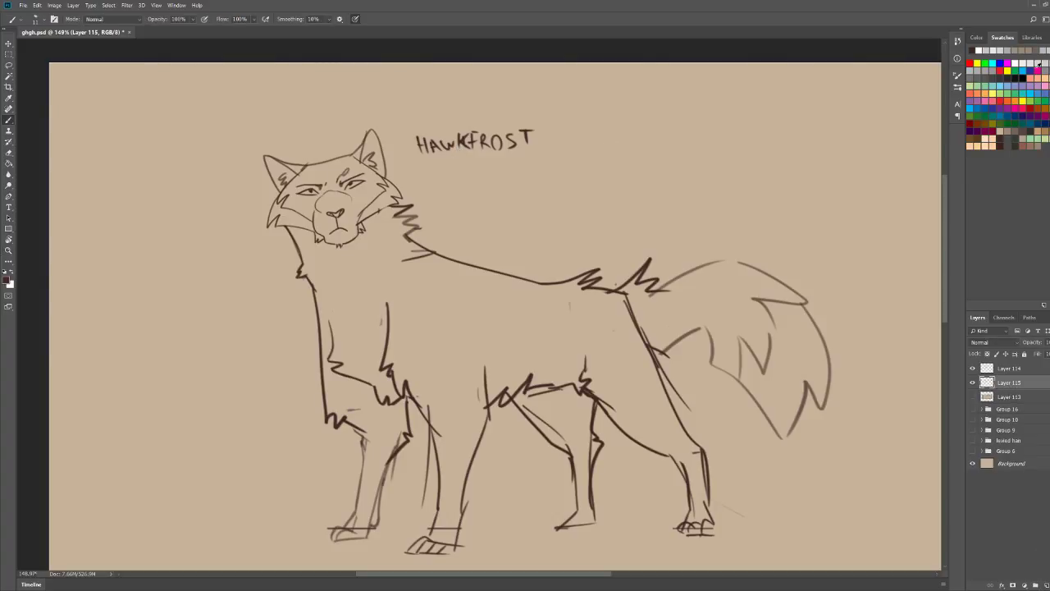
click(1017, 132)
mouse_move(347, 236)
mouse_down()
mouse_move(307, 271)
mouse_move(293, 251)
mouse_move(290, 262)
mouse_move(308, 289)
mouse_move(312, 394)
mouse_move(379, 439)
mouse_move(340, 374)
mouse_move(344, 279)
mouse_move(361, 361)
mouse_up()
key(e)
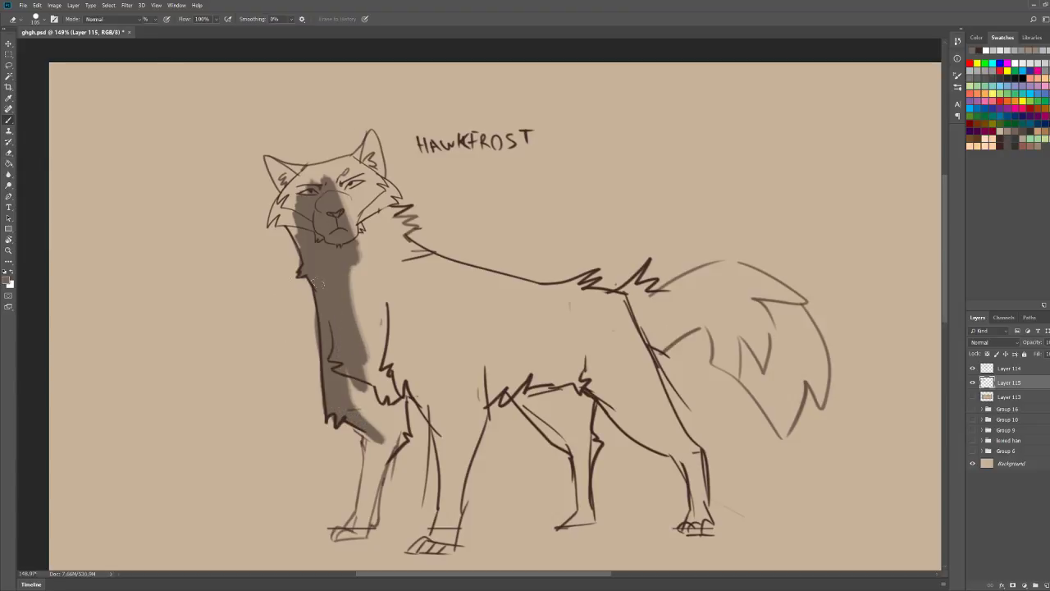
drag(316, 315, 324, 349)
key(b)
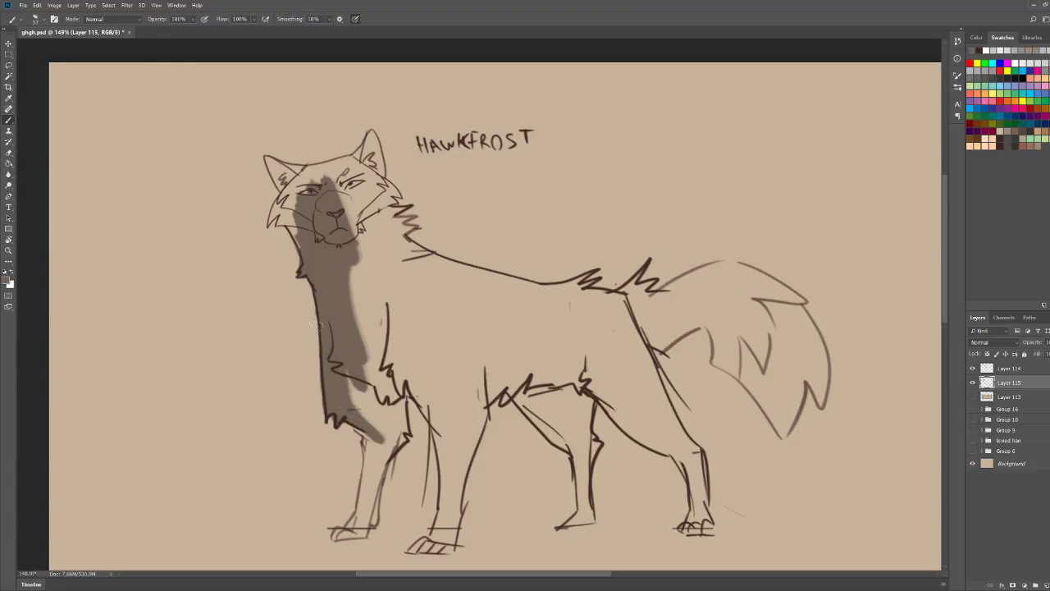
mouse_move(298, 240)
mouse_down()
mouse_move(276, 211)
mouse_move(258, 216)
mouse_move(279, 187)
mouse_move(332, 171)
mouse_up()
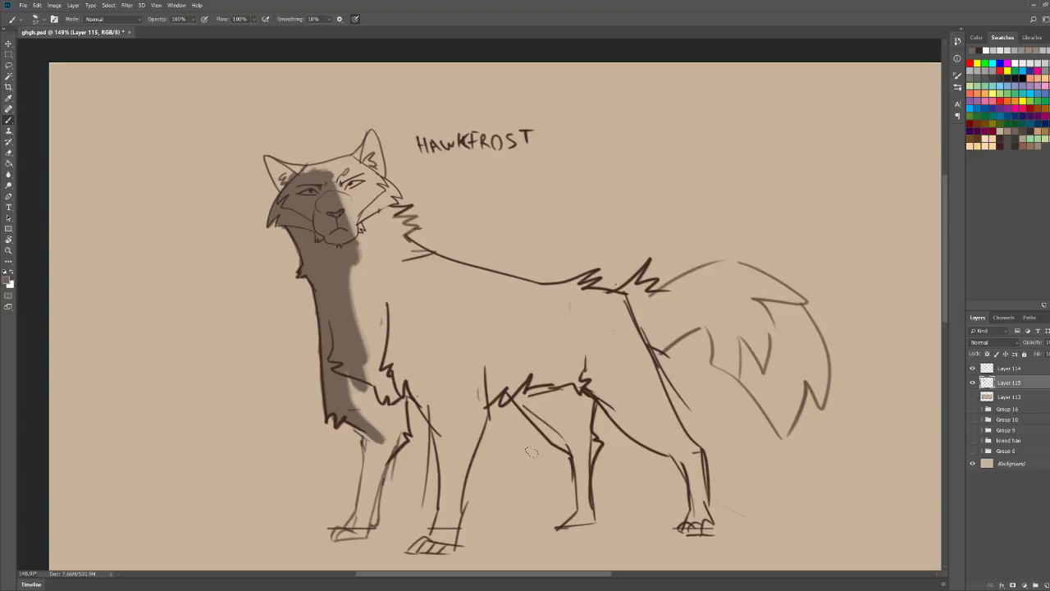
Step: Fill the rest of the chest, both front legs and the shoulder area with the same grey-brown
mouse_move(353, 242)
mouse_down()
mouse_move(356, 206)
mouse_move(346, 234)
mouse_move(367, 365)
mouse_move(384, 382)
mouse_move(391, 368)
mouse_move(397, 420)
mouse_move(362, 519)
mouse_move(352, 532)
mouse_move(324, 533)
mouse_move(368, 518)
mouse_move(340, 529)
mouse_move(359, 450)
mouse_move(350, 491)
mouse_move(355, 427)
mouse_up()
mouse_move(333, 389)
mouse_down()
mouse_move(374, 429)
mouse_move(378, 410)
mouse_move(381, 433)
mouse_move(337, 378)
mouse_move(364, 425)
mouse_move(358, 525)
mouse_up()
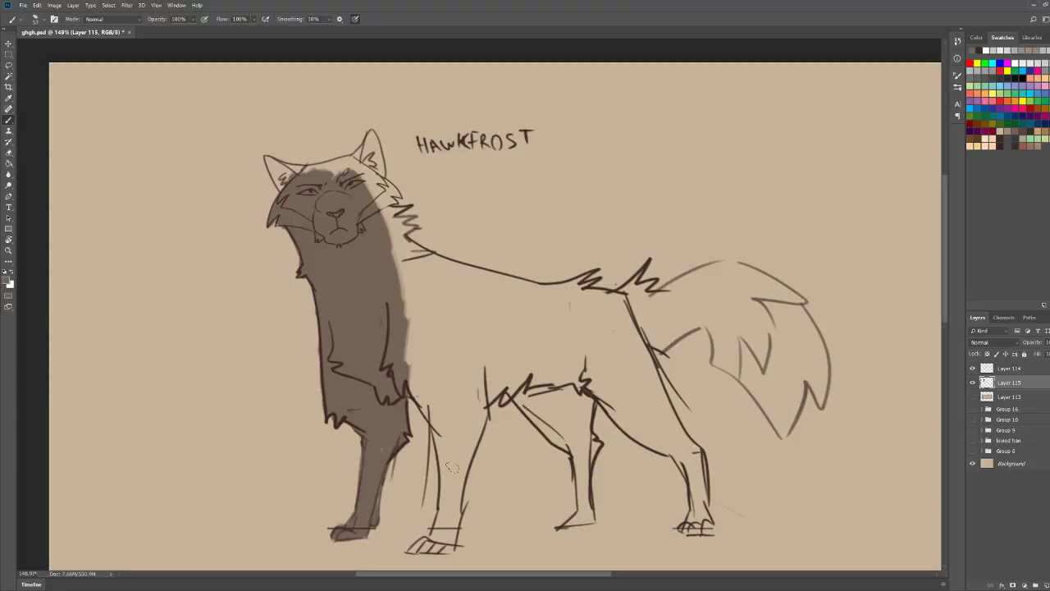
drag(376, 422, 362, 513)
mouse_move(402, 545)
mouse_down()
mouse_move(439, 548)
mouse_move(419, 545)
mouse_move(443, 538)
mouse_move(457, 485)
mouse_move(464, 525)
mouse_move(433, 518)
mouse_move(448, 447)
mouse_move(435, 508)
mouse_up()
mouse_move(443, 459)
mouse_down()
mouse_move(431, 396)
mouse_move(438, 452)
mouse_move(394, 366)
mouse_move(389, 376)
mouse_move(431, 399)
mouse_move(452, 448)
mouse_move(500, 371)
mouse_up()
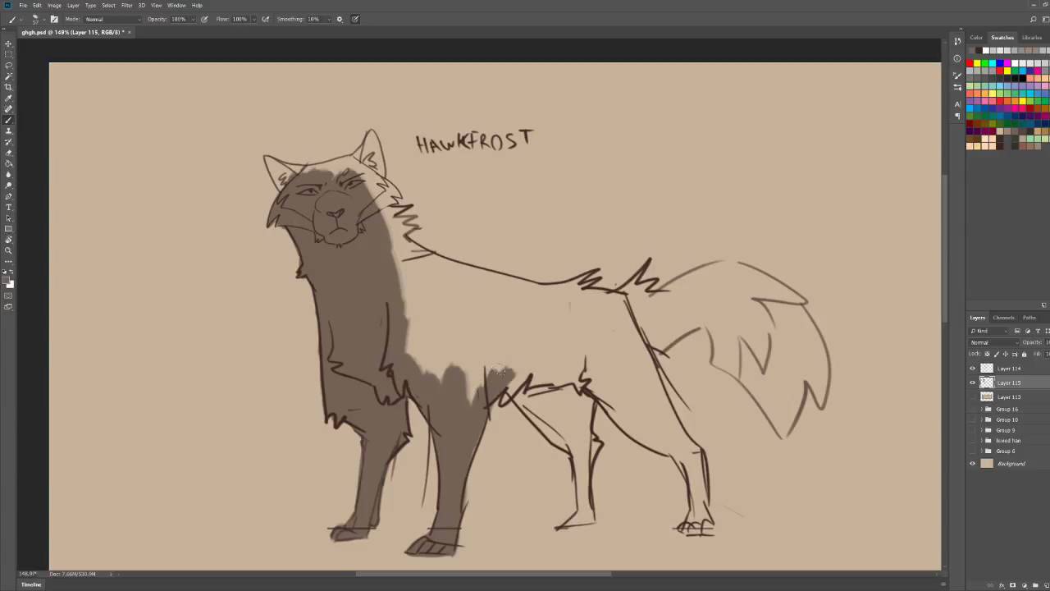
mouse_move(454, 450)
mouse_down()
mouse_move(525, 336)
mouse_move(418, 300)
mouse_move(395, 337)
mouse_move(439, 300)
mouse_move(410, 279)
mouse_move(394, 238)
mouse_up()
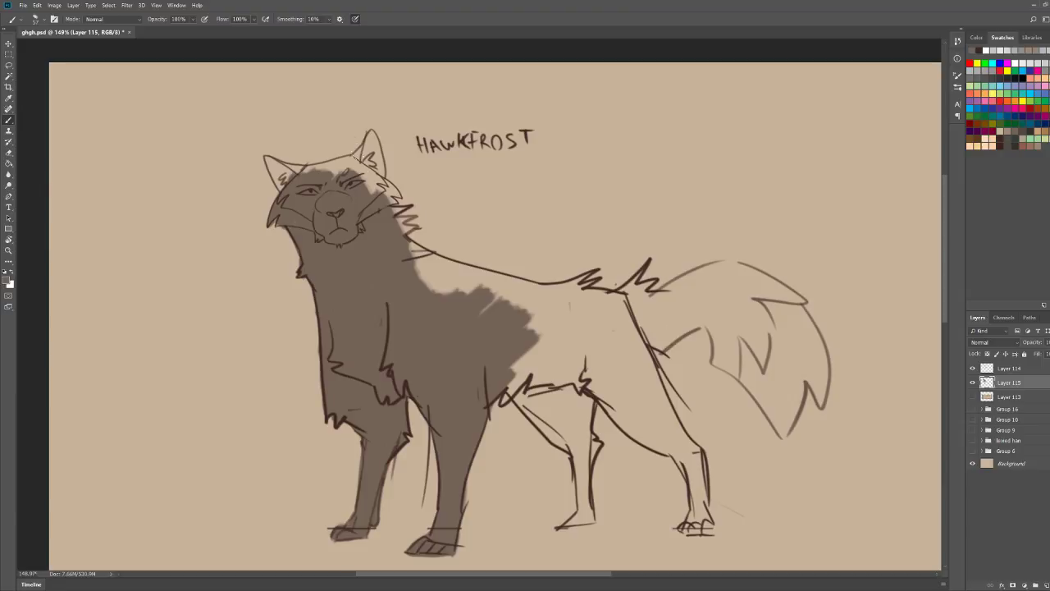
Step: Fill the top of the head, nape, upper back and both ears with grey-brown, cleaning up paint outside the outline
mouse_move(330, 167)
mouse_down()
mouse_move(338, 161)
mouse_move(296, 170)
mouse_move(335, 171)
mouse_move(395, 194)
mouse_move(390, 185)
mouse_move(390, 200)
mouse_move(378, 195)
mouse_move(397, 200)
mouse_move(394, 226)
mouse_move(521, 291)
mouse_move(414, 252)
mouse_move(460, 287)
mouse_move(488, 308)
mouse_move(558, 312)
mouse_up()
key(e)
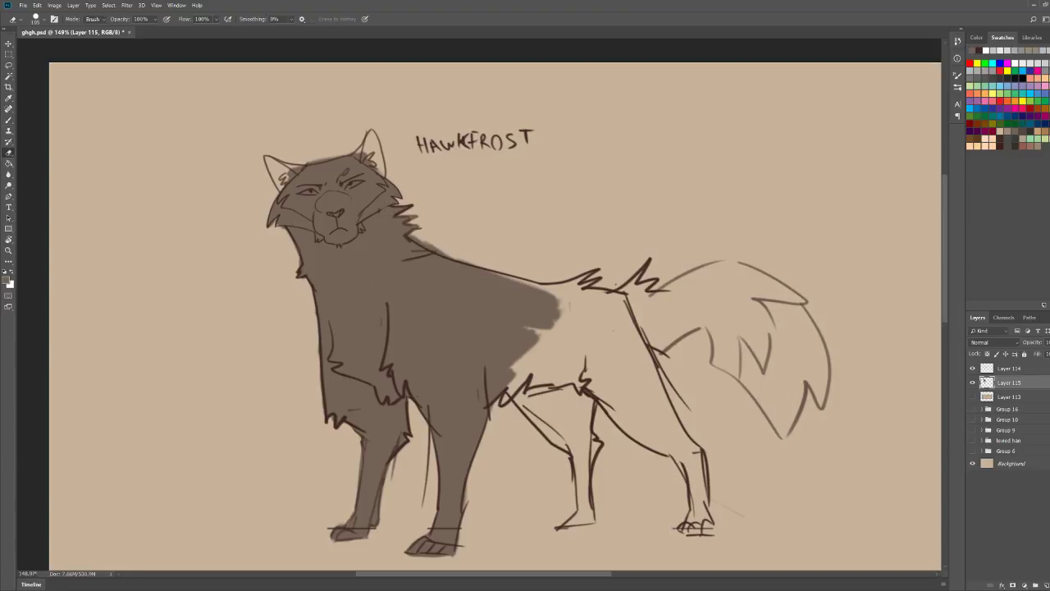
key(b)
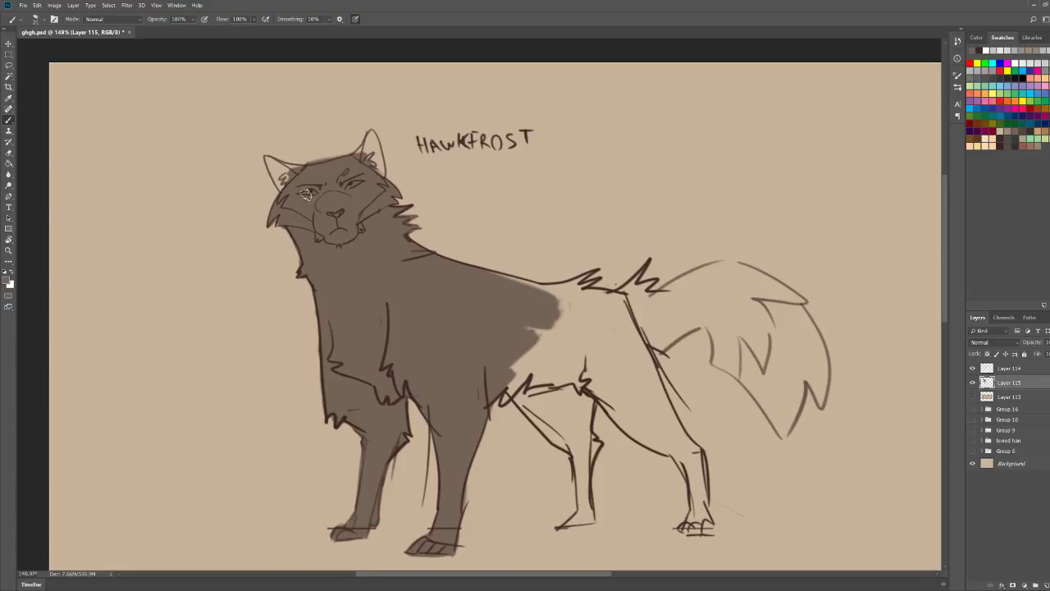
mouse_move(305, 193)
mouse_down()
mouse_move(287, 192)
mouse_move(267, 163)
mouse_move(282, 189)
mouse_move(271, 164)
mouse_move(274, 175)
mouse_move(276, 164)
mouse_move(284, 169)
mouse_up()
mouse_move(361, 141)
mouse_down()
mouse_move(369, 156)
mouse_move(366, 140)
mouse_move(375, 146)
mouse_move(382, 177)
mouse_move(371, 162)
mouse_move(369, 176)
mouse_move(373, 156)
mouse_move(384, 170)
mouse_up()
key(e)
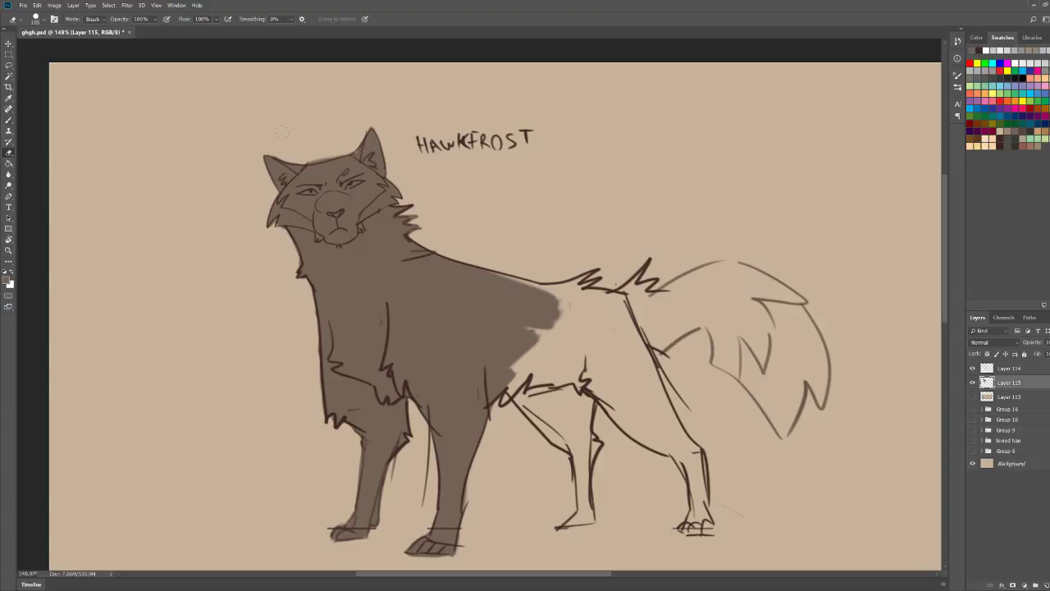
key(b)
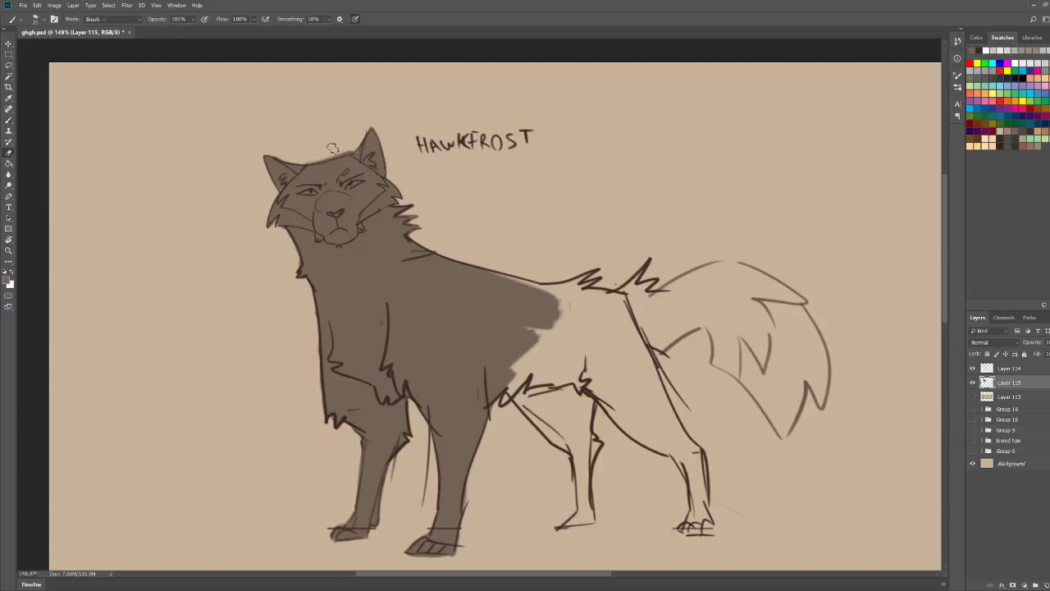
key(b)
Step: Fill the belly, both hind legs, flank and rump with grey-brown up to the base of the tail
mouse_move(510, 395)
mouse_down()
mouse_move(546, 340)
mouse_move(529, 348)
mouse_up()
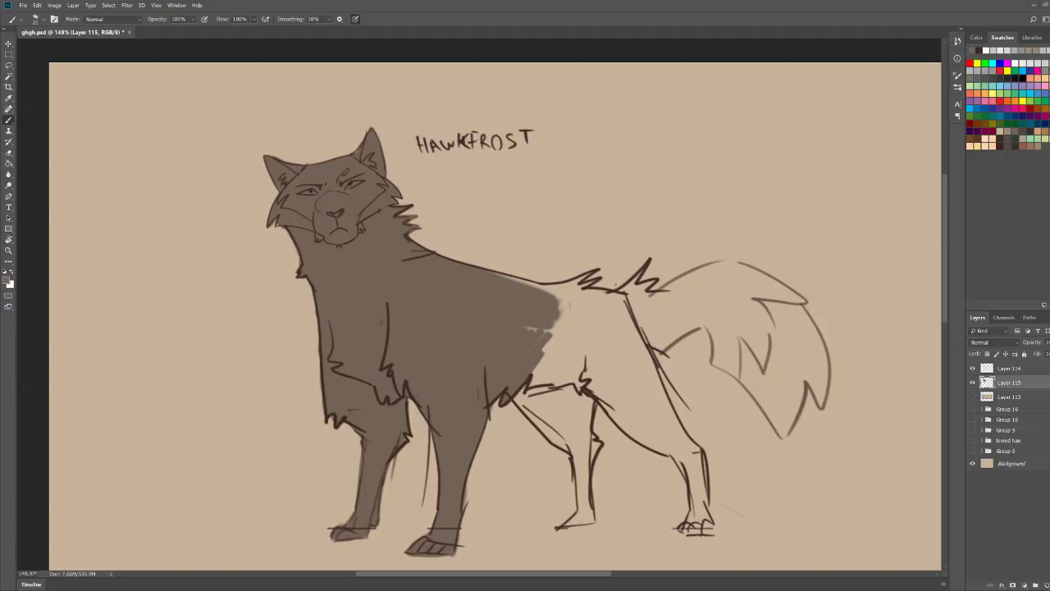
key(z)
drag(707, 297, 659, 303)
drag(472, 182, 507, 181)
key(b)
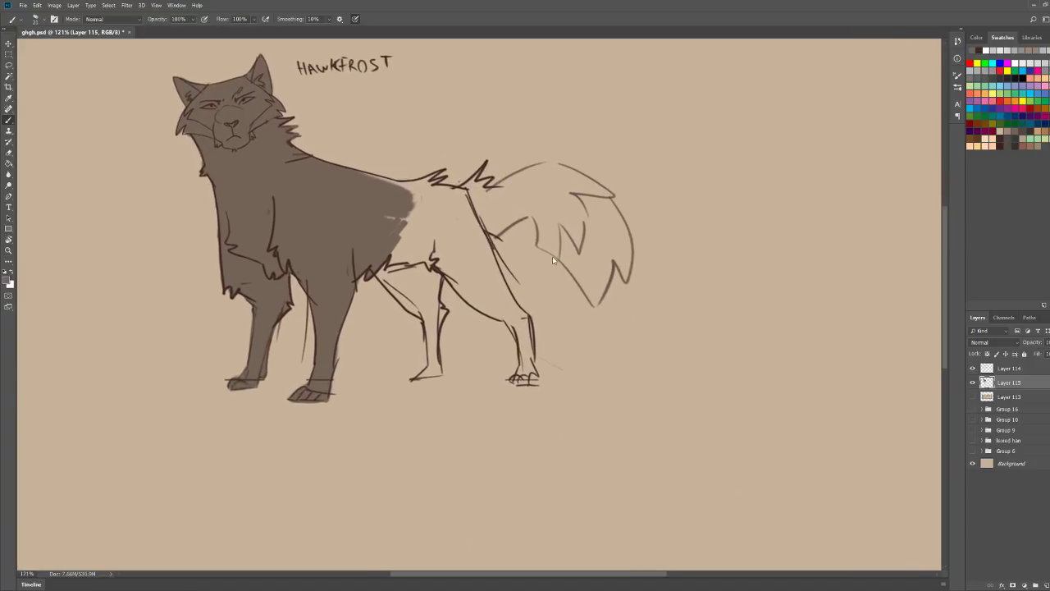
mouse_move(402, 299)
mouse_down()
mouse_move(376, 273)
mouse_move(427, 320)
mouse_move(437, 357)
mouse_move(427, 351)
mouse_move(418, 373)
mouse_move(429, 372)
mouse_move(416, 375)
mouse_up()
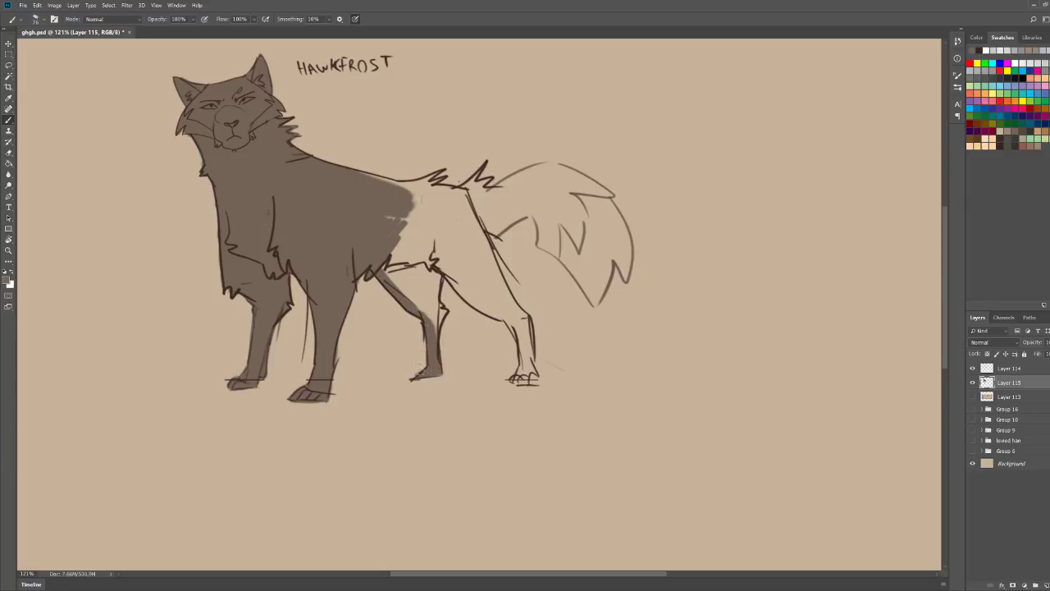
mouse_move(439, 338)
mouse_down()
mouse_move(434, 263)
mouse_move(428, 320)
mouse_move(423, 242)
mouse_move(374, 238)
mouse_move(396, 275)
mouse_move(379, 216)
mouse_move(402, 201)
mouse_move(448, 248)
mouse_up()
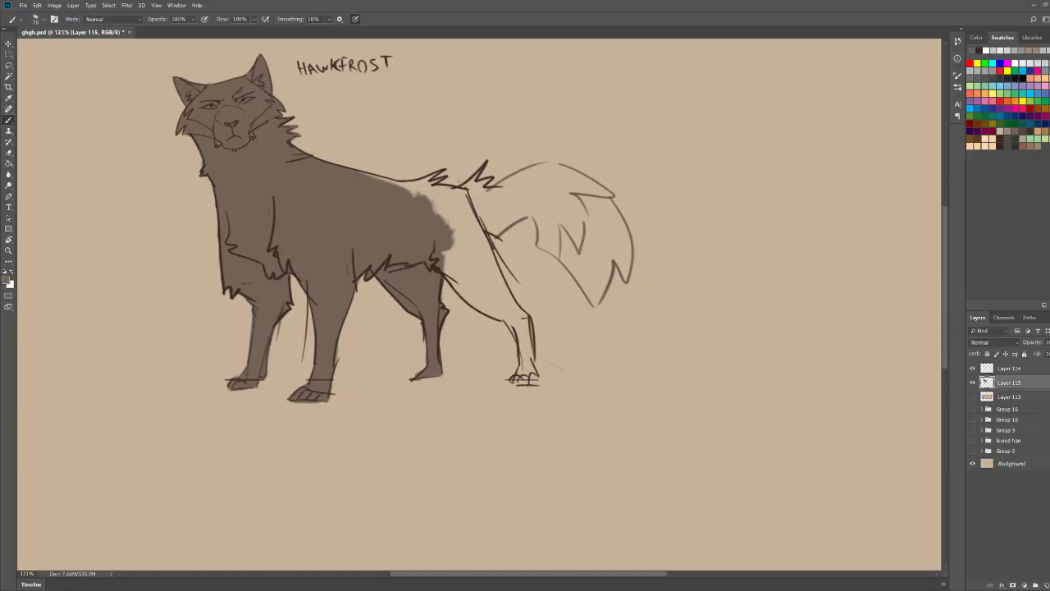
mouse_move(446, 259)
mouse_down()
mouse_move(468, 281)
mouse_move(465, 297)
mouse_move(510, 327)
mouse_move(529, 361)
mouse_move(515, 379)
mouse_move(538, 383)
mouse_move(527, 316)
mouse_move(471, 216)
mouse_move(509, 322)
mouse_move(462, 273)
mouse_move(472, 263)
mouse_move(450, 214)
mouse_up()
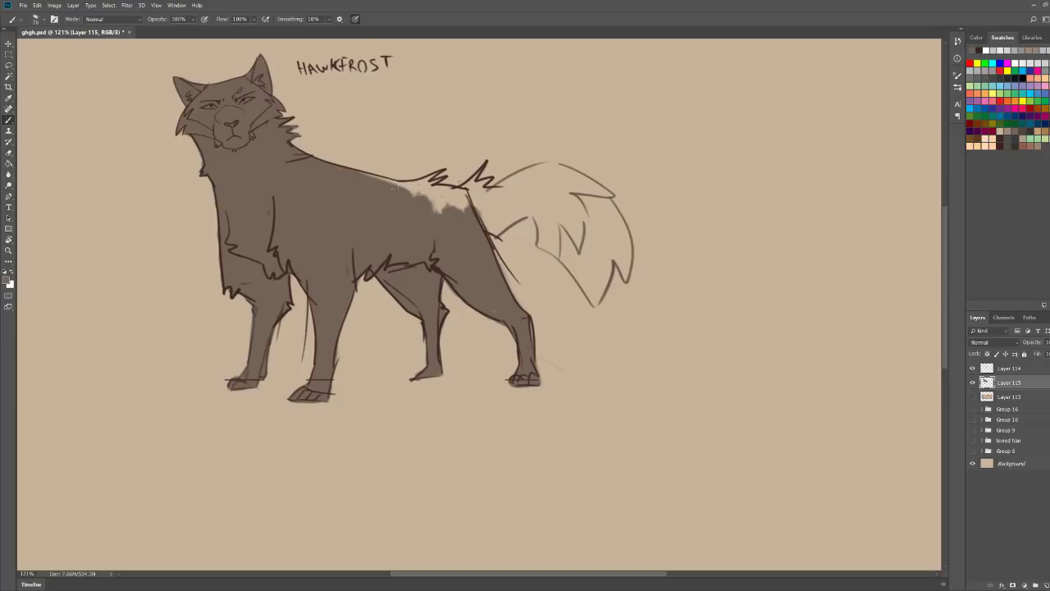
mouse_move(392, 184)
mouse_down()
mouse_move(350, 169)
mouse_move(393, 183)
mouse_move(430, 164)
mouse_move(416, 185)
mouse_move(433, 175)
mouse_move(394, 194)
mouse_move(456, 194)
mouse_move(484, 221)
mouse_up()
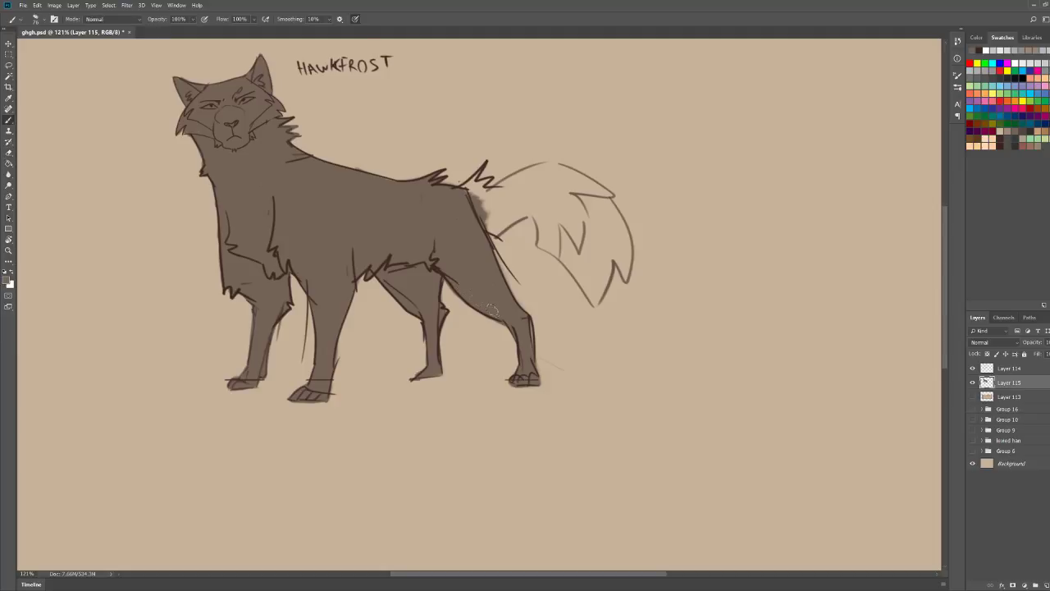
Step: Fill the tail with the same grey-brown out to its tip and save the document
mouse_move(451, 188)
mouse_down()
mouse_move(476, 174)
mouse_move(528, 193)
mouse_move(533, 170)
mouse_move(487, 190)
mouse_move(551, 160)
mouse_move(524, 171)
mouse_move(543, 158)
mouse_move(608, 196)
mouse_move(614, 266)
mouse_move(598, 253)
mouse_move(588, 297)
mouse_move(553, 242)
mouse_move(579, 281)
mouse_move(528, 238)
mouse_move(527, 205)
mouse_move(486, 215)
mouse_move(488, 226)
mouse_move(458, 216)
mouse_move(468, 196)
mouse_move(519, 193)
mouse_move(531, 173)
mouse_move(552, 174)
mouse_move(583, 247)
mouse_move(578, 215)
mouse_move(595, 240)
mouse_move(598, 218)
mouse_move(539, 169)
mouse_move(609, 197)
mouse_up()
key(z)
drag(692, 164, 626, 156)
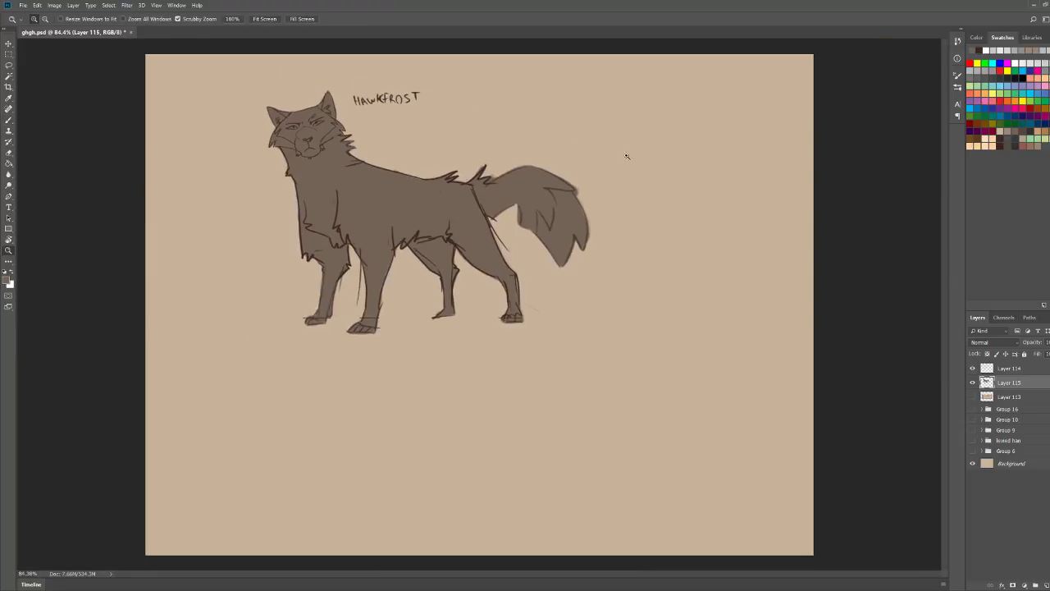
drag(340, 91, 394, 92)
key(b)
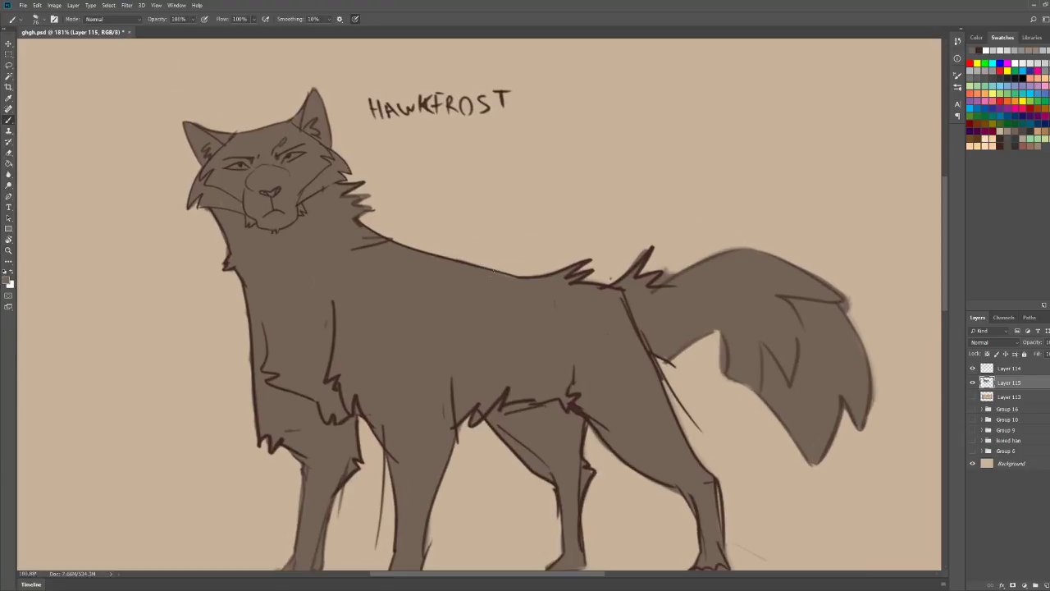
key(z)
drag(594, 191, 533, 197)
key(b)
key(ctrl+s)
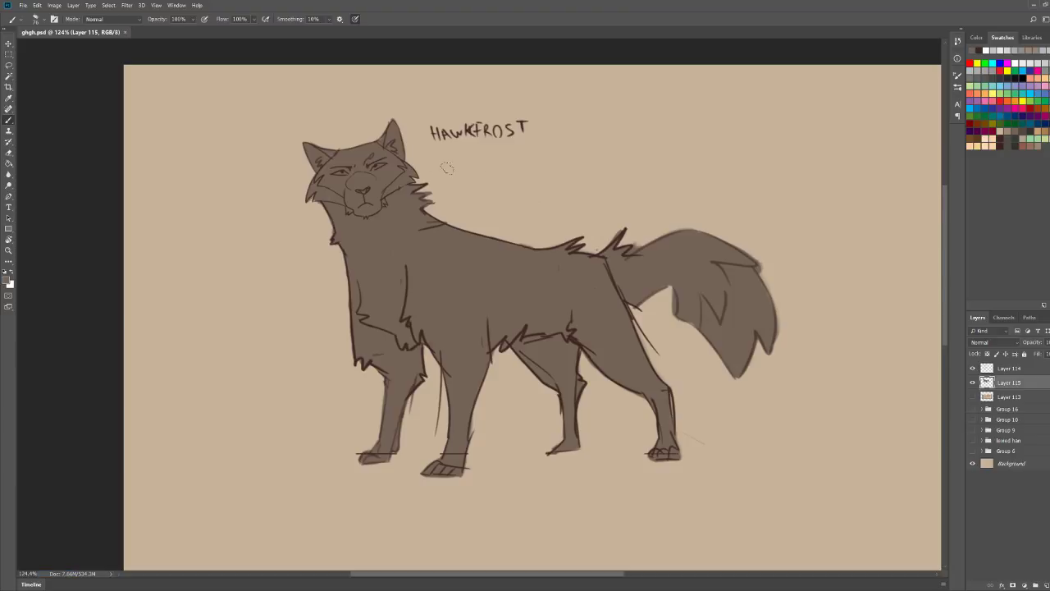
Step: Try a brown gradient across the cat directly on the colour fill layer, with transparent pixels locked
key(z)
mouse_move(438, 168)
mouse_down()
mouse_move(448, 170)
mouse_move(427, 170)
mouse_up()
key(b)
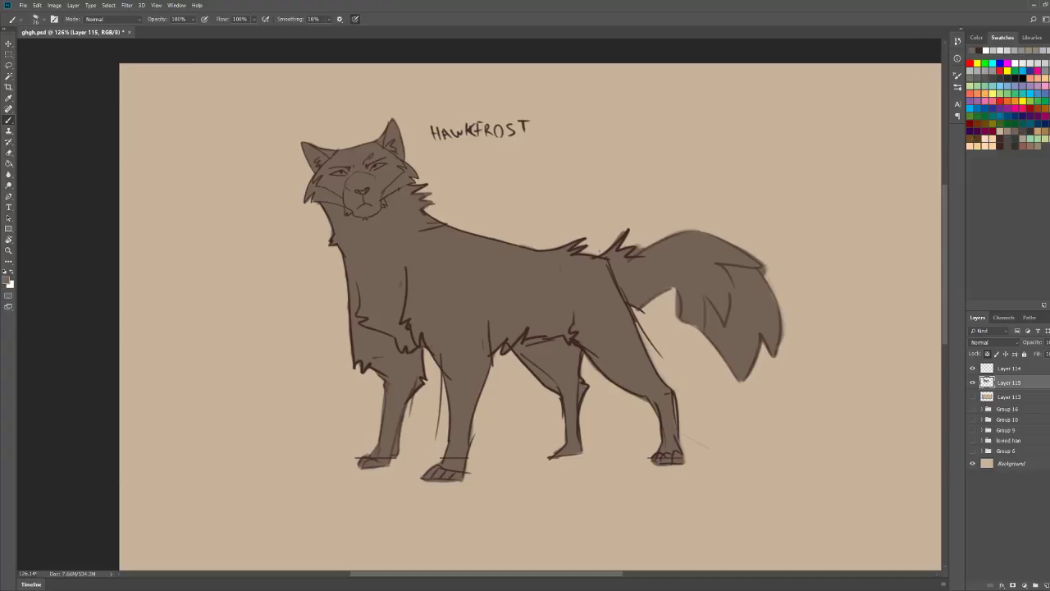
click(1046, 130)
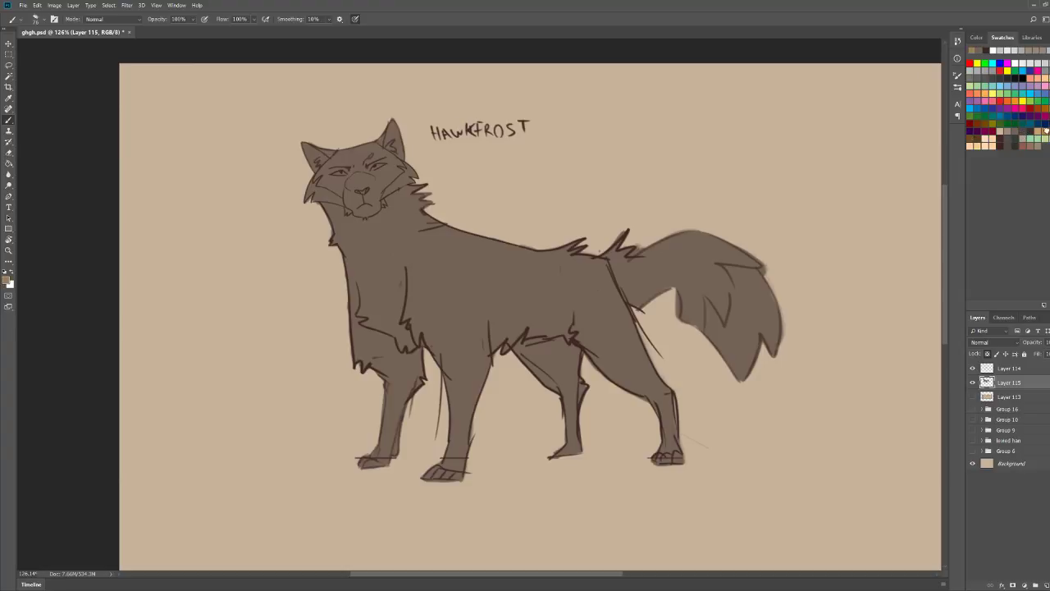
click(8, 164)
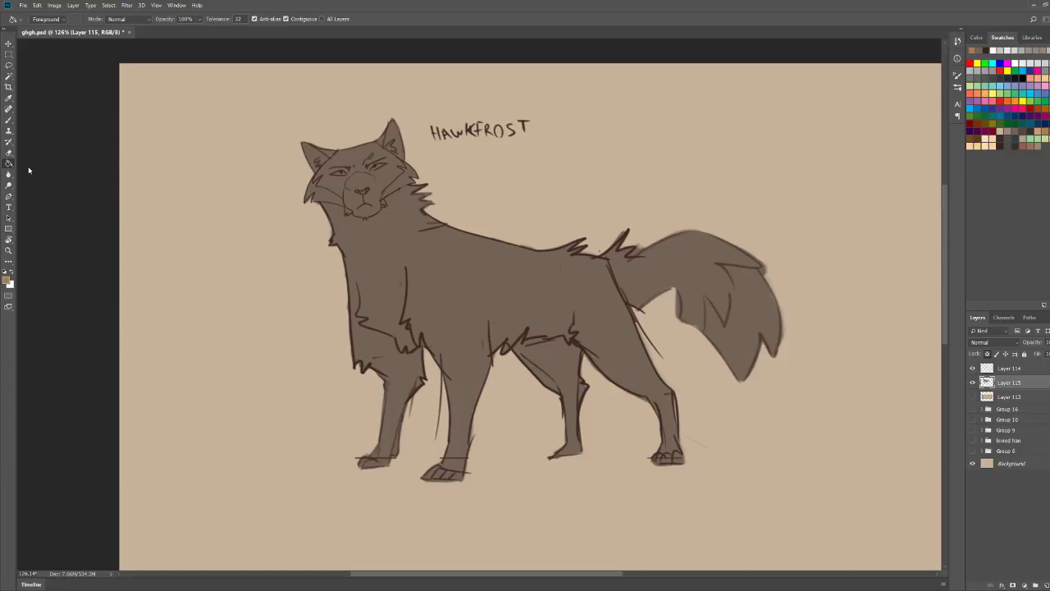
key(shift+g)
drag(376, 183, 819, 279)
key(ctrl+z)
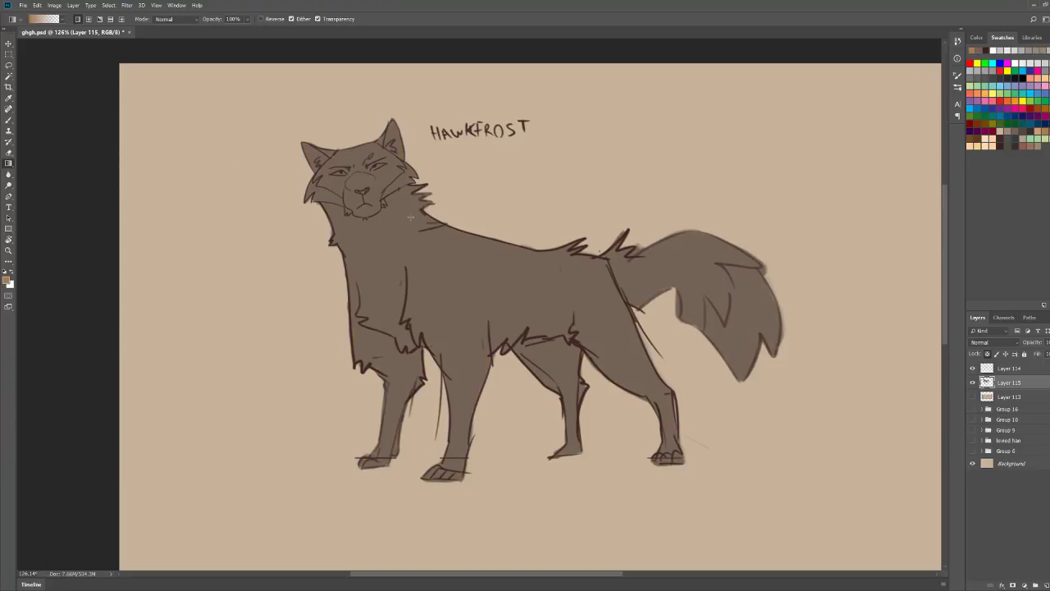
Step: Try a brown gradient on a new layer between the line art and the colour fill
click(1039, 583)
drag(410, 176, 902, 312)
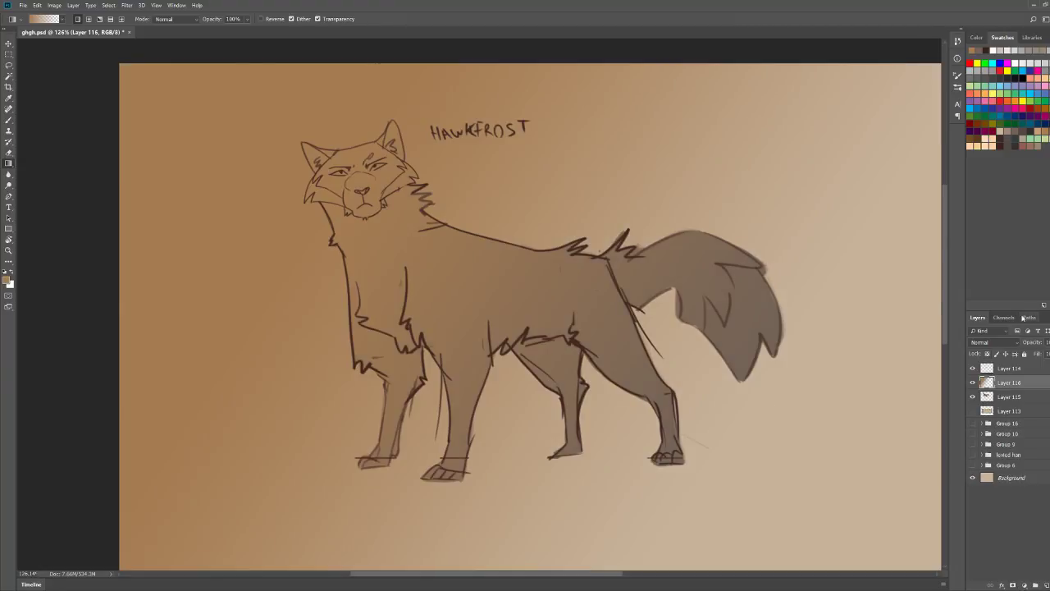
click(989, 345)
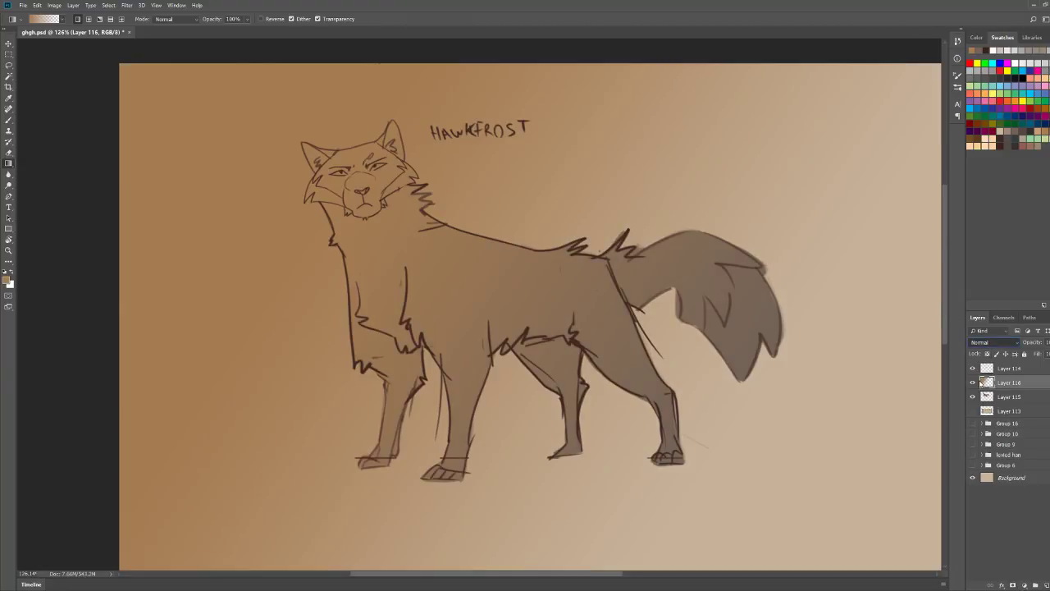
click(982, 384)
alt+click(444, 254)
key(ctrl+alt+z)
key(ctrl+alt+z)
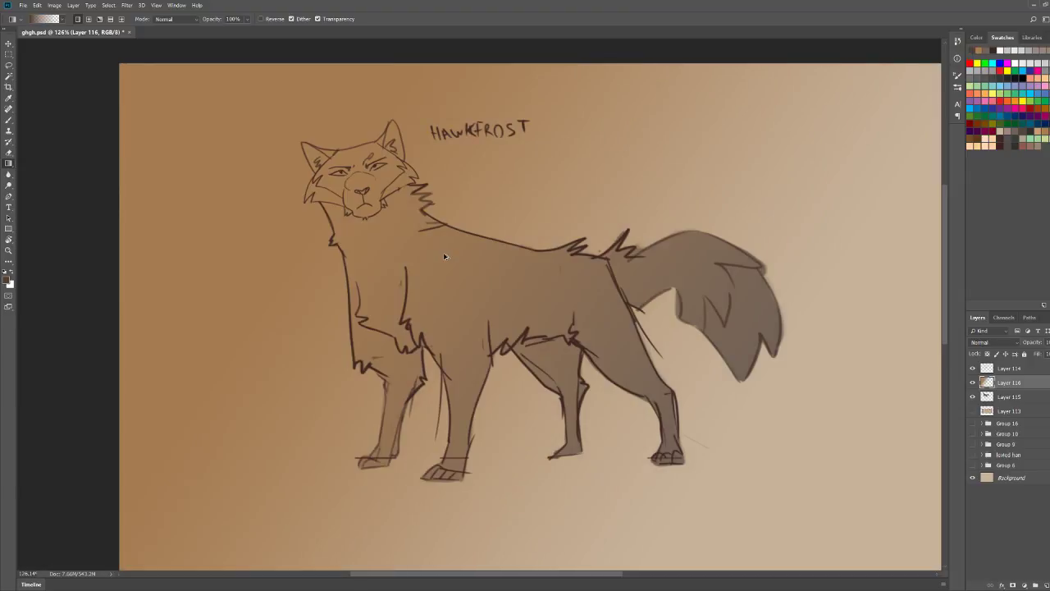
key(ctrl+alt+z)
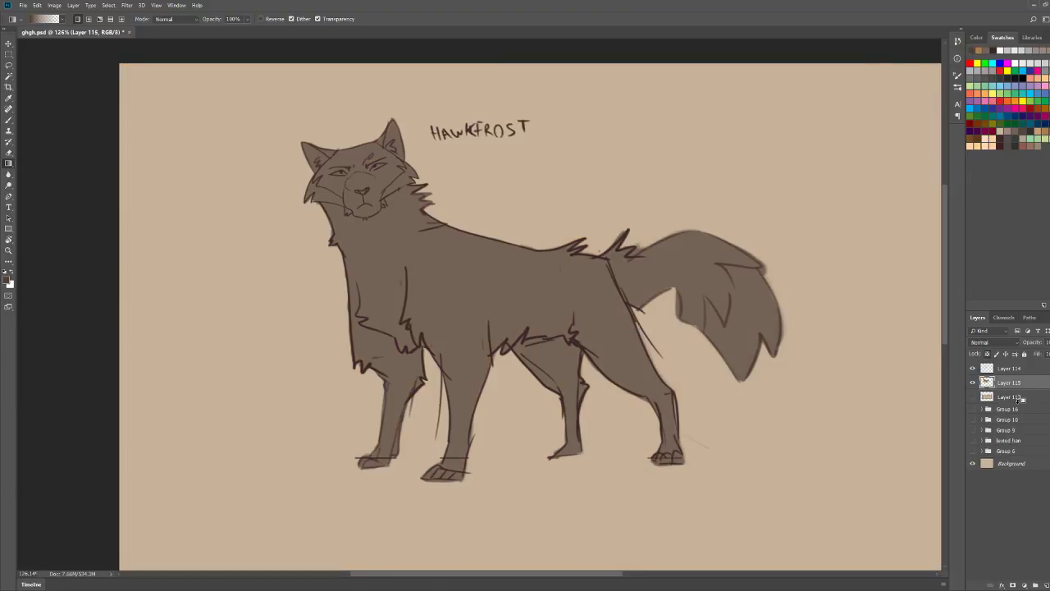
Step: Try a dark brown gradient and a brushed saddle outline along the back on the fill layer
drag(460, 239, 652, 402)
drag(538, 170, 517, 188)
key(ctrl+alt+z)
drag(315, 160, 350, 170)
key(b)
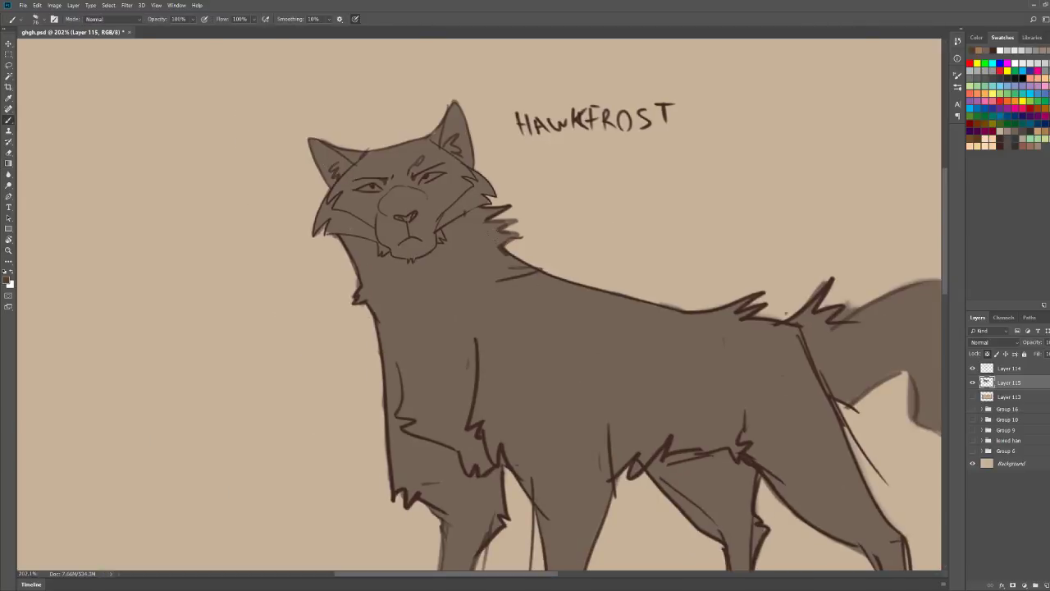
mouse_move(501, 242)
mouse_down()
mouse_move(541, 369)
mouse_move(704, 336)
mouse_move(737, 318)
mouse_up()
scroll(748, 202, down, 5)
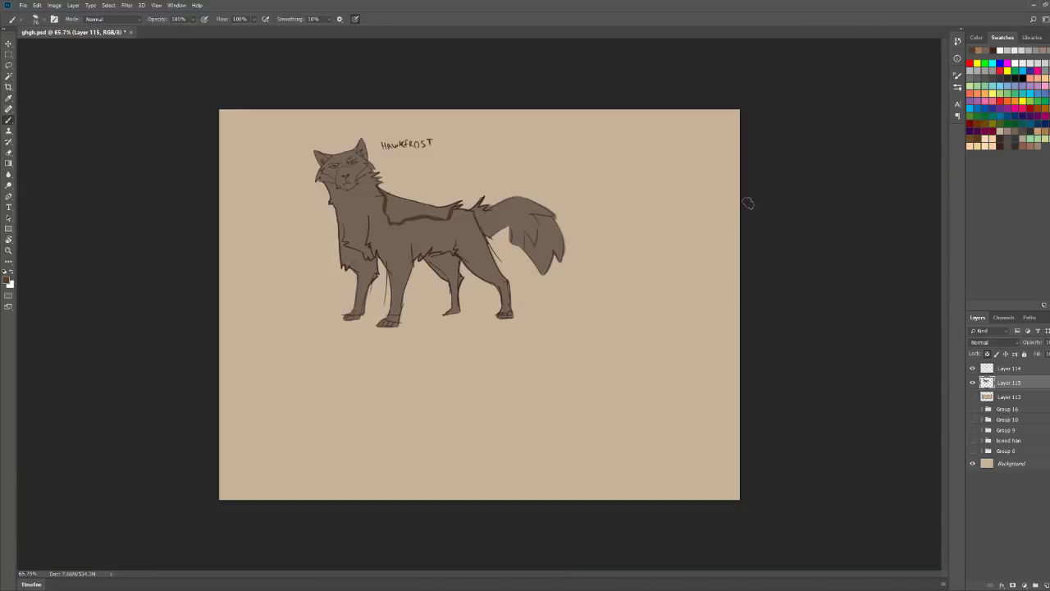
key(ctrl+z)
scroll(389, 188, up, 5)
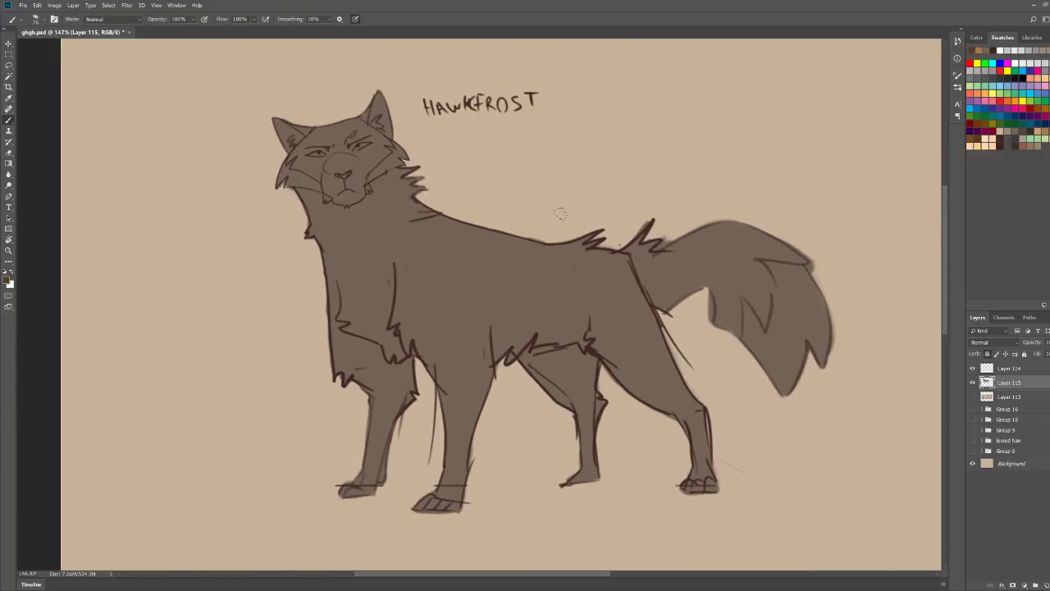
Step: Repaint the whole cat, including head, body, legs and tail, in dark brown within the fill layer's locked shape
drag(330, 300, 606, 244)
mouse_move(312, 239)
mouse_down()
mouse_move(469, 222)
mouse_move(308, 223)
mouse_up()
drag(281, 171, 390, 121)
drag(233, 180, 414, 188)
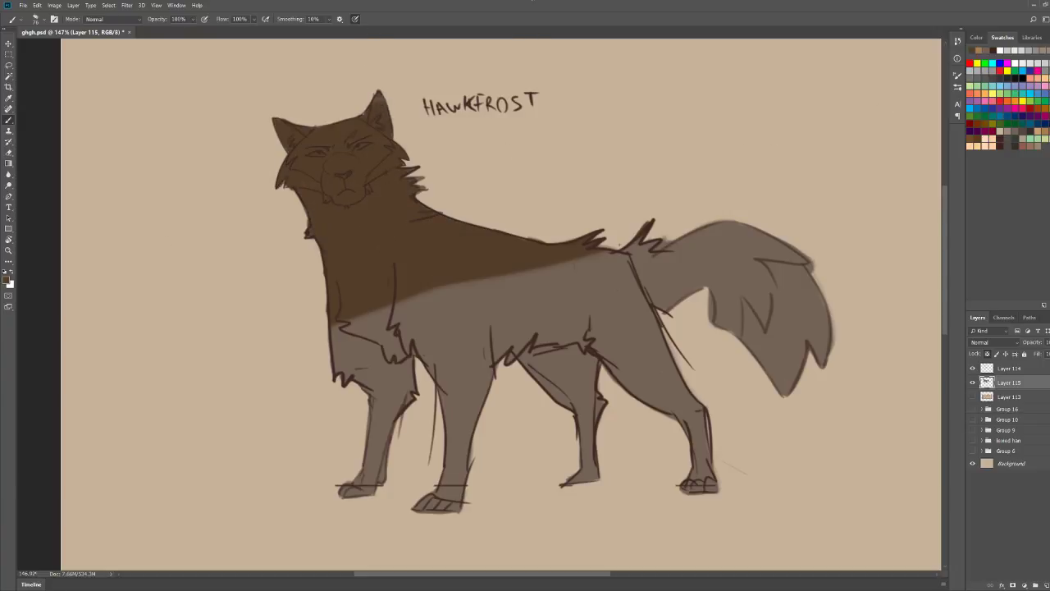
mouse_move(571, 214)
mouse_down()
mouse_move(345, 328)
mouse_move(788, 295)
mouse_move(460, 410)
mouse_move(821, 328)
mouse_move(738, 303)
mouse_move(656, 394)
mouse_move(447, 500)
mouse_move(361, 493)
mouse_up()
drag(447, 491, 587, 455)
drag(696, 428, 699, 486)
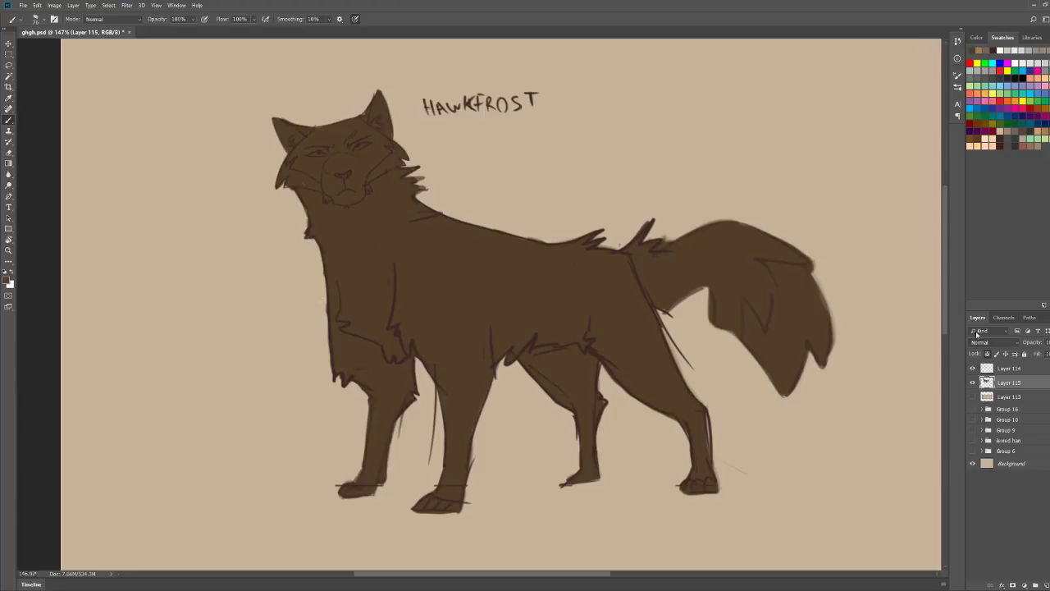
Step: Set the line art layer's blend mode to Multiply and reselect the colour fill layer
click(1003, 370)
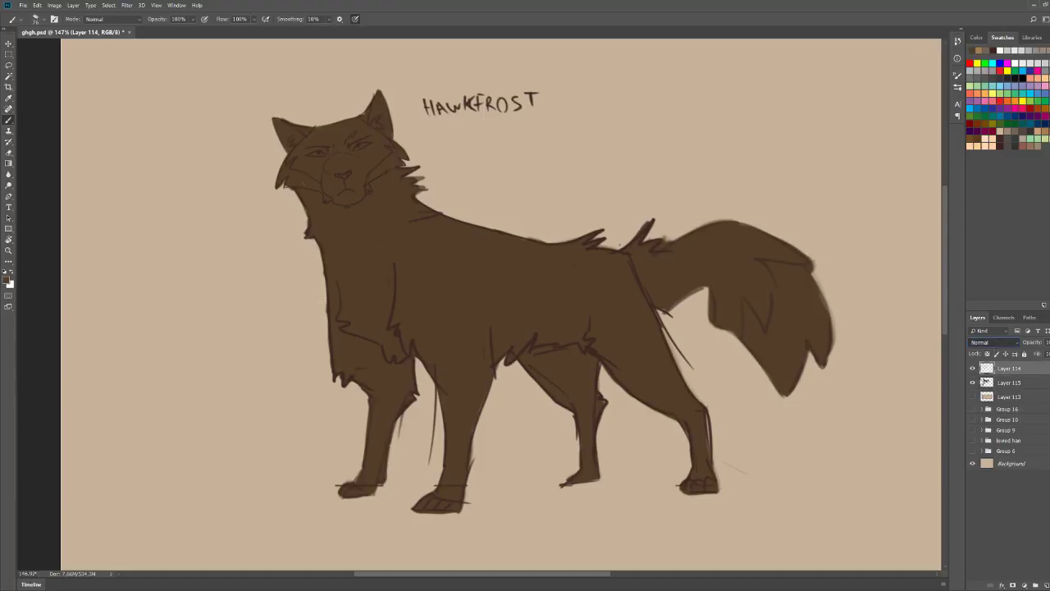
click(976, 383)
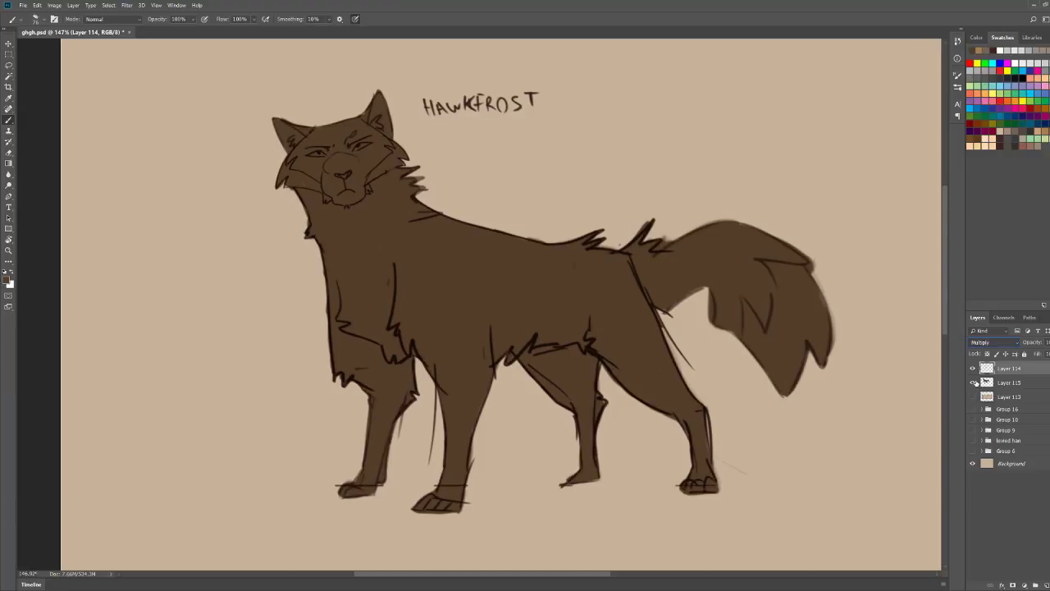
click(988, 384)
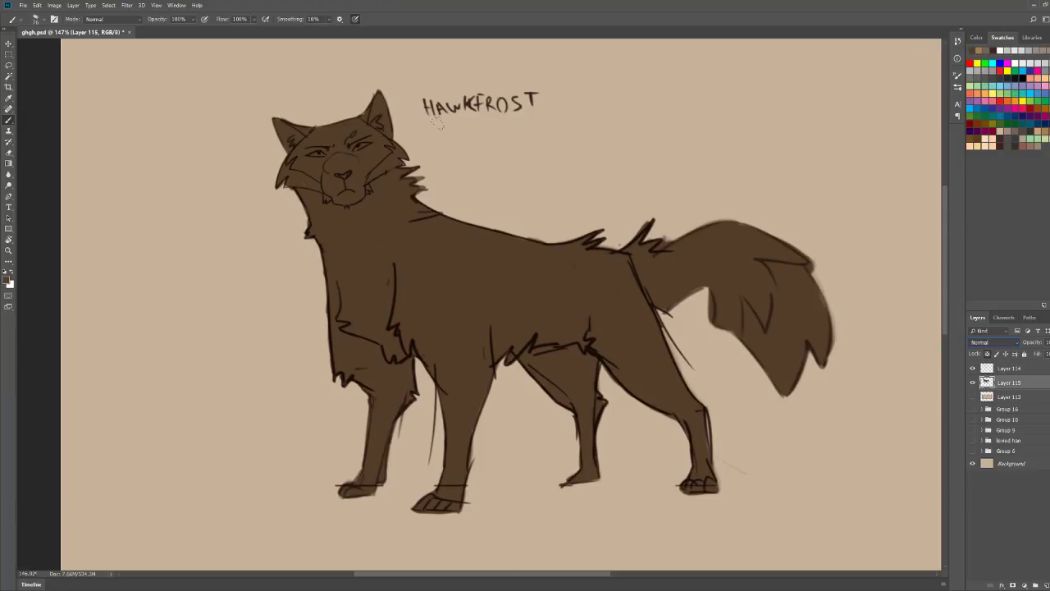
Step: Choose a lighter grey-brown and paint patches around both eyes and over the cheeks on the fill layer
key(z)
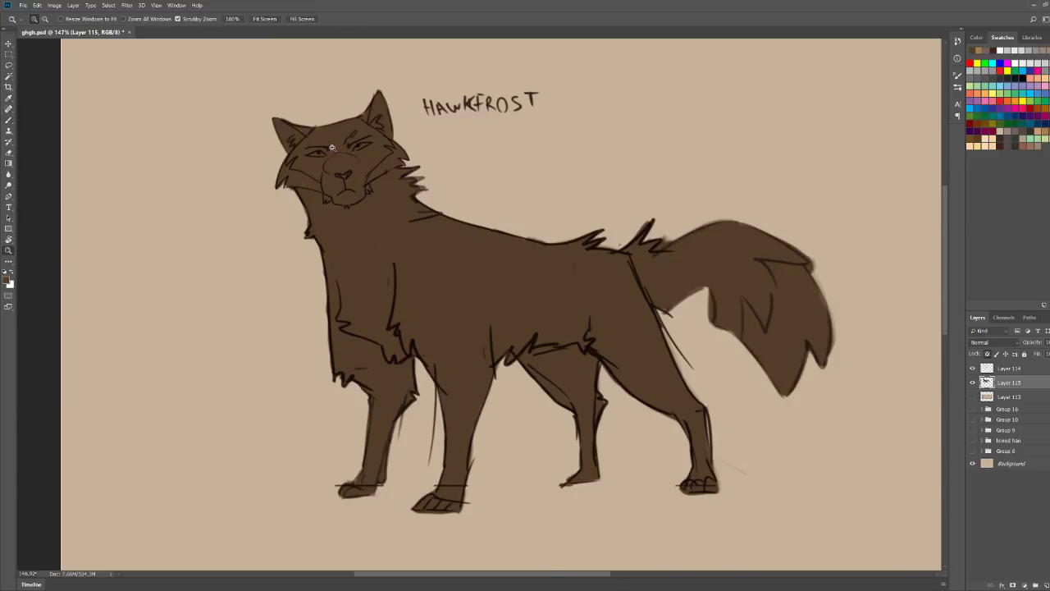
mouse_move(331, 145)
mouse_down()
mouse_move(455, 171)
mouse_move(390, 152)
mouse_move(408, 147)
mouse_up()
key(b)
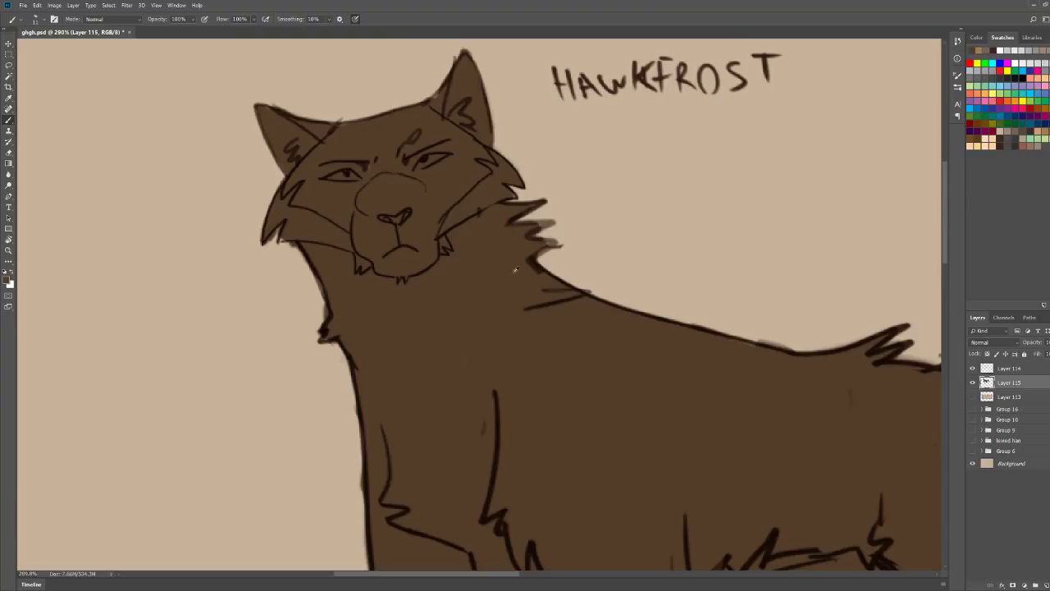
click(975, 38)
click(1010, 178)
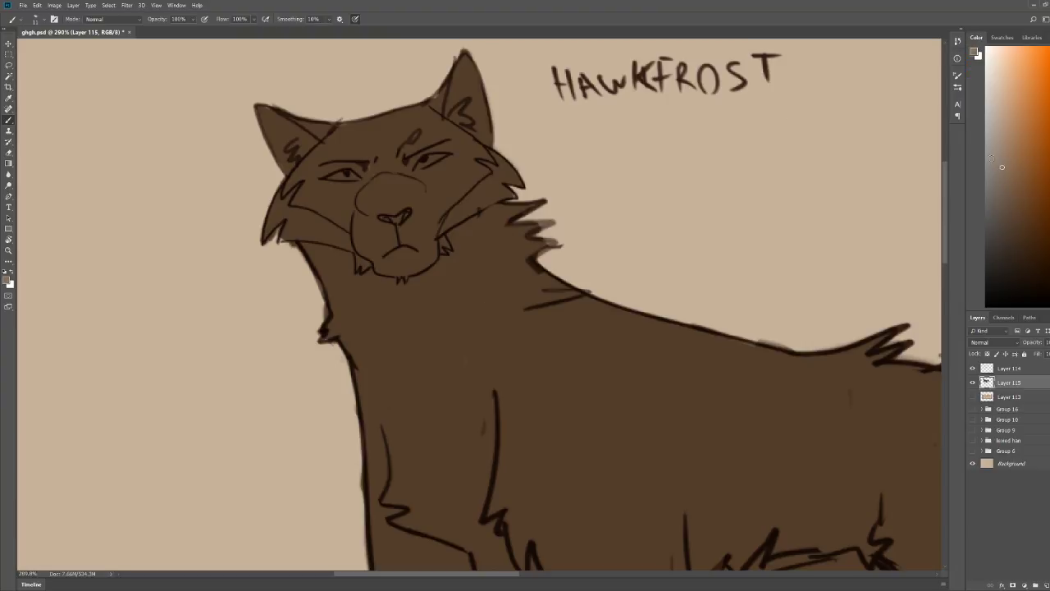
mouse_move(444, 204)
mouse_down()
mouse_move(480, 180)
mouse_move(433, 218)
mouse_up()
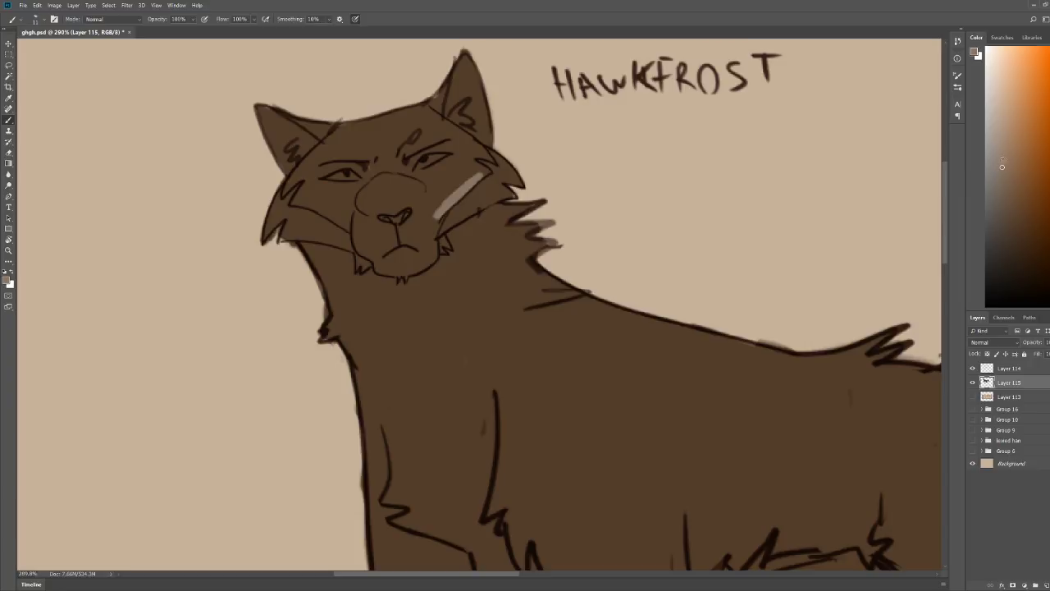
click(1007, 182)
mouse_move(433, 206)
mouse_down()
mouse_move(484, 175)
mouse_move(447, 148)
mouse_move(407, 170)
mouse_move(407, 179)
mouse_move(447, 155)
mouse_move(427, 210)
mouse_move(458, 164)
mouse_move(485, 170)
mouse_move(445, 146)
mouse_move(481, 176)
mouse_up()
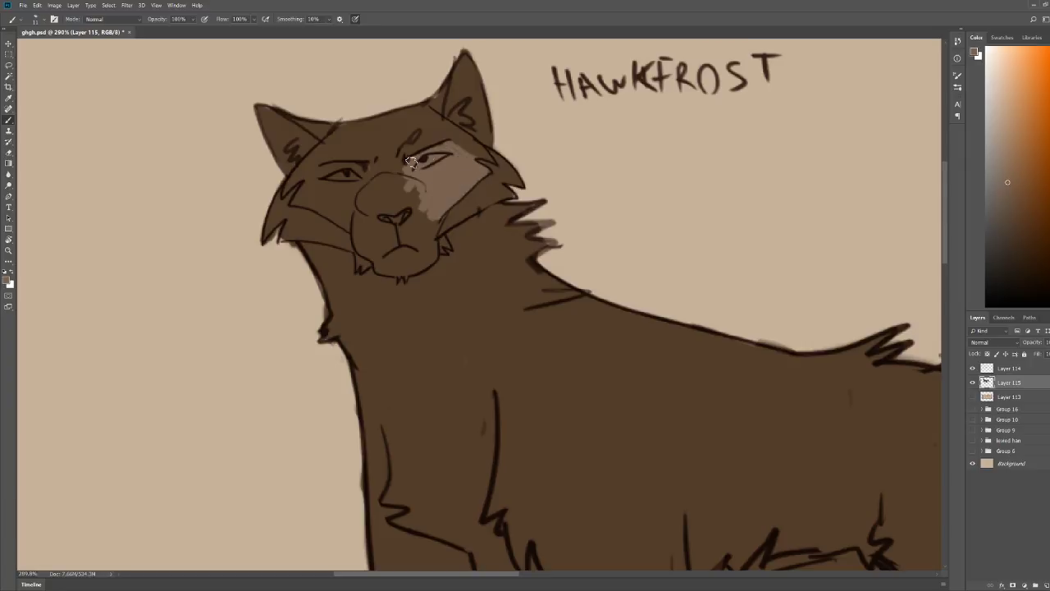
mouse_move(368, 174)
mouse_down()
mouse_move(317, 169)
mouse_move(294, 204)
mouse_move(347, 227)
mouse_move(325, 213)
mouse_move(359, 187)
mouse_move(352, 209)
mouse_move(342, 178)
mouse_move(328, 210)
mouse_move(340, 181)
mouse_up()
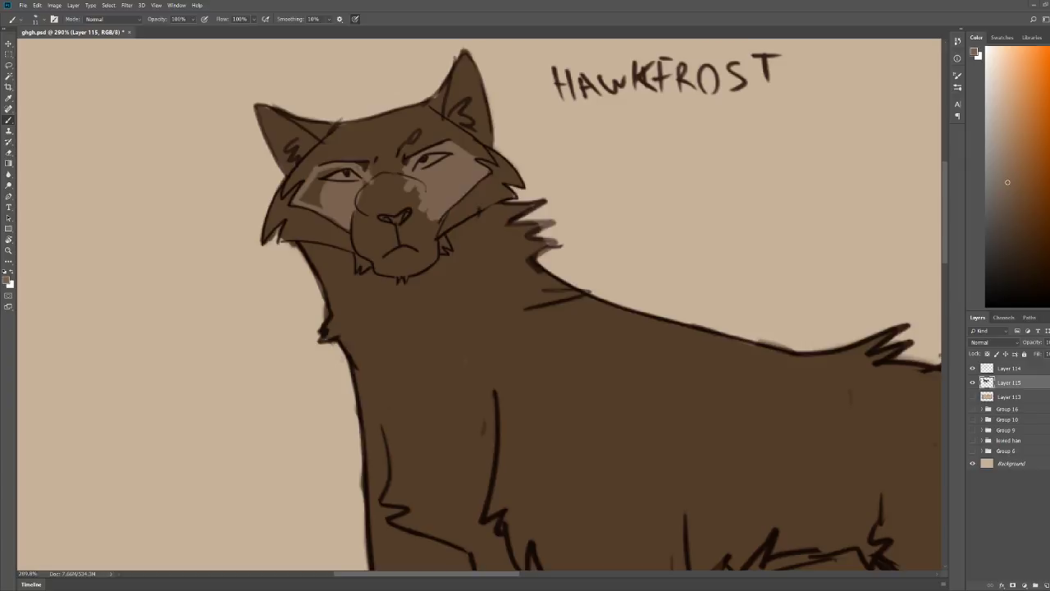
mouse_move(318, 195)
mouse_down()
mouse_move(321, 178)
mouse_move(317, 197)
mouse_up()
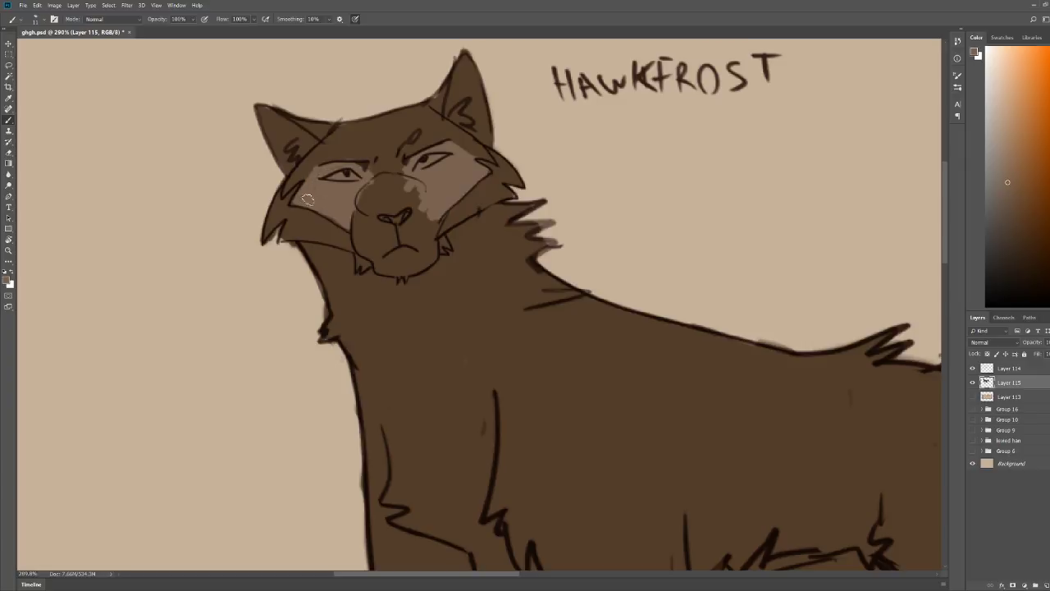
Step: Trim the outer edges of both cheek patches and clean up the muzzle edge with the dark brown coat colour
key(e)
drag(308, 164, 330, 224)
key(b)
alt+click(331, 159)
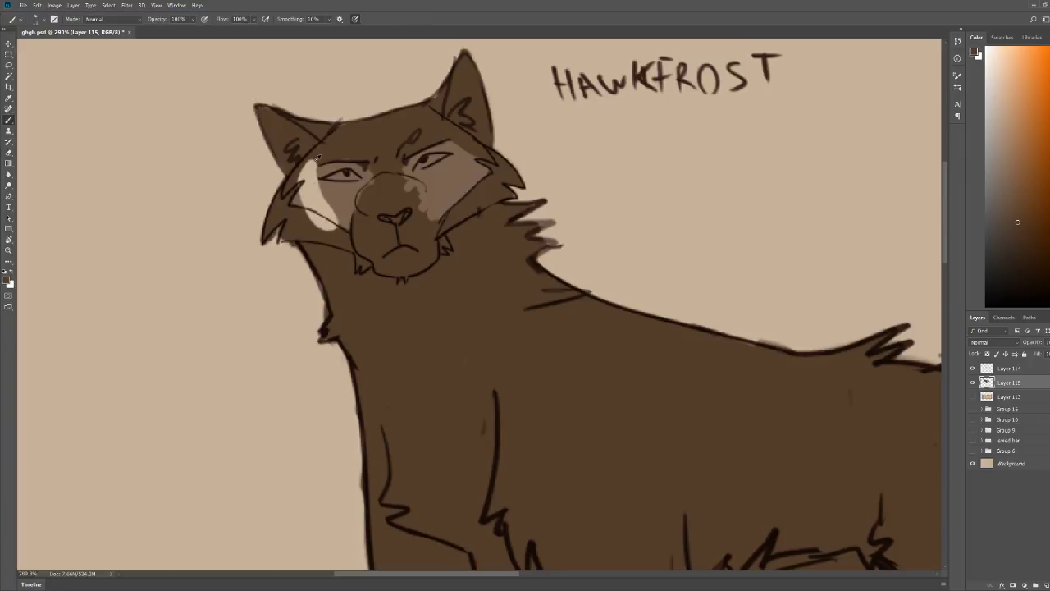
mouse_move(317, 161)
mouse_down()
mouse_move(325, 203)
mouse_move(315, 163)
mouse_move(314, 194)
mouse_move(301, 173)
mouse_up()
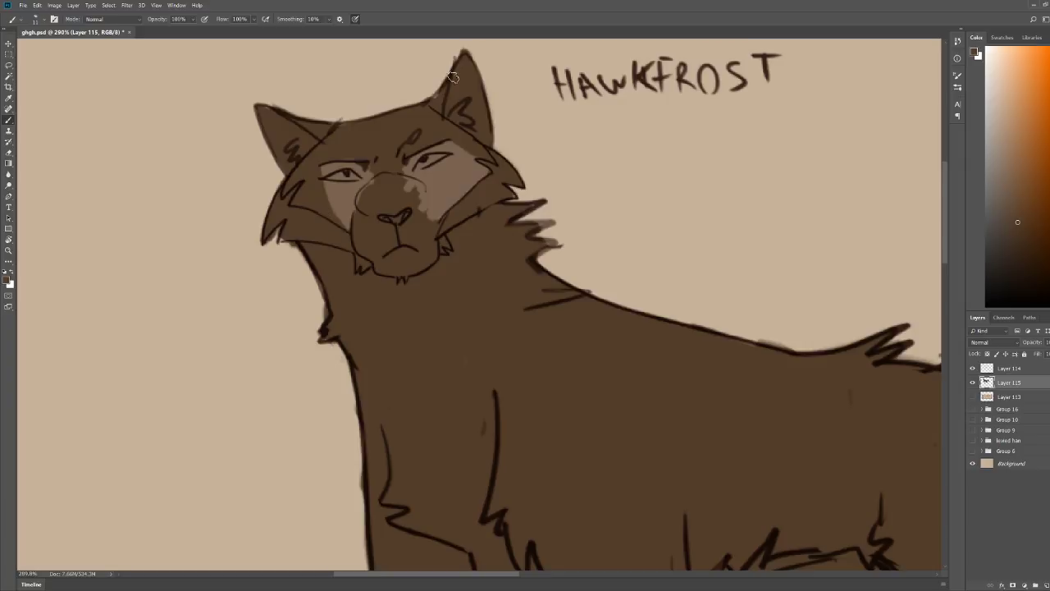
mouse_move(450, 138)
mouse_down()
mouse_move(435, 225)
mouse_move(457, 140)
mouse_move(446, 225)
mouse_move(471, 199)
mouse_move(489, 176)
mouse_up()
mouse_move(394, 184)
mouse_down()
mouse_move(420, 190)
mouse_move(428, 236)
mouse_move(413, 191)
mouse_move(429, 214)
mouse_move(404, 187)
mouse_move(426, 215)
mouse_up()
drag(376, 187, 370, 217)
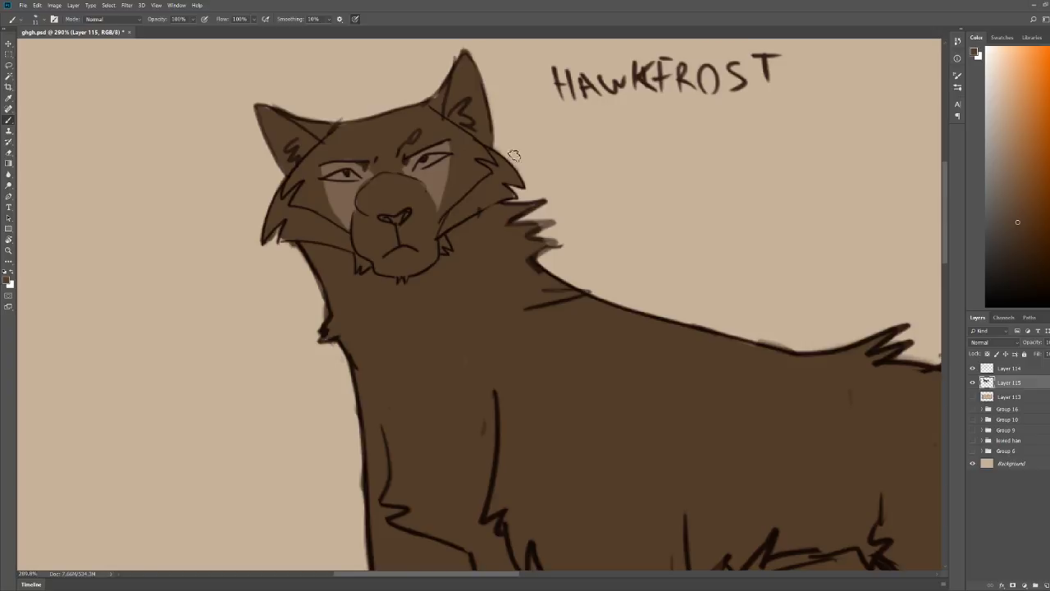
Step: Refine the light patches around both eyes with the sampled lighter grey-brown
drag(515, 155, 485, 127)
drag(423, 140, 451, 153)
alt+click(398, 175)
mouse_move(389, 168)
mouse_down()
mouse_move(370, 191)
mouse_move(387, 187)
mouse_move(377, 200)
mouse_move(414, 224)
mouse_move(398, 216)
mouse_move(397, 185)
mouse_move(398, 205)
mouse_move(384, 171)
mouse_up()
mouse_move(566, 123)
mouse_down()
mouse_move(589, 136)
mouse_move(571, 137)
mouse_move(589, 154)
mouse_move(556, 192)
mouse_move(587, 133)
mouse_up()
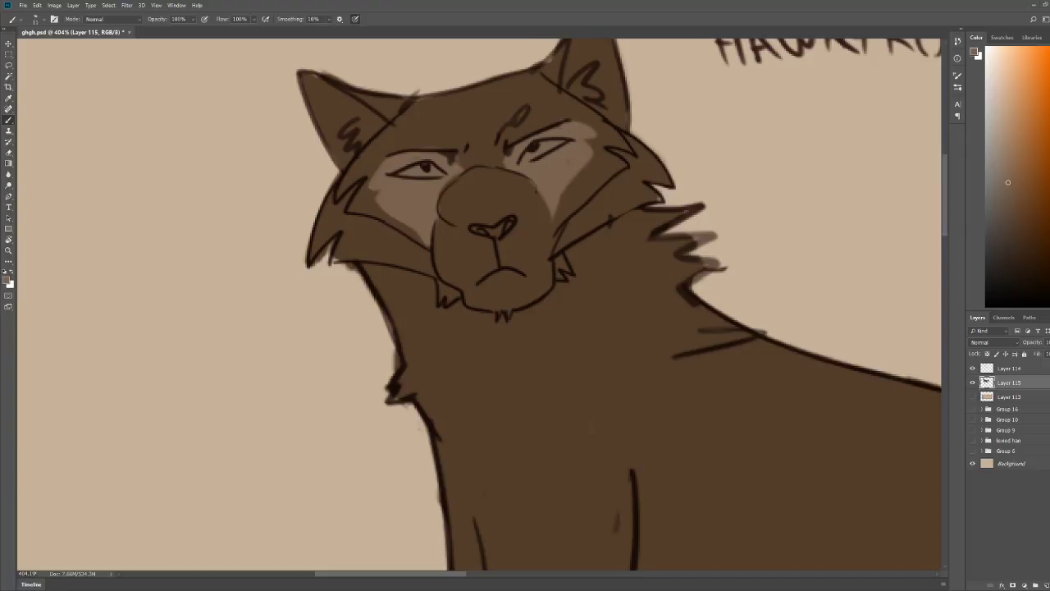
Step: Paint the lighter grey-brown along the brow line and over the whole muzzle, nose bridge and area between the eyes
key(z)
mouse_move(621, 113)
mouse_down()
mouse_move(571, 112)
mouse_move(657, 112)
mouse_up()
drag(470, 130, 406, 130)
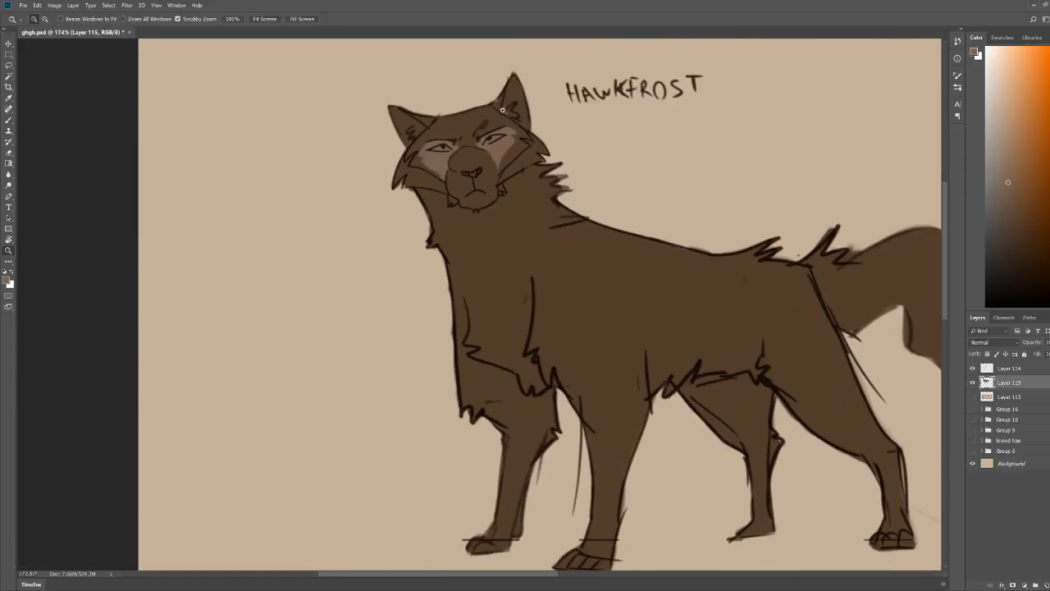
scroll(503, 110, up, 3)
key(b)
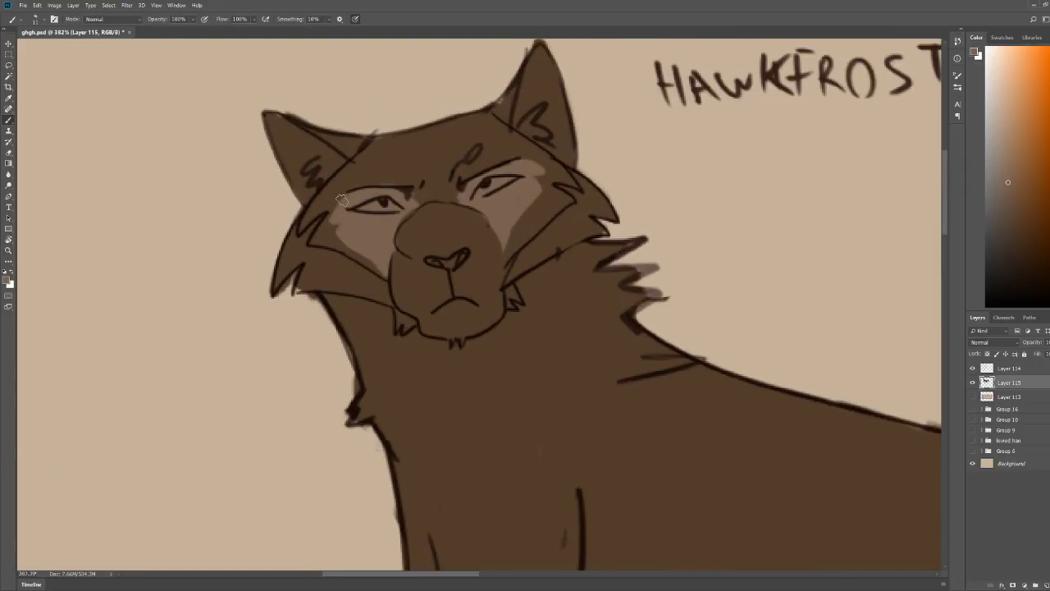
mouse_move(341, 200)
mouse_down()
mouse_move(426, 168)
mouse_move(517, 161)
mouse_up()
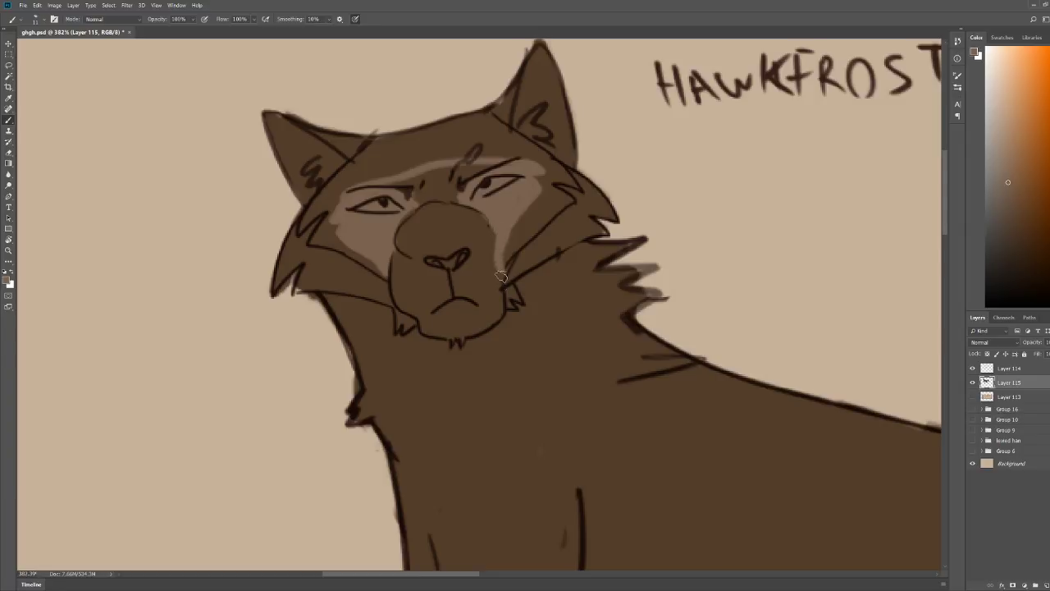
mouse_move(500, 277)
mouse_down()
mouse_move(484, 326)
mouse_move(425, 327)
mouse_move(435, 335)
mouse_move(406, 312)
mouse_move(398, 240)
mouse_move(401, 293)
mouse_move(423, 253)
mouse_move(423, 276)
mouse_move(448, 246)
mouse_move(456, 256)
mouse_move(485, 234)
mouse_move(472, 295)
mouse_move(485, 330)
mouse_move(495, 292)
mouse_move(469, 313)
mouse_move(482, 229)
mouse_up()
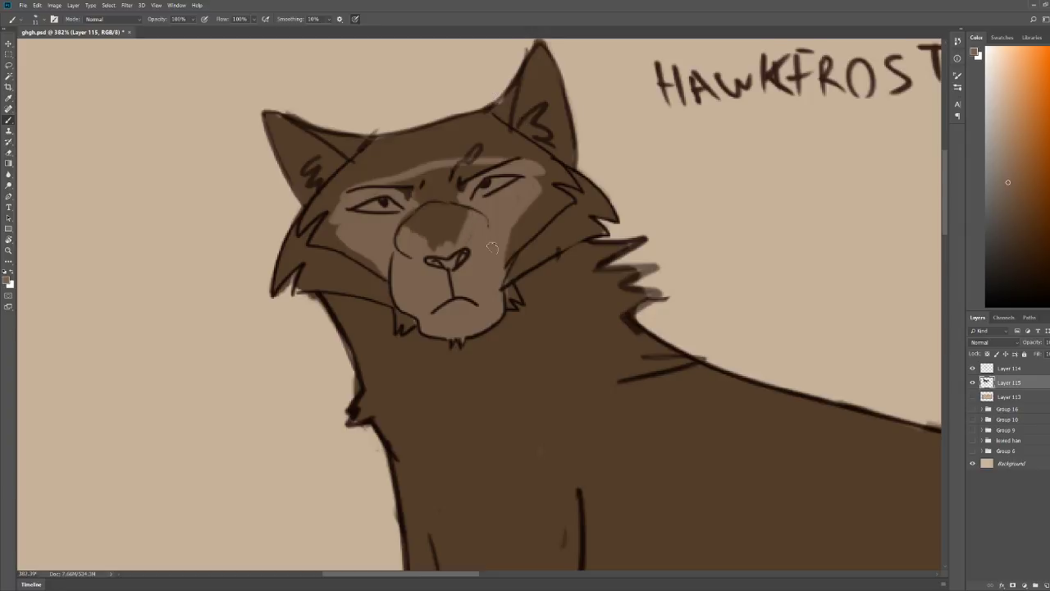
drag(461, 193, 450, 249)
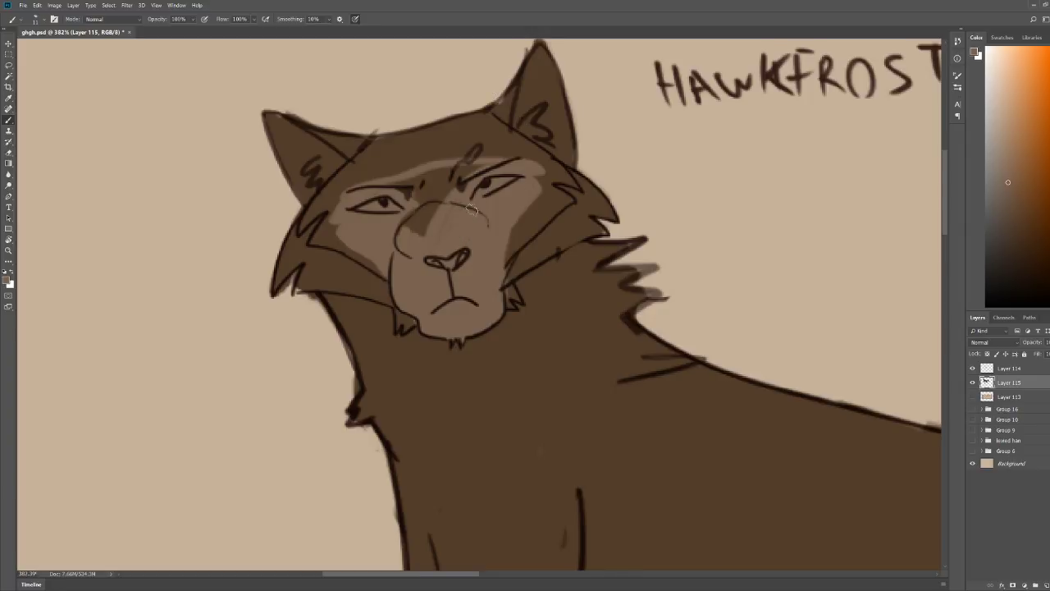
mouse_move(469, 172)
mouse_down()
mouse_move(423, 235)
mouse_move(400, 230)
mouse_move(417, 182)
mouse_move(446, 171)
mouse_move(434, 201)
mouse_up()
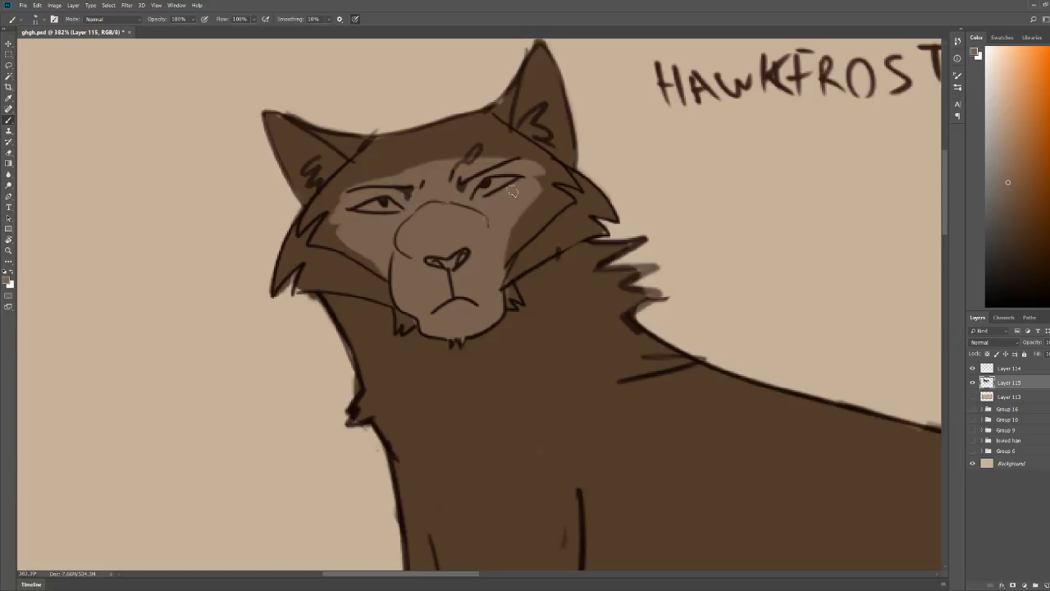
Step: Outline two peaks above the brows and fill the forehead inside them with the lighter grey-brown
mouse_move(343, 211)
mouse_down()
mouse_move(380, 154)
mouse_move(359, 178)
mouse_move(369, 155)
mouse_move(434, 156)
mouse_move(470, 129)
mouse_move(530, 167)
mouse_up()
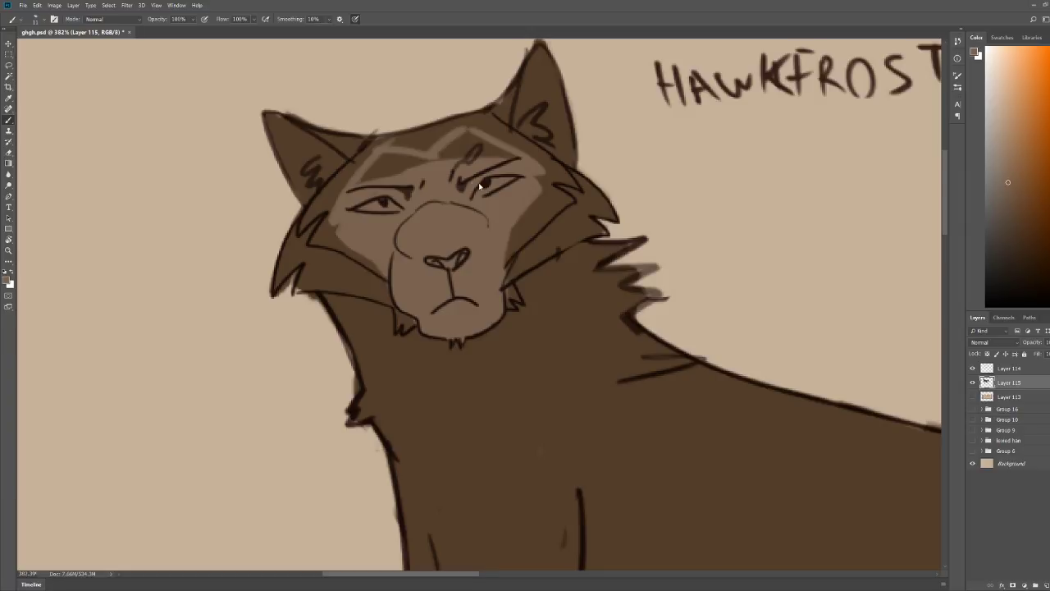
mouse_move(458, 151)
mouse_down()
mouse_move(450, 146)
mouse_move(503, 151)
mouse_move(484, 144)
mouse_move(382, 169)
mouse_move(396, 171)
mouse_up()
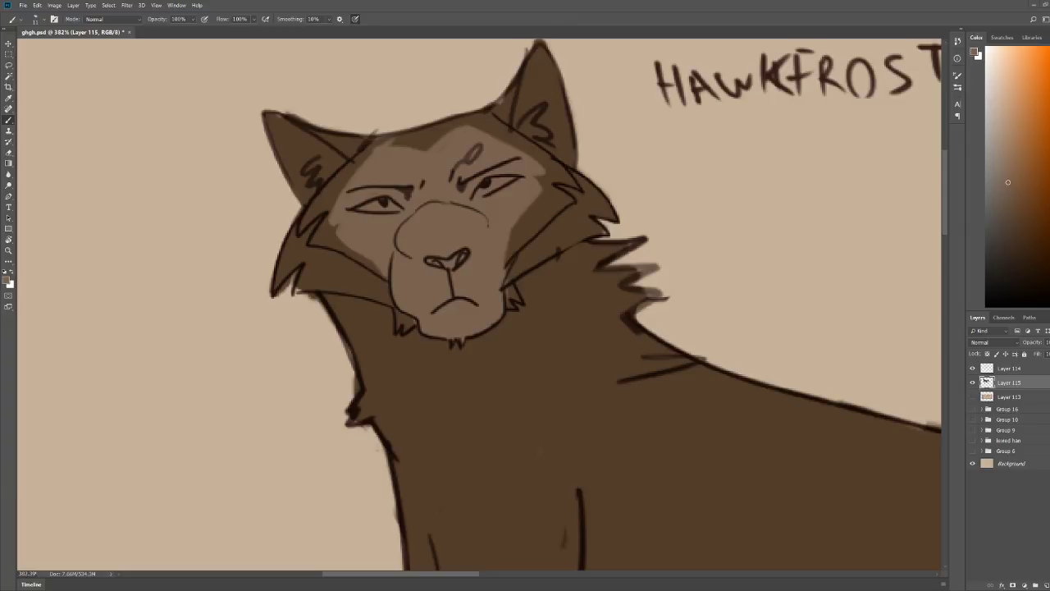
drag(562, 114, 557, 62)
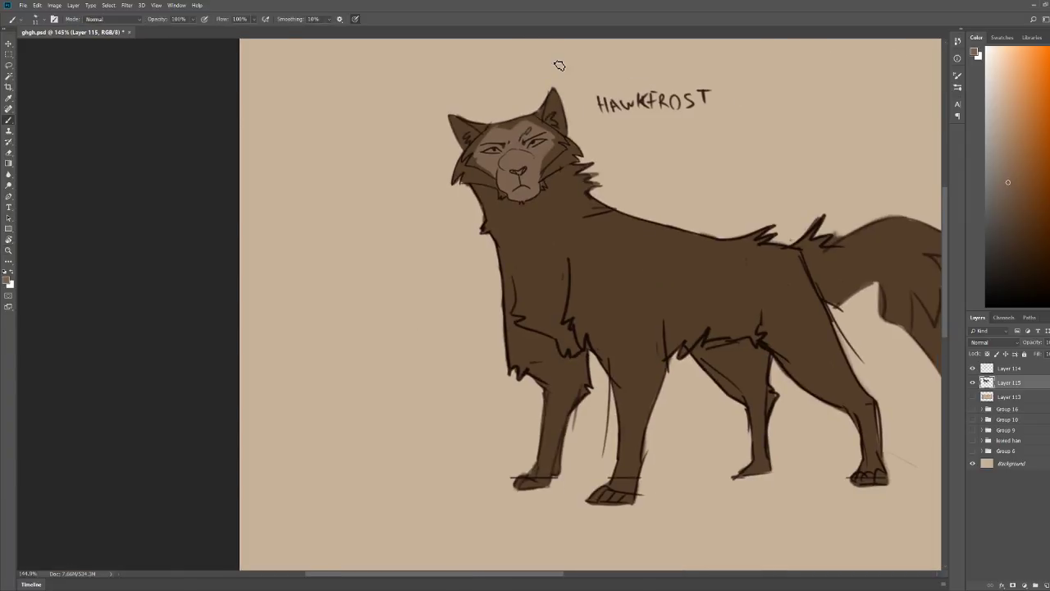
Step: Choose a darker grey-brown and paint the top of the muzzle and a patch above each eye
click(1011, 205)
mouse_move(502, 131)
mouse_down()
mouse_move(510, 194)
mouse_move(526, 220)
mouse_move(500, 208)
mouse_move(514, 187)
mouse_move(502, 214)
mouse_move(524, 173)
mouse_move(547, 188)
mouse_move(541, 219)
mouse_up()
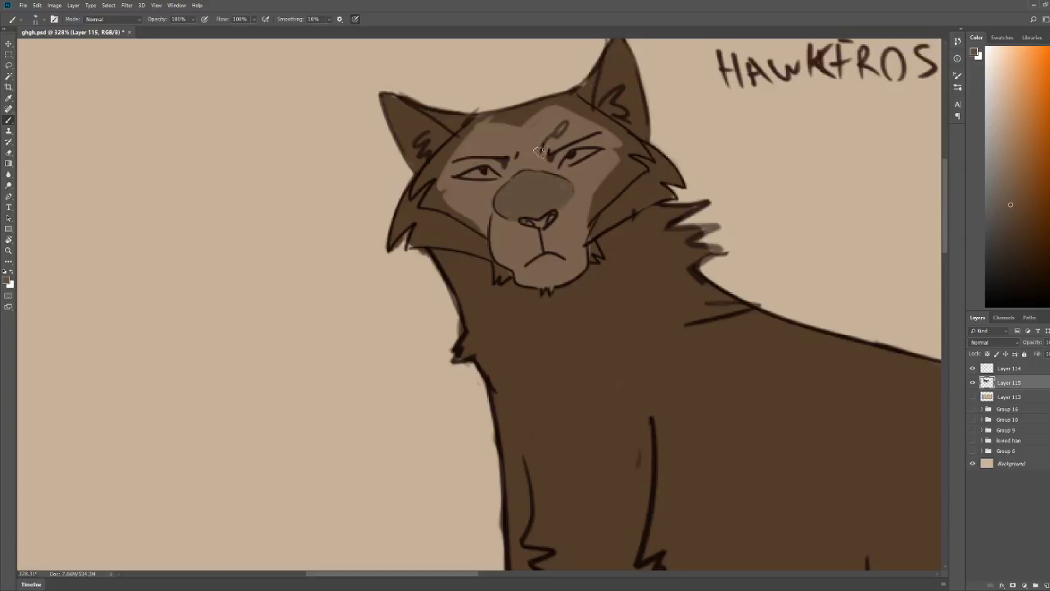
drag(539, 153, 570, 124)
drag(489, 148, 503, 148)
key(z)
mouse_move(642, 83)
mouse_down()
mouse_move(598, 100)
mouse_move(629, 92)
mouse_up()
key(b)
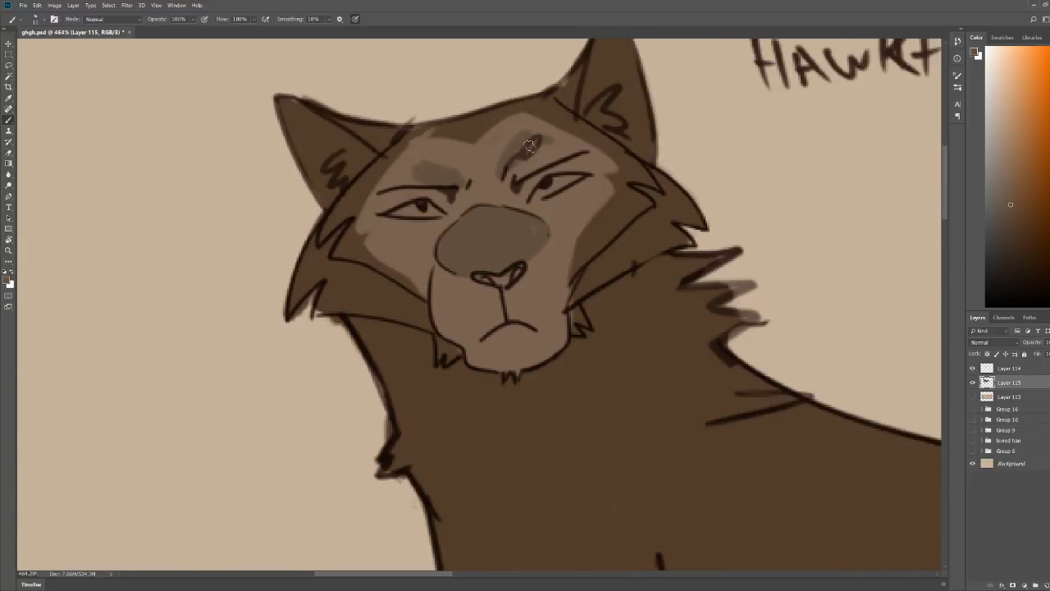
mouse_move(540, 149)
mouse_down()
mouse_move(518, 174)
mouse_move(529, 159)
mouse_move(515, 139)
mouse_move(525, 134)
mouse_up()
Step: Shade the lids and inner corners of both eyes with a deeper grey-brown and save the file
alt+click(507, 124)
key(z)
mouse_move(621, 87)
mouse_down()
mouse_move(576, 108)
mouse_move(636, 82)
mouse_up()
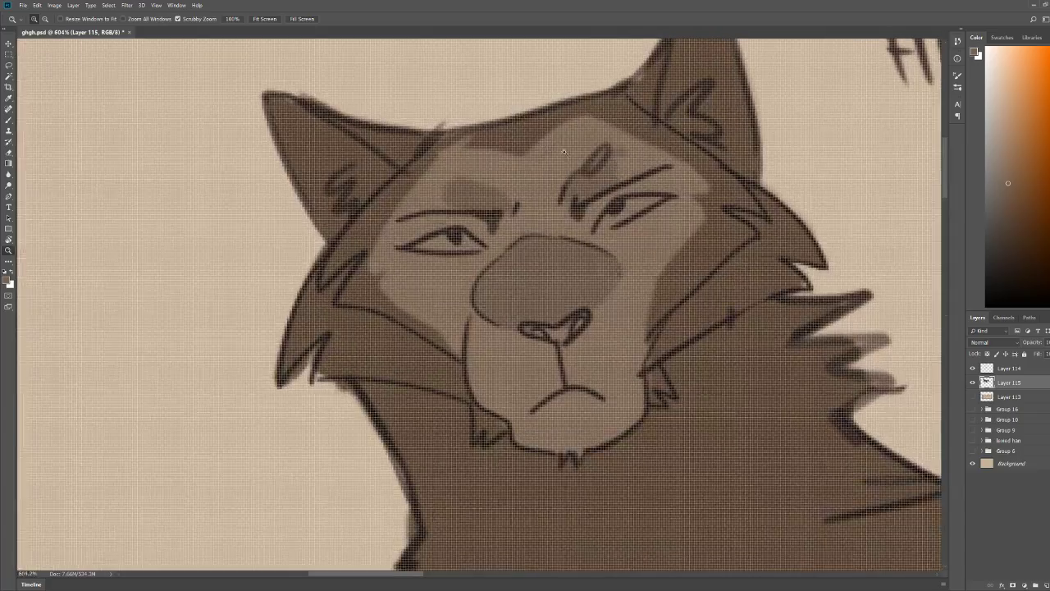
mouse_move(600, 137)
mouse_down()
mouse_move(552, 160)
mouse_move(513, 161)
mouse_up()
key(b)
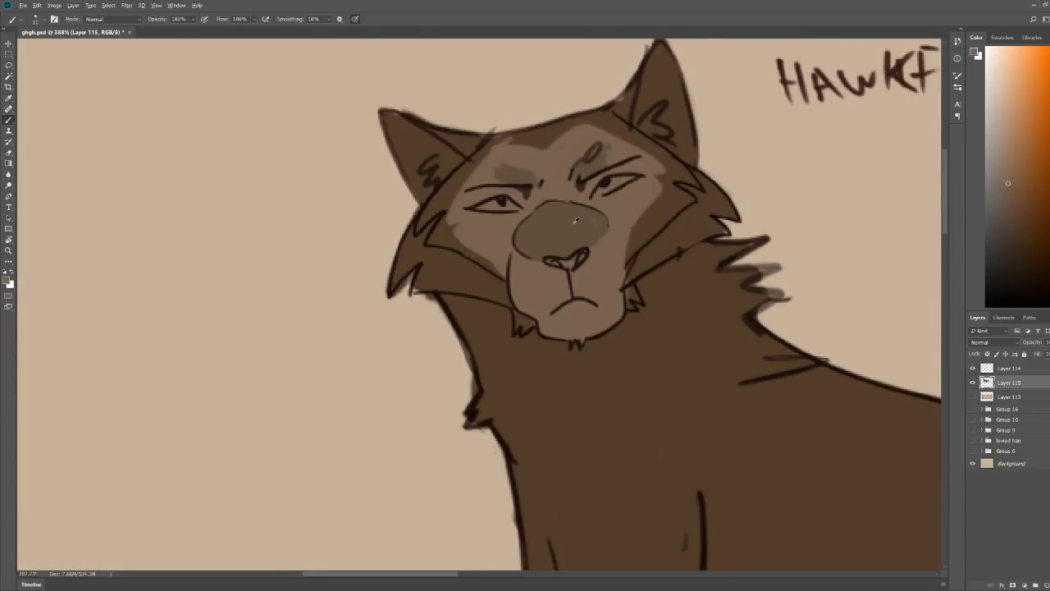
click(1010, 216)
mouse_move(583, 186)
mouse_down()
mouse_move(584, 199)
mouse_move(640, 166)
mouse_move(625, 163)
mouse_up()
mouse_move(483, 195)
mouse_down()
mouse_move(463, 203)
mouse_move(491, 192)
mouse_move(528, 207)
mouse_up()
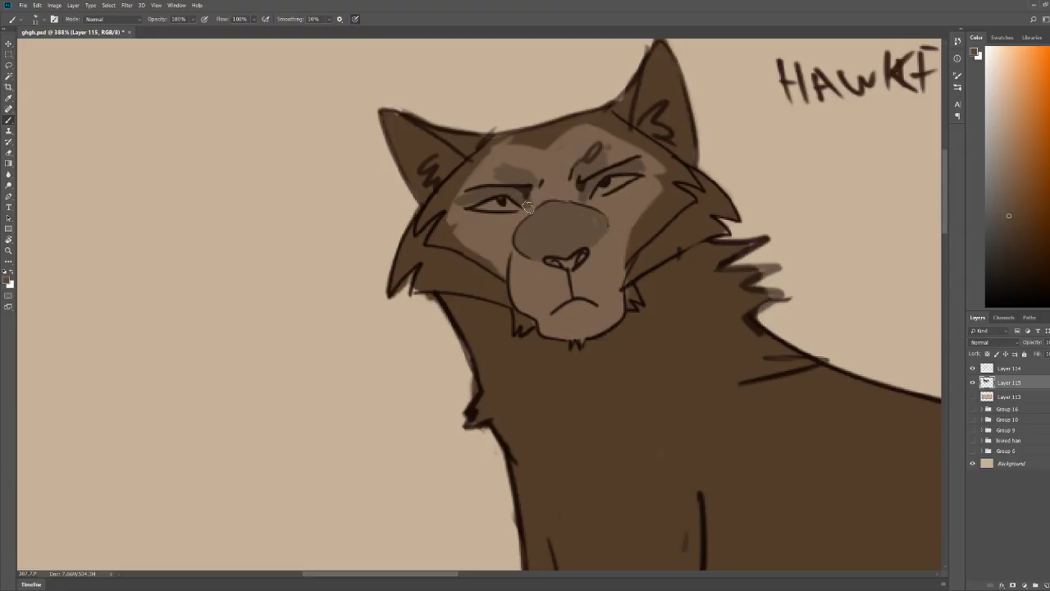
key(z)
drag(556, 156, 528, 160)
key(ctrl+s)
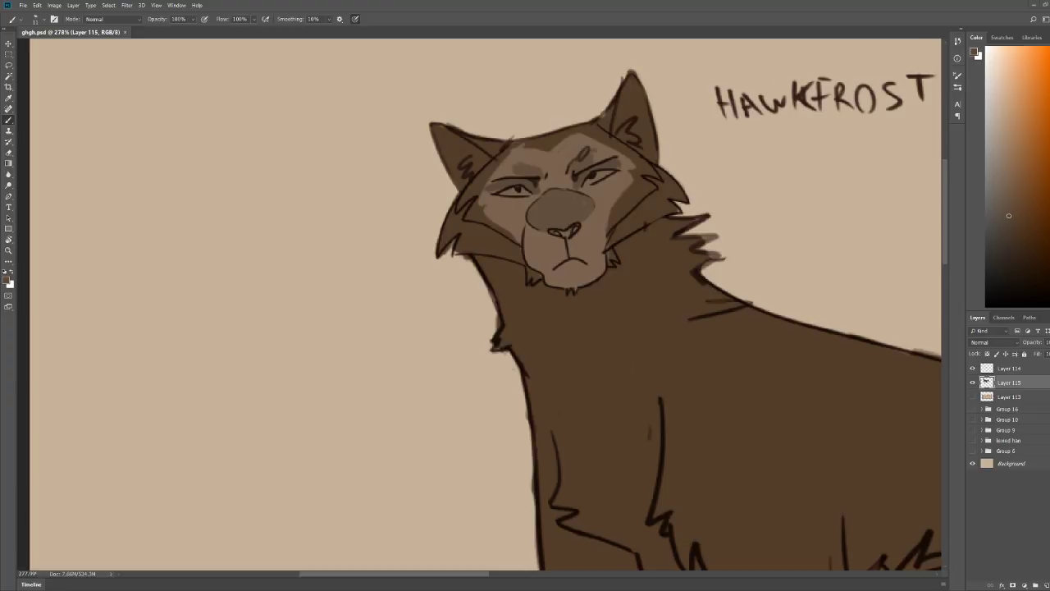
Step: Touch up the grey-brown shading around the eyes and along the edge of the muzzle
drag(630, 177, 624, 186)
drag(575, 155, 622, 155)
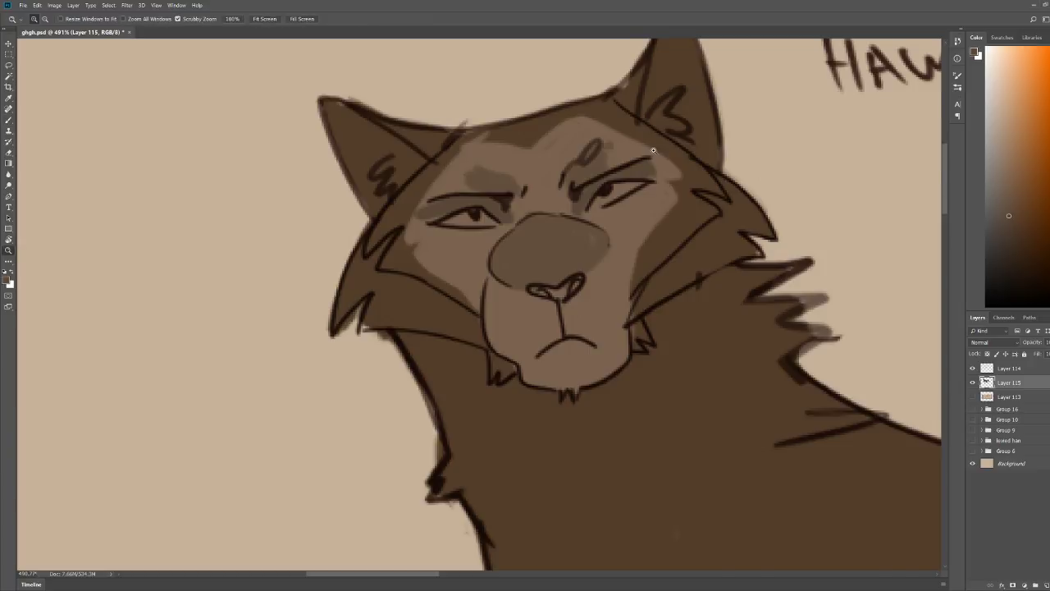
drag(655, 153, 613, 148)
drag(662, 173, 701, 173)
mouse_move(576, 247)
mouse_down()
mouse_move(588, 201)
mouse_move(573, 197)
mouse_up()
drag(514, 259, 524, 257)
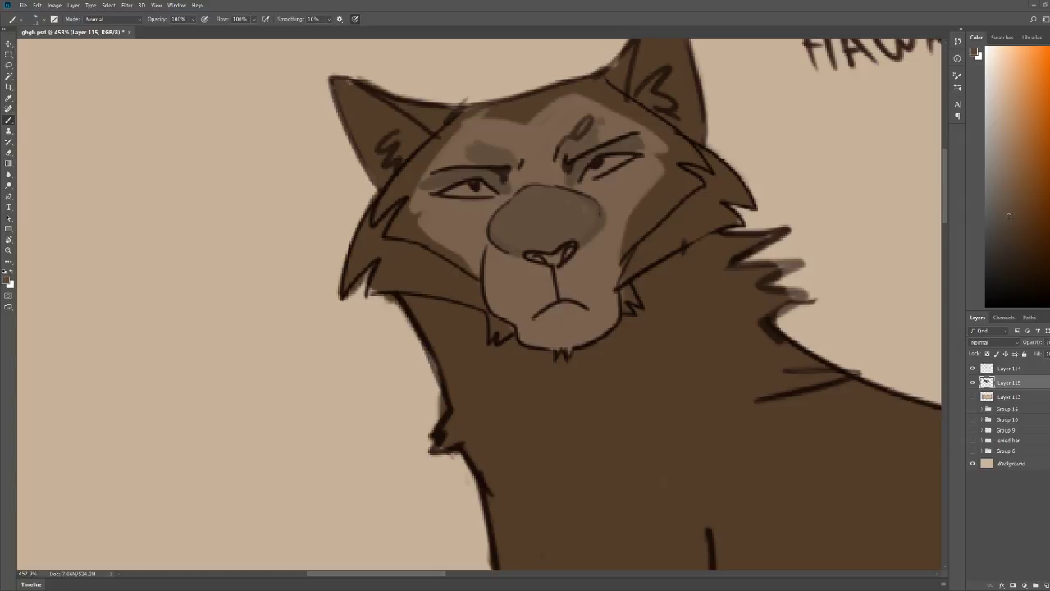
Step: Check the face markings up close and against the full-body design
key(z)
mouse_move(640, 193)
mouse_down()
mouse_move(731, 159)
mouse_move(757, 105)
mouse_up()
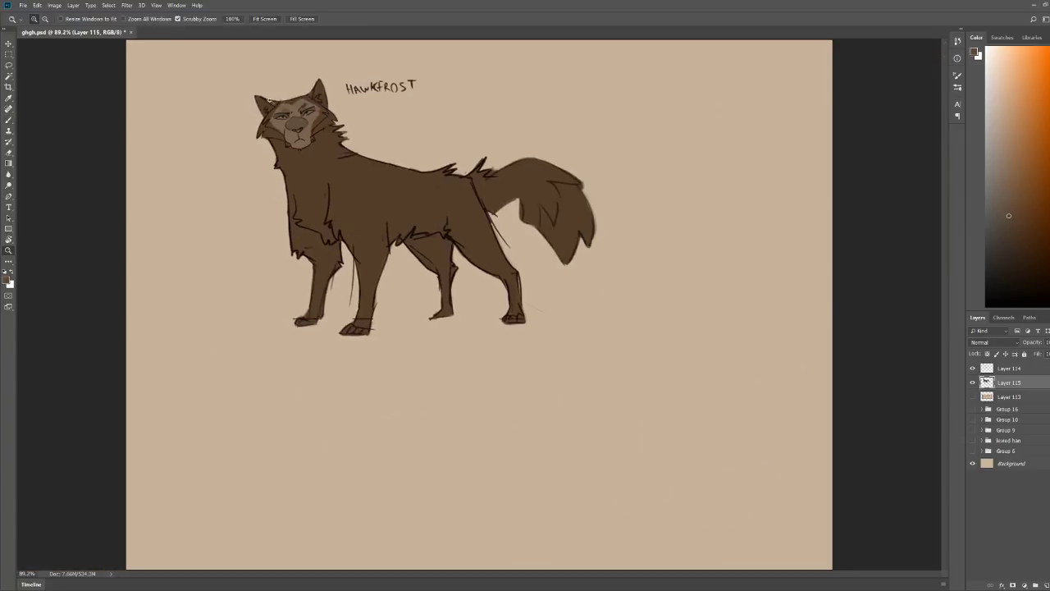
drag(270, 100, 326, 123)
mouse_move(510, 143)
mouse_down()
mouse_move(488, 147)
mouse_move(502, 151)
mouse_up()
key(b)
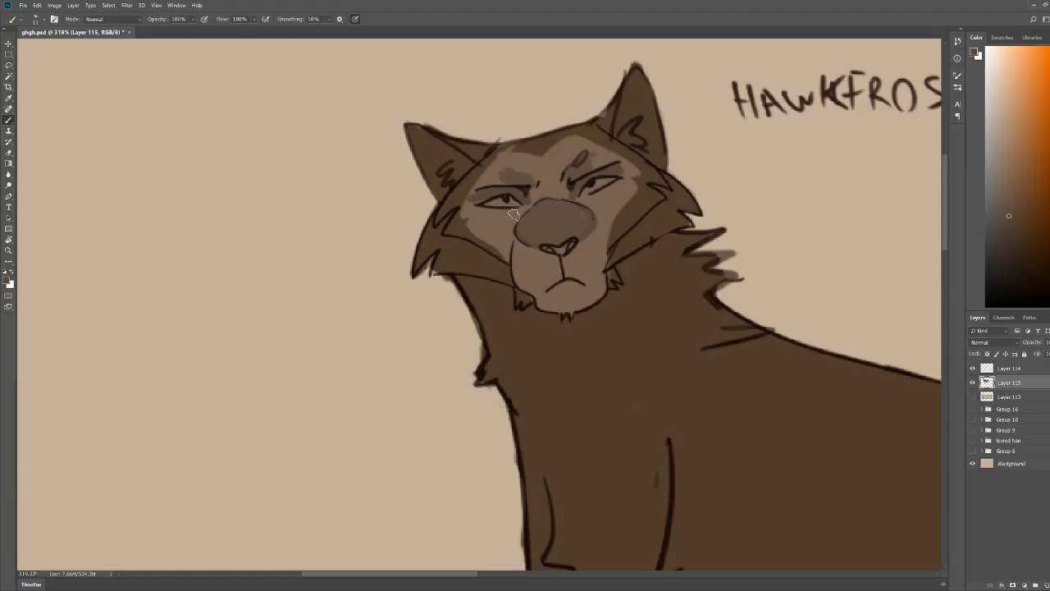
drag(629, 118, 658, 117)
drag(639, 154, 608, 155)
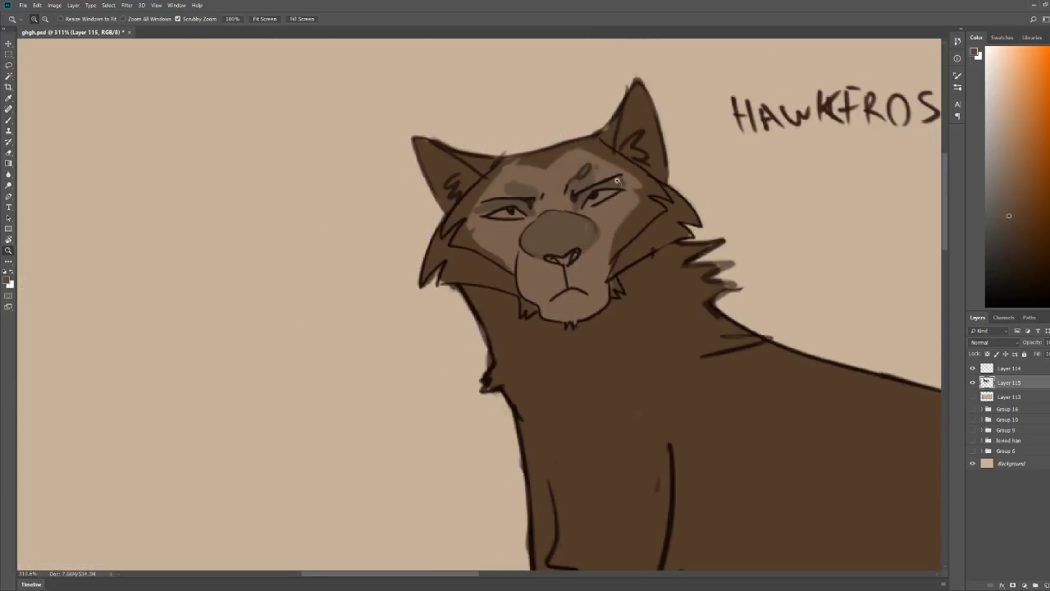
alt+click(607, 162)
click(995, 144)
key(z)
scroll(673, 198, up, 3)
mouse_move(616, 288)
mouse_down()
mouse_move(586, 289)
mouse_move(627, 291)
mouse_move(640, 264)
mouse_up()
key(ctrl+z)
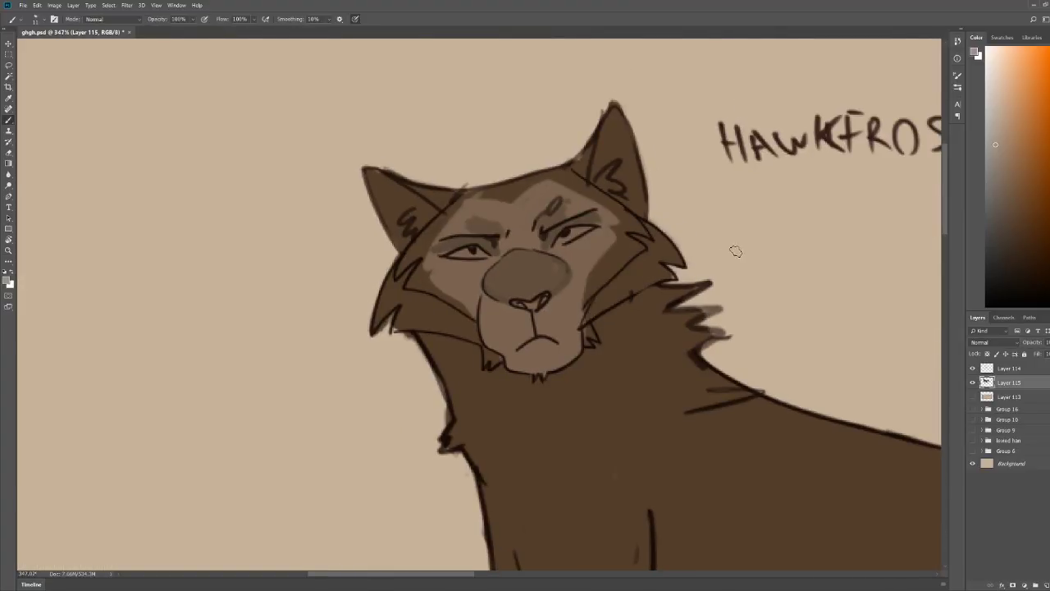
key(z)
drag(734, 251, 699, 253)
drag(839, 326, 869, 321)
scroll(738, 296, down, 3)
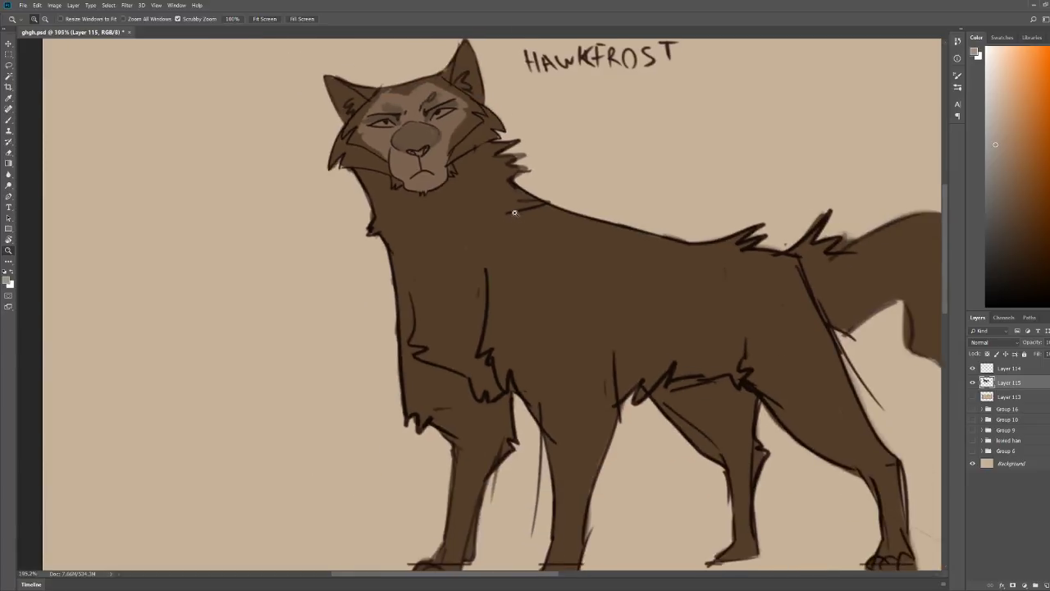
key(b)
click(996, 124)
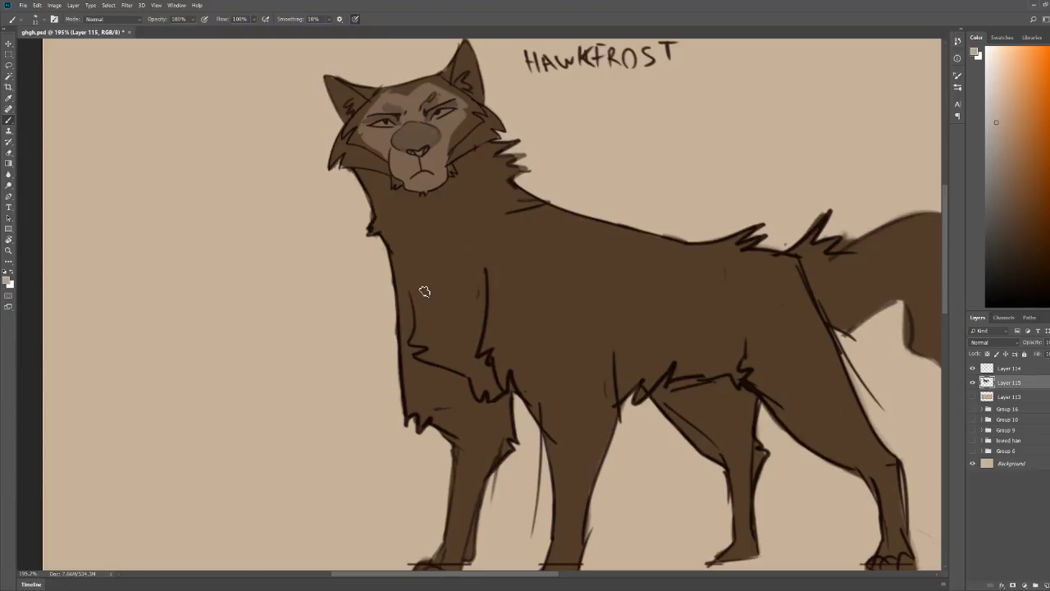
key(z)
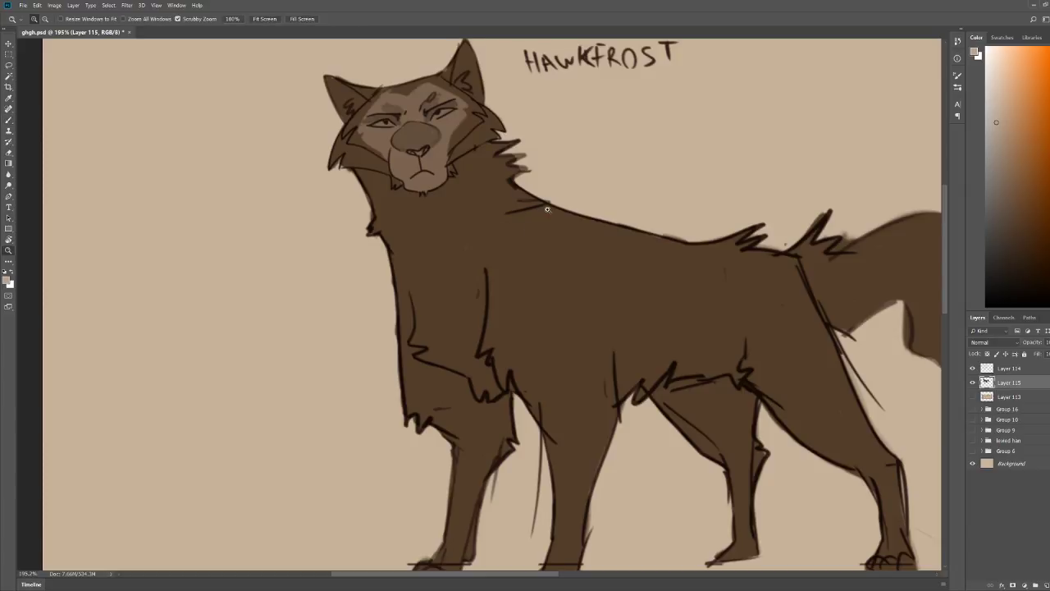
Step: Choose a muted red and fill in the nose on the colour fill layer
mouse_move(545, 207)
mouse_down()
mouse_move(425, 120)
mouse_move(501, 120)
mouse_up()
key(b)
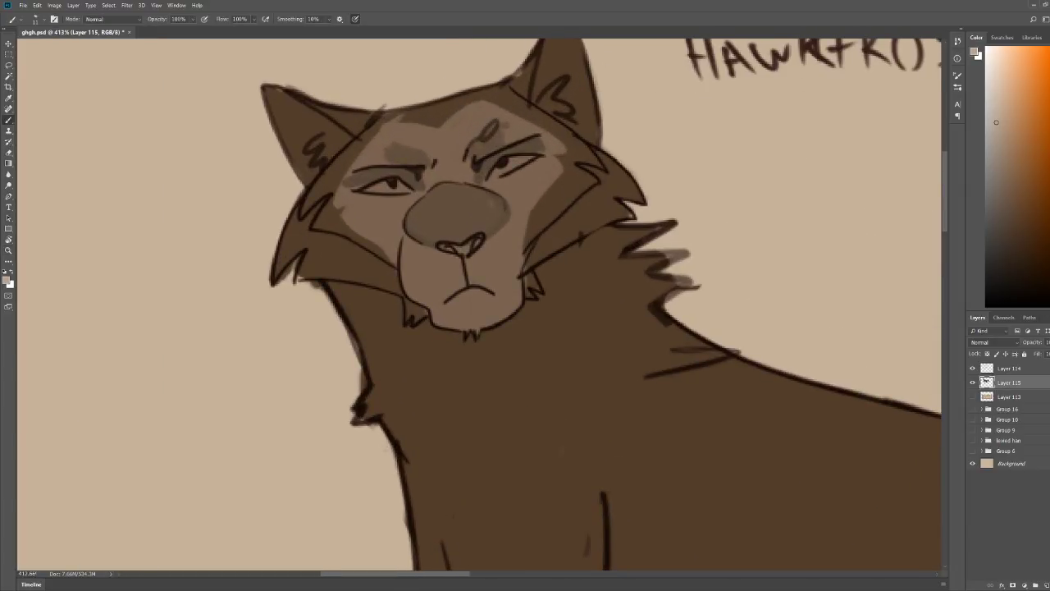
click(1020, 127)
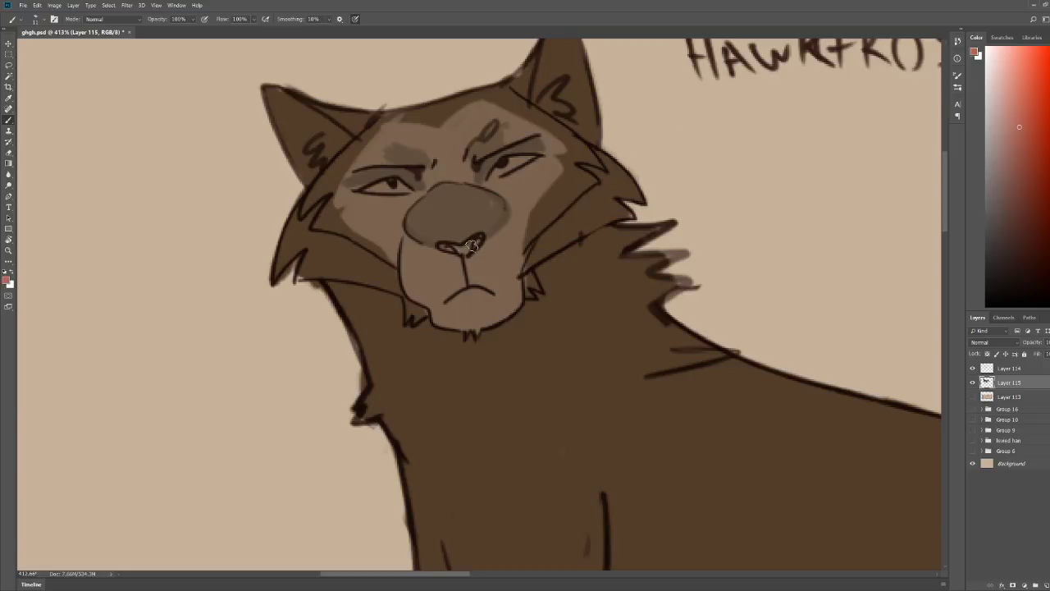
mouse_move(464, 250)
mouse_down()
mouse_move(471, 240)
mouse_move(450, 249)
mouse_move(464, 249)
mouse_up()
key(z)
drag(601, 195, 585, 200)
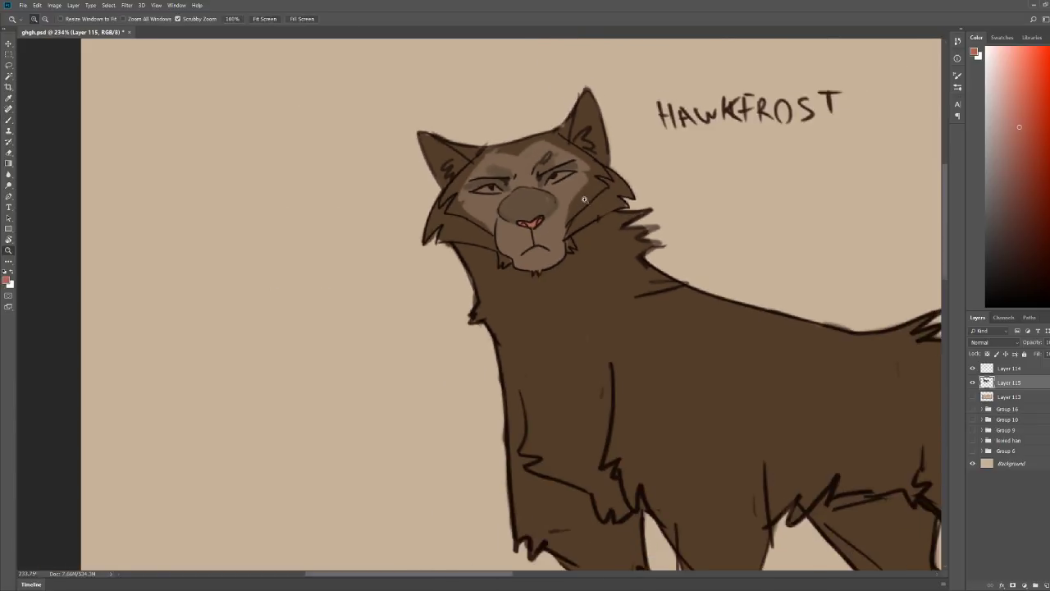
mouse_move(666, 164)
mouse_down()
mouse_move(653, 166)
mouse_move(688, 166)
mouse_up()
Step: Recolour the nose with a darker, duller red
key(b)
click(1015, 197)
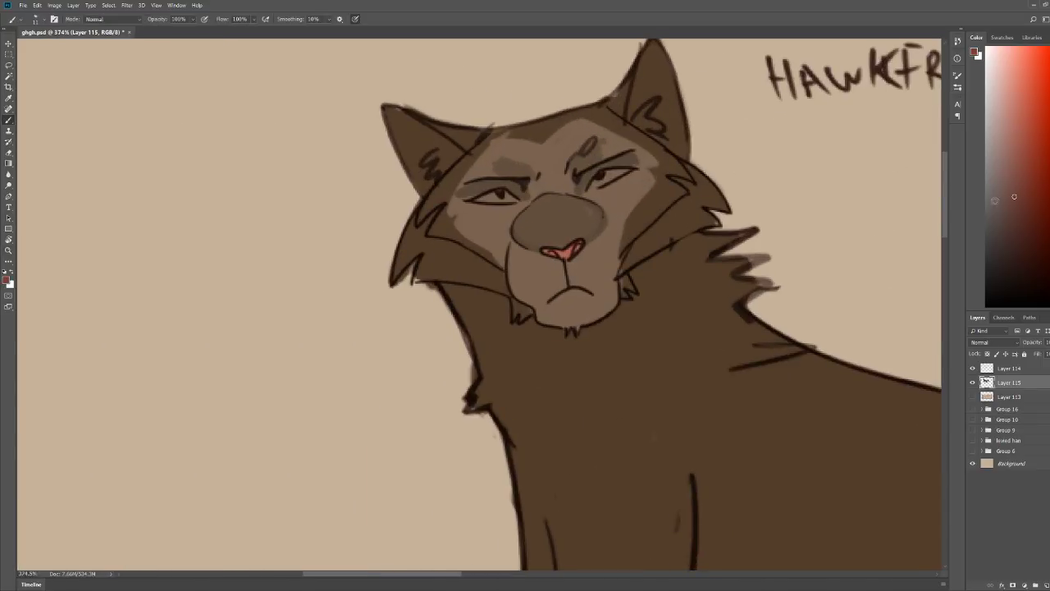
drag(572, 246, 546, 253)
key(z)
drag(677, 171, 607, 169)
drag(850, 212, 911, 223)
drag(621, 234, 575, 232)
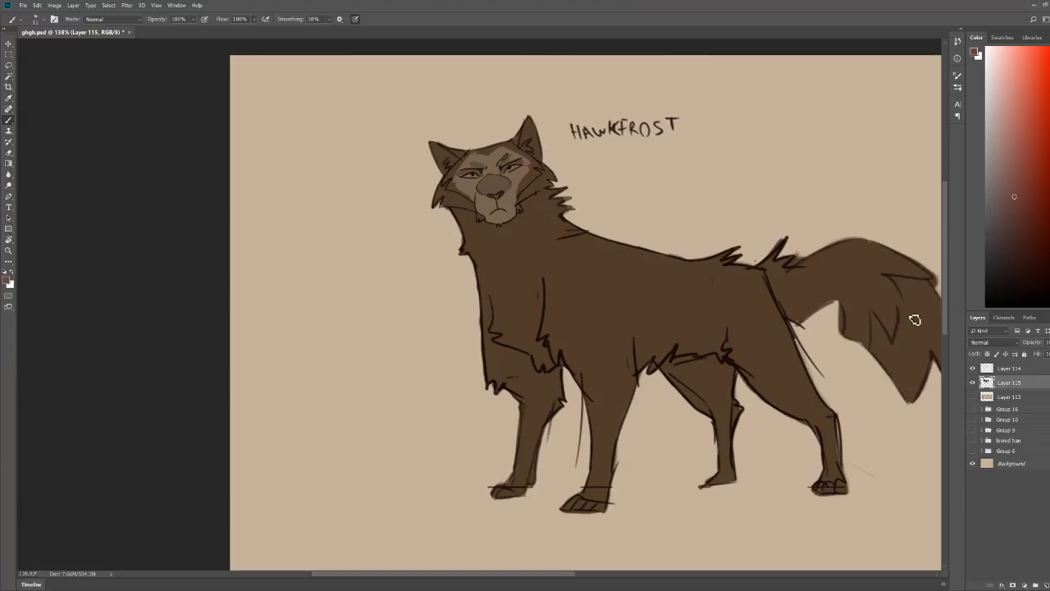
Step: Choose a light warm grey and outline jagged fur markings on the chest and along the belly
alt+click(508, 196)
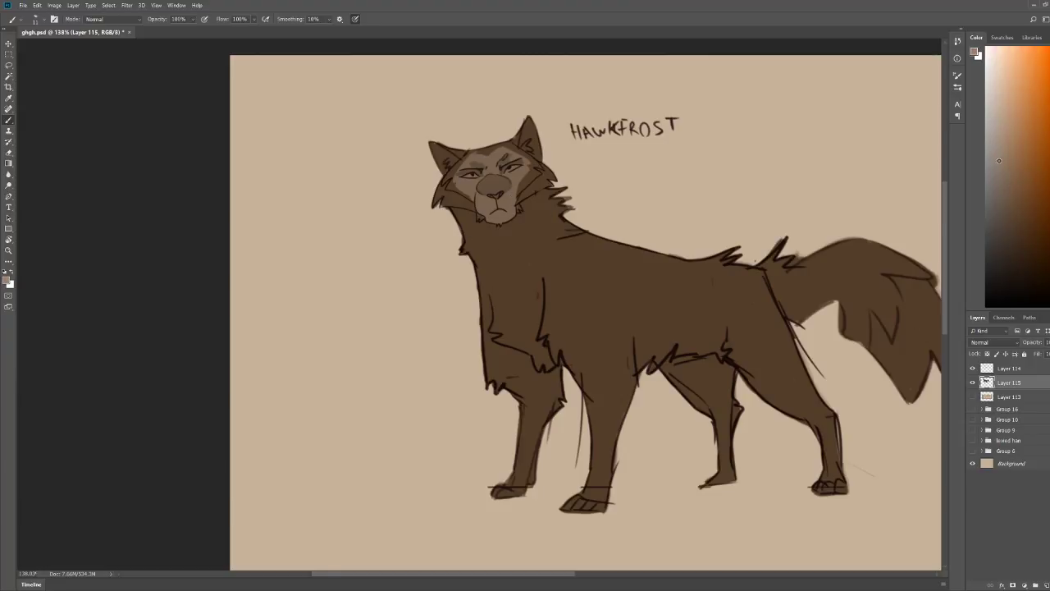
drag(489, 254, 491, 297)
drag(490, 256, 545, 301)
key(ctrl+space)
mouse_move(804, 246)
mouse_down()
mouse_move(779, 247)
mouse_move(825, 247)
mouse_up()
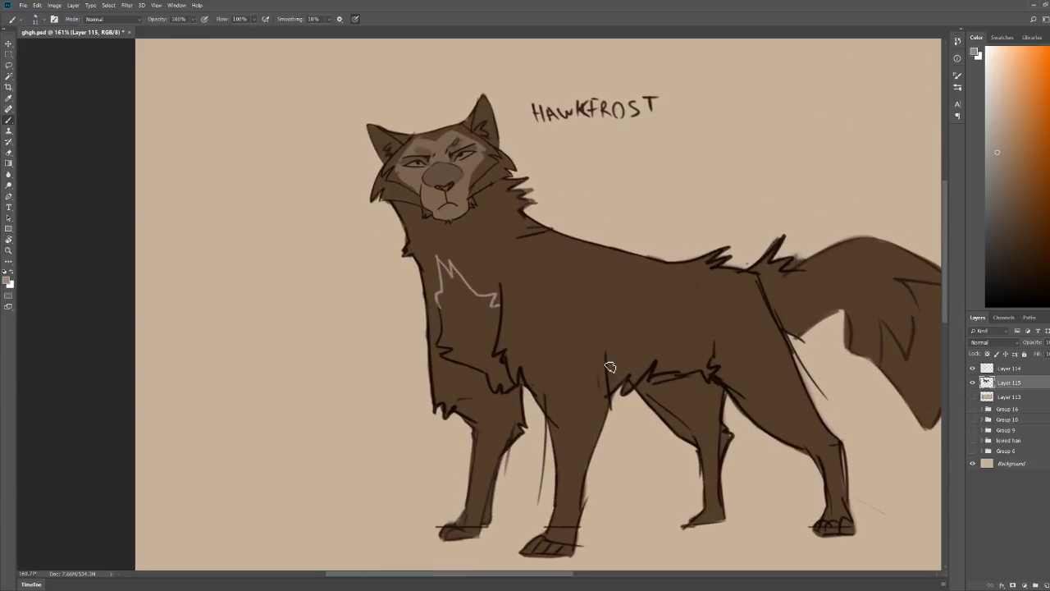
mouse_move(607, 354)
mouse_down()
mouse_move(622, 366)
mouse_move(674, 331)
mouse_move(714, 348)
mouse_up()
Step: Fill the tail tip with the light grey up to the jagged fur line, using a larger brush with transparent pixels locked
key(ctrl+space)
drag(828, 281, 870, 271)
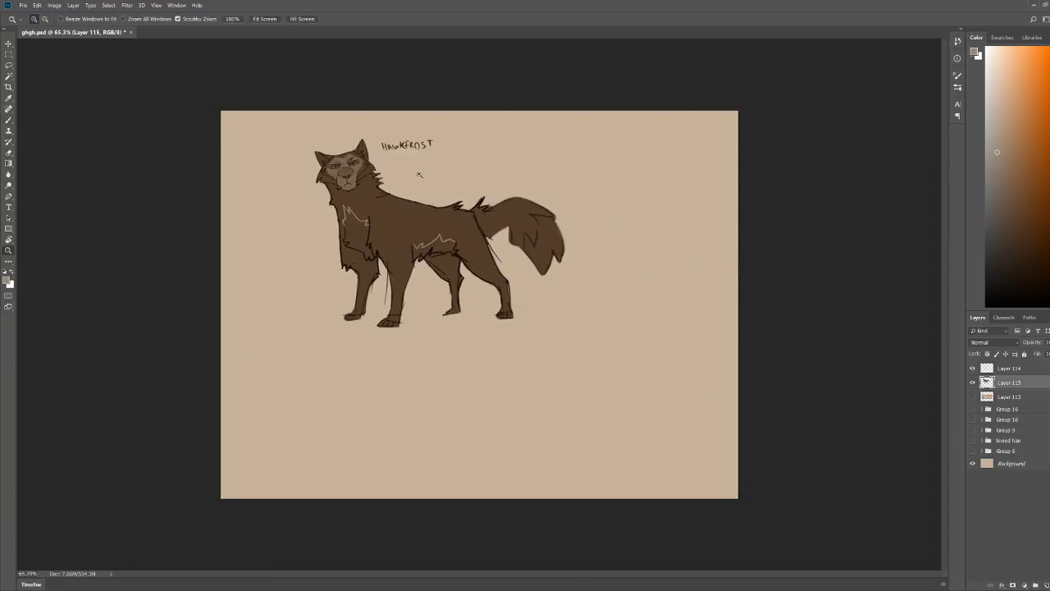
drag(419, 174, 494, 181)
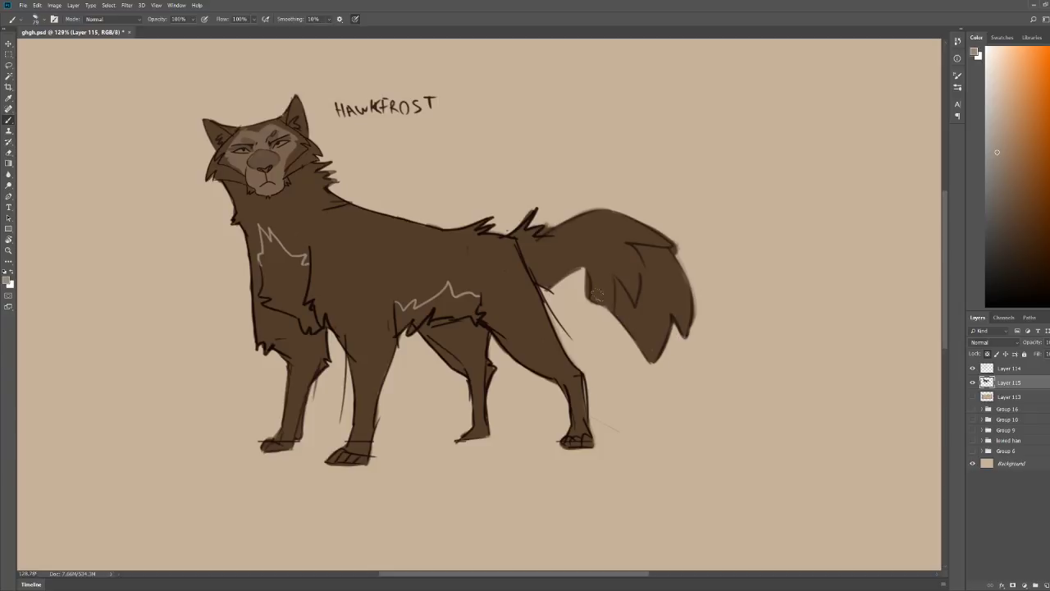
mouse_move(601, 322)
mouse_down()
mouse_move(604, 275)
mouse_move(622, 337)
mouse_move(613, 295)
mouse_move(609, 321)
mouse_move(632, 288)
mouse_move(624, 238)
mouse_move(688, 257)
mouse_move(644, 251)
mouse_move(657, 255)
mouse_move(655, 343)
mouse_up()
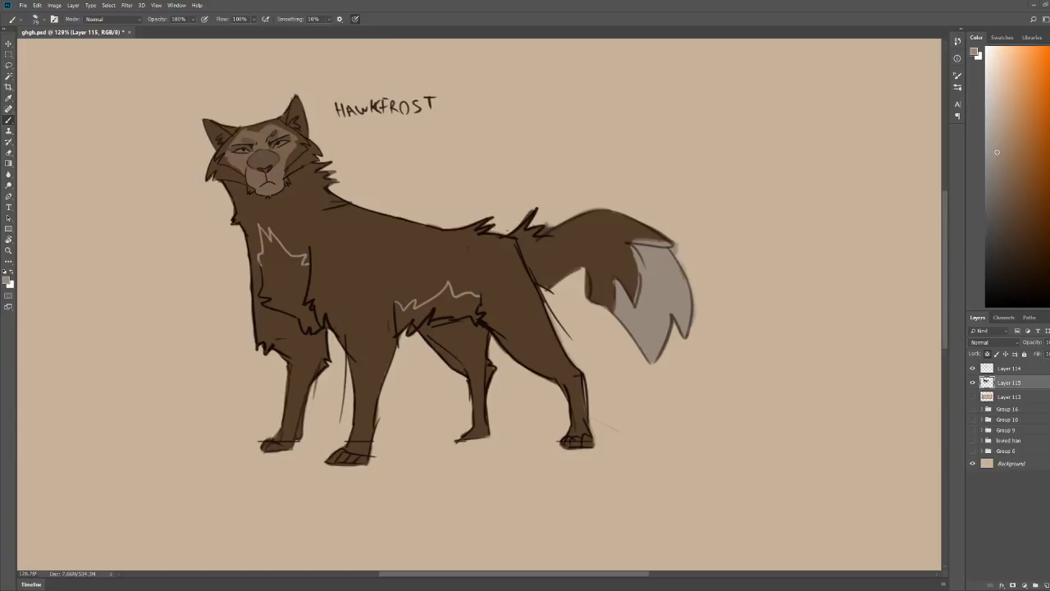
key(ctrl+space)
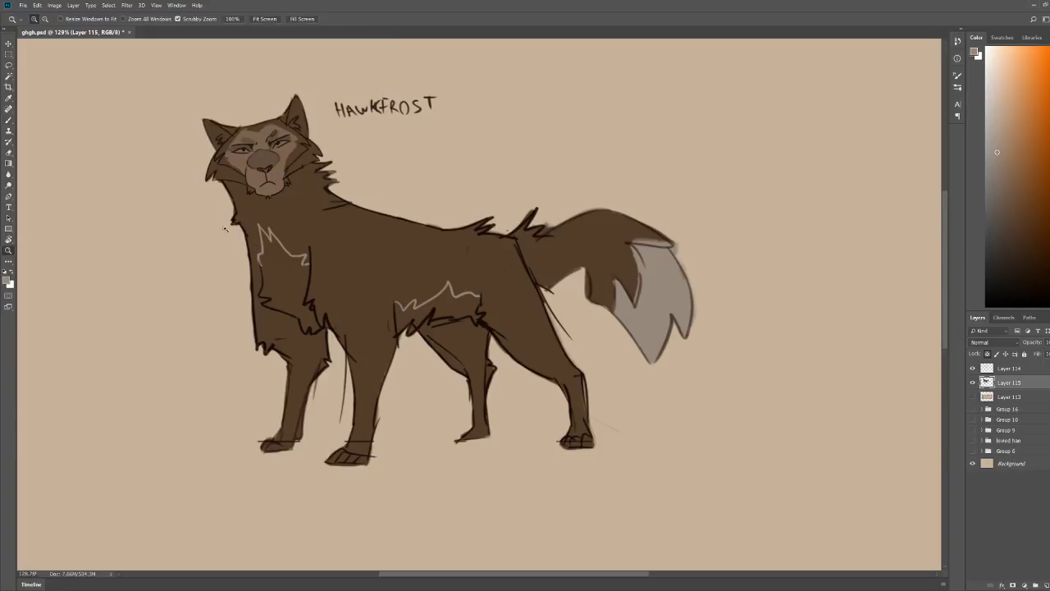
Step: Fill the chest marking inside its jagged outline with the light grey on the colour fill layer
mouse_move(223, 230)
mouse_down()
mouse_move(287, 327)
mouse_move(281, 338)
mouse_move(302, 338)
mouse_move(287, 353)
mouse_move(334, 366)
mouse_move(351, 376)
mouse_move(356, 399)
mouse_move(365, 384)
mouse_move(371, 398)
mouse_move(371, 362)
mouse_move(353, 390)
mouse_move(340, 361)
mouse_move(294, 332)
mouse_move(280, 225)
mouse_move(307, 268)
mouse_move(296, 232)
mouse_move(339, 283)
mouse_move(304, 241)
mouse_move(344, 283)
mouse_move(355, 278)
mouse_move(349, 364)
mouse_move(363, 352)
mouse_move(339, 314)
mouse_move(348, 281)
mouse_move(350, 309)
mouse_move(335, 275)
mouse_move(309, 268)
mouse_move(300, 334)
mouse_move(311, 344)
mouse_move(321, 337)
mouse_move(332, 353)
mouse_move(344, 291)
mouse_up()
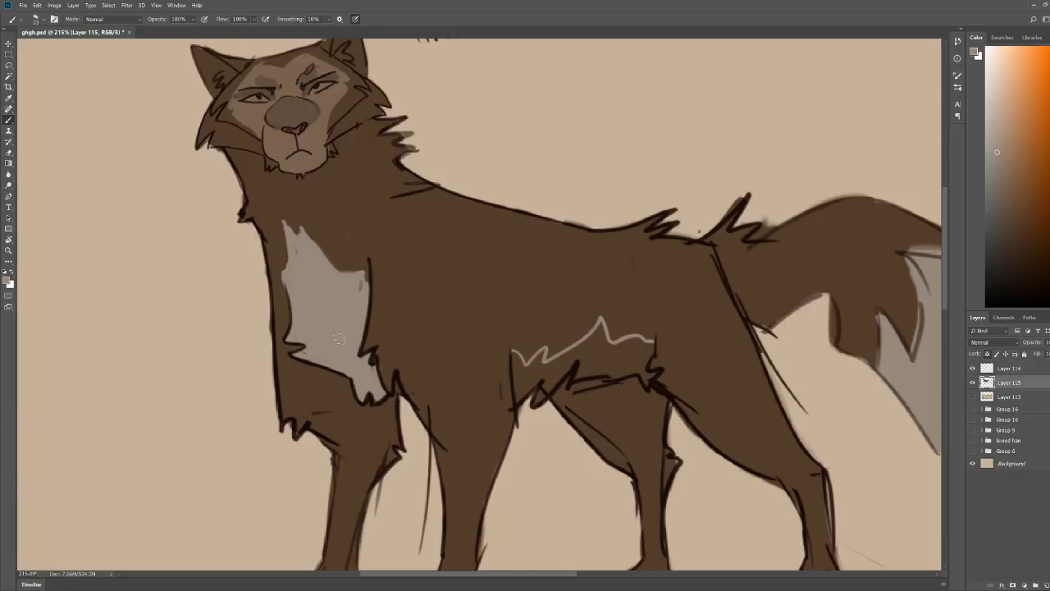
key(z)
drag(357, 332, 352, 307)
drag(462, 211, 539, 179)
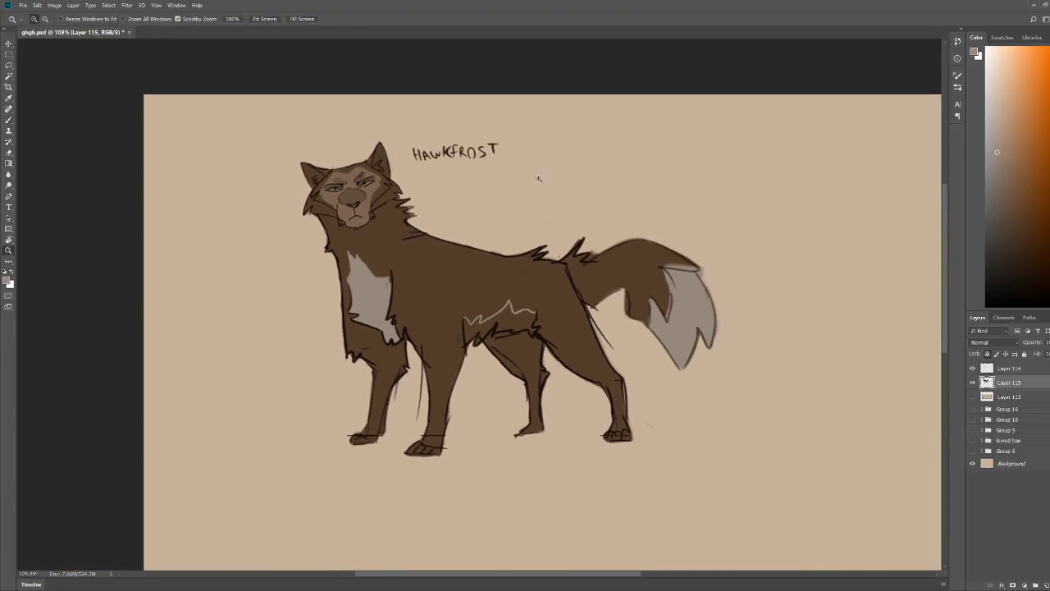
Step: Sample the dark line colour and, on the line art layer, handwrite "Please" beside the HAWKFROST name inside a large oval
drag(627, 113, 648, 111)
key(b)
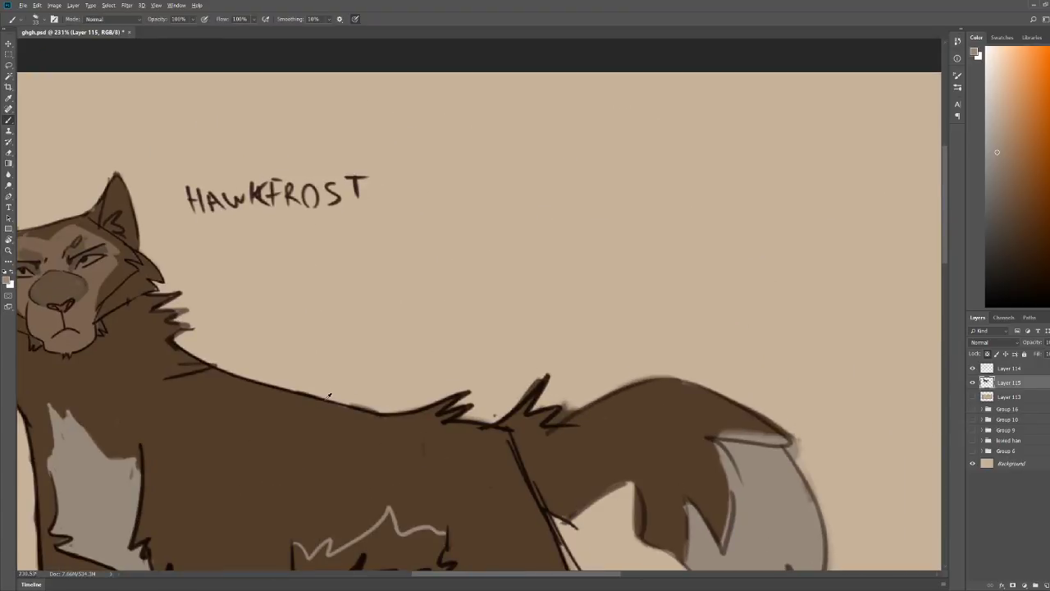
alt+click(328, 396)
click(1006, 369)
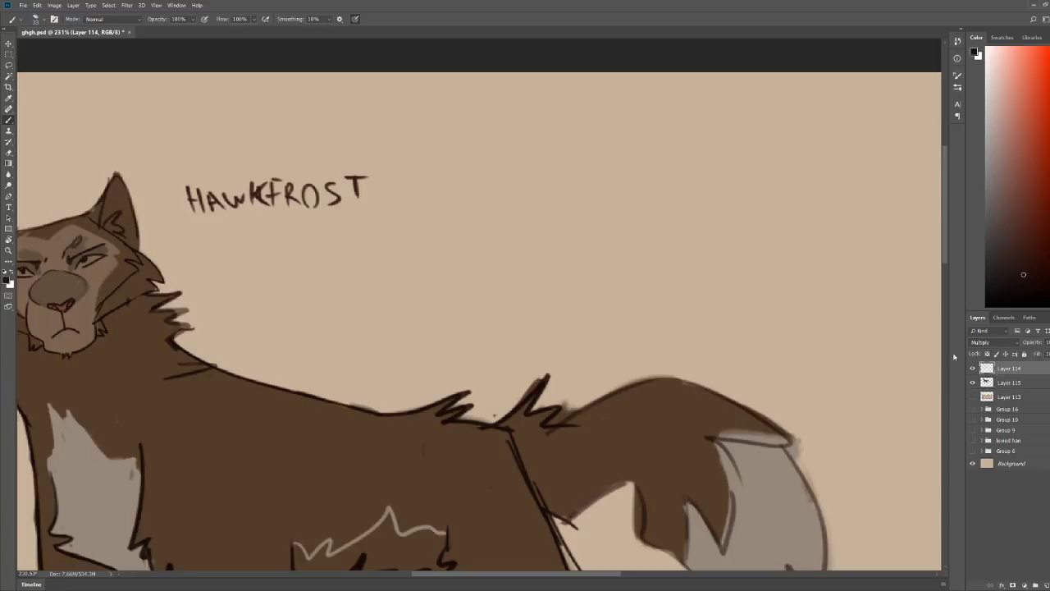
mouse_move(501, 154)
mouse_down()
mouse_move(502, 182)
mouse_move(502, 170)
mouse_move(537, 179)
mouse_up()
drag(548, 164, 548, 181)
mouse_move(566, 159)
mouse_down()
mouse_move(554, 180)
mouse_move(589, 176)
mouse_up()
mouse_move(611, 88)
mouse_down()
mouse_move(439, 112)
mouse_move(452, 235)
mouse_move(781, 218)
mouse_move(698, 100)
mouse_move(727, 110)
mouse_up()
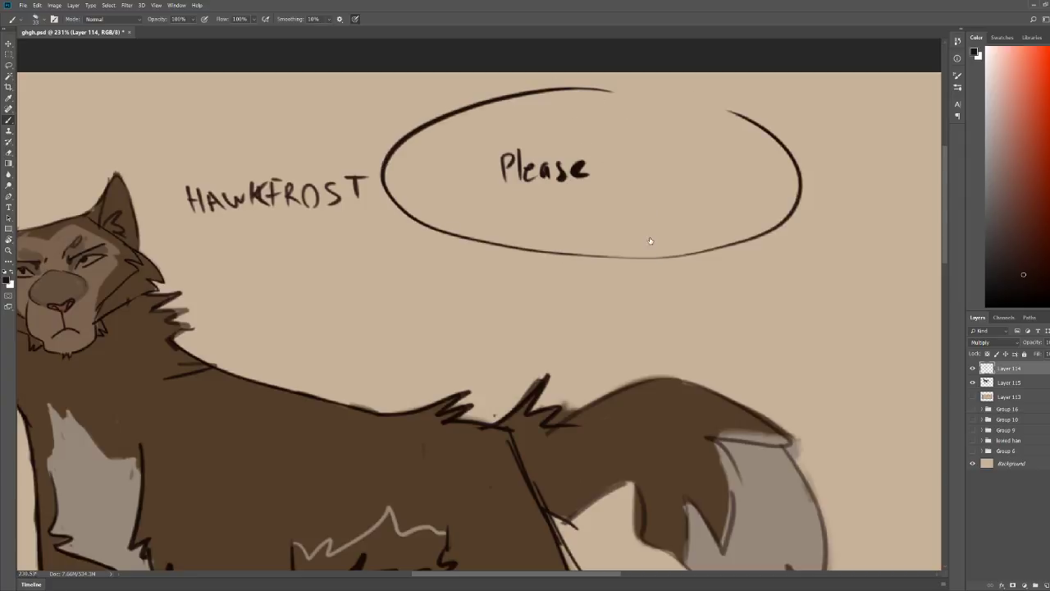
Step: Continue the handwritten note inside the oval with "try to" and, on a second line, "use they/them"
drag(617, 154, 617, 176)
drag(611, 166, 639, 181)
mouse_move(666, 153)
mouse_down()
mouse_move(665, 169)
mouse_move(671, 160)
mouse_move(681, 168)
mouse_up()
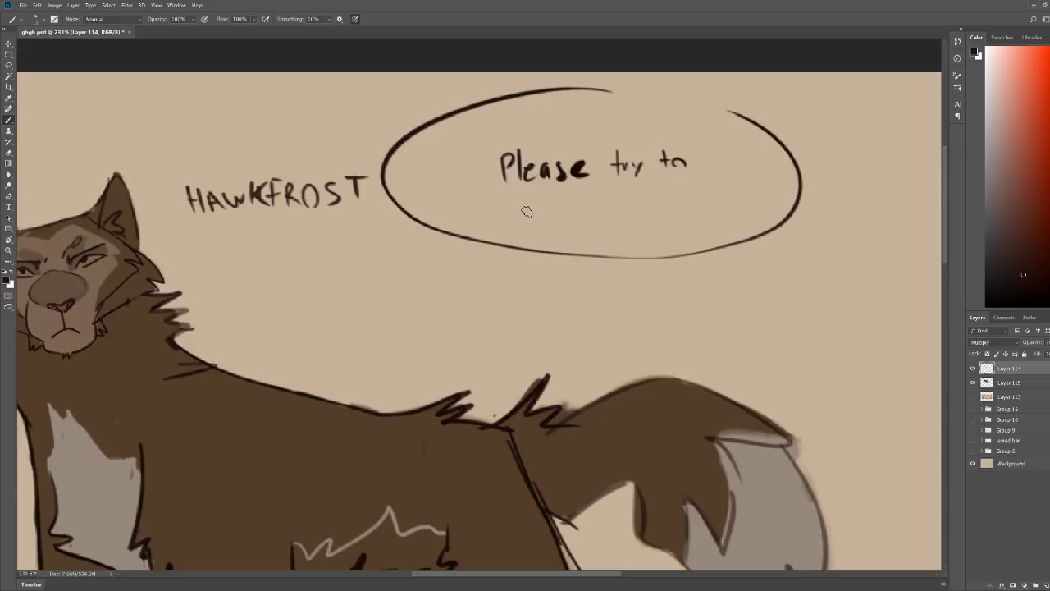
mouse_move(527, 201)
mouse_down()
mouse_move(551, 215)
mouse_move(556, 201)
mouse_move(562, 211)
mouse_move(561, 200)
mouse_move(591, 201)
mouse_up()
drag(595, 201, 649, 210)
drag(645, 198, 660, 197)
mouse_move(663, 189)
mouse_down()
mouse_move(662, 210)
mouse_move(671, 210)
mouse_up()
drag(676, 201, 704, 201)
Step: Finish the note with "pronouns", a small smiley and "sorry", and make the colour fill layer active again
mouse_move(572, 227)
mouse_down()
mouse_move(571, 251)
mouse_move(588, 224)
mouse_up()
drag(592, 227, 615, 230)
drag(617, 228, 643, 235)
mouse_move(645, 235)
mouse_down()
mouse_move(707, 220)
mouse_move(686, 210)
mouse_move(741, 200)
mouse_up()
drag(743, 207, 760, 204)
drag(765, 195, 755, 210)
drag(767, 170, 740, 166)
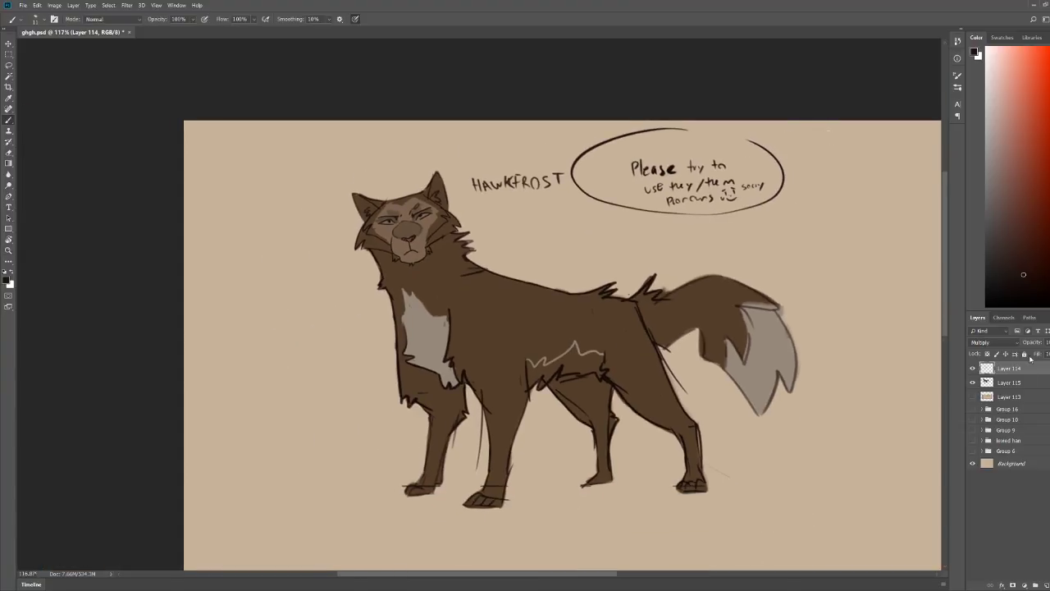
click(1009, 382)
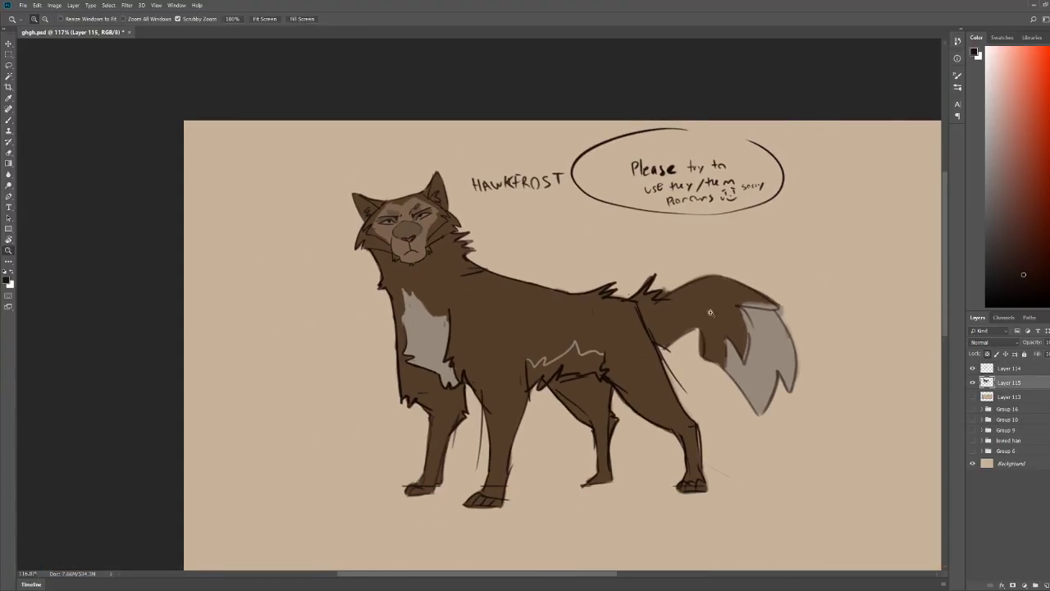
Step: Fill the outlined belly patch with the grey sampled from the tail tip
scroll(778, 339, up, 2)
alt+click(778, 339)
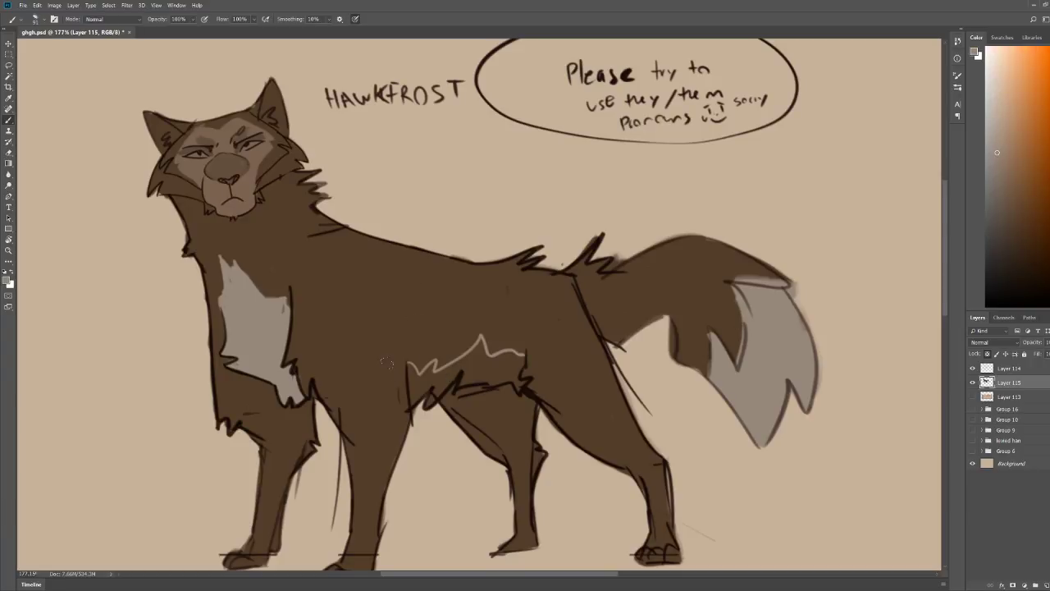
mouse_move(382, 362)
mouse_down()
mouse_move(409, 386)
mouse_move(407, 365)
mouse_move(448, 379)
mouse_move(472, 360)
mouse_up()
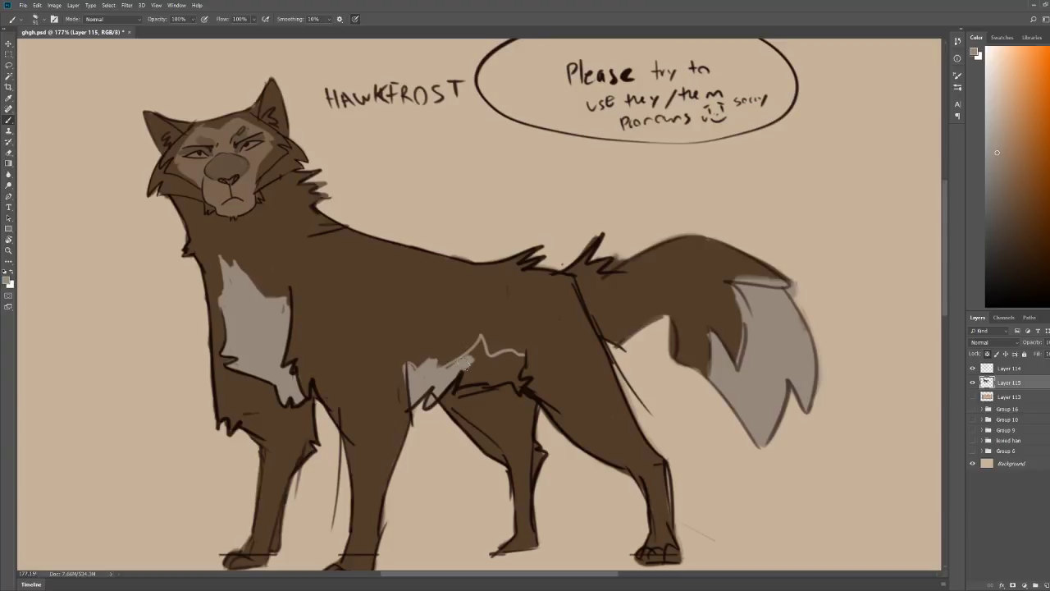
mouse_move(480, 345)
mouse_down()
mouse_move(467, 382)
mouse_move(471, 357)
mouse_move(517, 379)
mouse_move(521, 361)
mouse_move(493, 355)
mouse_move(501, 370)
mouse_move(482, 342)
mouse_up()
Step: Paint a dark brown marking along the lower edge of each cheek, working from the sampled fur brown
key(z)
drag(252, 169, 284, 181)
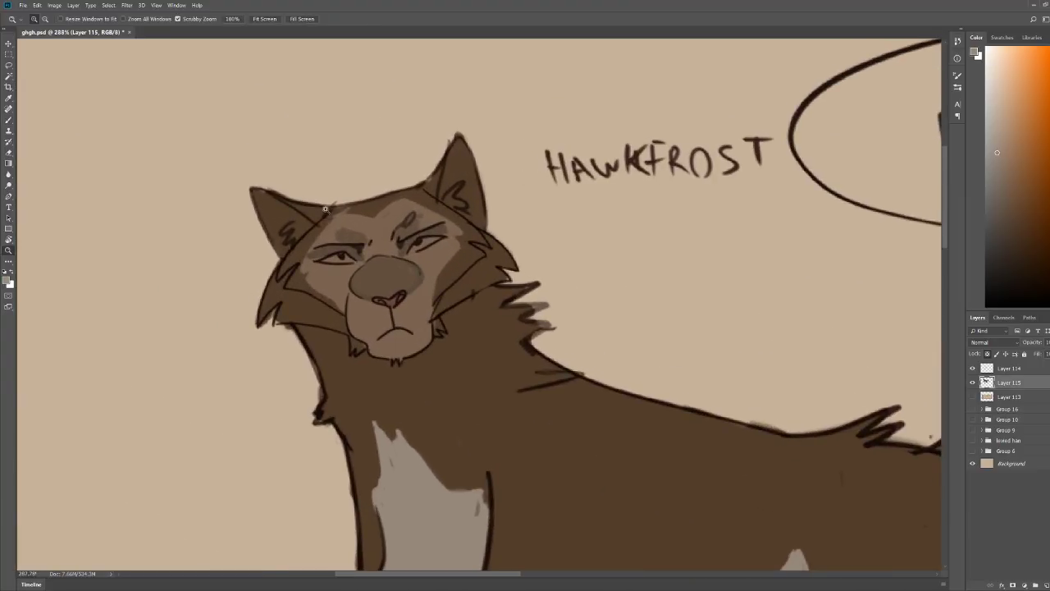
key(b)
mouse_move(328, 211)
mouse_down()
mouse_move(410, 220)
mouse_move(522, 210)
mouse_move(529, 186)
mouse_up()
alt+click(393, 205)
key(z)
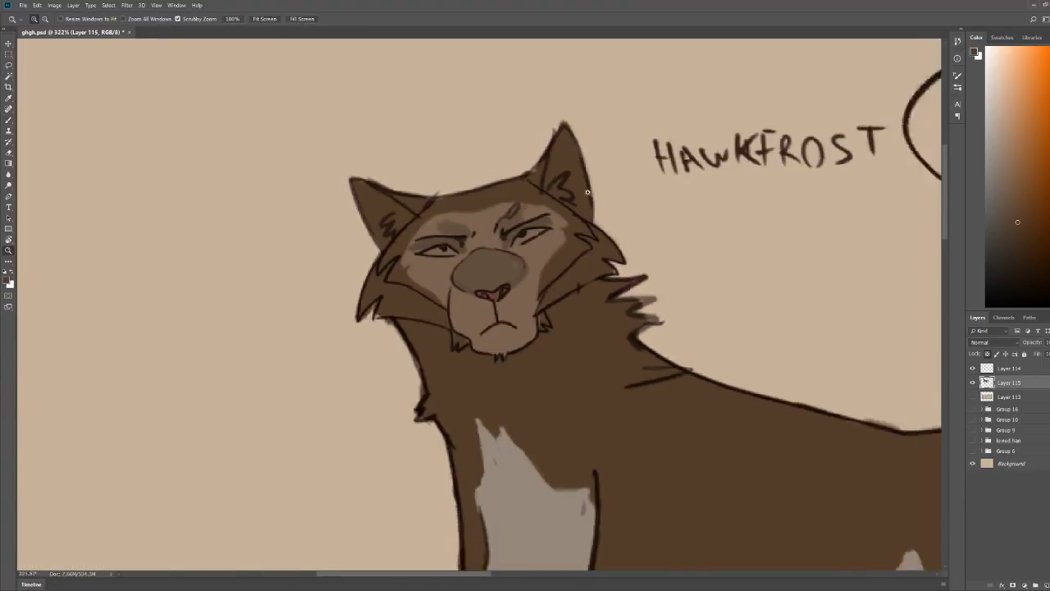
mouse_move(617, 186)
mouse_down()
mouse_move(582, 187)
mouse_move(640, 179)
mouse_up()
key(b)
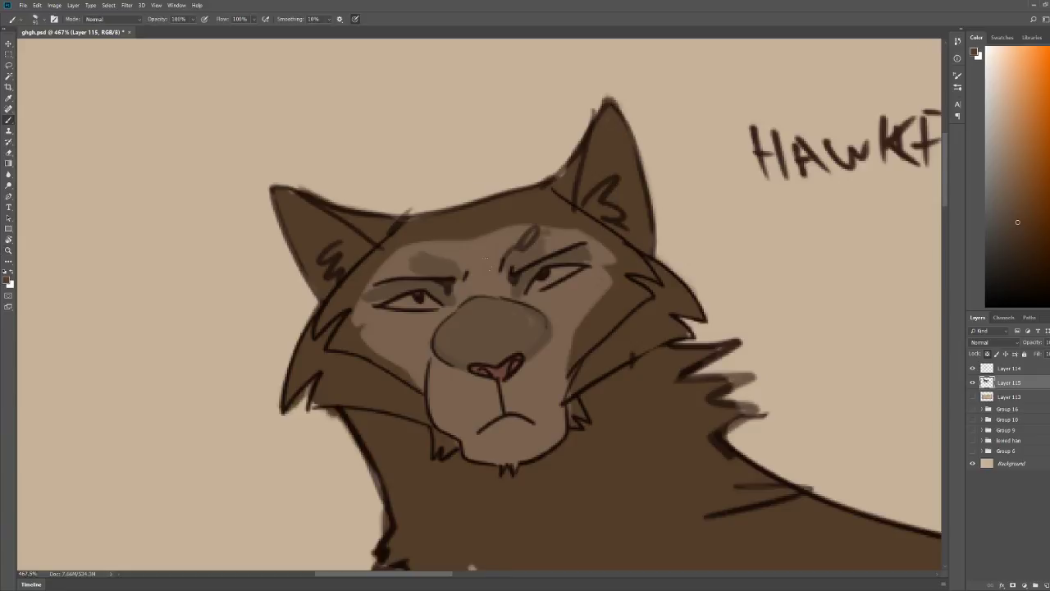
mouse_move(612, 291)
mouse_down()
mouse_move(568, 361)
mouse_move(587, 367)
mouse_up()
drag(361, 343, 418, 379)
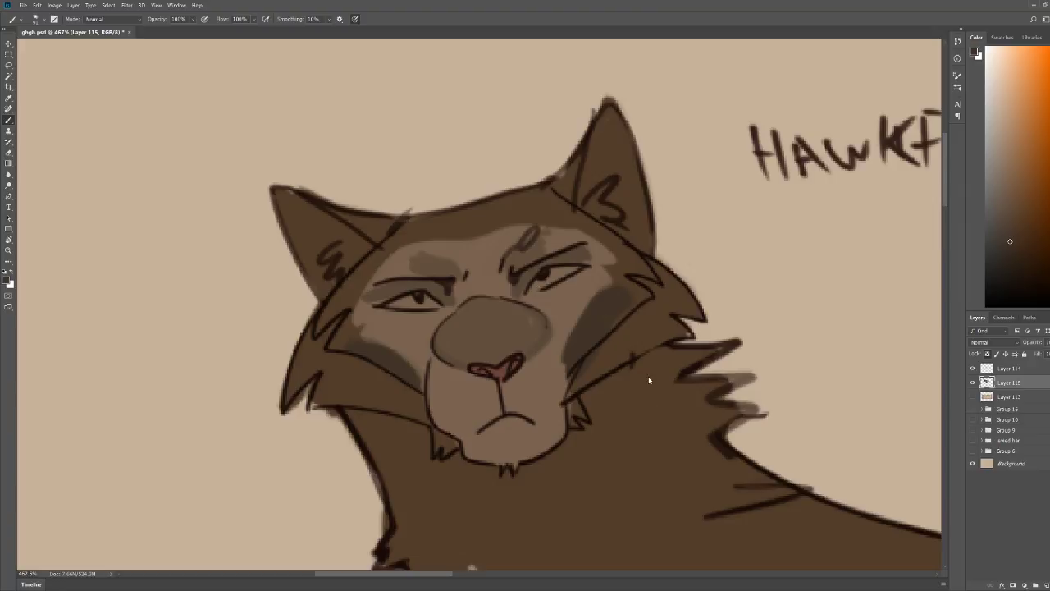
Step: Soften the inner edges of both dark cheek markings with a mid-brown sampled from the face
key(z)
mouse_move(660, 277)
mouse_down()
mouse_move(625, 284)
mouse_move(693, 250)
mouse_up()
key(b)
alt+click(566, 388)
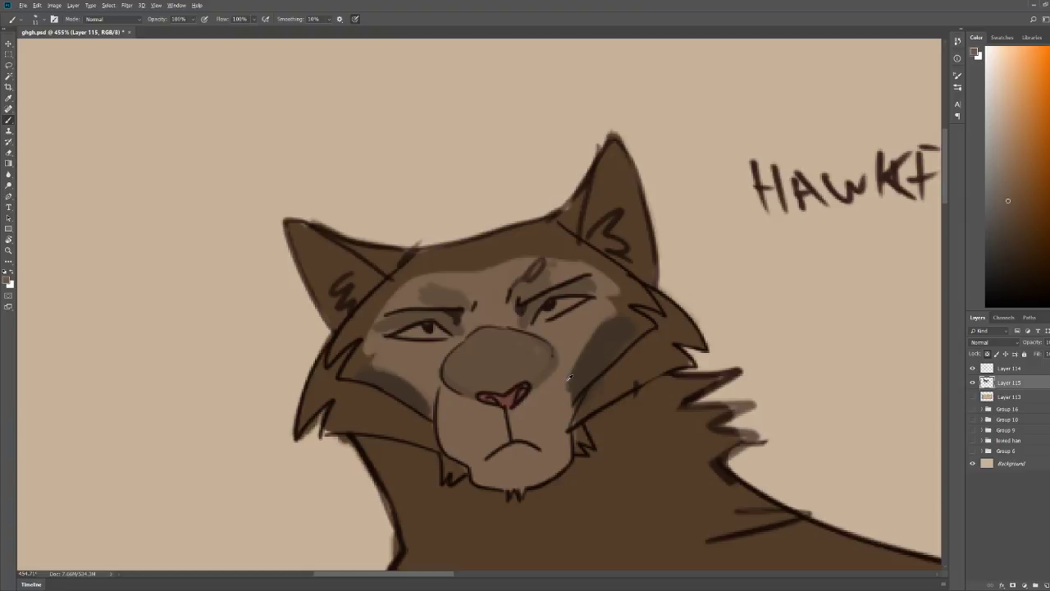
drag(568, 401, 595, 332)
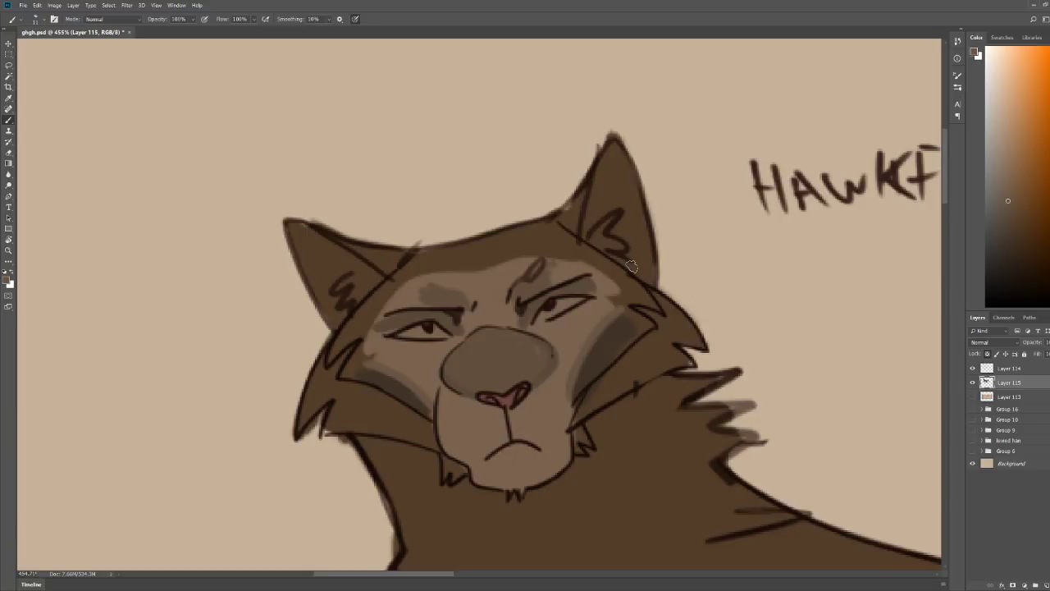
Step: Examine the face shading up close and against the whole character
key(z)
drag(654, 257, 626, 250)
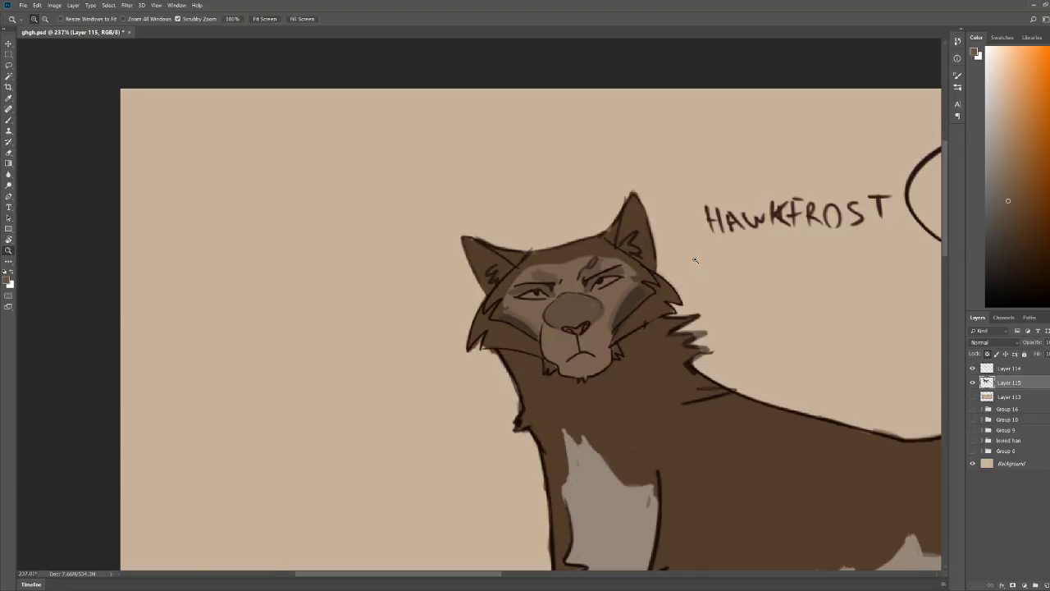
scroll(695, 260, down, 4)
scroll(656, 279, up, 8)
key(b)
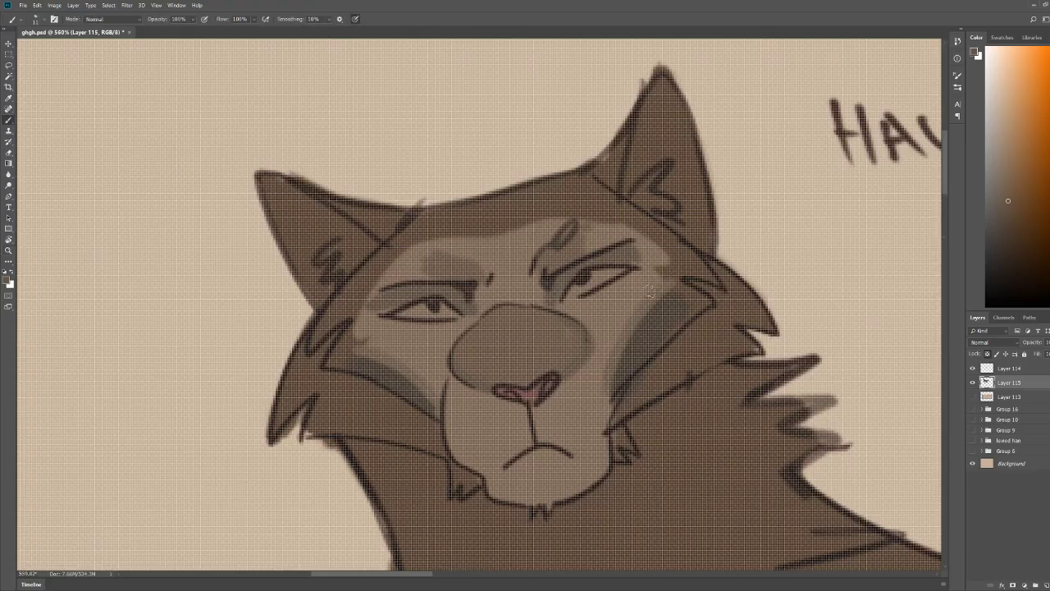
key(z)
scroll(648, 291, down, 6)
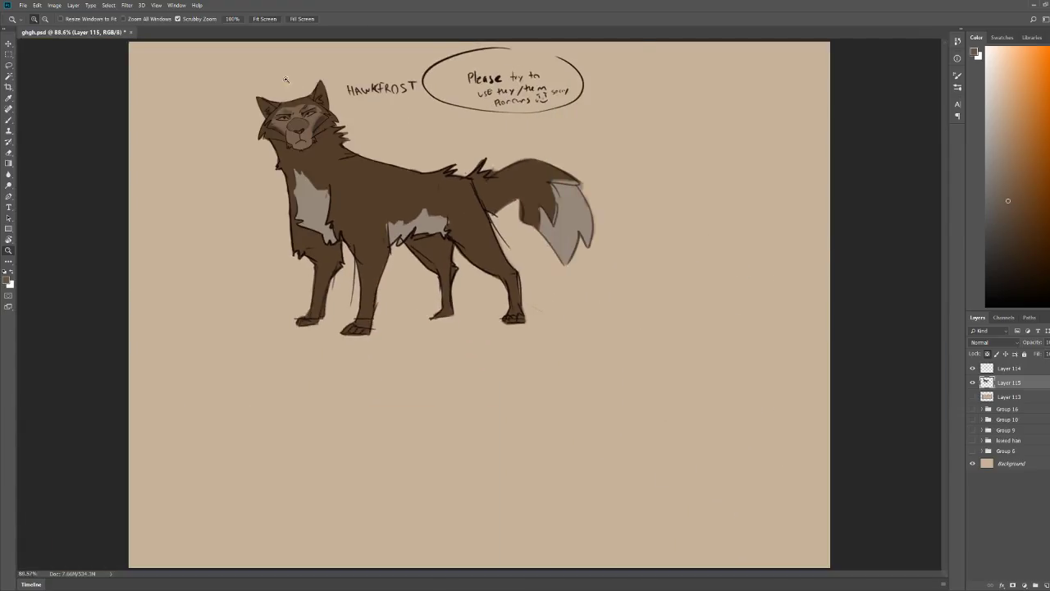
scroll(286, 80, up, 5)
scroll(367, 98, down, 3)
Step: Recolour the chest, belly and tail-tip patches with a warmer beige-grey sampled from the face, using the Paint Bucket
key(b)
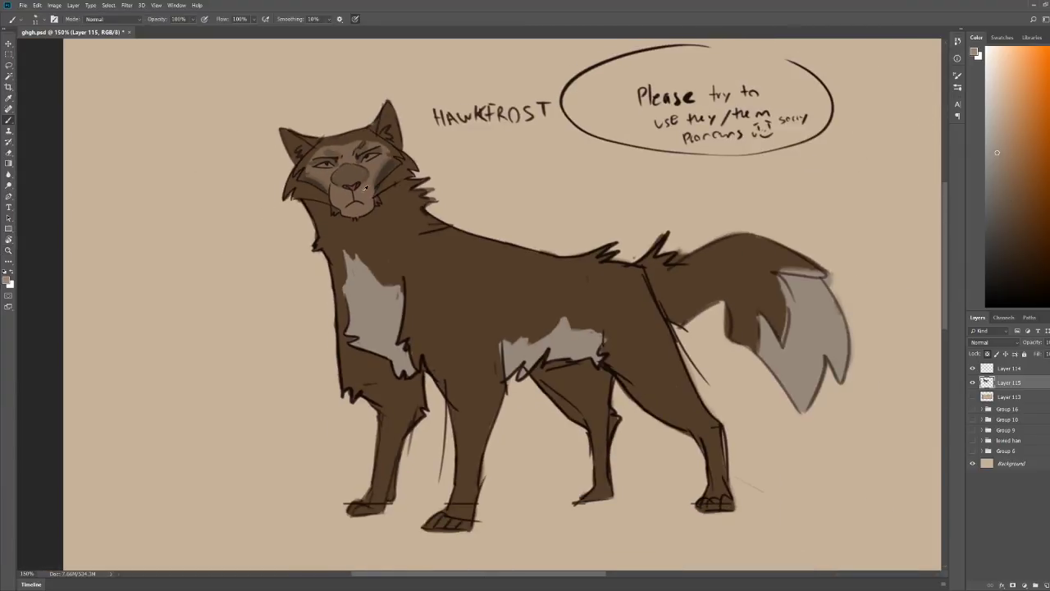
alt+click(367, 188)
click(10, 164)
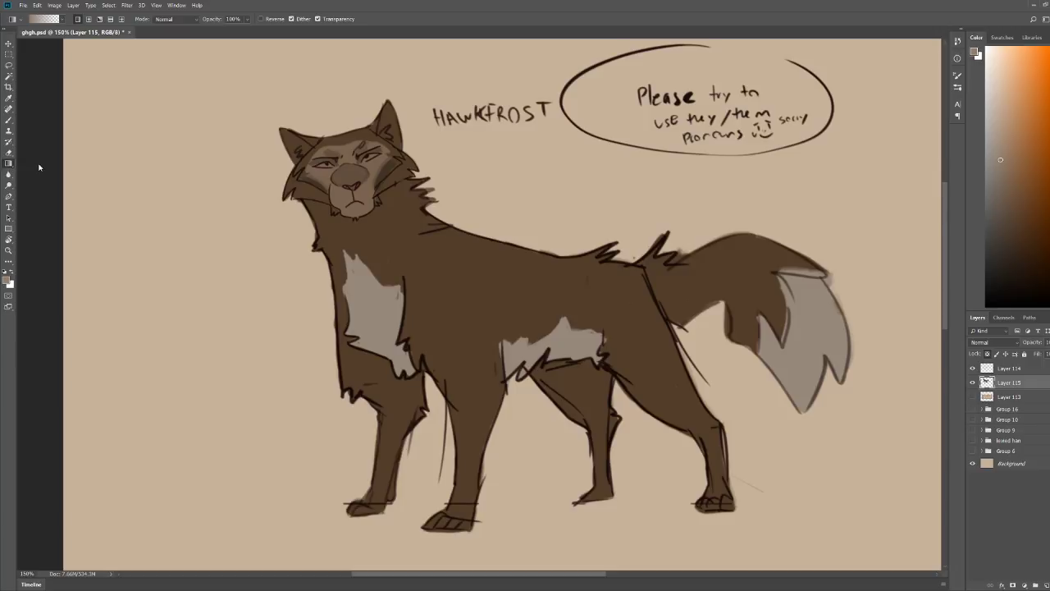
key(shift+g)
click(379, 329)
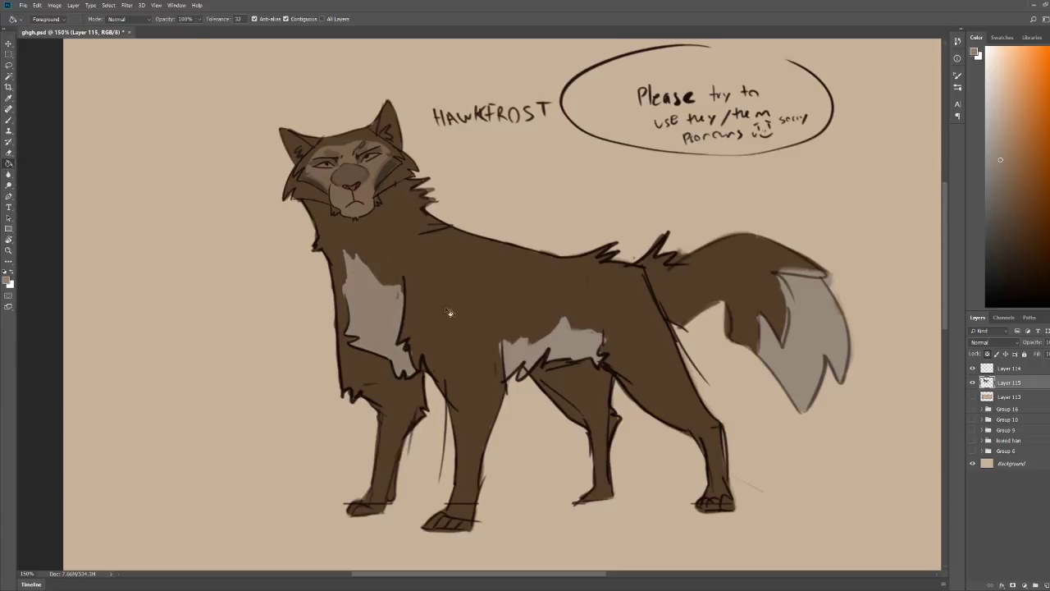
click(548, 351)
click(803, 350)
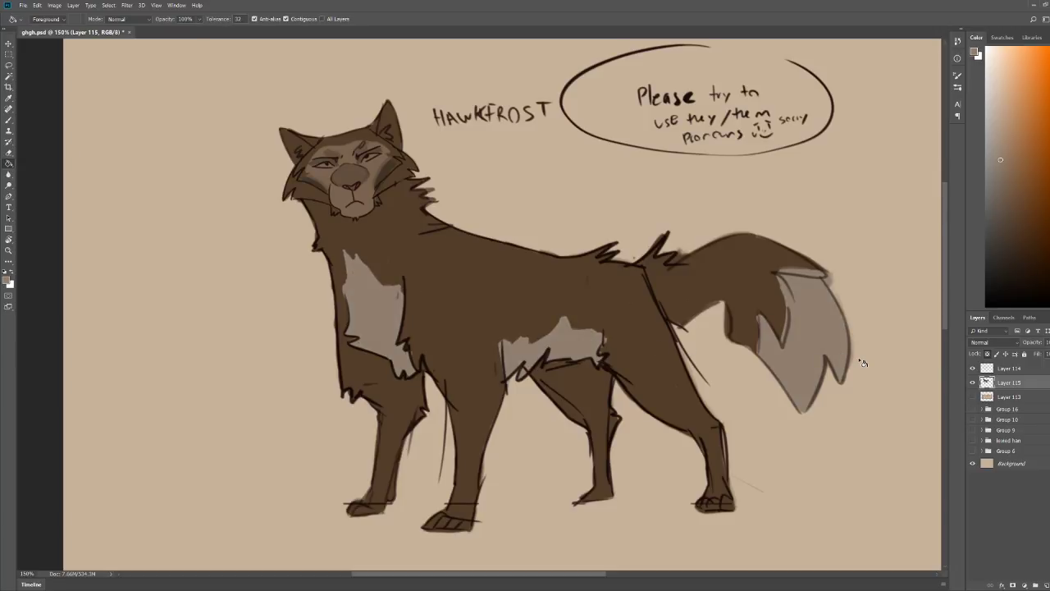
Step: Paint lighter grey fur highlights along the lower edges of the belly and chest patches
key(z)
scroll(785, 235, down, 2)
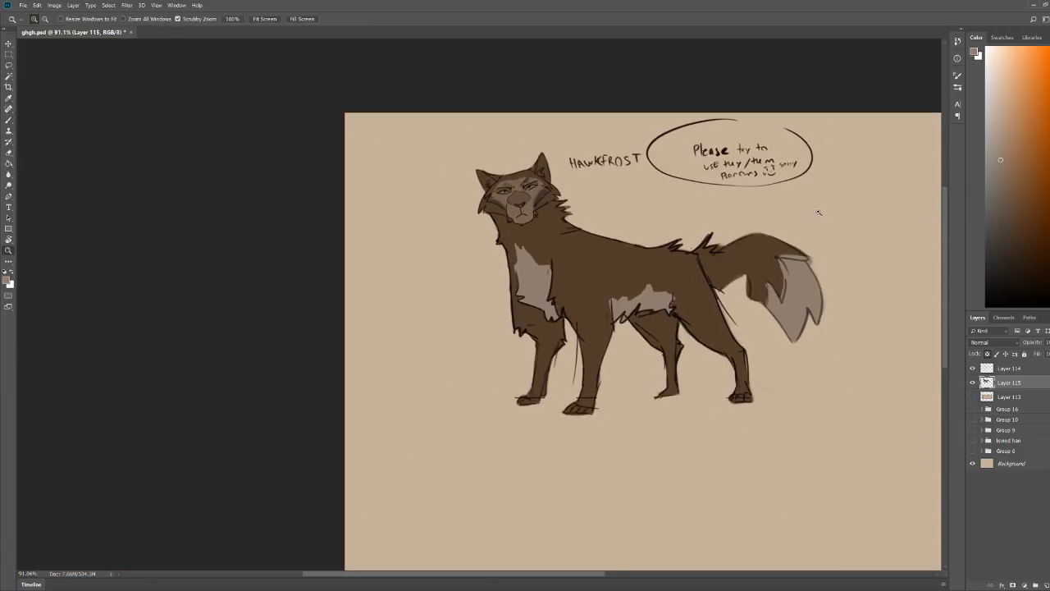
scroll(646, 227, up, 3)
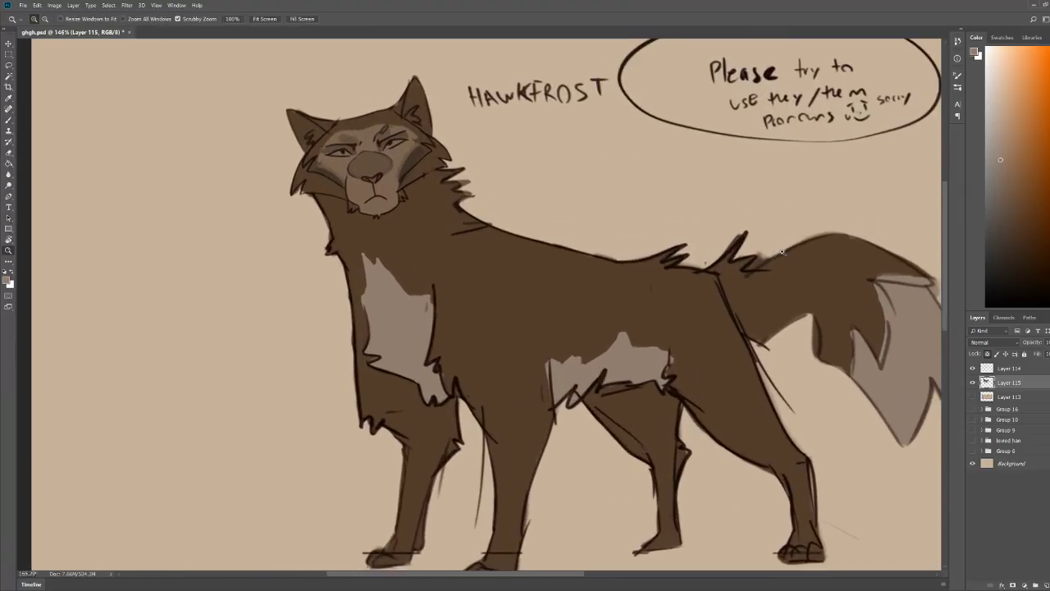
scroll(565, 430, up, 1)
key(b)
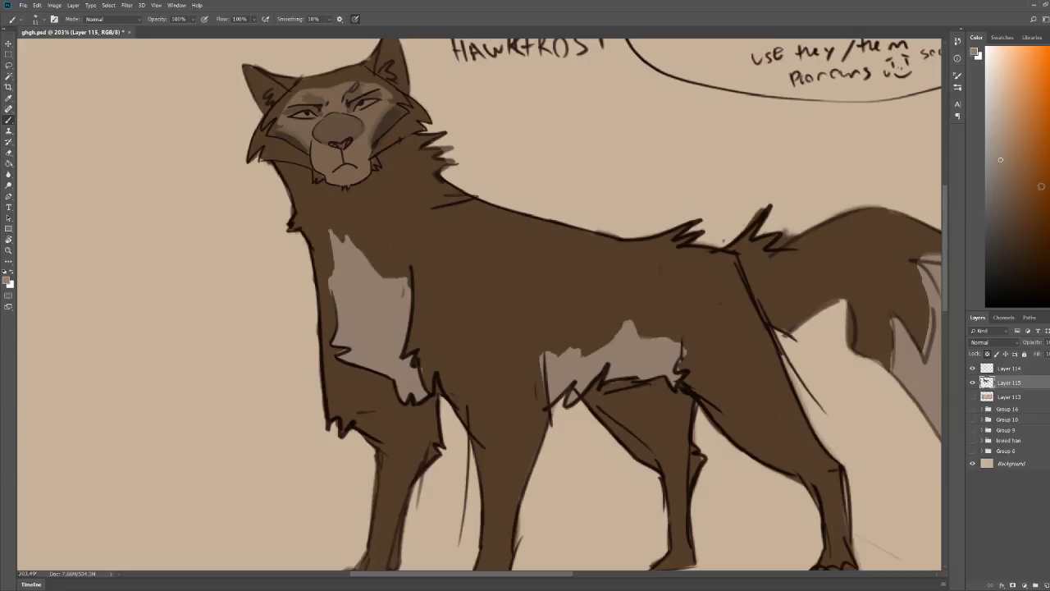
click(994, 123)
mouse_move(558, 395)
mouse_down()
mouse_move(564, 389)
mouse_move(567, 409)
mouse_move(612, 361)
mouse_up()
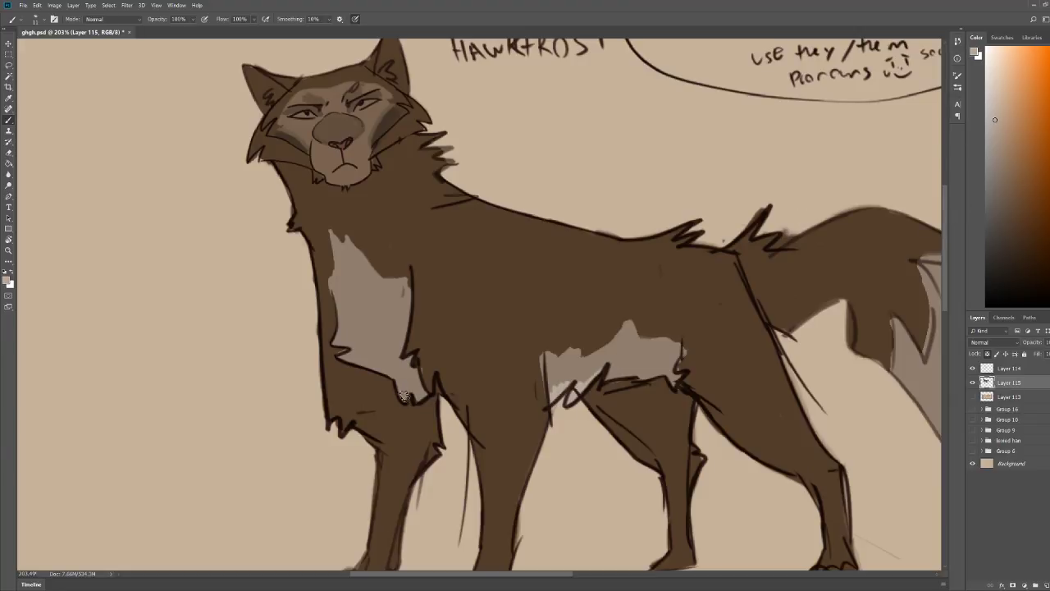
mouse_move(403, 396)
mouse_down()
mouse_move(420, 399)
mouse_move(341, 361)
mouse_move(369, 341)
mouse_move(354, 310)
mouse_move(387, 369)
mouse_move(420, 385)
mouse_move(405, 385)
mouse_move(371, 340)
mouse_move(380, 354)
mouse_move(369, 368)
mouse_move(348, 361)
mouse_move(373, 363)
mouse_move(365, 325)
mouse_move(384, 335)
mouse_move(394, 361)
mouse_move(406, 351)
mouse_move(352, 346)
mouse_up()
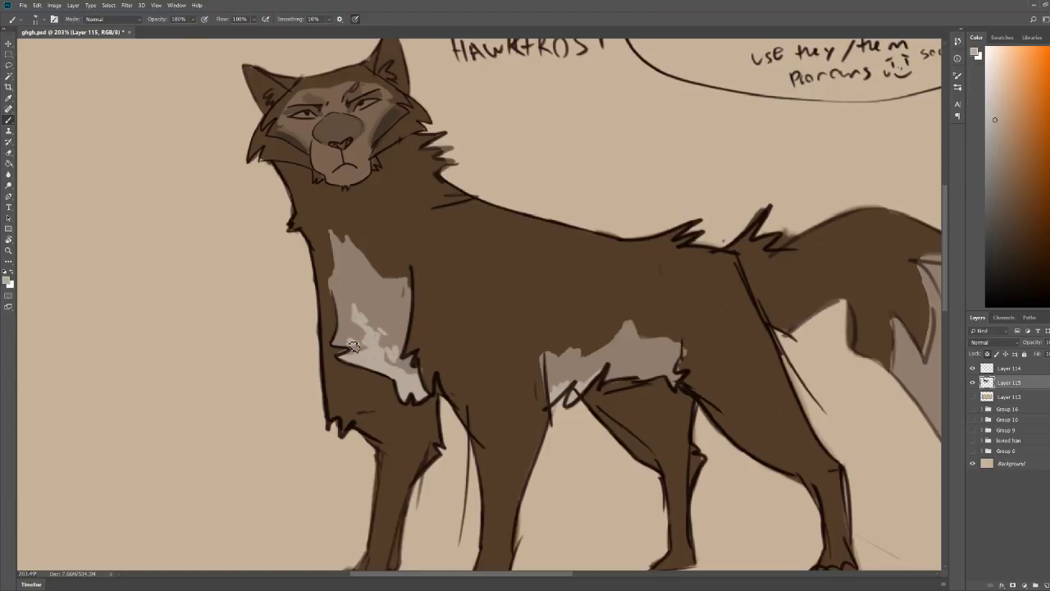
Step: Save the document with the whole canvas in view
key(z)
drag(529, 256, 502, 244)
drag(603, 272, 576, 267)
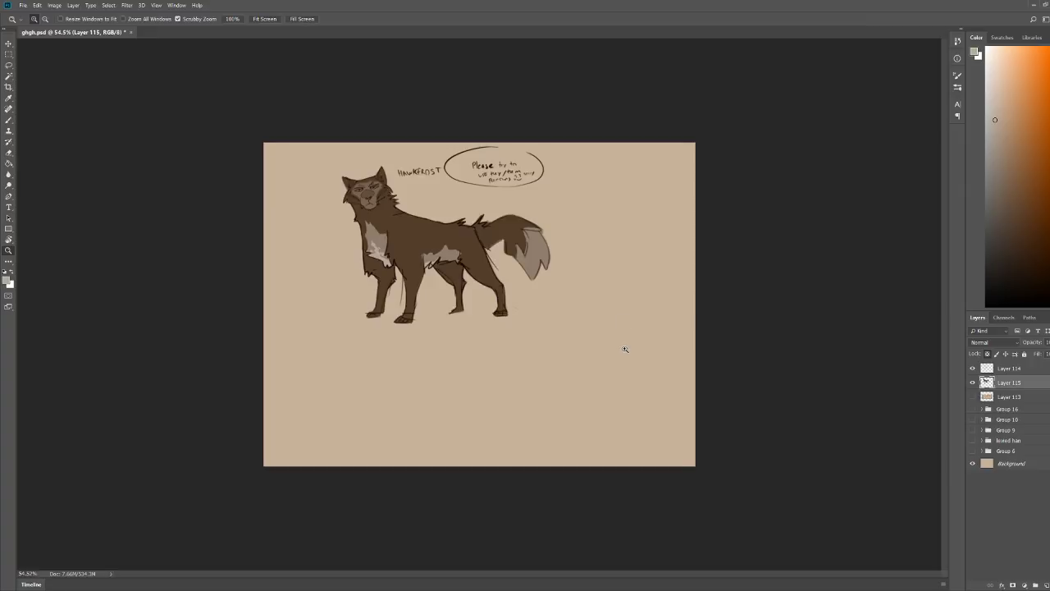
key(ctrl+s)
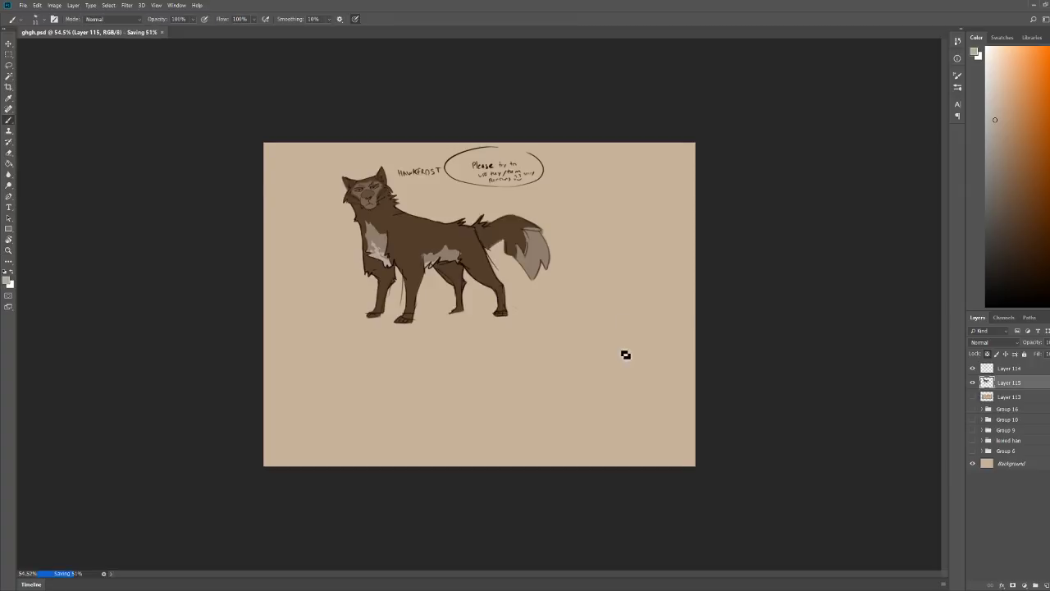
Step: Paint lighter beige-grey patches beneath both eyes and touch up the forehead around the brows
drag(364, 237, 397, 240)
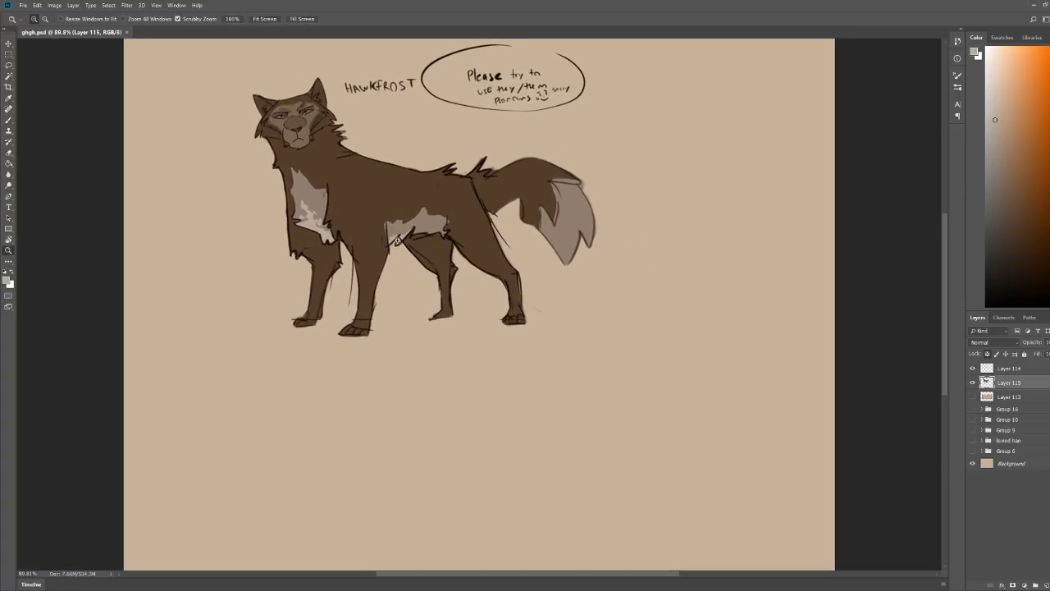
drag(288, 128, 348, 130)
mouse_move(392, 171)
mouse_down()
mouse_move(348, 160)
mouse_move(459, 154)
mouse_up()
key(b)
key(z)
key(b)
drag(448, 194, 498, 164)
drag(291, 210, 310, 215)
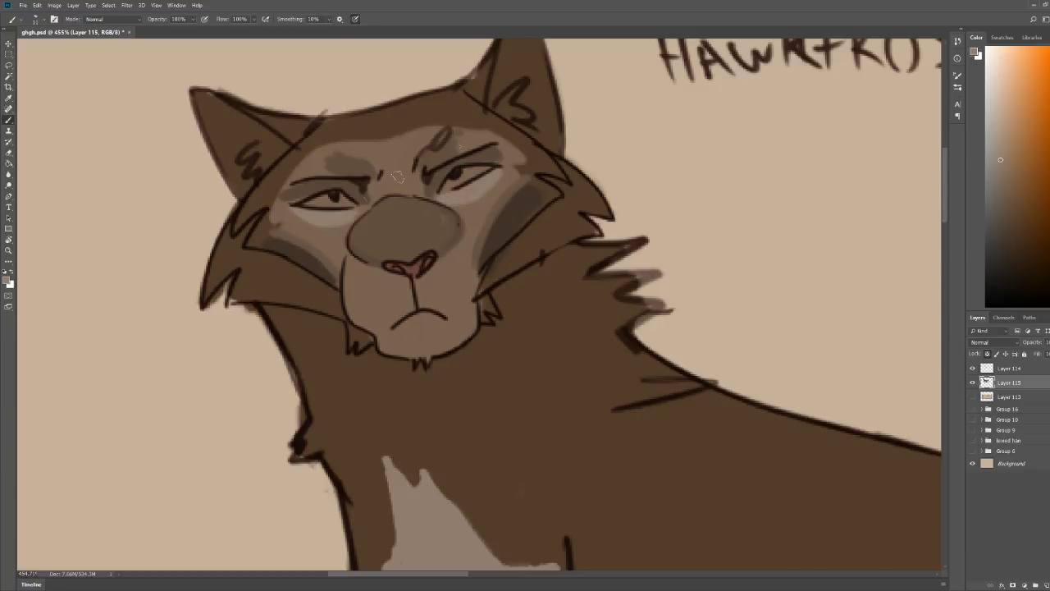
drag(470, 135, 377, 139)
drag(627, 142, 609, 143)
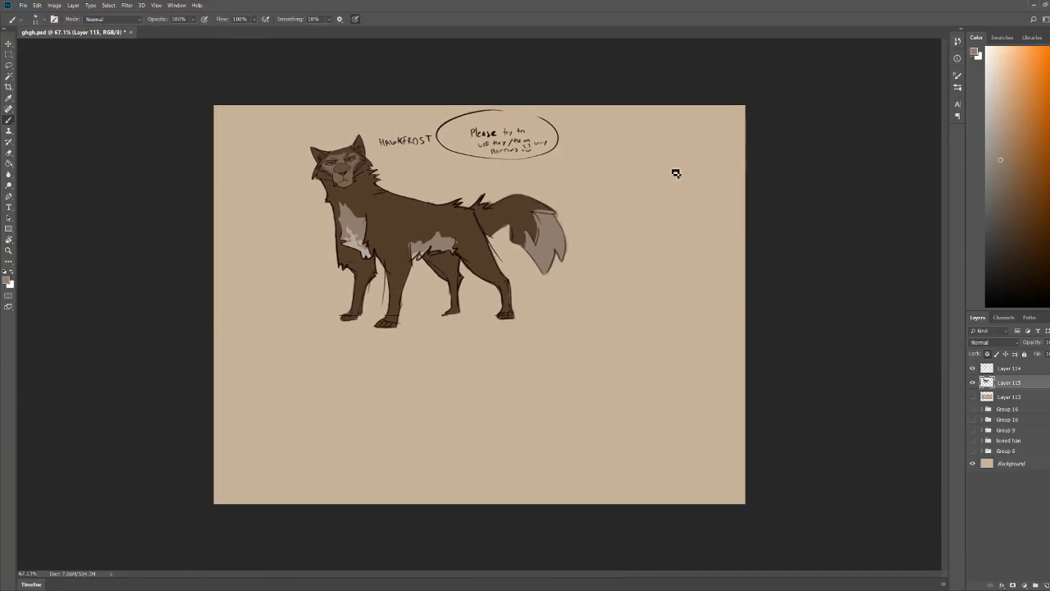
Step: Paint dark reddish-brown stripes and spots along the back and flank, undoing the first trial stripe
click(1011, 243)
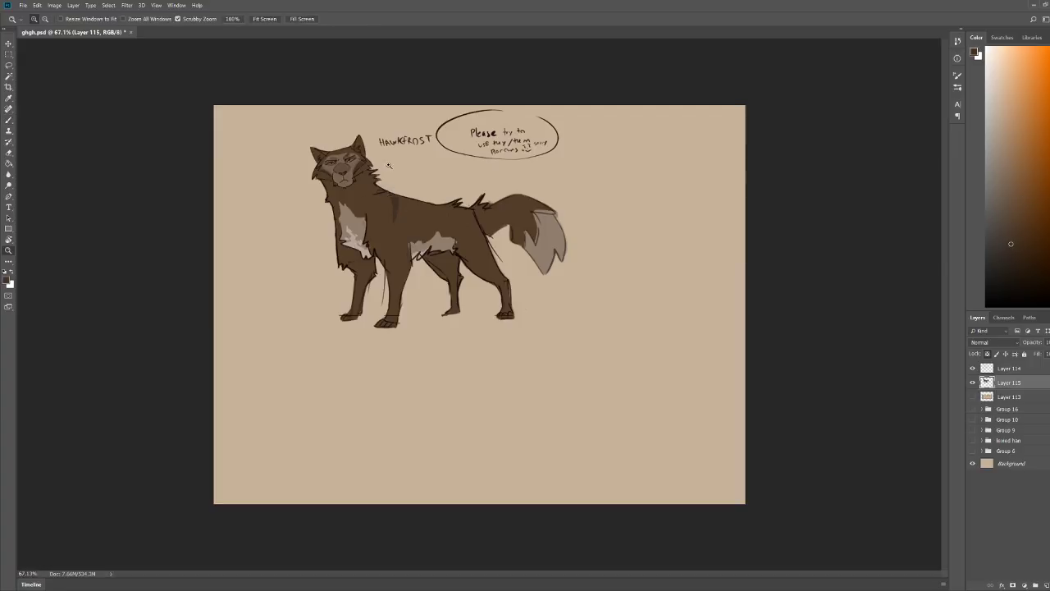
drag(389, 168, 420, 169)
key(ctrl+z)
click(1049, 293)
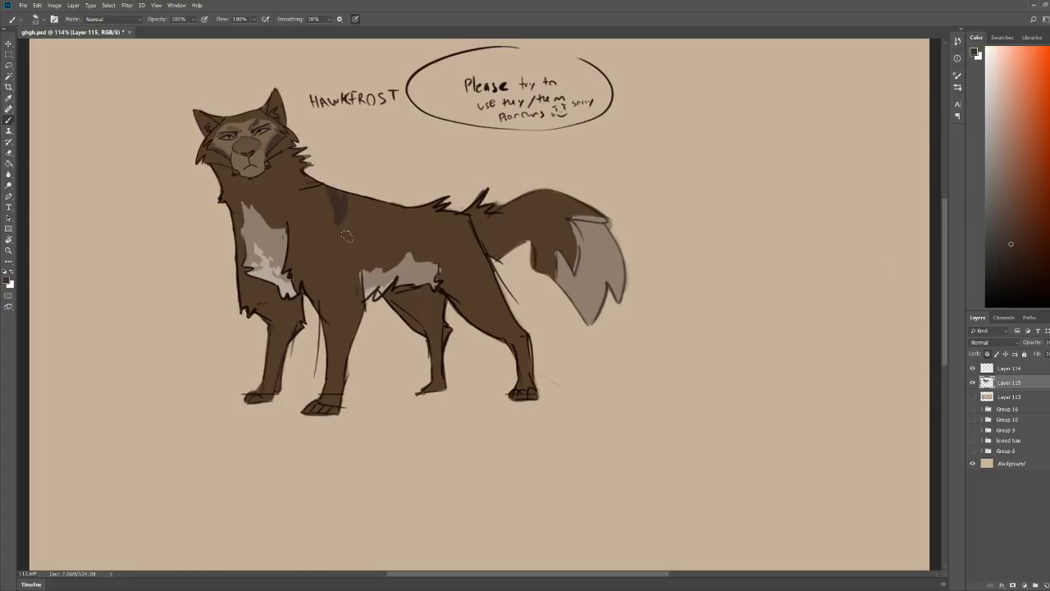
mouse_move(354, 206)
mouse_down()
mouse_move(341, 248)
mouse_move(306, 197)
mouse_move(336, 283)
mouse_move(378, 227)
mouse_move(371, 271)
mouse_move(376, 227)
mouse_move(363, 211)
mouse_move(360, 254)
mouse_move(364, 204)
mouse_up()
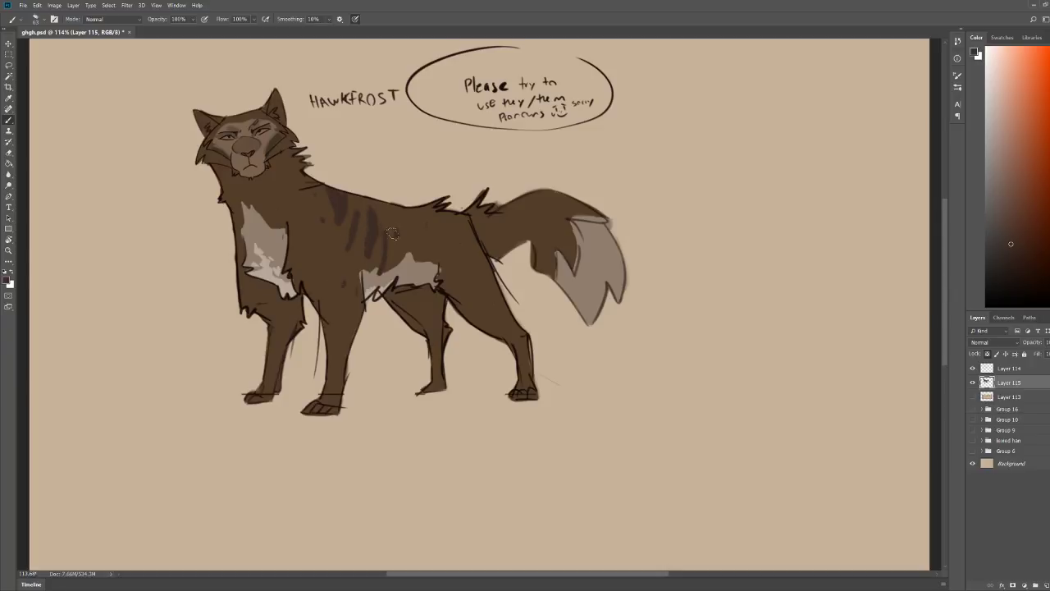
drag(407, 235, 400, 263)
Step: Add matching dark stripes to the forehead, both sides of the neck and above the chest patch
drag(298, 110, 354, 110)
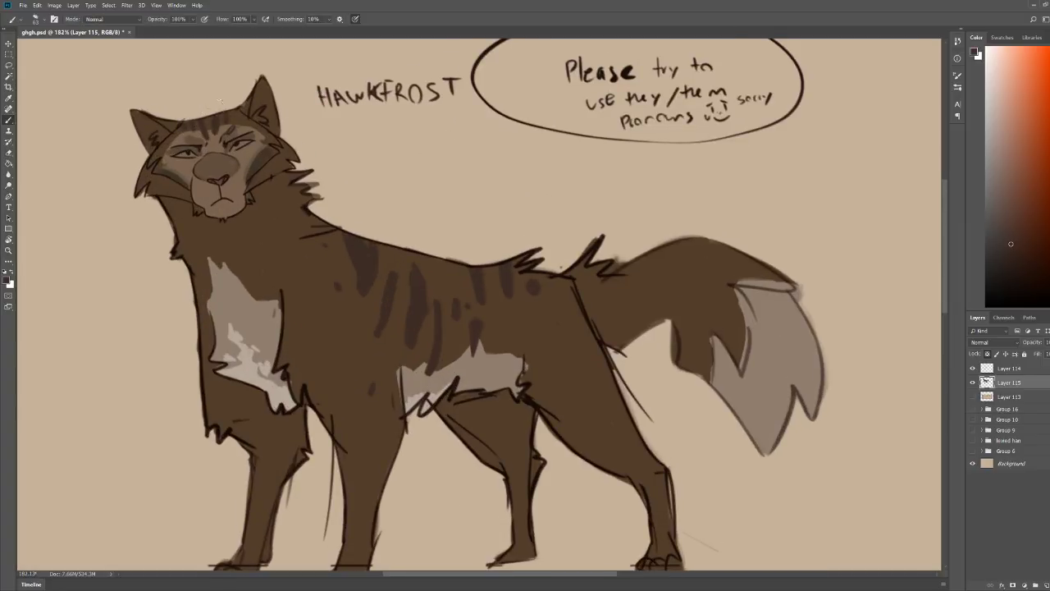
mouse_move(287, 175)
mouse_down()
mouse_move(254, 207)
mouse_move(243, 231)
mouse_up()
drag(236, 218, 223, 226)
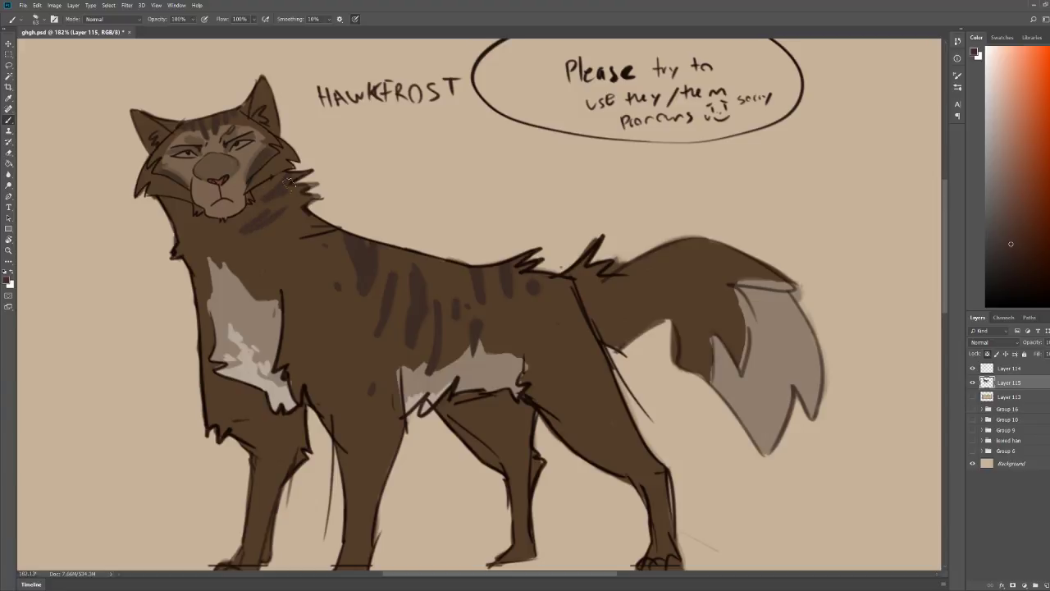
mouse_move(312, 189)
mouse_down()
mouse_move(289, 212)
mouse_move(279, 246)
mouse_up()
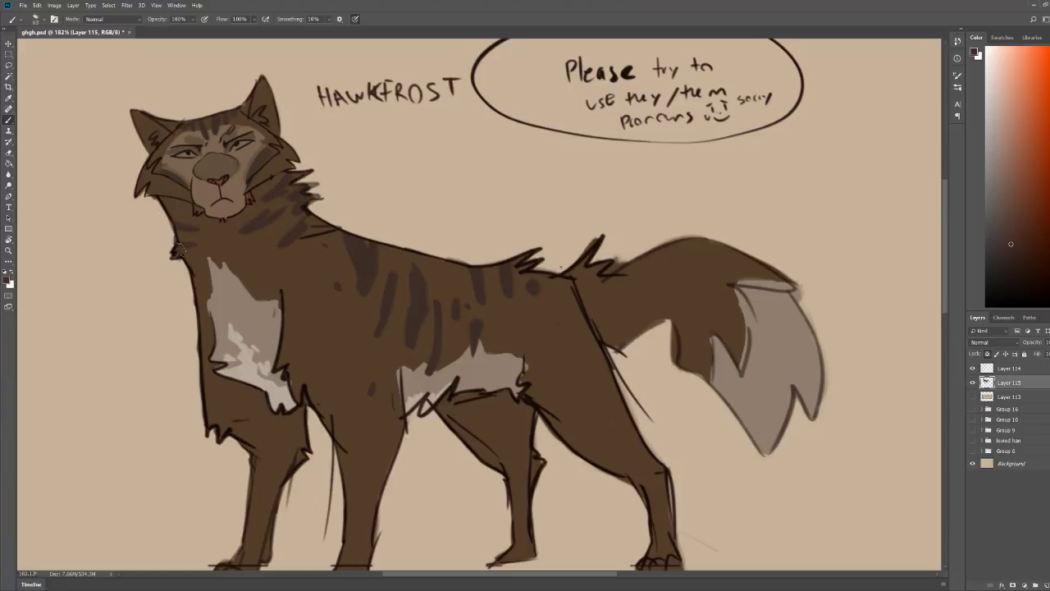
drag(178, 250, 175, 264)
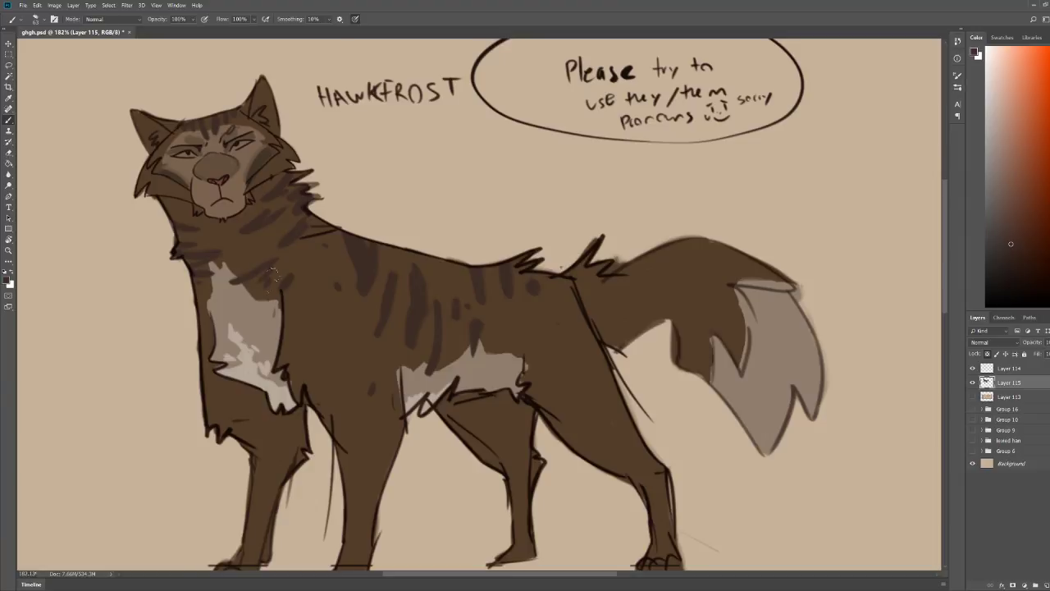
Step: Repaint the face in a flat light brown, covering the forehead, cheek and nose markings
scroll(279, 279, down, 5)
scroll(310, 114, up, 4)
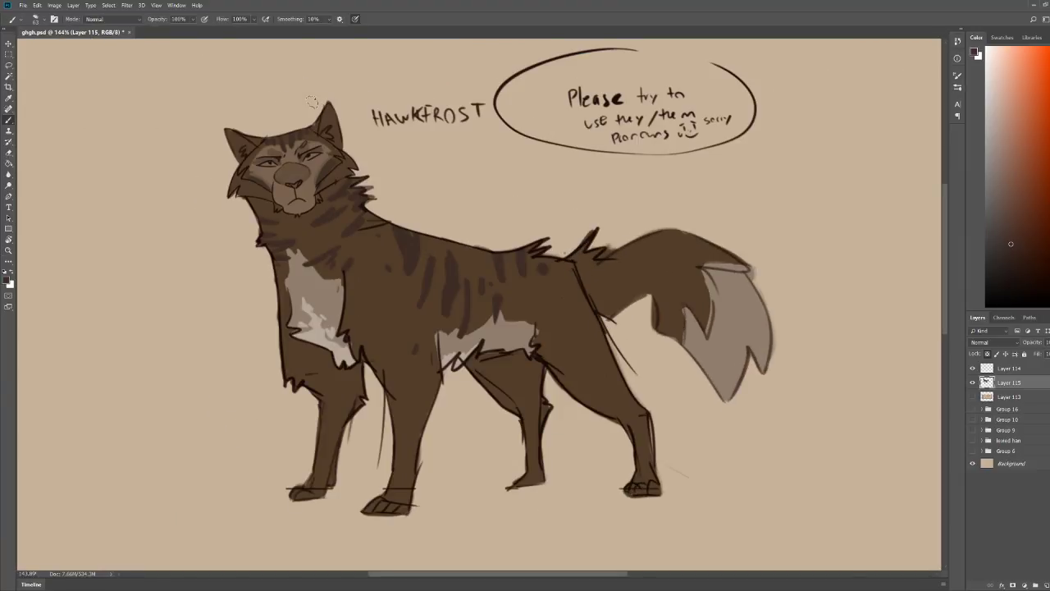
alt+click(292, 173)
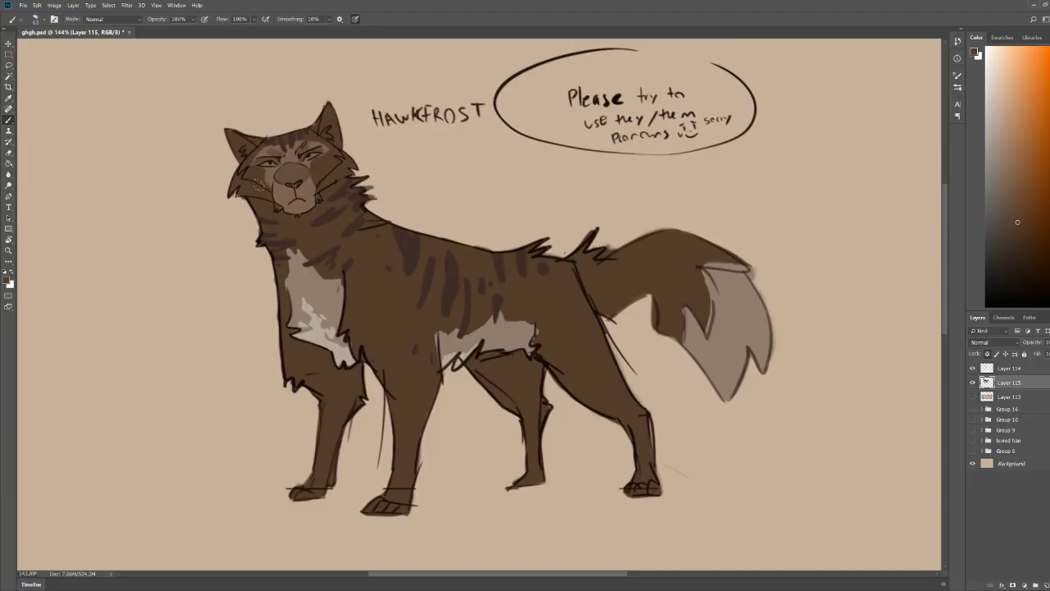
drag(258, 186, 252, 164)
mouse_move(260, 180)
mouse_down()
mouse_move(307, 164)
mouse_move(306, 143)
mouse_move(256, 156)
mouse_move(263, 175)
mouse_move(309, 151)
mouse_move(247, 150)
mouse_move(273, 170)
mouse_move(284, 141)
mouse_up()
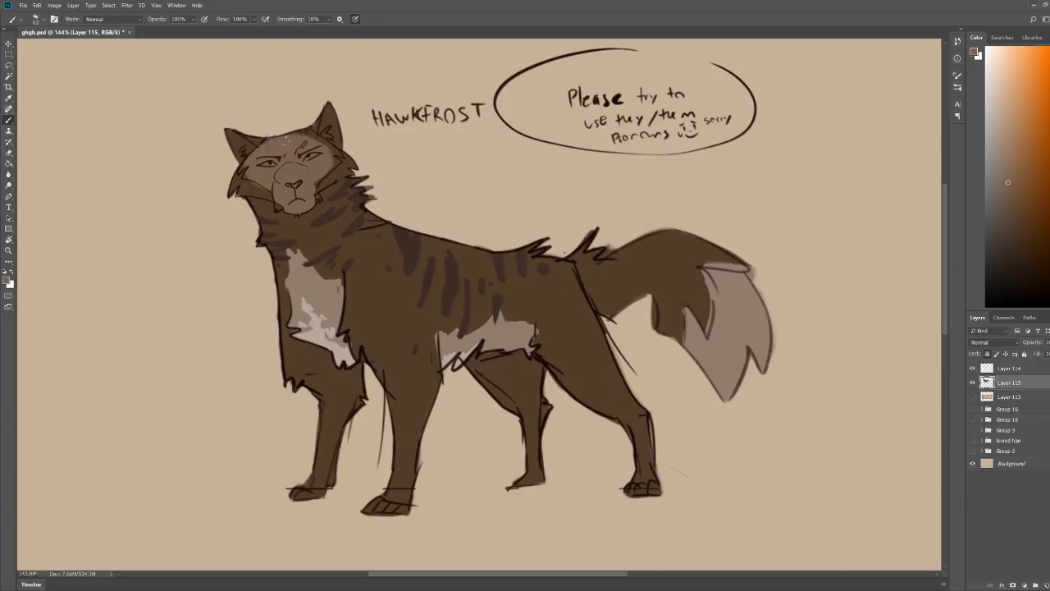
Step: Hide the fur colour layer and add a new empty layer above the line sketch
drag(449, 136, 410, 147)
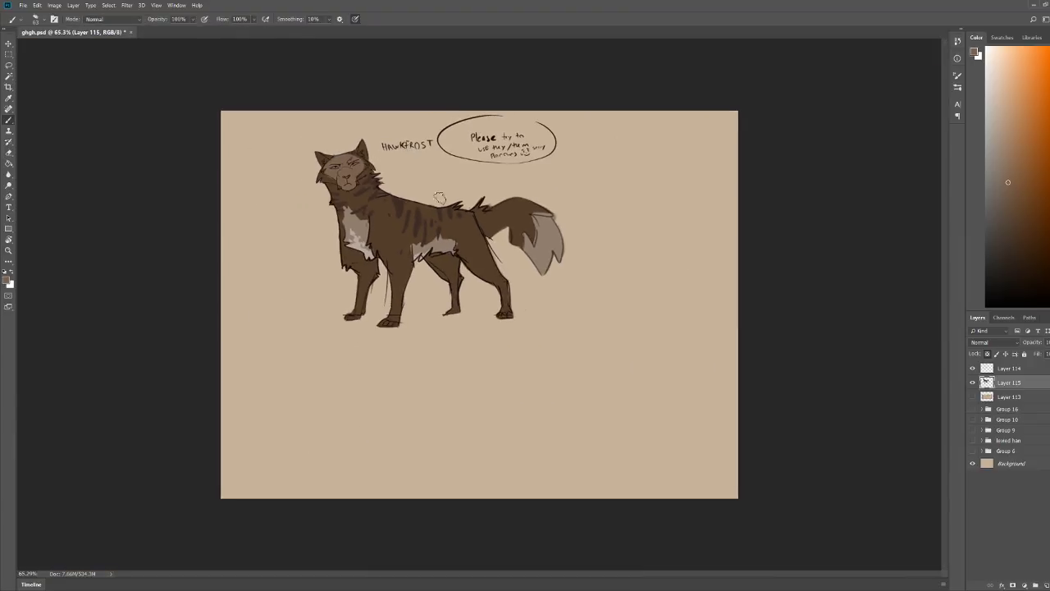
click(973, 383)
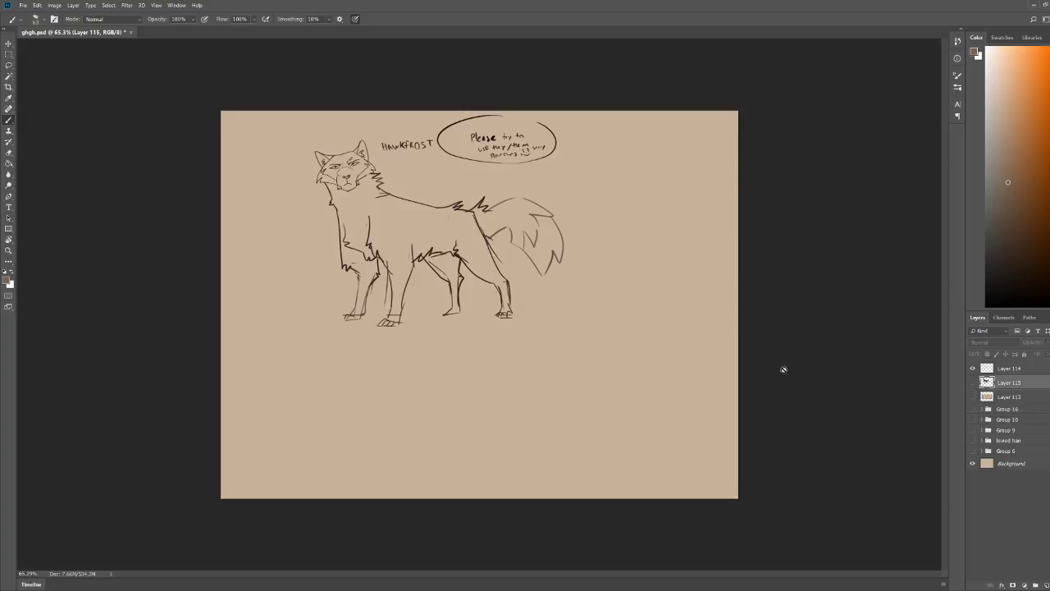
mouse_move(448, 153)
mouse_down()
mouse_move(492, 160)
mouse_move(454, 170)
mouse_up()
key(b)
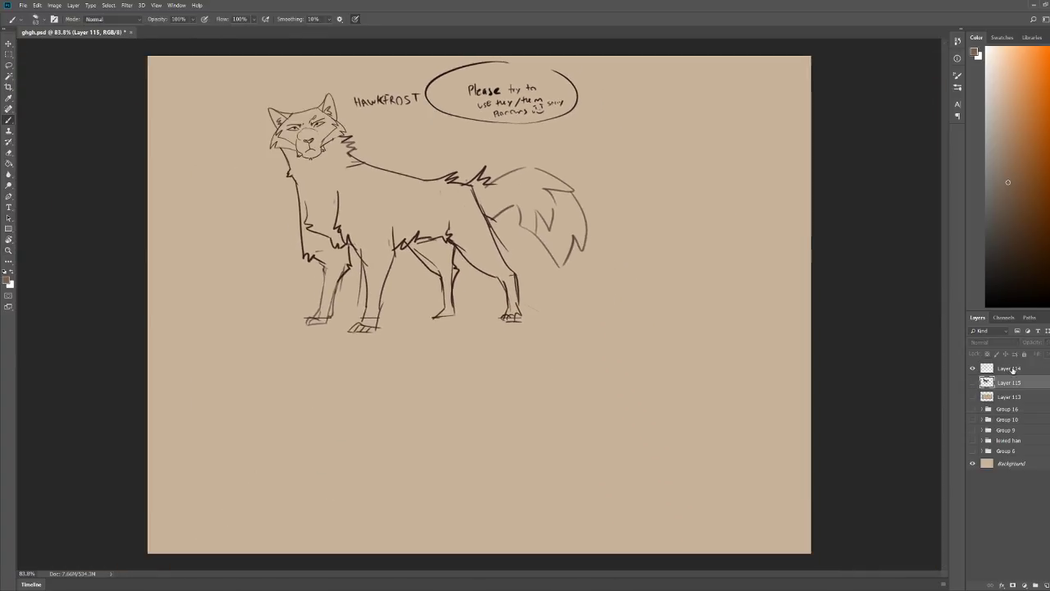
click(1002, 370)
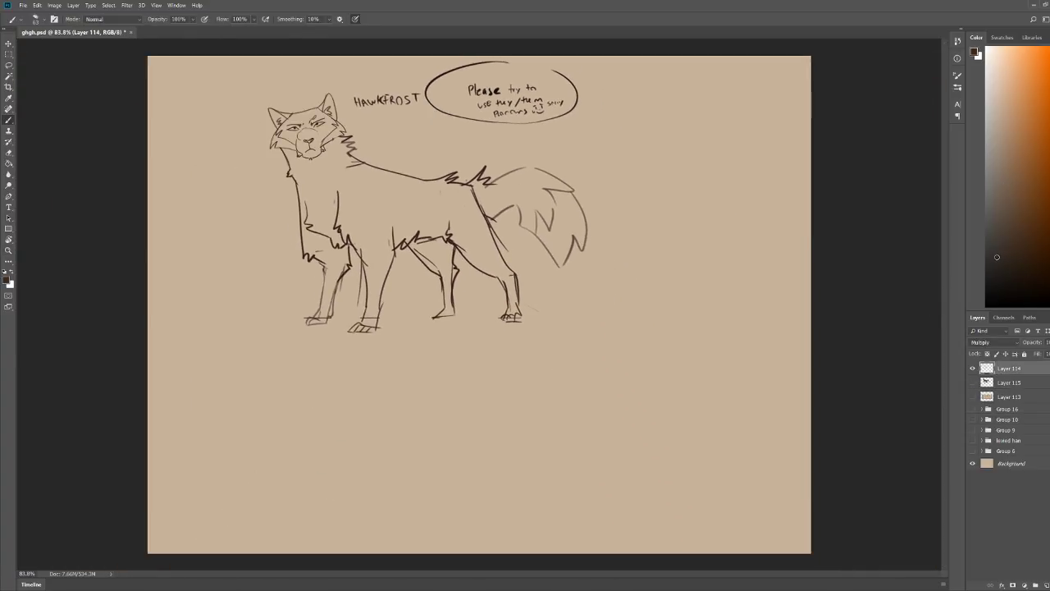
click(1035, 585)
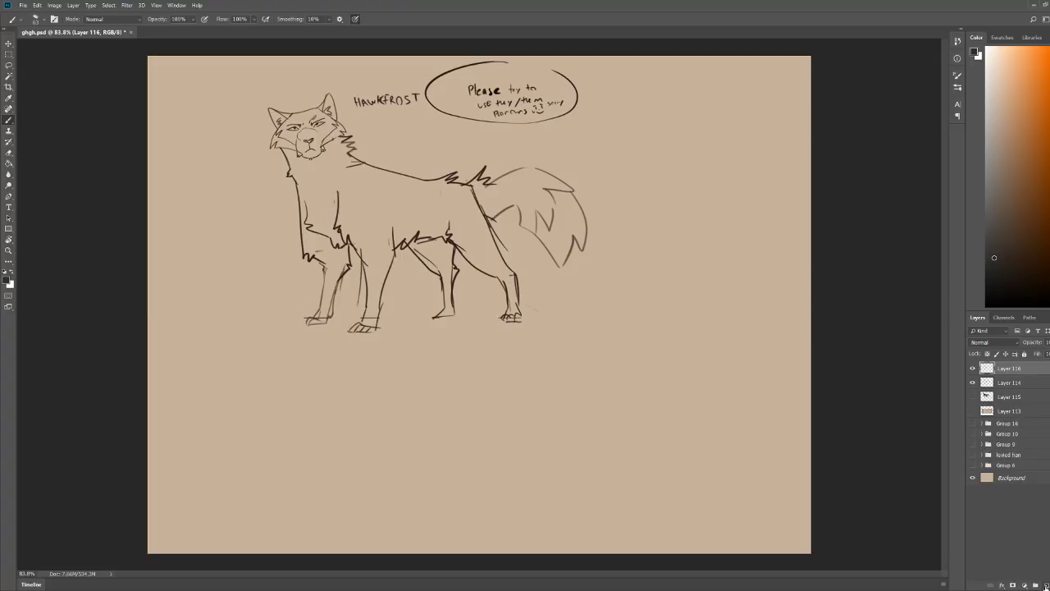
key(z)
drag(805, 214, 862, 215)
key(b)
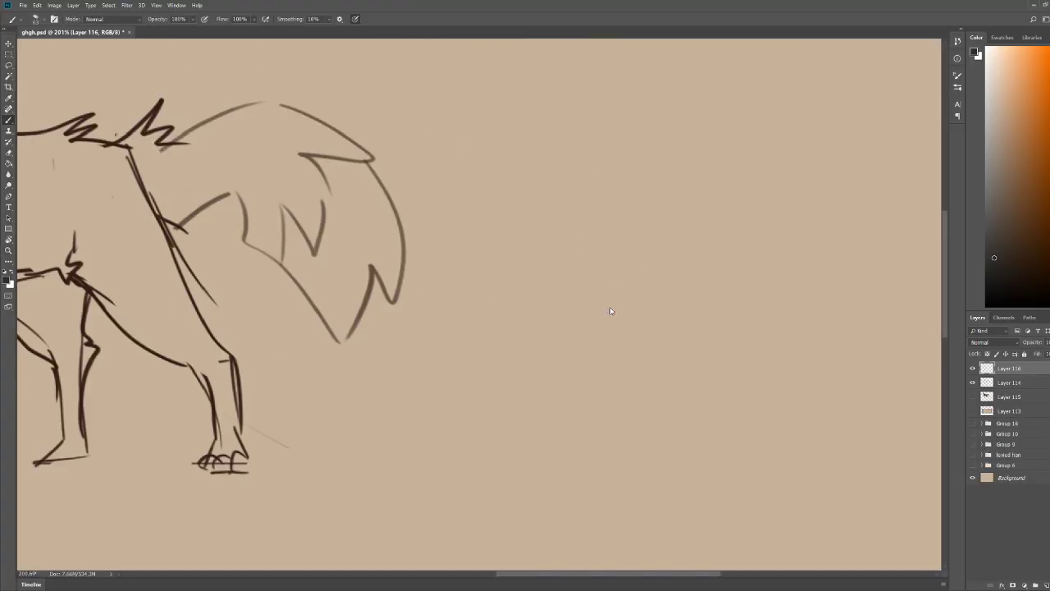
key(z)
drag(658, 134, 592, 135)
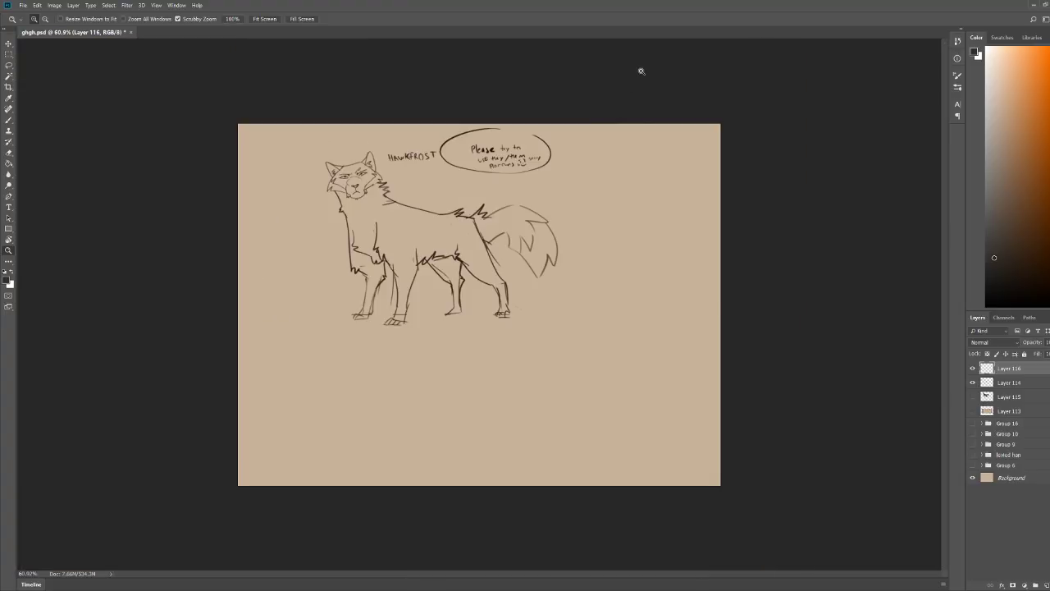
click(715, 360)
click(768, 336)
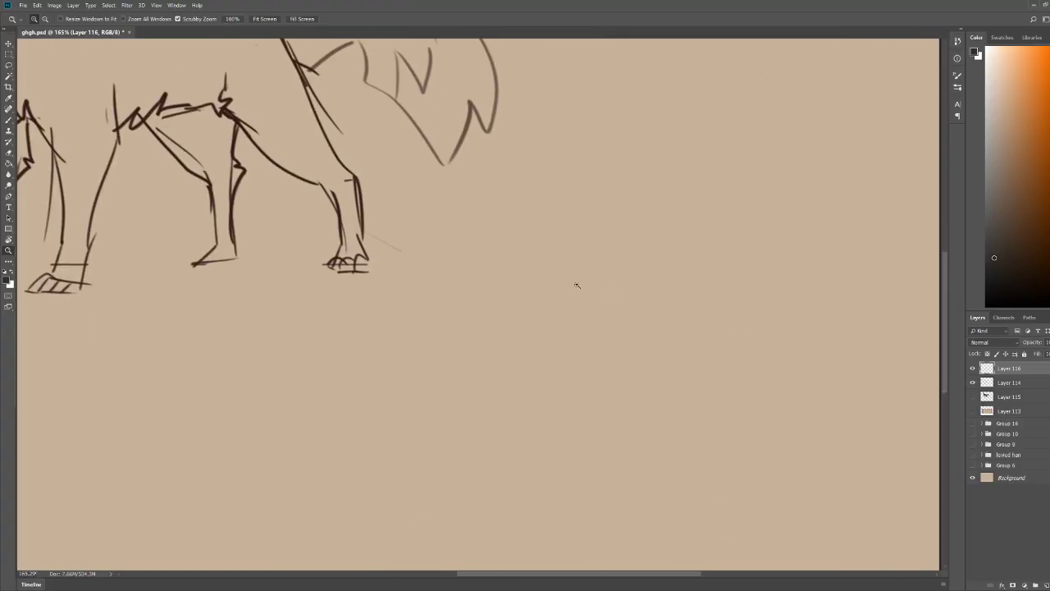
key(b)
mouse_move(569, 271)
mouse_down()
mouse_move(580, 203)
mouse_move(655, 206)
mouse_move(659, 255)
mouse_up()
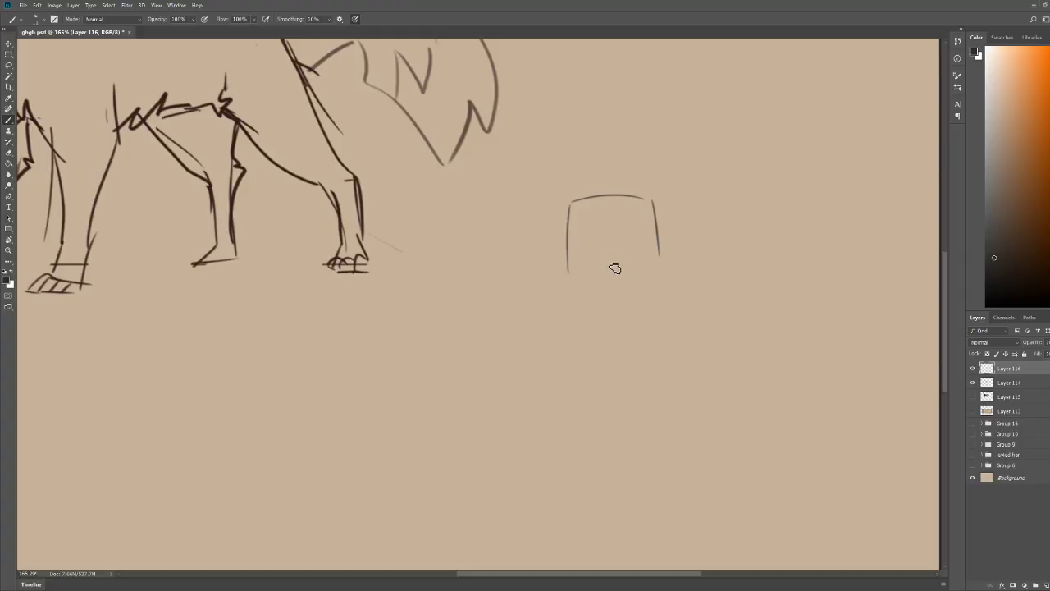
key(z)
drag(750, 256, 773, 251)
drag(557, 178, 516, 184)
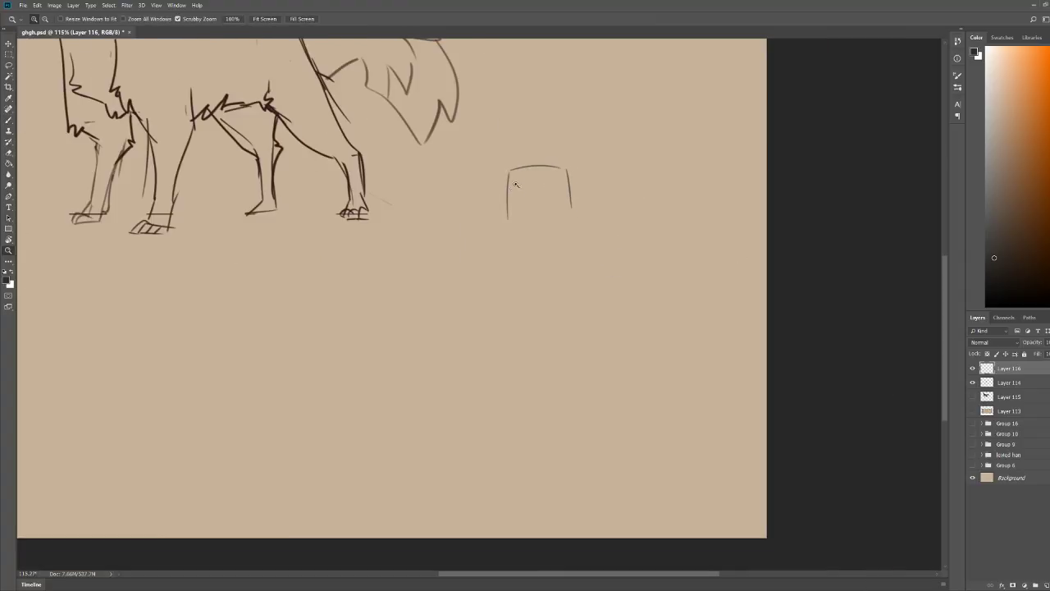
key(b)
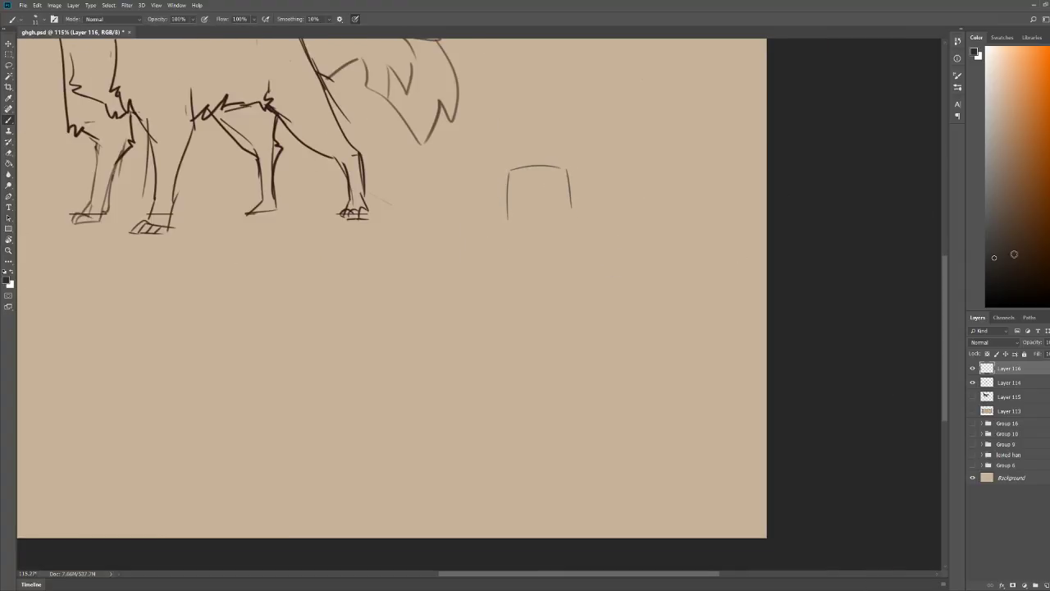
key(e)
drag(496, 177, 486, 218)
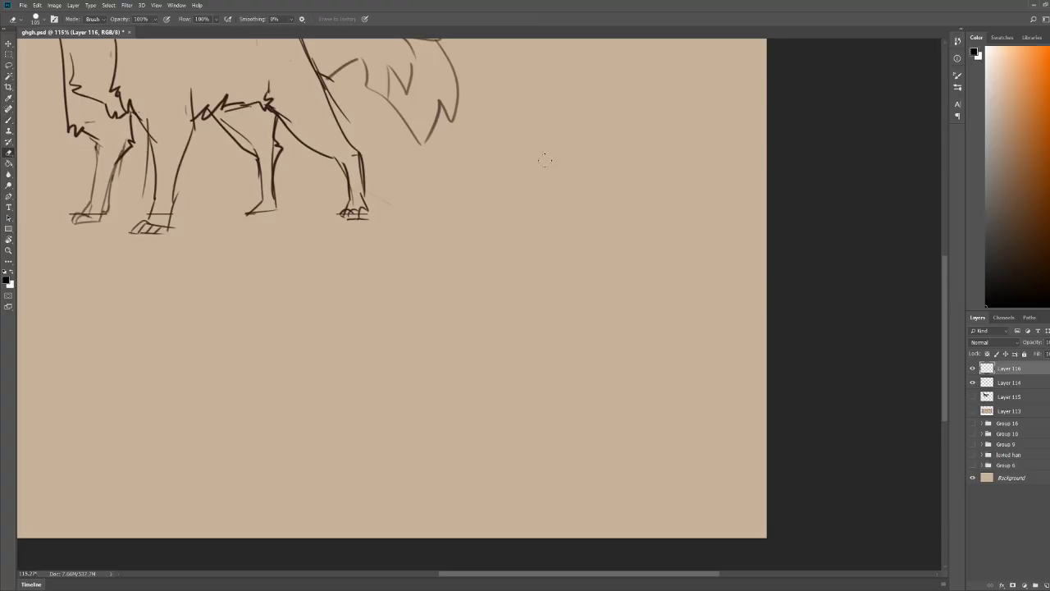
Step: Draw a boxy head outline with jagged cheek fur on both sides, right of the existing character
key(b)
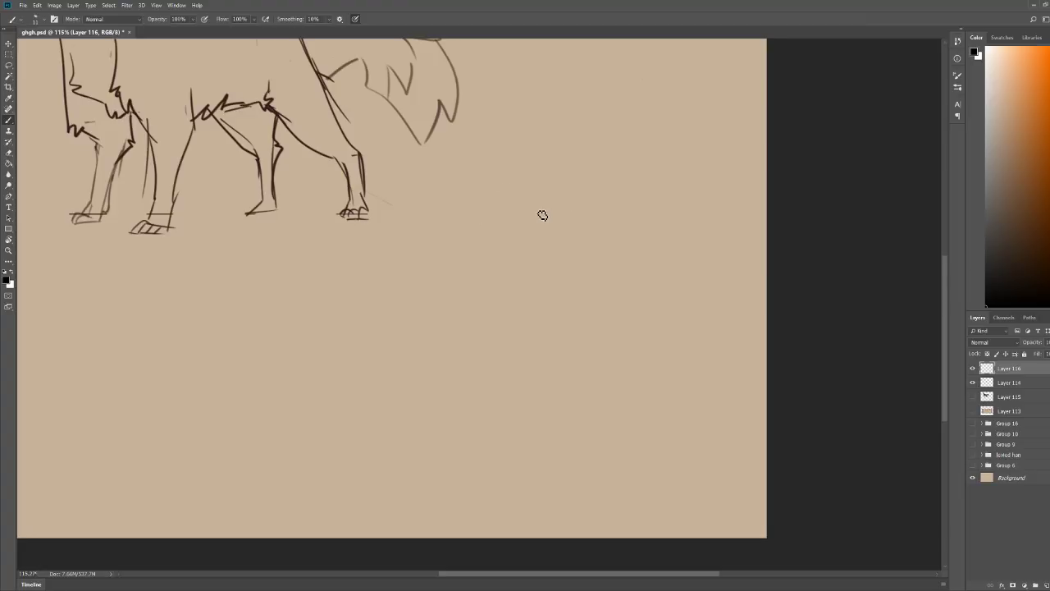
mouse_move(538, 212)
mouse_down()
mouse_move(541, 167)
mouse_move(559, 160)
mouse_move(608, 197)
mouse_up()
mouse_move(538, 164)
mouse_down()
mouse_move(515, 228)
mouse_move(532, 220)
mouse_move(524, 244)
mouse_move(553, 235)
mouse_up()
mouse_move(602, 161)
mouse_down()
mouse_move(647, 202)
mouse_move(633, 235)
mouse_move(599, 230)
mouse_move(613, 224)
mouse_up()
mouse_move(606, 226)
mouse_down()
mouse_move(608, 169)
mouse_move(656, 150)
mouse_up()
Step: Add large round eyes with thick outlines and a smiling mouth to the boxy head
key(z)
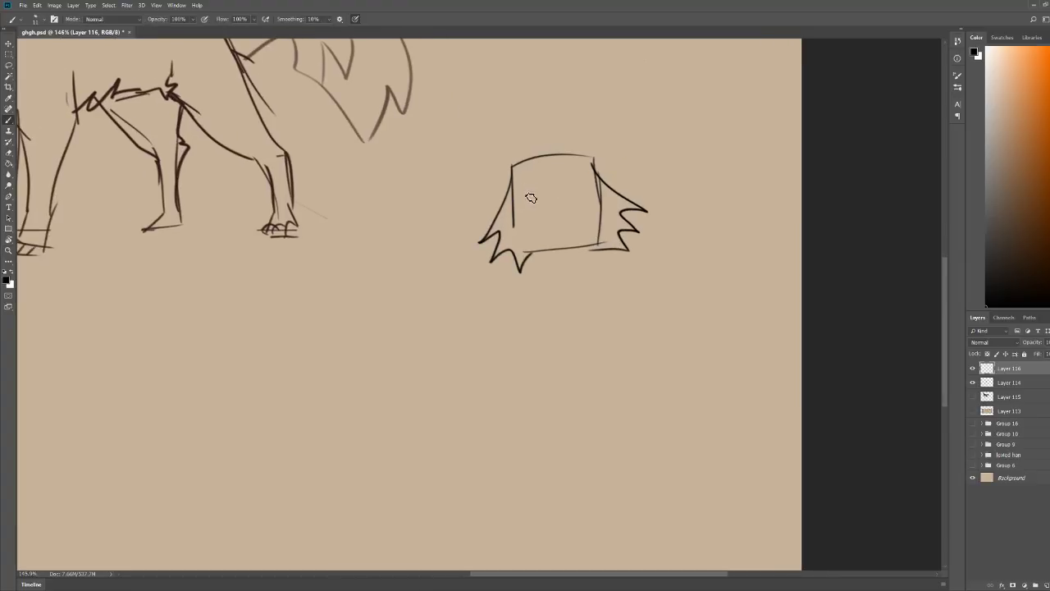
mouse_move(518, 205)
mouse_down()
mouse_move(535, 215)
mouse_move(515, 203)
mouse_move(521, 192)
mouse_up()
click(535, 218)
mouse_move(516, 202)
mouse_down()
mouse_move(535, 194)
mouse_move(536, 168)
mouse_up()
key(e)
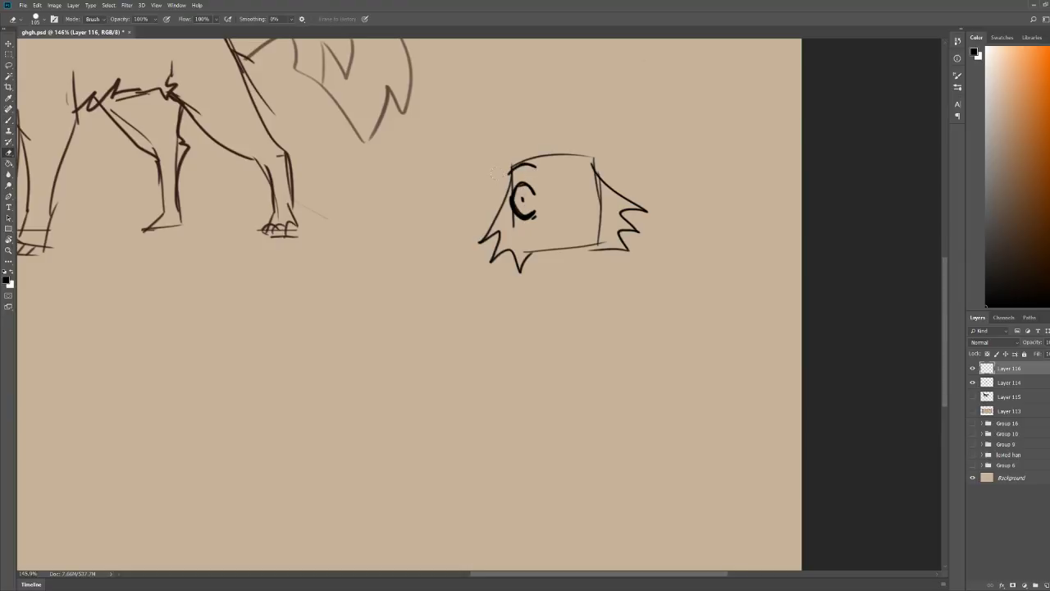
click(524, 200)
key(b)
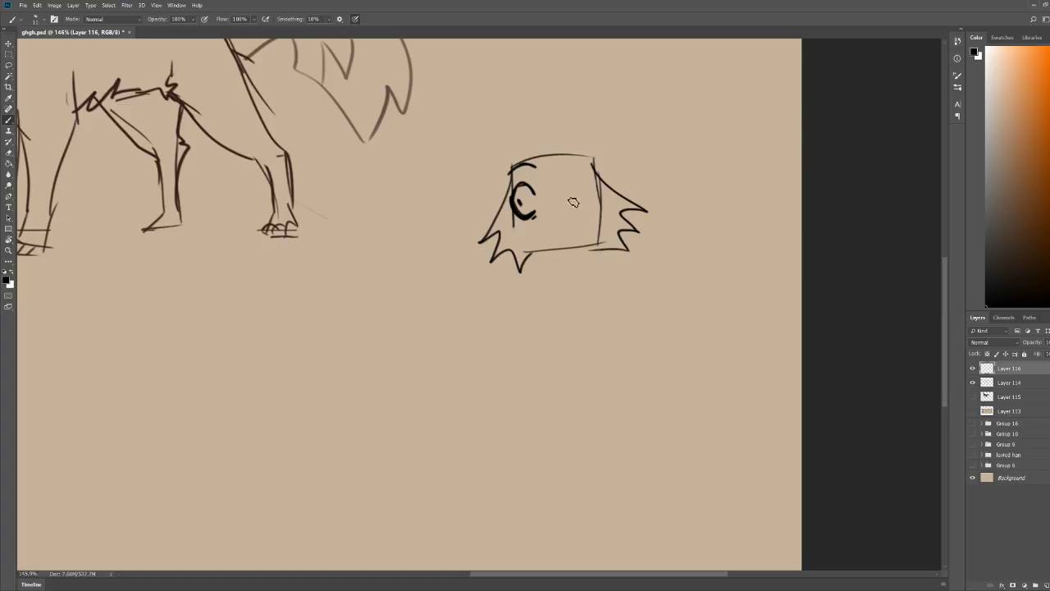
mouse_move(566, 195)
mouse_down()
mouse_move(596, 195)
mouse_move(591, 212)
mouse_move(593, 197)
mouse_up()
drag(543, 222, 583, 219)
drag(669, 177, 612, 169)
Step: Erase the boxy head and try a smaller square head with rough body lines below it
key(e)
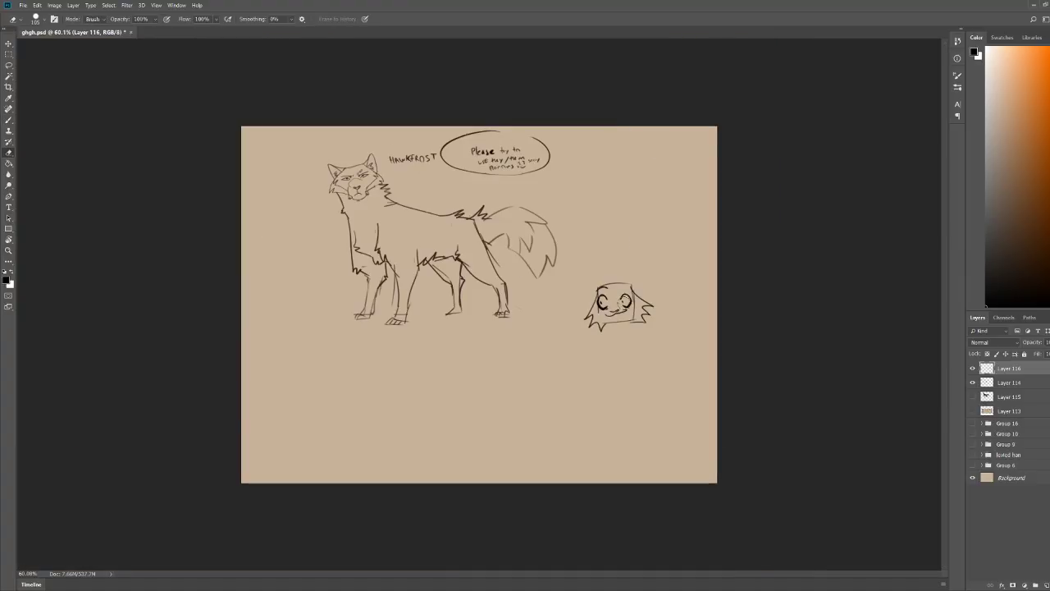
mouse_move(631, 290)
mouse_down()
mouse_move(588, 315)
mouse_move(616, 296)
mouse_move(614, 336)
mouse_move(596, 289)
mouse_move(601, 312)
mouse_move(586, 328)
mouse_move(605, 318)
mouse_up()
key(b)
mouse_move(611, 317)
mouse_down()
mouse_move(615, 337)
mouse_move(599, 358)
mouse_move(578, 341)
mouse_up()
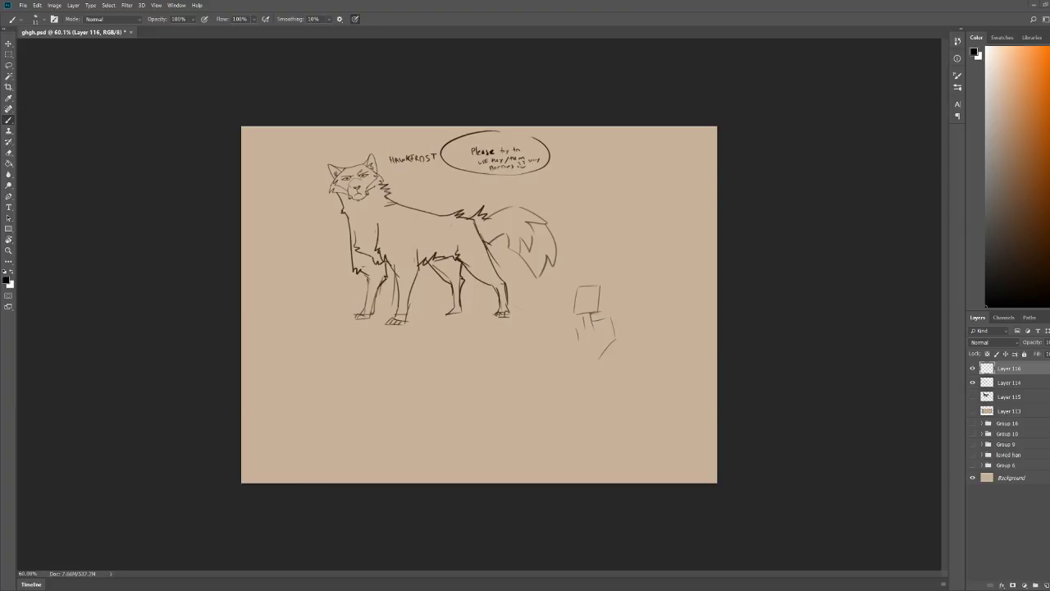
drag(614, 365, 644, 352)
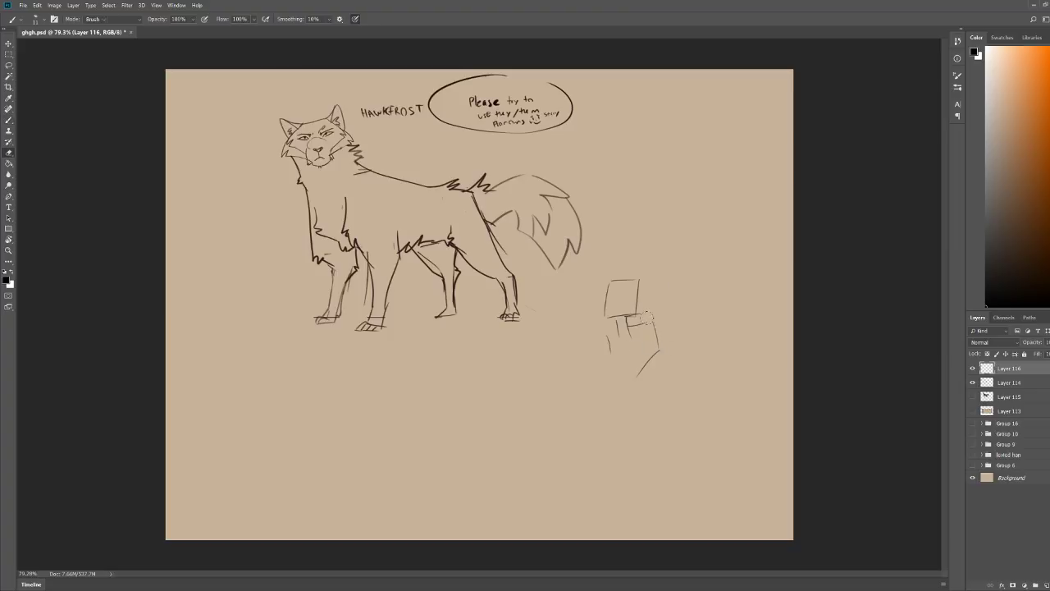
key(e)
Step: Sketch a square head placeholder with a neck, jagged chest fur, a body and one front leg with toes
key(b)
mouse_move(607, 359)
mouse_down()
mouse_move(645, 336)
mouse_move(649, 366)
mouse_move(611, 361)
mouse_up()
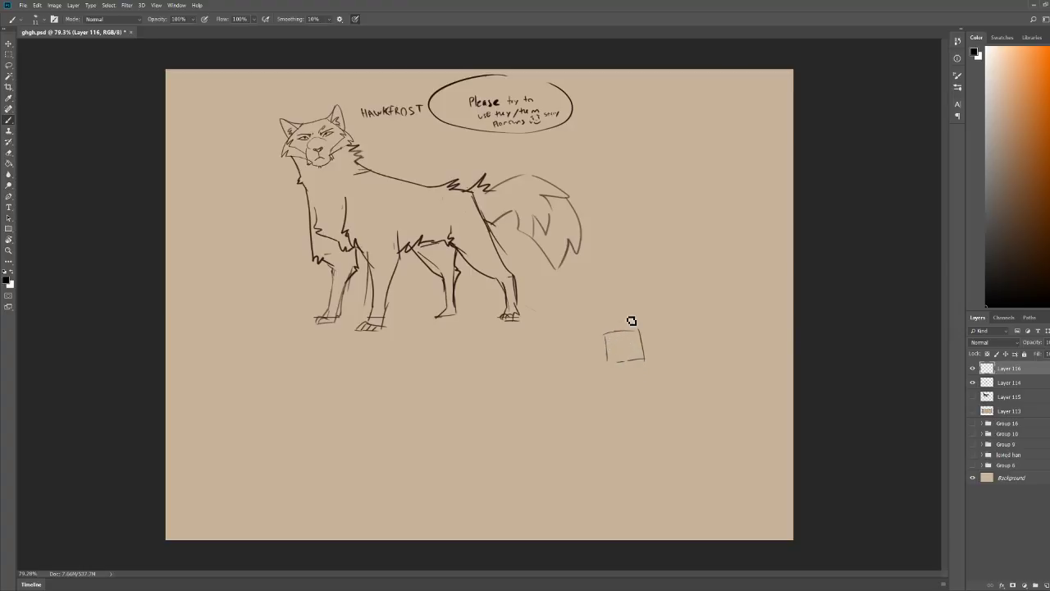
mouse_move(606, 336)
mouse_down()
mouse_move(593, 373)
mouse_move(631, 391)
mouse_move(640, 416)
mouse_move(619, 417)
mouse_up()
mouse_move(609, 362)
mouse_down()
mouse_move(591, 391)
mouse_move(613, 426)
mouse_move(626, 395)
mouse_move(586, 388)
mouse_move(596, 387)
mouse_move(543, 390)
mouse_move(509, 421)
mouse_move(532, 437)
mouse_move(567, 423)
mouse_move(608, 435)
mouse_up()
mouse_move(607, 430)
mouse_down()
mouse_move(588, 468)
mouse_move(573, 430)
mouse_move(580, 469)
mouse_up()
mouse_move(565, 424)
mouse_down()
mouse_move(578, 444)
mouse_move(567, 476)
mouse_move(591, 520)
mouse_up()
Step: Draw the second front leg with its toes beside the first one
key(z)
drag(704, 492, 762, 483)
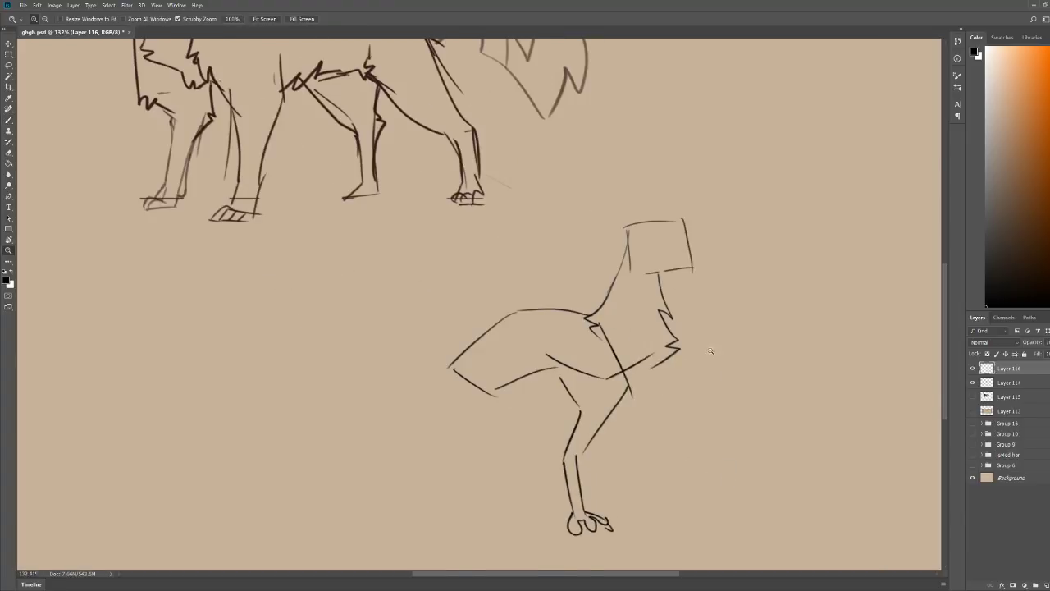
drag(713, 349, 789, 333)
scroll(584, 306, down, 4)
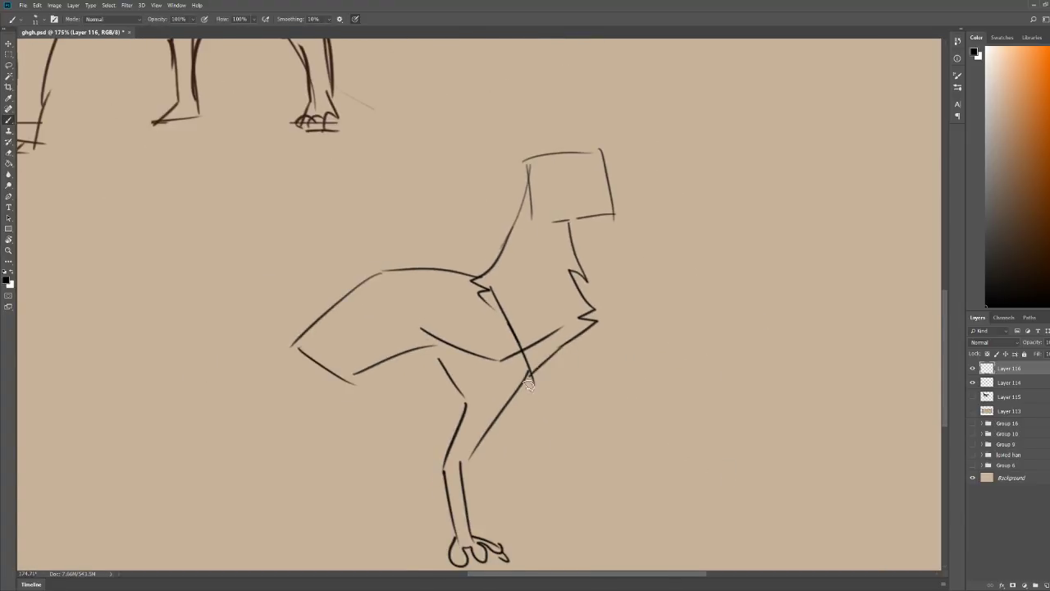
scroll(573, 344, down, 1)
key(b)
mouse_move(570, 344)
mouse_down()
mouse_move(543, 427)
mouse_move(558, 482)
mouse_move(525, 430)
mouse_move(530, 389)
mouse_up()
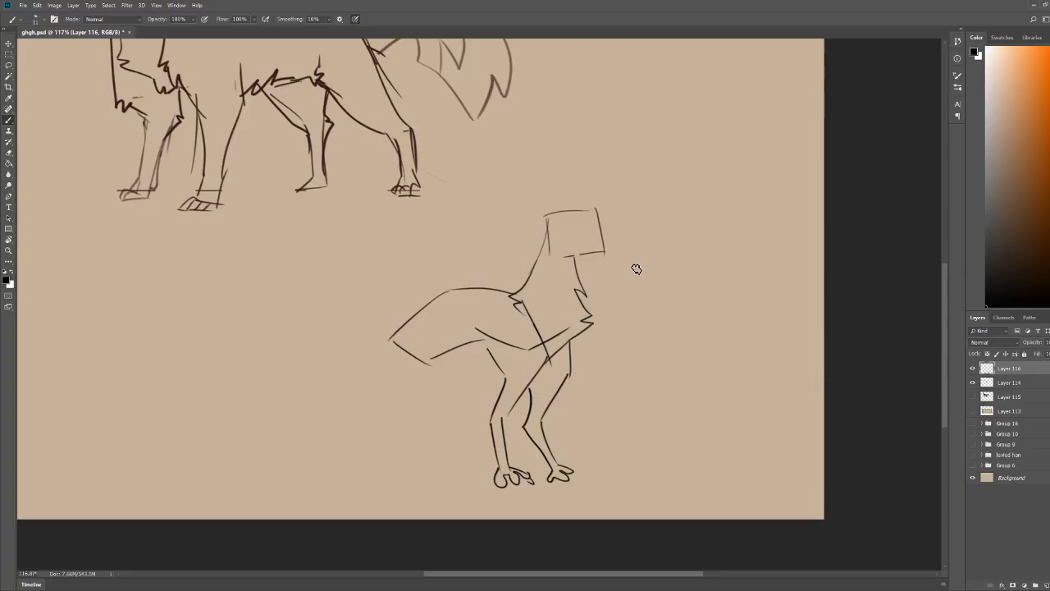
Step: Erase the tapered rear end of the body and redraw longer back and belly lines
drag(486, 345, 433, 358)
mouse_move(424, 310)
mouse_down()
mouse_move(443, 361)
mouse_move(271, 289)
mouse_move(245, 288)
mouse_move(216, 328)
mouse_move(239, 256)
mouse_move(263, 234)
mouse_move(347, 243)
mouse_move(367, 301)
mouse_move(409, 332)
mouse_up()
key(ctrl+z)
key(e)
mouse_move(385, 298)
mouse_down()
mouse_move(401, 312)
mouse_move(389, 342)
mouse_up()
key(b)
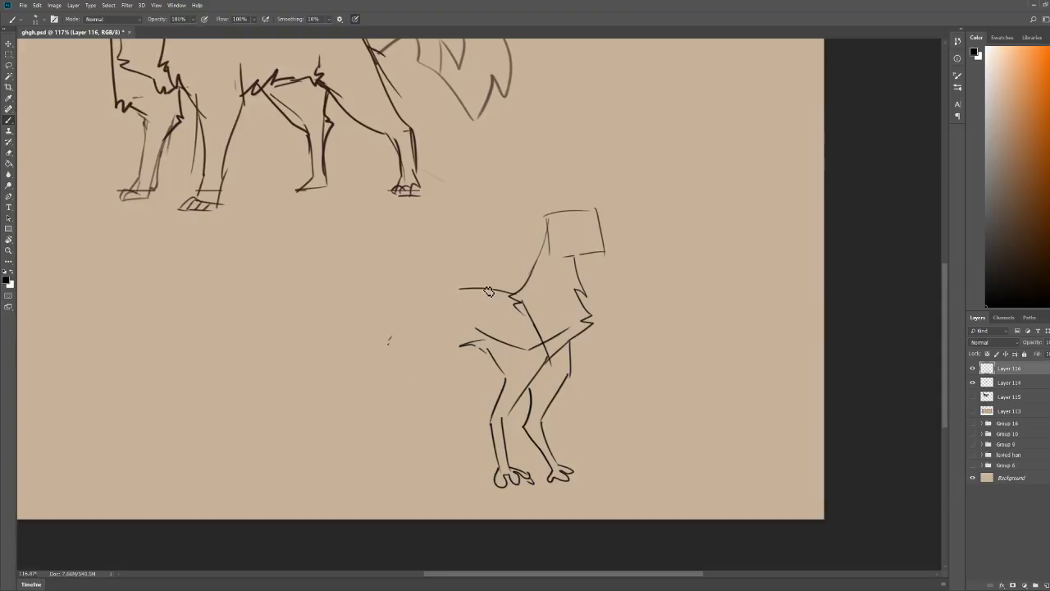
mouse_move(488, 292)
mouse_down()
mouse_move(403, 305)
mouse_move(388, 355)
mouse_up()
drag(491, 346, 396, 366)
Step: Draw the rump and the near hind leg down to the ankle
mouse_move(392, 310)
mouse_down()
mouse_move(370, 348)
mouse_move(378, 391)
mouse_up()
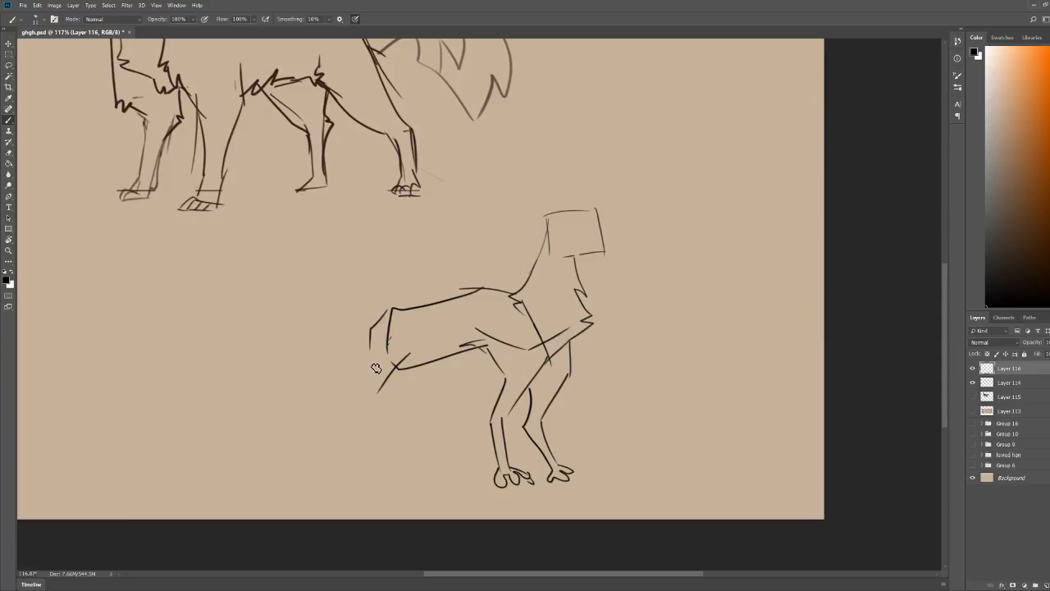
drag(378, 393, 348, 407)
drag(370, 337, 331, 450)
drag(377, 393, 339, 459)
Step: Clean up the thigh, draw the far hind leg with its paw and start the near hind foot
key(e)
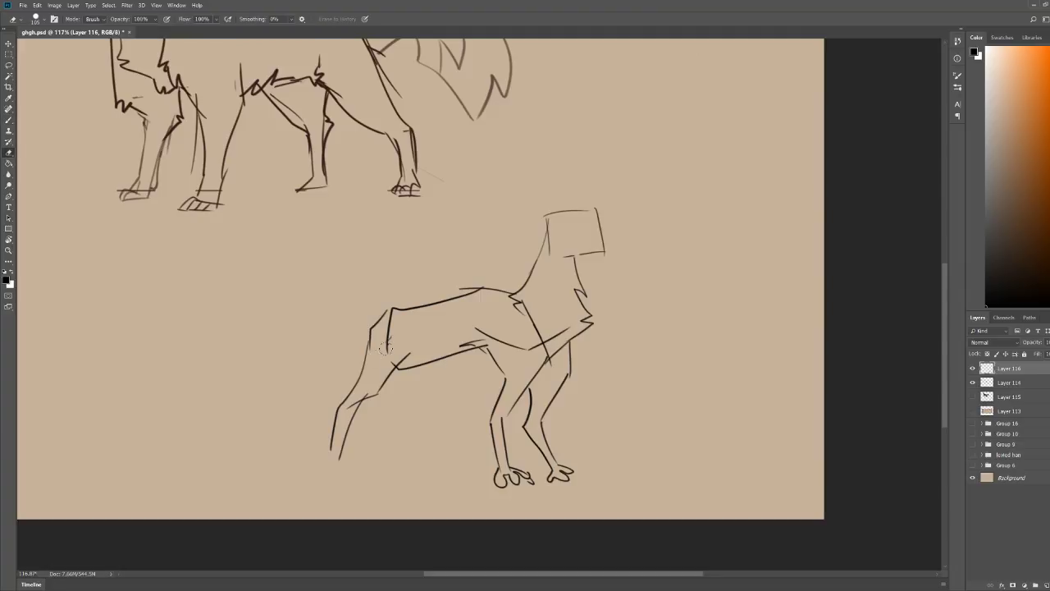
key(b)
mouse_move(396, 367)
mouse_down()
mouse_move(471, 344)
mouse_move(427, 361)
mouse_move(497, 349)
mouse_move(442, 378)
mouse_move(414, 417)
mouse_up()
drag(398, 367, 422, 453)
mouse_move(412, 407)
mouse_down()
mouse_move(447, 468)
mouse_move(430, 458)
mouse_up()
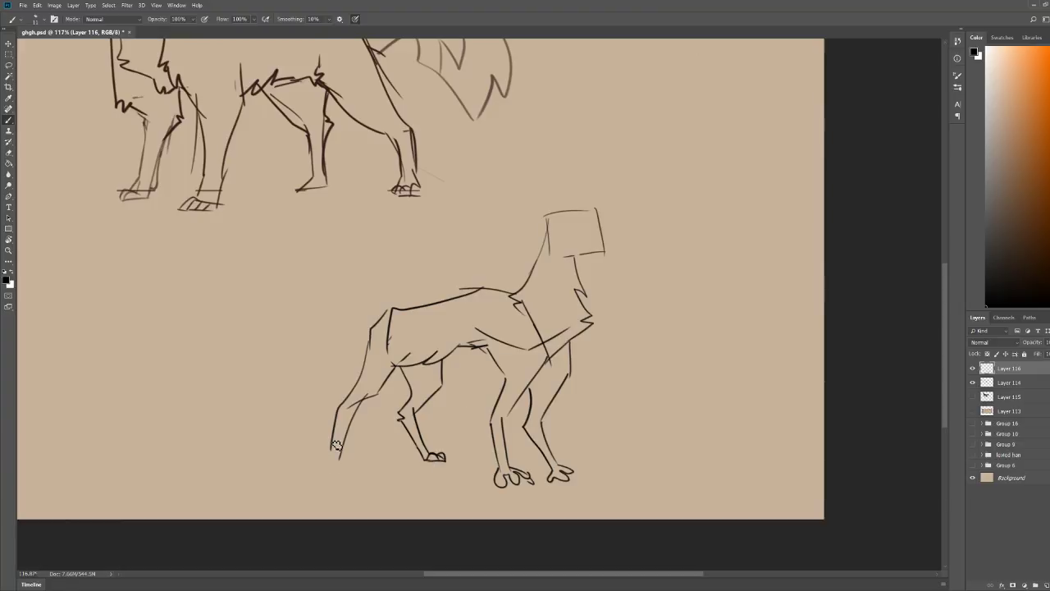
mouse_move(337, 445)
mouse_down()
mouse_move(320, 468)
mouse_move(346, 462)
mouse_up()
Step: Draw a large curled tail with jagged fur tufts rising from the rump
mouse_move(391, 301)
mouse_down()
mouse_move(373, 310)
mouse_move(323, 283)
mouse_up()
mouse_move(366, 242)
mouse_down()
mouse_move(384, 261)
mouse_move(342, 285)
mouse_move(369, 302)
mouse_move(417, 279)
mouse_move(402, 299)
mouse_up()
mouse_move(336, 326)
mouse_down()
mouse_move(317, 312)
mouse_move(326, 299)
mouse_up()
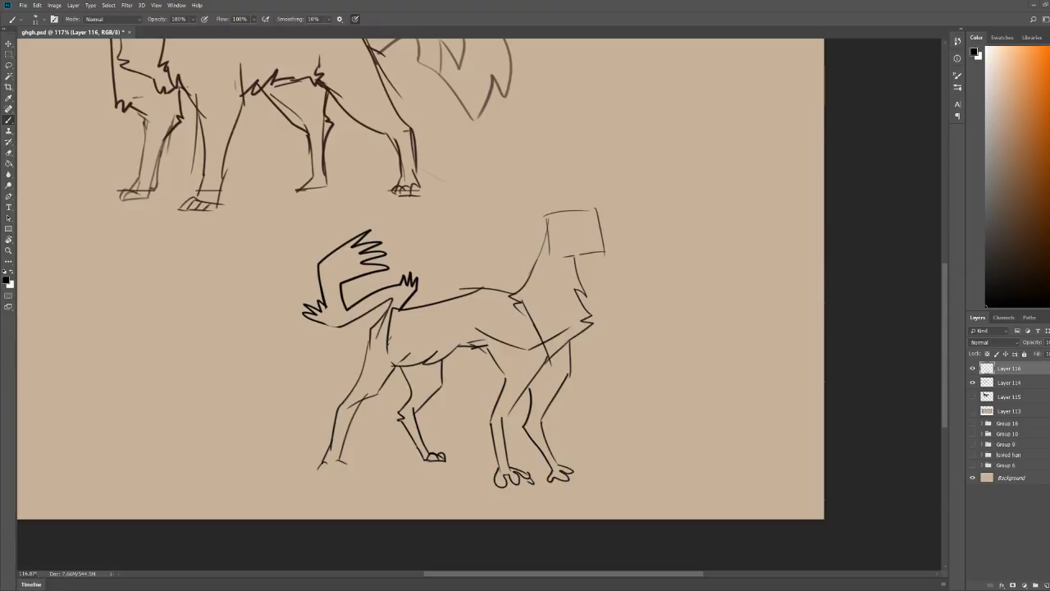
Step: Replace the square head placeholder with a head that has tall pointed ears, side tufts and jagged cheek fur
key(e)
mouse_move(547, 215)
mouse_down()
mouse_move(577, 235)
mouse_move(536, 252)
mouse_move(563, 203)
mouse_move(584, 256)
mouse_move(584, 246)
mouse_up()
key(b)
mouse_move(531, 204)
mouse_down()
mouse_move(536, 165)
mouse_move(550, 205)
mouse_move(571, 158)
mouse_move(588, 211)
mouse_move(532, 198)
mouse_move(543, 205)
mouse_move(525, 207)
mouse_move(580, 201)
mouse_move(600, 171)
mouse_up()
mouse_move(598, 174)
mouse_down()
mouse_move(583, 202)
mouse_move(602, 193)
mouse_up()
mouse_move(532, 205)
mouse_down()
mouse_move(511, 252)
mouse_move(521, 265)
mouse_move(542, 251)
mouse_up()
mouse_move(587, 205)
mouse_down()
mouse_move(609, 248)
mouse_move(594, 263)
mouse_move(577, 259)
mouse_move(585, 287)
mouse_move(657, 191)
mouse_up()
Step: Erase stray lines around the head and draw the left eye with a ringed iris and thick lower lid
key(ctrl+space)
key(e)
mouse_move(473, 306)
mouse_down()
mouse_move(469, 248)
mouse_move(564, 310)
mouse_move(583, 233)
mouse_up()
key(b)
mouse_move(468, 260)
mouse_down()
mouse_move(489, 283)
mouse_move(497, 232)
mouse_move(508, 259)
mouse_move(475, 248)
mouse_move(489, 274)
mouse_up()
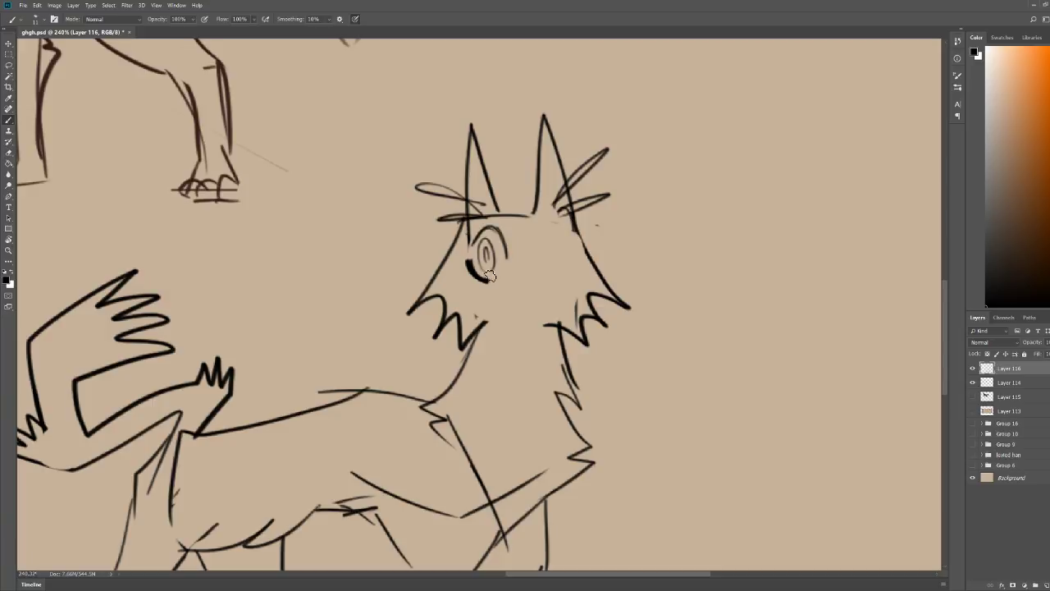
Step: Draw a small nose and a wide smiling mouth in the lower middle of the face
key(z)
mouse_move(554, 213)
mouse_down()
mouse_move(521, 191)
mouse_move(617, 195)
mouse_up()
key(b)
mouse_move(481, 287)
mouse_down()
mouse_move(534, 290)
mouse_move(496, 305)
mouse_up()
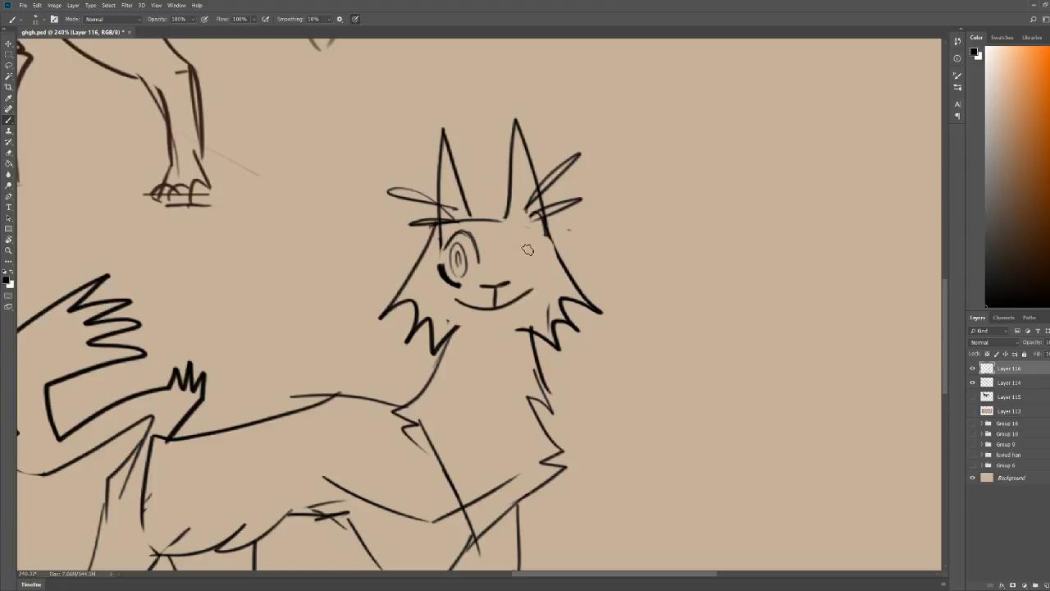
Step: Refine the left eye's thick lower lid and draw a matching right eye
key(z)
mouse_move(530, 237)
mouse_down()
mouse_move(514, 240)
mouse_move(591, 240)
mouse_up()
key(b)
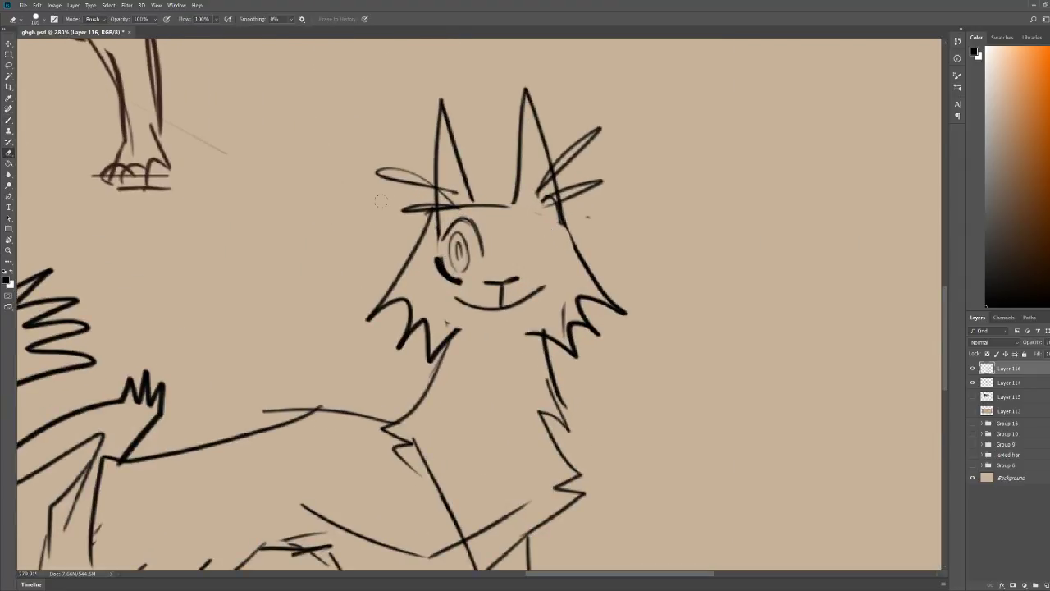
drag(439, 259, 459, 279)
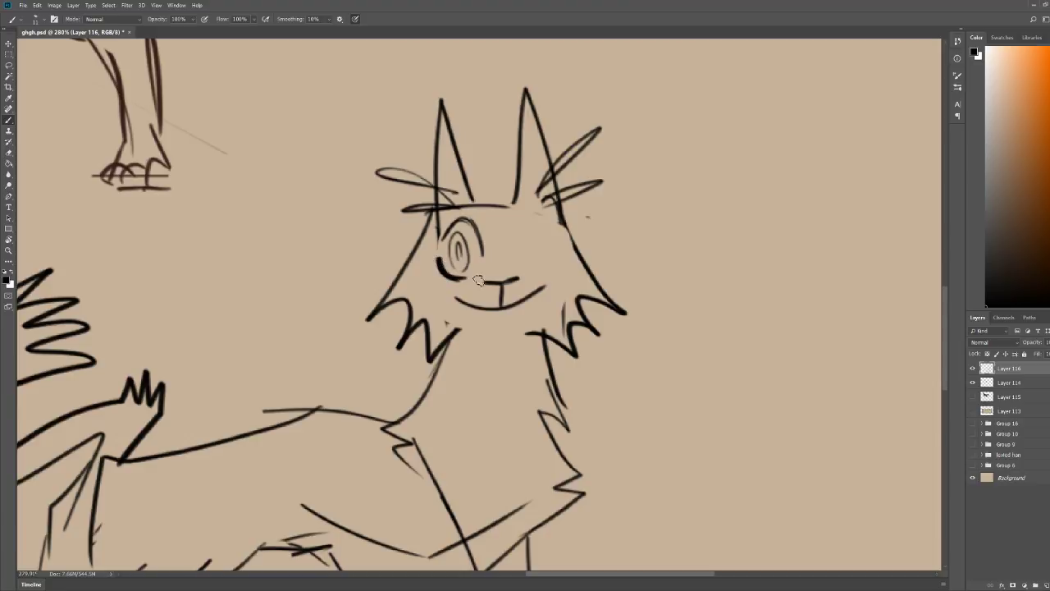
mouse_move(521, 255)
mouse_down()
mouse_move(526, 223)
mouse_move(553, 231)
mouse_move(525, 256)
mouse_move(560, 251)
mouse_move(558, 269)
mouse_move(538, 244)
mouse_move(532, 259)
mouse_up()
key(z)
drag(689, 184, 584, 176)
drag(707, 397, 751, 389)
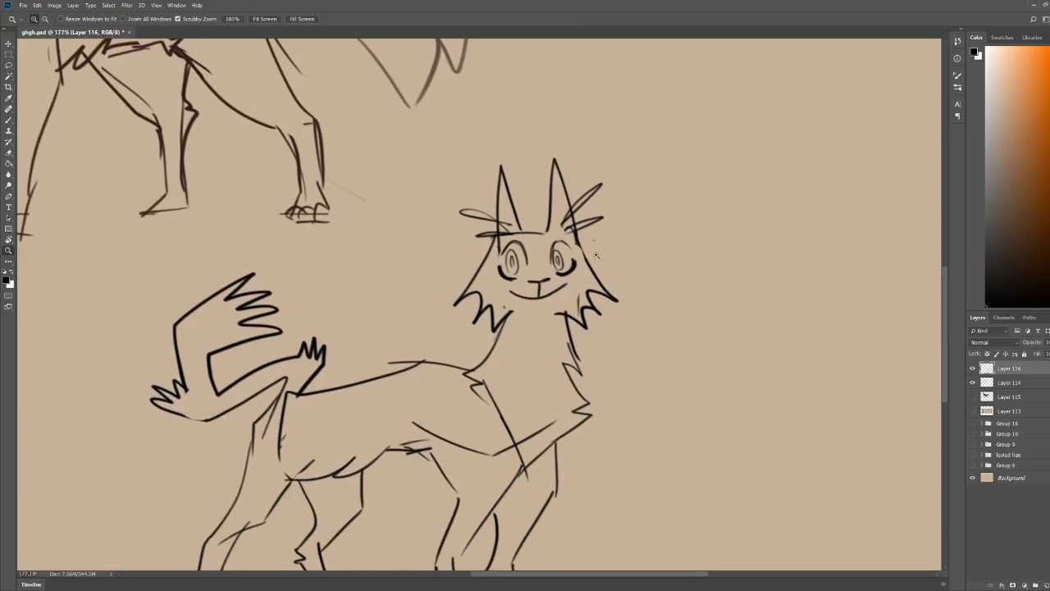
drag(598, 255, 536, 255)
drag(687, 418, 725, 370)
click(474, 163)
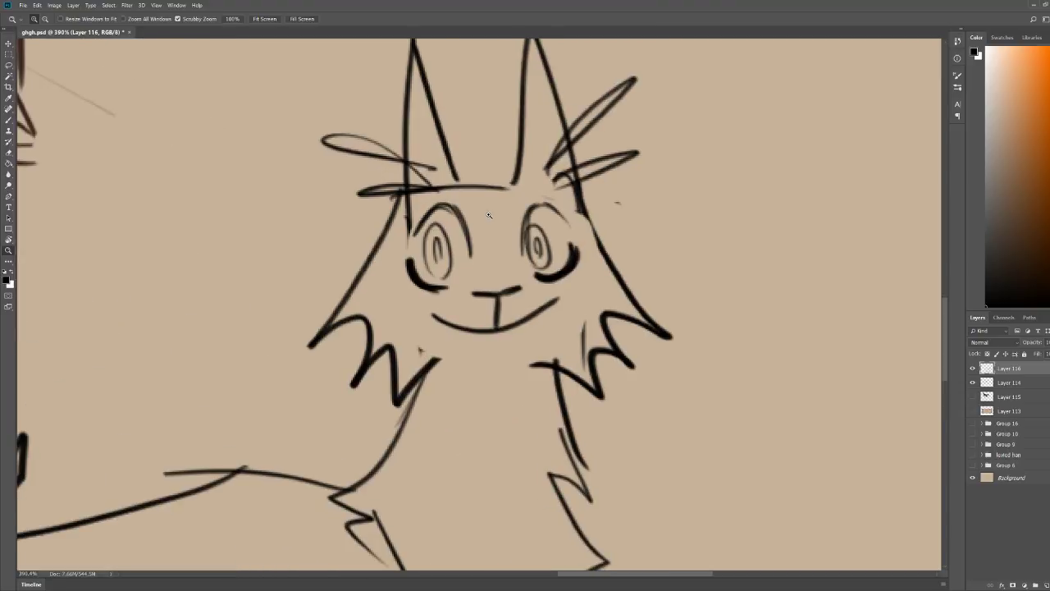
key(b)
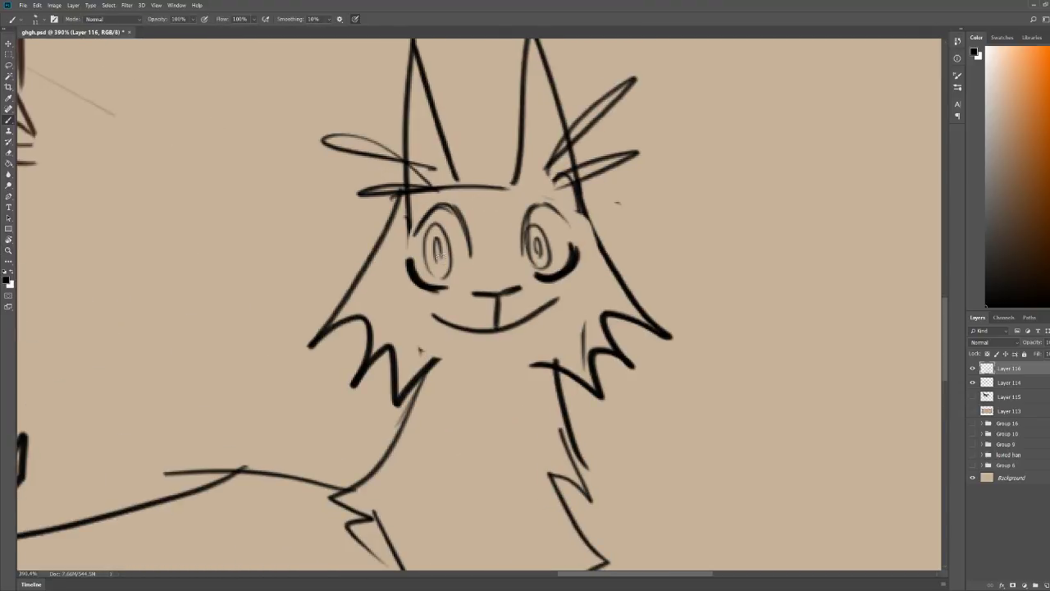
Step: Replace the ringed irises in both eyes with small solid oval pupils and add thick brows above them
key(e)
drag(447, 271, 423, 223)
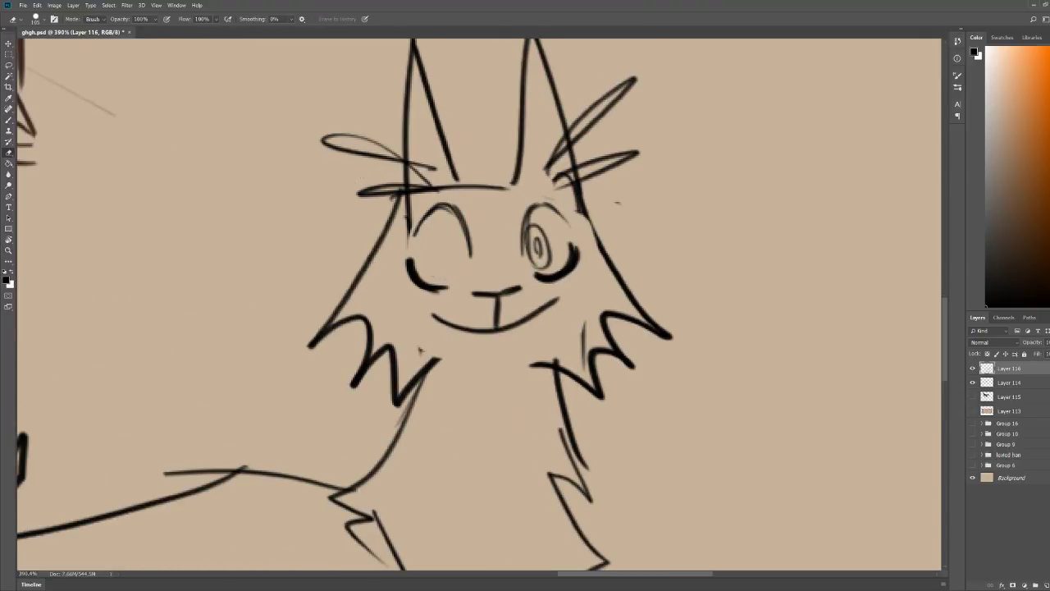
key(b)
key(e)
drag(548, 235, 536, 252)
key(b)
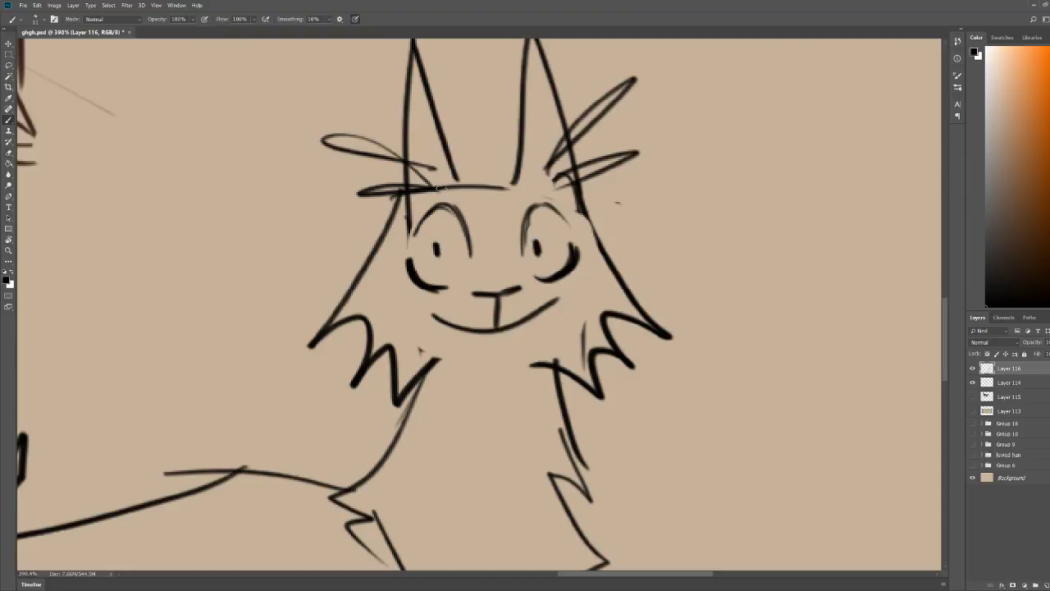
mouse_move(441, 188)
mouse_down()
mouse_move(476, 200)
mouse_move(444, 189)
mouse_up()
mouse_move(514, 201)
mouse_down()
mouse_move(532, 183)
mouse_move(512, 202)
mouse_up()
Step: Fade the cat creature's rough sketch layer and add a new empty layer above it
key(z)
drag(544, 164, 459, 173)
key(b)
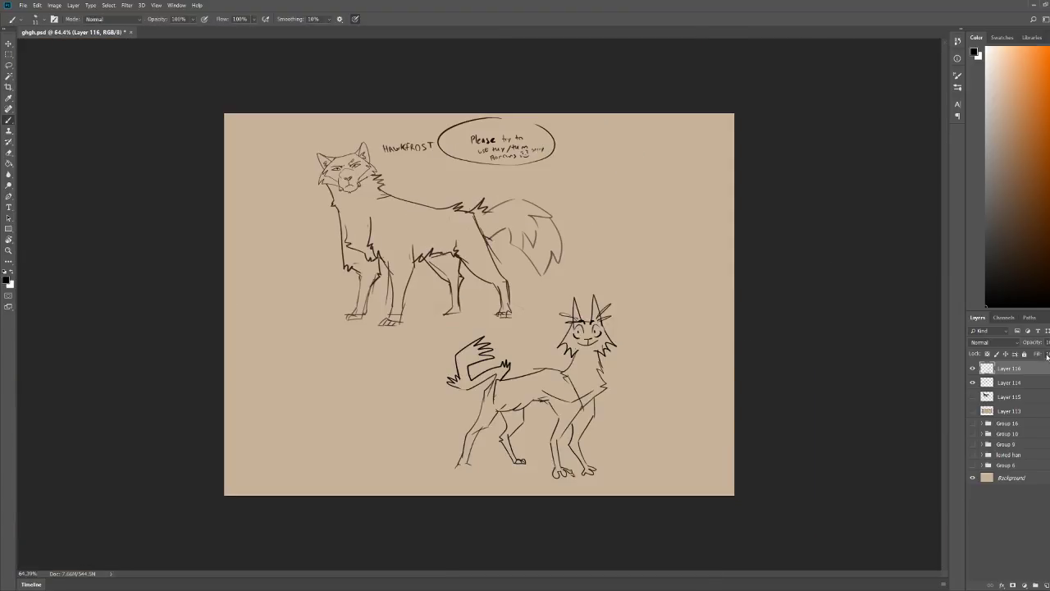
drag(1047, 356, 1038, 356)
click(1046, 585)
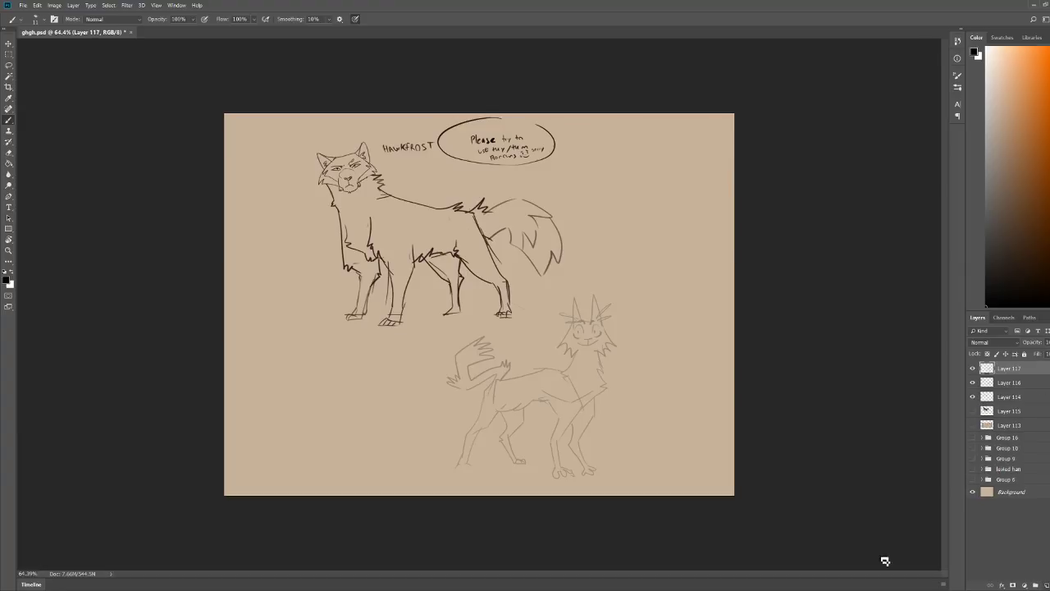
Step: Draw the neck's two sides and the jagged chest fur over the faded sketch
key(z)
drag(612, 378, 915, 408)
key(b)
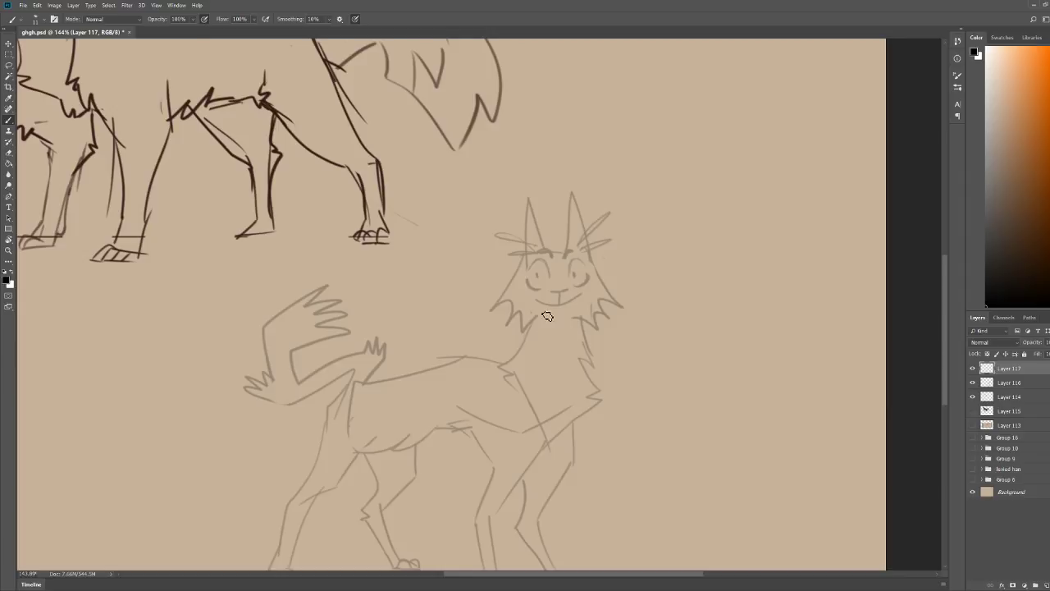
mouse_move(527, 272)
mouse_down()
mouse_move(507, 361)
mouse_move(541, 420)
mouse_up()
mouse_move(570, 271)
mouse_down()
mouse_move(601, 378)
mouse_move(551, 421)
mouse_move(595, 412)
mouse_move(542, 450)
mouse_up()
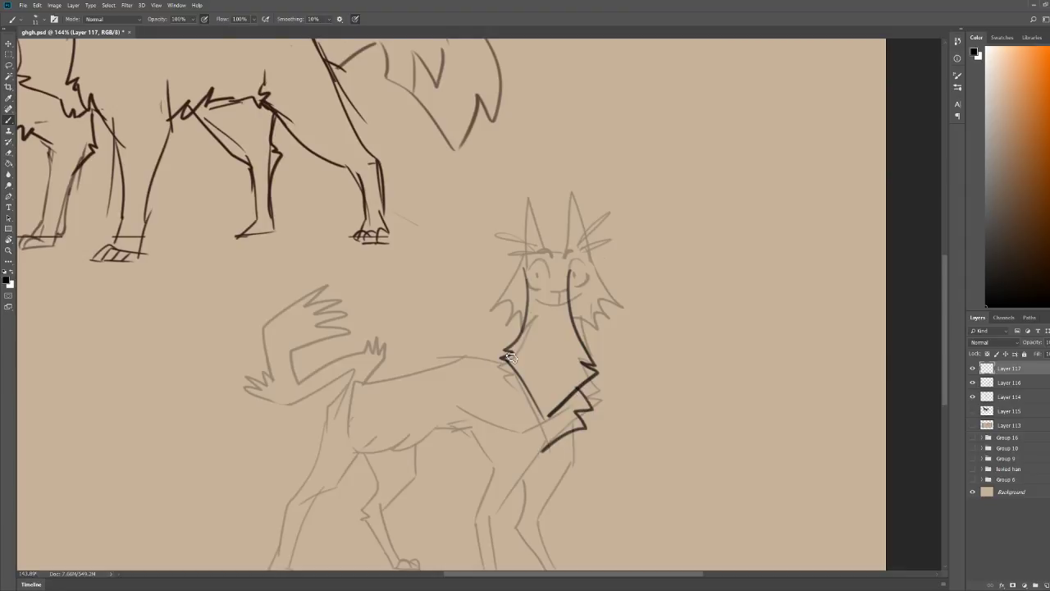
Step: Draw the dipped back line from the shoulder to the rump, then the short rump and belly lines
mouse_move(508, 357)
mouse_down()
mouse_move(478, 359)
mouse_move(443, 384)
mouse_move(343, 395)
mouse_move(325, 441)
mouse_move(336, 418)
mouse_up()
key(z)
drag(507, 253, 484, 324)
drag(600, 503, 636, 496)
key(b)
mouse_move(510, 392)
mouse_down()
mouse_move(544, 451)
mouse_move(534, 446)
mouse_move(605, 461)
mouse_move(625, 441)
mouse_up()
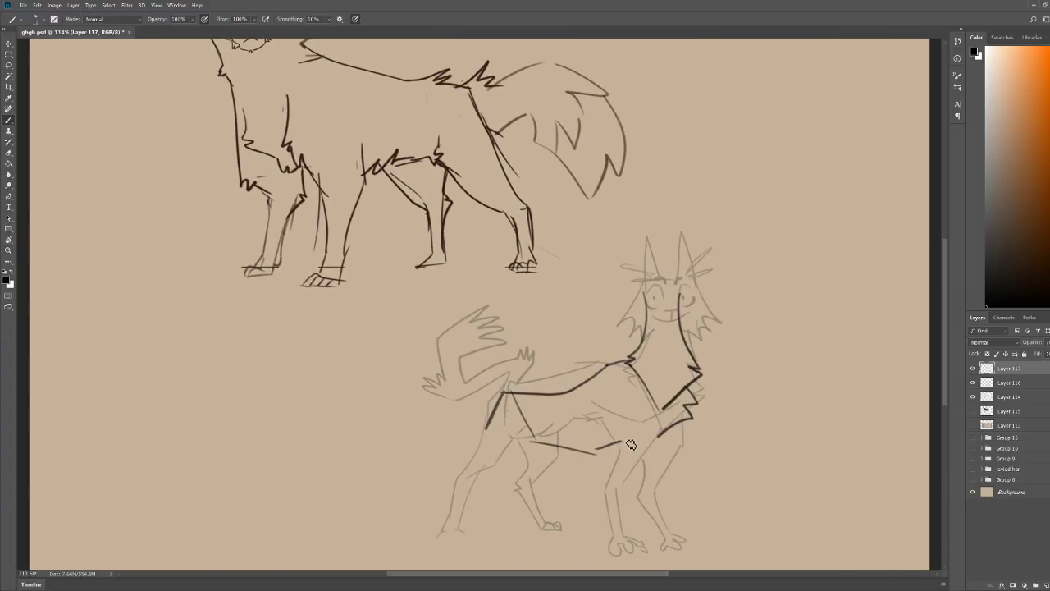
key(z)
drag(763, 447, 721, 443)
drag(595, 428, 668, 436)
key(b)
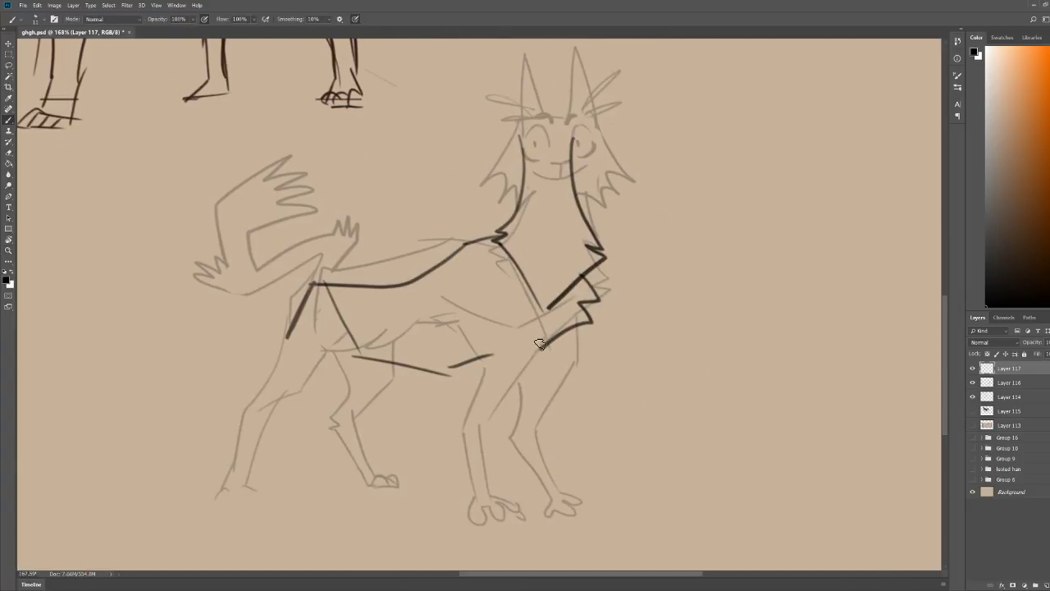
Step: Draw both front legs reaching below the faded sketch, with jagged elbow tufts and paws
drag(556, 342, 472, 370)
key(z)
mouse_move(572, 293)
mouse_down()
mouse_move(547, 293)
mouse_move(539, 309)
mouse_move(498, 434)
mouse_up()
key(b)
mouse_move(479, 307)
mouse_down()
mouse_move(487, 337)
mouse_move(476, 386)
mouse_move(492, 447)
mouse_move(508, 440)
mouse_move(504, 431)
mouse_up()
mouse_move(562, 317)
mouse_down()
mouse_move(528, 392)
mouse_move(548, 450)
mouse_up()
mouse_move(515, 343)
mouse_down()
mouse_move(510, 396)
mouse_move(539, 451)
mouse_up()
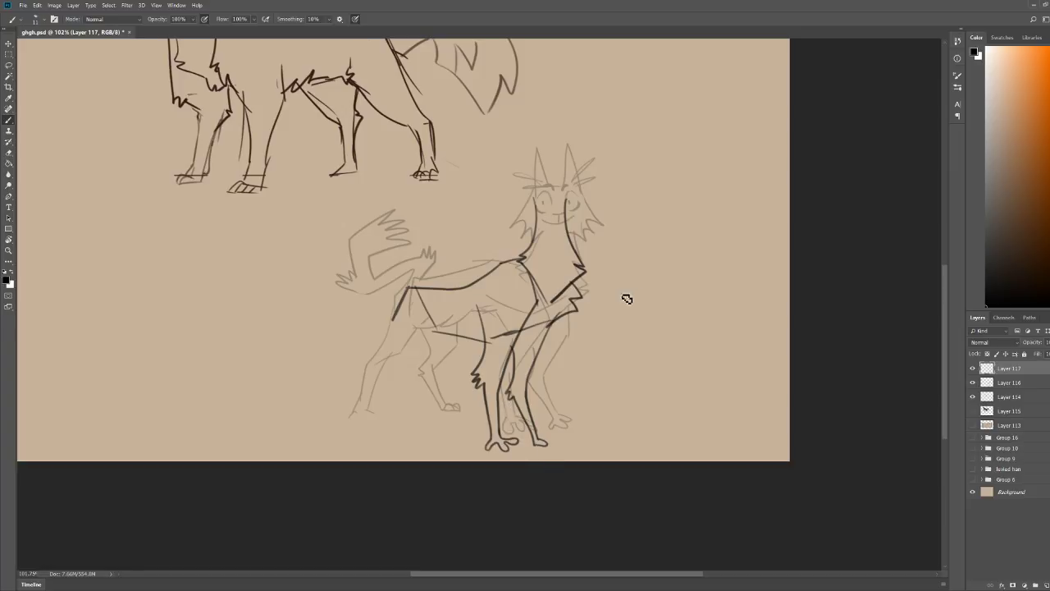
Step: Undo the far front leg, redraw it with an elbow tuft and toed paw, and erase the overlapping chest line
key(ctrl+z)
key(ctrl+z)
mouse_move(577, 306)
mouse_down()
mouse_move(544, 393)
mouse_move(547, 450)
mouse_up()
drag(513, 346, 517, 386)
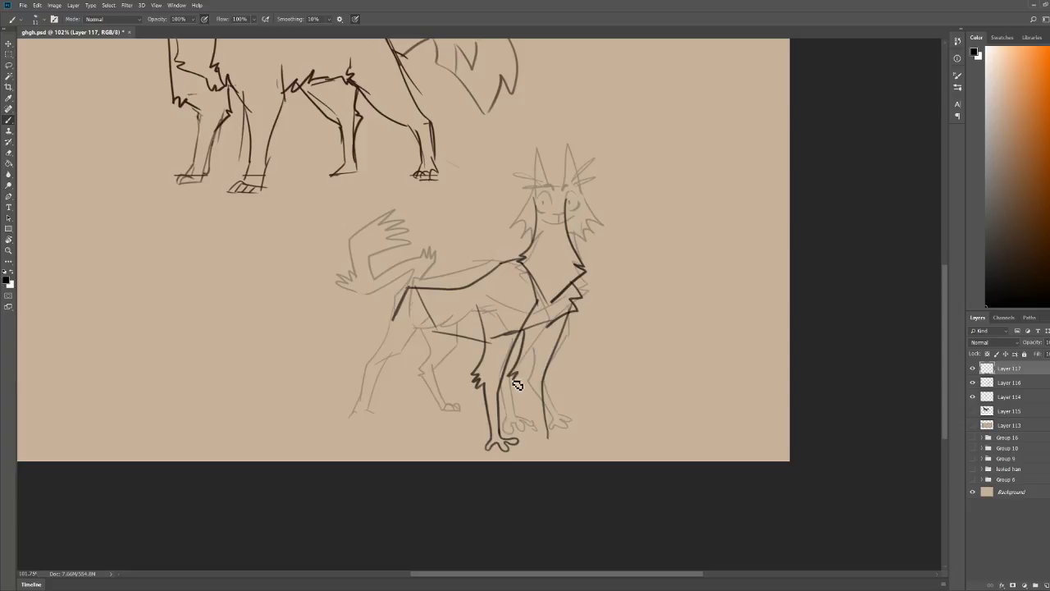
mouse_move(546, 439)
mouse_down()
mouse_move(569, 323)
mouse_move(545, 438)
mouse_move(543, 352)
mouse_up()
key(e)
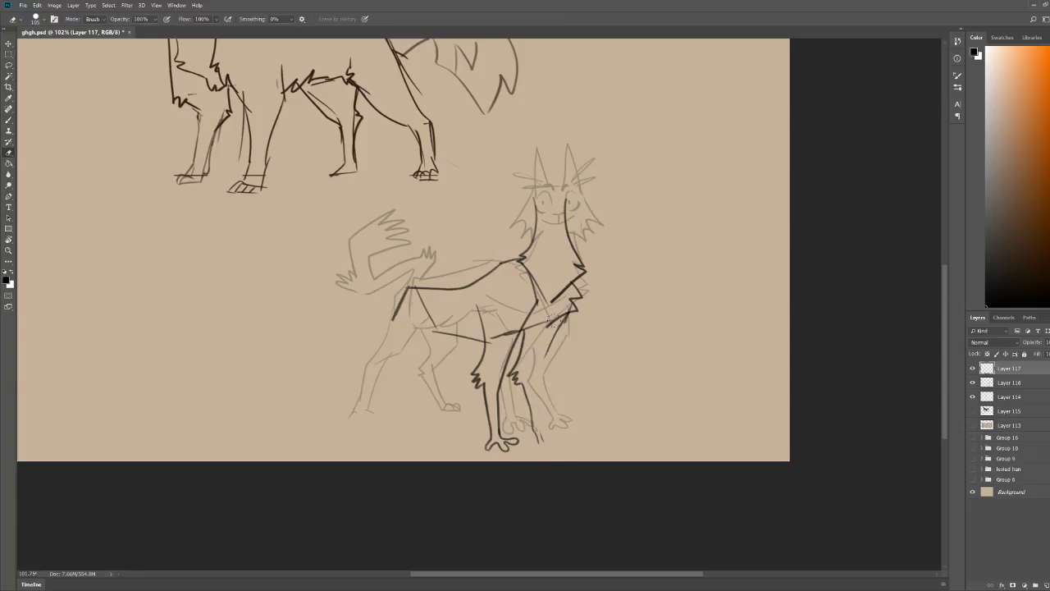
key(v)
key(b)
mouse_move(570, 319)
mouse_down()
mouse_move(541, 373)
mouse_move(539, 414)
mouse_move(553, 456)
mouse_move(572, 442)
mouse_move(561, 437)
mouse_move(573, 444)
mouse_up()
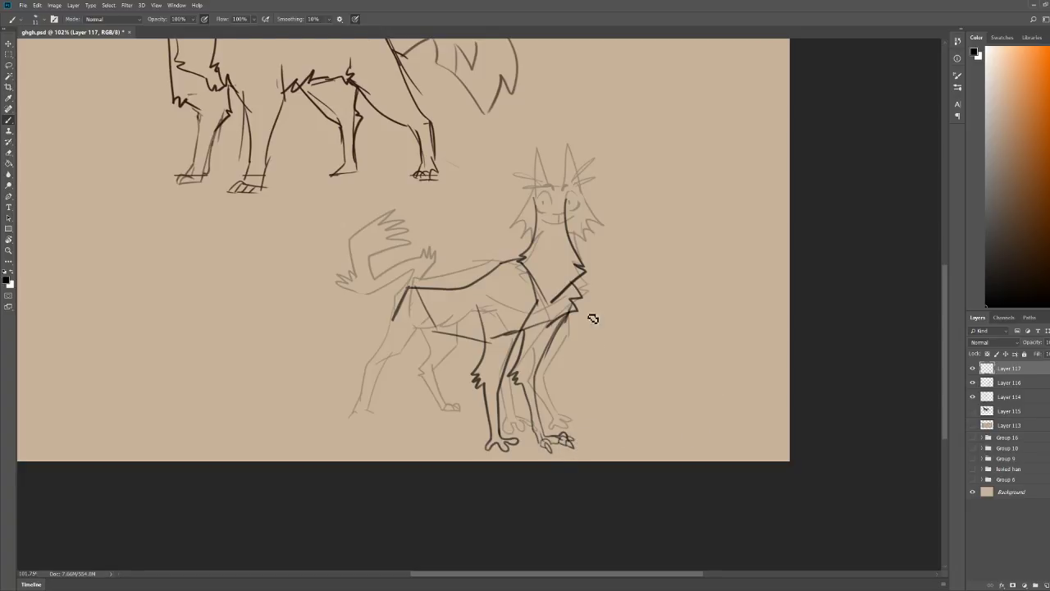
key(e)
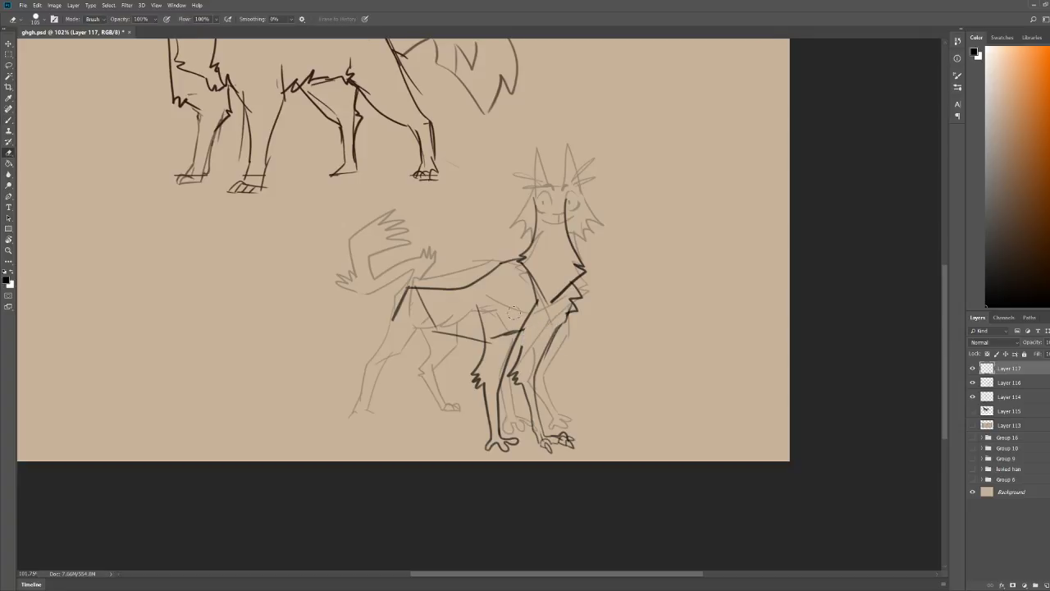
key(b)
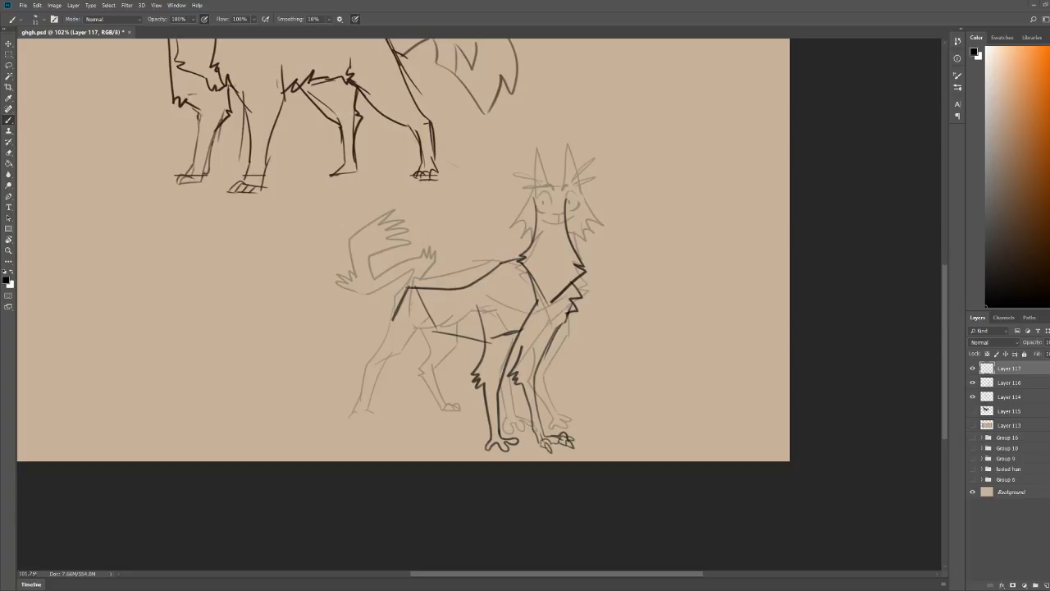
Step: Block in an angular head outline with wide cheeks above the new neck
drag(558, 148, 584, 144)
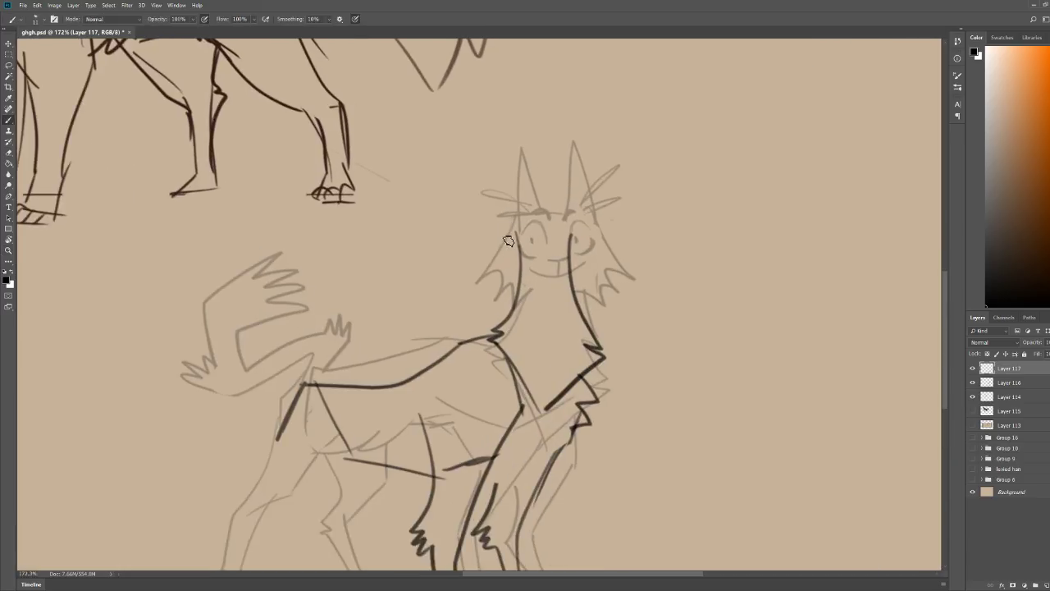
mouse_move(507, 236)
mouse_down()
mouse_move(578, 223)
mouse_move(494, 137)
mouse_move(579, 136)
mouse_move(585, 197)
mouse_up()
drag(494, 136, 502, 220)
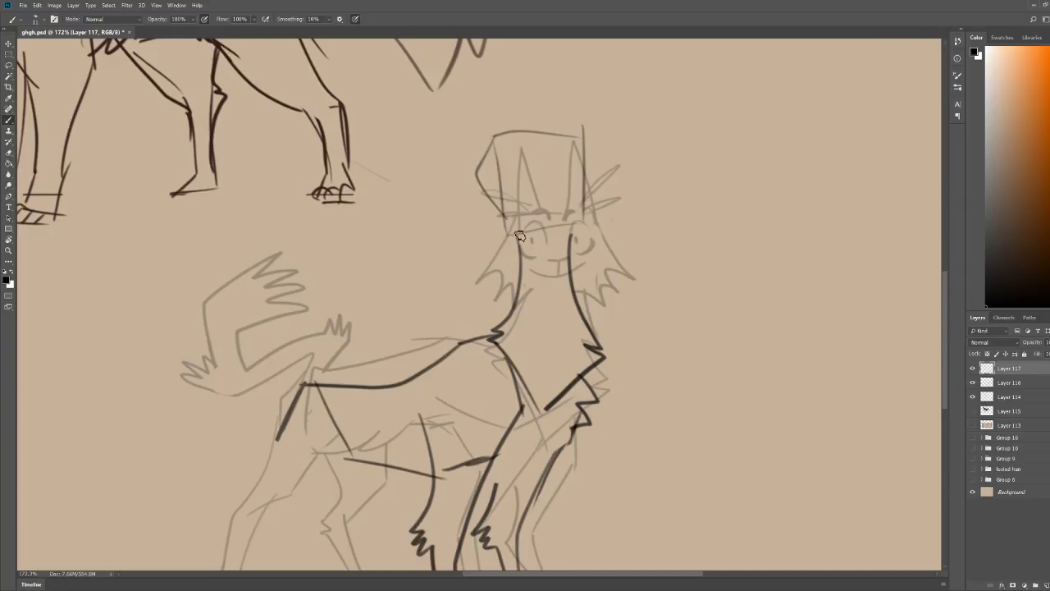
mouse_move(576, 136)
mouse_down()
mouse_move(602, 173)
mouse_move(571, 234)
mouse_up()
Step: Draw two round eyes with small pupils and thick arched brows in the upper part of the head
drag(586, 116, 611, 117)
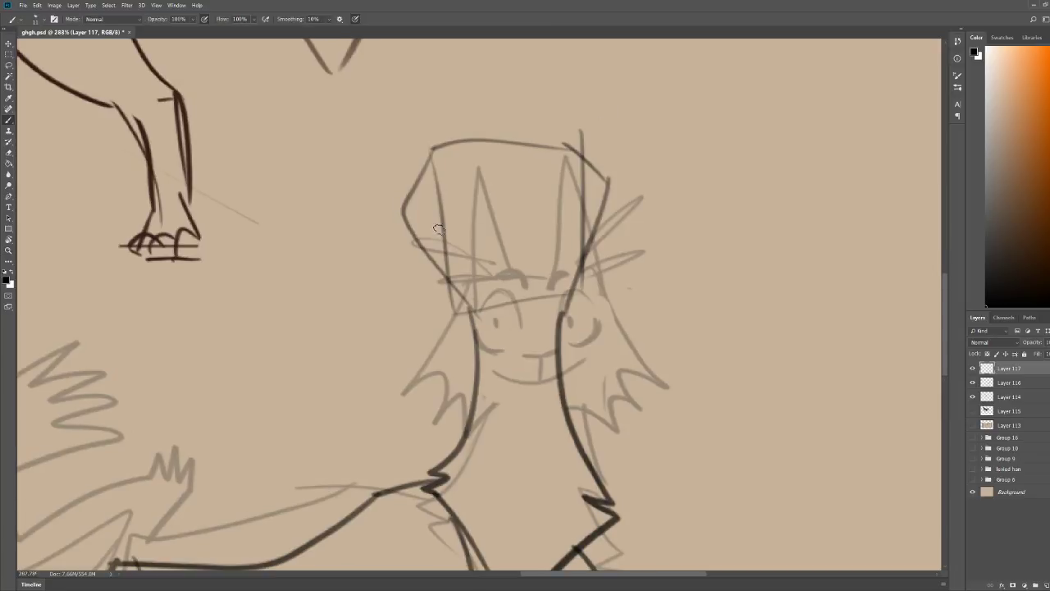
mouse_move(441, 204)
mouse_down()
mouse_move(473, 233)
mouse_move(480, 184)
mouse_move(489, 202)
mouse_move(444, 218)
mouse_move(471, 233)
mouse_up()
drag(457, 181, 493, 205)
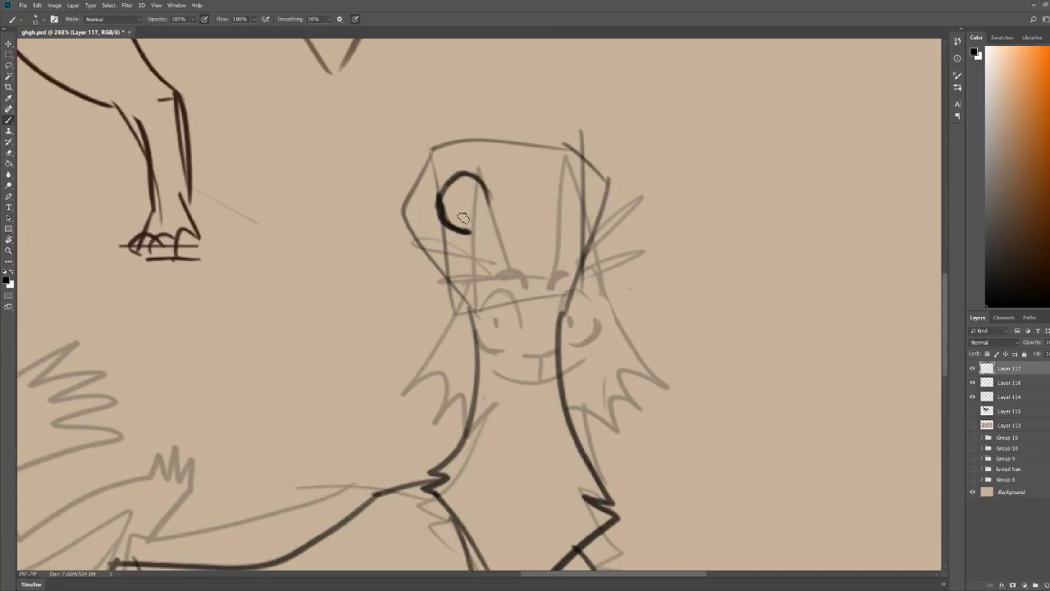
drag(431, 156, 567, 148)
mouse_move(541, 203)
mouse_down()
mouse_move(566, 171)
mouse_move(587, 206)
mouse_move(582, 220)
mouse_move(549, 228)
mouse_up()
scroll(558, 202, down, 5)
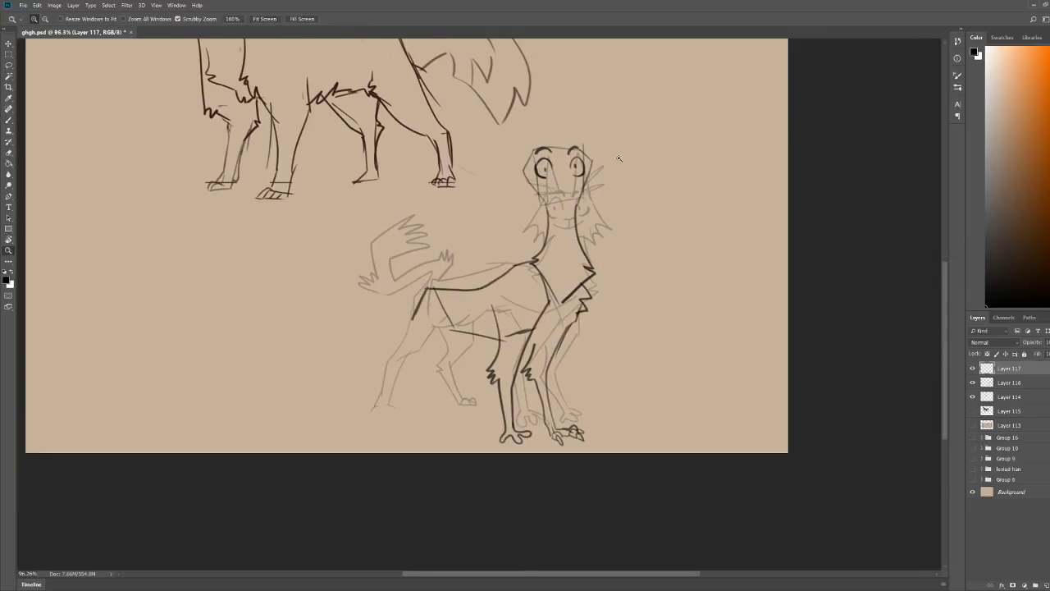
scroll(548, 199, up, 6)
scroll(547, 197, down, 4)
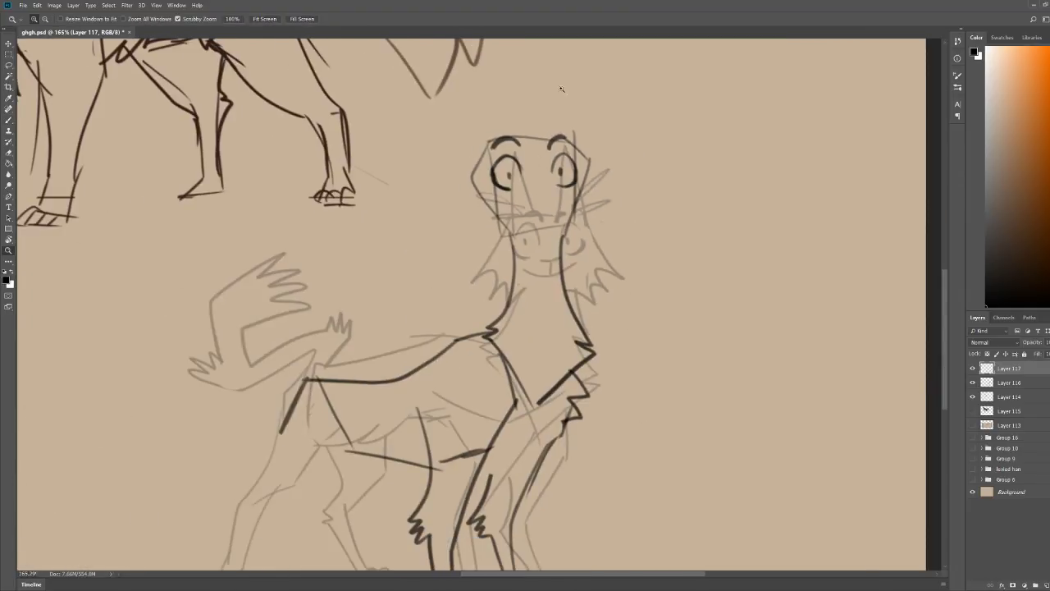
Step: Draw jagged cheek fur on both sides of the head and a triangular nose with a curved mouth
mouse_move(494, 142)
mouse_down()
mouse_move(441, 218)
mouse_move(461, 246)
mouse_move(507, 237)
mouse_up()
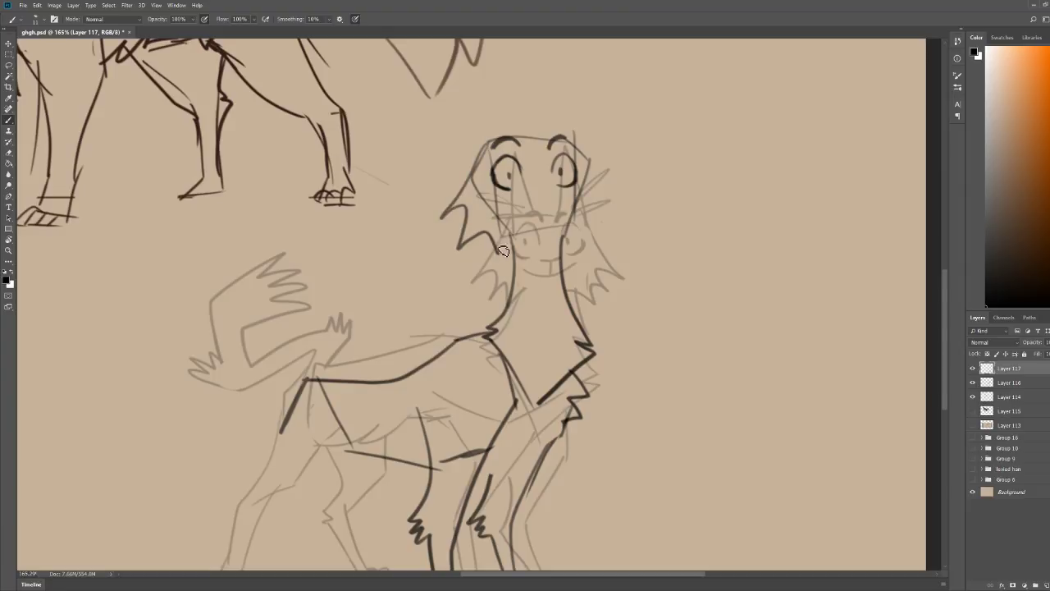
mouse_move(575, 156)
mouse_down()
mouse_move(609, 190)
mouse_move(594, 237)
mouse_move(573, 244)
mouse_move(565, 234)
mouse_up()
mouse_move(525, 195)
mouse_down()
mouse_move(554, 194)
mouse_move(541, 218)
mouse_move(565, 203)
mouse_up()
key(ctrl+space)
drag(620, 146, 608, 135)
drag(646, 319, 693, 300)
key(ctrl+z)
mouse_move(445, 336)
mouse_down()
mouse_move(488, 365)
mouse_move(558, 326)
mouse_up()
key(z)
drag(597, 275, 574, 269)
drag(649, 320, 677, 303)
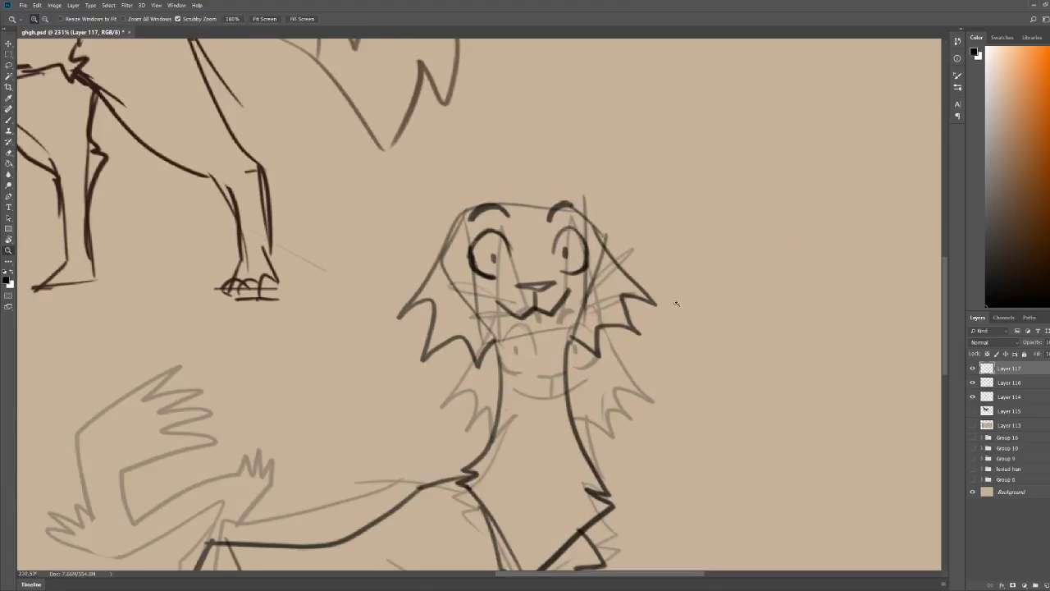
Step: Draw two tall pointed ears rising from the upper corners of the head
mouse_move(471, 314)
mouse_down()
mouse_move(447, 133)
mouse_move(505, 211)
mouse_up()
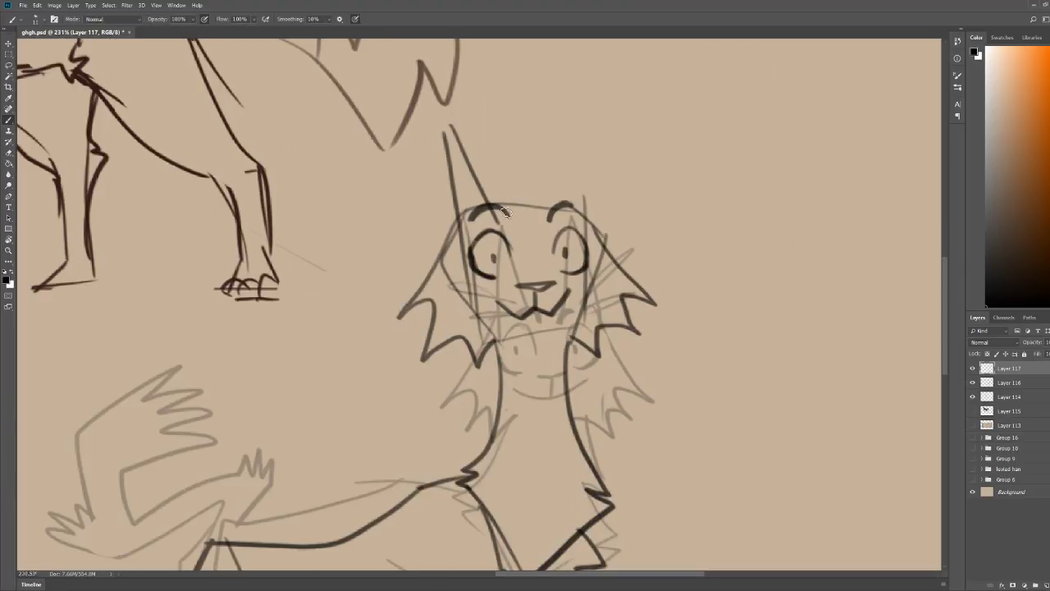
mouse_move(560, 189)
mouse_down()
mouse_move(586, 95)
mouse_move(605, 250)
mouse_up()
key(z)
drag(657, 141, 629, 142)
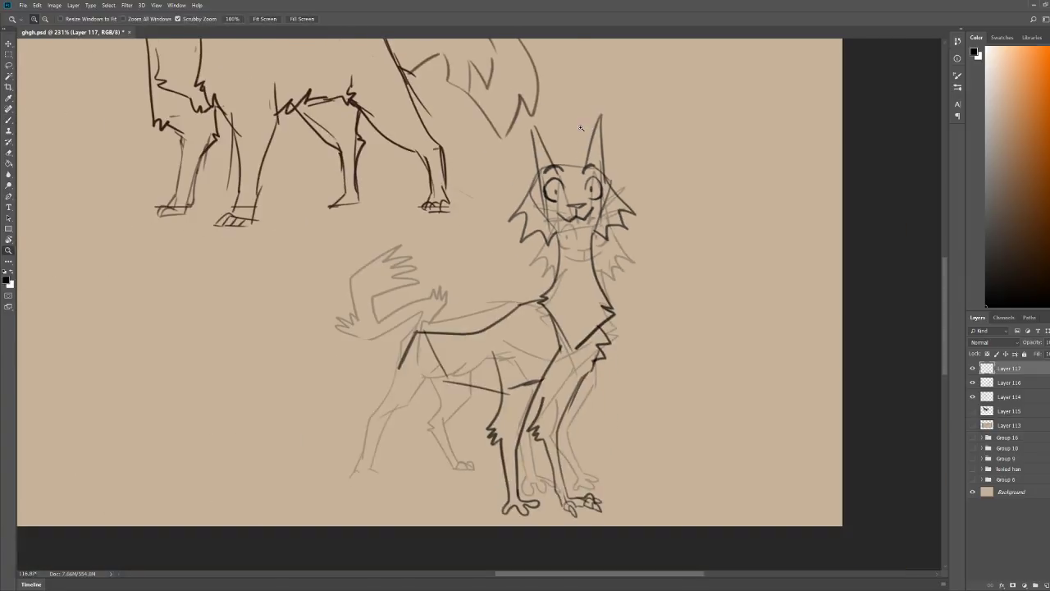
Step: Erase the cheek fur on both sides of the head and redraw it closer to the face
drag(656, 185, 689, 186)
key(b)
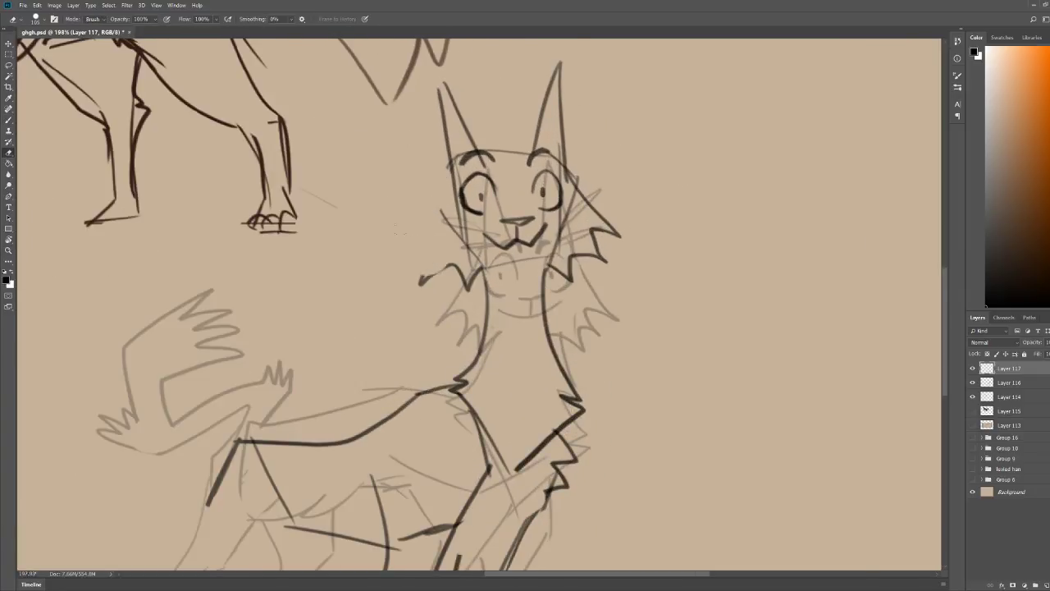
mouse_move(449, 164)
mouse_down()
mouse_move(411, 263)
mouse_move(441, 289)
mouse_move(476, 291)
mouse_up()
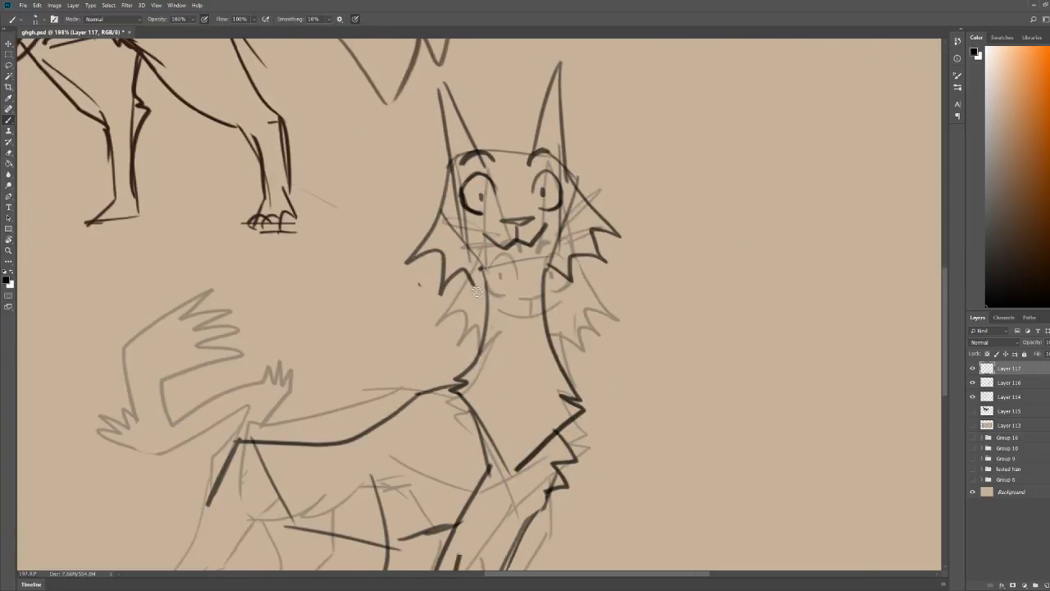
key(e)
mouse_move(578, 185)
mouse_down()
mouse_move(573, 261)
mouse_move(610, 228)
mouse_up()
key(b)
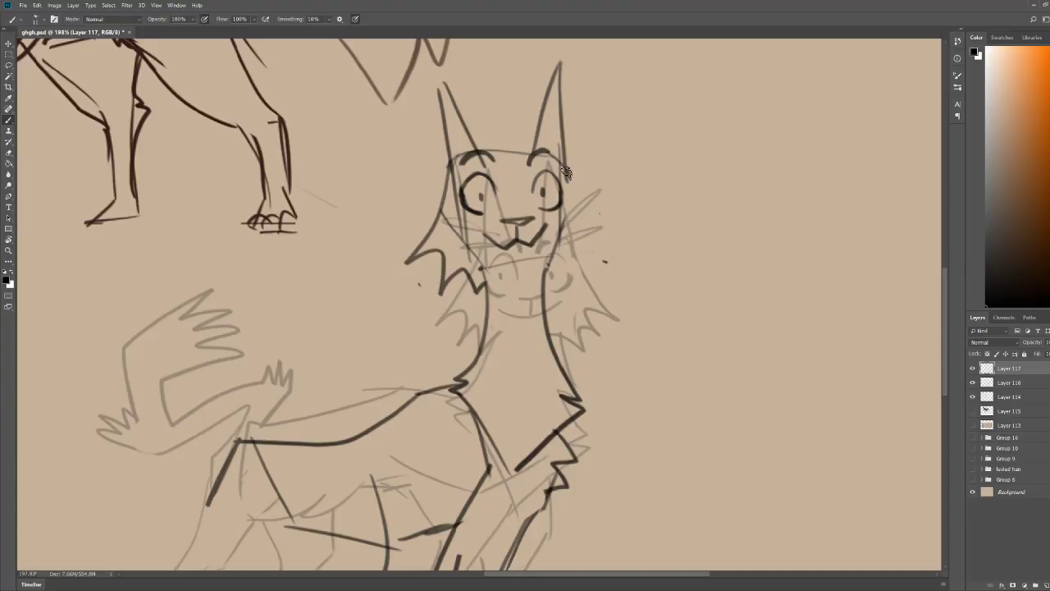
mouse_move(567, 167)
mouse_down()
mouse_move(599, 250)
mouse_move(574, 259)
mouse_move(546, 293)
mouse_move(570, 163)
mouse_move(534, 166)
mouse_up()
Step: Erase the face and construction lines inside the head and redraw the jagged right cheek fur and neck edge
key(z)
key(e)
mouse_move(543, 210)
mouse_down()
mouse_move(513, 177)
mouse_move(543, 183)
mouse_move(561, 173)
mouse_move(539, 217)
mouse_move(594, 174)
mouse_up()
key(b)
mouse_move(526, 154)
mouse_down()
mouse_move(518, 180)
mouse_move(541, 197)
mouse_move(588, 192)
mouse_move(573, 231)
mouse_up()
drag(548, 198, 544, 229)
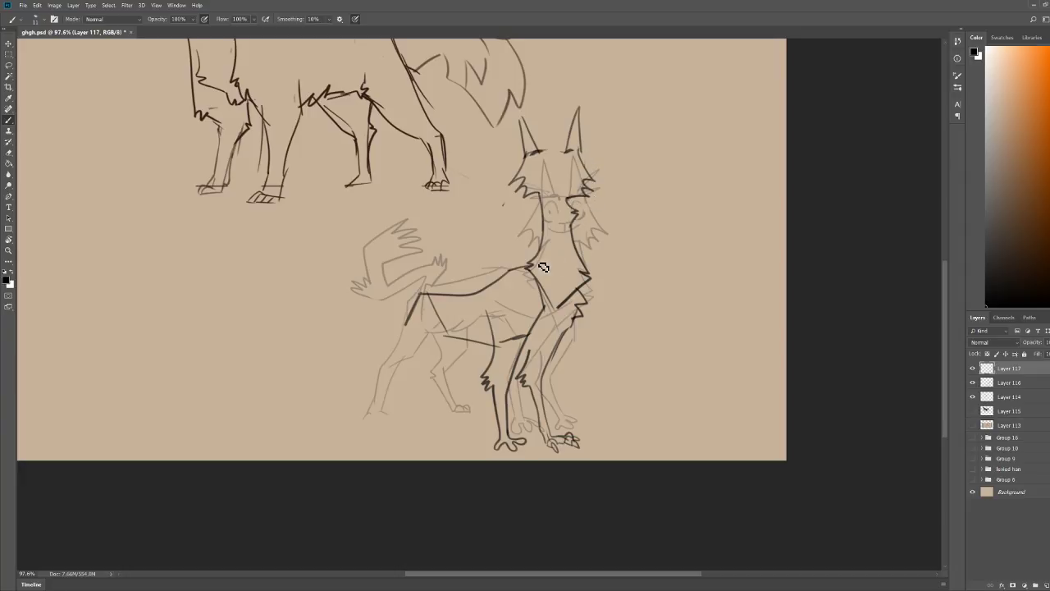
Step: Draw both bent hind legs with jagged fur at the rump and hocks
mouse_move(448, 339)
mouse_down()
mouse_move(388, 360)
mouse_move(423, 298)
mouse_move(404, 306)
mouse_move(400, 331)
mouse_move(372, 365)
mouse_move(429, 339)
mouse_move(390, 367)
mouse_move(383, 419)
mouse_up()
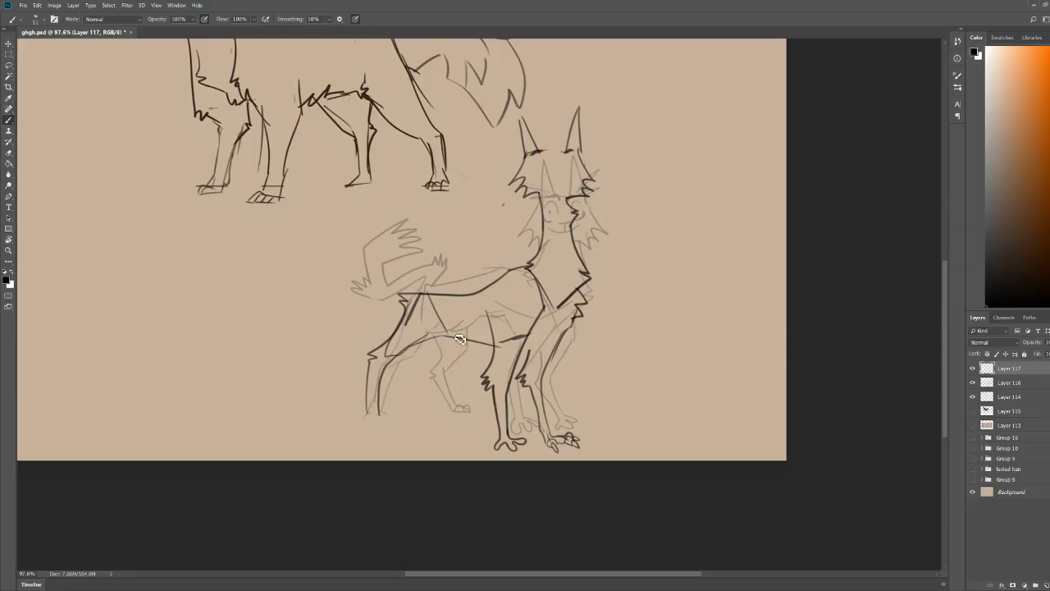
mouse_move(445, 336)
mouse_down()
mouse_move(427, 374)
mouse_move(453, 410)
mouse_up()
mouse_move(484, 341)
mouse_down()
mouse_move(446, 375)
mouse_move(464, 415)
mouse_up()
Step: Lasso the chest and front legs, move them slightly up, scale them to about 91%, and deselect
click(8, 65)
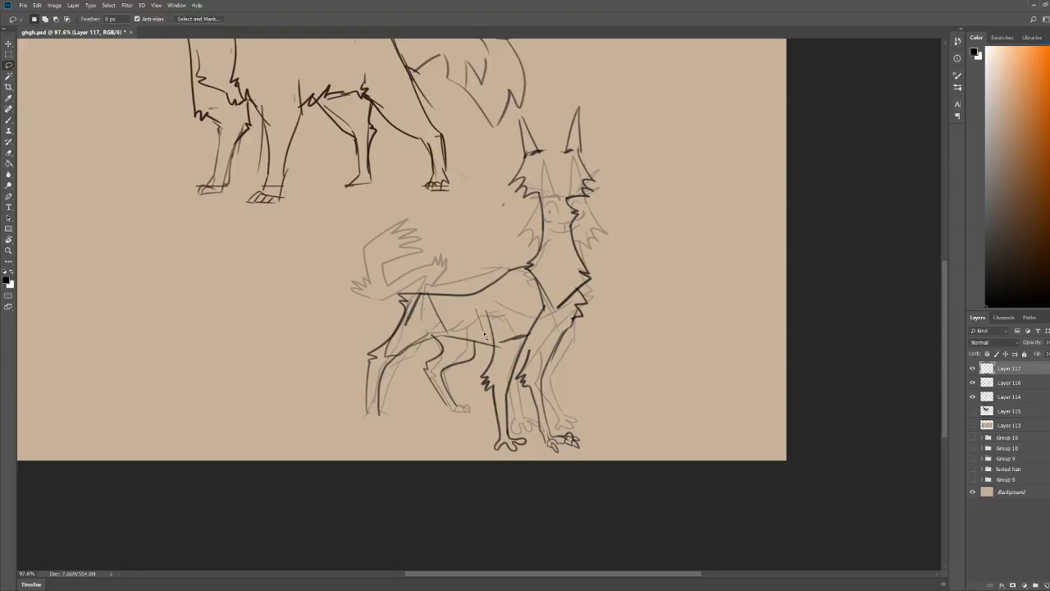
mouse_move(485, 335)
mouse_down()
mouse_move(492, 435)
mouse_move(661, 452)
mouse_move(621, 299)
mouse_move(566, 286)
mouse_move(482, 334)
mouse_up()
key(ctrl+t)
drag(541, 450, 546, 438)
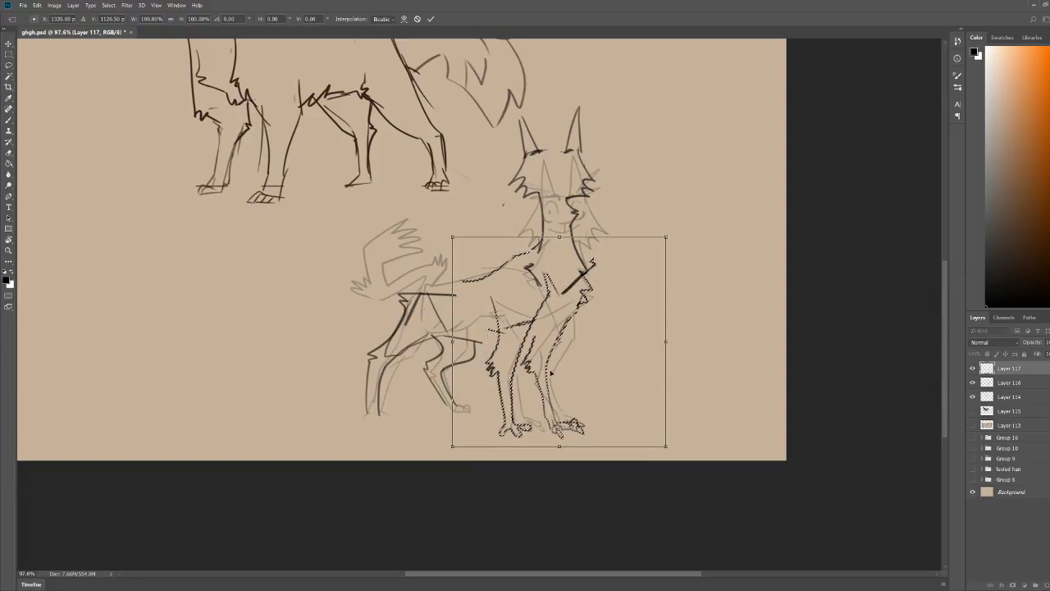
drag(452, 235, 470, 257)
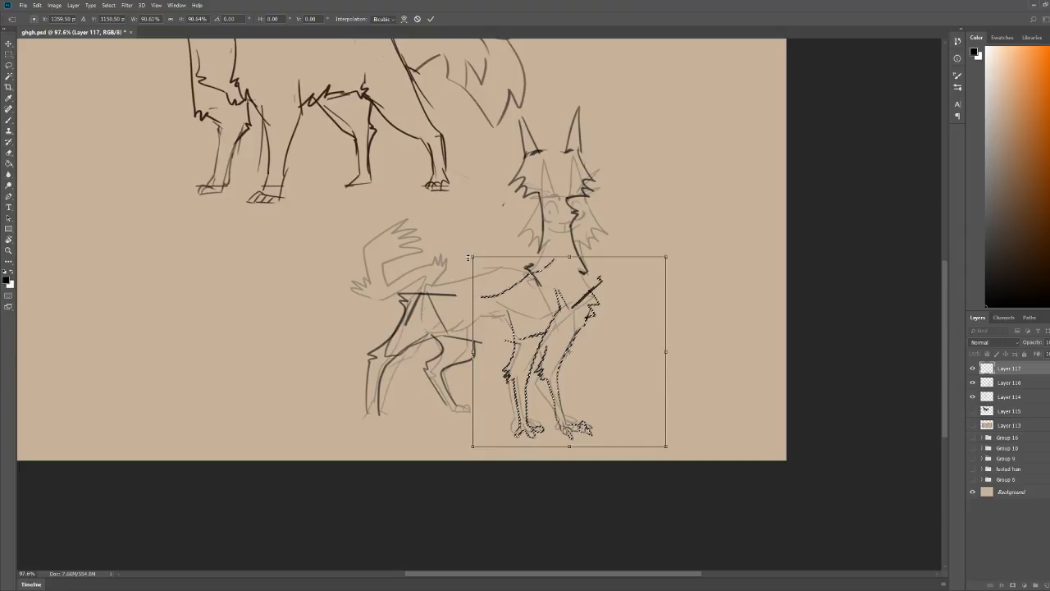
key(Return)
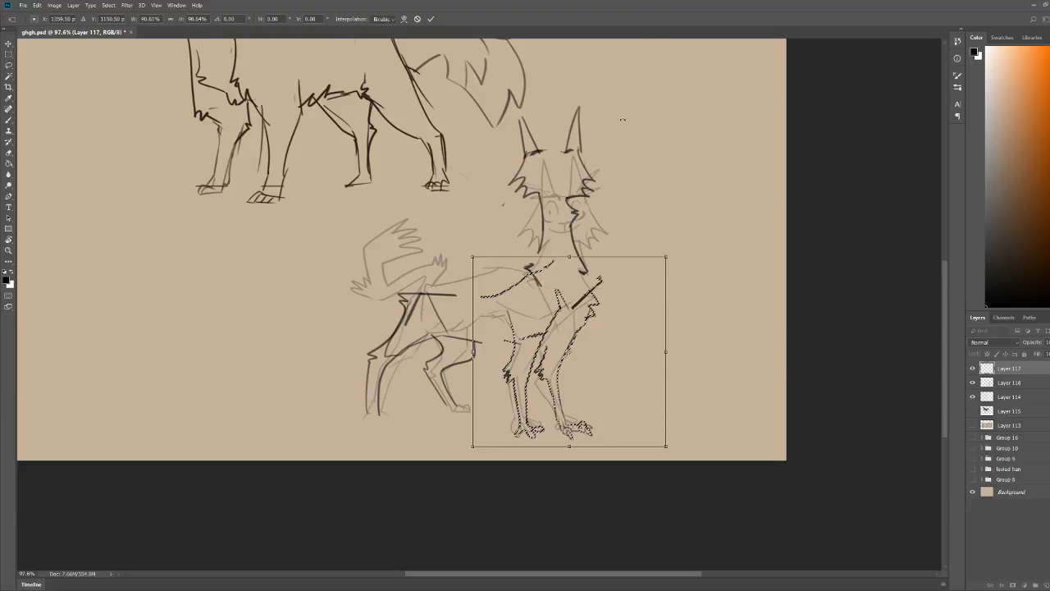
key(Return)
key(ctrl+d)
Step: Paste the pencil drawing of the striped creature as a reference and place it below the wolf-like cat
key(ctrl+v)
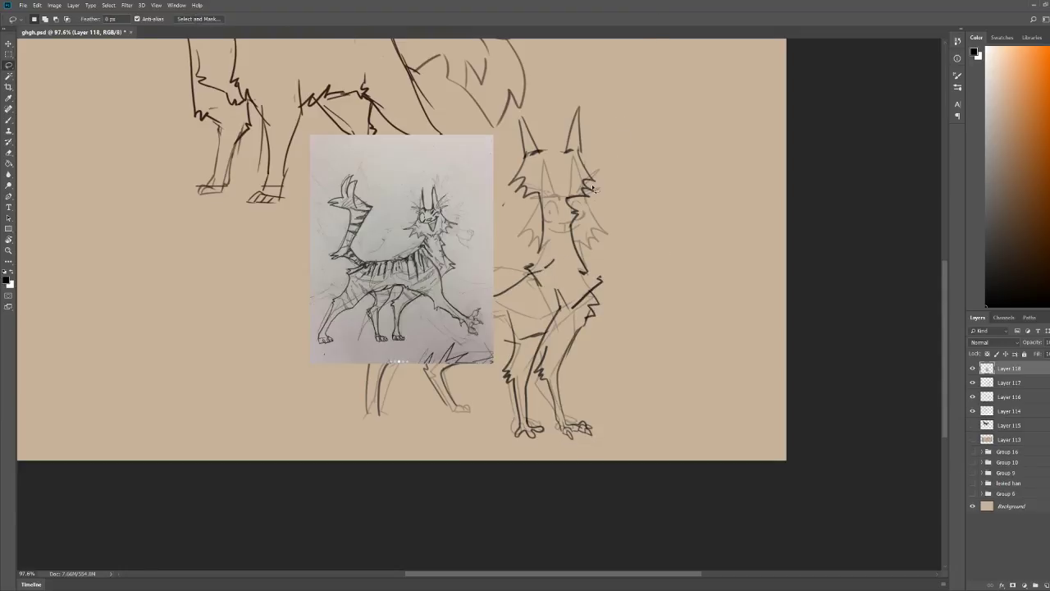
click(9, 44)
drag(414, 219, 252, 296)
key(z)
drag(498, 198, 519, 329)
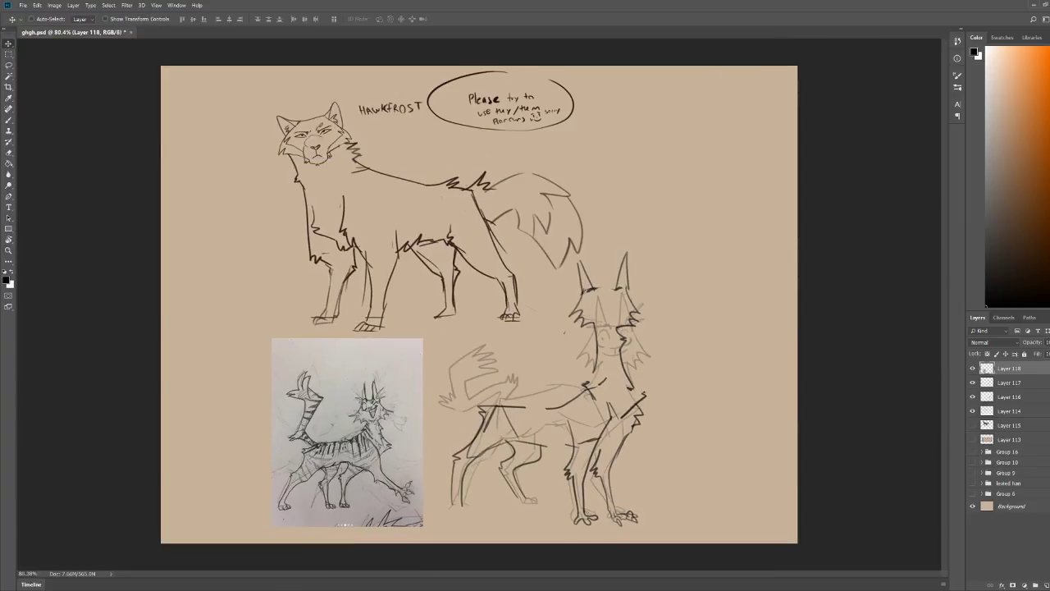
Step: Delete the tall-eared cat's line-art and rough sketch layers and add a new empty layer
click(993, 384)
click(973, 382)
click(973, 396)
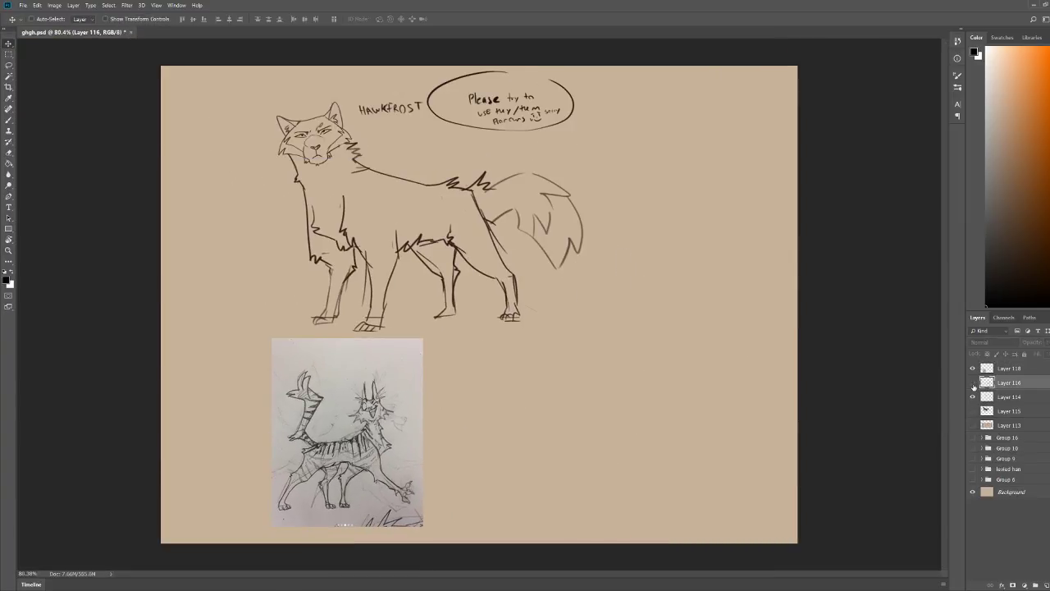
key(Delete)
click(974, 384)
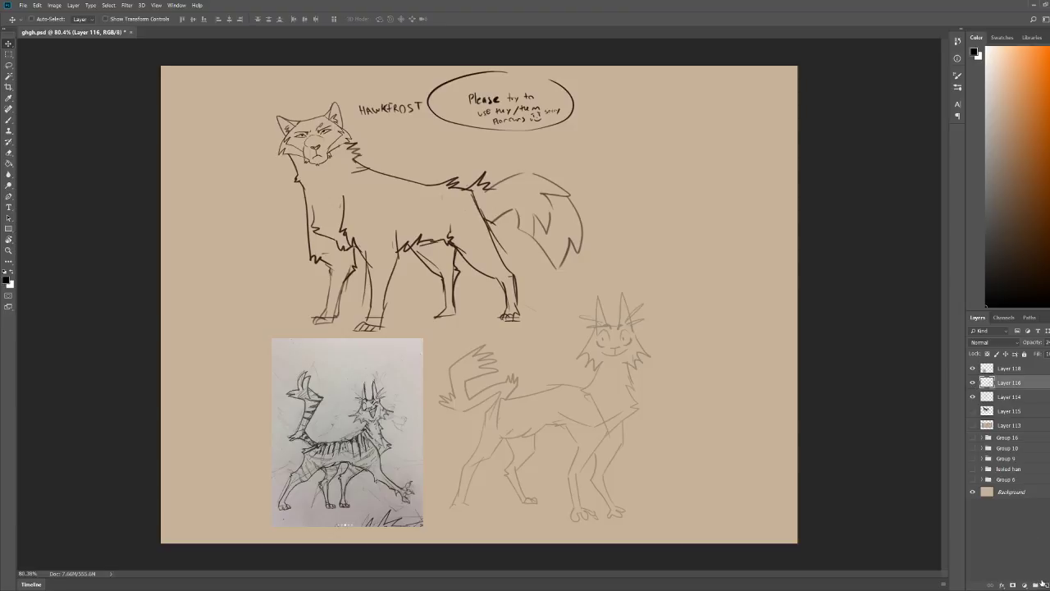
key(Delete)
click(1046, 585)
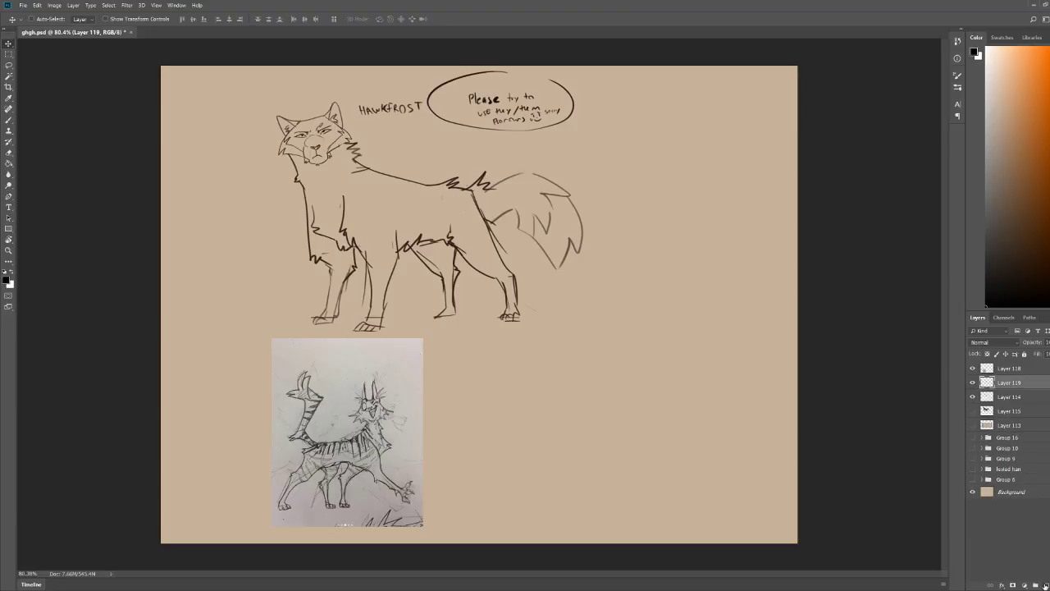
Step: Sketch a new head outline beside the pencil drawing, with a flat crown and jagged fur around the cheeks and chin
drag(483, 474, 475, 211)
drag(475, 211, 476, 281)
key(b)
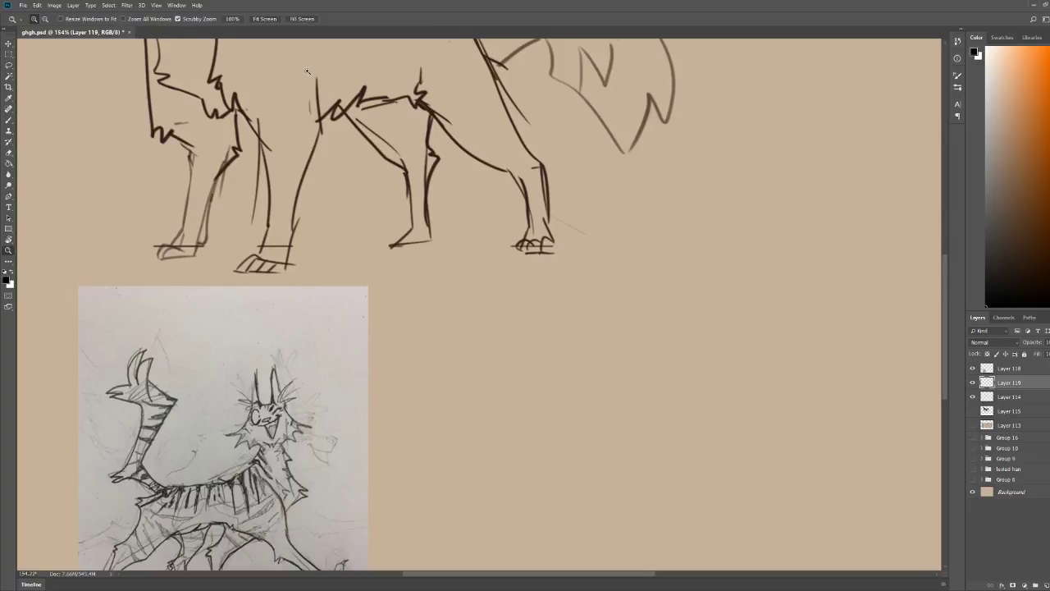
scroll(478, 286, down, 3)
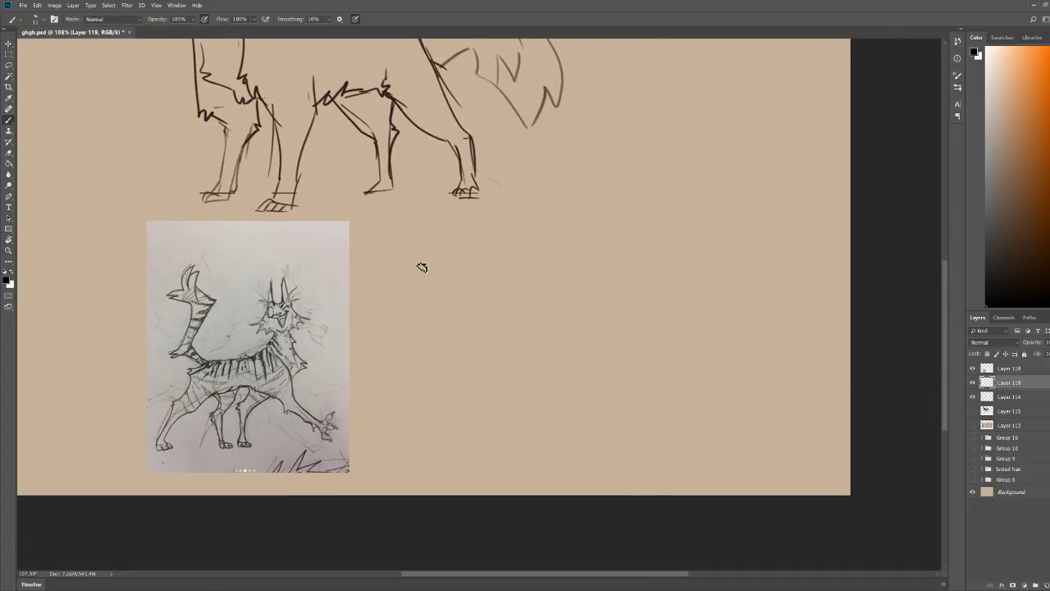
mouse_move(434, 279)
mouse_down()
mouse_move(444, 237)
mouse_move(482, 244)
mouse_move(486, 275)
mouse_move(450, 303)
mouse_move(475, 287)
mouse_up()
mouse_move(436, 236)
mouse_down()
mouse_move(410, 274)
mouse_move(423, 271)
mouse_move(415, 293)
mouse_move(443, 302)
mouse_up()
mouse_move(480, 231)
mouse_down()
mouse_move(516, 272)
mouse_move(495, 263)
mouse_move(504, 284)
mouse_move(481, 294)
mouse_up()
key(ctrl+space)
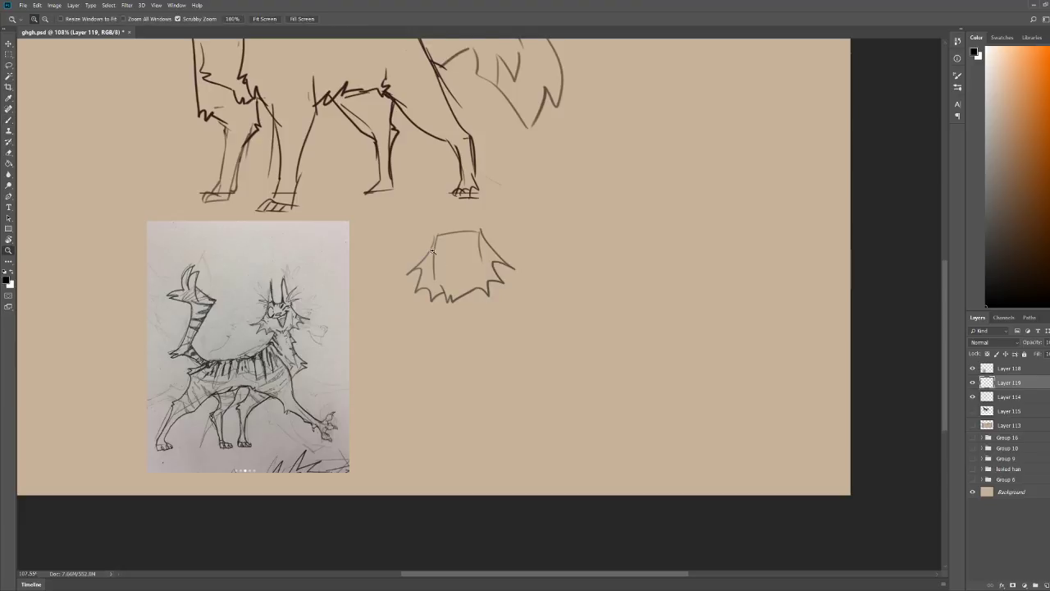
Step: Draw round eyes, brows, a nose, a lopsided smile and two tall pointed ears on the new head
mouse_move(433, 250)
mouse_down()
mouse_move(477, 279)
mouse_move(507, 276)
mouse_move(501, 222)
mouse_move(523, 242)
mouse_move(464, 261)
mouse_move(436, 245)
mouse_move(455, 262)
mouse_up()
click(506, 242)
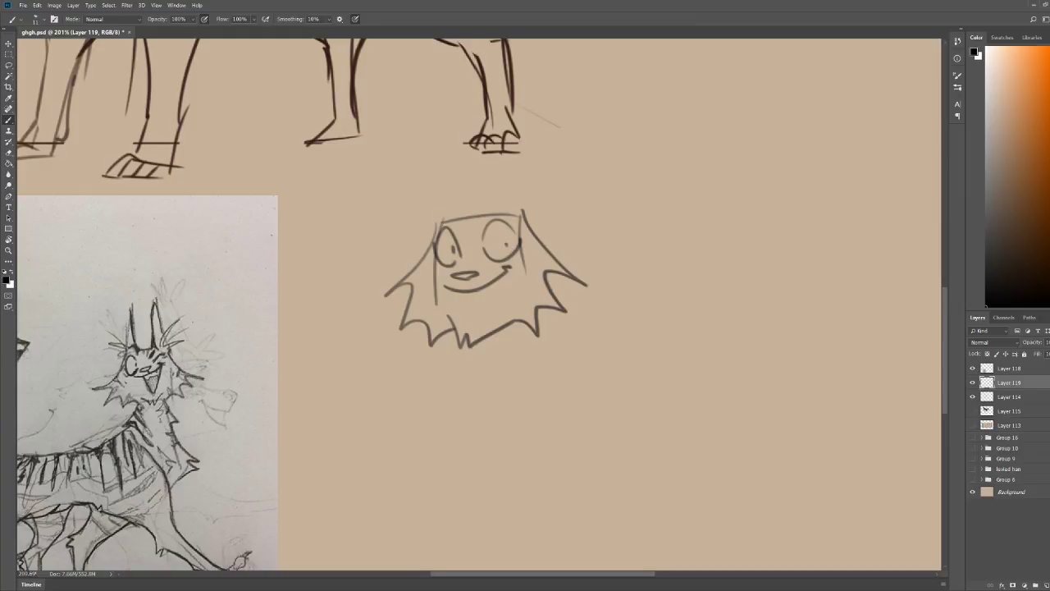
mouse_move(435, 223)
mouse_down()
mouse_move(502, 203)
mouse_move(541, 141)
mouse_move(533, 249)
mouse_up()
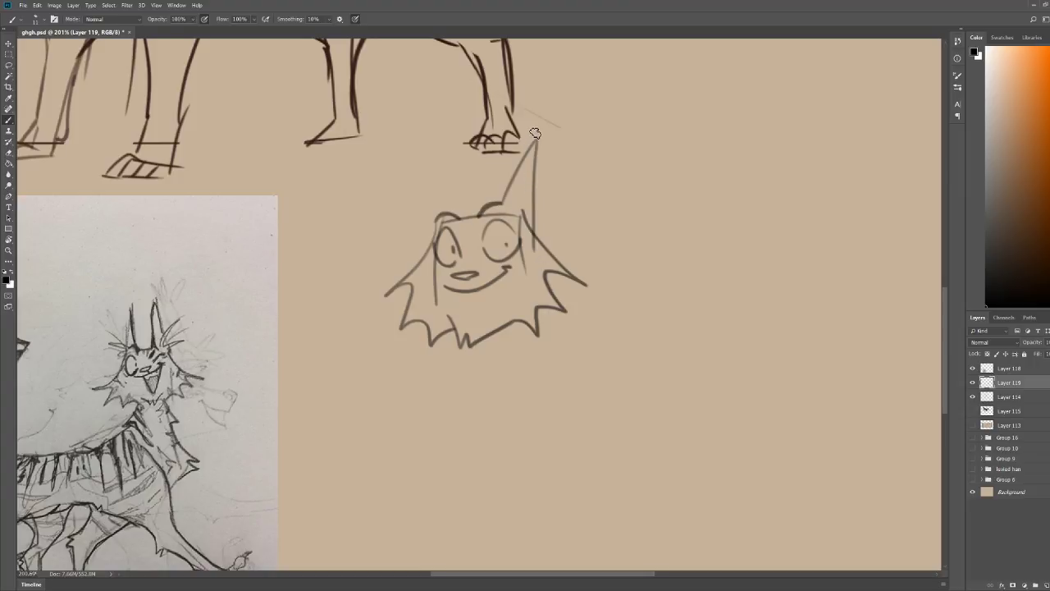
mouse_move(429, 246)
mouse_down()
mouse_move(444, 155)
mouse_move(468, 215)
mouse_up()
key(z)
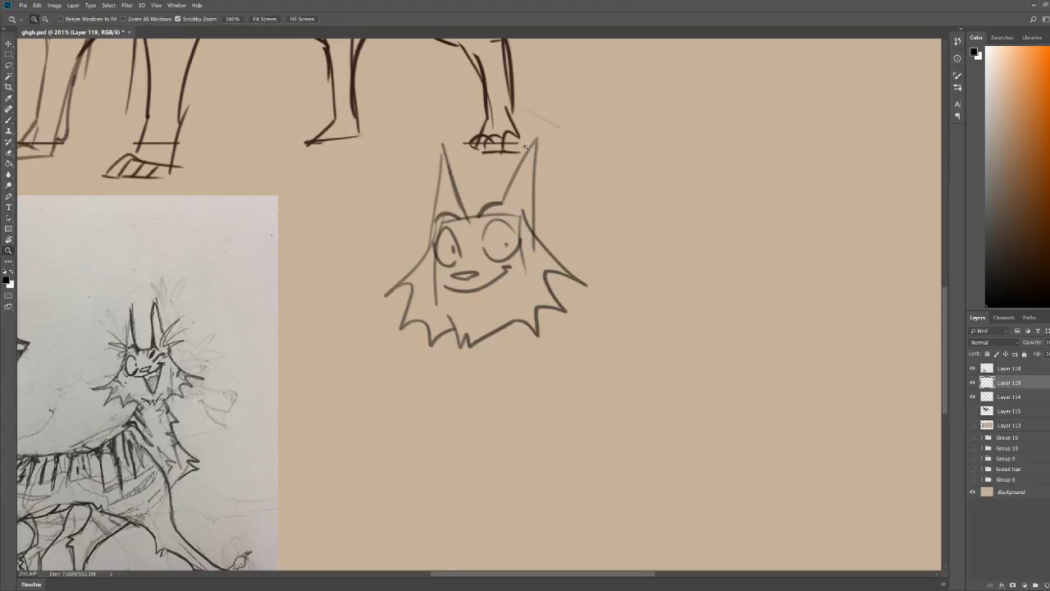
drag(525, 147, 475, 156)
drag(509, 206, 548, 206)
key(b)
drag(484, 221, 484, 229)
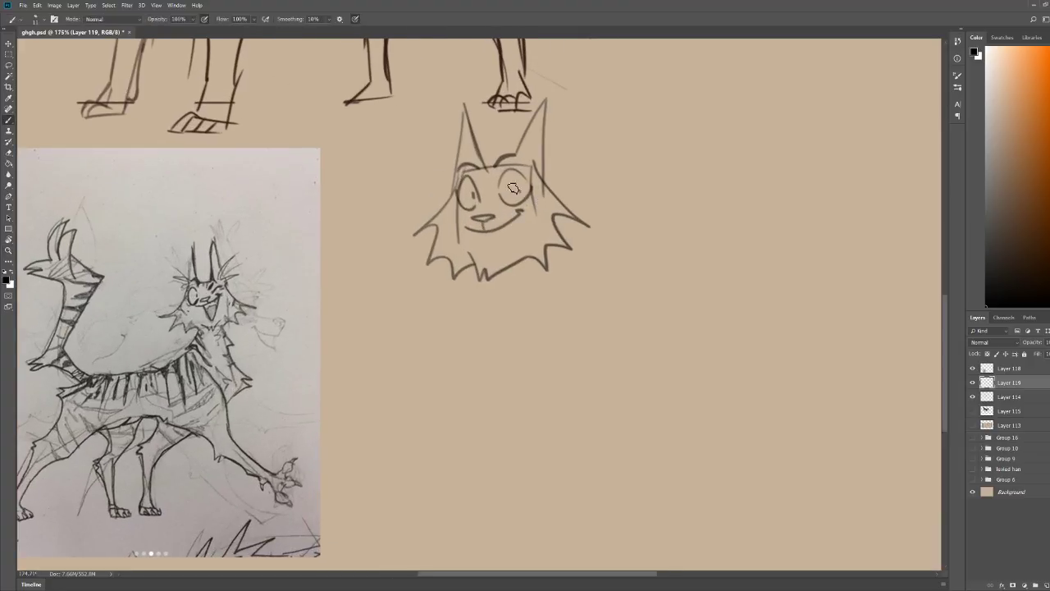
Step: Draw a lid line across each eye to give the face a sly look
key(z)
drag(576, 157, 531, 155)
drag(541, 422, 532, 375)
key(b)
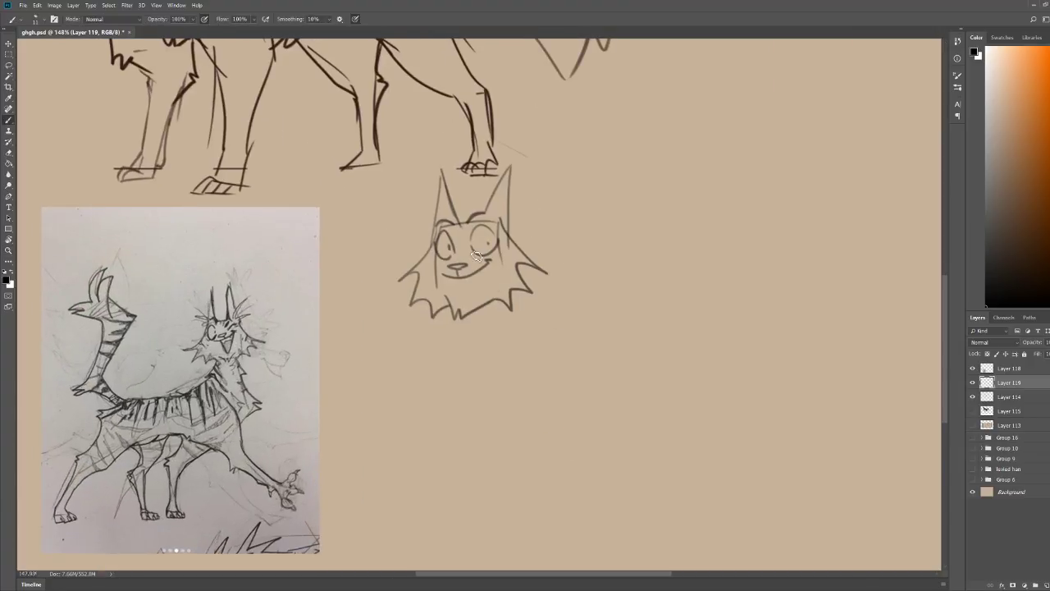
mouse_move(471, 249)
mouse_down()
mouse_move(497, 245)
mouse_move(442, 255)
mouse_up()
key(z)
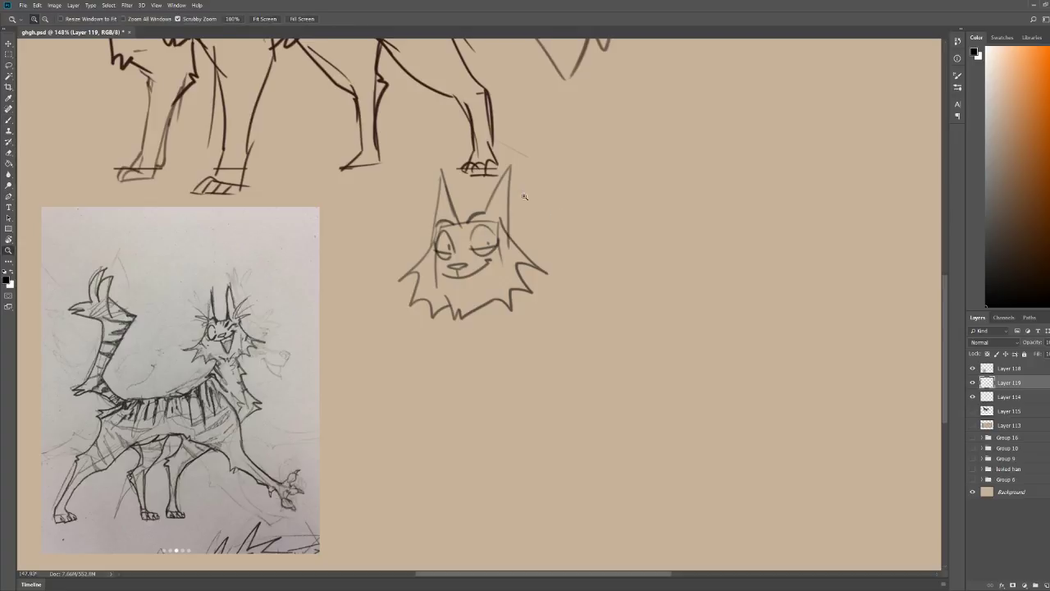
Step: Draw two neck lines with jagged ends under the head and handwrite the label "Darkstripe" beside the ears
drag(521, 190, 503, 190)
key(b)
drag(471, 284, 476, 354)
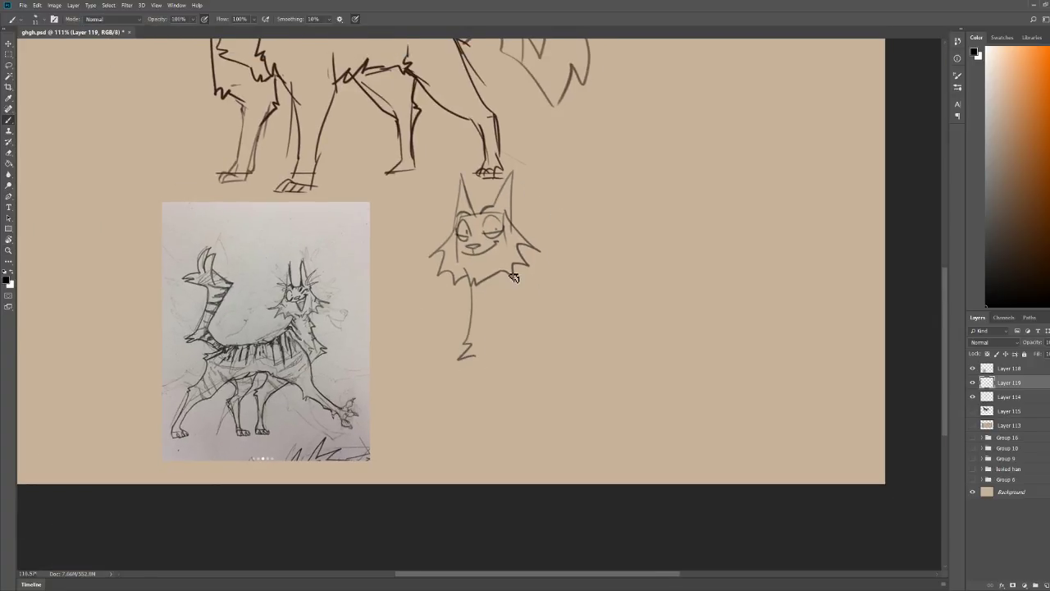
drag(510, 272, 518, 337)
mouse_move(538, 193)
mouse_down()
mouse_move(539, 212)
mouse_move(561, 210)
mouse_up()
mouse_move(562, 210)
mouse_down()
mouse_move(607, 206)
mouse_move(630, 215)
mouse_up()
Step: Sketch light, angled shoulder and chest lines below the neck
drag(456, 356, 468, 391)
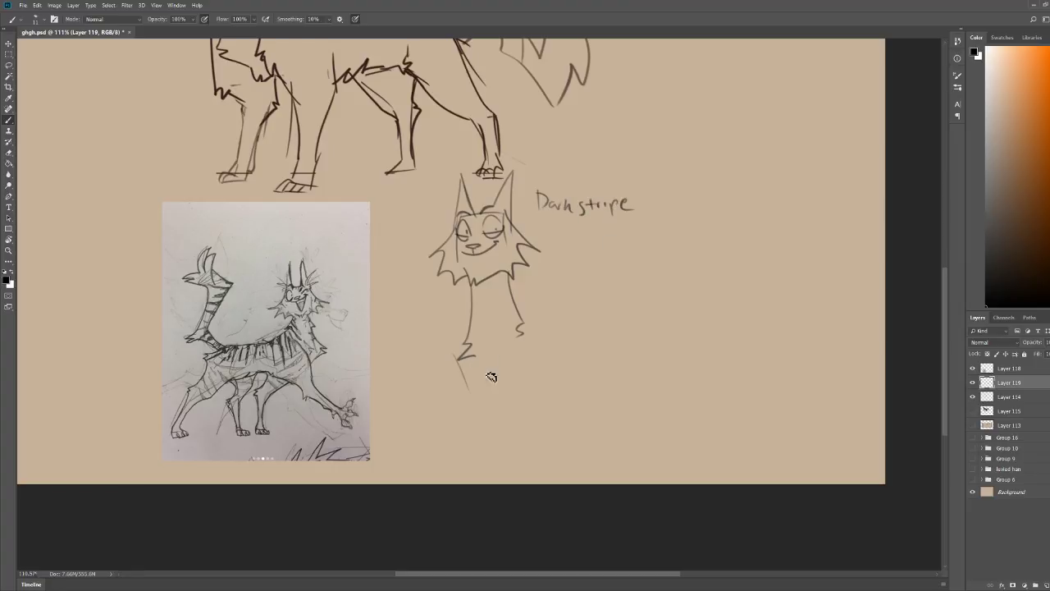
mouse_move(519, 320)
mouse_down()
mouse_move(572, 348)
mouse_move(525, 403)
mouse_up()
drag(523, 125, 458, 125)
drag(493, 384, 586, 381)
Step: Erase the vertical guide line on the left side of the face
key(e)
drag(465, 281, 465, 319)
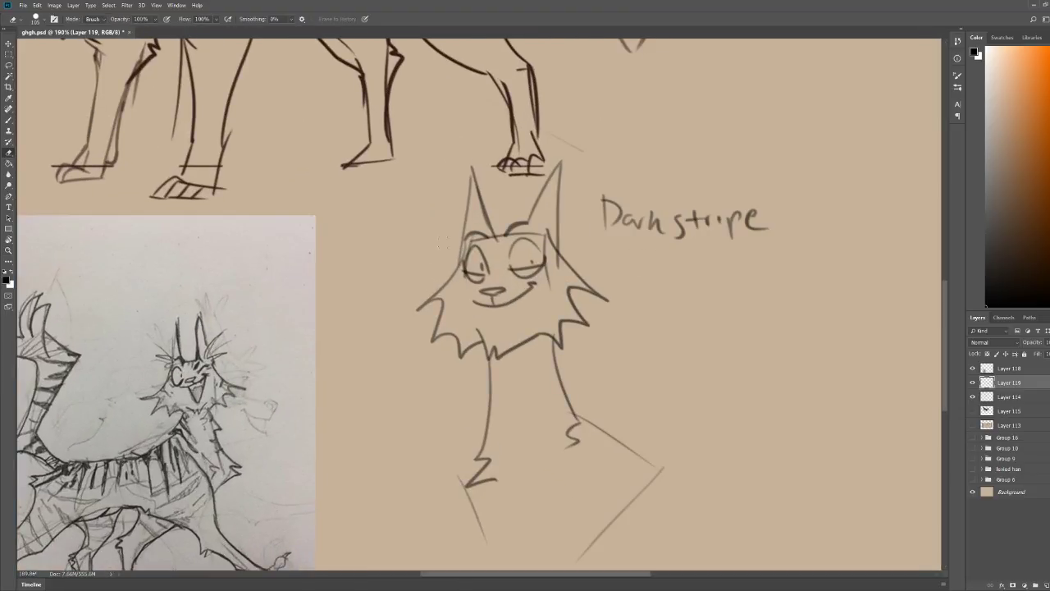
key(b)
drag(622, 216, 563, 219)
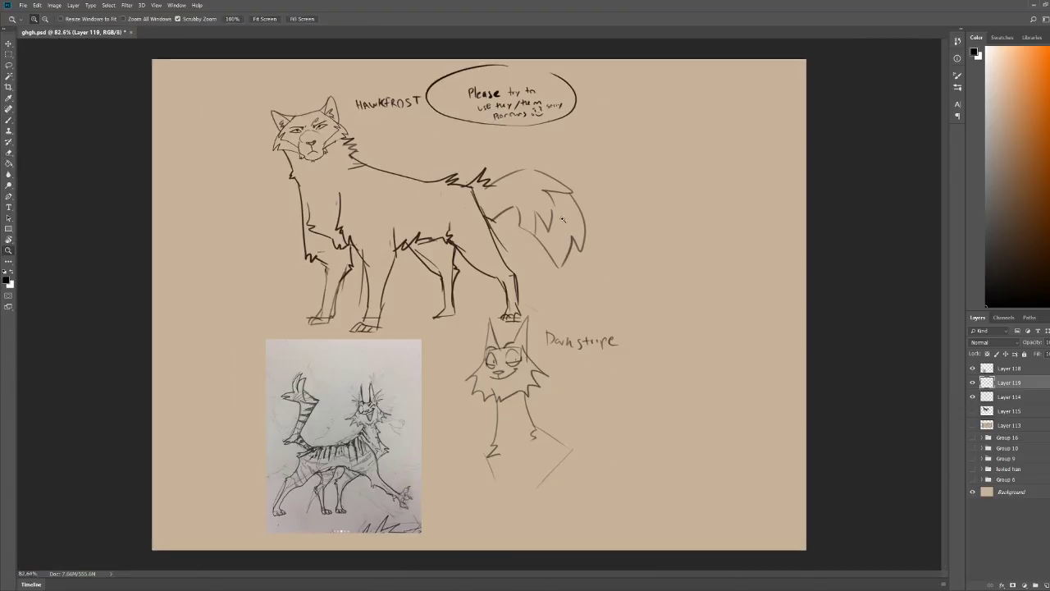
Step: Erase the eye outline below the left lid line, then thicken both lid lines and draw the pupils
scroll(542, 375, up, 5)
key(e)
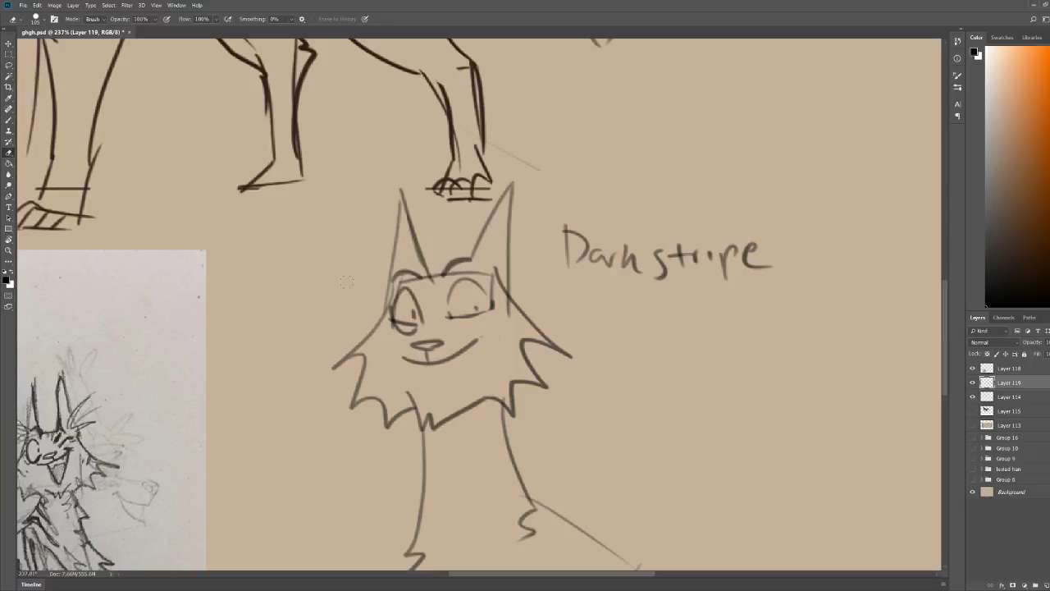
drag(393, 322, 411, 333)
key(b)
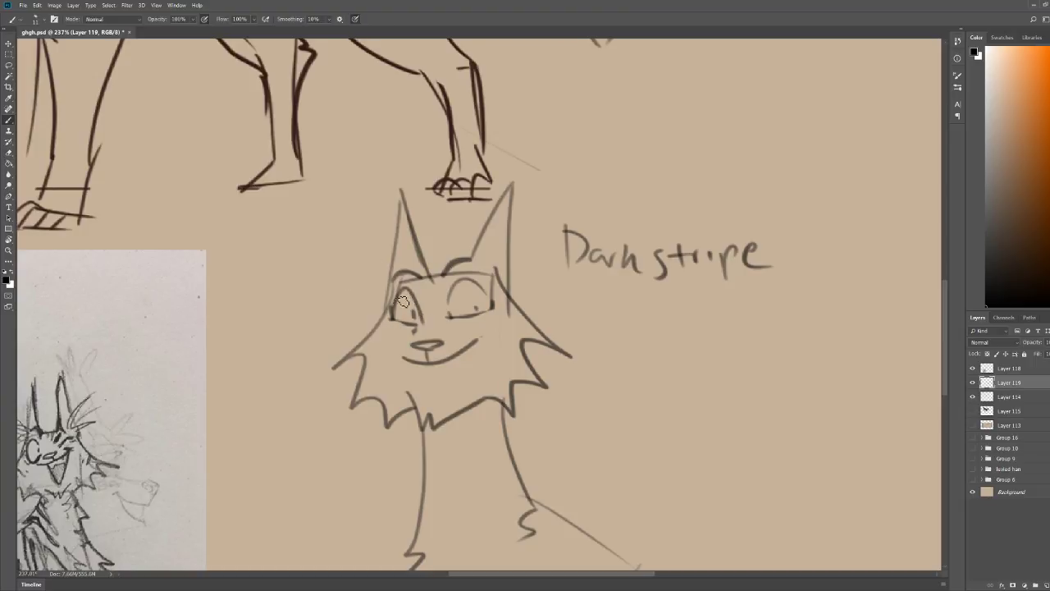
mouse_move(388, 318)
mouse_down()
mouse_move(415, 325)
mouse_move(492, 306)
mouse_up()
drag(413, 308, 414, 321)
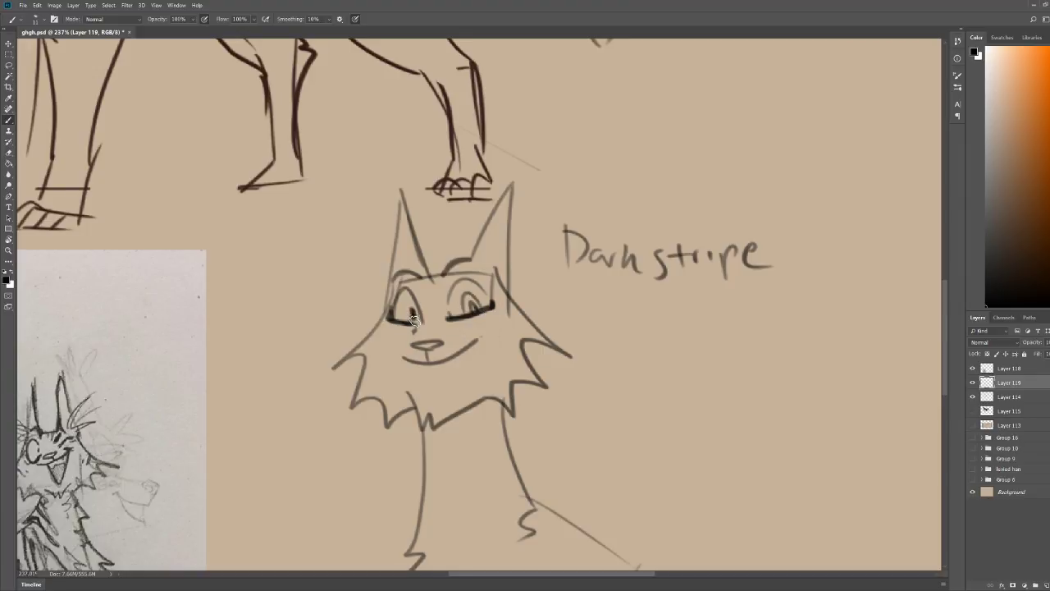
Step: Erase the jagged fur beneath the face and draw a small V-shaped chin in its place
drag(430, 245, 384, 248)
key(e)
mouse_move(469, 264)
mouse_down()
mouse_move(449, 199)
mouse_move(462, 261)
mouse_up()
key(b)
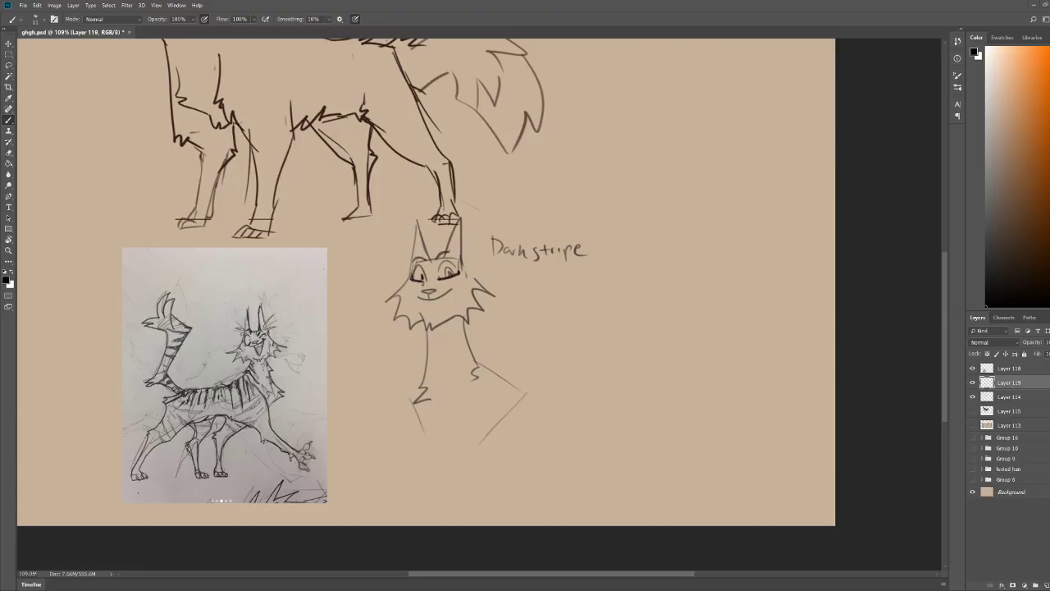
key(e)
mouse_move(423, 322)
mouse_down()
mouse_move(463, 322)
mouse_move(437, 315)
mouse_up()
key(b)
key(e)
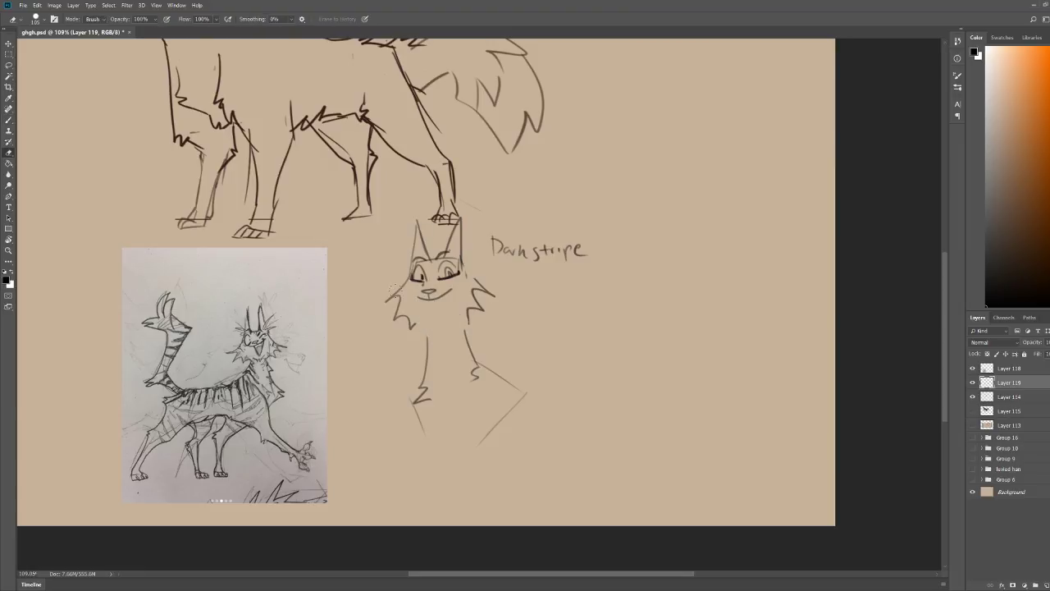
key(b)
drag(421, 313, 431, 319)
drag(440, 314, 432, 318)
Step: Replace the cheek fur with smaller jagged tufts and draw a tufted neck widening into an angular chest
key(e)
drag(487, 289, 468, 337)
drag(413, 289, 393, 327)
key(b)
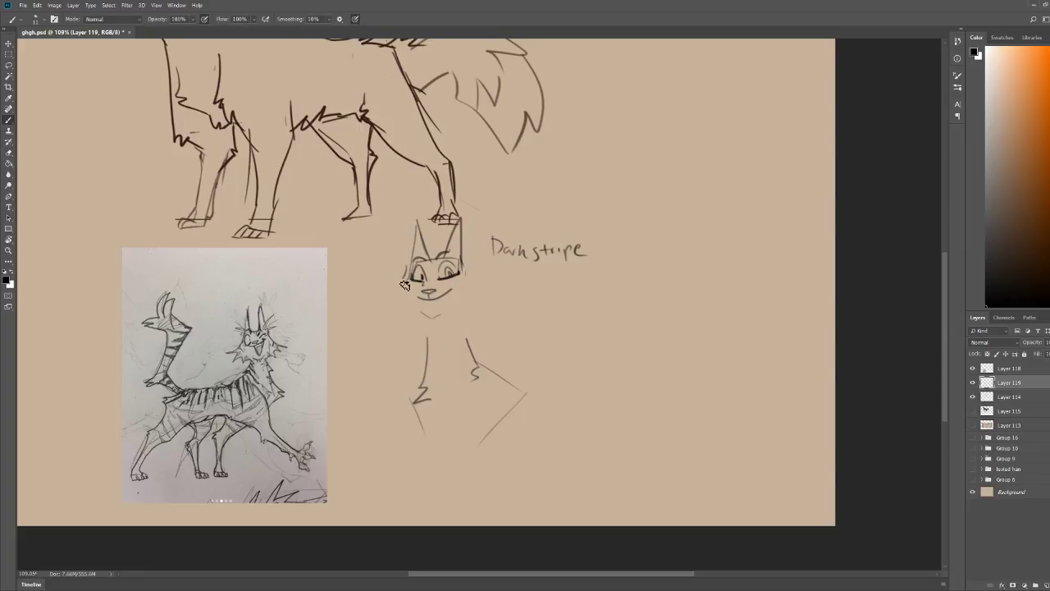
mouse_move(405, 284)
mouse_down()
mouse_move(389, 308)
mouse_move(420, 318)
mouse_up()
mouse_move(467, 267)
mouse_down()
mouse_move(486, 287)
mouse_move(481, 301)
mouse_move(419, 349)
mouse_move(392, 407)
mouse_move(447, 432)
mouse_up()
mouse_move(463, 315)
mouse_down()
mouse_move(488, 397)
mouse_move(445, 417)
mouse_up()
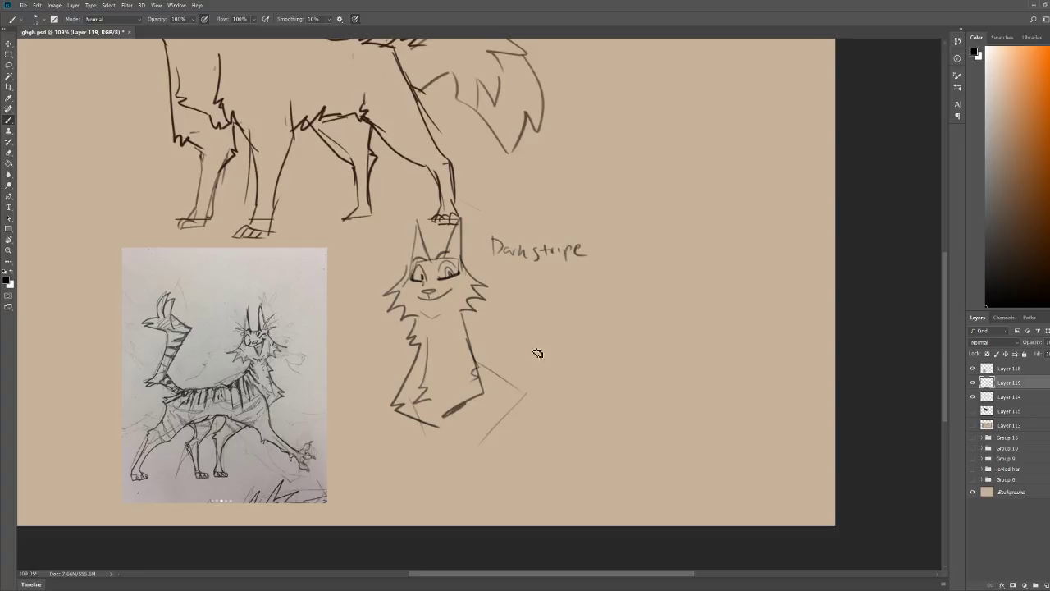
Step: Sketch a second, larger head outline beside the Darkstripe label, with a small nose and jagged cheek fur on both sides
key(z)
drag(649, 272, 609, 280)
scroll(577, 377, up, 2)
key(b)
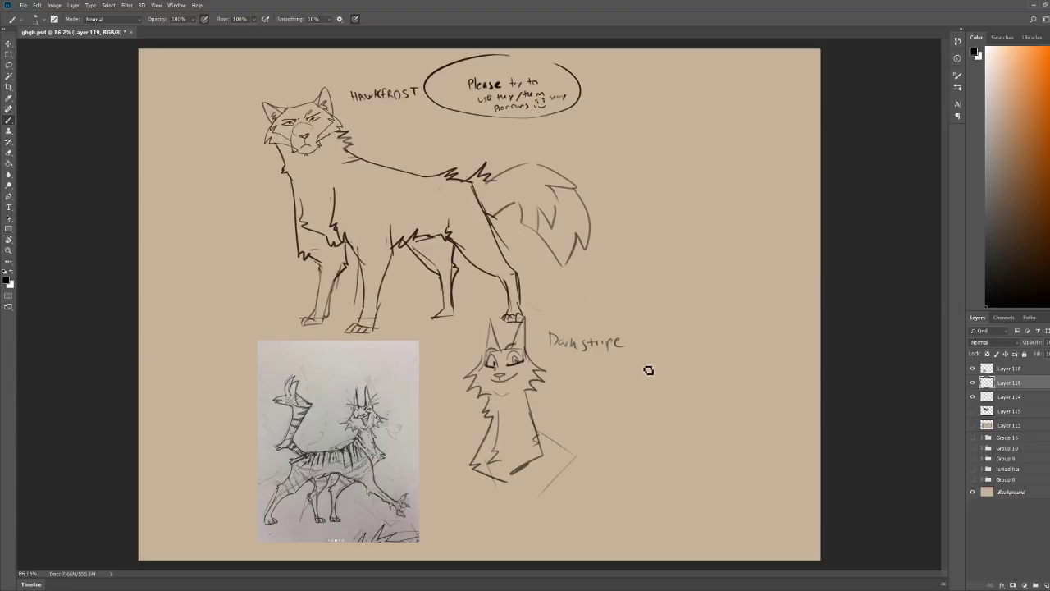
mouse_move(646, 365)
mouse_down()
mouse_move(643, 315)
mouse_move(695, 298)
mouse_move(696, 359)
mouse_move(702, 350)
mouse_up()
mouse_move(645, 316)
mouse_down()
mouse_move(624, 390)
mouse_move(641, 381)
mouse_move(643, 393)
mouse_move(669, 383)
mouse_up()
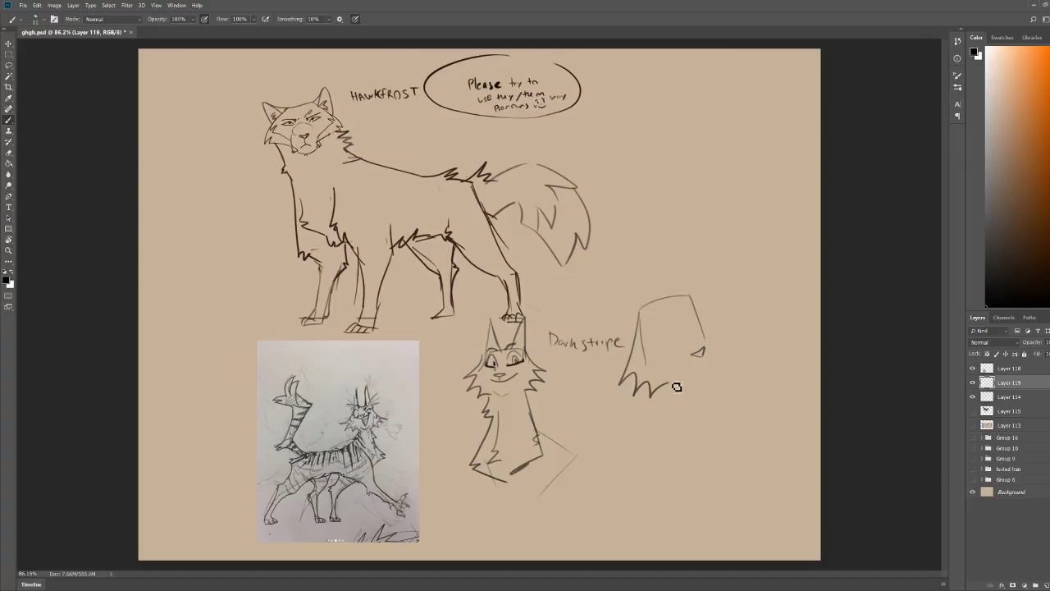
mouse_move(693, 303)
mouse_down()
mouse_move(732, 338)
mouse_move(718, 361)
mouse_move(760, 361)
mouse_up()
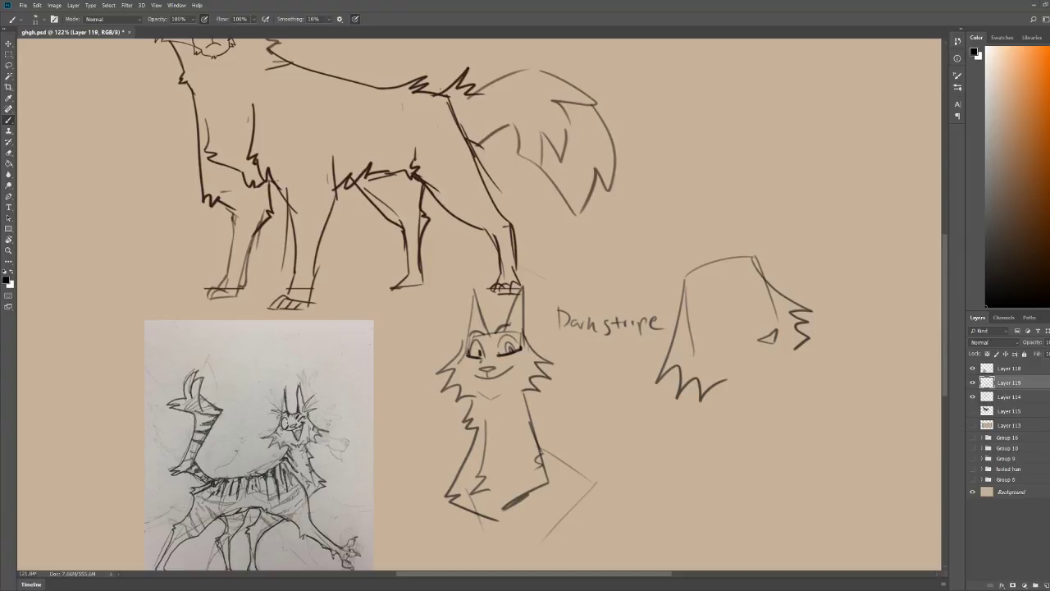
Step: Draw a smile, heart-shaped pupils in round eyes, worried brows and two tall ears on the second head
mouse_move(735, 348)
mouse_down()
mouse_move(784, 348)
mouse_move(771, 356)
mouse_up()
drag(708, 319, 709, 324)
mouse_move(702, 313)
mouse_down()
mouse_move(738, 280)
mouse_move(741, 329)
mouse_move(724, 324)
mouse_move(763, 293)
mouse_move(783, 316)
mouse_move(763, 327)
mouse_move(763, 287)
mouse_move(775, 283)
mouse_up()
mouse_move(675, 331)
mouse_down()
mouse_move(657, 206)
mouse_move(699, 267)
mouse_move(743, 195)
mouse_move(776, 258)
mouse_move(792, 260)
mouse_up()
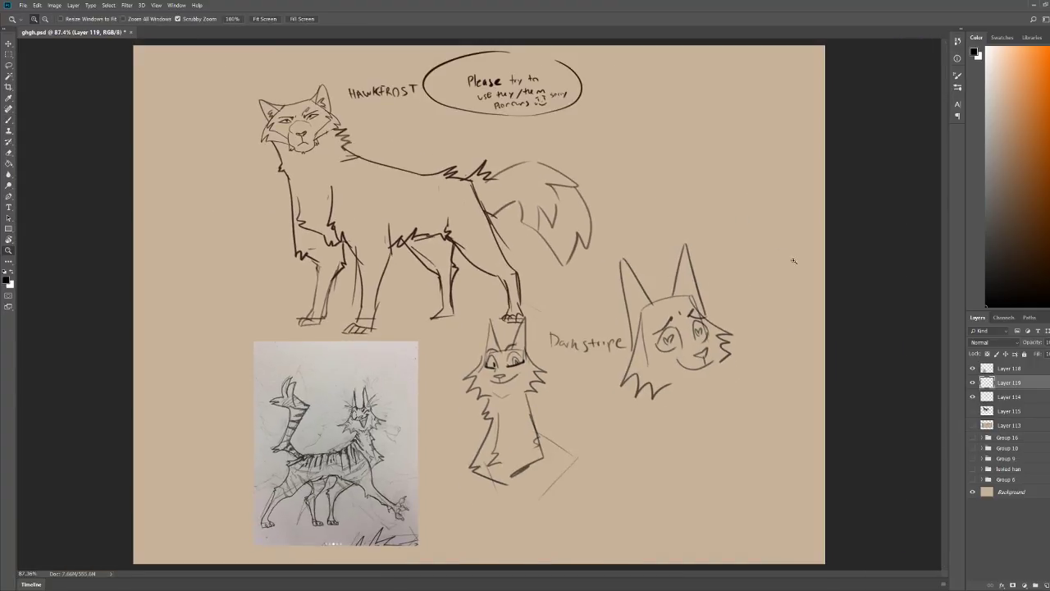
Step: Darken the upper lids of the heart-eyed head and add strokes around the brows
mouse_move(713, 368)
mouse_down()
mouse_move(739, 348)
mouse_move(707, 315)
mouse_up()
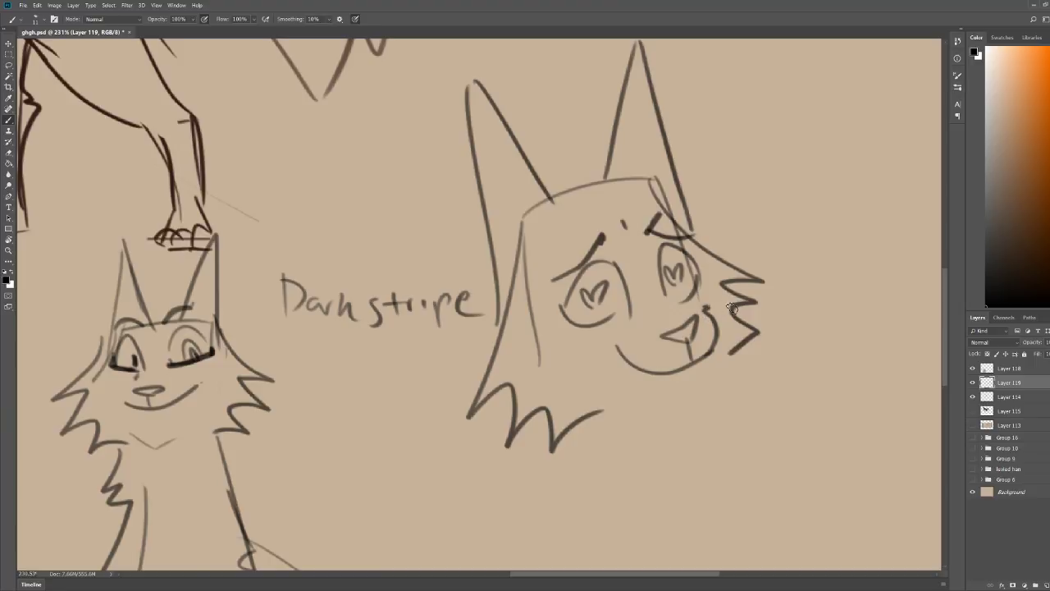
scroll(714, 308, down, 1)
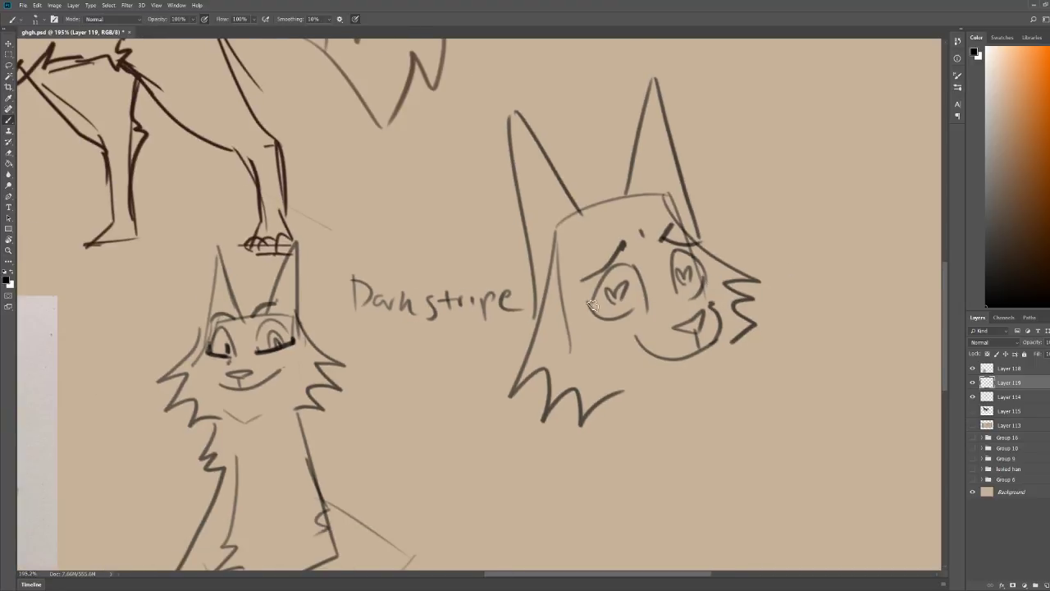
drag(589, 303, 623, 269)
drag(597, 225, 663, 221)
mouse_move(672, 262)
mouse_down()
mouse_move(702, 264)
mouse_move(696, 257)
mouse_up()
Step: Draw the heart-eyed head's chin mark and two neck lines ending in jagged fur
mouse_move(706, 379)
mouse_down()
mouse_move(644, 379)
mouse_move(751, 369)
mouse_move(704, 362)
mouse_move(664, 380)
mouse_up()
mouse_move(752, 312)
mouse_down()
mouse_move(713, 353)
mouse_move(709, 420)
mouse_up()
drag(627, 378, 634, 430)
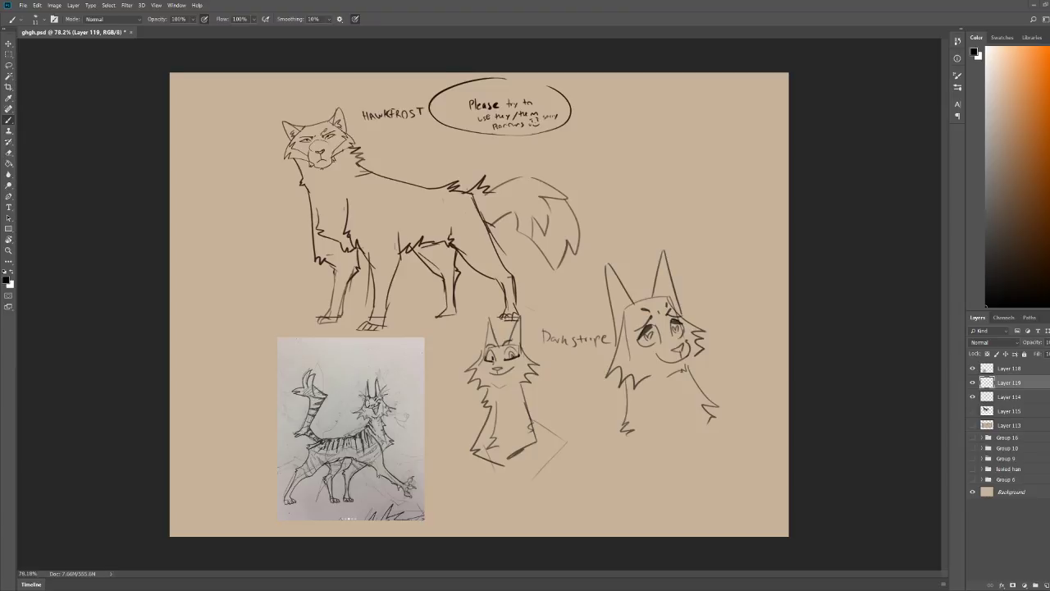
Step: Group all the ungrouped sketch and reference layers above the existing groups, then hide the new group
click(1015, 425)
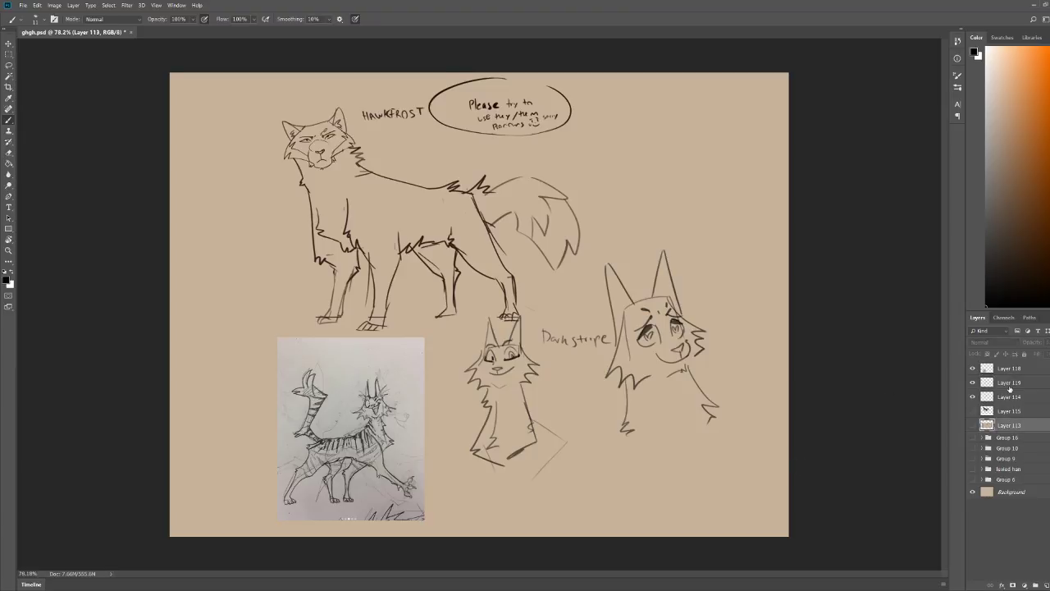
shift+click(997, 374)
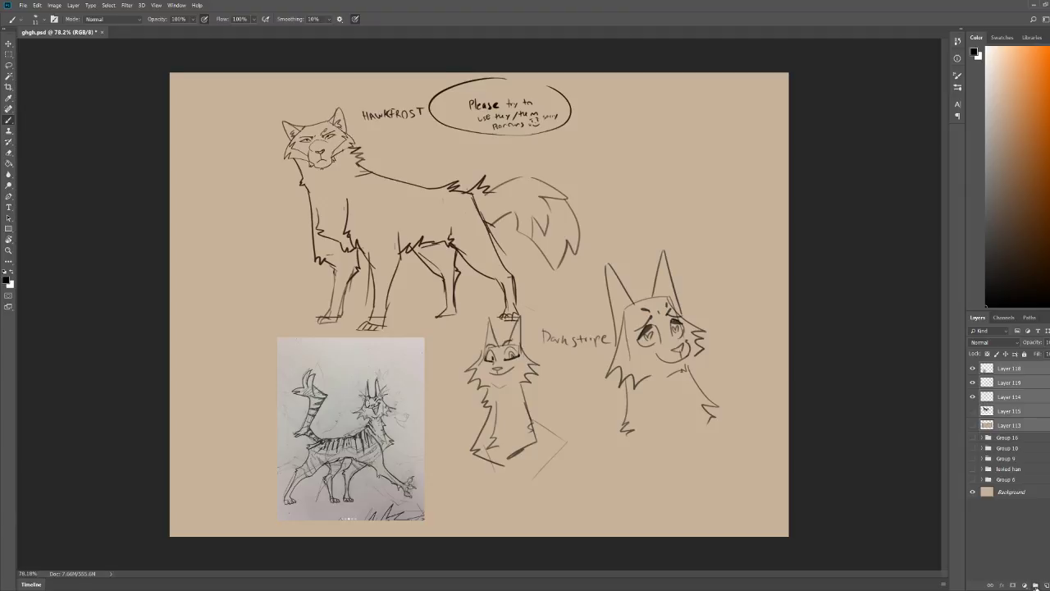
click(1036, 585)
click(973, 367)
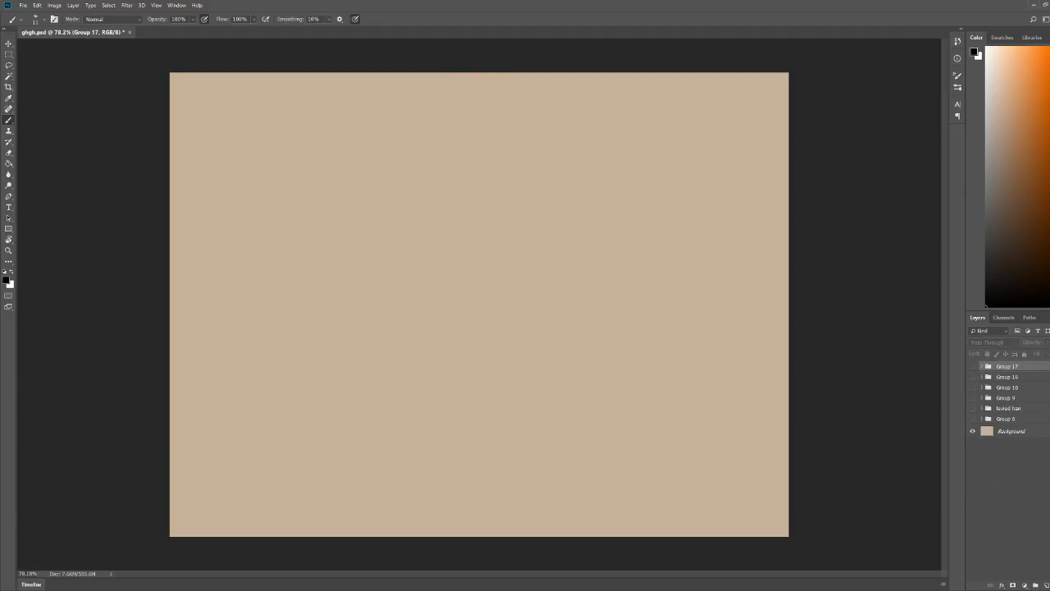
Step: Add a new layer and handwrite the title "Needletail" near the canvas's upper-left corner
click(1045, 583)
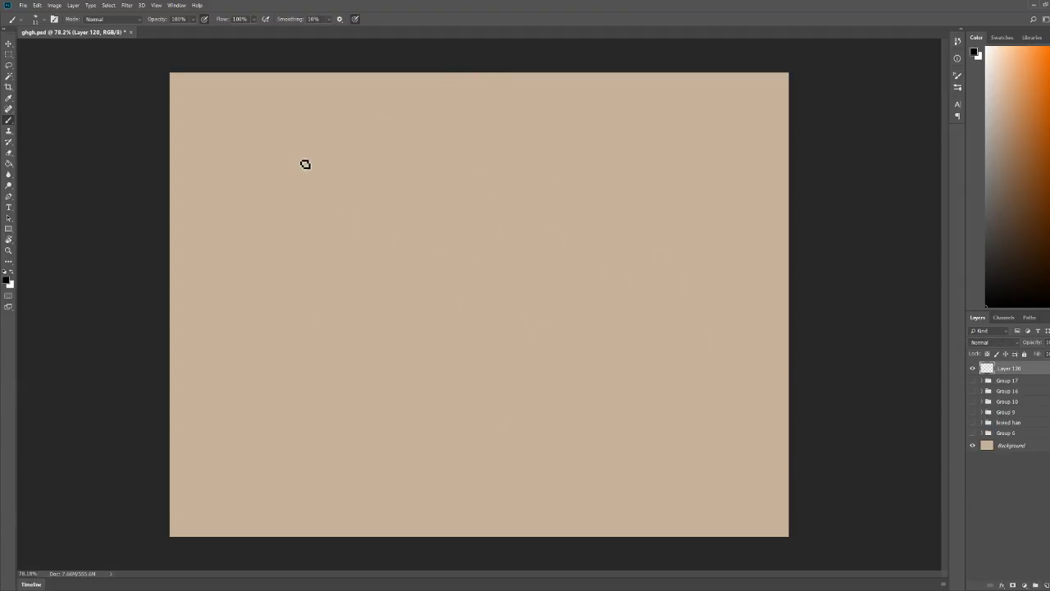
mouse_move(271, 146)
mouse_down()
mouse_move(310, 130)
mouse_move(348, 119)
mouse_up()
scroll(307, 75, up, 1)
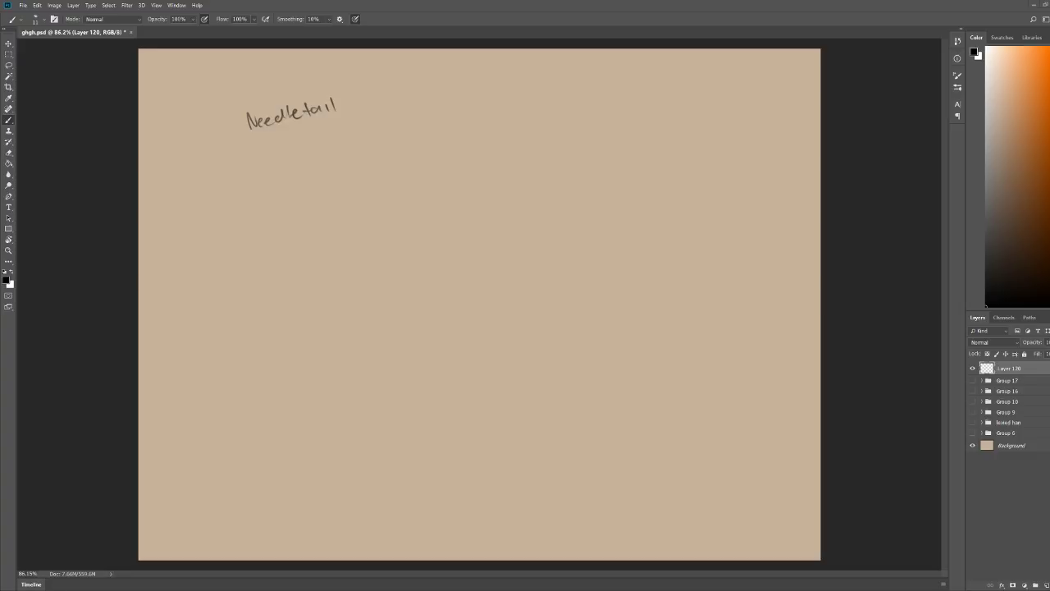
Step: Sketch a wedge-shaped cat head beside the title, with two pointed ears and two narrow slanted eyes
drag(347, 166, 369, 173)
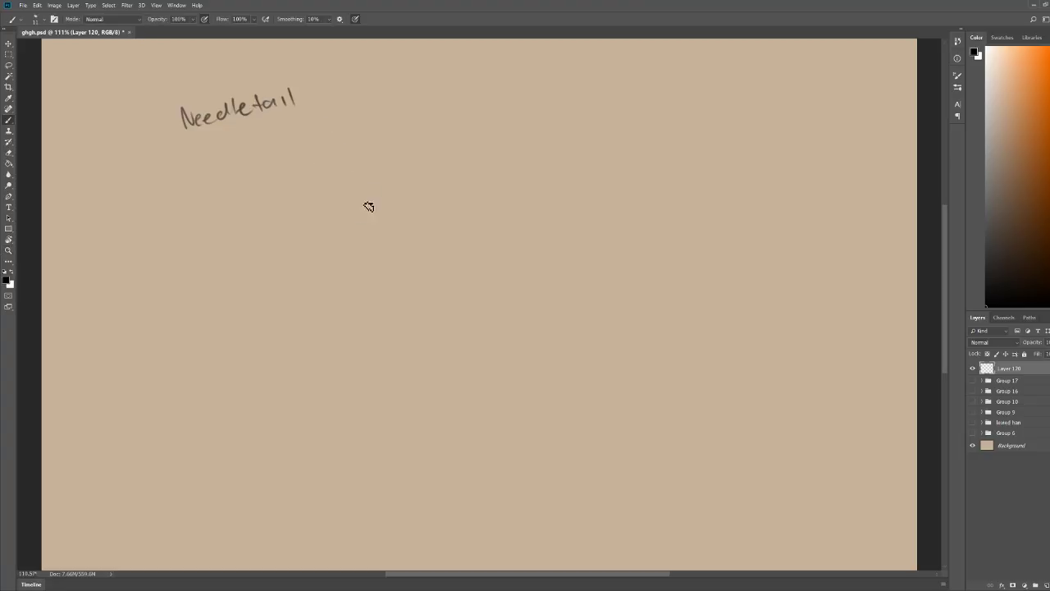
mouse_move(328, 239)
mouse_down()
mouse_move(407, 156)
mouse_move(445, 225)
mouse_up()
mouse_move(402, 161)
mouse_down()
mouse_move(441, 143)
mouse_move(419, 170)
mouse_move(449, 207)
mouse_move(484, 196)
mouse_up()
drag(485, 199, 434, 225)
mouse_move(360, 187)
mouse_down()
mouse_move(396, 190)
mouse_move(410, 168)
mouse_move(366, 221)
mouse_move(399, 187)
mouse_up()
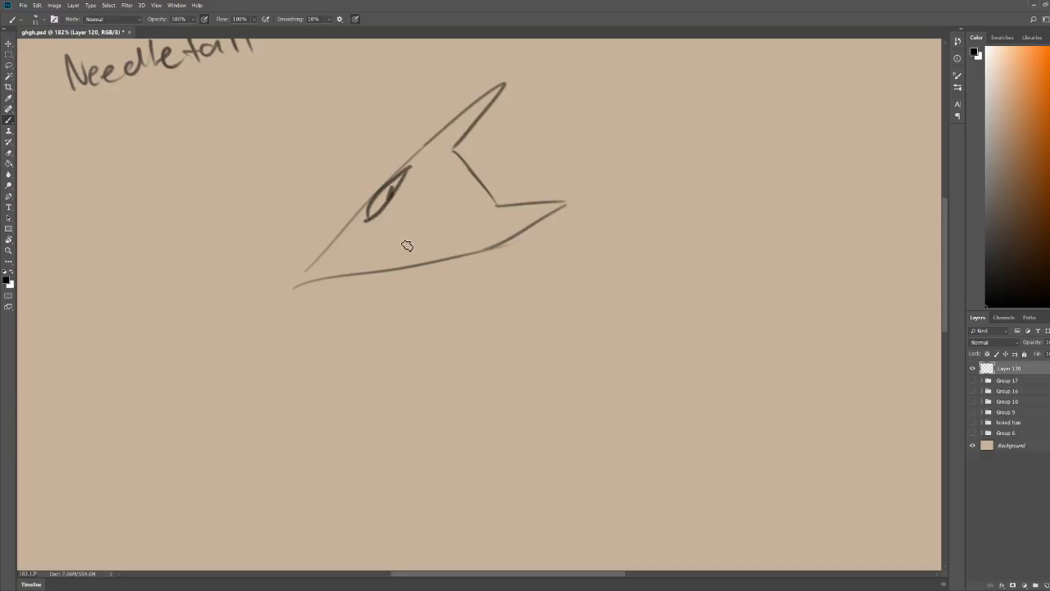
mouse_move(408, 243)
mouse_down()
mouse_move(462, 217)
mouse_move(406, 248)
mouse_move(443, 213)
mouse_up()
drag(489, 178, 446, 179)
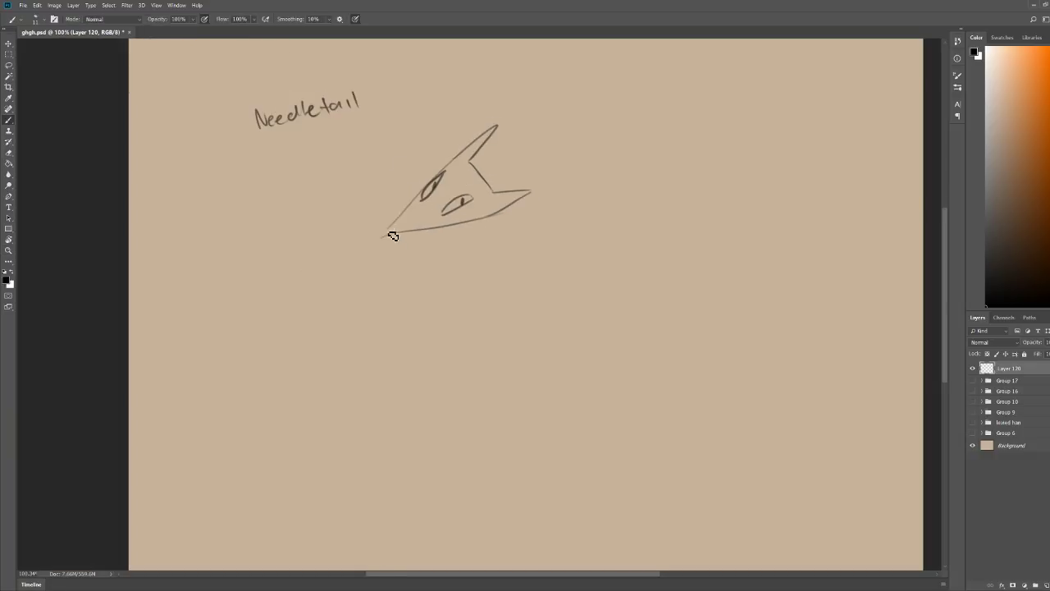
Step: Sketch the nose, mouth and chin lines at the tip of the wedge-shaped head
mouse_move(390, 228)
mouse_down()
mouse_move(400, 246)
mouse_move(431, 243)
mouse_up()
scroll(460, 201, up, 3)
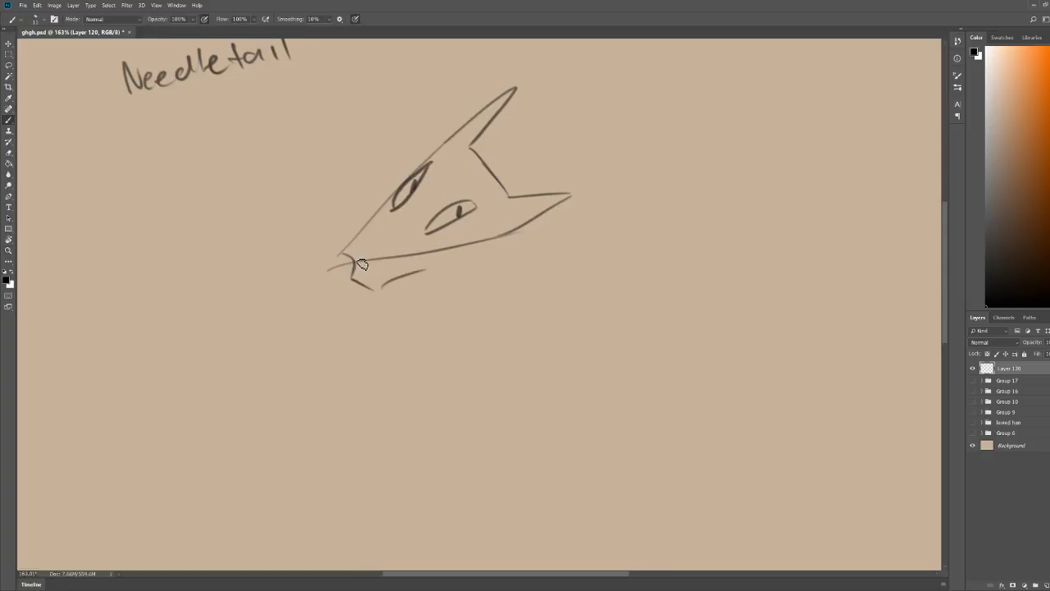
mouse_move(353, 246)
mouse_down()
mouse_move(367, 257)
mouse_move(354, 273)
mouse_move(379, 271)
mouse_up()
key(ctrl+z)
Step: Replace the plain jaw and forehead outline with jagged fur on both cheeks and the brow
mouse_move(386, 269)
mouse_down()
mouse_move(399, 257)
mouse_move(363, 262)
mouse_move(519, 228)
mouse_up()
key(e)
key(b)
mouse_move(478, 164)
mouse_down()
mouse_move(536, 259)
mouse_move(506, 252)
mouse_move(498, 274)
mouse_move(470, 265)
mouse_move(425, 271)
mouse_up()
mouse_move(455, 141)
mouse_down()
mouse_move(377, 133)
mouse_move(384, 214)
mouse_up()
key(z)
drag(527, 127, 489, 138)
key(b)
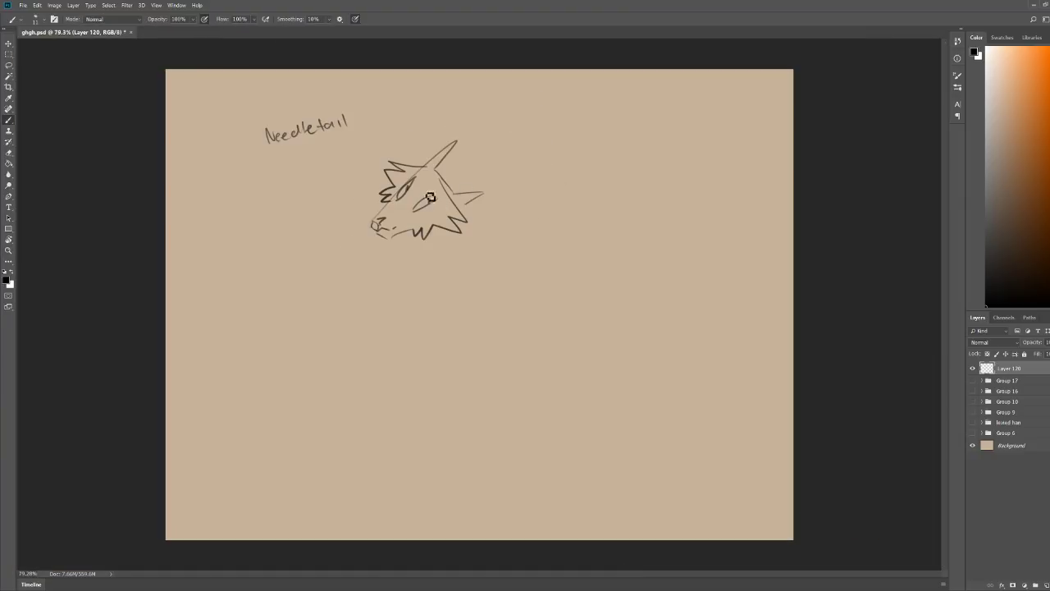
mouse_move(437, 167)
mouse_down()
mouse_move(489, 138)
mouse_move(485, 146)
mouse_move(526, 151)
mouse_up()
drag(436, 230, 494, 242)
key(ctrl+z)
key(ctrl+z)
key(ctrl+z)
Step: Erase the nose and mouth, then redraw them with a shaded nose, a curled mouth corner and a lower jaw
drag(403, 227, 493, 227)
key(e)
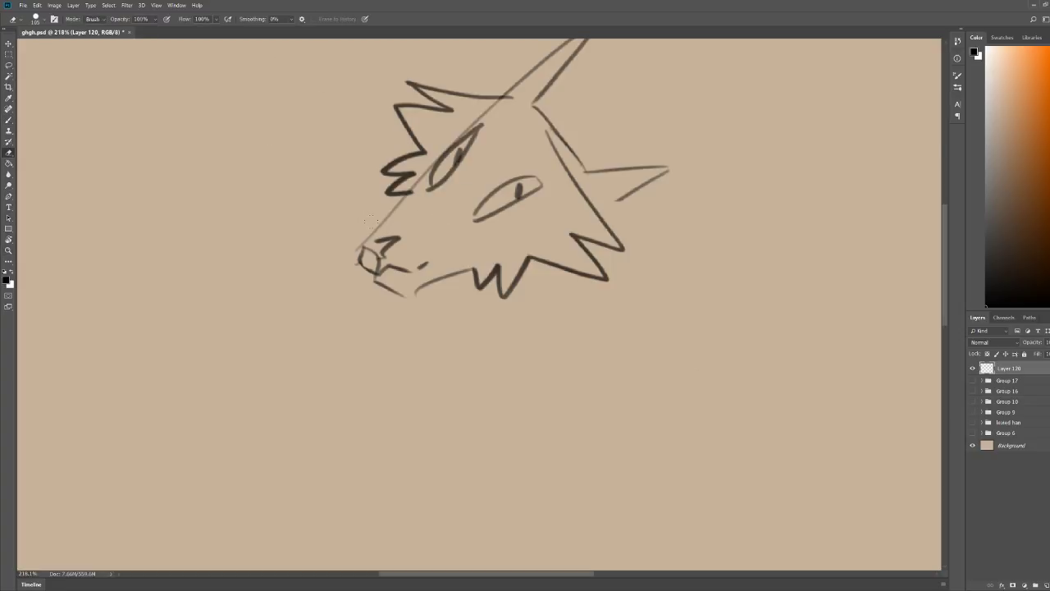
drag(420, 266, 329, 227)
key(b)
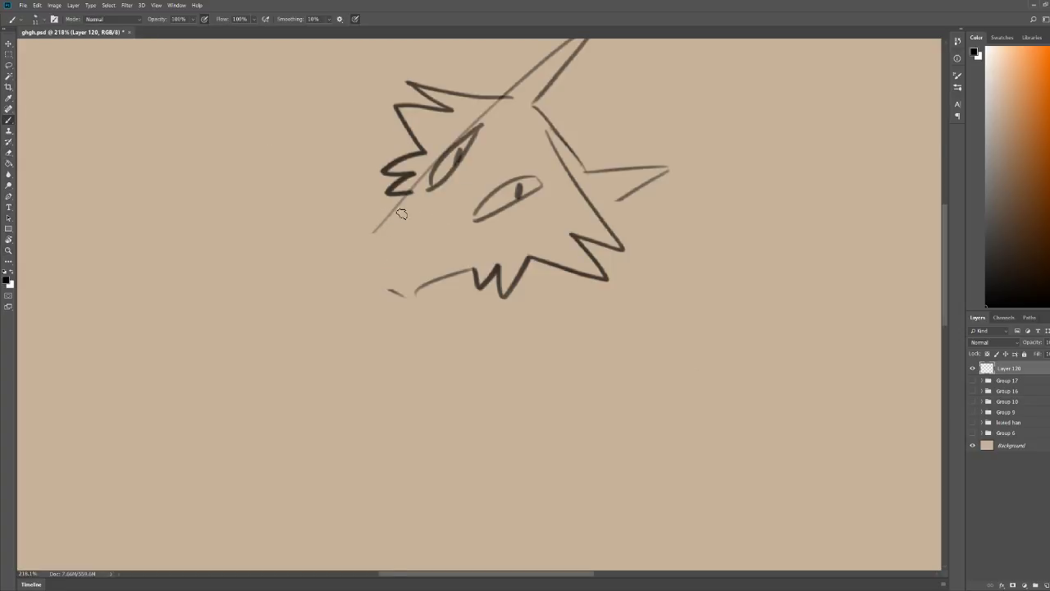
mouse_move(392, 218)
mouse_down()
mouse_move(365, 246)
mouse_move(371, 266)
mouse_move(366, 248)
mouse_move(376, 259)
mouse_move(389, 248)
mouse_move(376, 263)
mouse_move(366, 252)
mouse_move(365, 268)
mouse_move(384, 276)
mouse_move(423, 261)
mouse_move(443, 229)
mouse_up()
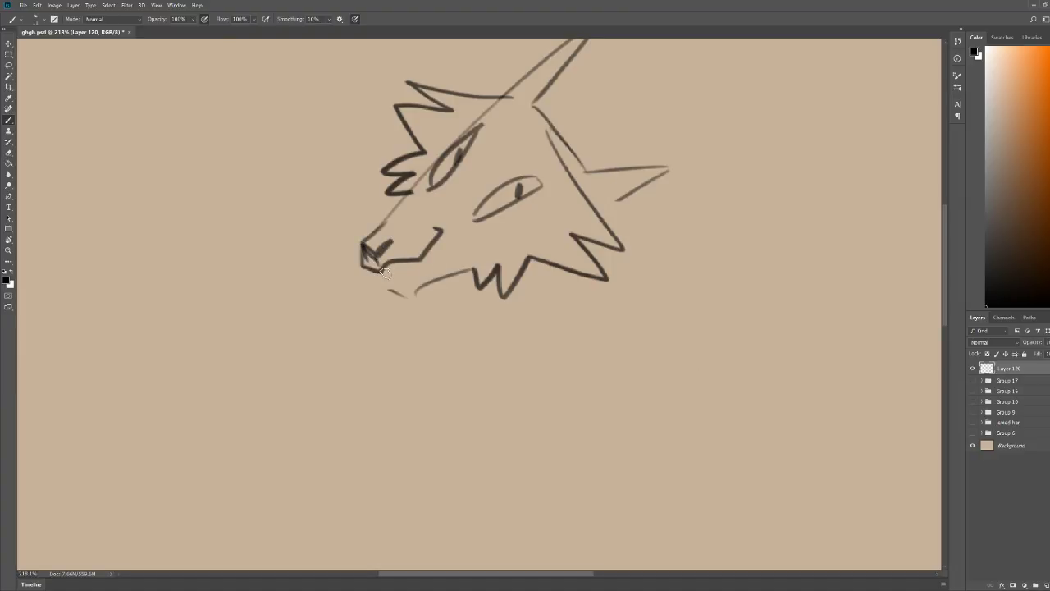
mouse_move(372, 274)
mouse_down()
mouse_move(376, 292)
mouse_move(478, 268)
mouse_up()
key(e)
drag(392, 294, 435, 283)
Step: Erase the narrow eyes and redraw them as large rounded eyes with small pupils
mouse_move(544, 182)
mouse_down()
mouse_move(510, 182)
mouse_move(419, 123)
mouse_move(481, 117)
mouse_up()
key(b)
mouse_move(469, 198)
mouse_down()
mouse_move(500, 168)
mouse_move(534, 192)
mouse_move(512, 218)
mouse_move(464, 209)
mouse_move(494, 128)
mouse_move(428, 187)
mouse_up()
drag(465, 157, 466, 145)
drag(507, 180, 509, 185)
key(z)
drag(632, 95, 556, 84)
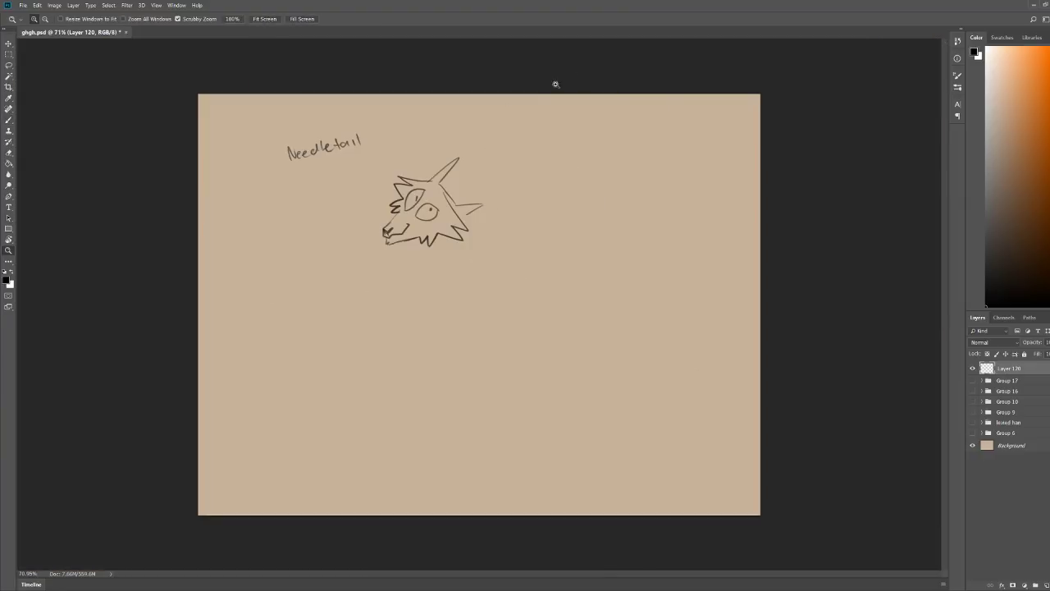
Step: Erase the shaded nose and mouth, then redraw a rounder muzzle with an outlined nose and a small chin
mouse_move(430, 175)
mouse_down()
mouse_move(509, 185)
mouse_move(484, 190)
mouse_up()
key(b)
key(z)
drag(441, 231, 461, 231)
key(e)
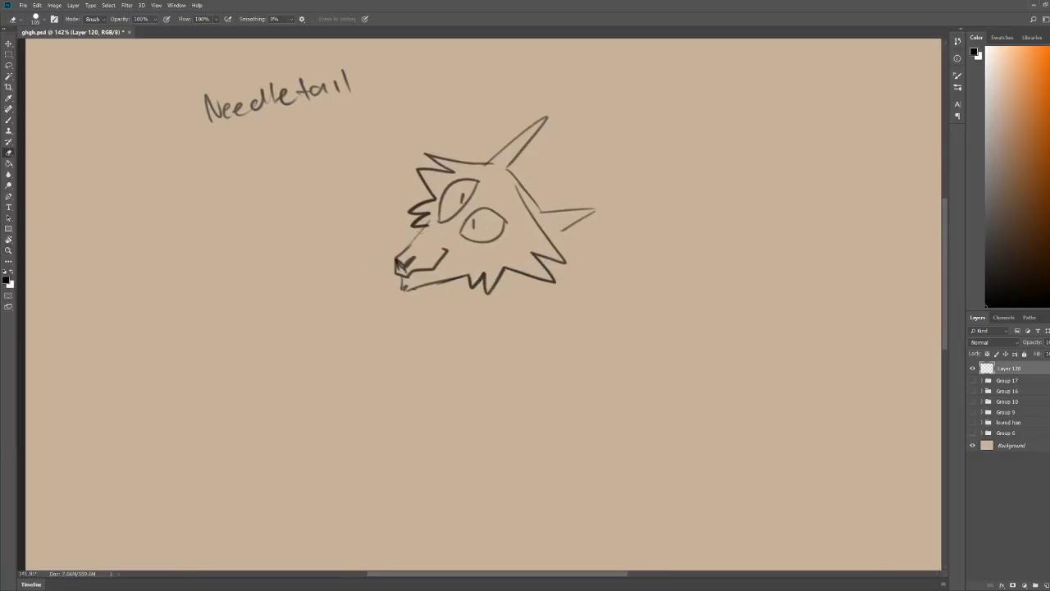
mouse_move(409, 279)
mouse_down()
mouse_move(439, 260)
mouse_move(397, 257)
mouse_move(408, 255)
mouse_move(400, 269)
mouse_move(431, 255)
mouse_move(411, 288)
mouse_move(432, 283)
mouse_up()
key(b)
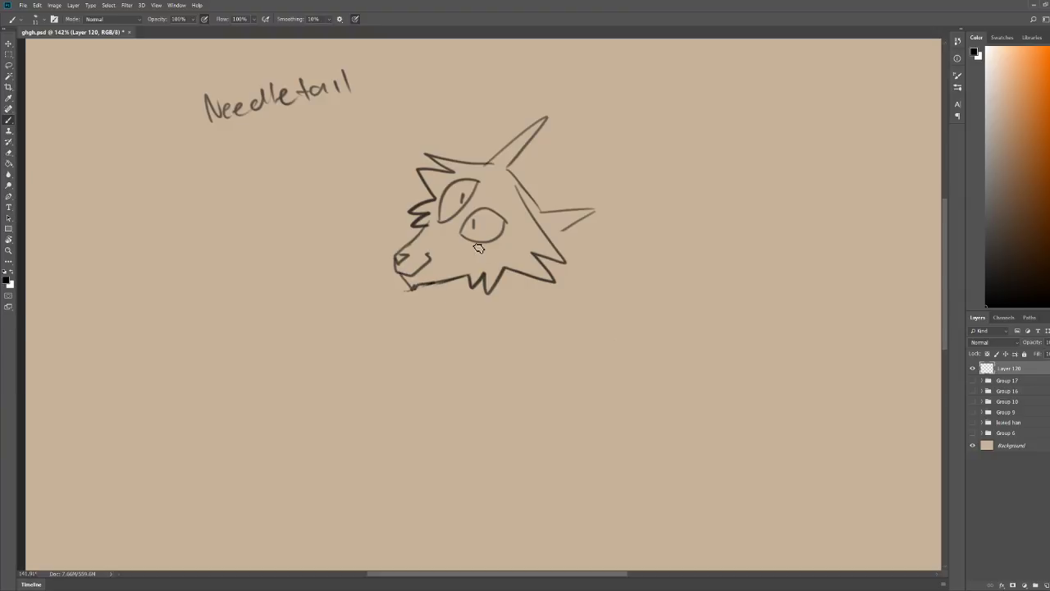
key(z)
drag(470, 237, 445, 248)
drag(505, 209, 515, 207)
key(b)
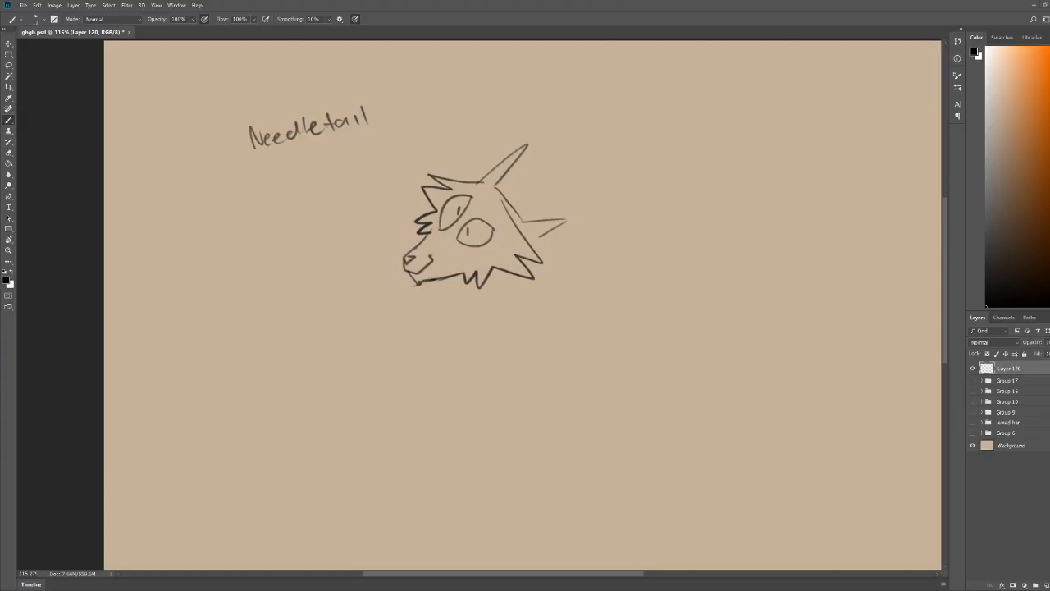
Step: Erase both large eyes and the nose and mouth from the head
key(z)
drag(482, 207, 510, 206)
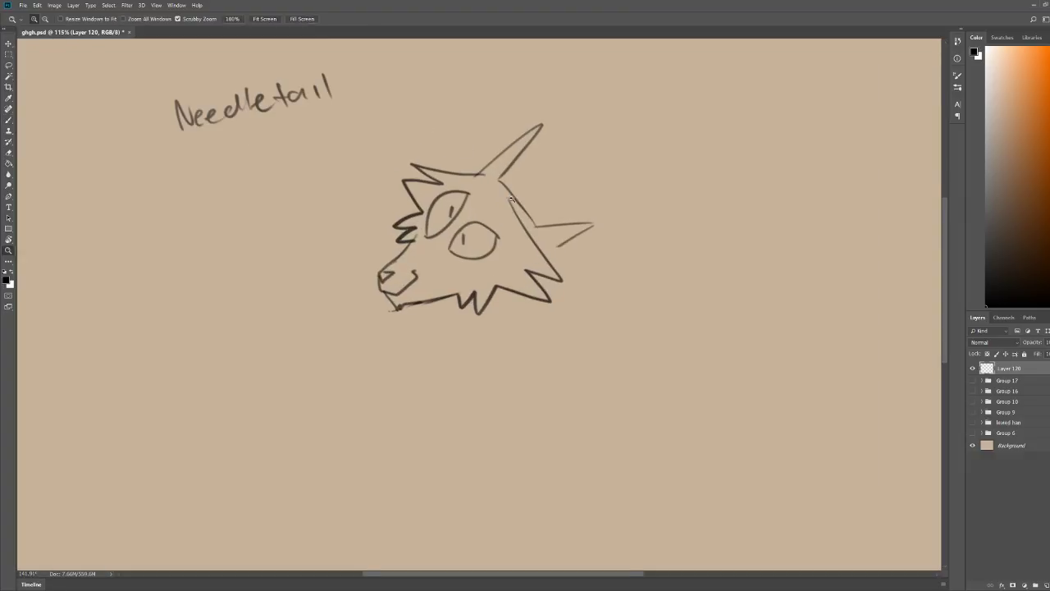
key(e)
mouse_move(463, 249)
mouse_down()
mouse_move(492, 250)
mouse_move(420, 210)
mouse_move(427, 216)
mouse_up()
key(b)
key(z)
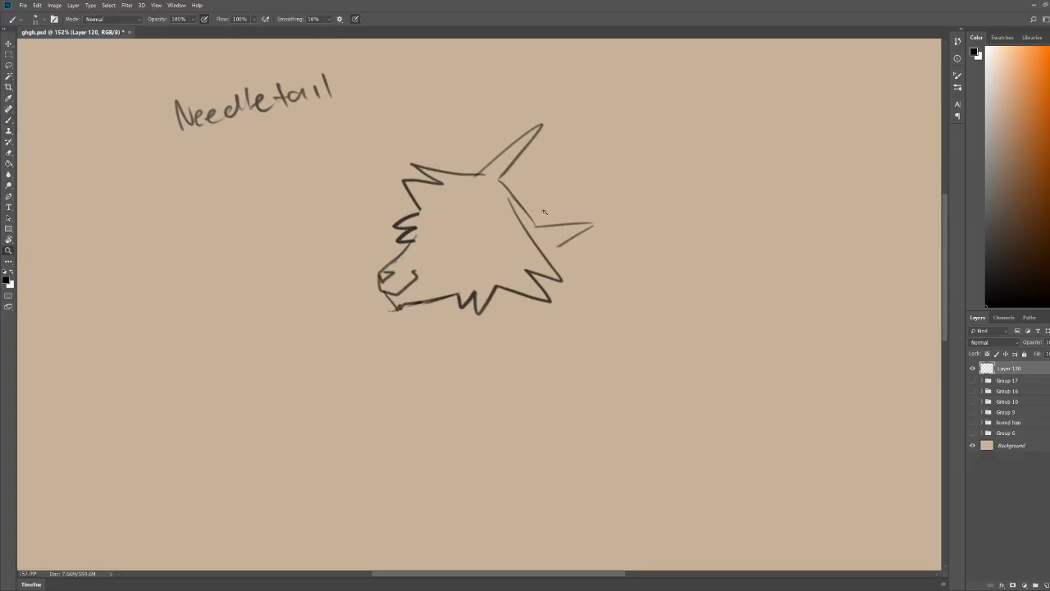
drag(499, 205, 540, 194)
key(e)
mouse_move(373, 305)
mouse_down()
mouse_move(322, 345)
mouse_move(328, 292)
mouse_up()
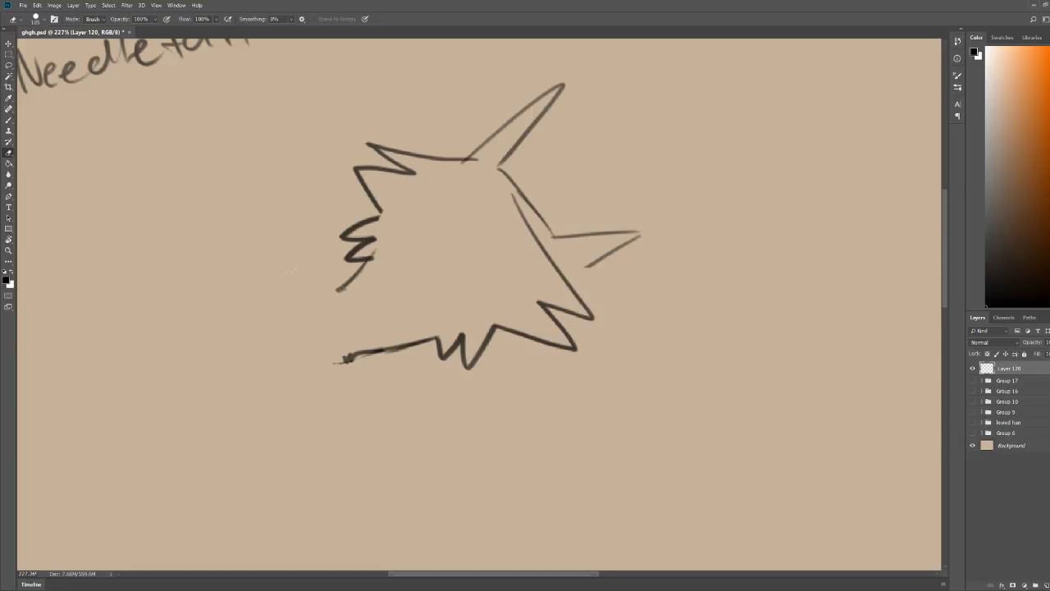
Step: Redraw a blunt, closed muzzle with a small nose outline, a mouth corner line and a cheek mark
key(b)
mouse_move(328, 333)
mouse_down()
mouse_move(344, 327)
mouse_move(328, 334)
mouse_up()
drag(414, 344, 443, 304)
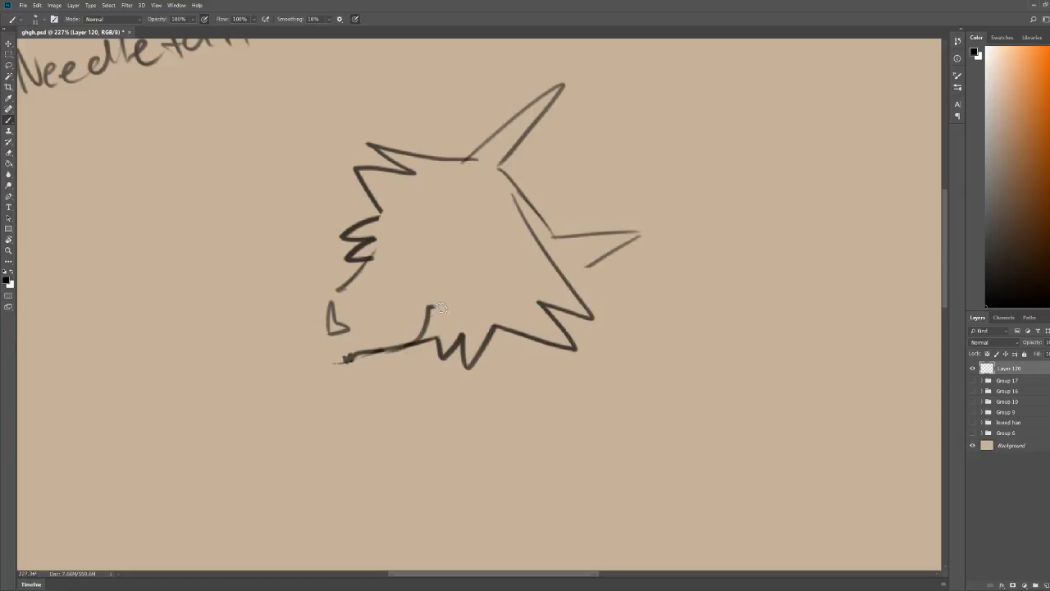
drag(366, 262, 399, 250)
mouse_move(353, 285)
mouse_down()
mouse_move(319, 312)
mouse_move(318, 338)
mouse_move(353, 358)
mouse_move(335, 360)
mouse_move(379, 351)
mouse_up()
key(e)
key(b)
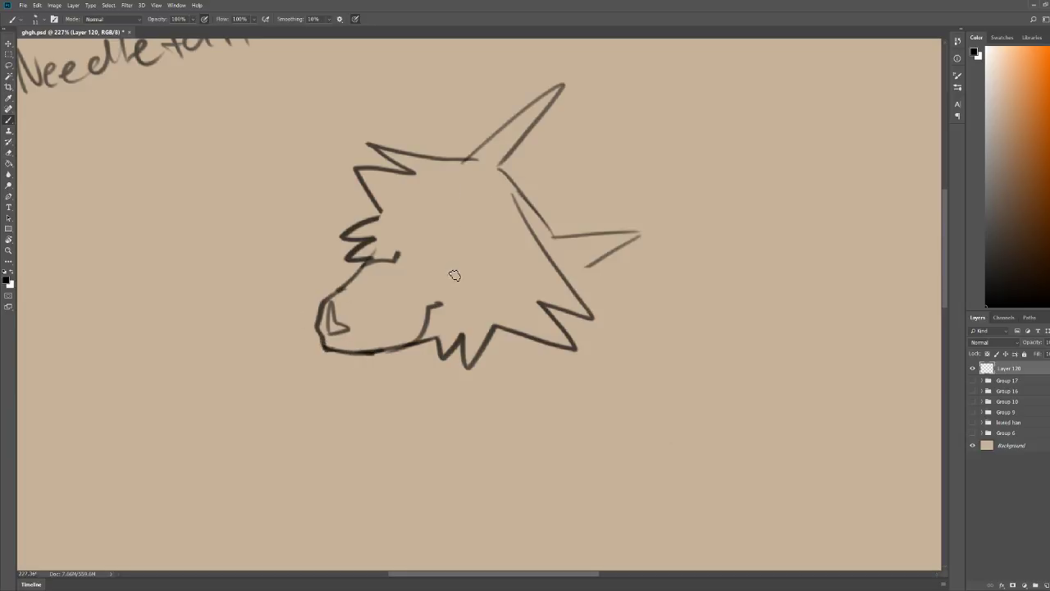
Step: Draw two half-closed eyes with paired marks beside them and small brow spots
drag(448, 277, 510, 283)
drag(509, 282, 448, 281)
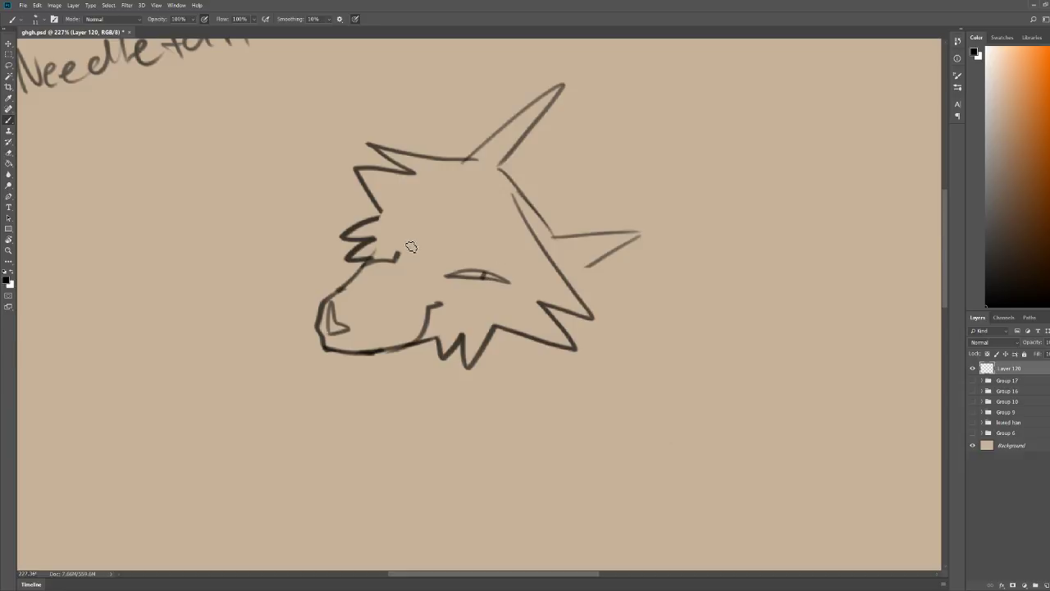
mouse_move(411, 246)
mouse_down()
mouse_move(424, 201)
mouse_move(420, 239)
mouse_move(427, 215)
mouse_move(392, 200)
mouse_up()
drag(483, 278, 498, 311)
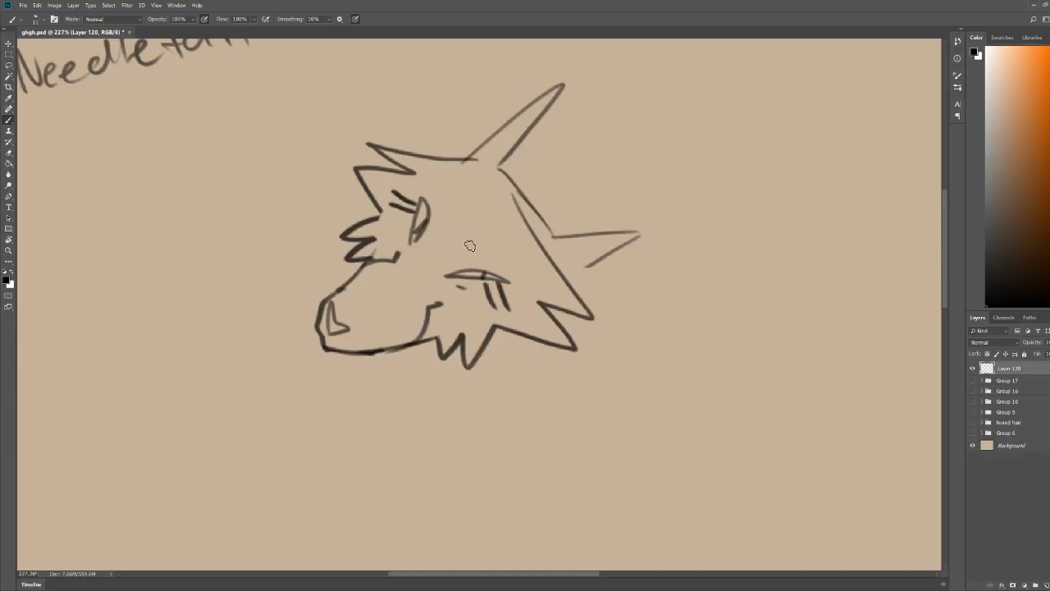
mouse_move(493, 244)
mouse_down()
mouse_move(471, 243)
mouse_move(433, 289)
mouse_up()
Step: Draw the neck lines below the head, with a jagged shoulder tuft and chest fur
key(ctrl+0)
mouse_move(483, 248)
mouse_down()
mouse_move(499, 236)
mouse_move(496, 264)
mouse_up()
drag(454, 297, 462, 317)
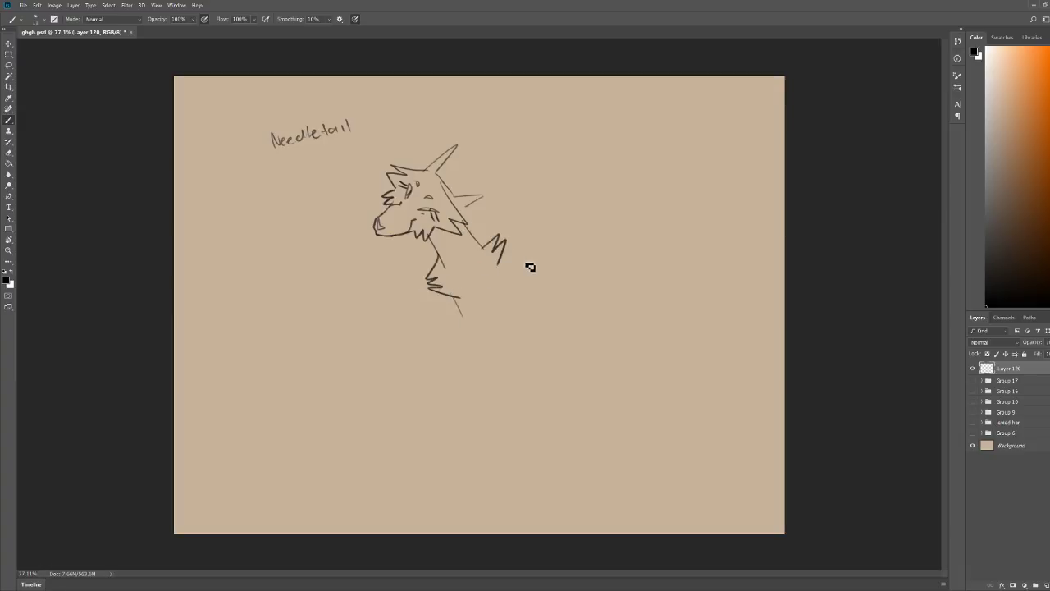
Step: Sketch an arched back, belly line and sloping hindquarters extending from the shoulder tuft, with cross-contour guide lines
mouse_move(502, 247)
mouse_down()
mouse_move(592, 272)
mouse_move(622, 259)
mouse_move(600, 260)
mouse_move(637, 279)
mouse_up()
key(e)
drag(502, 251, 575, 251)
key(b)
mouse_move(502, 245)
mouse_down()
mouse_move(598, 236)
mouse_move(642, 256)
mouse_up()
drag(498, 319, 579, 282)
drag(577, 241, 568, 275)
drag(569, 275, 631, 293)
mouse_move(622, 252)
mouse_down()
mouse_move(612, 288)
mouse_move(658, 312)
mouse_up()
drag(644, 257, 677, 300)
mouse_move(667, 315)
mouse_down()
mouse_move(695, 335)
mouse_move(691, 371)
mouse_up()
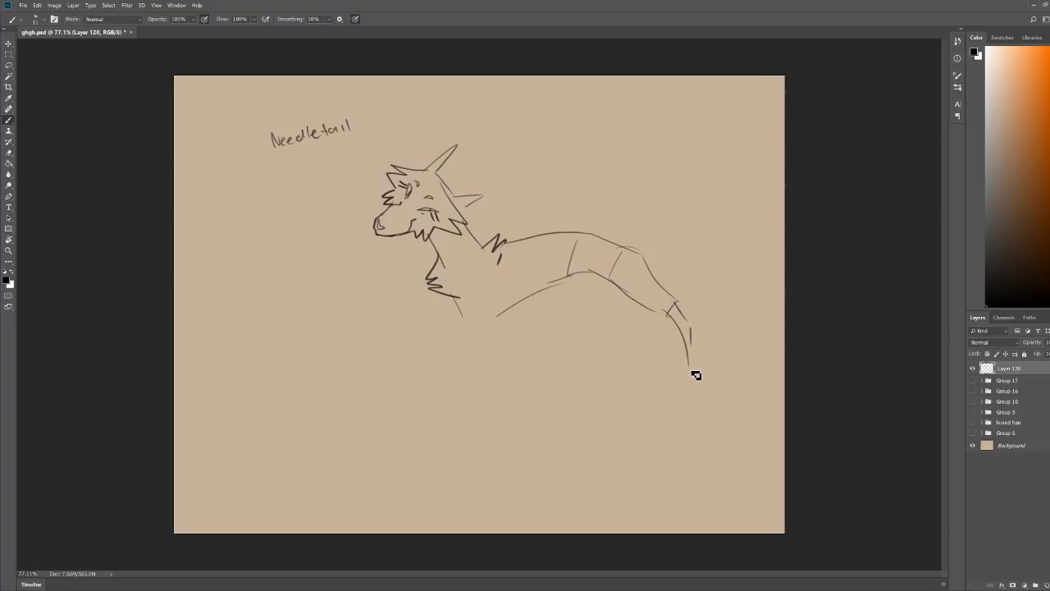
Step: Sketch a short hind leg line and two tapering front legs under the arched body
drag(568, 279, 604, 327)
mouse_move(441, 297)
mouse_down()
mouse_move(497, 406)
mouse_move(468, 305)
mouse_move(518, 404)
mouse_up()
drag(530, 287, 520, 400)
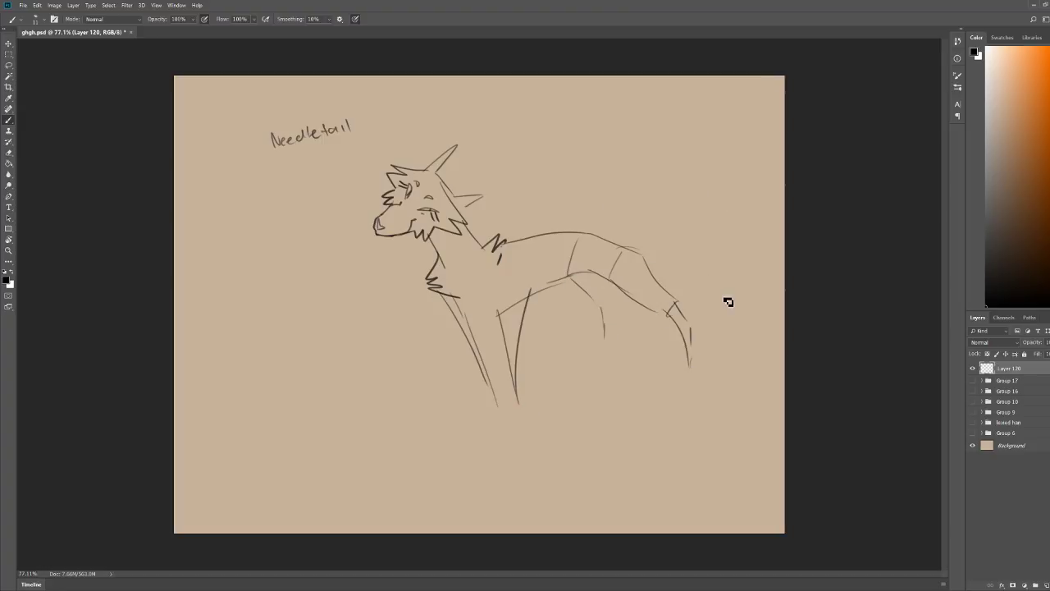
Step: Erase the arched body and its legs, keeping the head, neck and shoulder tuft
key(e)
mouse_move(603, 333)
mouse_down()
mouse_move(580, 221)
mouse_move(651, 319)
mouse_up()
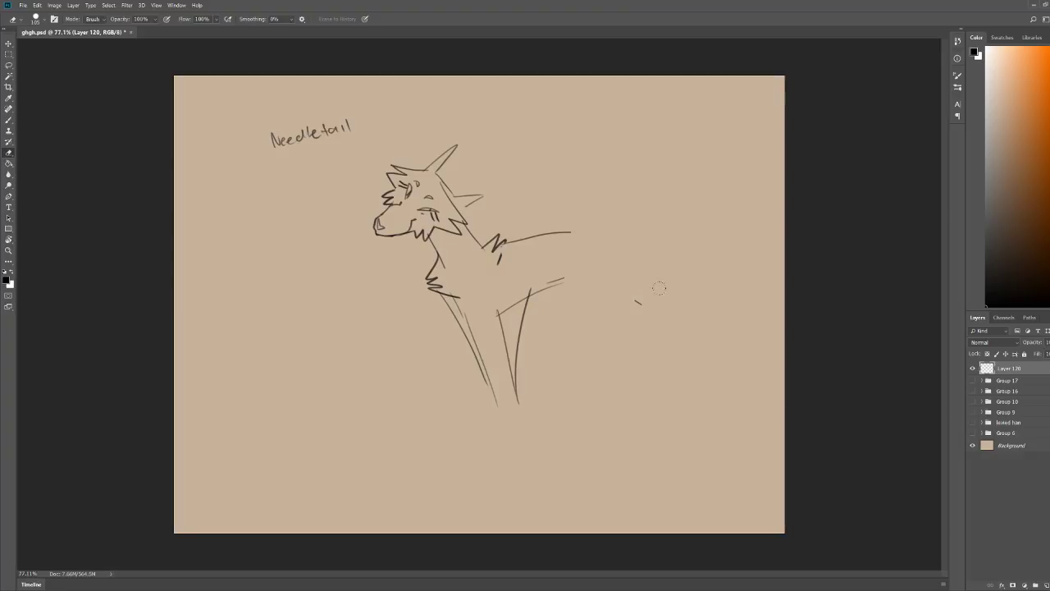
drag(504, 394, 550, 234)
drag(484, 275, 460, 325)
key(b)
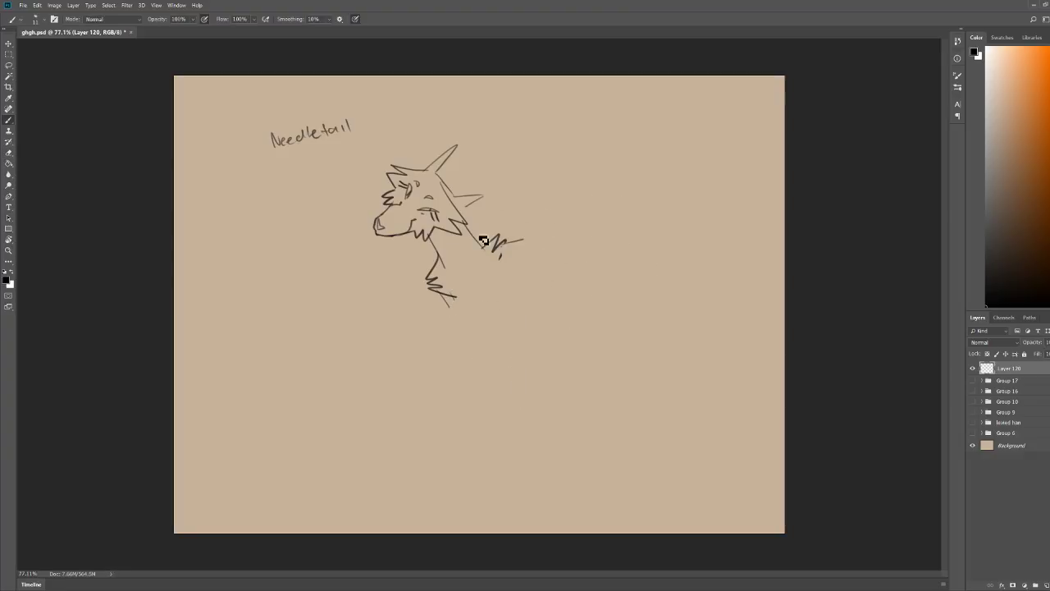
Step: Block in a straight-backed torso with a squared rump, chest and belly lines, and front leg guides
mouse_move(472, 238)
mouse_down()
mouse_move(609, 243)
mouse_move(652, 277)
mouse_move(550, 292)
mouse_up()
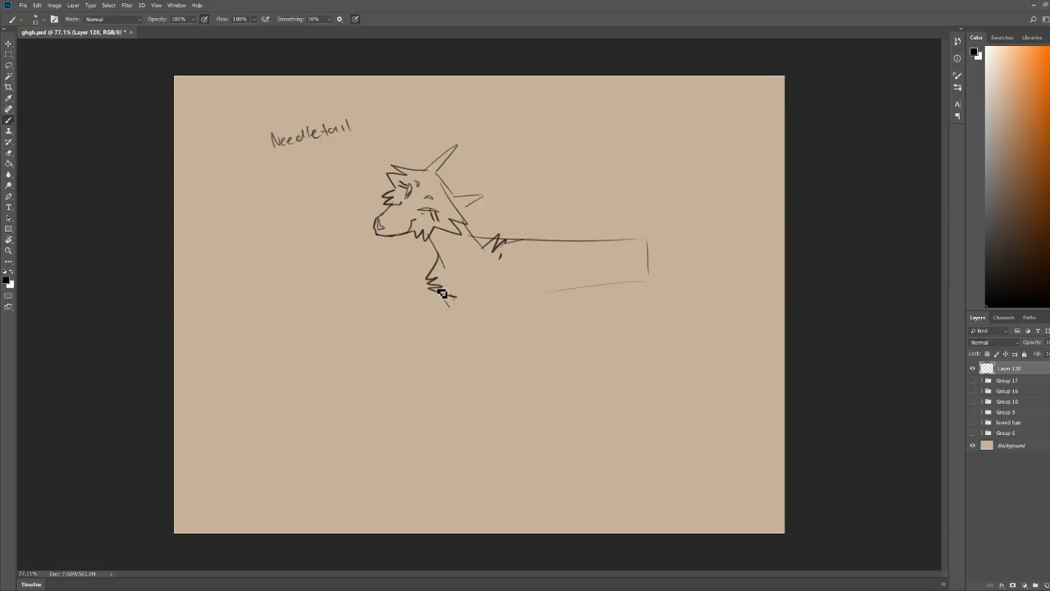
mouse_move(433, 289)
mouse_down()
mouse_move(466, 350)
mouse_move(456, 386)
mouse_move(509, 379)
mouse_move(504, 303)
mouse_up()
mouse_move(440, 297)
mouse_down()
mouse_move(466, 334)
mouse_move(486, 327)
mouse_move(518, 269)
mouse_move(517, 302)
mouse_up()
mouse_move(509, 245)
mouse_down()
mouse_move(515, 310)
mouse_move(539, 287)
mouse_move(603, 311)
mouse_move(613, 260)
mouse_move(637, 278)
mouse_up()
Step: Sketch the haunch, two hind legs and a long, wide tail curving upward at its tip
mouse_move(598, 241)
mouse_down()
mouse_move(628, 285)
mouse_move(628, 353)
mouse_move(640, 352)
mouse_move(637, 251)
mouse_up()
mouse_move(571, 305)
mouse_down()
mouse_move(589, 330)
mouse_move(585, 409)
mouse_move(584, 316)
mouse_up()
mouse_move(614, 250)
mouse_down()
mouse_move(697, 229)
mouse_move(745, 234)
mouse_up()
mouse_move(636, 264)
mouse_down()
mouse_move(673, 296)
mouse_move(745, 287)
mouse_move(745, 235)
mouse_up()
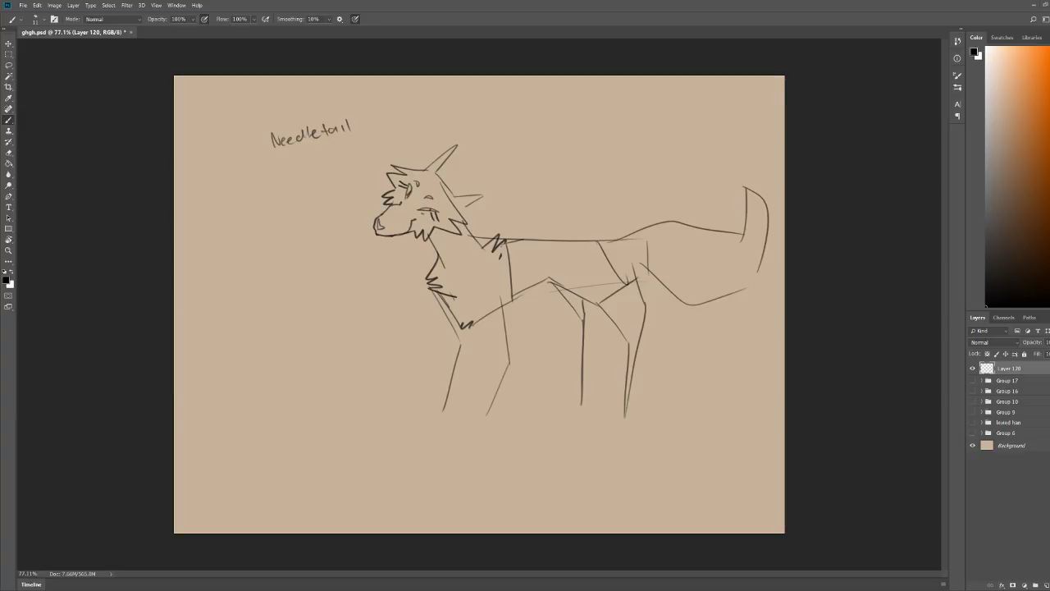
Step: Erase the near front leg and redraw it with jagged chest fur above and a toed paw
key(e)
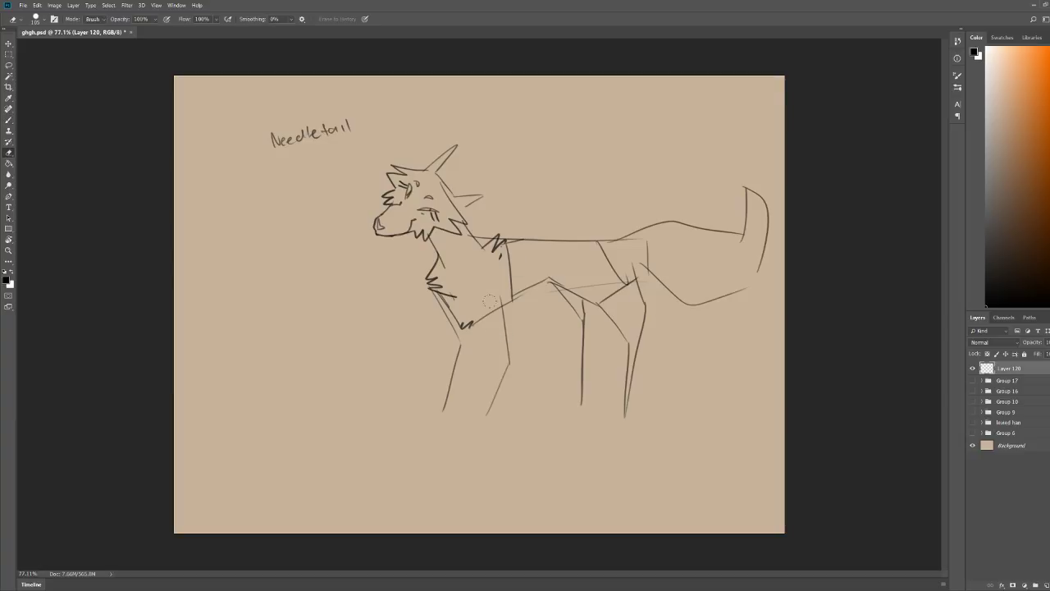
drag(508, 297, 487, 413)
key(b)
mouse_move(474, 323)
mouse_down()
mouse_move(466, 310)
mouse_move(469, 327)
mouse_move(504, 351)
mouse_up()
mouse_move(520, 288)
mouse_down()
mouse_move(545, 344)
mouse_move(509, 402)
mouse_up()
mouse_move(502, 345)
mouse_down()
mouse_move(497, 412)
mouse_move(464, 424)
mouse_move(514, 436)
mouse_move(522, 316)
mouse_move(516, 410)
mouse_move(476, 322)
mouse_move(481, 347)
mouse_move(530, 301)
mouse_up()
key(e)
key(b)
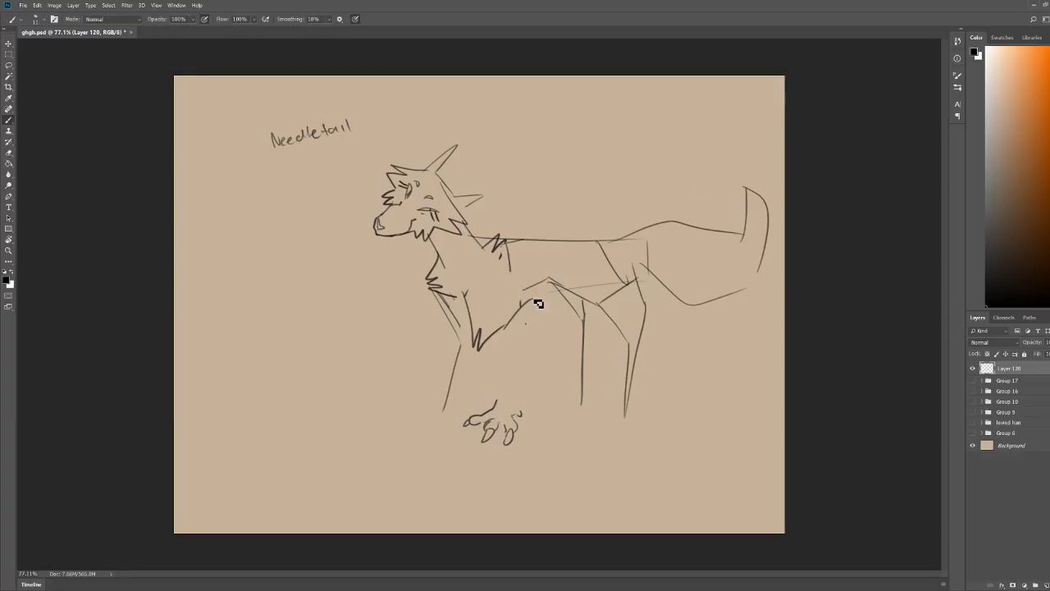
mouse_move(498, 339)
mouse_down()
mouse_move(507, 411)
mouse_move(517, 416)
mouse_move(528, 349)
mouse_move(515, 317)
mouse_up()
Step: Redraw the far front leg and rework the chest outline into a rounded shape with jagged fur
mouse_move(442, 312)
mouse_down()
mouse_move(454, 343)
mouse_move(473, 322)
mouse_move(459, 328)
mouse_move(440, 417)
mouse_move(428, 422)
mouse_up()
key(e)
key(b)
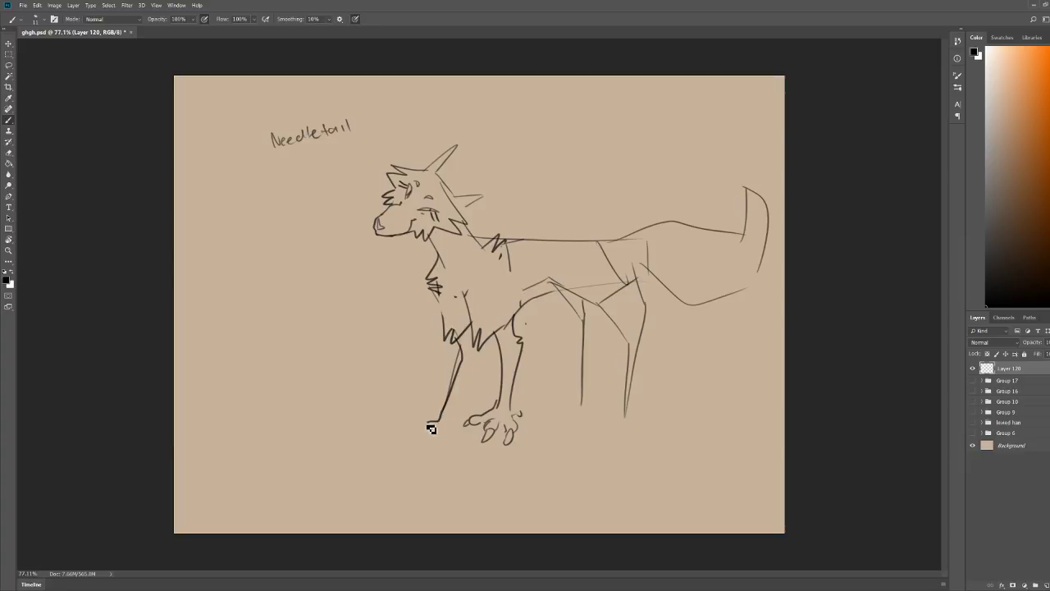
mouse_move(448, 335)
mouse_down()
mouse_move(433, 294)
mouse_move(470, 323)
mouse_move(457, 338)
mouse_move(491, 338)
mouse_up()
key(e)
key(b)
key(e)
key(b)
mouse_move(436, 307)
mouse_down()
mouse_move(457, 345)
mouse_move(502, 330)
mouse_move(458, 313)
mouse_move(529, 308)
mouse_up()
Step: Erase the hind leg guides, then draw the rump edge and a belly line with jagged thigh fur
key(ctrl+space)
key(e)
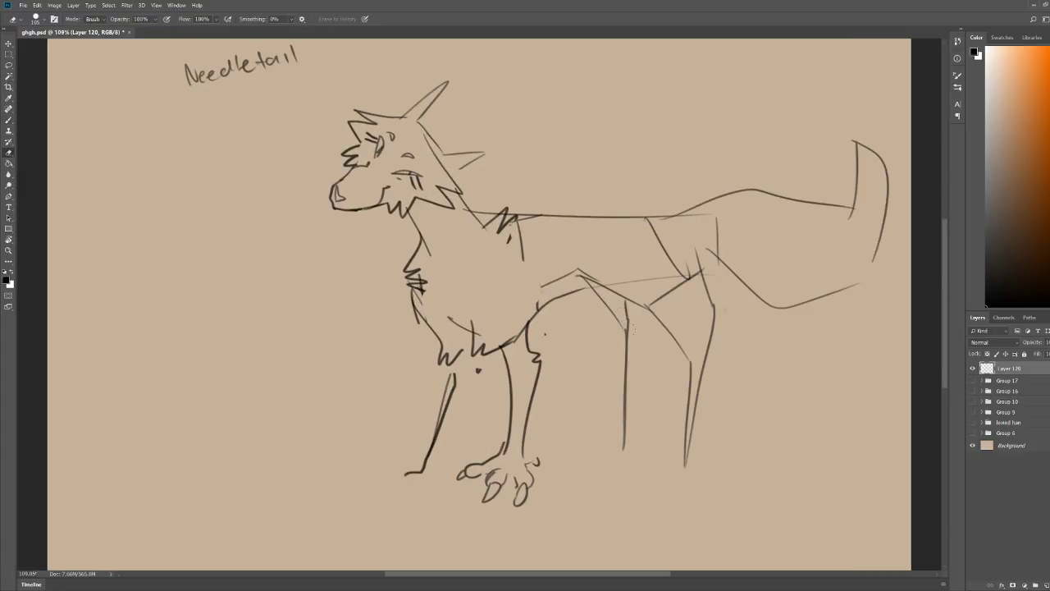
mouse_move(603, 299)
mouse_down()
mouse_move(625, 402)
mouse_move(681, 283)
mouse_move(672, 408)
mouse_up()
key(b)
mouse_move(719, 233)
mouse_down()
mouse_move(717, 307)
mouse_move(710, 281)
mouse_move(639, 334)
mouse_move(634, 297)
mouse_move(614, 315)
mouse_move(564, 293)
mouse_up()
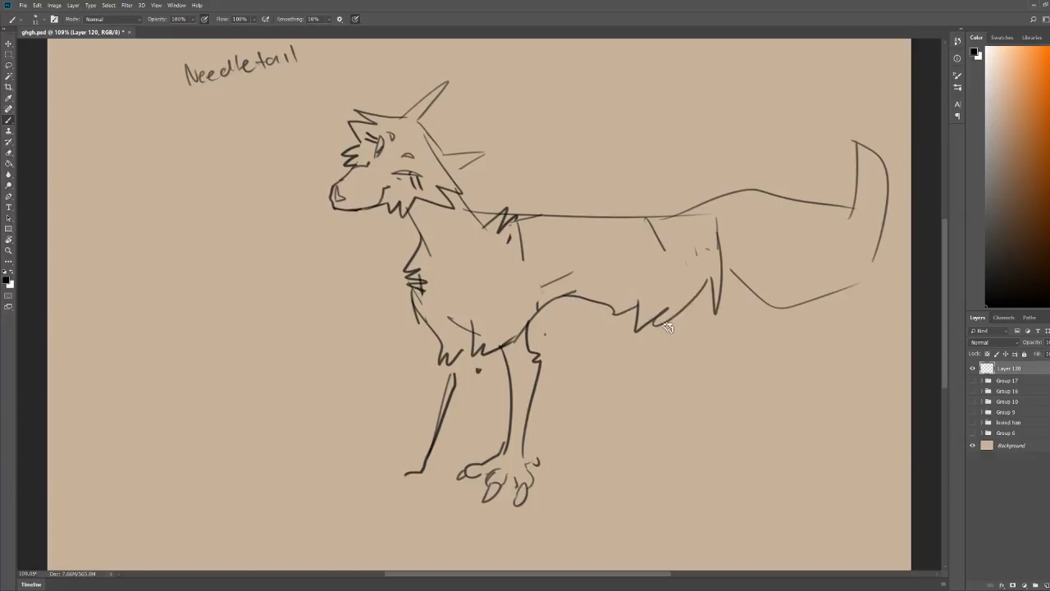
Step: Draw the near and far hind legs with bent hocks and small flat feet
drag(666, 328, 688, 374)
mouse_move(714, 295)
mouse_down()
mouse_move(732, 400)
mouse_move(699, 468)
mouse_up()
mouse_move(712, 412)
mouse_down()
mouse_move(691, 461)
mouse_move(667, 480)
mouse_move(693, 477)
mouse_up()
mouse_move(591, 302)
mouse_down()
mouse_move(638, 388)
mouse_move(594, 444)
mouse_move(627, 439)
mouse_move(658, 365)
mouse_up()
key(z)
drag(714, 278, 644, 283)
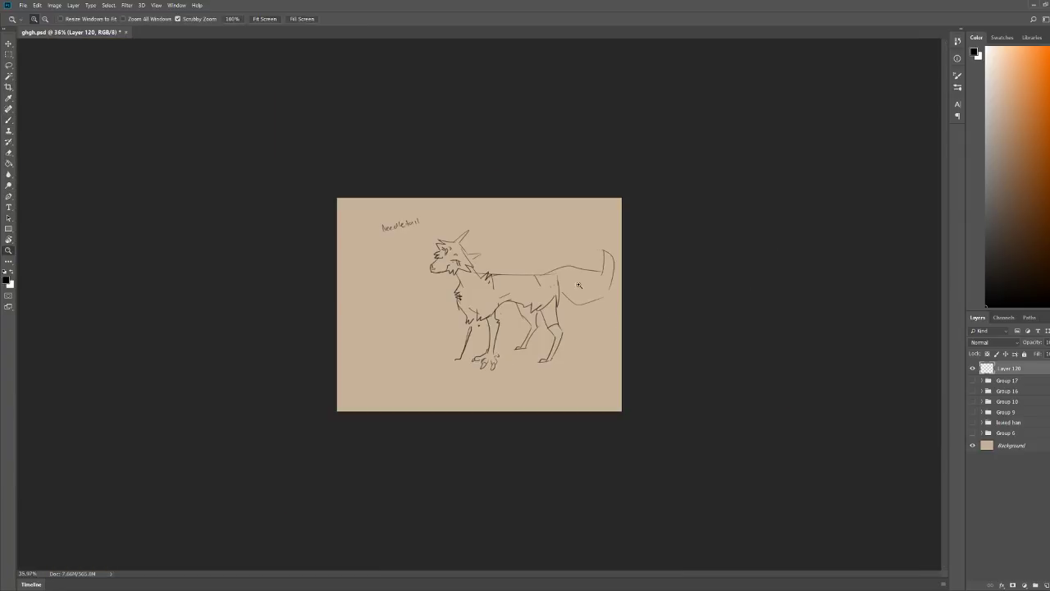
Step: Erase the near front leg's toed paw and redraw the lower leg with a small, simple foot
drag(579, 286, 633, 308)
key(b)
key(e)
mouse_move(529, 449)
mouse_down()
mouse_move(517, 466)
mouse_move(451, 451)
mouse_up()
key(b)
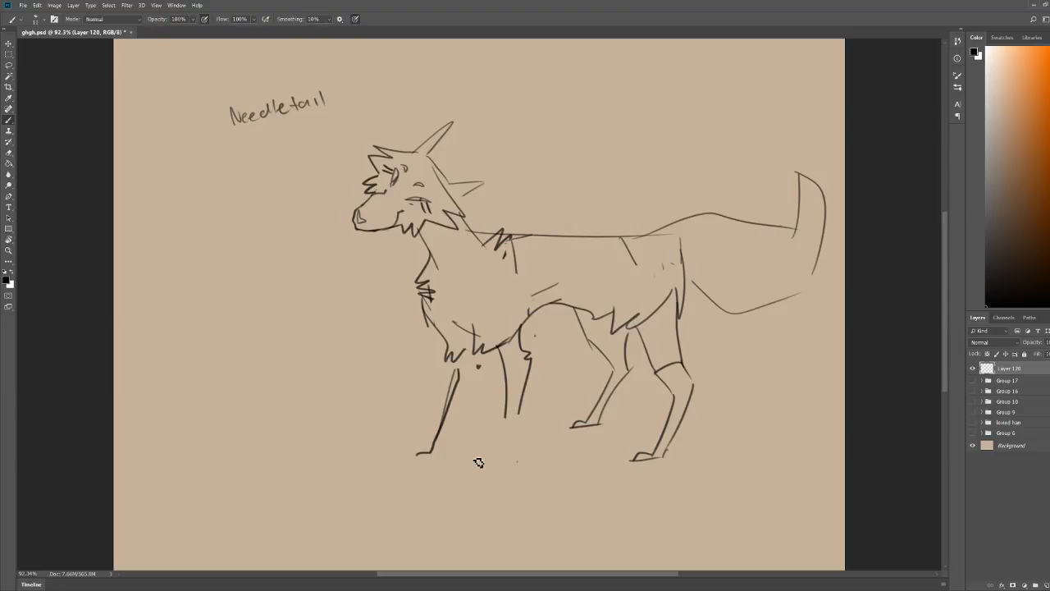
drag(510, 402, 506, 459)
key(ctrl+z)
drag(529, 402, 512, 458)
Step: Erase the far front leg and redraw it below the chest fur
key(z)
mouse_move(727, 337)
mouse_down()
mouse_move(615, 283)
mouse_move(703, 234)
mouse_up()
key(b)
key(e)
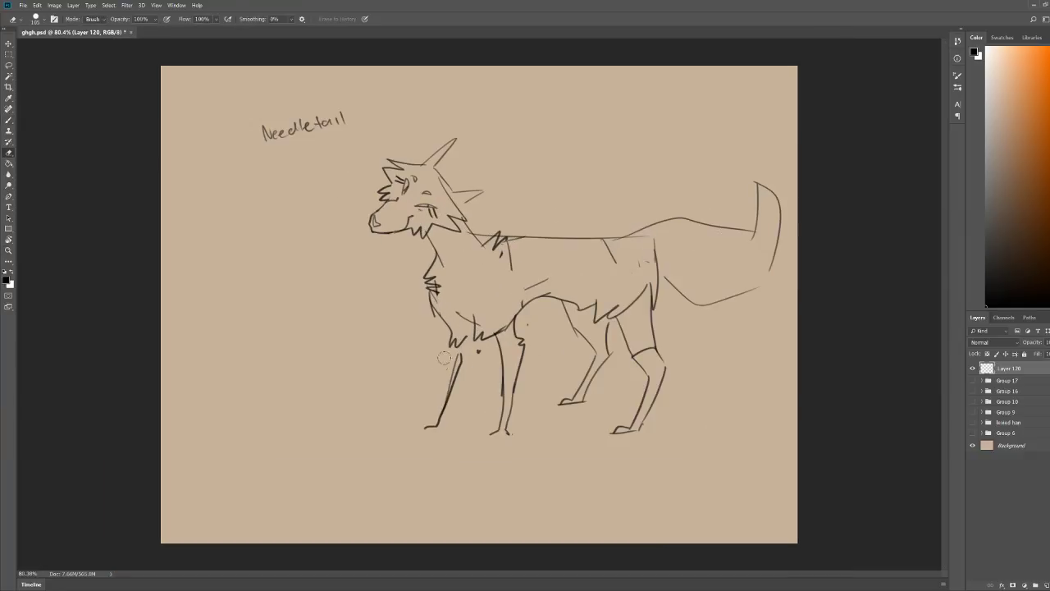
drag(457, 353, 425, 426)
key(b)
mouse_move(461, 343)
mouse_down()
mouse_move(457, 422)
mouse_move(476, 347)
mouse_up()
drag(714, 304, 694, 313)
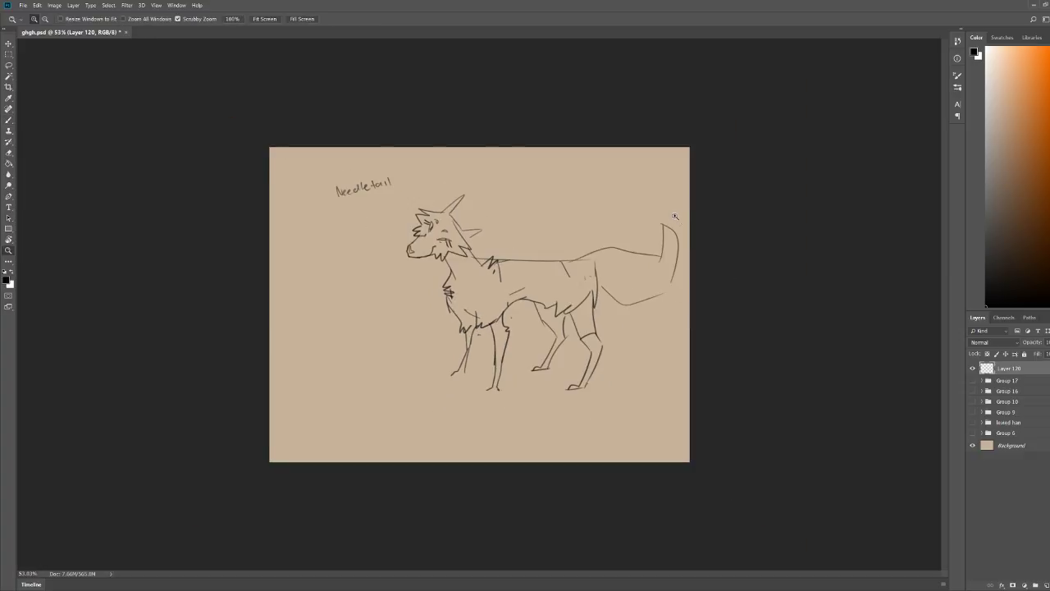
Step: Erase the curved belly line and redraw it lower with jagged fur ahead of the hind leg
drag(676, 218, 617, 329)
key(e)
mouse_move(475, 320)
mouse_down()
mouse_move(530, 289)
mouse_move(567, 307)
mouse_up()
key(b)
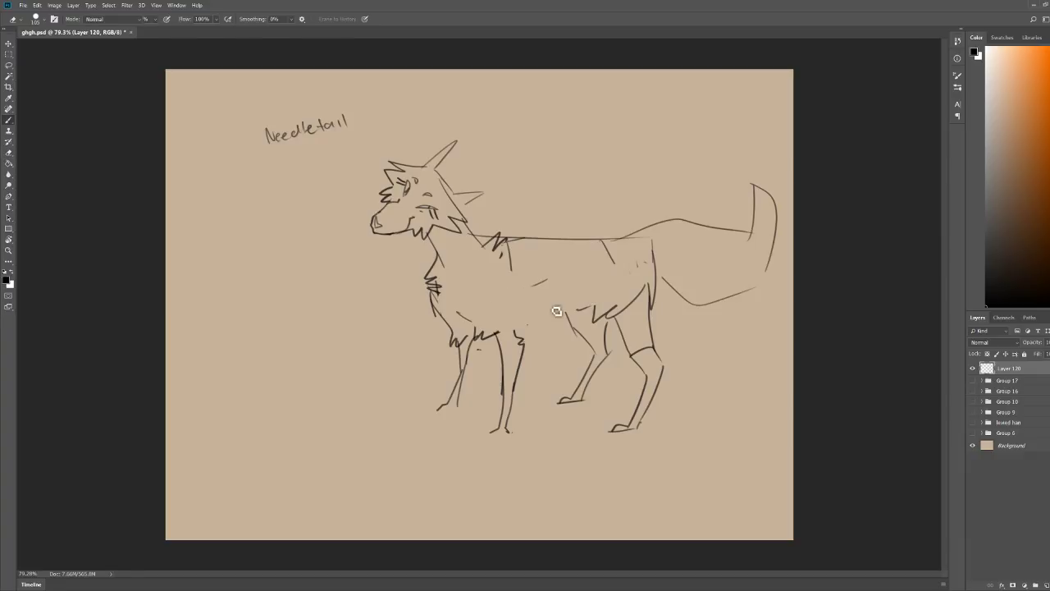
mouse_move(499, 332)
mouse_down()
mouse_move(533, 335)
mouse_move(547, 315)
mouse_move(578, 311)
mouse_up()
Step: Erase the back line and redraw it with a jagged shoulder tuft and a sloping rump
key(e)
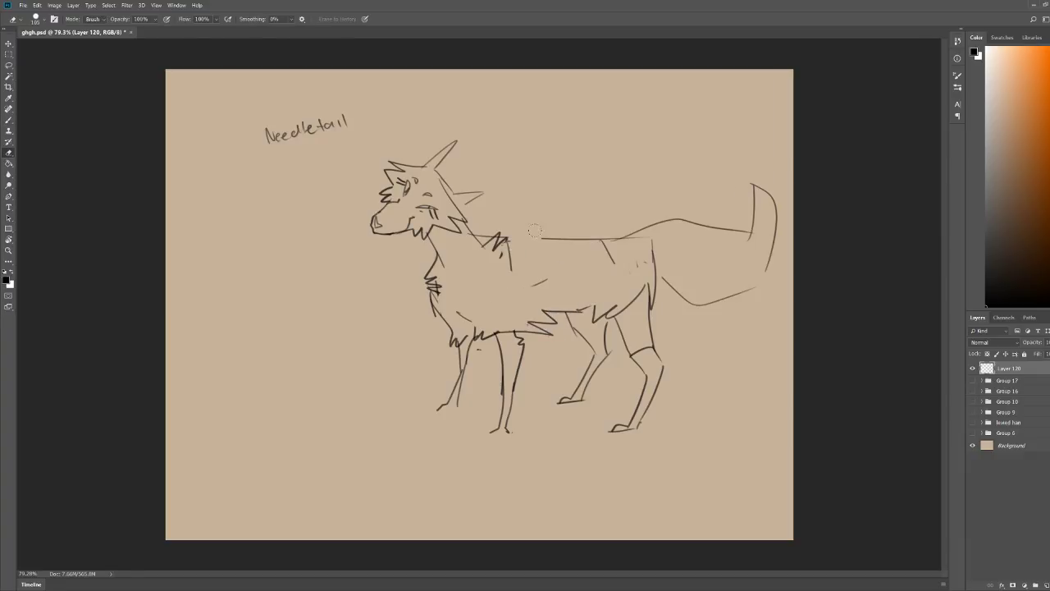
drag(542, 238, 640, 237)
key(b)
mouse_move(498, 243)
mouse_down()
mouse_move(564, 235)
mouse_move(532, 252)
mouse_move(636, 242)
mouse_move(656, 291)
mouse_up()
key(e)
key(b)
Step: Erase the old tail, draw a large upturned bushy tail with jagged fur tufts, and save the document
key(e)
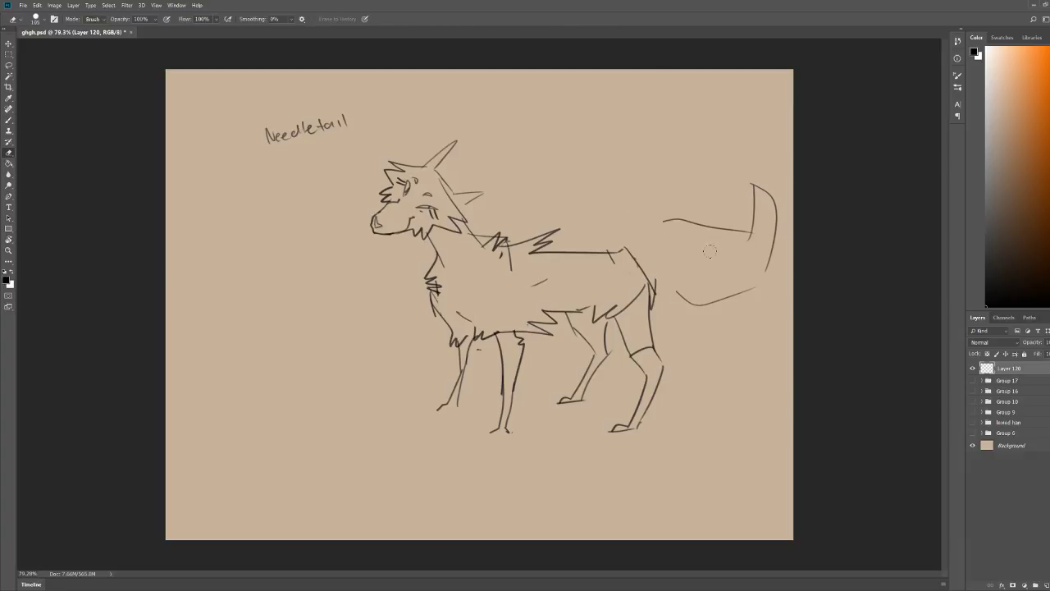
drag(741, 178, 750, 263)
key(b)
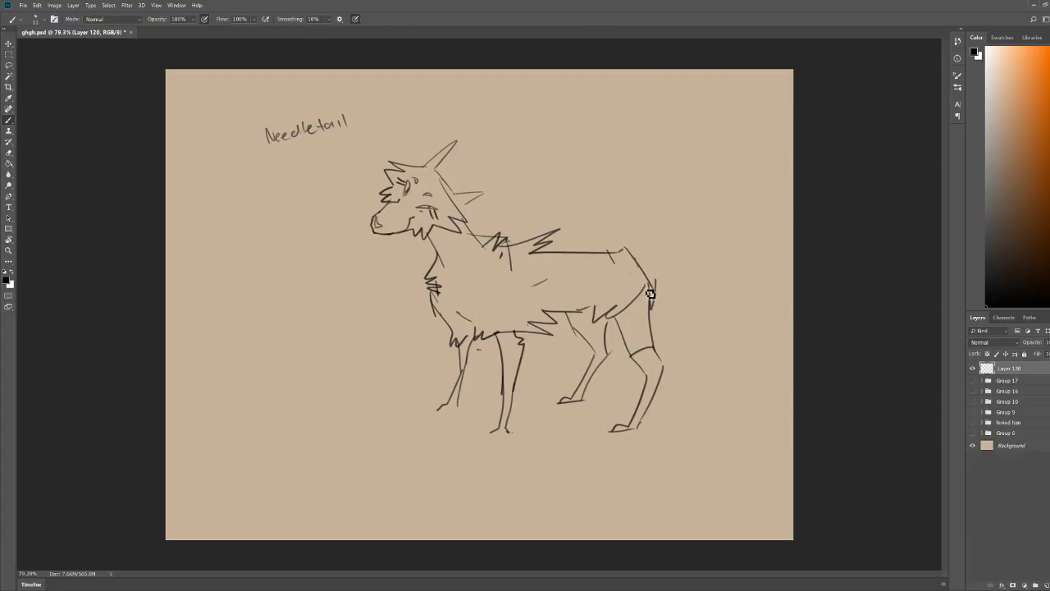
mouse_move(645, 286)
mouse_down()
mouse_move(722, 321)
mouse_move(728, 289)
mouse_up()
mouse_move(633, 259)
mouse_down()
mouse_move(704, 261)
mouse_move(709, 215)
mouse_up()
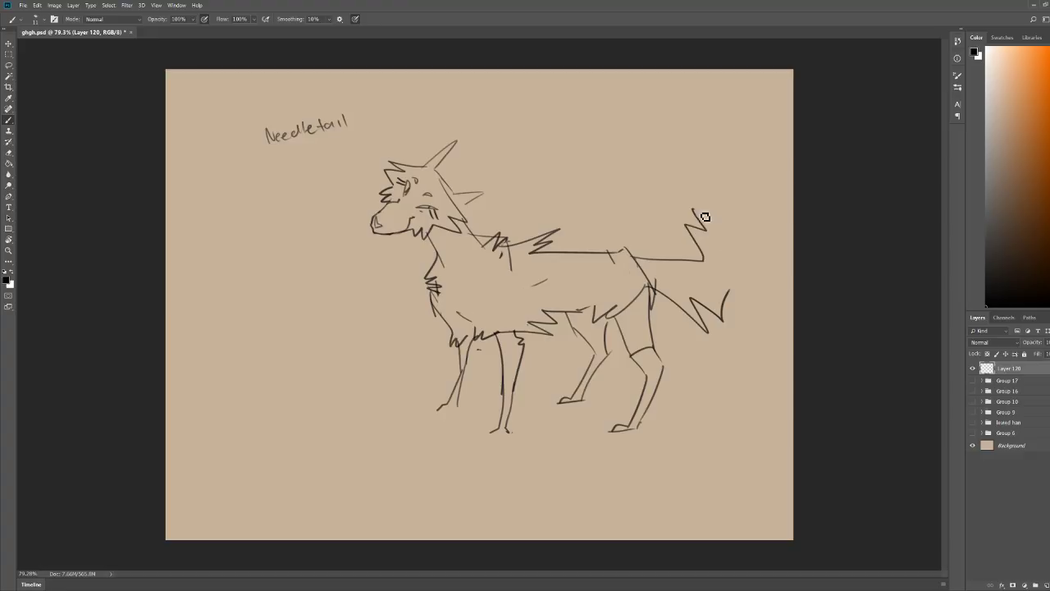
mouse_move(727, 287)
mouse_down()
mouse_move(760, 264)
mouse_move(756, 246)
mouse_up()
mouse_move(709, 215)
mouse_down()
mouse_move(705, 148)
mouse_move(764, 141)
mouse_move(786, 222)
mouse_move(779, 256)
mouse_up()
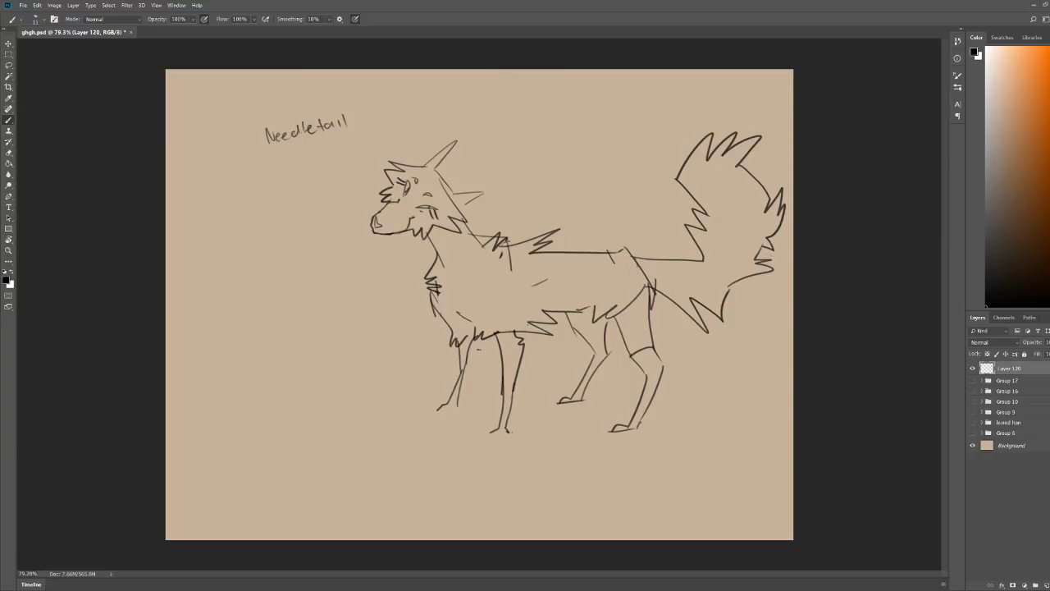
mouse_move(702, 228)
mouse_down()
mouse_move(724, 258)
mouse_move(759, 271)
mouse_up()
key(ctrl+s)
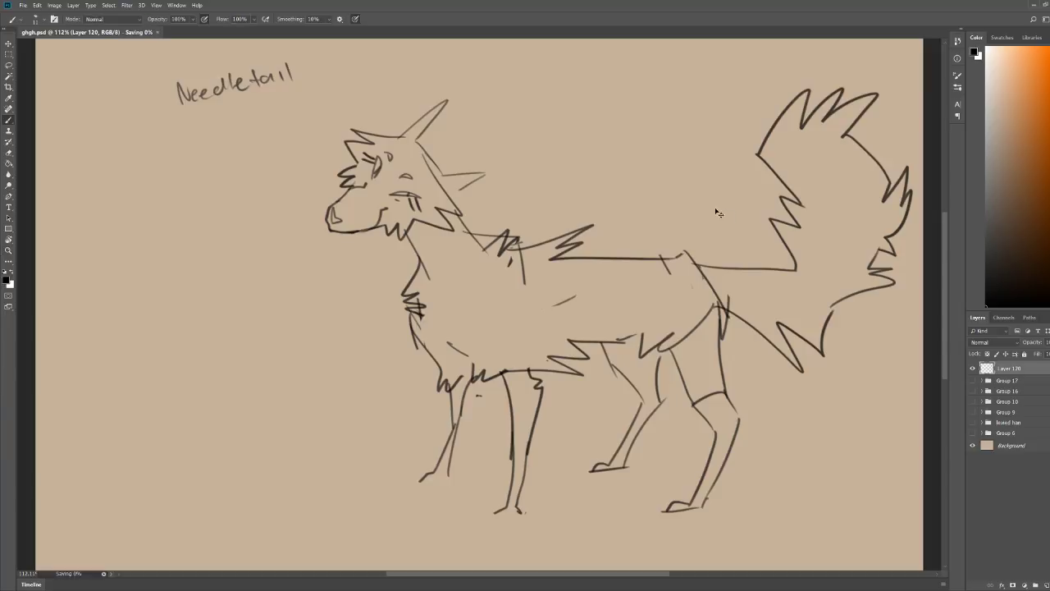
Step: Redraw the neck and back line with jagged tufts at the shoulders and at the base of the tail
key(ctrl+space)
drag(687, 228, 732, 286)
drag(853, 219, 848, 226)
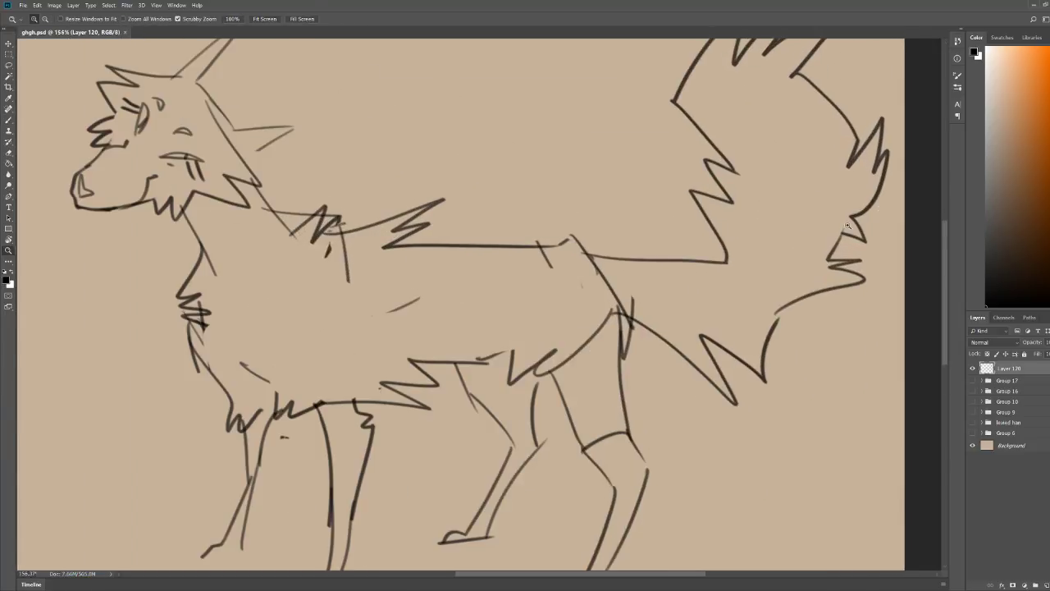
scroll(848, 226, down, 2)
key(b)
mouse_move(546, 235)
mouse_down()
mouse_move(450, 197)
mouse_move(463, 226)
mouse_move(567, 246)
mouse_move(642, 233)
mouse_move(664, 347)
mouse_up()
key(b)
key(e)
scroll(705, 234, down, 1)
Step: Redraw the near hind leg with a broader thigh, a curved lower leg and a flat foot
key(b)
mouse_move(614, 320)
mouse_down()
mouse_move(675, 368)
mouse_move(681, 275)
mouse_up()
drag(681, 360, 660, 414)
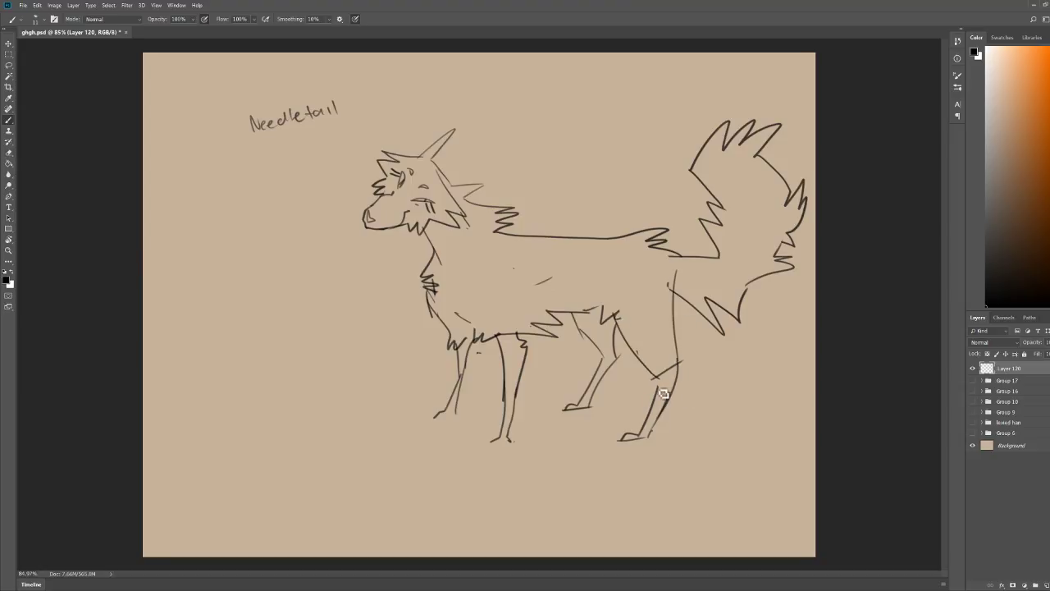
key(e)
key(b)
key(e)
mouse_move(615, 452)
mouse_down()
mouse_move(671, 394)
mouse_move(649, 432)
mouse_up()
key(b)
drag(680, 357, 665, 416)
mouse_move(654, 370)
mouse_down()
mouse_move(660, 423)
mouse_move(647, 430)
mouse_move(670, 430)
mouse_up()
Step: Erase both lower hind legs and redraw the near one longer, with a bent hock and a small pointed foot
key(e)
drag(605, 361, 566, 408)
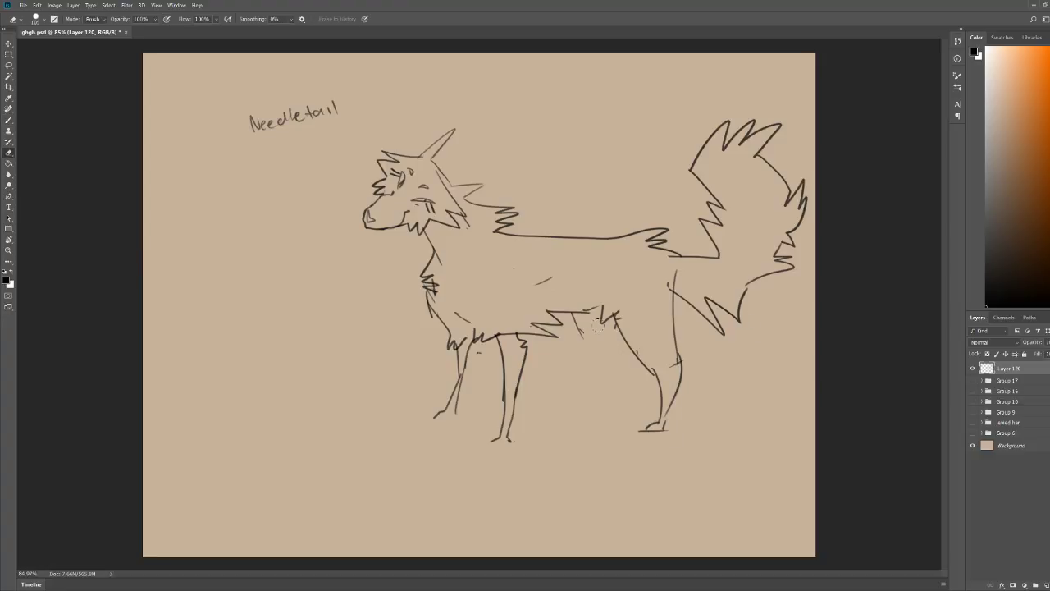
drag(679, 361, 660, 428)
key(b)
drag(681, 356, 683, 406)
mouse_move(653, 370)
mouse_down()
mouse_move(663, 456)
mouse_move(694, 378)
mouse_up()
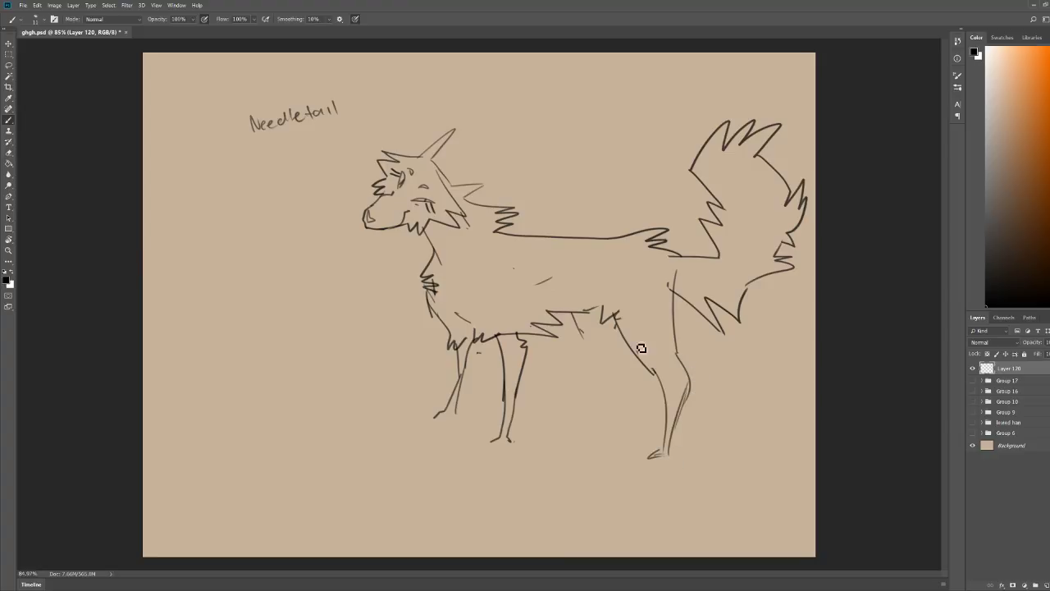
Step: Redraw the far hind leg with a curved thigh and a slanted lower leg
mouse_move(575, 316)
mouse_down()
mouse_move(606, 361)
mouse_move(595, 433)
mouse_up()
mouse_move(607, 363)
mouse_down()
mouse_move(573, 403)
mouse_move(617, 349)
mouse_move(619, 318)
mouse_move(585, 419)
mouse_up()
key(e)
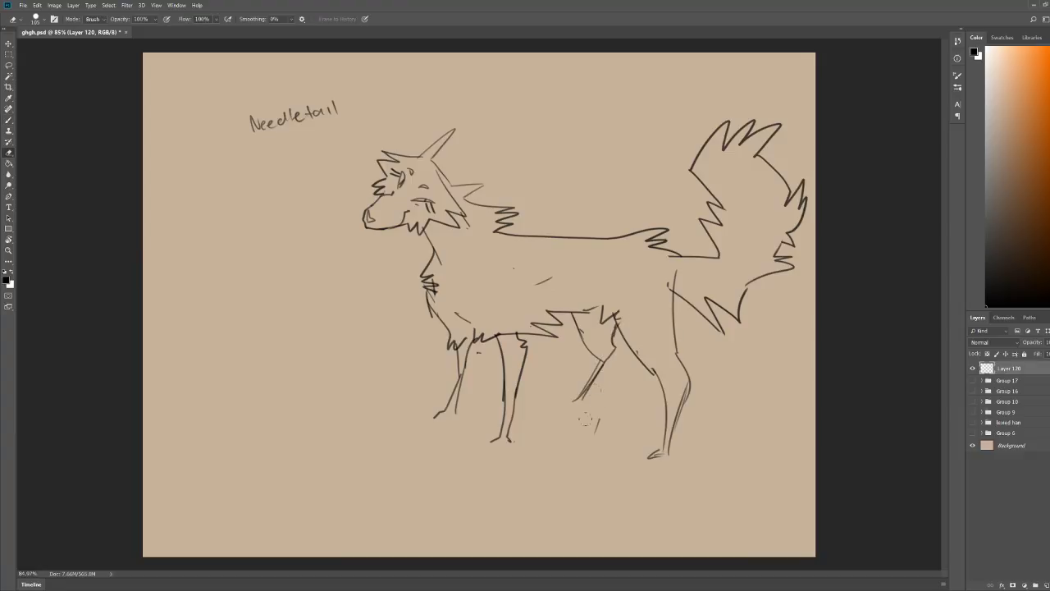
key(b)
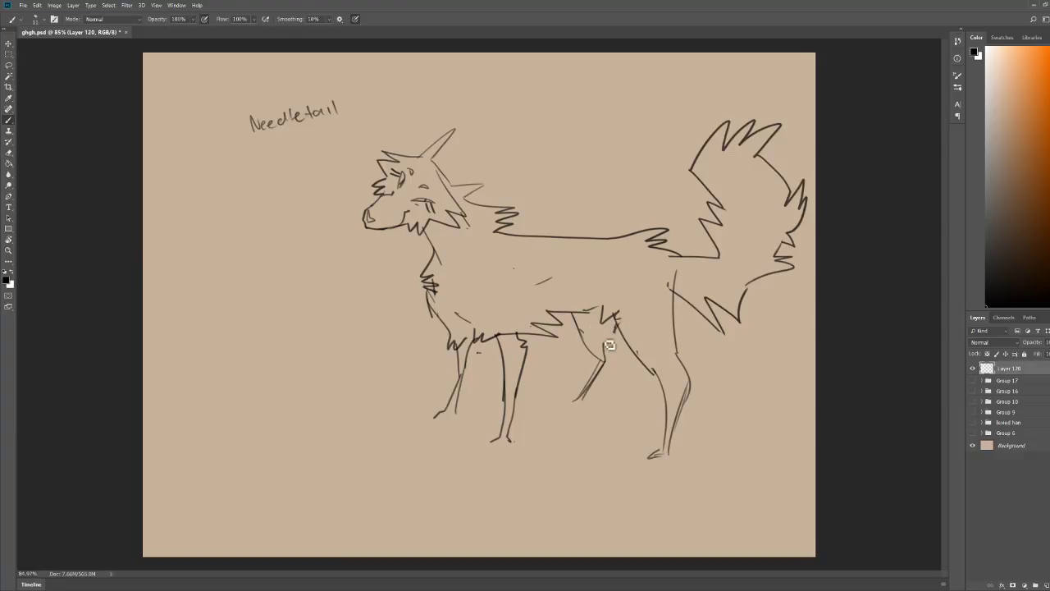
mouse_move(615, 327)
mouse_down()
mouse_move(599, 373)
mouse_move(573, 314)
mouse_up()
Step: Erase the near front leg and redraw it longer, with a pointed upper-leg contour and a small foot
key(e)
mouse_move(510, 439)
mouse_down()
mouse_move(522, 338)
mouse_move(513, 375)
mouse_up()
key(b)
mouse_move(529, 332)
mouse_down()
mouse_move(530, 386)
mouse_move(540, 392)
mouse_move(512, 457)
mouse_up()
mouse_move(502, 359)
mouse_down()
mouse_move(506, 462)
mouse_move(496, 467)
mouse_up()
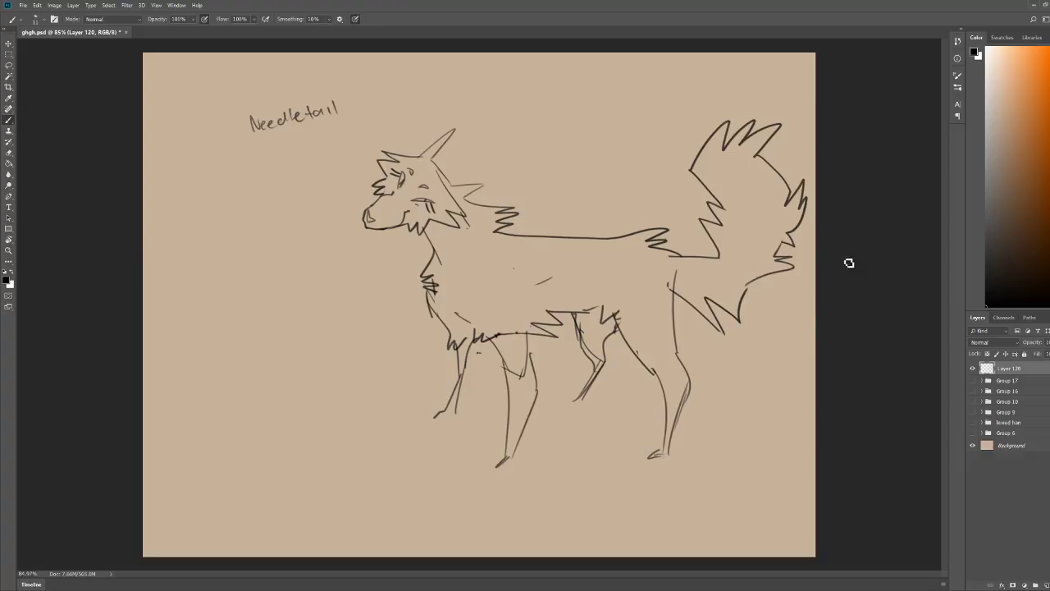
Step: Erase the far front leg and redraw it with a bent contour and a small flat foot
key(e)
mouse_move(442, 412)
mouse_down()
mouse_move(453, 364)
mouse_move(457, 401)
mouse_up()
key(b)
drag(455, 351, 436, 425)
mouse_move(431, 424)
mouse_down()
mouse_move(468, 375)
mouse_move(467, 354)
mouse_move(433, 420)
mouse_up()
key(e)
drag(456, 366, 466, 345)
key(b)
mouse_move(456, 348)
mouse_down()
mouse_move(463, 368)
mouse_move(476, 352)
mouse_move(472, 389)
mouse_move(452, 429)
mouse_move(441, 426)
mouse_up()
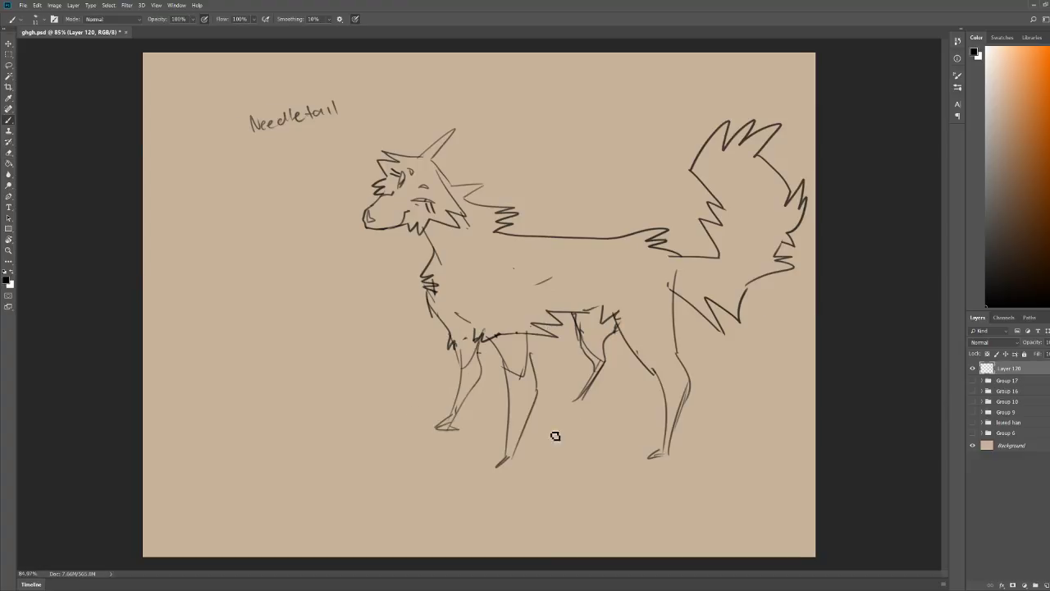
Step: Sketch rounded paws with toes on both front feet
key(z)
mouse_move(728, 417)
mouse_down()
mouse_move(742, 412)
mouse_move(668, 395)
mouse_up()
key(b)
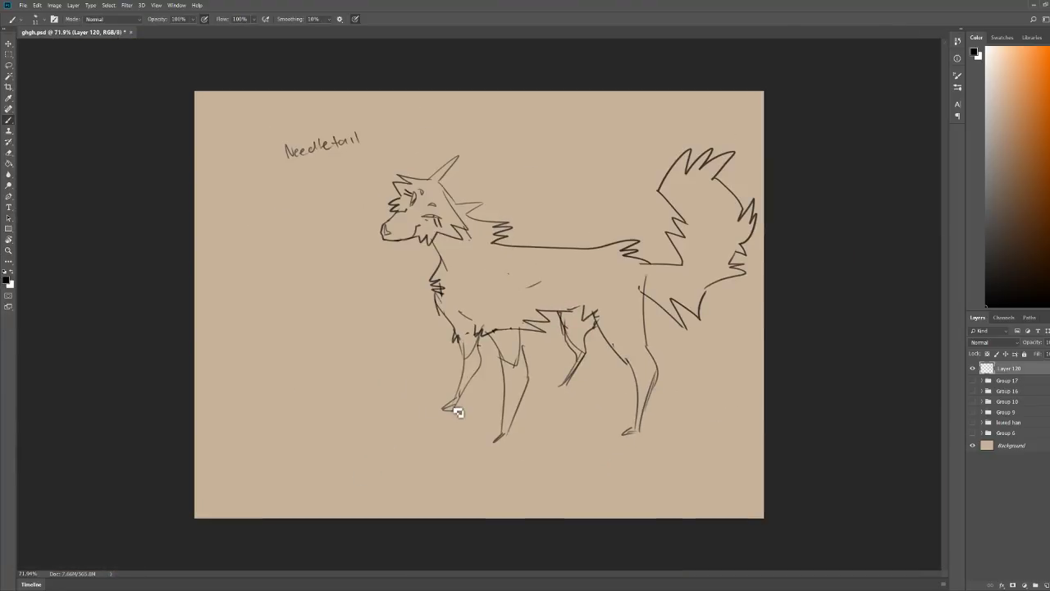
drag(449, 415, 458, 409)
mouse_move(502, 435)
mouse_down()
mouse_move(488, 441)
mouse_move(520, 439)
mouse_up()
Step: Lower the sketch layer's opacity and add a new layer above it for the line art
drag(1039, 355, 1037, 357)
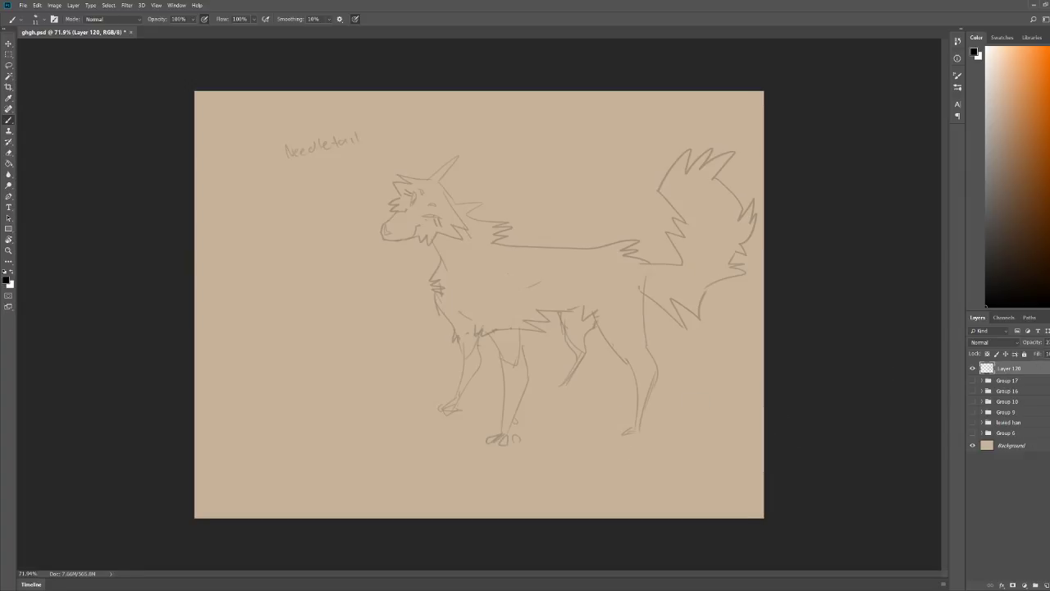
key(ctrl+shift+alt+n)
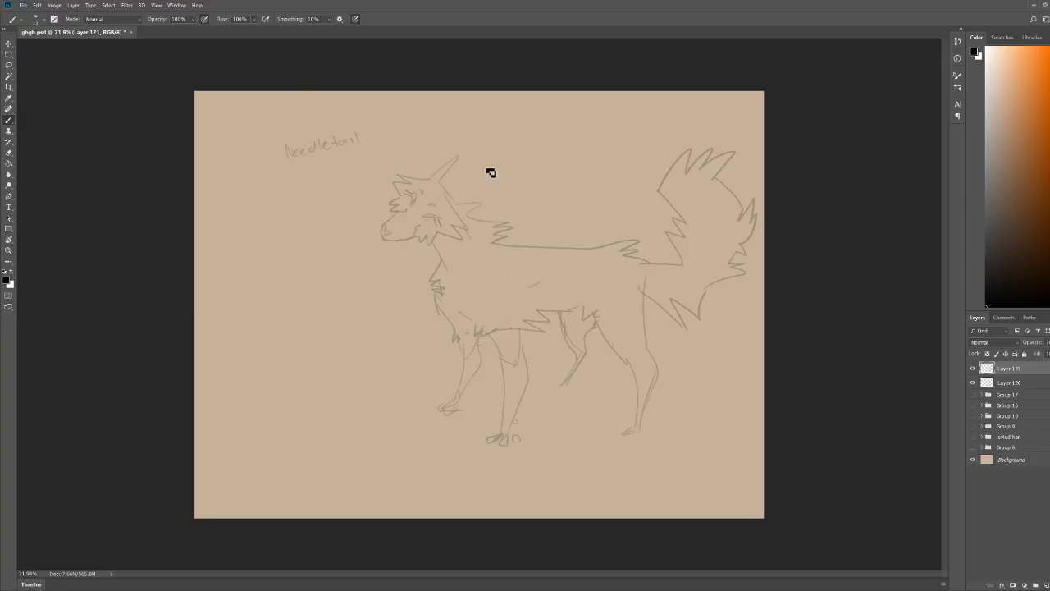
Step: Ink the far eye with a pointed almond outline, an outer lid line and a thin slit pupil
key(ctrl+space)
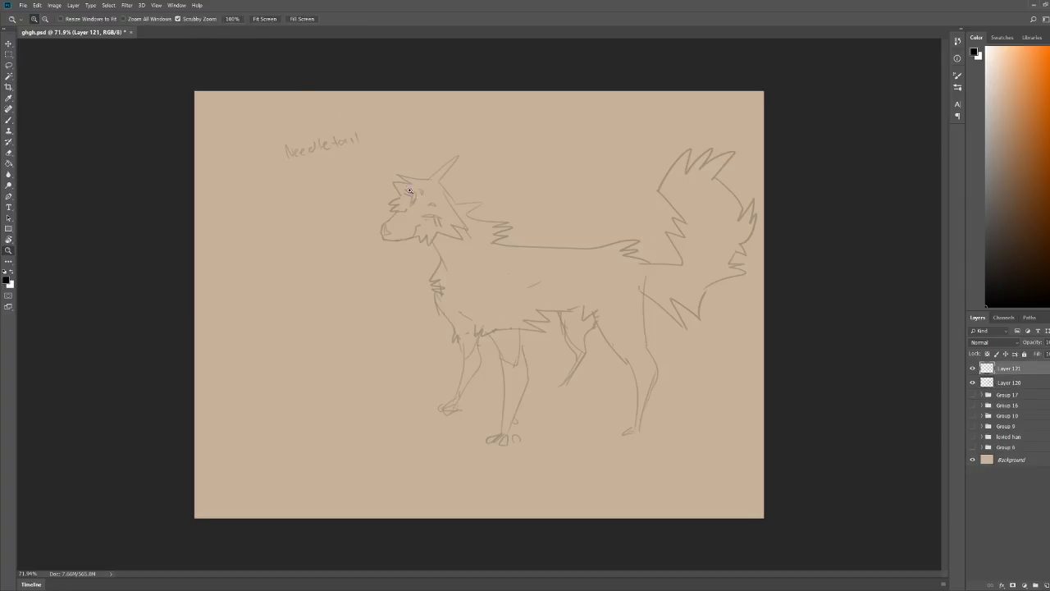
drag(408, 185, 436, 180)
mouse_move(411, 246)
mouse_down()
mouse_move(418, 316)
mouse_move(468, 268)
mouse_move(440, 233)
mouse_up()
drag(436, 287, 453, 271)
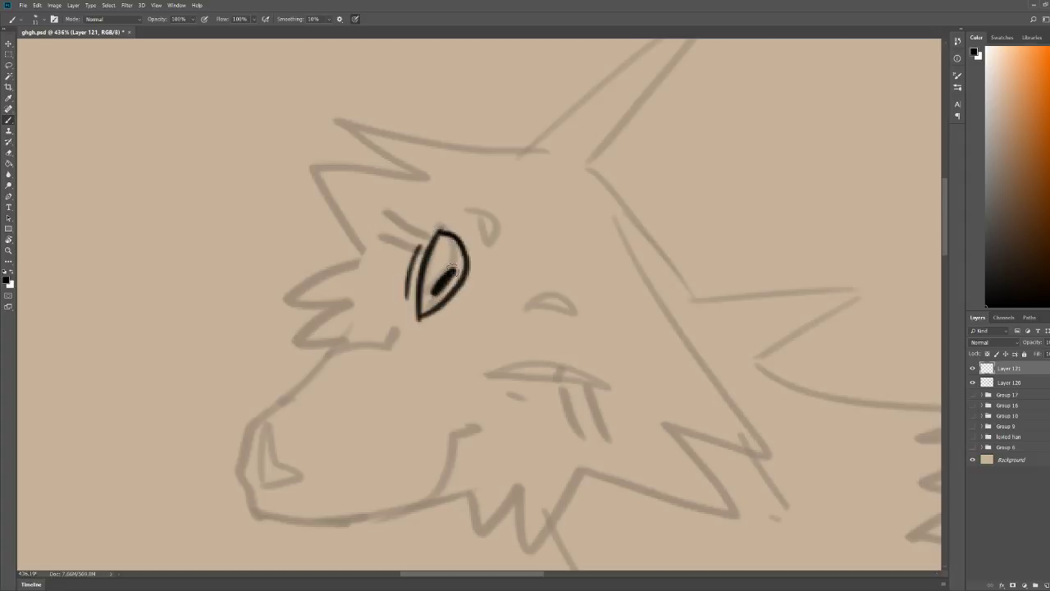
key(ctrl+space)
drag(507, 199, 410, 197)
drag(512, 230, 594, 230)
key(ctrl+z)
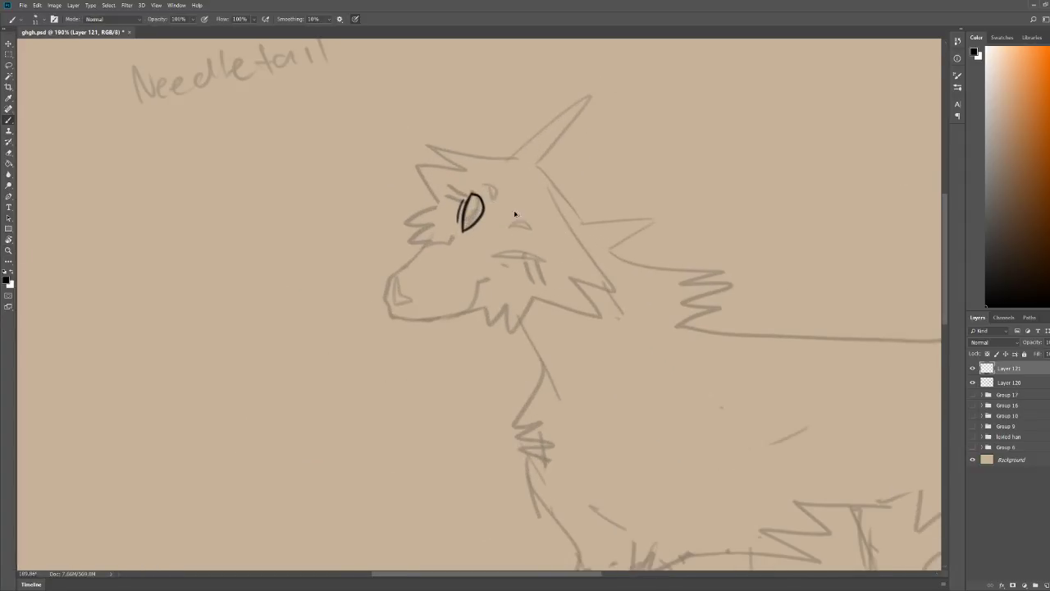
scroll(541, 218, up, 3)
mouse_move(426, 175)
mouse_down()
mouse_move(435, 214)
mouse_move(411, 241)
mouse_move(432, 200)
mouse_up()
Step: Ink the near eye's half-closed outline, short under-eye line and two lower lashes
mouse_move(455, 279)
mouse_down()
mouse_move(488, 264)
mouse_move(551, 294)
mouse_up()
mouse_move(466, 288)
mouse_down()
mouse_move(495, 290)
mouse_move(496, 276)
mouse_move(484, 273)
mouse_move(514, 293)
mouse_move(488, 271)
mouse_move(519, 287)
mouse_up()
key(ctrl+z)
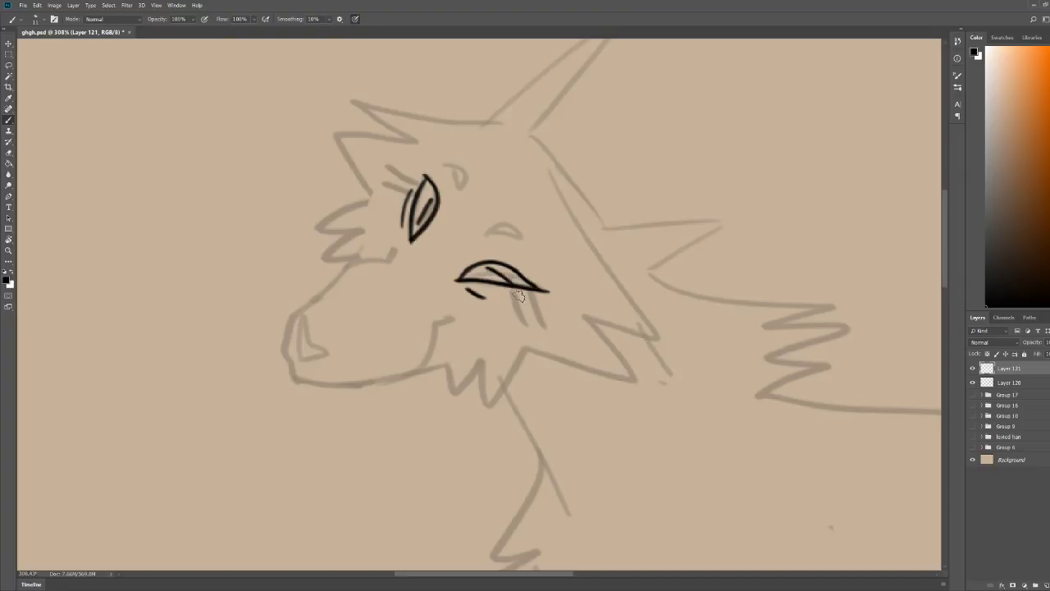
key(ctrl+z)
mouse_move(505, 270)
mouse_down()
mouse_move(533, 299)
mouse_move(489, 283)
mouse_move(539, 292)
mouse_move(502, 286)
mouse_move(515, 289)
mouse_move(543, 325)
mouse_up()
Step: Thicken the far eye's lid, add its two lashes, and ink the small brow spots above both eyes
drag(566, 263, 509, 263)
drag(520, 221, 584, 222)
mouse_move(517, 318)
mouse_down()
mouse_move(528, 271)
mouse_move(529, 282)
mouse_move(491, 261)
mouse_up()
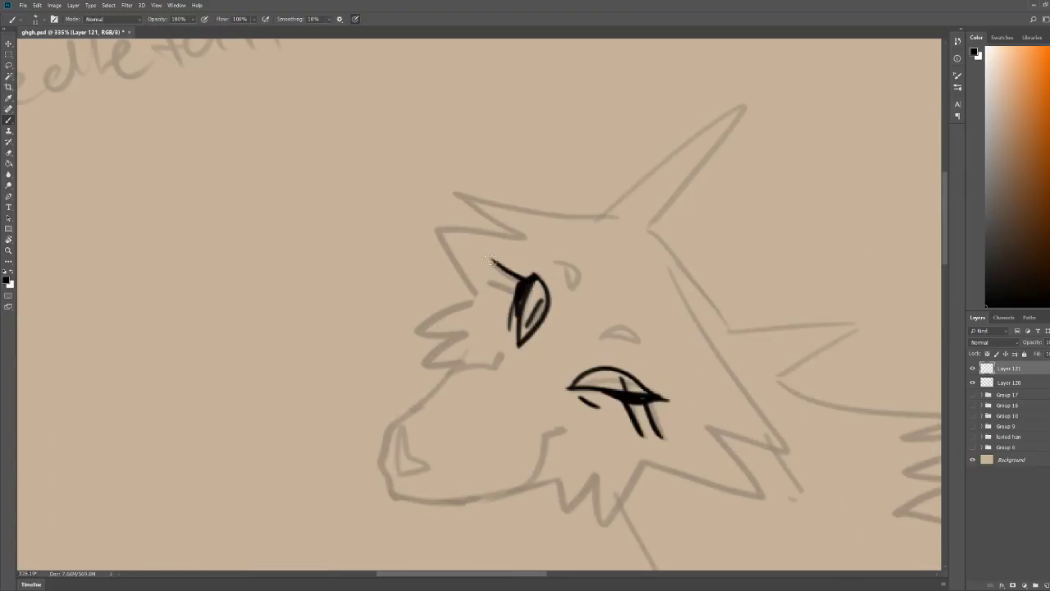
drag(517, 295, 488, 282)
mouse_move(565, 264)
mouse_down()
mouse_move(566, 289)
mouse_move(589, 284)
mouse_up()
drag(634, 338, 604, 348)
scroll(623, 337, down, 4)
scroll(551, 301, up, 4)
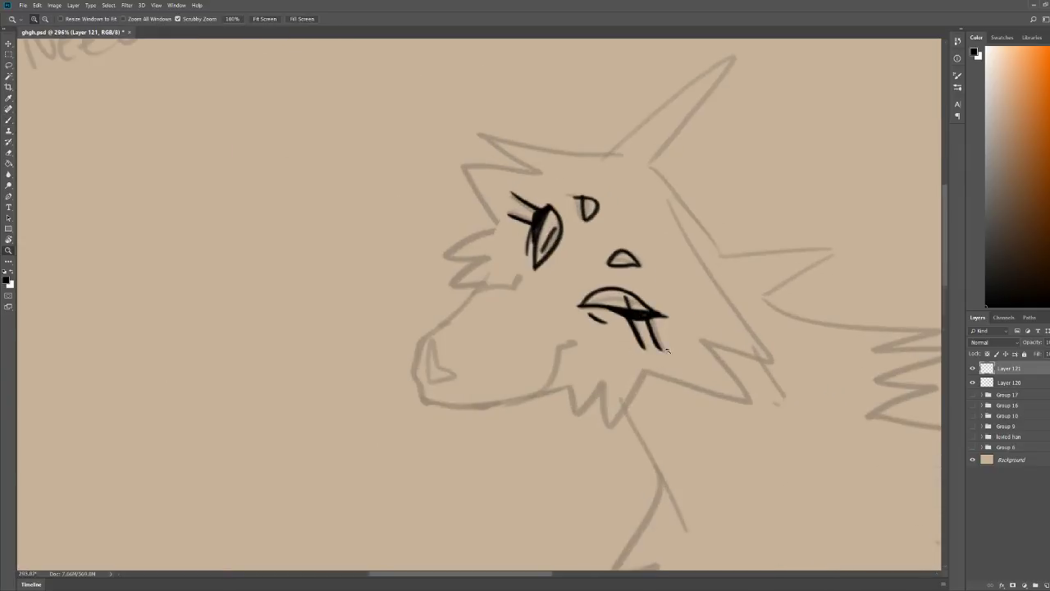
Step: Ink the mouth corner, the muzzle outline and the nose with its dark nostril
drag(549, 298, 537, 299)
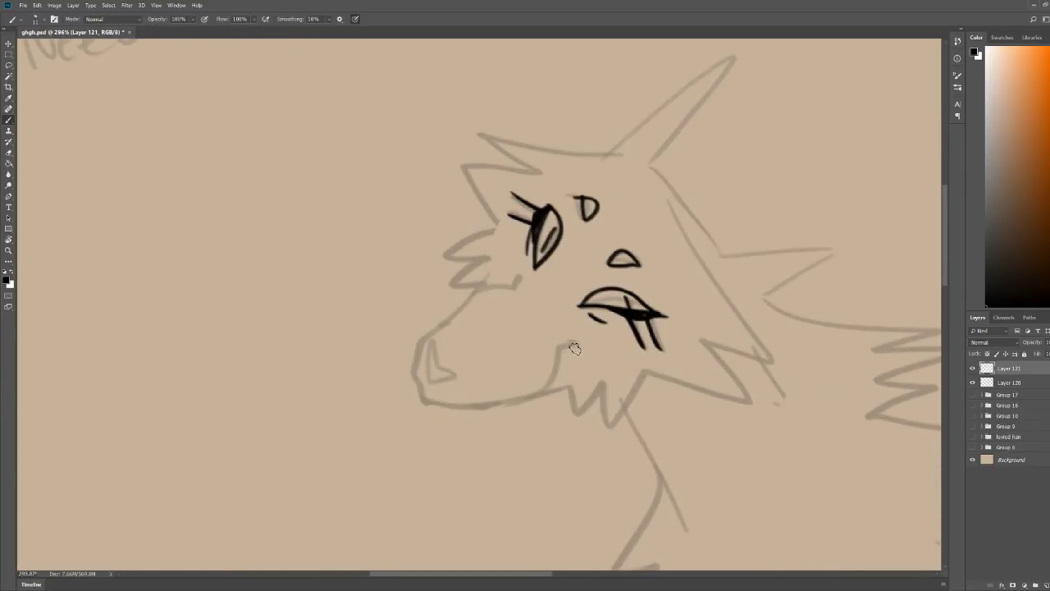
mouse_move(565, 336)
mouse_down()
mouse_move(592, 342)
mouse_move(552, 361)
mouse_move(515, 397)
mouse_move(432, 400)
mouse_move(415, 379)
mouse_move(420, 338)
mouse_move(449, 379)
mouse_move(429, 375)
mouse_up()
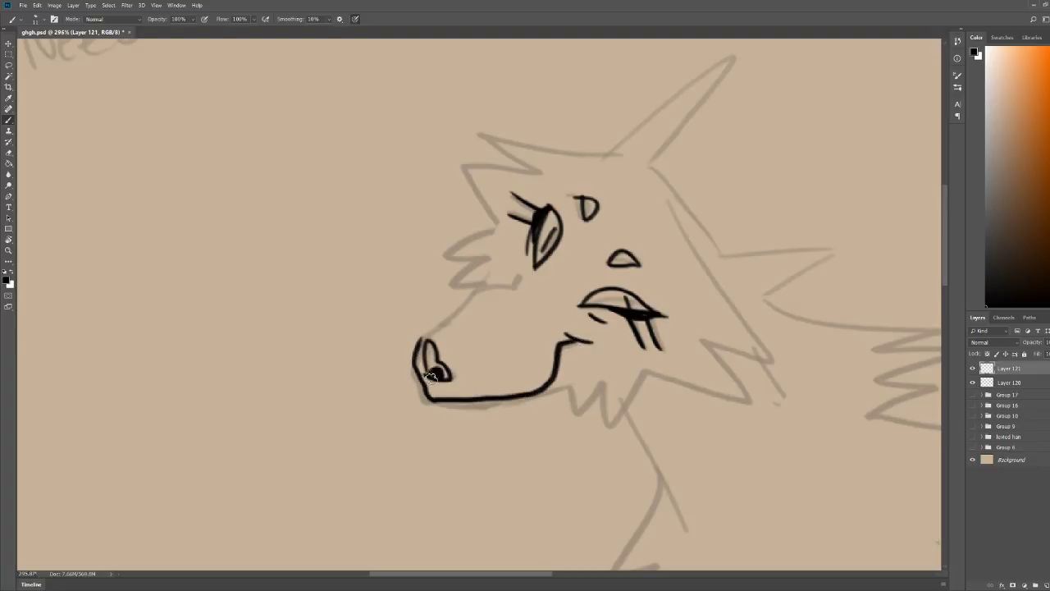
drag(584, 251, 492, 247)
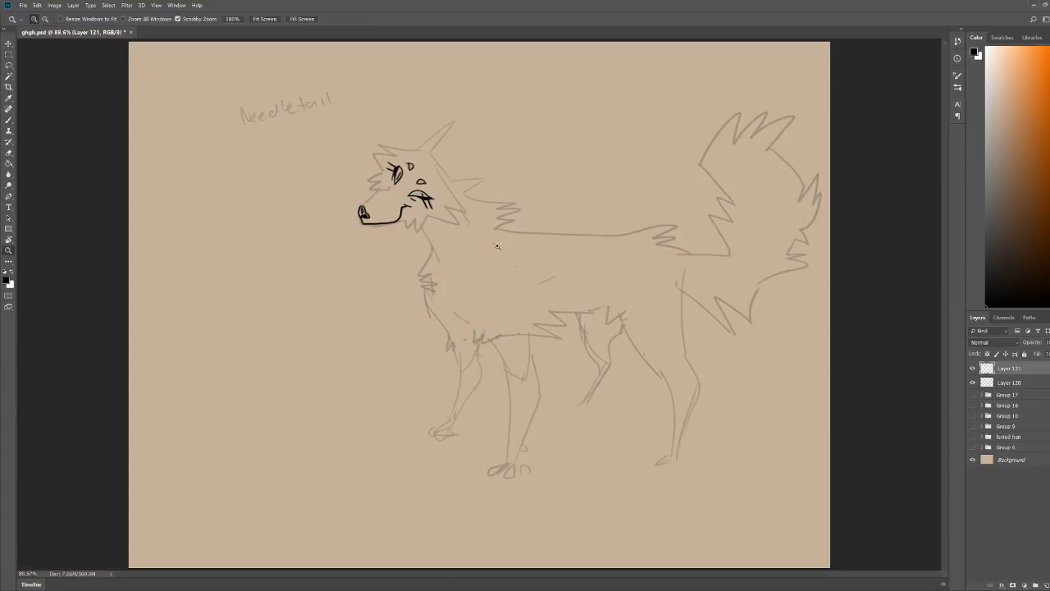
drag(363, 178, 466, 201)
Step: Ink the jagged lower cheek fur and the larger pointed tufts on both sides of the head
key(r)
mouse_move(581, 219)
mouse_down()
mouse_move(521, 179)
mouse_move(487, 197)
mouse_up()
drag(391, 381, 394, 246)
key(z)
mouse_move(579, 184)
mouse_down()
mouse_move(519, 168)
mouse_move(576, 131)
mouse_up()
scroll(576, 132, up, 3)
key(b)
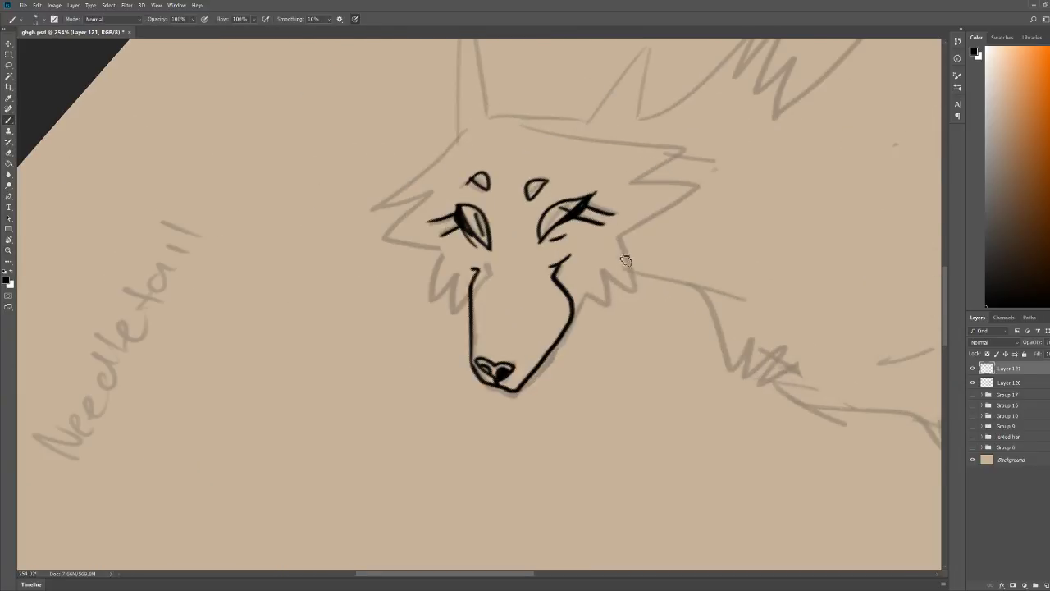
mouse_move(620, 233)
mouse_down()
mouse_move(639, 289)
mouse_move(605, 274)
mouse_move(611, 302)
mouse_move(585, 320)
mouse_up()
mouse_move(440, 253)
mouse_down()
mouse_move(428, 297)
mouse_move(453, 278)
mouse_move(445, 311)
mouse_move(474, 305)
mouse_up()
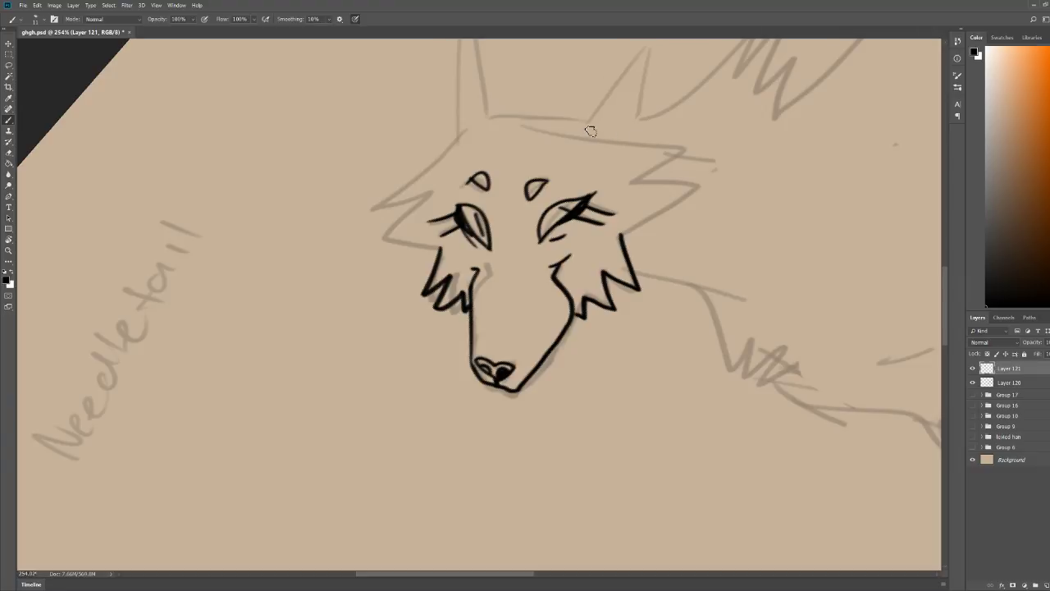
mouse_move(588, 125)
mouse_down()
mouse_move(730, 145)
mouse_move(652, 173)
mouse_move(716, 180)
mouse_move(681, 213)
mouse_move(621, 234)
mouse_up()
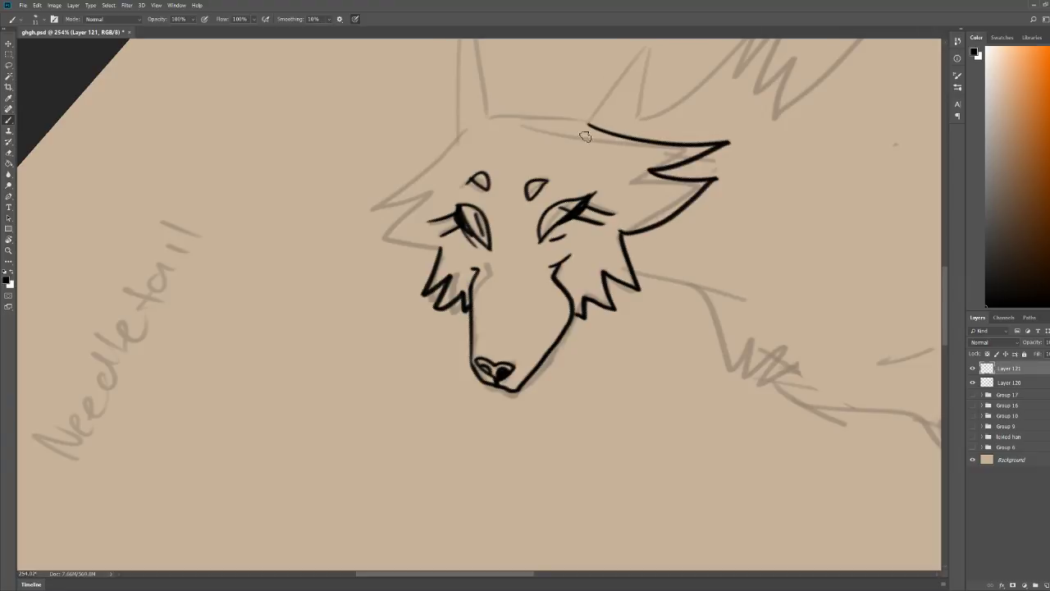
mouse_move(461, 132)
mouse_down()
mouse_move(419, 189)
mouse_move(368, 229)
mouse_move(440, 249)
mouse_up()
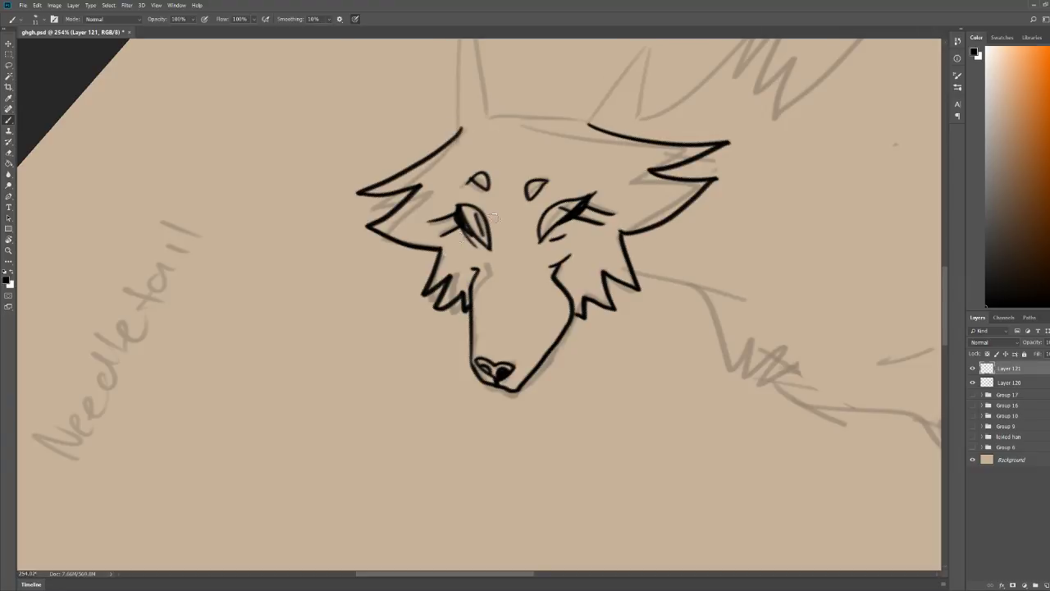
Step: Ink two tall, pointed ears and the top of the head between them
key(z)
drag(608, 235, 572, 257)
click(598, 127)
key(b)
mouse_move(498, 251)
mouse_down()
mouse_move(484, 233)
mouse_move(520, 95)
mouse_move(519, 238)
mouse_move(593, 240)
mouse_move(594, 99)
mouse_move(633, 237)
mouse_move(617, 250)
mouse_up()
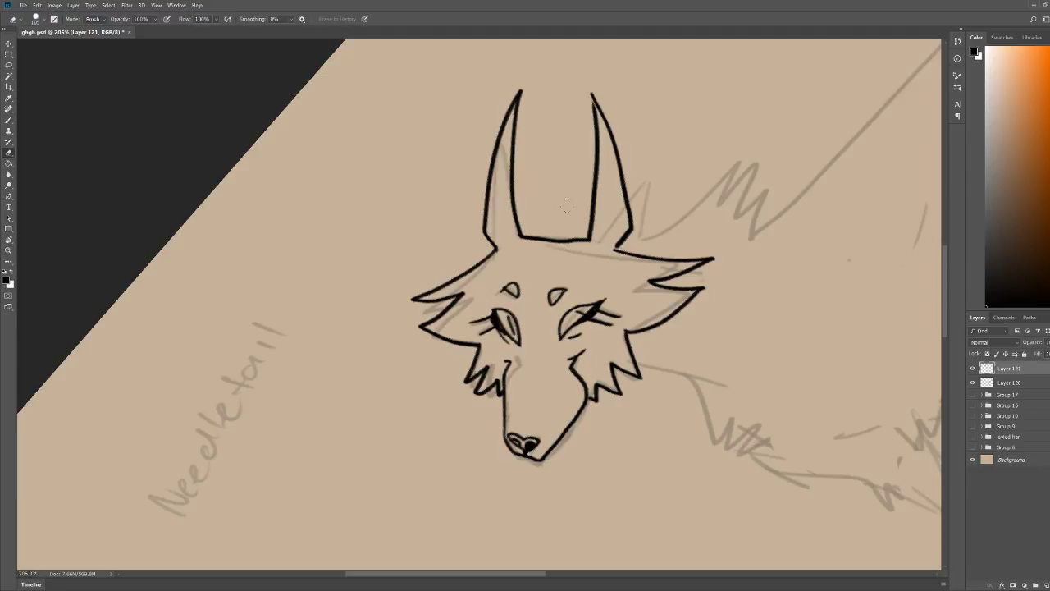
Step: Rework the slit pupil inside the near eye
key(z)
drag(665, 193, 648, 187)
drag(628, 234, 694, 229)
key(e)
key(b)
drag(592, 276, 564, 313)
key(z)
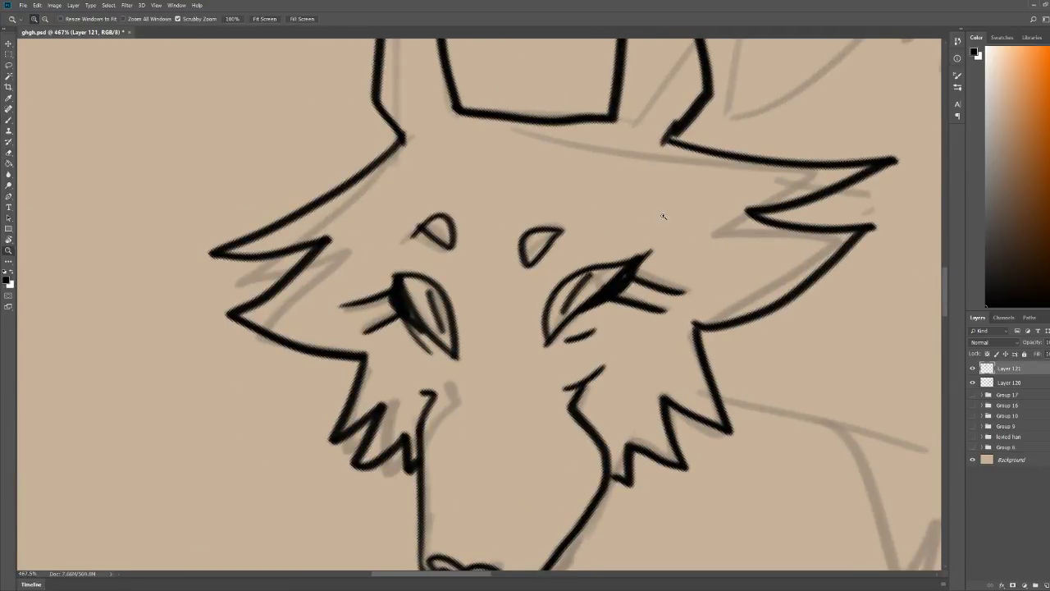
mouse_move(662, 215)
mouse_down()
mouse_move(630, 214)
mouse_move(710, 211)
mouse_up()
key(b)
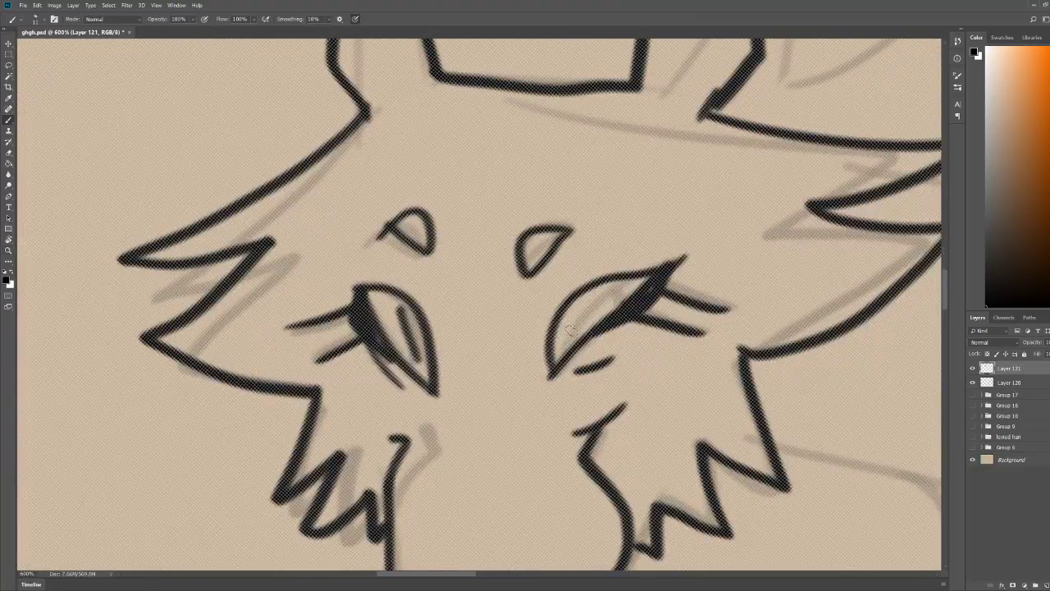
key(z)
scroll(749, 215, down, 5)
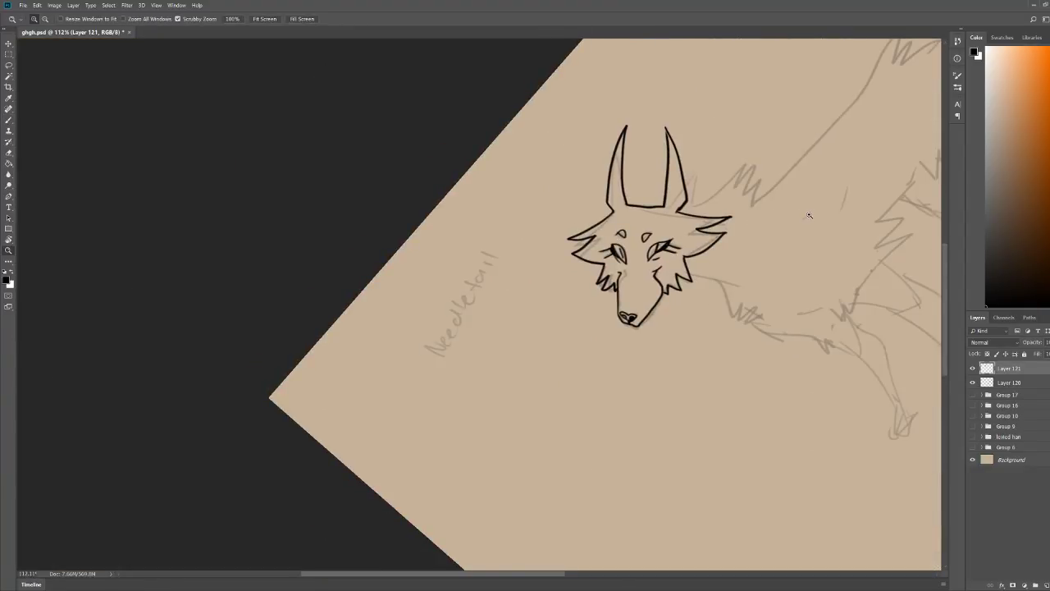
Step: Examine the inked eyes and face up close and turn the rotated canvas view back upright
scroll(748, 238, up, 3)
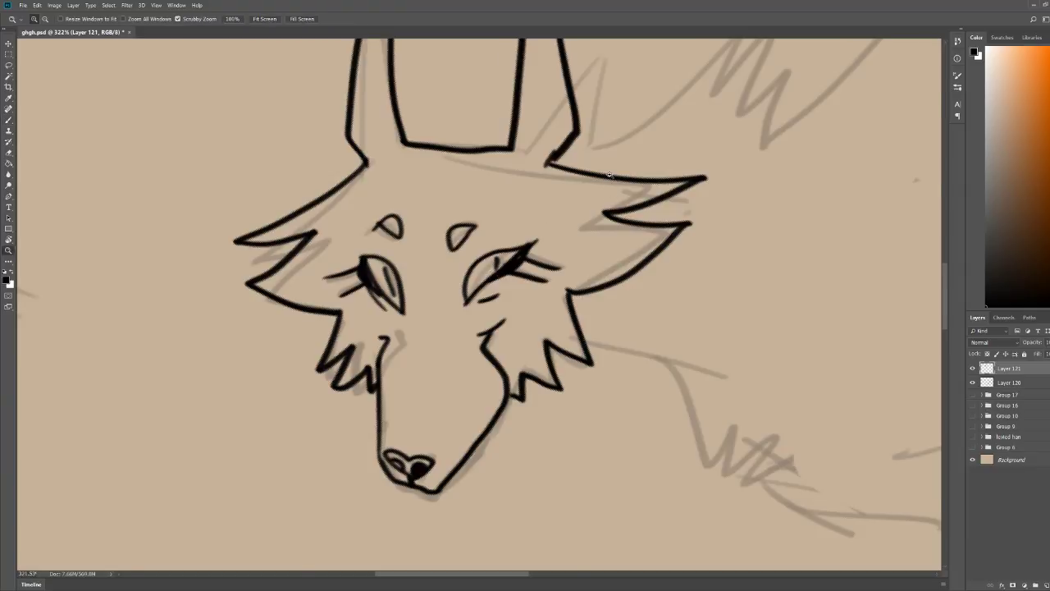
drag(610, 174, 586, 176)
drag(544, 214, 579, 206)
key(b)
key(z)
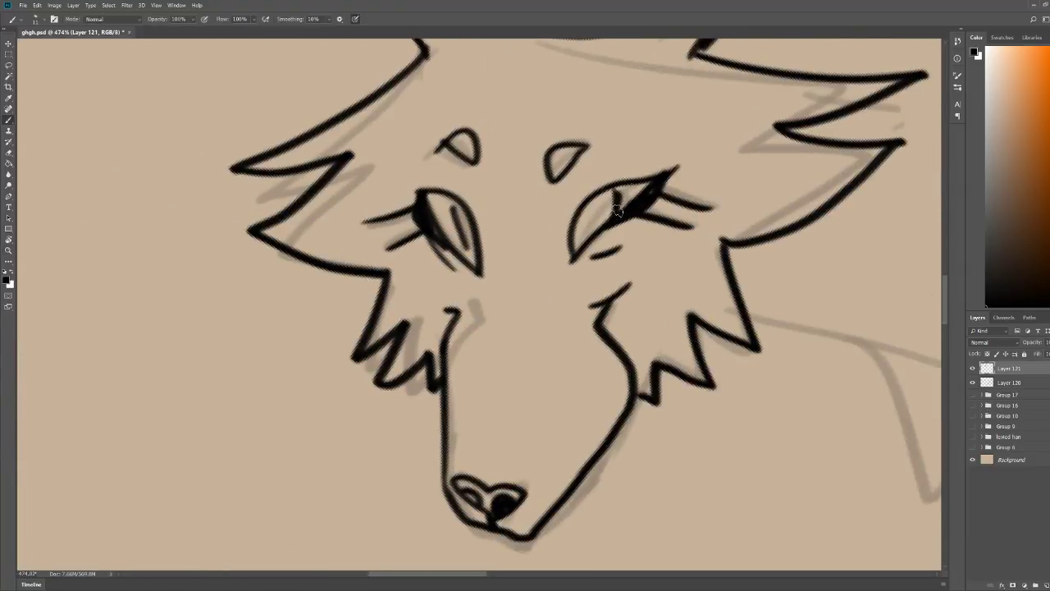
scroll(609, 185, down, 4)
key(r)
mouse_move(779, 134)
mouse_down()
mouse_move(800, 209)
mouse_move(792, 353)
mouse_move(761, 412)
mouse_move(766, 404)
mouse_up()
key(z)
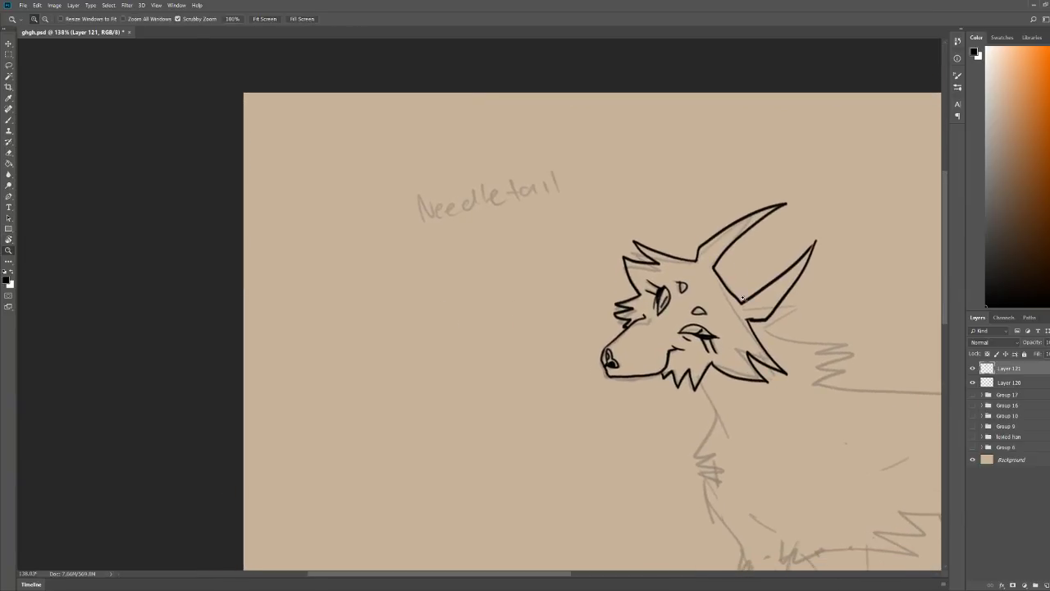
Step: Ink the short throat line with its small tuft and the spiky nape fur running onto the back
scroll(694, 201, down, 3)
key(b)
key(z)
scroll(446, 255, up, 3)
key(b)
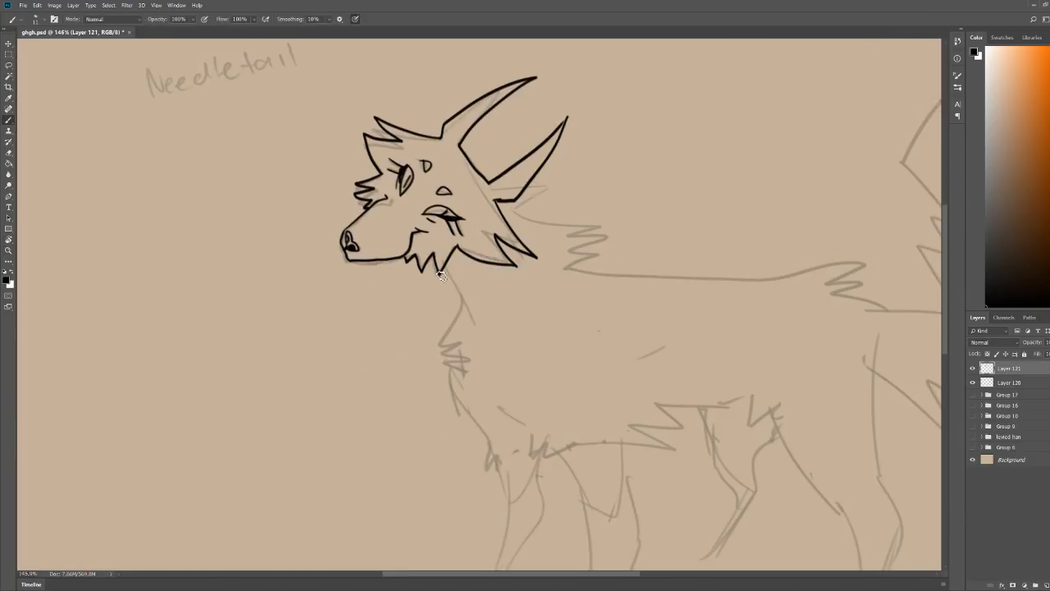
mouse_move(443, 269)
mouse_down()
mouse_move(456, 305)
mouse_move(475, 314)
mouse_up()
mouse_move(534, 197)
mouse_down()
mouse_move(569, 193)
mouse_move(521, 210)
mouse_move(577, 246)
mouse_move(636, 247)
mouse_move(607, 260)
mouse_move(630, 264)
mouse_move(600, 273)
mouse_move(690, 281)
mouse_up()
Step: Ink the front of the neck with jagged chest fur and the chest line down to the near foreleg
key(z)
scroll(733, 223, down, 3)
scroll(836, 258, up, 4)
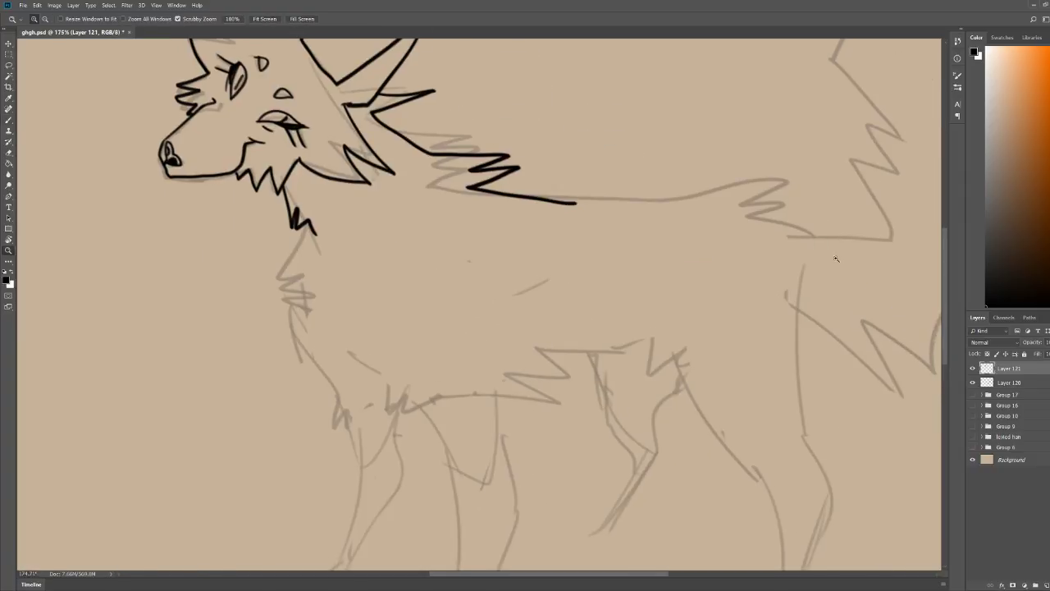
scroll(837, 259, down, 3)
scroll(437, 260, up, 2)
key(b)
mouse_move(435, 255)
mouse_down()
mouse_move(418, 312)
mouse_move(504, 372)
mouse_up()
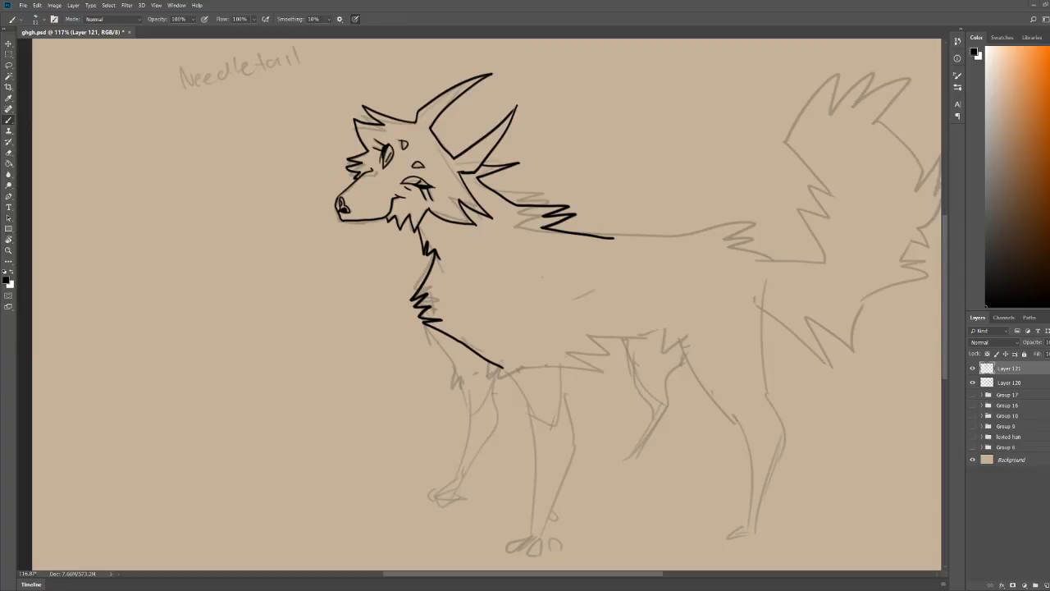
Step: Ink the near front leg's outlines, with jagged fur where it meets the belly and a tuft at the joint
key(z)
drag(601, 195, 613, 222)
drag(608, 433, 622, 400)
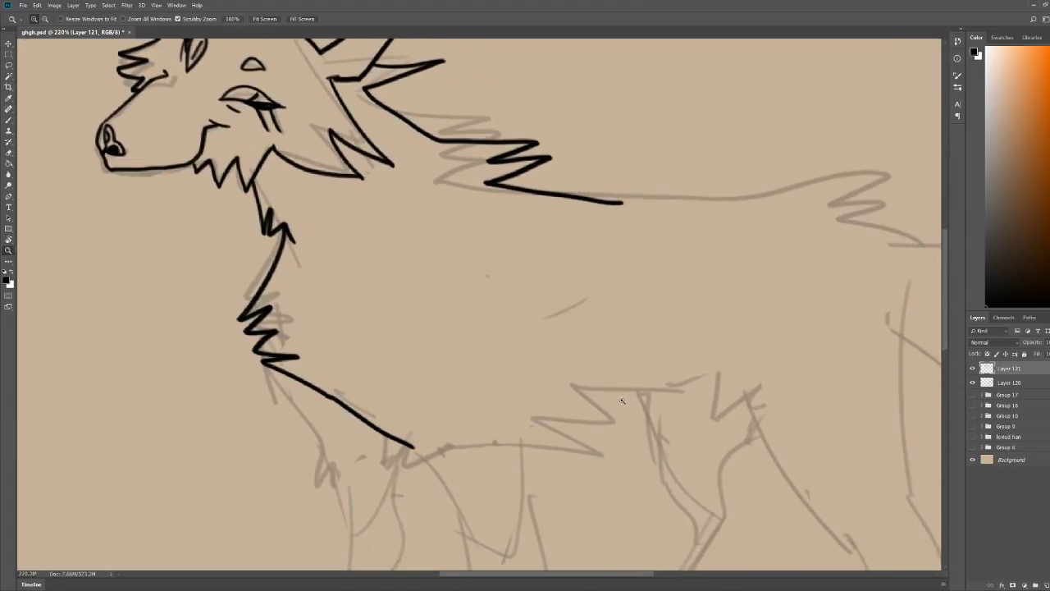
drag(655, 286, 649, 287)
drag(428, 414, 435, 408)
drag(574, 249, 543, 251)
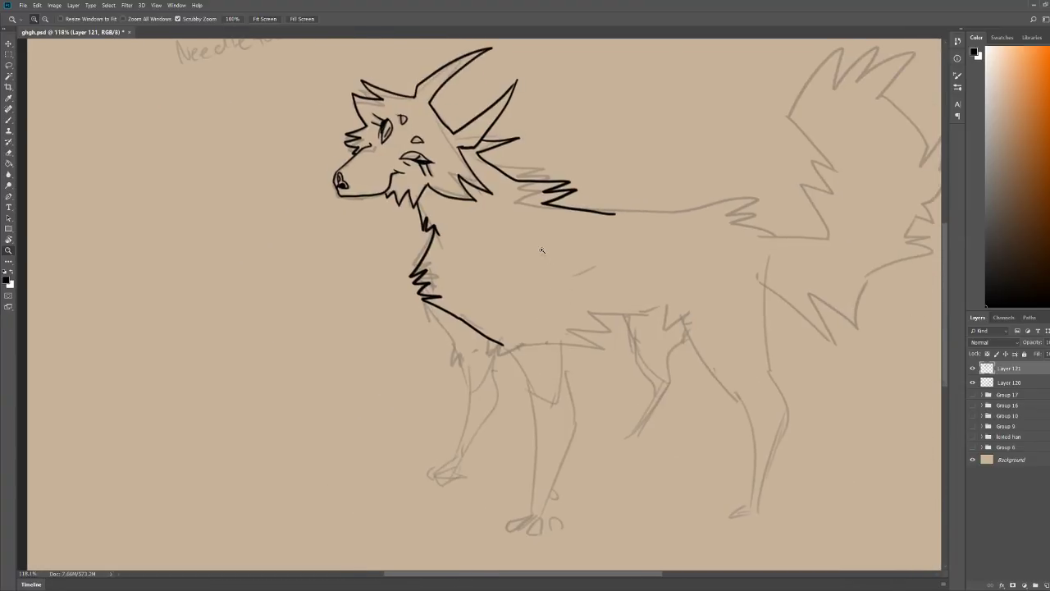
key(b)
mouse_move(591, 312)
mouse_down()
mouse_move(592, 336)
mouse_move(612, 354)
mouse_move(570, 363)
mouse_move(600, 422)
mouse_move(545, 507)
mouse_up()
mouse_move(502, 344)
mouse_down()
mouse_move(542, 400)
mouse_move(532, 502)
mouse_move(510, 527)
mouse_up()
Step: Ink the near front paw with long, pointed claws, undoing and redrawing the toe strokes
key(z)
mouse_move(587, 395)
mouse_down()
mouse_move(533, 401)
mouse_move(584, 402)
mouse_up()
key(b)
drag(512, 452, 520, 466)
mouse_move(493, 462)
mouse_down()
mouse_move(495, 472)
mouse_move(476, 478)
mouse_move(486, 460)
mouse_move(439, 480)
mouse_move(467, 470)
mouse_up()
key(ctrl+z)
key(ctrl+z)
key(e)
key(b)
mouse_move(464, 463)
mouse_down()
mouse_move(480, 470)
mouse_move(477, 490)
mouse_move(491, 470)
mouse_up()
mouse_move(493, 481)
mouse_down()
mouse_move(500, 475)
mouse_move(517, 497)
mouse_move(504, 481)
mouse_move(521, 477)
mouse_move(533, 453)
mouse_up()
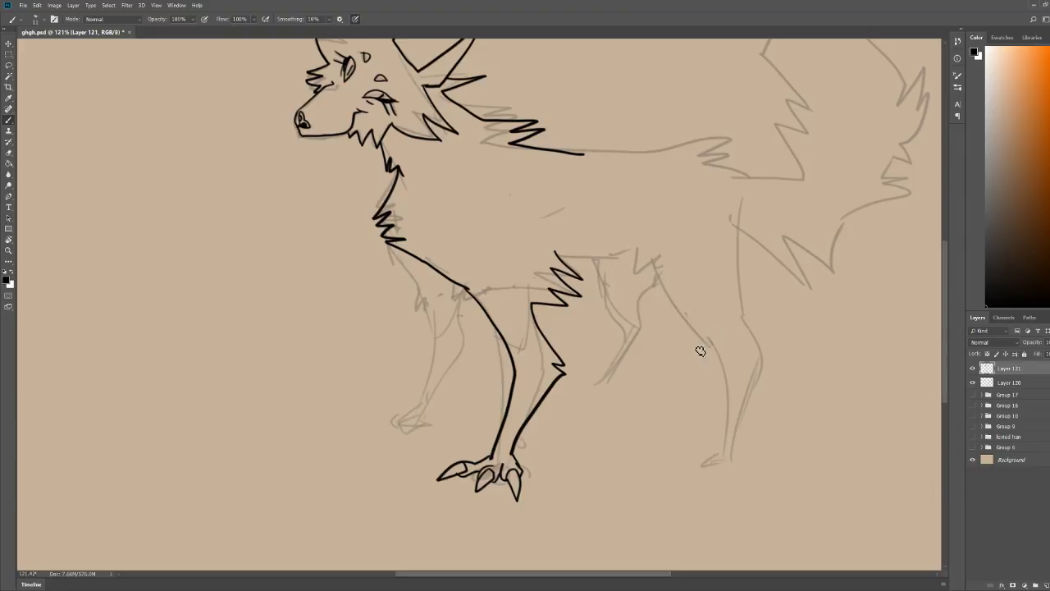
Step: Ink the far front leg with its clawed paw and a small fur tuft at the back of the joint
drag(700, 351, 640, 325)
drag(393, 370, 437, 328)
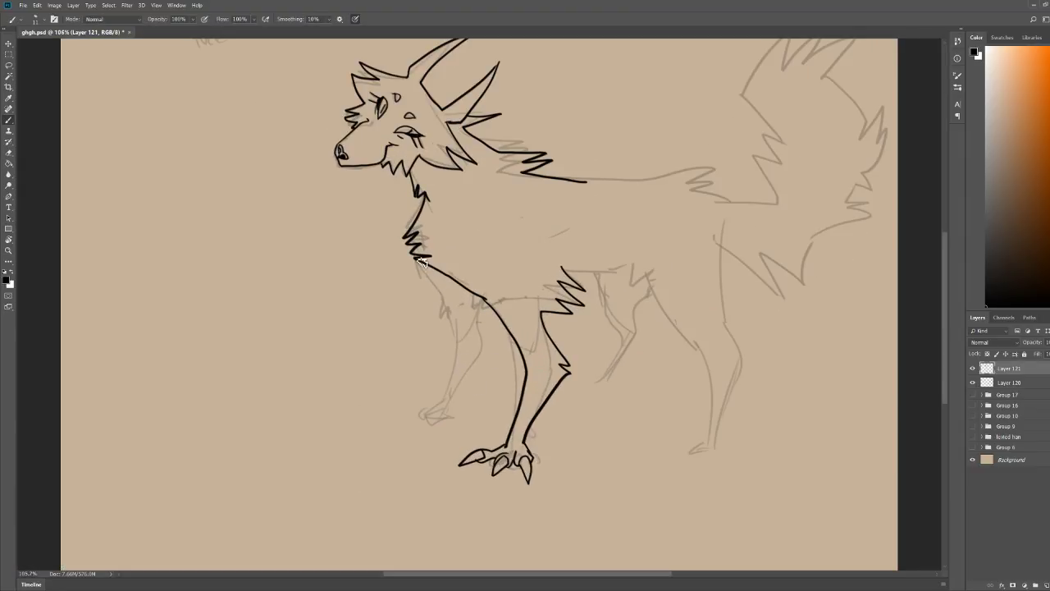
mouse_move(420, 261)
mouse_down()
mouse_move(451, 328)
mouse_move(423, 393)
mouse_move(377, 432)
mouse_move(387, 427)
mouse_move(406, 443)
mouse_up()
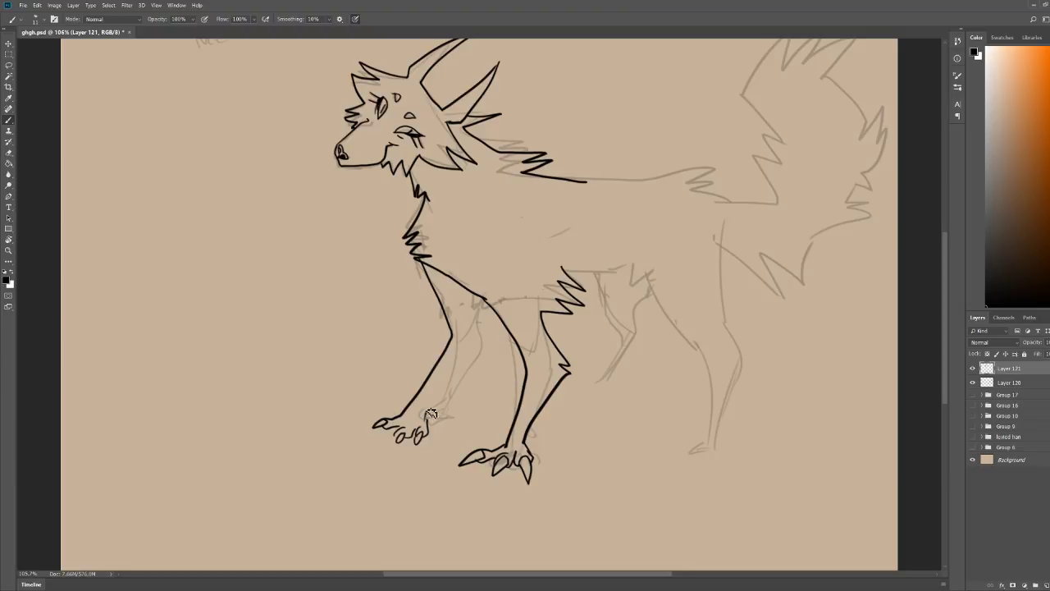
mouse_move(427, 417)
mouse_down()
mouse_move(491, 338)
mouse_move(488, 304)
mouse_up()
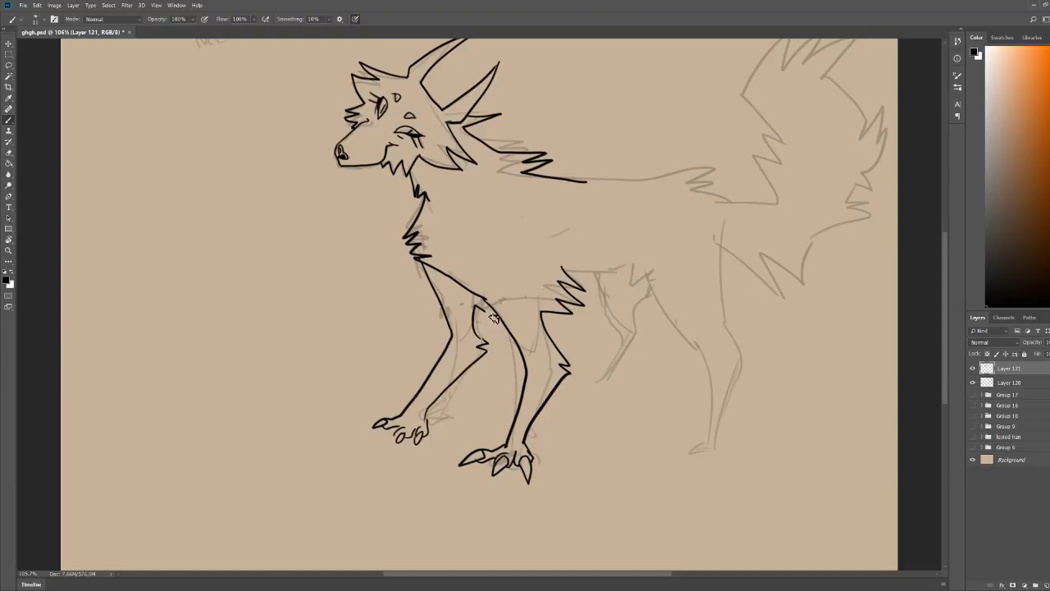
Step: Ink the belly line with its rear fur tuft and the back line with jagged rump fur down the haunch
key(z)
drag(718, 223, 629, 236)
drag(644, 318, 667, 325)
scroll(597, 301, down, 2)
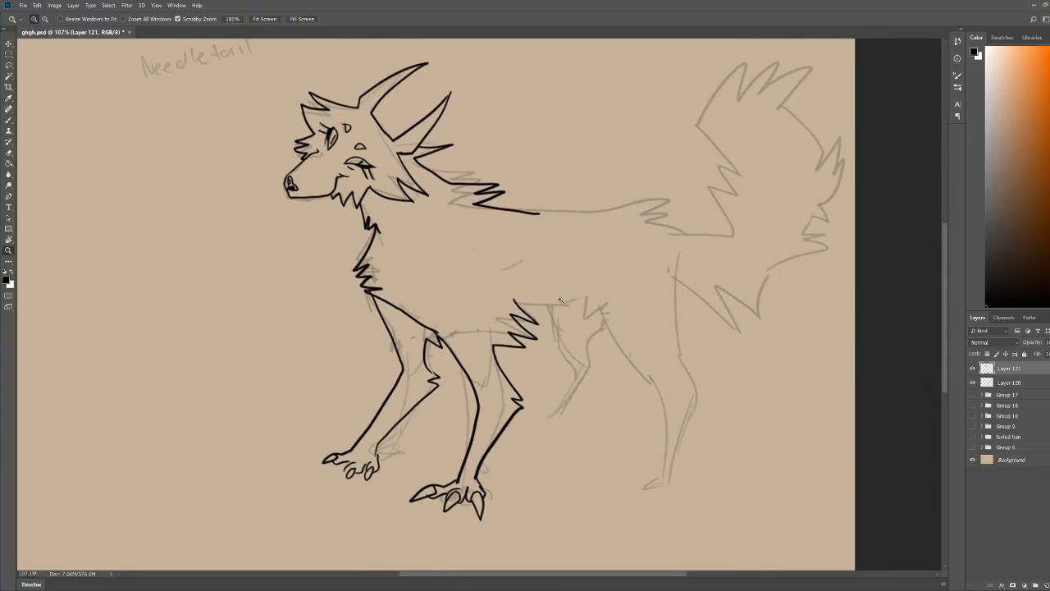
key(b)
mouse_move(520, 308)
mouse_down()
mouse_move(566, 299)
mouse_move(608, 309)
mouse_up()
mouse_move(534, 213)
mouse_down()
mouse_move(661, 197)
mouse_move(675, 242)
mouse_move(674, 328)
mouse_up()
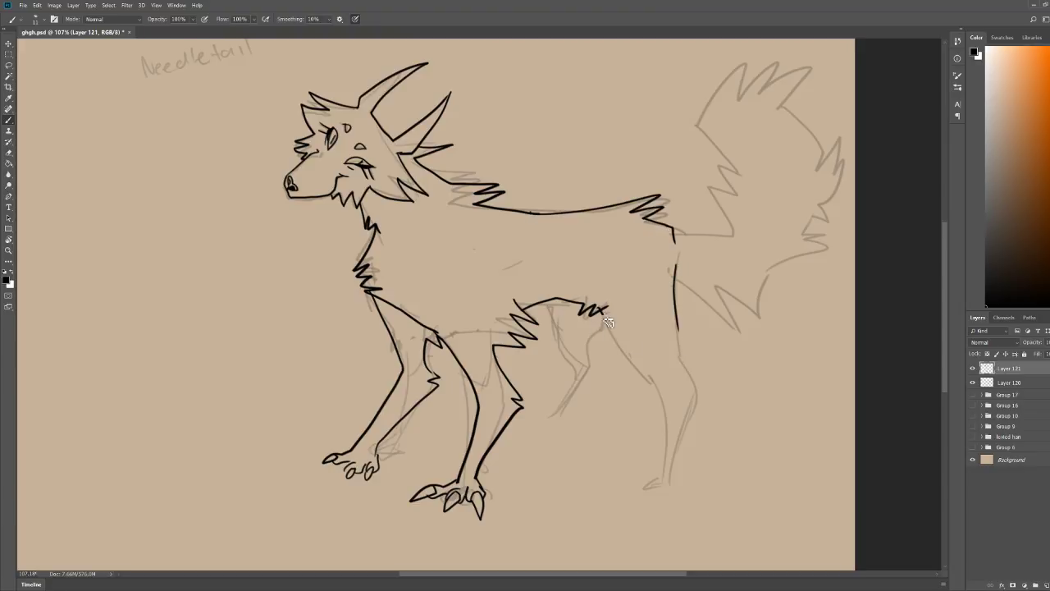
Step: Ink the near hind leg with its clawed paw and the far hind leg visible beneath the belly
drag(603, 313, 666, 371)
mouse_move(675, 319)
mouse_down()
mouse_move(712, 370)
mouse_move(671, 436)
mouse_up()
mouse_move(666, 371)
mouse_down()
mouse_move(663, 458)
mouse_move(621, 482)
mouse_up()
mouse_move(621, 483)
mouse_down()
mouse_move(636, 479)
mouse_move(636, 491)
mouse_move(655, 468)
mouse_move(651, 492)
mouse_move(661, 491)
mouse_move(668, 469)
mouse_move(663, 492)
mouse_move(690, 415)
mouse_up()
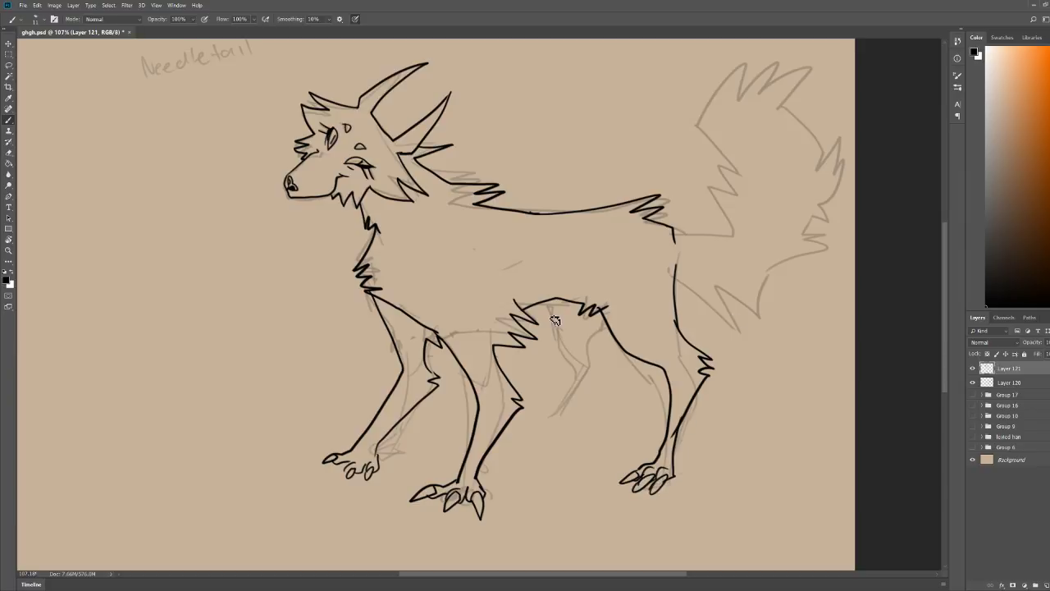
mouse_move(548, 298)
mouse_down()
mouse_move(574, 371)
mouse_move(550, 415)
mouse_move(570, 430)
mouse_move(607, 358)
mouse_move(588, 325)
mouse_move(541, 328)
mouse_up()
key(ctrl+space)
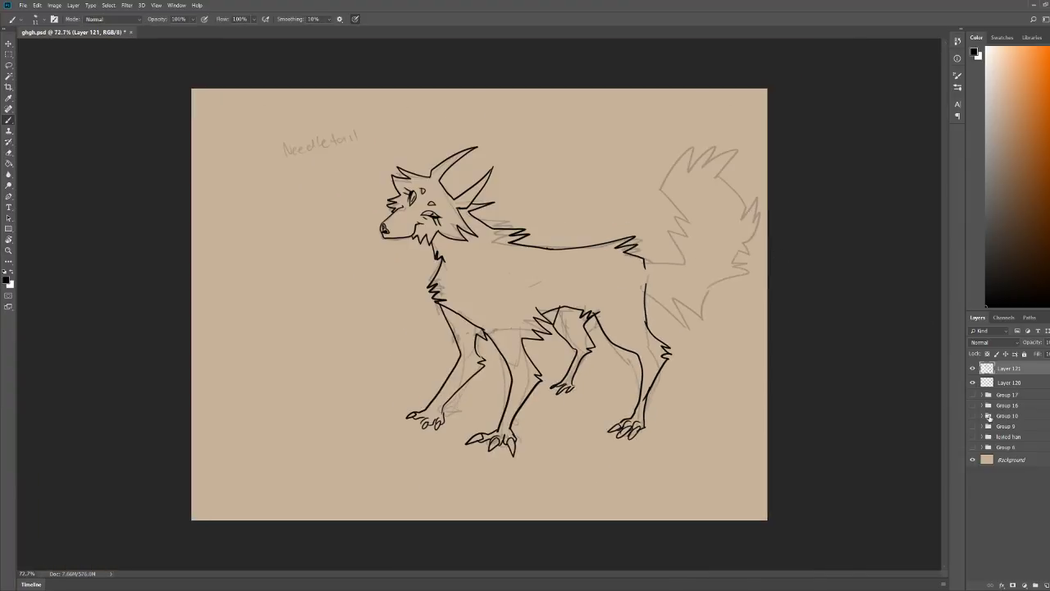
Step: Ink the large raised tail with long pointed tufts at its tip and jagged fur along both edges
click(973, 382)
click(974, 382)
mouse_move(645, 265)
mouse_down()
mouse_move(684, 264)
mouse_move(668, 235)
mouse_move(731, 117)
mouse_up()
mouse_move(685, 162)
mouse_down()
mouse_move(727, 121)
mouse_move(726, 177)
mouse_move(746, 228)
mouse_move(764, 222)
mouse_move(713, 300)
mouse_move(695, 310)
mouse_move(668, 290)
mouse_move(649, 312)
mouse_up()
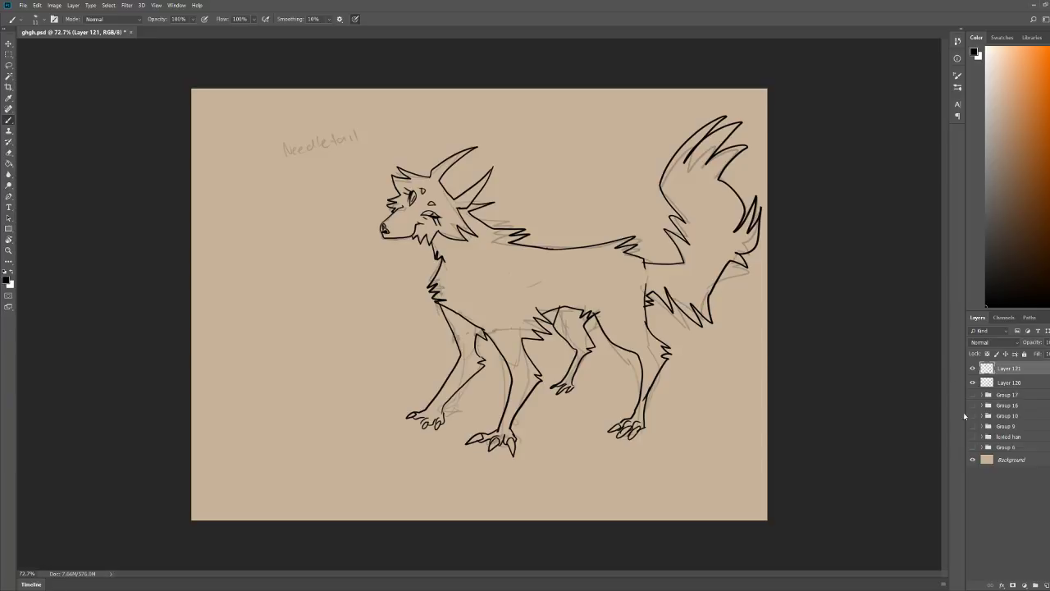
Step: Hide the sketch layer, then erase the old cheek-side muzzle line and ink a short hooked mouth corner
click(973, 383)
key(e)
scroll(382, 203, up, 5)
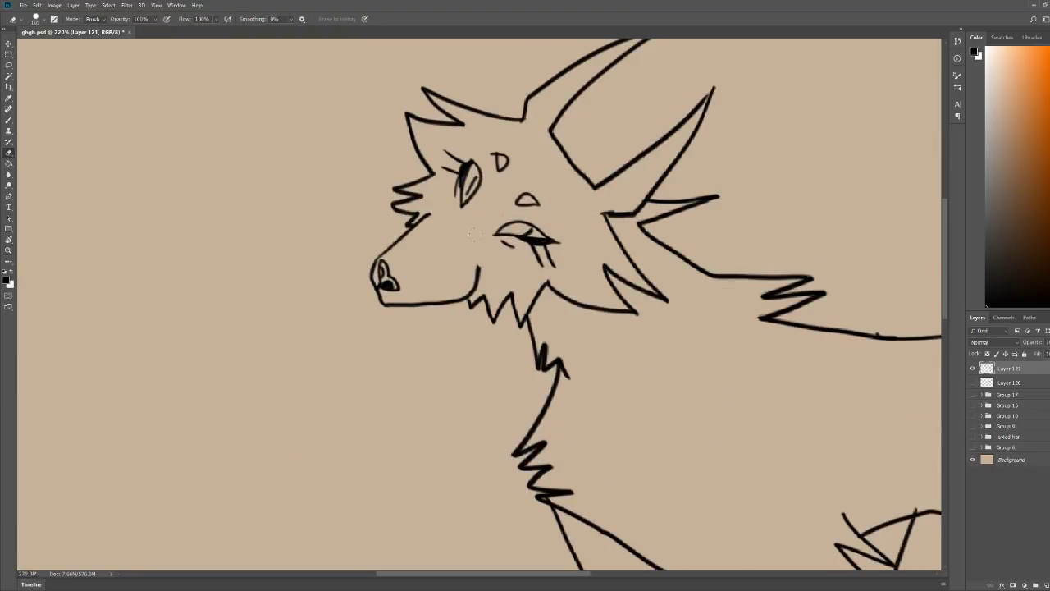
drag(477, 272, 471, 297)
drag(430, 214, 417, 225)
key(b)
drag(421, 303, 449, 270)
drag(437, 266, 450, 269)
key(z)
drag(763, 180, 696, 178)
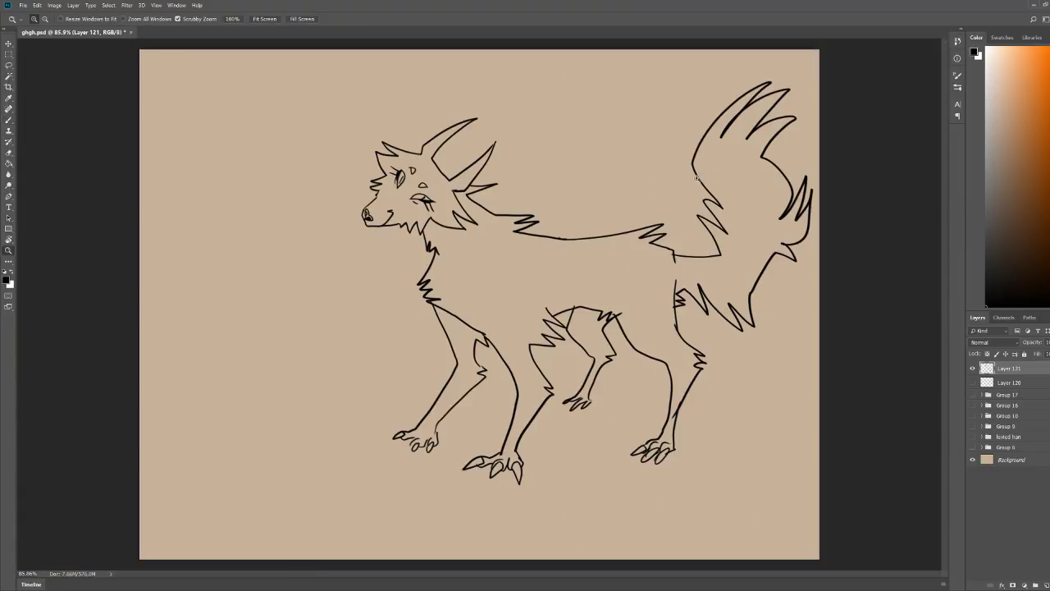
Step: Erase the hooked mouth corner and the end of the muzzle's bridge line, and ink a long upturned smile
scroll(367, 179, up, 6)
key(b)
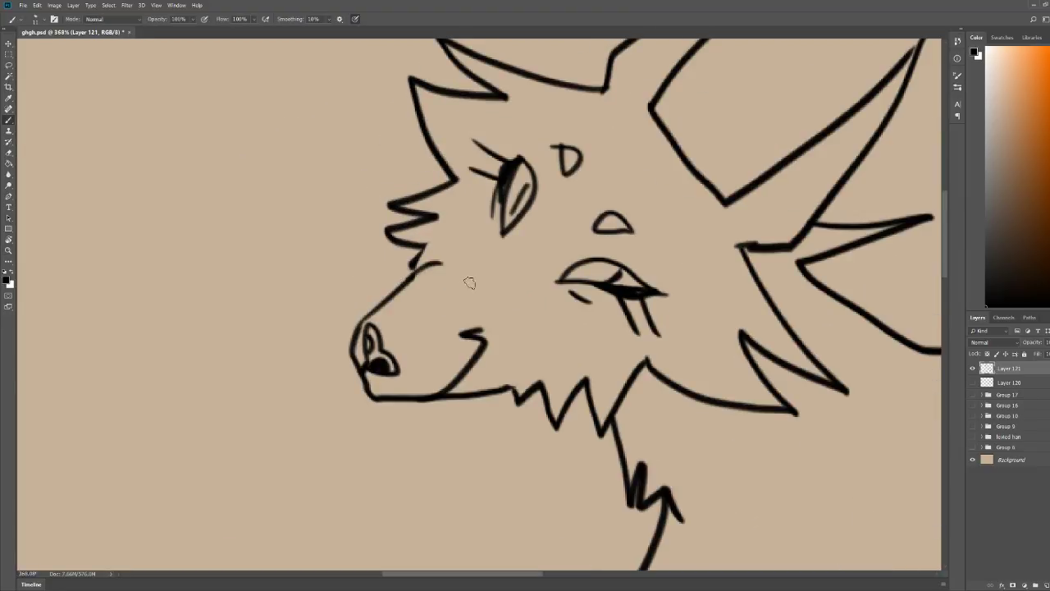
key(z)
scroll(467, 269, down, 5)
key(b)
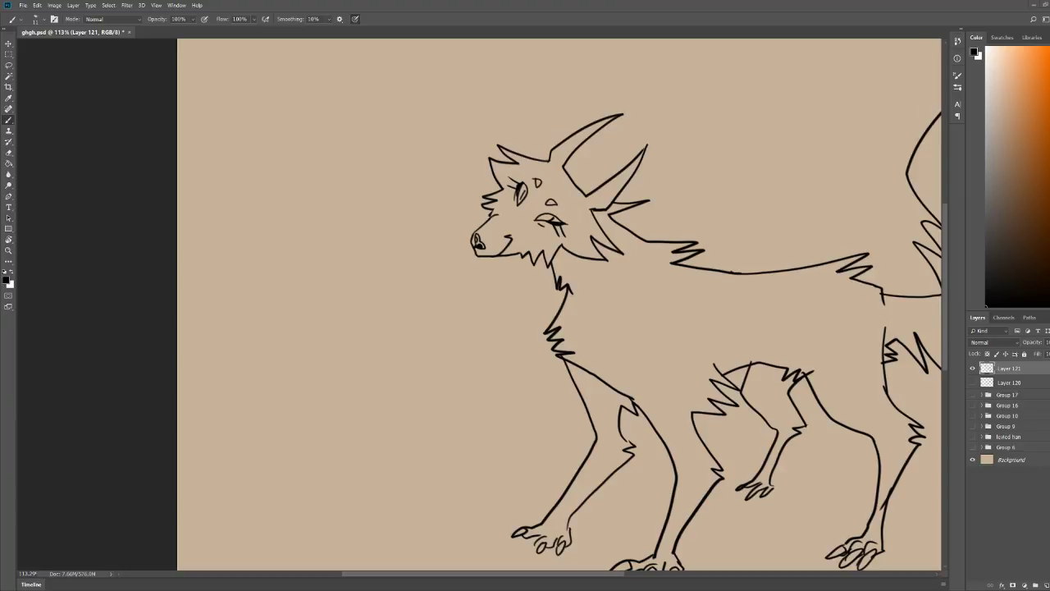
key(z)
drag(507, 220, 558, 220)
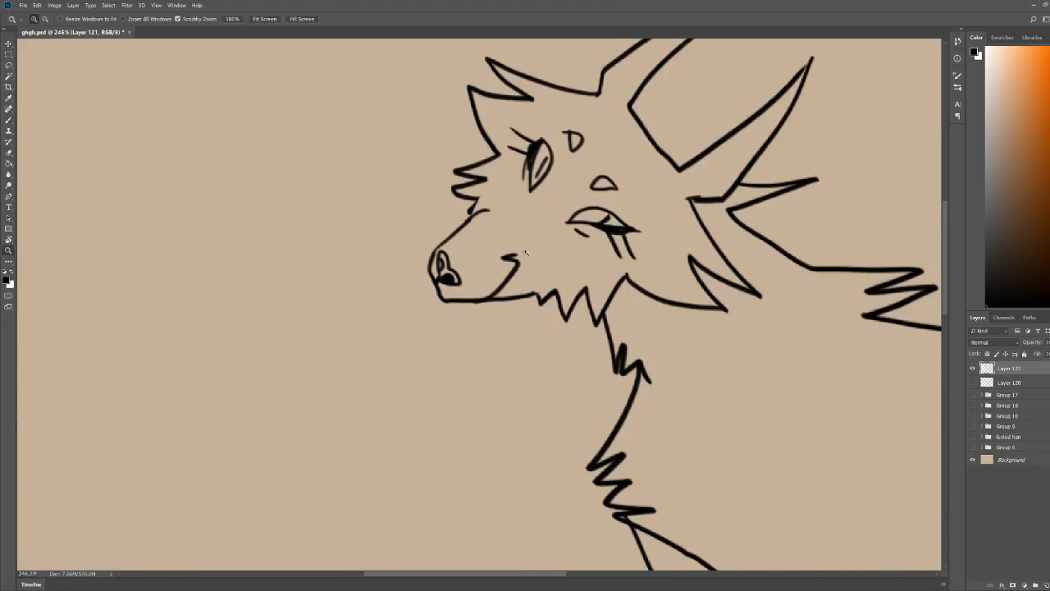
key(e)
mouse_move(514, 256)
mouse_down()
mouse_move(514, 275)
mouse_move(482, 301)
mouse_up()
mouse_move(469, 303)
mouse_down()
mouse_move(521, 299)
mouse_move(583, 257)
mouse_move(536, 293)
mouse_up()
drag(472, 215, 536, 194)
key(ctrl+0)
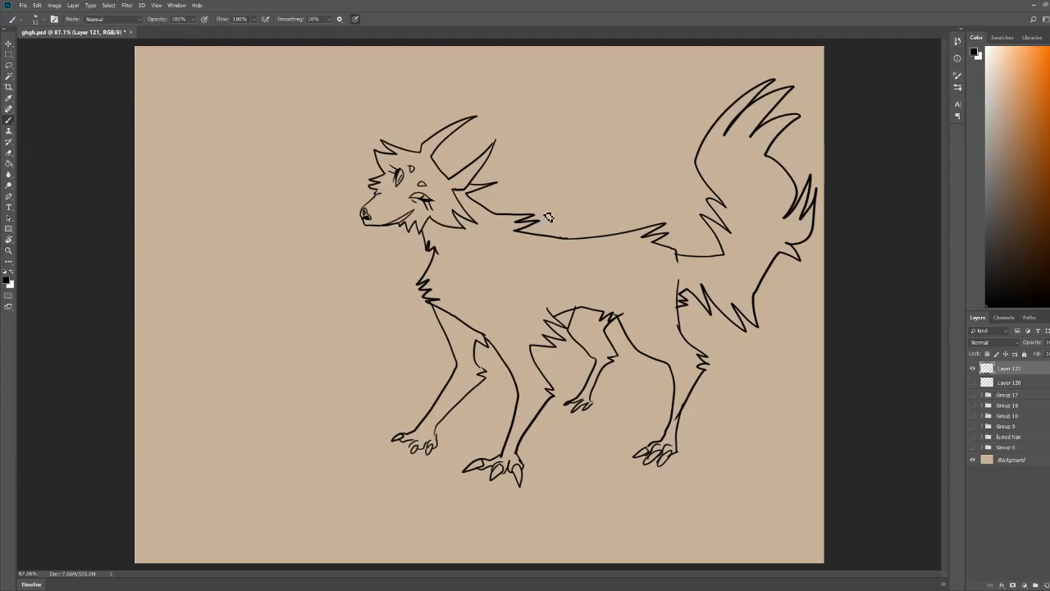
Step: Clean up the smile's lower edge and fill the open grin with small pointed teeth
key(z)
drag(366, 180, 413, 192)
key(e)
click(401, 217)
key(b)
scroll(361, 189, down, 3)
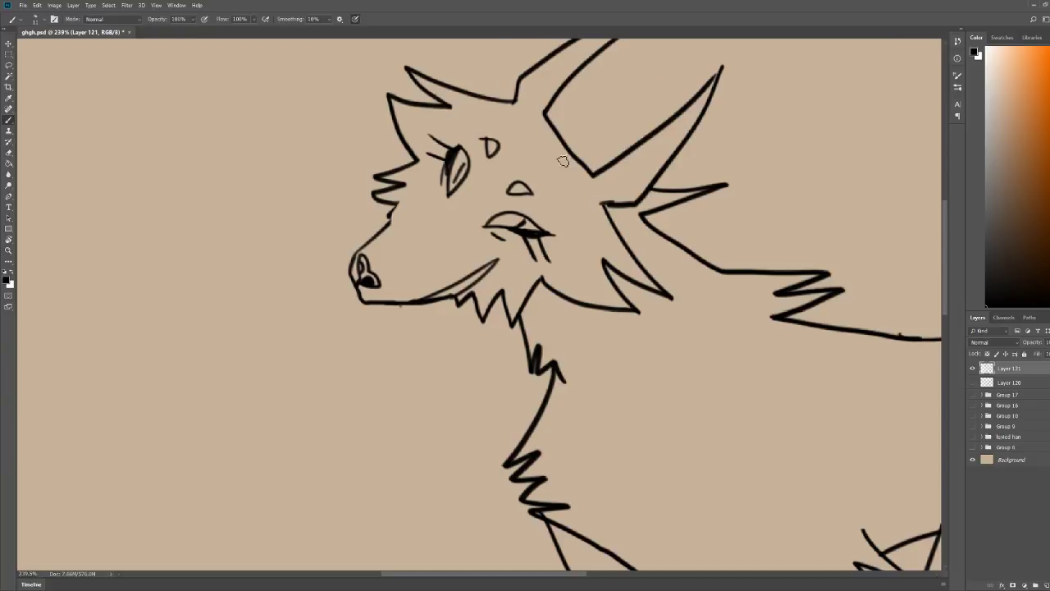
scroll(576, 244, up, 4)
drag(577, 243, 636, 211)
key(z)
scroll(825, 142, down, 8)
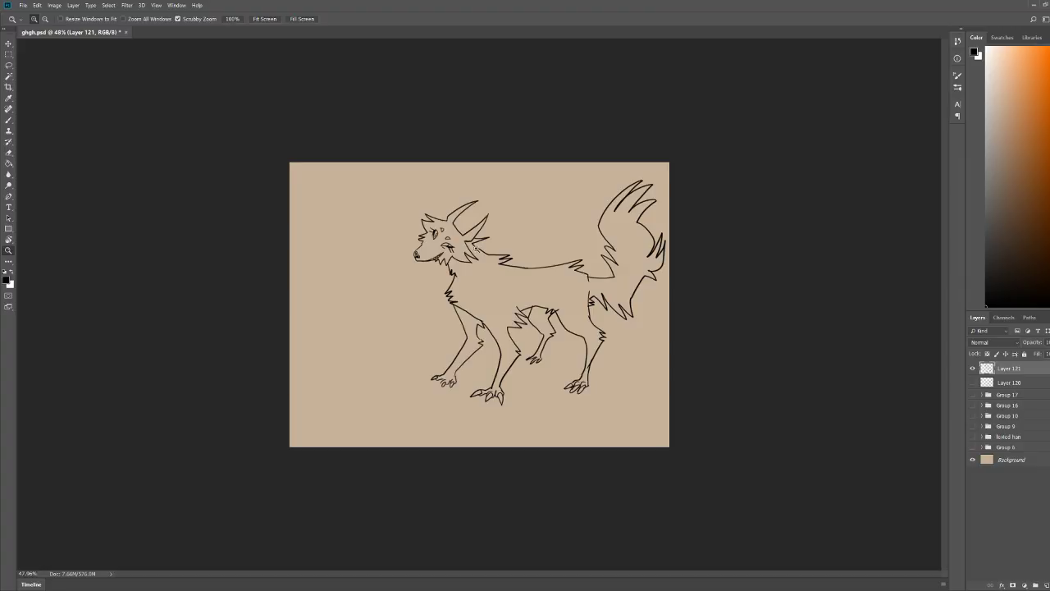
Step: Thicken and darken the slit pupils in both eyes
mouse_move(431, 245)
mouse_down()
mouse_move(499, 218)
mouse_move(561, 239)
mouse_up()
key(b)
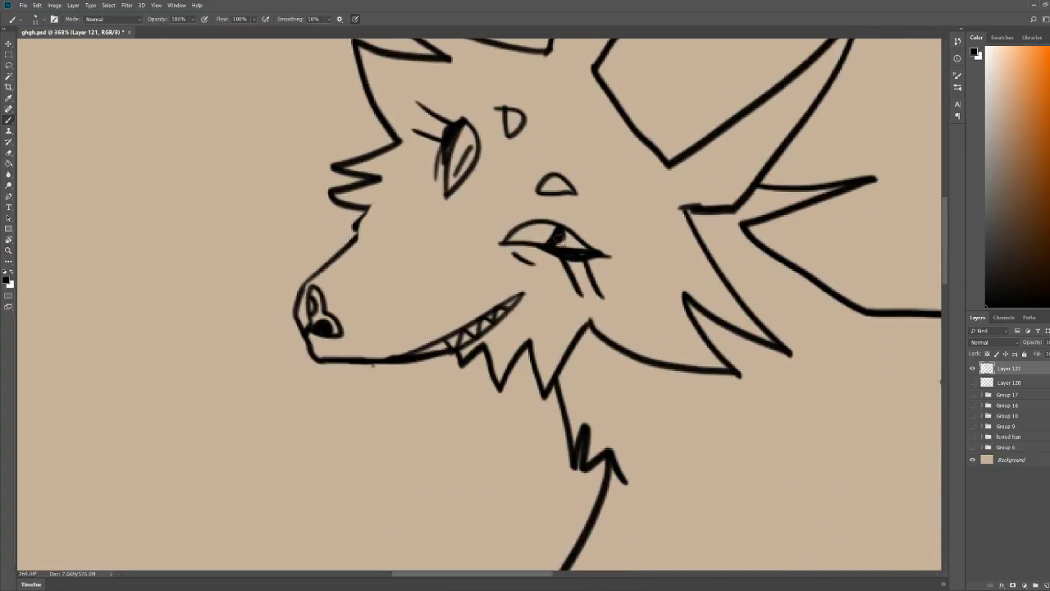
mouse_move(471, 153)
mouse_down()
mouse_move(457, 175)
mouse_move(471, 147)
mouse_up()
key(z)
drag(517, 110, 459, 110)
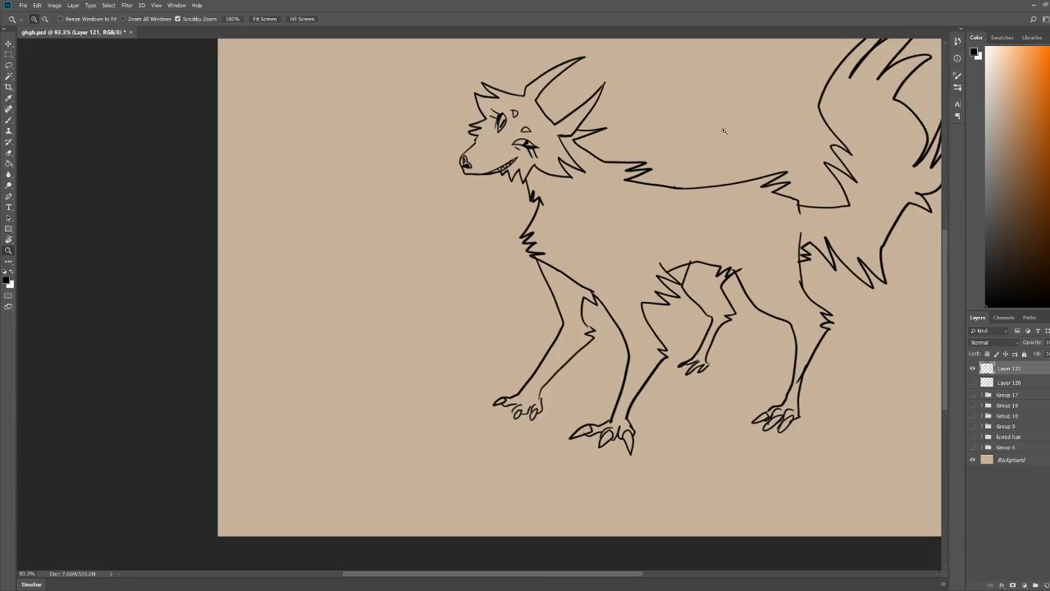
Step: Add pairs of short, faint strokes on the face beneath both eyes
drag(575, 356, 572, 355)
drag(676, 182, 575, 220)
mouse_move(377, 183)
mouse_down()
mouse_move(477, 225)
mouse_move(544, 237)
mouse_move(561, 256)
mouse_up()
key(b)
key(z)
scroll(525, 258, down, 3)
key(b)
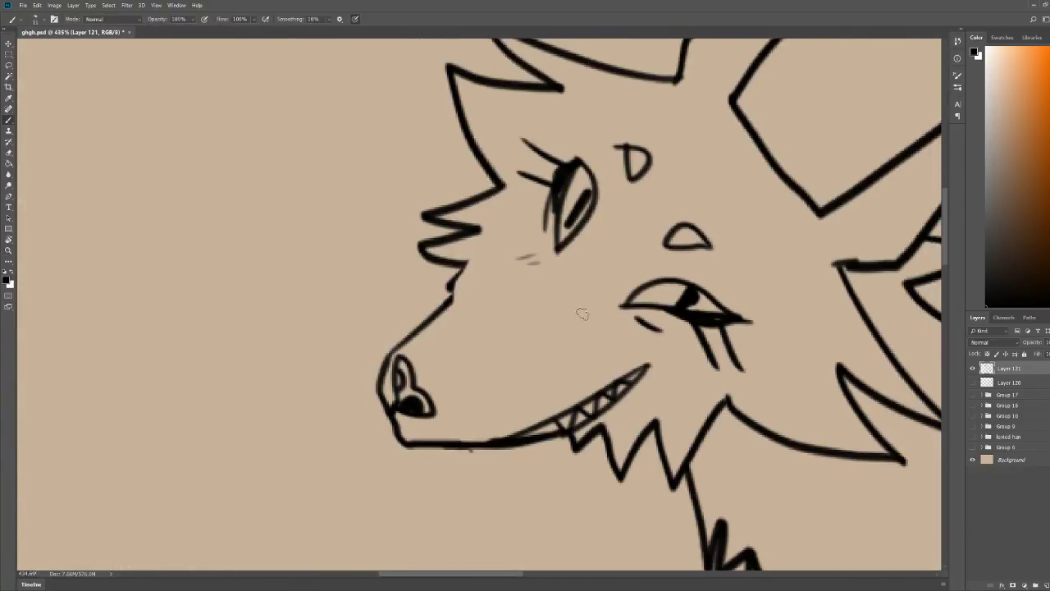
drag(564, 306, 593, 304)
drag(574, 321, 597, 319)
Step: Examine the full-body line art from the head to the tail at several zoom levels
key(z)
scroll(709, 201, down, 9)
drag(508, 246, 566, 222)
key(b)
key(z)
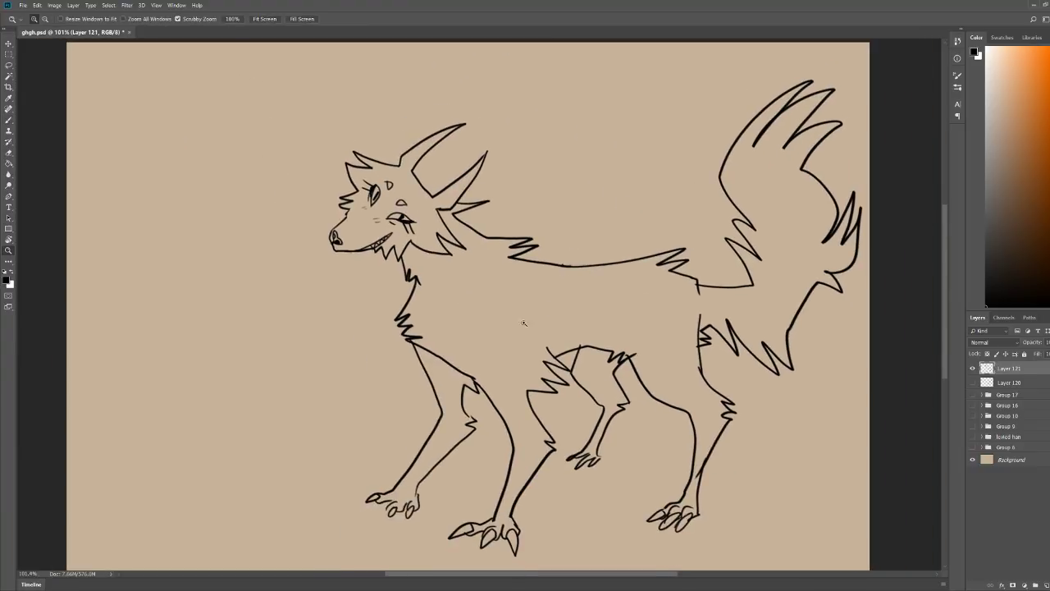
drag(523, 322, 549, 306)
key(b)
key(z)
drag(570, 254, 561, 262)
key(b)
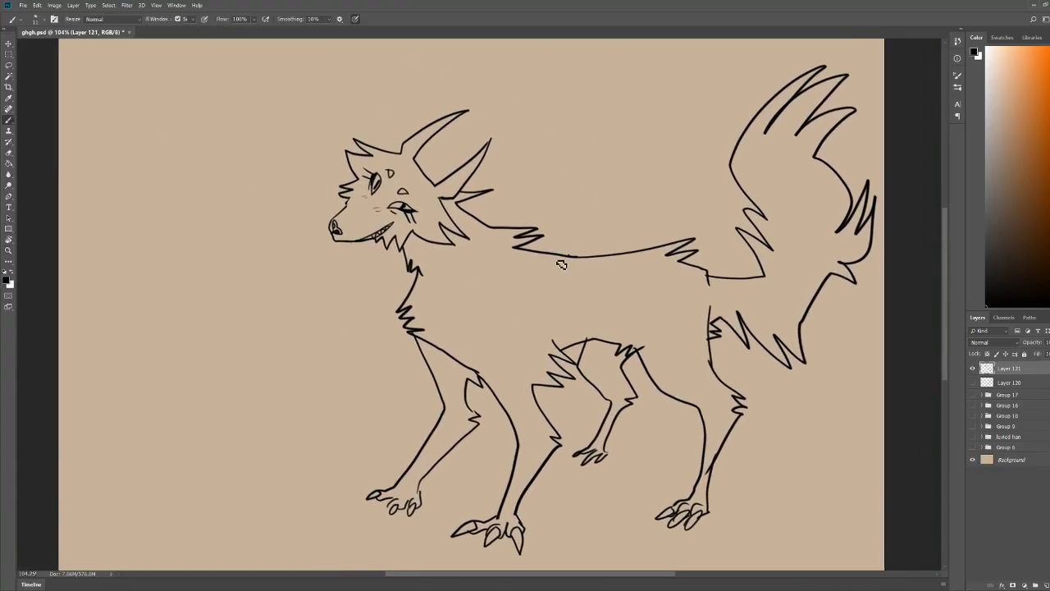
Step: Compare the line art and the Needletail lettering with the sketch layer shown, and hide that layer again
click(973, 383)
key(z)
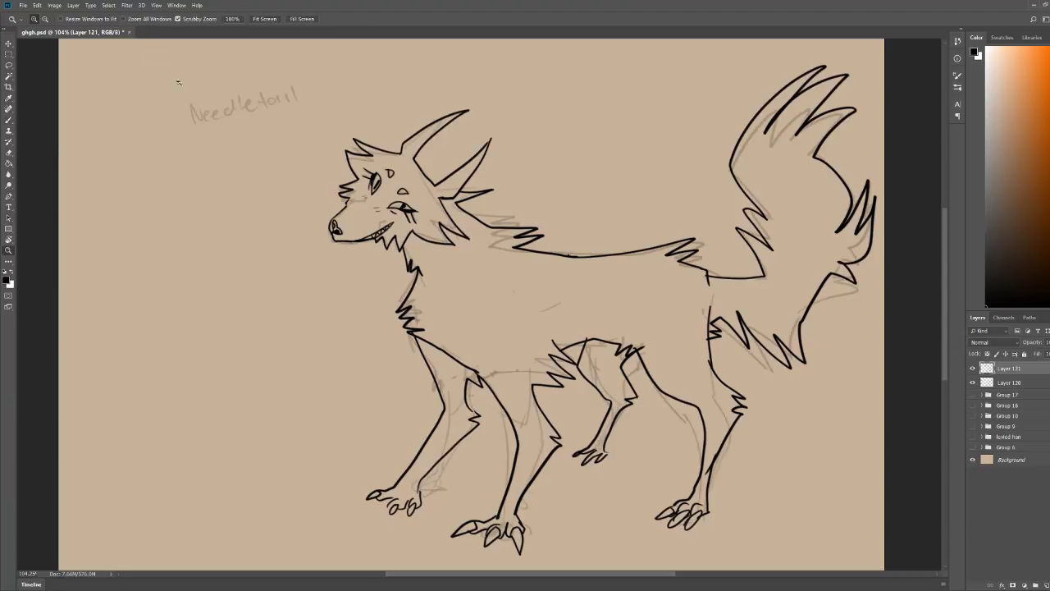
mouse_move(178, 84)
mouse_down()
mouse_move(255, 103)
mouse_move(213, 109)
mouse_up()
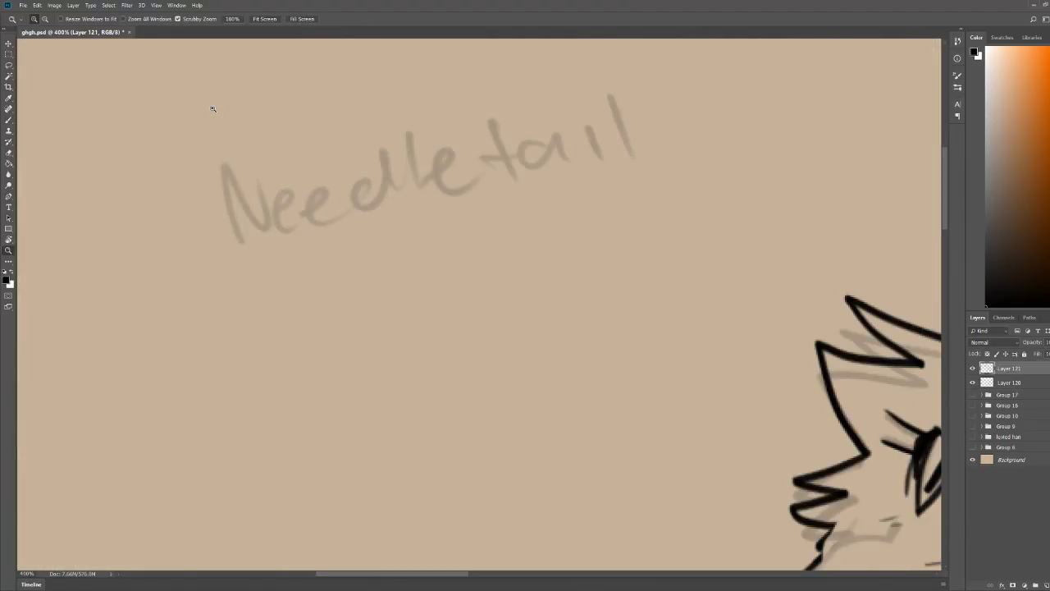
mouse_move(273, 92)
mouse_down()
mouse_move(290, 85)
mouse_move(185, 85)
mouse_move(197, 81)
mouse_up()
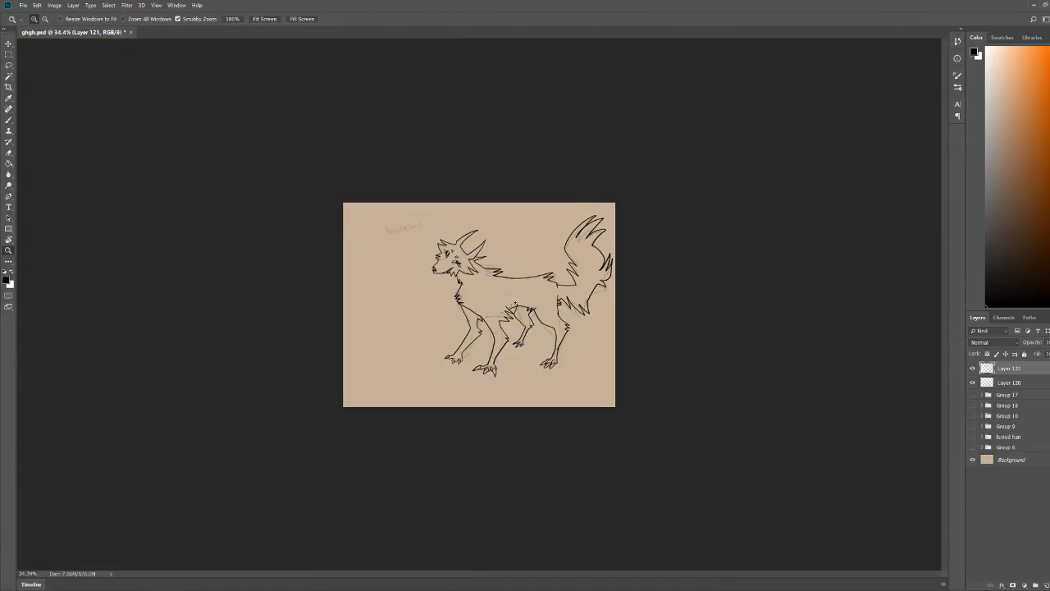
drag(515, 302, 548, 302)
key(b)
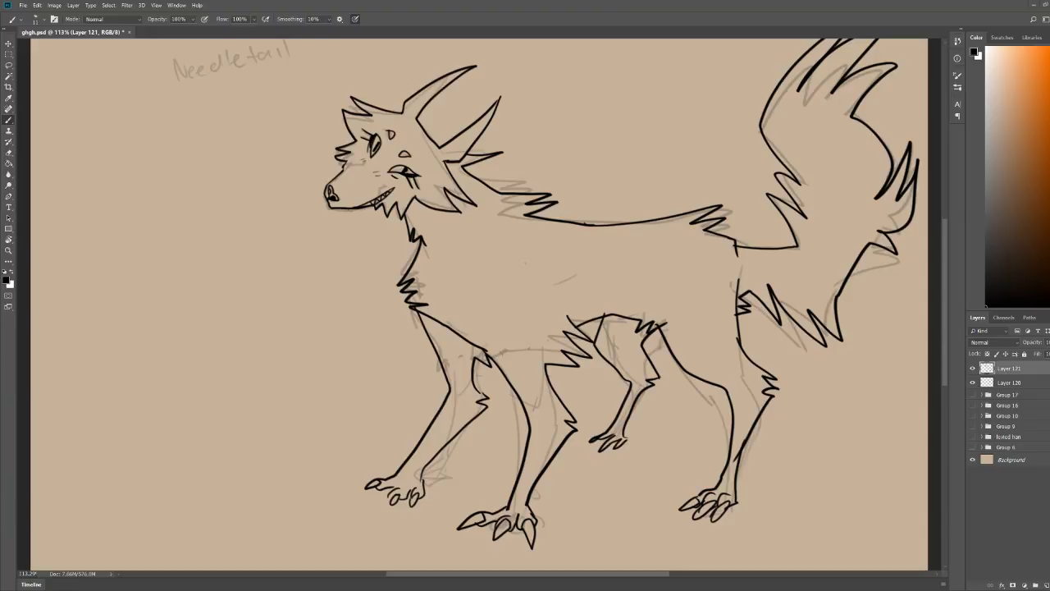
click(976, 384)
key(z)
drag(484, 263, 467, 265)
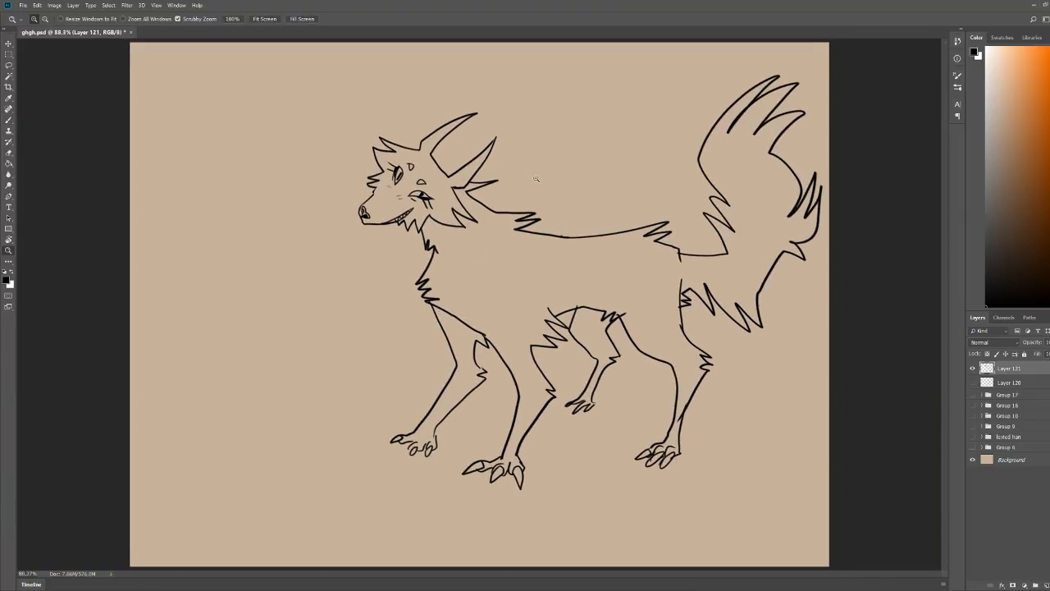
mouse_move(485, 172)
mouse_down()
mouse_move(544, 175)
mouse_move(525, 175)
mouse_up()
key(b)
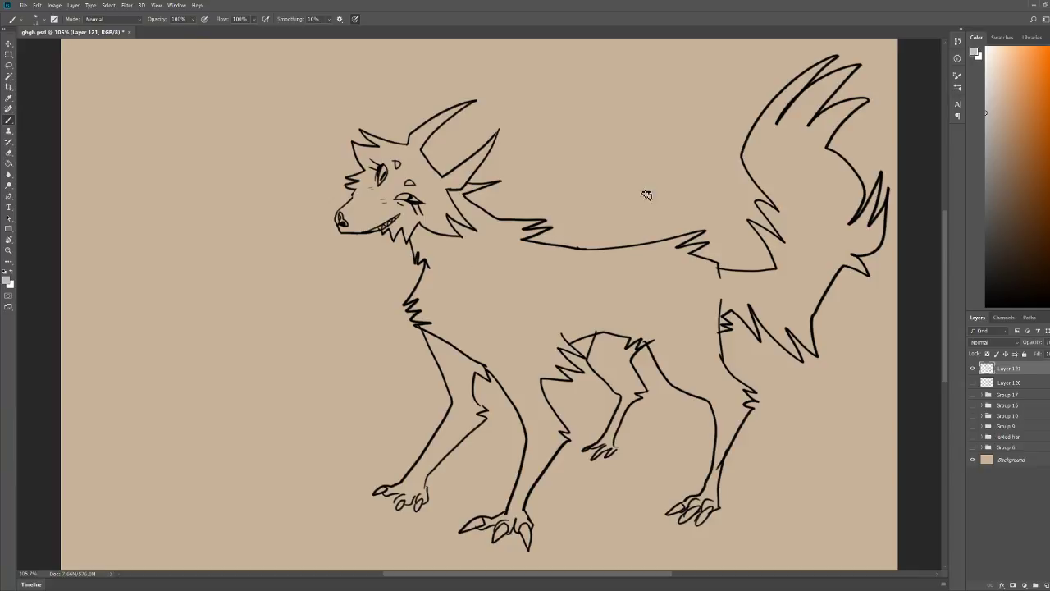
click(11, 76)
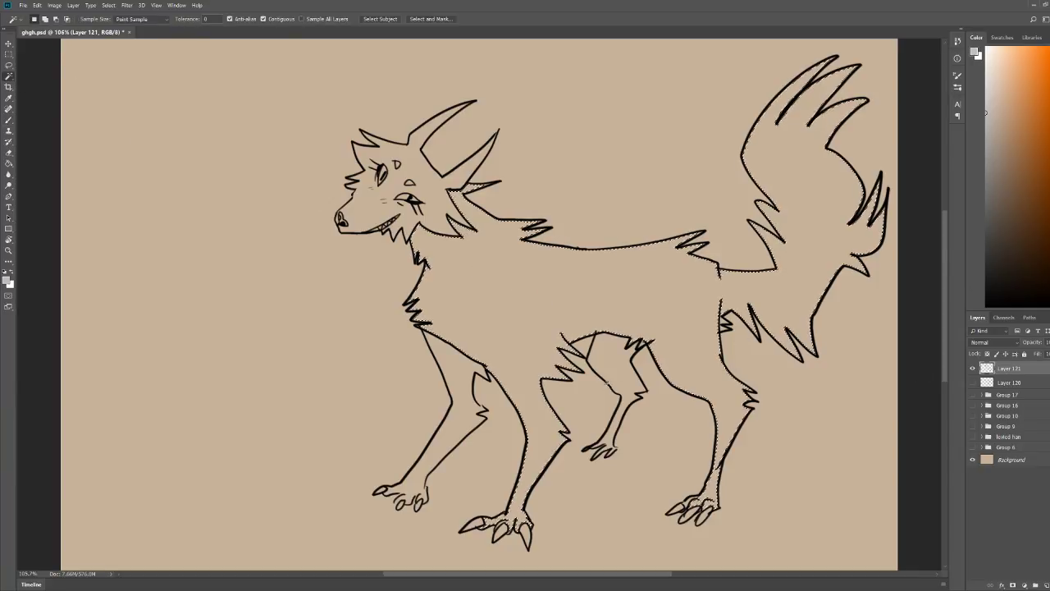
shift+click(616, 382)
shift+click(462, 414)
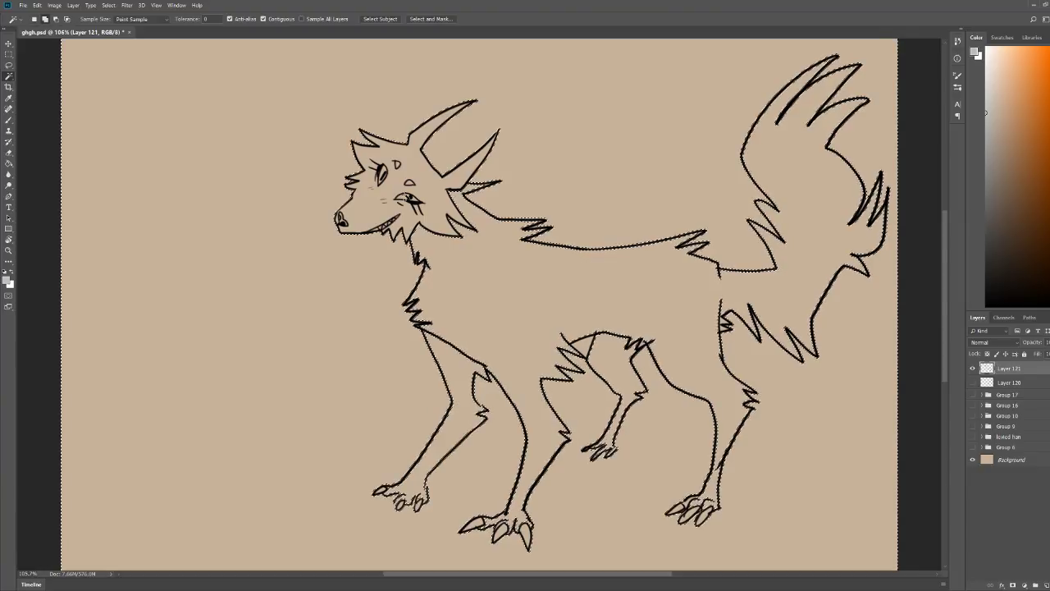
shift+click(408, 179)
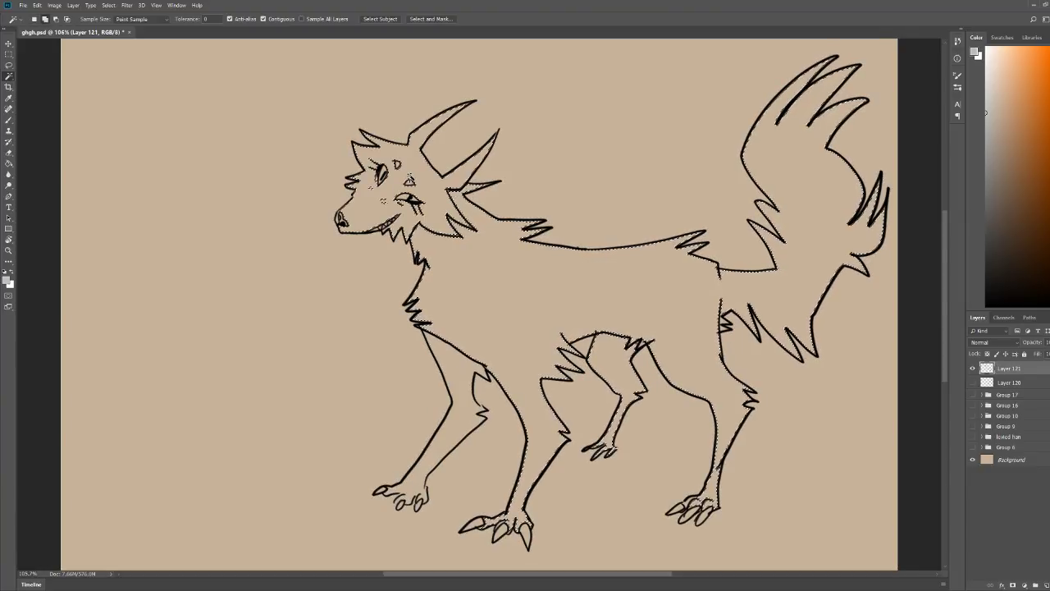
shift+click(405, 198)
shift+click(384, 173)
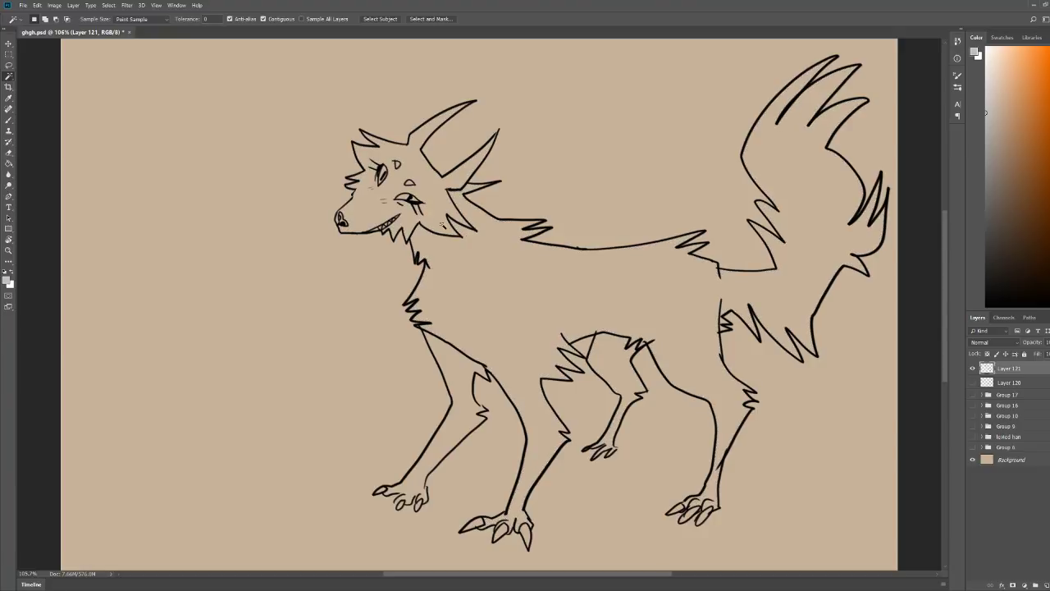
shift+click(475, 272)
shift+click(429, 185)
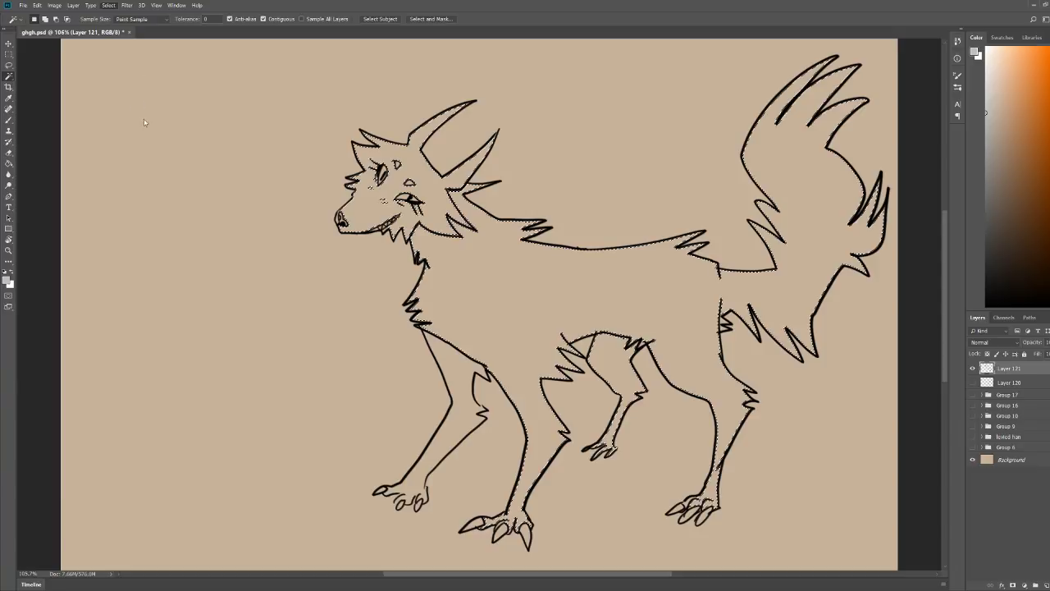
key(ctrl+d)
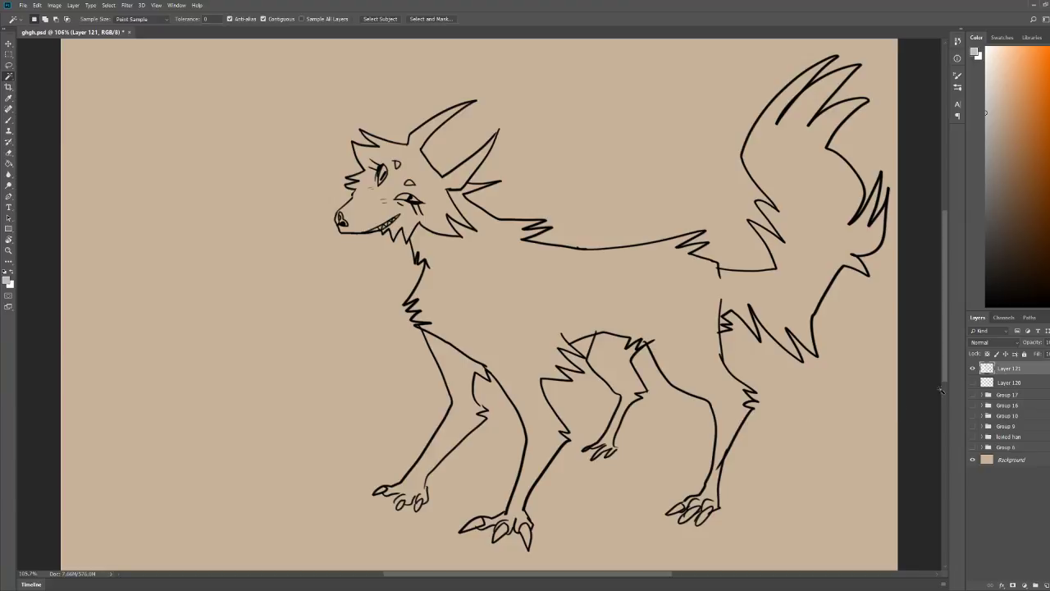
key(b)
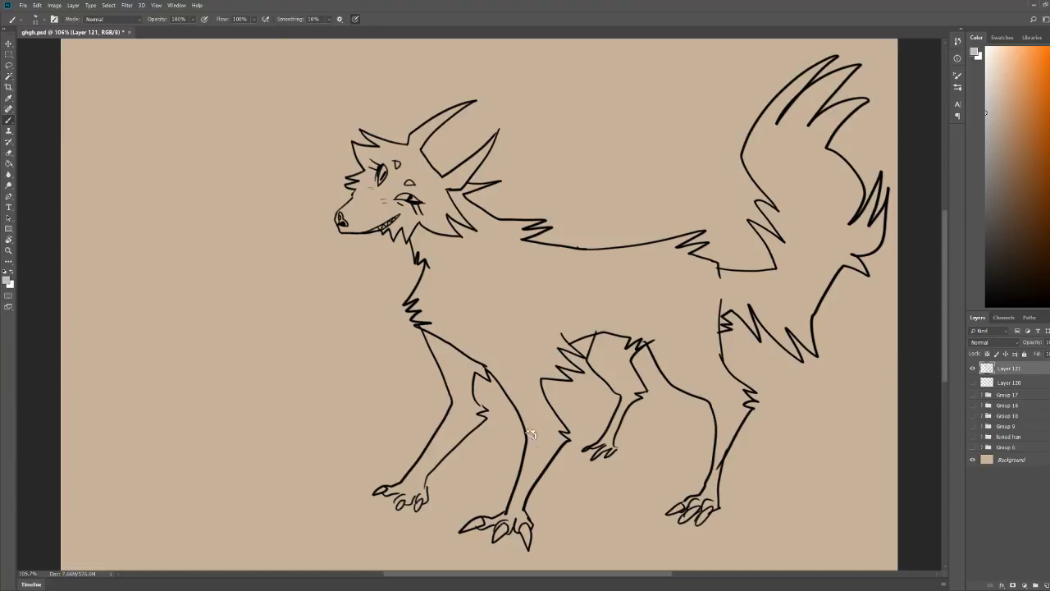
alt+click(478, 393)
Step: Select the cat's silhouette by inverting a Magic Wand selection of its surroundings, and add a new layer directly beneath the line art
click(9, 75)
click(253, 133)
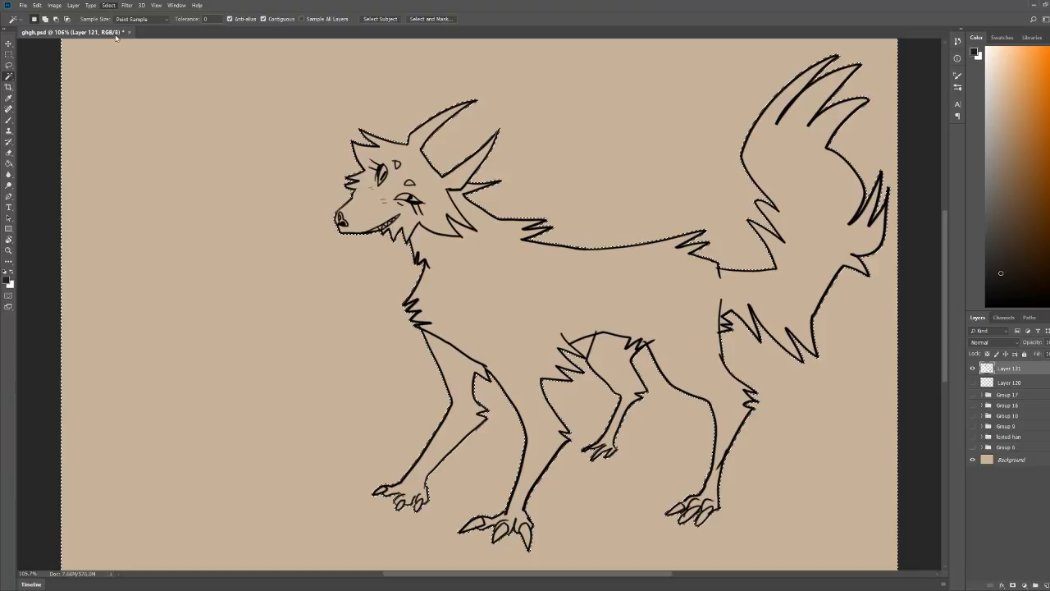
click(115, 38)
click(1010, 384)
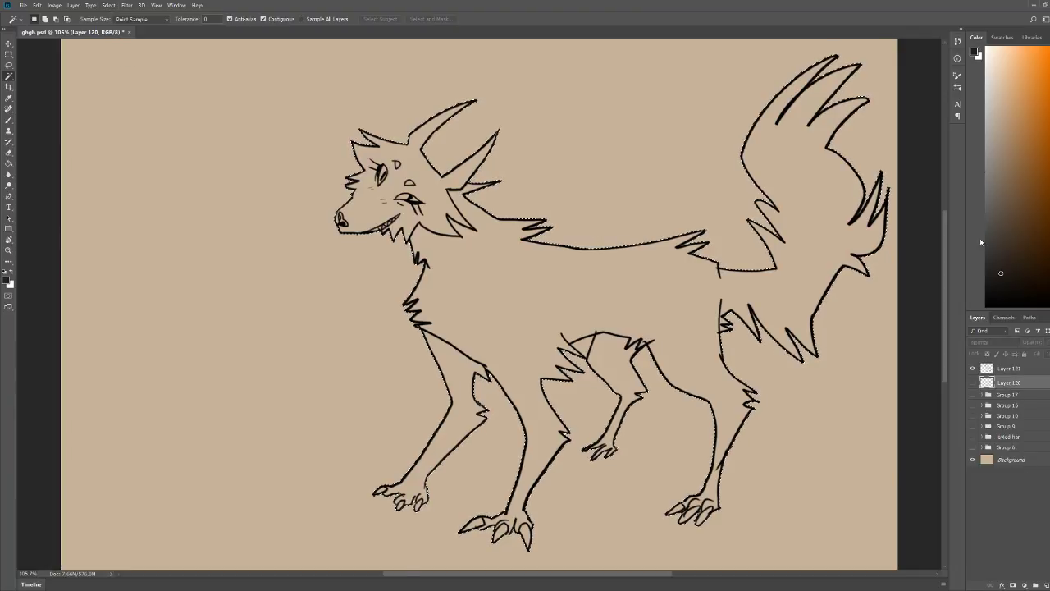
key(ctrl+shift+alt+n)
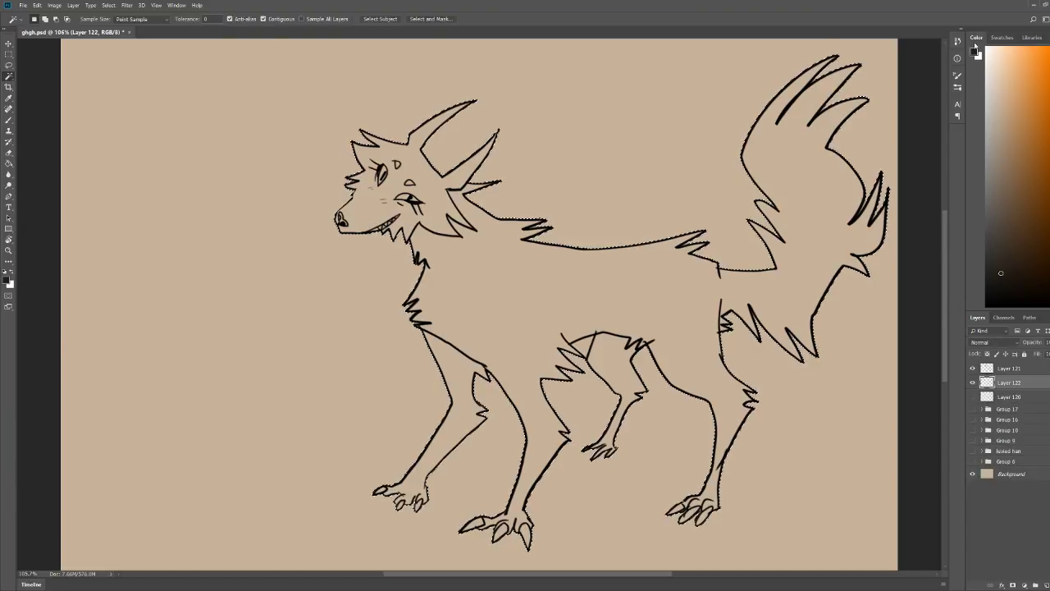
Step: Fill the selected silhouette with light grey on the new layer, clear that fill, fill it again, and deselect
click(1002, 37)
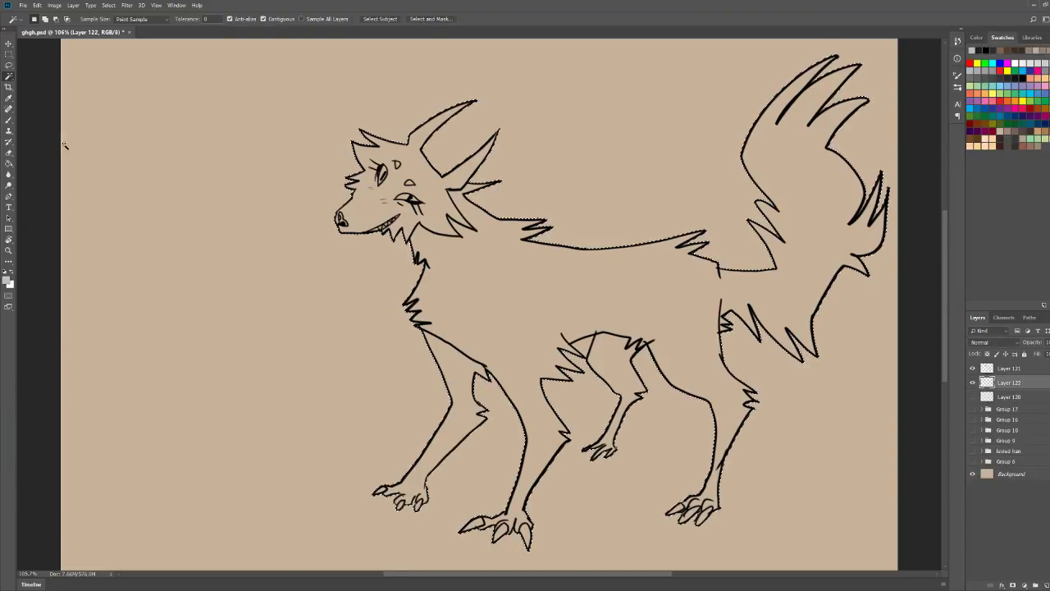
key(g)
click(512, 305)
key(ctrl+d)
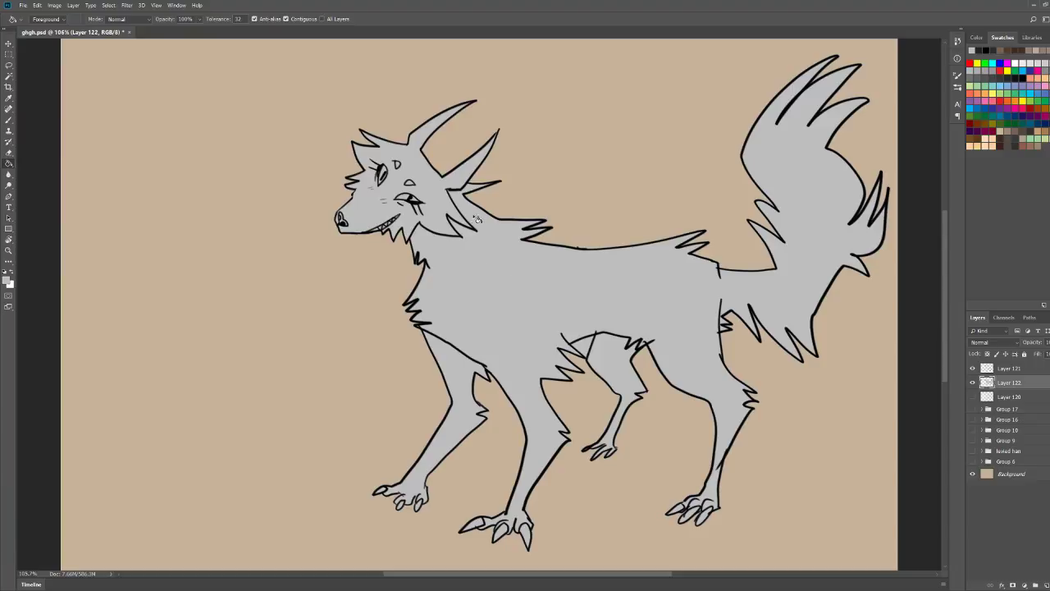
drag(469, 213, 479, 212)
key(ctrl+z)
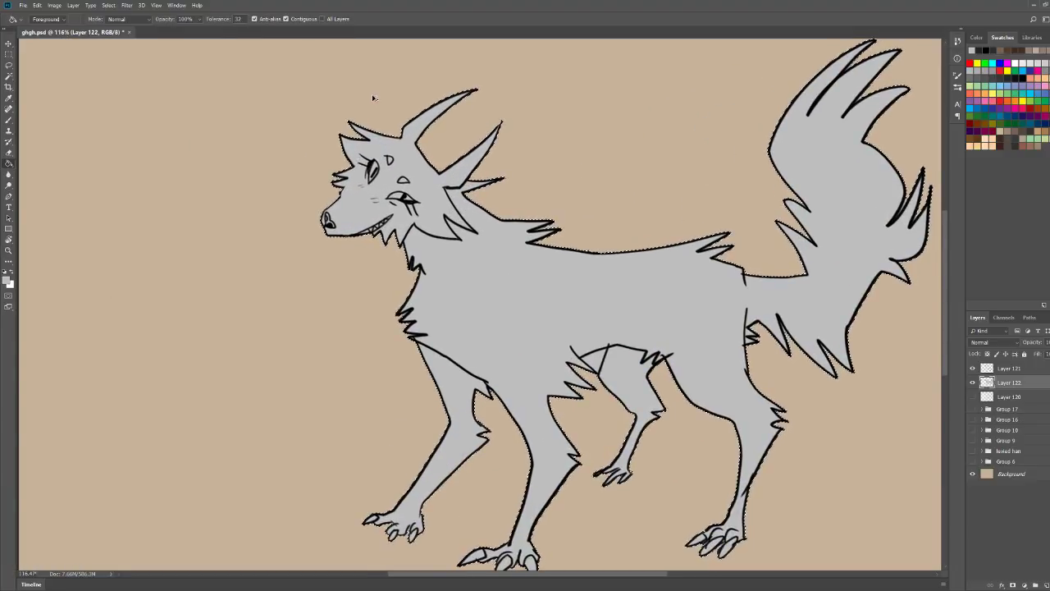
key(Delete)
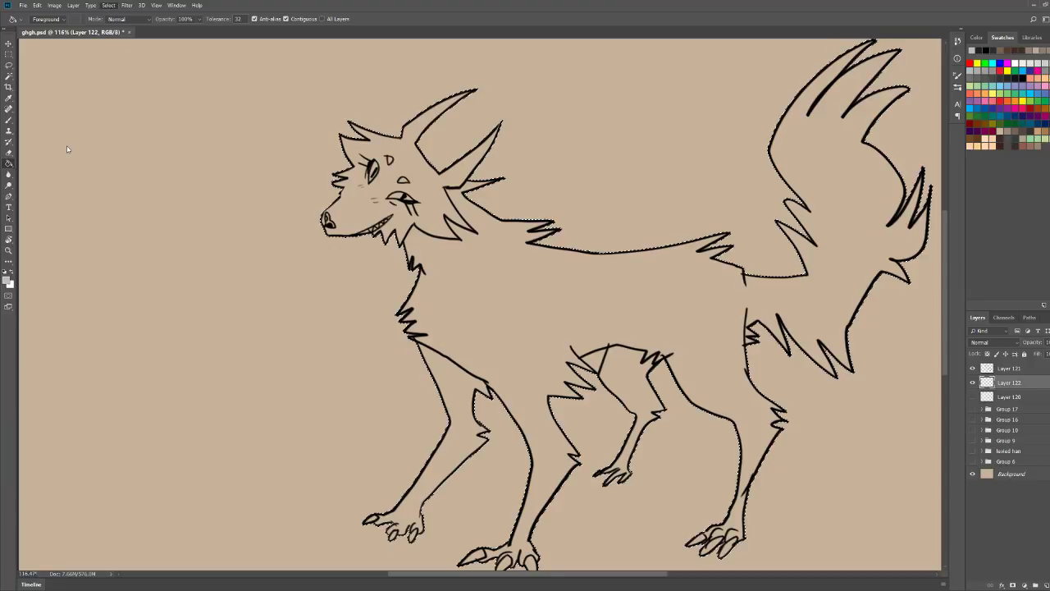
click(450, 308)
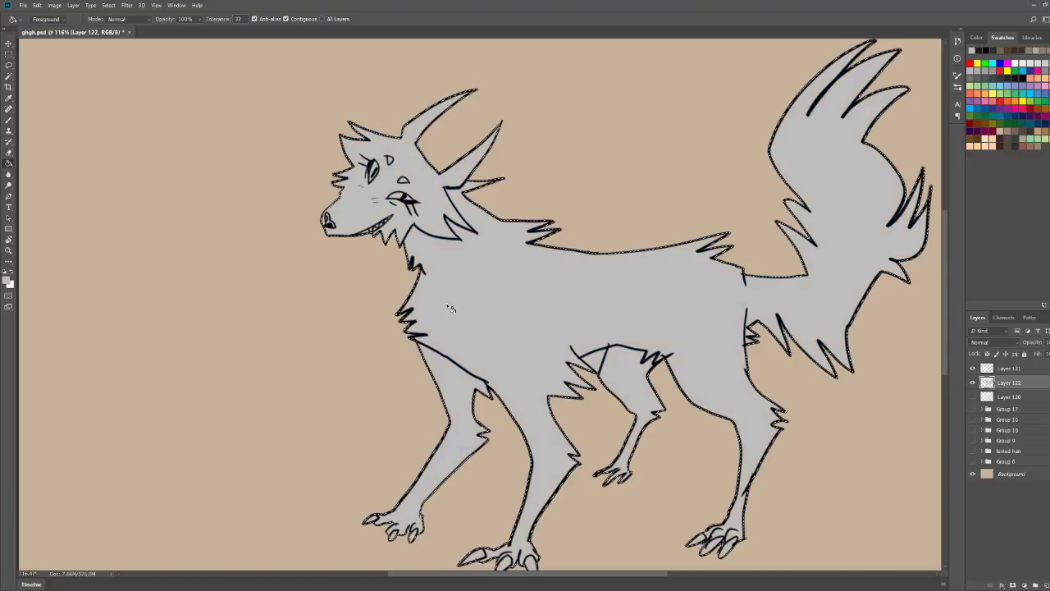
key(ctrl+d)
drag(407, 199, 365, 202)
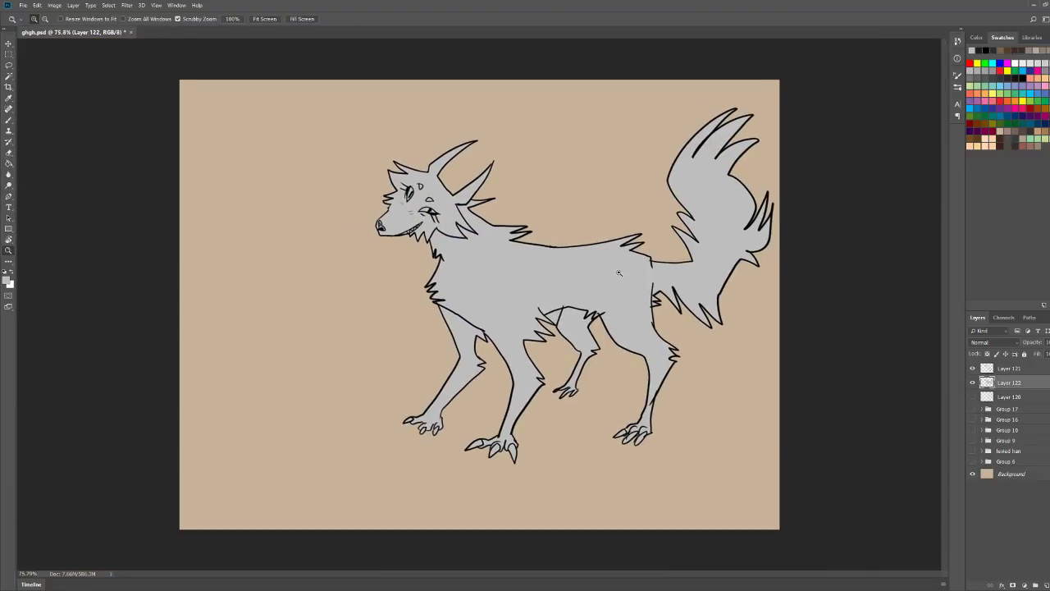
drag(620, 272, 644, 270)
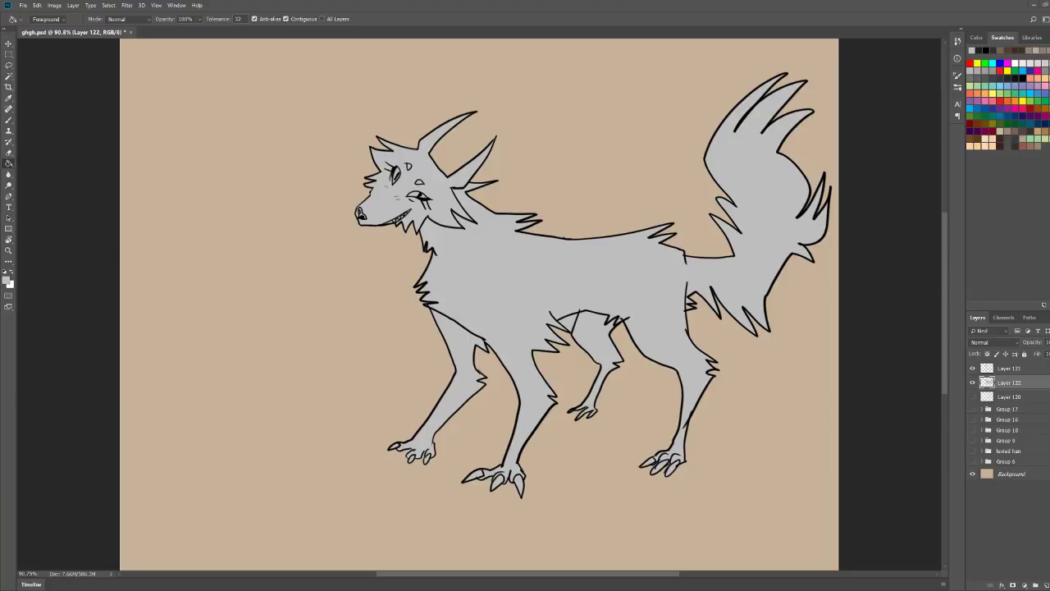
scroll(512, 170, down, 2)
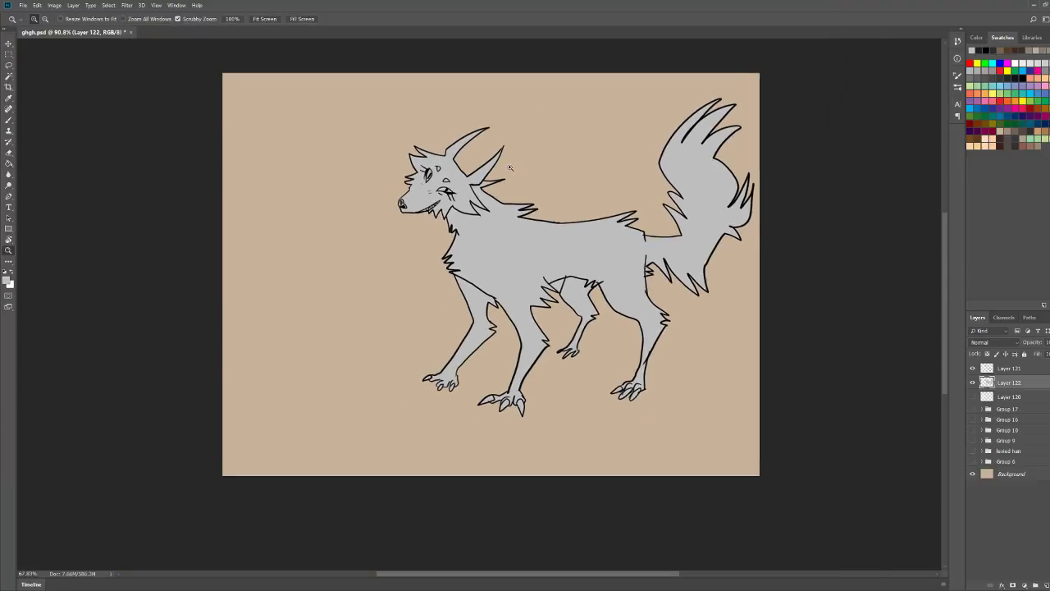
scroll(566, 308, up, 6)
scroll(585, 300, down, 4)
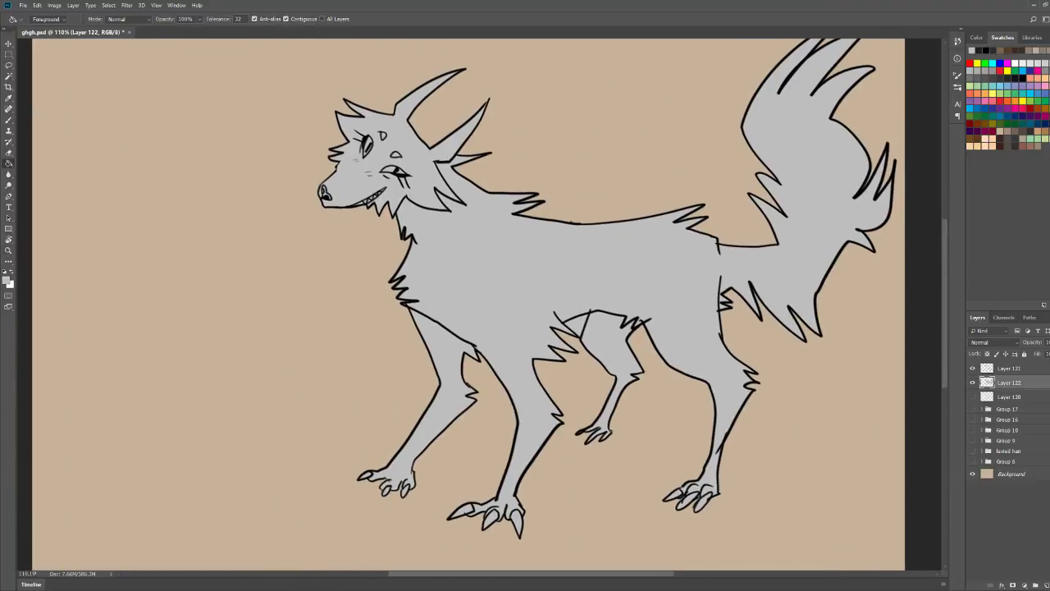
Step: Try a pale mint green in the near eye on the colour layer
click(1036, 138)
key(z)
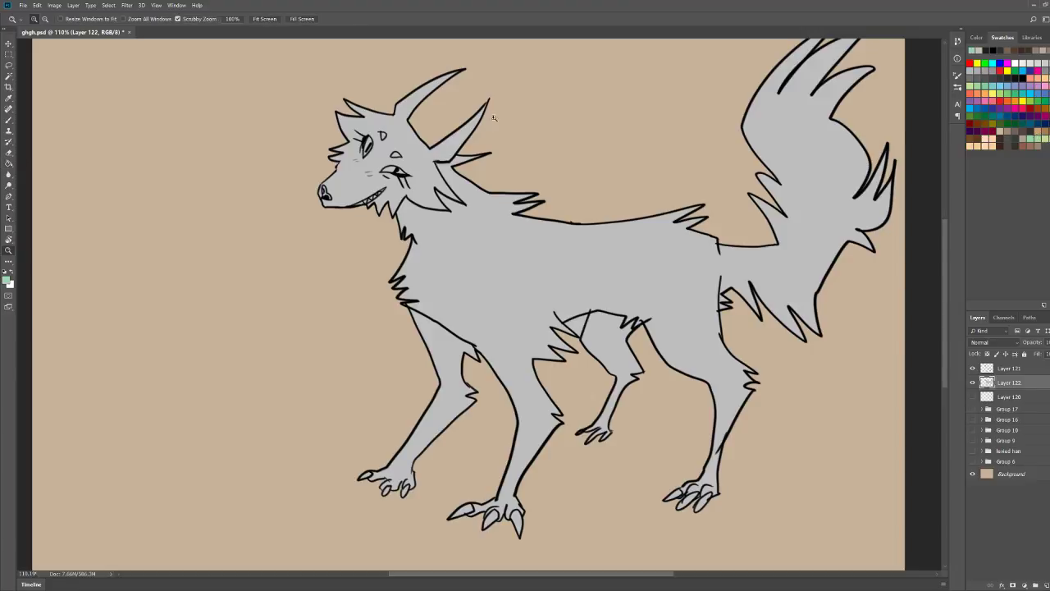
drag(345, 129, 399, 157)
key(g)
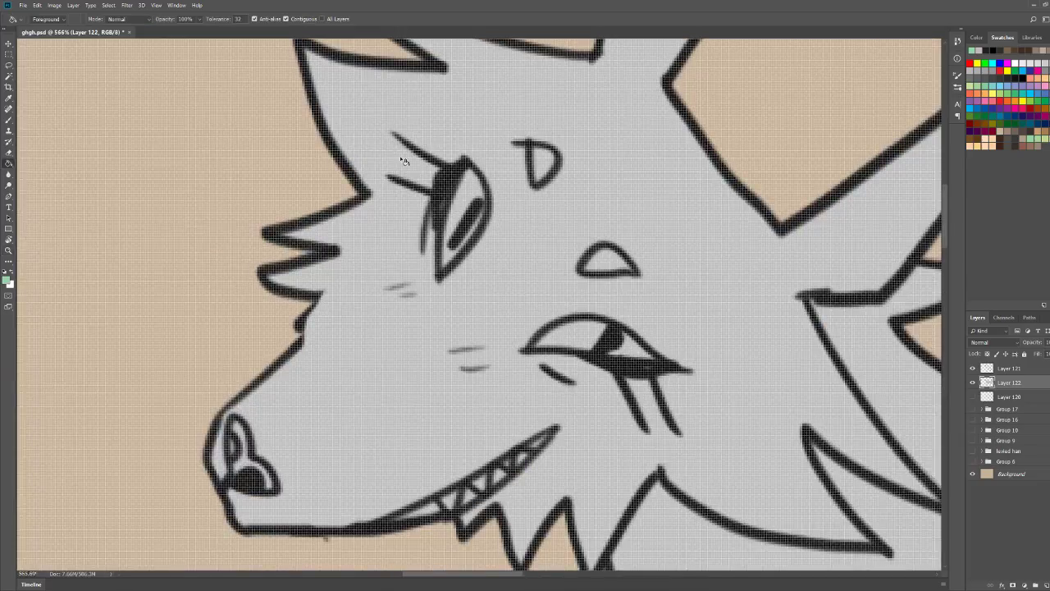
key(b)
scroll(395, 156, down, 5)
scroll(572, 337, up, 4)
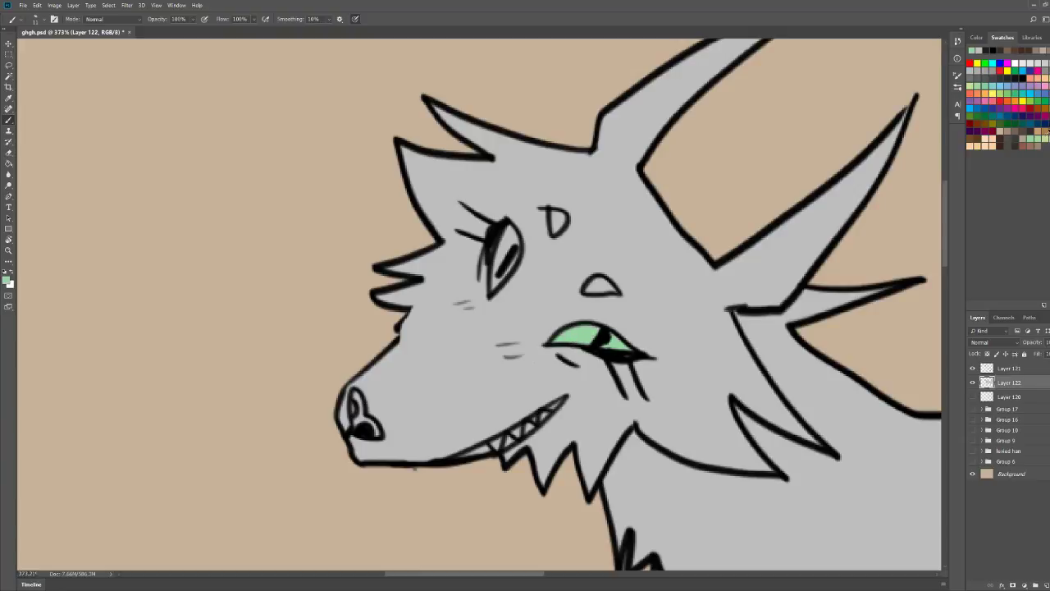
Step: Colour both eyes pale yellow-green around the slit pupils
click(1044, 138)
drag(572, 338, 626, 351)
drag(500, 271, 495, 282)
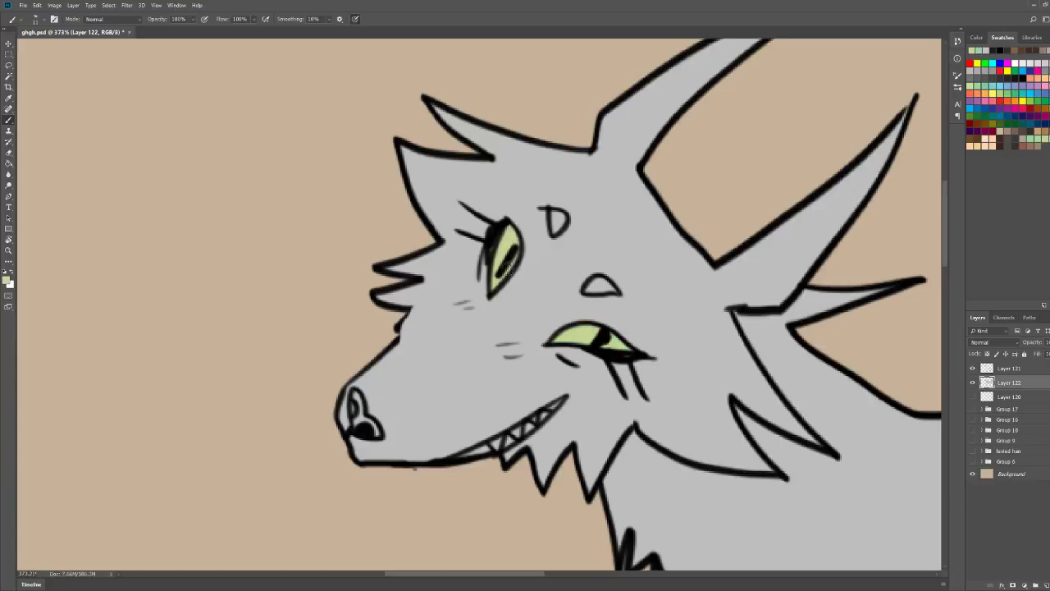
Step: Erase the grey fill from the small background gap between the belly line, the elbow fur and the far hind leg
key(z)
drag(804, 136, 553, 274)
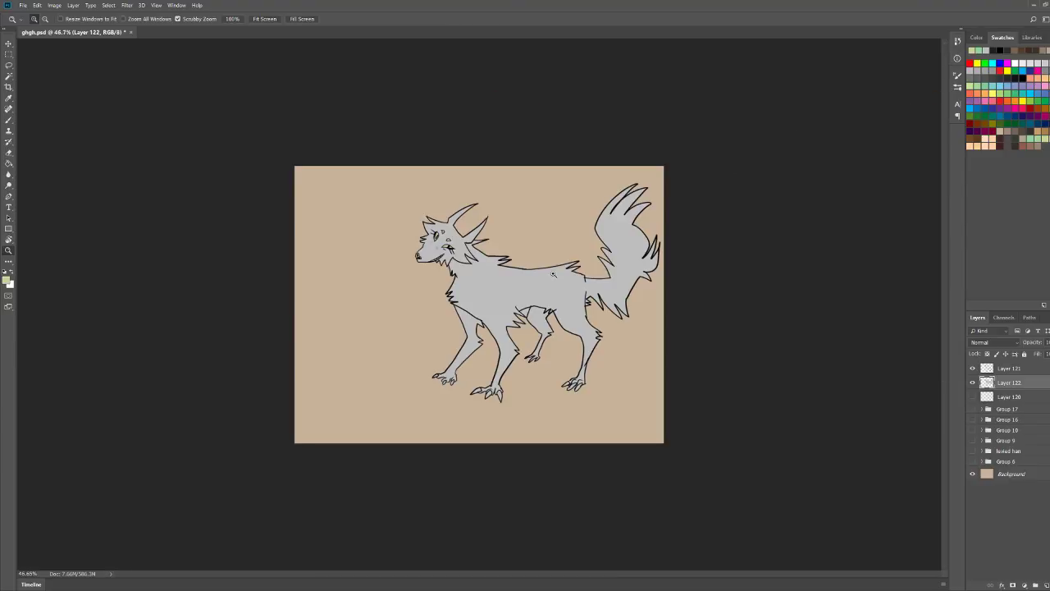
mouse_move(439, 254)
mouse_down()
mouse_move(542, 237)
mouse_move(524, 272)
mouse_up()
key(b)
alt+click(638, 324)
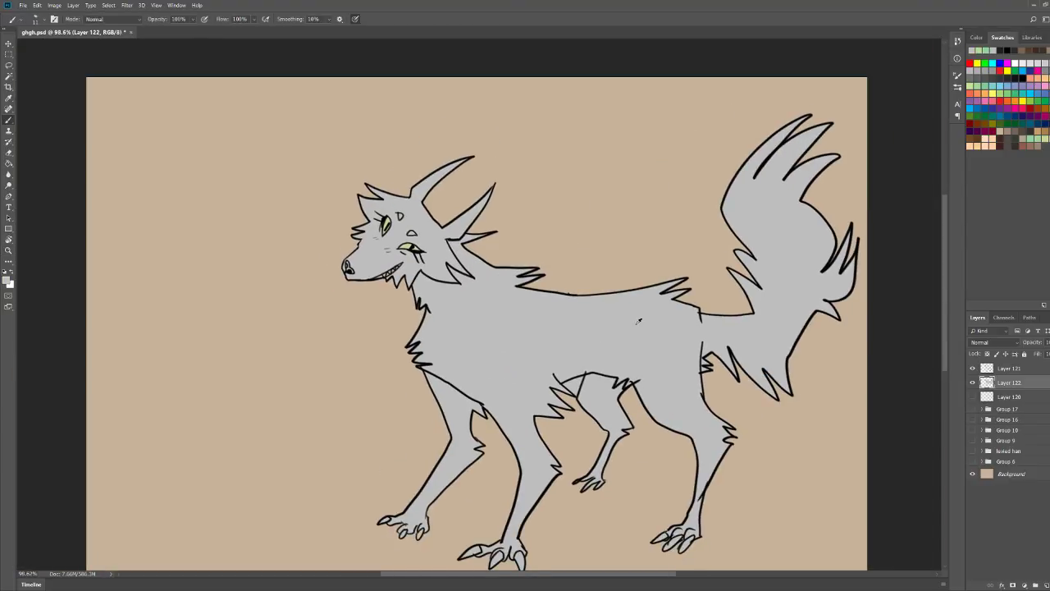
key(e)
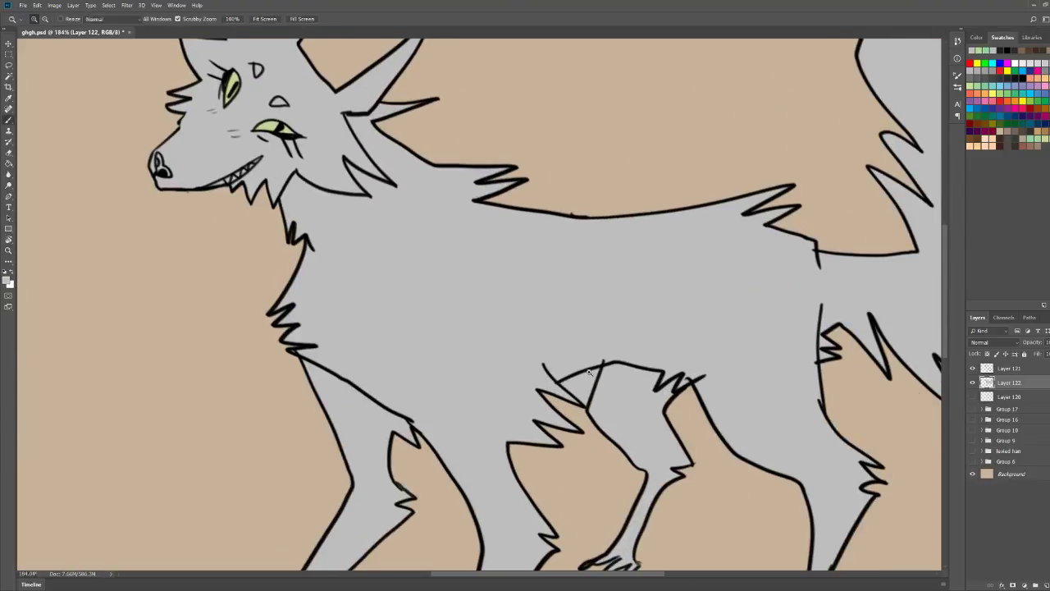
scroll(564, 386, up, 3)
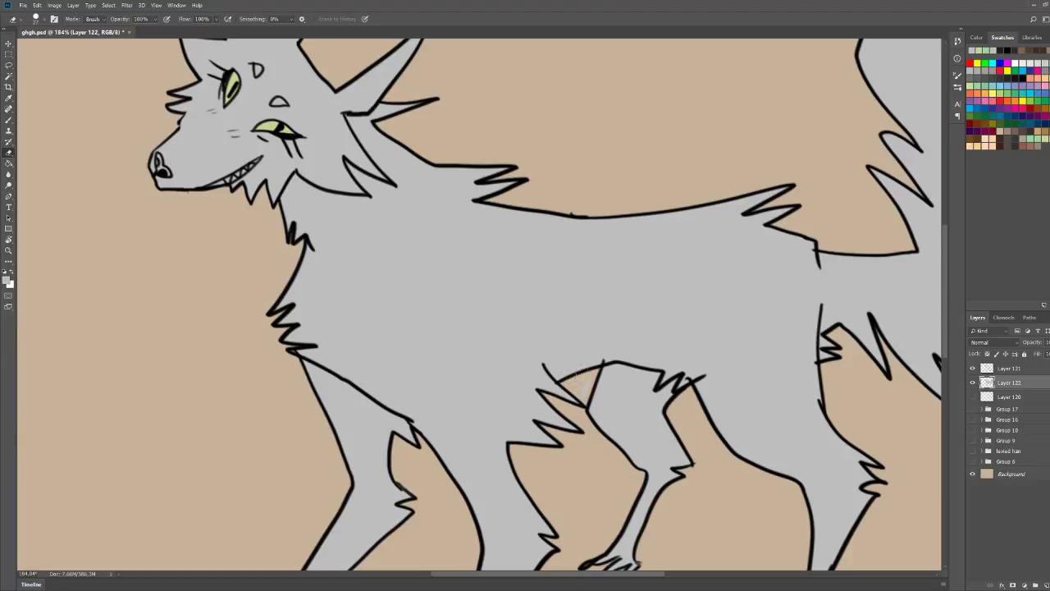
Step: Colour the nose salmon pink inside its outline
key(b)
key(z)
drag(641, 352, 613, 356)
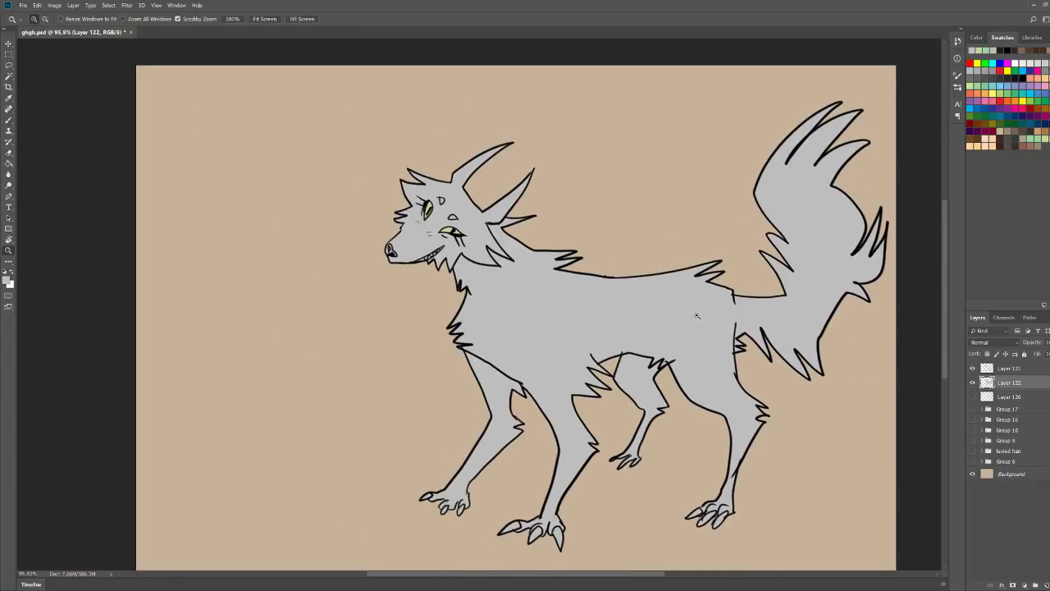
drag(728, 301, 717, 300)
scroll(396, 203, up, 8)
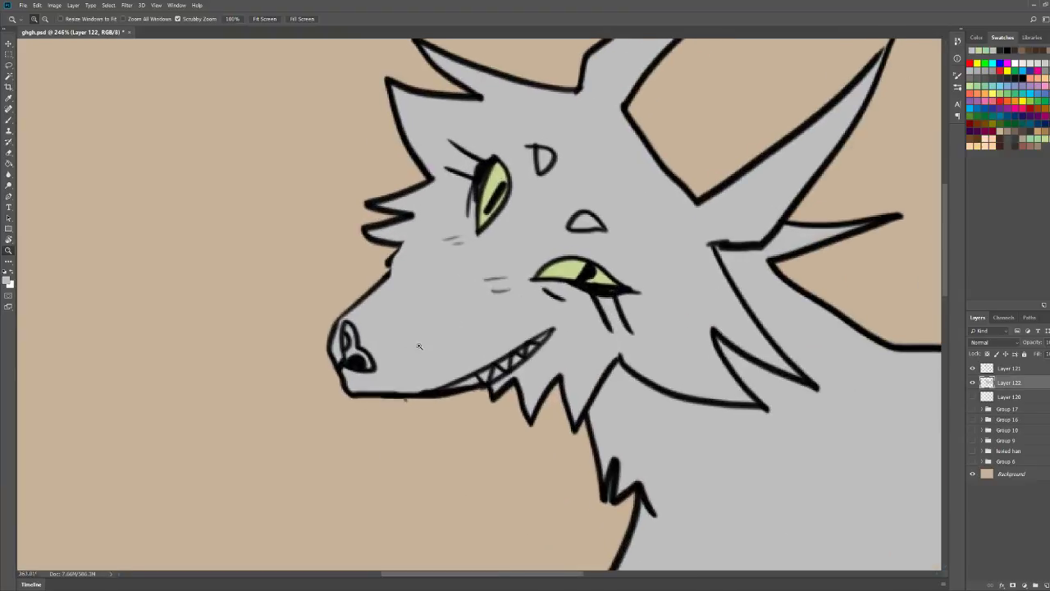
key(b)
click(1036, 76)
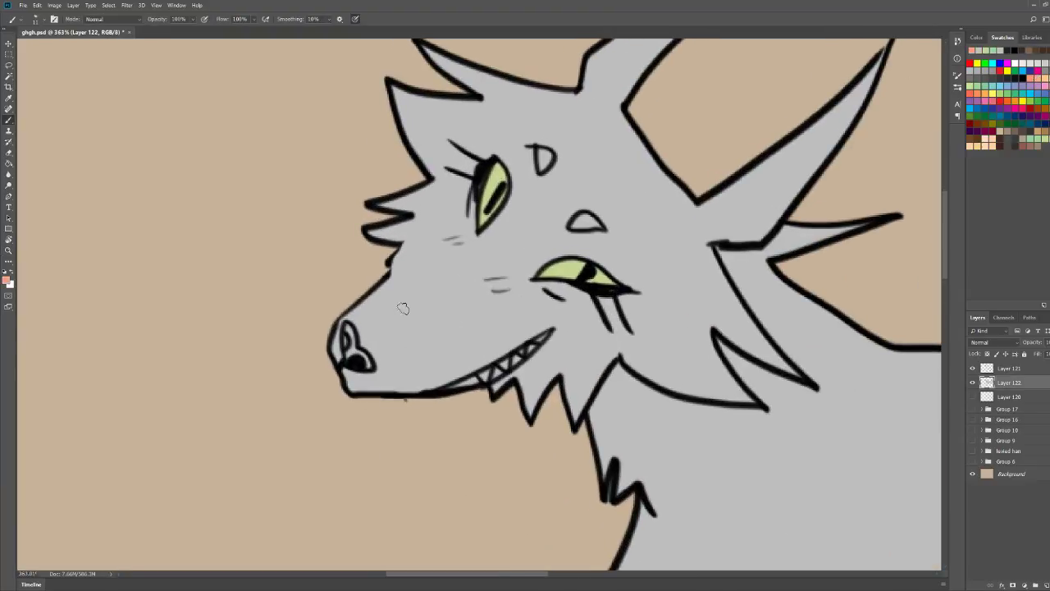
mouse_move(348, 334)
mouse_down()
mouse_move(365, 361)
mouse_move(356, 365)
mouse_up()
Step: Paint the row of pointed teeth in the grin white
key(z)
drag(560, 178, 521, 186)
key(b)
click(1022, 62)
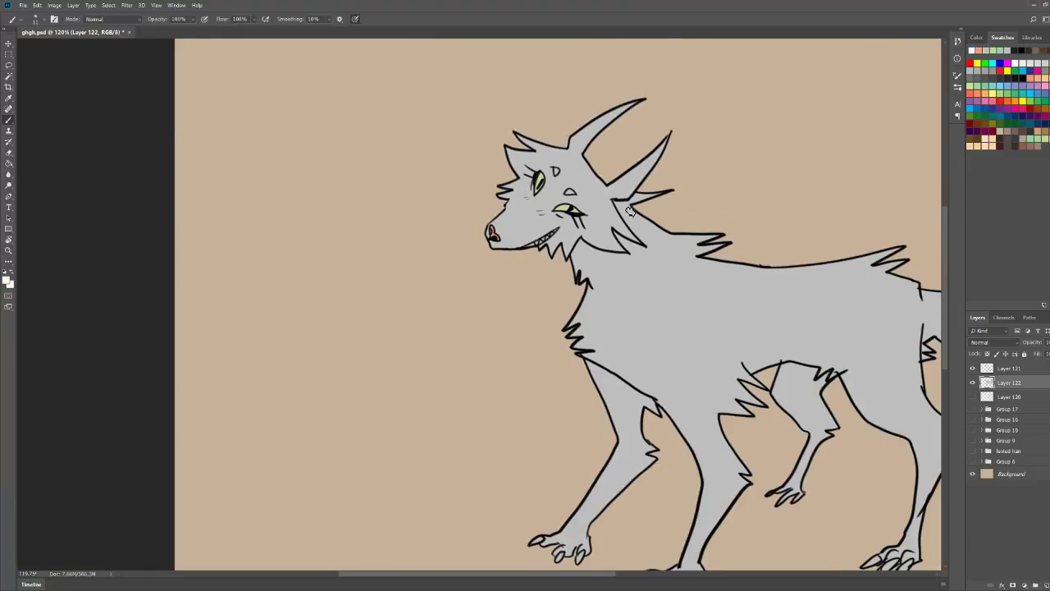
key(z)
scroll(519, 219, up, 4)
key(b)
drag(613, 242, 527, 289)
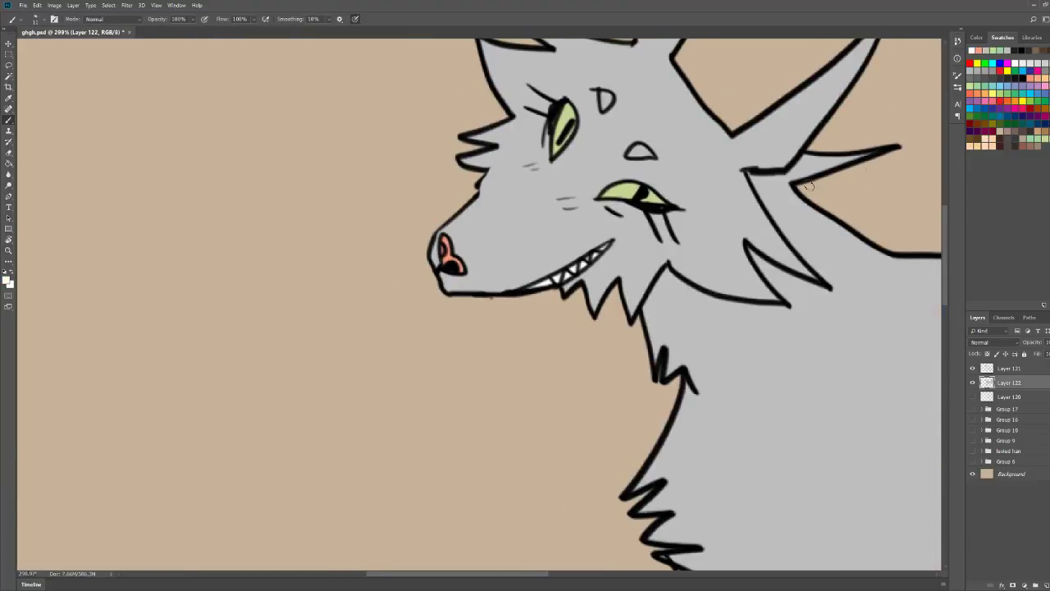
Step: Fill both small brow marks above the eyes with a slightly darker grey based on the body colour
alt+click(713, 252)
click(976, 37)
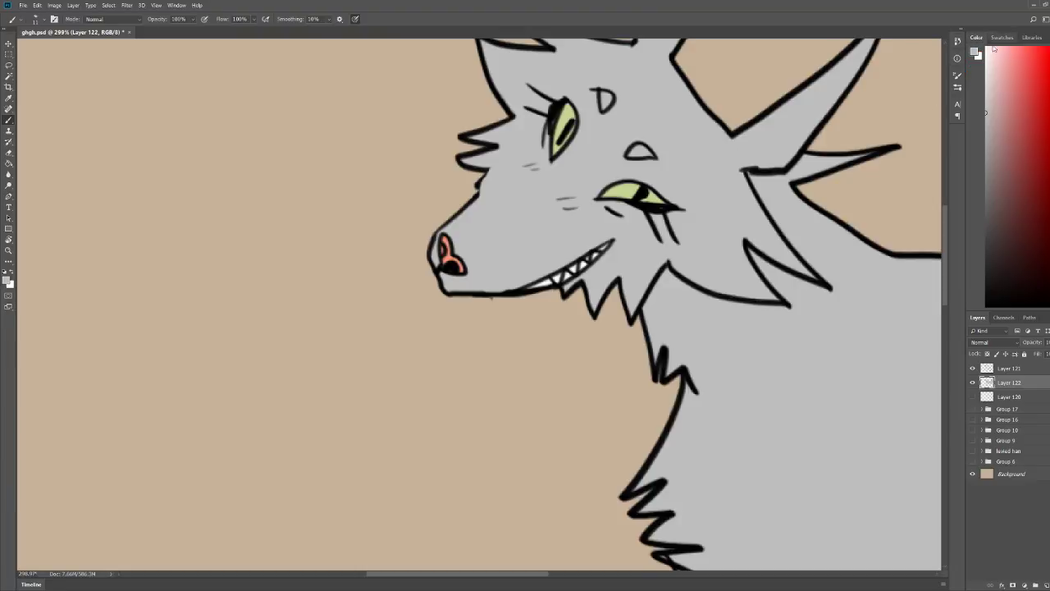
drag(633, 151, 648, 156)
drag(605, 99, 605, 96)
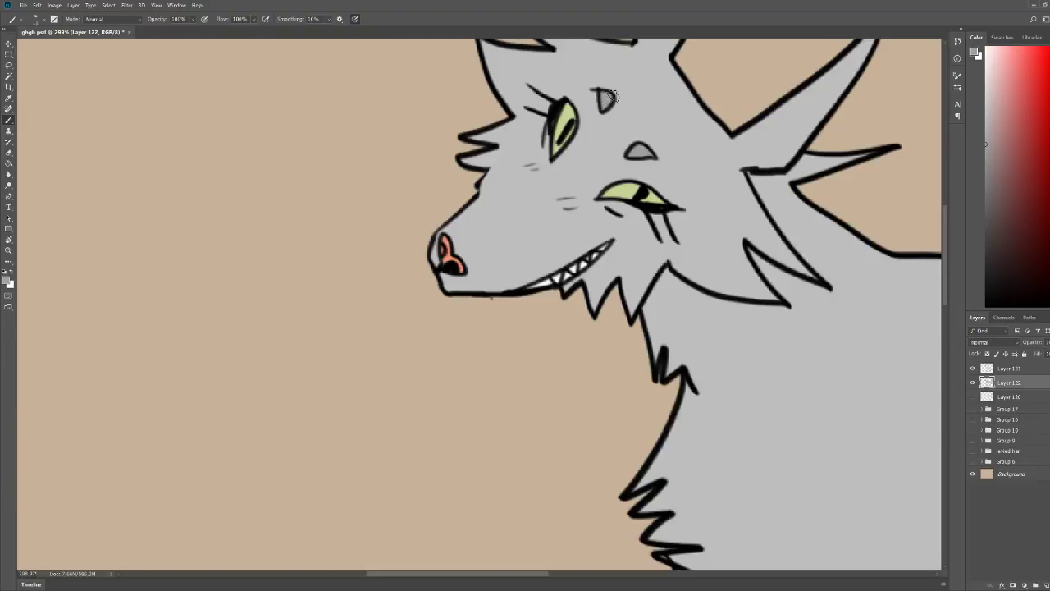
Step: Outline a rounded patch in slightly darker grey across the bridge of the muzzle between the eyes
key(z)
drag(600, 155, 570, 154)
click(632, 109)
key(b)
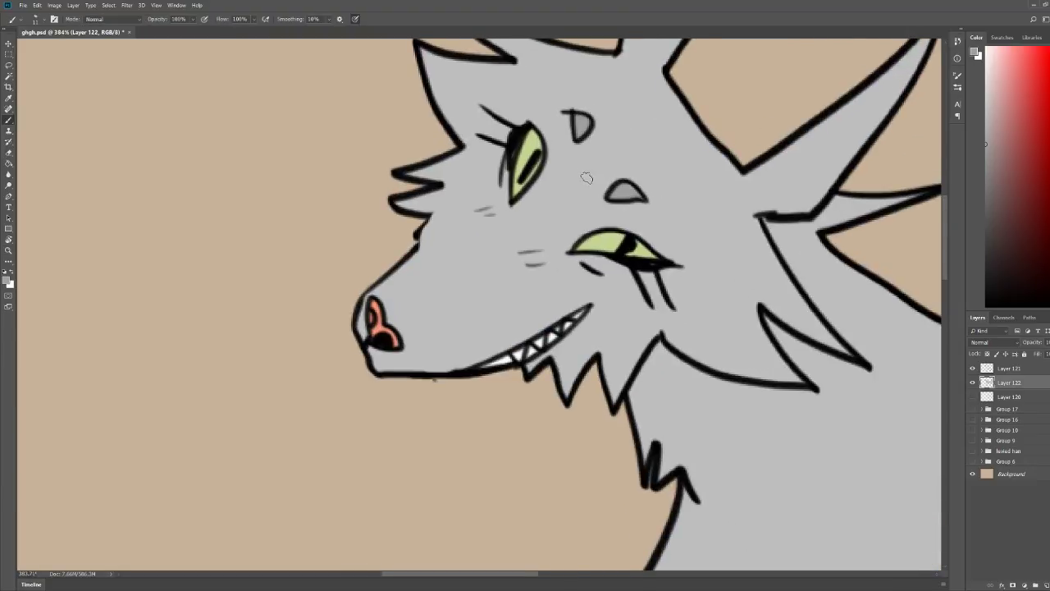
mouse_move(526, 200)
mouse_down()
mouse_move(578, 245)
mouse_move(521, 277)
mouse_move(508, 184)
mouse_up()
key(z)
drag(663, 160, 613, 160)
key(b)
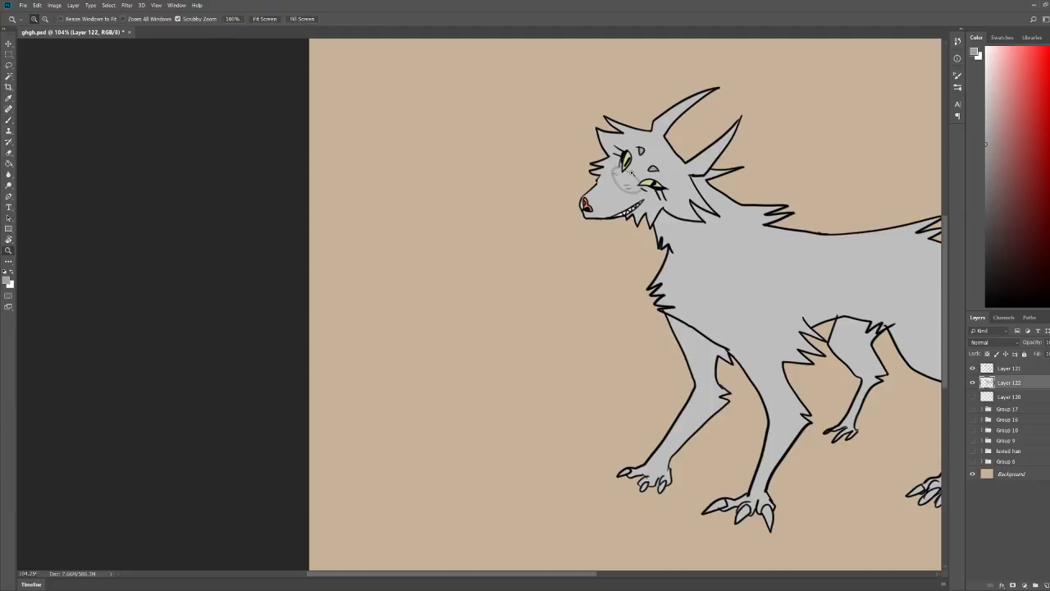
Step: Fill the outlined patch on the muzzle bridge solid with the darker grey, undoing the last stray change
scroll(636, 193, up, 10)
mouse_move(640, 265)
mouse_down()
mouse_move(564, 215)
mouse_move(558, 169)
mouse_move(578, 202)
mouse_move(577, 174)
mouse_move(584, 221)
mouse_move(595, 188)
mouse_move(606, 254)
mouse_move(608, 200)
mouse_move(624, 246)
mouse_move(637, 210)
mouse_move(644, 218)
mouse_move(648, 251)
mouse_move(625, 264)
mouse_up()
key(z)
drag(840, 125, 807, 176)
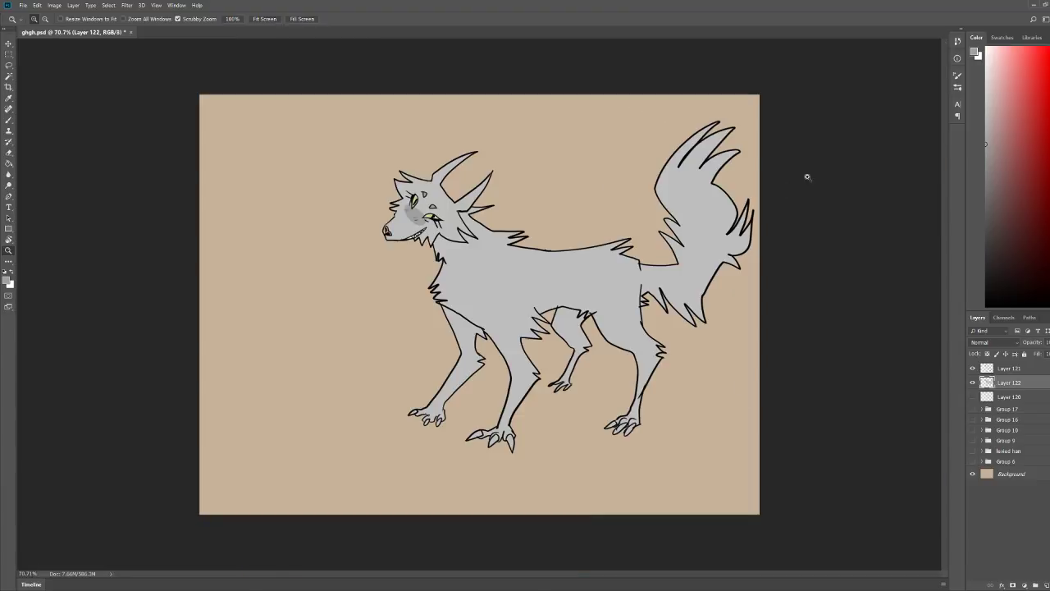
mouse_move(418, 225)
mouse_down()
mouse_move(479, 223)
mouse_move(572, 258)
mouse_move(565, 277)
mouse_move(529, 287)
mouse_move(498, 275)
mouse_move(487, 315)
mouse_up()
key(b)
key(ctrl+z)
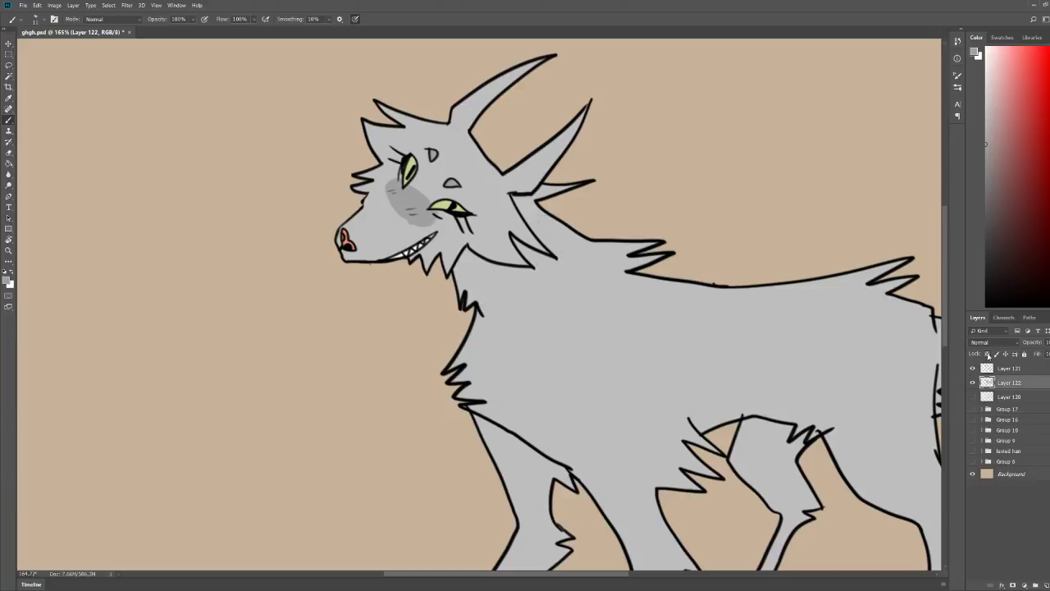
Step: Lock the layer's transparent pixels and paint a jagged darker grey shadow on the neck behind the cheek fur, including the tuft behind the ear
mouse_move(538, 211)
mouse_down()
mouse_move(582, 271)
mouse_move(546, 267)
mouse_move(556, 290)
mouse_move(477, 300)
mouse_up()
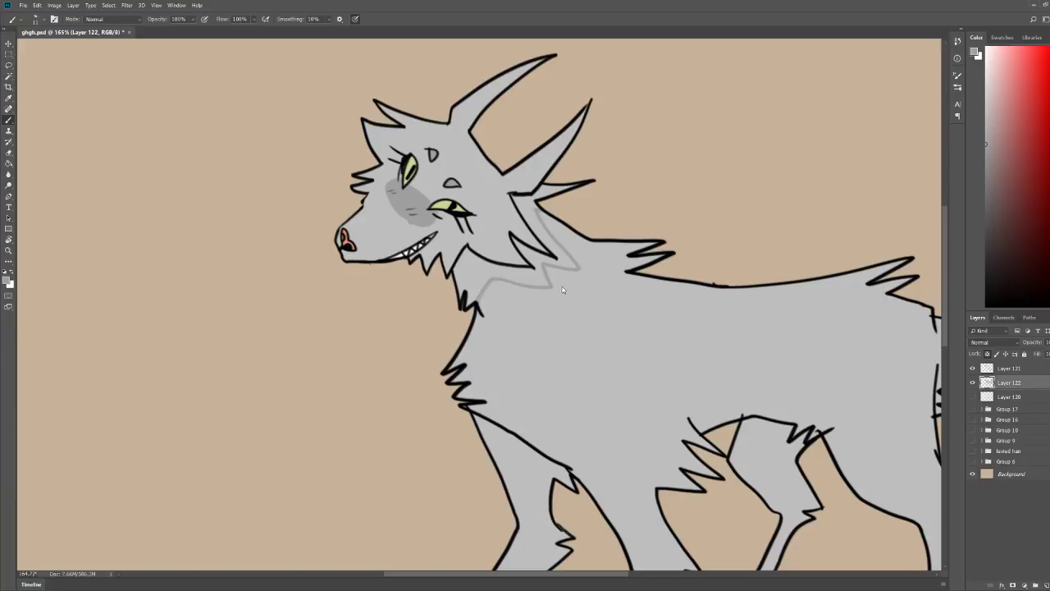
mouse_move(462, 274)
mouse_down()
mouse_move(455, 241)
mouse_move(479, 267)
mouse_move(450, 300)
mouse_move(454, 249)
mouse_move(521, 277)
mouse_move(533, 274)
mouse_move(502, 236)
mouse_move(522, 255)
mouse_move(565, 259)
mouse_move(507, 192)
mouse_up()
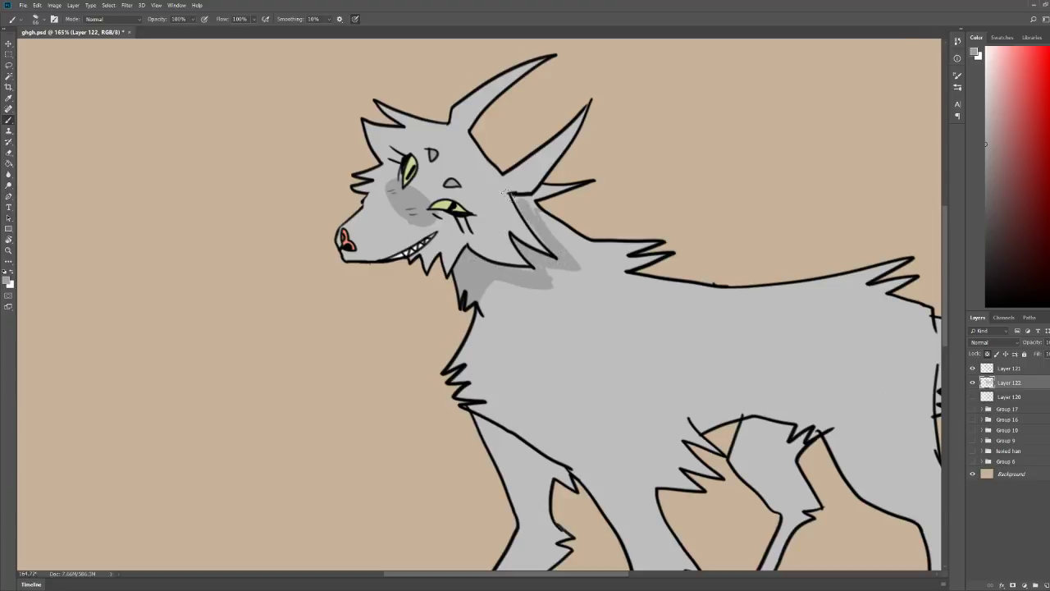
mouse_move(558, 244)
mouse_down()
mouse_move(529, 201)
mouse_move(551, 175)
mouse_up()
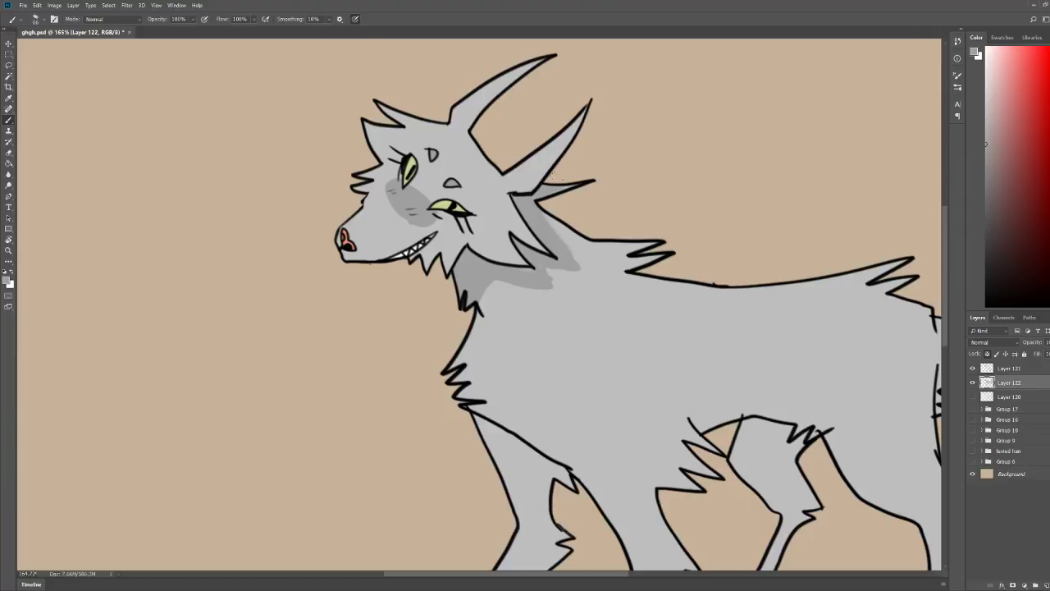
Step: Shade the upper parts of the far front leg and far hind leg with the darker grey
scroll(600, 186, down, 5)
scroll(629, 164, up, 4)
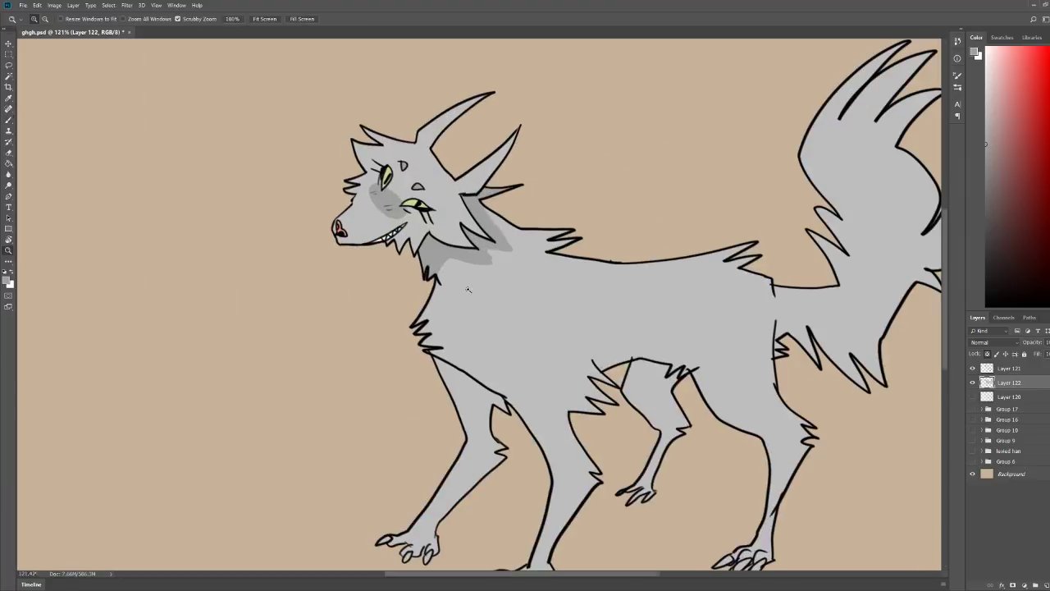
mouse_move(434, 358)
mouse_down()
mouse_move(489, 411)
mouse_move(509, 411)
mouse_up()
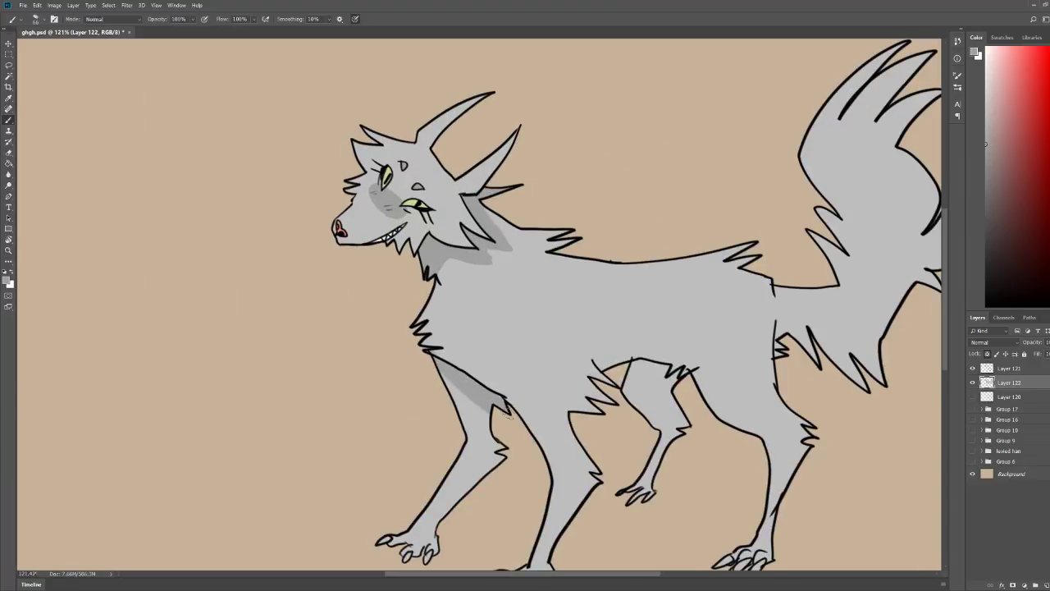
drag(440, 376, 489, 430)
mouse_move(453, 396)
mouse_down()
mouse_move(503, 461)
mouse_move(469, 484)
mouse_move(437, 468)
mouse_up()
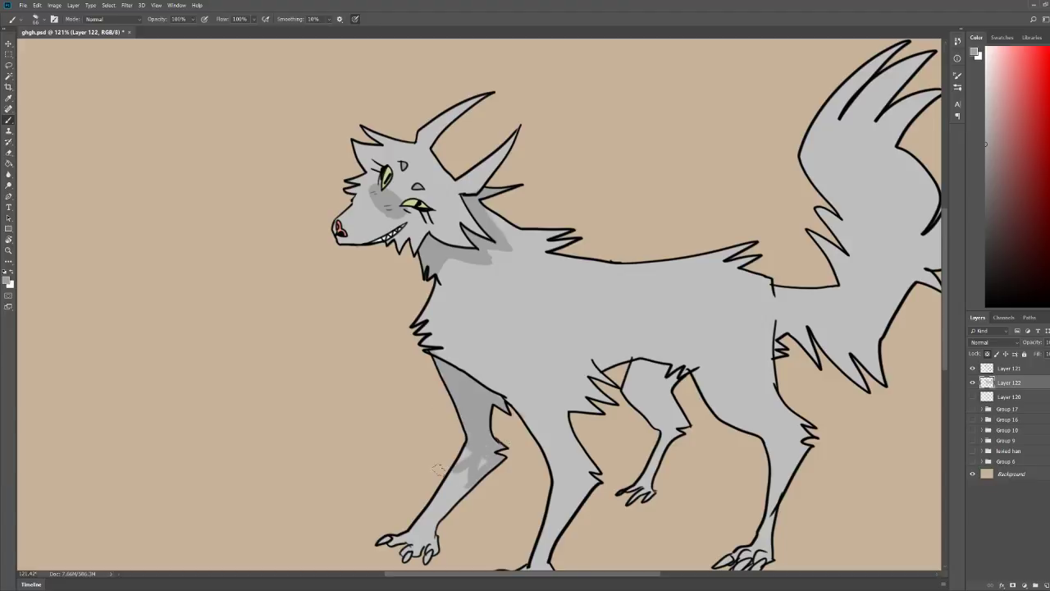
scroll(683, 263, down, 2)
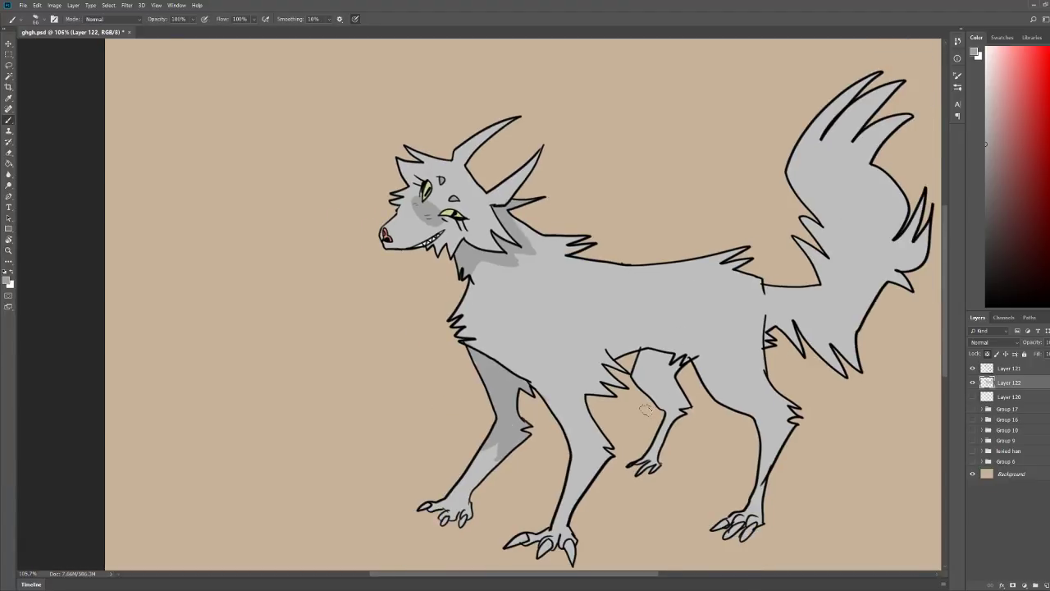
mouse_move(646, 409)
mouse_down()
mouse_move(670, 404)
mouse_move(648, 353)
mouse_up()
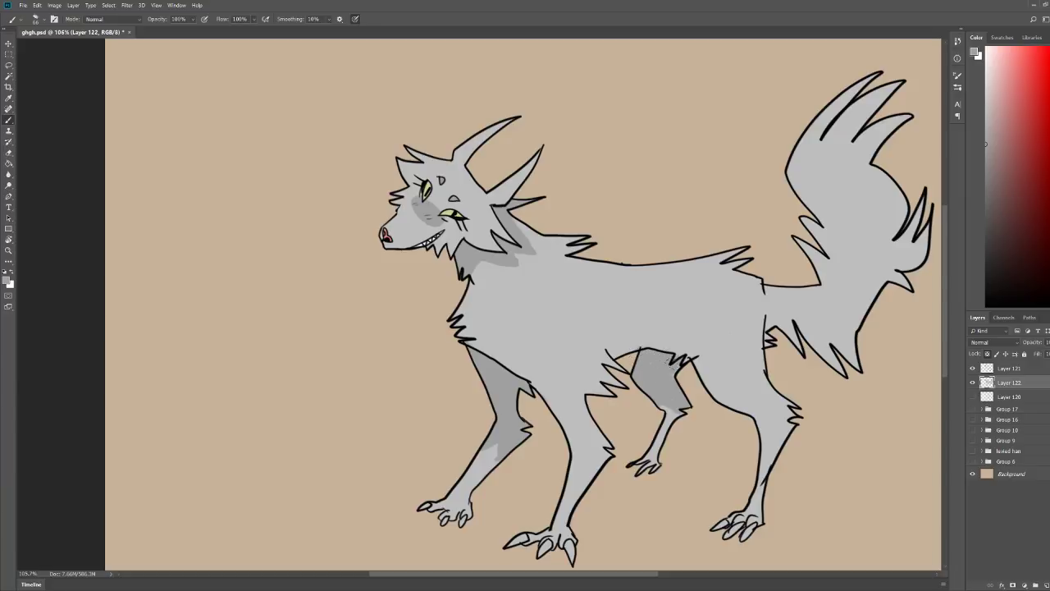
Step: Soften the face patch, neck shadow and lower edges of the far-leg shading using the body grey with pen-pressure opacity
key(z)
drag(827, 338, 808, 292)
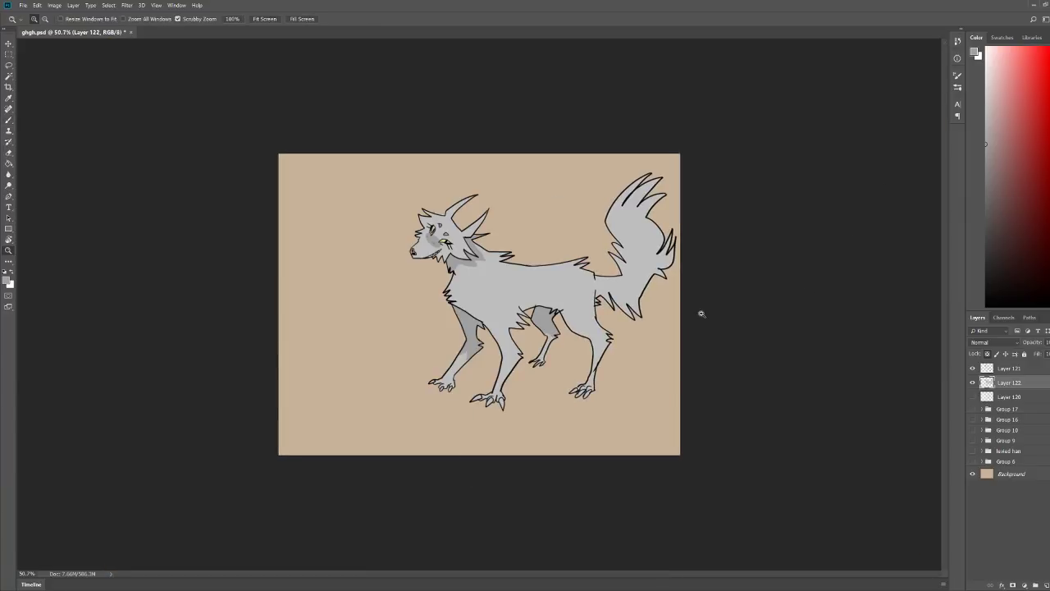
drag(585, 244, 628, 231)
key(b)
key(z)
drag(645, 336, 636, 339)
key(b)
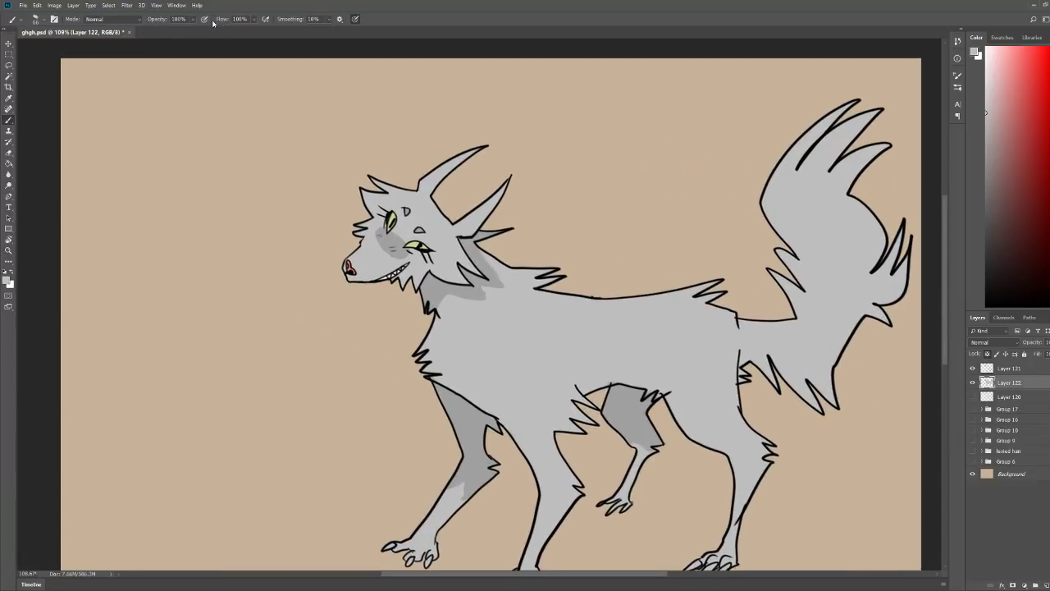
mouse_move(499, 281)
mouse_down()
mouse_move(409, 297)
mouse_move(515, 250)
mouse_move(508, 279)
mouse_move(466, 297)
mouse_move(372, 229)
mouse_up()
scroll(398, 236, down, 5)
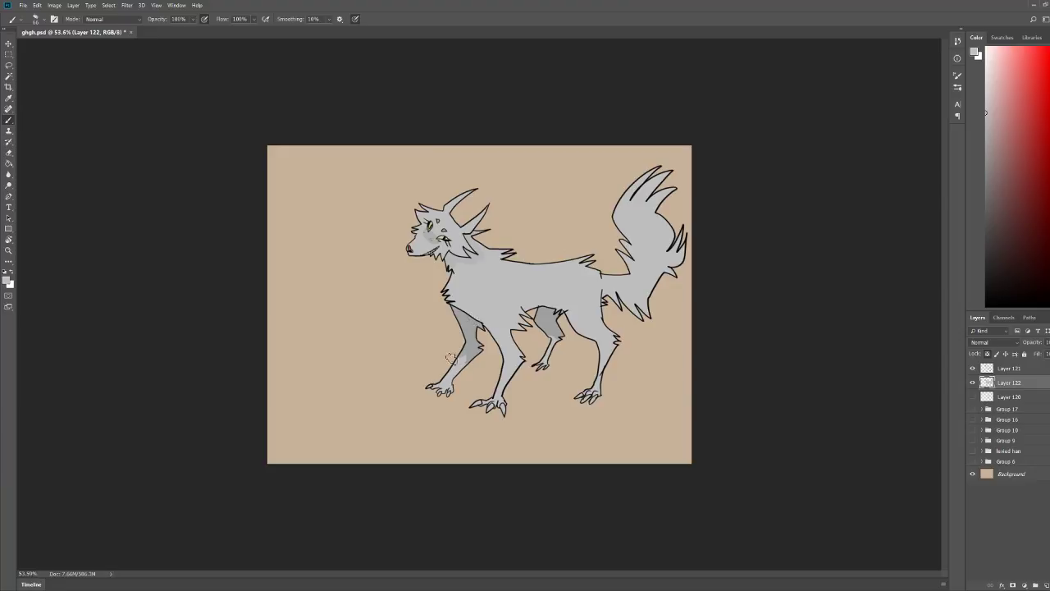
drag(480, 345, 469, 367)
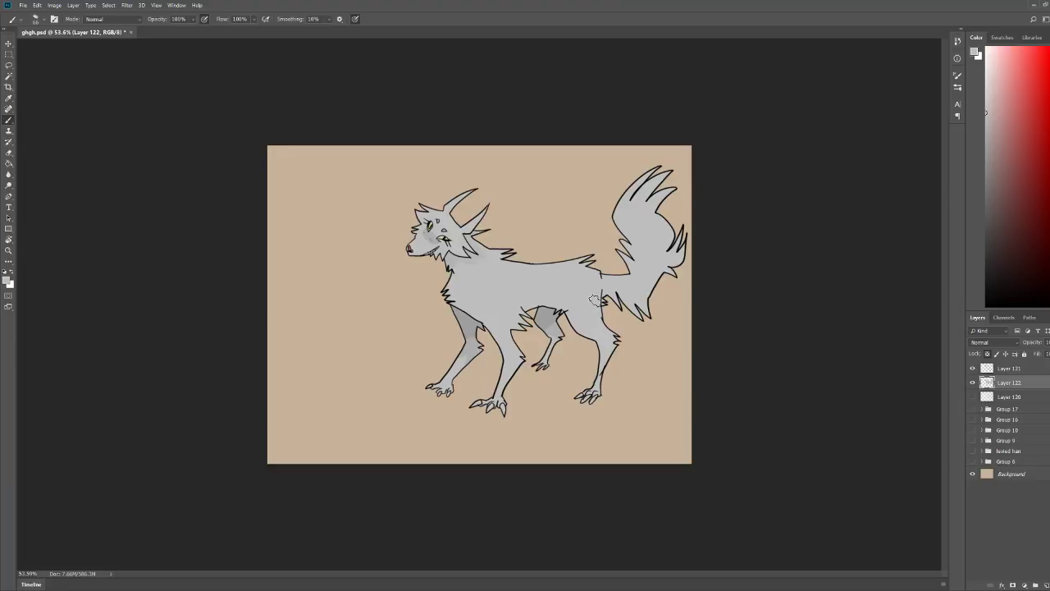
Step: Paint light pink inner areas along the lower edges of both ears
key(z)
mouse_move(493, 269)
mouse_down()
mouse_move(585, 274)
mouse_move(513, 331)
mouse_up()
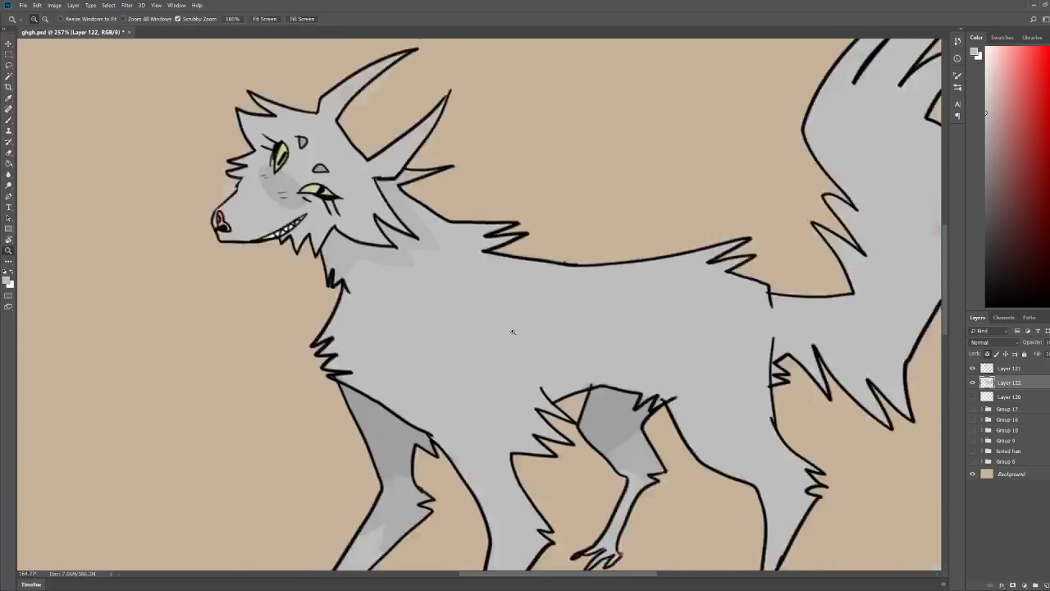
scroll(512, 331, down, 4)
key(b)
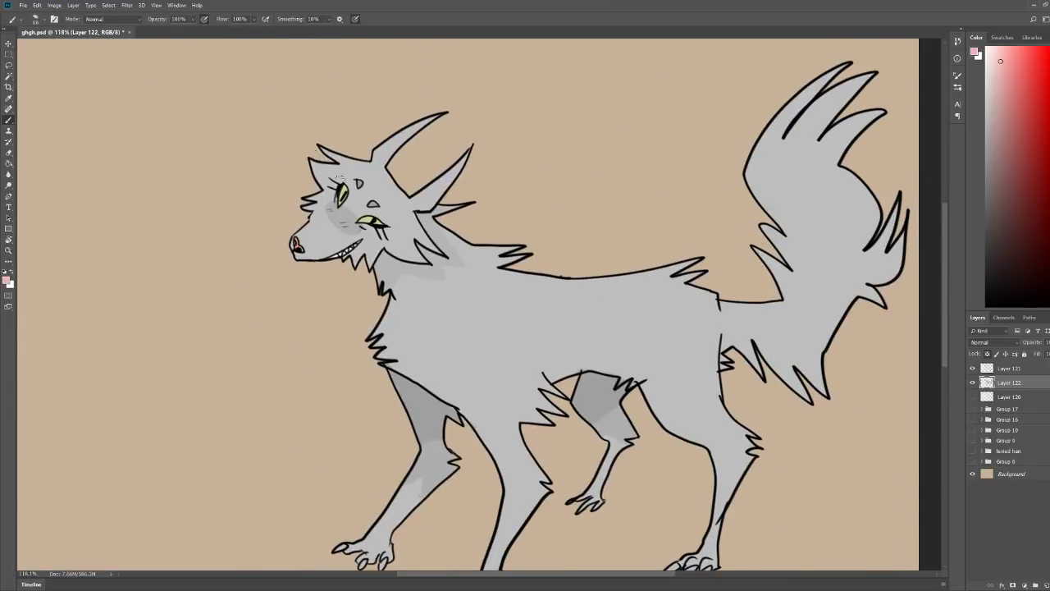
scroll(406, 140, up, 3)
drag(472, 213, 447, 240)
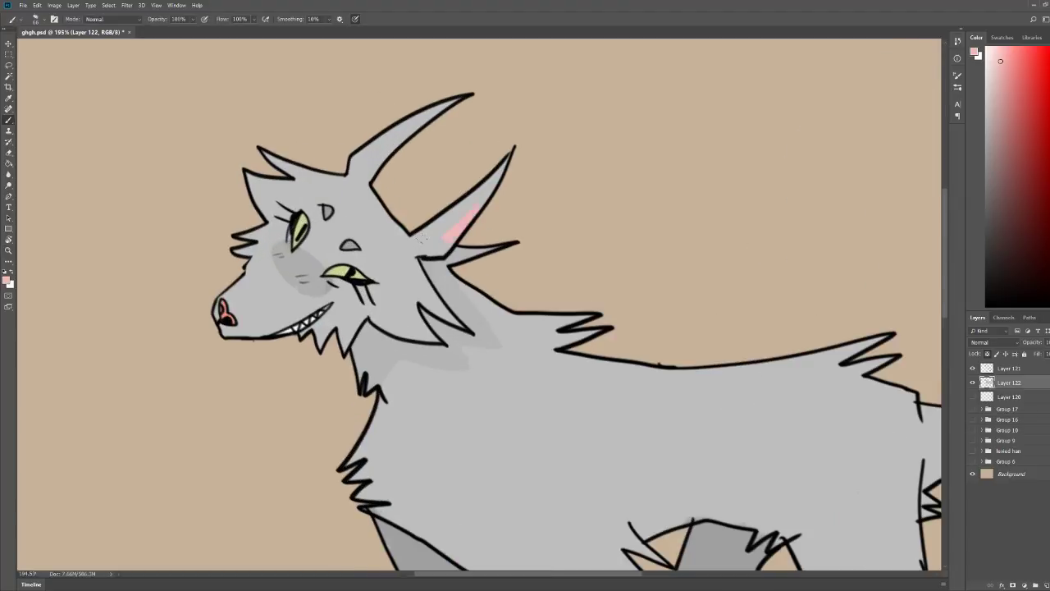
key(ctrl+z)
drag(351, 171, 373, 145)
key(ctrl+space)
drag(469, 95, 410, 97)
drag(470, 219, 533, 230)
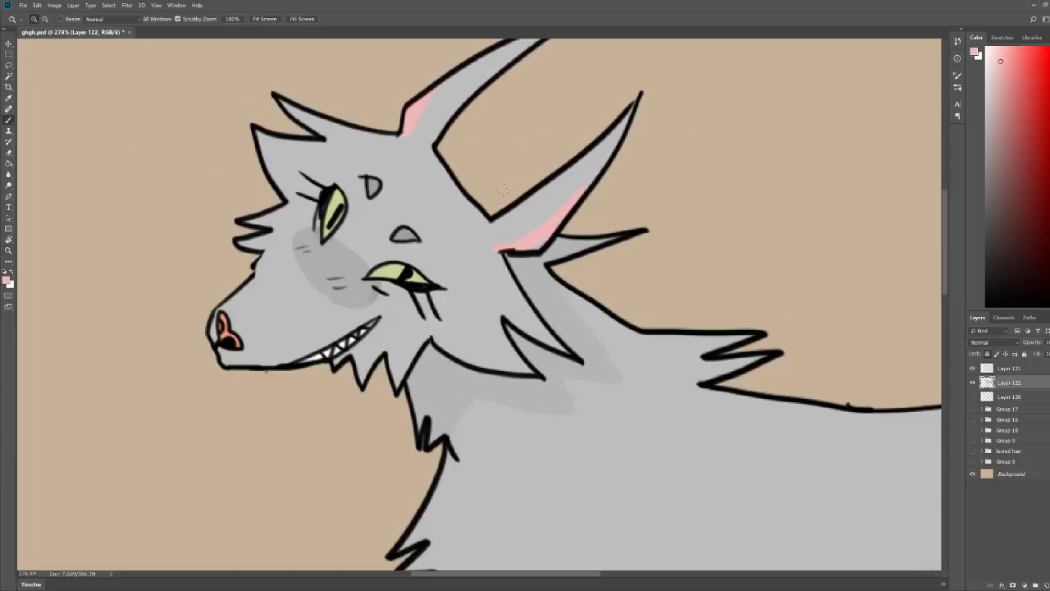
Step: Sample the body grey and trim back the pink at the base of the nearer ear
alt+click(491, 249)
key(ctrl+space)
drag(633, 160, 595, 174)
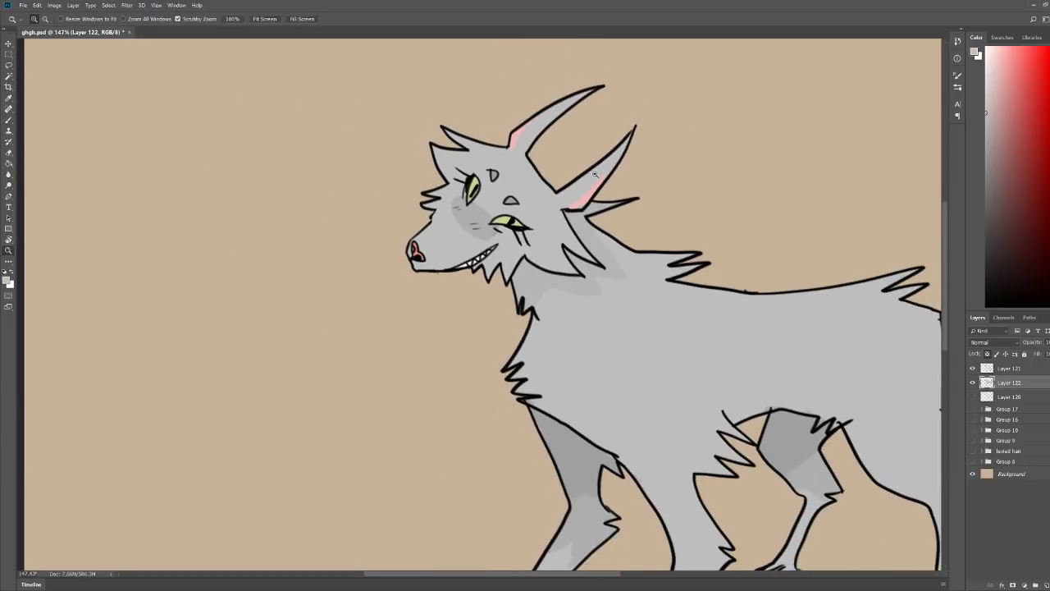
drag(666, 160, 635, 165)
drag(862, 242, 911, 248)
drag(610, 202, 547, 194)
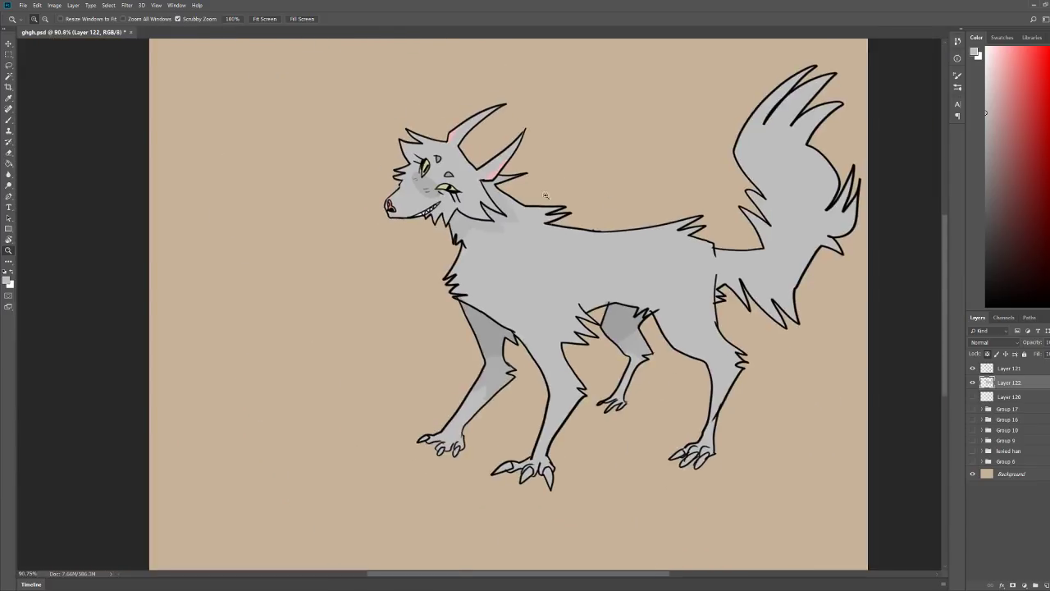
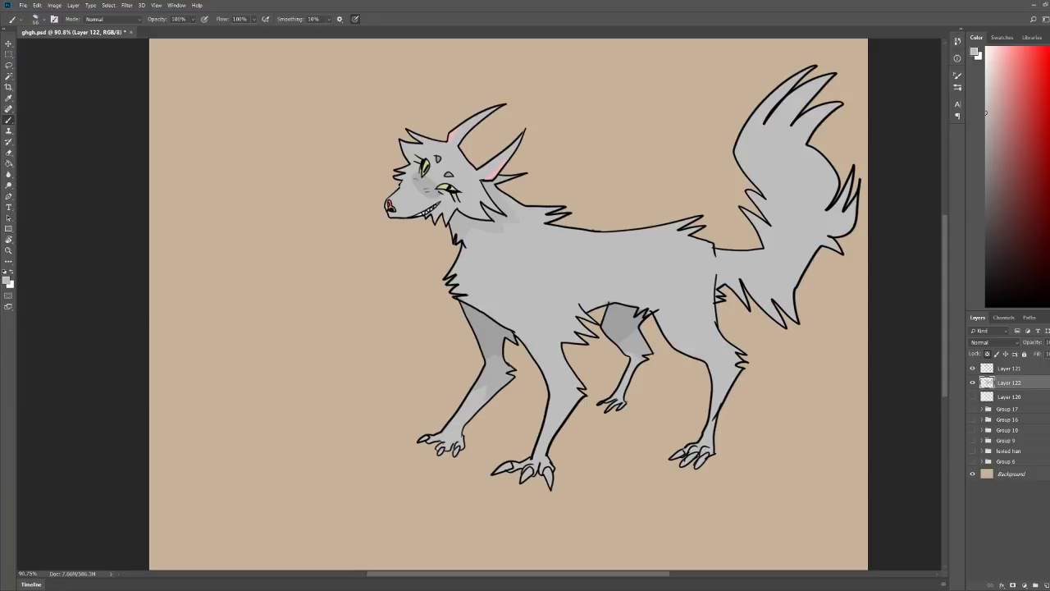
Step: Paint an off-white patch with a wavy inner edge down the front of the chest
key(ctrl+space)
drag(609, 246, 636, 247)
drag(426, 292, 406, 291)
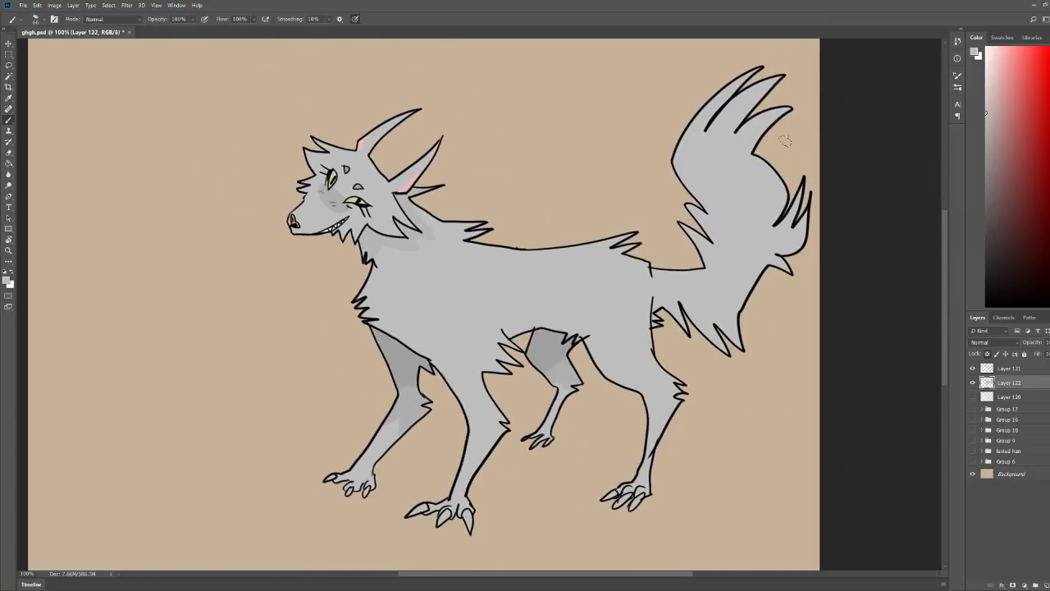
drag(987, 78, 982, 77)
mouse_move(369, 318)
mouse_down()
mouse_move(421, 353)
mouse_move(365, 286)
mouse_move(354, 310)
mouse_up()
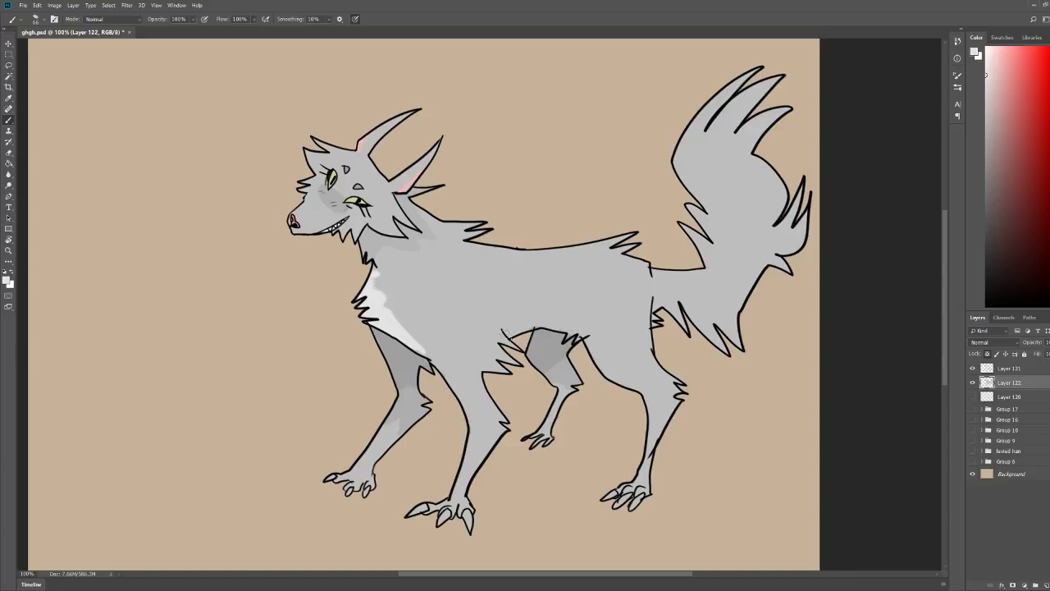
Step: Paint a matching off-white patch with a wavy upper edge along the belly above the far hind leg
mouse_move(502, 325)
mouse_down()
mouse_move(531, 316)
mouse_move(572, 330)
mouse_move(561, 328)
mouse_up()
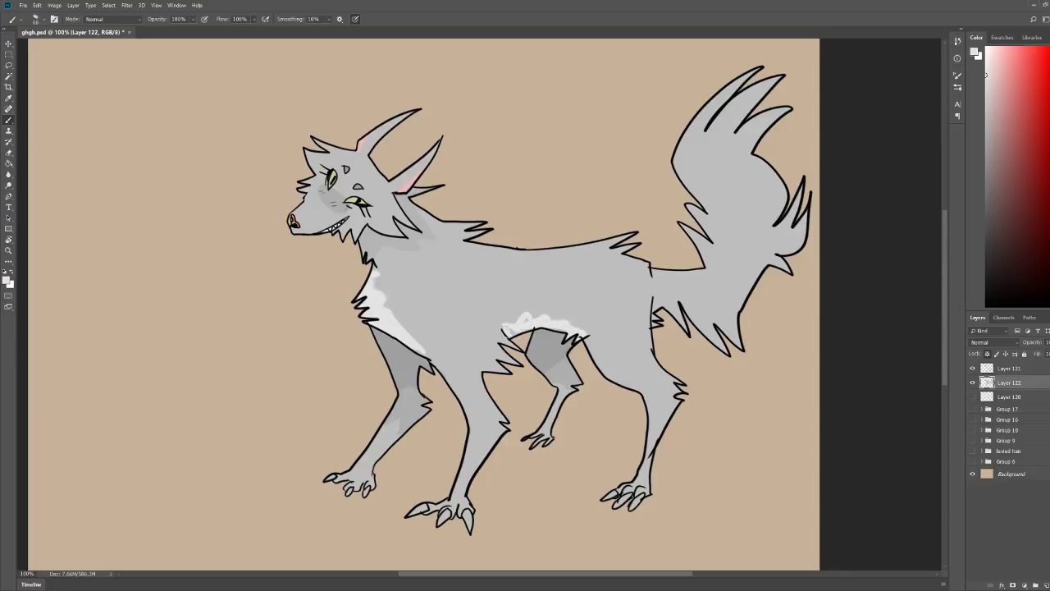
key(z)
mouse_move(682, 221)
mouse_down()
mouse_move(635, 222)
mouse_move(714, 233)
mouse_up()
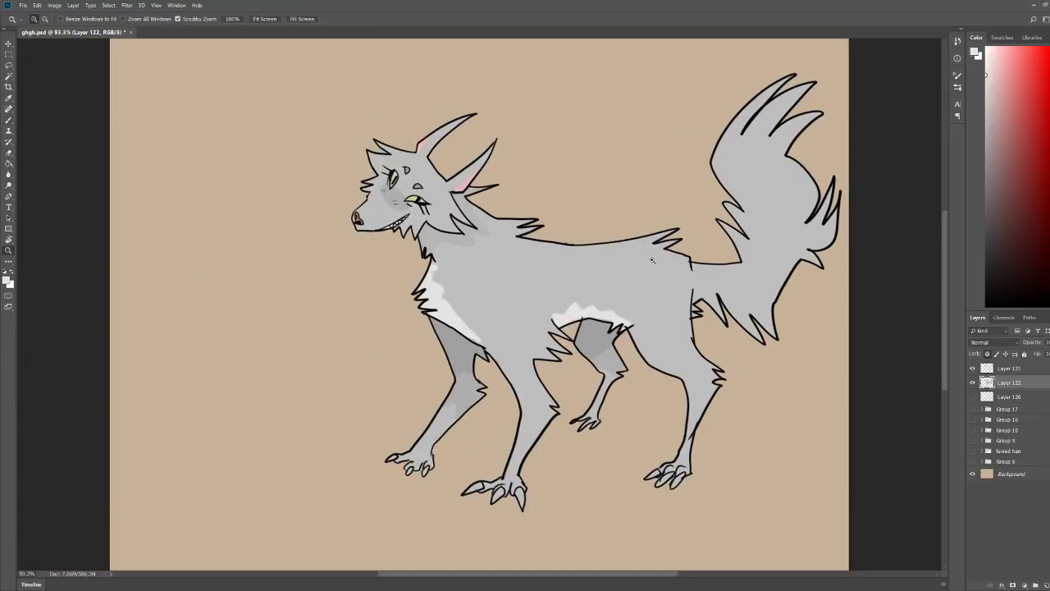
key(b)
mouse_move(594, 314)
mouse_down()
mouse_move(631, 307)
mouse_move(586, 310)
mouse_up()
key(z)
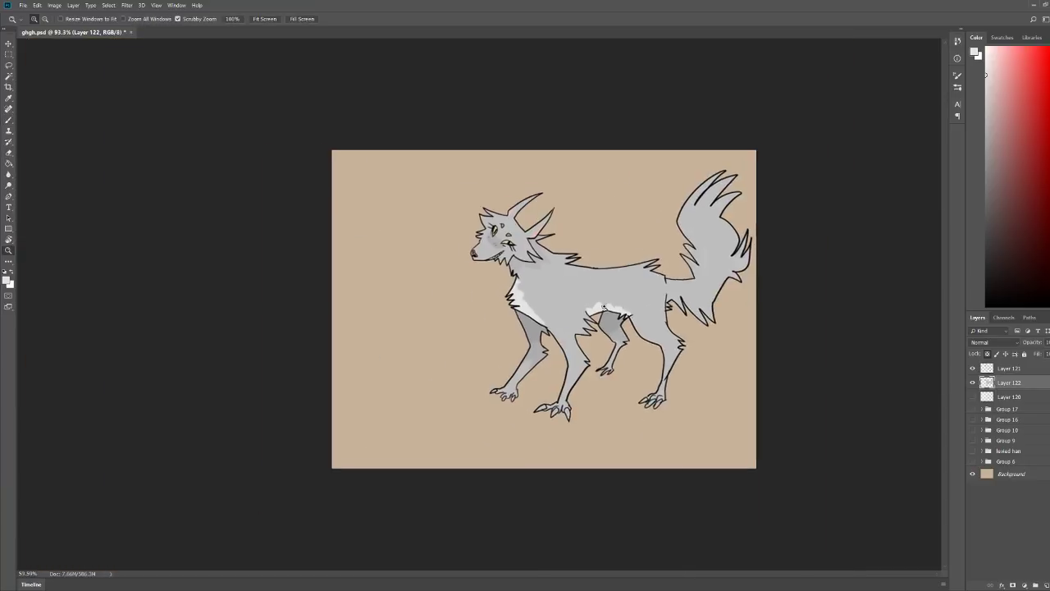
Step: Try joining the two brow marks to the muzzle patch with darker grey streaks
drag(582, 230, 630, 230)
drag(878, 150, 912, 150)
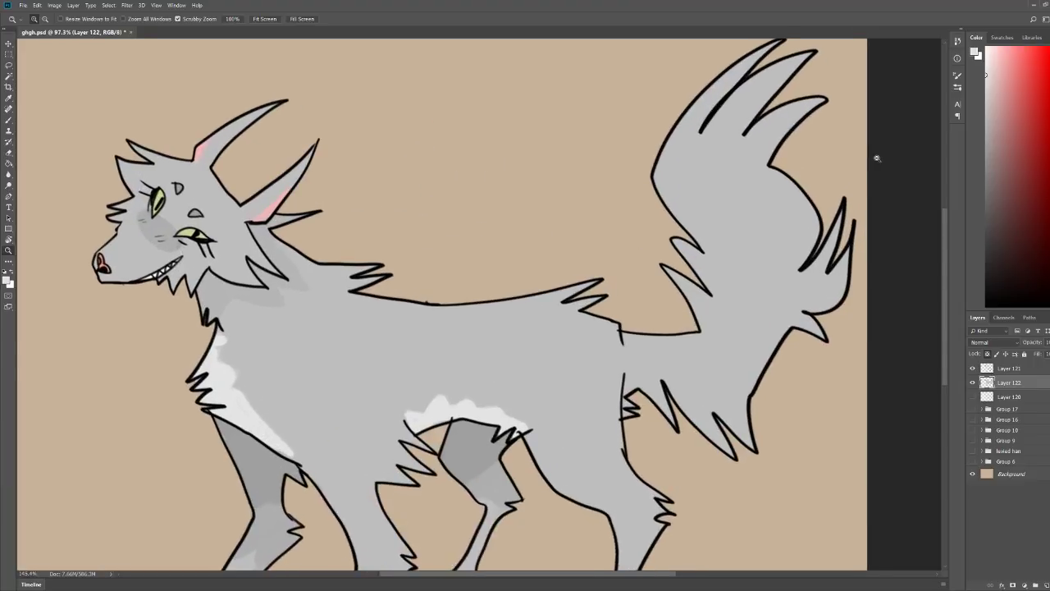
drag(713, 172, 666, 176)
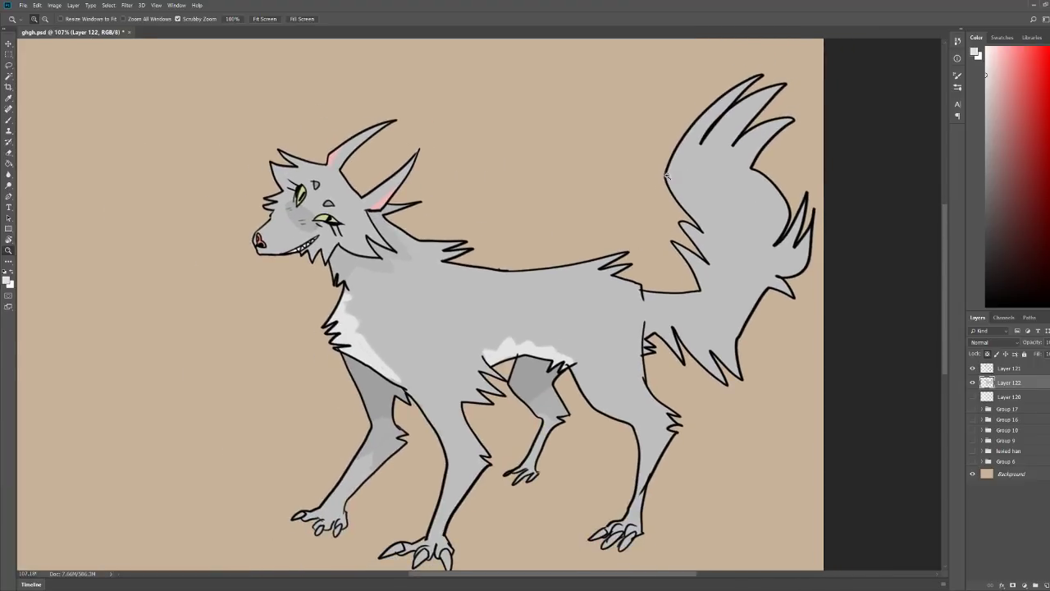
drag(274, 142, 329, 158)
drag(502, 160, 485, 164)
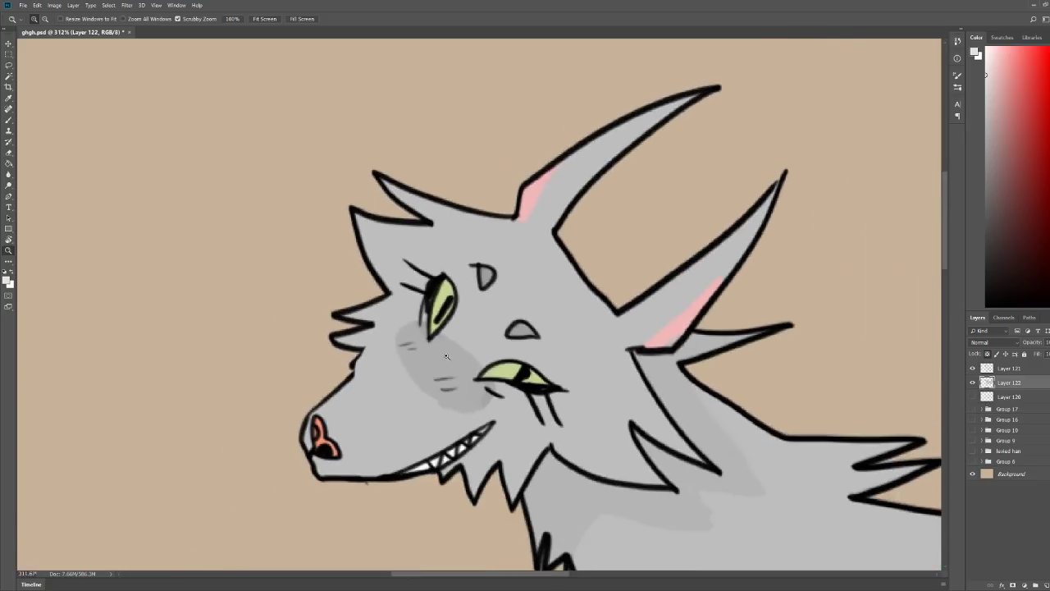
click(454, 356)
key(b)
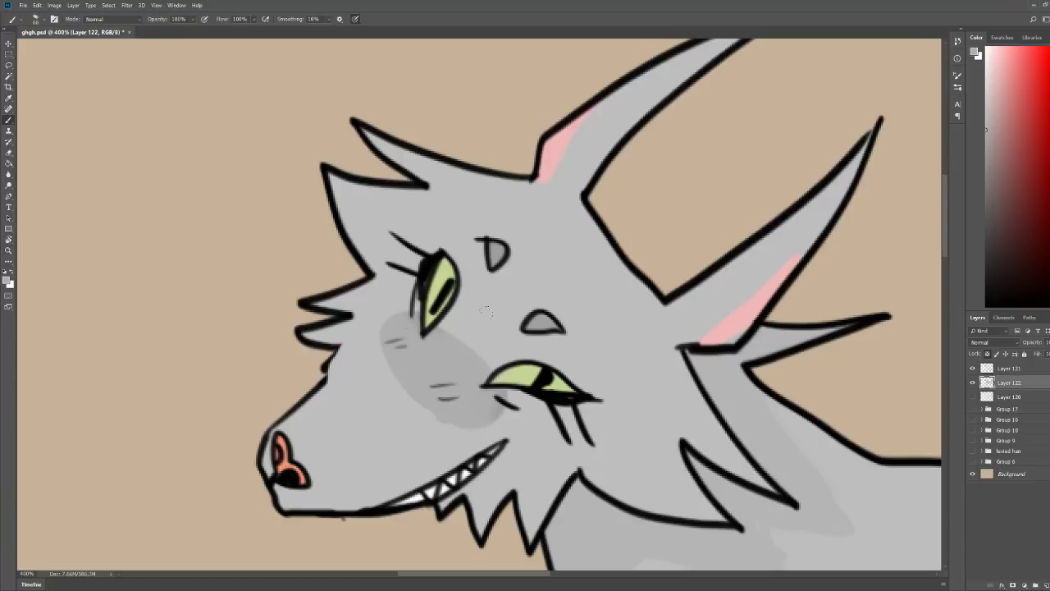
drag(525, 334, 437, 351)
drag(477, 276, 453, 324)
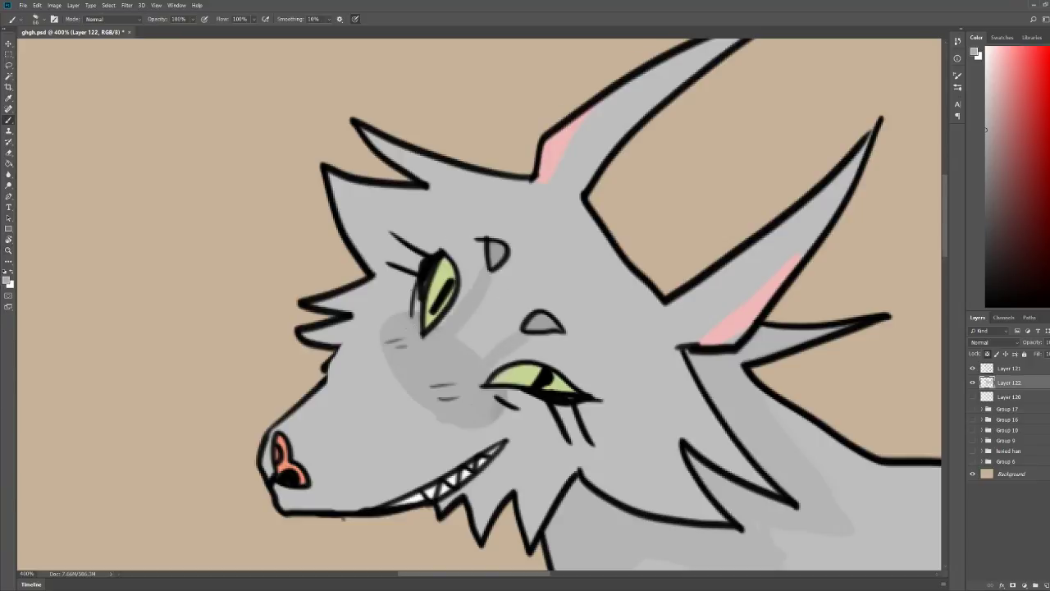
Step: Paint darker grey patches over the near eye and along the inner side of the far eye, reaching the brow marks
key(z)
drag(626, 161, 577, 172)
key(b)
click(1016, 197)
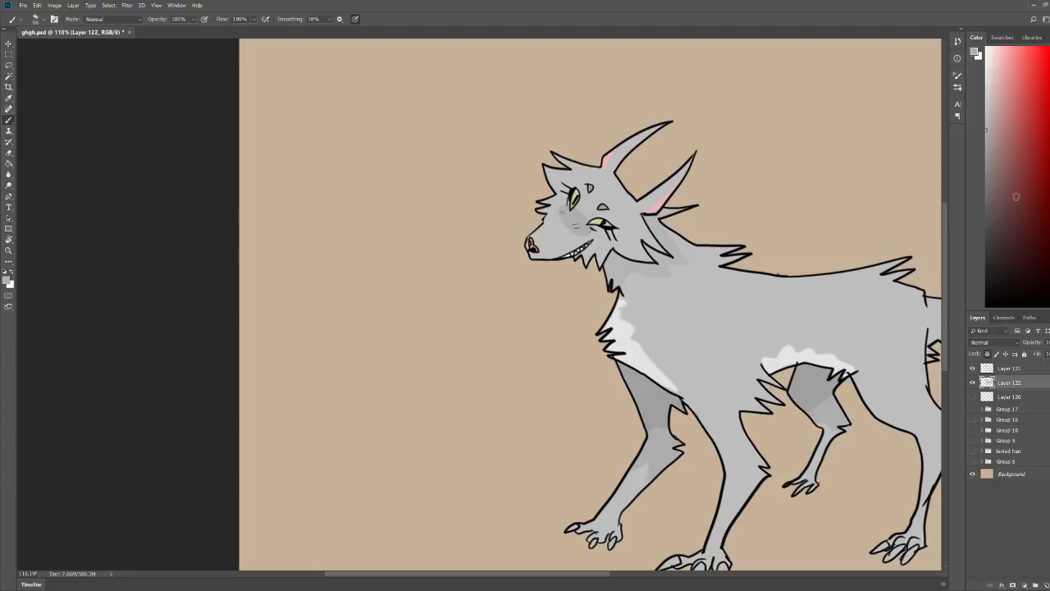
key(z)
drag(608, 191, 645, 196)
key(b)
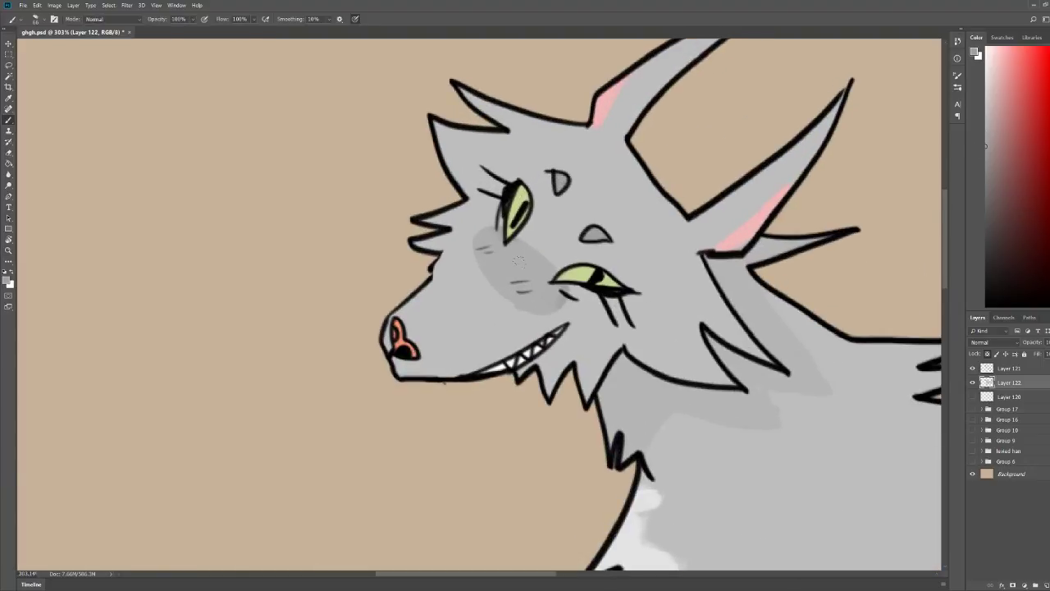
mouse_move(556, 271)
mouse_down()
mouse_move(574, 251)
mouse_move(595, 253)
mouse_move(632, 283)
mouse_up()
mouse_move(521, 236)
mouse_down()
mouse_move(545, 199)
mouse_move(529, 180)
mouse_move(534, 215)
mouse_up()
key(z)
drag(649, 156, 611, 156)
drag(391, 164, 432, 164)
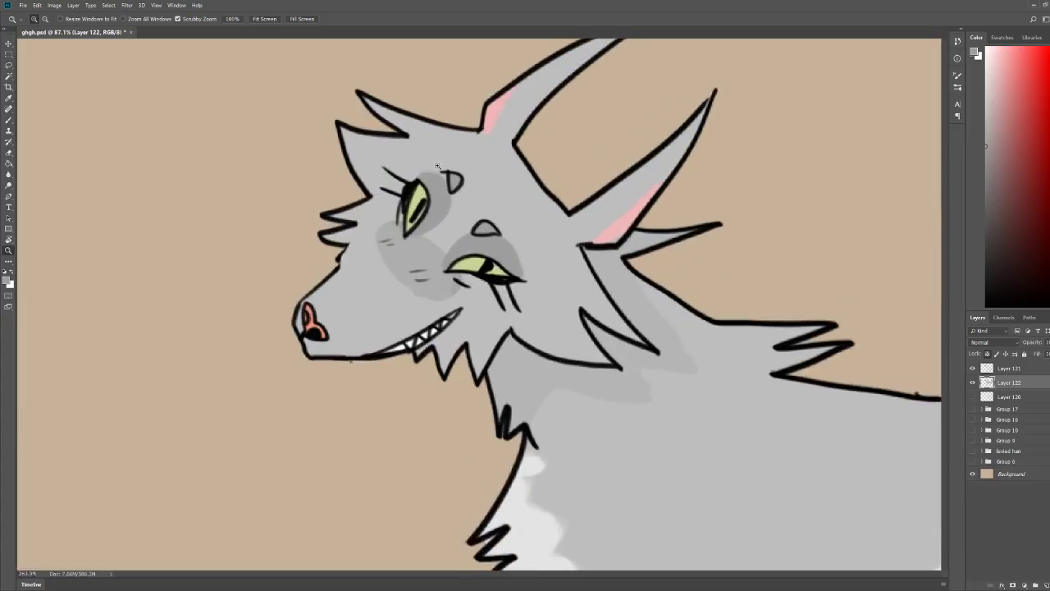
Step: Try extending the darker grey below the near eye and along the outer side of the far eye
key(b)
drag(504, 289, 464, 277)
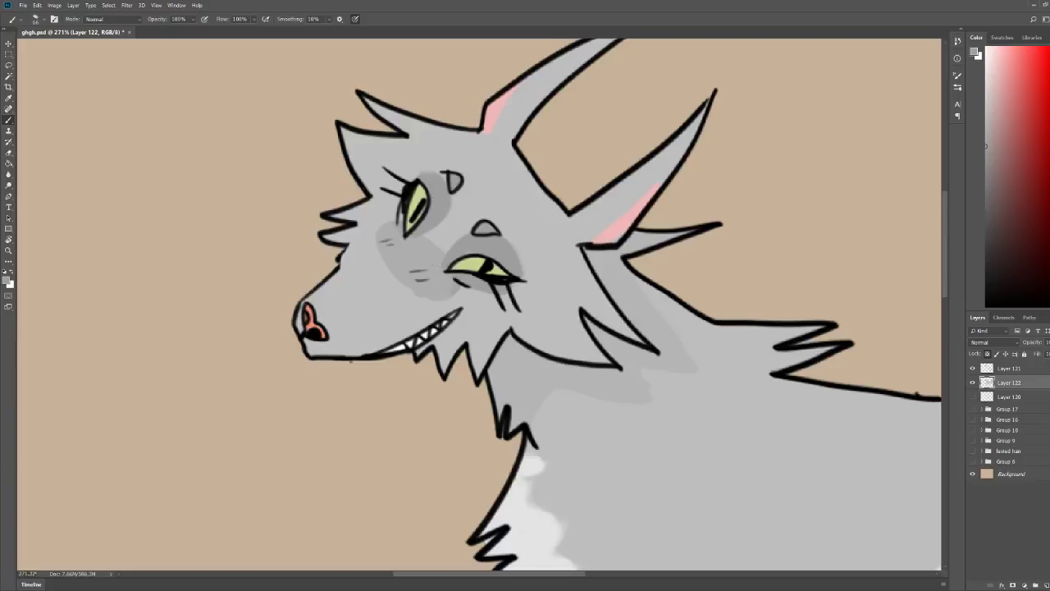
drag(395, 219, 401, 184)
key(z)
drag(645, 144, 626, 145)
key(b)
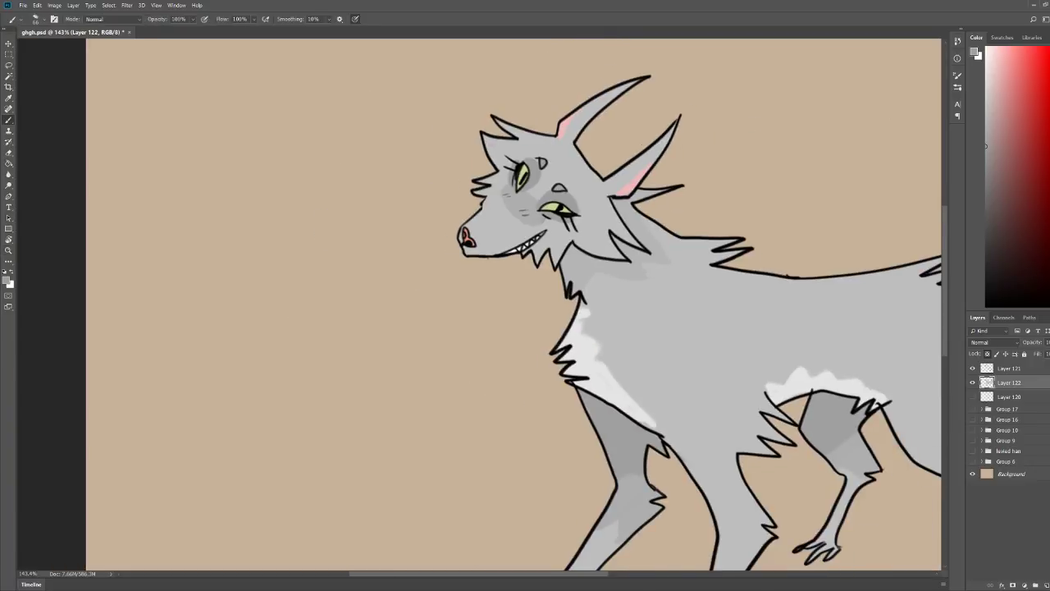
Step: Paint light grey patches under the near eye and along the outer side of the far eye
drag(994, 100, 978, 103)
drag(540, 214, 563, 220)
key(z)
drag(524, 161, 551, 162)
key(b)
drag(494, 225, 491, 186)
key(z)
drag(568, 132, 534, 132)
drag(687, 137, 669, 142)
key(b)
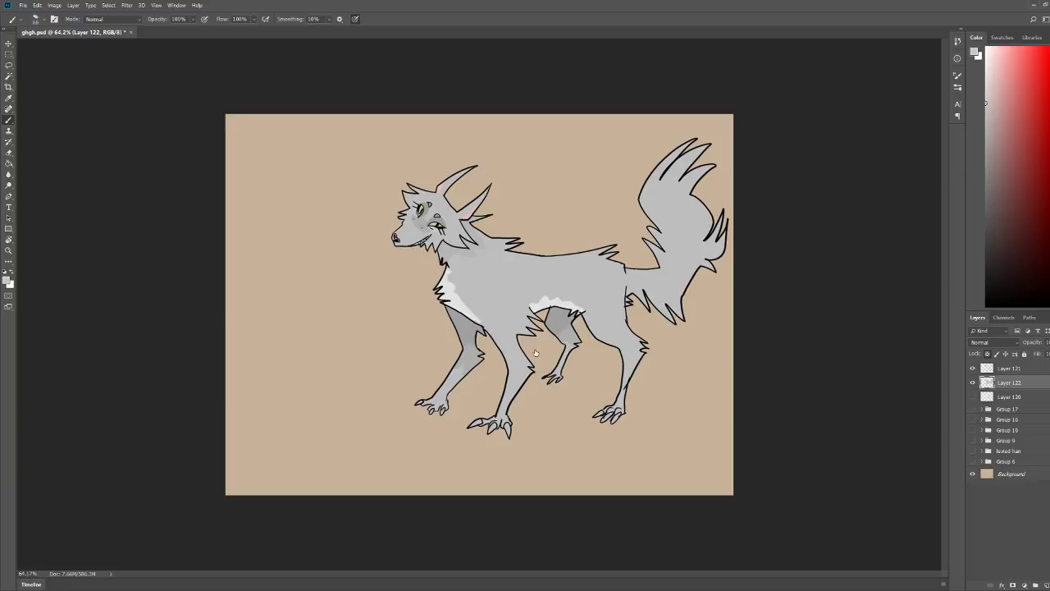
Step: Soften the edges of the light patches beside both eyes with sampled fur grey, and save the document
key(z)
drag(429, 217, 512, 192)
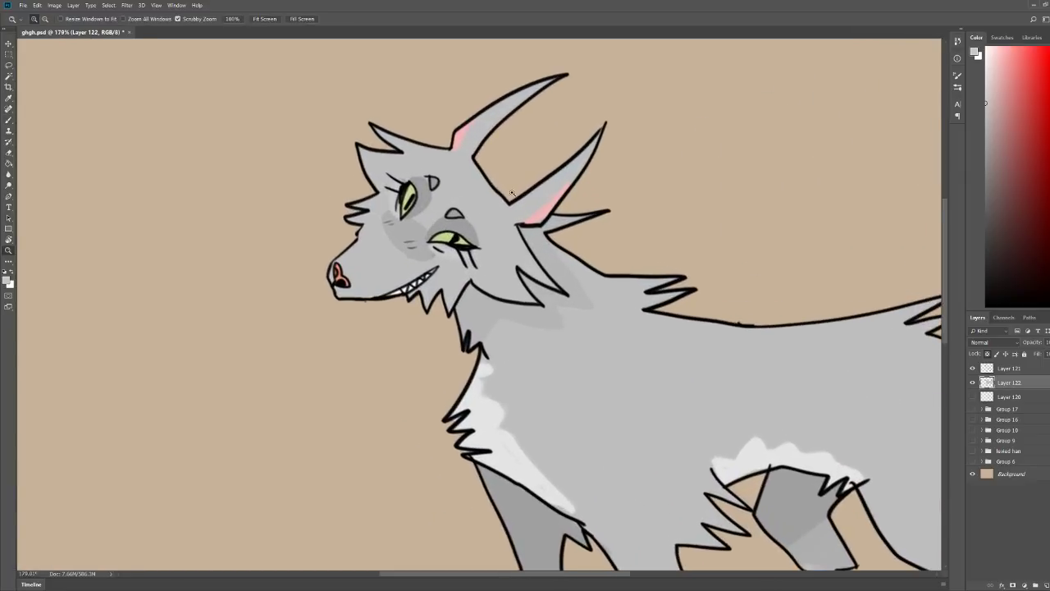
key(b)
key(z)
drag(407, 230, 472, 246)
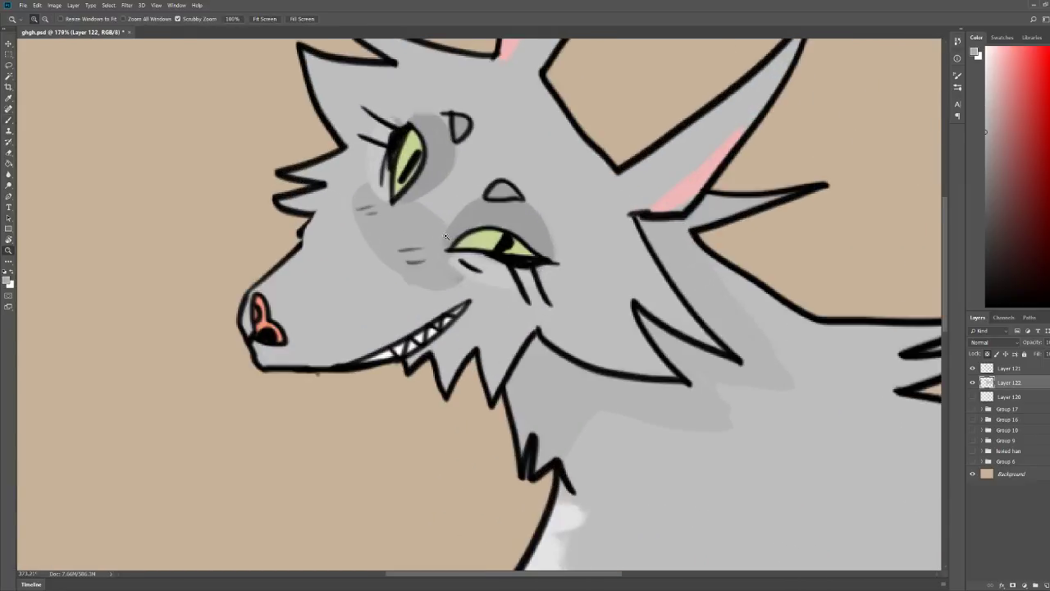
key(b)
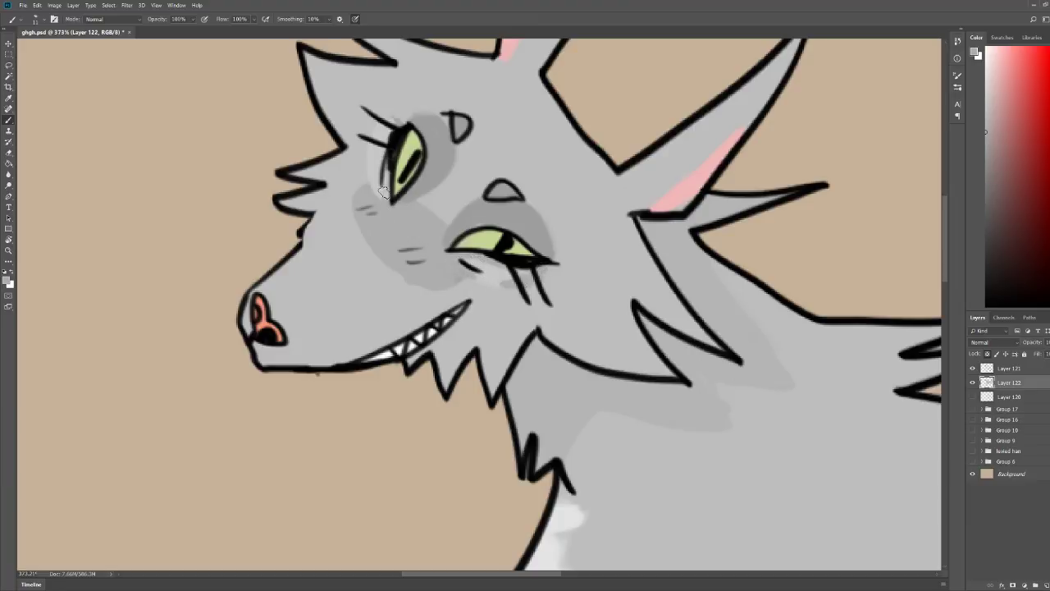
mouse_move(383, 193)
mouse_down()
mouse_move(371, 186)
mouse_move(397, 115)
mouse_up()
key(z)
drag(469, 90, 402, 95)
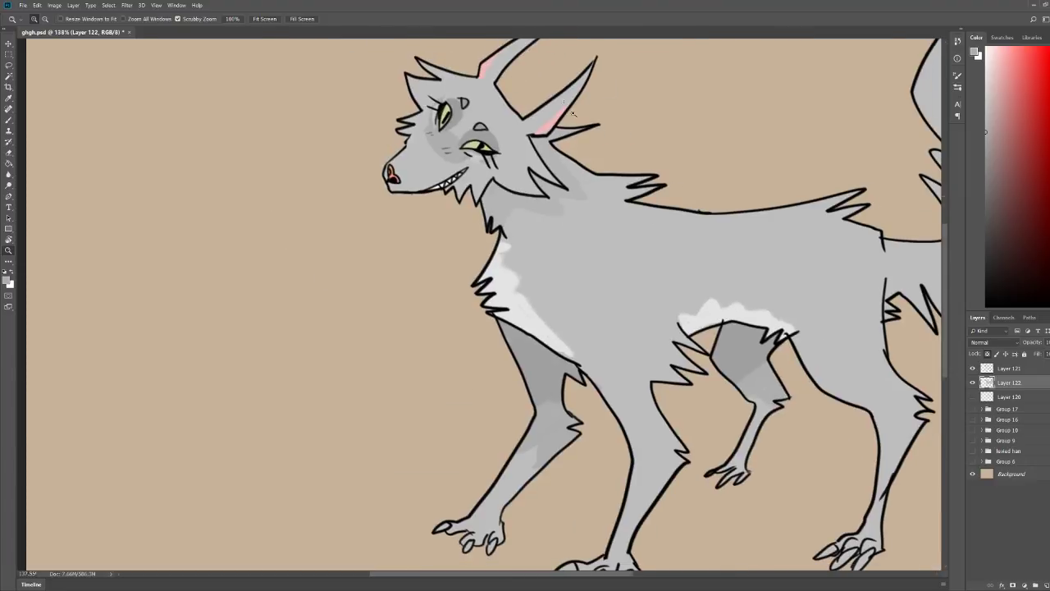
drag(573, 113, 539, 126)
key(b)
key(ctrl+s)
Step: Sample the face grey and blend the darker muzzle patch softly into the surrounding fur
key(z)
drag(410, 209, 484, 215)
key(b)
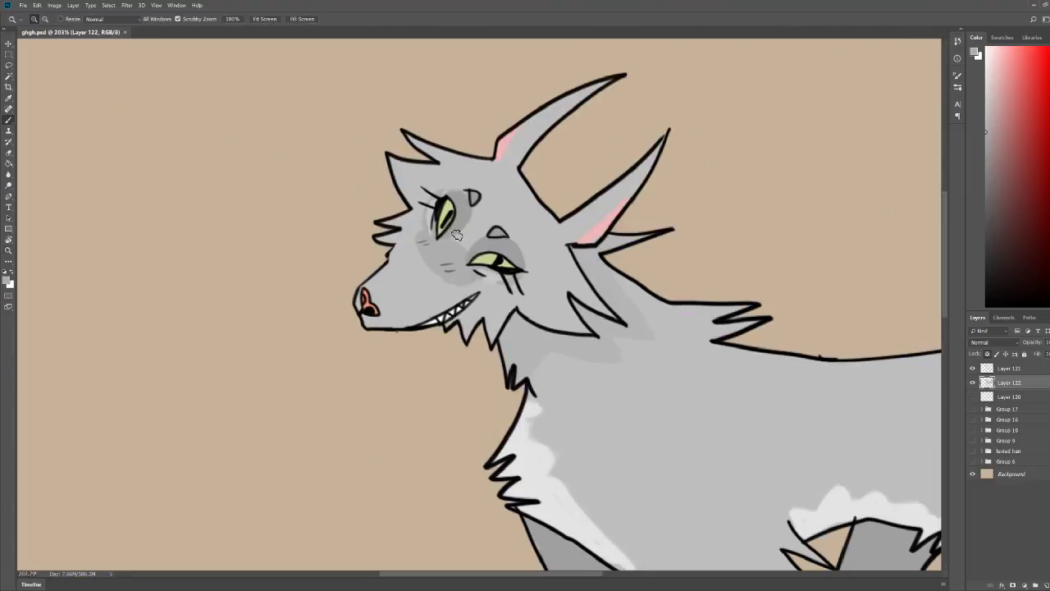
key(b)
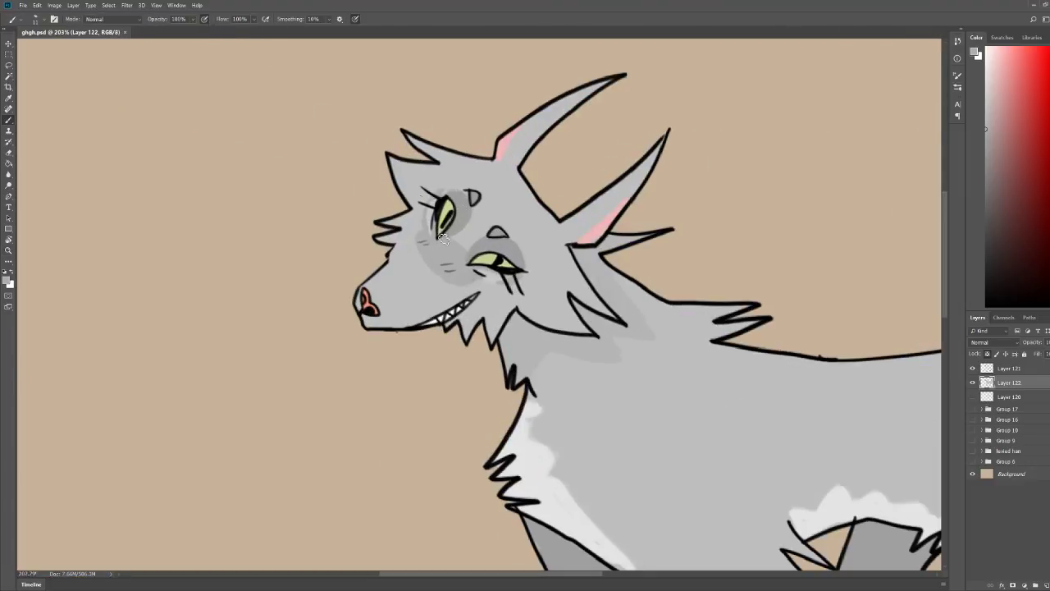
drag(448, 283, 437, 288)
alt+click(415, 255)
mouse_move(410, 254)
mouse_down()
mouse_move(420, 288)
mouse_move(441, 285)
mouse_move(434, 315)
mouse_move(465, 276)
mouse_move(466, 294)
mouse_up()
key(ctrl+space)
mouse_move(596, 171)
mouse_down()
mouse_move(516, 174)
mouse_move(628, 191)
mouse_up()
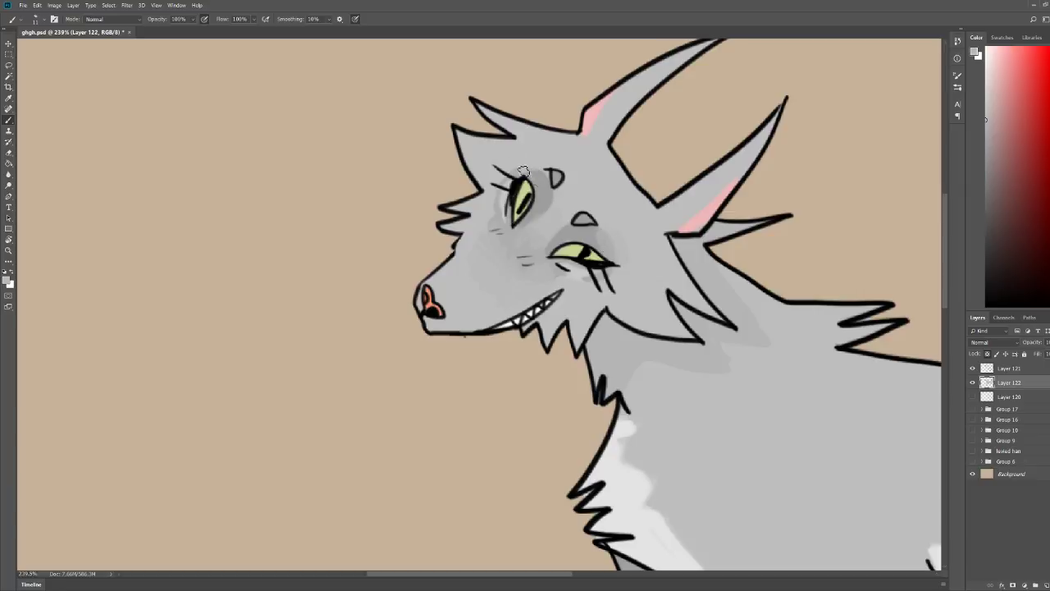
Step: Blend the dark patches around both eyes into the surrounding grey, leaving only soft shading
key(ctrl+space)
drag(585, 132, 510, 127)
drag(761, 97, 719, 86)
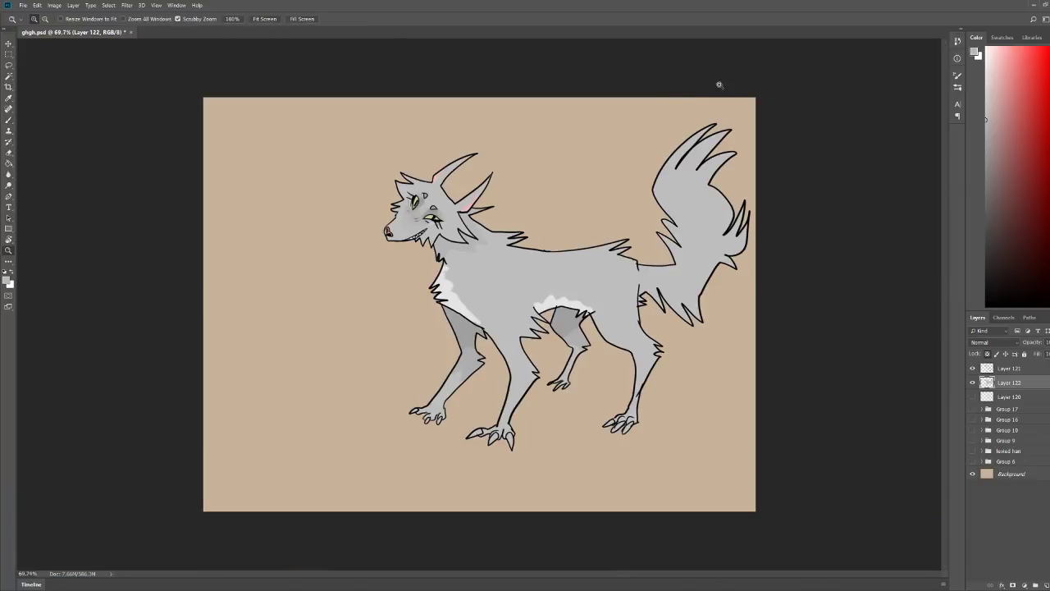
drag(433, 192, 492, 193)
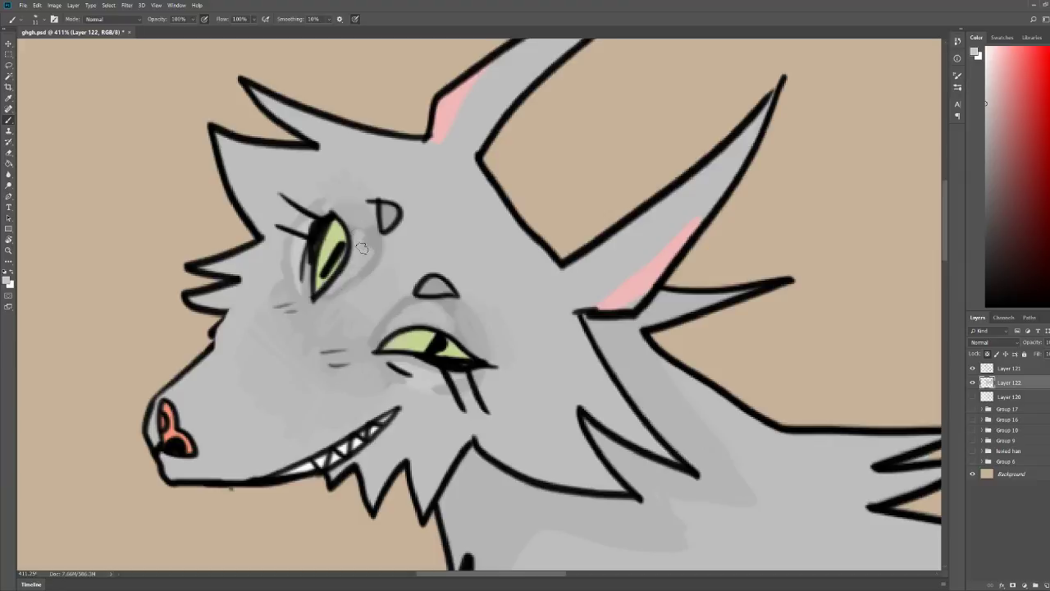
key(z)
drag(506, 116, 427, 117)
drag(583, 120, 546, 121)
key(b)
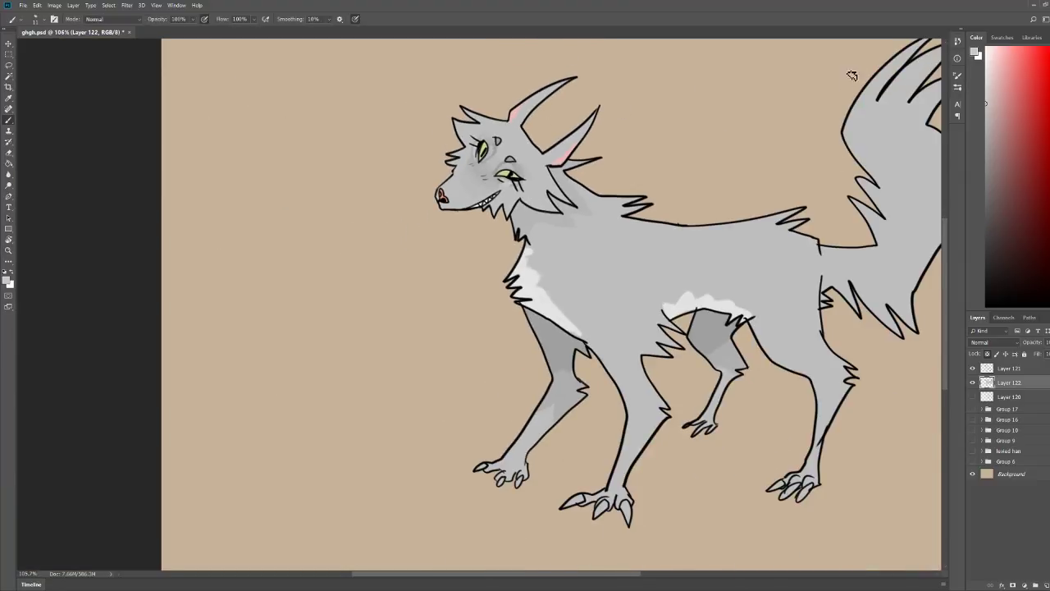
Step: Deepen the darker grey shading directly along the near eye's upper lid
key(z)
drag(456, 150, 625, 155)
key(b)
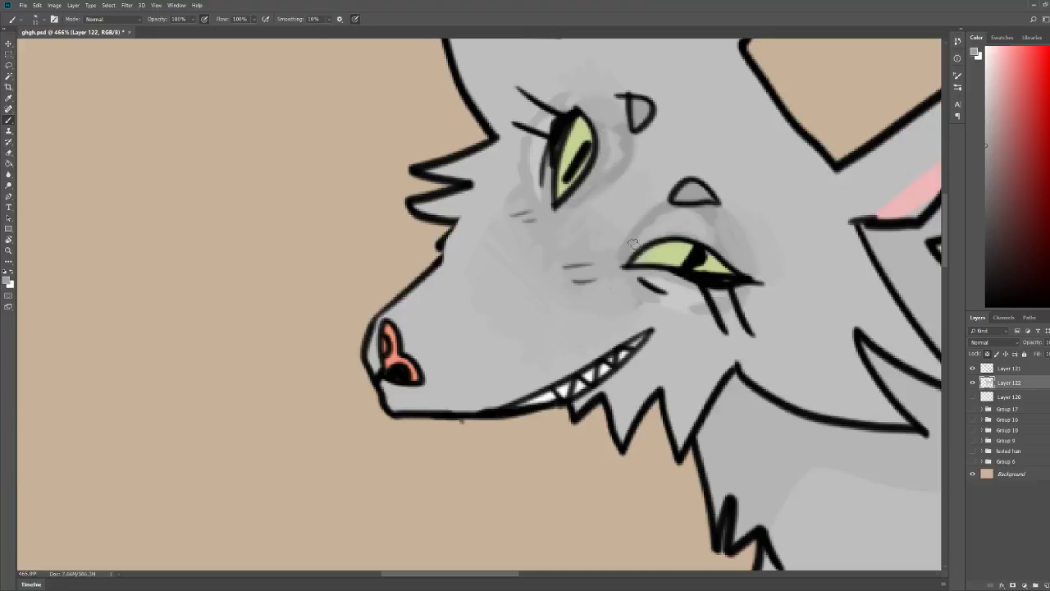
mouse_move(634, 244)
mouse_down()
mouse_move(673, 214)
mouse_move(719, 244)
mouse_up()
key(z)
drag(737, 205, 648, 200)
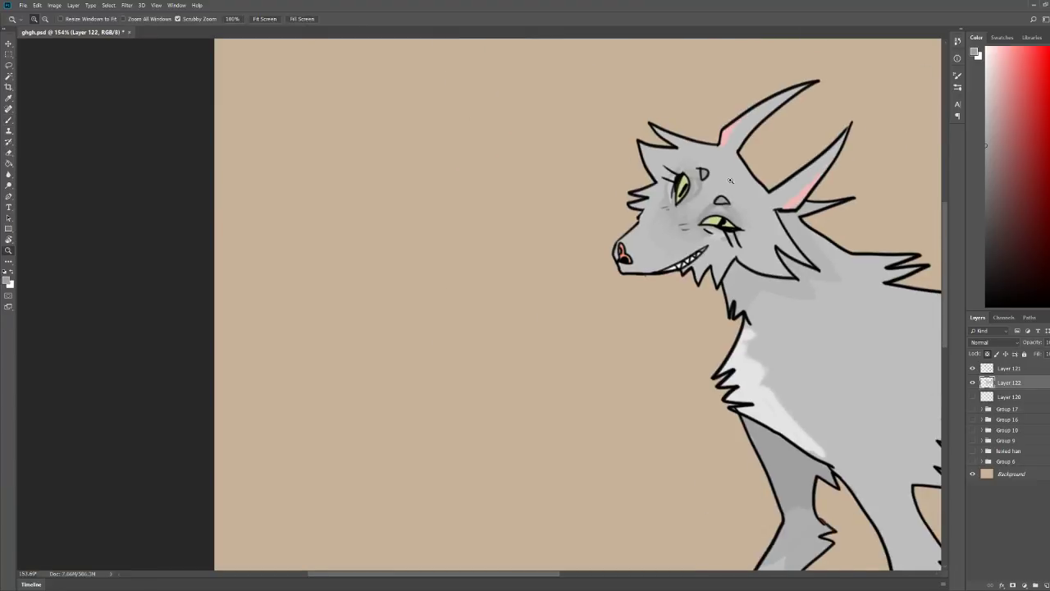
drag(731, 181, 674, 185)
key(b)
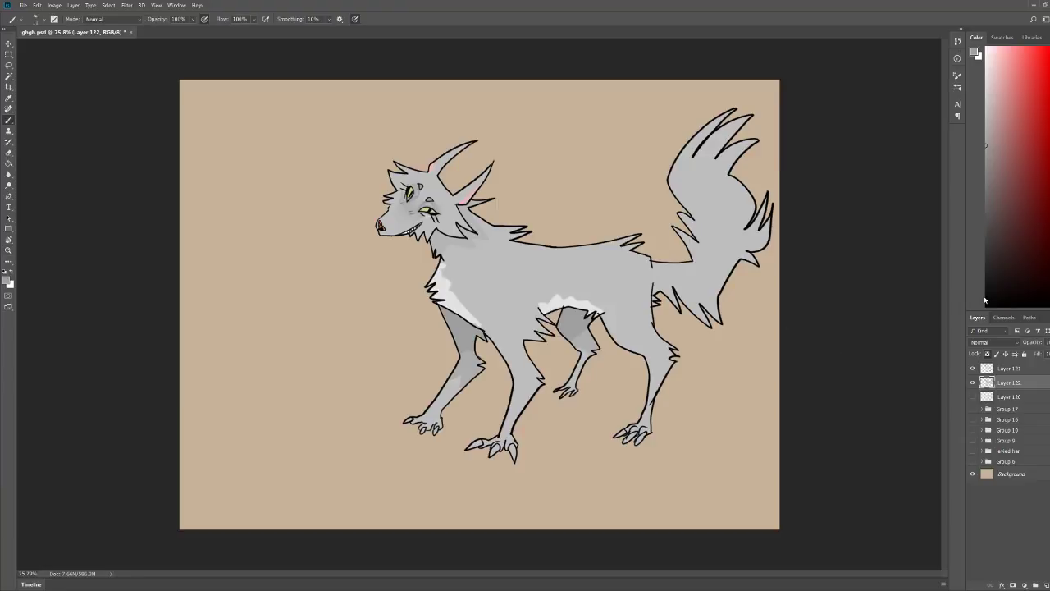
Step: Smooth the shading along the inner side of the far eye with a lighter grey
key(z)
drag(439, 186, 477, 210)
key(b)
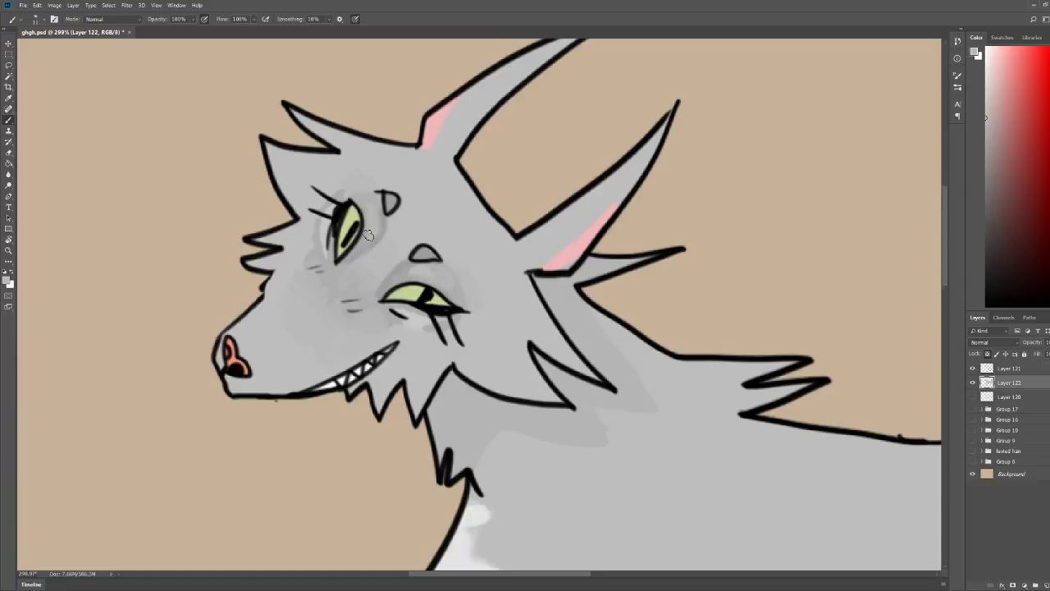
key(z)
drag(432, 166, 393, 163)
key(b)
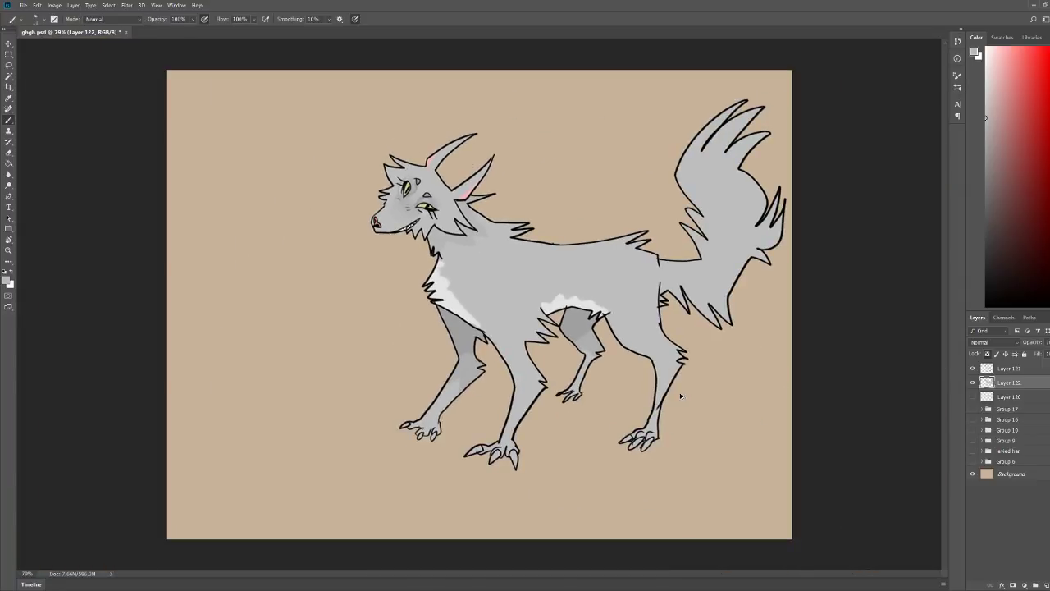
Step: Recolour the black outlines of the head, body, legs and tail on Layer 121 to dark grey, keeping the eyes black
key(z)
mouse_move(546, 298)
mouse_down()
mouse_move(516, 291)
mouse_move(618, 218)
mouse_up()
drag(566, 238, 551, 238)
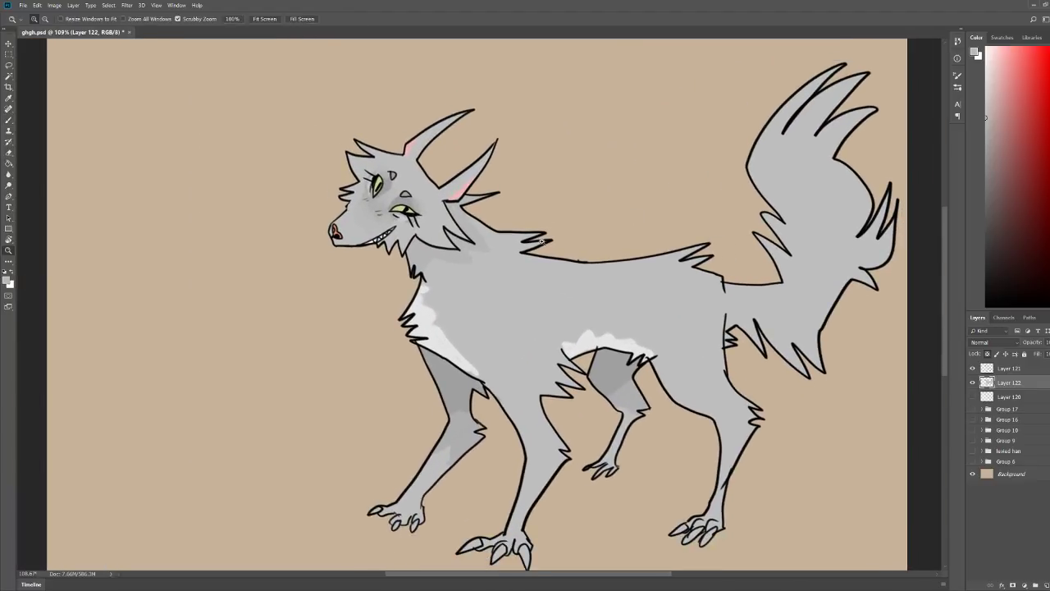
key(b)
key(z)
mouse_move(715, 233)
mouse_down()
mouse_move(675, 230)
mouse_move(706, 235)
mouse_up()
key(b)
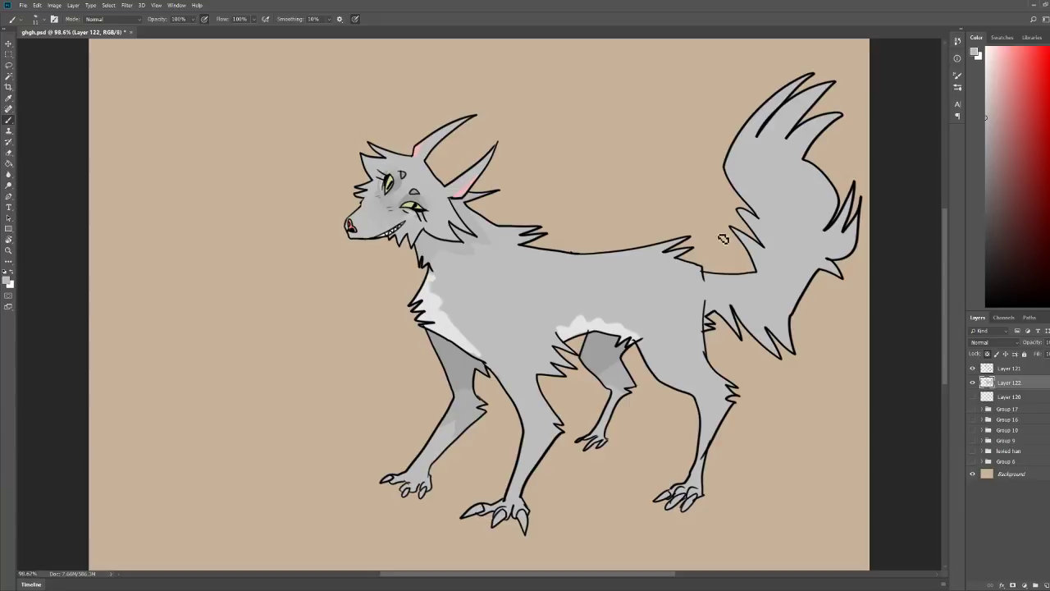
click(983, 368)
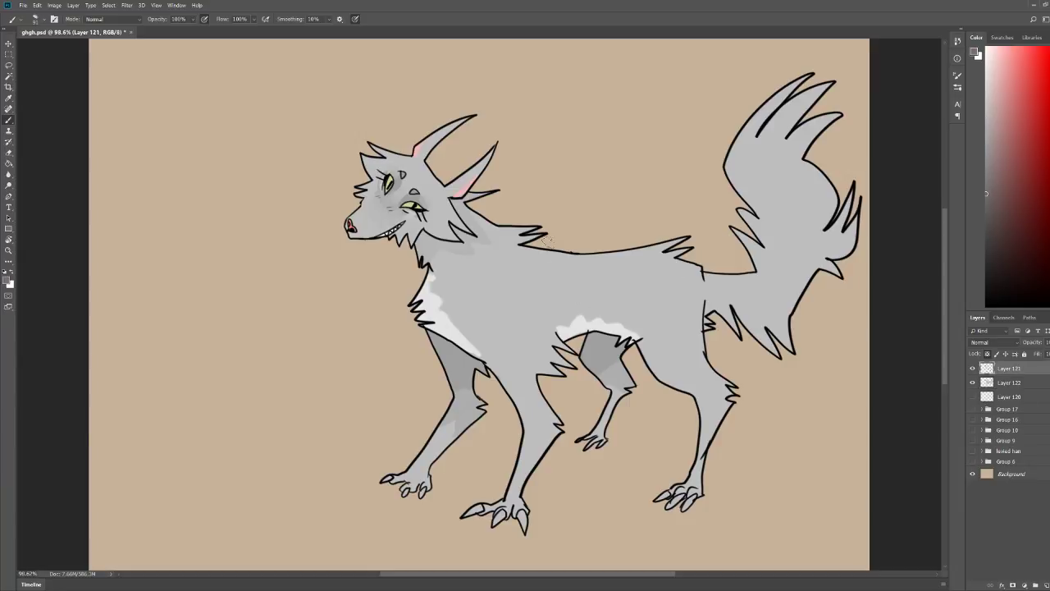
mouse_move(479, 277)
mouse_down()
mouse_move(602, 235)
mouse_move(752, 207)
mouse_move(772, 233)
mouse_move(693, 361)
mouse_move(701, 443)
mouse_move(656, 513)
mouse_move(607, 427)
mouse_move(597, 325)
mouse_move(513, 500)
mouse_move(502, 385)
mouse_move(447, 452)
mouse_move(449, 330)
mouse_move(420, 295)
mouse_move(471, 193)
mouse_move(449, 182)
mouse_move(447, 164)
mouse_move(483, 90)
mouse_move(398, 128)
mouse_move(363, 110)
mouse_move(341, 192)
mouse_move(395, 230)
mouse_up()
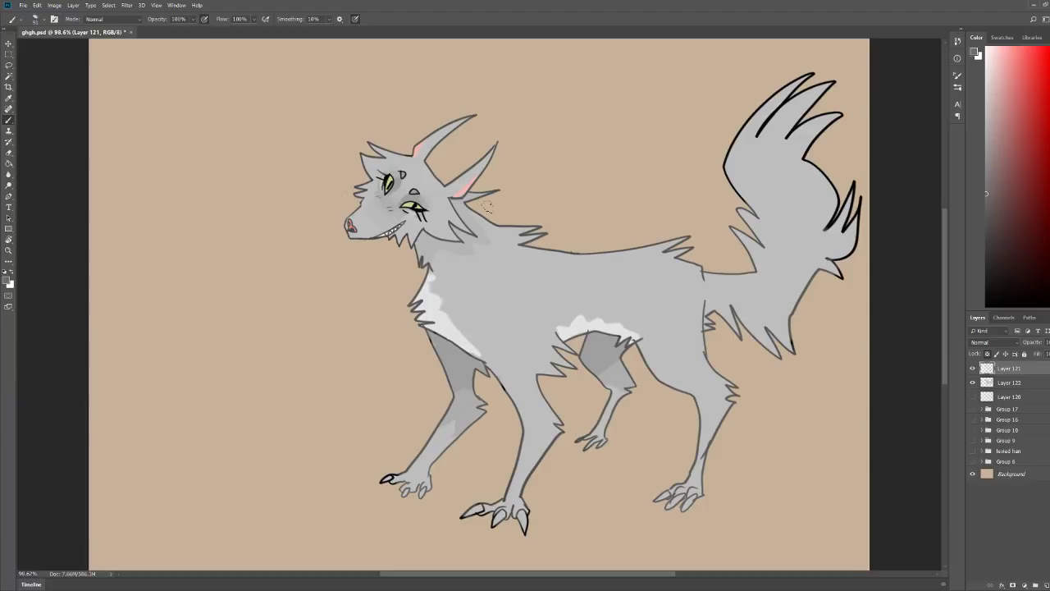
mouse_move(434, 441)
mouse_down()
mouse_move(414, 472)
mouse_move(484, 517)
mouse_move(534, 482)
mouse_up()
mouse_move(744, 193)
mouse_down()
mouse_move(729, 134)
mouse_move(726, 166)
mouse_move(858, 88)
mouse_move(797, 190)
mouse_move(795, 272)
mouse_move(831, 260)
mouse_up()
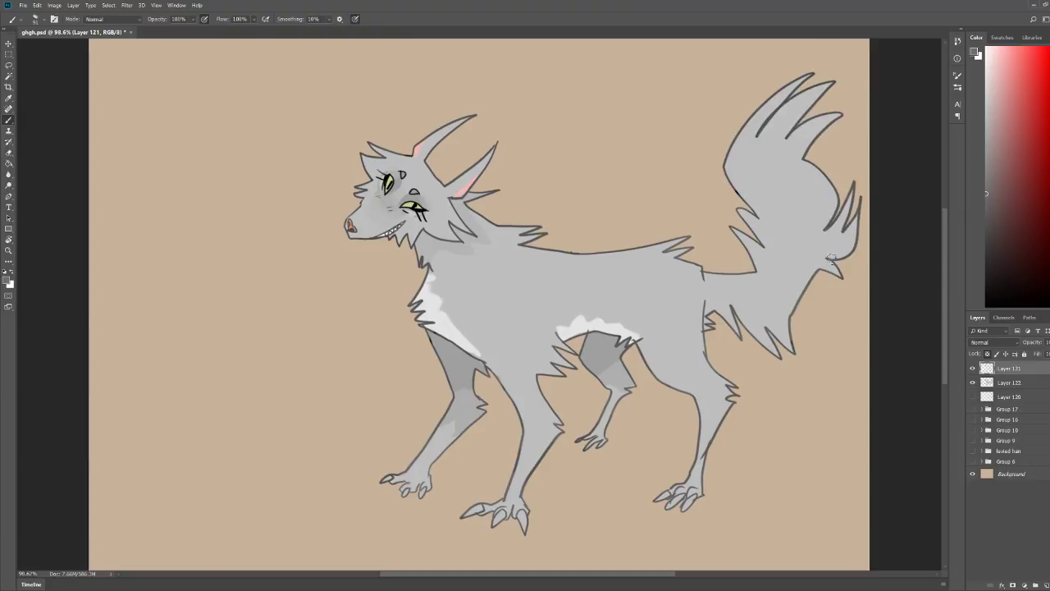
Step: Darken the cheek and jaw outlines with a deeper grey, and save the document
click(987, 251)
drag(458, 232, 425, 235)
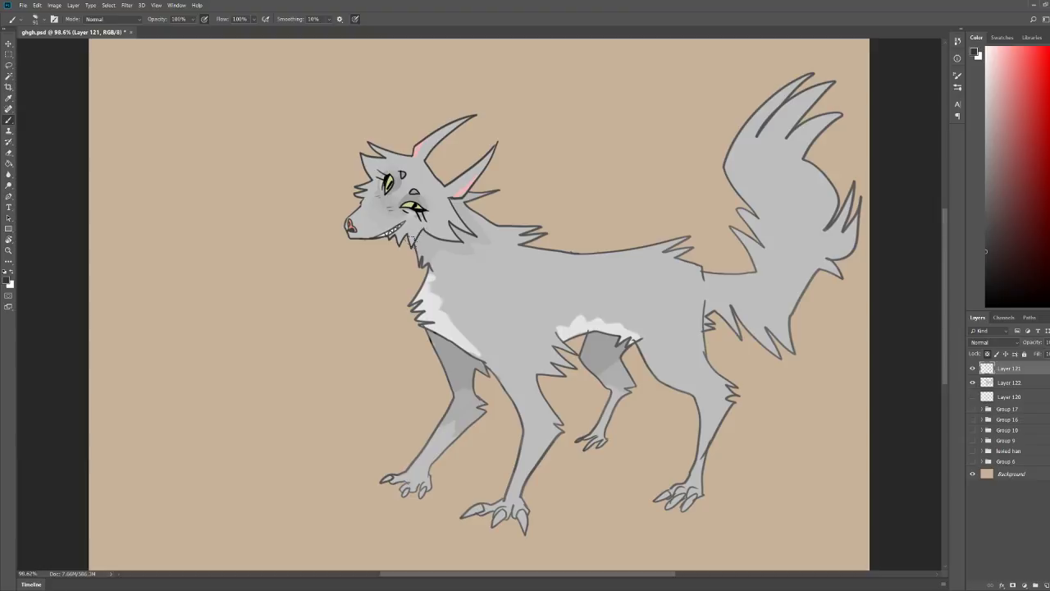
drag(537, 183, 549, 129)
key(ctrl+s)
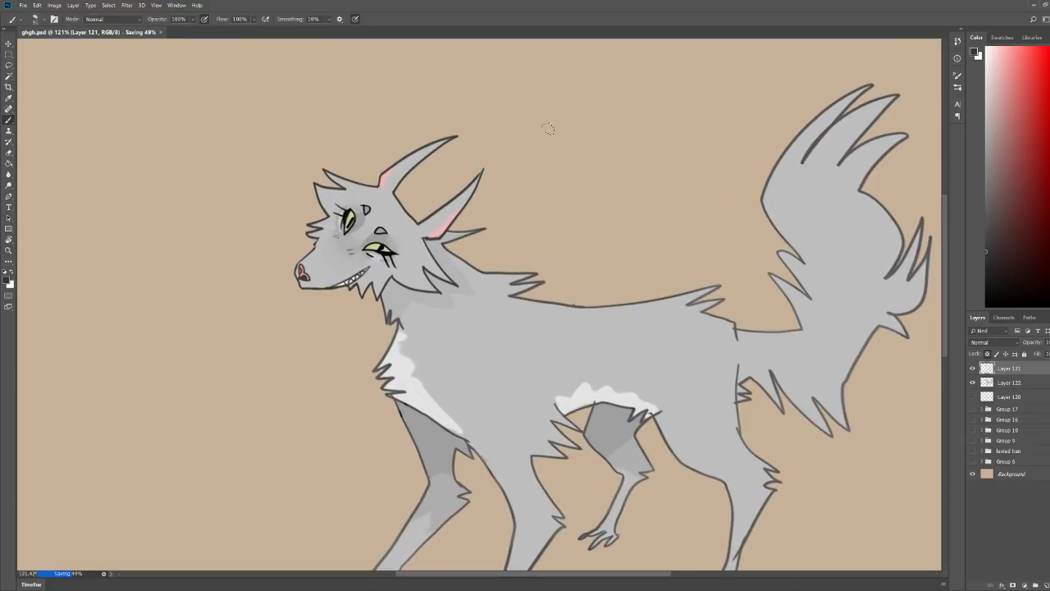
Step: Unlock the transparent pixels of the line art layer and choose a near-black brush colour
key(z)
drag(567, 269, 534, 264)
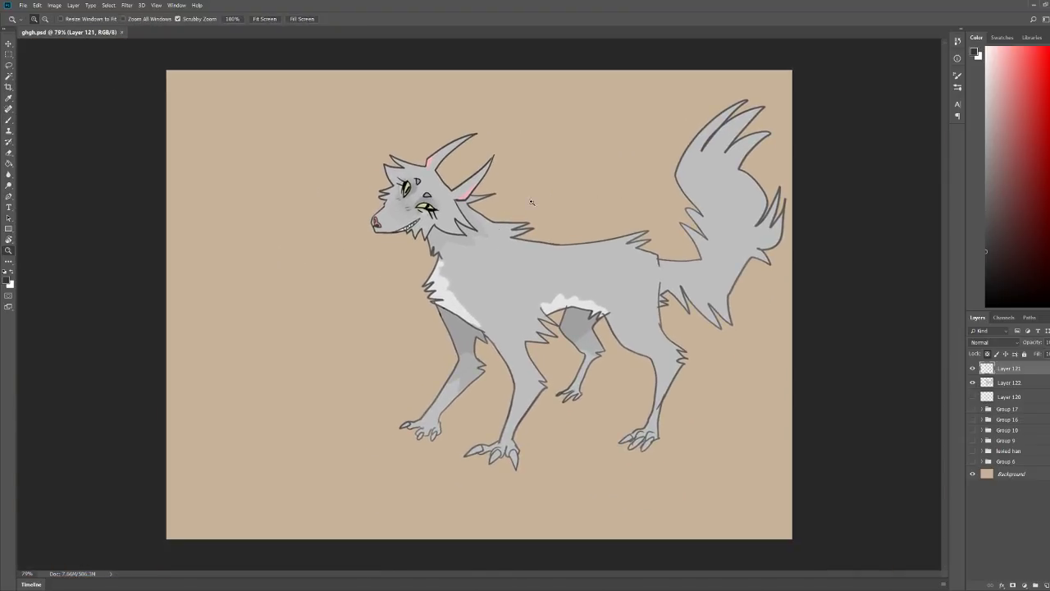
drag(532, 202, 463, 261)
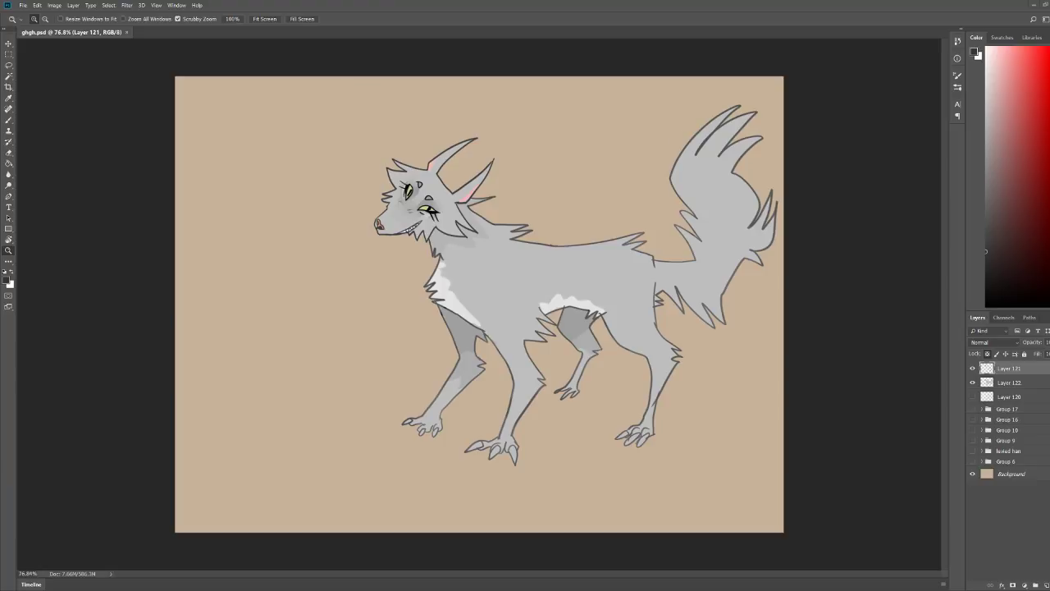
click(988, 354)
click(986, 276)
Step: Hand-letter the name NEEDLETAIL with a thin brush in the empty space above the cat's back
drag(263, 123, 312, 164)
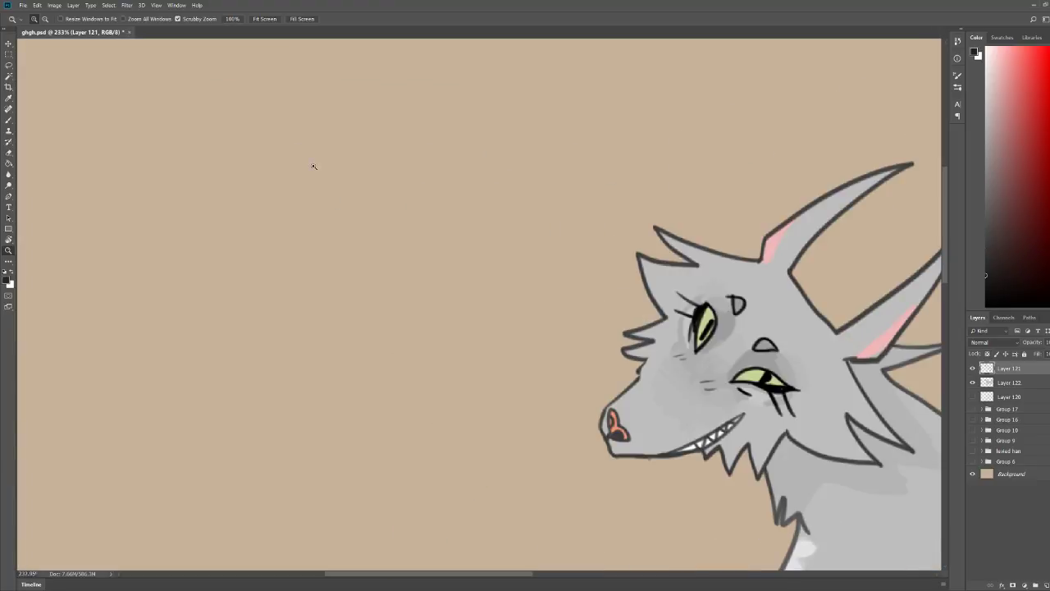
key(b)
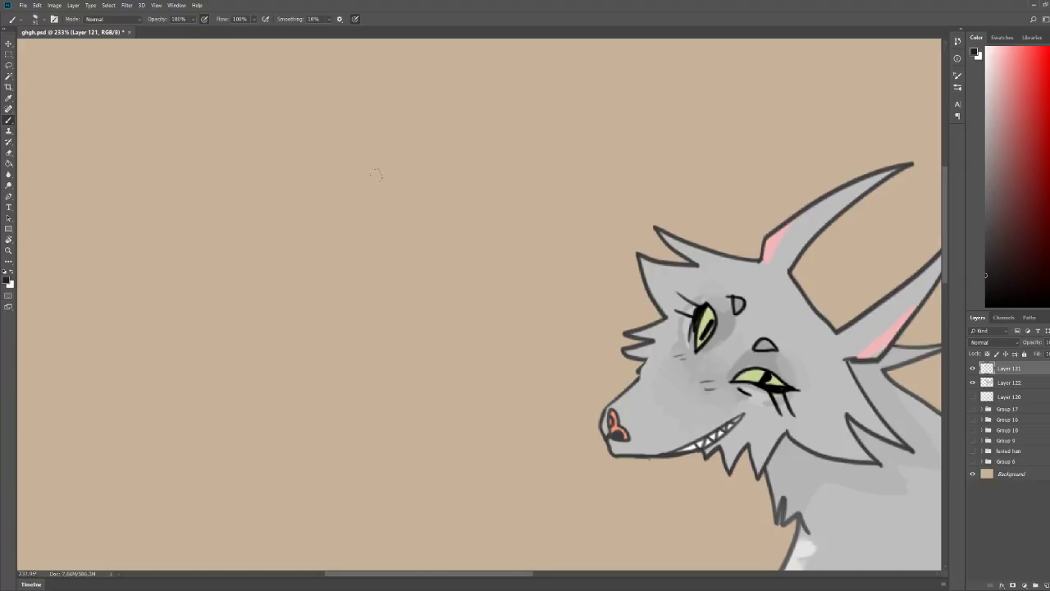
scroll(591, 136, down, 3)
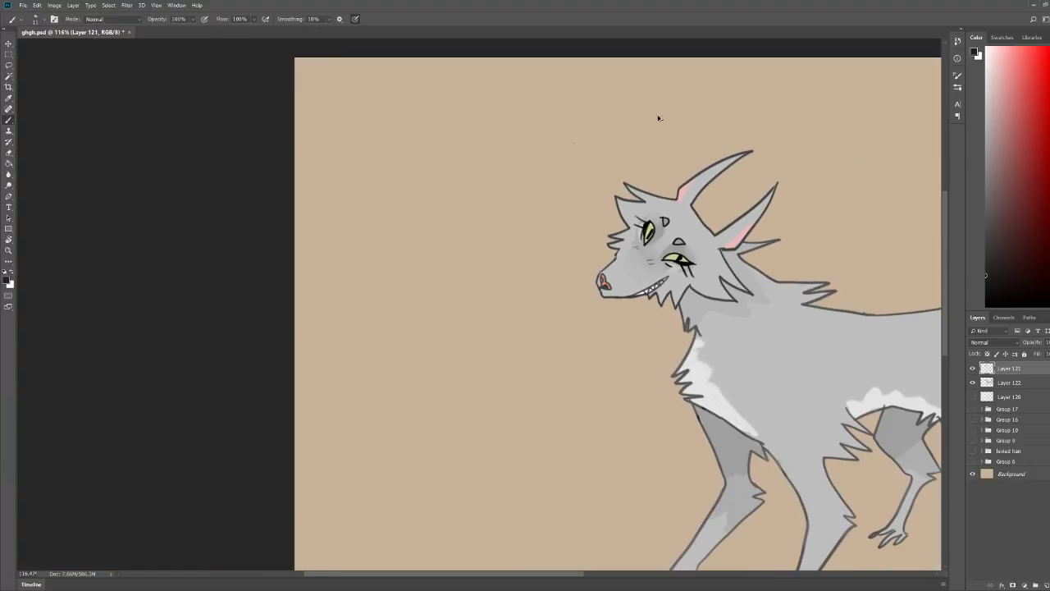
key(z)
drag(763, 108, 681, 173)
drag(577, 179, 628, 157)
key(b)
mouse_move(530, 182)
mouse_down()
mouse_move(539, 158)
mouse_move(542, 182)
mouse_move(563, 182)
mouse_move(562, 171)
mouse_move(592, 182)
mouse_up()
mouse_move(592, 182)
mouse_down()
mouse_move(626, 159)
mouse_move(617, 182)
mouse_move(627, 181)
mouse_up()
mouse_move(636, 158)
mouse_down()
mouse_move(644, 181)
mouse_move(642, 172)
mouse_move(667, 179)
mouse_up()
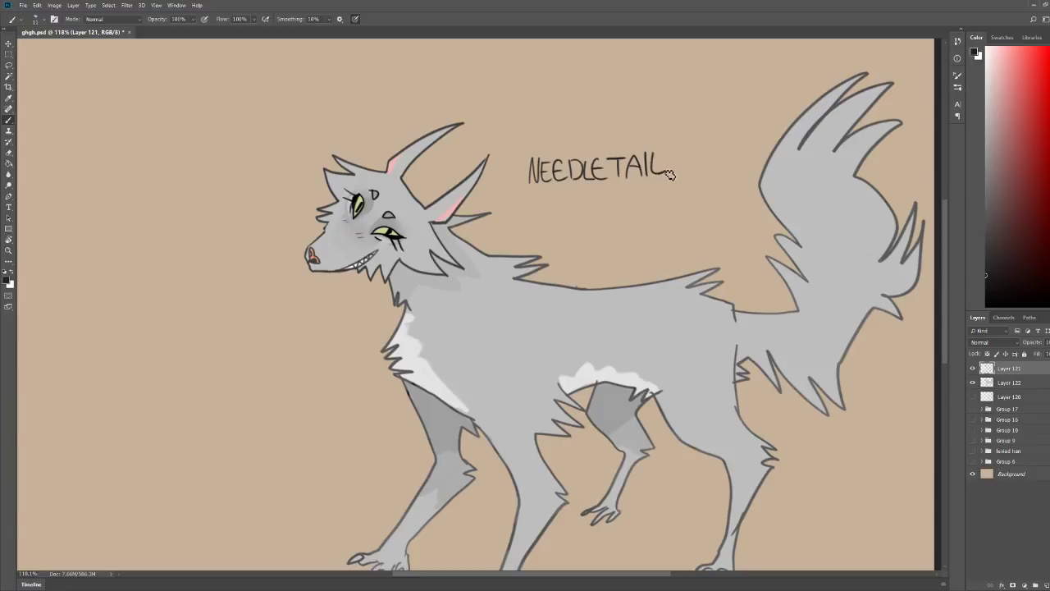
drag(715, 154, 653, 153)
drag(591, 217, 622, 198)
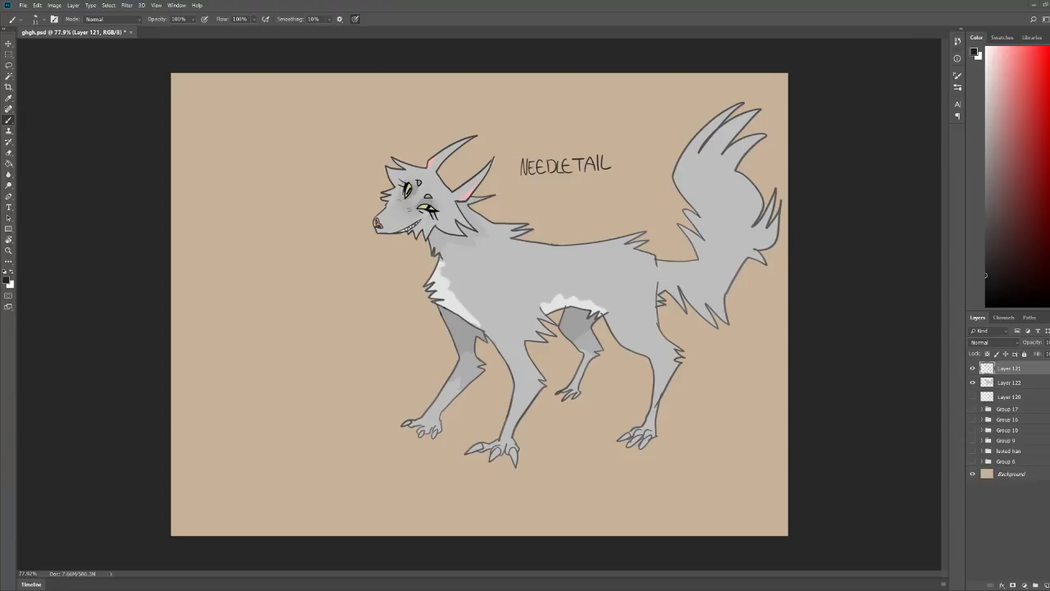
Step: Make Layer 122 active and sample the light grey of the cat's face as the brush colour
key(z)
mouse_move(446, 168)
mouse_down()
mouse_move(472, 229)
mouse_move(477, 255)
mouse_move(467, 261)
mouse_move(661, 301)
mouse_up()
key(b)
click(1005, 383)
alt+click(533, 310)
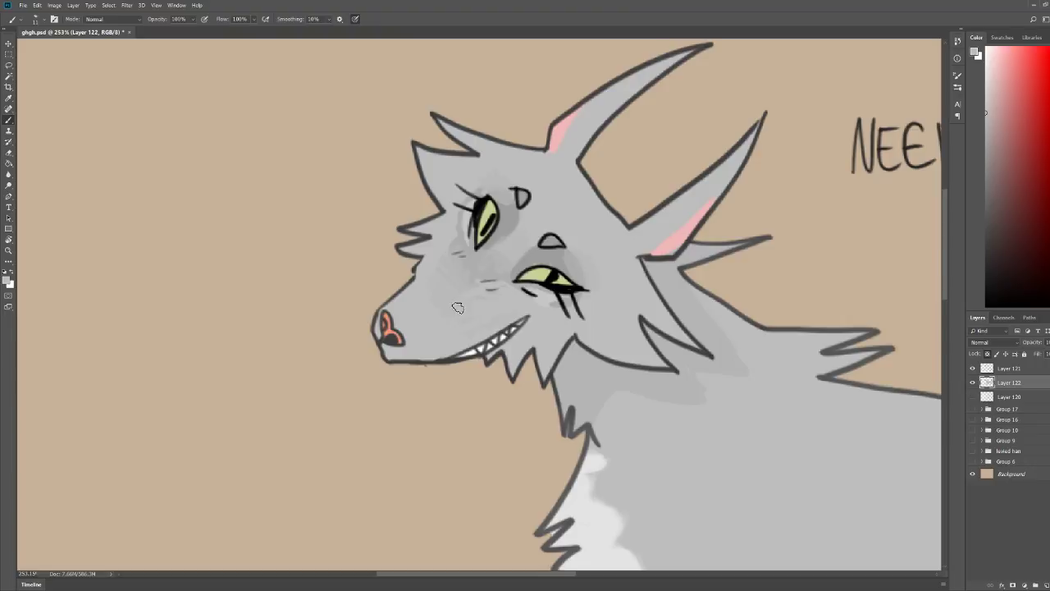
key(z)
drag(526, 215, 353, 215)
key(b)
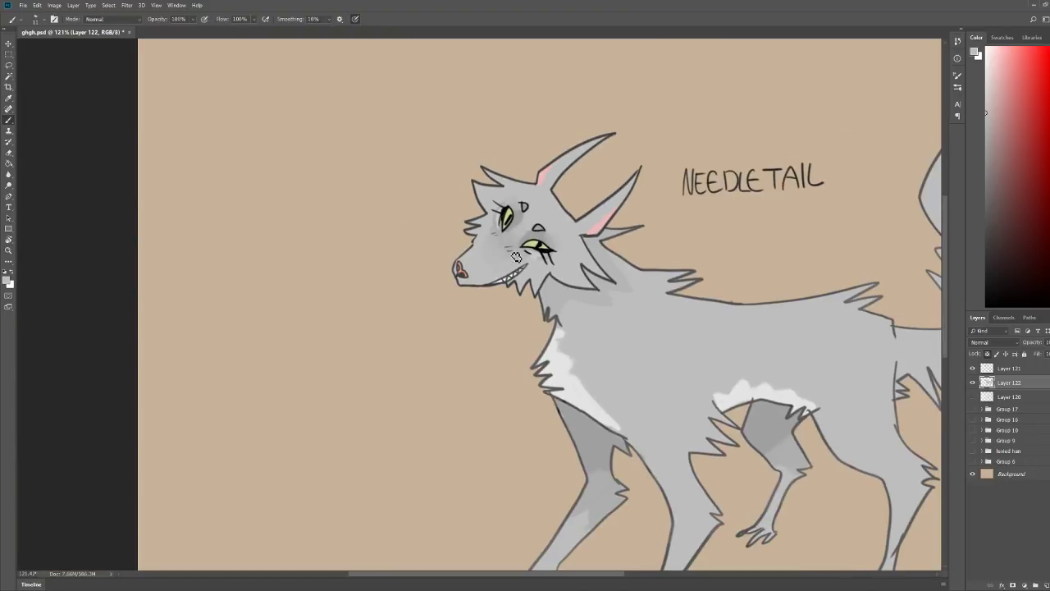
Step: Inspect the face shading and the whole cat, and save the document
key(z)
drag(514, 240, 640, 240)
key(b)
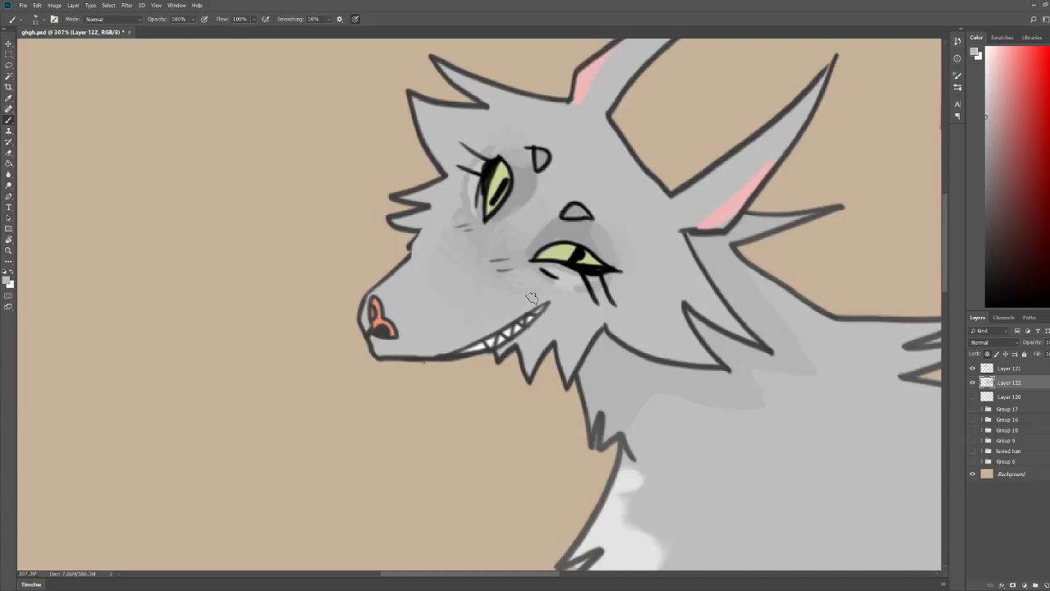
key(z)
drag(630, 213, 501, 210)
drag(704, 172, 627, 173)
key(b)
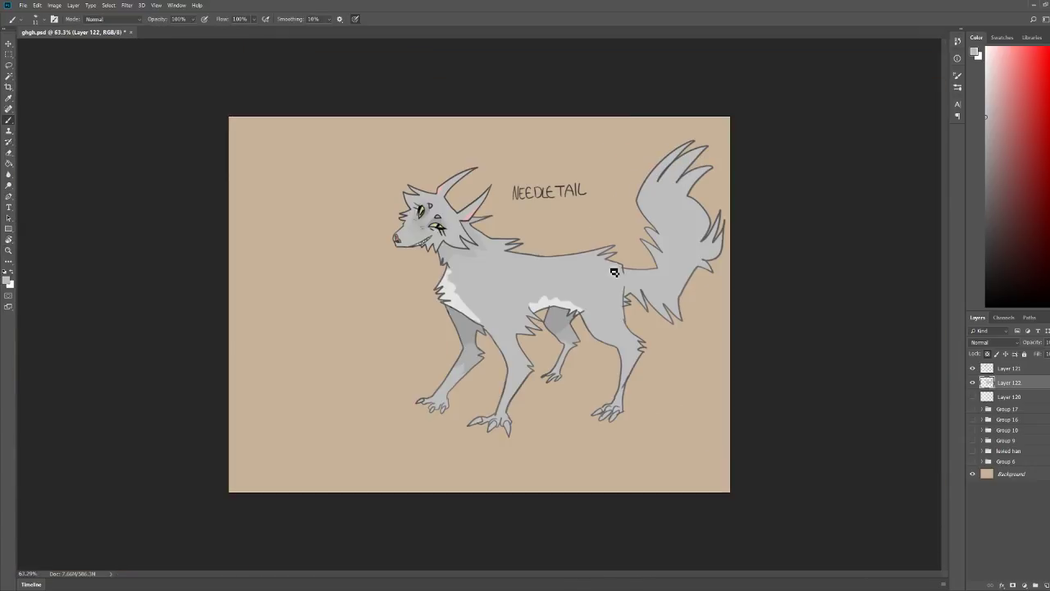
key(ctrl+s)
Step: Lock the transparent pixels of Layer 121 and sample the dark grey of the front leg's outline
key(z)
drag(527, 286, 693, 231)
key(b)
click(1007, 369)
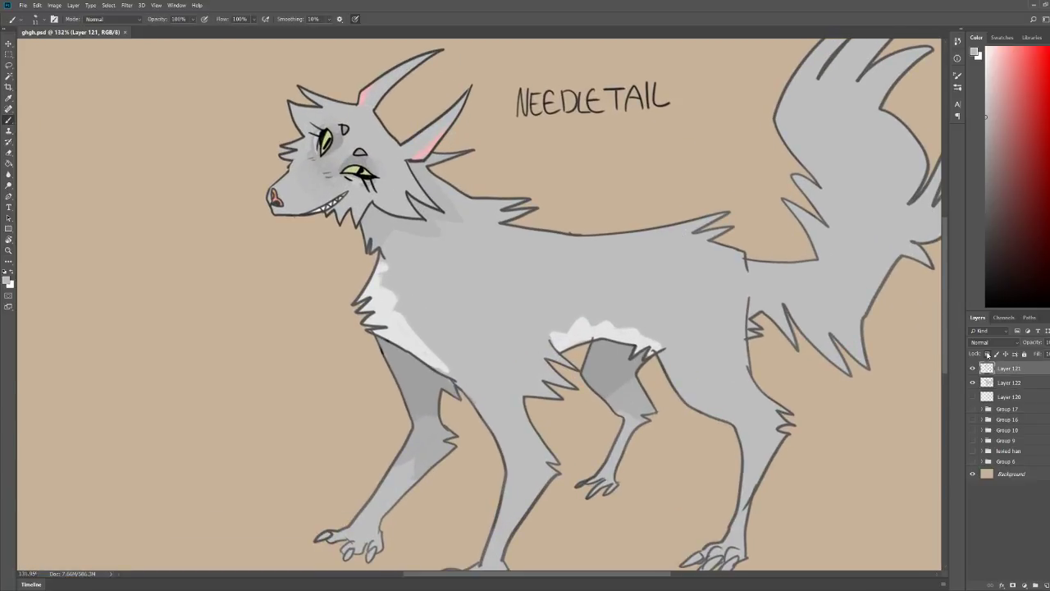
click(988, 354)
alt+click(392, 367)
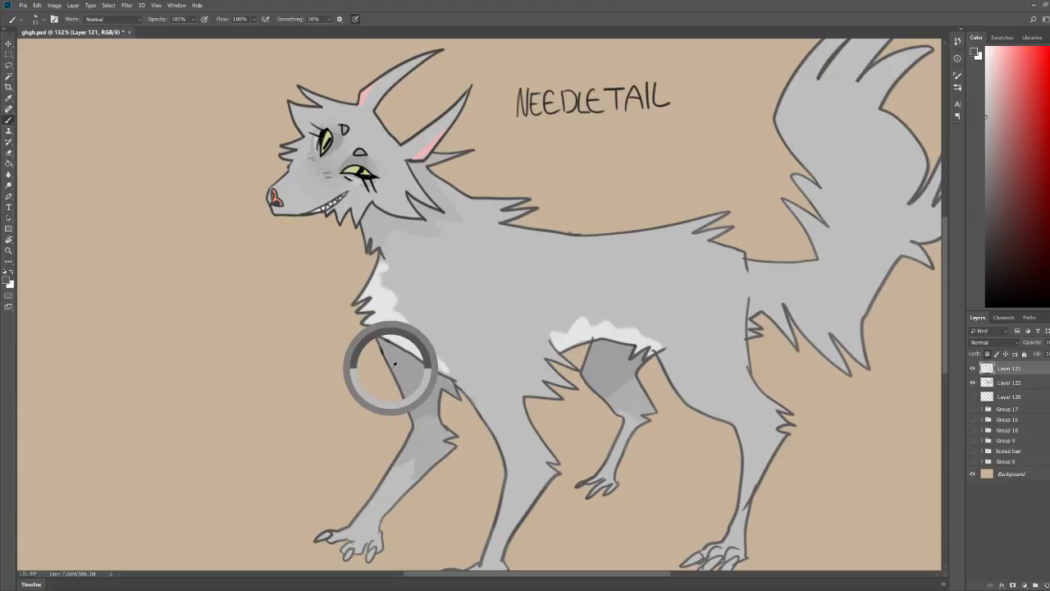
key(z)
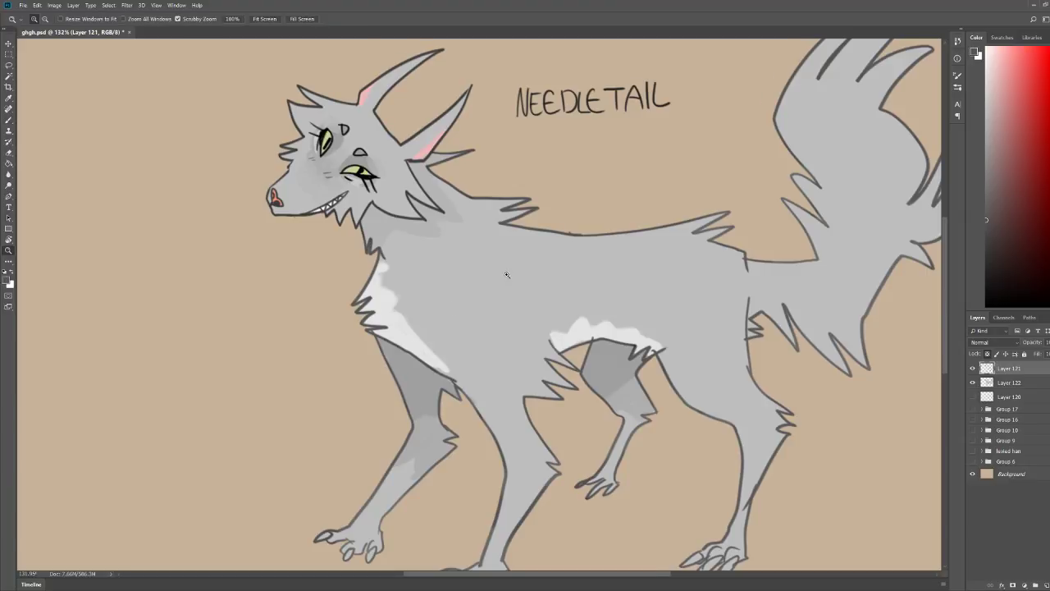
mouse_move(506, 274)
mouse_down()
mouse_move(481, 284)
mouse_move(538, 273)
mouse_up()
drag(567, 188, 509, 215)
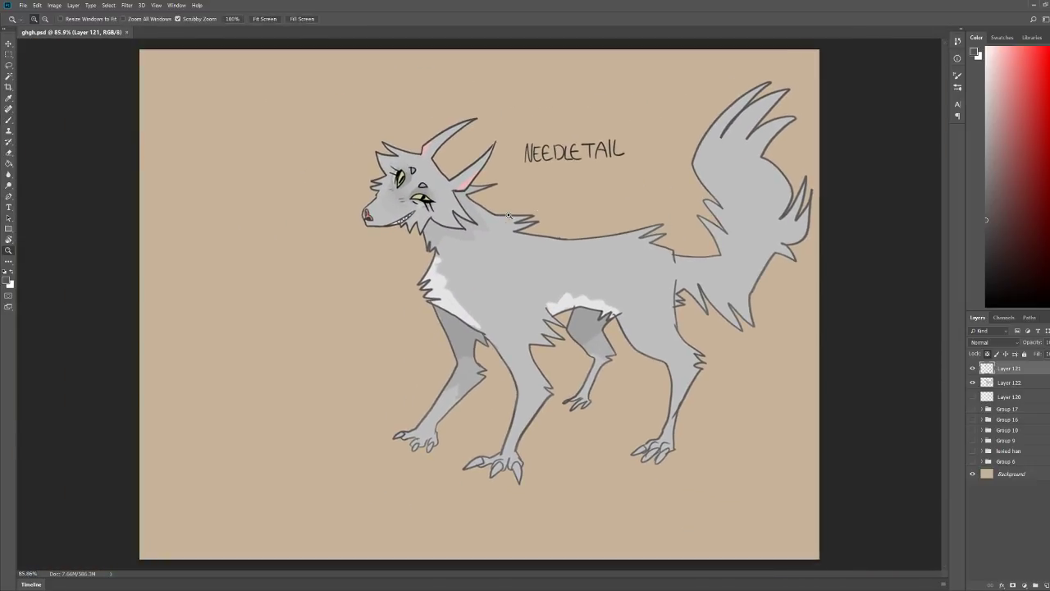
key(b)
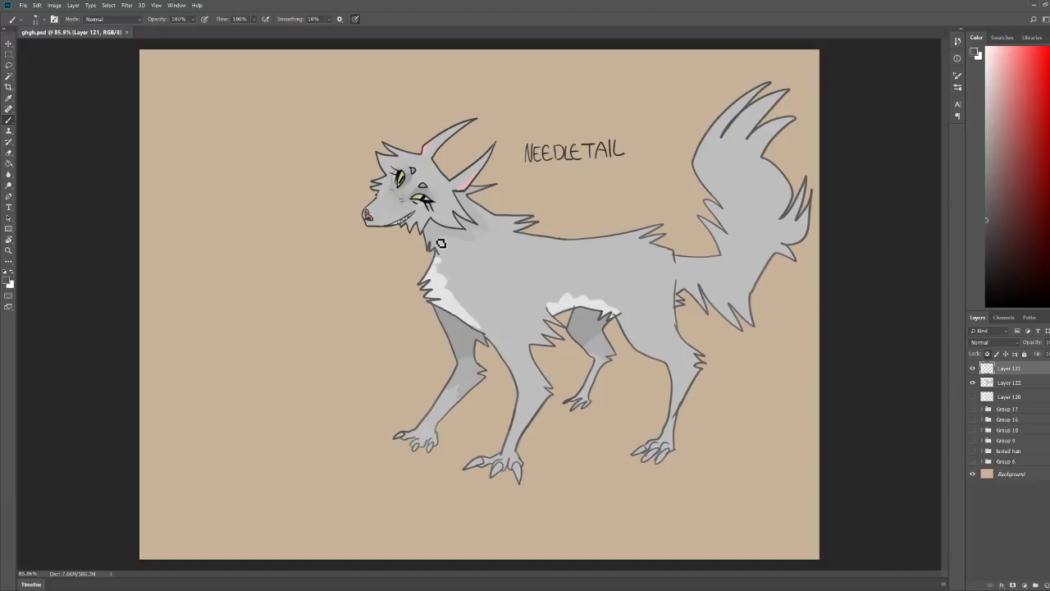
scroll(836, 363, down, 2)
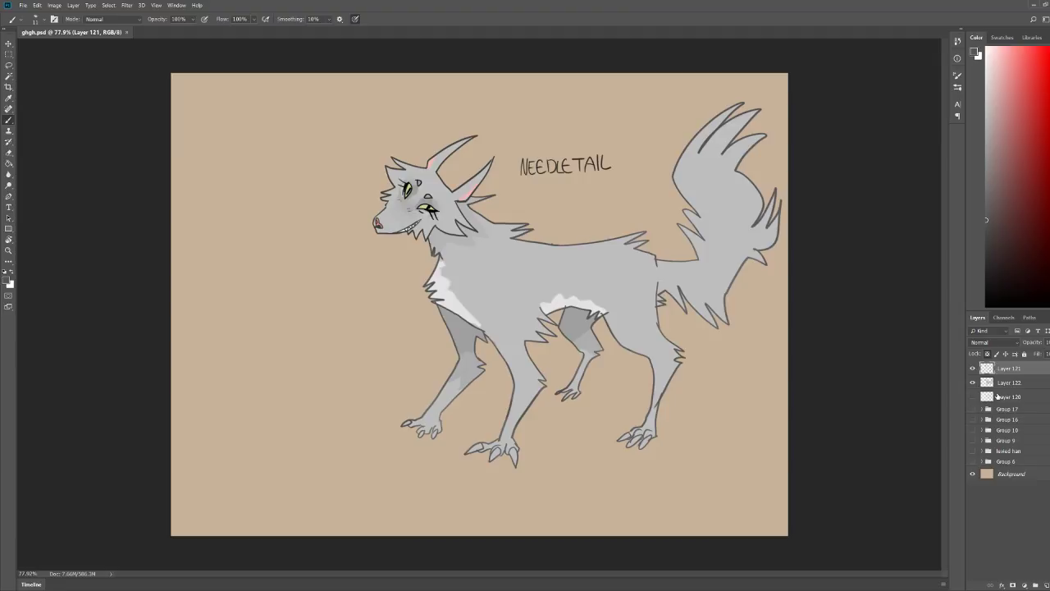
Step: Group Layer 121, Layer 122 and Layer 120, and name the group needle
shift+click(997, 399)
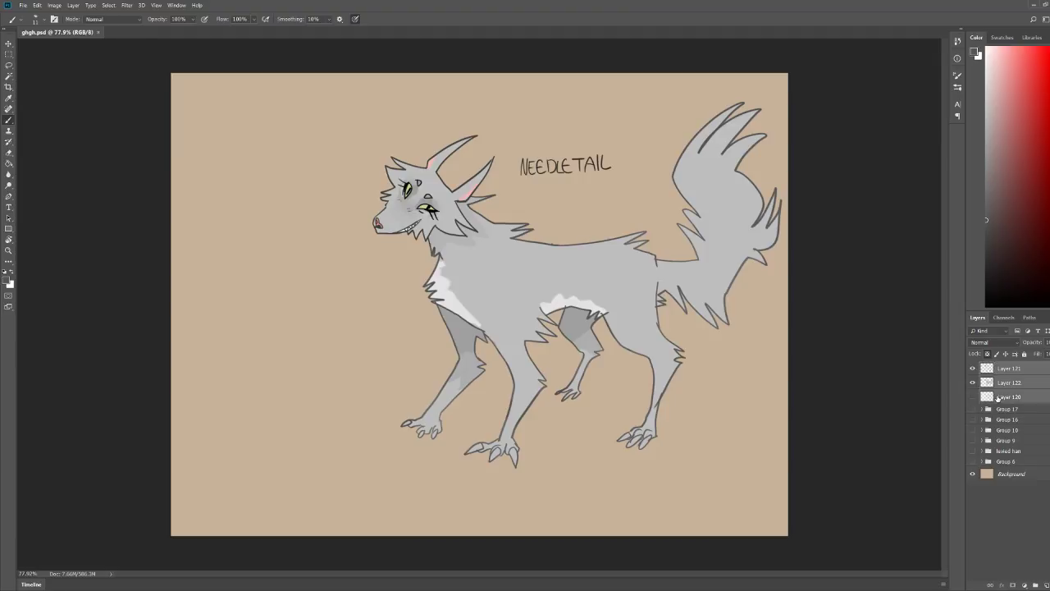
click(974, 398)
click(974, 398)
key(z)
scroll(864, 396, up, 2)
drag(344, 152, 387, 152)
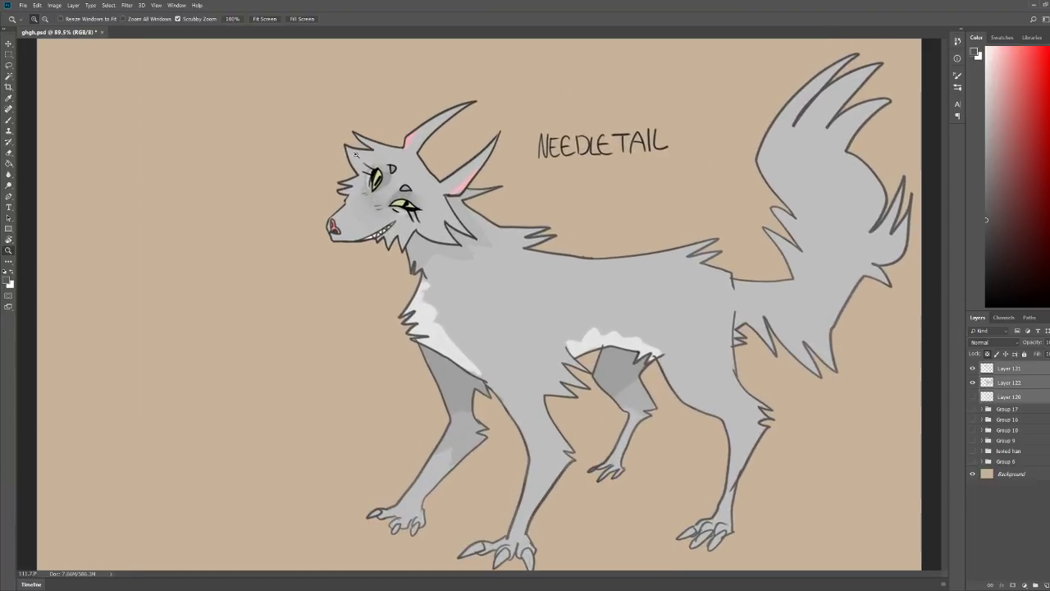
mouse_move(694, 366)
mouse_down()
mouse_move(656, 366)
mouse_move(693, 366)
mouse_up()
key(b)
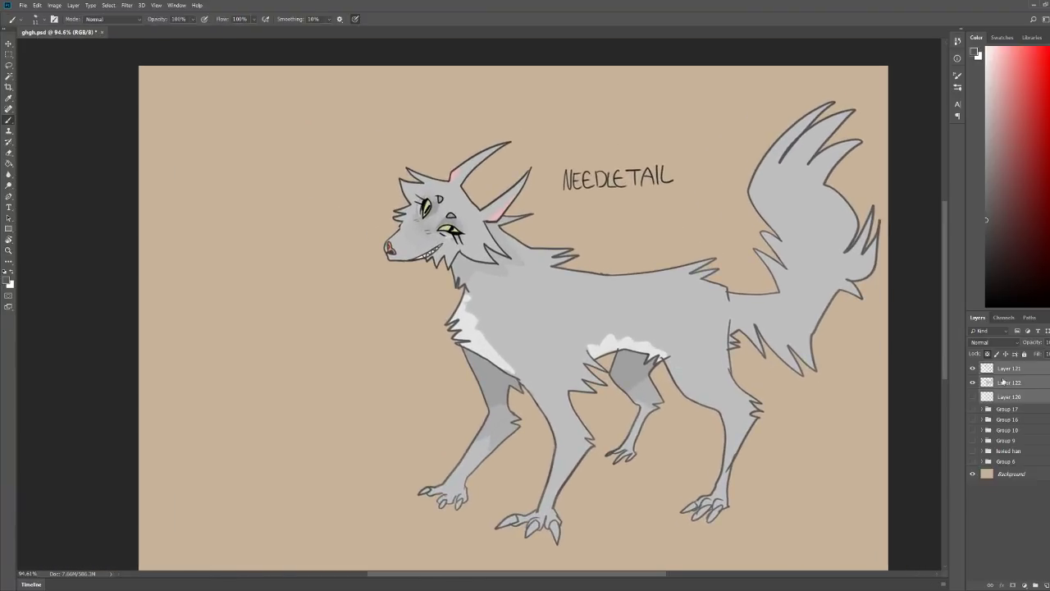
click(1036, 586)
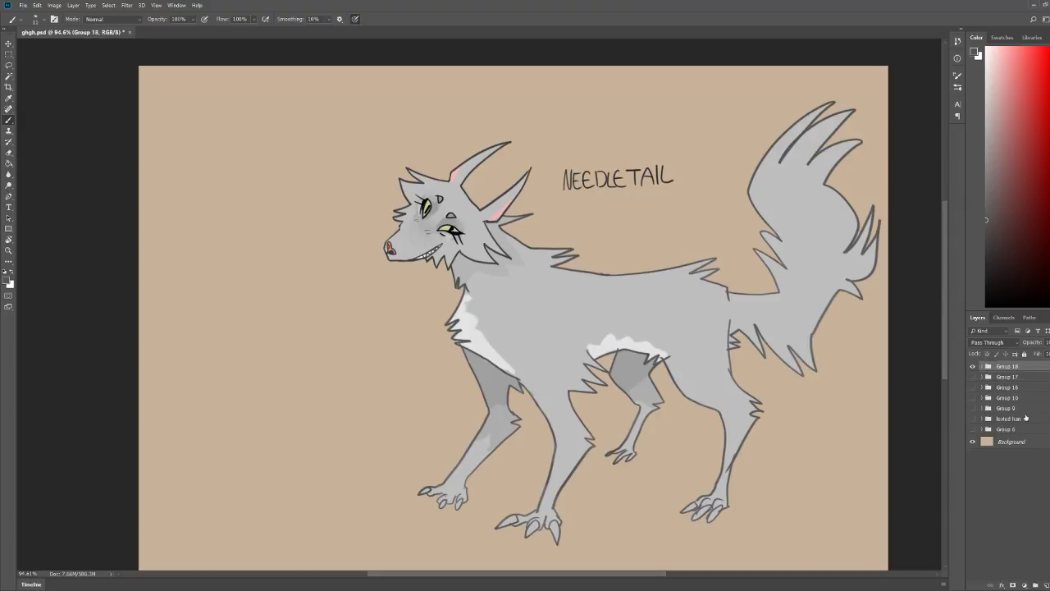
double_click(1007, 367)
text(needle)
key(Return)
Step: Add a new group containing an empty layer, and move the hidden needle group into it
click(1035, 585)
click(1046, 585)
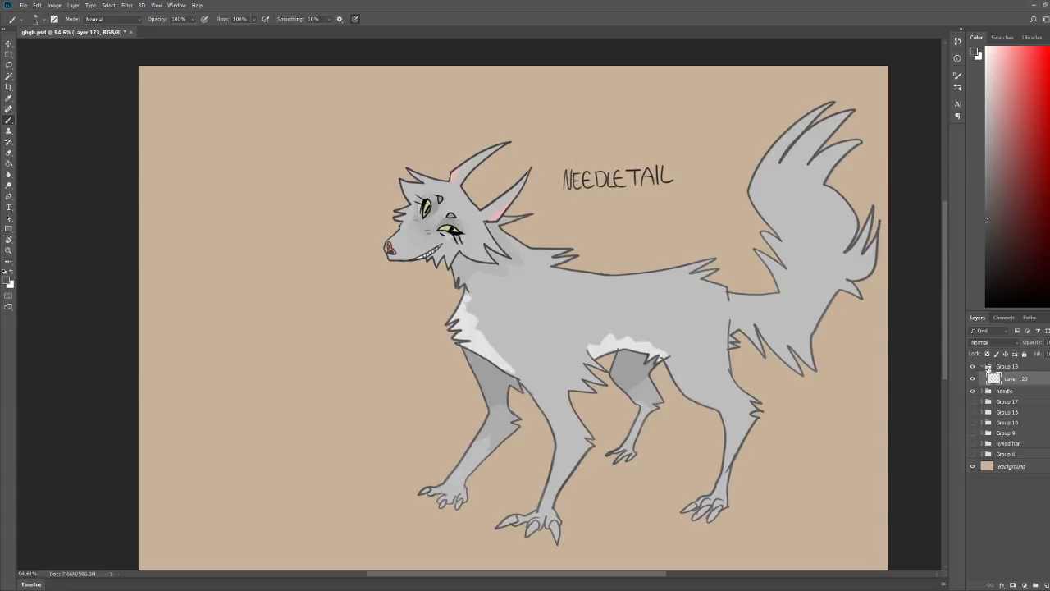
click(973, 392)
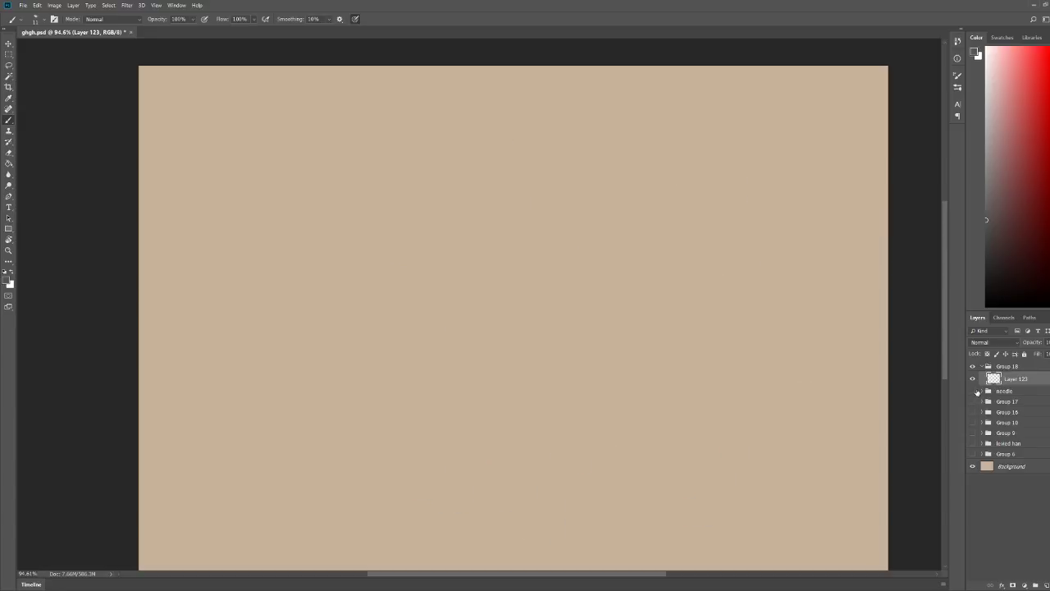
drag(1004, 391, 1007, 372)
Step: Sketch a rounded cat head outline with two droopy, sad-looking eyes on Layer 123
mouse_move(336, 197)
mouse_down()
mouse_move(377, 195)
mouse_move(406, 251)
mouse_up()
mouse_move(395, 173)
mouse_down()
mouse_move(465, 169)
mouse_move(483, 238)
mouse_up()
mouse_move(396, 169)
mouse_down()
mouse_move(412, 255)
mouse_move(437, 250)
mouse_up()
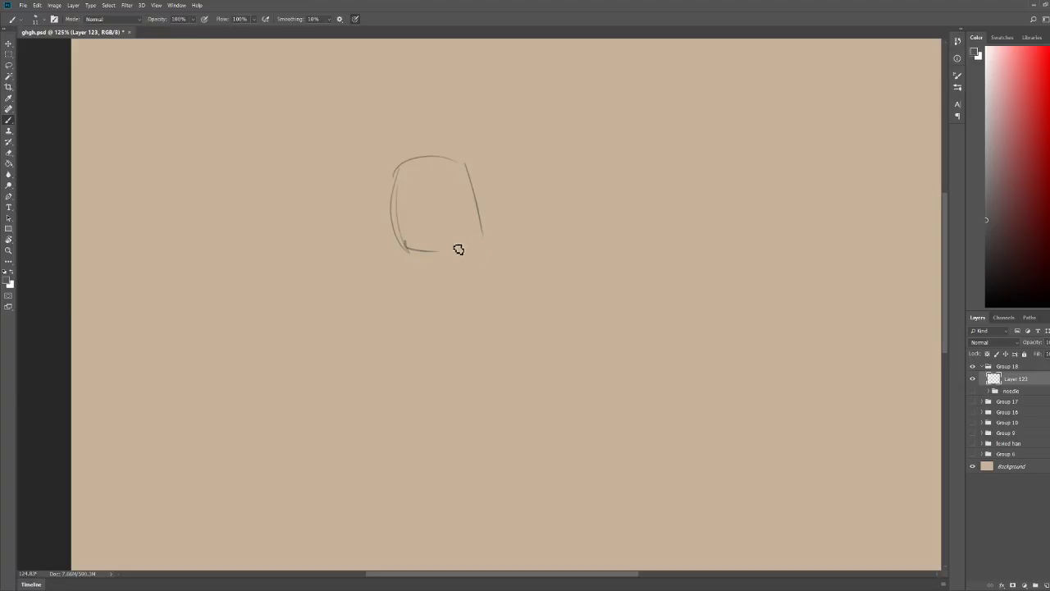
mouse_move(454, 164)
mouse_down()
mouse_move(493, 233)
mouse_move(454, 260)
mouse_up()
drag(453, 190, 479, 190)
mouse_move(399, 225)
mouse_down()
mouse_move(426, 214)
mouse_move(401, 231)
mouse_move(421, 236)
mouse_move(494, 218)
mouse_move(459, 230)
mouse_move(462, 221)
mouse_move(423, 245)
mouse_move(405, 228)
mouse_up()
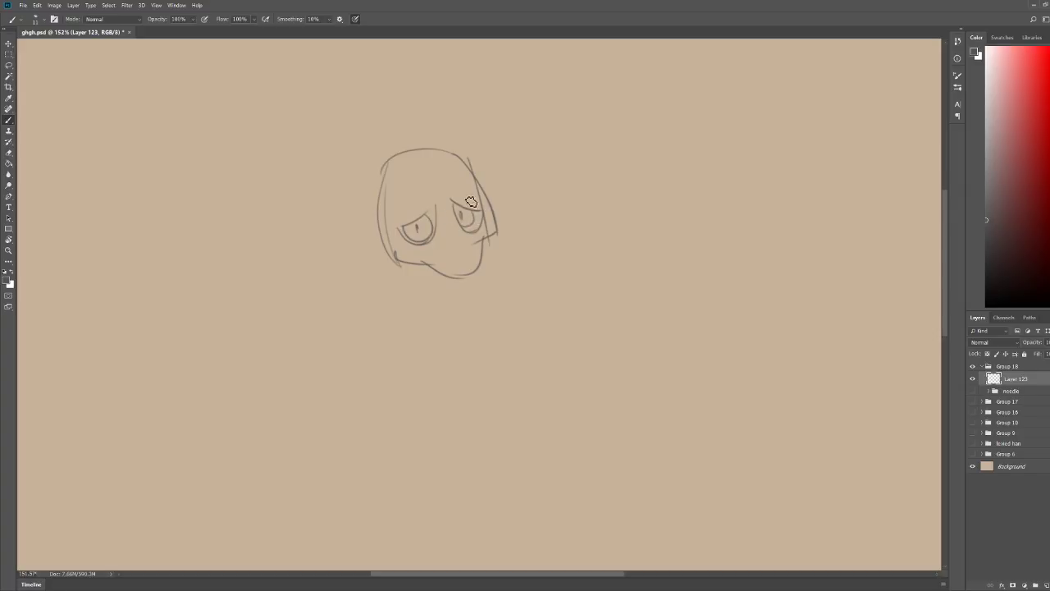
Step: Sketch the cheek, muzzle and mouth of the new cat face, undoing the stray strokes
drag(486, 231, 525, 227)
mouse_move(465, 274)
mouse_down()
mouse_move(475, 257)
mouse_move(416, 264)
mouse_up()
mouse_move(482, 258)
mouse_down()
mouse_move(475, 242)
mouse_move(543, 234)
mouse_move(486, 279)
mouse_move(483, 299)
mouse_move(438, 315)
mouse_up()
key(ctrl+z)
key(x)
key(ctrl+z)
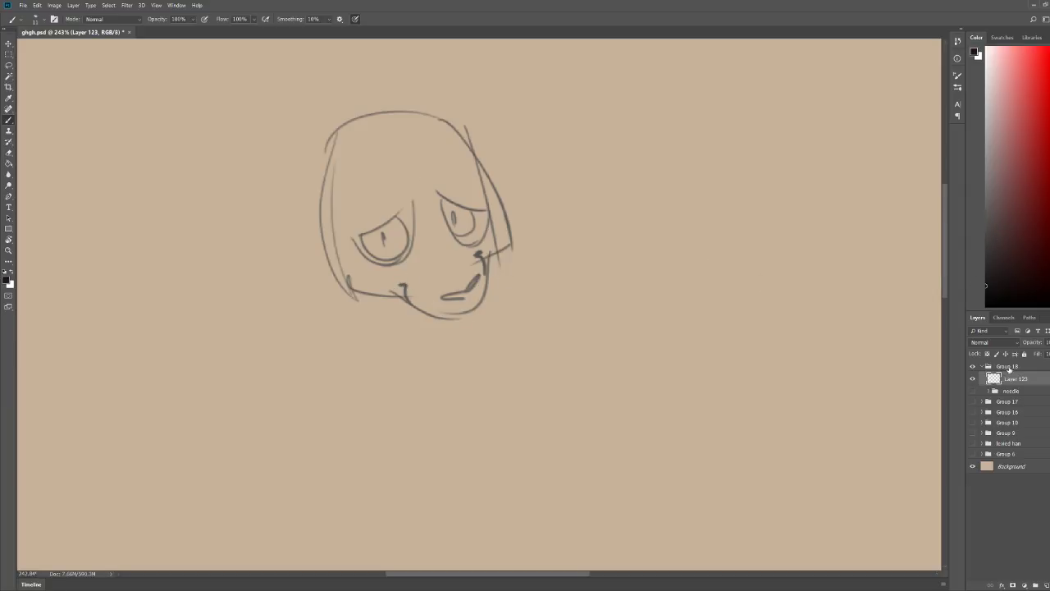
Step: Recolour the grey head sketch lines to near-black with the layer's transparent pixels locked
drag(504, 211, 509, 244)
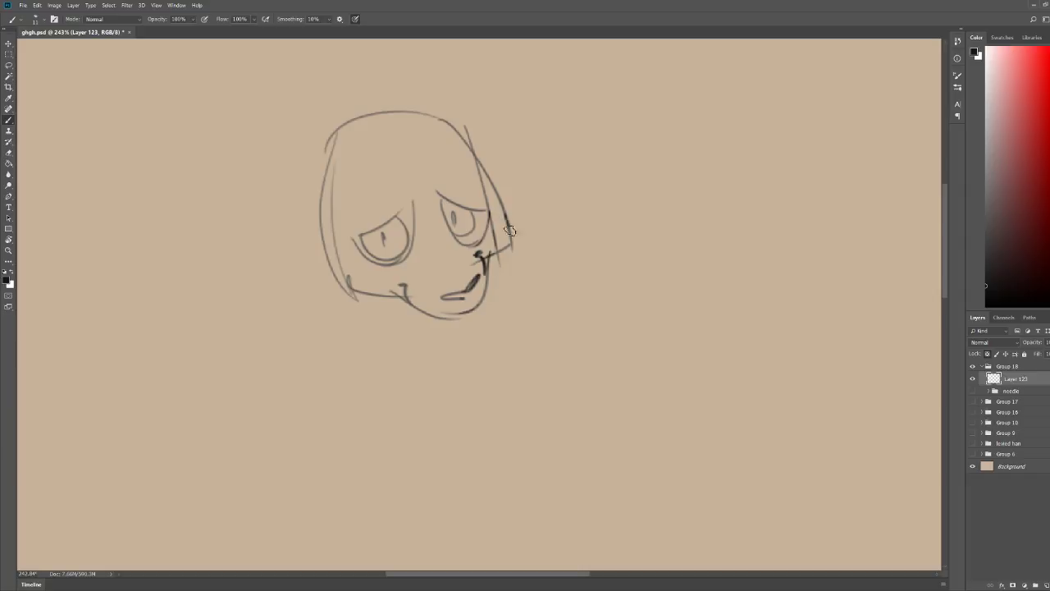
mouse_move(474, 283)
mouse_down()
mouse_move(416, 301)
mouse_move(400, 282)
mouse_move(416, 247)
mouse_up()
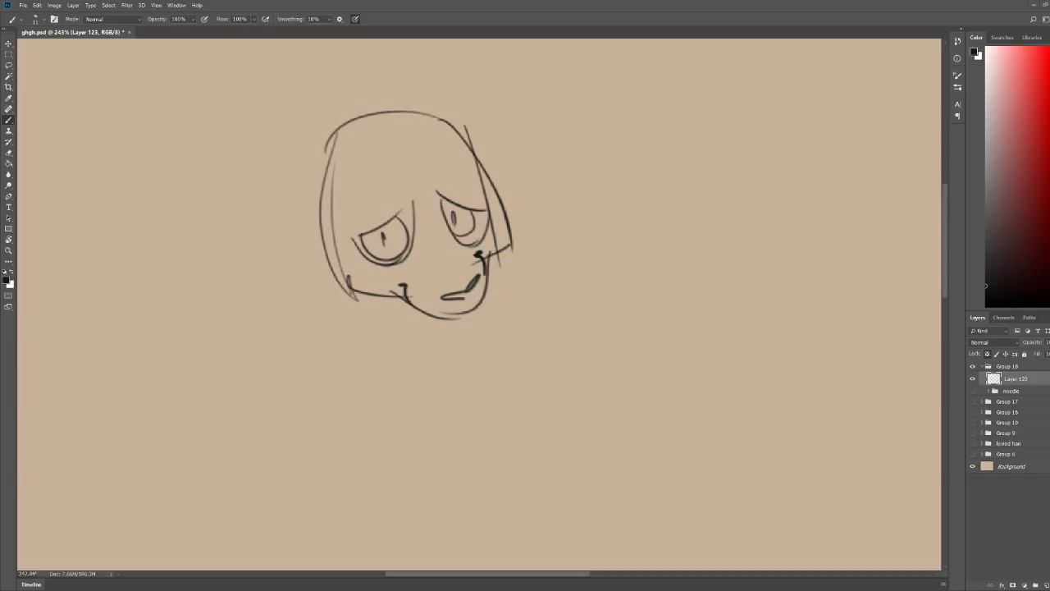
key(ctrl+space)
drag(536, 214, 495, 201)
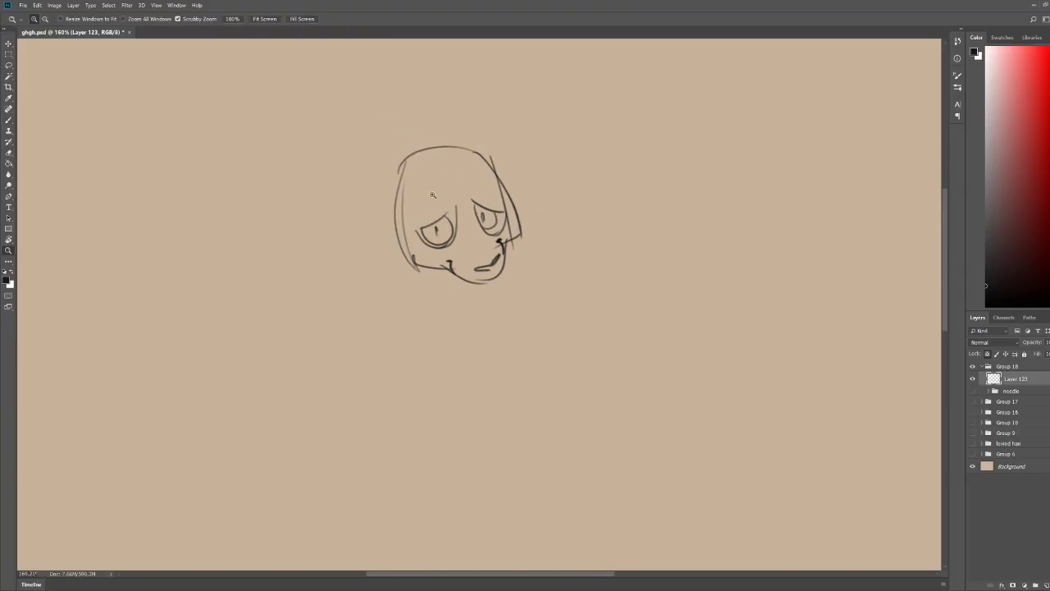
Step: Try to erase the lower curve of the chin
drag(433, 194, 534, 258)
key(e)
drag(638, 417, 535, 465)
key(b)
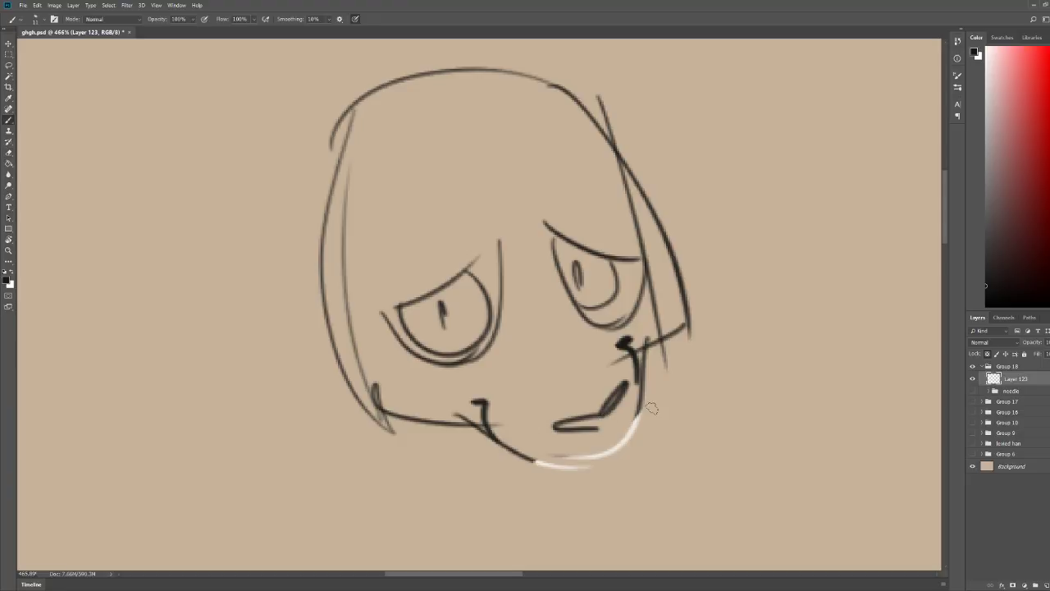
key(ctrl+z)
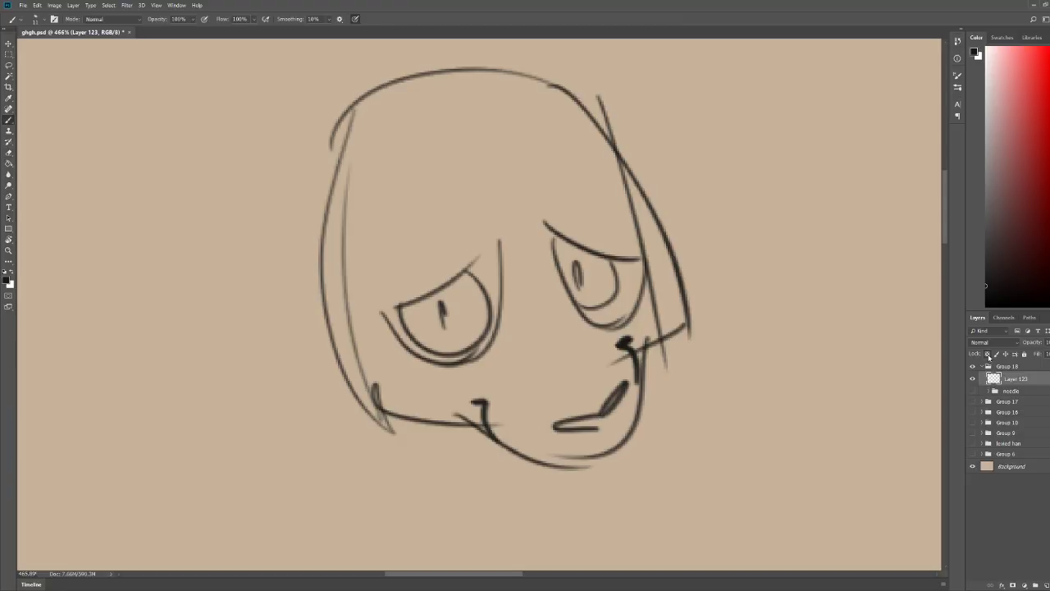
Step: Unlock the layer's transparent pixels, and replace the chin curve with a rounder black line joined to the mouth by a short stroke
key(e)
mouse_move(638, 394)
mouse_down()
mouse_move(628, 439)
mouse_move(535, 464)
mouse_up()
key(b)
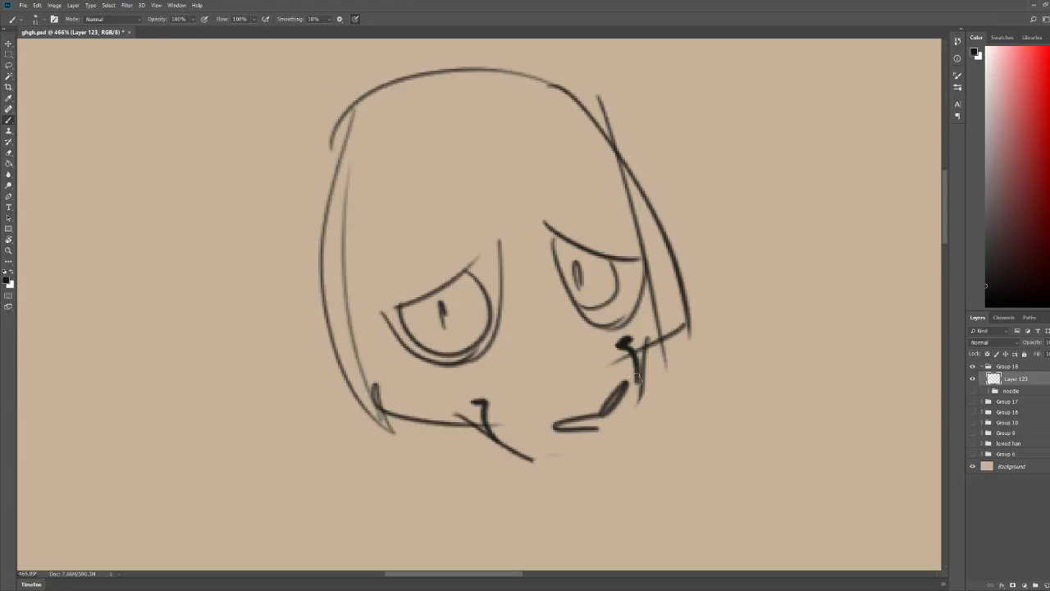
mouse_move(636, 376)
mouse_down()
mouse_move(593, 457)
mouse_move(516, 456)
mouse_up()
drag(598, 429, 600, 456)
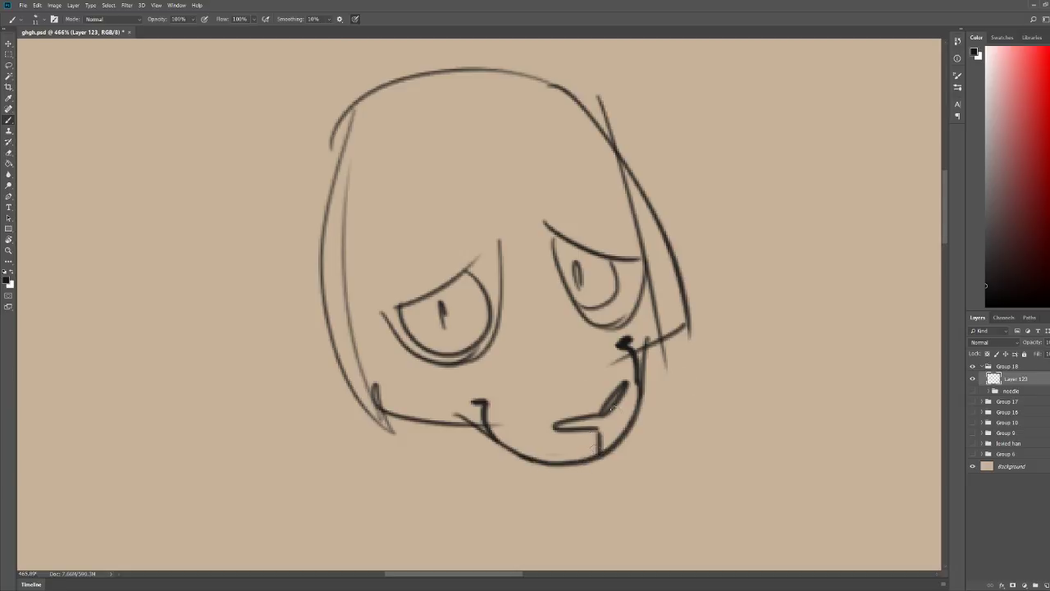
mouse_move(673, 355)
mouse_down()
mouse_move(654, 367)
mouse_move(692, 361)
mouse_up()
mouse_move(614, 401)
mouse_down()
mouse_move(638, 361)
mouse_move(609, 358)
mouse_up()
drag(713, 322, 737, 326)
Step: Try drawing a rounded ear on each side of the head
mouse_move(463, 252)
mouse_down()
mouse_move(402, 279)
mouse_move(422, 329)
mouse_move(450, 336)
mouse_up()
drag(420, 277, 453, 287)
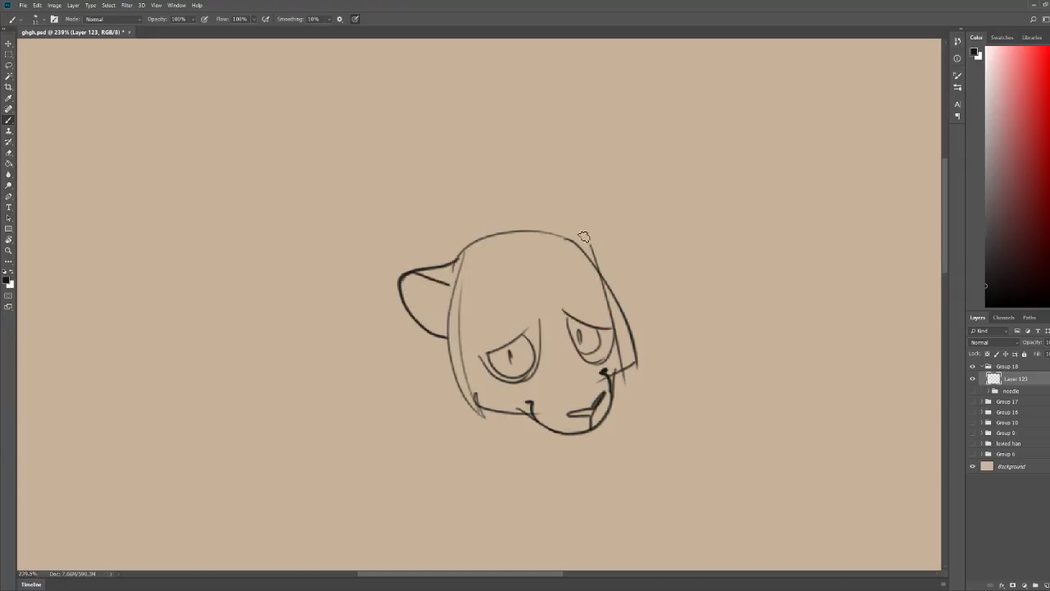
mouse_move(569, 242)
mouse_down()
mouse_move(615, 212)
mouse_move(611, 289)
mouse_up()
key(ctrl+z)
key(ctrl+z)
key(ctrl+z)
Step: Draw a tapered ear with an inner fold line on each side of the head
mouse_move(464, 246)
mouse_down()
mouse_move(391, 268)
mouse_move(402, 297)
mouse_move(448, 330)
mouse_up()
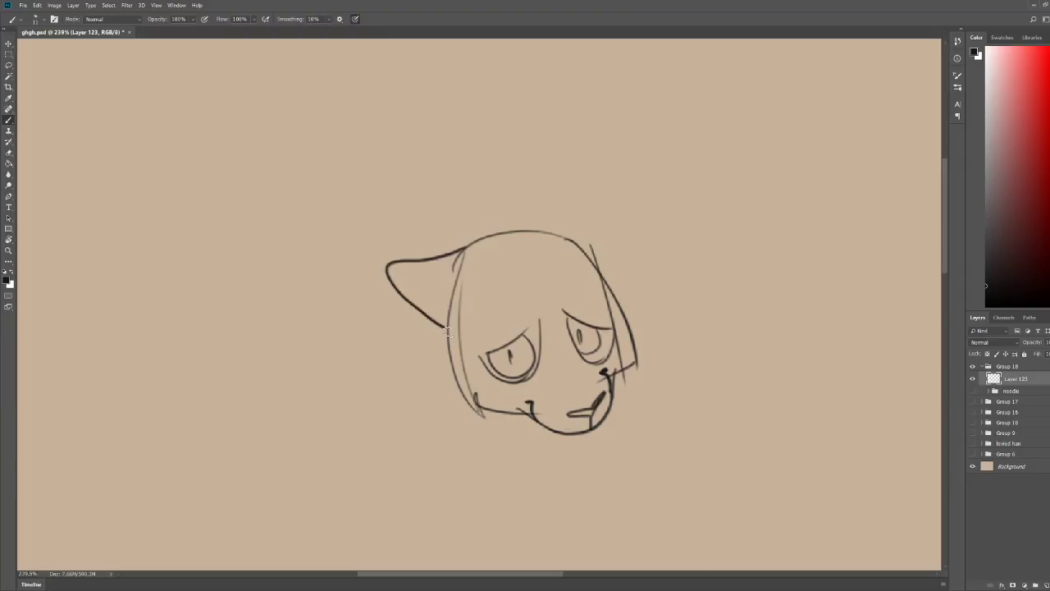
drag(417, 268, 453, 276)
mouse_move(558, 239)
mouse_down()
mouse_move(599, 211)
mouse_move(618, 221)
mouse_move(611, 291)
mouse_up()
drag(609, 205, 574, 242)
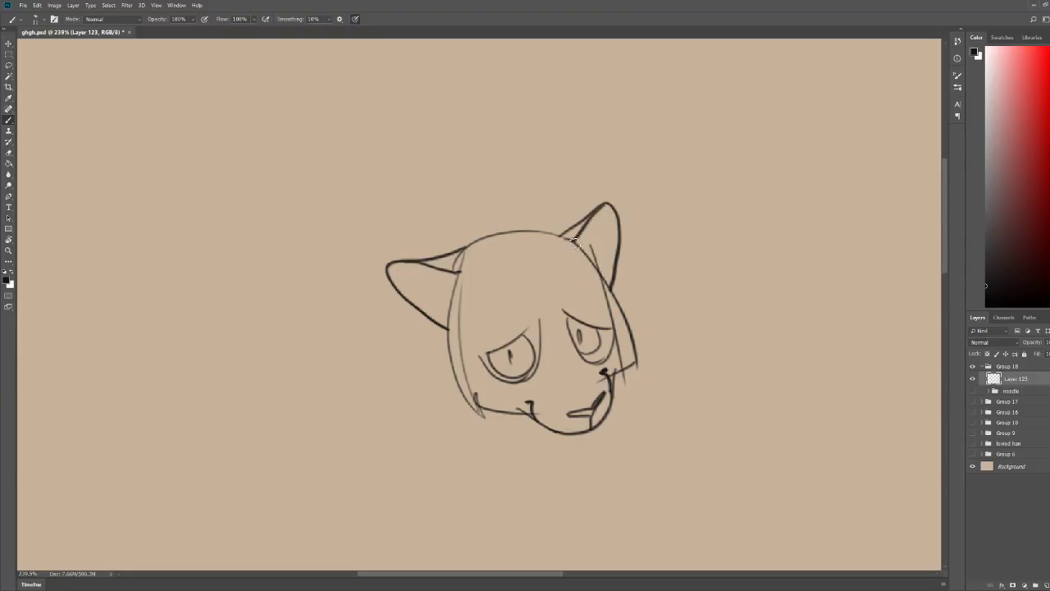
Step: Try adding pointed fur tufts to both cheeks
drag(437, 331, 426, 399)
mouse_move(433, 363)
mouse_down()
mouse_move(452, 402)
mouse_move(483, 415)
mouse_up()
drag(615, 284, 662, 333)
mouse_move(661, 333)
mouse_down()
mouse_move(635, 315)
mouse_move(650, 358)
mouse_move(621, 372)
mouse_up()
key(z)
drag(659, 273, 626, 290)
scroll(658, 270, up, 5)
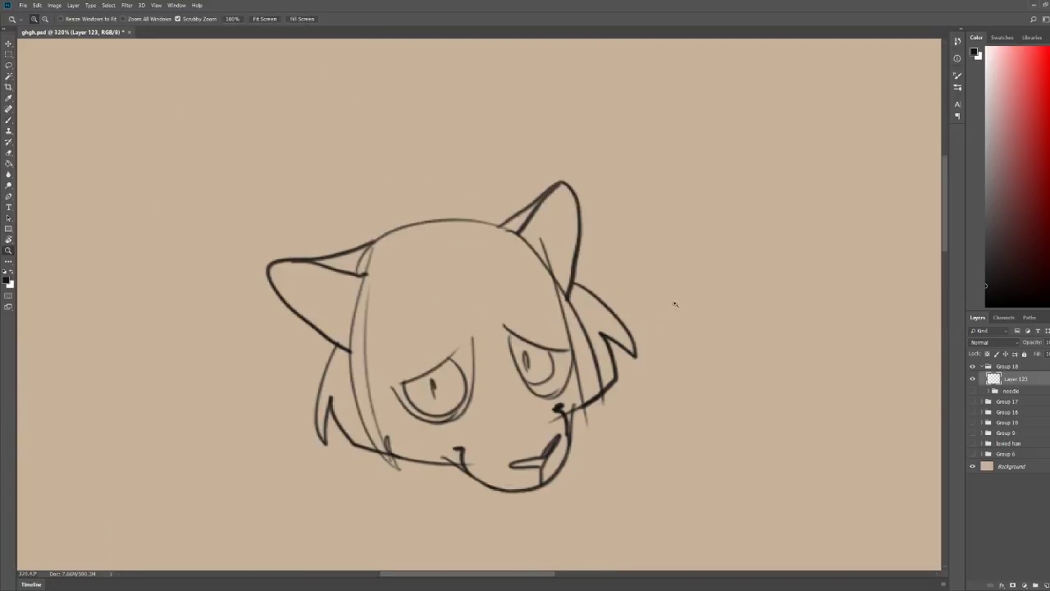
Step: Erase the leftover construction lines inside both sides of the face
key(e)
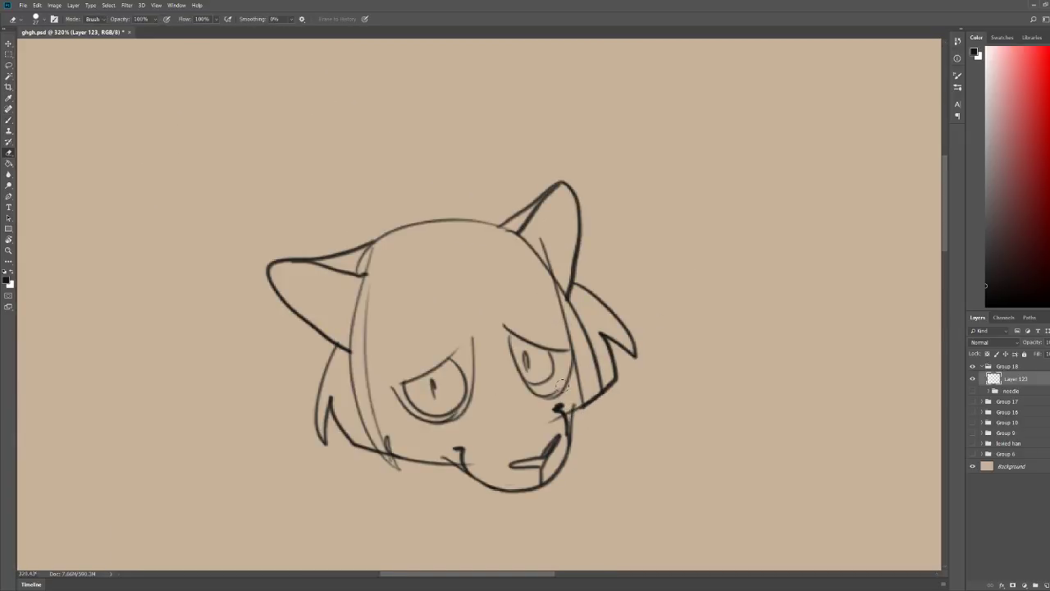
mouse_move(563, 385)
mouse_down()
mouse_move(584, 372)
mouse_move(562, 381)
mouse_move(568, 333)
mouse_move(577, 366)
mouse_move(586, 352)
mouse_move(579, 320)
mouse_up()
scroll(636, 201, down, 3)
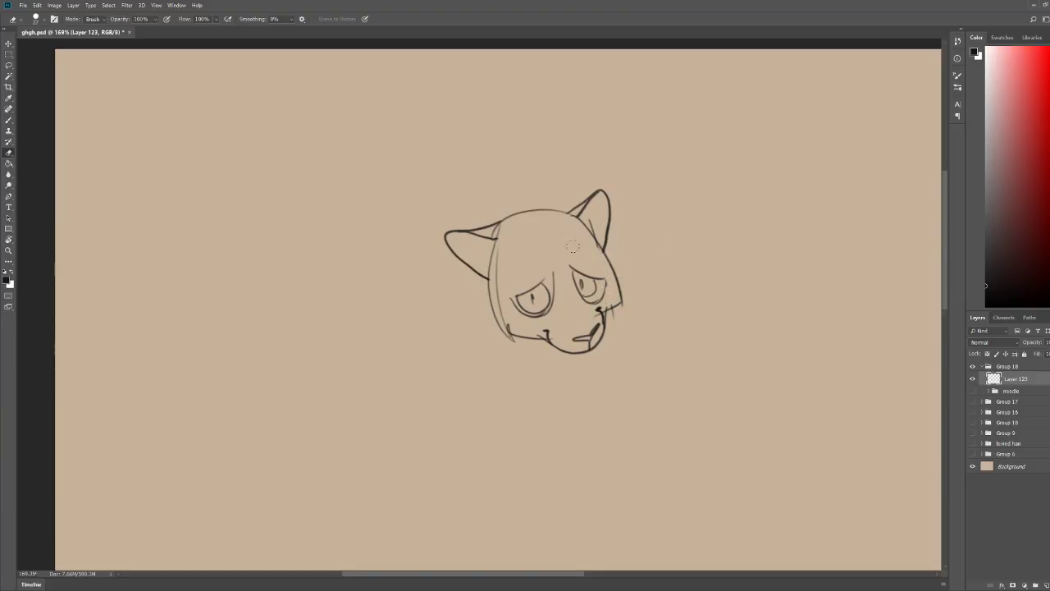
drag(503, 296, 499, 251)
mouse_move(504, 317)
mouse_down()
mouse_move(512, 341)
mouse_move(492, 283)
mouse_up()
key(b)
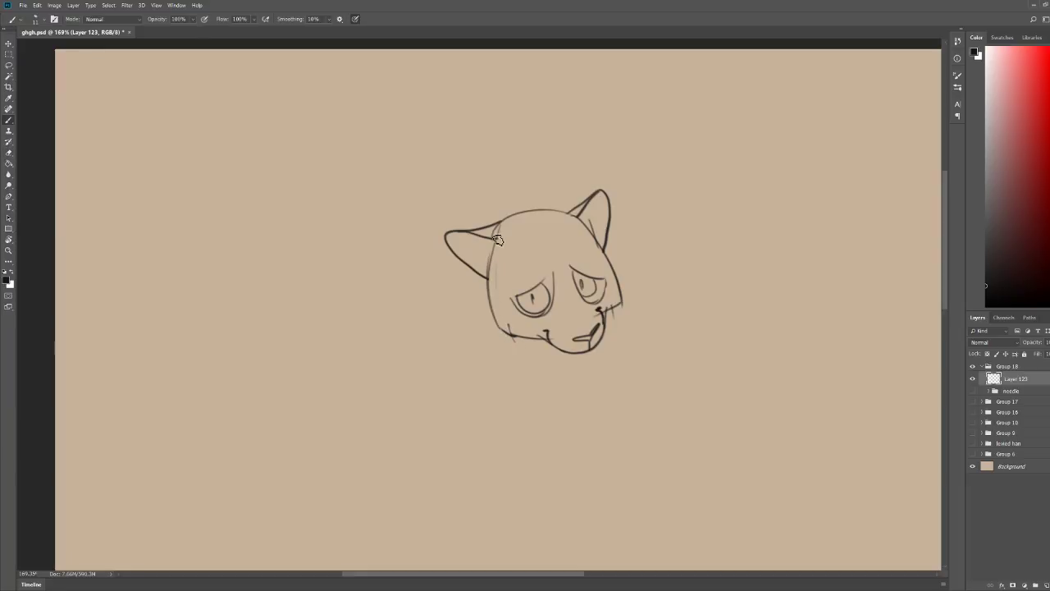
Step: Sketch the neck below the head with a small tuft at its base and a short chest line
key(z)
mouse_move(574, 204)
mouse_down()
mouse_move(569, 215)
mouse_move(629, 223)
mouse_up()
key(b)
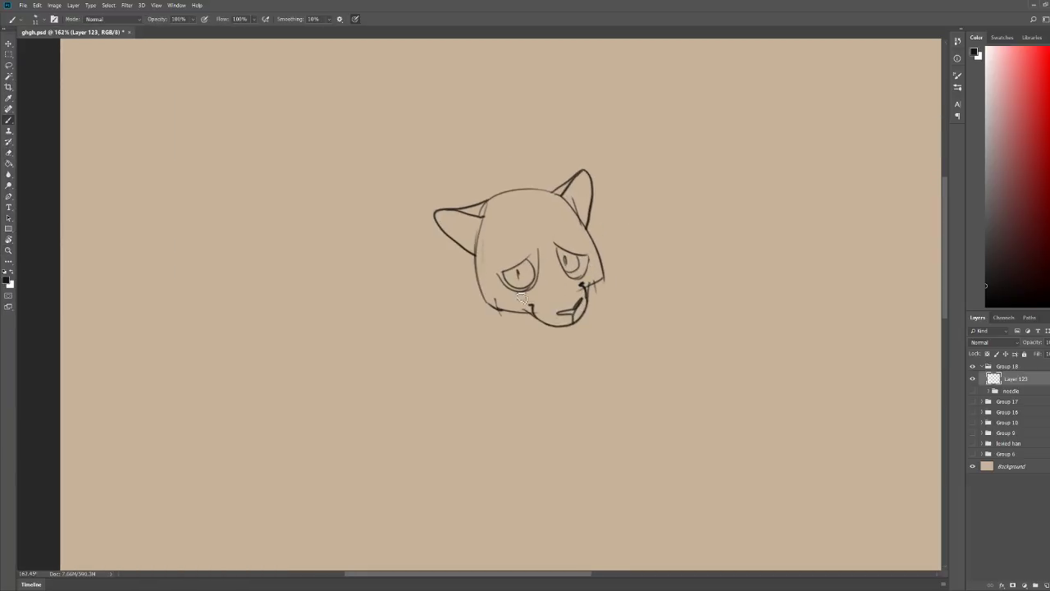
drag(483, 202, 548, 193)
mouse_move(458, 251)
mouse_down()
mouse_move(450, 356)
mouse_move(478, 387)
mouse_up()
drag(566, 325, 565, 394)
Step: Sketch the long curved back outline running down from the base of the neck
key(z)
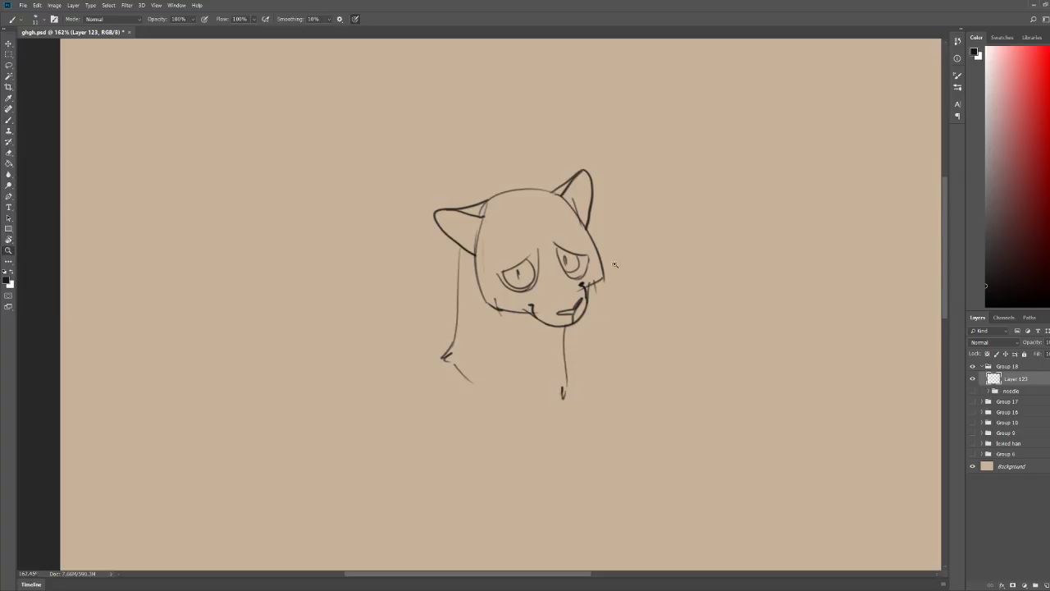
drag(615, 263, 564, 258)
mouse_move(510, 313)
mouse_down()
mouse_move(476, 414)
mouse_move(471, 493)
mouse_up()
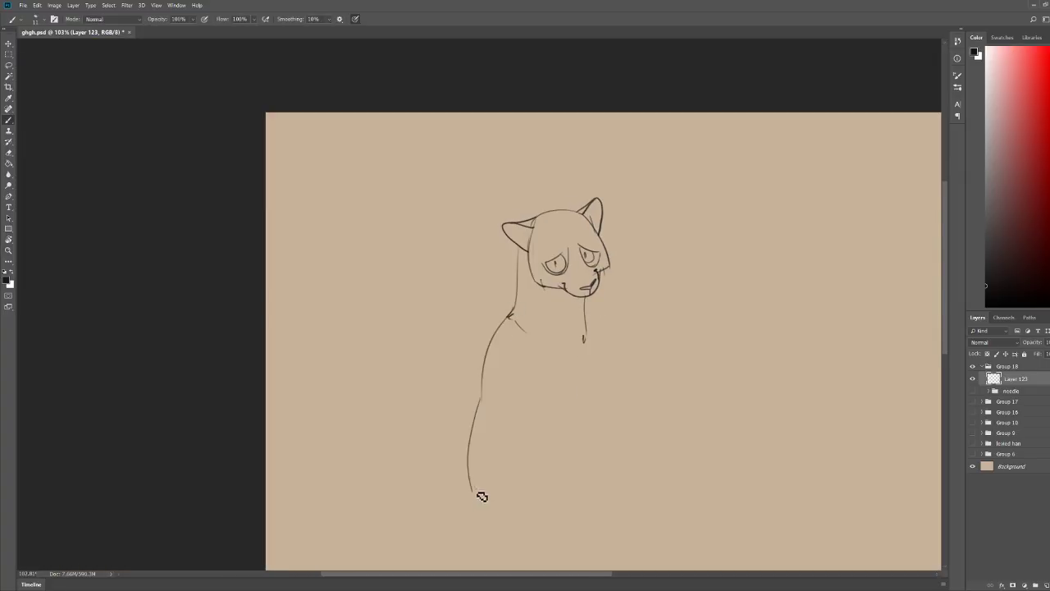
Step: Sketch the cat's right chest and haunch contour, the inner chest curve and the start of a foreleg line
mouse_move(587, 349)
mouse_down()
mouse_move(603, 449)
mouse_move(591, 409)
mouse_move(620, 487)
mouse_up()
key(z)
mouse_move(604, 294)
mouse_down()
mouse_move(585, 334)
mouse_move(645, 218)
mouse_up()
key(b)
mouse_move(560, 297)
mouse_down()
mouse_move(517, 370)
mouse_move(506, 370)
mouse_move(490, 433)
mouse_up()
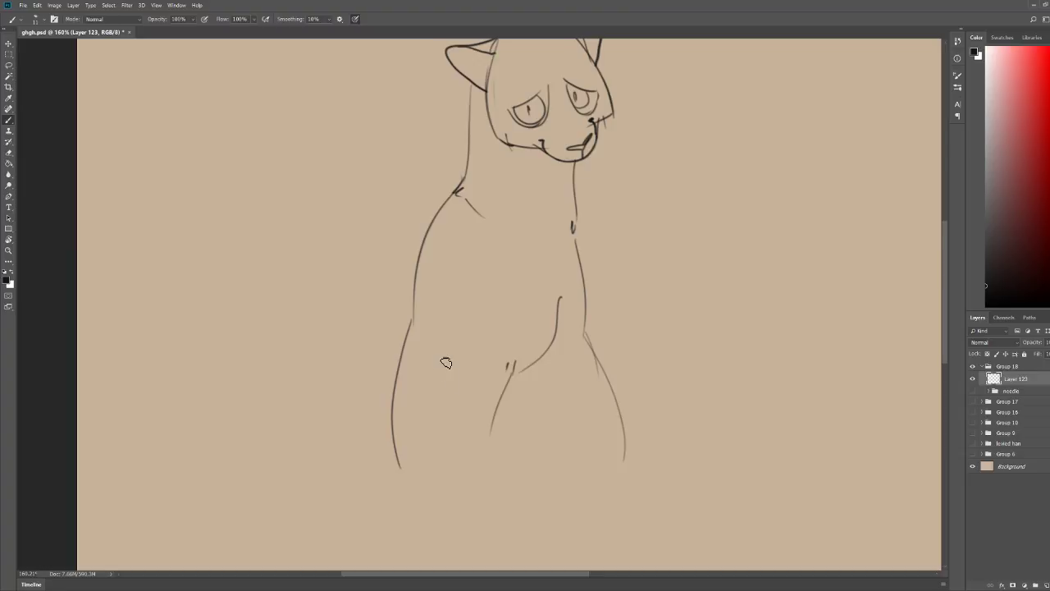
Step: Sketch the outer line of the left foreleg and clean up the stray mark at the elbow
mouse_move(444, 358)
mouse_down()
mouse_move(470, 477)
mouse_move(465, 515)
mouse_move(506, 517)
mouse_up()
key(ctrl+alt+z)
key(ctrl+space)
drag(597, 376, 570, 405)
key(ctrl+alt+z)
key(e)
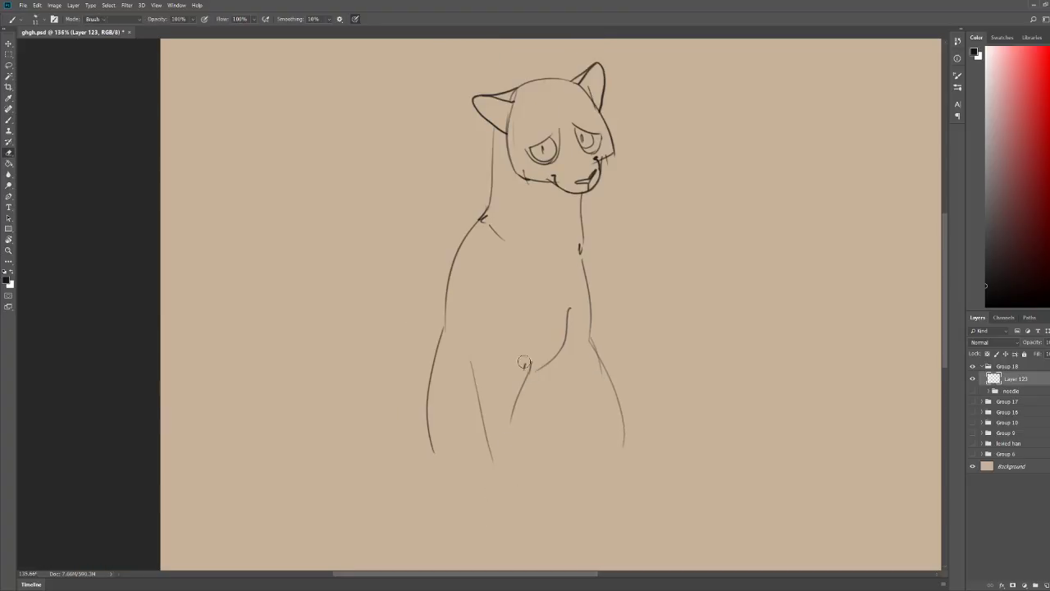
key(b)
mouse_move(492, 456)
mouse_down()
mouse_move(497, 497)
mouse_move(512, 511)
mouse_move(535, 507)
mouse_move(517, 464)
mouse_move(520, 394)
mouse_up()
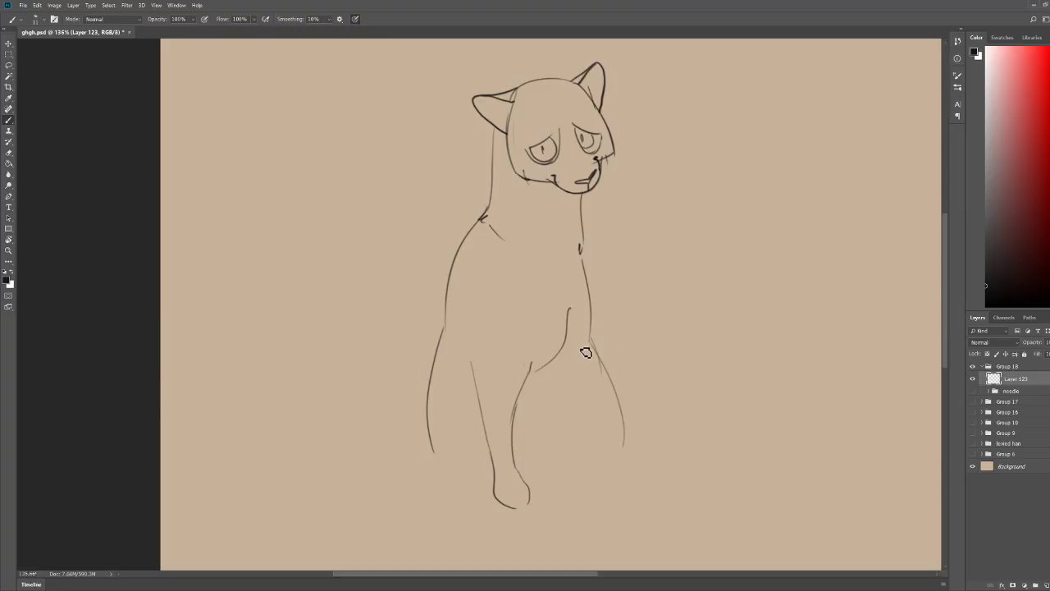
key(e)
mouse_move(520, 347)
mouse_down()
mouse_move(512, 455)
mouse_move(514, 447)
mouse_move(487, 504)
mouse_up()
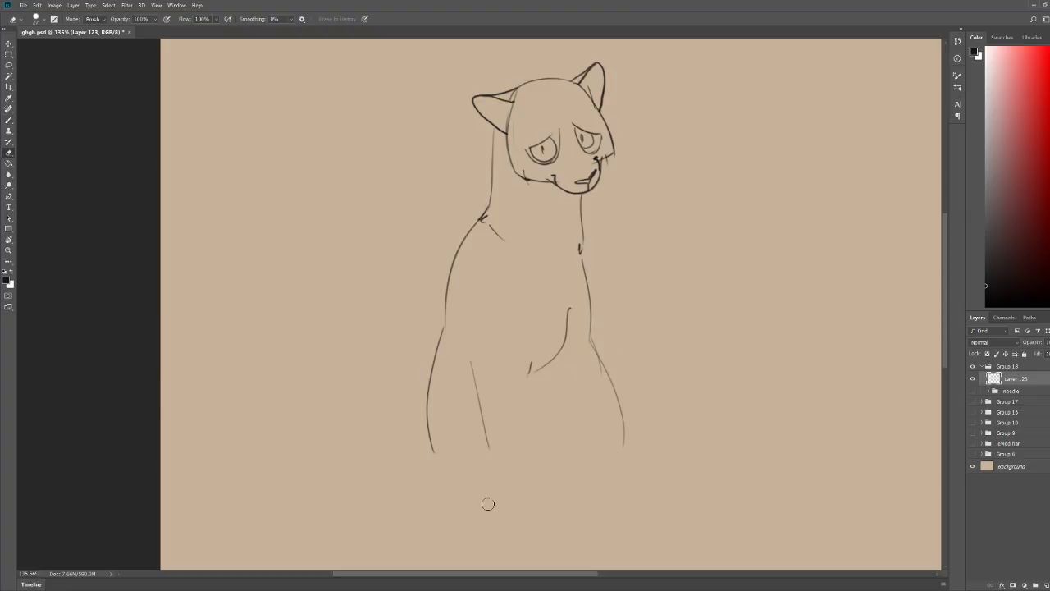
Step: Draw both forelegs tapering down close together and ending in small rounded paws
key(b)
mouse_move(489, 433)
mouse_down()
mouse_move(492, 481)
mouse_move(517, 507)
mouse_move(529, 392)
mouse_up()
mouse_move(590, 341)
mouse_down()
mouse_move(539, 482)
mouse_move(547, 502)
mouse_move(515, 502)
mouse_up()
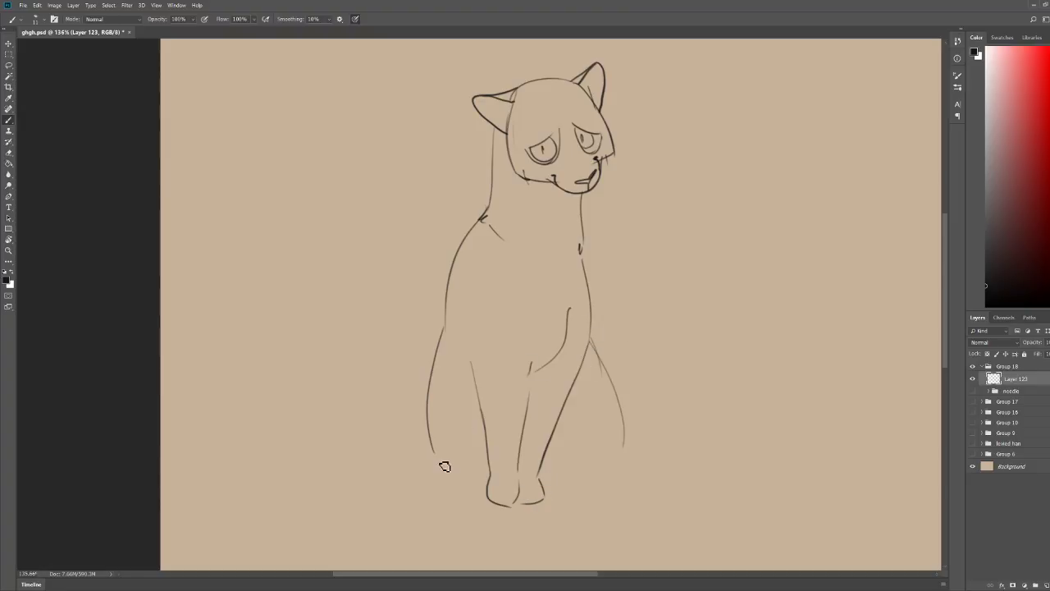
Step: Redraw both haunches as rounded contours that curve in to meet the front paws, erasing the old guide lines
key(e)
mouse_move(433, 456)
mouse_down()
mouse_move(427, 383)
mouse_move(427, 478)
mouse_move(484, 495)
mouse_up()
key(b)
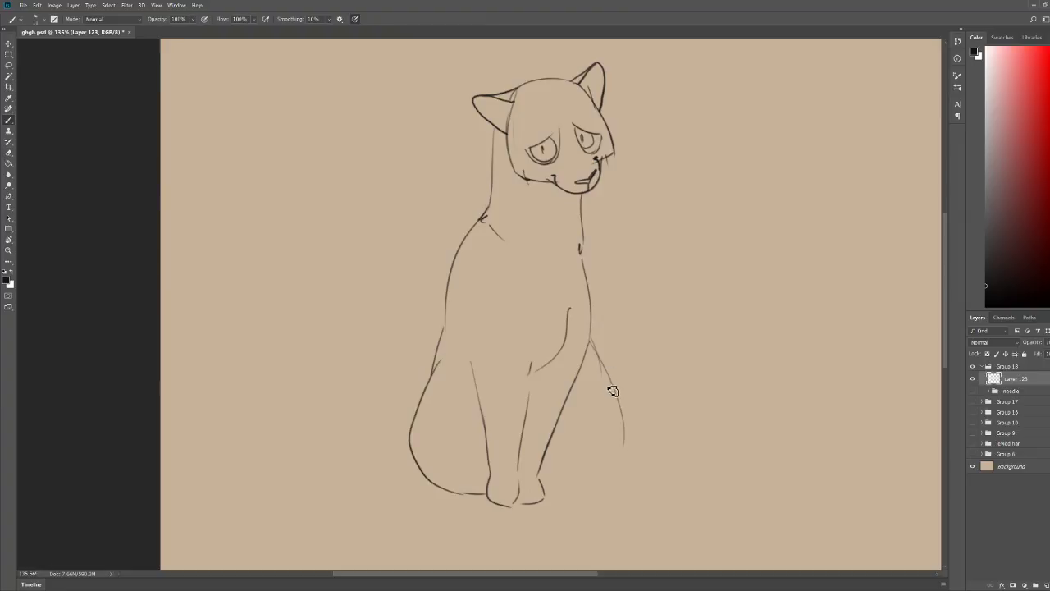
drag(624, 445, 542, 494)
key(e)
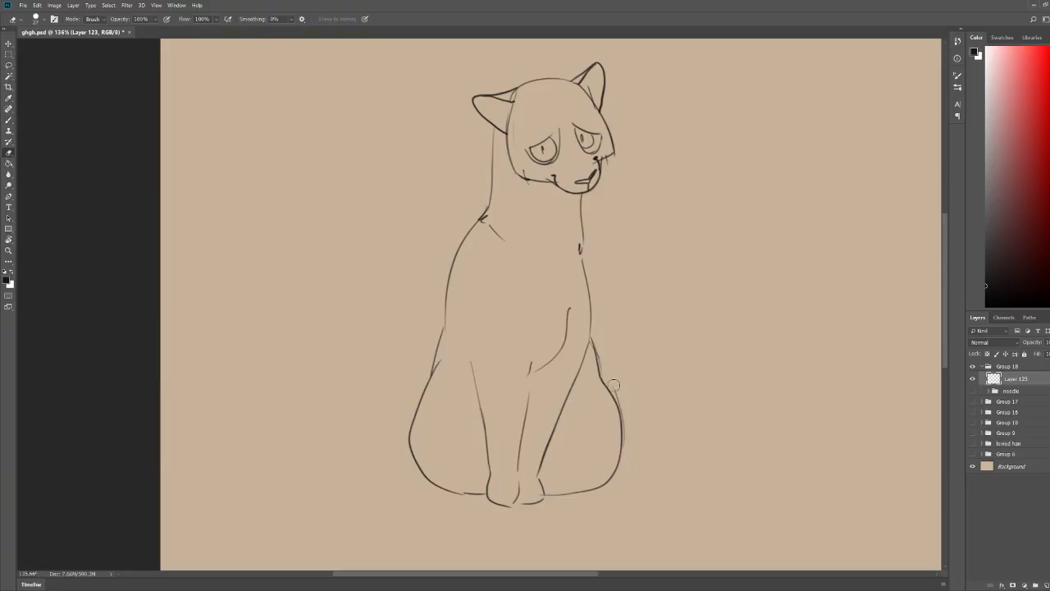
drag(613, 385, 627, 436)
key(b)
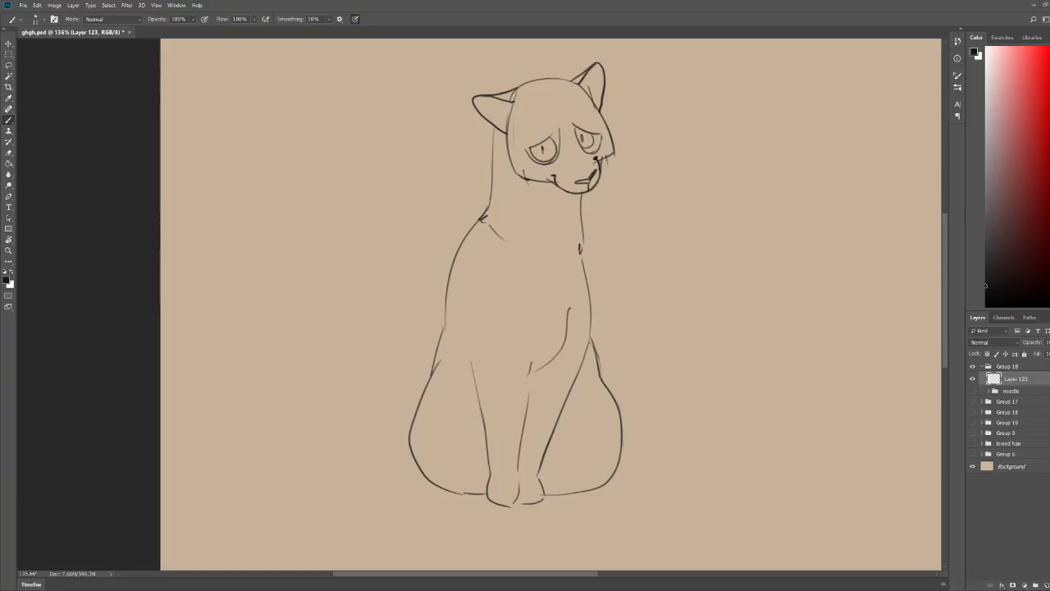
Step: Draw the hind toes on both sides, clean up the overlap and add toes to the front paws
drag(457, 493, 483, 498)
drag(543, 500, 586, 498)
key(e)
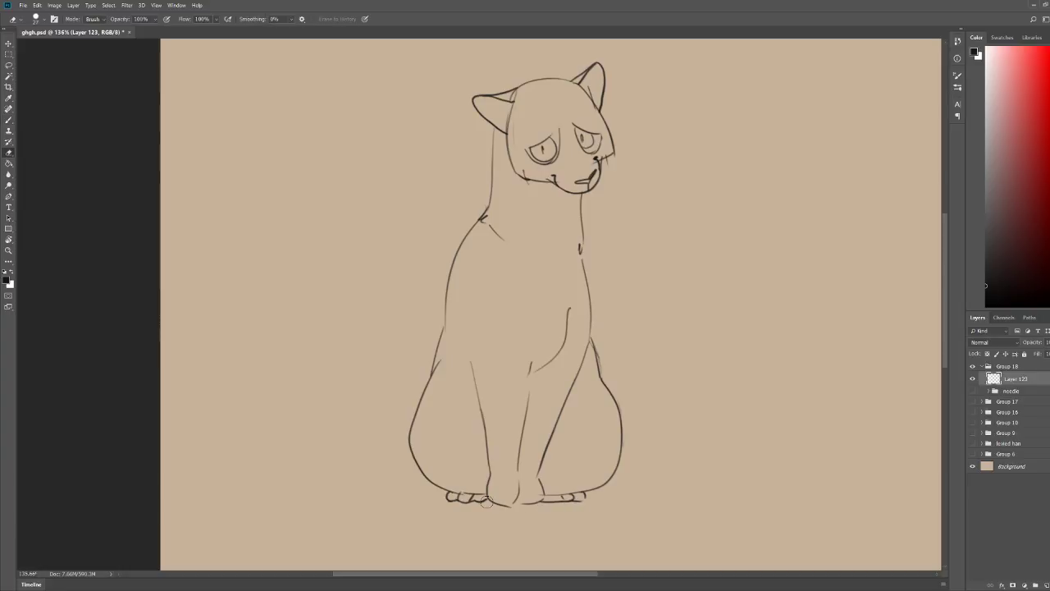
mouse_move(488, 501)
mouse_down()
mouse_move(541, 498)
mouse_move(493, 499)
mouse_move(485, 510)
mouse_move(523, 507)
mouse_move(525, 497)
mouse_move(552, 509)
mouse_move(537, 497)
mouse_move(538, 507)
mouse_move(502, 389)
mouse_move(483, 434)
mouse_move(454, 379)
mouse_up()
key(b)
key(e)
key(b)
drag(619, 375, 508, 376)
mouse_move(343, 385)
mouse_down()
mouse_move(264, 383)
mouse_move(243, 315)
mouse_move(250, 294)
mouse_move(296, 283)
mouse_move(306, 318)
mouse_move(300, 327)
mouse_move(281, 307)
mouse_move(266, 307)
mouse_move(270, 354)
mouse_move(288, 373)
mouse_move(346, 382)
mouse_up()
key(z)
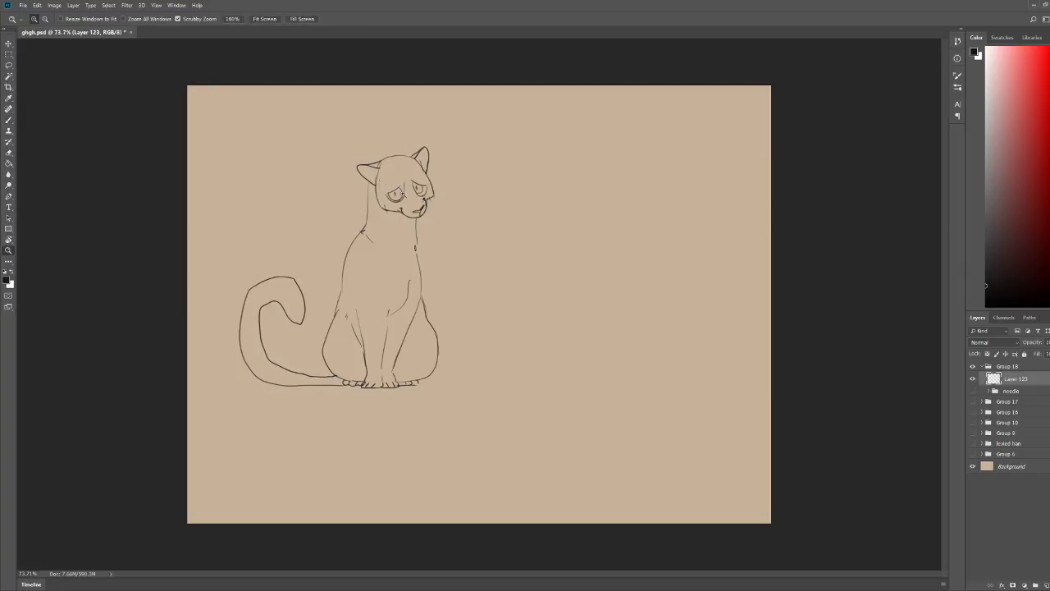
drag(356, 168, 462, 146)
drag(568, 132, 493, 146)
key(b)
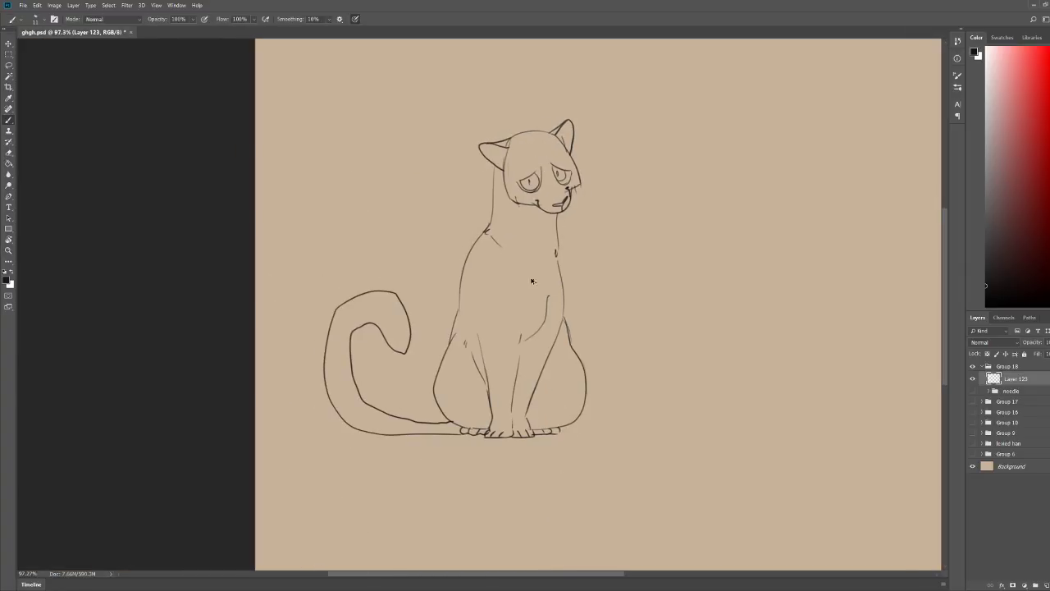
key(ctrl+z)
Step: Draw a raised, S-curved tail with a rounded tip close beside the cat's left haunch
mouse_move(437, 405)
mouse_down()
mouse_move(367, 428)
mouse_move(458, 448)
mouse_move(413, 427)
mouse_move(399, 274)
mouse_move(439, 336)
mouse_move(425, 380)
mouse_move(431, 408)
mouse_move(452, 420)
mouse_up()
key(ctrl+z)
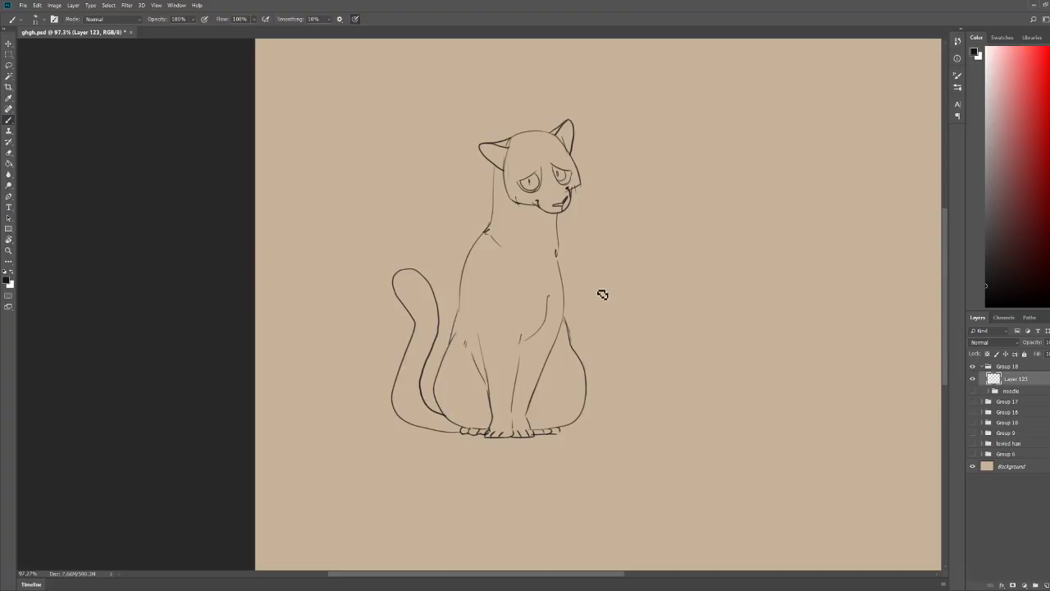
Step: Draw marking lines from the eyes across both cheeks and two hooked markings on the forehead
drag(552, 129, 586, 156)
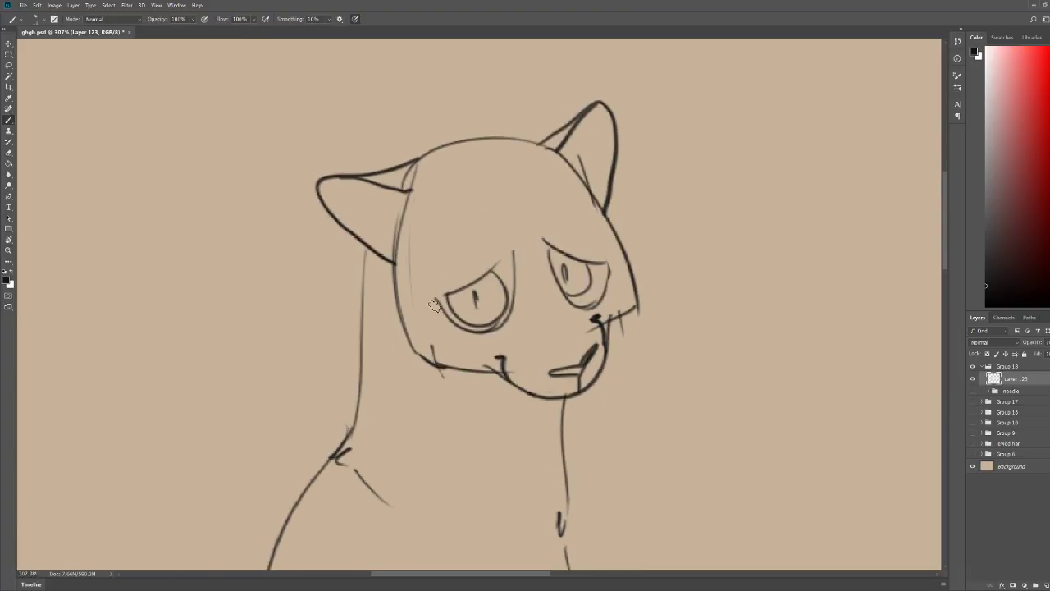
mouse_move(434, 305)
mouse_down()
mouse_move(398, 312)
mouse_move(432, 355)
mouse_up()
drag(607, 287, 634, 299)
drag(610, 266, 629, 259)
mouse_move(434, 153)
mouse_down()
mouse_move(490, 162)
mouse_move(479, 144)
mouse_up()
key(ctrl+z)
mouse_move(511, 225)
mouse_down()
mouse_move(501, 187)
mouse_move(479, 195)
mouse_move(524, 196)
mouse_move(533, 166)
mouse_move(533, 205)
mouse_up()
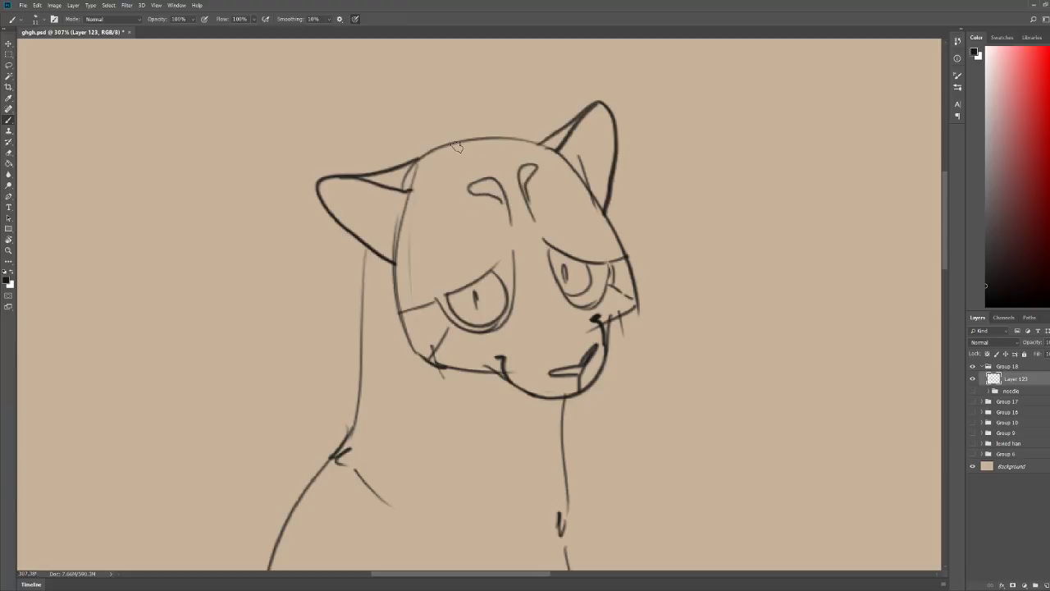
mouse_move(457, 146)
mouse_down()
mouse_move(495, 160)
mouse_move(526, 153)
mouse_move(484, 139)
mouse_up()
key(z)
drag(559, 112, 615, 116)
key(b)
key(ctrl+alt+z)
key(ctrl+alt+z)
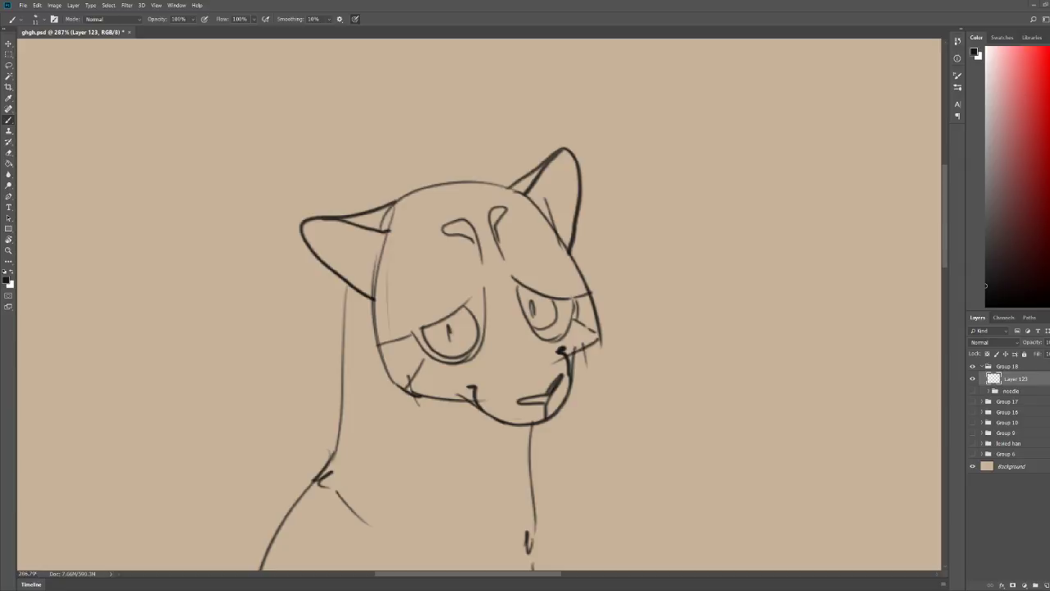
drag(437, 243, 448, 244)
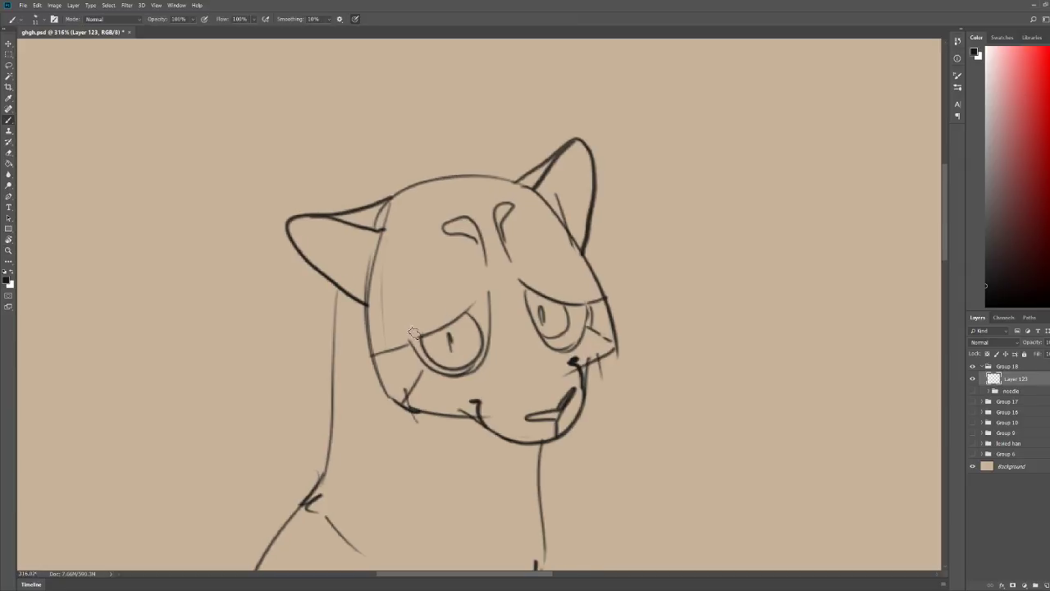
mouse_move(412, 337)
mouse_down()
mouse_move(421, 279)
mouse_move(476, 273)
mouse_up()
key(ctrl+z)
mouse_move(406, 343)
mouse_down()
mouse_move(417, 268)
mouse_move(594, 302)
mouse_up()
drag(595, 218, 537, 213)
drag(618, 179, 625, 170)
key(b)
mouse_move(490, 274)
mouse_down()
mouse_move(474, 312)
mouse_move(492, 312)
mouse_up()
drag(549, 256, 538, 298)
drag(559, 254, 548, 292)
key(z)
scroll(566, 241, down, 5)
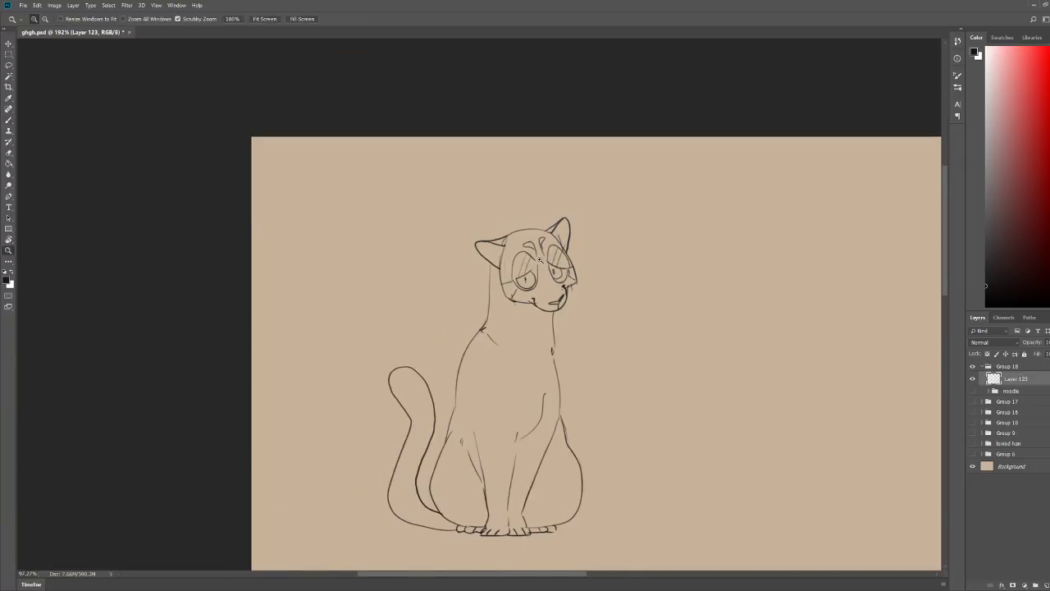
key(b)
key(z)
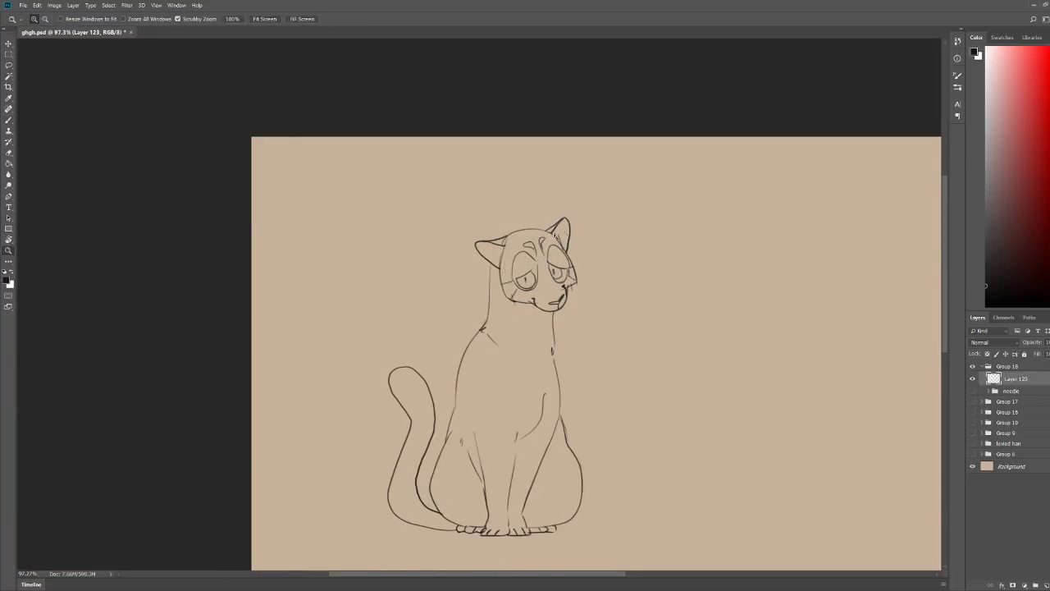
Step: Draw a short brow line above each of the cat's eyes
scroll(590, 226, up, 4)
key(b)
key(z)
scroll(525, 242, up, 3)
key(b)
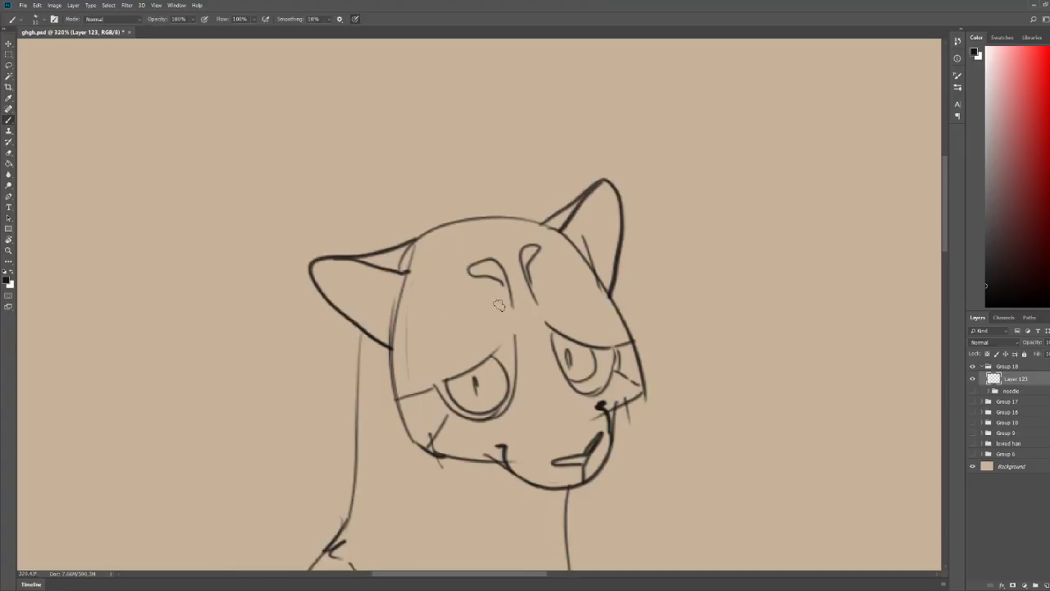
drag(507, 319, 473, 329)
drag(548, 309, 567, 306)
key(z)
scroll(577, 307, down, 6)
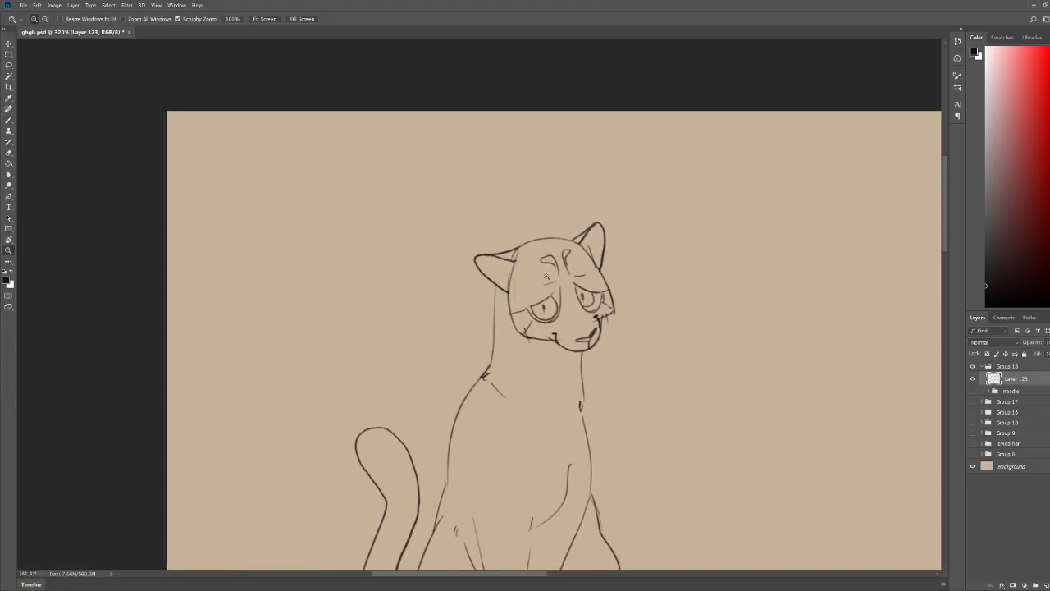
scroll(424, 345, up, 5)
key(b)
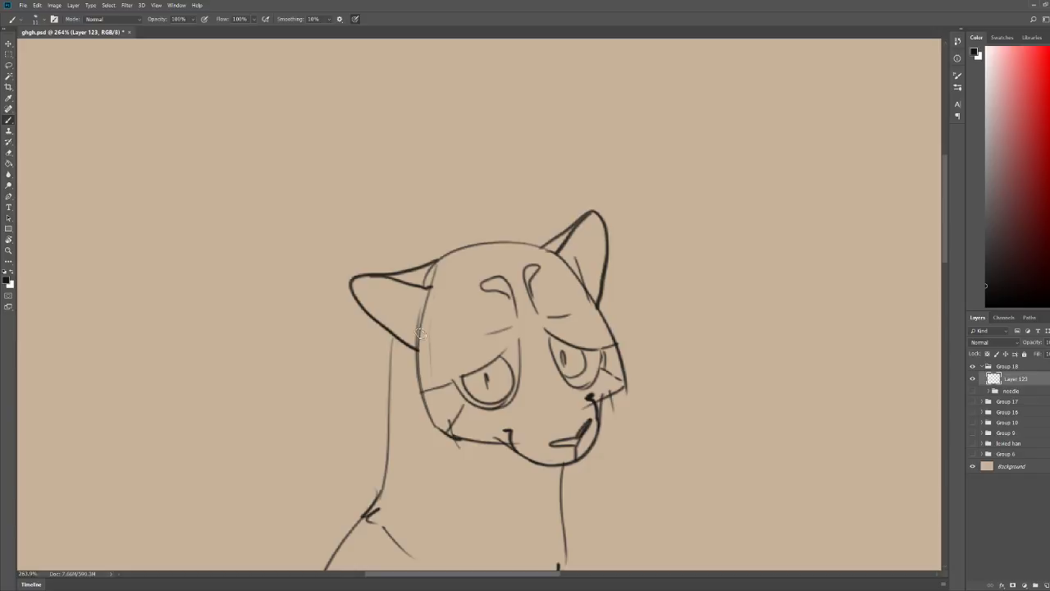
drag(443, 348, 456, 381)
drag(419, 330, 450, 379)
drag(434, 289, 477, 307)
key(z)
scroll(566, 283, down, 3)
key(b)
key(z)
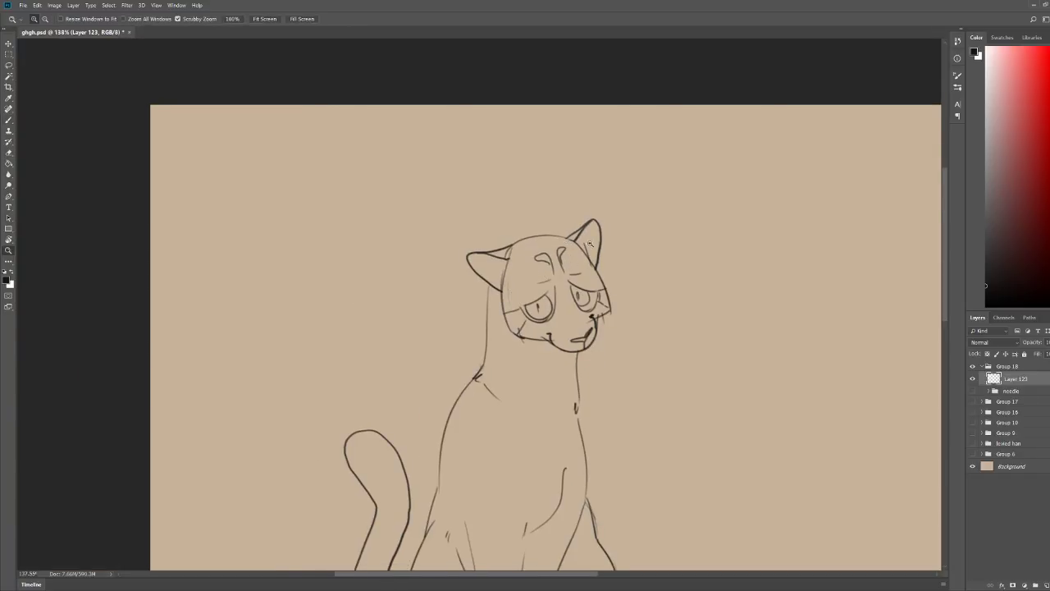
scroll(577, 289, down, 2)
scroll(525, 275, up, 3)
key(b)
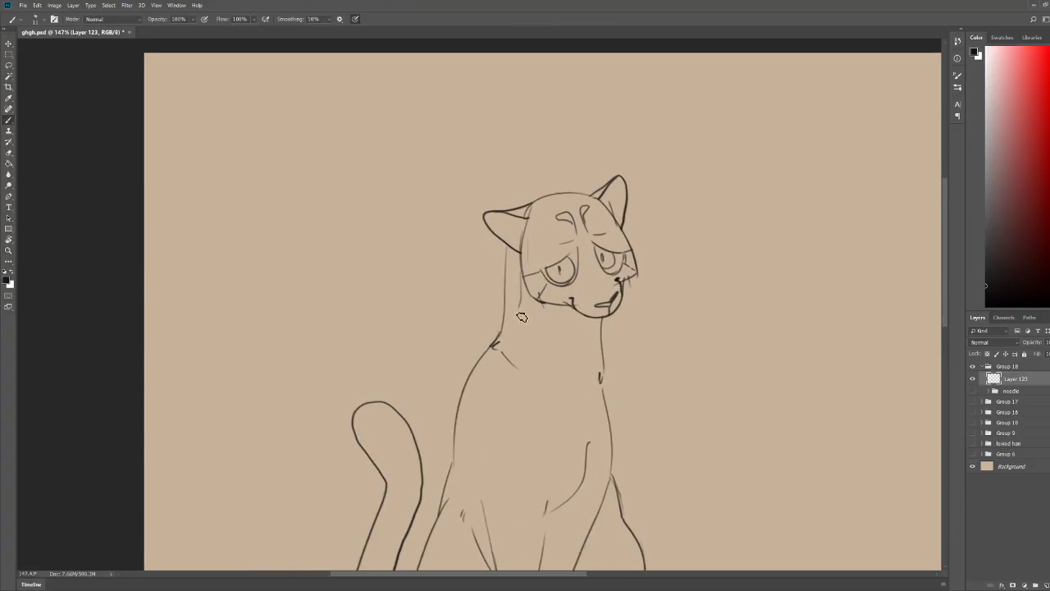
key(z)
scroll(628, 281, down, 2)
key(b)
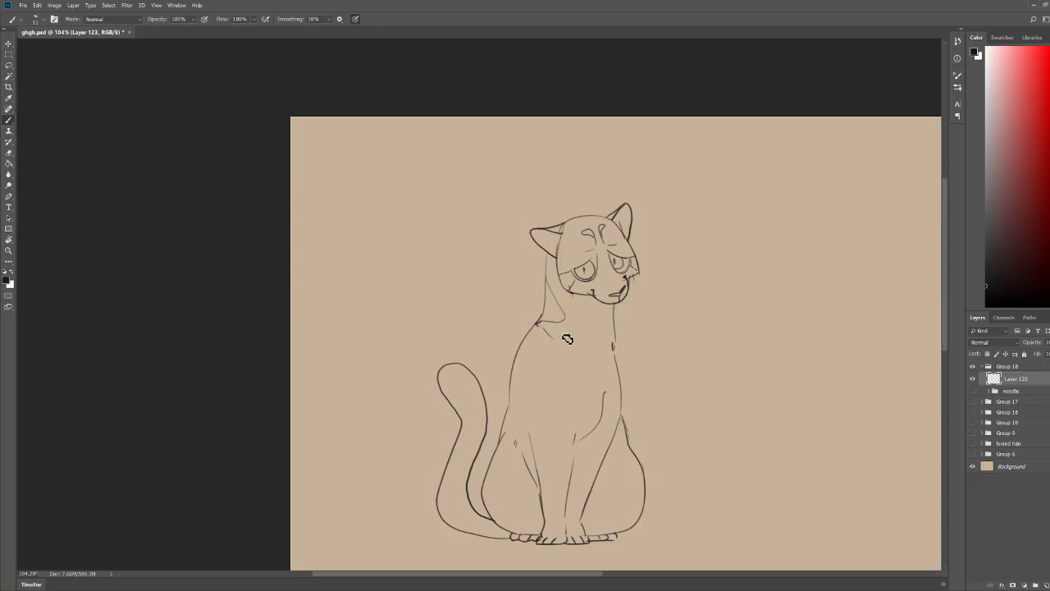
key(ctrl+z)
key(ctrl+z)
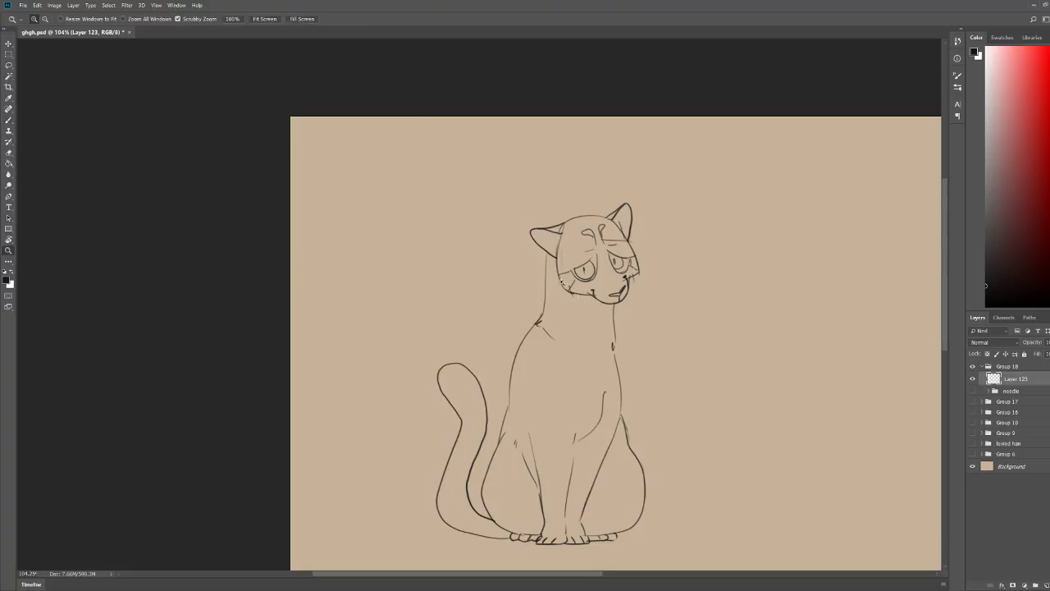
Step: Add short stripes fanning out from the eyes on both of the cat's cheeks
scroll(645, 239, up, 6)
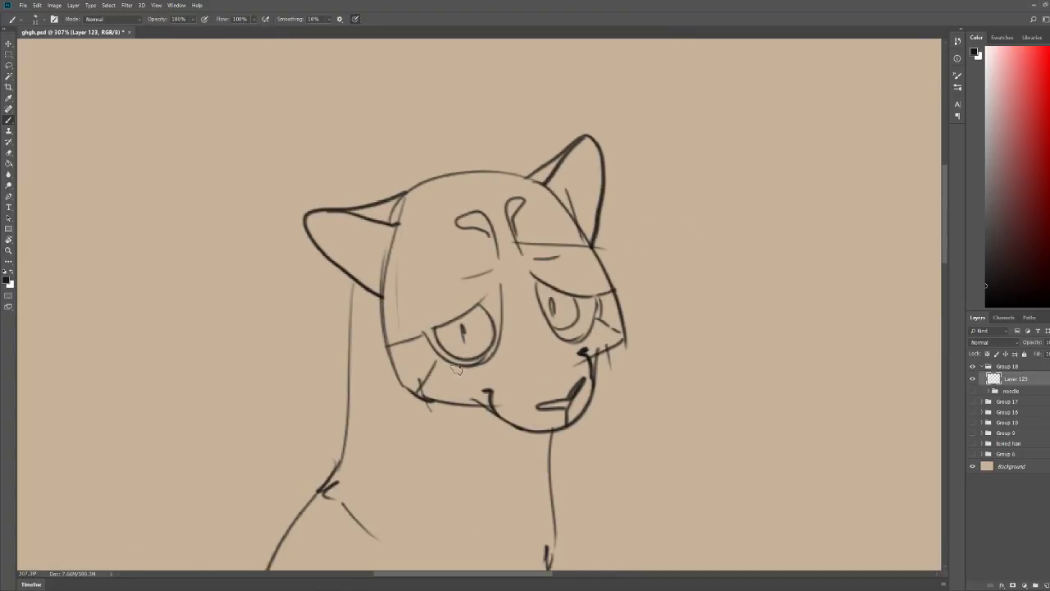
drag(456, 366, 444, 399)
drag(589, 332, 607, 348)
drag(396, 371, 430, 349)
drag(603, 309, 615, 315)
Step: Handwrite the label "leafpool" beside the cat's right ear
drag(638, 309, 579, 311)
drag(652, 217, 660, 237)
drag(663, 233, 694, 238)
drag(710, 219, 704, 238)
mouse_move(699, 228)
mouse_down()
mouse_move(719, 246)
mouse_move(729, 229)
mouse_move(760, 234)
mouse_up()
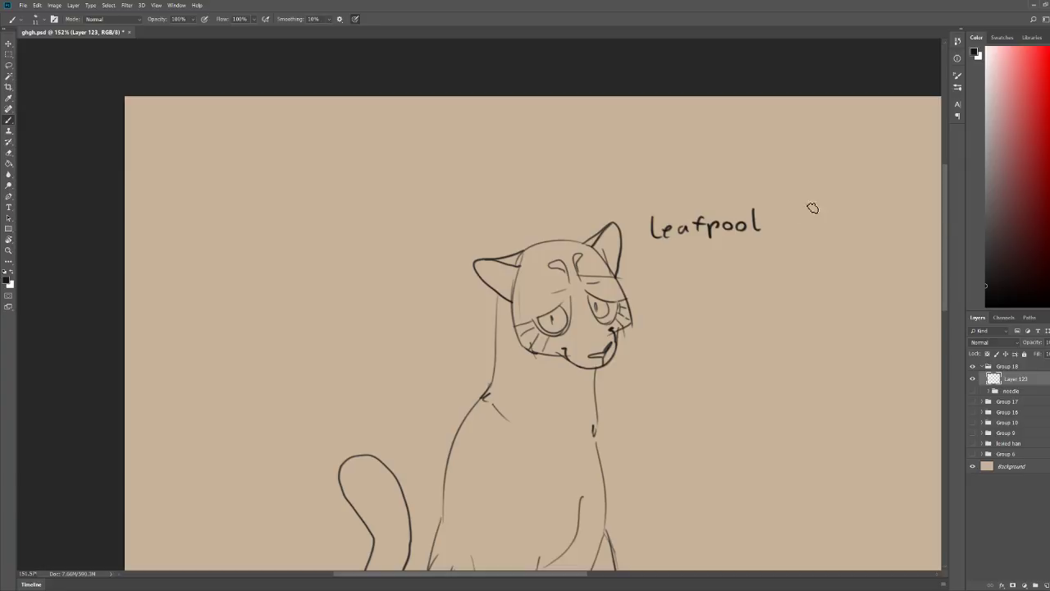
Step: Examine the whole cat sketch and its face markings at several magnifications
key(z)
drag(626, 276, 644, 272)
drag(599, 244, 533, 240)
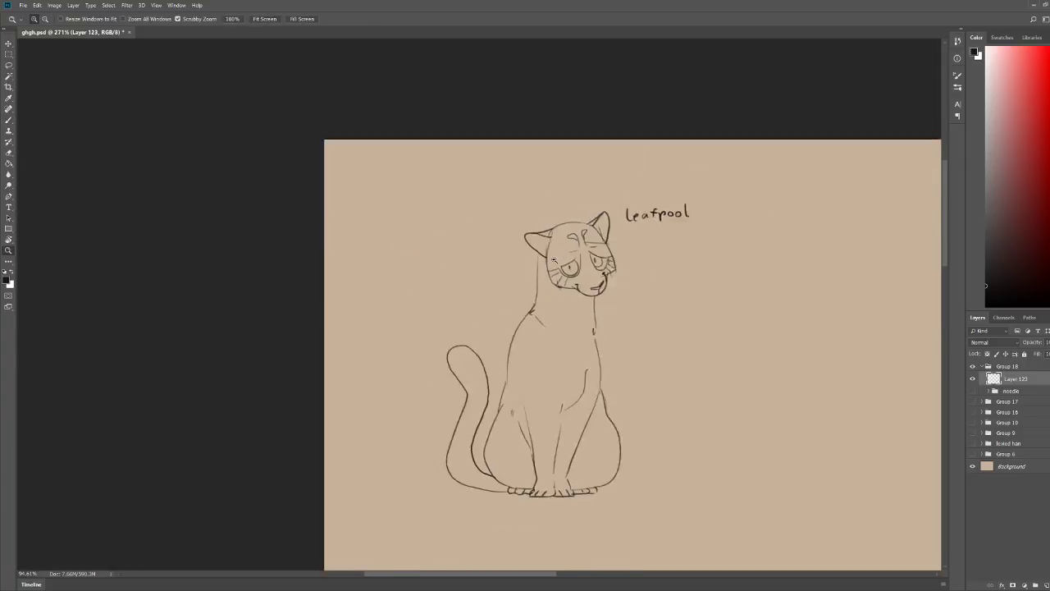
drag(794, 215, 615, 130)
drag(310, 205, 351, 206)
key(b)
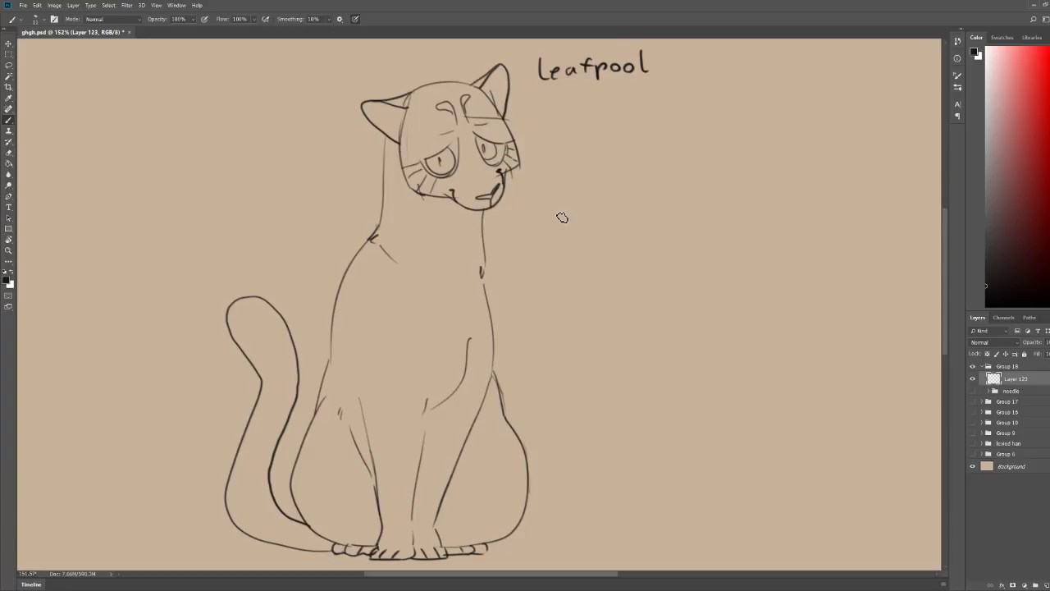
key(z)
scroll(508, 152, down, 2)
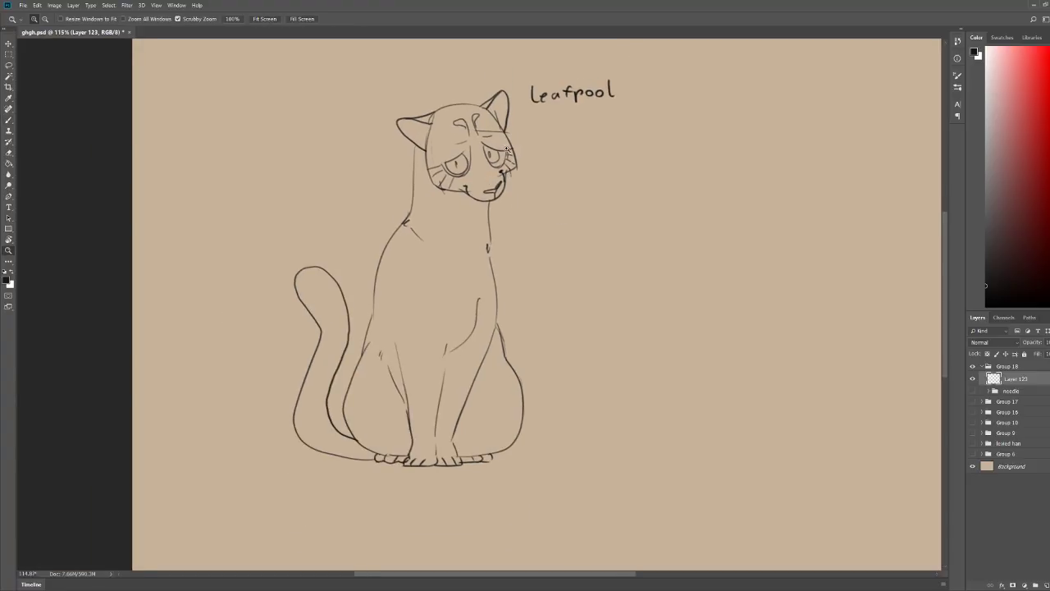
scroll(481, 113, up, 6)
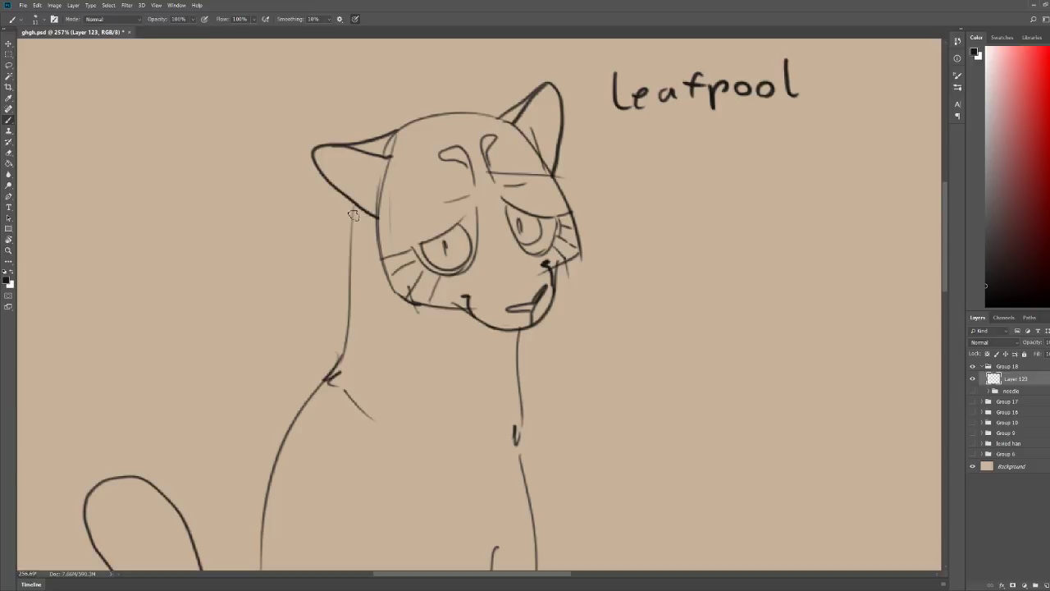
scroll(469, 164, down, 3)
key(b)
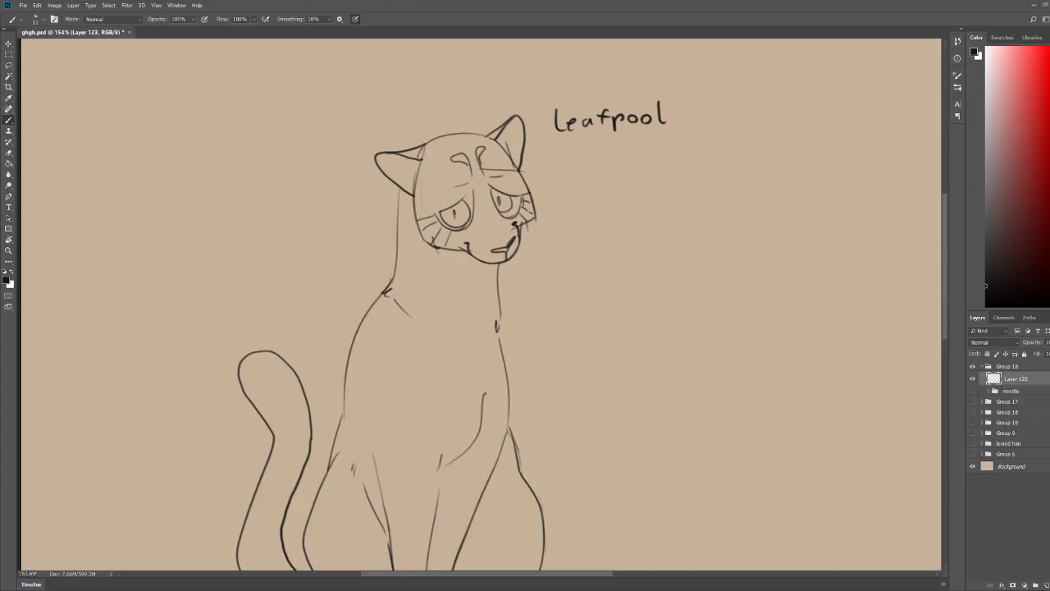
key(z)
drag(531, 175, 575, 175)
key(b)
mouse_move(348, 208)
mouse_down()
mouse_move(336, 259)
mouse_move(344, 254)
mouse_move(377, 283)
mouse_up()
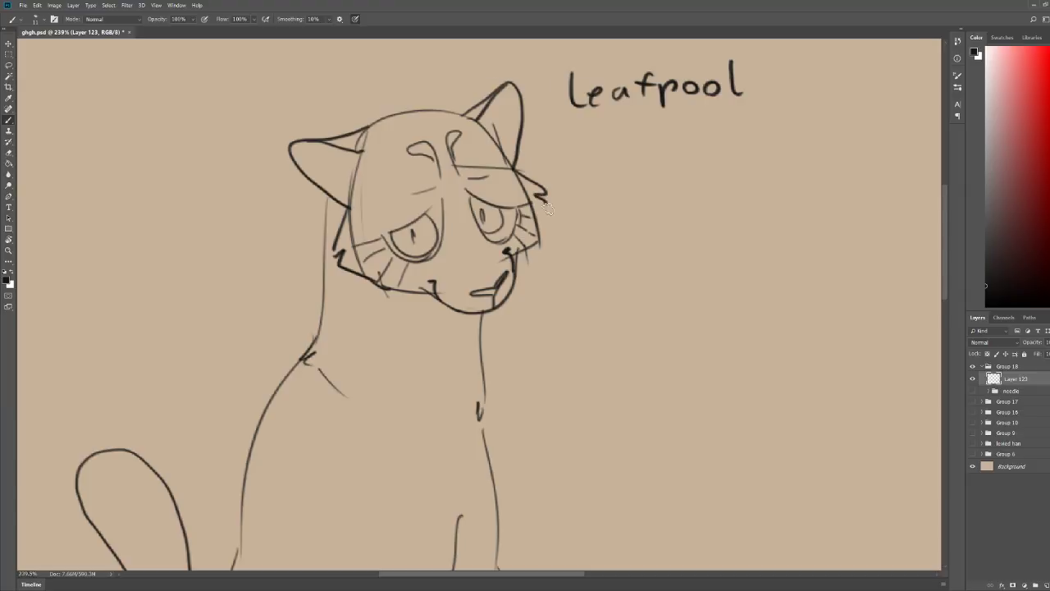
key(z)
scroll(554, 159, down, 2)
scroll(554, 158, down, 3)
key(b)
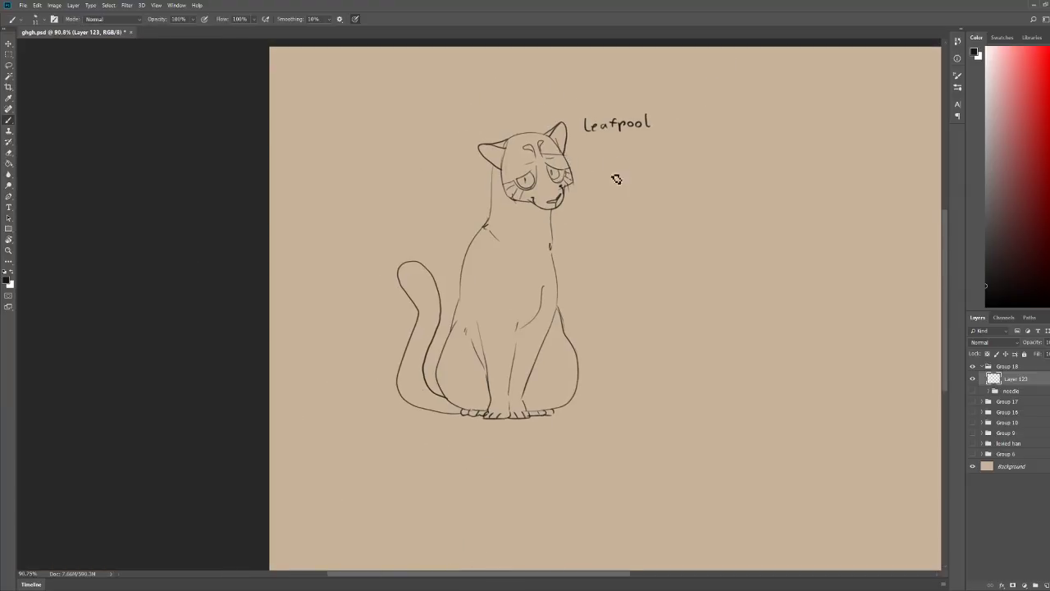
key(z)
scroll(620, 193, up, 2)
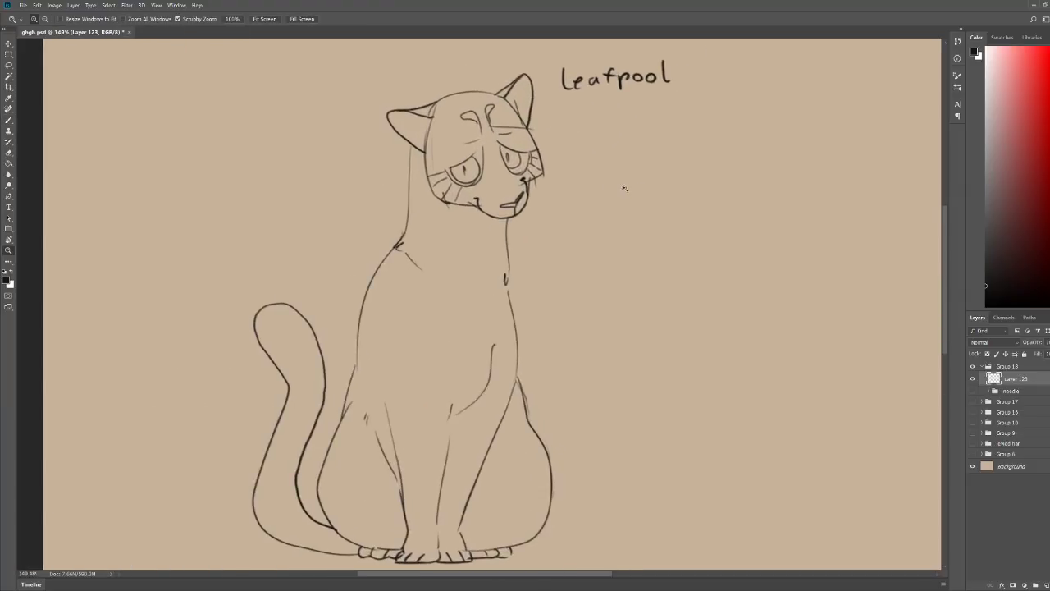
Step: Erase the small mark and nearby line on the cat's chest and redraw the chest contour with a pointed fur tuft
key(e)
drag(507, 257, 507, 306)
key(b)
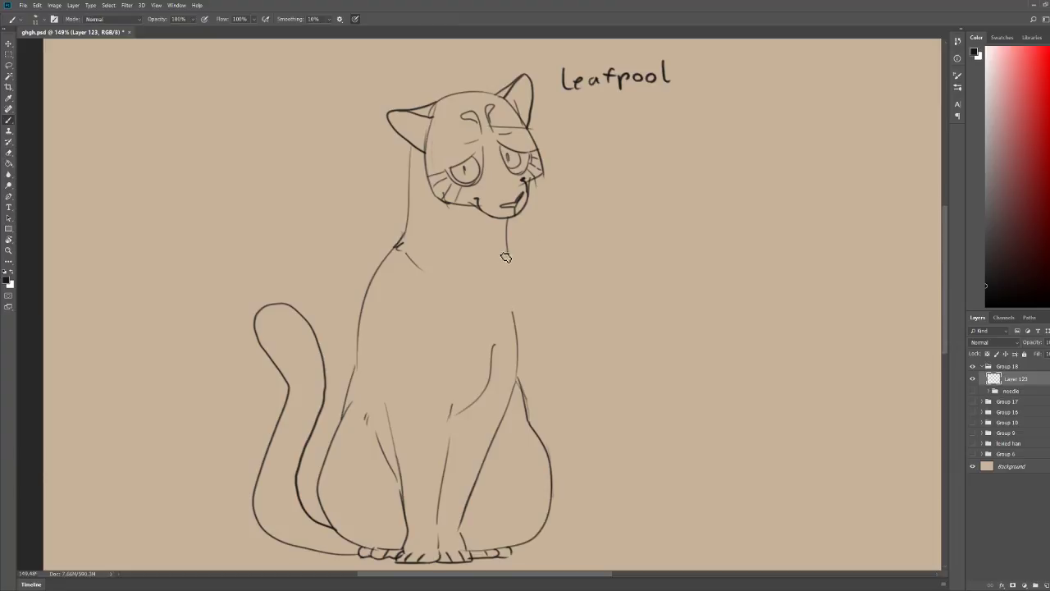
drag(509, 250, 515, 311)
Step: Erase the stripes from both of the cat's cheeks and redraw the jaw line below the left cheek
key(z)
drag(523, 109, 536, 112)
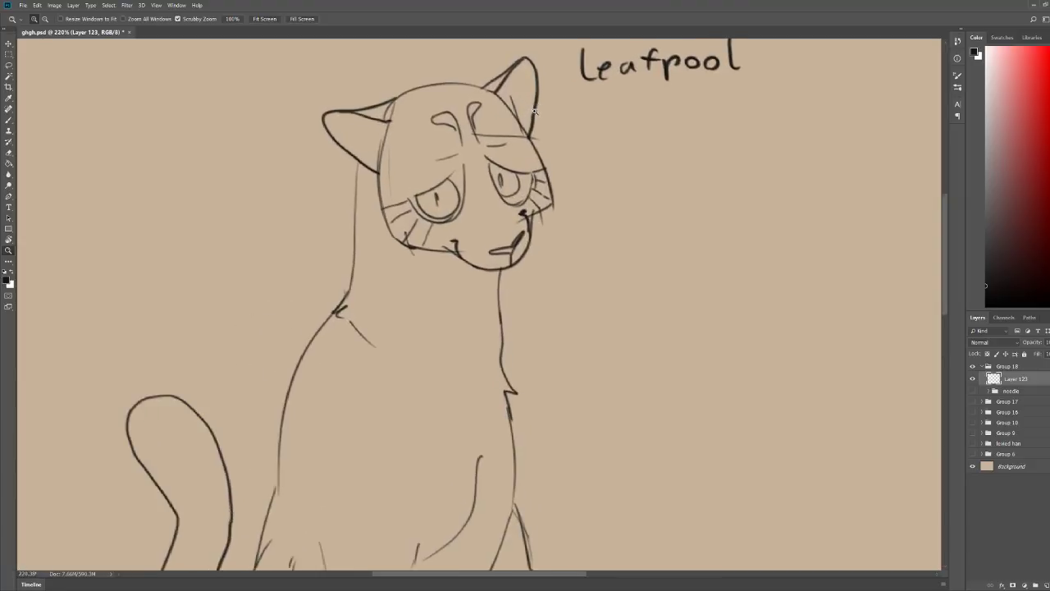
key(b)
drag(503, 151, 530, 206)
key(e)
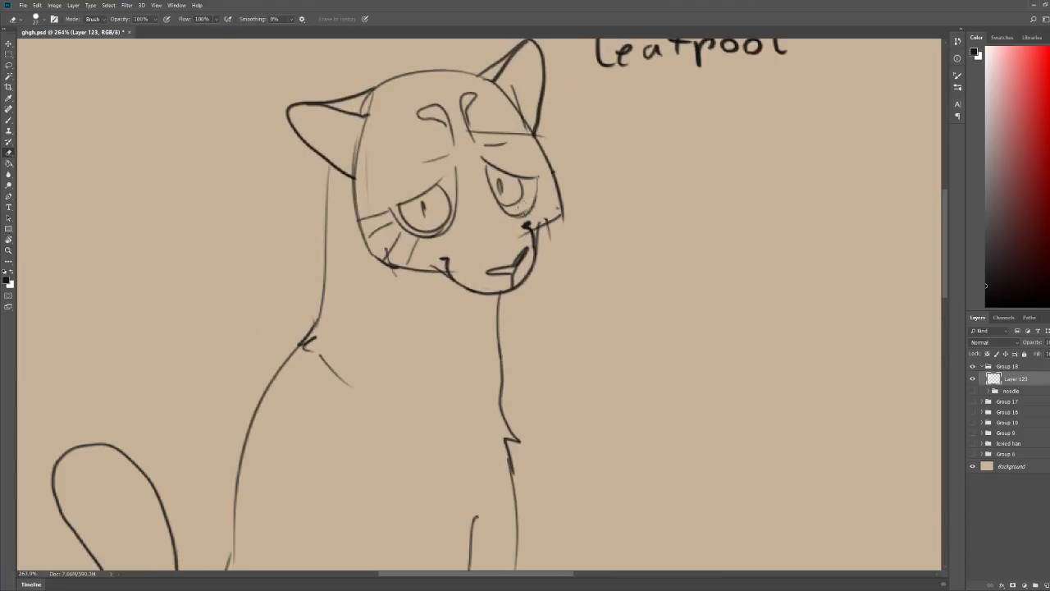
mouse_move(369, 203)
mouse_down()
mouse_move(413, 239)
mouse_move(373, 198)
mouse_move(389, 237)
mouse_move(380, 248)
mouse_move(362, 197)
mouse_move(371, 230)
mouse_up()
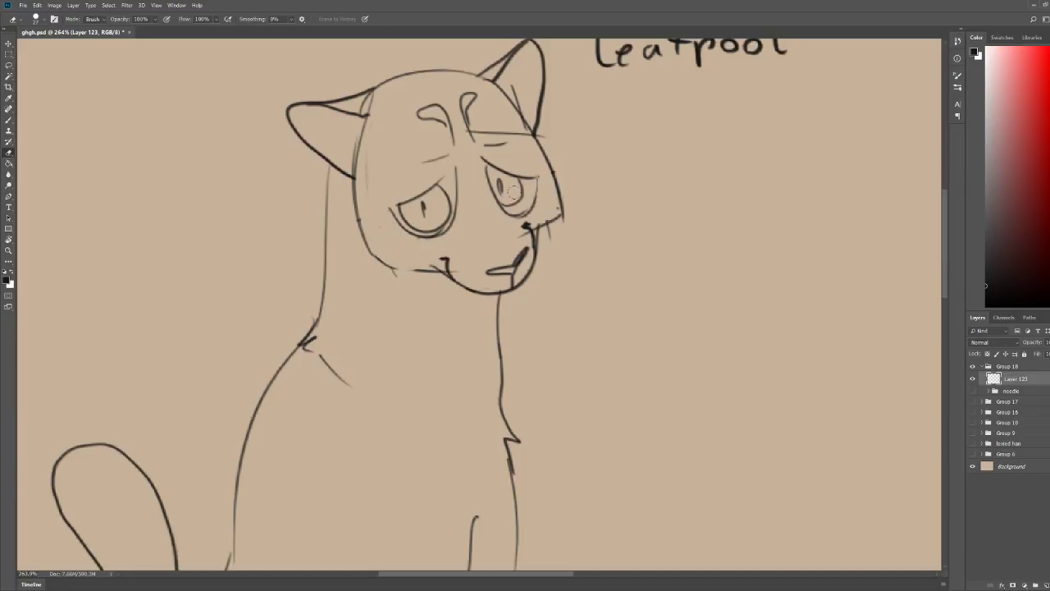
key(b)
drag(387, 268, 425, 269)
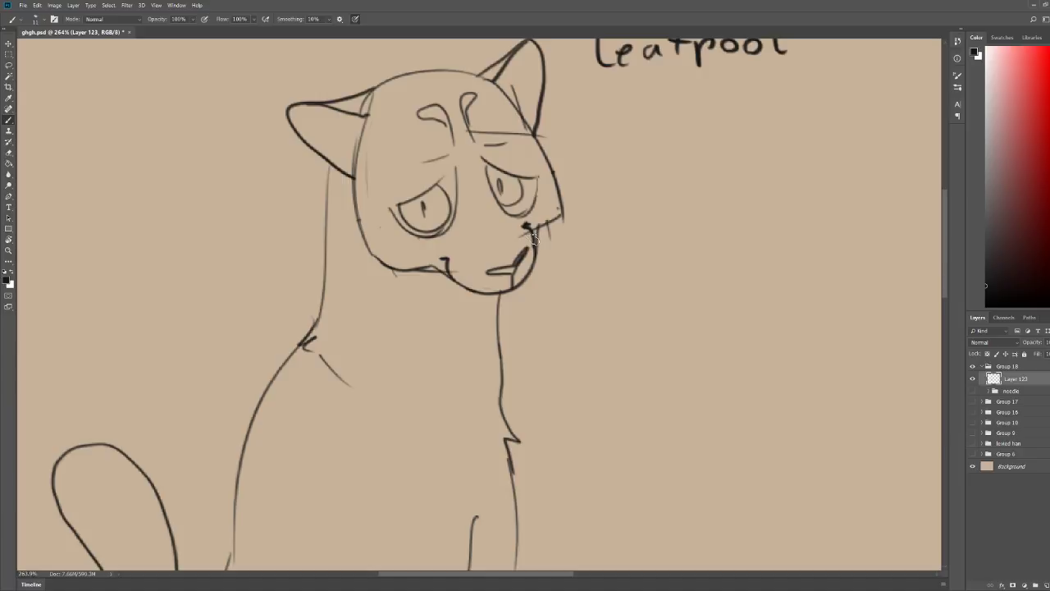
Step: Draw double-lined stripes fanning out from beneath both eyes across the cat's cheeks
drag(533, 236, 559, 189)
drag(420, 240, 422, 269)
drag(409, 226, 389, 274)
mouse_move(396, 221)
mouse_down()
mouse_move(374, 258)
mouse_move(401, 225)
mouse_up()
mouse_move(528, 215)
mouse_down()
mouse_move(539, 226)
mouse_move(566, 195)
mouse_up()
Step: Add small pointed marks at the corners of both of the cat's eyes
key(z)
alt+click(578, 143)
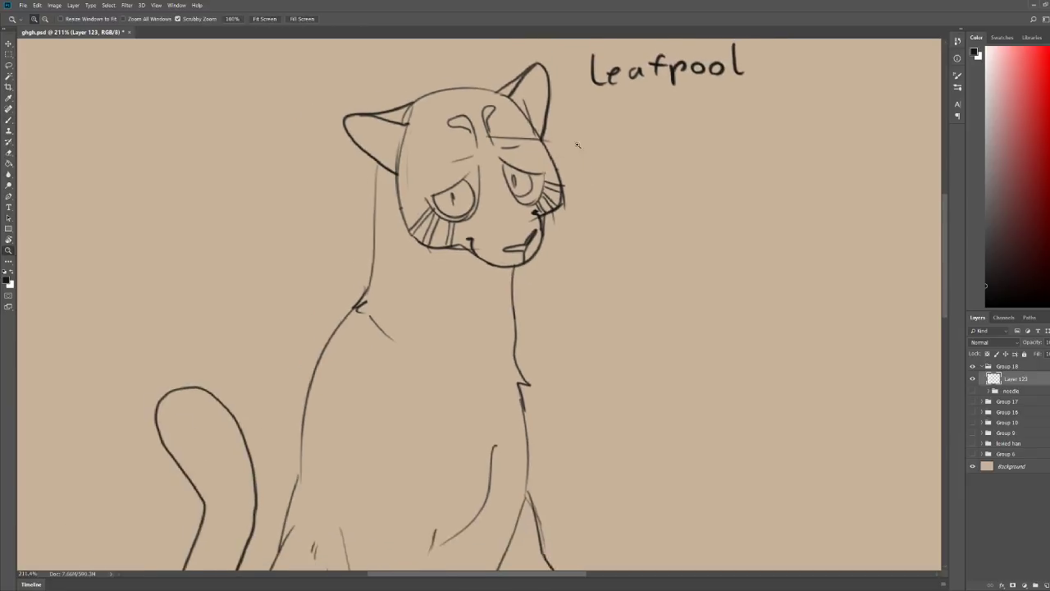
drag(565, 142, 590, 143)
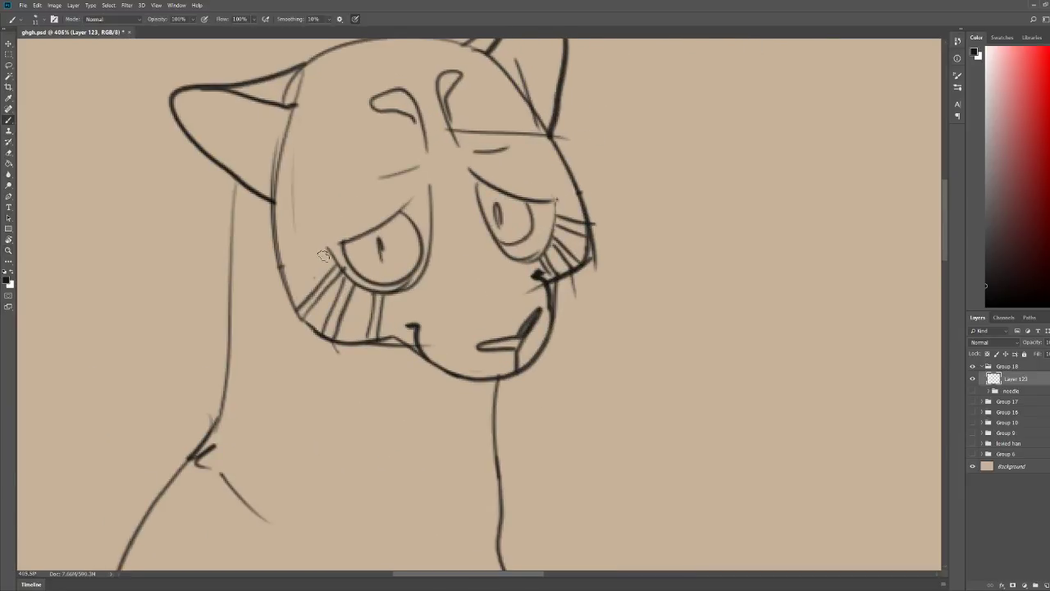
drag(555, 199, 572, 183)
mouse_move(558, 208)
mouse_down()
mouse_move(575, 187)
mouse_move(545, 183)
mouse_up()
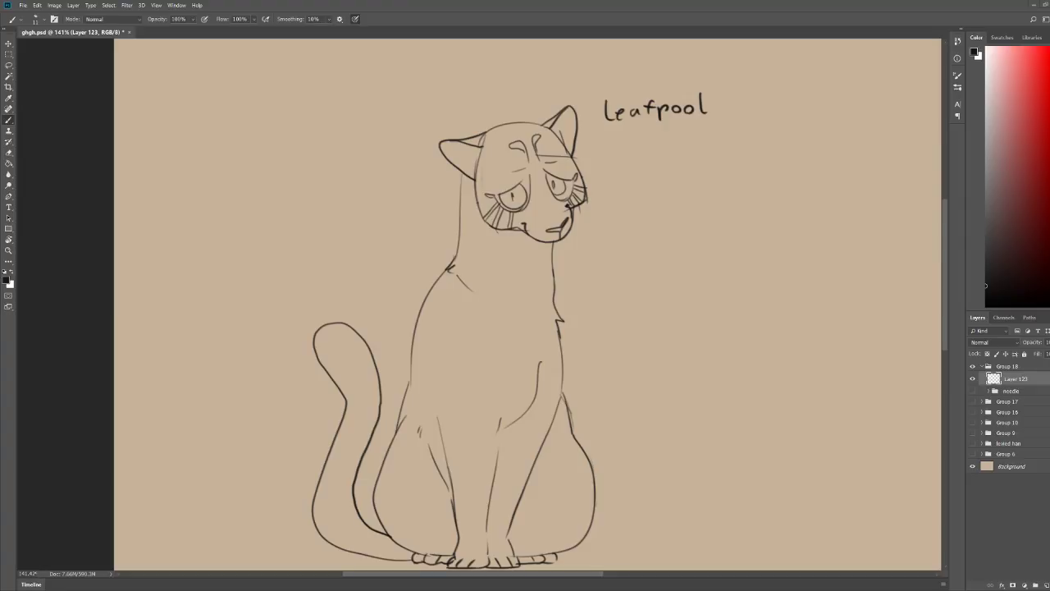
key(ctrl+space)
mouse_move(542, 180)
mouse_down()
mouse_move(566, 182)
mouse_move(569, 214)
mouse_up()
key(ctrl+space)
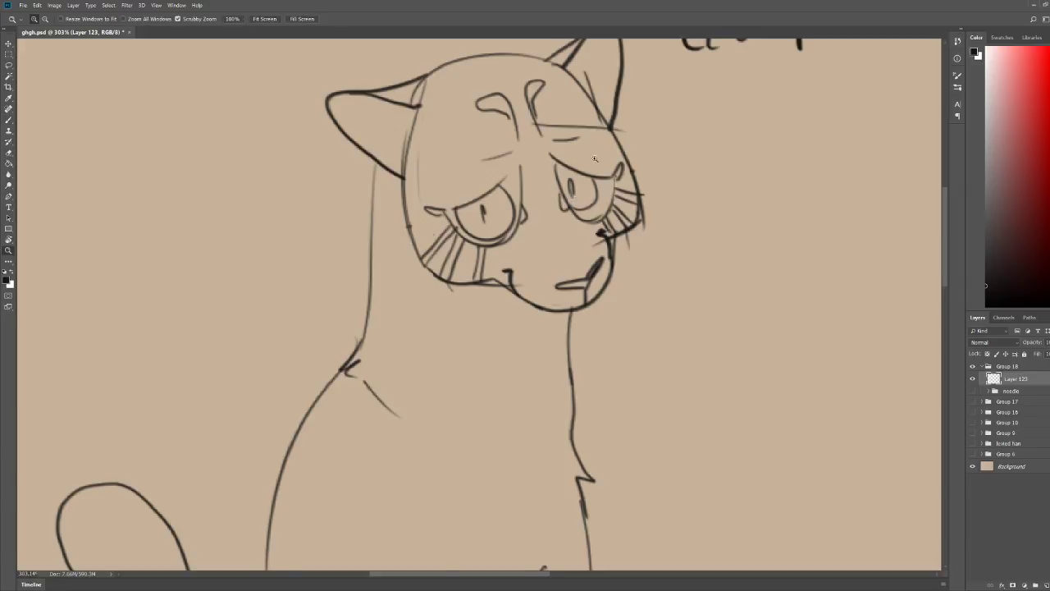
drag(605, 161, 563, 172)
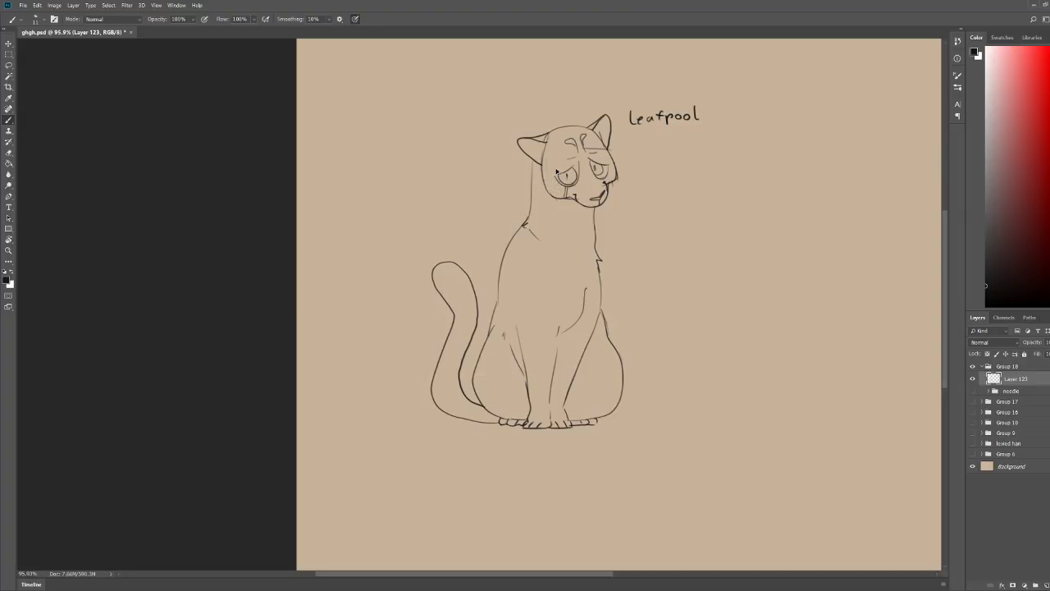
Step: Erase the curled forehead markings and reinforce the head outline just below the right ear
key(ctrl+space)
drag(612, 126, 636, 128)
key(e)
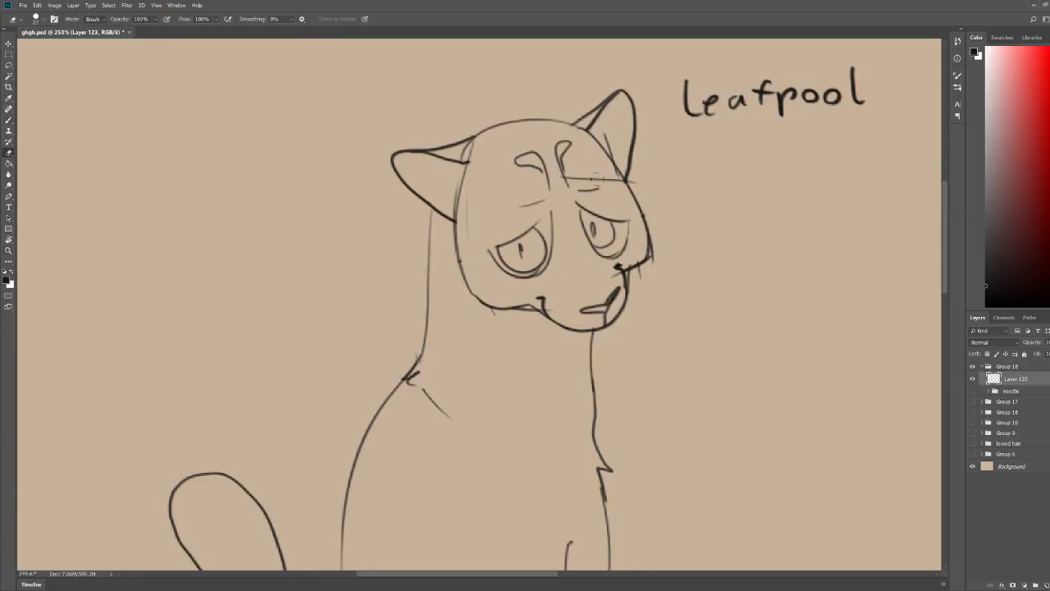
mouse_move(571, 169)
mouse_down()
mouse_move(535, 171)
mouse_move(519, 156)
mouse_up()
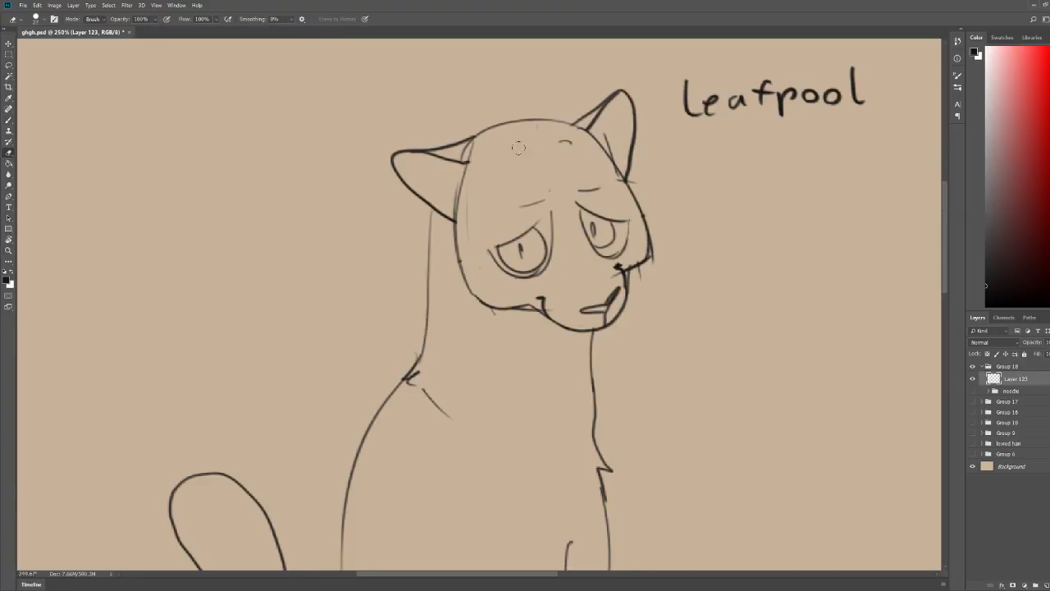
key(b)
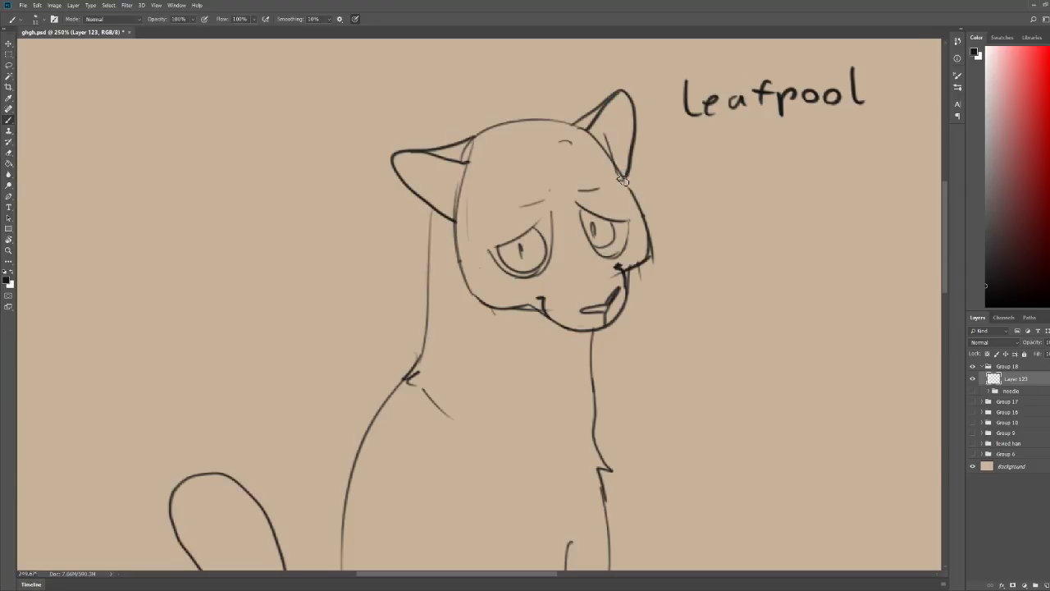
drag(624, 177, 636, 195)
key(ctrl+space)
mouse_move(636, 134)
mouse_down()
mouse_move(623, 99)
mouse_move(661, 134)
mouse_up()
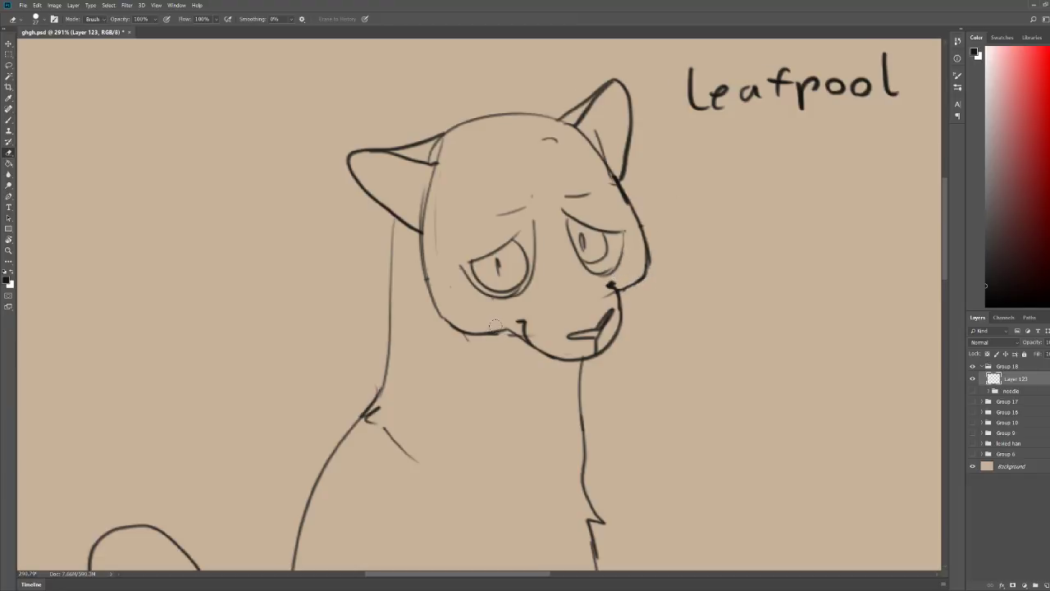
Step: Try a short pointed stripe on the lower edge of the cat's left cheek
key(b)
mouse_move(457, 328)
mouse_down()
mouse_move(462, 308)
mouse_move(465, 331)
mouse_up()
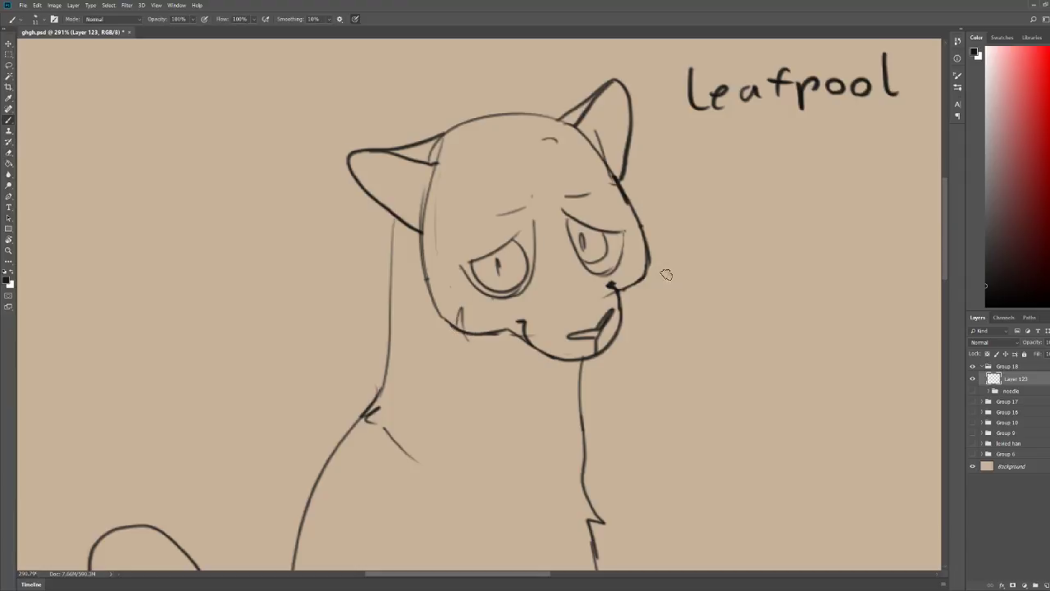
key(ctrl+space)
drag(670, 234, 646, 234)
key(ctrl+space)
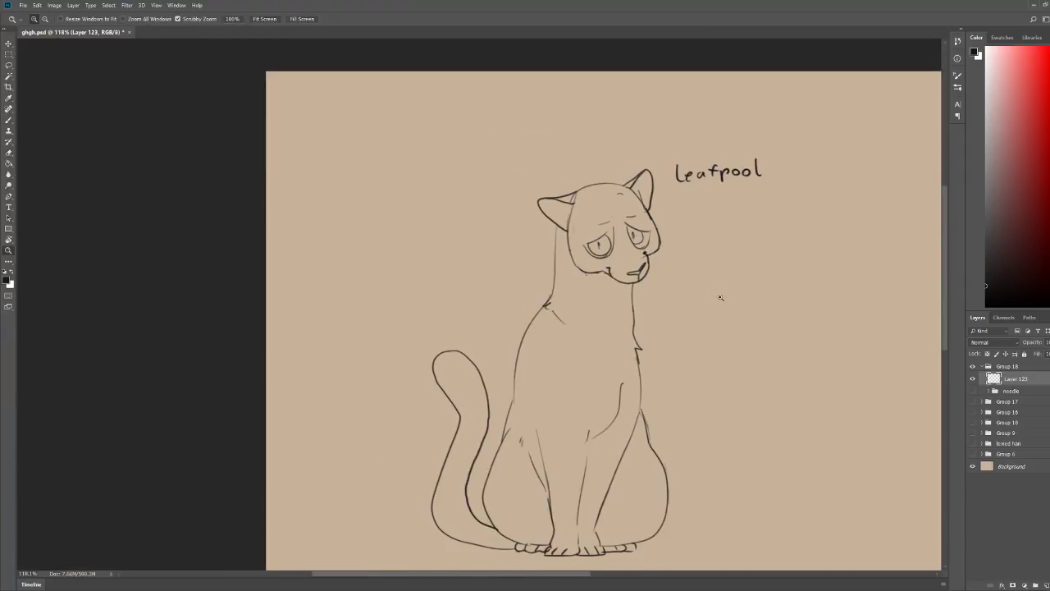
drag(736, 282, 744, 281)
scroll(736, 280, down, 2)
scroll(705, 225, up, 2)
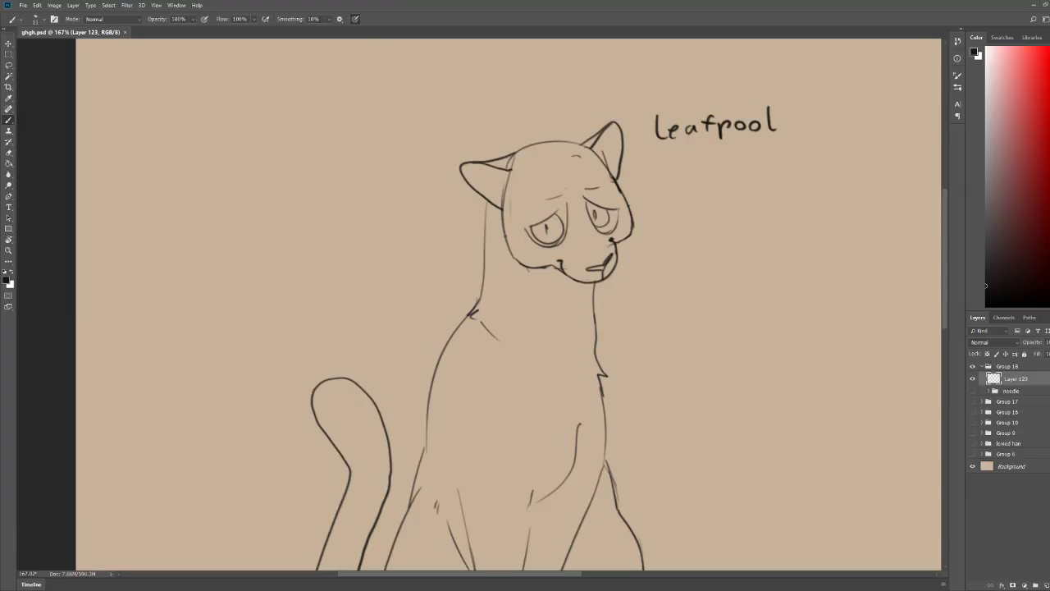
Step: Erase the brow lines above both eyes and the stray marks left on the forehead
key(e)
scroll(629, 173, up, 3)
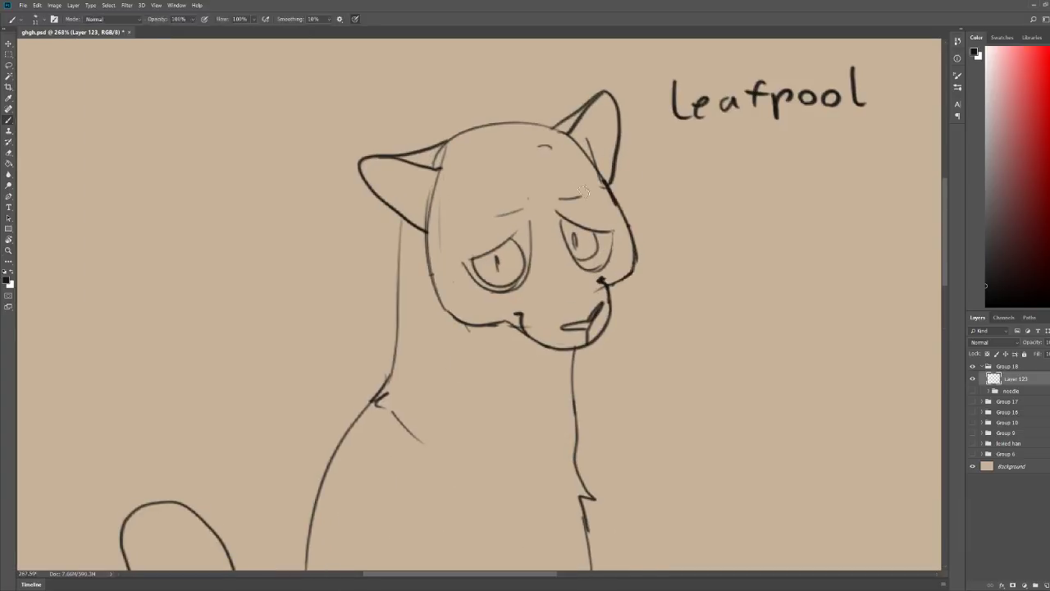
key(b)
key(z)
scroll(697, 169, down, 3)
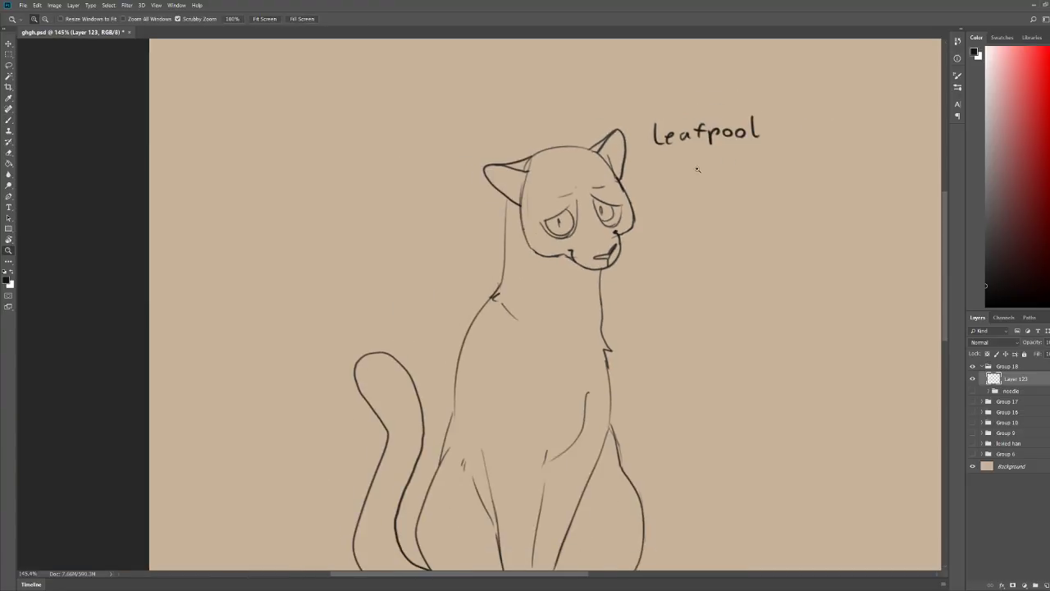
scroll(662, 142, up, 4)
key(e)
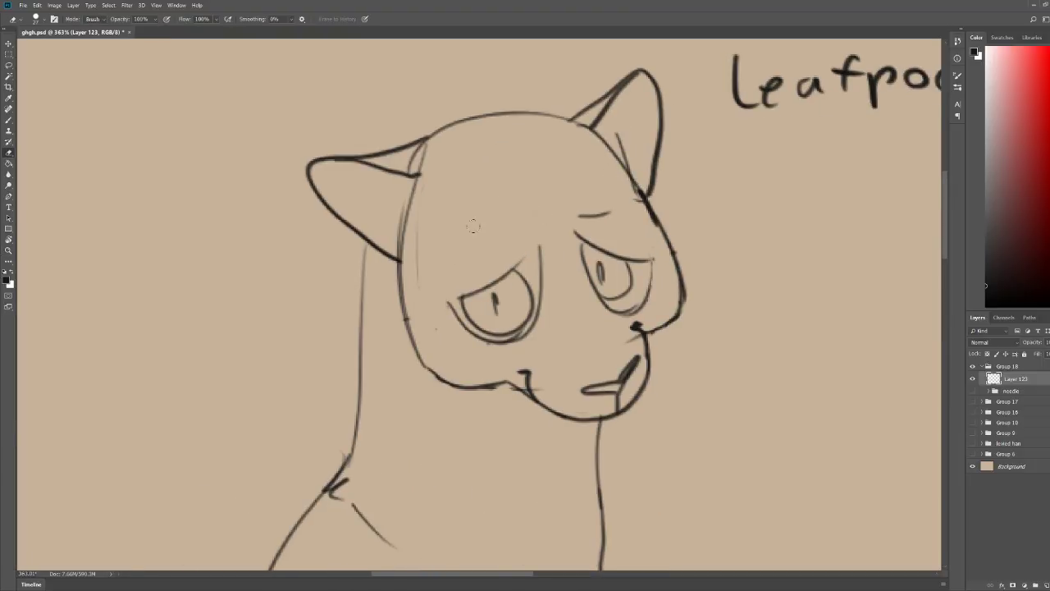
drag(578, 216, 612, 213)
key(b)
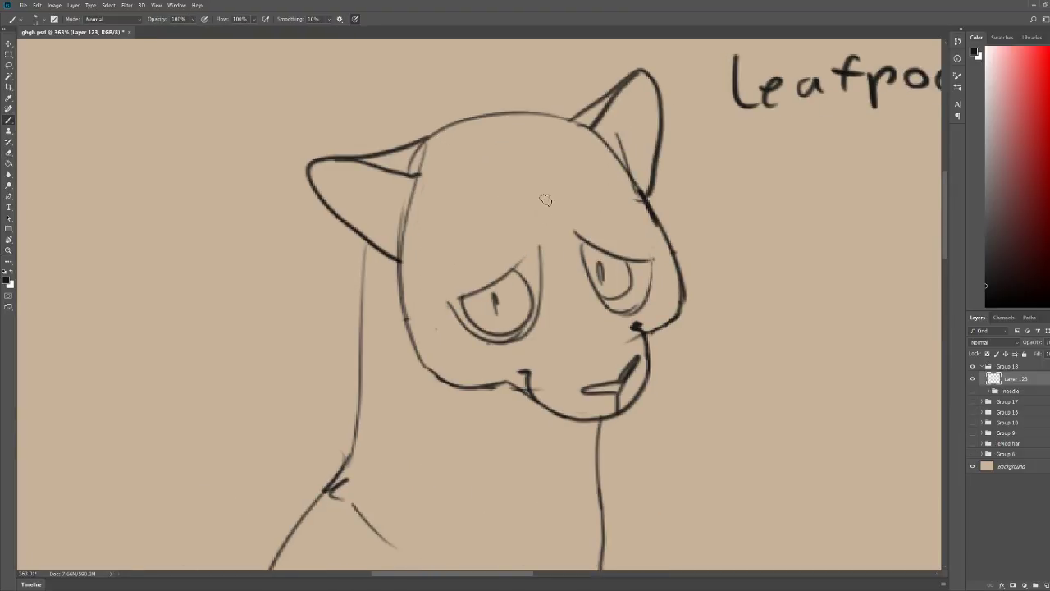
Step: Draw a slanted oval marking above each of the cat's eyes and save the document
mouse_move(505, 222)
mouse_down()
mouse_move(530, 211)
mouse_move(518, 217)
mouse_up()
mouse_move(596, 201)
mouse_down()
mouse_move(574, 212)
mouse_move(592, 195)
mouse_up()
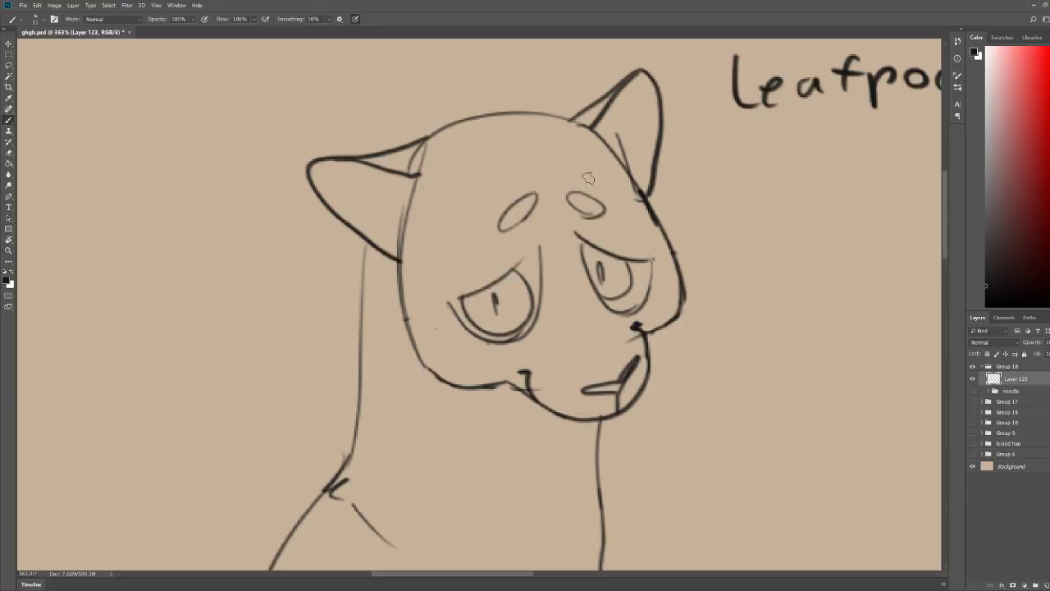
key(ctrl+0)
key(ctrl+s)
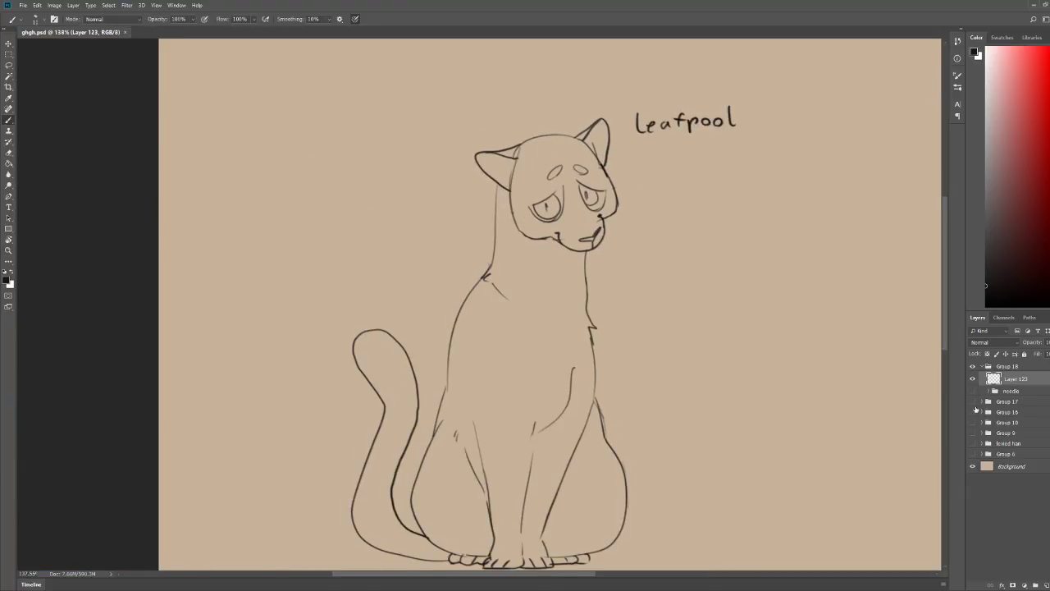
Step: Create a new layer and place it directly beneath the cat's line-art layer
key(ctrl+shift+alt+n)
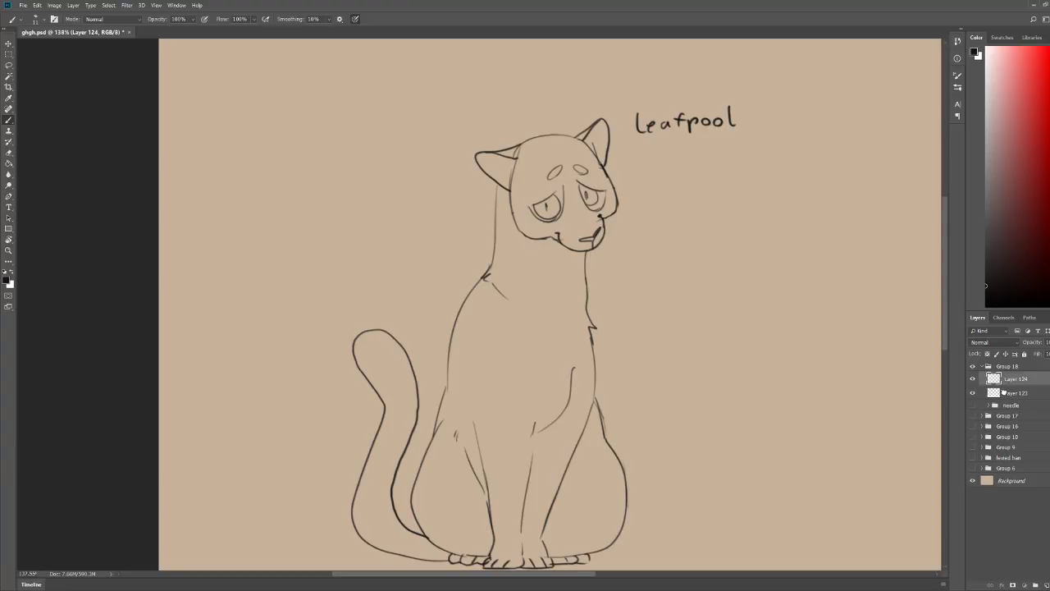
drag(1003, 392, 1001, 400)
click(973, 405)
click(973, 406)
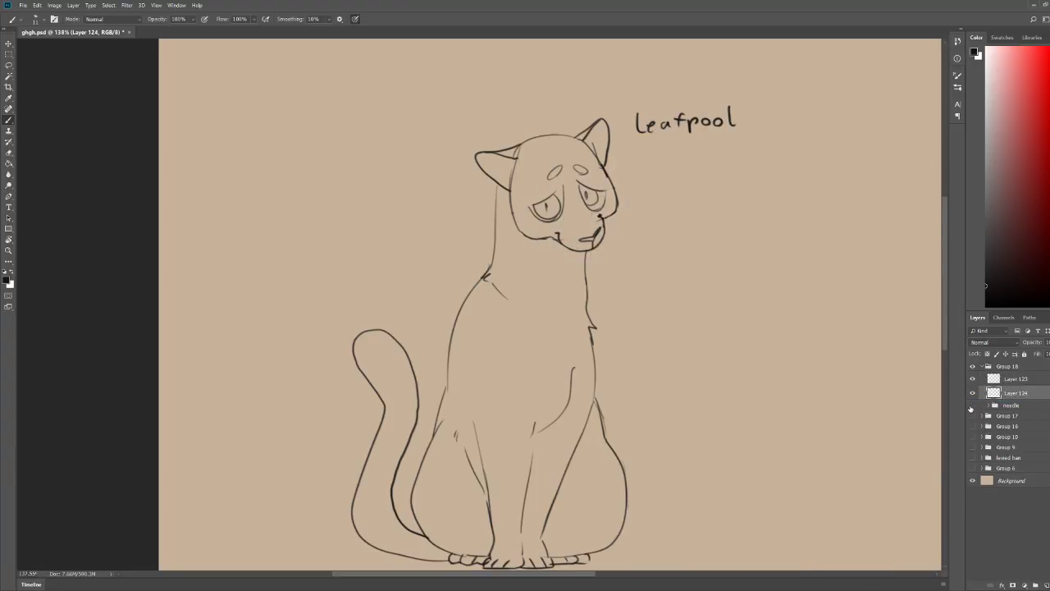
scroll(626, 288, down, 1)
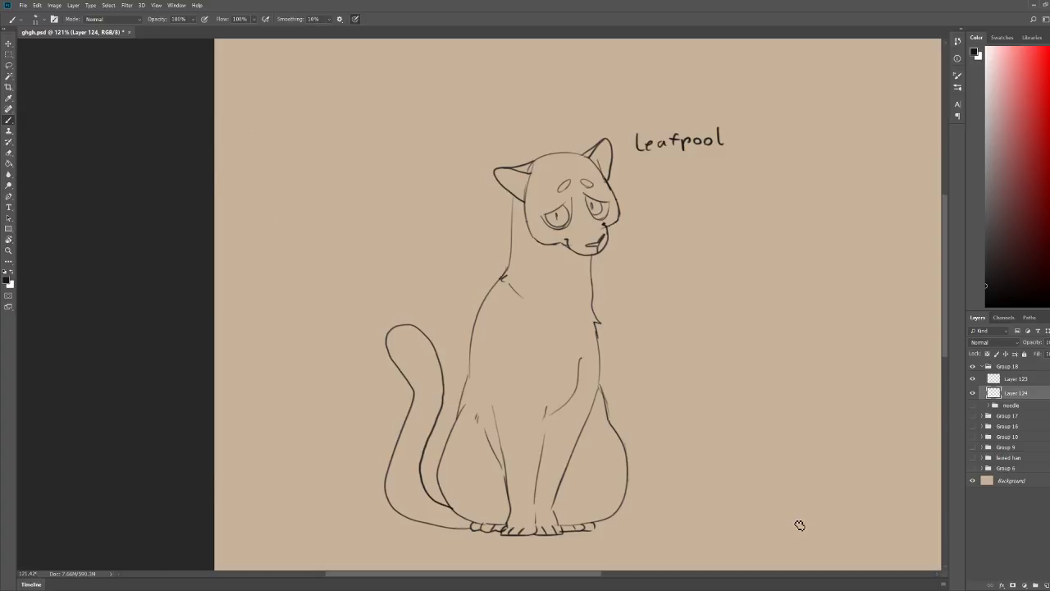
Step: On the line-art layer, close the gap in the outline at the cat's right hind paw
click(973, 378)
click(973, 378)
click(1016, 379)
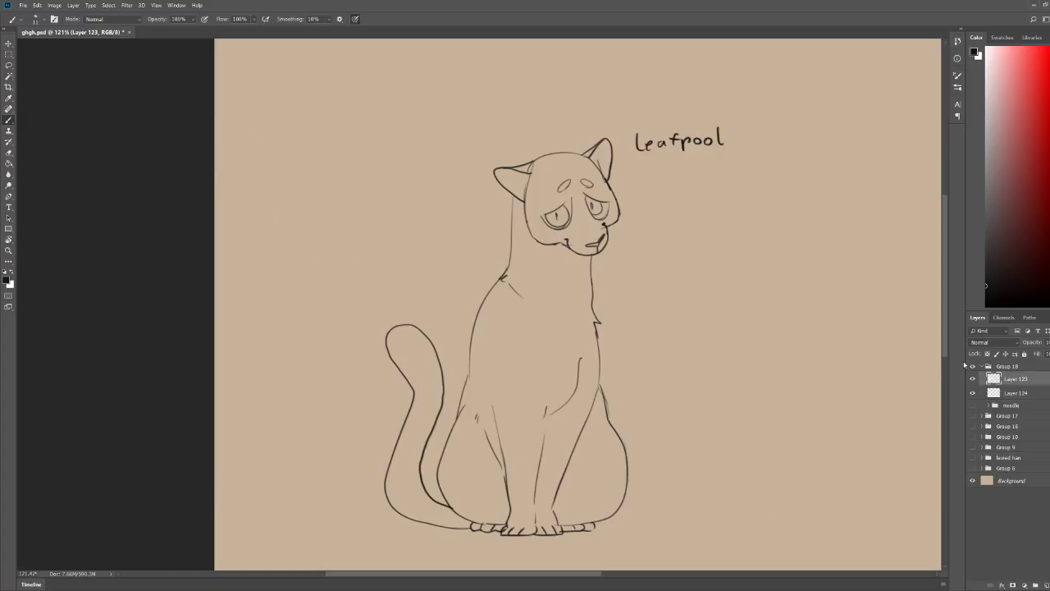
key(z)
click(595, 530)
key(b)
mouse_move(595, 529)
mouse_down()
mouse_move(681, 494)
mouse_move(640, 523)
mouse_up()
key(z)
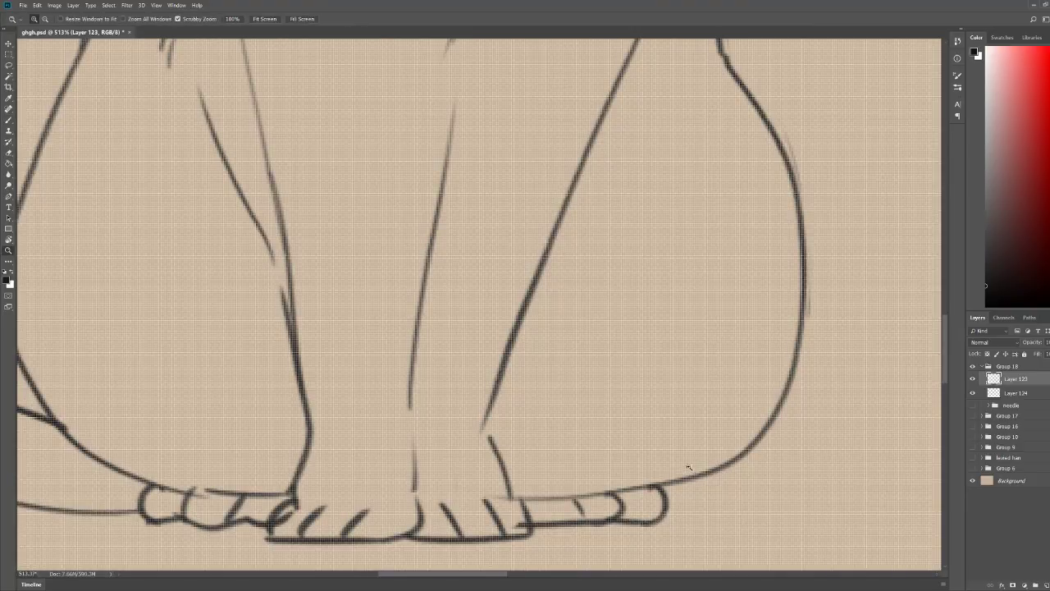
drag(688, 465, 616, 465)
drag(747, 423, 735, 423)
key(b)
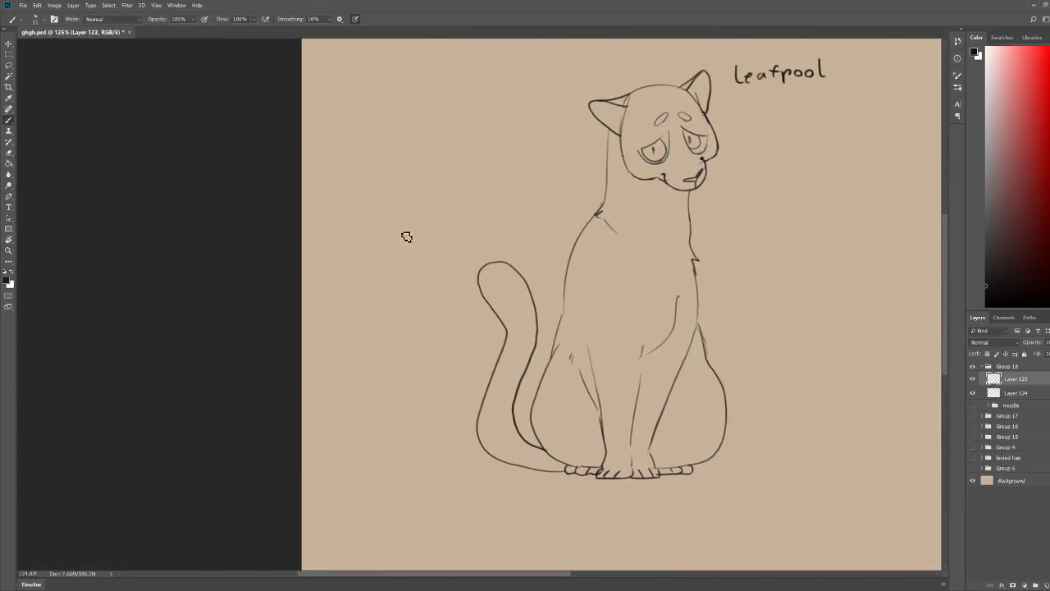
Step: Select the empty area around the cat with the Magic Wand and invert the selection
click(8, 76)
click(338, 149)
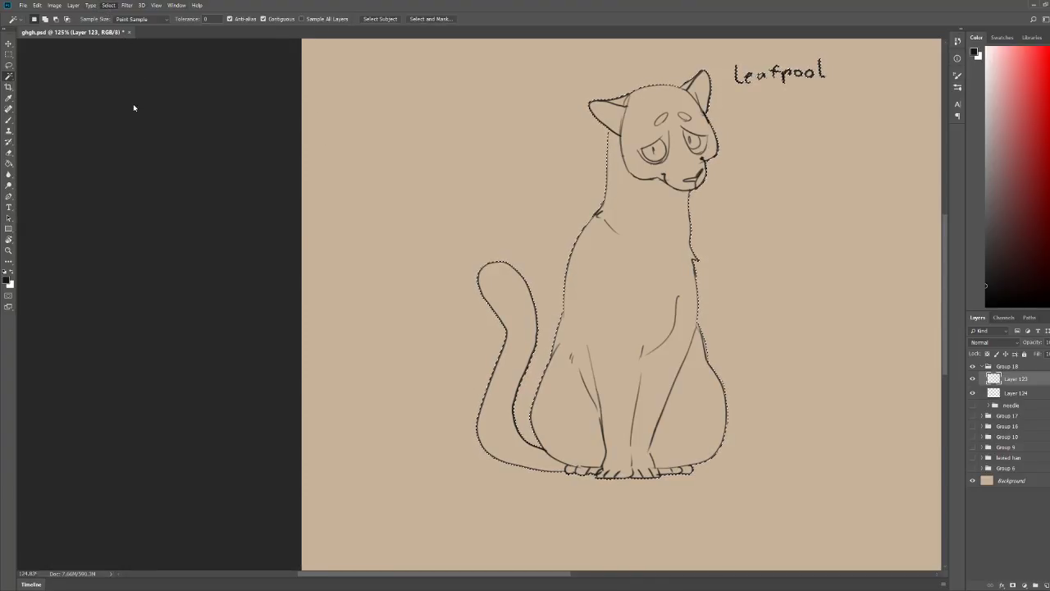
click(76, 148)
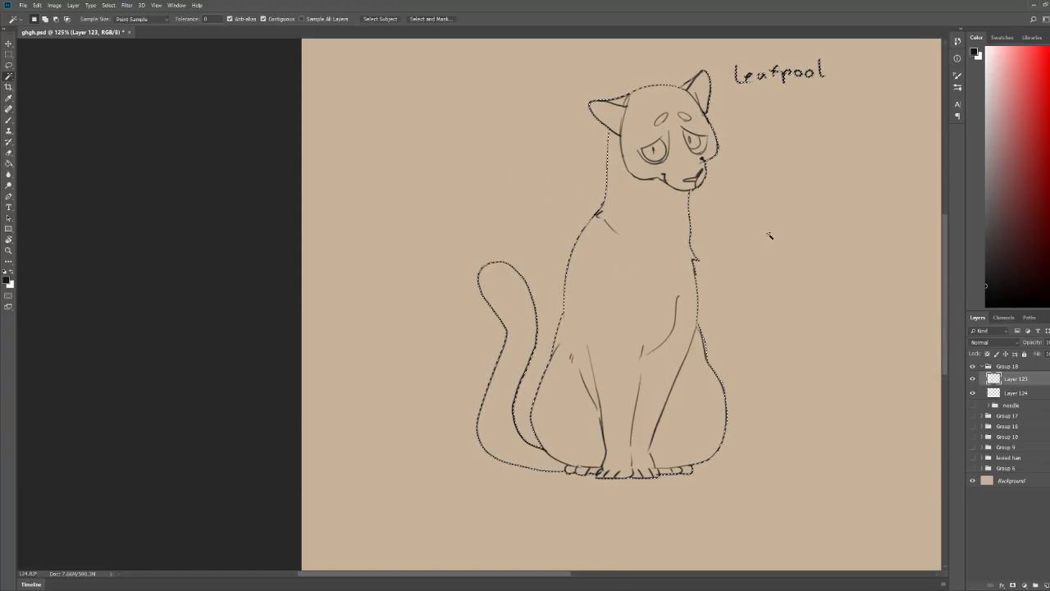
Step: Fill the selected cat silhouette with a muted medium brown on the layer beneath the line art
click(1049, 286)
click(1004, 70)
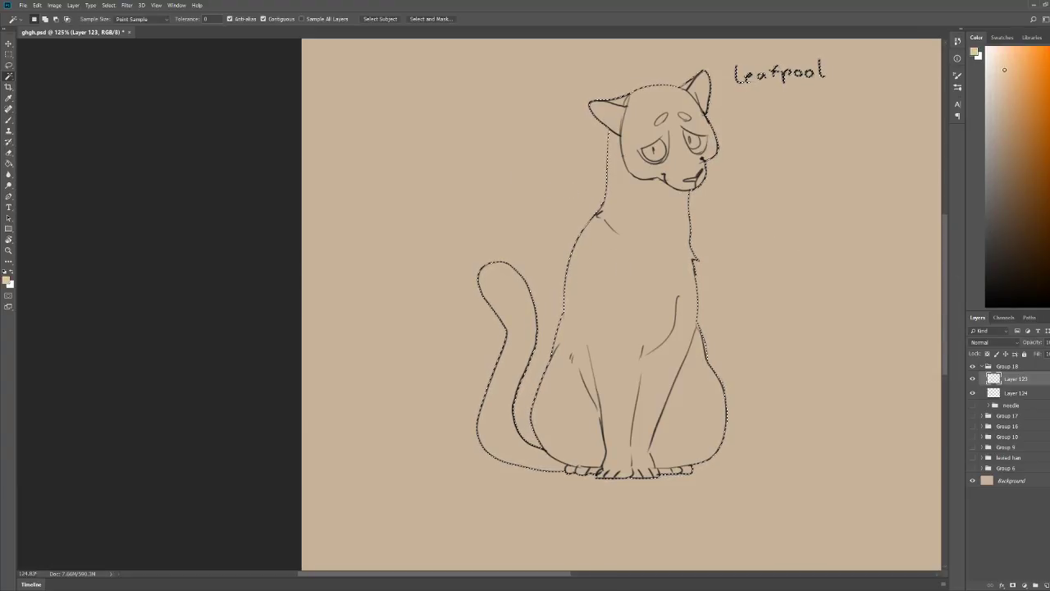
click(9, 163)
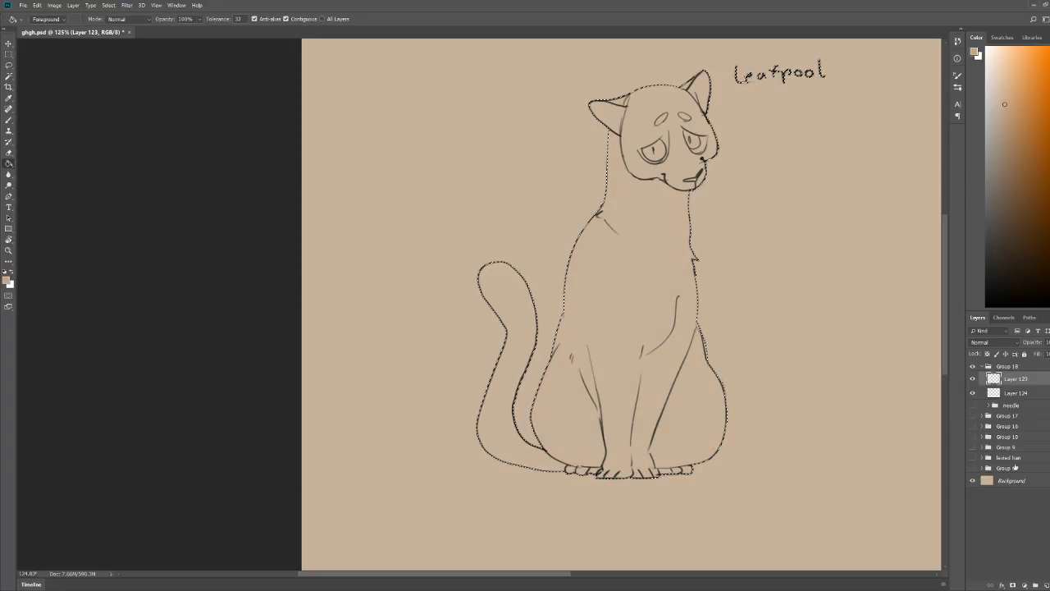
click(1016, 396)
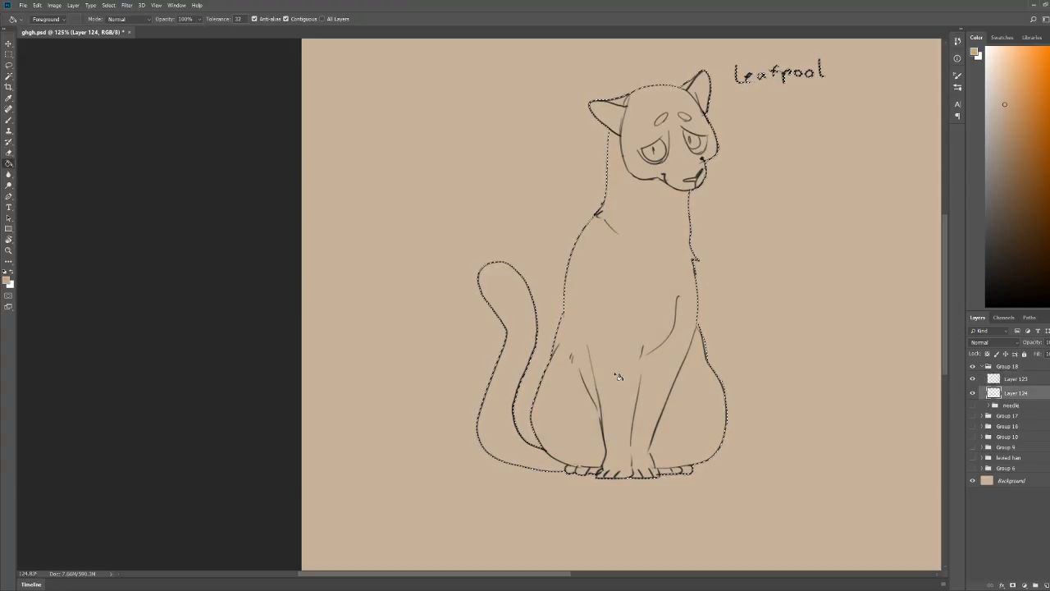
click(1005, 123)
click(632, 283)
key(z)
drag(499, 341, 427, 338)
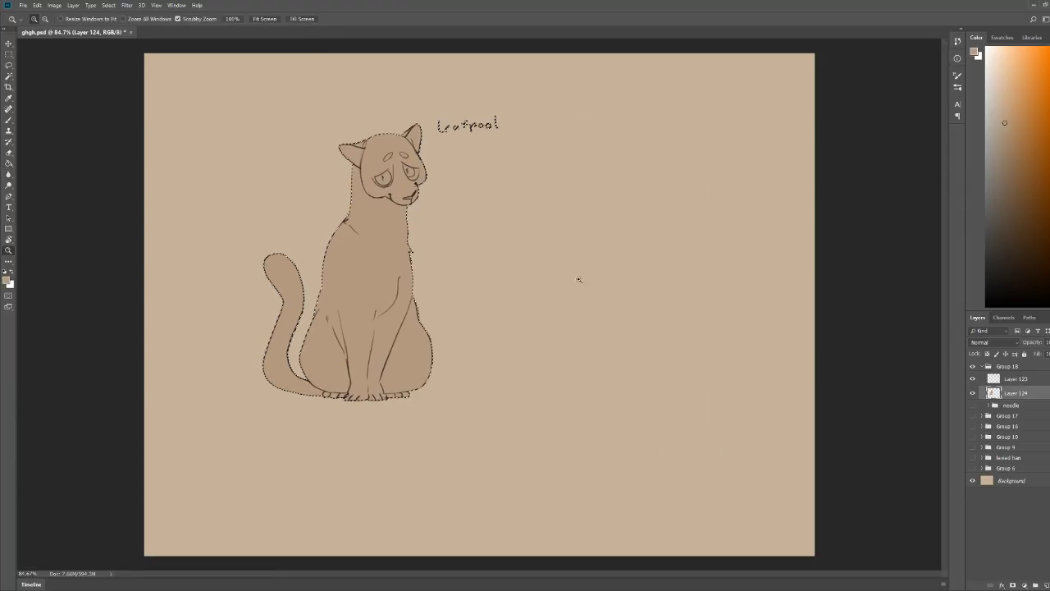
Step: Refill the selected cat silhouette with a slightly darker, yellower brown and clear the selection
drag(307, 201, 353, 202)
key(g)
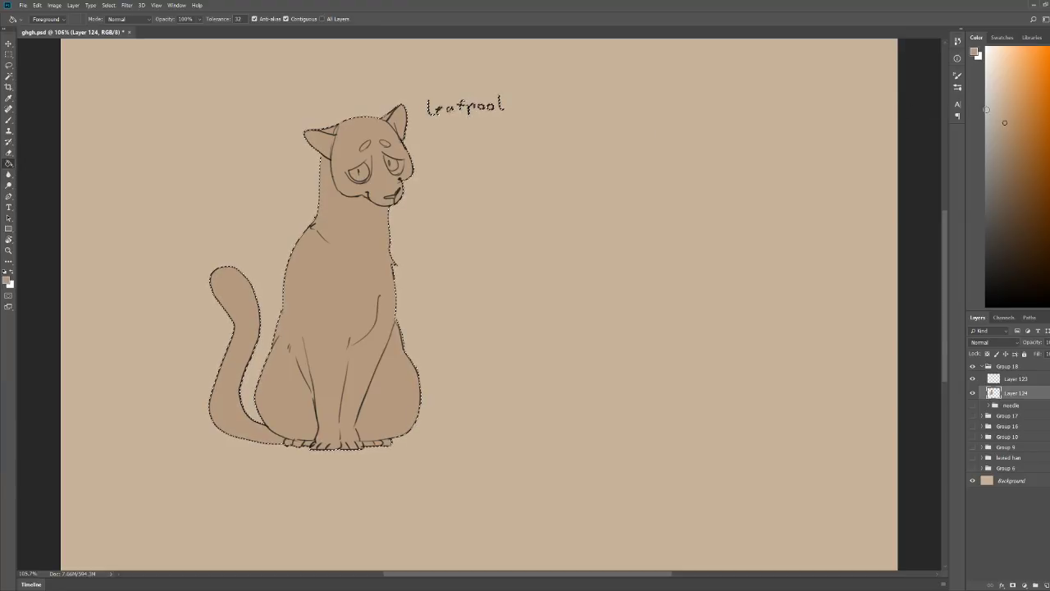
click(1012, 128)
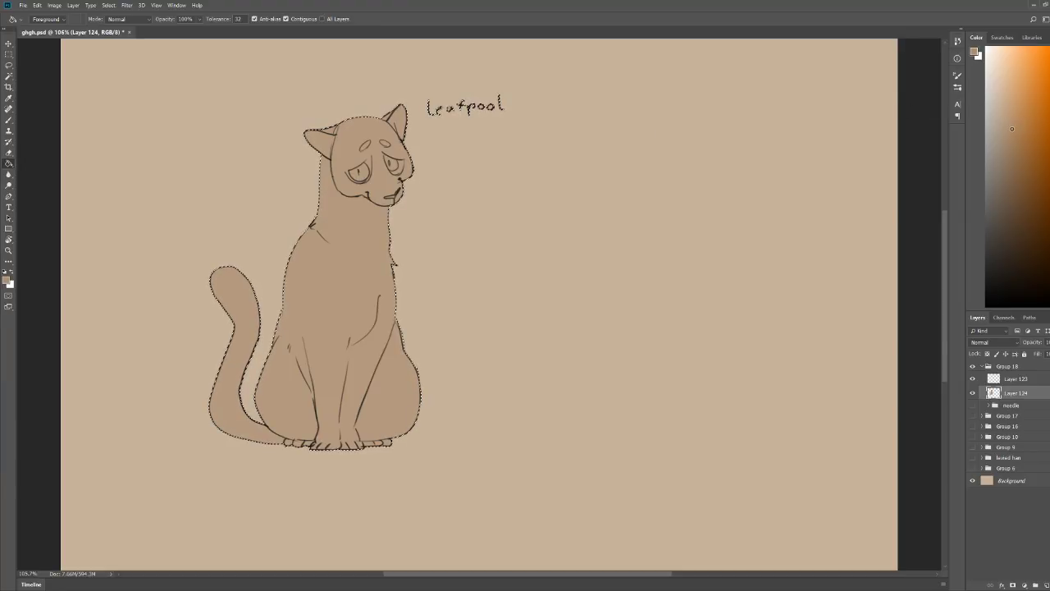
click(369, 251)
key(ctrl+d)
key(z)
drag(250, 194, 277, 201)
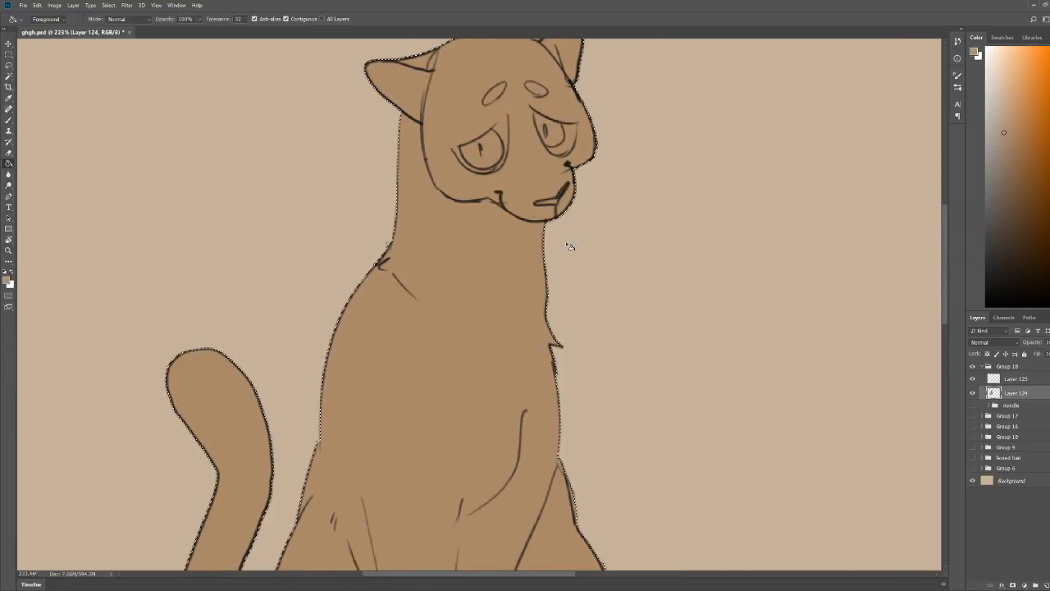
key(z)
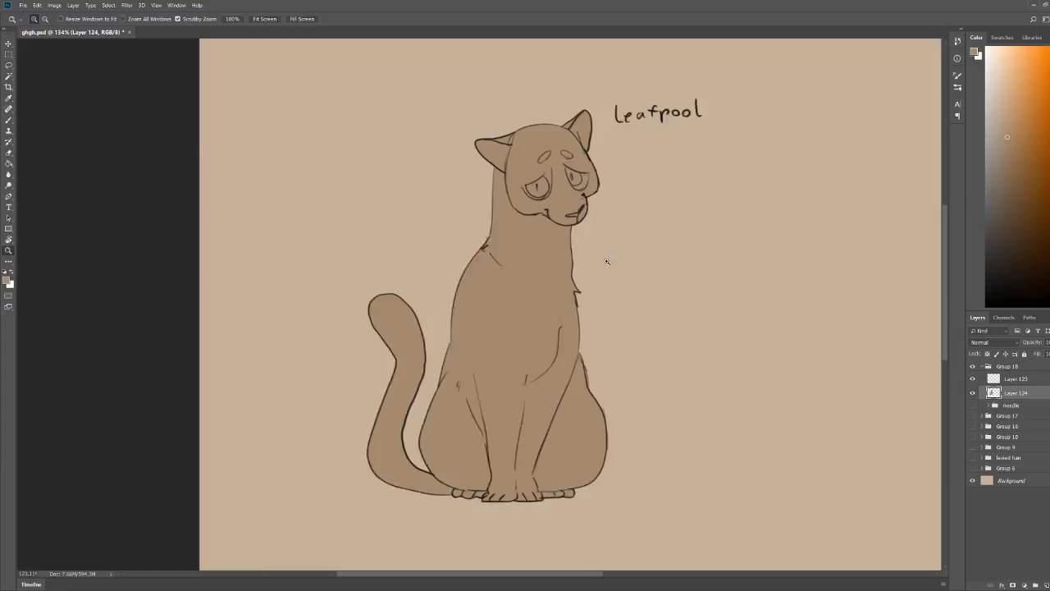
drag(607, 261, 436, 275)
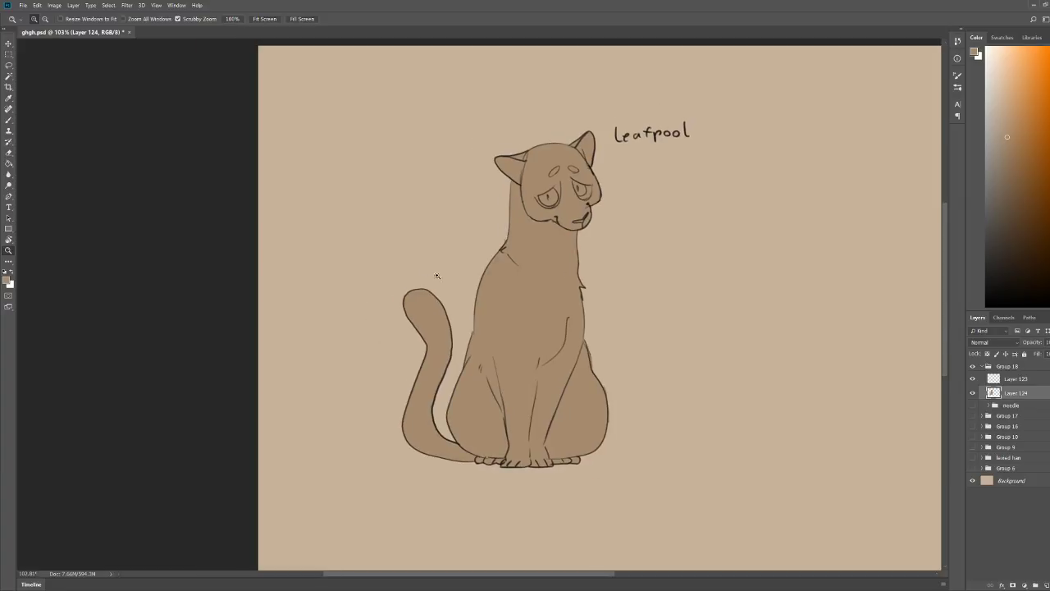
mouse_move(569, 178)
mouse_down()
mouse_move(665, 115)
mouse_move(680, 122)
mouse_move(671, 168)
mouse_move(609, 162)
mouse_move(635, 161)
mouse_up()
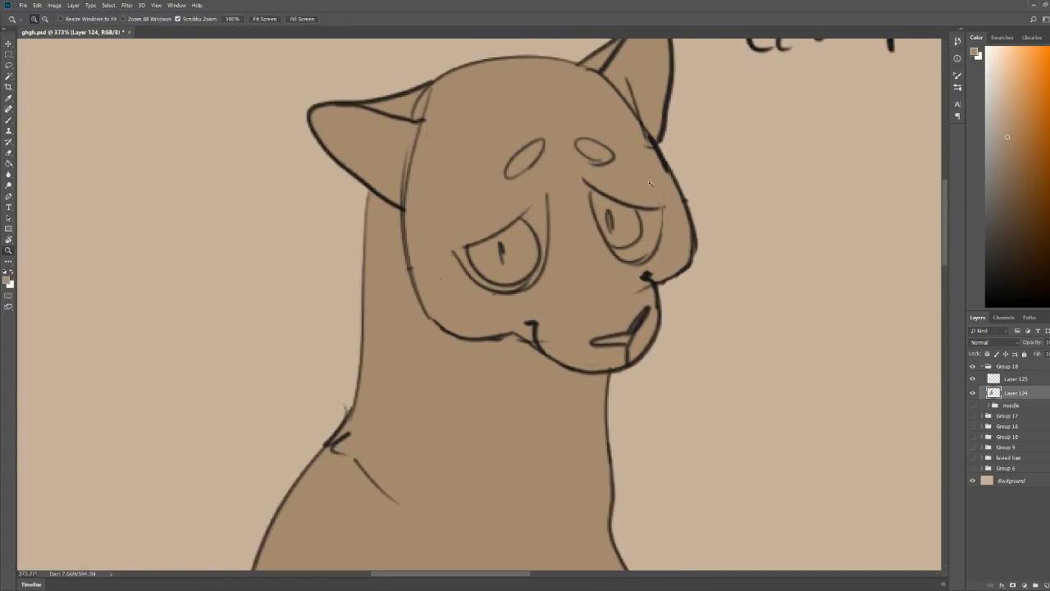
key(g)
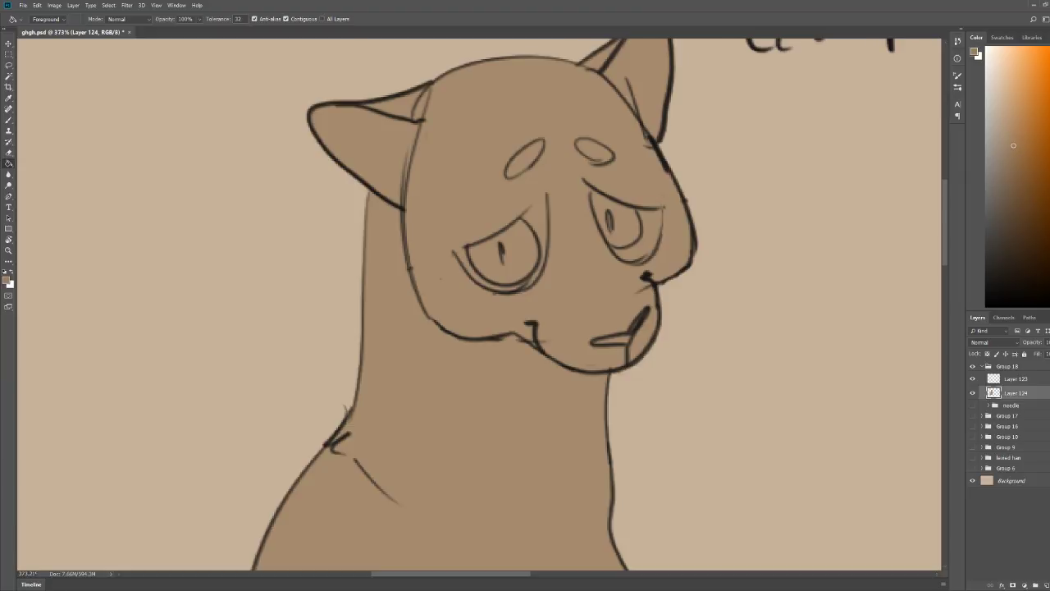
key(b)
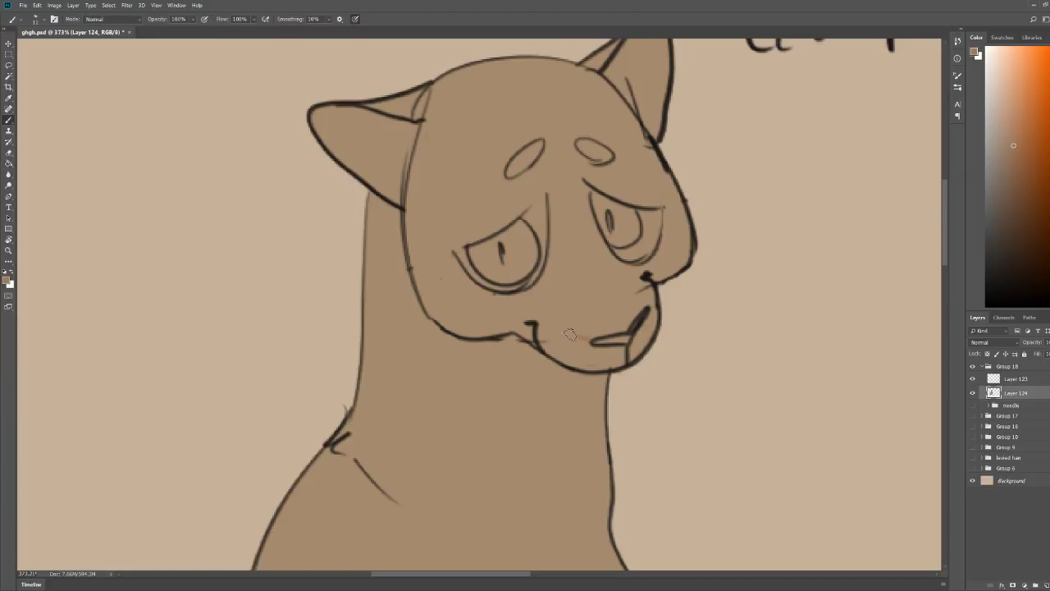
mouse_move(567, 332)
mouse_down()
mouse_move(578, 263)
mouse_move(632, 280)
mouse_move(568, 315)
mouse_move(593, 267)
mouse_move(643, 278)
mouse_move(645, 317)
mouse_up()
key(ctrl+z)
key(z)
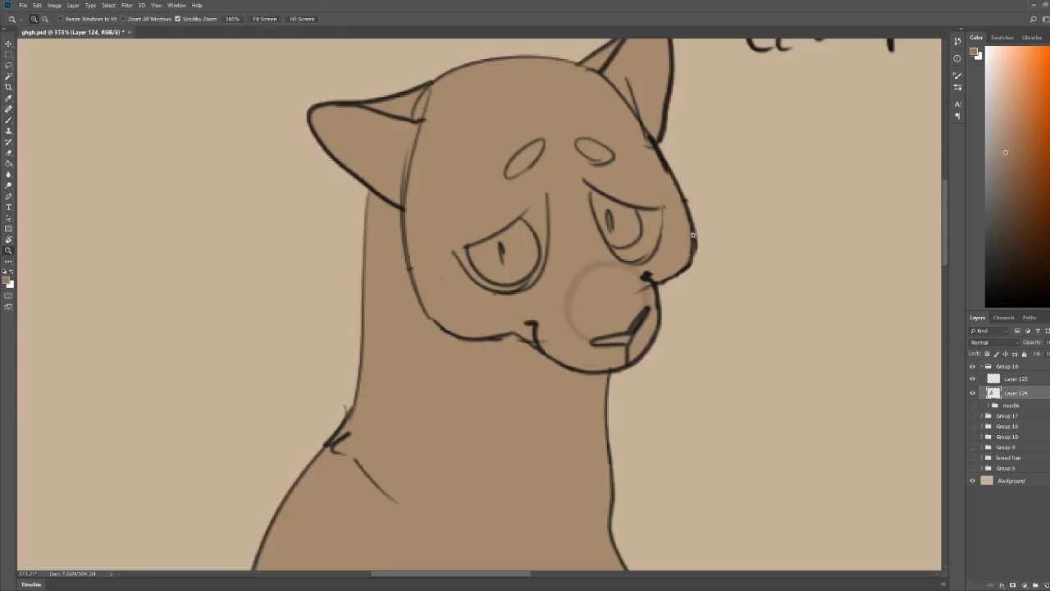
drag(694, 236, 638, 236)
Step: Paint a muted mauve-brown patch over the cat's muzzle, running up the nose bridge between the eyes
key(b)
key(z)
drag(381, 158, 410, 147)
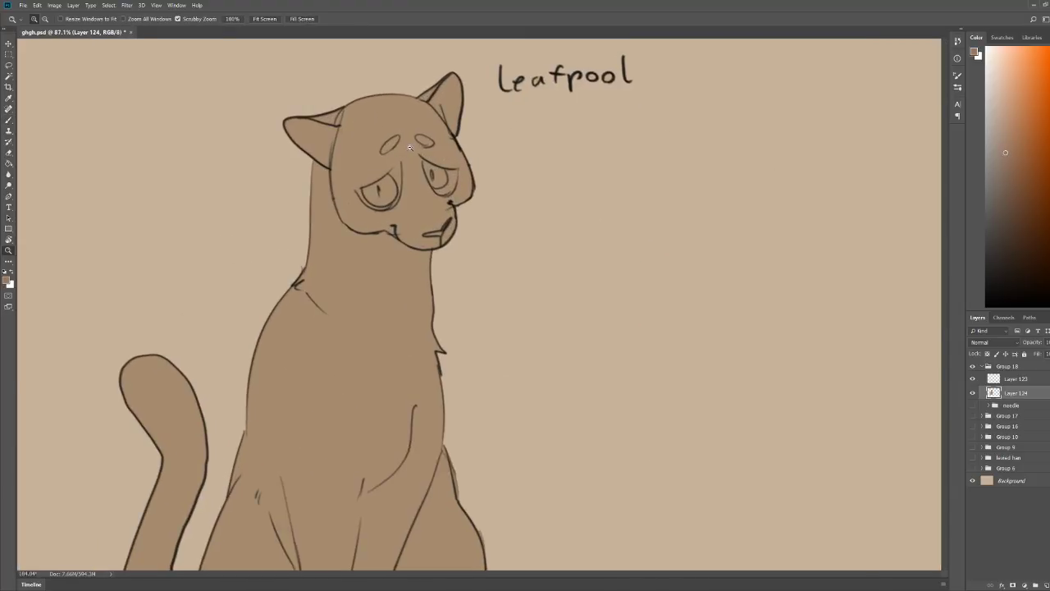
drag(383, 185, 387, 185)
key(b)
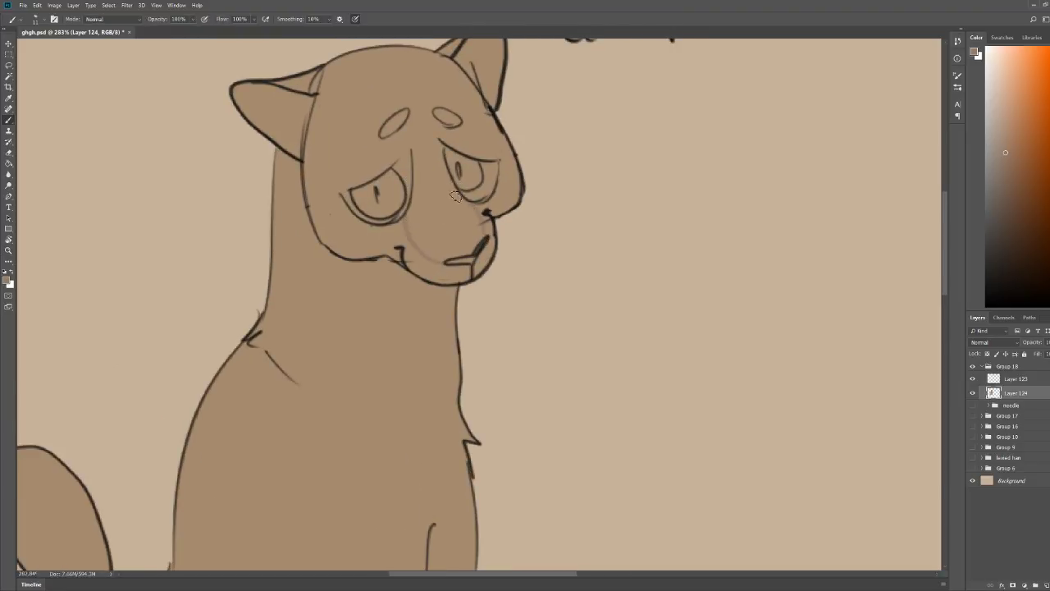
mouse_move(412, 214)
mouse_down()
mouse_move(443, 257)
mouse_move(431, 218)
mouse_move(451, 246)
mouse_move(474, 247)
mouse_move(454, 200)
mouse_move(434, 192)
mouse_move(417, 204)
mouse_up()
Step: Soften the upper end of the muzzle patch into the forehead using browns between the patch and coat colours
key(z)
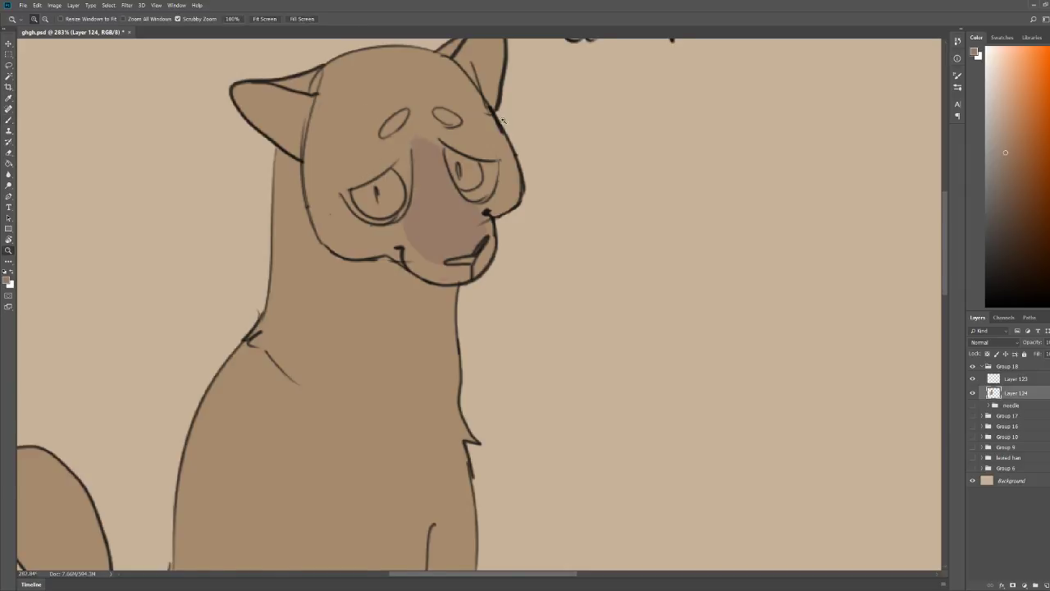
mouse_move(498, 123)
mouse_down()
mouse_move(448, 101)
mouse_move(509, 103)
mouse_up()
key(b)
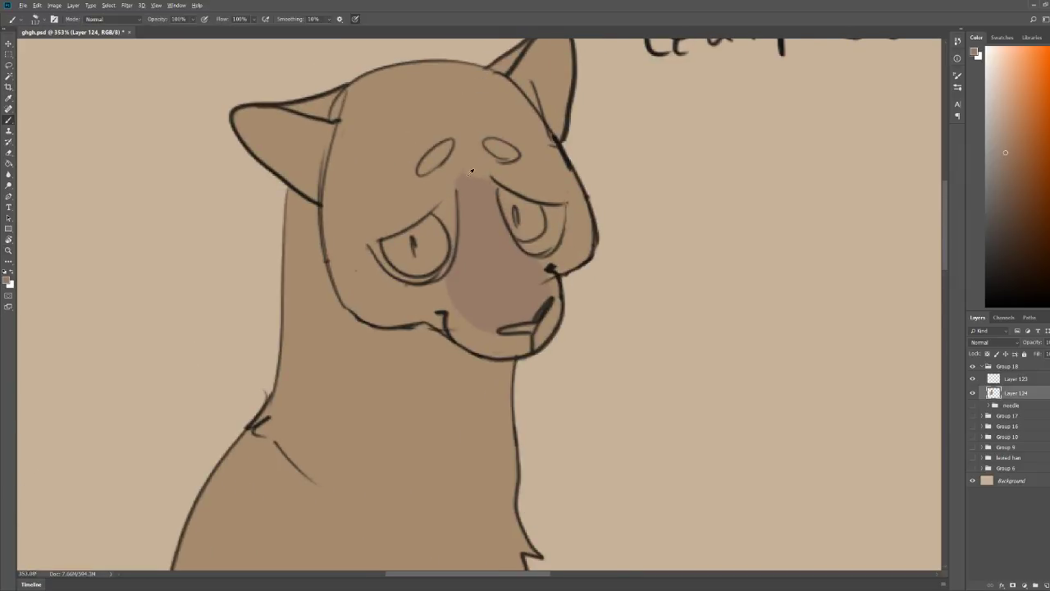
alt+click(468, 175)
drag(465, 196, 456, 180)
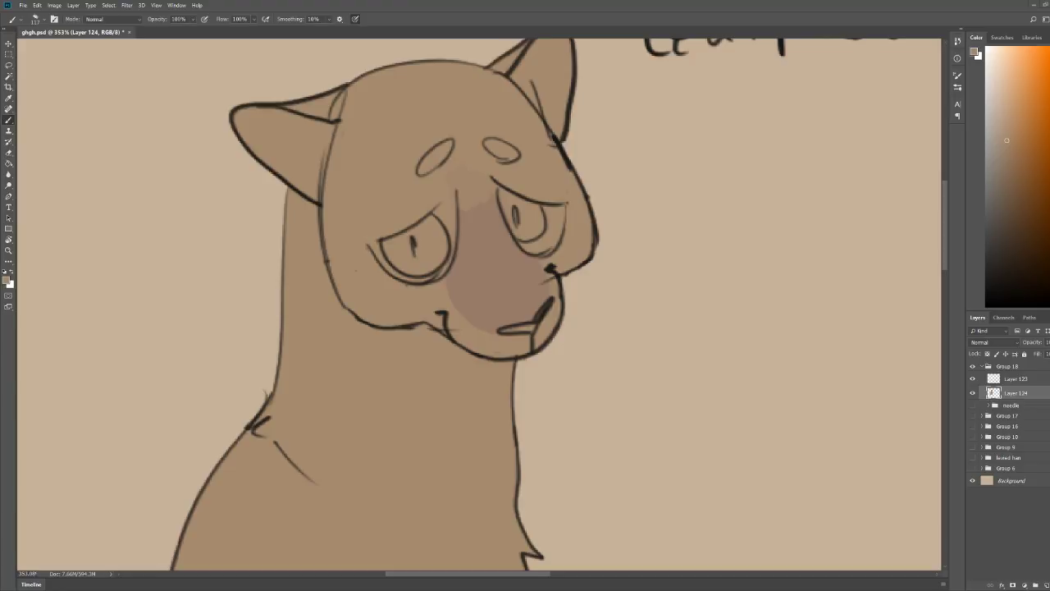
drag(442, 144, 469, 144)
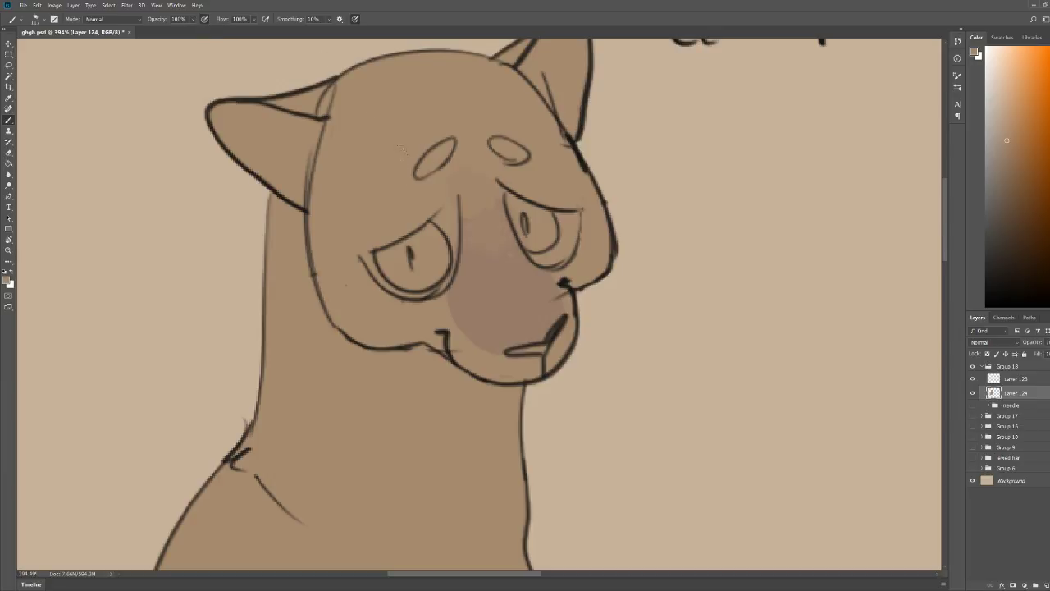
key(z)
mouse_move(521, 153)
mouse_down()
mouse_move(402, 154)
mouse_move(534, 156)
mouse_up()
scroll(443, 150, down, 2)
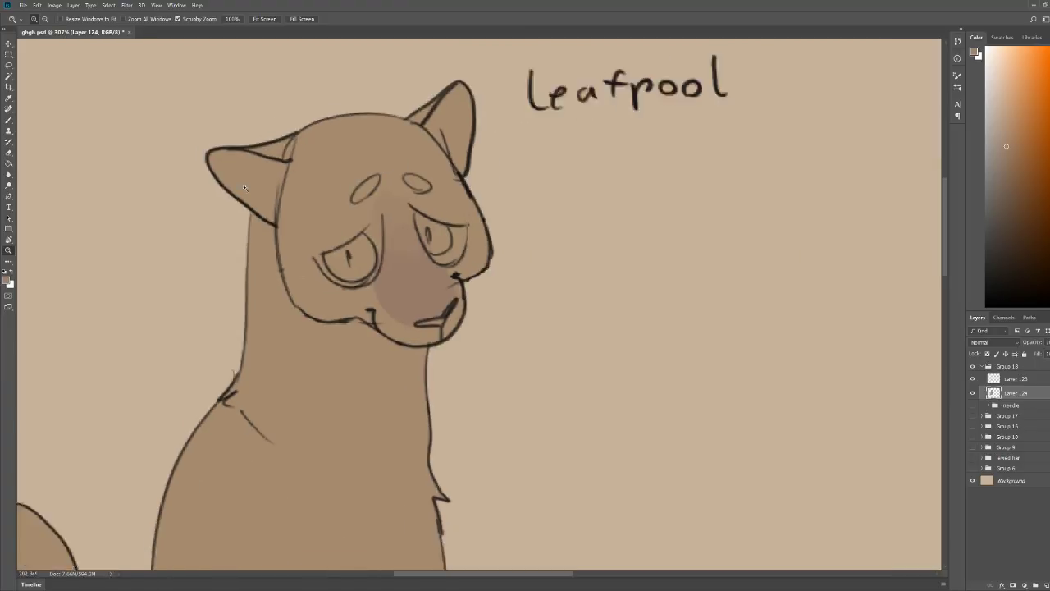
key(b)
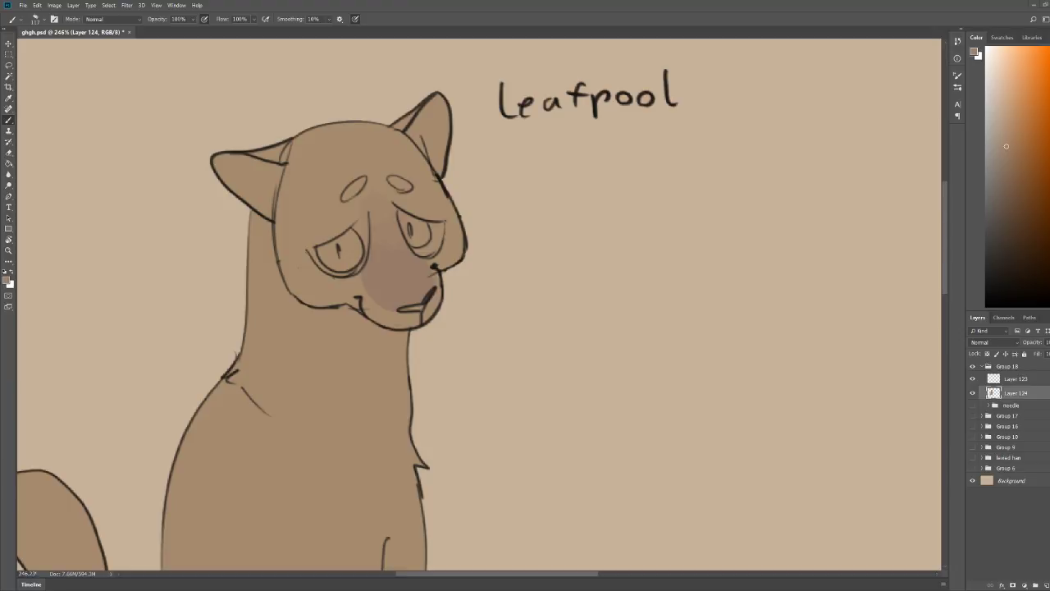
Step: Paint darker mauve-brown shadows along the undersides of both eyes
key(ctrl+space)
mouse_move(466, 190)
mouse_down()
mouse_move(418, 184)
mouse_move(480, 194)
mouse_up()
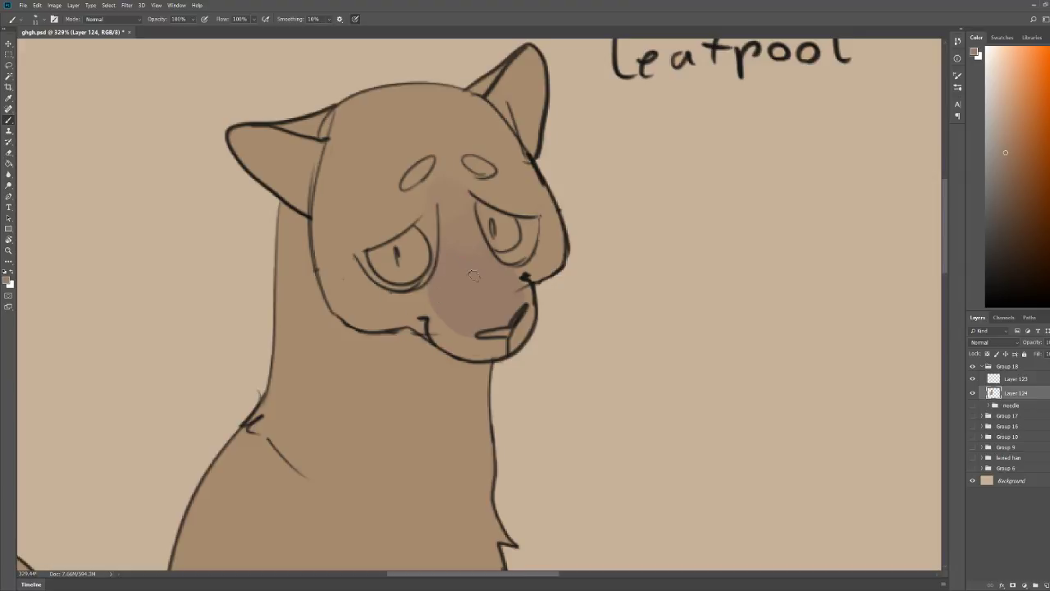
click(1006, 172)
mouse_move(430, 279)
mouse_down()
mouse_move(402, 300)
mouse_move(367, 286)
mouse_move(422, 295)
mouse_up()
mouse_move(504, 267)
mouse_down()
mouse_move(544, 242)
mouse_move(526, 266)
mouse_up()
key(ctrl+space)
drag(539, 230, 526, 237)
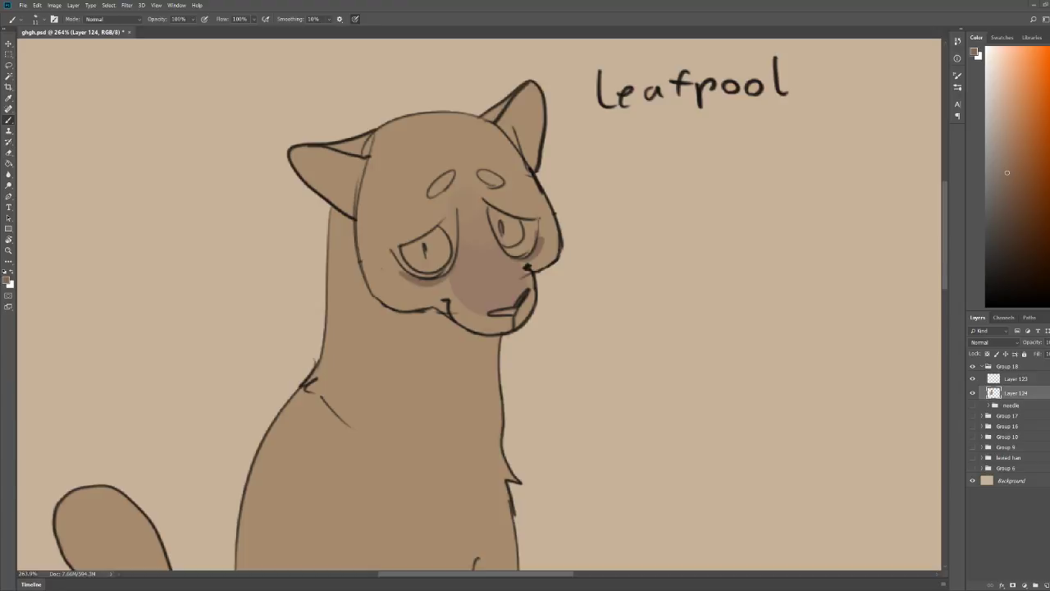
Step: Paint a small reddish-brown patch beside the outer corner of each eye
key(z)
mouse_move(497, 131)
mouse_down()
mouse_move(462, 140)
mouse_move(504, 150)
mouse_up()
key(b)
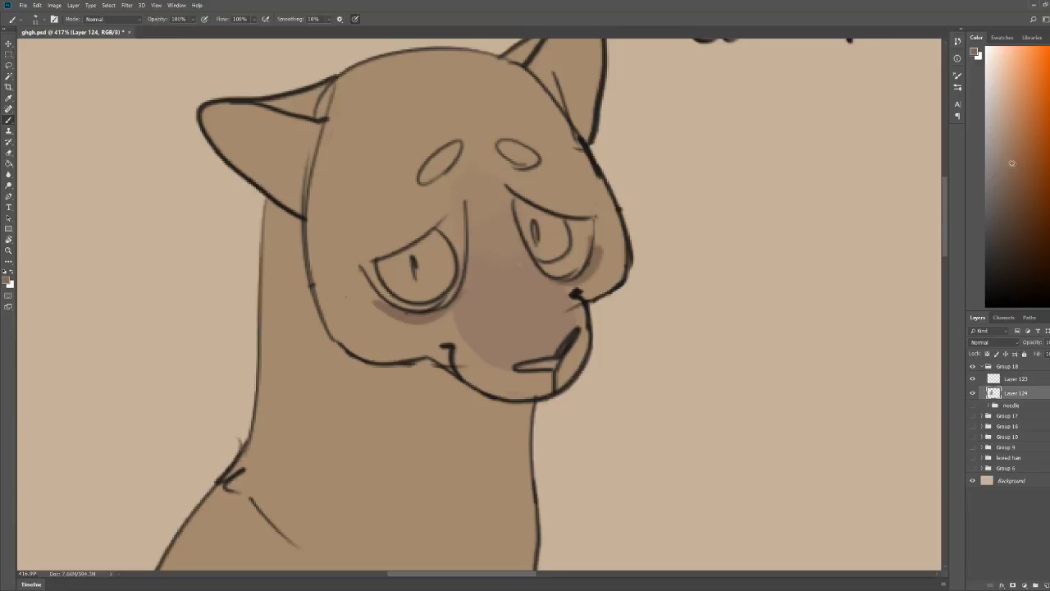
drag(346, 282, 379, 312)
mouse_move(572, 196)
mouse_down()
mouse_move(542, 198)
mouse_move(601, 225)
mouse_move(602, 243)
mouse_up()
key(b)
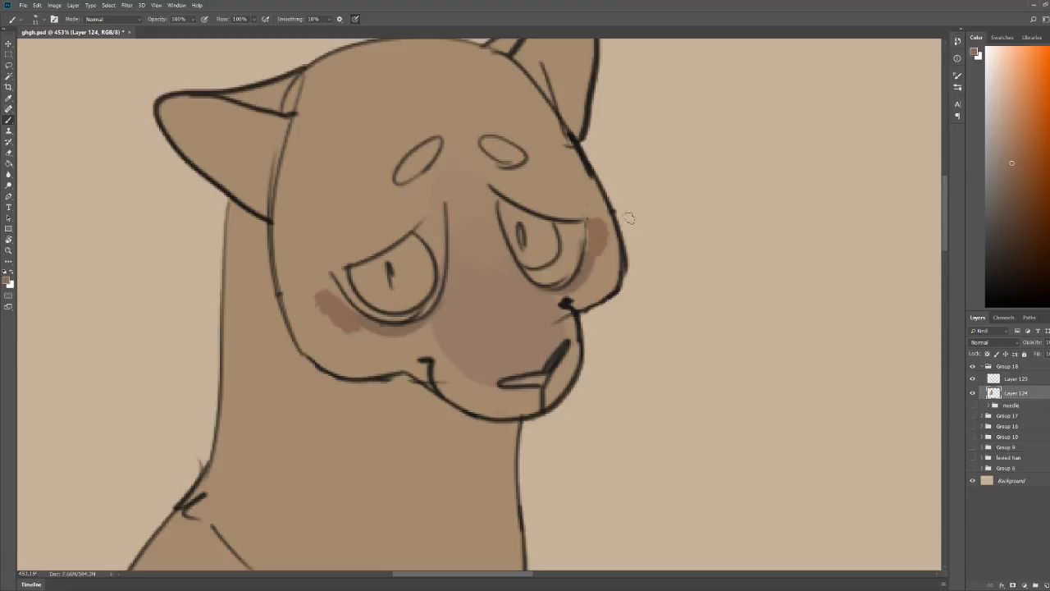
key(z)
mouse_move(636, 185)
mouse_down()
mouse_move(594, 184)
mouse_move(619, 189)
mouse_up()
key(b)
drag(363, 311, 373, 321)
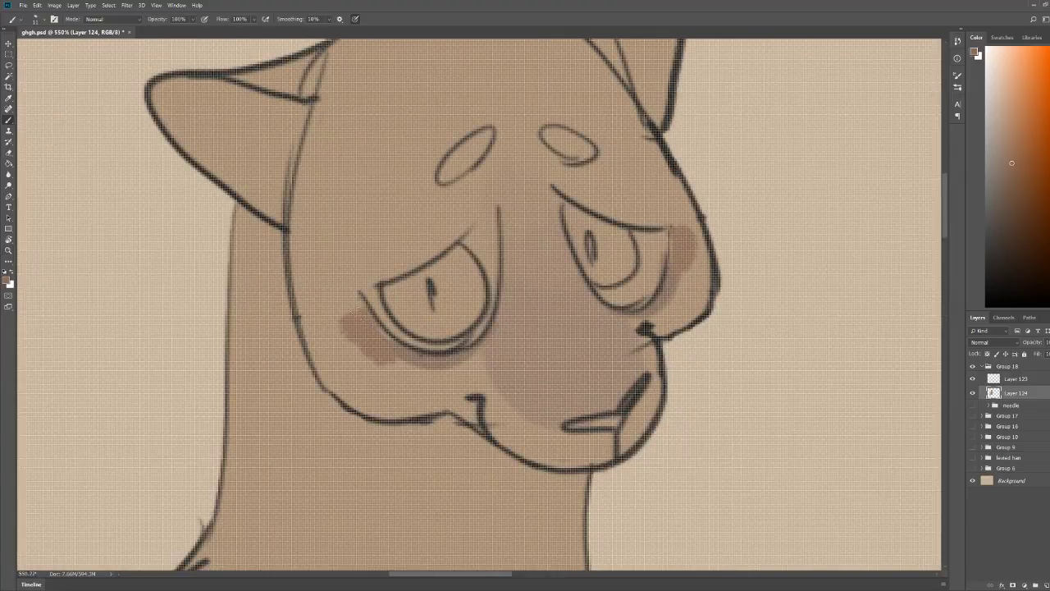
key(z)
key(ctrl+0)
mouse_move(558, 158)
mouse_down()
mouse_move(545, 167)
mouse_move(611, 169)
mouse_up()
drag(381, 251, 402, 256)
key(b)
click(1014, 202)
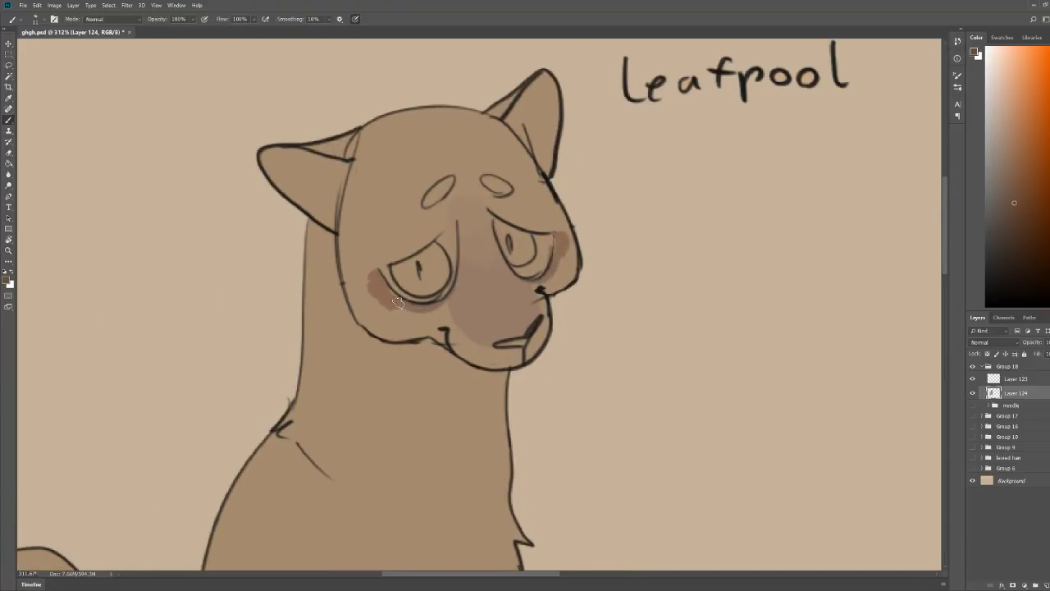
drag(399, 299, 384, 333)
key(ctrl+z)
mouse_move(382, 281)
mouse_down()
mouse_move(351, 307)
mouse_move(382, 279)
mouse_move(401, 302)
mouse_move(428, 276)
mouse_move(426, 315)
mouse_up()
key(ctrl+z)
key(ctrl+alt+z)
key(ctrl+alt+z)
Step: Paint short dark brown lash-like strokes beneath both eyes
click(1012, 233)
drag(543, 274, 559, 279)
key(z)
mouse_move(575, 222)
mouse_down()
mouse_move(542, 230)
mouse_move(609, 206)
mouse_up()
key(b)
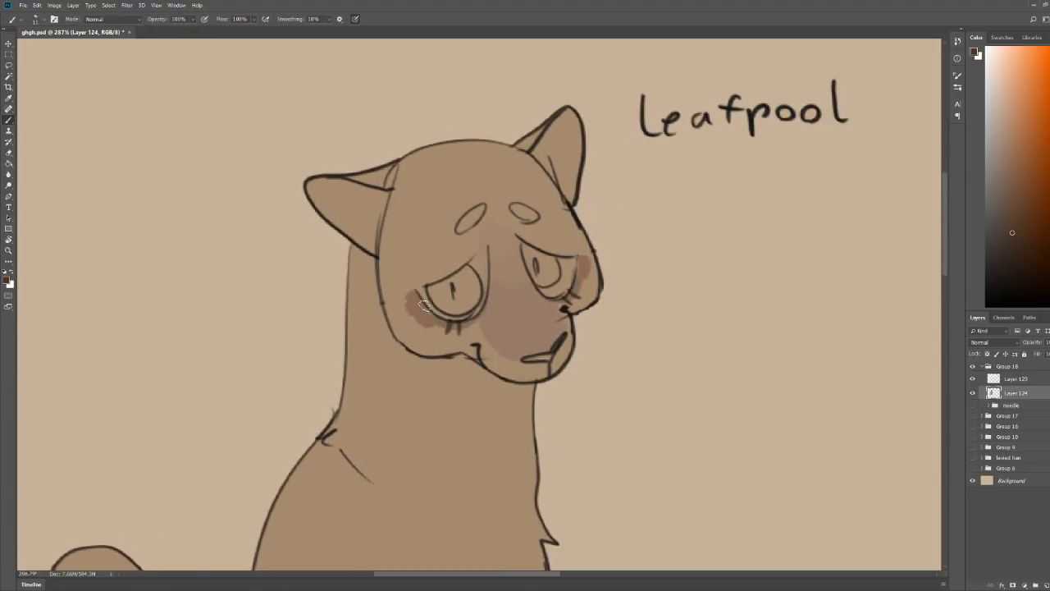
Step: Paint a dark brown stripe from the outer corner of each eye to the edge of the cheek
drag(427, 314, 401, 348)
drag(579, 273, 601, 284)
key(z)
mouse_move(615, 238)
mouse_down()
mouse_move(566, 233)
mouse_move(633, 203)
mouse_move(637, 212)
mouse_move(596, 217)
mouse_up()
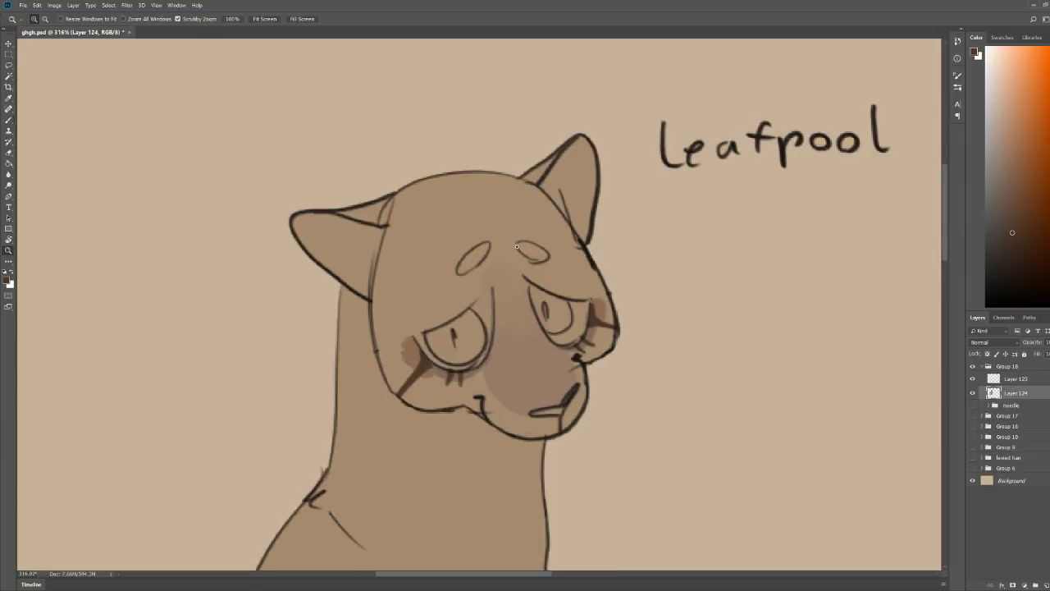
Step: Thicken both upper eyelids with dark brown strokes, extending their inner ends up to the brow spots
key(b)
drag(411, 336, 482, 289)
mouse_move(452, 323)
mouse_down()
mouse_move(493, 279)
mouse_move(581, 297)
mouse_move(527, 280)
mouse_move(521, 249)
mouse_up()
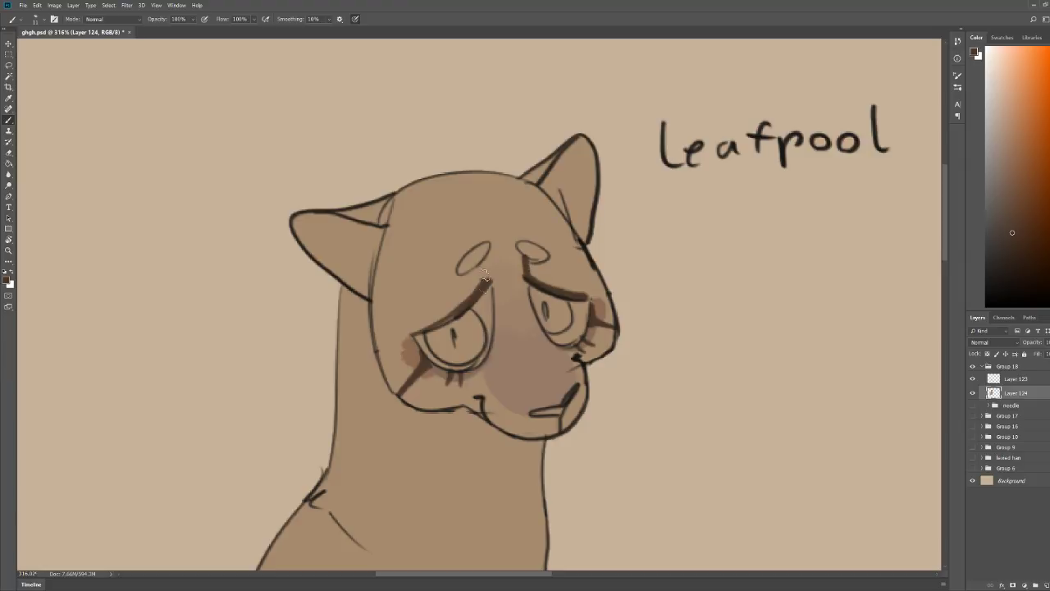
drag(488, 279, 486, 257)
Step: Paint over the upward extensions of the eyelid strokes with the surrounding brown, ending the dark lines at the eyelids
key(z)
drag(508, 222, 480, 221)
drag(548, 197, 528, 200)
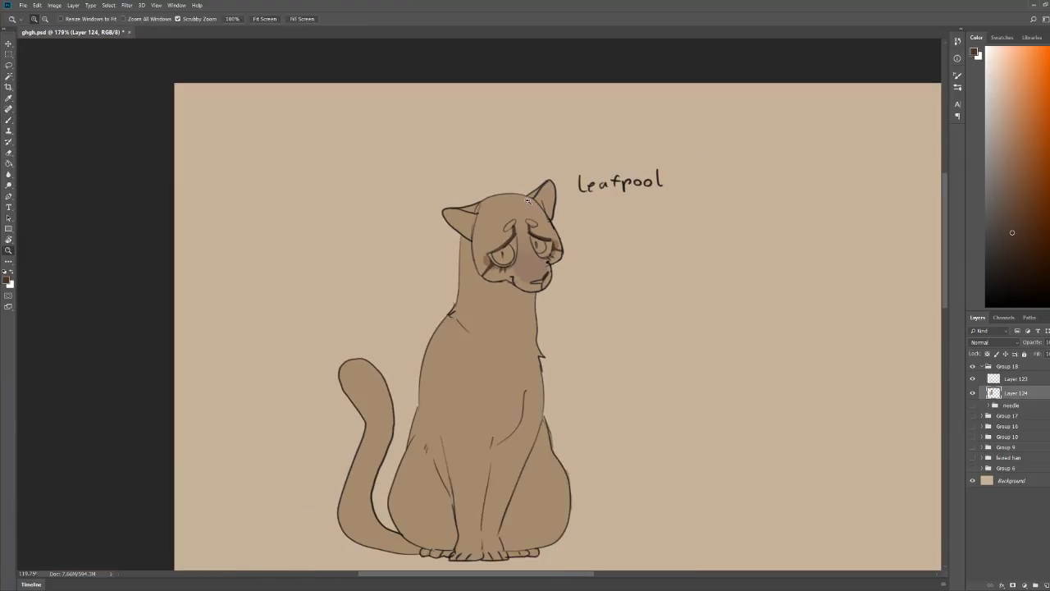
scroll(488, 262, up, 4)
key(b)
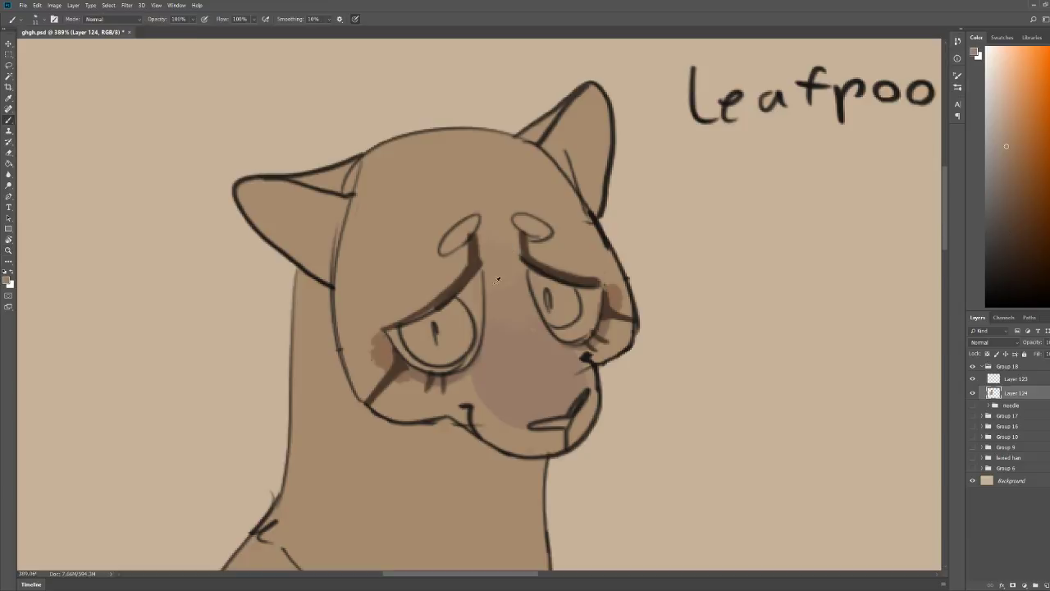
drag(470, 273, 474, 219)
mouse_move(509, 229)
mouse_down()
mouse_move(544, 246)
mouse_move(502, 218)
mouse_move(443, 216)
mouse_up()
drag(573, 206, 690, 198)
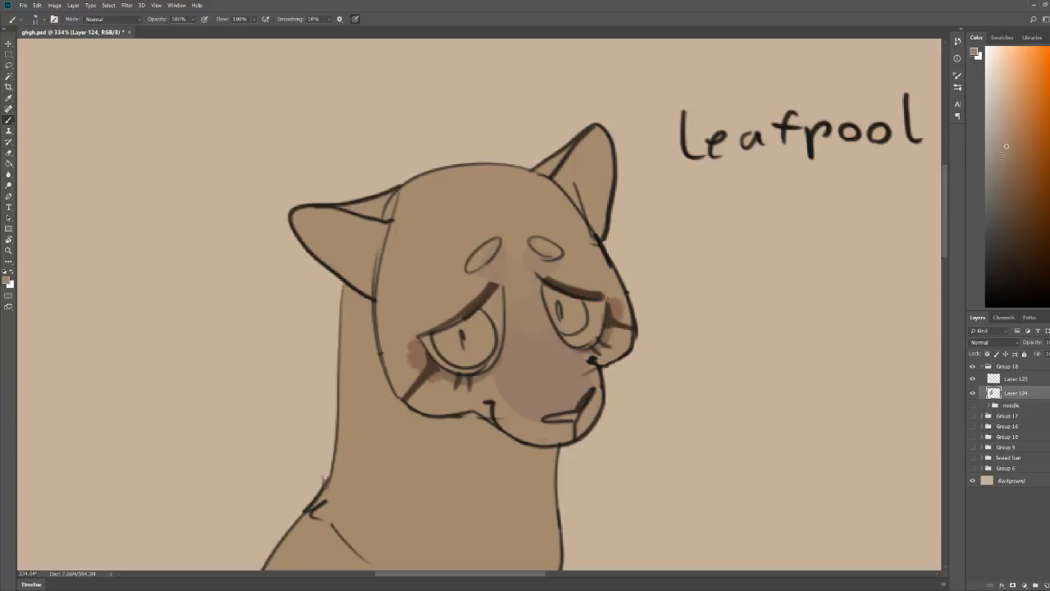
Step: Colour both oval brow spots with a pale pinkish cream
click(995, 97)
mouse_move(547, 249)
mouse_down()
mouse_move(500, 247)
mouse_move(476, 269)
mouse_move(496, 247)
mouse_up()
drag(524, 209, 501, 215)
drag(586, 321, 606, 318)
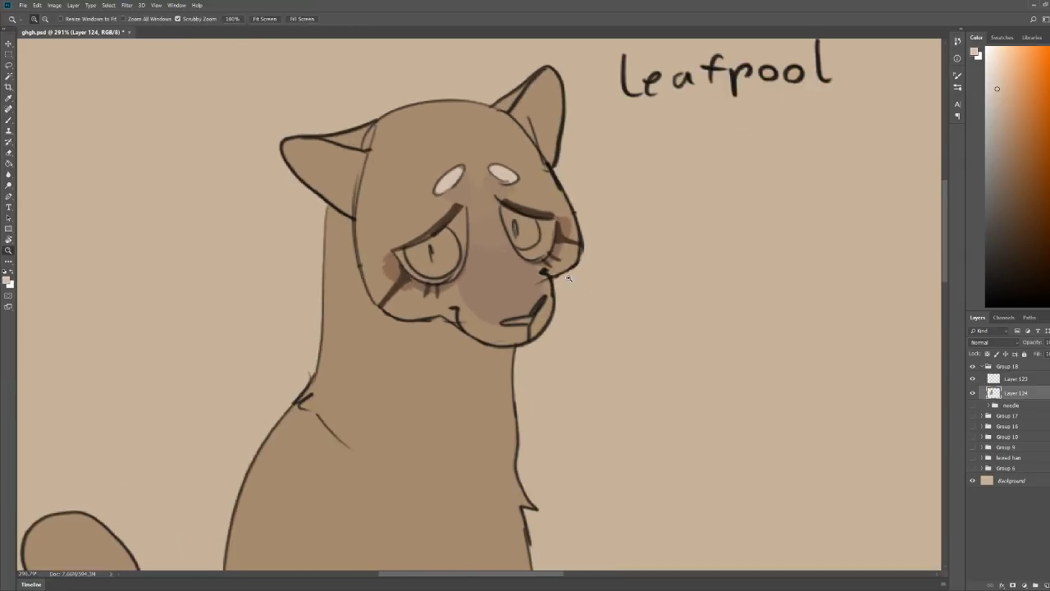
Step: Paint a small pale cream patch beside the corner of the cat's mouth
drag(542, 265, 545, 260)
scroll(507, 279, up, 2)
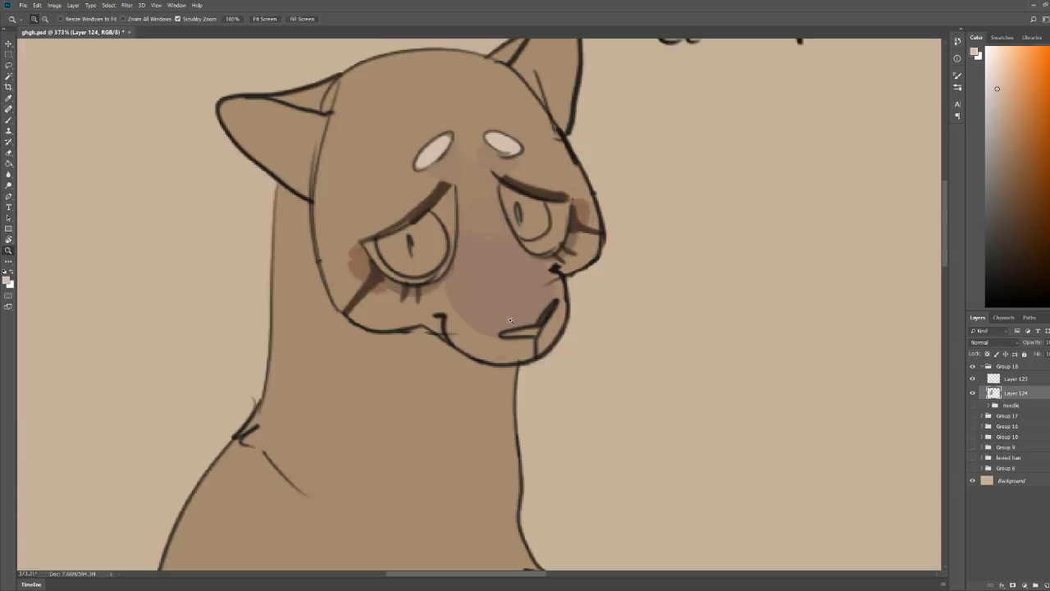
key(b)
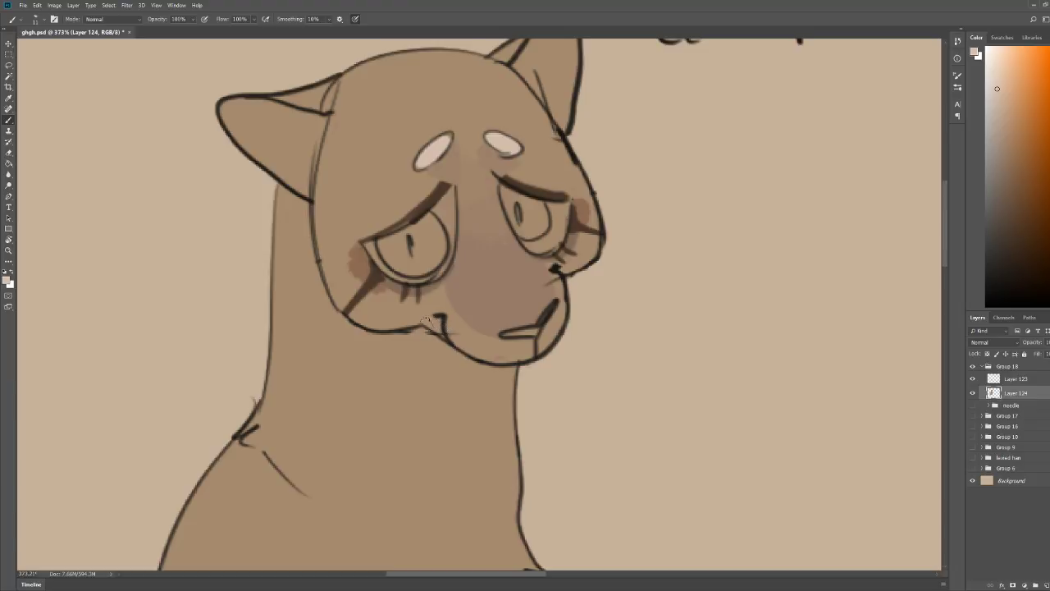
drag(426, 321, 436, 323)
key(z)
mouse_move(581, 224)
mouse_down()
mouse_move(545, 222)
mouse_move(609, 219)
mouse_up()
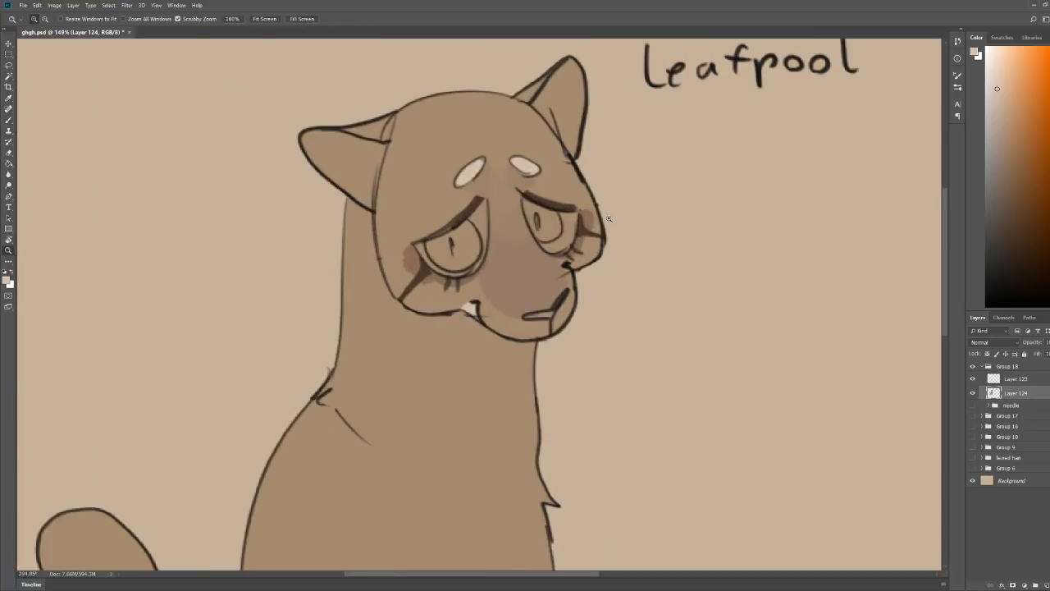
key(b)
drag(465, 309, 474, 308)
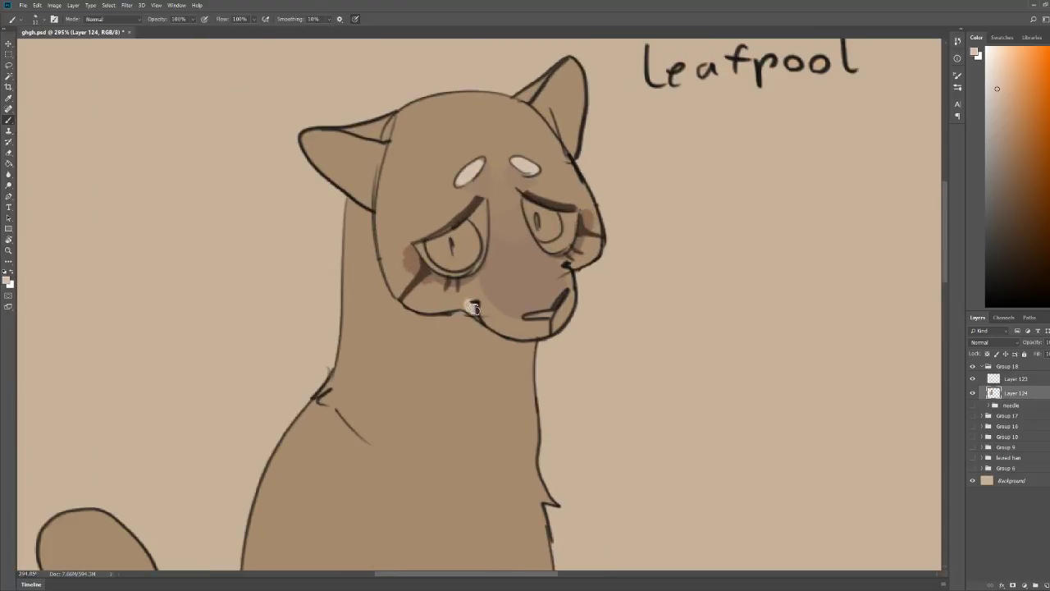
key(z)
drag(543, 245, 503, 250)
key(b)
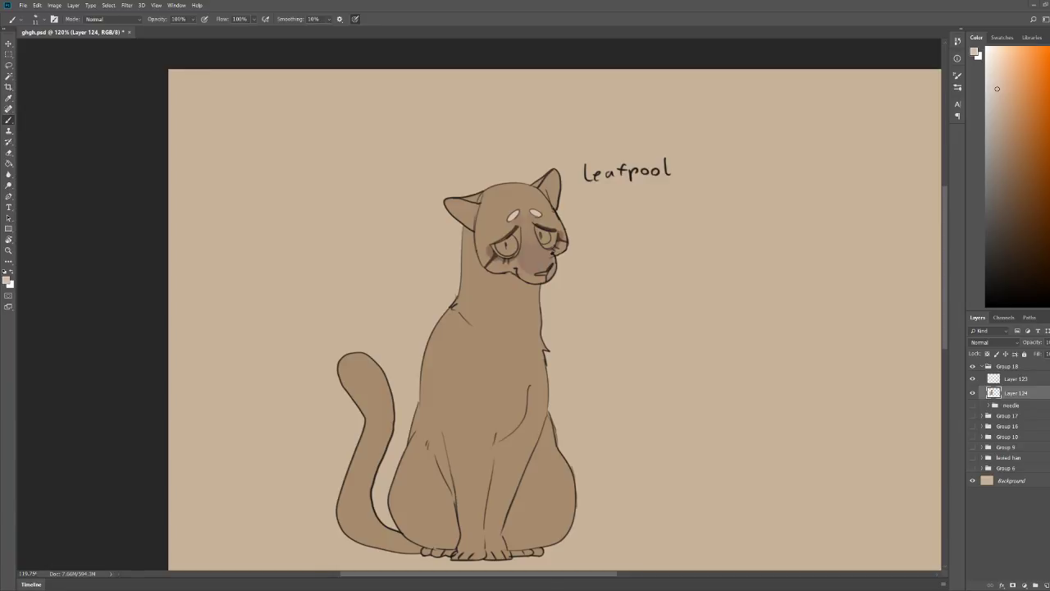
Step: Try painting the muzzle pale cream from the corner of the mouth around to the nose
drag(540, 256, 605, 258)
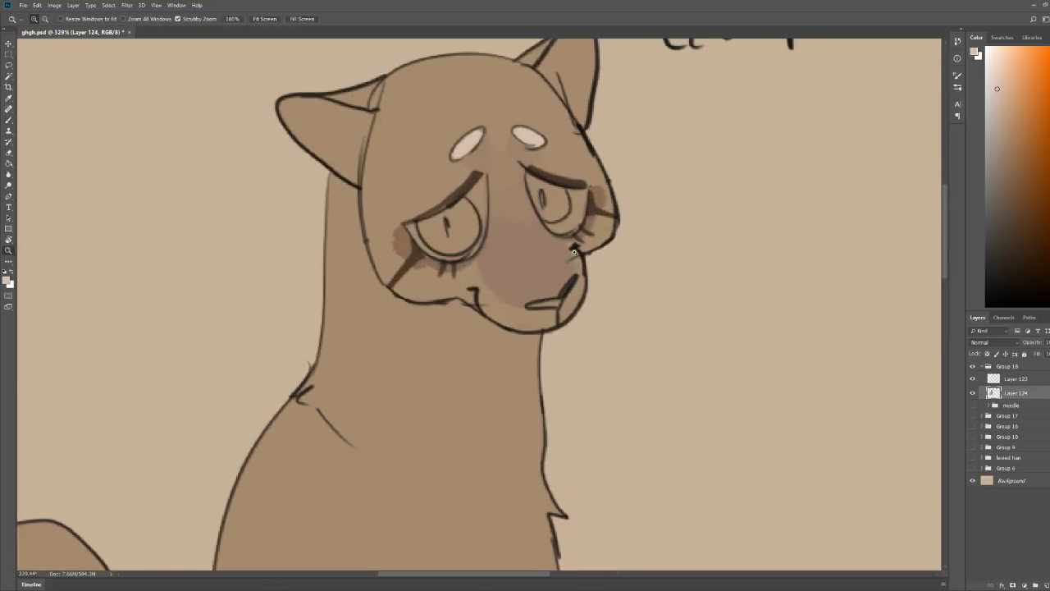
mouse_move(474, 264)
mouse_down()
mouse_move(470, 294)
mouse_move(474, 268)
mouse_move(506, 328)
mouse_move(494, 300)
mouse_move(533, 319)
mouse_move(564, 311)
mouse_move(578, 284)
mouse_move(579, 251)
mouse_up()
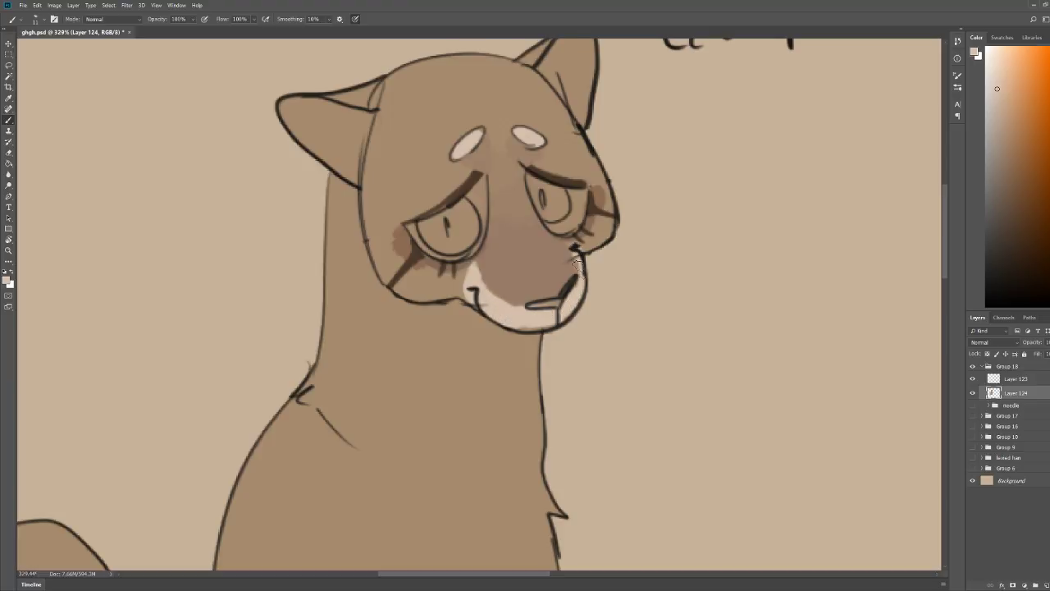
Step: Outline a long chest patch in pale cream, running from under the chin down to a jagged lower edge
scroll(577, 261, down, 5)
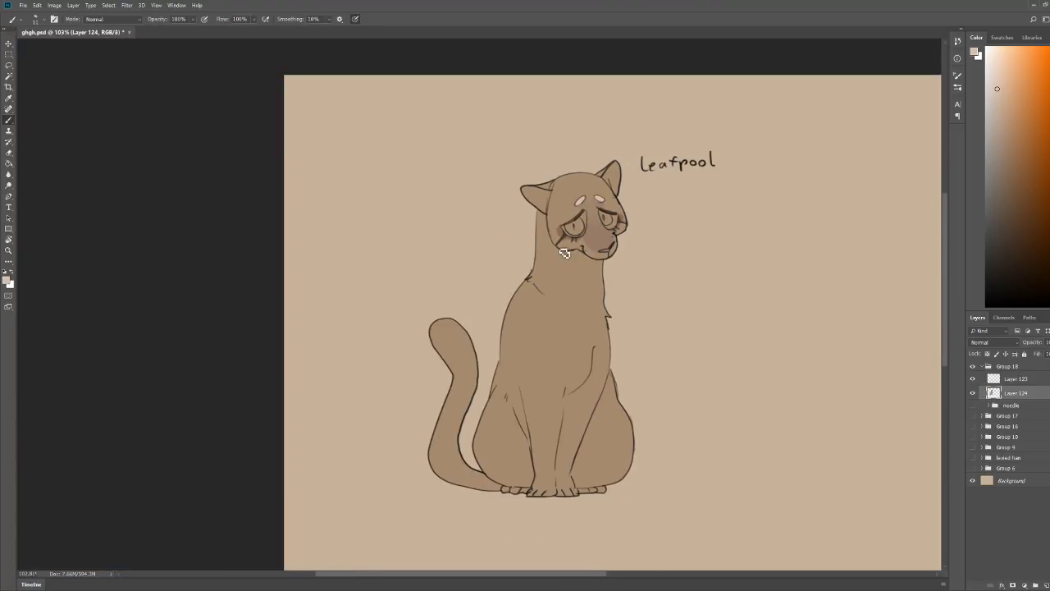
mouse_move(565, 254)
mouse_down()
mouse_move(564, 334)
mouse_move(587, 331)
mouse_move(598, 262)
mouse_up()
Step: Colour the area around the irises of both eyes orange, staying inside the eye outlines
key(z)
drag(627, 227, 649, 211)
key(b)
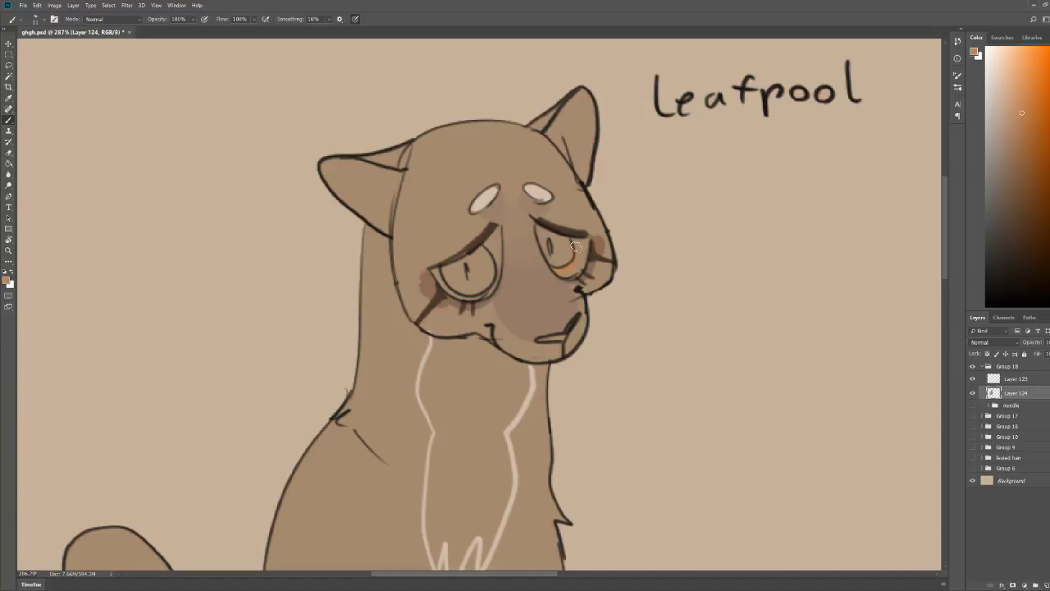
drag(586, 246, 562, 275)
mouse_move(433, 273)
mouse_down()
mouse_move(456, 296)
mouse_move(484, 294)
mouse_move(500, 253)
mouse_up()
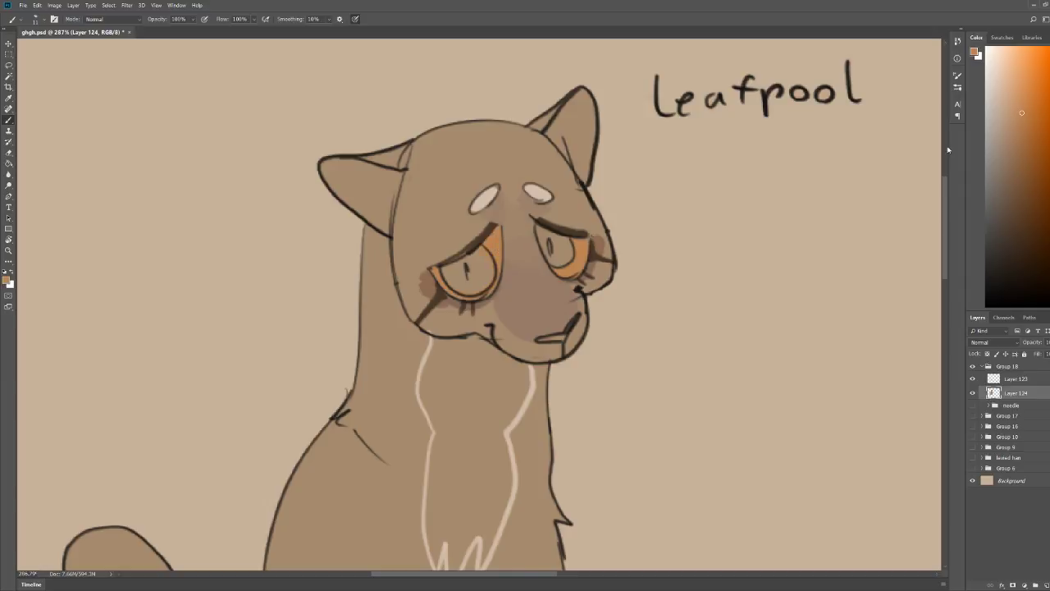
Step: Shift the paint colour to golden yellow and fill both irises with it
click(1049, 276)
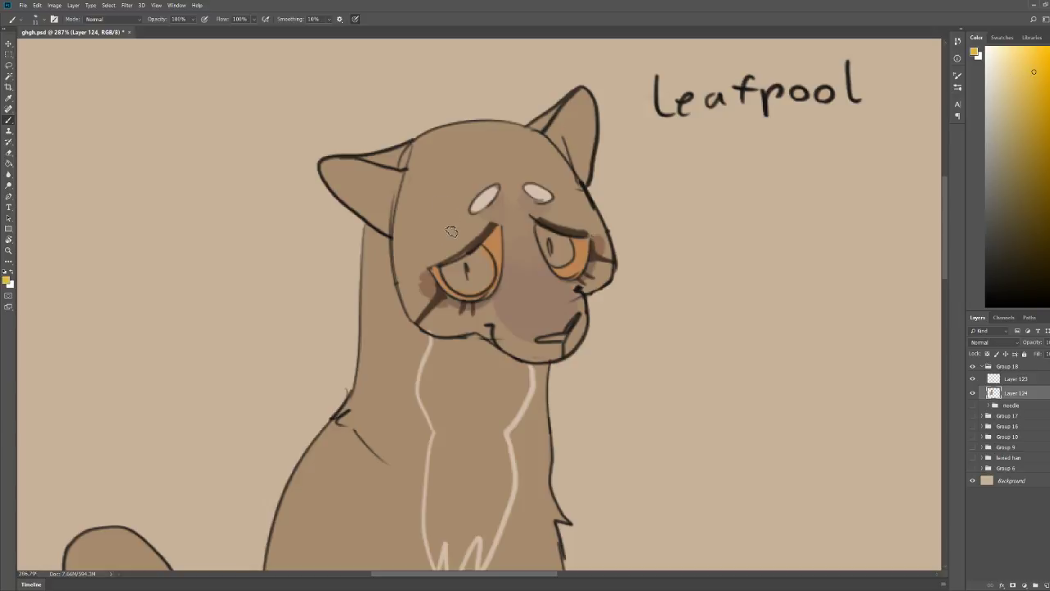
mouse_move(443, 272)
mouse_down()
mouse_move(486, 287)
mouse_move(492, 246)
mouse_move(490, 277)
mouse_move(484, 250)
mouse_move(446, 274)
mouse_move(478, 272)
mouse_up()
key(ctrl+space)
mouse_move(603, 189)
mouse_down()
mouse_move(584, 189)
mouse_move(644, 204)
mouse_up()
mouse_move(559, 205)
mouse_down()
mouse_move(572, 254)
mouse_move(591, 271)
mouse_move(607, 228)
mouse_move(575, 215)
mouse_move(588, 258)
mouse_move(600, 247)
mouse_move(573, 242)
mouse_move(608, 241)
mouse_move(560, 210)
mouse_move(566, 237)
mouse_move(586, 241)
mouse_move(599, 229)
mouse_up()
Step: Shade the upper half of both irises with the orange sampled from the surrounding eye area
alt+click(636, 253)
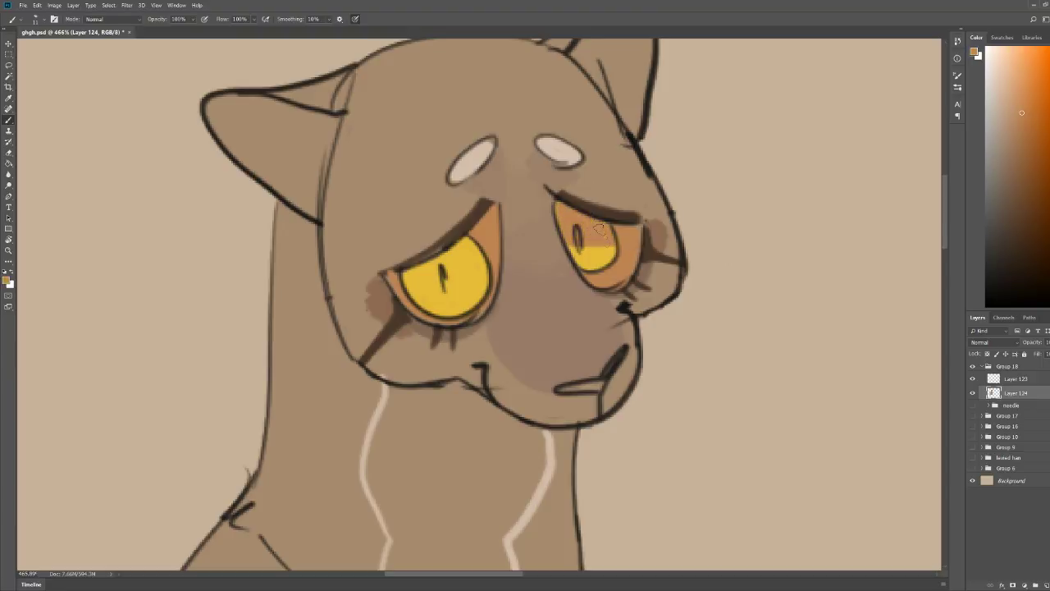
mouse_move(408, 284)
mouse_down()
mouse_move(481, 263)
mouse_move(468, 243)
mouse_move(407, 273)
mouse_move(450, 256)
mouse_up()
Step: Choose a lighter orange and repaint the areas around both irises with it
scroll(449, 256, down, 5)
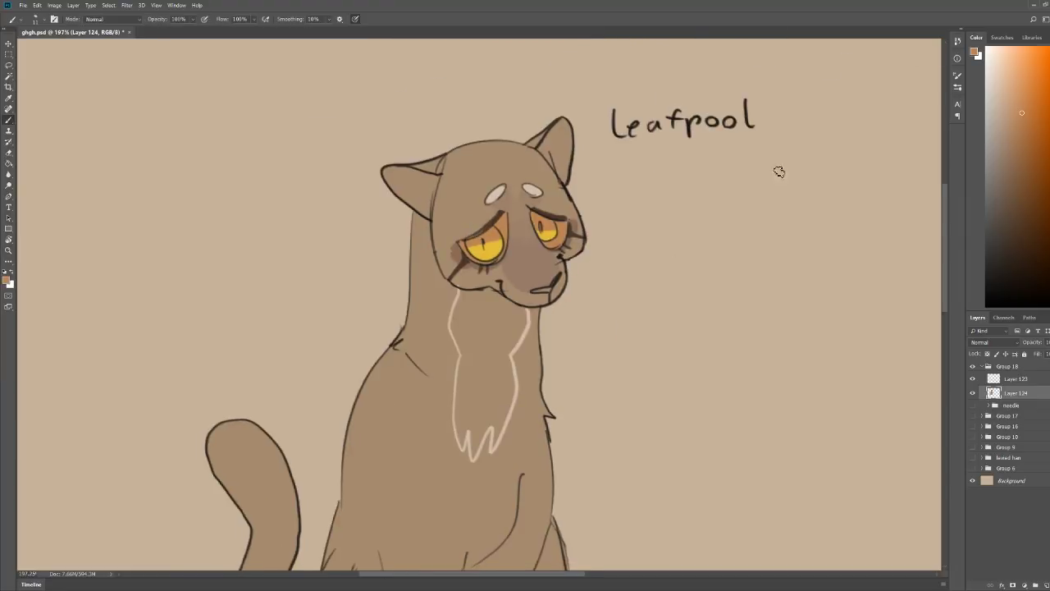
drag(1009, 139, 1017, 72)
scroll(566, 218, up, 4)
mouse_move(562, 230)
mouse_down()
mouse_move(552, 259)
mouse_move(529, 265)
mouse_move(548, 269)
mouse_move(560, 241)
mouse_move(539, 271)
mouse_move(561, 231)
mouse_up()
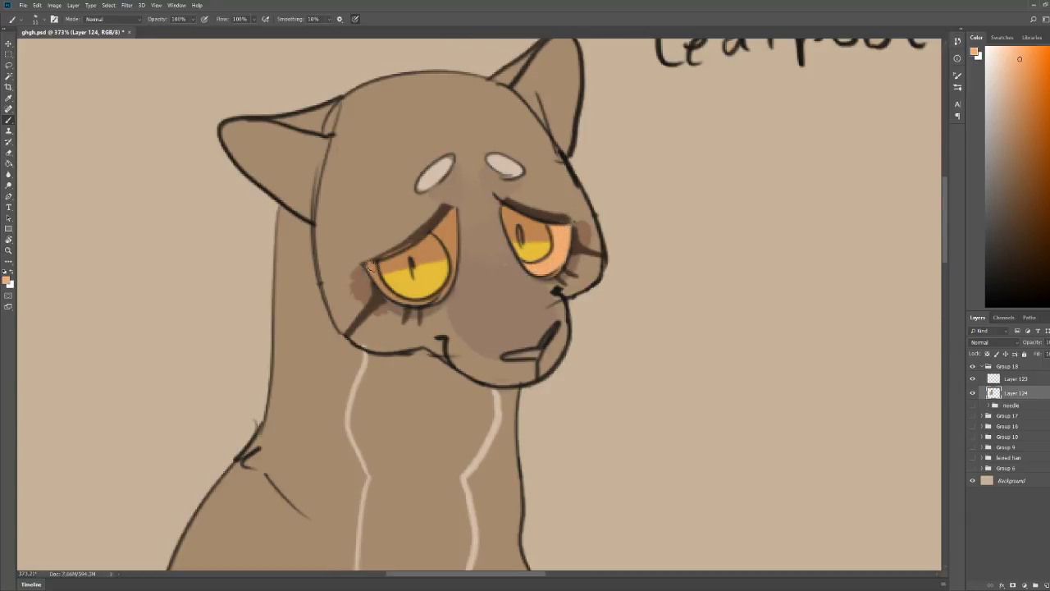
mouse_move(371, 266)
mouse_down()
mouse_move(406, 305)
mouse_move(447, 231)
mouse_move(456, 258)
mouse_move(450, 215)
mouse_move(437, 302)
mouse_up()
drag(450, 226, 444, 233)
drag(505, 179, 451, 179)
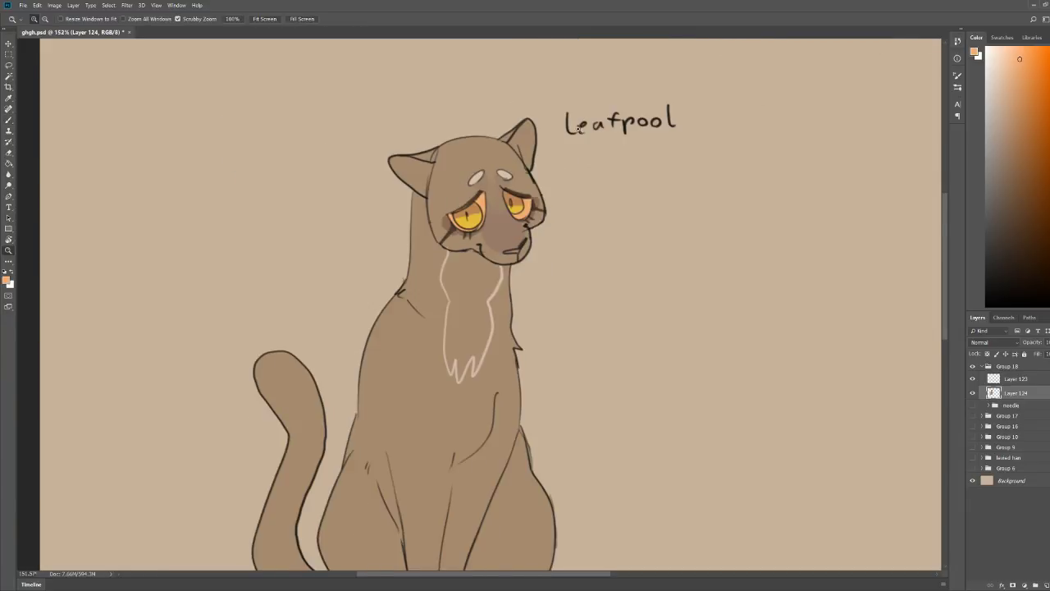
key(b)
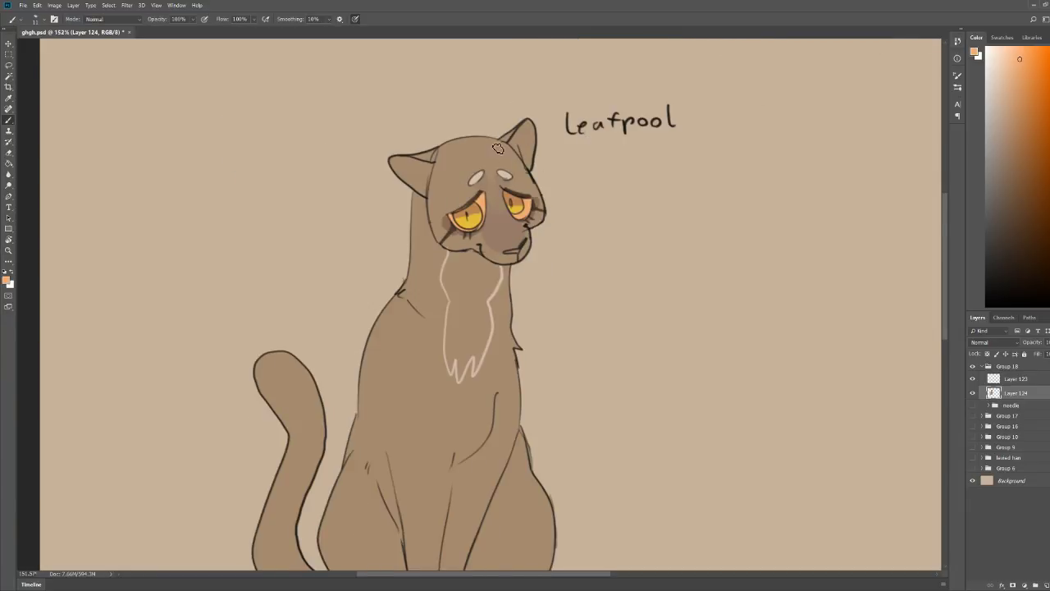
key(z)
drag(491, 192, 558, 192)
key(b)
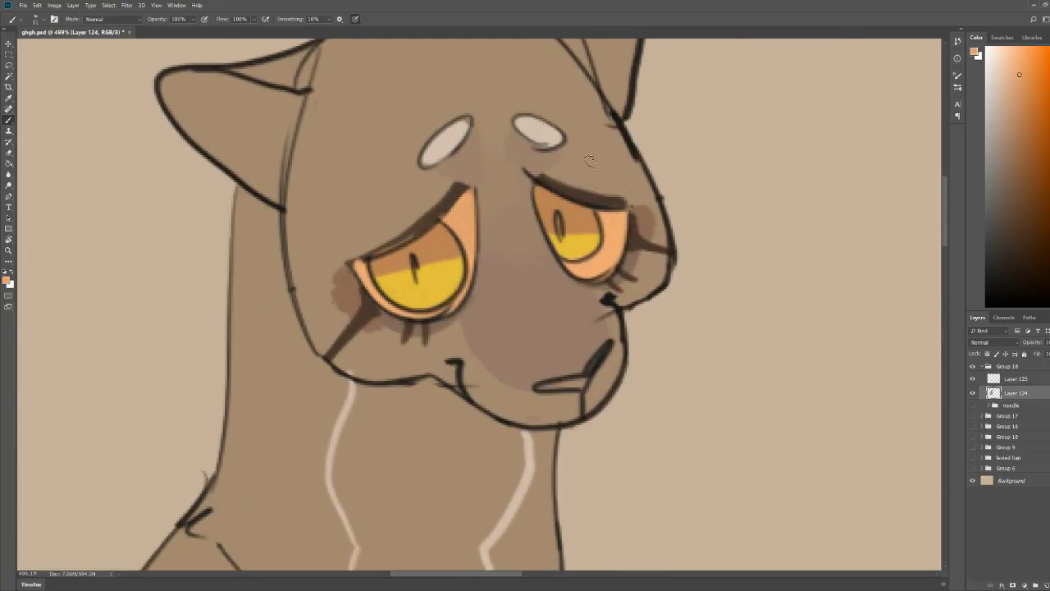
key(ctrl+0)
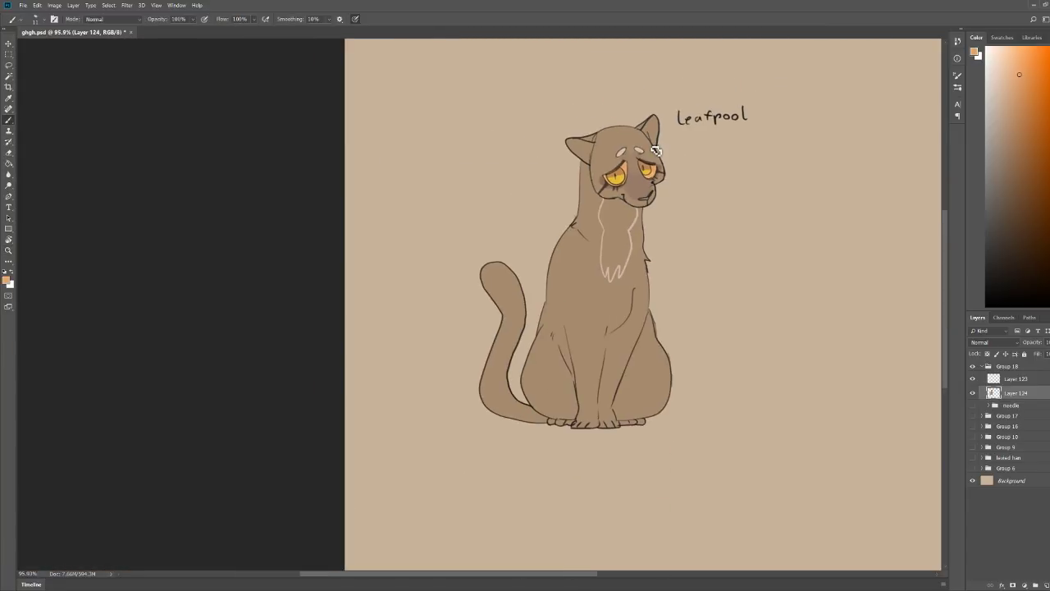
Step: Fill the narrow upper inner fold of both ears with the dark brown sampled from the cheek stripe
key(z)
drag(652, 143, 706, 145)
key(b)
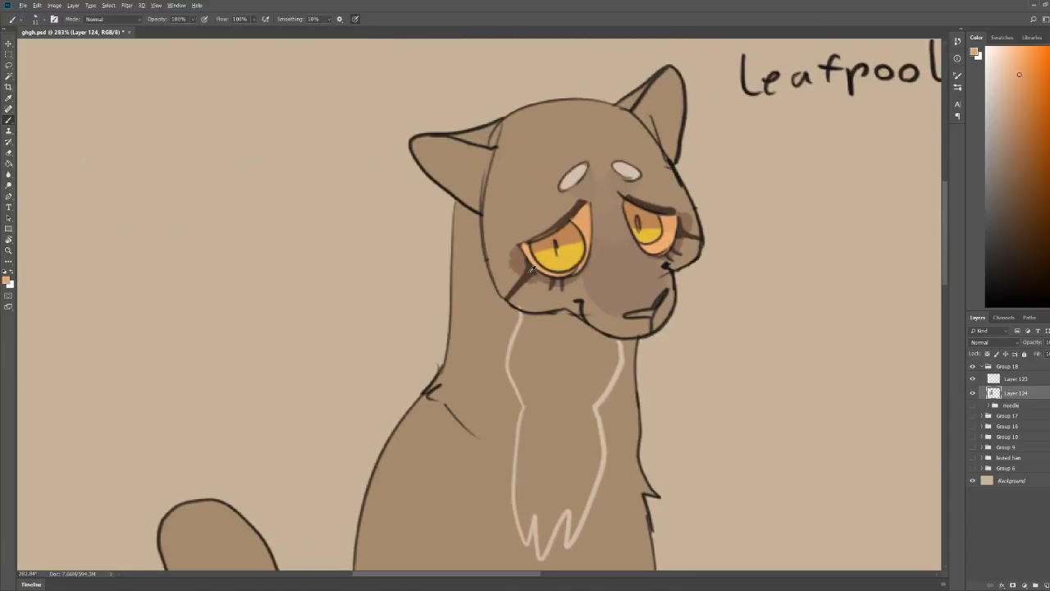
alt+click(532, 269)
mouse_move(490, 148)
mouse_down()
mouse_move(499, 131)
mouse_move(456, 138)
mouse_move(469, 136)
mouse_up()
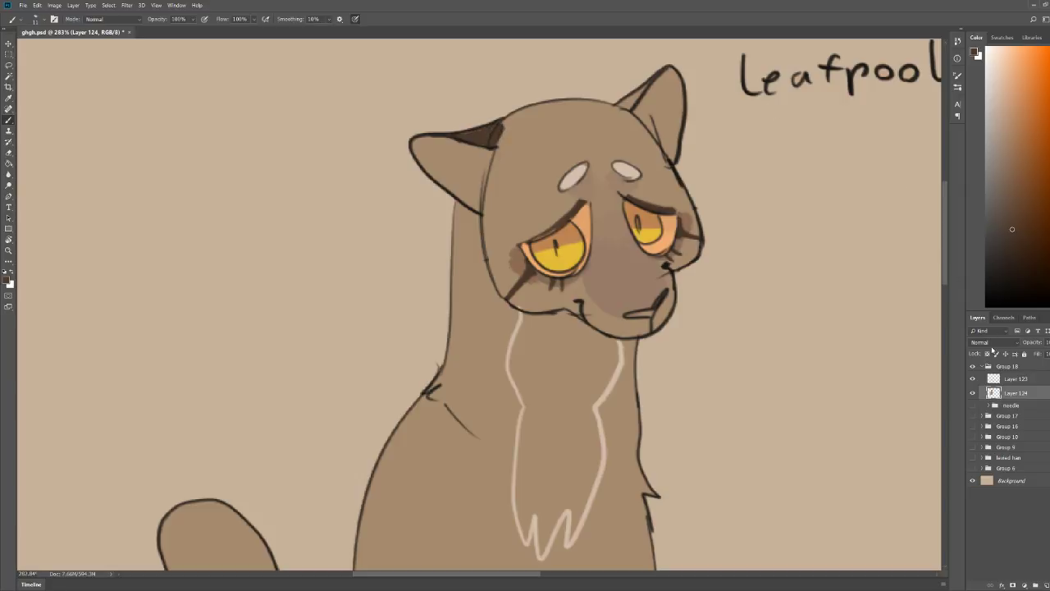
mouse_move(653, 74)
mouse_down()
mouse_move(630, 107)
mouse_move(652, 83)
mouse_up()
Step: Paint a curved dark brown mark above the inner end of each pale brow spot
key(z)
mouse_move(666, 81)
mouse_down()
mouse_move(644, 82)
mouse_move(699, 82)
mouse_up()
key(b)
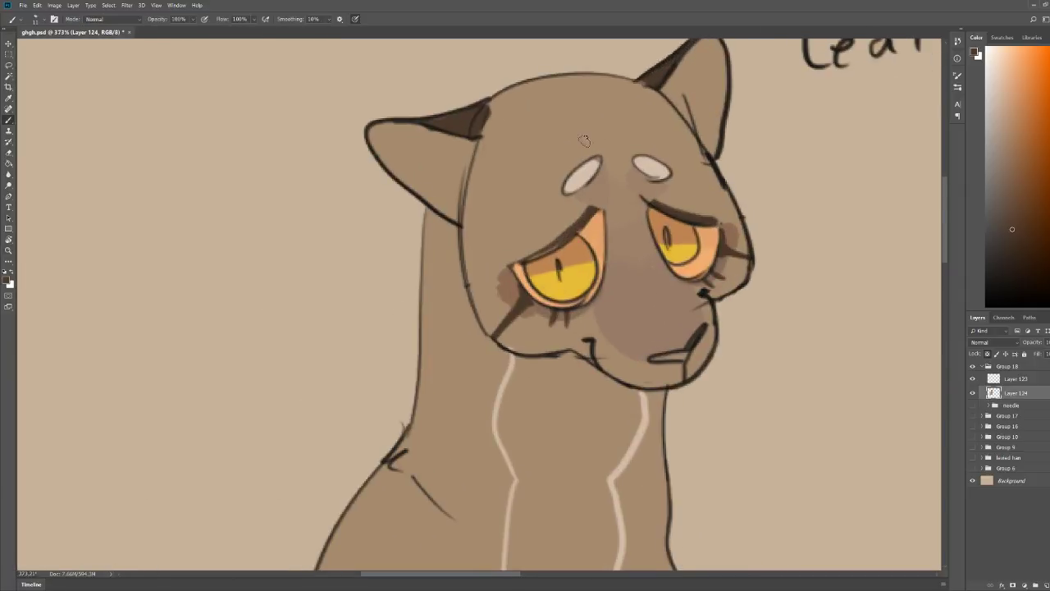
mouse_move(577, 161)
mouse_down()
mouse_move(604, 168)
mouse_move(573, 161)
mouse_move(632, 161)
mouse_up()
key(z)
mouse_move(672, 125)
mouse_down()
mouse_move(644, 123)
mouse_move(680, 113)
mouse_up()
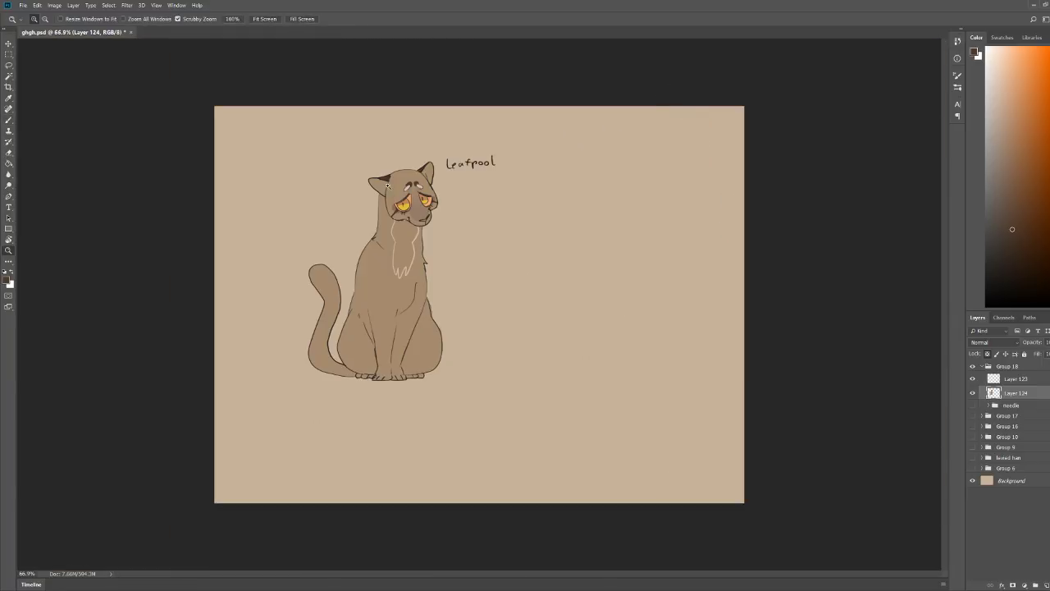
drag(388, 186, 452, 187)
mouse_move(463, 143)
mouse_down()
mouse_move(401, 185)
mouse_move(475, 121)
mouse_move(435, 147)
mouse_up()
scroll(652, 117, down, 3)
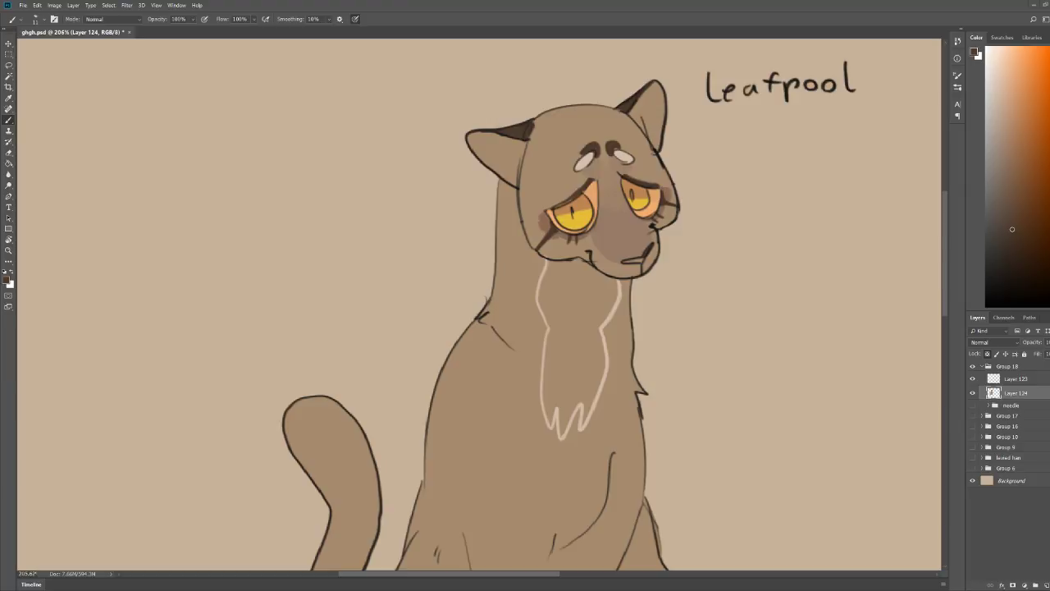
Step: Try painting light orange and peach highlights inside the iris of the eye nearest the leafpool label
scroll(652, 174, up, 5)
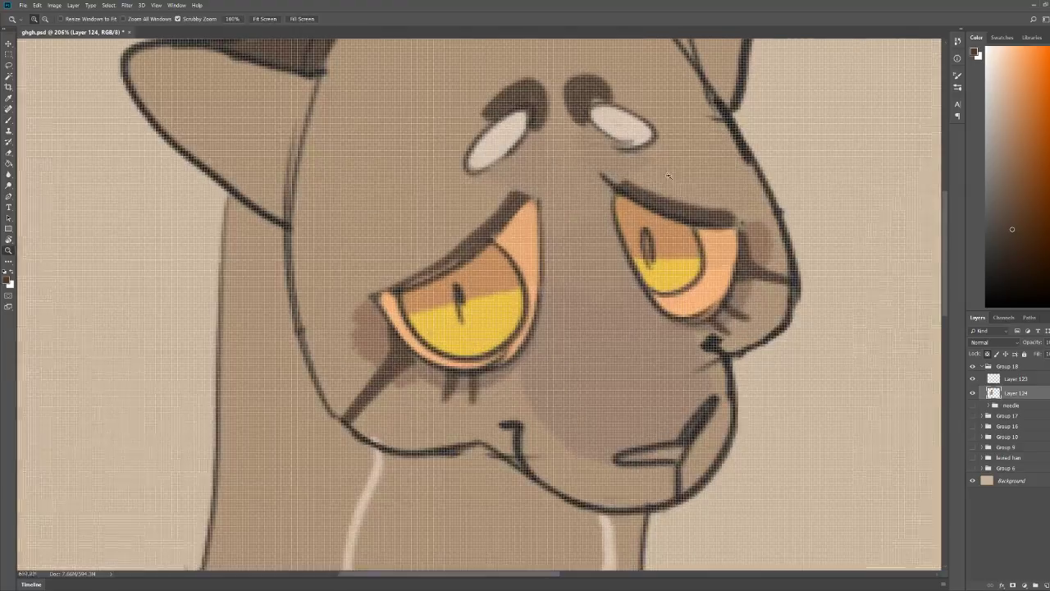
alt+click(687, 264)
alt+click(704, 246)
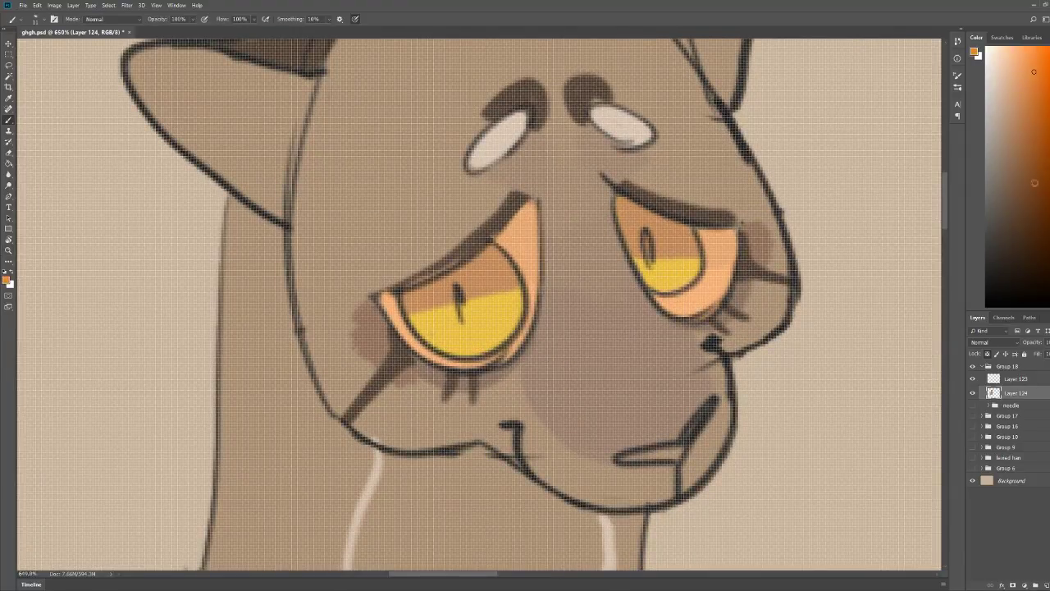
alt+click(718, 250)
drag(681, 238, 676, 260)
key(ctrl+space)
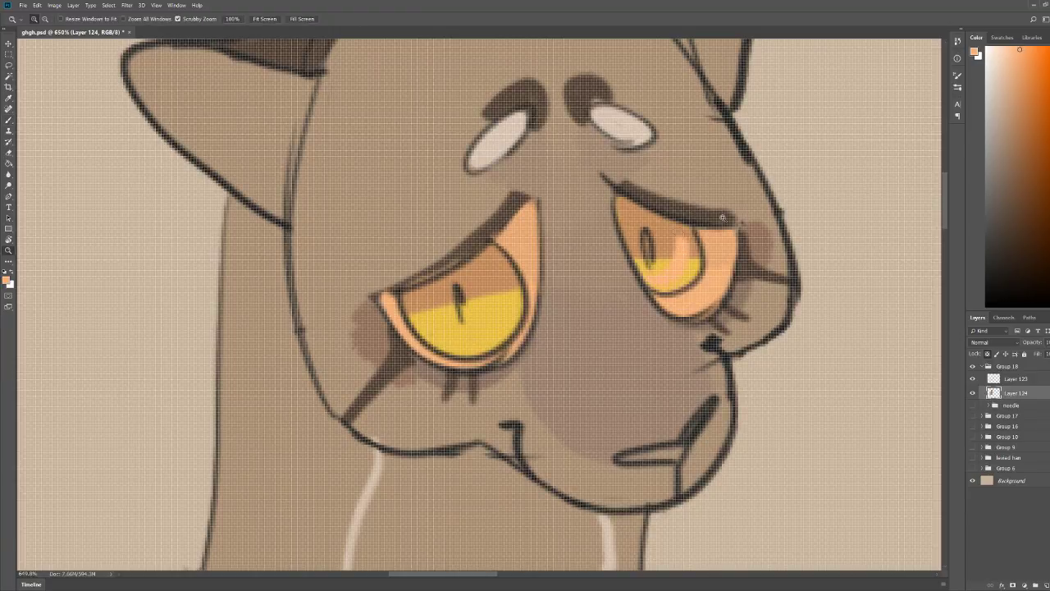
drag(744, 212, 696, 181)
drag(743, 121, 767, 122)
key(ctrl+z)
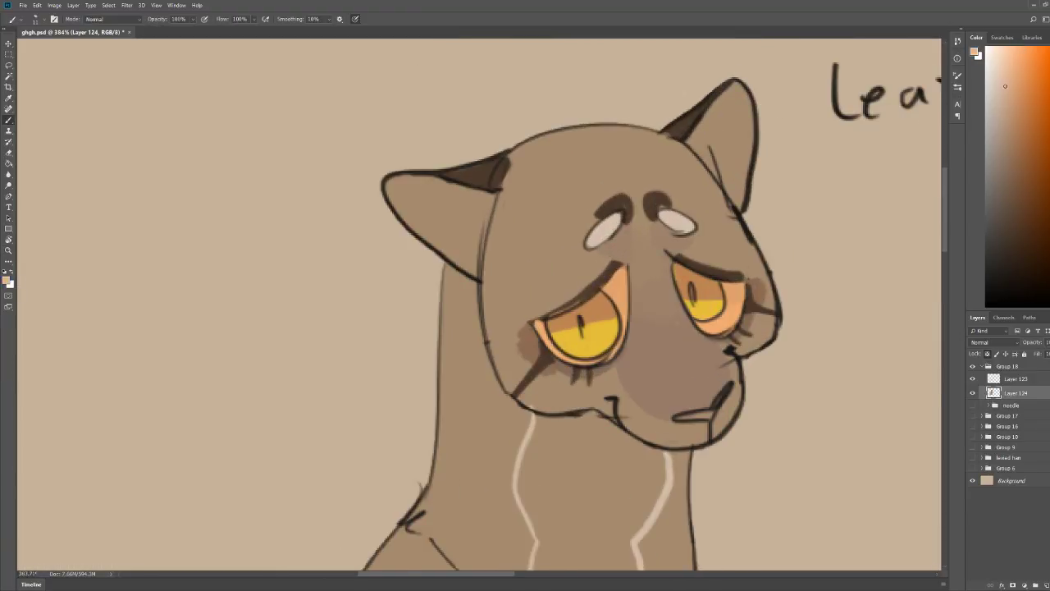
drag(708, 289, 697, 309)
Step: Extend the golden yellow upward into the orange half of both irises with short jagged strokes
key(ctrl+space)
mouse_move(759, 211)
mouse_down()
mouse_move(722, 213)
mouse_move(800, 215)
mouse_up()
key(b)
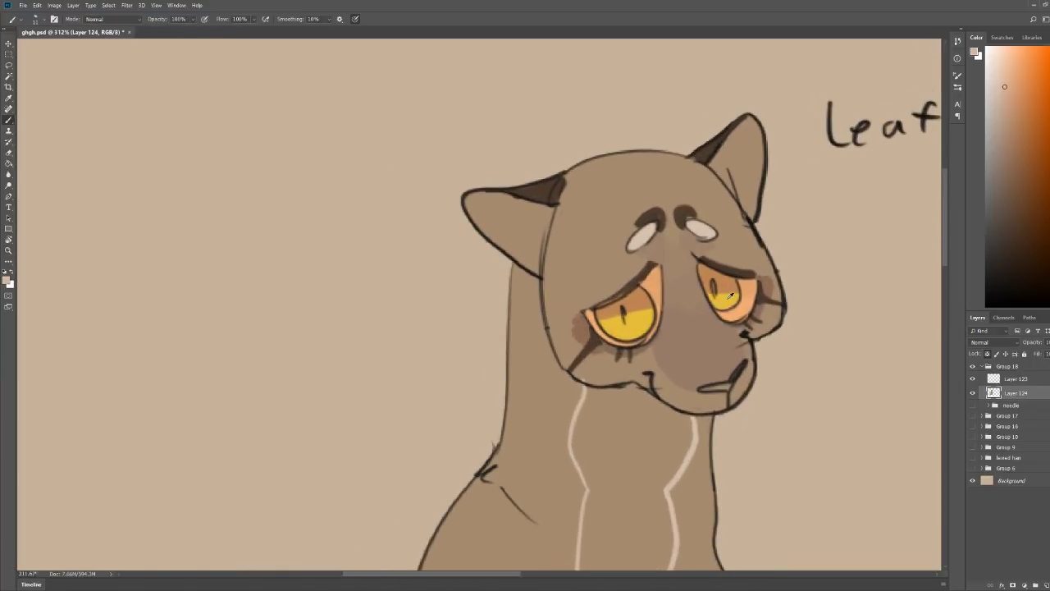
alt+click(729, 292)
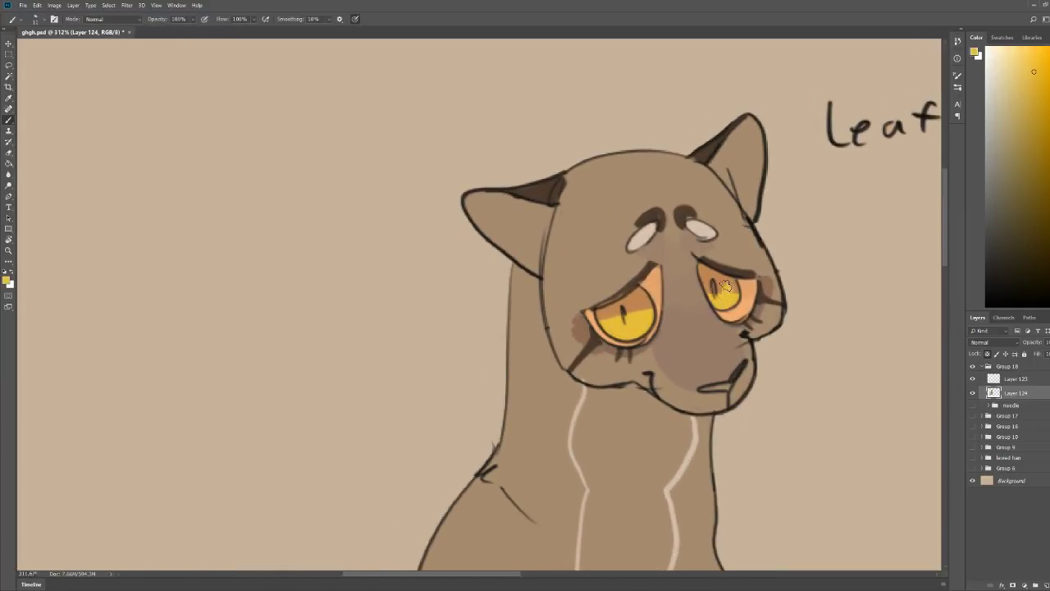
key(z)
mouse_move(861, 202)
mouse_down()
mouse_move(823, 201)
mouse_move(791, 222)
mouse_move(828, 224)
mouse_up()
key(ctrl+space)
mouse_move(713, 287)
mouse_down()
mouse_move(719, 281)
mouse_move(677, 288)
mouse_up()
key(z)
drag(694, 237, 635, 237)
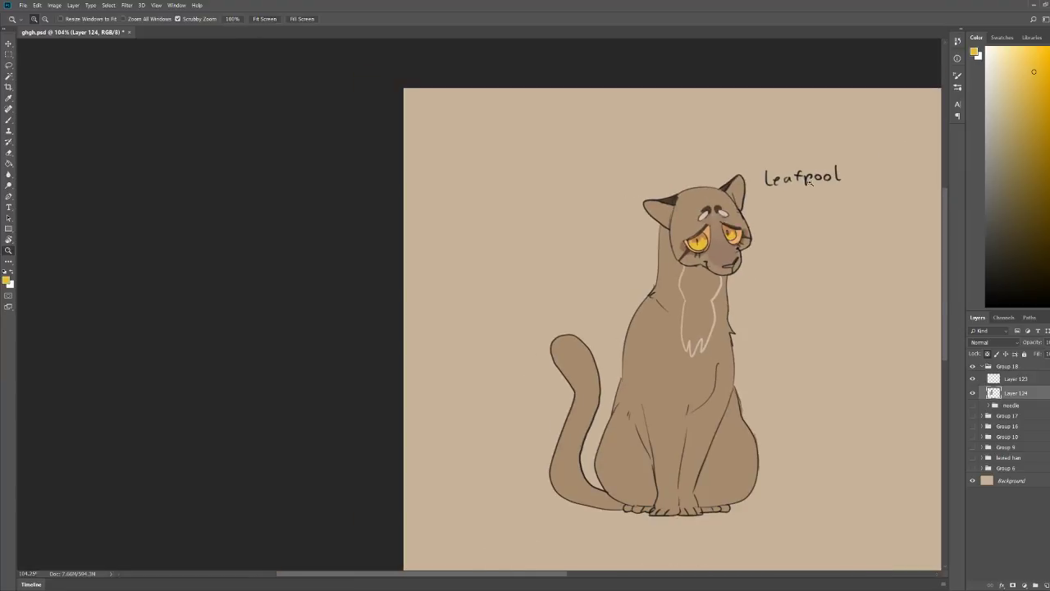
Step: Soften the boundary between yellow and orange in both irises with a duller, darker yellow
scroll(764, 214, up, 7)
key(b)
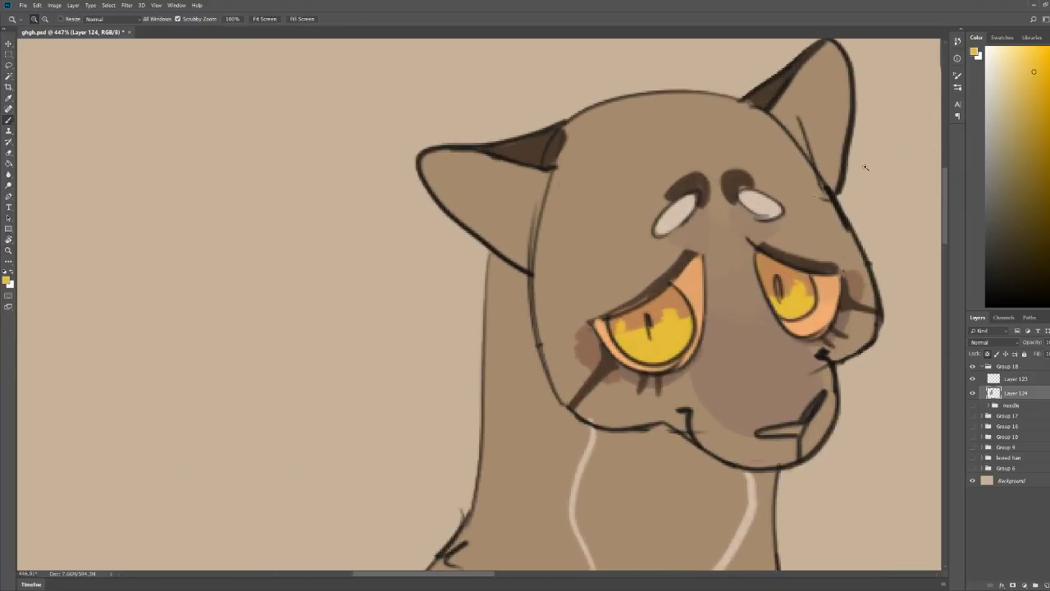
drag(795, 290, 806, 287)
drag(621, 337, 638, 326)
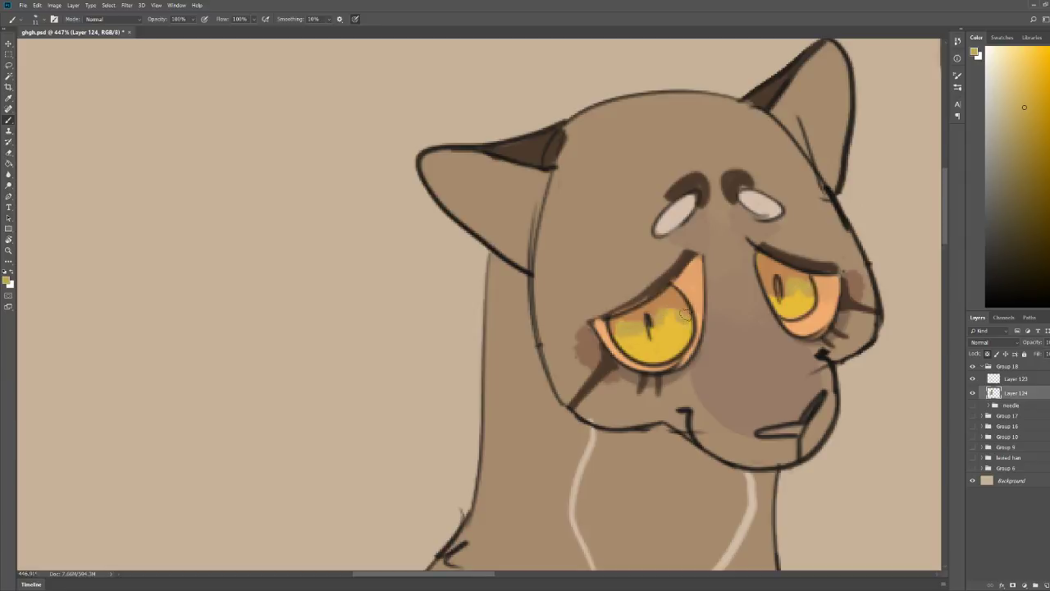
Step: Close the top of the chest patch outline along the jaw with its sampled pale cream
scroll(808, 206, down, 5)
key(z)
drag(815, 204, 875, 207)
scroll(874, 207, up, 4)
key(b)
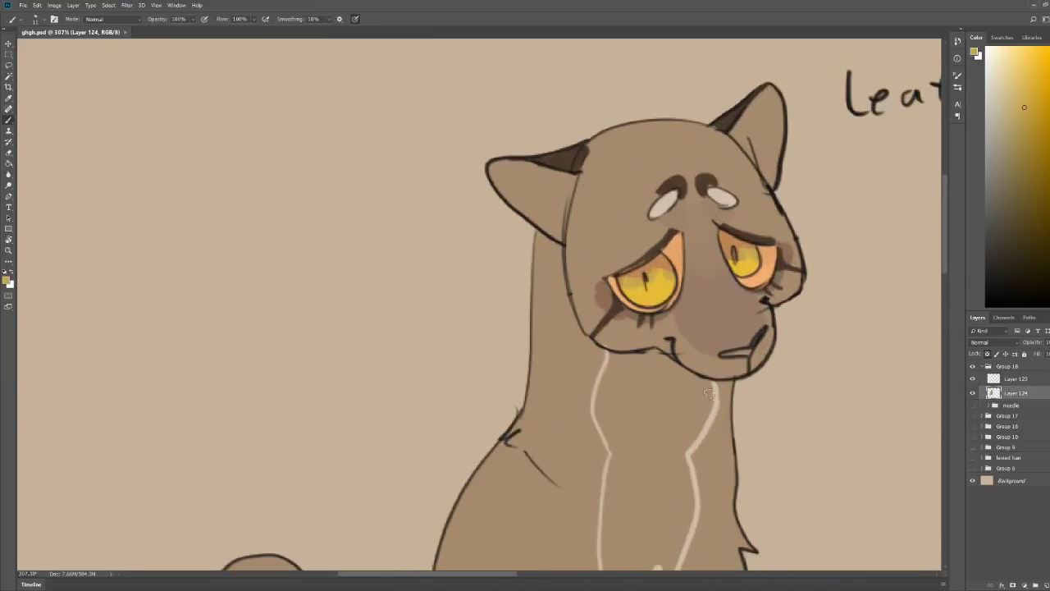
alt+click(715, 412)
alt+click(706, 402)
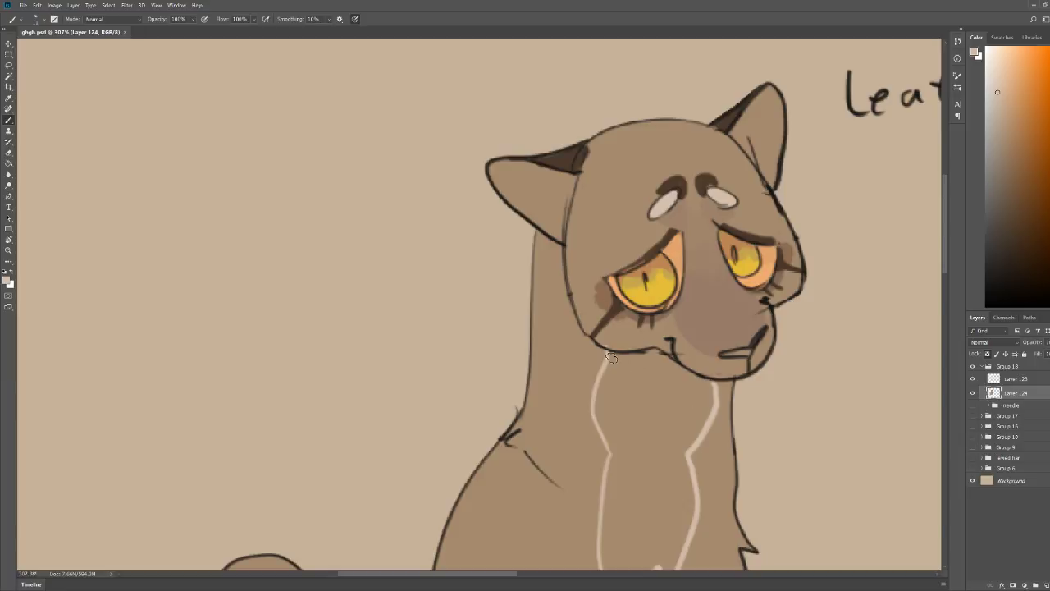
mouse_move(611, 358)
mouse_down()
mouse_move(656, 352)
mouse_move(699, 381)
mouse_up()
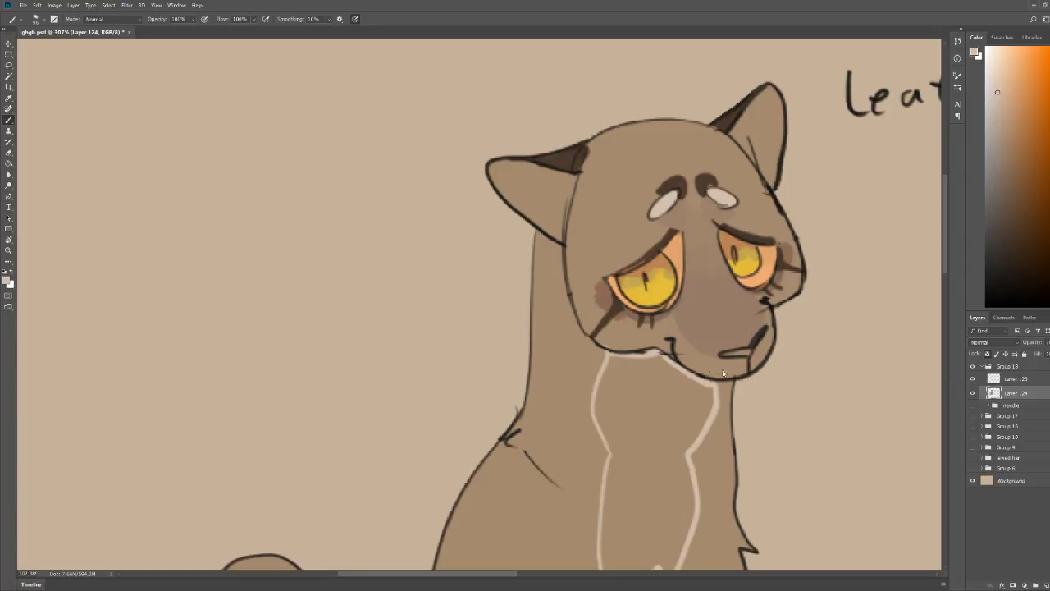
Step: Fill the outlined chest patch with solid pale cream from the jaw down to its jagged lower edge
mouse_move(605, 371)
mouse_down()
mouse_move(614, 443)
mouse_move(605, 376)
mouse_move(666, 366)
mouse_move(712, 395)
mouse_up()
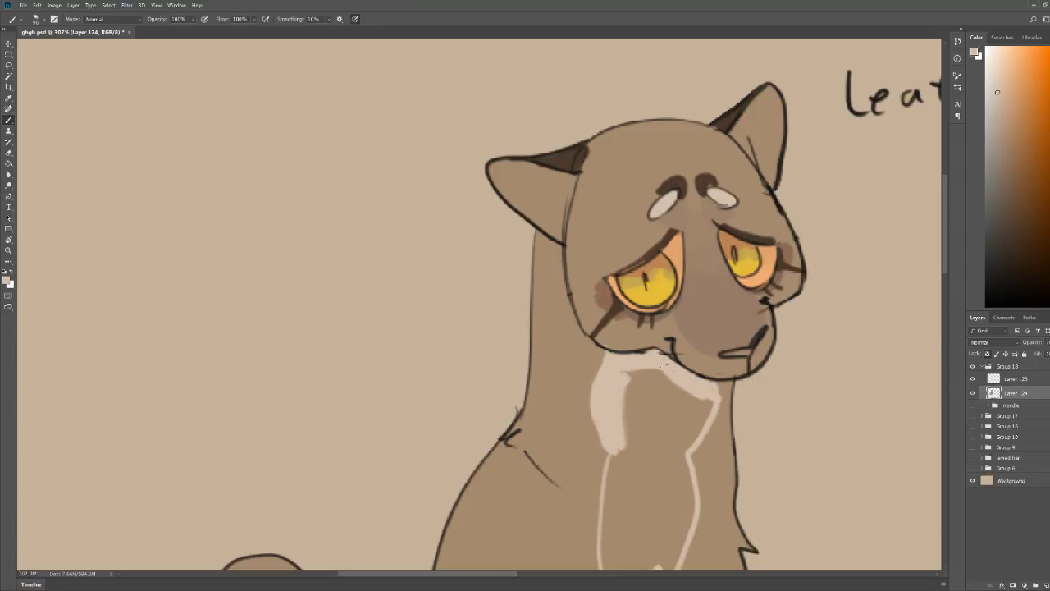
key(z)
mouse_move(766, 263)
mouse_down()
mouse_move(728, 269)
mouse_move(745, 346)
mouse_move(731, 412)
mouse_move(706, 415)
mouse_move(696, 353)
mouse_move(689, 375)
mouse_up()
double_click(736, 323)
key(b)
mouse_move(710, 295)
mouse_down()
mouse_move(742, 305)
mouse_move(714, 271)
mouse_move(732, 316)
mouse_up()
Step: Try painting brown shading over the upper edge of the chest patch beneath the jaw
key(z)
mouse_move(845, 213)
mouse_down()
mouse_move(804, 213)
mouse_move(813, 197)
mouse_move(890, 197)
mouse_up()
key(b)
alt+click(676, 324)
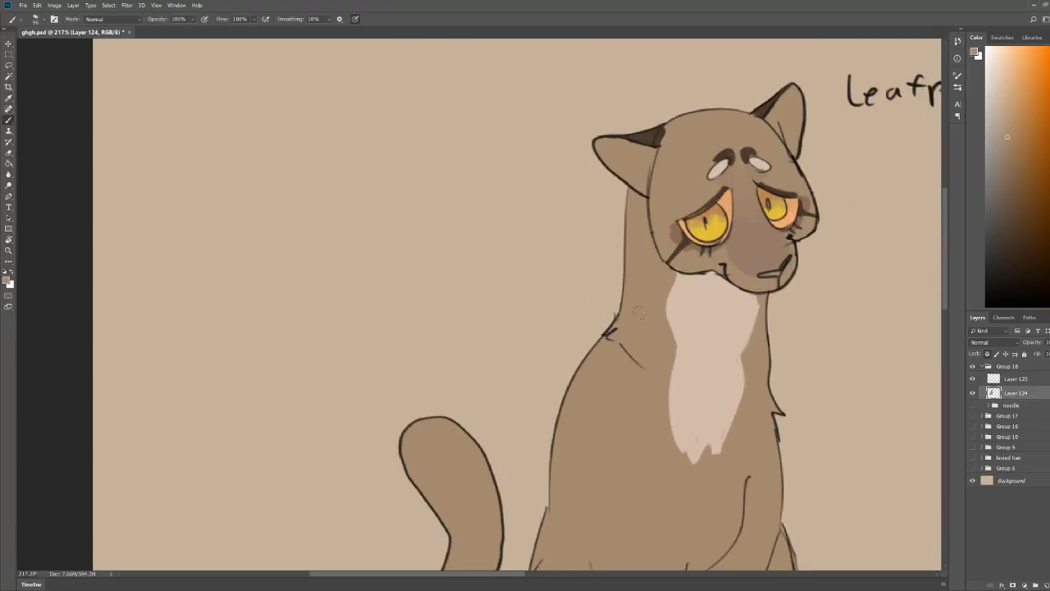
mouse_move(671, 328)
mouse_down()
mouse_move(697, 279)
mouse_move(724, 278)
mouse_move(726, 300)
mouse_move(748, 318)
mouse_up()
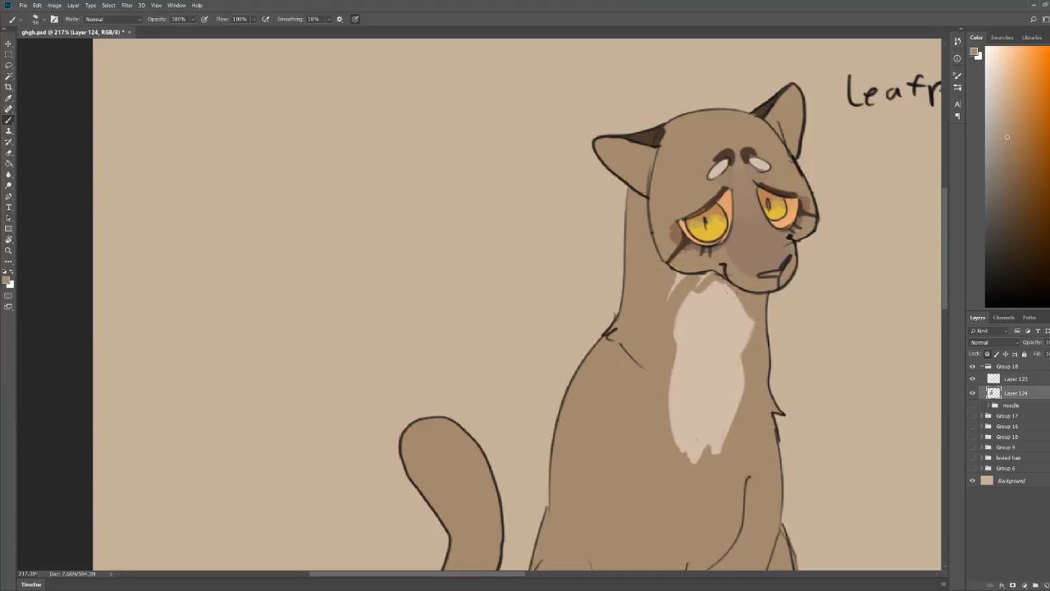
mouse_move(707, 277)
mouse_down()
mouse_move(677, 284)
mouse_move(669, 299)
mouse_up()
Step: Extend the chest patch up to the rear corner of the jaw with its sampled pale cream
key(z)
drag(798, 240, 755, 238)
key(b)
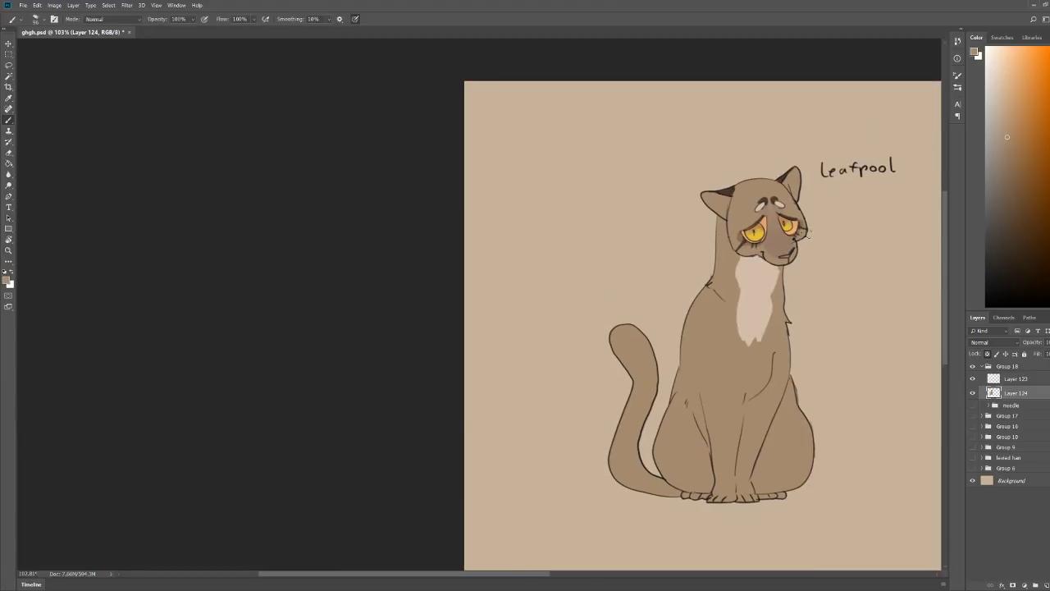
scroll(780, 246, up, 5)
alt+click(753, 339)
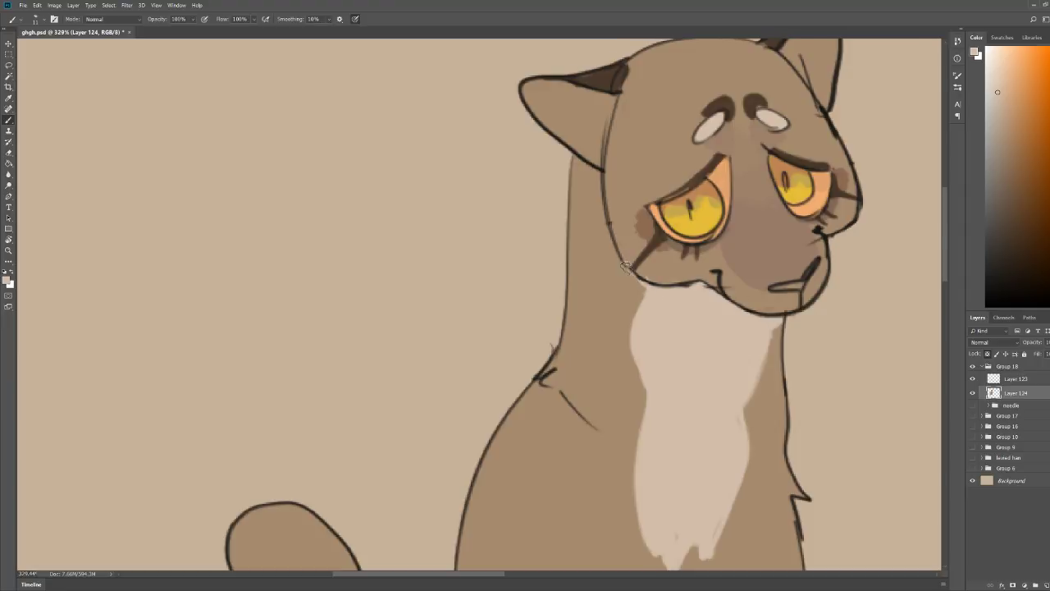
mouse_move(627, 266)
mouse_down()
mouse_move(634, 333)
mouse_move(645, 292)
mouse_up()
Step: Carve the lower edge of the chest patch into a narrower, jagged point with the sampled coat brown
alt+click(654, 273)
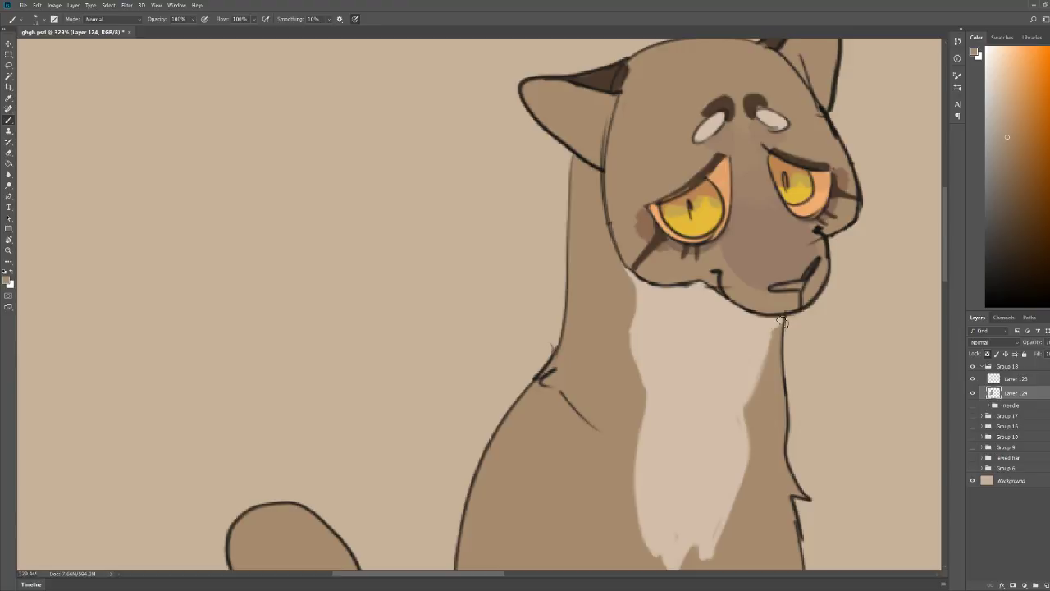
drag(806, 257, 749, 255)
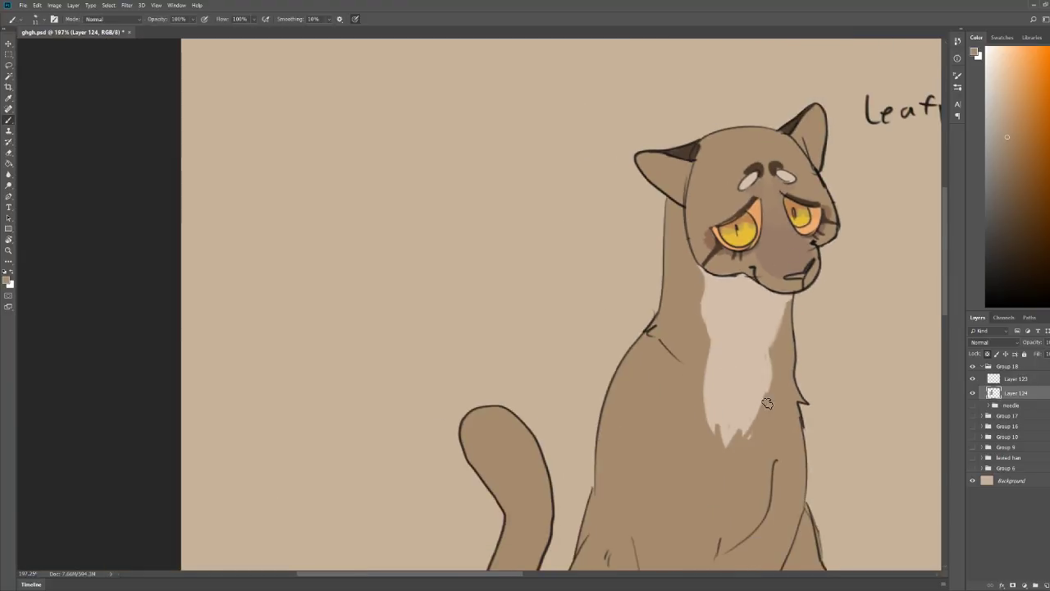
key(z)
drag(815, 263, 778, 247)
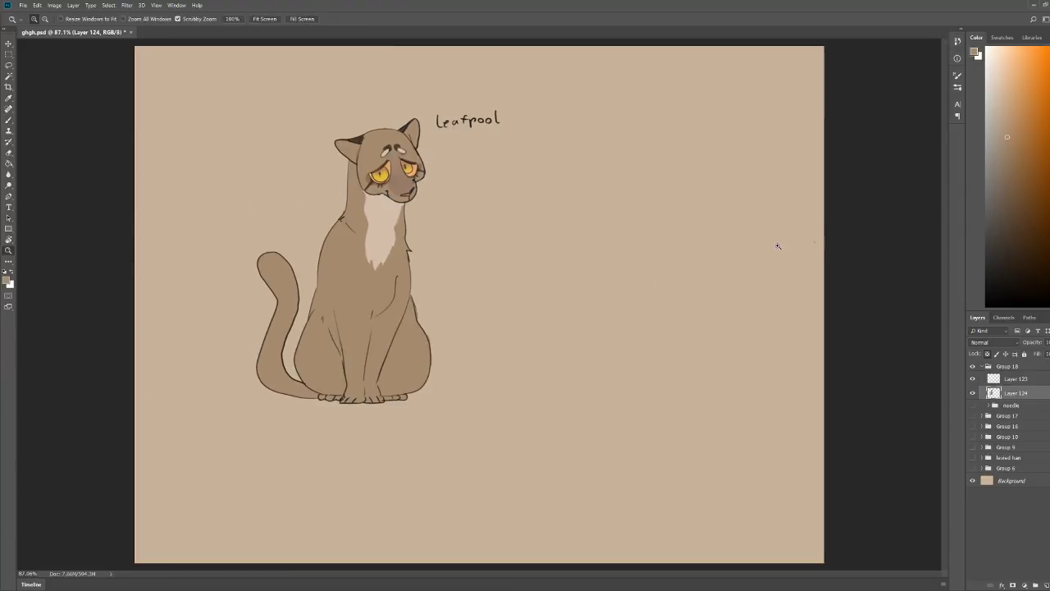
drag(297, 214, 353, 216)
key(b)
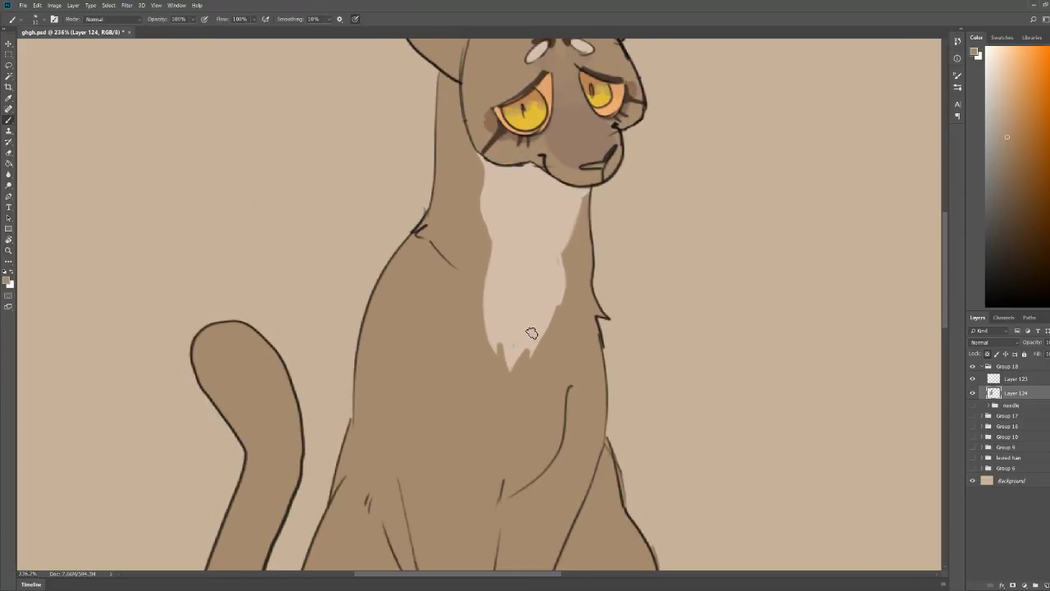
Step: Paint loose pale cream fur tufts in a curve around the lower end of the chest patch
mouse_move(561, 329)
mouse_down()
mouse_move(566, 351)
mouse_move(558, 343)
mouse_move(554, 370)
mouse_move(506, 380)
mouse_move(557, 344)
mouse_move(548, 348)
mouse_up()
key(z)
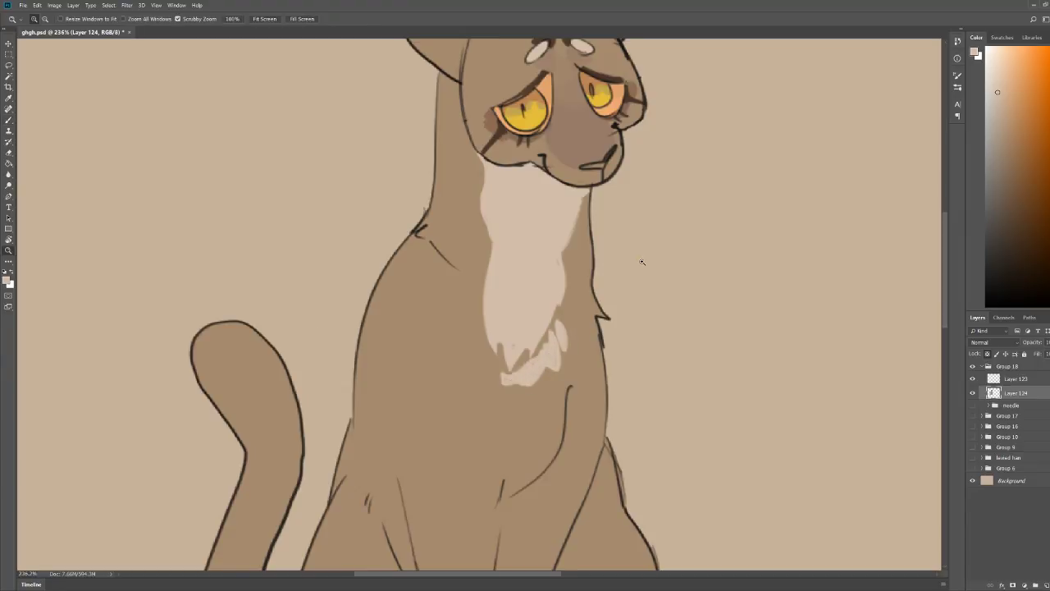
drag(642, 260, 630, 230)
drag(600, 271, 633, 272)
key(b)
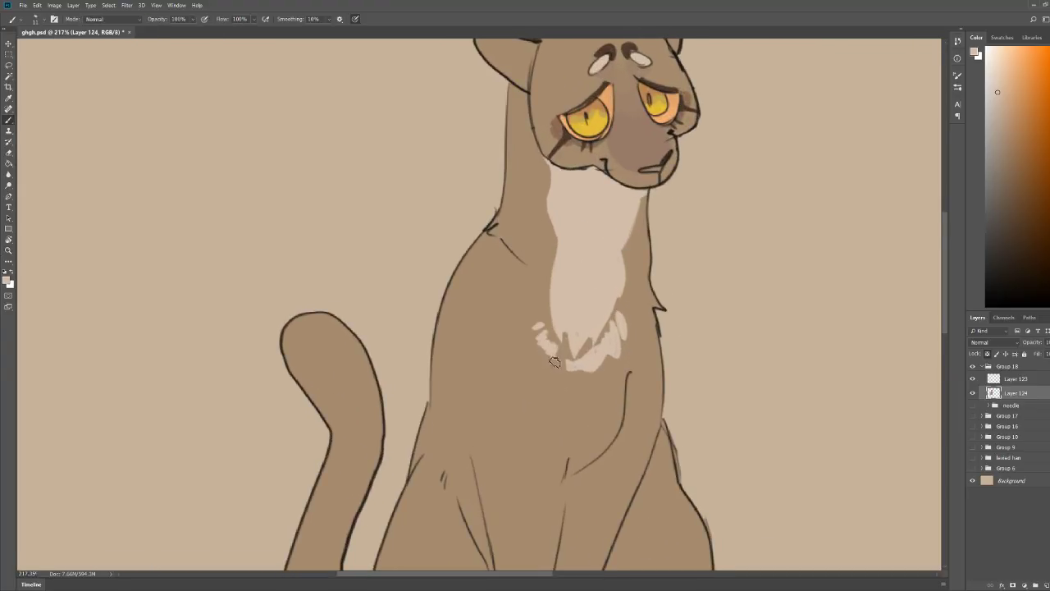
key(z)
mouse_move(699, 237)
mouse_down()
mouse_move(668, 247)
mouse_move(647, 216)
mouse_up()
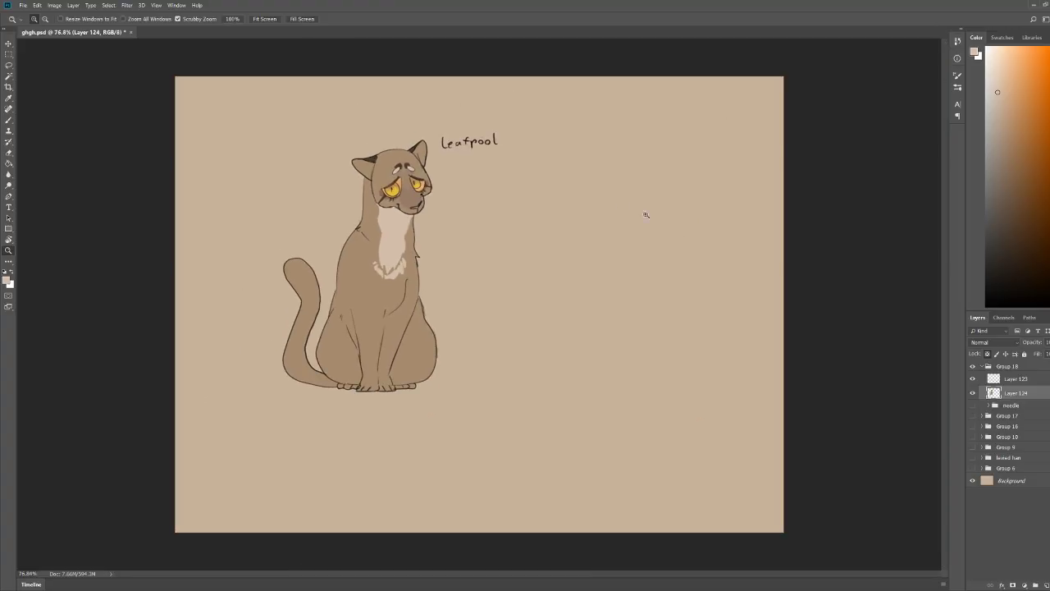
Step: Add small pale cream fur tufts on both sides of the chest patch at the base of the neck
mouse_move(357, 220)
mouse_down()
mouse_move(411, 314)
mouse_move(429, 317)
mouse_move(417, 286)
mouse_up()
key(b)
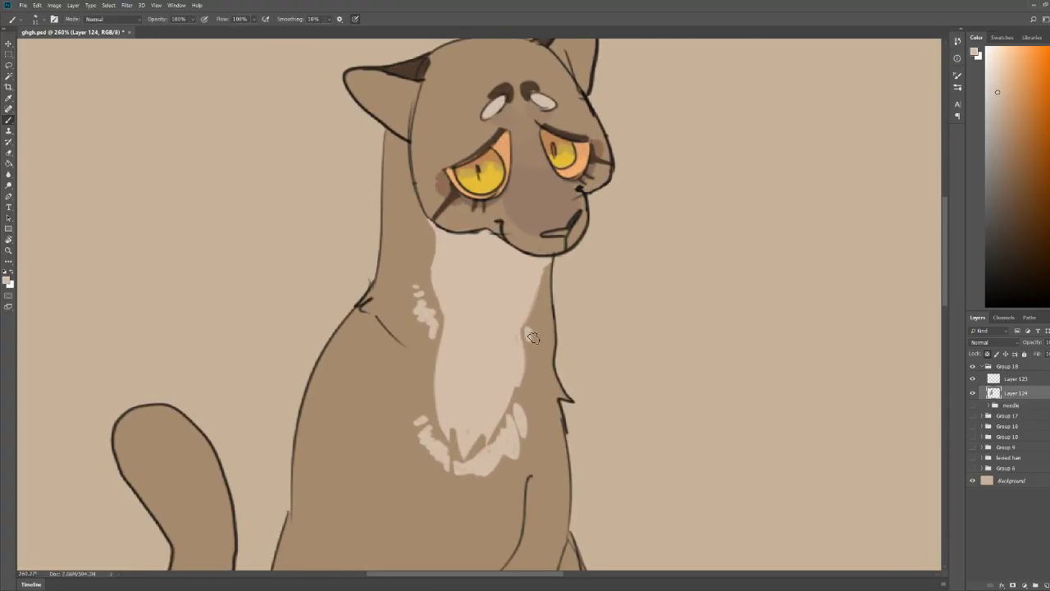
key(z)
drag(592, 238, 581, 222)
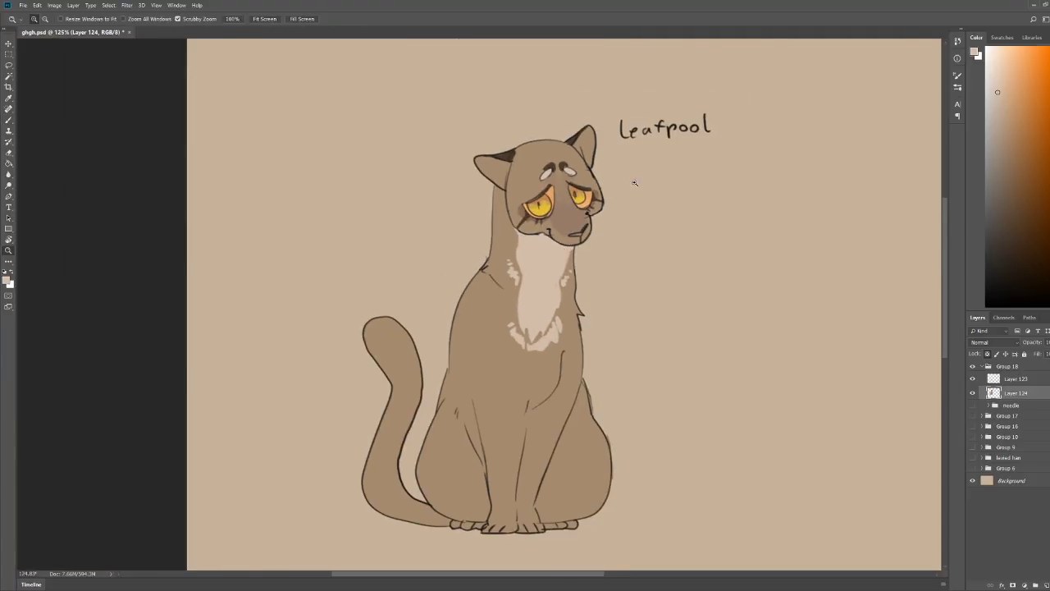
drag(634, 182, 630, 174)
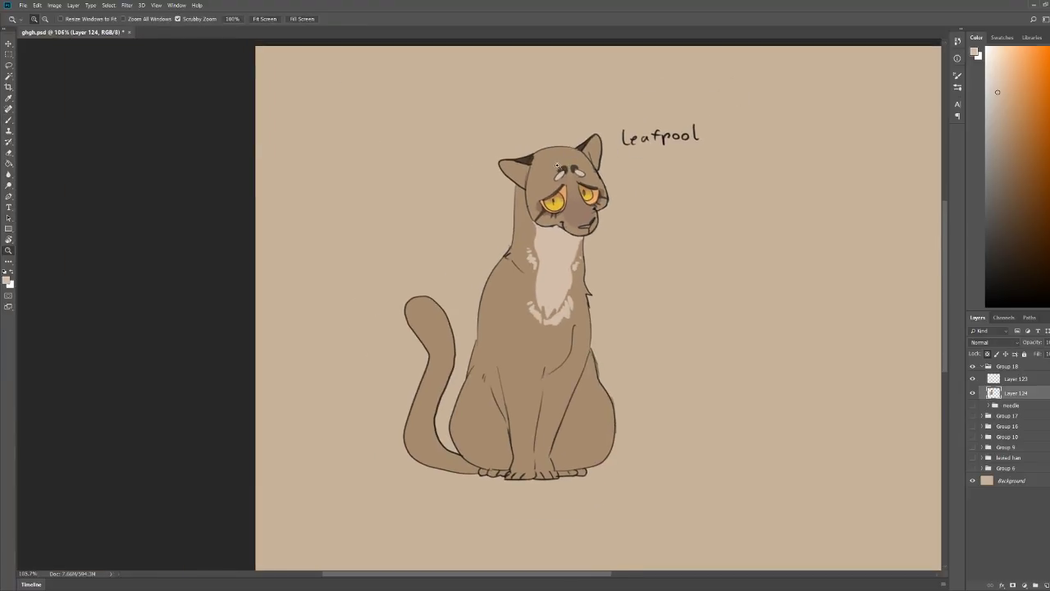
Step: Outline a reddish-brown marking down the back of the neck, along the back and across both haunches, using the brown sampled from the face
drag(557, 166, 574, 184)
key(b)
alt+click(538, 226)
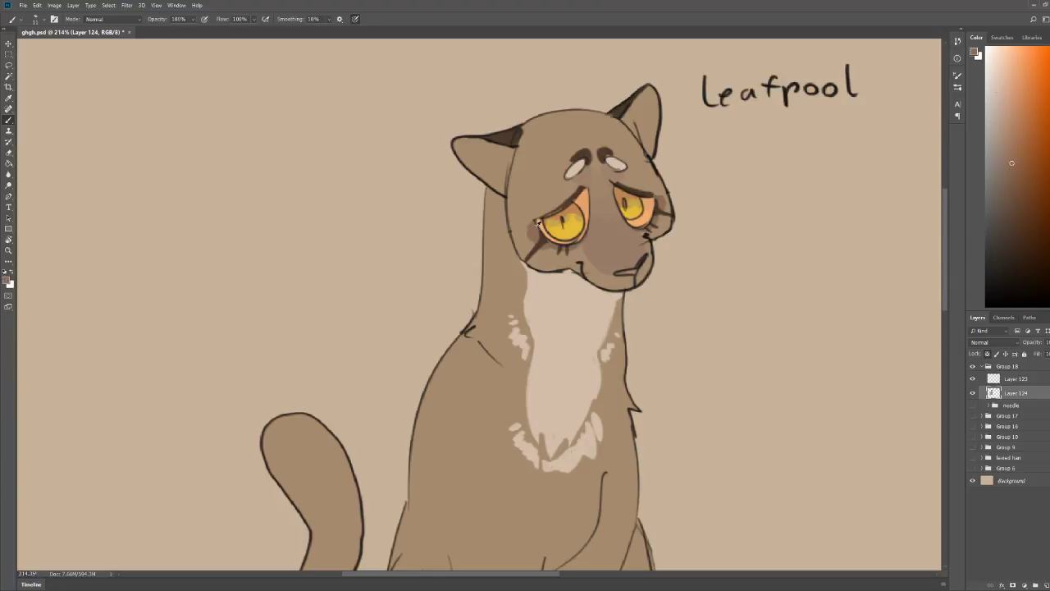
mouse_move(509, 239)
mouse_down()
mouse_move(503, 304)
mouse_move(484, 333)
mouse_up()
scroll(484, 332, down, 3)
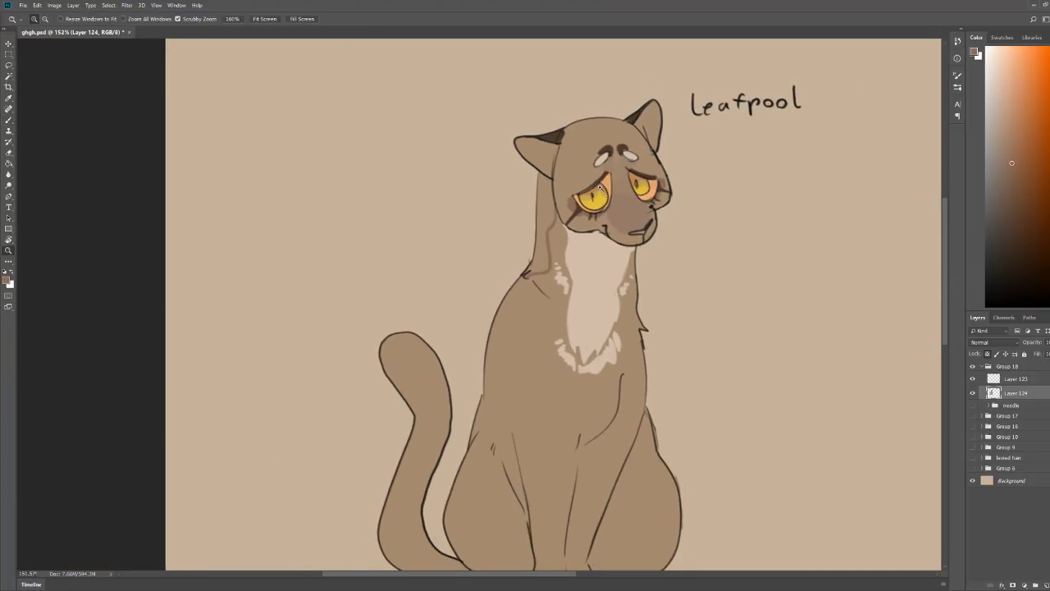
mouse_move(520, 283)
mouse_down()
mouse_move(506, 348)
mouse_move(509, 444)
mouse_move(486, 453)
mouse_move(481, 480)
mouse_move(454, 496)
mouse_up()
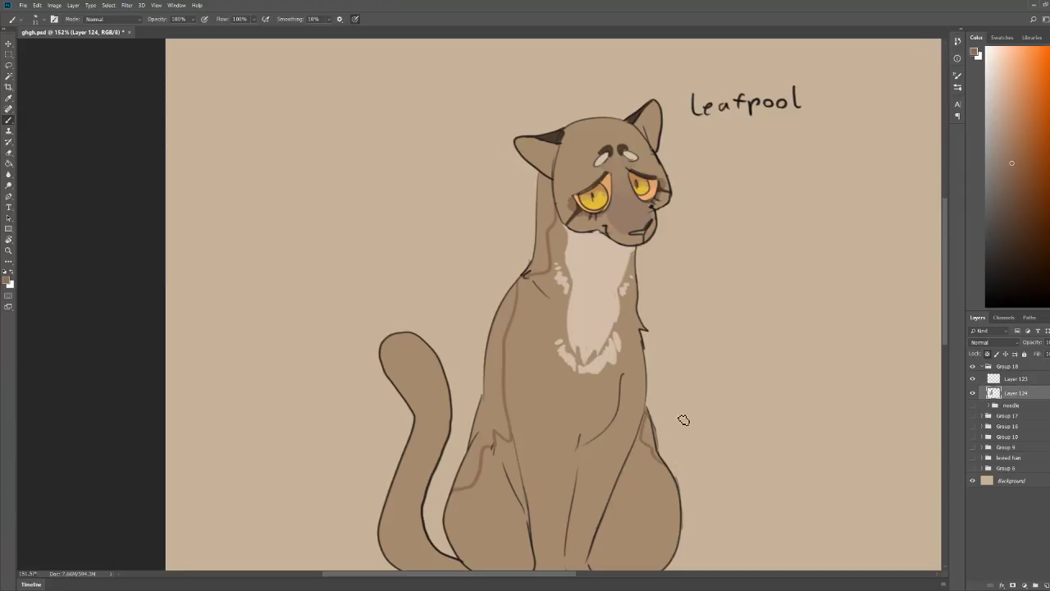
Step: Try outlining a curved reddish-brown marking across the forehead and crown of the head
scroll(717, 305, up, 6)
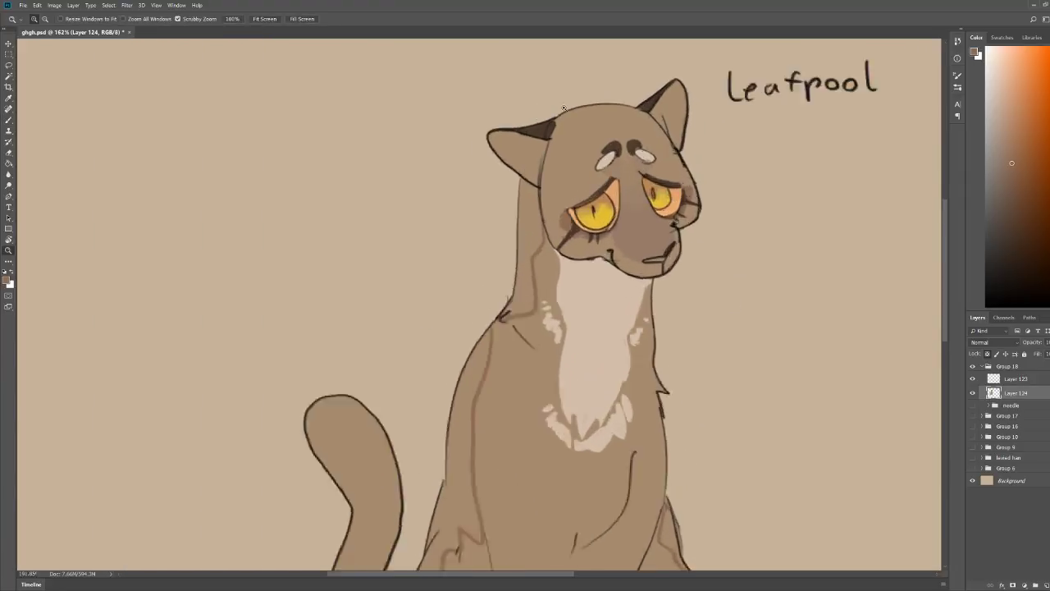
mouse_move(545, 269)
mouse_down()
mouse_move(560, 199)
mouse_move(624, 166)
mouse_move(738, 142)
mouse_up()
key(ctrl+z)
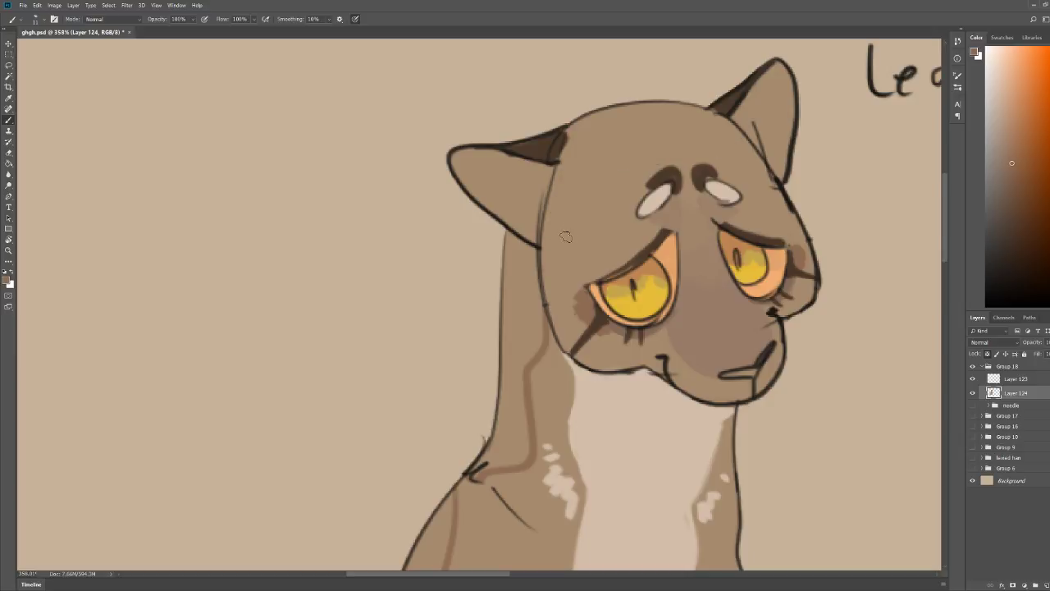
mouse_move(568, 233)
mouse_down()
mouse_move(628, 144)
mouse_move(679, 168)
mouse_up()
drag(565, 231, 565, 153)
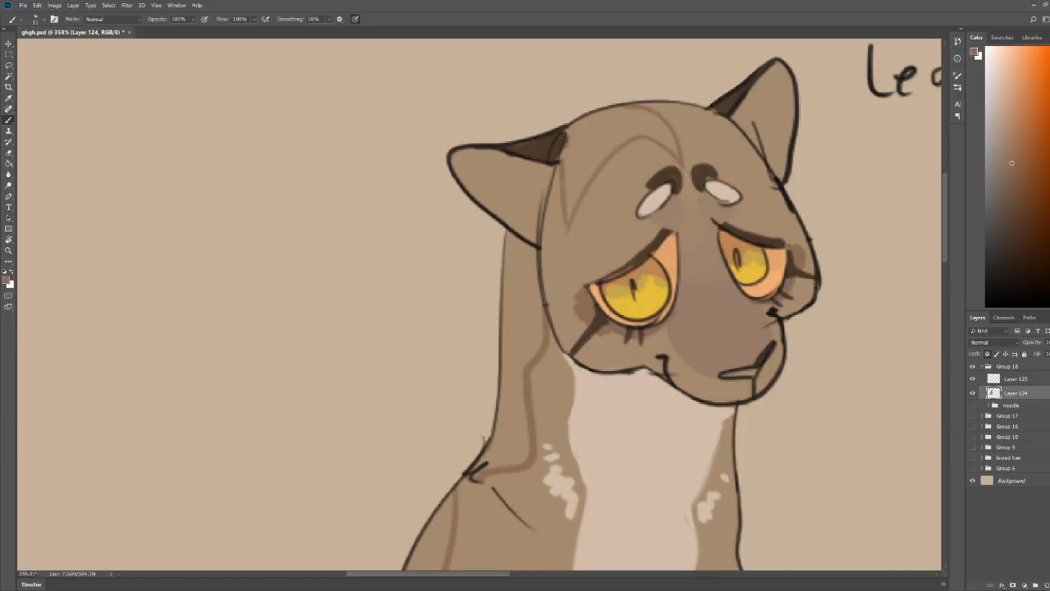
mouse_move(684, 159)
mouse_down()
mouse_move(690, 112)
mouse_move(692, 157)
mouse_move(707, 146)
mouse_move(773, 197)
mouse_move(787, 174)
mouse_move(769, 156)
mouse_up()
key(z)
key(b)
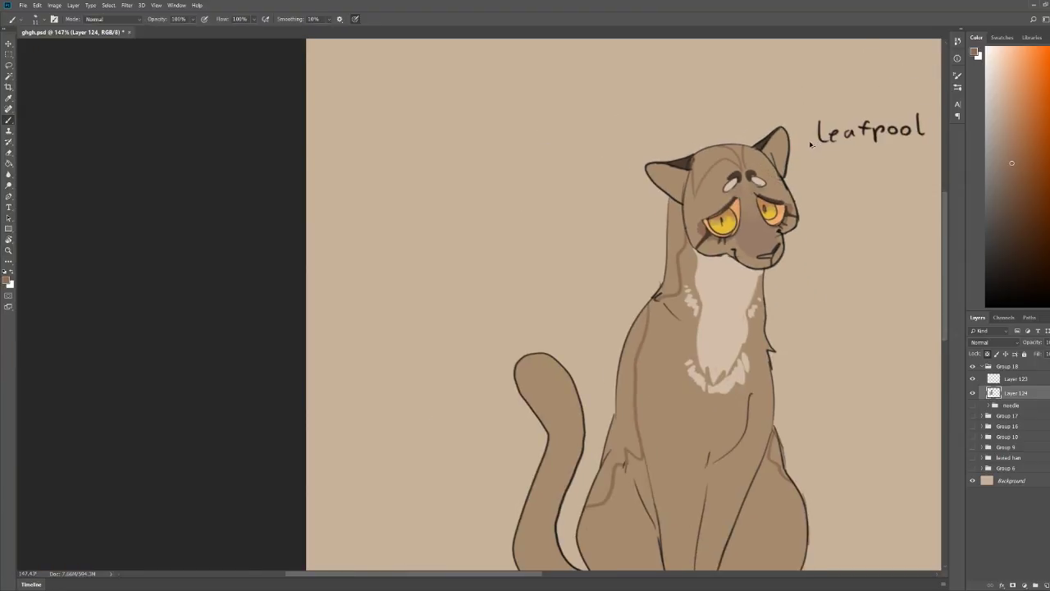
Step: Try painting broad reddish-brown shading over the top and side of the head with a larger brush
scroll(811, 145, up, 4)
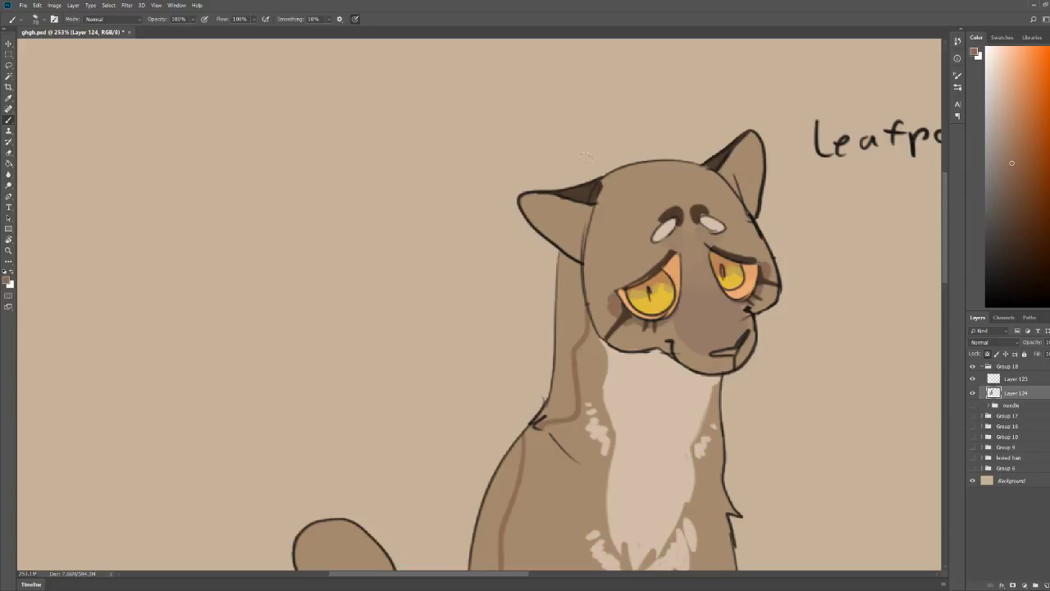
mouse_move(616, 174)
mouse_down()
mouse_move(650, 171)
mouse_move(681, 194)
mouse_move(704, 173)
mouse_move(608, 178)
mouse_up()
mouse_move(714, 133)
mouse_down()
mouse_move(678, 131)
mouse_move(787, 136)
mouse_up()
key(ctrl+z)
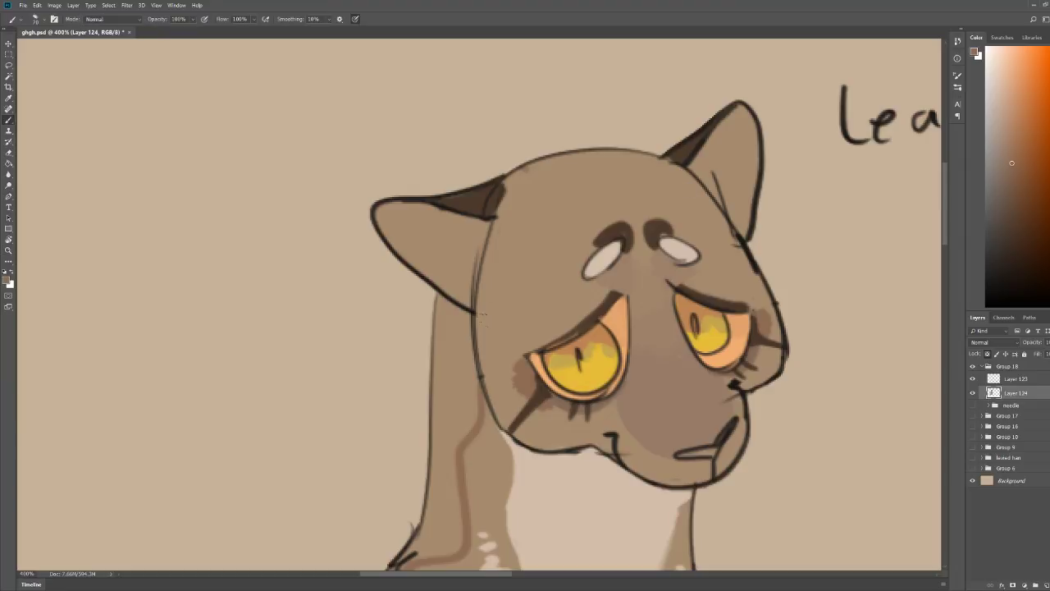
drag(525, 331, 609, 287)
drag(668, 202, 642, 183)
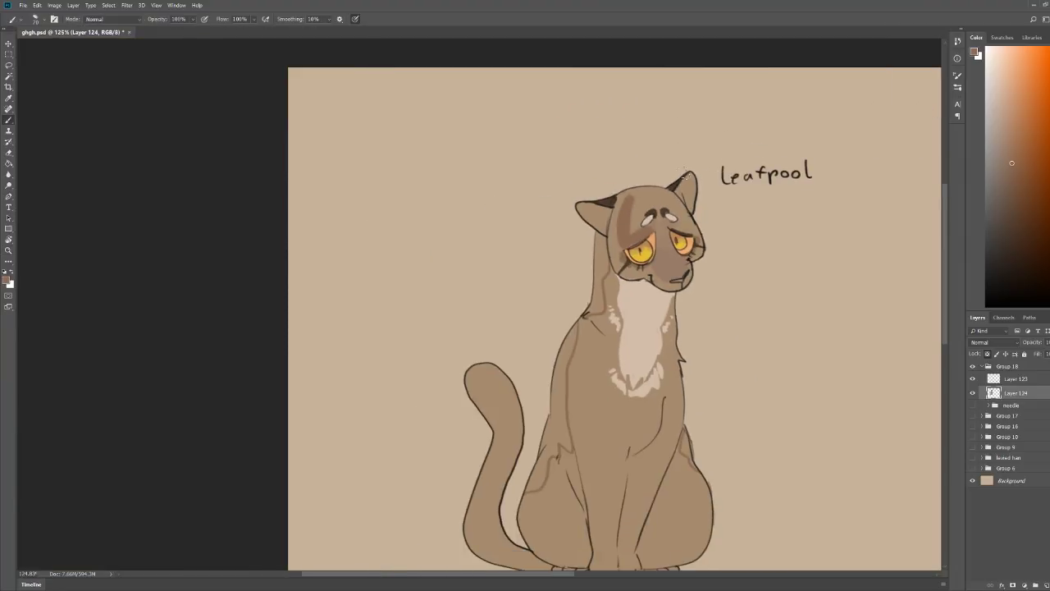
key(ctrl+z)
Step: Fill the outlined marking along the back of the neck, the back and the haunch beside the tail with solid reddish brown
scroll(622, 285, up, 5)
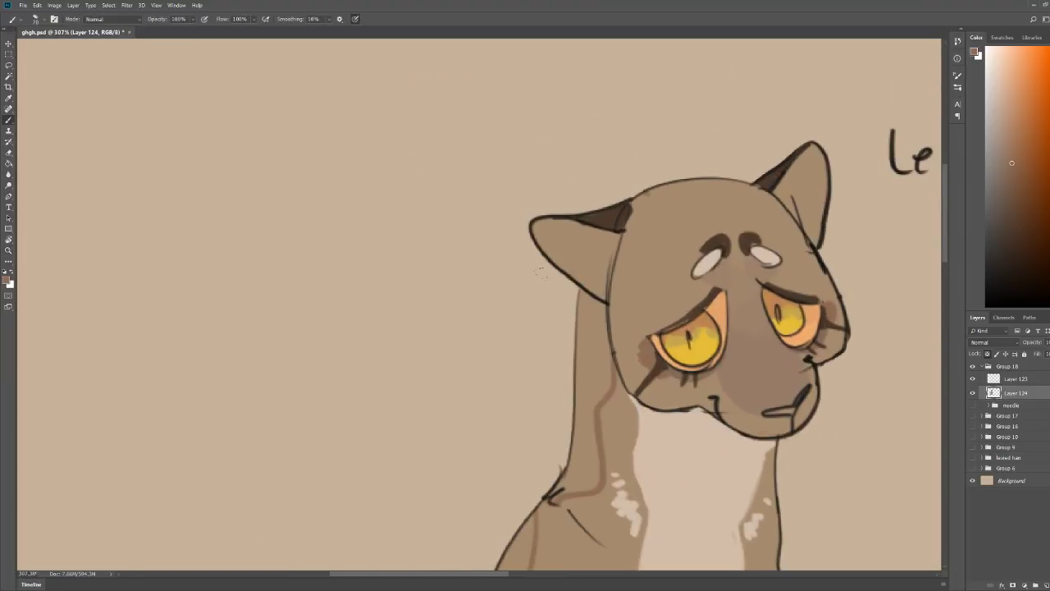
drag(601, 351, 589, 417)
mouse_move(584, 307)
mouse_down()
mouse_move(583, 484)
mouse_move(566, 489)
mouse_up()
key(z)
drag(688, 213, 636, 215)
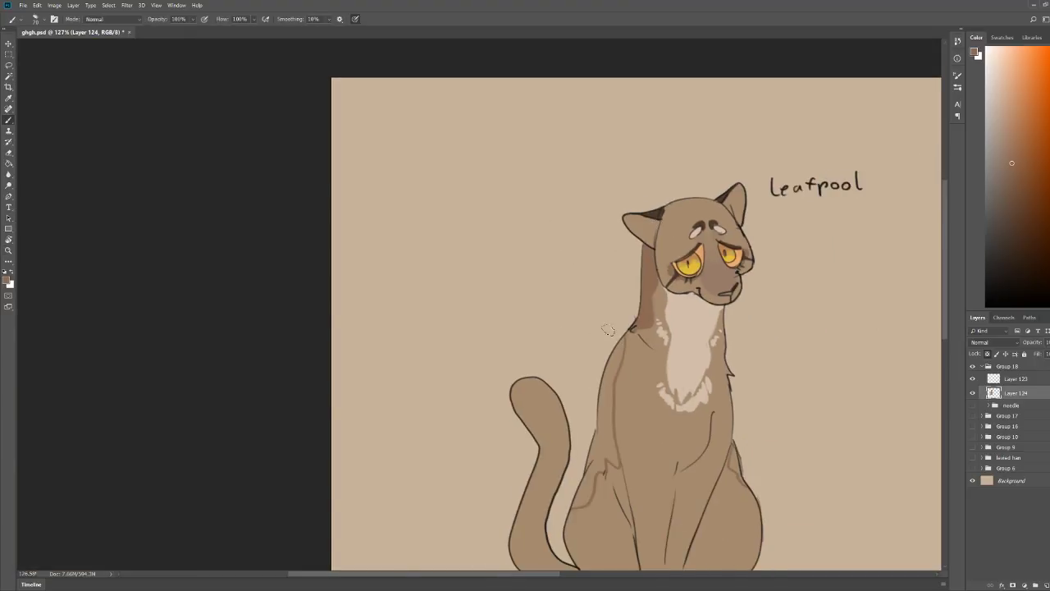
mouse_move(608, 330)
mouse_down()
mouse_move(604, 451)
mouse_move(580, 453)
mouse_move(563, 499)
mouse_up()
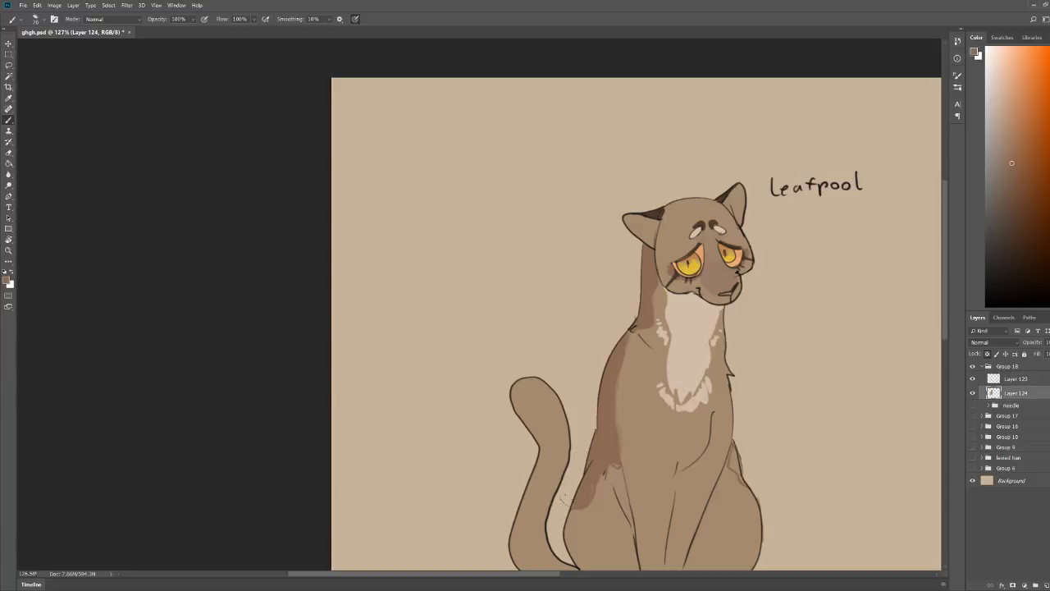
Step: Paint a reddish-brown stripe along the inner side of the tail and fill the small outlined marking on the opposite haunch
mouse_move(533, 383)
mouse_down()
mouse_move(554, 447)
mouse_move(542, 562)
mouse_move(575, 568)
mouse_up()
scroll(552, 469, down, 2)
drag(553, 468, 555, 404)
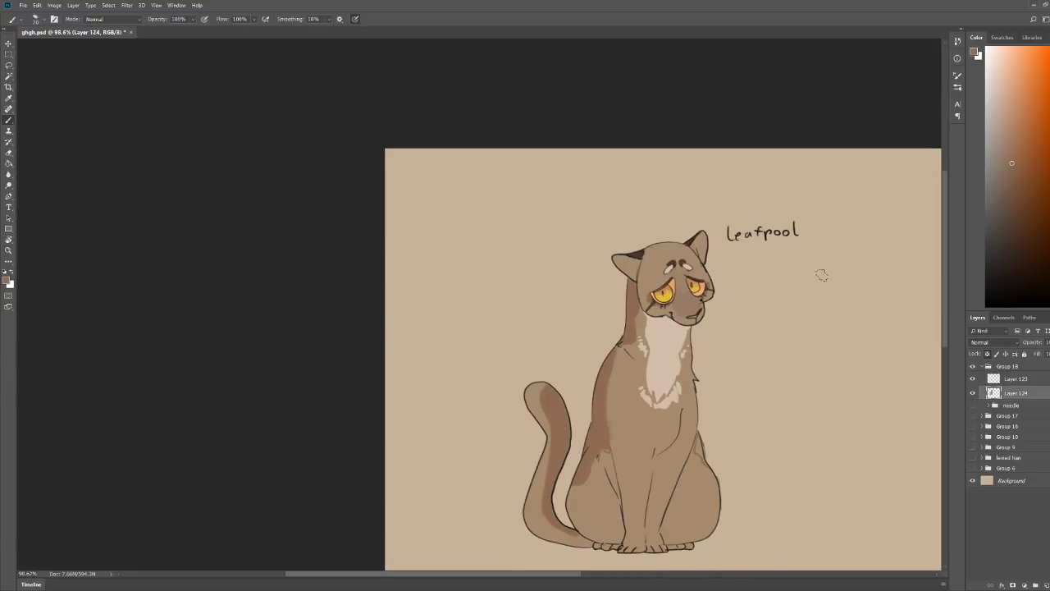
drag(699, 441, 693, 445)
Step: Try painting golden-brown patches over the reddish-brown markings on both haunches
drag(1012, 162, 1002, 148)
mouse_move(600, 471)
mouse_down()
mouse_move(581, 478)
mouse_move(589, 468)
mouse_up()
key(ctrl+z)
drag(583, 475, 595, 473)
key(ctrl+z)
alt+click(598, 493)
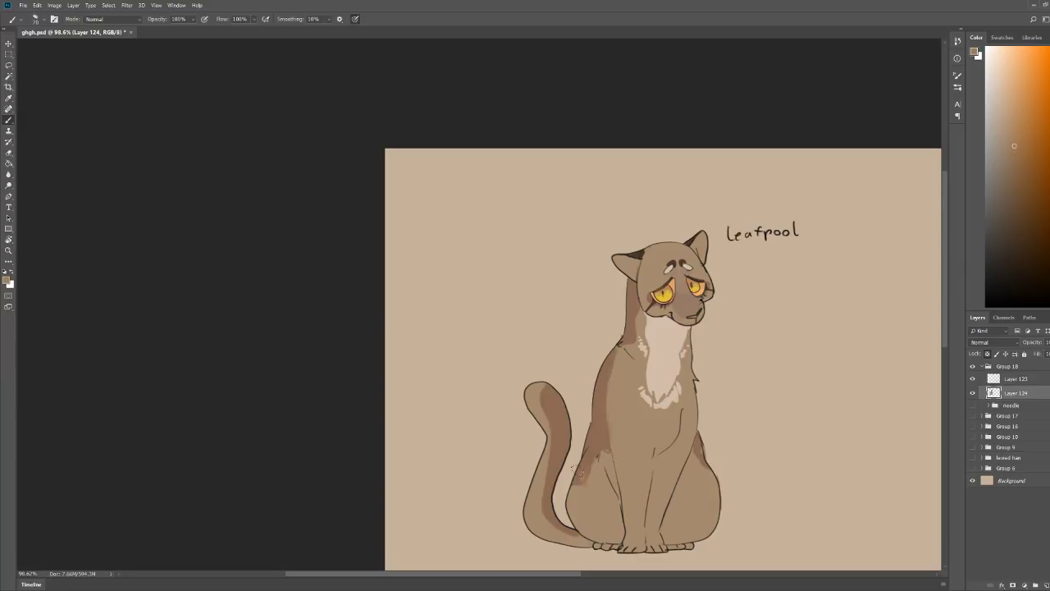
mouse_move(589, 468)
mouse_down()
mouse_move(597, 480)
mouse_move(573, 505)
mouse_up()
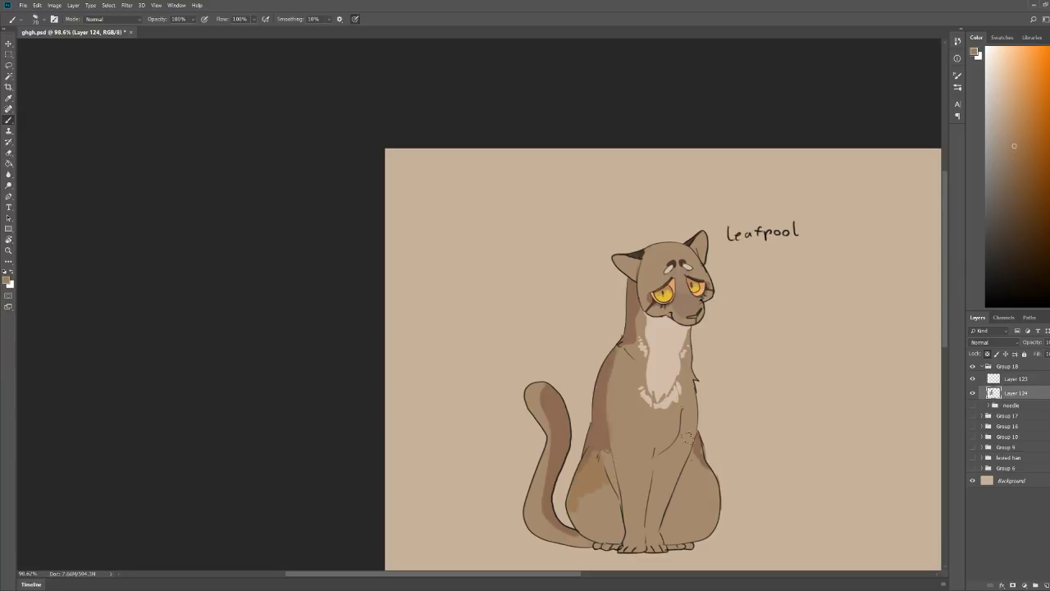
drag(691, 462, 712, 483)
Step: Try adding golden-brown shading down the neck between the reddish-brown marking and the chest patch
key(ctrl+space)
drag(650, 272, 703, 276)
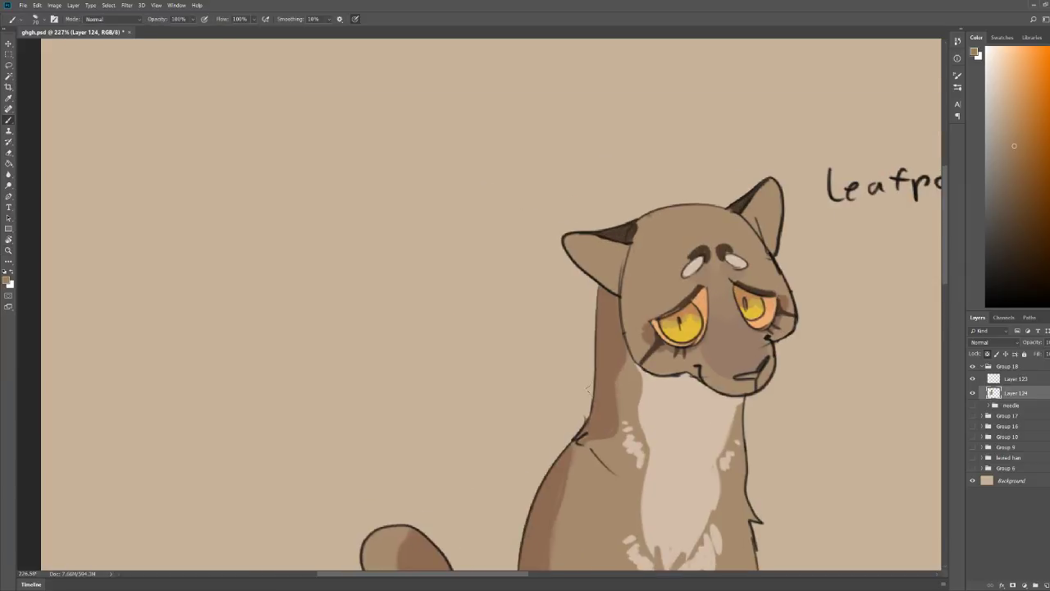
click(617, 422)
drag(594, 392, 593, 326)
key(ctrl+space)
drag(685, 230, 625, 229)
drag(336, 118, 427, 126)
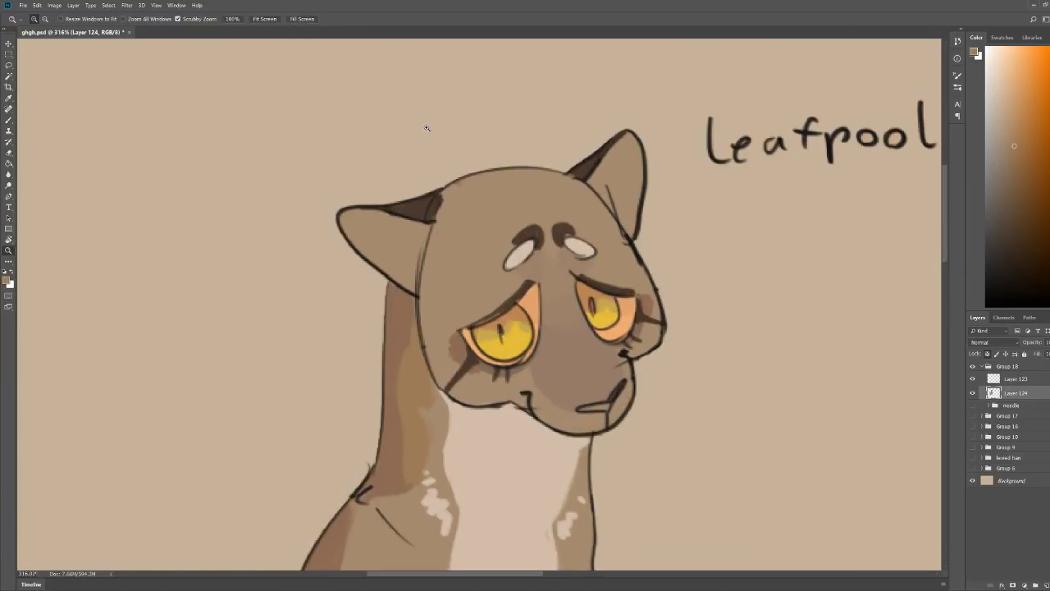
Step: Try painting golden-brown shading on the forehead and brow above the eyes
mouse_move(517, 285)
mouse_down()
mouse_move(503, 294)
mouse_move(477, 240)
mouse_move(480, 297)
mouse_move(503, 283)
mouse_up()
key(ctrl+space)
drag(541, 241, 516, 254)
mouse_move(591, 198)
mouse_down()
mouse_move(576, 203)
mouse_move(587, 173)
mouse_up()
key(b)
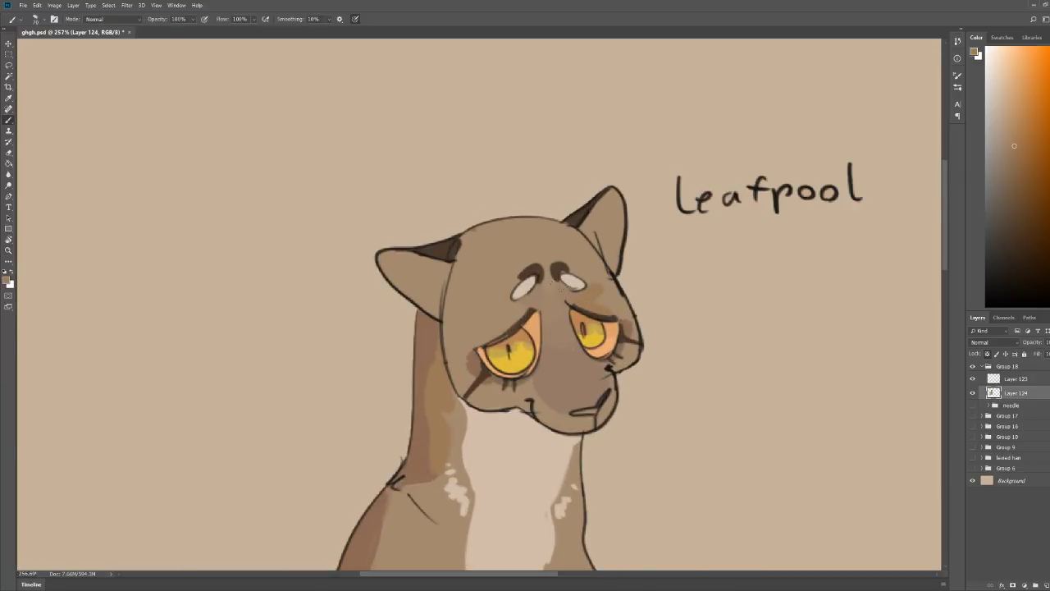
key(ctrl+space)
mouse_move(624, 232)
mouse_down()
mouse_move(579, 217)
mouse_move(641, 233)
mouse_up()
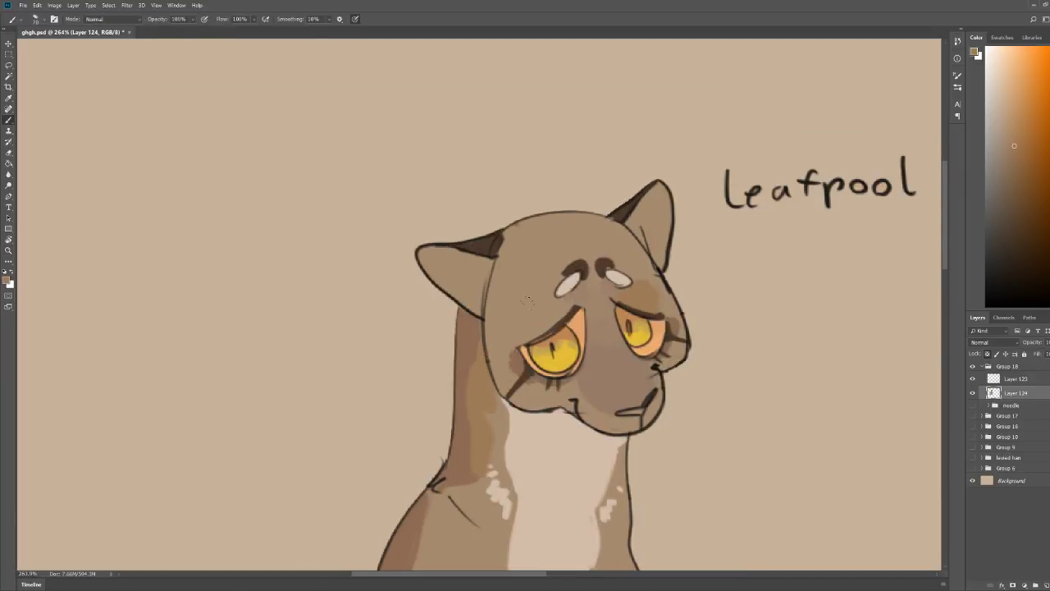
alt+click(486, 322)
mouse_move(568, 308)
mouse_down()
mouse_move(516, 337)
mouse_move(538, 289)
mouse_move(513, 258)
mouse_up()
Step: Undo the golden-brown shading on the haunches, neck and face
key(ctrl+space)
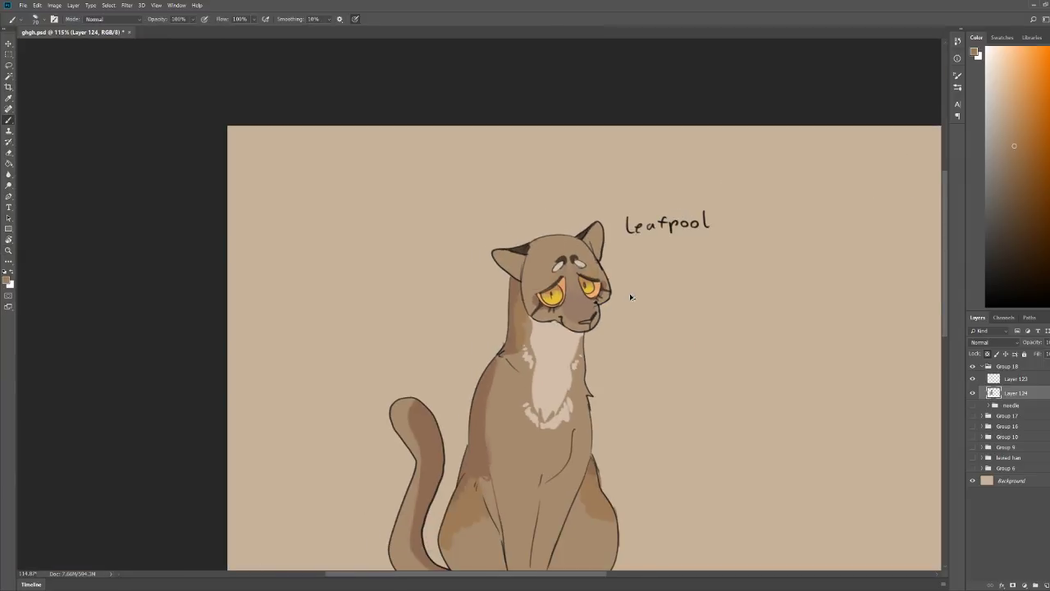
key(z)
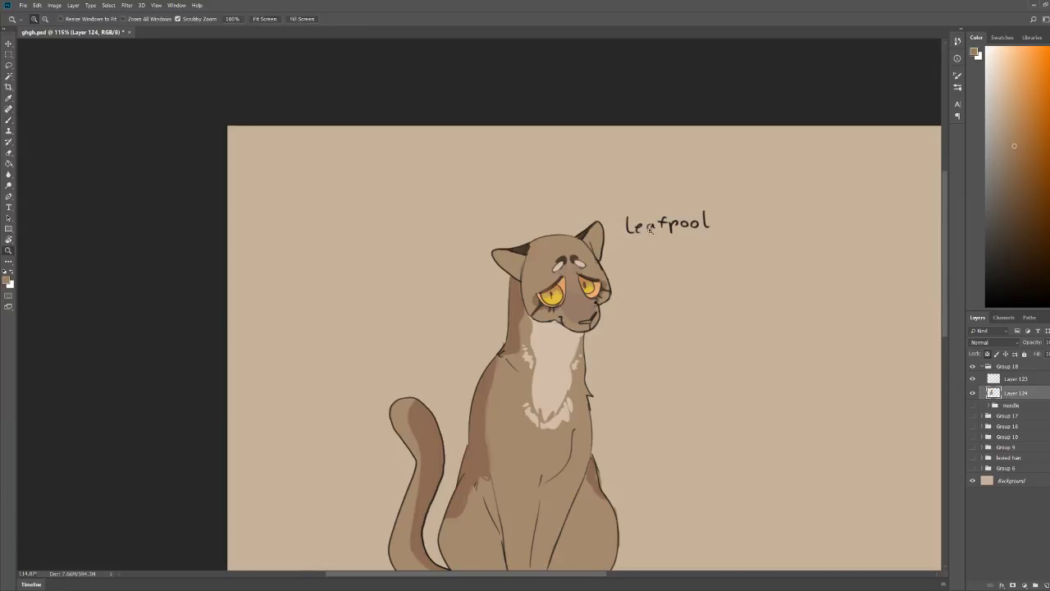
drag(651, 230, 624, 264)
key(b)
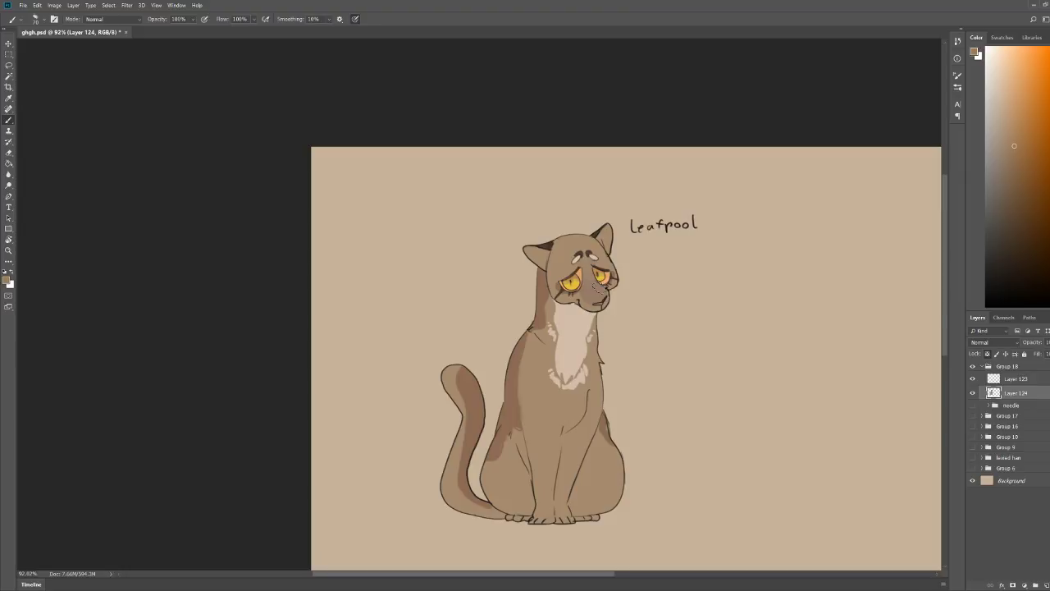
Step: Try painting golden-brown shading on the chest just below the cream tuft
scroll(579, 383, up, 5)
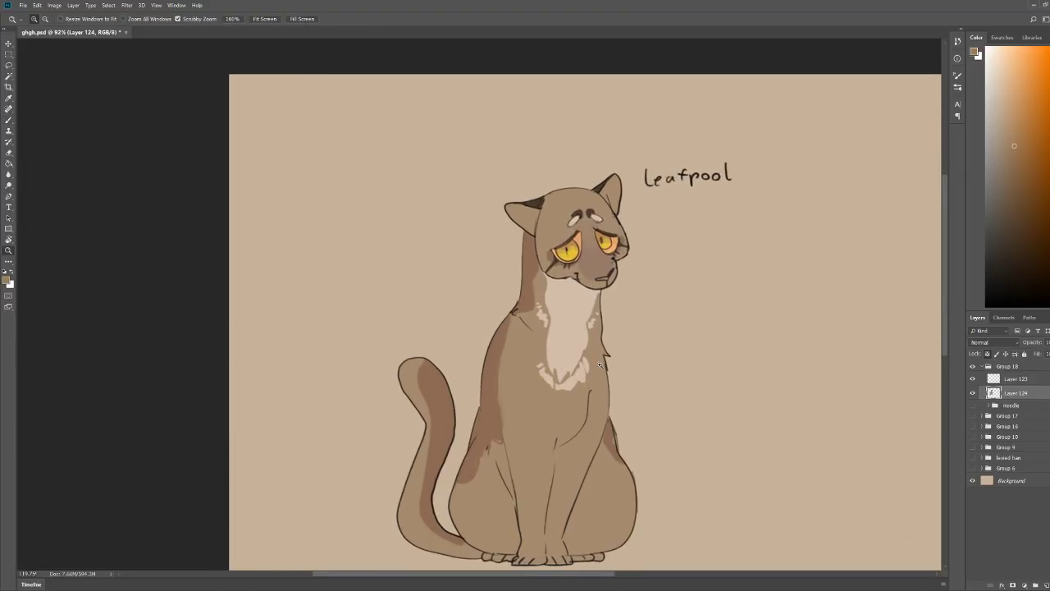
mouse_move(537, 379)
mouse_down()
mouse_move(568, 402)
mouse_move(584, 373)
mouse_up()
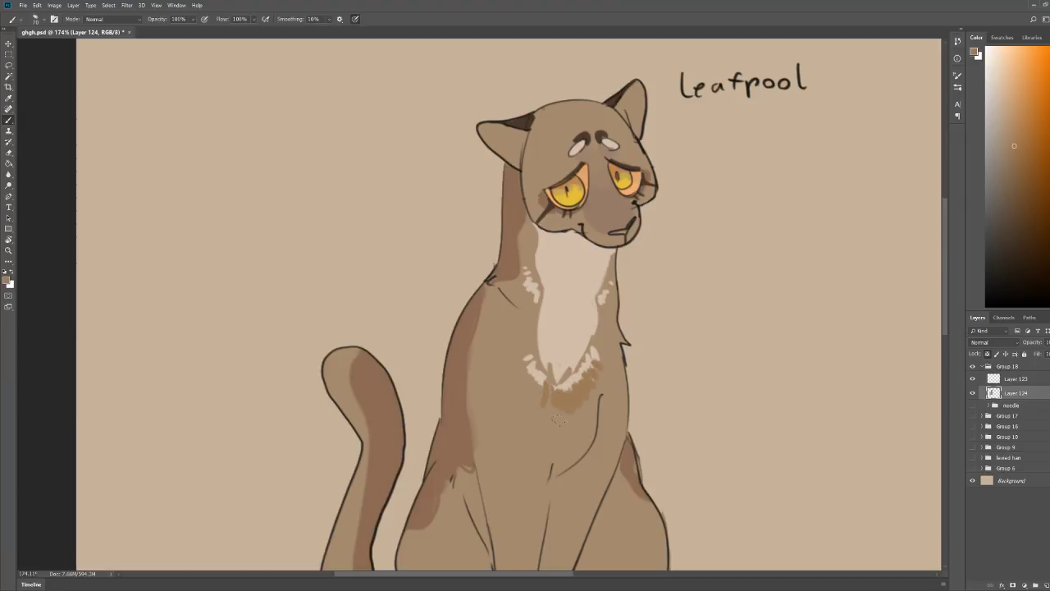
scroll(703, 253, down, 5)
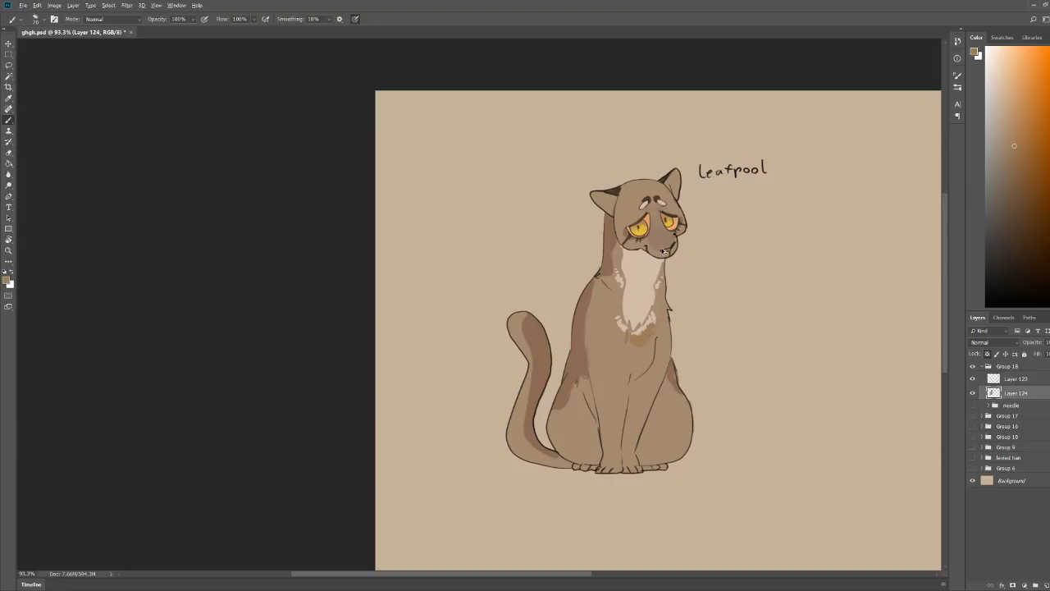
Step: Paint jagged golden-brown shading down both sides of the cream chest patch, from the jaw towards the tuft
scroll(656, 253, up, 5)
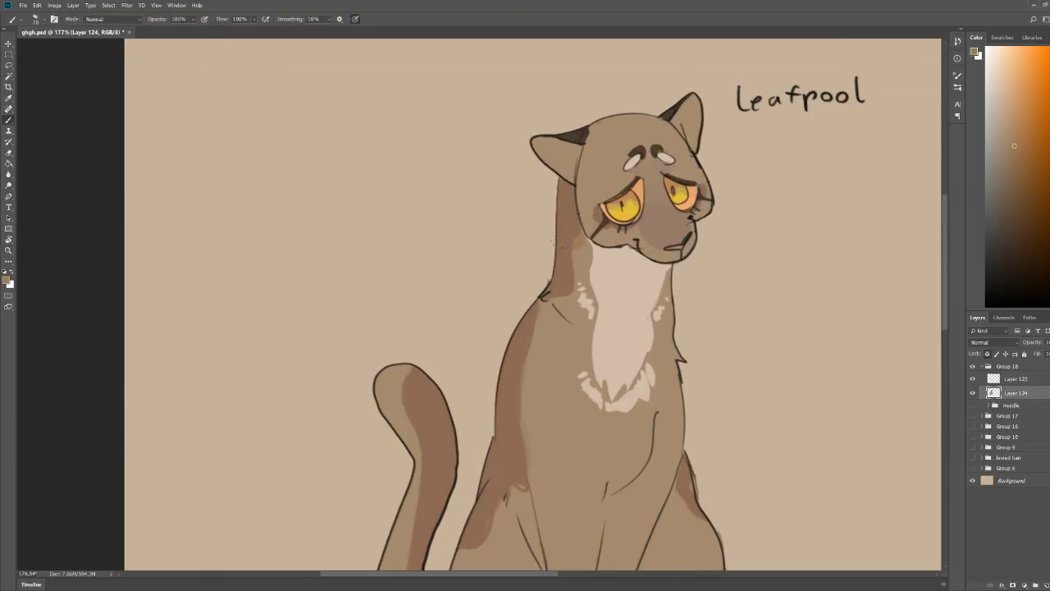
drag(572, 245, 593, 374)
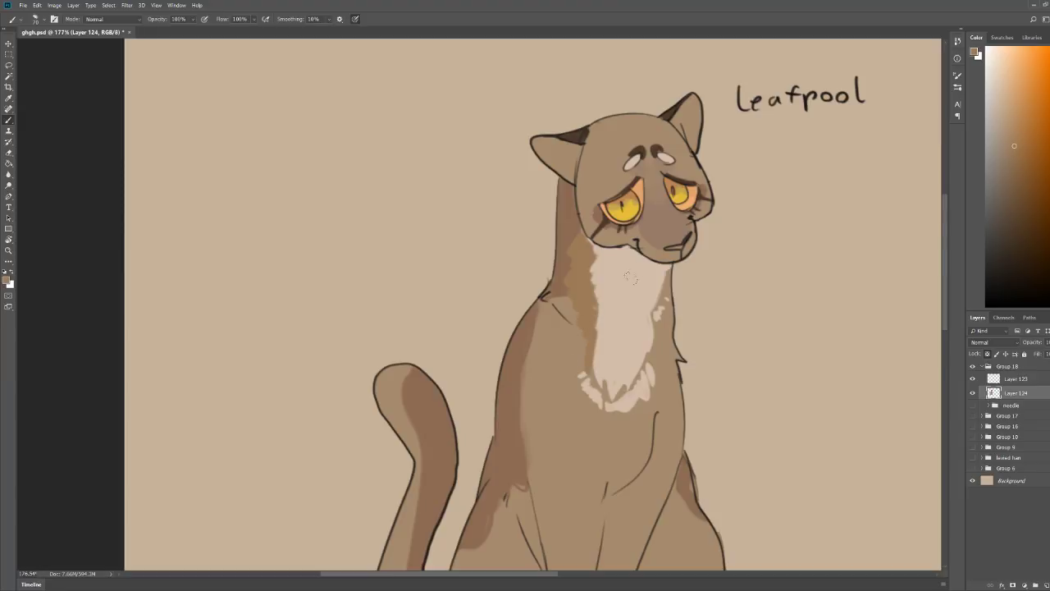
drag(663, 278, 656, 339)
key(ctrl+space)
drag(676, 273, 672, 282)
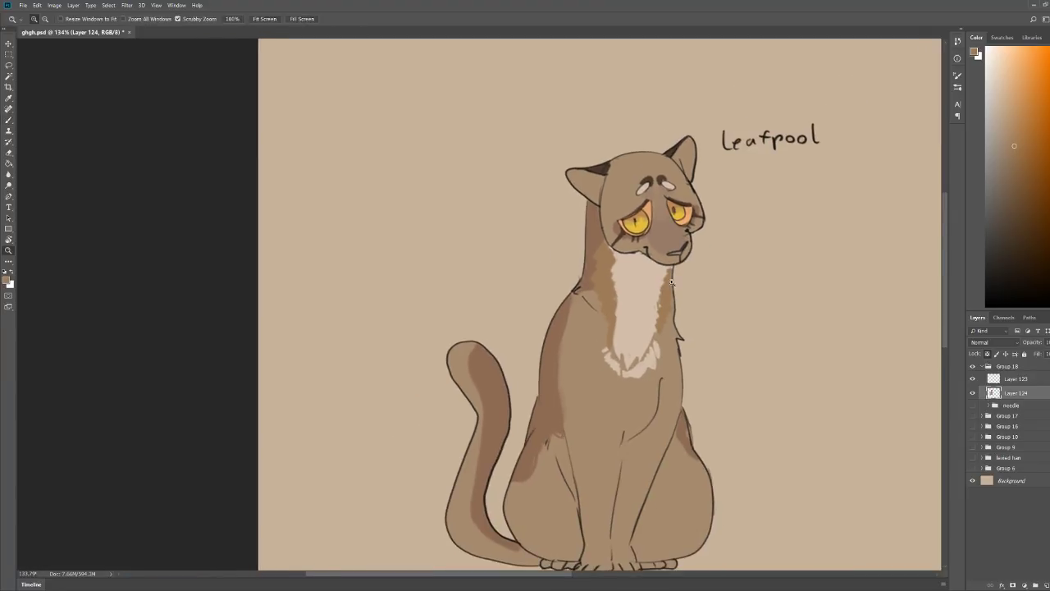
drag(711, 236, 692, 238)
key(b)
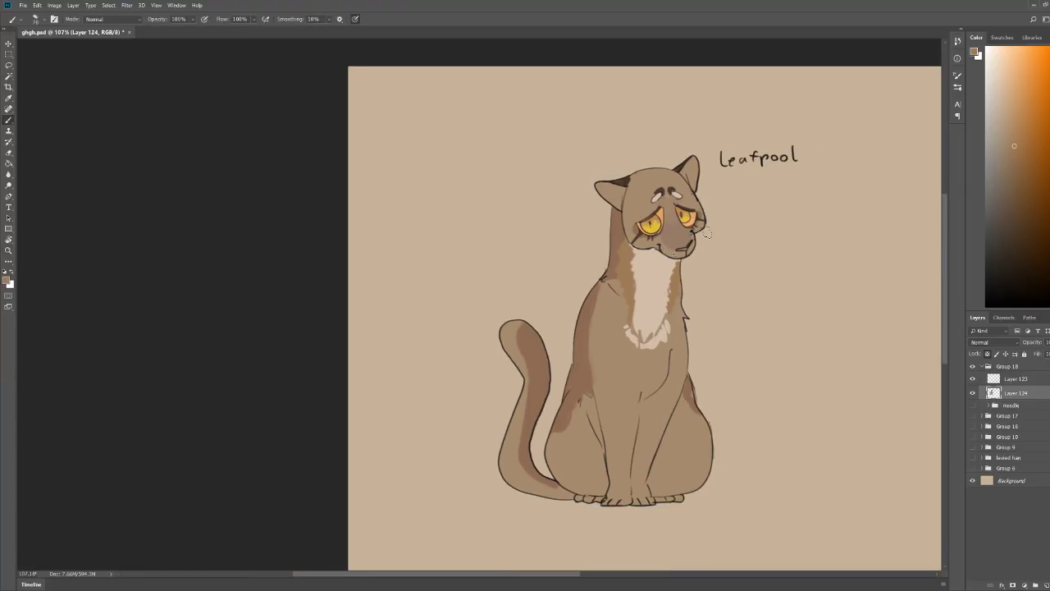
Step: Paint reddish-brown shading across the shoulder and blend it into the coat with a sampled mid-brown
key(z)
drag(605, 267, 628, 283)
key(b)
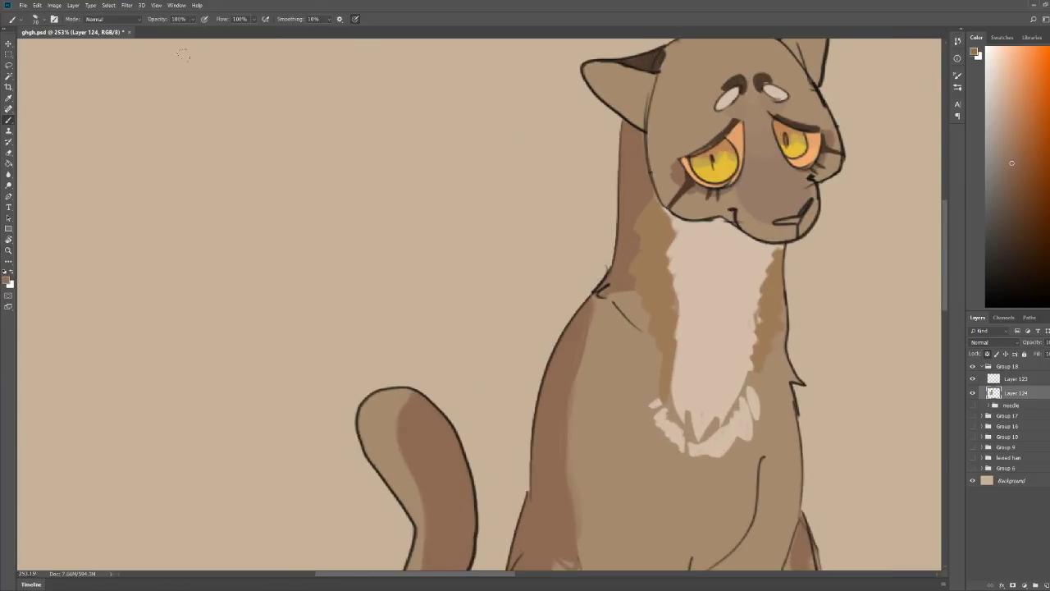
mouse_move(611, 308)
mouse_down()
mouse_move(644, 337)
mouse_move(583, 379)
mouse_up()
key(ctrl+space)
drag(665, 230, 648, 225)
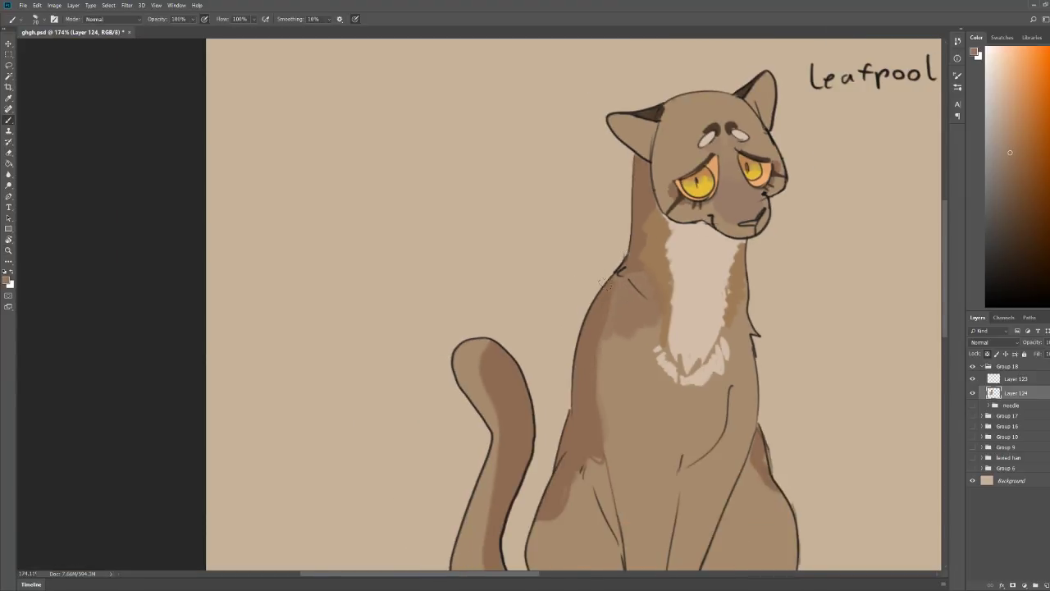
alt+click(637, 344)
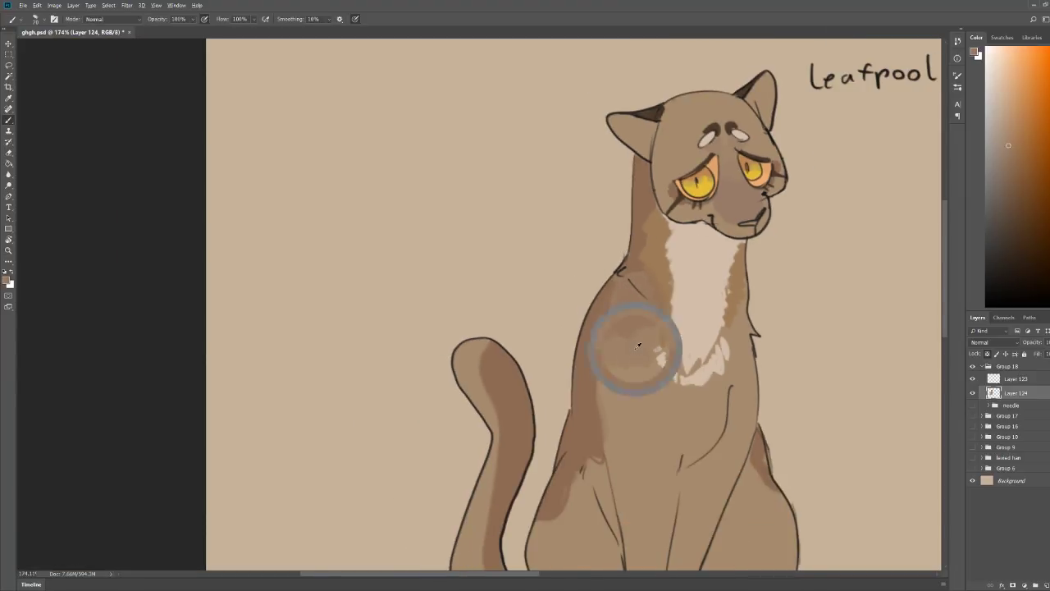
Step: Blend the reddish-brown markings on both haunches into the coat with the softer mid-brown
key(z)
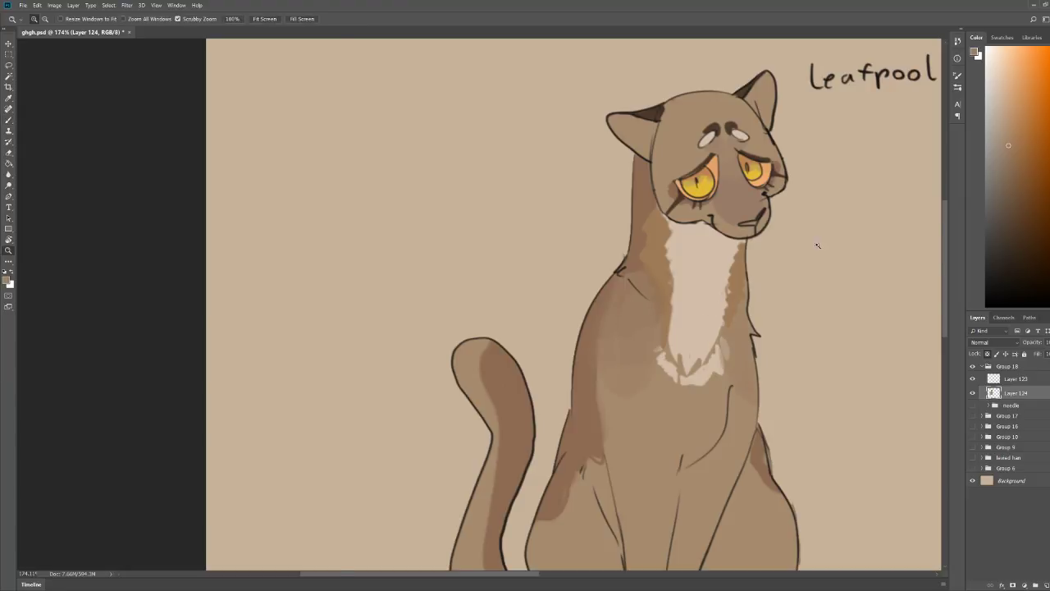
drag(816, 238, 803, 197)
drag(367, 295, 402, 297)
key(b)
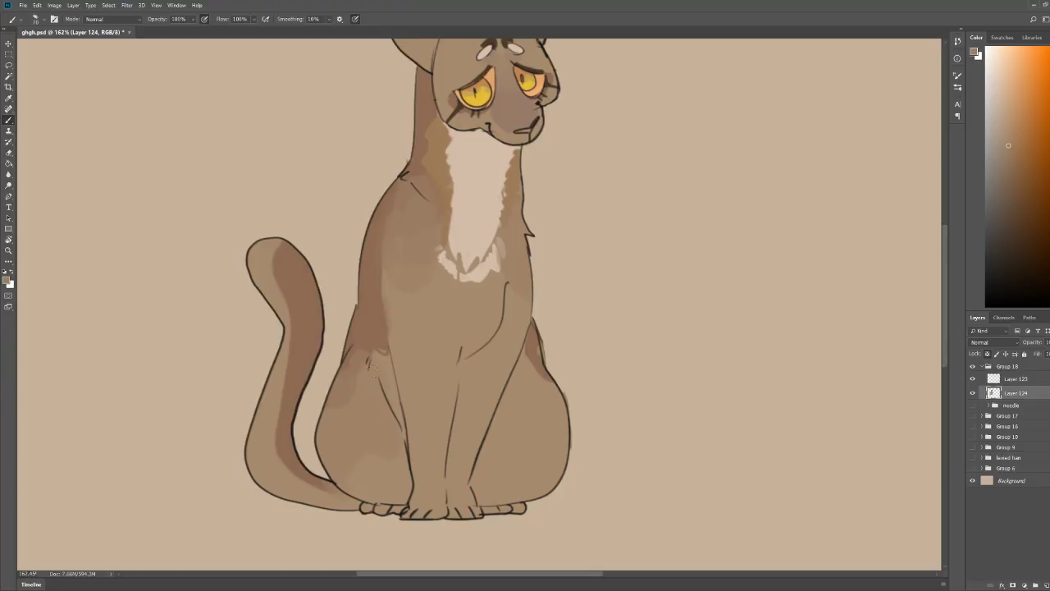
drag(535, 338, 532, 366)
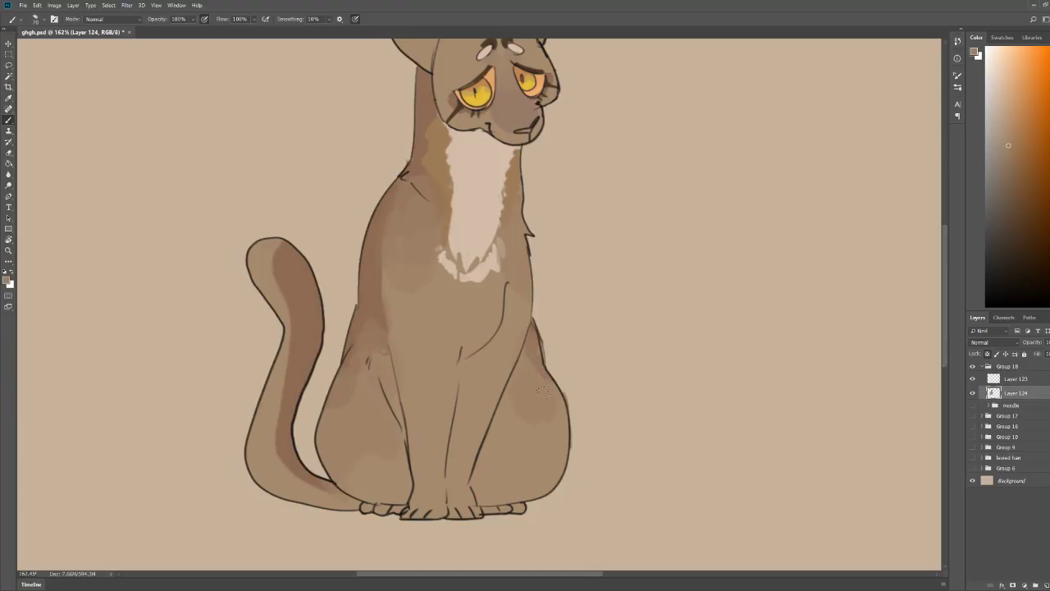
key(ctrl+space)
drag(551, 178, 488, 175)
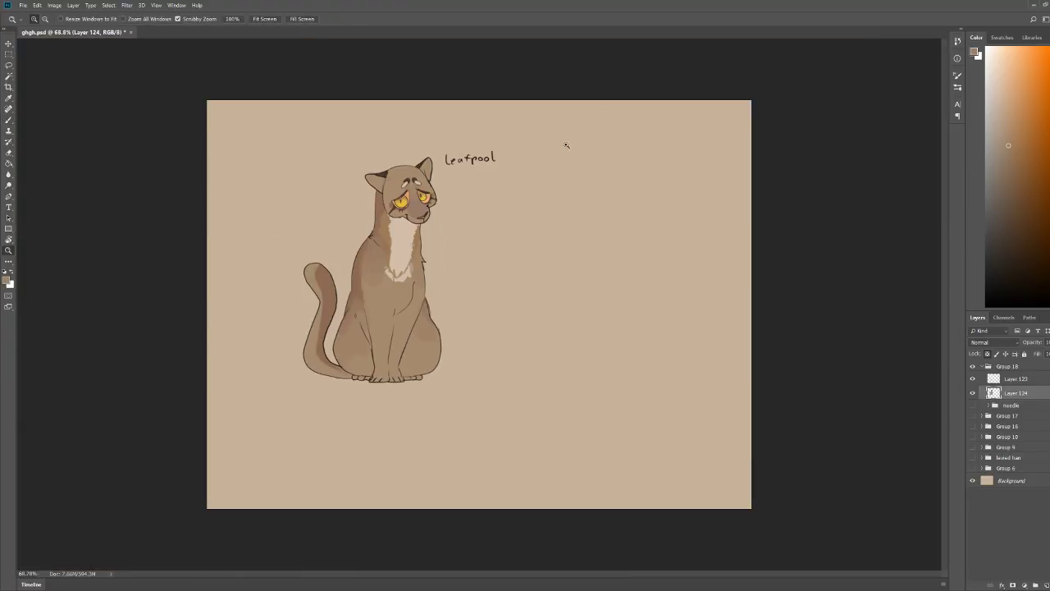
Step: Sample the reddish brown near the neck base and shade the shoulder and upper back with it
drag(395, 233, 453, 233)
alt+click(346, 233)
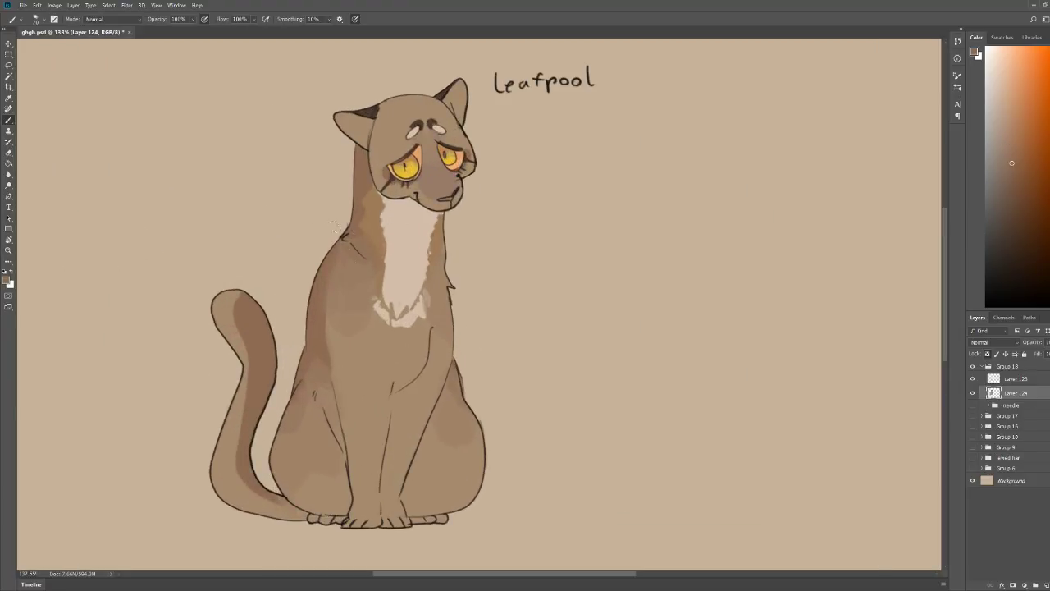
mouse_move(360, 267)
mouse_down()
mouse_move(336, 277)
mouse_move(332, 341)
mouse_up()
key(ctrl+space)
drag(525, 144, 464, 146)
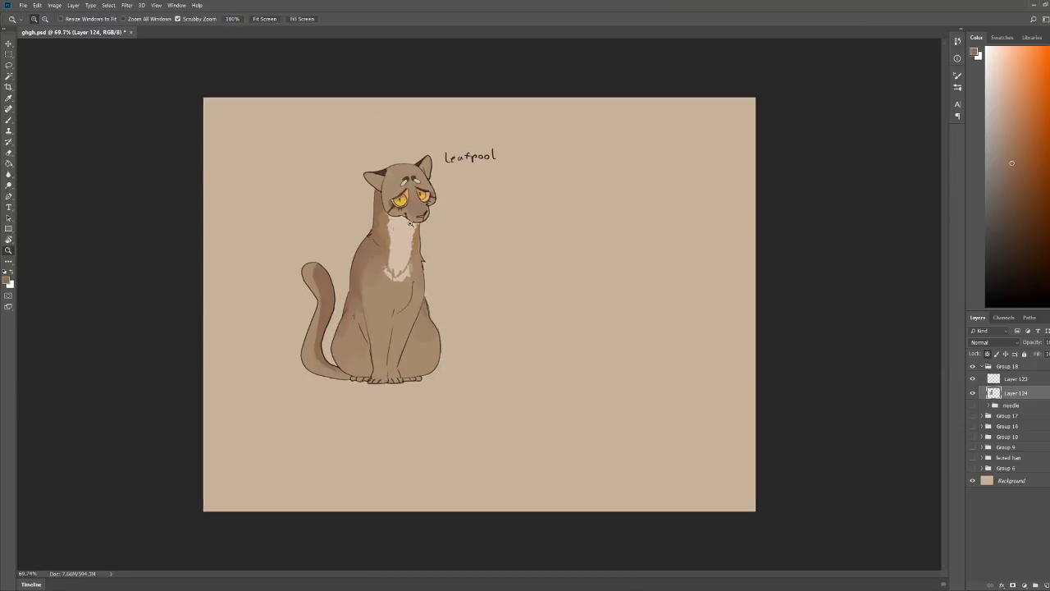
Step: Sample a lighter coat brown and paint it over the reddish-brown markings on the back and neck
scroll(410, 223, up, 2)
scroll(476, 273, down, 1)
key(b)
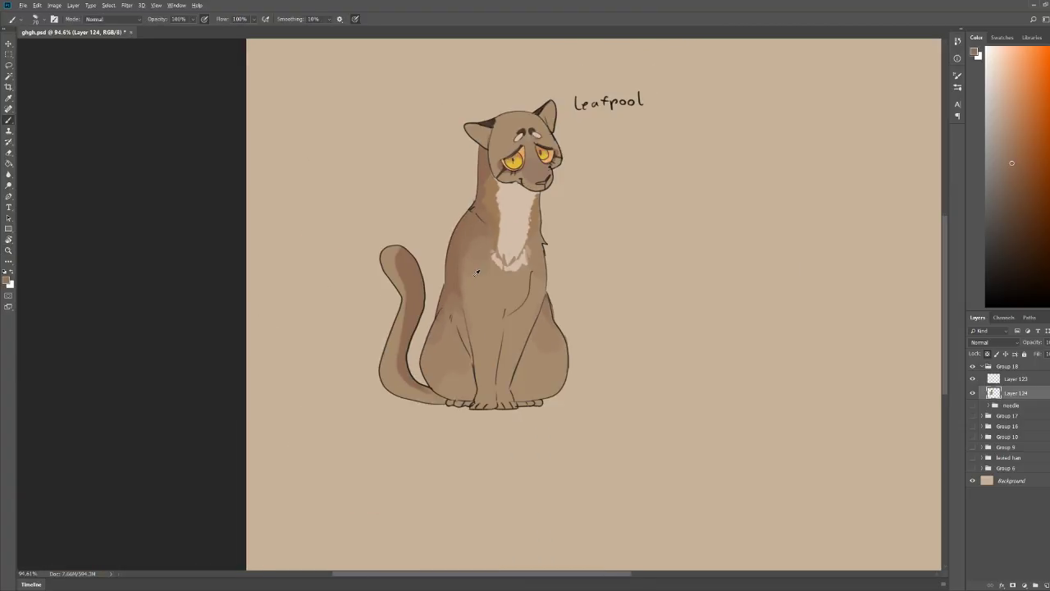
alt+click(469, 295)
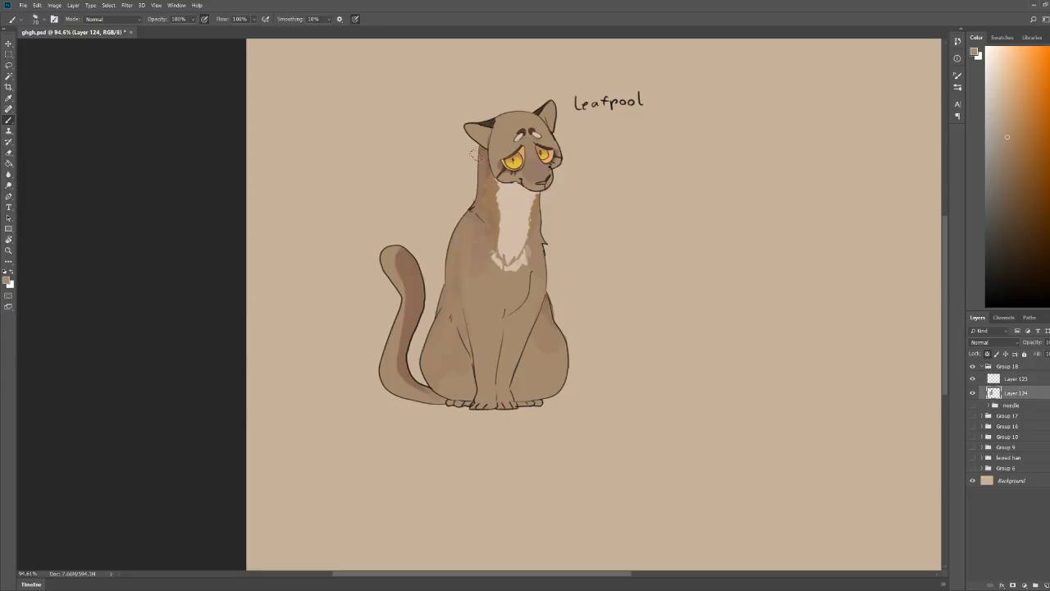
drag(480, 190, 485, 222)
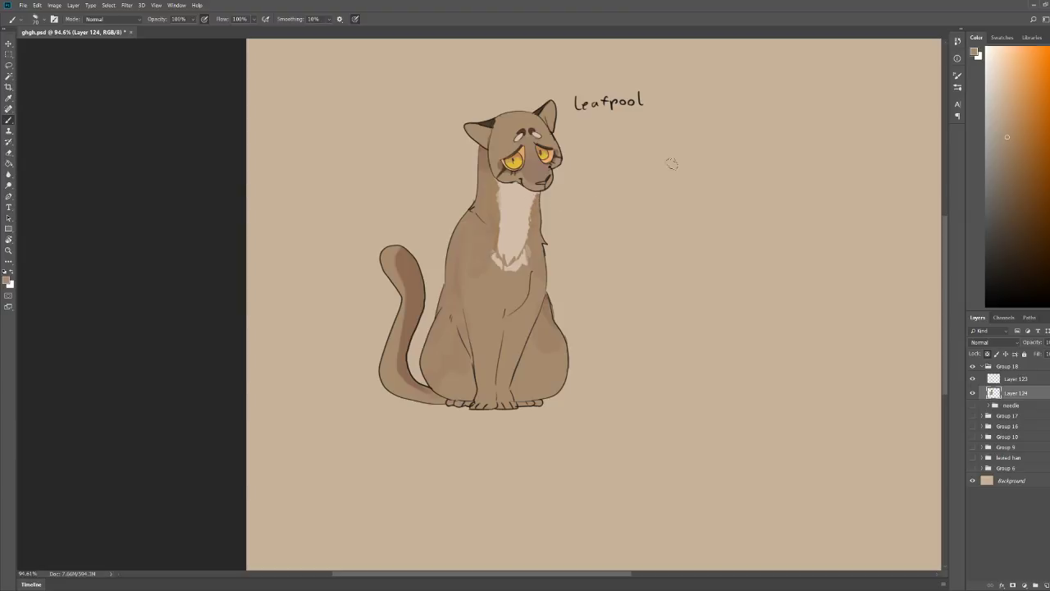
Step: Paint dark brown tabby stripes and spots on both sides of the neck
scroll(473, 109, up, 5)
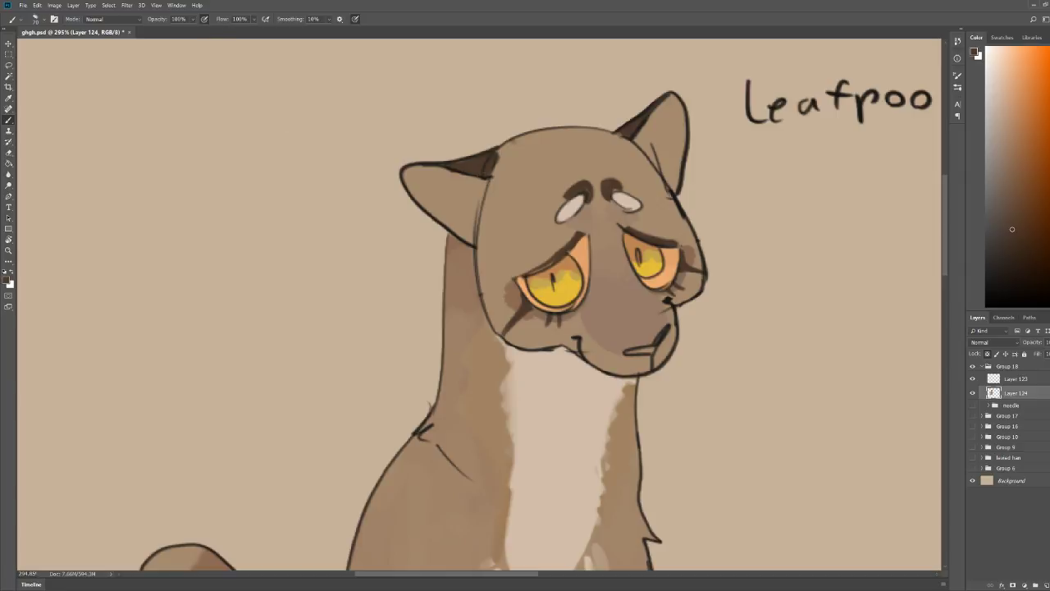
drag(338, 92, 283, 91)
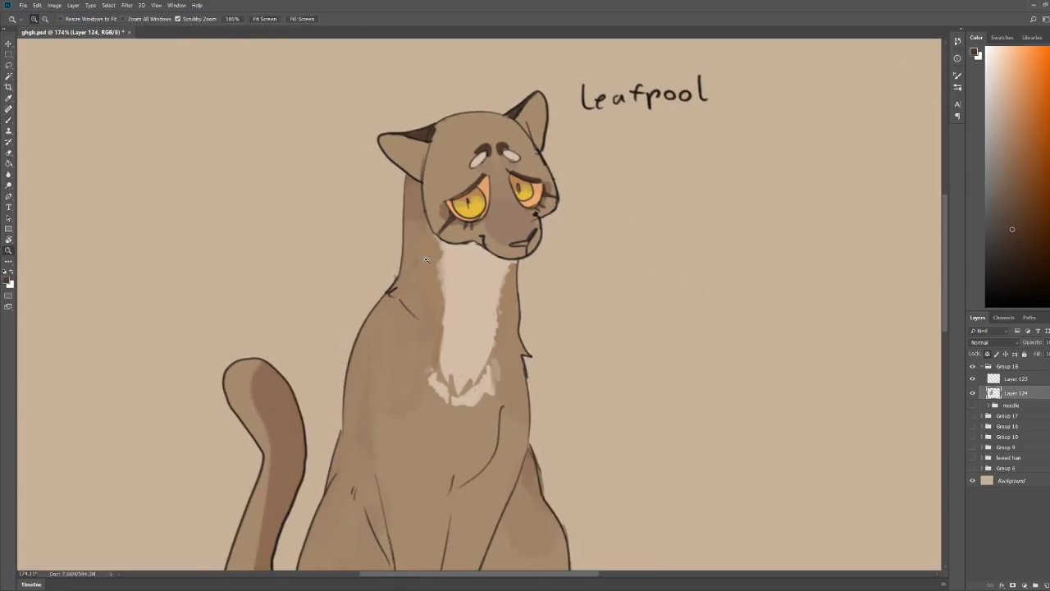
drag(425, 260, 441, 260)
drag(400, 217, 413, 276)
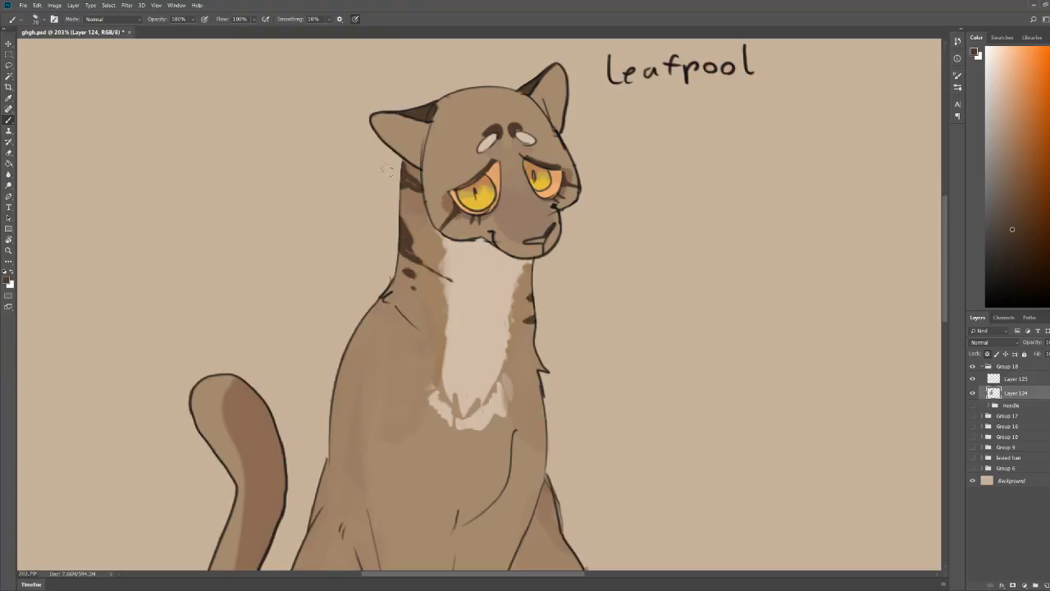
Step: Add dark brown stripes on the shoulder and the upper part of the front leg nearest the tail
key(z)
scroll(584, 104, down, 1)
drag(583, 104, 574, 105)
key(b)
mouse_move(450, 277)
mouse_down()
mouse_move(429, 266)
mouse_move(443, 274)
mouse_up()
mouse_move(471, 405)
mouse_down()
mouse_move(438, 416)
mouse_move(439, 432)
mouse_up()
Step: Sample the pale cream of the chest patch and paint all the paws with it
alt+click(516, 281)
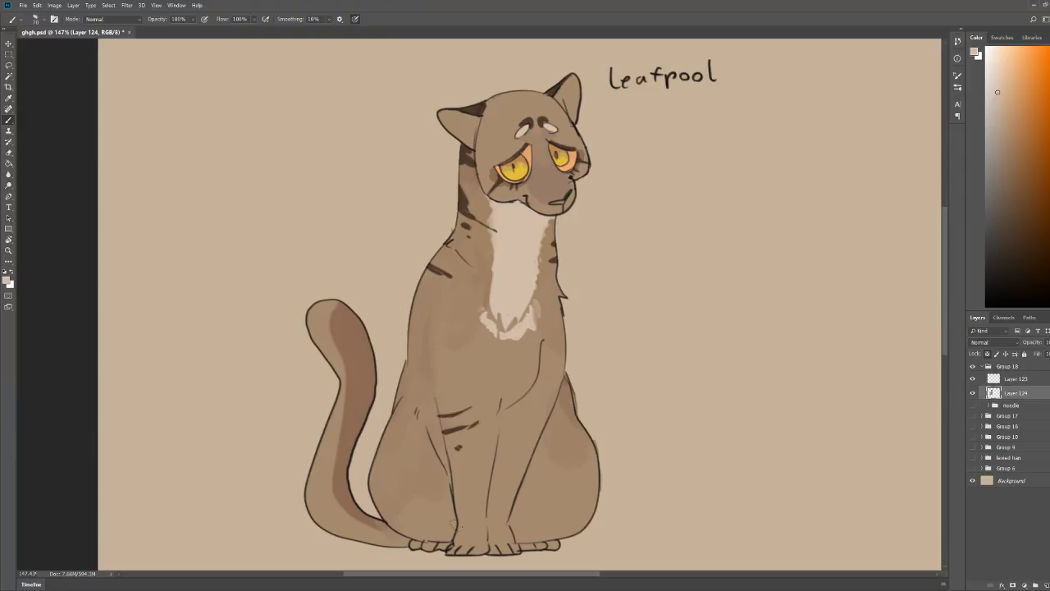
mouse_move(453, 523)
mouse_down()
mouse_move(464, 545)
mouse_move(484, 525)
mouse_move(517, 539)
mouse_up()
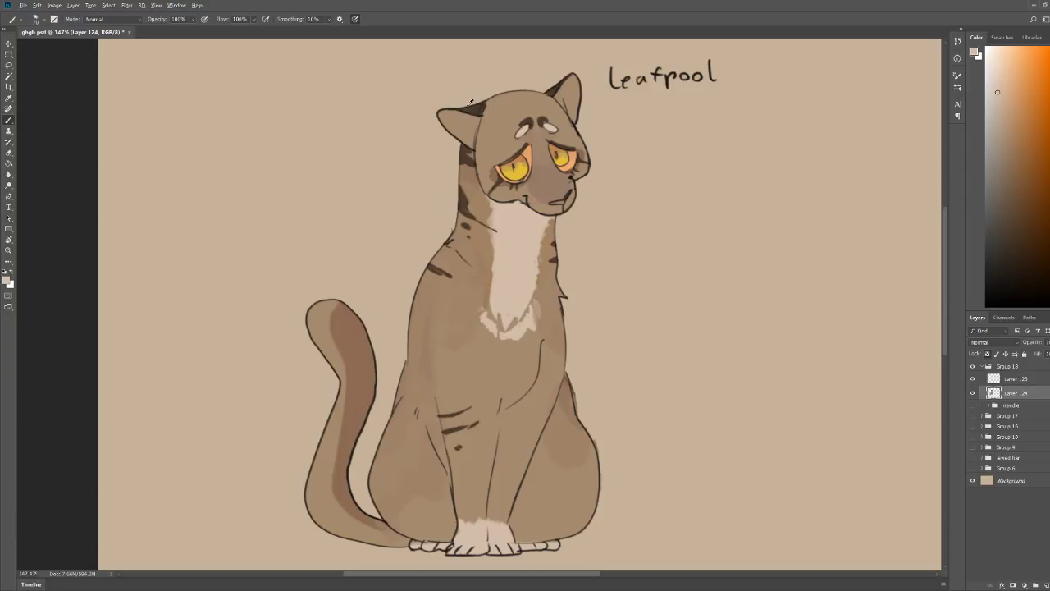
Step: Sample the dark brown and paint stripes and small spots down both front legs to the cream paws
alt+click(482, 191)
mouse_move(457, 517)
mouse_down()
mouse_move(510, 519)
mouse_move(511, 508)
mouse_up()
mouse_move(495, 458)
mouse_down()
mouse_move(526, 469)
mouse_move(535, 448)
mouse_up()
drag(448, 479, 479, 471)
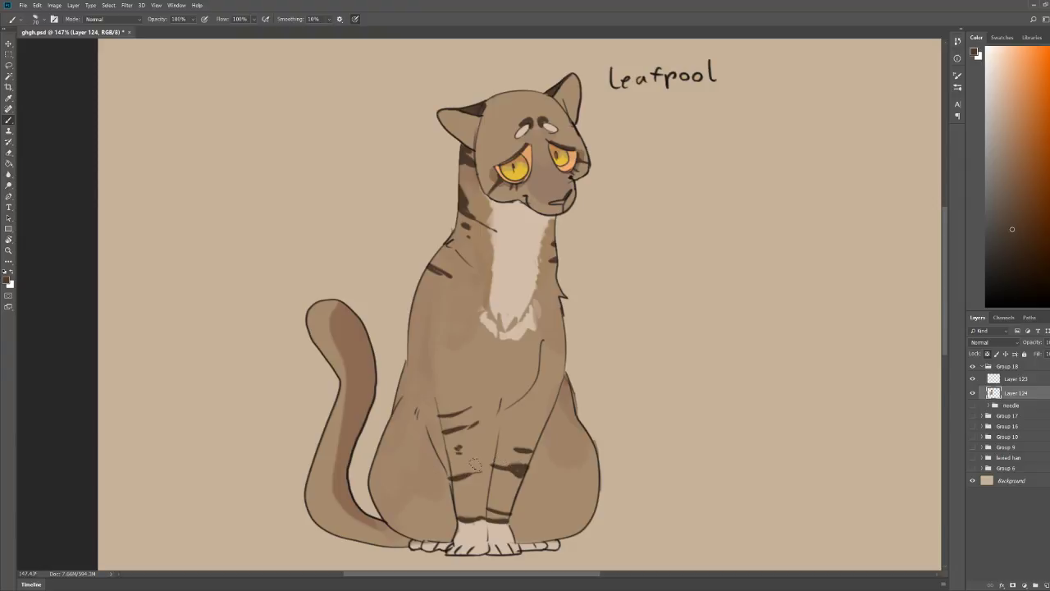
mouse_move(485, 406)
mouse_down()
mouse_move(485, 432)
mouse_move(545, 403)
mouse_move(521, 410)
mouse_move(550, 408)
mouse_up()
Step: Try painting horizontal dark brown stripes across the haunches, and undo them
mouse_move(368, 486)
mouse_down()
mouse_move(395, 476)
mouse_move(417, 460)
mouse_move(372, 492)
mouse_up()
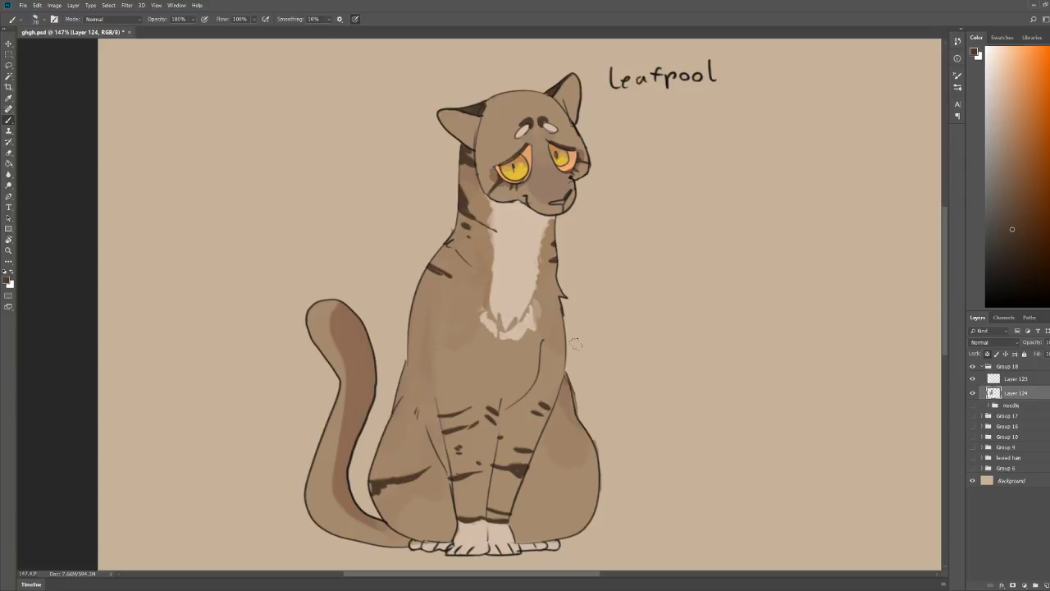
drag(564, 474, 600, 478)
key(ctrl+z)
key(ctrl+z)
key(ctrl+z)
key(ctrl+z)
Step: Paint diagonal dark brown stripes across the haunch nearest the tail
mouse_move(393, 414)
mouse_down()
mouse_move(413, 455)
mouse_move(396, 427)
mouse_move(371, 416)
mouse_move(445, 509)
mouse_up()
drag(373, 461, 426, 531)
drag(369, 490, 397, 515)
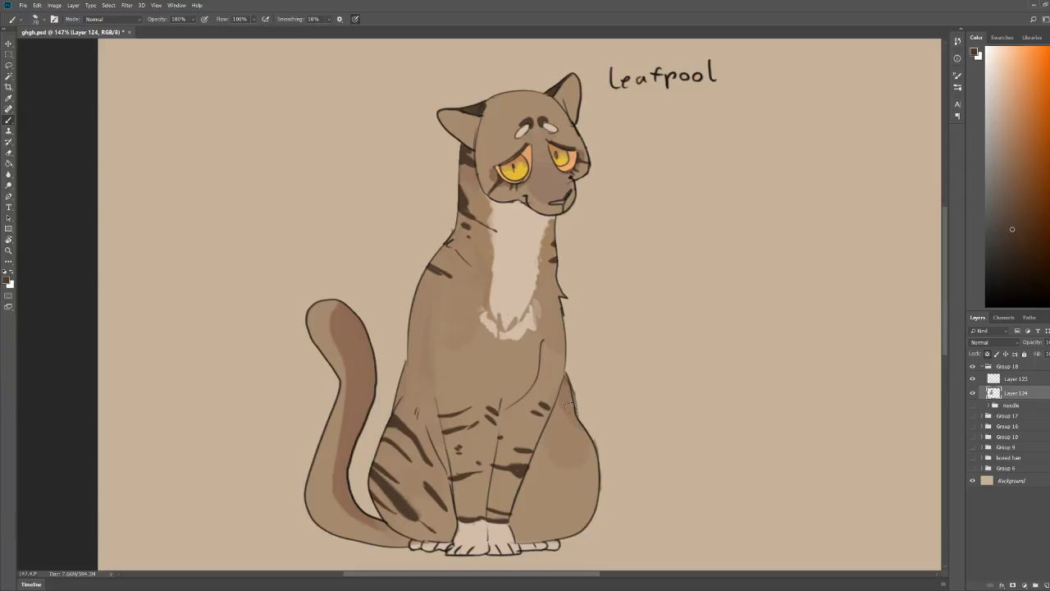
Step: Paint matching diagonal dark brown stripes across the haunch farthest from the tail
drag(576, 414, 545, 499)
mouse_move(578, 454)
mouse_down()
mouse_move(575, 427)
mouse_move(584, 458)
mouse_move(573, 495)
mouse_up()
mouse_move(571, 496)
mouse_down()
mouse_move(519, 520)
mouse_move(545, 530)
mouse_up()
drag(597, 485, 575, 508)
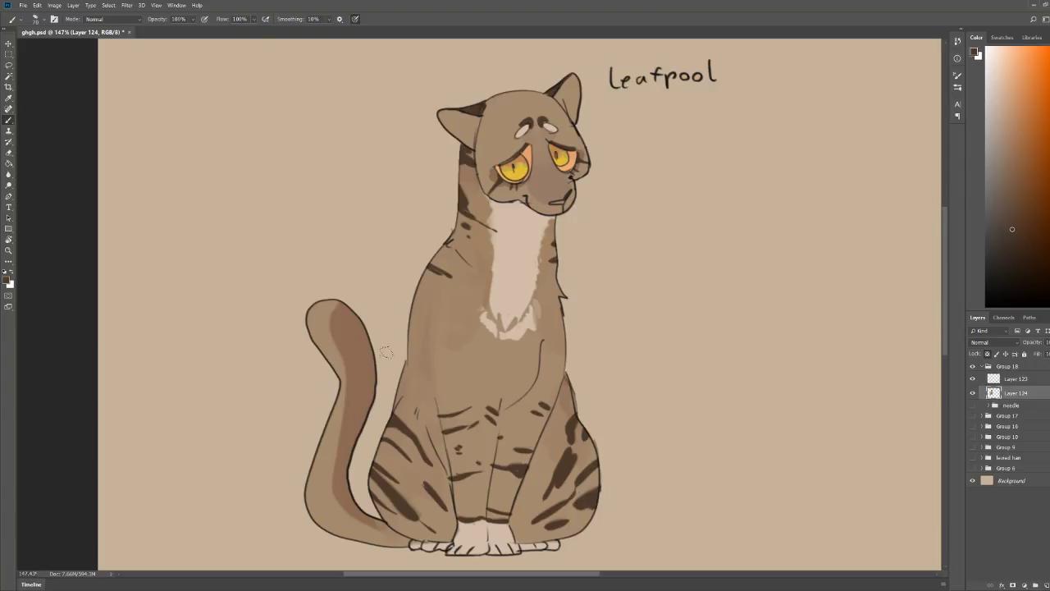
Step: Add short dark brown stripes and spots along the back and flank and on the opposite edge of the chest
mouse_move(403, 370)
mouse_down()
mouse_move(435, 394)
mouse_move(409, 391)
mouse_move(420, 402)
mouse_up()
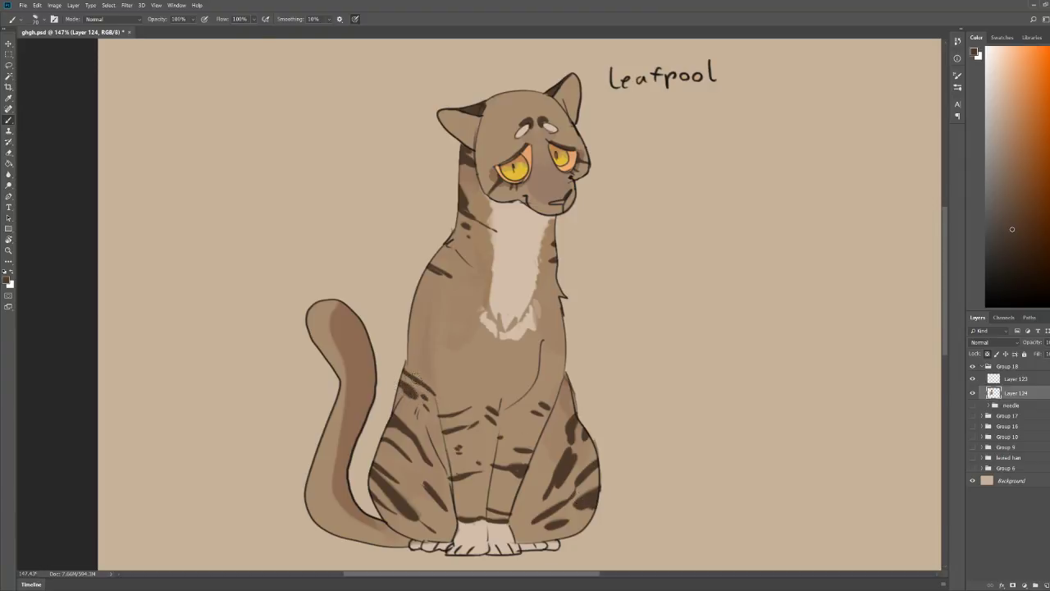
mouse_move(407, 356)
mouse_down()
mouse_move(389, 328)
mouse_move(411, 346)
mouse_move(405, 328)
mouse_move(486, 277)
mouse_move(443, 360)
mouse_move(421, 366)
mouse_move(436, 371)
mouse_move(439, 357)
mouse_move(399, 285)
mouse_move(458, 327)
mouse_up()
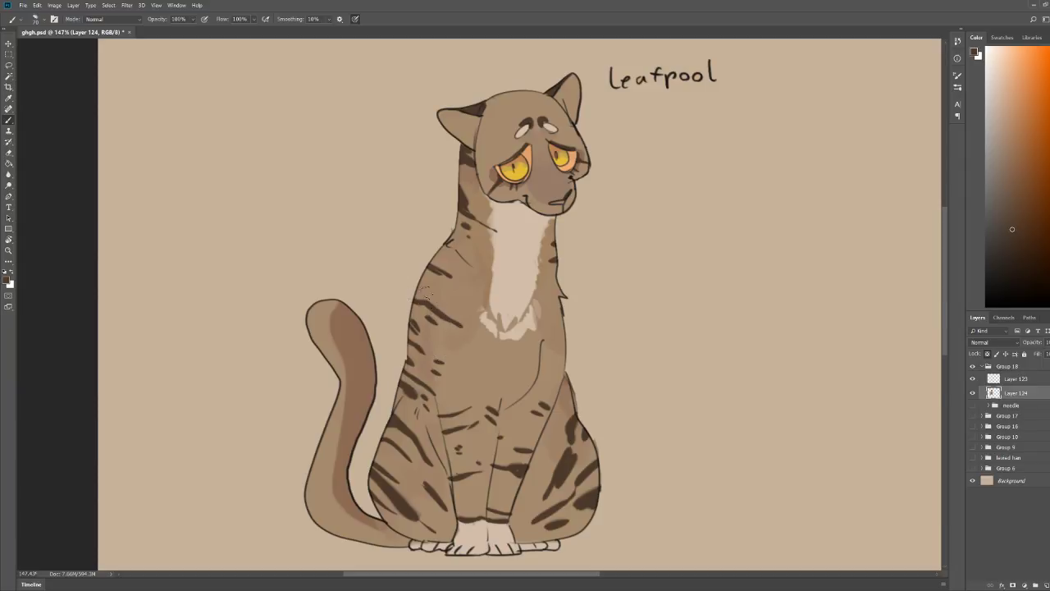
Step: Paint dark brown stripes across the tail from its base up towards the tip
scroll(621, 254, down, 1)
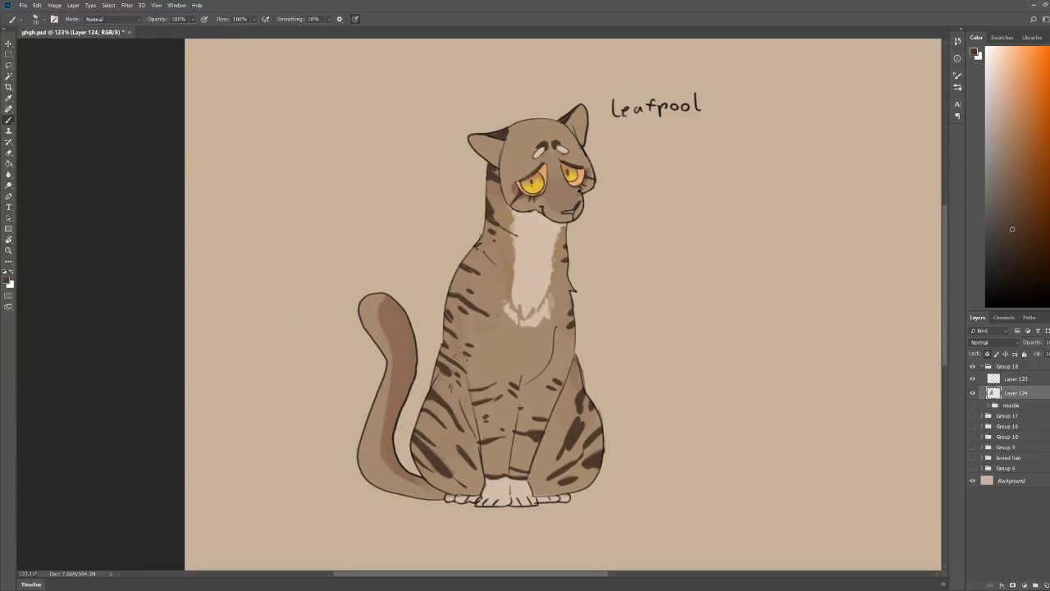
mouse_move(393, 442)
mouse_down()
mouse_move(371, 468)
mouse_move(382, 484)
mouse_up()
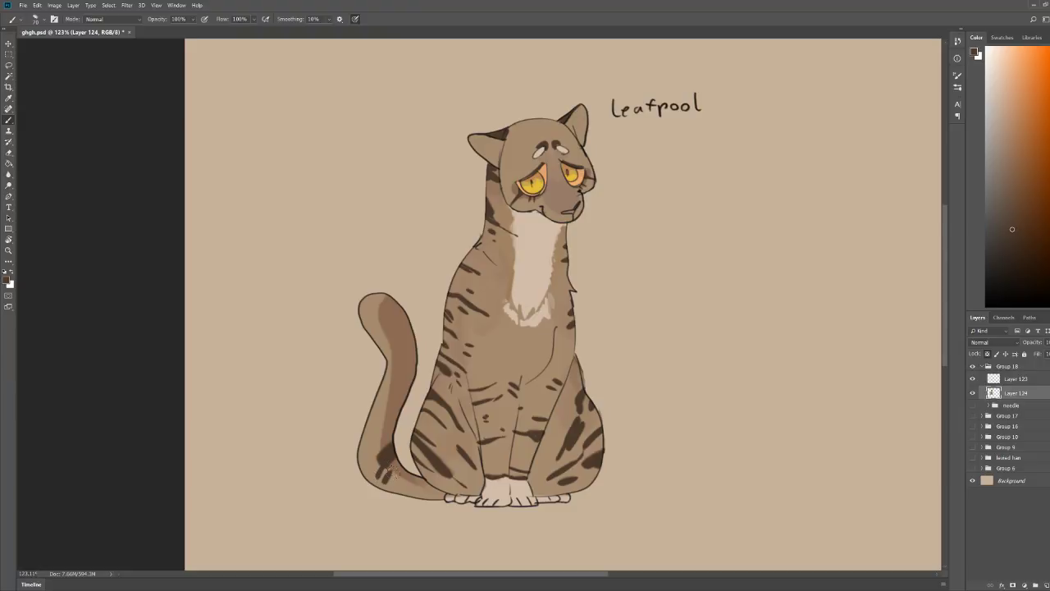
drag(396, 425, 369, 437)
mouse_move(413, 339)
mouse_down()
mouse_move(387, 361)
mouse_move(389, 373)
mouse_up()
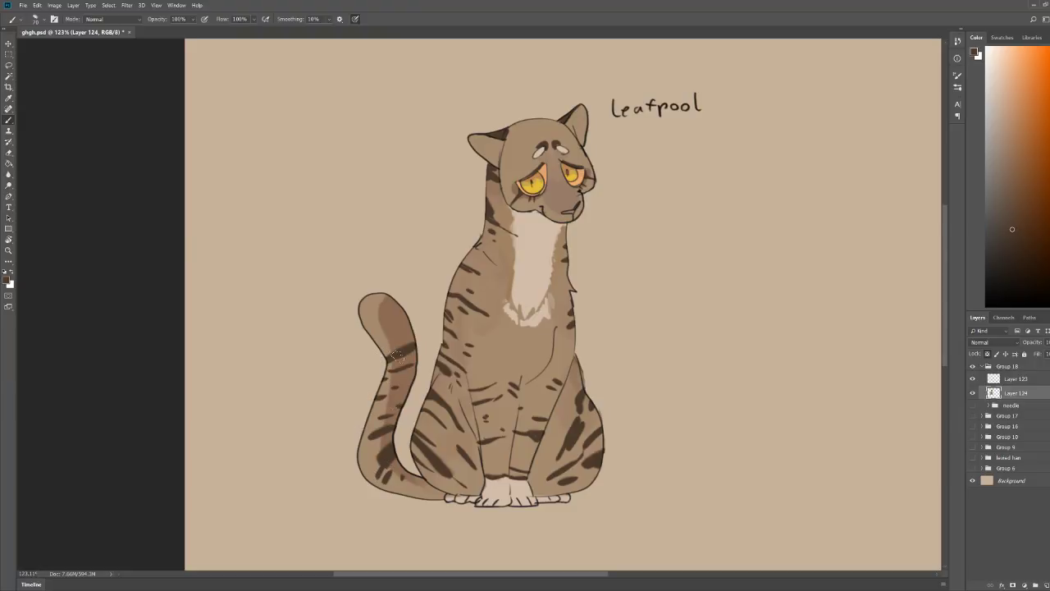
mouse_move(408, 325)
mouse_down()
mouse_move(386, 336)
mouse_move(383, 317)
mouse_move(369, 323)
mouse_up()
Step: Fill a solid dark brown band along the tail edge nearest the body, over the reddish-brown marking
scroll(525, 306, down, 2)
scroll(481, 290, up, 5)
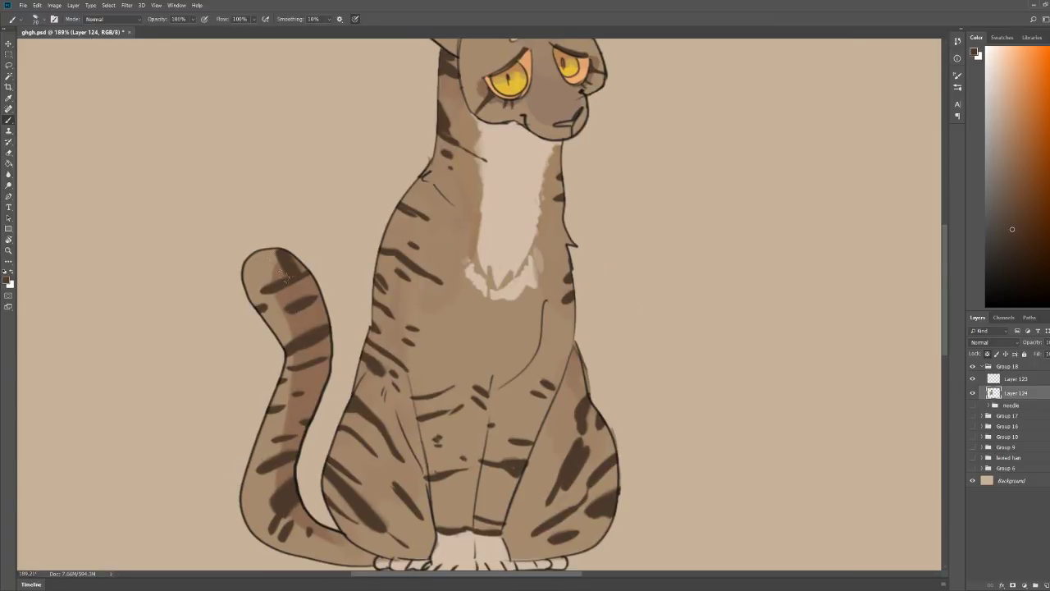
mouse_move(281, 276)
mouse_down()
mouse_move(312, 435)
mouse_move(300, 513)
mouse_move(315, 531)
mouse_up()
drag(330, 398, 293, 242)
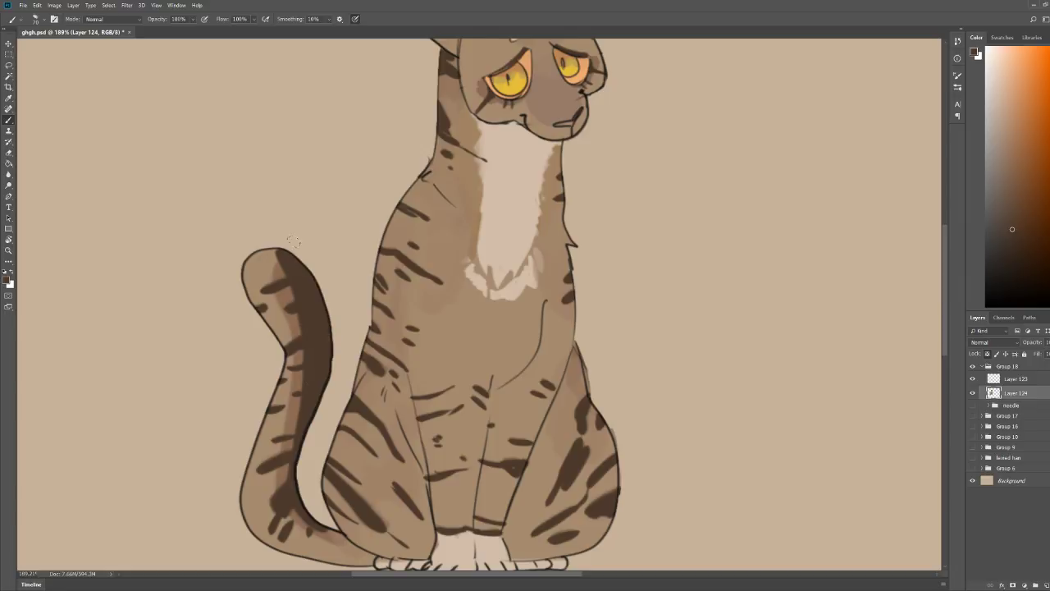
Step: Sample the muted reddish-brown from the neck and paint soft stripes between the dark ones on the back, flank and haunches
scroll(293, 242, down, 4)
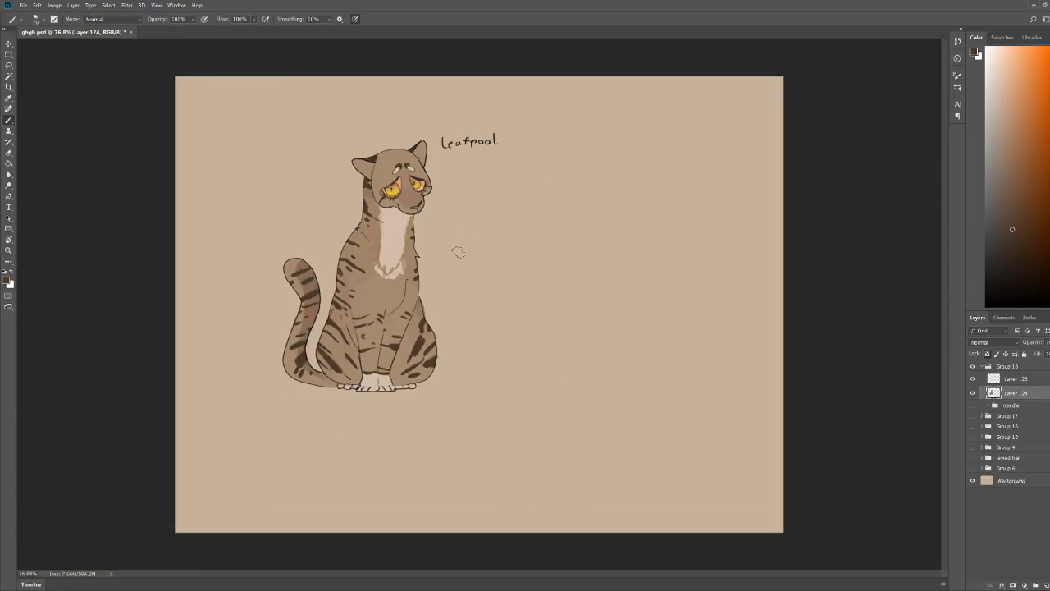
scroll(370, 145, up, 5)
alt+click(369, 285)
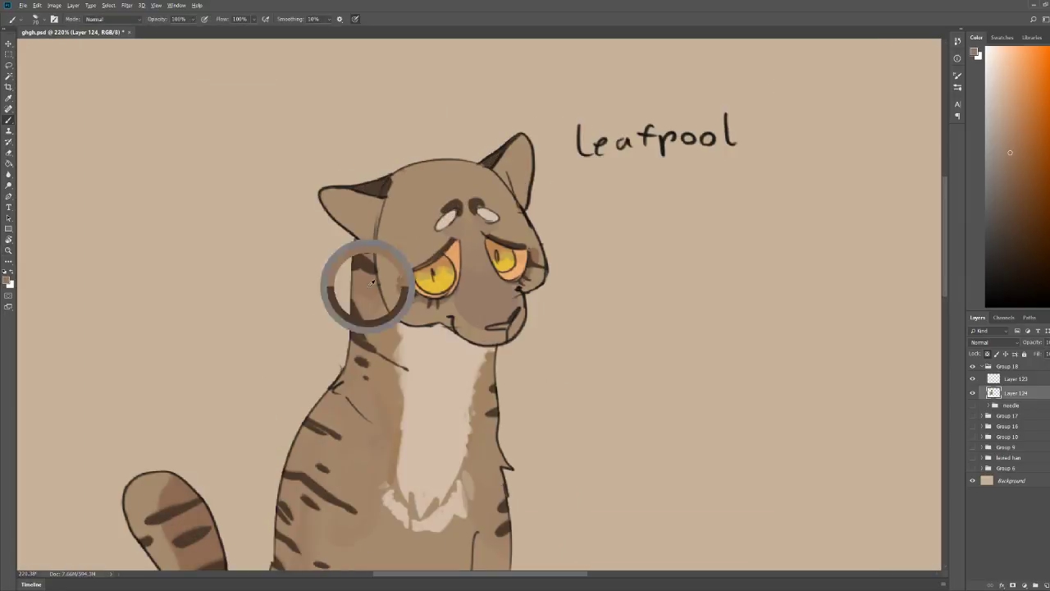
mouse_move(394, 256)
mouse_down()
mouse_move(429, 242)
mouse_move(394, 233)
mouse_up()
key(ctrl+space)
drag(557, 167, 530, 231)
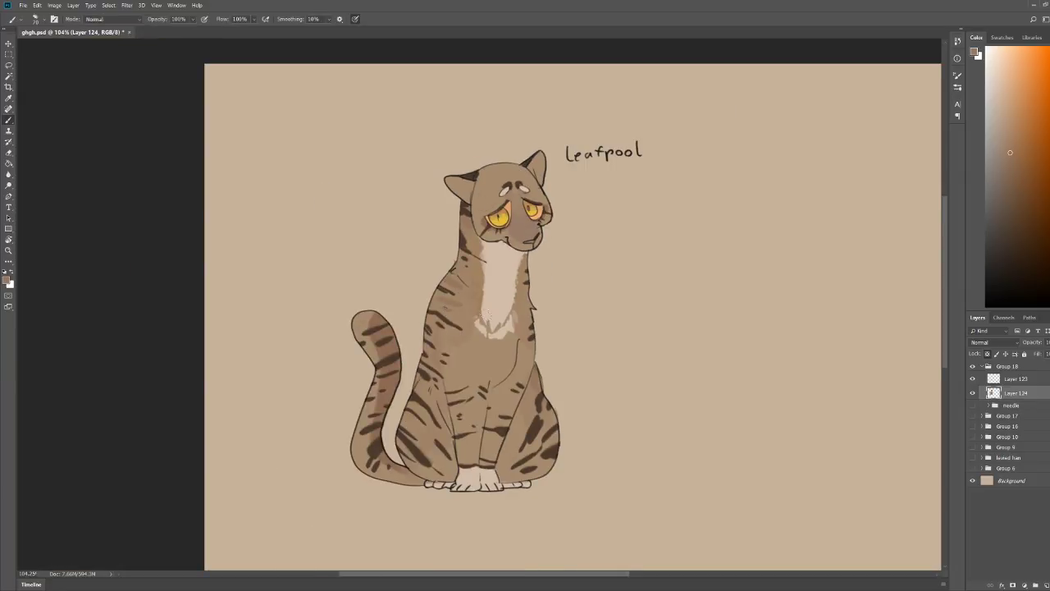
drag(430, 355, 466, 352)
mouse_move(426, 369)
mouse_down()
mouse_move(446, 371)
mouse_move(437, 381)
mouse_up()
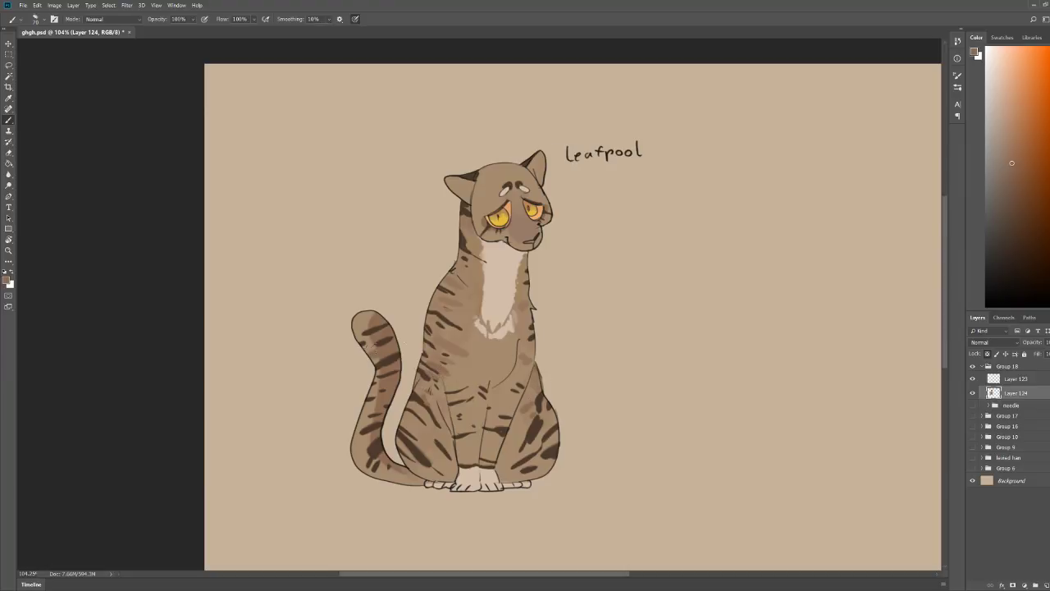
drag(405, 430, 418, 433)
Step: Paint reddish-brown patches on the eyelids above both eyes
key(ctrl+space)
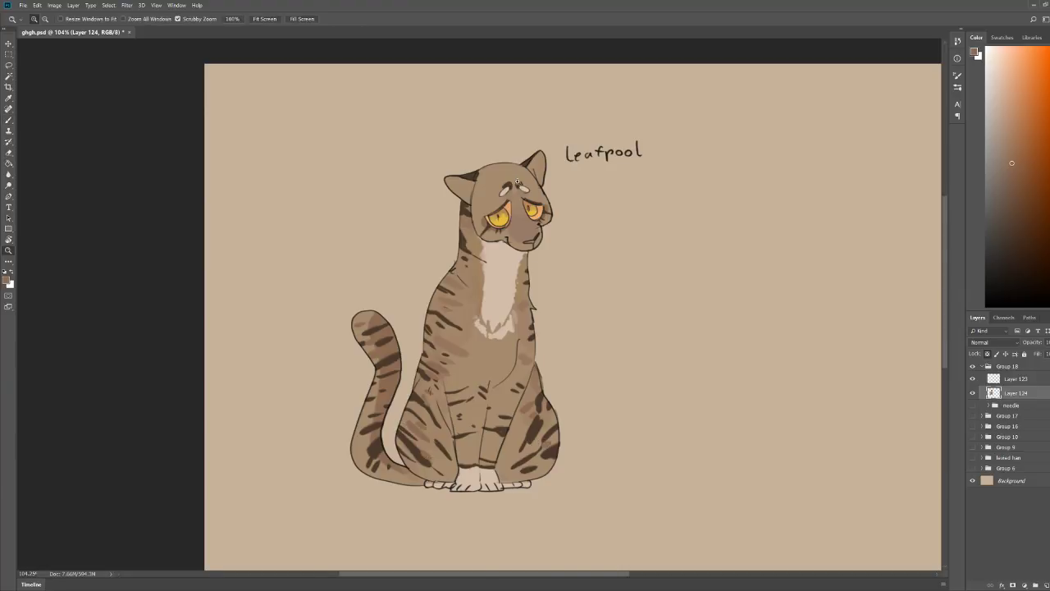
drag(515, 176, 574, 178)
mouse_move(444, 264)
mouse_down()
mouse_move(458, 230)
mouse_move(493, 233)
mouse_move(457, 256)
mouse_up()
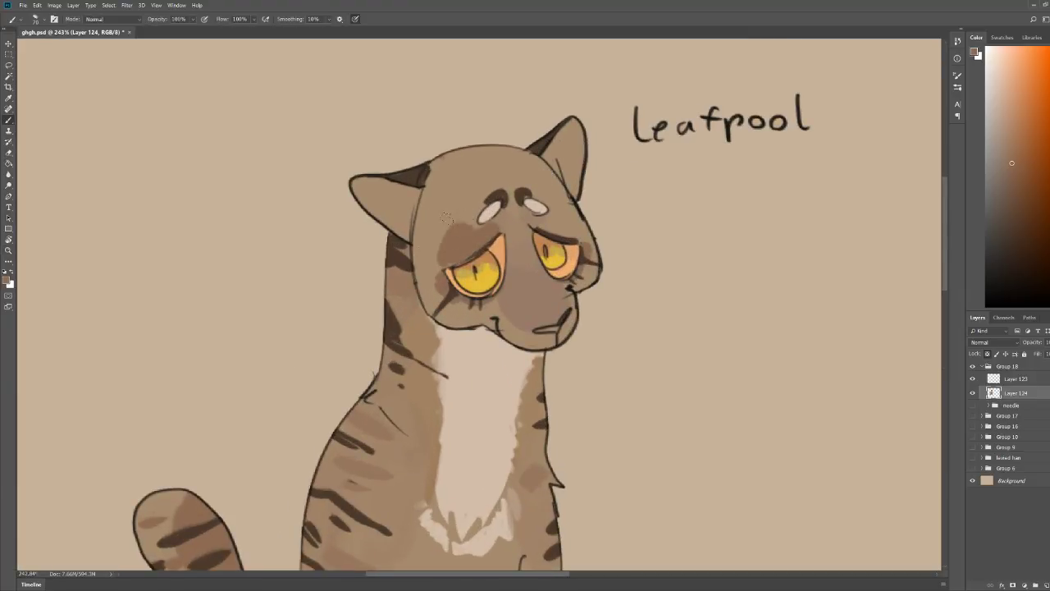
key(ctrl+space)
mouse_move(562, 186)
mouse_down()
mouse_move(509, 184)
mouse_move(619, 168)
mouse_up()
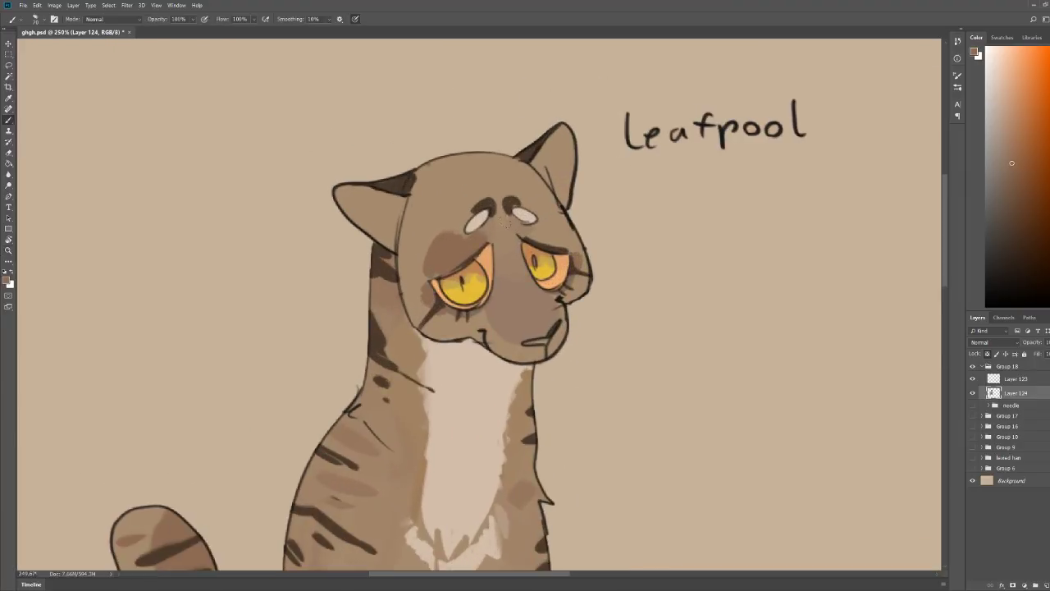
mouse_move(532, 230)
mouse_down()
mouse_move(560, 239)
mouse_move(540, 239)
mouse_up()
key(ctrl+space)
drag(593, 192, 546, 202)
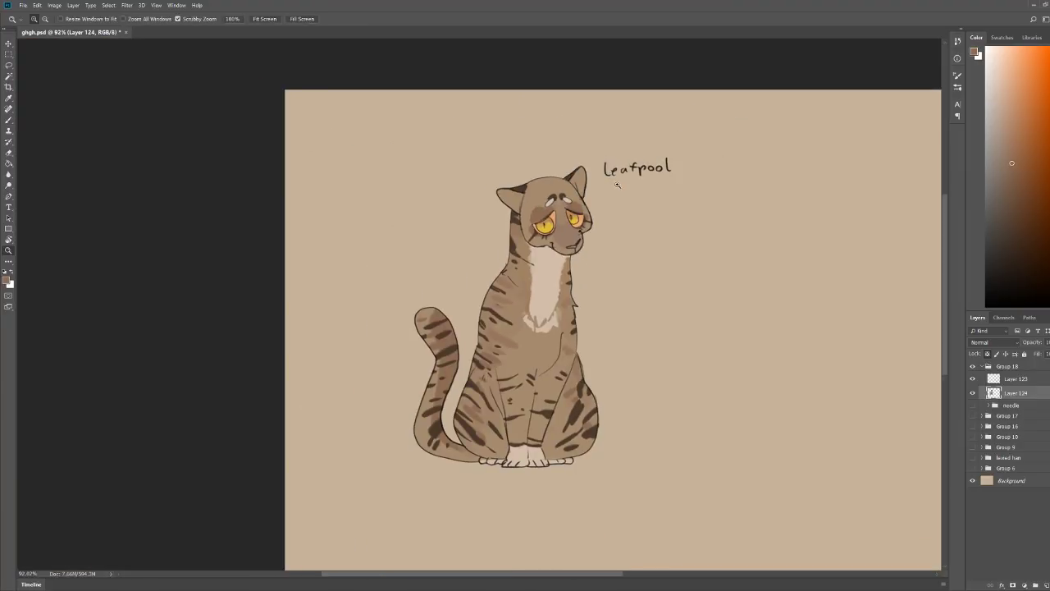
Step: Try to repaint both eyelid patches in a greyer brown
scroll(612, 173, up, 6)
key(b)
mouse_move(315, 315)
mouse_down()
mouse_move(369, 280)
mouse_move(314, 301)
mouse_move(332, 293)
mouse_up()
key(z)
scroll(413, 246, down, 5)
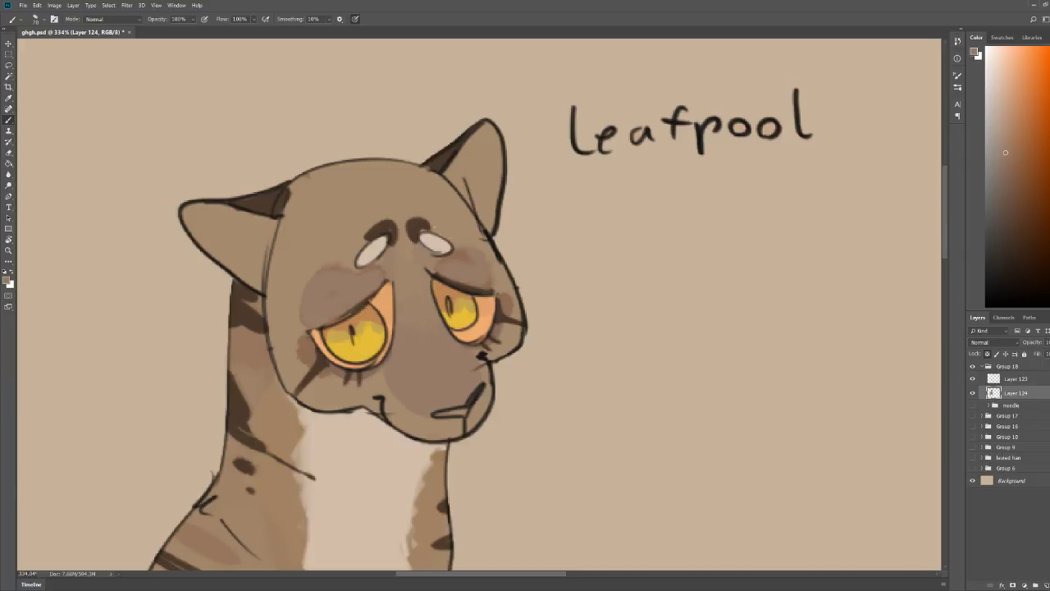
scroll(514, 205, up, 4)
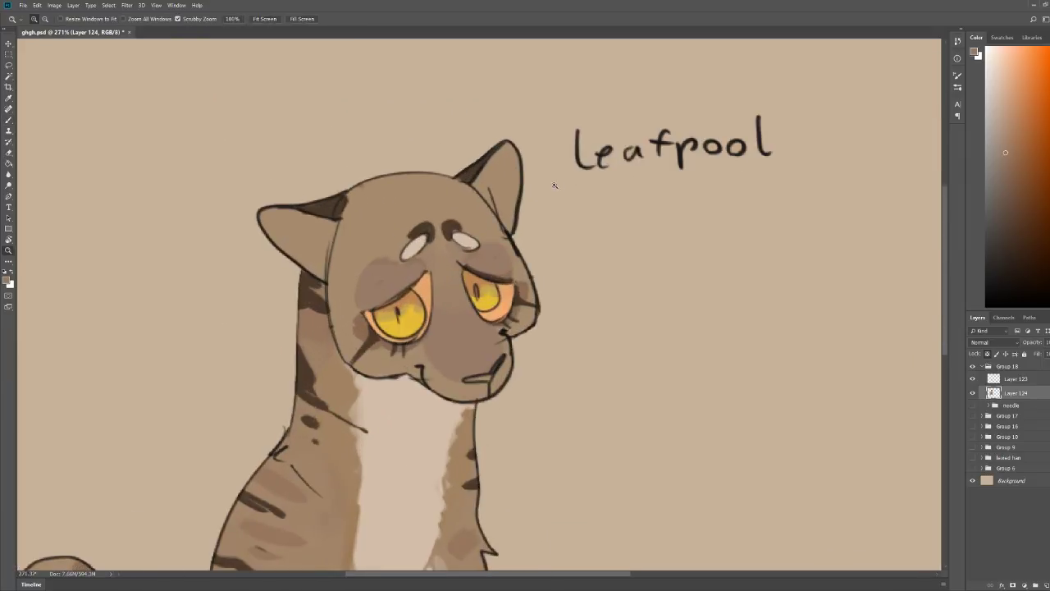
key(b)
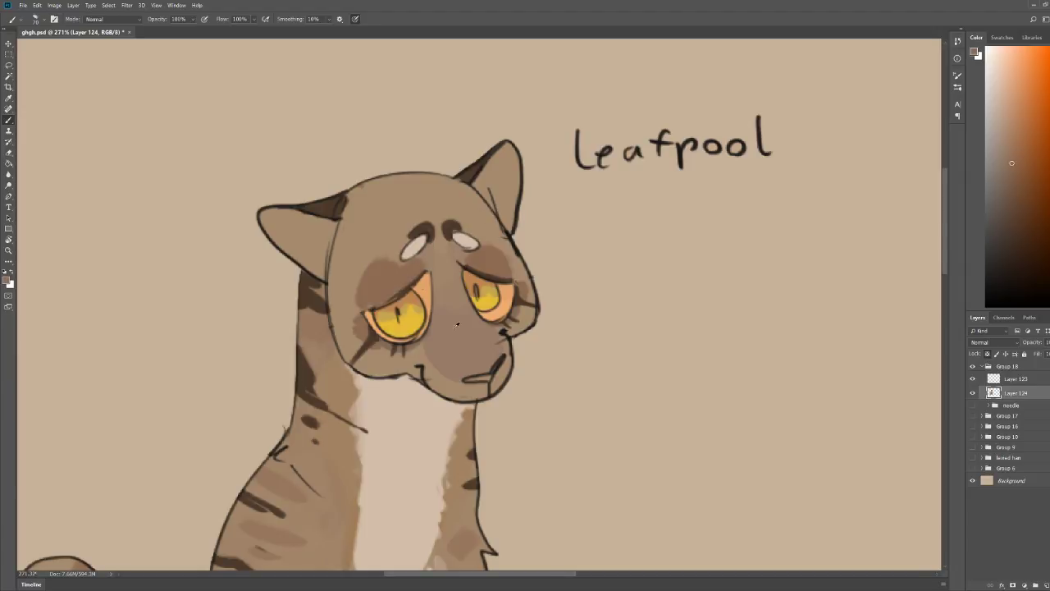
key(z)
scroll(493, 361, down, 5)
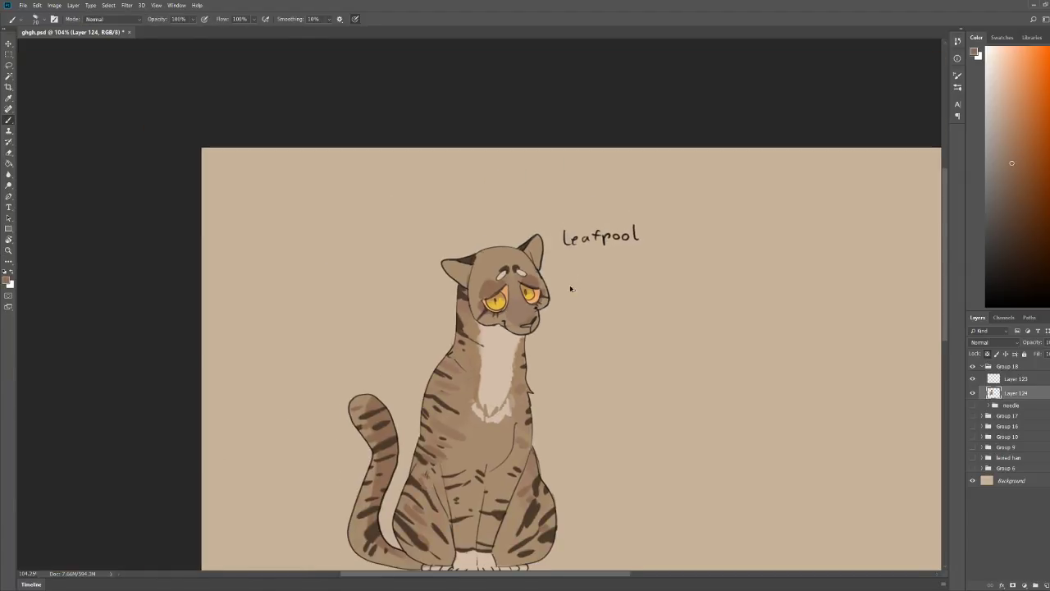
Step: Choose a light pink with a red hue and paint the nose with it
scroll(569, 290, up, 1)
scroll(572, 302, up, 4)
key(b)
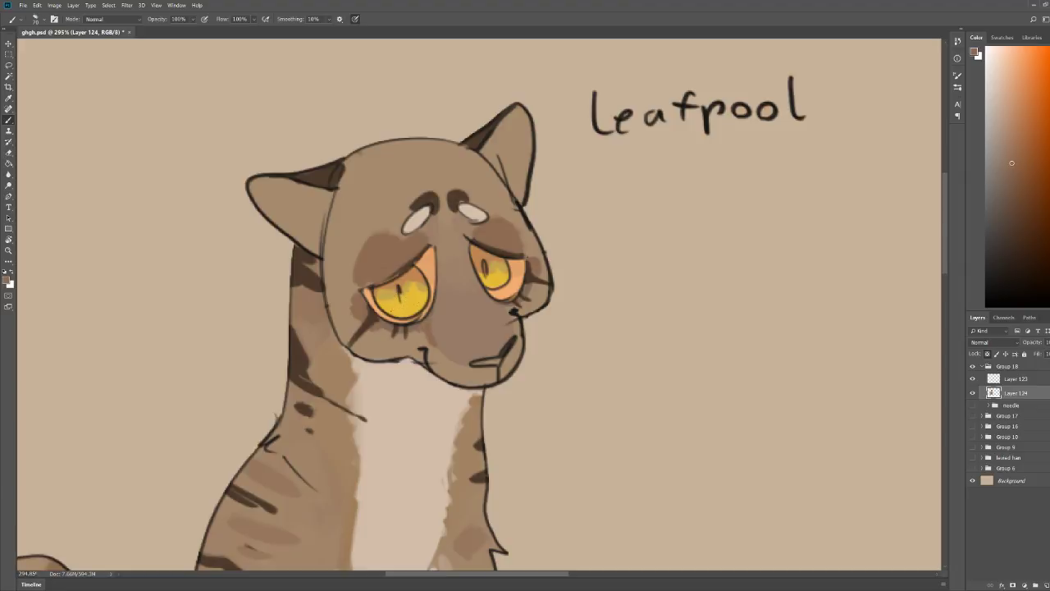
key(z)
scroll(525, 279, down, 3)
scroll(525, 279, up, 4)
key(b)
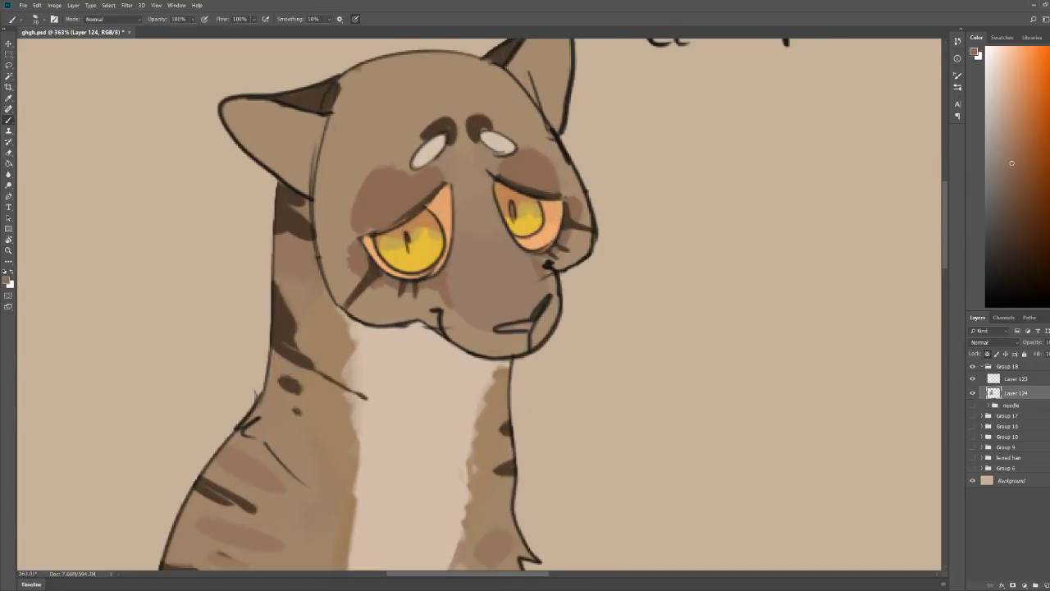
drag(1049, 291, 1049, 301)
drag(1032, 148, 1010, 75)
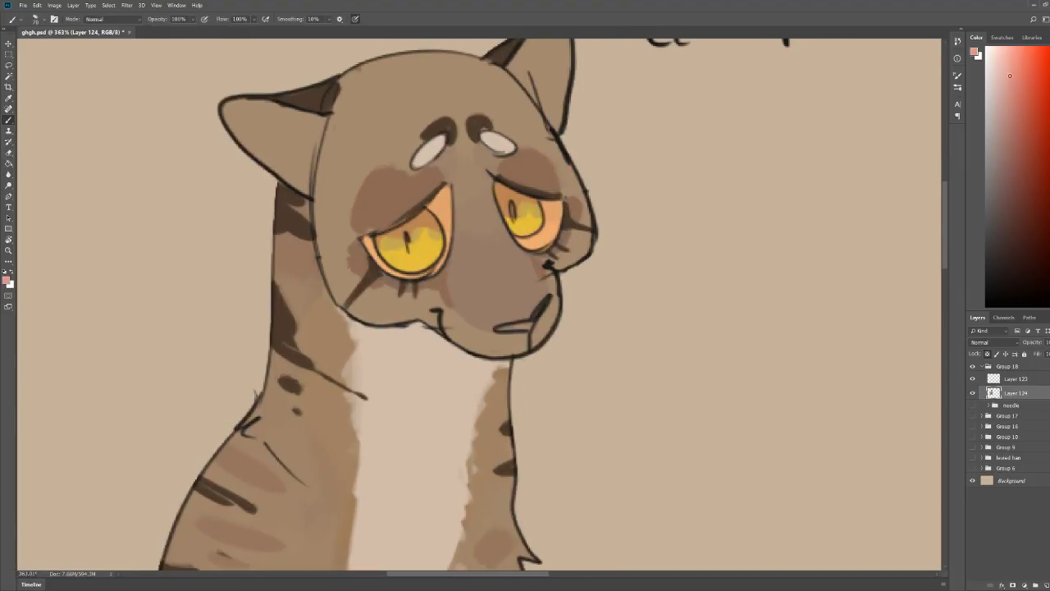
drag(498, 328, 538, 325)
key(z)
scroll(638, 243, down, 4)
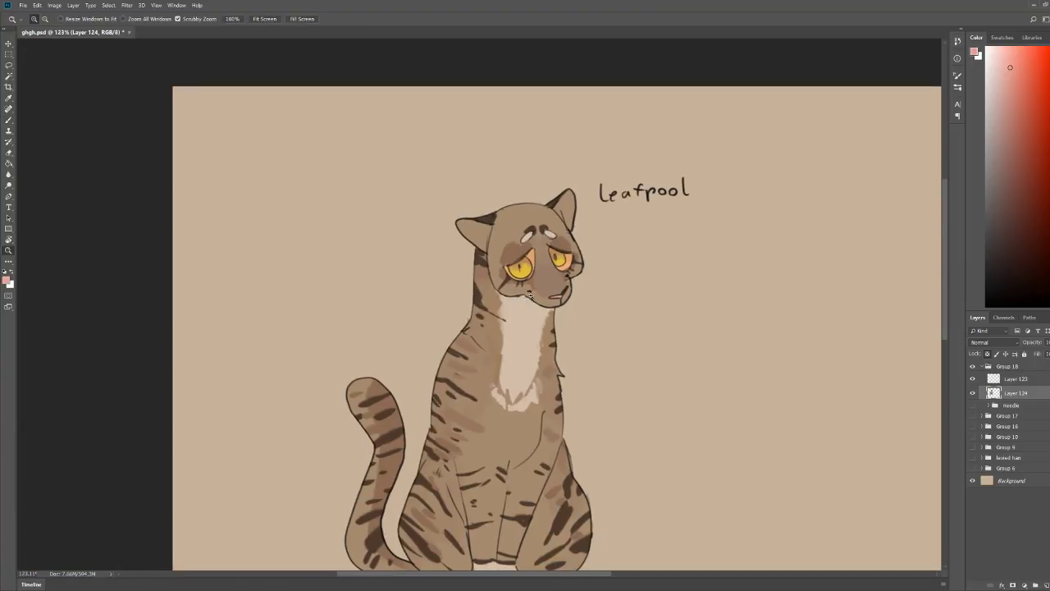
Step: Darken the colour to a muted mauve-brown and repaint the nose with it
drag(638, 243, 635, 243)
key(b)
click(1002, 179)
key(z)
drag(400, 183, 507, 184)
key(b)
drag(377, 235, 430, 232)
key(z)
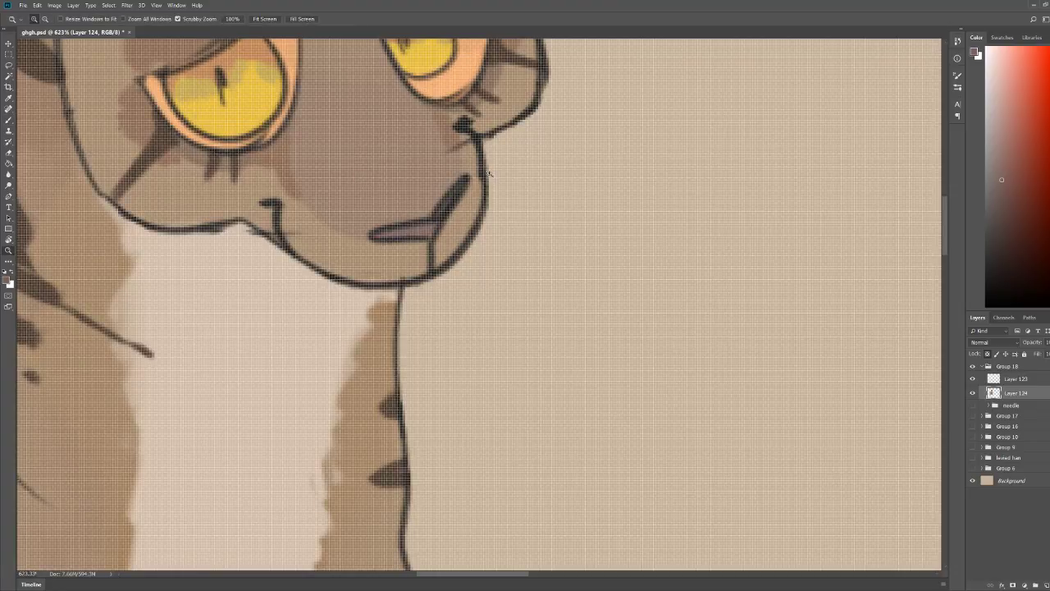
drag(486, 173, 394, 172)
key(b)
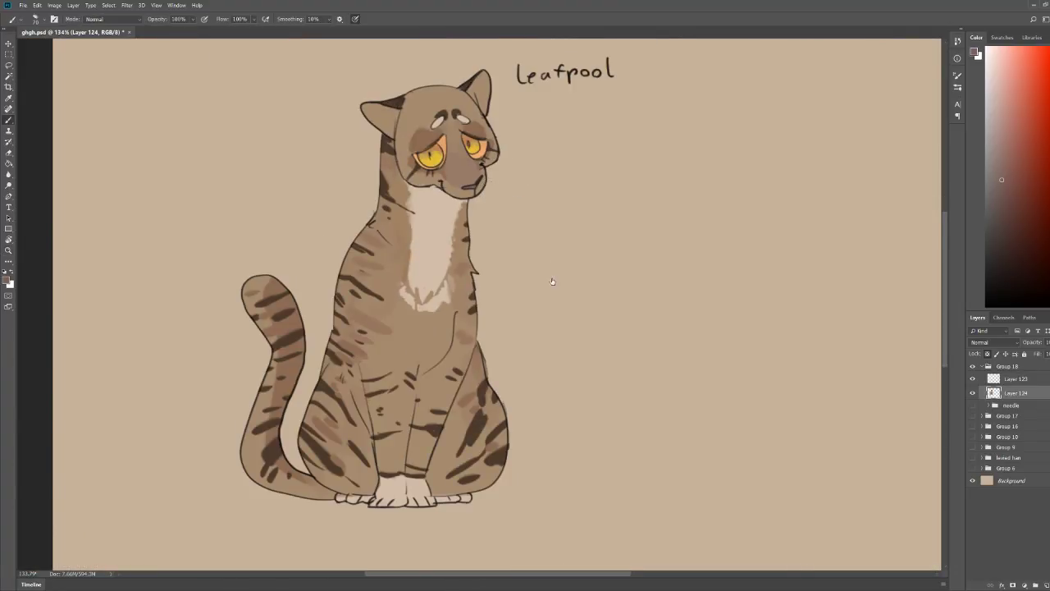
key(ctrl+0)
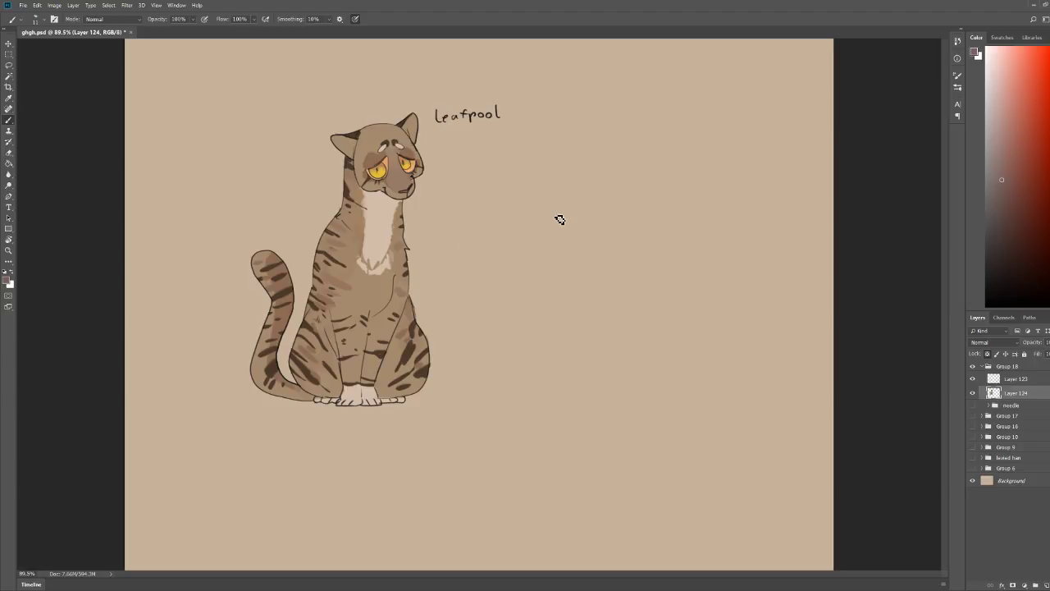
Step: Sample a mid beige near the chin and paint over the jagged tuft at the lower end of the cream chest patch
key(z)
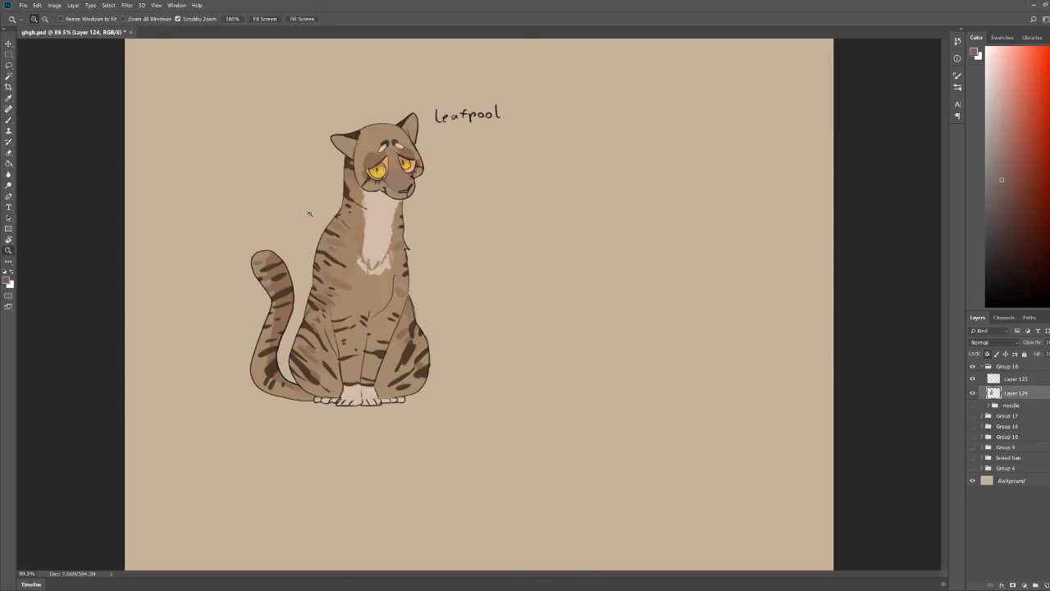
drag(310, 214, 551, 347)
key(b)
alt+click(474, 172)
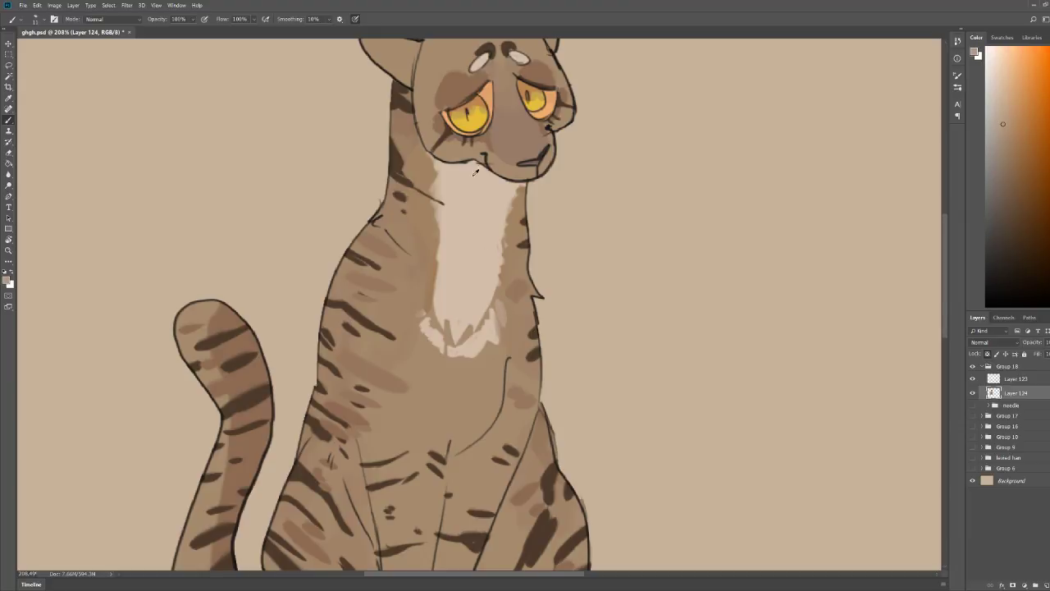
mouse_move(433, 299)
mouse_down()
mouse_move(421, 338)
mouse_move(425, 348)
mouse_move(451, 340)
mouse_move(454, 369)
mouse_move(474, 329)
mouse_move(498, 349)
mouse_move(501, 303)
mouse_up()
key(z)
drag(577, 248, 500, 251)
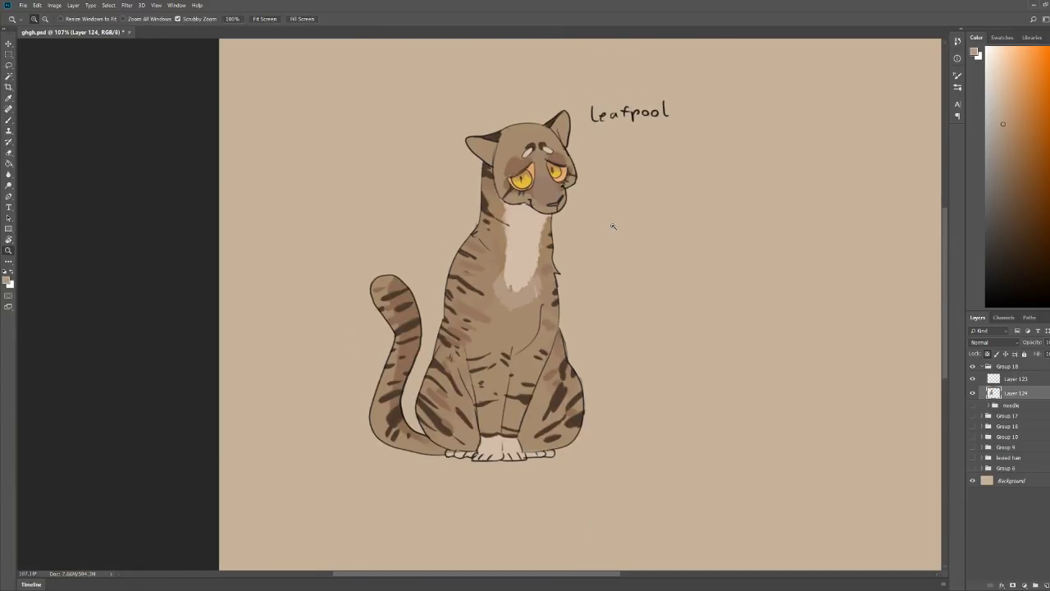
Step: Paint the same mid beige across the upper edge of the pale front paws to soften the transition
drag(584, 279, 636, 280)
key(b)
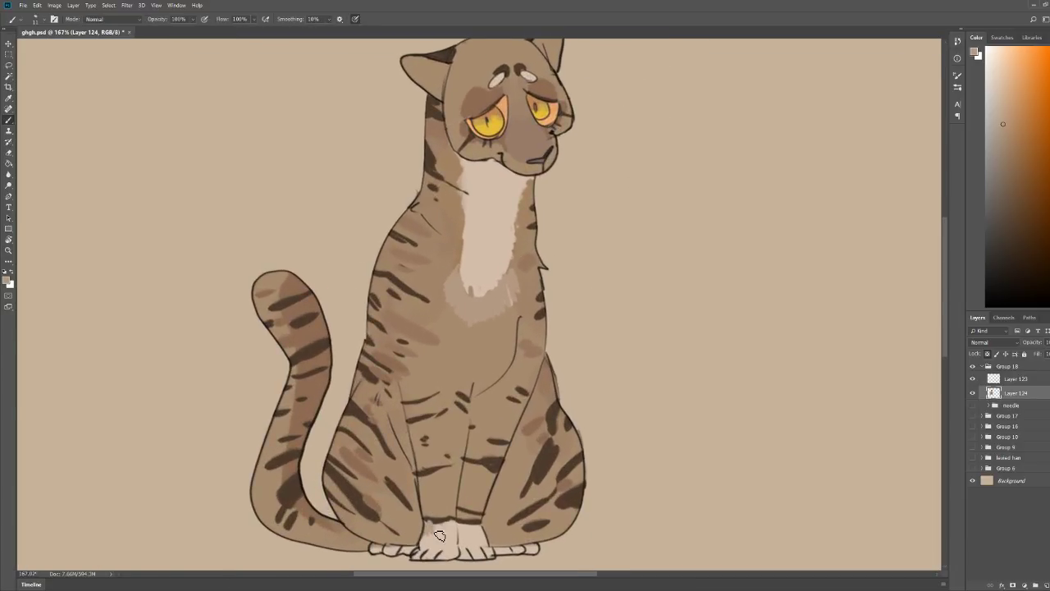
drag(440, 535, 480, 527)
key(z)
drag(550, 415, 485, 413)
key(b)
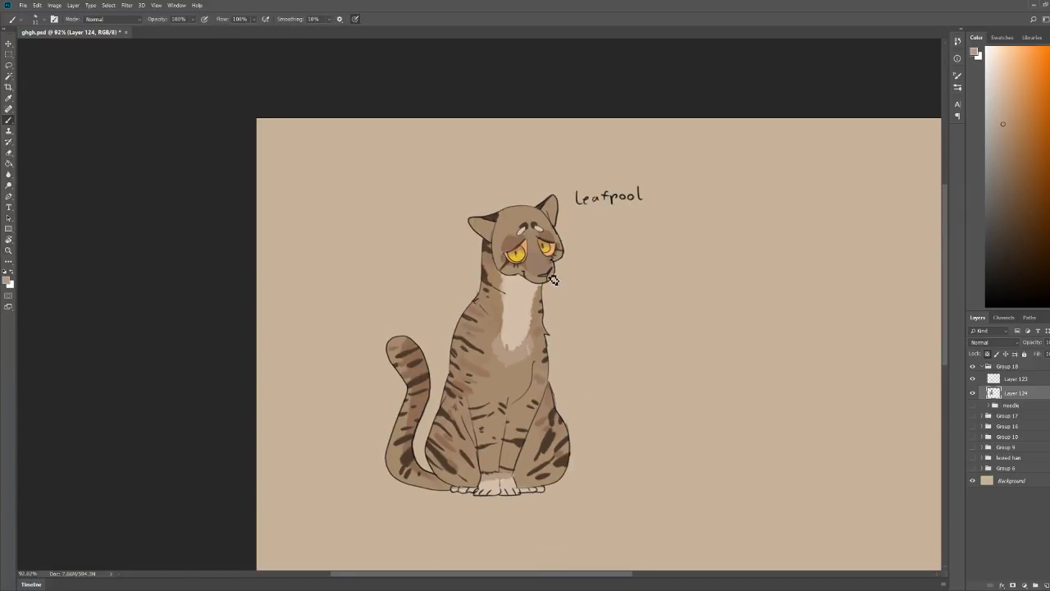
Step: Try to add mid beige markings around the mouth and muzzle
key(z)
drag(547, 231, 694, 231)
key(b)
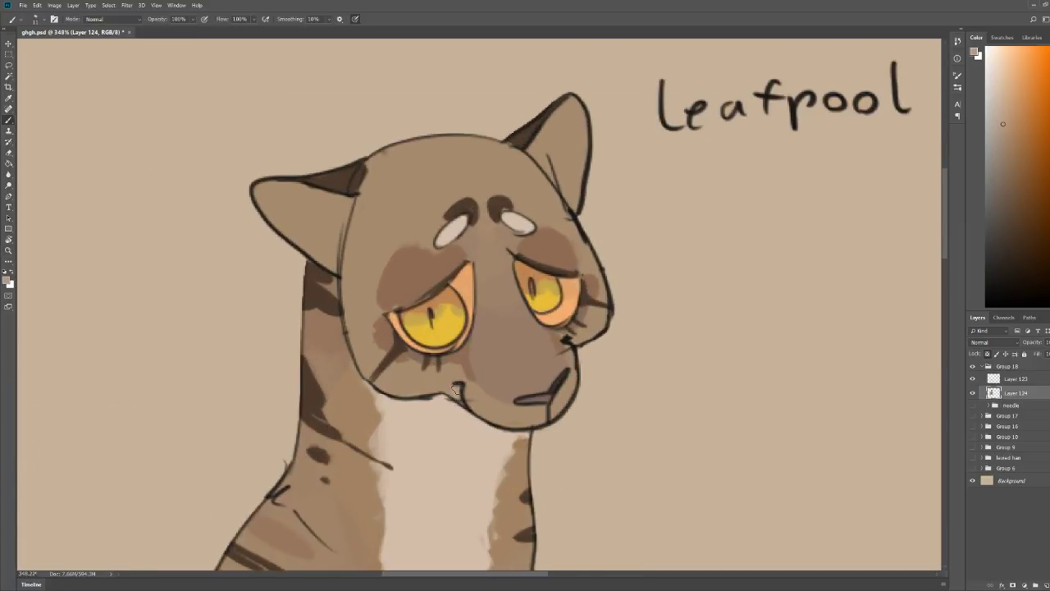
key(z)
drag(580, 281, 585, 281)
key(b)
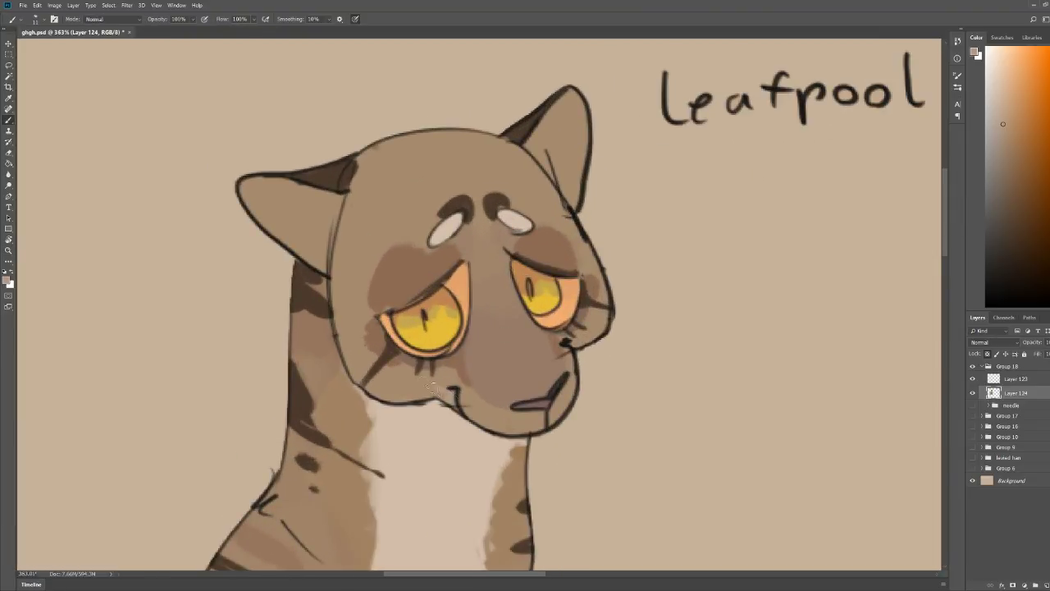
mouse_move(433, 387)
mouse_down()
mouse_move(403, 363)
mouse_move(459, 388)
mouse_move(462, 378)
mouse_move(474, 410)
mouse_up()
key(ctrl+z)
key(z)
key(b)
mouse_move(611, 304)
mouse_down()
mouse_move(581, 302)
mouse_move(633, 332)
mouse_move(661, 333)
mouse_up()
key(ctrl+z)
key(z)
key(b)
mouse_move(495, 389)
mouse_down()
mouse_move(456, 380)
mouse_move(496, 388)
mouse_move(495, 398)
mouse_move(547, 383)
mouse_move(561, 355)
mouse_up()
key(z)
drag(618, 299, 572, 300)
key(b)
key(ctrl+z)
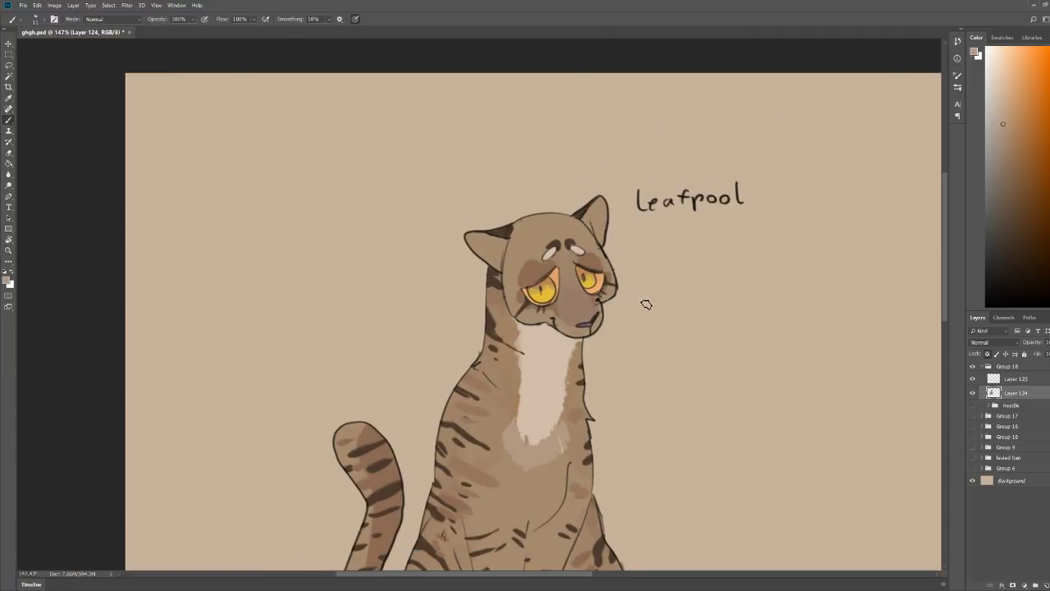
Step: Paint dark brown stripes on both cheeks below the eyes
key(z)
drag(610, 247, 631, 230)
drag(472, 250, 486, 249)
key(b)
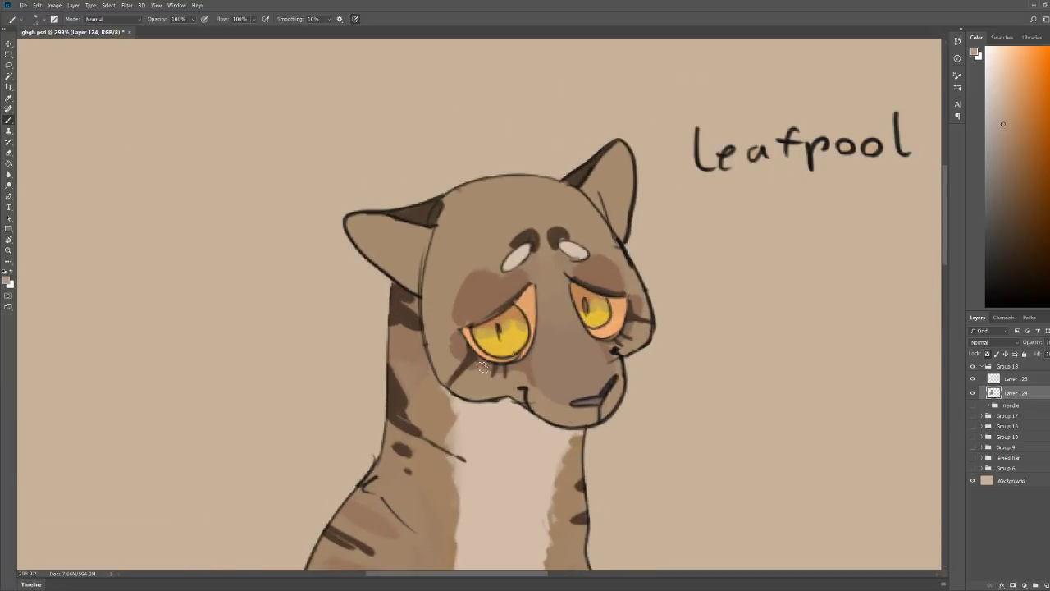
drag(485, 365, 467, 400)
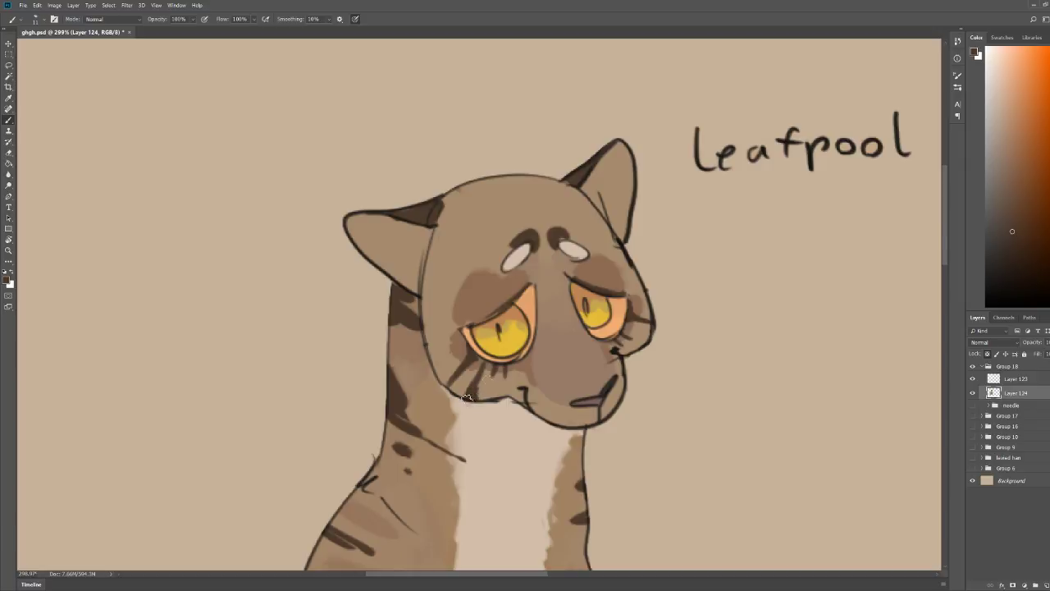
drag(630, 328, 636, 345)
key(z)
drag(679, 295, 648, 293)
Step: Paint short dark brown stripes along the top of the forehead and save the file
drag(701, 268, 732, 260)
key(b)
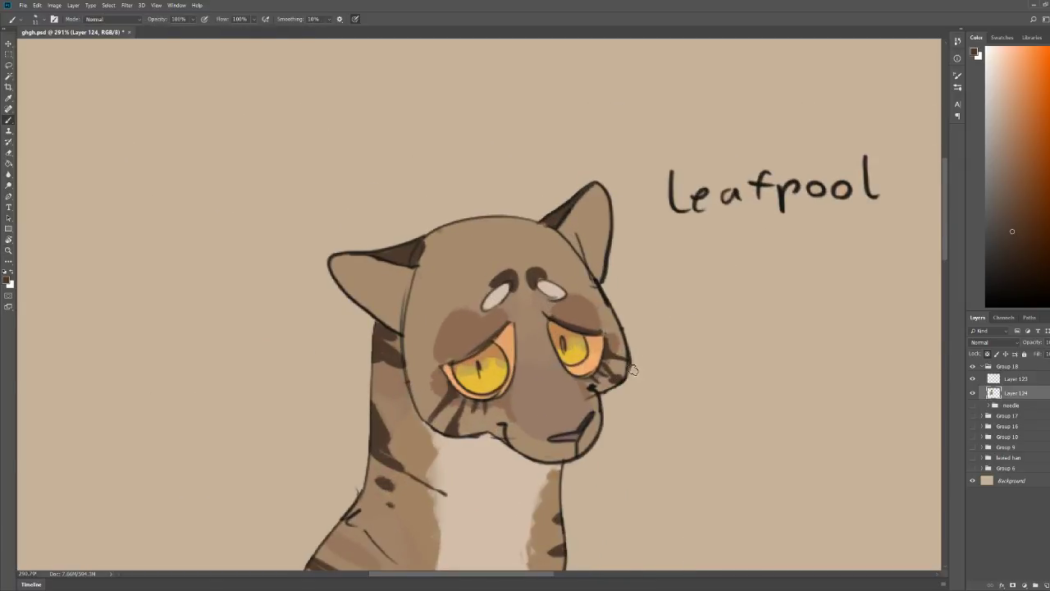
mouse_move(432, 232)
mouse_down()
mouse_move(464, 251)
mouse_move(458, 239)
mouse_move(476, 233)
mouse_move(542, 233)
mouse_move(550, 222)
mouse_up()
key(z)
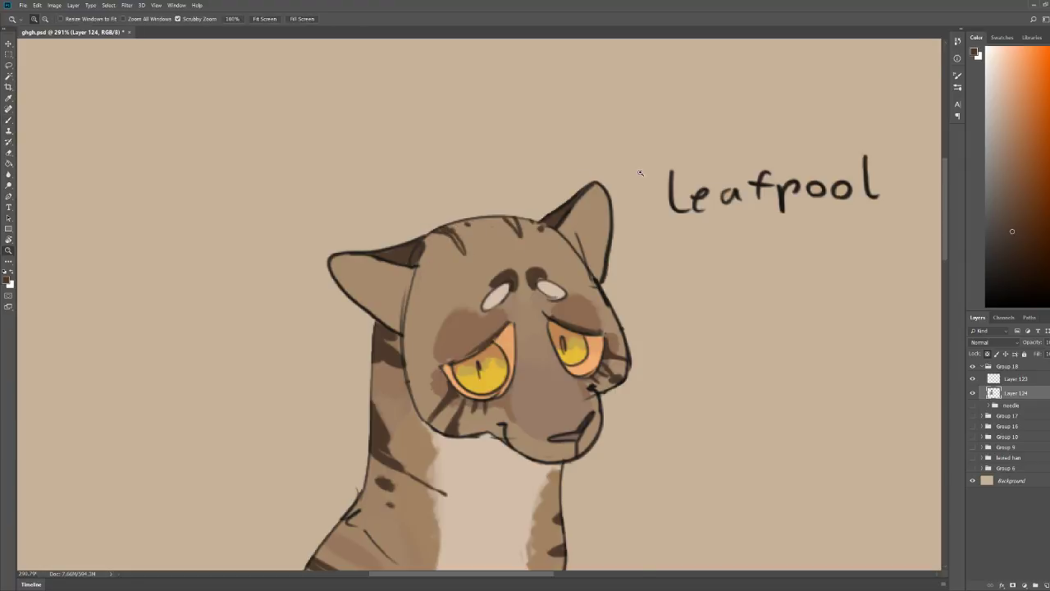
drag(640, 170, 648, 192)
key(b)
key(ctrl+s)
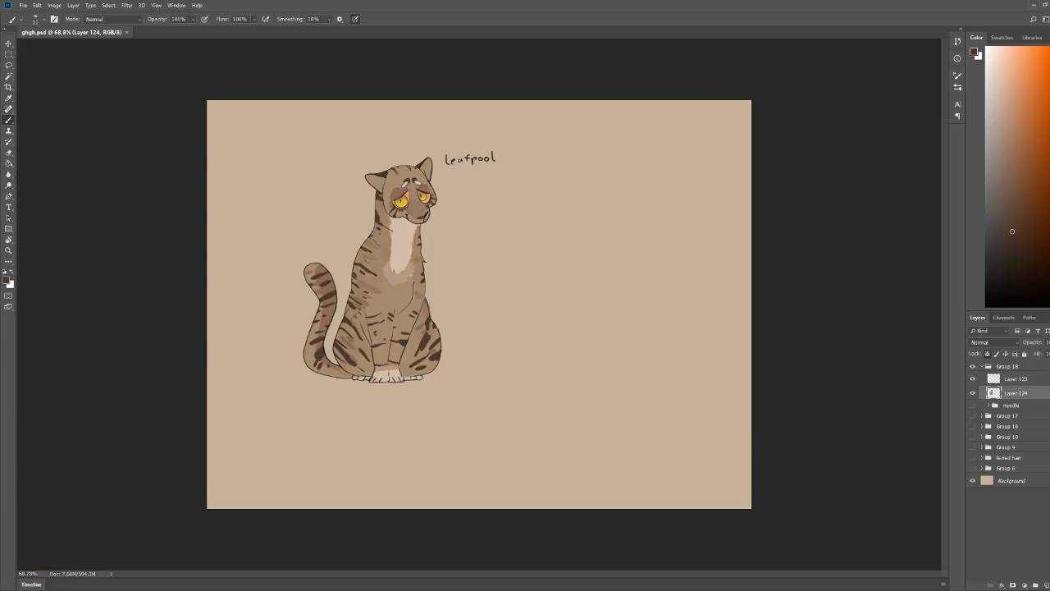
Step: Paint the upper eyelids of both eyes with a muted brown sampled from the cat's coat
key(z)
drag(397, 199, 421, 160)
key(b)
alt+click(516, 334)
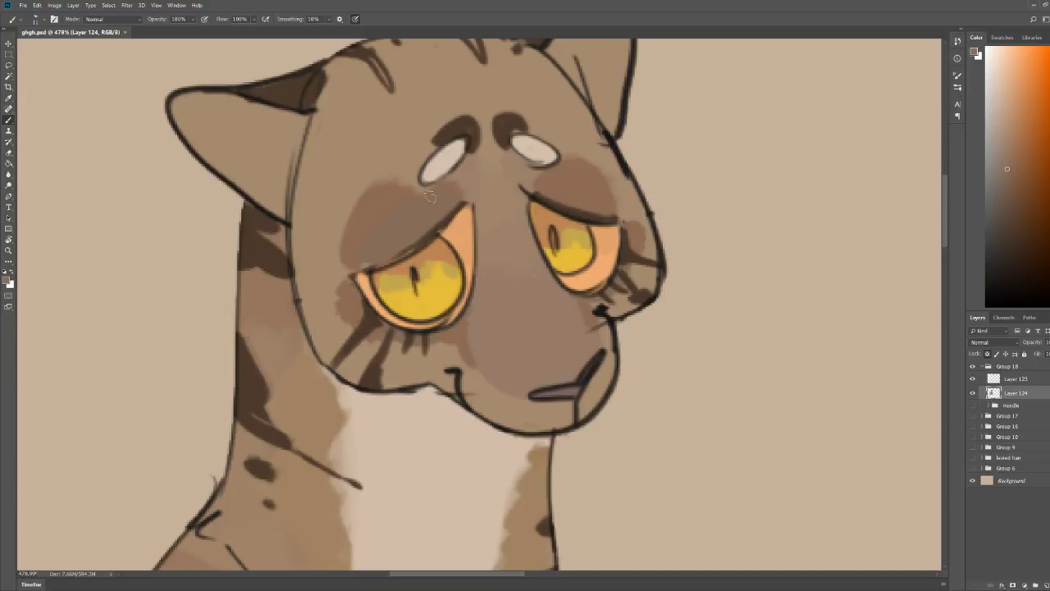
key(z)
key(ctrl+0)
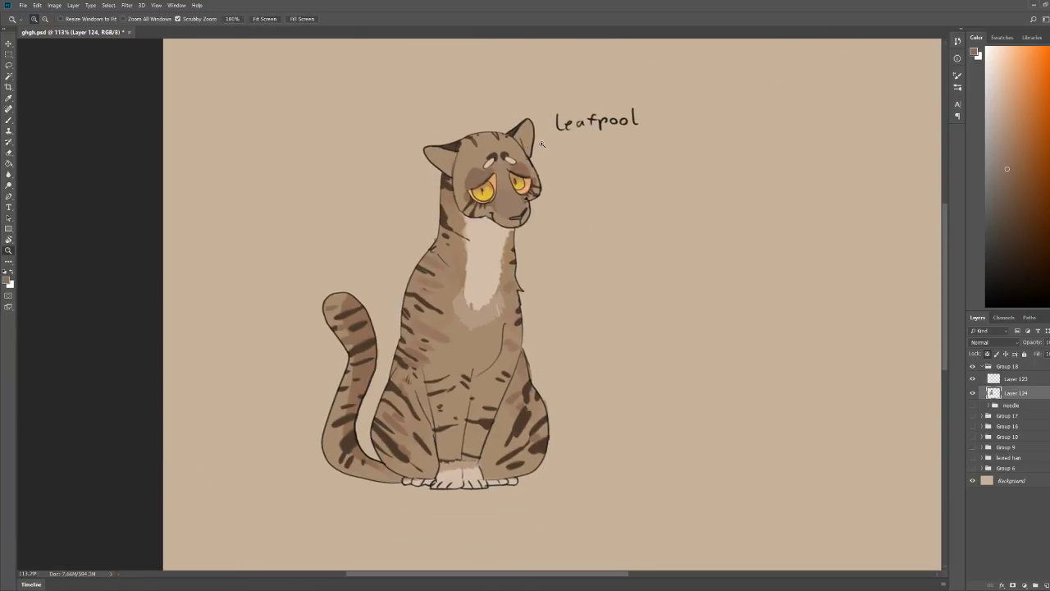
drag(542, 144, 591, 146)
key(b)
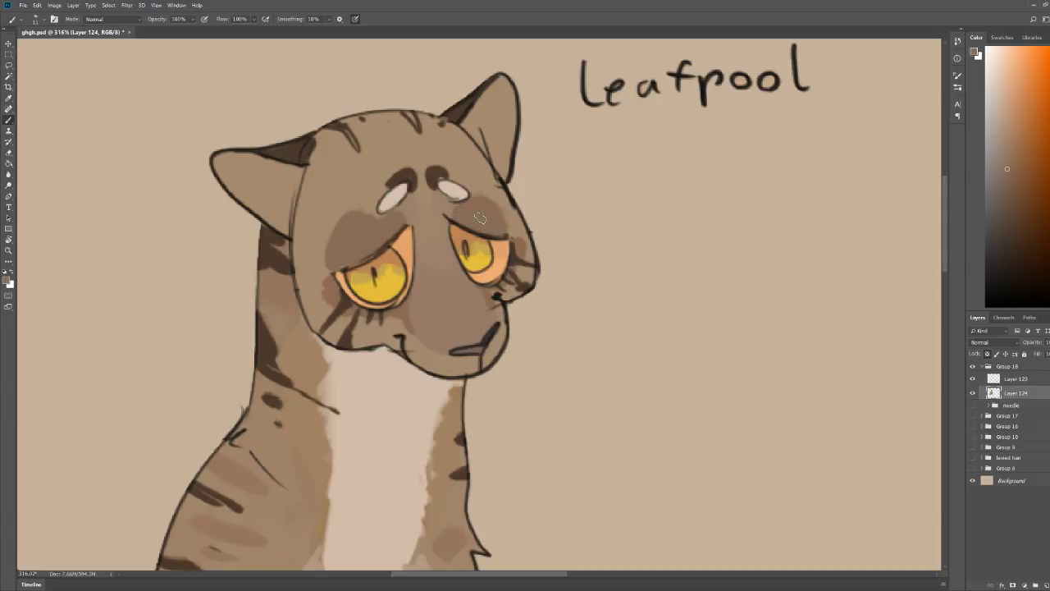
Step: Outline the upper eyelids of both eyes with curved lines in the sampled dark line colour
alt+click(462, 228)
mouse_move(453, 221)
mouse_down()
mouse_move(481, 198)
mouse_move(507, 238)
mouse_up()
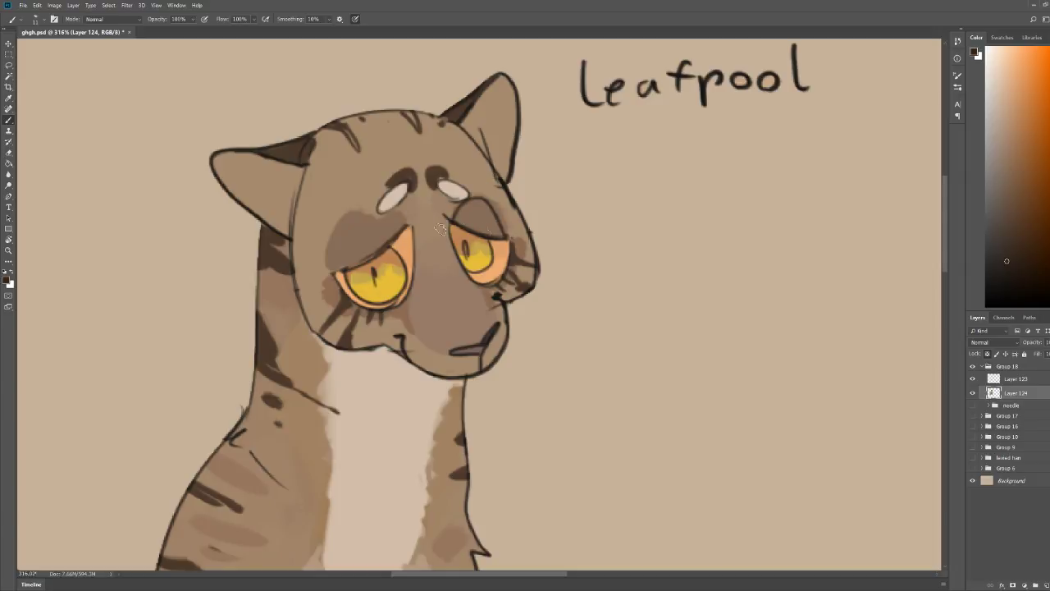
drag(335, 274, 411, 233)
key(z)
mouse_move(536, 152)
mouse_down()
mouse_move(511, 162)
mouse_move(552, 162)
mouse_up()
key(b)
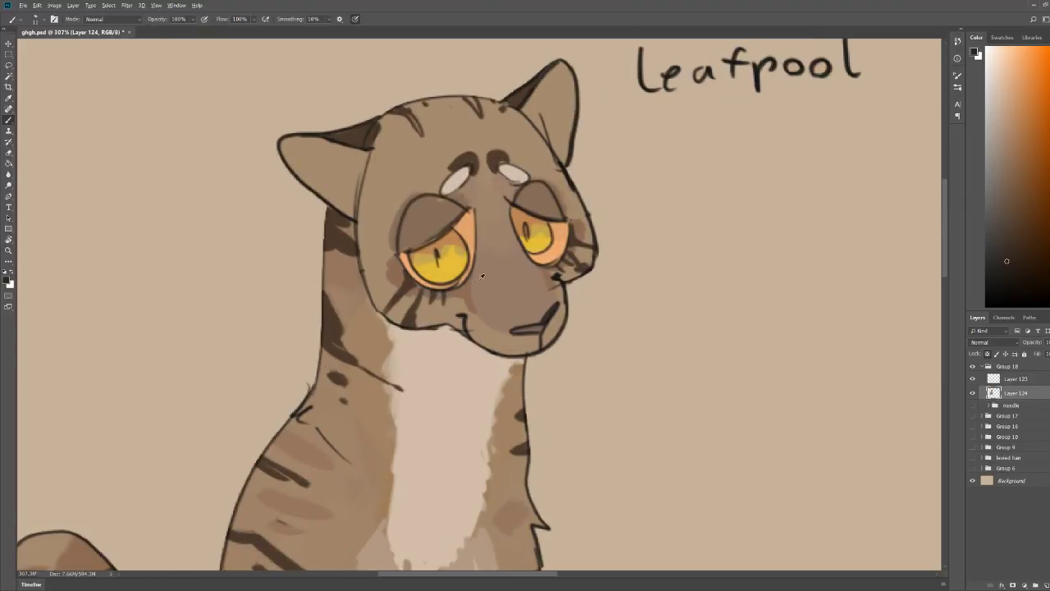
Step: Sample the muzzle's lighter brown and add small highlight strokes on both upper eyelids
alt+click(481, 276)
key(z)
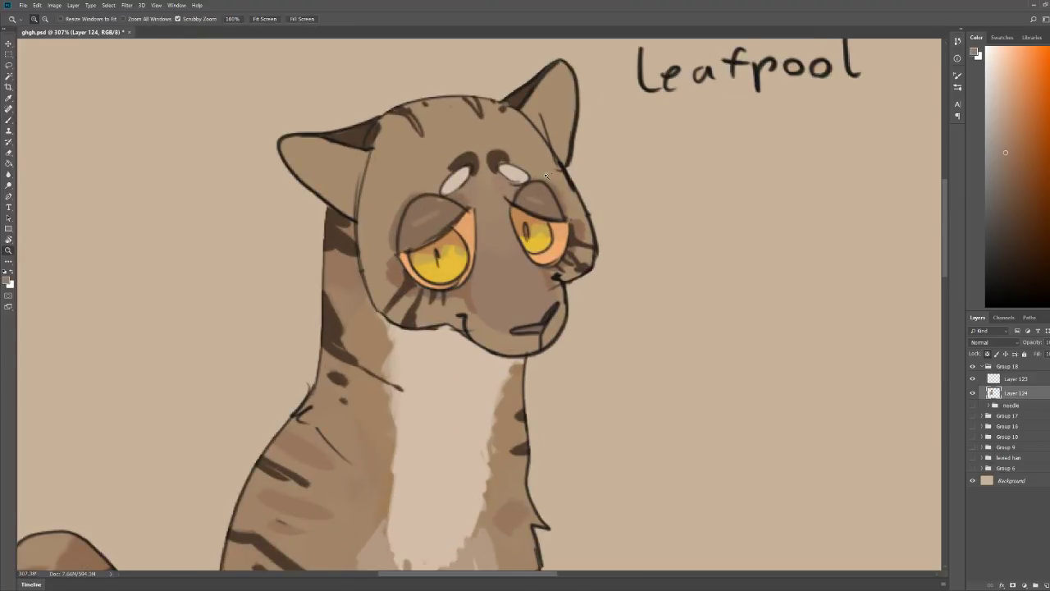
drag(547, 177, 509, 179)
key(b)
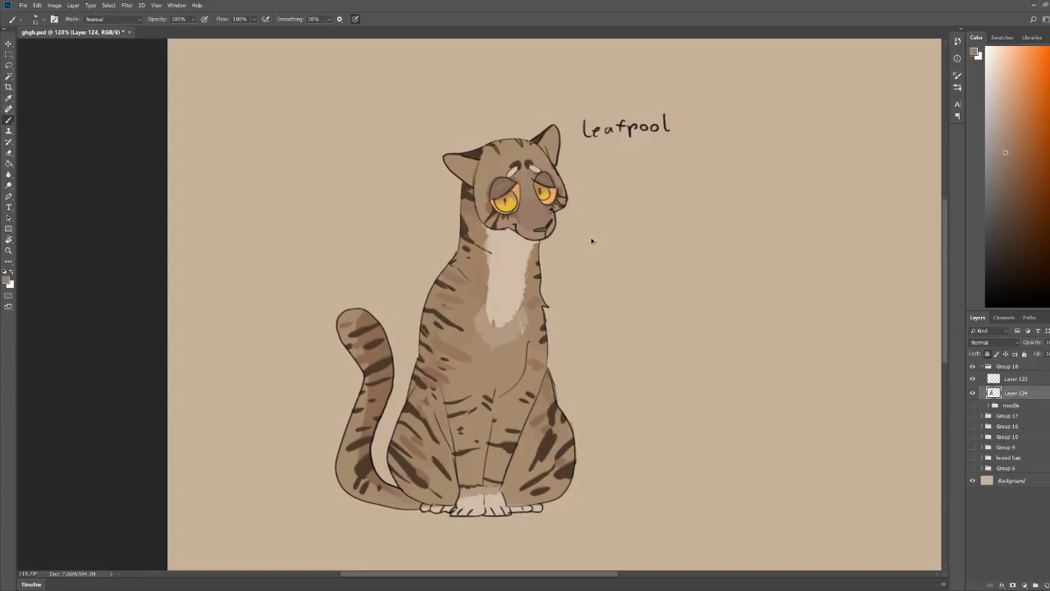
Step: Paint a round pale pink highlight in each yellow eye and save the file
click(998, 58)
key(z)
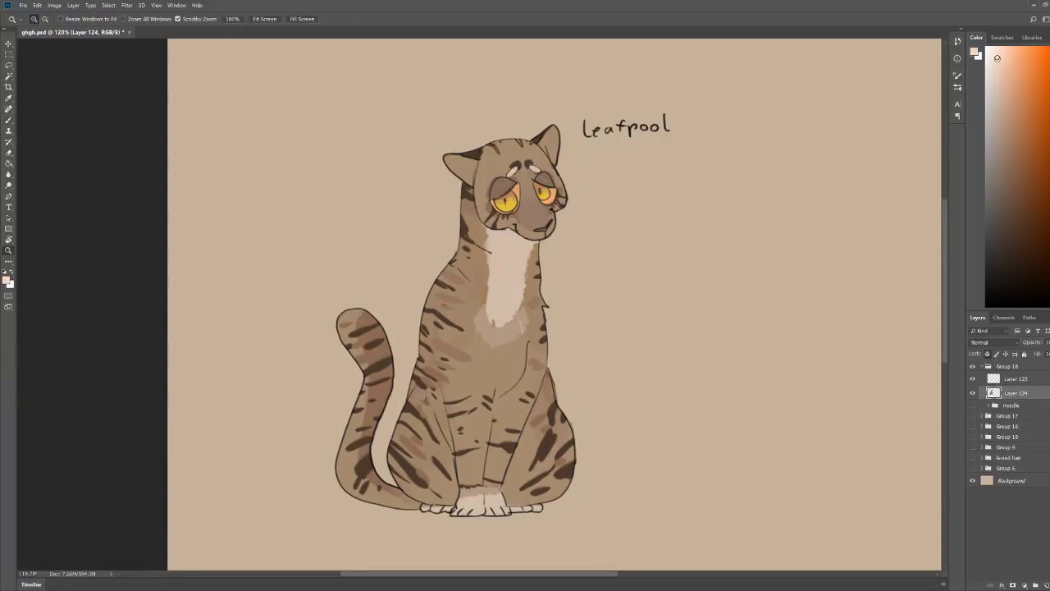
mouse_move(513, 200)
mouse_down()
mouse_move(566, 200)
mouse_move(501, 193)
mouse_up()
key(b)
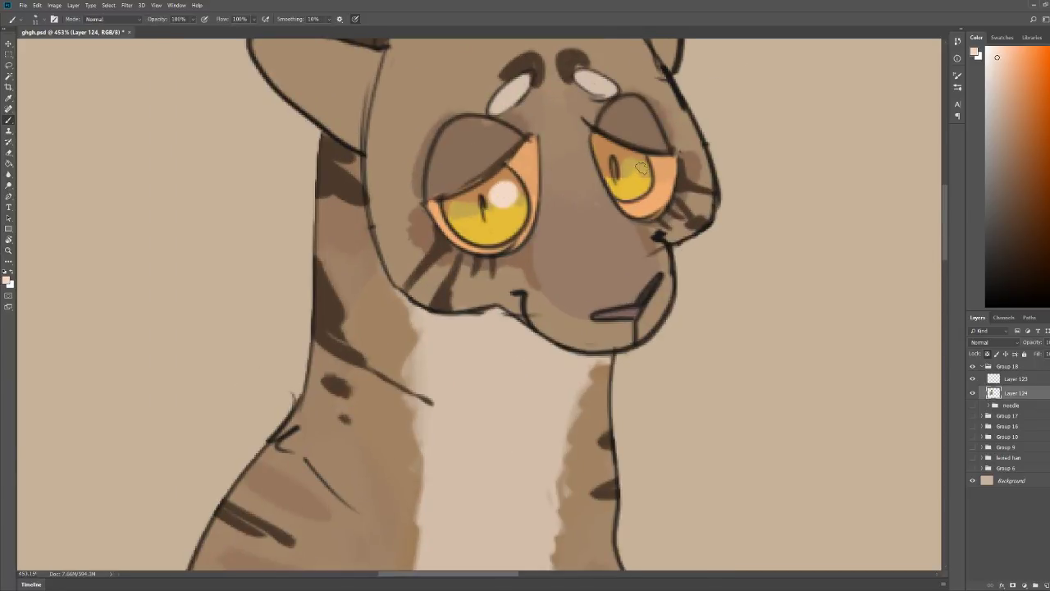
drag(641, 167, 633, 164)
key(z)
key(ctrl+0)
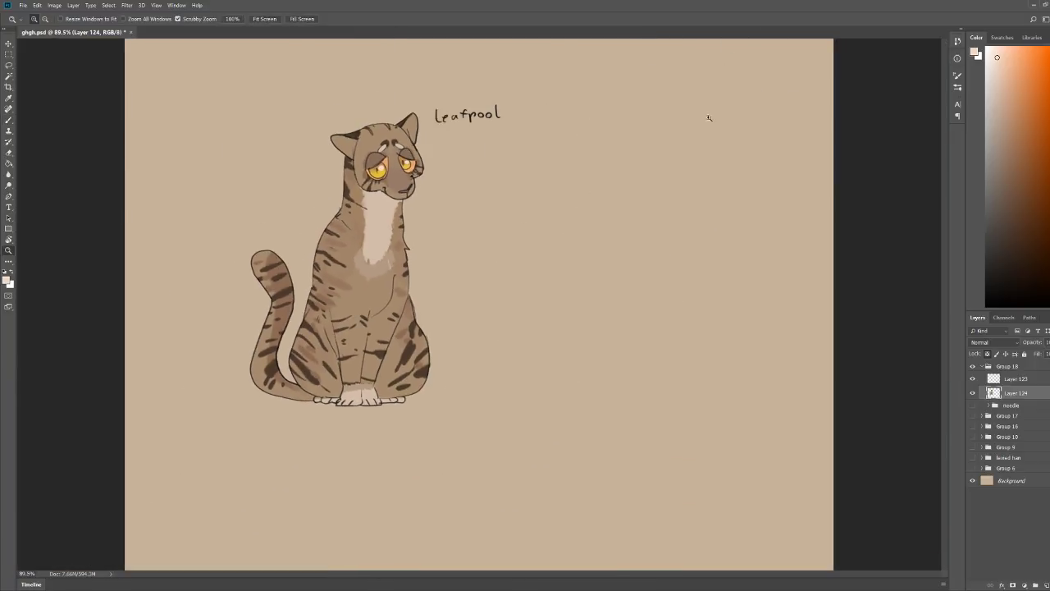
key(b)
key(ctrl+s)
Step: Group Layer 123 and Layer 124 and name the new group "leaf"
drag(334, 132, 417, 118)
key(z)
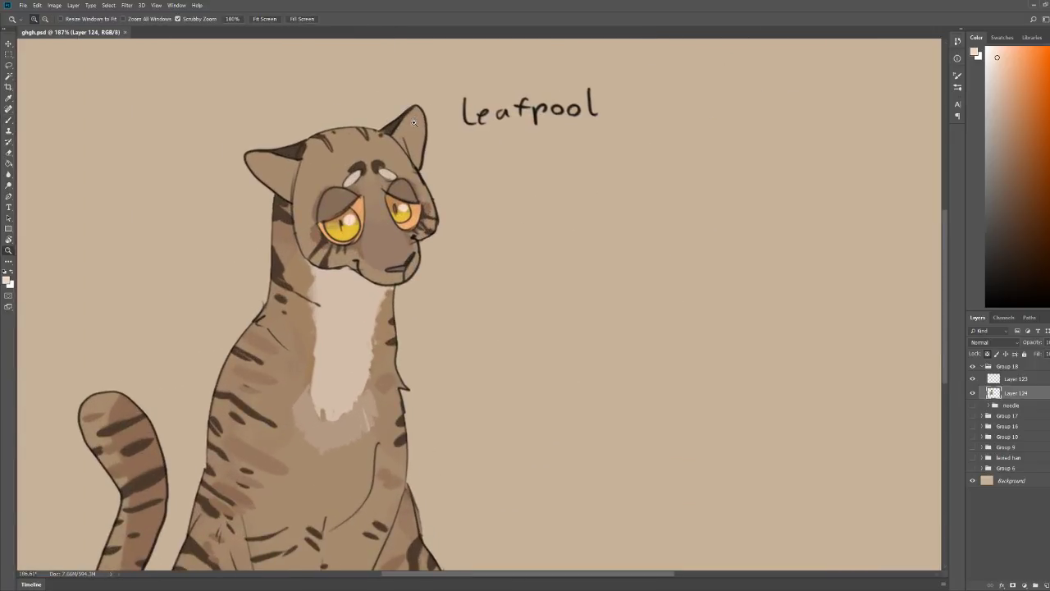
mouse_move(380, 189)
mouse_down()
mouse_move(348, 195)
mouse_move(361, 195)
mouse_up()
drag(660, 267, 671, 268)
key(b)
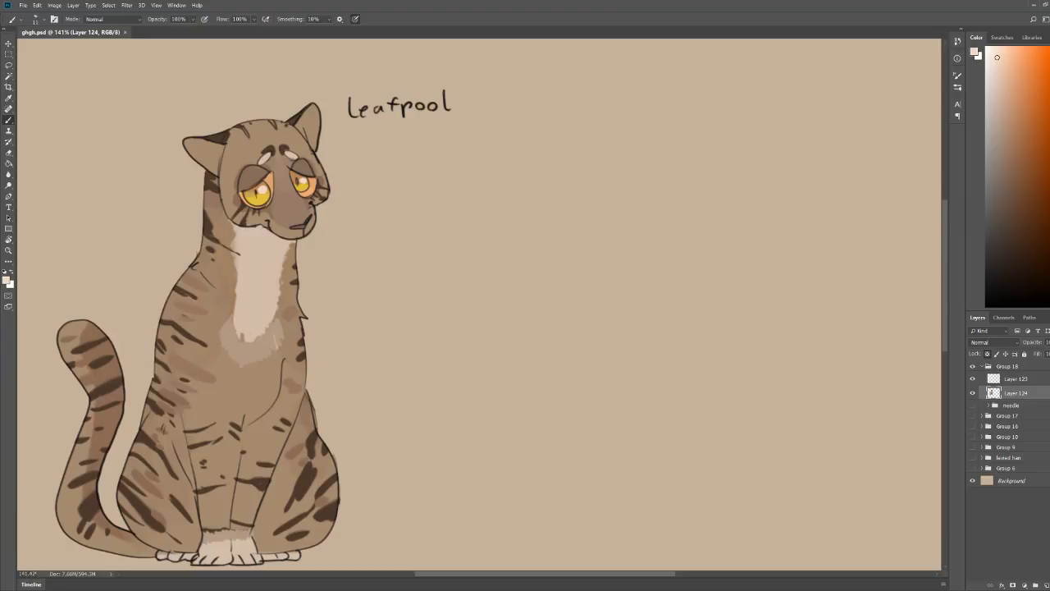
shift+click(1006, 382)
click(1037, 585)
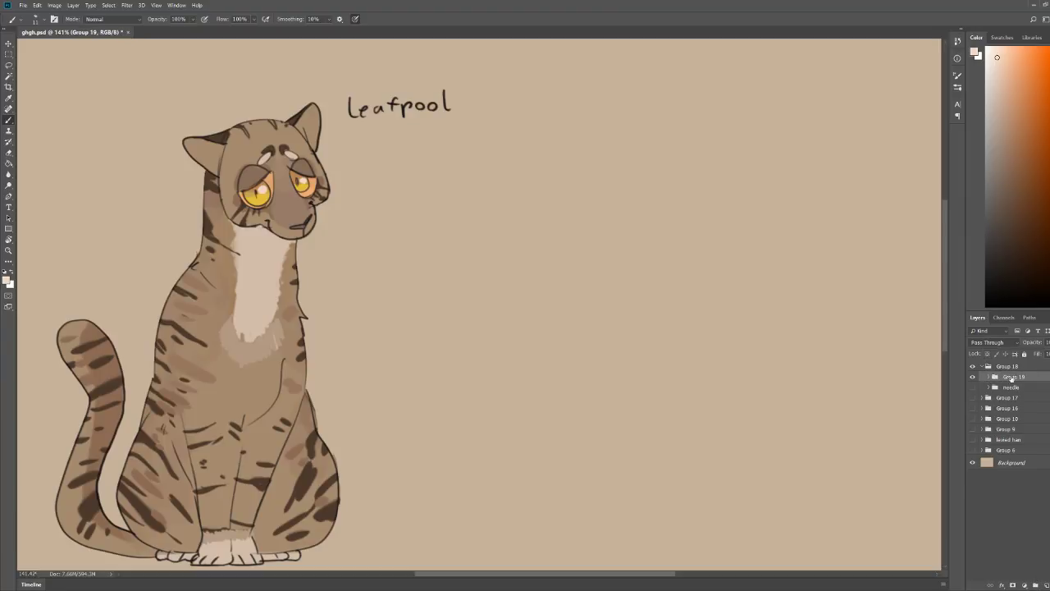
double_click(1013, 377)
text(leaf)
key(Return)
Step: Compare the leafpool drawing with the Needletail drawing by toggling the visibility of their groups
key(z)
mouse_move(512, 225)
mouse_down()
mouse_move(478, 222)
mouse_move(739, 234)
mouse_move(628, 267)
mouse_move(652, 269)
mouse_up()
key(b)
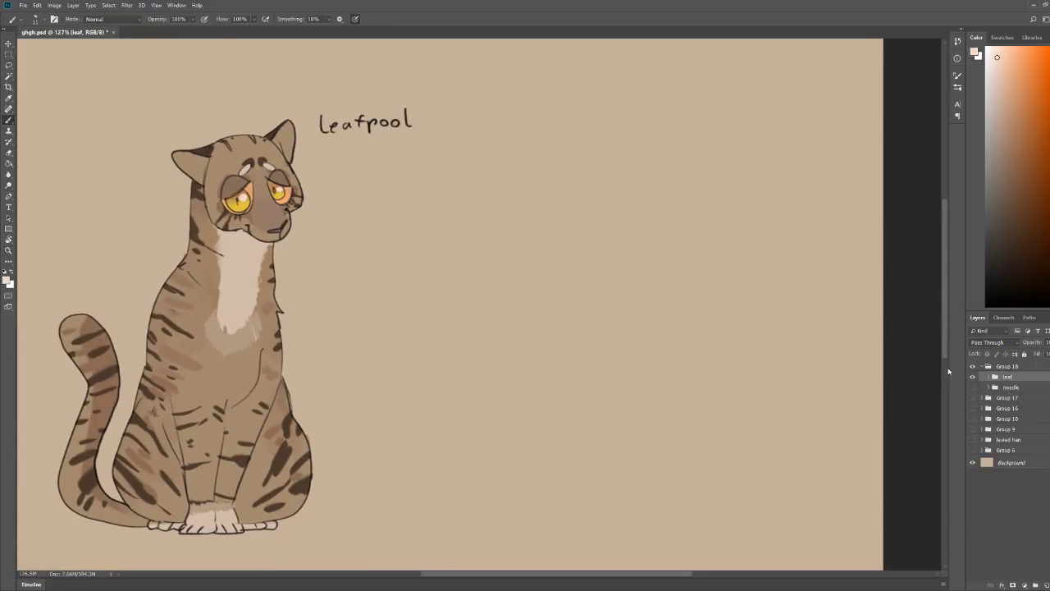
key(z)
drag(809, 260, 818, 266)
drag(534, 370, 515, 369)
key(b)
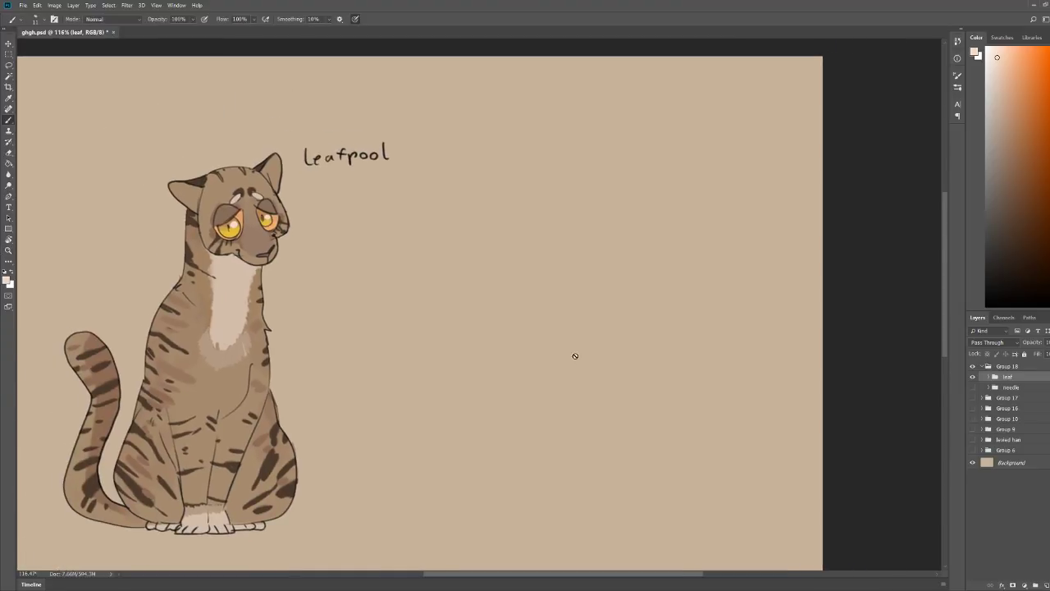
click(972, 386)
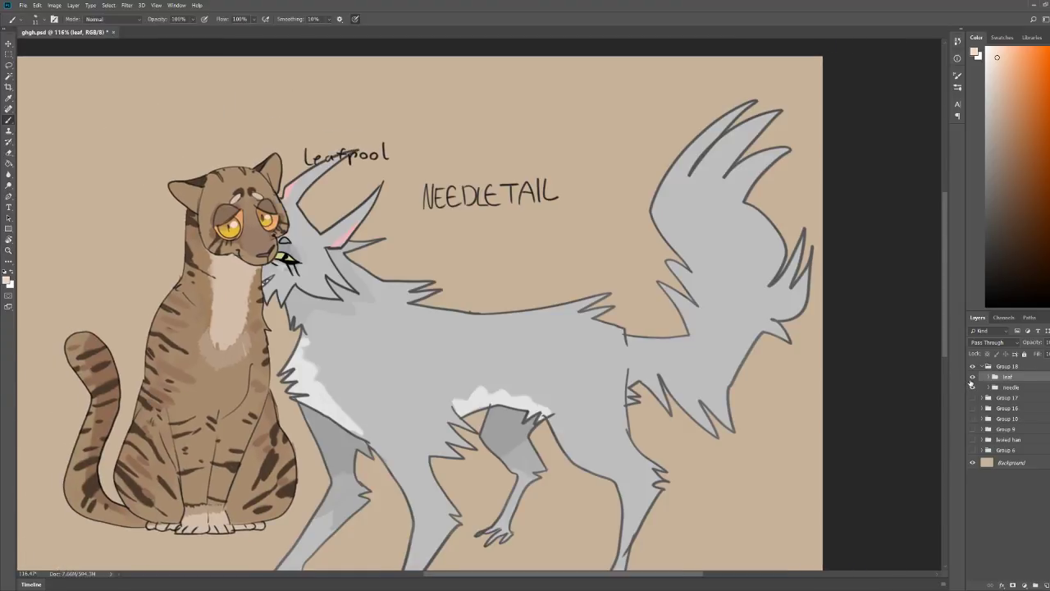
click(972, 378)
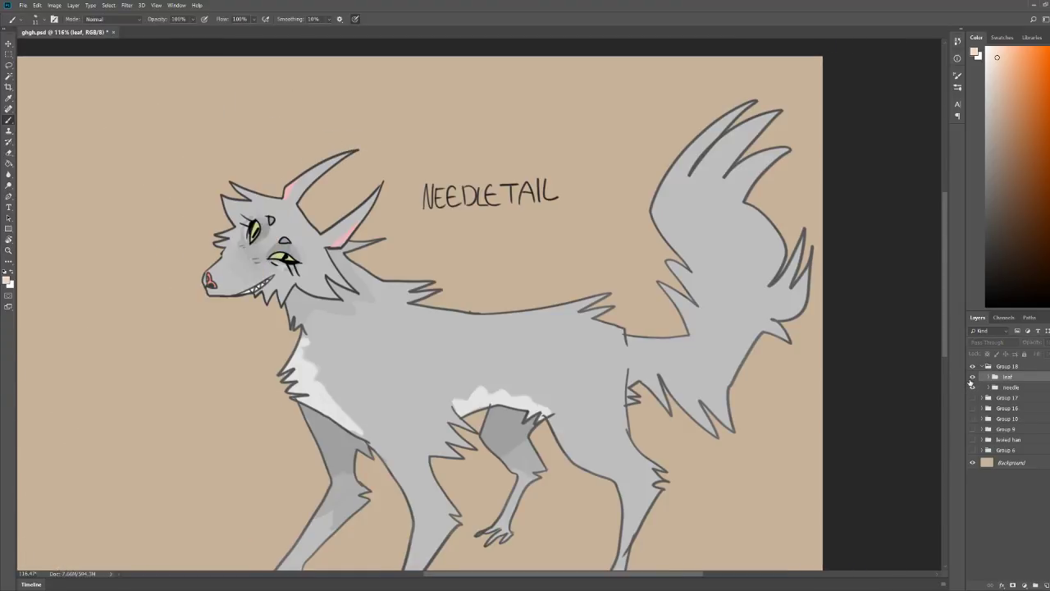
click(973, 376)
click(973, 386)
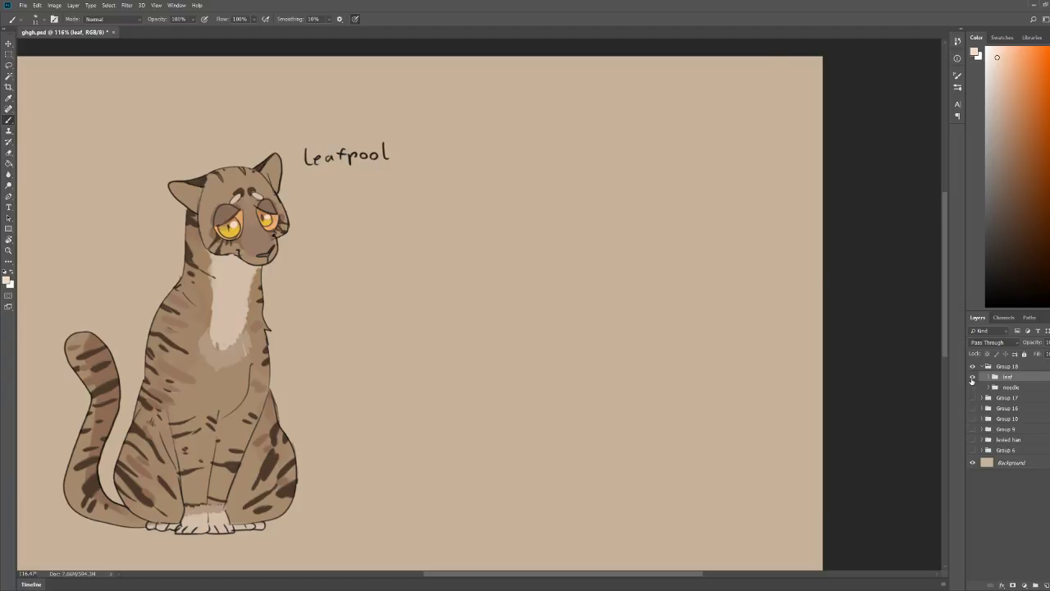
Step: Hide the leaf group, add a new layer above it and reset the colours to default black and white
click(972, 378)
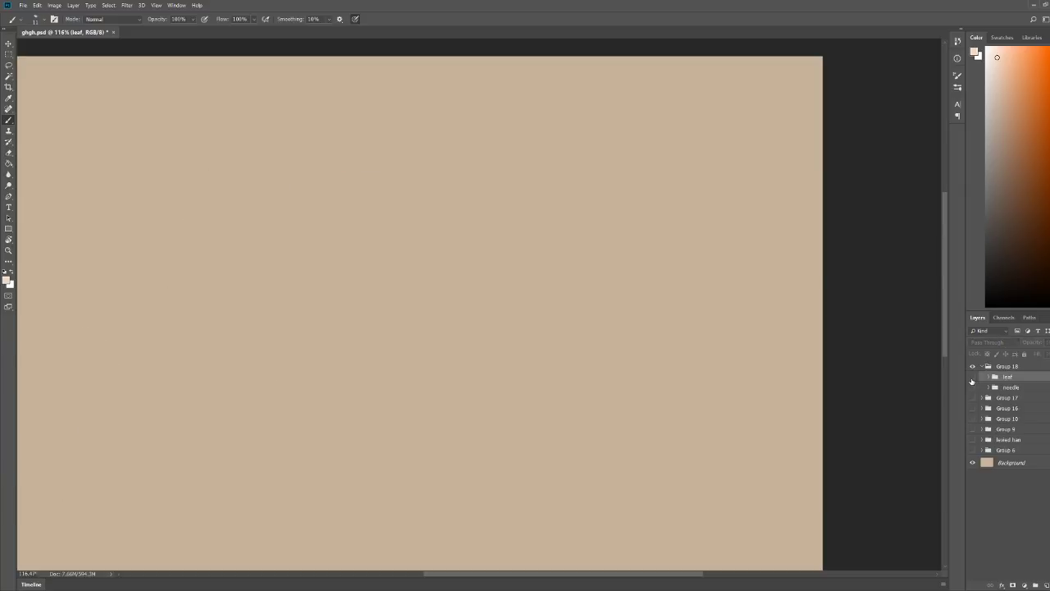
click(1046, 585)
key(d)
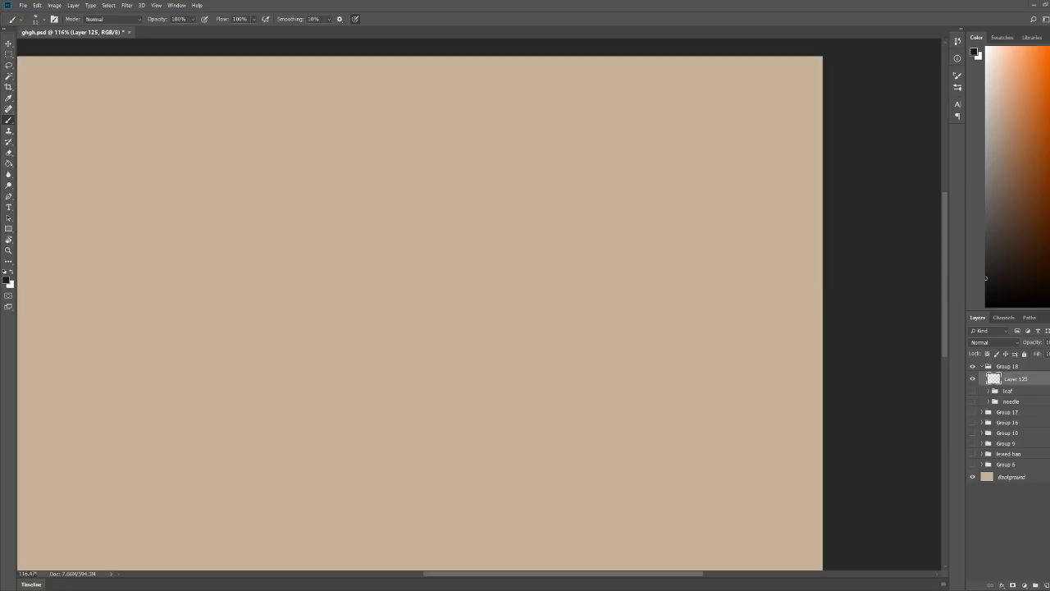
Step: Examine the earlier drawings by briefly showing the leaf group, the needle group and Group 17
scroll(635, 155, down, 3)
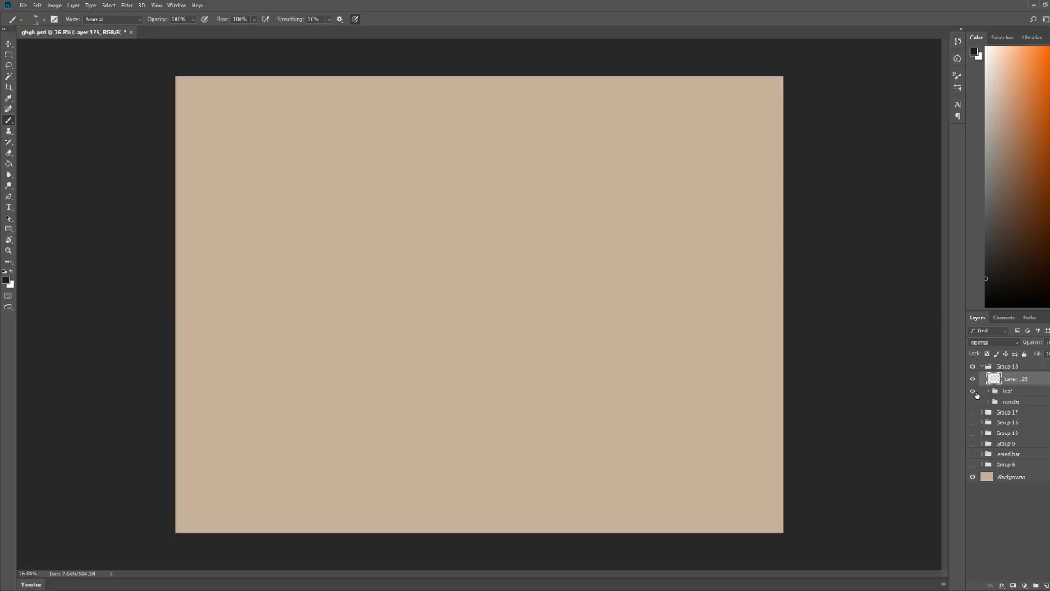
click(973, 391)
click(974, 392)
click(973, 401)
click(973, 401)
click(973, 412)
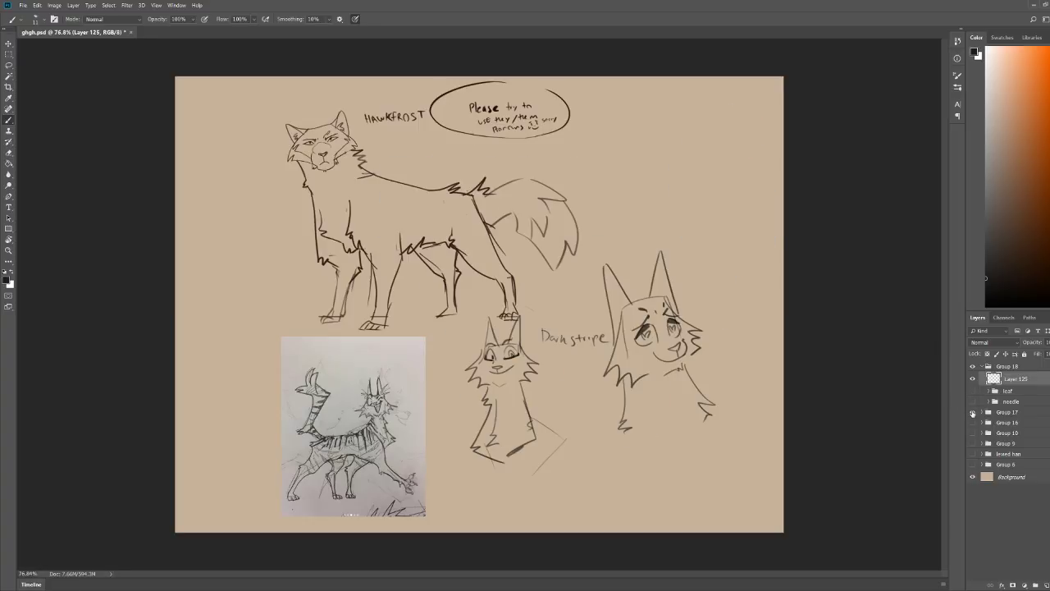
click(973, 412)
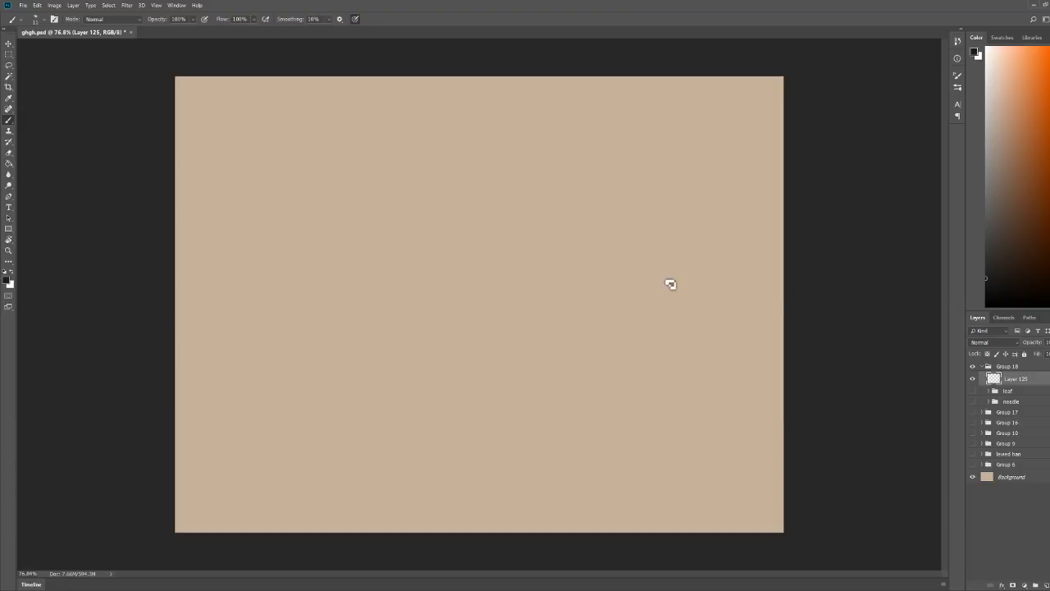
Step: Sketch a light circle in the upper middle of the empty canvas as the base of a new head
key(z)
drag(383, 187, 421, 115)
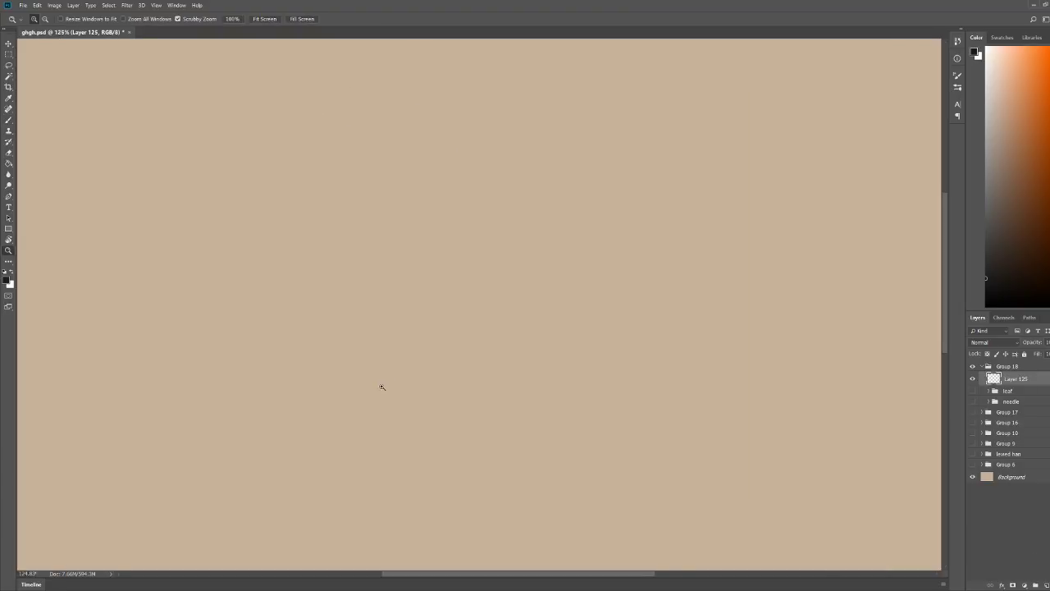
drag(382, 387, 378, 350)
drag(489, 182, 502, 184)
key(b)
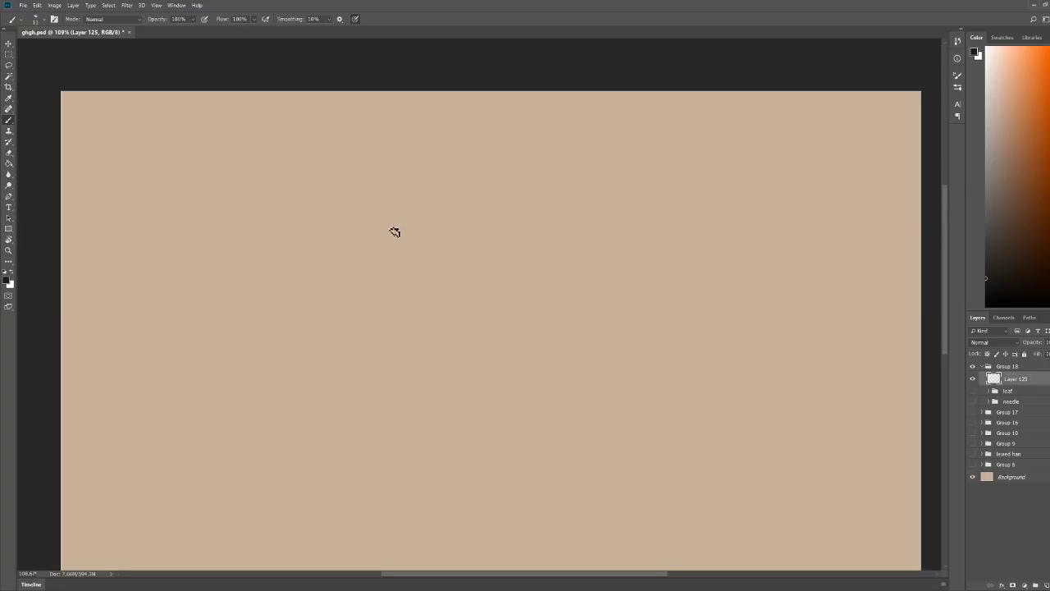
mouse_move(394, 241)
mouse_down()
mouse_move(399, 184)
mouse_move(448, 171)
mouse_move(464, 174)
mouse_move(463, 237)
mouse_up()
key(z)
key(e)
mouse_move(424, 194)
mouse_down()
mouse_move(390, 178)
mouse_move(382, 232)
mouse_move(414, 146)
mouse_move(409, 201)
mouse_move(415, 166)
mouse_move(461, 145)
mouse_move(472, 250)
mouse_move(460, 167)
mouse_up()
key(b)
mouse_move(391, 232)
mouse_down()
mouse_move(413, 153)
mouse_move(413, 235)
mouse_up()
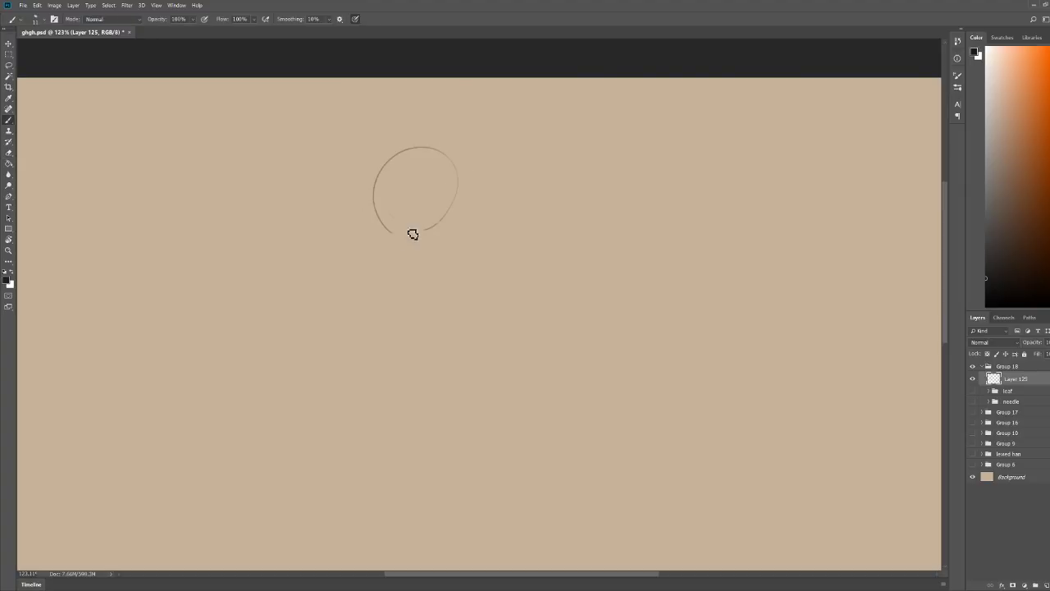
Step: Erase part of the head circle and sketch straight sides, a slanted jaw and a rounded muzzle tip around it
mouse_move(384, 169)
mouse_down()
mouse_move(337, 225)
mouse_move(358, 248)
mouse_move(386, 236)
mouse_move(368, 234)
mouse_move(402, 216)
mouse_move(374, 236)
mouse_move(391, 192)
mouse_move(381, 184)
mouse_move(409, 156)
mouse_move(374, 161)
mouse_move(364, 184)
mouse_move(367, 264)
mouse_move(376, 265)
mouse_move(352, 197)
mouse_move(388, 198)
mouse_move(383, 225)
mouse_move(433, 261)
mouse_up()
key(e)
key(b)
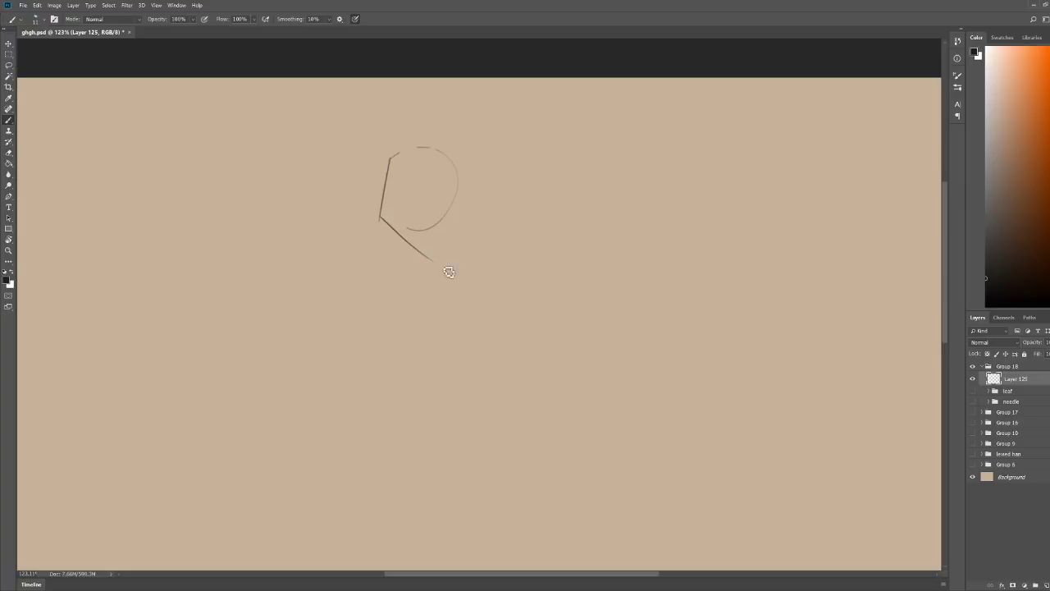
mouse_move(459, 166)
mouse_down()
mouse_move(471, 261)
mouse_move(444, 262)
mouse_up()
Step: Sketch two half-closed, drooping eyes on the head with an oval brow spot above each
key(ctrl+space)
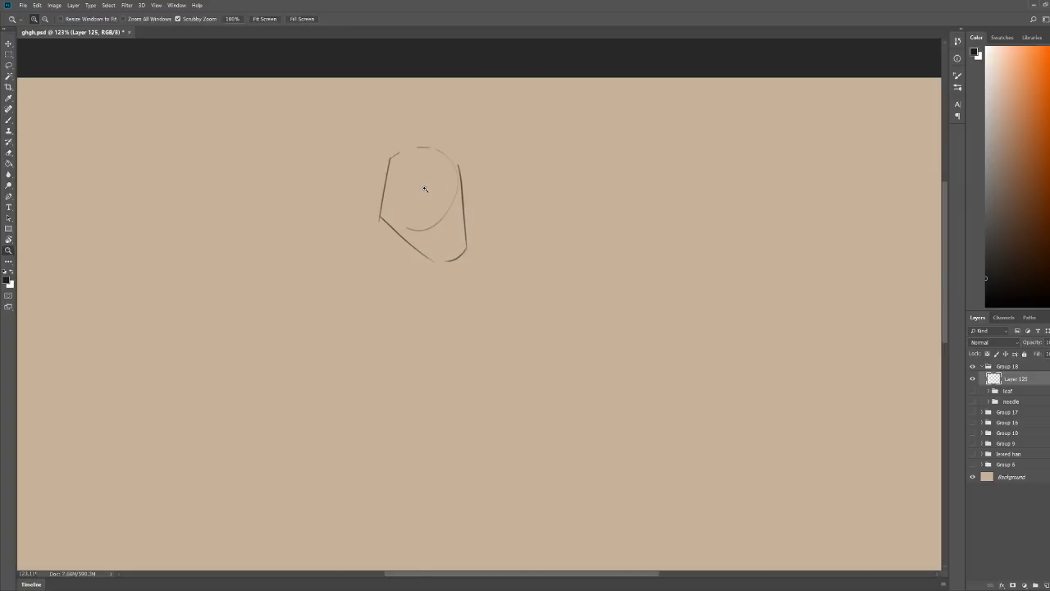
drag(424, 189, 468, 190)
mouse_move(371, 238)
mouse_down()
mouse_move(438, 216)
mouse_move(403, 275)
mouse_move(415, 251)
mouse_up()
drag(474, 212, 520, 229)
mouse_move(476, 215)
mouse_down()
mouse_move(489, 251)
mouse_move(507, 247)
mouse_up()
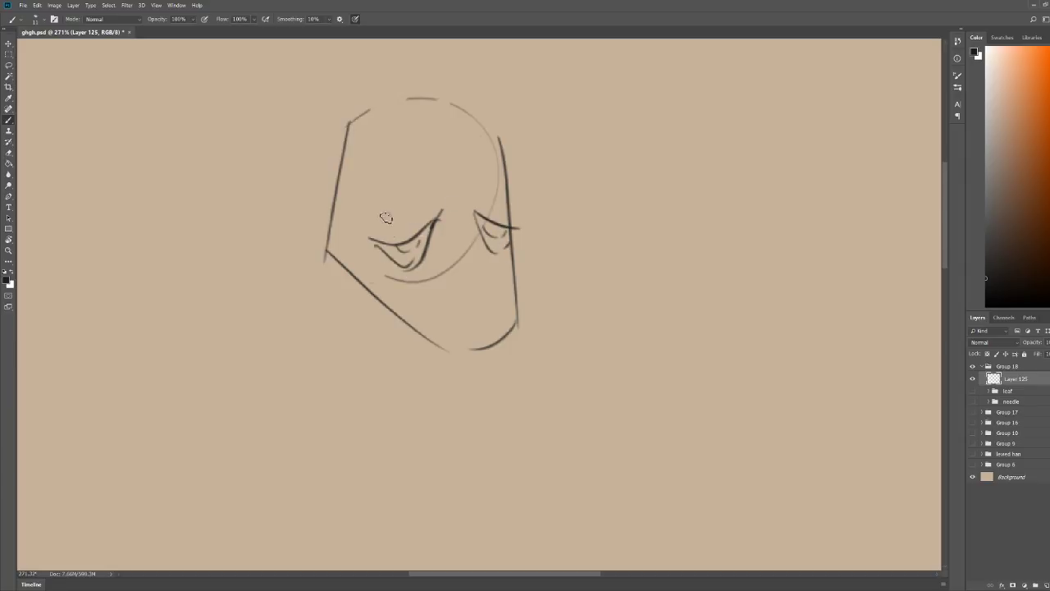
mouse_move(391, 196)
mouse_down()
mouse_move(442, 194)
mouse_move(397, 196)
mouse_up()
drag(479, 192, 464, 201)
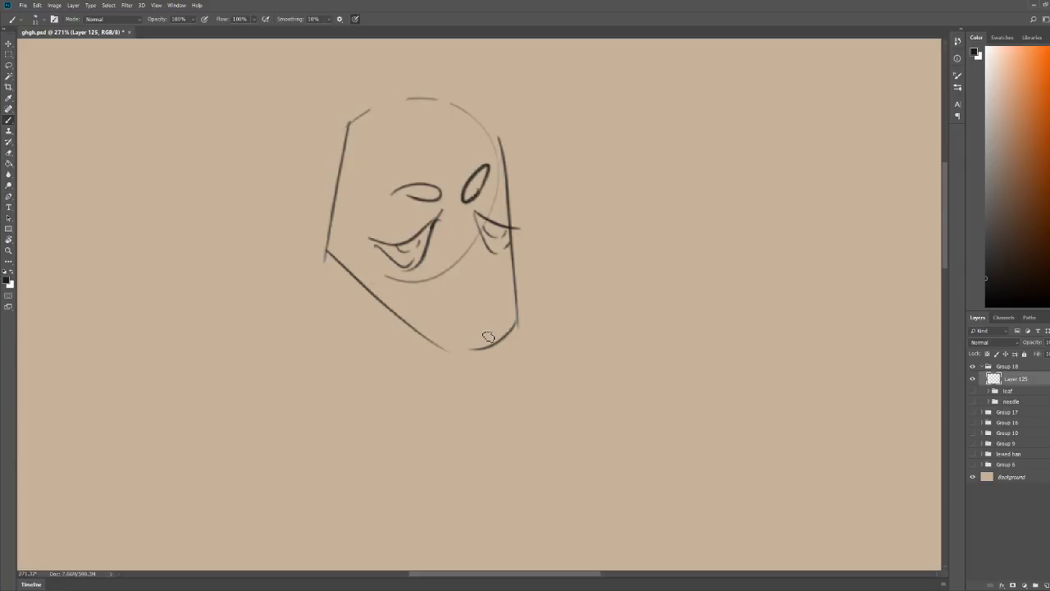
Step: Sketch the nose near the muzzle tip and short mouth lines beneath it
mouse_move(462, 325)
mouse_down()
mouse_move(493, 331)
mouse_move(507, 308)
mouse_move(478, 321)
mouse_move(496, 329)
mouse_move(504, 301)
mouse_move(468, 324)
mouse_move(511, 313)
mouse_move(492, 344)
mouse_up()
key(z)
drag(543, 231, 502, 233)
key(b)
drag(483, 302, 511, 311)
drag(513, 308, 517, 300)
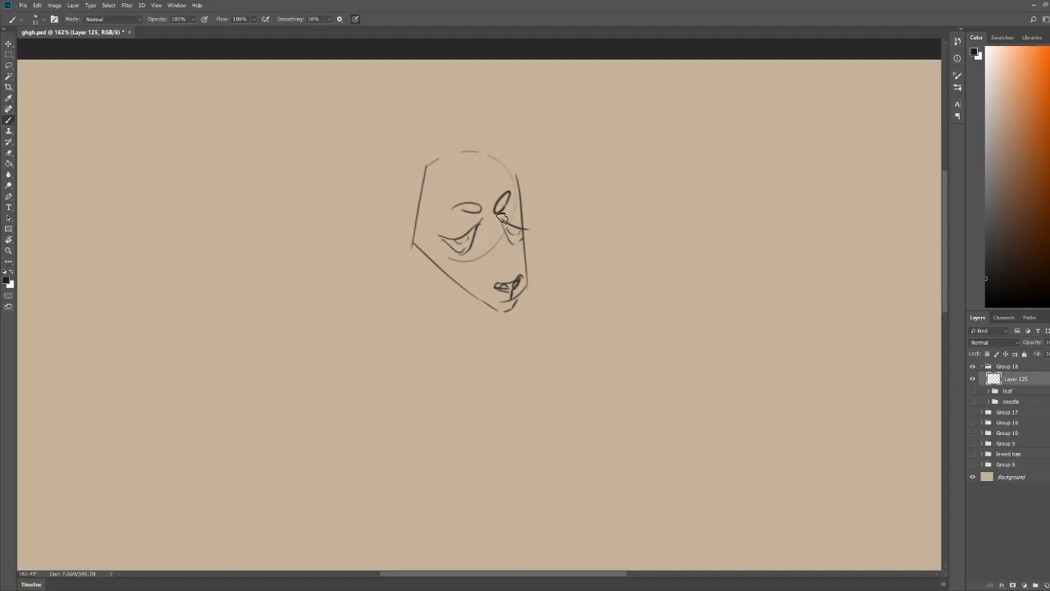
Step: Erase the lower muzzle lines and redraw the mouth and a small protruding chin
key(e)
scroll(521, 266, up, 3)
key(b)
mouse_move(506, 310)
mouse_down()
mouse_move(526, 295)
mouse_move(510, 304)
mouse_move(517, 313)
mouse_up()
key(e)
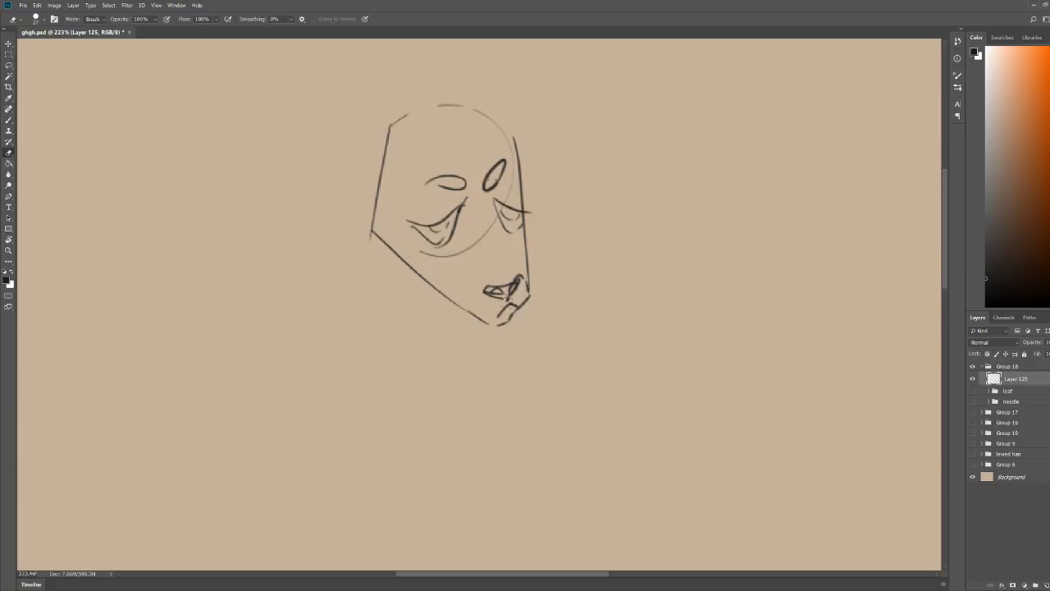
mouse_move(517, 318)
mouse_down()
mouse_move(524, 270)
mouse_move(529, 296)
mouse_move(494, 326)
mouse_move(514, 320)
mouse_move(491, 337)
mouse_up()
key(b)
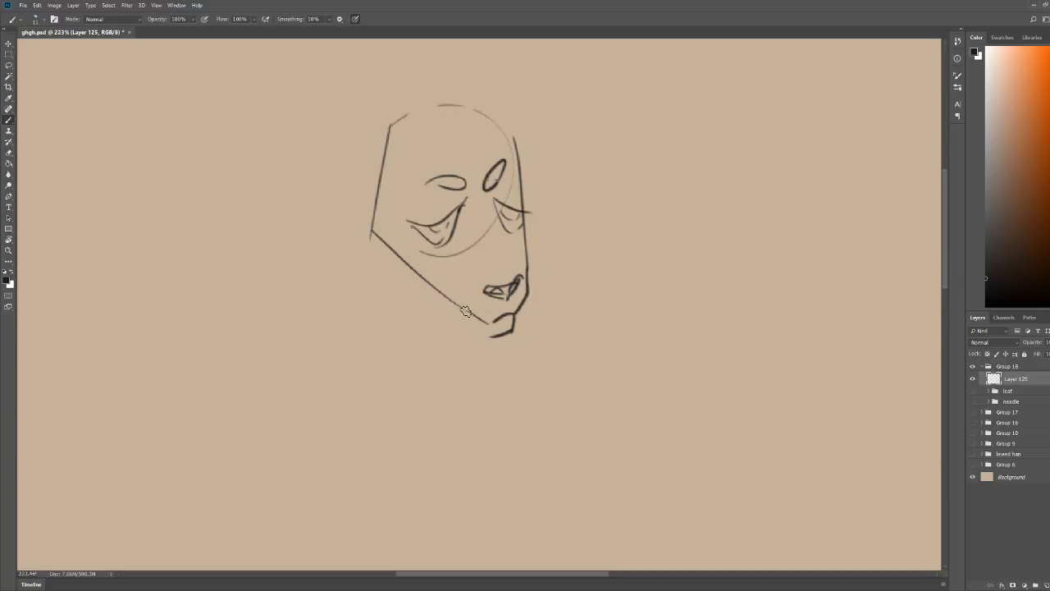
Step: Erase the end of the slanted jaw line and redraw it curving down to meet the chin
key(e)
mouse_move(457, 301)
mouse_down()
mouse_move(491, 342)
mouse_move(439, 286)
mouse_move(466, 245)
mouse_move(452, 313)
mouse_move(482, 336)
mouse_up()
key(b)
mouse_move(422, 282)
mouse_down()
mouse_move(476, 333)
mouse_move(503, 339)
mouse_up()
Step: Draw pointed cheek fur tufts on both sides of the head
mouse_move(388, 161)
mouse_down()
mouse_move(368, 263)
mouse_move(390, 290)
mouse_move(464, 283)
mouse_move(443, 295)
mouse_up()
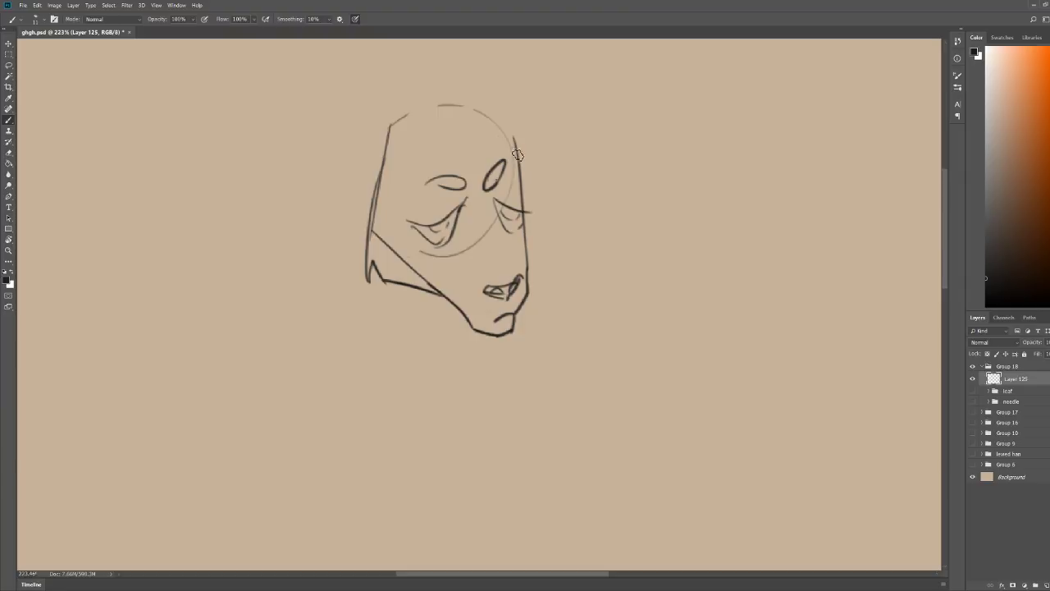
mouse_move(517, 155)
mouse_down()
mouse_move(546, 238)
mouse_move(529, 262)
mouse_move(516, 167)
mouse_move(552, 152)
mouse_up()
key(z)
key(b)
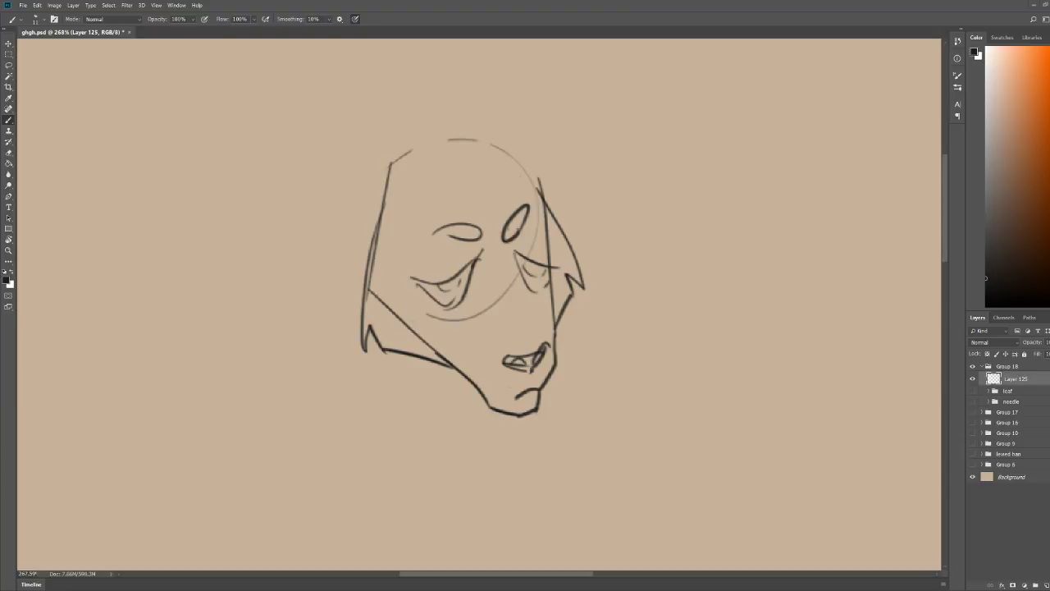
Step: Erase the eyes, the remaining construction arc, both lower side contours and the cheek fur tufts of the head sketch
key(e)
mouse_move(487, 310)
mouse_down()
mouse_move(455, 275)
mouse_move(414, 295)
mouse_up()
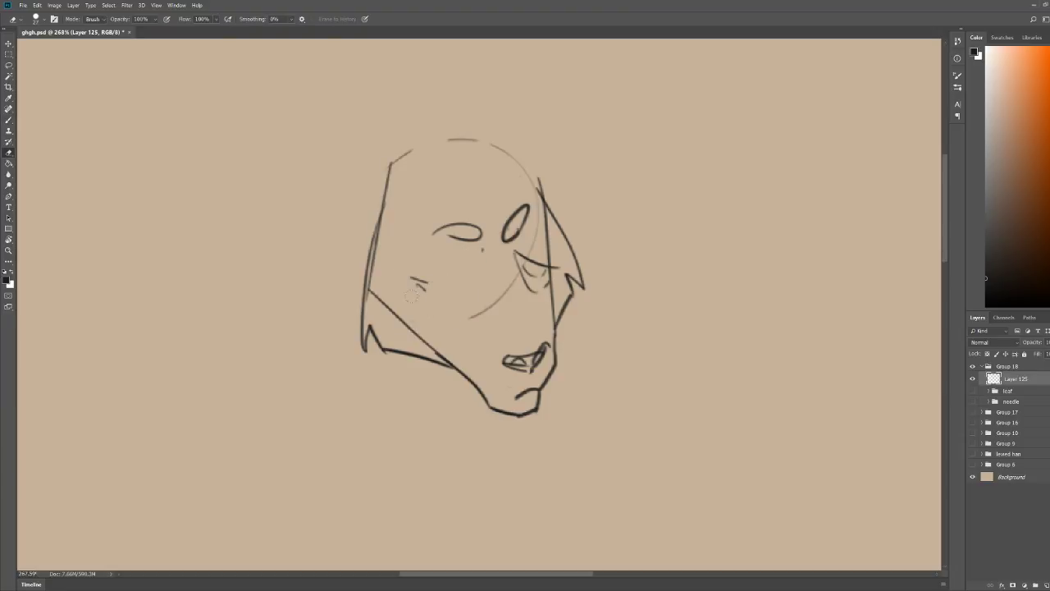
mouse_move(489, 290)
mouse_down()
mouse_move(532, 289)
mouse_move(534, 260)
mouse_up()
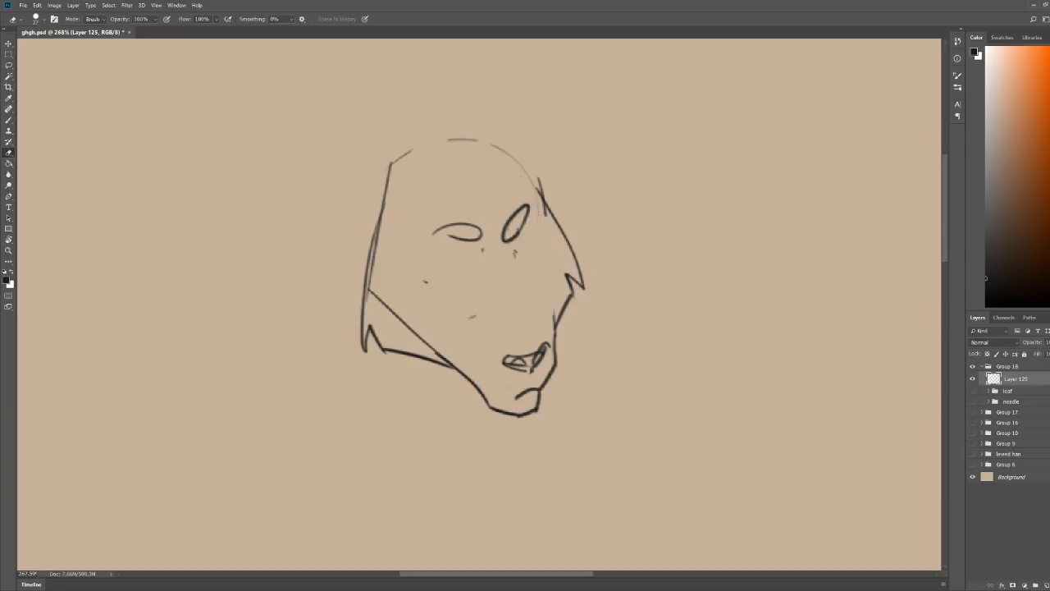
mouse_move(542, 199)
mouse_down()
mouse_move(574, 265)
mouse_move(535, 182)
mouse_up()
mouse_move(385, 304)
mouse_down()
mouse_move(433, 349)
mouse_move(366, 283)
mouse_move(365, 351)
mouse_up()
Step: Redraw two half-lidded eyes with small pupils below the brow marks and erase the excess strokes around them
key(b)
mouse_move(398, 272)
mouse_down()
mouse_move(429, 311)
mouse_move(421, 291)
mouse_move(482, 273)
mouse_move(434, 309)
mouse_move(419, 296)
mouse_move(456, 307)
mouse_up()
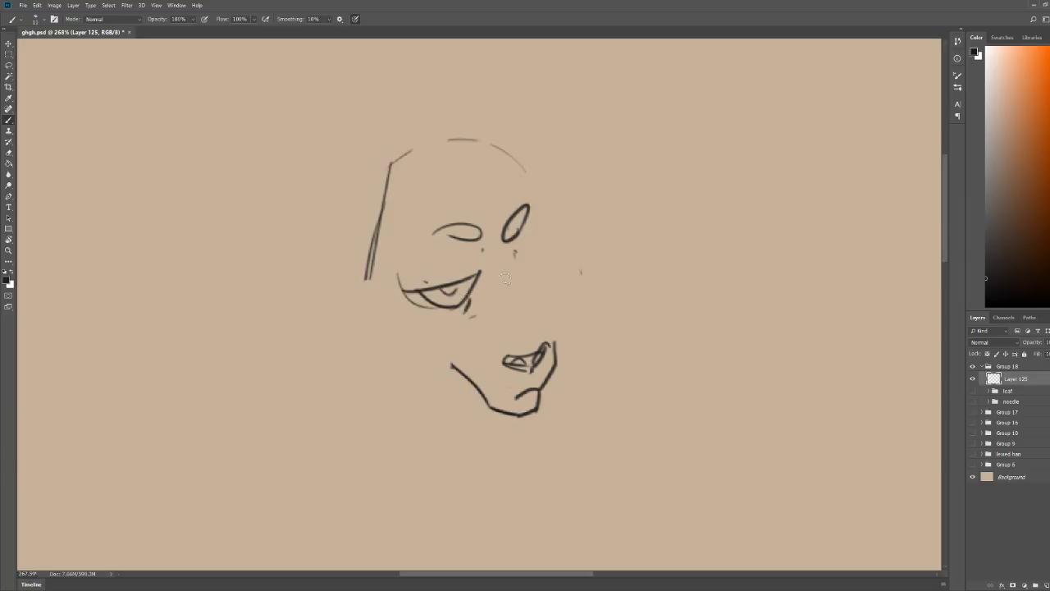
mouse_move(510, 266)
mouse_down()
mouse_move(550, 285)
mouse_move(566, 261)
mouse_move(551, 288)
mouse_move(554, 273)
mouse_move(565, 295)
mouse_up()
key(e)
drag(405, 278, 403, 296)
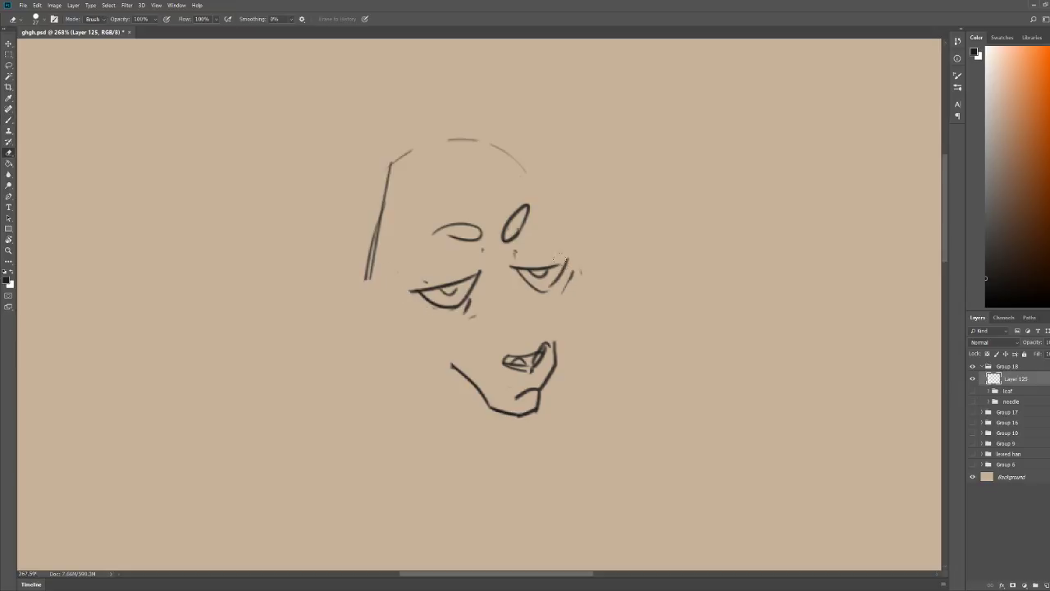
Step: Clean up beside the far eye and redraw both sides of the head as curved contours meeting the muzzle
key(b)
key(e)
drag(578, 271, 552, 346)
key(b)
mouse_move(454, 366)
mouse_down()
mouse_move(380, 317)
mouse_move(388, 330)
mouse_move(378, 223)
mouse_up()
key(z)
mouse_move(549, 215)
mouse_down()
mouse_move(521, 221)
mouse_move(551, 202)
mouse_move(528, 187)
mouse_up()
key(b)
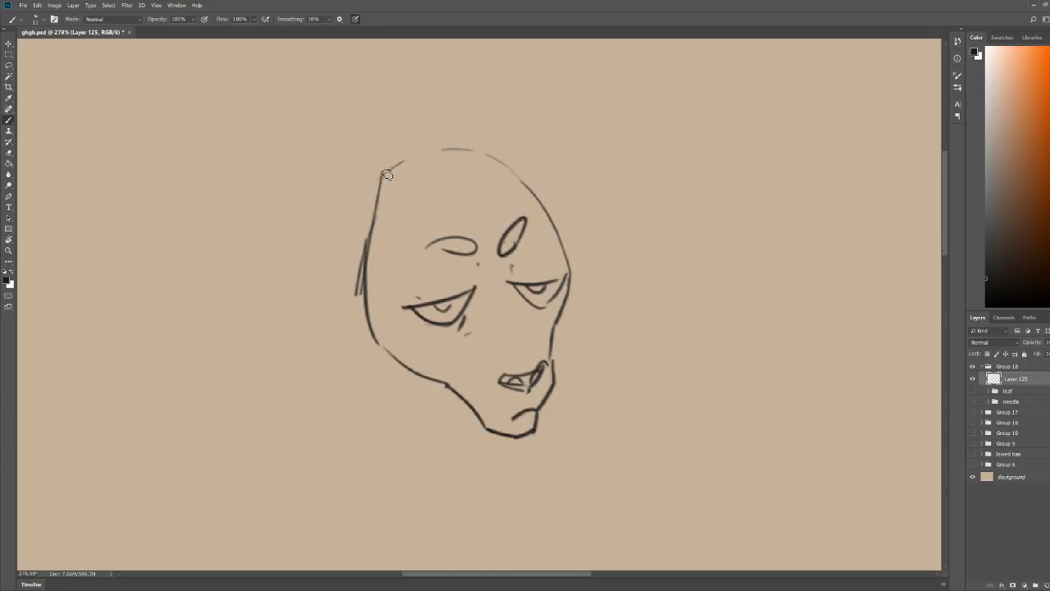
Step: Replace the crown lines with one smooth curve and draw two large, wide-spread ears on the head
key(e)
mouse_move(380, 204)
mouse_down()
mouse_move(550, 179)
mouse_move(363, 188)
mouse_move(458, 149)
mouse_up()
key(b)
drag(393, 202, 174, 179)
drag(176, 182, 308, 316)
drag(321, 320, 379, 350)
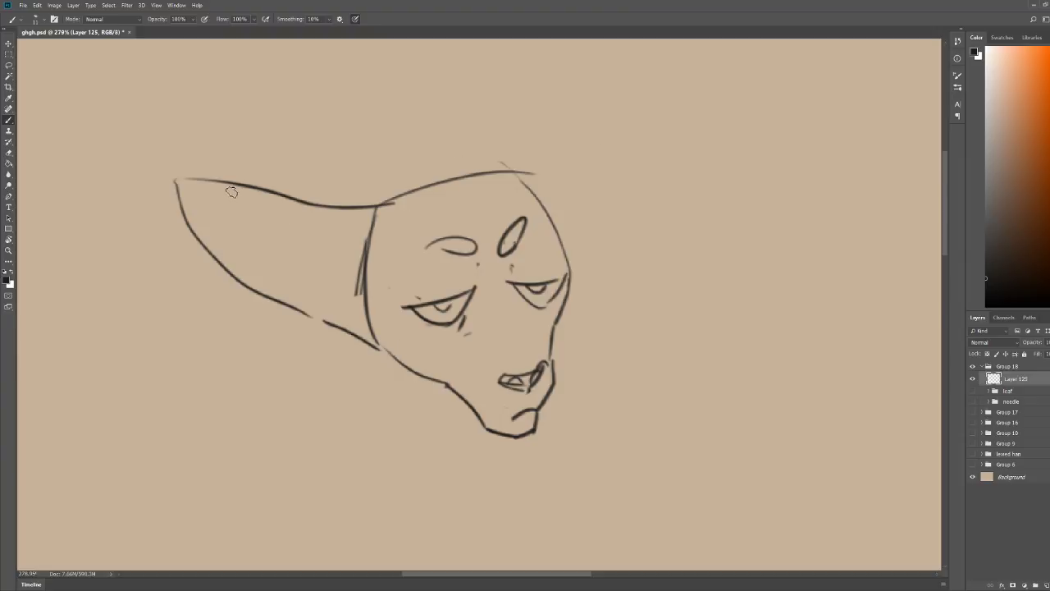
mouse_move(232, 191)
mouse_down()
mouse_move(307, 205)
mouse_move(367, 242)
mouse_up()
drag(510, 178, 560, 138)
mouse_move(532, 197)
mouse_down()
mouse_move(604, 88)
mouse_move(625, 118)
mouse_move(585, 274)
mouse_up()
Step: Undo the strokes of both large ears
scroll(592, 250, down, 3)
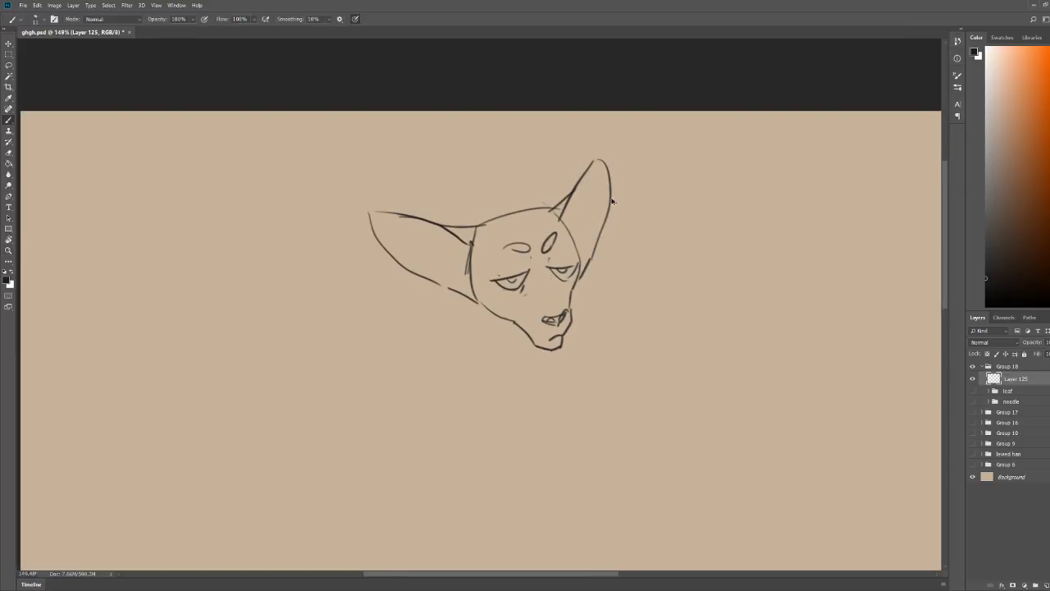
key(ctrl+z)
key(ctrl+z)
key(ctrl+z)
key(ctrl+z)
key(ctrl+z)
key(ctrl+z)
key(ctrl+z)
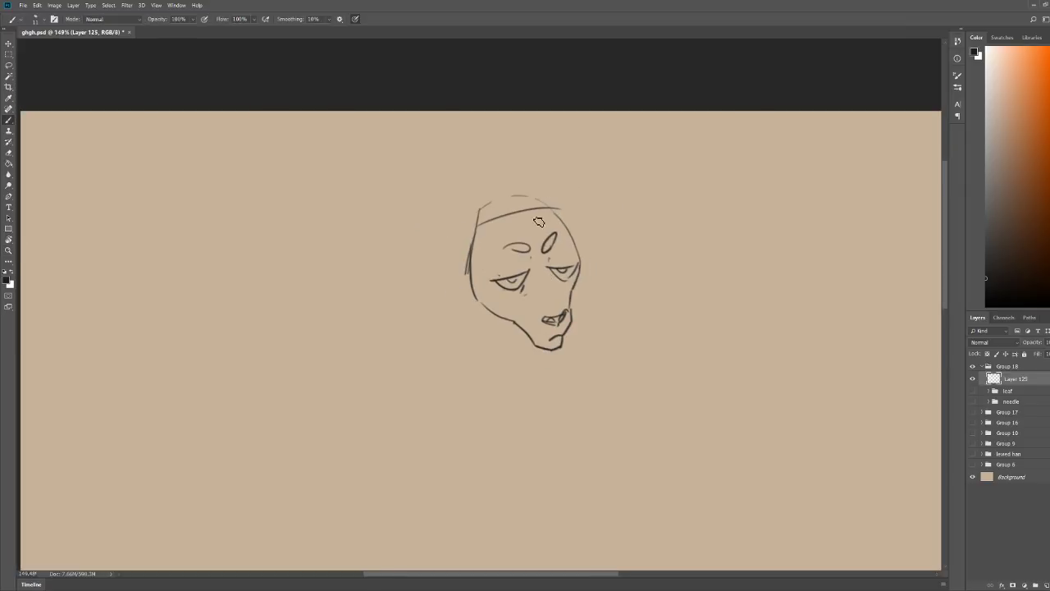
Step: Draw two smaller, more upright ears on the sides of the head
mouse_move(545, 212)
mouse_down()
mouse_move(570, 175)
mouse_move(588, 215)
mouse_move(583, 271)
mouse_up()
mouse_move(565, 182)
mouse_down()
mouse_move(556, 214)
mouse_move(560, 182)
mouse_move(487, 200)
mouse_move(459, 219)
mouse_move(502, 220)
mouse_move(447, 204)
mouse_up()
key(e)
key(b)
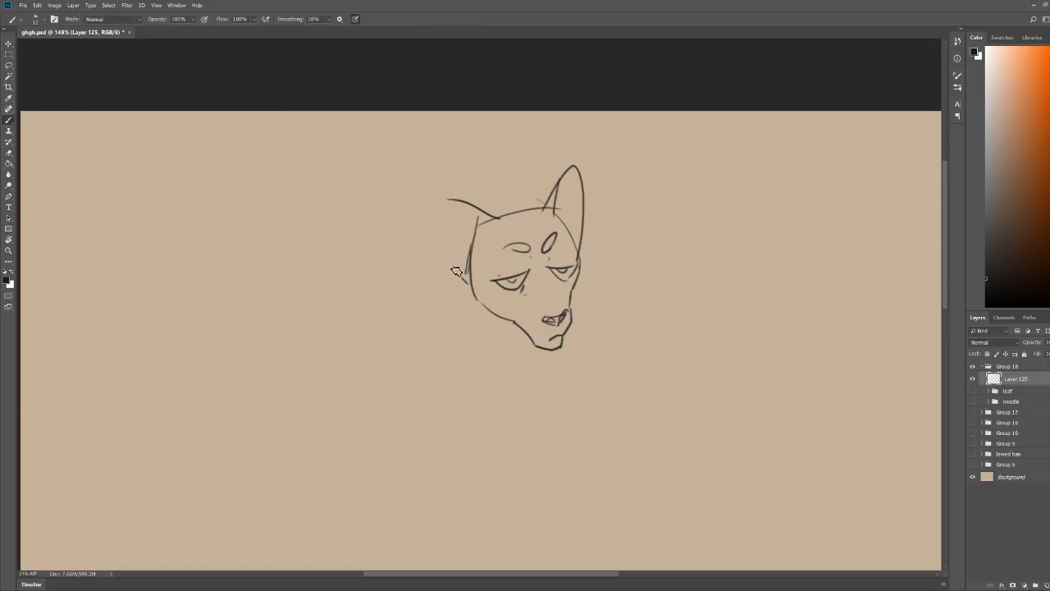
mouse_move(456, 271)
mouse_down()
mouse_move(435, 197)
mouse_move(480, 215)
mouse_up()
Step: Erase both ears and the skull outline, keeping the eyes, brow marks and muzzle
key(e)
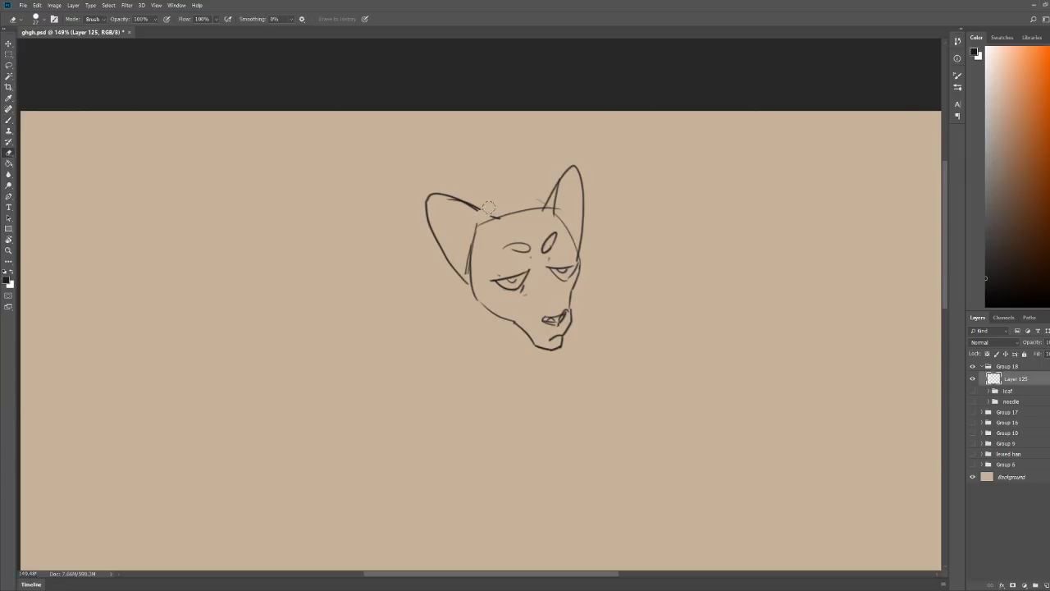
drag(488, 206, 460, 197)
drag(434, 266, 437, 178)
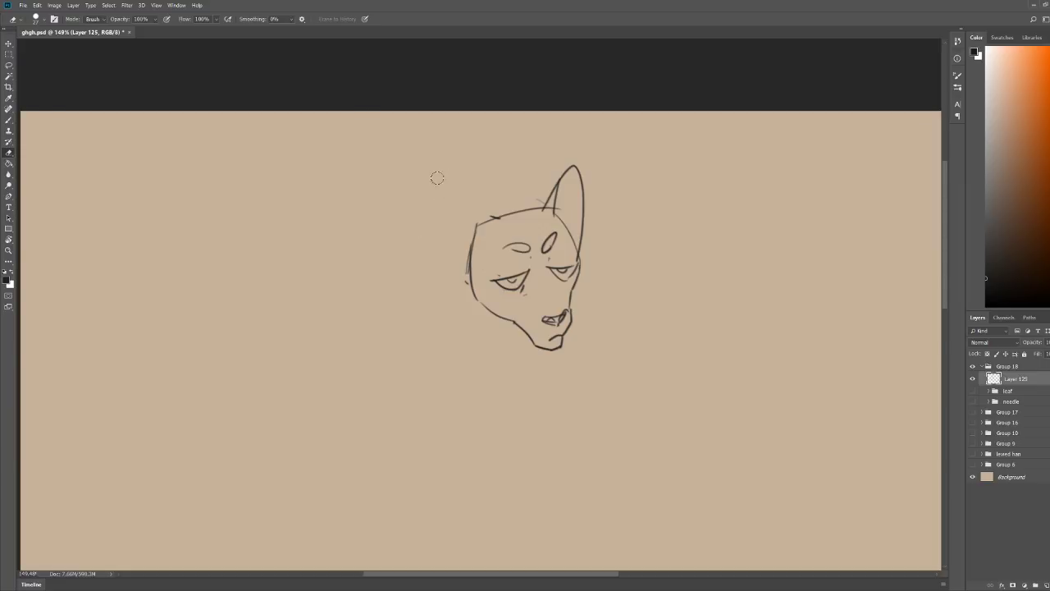
drag(561, 189, 570, 241)
drag(567, 203, 576, 135)
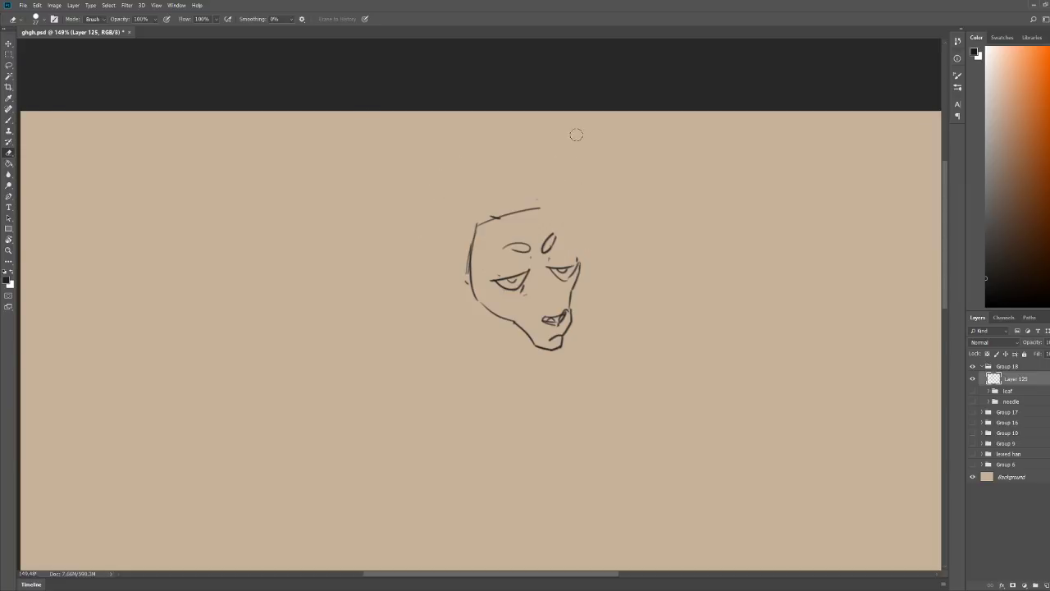
mouse_move(481, 299)
mouse_down()
mouse_move(476, 218)
mouse_move(490, 218)
mouse_up()
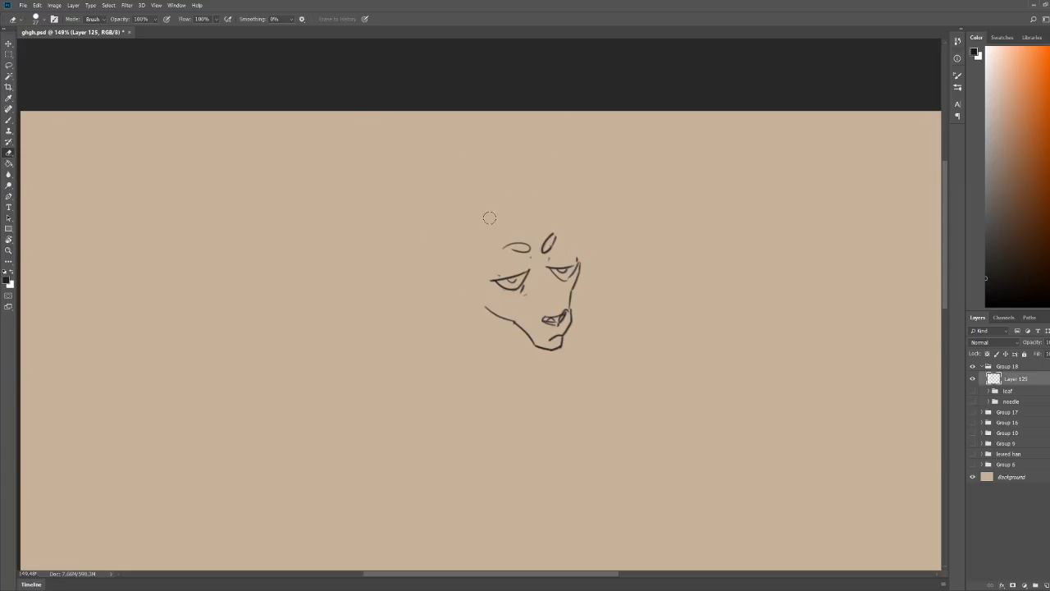
Step: Erase both half-lidded eyes and the stray marks around them
key(b)
key(z)
mouse_move(588, 237)
mouse_down()
mouse_move(600, 234)
mouse_move(581, 252)
mouse_up()
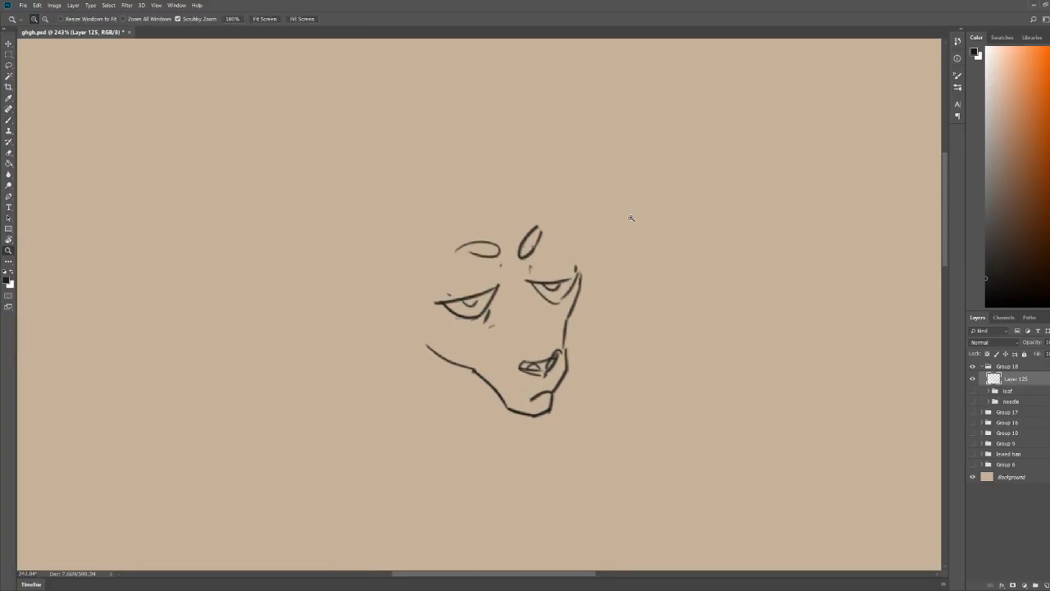
key(b)
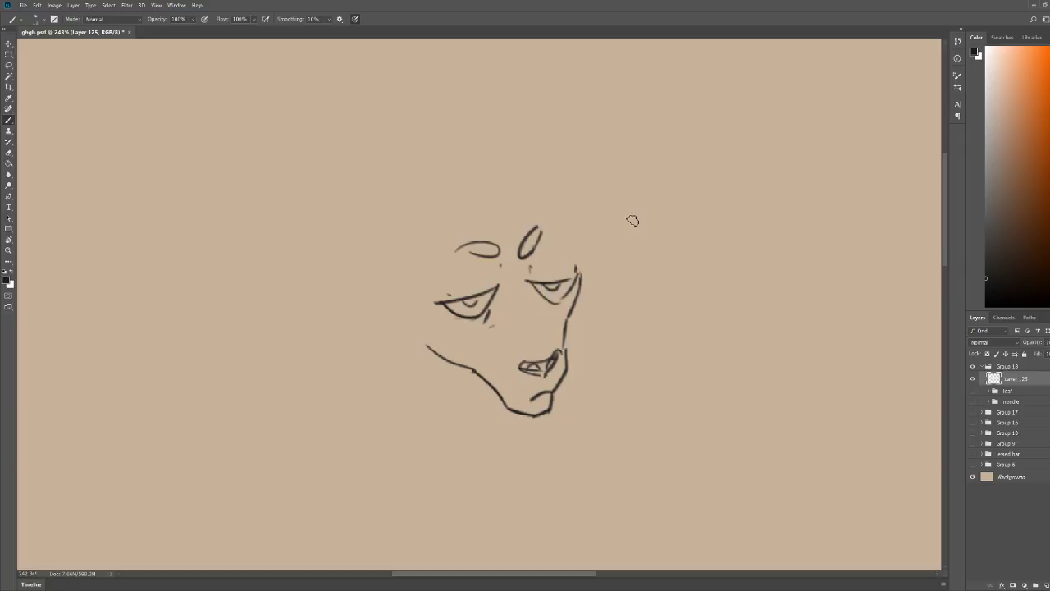
key(e)
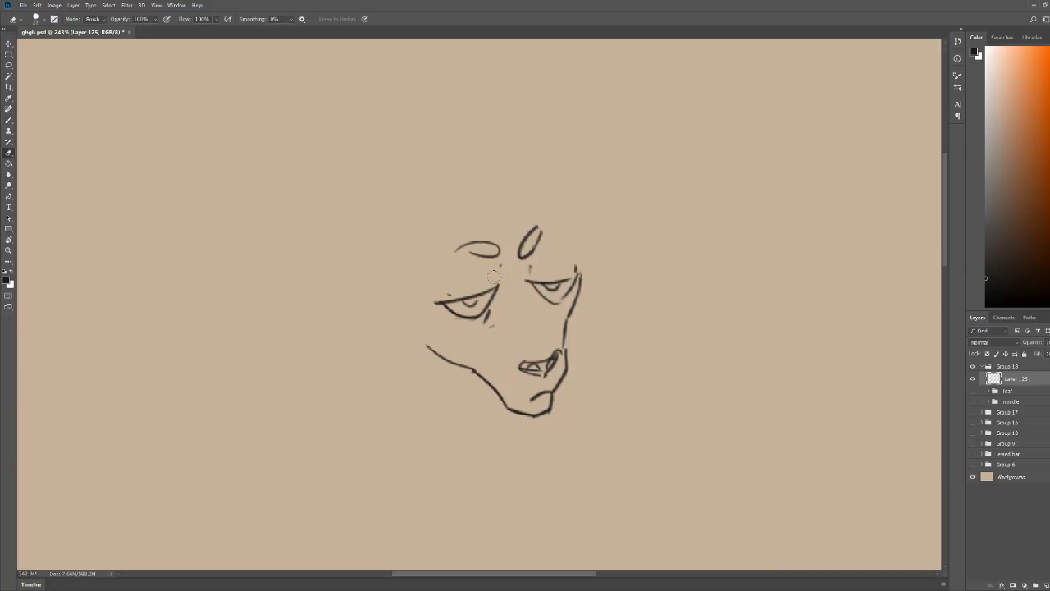
mouse_move(495, 292)
mouse_down()
mouse_move(467, 314)
mouse_move(452, 298)
mouse_move(464, 270)
mouse_move(535, 294)
mouse_move(566, 275)
mouse_up()
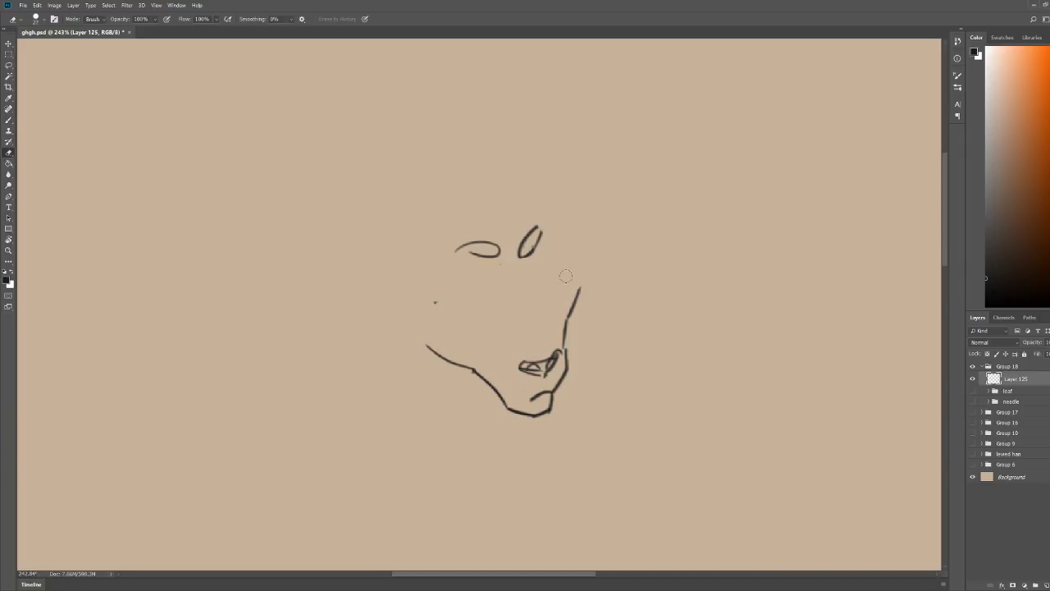
Step: Erase the old cheek line and redraw the head as a rounded outline tapering toward the chin
key(b)
key(e)
mouse_move(426, 345)
mouse_down()
mouse_move(499, 382)
mouse_move(405, 318)
mouse_move(414, 277)
mouse_move(452, 219)
mouse_move(556, 218)
mouse_move(517, 204)
mouse_move(533, 206)
mouse_move(569, 321)
mouse_up()
key(b)
Step: Erase the mouth and chin, redraw them lower and more angular, and sketch new eye lines
key(e)
drag(532, 400, 562, 381)
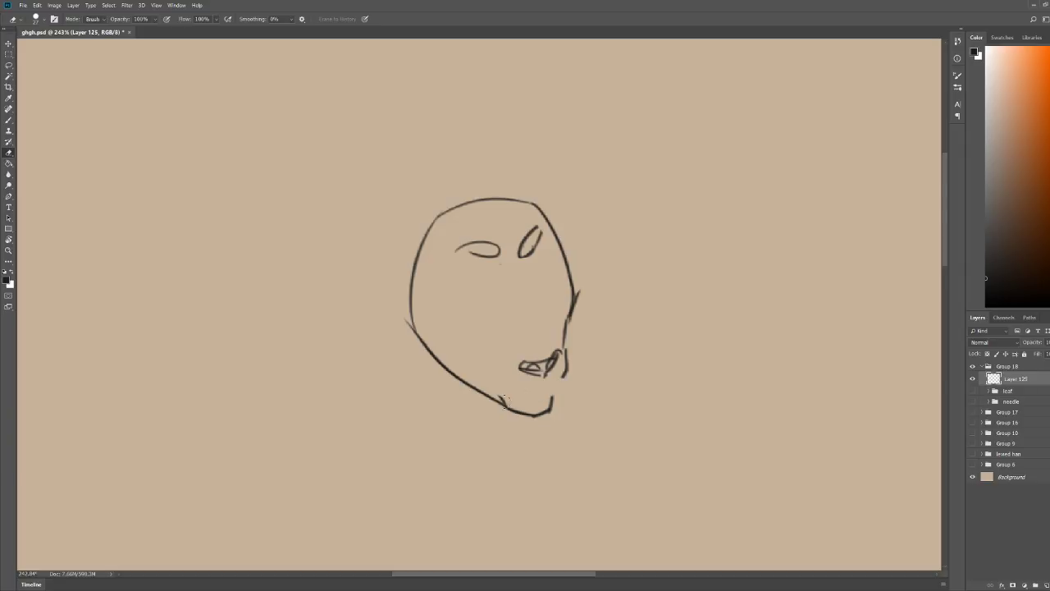
mouse_move(499, 399)
mouse_down()
mouse_move(527, 407)
mouse_move(574, 374)
mouse_move(562, 315)
mouse_move(572, 300)
mouse_move(567, 389)
mouse_move(523, 412)
mouse_move(544, 434)
mouse_move(562, 401)
mouse_up()
key(b)
key(e)
key(b)
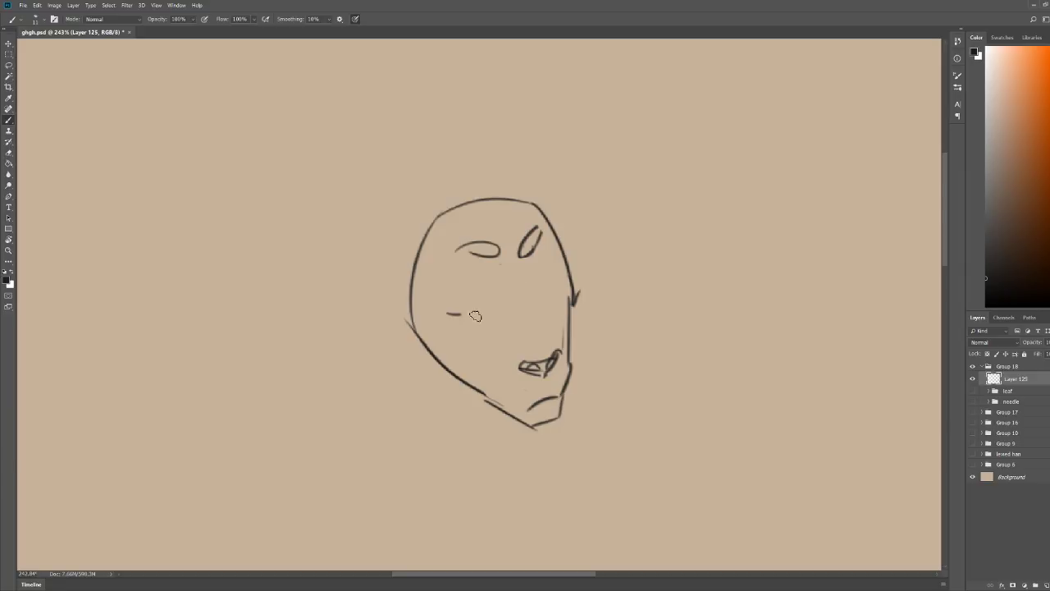
mouse_move(447, 314)
mouse_down()
mouse_move(512, 302)
mouse_move(501, 284)
mouse_move(506, 328)
mouse_move(492, 343)
mouse_move(567, 285)
mouse_move(546, 273)
mouse_move(534, 277)
mouse_move(538, 356)
mouse_up()
Step: Erase the entire head sketch from the layer
key(e)
mouse_move(566, 287)
mouse_down()
mouse_move(554, 371)
mouse_move(519, 310)
mouse_move(474, 112)
mouse_up()
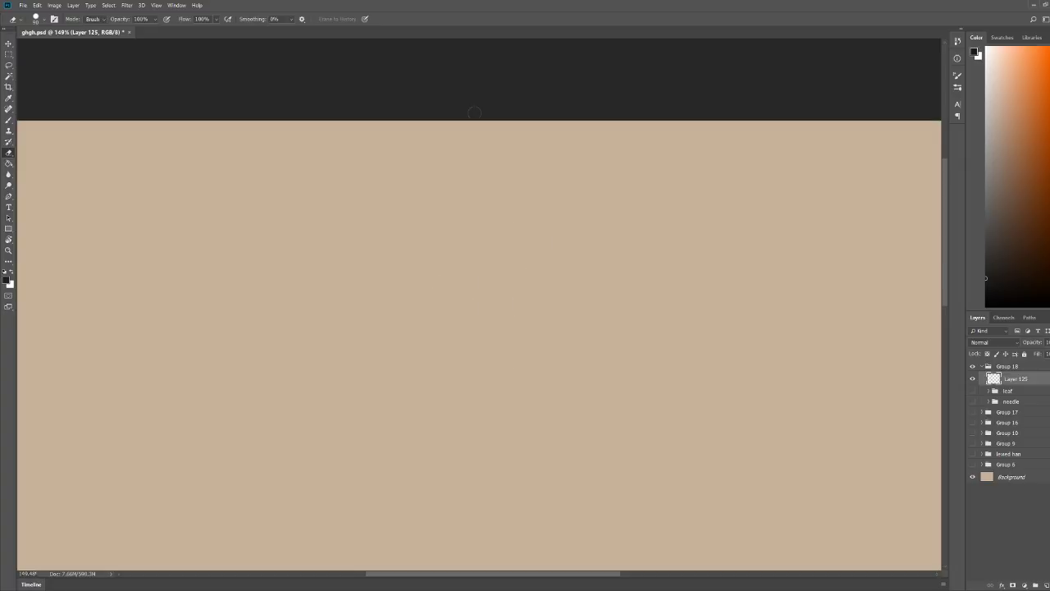
Step: Sketch a new rounded head outline with curved sides near the canvas's upper area, undoing the last stroke
key(b)
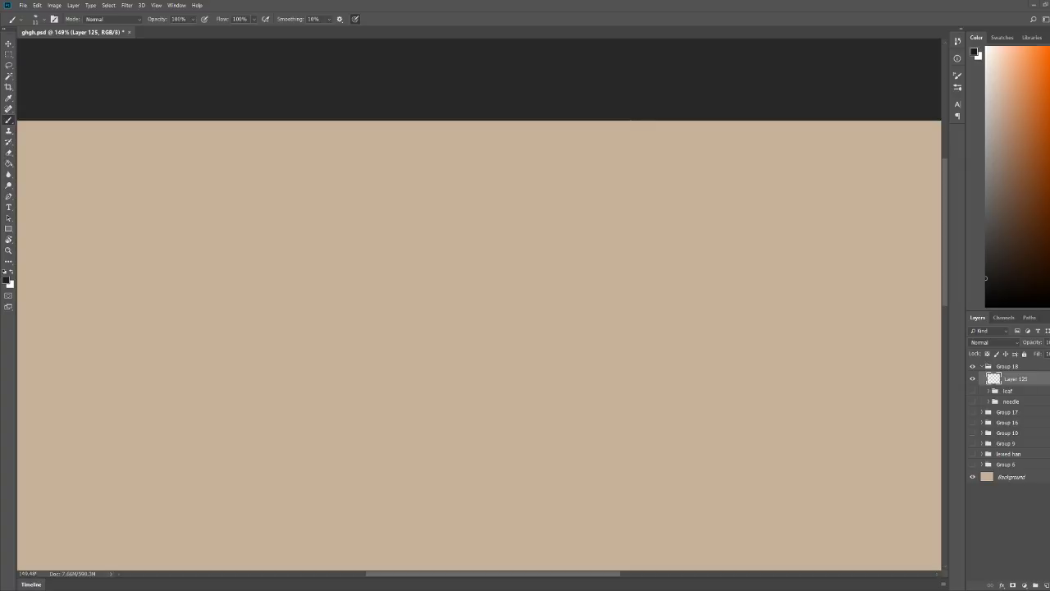
mouse_move(446, 295)
mouse_down()
mouse_move(468, 233)
mouse_move(538, 239)
mouse_move(534, 310)
mouse_up()
drag(449, 258, 480, 340)
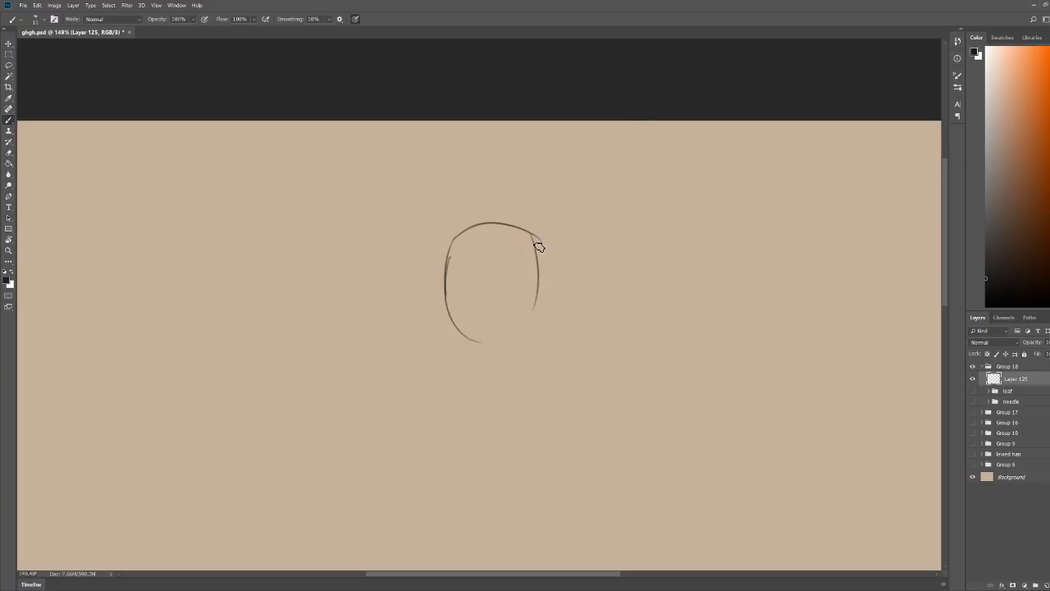
drag(539, 246, 538, 324)
mouse_move(542, 264)
mouse_down()
mouse_move(553, 326)
mouse_move(543, 357)
mouse_up()
mouse_move(465, 335)
mouse_down()
mouse_move(503, 365)
mouse_move(549, 358)
mouse_move(530, 383)
mouse_move(507, 375)
mouse_move(533, 338)
mouse_move(522, 332)
mouse_move(543, 329)
mouse_move(538, 337)
mouse_up()
key(ctrl+z)
Step: Erase the front side of the outline and redraw it with a short muzzle, nose, mouth and chin
key(ctrl+space)
drag(555, 275, 571, 272)
key(e)
mouse_move(550, 351)
mouse_down()
mouse_move(499, 297)
mouse_move(495, 245)
mouse_move(528, 234)
mouse_up()
mouse_move(555, 353)
mouse_down()
mouse_move(546, 401)
mouse_move(546, 328)
mouse_move(522, 223)
mouse_up()
key(b)
drag(550, 287, 450, 201)
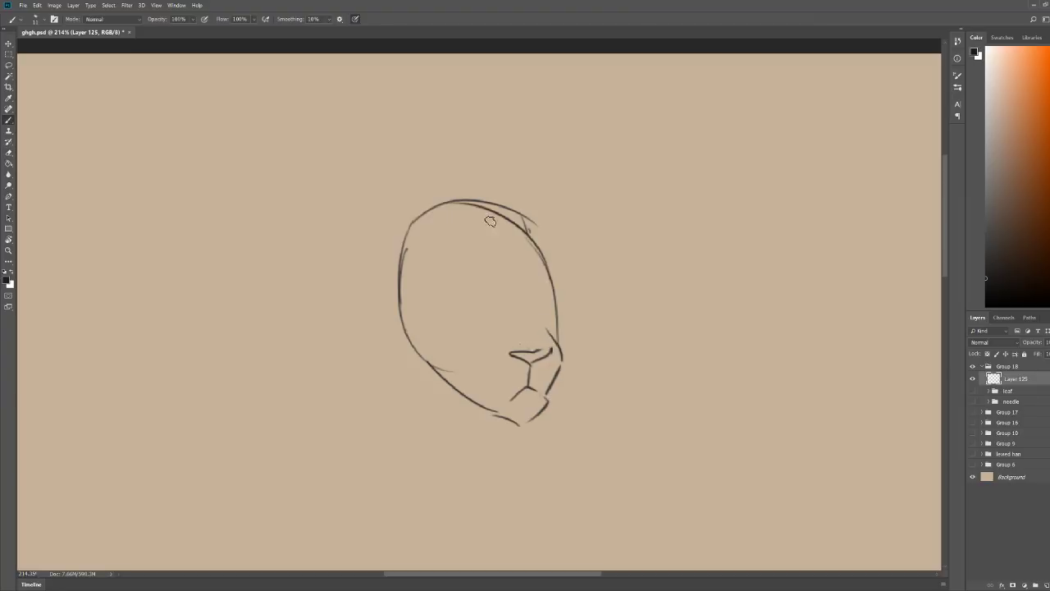
Step: Draw both eyes with pupils, brow lines and straight drooping eyelid lines
mouse_move(443, 312)
mouse_down()
mouse_move(480, 299)
mouse_move(468, 333)
mouse_up()
mouse_move(448, 292)
mouse_down()
mouse_move(484, 288)
mouse_move(554, 306)
mouse_move(543, 321)
mouse_up()
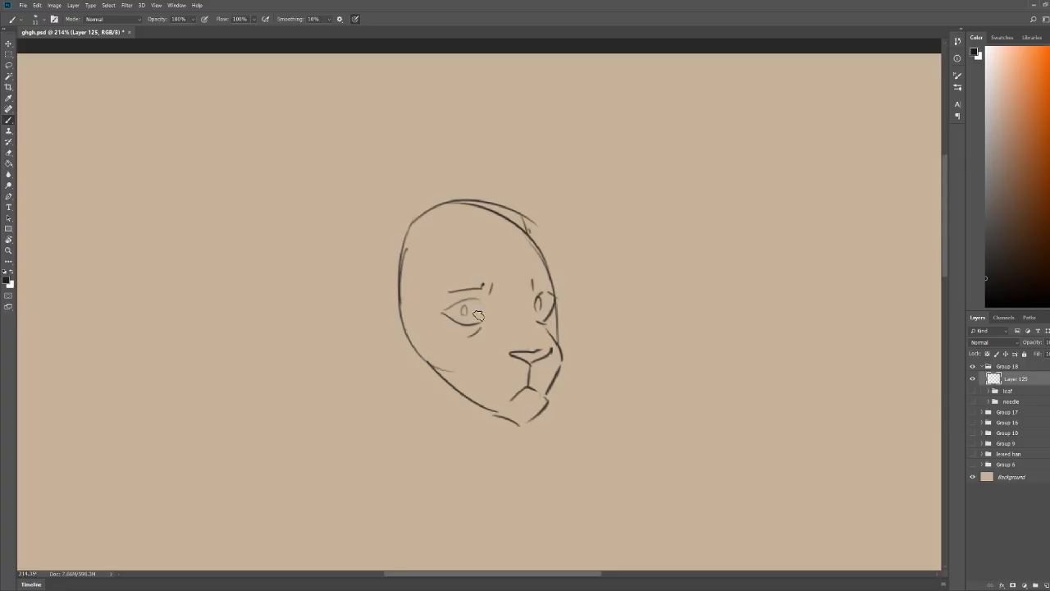
drag(448, 308, 556, 297)
key(ctrl+space)
mouse_move(565, 259)
mouse_down()
mouse_move(460, 246)
mouse_move(566, 239)
mouse_up()
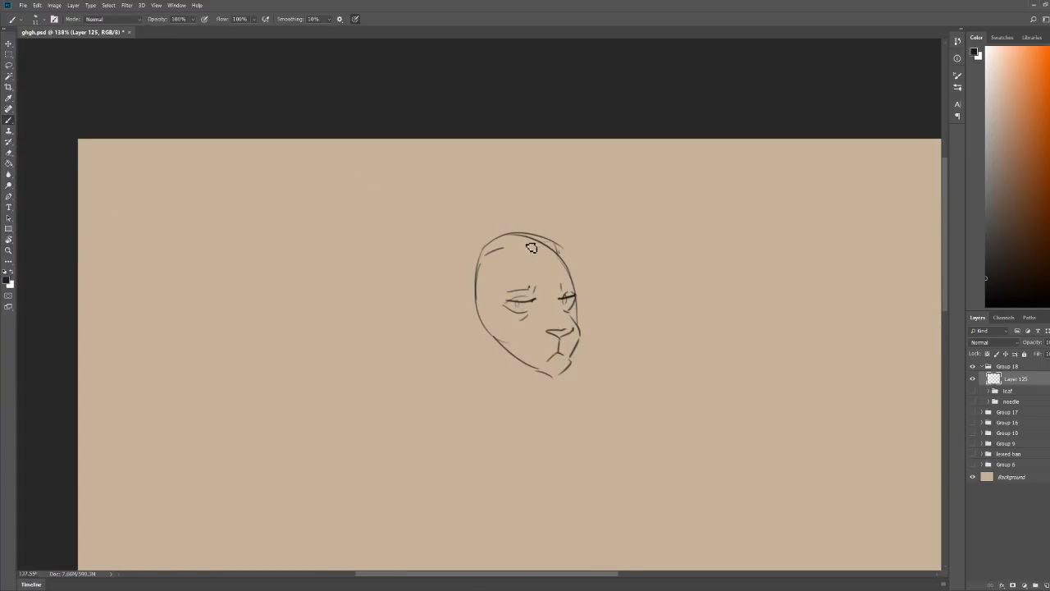
key(ctrl+z)
mouse_move(520, 252)
mouse_down()
mouse_move(410, 254)
mouse_move(472, 298)
mouse_move(456, 203)
mouse_move(517, 242)
mouse_move(568, 210)
mouse_move(591, 266)
mouse_move(576, 297)
mouse_up()
key(ctrl+z)
key(ctrl+z)
Step: Erase the whole rounded head sketch
key(e)
mouse_move(515, 283)
mouse_down()
mouse_move(553, 312)
mouse_move(563, 304)
mouse_move(515, 157)
mouse_move(416, 222)
mouse_move(468, 221)
mouse_move(502, 244)
mouse_up()
key(b)
click(535, 237)
key(e)
mouse_move(535, 161)
mouse_down()
mouse_move(529, 199)
mouse_move(467, 258)
mouse_move(471, 201)
mouse_up()
Step: Sketch a small flat-topped head with tapering cheeks, two half-lidded eyes and brow marks
key(b)
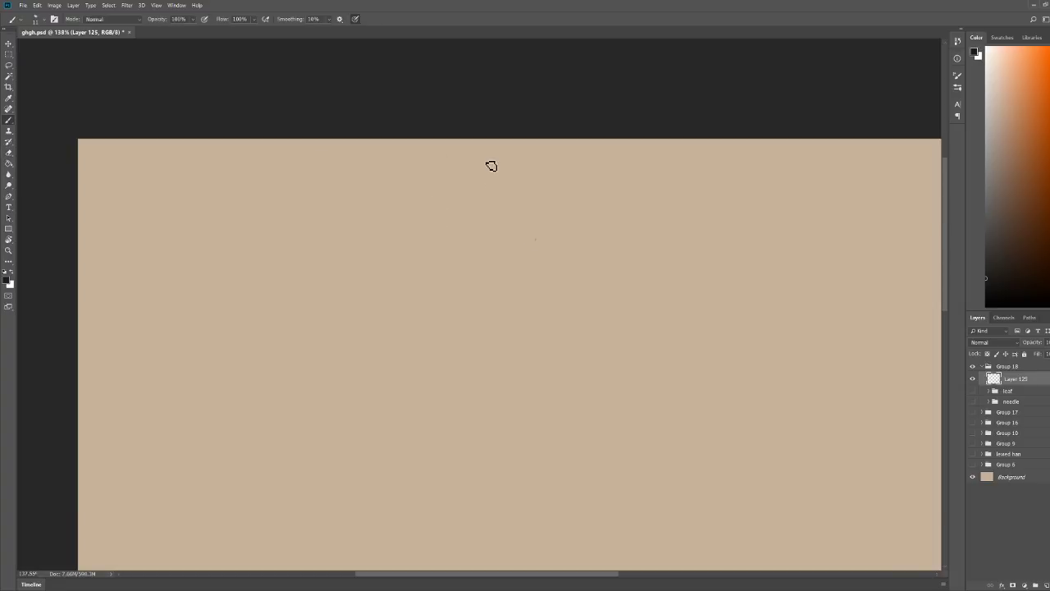
mouse_move(416, 248)
mouse_down()
mouse_move(433, 211)
mouse_move(486, 210)
mouse_move(480, 279)
mouse_up()
mouse_move(428, 211)
mouse_down()
mouse_move(415, 264)
mouse_move(464, 303)
mouse_move(491, 265)
mouse_up()
mouse_move(413, 261)
mouse_down()
mouse_move(501, 263)
mouse_move(487, 265)
mouse_up()
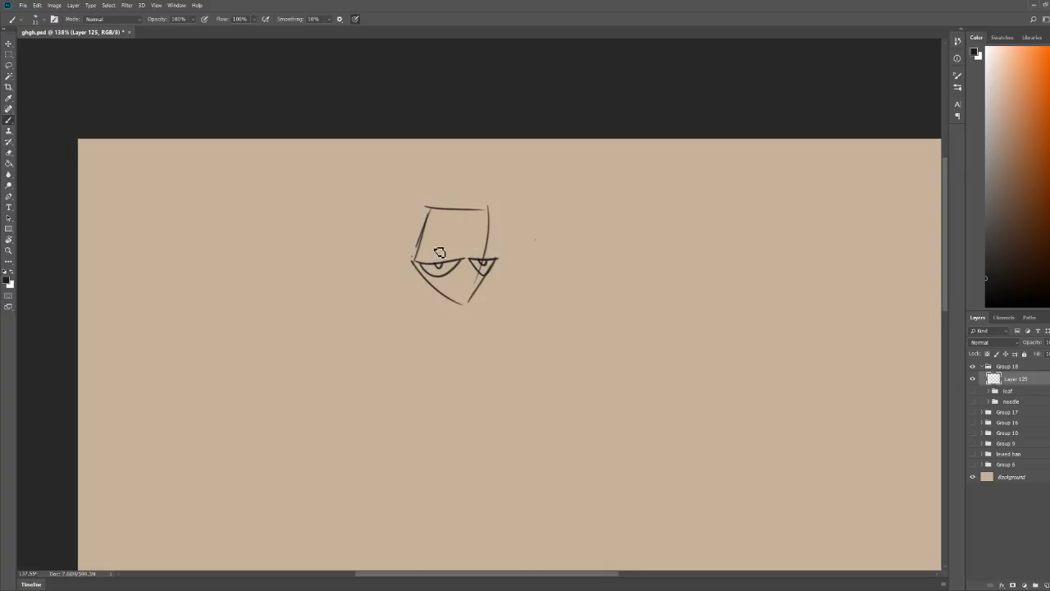
mouse_move(425, 242)
mouse_down()
mouse_move(466, 261)
mouse_move(464, 247)
mouse_move(443, 253)
mouse_move(487, 250)
mouse_move(495, 237)
mouse_move(467, 243)
mouse_up()
Step: Clear the small flat-topped head sketch from the canvas
mouse_move(458, 291)
mouse_down()
mouse_move(466, 300)
mouse_move(474, 284)
mouse_move(448, 283)
mouse_move(419, 197)
mouse_up()
key(ctrl+z)
key(ctrl+z)
key(e)
Step: Sketch an angular, flat-topped upper head outline with two slanted half-lidded eyes
key(b)
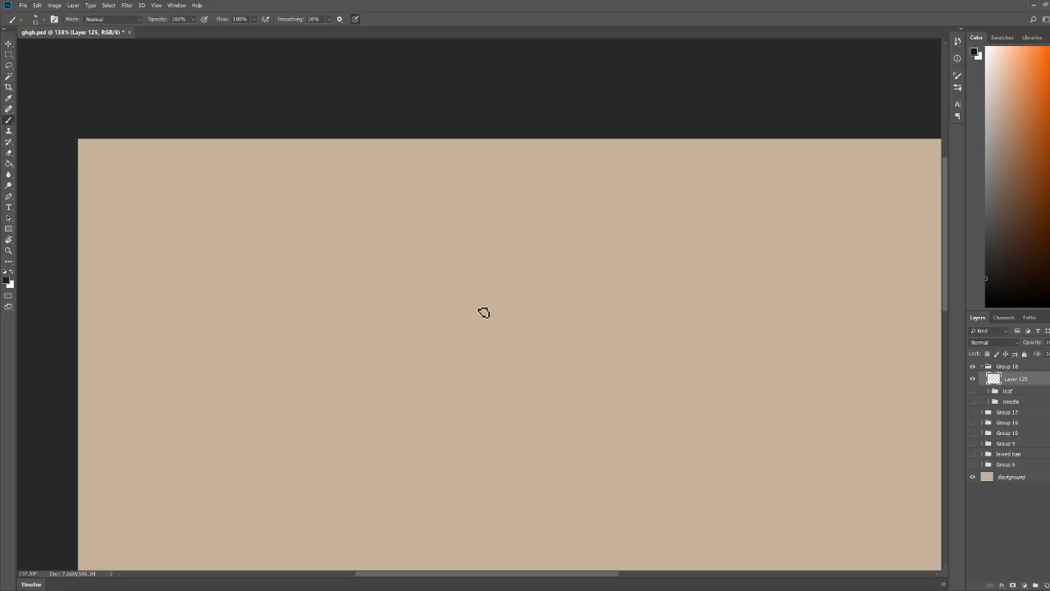
mouse_move(481, 310)
mouse_down()
mouse_move(477, 235)
mouse_move(538, 229)
mouse_move(560, 297)
mouse_up()
mouse_move(482, 305)
mouse_down()
mouse_move(497, 317)
mouse_move(499, 296)
mouse_move(559, 291)
mouse_move(547, 310)
mouse_move(547, 289)
mouse_up()
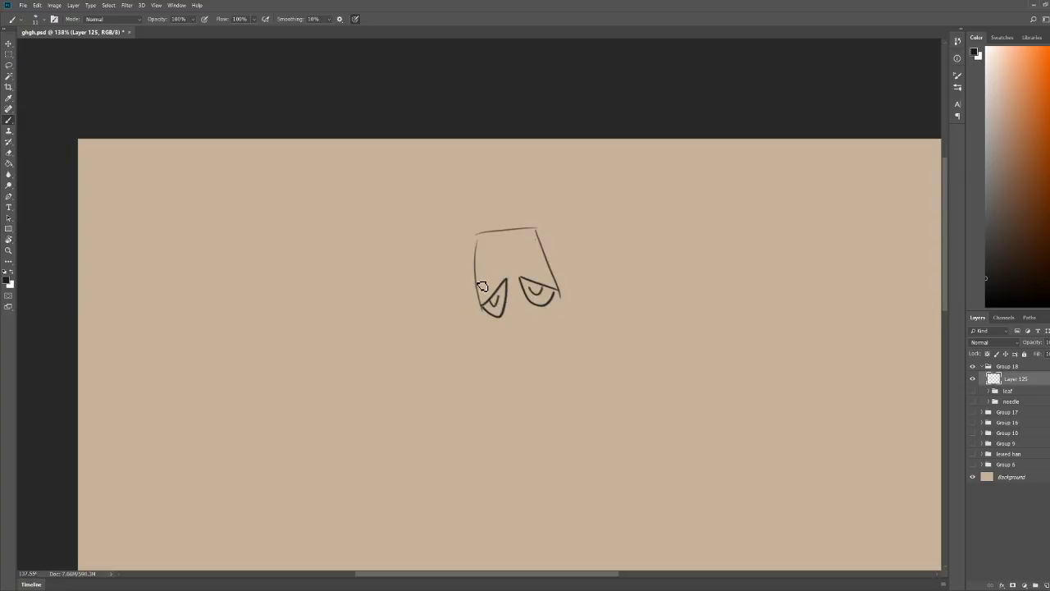
Step: Draw straight heavy eyelid lines across the tops of both eyes, erase conflicting inner marks and redraw the pupils
drag(477, 284, 548, 267)
mouse_move(484, 299)
mouse_down()
mouse_move(495, 281)
mouse_move(550, 287)
mouse_up()
key(e)
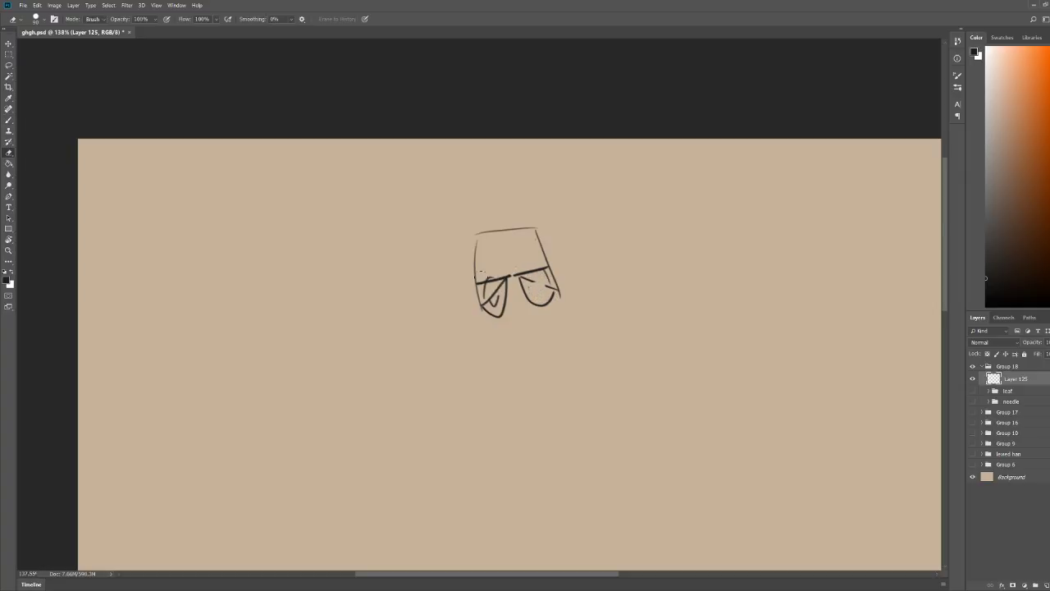
key(b)
drag(485, 306, 548, 288)
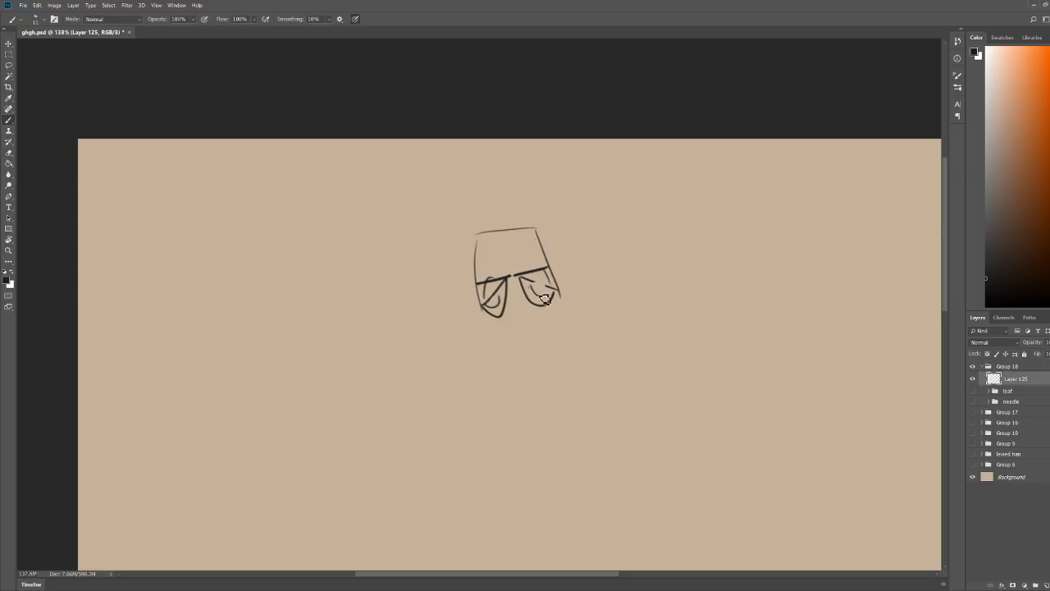
Step: Draw the tapering muzzle with a nose at its tip, under-eye creases and curved brow marks on the forehead
mouse_move(490, 316)
mouse_down()
mouse_move(517, 368)
mouse_move(535, 359)
mouse_up()
mouse_move(555, 304)
mouse_down()
mouse_move(520, 364)
mouse_move(531, 346)
mouse_up()
mouse_move(527, 298)
mouse_down()
mouse_move(541, 308)
mouse_move(507, 317)
mouse_up()
mouse_move(521, 248)
mouse_down()
mouse_move(520, 271)
mouse_move(495, 269)
mouse_up()
Step: Draw two tall pointed ears on the head and reinforce the side and top lines between them
mouse_move(534, 230)
mouse_down()
mouse_move(546, 222)
mouse_move(581, 234)
mouse_move(558, 271)
mouse_up()
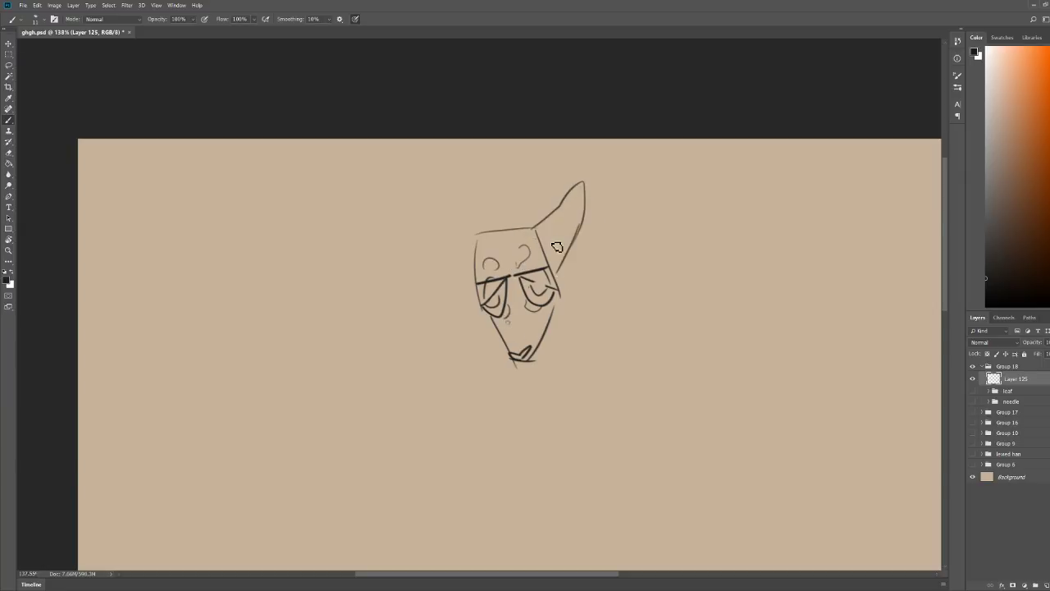
drag(568, 203, 543, 243)
drag(466, 222, 484, 234)
drag(476, 282, 479, 235)
drag(484, 236, 535, 233)
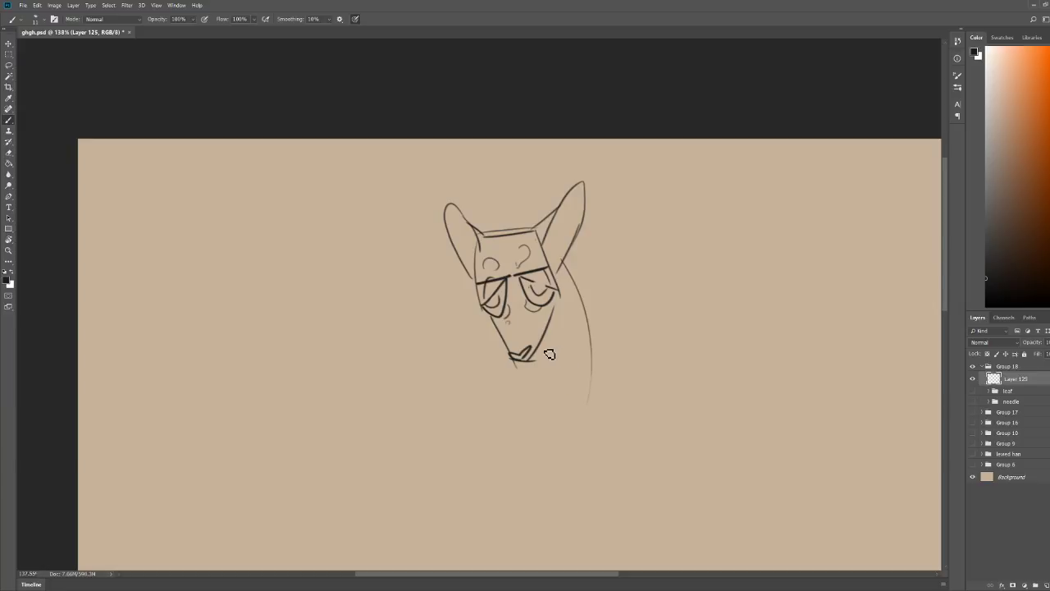
Step: Sketch the neck and chest lines descending from behind the head and below the muzzle
mouse_move(546, 351)
mouse_down()
mouse_move(569, 391)
mouse_move(566, 372)
mouse_move(593, 371)
mouse_up()
drag(500, 351, 480, 404)
key(e)
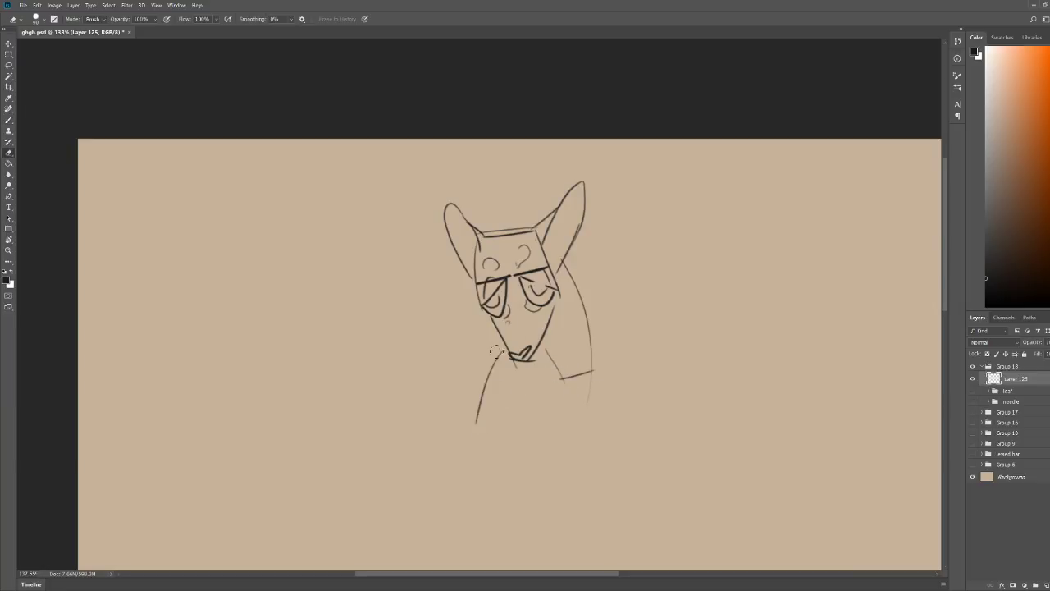
Step: Refine the chin and muzzle edge beneath the nose, and show the whole canvas
key(b)
mouse_move(512, 361)
mouse_down()
mouse_move(540, 355)
mouse_move(551, 318)
mouse_up()
key(e)
key(b)
key(z)
drag(620, 291, 578, 289)
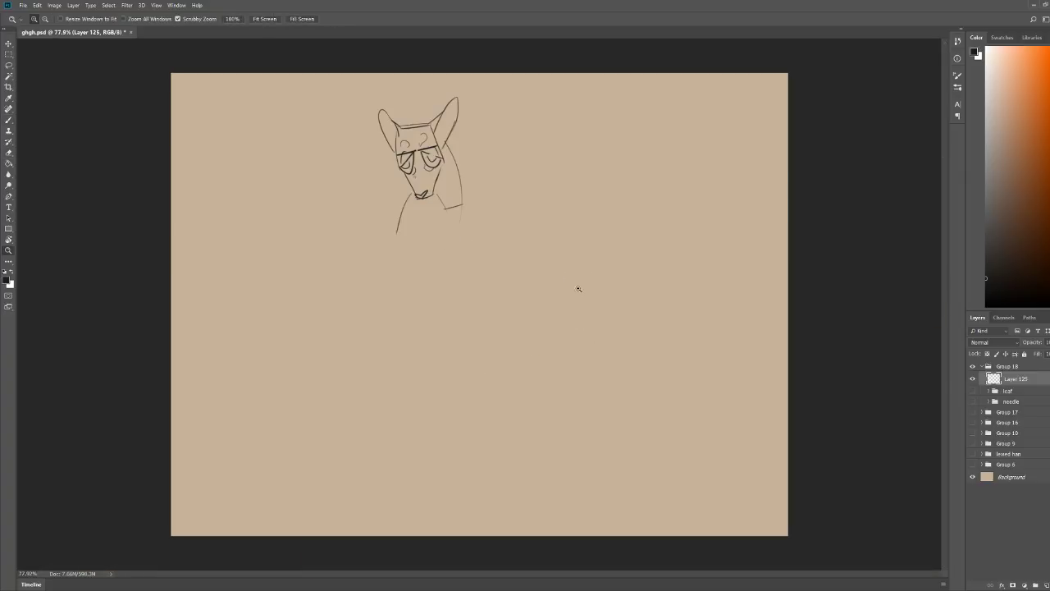
Step: Sketch a tufted shoulder line, chest lines and foreleg strokes below the head, then undo the last foreleg strokes
key(b)
key(z)
key(b)
mouse_move(387, 182)
mouse_down()
mouse_move(325, 237)
mouse_move(347, 252)
mouse_move(322, 334)
mouse_up()
mouse_move(516, 216)
mouse_down()
mouse_move(510, 279)
mouse_move(481, 309)
mouse_move(429, 324)
mouse_move(398, 250)
mouse_move(461, 287)
mouse_move(459, 301)
mouse_up()
mouse_move(468, 307)
mouse_down()
mouse_move(429, 369)
mouse_move(446, 449)
mouse_move(391, 369)
mouse_move(392, 288)
mouse_up()
key(ctrl+z)
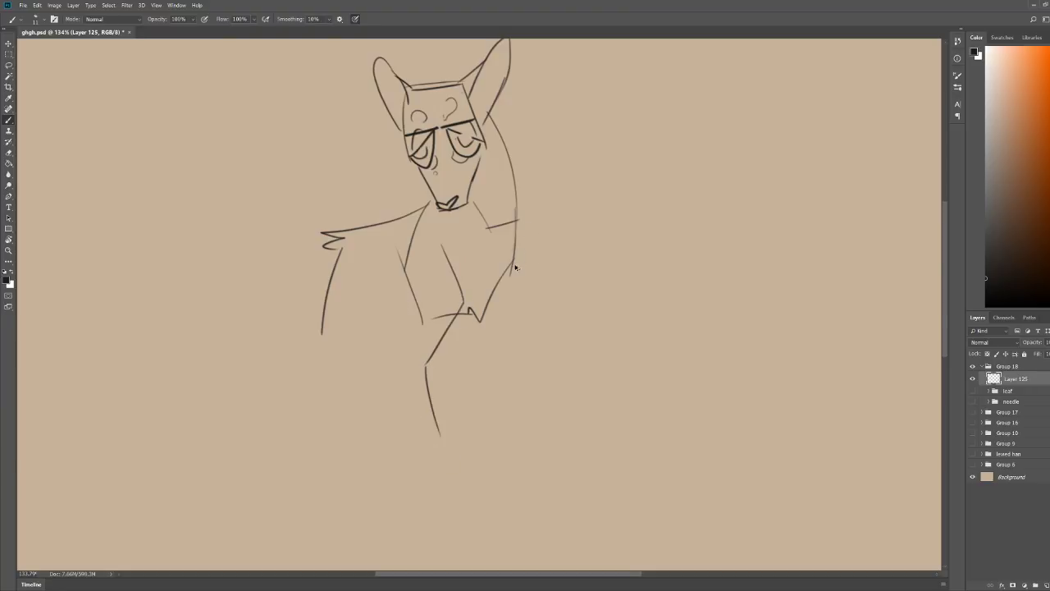
key(ctrl+z)
key(ctrl+z)
Step: Extend the body outline down into a rounded flank, a flat base line and a curved far side
mouse_move(321, 333)
mouse_down()
mouse_move(324, 415)
mouse_move(339, 421)
mouse_up()
drag(317, 431, 406, 439)
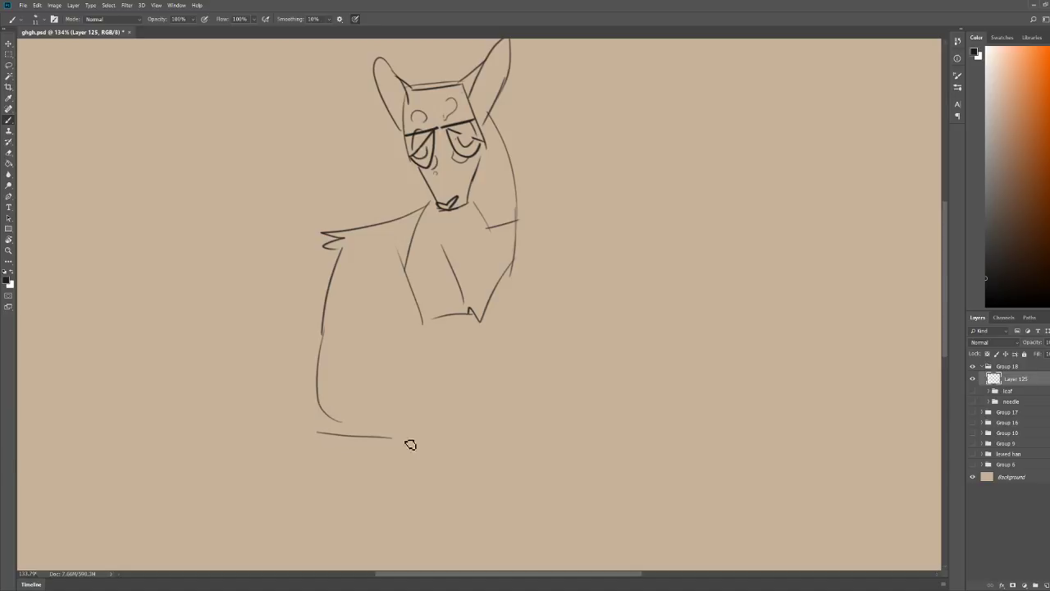
drag(475, 414, 507, 362)
scroll(507, 362, down, 4)
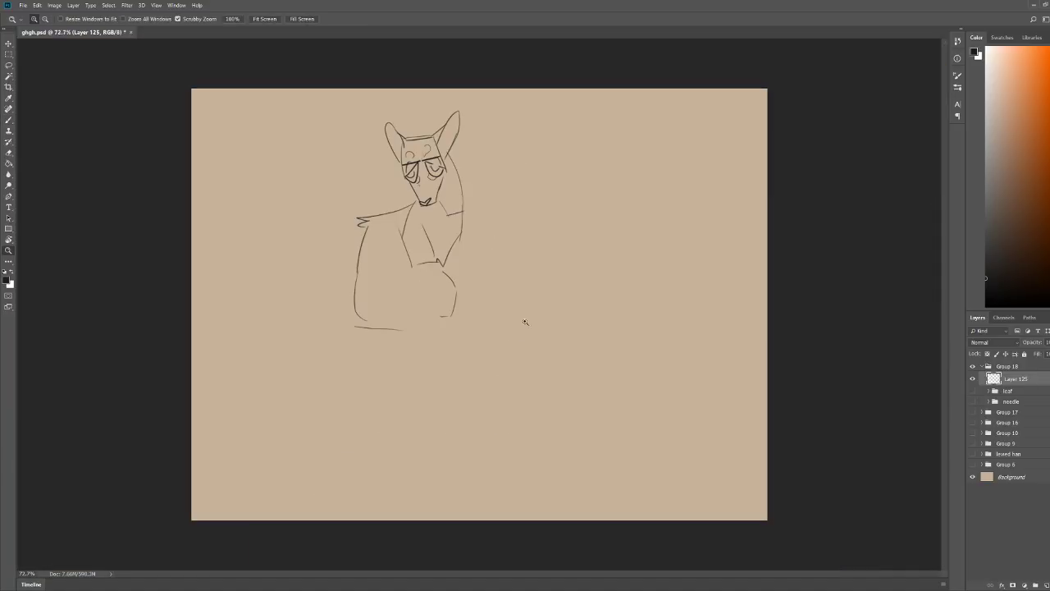
Step: Erase the flat eyelid lines and redraw slanted, thick upper lids with furrowed brow lines between the eyes
drag(422, 114, 470, 132)
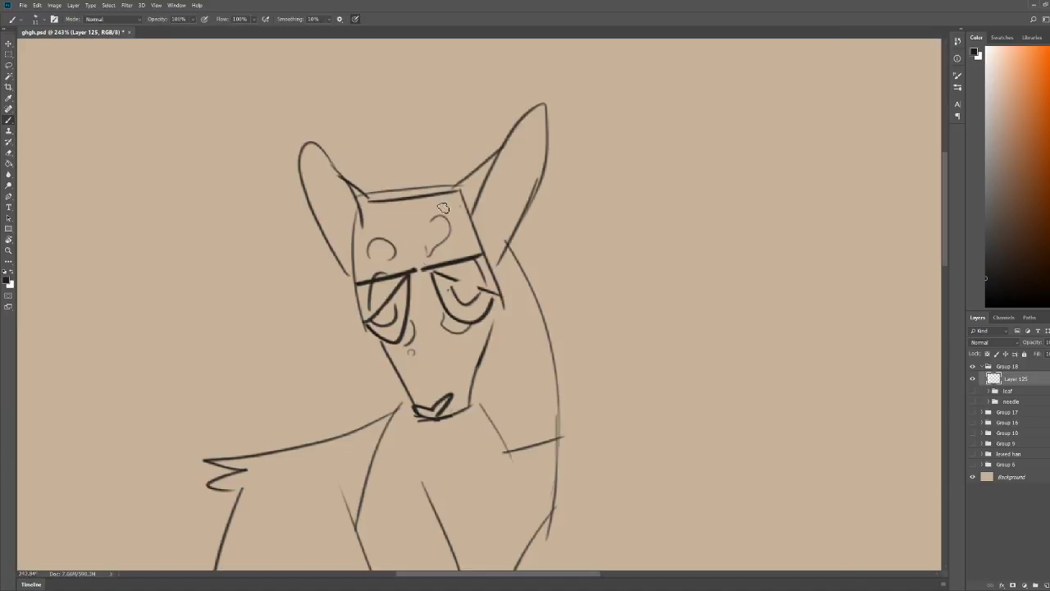
key(e)
drag(358, 282, 489, 246)
key(b)
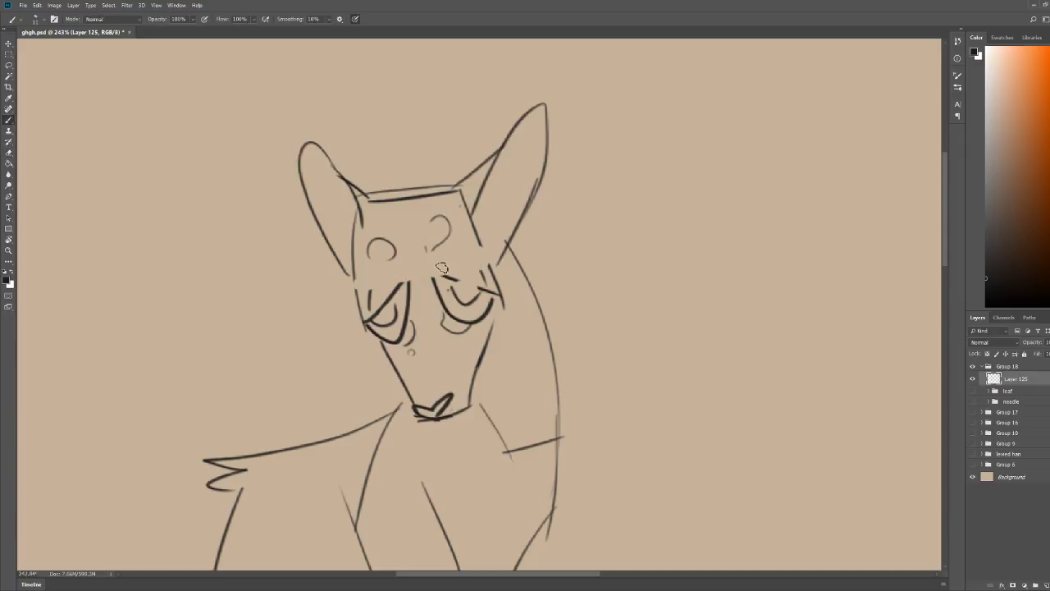
mouse_move(436, 274)
mouse_down()
mouse_move(468, 241)
mouse_move(407, 276)
mouse_move(473, 267)
mouse_move(543, 289)
mouse_up()
scroll(529, 201, down, 5)
scroll(470, 275, up, 6)
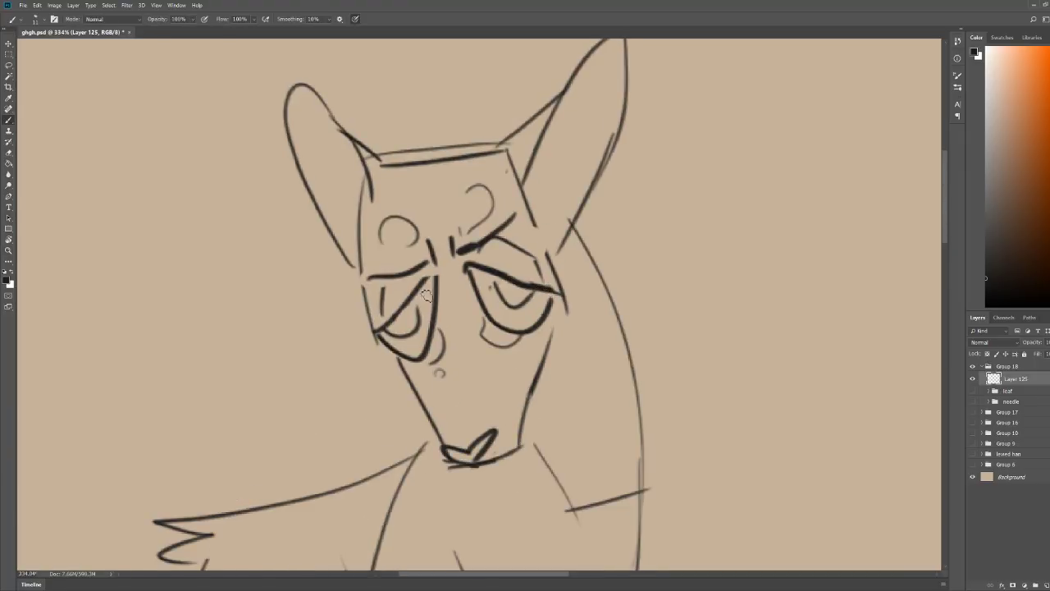
drag(376, 333, 442, 277)
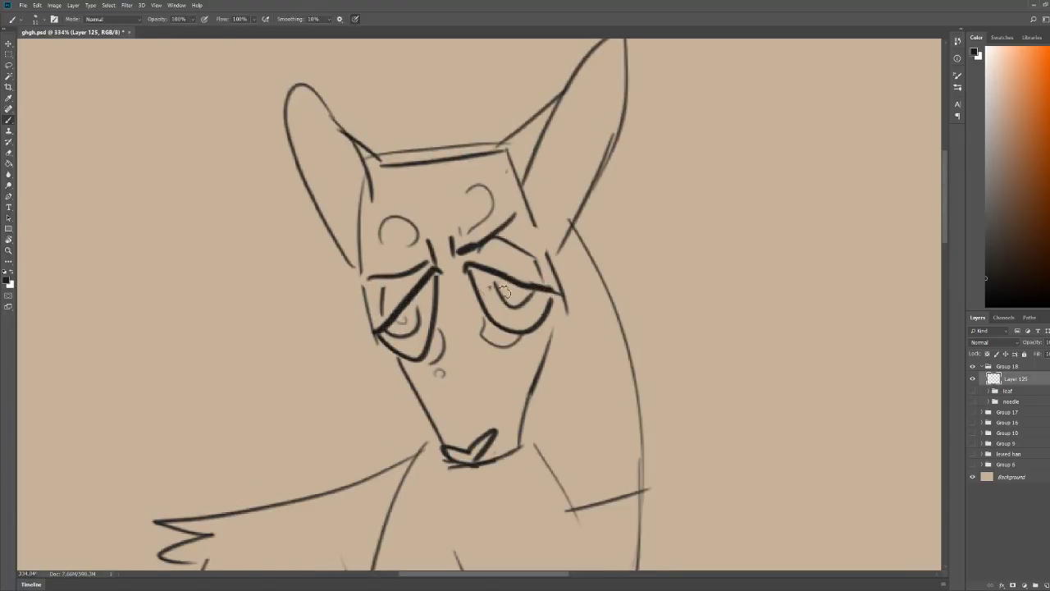
Step: Erase the body, chest and lower neck lines, leaving the head and a short neck line
key(ctrl+1)
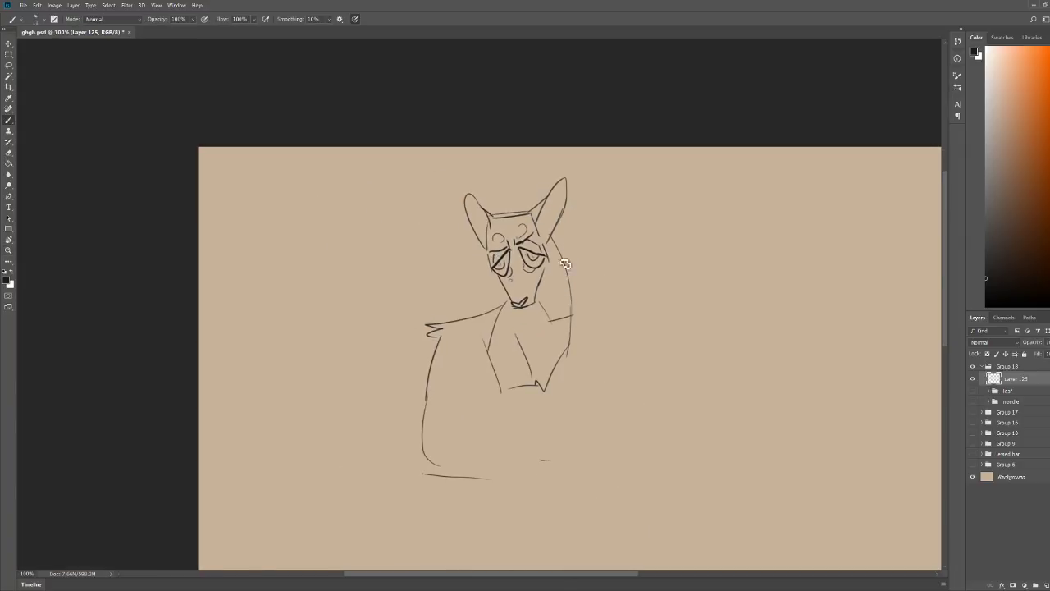
key(e)
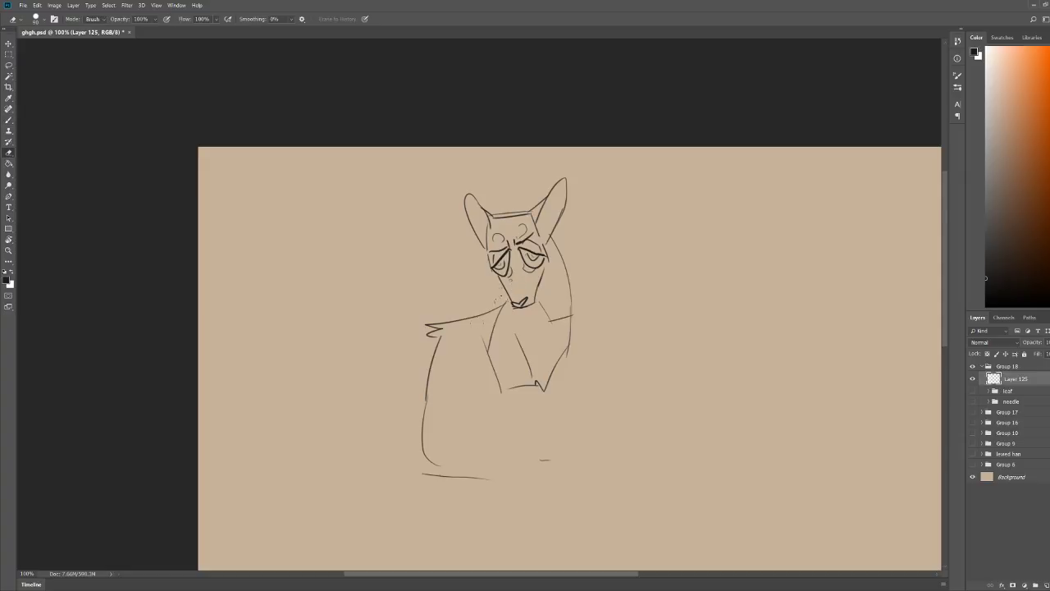
drag(428, 328, 411, 457)
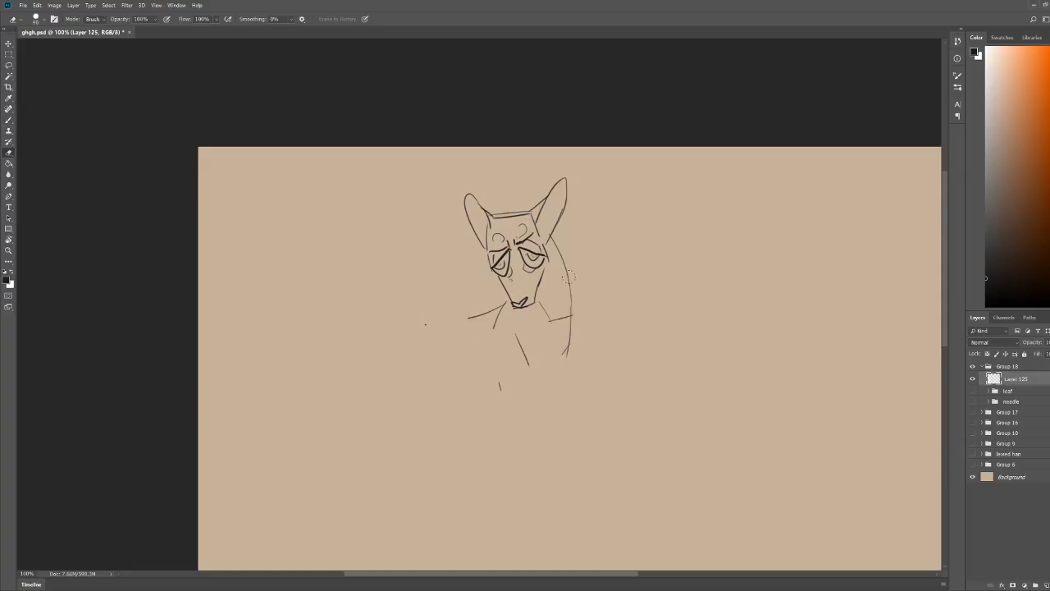
drag(568, 278, 501, 384)
key(b)
Step: Erase the pupils, under-eye creases, furrowed brows and forehead marks, and clean up the doubled line across the head's top
scroll(570, 227, up, 3)
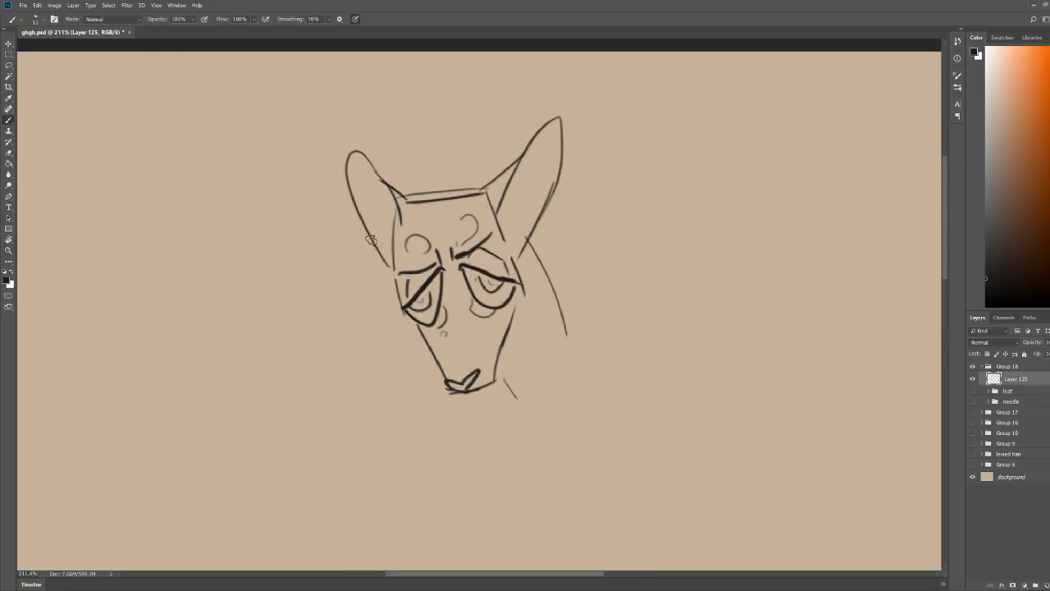
key(e)
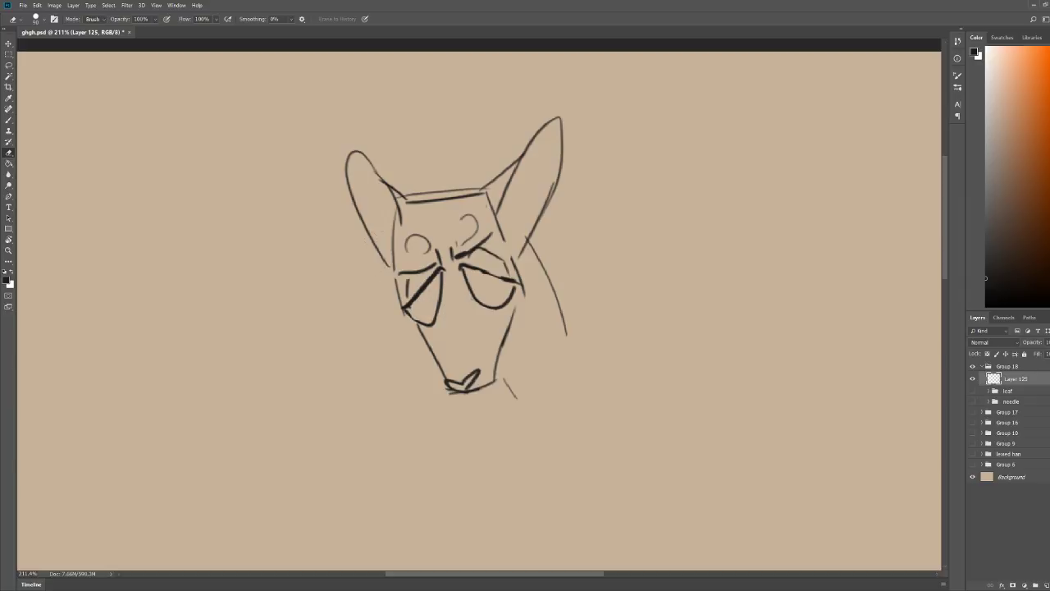
drag(401, 273, 491, 237)
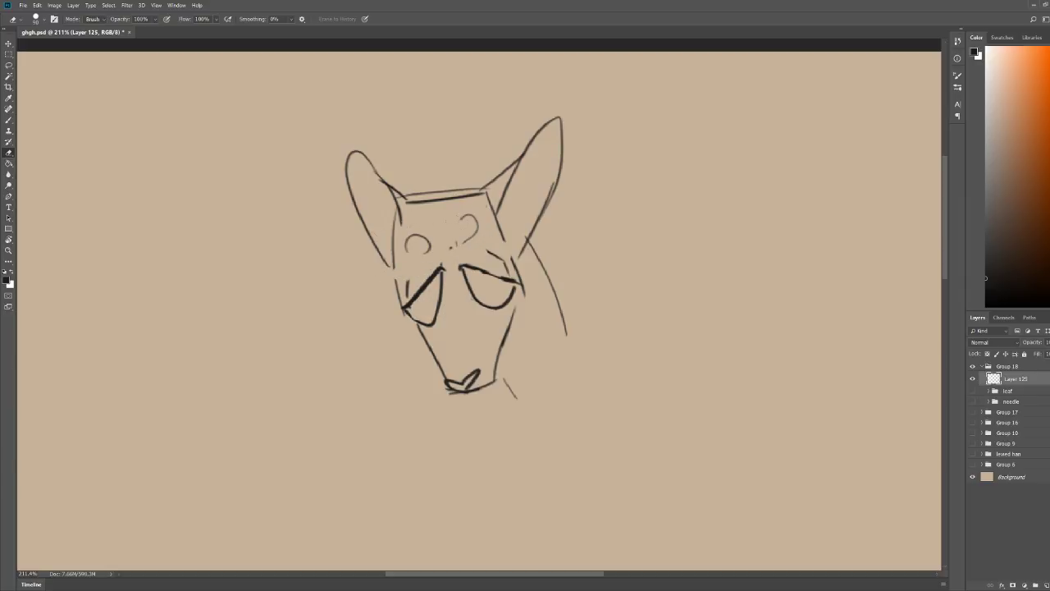
drag(375, 214, 425, 248)
mouse_move(410, 199)
mouse_down()
mouse_move(486, 192)
mouse_move(515, 156)
mouse_up()
key(b)
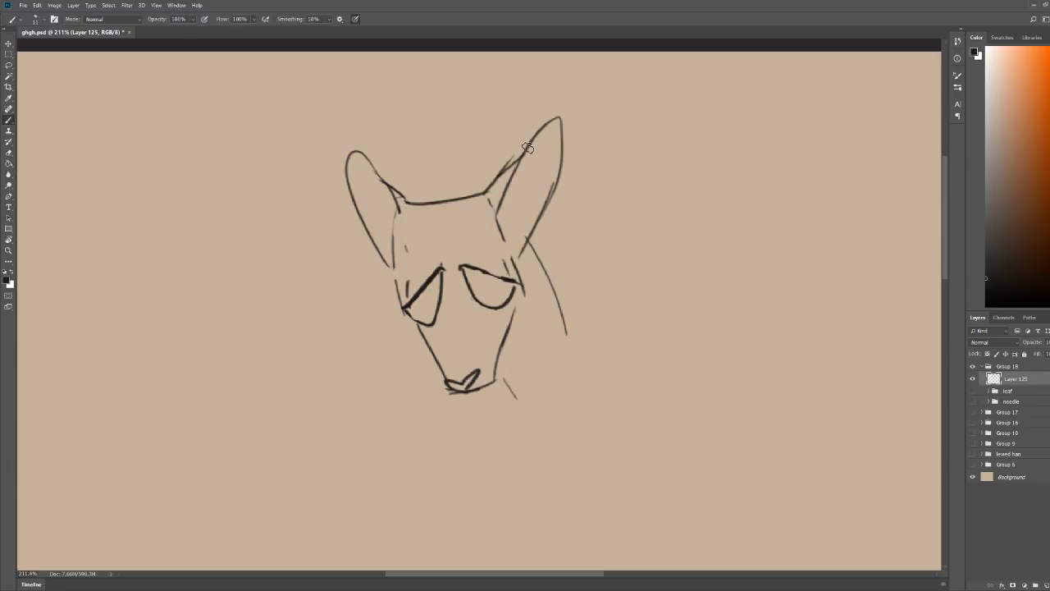
Step: Redraw the head's side beside the ear, add two small oval brow spots, and draw drooping irises in both eyes
drag(394, 263, 403, 307)
key(e)
mouse_move(393, 265)
mouse_down()
mouse_move(398, 302)
mouse_move(416, 203)
mouse_move(402, 276)
mouse_up()
key(b)
mouse_move(398, 198)
mouse_down()
mouse_move(408, 230)
mouse_move(440, 252)
mouse_move(482, 246)
mouse_up()
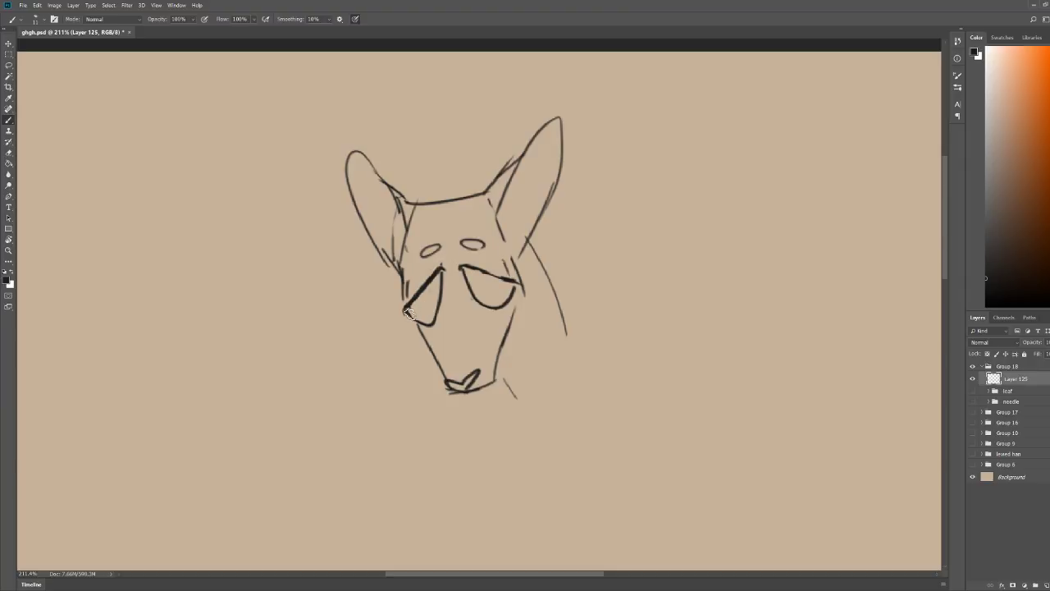
drag(408, 313, 433, 309)
mouse_move(485, 288)
mouse_down()
mouse_move(673, 274)
mouse_move(687, 314)
mouse_up()
Step: Sketch a standing body with a long horizontal back, a rump line, a chest line and straight leg lines
scroll(546, 181, down, 3)
mouse_move(648, 286)
mouse_down()
mouse_move(778, 298)
mouse_move(800, 320)
mouse_up()
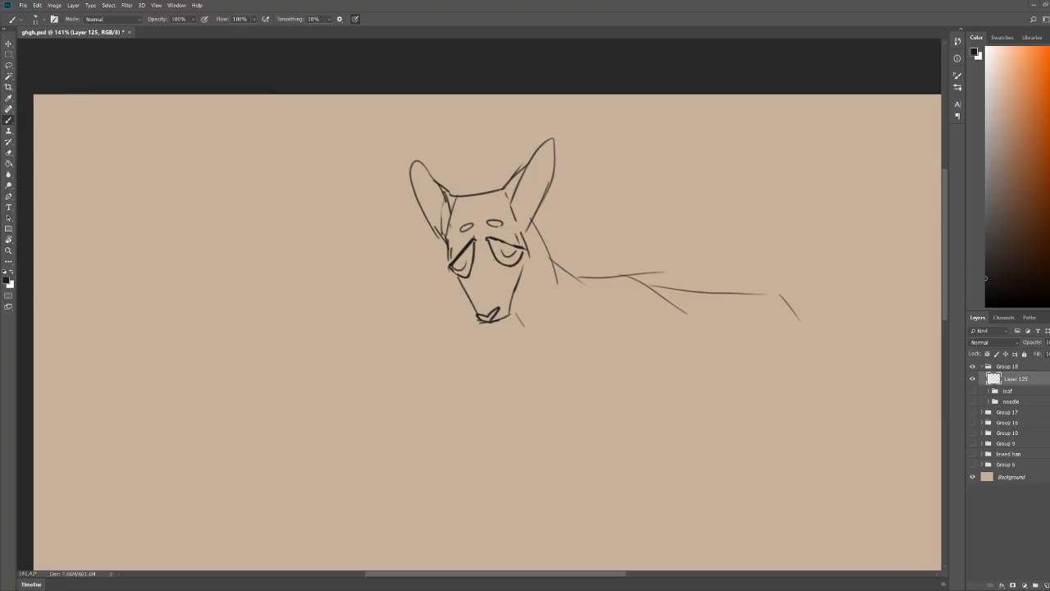
drag(512, 317, 522, 374)
drag(527, 380, 543, 406)
drag(548, 418, 558, 530)
drag(647, 419, 655, 525)
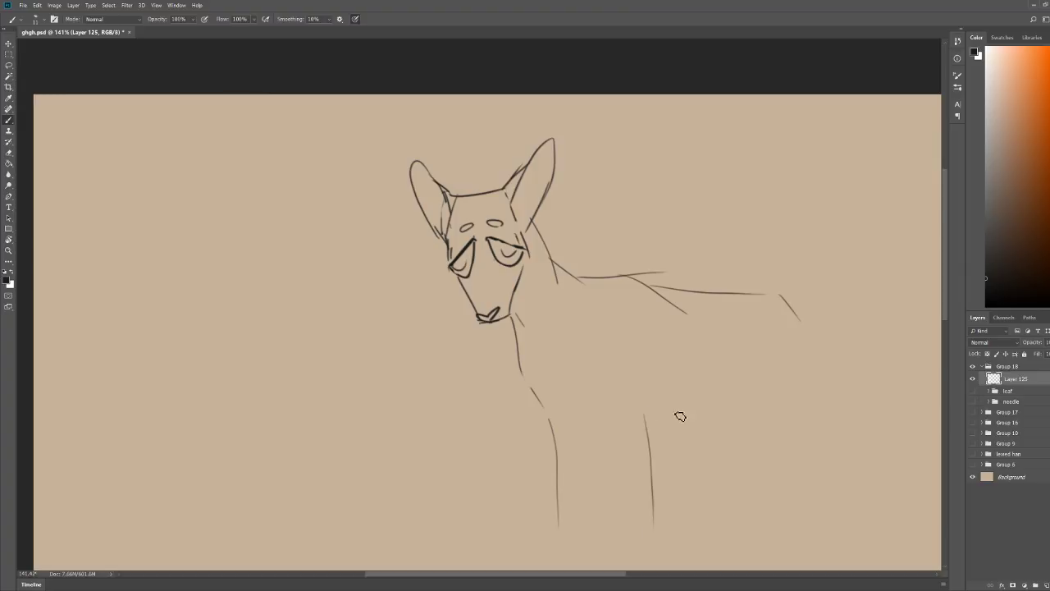
drag(708, 279, 678, 279)
Step: Undo the leg strokes and erase the long back line and chest line beneath the muzzle
key(ctrl+z)
key(ctrl+z)
key(ctrl+z)
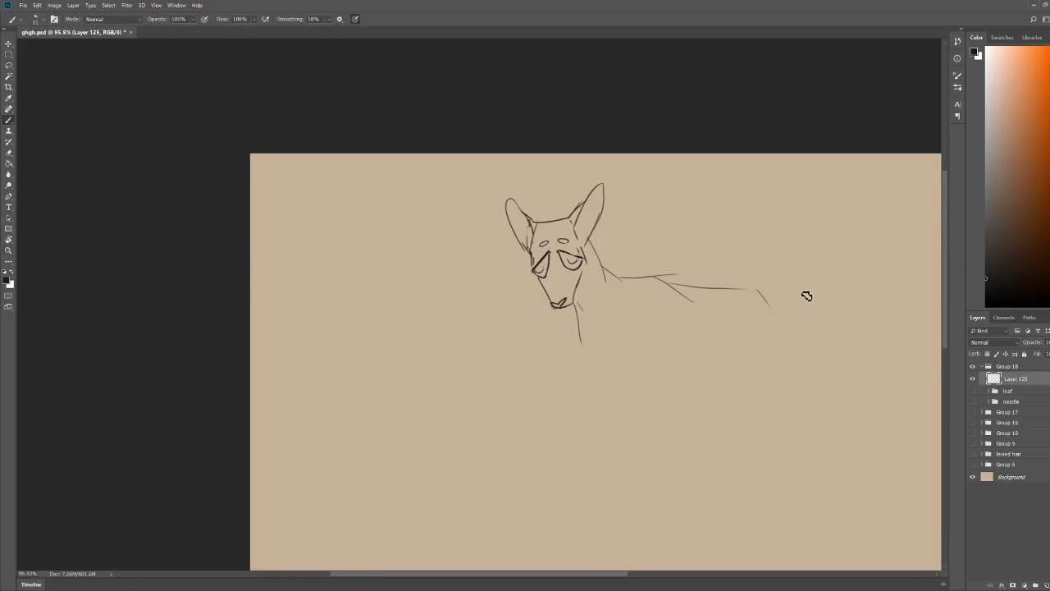
key(e)
mouse_move(768, 302)
mouse_down()
mouse_move(749, 280)
mouse_move(746, 308)
mouse_move(684, 284)
mouse_up()
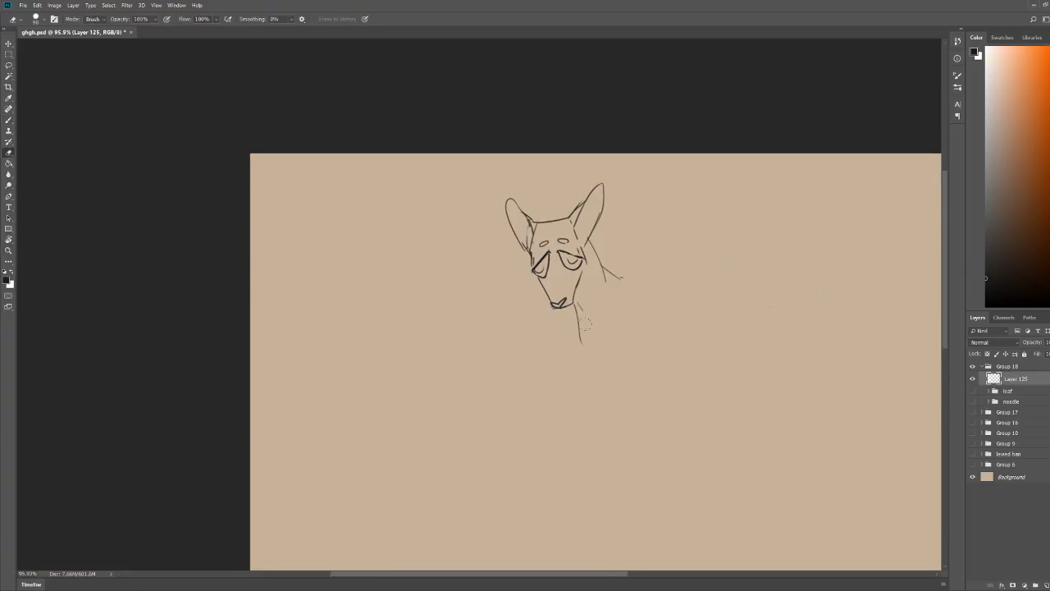
Step: Sketch a seated body with a curved back, chest, foreleg, paw and haunch, plus an upturned tail with a tufted tip
key(b)
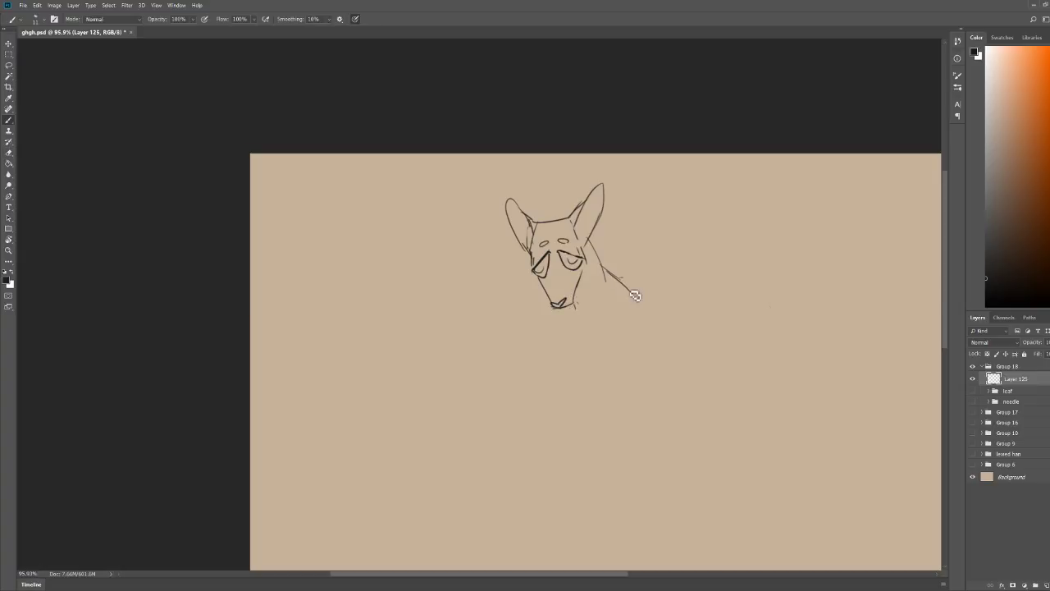
drag(621, 274, 659, 459)
mouse_move(564, 322)
mouse_down()
mouse_move(610, 466)
mouse_move(644, 452)
mouse_up()
mouse_move(565, 323)
mouse_down()
mouse_move(587, 460)
mouse_move(599, 465)
mouse_move(626, 389)
mouse_move(676, 452)
mouse_move(681, 330)
mouse_up()
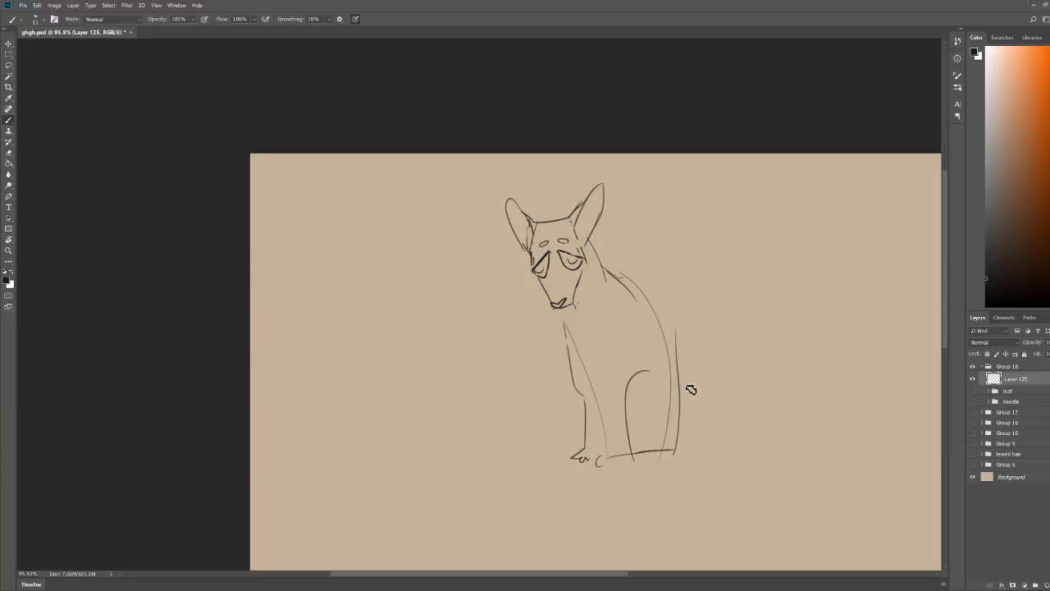
mouse_move(667, 456)
mouse_down()
mouse_move(725, 462)
mouse_move(766, 412)
mouse_move(773, 439)
mouse_move(745, 331)
mouse_up()
mouse_move(739, 338)
mouse_down()
mouse_move(721, 402)
mouse_move(756, 440)
mouse_move(713, 453)
mouse_move(671, 451)
mouse_up()
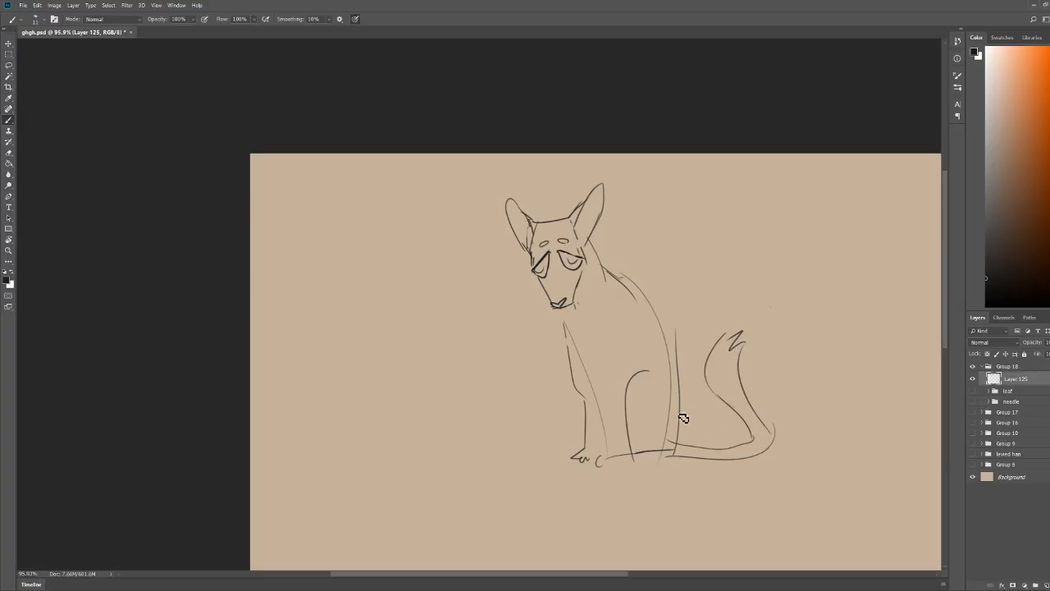
Step: Add inner back and haunch lines, rounded spots on the shoulder and side, and a flat shape at the front paw
mouse_move(660, 386)
mouse_down()
mouse_move(636, 313)
mouse_move(672, 425)
mouse_up()
mouse_move(620, 299)
mouse_down()
mouse_move(624, 285)
mouse_move(624, 323)
mouse_up()
click(623, 341)
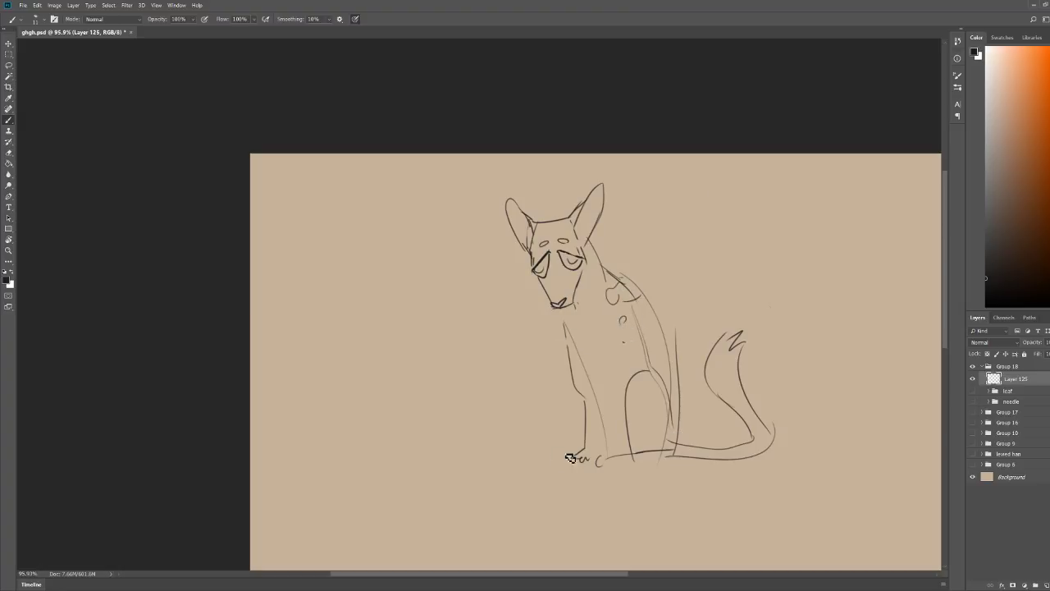
mouse_move(536, 455)
mouse_down()
mouse_move(544, 464)
mouse_move(600, 464)
mouse_up()
Step: Draw a small bow-tie shape with two lobes directly beneath the nose
key(ctrl+space)
drag(580, 282, 656, 281)
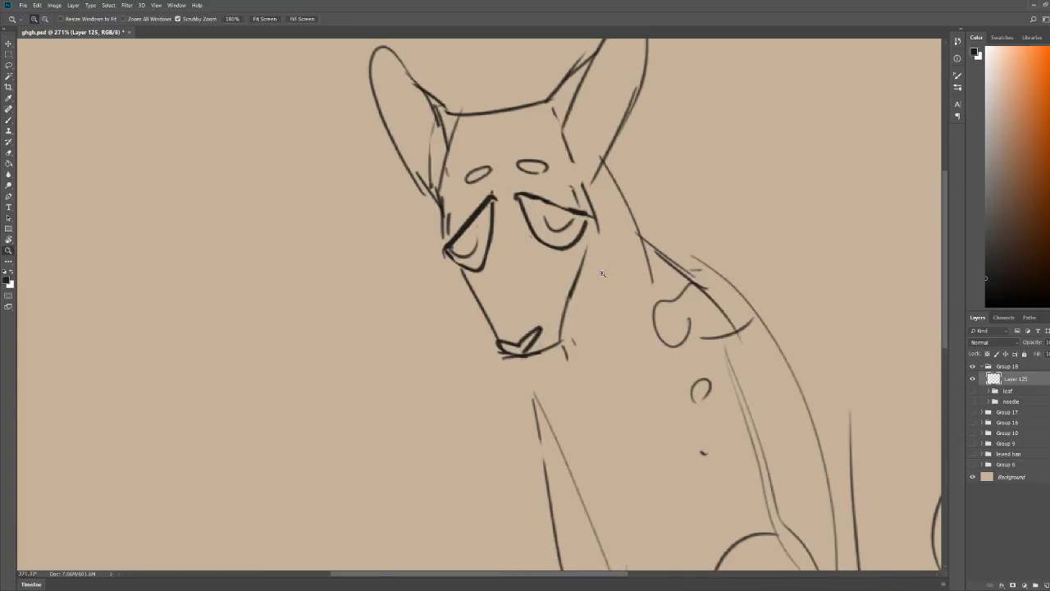
mouse_move(498, 343)
mouse_down()
mouse_move(464, 394)
mouse_move(541, 356)
mouse_up()
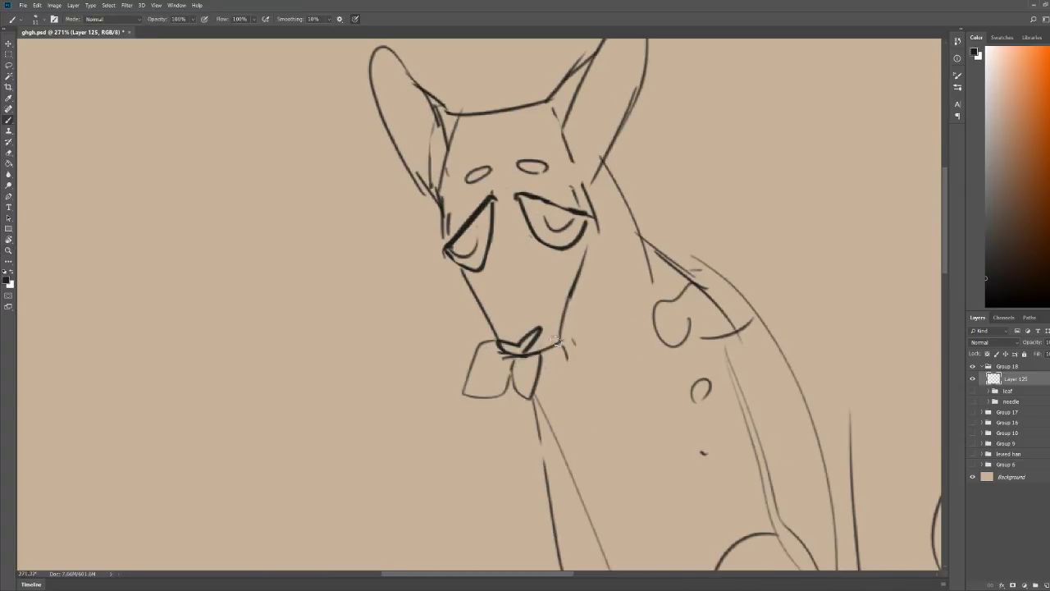
key(ctrl+space)
mouse_move(638, 298)
mouse_down()
mouse_move(586, 298)
mouse_move(597, 313)
mouse_up()
key(e)
key(b)
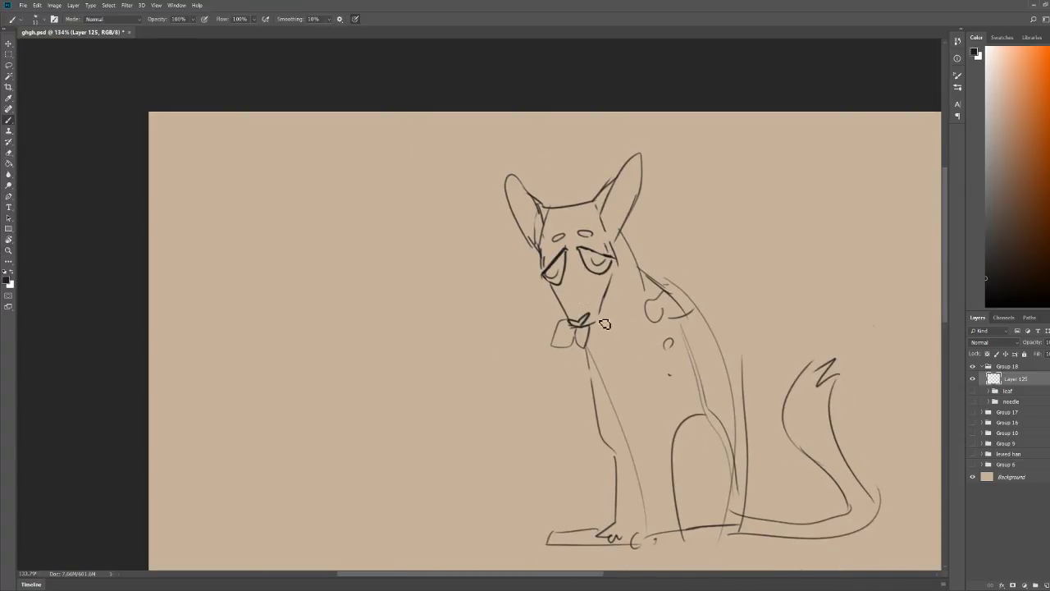
Step: Add short crease strokes beside the inner edges of the eyes
key(ctrl+space)
drag(586, 247, 655, 246)
drag(579, 295, 590, 317)
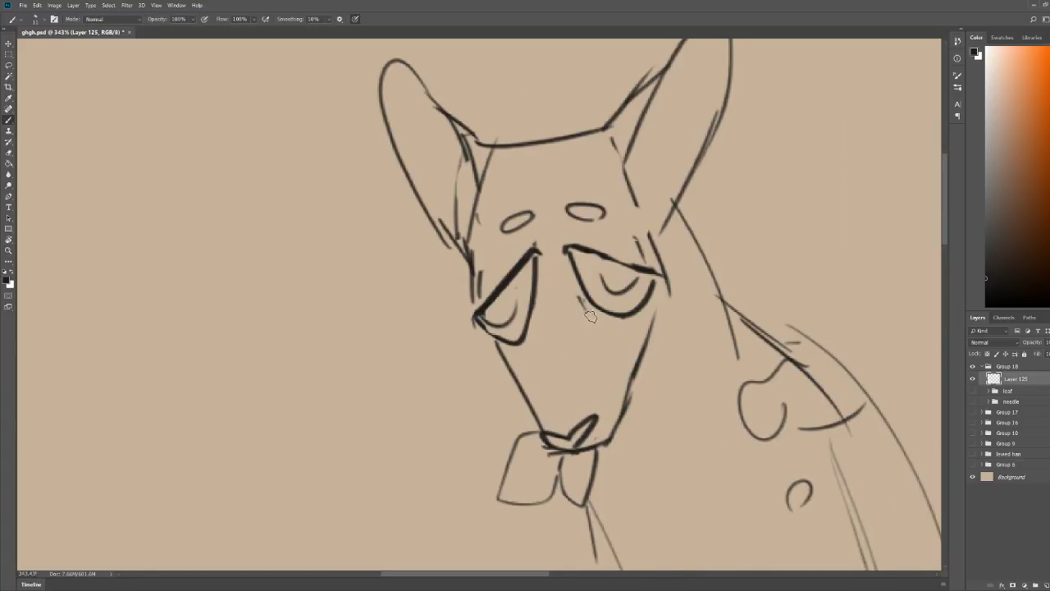
scroll(543, 305, down, 5)
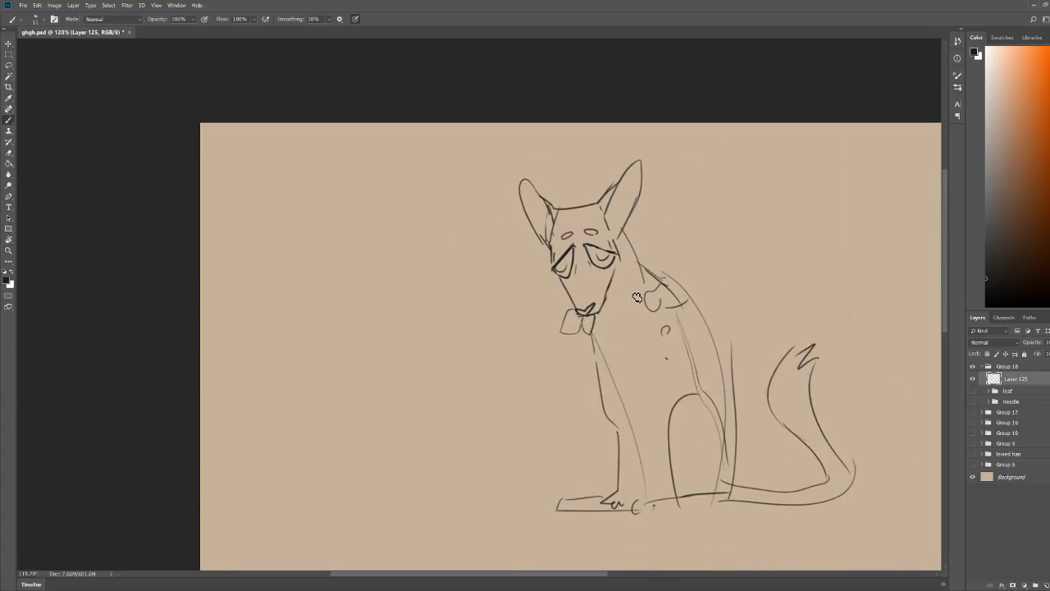
Step: Erase the seated body's chest, foreleg, haunch, lower back and tail, keeping the shoulder and its spots
key(e)
mouse_move(589, 352)
mouse_down()
mouse_move(640, 502)
mouse_move(561, 504)
mouse_move(706, 373)
mouse_move(823, 351)
mouse_up()
drag(753, 457, 779, 488)
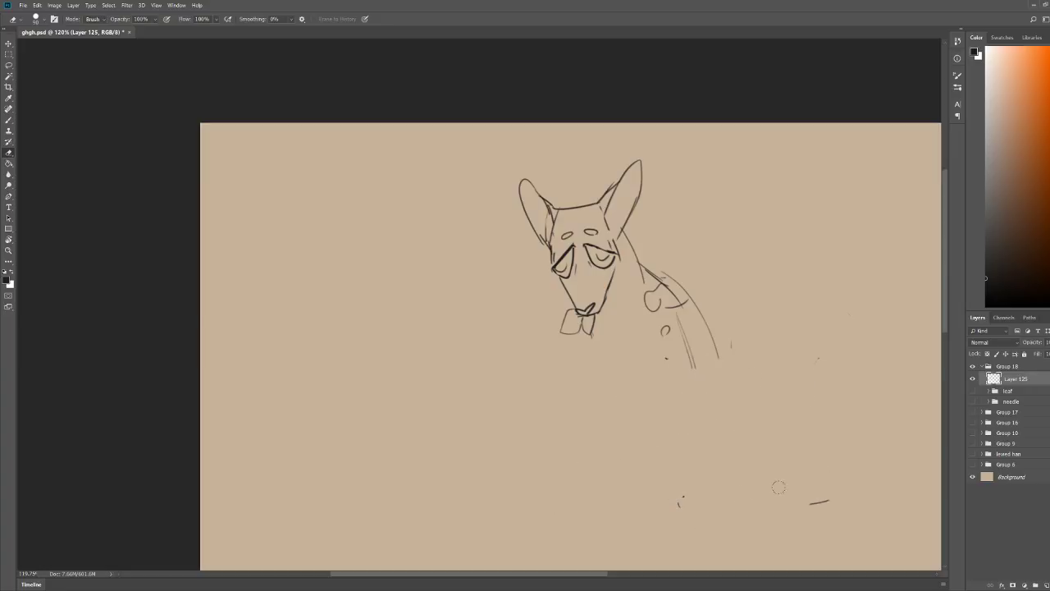
Step: Sketch a standing front with a chest line, a V-shaped breast and two straight forelegs
key(b)
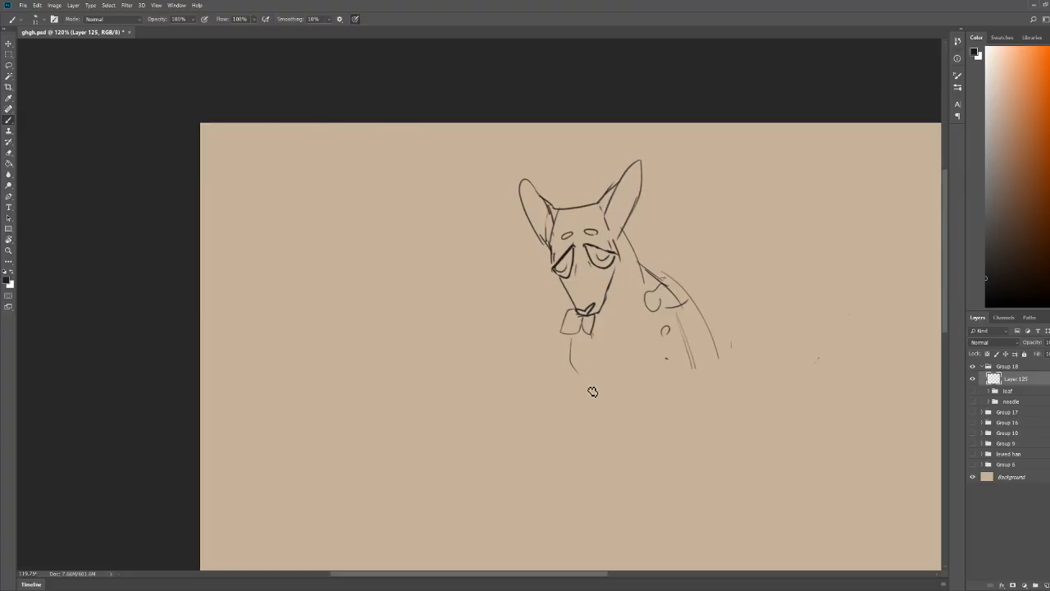
mouse_move(588, 370)
mouse_down()
mouse_move(667, 366)
mouse_move(596, 415)
mouse_move(605, 484)
mouse_up()
mouse_move(584, 364)
mouse_down()
mouse_move(628, 390)
mouse_move(663, 366)
mouse_move(609, 507)
mouse_up()
mouse_move(635, 402)
mouse_down()
mouse_move(656, 463)
mouse_move(654, 503)
mouse_move(679, 466)
mouse_move(693, 378)
mouse_up()
Step: Redraw the back as a line sloping to the rump, and add the belly line and the near thigh's outline
drag(658, 279, 744, 307)
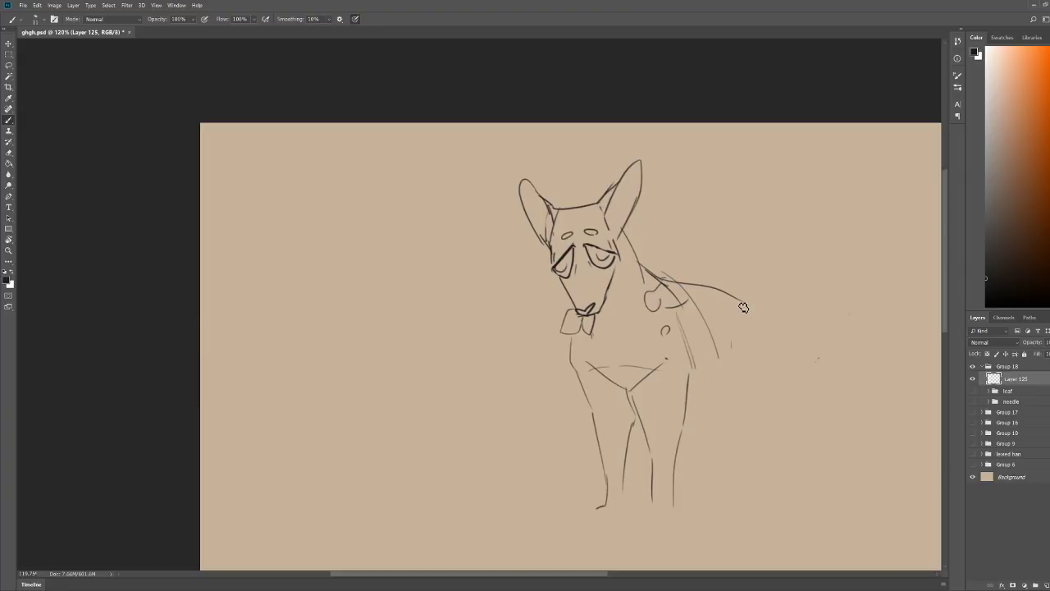
key(ctrl+z)
mouse_move(661, 277)
mouse_down()
mouse_move(765, 306)
mouse_move(772, 349)
mouse_up()
drag(687, 393, 748, 389)
mouse_move(767, 311)
mouse_down()
mouse_move(825, 403)
mouse_move(822, 418)
mouse_up()
drag(755, 391, 804, 436)
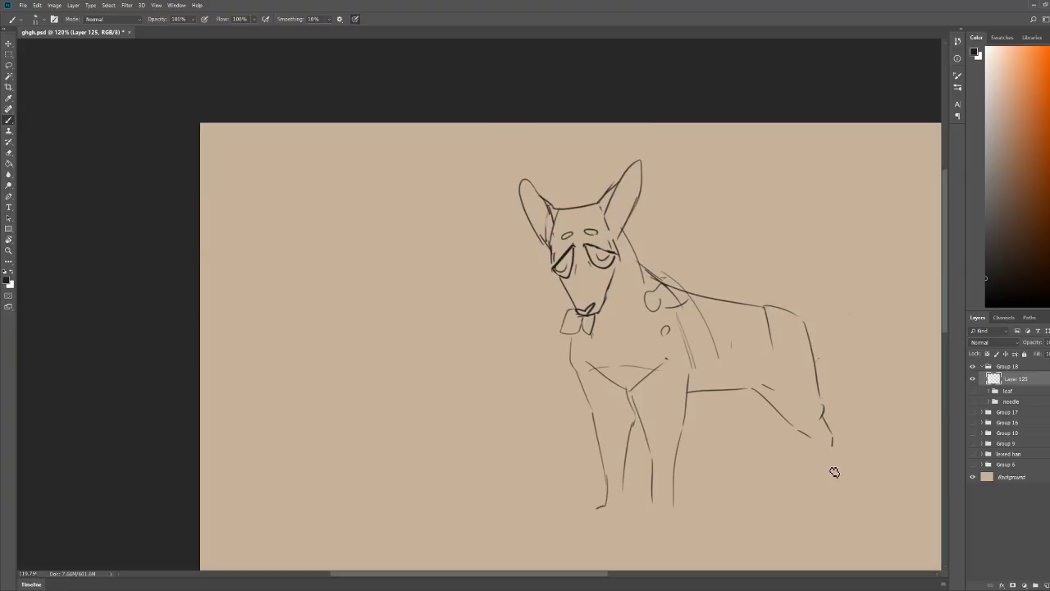
Step: Draw the lower part of the near hind leg and the bent far hind leg behind the belly
drag(835, 472, 830, 495)
drag(811, 437, 821, 497)
mouse_move(720, 390)
mouse_down()
mouse_move(745, 425)
mouse_move(735, 483)
mouse_move(761, 426)
mouse_move(720, 391)
mouse_move(749, 484)
mouse_move(763, 439)
mouse_move(743, 491)
mouse_up()
key(e)
key(b)
drag(773, 435, 748, 484)
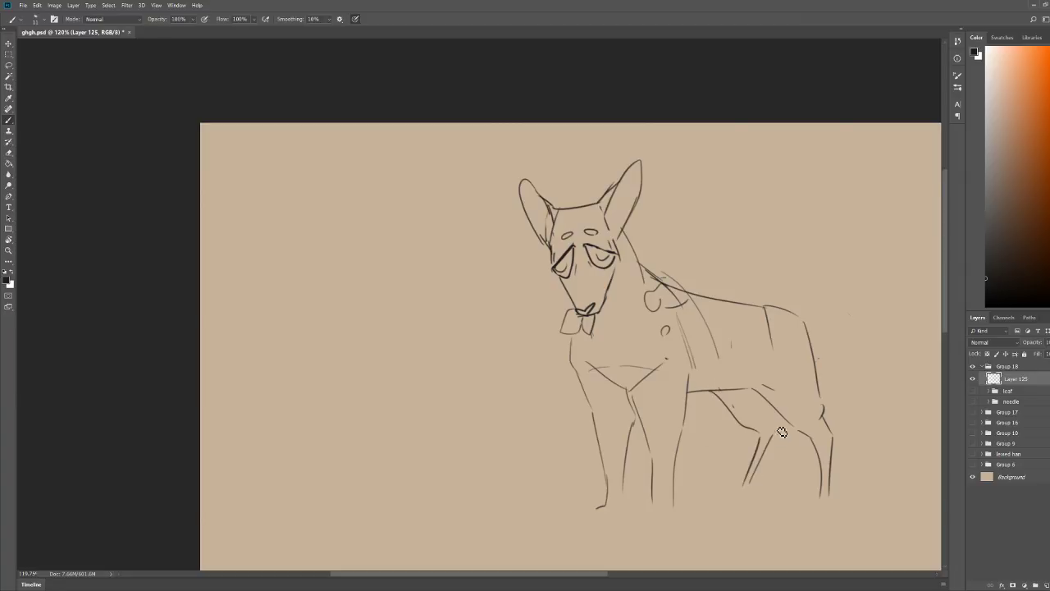
Step: Draw a raised, S-curved tail with a tufted tip, redrawing its base where it joins the rump
mouse_move(809, 330)
mouse_down()
mouse_move(875, 317)
mouse_move(872, 288)
mouse_up()
mouse_move(871, 257)
mouse_down()
mouse_move(826, 237)
mouse_move(821, 172)
mouse_move(784, 261)
mouse_move(856, 283)
mouse_move(829, 334)
mouse_move(800, 323)
mouse_move(813, 332)
mouse_up()
key(e)
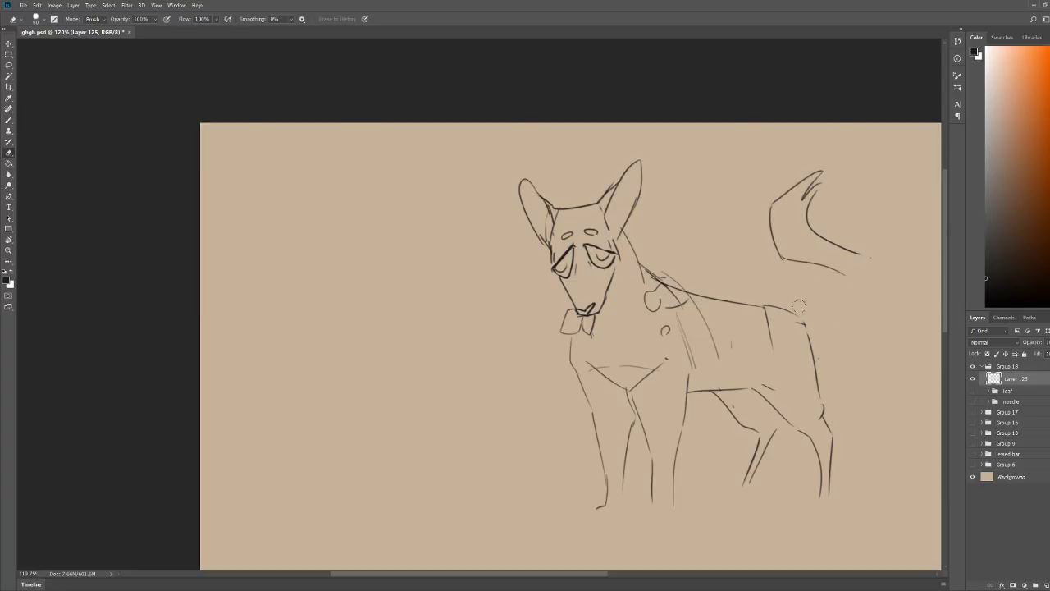
key(b)
drag(868, 261, 808, 333)
mouse_move(839, 273)
mouse_down()
mouse_move(836, 297)
mouse_move(811, 322)
mouse_up()
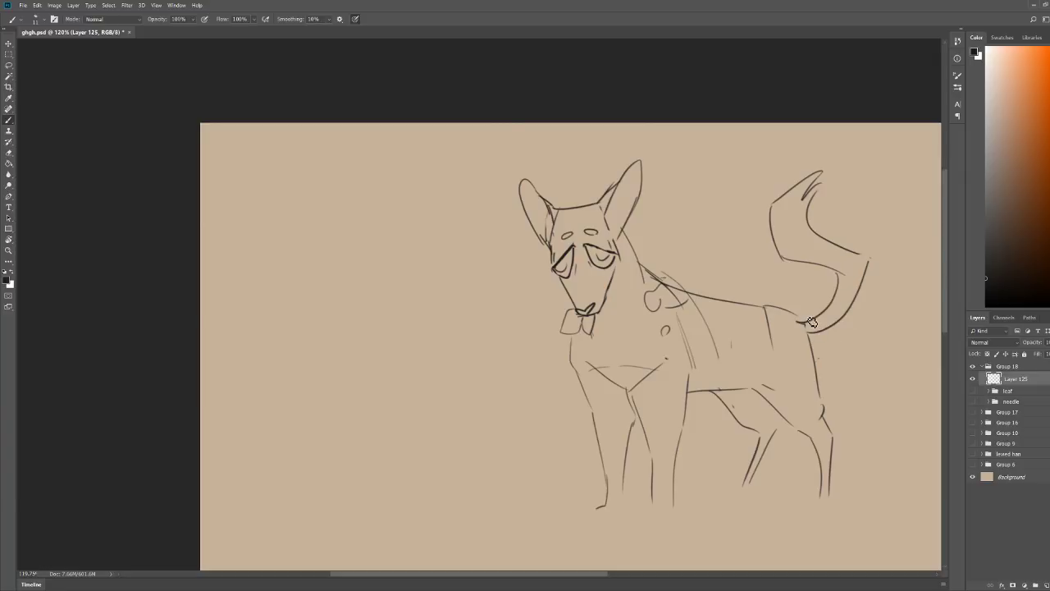
Step: Erase the straight forelegs and V-shaped breast, redraw the lower chest outline, and try a slanted foreleg beneath it
key(e)
mouse_move(685, 333)
mouse_down()
mouse_move(662, 420)
mouse_move(630, 460)
mouse_move(585, 361)
mouse_move(589, 398)
mouse_move(650, 426)
mouse_move(719, 395)
mouse_up()
key(b)
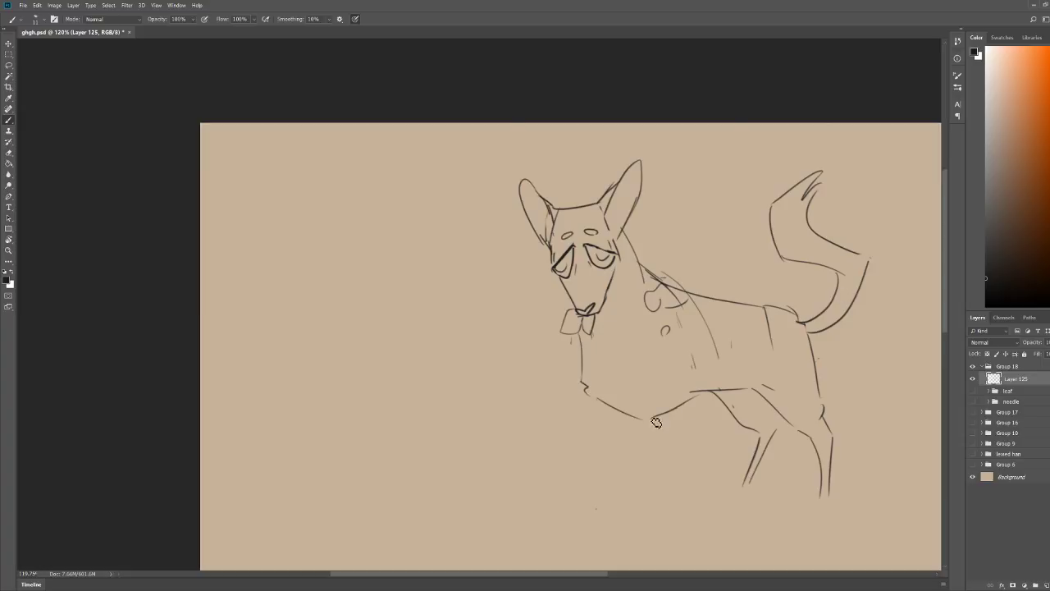
mouse_move(585, 392)
mouse_down()
mouse_move(627, 447)
mouse_move(623, 517)
mouse_up()
drag(696, 508, 699, 378)
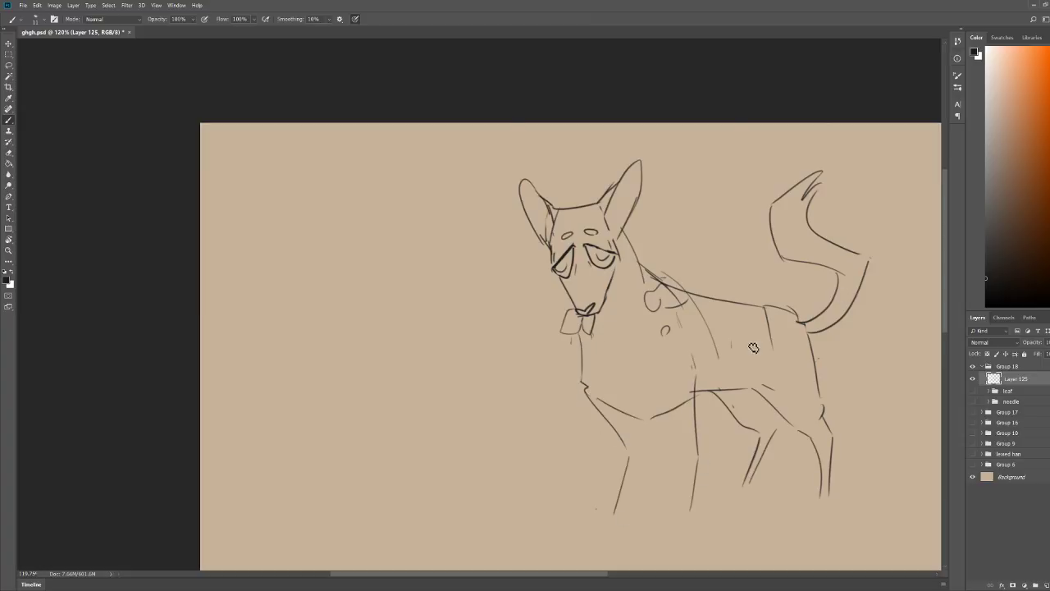
key(ctrl+z)
key(ctrl+z)
drag(585, 388, 648, 548)
drag(653, 414, 678, 546)
key(z)
scroll(761, 373, down, 2)
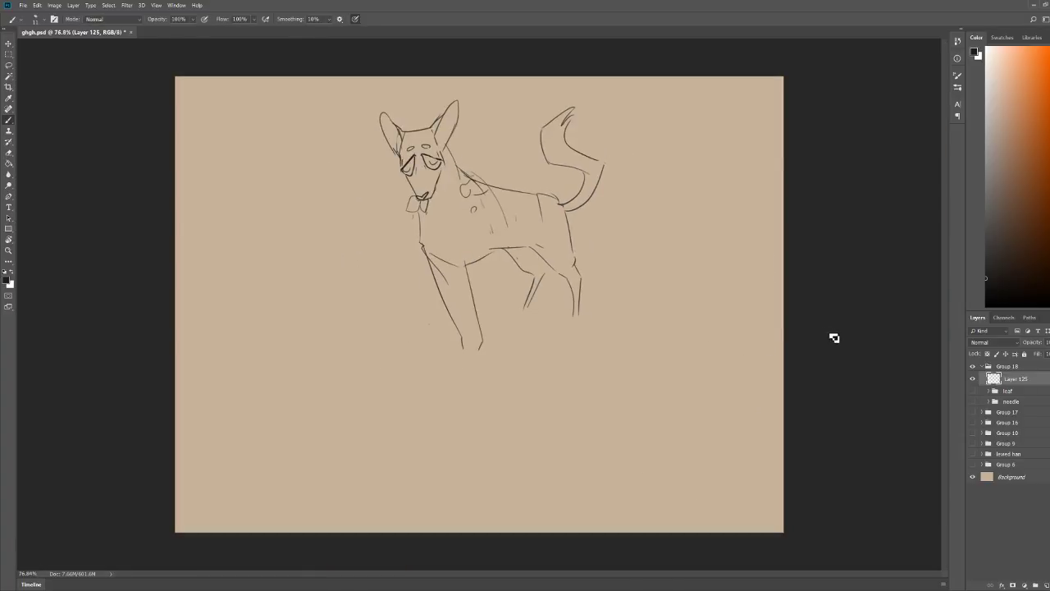
Step: Erase the standing body, legs and raised tail, and sketch an upright torso with two bent, hanging forelegs
key(b)
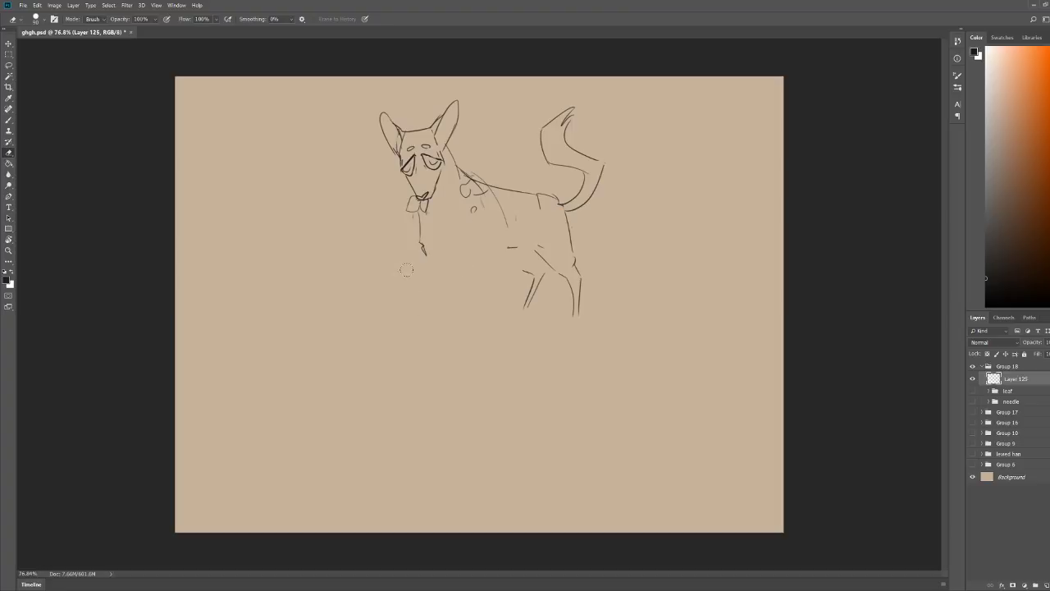
mouse_move(464, 277)
mouse_down()
mouse_move(563, 233)
mouse_move(566, 115)
mouse_up()
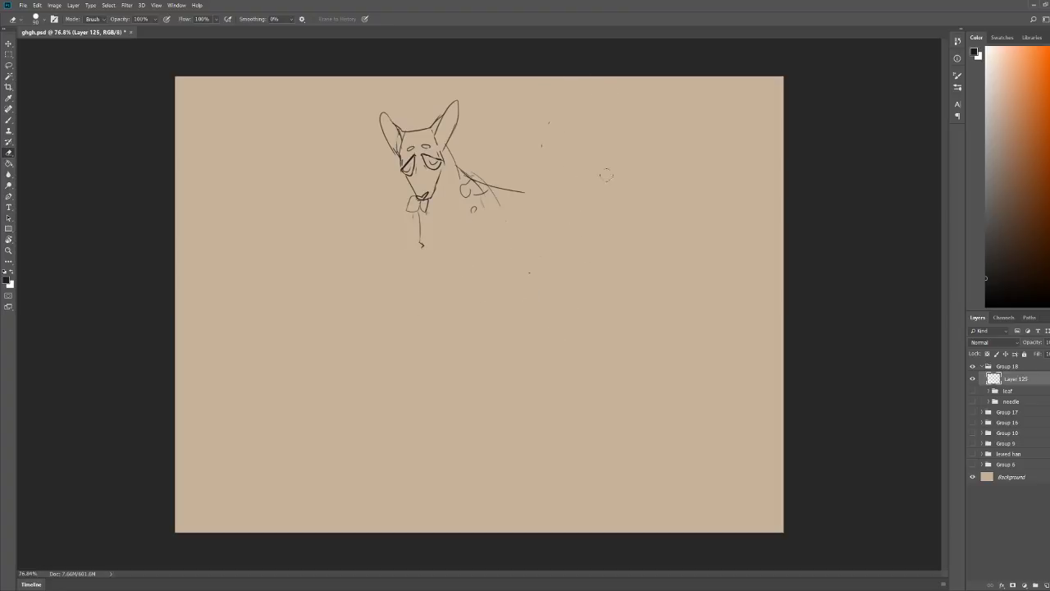
key(b)
mouse_move(497, 196)
mouse_down()
mouse_move(514, 292)
mouse_move(452, 361)
mouse_move(412, 345)
mouse_up()
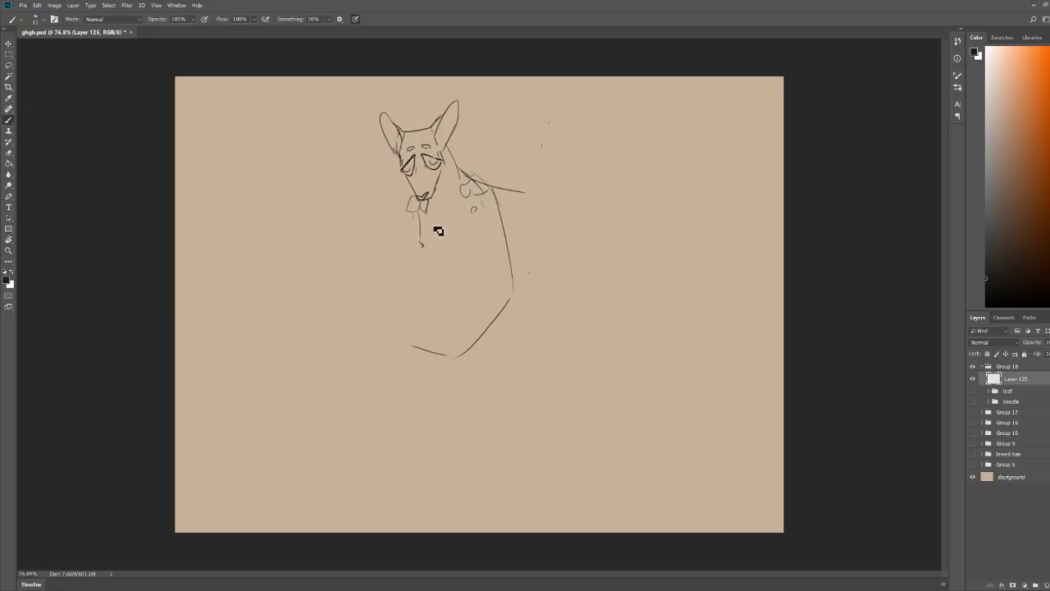
mouse_move(416, 223)
mouse_down()
mouse_move(387, 224)
mouse_move(374, 256)
mouse_move(394, 251)
mouse_move(386, 265)
mouse_move(427, 237)
mouse_move(447, 265)
mouse_move(464, 267)
mouse_move(453, 202)
mouse_up()
drag(459, 259, 481, 238)
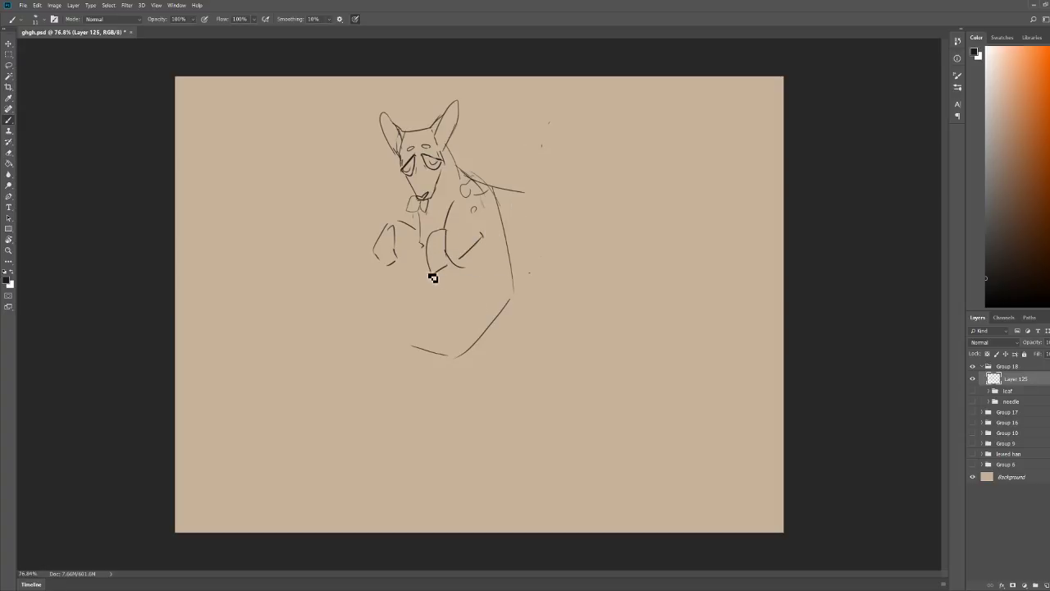
Step: Draw two outstretched hind legs with upturned feet, plus the belly line, seated rump and rounded back
mouse_move(433, 278)
mouse_down()
mouse_move(424, 307)
mouse_move(375, 288)
mouse_move(349, 333)
mouse_move(316, 300)
mouse_move(347, 350)
mouse_move(380, 331)
mouse_move(411, 350)
mouse_move(448, 334)
mouse_up()
key(e)
key(b)
drag(468, 289, 422, 297)
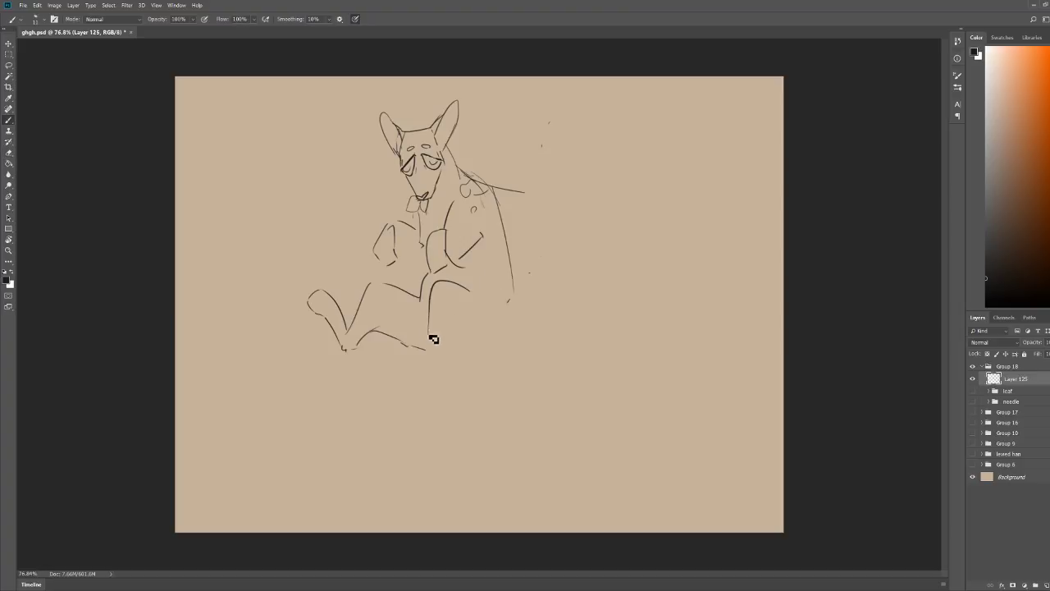
mouse_move(435, 344)
mouse_down()
mouse_move(410, 313)
mouse_move(406, 340)
mouse_move(452, 363)
mouse_move(485, 338)
mouse_move(523, 243)
mouse_move(488, 186)
mouse_up()
key(e)
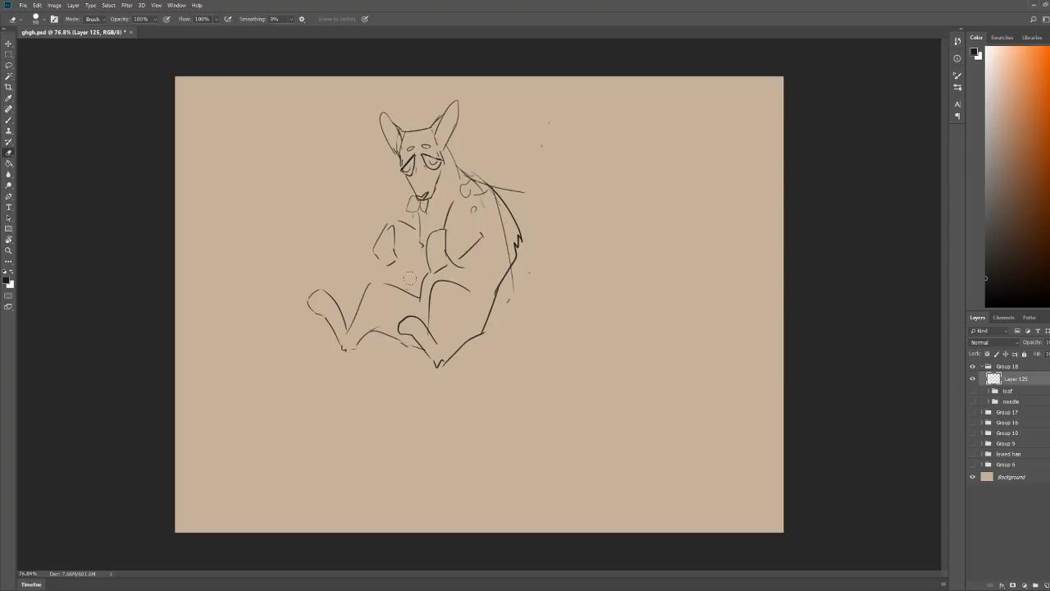
key(b)
mouse_move(427, 276)
mouse_down()
mouse_move(420, 301)
mouse_move(430, 296)
mouse_up()
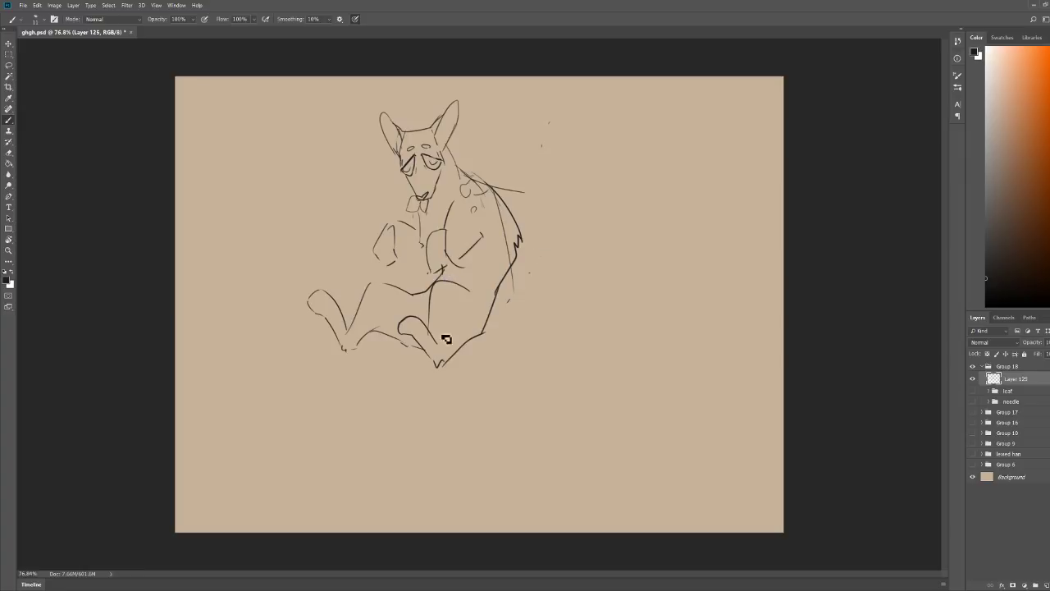
Step: Draw a long curved tail sweeping forward beneath the hind legs to a tufted tip
mouse_move(428, 366)
mouse_down()
mouse_move(390, 393)
mouse_move(265, 305)
mouse_move(286, 250)
mouse_move(322, 268)
mouse_move(307, 297)
mouse_move(314, 361)
mouse_move(367, 404)
mouse_move(312, 343)
mouse_move(317, 353)
mouse_move(324, 342)
mouse_move(347, 389)
mouse_move(404, 374)
mouse_move(422, 356)
mouse_up()
key(ctrl+z)
key(ctrl+z)
Step: Erase the spots and old lines at the shoulder, and redraw the withers with a tuft above a straighter back
key(z)
drag(457, 153, 517, 155)
key(e)
mouse_move(444, 189)
mouse_down()
mouse_move(485, 188)
mouse_move(523, 249)
mouse_move(520, 325)
mouse_move(536, 377)
mouse_move(519, 437)
mouse_move(501, 154)
mouse_move(449, 160)
mouse_move(507, 161)
mouse_up()
key(b)
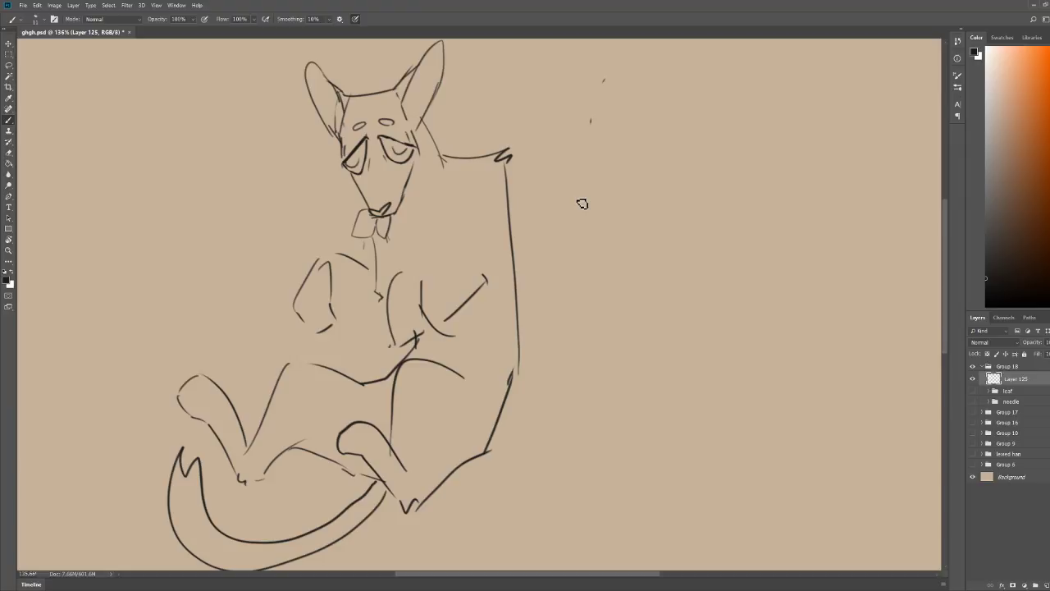
Step: Erase both rough forelegs, and redraw the chest front and the bent far foreleg with toes on its paw
key(e)
mouse_move(486, 279)
mouse_down()
mouse_move(446, 293)
mouse_move(433, 274)
mouse_move(371, 261)
mouse_up()
mouse_move(332, 318)
mouse_down()
mouse_move(317, 245)
mouse_move(300, 319)
mouse_up()
key(b)
key(z)
drag(500, 221, 473, 222)
drag(429, 184, 470, 188)
key(b)
mouse_move(380, 230)
mouse_down()
mouse_move(380, 279)
mouse_move(346, 274)
mouse_move(341, 295)
mouse_move(347, 318)
mouse_move(355, 301)
mouse_move(346, 315)
mouse_move(362, 320)
mouse_move(359, 309)
mouse_move(402, 311)
mouse_move(363, 295)
mouse_move(408, 301)
mouse_up()
key(ctrl+z)
key(ctrl+z)
key(ctrl+z)
Step: Draw the near foreleg with a hanging, toed paw, bent elbow and upper arm lines
mouse_move(422, 263)
mouse_down()
mouse_move(411, 301)
mouse_move(439, 295)
mouse_move(431, 316)
mouse_move(416, 294)
mouse_up()
mouse_move(426, 292)
mouse_down()
mouse_move(431, 311)
mouse_move(440, 304)
mouse_up()
drag(436, 263, 478, 307)
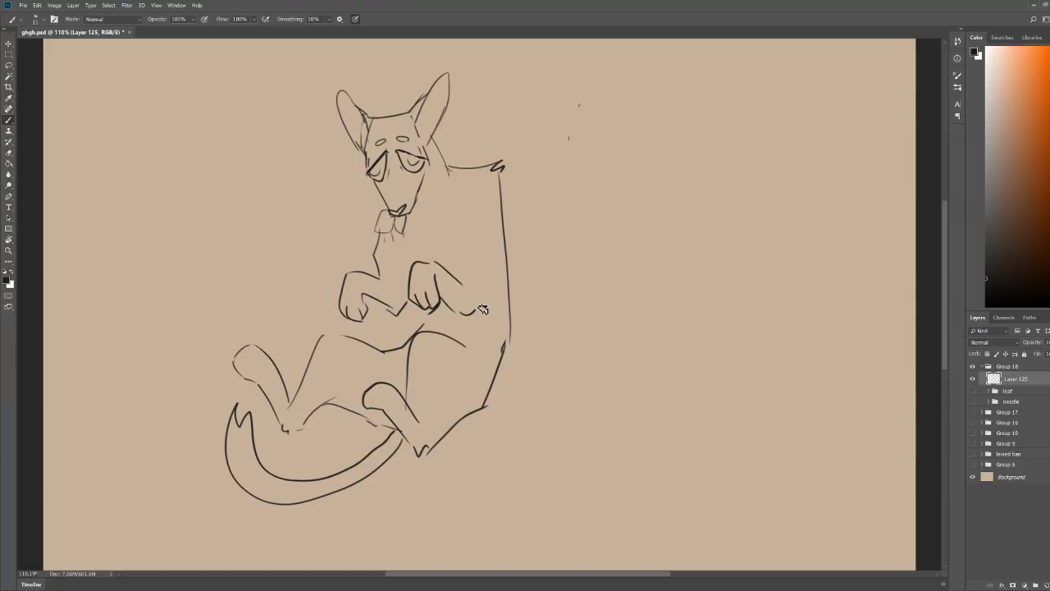
drag(490, 263, 480, 306)
drag(428, 264, 445, 210)
Step: Draw the short, angled belly line joining the near forepaw to the thigh
drag(413, 325, 401, 345)
key(ctrl+z)
key(ctrl+z)
drag(425, 321, 407, 304)
Step: Erase the squared shoulder, and redraw the neck and hunched back as one curve with a tuft at the withers
key(ctrl+space)
mouse_move(522, 211)
mouse_down()
mouse_move(469, 206)
mouse_move(486, 205)
mouse_move(480, 176)
mouse_move(493, 191)
mouse_move(454, 166)
mouse_move(497, 247)
mouse_up()
key(e)
key(b)
key(e)
key(b)
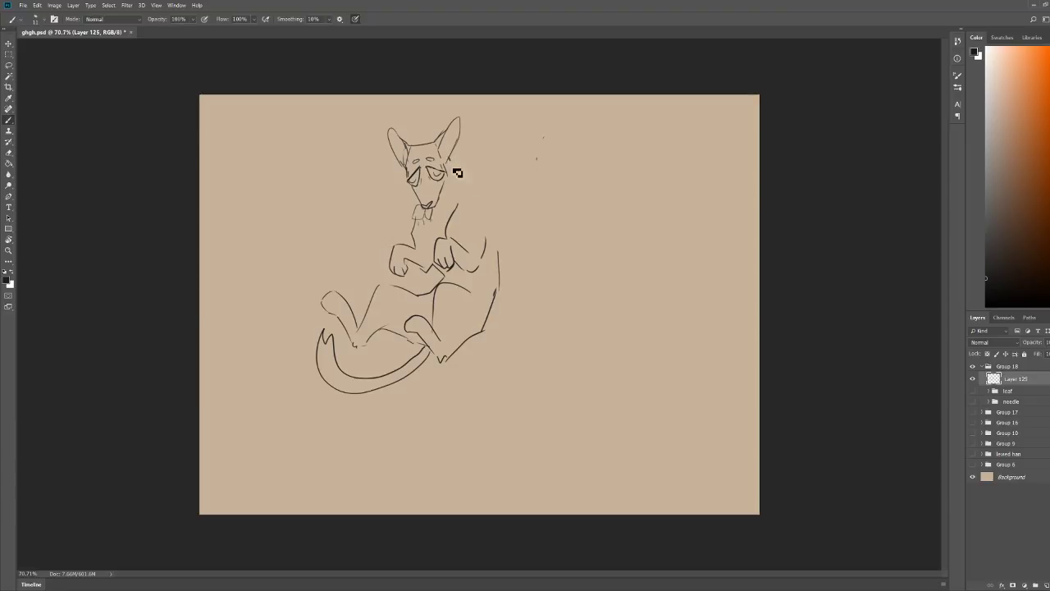
mouse_move(467, 185)
mouse_down()
mouse_move(500, 230)
mouse_move(503, 299)
mouse_up()
Step: Add toe and pad outlines to the soles of both hind feet
key(z)
mouse_move(538, 196)
mouse_down()
mouse_move(513, 195)
mouse_move(561, 197)
mouse_up()
key(b)
mouse_move(376, 412)
mouse_down()
mouse_move(391, 421)
mouse_move(378, 409)
mouse_move(395, 400)
mouse_up()
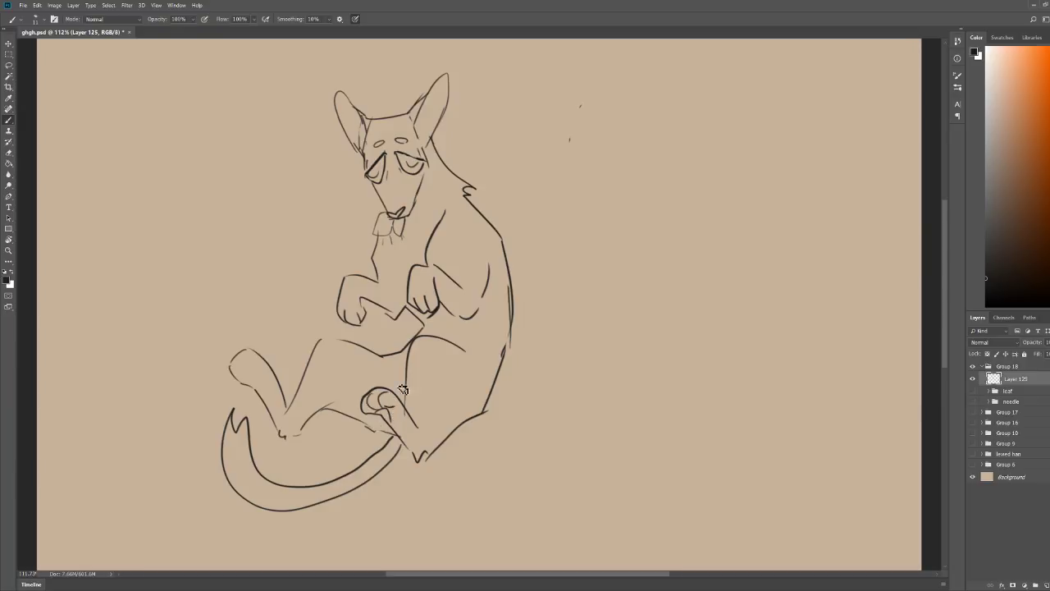
mouse_move(266, 365)
mouse_down()
mouse_move(237, 361)
mouse_move(258, 389)
mouse_up()
Step: Replace the tufted back of the neck with a smooth arch, and add a short throat line beside the bow
key(z)
drag(408, 286, 380, 286)
click(468, 263)
key(b)
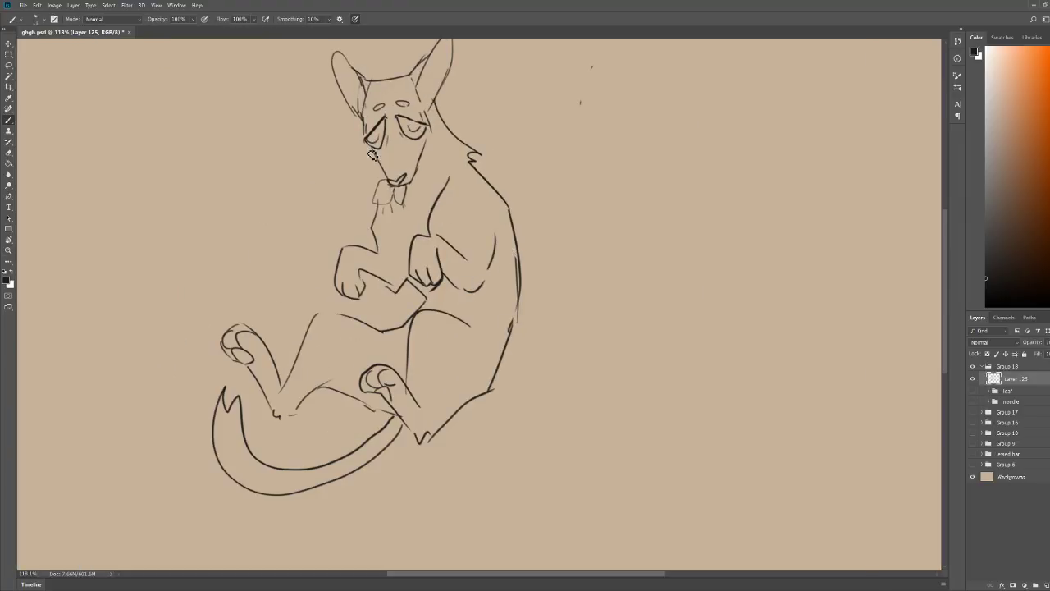
scroll(468, 152, down, 3)
scroll(484, 169, up, 3)
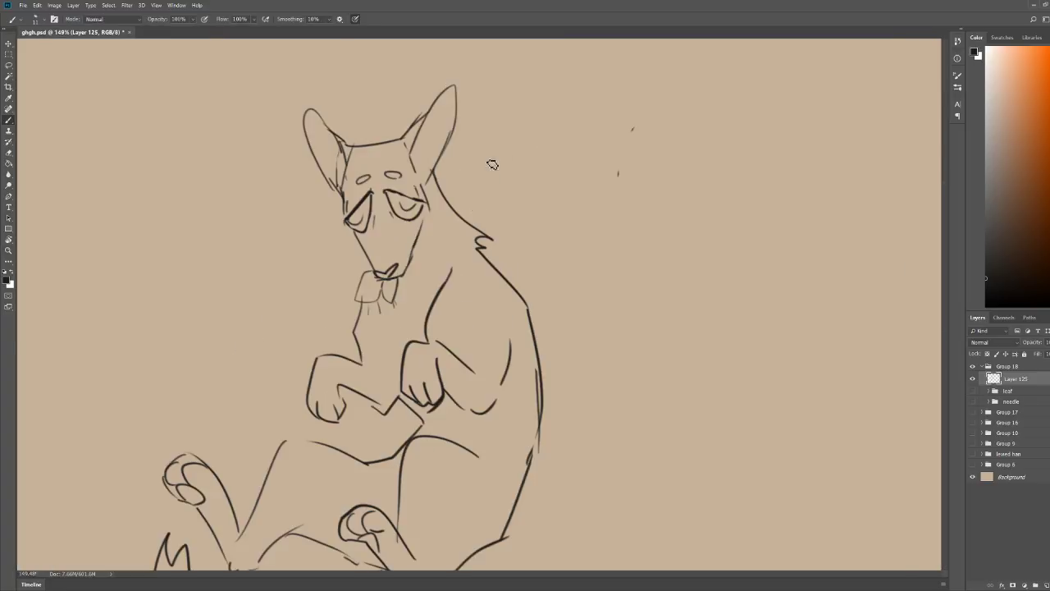
drag(447, 162, 494, 264)
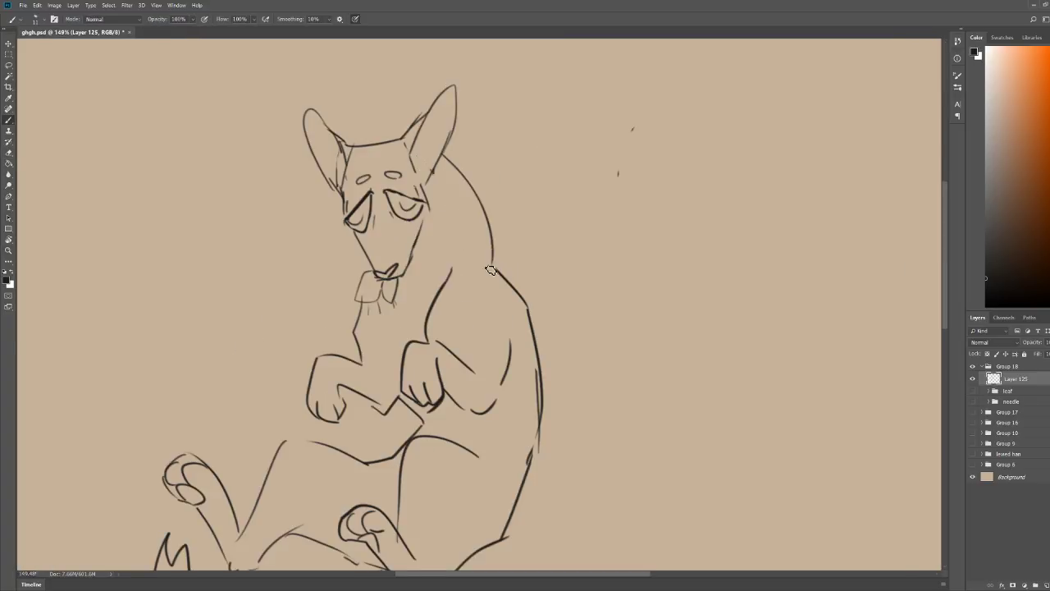
drag(409, 274, 402, 306)
drag(575, 220, 520, 214)
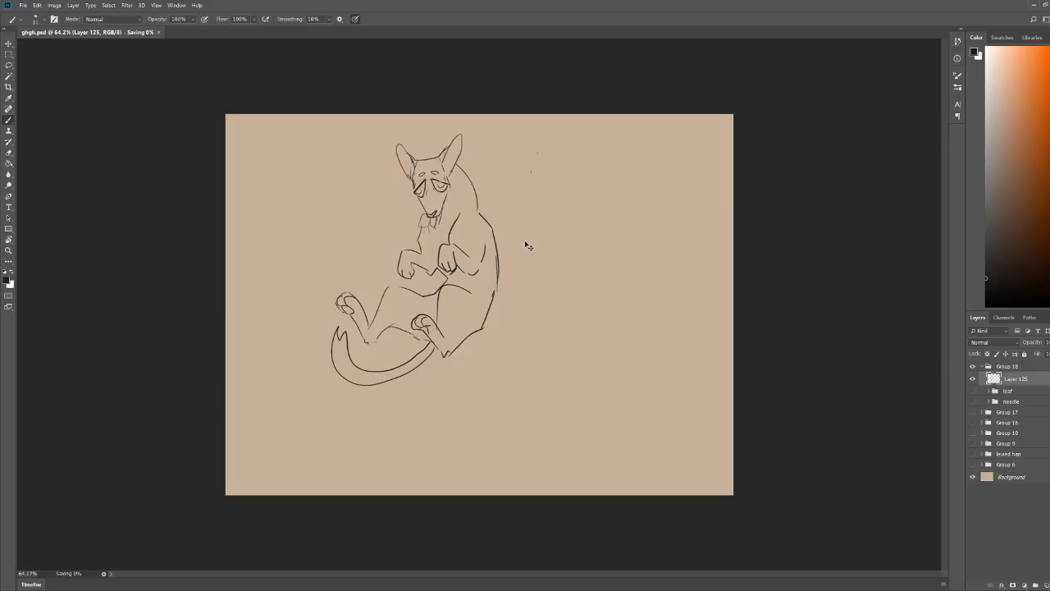
Step: Draw a pair of small ovals and little spots on the chest below the bow
scroll(431, 184, up, 3)
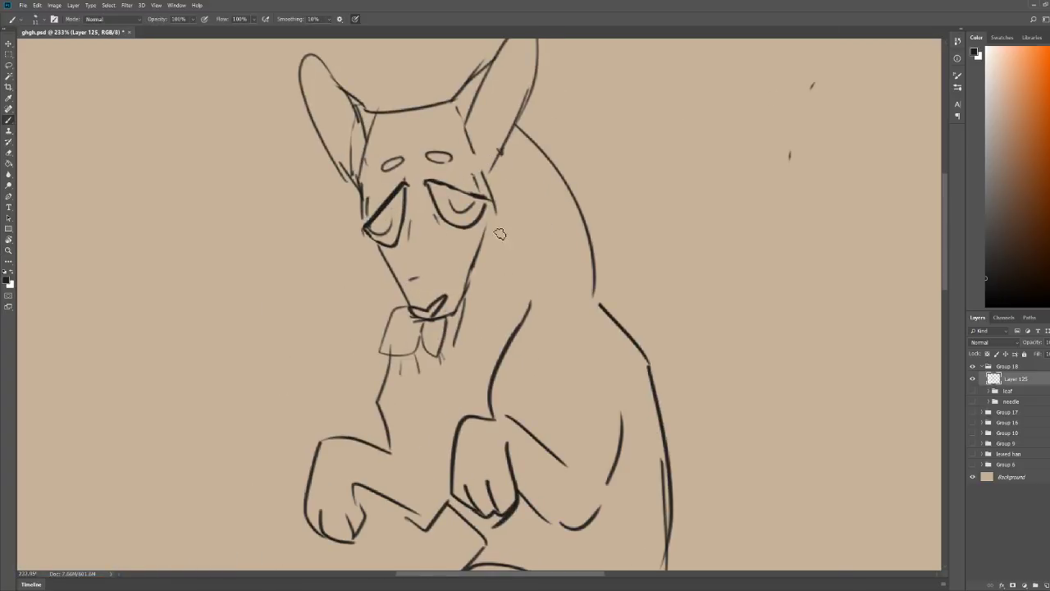
scroll(412, 301, down, 3)
scroll(478, 269, up, 3)
key(b)
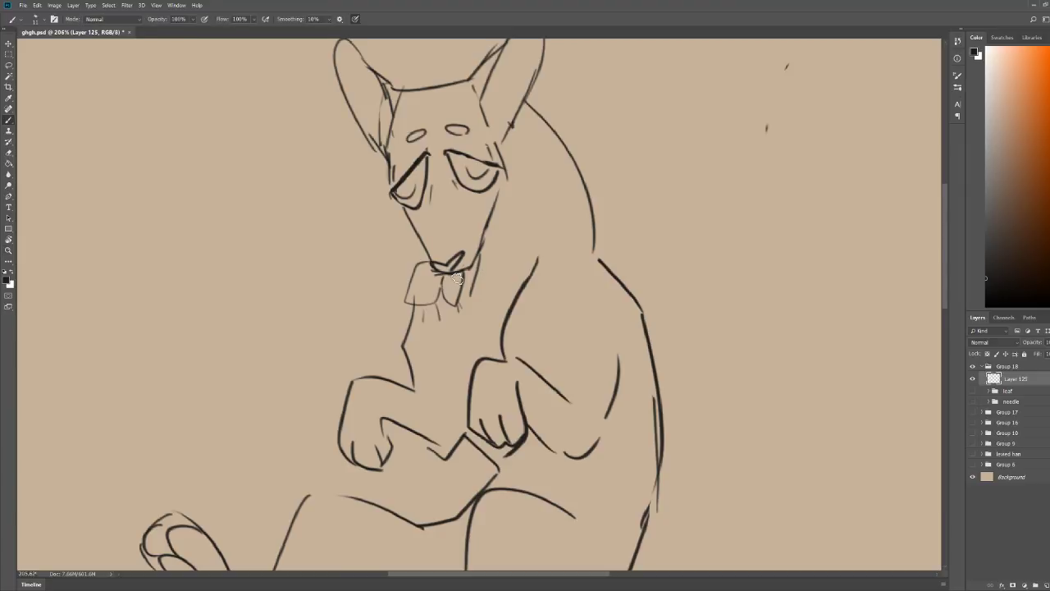
mouse_move(438, 329)
mouse_down()
mouse_move(441, 361)
mouse_move(452, 357)
mouse_up()
key(z)
drag(495, 267, 423, 269)
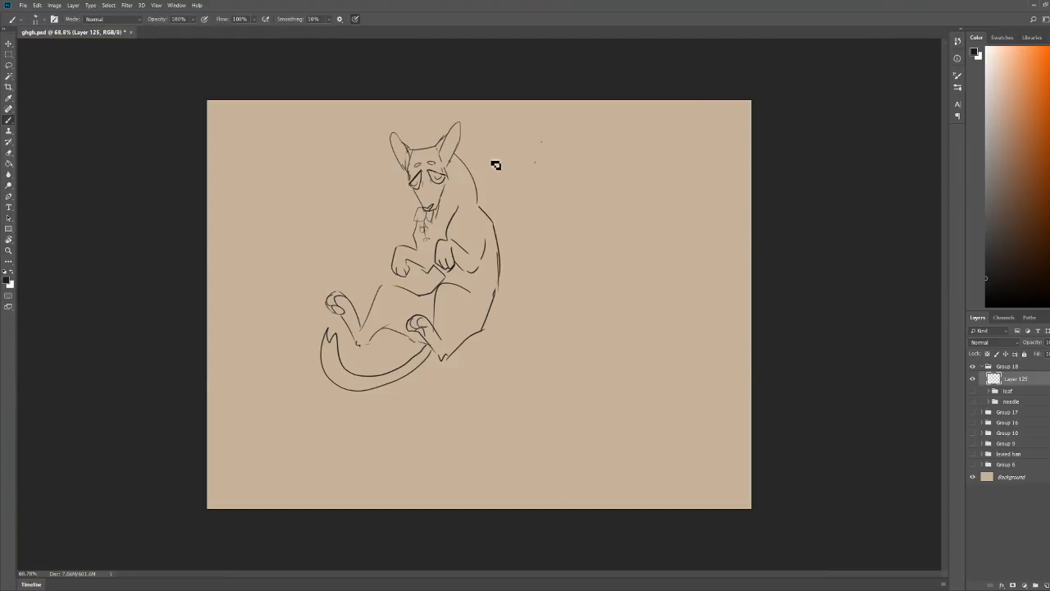
Step: Refine the upper edge of the far foreleg, and add a small fur tuft at the far hind leg's knee
scroll(458, 157, up, 3)
key(b)
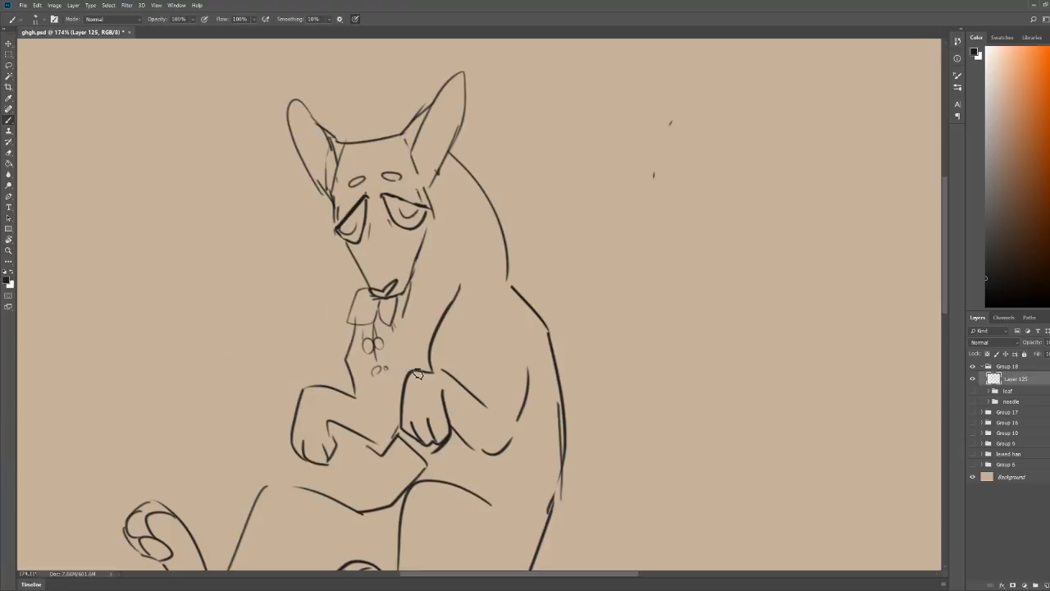
mouse_move(327, 391)
mouse_down()
mouse_move(373, 406)
mouse_move(400, 431)
mouse_move(355, 367)
mouse_move(358, 332)
mouse_move(356, 393)
mouse_up()
key(e)
key(b)
scroll(464, 291, down, 3)
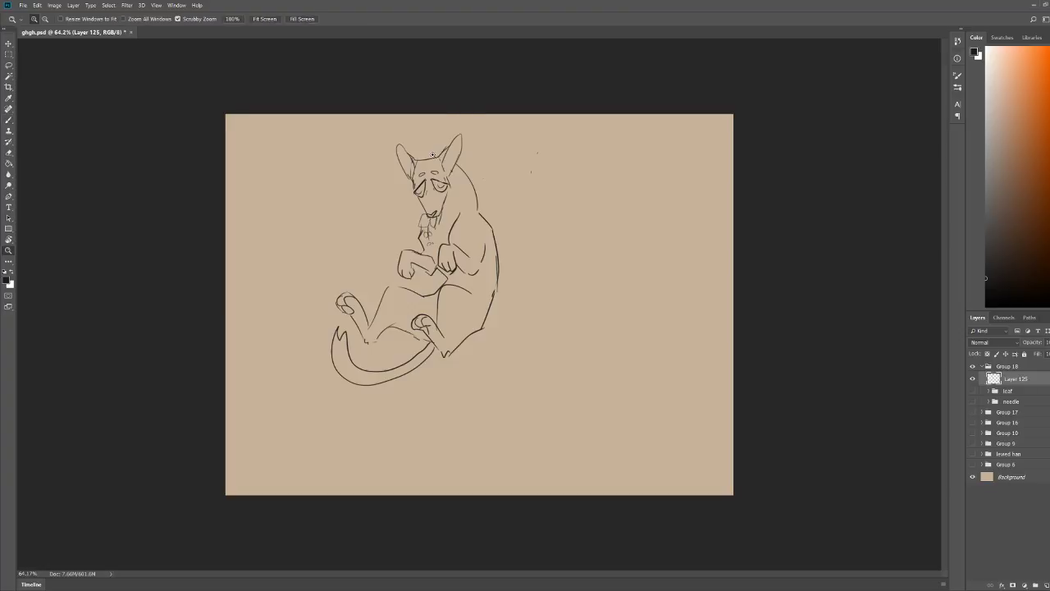
scroll(441, 359, up, 3)
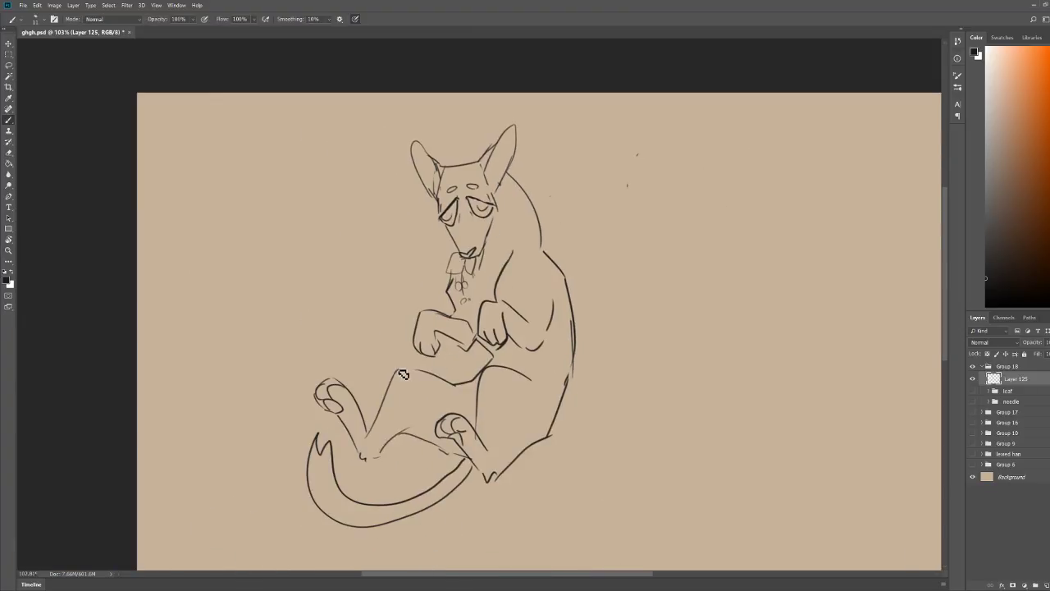
drag(401, 367, 435, 373)
Step: Add a new layer and place it directly beneath the sketch layer, Layer 125
key(z)
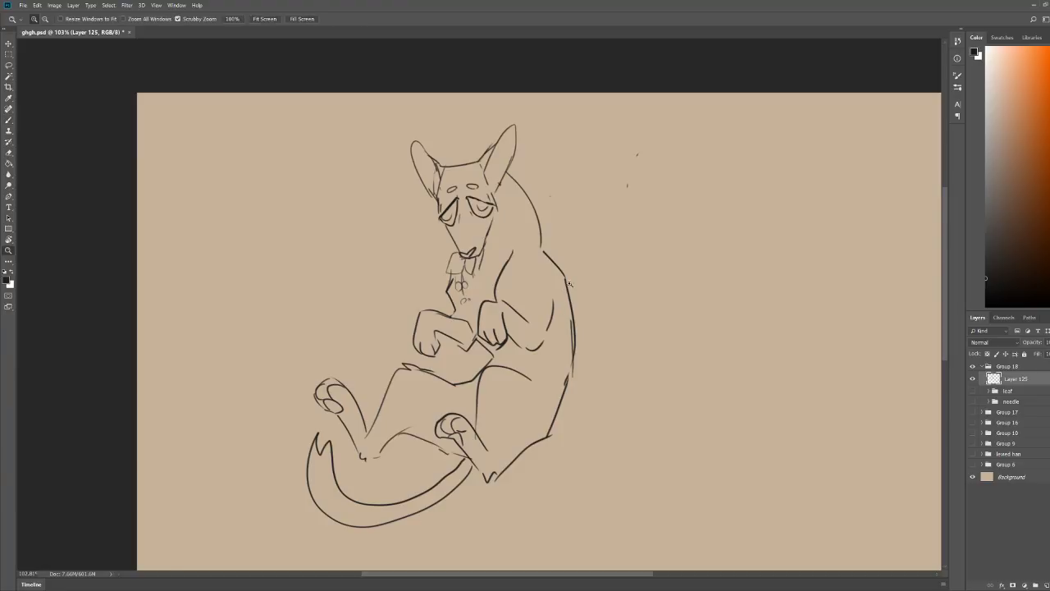
drag(623, 271, 567, 272)
drag(425, 144, 492, 139)
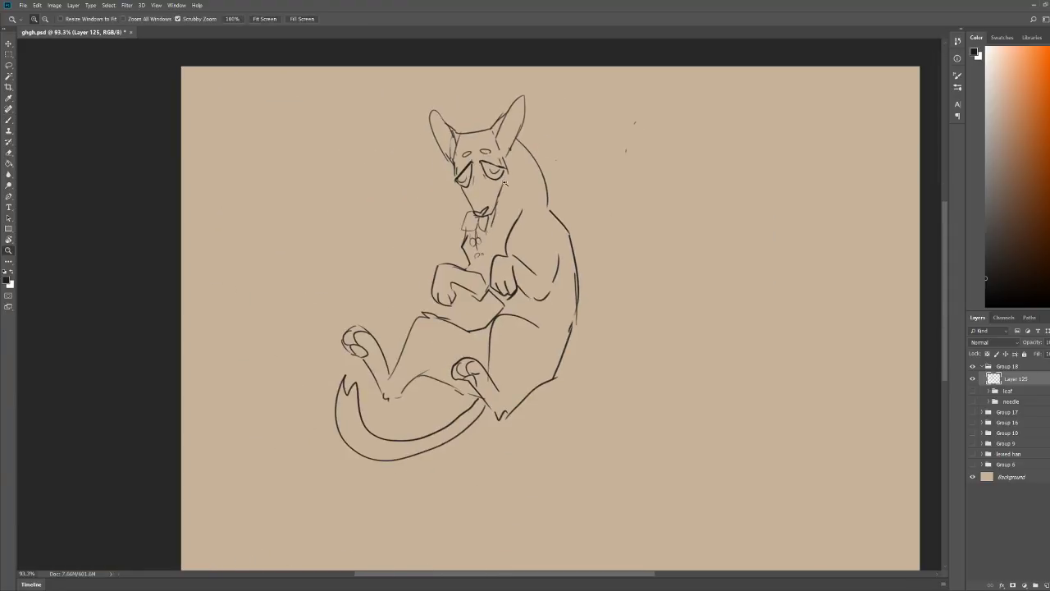
drag(426, 282, 435, 282)
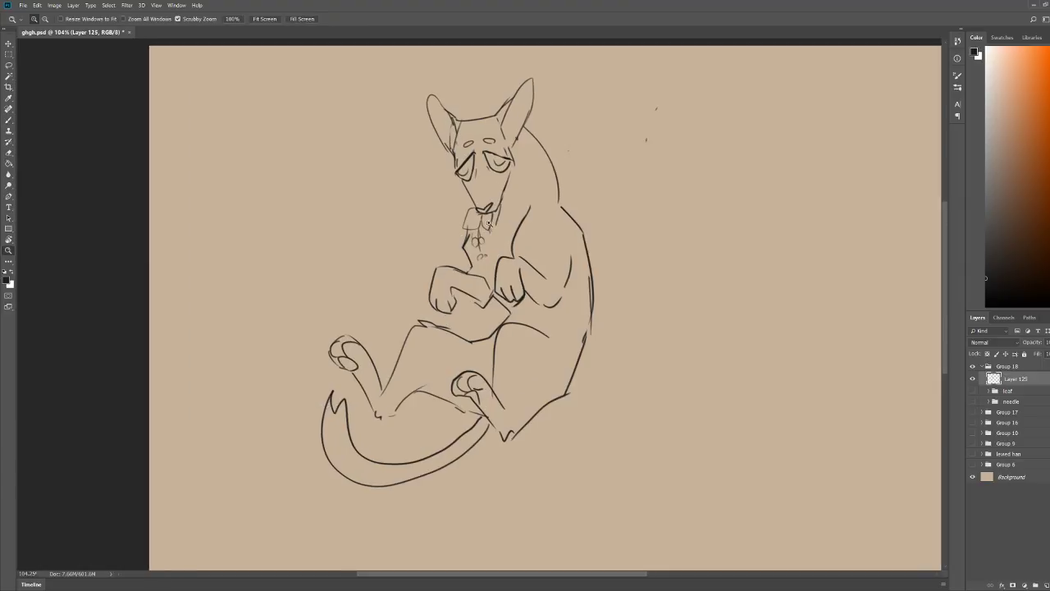
key(b)
click(1046, 585)
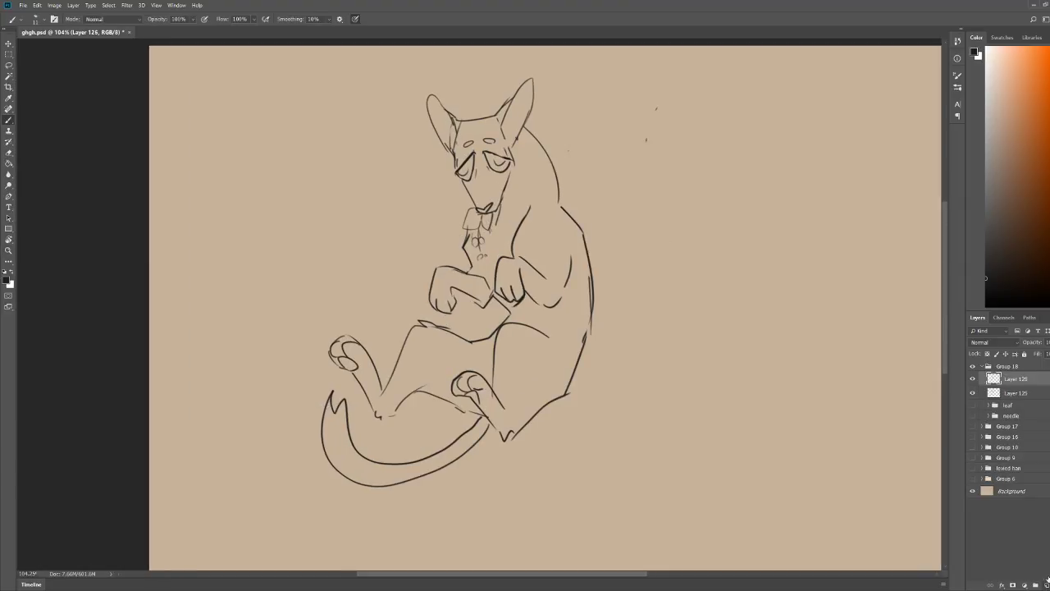
drag(1026, 382, 1028, 394)
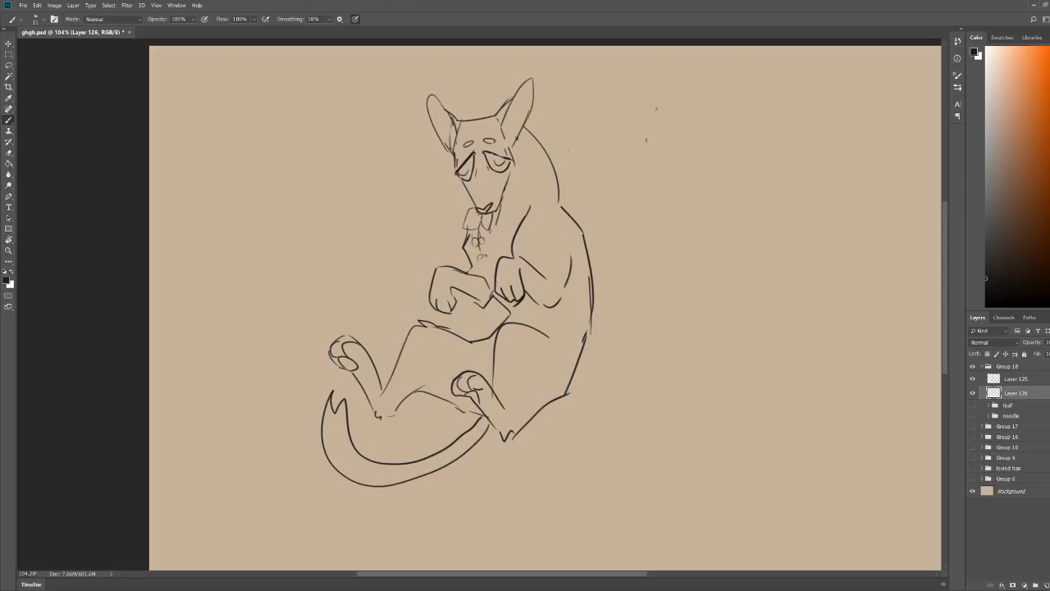
Step: Choose a muted grey-blue and paint the flat base colour over the face on the lower layer
key(x)
key(z)
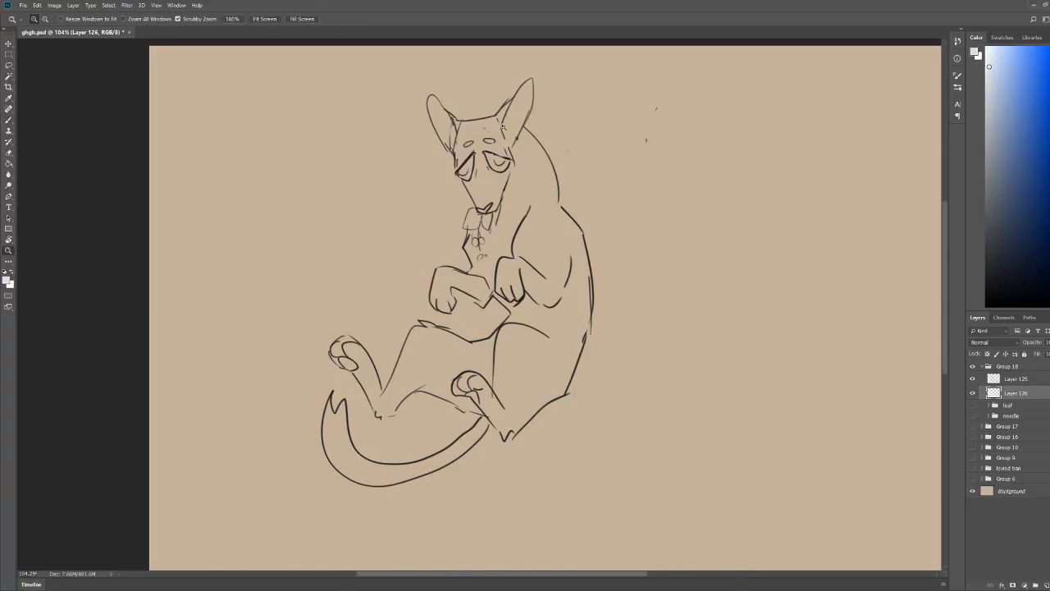
drag(505, 126, 588, 125)
key(b)
click(988, 121)
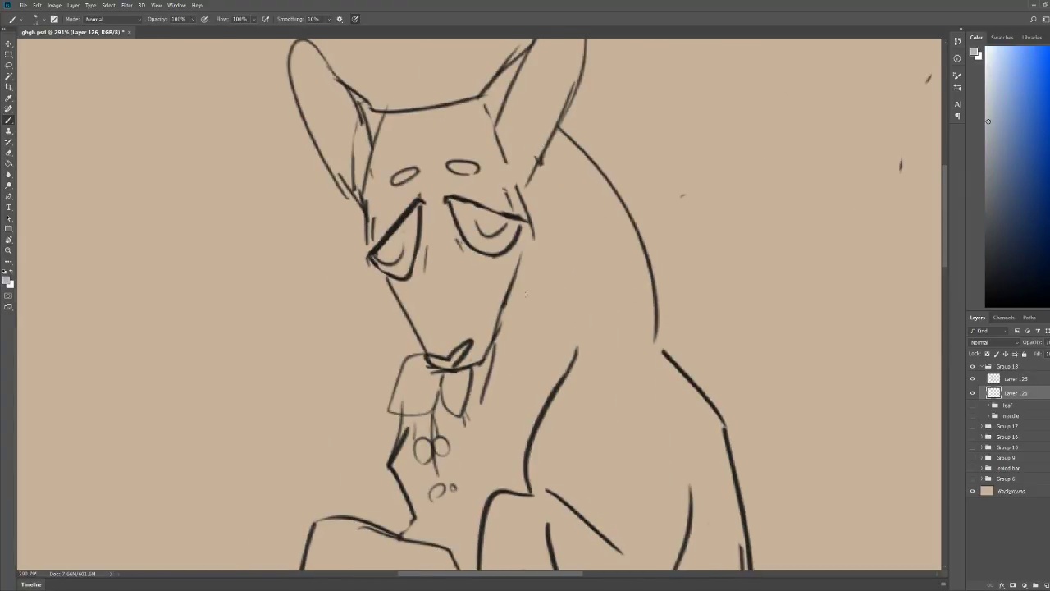
mouse_move(500, 212)
mouse_down()
mouse_move(488, 283)
mouse_move(507, 249)
mouse_up()
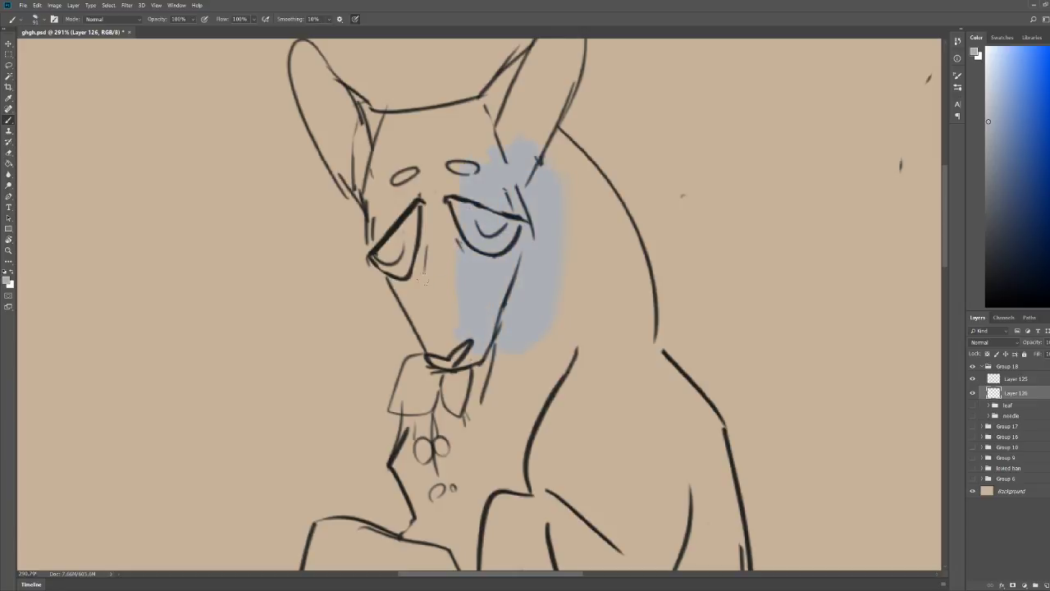
drag(404, 337, 365, 256)
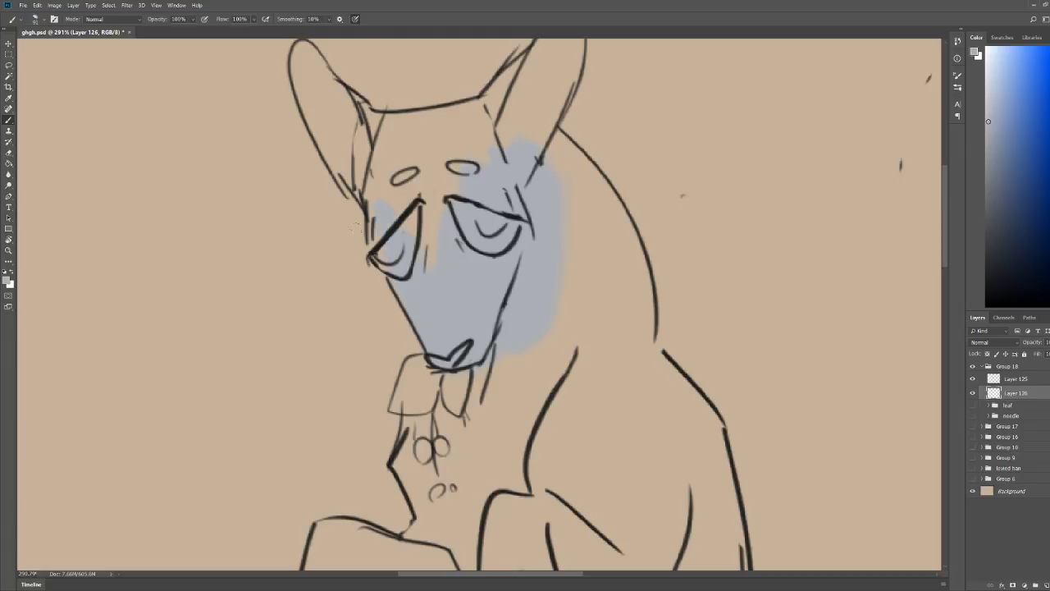
Step: Fill the torso, forelegs and hind legs with the same grey-blue, keeping to the sketch outlines
key(ctrl+0)
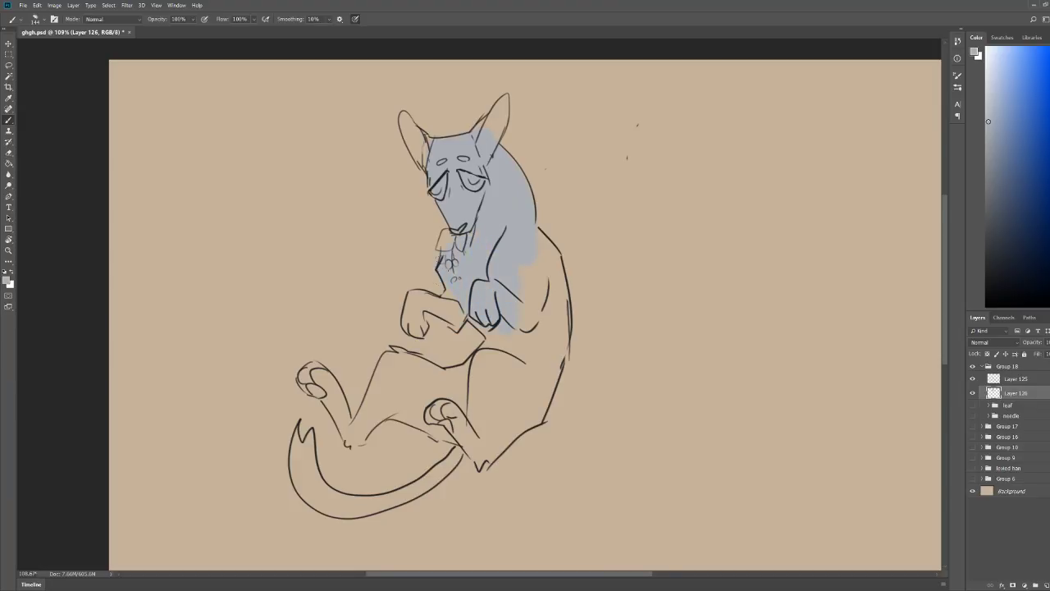
drag(441, 304, 458, 322)
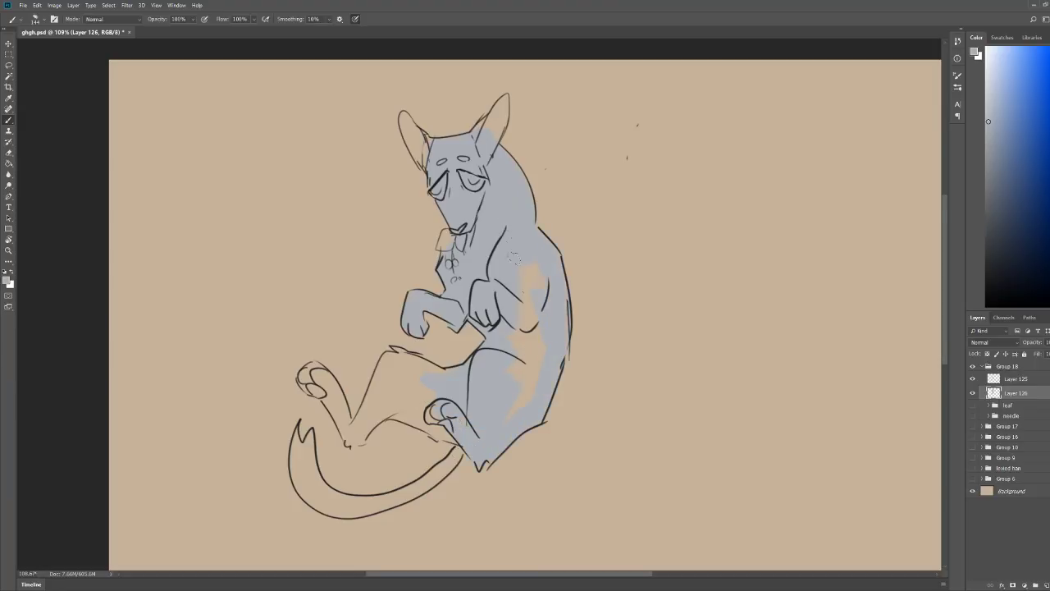
drag(429, 419, 383, 394)
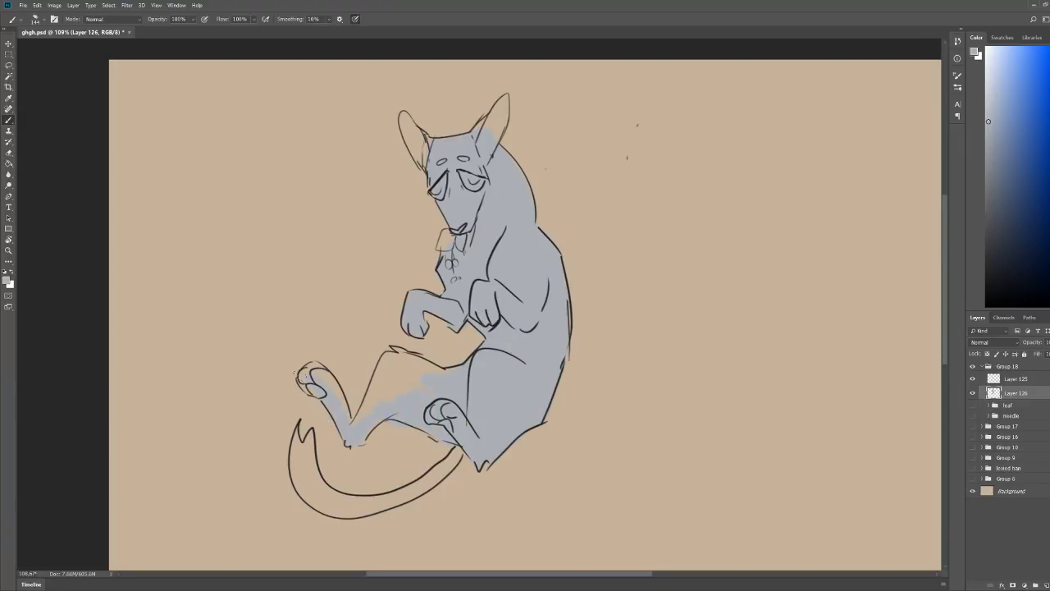
drag(338, 408, 367, 351)
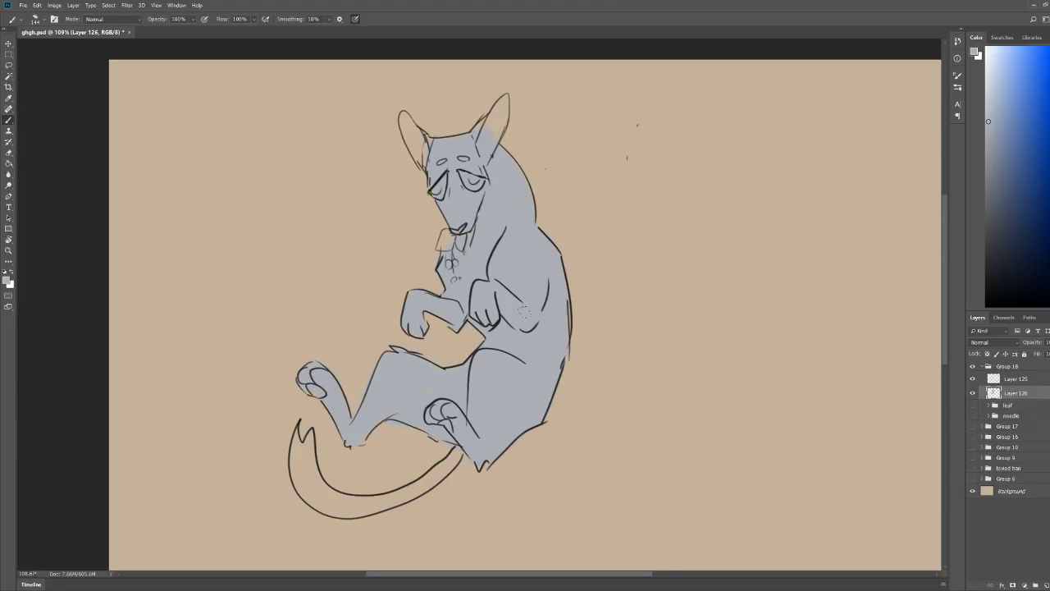
Step: Paint the curved tail grey-blue from its base to the tufted tip, tidying the edges
drag(481, 120, 467, 120)
drag(475, 403, 517, 403)
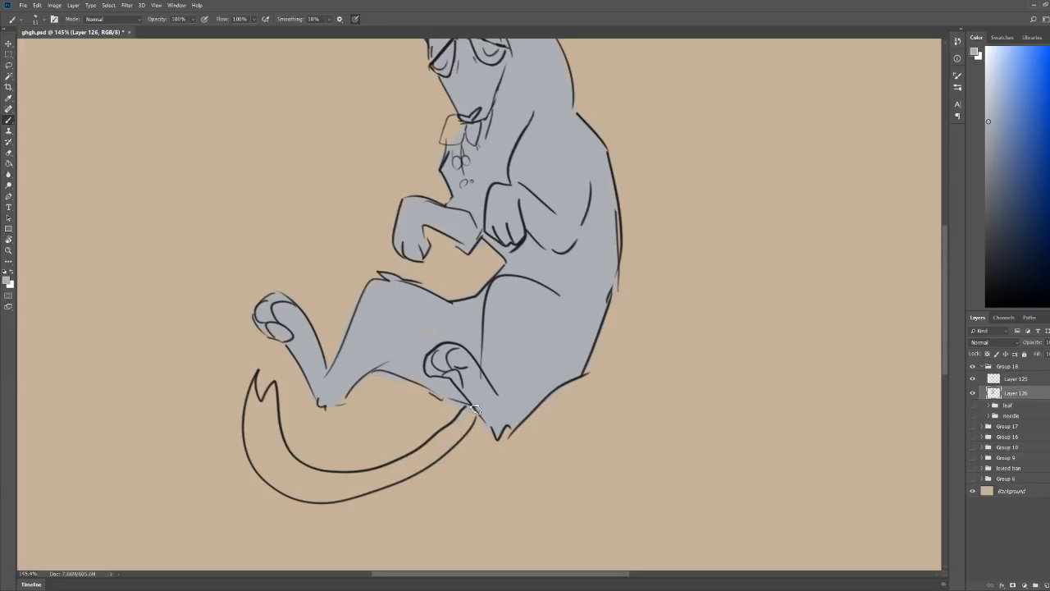
drag(473, 410, 465, 431)
mouse_move(267, 387)
mouse_down()
mouse_move(275, 456)
mouse_move(261, 464)
mouse_move(248, 451)
mouse_move(244, 394)
mouse_move(246, 440)
mouse_move(296, 493)
mouse_move(336, 491)
mouse_move(455, 406)
mouse_up()
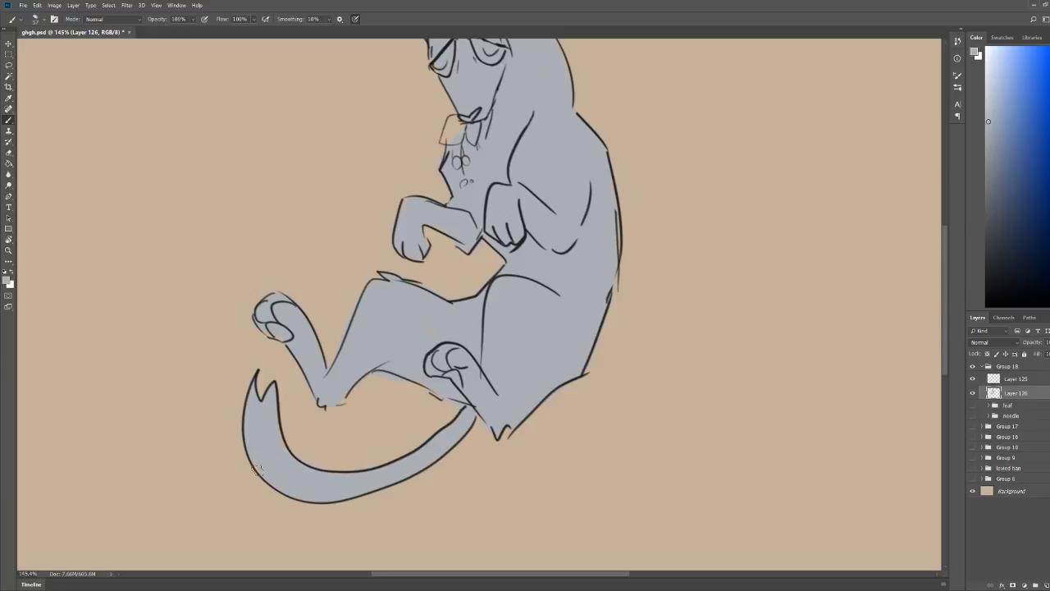
key(e)
key(b)
Step: Erase the grey-blue fill that spills past the outlines around the hind legs
key(z)
mouse_move(532, 313)
mouse_down()
mouse_move(477, 332)
mouse_move(399, 320)
mouse_up()
scroll(391, 318, up, 3)
key(e)
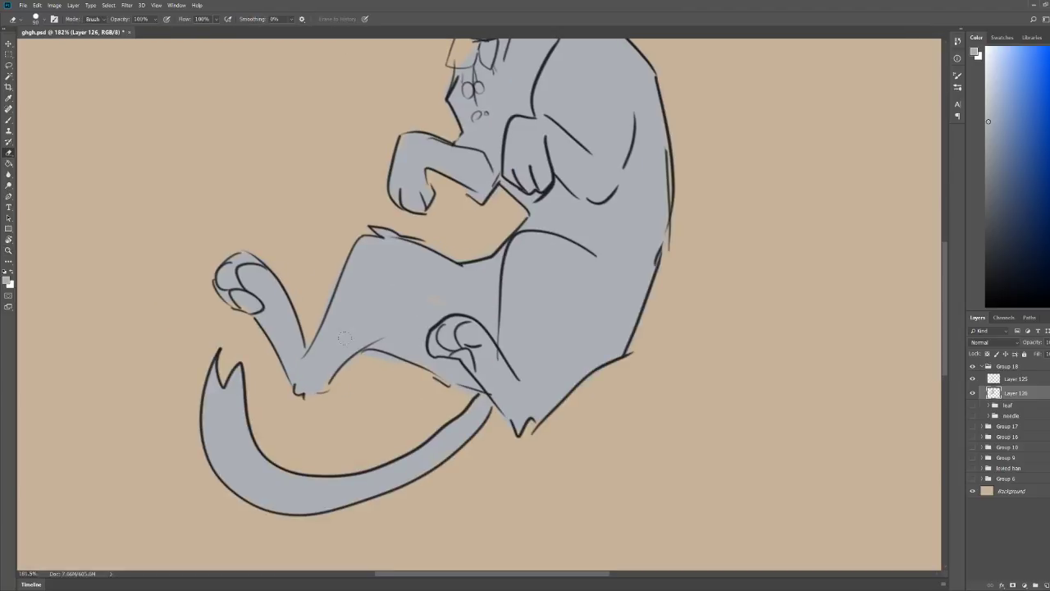
key(b)
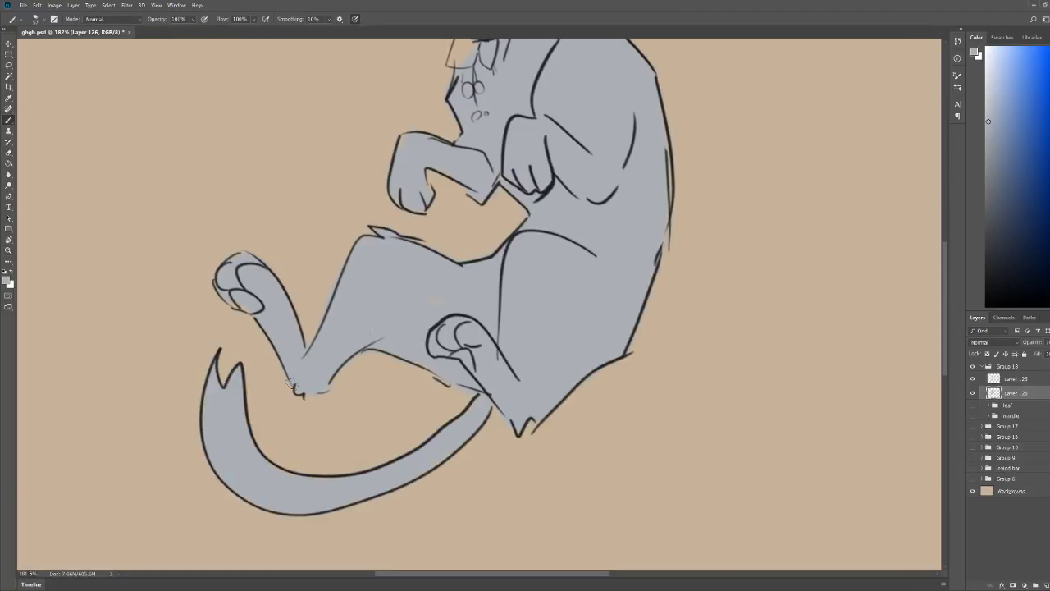
key(z)
drag(467, 356, 369, 353)
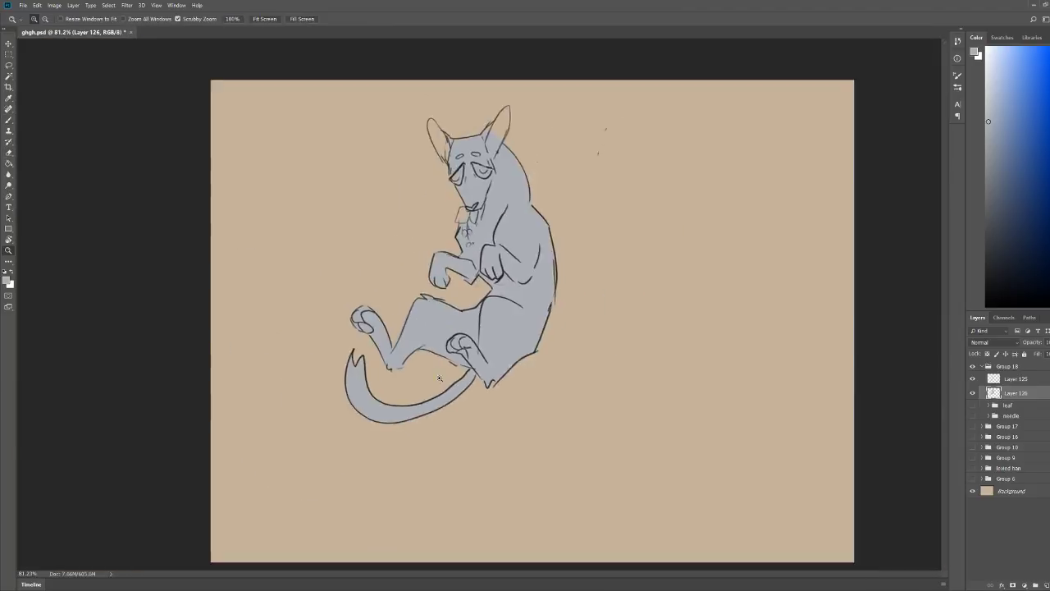
drag(593, 229, 539, 213)
drag(406, 141, 468, 148)
key(b)
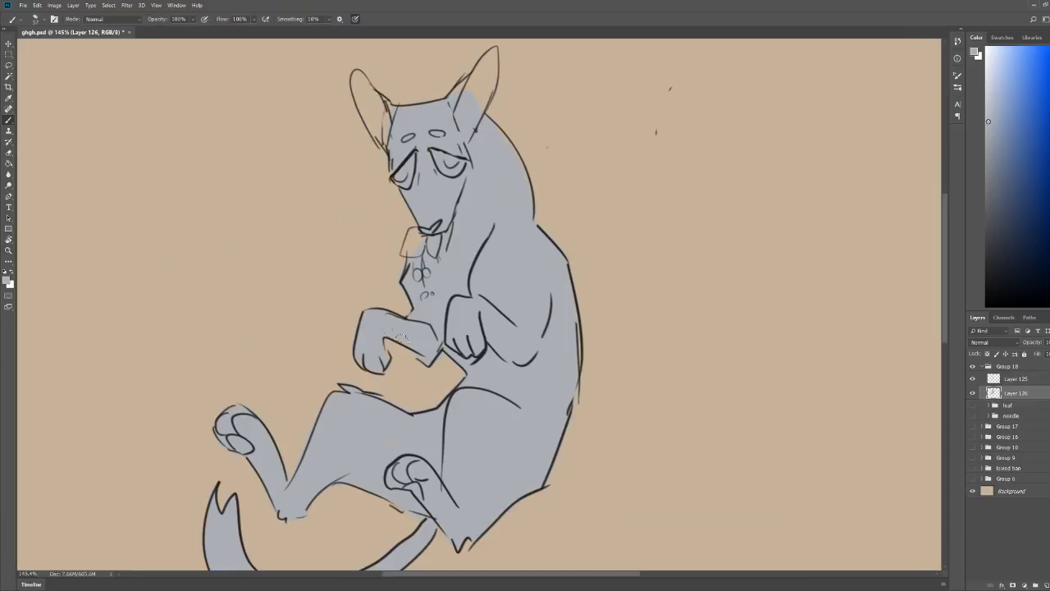
key(e)
key(b)
Step: Fill the small areas at the inner base of both ears with a darker grey
key(z)
drag(508, 318, 412, 304)
scroll(408, 113, up, 5)
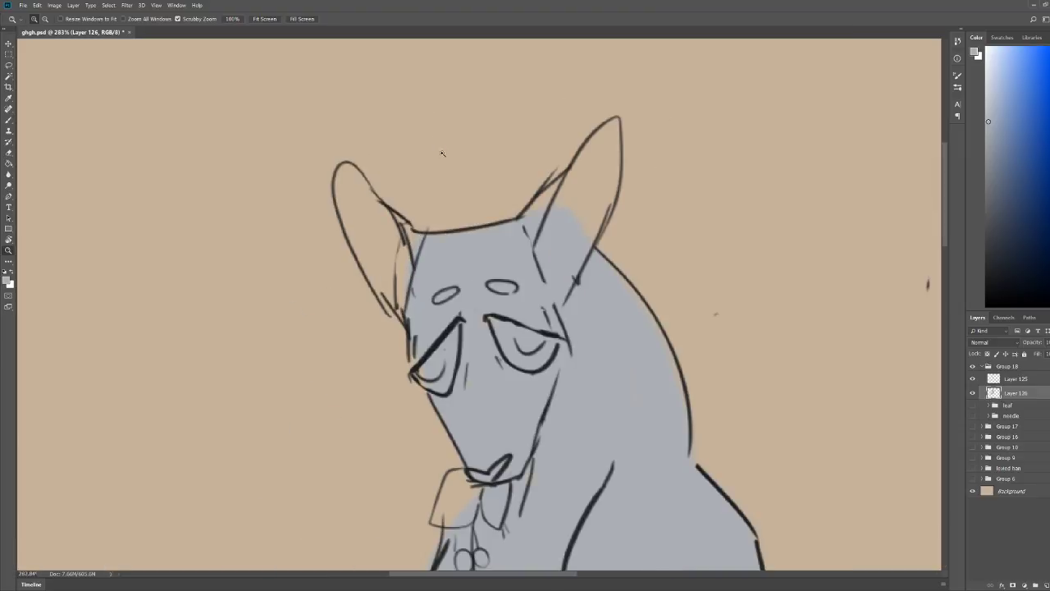
key(b)
click(990, 178)
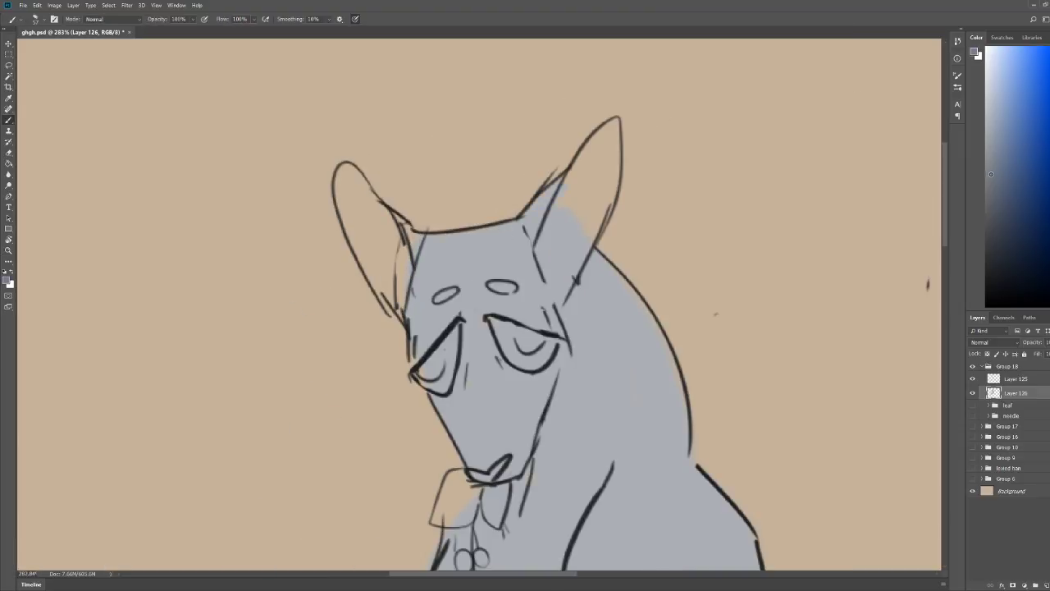
mouse_move(529, 238)
mouse_down()
mouse_move(504, 207)
mouse_move(537, 169)
mouse_move(530, 250)
mouse_up()
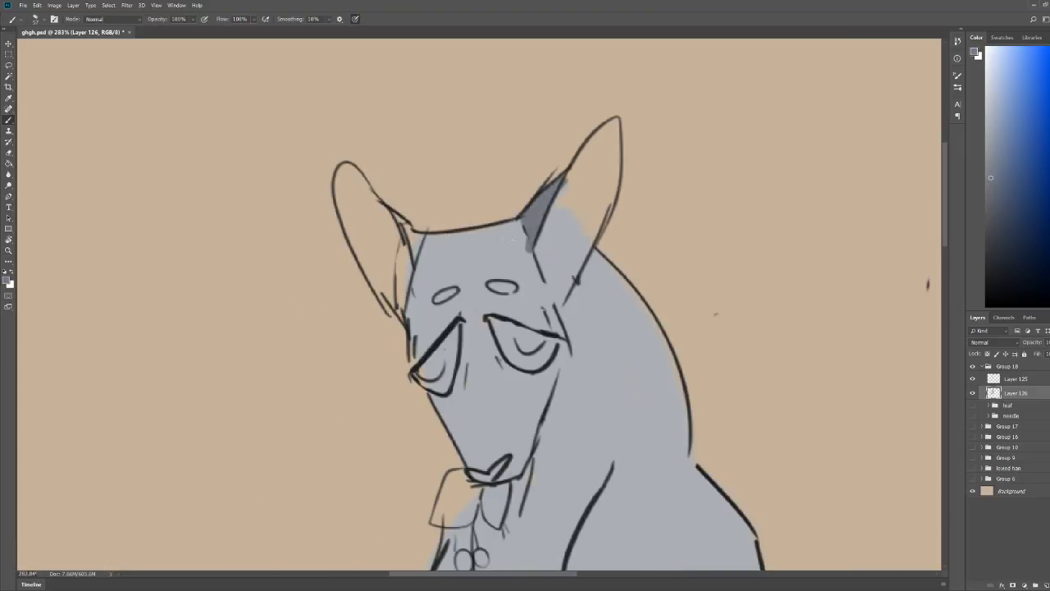
mouse_move(393, 213)
mouse_down()
mouse_move(414, 258)
mouse_move(406, 217)
mouse_move(415, 226)
mouse_up()
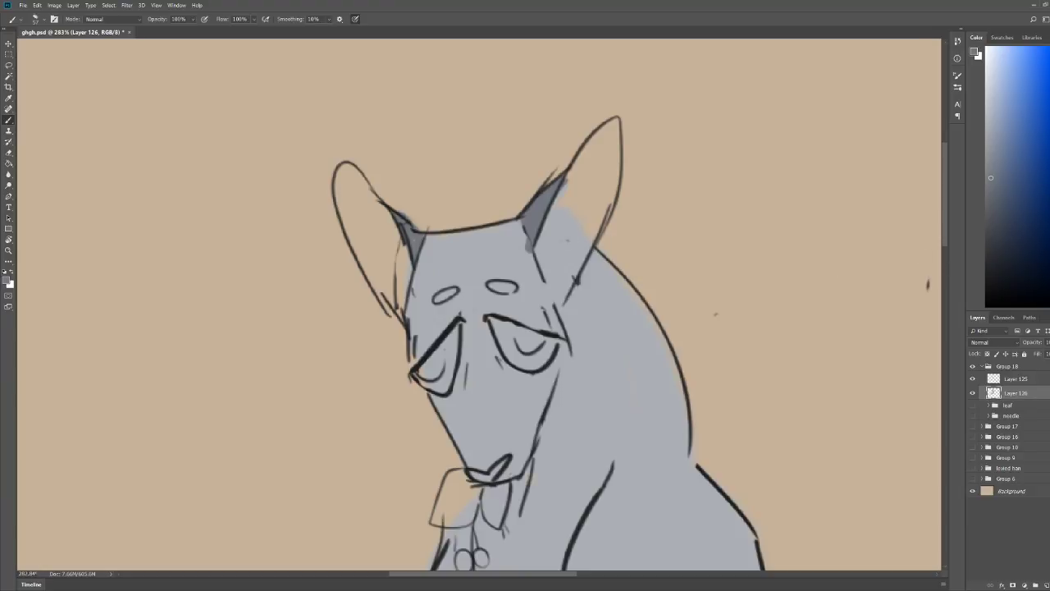
Step: Fill the insides of both ears with a muted, greyish pink
click(1049, 304)
click(1001, 95)
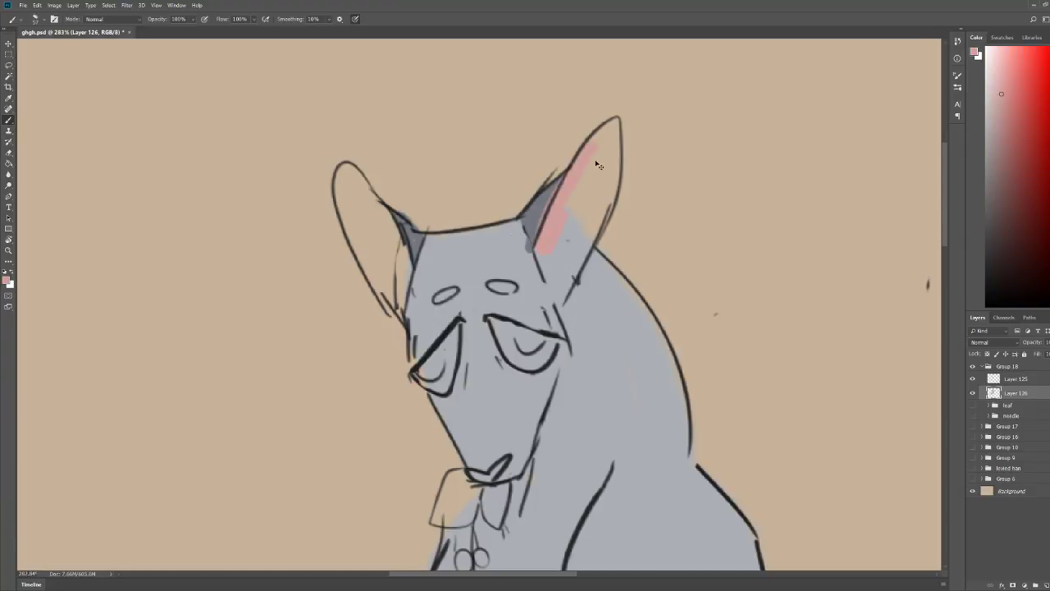
key(ctrl+z)
click(996, 100)
drag(996, 99, 992, 107)
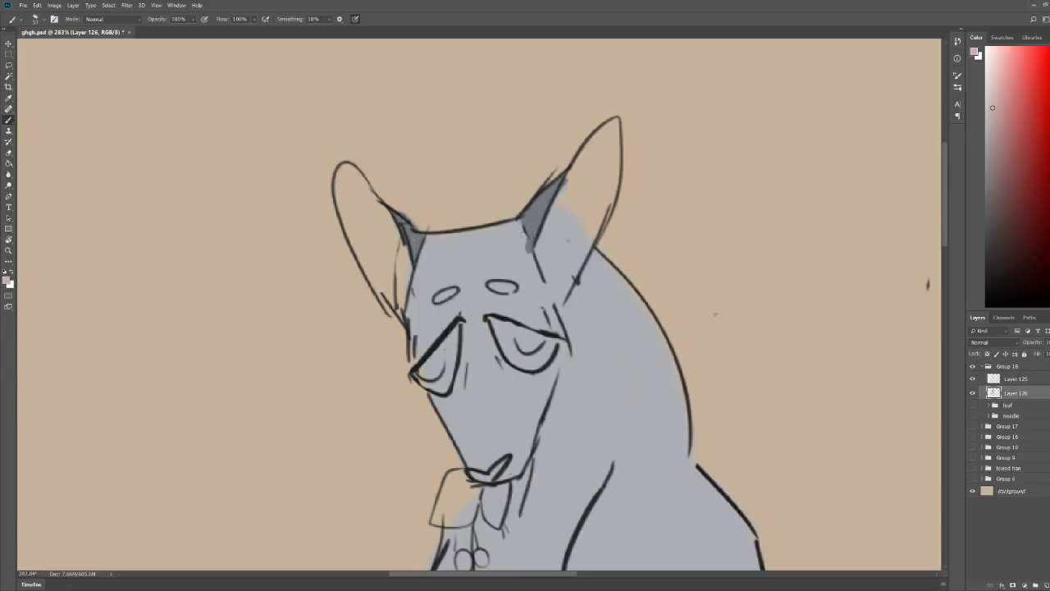
drag(528, 220, 575, 125)
key(ctrl+space)
mouse_move(634, 138)
mouse_down()
mouse_move(529, 143)
mouse_move(726, 137)
mouse_up()
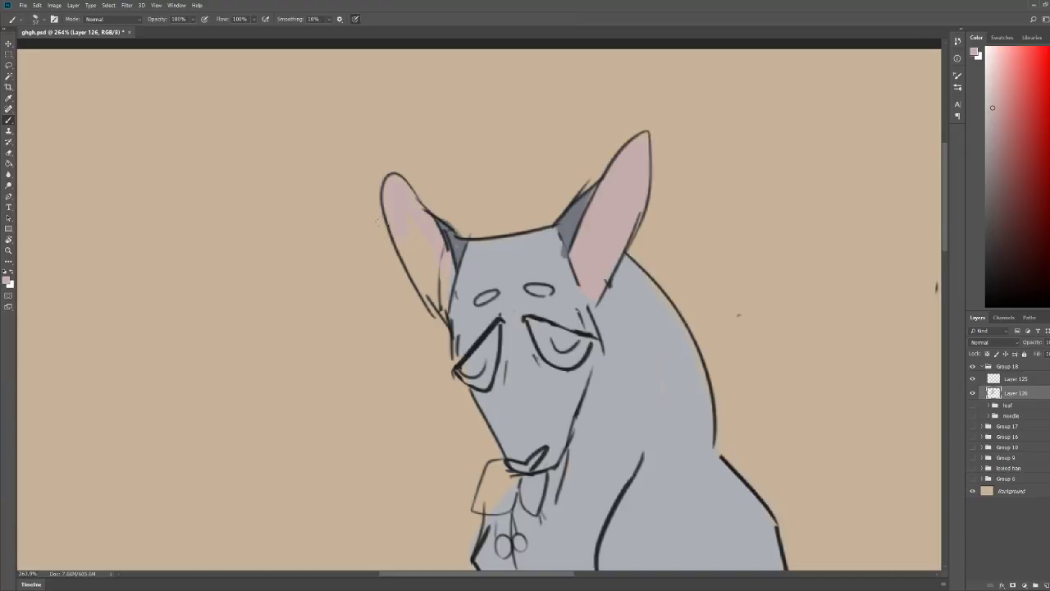
scroll(466, 166, down, 4)
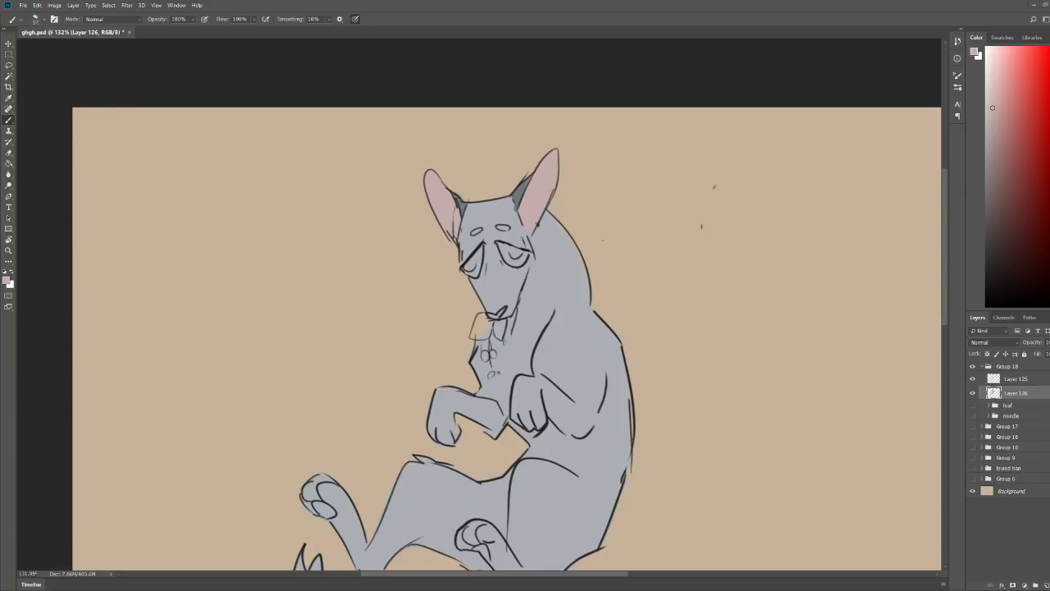
Step: Shade the upper eyelid areas of both eyes with the dark grey sampled from the ear base
drag(520, 213, 567, 214)
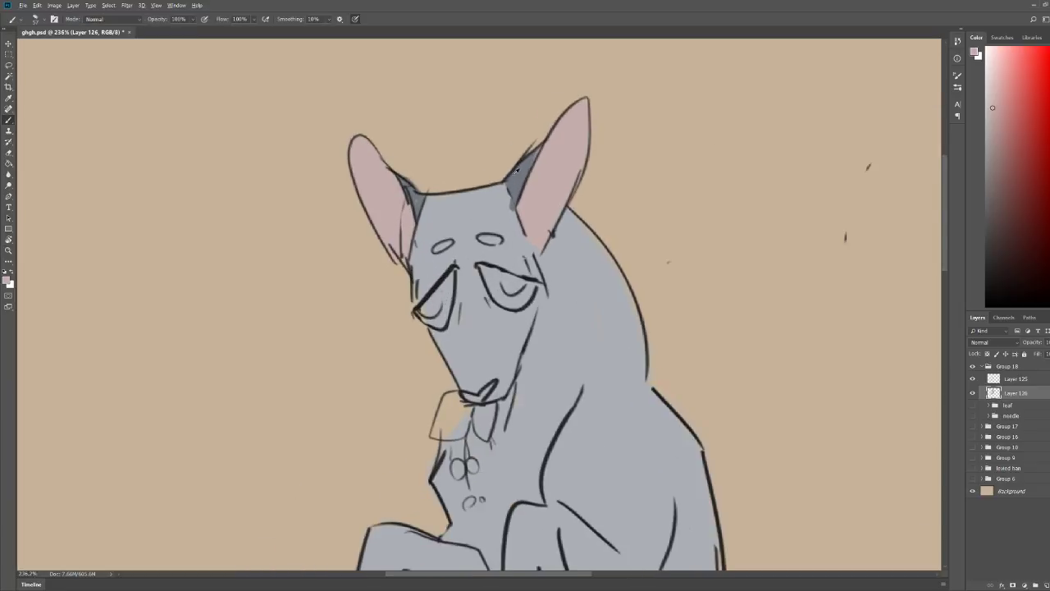
alt+click(520, 182)
mouse_move(478, 247)
mouse_down()
mouse_move(519, 271)
mouse_move(510, 244)
mouse_up()
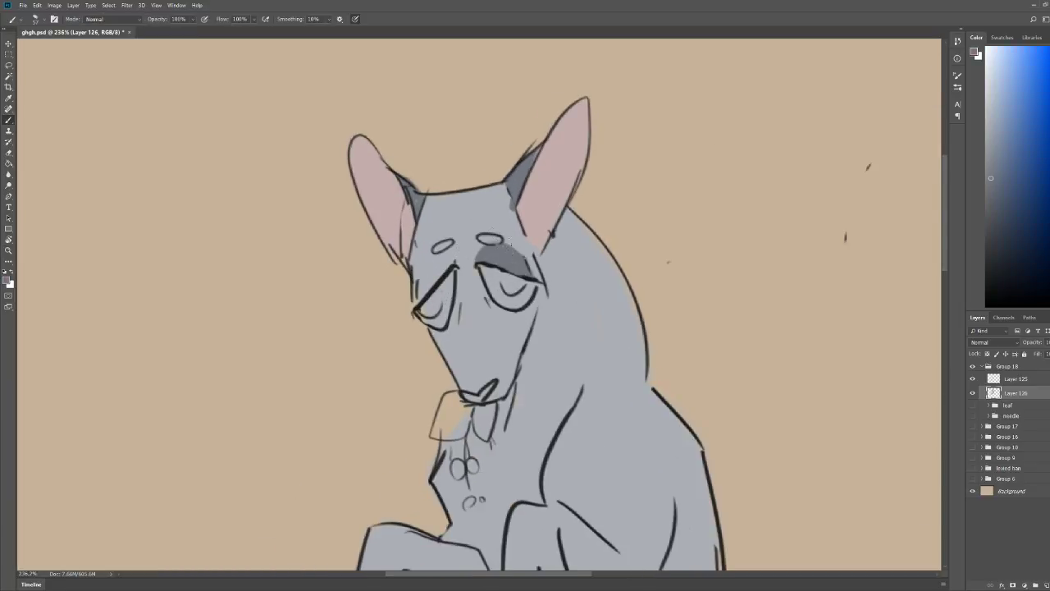
mouse_move(451, 261)
mouse_down()
mouse_move(400, 289)
mouse_move(434, 257)
mouse_up()
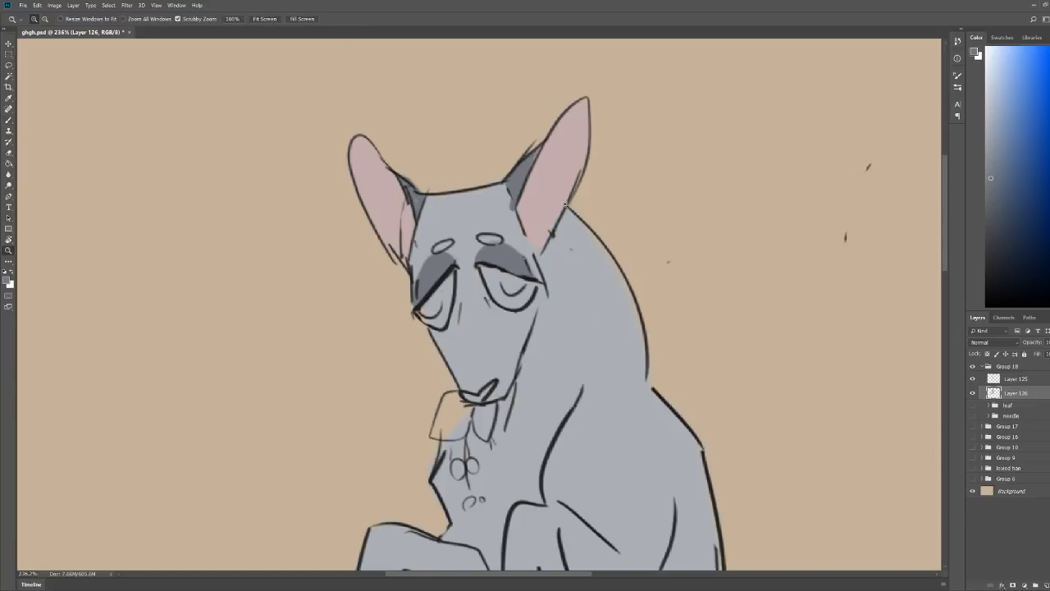
Step: Add the same dark grey shading beneath the eyes, along their inner corners
drag(554, 153, 492, 148)
drag(548, 202, 658, 199)
mouse_move(482, 252)
mouse_down()
mouse_move(484, 279)
mouse_move(490, 269)
mouse_up()
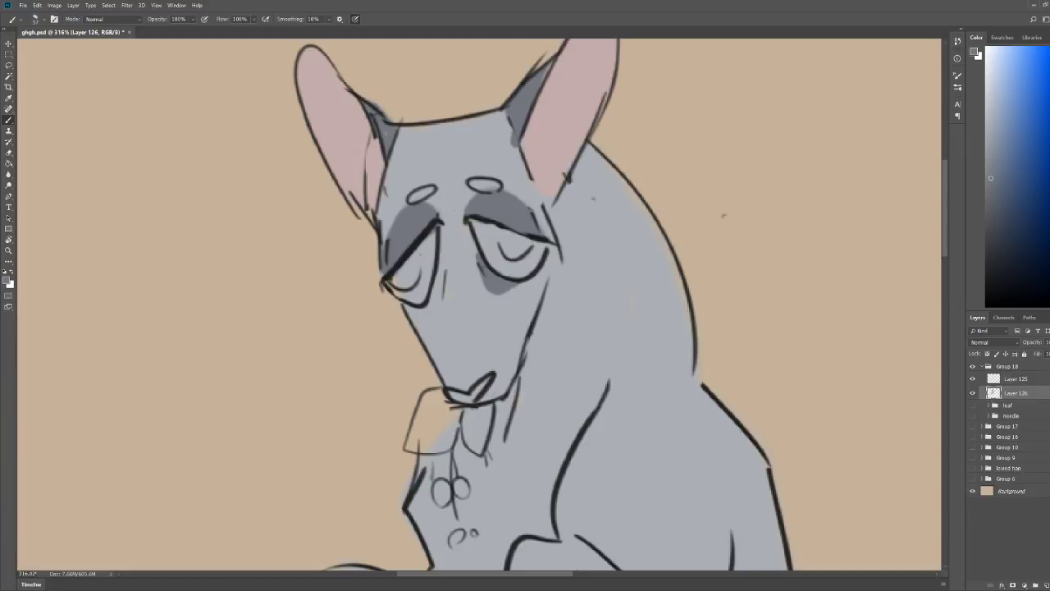
Step: Fill both eyes with light blue
alt+scroll(495, 222, down, 5)
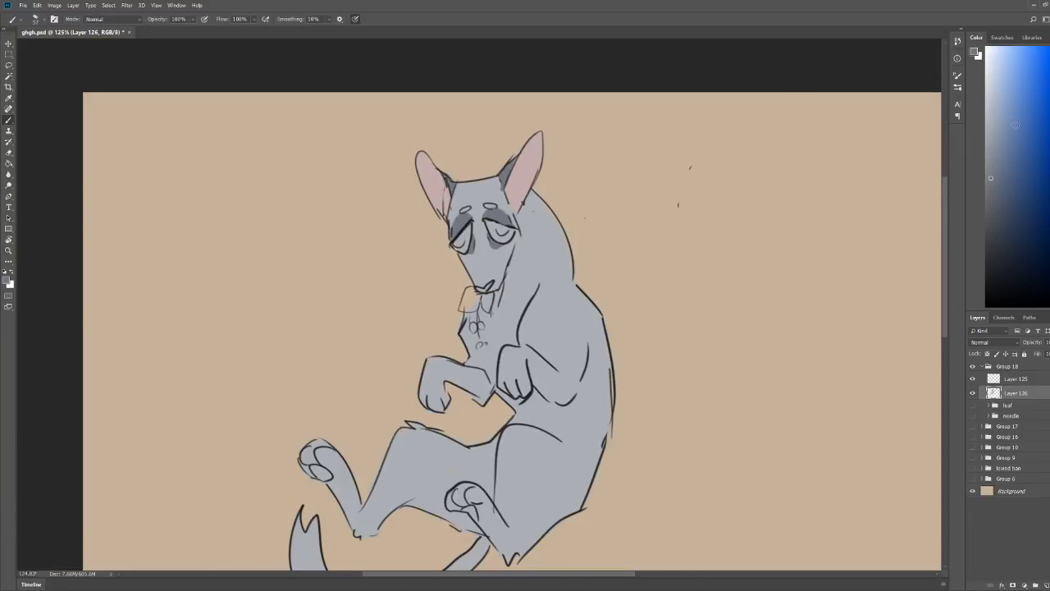
click(1003, 65)
alt+scroll(458, 218, up, 5)
mouse_move(486, 264)
mouse_down()
mouse_move(501, 230)
mouse_move(491, 307)
mouse_move(461, 297)
mouse_move(480, 271)
mouse_up()
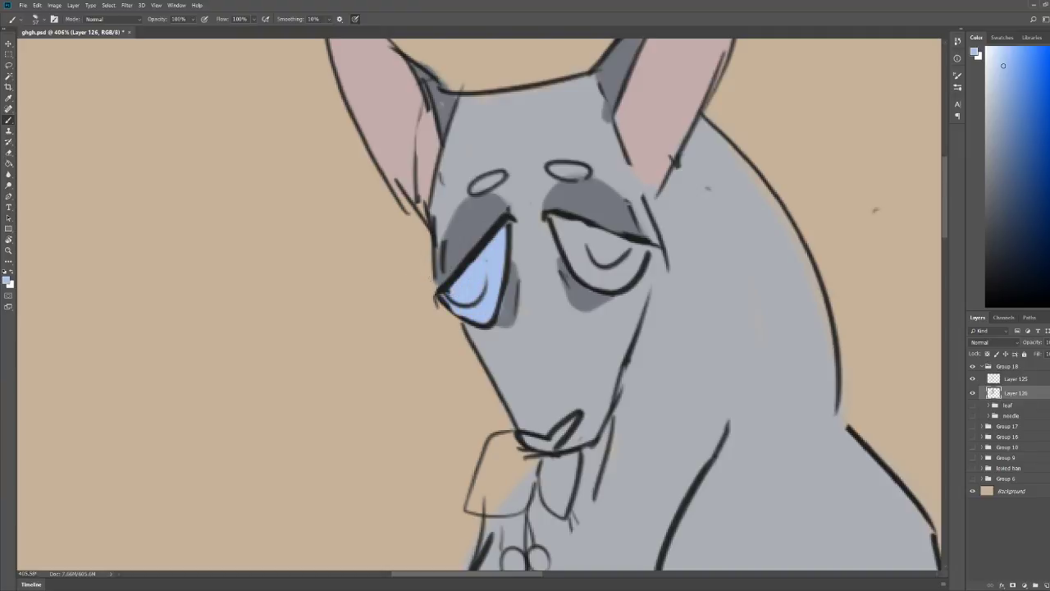
mouse_move(558, 226)
mouse_down()
mouse_move(632, 277)
mouse_move(573, 231)
mouse_move(600, 254)
mouse_move(622, 244)
mouse_up()
Step: Paint the pupil area of both eyes in a very pale blue
click(993, 51)
click(624, 247)
mouse_move(483, 262)
mouse_down()
mouse_move(461, 296)
mouse_move(485, 266)
mouse_up()
Step: Fill both oval brow spots with a very dark purplish grey
key(z)
drag(507, 204, 427, 204)
key(b)
mouse_move(630, 163)
mouse_down()
mouse_move(575, 168)
mouse_move(603, 176)
mouse_up()
key(z)
key(b)
alt+click(542, 247)
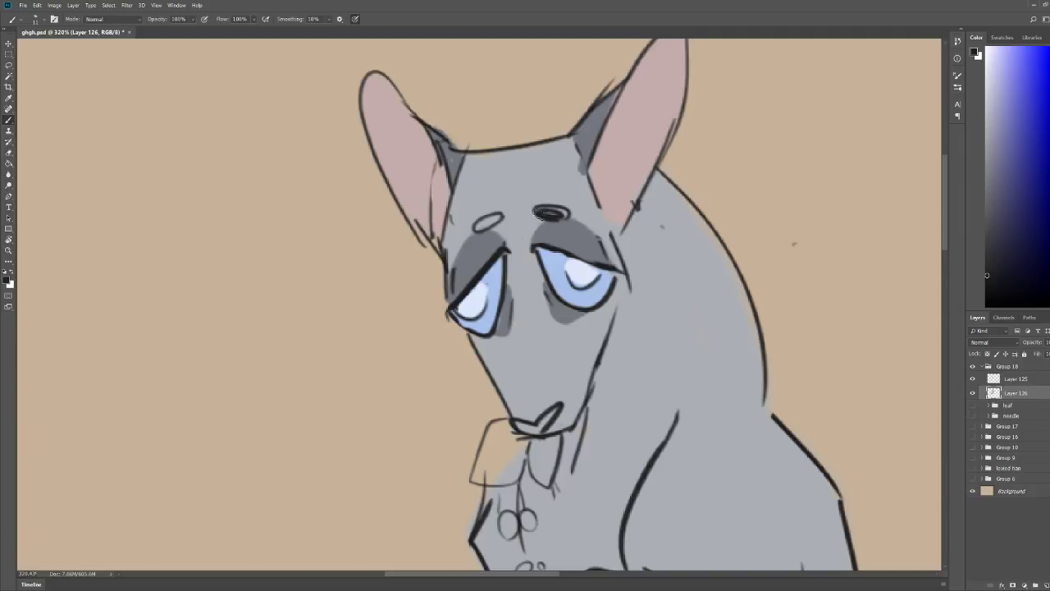
click(997, 231)
mouse_move(563, 213)
mouse_down()
mouse_move(480, 225)
mouse_move(497, 217)
mouse_up()
Step: Deepen the shading along the inner edges of both eyes with the dark brow colour
key(z)
drag(539, 170, 503, 172)
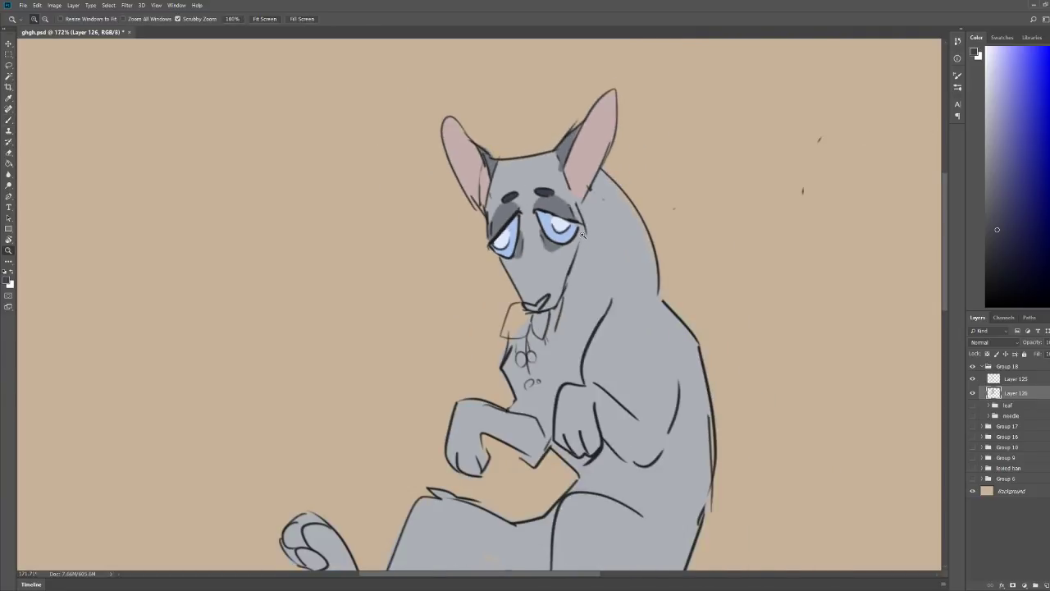
drag(582, 235, 624, 235)
drag(448, 230, 463, 231)
key(b)
mouse_move(457, 303)
mouse_down()
mouse_move(470, 255)
mouse_move(465, 193)
mouse_move(537, 267)
mouse_move(578, 277)
mouse_up()
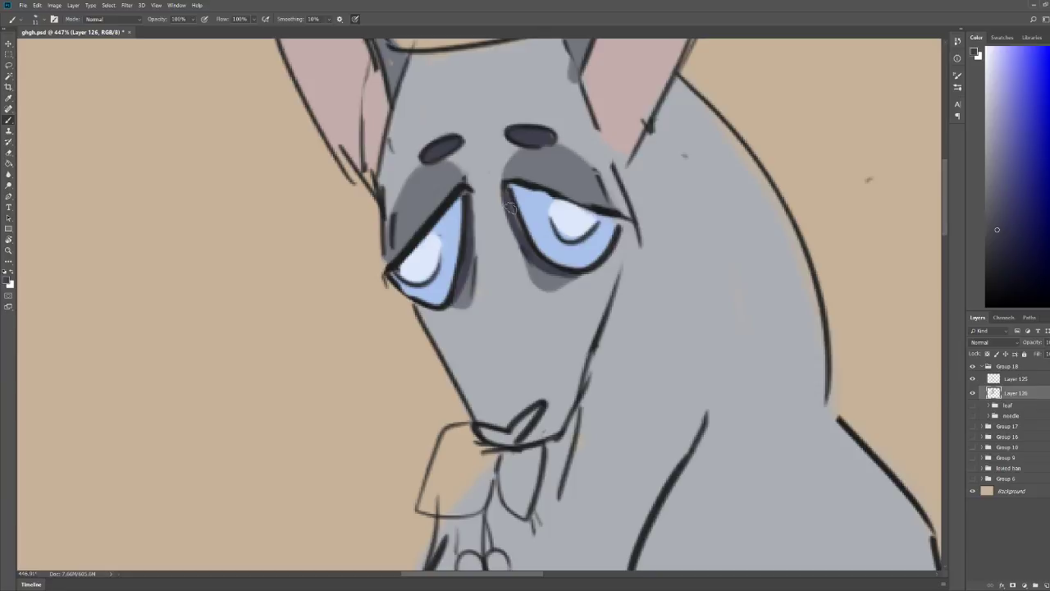
drag(510, 209, 529, 246)
Step: Paint a dark grey patch over the tip of the muzzle, just above the nose, using the sampled eyelid grey
key(z)
drag(588, 176, 539, 177)
mouse_move(638, 181)
mouse_down()
mouse_move(612, 180)
mouse_move(625, 184)
mouse_up()
key(b)
alt+click(622, 215)
mouse_move(563, 345)
mouse_down()
mouse_move(560, 329)
mouse_move(617, 324)
mouse_up()
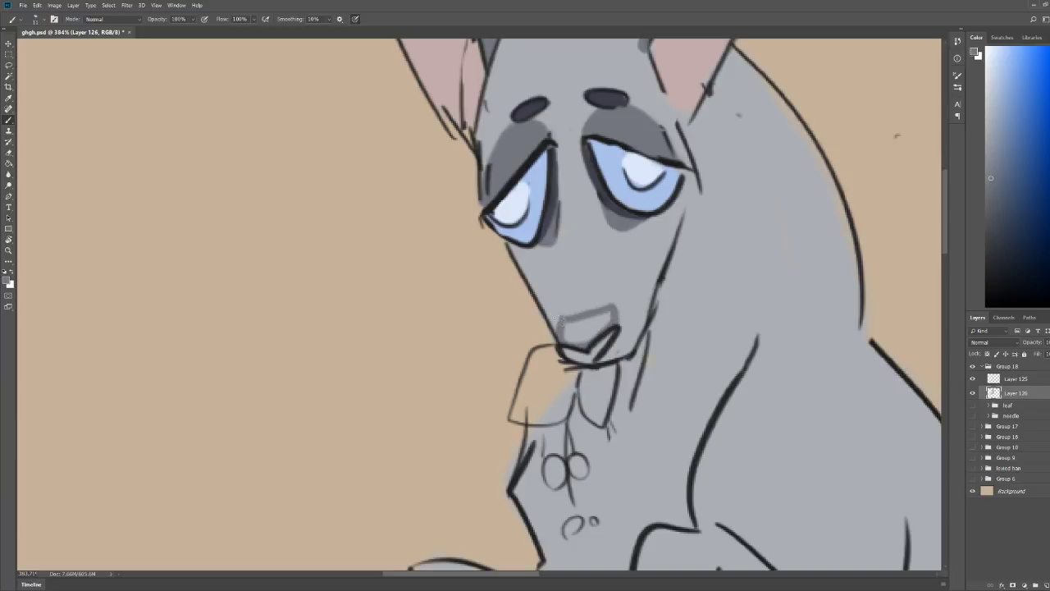
mouse_move(545, 316)
mouse_down()
mouse_move(564, 341)
mouse_move(579, 328)
mouse_move(581, 344)
mouse_move(592, 320)
mouse_move(614, 316)
mouse_up()
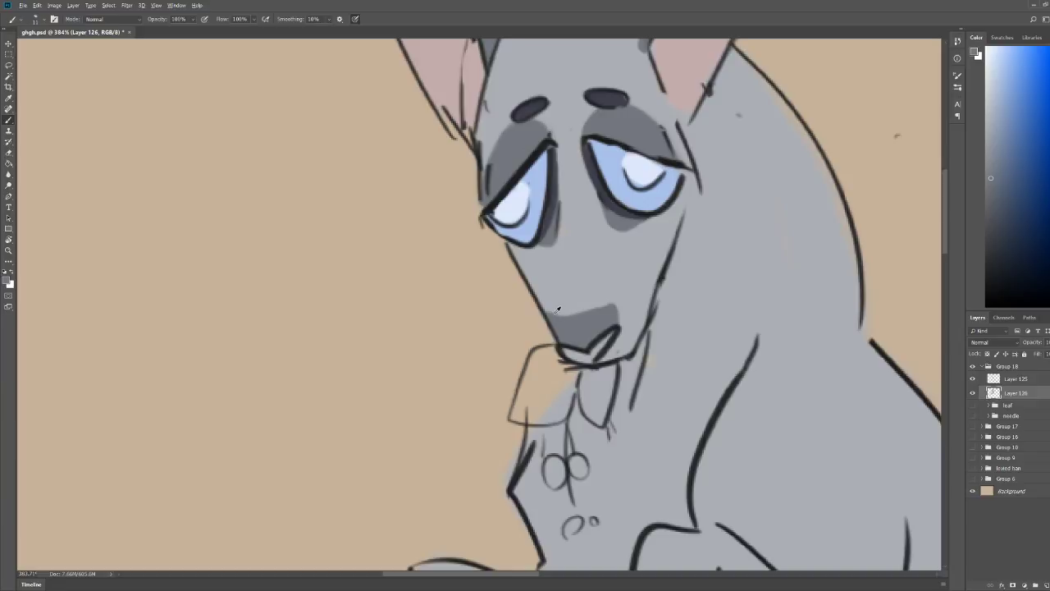
Step: Soften the muzzle patch's upper edge and extend it up the snout with a lighter grey
alt+click(552, 313)
mouse_move(548, 315)
mouse_down()
mouse_move(611, 304)
mouse_move(563, 310)
mouse_move(583, 308)
mouse_up()
key(z)
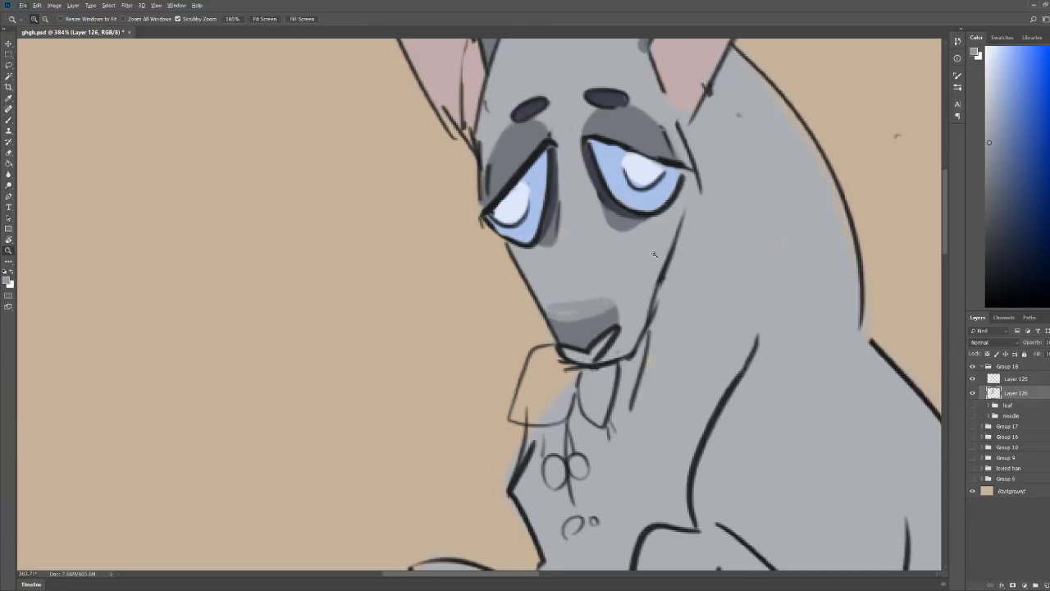
mouse_move(654, 254)
mouse_down()
mouse_move(645, 229)
mouse_move(723, 215)
mouse_up()
key(b)
key(ctrl+z)
mouse_move(574, 399)
mouse_down()
mouse_move(566, 361)
mouse_move(526, 314)
mouse_move(493, 387)
mouse_move(500, 404)
mouse_move(498, 361)
mouse_move(511, 356)
mouse_move(509, 394)
mouse_move(515, 383)
mouse_move(519, 392)
mouse_move(553, 381)
mouse_move(555, 363)
mouse_move(561, 375)
mouse_move(538, 378)
mouse_move(541, 389)
mouse_move(551, 362)
mouse_move(560, 402)
mouse_move(557, 355)
mouse_move(494, 399)
mouse_up()
Step: Examine the face shading both up close and against the whole figure
key(z)
drag(554, 287, 516, 283)
drag(614, 235, 598, 222)
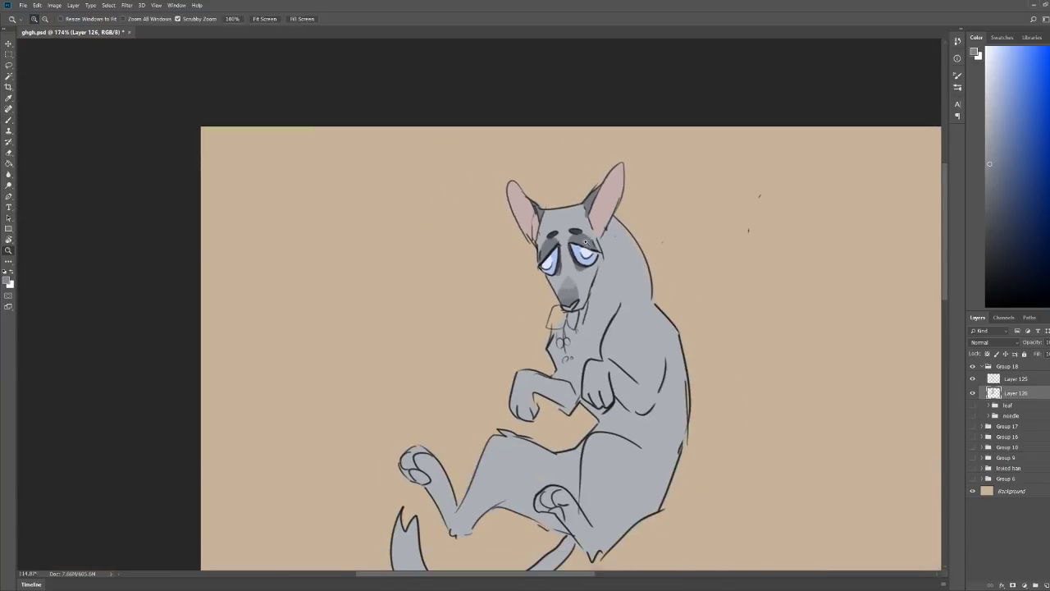
scroll(599, 224, down, 2)
scroll(411, 197, up, 10)
key(b)
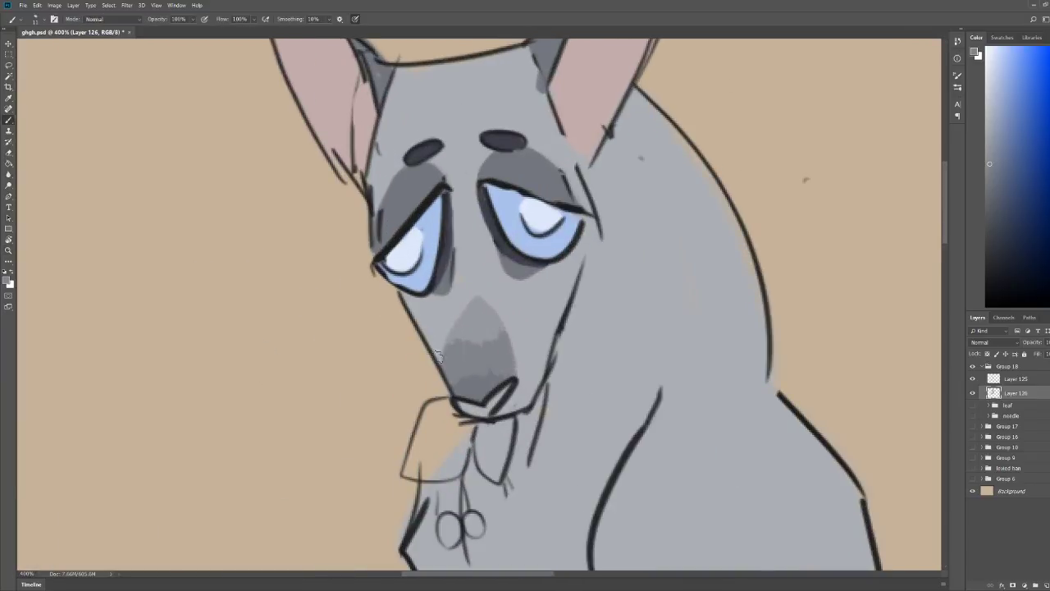
key(z)
drag(566, 269, 522, 271)
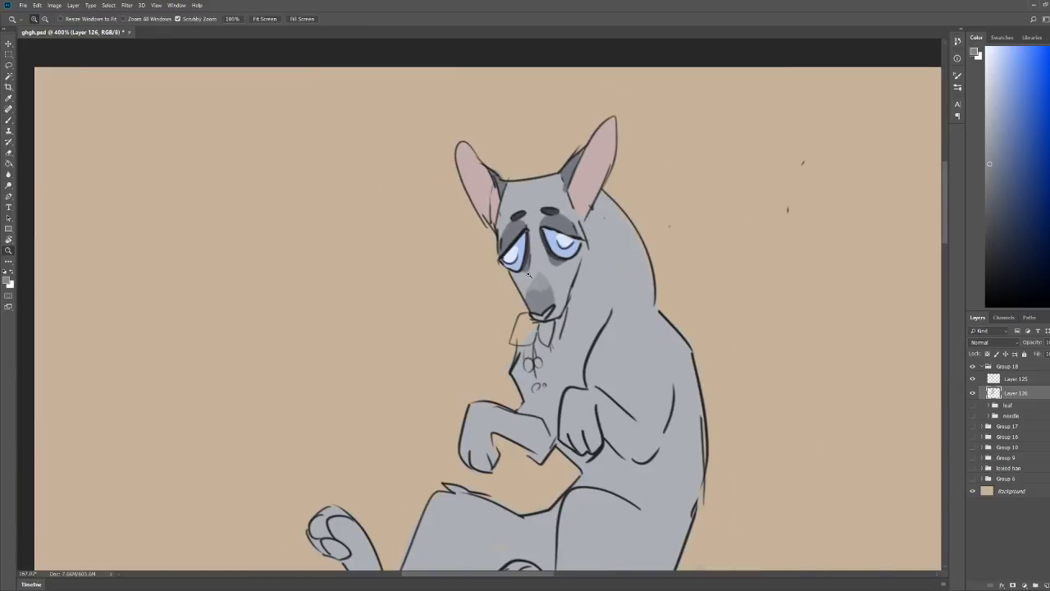
drag(647, 225, 615, 226)
drag(421, 188, 487, 203)
scroll(487, 203, down, 3)
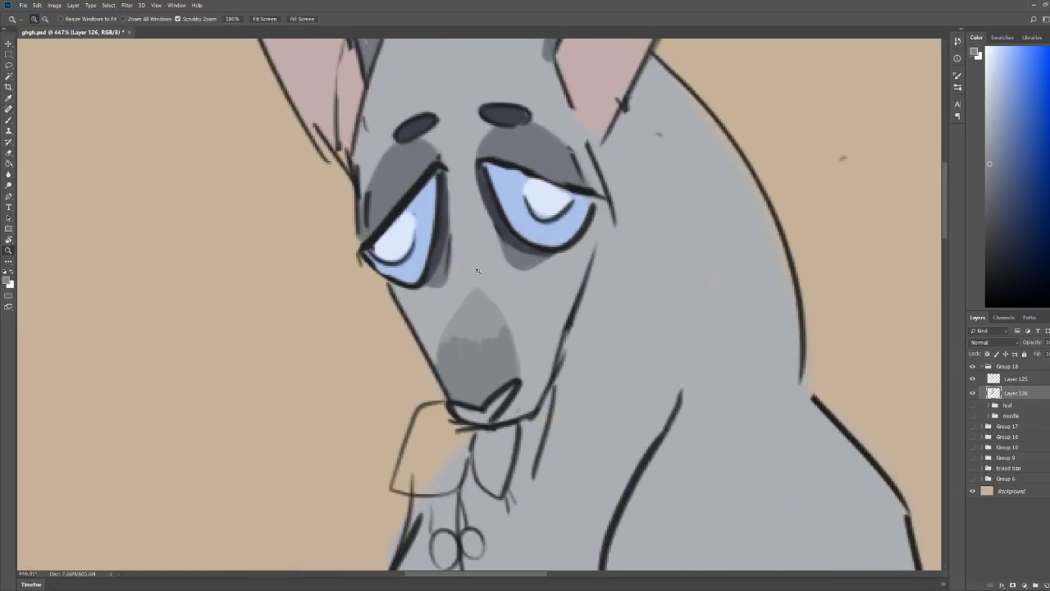
Step: Rework the snout marking into an even mid-grey shape running from the nose up between the eyes
key(b)
alt+click(469, 274)
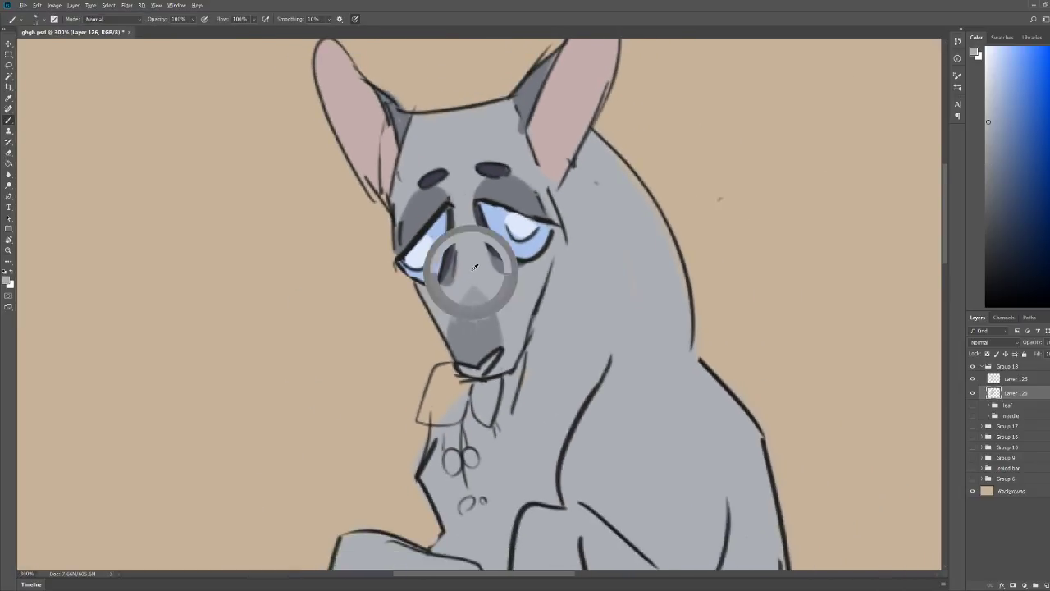
mouse_move(458, 320)
mouse_down()
mouse_move(456, 353)
mouse_move(447, 327)
mouse_move(477, 306)
mouse_move(492, 326)
mouse_move(481, 347)
mouse_move(468, 300)
mouse_move(464, 361)
mouse_move(461, 264)
mouse_move(460, 275)
mouse_move(467, 257)
mouse_move(489, 311)
mouse_move(485, 246)
mouse_move(518, 356)
mouse_up()
alt+click(484, 307)
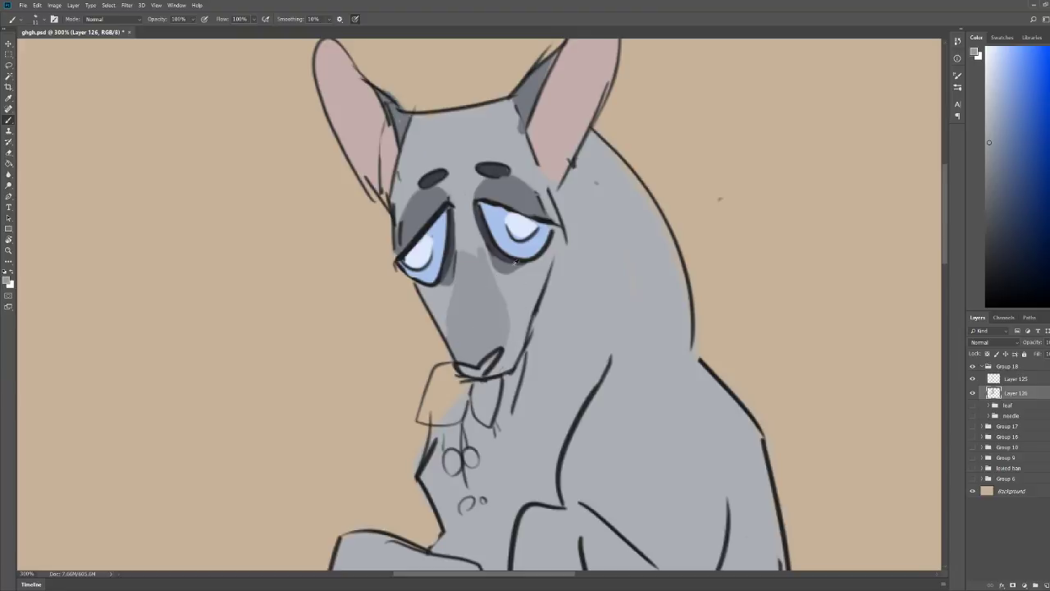
Step: Paint faint, slightly darker grey patches on the forehead above both brow spots
drag(552, 236, 497, 236)
drag(579, 181, 646, 181)
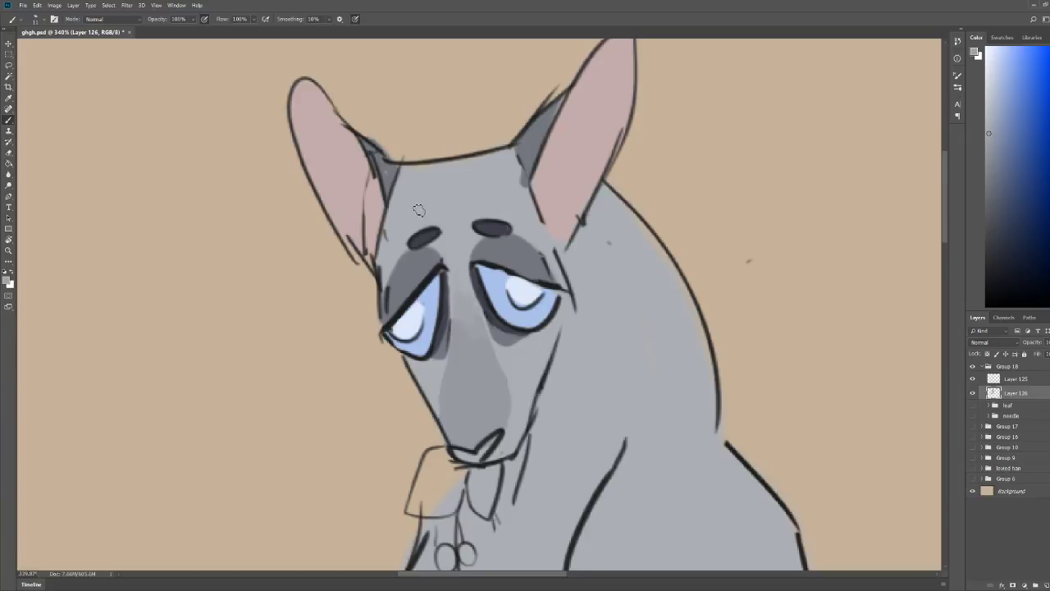
key(z)
mouse_move(527, 216)
mouse_down()
mouse_move(502, 201)
mouse_move(563, 236)
mouse_move(528, 217)
mouse_up()
scroll(502, 201, up, 5)
key(b)
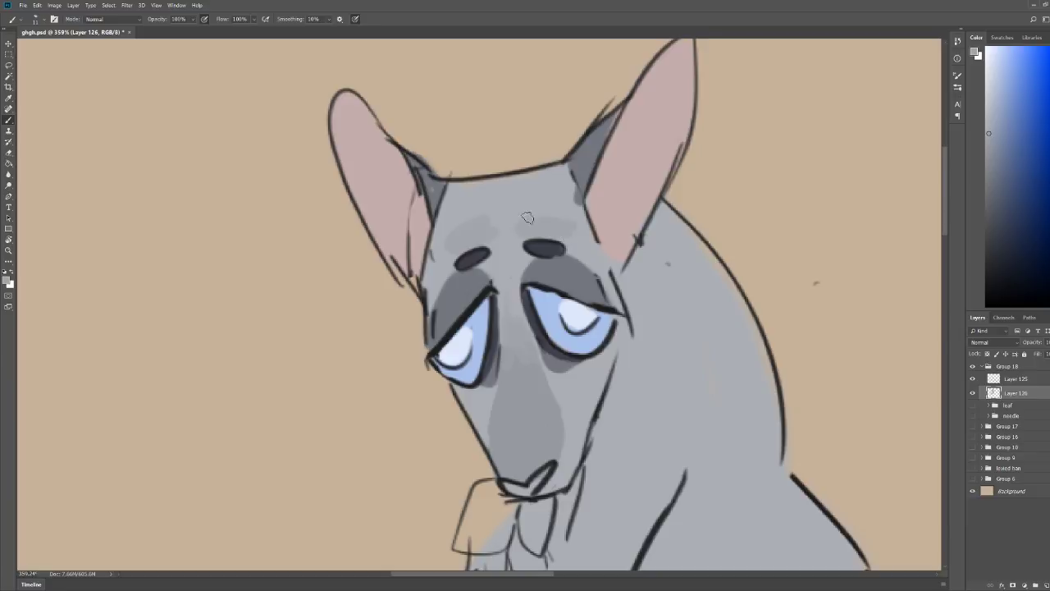
Step: Touch up the dark grey base of the ear beside the forehead with sampled fur colours
key(z)
drag(599, 198, 443, 118)
scroll(442, 117, up, 8)
key(b)
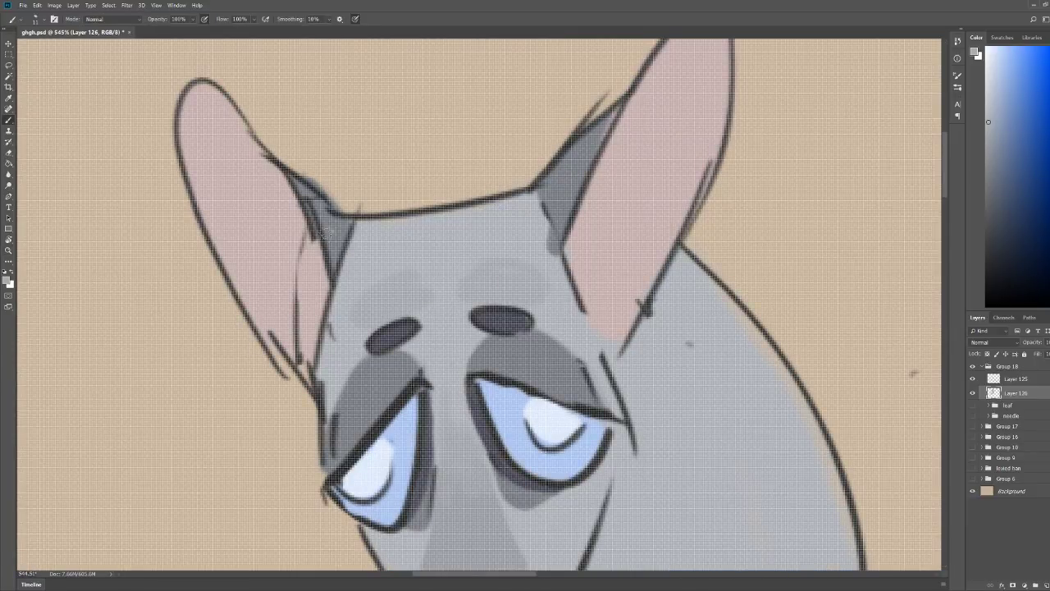
alt+click(327, 209)
key(z)
scroll(528, 148, down, 9)
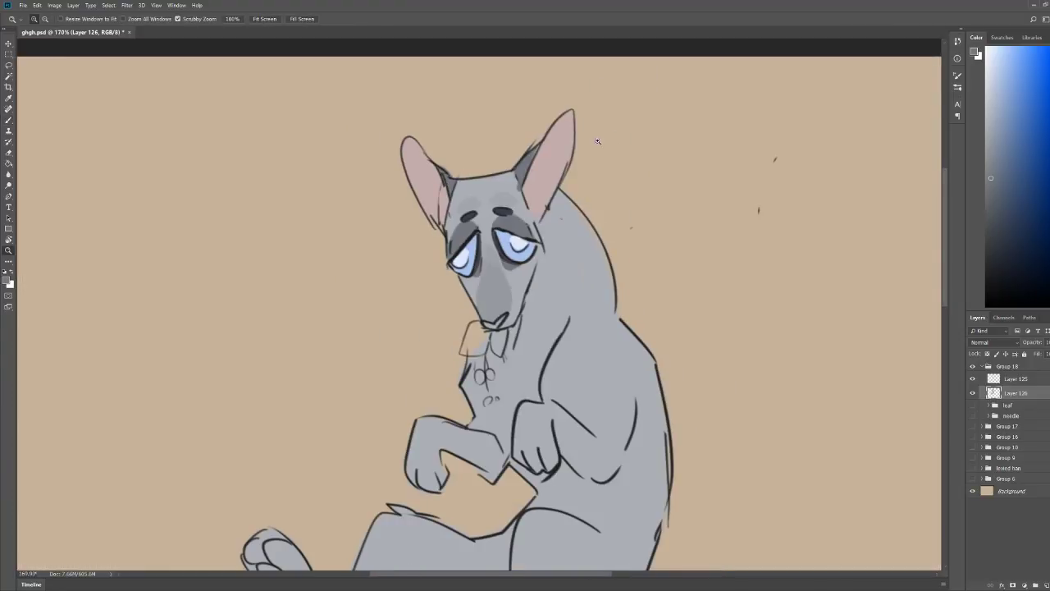
scroll(529, 148, up, 3)
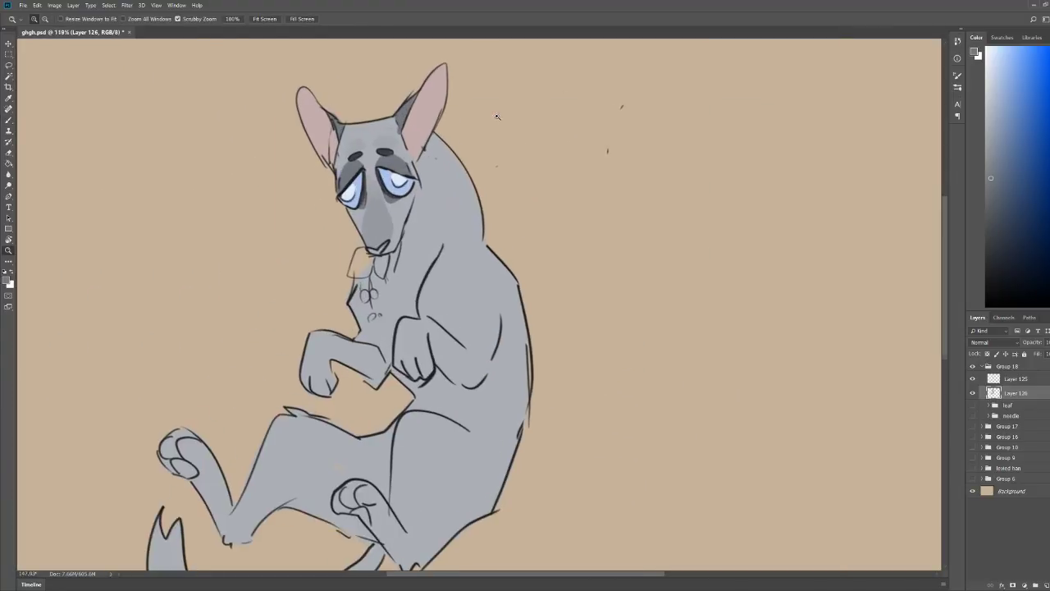
key(b)
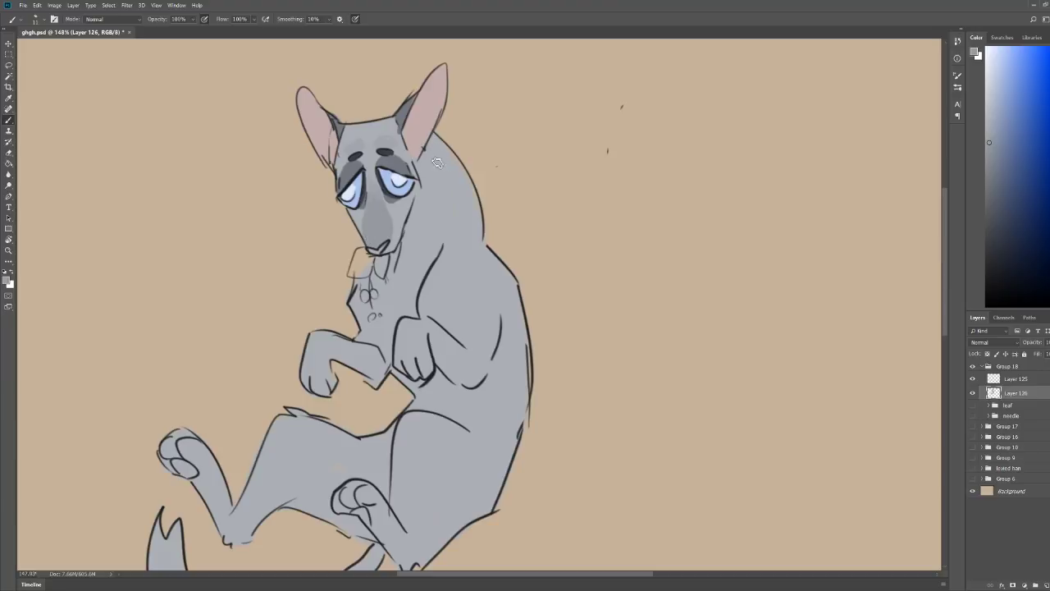
mouse_move(439, 152)
mouse_down()
mouse_move(465, 244)
mouse_move(496, 293)
mouse_up()
key(ctrl+z)
drag(464, 131, 513, 132)
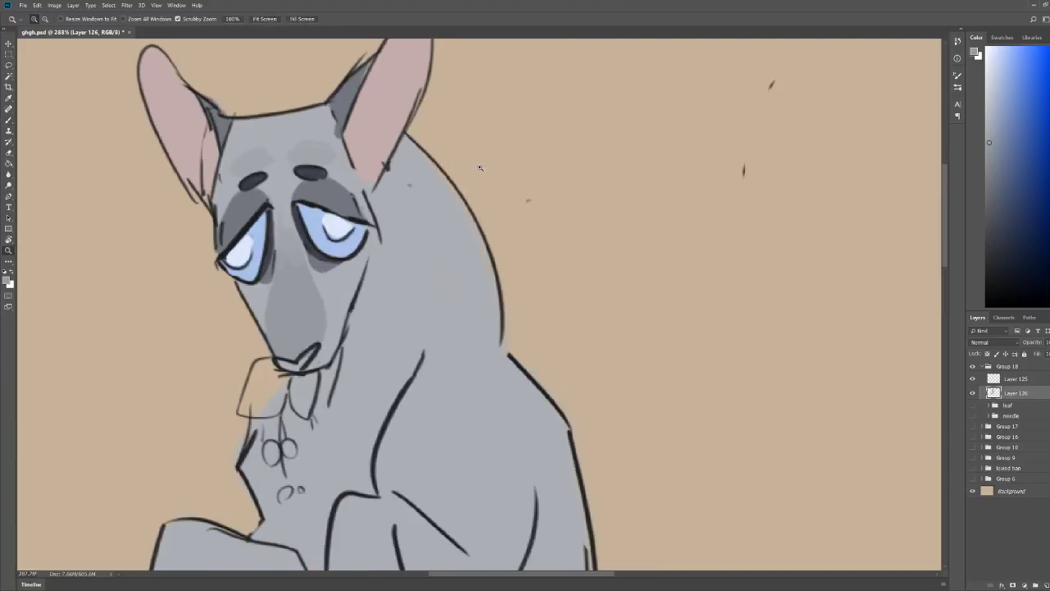
alt+click(448, 198)
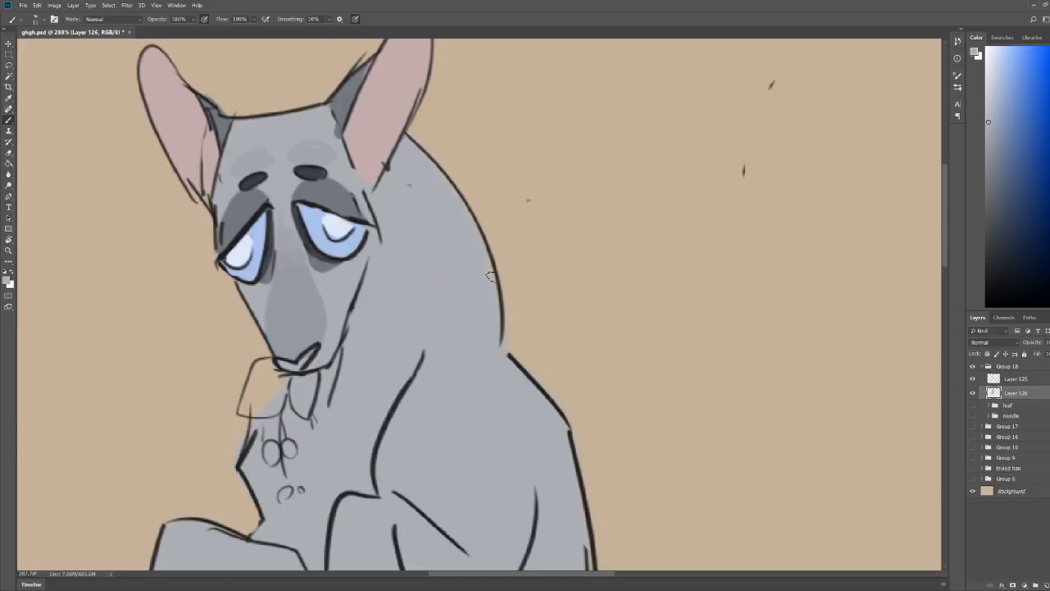
drag(553, 203, 502, 210)
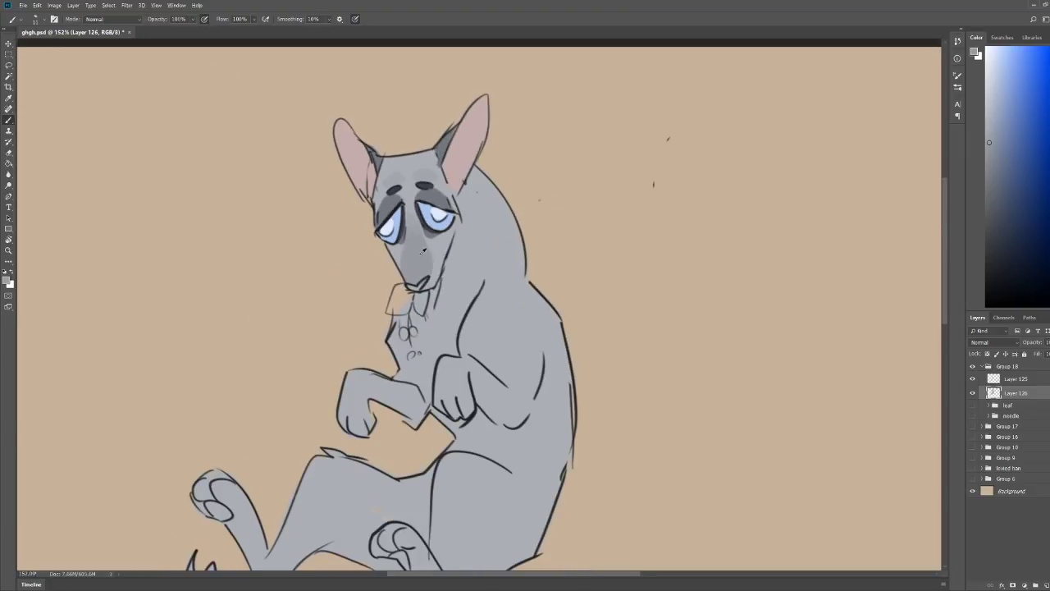
Step: Touch up the upper corners of the forehead beside both ears with small, slightly darker grey patches
scroll(427, 249, up, 3)
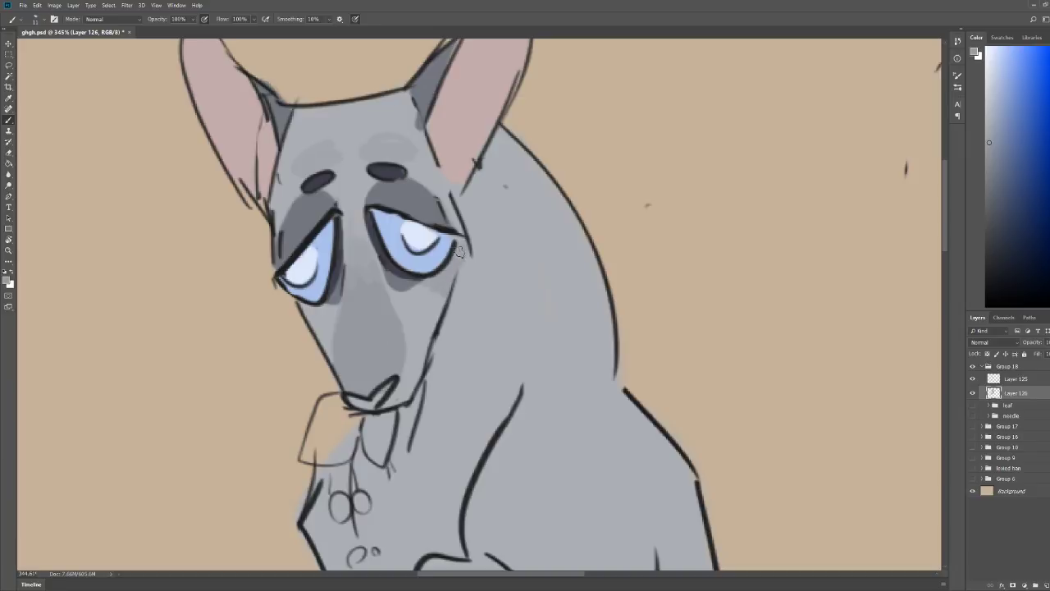
drag(502, 198, 474, 201)
drag(584, 167, 541, 168)
drag(619, 218, 652, 222)
drag(374, 116, 366, 126)
drag(421, 97, 430, 104)
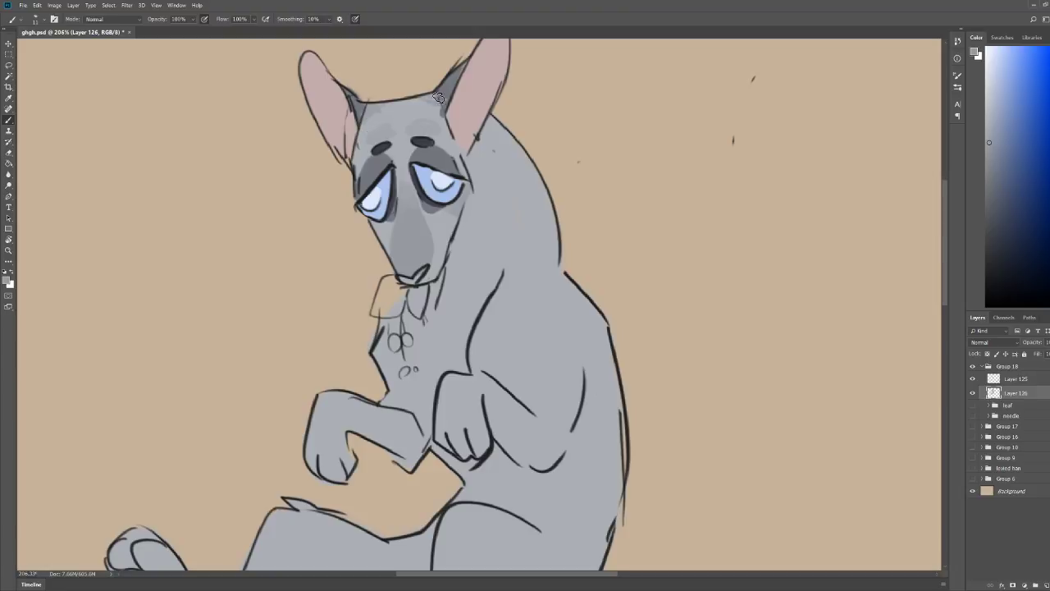
key(z)
scroll(534, 90, down, 3)
drag(599, 112, 630, 116)
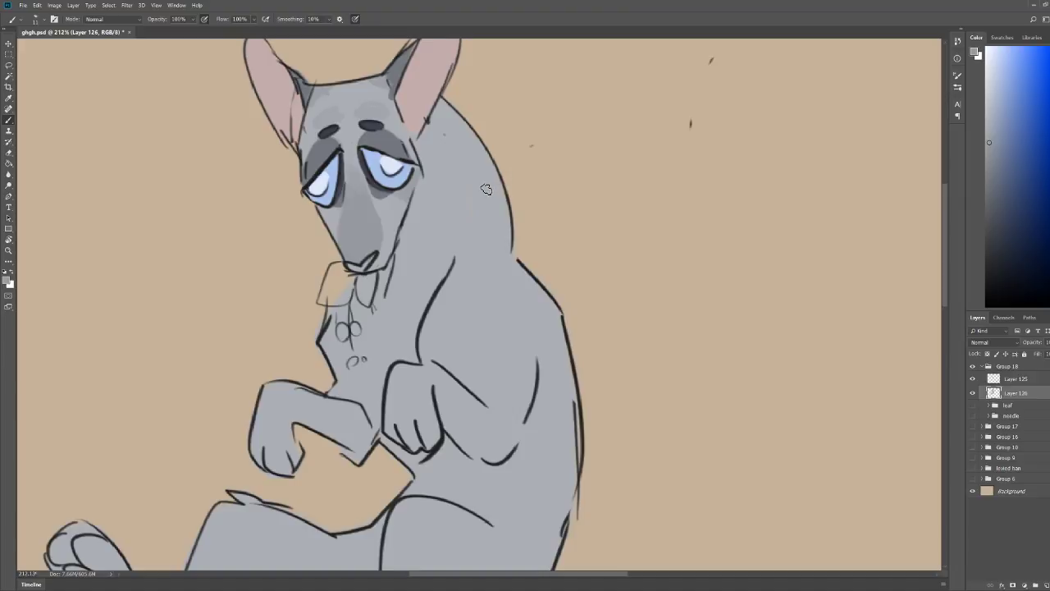
mouse_move(453, 118)
mouse_down()
mouse_move(464, 195)
mouse_move(451, 259)
mouse_move(487, 260)
mouse_move(546, 320)
mouse_move(519, 367)
mouse_move(545, 366)
mouse_move(580, 418)
mouse_up()
key(ctrl+0)
key(ctrl+space)
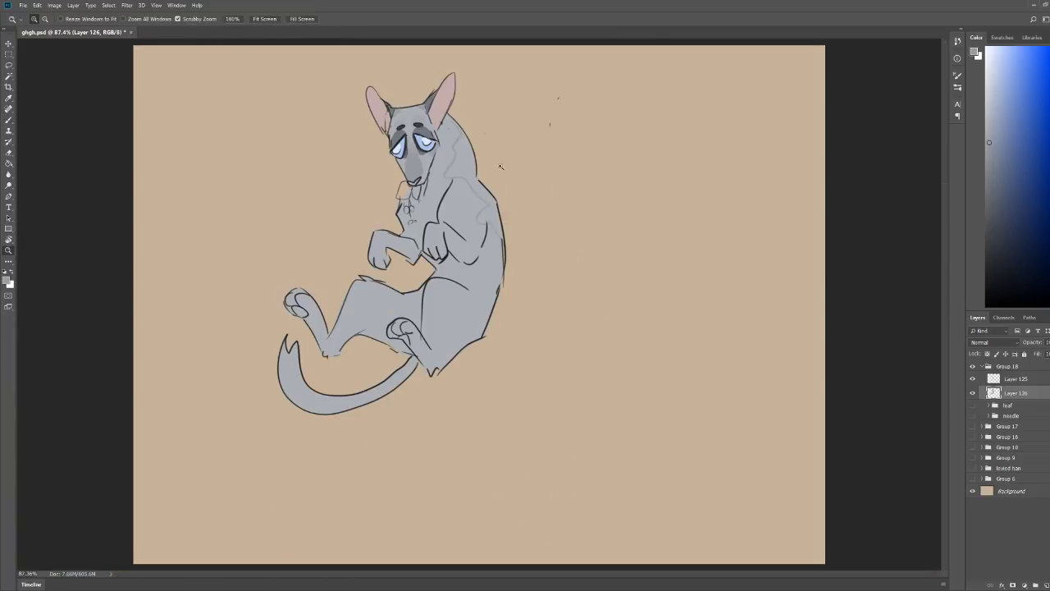
drag(463, 111, 503, 108)
key(ctrl+z)
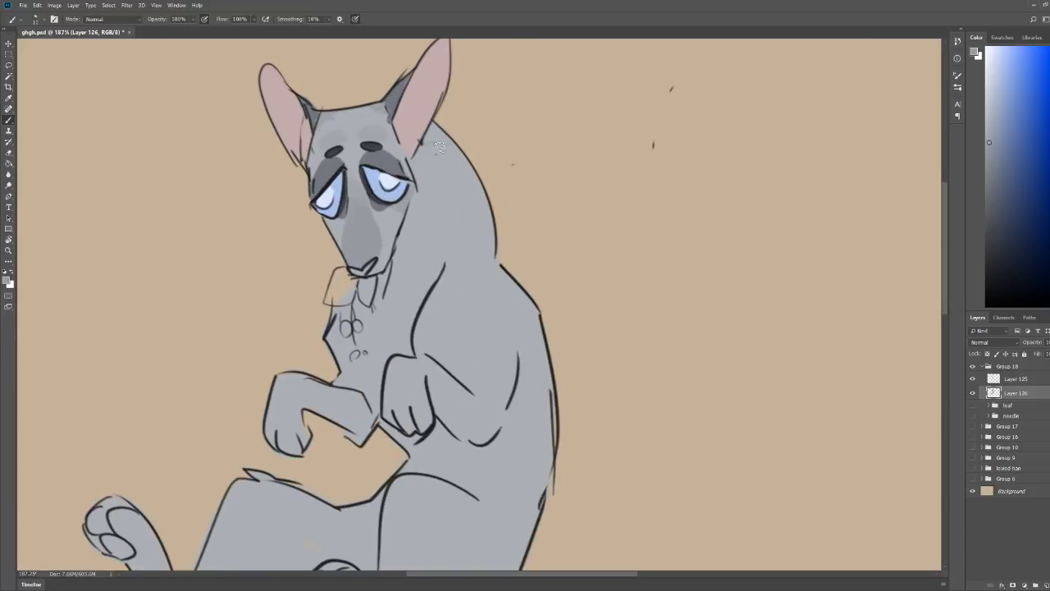
Step: Outline a wavy-edged, slightly darker grey marking along the back from the neck to the hip, and fill it in
mouse_move(440, 146)
mouse_down()
mouse_move(481, 206)
mouse_move(486, 359)
mouse_move(517, 390)
mouse_move(508, 413)
mouse_move(524, 428)
mouse_move(523, 479)
mouse_move(506, 548)
mouse_move(444, 538)
mouse_move(439, 587)
mouse_up()
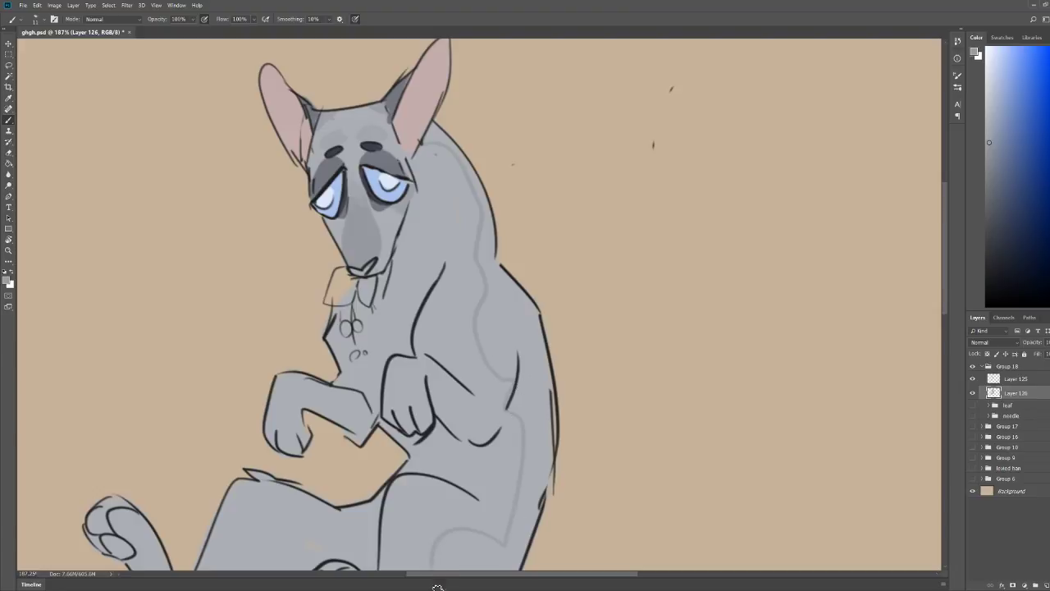
key(ctrl+0)
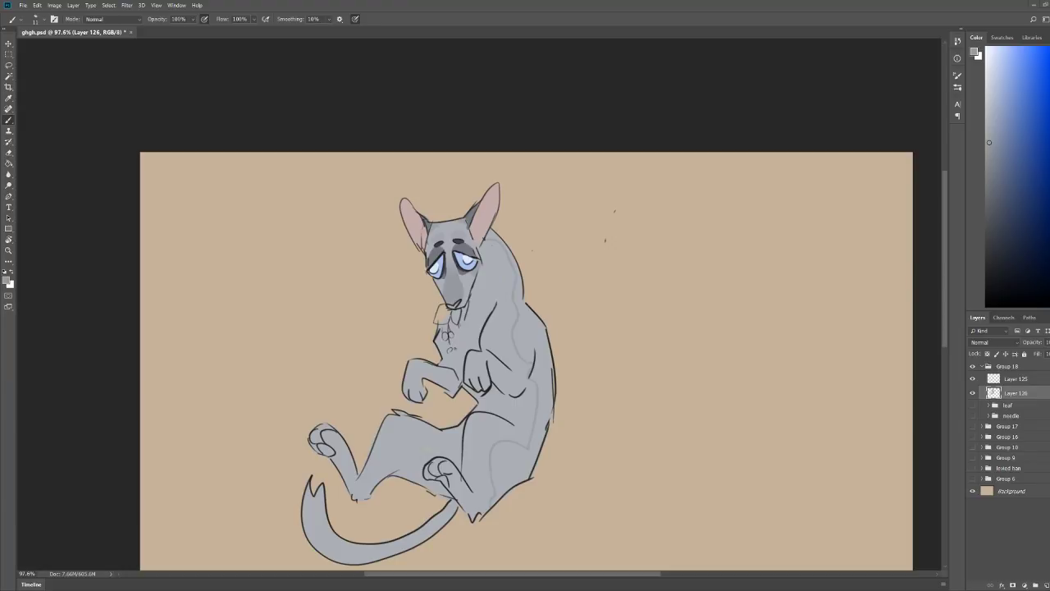
scroll(554, 382, up, 2)
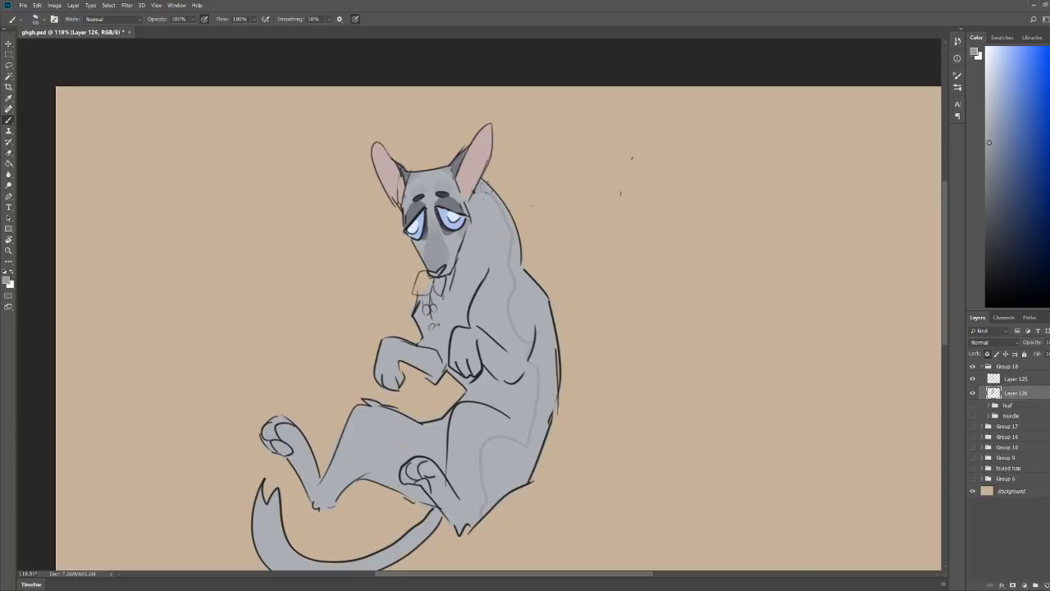
mouse_move(512, 232)
mouse_down()
mouse_move(515, 327)
mouse_move(549, 349)
mouse_move(541, 364)
mouse_move(531, 355)
mouse_move(543, 424)
mouse_move(536, 441)
mouse_move(535, 412)
mouse_move(522, 455)
mouse_move(490, 445)
mouse_move(485, 489)
mouse_move(489, 444)
mouse_move(525, 452)
mouse_move(496, 451)
mouse_move(514, 481)
mouse_move(484, 507)
mouse_up()
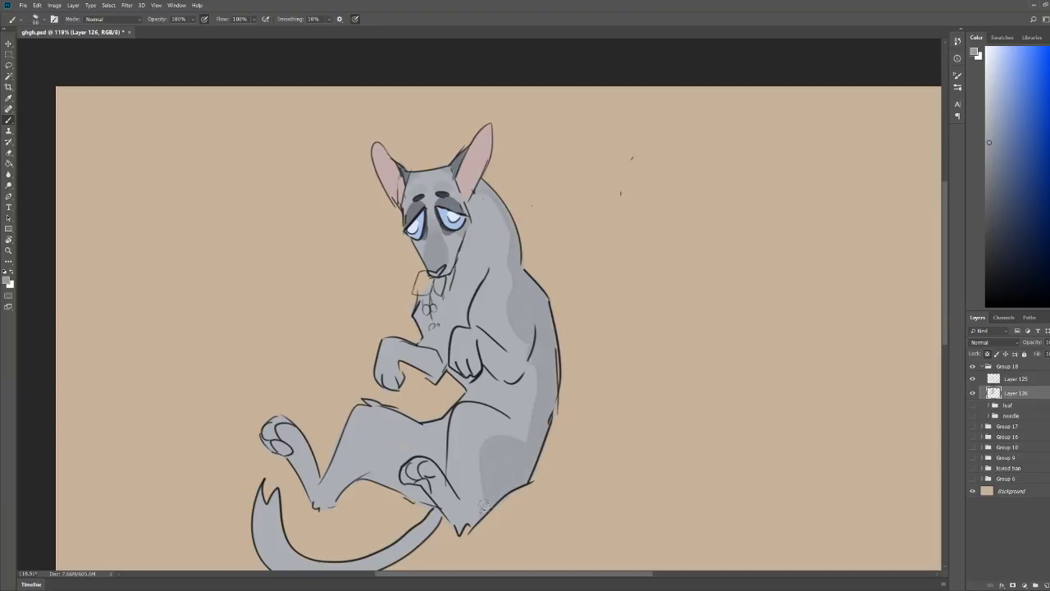
key(z)
drag(666, 357, 578, 326)
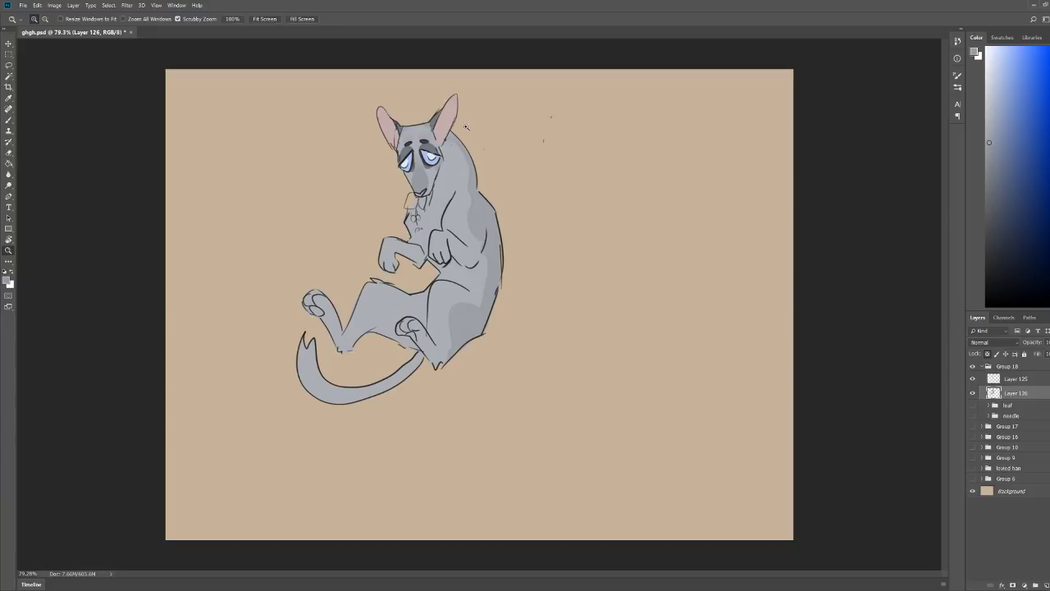
Step: Outline two angular spots and a small round dot in darker grey on the side of the neck
drag(466, 127, 501, 125)
key(b)
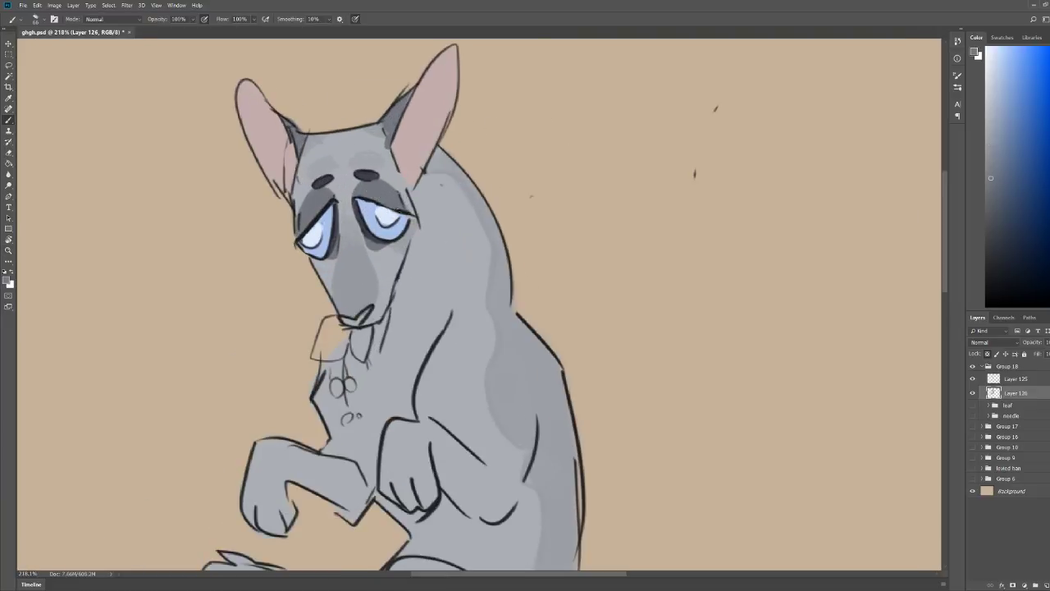
click(478, 308)
mouse_move(435, 214)
mouse_down()
mouse_move(465, 179)
mouse_move(468, 210)
mouse_move(455, 245)
mouse_move(431, 245)
mouse_move(433, 210)
mouse_up()
drag(456, 259, 462, 258)
mouse_move(480, 228)
mouse_down()
mouse_move(503, 248)
mouse_move(485, 244)
mouse_up()
key(z)
drag(530, 213, 498, 229)
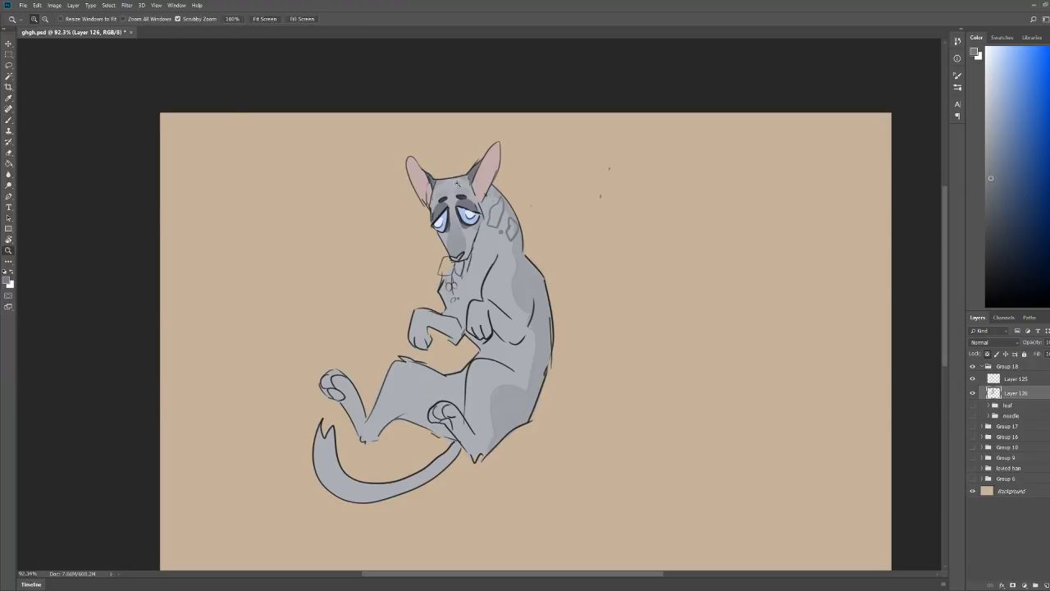
Step: Paint dark grey stripes and patches across the forehead above both brow spots
drag(455, 178, 525, 179)
drag(449, 215, 450, 233)
mouse_move(455, 197)
mouse_down()
mouse_move(439, 235)
mouse_move(424, 202)
mouse_move(438, 231)
mouse_move(429, 210)
mouse_move(443, 197)
mouse_move(434, 189)
mouse_move(483, 210)
mouse_move(410, 217)
mouse_up()
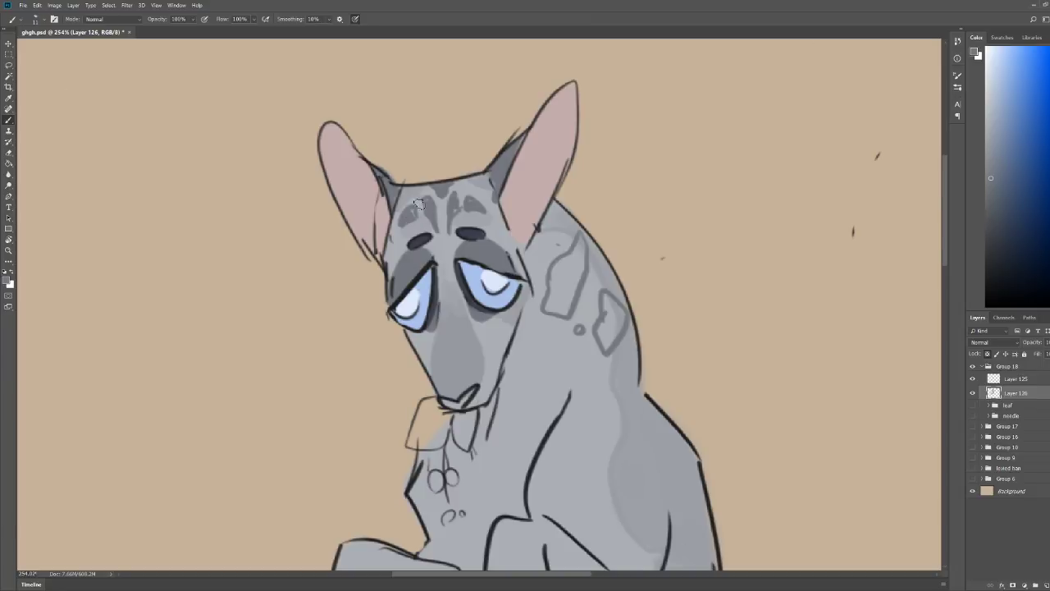
scroll(419, 204, up, 2)
drag(390, 260, 392, 256)
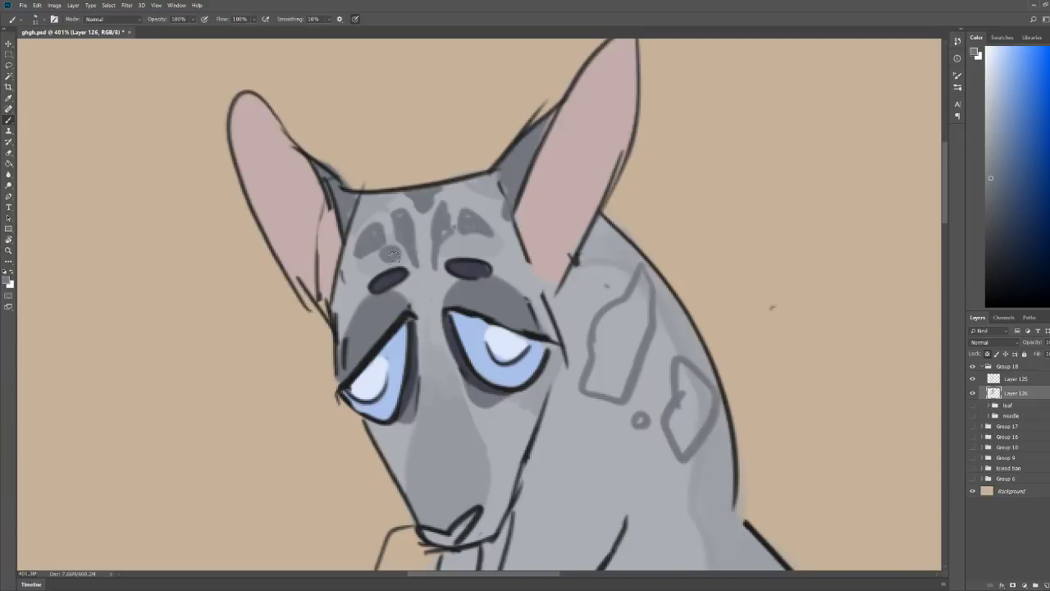
key(z)
scroll(581, 150, down, 4)
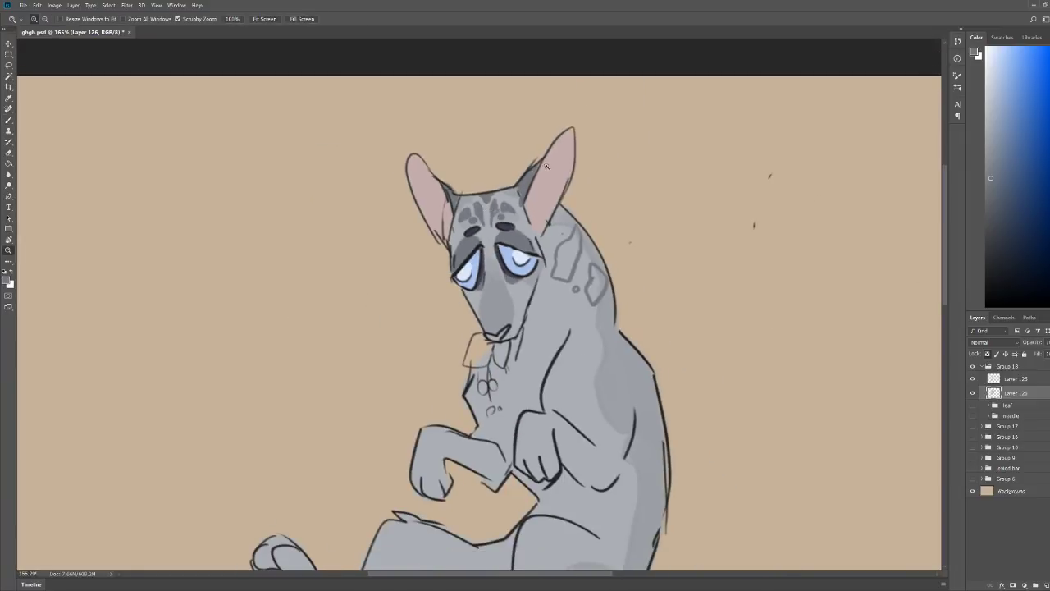
scroll(520, 173, up, 4)
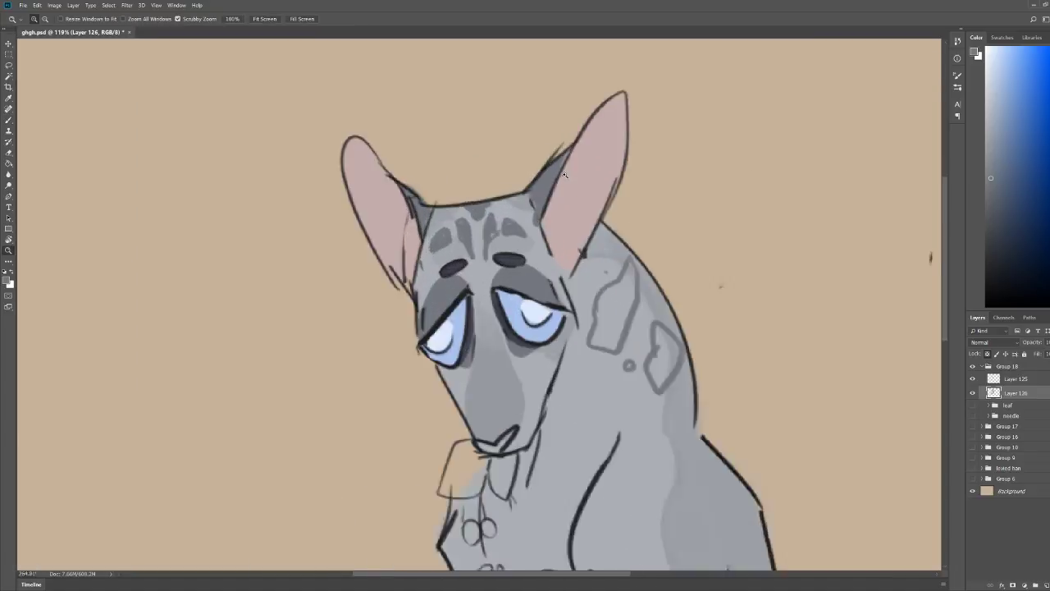
Step: Darken both side edges of the face with dark grey strokes running from the ears toward the eyes
key(b)
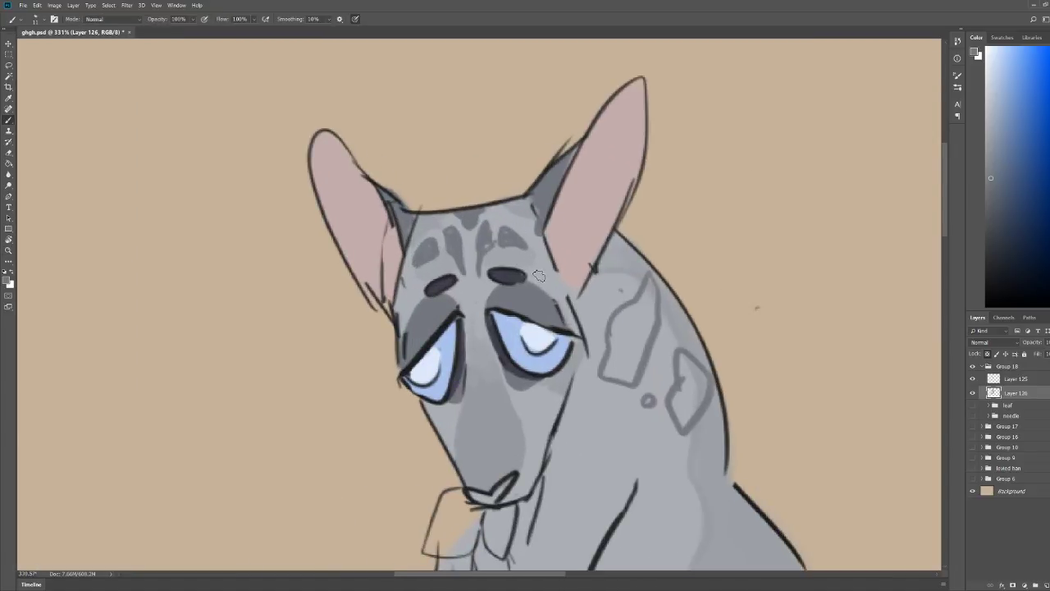
drag(530, 259, 557, 301)
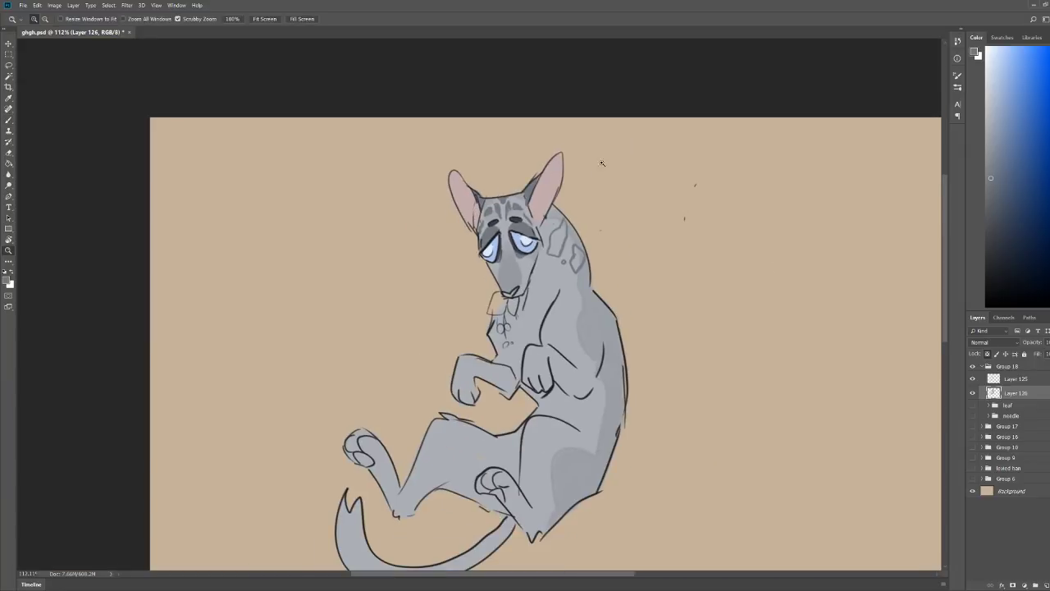
scroll(520, 192, down, 4)
scroll(527, 177, up, 4)
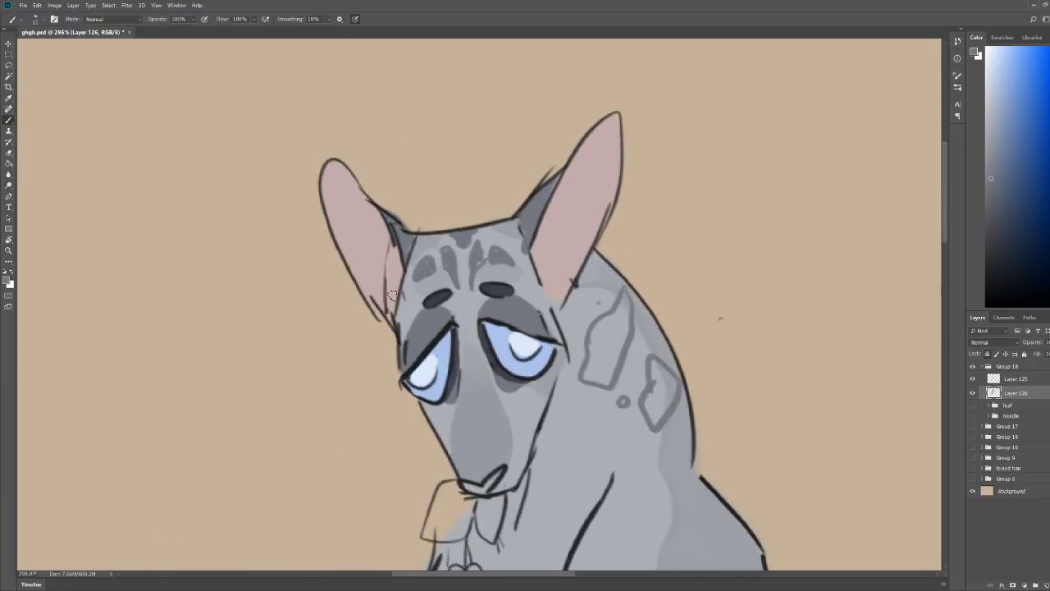
drag(399, 329, 421, 235)
drag(518, 228, 561, 317)
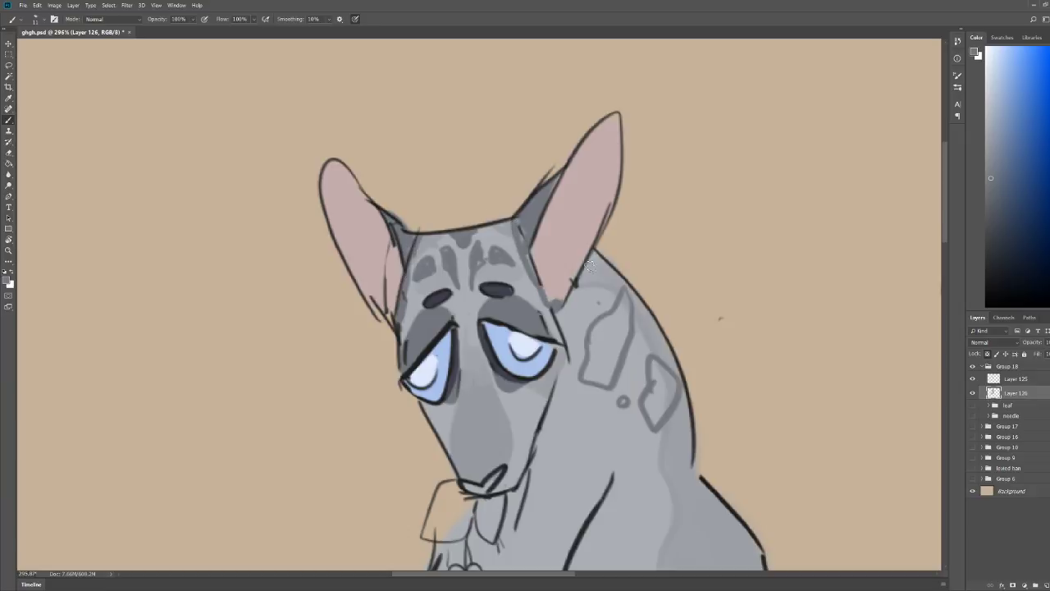
Step: Paint the lower ends of both pink inner ears dark grey where they meet the head
scroll(606, 236, down, 2)
scroll(602, 241, up, 3)
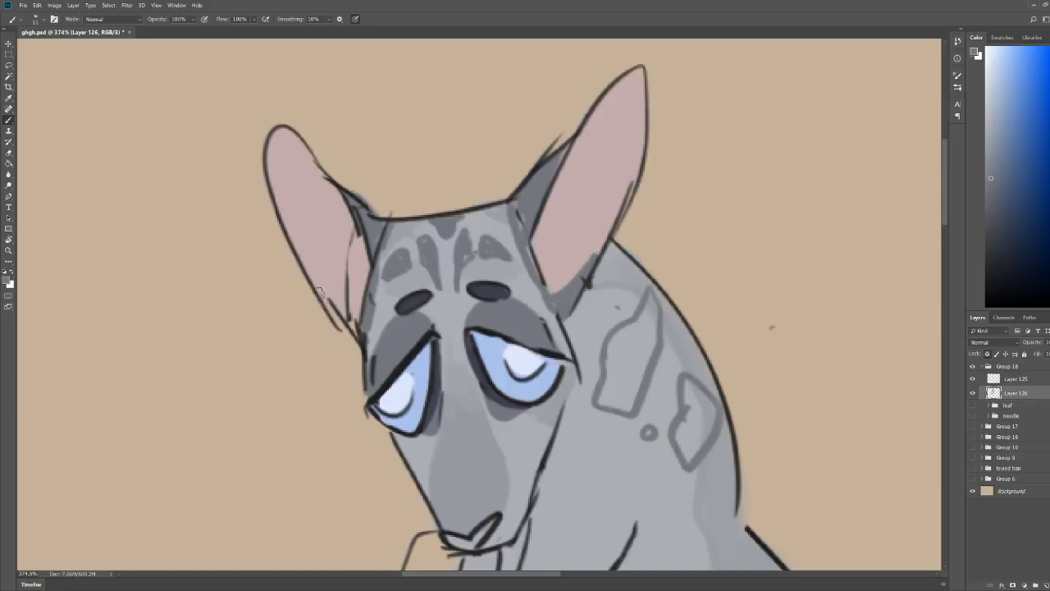
drag(319, 292, 350, 317)
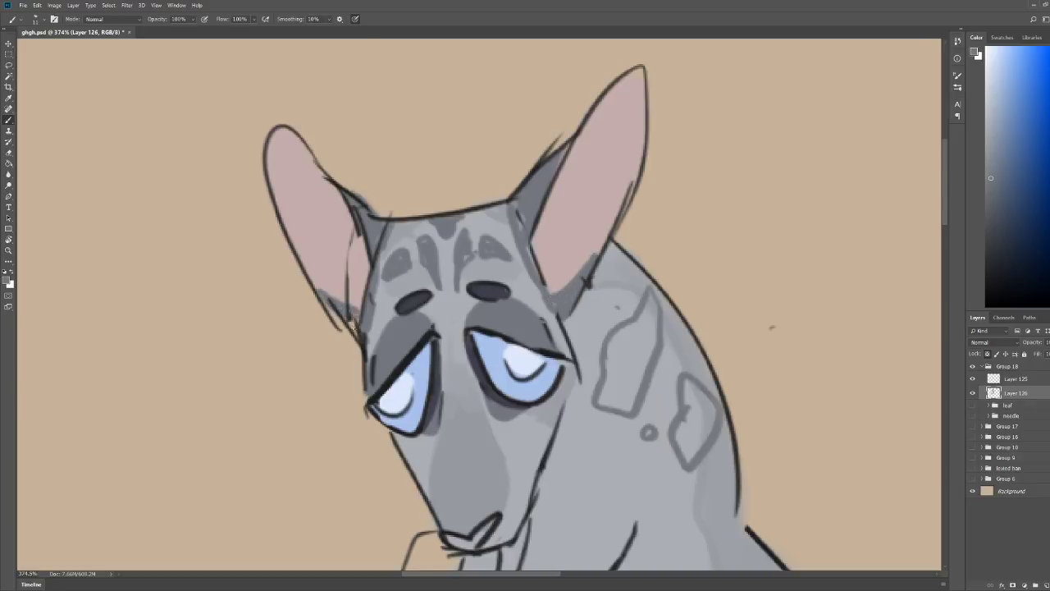
scroll(531, 214, down, 3)
scroll(503, 250, up, 3)
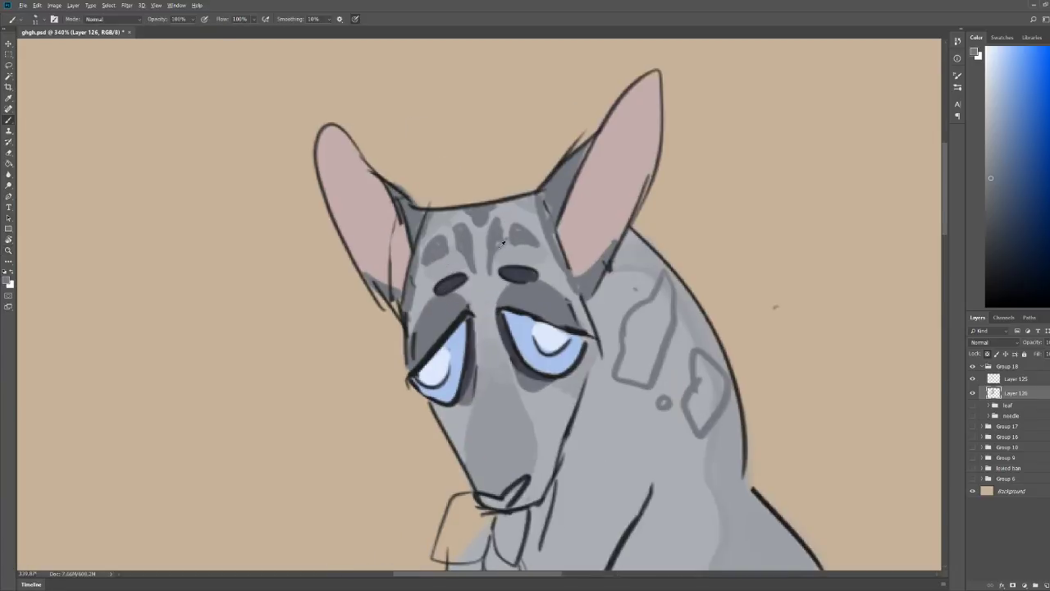
Step: Cover the forehead stripes with fur grey and paint a dark grey oval framed by a curved stripe above each brow
mouse_move(501, 249)
mouse_down()
mouse_move(495, 226)
mouse_move(514, 249)
mouse_move(524, 230)
mouse_move(464, 267)
mouse_move(446, 233)
mouse_move(421, 255)
mouse_move(461, 262)
mouse_move(440, 223)
mouse_move(427, 250)
mouse_move(433, 271)
mouse_up()
alt+click(441, 323)
drag(438, 220, 449, 219)
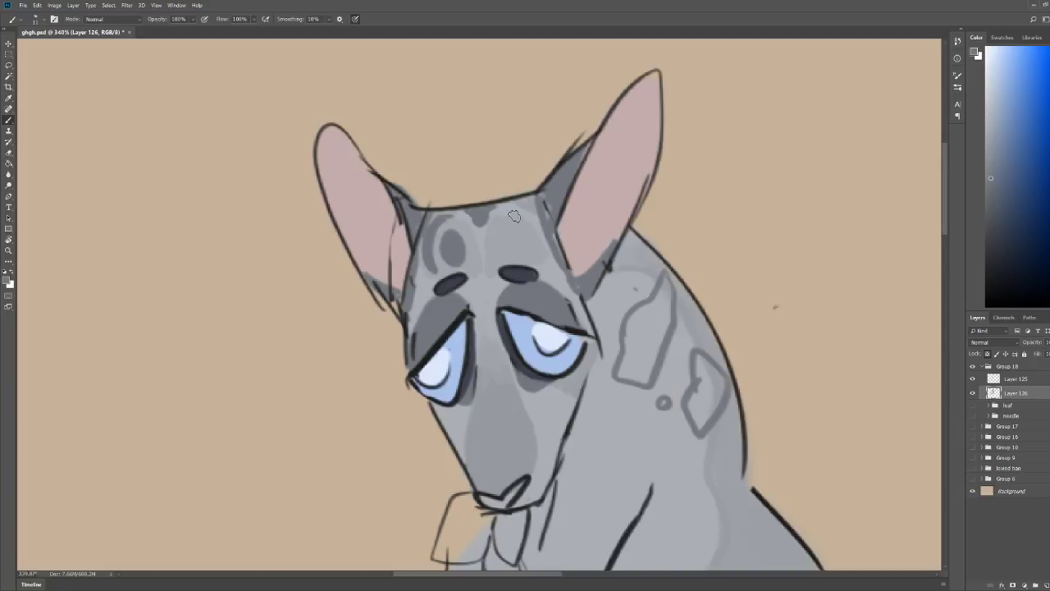
drag(514, 215, 504, 245)
Step: Paint a dark grey vertical stripe down the middle of the forehead, ending between the brows
key(z)
drag(644, 187, 560, 180)
drag(409, 112, 460, 111)
key(b)
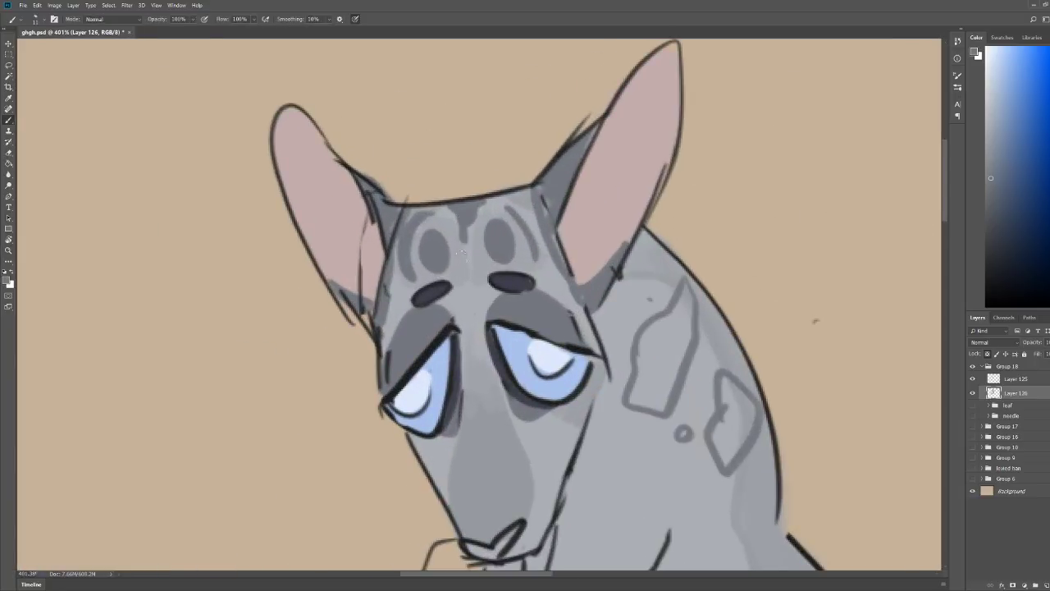
mouse_move(466, 222)
mouse_down()
mouse_move(477, 291)
mouse_move(467, 283)
mouse_up()
key(z)
drag(575, 175, 523, 151)
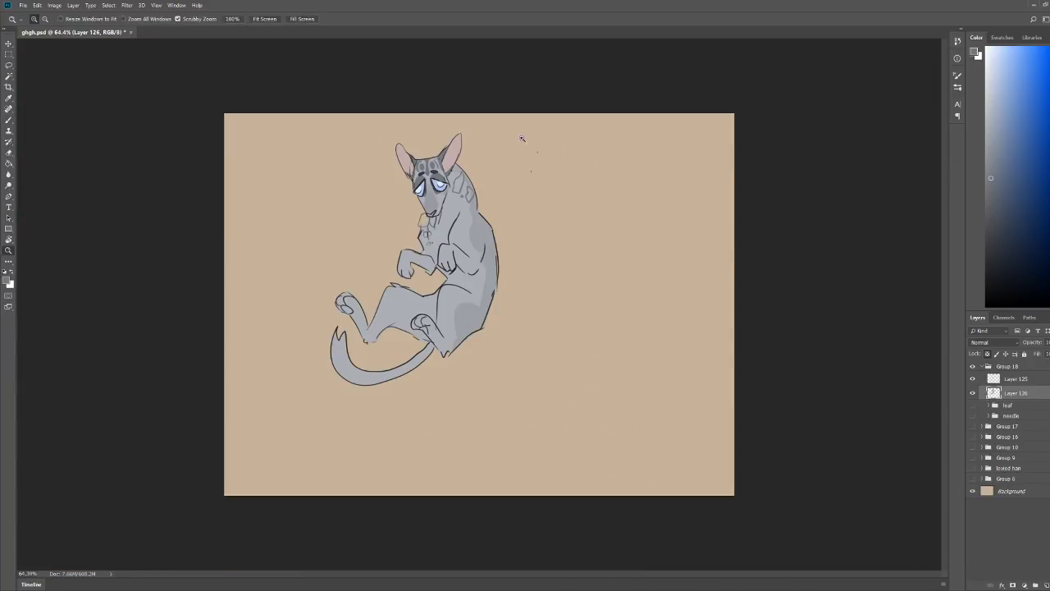
Step: Cover the lower centres of both forehead ovals with sampled light fur grey, shaping them into arches
drag(430, 152, 501, 163)
key(b)
alt+click(450, 256)
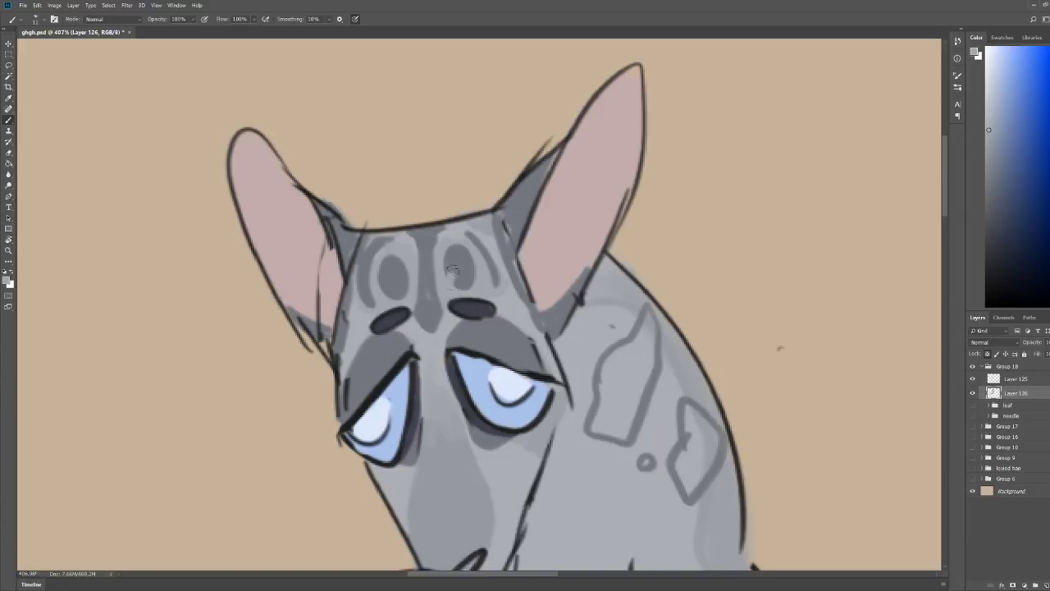
drag(452, 270, 471, 287)
mouse_move(378, 283)
mouse_down()
mouse_move(406, 286)
mouse_move(390, 297)
mouse_up()
alt+click(428, 310)
key(z)
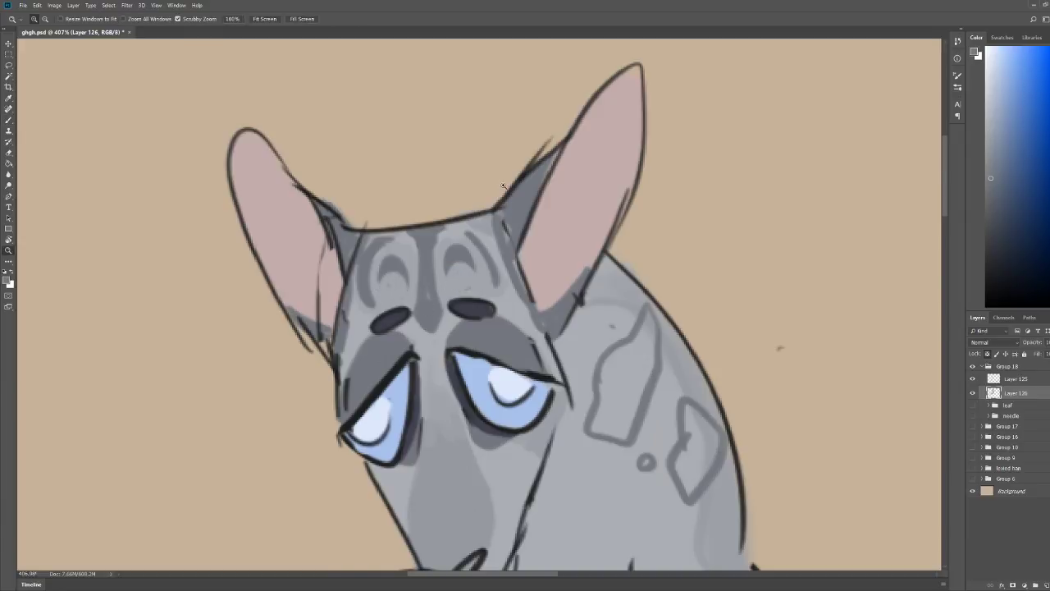
drag(503, 187, 433, 211)
drag(583, 166, 567, 72)
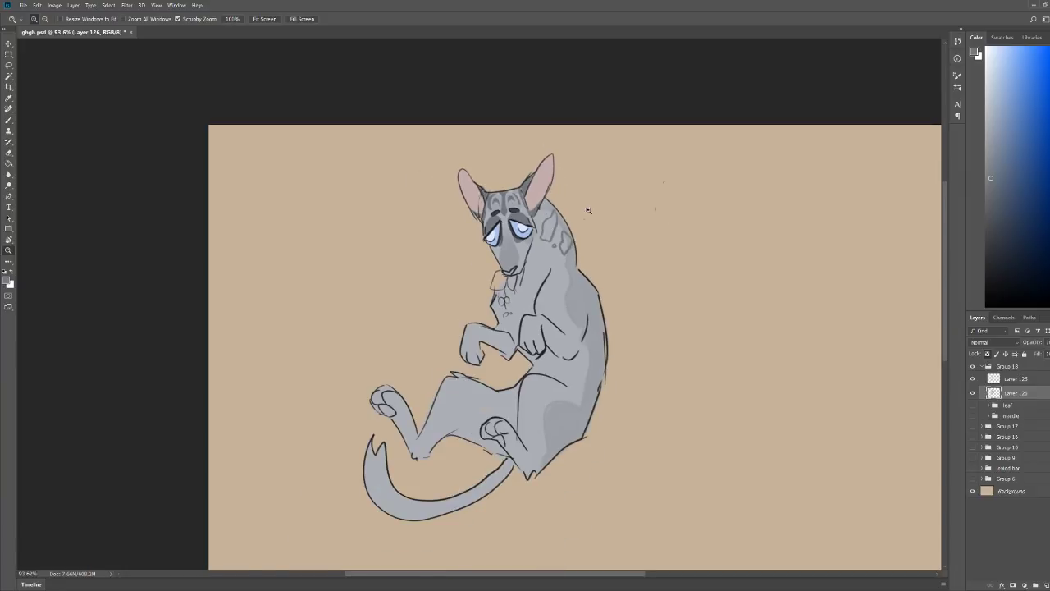
Step: Add a small dark grey mark on the cheek beneath the eye nearer the neck
scroll(588, 210, up, 8)
key(b)
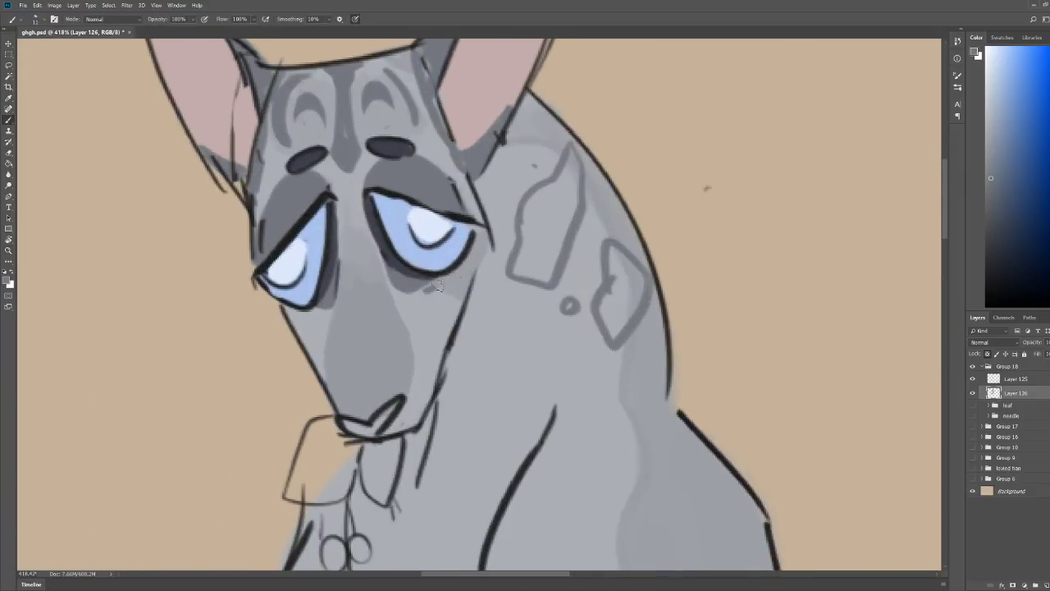
drag(420, 243, 353, 243)
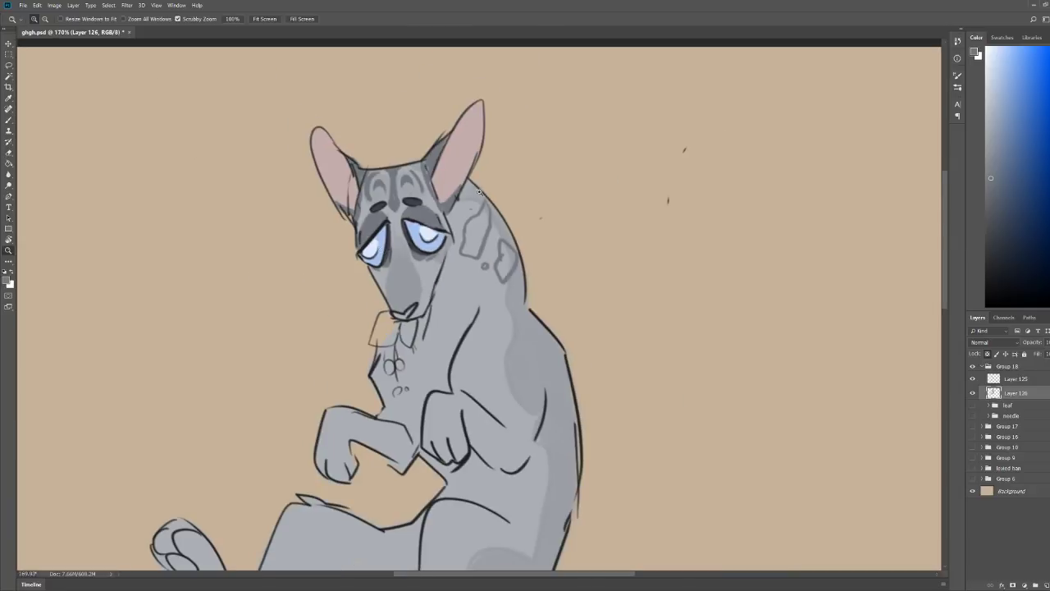
drag(490, 189, 459, 191)
Step: Fill the outlined neck patches with dark grey and add a smaller patch against the back edge of the neck
drag(531, 226, 579, 226)
drag(419, 171, 439, 172)
key(b)
mouse_move(427, 250)
mouse_down()
mouse_move(426, 219)
mouse_move(427, 232)
mouse_move(442, 233)
mouse_move(447, 214)
mouse_move(428, 235)
mouse_up()
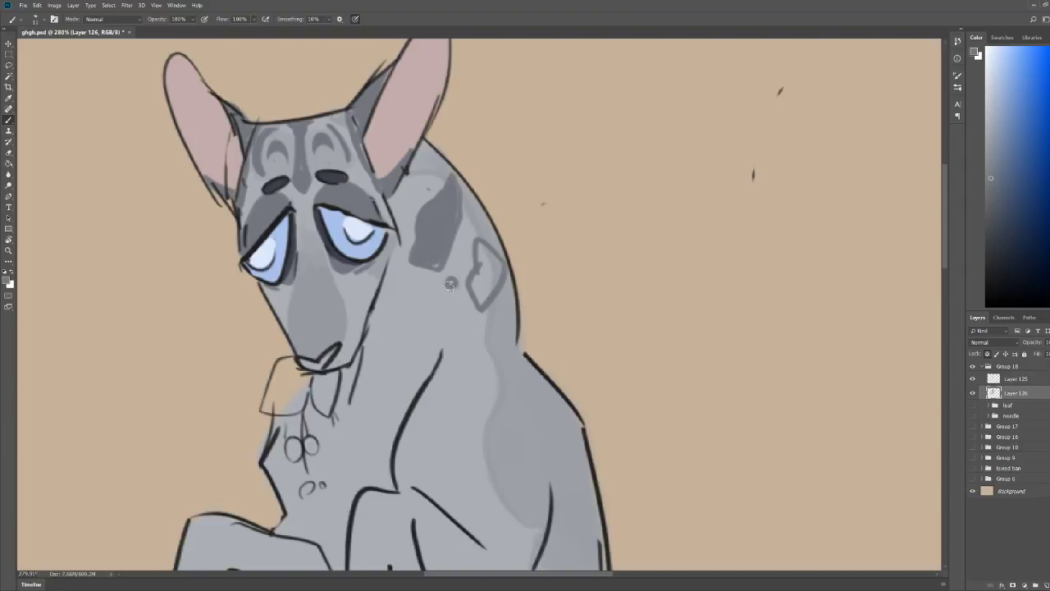
mouse_move(439, 271)
mouse_down()
mouse_move(483, 259)
mouse_move(479, 311)
mouse_move(493, 279)
mouse_up()
drag(485, 210, 476, 222)
key(z)
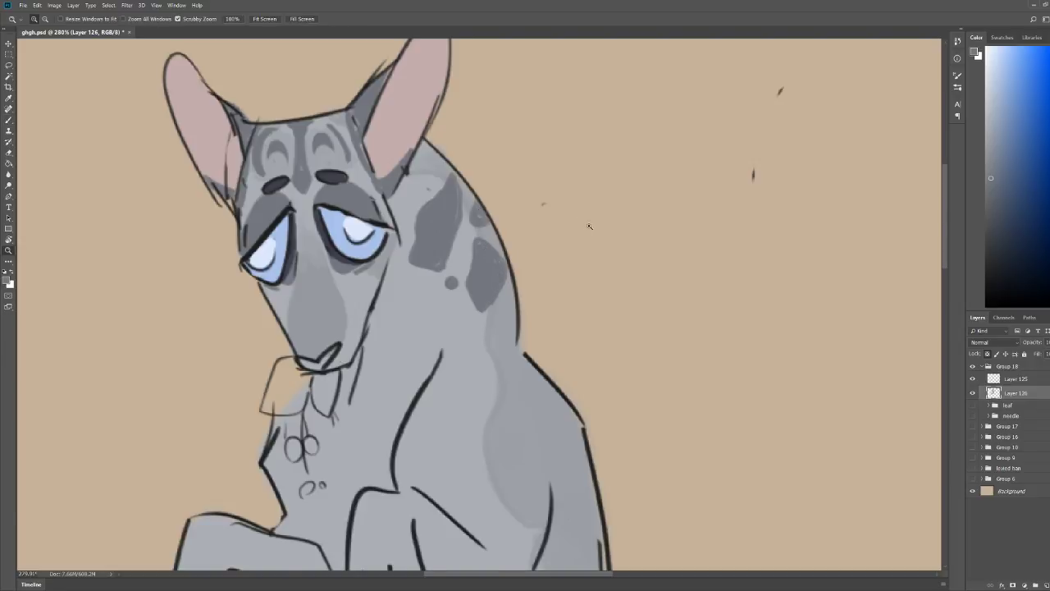
Step: Paint a slanted dark grey patch and a small spot below the existing markings on the side of the neck
drag(588, 225, 544, 224)
drag(608, 200, 572, 202)
drag(452, 172, 523, 176)
key(b)
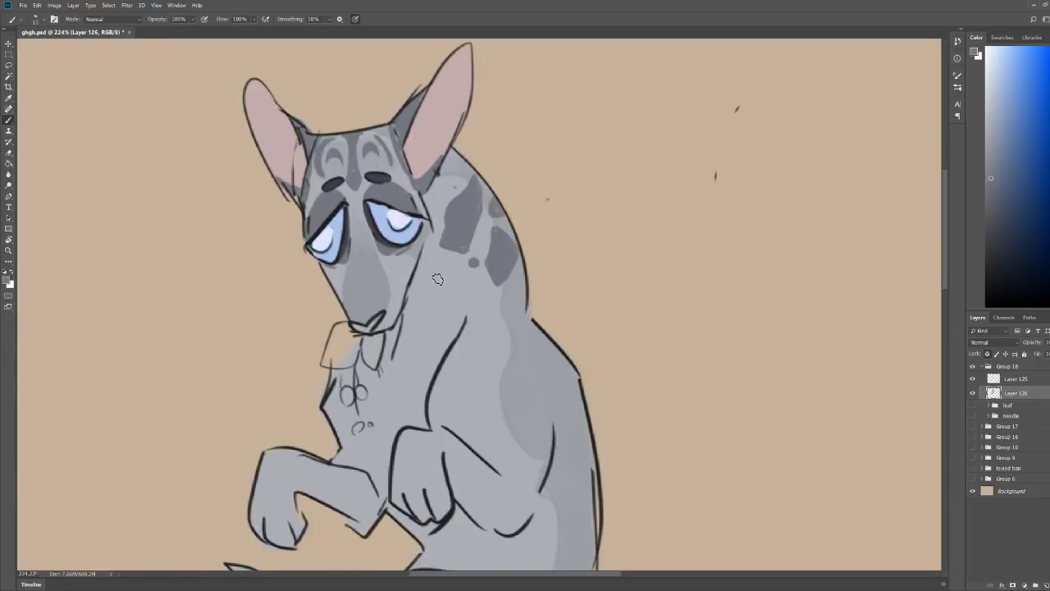
mouse_move(459, 270)
mouse_down()
mouse_move(437, 293)
mouse_move(448, 276)
mouse_move(466, 287)
mouse_up()
mouse_move(453, 189)
mouse_down()
mouse_move(435, 204)
mouse_move(443, 164)
mouse_move(461, 177)
mouse_up()
key(z)
drag(504, 147, 487, 161)
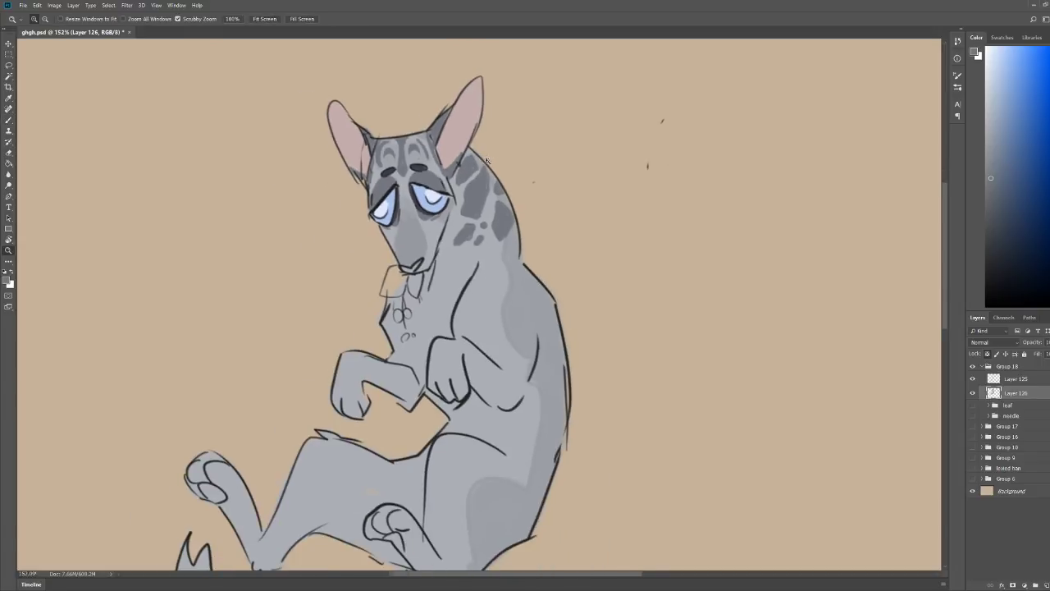
Step: Sample the muzzle's medium grey and shade the upper neck behind the ear around the dark patches
drag(469, 91, 509, 100)
key(b)
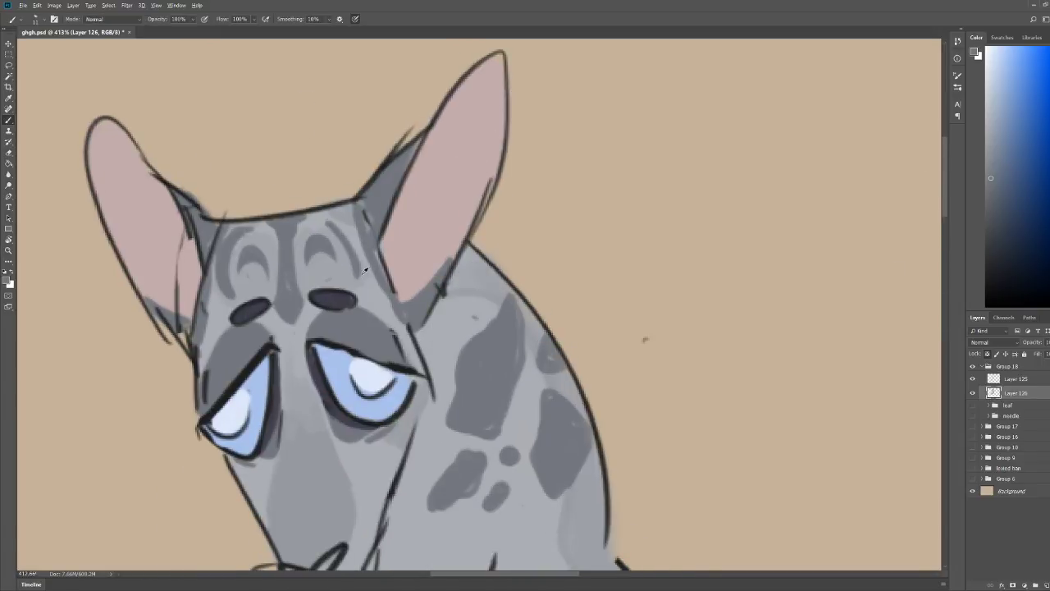
alt+click(312, 465)
mouse_move(484, 311)
mouse_down()
mouse_move(465, 341)
mouse_move(477, 300)
mouse_move(466, 302)
mouse_move(471, 273)
mouse_move(493, 316)
mouse_up()
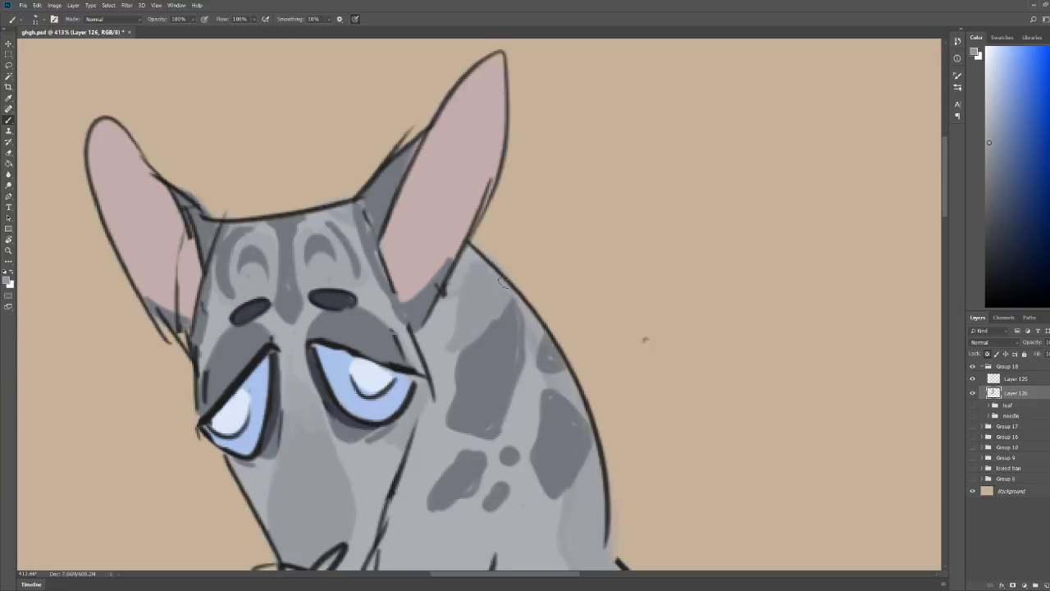
key(z)
drag(542, 229, 528, 235)
key(b)
mouse_move(527, 277)
mouse_down()
mouse_move(526, 302)
mouse_move(538, 290)
mouse_up()
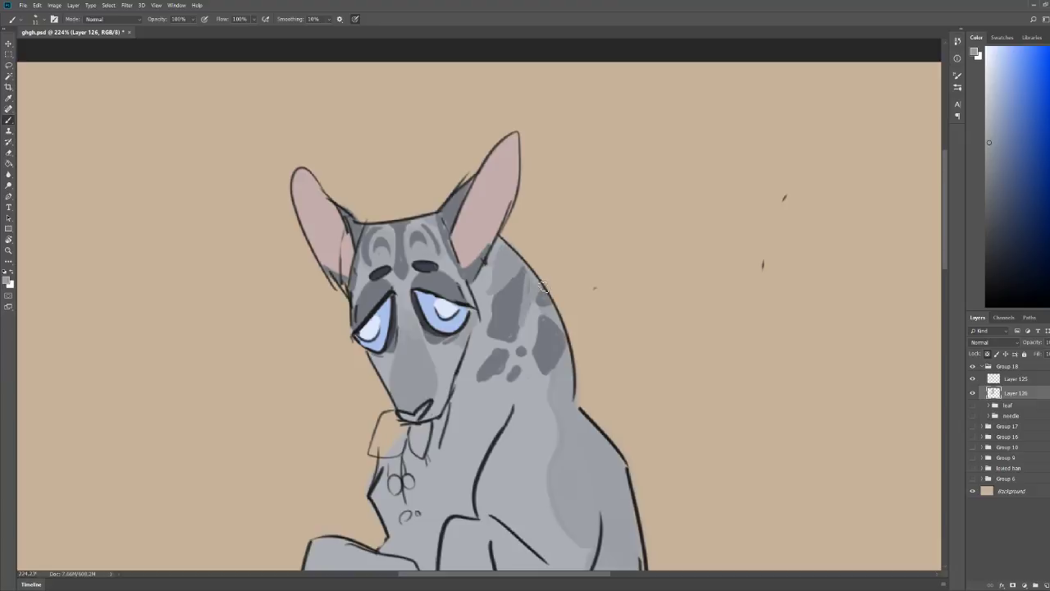
Step: Extend the medium grey between and below the neck patches and widen the shaded area onto the shoulder
key(z)
drag(575, 256, 538, 246)
drag(561, 288, 609, 284)
key(b)
mouse_move(523, 276)
mouse_down()
mouse_move(523, 330)
mouse_move(526, 264)
mouse_up()
mouse_move(547, 332)
mouse_down()
mouse_move(506, 383)
mouse_move(538, 388)
mouse_move(506, 383)
mouse_move(521, 369)
mouse_move(525, 389)
mouse_move(540, 358)
mouse_move(548, 392)
mouse_up()
key(z)
mouse_move(624, 267)
mouse_down()
mouse_move(595, 287)
mouse_move(681, 285)
mouse_up()
key(b)
mouse_move(585, 361)
mouse_down()
mouse_move(544, 395)
mouse_move(563, 427)
mouse_move(577, 424)
mouse_move(568, 447)
mouse_move(554, 382)
mouse_up()
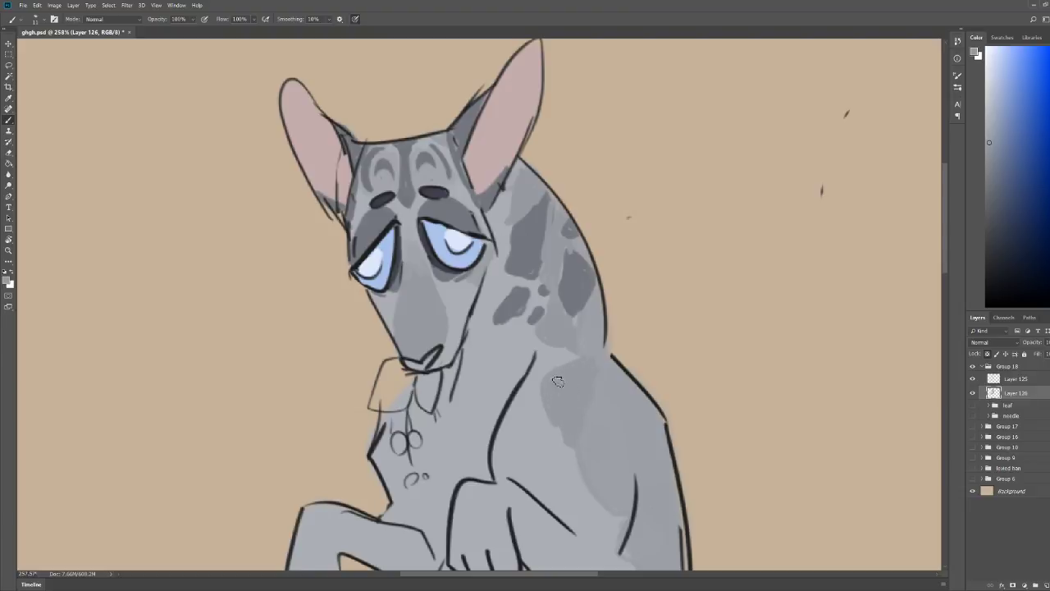
Step: Sample the dark neck grey and paint a round spot with a curved, tapering stripe beside it on the shoulder
alt+click(588, 271)
mouse_move(596, 380)
mouse_down()
mouse_move(581, 428)
mouse_move(592, 477)
mouse_move(594, 391)
mouse_move(618, 378)
mouse_move(596, 379)
mouse_move(602, 365)
mouse_move(618, 361)
mouse_move(603, 371)
mouse_move(619, 416)
mouse_up()
key(z)
mouse_move(678, 355)
mouse_down()
mouse_move(649, 358)
mouse_move(651, 321)
mouse_up()
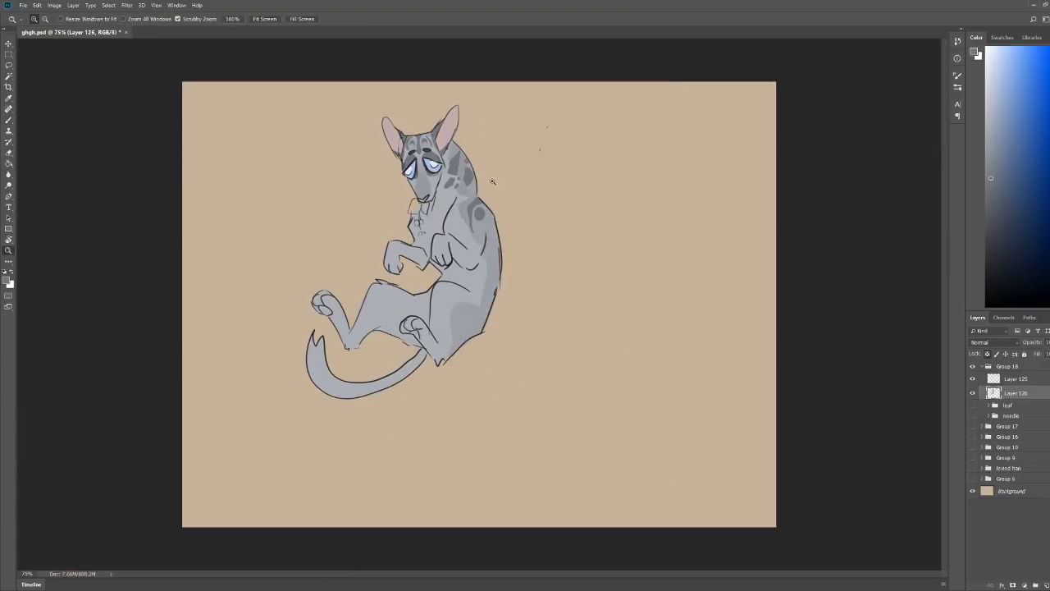
drag(458, 147, 497, 166)
key(b)
mouse_move(532, 296)
mouse_down()
mouse_move(510, 379)
mouse_move(542, 324)
mouse_move(535, 308)
mouse_move(523, 310)
mouse_move(517, 367)
mouse_up()
Step: Add a dark grey arc beneath the shoulder spot and a patch on the back tapering down behind the upper arm
key(z)
mouse_move(609, 273)
mouse_down()
mouse_move(566, 253)
mouse_move(563, 275)
mouse_up()
key(b)
key(b)
mouse_move(499, 367)
mouse_down()
mouse_move(517, 382)
mouse_move(546, 379)
mouse_move(513, 386)
mouse_move(540, 377)
mouse_up()
key(z)
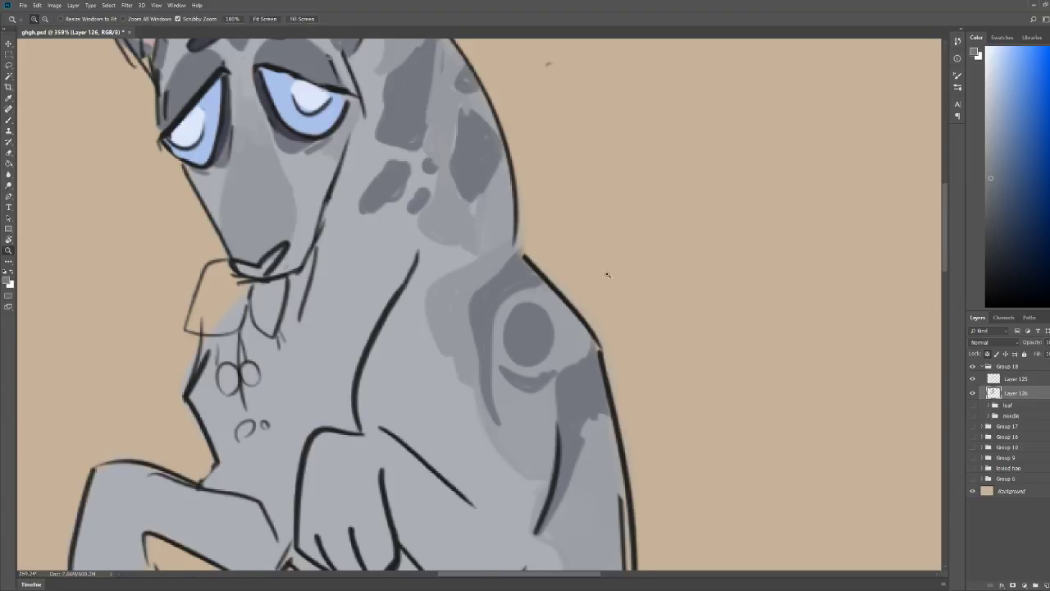
mouse_move(608, 274)
mouse_down()
mouse_move(579, 267)
mouse_move(593, 256)
mouse_up()
drag(667, 335, 680, 339)
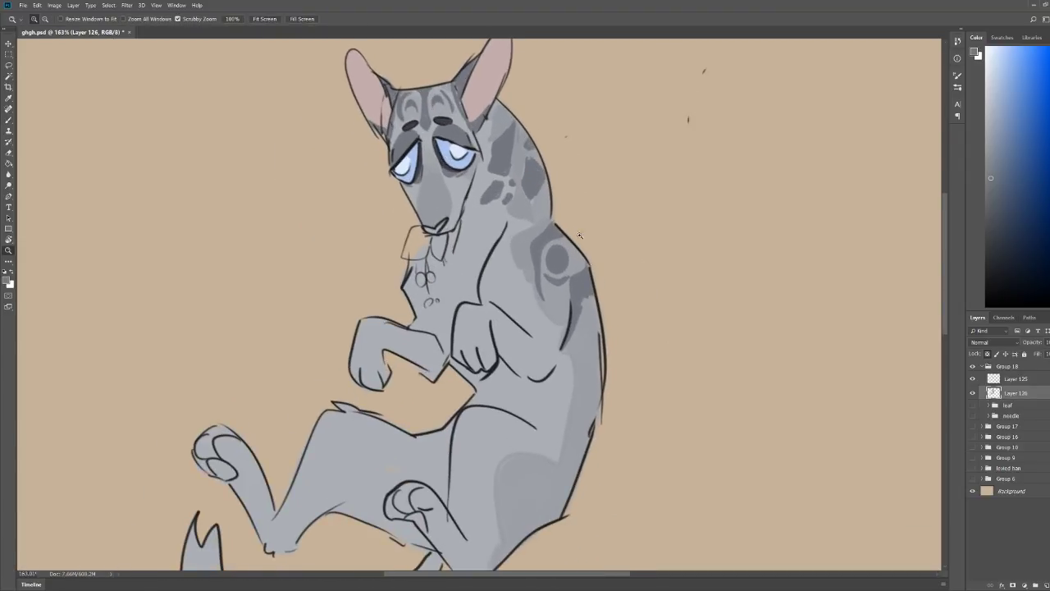
drag(573, 219, 595, 216)
drag(574, 318, 552, 343)
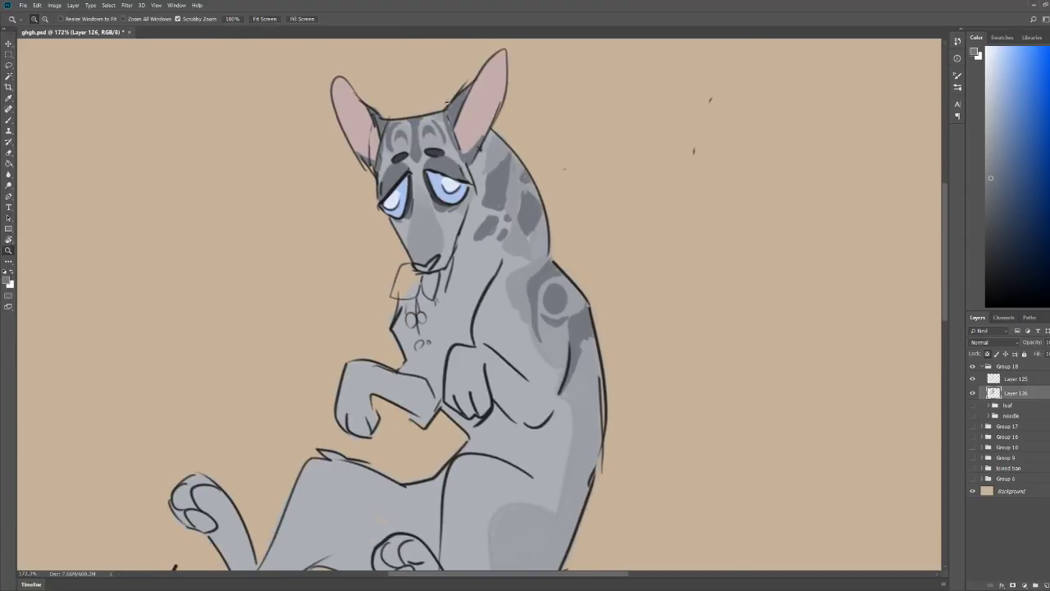
Step: Colour the nose with a dark, muted reddish grey
drag(447, 101, 492, 102)
key(b)
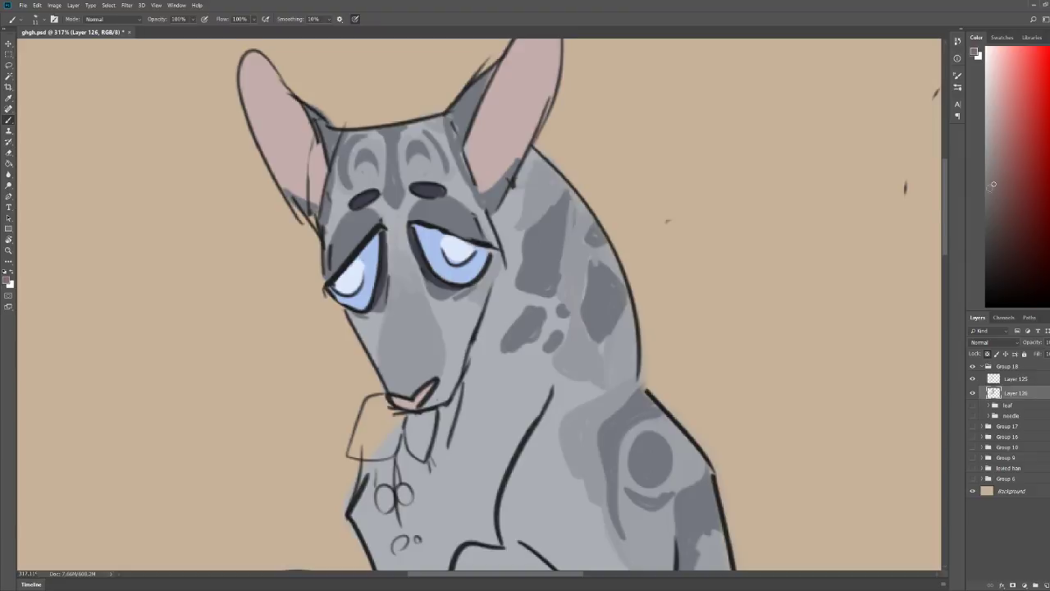
drag(425, 392, 409, 400)
key(z)
drag(609, 245, 572, 261)
key(b)
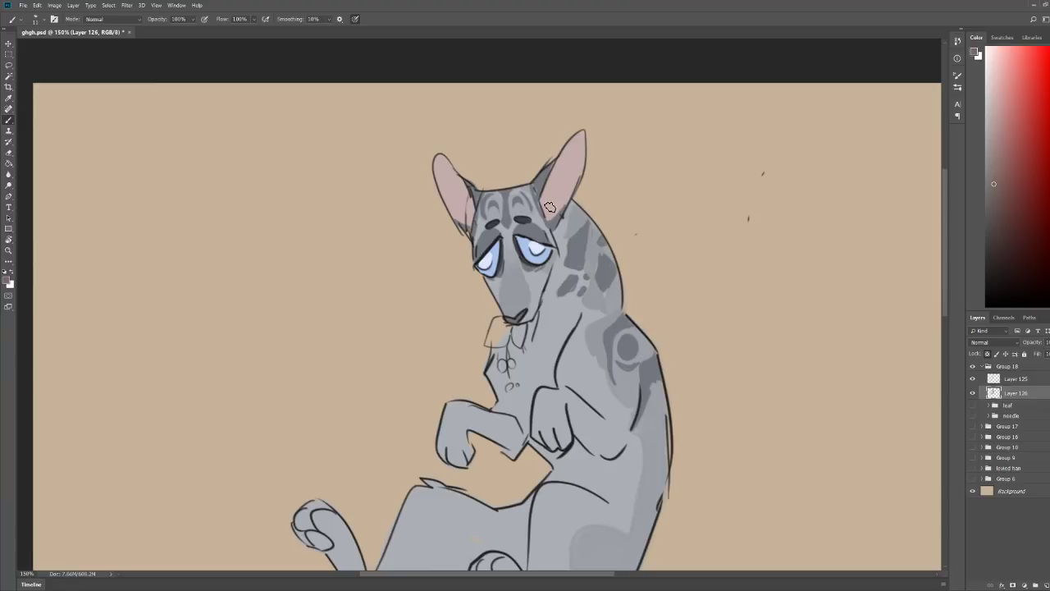
Step: Paint thin curved stripes inside both pink ears with the muted reddish grey, undoing the first stroke
mouse_move(549, 205)
mouse_down()
mouse_move(552, 195)
mouse_move(549, 215)
mouse_up()
key(ctrl+z)
drag(554, 176, 558, 216)
drag(559, 164, 566, 202)
mouse_move(467, 206)
mouse_down()
mouse_move(460, 223)
mouse_move(466, 182)
mouse_up()
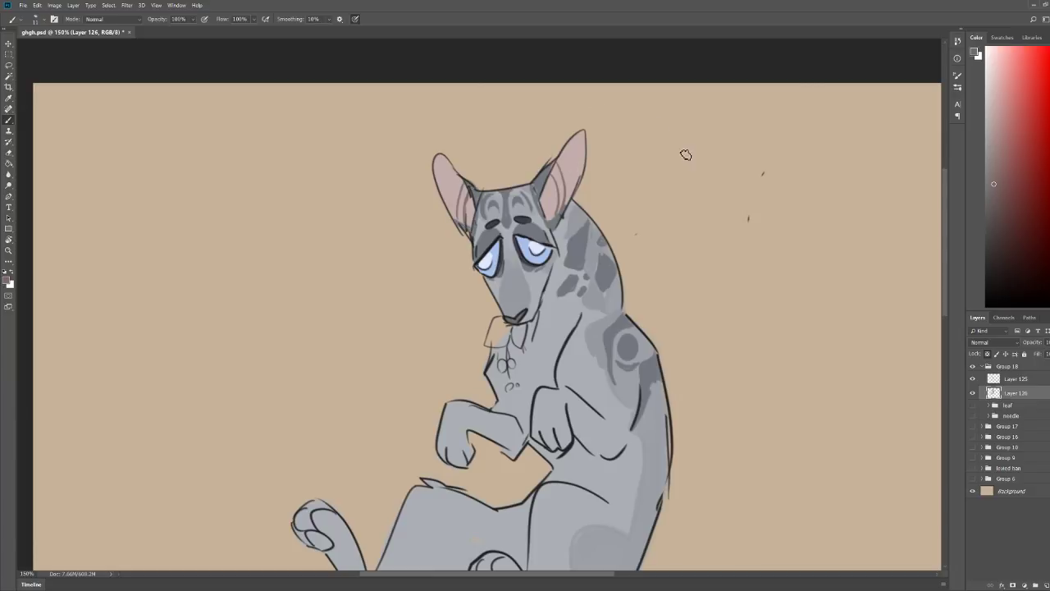
key(z)
drag(655, 242, 637, 251)
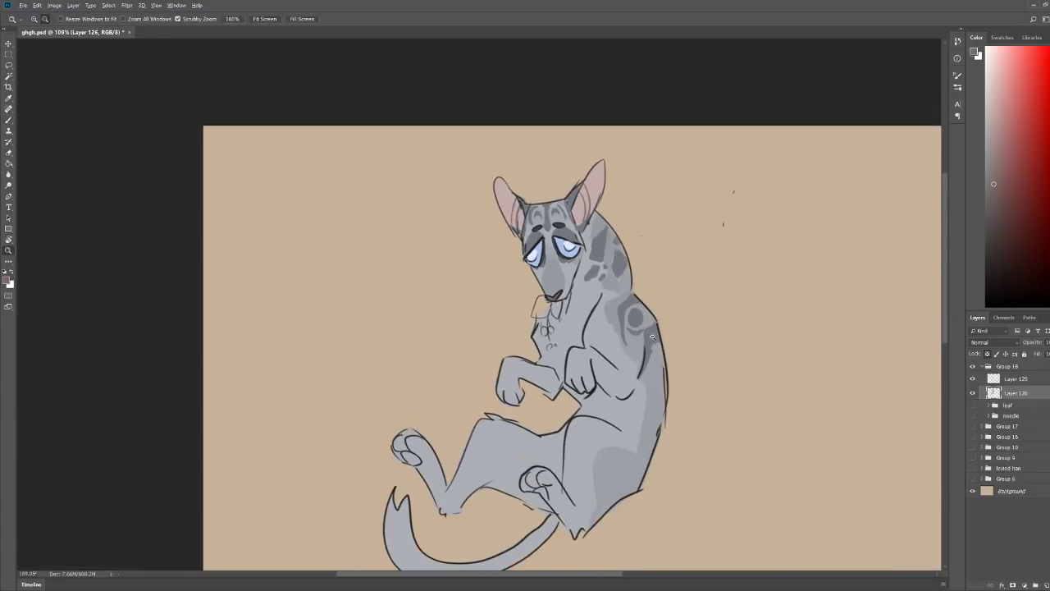
Step: Sample the dark fur grey and outline branching, pointed markings across the lower back and waist
drag(654, 336, 650, 342)
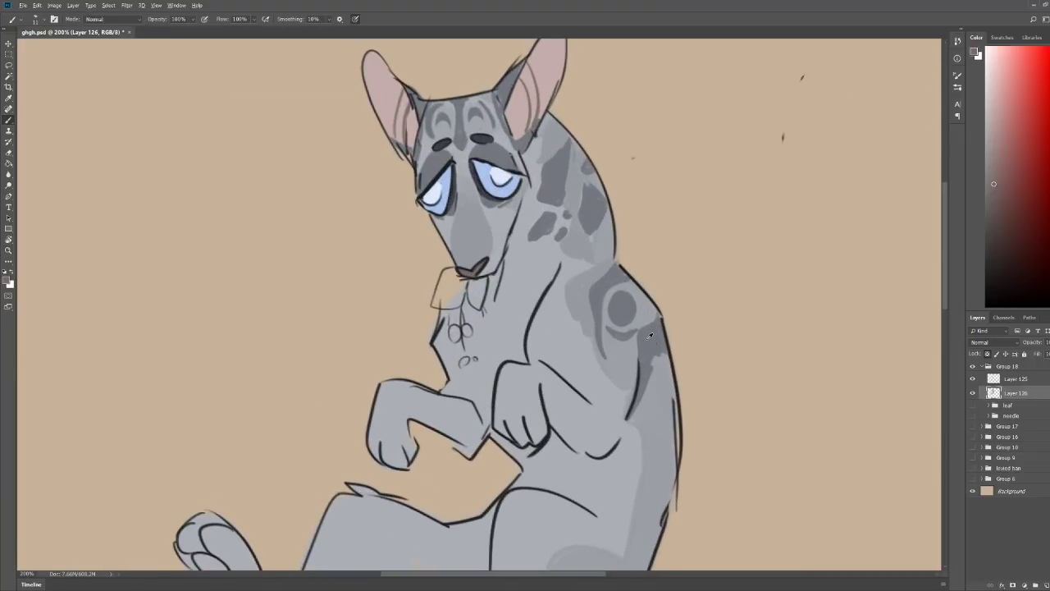
key(z)
drag(708, 258, 681, 276)
drag(689, 380, 710, 356)
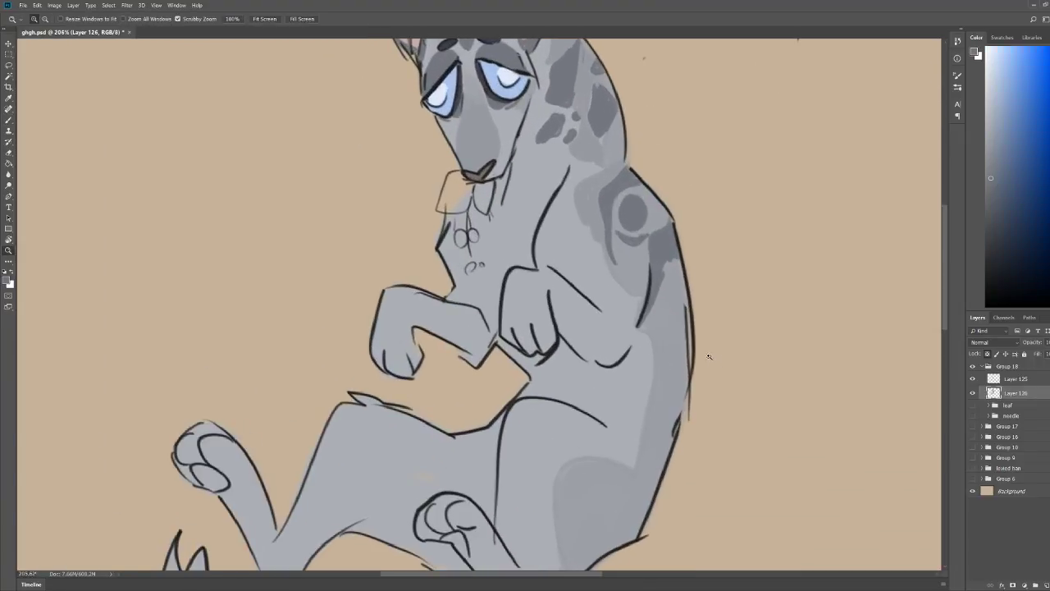
mouse_move(688, 322)
mouse_down()
mouse_move(681, 297)
mouse_move(645, 367)
mouse_move(611, 384)
mouse_move(668, 400)
mouse_move(678, 426)
mouse_move(617, 424)
mouse_move(660, 472)
mouse_move(647, 441)
mouse_up()
mouse_move(689, 393)
mouse_down()
mouse_move(655, 368)
mouse_move(687, 346)
mouse_up()
key(z)
drag(743, 300, 715, 305)
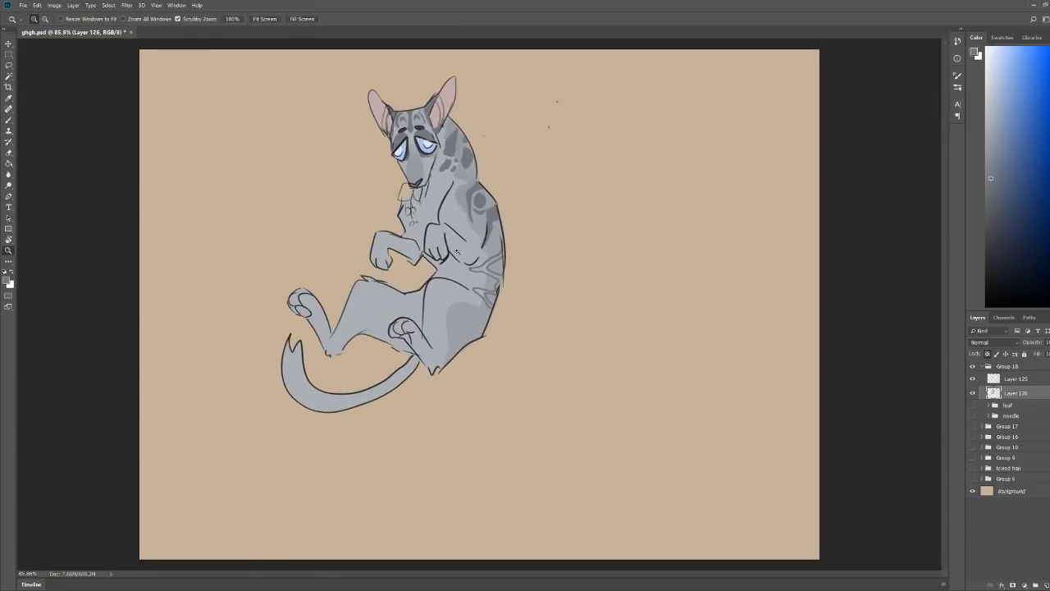
Step: Outline a teardrop, a small oval and a jagged shape in dark grey among the lower back markings
key(b)
drag(469, 261, 514, 252)
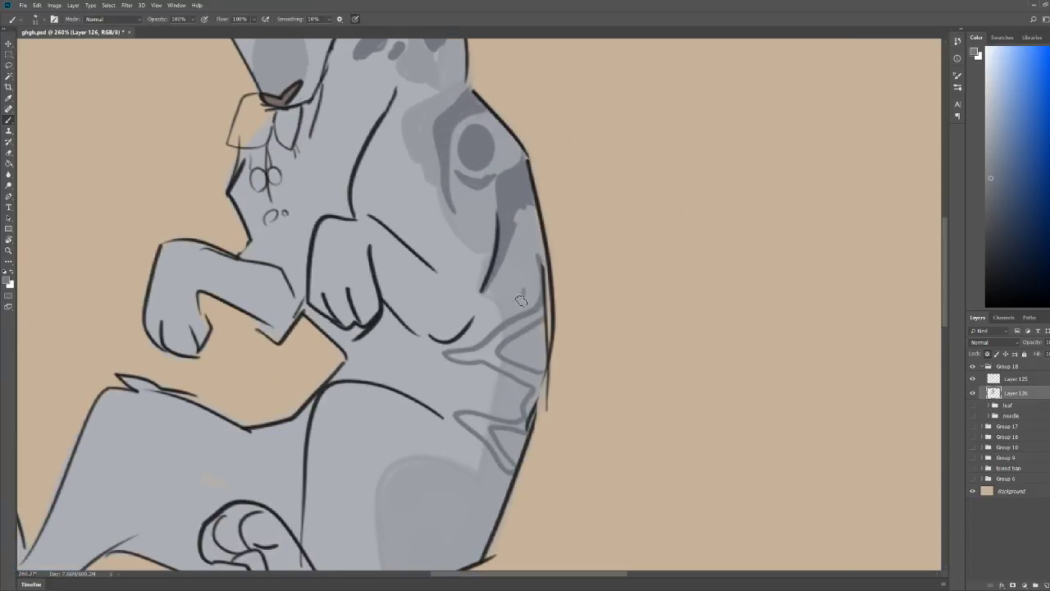
mouse_move(521, 300)
mouse_down()
mouse_move(502, 267)
mouse_move(527, 297)
mouse_up()
drag(520, 348, 530, 355)
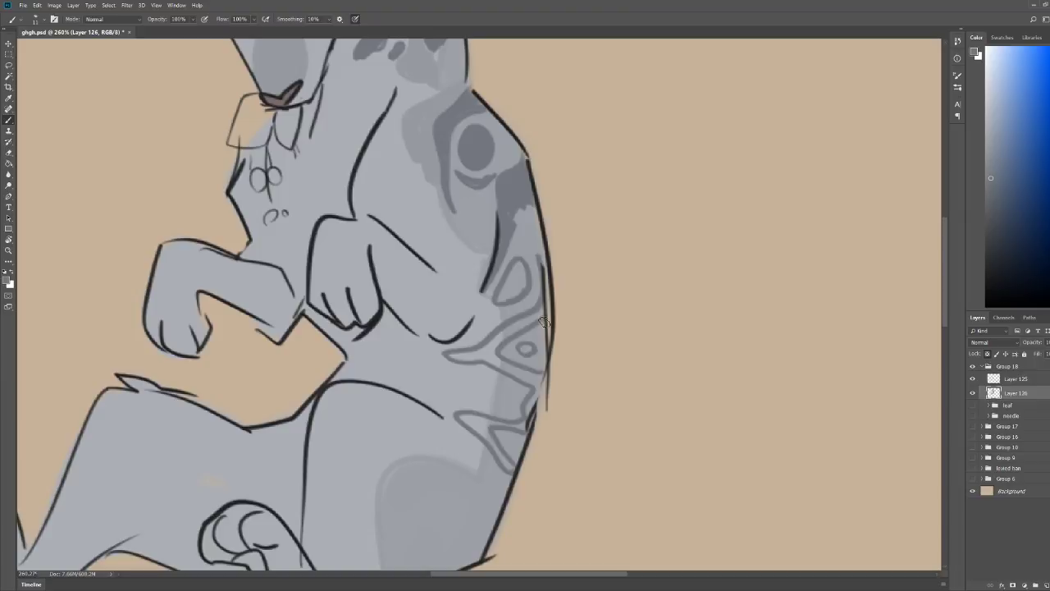
key(z)
drag(577, 266, 549, 274)
mouse_move(519, 315)
mouse_down()
mouse_move(535, 314)
mouse_move(560, 355)
mouse_move(545, 369)
mouse_move(525, 363)
mouse_move(542, 354)
mouse_move(507, 341)
mouse_up()
key(b)
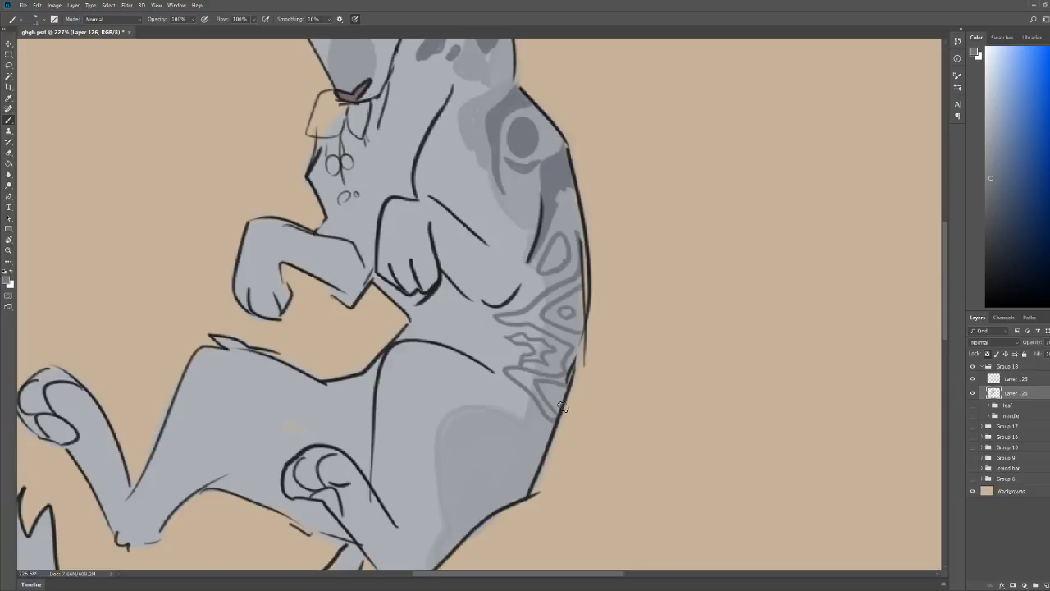
key(z)
drag(589, 353, 573, 313)
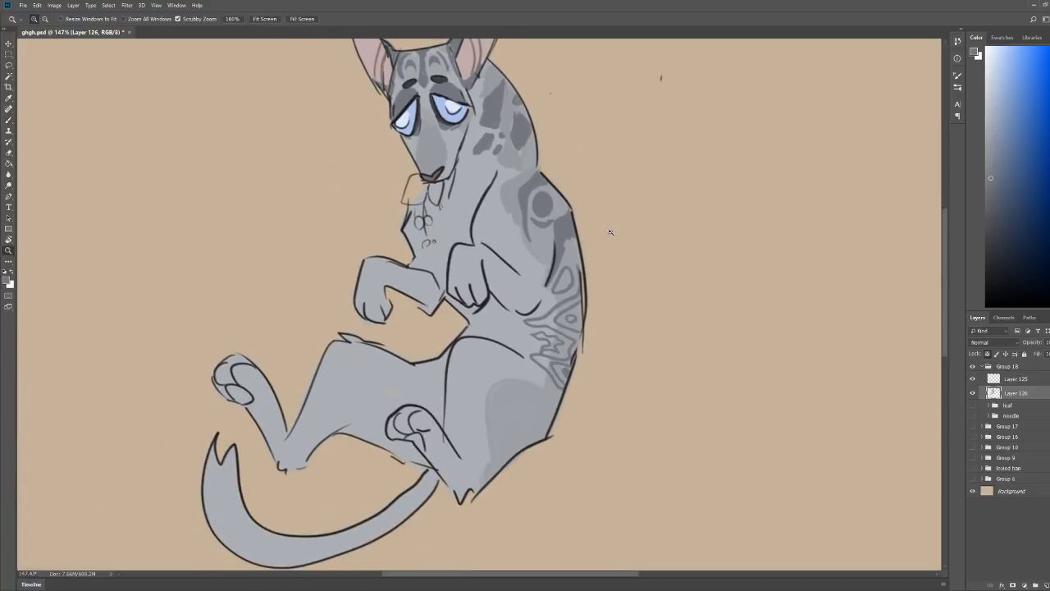
Step: Fill the teardrop and upper branching marking with dark grey and extend the dark edge down the back
mouse_move(598, 217)
mouse_down()
mouse_move(624, 205)
mouse_move(646, 215)
mouse_up()
key(b)
mouse_move(525, 345)
mouse_down()
mouse_move(545, 312)
mouse_move(575, 397)
mouse_up()
drag(568, 354, 517, 397)
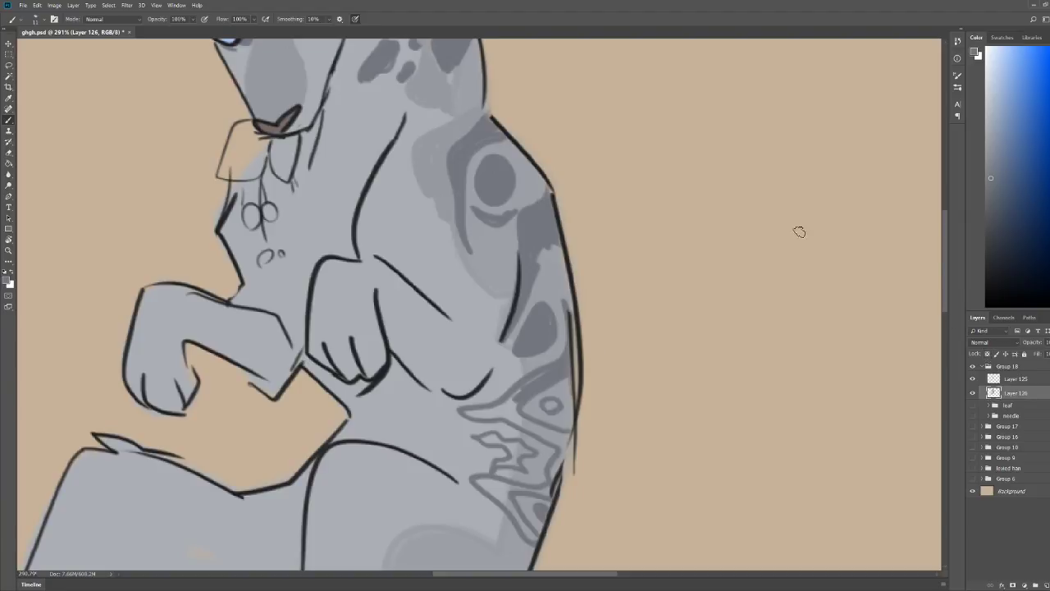
mouse_move(571, 322)
mouse_down()
mouse_move(577, 401)
mouse_move(556, 255)
mouse_move(573, 325)
mouse_up()
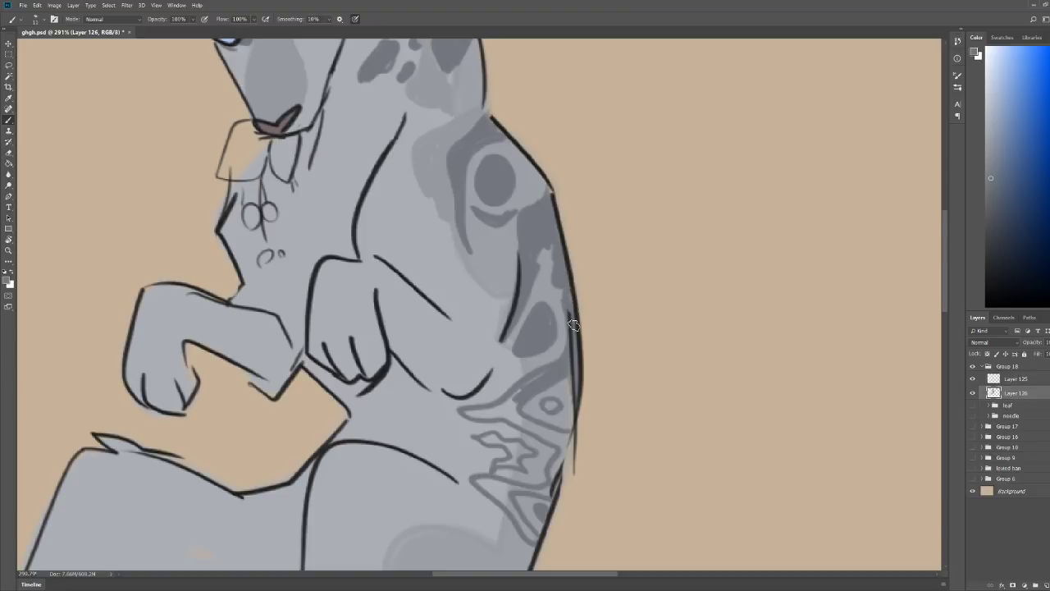
mouse_move(503, 403)
mouse_down()
mouse_move(463, 415)
mouse_move(550, 443)
mouse_move(555, 478)
mouse_move(538, 424)
mouse_up()
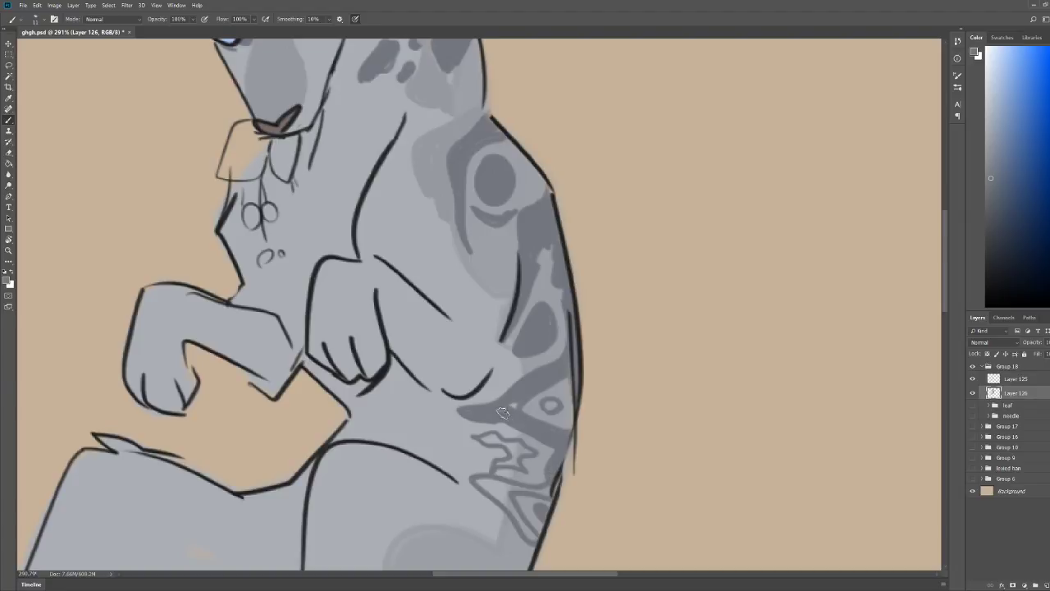
Step: Fill the jagged shape and the lowest pointed marking on the waist with dark grey
key(z)
alt+click(682, 264)
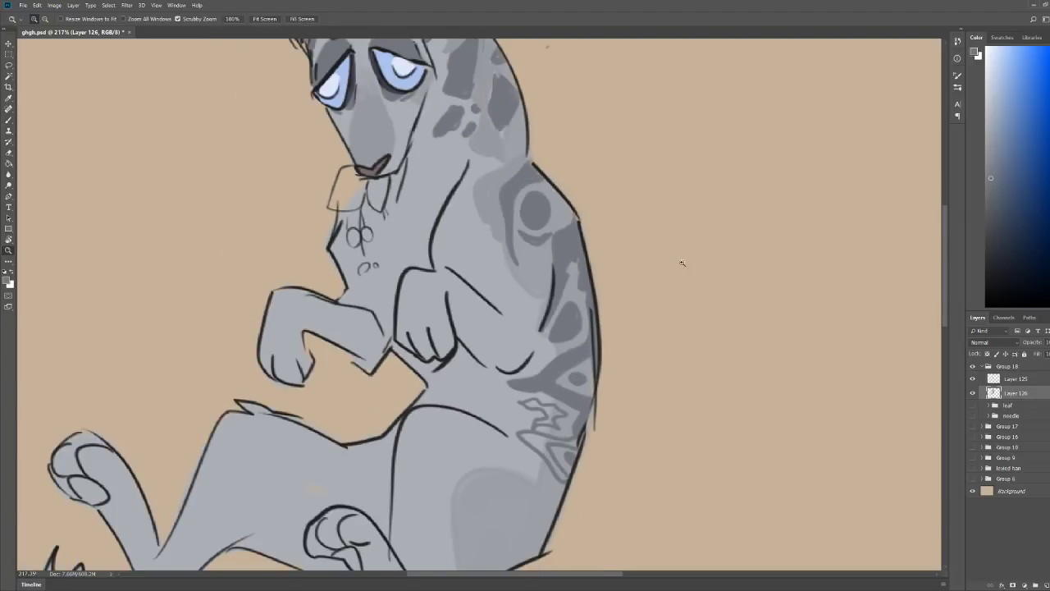
click(574, 408)
key(b)
mouse_move(521, 401)
mouse_down()
mouse_move(557, 411)
mouse_move(558, 422)
mouse_move(515, 445)
mouse_move(591, 449)
mouse_up()
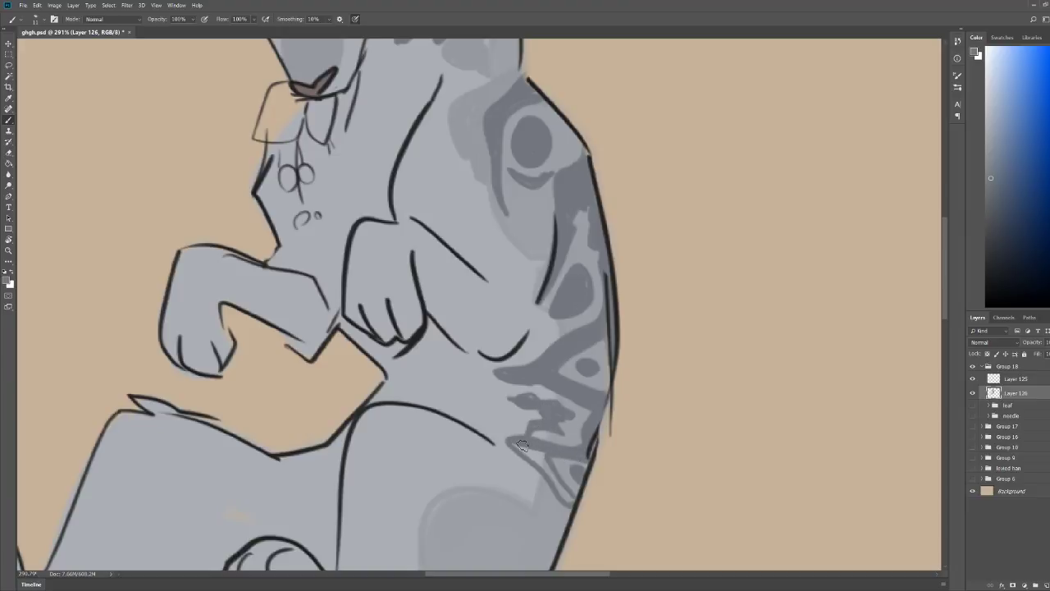
mouse_move(523, 445)
mouse_down()
mouse_move(514, 448)
mouse_move(548, 480)
mouse_up()
key(z)
mouse_move(631, 344)
mouse_down()
mouse_move(605, 346)
mouse_move(648, 356)
mouse_up()
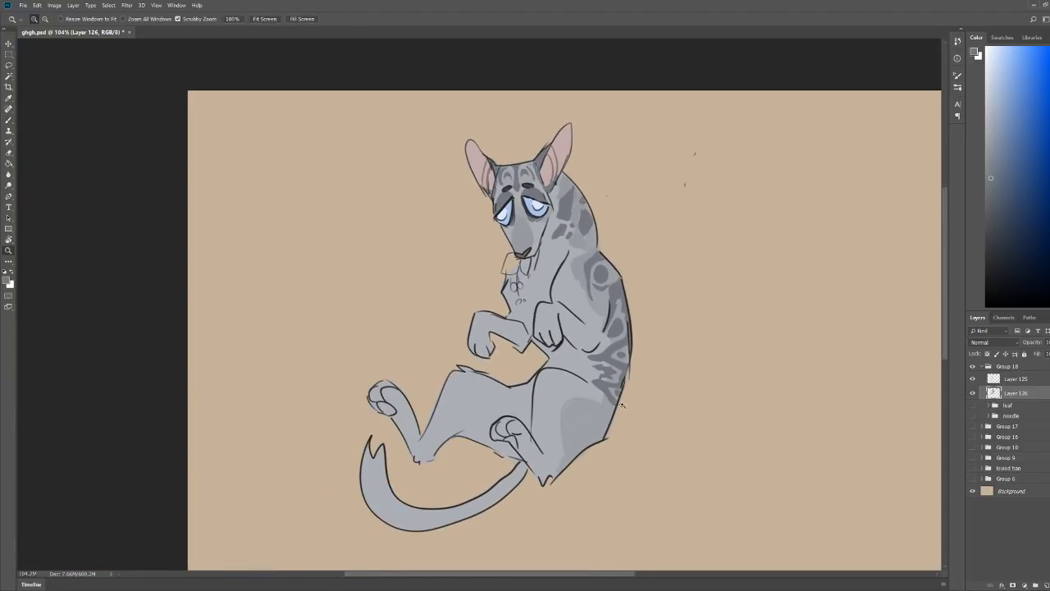
Step: Paint a ragged dark grey patch on the hip, a patch at the top of the thigh and a pin-shaped outline beside it
scroll(621, 404, up, 2)
key(b)
mouse_move(585, 400)
mouse_down()
mouse_move(570, 391)
mouse_move(595, 414)
mouse_move(575, 385)
mouse_move(596, 402)
mouse_move(604, 390)
mouse_up()
key(ctrl+space)
drag(694, 312, 649, 309)
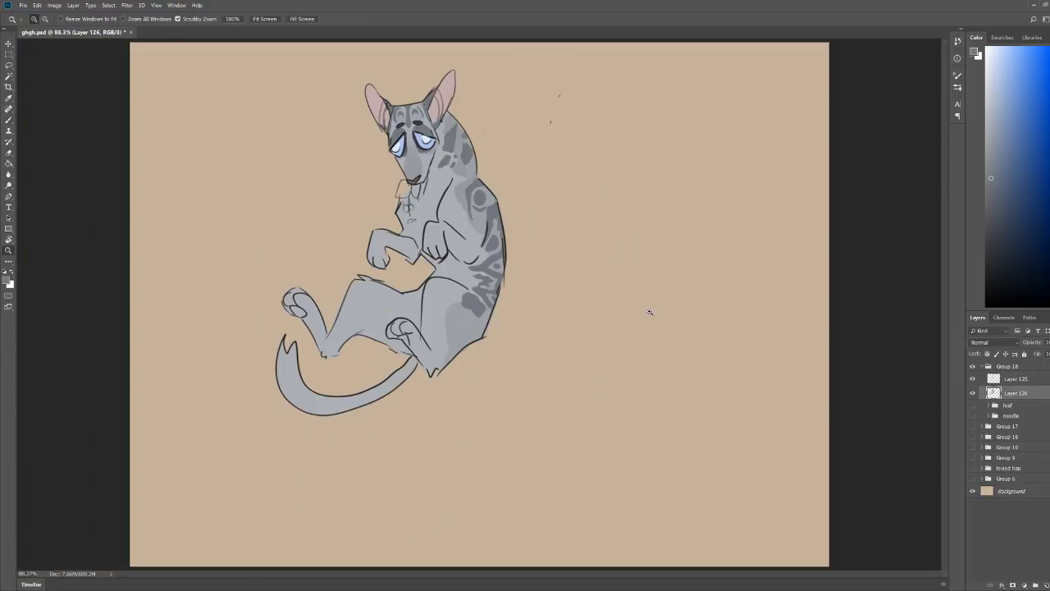
key(ctrl+space)
mouse_move(439, 284)
mouse_down()
mouse_move(501, 289)
mouse_move(443, 302)
mouse_move(477, 339)
mouse_move(435, 264)
mouse_move(443, 297)
mouse_move(411, 279)
mouse_move(440, 270)
mouse_move(450, 294)
mouse_move(444, 271)
mouse_up()
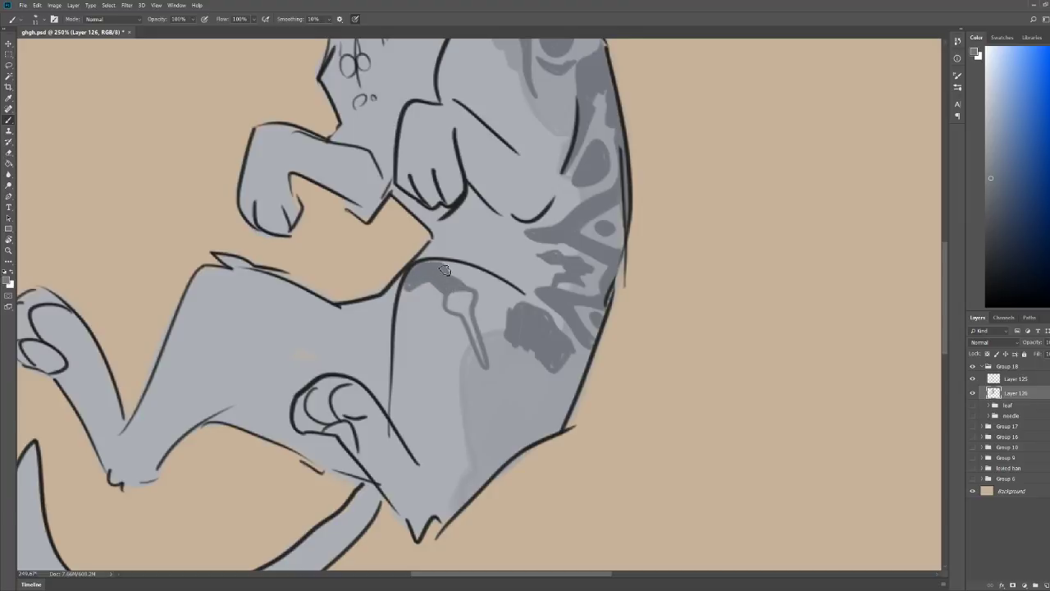
Step: Sample a lighter grey, outline a rounded area on the front of the thigh and shade the upper thigh around the dark markings
alt+click(502, 239)
drag(403, 314, 470, 351)
mouse_move(575, 282)
mouse_down()
mouse_move(531, 239)
mouse_move(501, 243)
mouse_move(533, 243)
mouse_up()
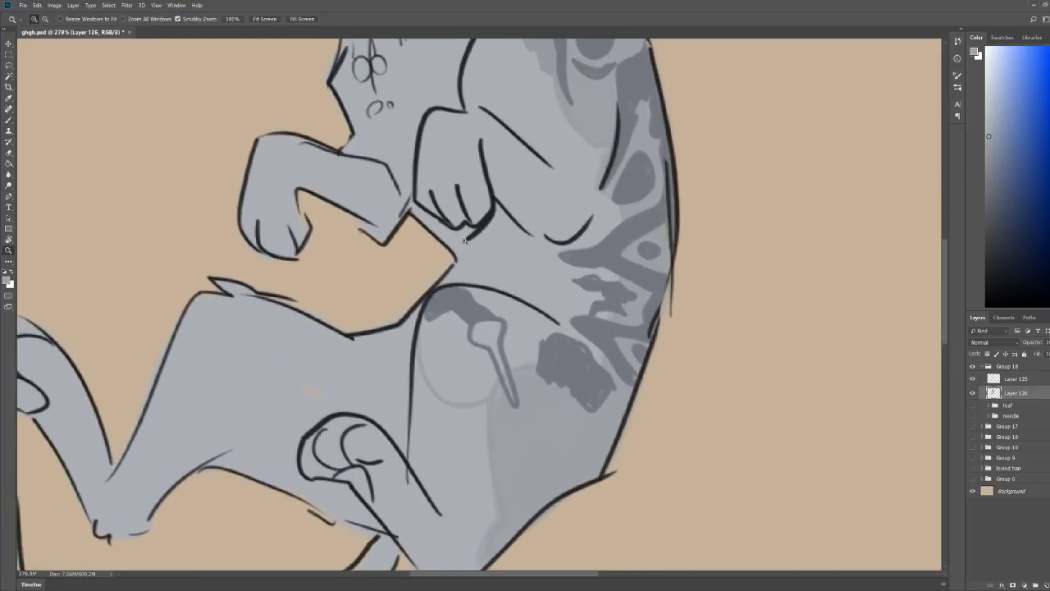
key(b)
mouse_move(422, 339)
mouse_down()
mouse_move(427, 361)
mouse_move(434, 328)
mouse_move(443, 377)
mouse_move(443, 320)
mouse_move(456, 402)
mouse_move(480, 405)
mouse_move(524, 320)
mouse_move(535, 353)
mouse_move(512, 314)
mouse_move(472, 297)
mouse_move(510, 320)
mouse_up()
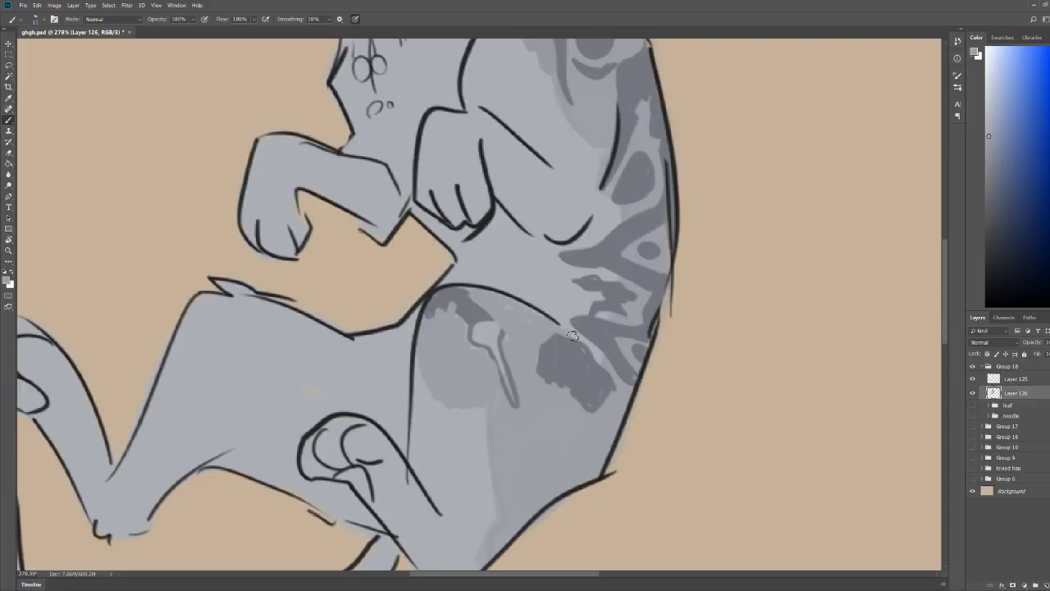
mouse_move(573, 335)
mouse_down()
mouse_move(604, 363)
mouse_move(590, 339)
mouse_up()
mouse_move(637, 303)
mouse_down()
mouse_move(587, 288)
mouse_move(623, 308)
mouse_up()
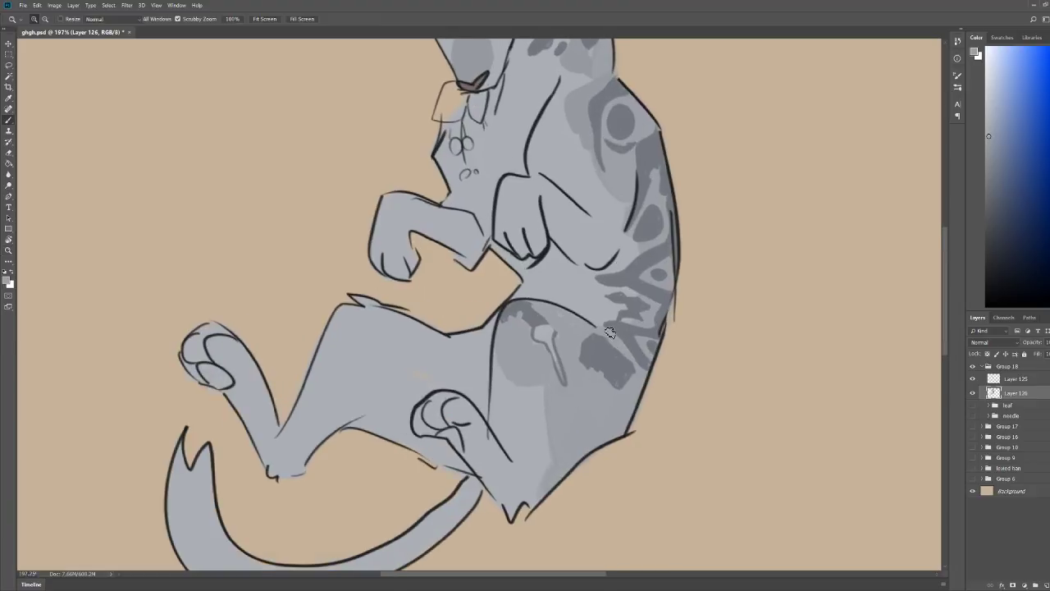
Step: Sample the dark grey, fill the pin-shaped marking on the thigh and paint another dark patch beside it along the thigh's upper edge
key(b)
alt+click(610, 347)
drag(542, 325, 568, 379)
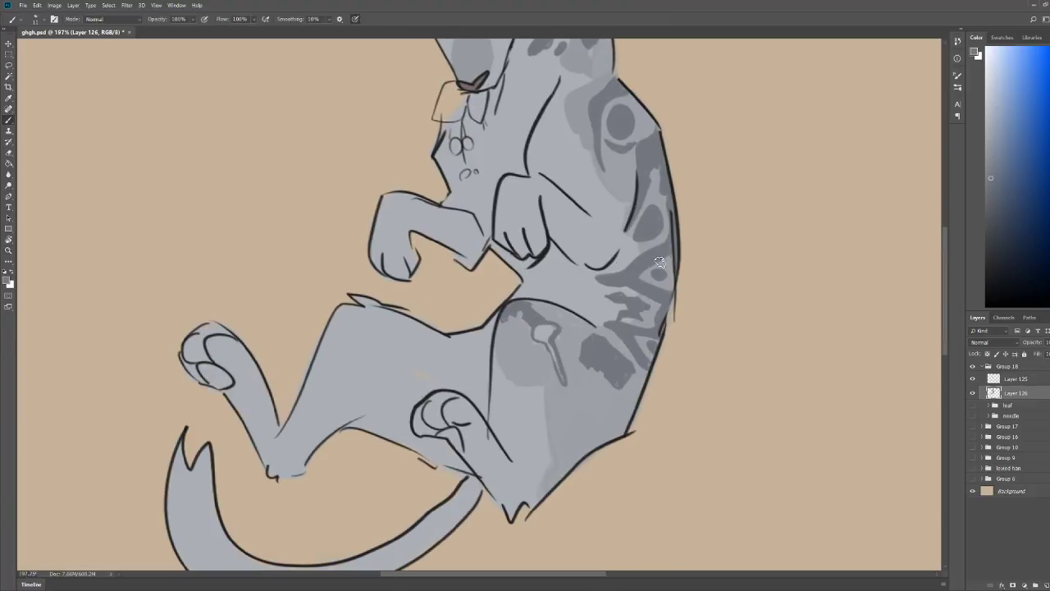
mouse_move(540, 327)
mouse_down()
mouse_move(565, 384)
mouse_move(530, 322)
mouse_move(566, 328)
mouse_move(568, 316)
mouse_up()
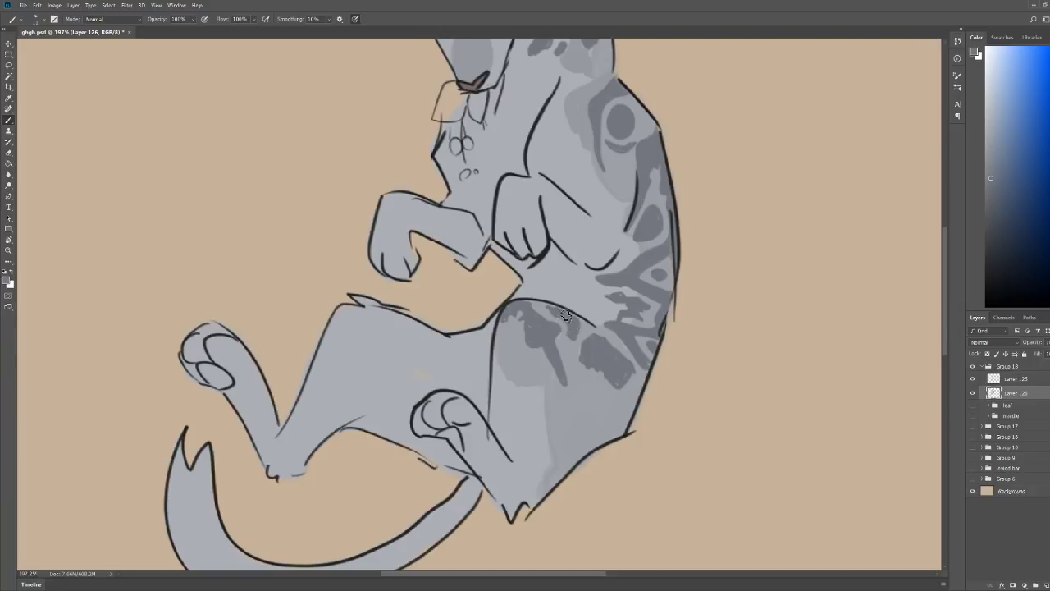
Step: Paint a curved, tapering dark grey stripe across the lower front of the near thigh
key(ctrl+space)
mouse_move(662, 265)
mouse_down()
mouse_move(623, 261)
mouse_move(687, 272)
mouse_up()
key(ctrl+space)
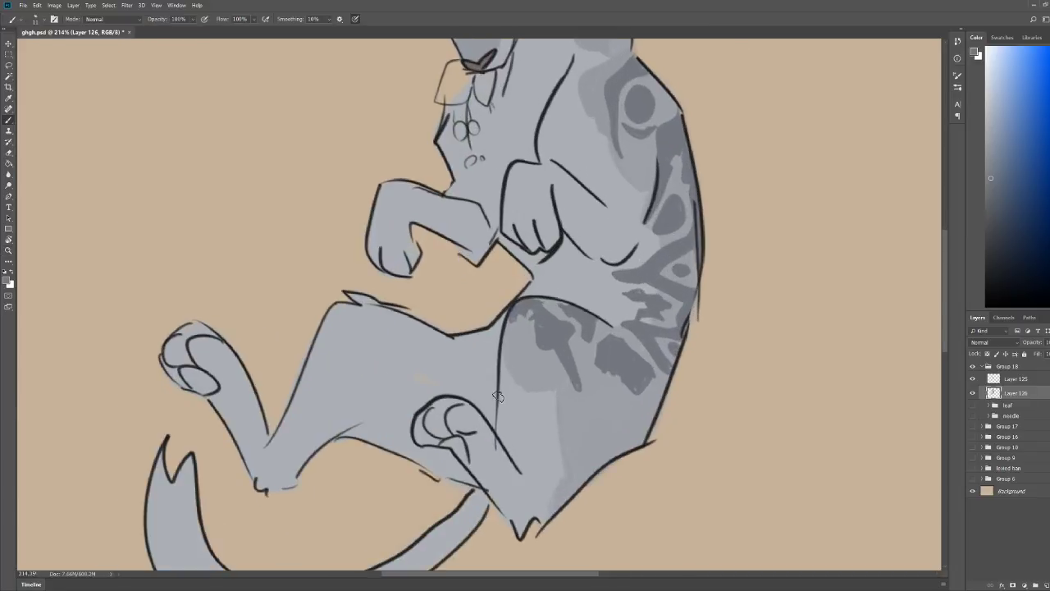
mouse_move(503, 355)
mouse_down()
mouse_move(556, 413)
mouse_move(560, 444)
mouse_up()
mouse_move(536, 402)
mouse_down()
mouse_move(500, 399)
mouse_move(532, 399)
mouse_up()
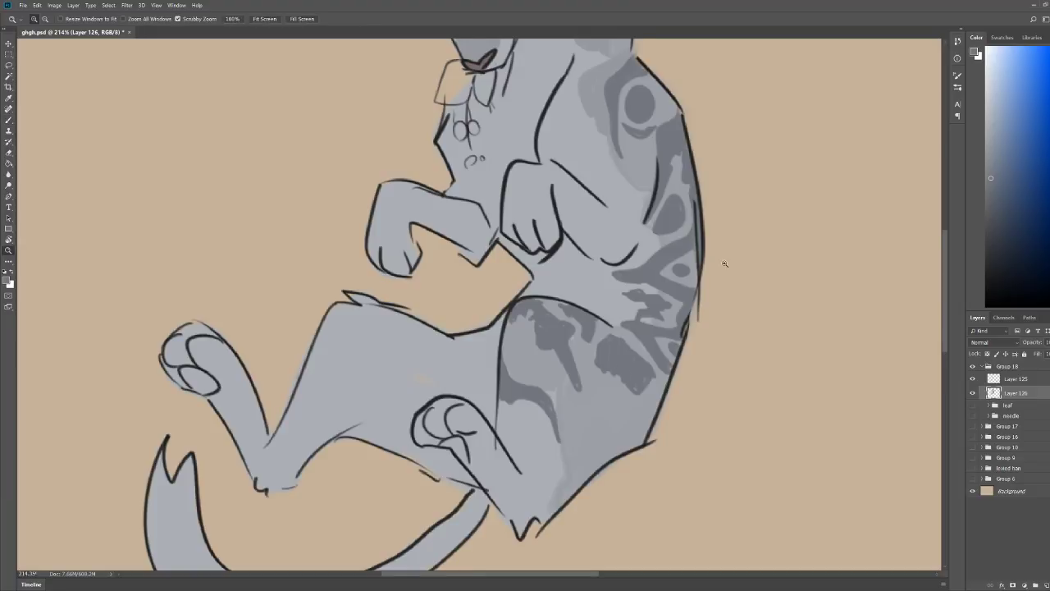
Step: Shade beneath the curved thigh stripe with the lighter grey and add dark patches above and below the stripe
drag(724, 262, 594, 304)
drag(421, 314, 496, 320)
alt+click(539, 339)
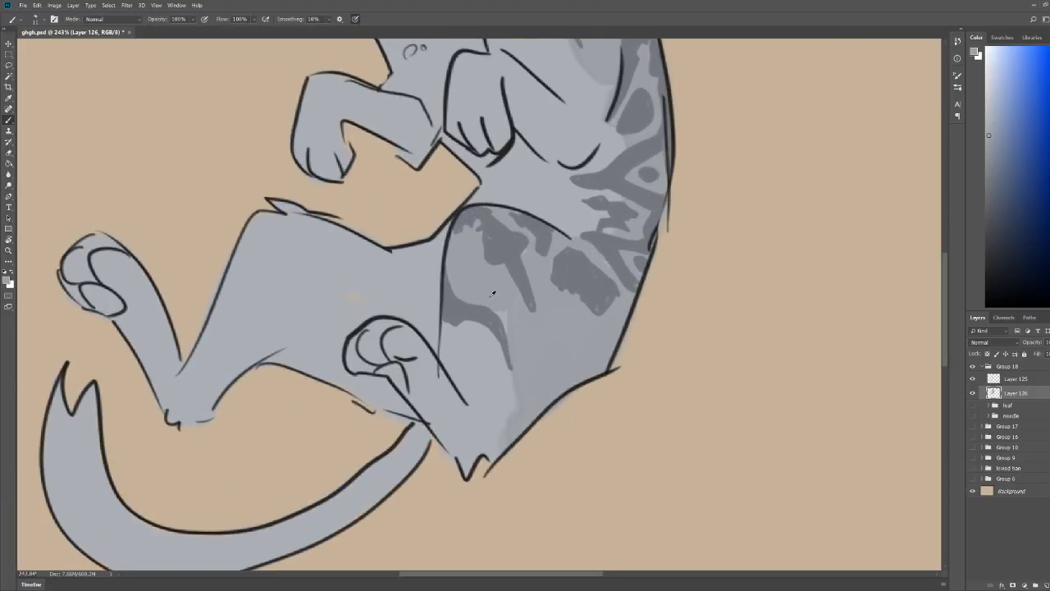
mouse_move(490, 376)
mouse_down()
mouse_move(447, 361)
mouse_move(451, 379)
mouse_move(462, 326)
mouse_move(473, 371)
mouse_move(497, 351)
mouse_up()
mouse_move(496, 333)
mouse_down()
mouse_move(444, 333)
mouse_move(450, 314)
mouse_move(466, 310)
mouse_move(450, 345)
mouse_move(483, 345)
mouse_move(467, 361)
mouse_move(456, 343)
mouse_move(486, 358)
mouse_up()
key(z)
drag(612, 297, 563, 338)
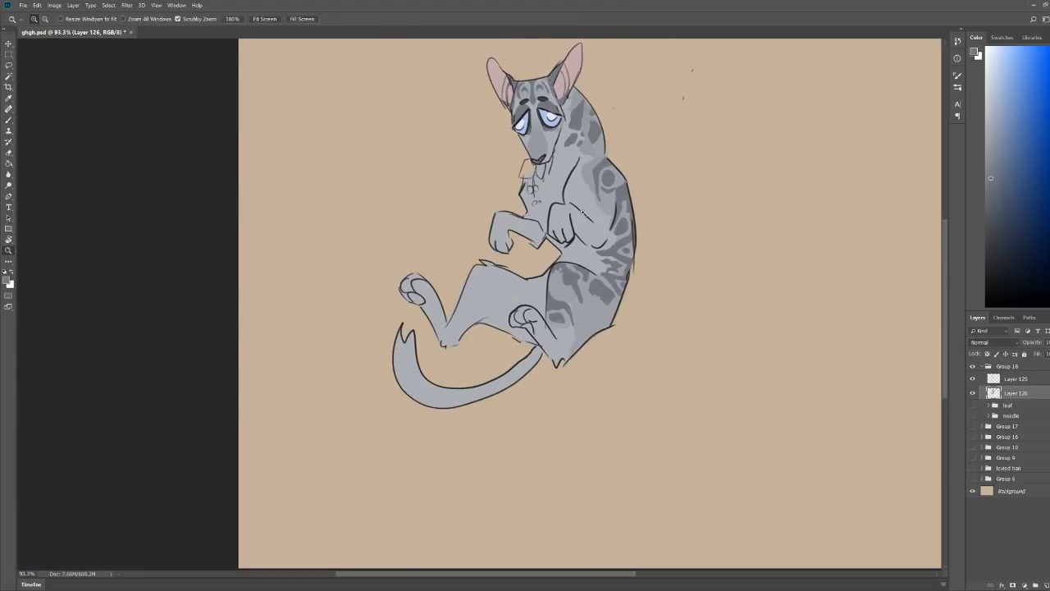
drag(583, 213, 631, 215)
key(b)
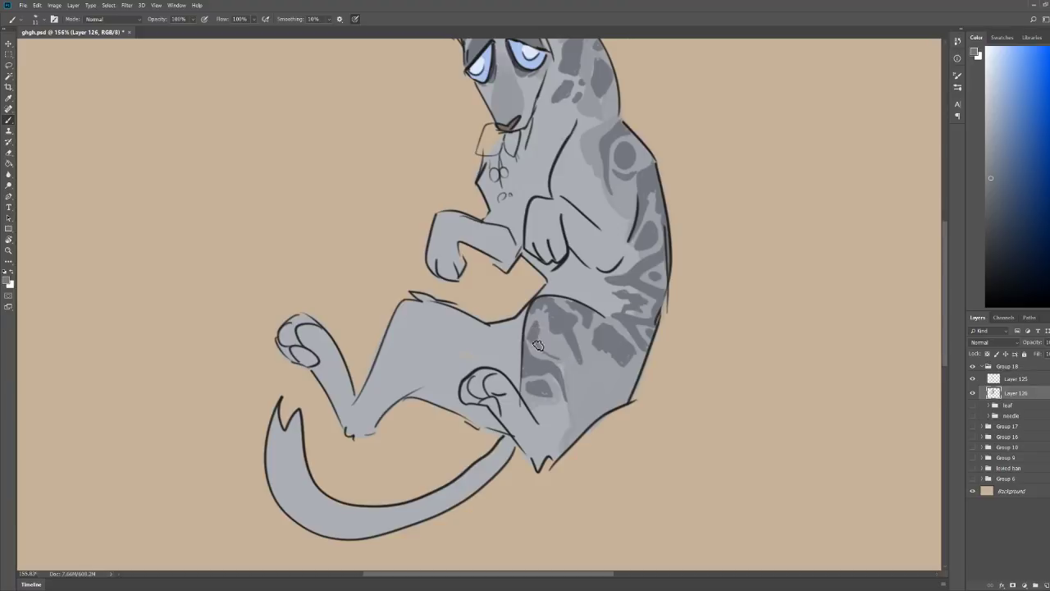
Step: Sample the lighter marking grey and shade a thin band along the upper edge of the far thigh
key(z)
drag(637, 292, 585, 291)
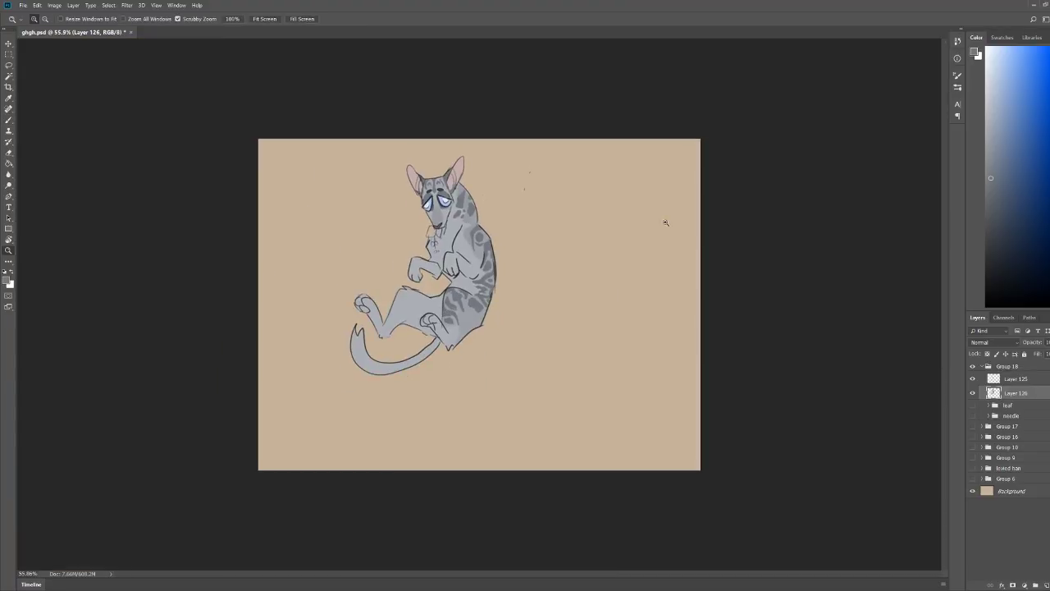
drag(435, 185, 477, 186)
key(b)
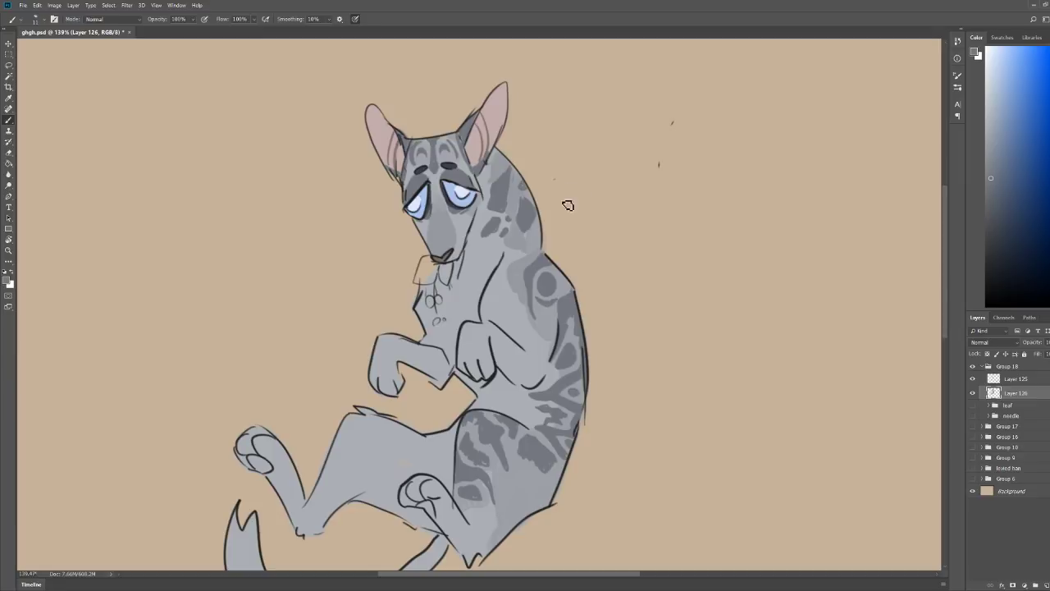
key(z)
scroll(557, 217, down, 2)
key(b)
mouse_move(434, 349)
mouse_down()
mouse_move(472, 350)
mouse_move(443, 360)
mouse_up()
key(ctrl+z)
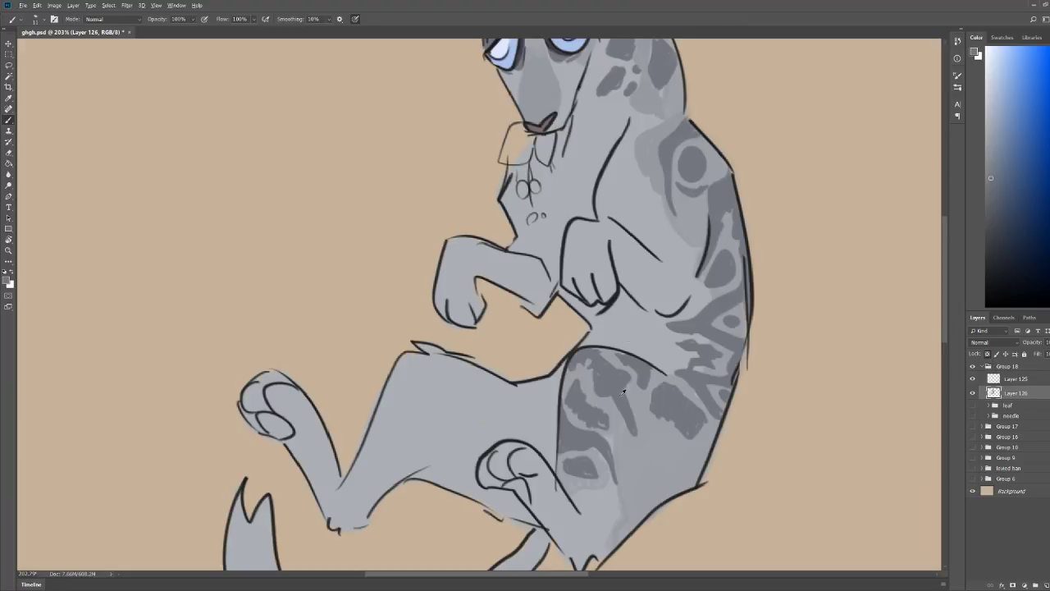
alt+click(638, 424)
drag(397, 368, 461, 361)
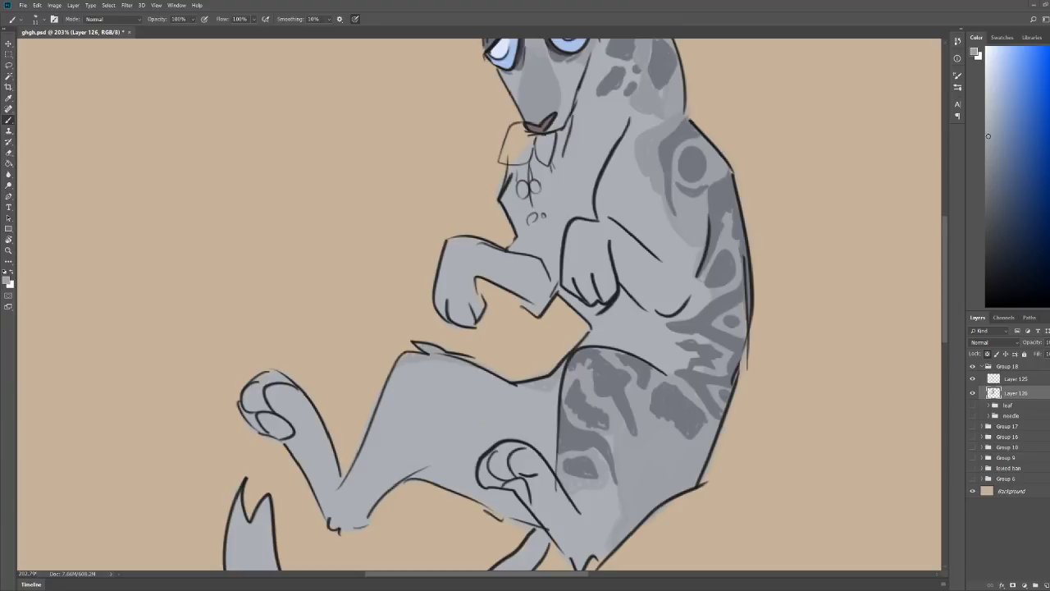
Step: Sample the shoulder's mid grey and extend its shading down the upper arm towards the elbow
drag(698, 303, 619, 300)
drag(690, 198, 763, 205)
alt+click(655, 252)
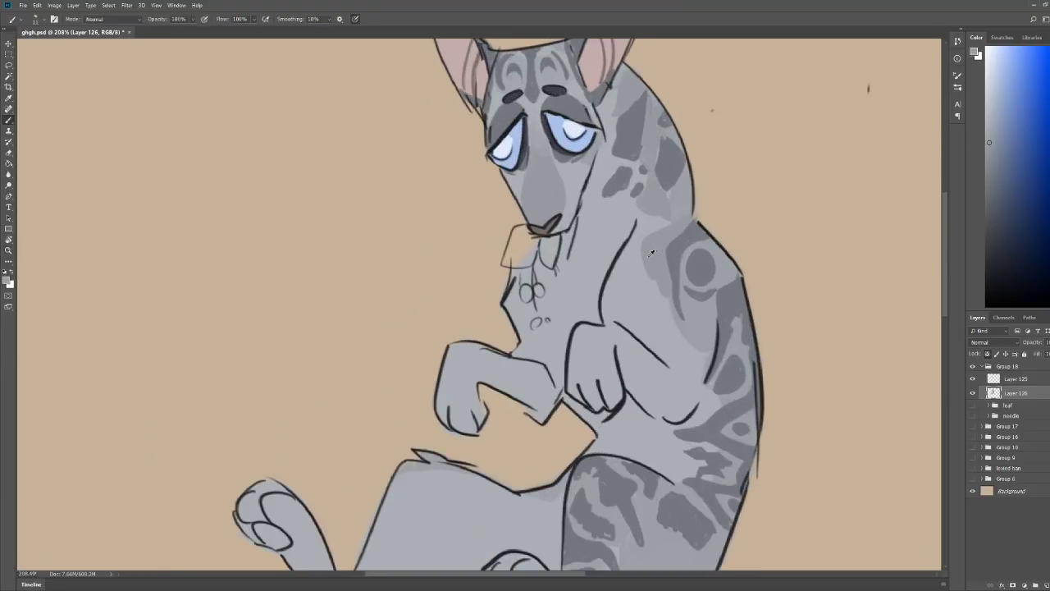
mouse_move(650, 246)
mouse_down()
mouse_move(661, 354)
mouse_move(704, 353)
mouse_up()
key(ctrl+z)
mouse_move(652, 276)
mouse_down()
mouse_move(682, 405)
mouse_move(700, 395)
mouse_move(681, 361)
mouse_move(693, 341)
mouse_move(698, 410)
mouse_move(707, 337)
mouse_move(687, 363)
mouse_move(661, 311)
mouse_move(669, 297)
mouse_up()
key(z)
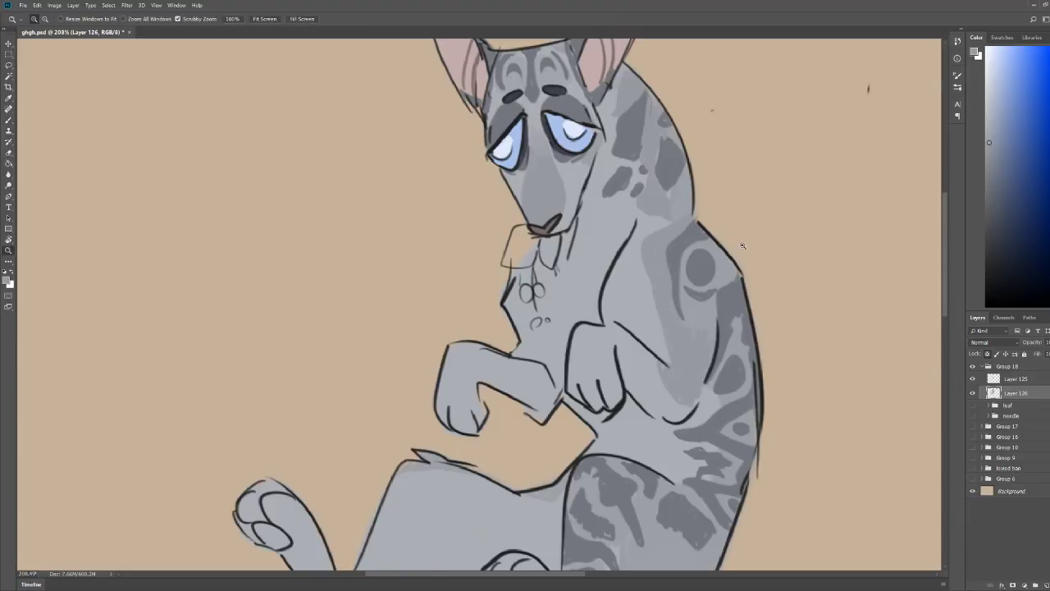
Step: Paint a teardrop-shaped mid-grey patch on the front of the upper arm
alt+click(743, 243)
drag(795, 248, 782, 256)
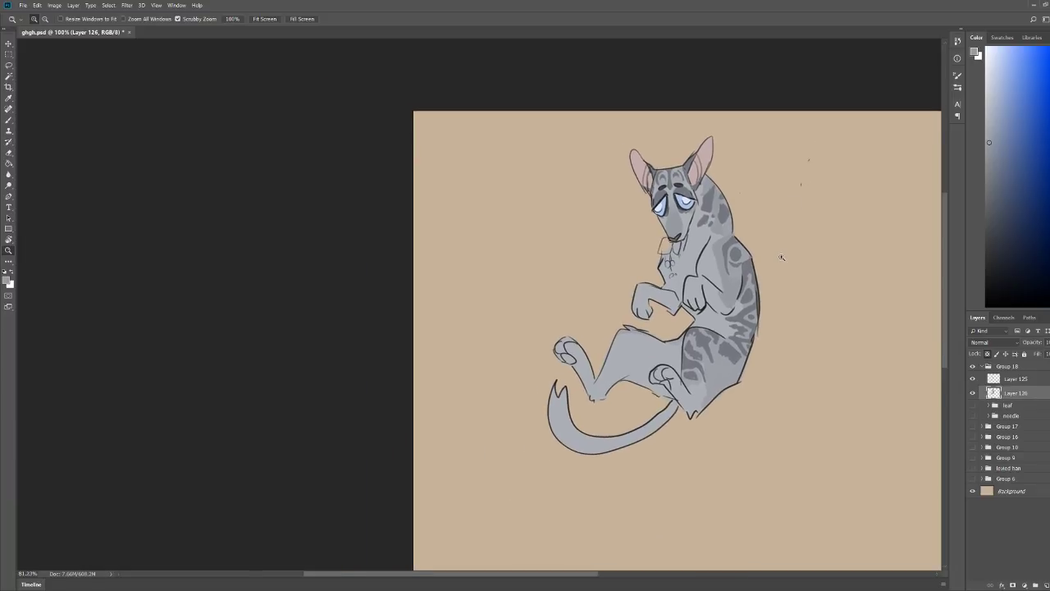
scroll(782, 258, up, 5)
key(b)
mouse_move(616, 275)
mouse_down()
mouse_move(612, 293)
mouse_move(617, 286)
mouse_up()
key(z)
drag(692, 197, 654, 220)
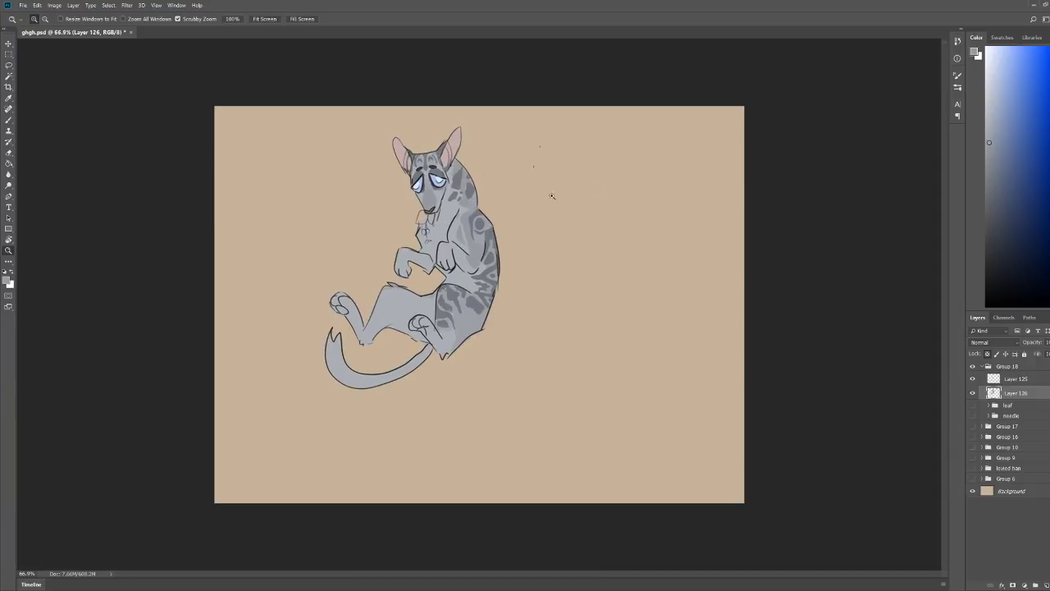
Step: Shade the outer curve of the tail with mid grey using a larger brush
drag(408, 174, 525, 179)
key(b)
key(z)
drag(681, 187, 587, 252)
scroll(587, 251, down, 1)
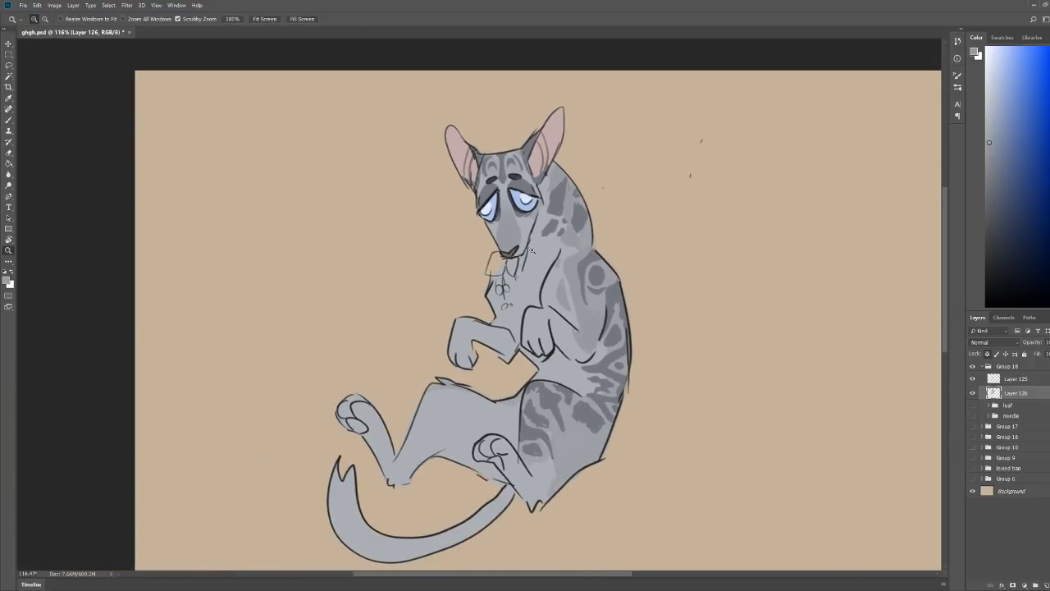
key(b)
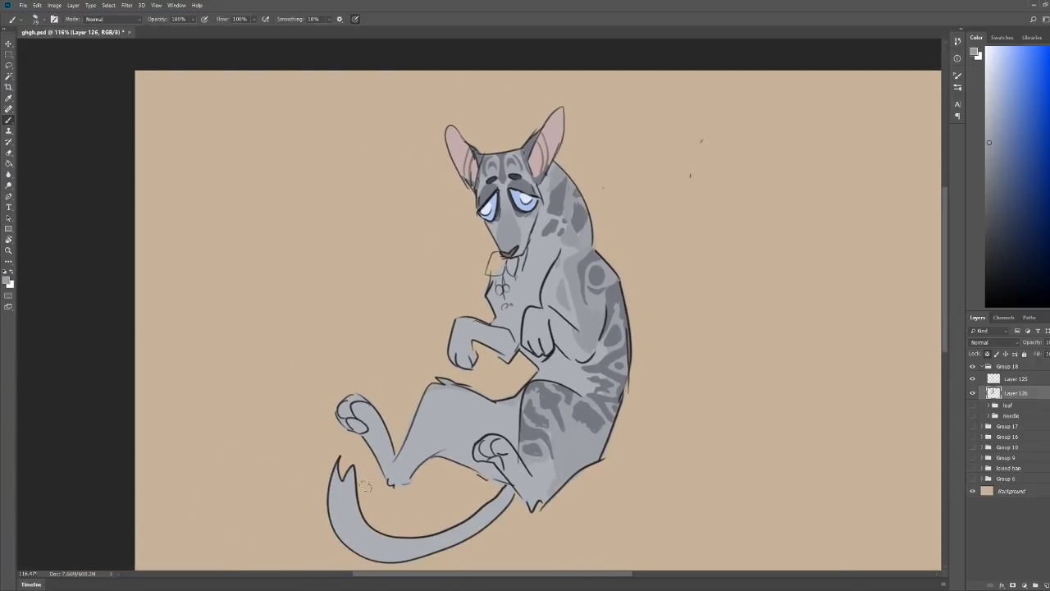
mouse_move(322, 476)
mouse_down()
mouse_move(367, 549)
mouse_move(467, 537)
mouse_up()
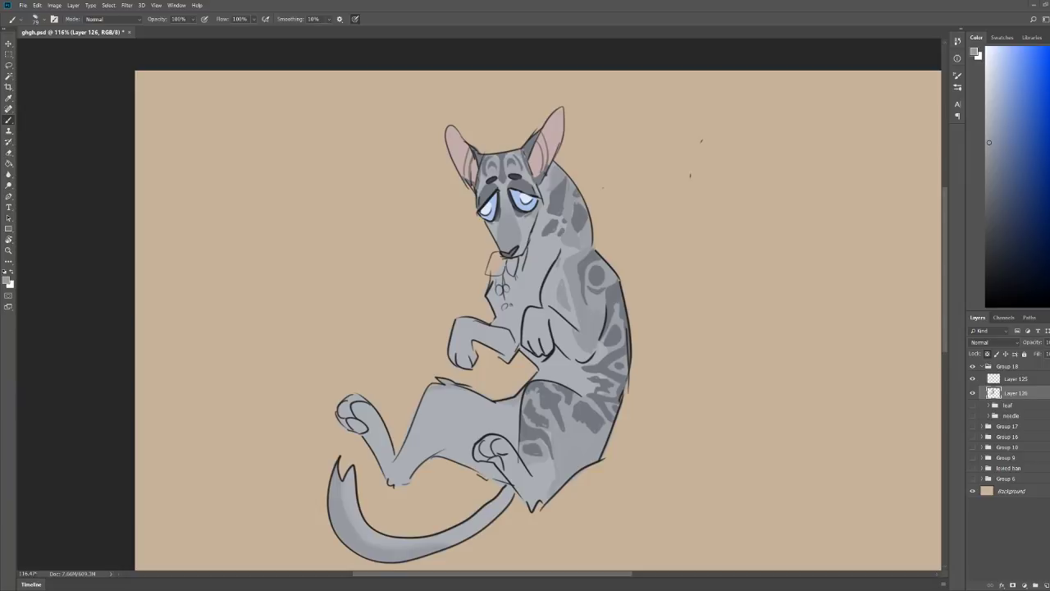
Step: Sample the dark grey, paint stripes and blotches along the tail and fill its forked tip
alt+click(533, 430)
drag(488, 505, 494, 517)
drag(477, 512, 477, 530)
mouse_move(462, 523)
mouse_down()
mouse_move(435, 530)
mouse_move(426, 556)
mouse_move(412, 543)
mouse_move(397, 549)
mouse_move(369, 549)
mouse_up()
drag(400, 553, 390, 559)
mouse_move(329, 489)
mouse_down()
mouse_move(339, 519)
mouse_move(361, 523)
mouse_up()
drag(354, 469, 329, 496)
drag(509, 489, 495, 502)
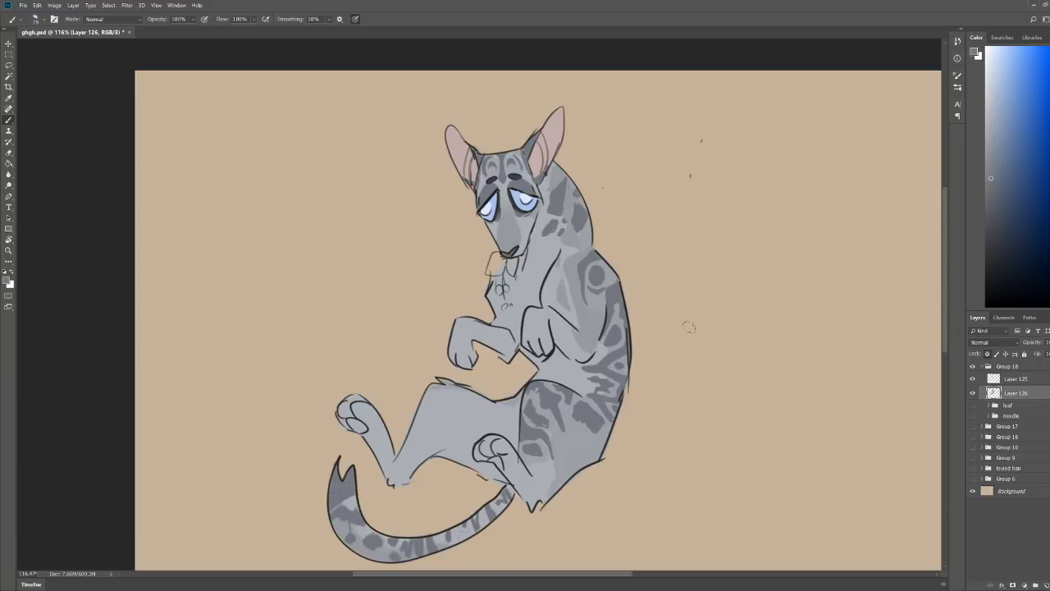
Step: Try a pale blue patch on the chest
click(1000, 100)
drag(531, 289, 512, 300)
drag(532, 265, 526, 249)
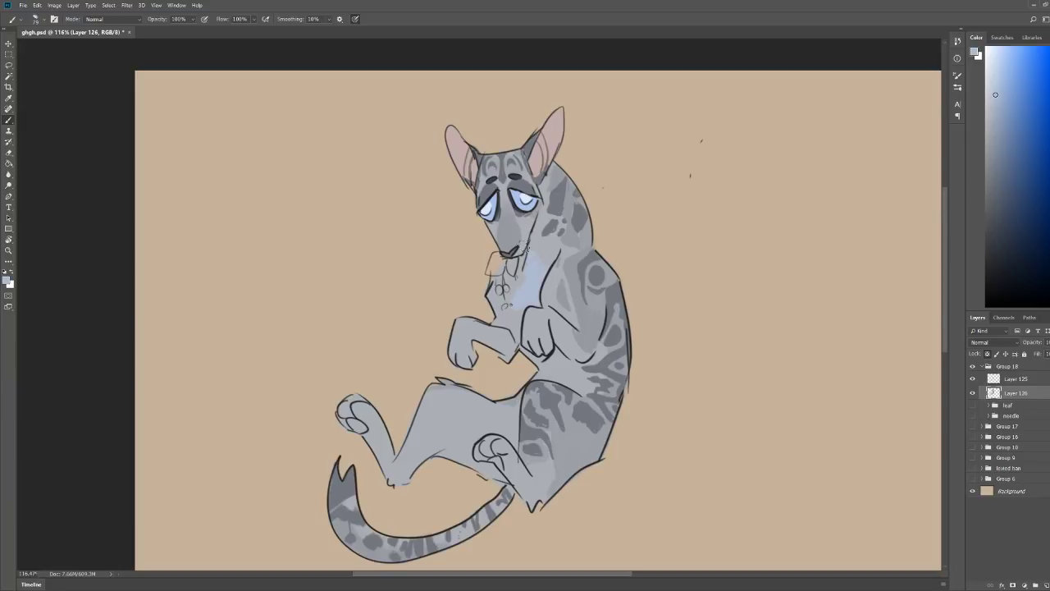
key(ctrl+z)
key(ctrl+z)
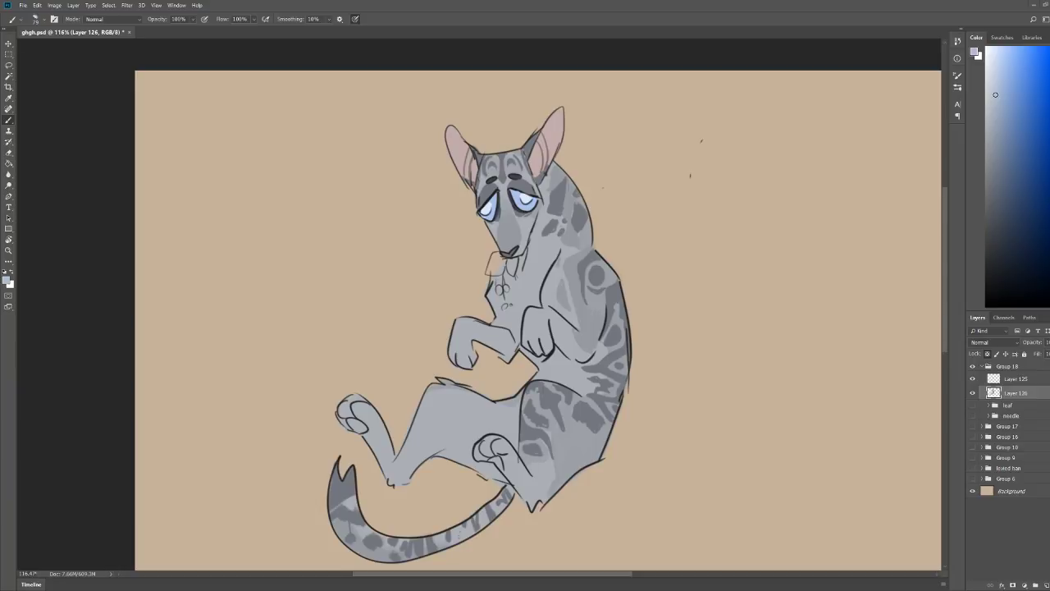
Step: Choose a mid green and fill the two leaf shapes hanging from the character's mouth
key(z)
drag(498, 250, 772, 267)
key(ctrl+z)
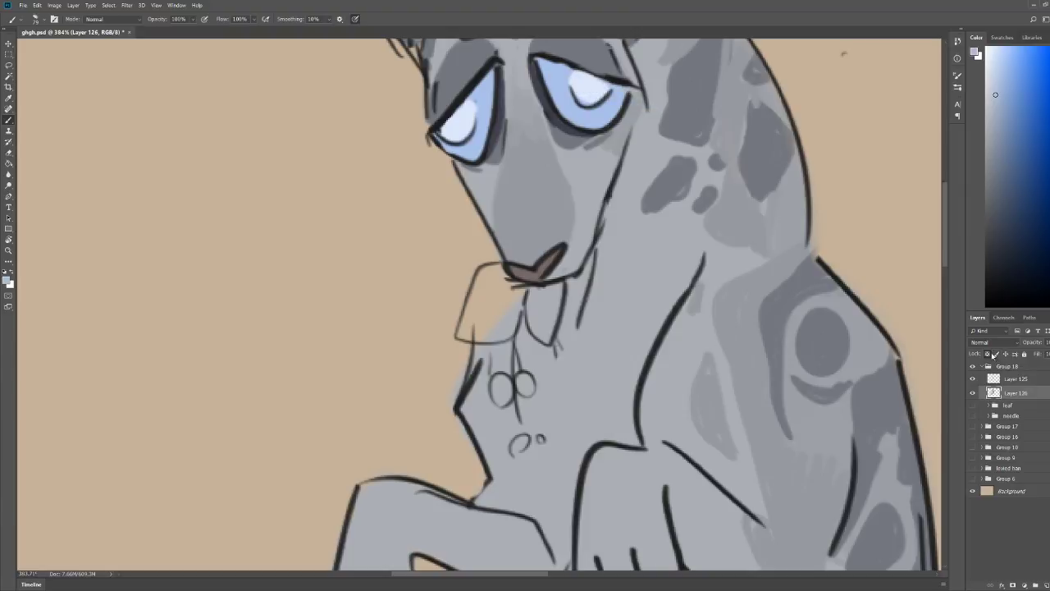
click(1049, 220)
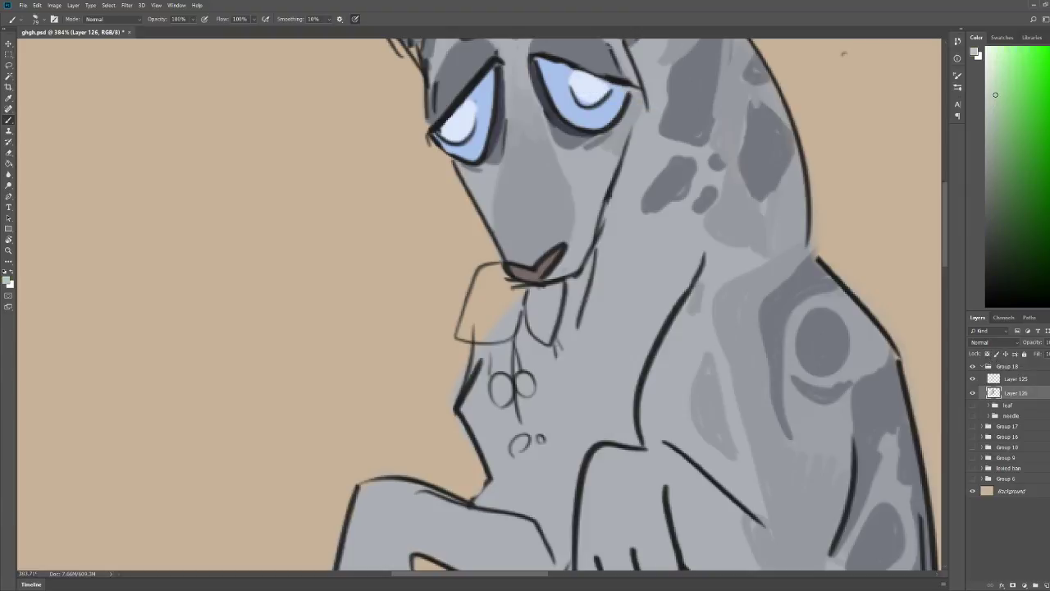
click(1008, 150)
mouse_move(522, 298)
mouse_down()
mouse_move(535, 334)
mouse_move(530, 307)
mouse_move(549, 322)
mouse_move(557, 289)
mouse_move(528, 298)
mouse_move(548, 305)
mouse_move(558, 287)
mouse_move(542, 300)
mouse_move(488, 274)
mouse_move(461, 332)
mouse_move(474, 341)
mouse_move(515, 312)
mouse_move(464, 333)
mouse_up()
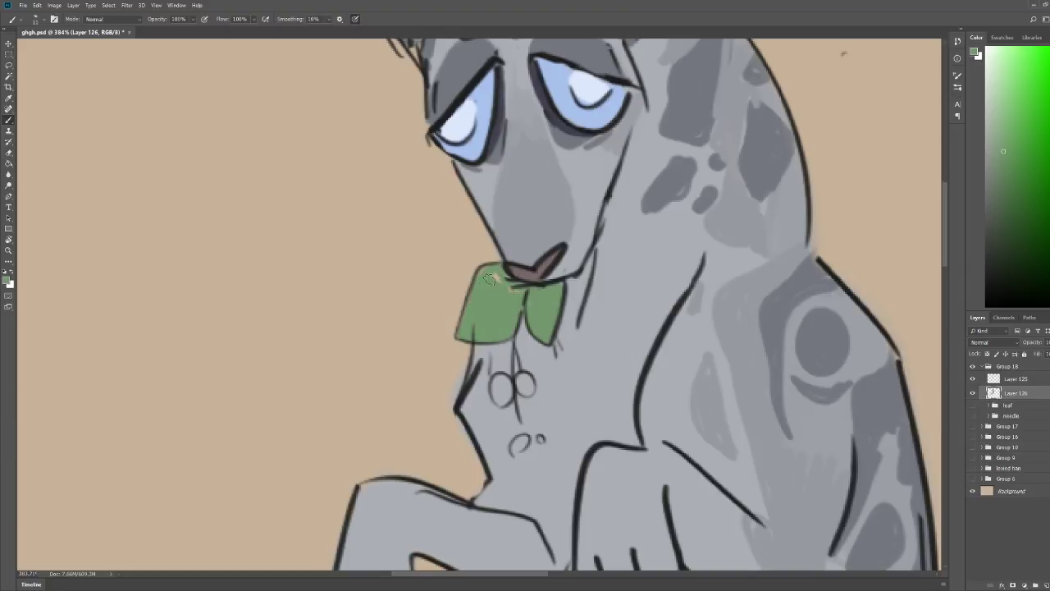
drag(489, 279, 516, 290)
Step: Repaint both leaves at the mouth with a duller, greyish green
key(z)
drag(615, 297, 592, 294)
drag(604, 235, 623, 208)
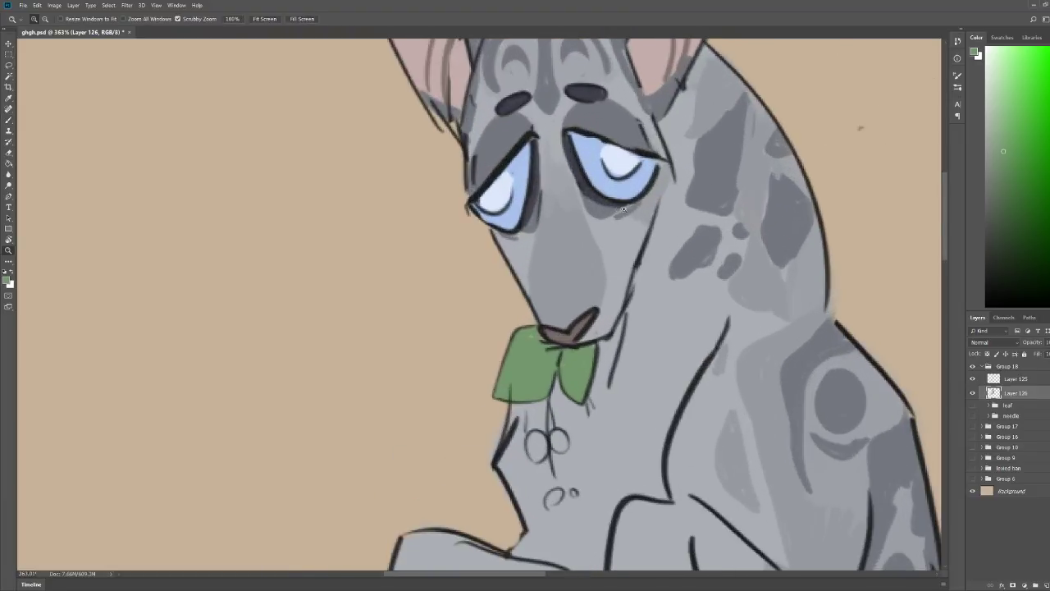
key(b)
mouse_move(543, 351)
mouse_down()
mouse_move(530, 369)
mouse_move(530, 338)
mouse_up()
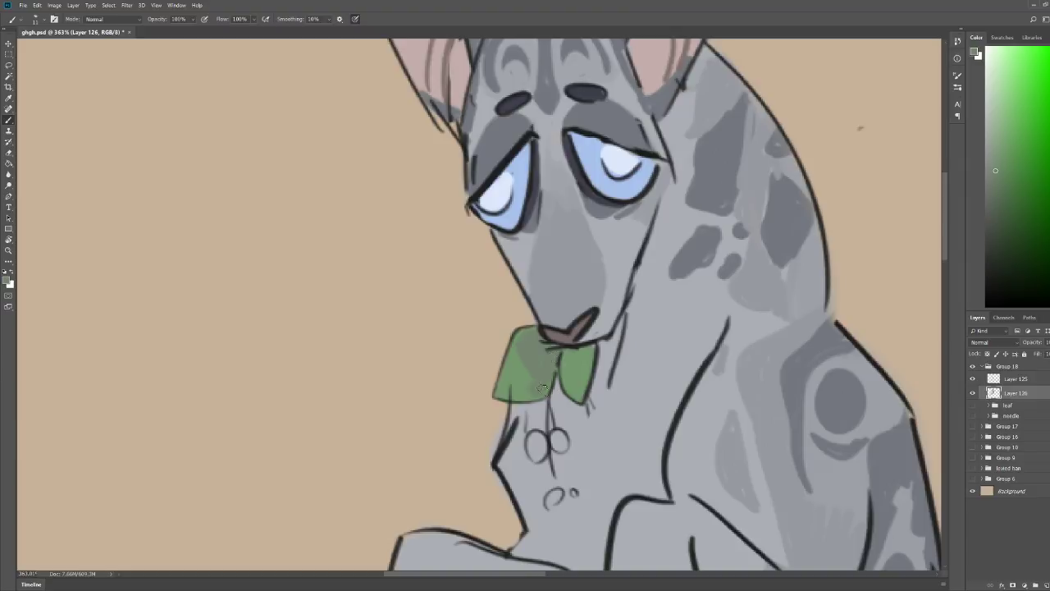
drag(534, 395, 523, 335)
mouse_move(558, 367)
mouse_down()
mouse_move(578, 399)
mouse_move(583, 355)
mouse_up()
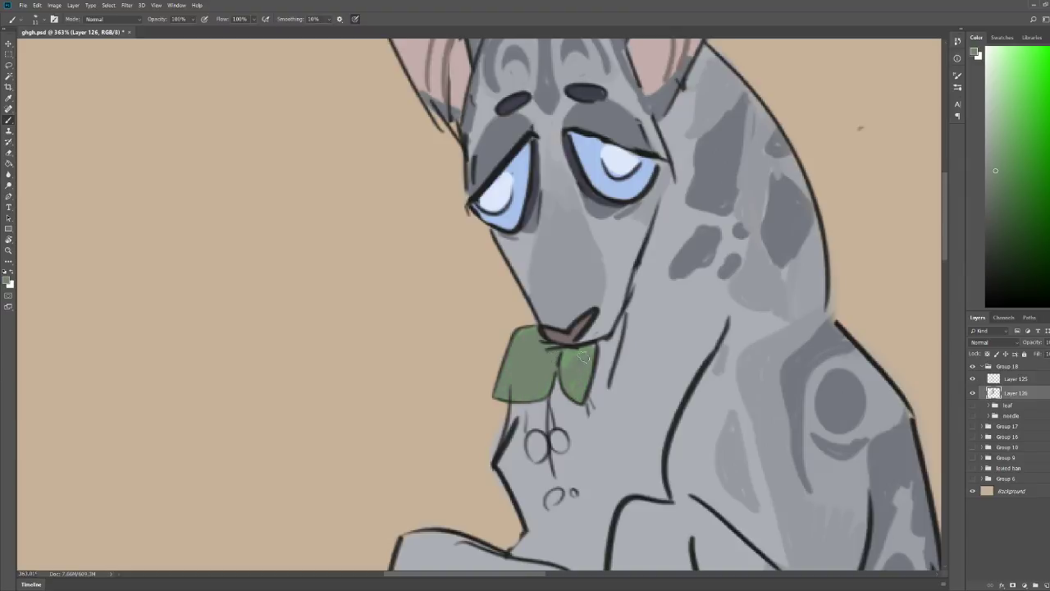
Step: Choose a muted lavender and fill the two berries below the leaves and the small loose shapes beneath them
drag(676, 307, 599, 316)
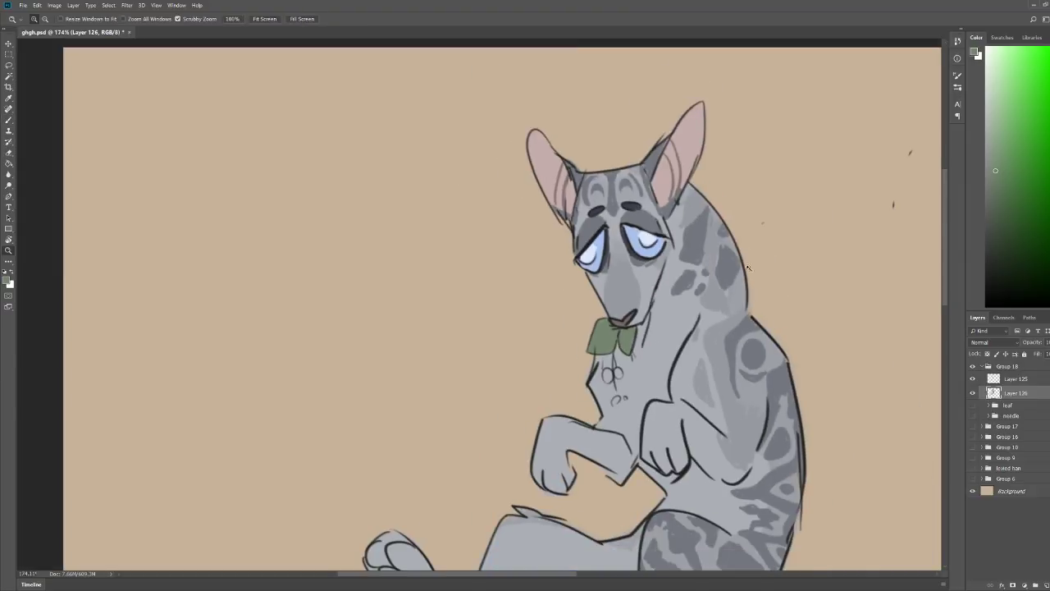
drag(748, 266, 837, 238)
drag(1049, 168, 1010, 128)
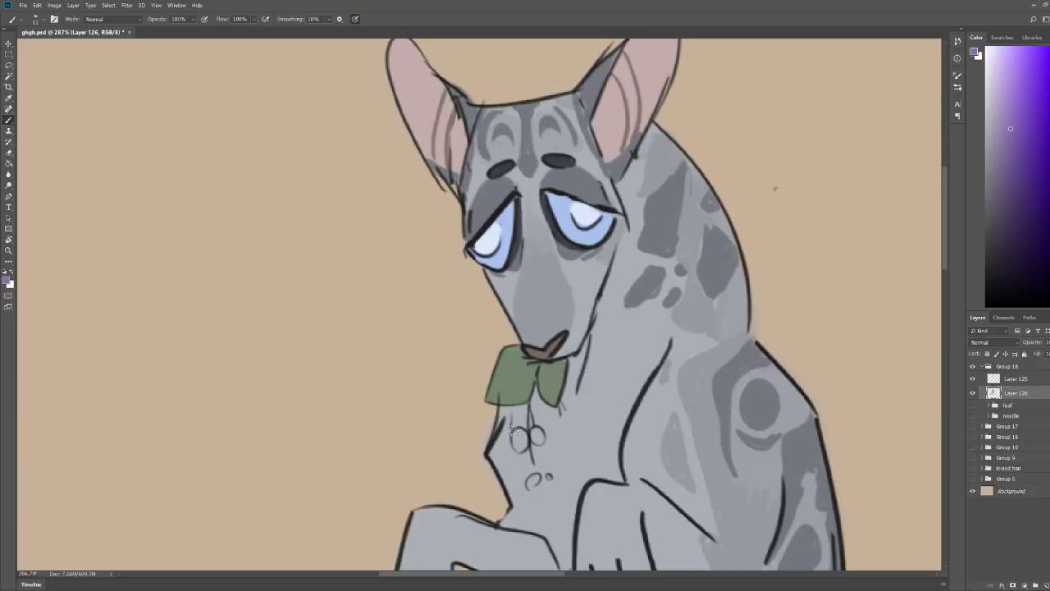
drag(515, 433, 522, 438)
key(ctrl+z)
drag(1001, 109, 999, 92)
click(517, 444)
mouse_move(515, 449)
mouse_down()
mouse_move(516, 437)
mouse_move(517, 447)
mouse_move(521, 439)
mouse_move(542, 449)
mouse_move(533, 480)
mouse_up()
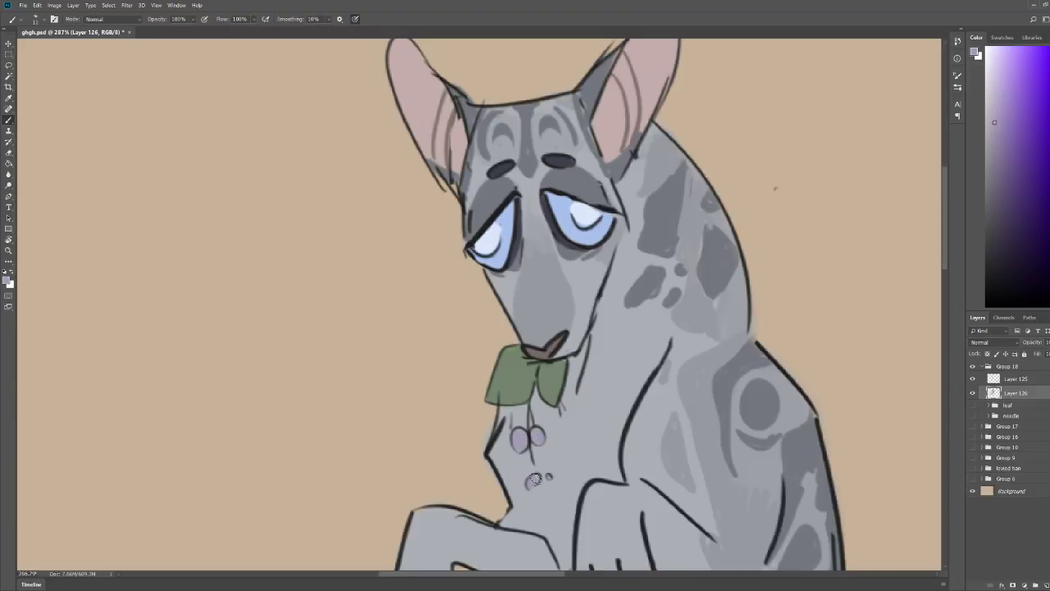
click(548, 477)
Step: Shift the colour's hue to red and repaint the berries and the loose shape beneath them in dusty pink
key(z)
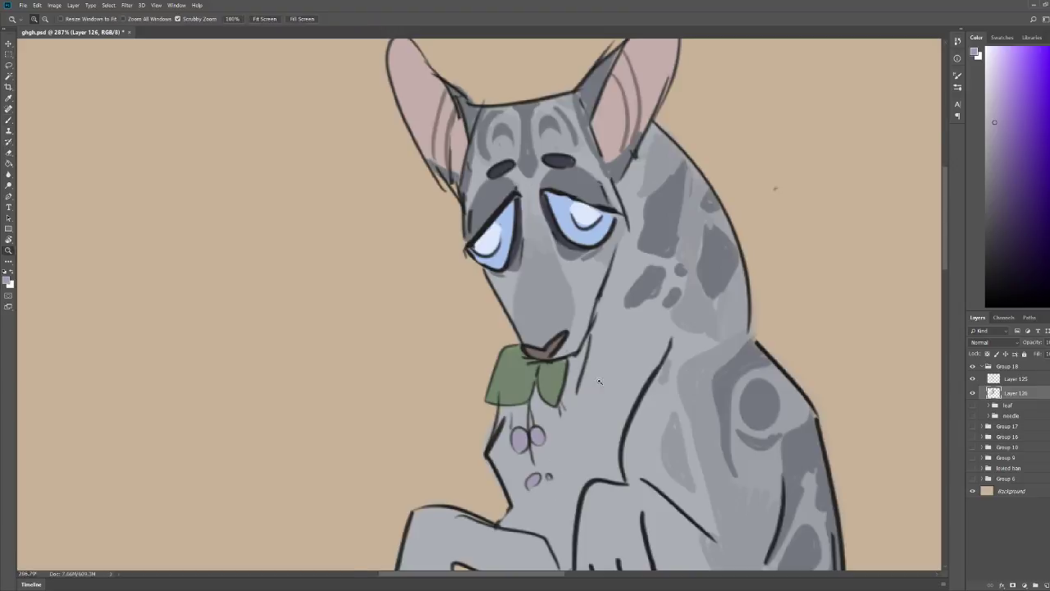
drag(603, 232, 492, 232)
key(z)
scroll(416, 151, up, 5)
key(b)
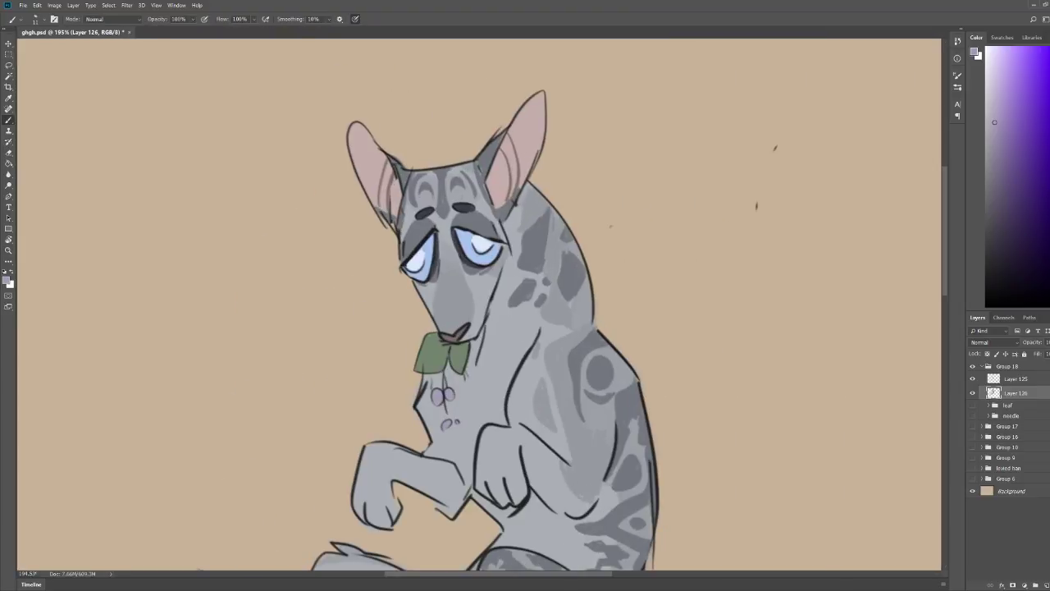
click(1049, 302)
key(z)
key(b)
mouse_move(425, 405)
mouse_down()
mouse_move(459, 405)
mouse_move(444, 402)
mouse_move(468, 393)
mouse_up()
drag(460, 437, 463, 438)
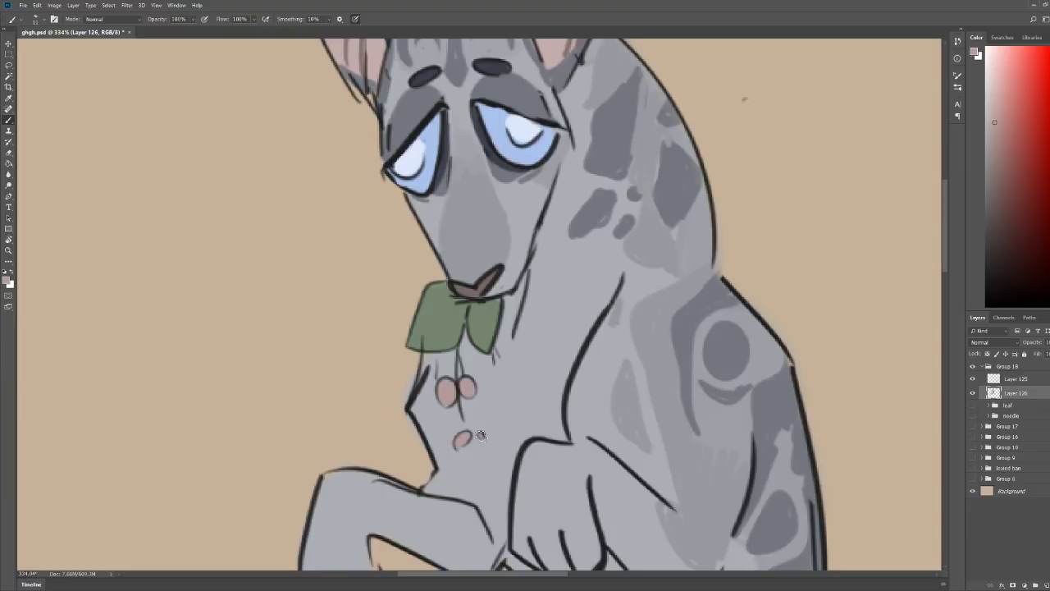
Step: Sample the dusty pink from the inner ear and paint the paw pads on the soles of both hind feet
scroll(480, 435, down, 5)
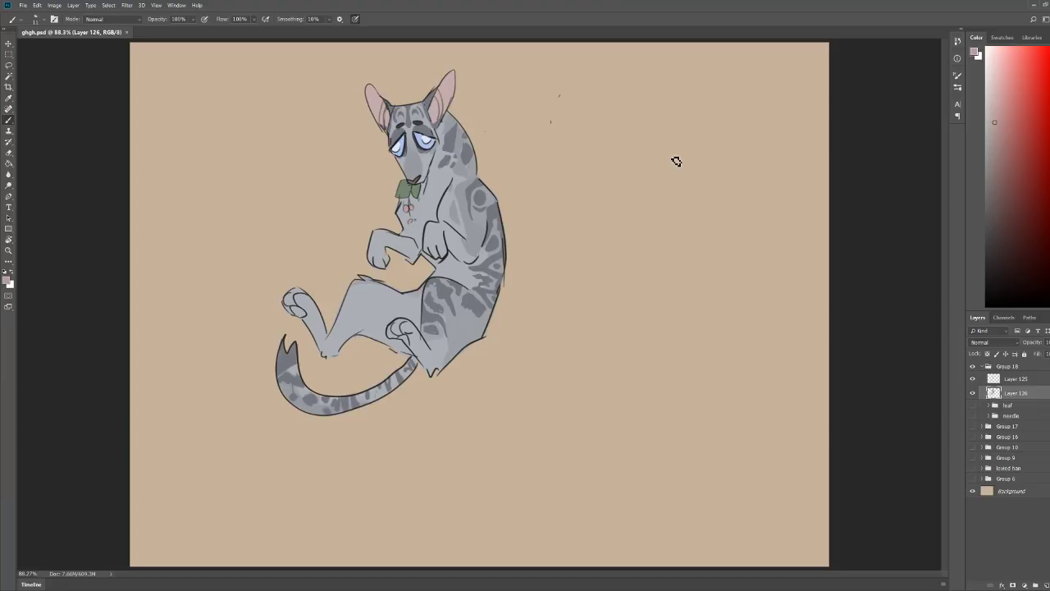
alt+click(450, 91)
key(ctrl+space)
mouse_move(391, 343)
mouse_down()
mouse_move(445, 350)
mouse_move(431, 338)
mouse_move(462, 303)
mouse_move(408, 326)
mouse_up()
key(b)
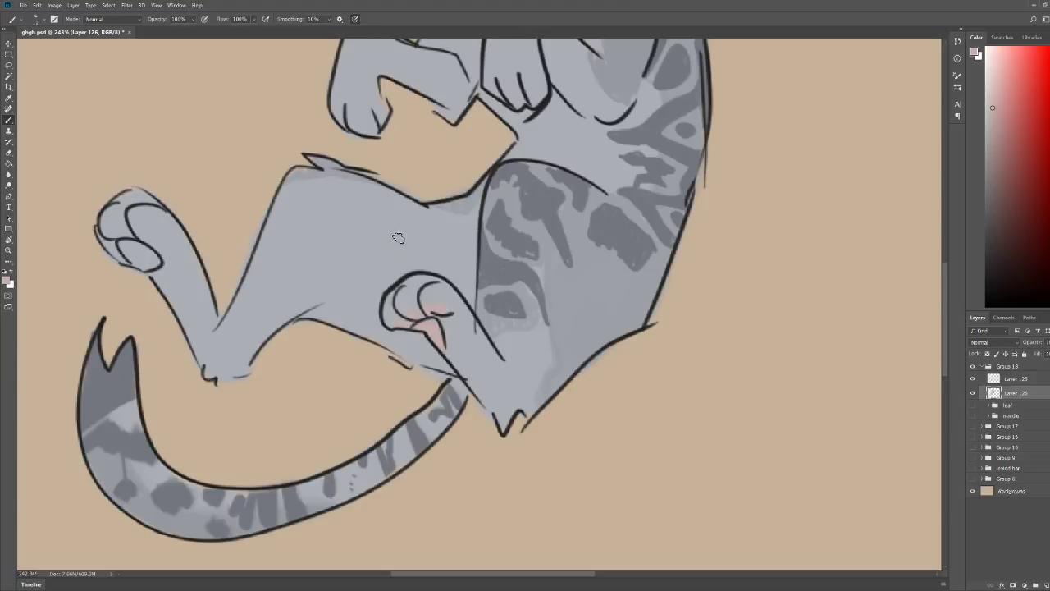
mouse_move(140, 265)
mouse_down()
mouse_move(139, 247)
mouse_move(155, 247)
mouse_move(133, 238)
mouse_up()
key(z)
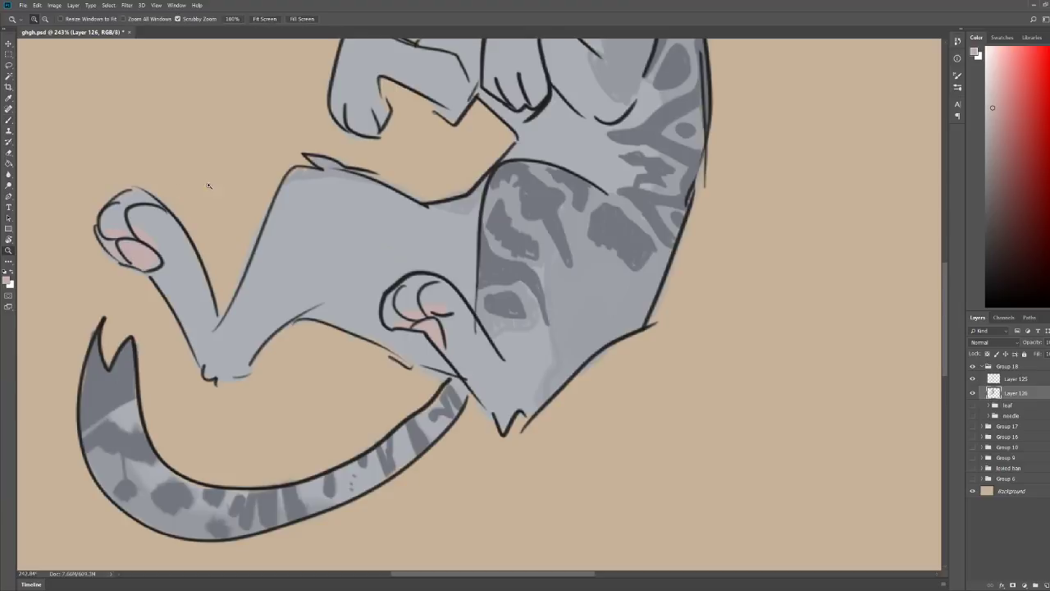
drag(208, 187, 156, 187)
drag(446, 172, 398, 174)
drag(429, 313, 520, 313)
Step: Sample the dark grey of the body markings and paint stripes along the outstretched hind leg's thigh and shin
key(b)
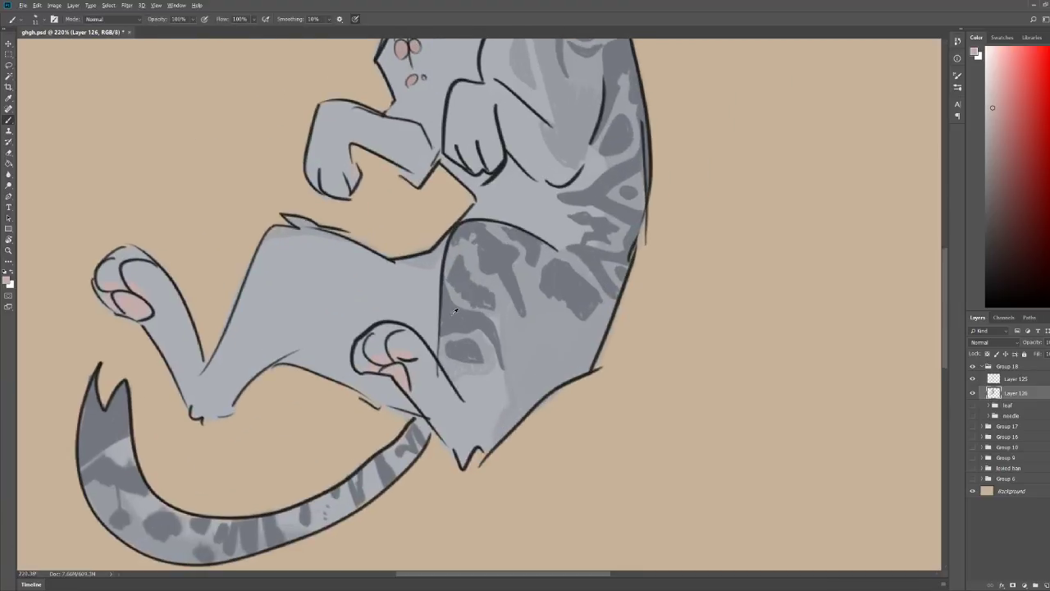
alt+click(472, 288)
mouse_move(237, 295)
mouse_down()
mouse_move(249, 344)
mouse_move(243, 325)
mouse_move(233, 345)
mouse_move(187, 337)
mouse_up()
mouse_move(253, 262)
mouse_down()
mouse_move(290, 306)
mouse_move(270, 276)
mouse_move(259, 305)
mouse_move(246, 289)
mouse_move(257, 289)
mouse_move(265, 262)
mouse_up()
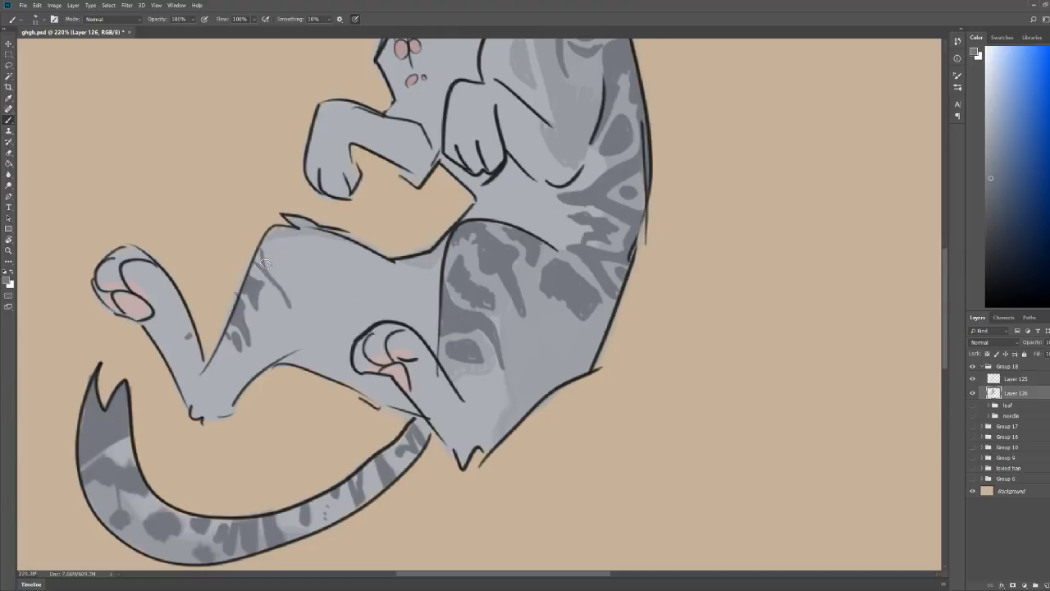
mouse_move(196, 330)
mouse_down()
mouse_move(199, 340)
mouse_move(191, 322)
mouse_move(205, 355)
mouse_move(201, 376)
mouse_up()
key(z)
key(ctrl+0)
key(b)
mouse_move(306, 238)
mouse_down()
mouse_move(349, 239)
mouse_move(331, 295)
mouse_move(308, 264)
mouse_move(312, 302)
mouse_up()
key(z)
drag(541, 207, 489, 239)
key(b)
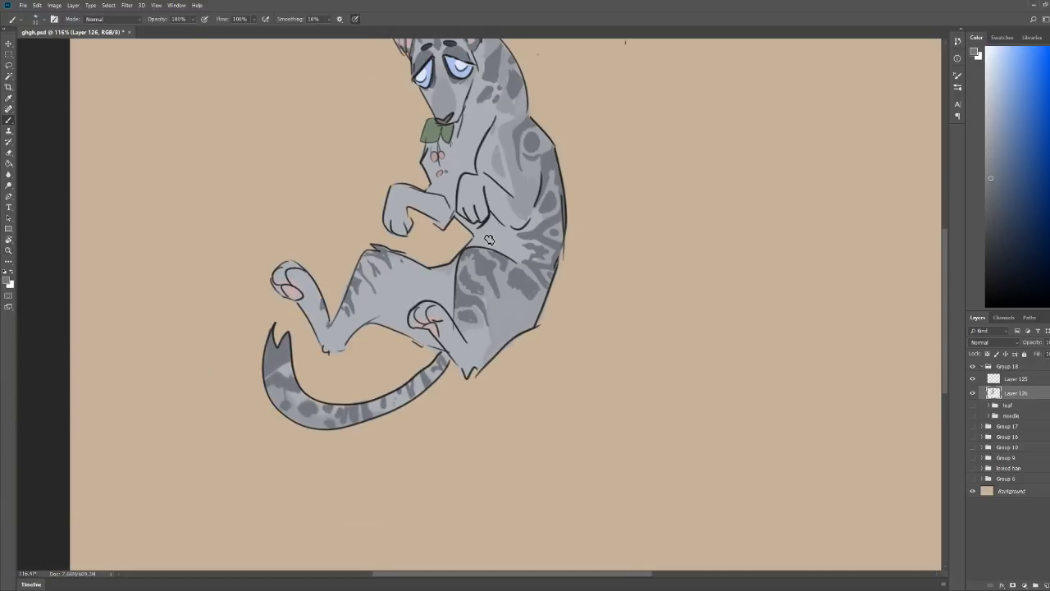
key(z)
drag(529, 302, 486, 306)
key(b)
key(z)
drag(467, 230, 500, 206)
key(b)
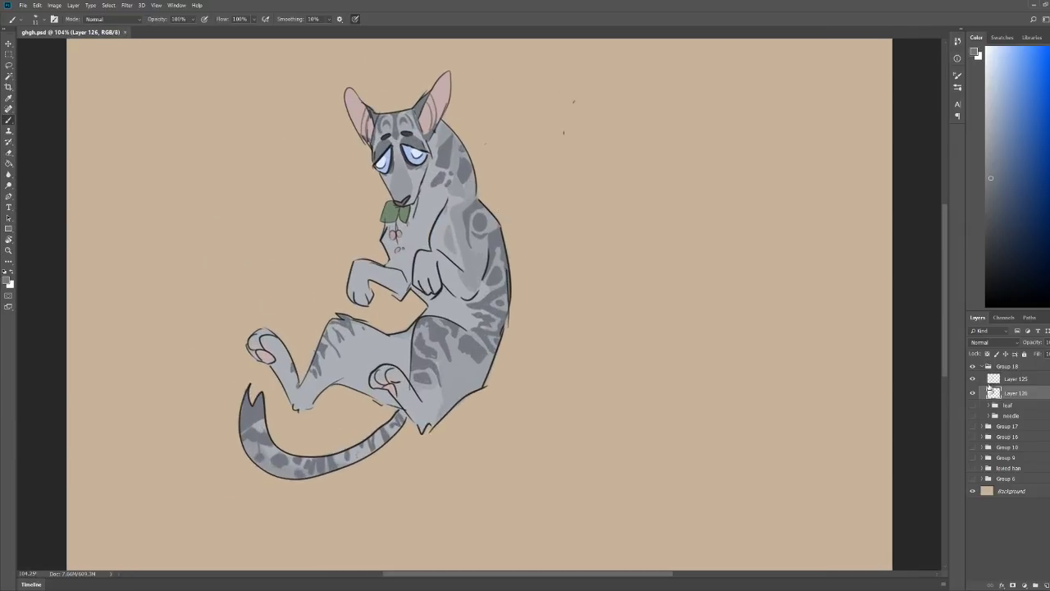
Step: Hand-letter the name "JAYFEATHER" in black beside the character's head on the line art layer, Layer 125
click(1008, 379)
drag(237, 176, 263, 156)
mouse_move(254, 162)
mouse_down()
mouse_move(249, 185)
mouse_move(266, 195)
mouse_up()
mouse_move(261, 189)
mouse_down()
mouse_move(276, 177)
mouse_move(272, 196)
mouse_up()
mouse_move(278, 177)
mouse_down()
mouse_move(286, 193)
mouse_move(285, 174)
mouse_up()
drag(279, 185, 292, 195)
mouse_move(287, 187)
mouse_down()
mouse_move(302, 195)
mouse_move(311, 172)
mouse_up()
mouse_move(310, 173)
mouse_down()
mouse_move(315, 194)
mouse_move(323, 169)
mouse_up()
drag(319, 171, 319, 189)
drag(318, 179, 327, 177)
drag(321, 187, 332, 186)
drag(330, 170, 343, 184)
key(z)
mouse_move(710, 154)
mouse_down()
mouse_move(646, 155)
mouse_move(687, 150)
mouse_up()
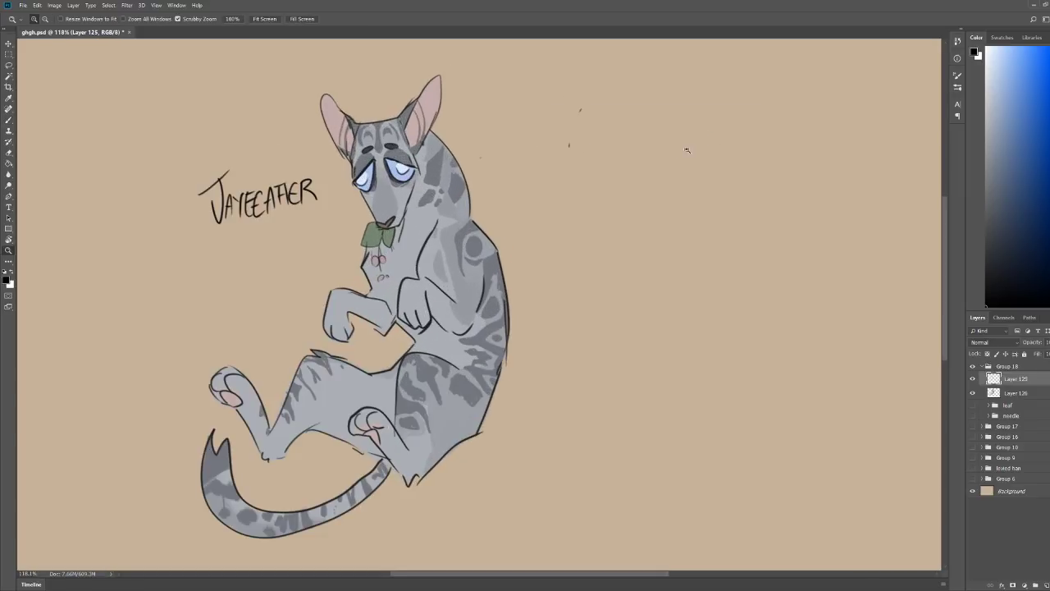
Step: Show the leaf group over the canvas, hide it again, and show the needle group instead for comparison
drag(542, 197, 520, 224)
key(b)
click(974, 406)
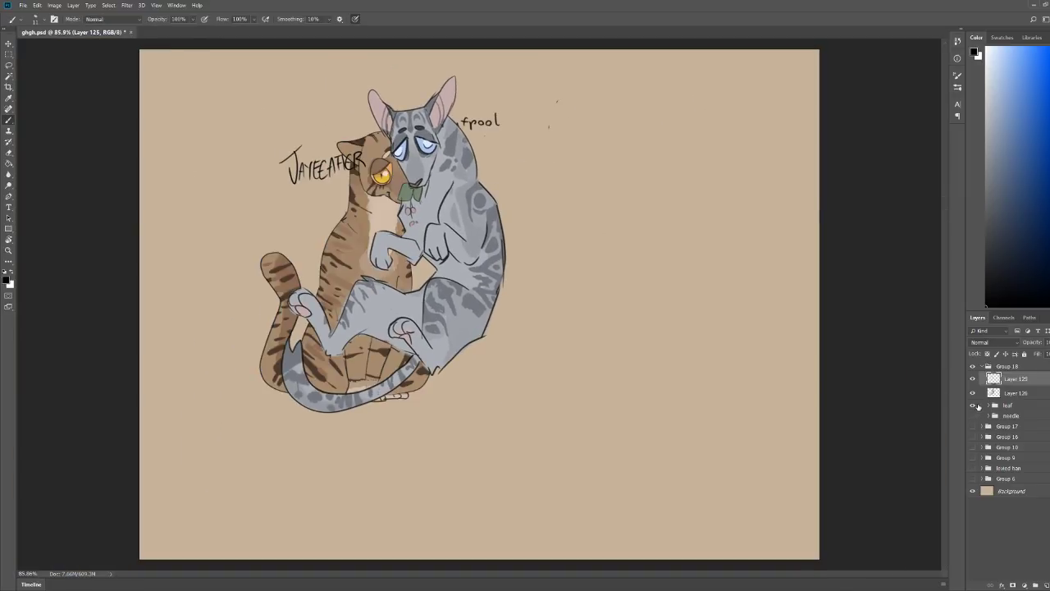
click(973, 406)
click(980, 407)
click(974, 416)
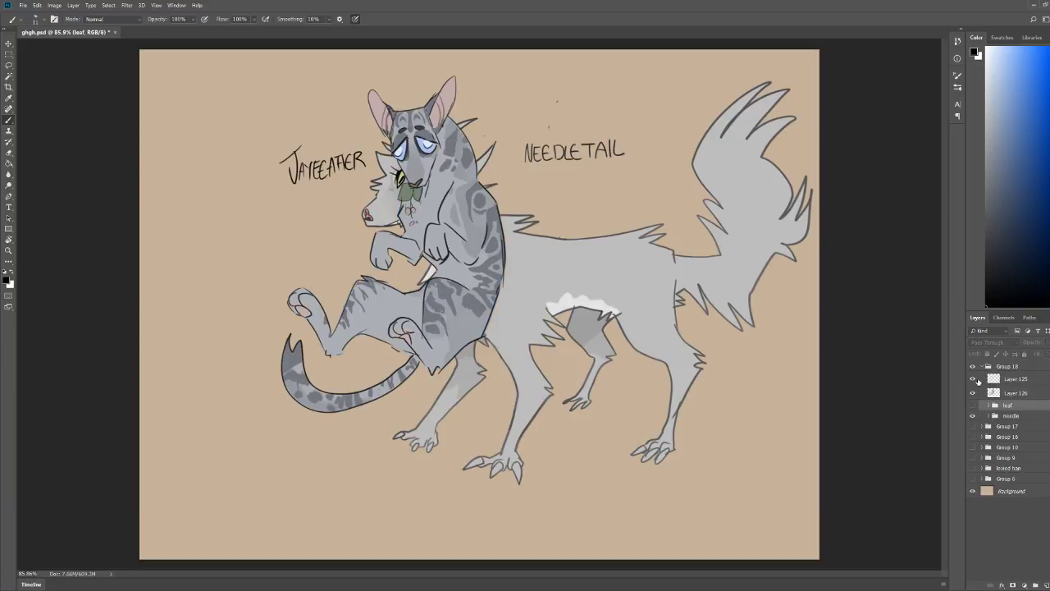
Step: Group the grey character's line art and colour layers, Layer 125 and Layer 126
click(978, 379)
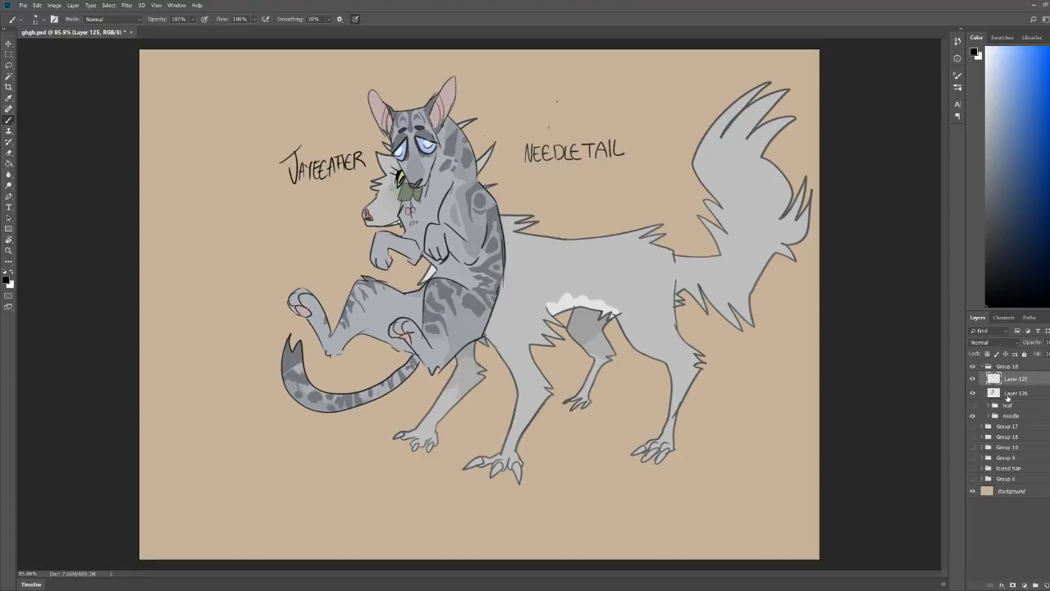
shift+click(1011, 393)
key(ctrl+g)
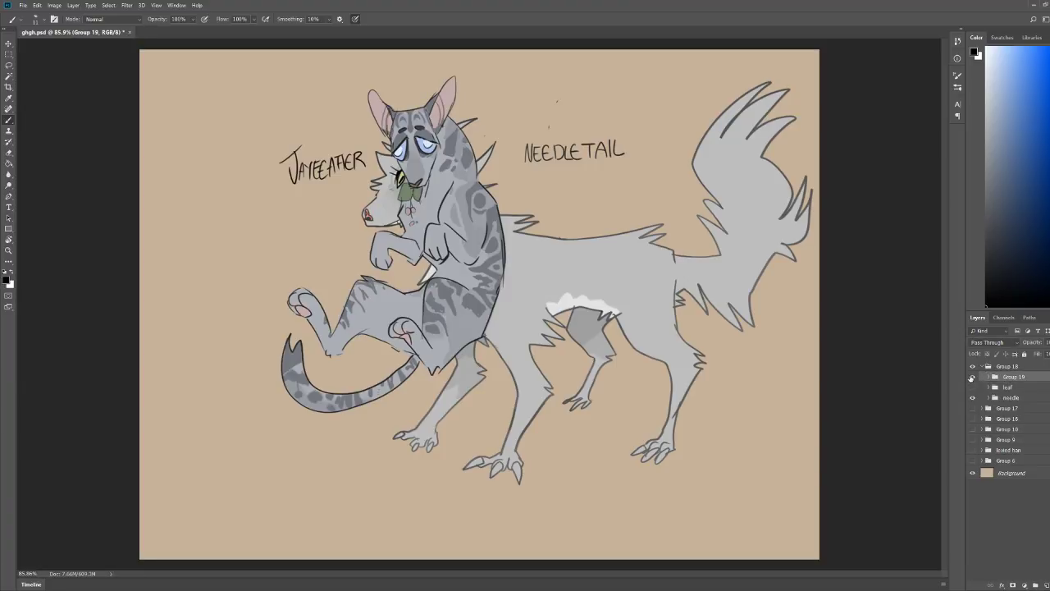
Step: Compare the character groups by toggling their visibility, leaving only the grey character's group shown above the background
click(973, 377)
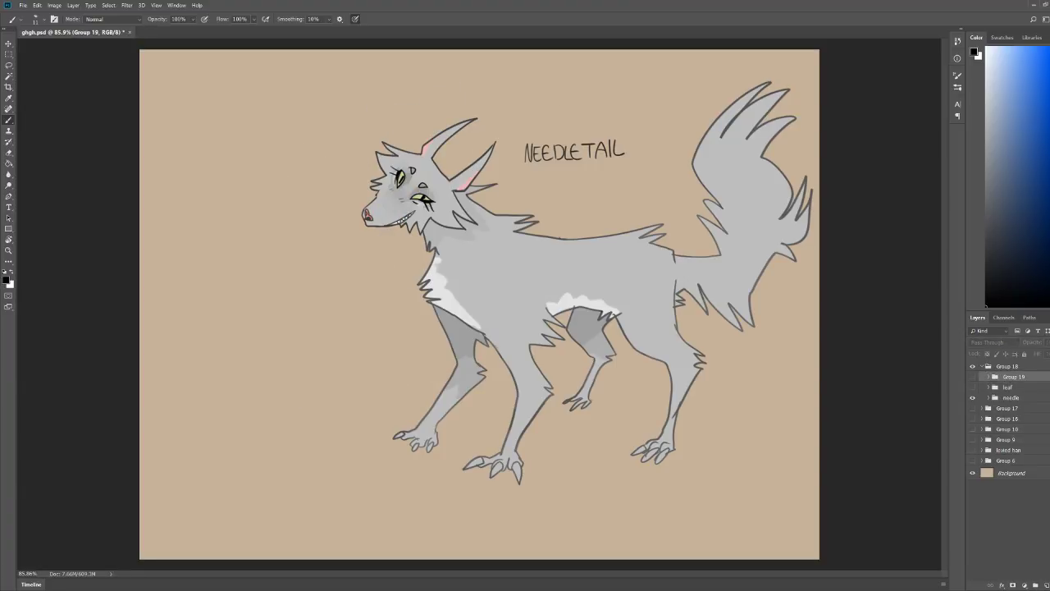
click(973, 397)
click(973, 386)
click(974, 387)
click(973, 376)
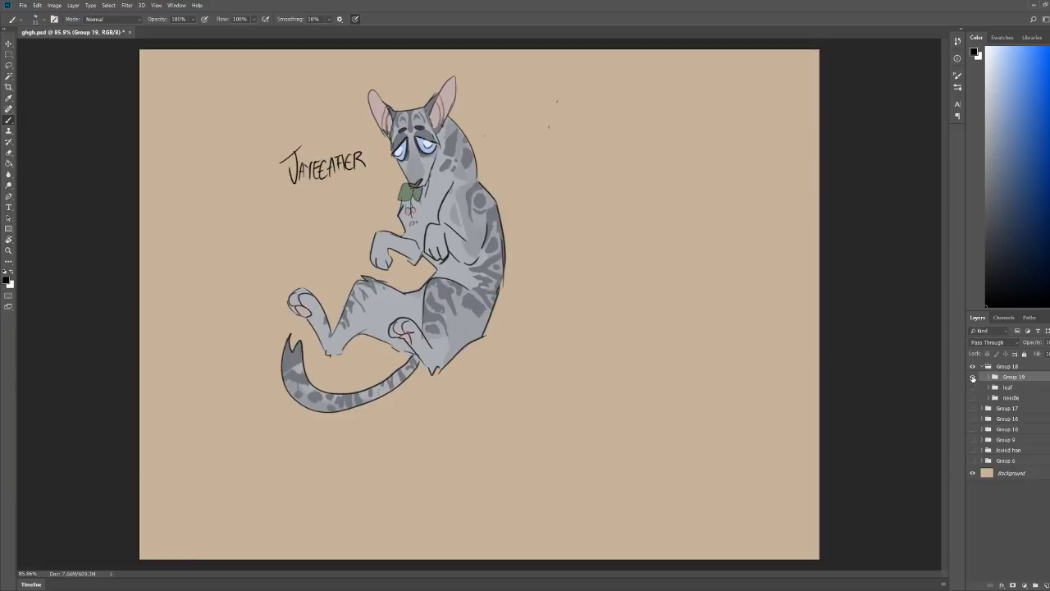
click(973, 377)
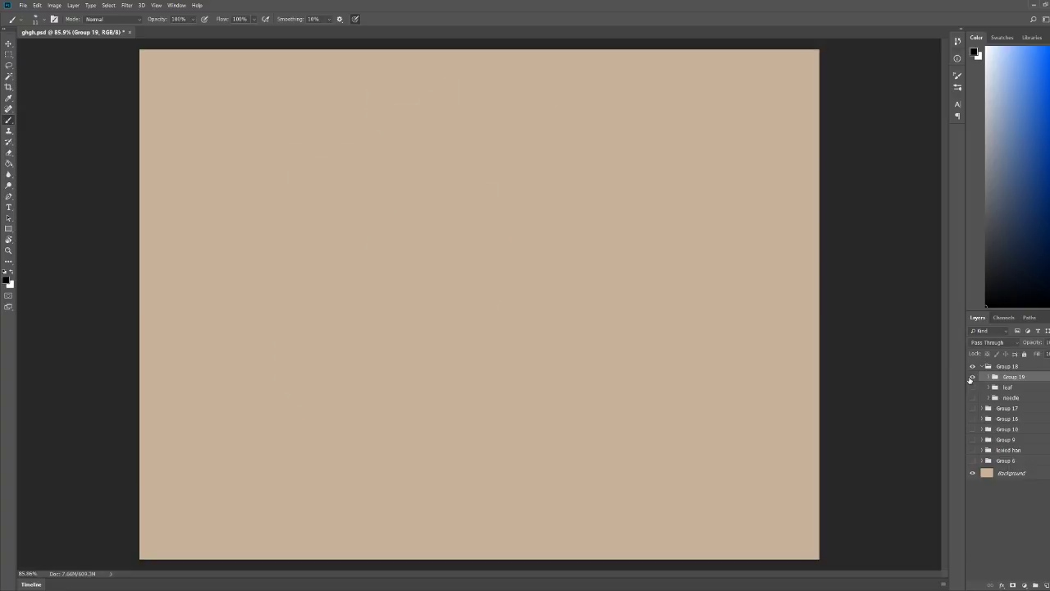
click(973, 376)
Step: Add a new layer above the grey character's group, ready for sketching in the empty area beside it
click(1046, 585)
key(z)
drag(700, 384, 891, 382)
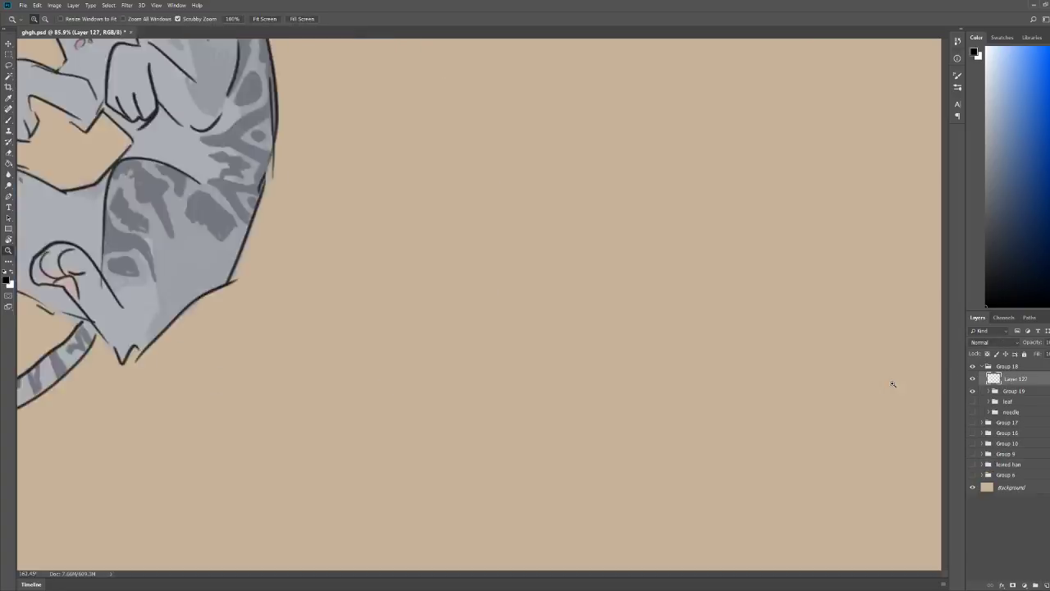
drag(681, 435, 548, 450)
drag(833, 312, 856, 319)
key(b)
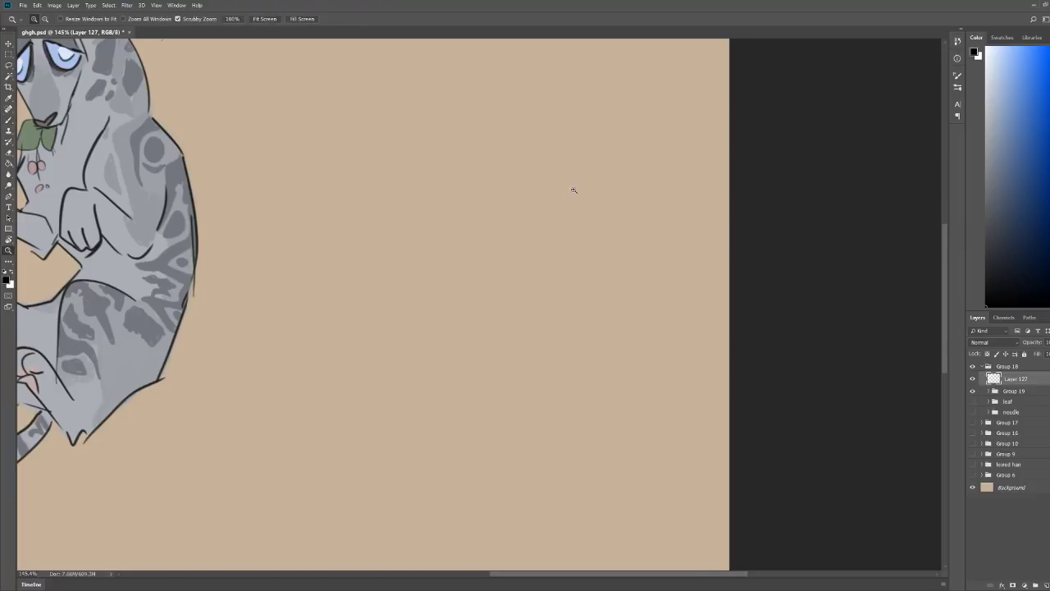
Step: Sketch a tapered, angular head outline with a small nose in the empty space beside the grey character
scroll(572, 188, down, 3)
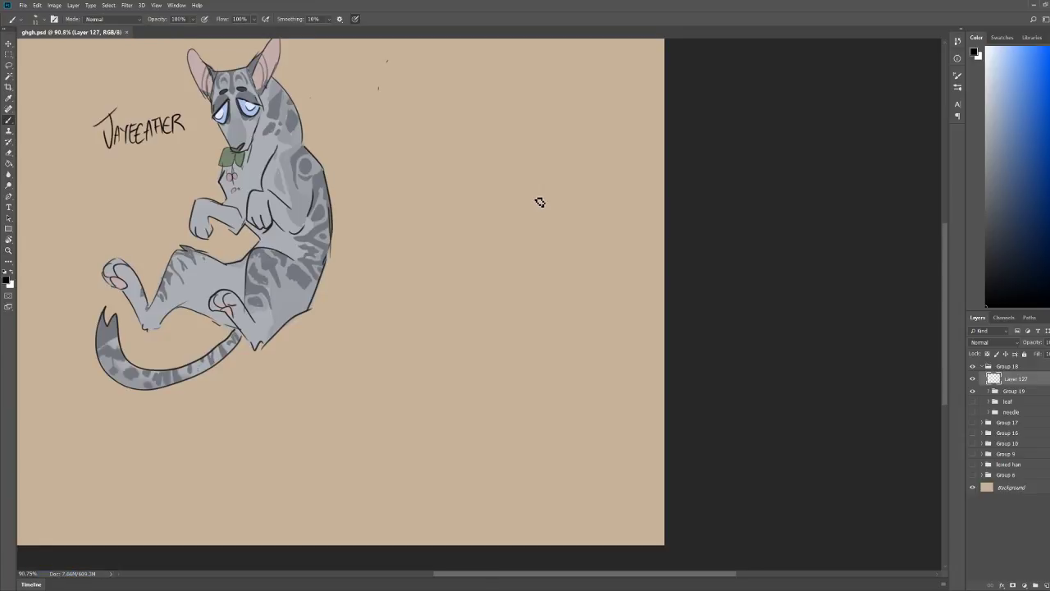
scroll(492, 134, up, 2)
mouse_move(457, 208)
mouse_down()
mouse_move(465, 149)
mouse_move(549, 142)
mouse_up()
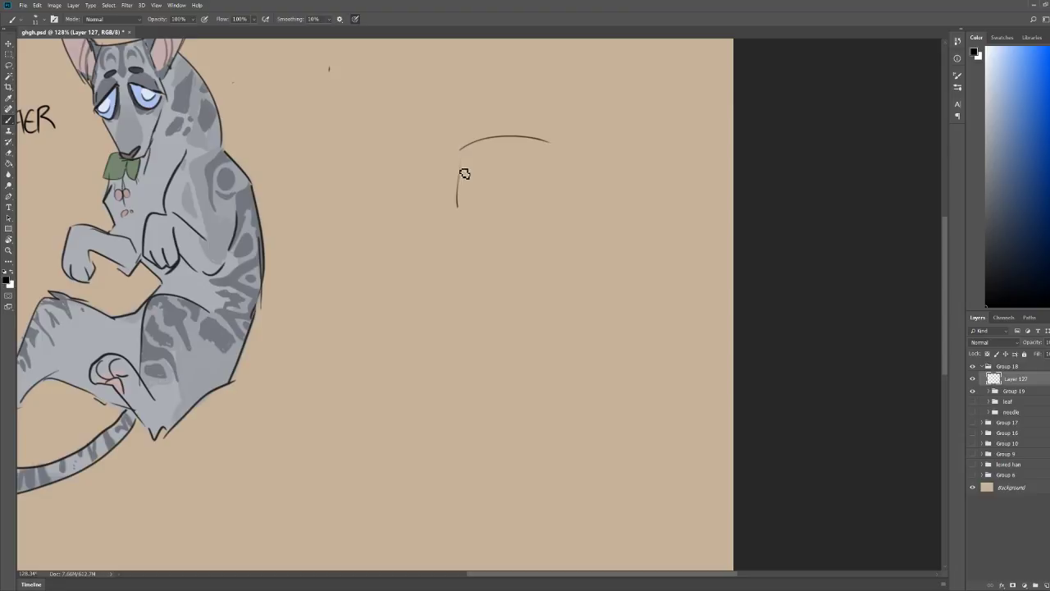
key(e)
mouse_move(460, 162)
mouse_down()
mouse_move(457, 207)
mouse_move(549, 141)
mouse_up()
key(b)
mouse_move(459, 154)
mouse_down()
mouse_move(465, 210)
mouse_move(569, 145)
mouse_move(554, 140)
mouse_move(580, 200)
mouse_move(553, 236)
mouse_up()
mouse_move(457, 164)
mouse_down()
mouse_move(466, 214)
mouse_move(539, 262)
mouse_move(530, 257)
mouse_move(555, 251)
mouse_move(544, 222)
mouse_up()
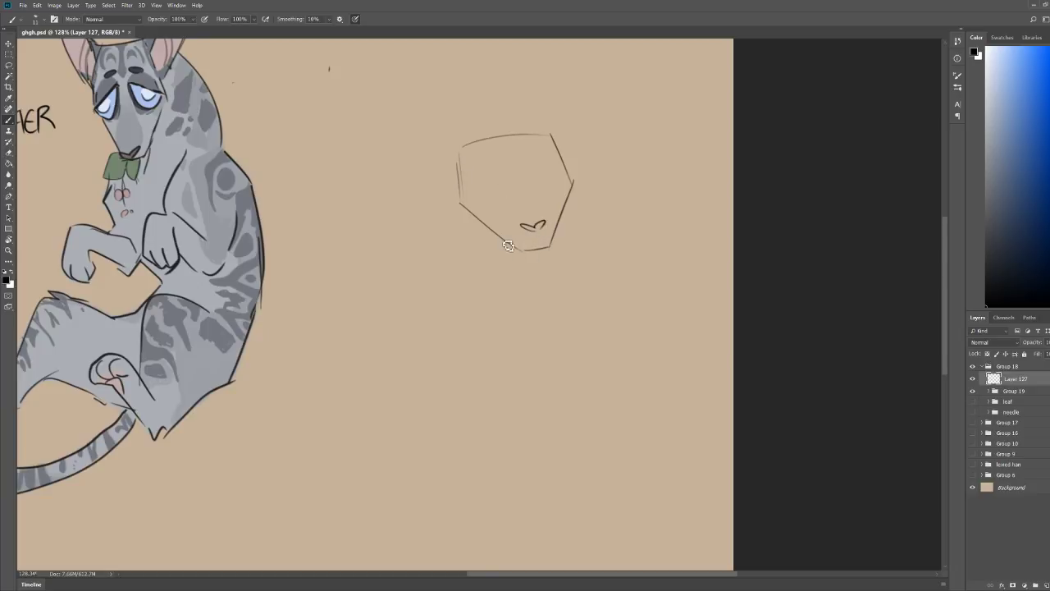
Step: Rework the muzzle with a rounded chin, curled smile lines on both sides and a vertical line below the nose
mouse_move(558, 227)
mouse_down()
mouse_move(507, 246)
mouse_move(495, 220)
mouse_move(552, 207)
mouse_up()
key(ctrl+z)
key(ctrl+z)
key(ctrl+z)
mouse_move(497, 235)
mouse_down()
mouse_move(558, 236)
mouse_move(498, 218)
mouse_up()
mouse_move(556, 239)
mouse_down()
mouse_move(554, 209)
mouse_move(538, 250)
mouse_up()
drag(537, 156, 574, 157)
key(ctrl+z)
drag(537, 286, 540, 319)
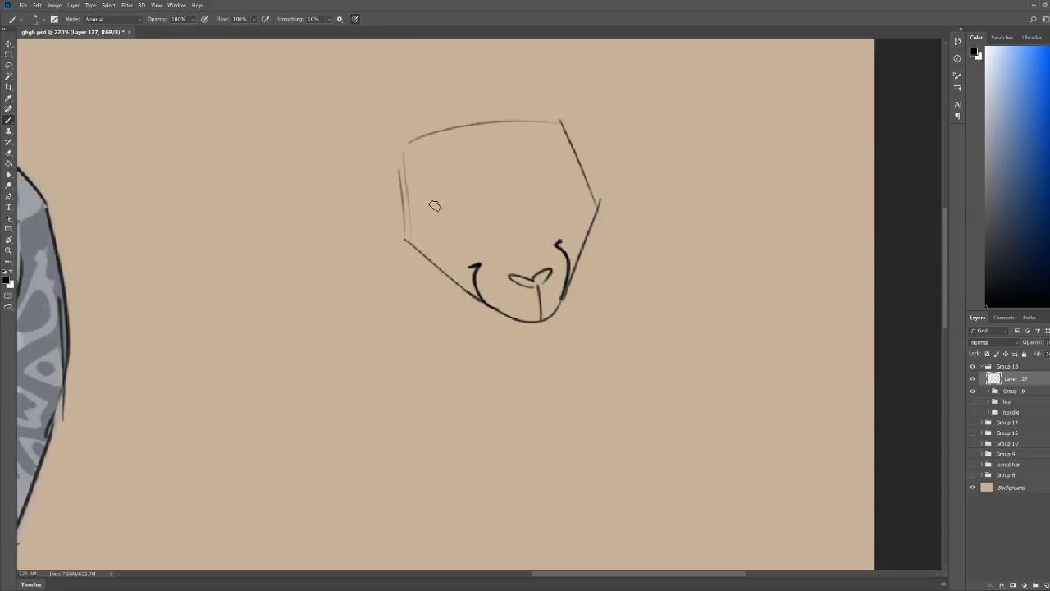
Step: Draw one large round eye with a thick outline on the wider side of the sketched face
mouse_move(475, 245)
mouse_down()
mouse_move(437, 187)
mouse_move(459, 172)
mouse_move(489, 217)
mouse_move(477, 243)
mouse_move(448, 215)
mouse_up()
key(z)
mouse_move(536, 143)
mouse_down()
mouse_move(494, 144)
mouse_move(605, 130)
mouse_up()
key(b)
key(ctrl+z)
Step: Replace the oval inside the round eye with a narrow vertical slit pupil
mouse_move(412, 262)
mouse_down()
mouse_move(434, 227)
mouse_move(420, 262)
mouse_up()
key(z)
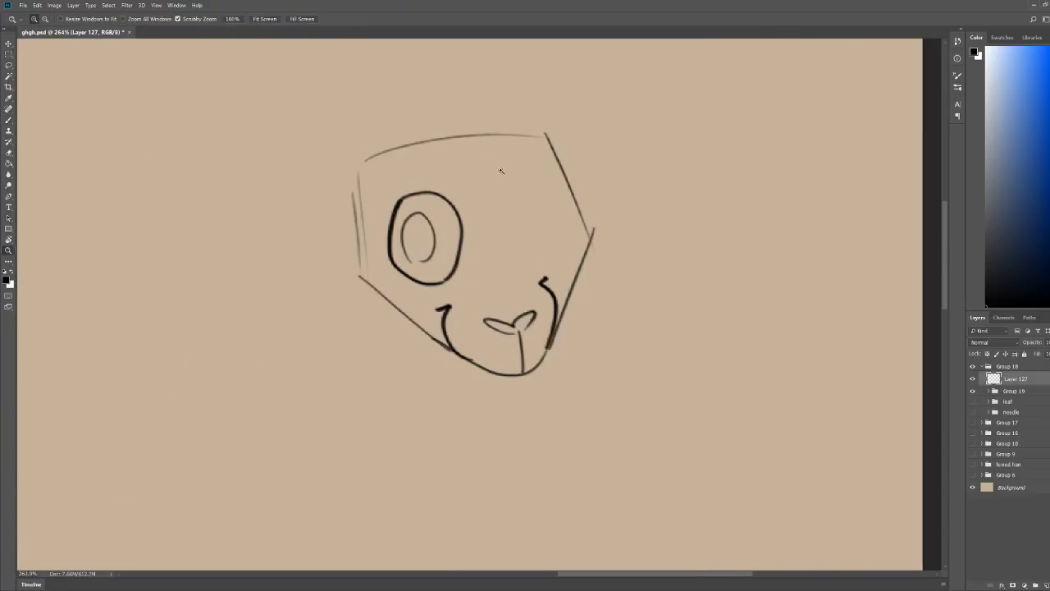
mouse_move(500, 171)
mouse_down()
mouse_move(464, 171)
mouse_move(493, 172)
mouse_up()
key(b)
key(ctrl+z)
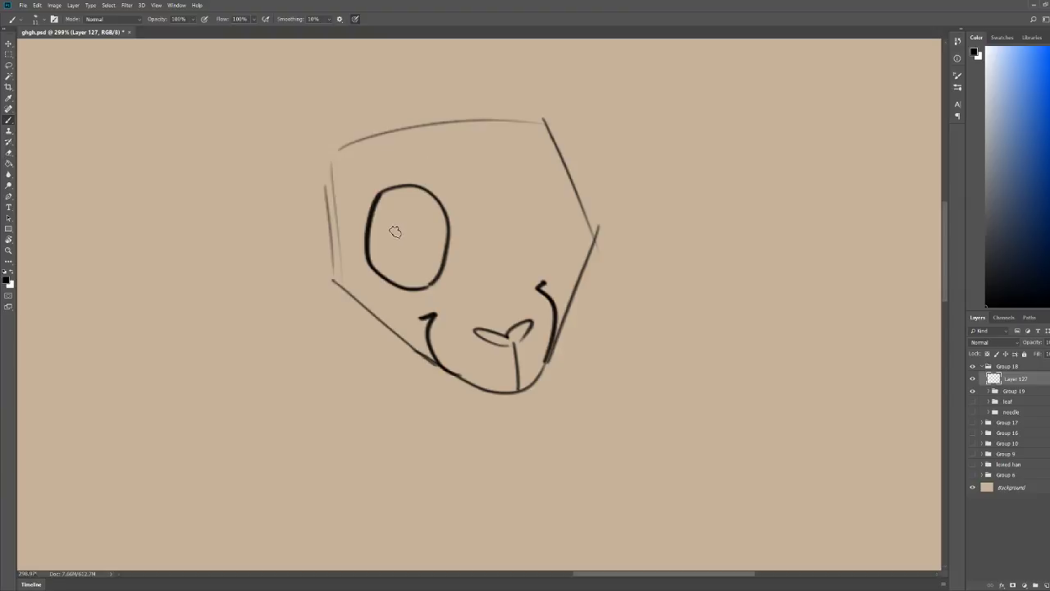
mouse_move(395, 259)
mouse_down()
mouse_move(398, 249)
mouse_move(398, 261)
mouse_up()
Step: Draw the face's other eye as a closed diagonal slash with short crease lines around it
key(z)
drag(513, 156, 473, 172)
key(b)
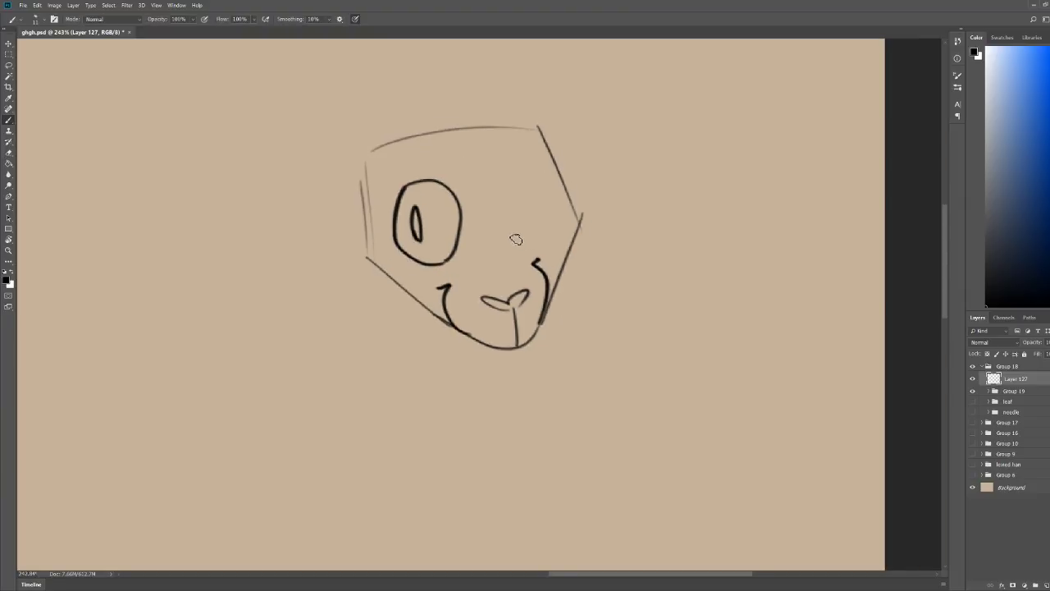
drag(518, 244, 556, 174)
mouse_move(515, 227)
mouse_down()
mouse_move(514, 204)
mouse_move(527, 238)
mouse_up()
drag(527, 244, 531, 242)
mouse_move(563, 190)
mouse_down()
mouse_move(553, 219)
mouse_move(561, 214)
mouse_up()
drag(543, 235, 573, 207)
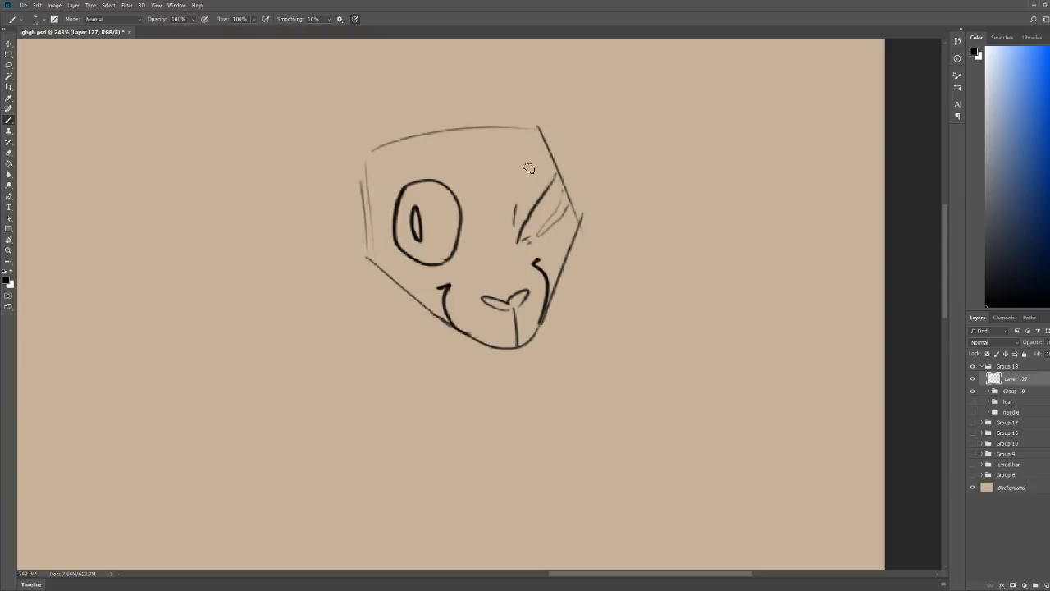
Step: Add jagged scar lines across the closed eye up to the forehead and erase part of the diagonal slash
mouse_move(521, 220)
mouse_down()
mouse_move(531, 139)
mouse_move(542, 238)
mouse_up()
drag(542, 238, 535, 205)
mouse_move(541, 205)
mouse_down()
mouse_move(544, 176)
mouse_move(544, 210)
mouse_move(552, 193)
mouse_move(539, 185)
mouse_move(588, 149)
mouse_move(579, 155)
mouse_up()
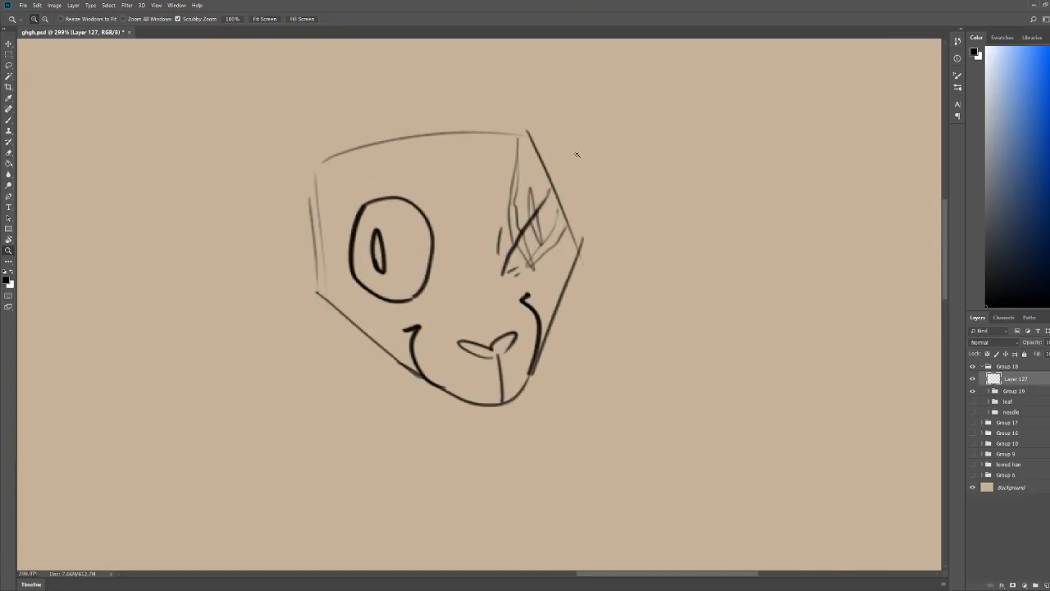
key(e)
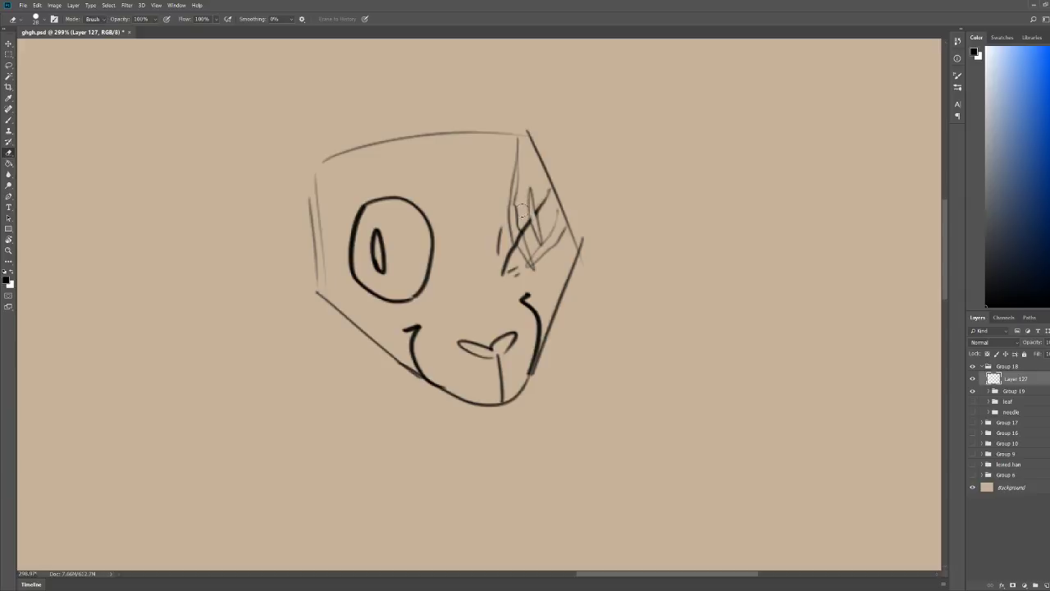
key(z)
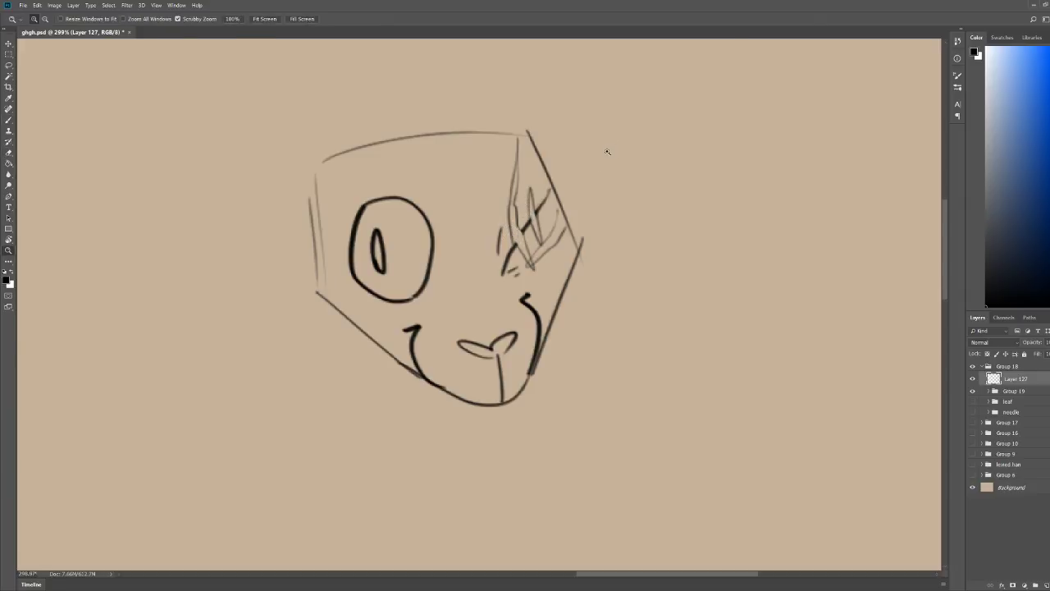
Step: Draw a tall ear with a notched tip and jagged cheek fur on the scarred side of the head
scroll(605, 152, down, 6)
scroll(616, 133, up, 4)
key(b)
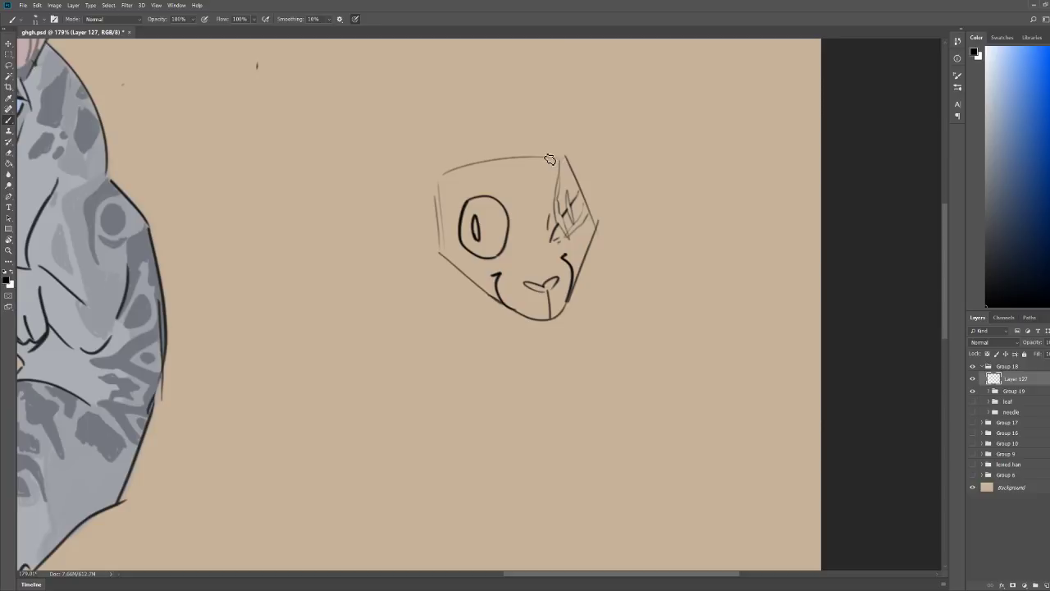
mouse_move(548, 148)
mouse_down()
mouse_move(574, 92)
mouse_move(579, 116)
mouse_move(588, 97)
mouse_move(586, 189)
mouse_up()
mouse_move(567, 106)
mouse_down()
mouse_move(588, 174)
mouse_move(642, 190)
mouse_move(619, 205)
mouse_move(631, 209)
mouse_move(599, 250)
mouse_move(602, 277)
mouse_move(567, 303)
mouse_up()
drag(656, 189, 566, 114)
drag(745, 168, 797, 159)
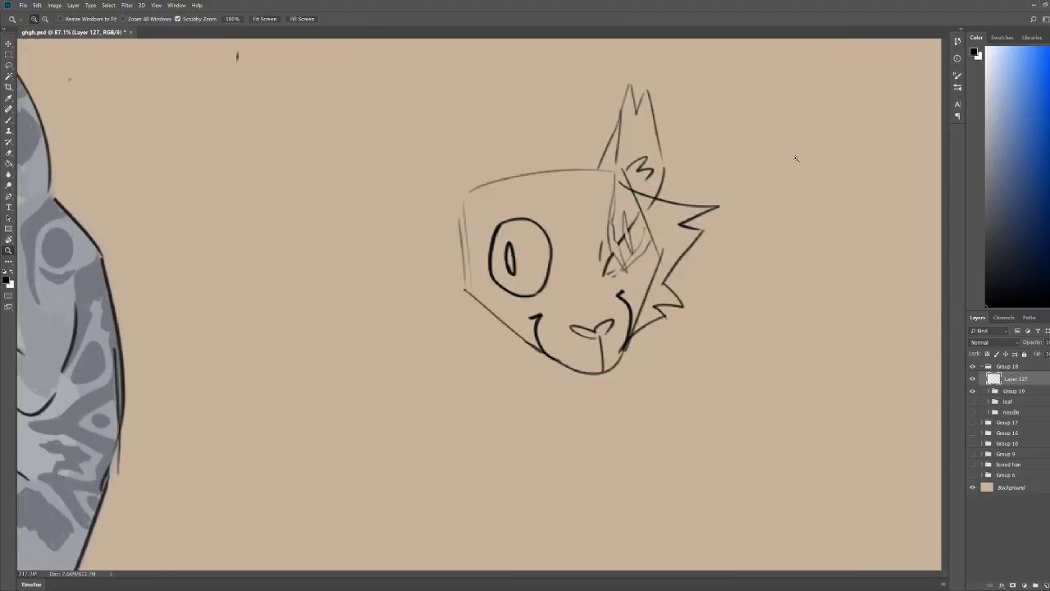
Step: Draw jagged cheek fur on the round-eyed side, running from the top of the head down to the muzzle
mouse_move(488, 190)
mouse_down()
mouse_move(395, 243)
mouse_move(428, 248)
mouse_move(400, 266)
mouse_move(443, 280)
mouse_move(448, 344)
mouse_move(469, 322)
mouse_move(465, 348)
mouse_move(545, 355)
mouse_up()
key(z)
drag(711, 230, 657, 234)
drag(717, 249, 771, 246)
Step: Erase the old straight head outlines inside the cheek fur on both sides of the face
key(e)
mouse_move(633, 310)
mouse_down()
mouse_move(657, 220)
mouse_move(624, 178)
mouse_move(662, 187)
mouse_up()
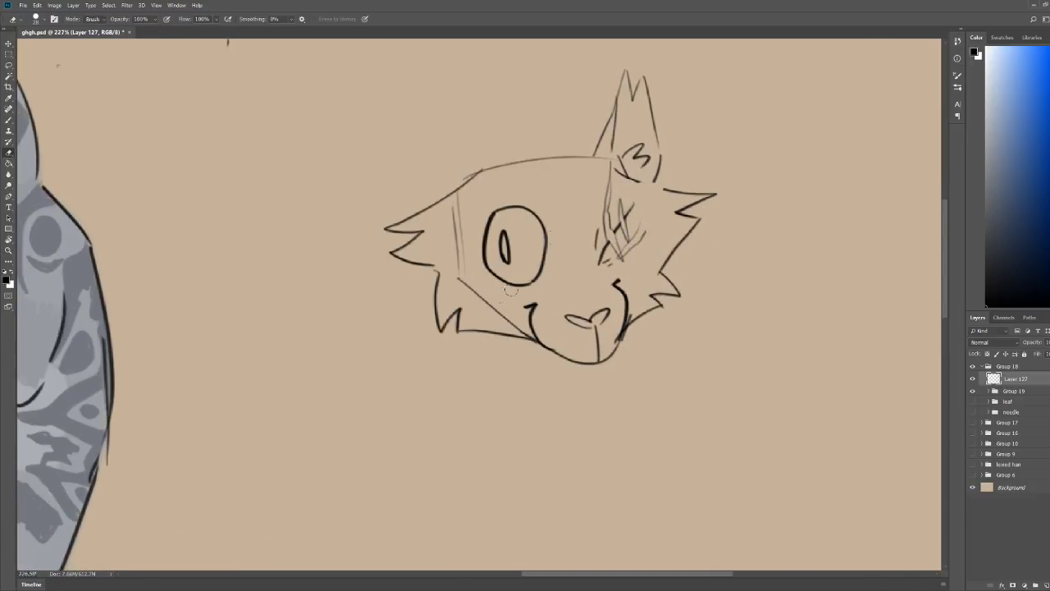
mouse_move(456, 276)
mouse_down()
mouse_move(509, 320)
mouse_move(448, 267)
mouse_move(457, 194)
mouse_up()
Step: Draw the second pointed ear with inner fur above the round-eyed side of the head
key(z)
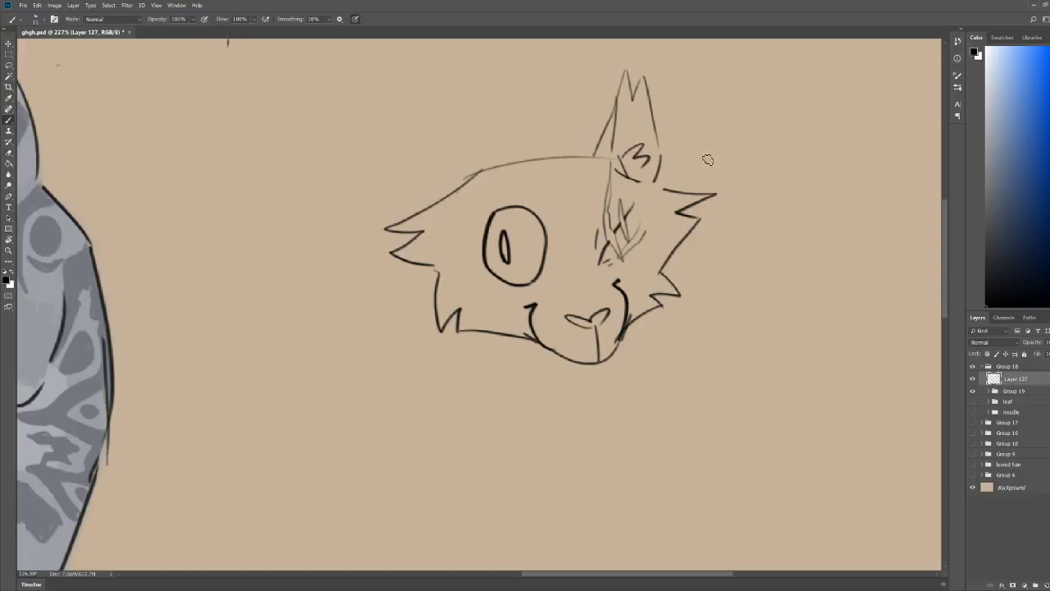
mouse_move(694, 193)
mouse_down()
mouse_move(660, 196)
mouse_move(674, 197)
mouse_up()
key(b)
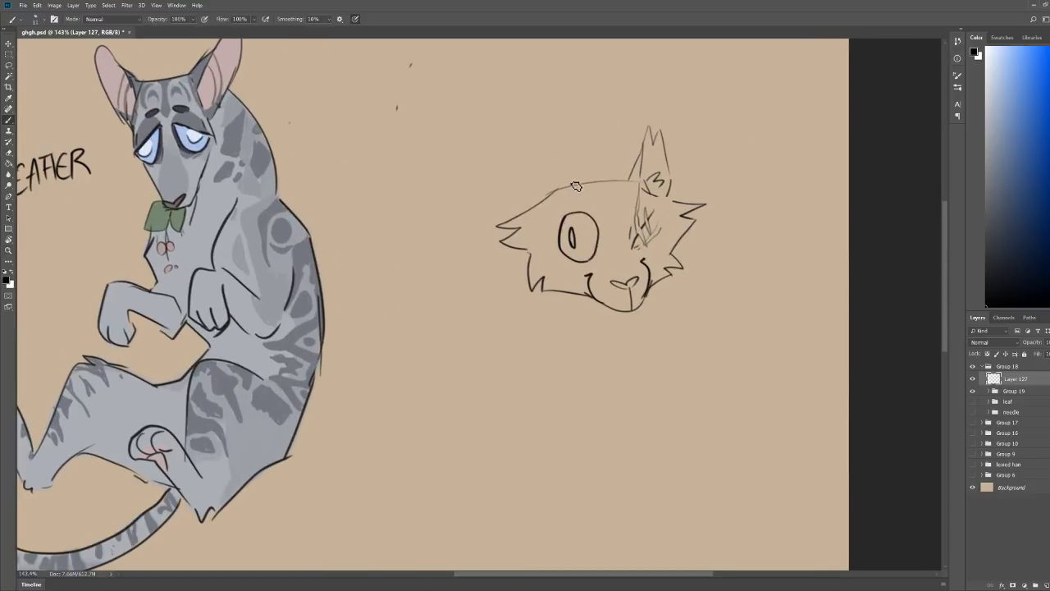
drag(562, 182, 538, 142)
mouse_move(519, 214)
mouse_down()
mouse_move(525, 146)
mouse_move(530, 167)
mouse_move(539, 149)
mouse_move(556, 167)
mouse_move(534, 213)
mouse_move(544, 189)
mouse_move(526, 209)
mouse_up()
key(z)
drag(746, 170, 628, 169)
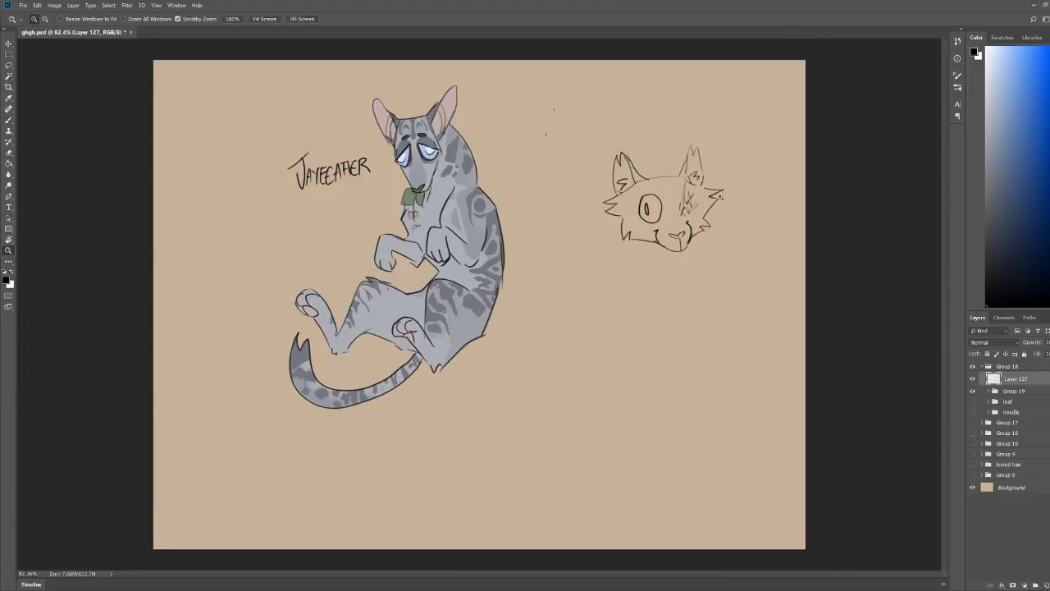
Step: Add a small spiky fur tuft to the top of the head between the ears
drag(720, 197, 788, 197)
key(b)
mouse_move(464, 133)
mouse_down()
mouse_move(525, 94)
mouse_move(501, 121)
mouse_up()
mouse_move(502, 124)
mouse_down()
mouse_move(536, 107)
mouse_move(585, 116)
mouse_move(562, 107)
mouse_up()
key(z)
key(b)
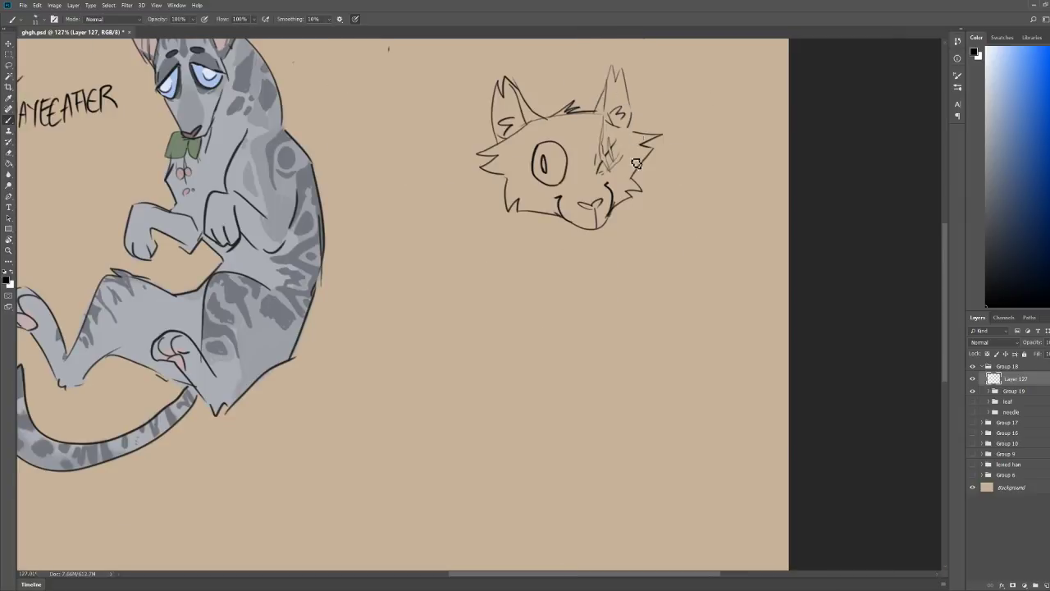
Step: Erase the round eye and redraw it with a more angular outline and a narrow slit pupil
key(z)
drag(564, 149, 591, 133)
key(b)
key(e)
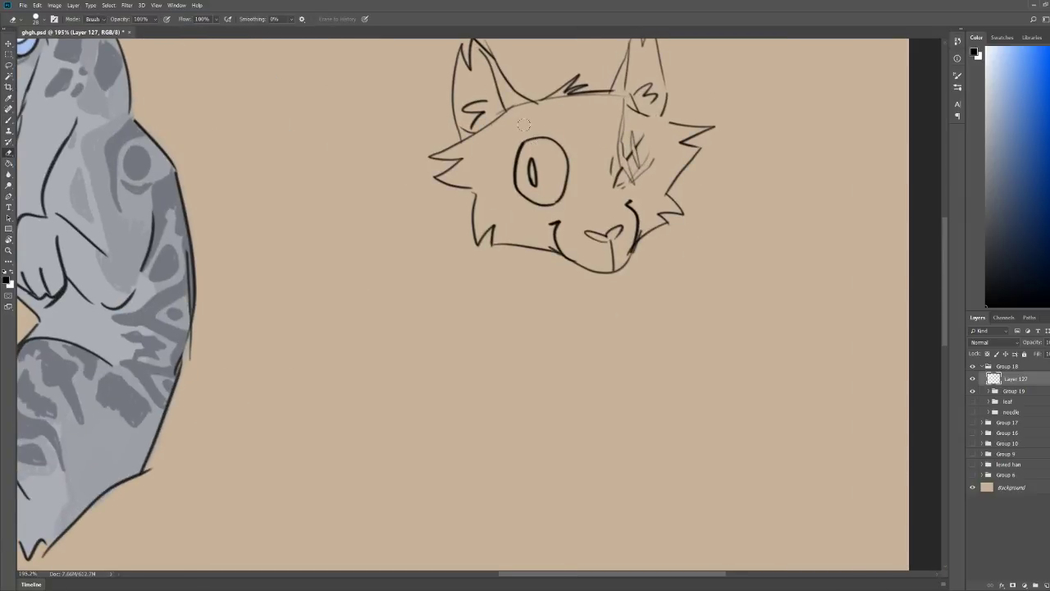
mouse_move(530, 140)
mouse_down()
mouse_move(511, 174)
mouse_move(537, 203)
mouse_move(558, 185)
mouse_up()
key(b)
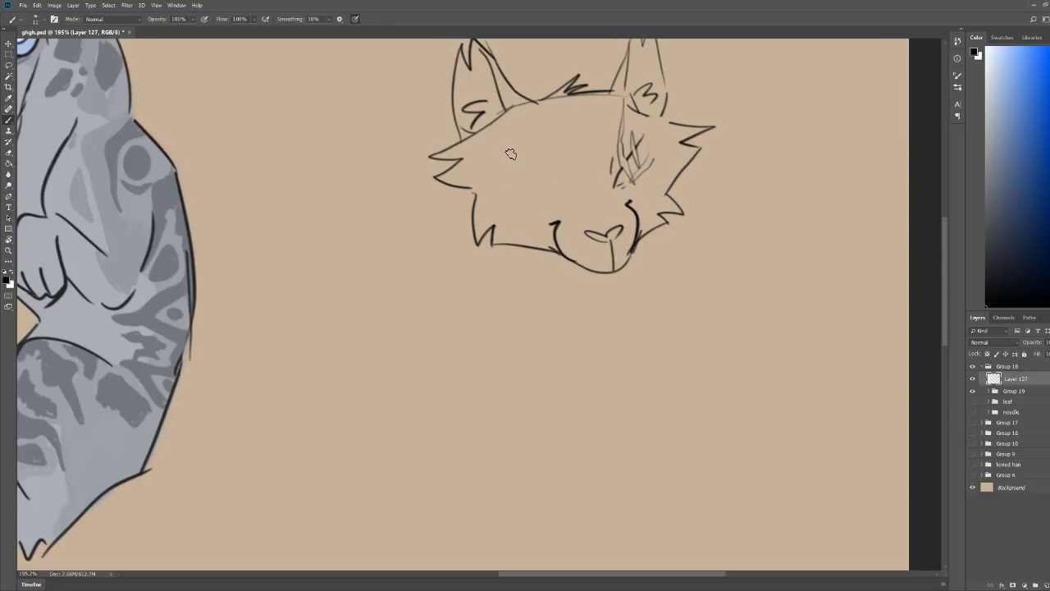
drag(507, 150, 555, 202)
drag(509, 150, 558, 202)
key(ctrl+z)
mouse_move(509, 149)
mouse_down()
mouse_move(540, 135)
mouse_move(555, 208)
mouse_move(523, 181)
mouse_up()
Step: Draw a short arched eyebrow above the open eye and close the head outline between the scarred-side ear and cheek fur
drag(588, 159, 490, 101)
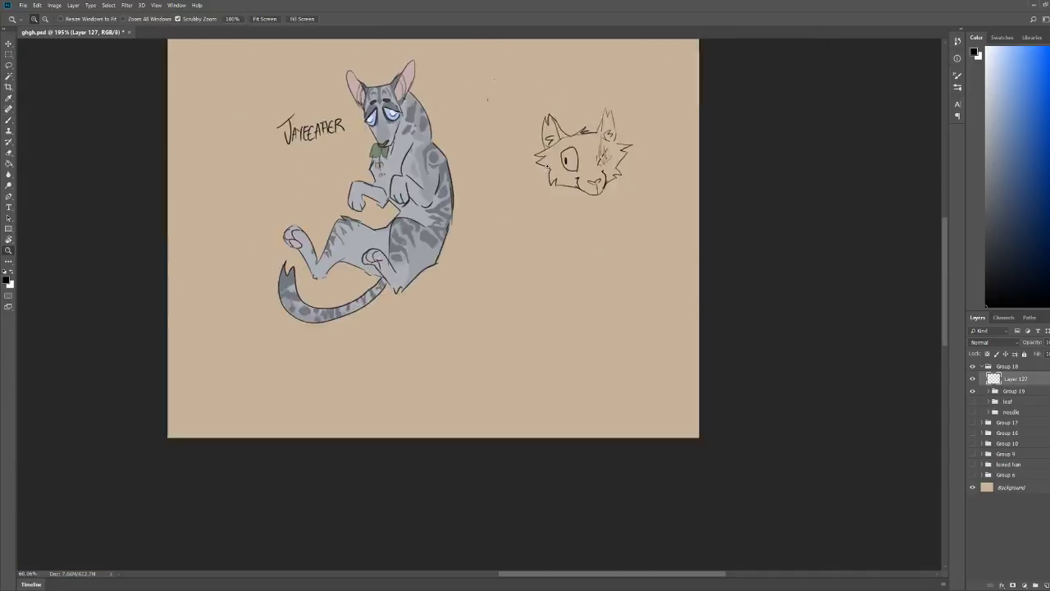
drag(666, 227, 809, 227)
key(ctrl+z)
drag(410, 234, 415, 242)
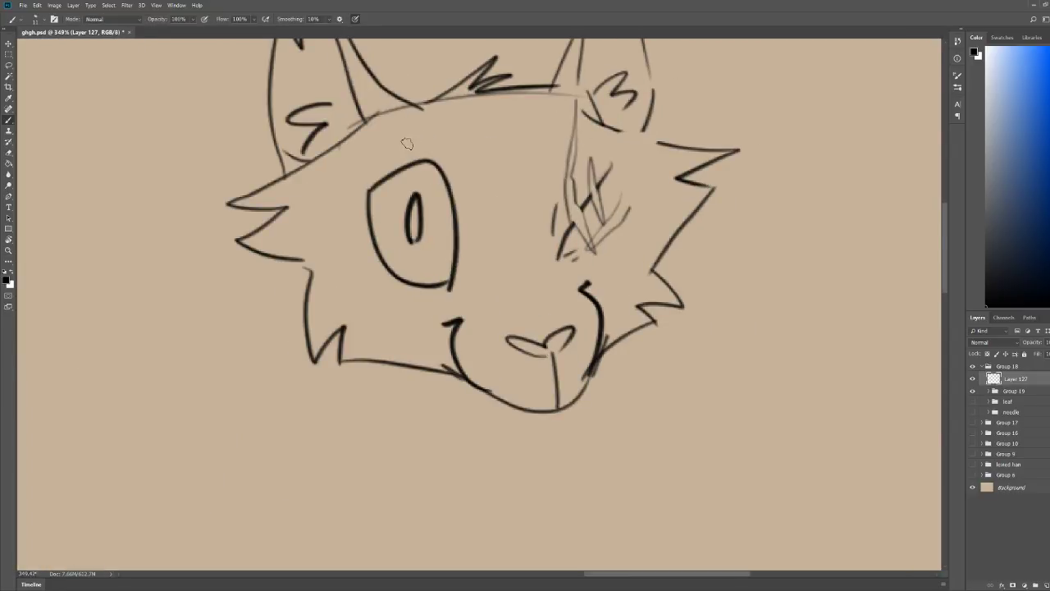
drag(397, 148, 455, 141)
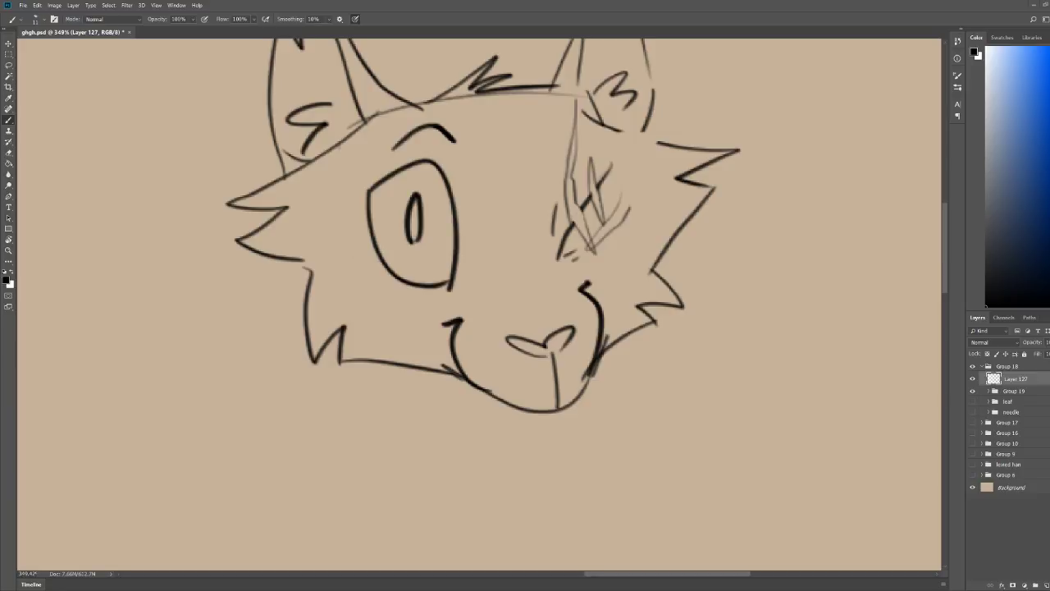
scroll(665, 150, down, 5)
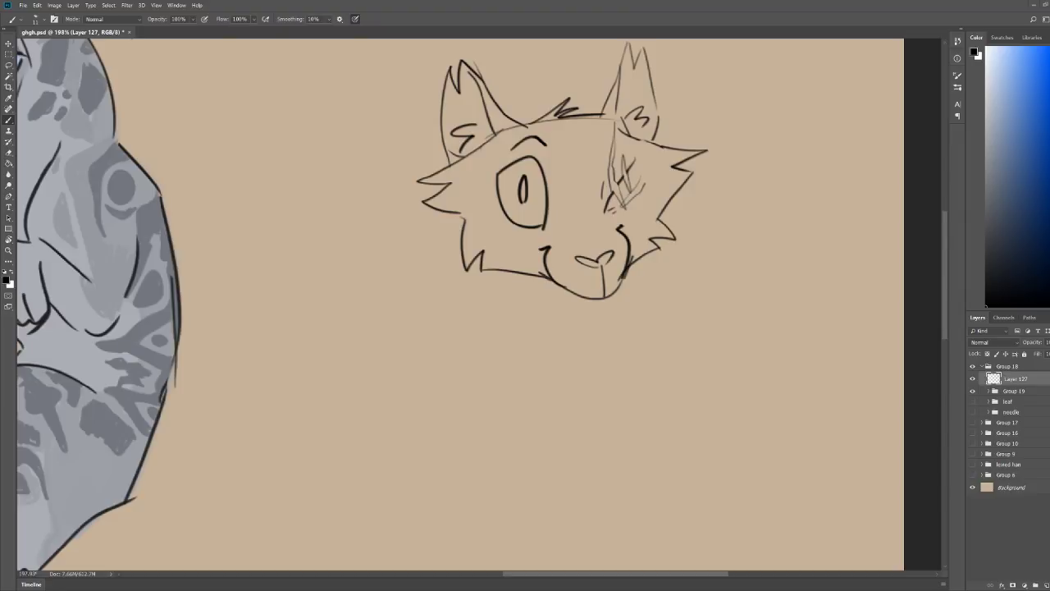
drag(662, 156, 587, 184)
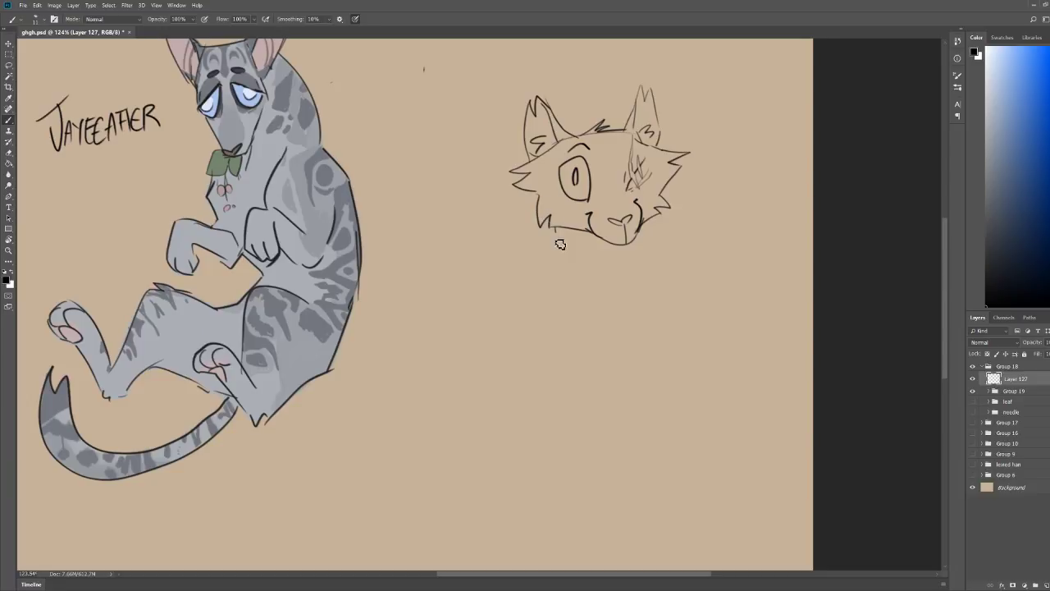
Step: Sketch rough neck lines below both cheeks and a large curved back line behind the head
mouse_move(556, 231)
mouse_down()
mouse_move(554, 297)
mouse_move(576, 302)
mouse_up()
mouse_move(654, 217)
mouse_down()
mouse_move(660, 245)
mouse_move(671, 270)
mouse_up()
scroll(690, 261, down, 2)
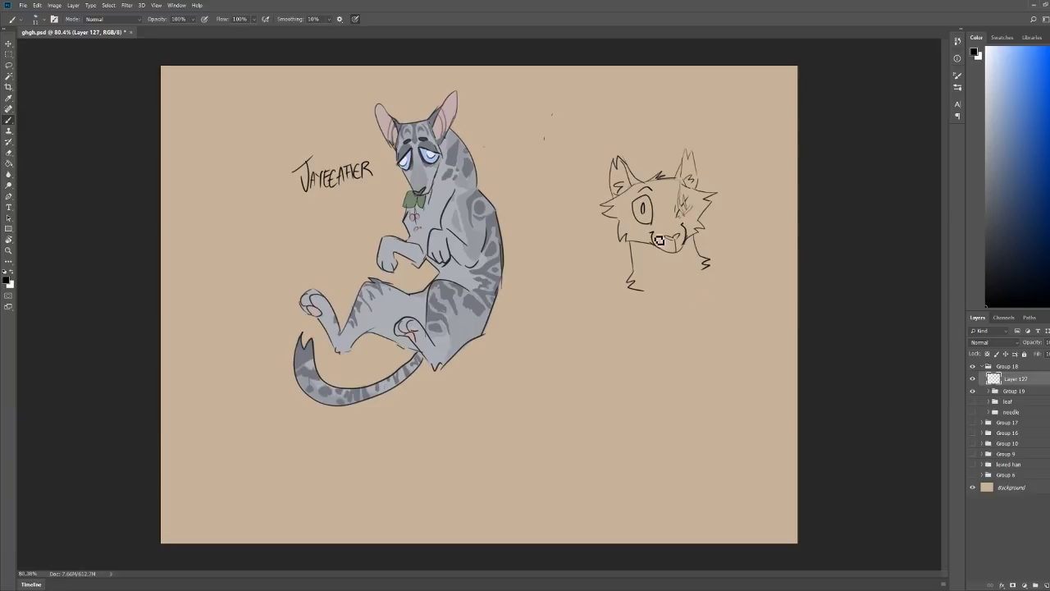
mouse_move(657, 243)
mouse_down()
mouse_move(576, 261)
mouse_move(597, 401)
mouse_up()
Step: Erase the rough neck lines and draw jagged neck fur on both sides plus a small chest tuft
key(e)
mouse_move(631, 259)
mouse_down()
mouse_move(631, 283)
mouse_move(646, 291)
mouse_up()
key(b)
drag(602, 243, 632, 269)
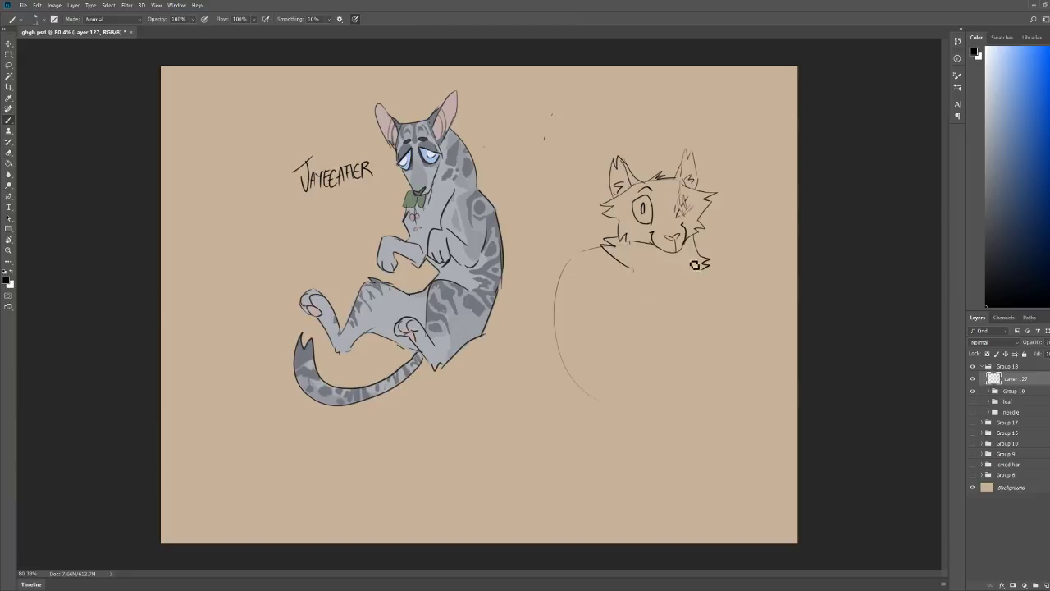
key(e)
drag(697, 240, 704, 278)
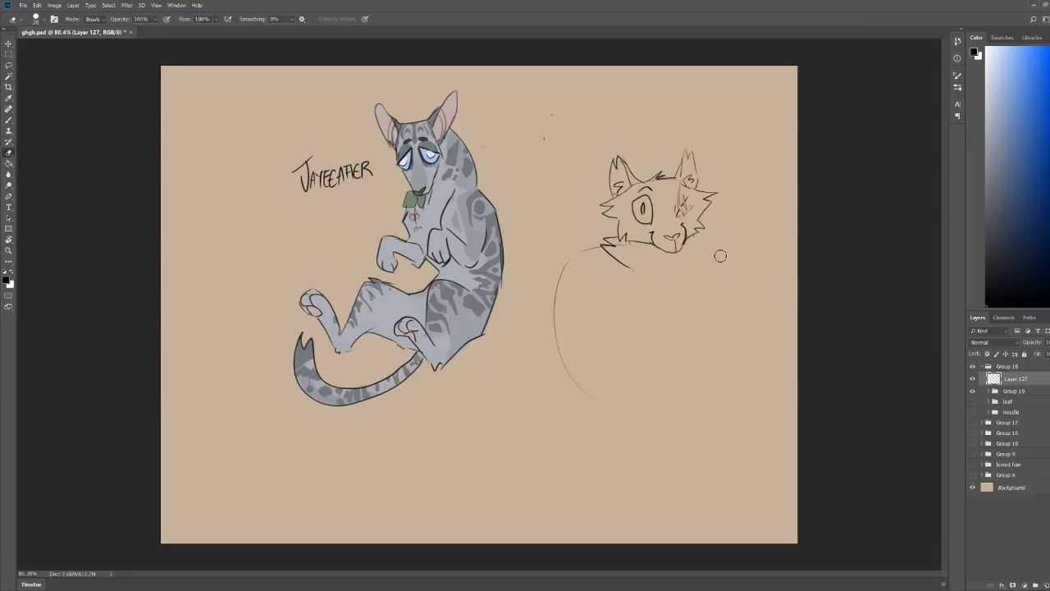
key(b)
mouse_move(708, 224)
mouse_down()
mouse_move(720, 238)
mouse_move(701, 250)
mouse_up()
mouse_move(691, 271)
mouse_down()
mouse_move(682, 297)
mouse_move(674, 290)
mouse_up()
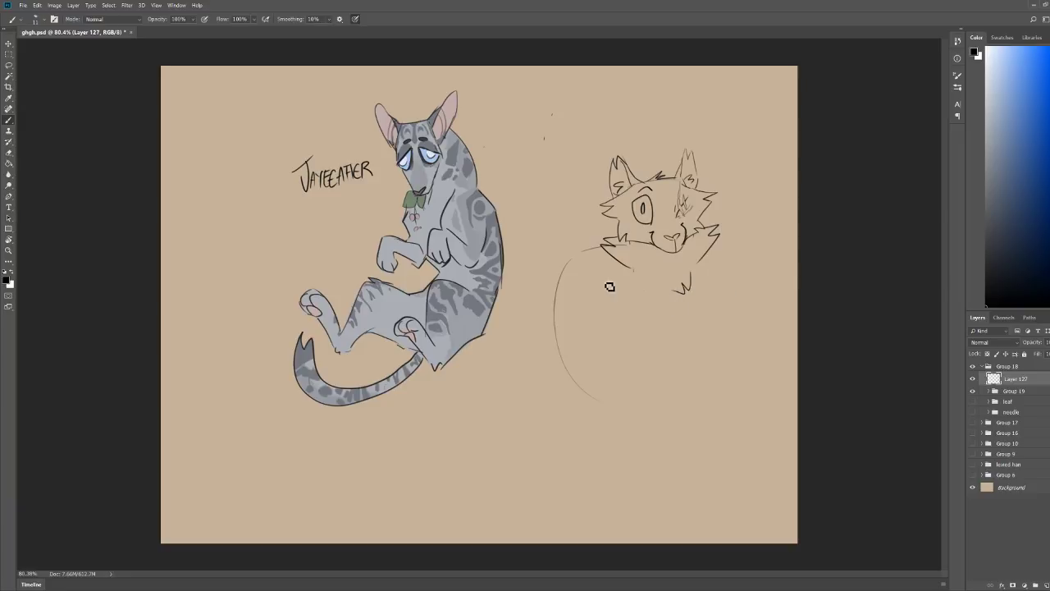
Step: Draw the open-eyed side's foreleg with a clawed paw, and the chest side and upper outline of the other foreleg
mouse_move(609, 284)
mouse_down()
mouse_move(624, 336)
mouse_move(645, 356)
mouse_move(673, 319)
mouse_move(690, 345)
mouse_move(690, 377)
mouse_up()
mouse_move(629, 345)
mouse_down()
mouse_move(665, 346)
mouse_move(675, 361)
mouse_move(666, 383)
mouse_move(673, 392)
mouse_move(683, 376)
mouse_move(682, 406)
mouse_up()
drag(691, 349, 701, 388)
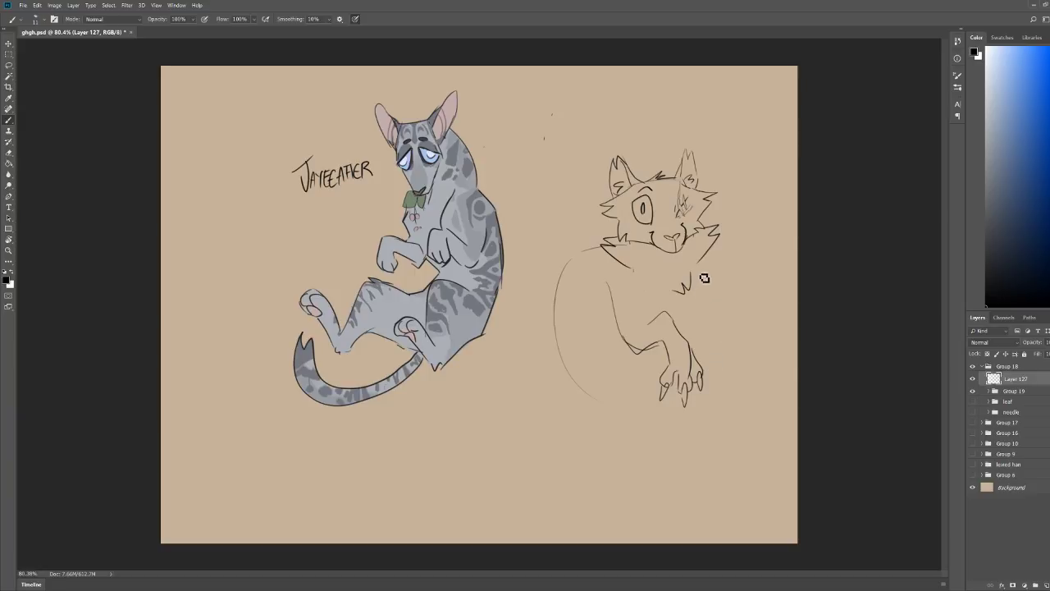
mouse_move(708, 263)
mouse_down()
mouse_move(709, 324)
mouse_move(730, 315)
mouse_move(743, 355)
mouse_up()
key(e)
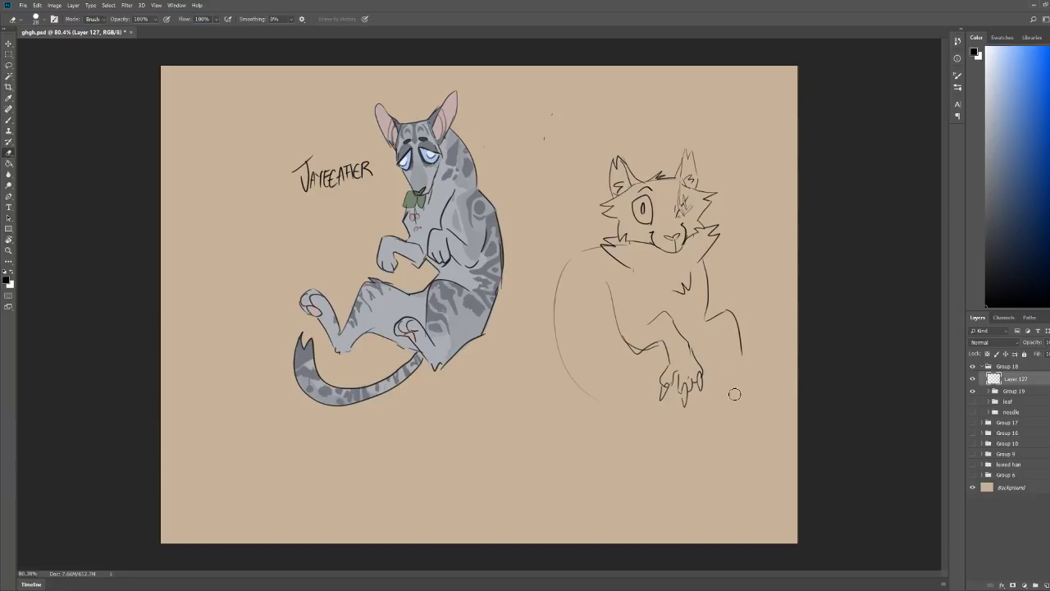
key(b)
Step: Erase the first foreleg's outer line and redraw it with a fur tuft at the elbow and along the forearm
key(z)
double_click(795, 327)
key(e)
mouse_move(645, 374)
mouse_down()
mouse_move(694, 367)
mouse_move(582, 257)
mouse_up()
key(b)
mouse_move(597, 202)
mouse_down()
mouse_move(622, 366)
mouse_move(682, 388)
mouse_move(694, 379)
mouse_up()
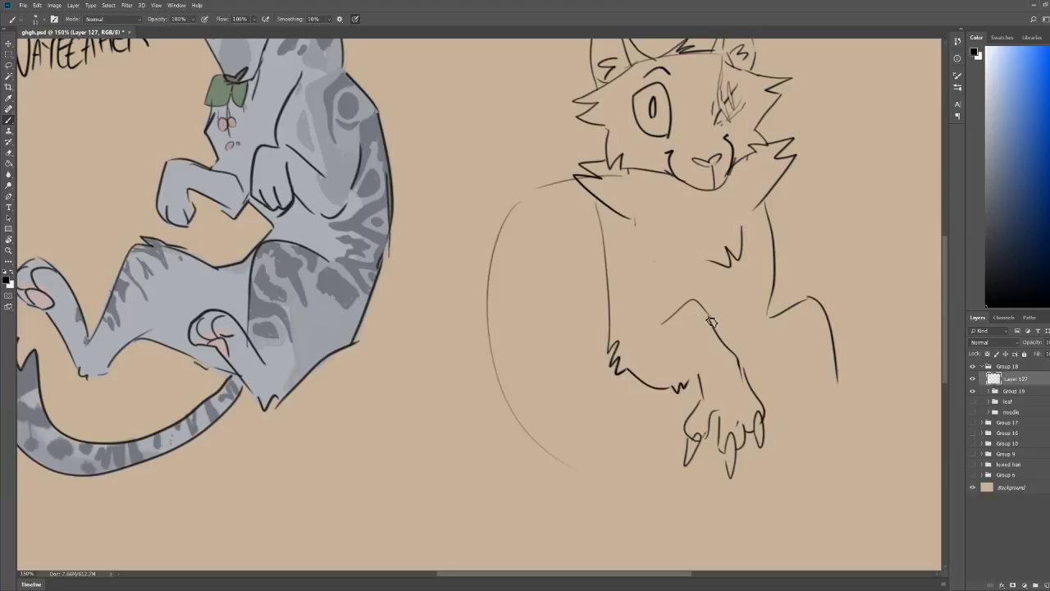
key(z)
drag(698, 310, 675, 281)
drag(816, 272, 895, 267)
drag(597, 247, 533, 250)
drag(735, 294, 756, 293)
Step: Replace the upper body lines with jagged chest fur on both sides and extend the second foreleg's outline downward
key(e)
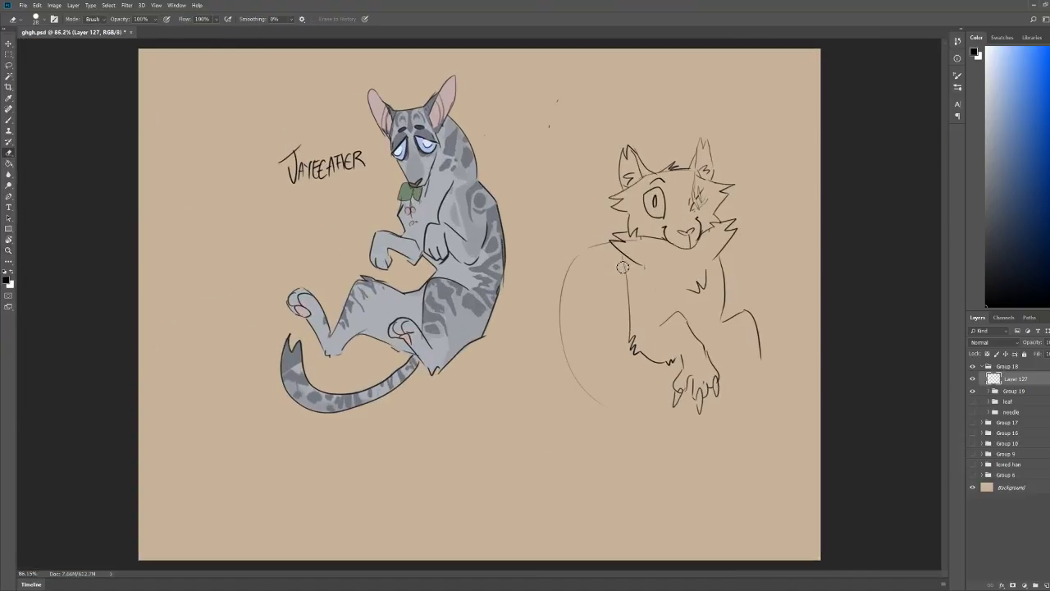
drag(622, 267, 627, 324)
mouse_move(662, 269)
mouse_down()
mouse_move(675, 305)
mouse_move(722, 264)
mouse_move(736, 295)
mouse_move(729, 328)
mouse_up()
key(b)
key(z)
mouse_move(836, 323)
mouse_down()
mouse_move(882, 321)
mouse_move(847, 300)
mouse_up()
drag(528, 300, 483, 299)
key(b)
drag(669, 362, 666, 392)
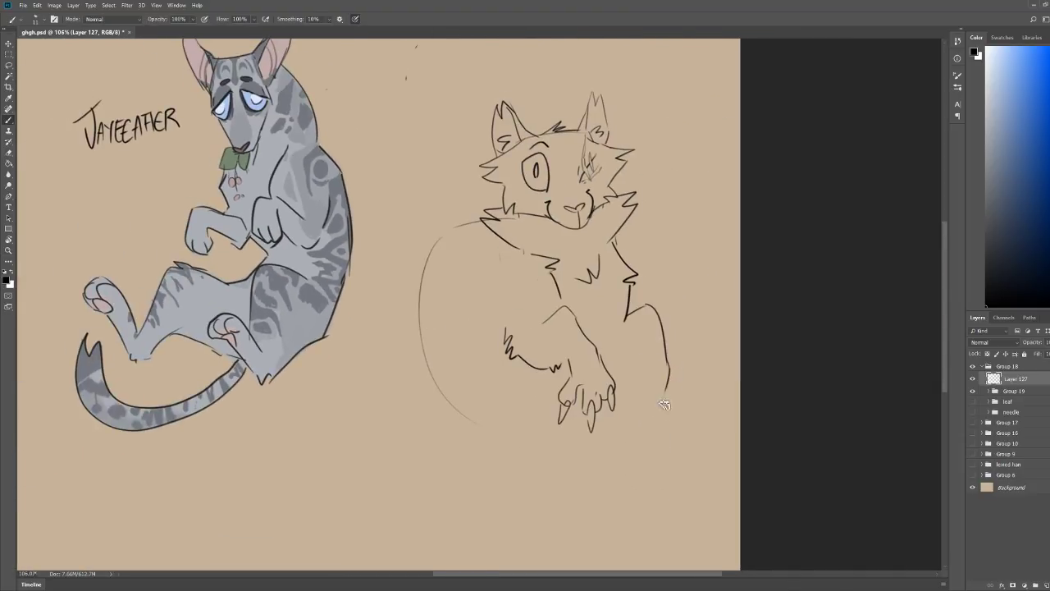
Step: Erase the curved back line and redraw the back as an angular outline from the neck fur to the rump
key(z)
drag(712, 228, 695, 235)
key(b)
key(e)
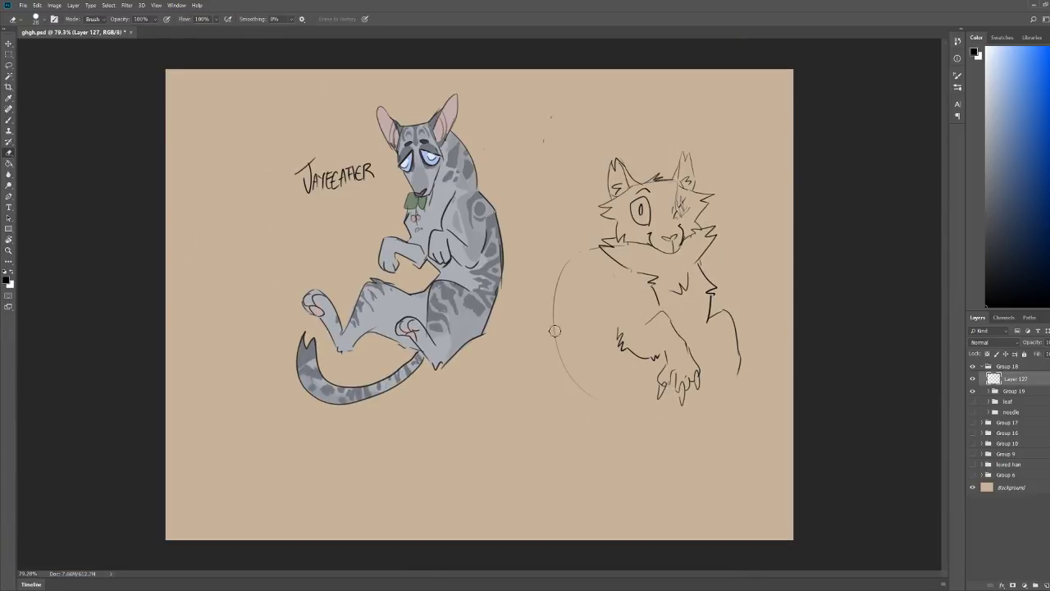
mouse_move(555, 330)
mouse_down()
mouse_move(572, 263)
mouse_move(556, 329)
mouse_up()
mouse_move(614, 254)
mouse_down()
mouse_move(635, 273)
mouse_move(615, 263)
mouse_move(605, 233)
mouse_move(616, 252)
mouse_move(606, 245)
mouse_move(619, 242)
mouse_move(577, 316)
mouse_move(571, 412)
mouse_move(619, 453)
mouse_move(619, 389)
mouse_move(658, 377)
mouse_up()
key(b)
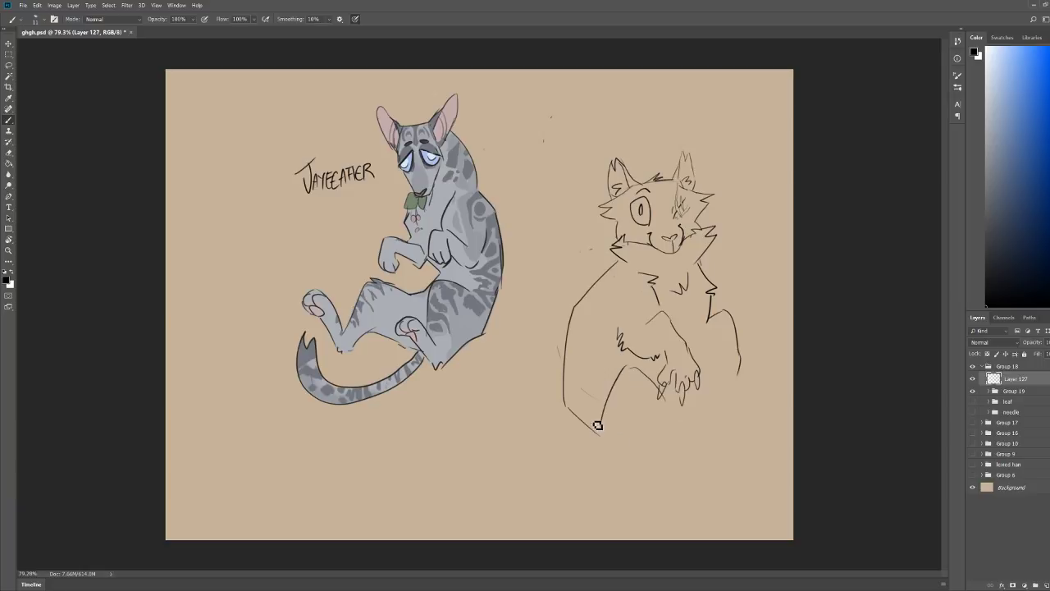
Step: Sketch the hind leg below the haunch, with a heel and a raised foot
mouse_move(598, 425)
mouse_down()
mouse_move(639, 476)
mouse_move(649, 469)
mouse_up()
drag(672, 402, 670, 425)
drag(662, 464, 690, 402)
key(ctrl+z)
mouse_move(659, 461)
mouse_down()
mouse_move(666, 481)
mouse_move(680, 470)
mouse_up()
mouse_move(667, 422)
mouse_down()
mouse_move(667, 442)
mouse_move(685, 410)
mouse_move(715, 424)
mouse_move(698, 435)
mouse_move(714, 427)
mouse_up()
drag(613, 425, 690, 370)
Step: Draw the raised hind foot's clawed toes, pads and dewclaw, and close its sole down to the heel
key(e)
mouse_move(745, 404)
mouse_down()
mouse_move(773, 384)
mouse_move(789, 409)
mouse_move(742, 399)
mouse_move(769, 408)
mouse_move(756, 419)
mouse_move(747, 393)
mouse_move(786, 396)
mouse_move(771, 429)
mouse_move(773, 391)
mouse_move(801, 431)
mouse_up()
key(b)
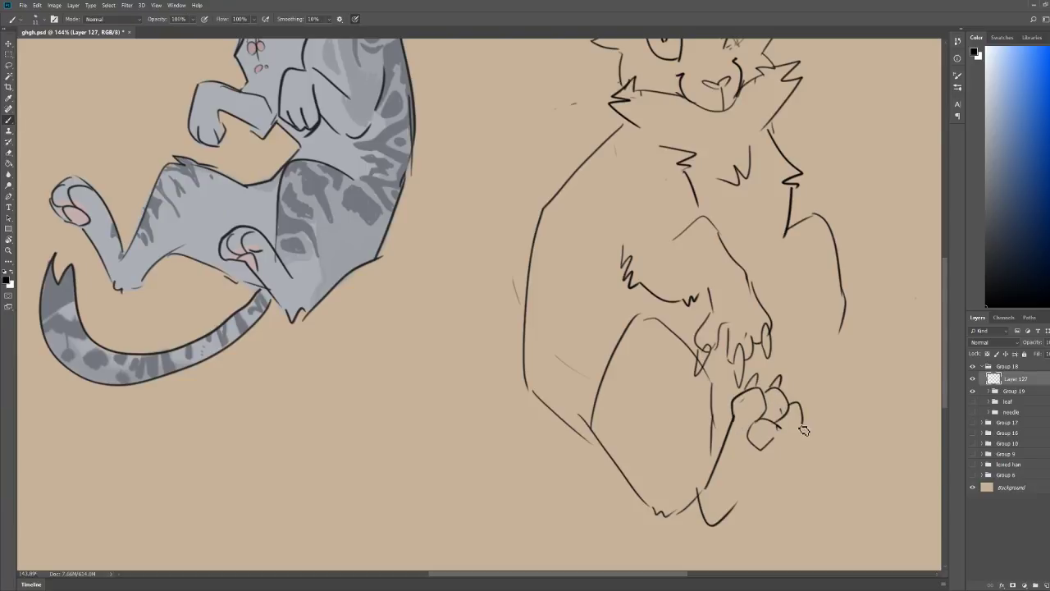
mouse_move(793, 394)
mouse_down()
mouse_move(803, 417)
mouse_move(746, 489)
mouse_up()
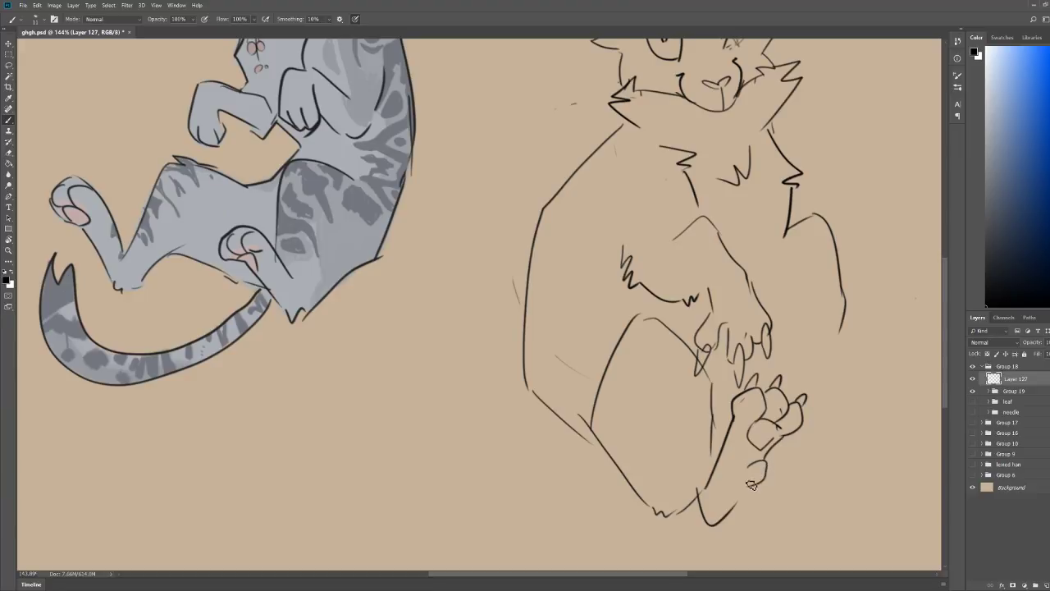
mouse_move(777, 458)
mouse_down()
mouse_move(722, 539)
mouse_move(679, 524)
mouse_up()
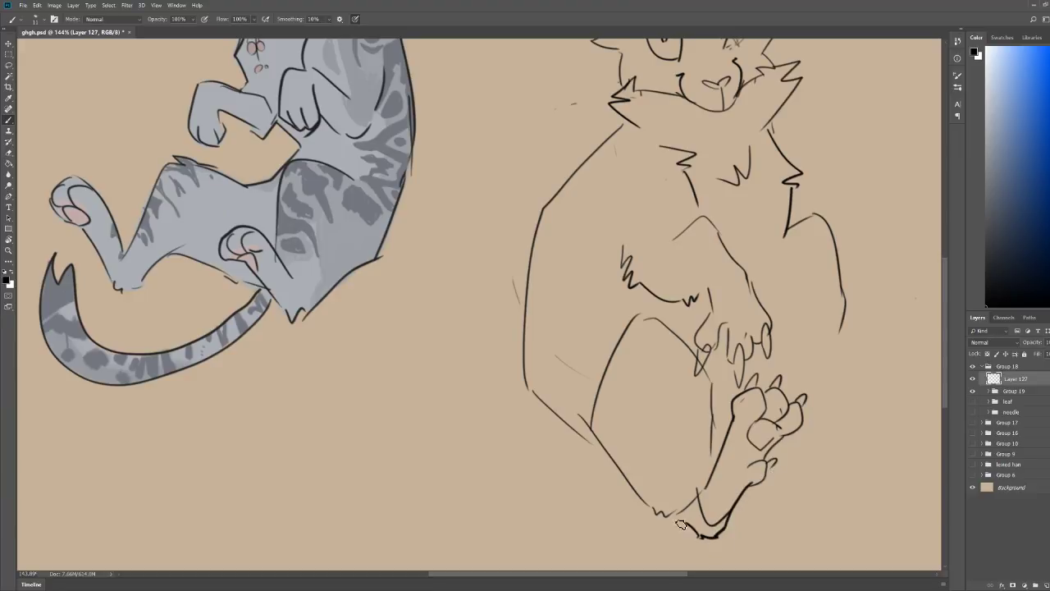
Step: Erase the haunch's lower outline and redraw it curving in to a small fur point and across to the heel
key(z)
drag(800, 427, 727, 419)
mouse_move(719, 332)
mouse_down()
mouse_move(826, 314)
mouse_move(754, 356)
mouse_up()
key(e)
mouse_move(662, 487)
mouse_down()
mouse_move(674, 497)
mouse_move(600, 432)
mouse_move(631, 460)
mouse_up()
key(b)
mouse_move(588, 430)
mouse_down()
mouse_move(629, 484)
mouse_move(682, 497)
mouse_up()
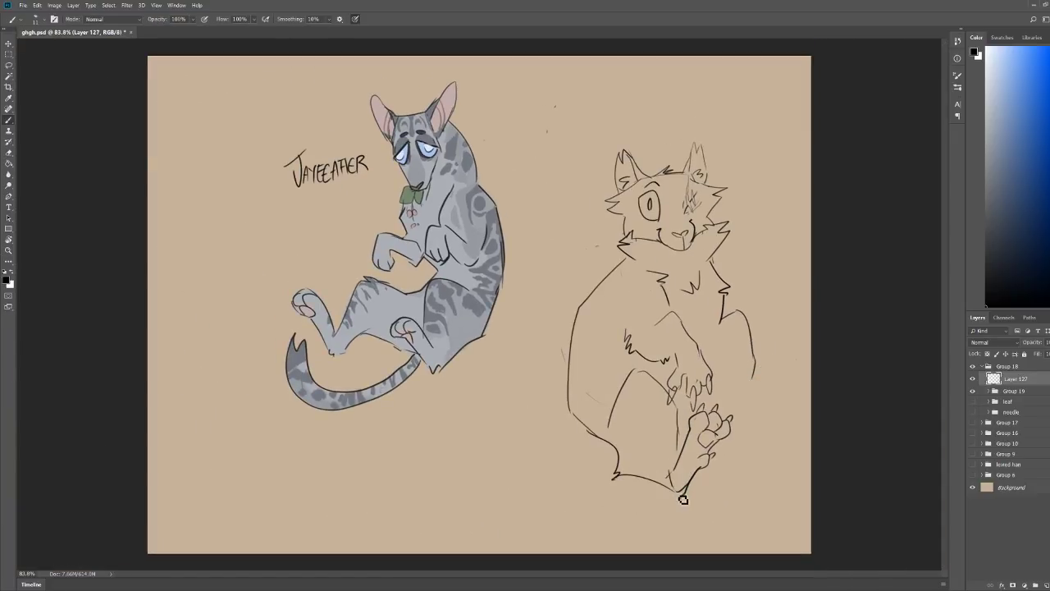
Step: Erase the whole hind leg and clawed foot with a larger eraser
key(e)
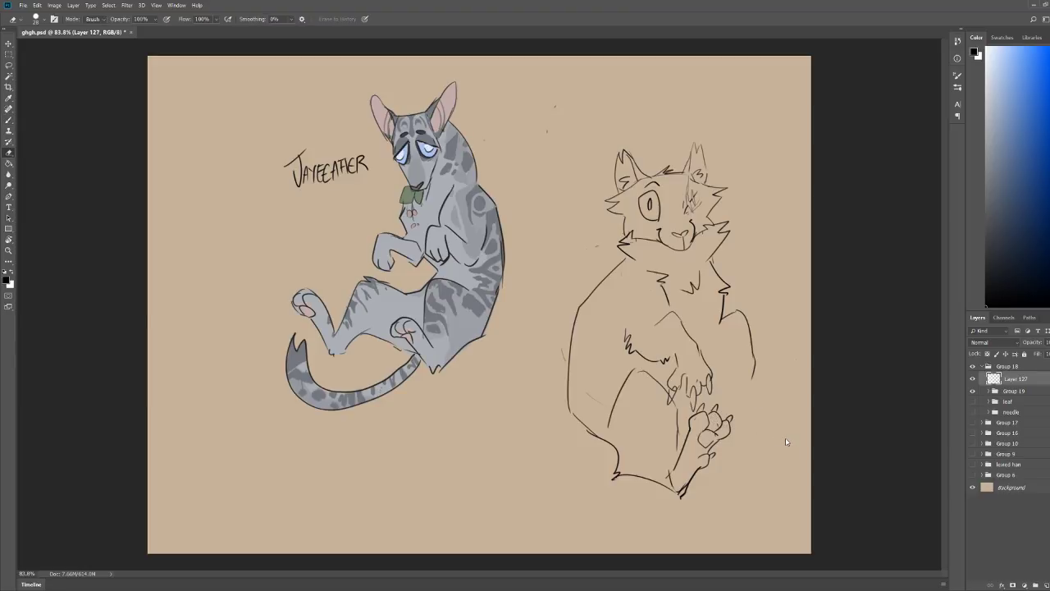
drag(722, 411, 715, 408)
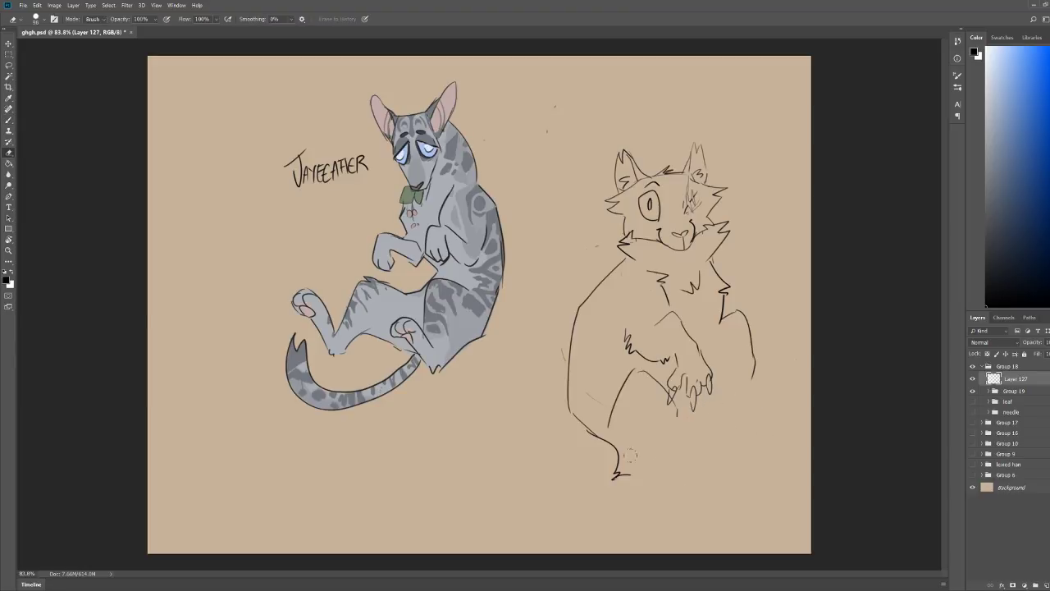
key(b)
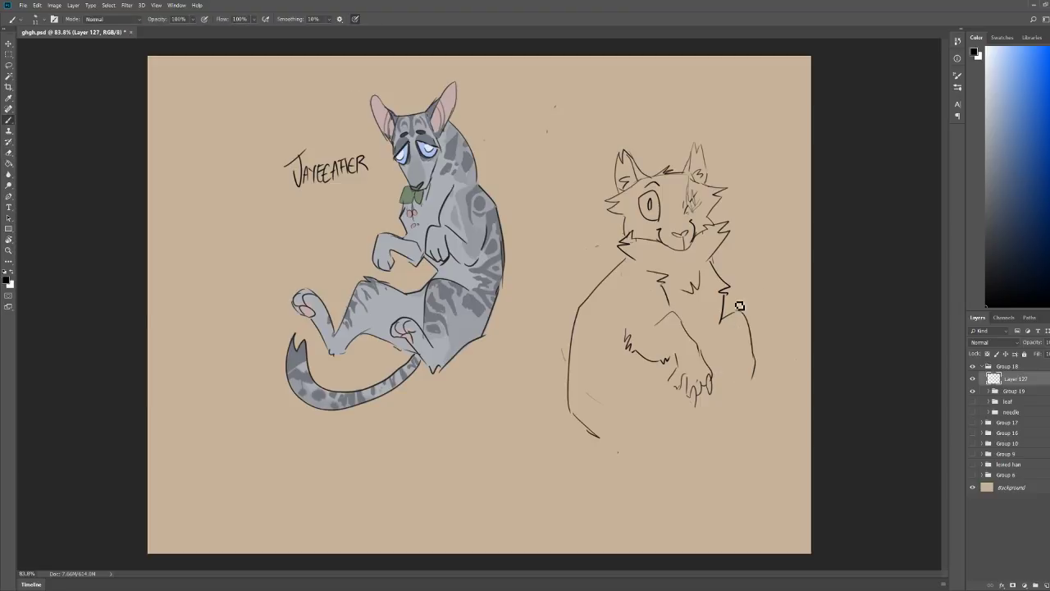
Step: Draw a clawed paw on the second foreleg and rework both forelegs' outlines with jagged fur tufts
mouse_move(733, 358)
mouse_down()
mouse_move(729, 402)
mouse_move(746, 395)
mouse_move(752, 417)
mouse_move(759, 375)
mouse_move(770, 409)
mouse_move(685, 397)
mouse_move(674, 384)
mouse_move(683, 414)
mouse_move(698, 415)
mouse_move(690, 378)
mouse_up()
key(ctrl+z)
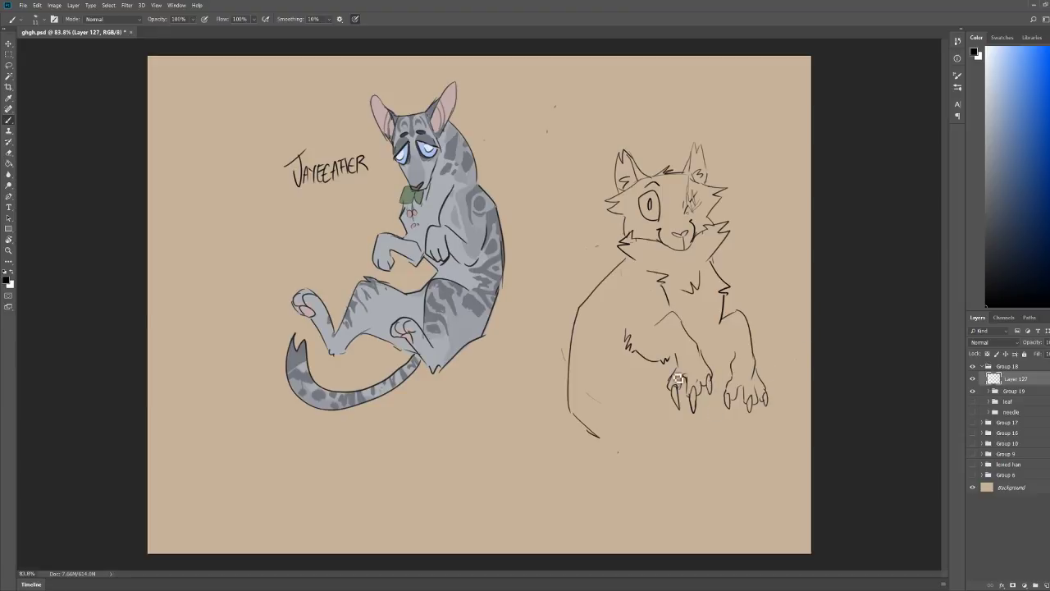
mouse_move(701, 318)
mouse_down()
mouse_move(713, 347)
mouse_move(640, 386)
mouse_up()
drag(734, 366, 716, 377)
key(z)
mouse_move(795, 348)
mouse_down()
mouse_move(783, 342)
mouse_move(814, 246)
mouse_move(875, 288)
mouse_move(860, 343)
mouse_move(823, 328)
mouse_up()
key(b)
key(b)
key(z)
mouse_move(777, 366)
mouse_down()
mouse_move(878, 353)
mouse_move(738, 337)
mouse_up()
key(ctrl+z)
scroll(709, 333, down, 3)
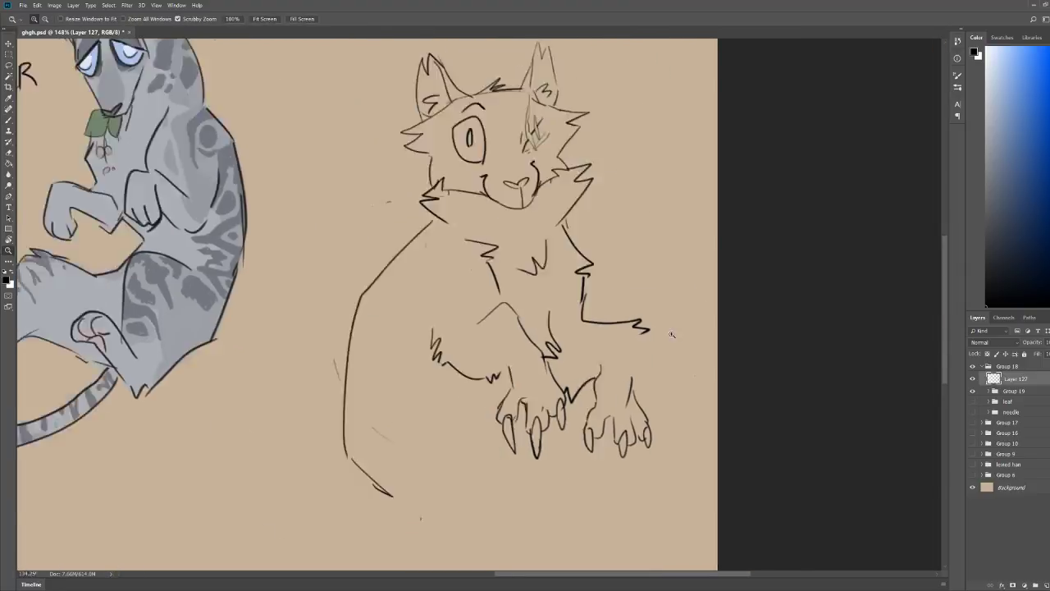
Step: Erase both clawed forelegs and redraw them as two hanging forepaws with long rounded toes
key(e)
mouse_move(513, 346)
mouse_down()
mouse_move(632, 298)
mouse_move(615, 421)
mouse_move(489, 338)
mouse_move(477, 342)
mouse_move(471, 297)
mouse_up()
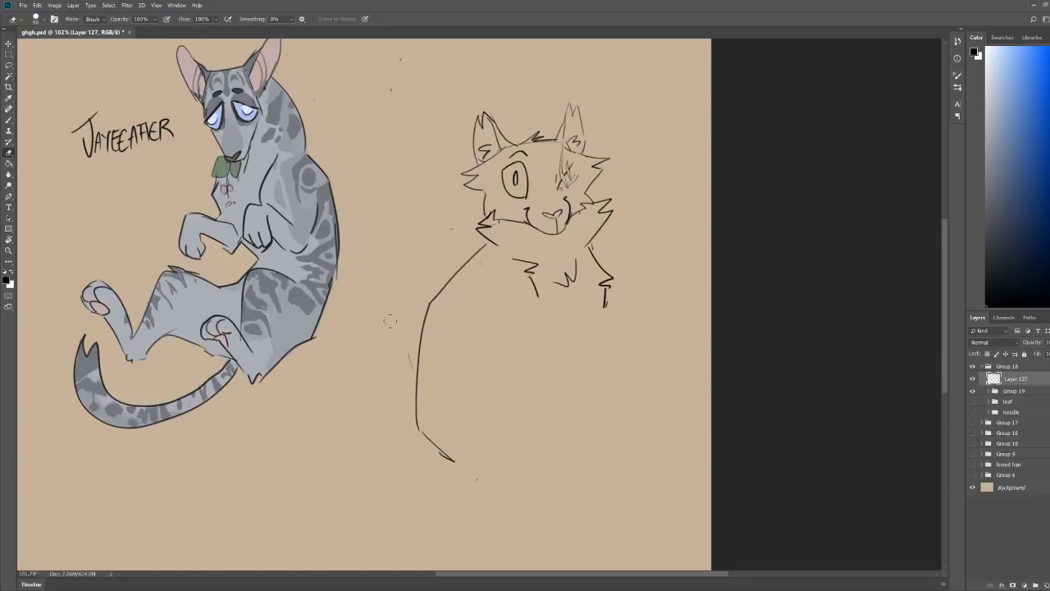
key(b)
mouse_move(513, 353)
mouse_down()
mouse_move(554, 305)
mouse_move(578, 378)
mouse_up()
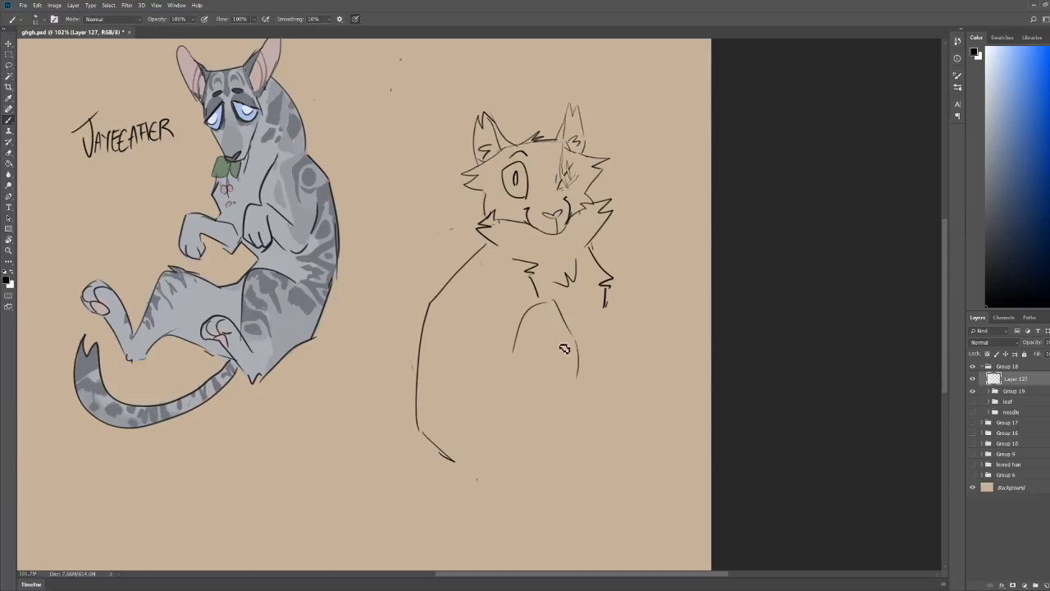
mouse_move(543, 322)
mouse_down()
mouse_move(535, 386)
mouse_move(544, 396)
mouse_move(555, 376)
mouse_move(575, 402)
mouse_up()
drag(581, 346, 596, 385)
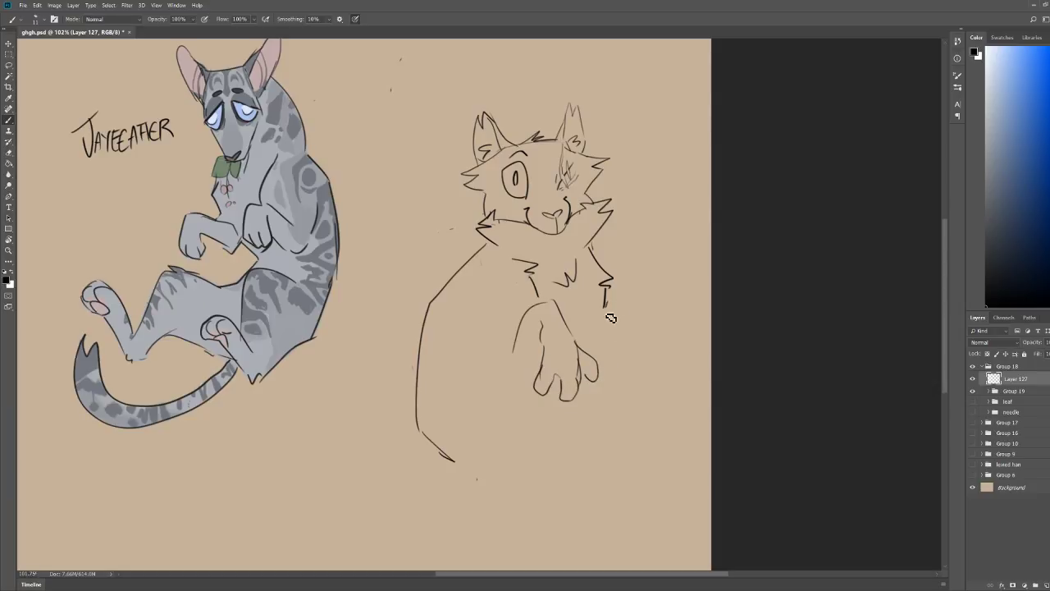
mouse_move(596, 326)
mouse_down()
mouse_move(628, 299)
mouse_move(641, 307)
mouse_move(660, 372)
mouse_move(641, 345)
mouse_move(646, 375)
mouse_move(629, 375)
mouse_move(625, 356)
mouse_move(622, 378)
mouse_move(613, 351)
mouse_up()
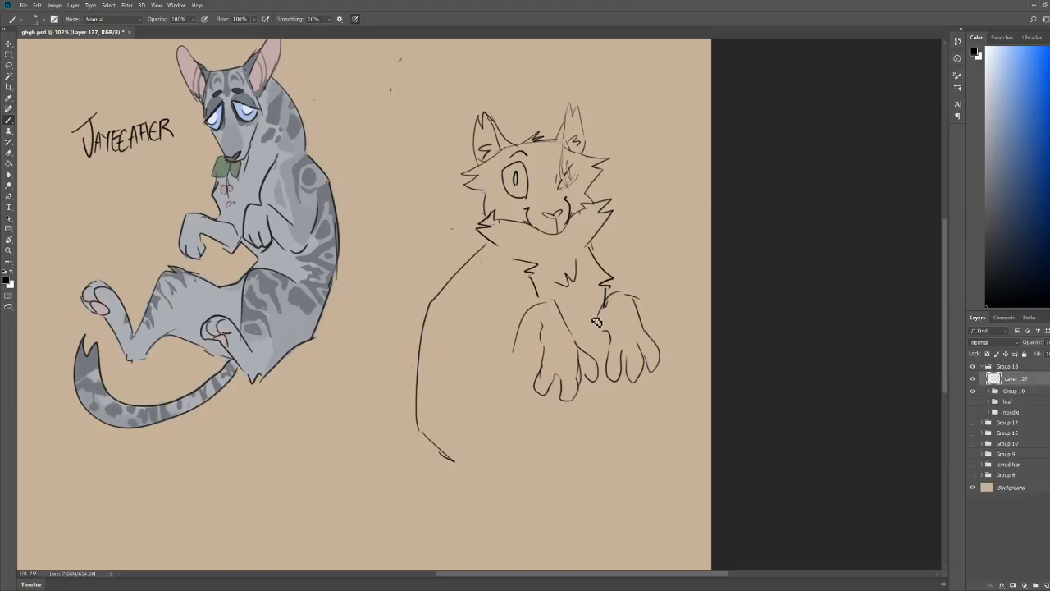
Step: Erase the outer line of the open-eyed side's foreleg and redraw the upper arm and forearm with elbow fur
key(e)
mouse_move(514, 351)
mouse_down()
mouse_move(525, 306)
mouse_move(506, 337)
mouse_up()
key(b)
drag(542, 366, 487, 376)
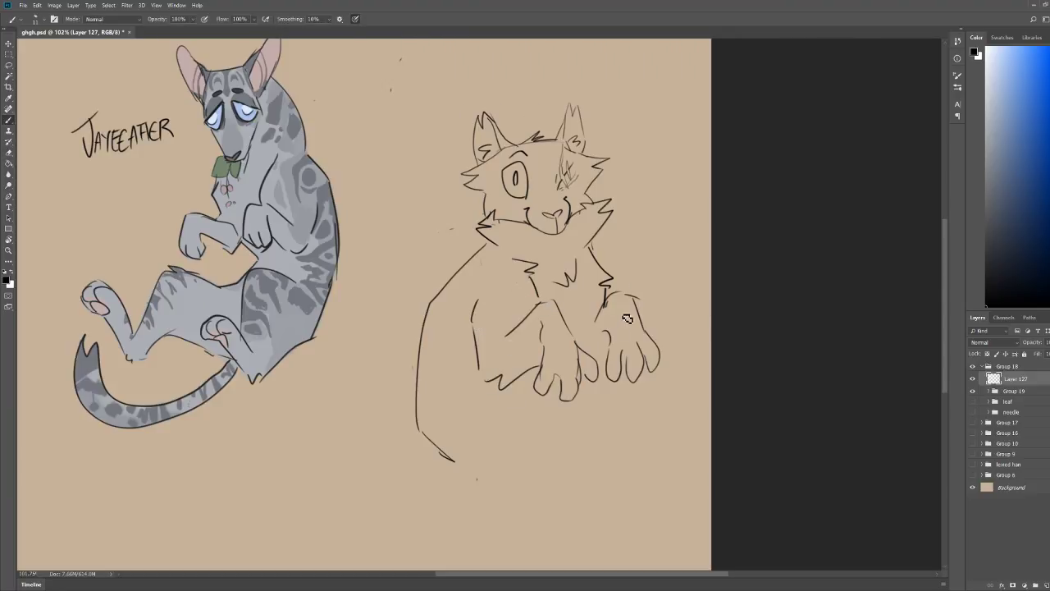
Step: Sketch the lower back, haunch and both bent hind legs with jagged heel fur beneath the body
scroll(607, 375, down, 5)
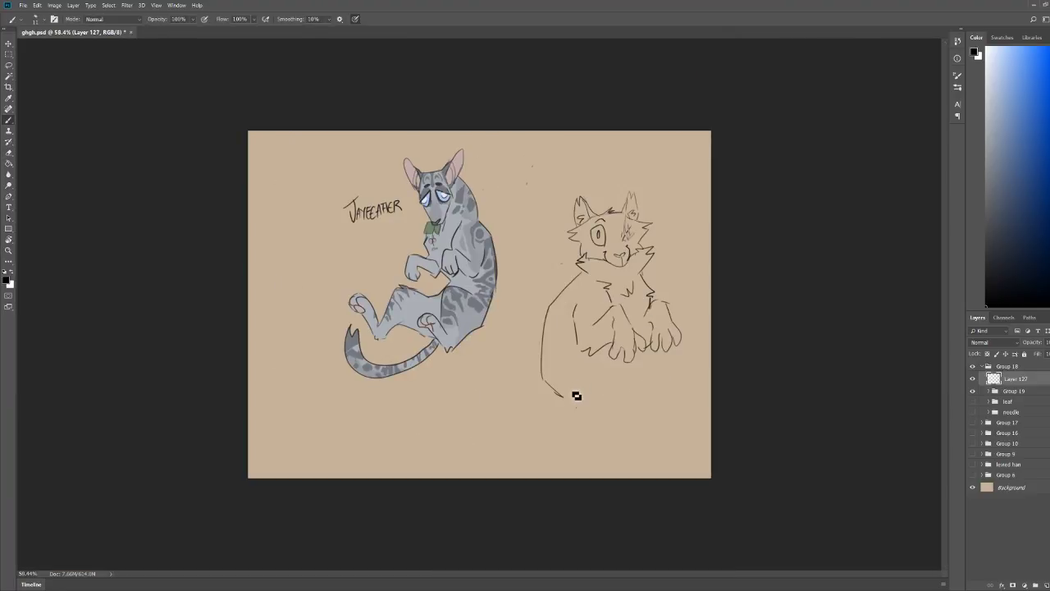
mouse_move(557, 393)
mouse_down()
mouse_move(589, 432)
mouse_move(619, 431)
mouse_move(622, 381)
mouse_up()
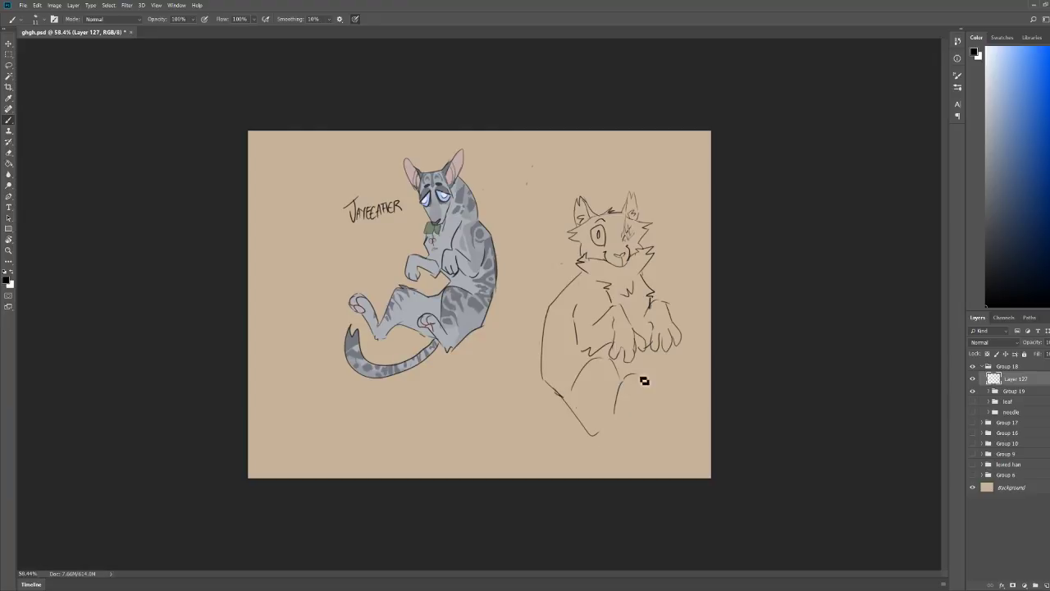
key(e)
mouse_move(573, 411)
mouse_down()
mouse_move(596, 435)
mouse_move(639, 381)
mouse_move(642, 410)
mouse_move(602, 436)
mouse_move(562, 409)
mouse_up()
key(b)
mouse_move(650, 383)
mouse_down()
mouse_move(683, 371)
mouse_move(653, 425)
mouse_move(629, 409)
mouse_up()
drag(653, 379, 668, 367)
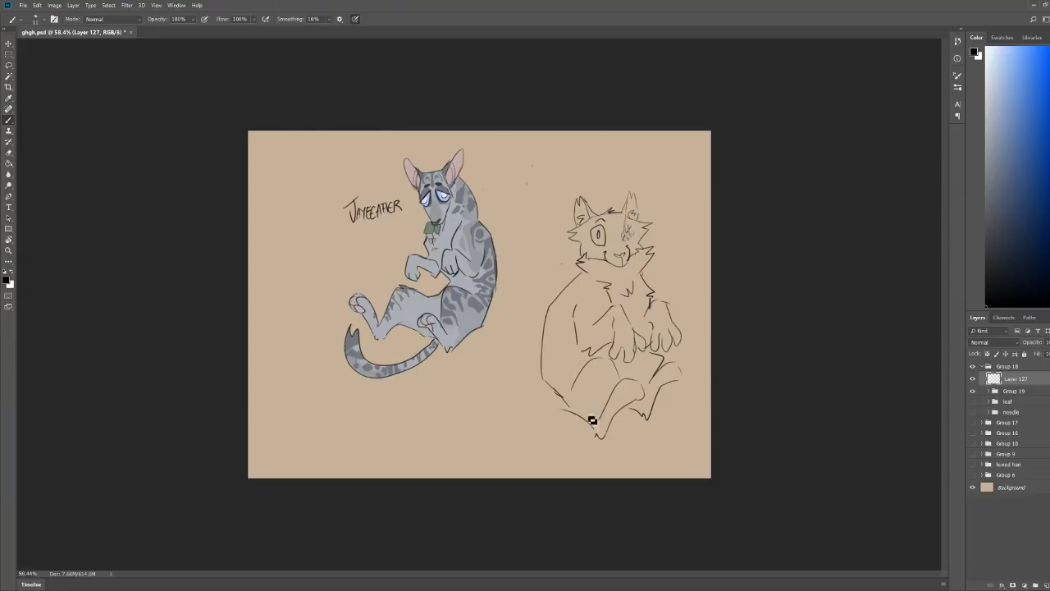
Step: Try a long jagged-tipped tail sweeping out on the open-eyed side and another curling up on the scarred side
mouse_move(623, 412)
mouse_down()
mouse_move(641, 463)
mouse_move(628, 470)
mouse_up()
mouse_move(587, 433)
mouse_down()
mouse_move(555, 446)
mouse_move(500, 435)
mouse_move(481, 467)
mouse_move(580, 468)
mouse_up()
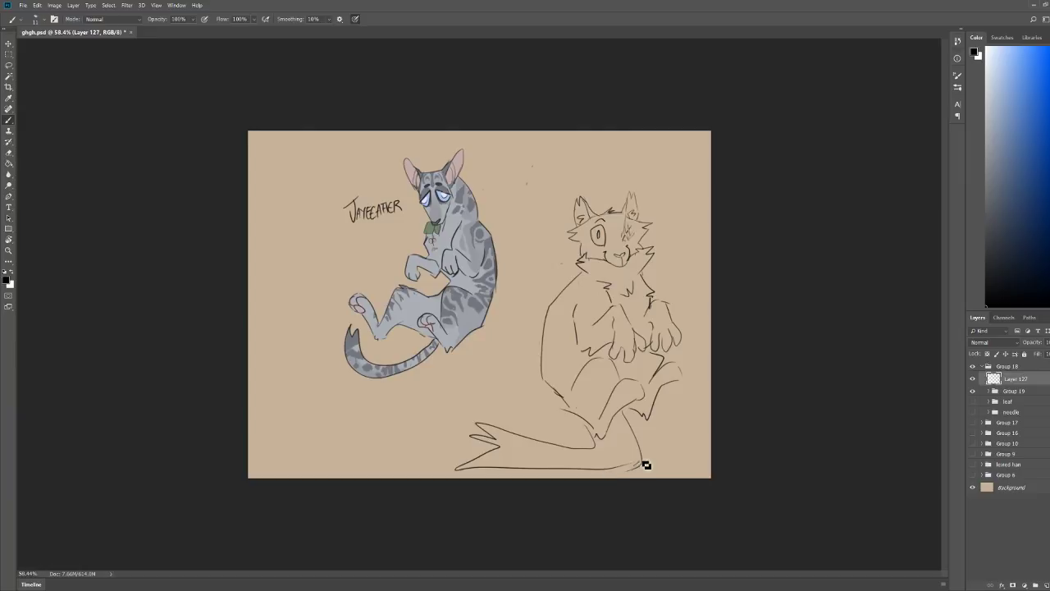
key(ctrl+z)
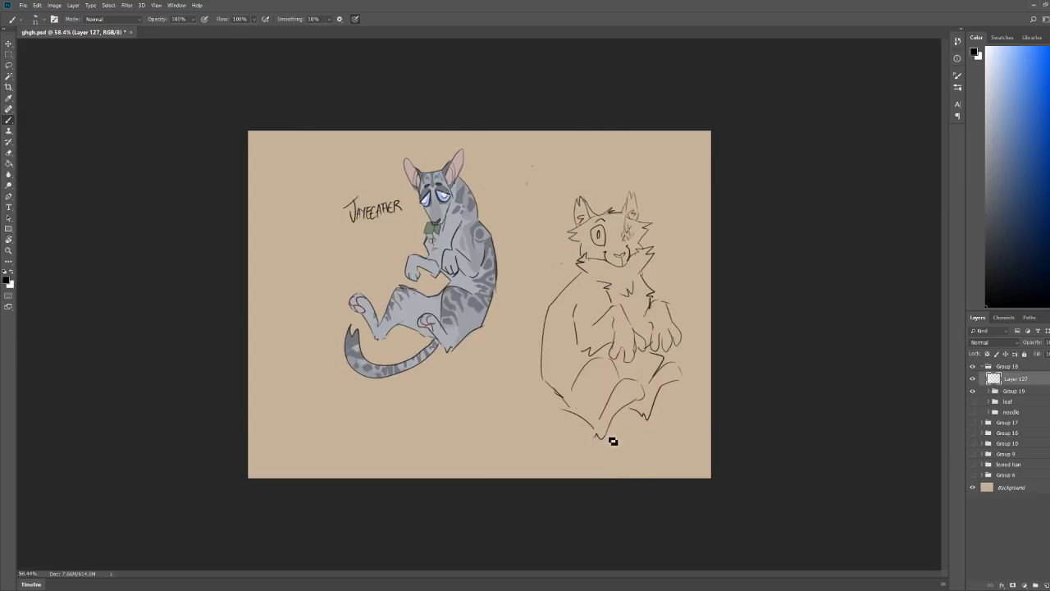
mouse_move(578, 415)
mouse_down()
mouse_move(610, 471)
mouse_move(670, 462)
mouse_move(699, 390)
mouse_move(684, 406)
mouse_move(689, 339)
mouse_move(684, 390)
mouse_move(619, 442)
mouse_up()
key(z)
drag(562, 381, 800, 355)
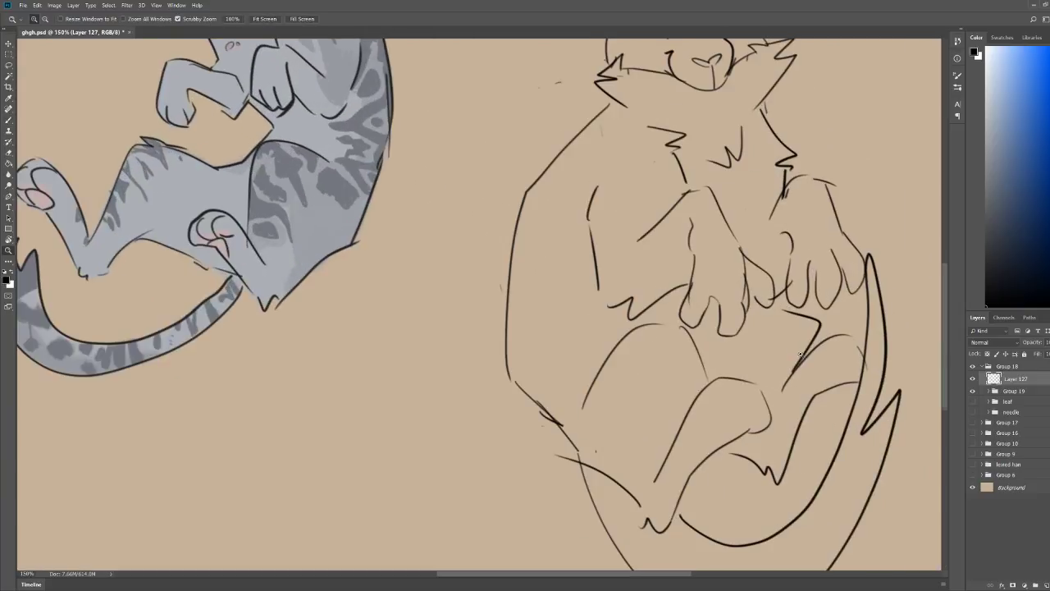
drag(853, 304, 648, 322)
key(b)
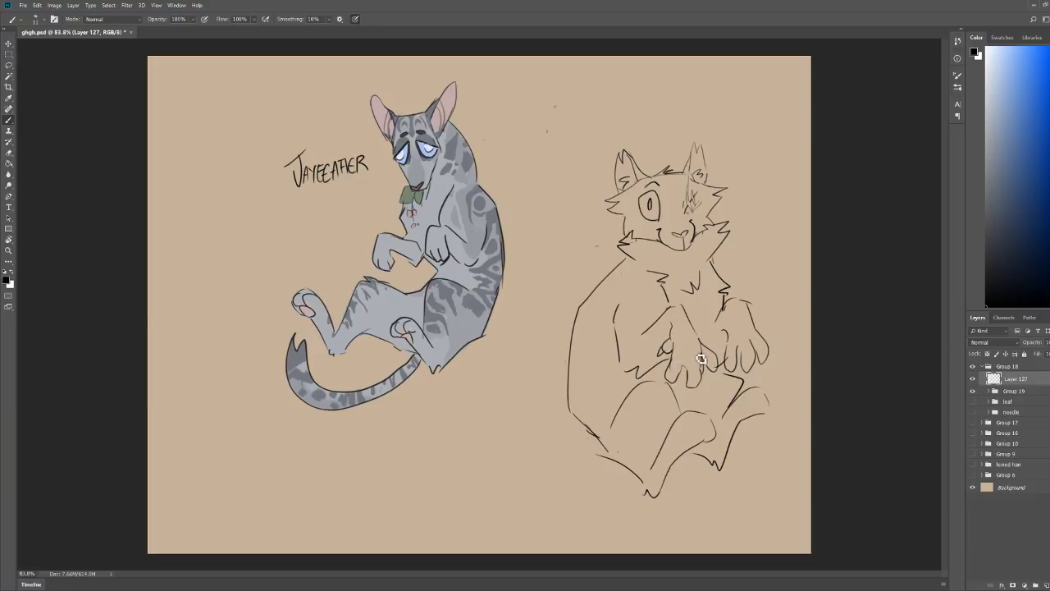
Step: Erase the open-eyed side's forepaw and try it with short, splayed, clawed toes
key(e)
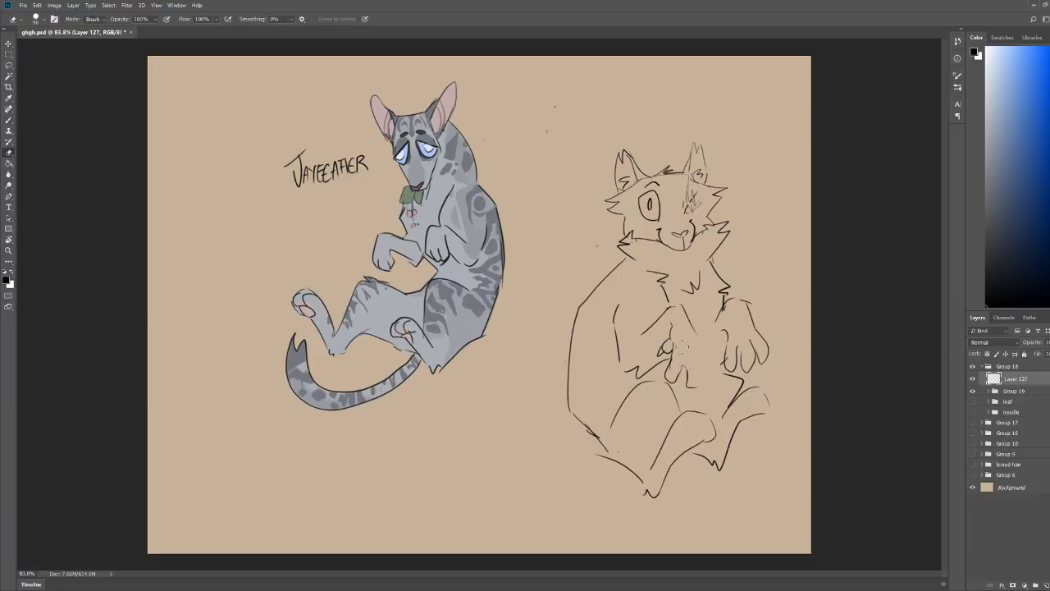
key(b)
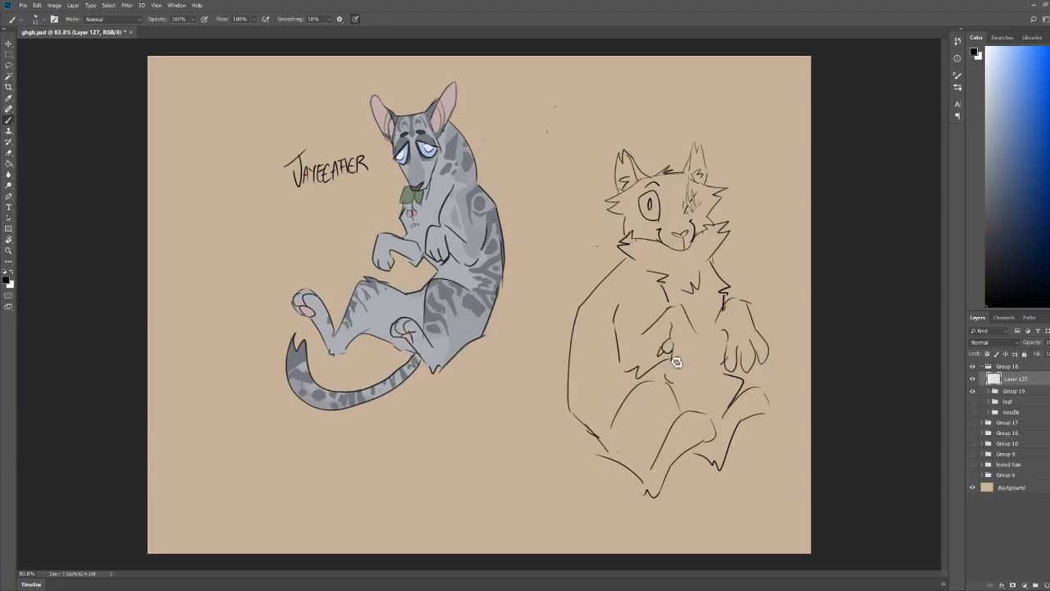
mouse_move(671, 356)
mouse_down()
mouse_move(683, 363)
mouse_move(667, 376)
mouse_move(687, 362)
mouse_move(707, 389)
mouse_up()
key(e)
key(b)
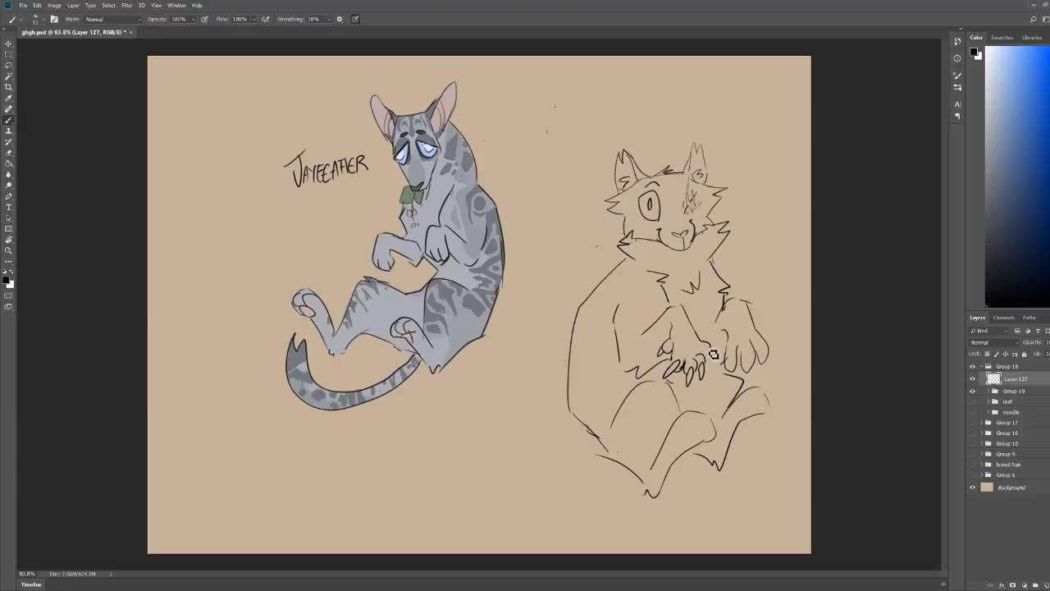
drag(706, 348, 712, 358)
Step: Erase both forepaws, keeping the upper foreleg lines
key(e)
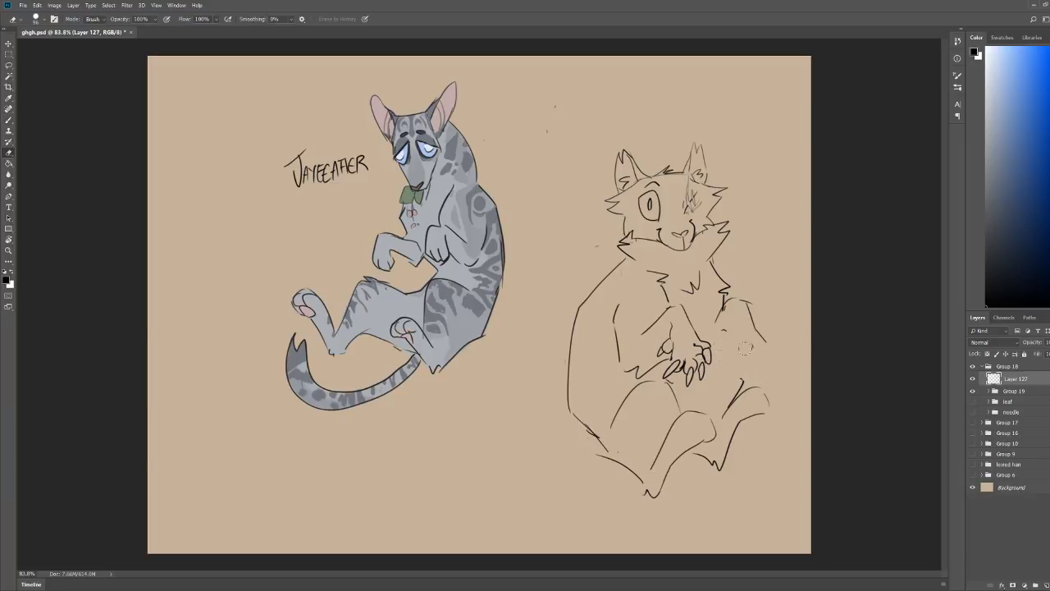
drag(701, 365, 686, 318)
Step: Draw a thick, bent tail with a pointed tip and jagged fur, rising from the rump behind the back
key(z)
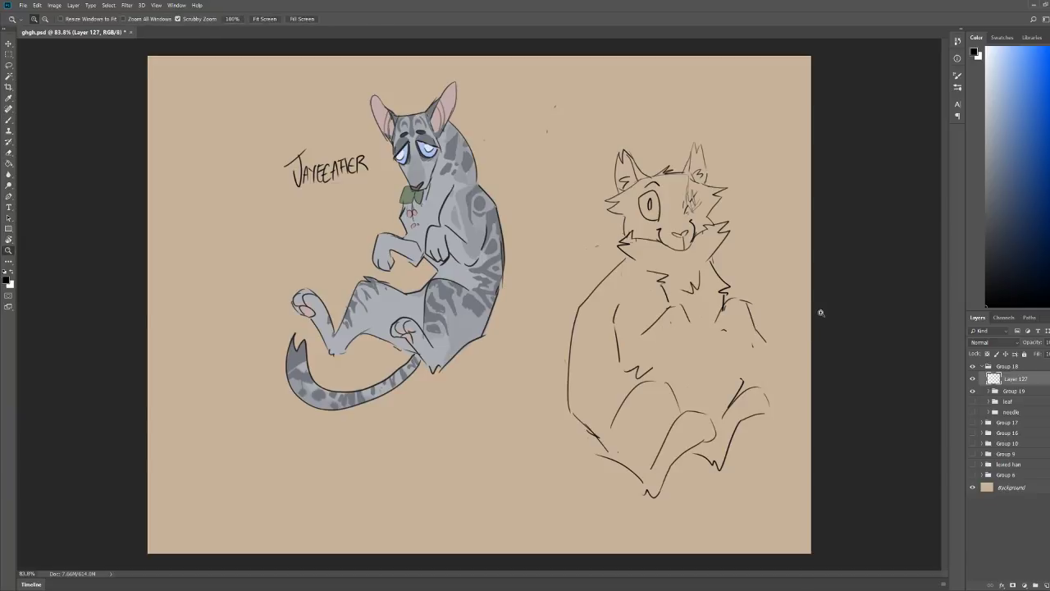
drag(753, 313, 820, 310)
drag(443, 377, 382, 369)
drag(579, 275, 512, 283)
key(b)
mouse_move(589, 431)
mouse_down()
mouse_move(516, 392)
mouse_move(484, 392)
mouse_move(486, 370)
mouse_move(542, 406)
mouse_move(534, 390)
mouse_move(578, 441)
mouse_move(552, 445)
mouse_move(544, 477)
mouse_move(536, 471)
mouse_move(550, 445)
mouse_move(507, 408)
mouse_move(515, 377)
mouse_move(475, 358)
mouse_move(524, 340)
mouse_move(577, 419)
mouse_up()
key(ctrl+z)
key(ctrl+z)
key(ctrl+z)
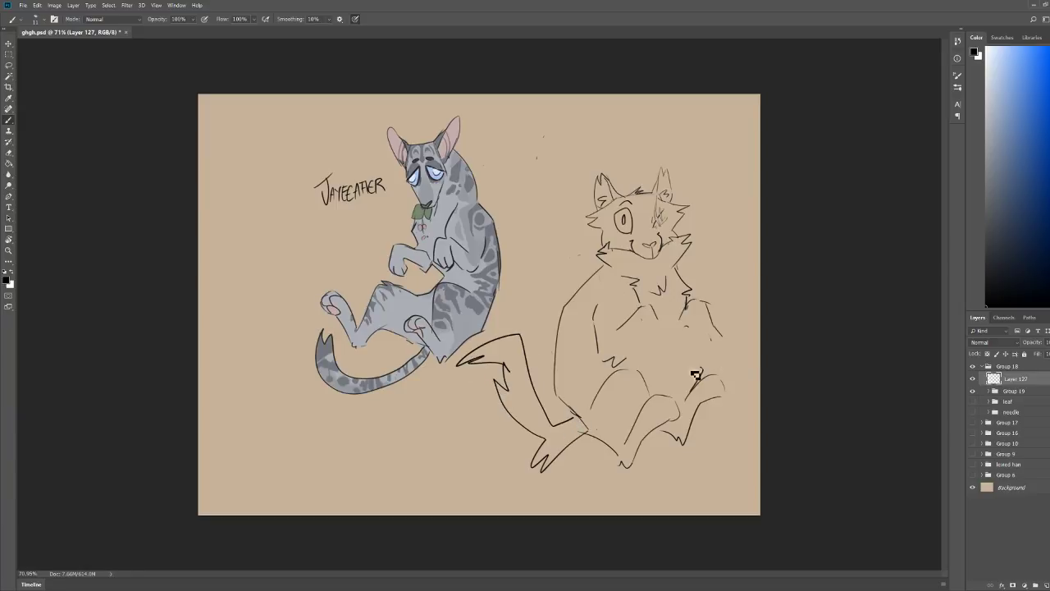
Step: Draw the belly line between the forelegs and haunches and the underside of the scarred side's forearm
key(z)
mouse_move(690, 387)
mouse_down()
mouse_move(763, 387)
mouse_move(668, 388)
mouse_move(621, 354)
mouse_move(630, 338)
mouse_up()
key(b)
key(z)
drag(695, 295, 652, 294)
scroll(695, 293, up, 5)
key(b)
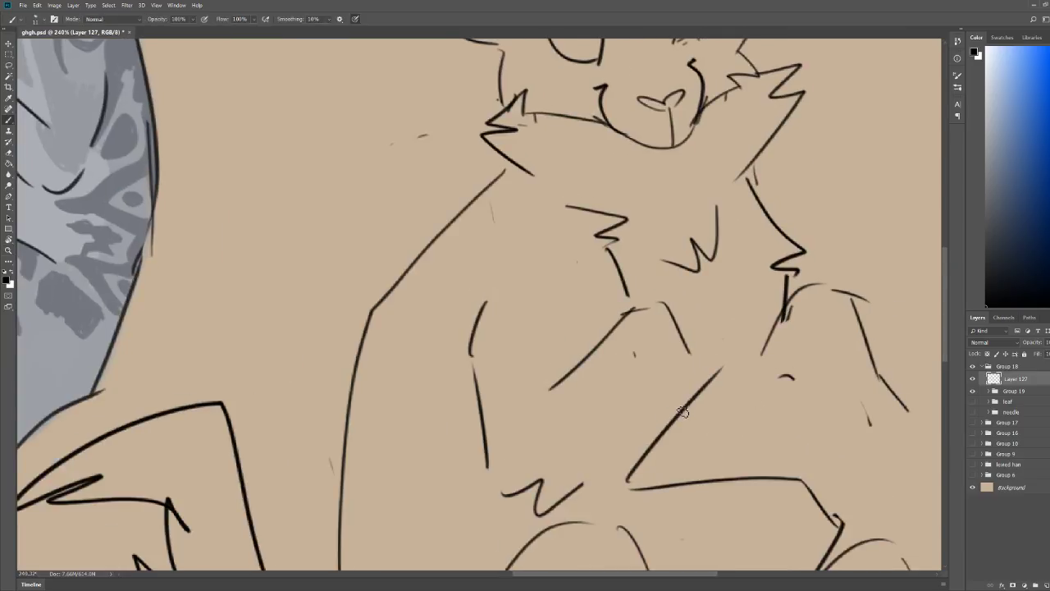
drag(685, 408, 751, 446)
key(z)
scroll(763, 445, down, 4)
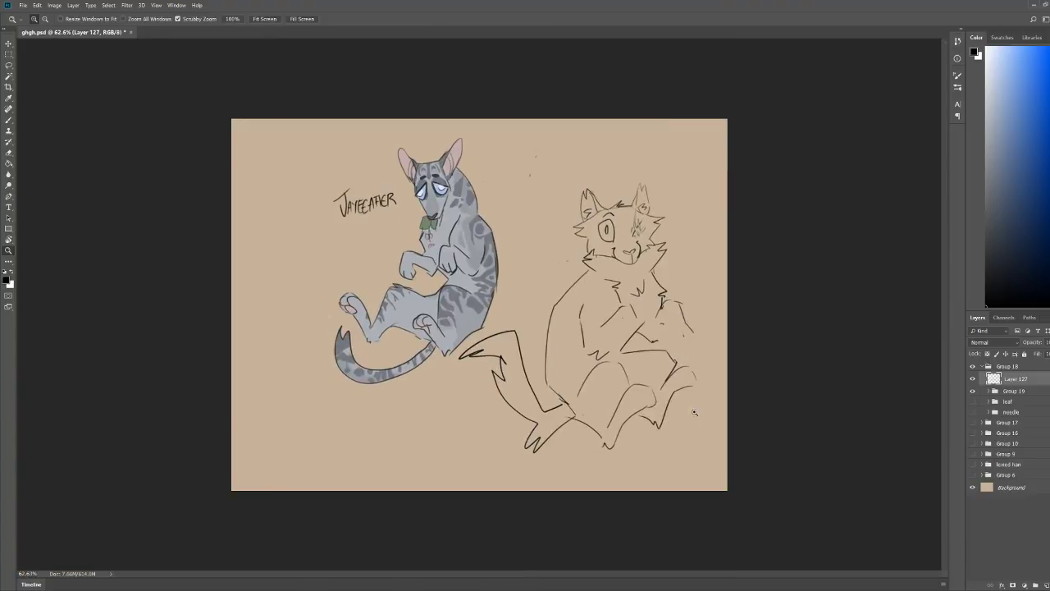
scroll(834, 371, up, 1)
scroll(833, 371, up, 2)
key(b)
scroll(806, 388, up, 2)
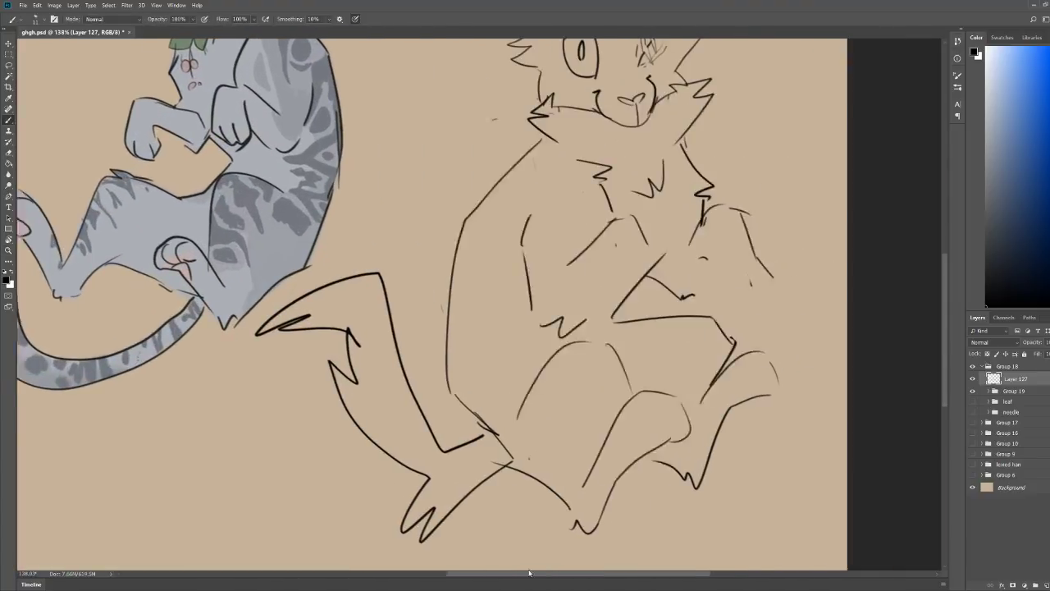
Step: Erase the scarred side's foreleg and redraw it raised outward with a bent wrist and small clawed toes
drag(945, 342, 945, 317)
key(e)
mouse_move(586, 297)
mouse_down()
mouse_move(568, 309)
mouse_move(605, 307)
mouse_up()
key(b)
mouse_move(540, 230)
mouse_down()
mouse_move(565, 253)
mouse_move(537, 312)
mouse_up()
mouse_move(556, 274)
mouse_down()
mouse_move(586, 354)
mouse_move(633, 297)
mouse_move(655, 310)
mouse_move(664, 387)
mouse_up()
key(e)
mouse_move(580, 346)
mouse_down()
mouse_move(666, 375)
mouse_move(666, 390)
mouse_move(663, 342)
mouse_move(666, 392)
mouse_up()
key(b)
mouse_move(608, 330)
mouse_down()
mouse_move(635, 427)
mouse_move(648, 413)
mouse_move(651, 432)
mouse_move(668, 421)
mouse_move(665, 399)
mouse_move(685, 420)
mouse_up()
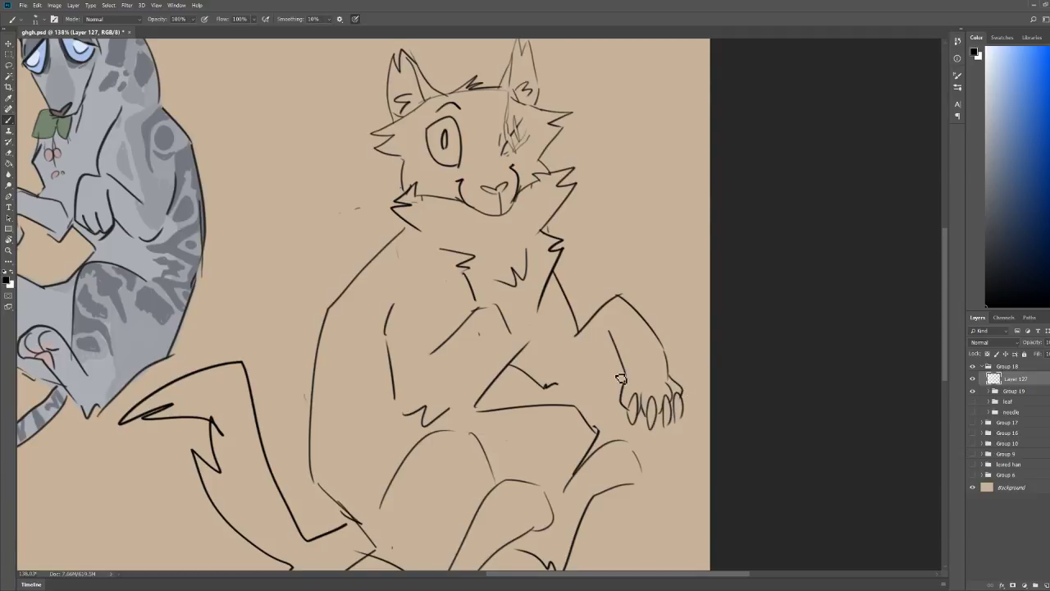
Step: Add jagged fur along the underside of the scarred side's forearm, up to the wrist
mouse_move(619, 361)
mouse_down()
mouse_move(621, 381)
mouse_move(613, 383)
mouse_move(624, 371)
mouse_move(579, 392)
mouse_move(553, 387)
mouse_up()
key(e)
key(b)
key(z)
drag(645, 318, 612, 319)
drag(780, 301, 836, 297)
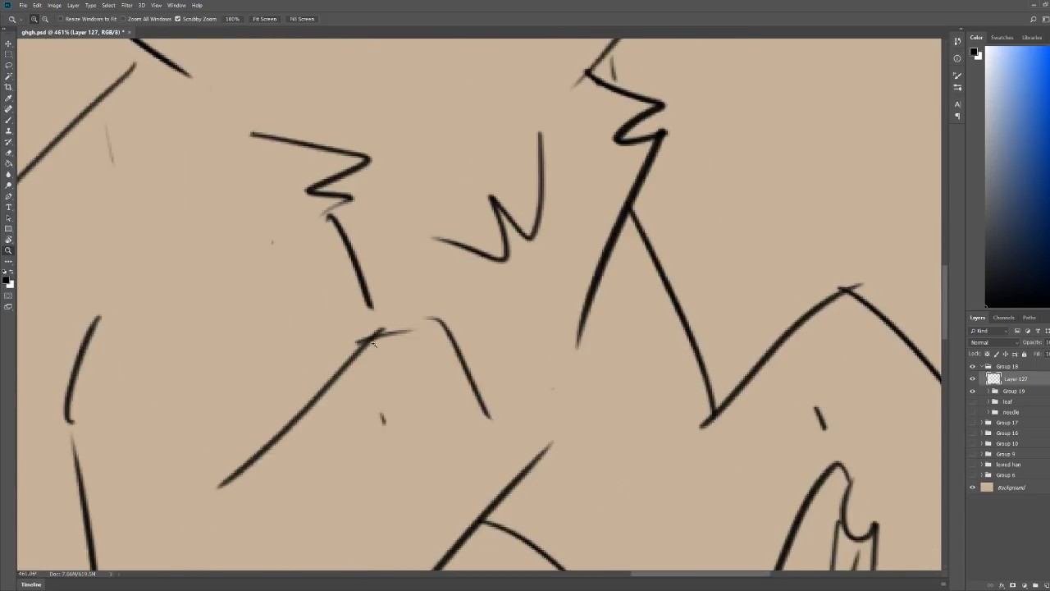
drag(374, 344, 279, 347)
key(b)
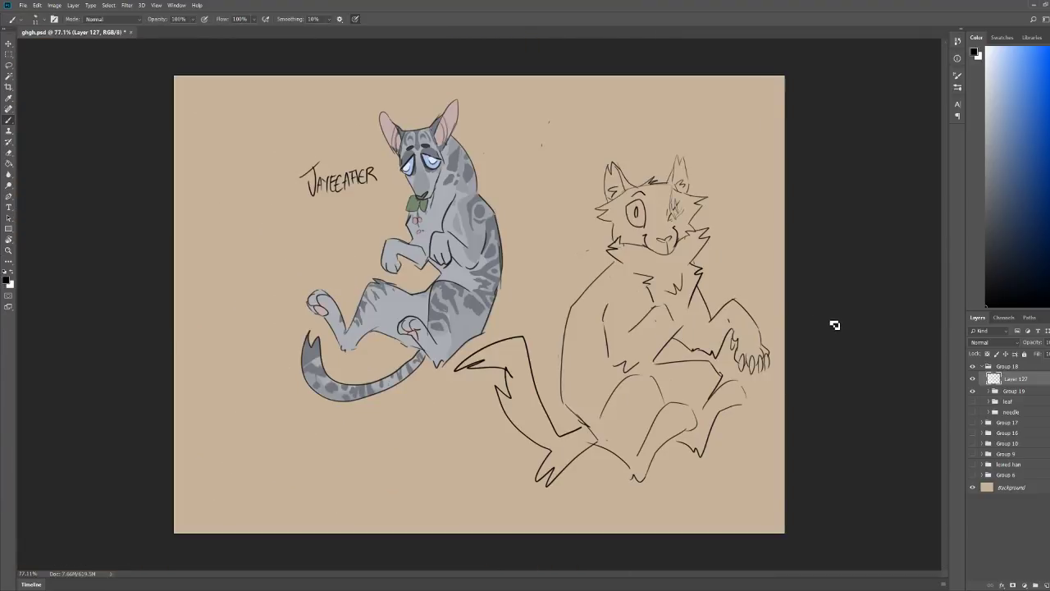
Step: Erase the clawed paw on the scarred side and redraw it as a drooping rounded paw joined to the forearm
key(z)
drag(687, 341, 738, 342)
key(e)
mouse_move(819, 327)
mouse_down()
mouse_move(873, 351)
mouse_move(819, 264)
mouse_move(767, 275)
mouse_move(799, 371)
mouse_move(831, 404)
mouse_up()
key(b)
mouse_move(844, 275)
mouse_down()
mouse_move(866, 367)
mouse_move(837, 405)
mouse_up()
mouse_move(822, 343)
mouse_down()
mouse_move(827, 396)
mouse_move(840, 401)
mouse_up()
drag(853, 363, 850, 392)
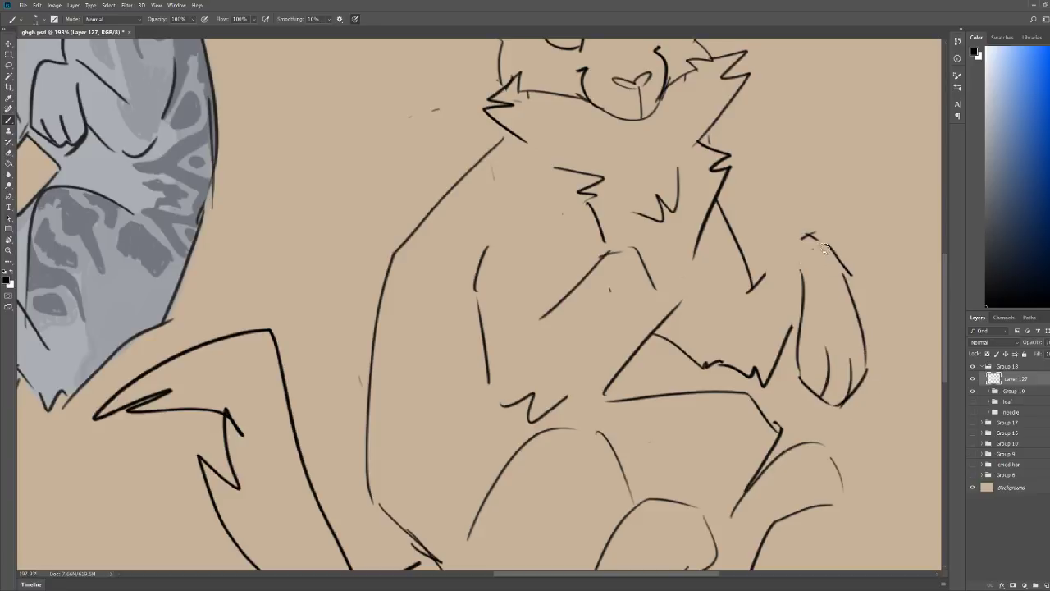
drag(827, 246, 754, 287)
key(e)
drag(802, 313, 801, 270)
key(b)
key(z)
drag(728, 336, 709, 340)
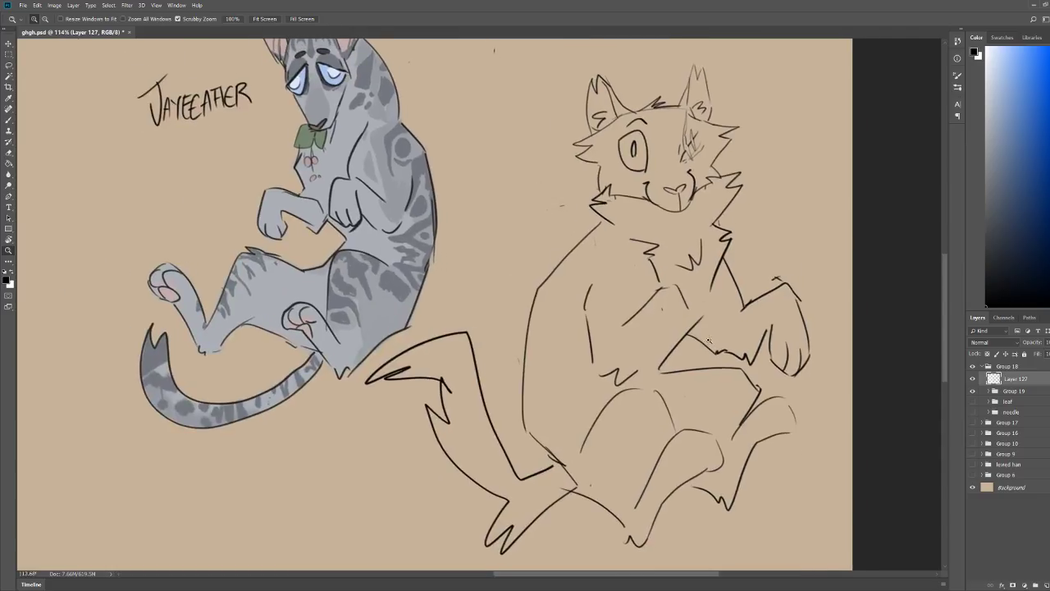
Step: Draw a matching hanging paw with toe lines on the open-eyed side's foreleg, clearing the old wrist line
key(b)
key(e)
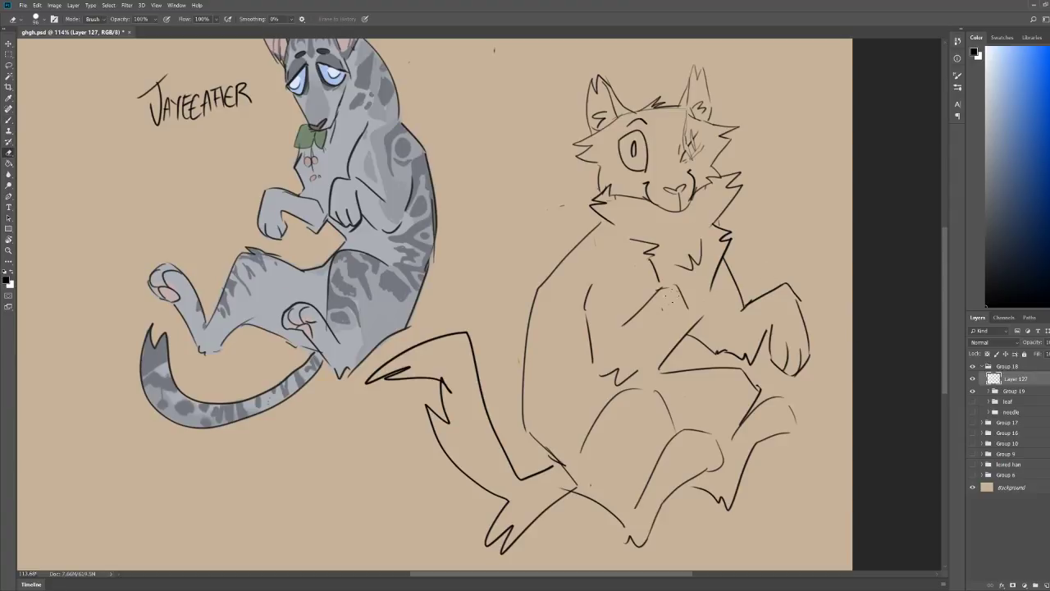
key(b)
drag(682, 298, 673, 374)
mouse_move(640, 338)
mouse_down()
mouse_move(642, 361)
mouse_move(667, 378)
mouse_up()
key(e)
key(b)
mouse_move(681, 339)
mouse_down()
mouse_move(653, 371)
mouse_move(676, 371)
mouse_up()
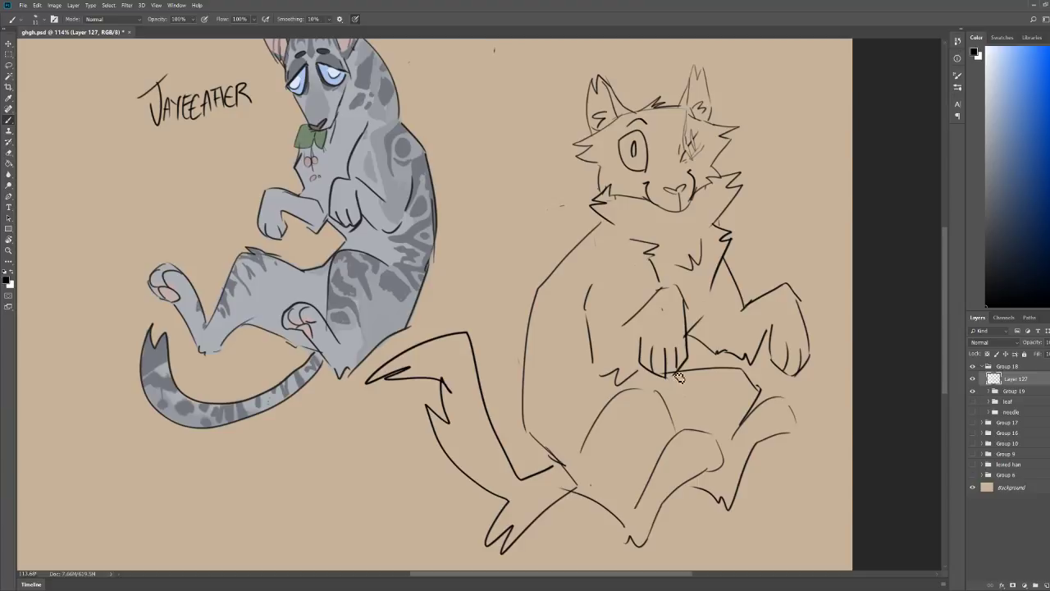
Step: Erase the outer line of the open-eyed side's upper arm and add a short shoulder stroke below the neck ruff
key(z)
drag(853, 288, 773, 286)
key(e)
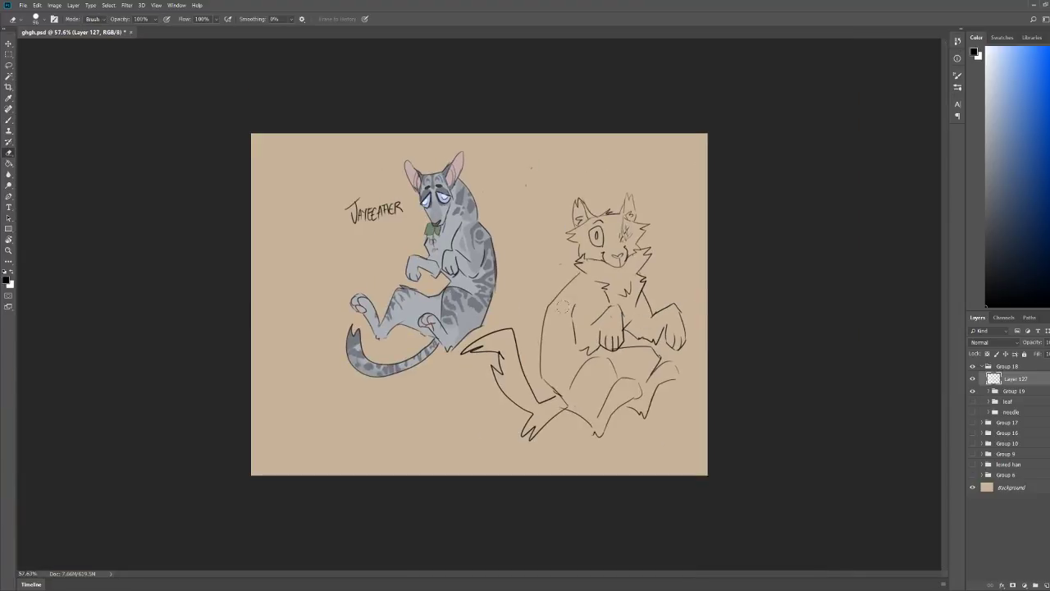
key(b)
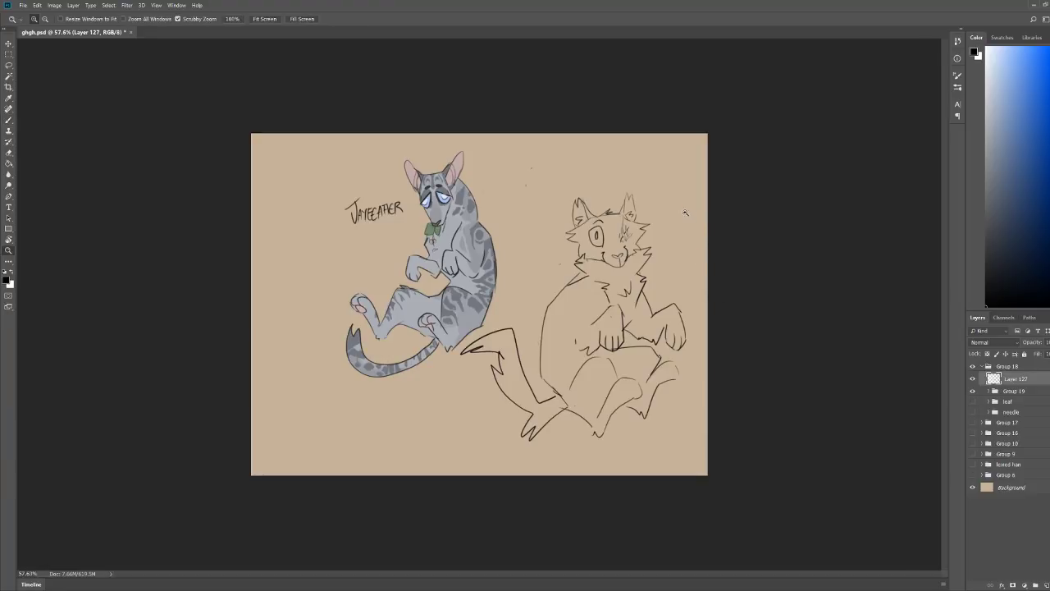
Step: Redraw the muzzle's lower edge as a fuller, rounder curve and erase the leftover chin line
scroll(682, 210, up, 3)
mouse_move(687, 359)
mouse_down()
mouse_move(737, 349)
mouse_move(721, 360)
mouse_up()
key(e)
key(b)
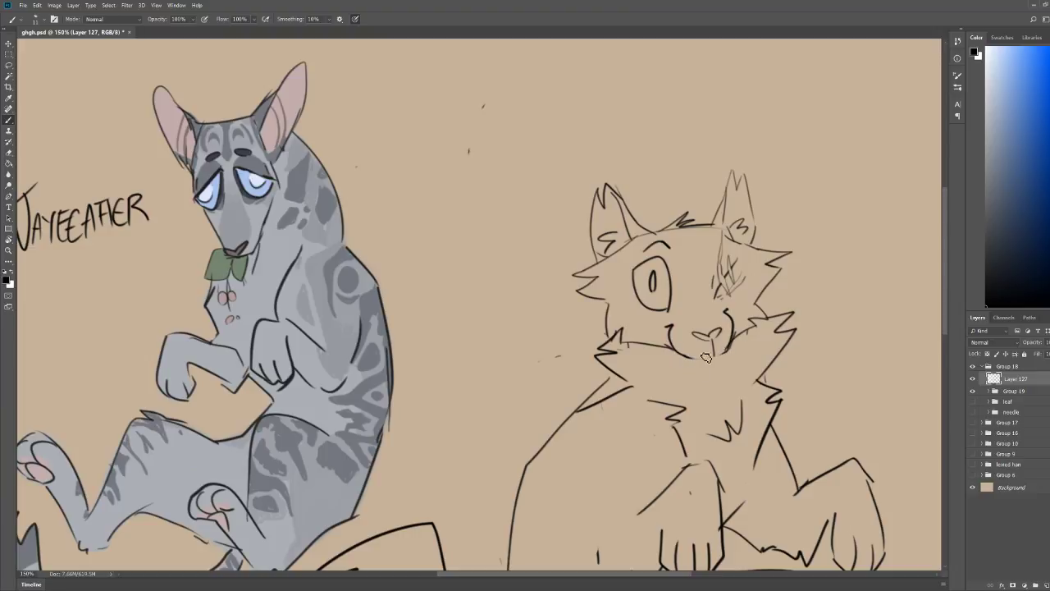
drag(678, 353, 727, 351)
key(ctrl+z)
key(ctrl+shift+z)
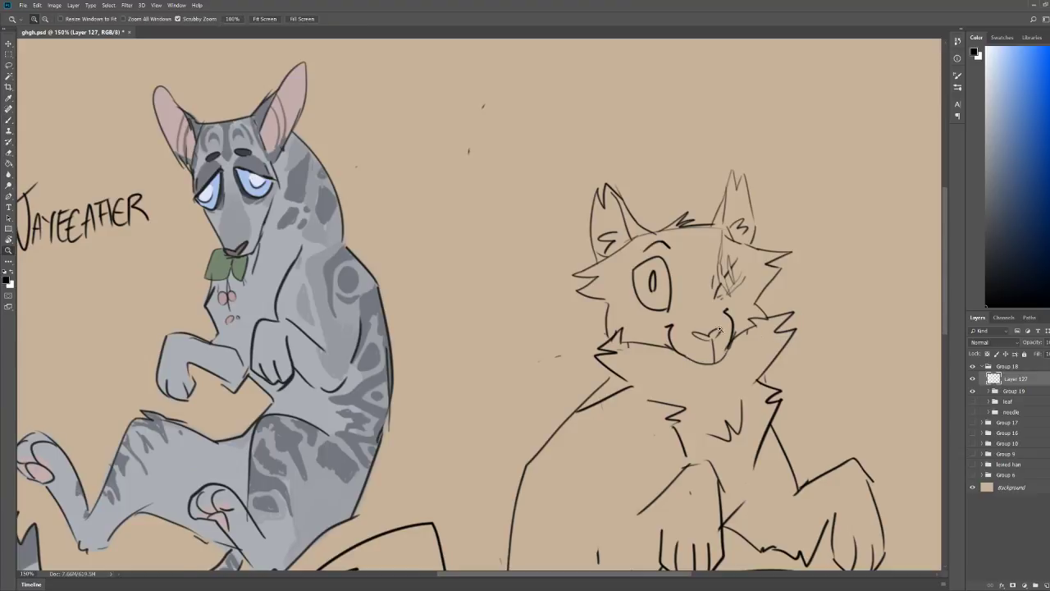
drag(737, 309, 788, 309)
drag(612, 386, 694, 413)
scroll(758, 361, down, 6)
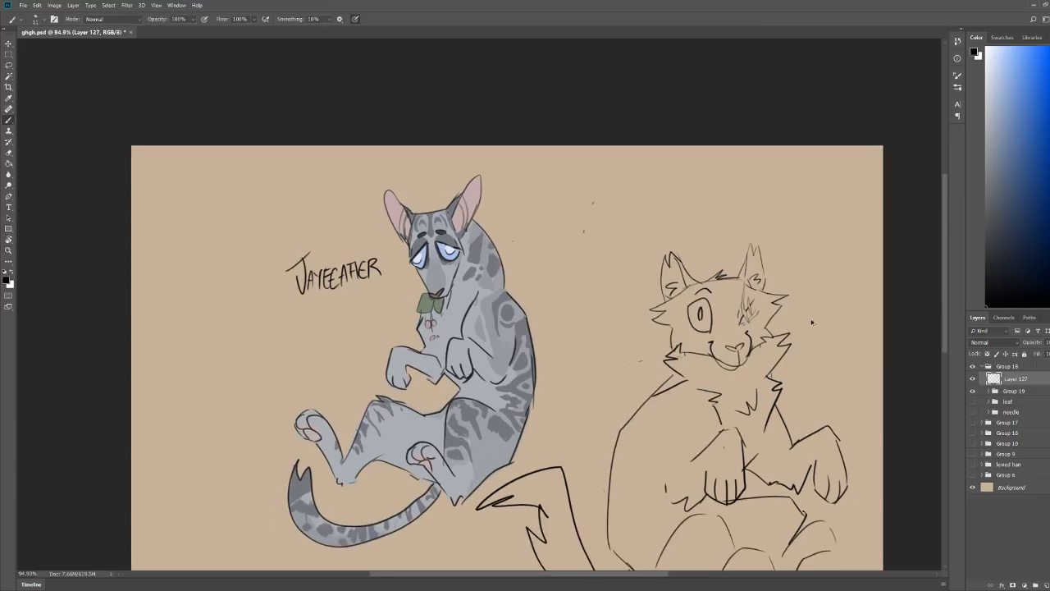
scroll(753, 355, up, 4)
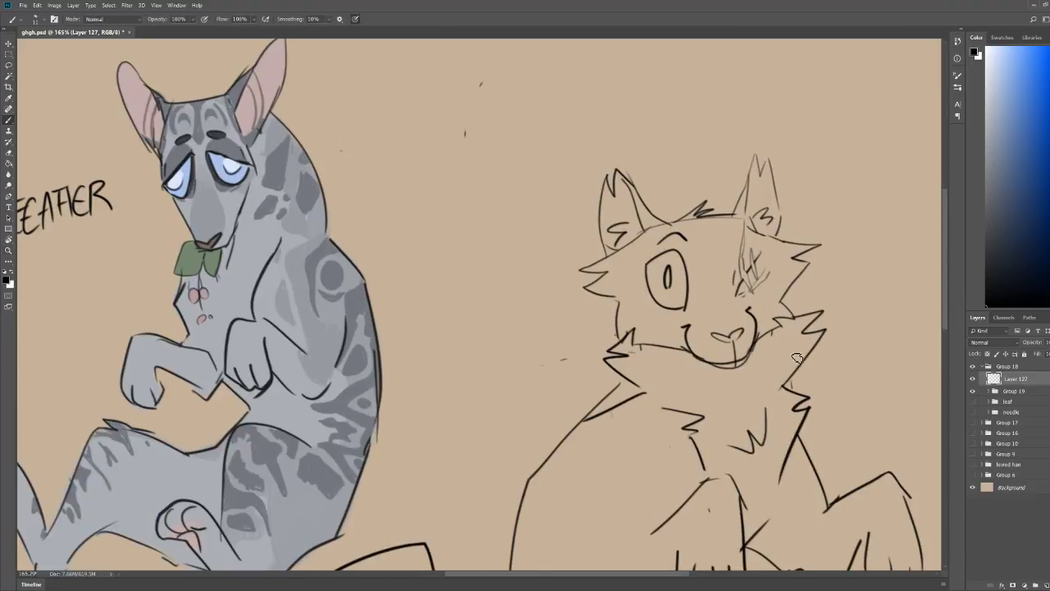
key(e)
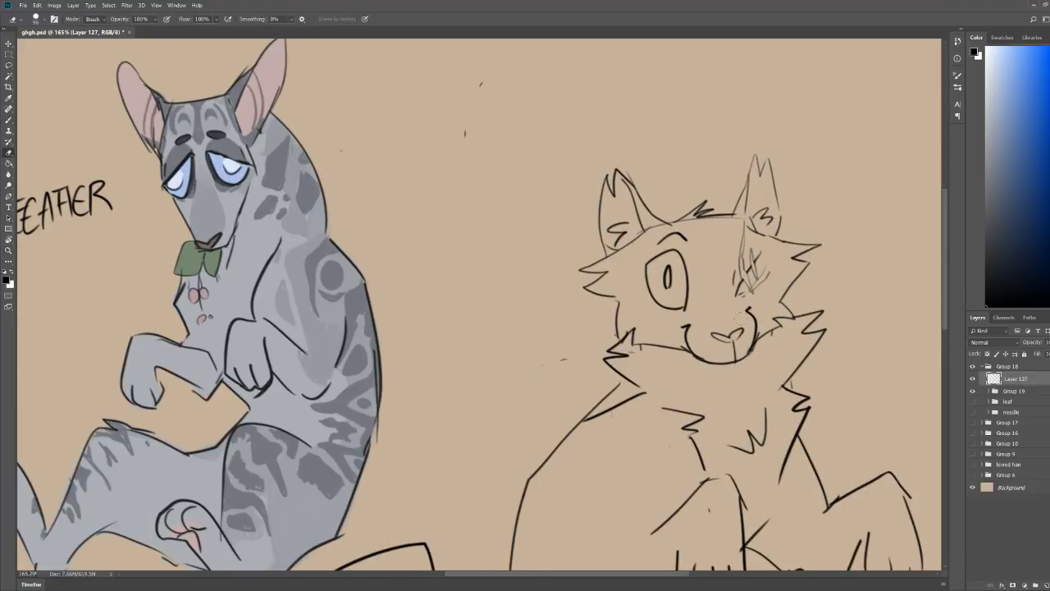
Step: Hide Group 19, which holds the finished grey character
key(z)
scroll(815, 307, down, 5)
scroll(760, 288, up, 5)
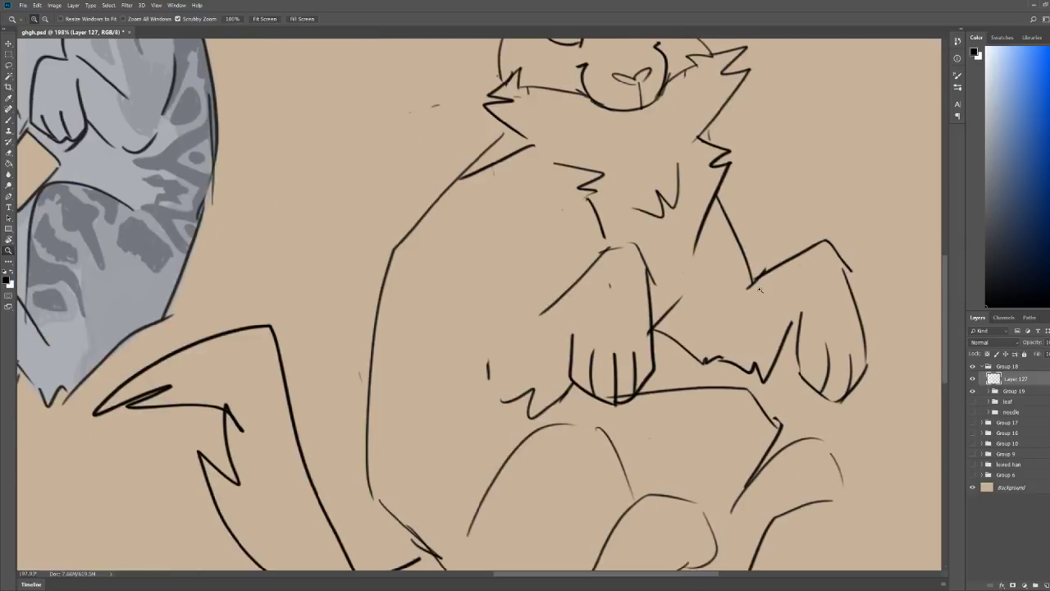
scroll(565, 367, down, 3)
key(b)
click(973, 393)
key(z)
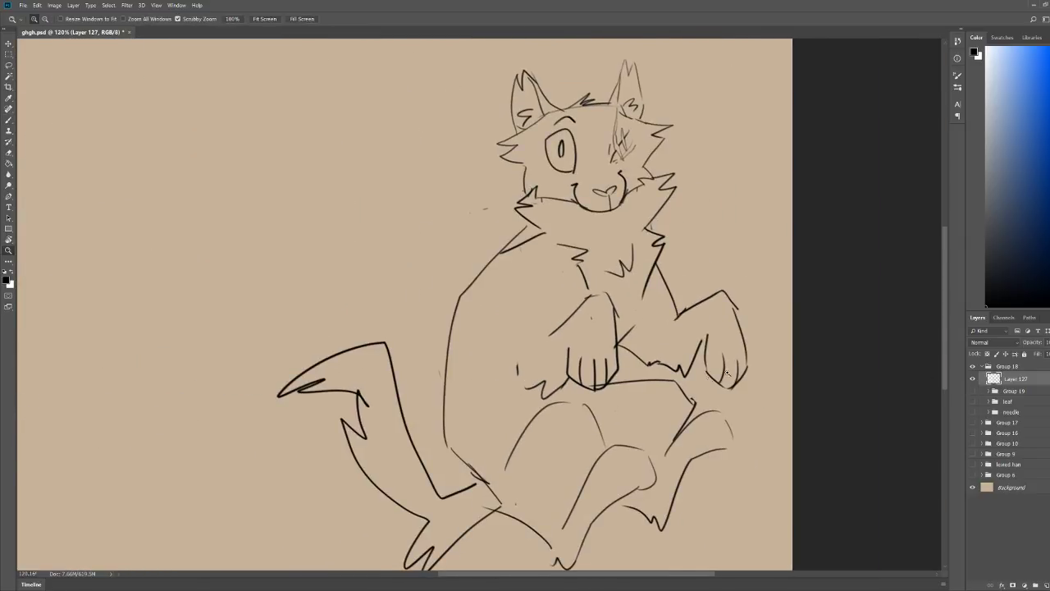
Step: Move the cat sketch to the middle of the canvas
drag(845, 349, 790, 354)
click(827, 336)
key(b)
key(v)
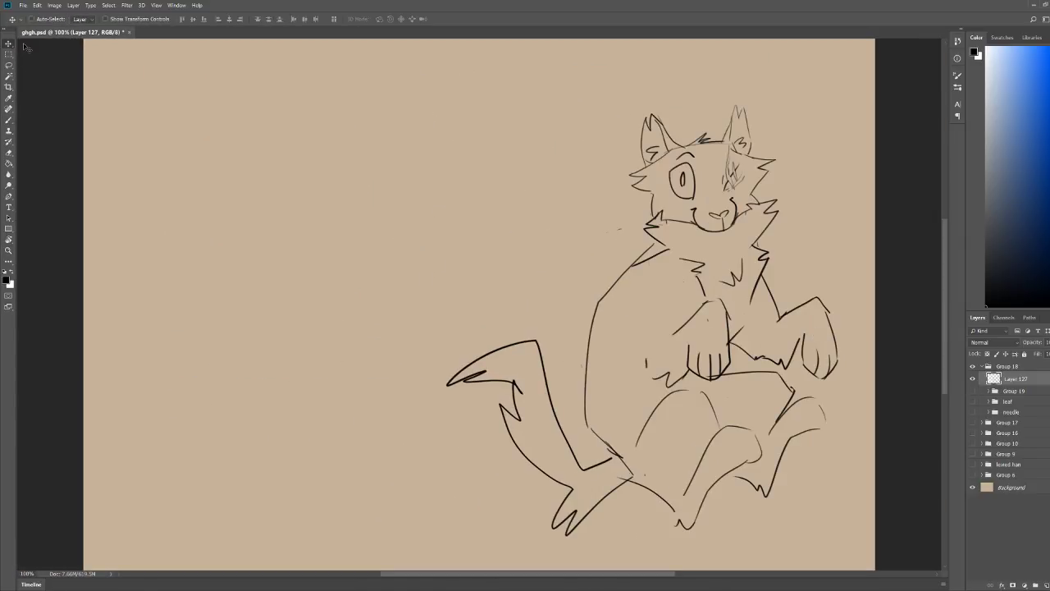
drag(699, 321, 431, 301)
key(b)
key(z)
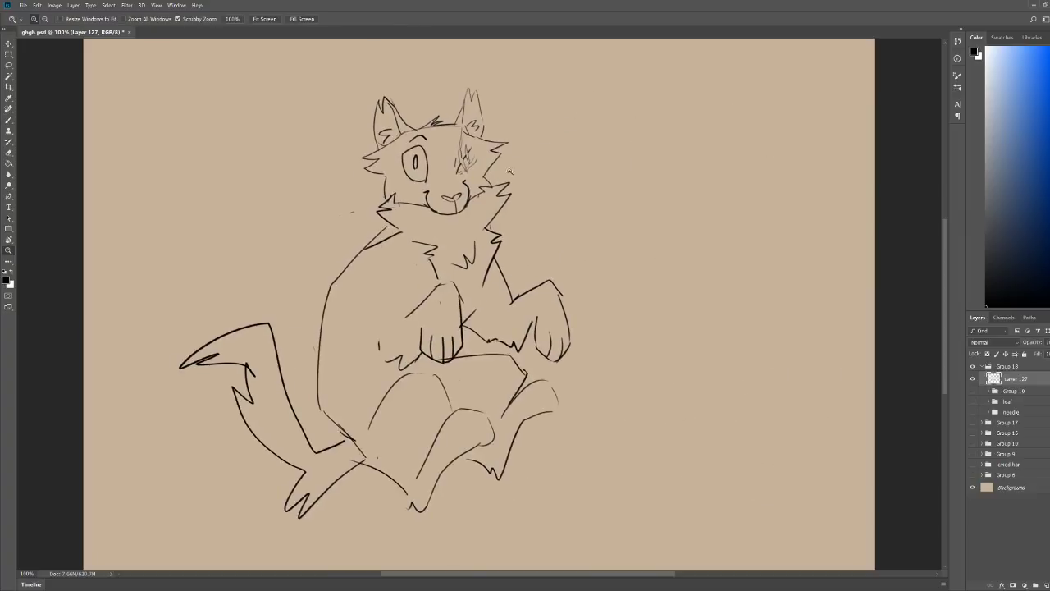
Step: Replace the rounded outline of the far hind foot with an upturned sole showing toes and paw pads
drag(558, 192, 493, 196)
scroll(479, 333, up, 2)
key(b)
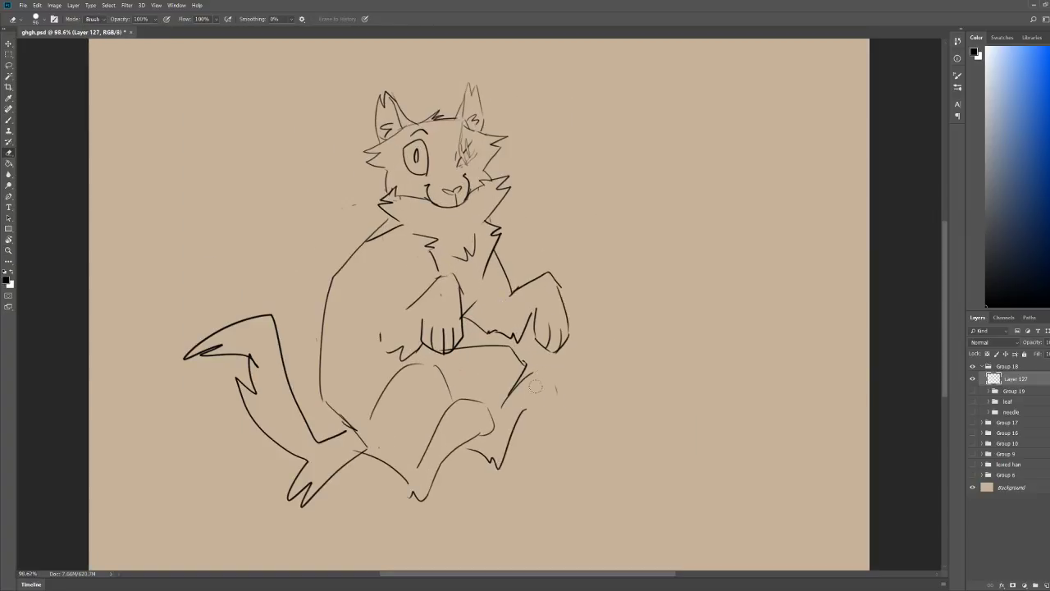
mouse_move(532, 414)
mouse_down()
mouse_move(554, 394)
mouse_move(539, 375)
mouse_move(553, 393)
mouse_move(553, 368)
mouse_move(547, 382)
mouse_move(571, 375)
mouse_move(542, 410)
mouse_move(571, 387)
mouse_move(526, 416)
mouse_up()
key(e)
key(b)
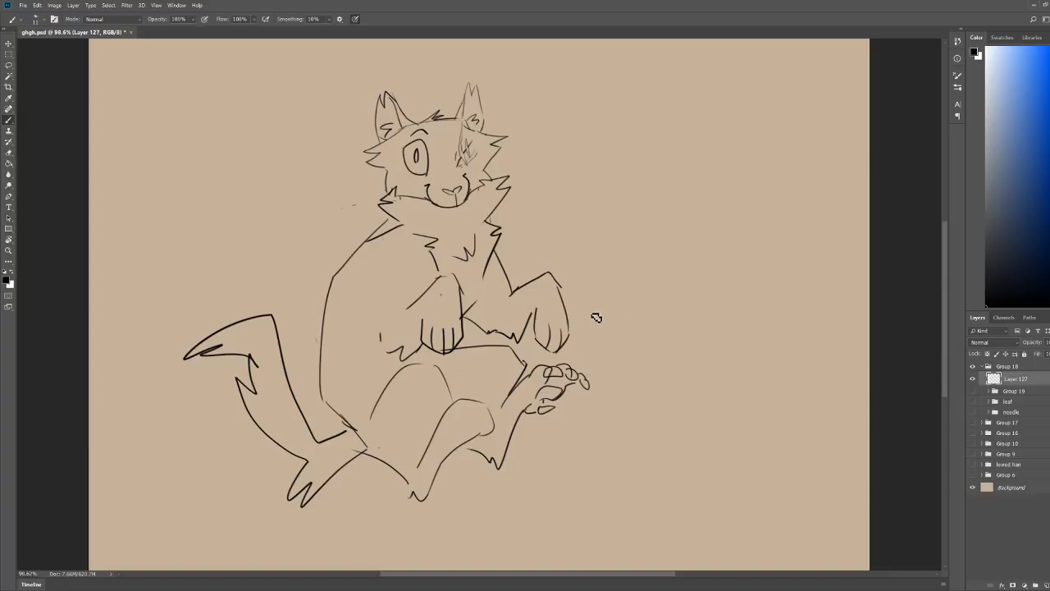
Step: Redraw the near hind foot with a forward-facing sole, toes and pads, and add fur tufts at its thigh and rump
mouse_move(456, 427)
mouse_down()
mouse_move(497, 415)
mouse_move(482, 442)
mouse_move(427, 454)
mouse_move(414, 486)
mouse_move(380, 465)
mouse_move(424, 493)
mouse_up()
key(e)
key(b)
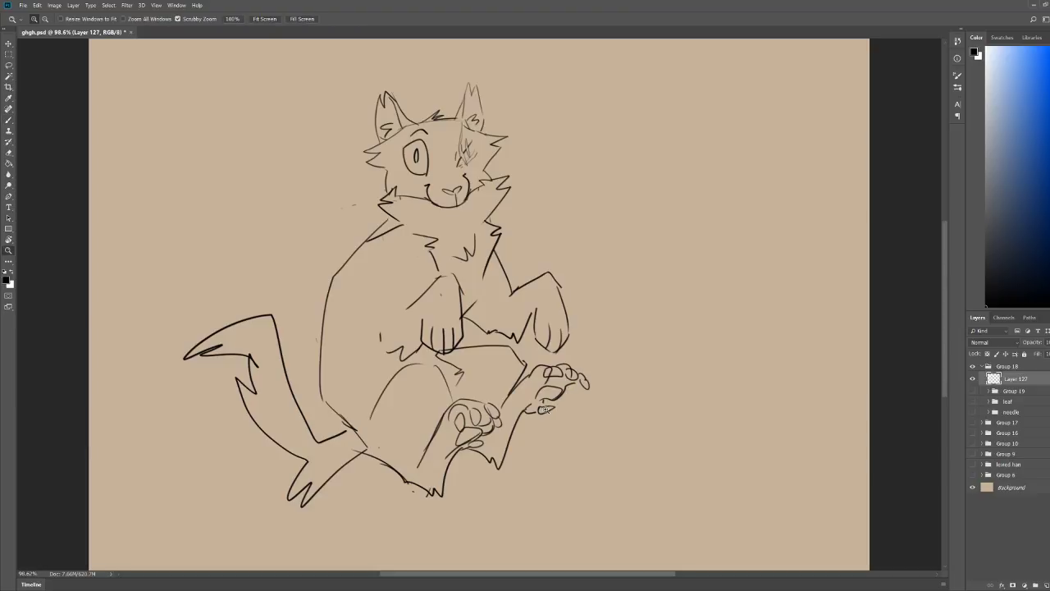
scroll(548, 416, down, 2)
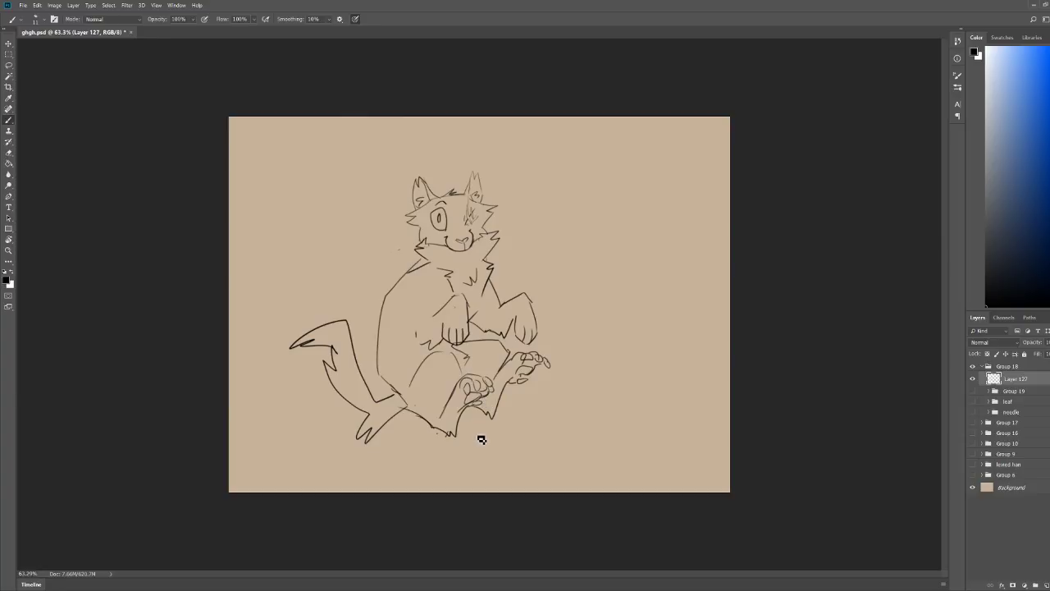
Step: Remove the open-eyed side's shoulder line and redraw it from the neck ruff out to a fur tuft
key(ctrl+space)
drag(538, 290, 569, 289)
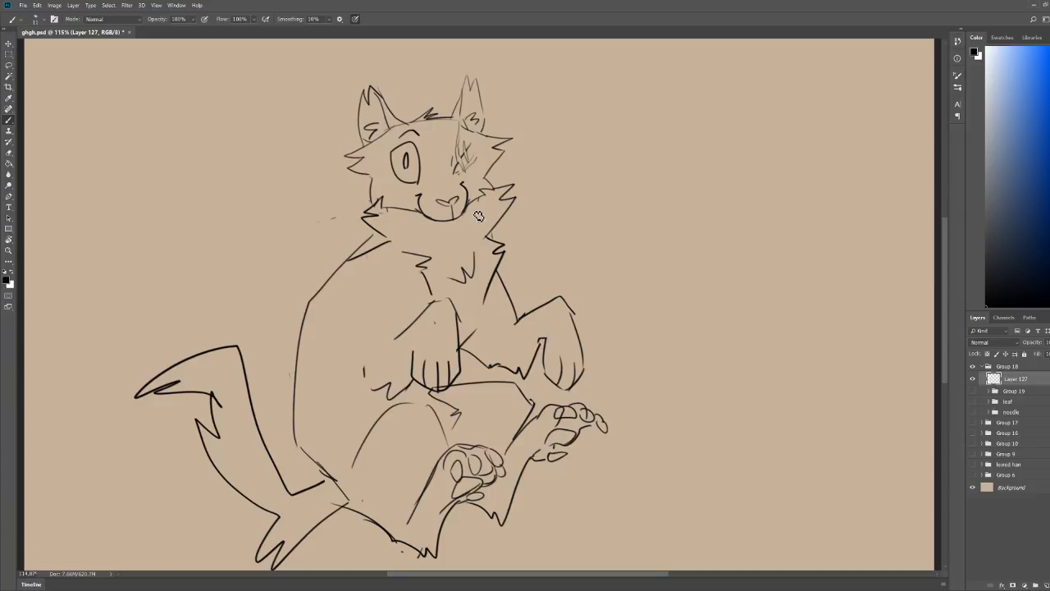
key(ctrl+z)
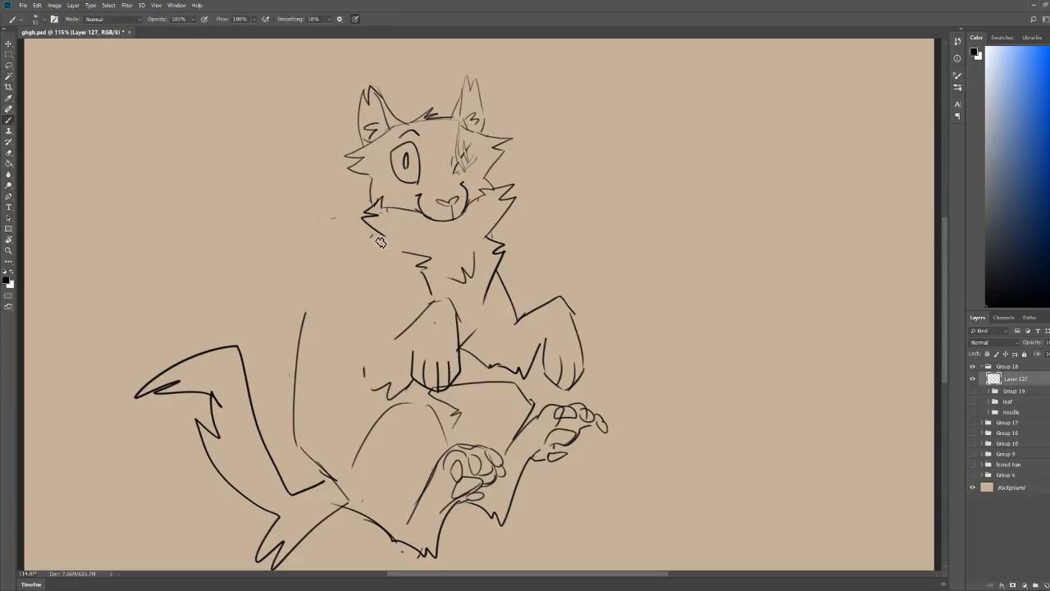
mouse_move(380, 235)
mouse_down()
mouse_move(305, 274)
mouse_move(325, 290)
mouse_move(306, 313)
mouse_up()
key(z)
drag(579, 178, 555, 189)
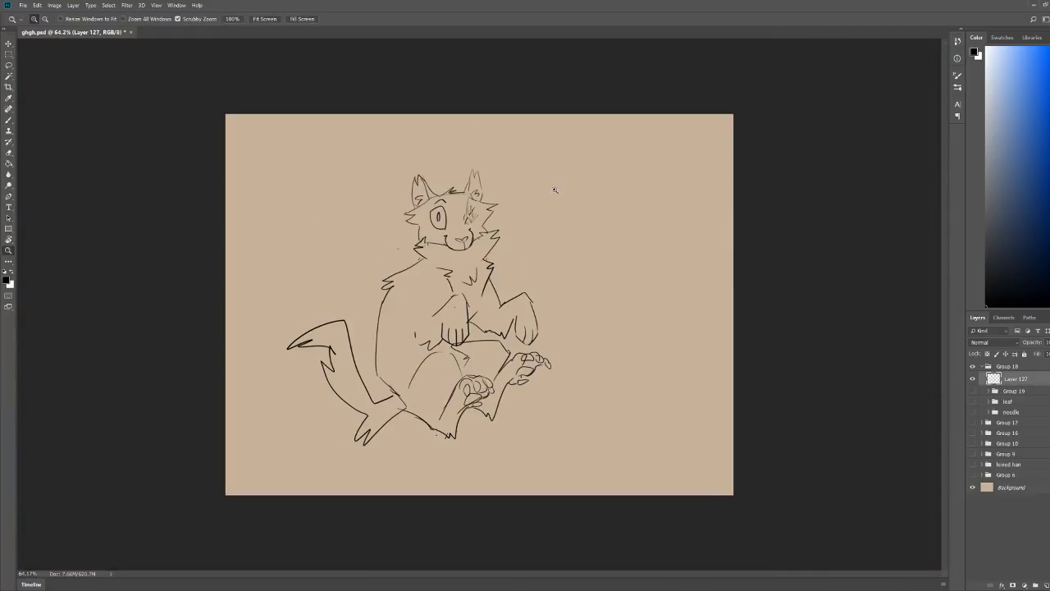
Step: Add an upper-arm line on the open-eyed side and a small fur tuft on the chest between the forelegs
key(b)
mouse_move(432, 294)
mouse_down()
mouse_move(462, 296)
mouse_move(434, 278)
mouse_move(378, 280)
mouse_up()
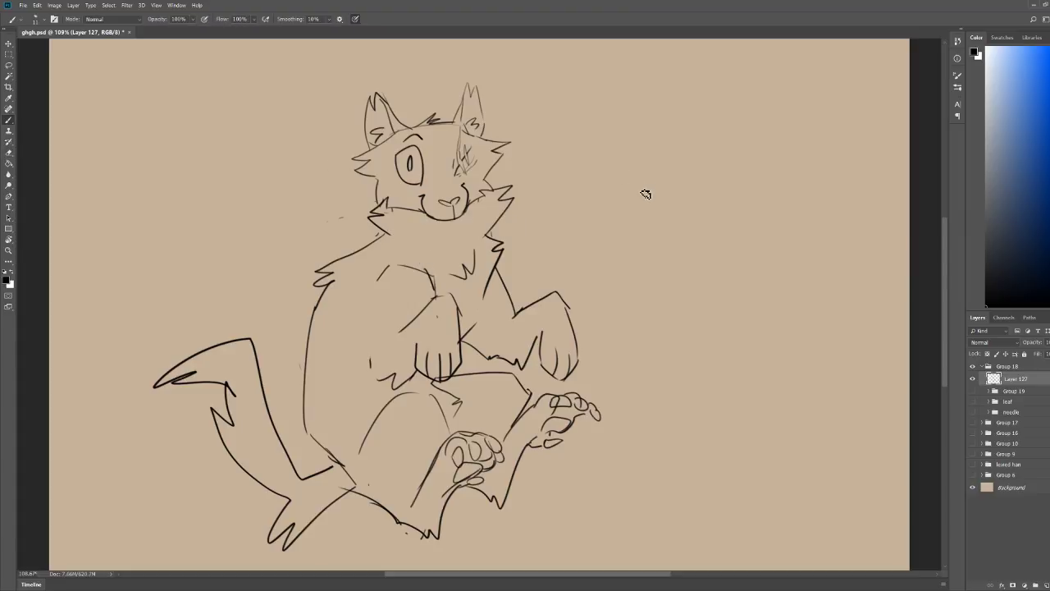
key(z)
mouse_move(644, 192)
mouse_down()
mouse_move(591, 222)
mouse_move(617, 223)
mouse_up()
key(e)
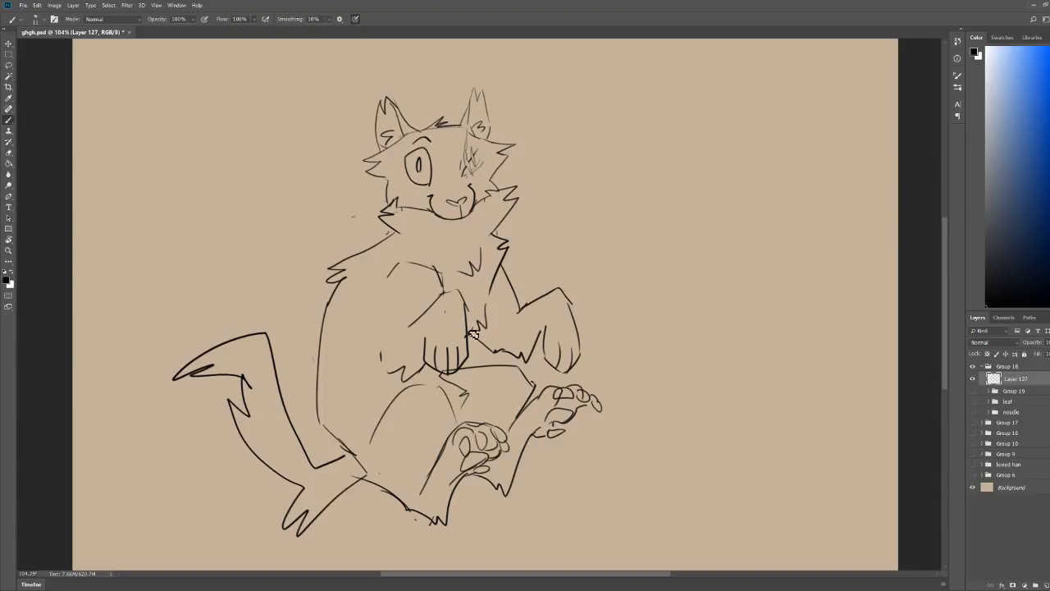
key(z)
drag(574, 282, 540, 282)
key(b)
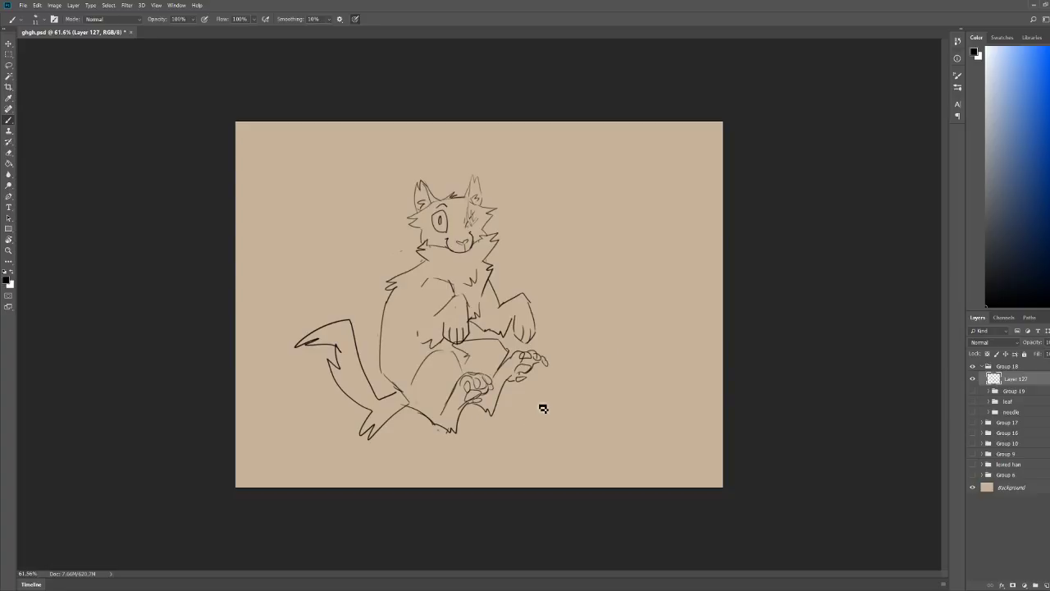
key(e)
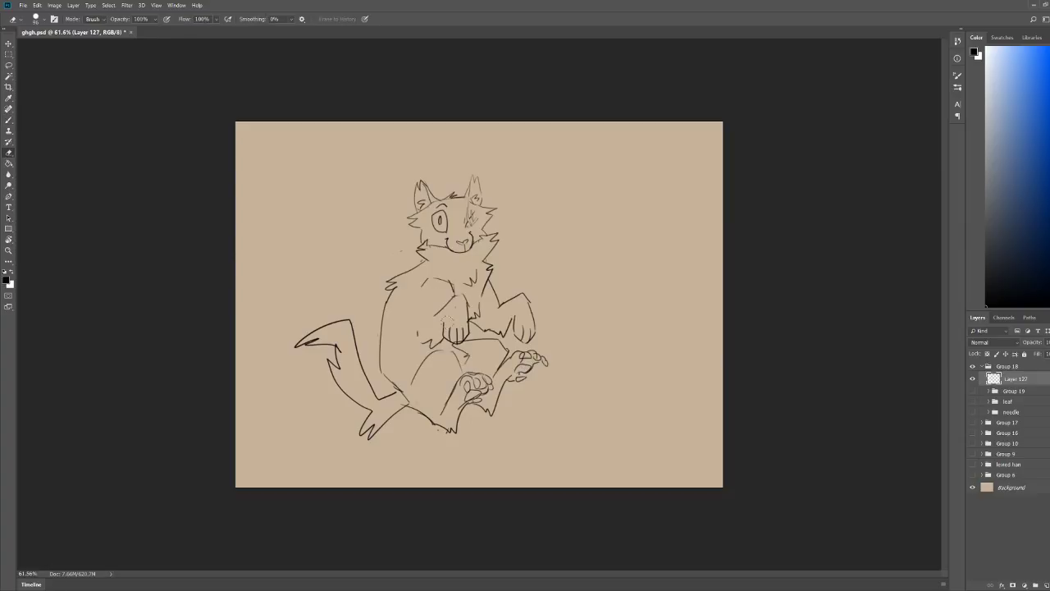
mouse_move(464, 288)
mouse_down()
mouse_move(451, 333)
mouse_move(426, 295)
mouse_up()
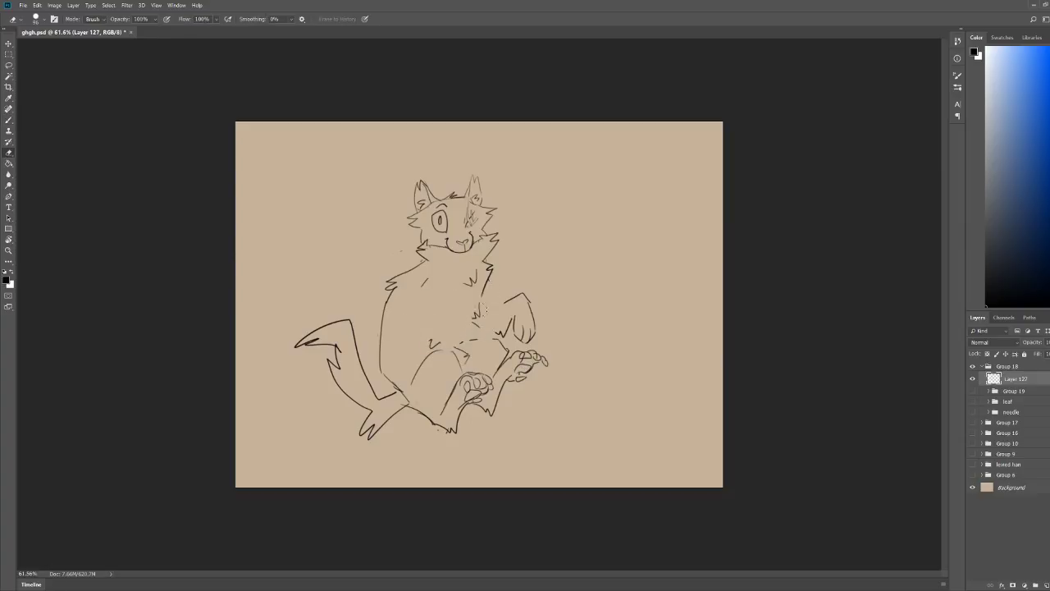
drag(510, 297, 512, 332)
key(b)
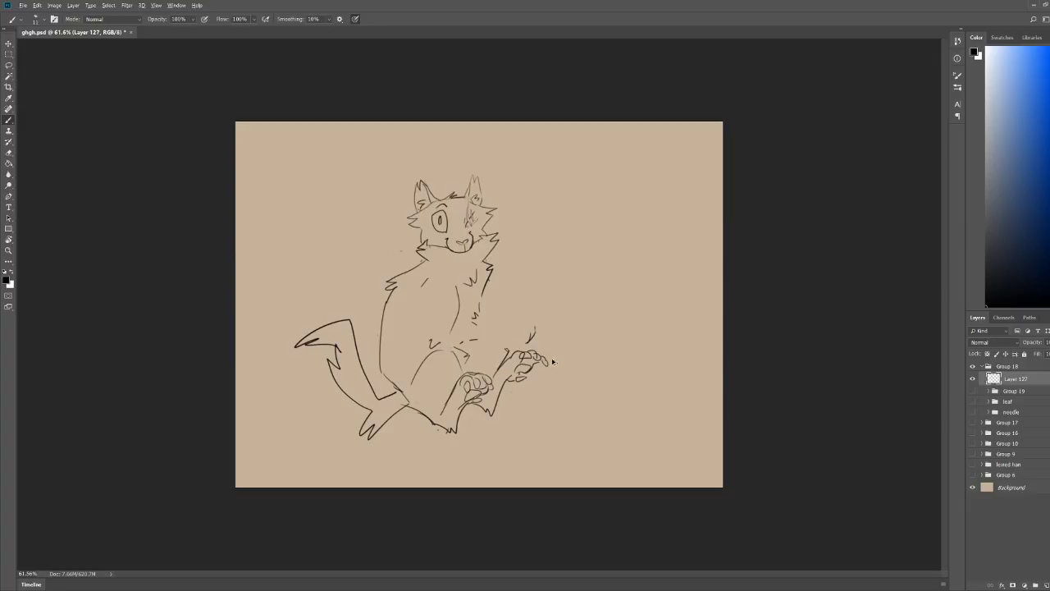
key(ctrl+alt+z)
key(ctrl+alt+z)
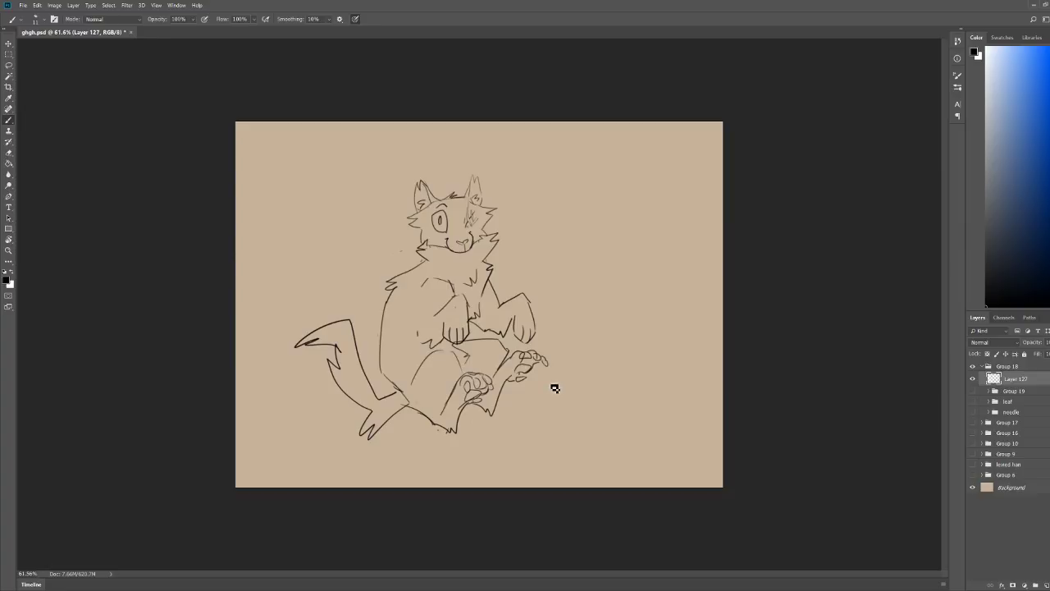
Step: Erase the whole sitting body, legs and tail, keeping only the head and the edges of the neck ruff
key(e)
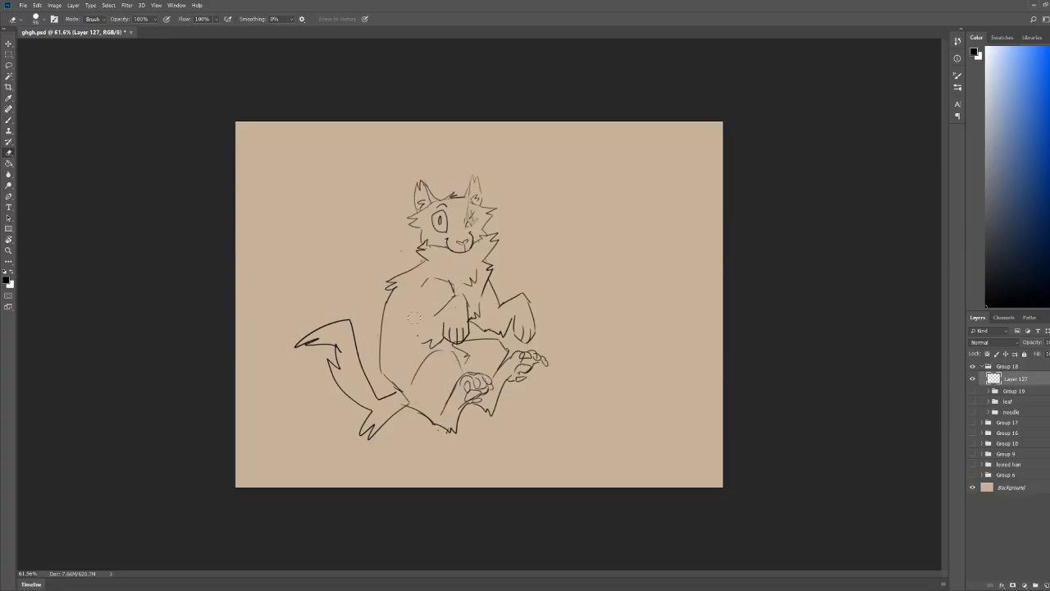
mouse_move(414, 318)
mouse_down()
mouse_move(486, 279)
mouse_move(404, 397)
mouse_up()
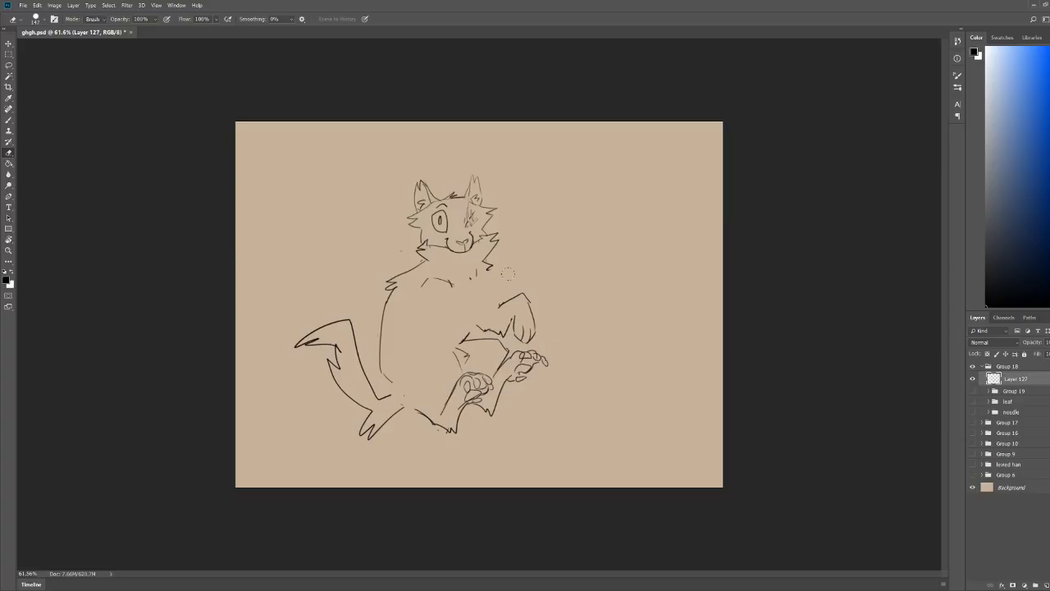
mouse_move(508, 274)
mouse_down()
mouse_move(517, 345)
mouse_move(492, 405)
mouse_up()
mouse_move(380, 404)
mouse_down()
mouse_move(270, 424)
mouse_move(332, 349)
mouse_move(290, 319)
mouse_up()
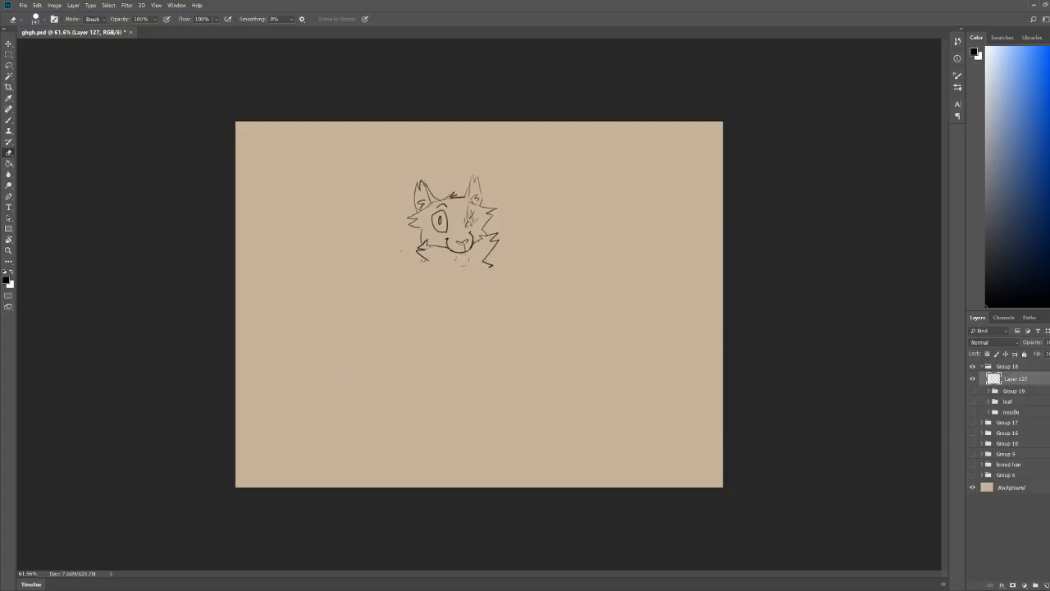
Step: Extend the ruff's fur below the head and sketch a V-shaped chest beneath it
key(b)
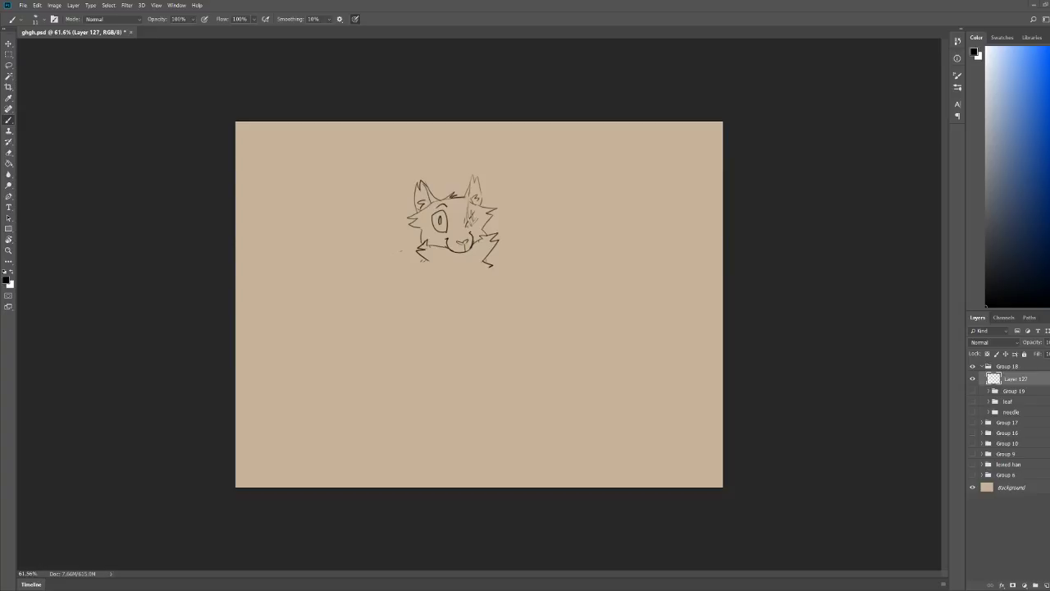
mouse_move(427, 263)
mouse_down()
mouse_move(463, 325)
mouse_move(477, 286)
mouse_up()
key(ctrl+plus)
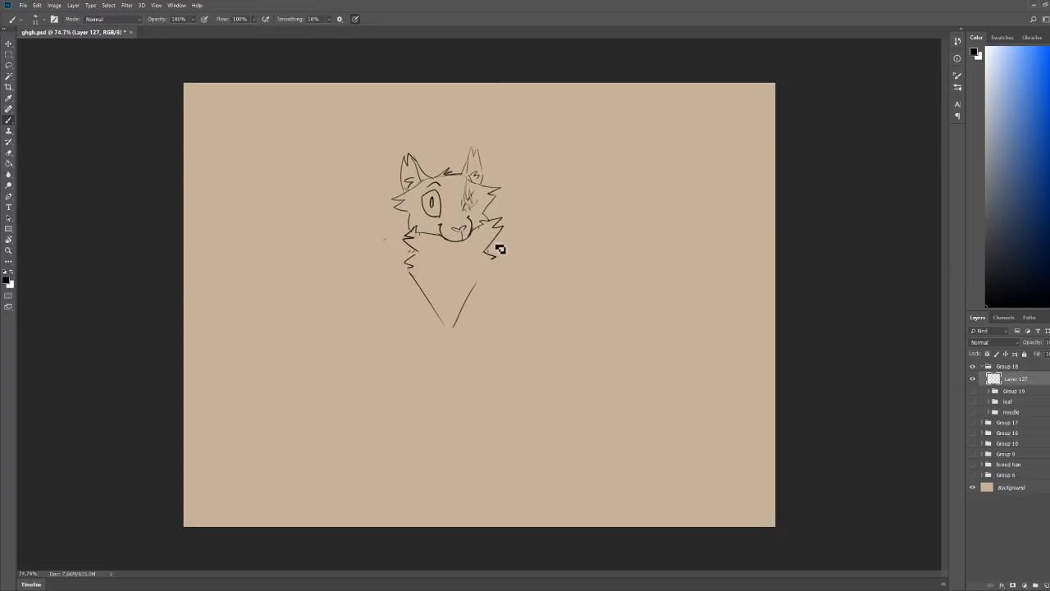
Step: Sketch a long, gently dipping back line running from the neck ruff to the rump, with a short flank stroke
mouse_move(491, 246)
mouse_down()
mouse_move(550, 243)
mouse_move(530, 259)
mouse_move(595, 276)
mouse_up()
key(ctrl+z)
drag(490, 246, 581, 269)
drag(565, 258, 625, 252)
Step: Sketch a raised, bent tail at the rump with jagged fur and a pointed tip
mouse_move(631, 261)
mouse_down()
mouse_move(654, 285)
mouse_move(622, 258)
mouse_move(633, 169)
mouse_up()
mouse_move(631, 209)
mouse_down()
mouse_move(664, 172)
mouse_move(729, 134)
mouse_move(730, 162)
mouse_up()
mouse_move(748, 121)
mouse_down()
mouse_move(749, 148)
mouse_move(728, 197)
mouse_move(653, 214)
mouse_move(634, 256)
mouse_up()
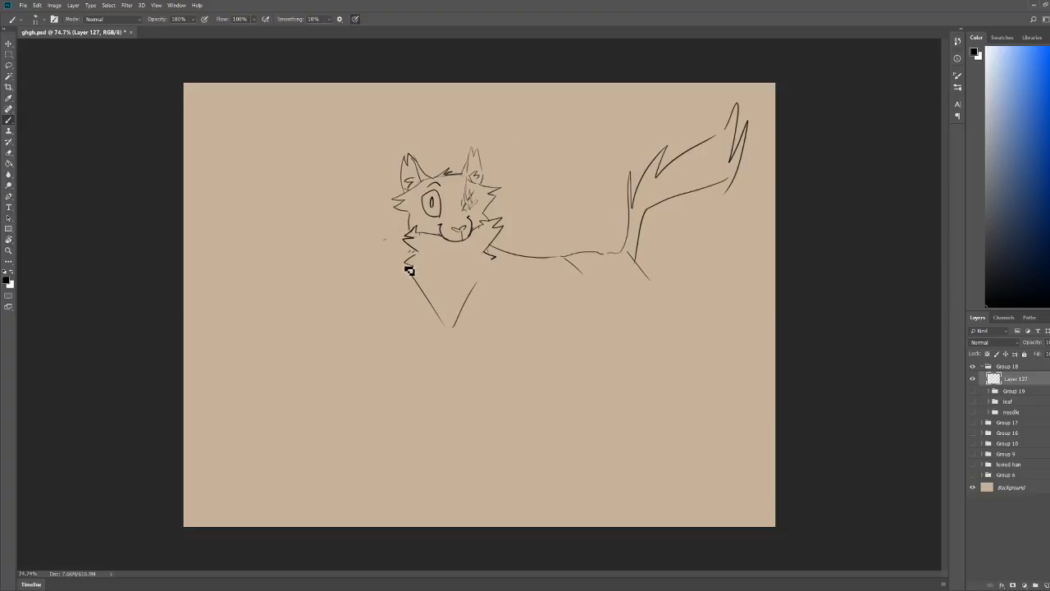
Step: Rough in a foreleg reaching far forward from the ruff, with a short stroke below the chest for the second leg
drag(410, 262, 383, 321)
mouse_move(374, 337)
mouse_down()
mouse_move(310, 422)
mouse_move(297, 427)
mouse_move(276, 384)
mouse_up()
drag(431, 425, 436, 406)
Step: Sketch a hind leg kicked out behind with a toed foot, and a belly line ending in a jagged tuft at the thigh
drag(609, 313, 654, 341)
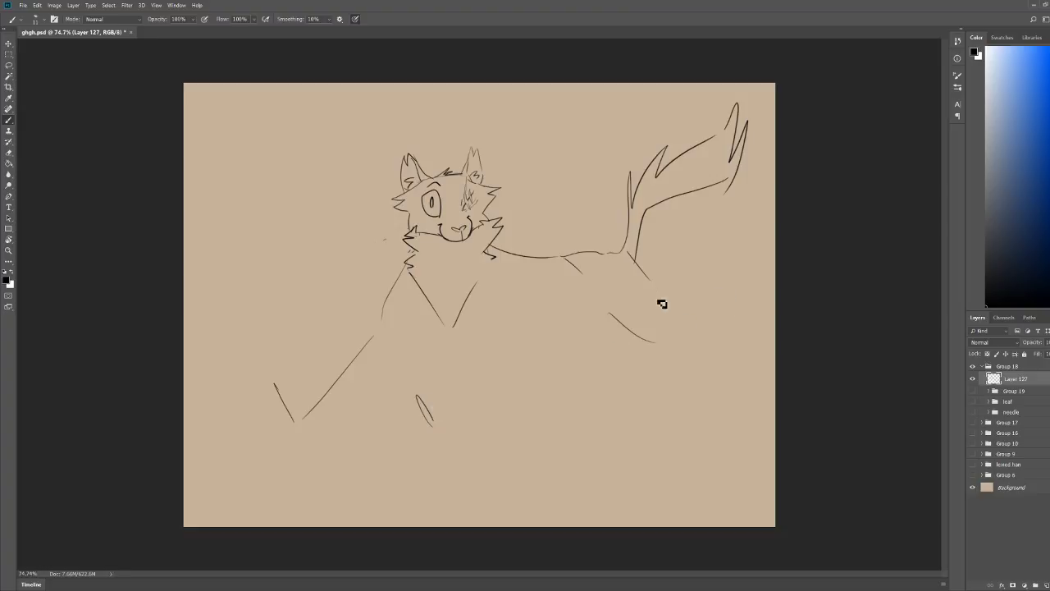
mouse_move(645, 264)
mouse_down()
mouse_move(674, 302)
mouse_move(660, 327)
mouse_up()
mouse_move(667, 331)
mouse_down()
mouse_move(690, 333)
mouse_move(694, 312)
mouse_move(743, 349)
mouse_move(700, 339)
mouse_move(729, 382)
mouse_move(734, 369)
mouse_move(756, 363)
mouse_move(756, 349)
mouse_up()
mouse_move(618, 320)
mouse_down()
mouse_move(573, 357)
mouse_move(514, 340)
mouse_move(463, 350)
mouse_up()
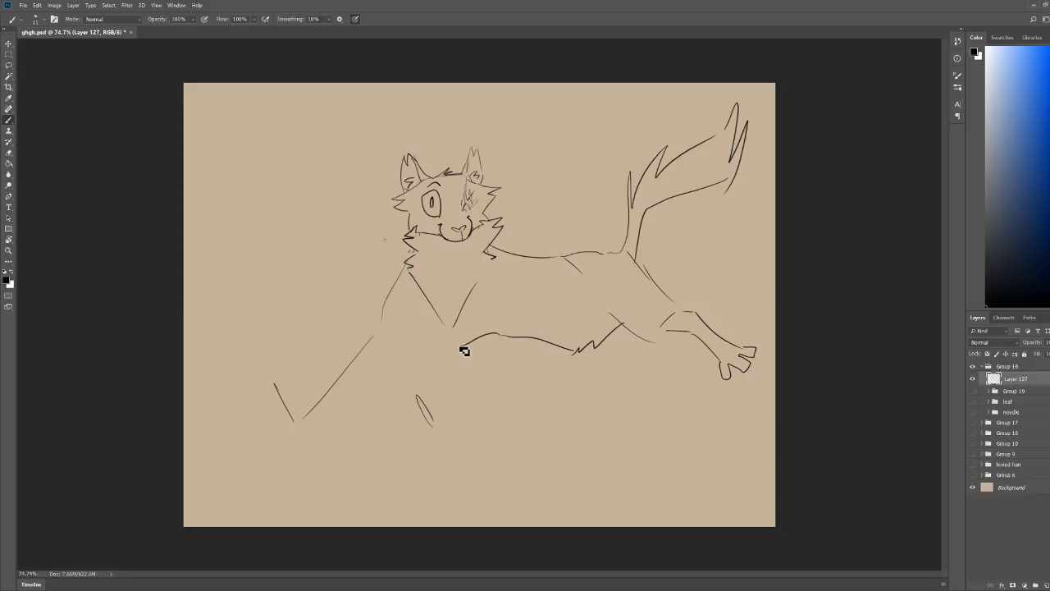
Step: Erase the V-shaped chest stroke and the rough foreleg, and draw a tufted chest outline joining the belly
key(e)
mouse_move(471, 286)
mouse_down()
mouse_move(407, 271)
mouse_move(469, 344)
mouse_up()
key(b)
key(e)
drag(406, 267, 248, 362)
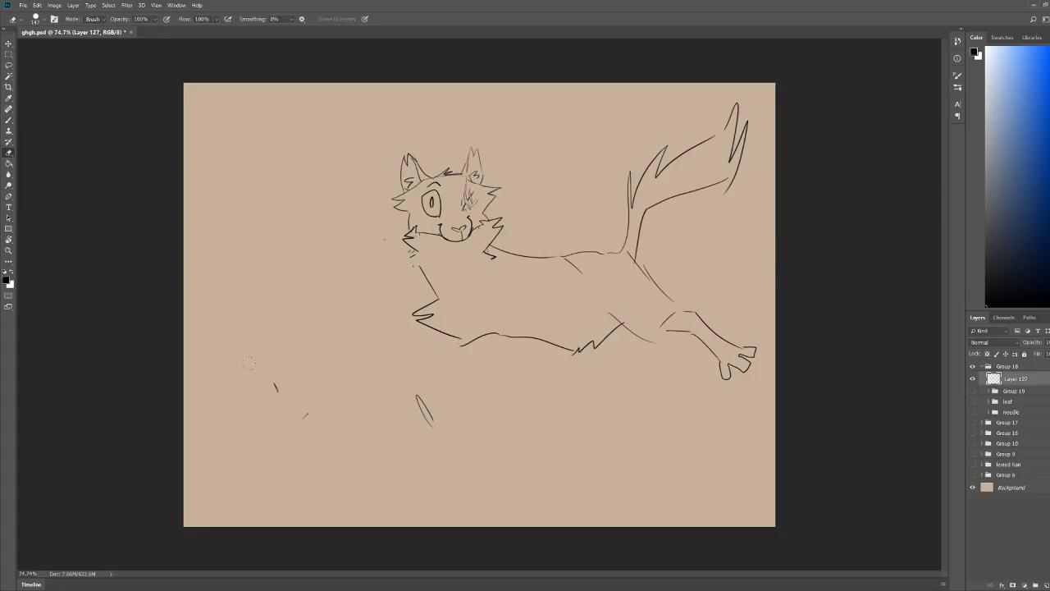
key(b)
drag(420, 267, 352, 453)
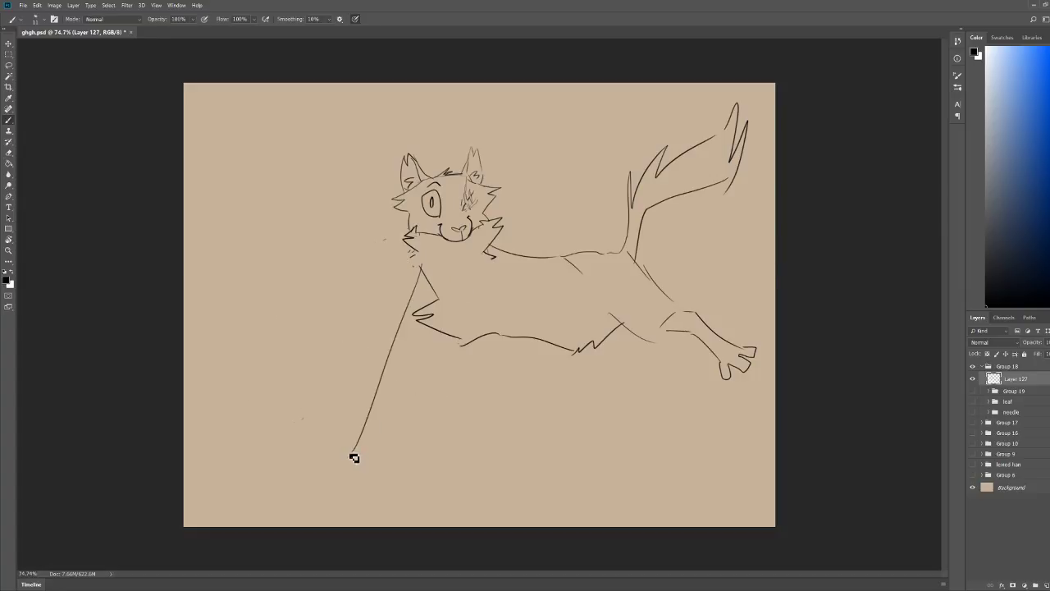
key(e)
mouse_move(416, 269)
mouse_down()
mouse_move(339, 406)
mouse_move(317, 397)
mouse_move(360, 337)
mouse_move(329, 358)
mouse_up()
key(b)
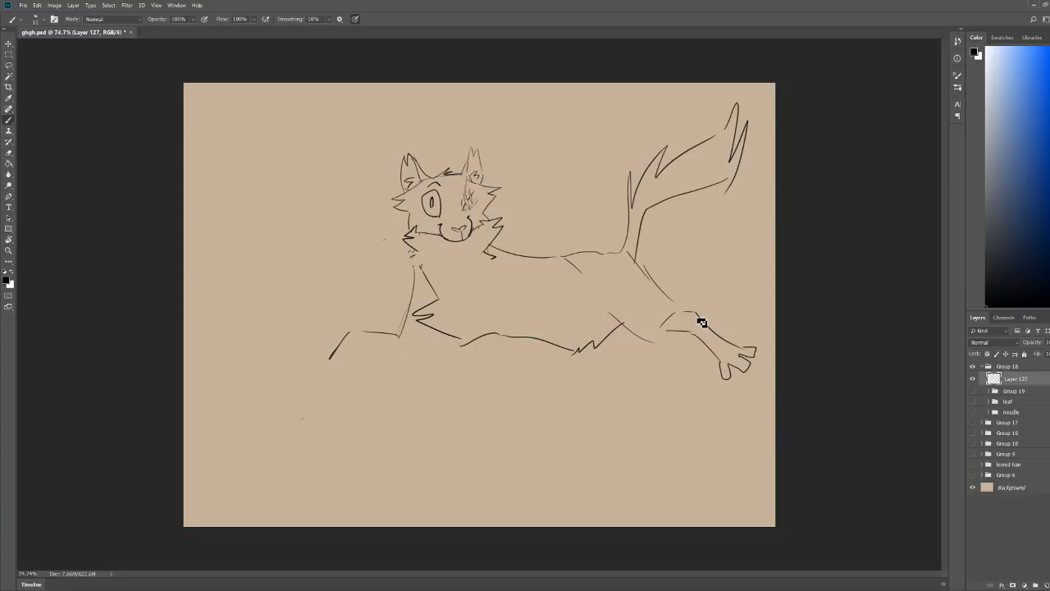
key(ctrl+z)
mouse_move(476, 302)
mouse_down()
mouse_move(452, 384)
mouse_move(374, 389)
mouse_move(349, 414)
mouse_up()
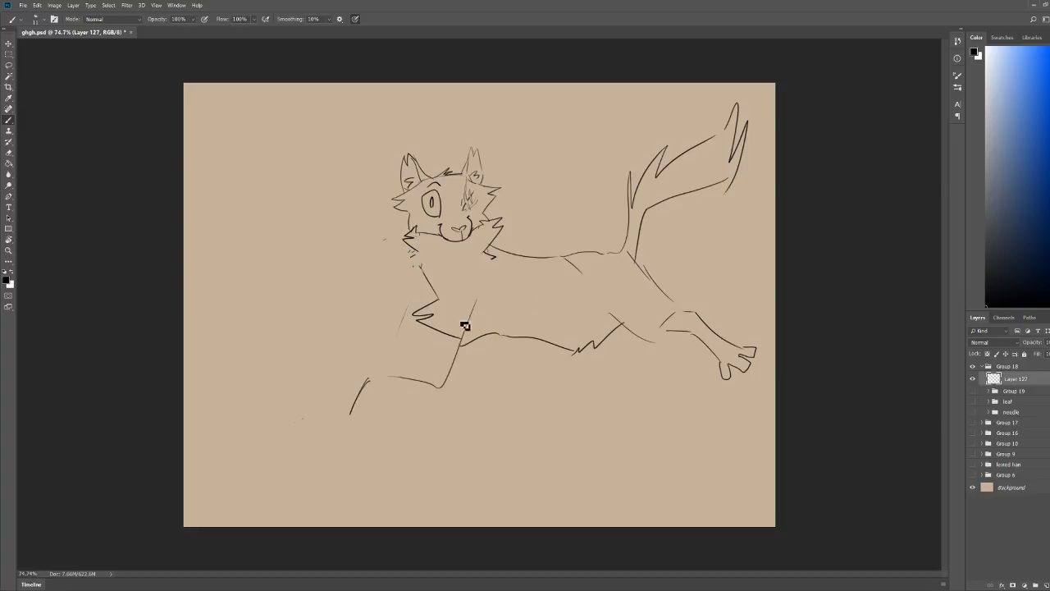
key(ctrl+z)
key(ctrl+z)
Step: Sketch the near foreleg reaching forward from the neck ruff, and rough in a second foreleg and a planted hind leg
mouse_move(496, 257)
mouse_down()
mouse_move(451, 367)
mouse_move(371, 430)
mouse_up()
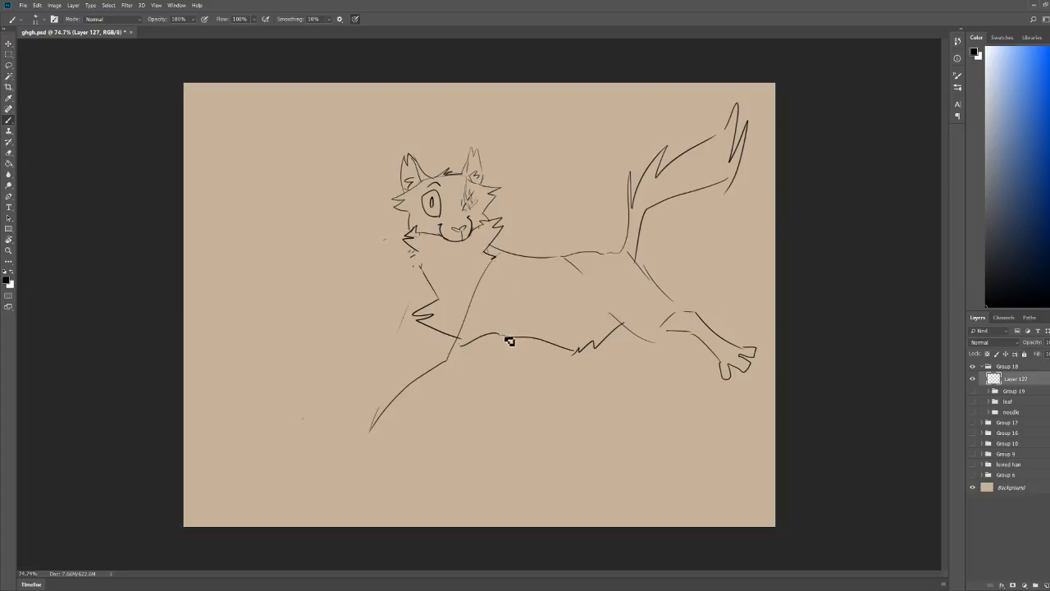
mouse_move(474, 343)
mouse_down()
mouse_move(492, 379)
mouse_move(496, 428)
mouse_up()
mouse_move(575, 351)
mouse_down()
mouse_move(582, 399)
mouse_move(548, 437)
mouse_up()
Step: Draw a spread paw with clawed toes and a small dewclaw at the end of the reaching foreleg
key(e)
mouse_move(371, 429)
mouse_down()
mouse_move(400, 402)
mouse_move(361, 426)
mouse_move(377, 423)
mouse_move(383, 442)
mouse_move(384, 421)
mouse_move(357, 424)
mouse_move(376, 444)
mouse_move(398, 421)
mouse_move(395, 440)
mouse_move(401, 420)
mouse_move(401, 438)
mouse_up()
key(b)
key(ctrl+z)
drag(406, 399, 410, 412)
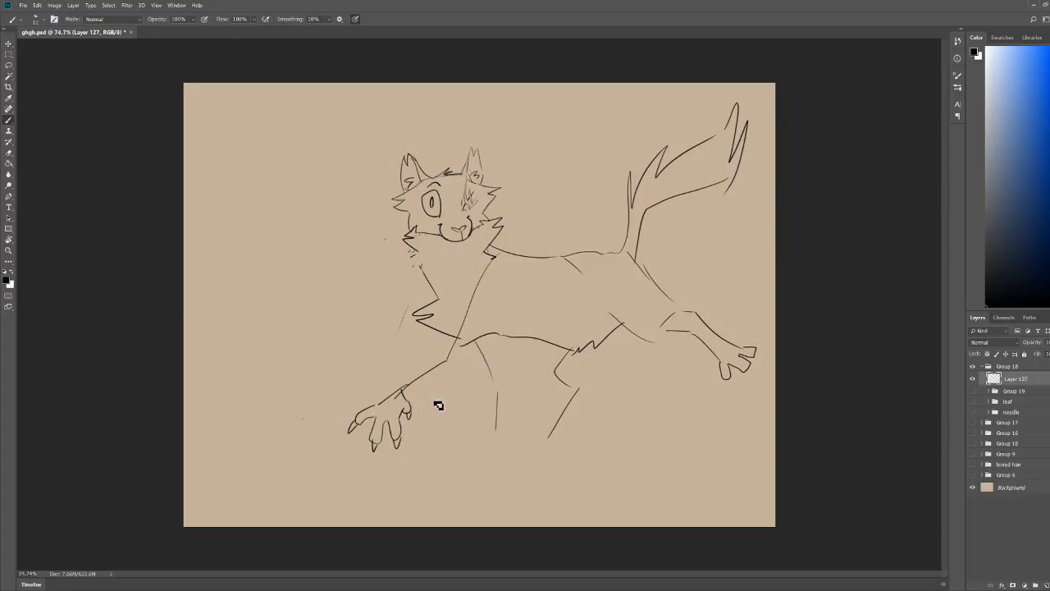
mouse_move(408, 401)
mouse_down()
mouse_move(483, 400)
mouse_move(476, 371)
mouse_move(499, 331)
mouse_move(497, 380)
mouse_move(466, 374)
mouse_move(435, 402)
mouse_move(398, 406)
mouse_up()
key(ctrl+z)
Step: Erase the lines crossing at the near foreleg's shoulder and redraw the leg's edges with a ruff point and jagged elbow fur
key(e)
mouse_move(468, 335)
mouse_down()
mouse_move(457, 263)
mouse_move(477, 242)
mouse_move(500, 262)
mouse_move(460, 290)
mouse_move(456, 351)
mouse_up()
key(b)
Step: Erase the protruding chest tuft and redraw the front of the chest as a tighter, jagged fur edge
key(e)
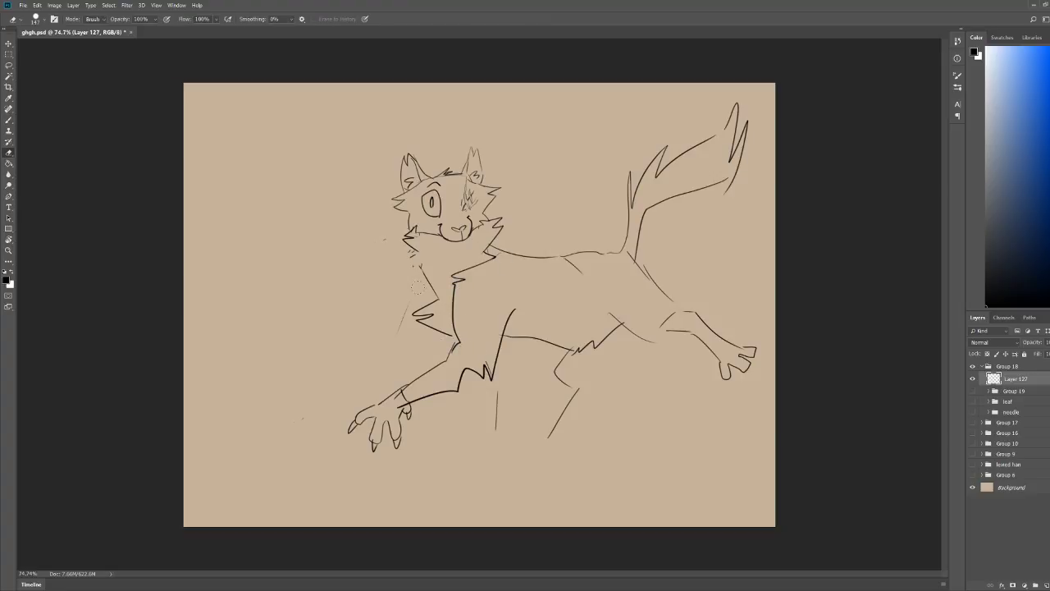
drag(415, 315, 438, 328)
key(b)
mouse_move(434, 313)
mouse_down()
mouse_move(502, 396)
mouse_move(486, 451)
mouse_move(459, 467)
mouse_move(493, 429)
mouse_move(456, 466)
mouse_move(515, 462)
mouse_move(504, 462)
mouse_move(526, 345)
mouse_up()
Step: Draw the second foreleg as a straight, planted leg with a flat, toed paw beneath the chest
key(e)
key(b)
key(e)
key(b)
key(e)
key(b)
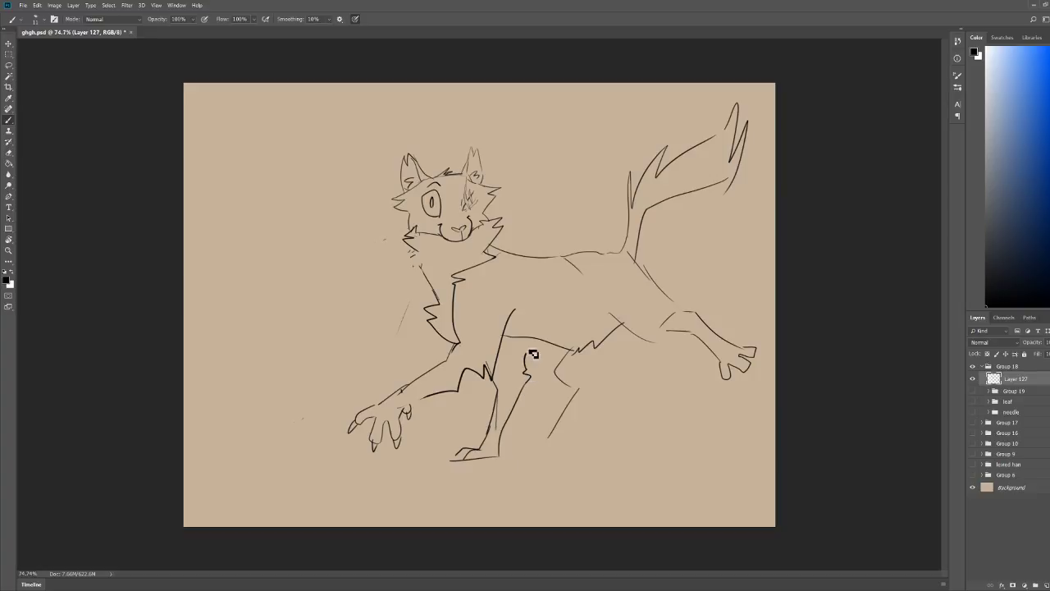
Step: Erase the planted foreleg's lower part and redraw it farther back toward the hind leg
drag(548, 439, 542, 444)
key(e)
drag(529, 381, 492, 453)
key(b)
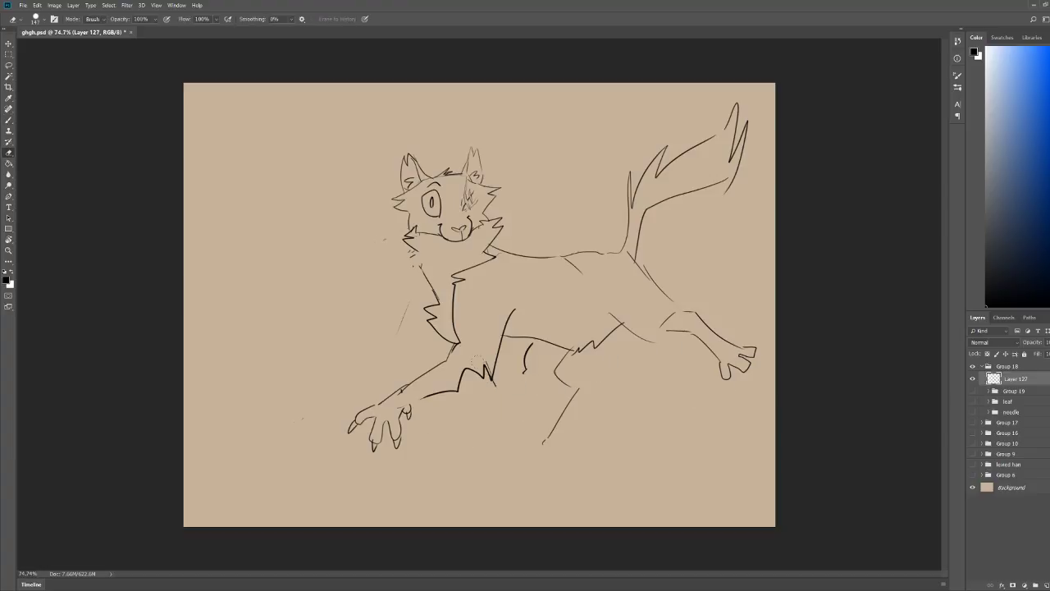
mouse_move(493, 379)
mouse_down()
mouse_move(525, 396)
mouse_move(510, 453)
mouse_up()
mouse_move(526, 372)
mouse_down()
mouse_move(551, 388)
mouse_move(529, 451)
mouse_up()
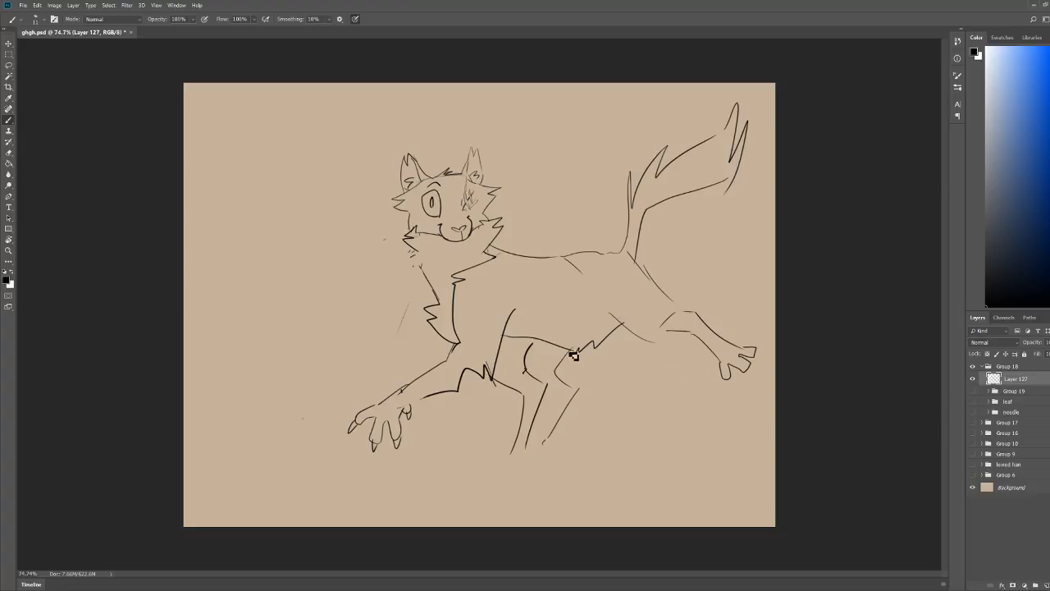
Step: Redraw the planted hind leg thicker with a furry upper edge, and add flat, toed paws to both planted legs
key(e)
mouse_move(570, 353)
mouse_down()
mouse_move(571, 403)
mouse_move(543, 444)
mouse_move(577, 380)
mouse_move(549, 451)
mouse_move(615, 336)
mouse_up()
key(b)
mouse_move(513, 452)
mouse_down()
mouse_move(489, 457)
mouse_move(528, 457)
mouse_up()
mouse_move(526, 455)
mouse_down()
mouse_move(555, 454)
mouse_move(532, 462)
mouse_move(566, 457)
mouse_move(573, 434)
mouse_move(548, 447)
mouse_up()
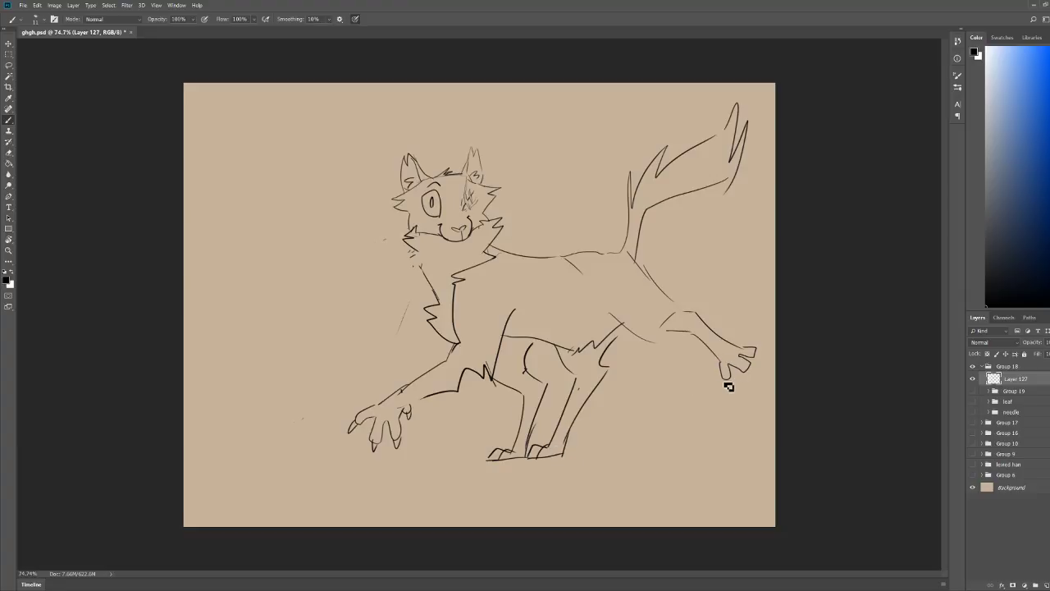
Step: Add claws to the kicked-back hind foot and redraw that leg's underside with a jagged fur tuft
mouse_move(723, 379)
mouse_down()
mouse_move(751, 368)
mouse_move(752, 357)
mouse_up()
key(e)
key(b)
mouse_move(611, 349)
mouse_down()
mouse_move(635, 327)
mouse_move(663, 350)
mouse_move(694, 332)
mouse_move(655, 280)
mouse_move(685, 335)
mouse_up()
Step: Erase the clawed paw and wrist from the reaching foreleg
key(e)
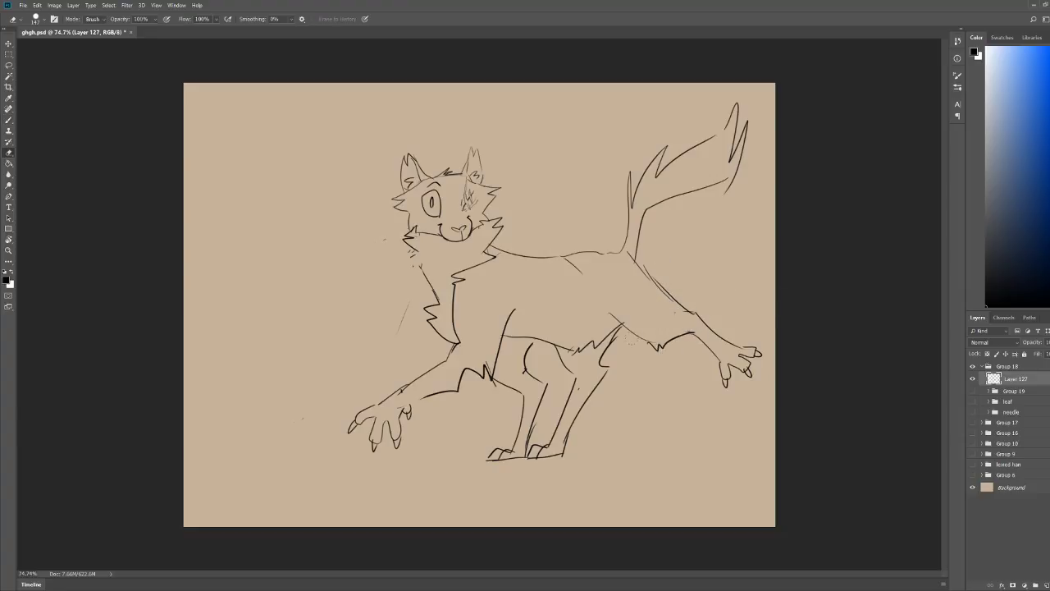
mouse_move(398, 363)
mouse_down()
mouse_move(392, 435)
mouse_move(356, 380)
mouse_up()
key(b)
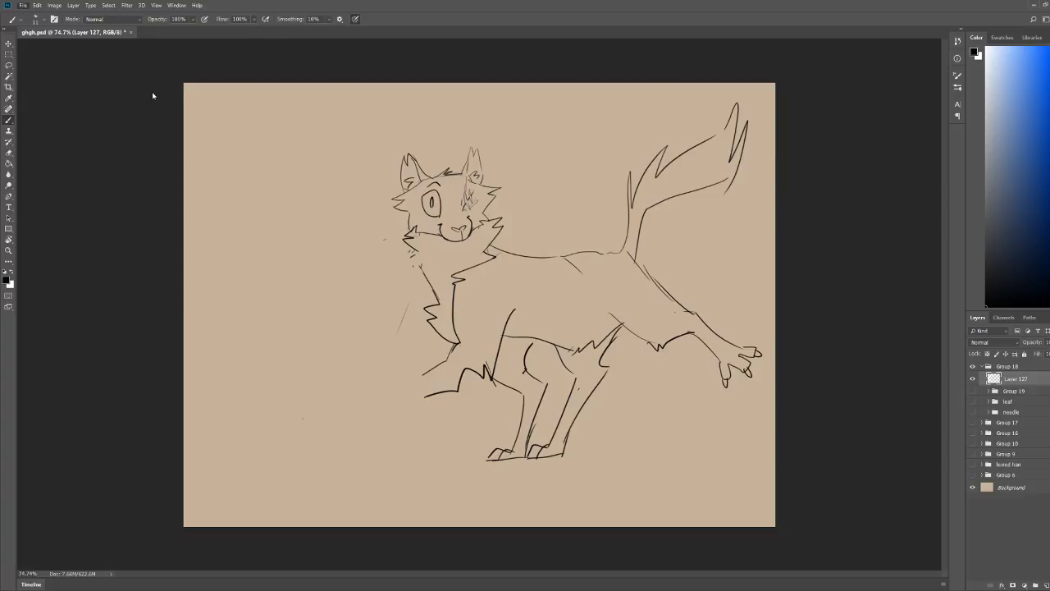
Step: Close the cat sketch document, open the animation file ldwn.psd, and expand its animation timeline
click(500, 216)
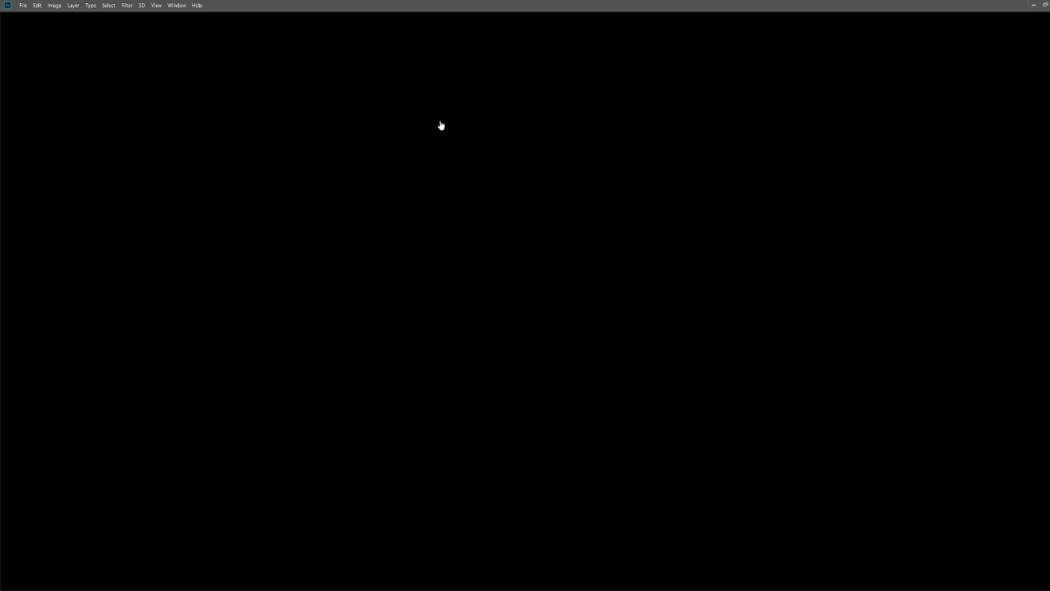
click(596, 104)
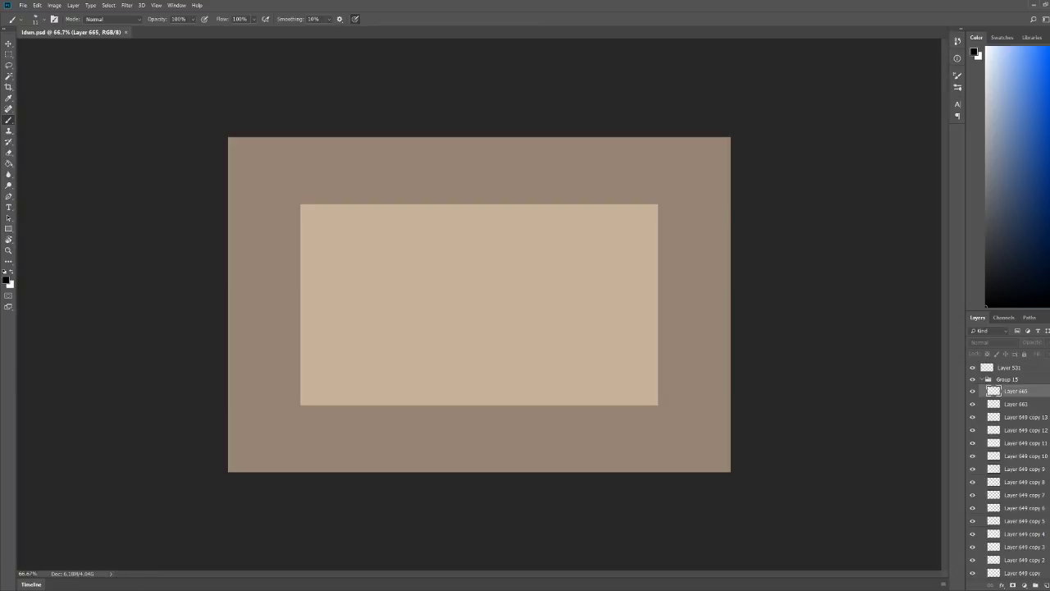
click(32, 584)
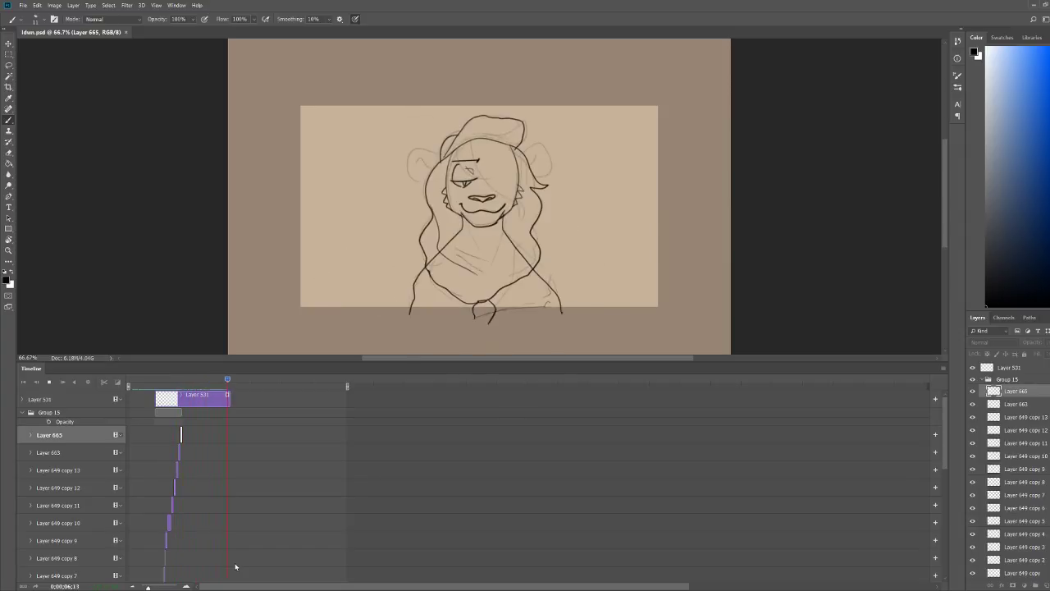
Step: Play the character animation through from its beginning to review the sequence of drawn frames
key(space)
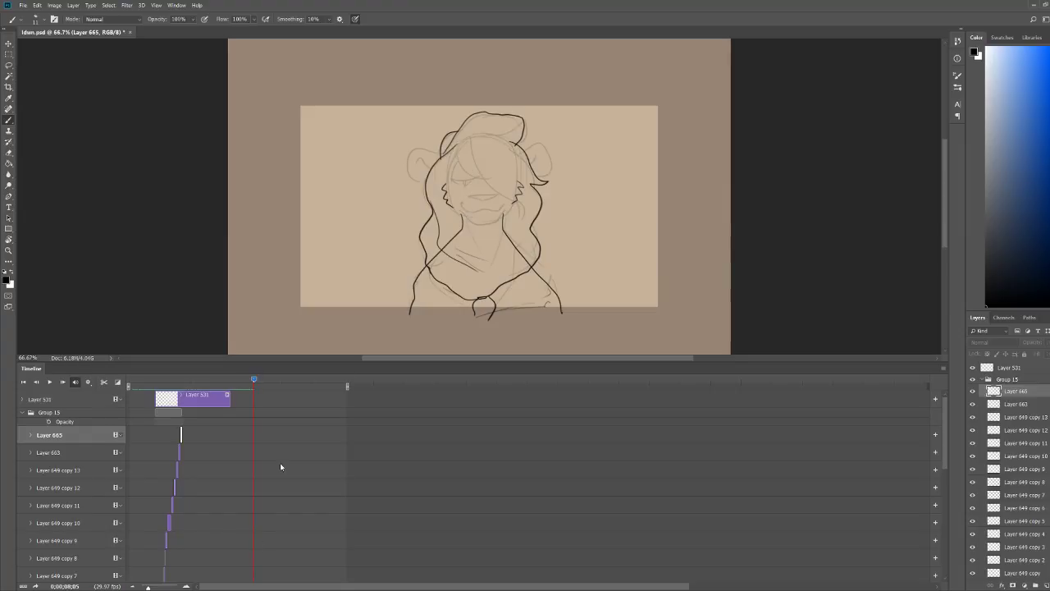
key(space)
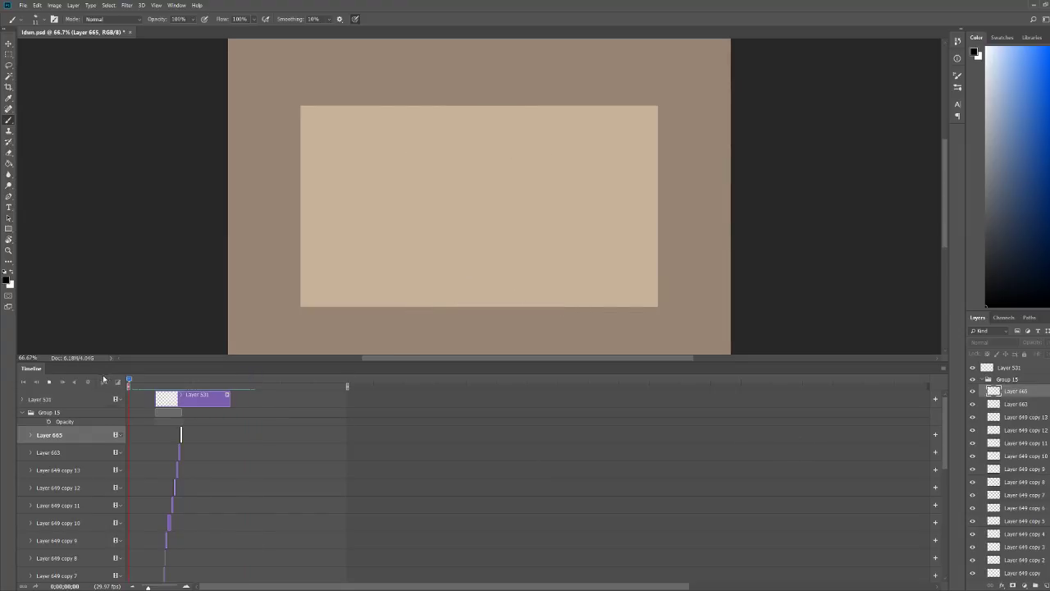
key(space)
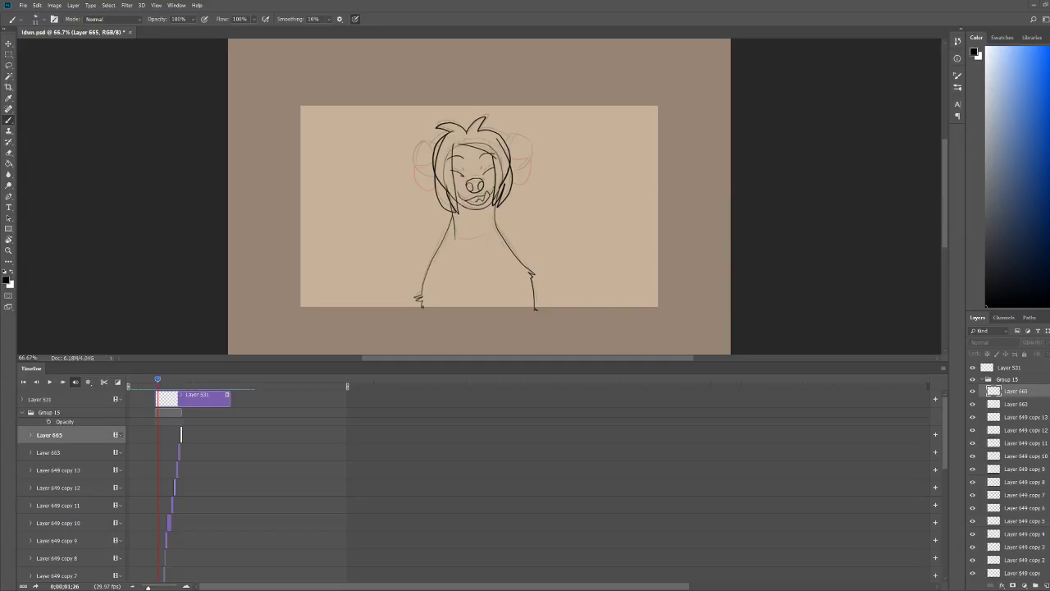
drag(158, 371, 41, 403)
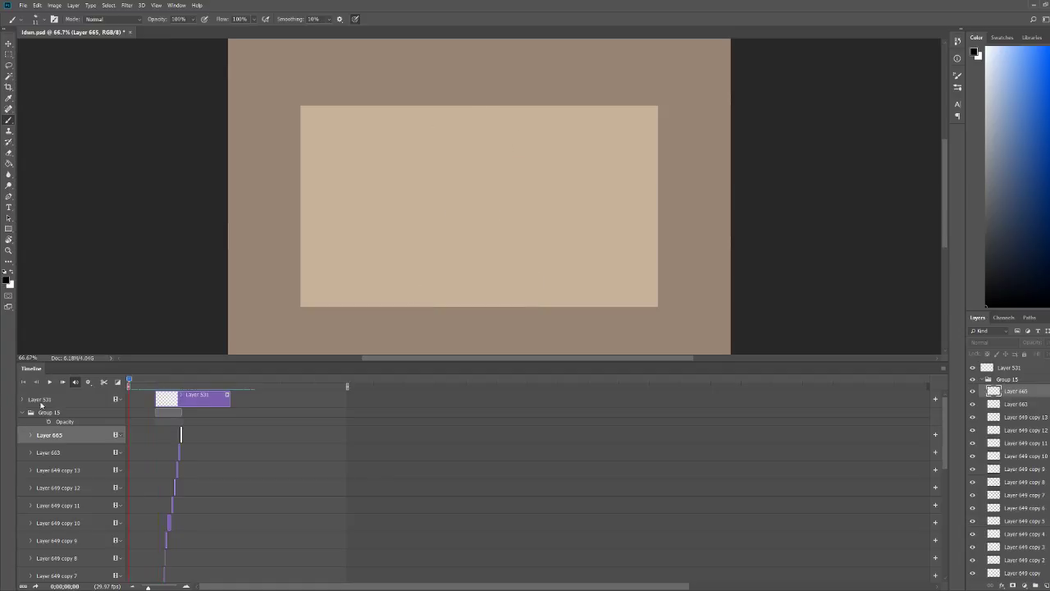
key(space)
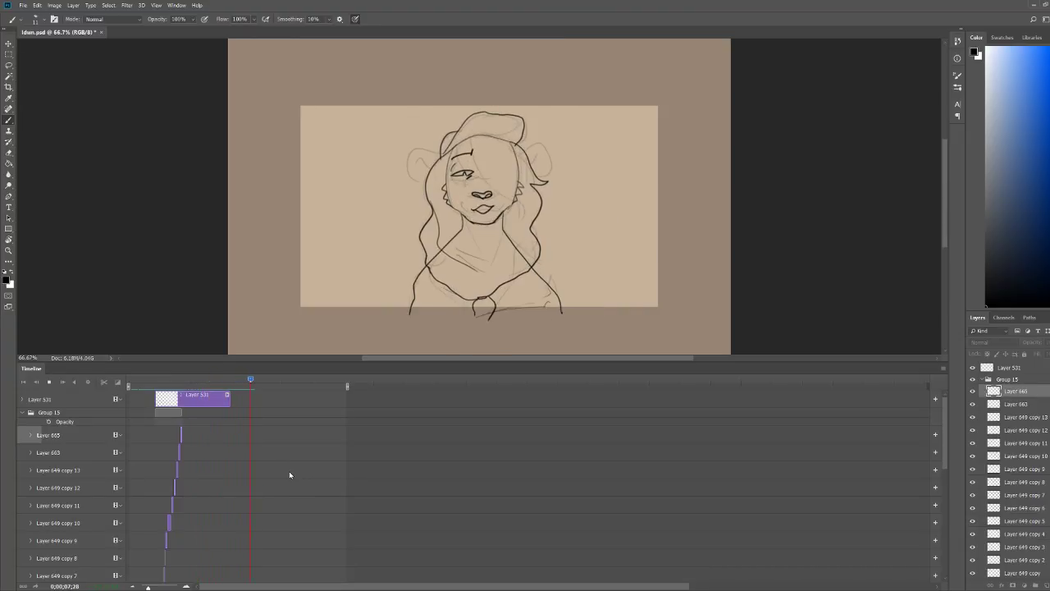
key(space)
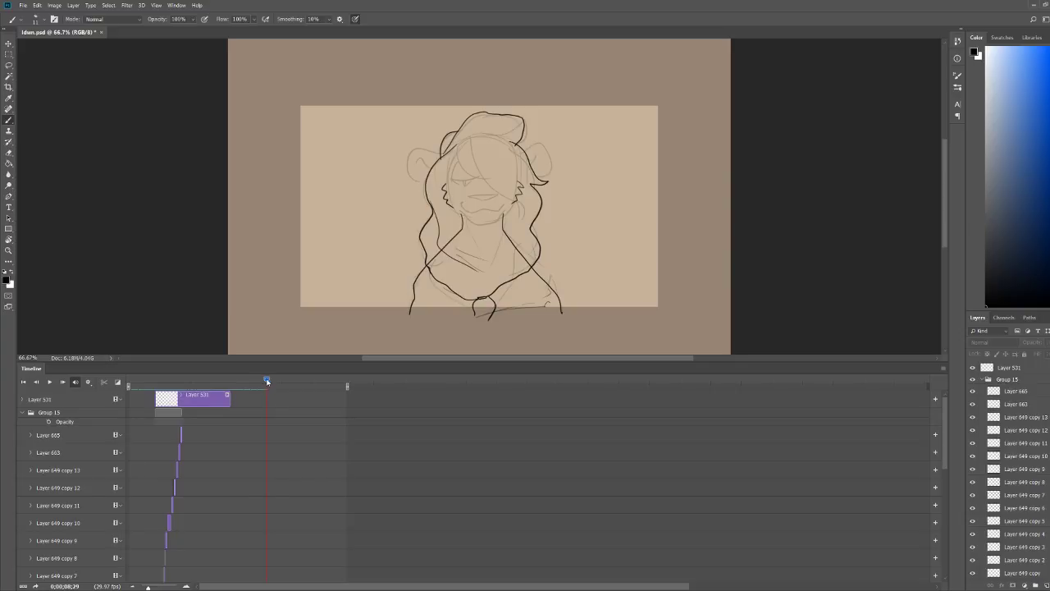
Step: Replay the opening seconds, stopping and restarting around the hooded cat's part to examine its hair frames
drag(267, 381, 127, 384)
key(space)
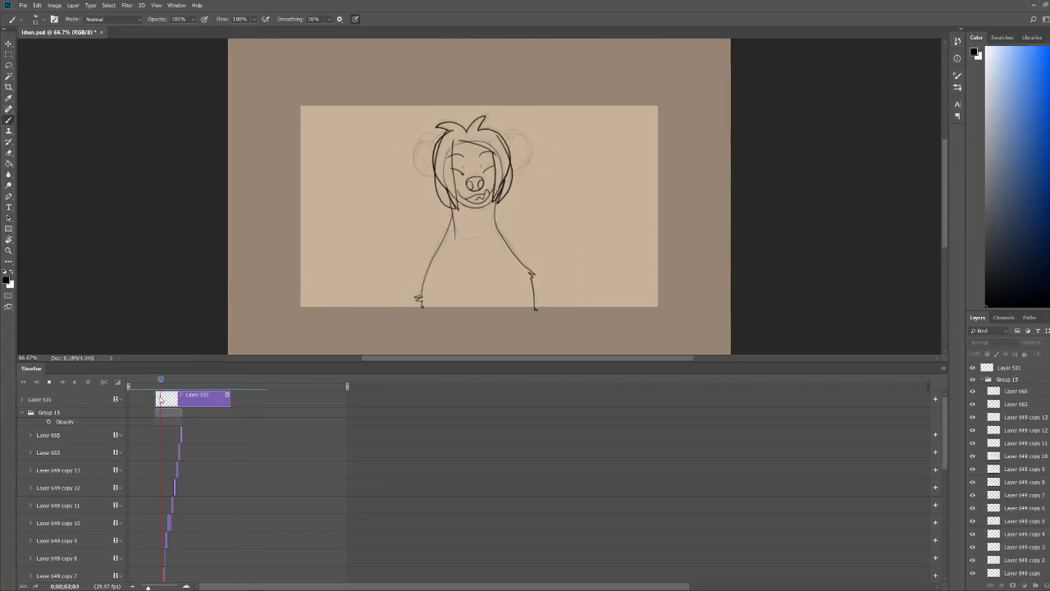
key(space)
key(space)
key(space)
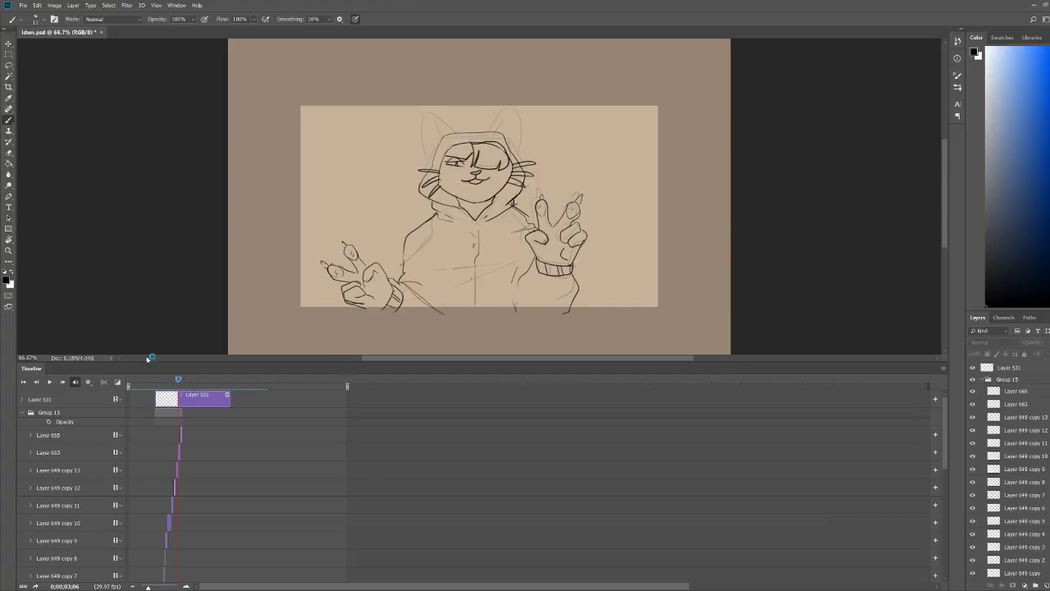
drag(178, 378, 138, 373)
key(space)
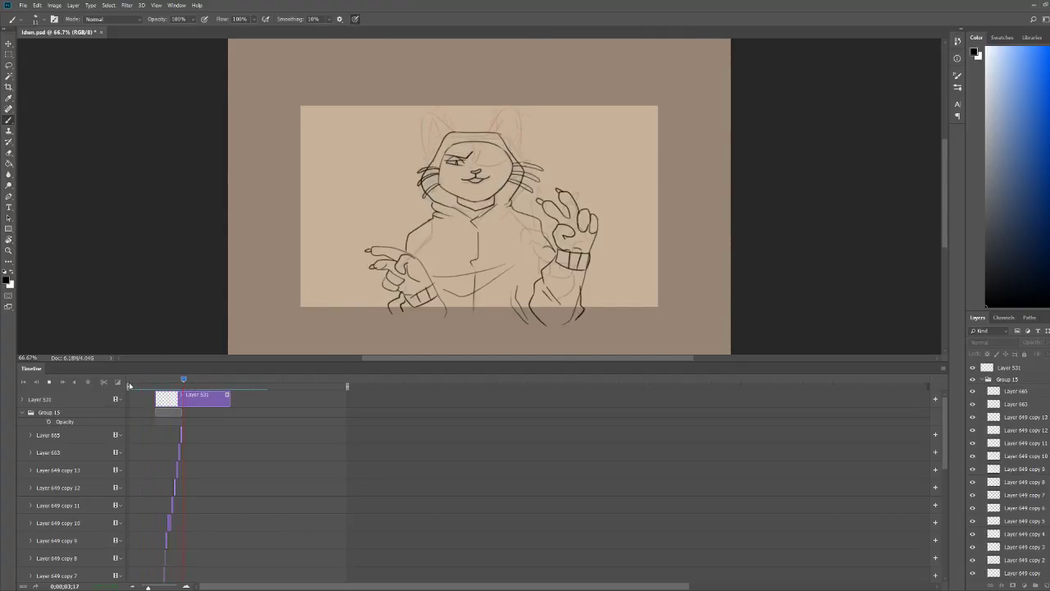
key(space)
Step: Duplicate the Layer 663 and Layer 665 clips, place the copies right after the originals, and preview the result
drag(194, 380, 179, 385)
drag(149, 587, 171, 587)
click(564, 449)
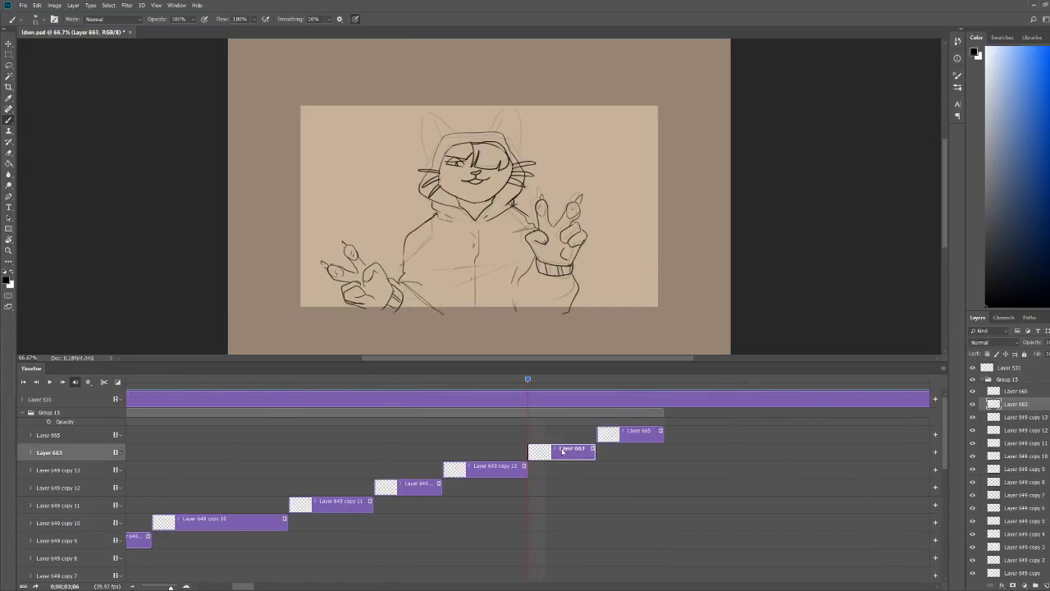
shift+click(625, 435)
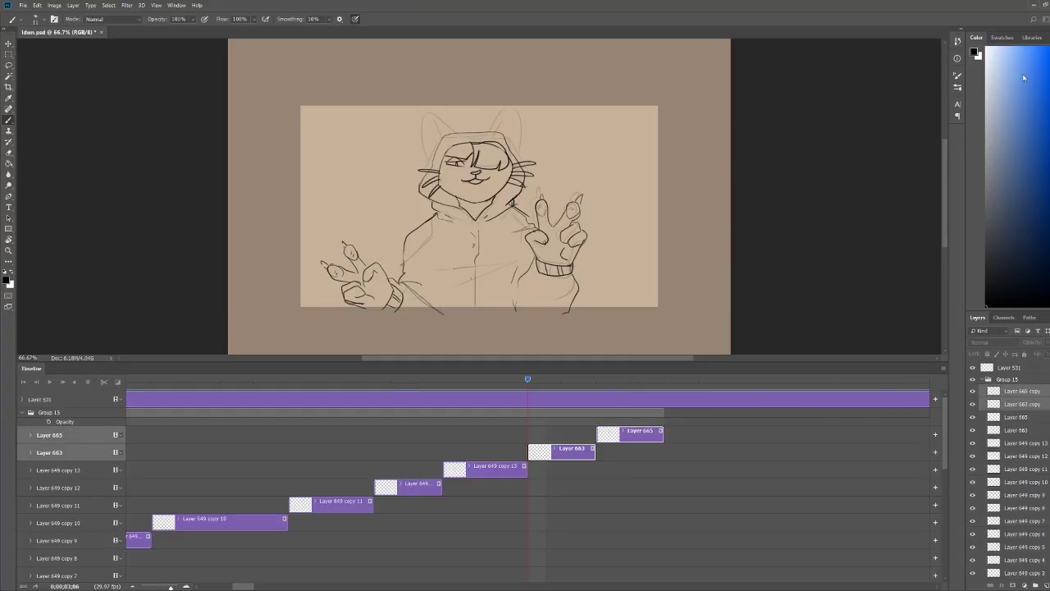
key(ctrl+j)
drag(573, 451, 709, 450)
key(space)
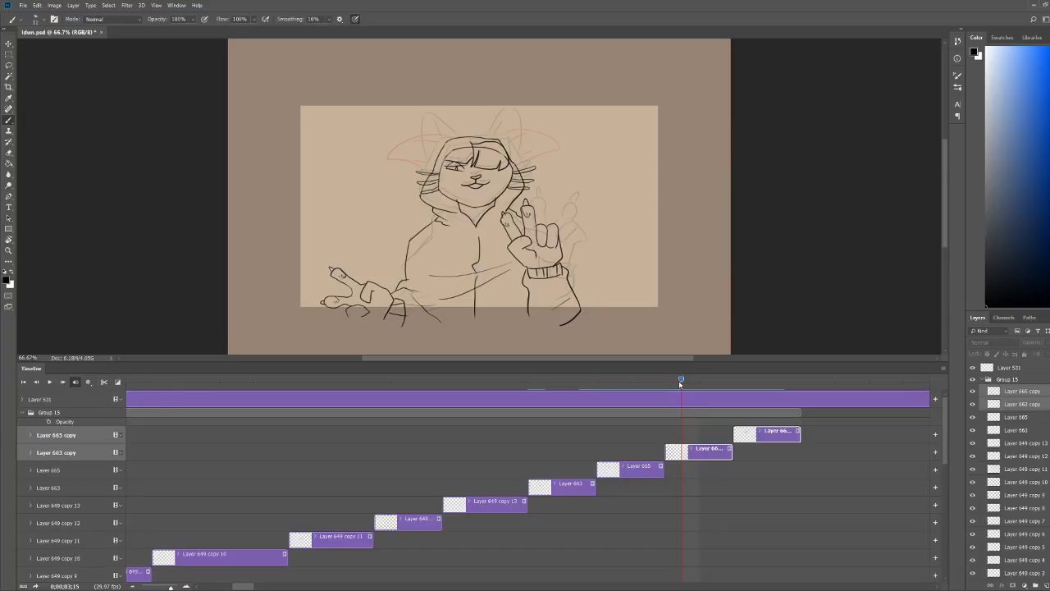
mouse_move(679, 383)
mouse_down()
mouse_move(476, 380)
mouse_move(728, 383)
mouse_up()
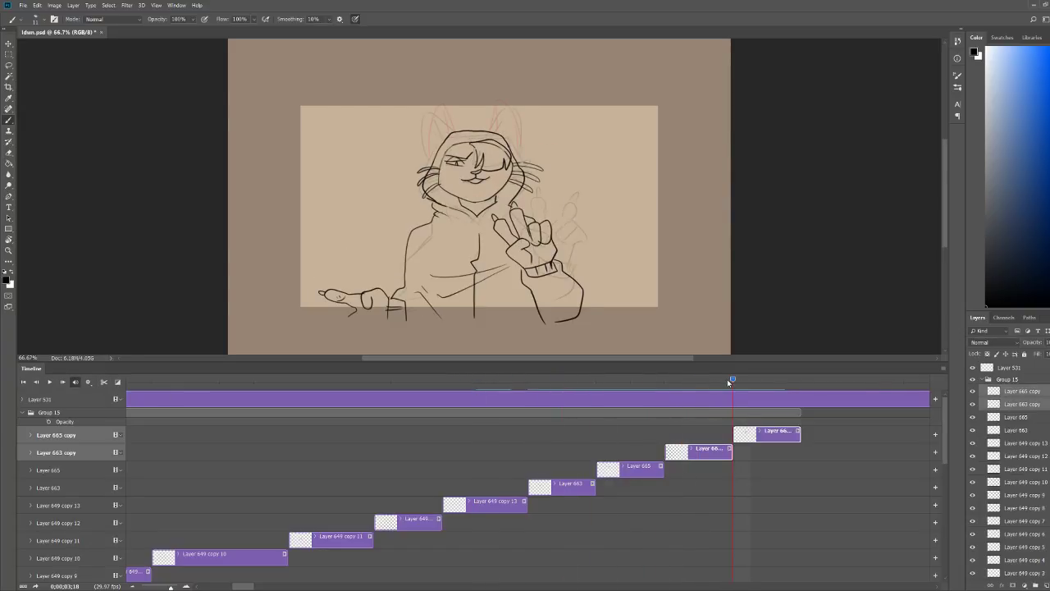
key(space)
Step: Lengthen the Layer 665 clip, split it at 0;00;03;14, and split the resulting second clip at 0;00;03;16
drag(929, 378, 526, 453)
drag(429, 472, 498, 470)
click(103, 382)
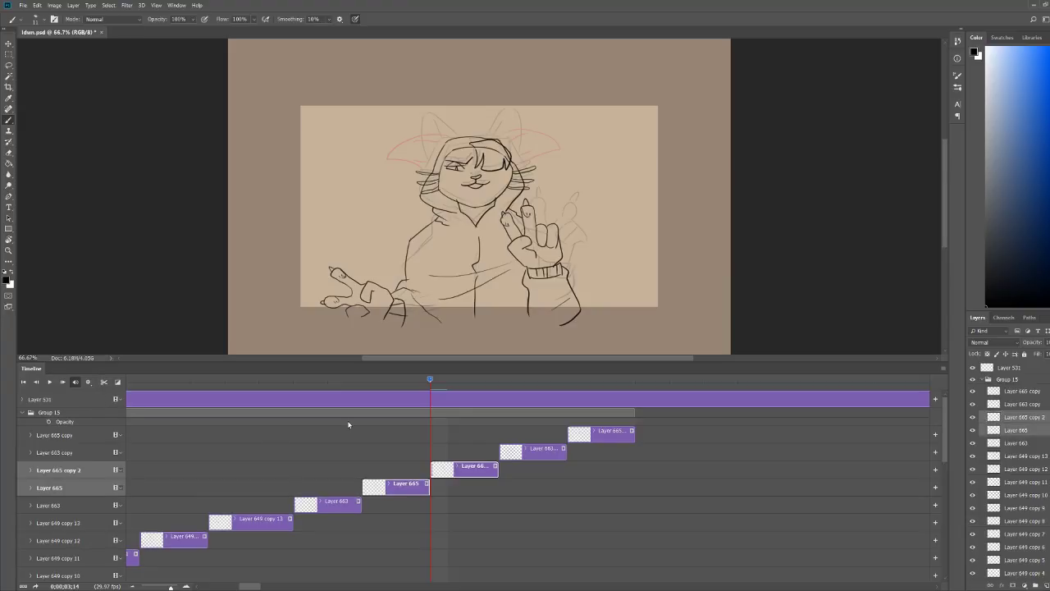
click(458, 470)
click(9, 44)
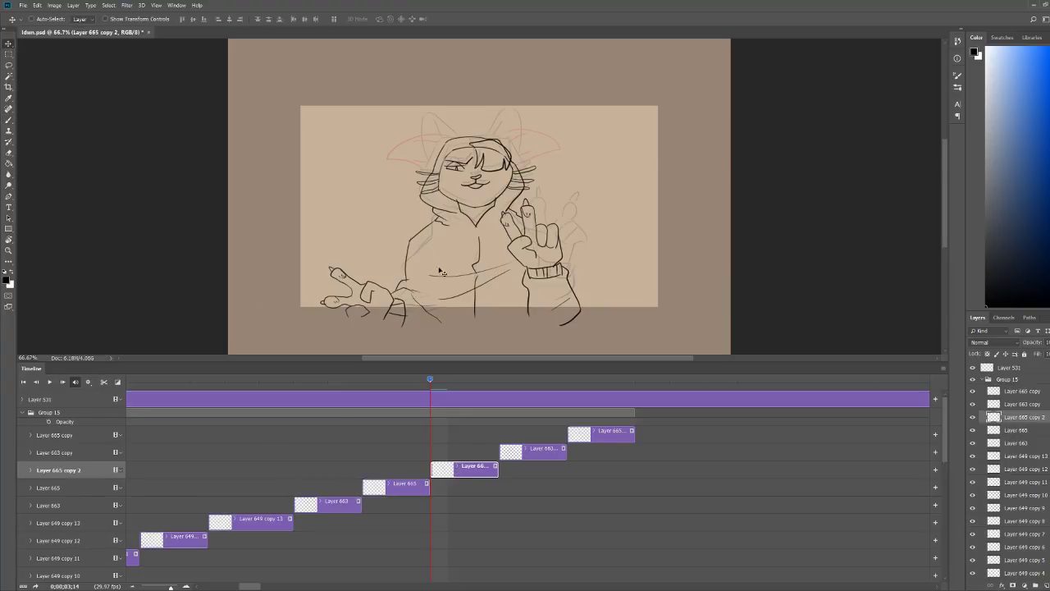
drag(430, 378, 465, 402)
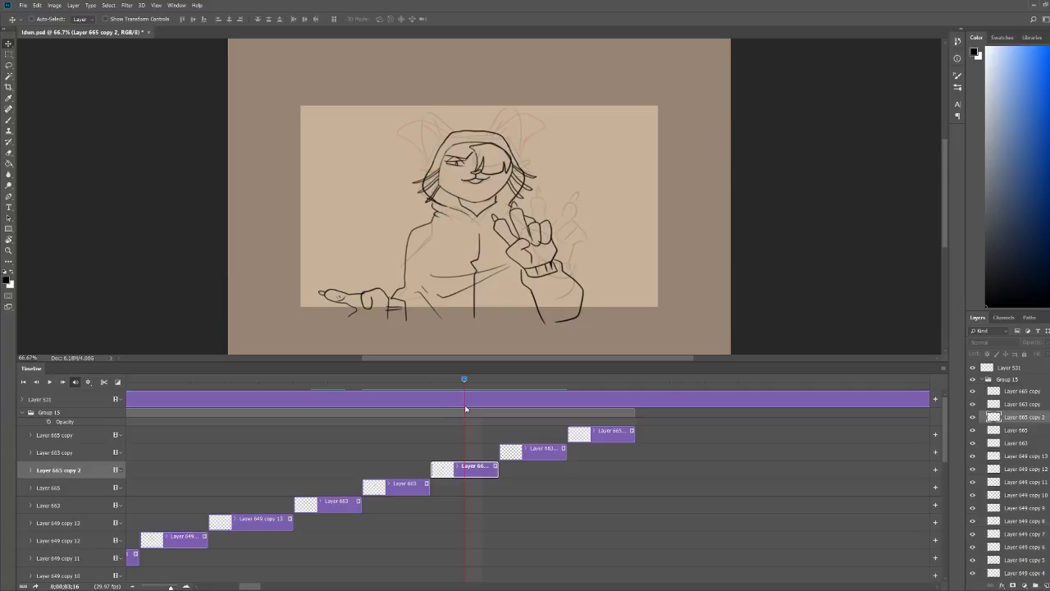
click(103, 382)
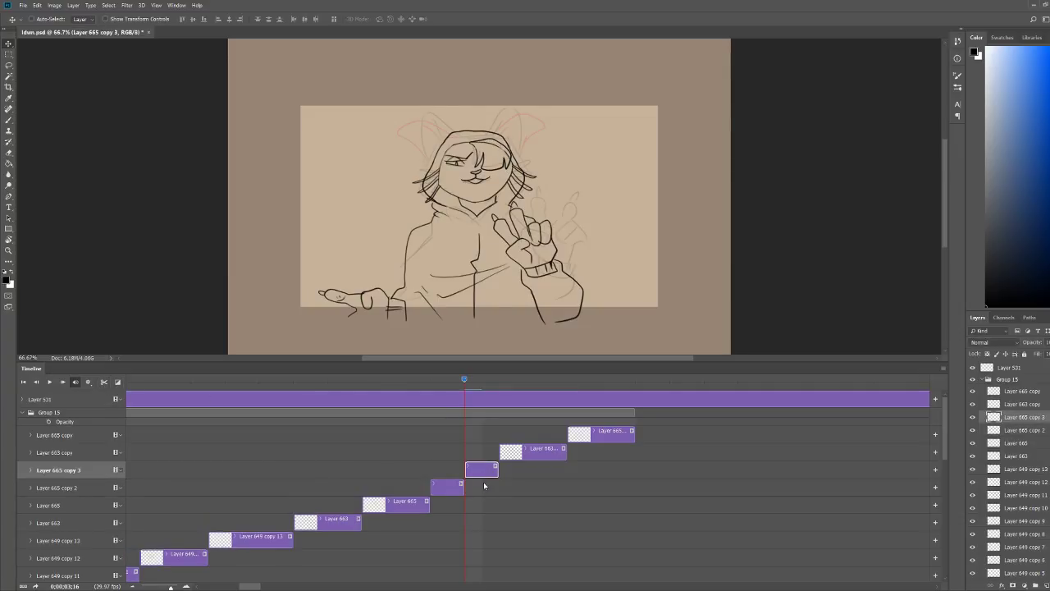
Step: Play back the hooded cat section repeatedly to check the timing of the split hair clips
drag(463, 380, 317, 439)
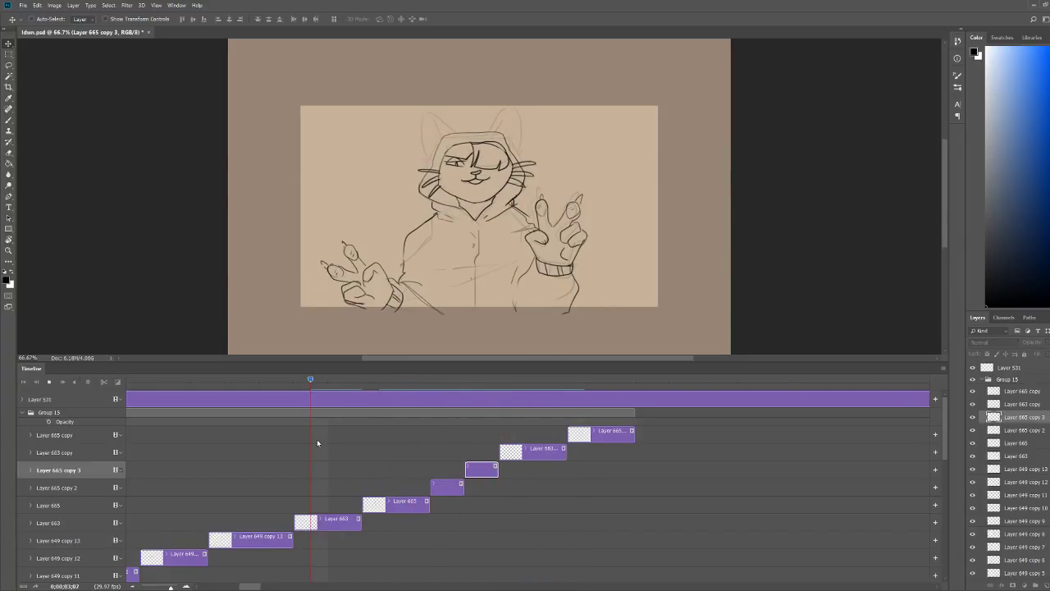
key(space)
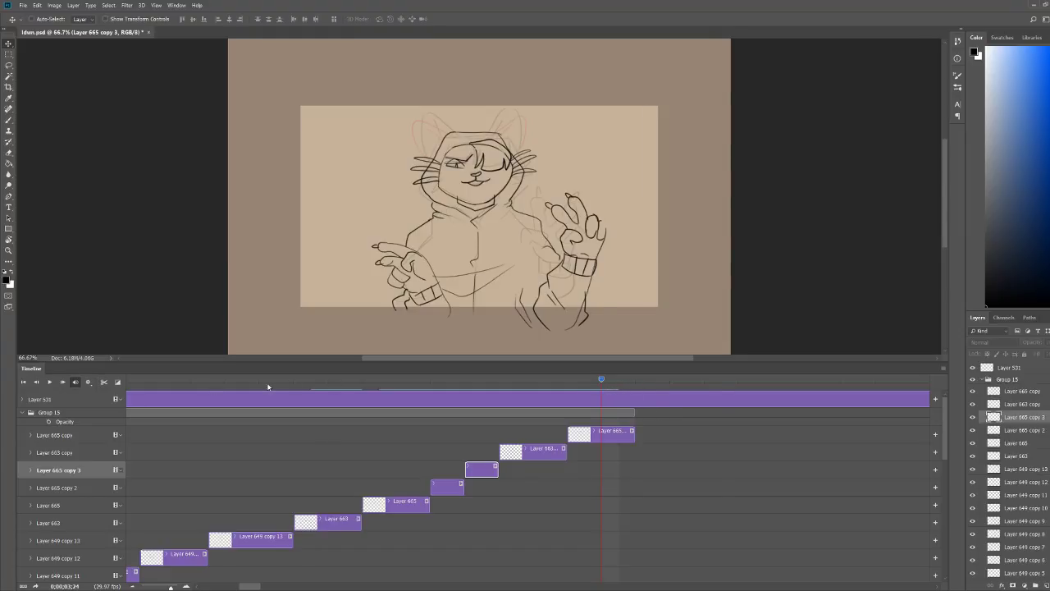
drag(696, 382, 265, 387)
key(space)
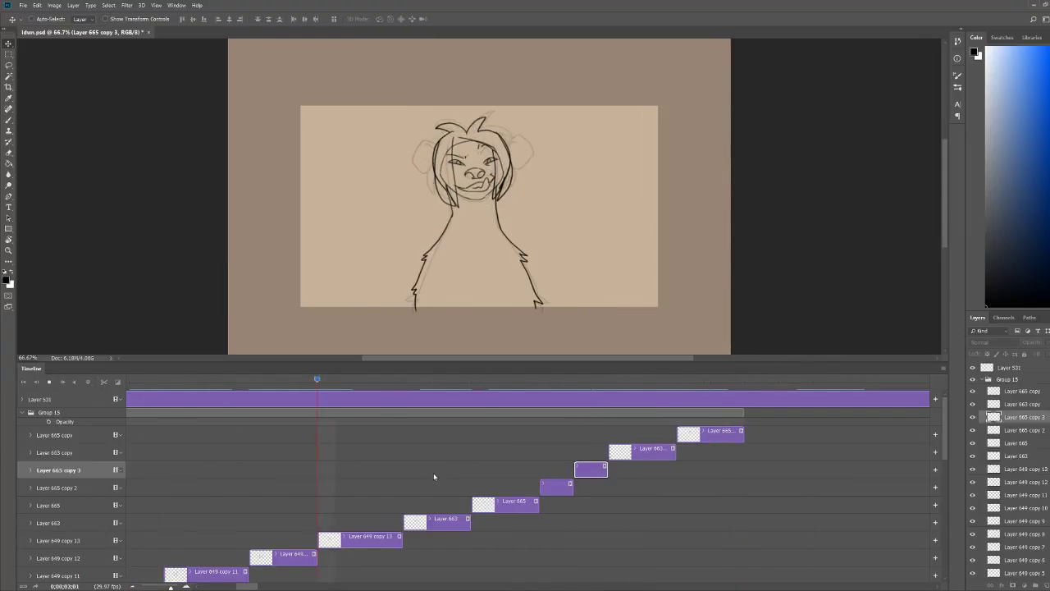
key(space)
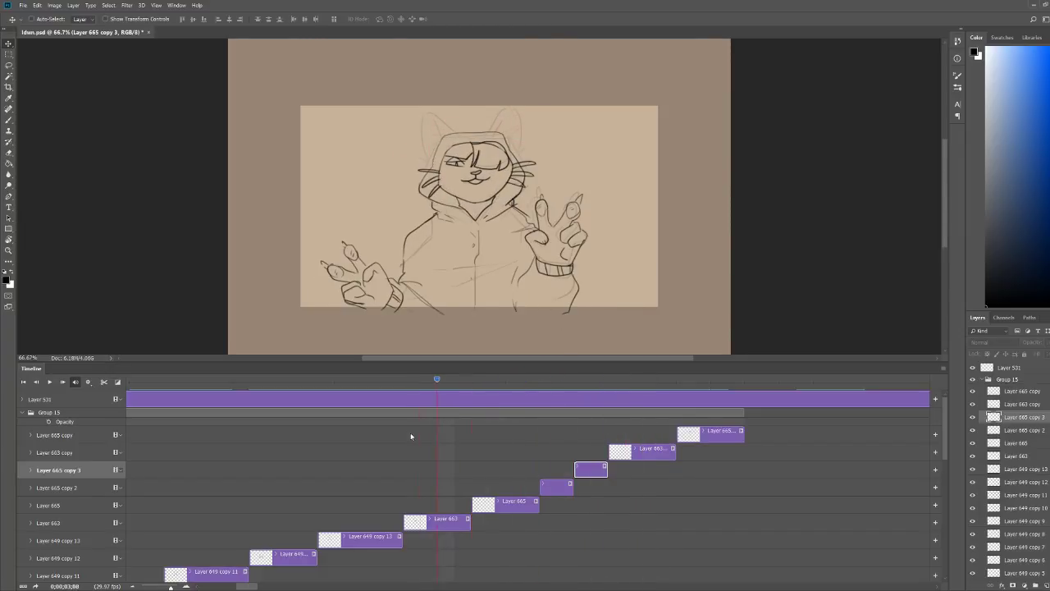
key(space)
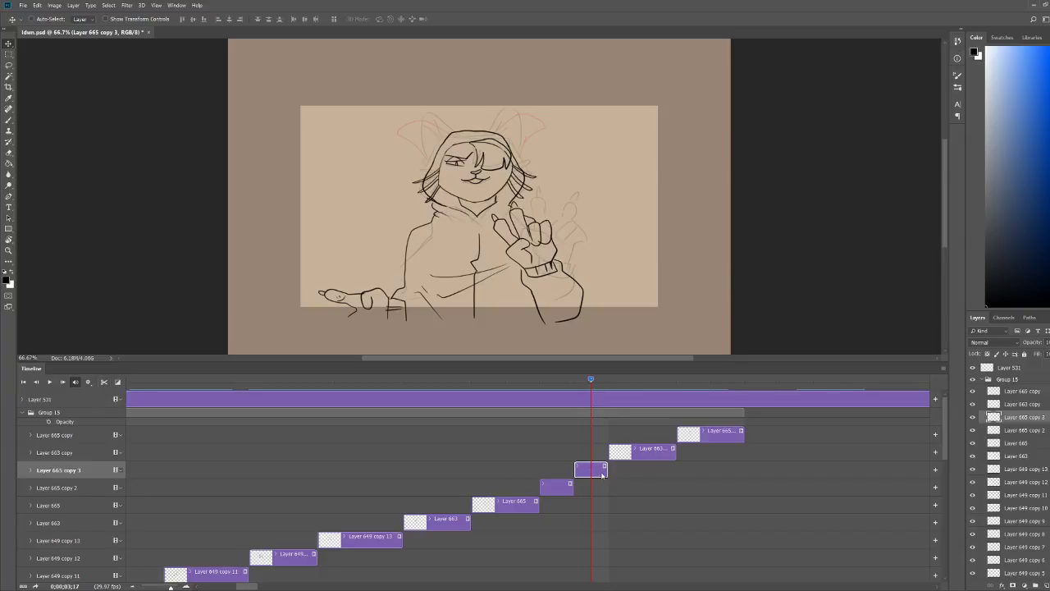
Step: Split the Layer 665 copy 3 clip at 0;00;03;17 and replay the hooded cat section
mouse_move(607, 473)
mouse_down()
mouse_move(626, 474)
mouse_move(607, 470)
mouse_up()
click(104, 382)
click(623, 473)
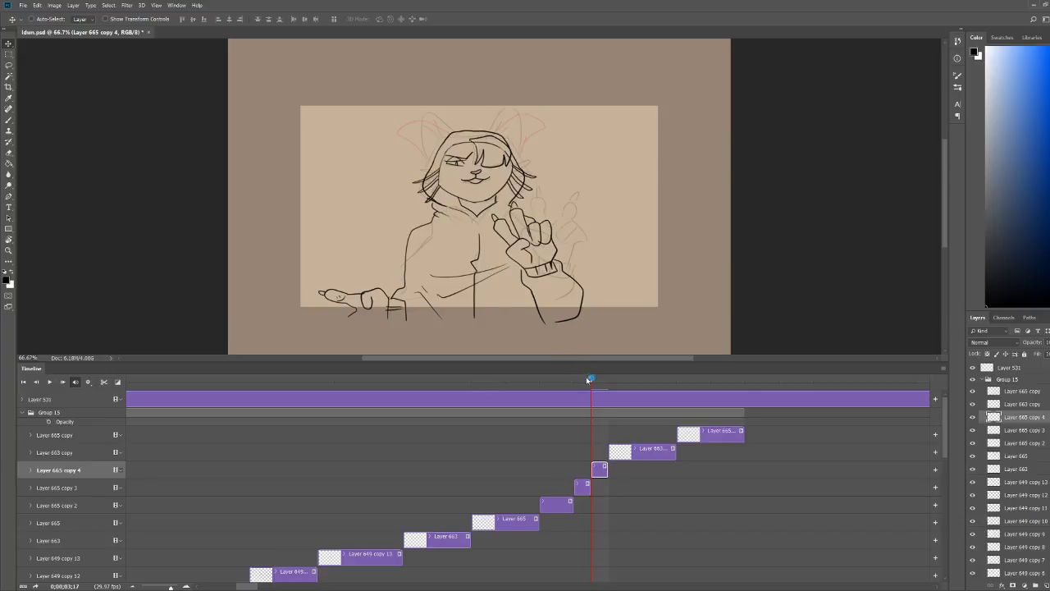
key(space)
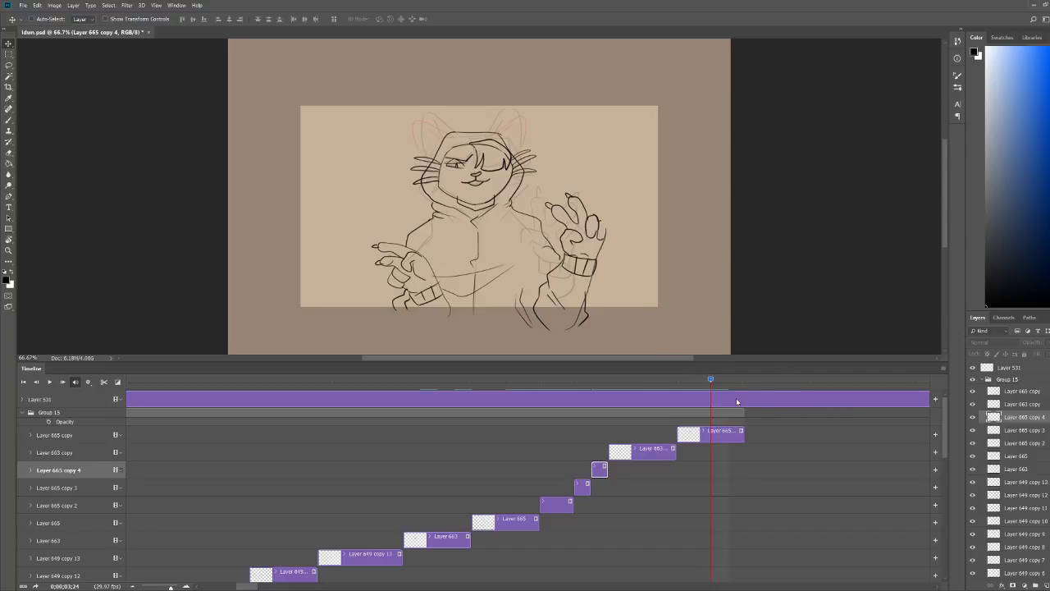
drag(712, 380, 402, 403)
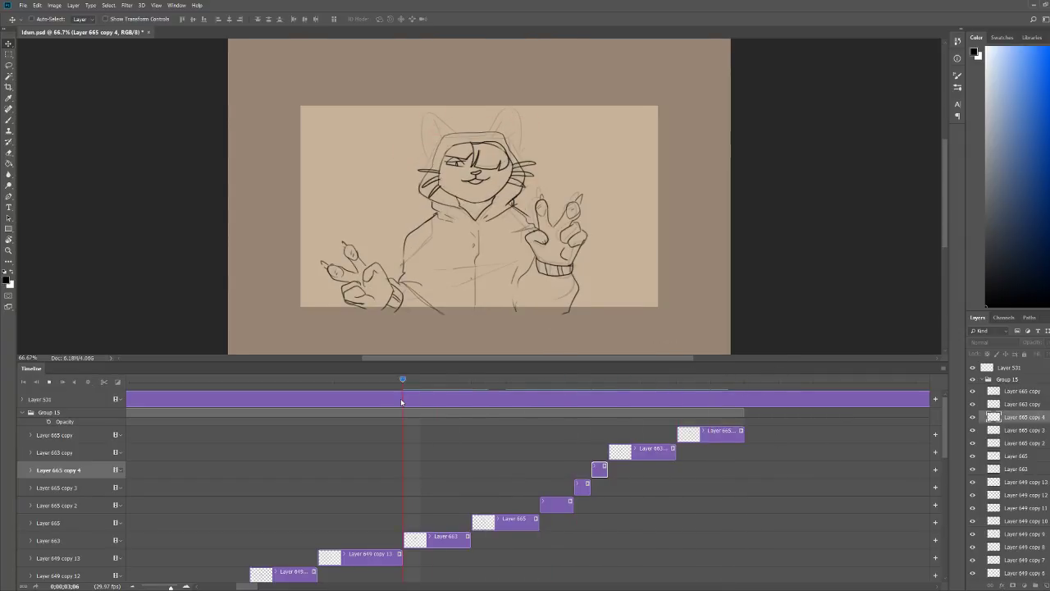
key(space)
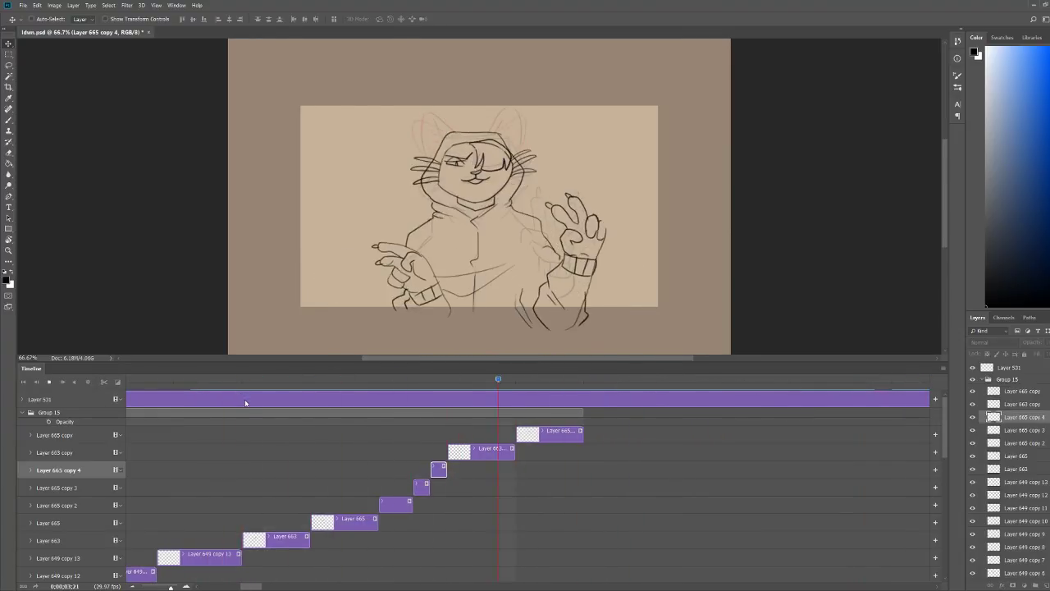
Step: Delete all clips from Layer 665 through Layer 665 copy and extend the Layer 663 clip well past their former range
drag(758, 372, 297, 451)
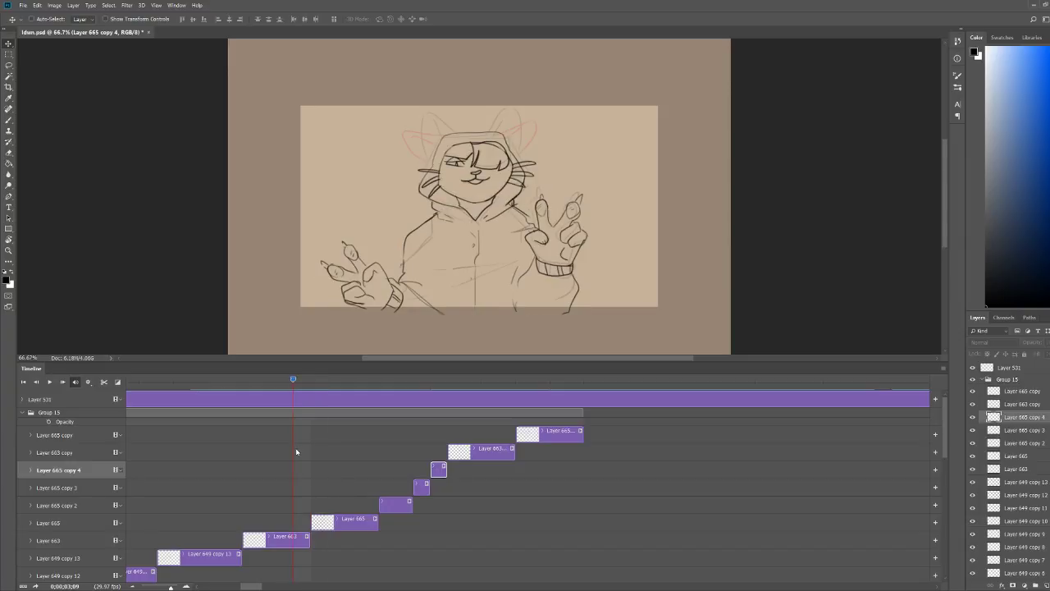
click(355, 519)
shift+click(548, 435)
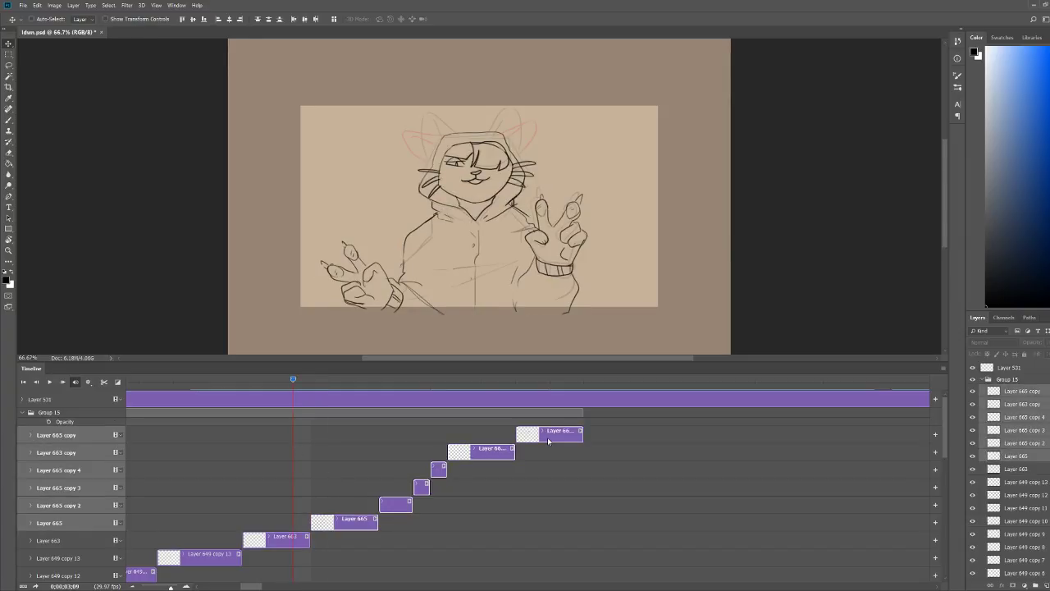
key(Delete)
drag(308, 435, 702, 435)
key(space)
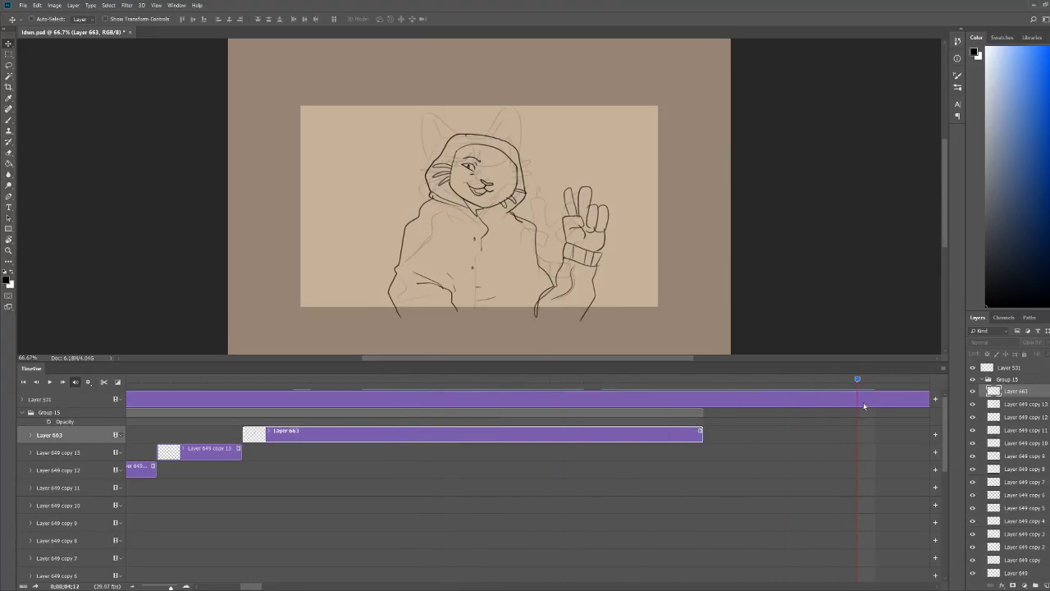
Step: Split the Layer 663 clip at 0;00;03;10, and split the resulting second clip at 0;00;03;14
drag(864, 406, 299, 415)
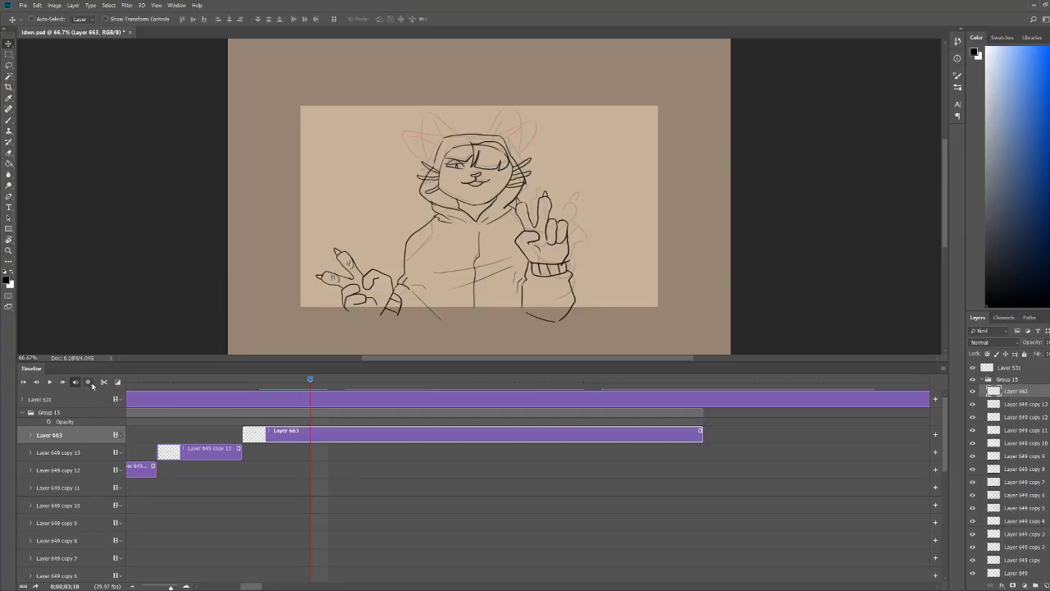
click(102, 382)
click(402, 441)
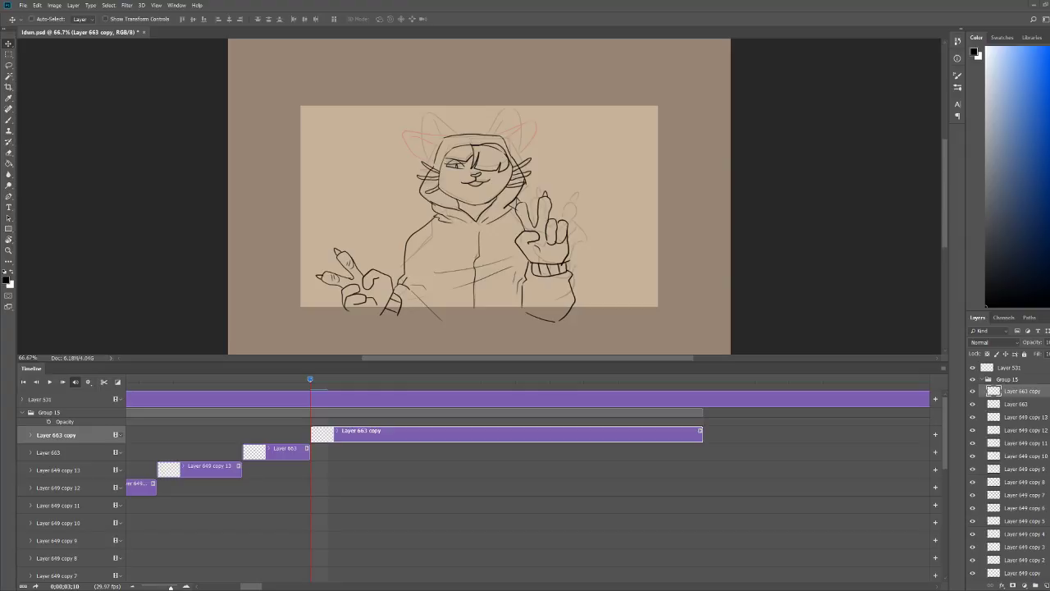
drag(301, 386, 378, 383)
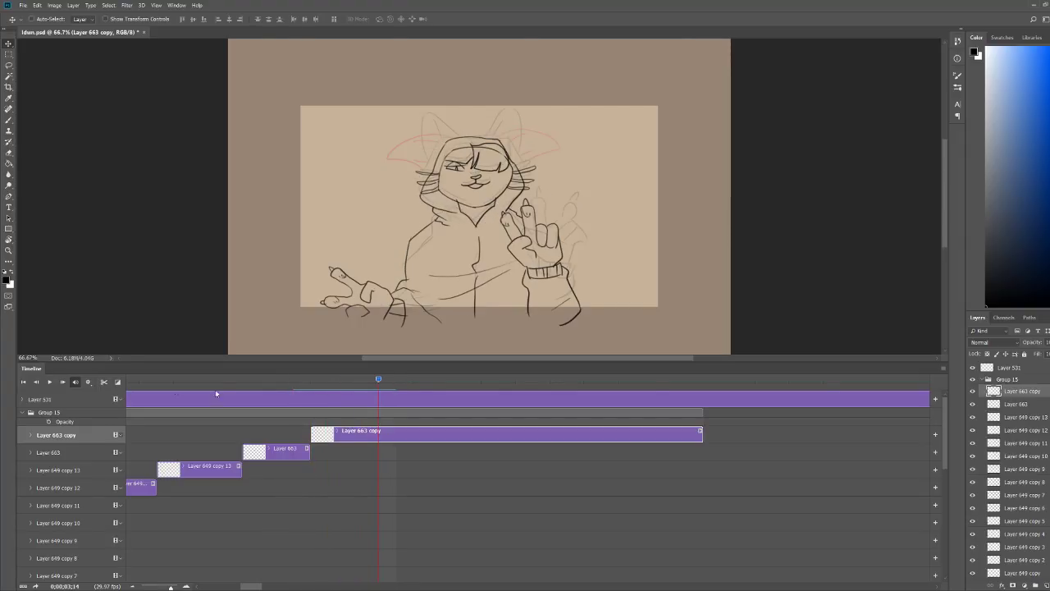
click(104, 381)
click(488, 441)
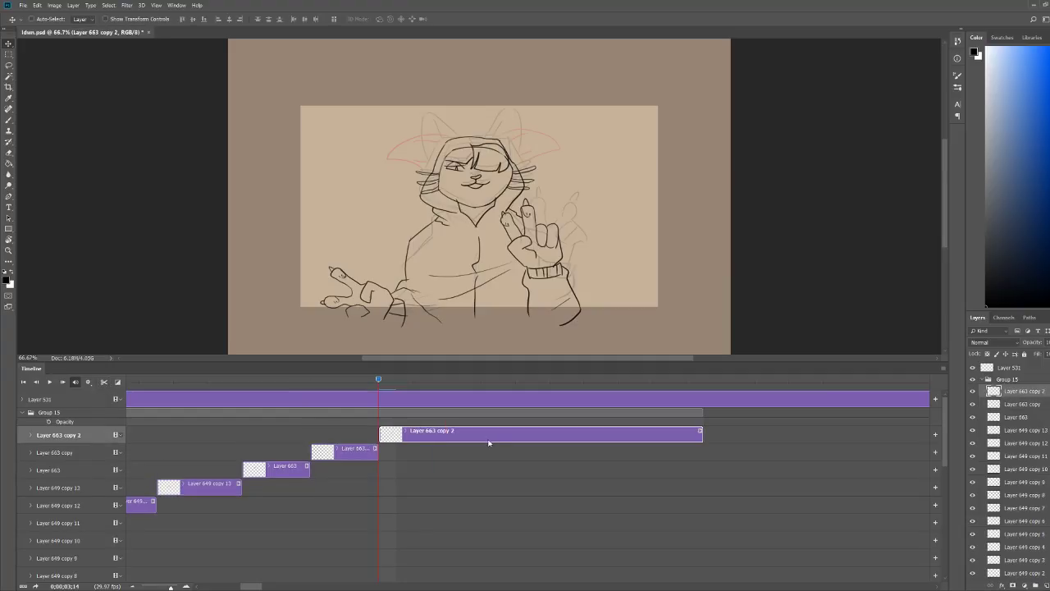
Step: Split the Layer 663 copy 2 clip at 0;00;03;16, and split its remaining second part at 0;00;03;19
drag(383, 384, 419, 384)
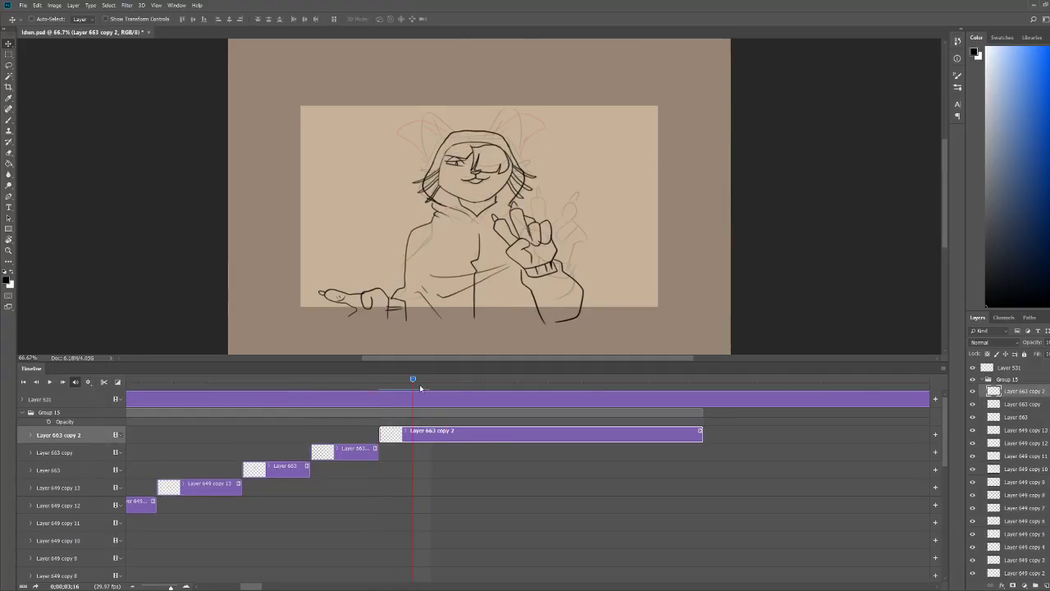
click(105, 383)
click(505, 435)
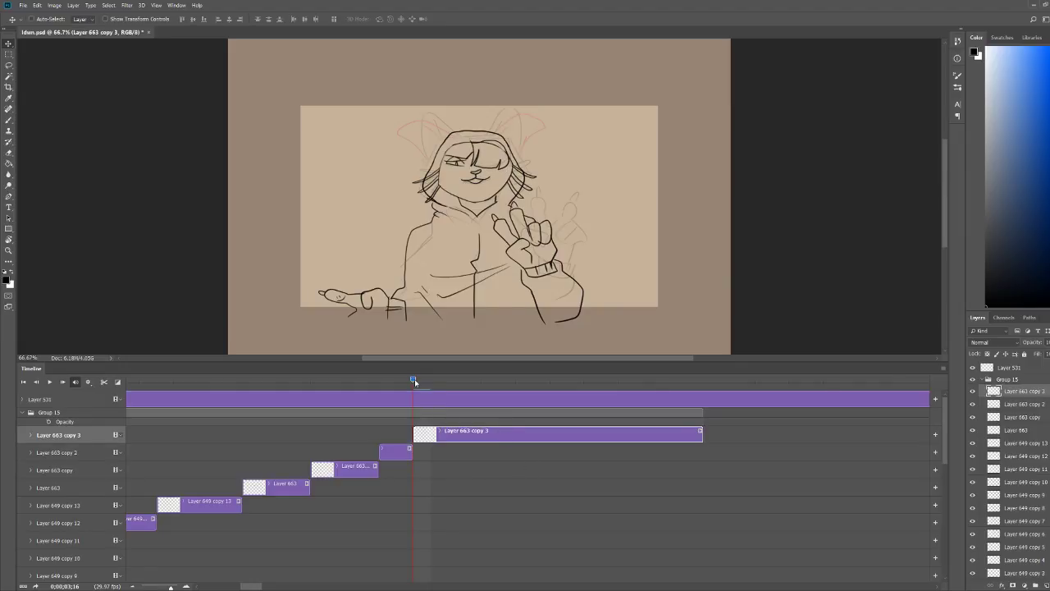
drag(414, 379, 464, 379)
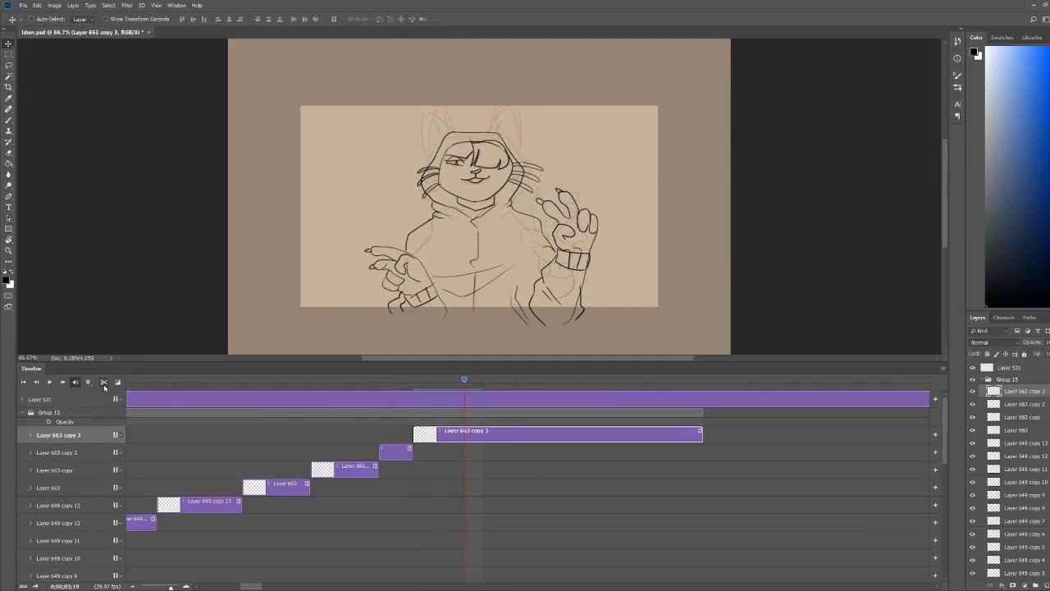
click(104, 383)
click(576, 444)
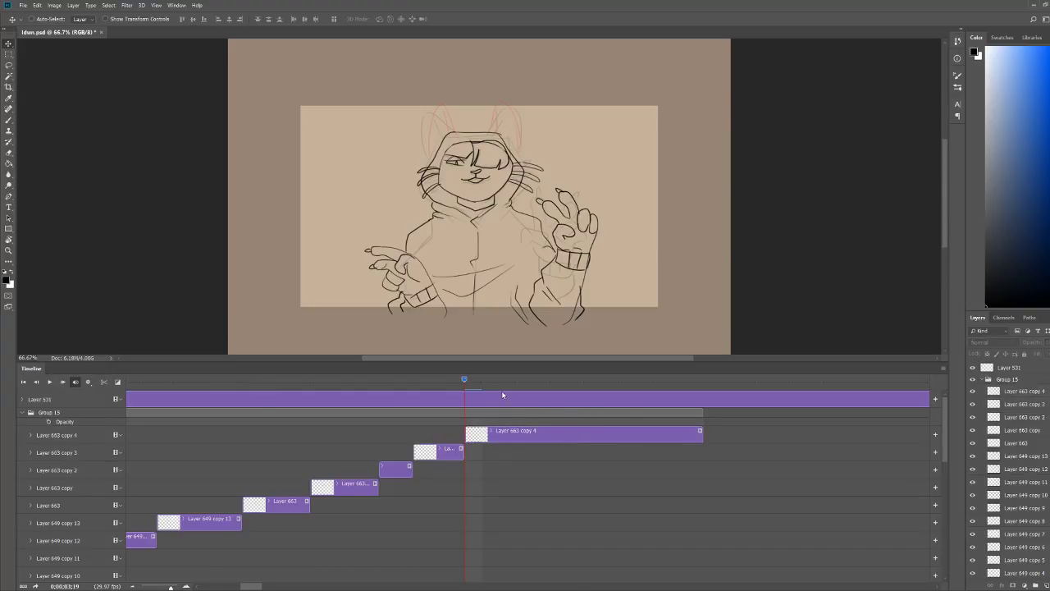
click(482, 432)
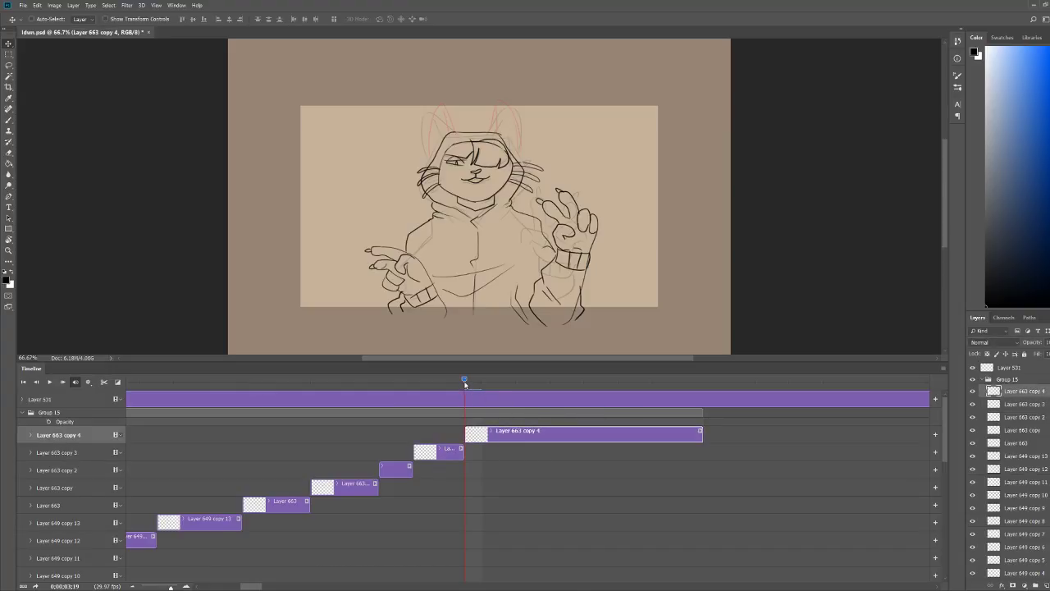
Step: Split the Layer 663 copy 4 clip at 0;00;03;22, and split its remaining second part at 0;00;03;24
drag(465, 384, 512, 387)
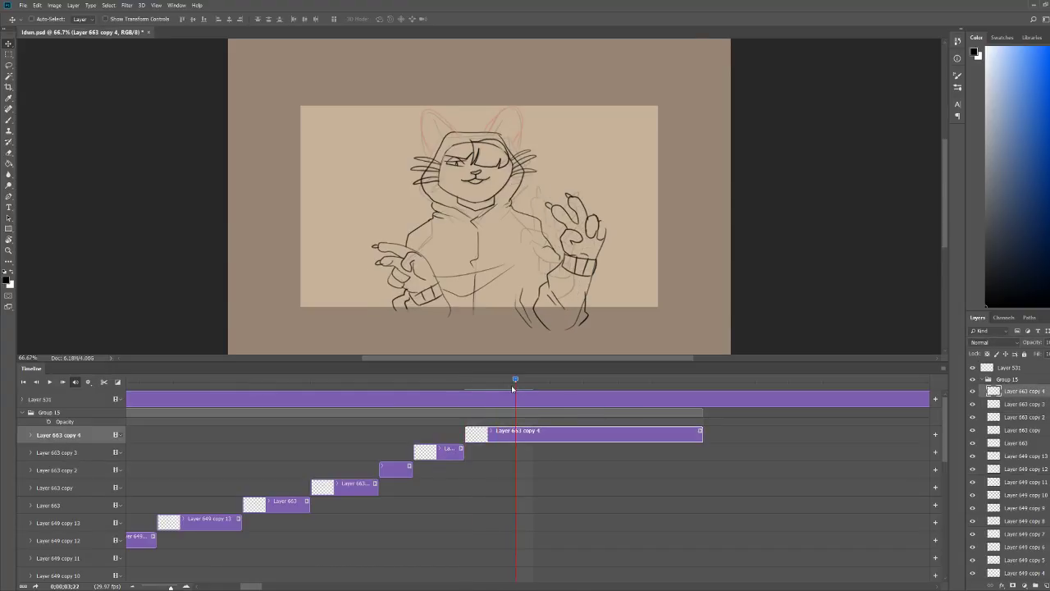
click(103, 382)
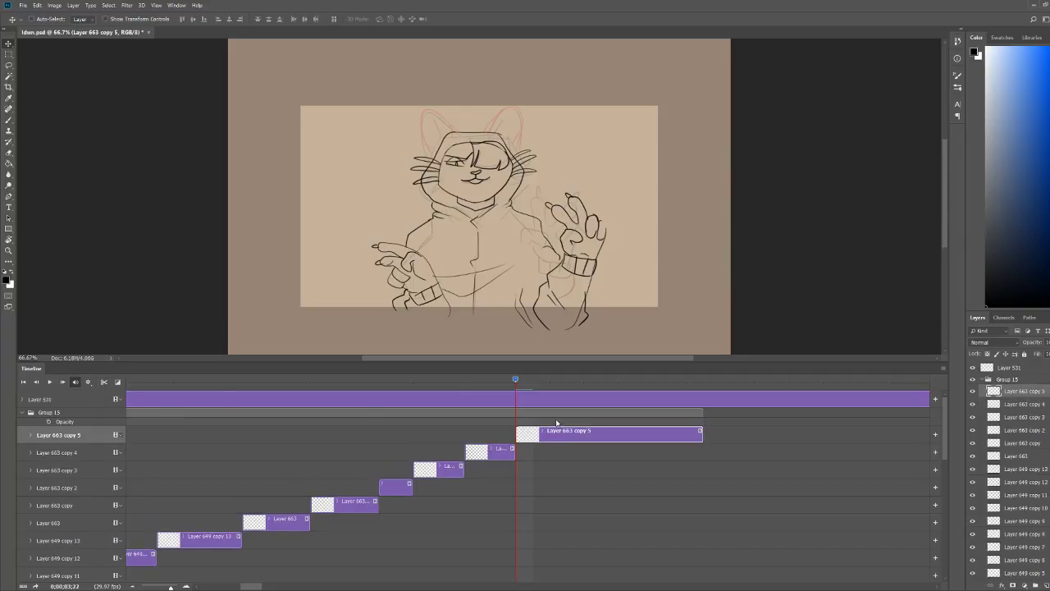
mouse_move(537, 385)
mouse_down()
mouse_move(561, 388)
mouse_move(534, 382)
mouse_move(551, 382)
mouse_up()
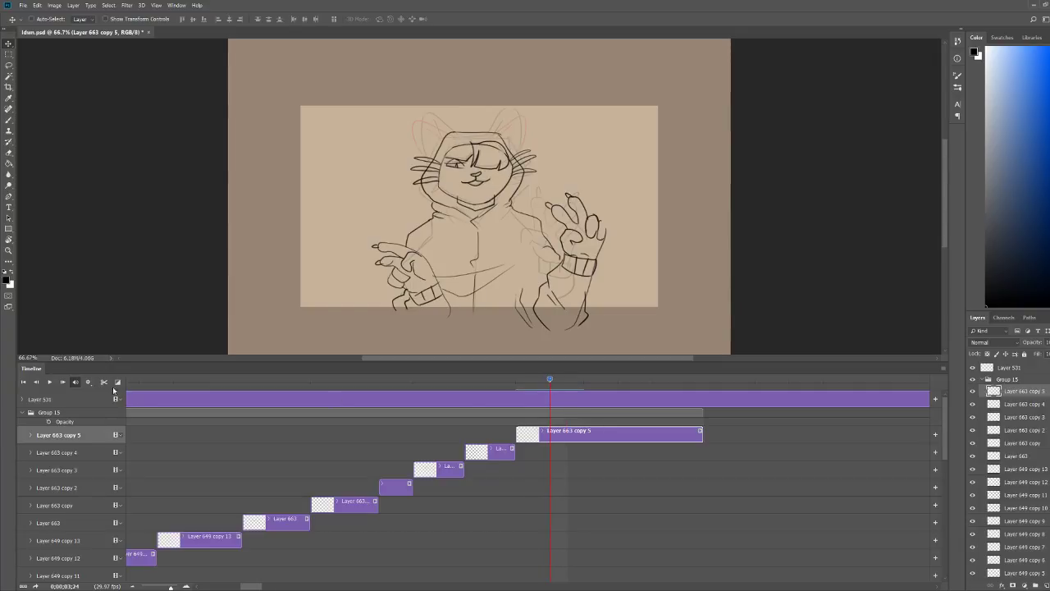
click(104, 381)
click(562, 436)
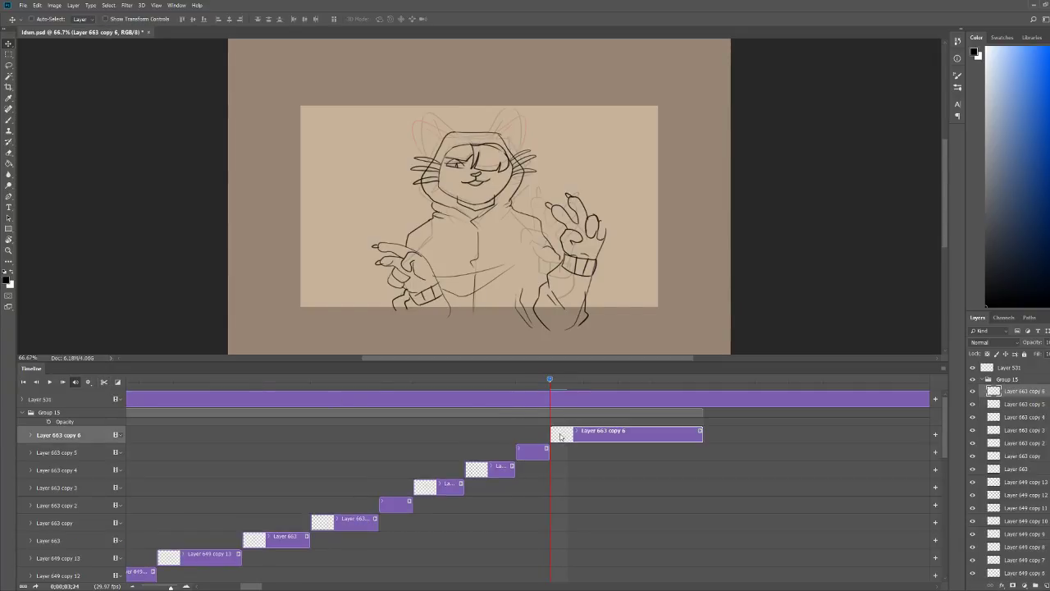
Step: Split the Layer 663 copy 6 clip at 0;00;03;29, and split its first part again at 0;00;03;27
drag(549, 379, 633, 420)
click(103, 382)
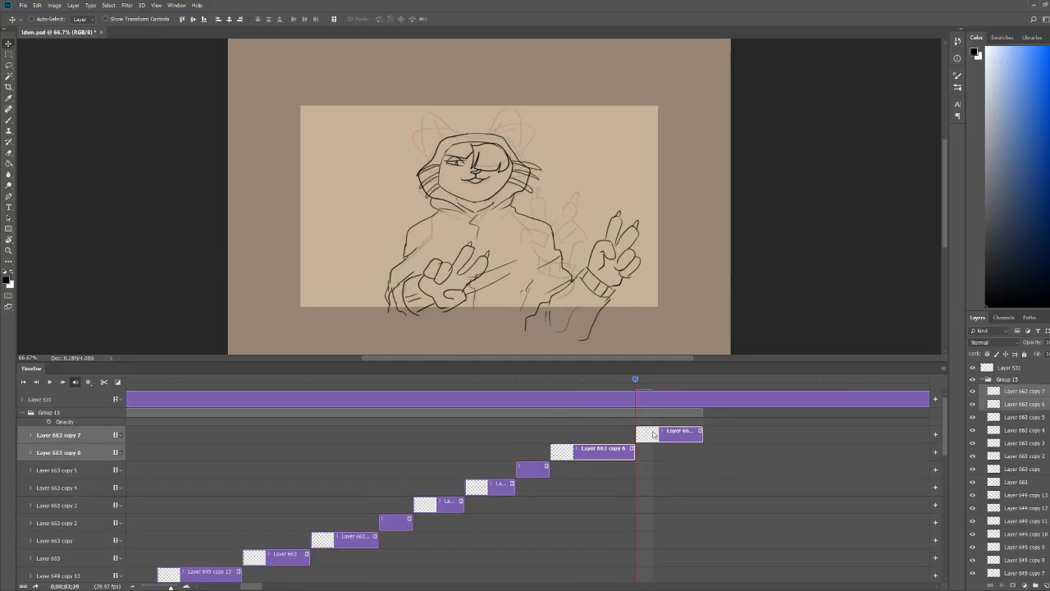
click(654, 435)
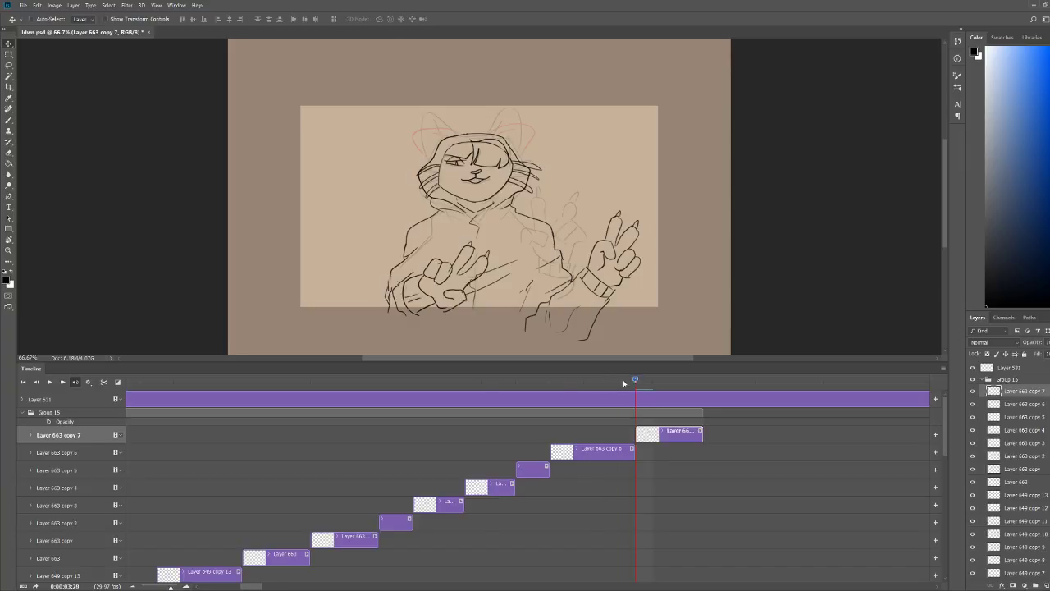
drag(623, 379, 599, 412)
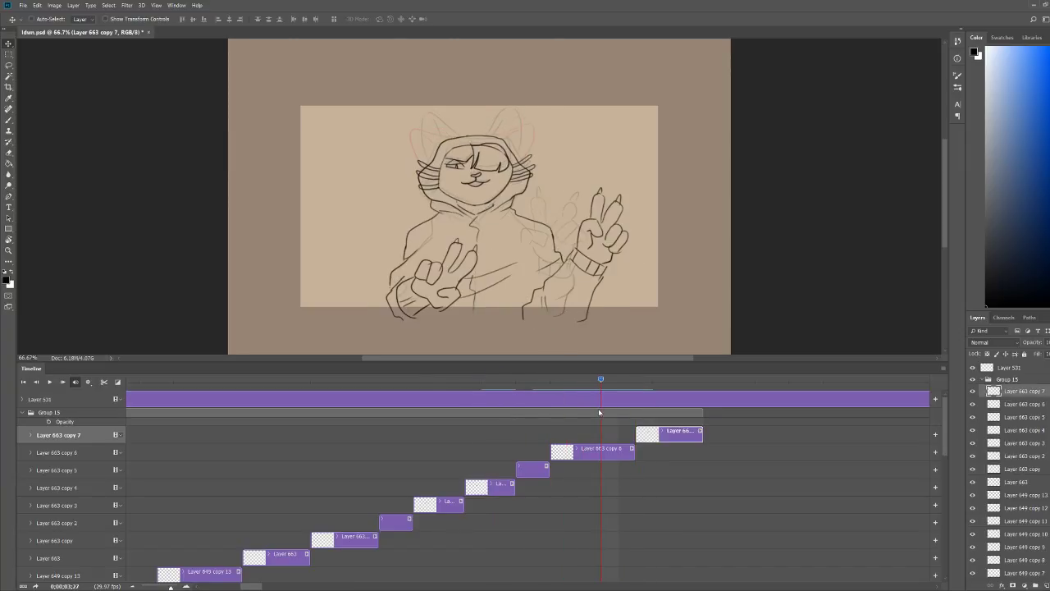
click(499, 452)
click(104, 382)
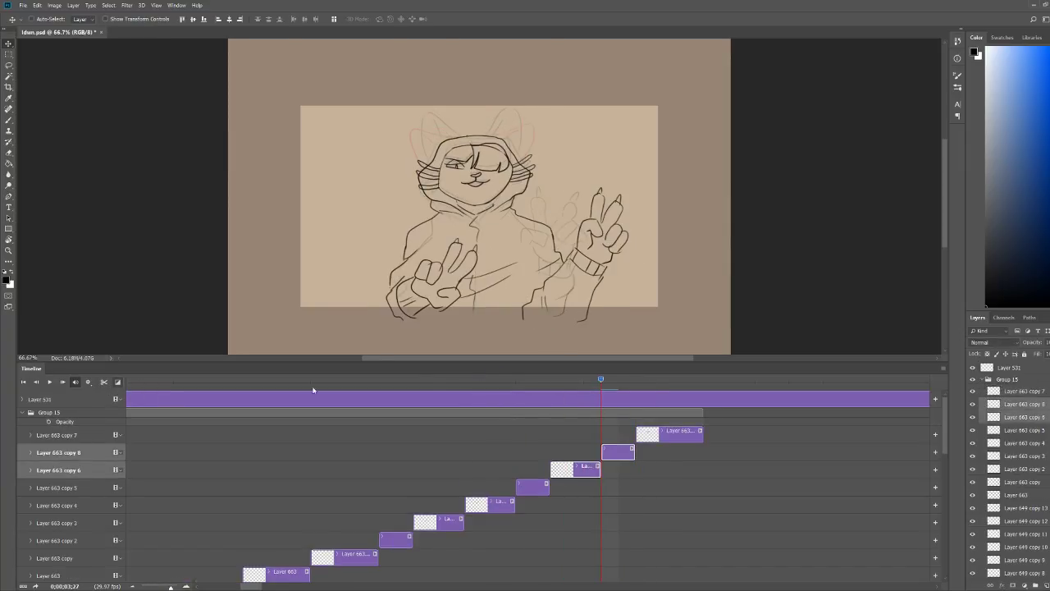
click(614, 450)
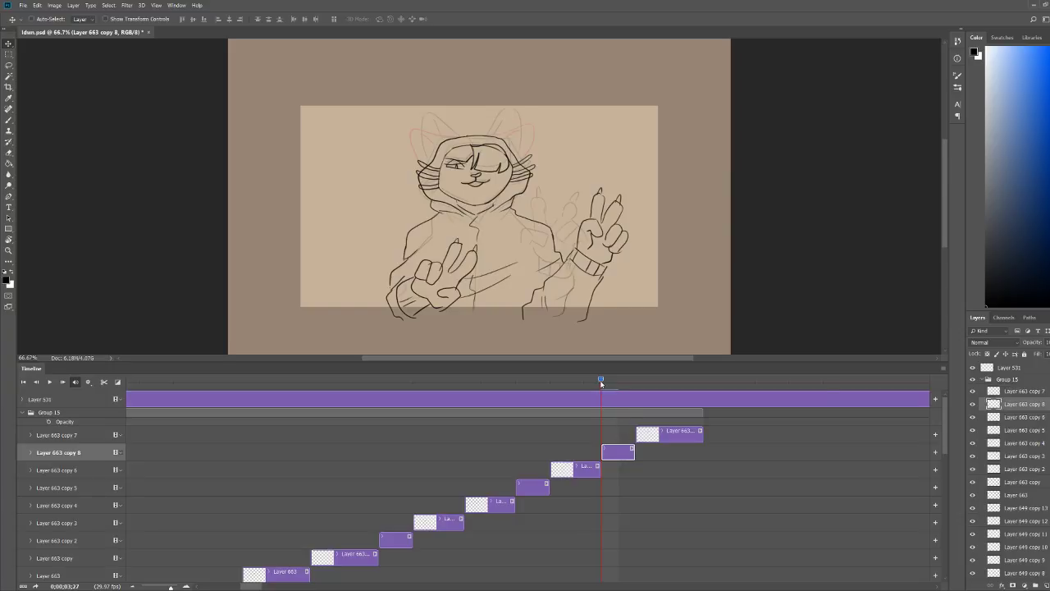
Step: Split the Layer 663 copy 7 clip at 0;00;04;01 and select its second part
drag(601, 383, 666, 410)
click(430, 428)
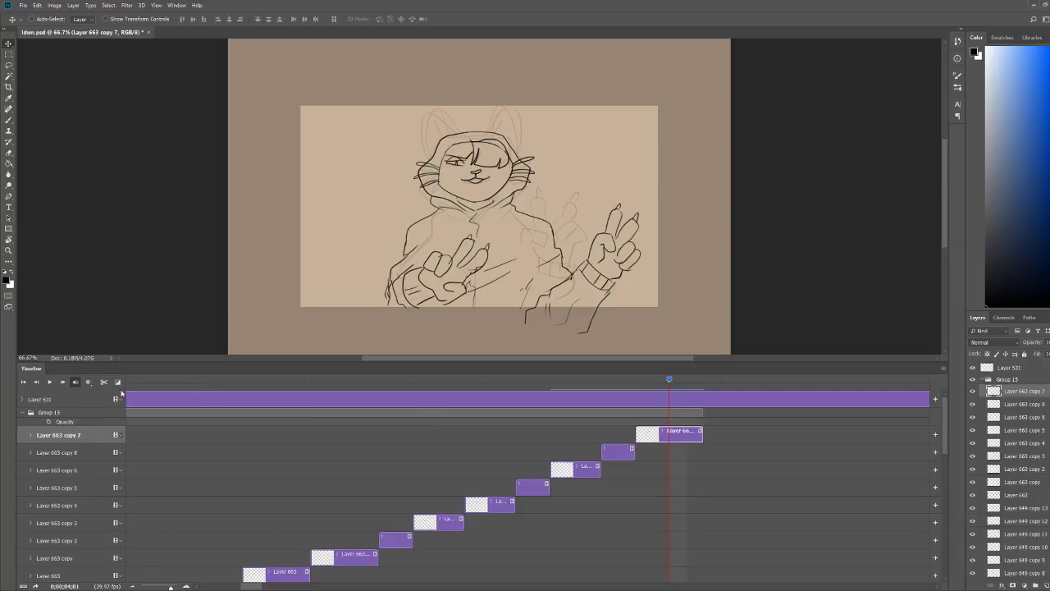
click(103, 383)
click(677, 437)
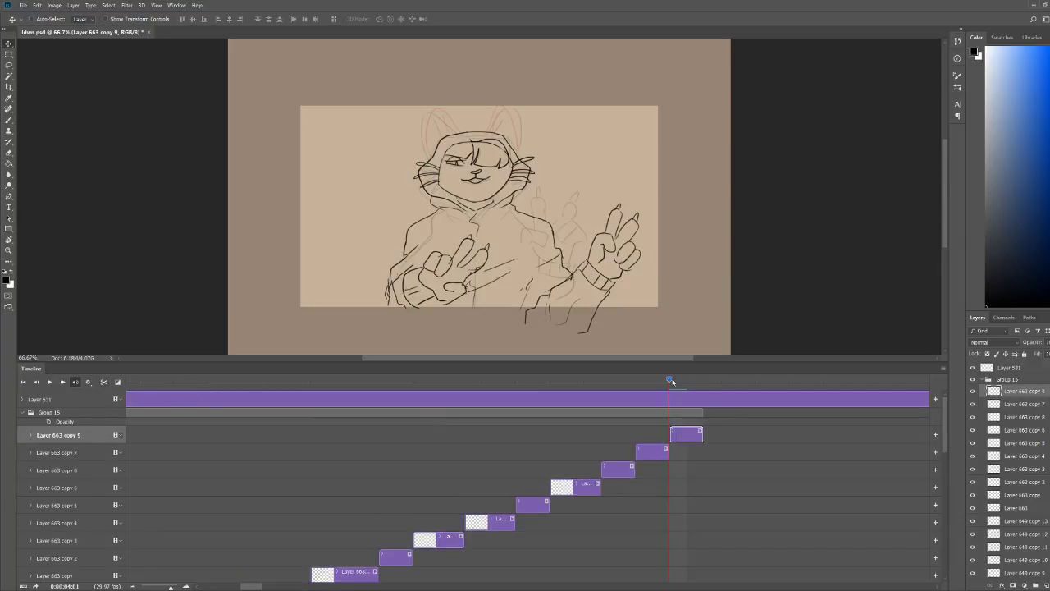
Step: Play back the hooded cat section several times to check the hair clips' timing against the movement
mouse_move(670, 377)
mouse_down()
mouse_move(658, 377)
mouse_move(679, 376)
mouse_up()
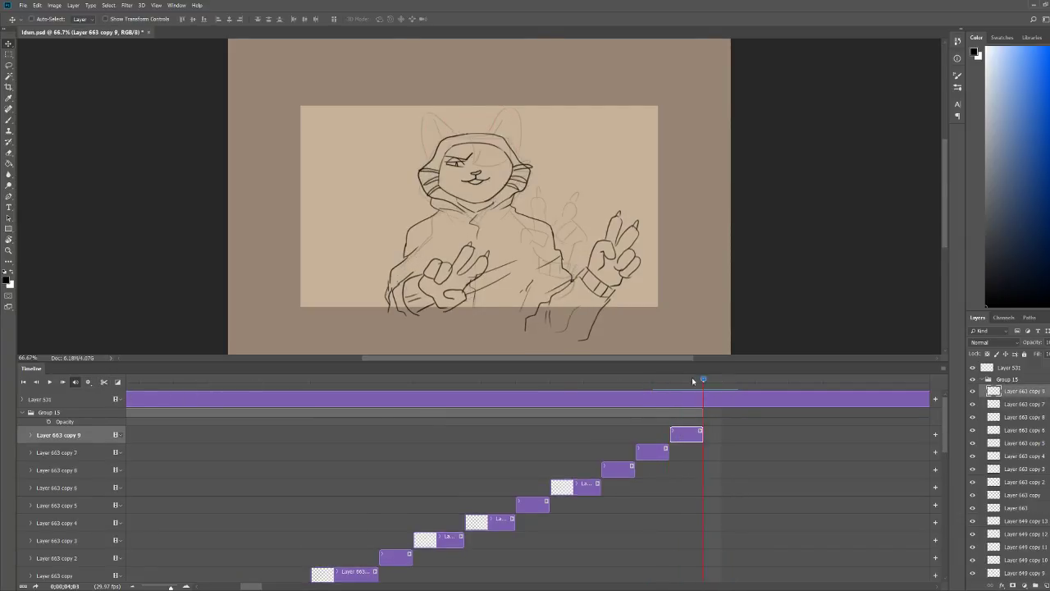
key(space)
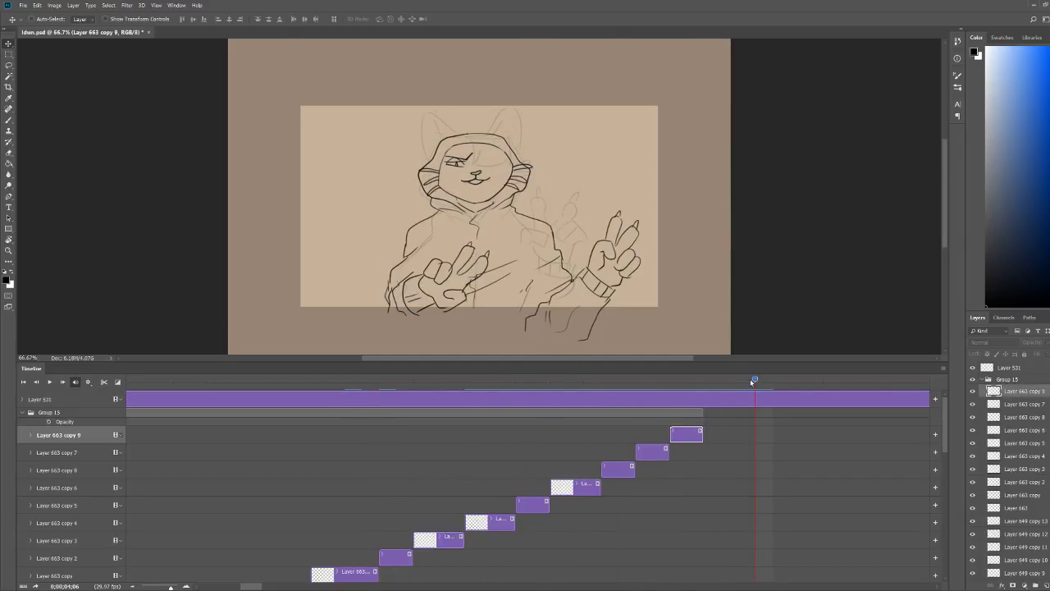
drag(750, 378, 203, 371)
key(space)
key(space)
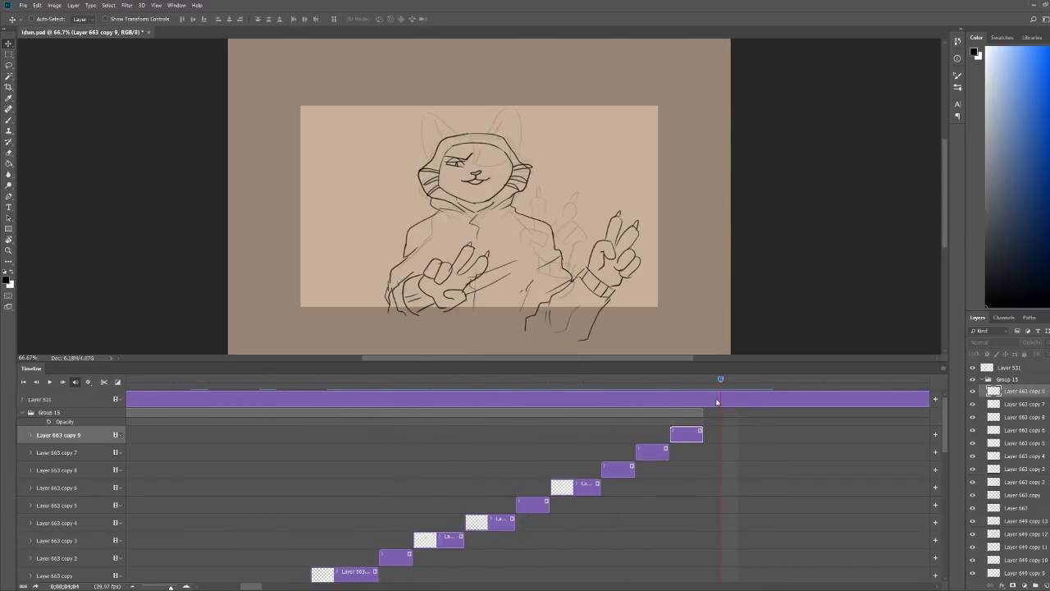
key(space)
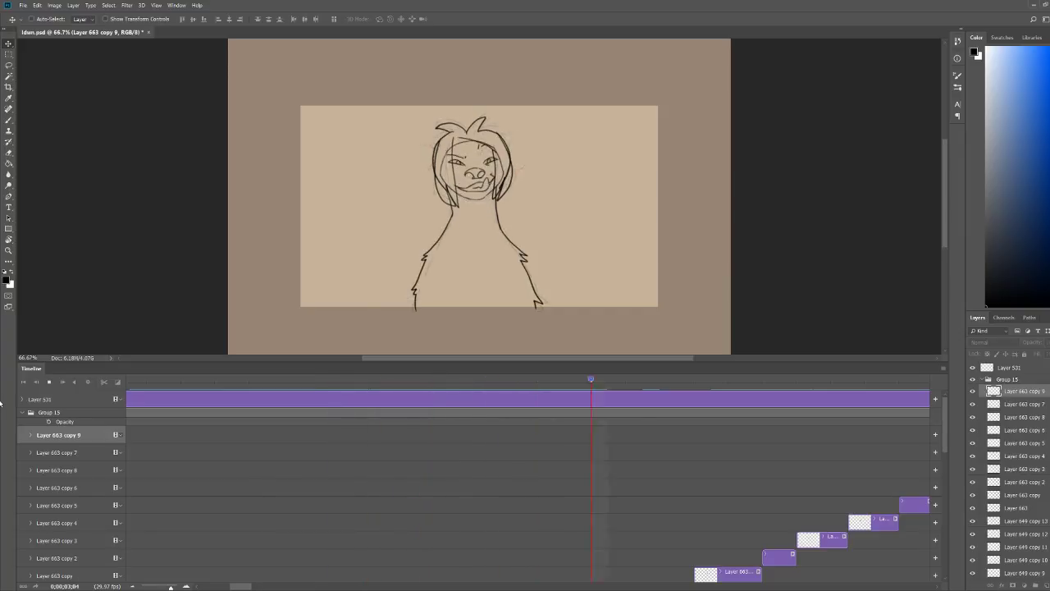
key(space)
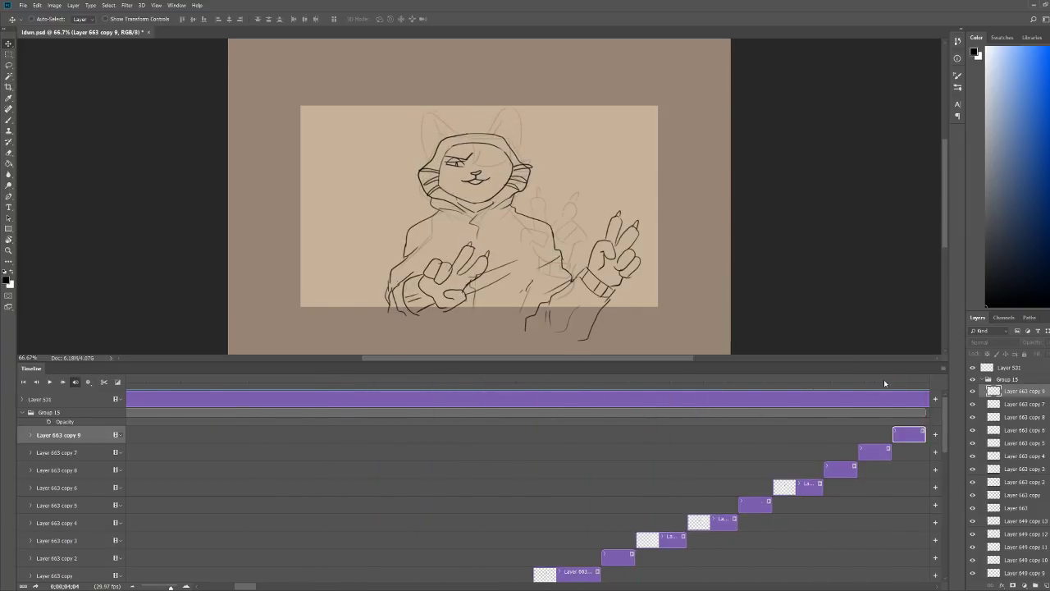
key(space)
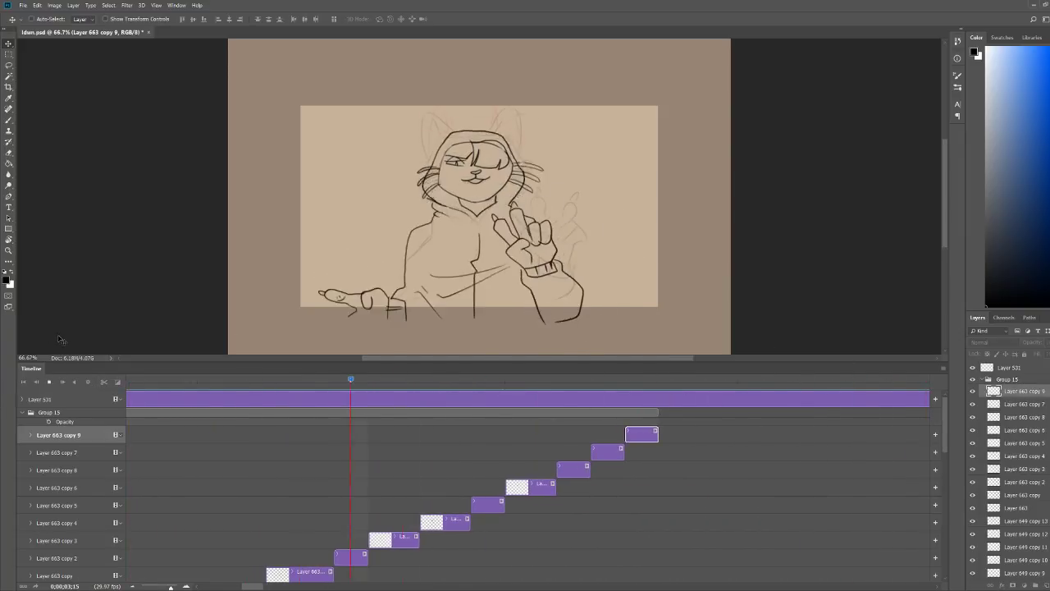
key(space)
key(space)
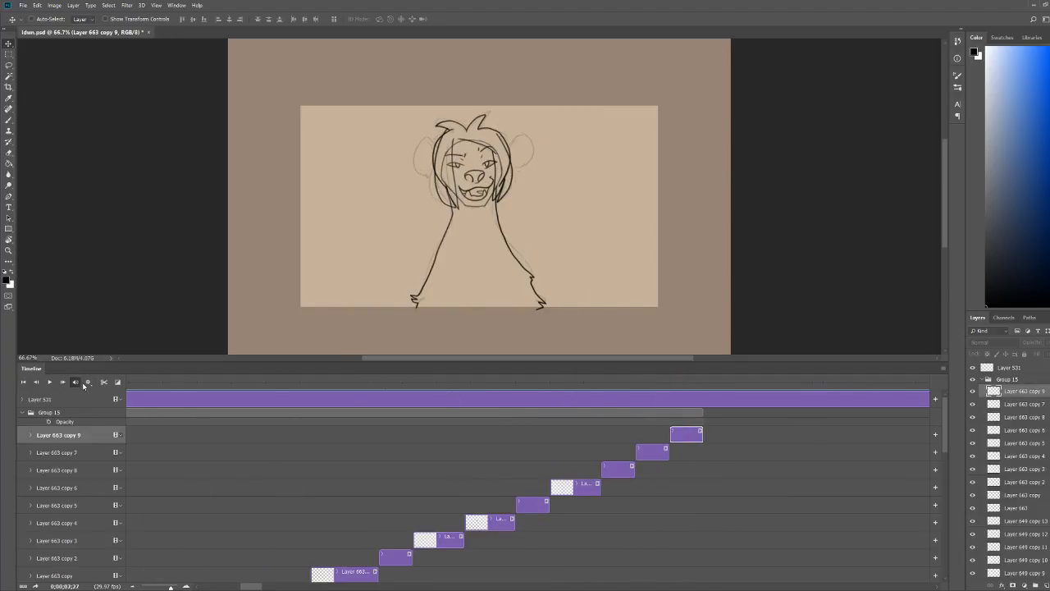
key(space)
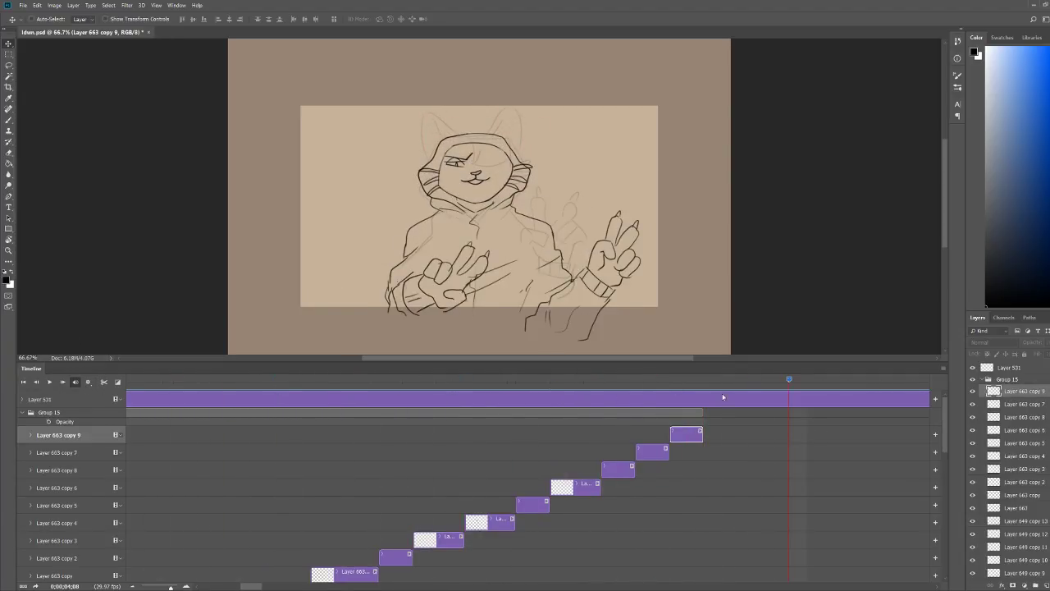
key(space)
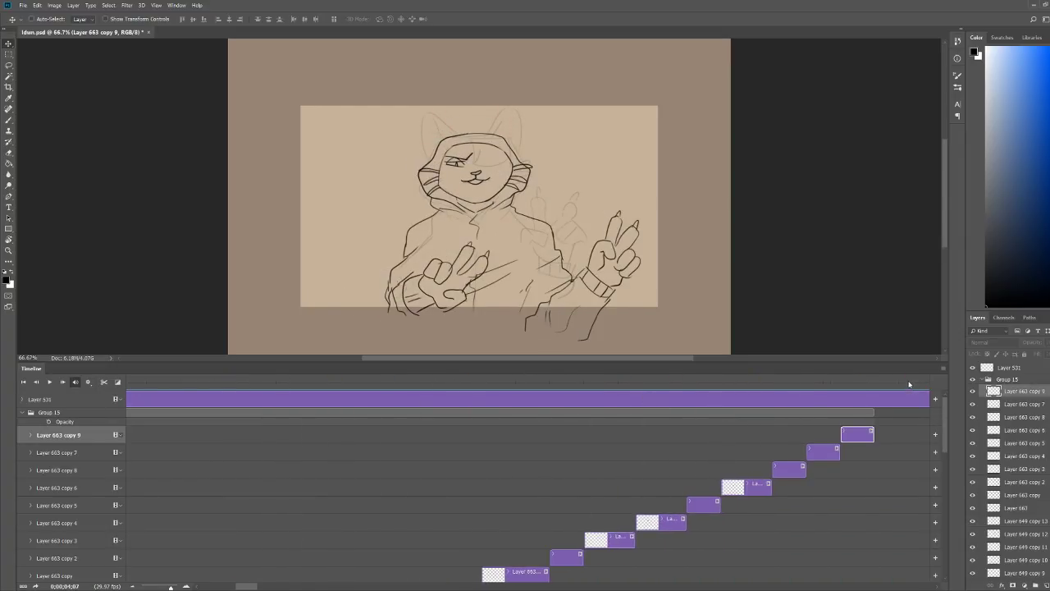
drag(546, 379, 427, 453)
key(space)
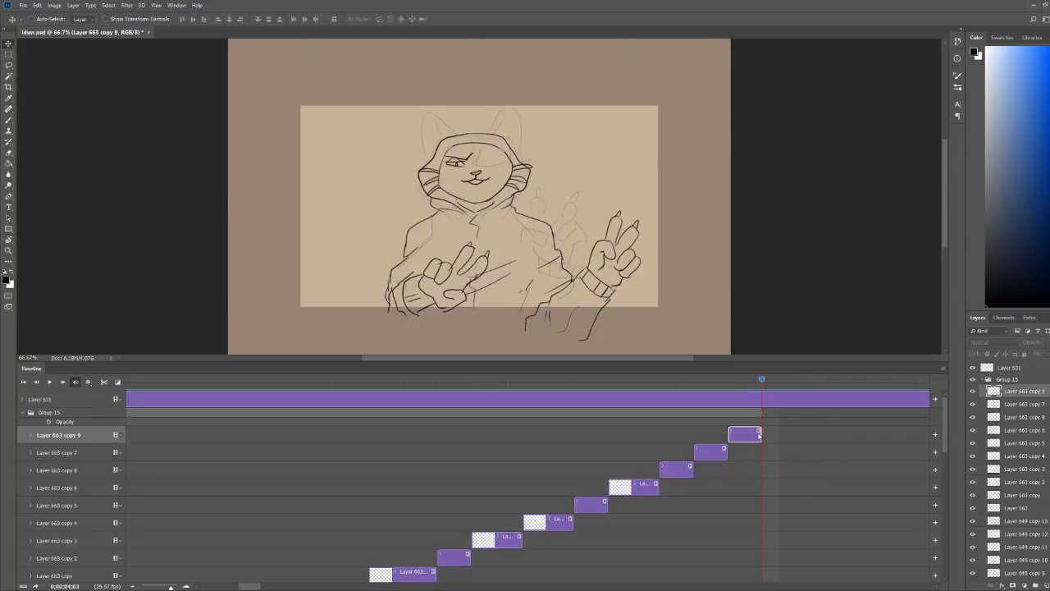
Step: Extend the Layer 663 copy 9 clip well past its former end, replay the section, and split the clip at 0;00;04;02
mouse_move(758, 432)
mouse_down()
mouse_move(928, 432)
mouse_move(769, 432)
mouse_up()
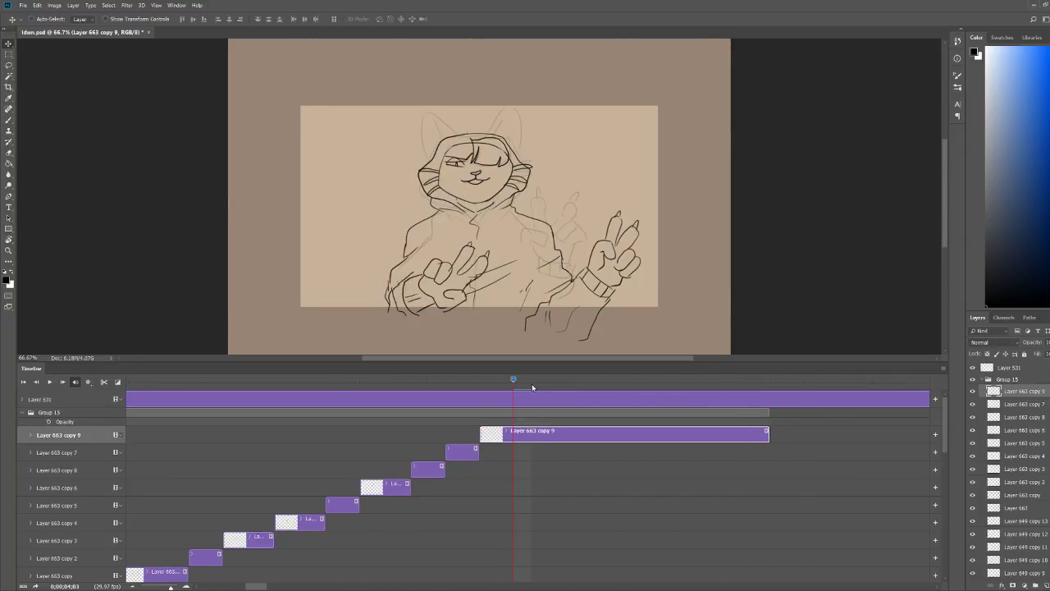
key(space)
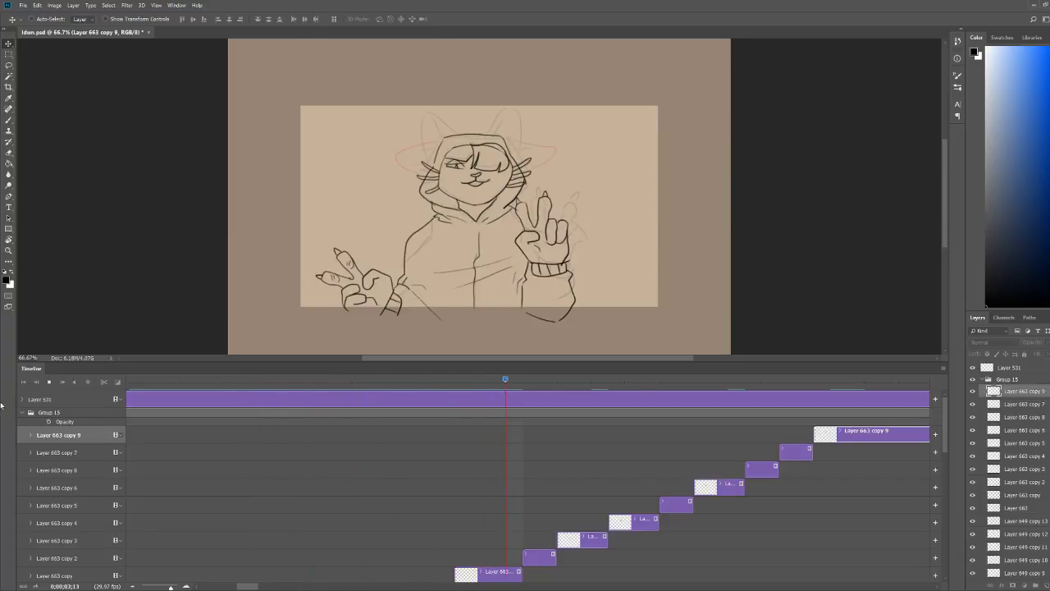
key(space)
drag(881, 379, 830, 380)
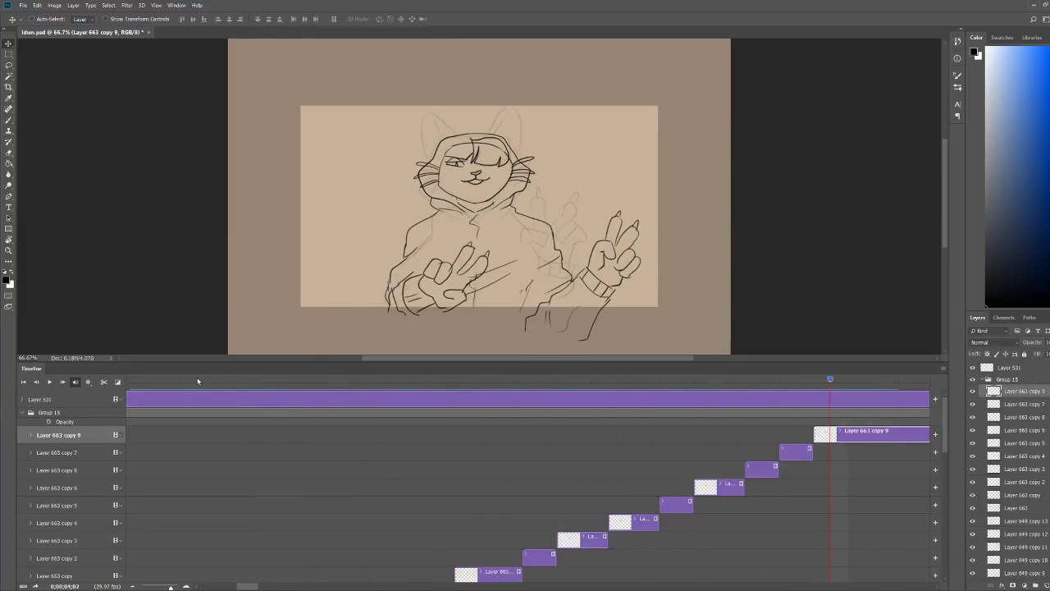
click(104, 383)
click(844, 439)
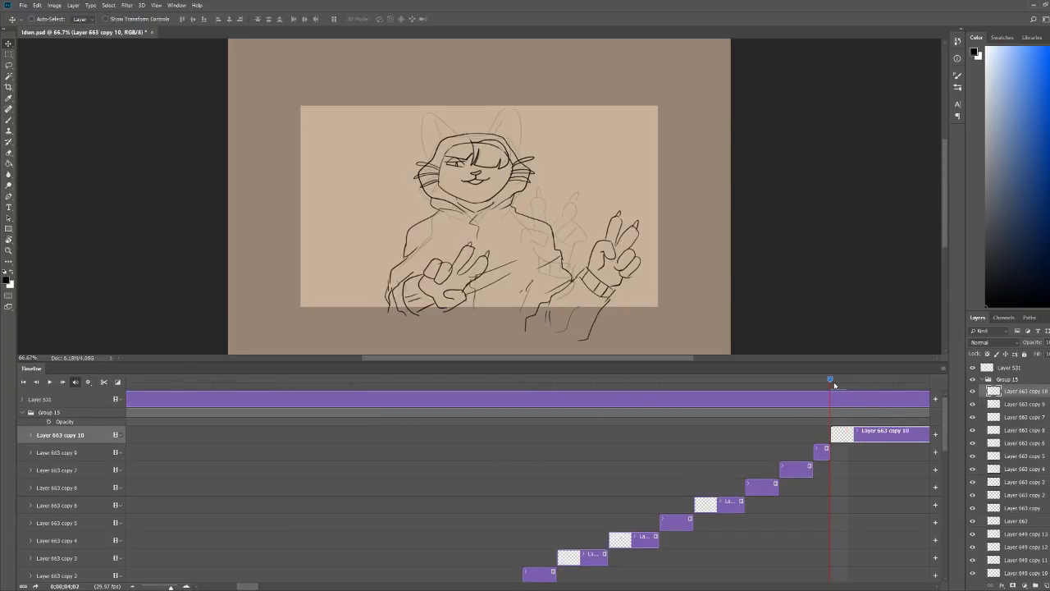
drag(833, 382, 789, 413)
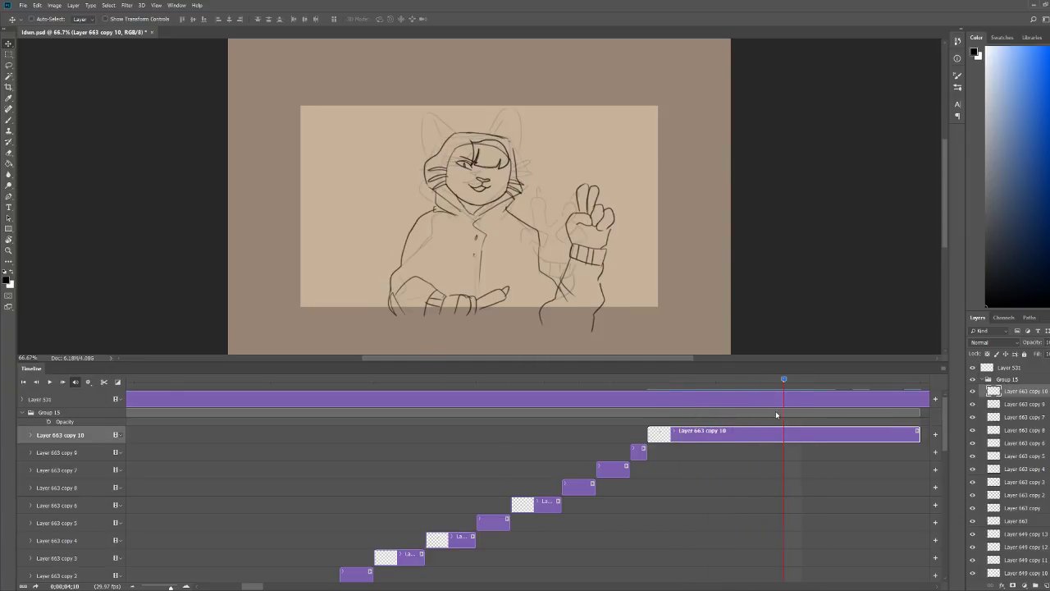
Step: Shorten the Layer 663 copy 10 clip so it ends at the playhead at 0;00;04;10, and replay the hooded cat section
drag(919, 435, 784, 434)
drag(784, 381, 265, 415)
key(space)
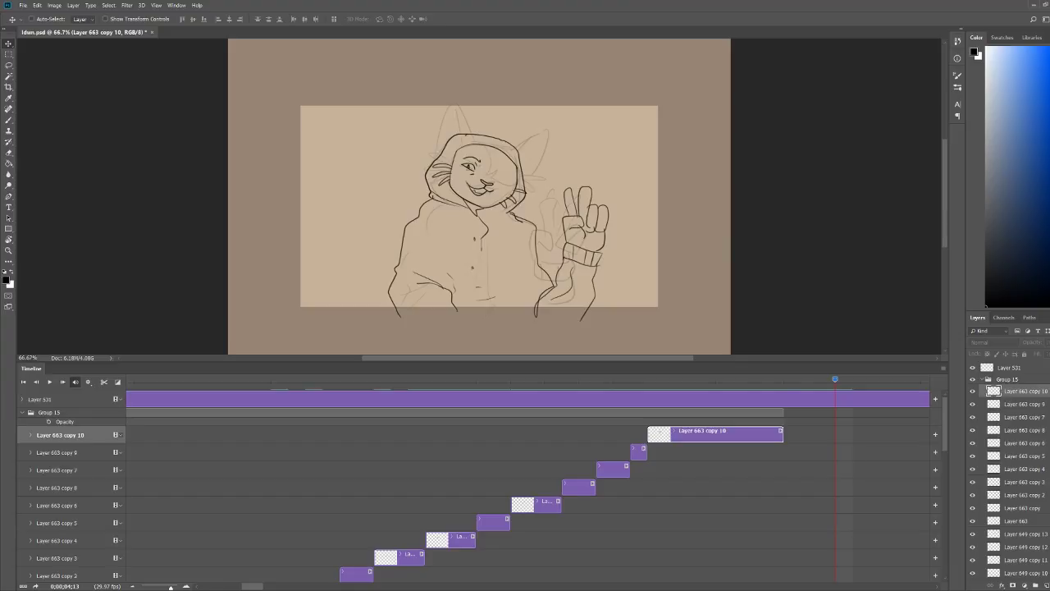
Step: Play the animation from its beginning to check the hair frames in context, and save ldwn.psd
click(23, 383)
key(space)
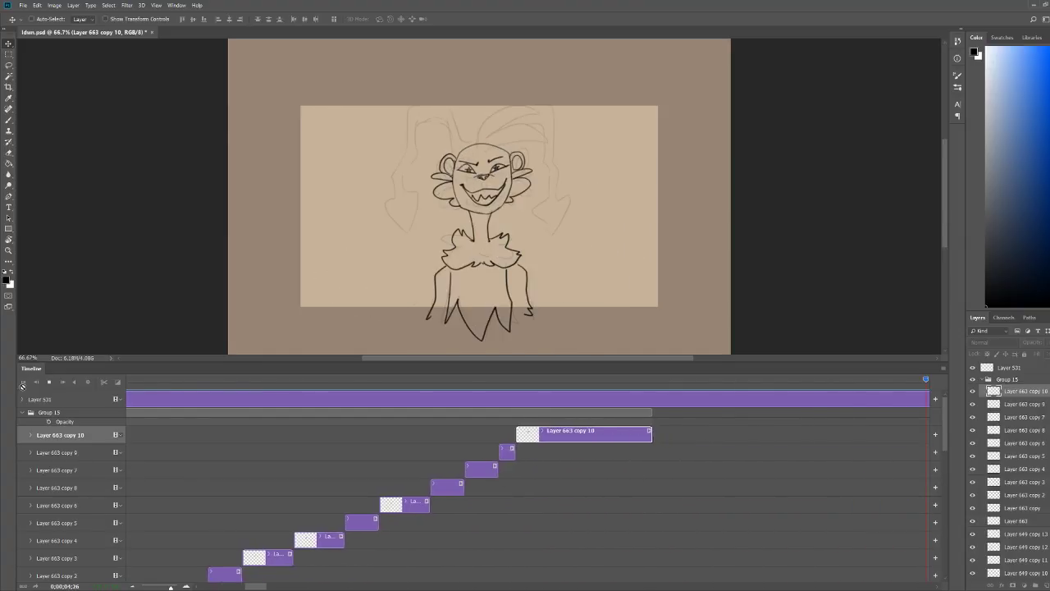
key(space)
click(22, 382)
key(space)
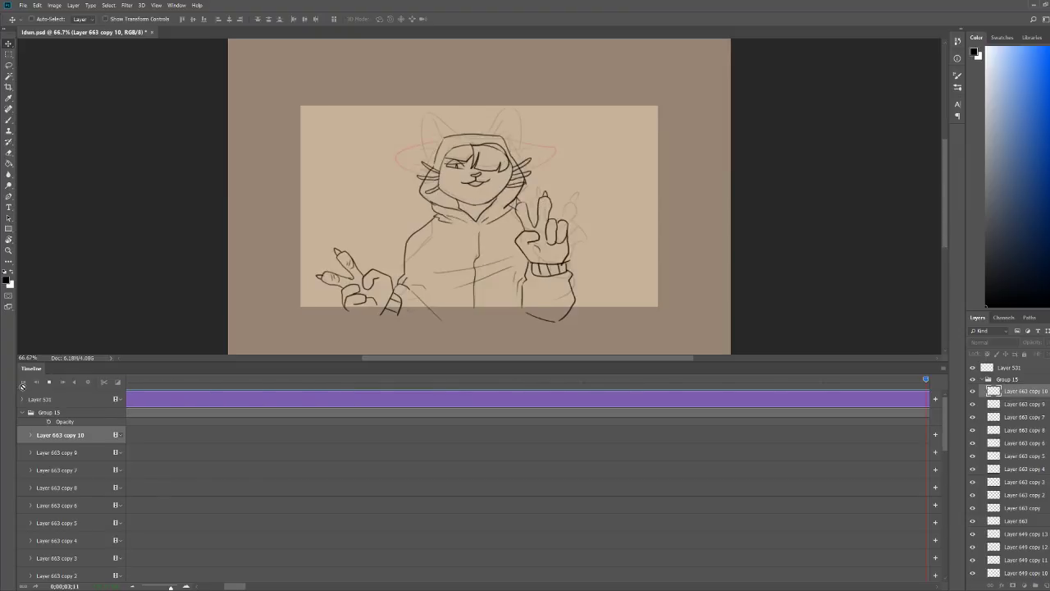
key(ctrl+s)
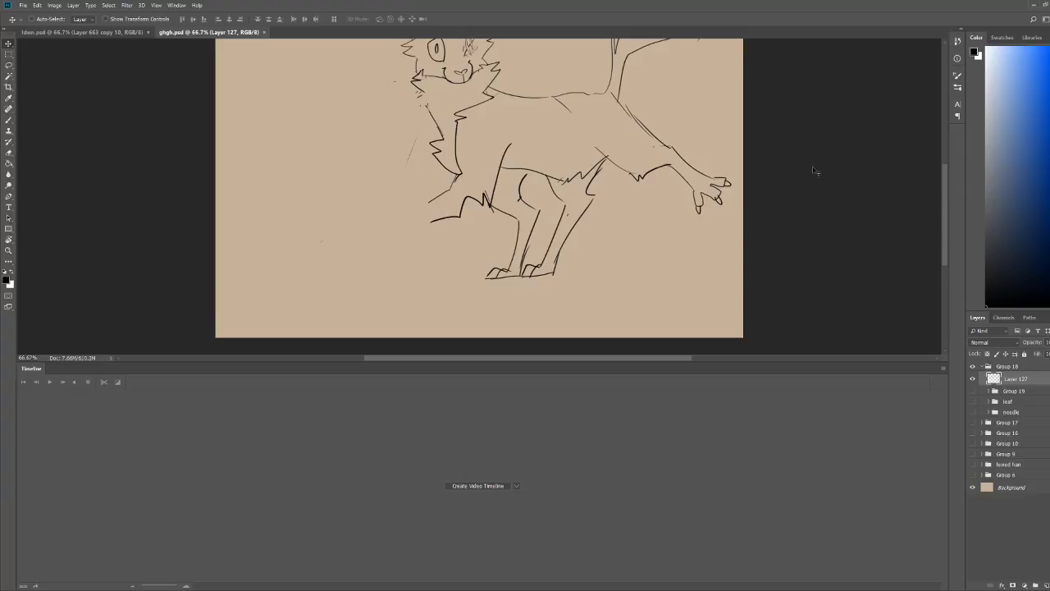
Step: Draw the cat's reaching foreleg and its clawed paw on Layer 127 of ghgh.psd
key(ctrl+space)
drag(656, 171, 630, 171)
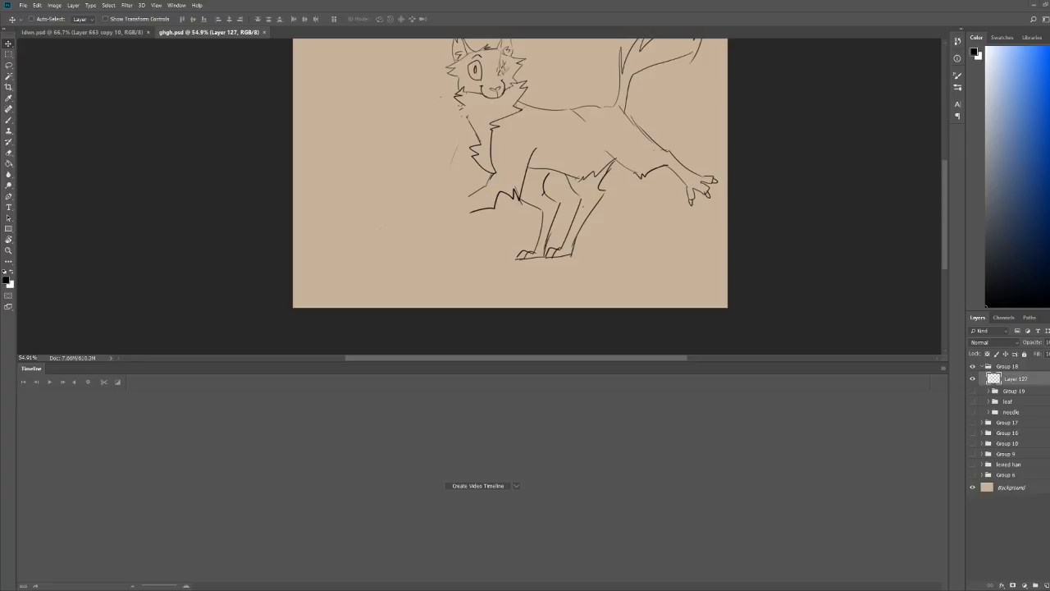
key(b)
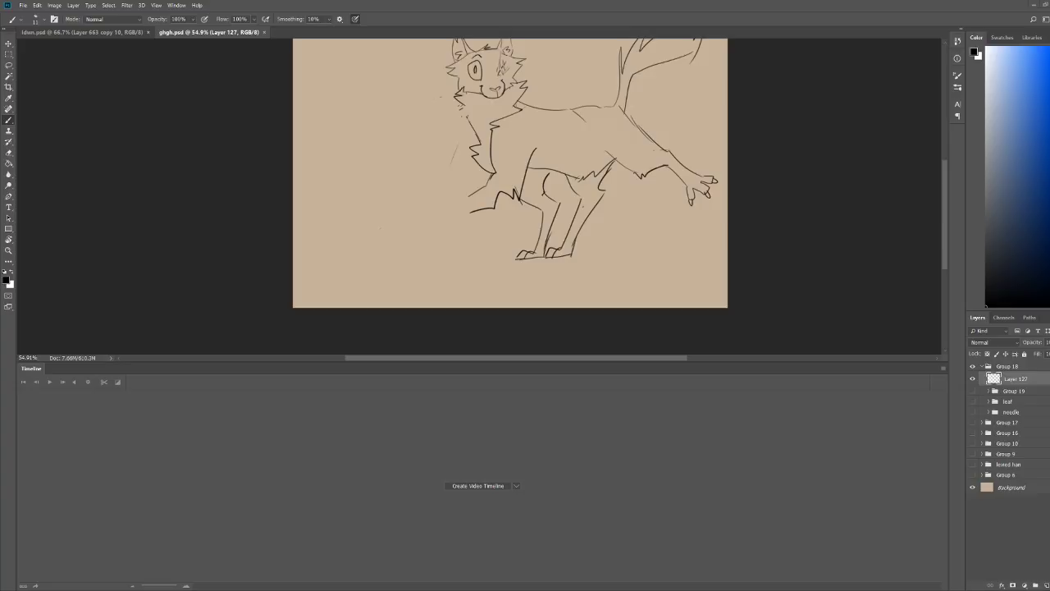
mouse_move(458, 196)
mouse_down()
mouse_move(491, 181)
mouse_move(423, 233)
mouse_move(402, 195)
mouse_move(371, 205)
mouse_move(395, 198)
mouse_move(386, 207)
mouse_move(409, 233)
mouse_move(373, 266)
mouse_move(388, 248)
mouse_move(390, 257)
mouse_move(425, 246)
mouse_up()
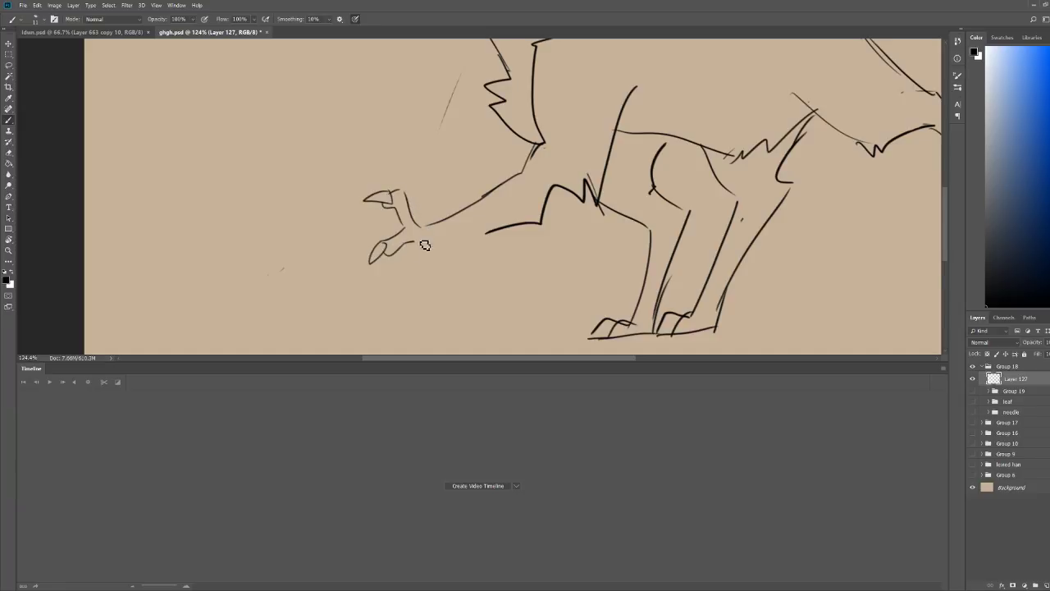
mouse_move(488, 232)
mouse_down()
mouse_move(403, 286)
mouse_move(435, 263)
mouse_up()
mouse_move(396, 219)
mouse_down()
mouse_move(365, 229)
mouse_move(351, 250)
mouse_up()
drag(350, 250, 386, 237)
key(z)
drag(482, 168, 435, 168)
key(b)
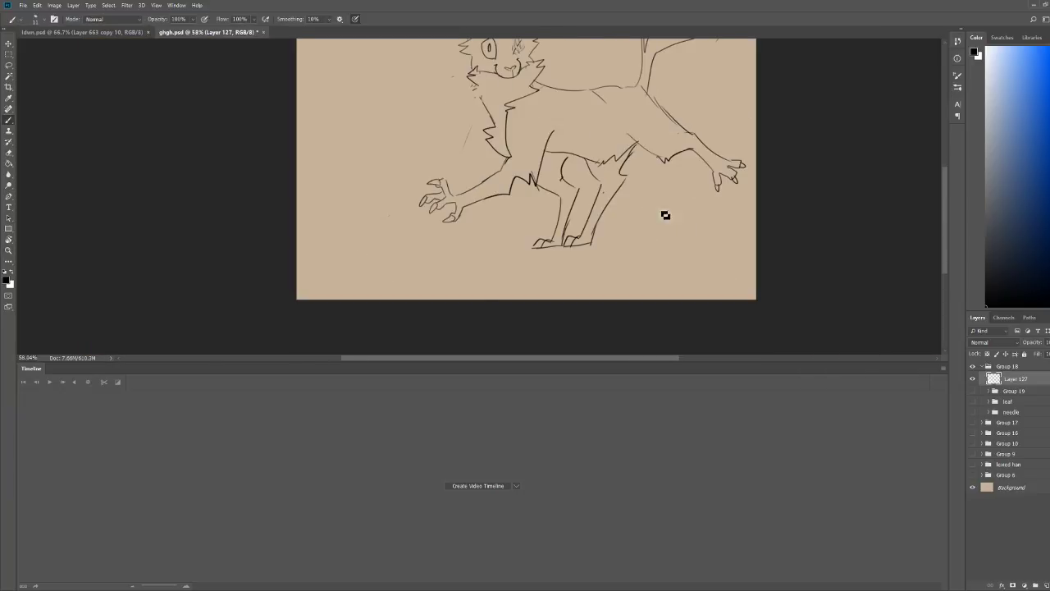
Step: Collapse the timeline and redraw the cat's back line as one continuous curve ending in a fur tuft at the tail base
double_click(31, 368)
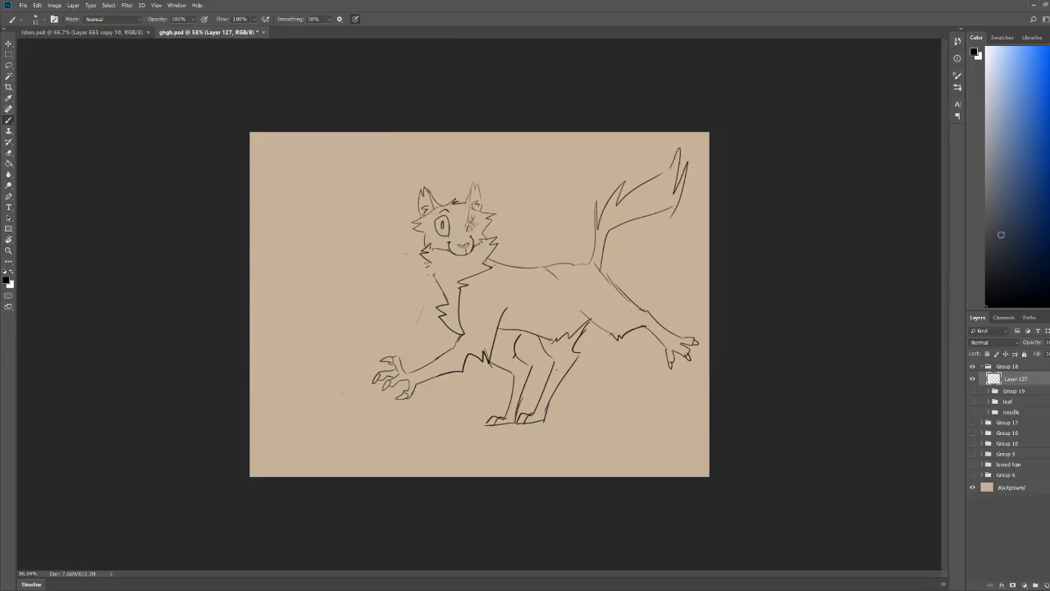
key(z)
key(b)
mouse_move(425, 262)
mouse_down()
mouse_move(475, 262)
mouse_move(423, 280)
mouse_move(457, 311)
mouse_up()
scroll(457, 315, down, 5)
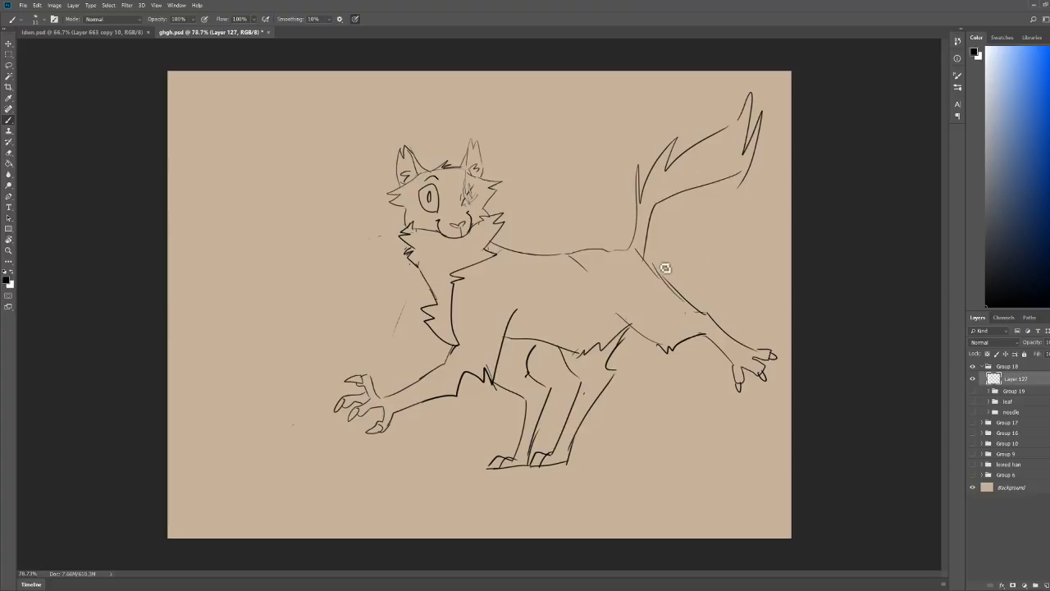
key(e)
mouse_move(611, 251)
mouse_down()
mouse_move(548, 255)
mouse_move(580, 267)
mouse_move(634, 233)
mouse_move(628, 247)
mouse_up()
key(b)
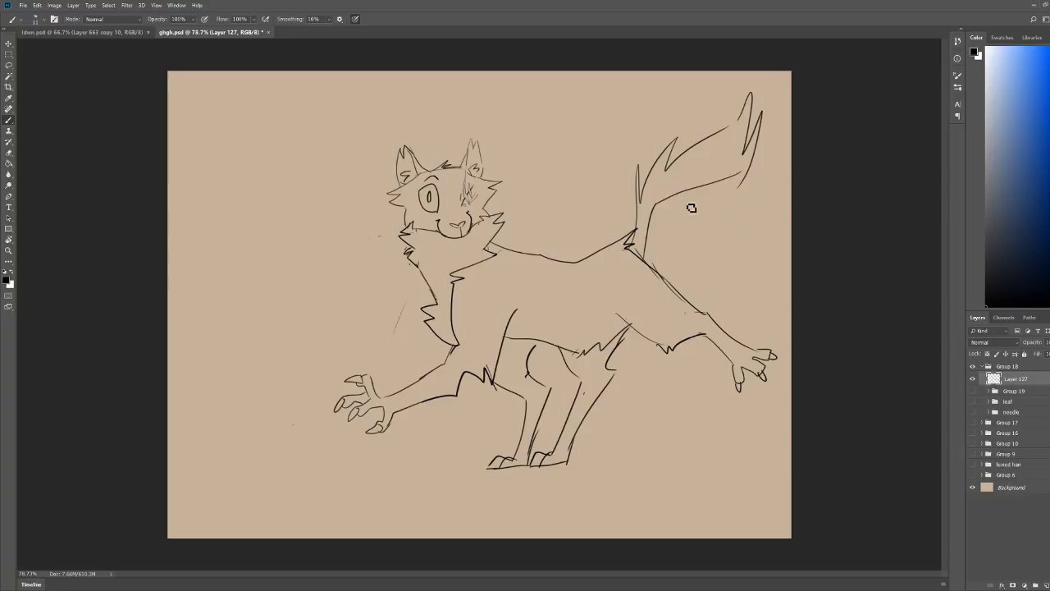
Step: Close the open gaps in the tail's outline near its tip
key(e)
key(b)
mouse_move(741, 187)
mouse_down()
mouse_move(759, 151)
mouse_move(745, 114)
mouse_up()
Step: Add a new layer between Layer 127 and Group 19 and bring up the colour swatches
click(1012, 391)
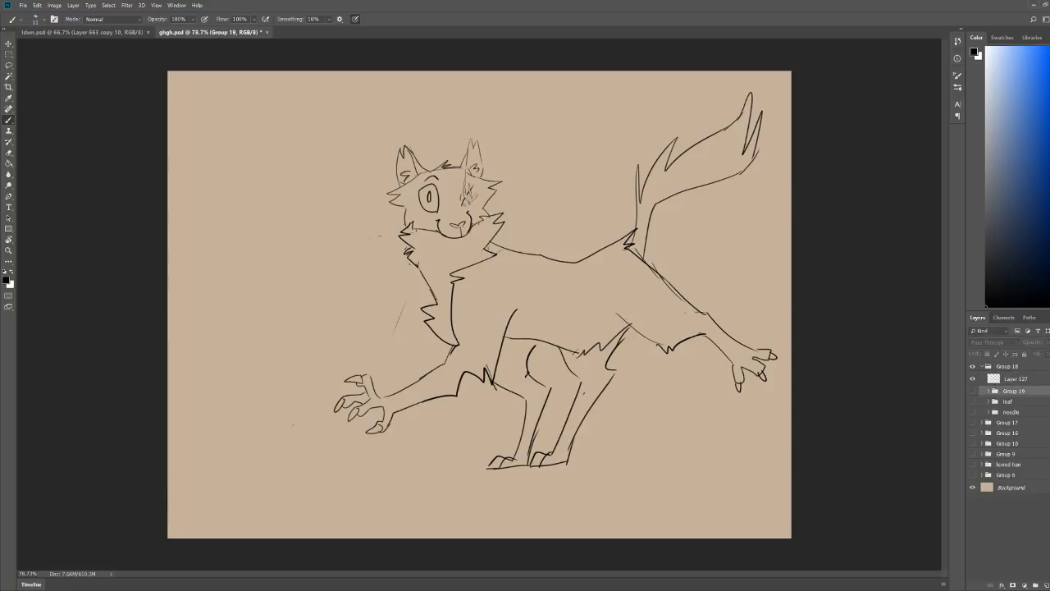
click(1035, 584)
click(1002, 37)
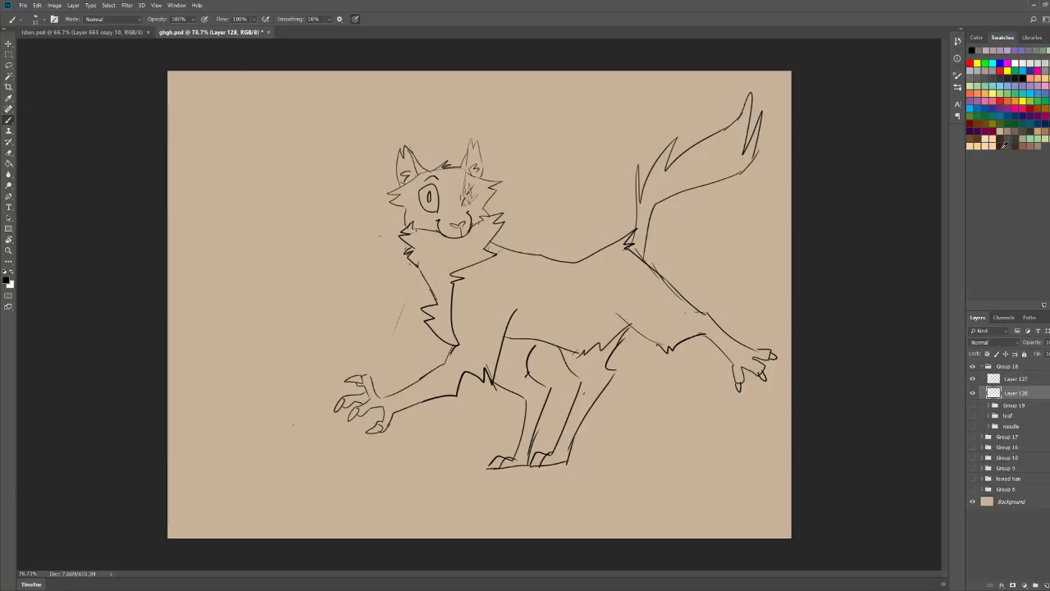
Step: Try painting over the cat's body on the new layer with a larger brush in a dark swatch colour
key(z)
drag(661, 242, 692, 238)
key(b)
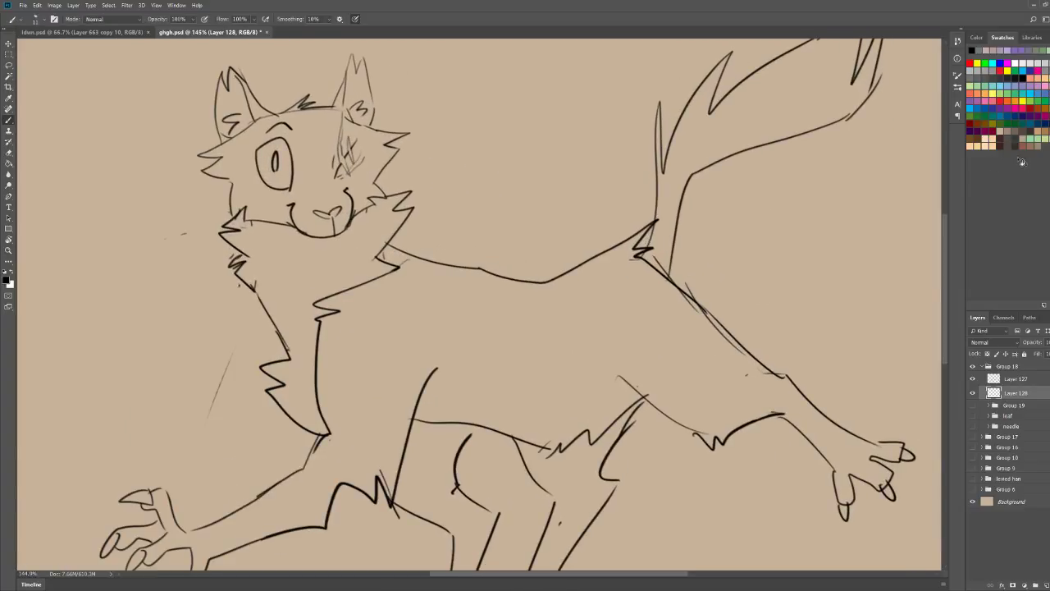
click(1002, 138)
key(bracketright)
mouse_move(385, 324)
mouse_down()
mouse_move(327, 284)
mouse_move(349, 268)
mouse_up()
drag(523, 244, 509, 256)
key(ctrl+z)
key(ctrl+z)
key(ctrl+0)
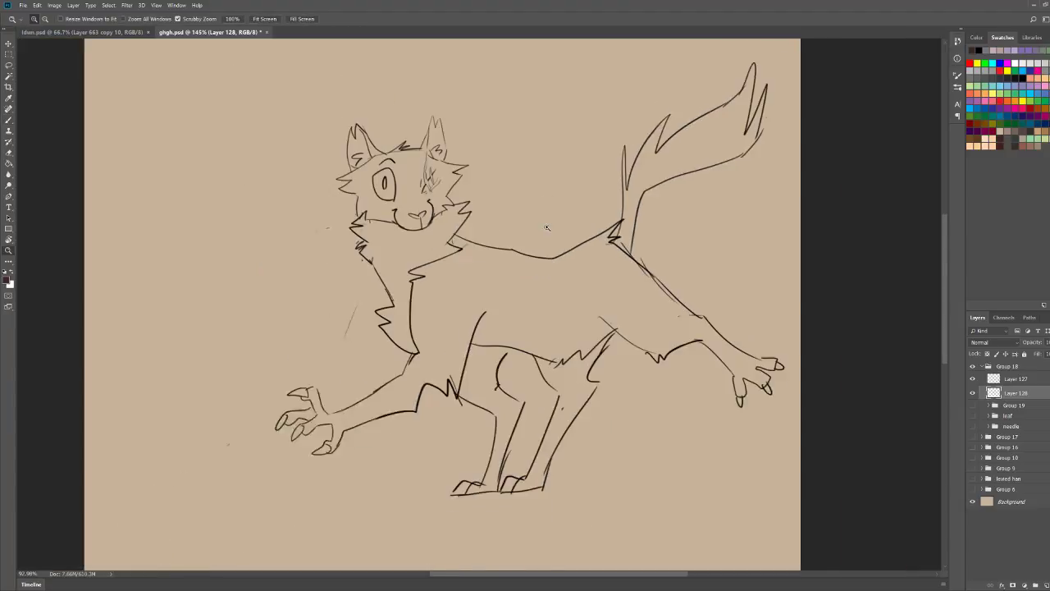
Step: Close the gap at the top of the hind leg's outline in black on Layer 127, and test-select the area outside the cat
click(1011, 380)
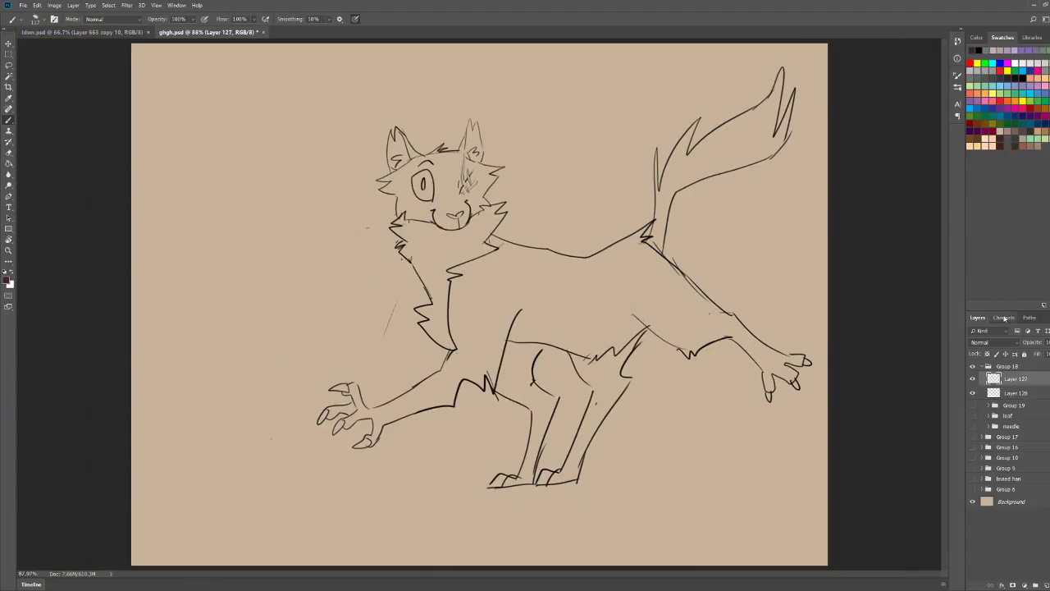
click(981, 49)
drag(541, 351, 552, 345)
click(8, 77)
click(316, 192)
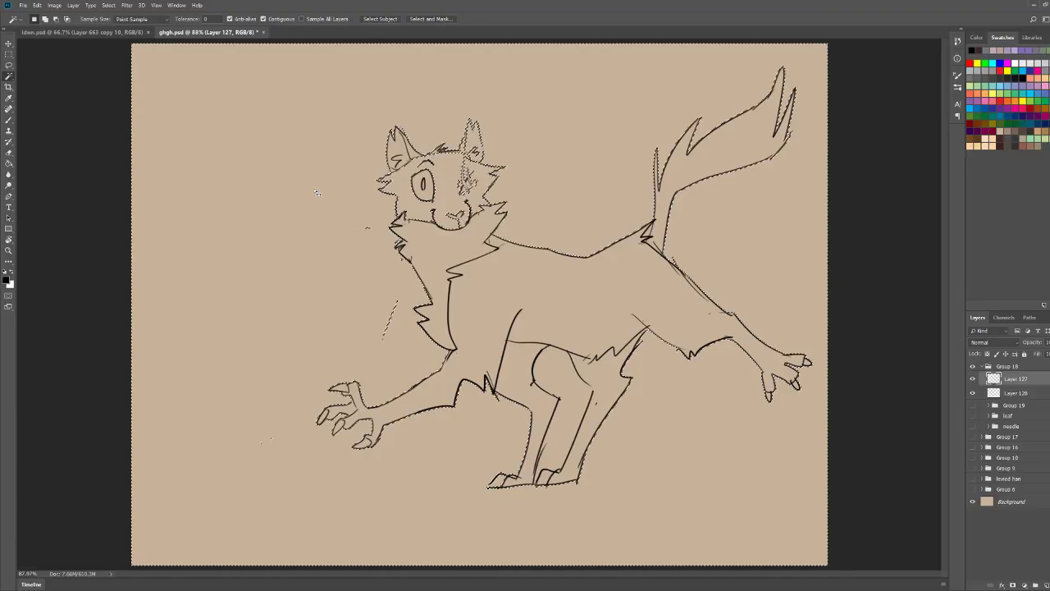
key(ctrl+d)
Step: Close the gap in the outer edge of the ear above the scarred eye
key(ctrl+space)
drag(463, 106, 496, 129)
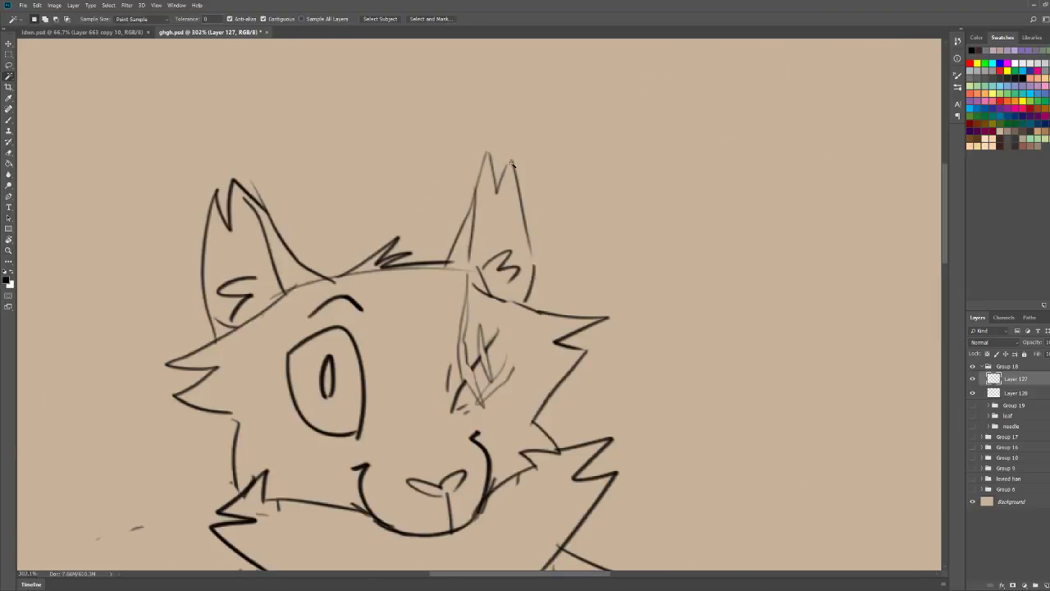
key(b)
drag(531, 246, 526, 305)
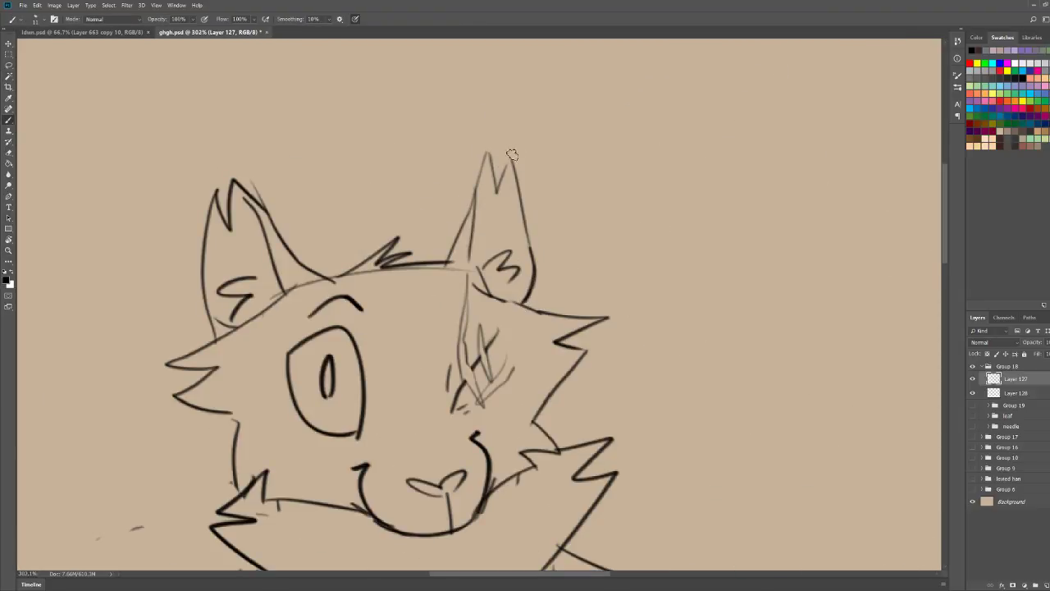
scroll(517, 157, down, 1)
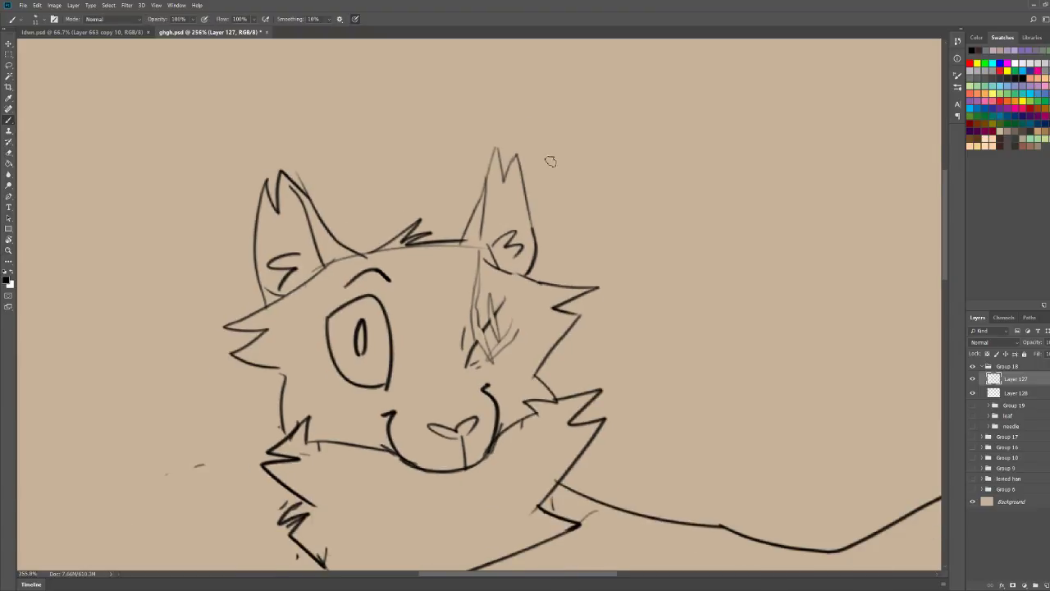
Step: Examine the outline of the head, neck fur and tail up close for remaining gaps
key(z)
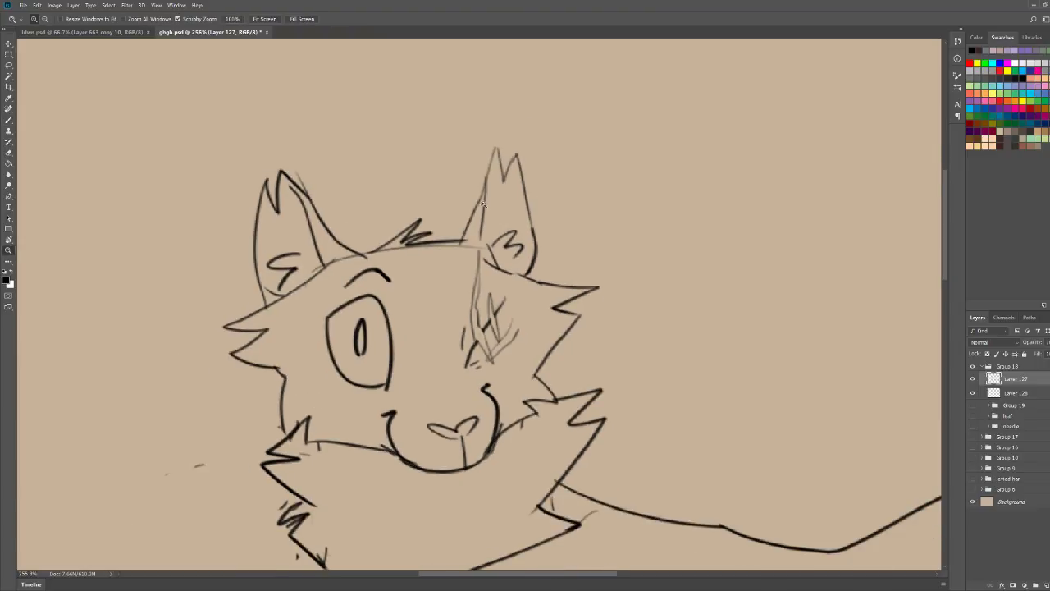
scroll(483, 204, down, 1)
scroll(503, 383, down, 2)
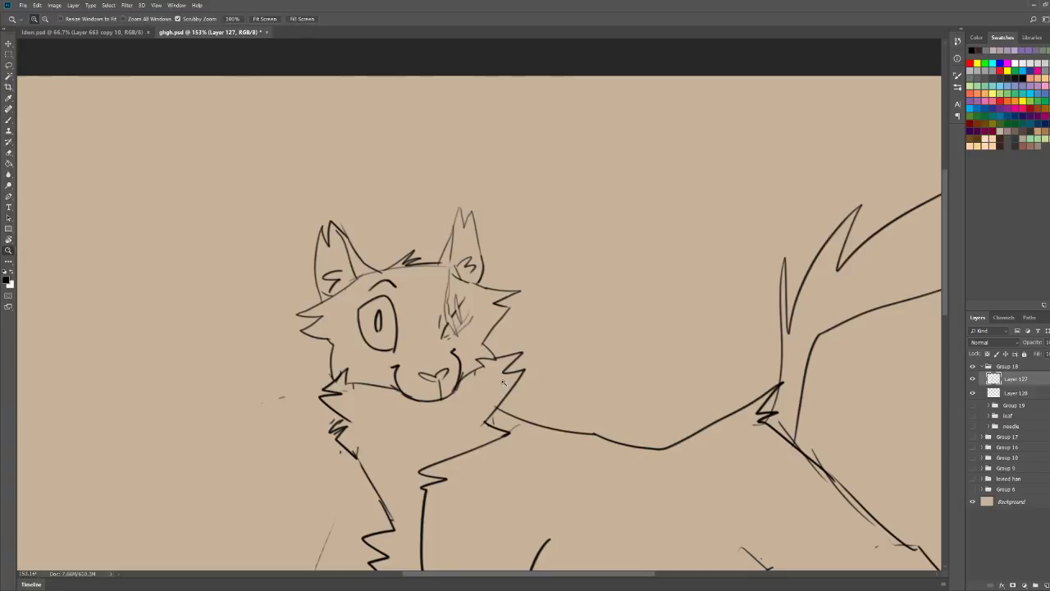
scroll(503, 383, up, 2)
key(b)
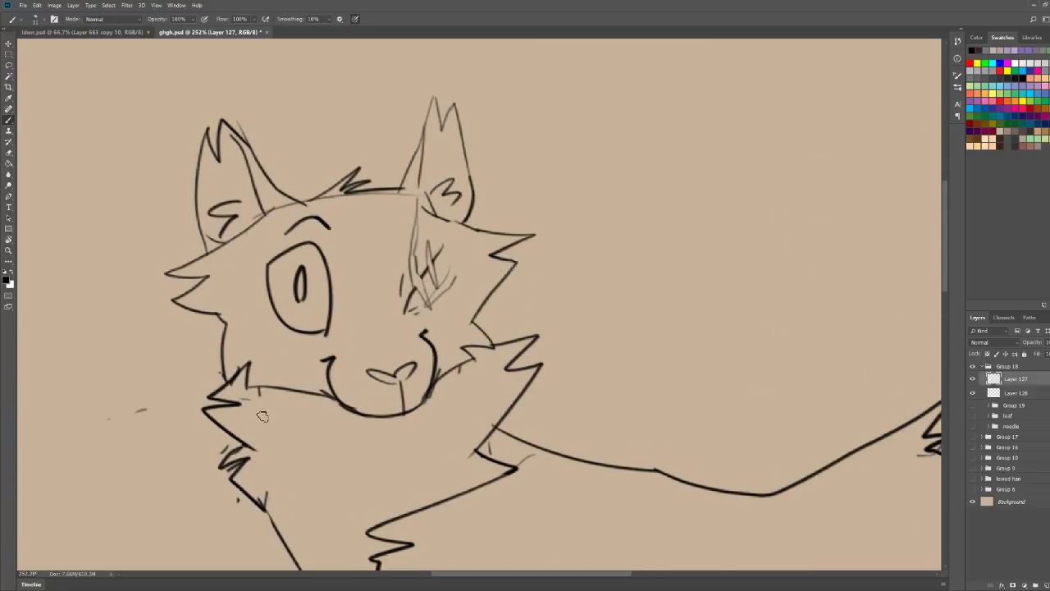
key(ctrl+space)
drag(302, 338, 254, 338)
key(ctrl+space)
drag(779, 245, 809, 221)
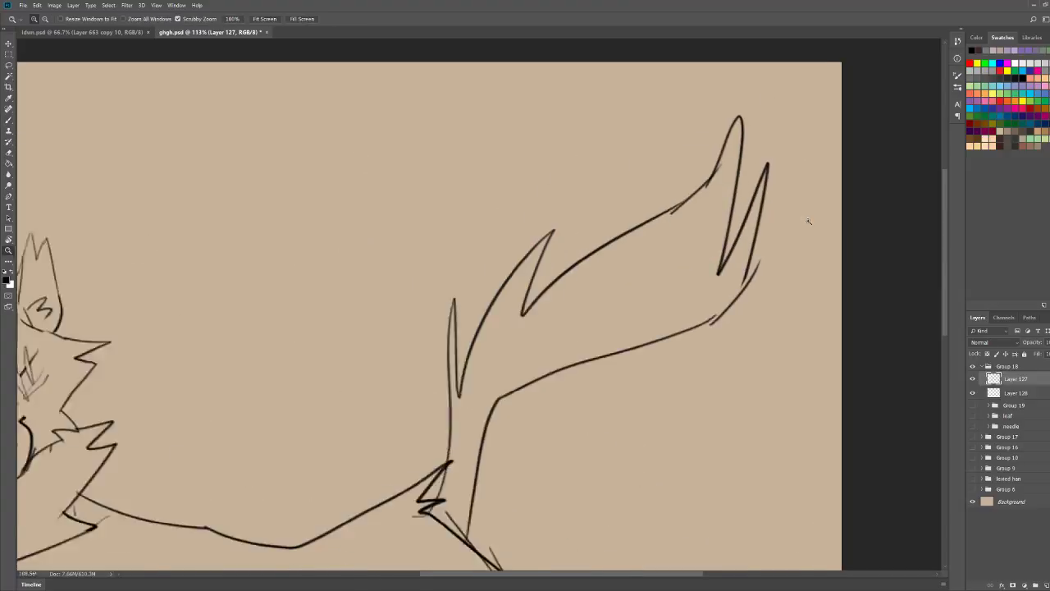
scroll(808, 221, up, 1)
scroll(739, 247, down, 3)
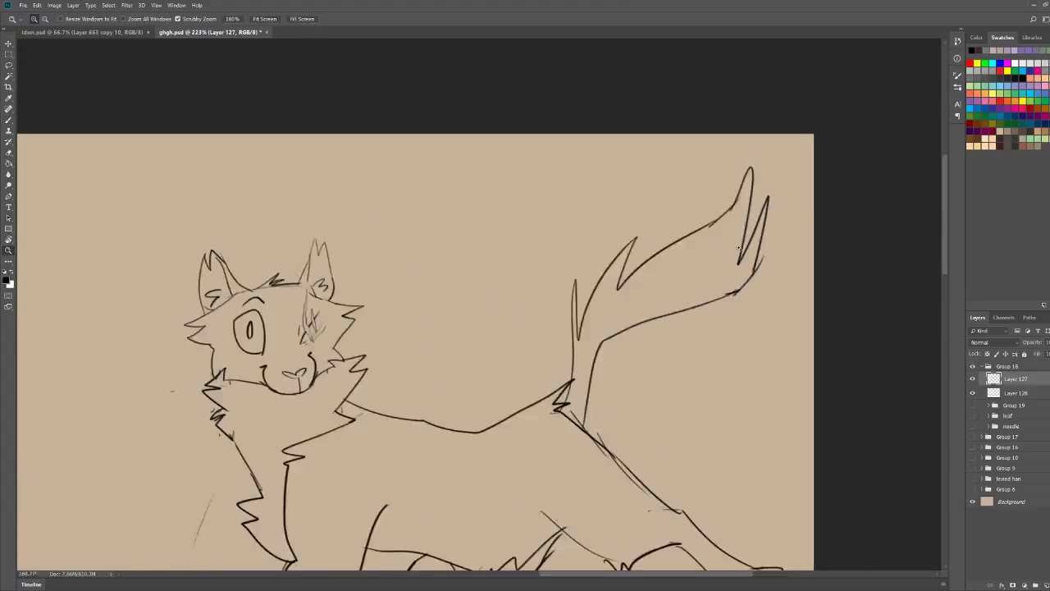
Step: Examine the outline of the body, belly fur and hind legs up close for remaining gaps
scroll(739, 248, down, 4)
scroll(650, 248, up, 3)
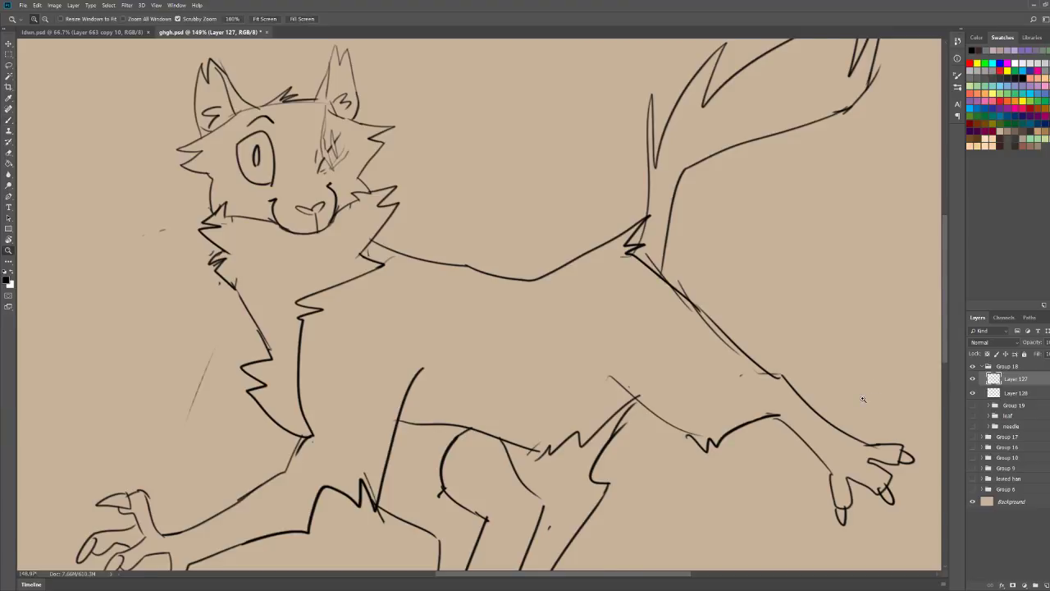
scroll(862, 399, down, 2)
scroll(747, 492, up, 3)
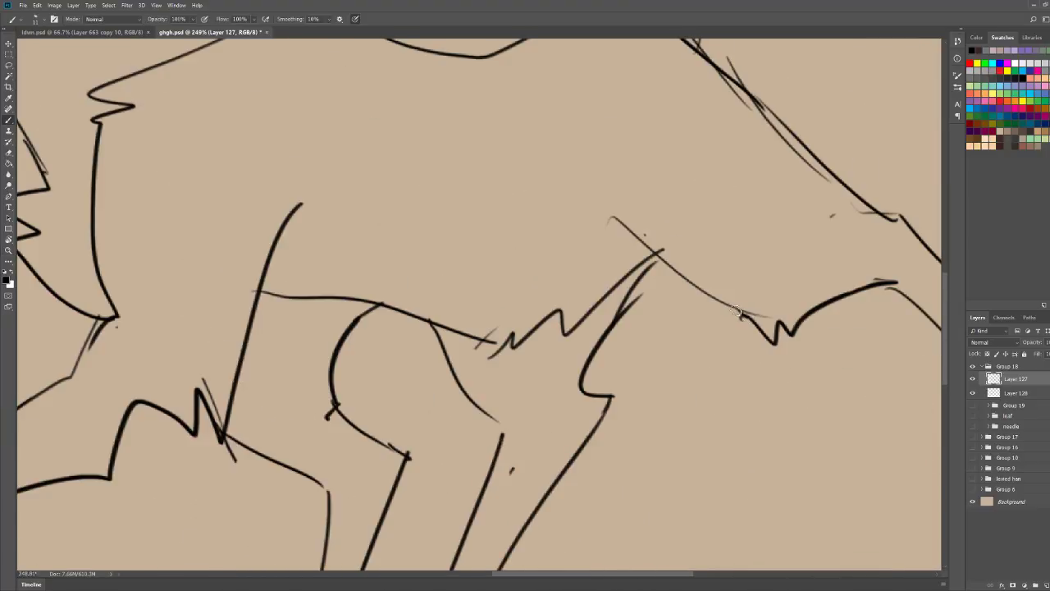
scroll(751, 320, down, 2)
scroll(684, 343, down, 3)
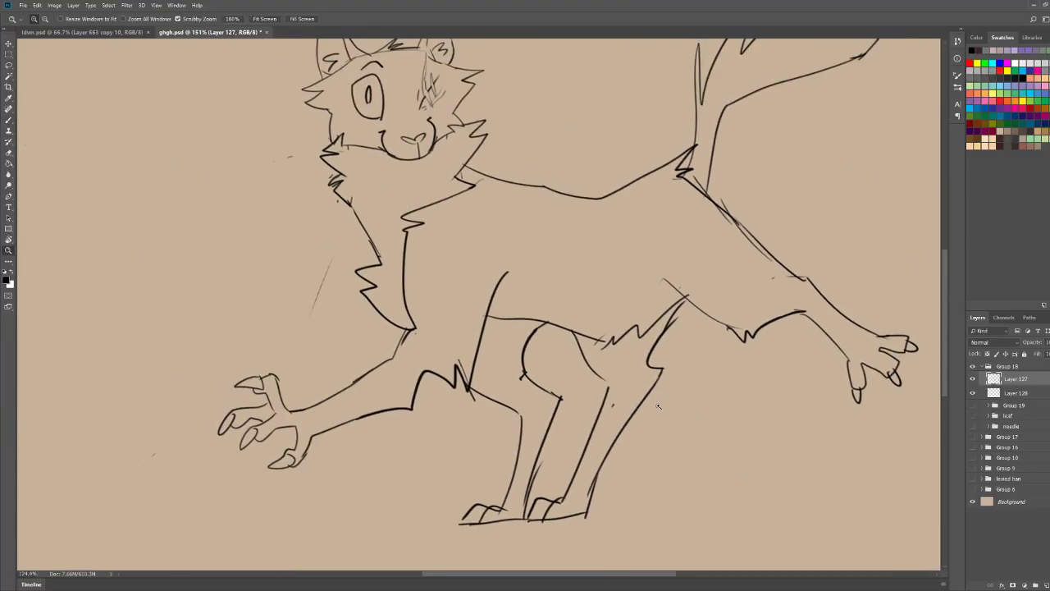
scroll(626, 415, up, 1)
Step: Test-select the area outside the cat on Layer 127 to check the outline for gaps, and clear the selection
click(8, 75)
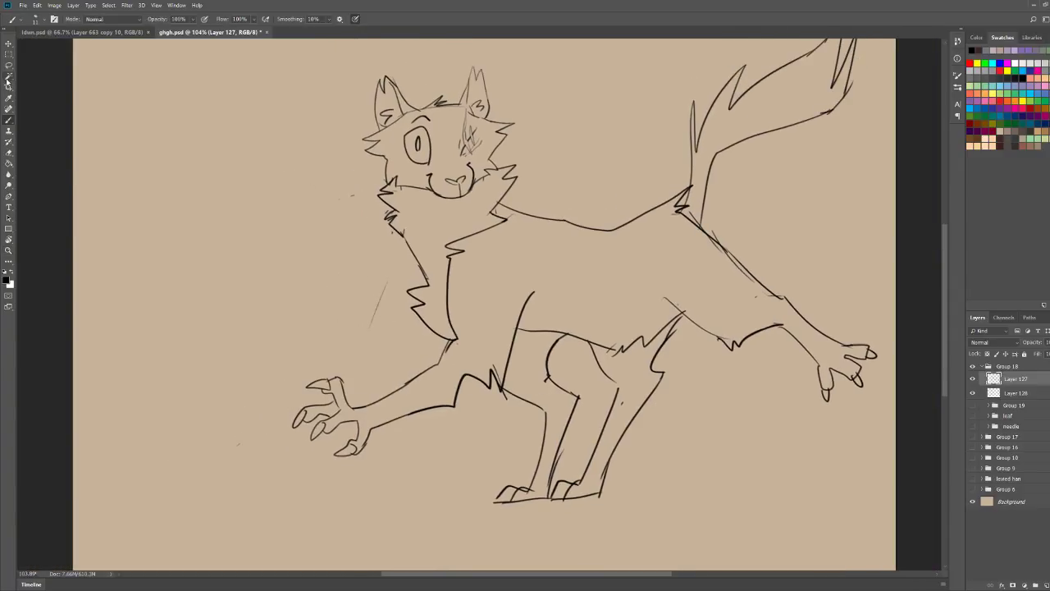
click(256, 184)
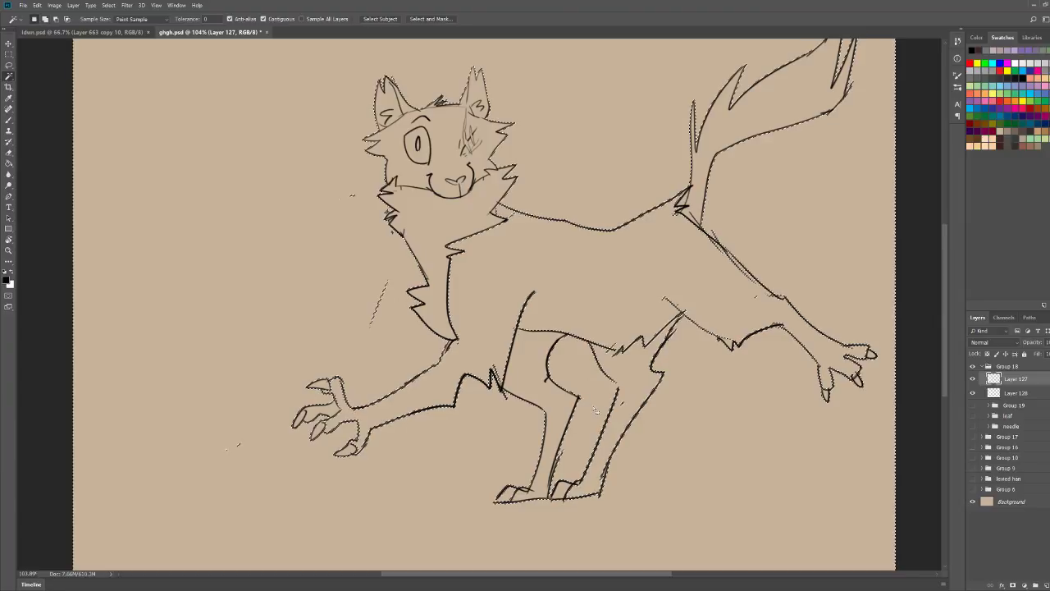
key(ctrl+d)
key(b)
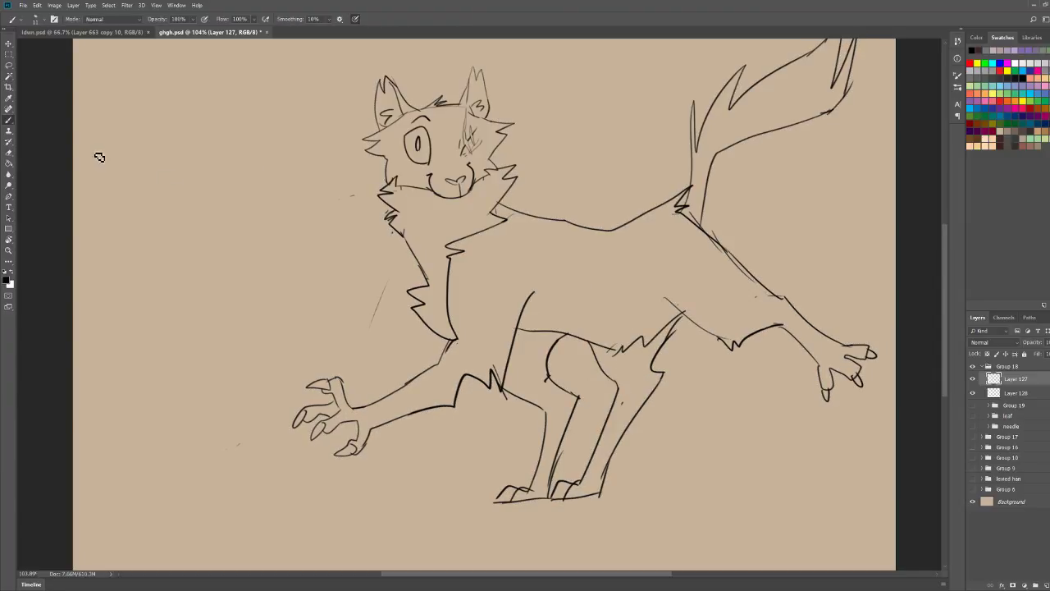
click(9, 76)
click(234, 441)
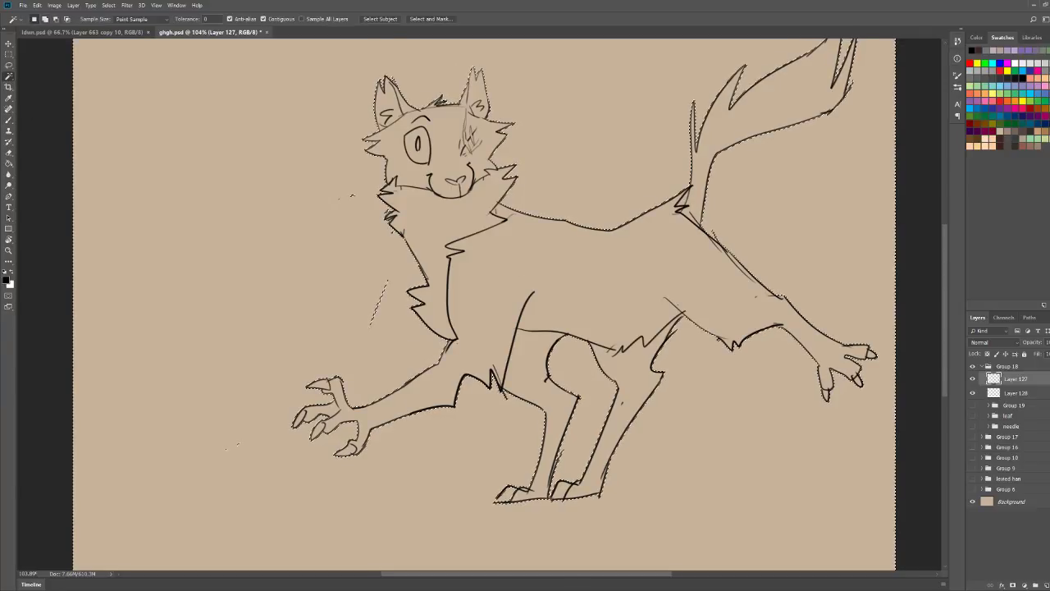
key(ctrl+d)
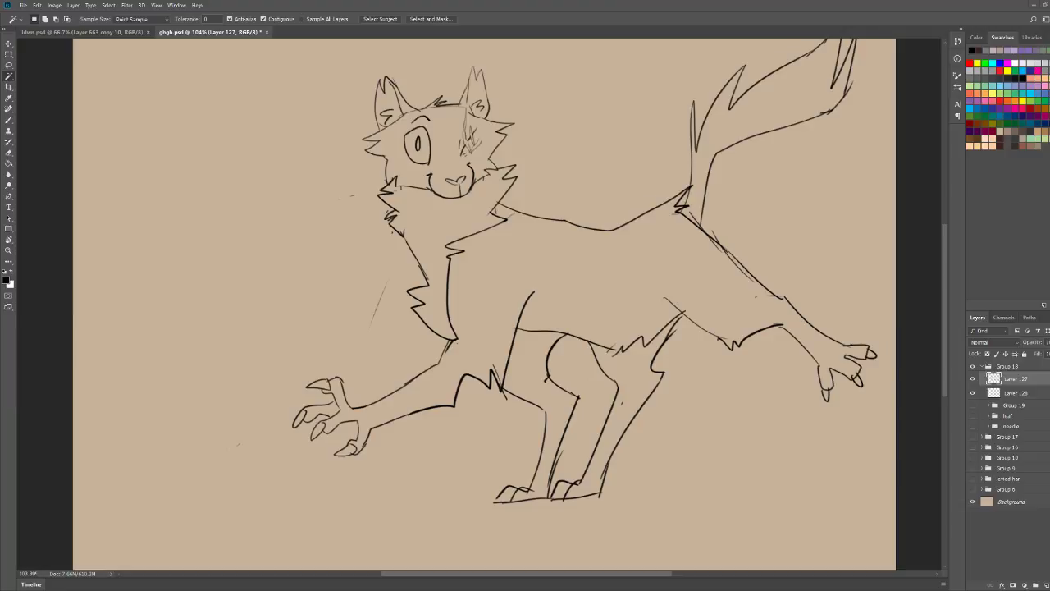
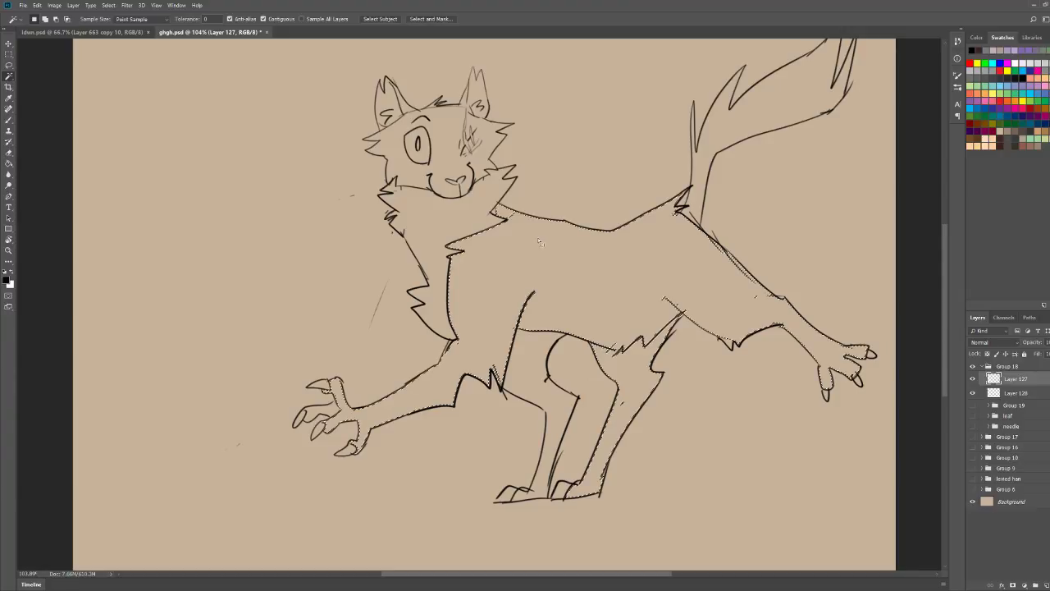
Step: Select the area outside the cat, invert the selection to the cat's silhouette and contract it to drop the stray marks
click(653, 239)
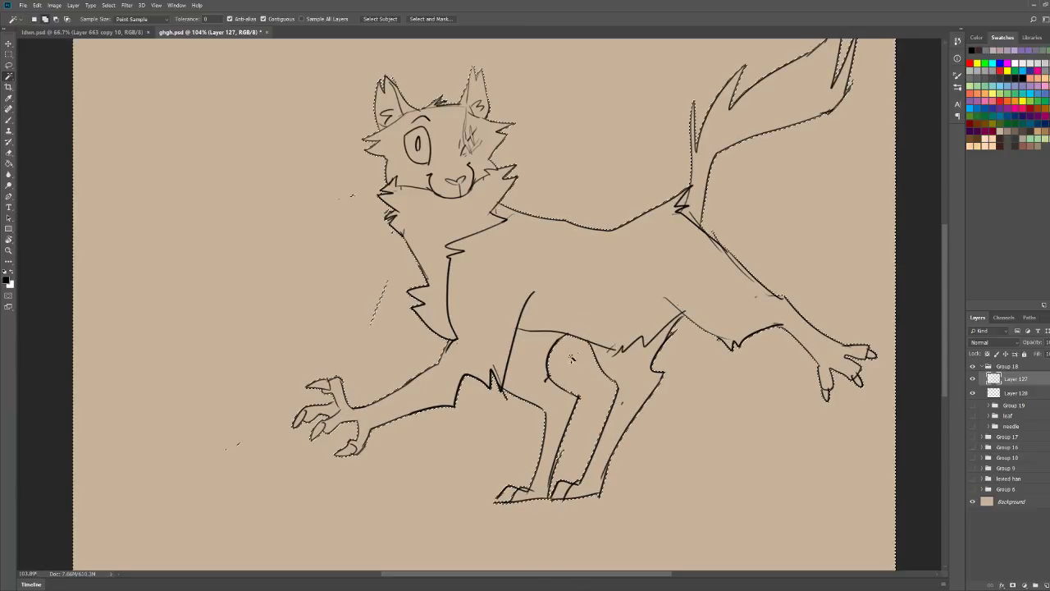
click(120, 37)
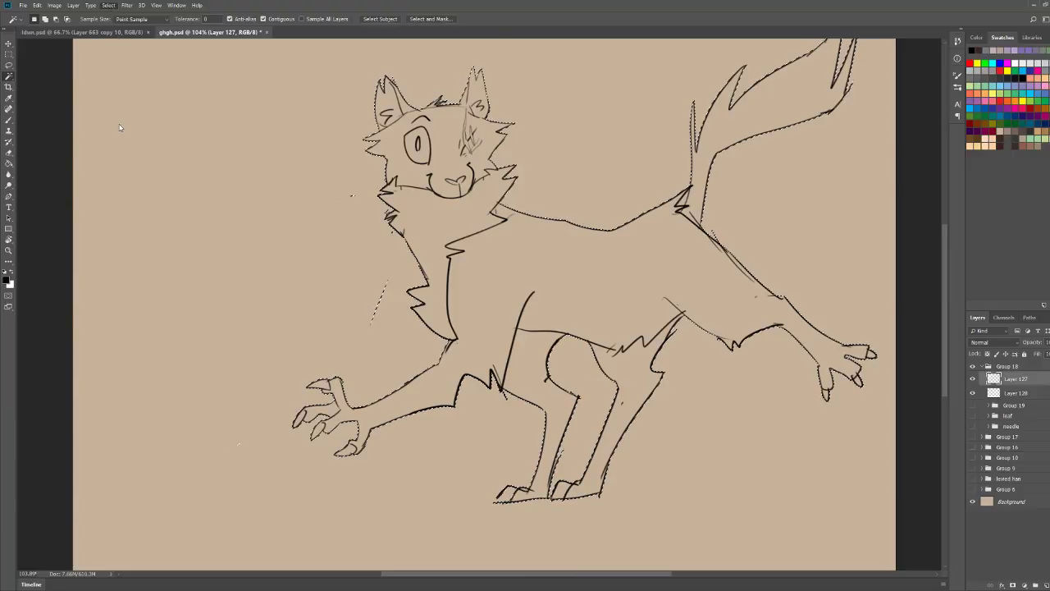
click(71, 145)
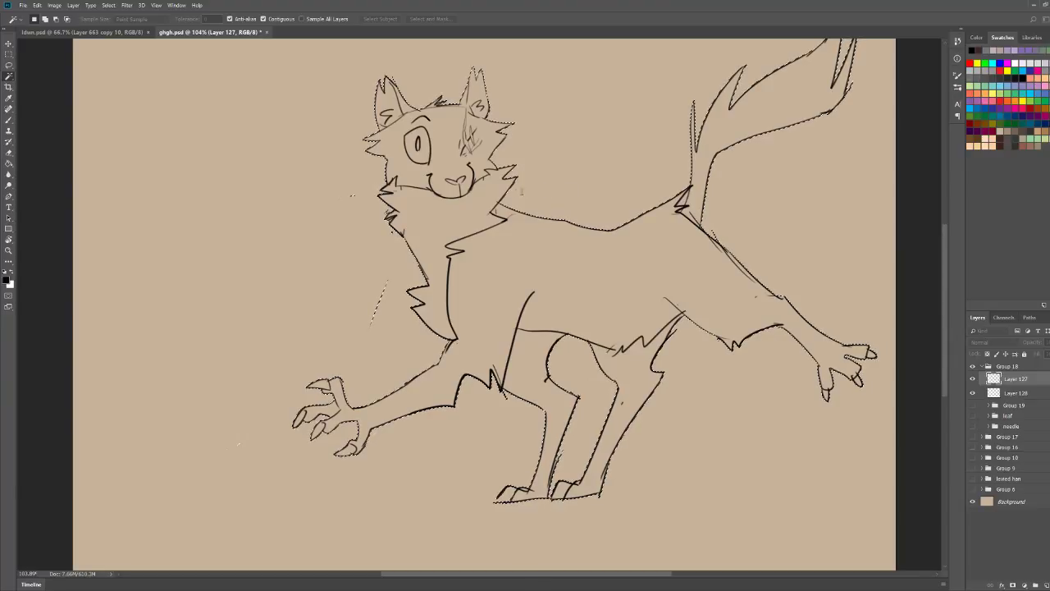
key(Return)
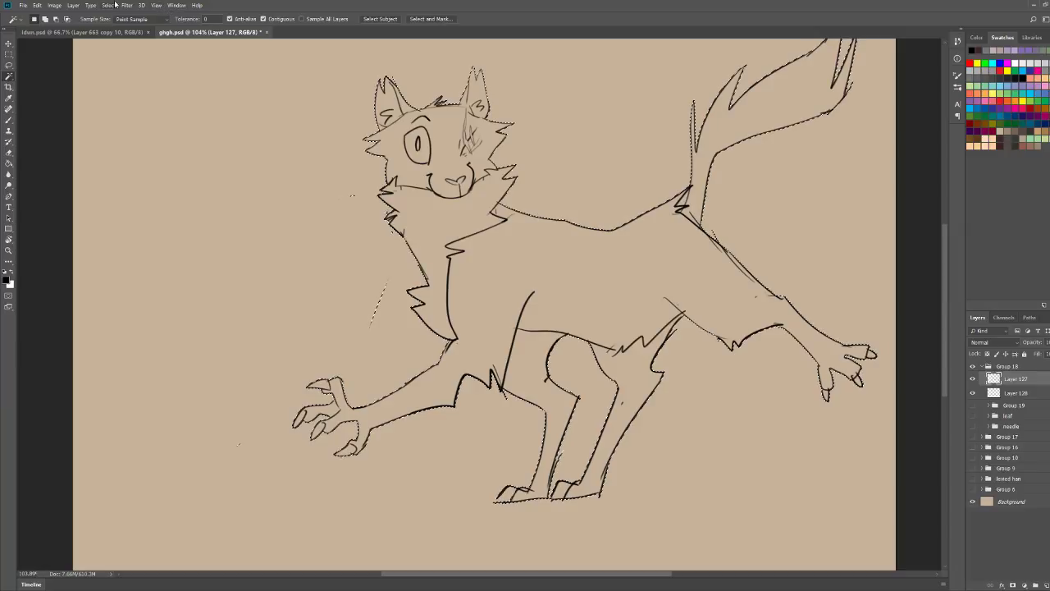
click(87, 145)
click(577, 190)
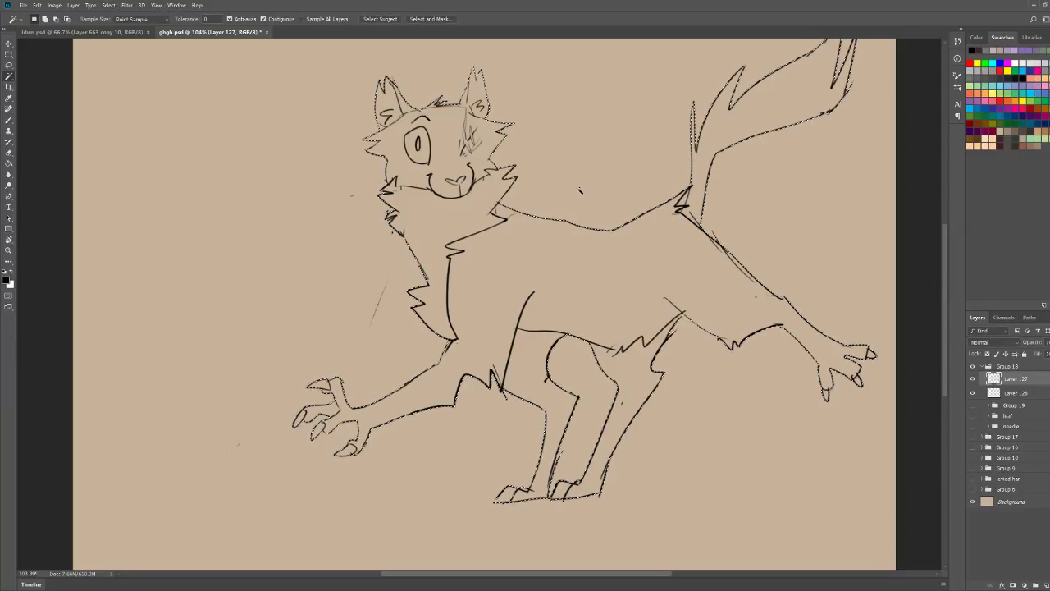
Step: Fill the selected cat silhouette with dark brown on Layer 128 and clear the selection
click(1015, 392)
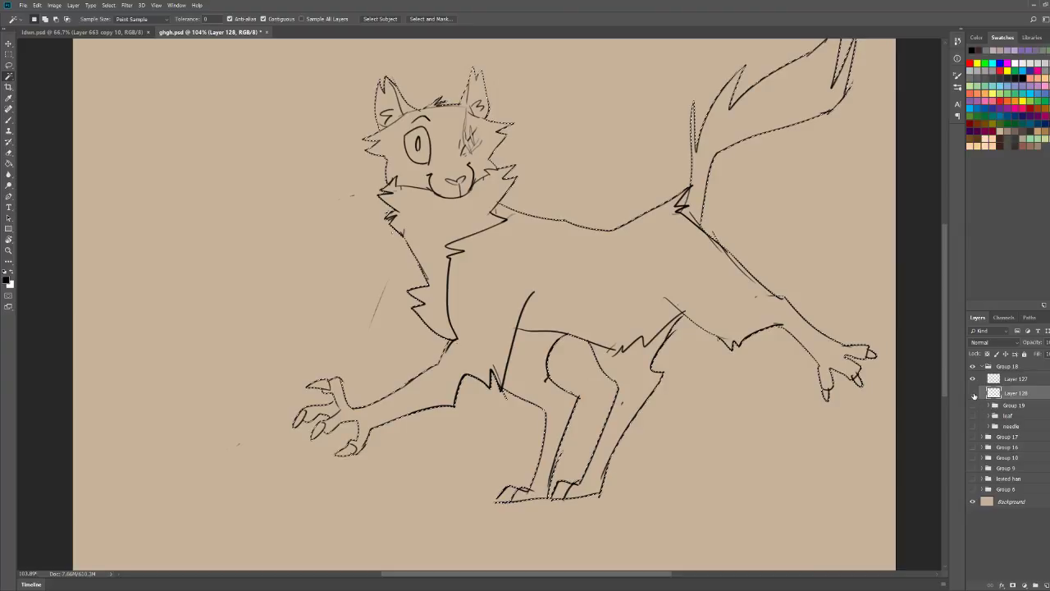
click(10, 164)
click(1003, 135)
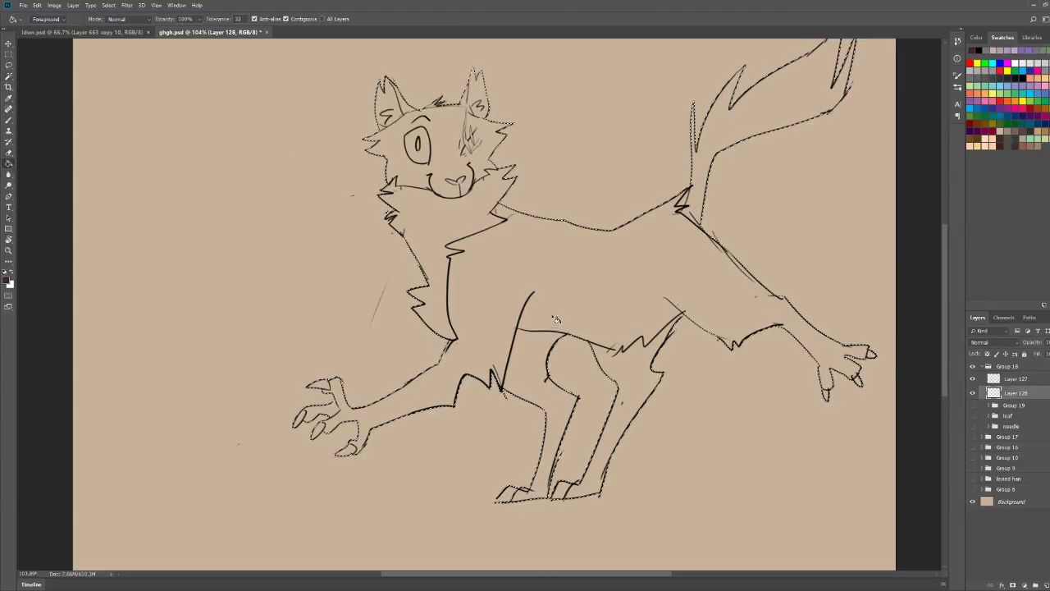
key(alt+BackSpace)
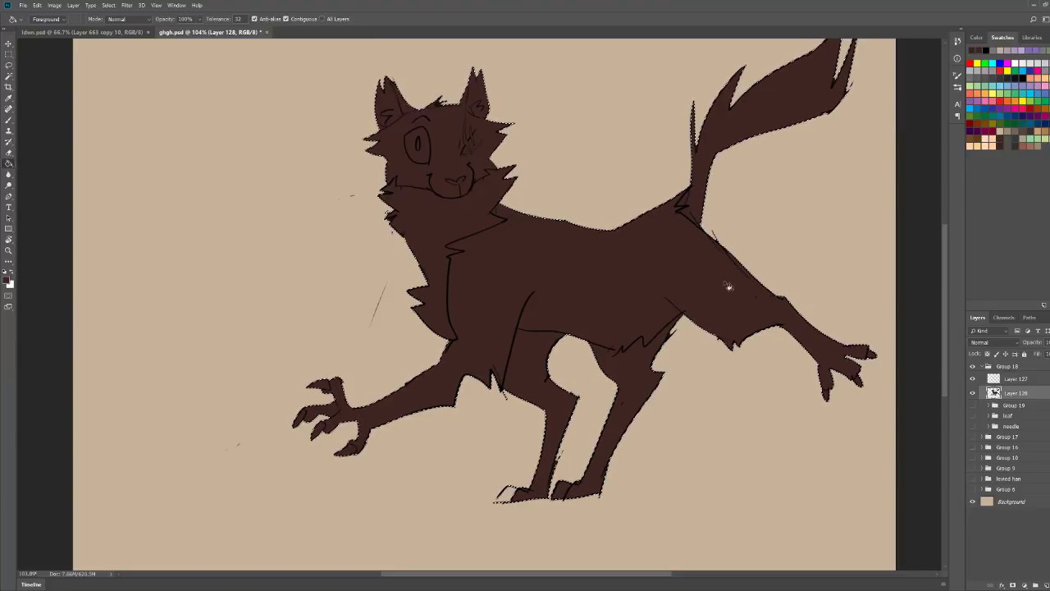
key(z)
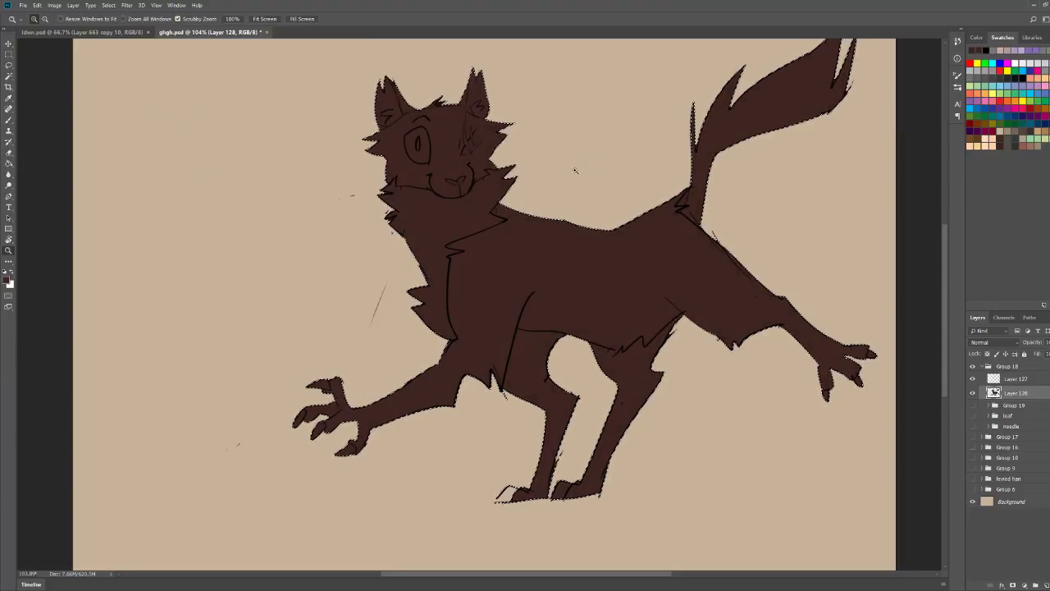
key(ctrl+0)
drag(494, 247, 504, 246)
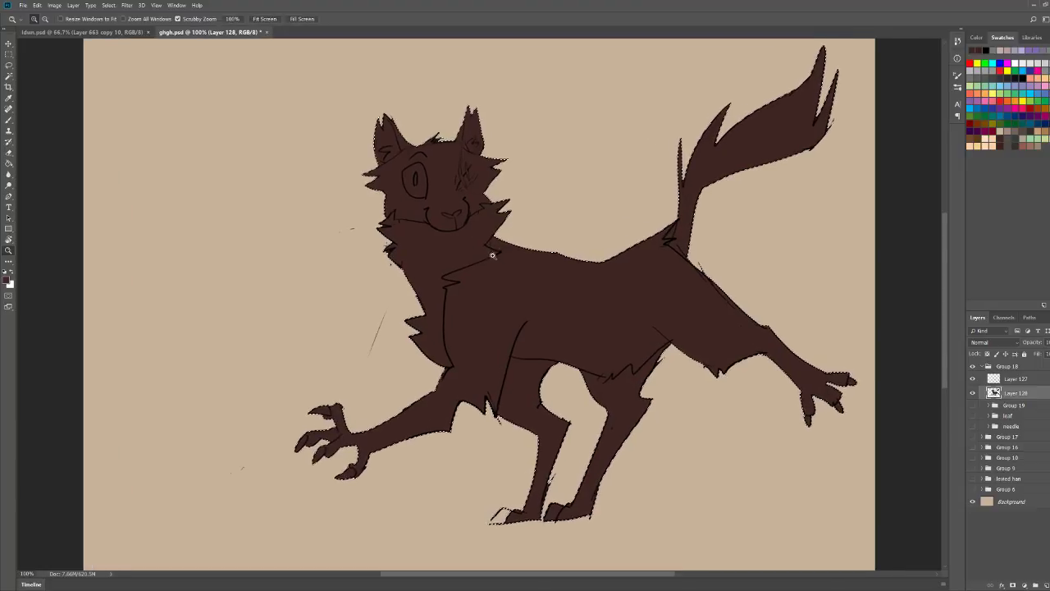
key(ctrl+d)
Step: Paint the unfilled toe of the standing foreleg's paw dark brown on Layer 128
mouse_move(513, 471)
mouse_down()
mouse_move(495, 468)
mouse_move(539, 427)
mouse_move(534, 375)
mouse_up()
key(b)
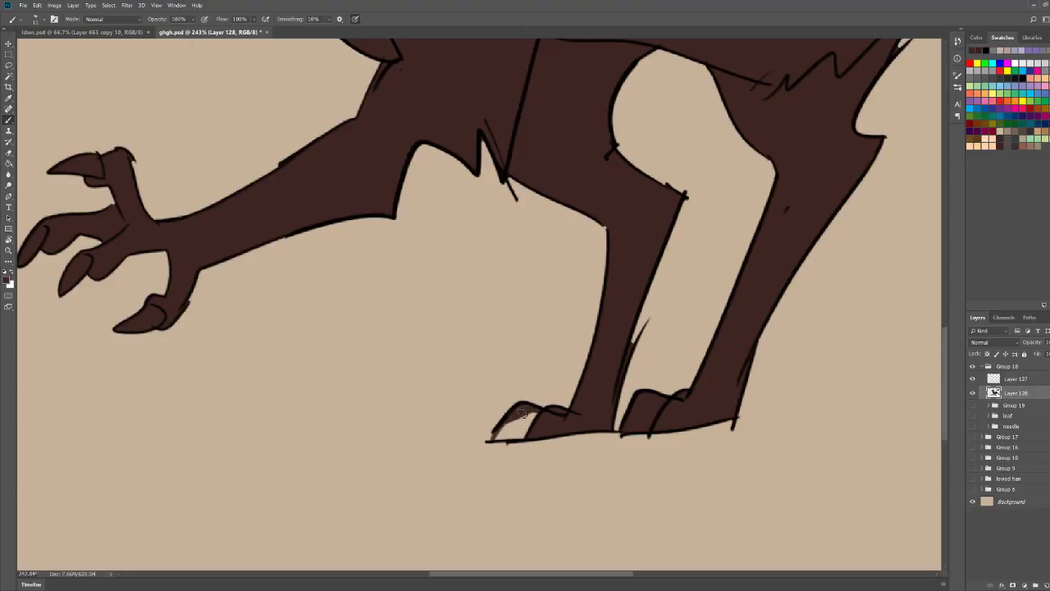
mouse_move(522, 413)
mouse_down()
mouse_move(498, 443)
mouse_move(539, 433)
mouse_move(531, 440)
mouse_move(533, 417)
mouse_move(519, 421)
mouse_move(530, 417)
mouse_move(537, 420)
mouse_move(517, 434)
mouse_move(543, 432)
mouse_move(514, 454)
mouse_up()
key(ctrl+z)
key(ctrl+z)
key(z)
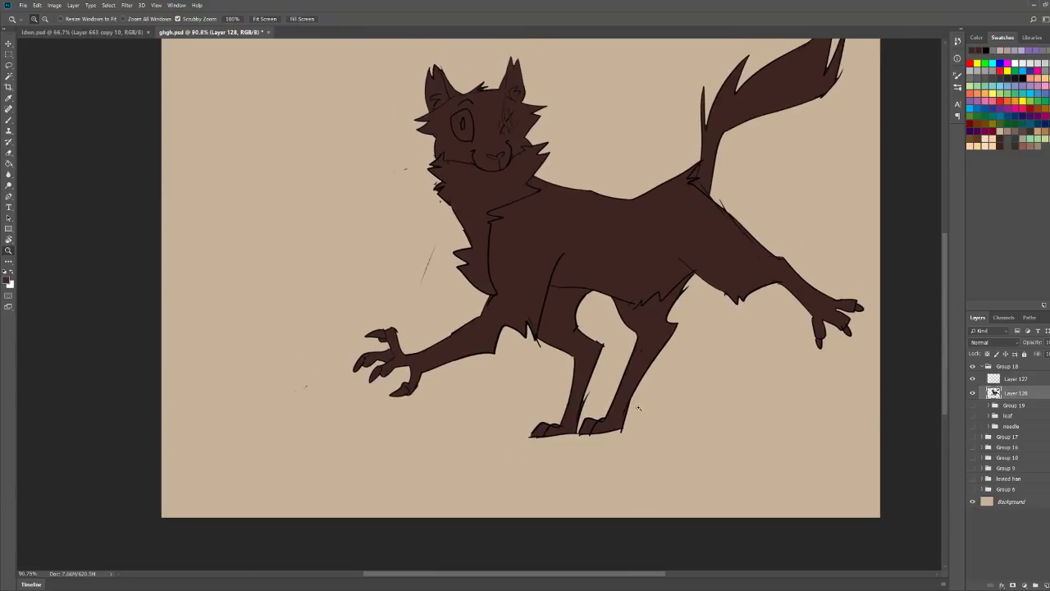
drag(650, 404, 637, 392)
drag(471, 189, 493, 178)
drag(444, 212, 466, 197)
key(b)
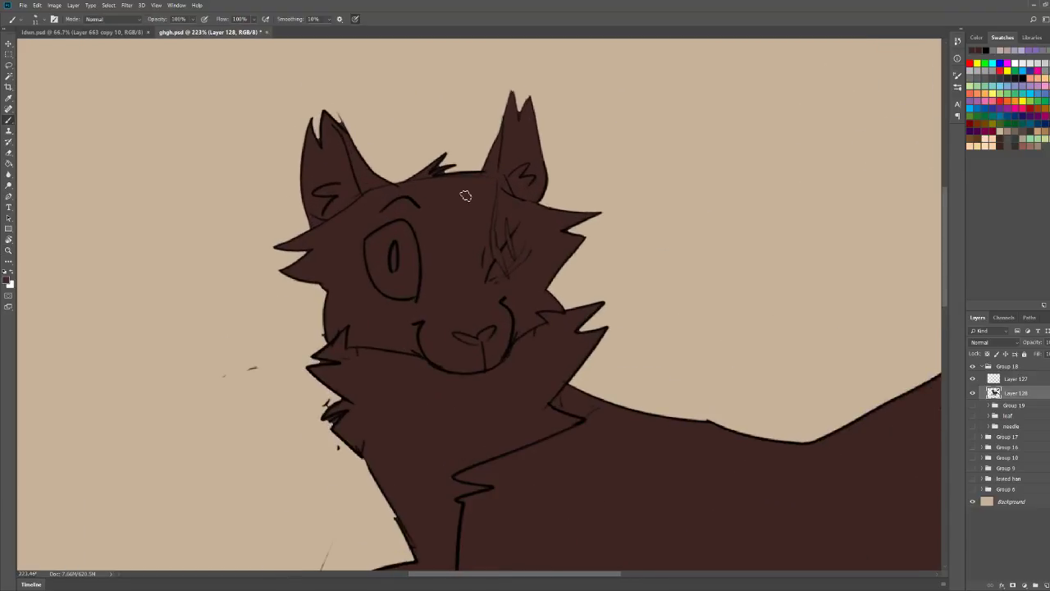
click(974, 139)
mouse_move(416, 206)
mouse_down()
mouse_move(441, 261)
mouse_move(462, 253)
mouse_up()
key(ctrl+z)
key(z)
drag(638, 180, 610, 154)
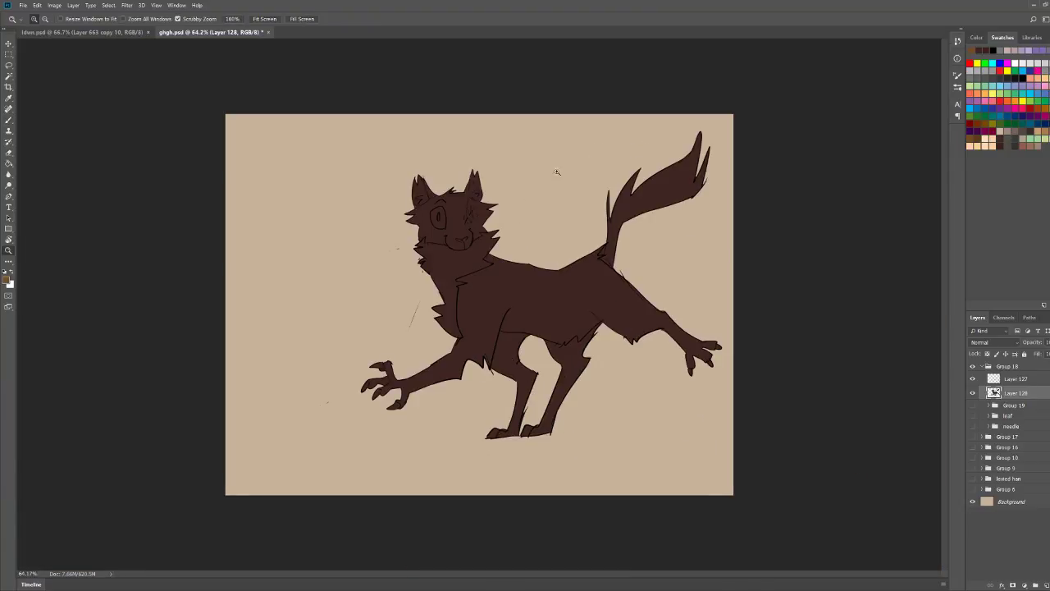
Step: Fill the white of the open eye with pale yellow and clean up the spill around it with the sampled fur brown
click(455, 198)
key(b)
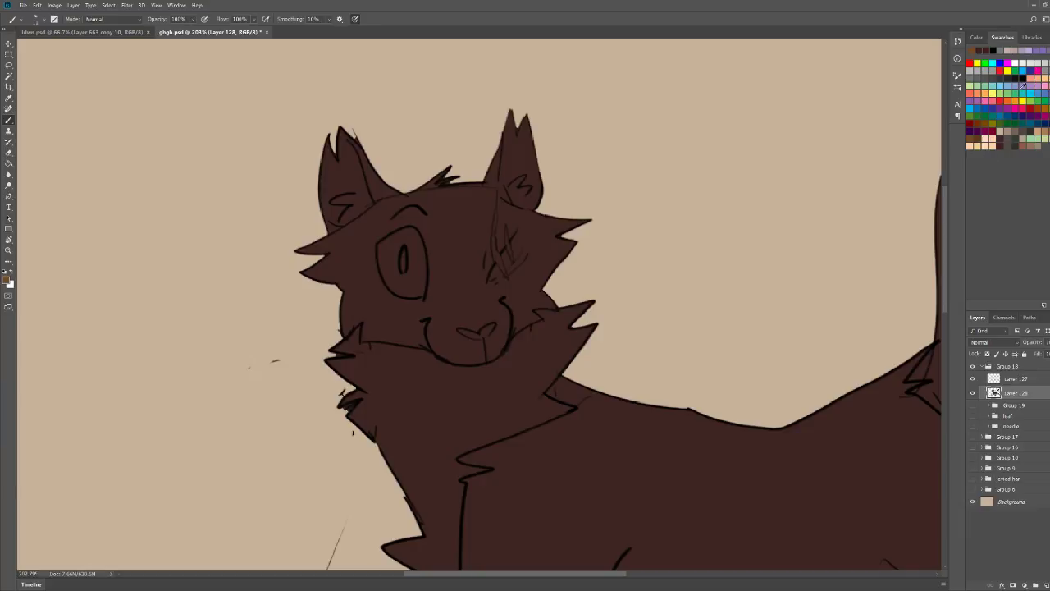
click(978, 144)
mouse_move(380, 238)
mouse_down()
mouse_move(395, 280)
mouse_move(378, 279)
mouse_move(365, 242)
mouse_move(369, 272)
mouse_move(362, 231)
mouse_move(385, 217)
mouse_move(396, 225)
mouse_move(375, 244)
mouse_up()
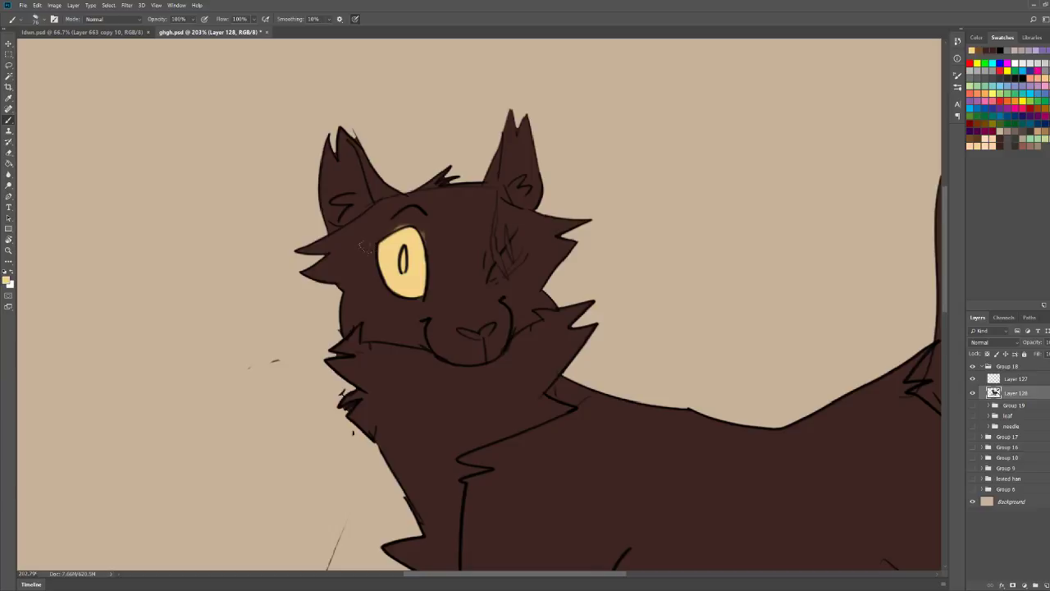
alt+click(445, 293)
mouse_move(525, 183)
mouse_down()
mouse_move(476, 184)
mouse_move(525, 168)
mouse_up()
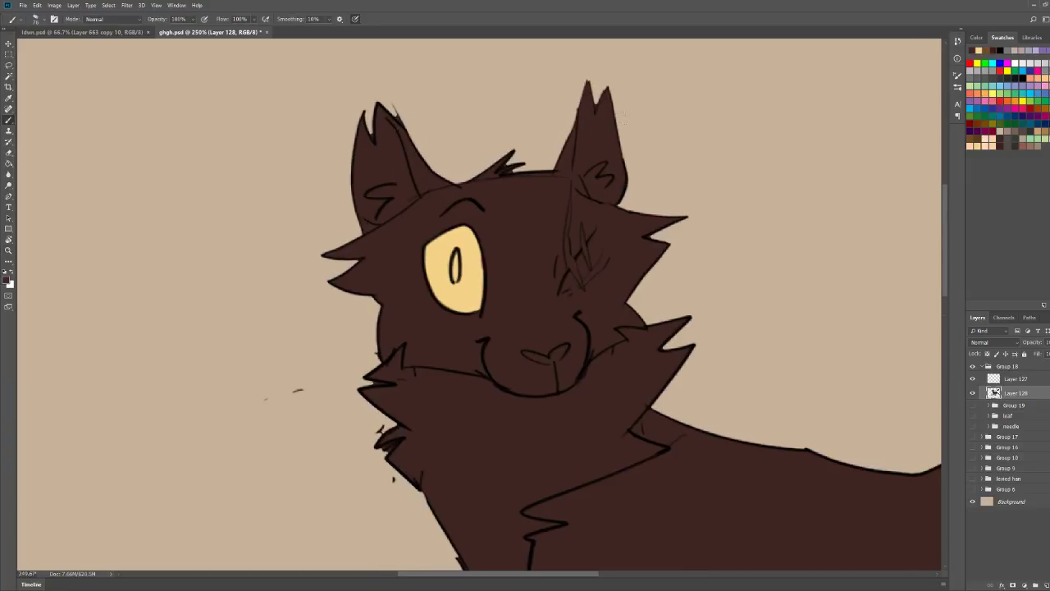
Step: Paint a reddish-brown iris around the pupil in the lower part of the yellow eye
click(1023, 143)
mouse_move(459, 248)
mouse_down()
mouse_move(445, 280)
mouse_move(456, 277)
mouse_move(453, 261)
mouse_up()
drag(534, 177, 488, 189)
scroll(488, 190, down, 5)
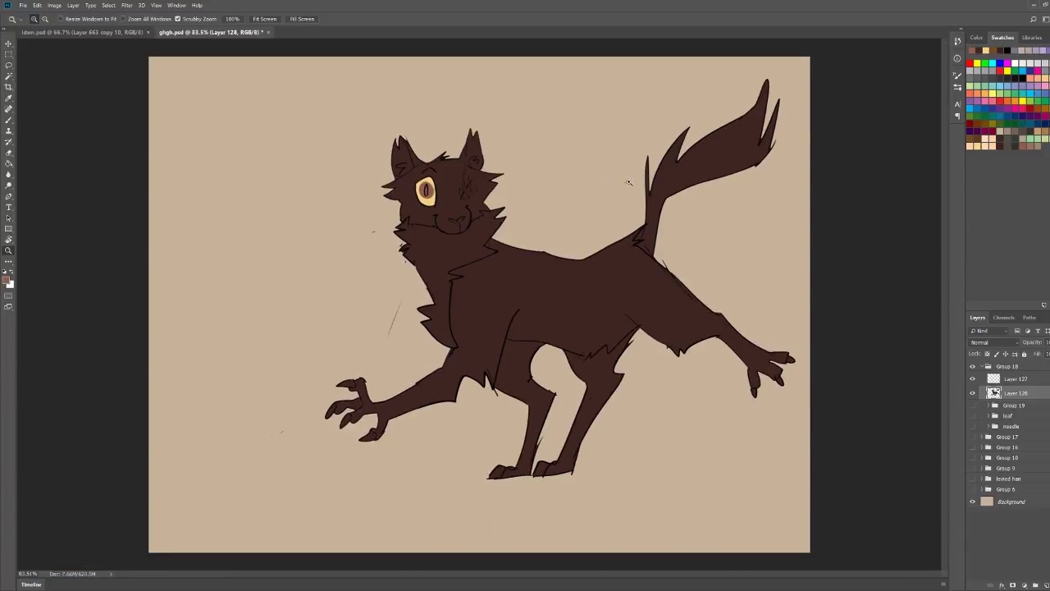
key(ctrl+z)
key(ctrl+z)
scroll(445, 169, up, 3)
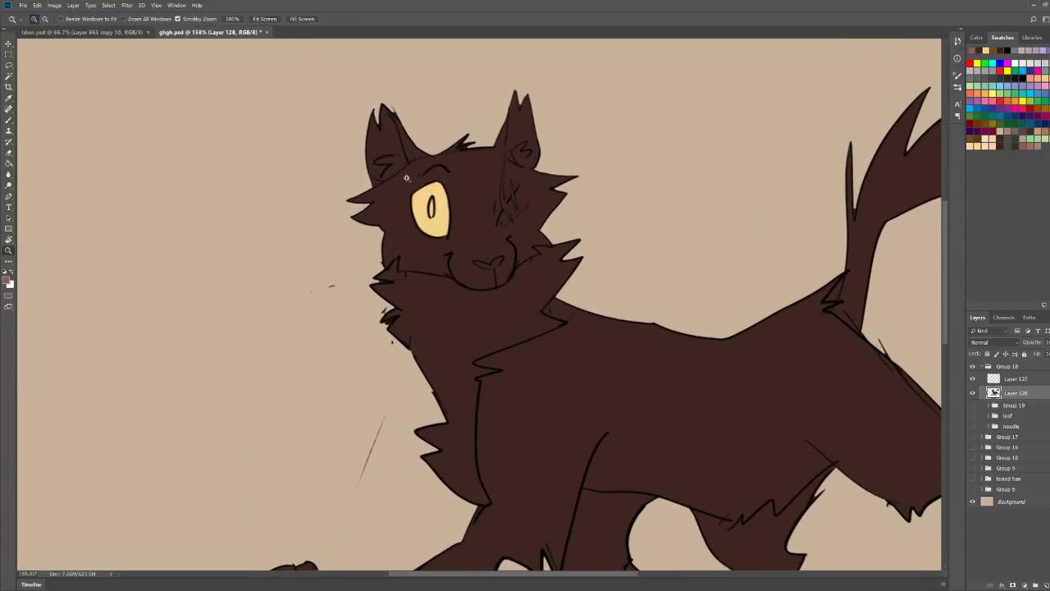
scroll(408, 179, up, 3)
key(b)
mouse_move(423, 212)
mouse_down()
mouse_move(431, 246)
mouse_move(465, 228)
mouse_up()
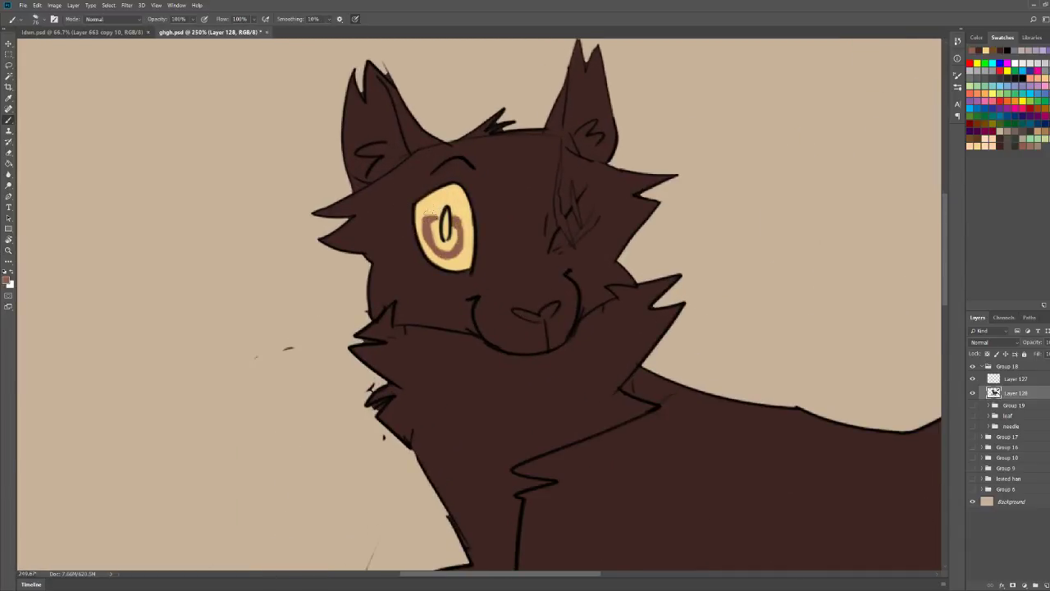
scroll(517, 167, down, 2)
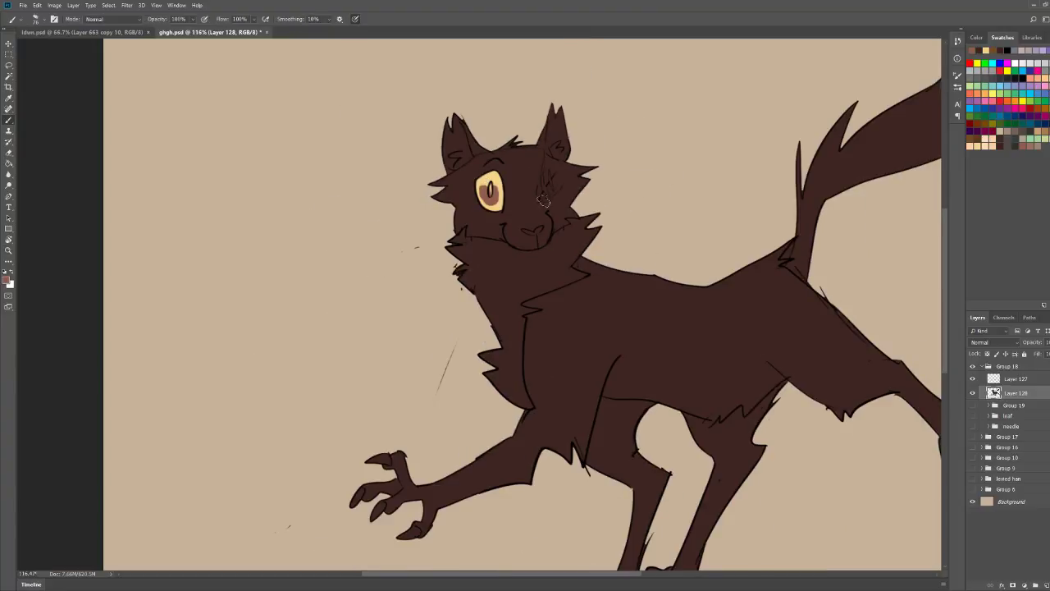
Step: Fill the inside of the slit pupil with a very dark olive tone
scroll(496, 184, up, 3)
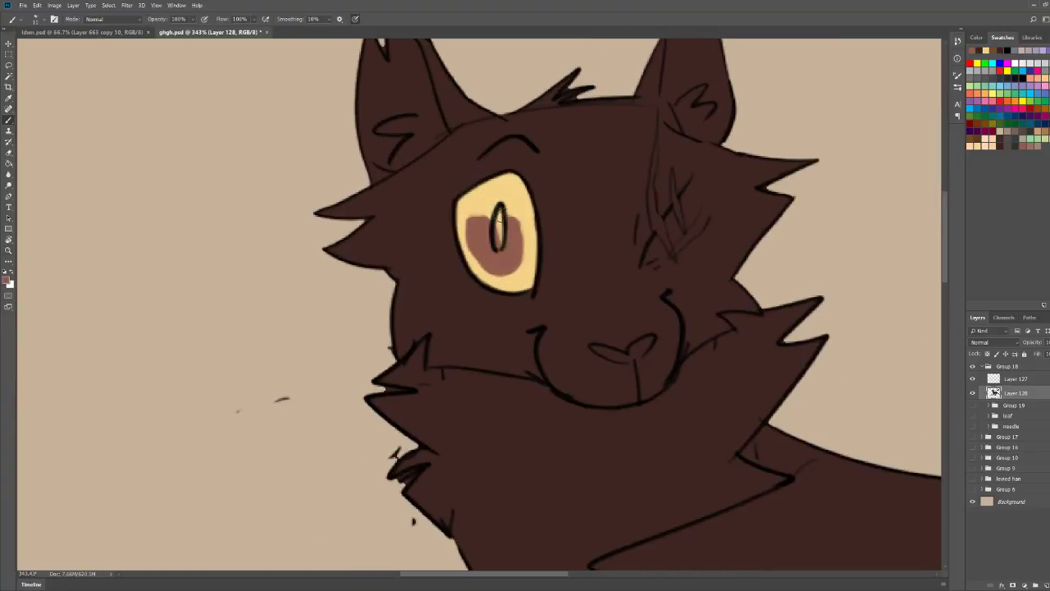
alt+click(501, 222)
drag(500, 225, 495, 248)
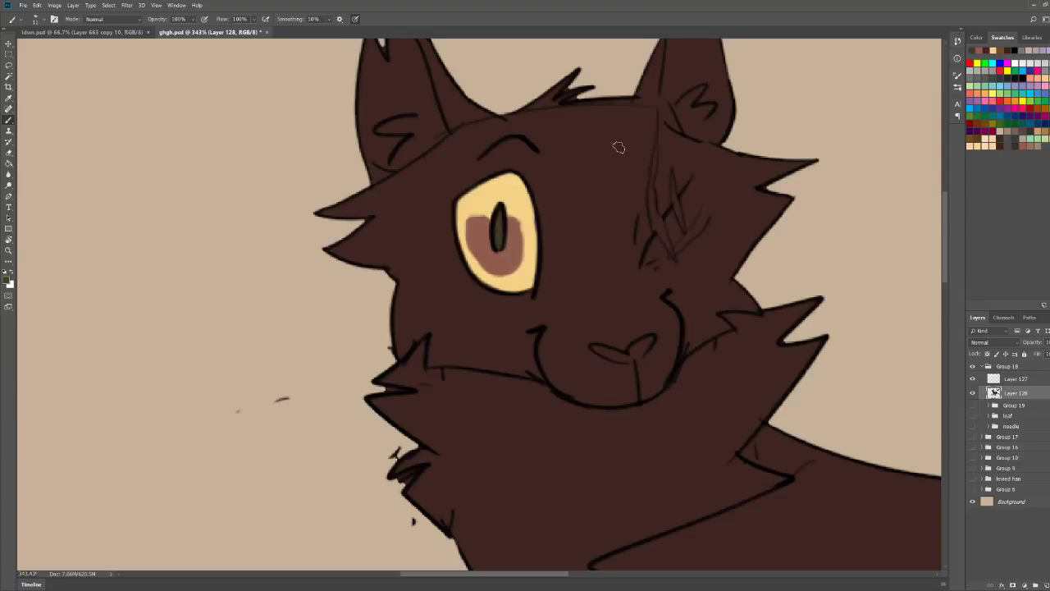
drag(608, 156, 661, 138)
scroll(568, 171, down, 2)
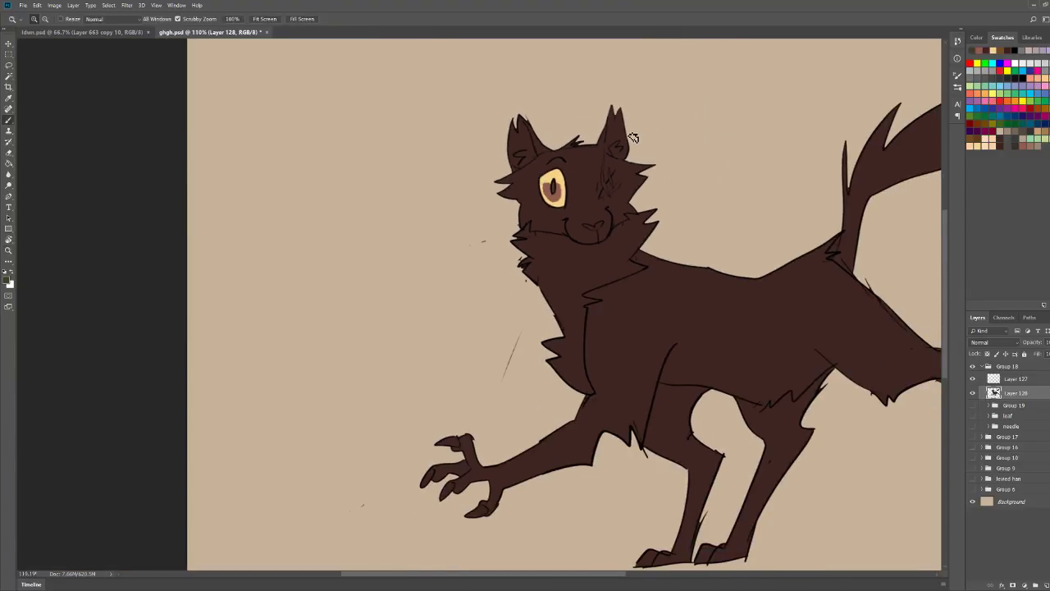
Step: Paint two light peach scar slashes over the closed eye, following the sketched scar lines
key(b)
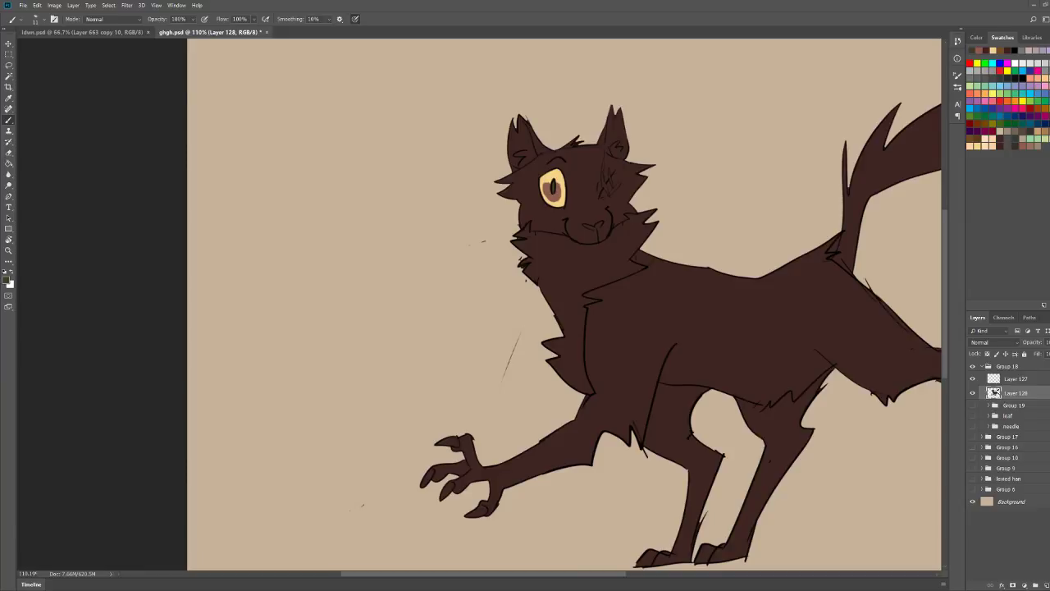
scroll(633, 187, down, 2)
scroll(484, 209, up, 4)
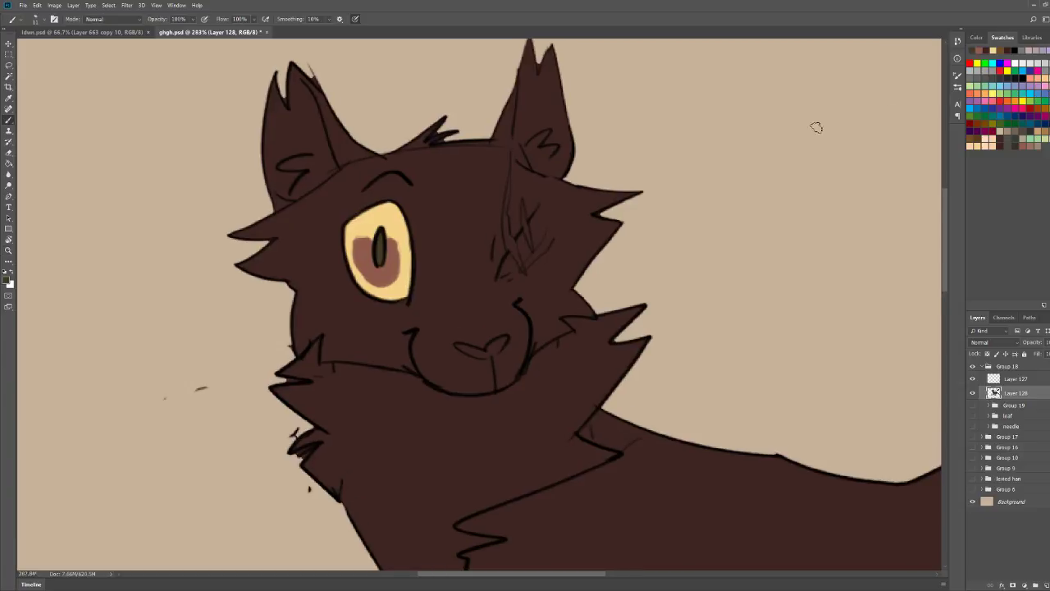
click(1008, 131)
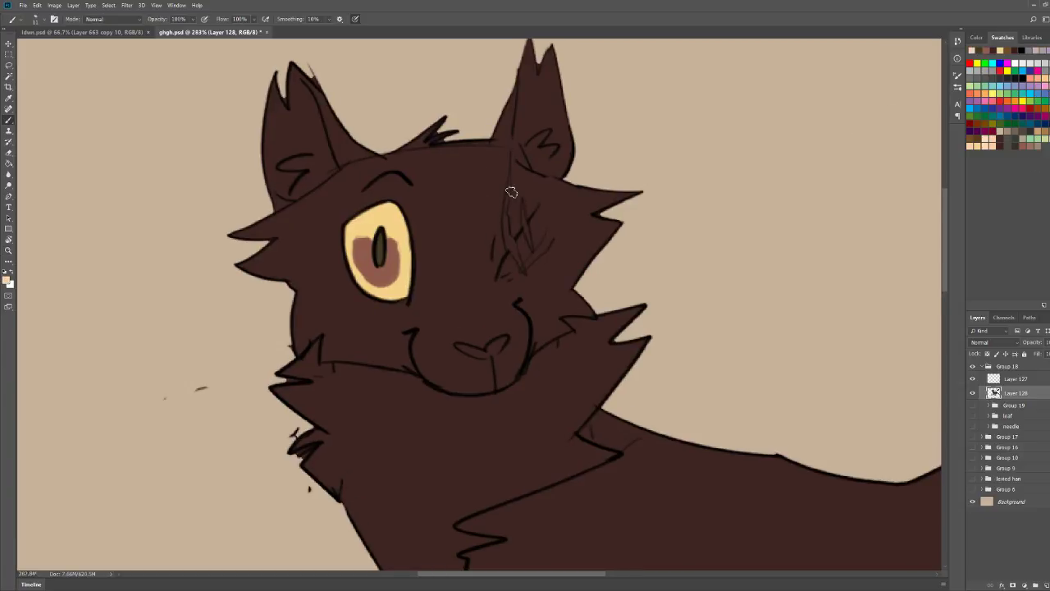
mouse_move(510, 173)
mouse_down()
mouse_move(507, 238)
mouse_move(522, 272)
mouse_move(508, 223)
mouse_move(533, 251)
mouse_up()
key(z)
drag(555, 184, 497, 187)
drag(632, 144, 607, 141)
Step: Fill the nose with a near-black brown inside its line art
drag(456, 198, 521, 202)
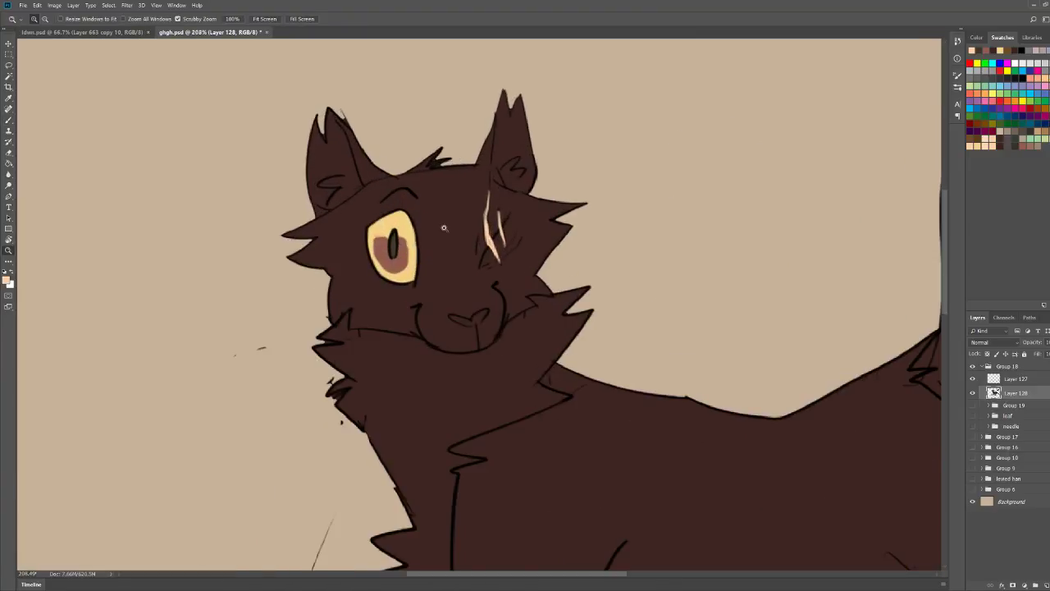
drag(445, 228, 476, 231)
key(b)
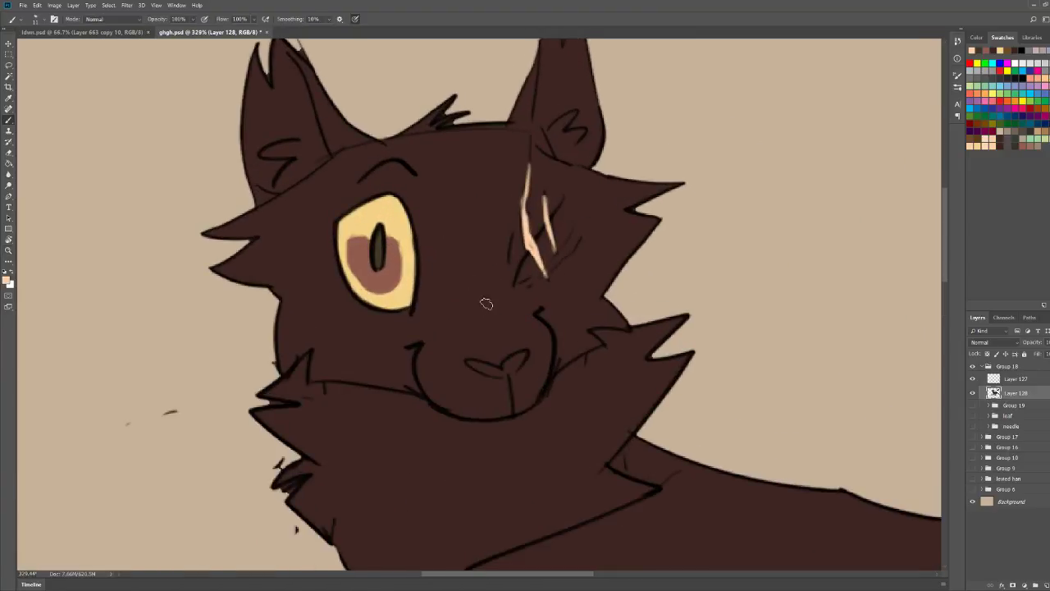
alt+click(482, 360)
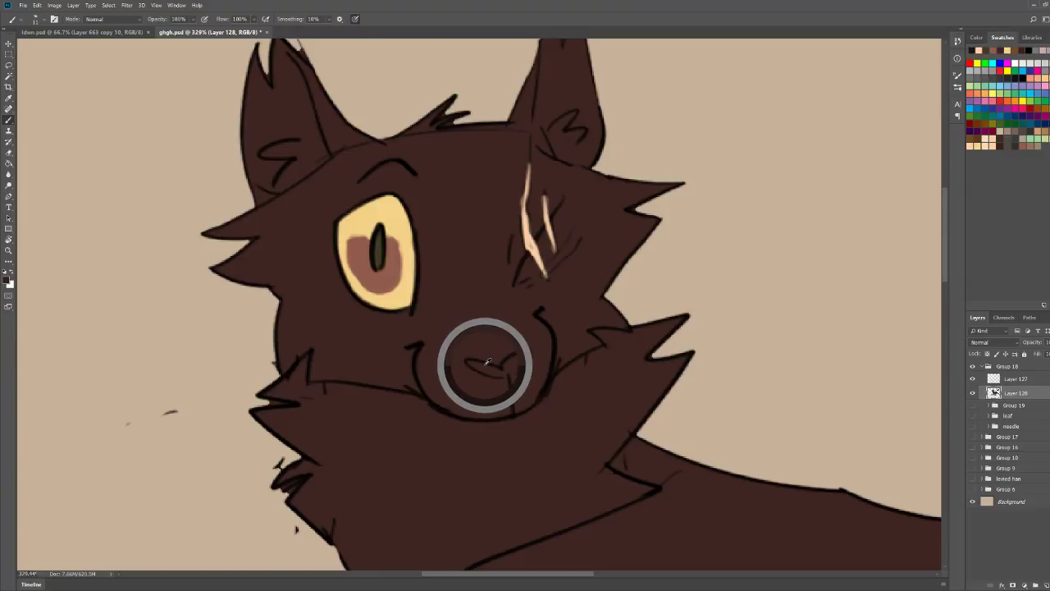
mouse_move(473, 363)
mouse_down()
mouse_move(501, 377)
mouse_move(518, 361)
mouse_up()
key(z)
drag(621, 262, 568, 265)
key(b)
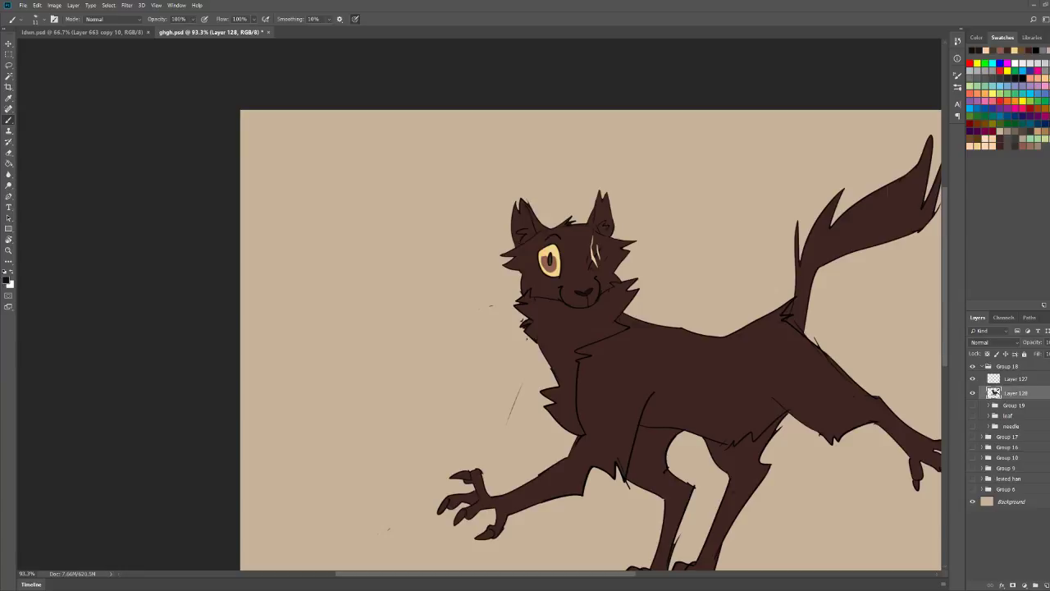
Step: Paint the upper part of the iris in a lighter brown on both sides of the pupil
key(z)
drag(589, 260, 651, 262)
drag(512, 227, 534, 231)
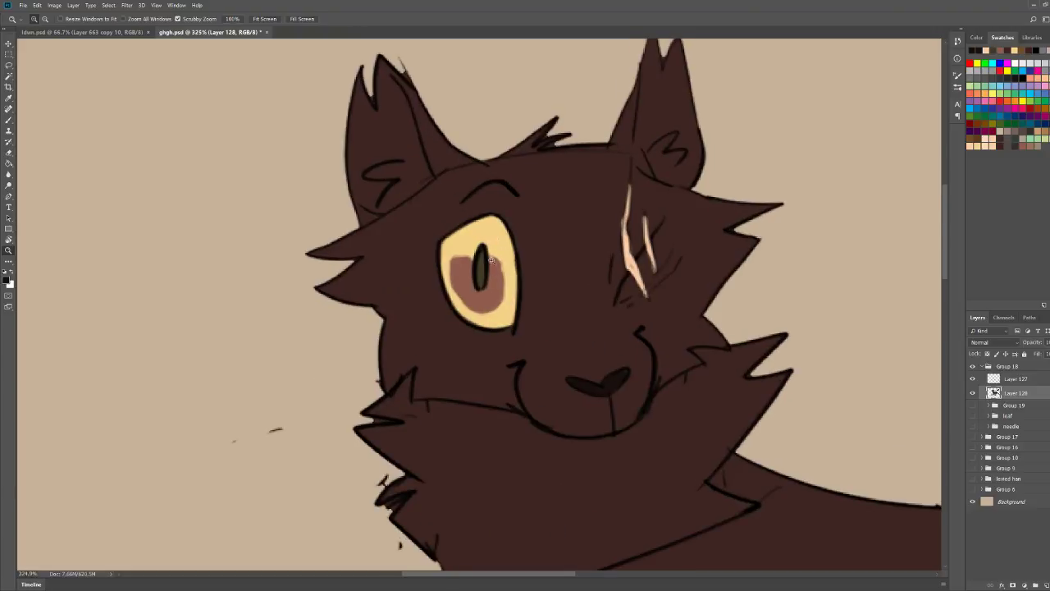
drag(492, 260, 427, 266)
drag(674, 284, 701, 279)
key(b)
key(z)
key(b)
mouse_move(355, 228)
mouse_down()
mouse_move(398, 247)
mouse_move(401, 268)
mouse_move(407, 249)
mouse_move(408, 271)
mouse_move(370, 305)
mouse_move(369, 242)
mouse_move(360, 240)
mouse_move(347, 296)
mouse_up()
alt+click(397, 248)
key(z)
drag(428, 174, 390, 197)
drag(572, 131, 541, 127)
key(b)
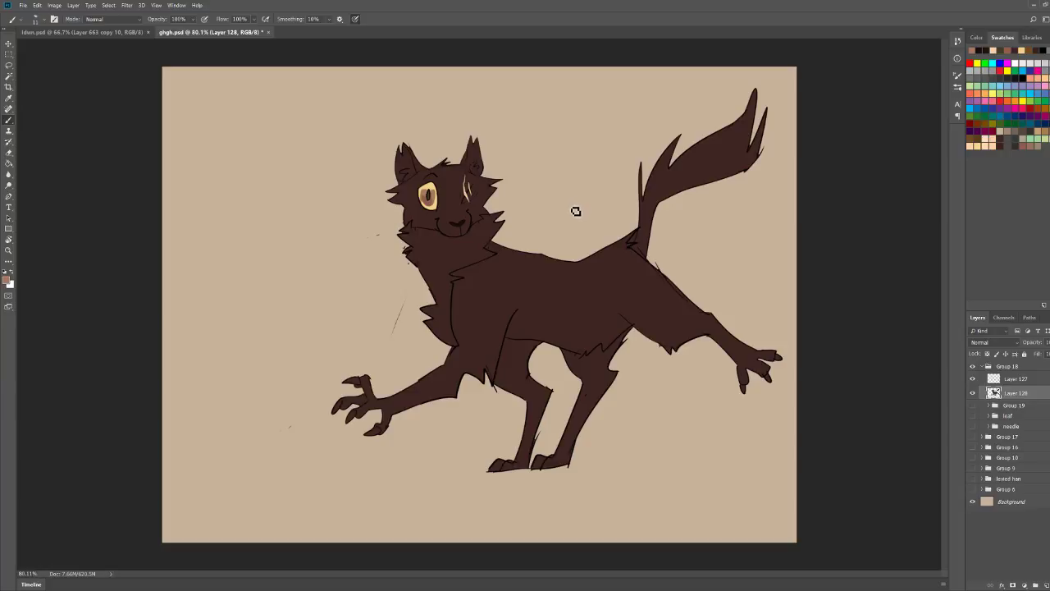
Step: Mix a slightly darker brown from the fur colour and shade the area around the scarred, closed eye
key(z)
drag(451, 183, 464, 232)
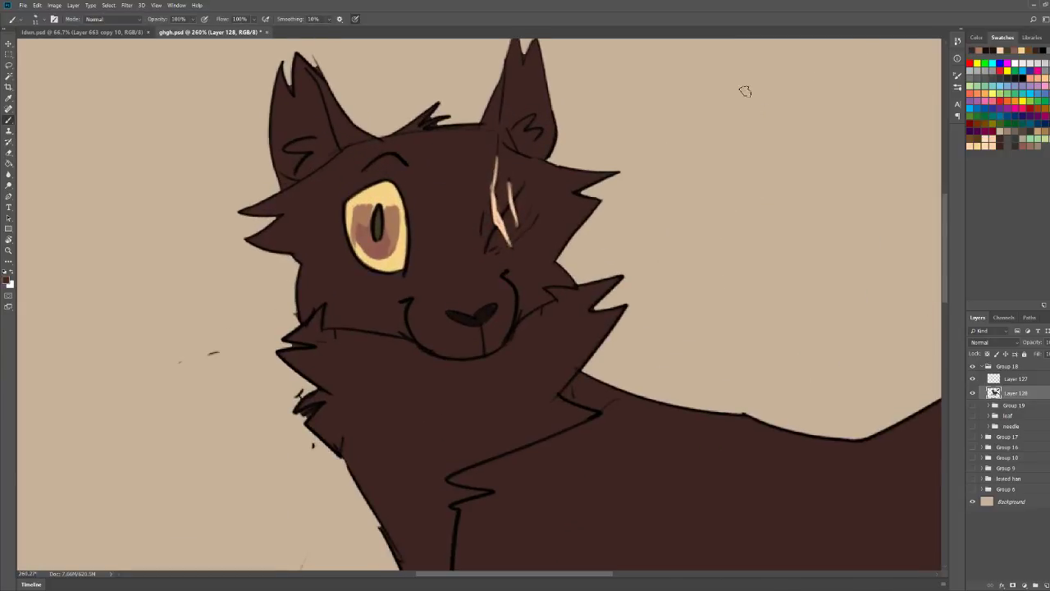
click(977, 37)
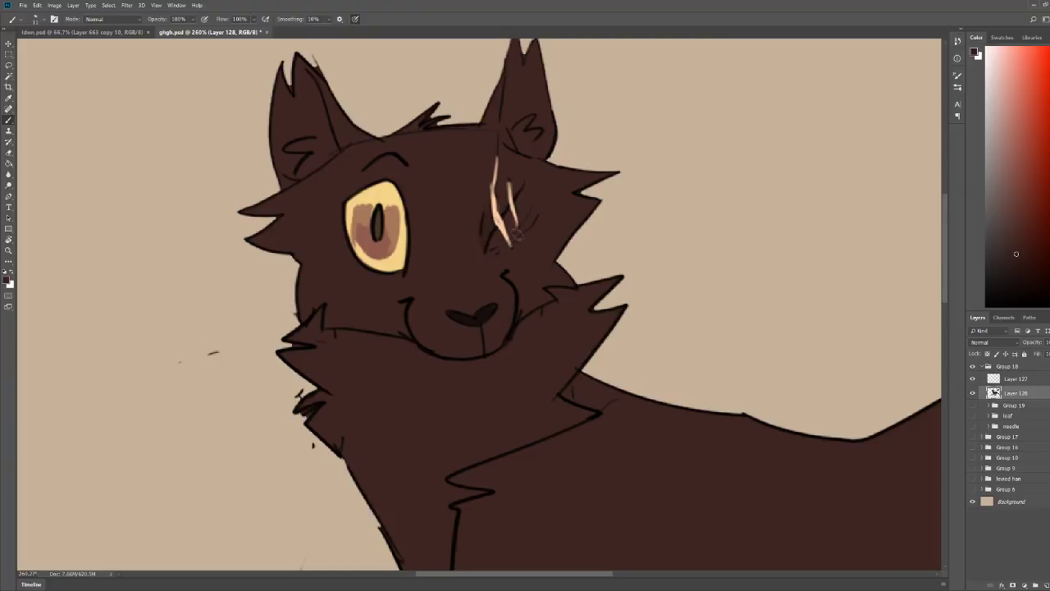
scroll(527, 195, down, 5)
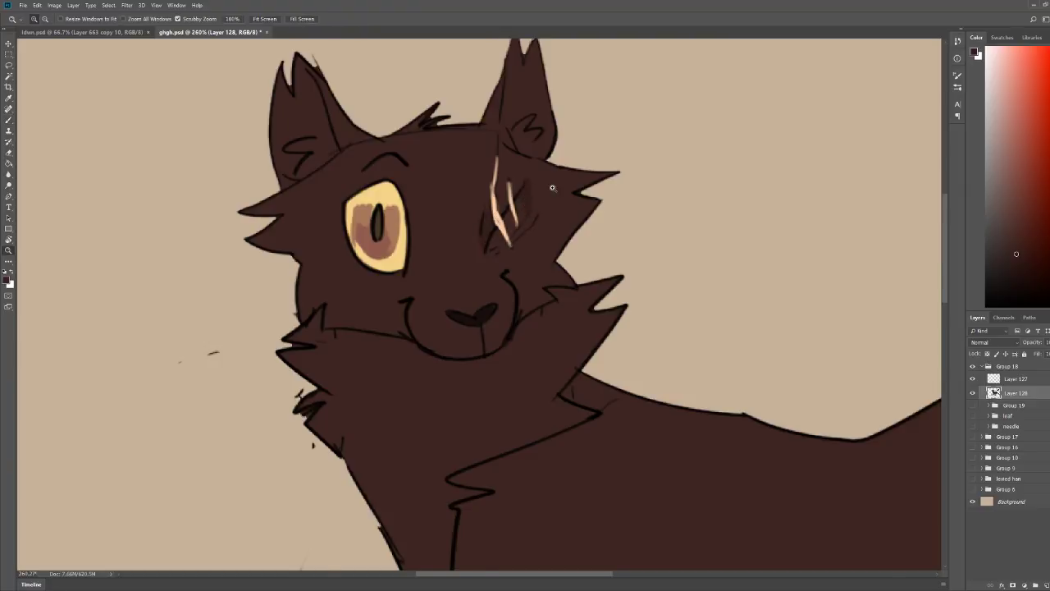
scroll(577, 170, up, 2)
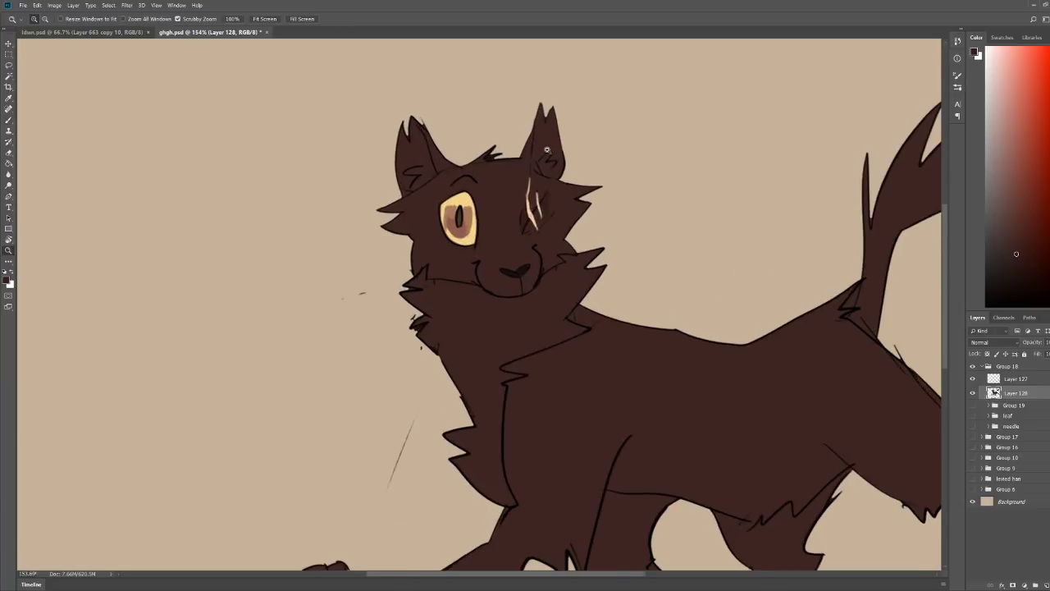
scroll(561, 241, down, 1)
Step: Add dark brown shading along the inner edge of the open eye, on the side facing the nose bridge
scroll(556, 272, up, 2)
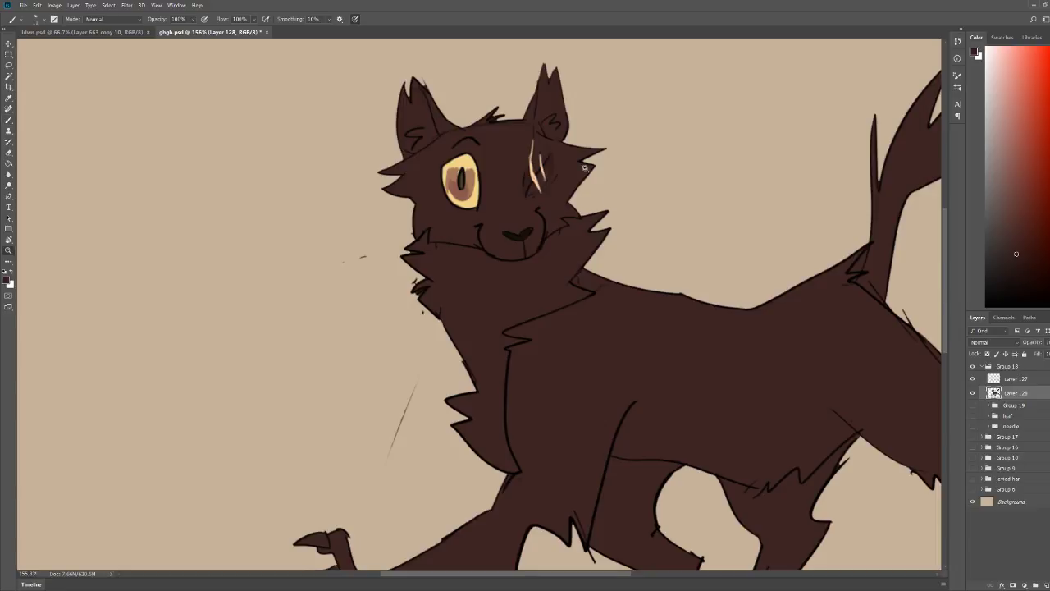
scroll(522, 120, up, 2)
mouse_move(468, 199)
mouse_down()
mouse_move(442, 164)
mouse_move(416, 177)
mouse_move(459, 155)
mouse_up()
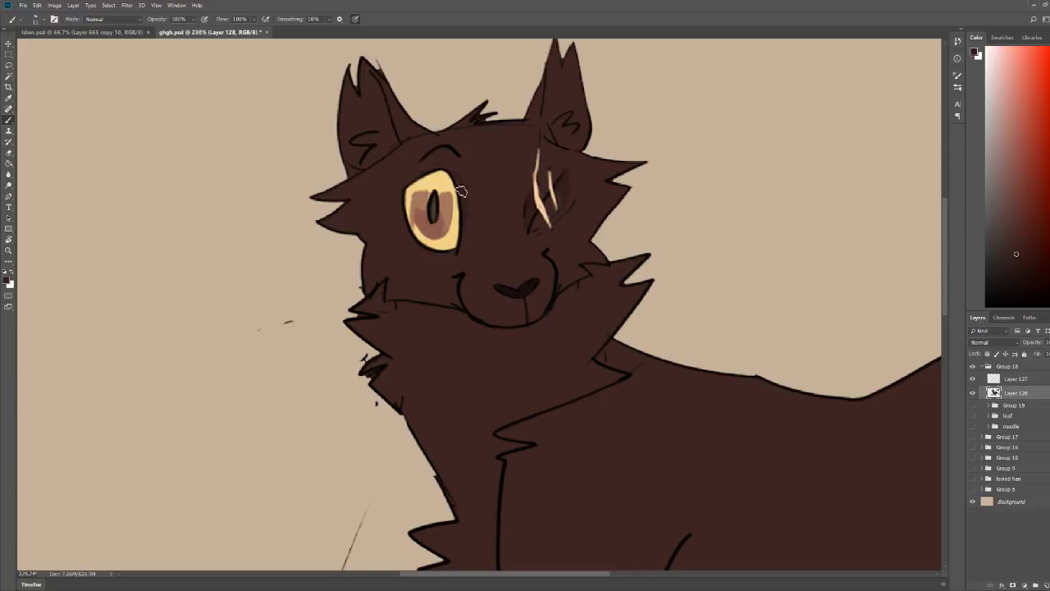
key(z)
scroll(542, 142, down, 2)
scroll(542, 143, down, 3)
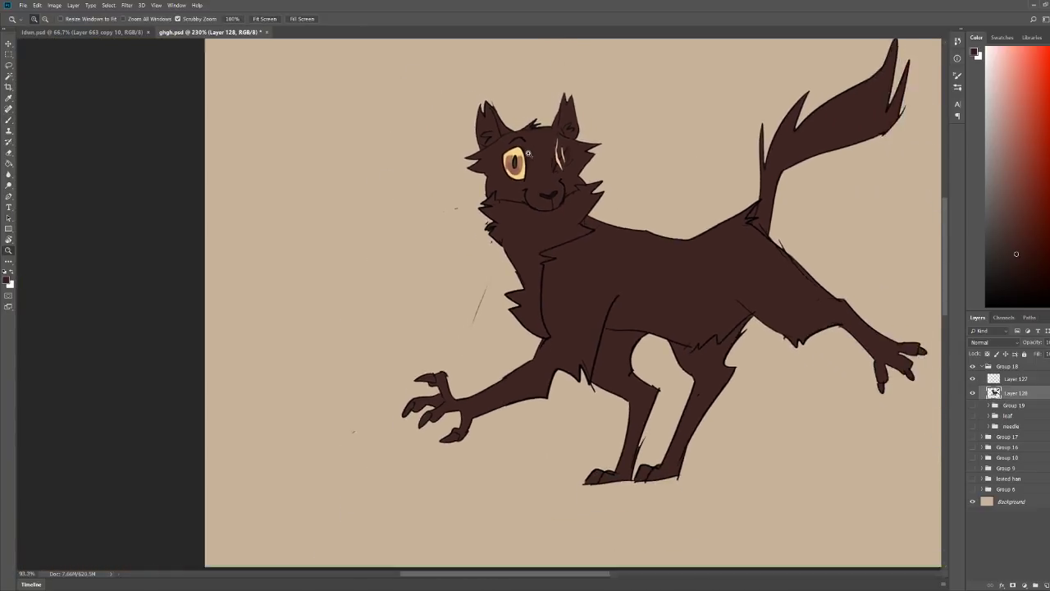
Step: Draw a rounded dark brown outline above the nose to mark the shaded muzzle area
scroll(542, 142, up, 4)
key(b)
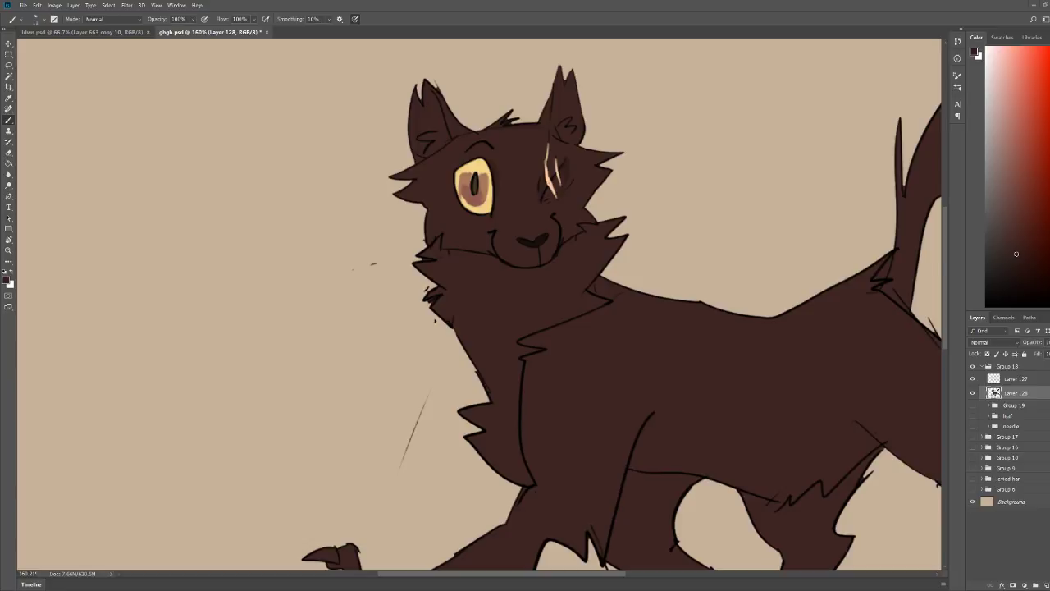
scroll(535, 169, up, 4)
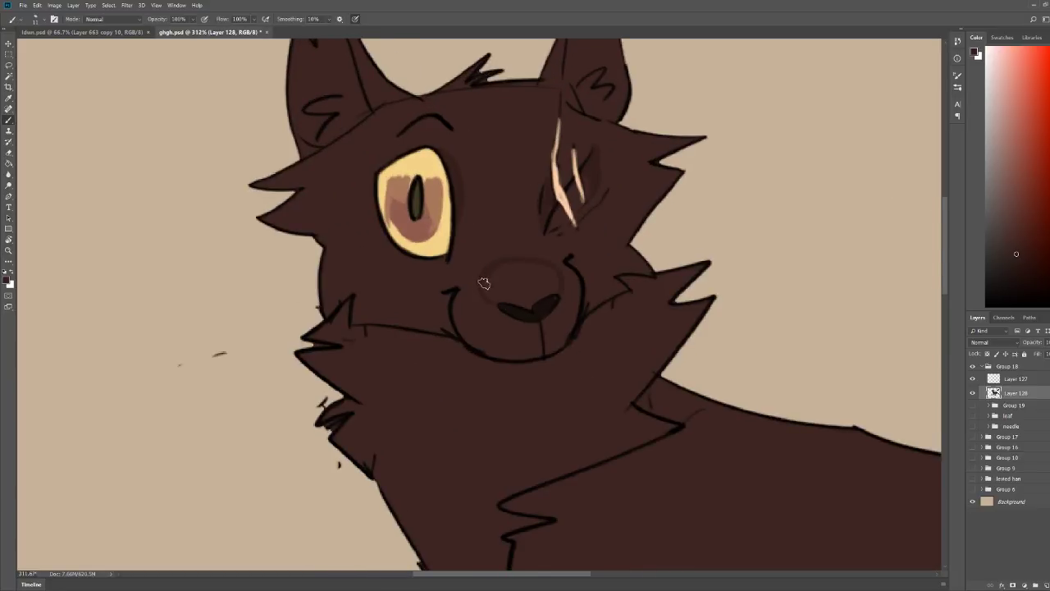
key(z)
key(ctrl+0)
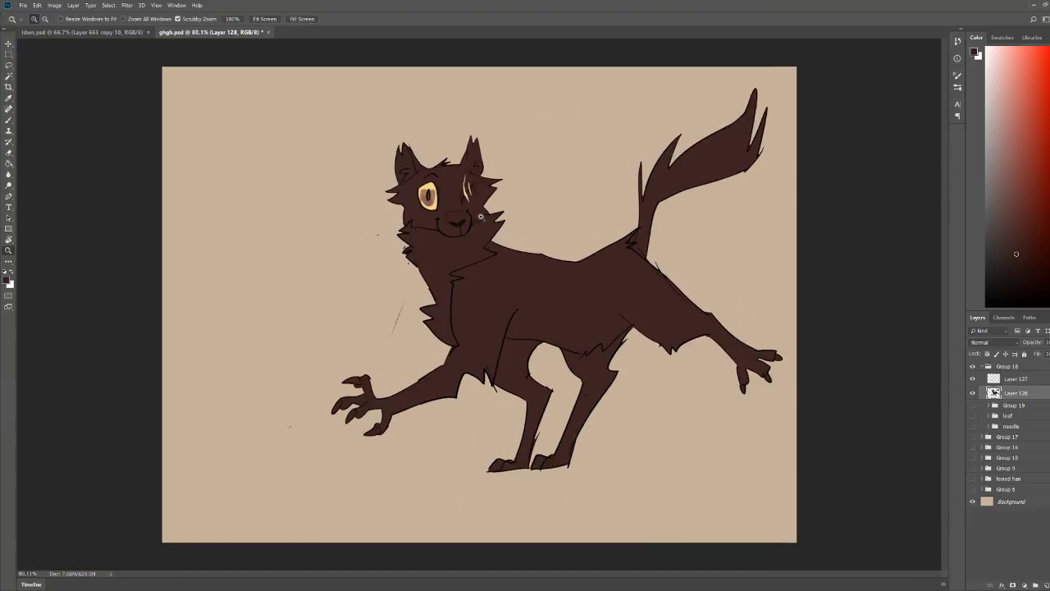
Step: Fill the outlined muzzle area above the nose with the darker brown
scroll(481, 216, up, 5)
key(b)
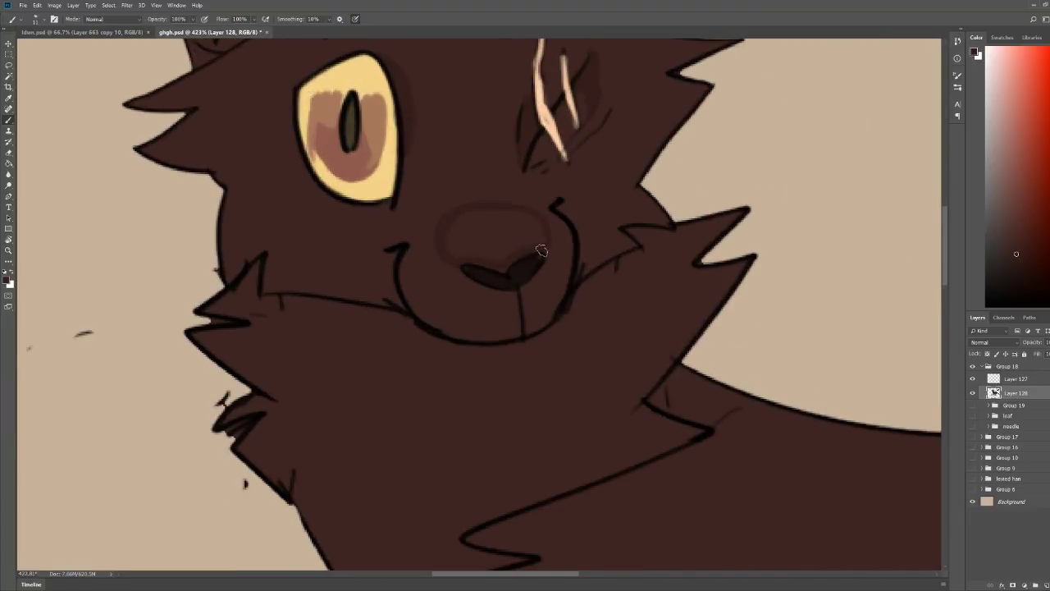
mouse_move(542, 250)
mouse_down()
mouse_move(536, 220)
mouse_move(495, 238)
mouse_move(495, 227)
mouse_move(472, 231)
mouse_move(445, 256)
mouse_up()
key(z)
drag(568, 192, 430, 182)
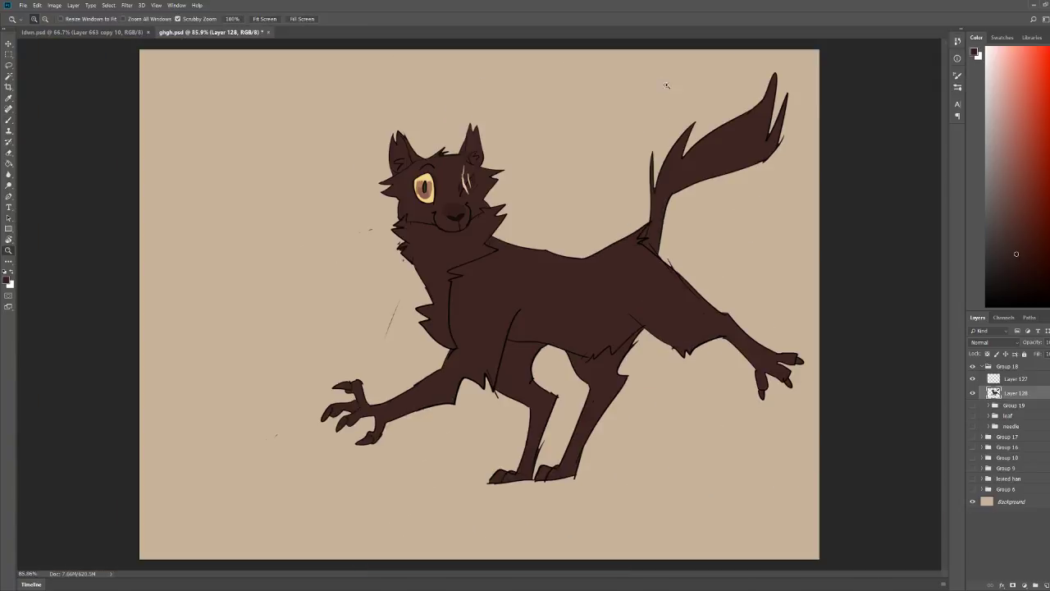
Step: Extend the dark shading from the muzzle up along the nose bridge between the eyes
scroll(457, 164, up, 4)
key(b)
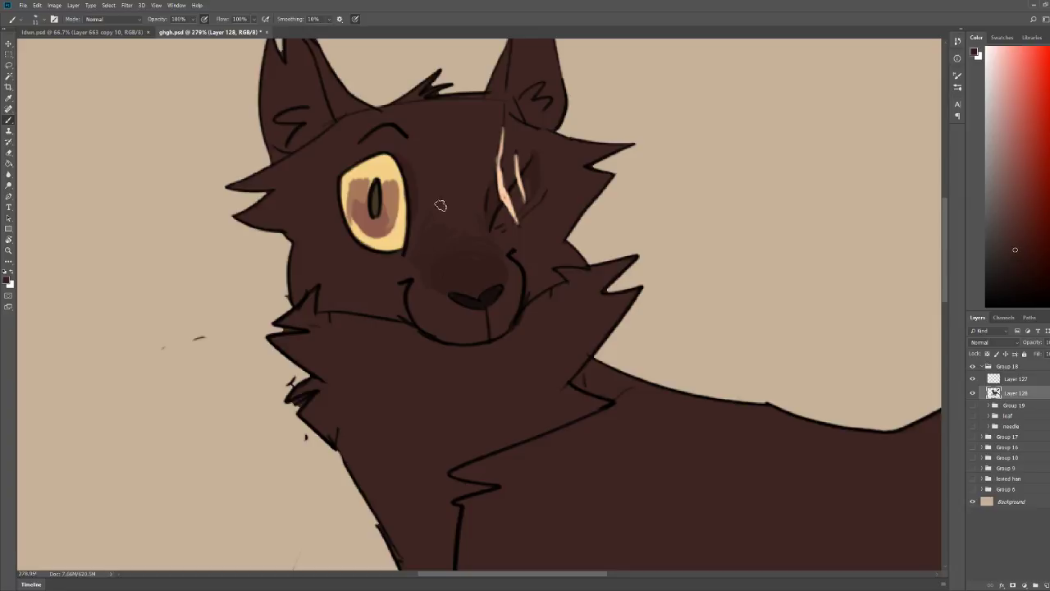
mouse_move(441, 205)
mouse_down()
mouse_move(448, 259)
mouse_move(468, 204)
mouse_move(493, 260)
mouse_up()
key(ctrl+0)
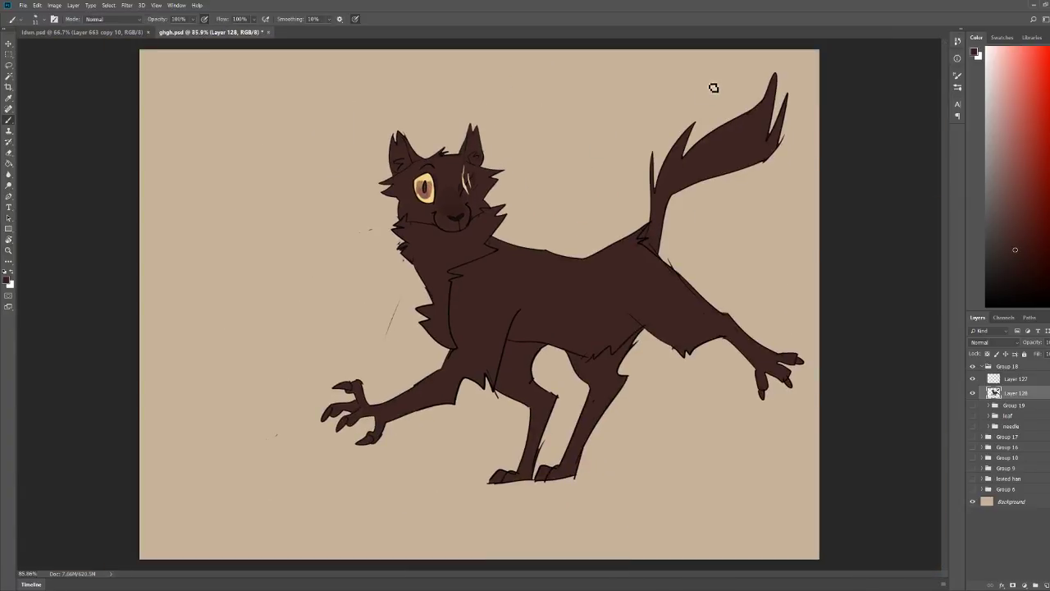
drag(437, 179, 486, 160)
alt+click(457, 201)
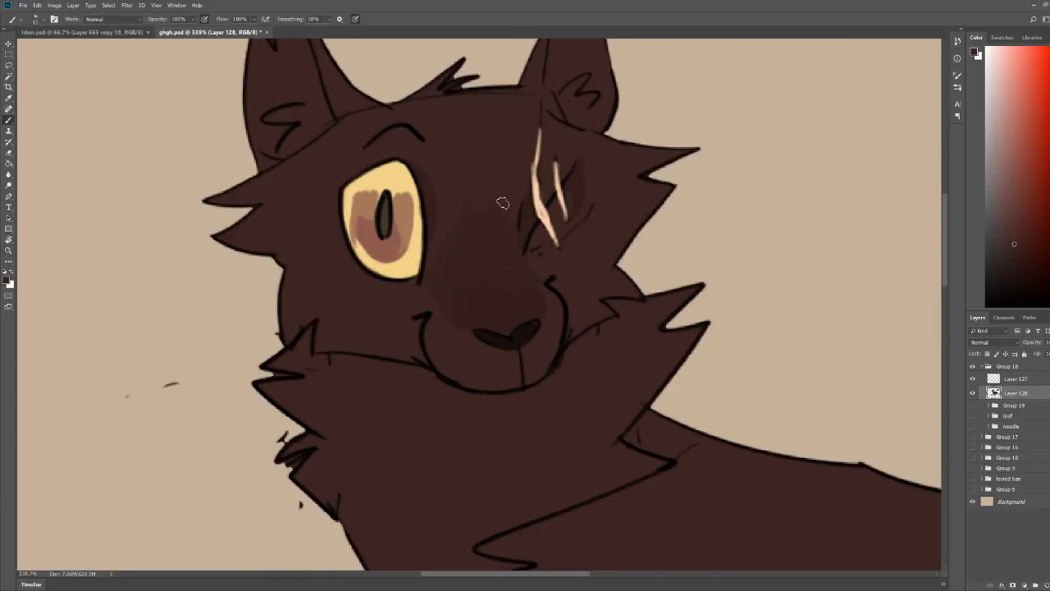
scroll(497, 215, down, 3)
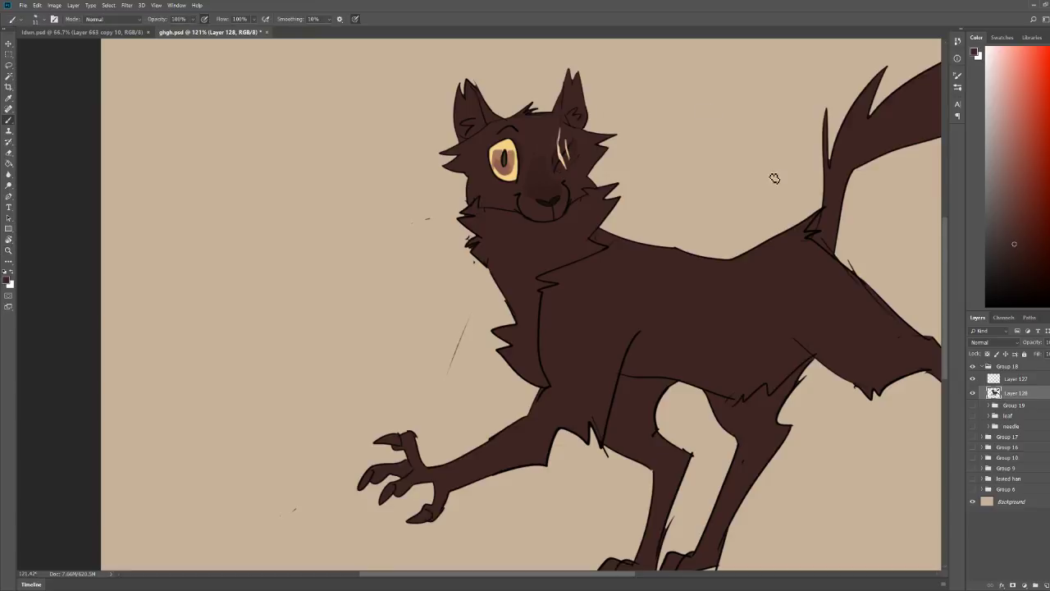
drag(556, 145, 596, 148)
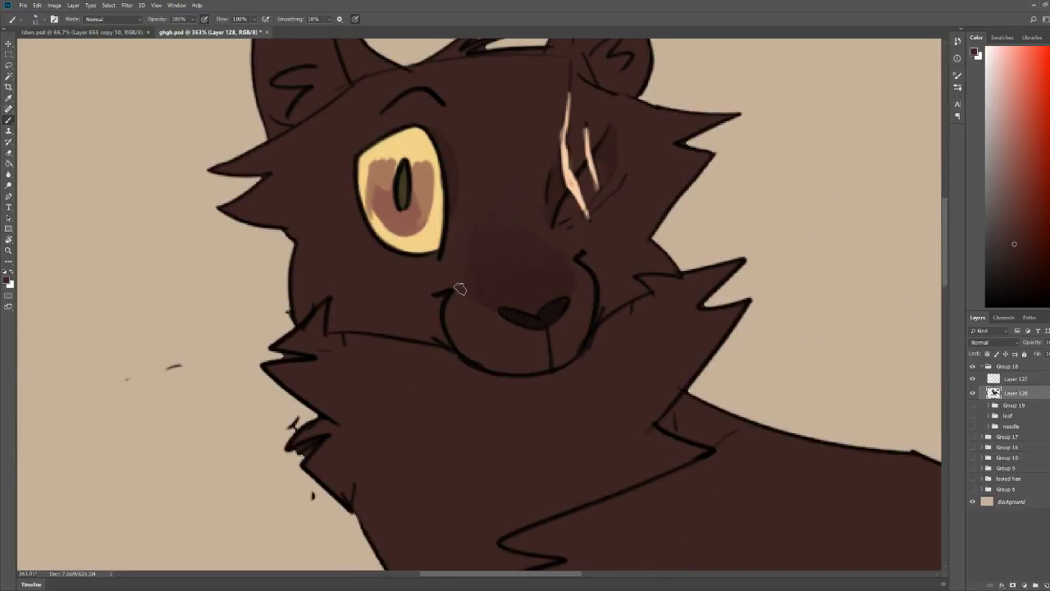
key(z)
drag(544, 118, 529, 121)
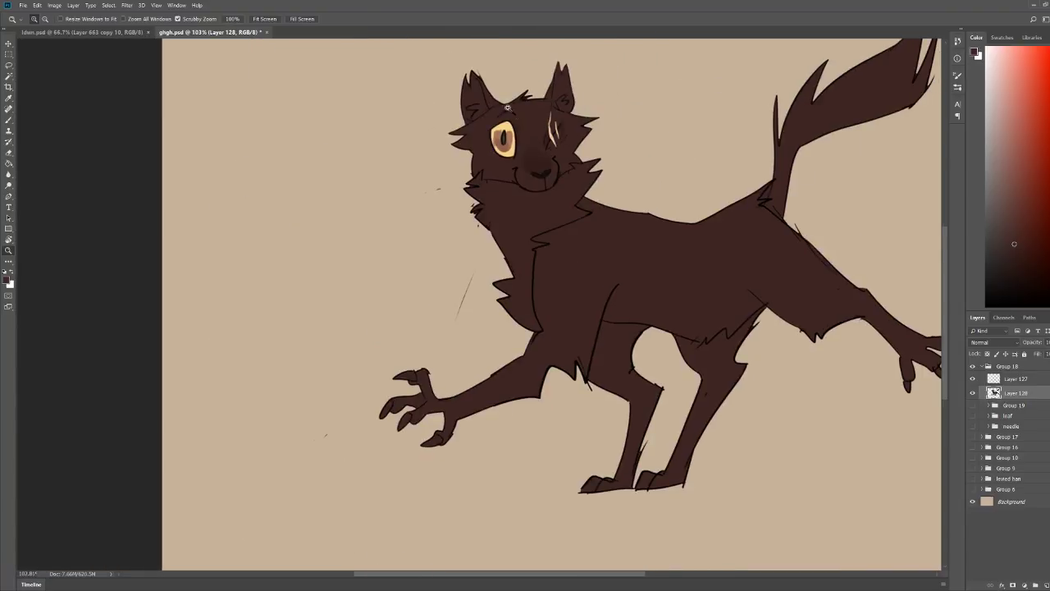
scroll(547, 126, up, 4)
scroll(534, 168, down, 1)
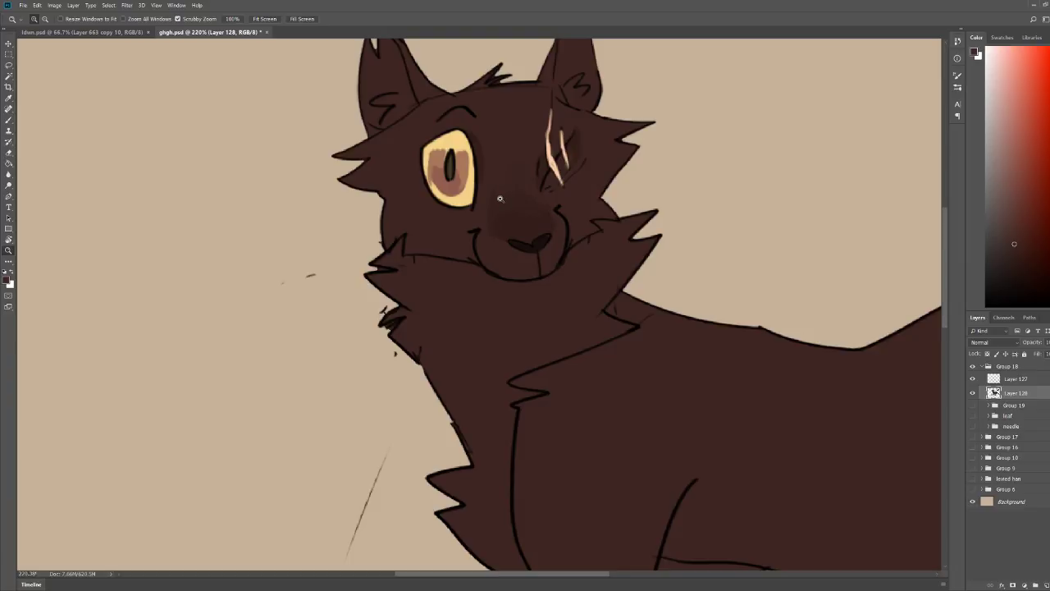
Step: Add dark brown shading beside the outer edge of the open eye, using the colour sampled from the muzzle
scroll(497, 217, up, 2)
key(b)
alt+click(500, 215)
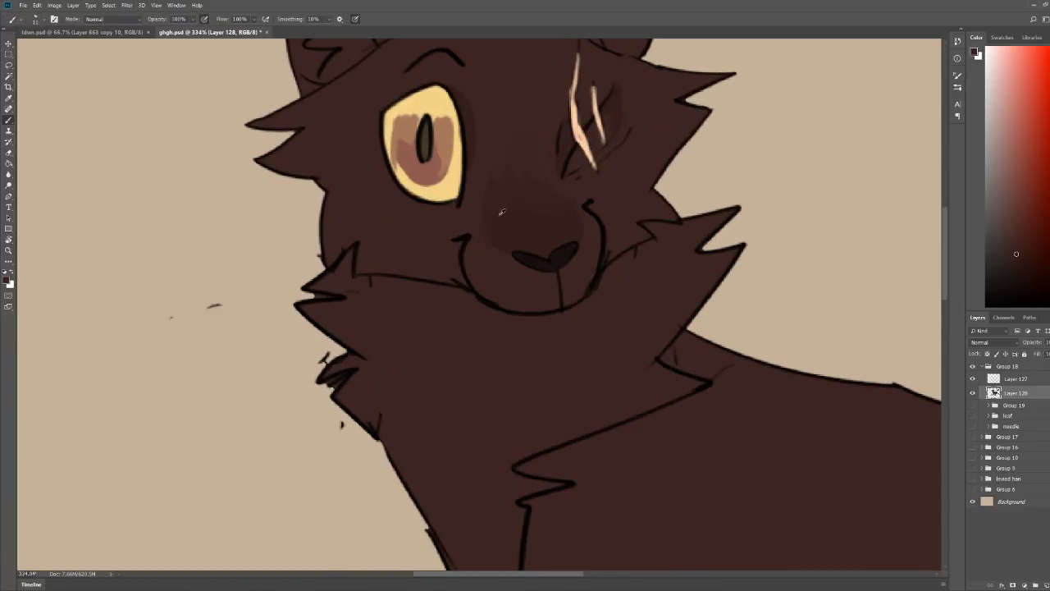
mouse_move(375, 125)
mouse_down()
mouse_move(371, 181)
mouse_move(400, 196)
mouse_up()
key(z)
scroll(496, 282, down, 5)
key(b)
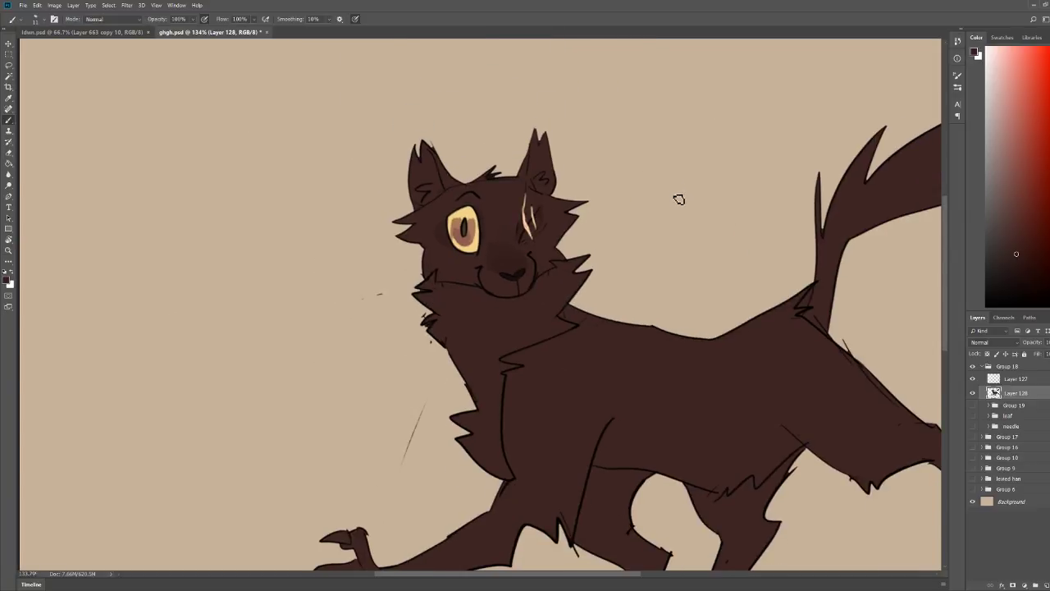
Step: Try brushing darker brown shading across the neck ruff below the cheek with a larger brush of size 78
key(z)
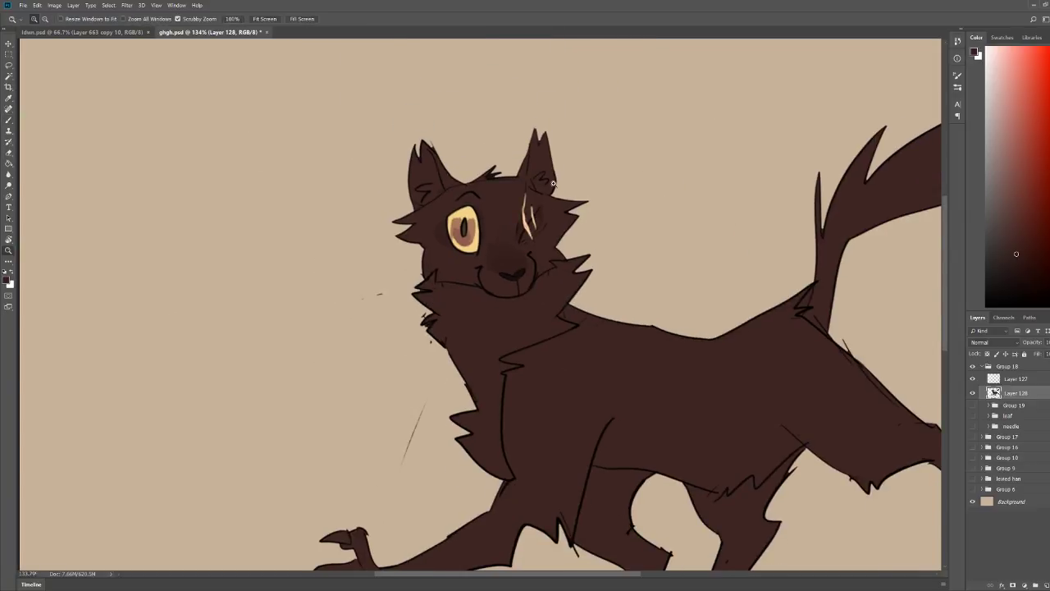
scroll(551, 182, up, 3)
key(b)
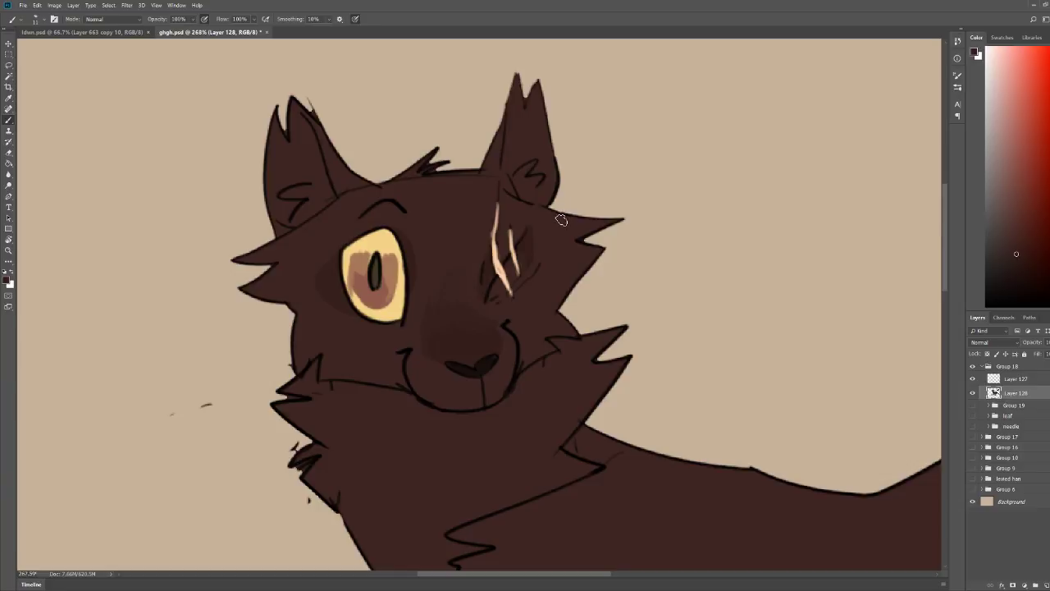
key(z)
scroll(565, 211, down, 4)
scroll(616, 282, up, 2)
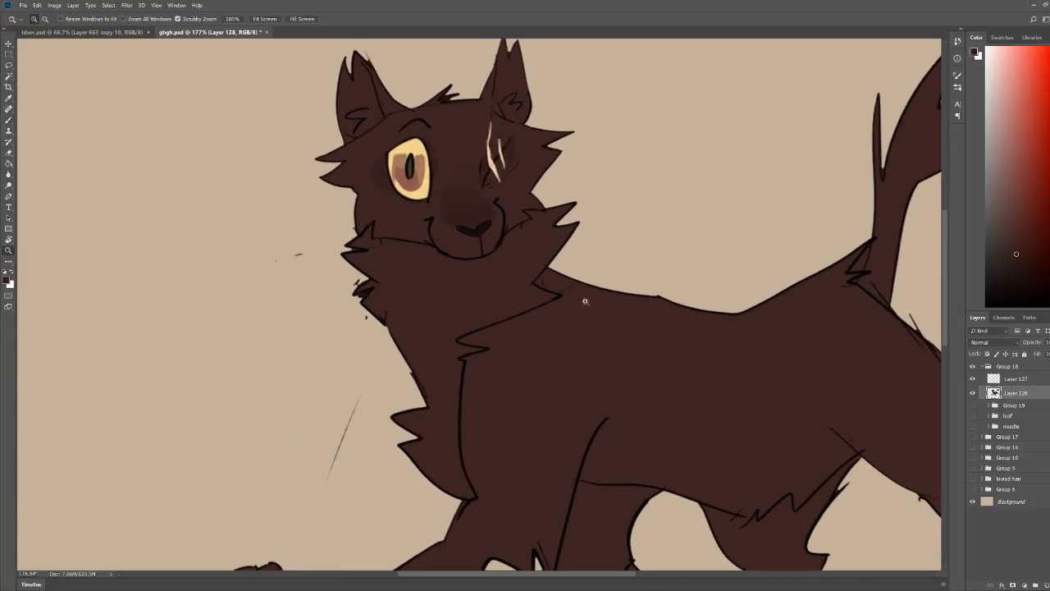
key(b)
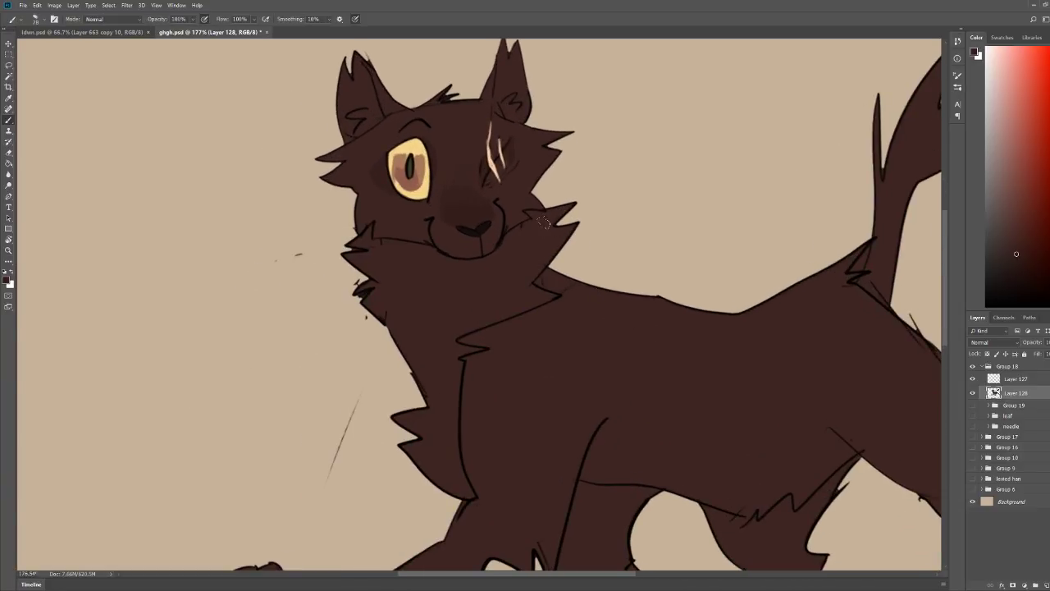
mouse_move(572, 236)
mouse_down()
mouse_move(559, 256)
mouse_move(441, 330)
mouse_up()
mouse_move(551, 230)
mouse_down()
mouse_move(493, 283)
mouse_move(528, 279)
mouse_move(472, 294)
mouse_move(432, 320)
mouse_move(412, 354)
mouse_move(450, 335)
mouse_up()
scroll(449, 335, down, 3)
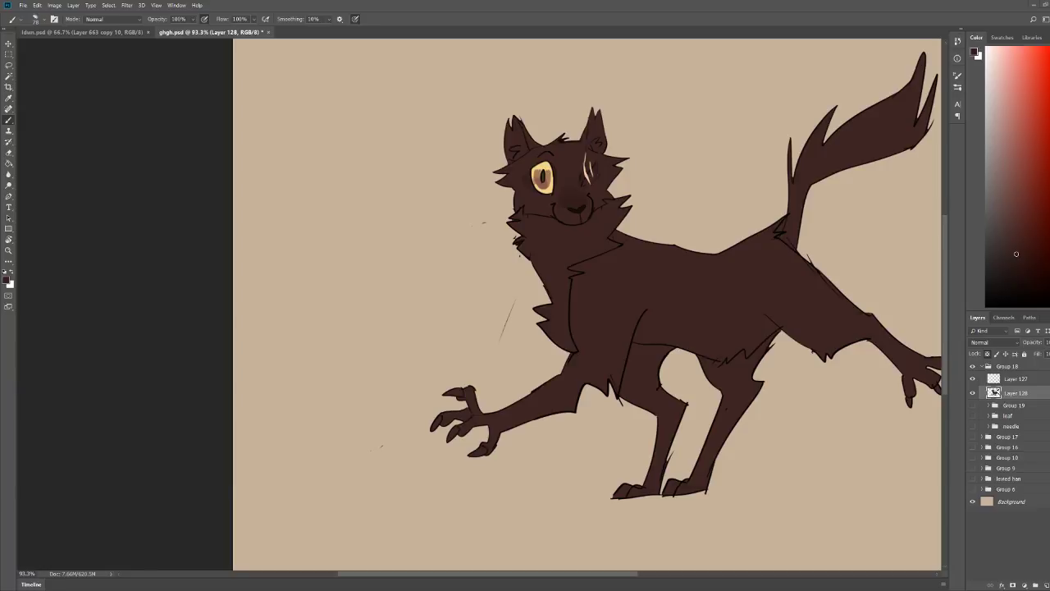
Step: Paint over the open eye's reddish-brown iris and olive pupil with a flat tan sampled from the eye
drag(835, 198, 848, 197)
drag(453, 153, 494, 134)
alt+click(470, 205)
mouse_move(469, 227)
mouse_down()
mouse_move(463, 185)
mouse_move(518, 200)
mouse_up()
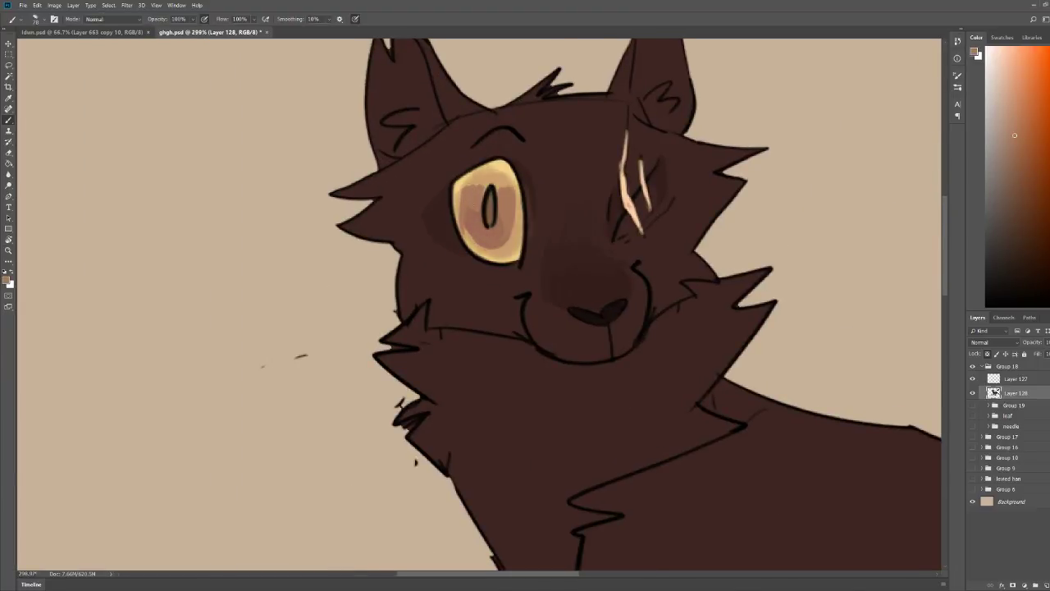
alt+click(513, 251)
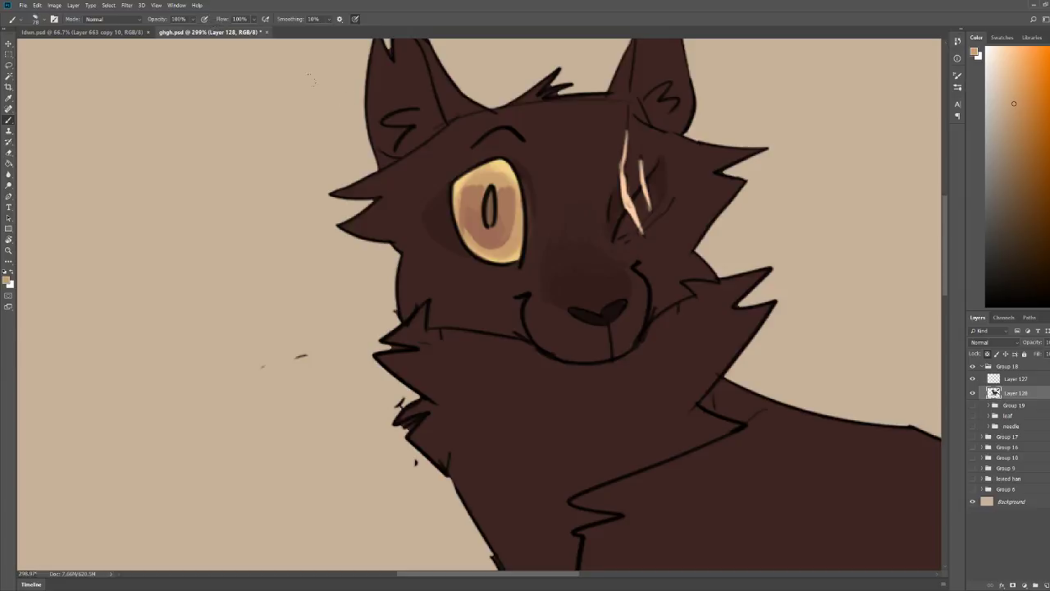
mouse_move(493, 241)
mouse_down()
mouse_move(470, 191)
mouse_move(505, 236)
mouse_move(507, 177)
mouse_move(486, 215)
mouse_up()
key(z)
drag(555, 108, 514, 147)
drag(427, 169, 509, 185)
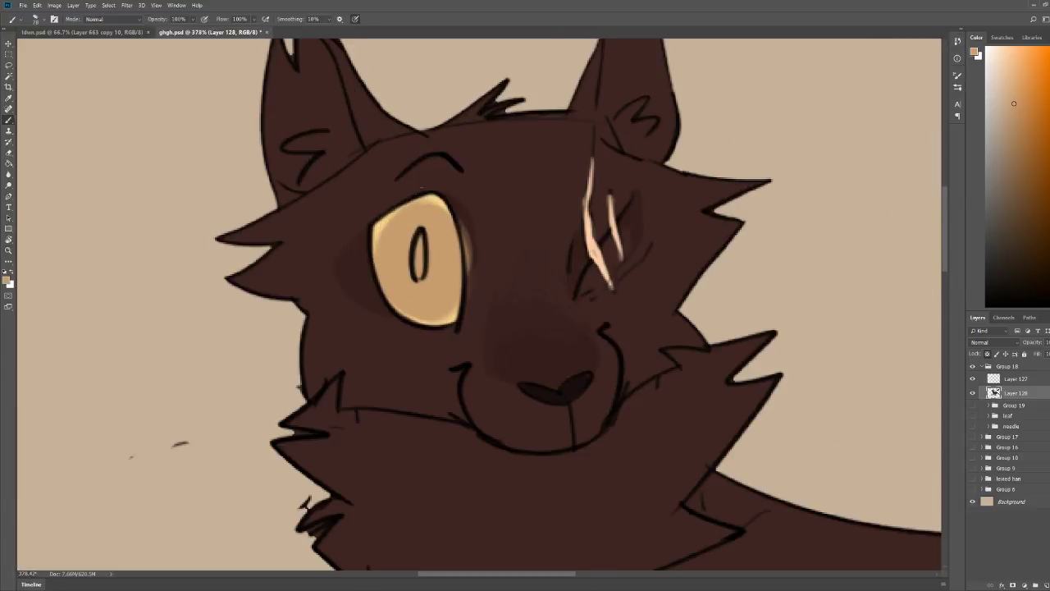
Step: Cover the tan spill outside the open eye's inner edge with the dark brown sampled from the surrounding fur
alt+click(467, 200)
drag(467, 216, 469, 283)
alt+click(368, 271)
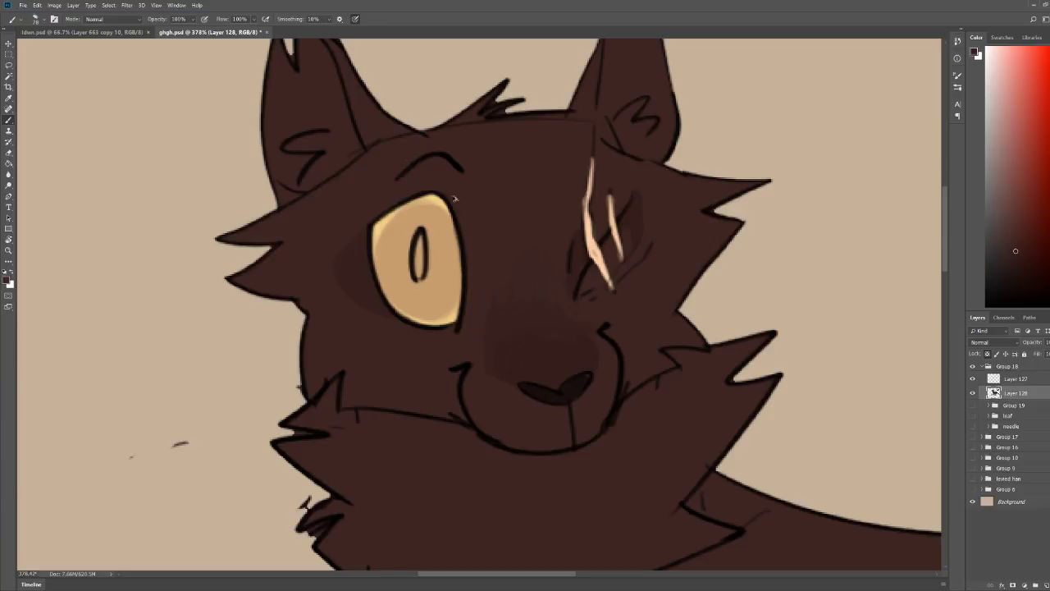
key(ctrl+z)
drag(465, 218, 470, 279)
alt+click(407, 215)
scroll(477, 156, down, 3)
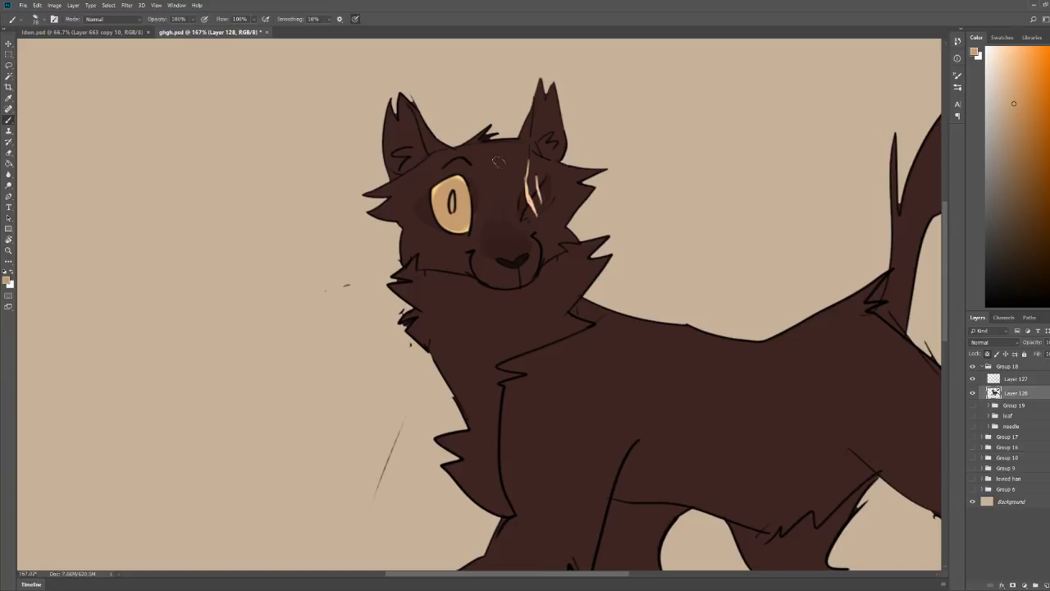
key(z)
drag(675, 112, 633, 130)
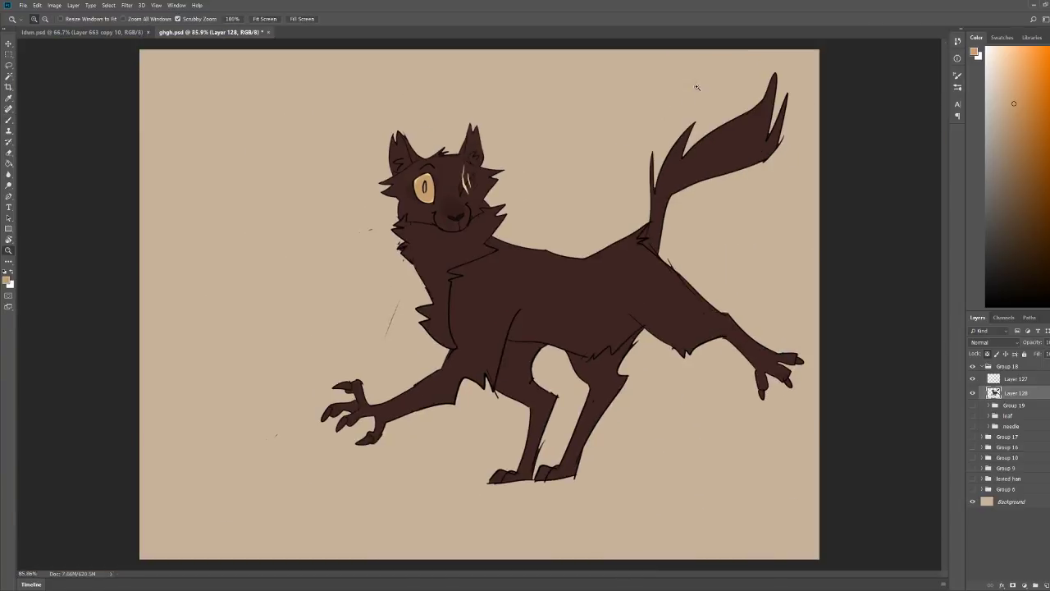
Step: Try a thin curved line in a pale peach swatch from beneath the open eye down the cheek to the mouth
key(b)
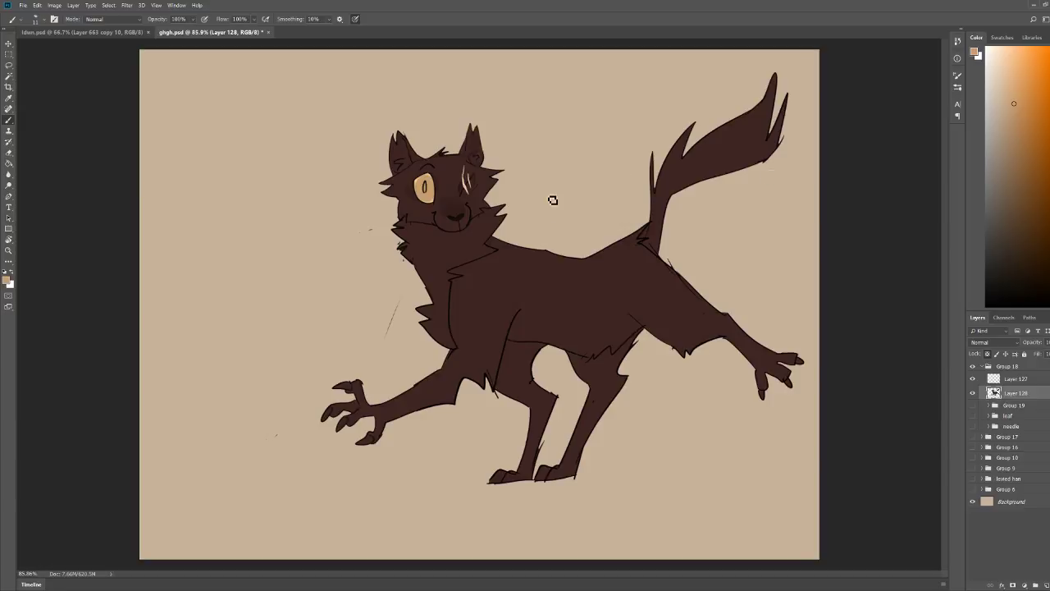
key(z)
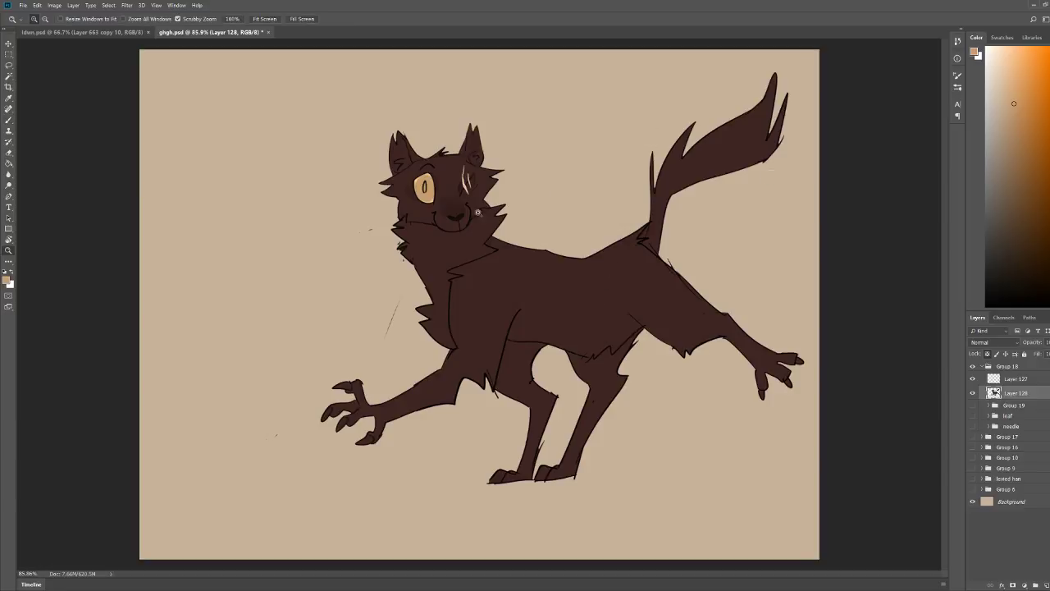
drag(441, 172, 481, 172)
drag(408, 161, 424, 162)
key(b)
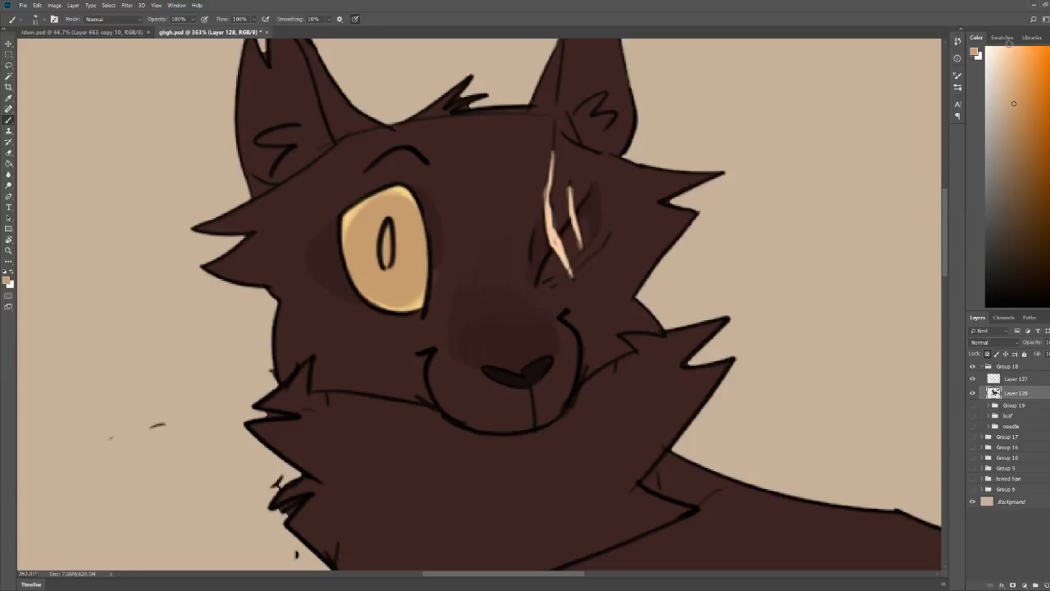
click(1003, 38)
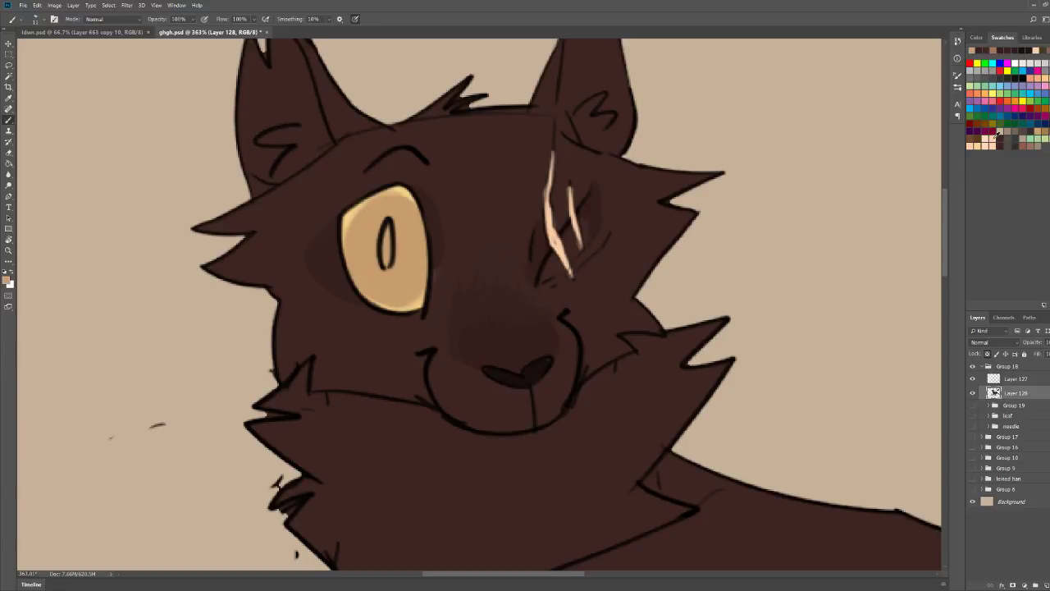
click(996, 136)
mouse_move(349, 287)
mouse_down()
mouse_move(351, 335)
mouse_move(429, 390)
mouse_up()
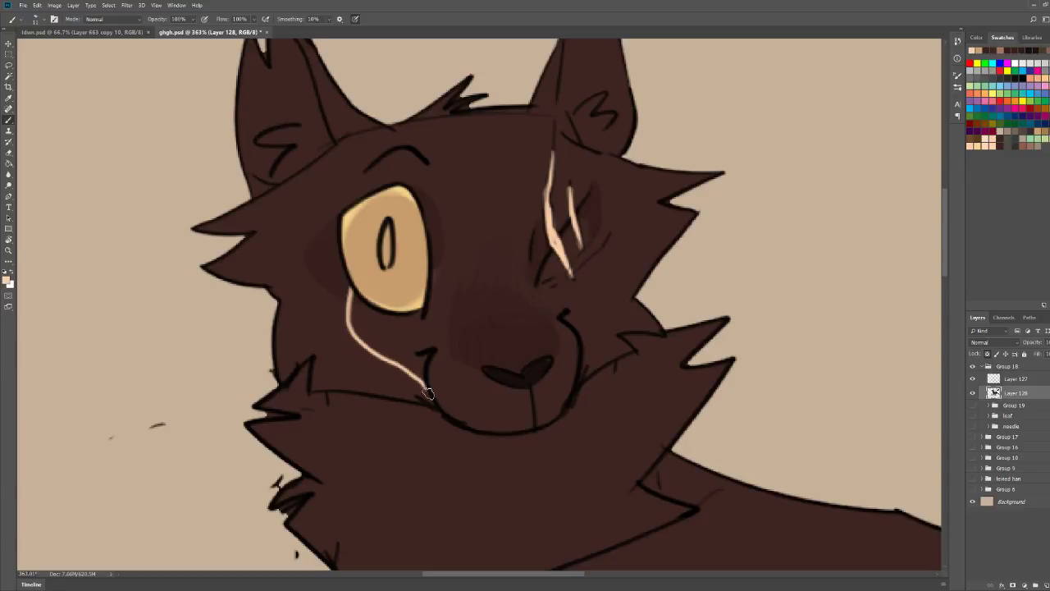
key(z)
mouse_move(543, 167)
mouse_down()
mouse_move(513, 160)
mouse_move(576, 162)
mouse_up()
key(b)
key(ctrl+z)
Step: Try a jagged pale peach marking on the cheek below the open eye
key(z)
scroll(576, 161, up, 3)
key(b)
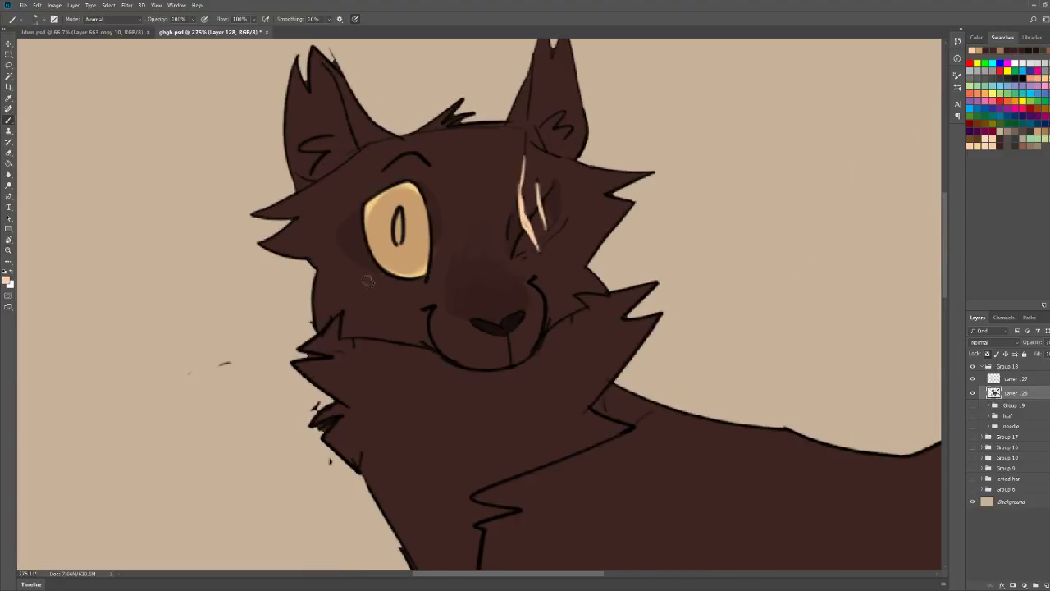
mouse_move(372, 266)
mouse_down()
mouse_move(376, 292)
mouse_move(423, 346)
mouse_up()
mouse_move(561, 220)
mouse_down()
mouse_move(564, 286)
mouse_move(549, 308)
mouse_up()
key(z)
drag(596, 206, 556, 201)
key(ctrl+z)
key(ctrl+z)
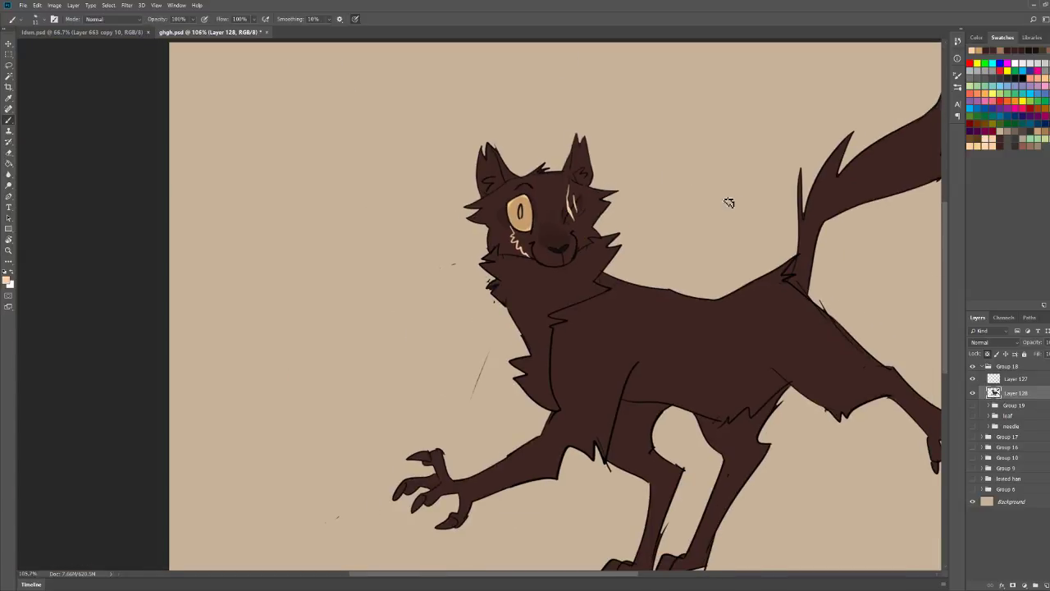
Step: Pick a dark brown swatch as the brush colour
scroll(795, 219, down, 6)
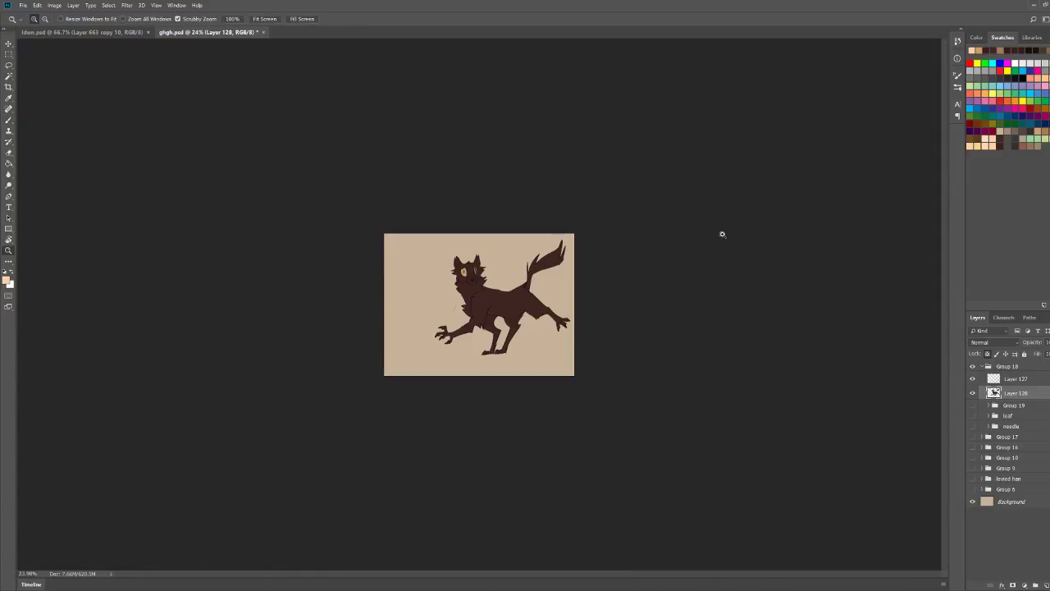
scroll(719, 232, up, 5)
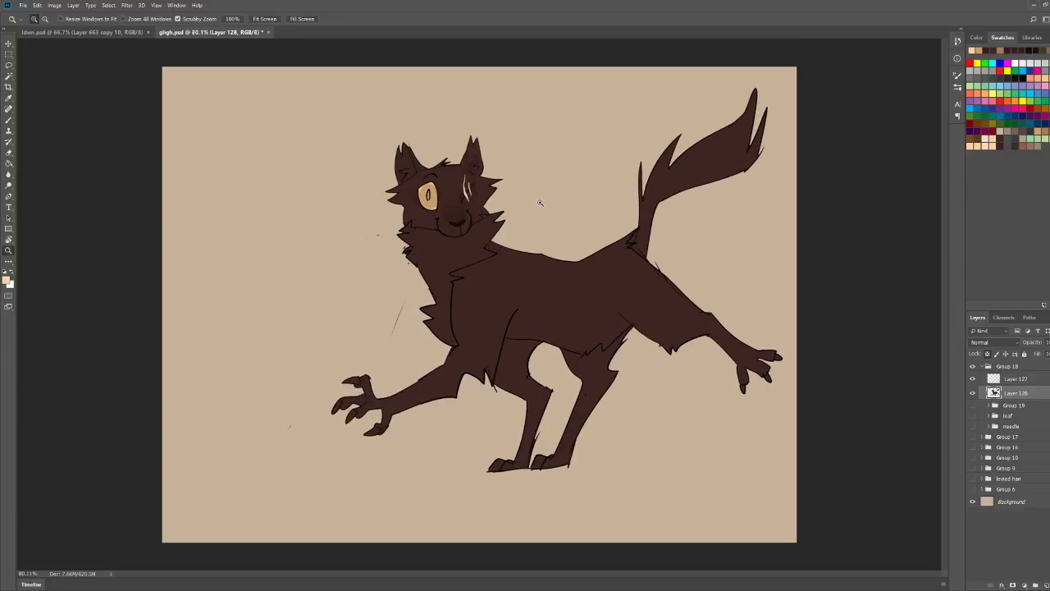
scroll(537, 225, down, 1)
scroll(451, 434, up, 7)
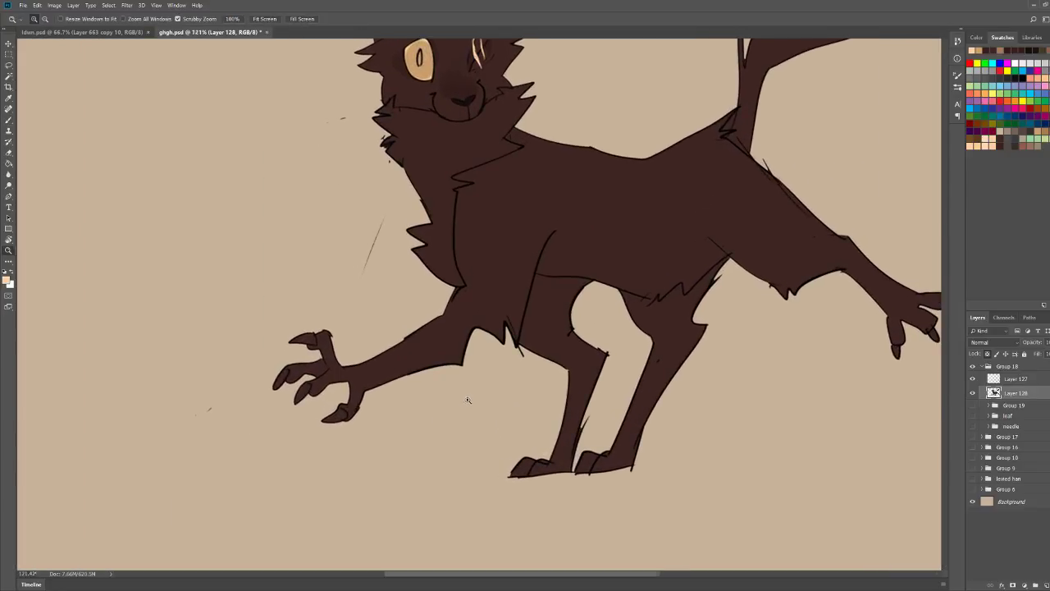
key(b)
click(1002, 143)
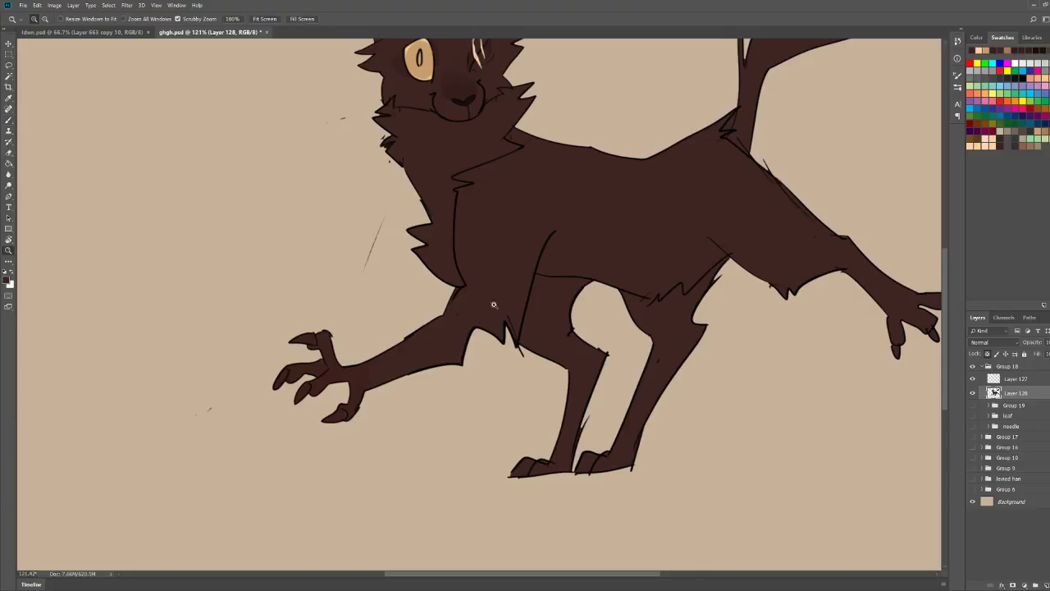
drag(494, 305, 532, 306)
scroll(430, 369, down, 3)
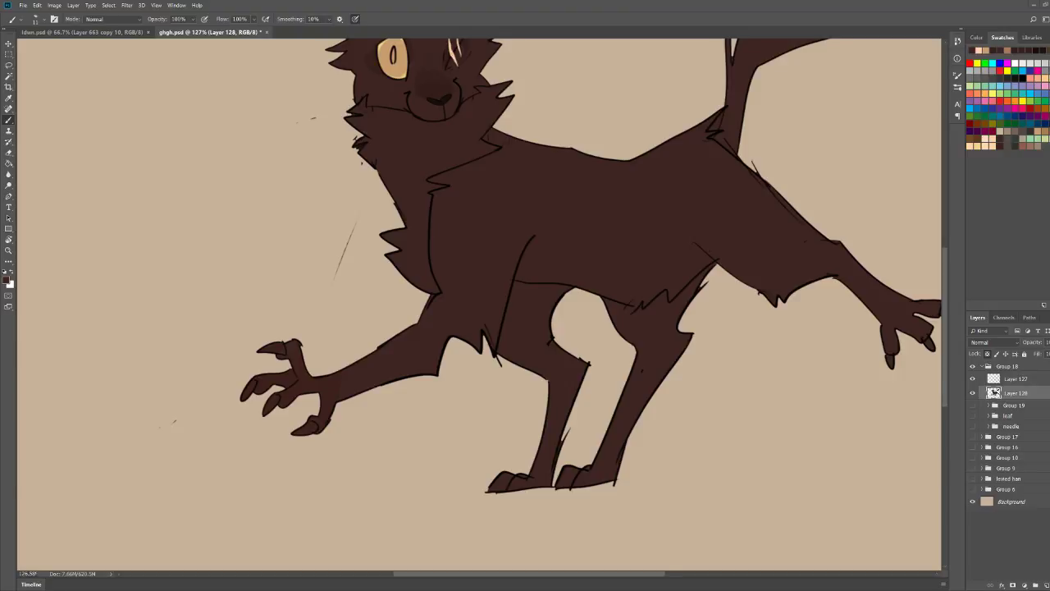
Step: Paint a light yellow rim around the tan iris of the open eye, using the yellow sampled from its upper corner
key(z)
drag(544, 278, 510, 282)
drag(442, 191, 525, 196)
drag(408, 250, 442, 253)
key(b)
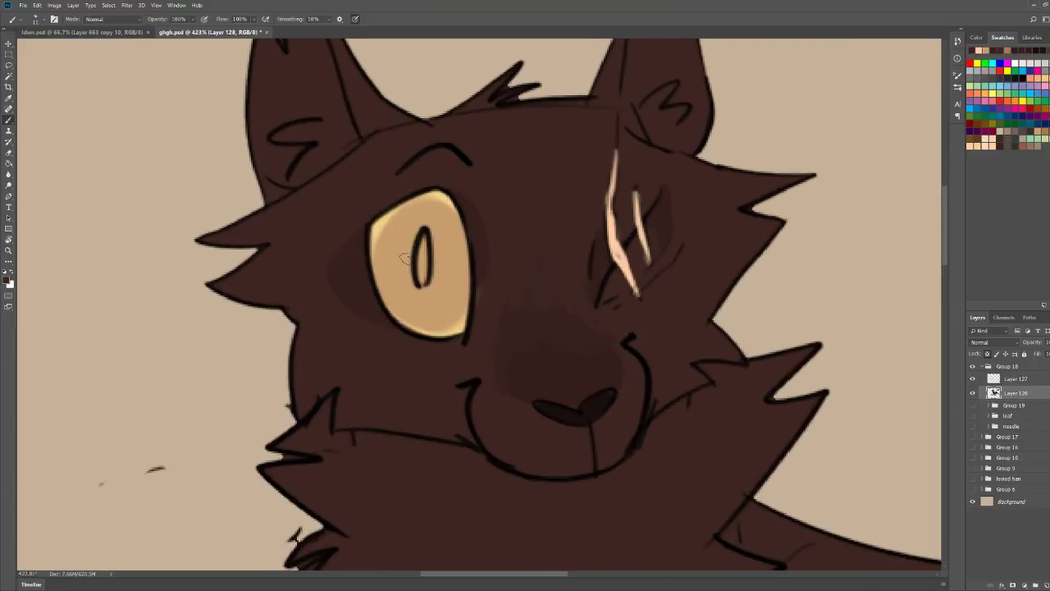
alt+click(385, 223)
mouse_move(386, 223)
mouse_down()
mouse_move(375, 267)
mouse_move(397, 318)
mouse_move(447, 328)
mouse_move(465, 301)
mouse_up()
mouse_move(386, 228)
mouse_down()
mouse_move(418, 211)
mouse_move(447, 222)
mouse_move(462, 245)
mouse_move(443, 204)
mouse_up()
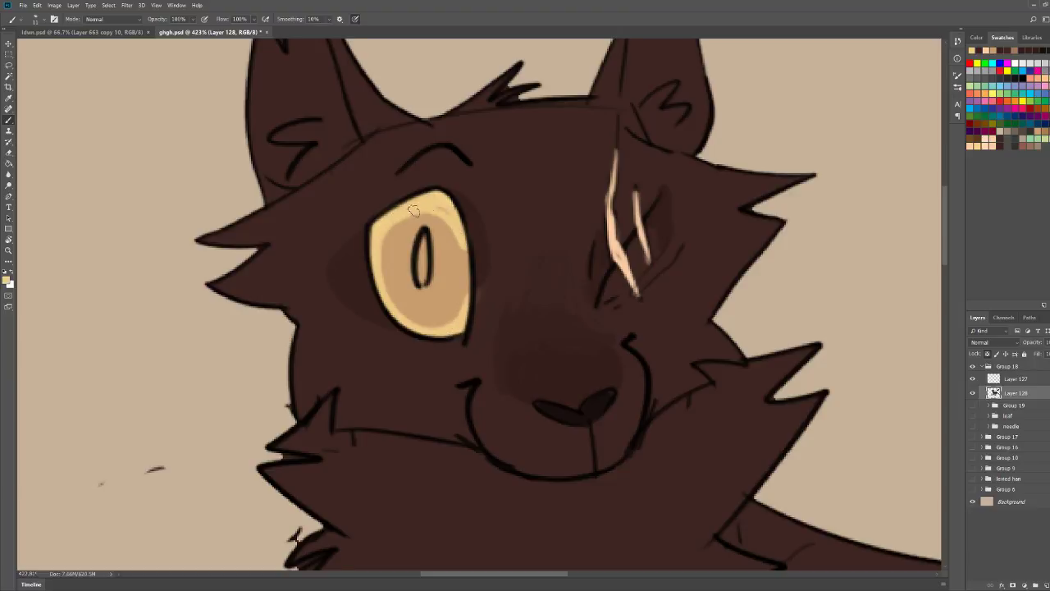
Step: Fill the slit pupil of the open eye with the black sampled from the outline
key(z)
mouse_move(486, 163)
mouse_down()
mouse_move(369, 167)
mouse_move(493, 170)
mouse_up()
key(b)
alt+click(478, 309)
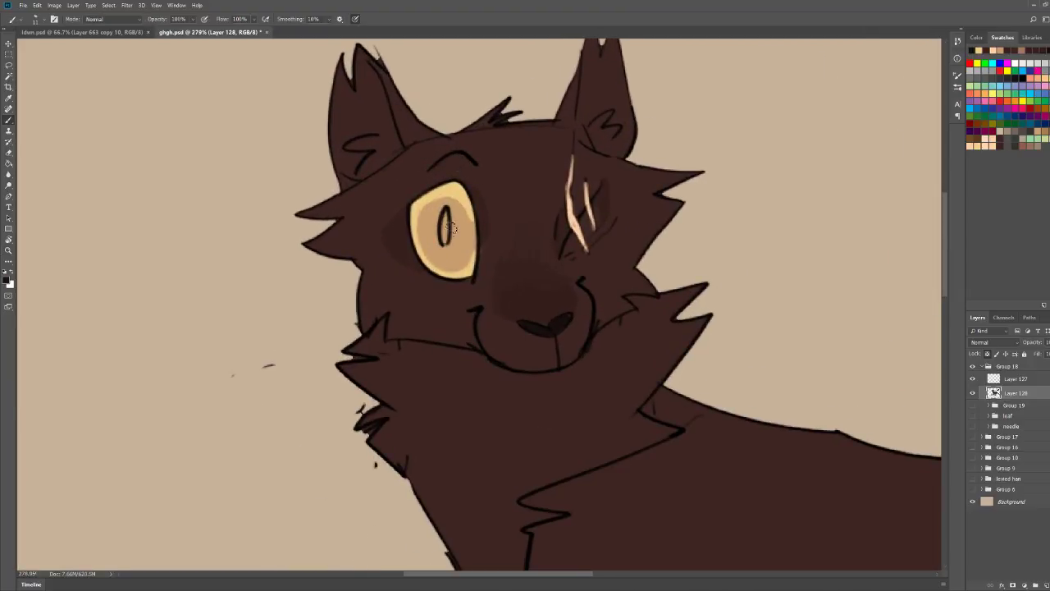
mouse_move(446, 215)
mouse_down()
mouse_move(443, 248)
mouse_move(448, 232)
mouse_up()
key(z)
key(ctrl+0)
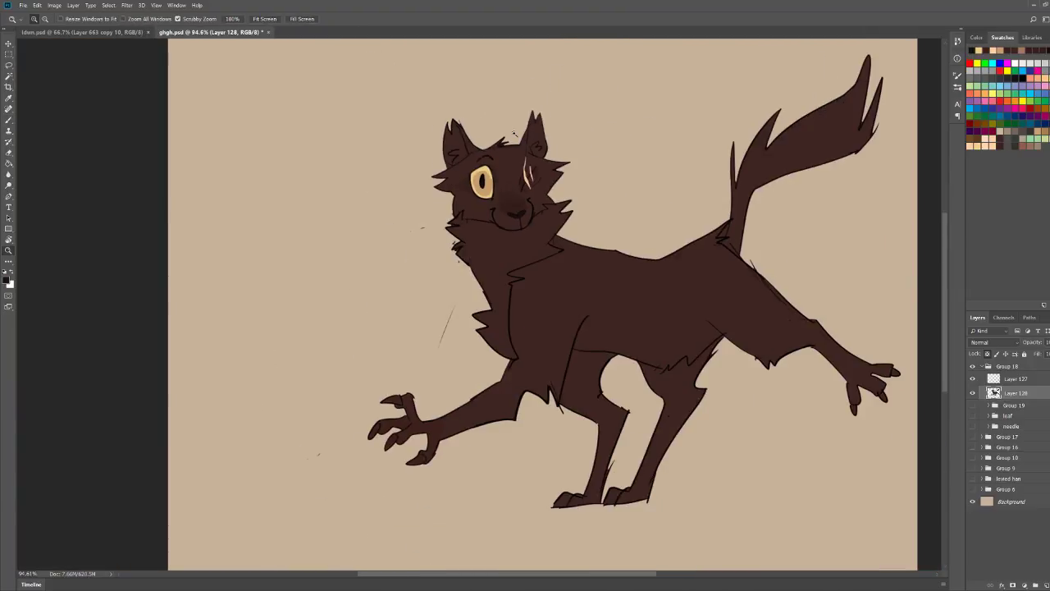
Step: Sample the eye's yellow rim, choose a paler yellow and paint a highlight across the iris beside the pupil
drag(508, 149, 568, 151)
key(b)
alt+click(378, 240)
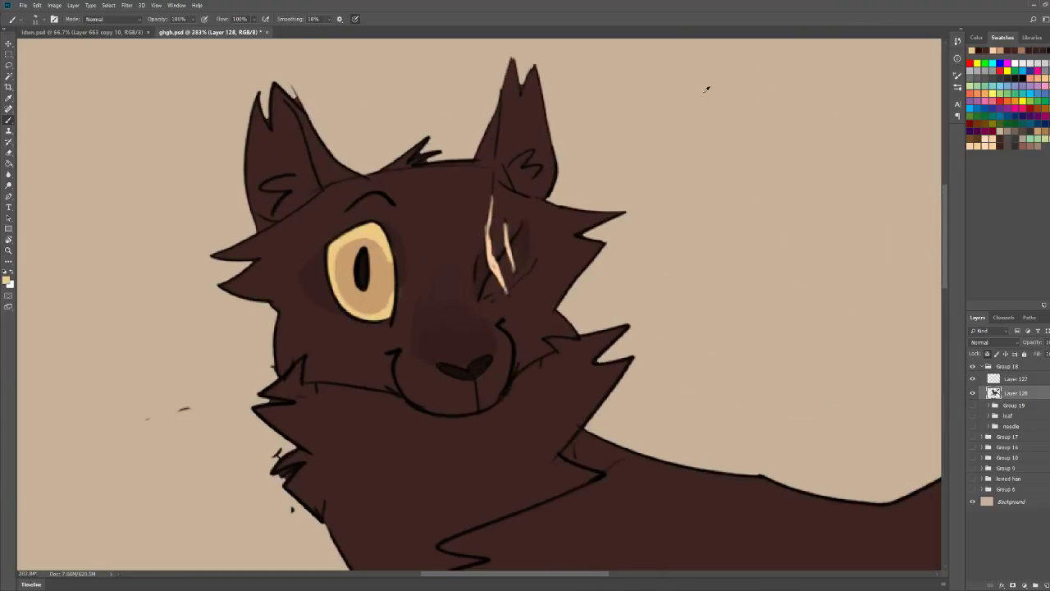
click(976, 37)
click(1004, 49)
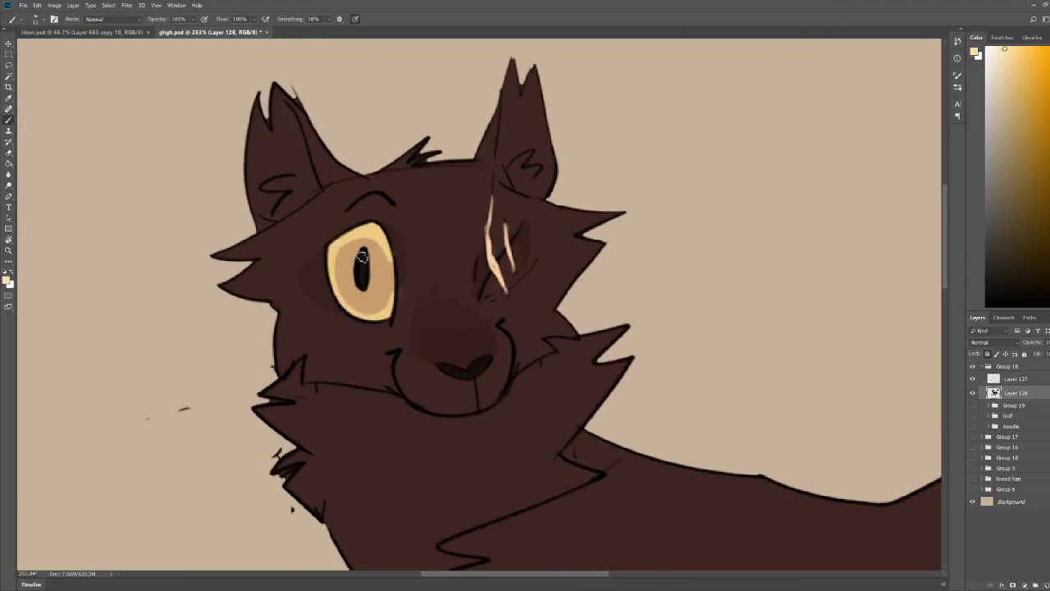
drag(332, 260, 353, 280)
mouse_move(334, 265)
mouse_down()
mouse_move(375, 286)
mouse_move(392, 285)
mouse_move(391, 270)
mouse_move(379, 281)
mouse_up()
drag(500, 170, 426, 174)
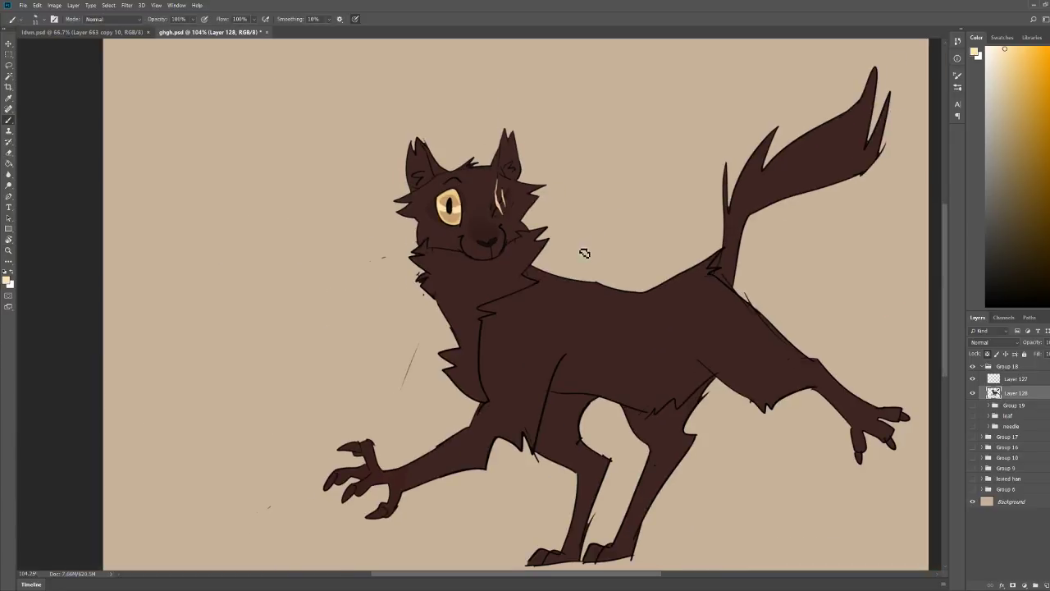
key(ctrl+0)
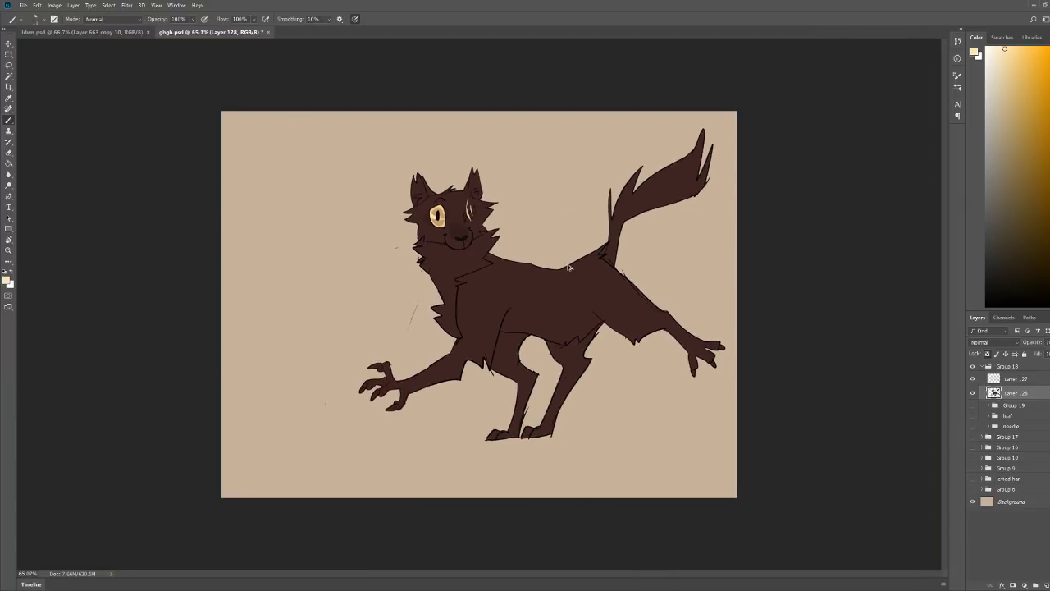
Step: Add a small pale yellow highlight around the lower end of the open eye's pupil
scroll(482, 254, up, 5)
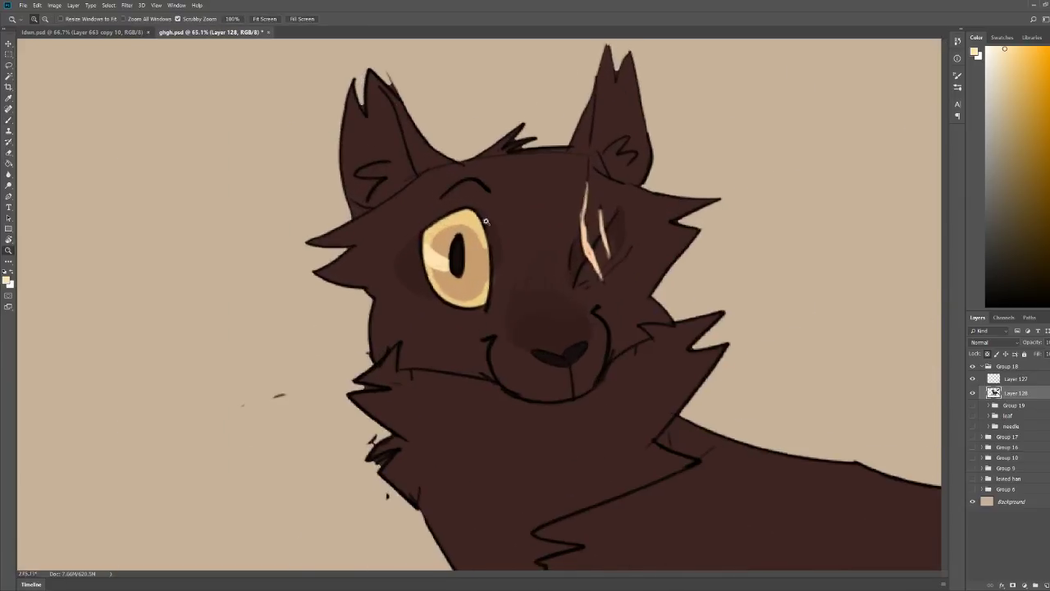
drag(466, 269, 458, 280)
drag(540, 246, 489, 243)
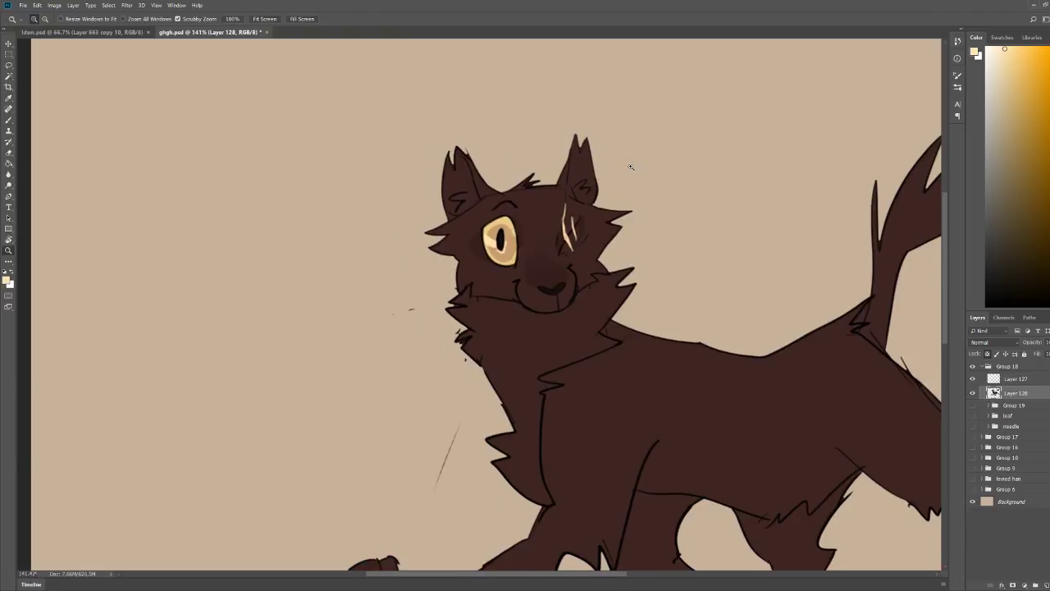
drag(628, 167, 592, 168)
key(b)
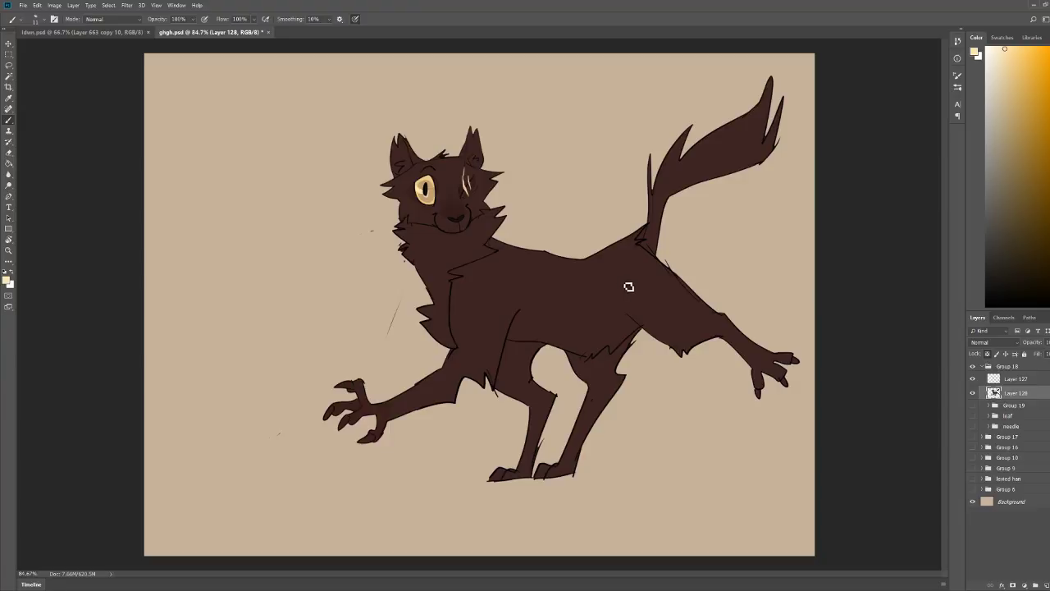
Step: Brush a peach swatch faintly over the cheek below the open eye and sample the blended lighter brown as the brush colour
key(z)
mouse_move(445, 147)
mouse_down()
mouse_move(516, 148)
mouse_move(547, 175)
mouse_move(532, 178)
mouse_up()
key(b)
key(z)
key(b)
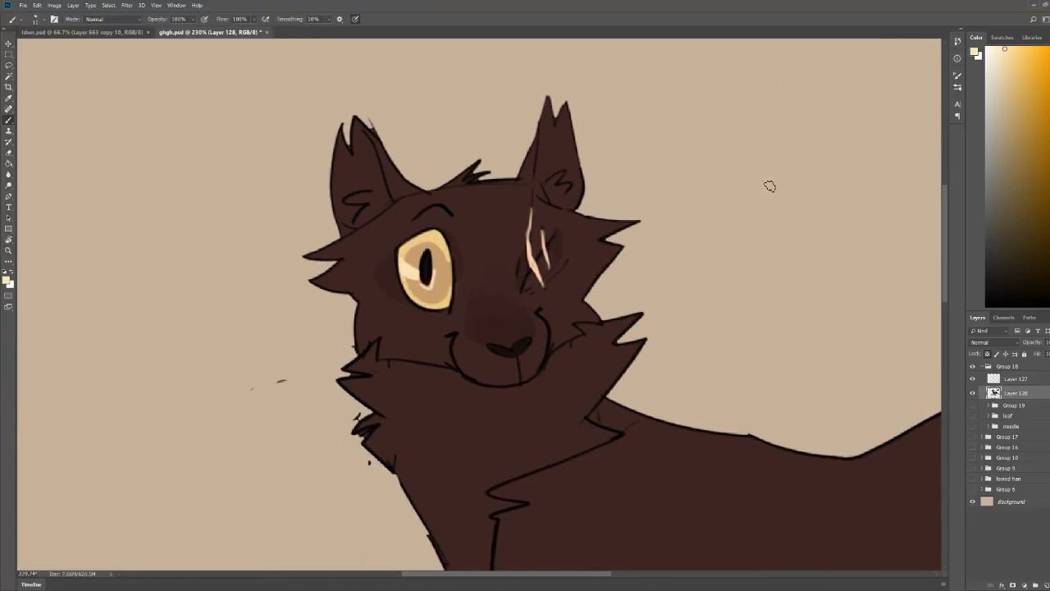
click(1003, 37)
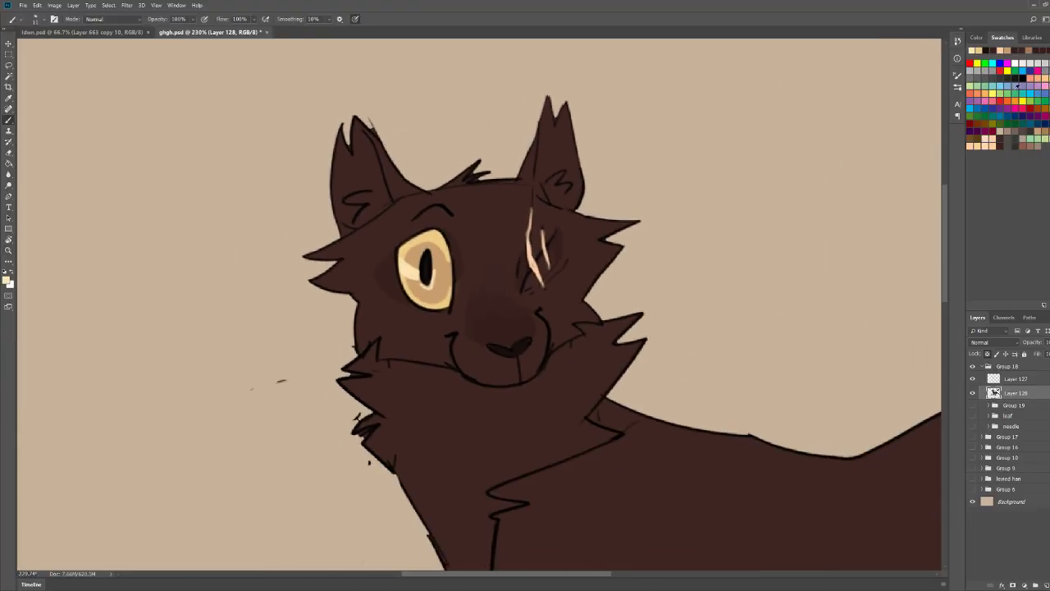
click(1000, 136)
mouse_move(456, 363)
mouse_down()
mouse_move(443, 332)
mouse_move(389, 292)
mouse_up()
drag(580, 160, 529, 163)
drag(514, 219, 551, 218)
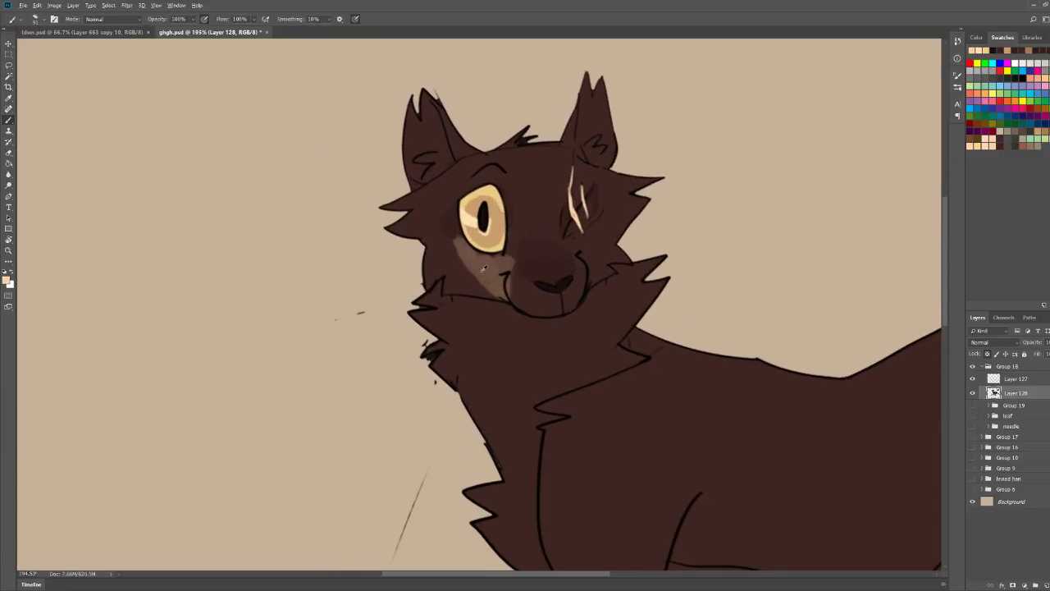
alt+click(472, 258)
Step: Try painting the lighter brown over the muzzle, cheeks and forehead directly on the flat colour layer
mouse_move(450, 259)
mouse_down()
mouse_move(519, 289)
mouse_move(551, 246)
mouse_move(503, 197)
mouse_move(519, 184)
mouse_move(592, 251)
mouse_up()
key(z)
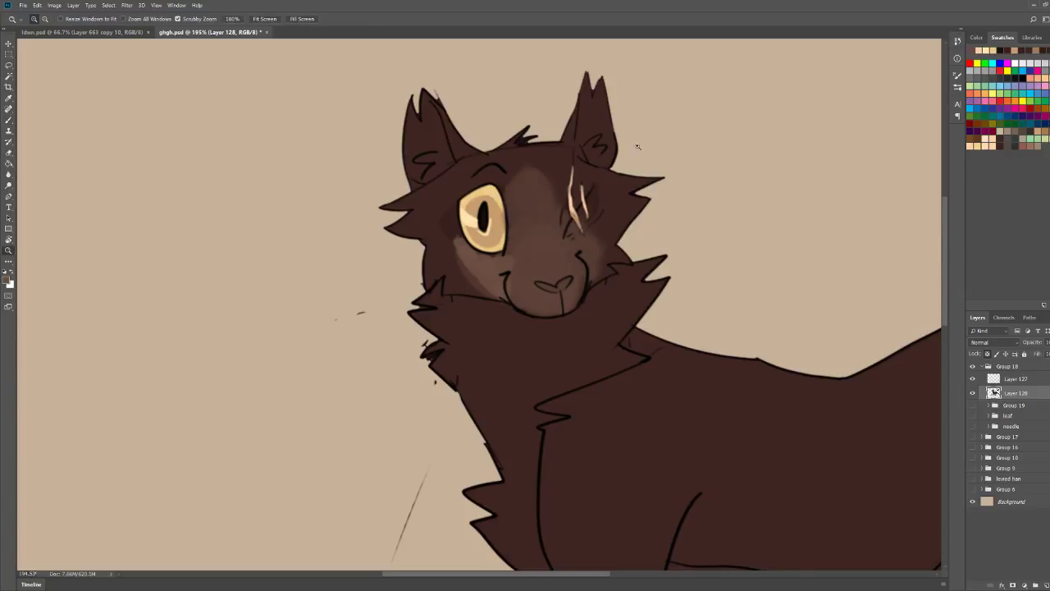
drag(637, 148, 603, 147)
scroll(685, 119, down, 2)
key(b)
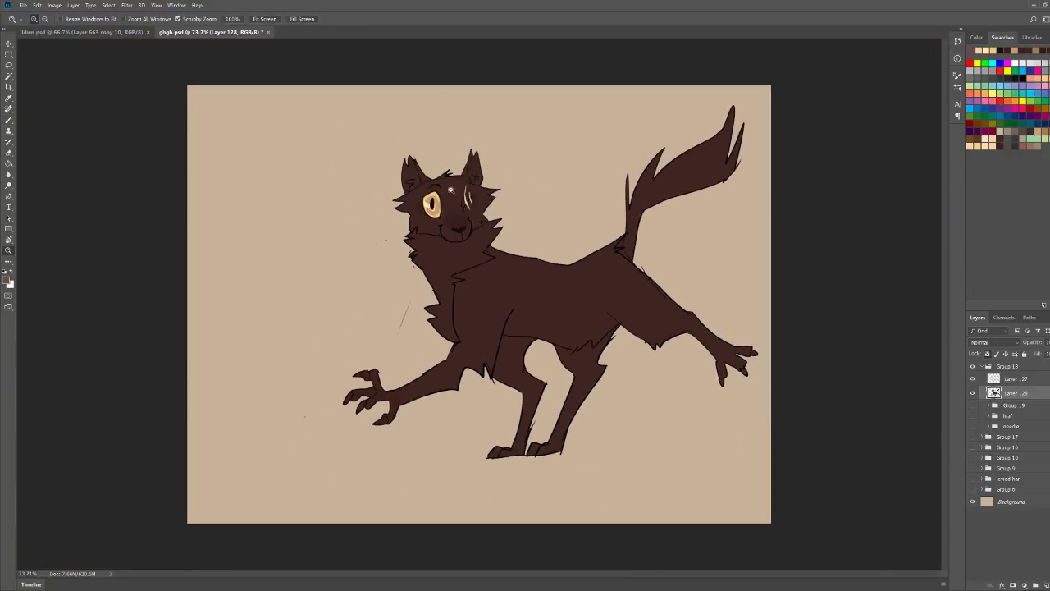
Step: Add a new layer above the flat colours and paint a light brown mask over the muzzle, cheeks and both eye areas
scroll(434, 196, up, 5)
click(1046, 584)
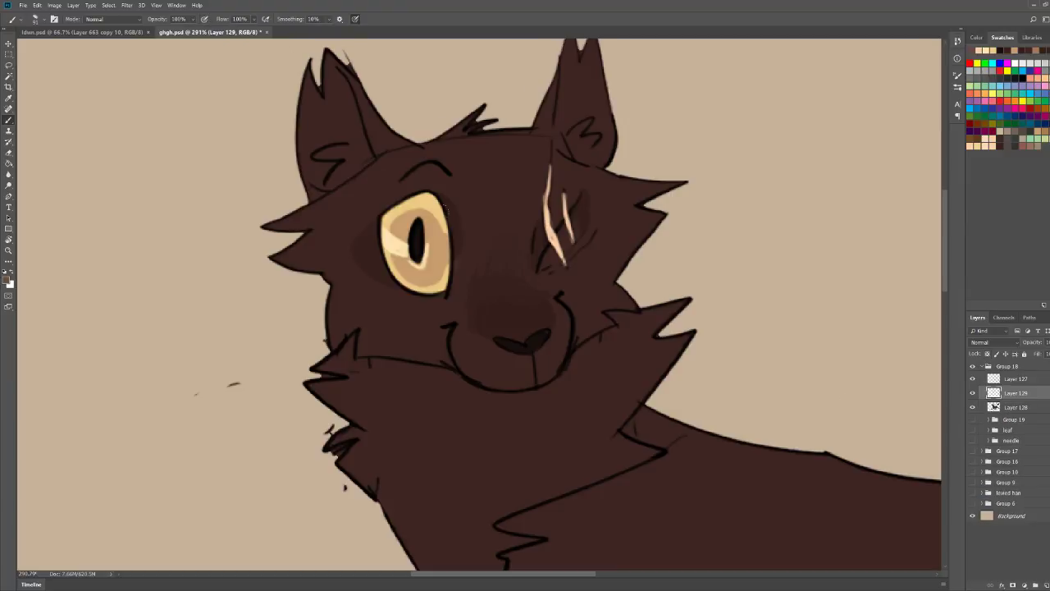
drag(456, 213, 497, 256)
mouse_move(483, 215)
mouse_down()
mouse_move(467, 311)
mouse_move(414, 316)
mouse_move(369, 270)
mouse_move(385, 337)
mouse_move(414, 328)
mouse_move(463, 361)
mouse_move(504, 345)
mouse_move(490, 284)
mouse_move(567, 324)
mouse_move(595, 246)
mouse_up()
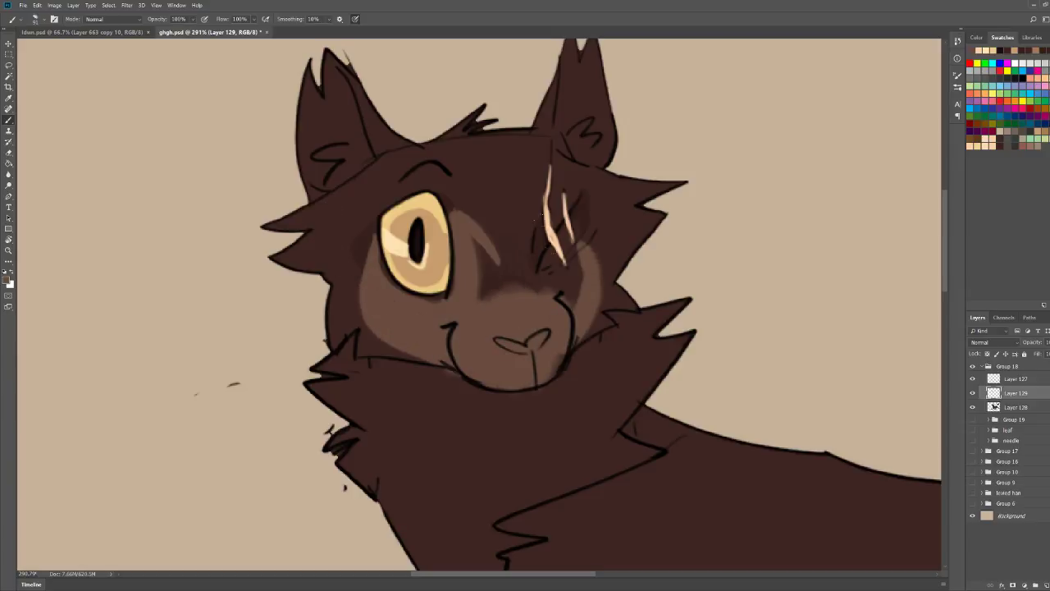
mouse_move(458, 218)
mouse_down()
mouse_move(526, 279)
mouse_move(484, 275)
mouse_move(480, 244)
mouse_up()
drag(548, 289, 578, 210)
Step: Clean up the outer edge of the light brown mask on the cheek beside the open eye
key(z)
drag(631, 159, 627, 171)
scroll(627, 171, up, 4)
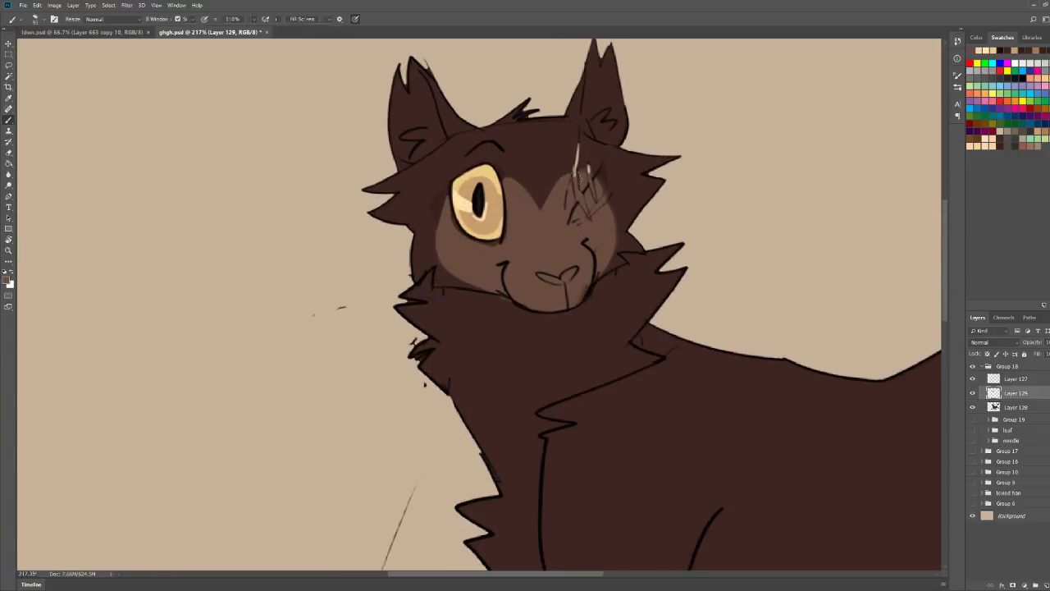
key(b)
alt+click(502, 322)
key(e)
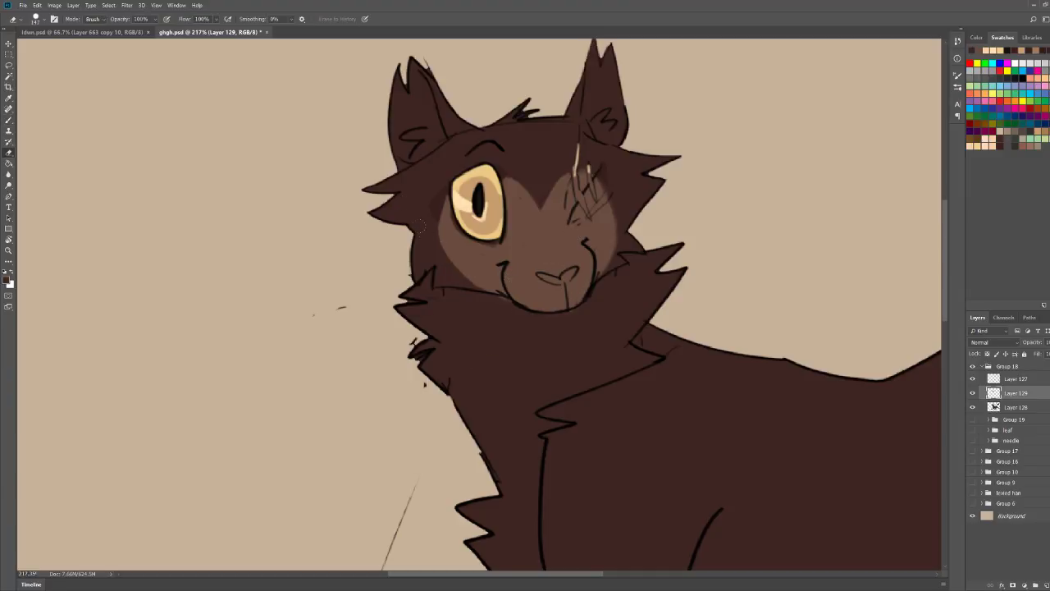
key(b)
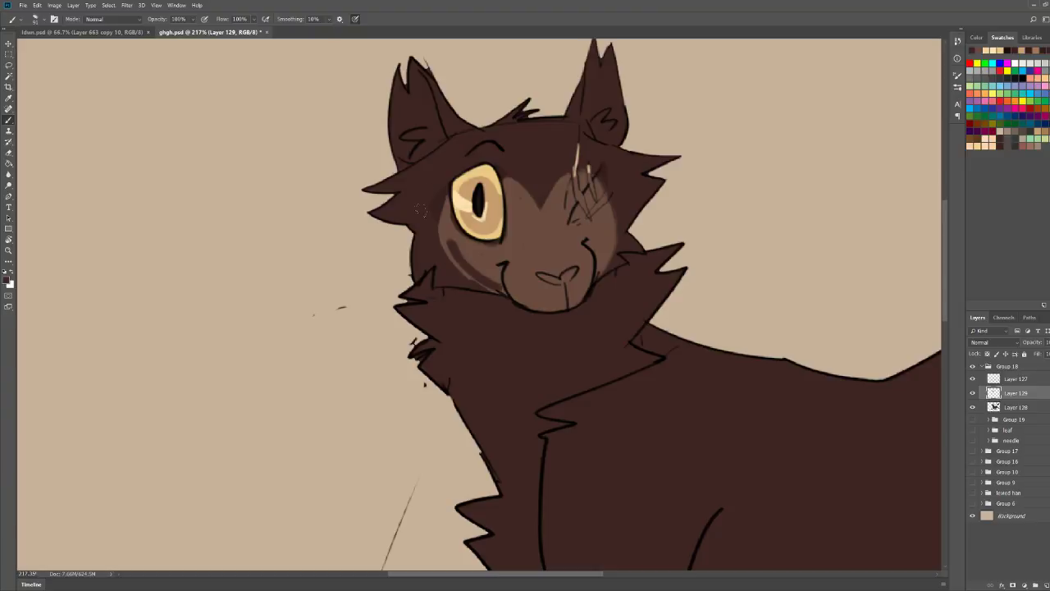
key(z)
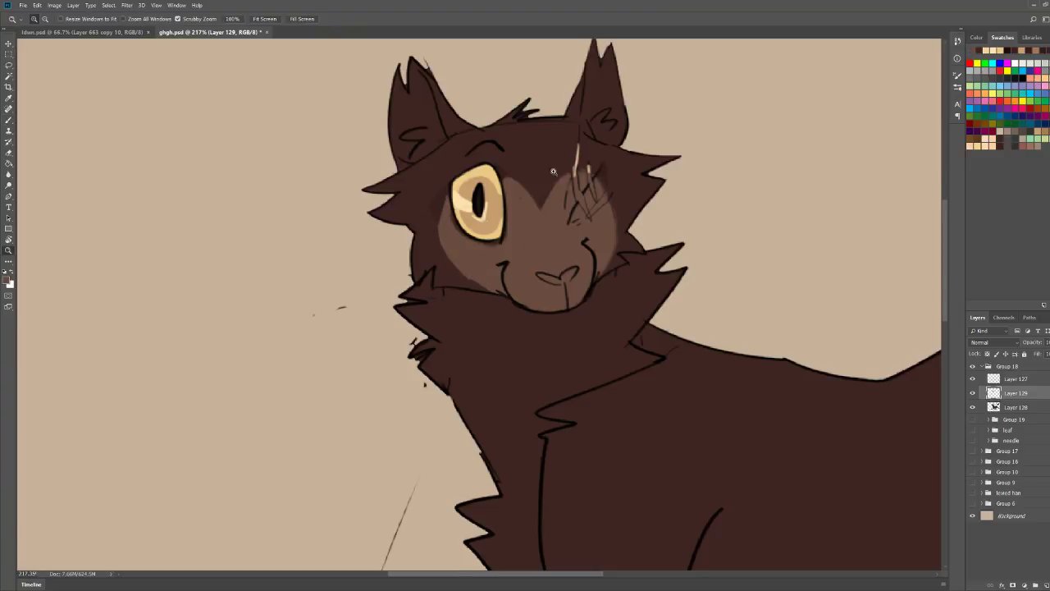
Step: Extend the light brown mask above the open eye up to the eyebrow
drag(588, 139, 529, 123)
scroll(440, 200, up, 8)
key(b)
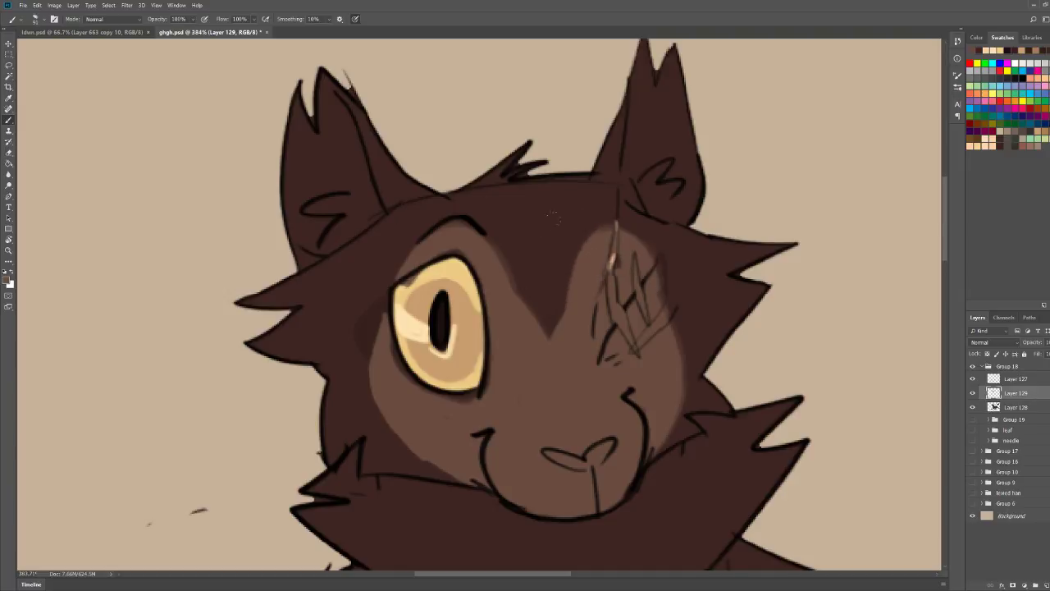
key(z)
scroll(678, 179, down, 4)
scroll(678, 179, down, 3)
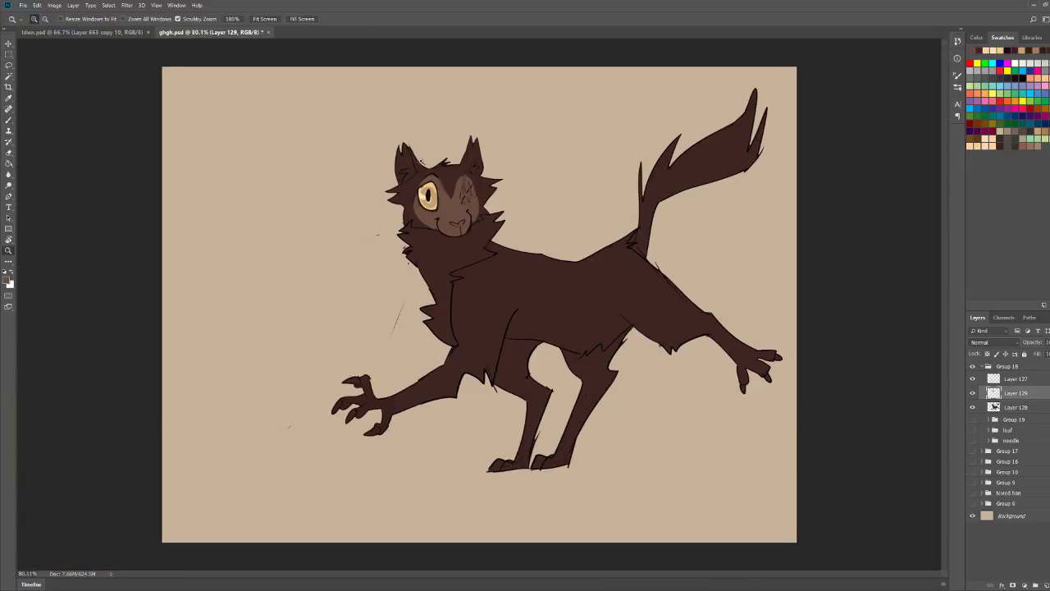
scroll(421, 162, up, 5)
key(b)
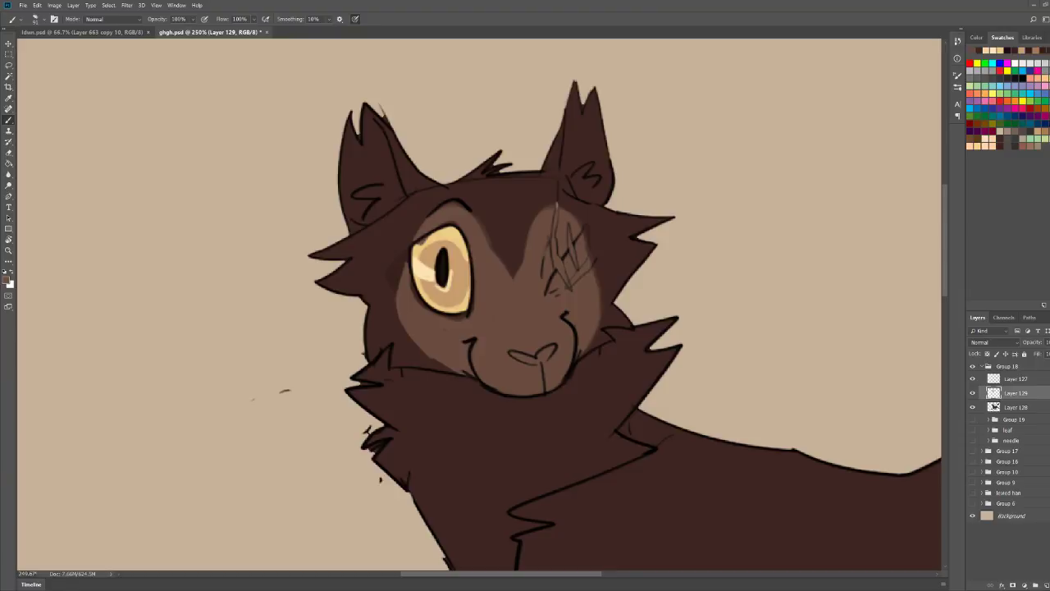
Step: Try light brown strokes from the cheek down the front of the neck
scroll(648, 185, down, 3)
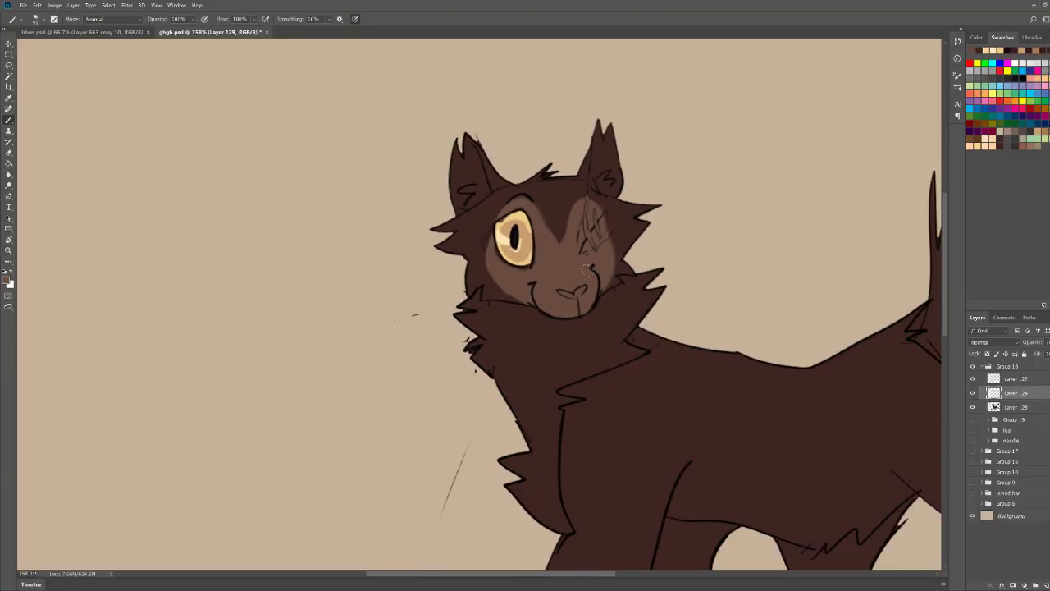
mouse_move(612, 279)
mouse_down()
mouse_move(521, 363)
mouse_move(511, 440)
mouse_move(491, 374)
mouse_up()
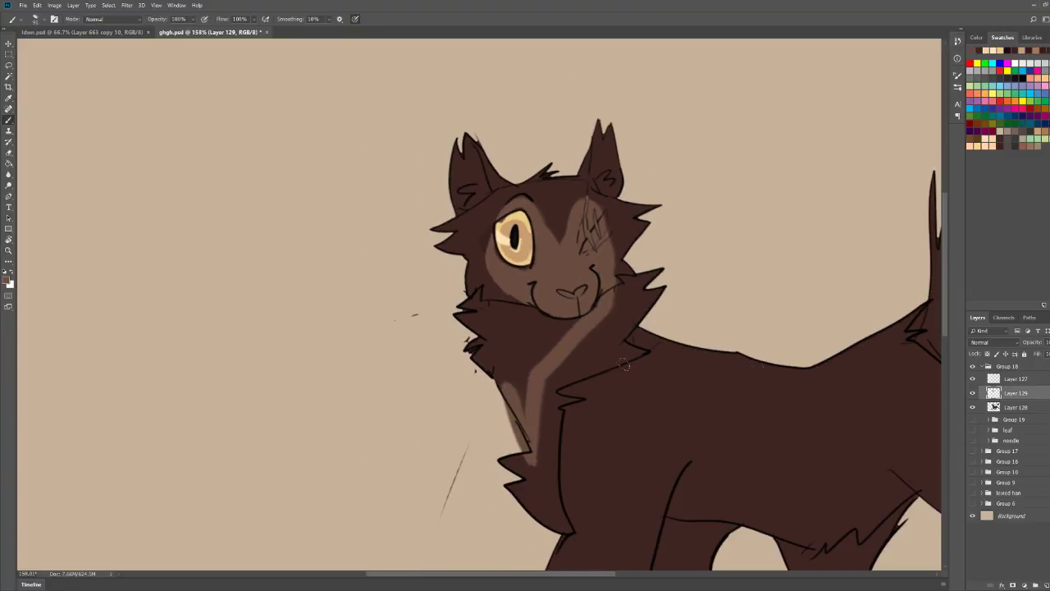
key(ctrl+z)
key(ctrl+z)
Step: Load the flat colour layer's shape as a selection and paint light brown across the outer cheeks and down the throat
ctrl+click(995, 407)
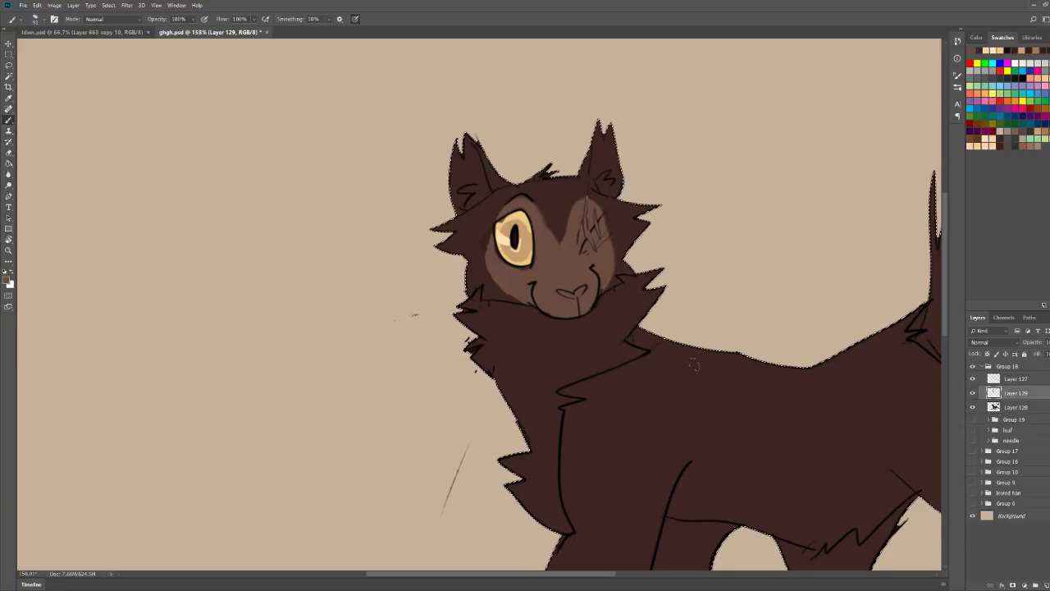
mouse_move(611, 283)
mouse_down()
mouse_move(529, 351)
mouse_move(505, 445)
mouse_move(476, 297)
mouse_move(509, 373)
mouse_move(478, 297)
mouse_move(475, 245)
mouse_up()
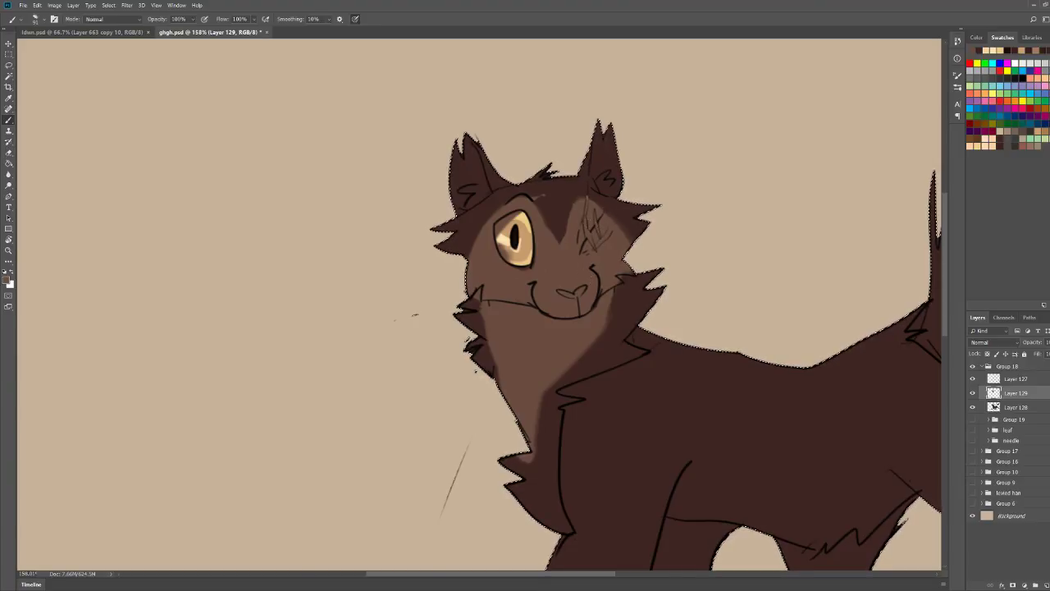
drag(574, 261, 501, 246)
Step: Sample a mid brown from the mask's edge and paint a transition band around the mask on the forehead and brows
drag(423, 156, 503, 222)
alt+click(505, 227)
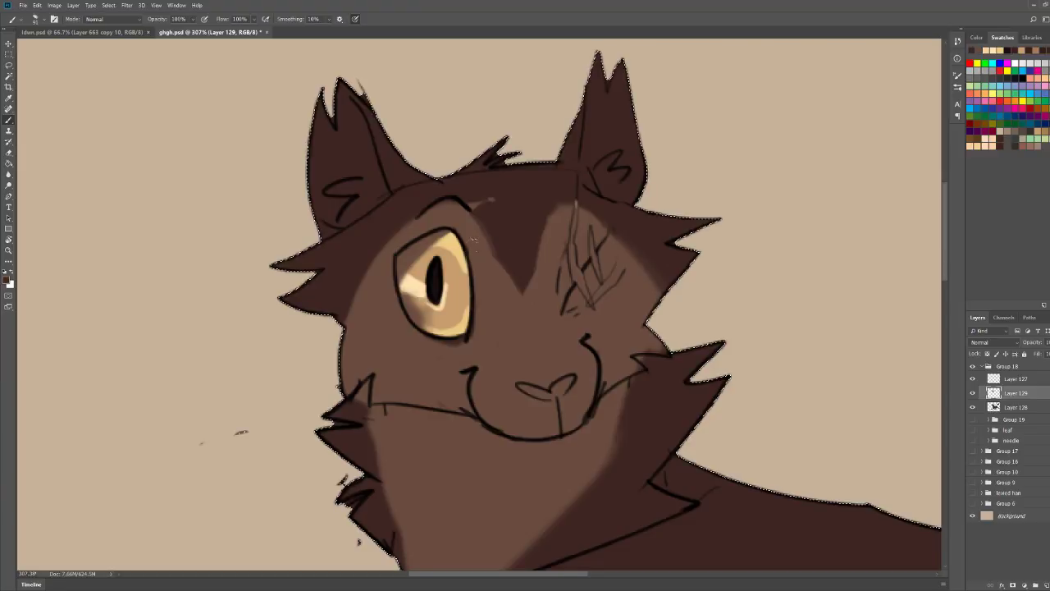
alt+click(494, 233)
mouse_move(517, 277)
mouse_down()
mouse_move(410, 223)
mouse_move(504, 243)
mouse_move(603, 199)
mouse_move(653, 283)
mouse_move(643, 300)
mouse_up()
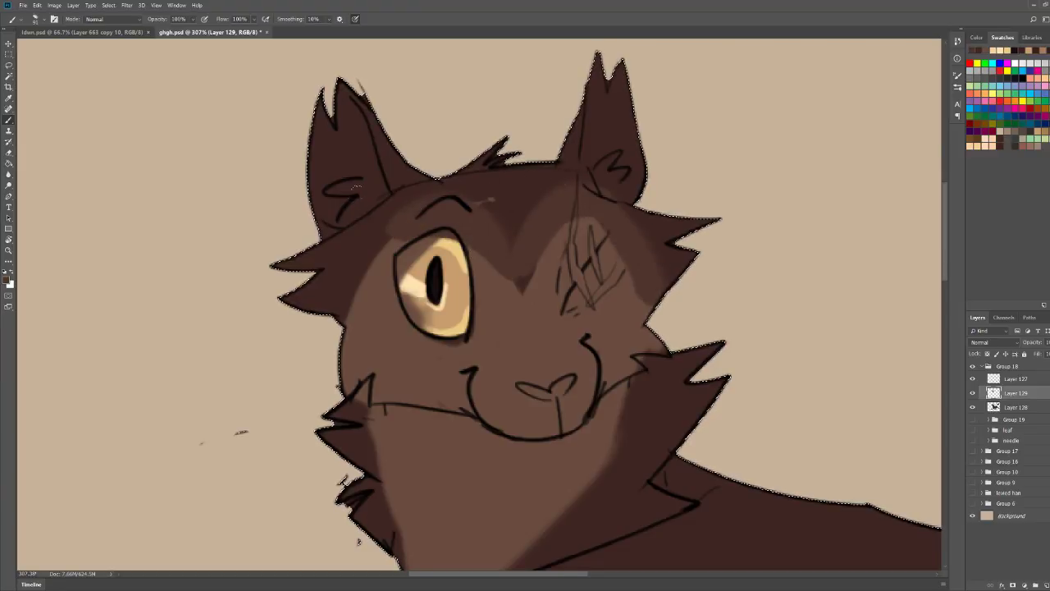
Step: Paint a mid brown transition band down the neck beside the light throat patch
drag(685, 154, 620, 164)
drag(671, 238, 576, 418)
drag(535, 278, 556, 361)
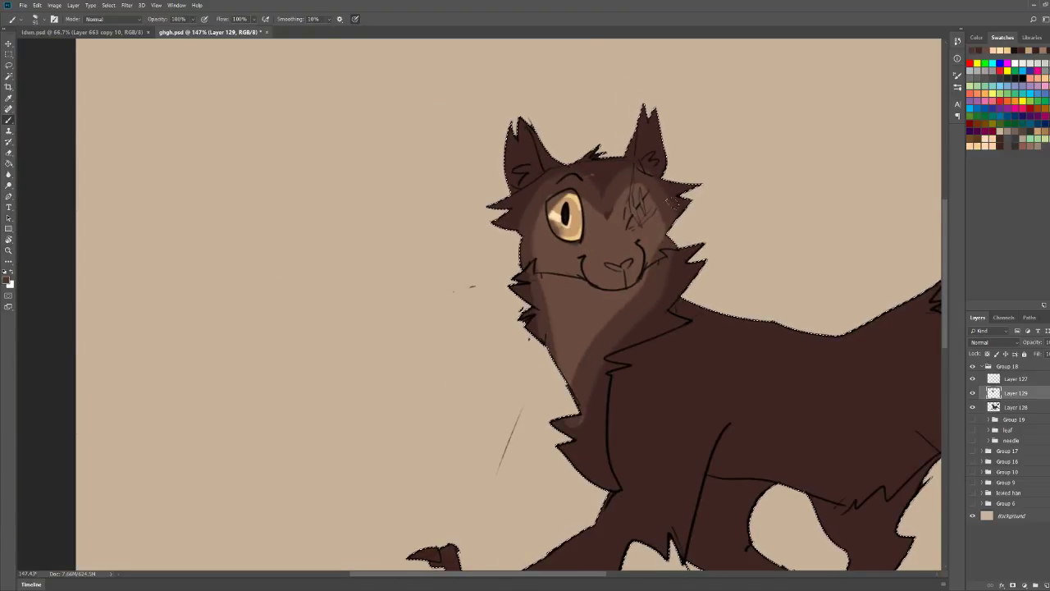
Step: Paint the chest tuft and the underside of the belly in the mid brown
mouse_move(754, 159)
mouse_down()
mouse_move(704, 167)
mouse_move(743, 148)
mouse_up()
scroll(742, 149, down, 6)
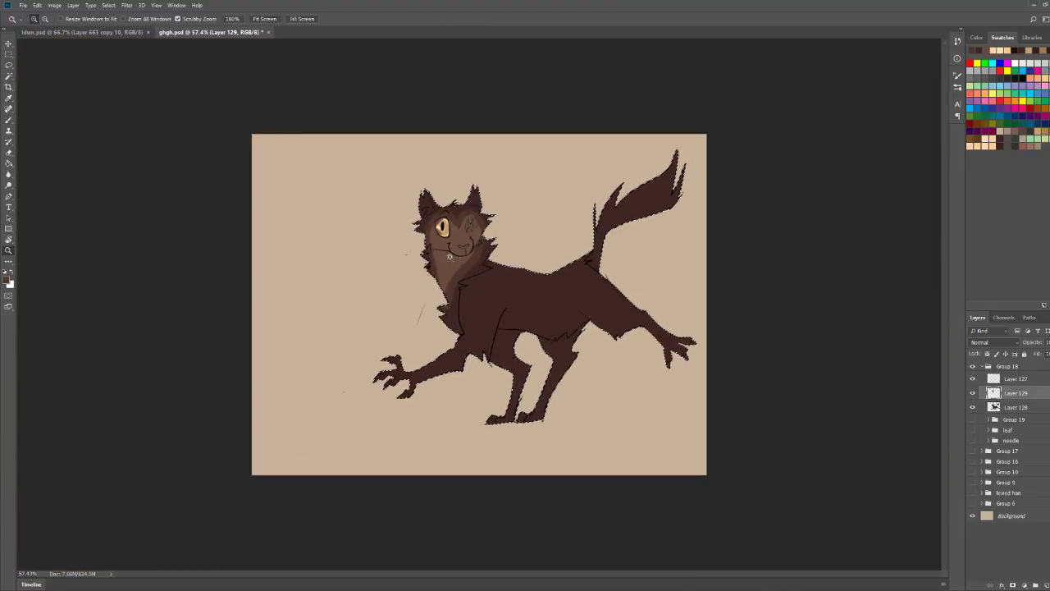
drag(829, 138, 866, 135)
mouse_move(530, 361)
mouse_down()
mouse_move(514, 390)
mouse_move(552, 382)
mouse_move(597, 399)
mouse_up()
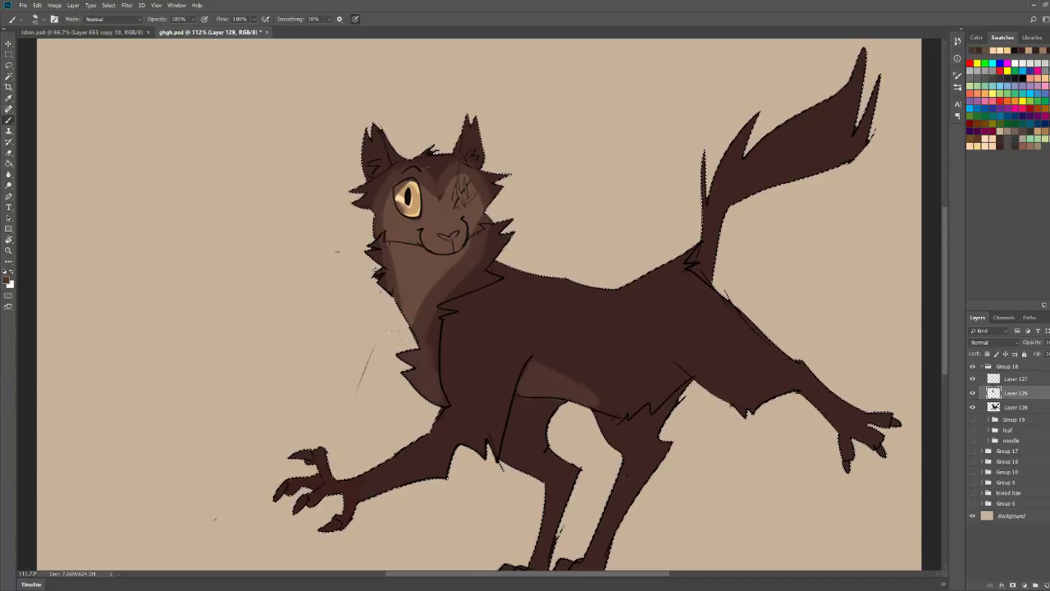
drag(611, 398, 686, 371)
Step: Paint the mid brown along the underside of the tail up to its tip
mouse_move(763, 187)
mouse_down()
mouse_move(827, 123)
mouse_move(853, 151)
mouse_move(868, 108)
mouse_up()
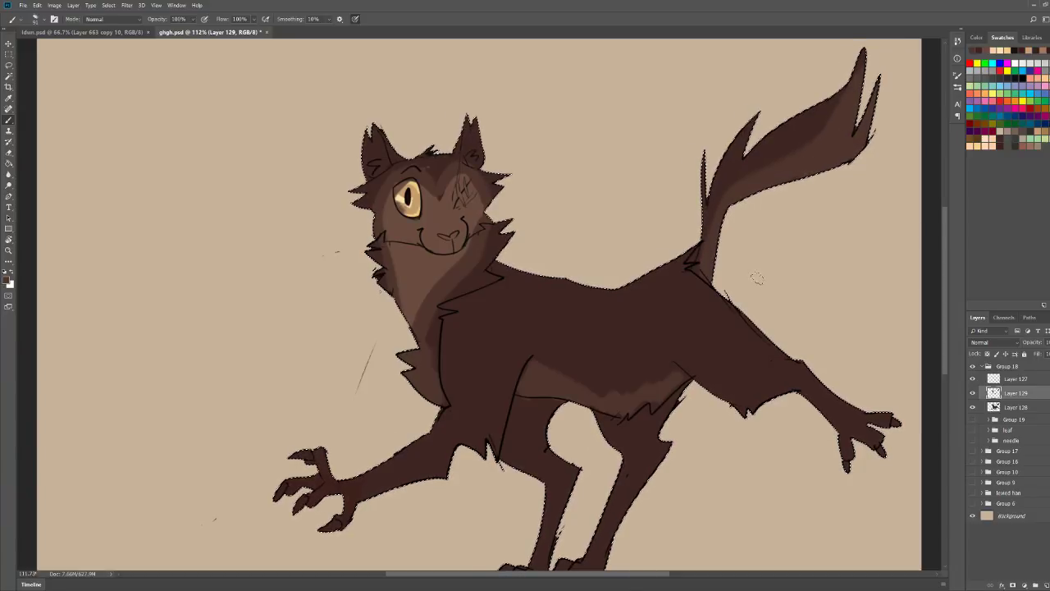
key(z)
key(ctrl+0)
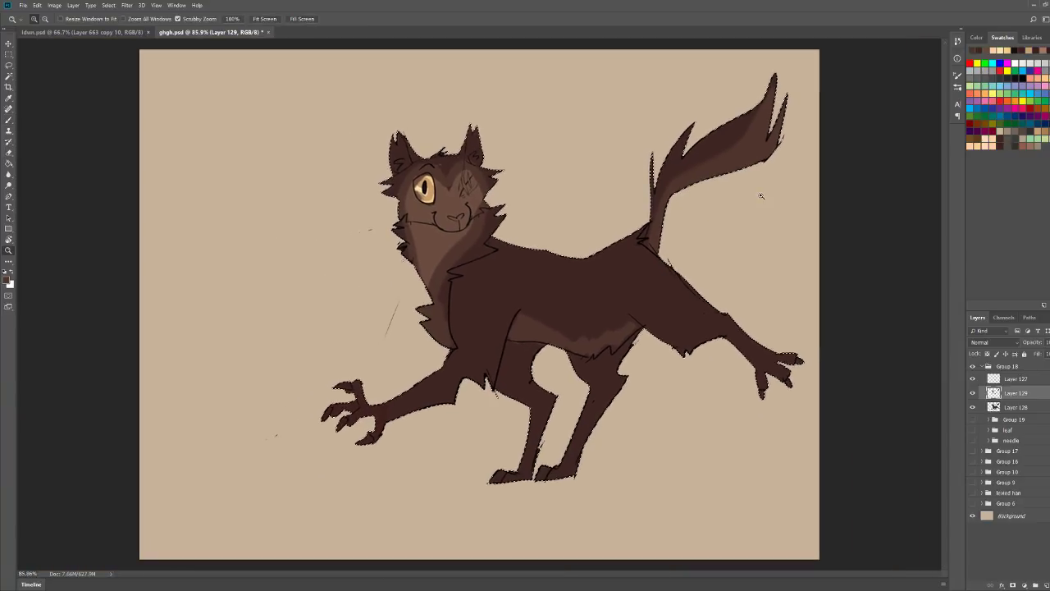
key(b)
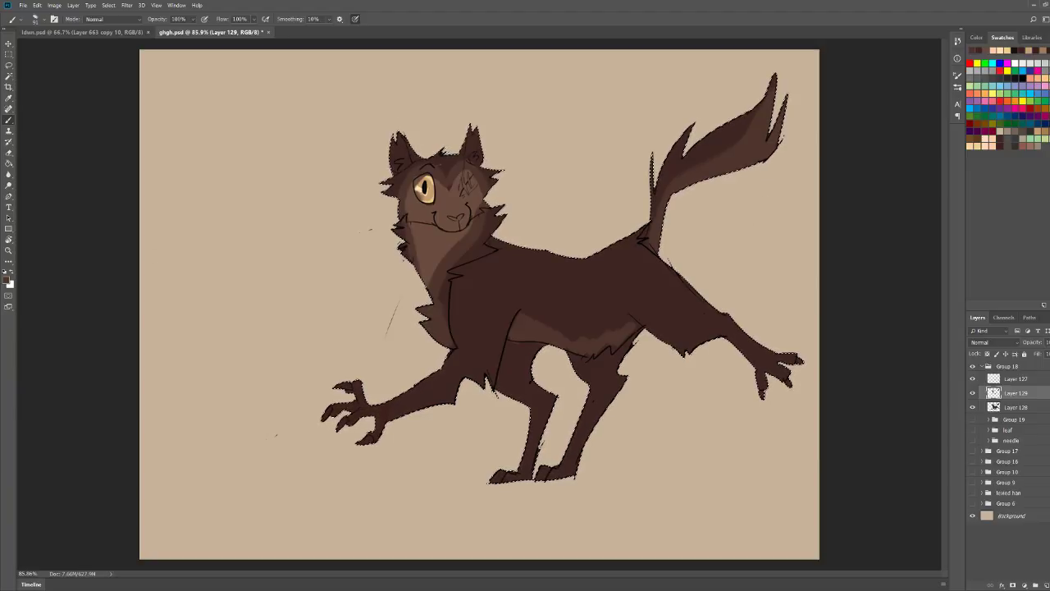
Step: Choose a muted reddish brown and paint short slanted stripes along the flank, the belly edge and the side of the neck
click(977, 38)
click(1019, 161)
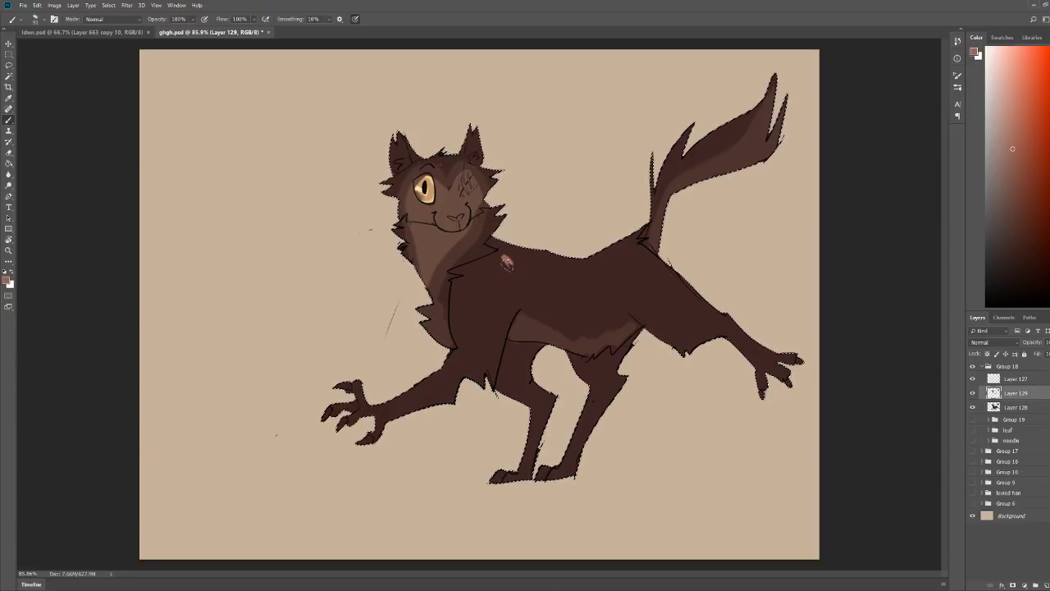
click(1016, 193)
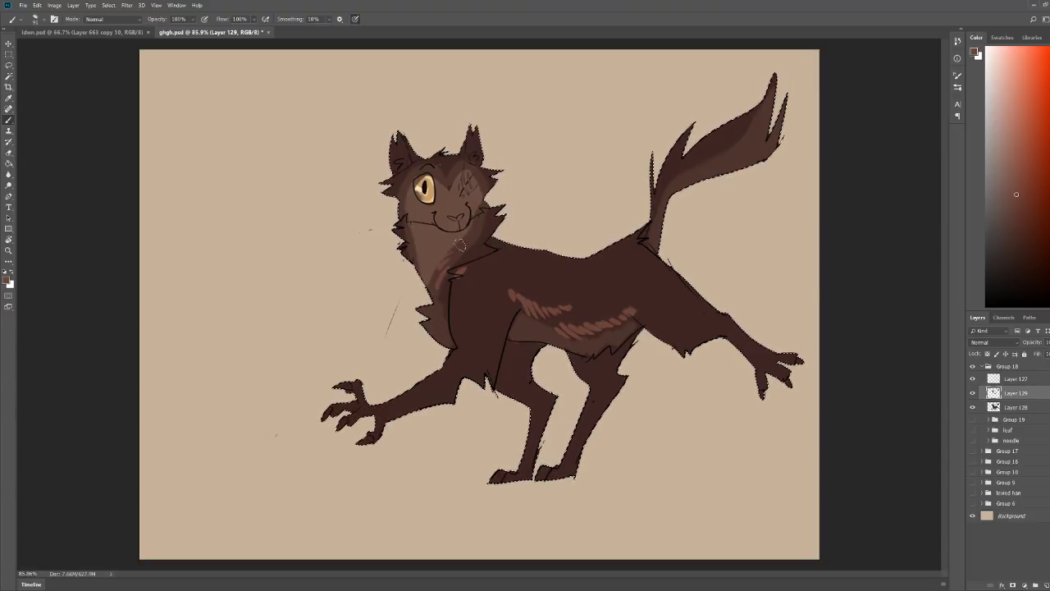
key(ctrl+space)
drag(751, 160, 715, 164)
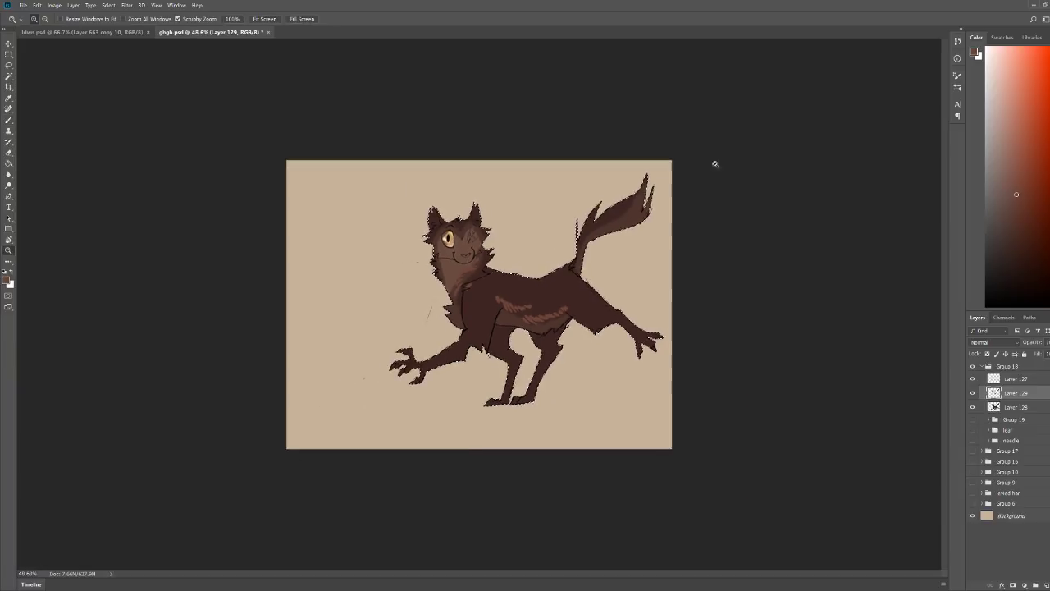
Step: Paint a reddish brown spot on the forehead above each eye, on either side of the dark central point
mouse_move(431, 225)
mouse_down()
mouse_move(509, 225)
mouse_move(535, 246)
mouse_move(574, 236)
mouse_up()
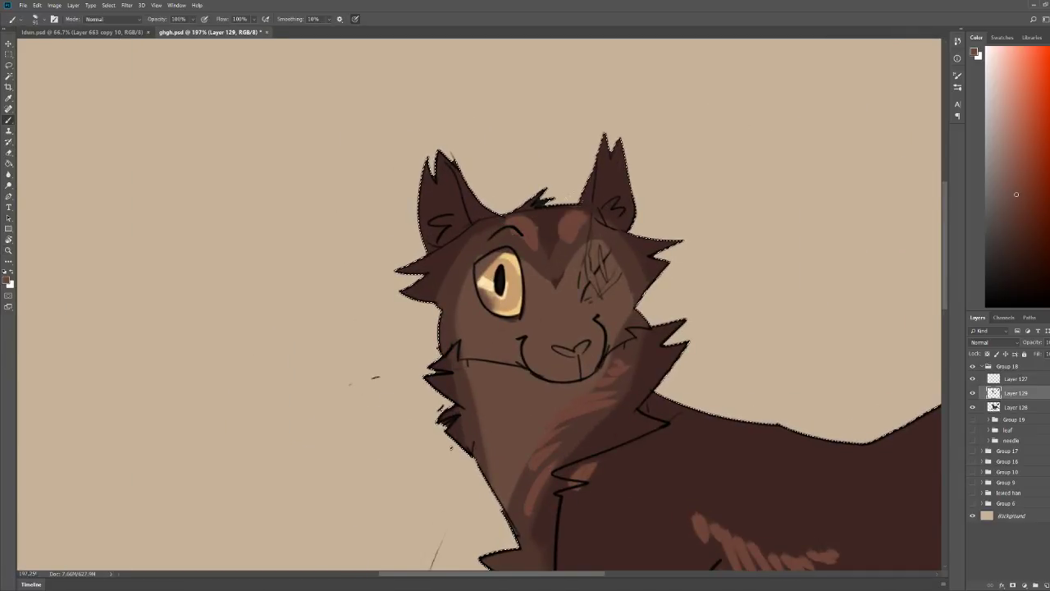
mouse_move(453, 268)
mouse_down()
mouse_move(468, 305)
mouse_move(452, 265)
mouse_up()
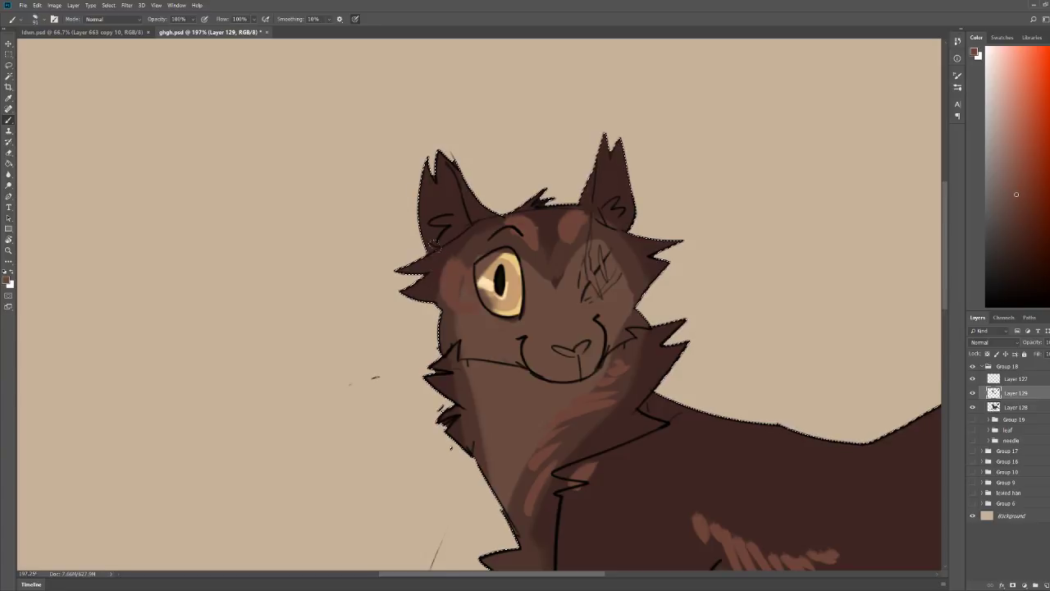
key(z)
mouse_move(669, 197)
mouse_down()
mouse_move(659, 184)
mouse_move(726, 181)
mouse_up()
key(b)
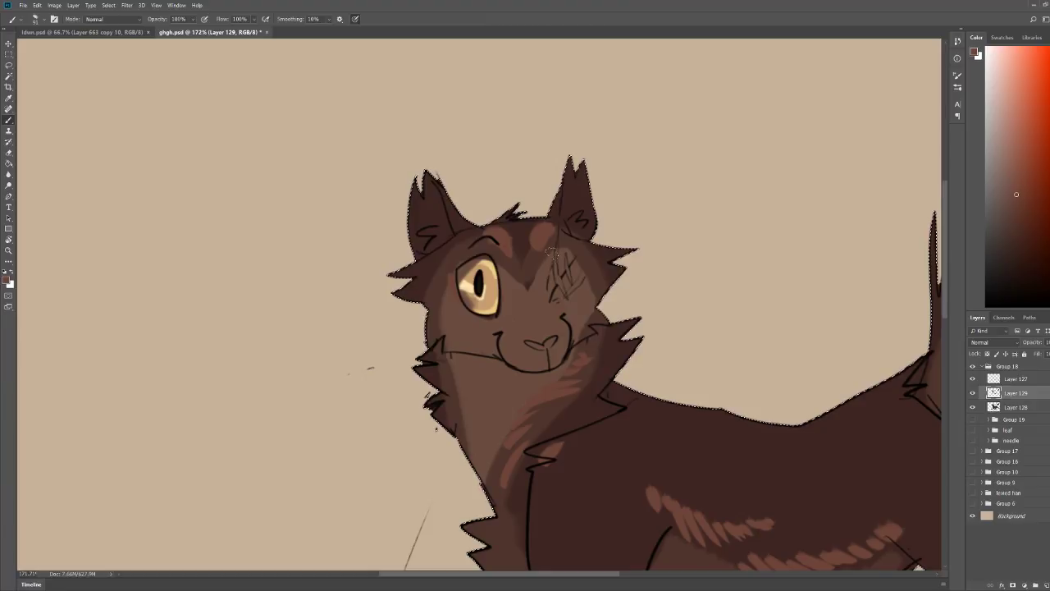
Step: With a smaller brush, paint reddish brown patches on the cheek around the open eye and around the scarred eye
key(bracketleft)
key(bracketleft)
key(bracketleft)
drag(451, 276, 451, 288)
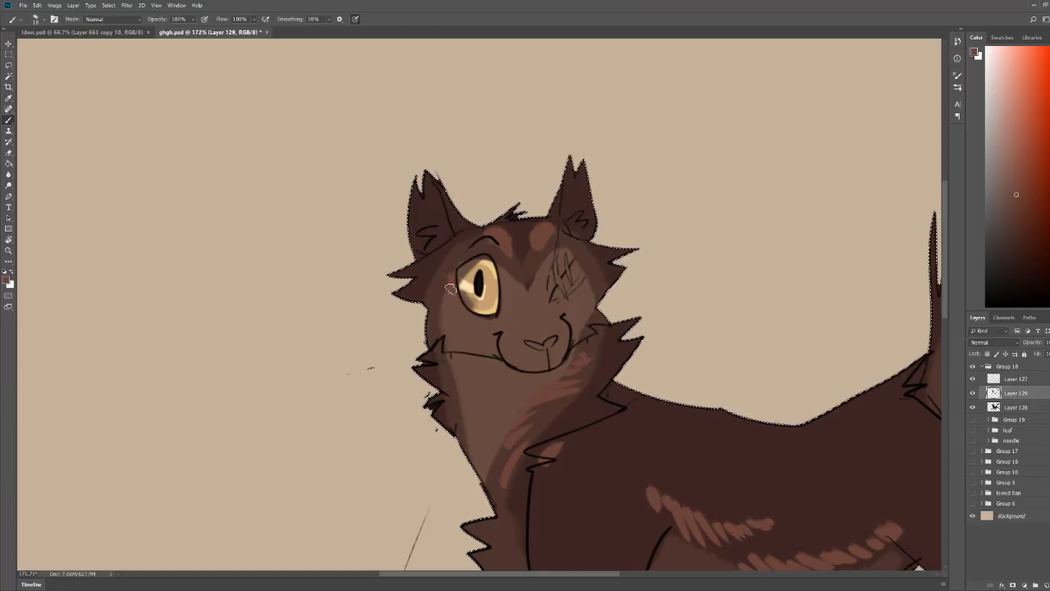
drag(461, 324, 473, 323)
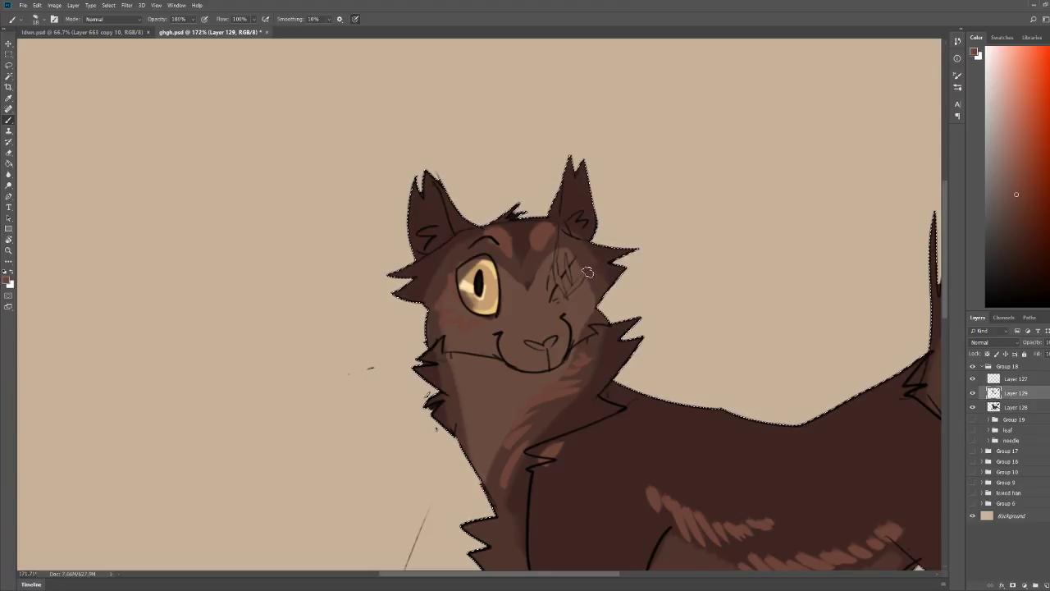
mouse_move(578, 262)
mouse_down()
mouse_move(605, 281)
mouse_move(590, 287)
mouse_up()
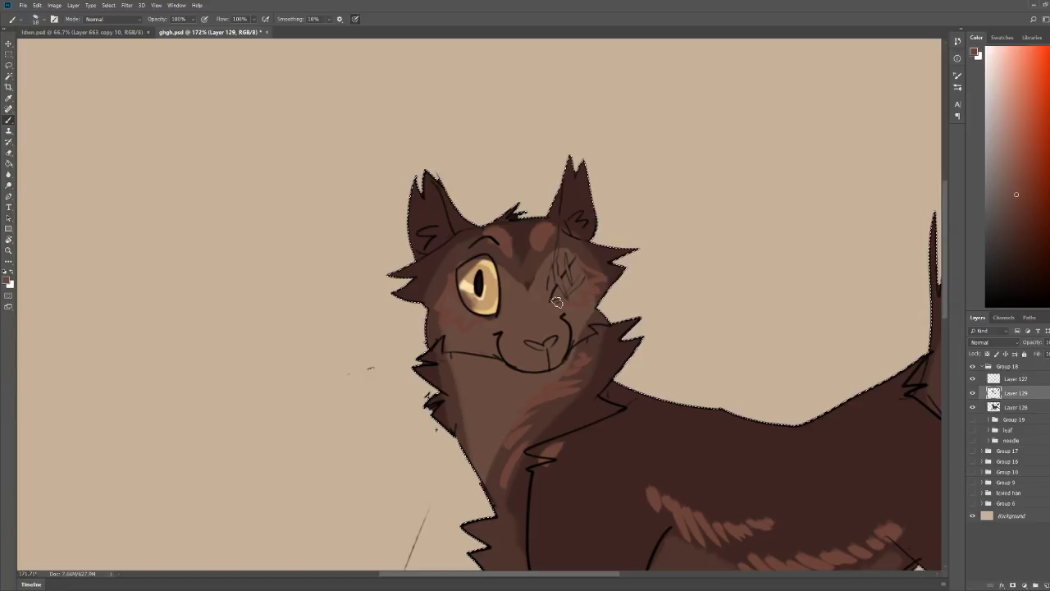
key(ctrl+d)
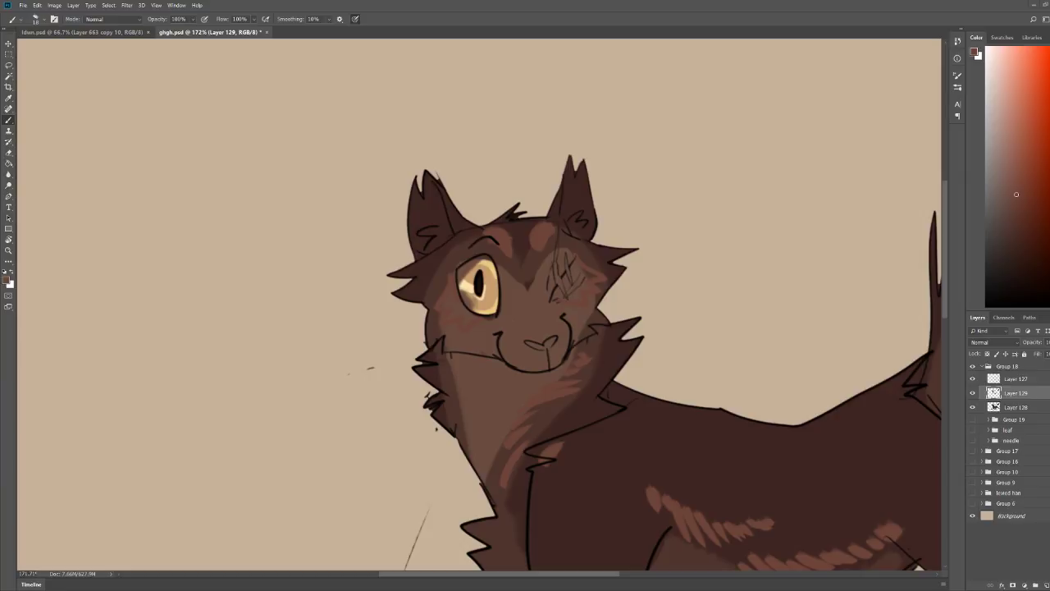
scroll(573, 267, up, 2)
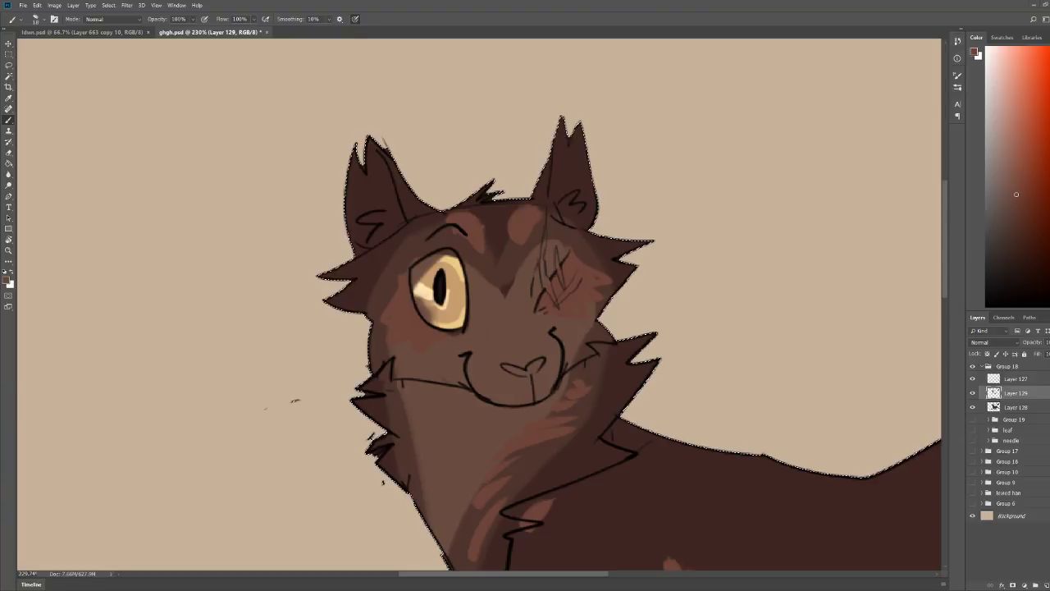
key(ctrl+d)
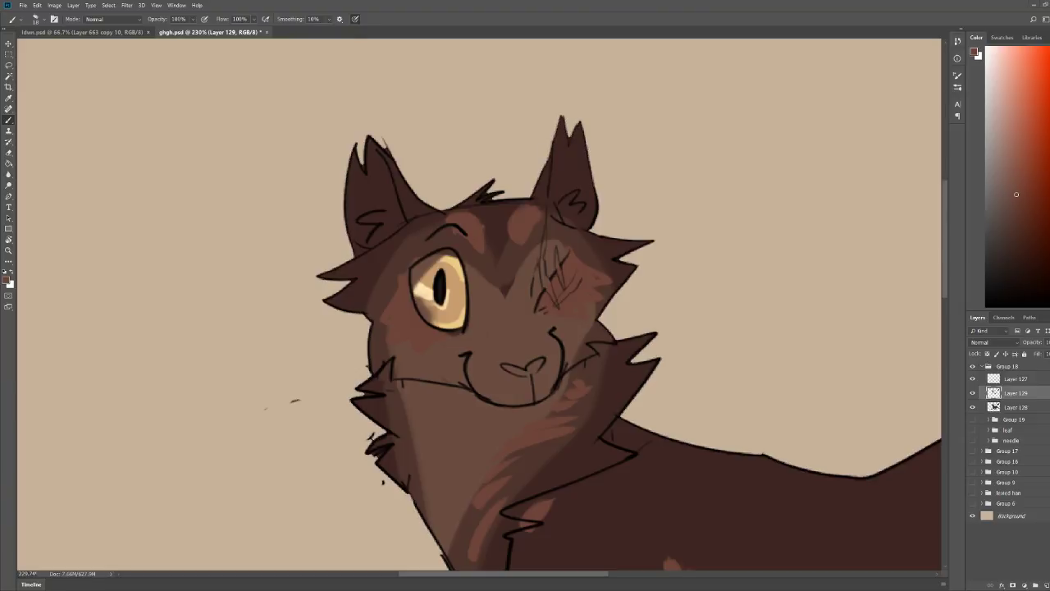
Step: Group the cat's Layers 127, 129 and 128 together inside Group 18
key(z)
drag(714, 196, 581, 190)
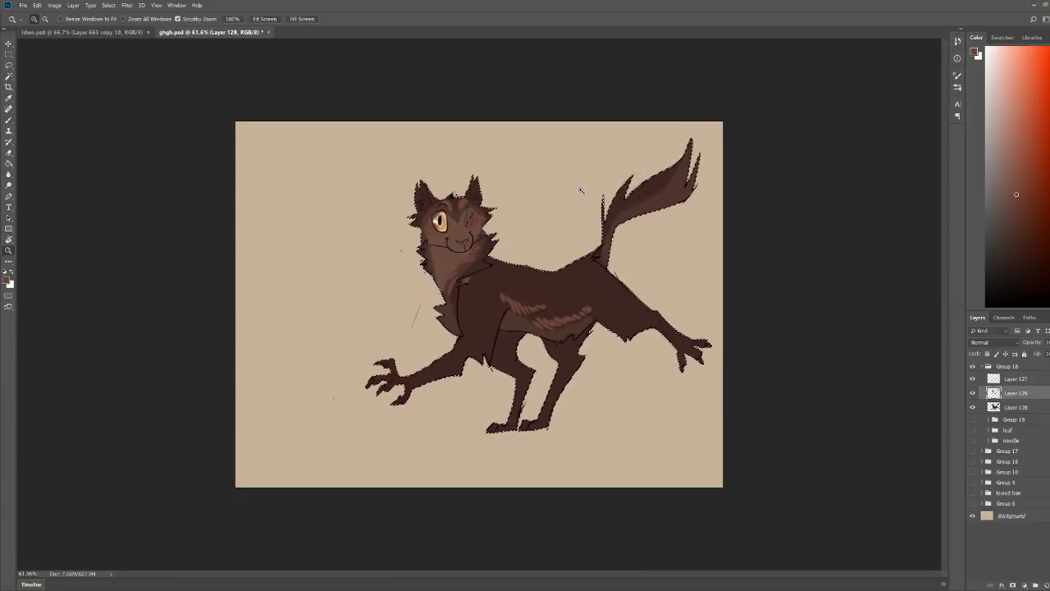
mouse_move(510, 251)
mouse_down()
mouse_move(619, 252)
mouse_move(595, 252)
mouse_up()
key(b)
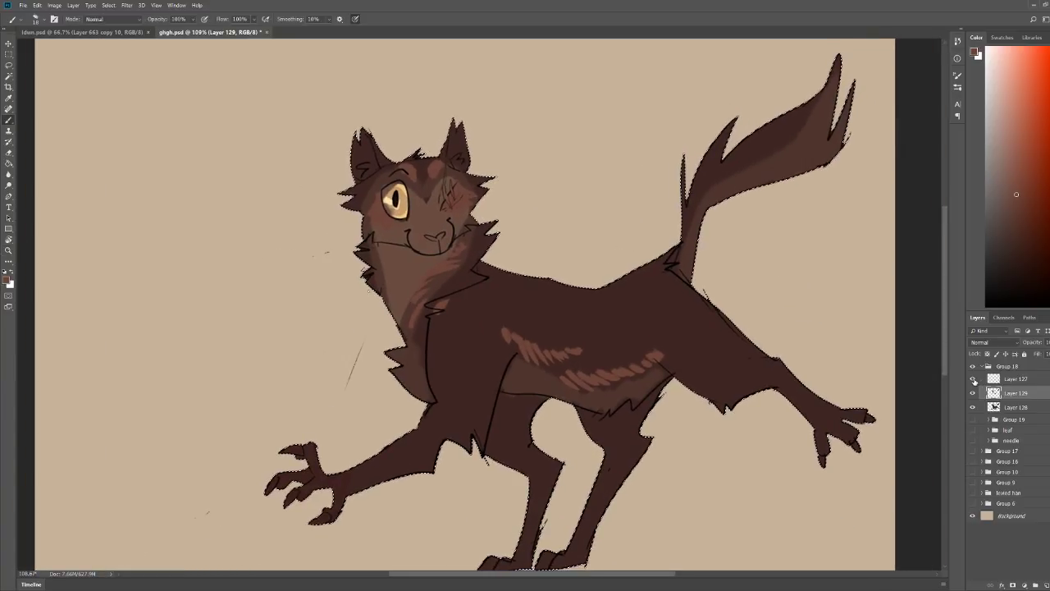
key(ctrl+g)
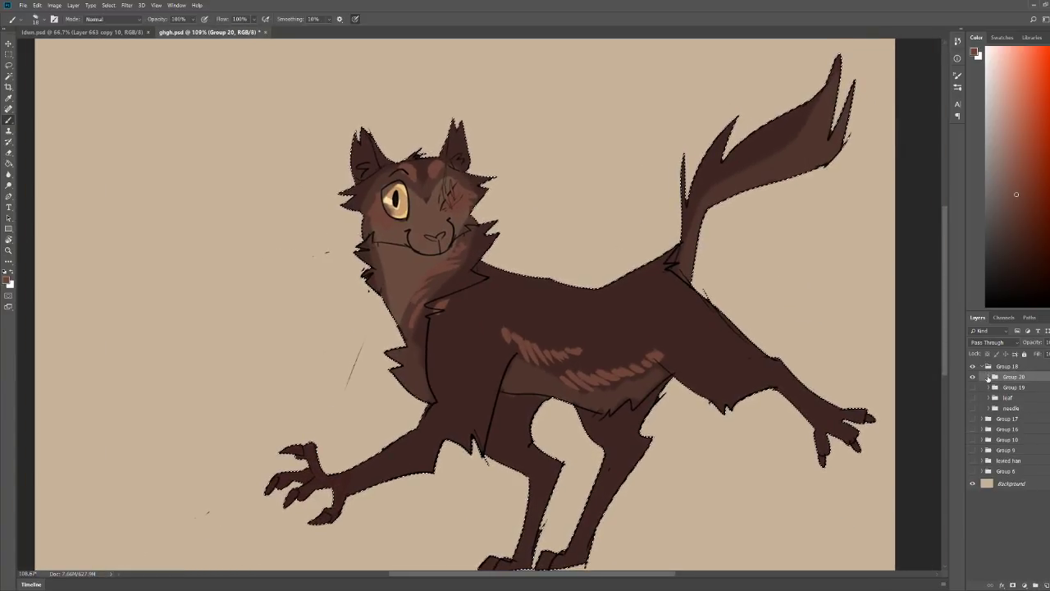
Step: Review the other characters in Group 19, leaf and needle one at a time, and return to the brown cat
click(973, 377)
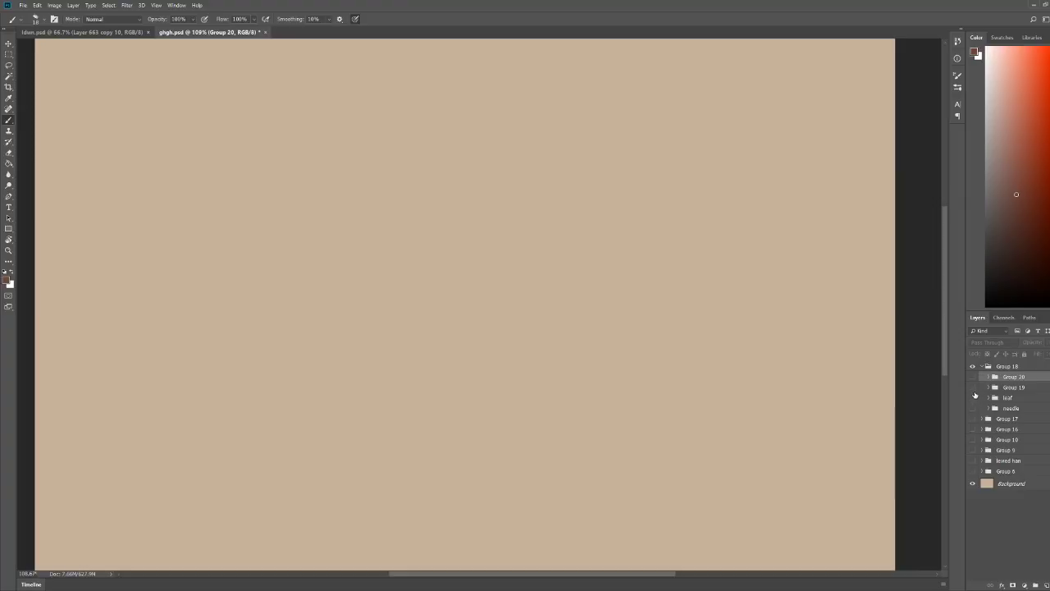
click(973, 388)
key(z)
drag(515, 204, 449, 216)
mouse_move(335, 148)
mouse_down()
mouse_move(383, 163)
mouse_move(315, 159)
mouse_move(362, 160)
mouse_move(349, 159)
mouse_up()
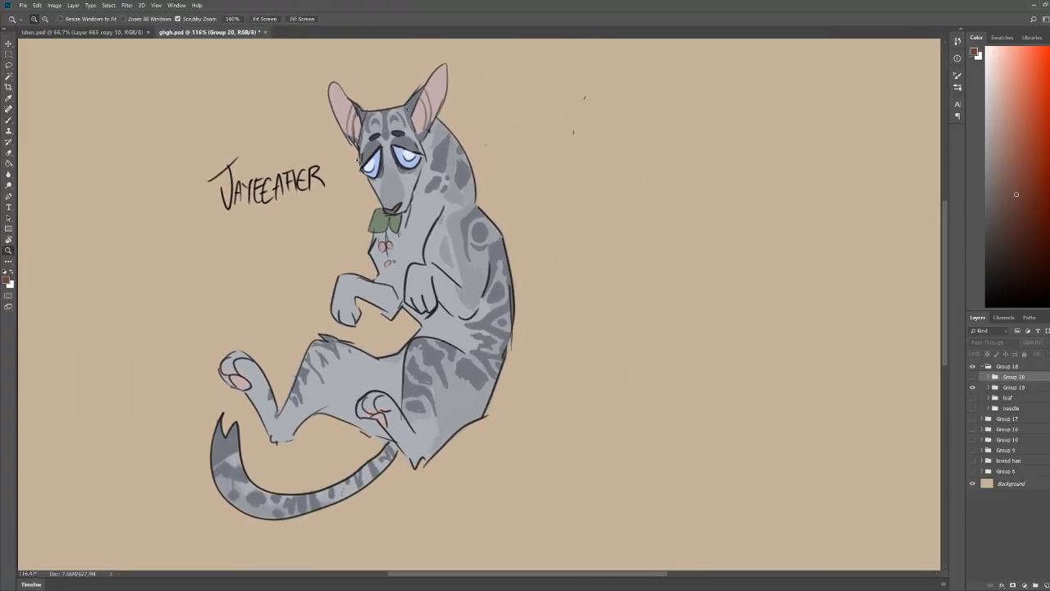
key(b)
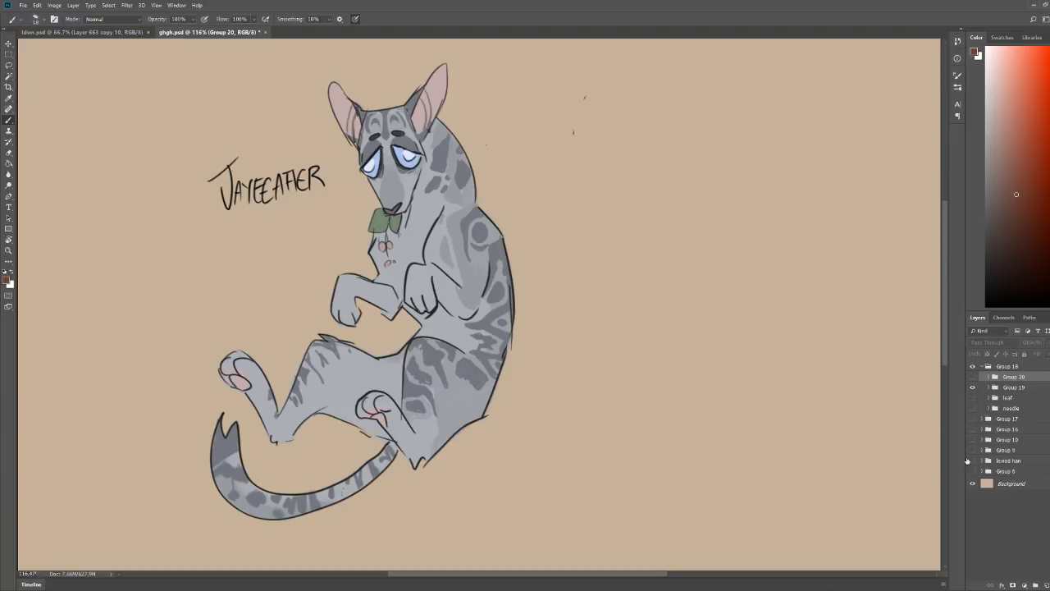
click(973, 387)
click(974, 397)
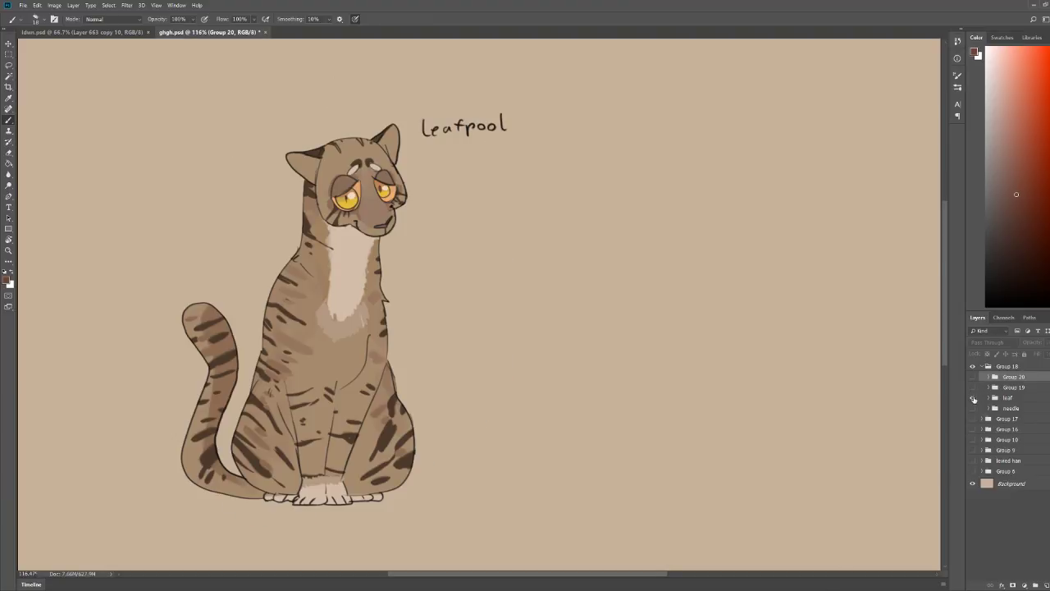
click(974, 397)
click(974, 408)
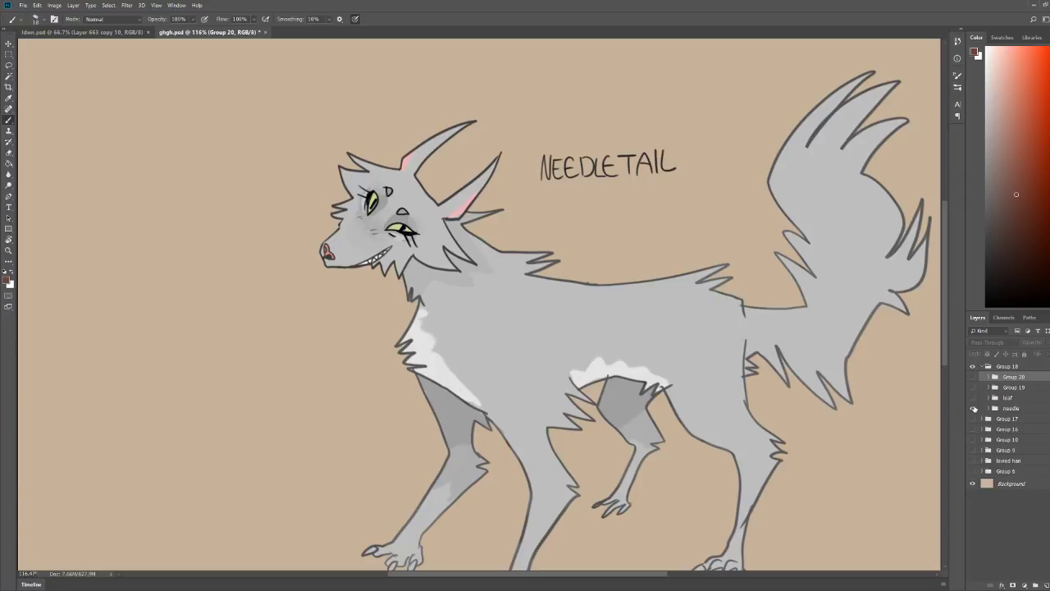
click(974, 408)
click(974, 377)
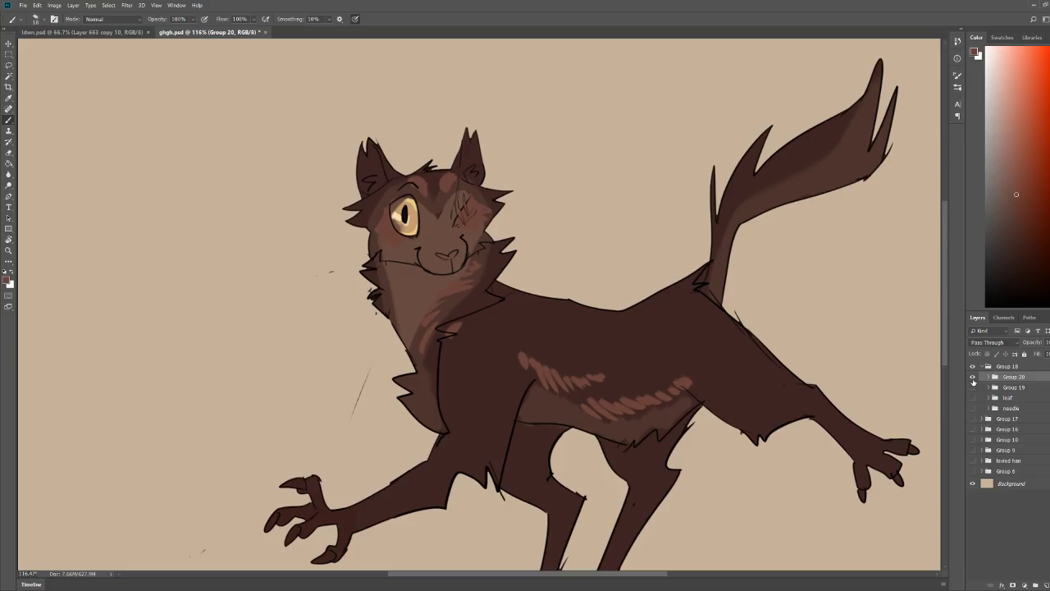
Step: Compare the brown cat with the leaf group's tabby and the Group 19 character, ending with only the brown cat shown
click(973, 377)
click(974, 398)
key(z)
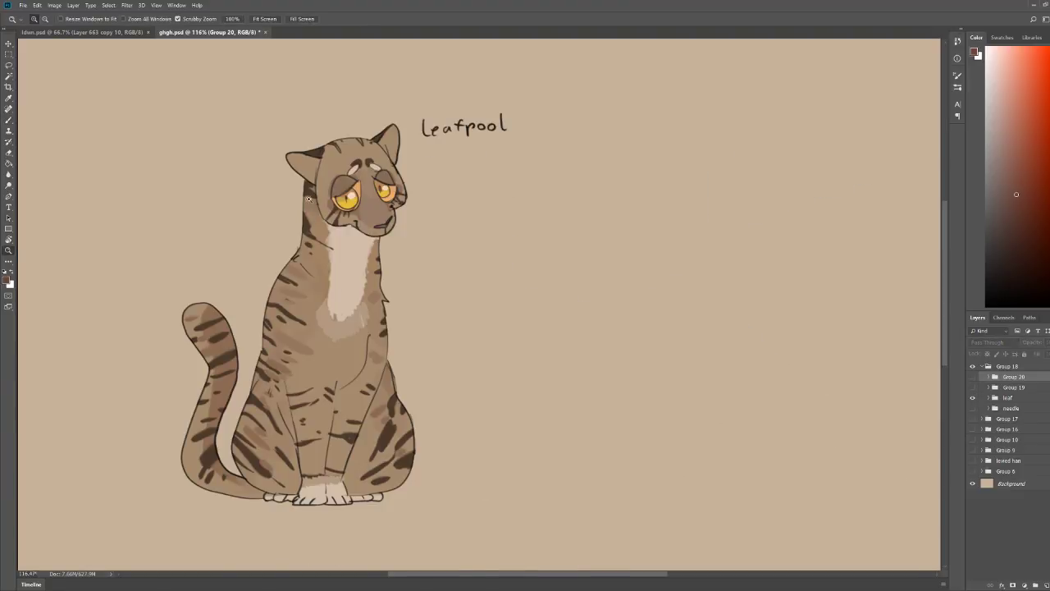
click(350, 195)
key(ctrl+0)
key(b)
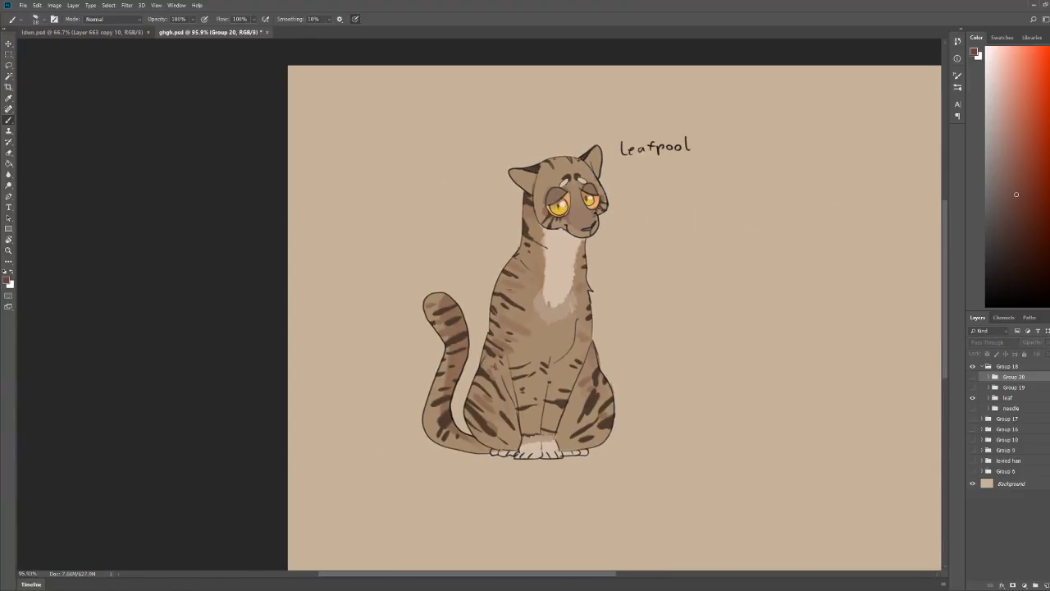
click(974, 398)
click(974, 388)
click(974, 387)
click(974, 377)
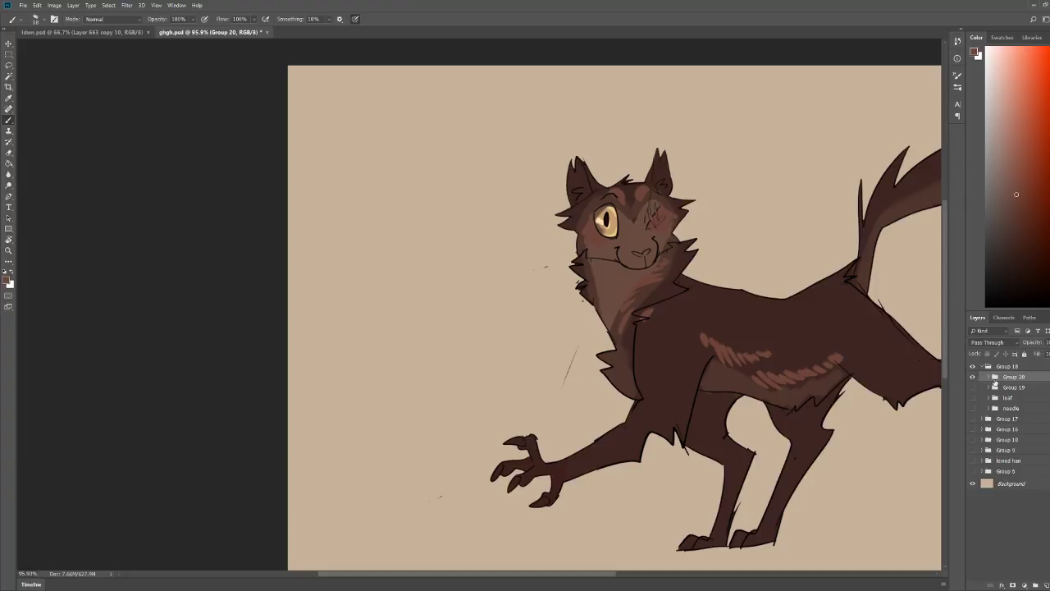
key(z)
drag(824, 228, 848, 237)
drag(305, 236, 290, 237)
key(b)
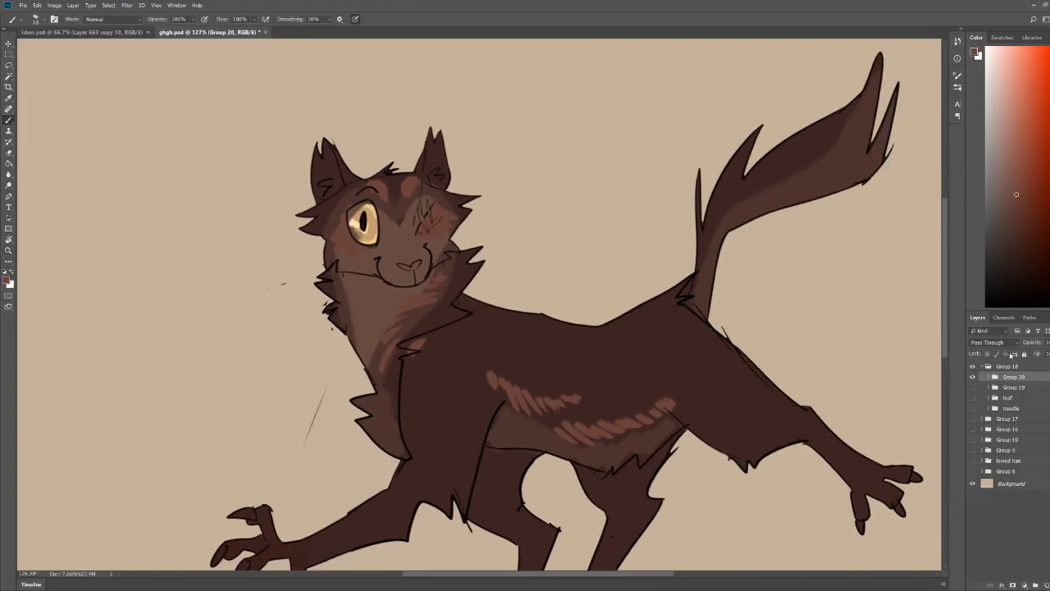
Step: Open the brown cat's group, compare the drawing with and without Layer 129's markings, and select that layer
click(987, 377)
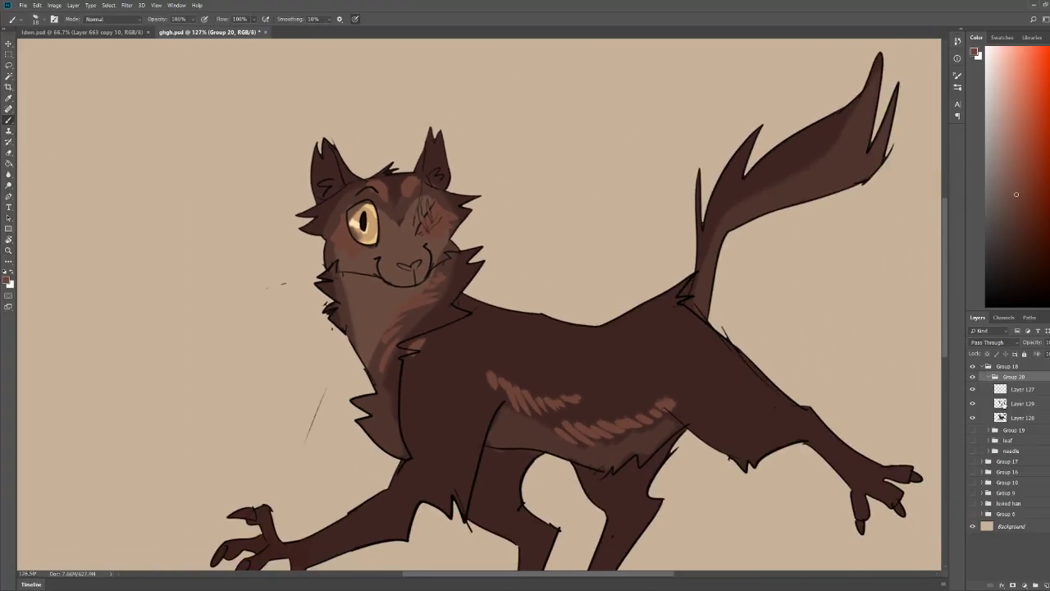
click(1002, 392)
click(973, 404)
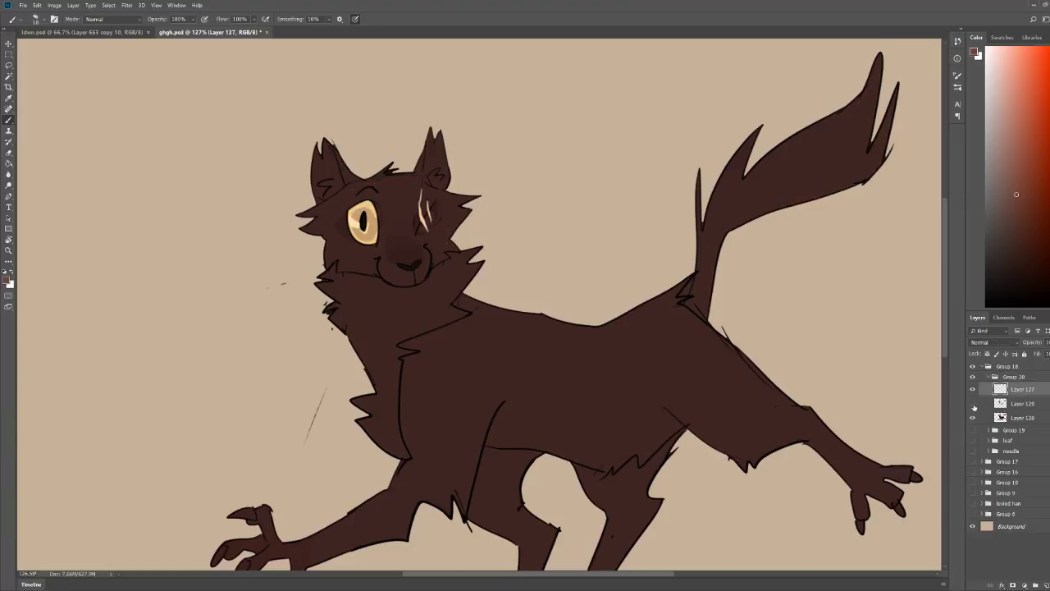
click(974, 405)
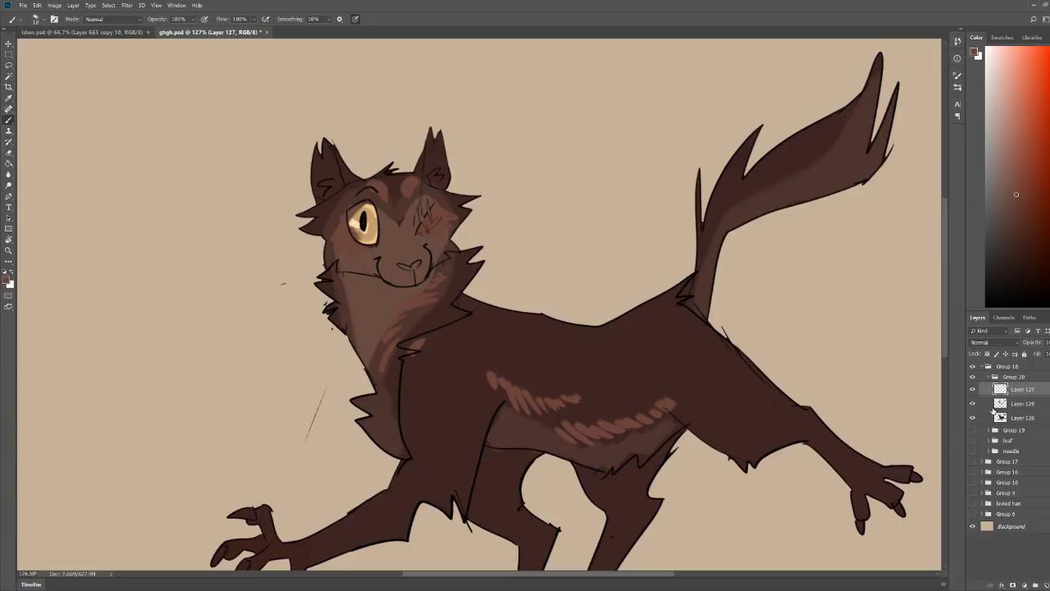
click(995, 406)
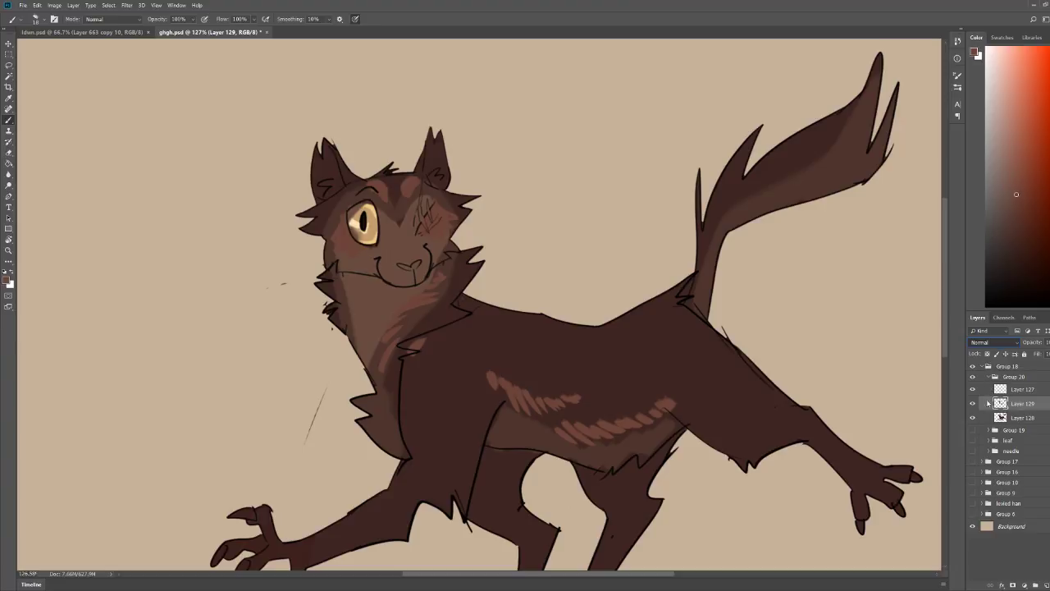
Step: Try the Color blend mode on the markings layer
click(981, 567)
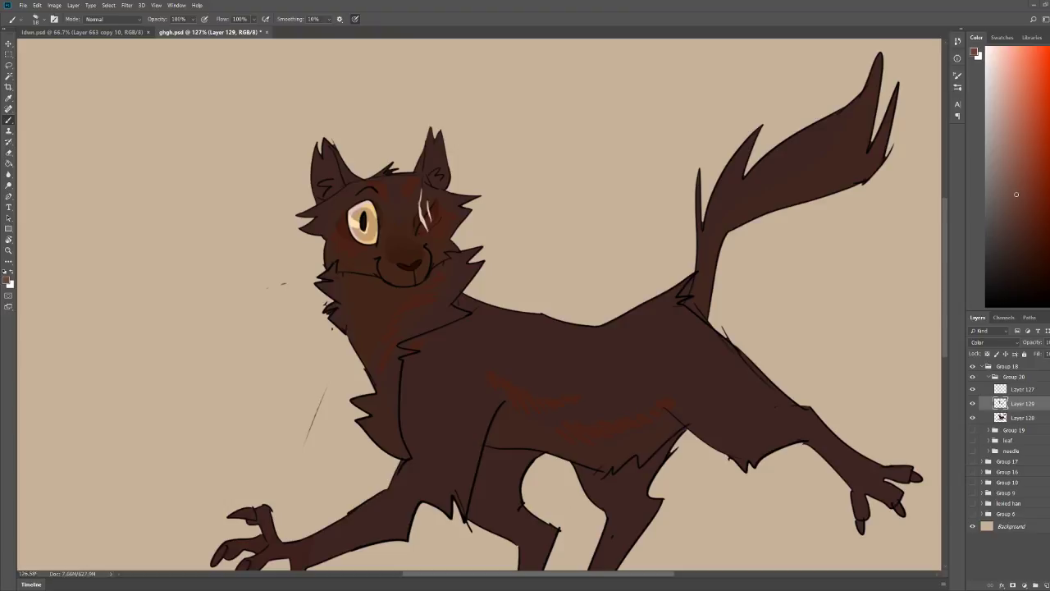
key(shift+alt+n)
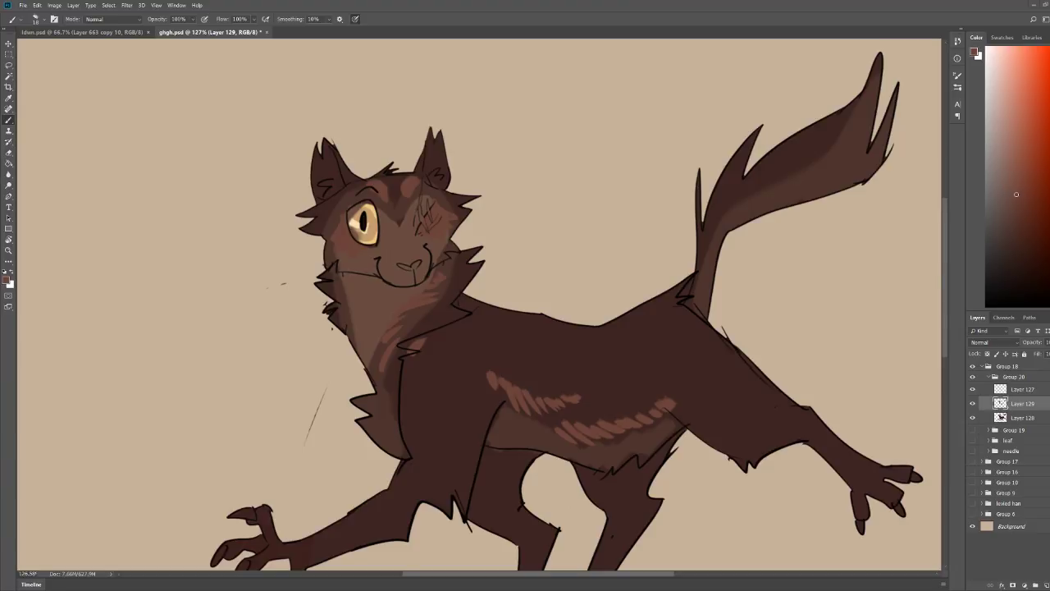
Step: Add more reddish brown strokes on the flank to join the upper stripe row with the row along the belly
scroll(575, 427, up, 3)
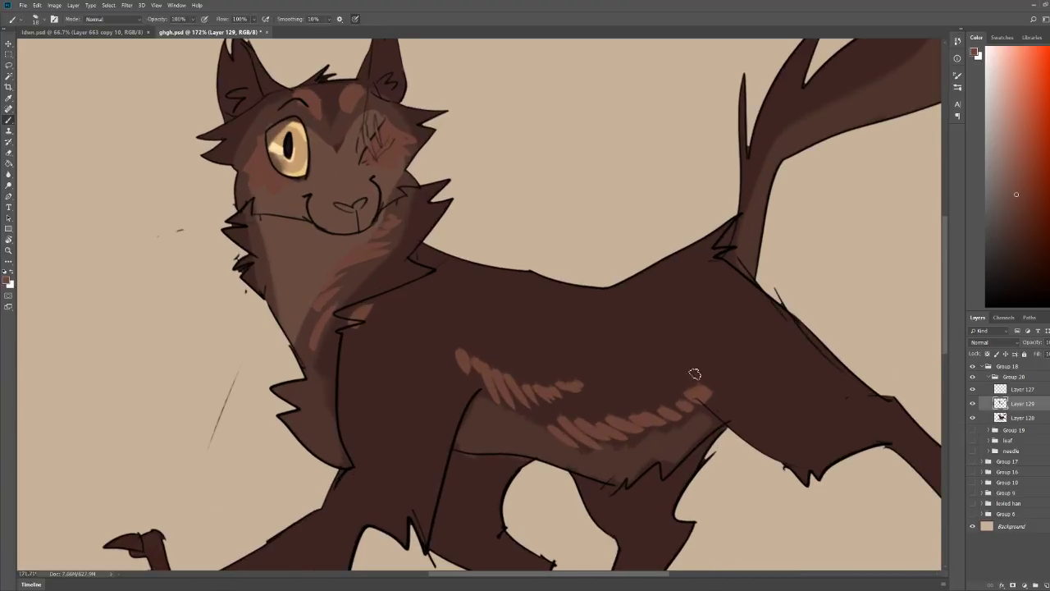
mouse_move(544, 413)
mouse_down()
mouse_move(558, 434)
mouse_move(517, 401)
mouse_move(536, 424)
mouse_up()
key(z)
drag(574, 296, 536, 297)
Step: Sample colours from the face to paint over the red below the open eye and around the scar, and extend the outer cheek patch
drag(619, 236, 671, 236)
drag(350, 166, 402, 168)
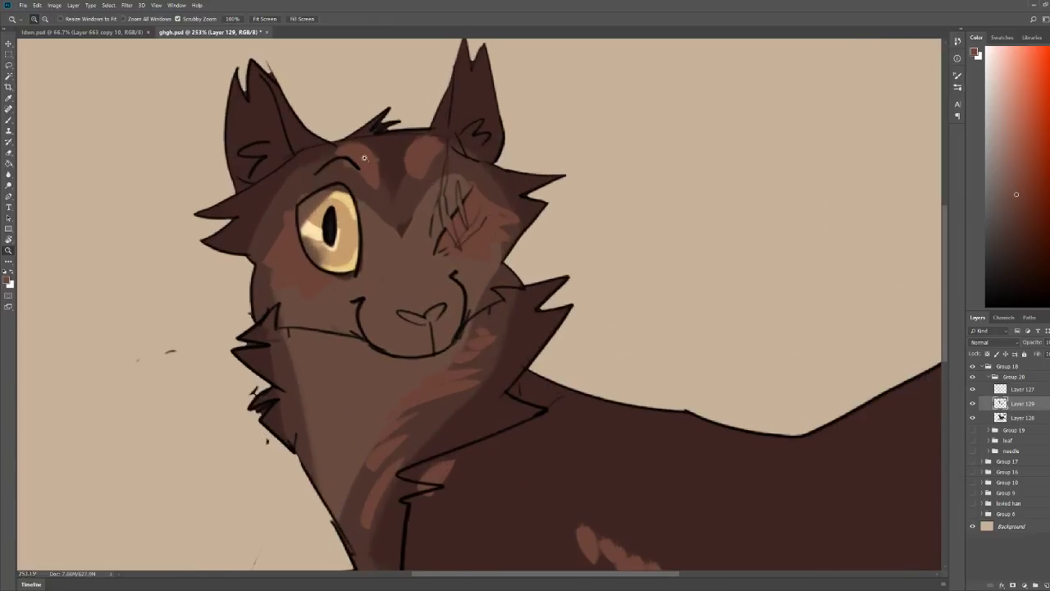
key(b)
alt+click(332, 299)
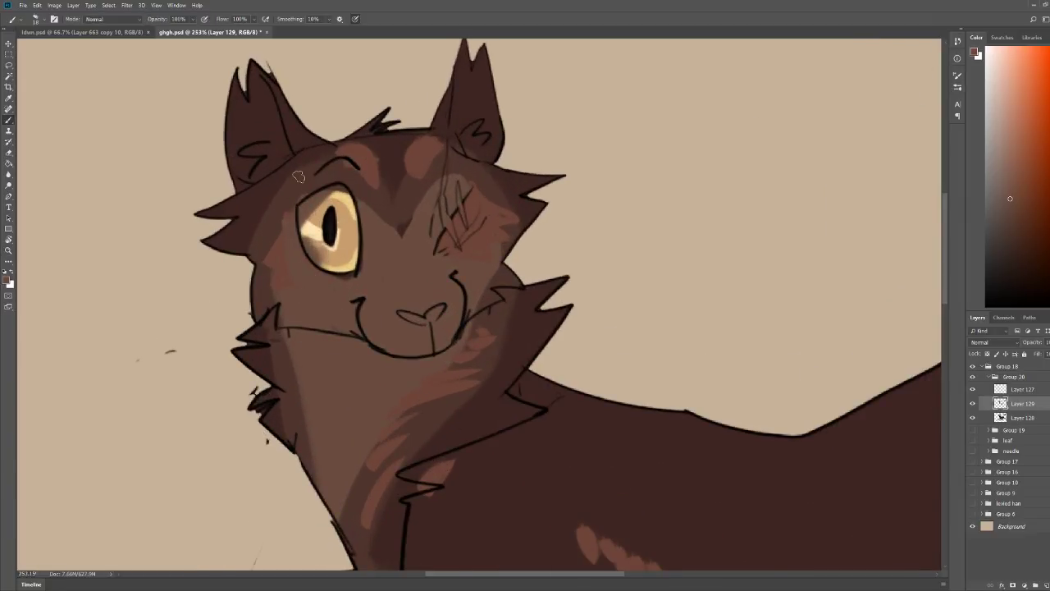
mouse_move(453, 202)
mouse_down()
mouse_move(495, 209)
mouse_move(472, 194)
mouse_move(479, 204)
mouse_move(447, 253)
mouse_move(469, 200)
mouse_move(464, 271)
mouse_up()
alt+click(278, 245)
drag(269, 254, 259, 245)
scroll(457, 135, down, 3)
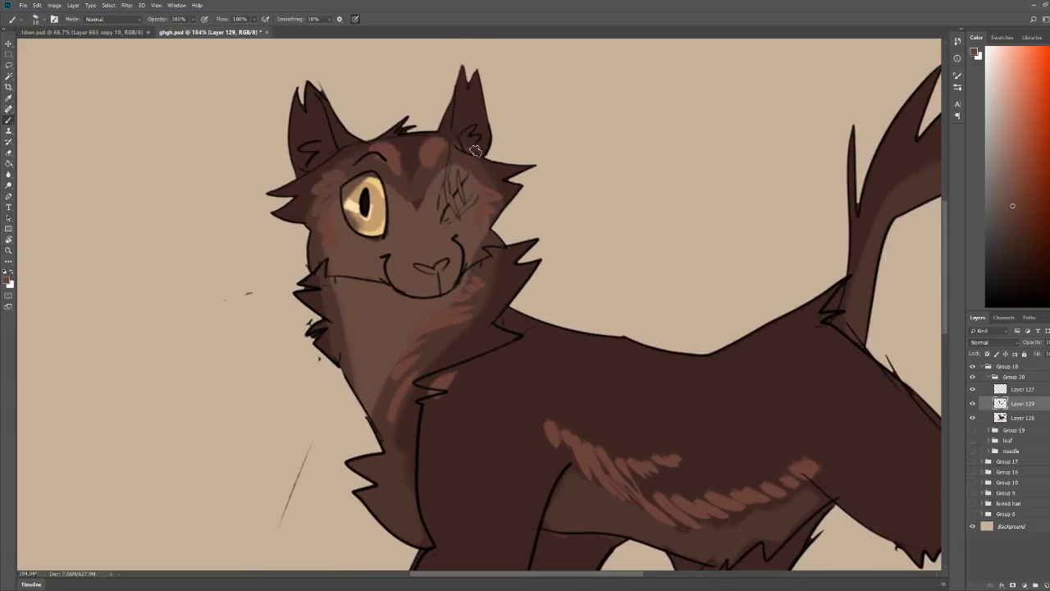
Step: Touch up the brown fur patch above the scarred eye
drag(475, 166, 489, 192)
key(ctrl+space)
drag(514, 125, 480, 124)
scroll(534, 110, down, 2)
scroll(492, 131, up, 6)
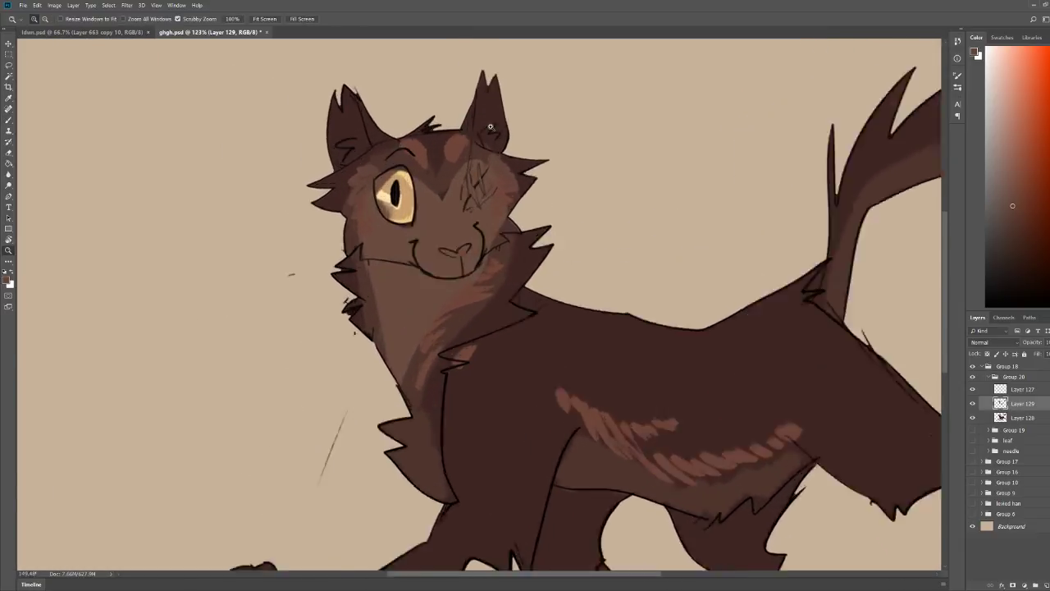
Step: Examine the facial markings up close and against the whole figure
key(b)
key(z)
scroll(476, 183, down, 4)
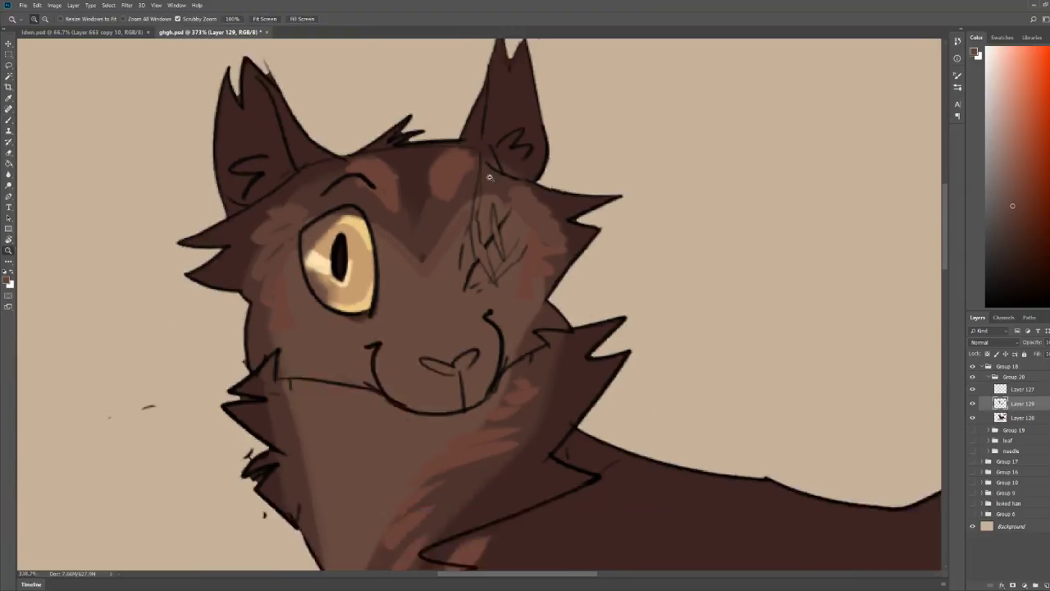
scroll(476, 183, up, 4)
key(b)
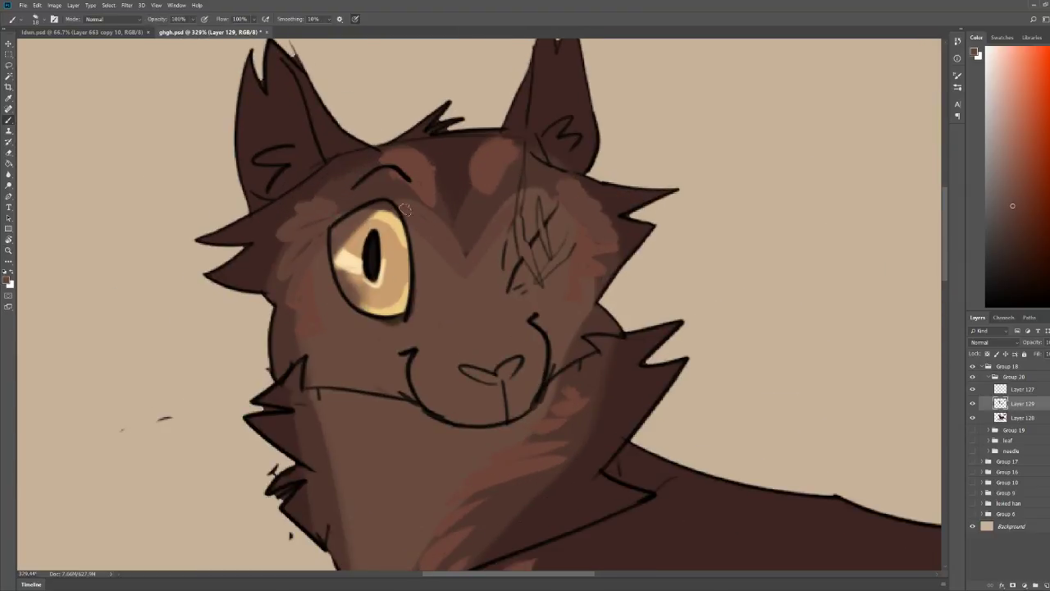
scroll(490, 224, down, 5)
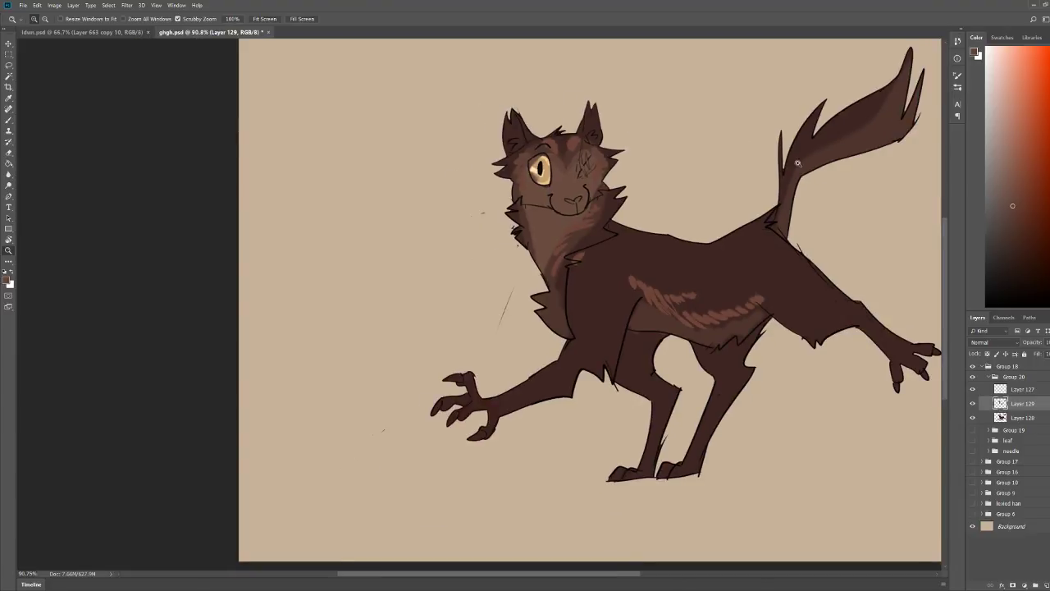
scroll(631, 306, up, 4)
mouse_move(414, 472)
mouse_down()
mouse_move(466, 504)
mouse_move(462, 472)
mouse_move(497, 468)
mouse_move(523, 498)
mouse_move(523, 488)
mouse_move(556, 492)
mouse_move(553, 471)
mouse_move(600, 472)
mouse_up()
key(z)
drag(637, 331, 621, 329)
drag(720, 253, 707, 248)
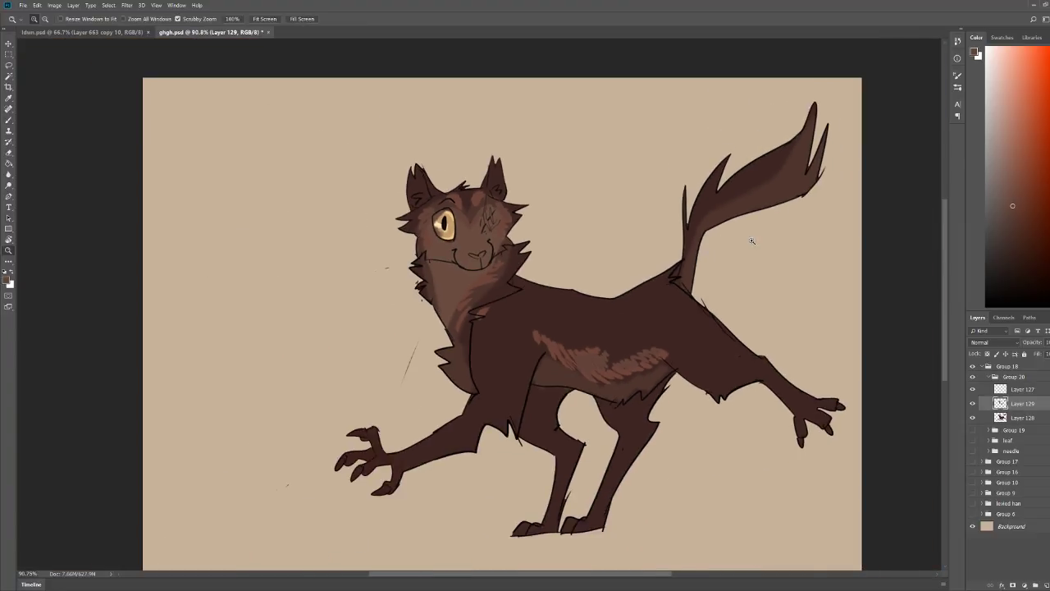
scroll(469, 196, up, 5)
key(b)
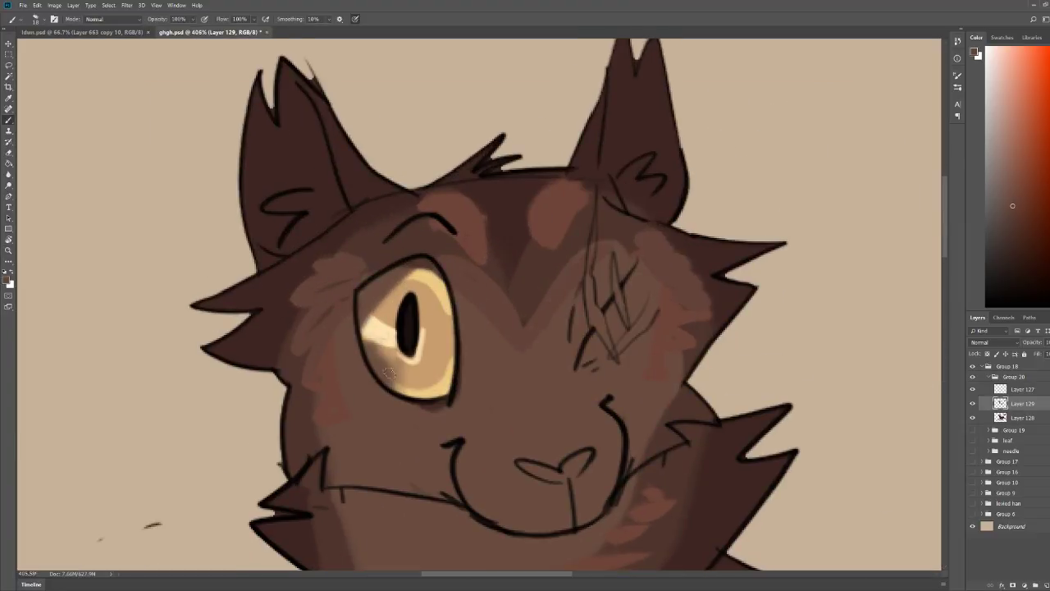
Step: Erase the markings layer over the open eye, the scar lines and the nose to uncover the original colours beneath
key(e)
mouse_move(371, 332)
mouse_down()
mouse_move(390, 283)
mouse_move(427, 261)
mouse_move(442, 277)
mouse_up()
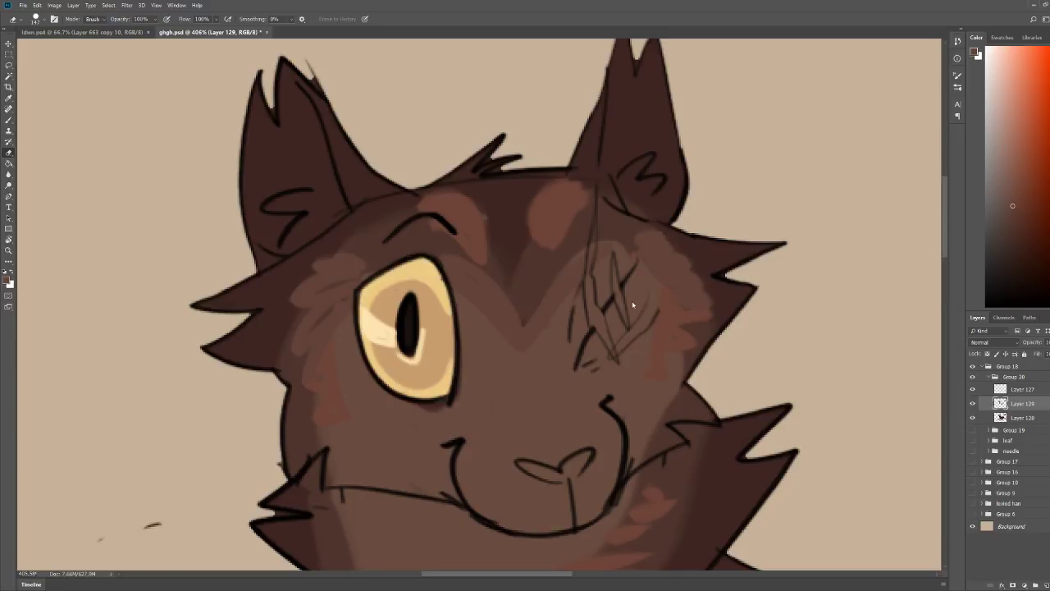
mouse_move(621, 281)
mouse_down()
mouse_move(579, 212)
mouse_move(595, 204)
mouse_move(603, 230)
mouse_move(581, 314)
mouse_move(573, 284)
mouse_move(597, 346)
mouse_move(574, 268)
mouse_move(592, 219)
mouse_up()
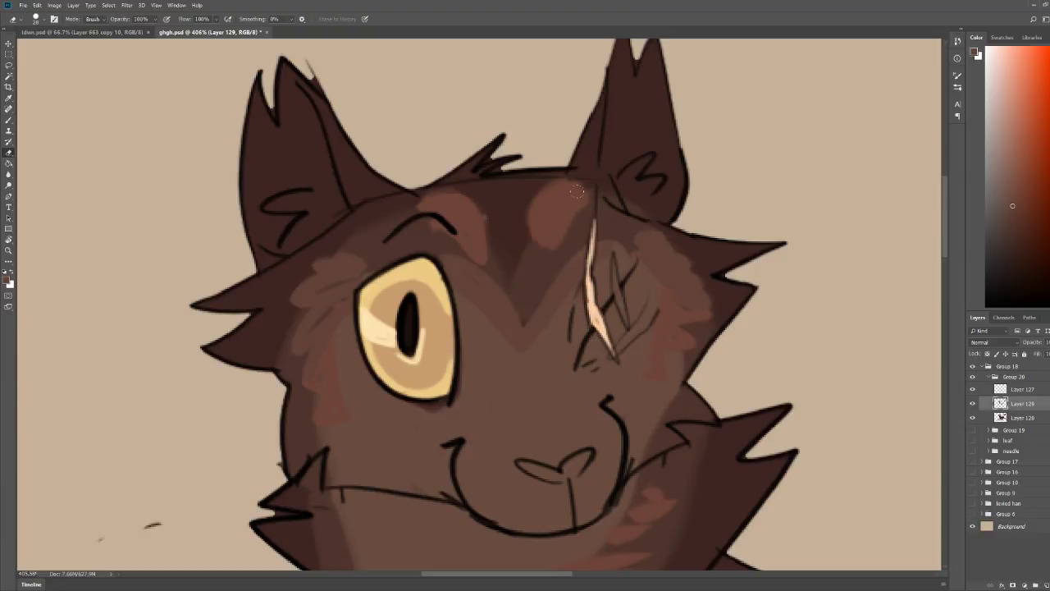
drag(614, 262, 627, 323)
key(z)
mouse_move(632, 238)
mouse_down()
mouse_move(584, 275)
mouse_move(682, 276)
mouse_up()
key(e)
mouse_move(652, 276)
mouse_down()
mouse_move(630, 258)
mouse_move(648, 247)
mouse_move(602, 276)
mouse_up()
key(z)
drag(674, 199, 636, 220)
drag(733, 173, 723, 172)
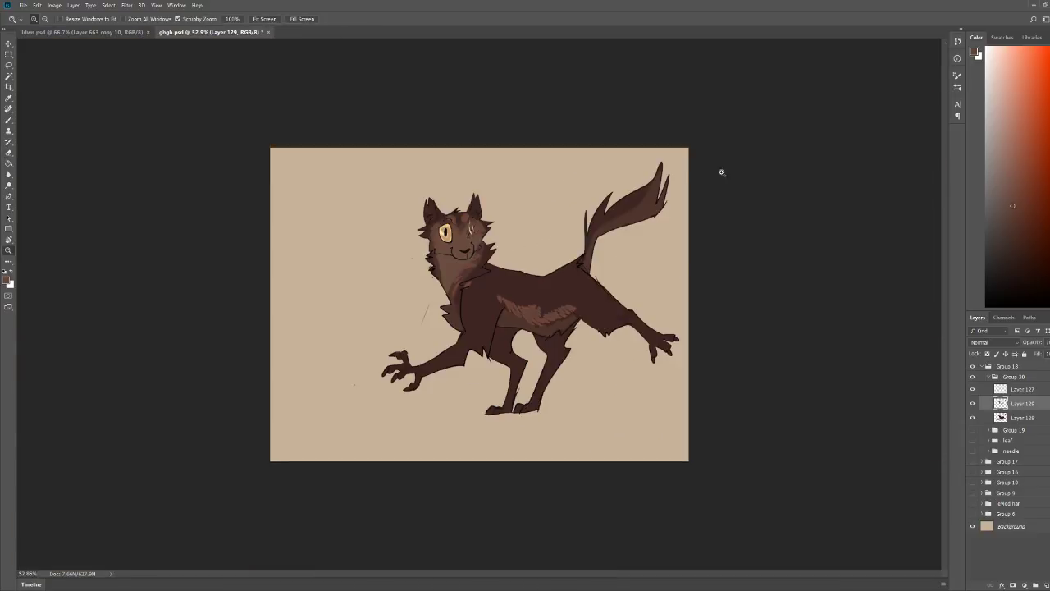
key(ctrl+0)
key(e)
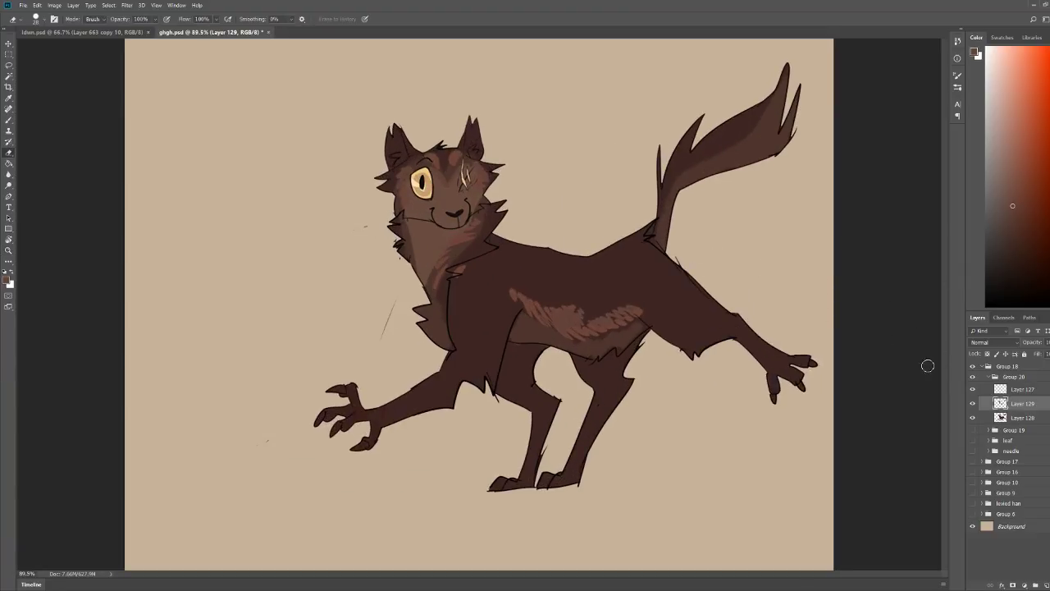
Step: Sample the pale peach of the scar and fill the inside of the ear above the open eye
key(z)
drag(391, 127, 497, 174)
key(e)
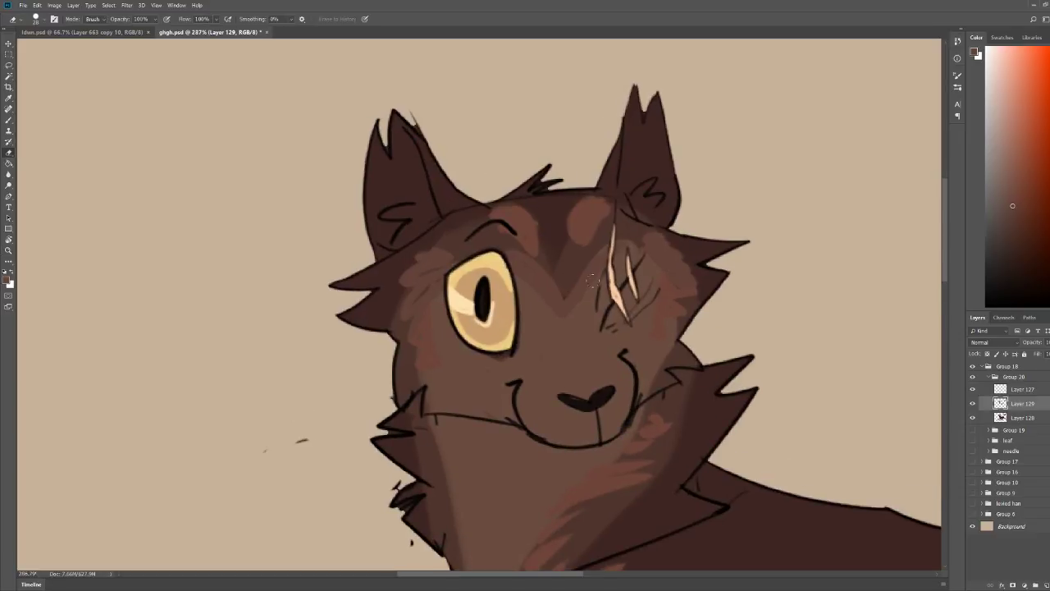
key(b)
alt+click(615, 287)
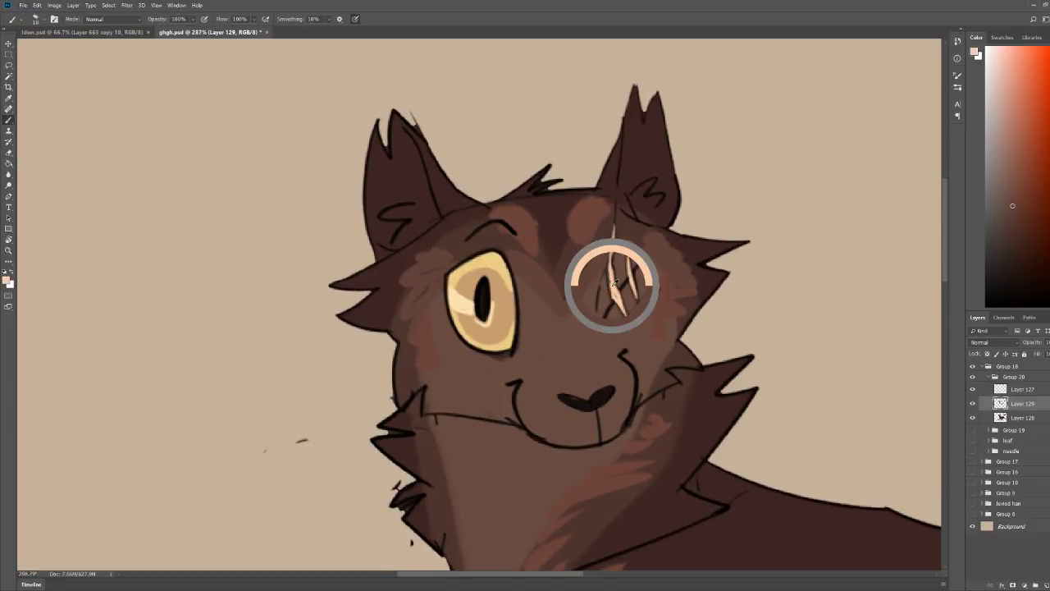
click(430, 209)
mouse_move(421, 187)
mouse_down()
mouse_move(396, 118)
mouse_move(392, 165)
mouse_move(377, 134)
mouse_move(377, 215)
mouse_move(373, 148)
mouse_up()
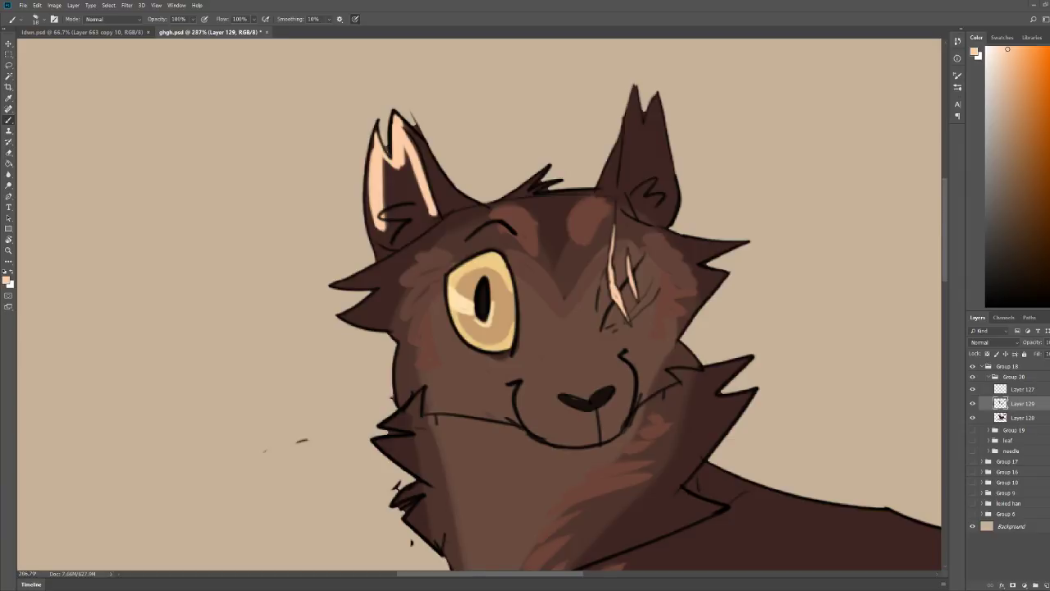
mouse_move(426, 210)
mouse_down()
mouse_move(379, 259)
mouse_move(386, 242)
mouse_move(437, 217)
mouse_move(386, 242)
mouse_move(374, 231)
mouse_move(395, 180)
mouse_move(397, 231)
mouse_move(417, 169)
mouse_move(407, 149)
mouse_move(384, 169)
mouse_up()
key(ctrl+z)
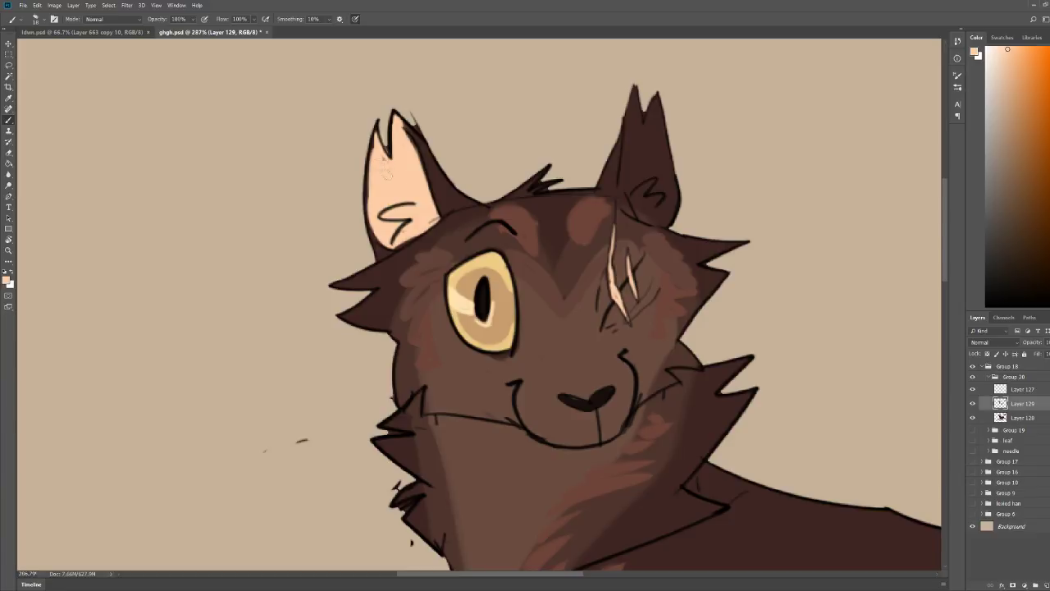
Step: Fill the inside of the ear above the scarred eye with the same pale peach
key(z)
drag(492, 94, 426, 95)
drag(644, 96, 583, 92)
drag(466, 128, 545, 129)
key(b)
mouse_move(464, 217)
mouse_down()
mouse_move(474, 95)
mouse_move(497, 100)
mouse_move(513, 204)
mouse_move(489, 230)
mouse_move(472, 150)
mouse_move(493, 217)
mouse_move(499, 156)
mouse_up()
key(z)
drag(535, 93, 471, 94)
drag(652, 347, 669, 348)
key(b)
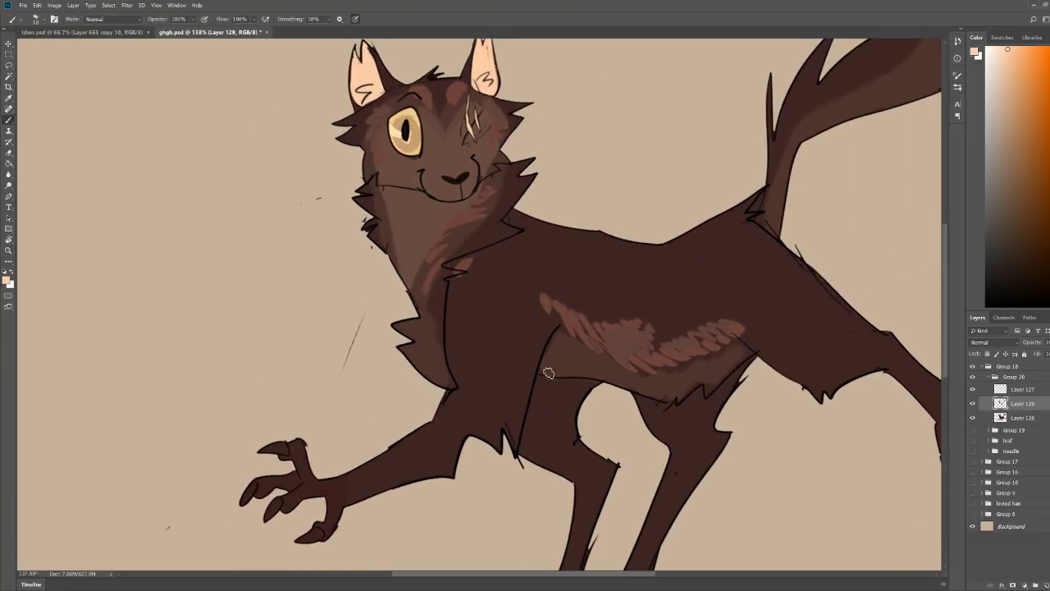
Step: Try a pale peach stroke on the belly behind the front leg
drag(542, 365, 576, 374)
key(ctrl+0)
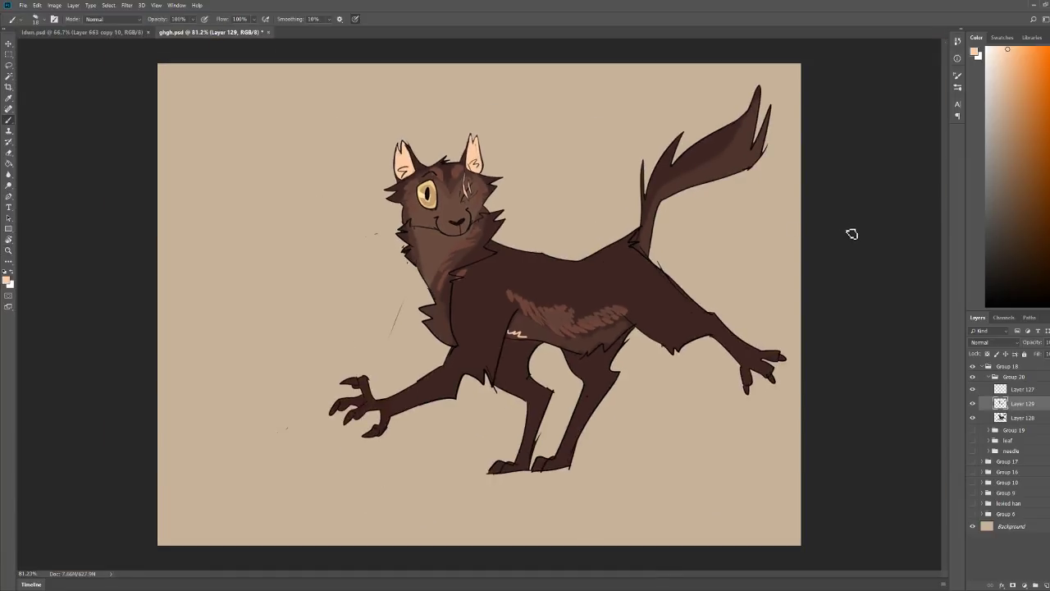
key(ctrl+z)
Step: Brush a darker shade of the body brown over the raised front paw and merge Layer 129 into Layer 128
alt+click(492, 276)
mouse_move(1012, 249)
mouse_down()
mouse_move(1012, 272)
mouse_move(1017, 262)
mouse_up()
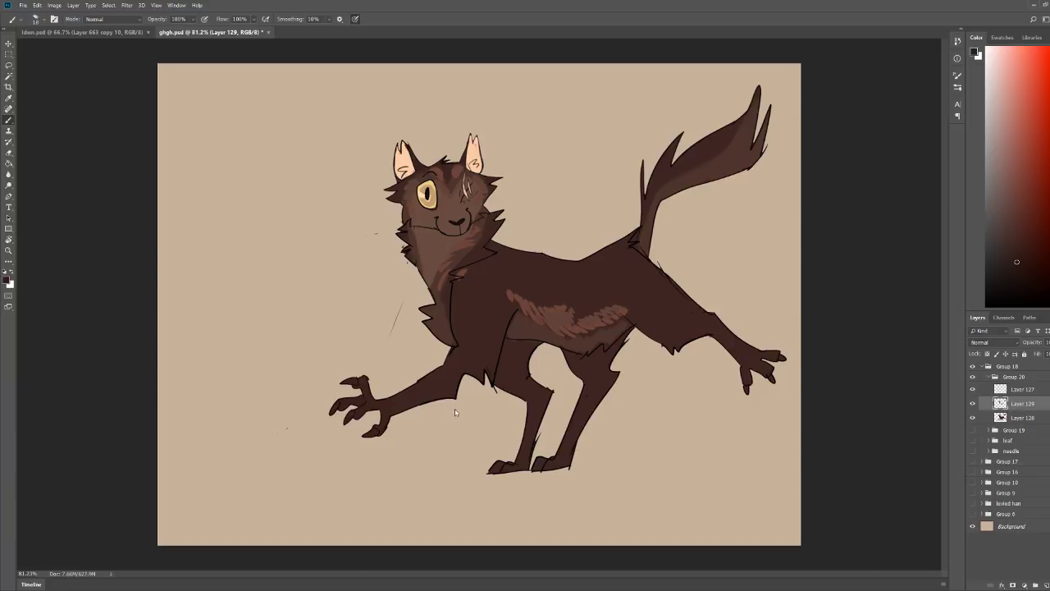
key(])
drag(387, 382, 382, 438)
key(ctrl+z)
drag(370, 400, 379, 407)
key(ctrl+e)
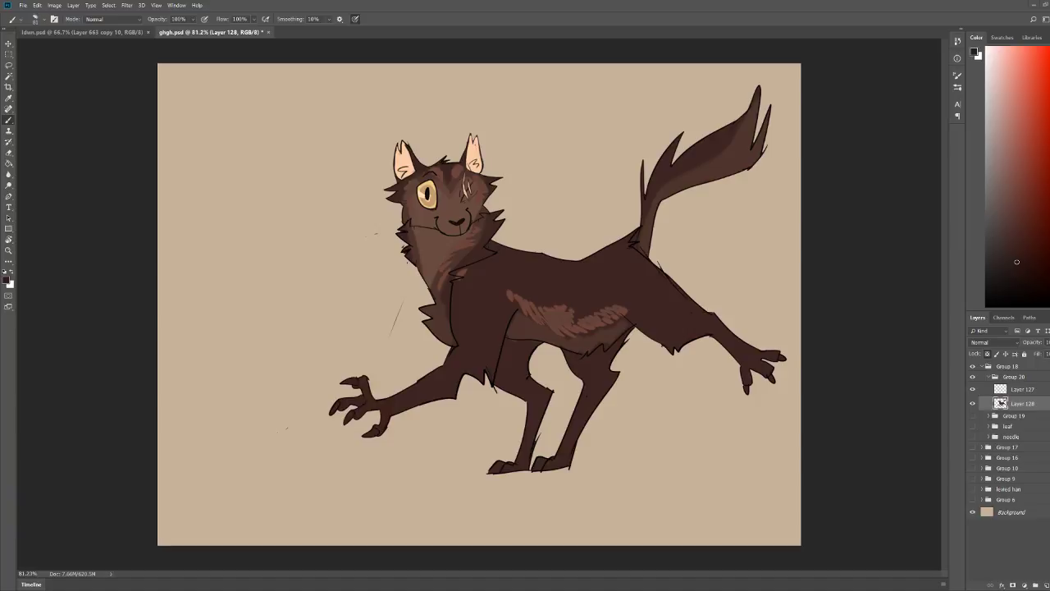
Step: Darken the raised front paw, the two standing paws and the outstretched hind paw with near-black brown
drag(365, 375, 408, 375)
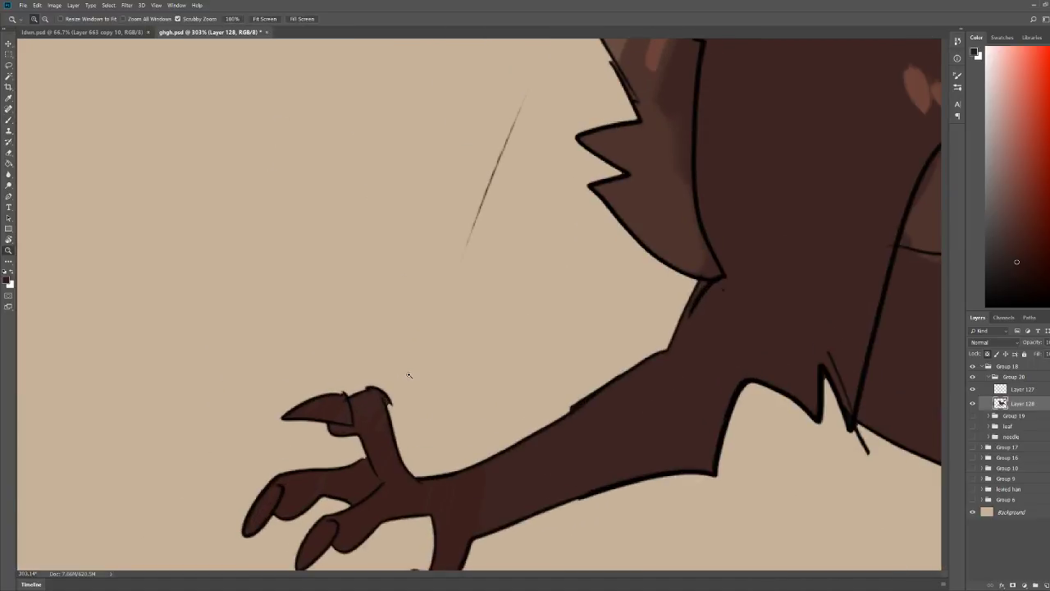
drag(426, 323, 380, 324)
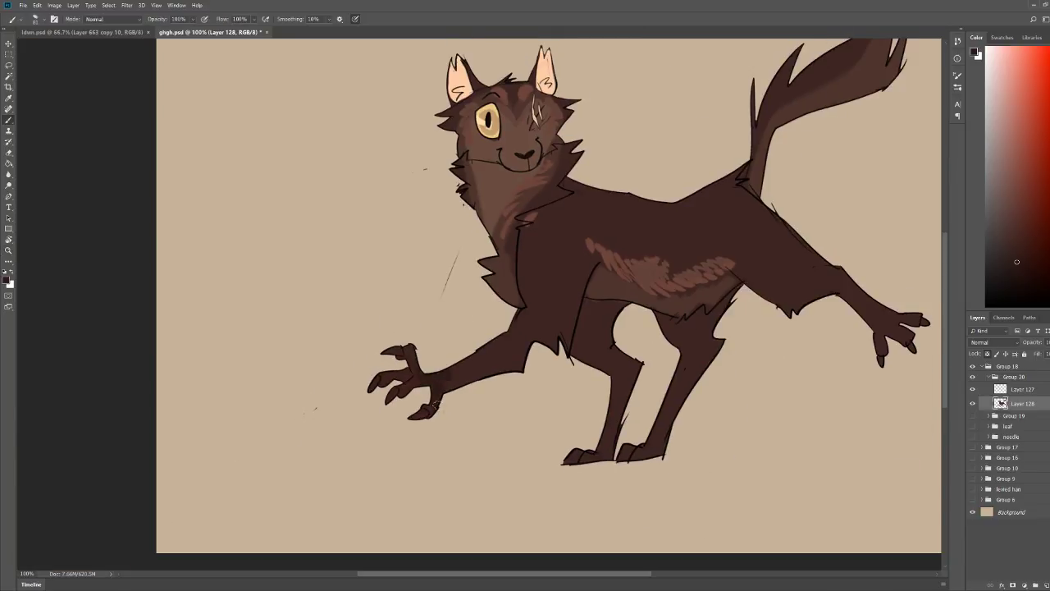
drag(579, 467, 584, 444)
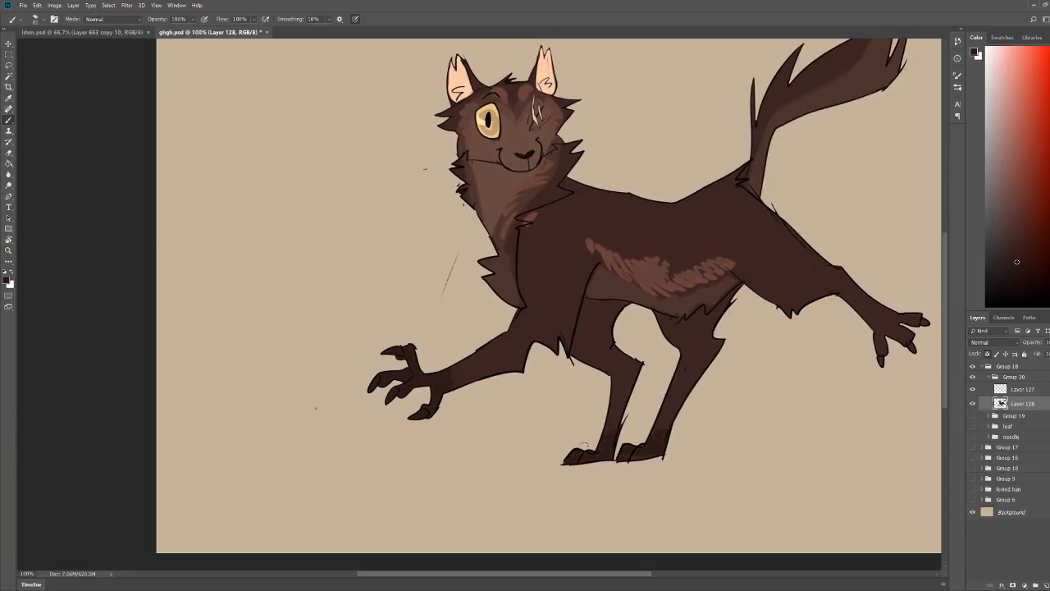
mouse_move(901, 338)
mouse_down()
mouse_move(920, 315)
mouse_move(868, 313)
mouse_move(872, 296)
mouse_up()
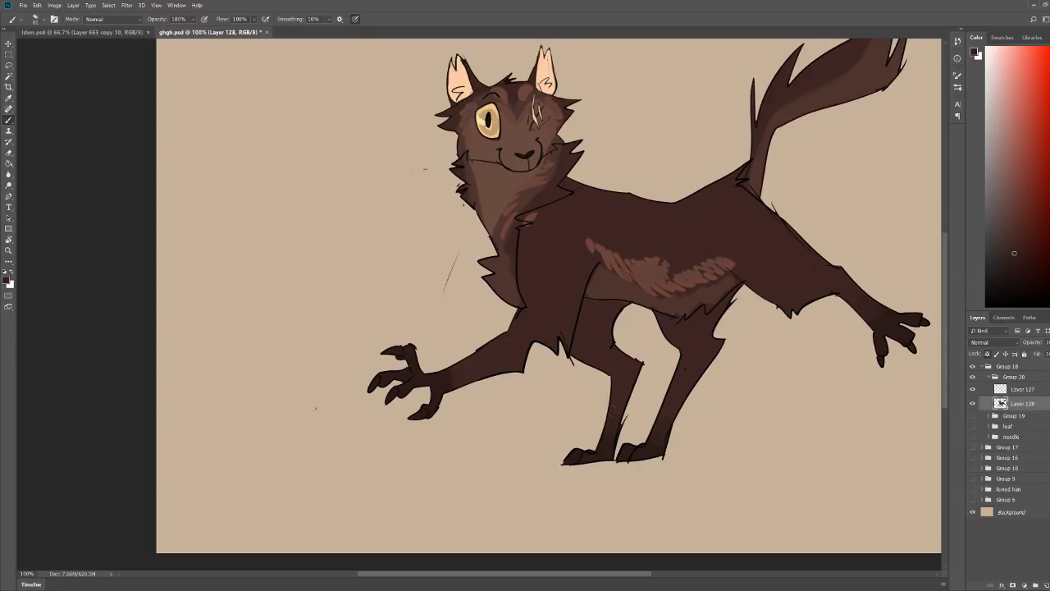
key(ctrl+space)
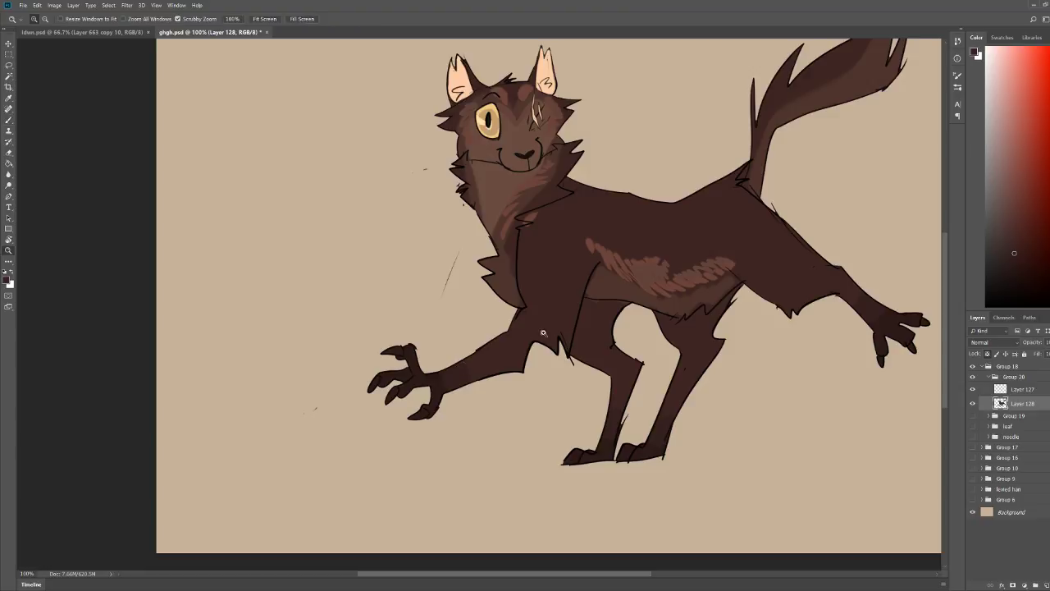
drag(544, 333, 479, 336)
drag(714, 222, 799, 227)
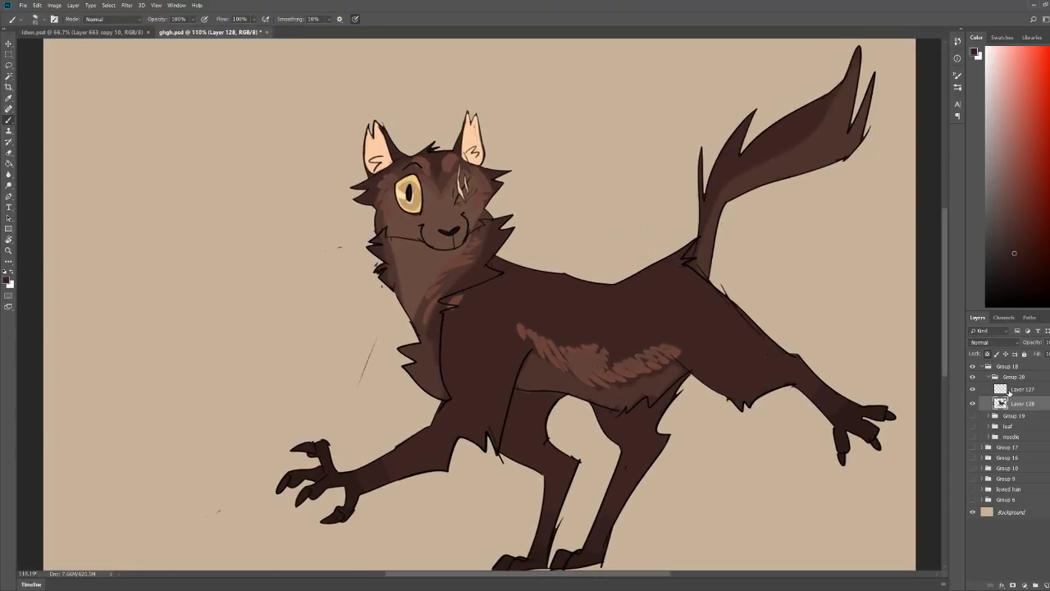
Step: On Layer 128, sample browns from the middle of the face and touch up the fur between brow and open eye
click(1010, 391)
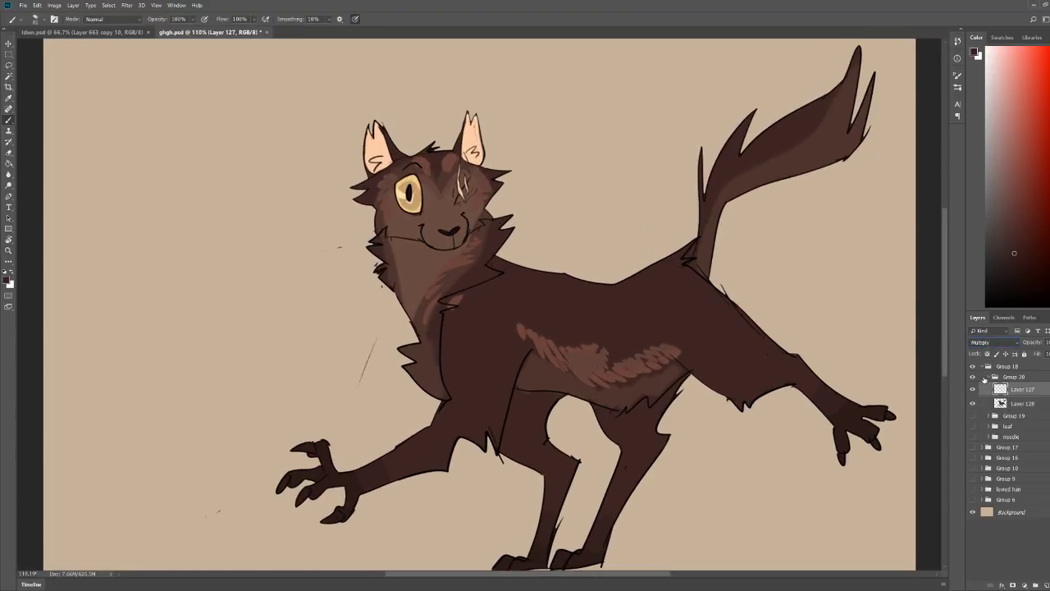
click(1001, 403)
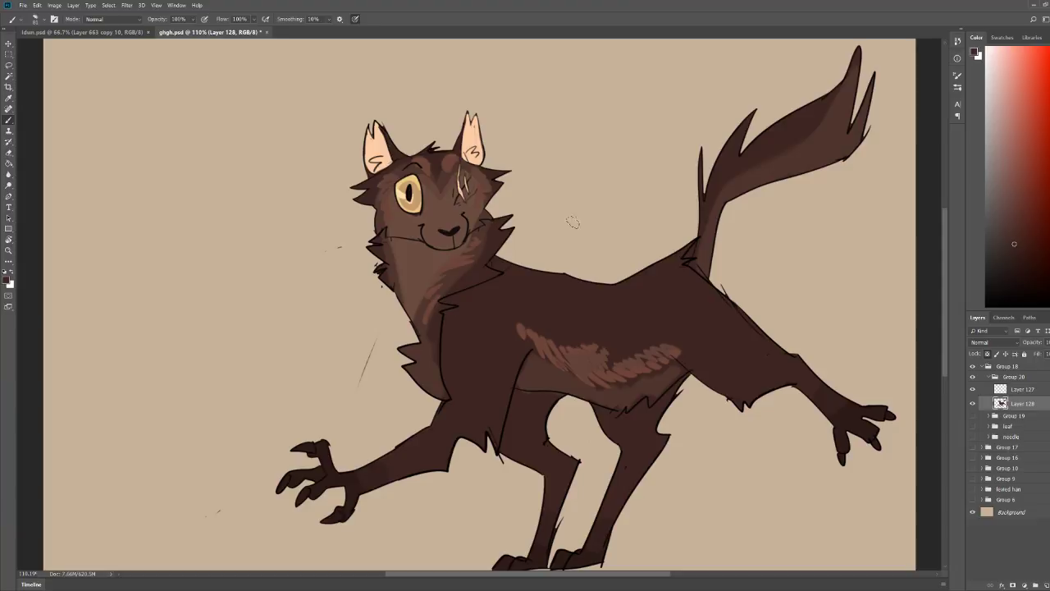
key(z)
drag(428, 183, 552, 163)
drag(621, 202, 563, 189)
key(z)
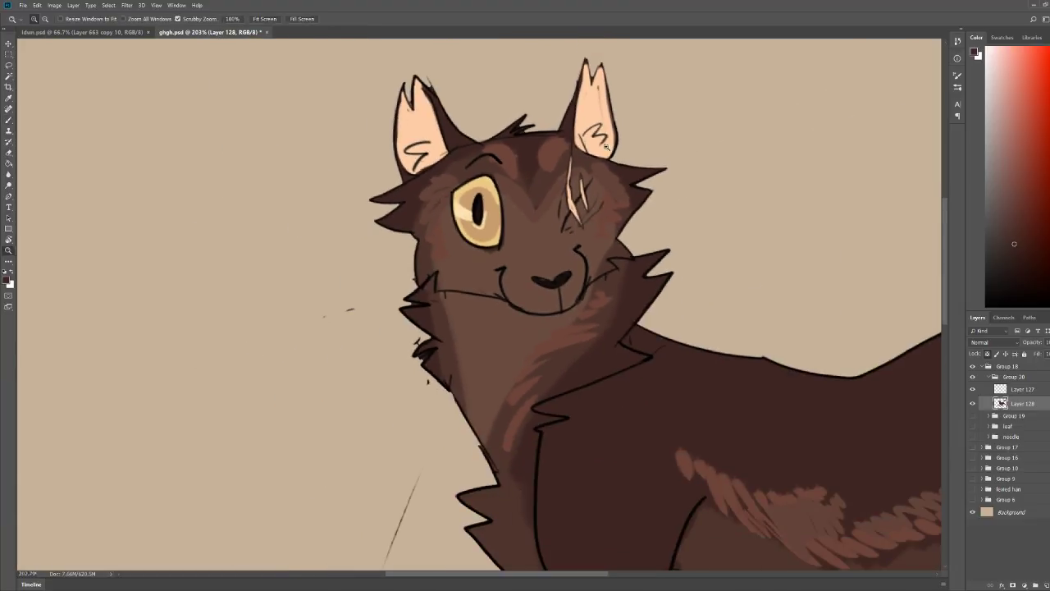
drag(606, 146, 506, 197)
key(b)
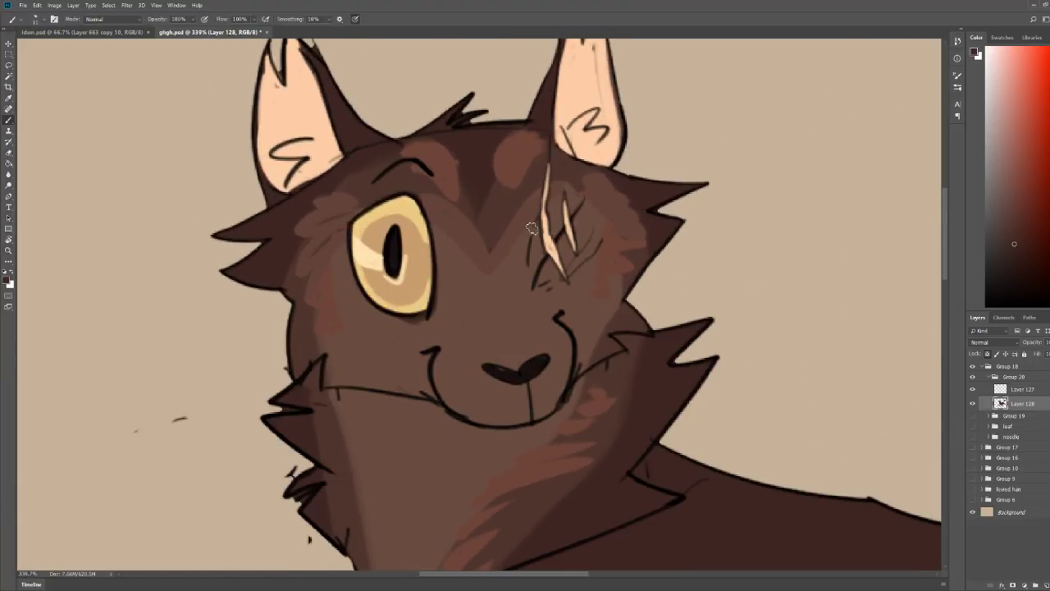
alt+click(518, 256)
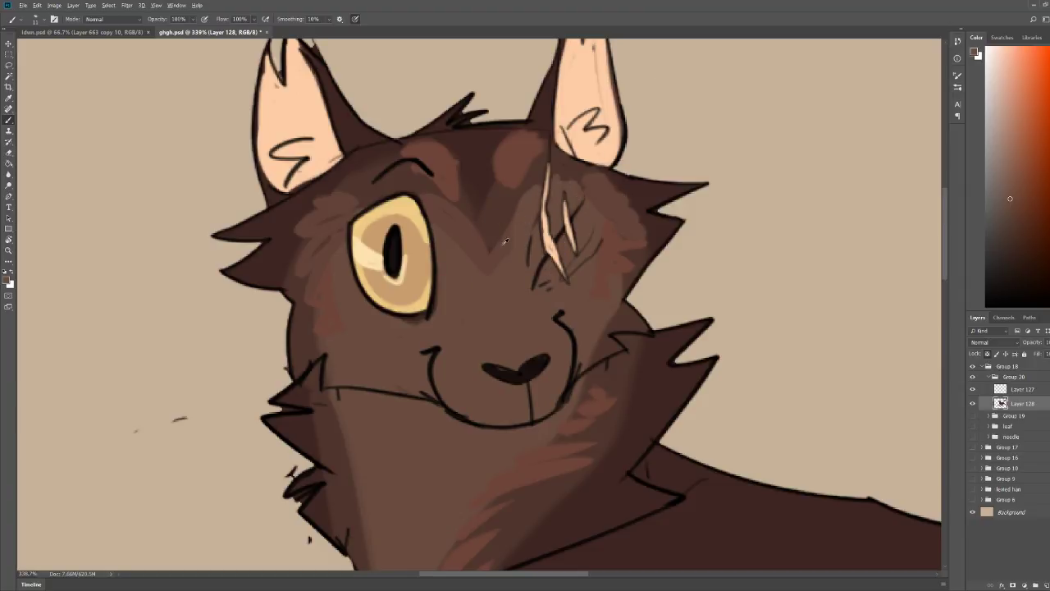
alt+click(506, 240)
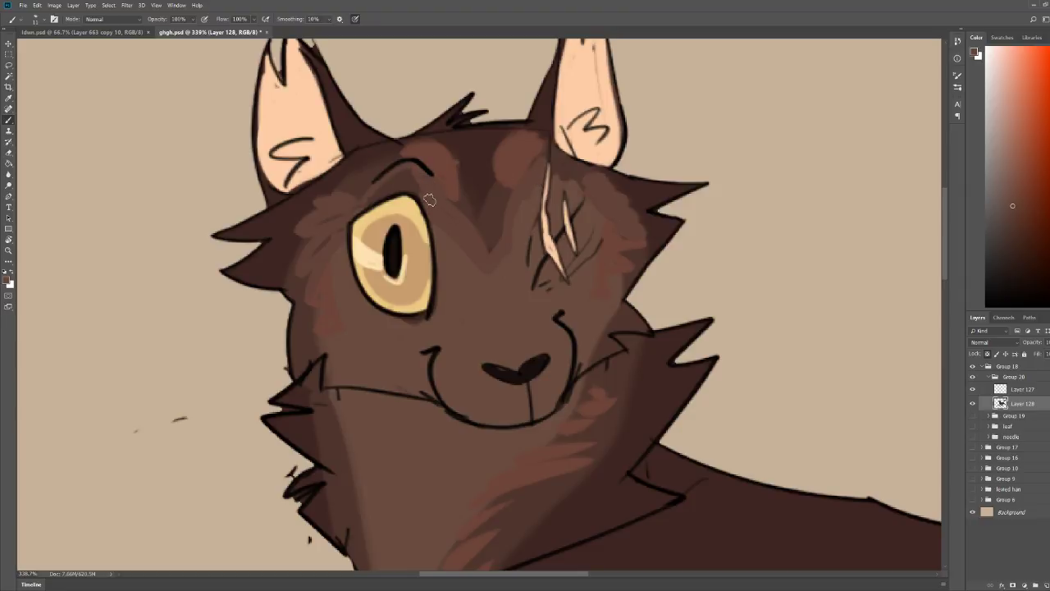
Step: Paint darker brown shading along the upper edge of the open eye
key(z)
drag(514, 137, 609, 123)
drag(475, 140, 491, 144)
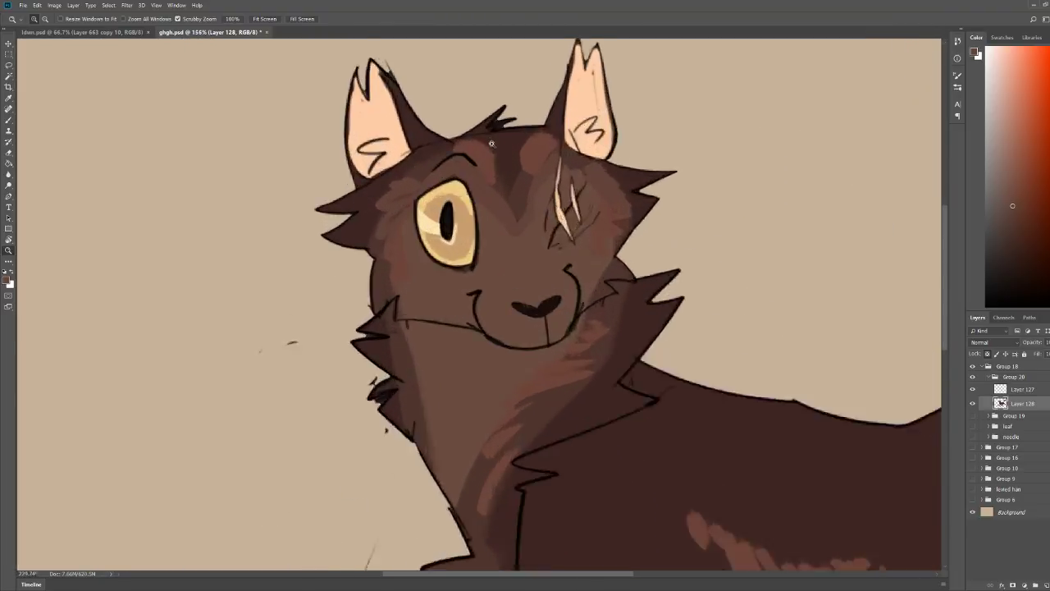
scroll(491, 144, up, 3)
key(b)
mouse_move(476, 181)
mouse_down()
mouse_move(483, 242)
mouse_move(440, 196)
mouse_move(396, 223)
mouse_up()
drag(423, 186, 430, 197)
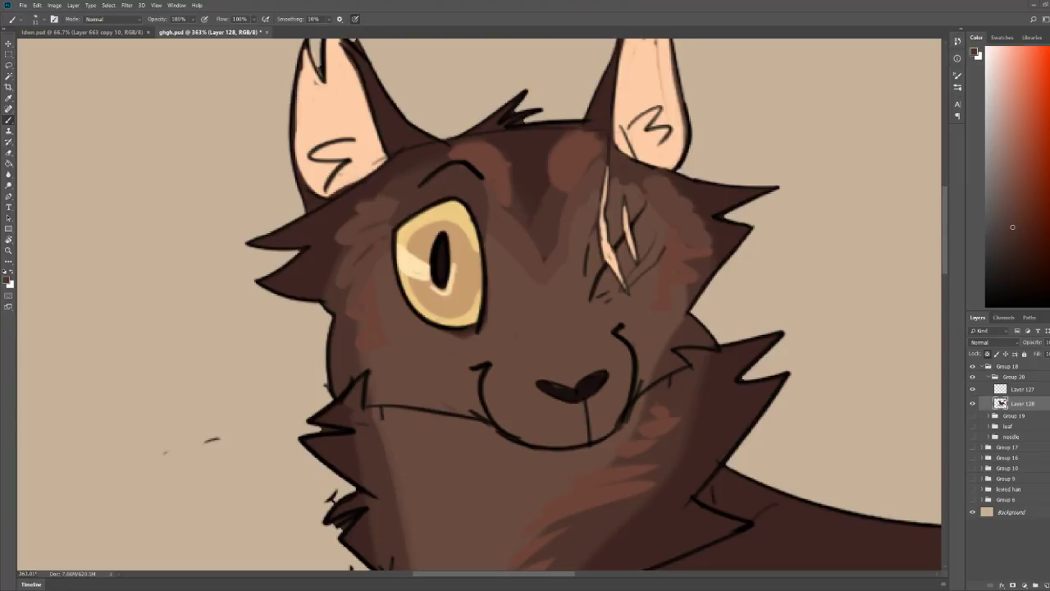
Step: Add matching dark brown shading beside and above the scarred eye
mouse_move(581, 263)
mouse_down()
mouse_move(584, 187)
mouse_move(598, 164)
mouse_move(584, 247)
mouse_move(588, 228)
mouse_up()
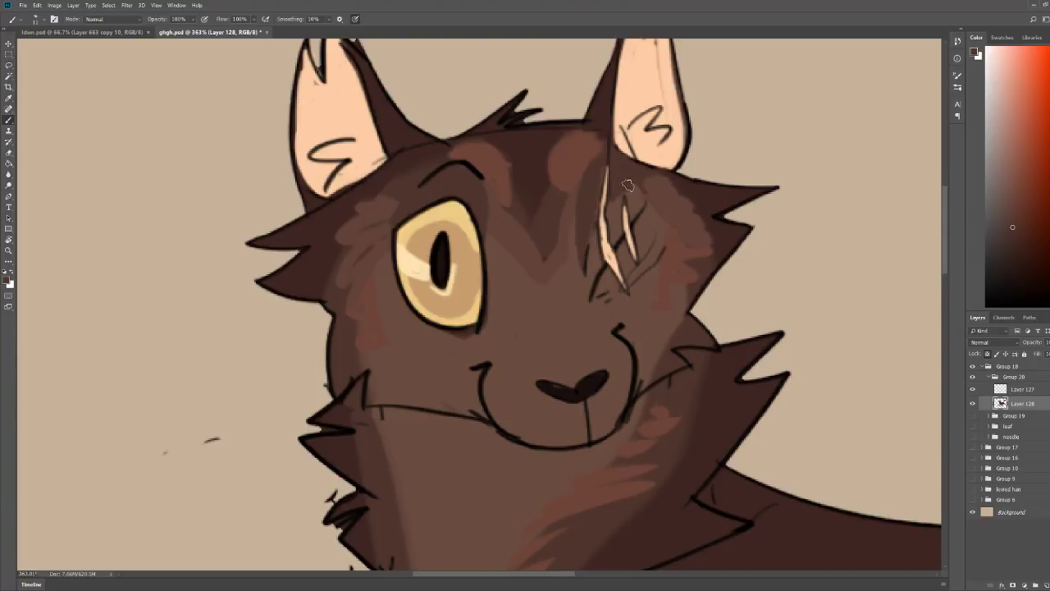
key(z)
scroll(674, 141, down, 5)
scroll(703, 130, up, 5)
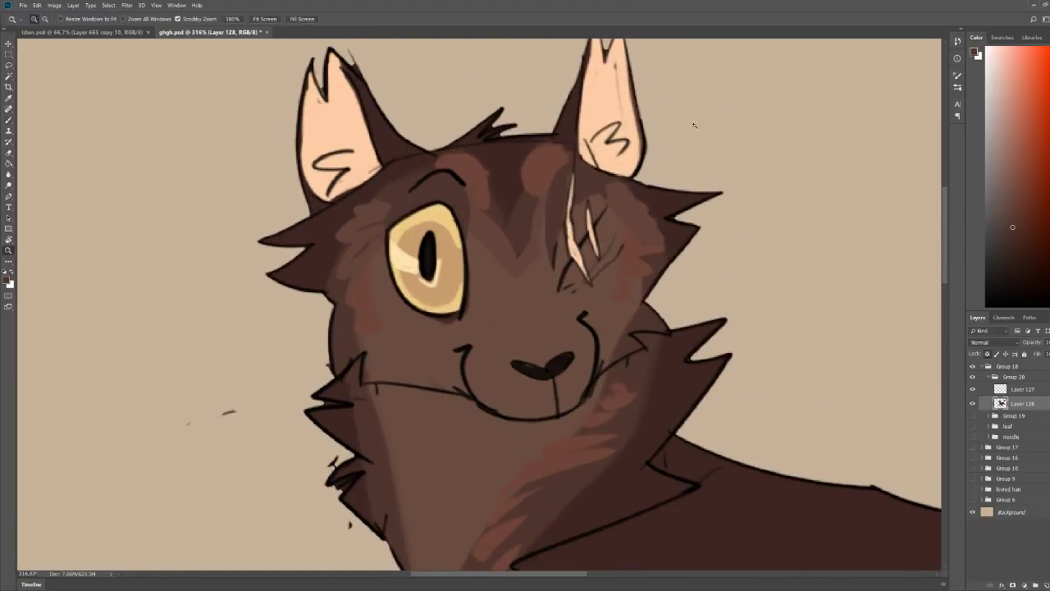
key(b)
key(z)
scroll(675, 144, down, 4)
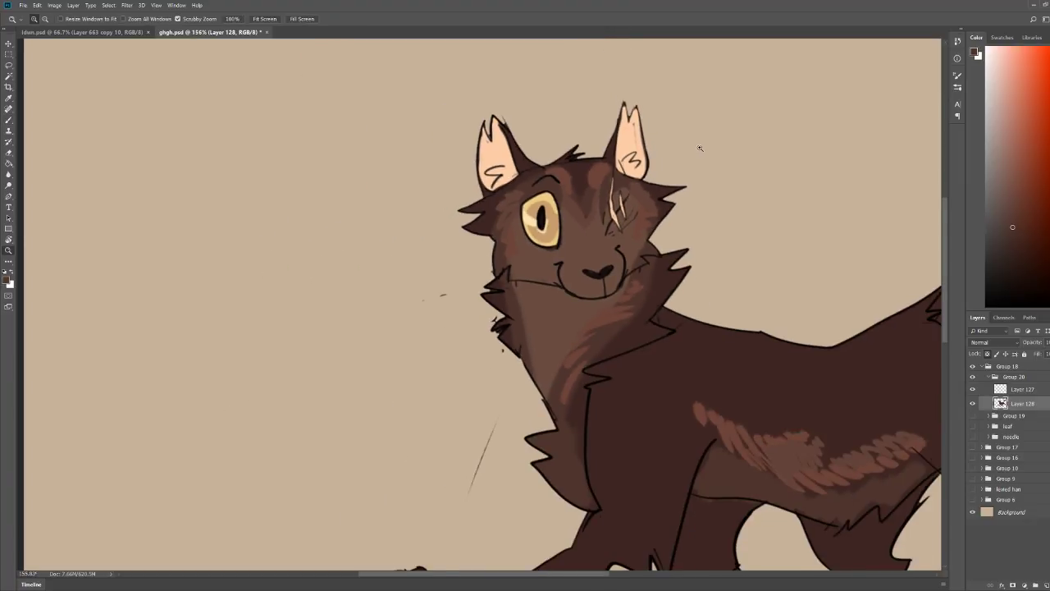
Step: Paint mottled darker brown markings beside and beneath the open eye, across its cheek and under the scarred eye
scroll(674, 144, up, 2)
key(b)
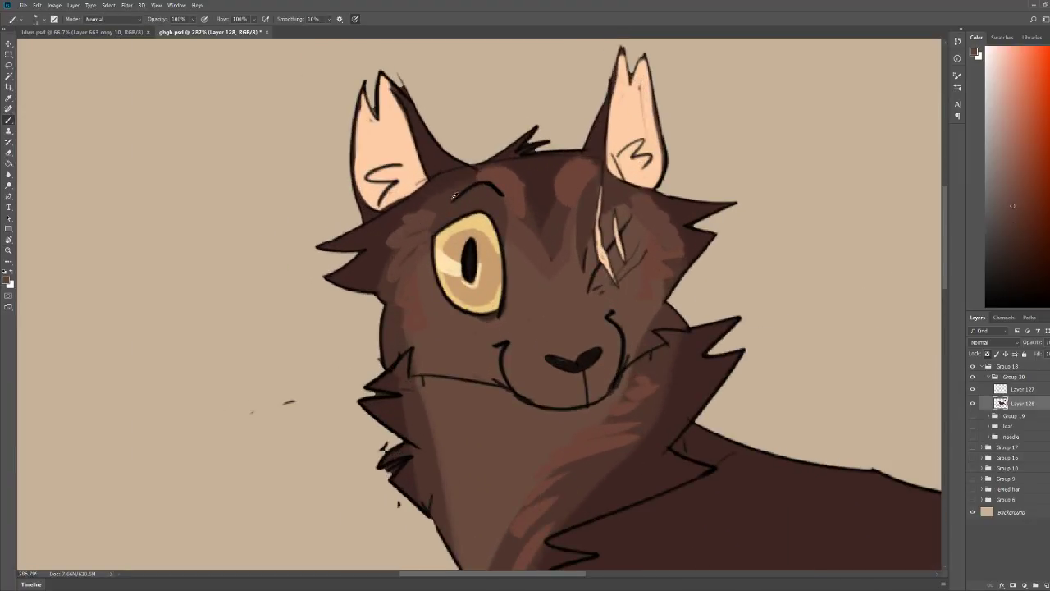
key(z)
scroll(549, 131, down, 4)
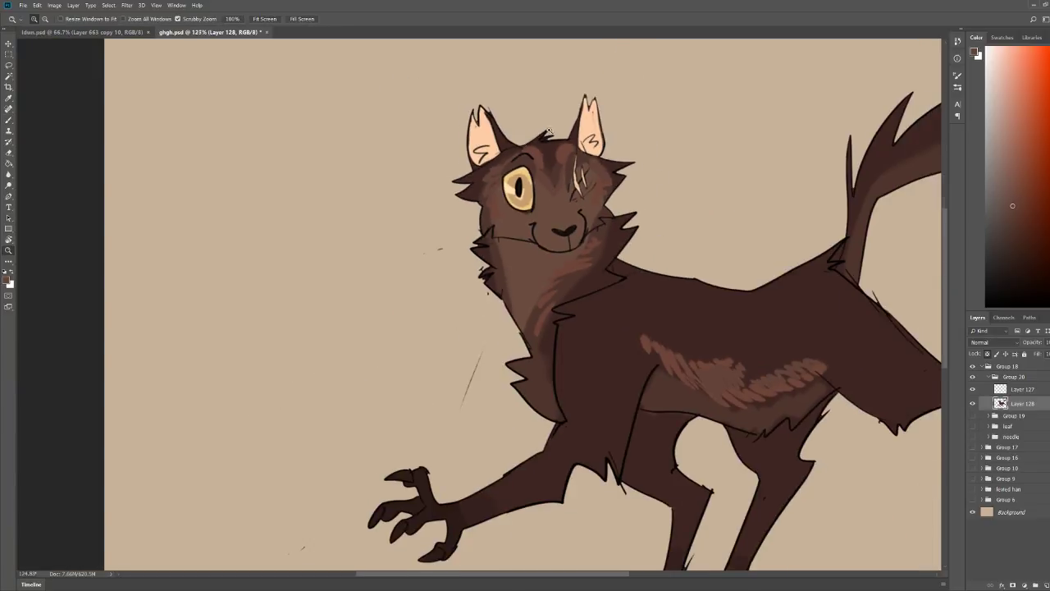
scroll(615, 143, up, 3)
key(b)
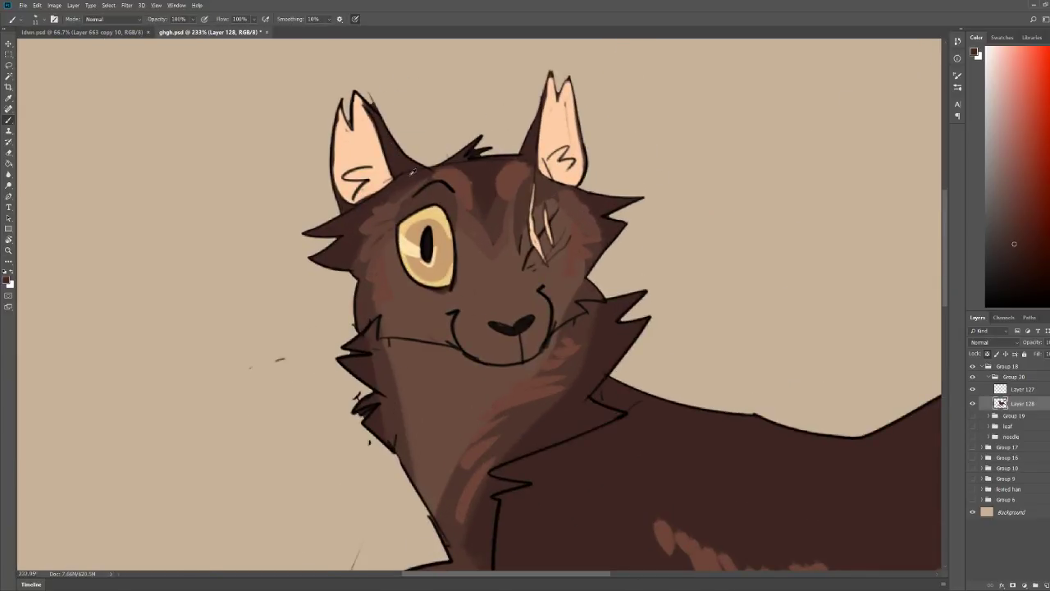
mouse_move(396, 215)
mouse_down()
mouse_move(368, 270)
mouse_move(411, 340)
mouse_move(387, 328)
mouse_move(384, 312)
mouse_move(408, 335)
mouse_move(371, 303)
mouse_move(367, 282)
mouse_move(390, 304)
mouse_move(414, 306)
mouse_up()
alt+click(385, 292)
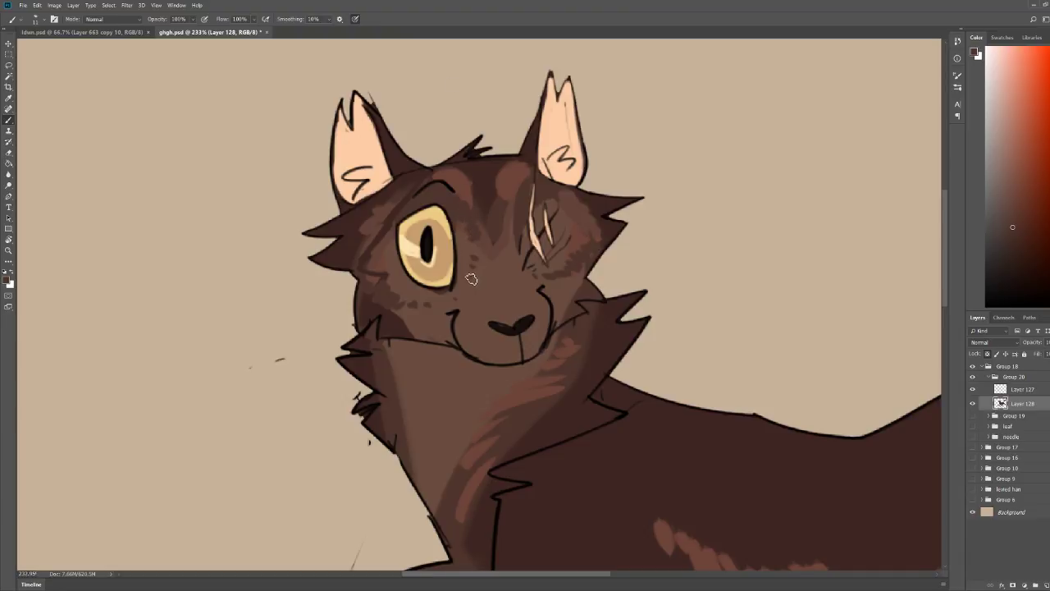
Step: Paint a broken dark brown band across the bridge of the nose between the two eyes
scroll(471, 279, down, 4)
scroll(492, 230, up, 6)
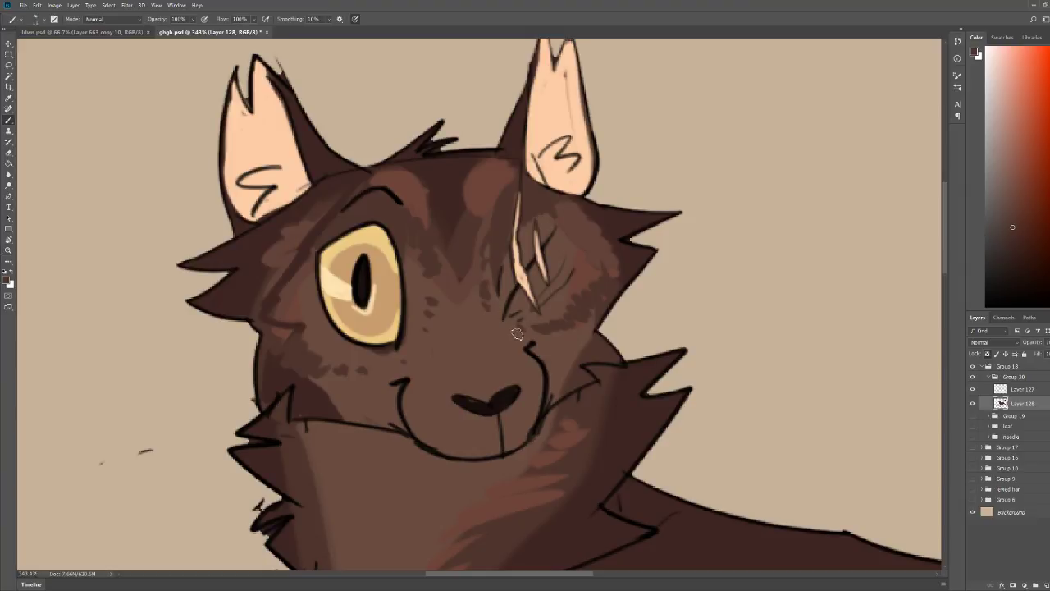
key(z)
drag(602, 219, 587, 185)
drag(572, 239, 589, 240)
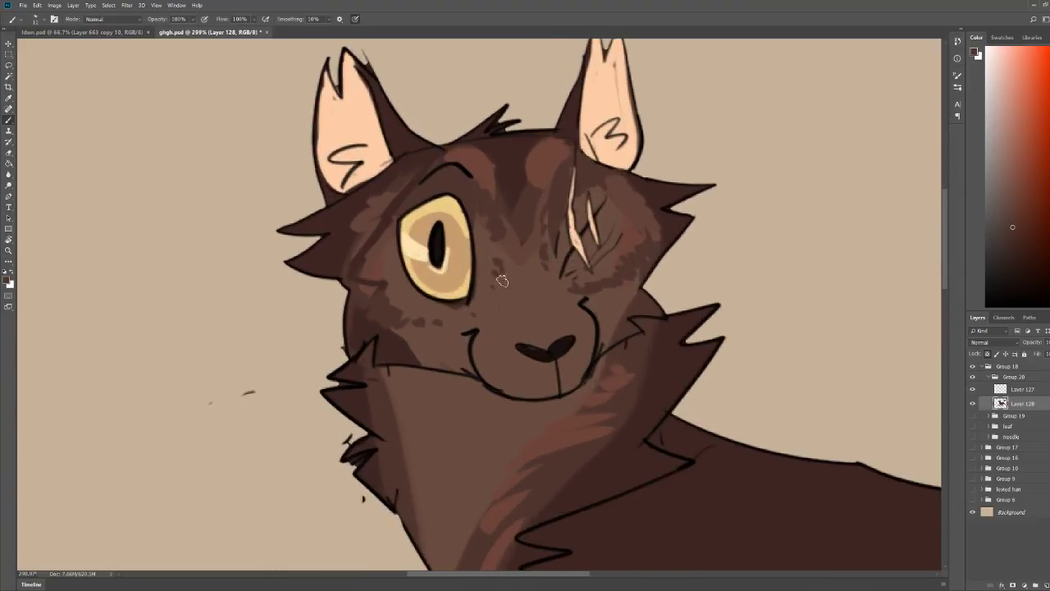
scroll(591, 197, down, 3)
scroll(631, 132, down, 2)
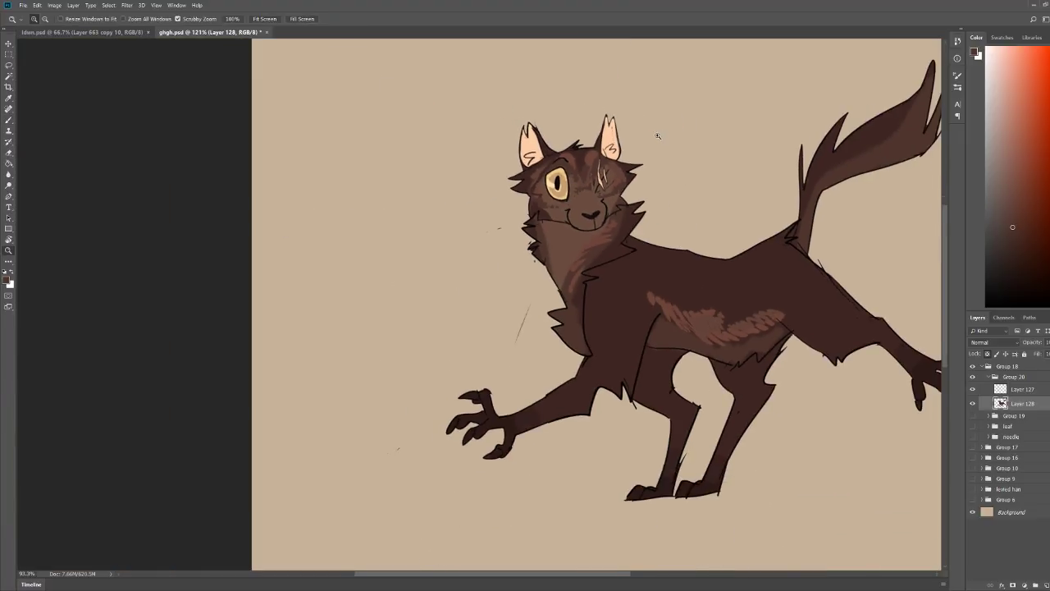
scroll(640, 147, up, 4)
key(b)
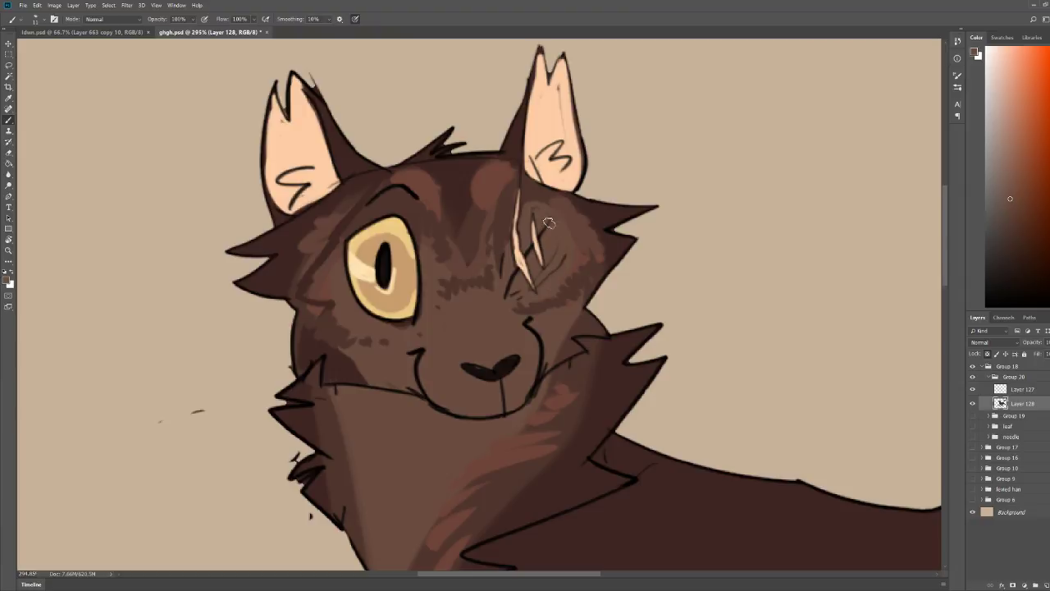
Step: Paint dark brown strokes over the reddish fur above and on the outer side of the scarred eye
key(z)
scroll(620, 190, down, 3)
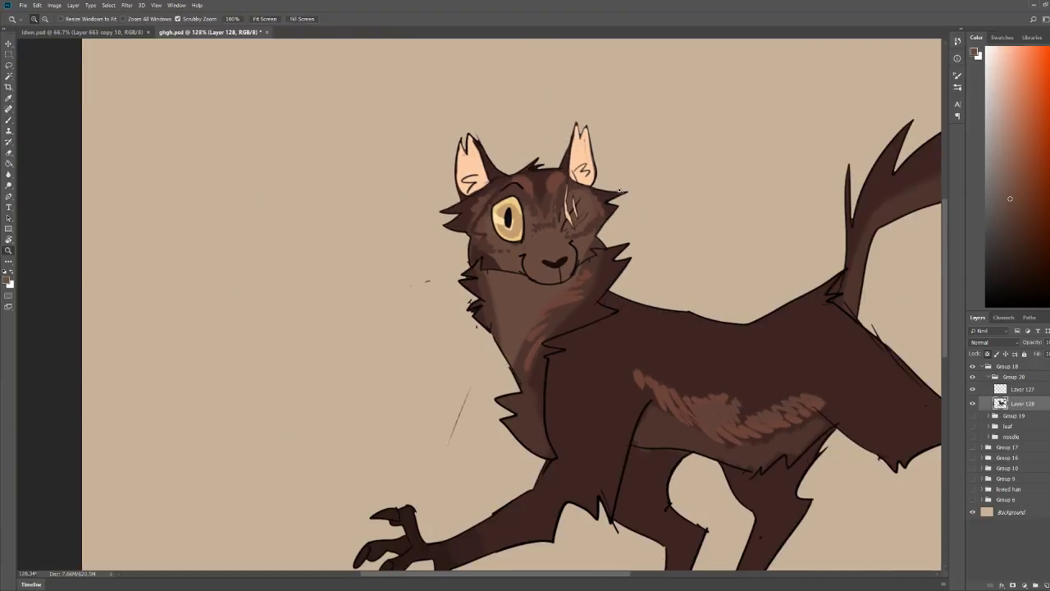
scroll(620, 190, up, 3)
key(b)
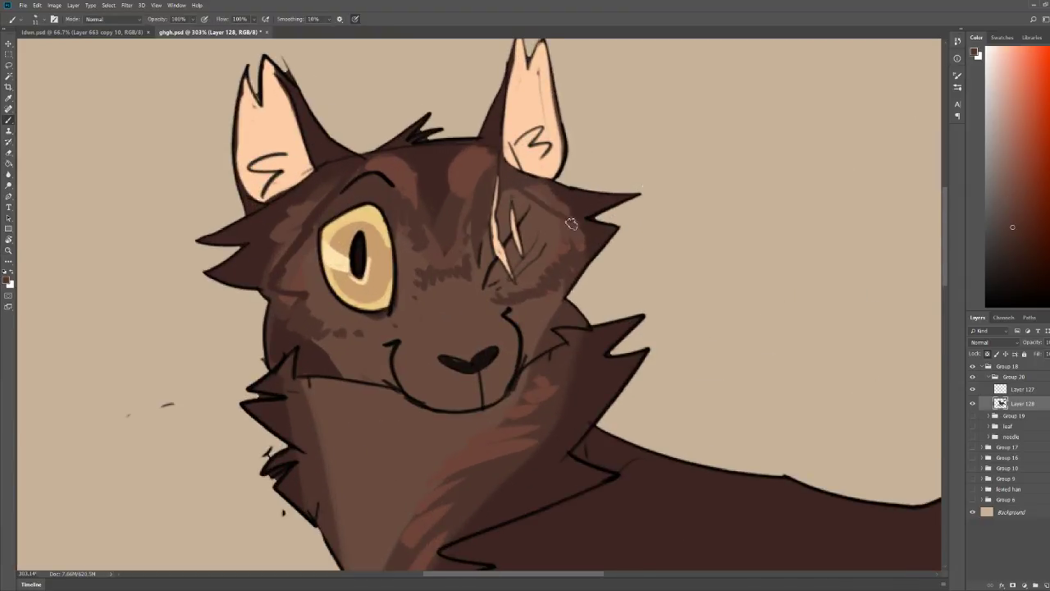
mouse_move(531, 190)
mouse_down()
mouse_move(572, 218)
mouse_move(580, 252)
mouse_up()
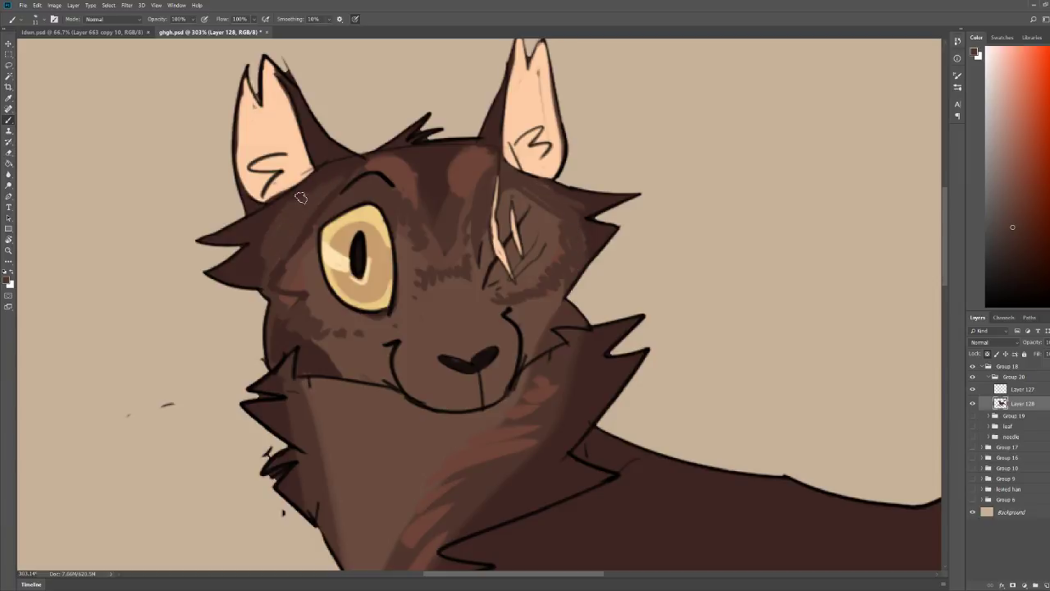
Step: Sample a darker brown and deepen the fur along the outer side of the open eye and around the scarred eye
alt+click(273, 206)
mouse_move(275, 219)
mouse_down()
mouse_move(320, 187)
mouse_move(277, 233)
mouse_move(274, 252)
mouse_move(256, 250)
mouse_up()
mouse_move(518, 180)
mouse_down()
mouse_move(570, 211)
mouse_move(565, 192)
mouse_move(588, 247)
mouse_up()
scroll(578, 258, down, 1)
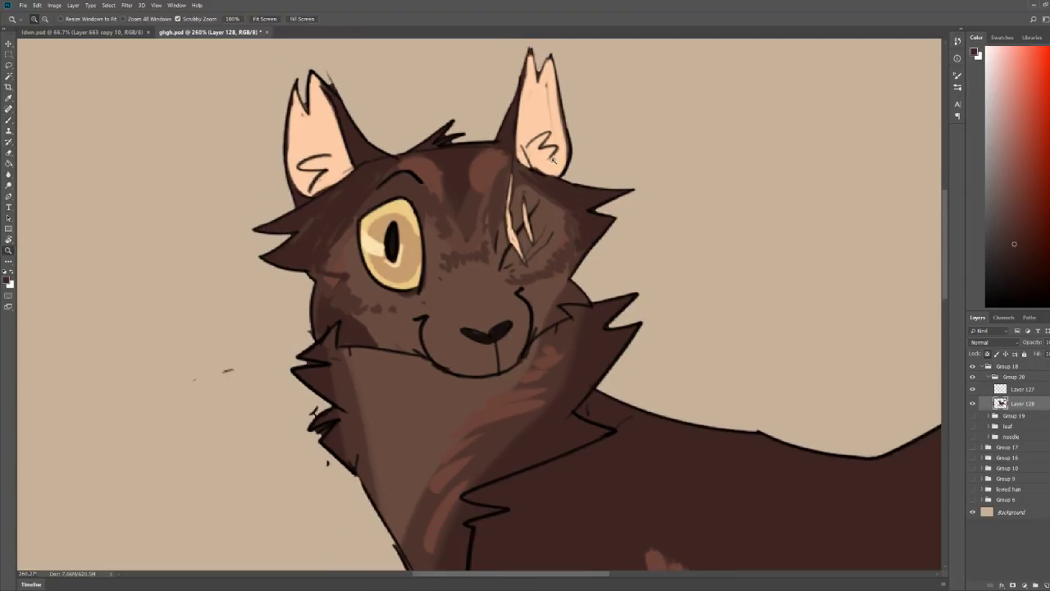
scroll(331, 282, down, 3)
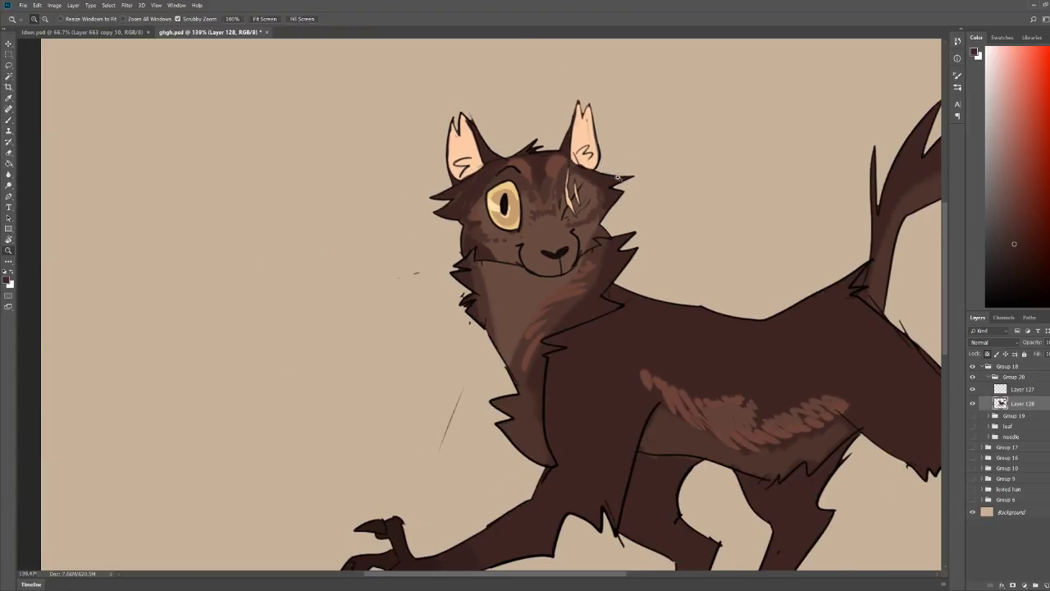
scroll(511, 192, up, 4)
alt+click(351, 285)
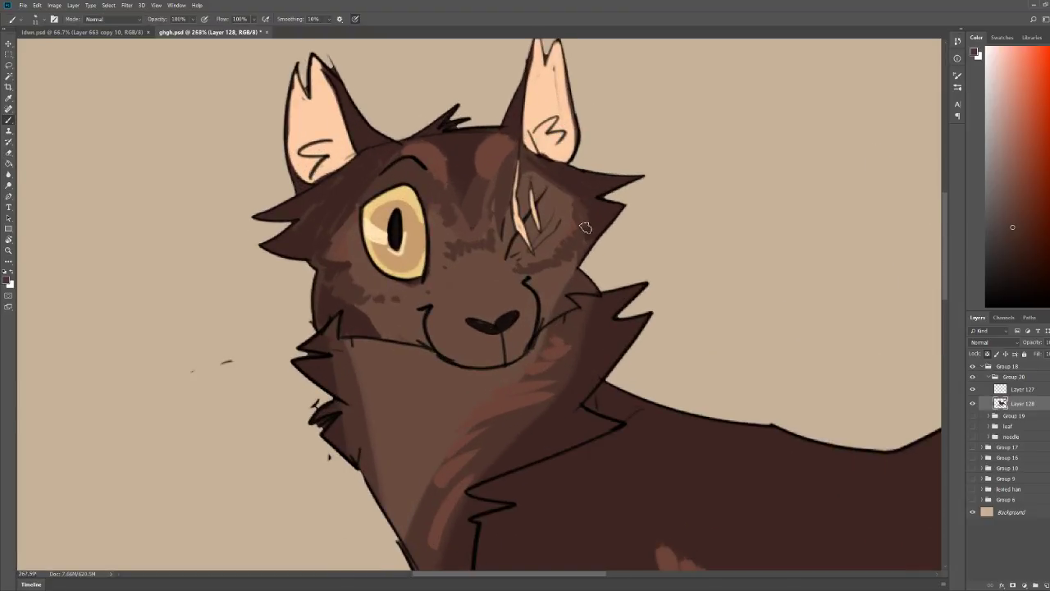
Step: Fit the whole drawing on screen and compare it with the Layer 128 colouring hidden and shown
key(z)
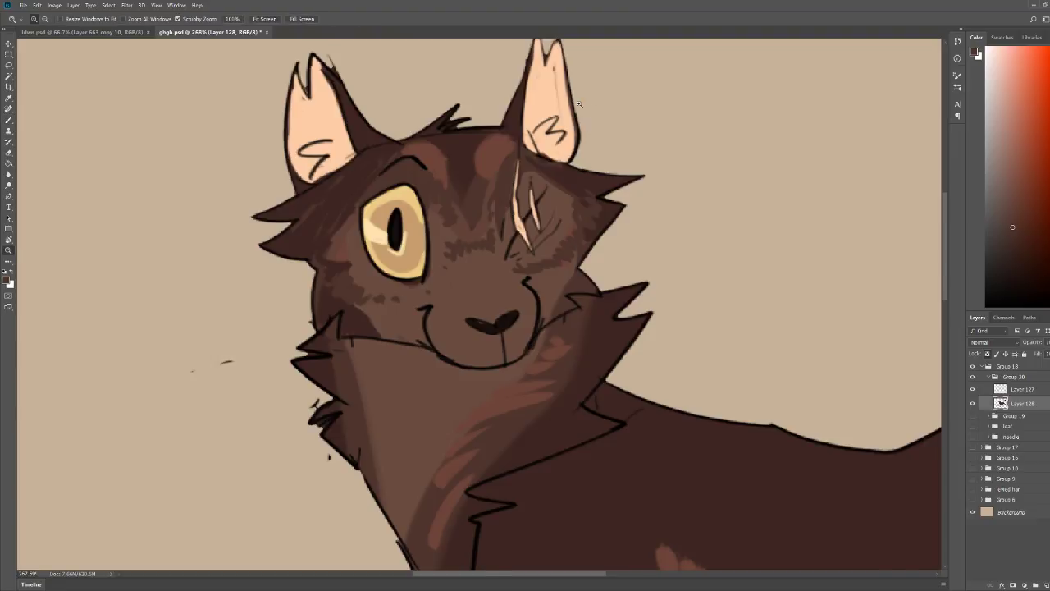
scroll(579, 103, down, 5)
key(b)
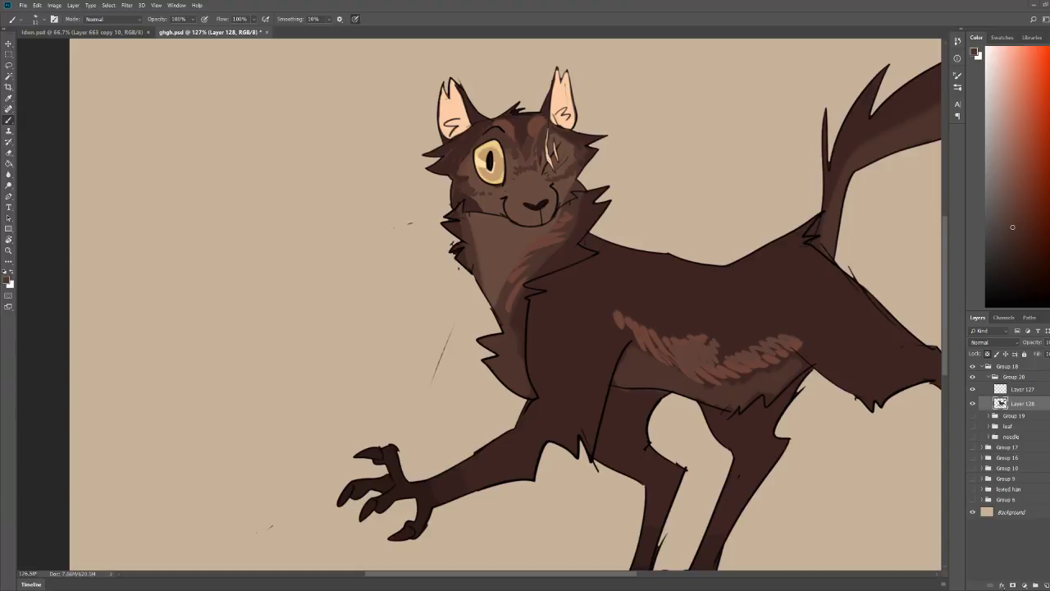
key(ctrl+0)
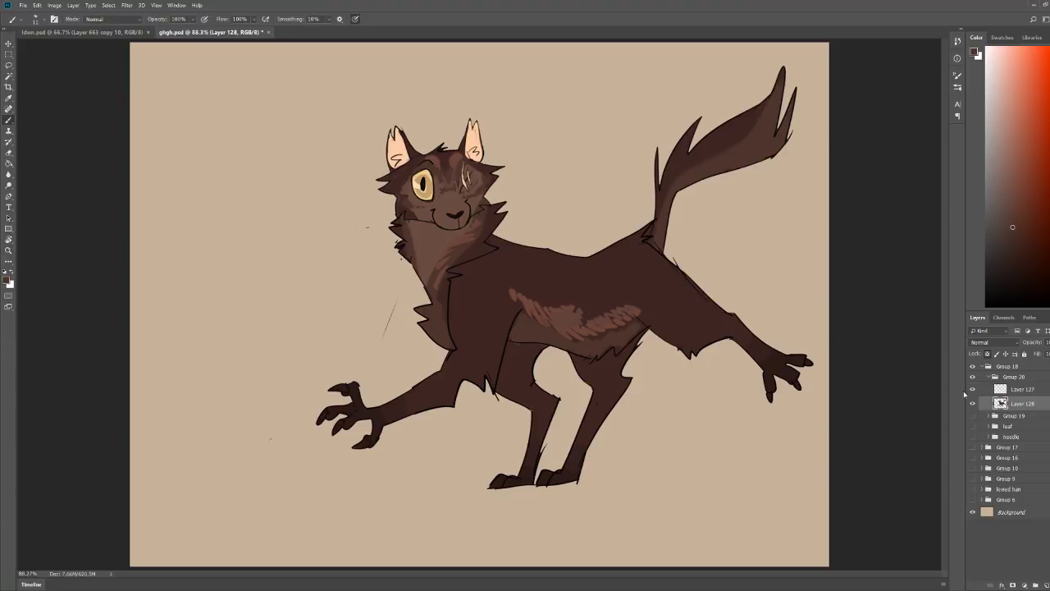
click(973, 404)
click(973, 404)
click(973, 403)
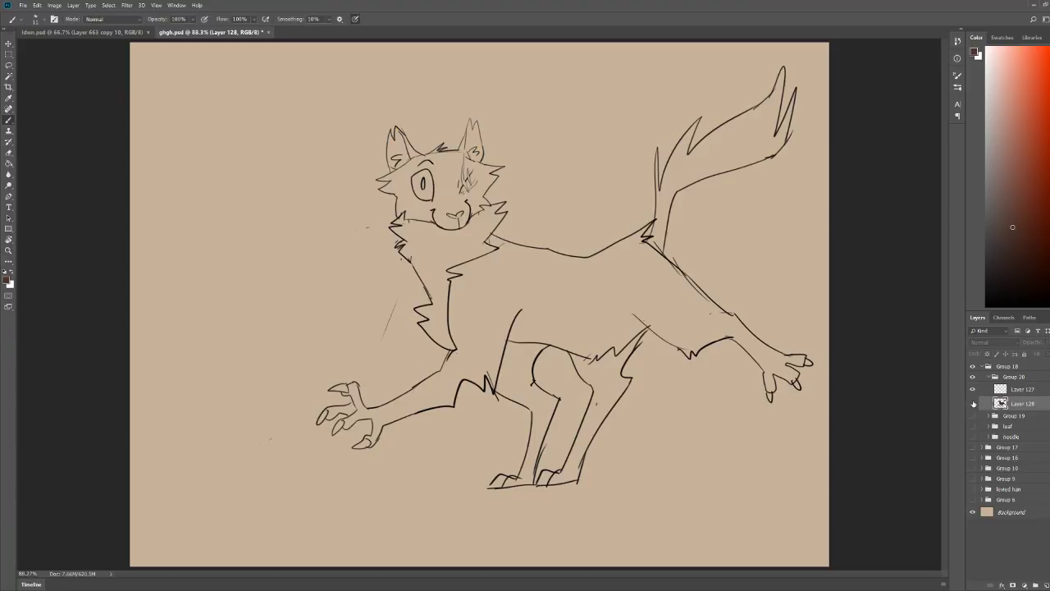
click(974, 403)
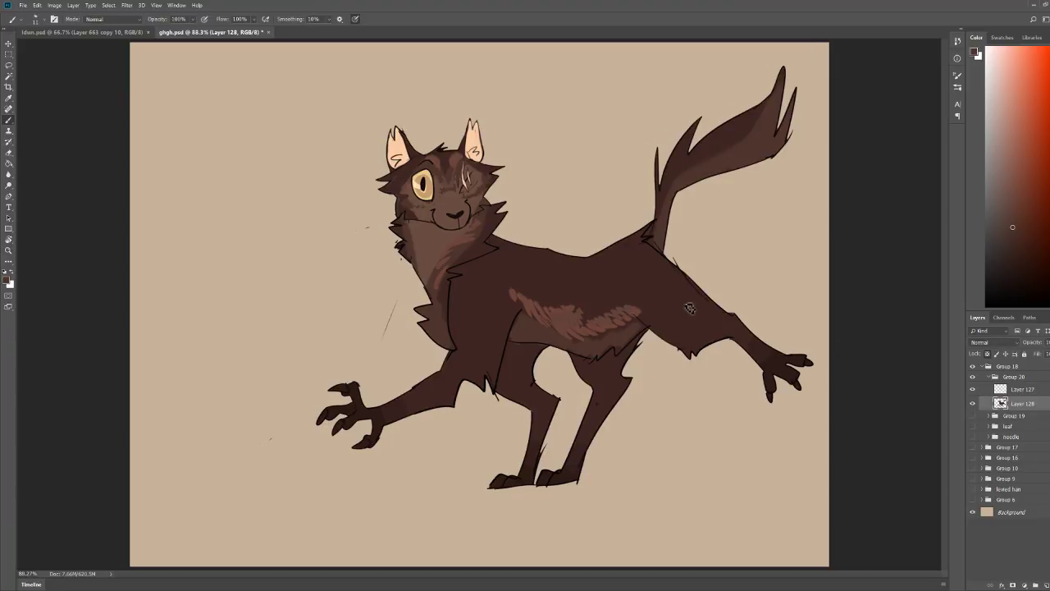
Step: Repaint the iris of the open eye around the pupil with a warmer light orange
scroll(402, 187, up, 6)
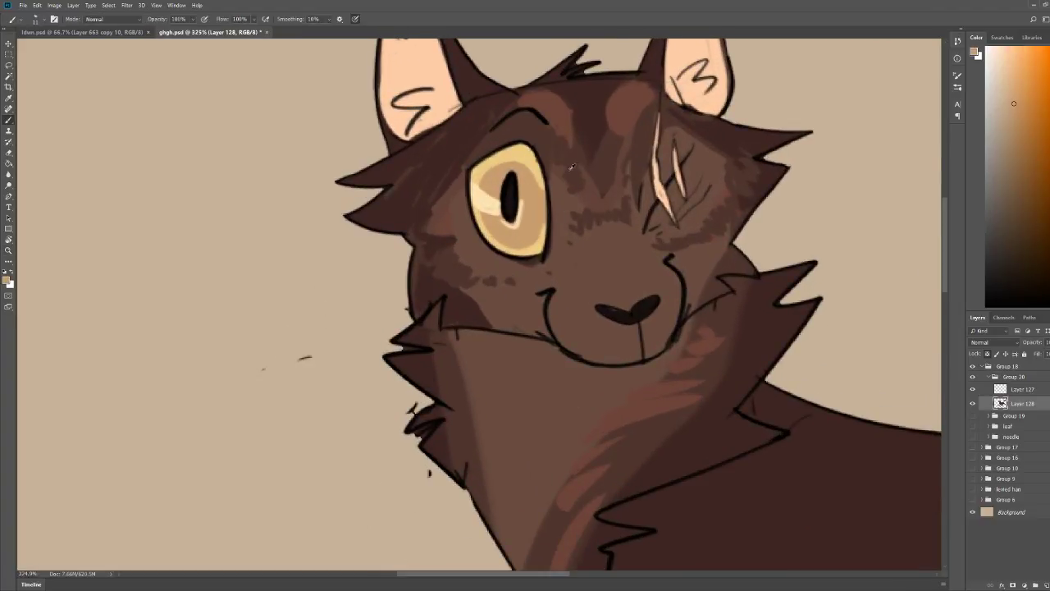
mouse_move(532, 189)
mouse_down()
mouse_move(531, 227)
mouse_move(514, 240)
mouse_move(492, 213)
mouse_move(503, 173)
mouse_move(496, 205)
mouse_move(512, 234)
mouse_move(527, 215)
mouse_move(516, 232)
mouse_move(522, 170)
mouse_move(530, 176)
mouse_move(497, 174)
mouse_up()
scroll(496, 174, down, 6)
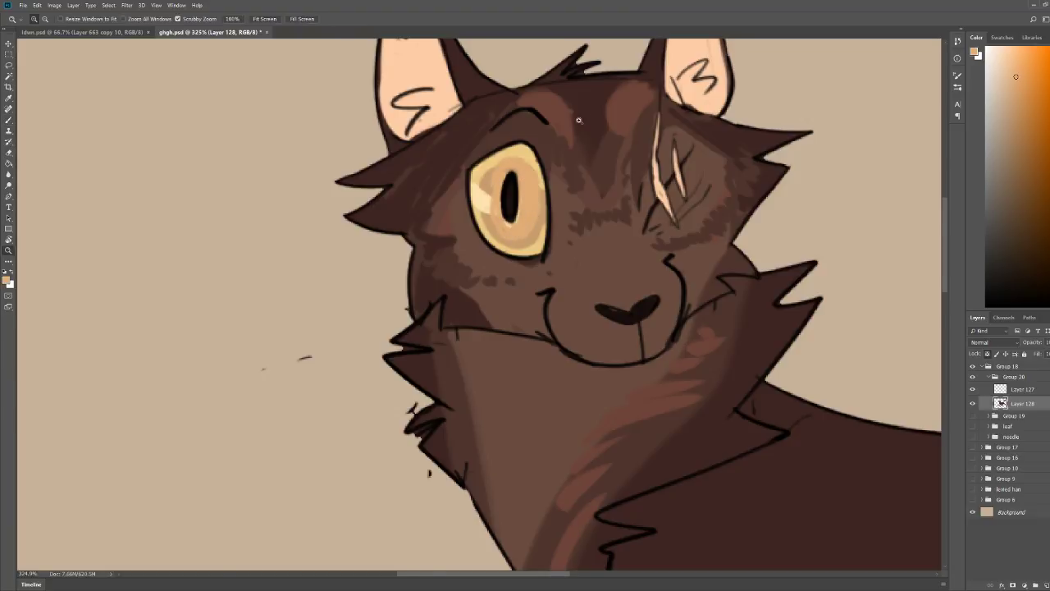
key(z)
scroll(503, 212, up, 6)
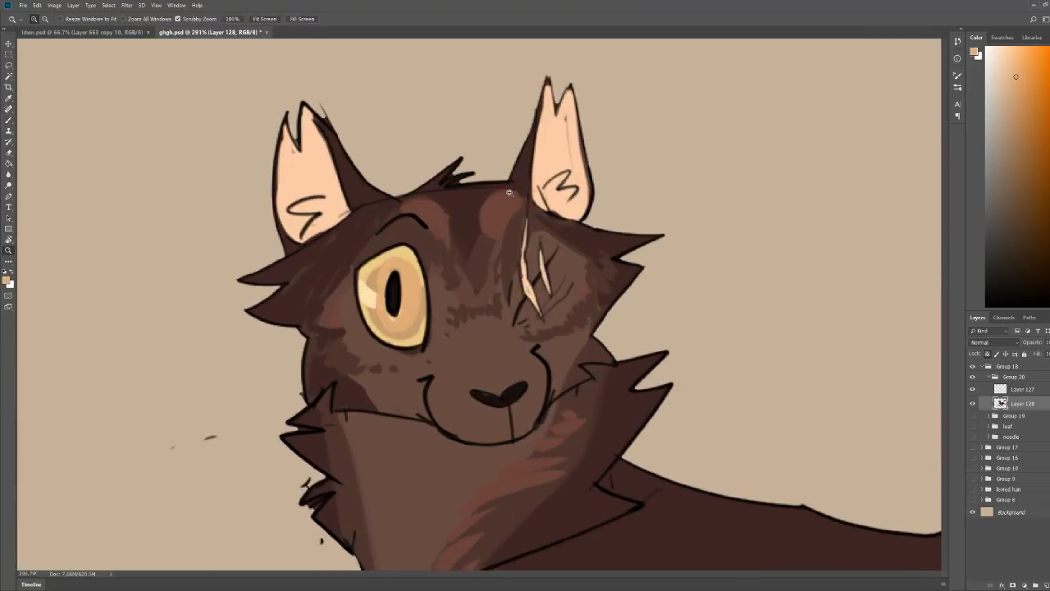
Step: Choose a darker orange-brown and paint a soft ring around the pupil of the open eye
key(b)
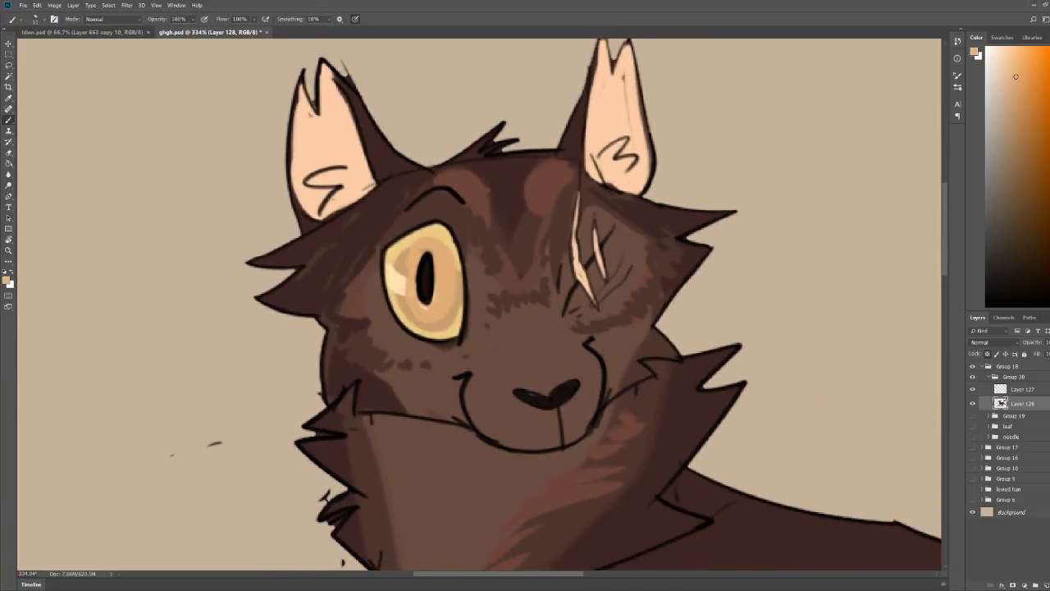
drag(1049, 292, 1049, 290)
drag(1035, 227, 1021, 141)
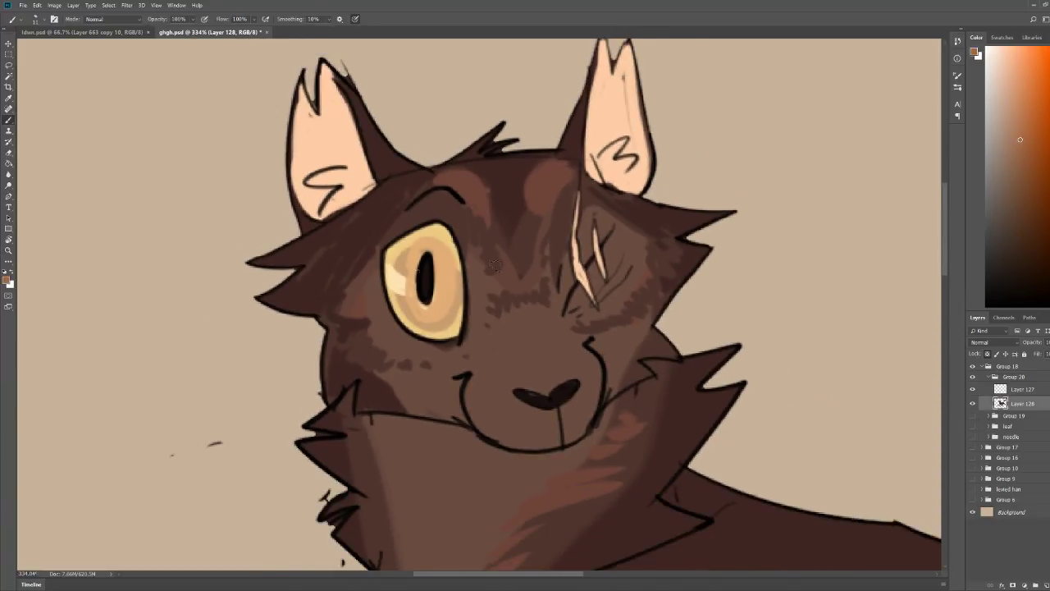
mouse_move(407, 301)
mouse_down()
mouse_move(428, 323)
mouse_move(449, 307)
mouse_move(435, 307)
mouse_move(437, 293)
mouse_move(430, 306)
mouse_move(413, 299)
mouse_move(427, 249)
mouse_move(437, 300)
mouse_up()
key(ctrl+z)
key(z)
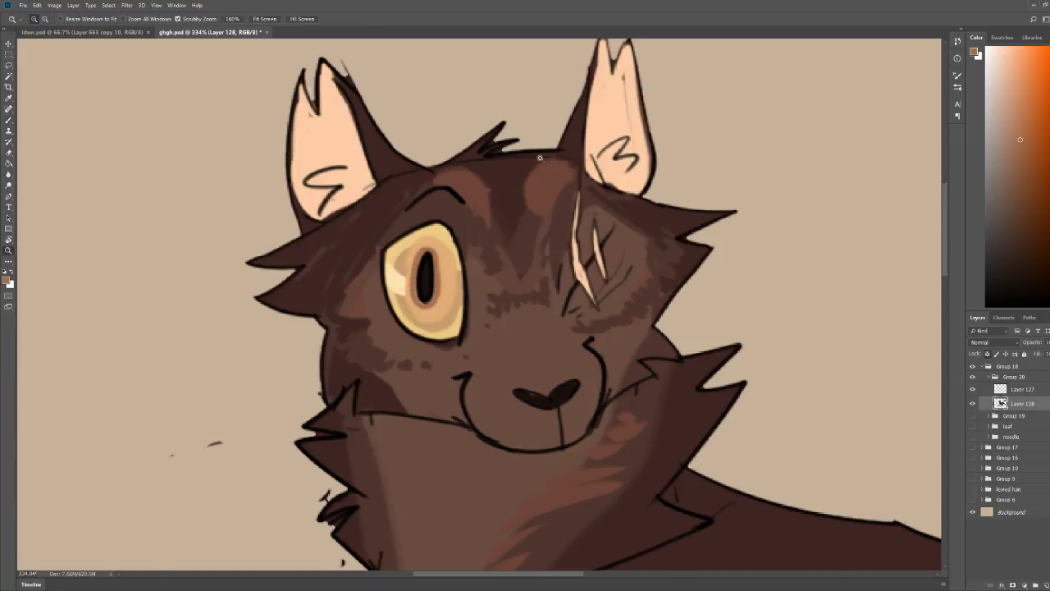
scroll(660, 144, down, 5)
scroll(544, 174, down, 3)
Step: Paint an orange-brown ring along the outer edge of the open eye's iris
scroll(492, 197, up, 8)
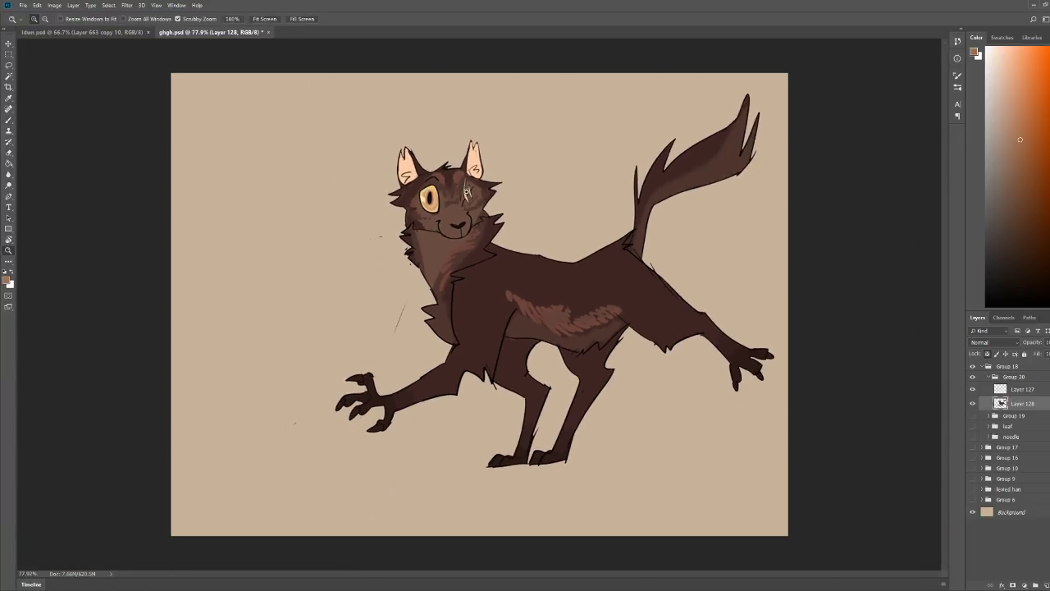
key(b)
mouse_move(385, 259)
mouse_down()
mouse_move(417, 301)
mouse_move(450, 296)
mouse_move(470, 250)
mouse_up()
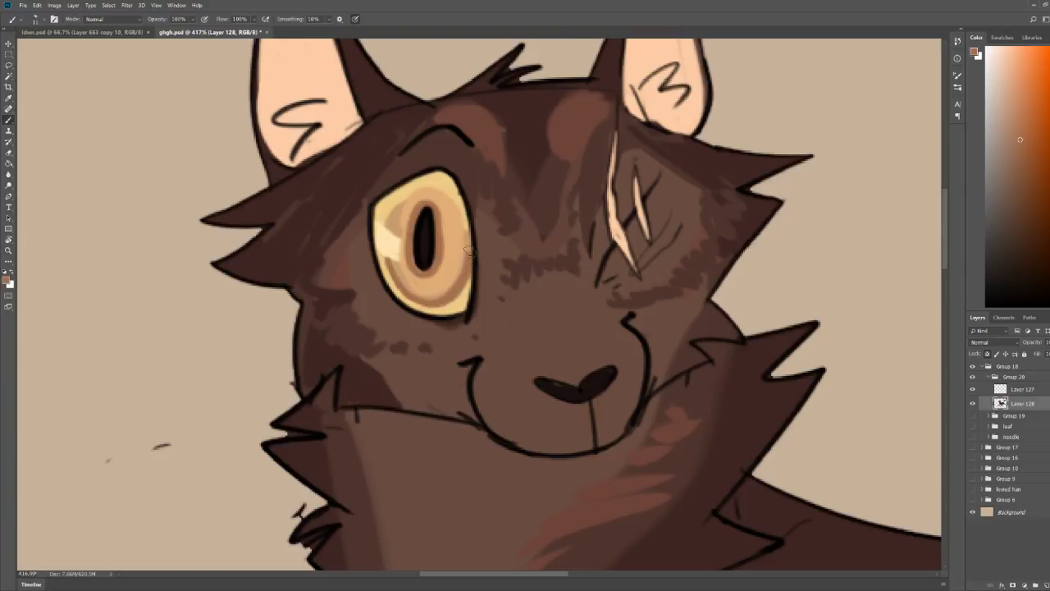
mouse_move(383, 226)
mouse_down()
mouse_move(401, 199)
mouse_move(435, 190)
mouse_move(461, 215)
mouse_move(464, 254)
mouse_up()
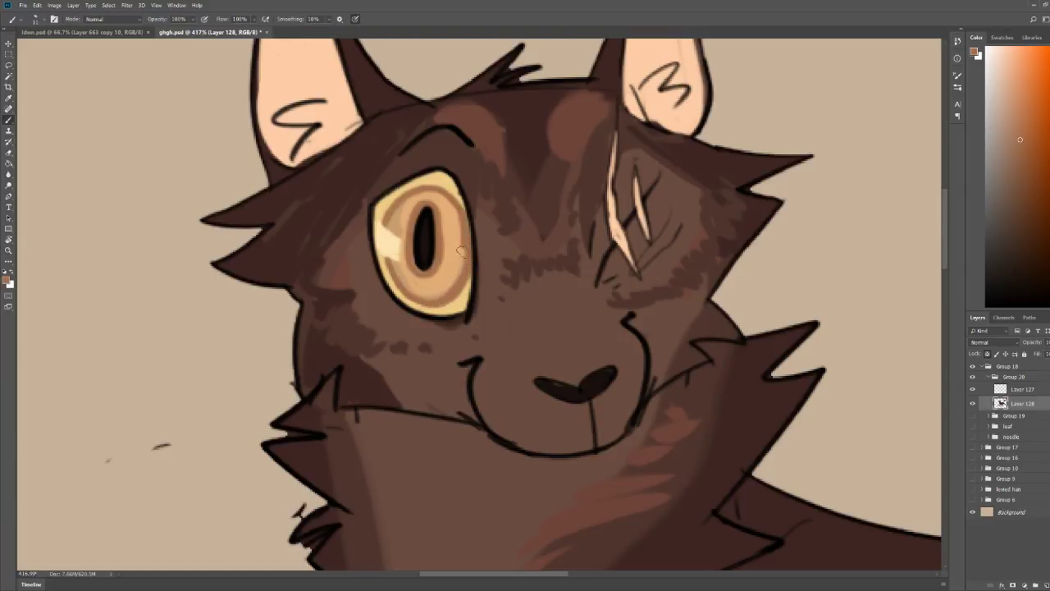
key(z)
scroll(472, 125, down, 5)
scroll(495, 141, up, 5)
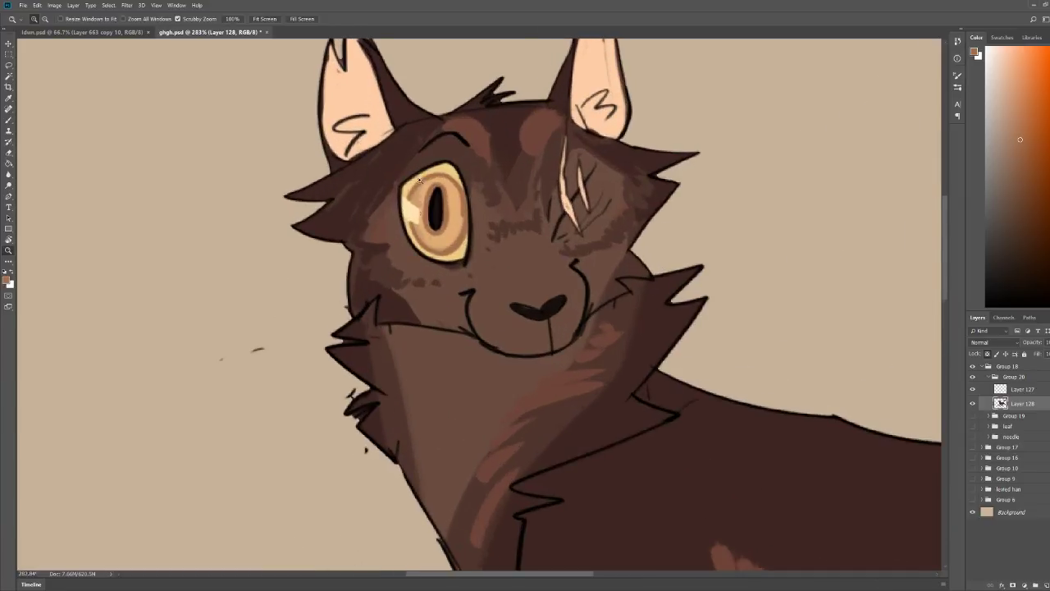
Step: Add pale cream highlights to the upper part of the open eye's iris
key(b)
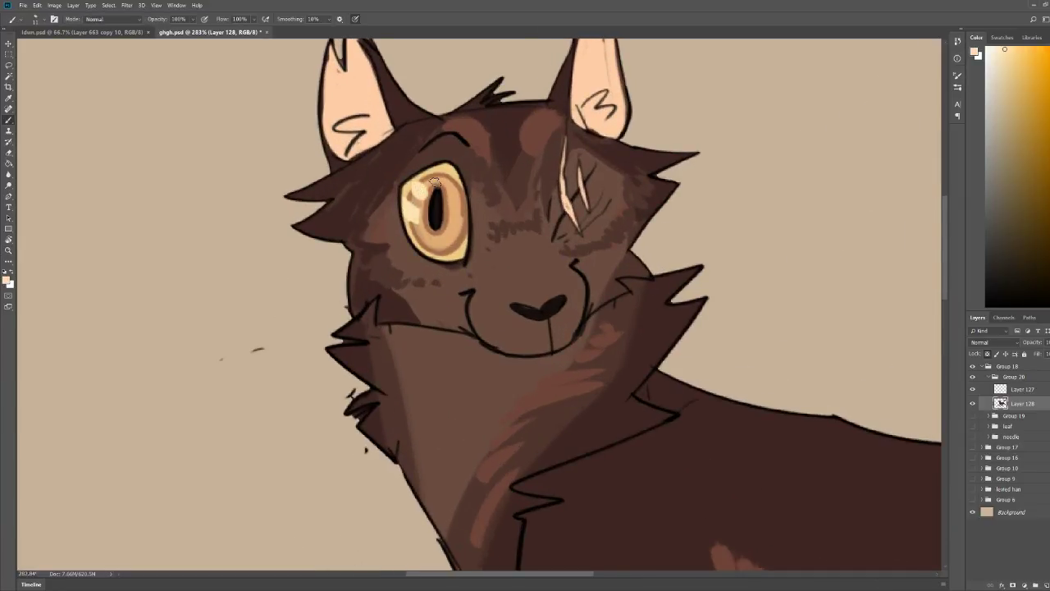
scroll(648, 157, down, 3)
scroll(480, 160, up, 5)
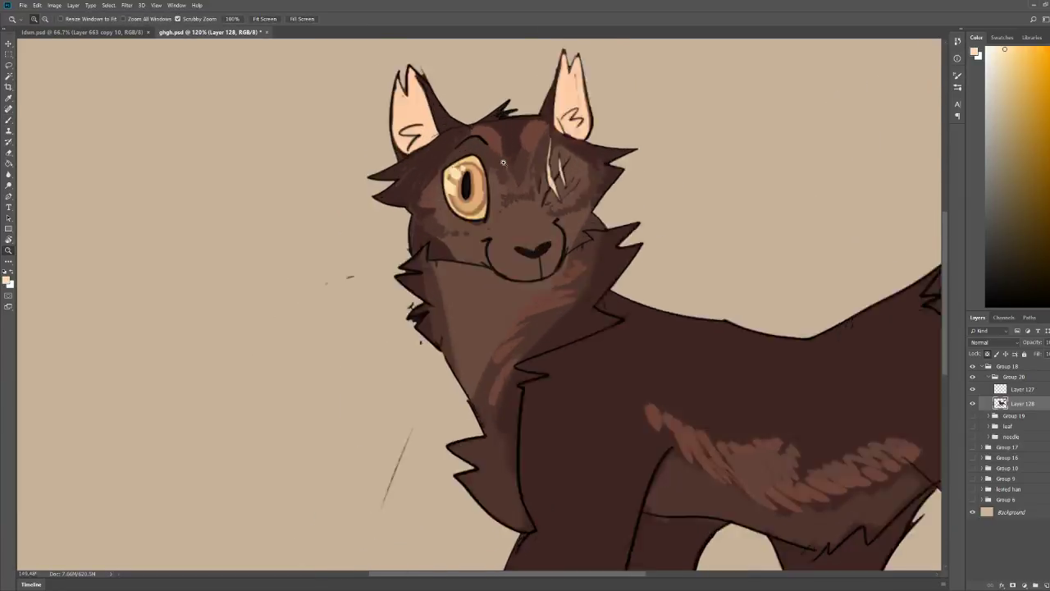
scroll(482, 264, down, 5)
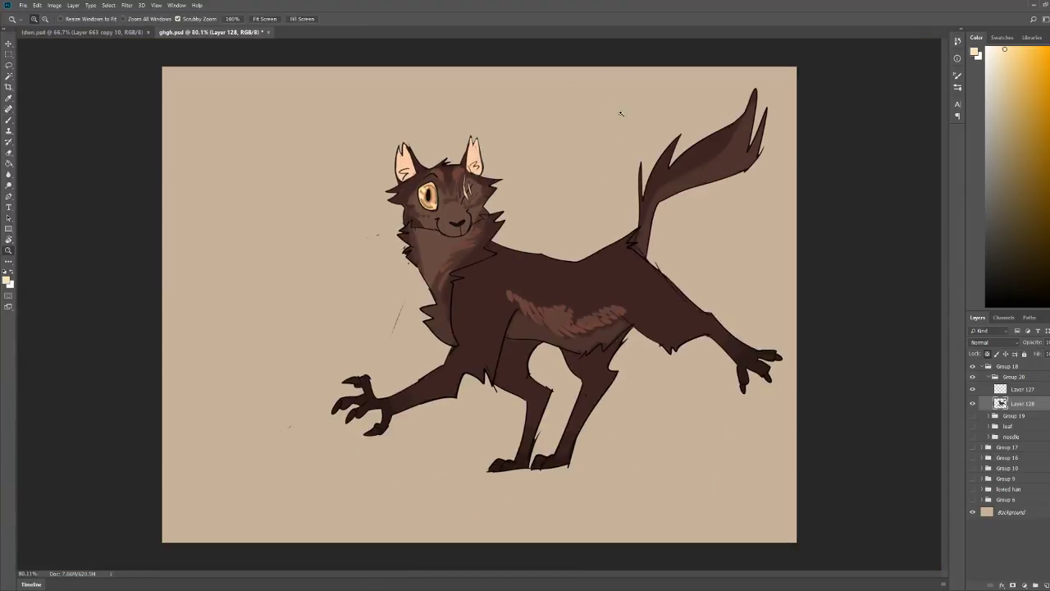
key(z)
drag(619, 162, 601, 162)
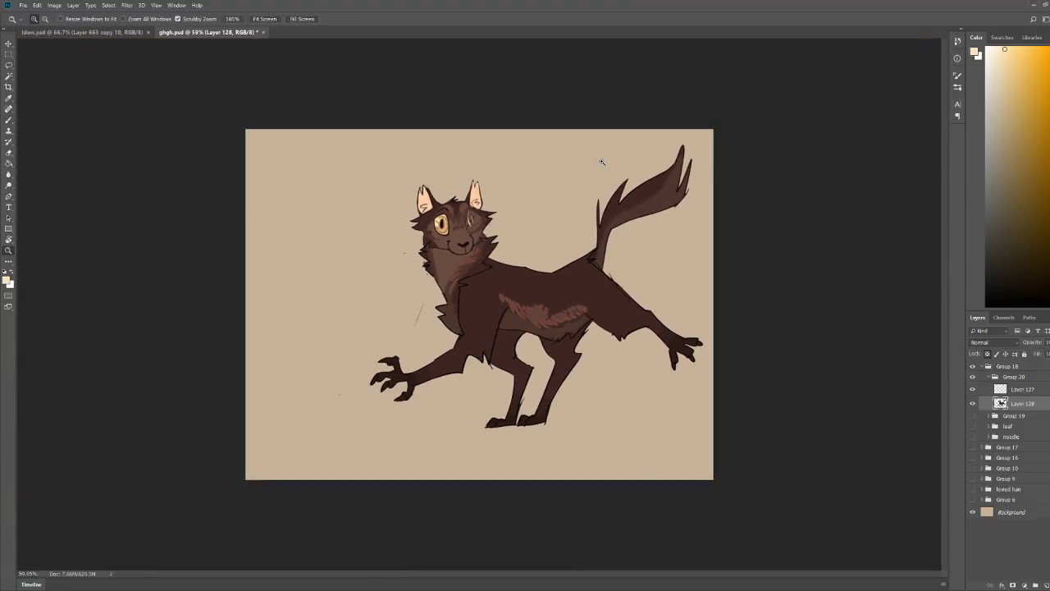
Step: Sample the dark brown of the face and darken the forehead fur above the open eye
scroll(495, 202, up, 5)
key(b)
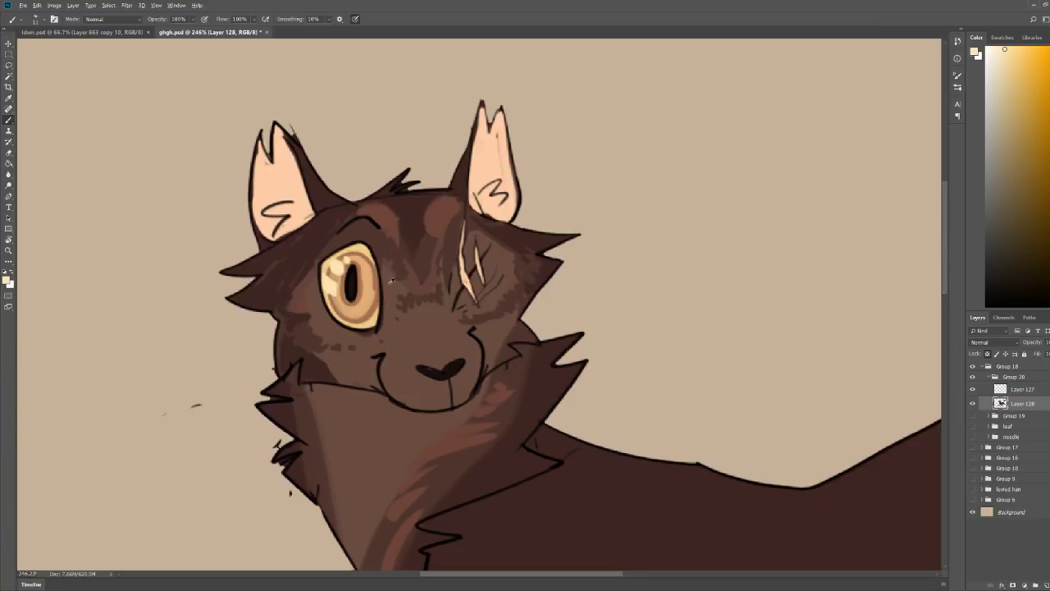
alt+click(383, 248)
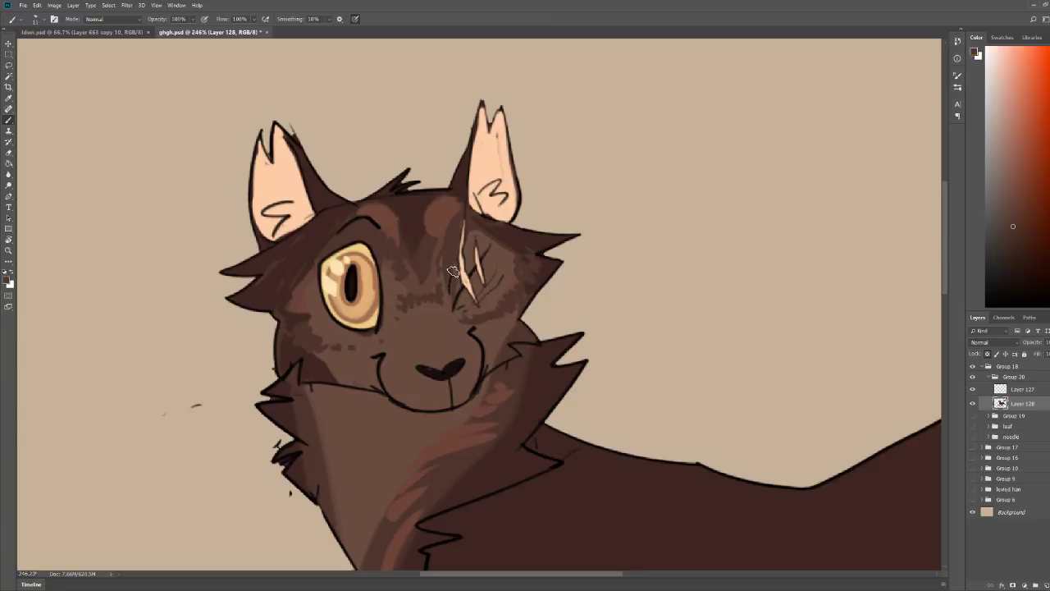
key(z)
mouse_move(556, 213)
mouse_down()
mouse_move(520, 213)
mouse_move(512, 199)
mouse_up()
key(b)
key(z)
scroll(511, 199, up, 3)
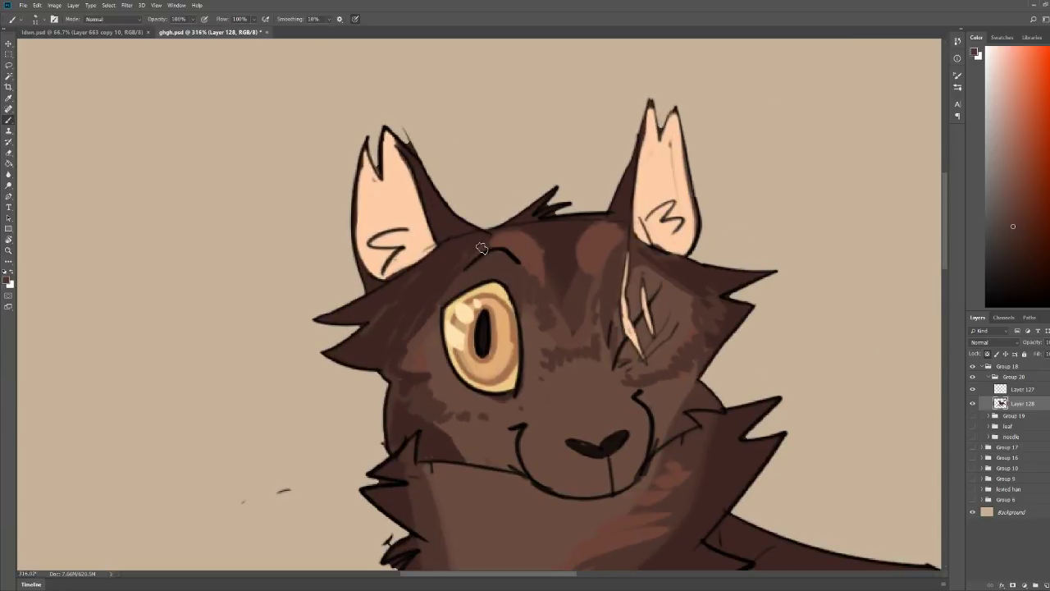
key(b)
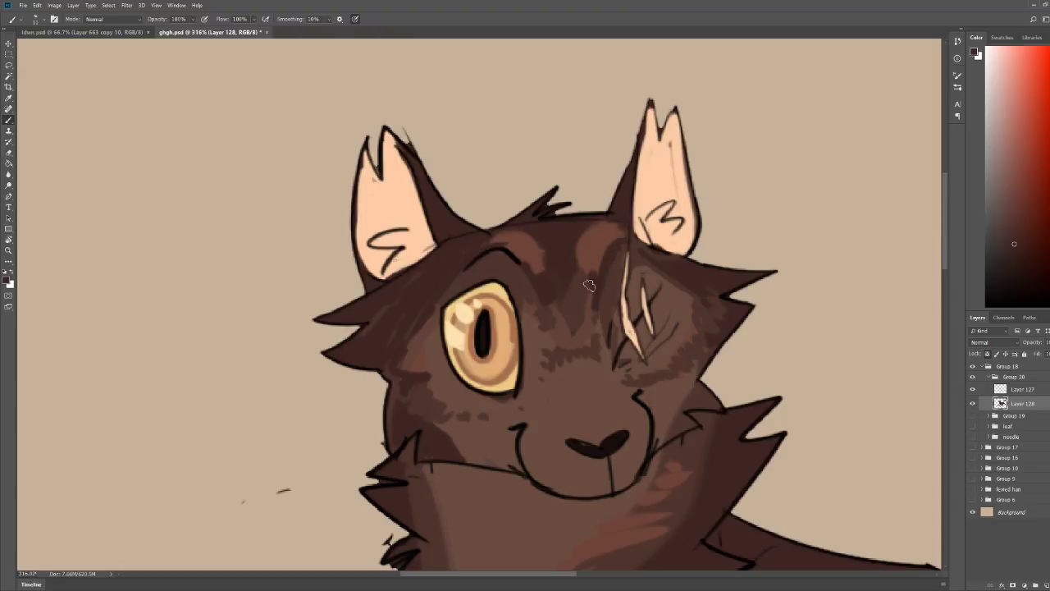
Step: Sample the black line colour, paint an eyebrow above the scarred eye and thicken the one above the open eye
key(z)
scroll(633, 185, down, 3)
scroll(647, 203, up, 3)
key(b)
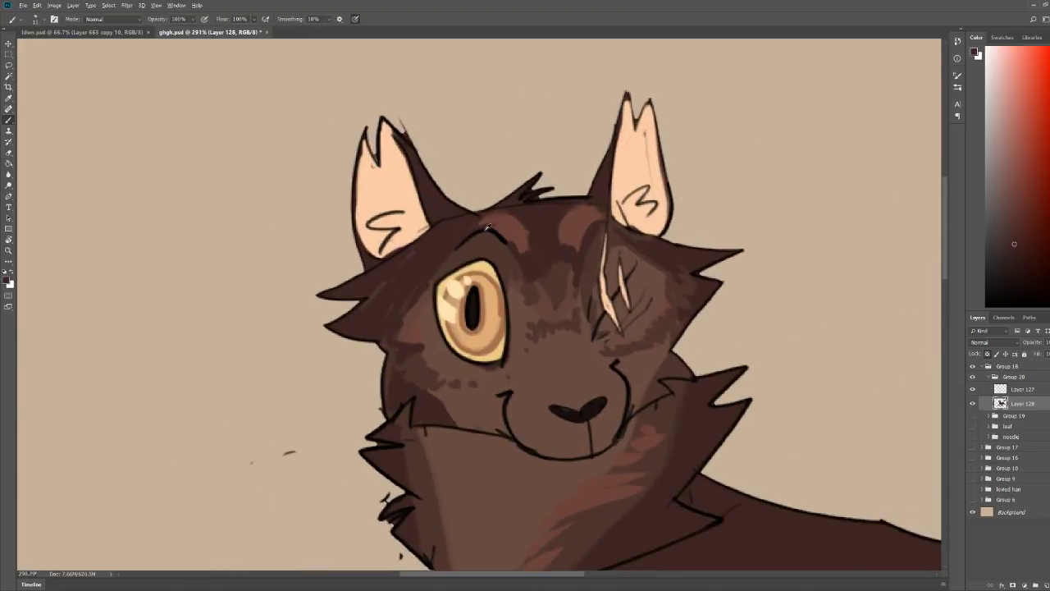
alt+click(497, 232)
drag(583, 252, 612, 233)
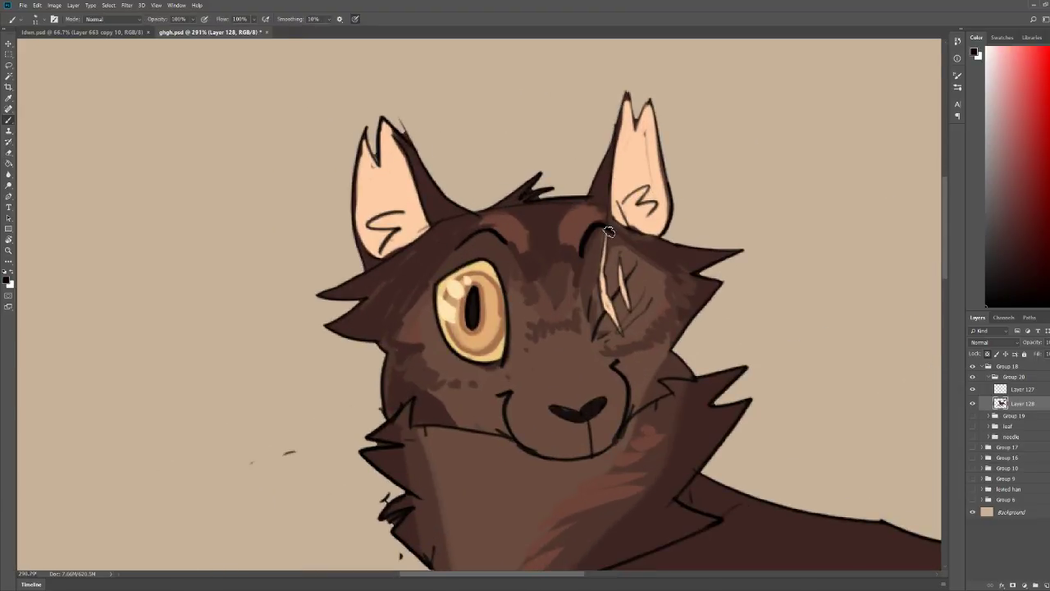
drag(454, 247, 510, 243)
scroll(511, 254, down, 5)
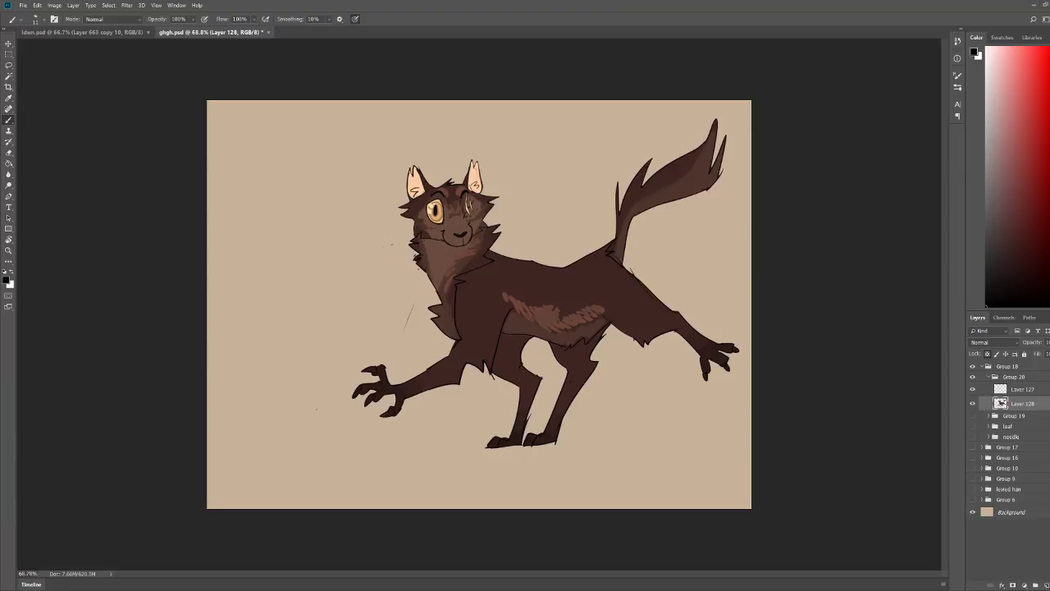
Step: Paint a slightly redder brown patch over the bridge of the muzzle above the nose
scroll(435, 225, up, 10)
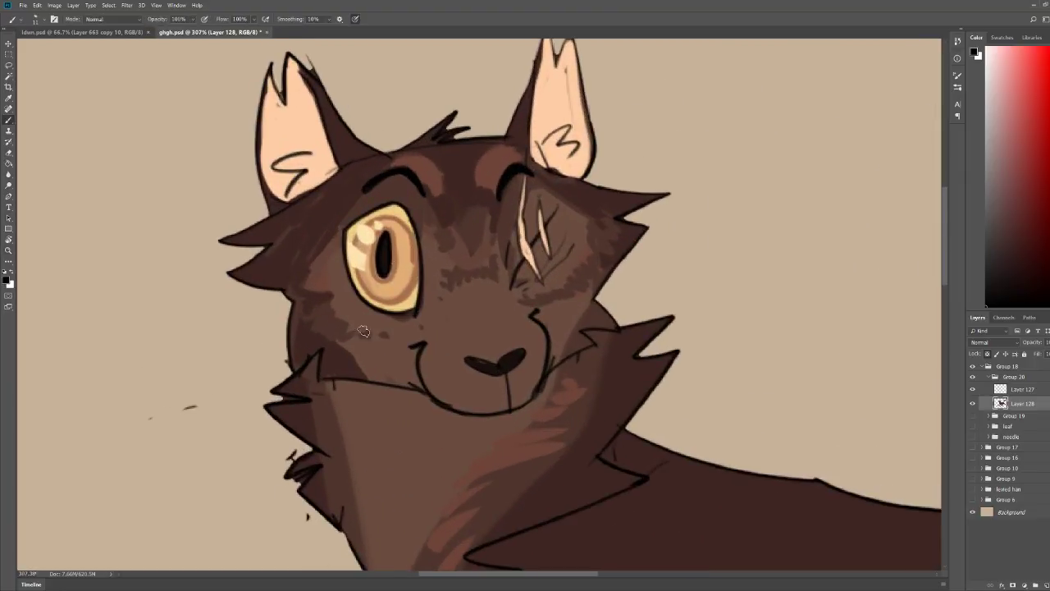
drag(456, 237, 330, 246)
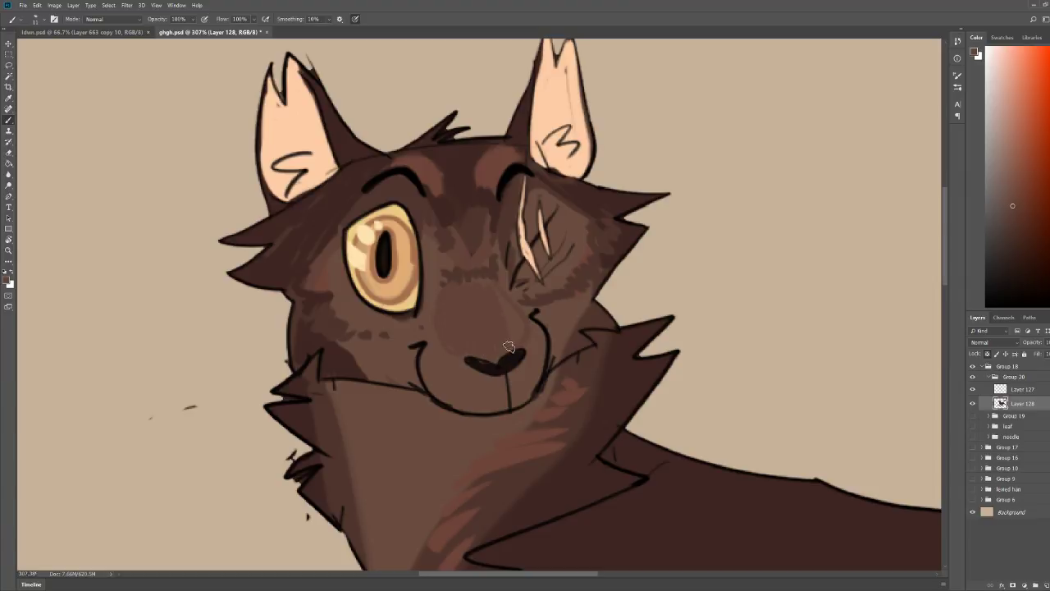
key(z)
drag(594, 213, 492, 210)
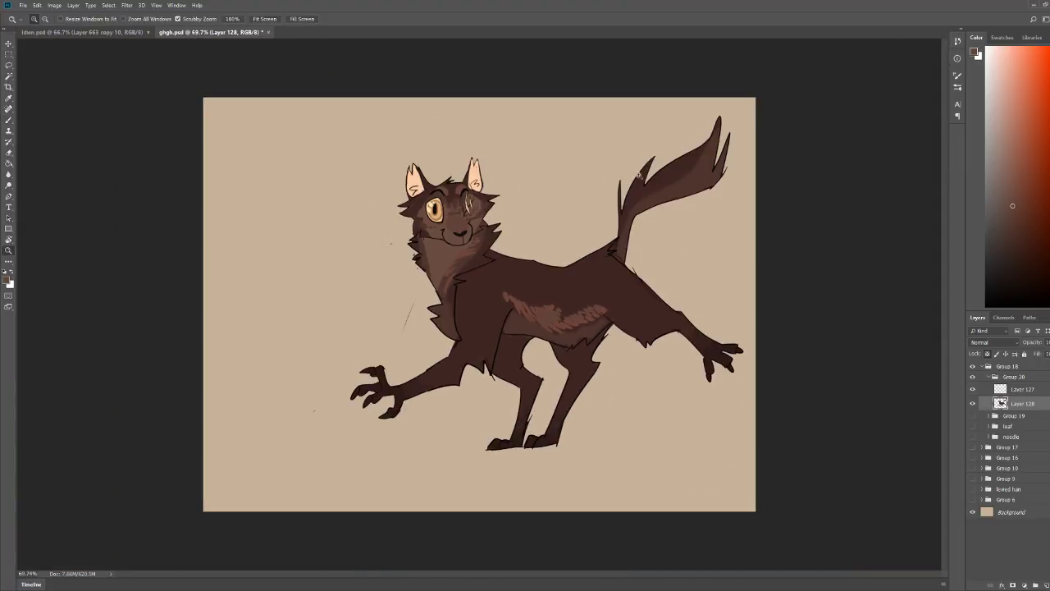
click(490, 181)
key(b)
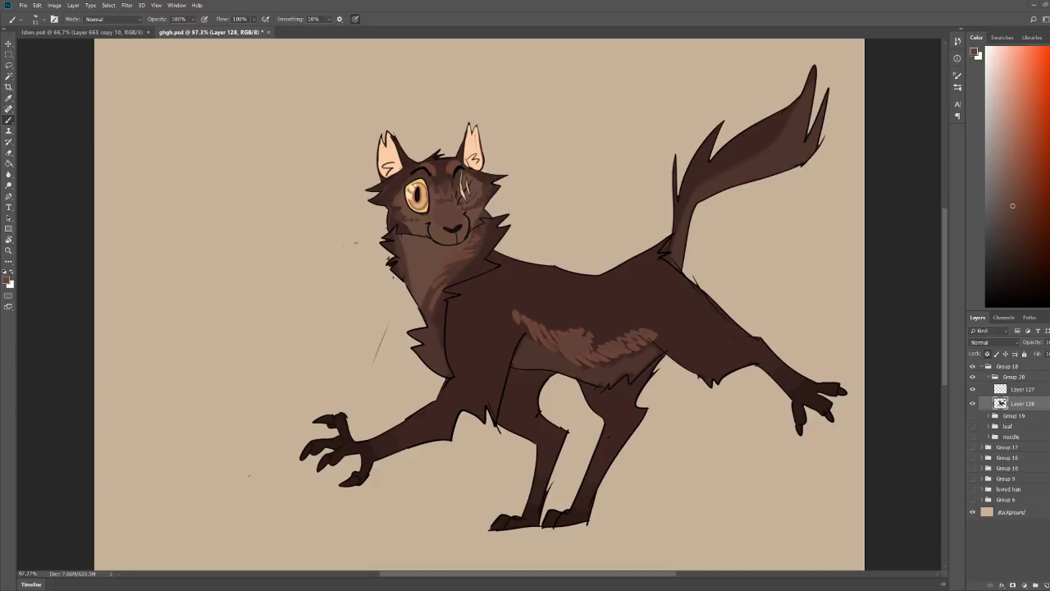
Step: Sample the nose's near-black and fill in the nose more solidly
key(z)
drag(449, 180, 535, 185)
key(b)
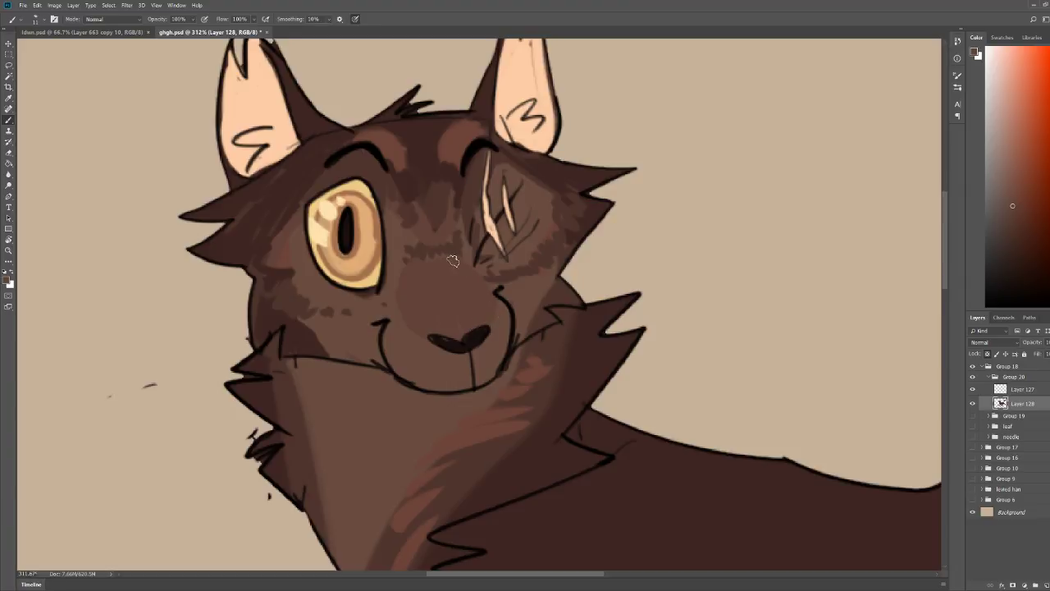
alt+click(456, 348)
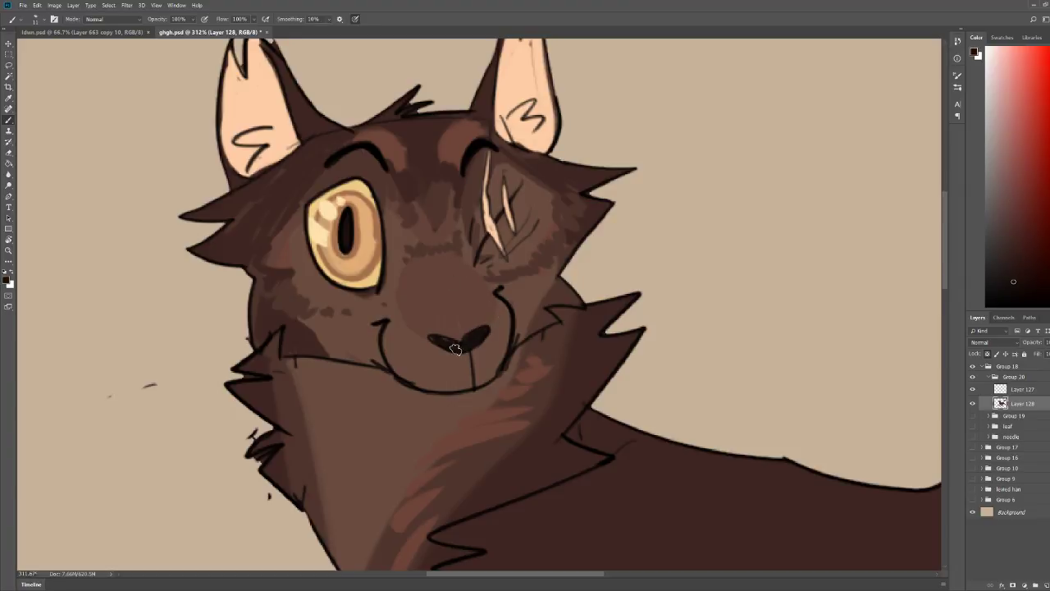
drag(455, 349, 435, 338)
key(z)
drag(554, 212, 565, 104)
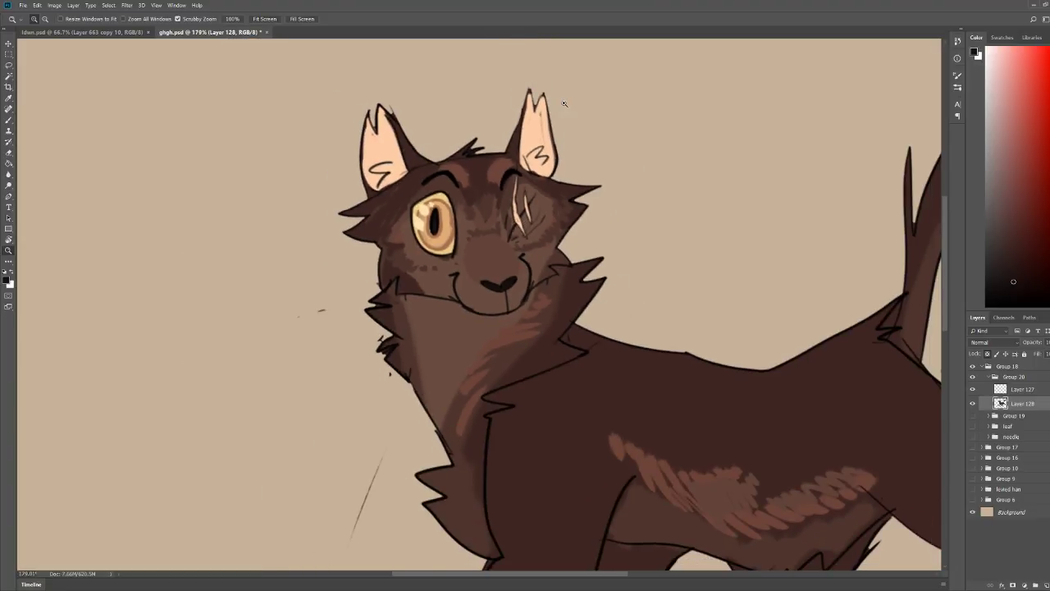
Step: Sample a darker brown from the face and shade the fur around the upper edge of the muzzle patch
drag(458, 206, 526, 242)
key(b)
alt+click(478, 288)
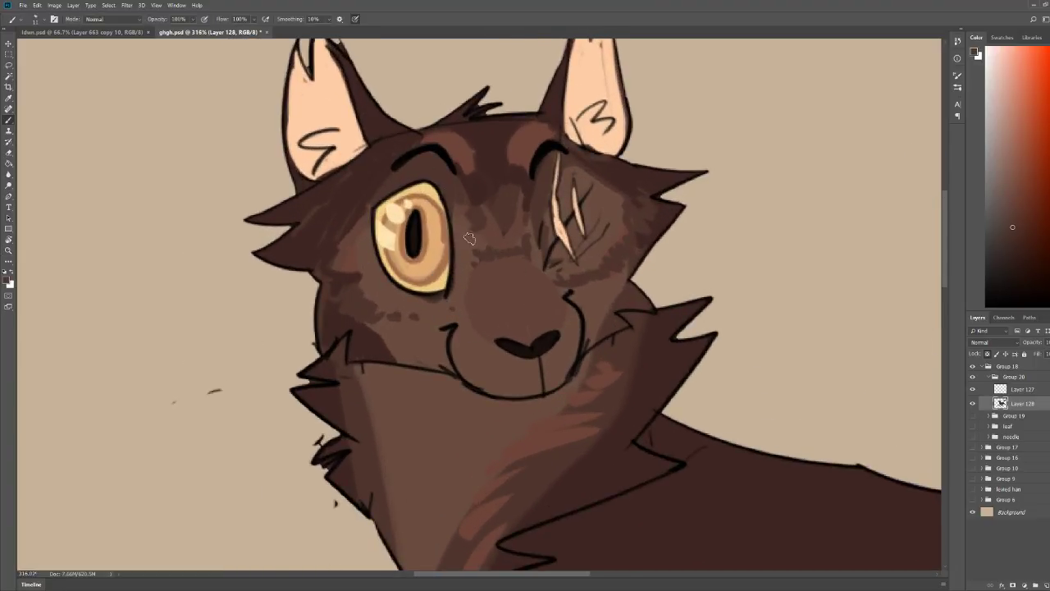
key(z)
mouse_move(464, 304)
mouse_down()
mouse_move(608, 148)
mouse_move(666, 180)
mouse_up()
key(b)
key(b)
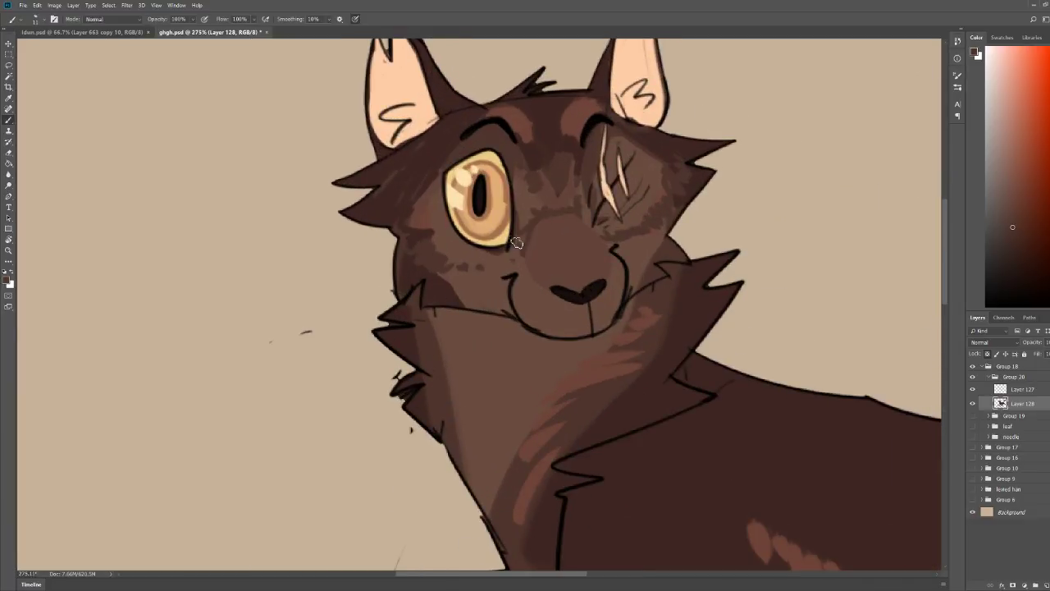
key(z)
mouse_move(612, 231)
mouse_down()
mouse_move(686, 109)
mouse_move(703, 122)
mouse_up()
key(b)
key(z)
key(b)
mouse_move(434, 195)
mouse_down()
mouse_move(472, 210)
mouse_move(473, 155)
mouse_move(508, 132)
mouse_up()
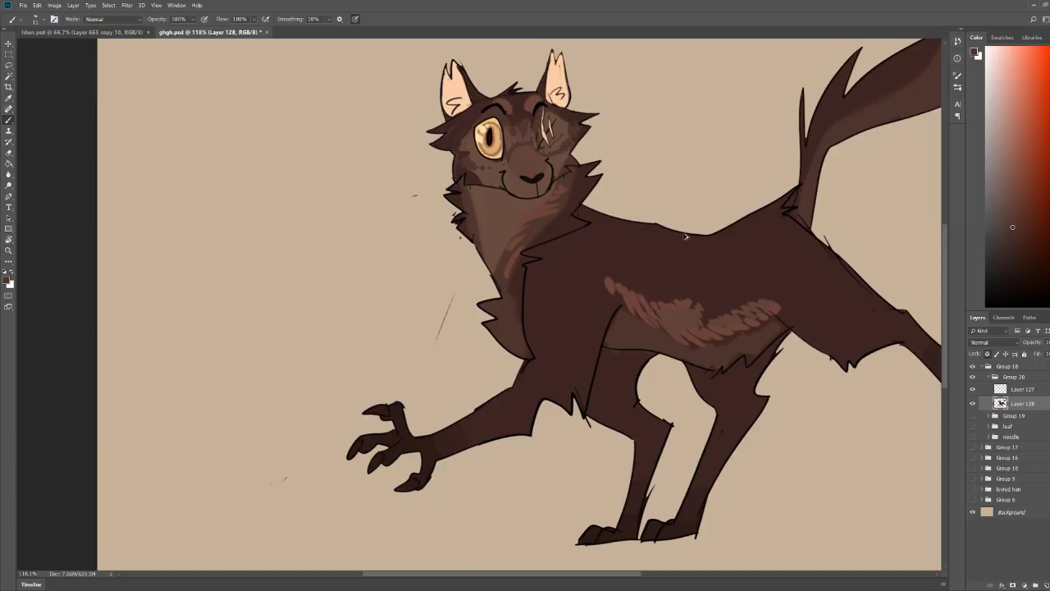
Step: Sample the muzzle's reddish brown and touch up the edge of the muzzle patch near the open eye
key(z)
drag(503, 138, 537, 155)
key(b)
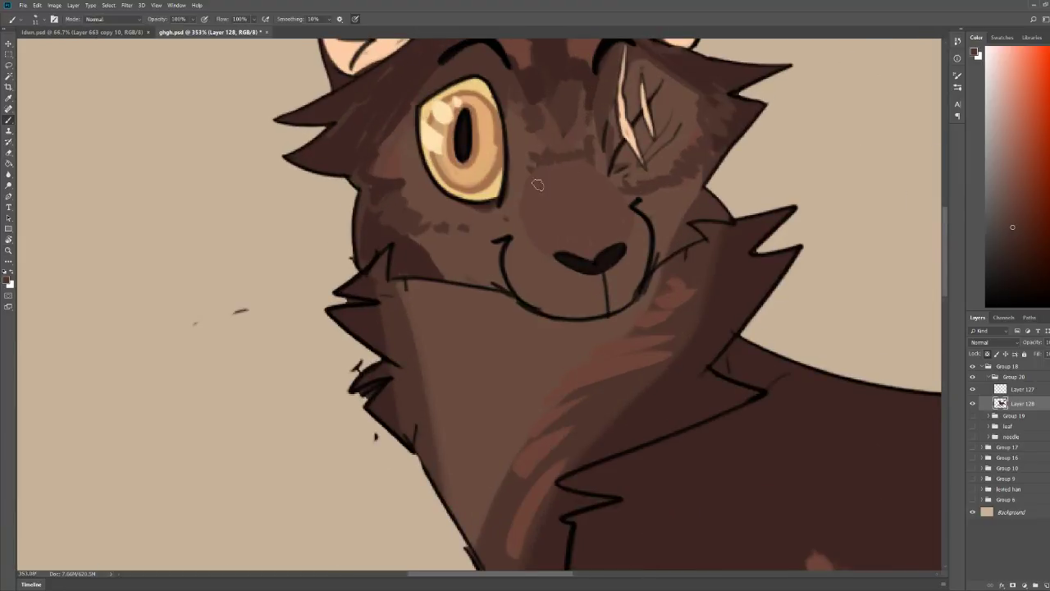
alt+click(526, 230)
key(z)
drag(657, 149, 607, 136)
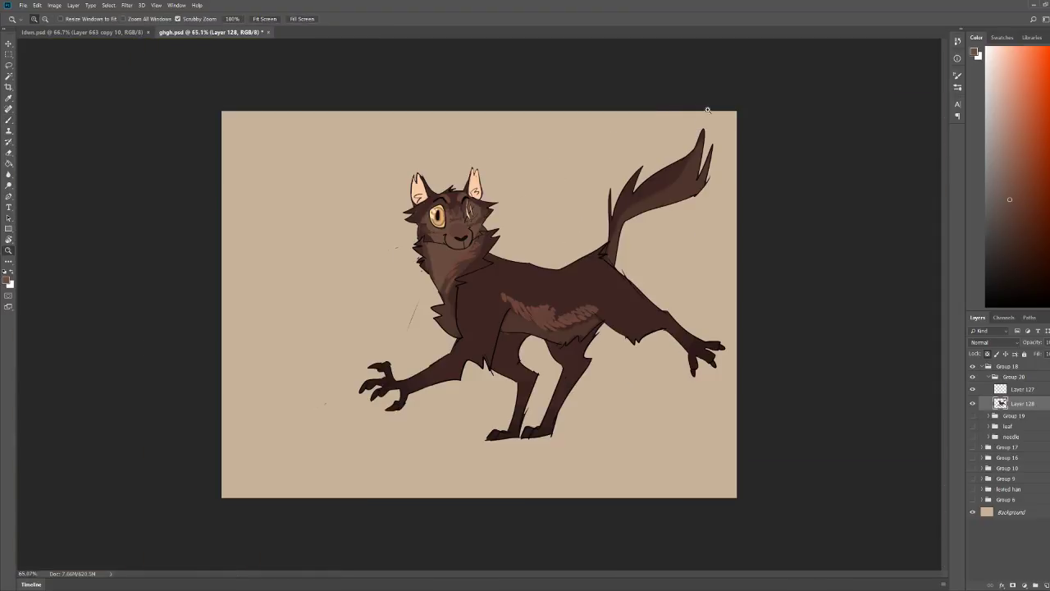
key(b)
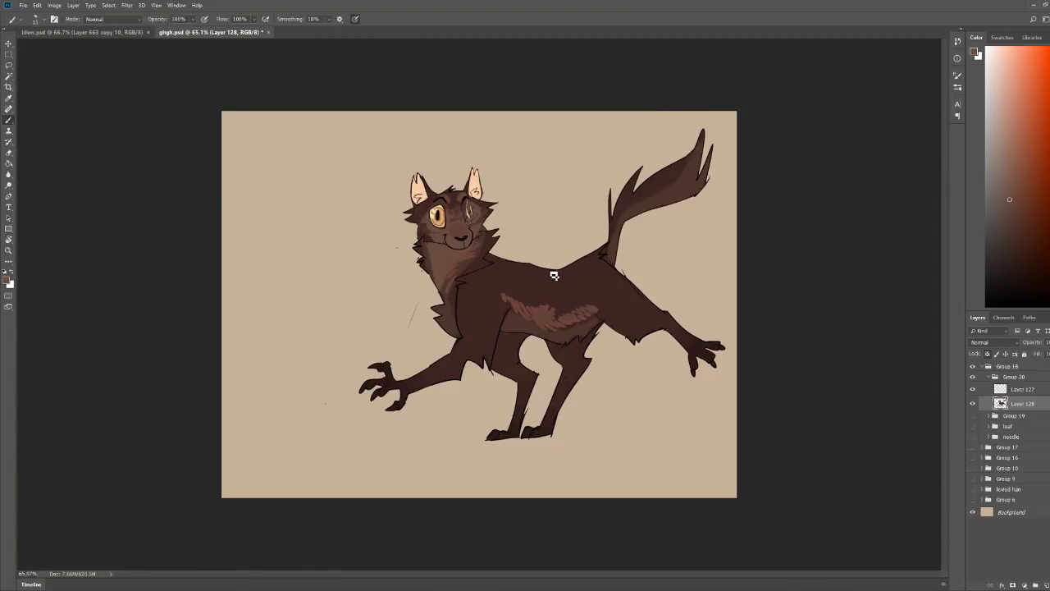
Step: Sample the chest's light brown and paint ragged fur strokes over the dark band along the chest's outer edge
key(z)
drag(541, 224, 587, 210)
drag(443, 223, 459, 223)
key(b)
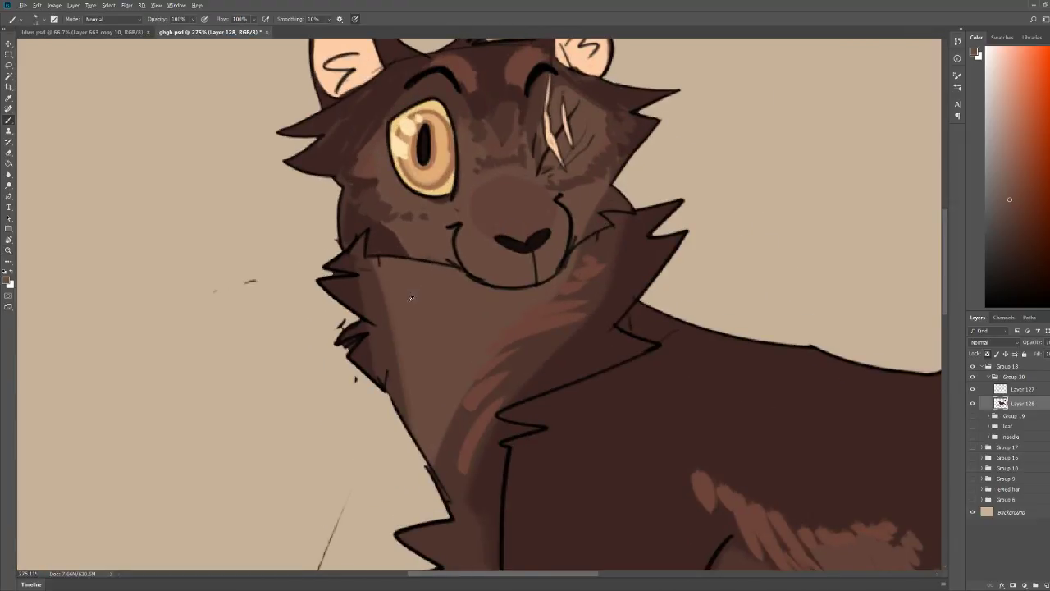
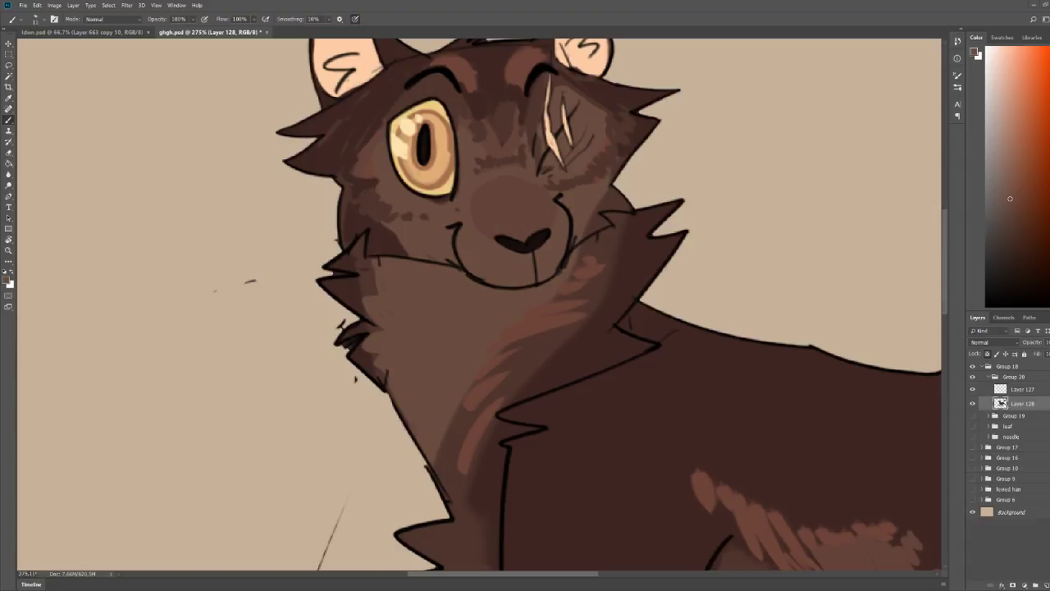
drag(659, 198, 680, 207)
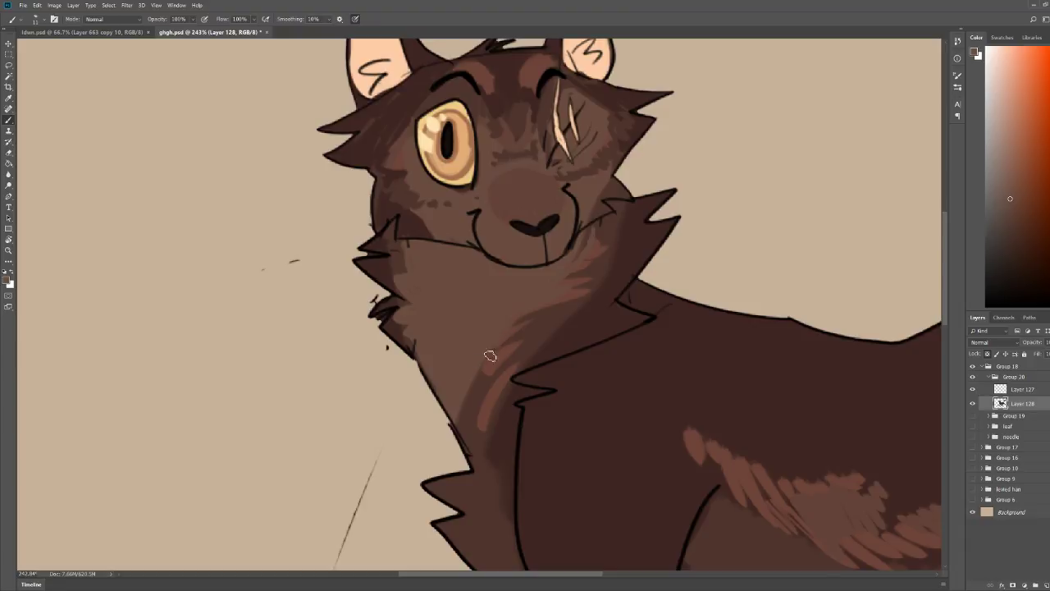
mouse_move(472, 422)
mouse_down()
mouse_move(457, 419)
mouse_move(466, 441)
mouse_up()
Step: Extend the light brown chest colour down over the lower chest tuft
mouse_move(569, 231)
mouse_down()
mouse_move(741, 183)
mouse_move(699, 216)
mouse_up()
drag(619, 276, 681, 277)
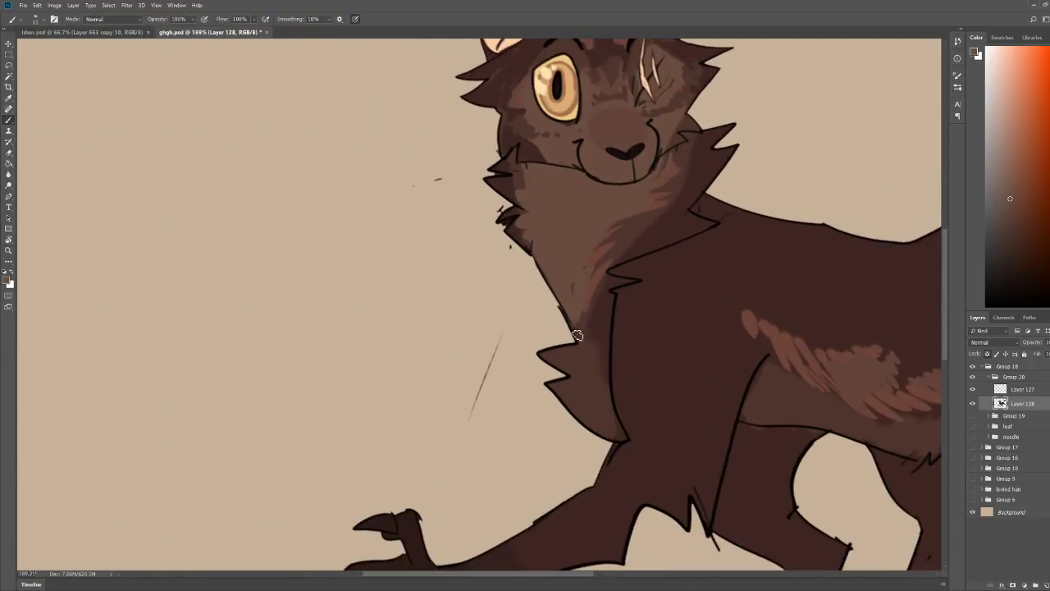
mouse_move(573, 333)
mouse_down()
mouse_move(560, 367)
mouse_move(574, 326)
mouse_move(587, 343)
mouse_move(573, 373)
mouse_move(602, 379)
mouse_move(622, 436)
mouse_move(606, 406)
mouse_move(612, 425)
mouse_move(594, 436)
mouse_move(582, 364)
mouse_move(563, 404)
mouse_move(549, 382)
mouse_move(562, 330)
mouse_move(545, 351)
mouse_move(556, 430)
mouse_move(575, 445)
mouse_move(593, 393)
mouse_move(620, 432)
mouse_up()
drag(593, 361, 592, 331)
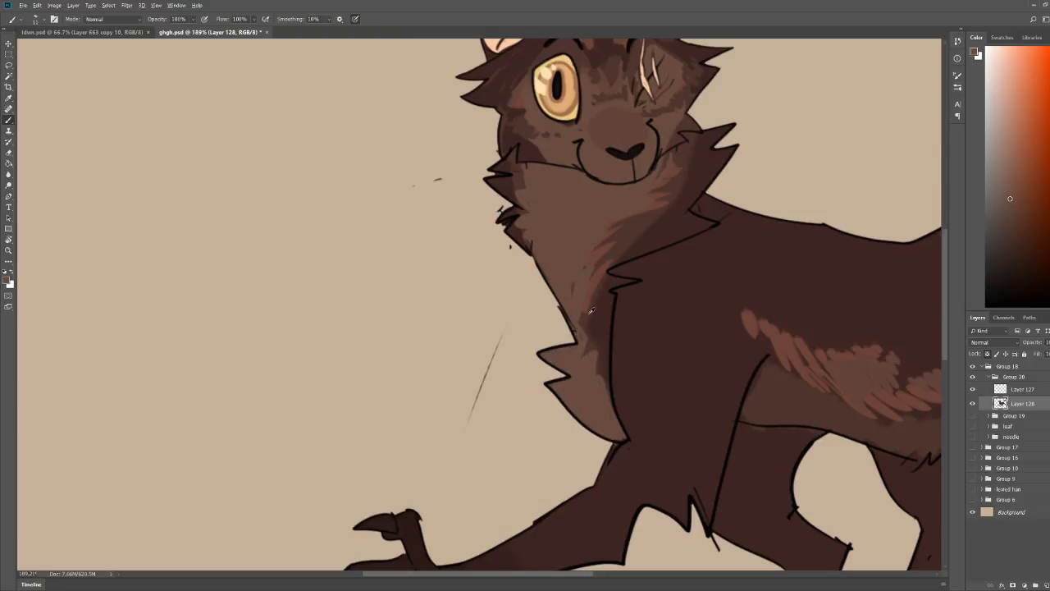
Step: Sample a reddish brown from the chest streaks and blend strokes into the lower chest and tuft
alt+click(590, 310)
drag(614, 374, 559, 371)
drag(443, 238, 502, 247)
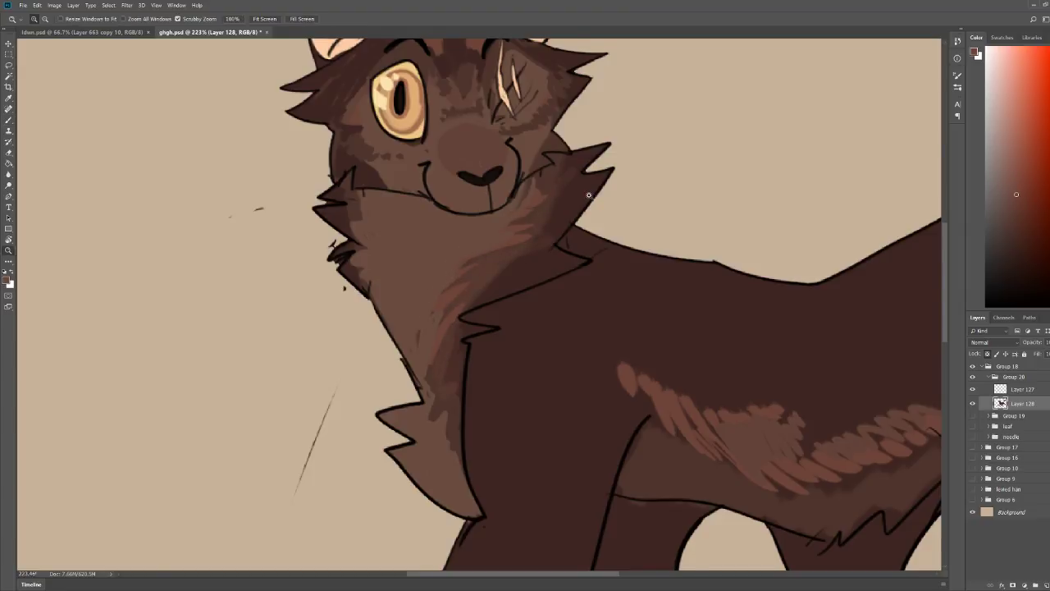
Step: Sample darker browns around the flank and blend them over the upper edge of the reddish flank marking
key(ctrl+0)
scroll(487, 311, up, 3)
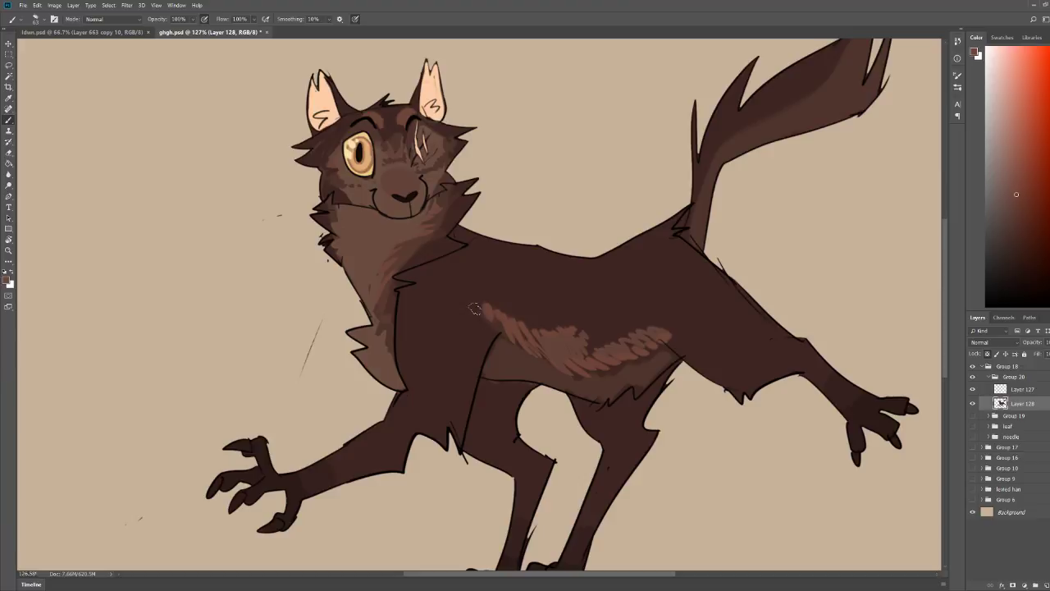
alt+click(589, 329)
mouse_move(588, 328)
mouse_down()
mouse_move(572, 348)
mouse_move(531, 317)
mouse_up()
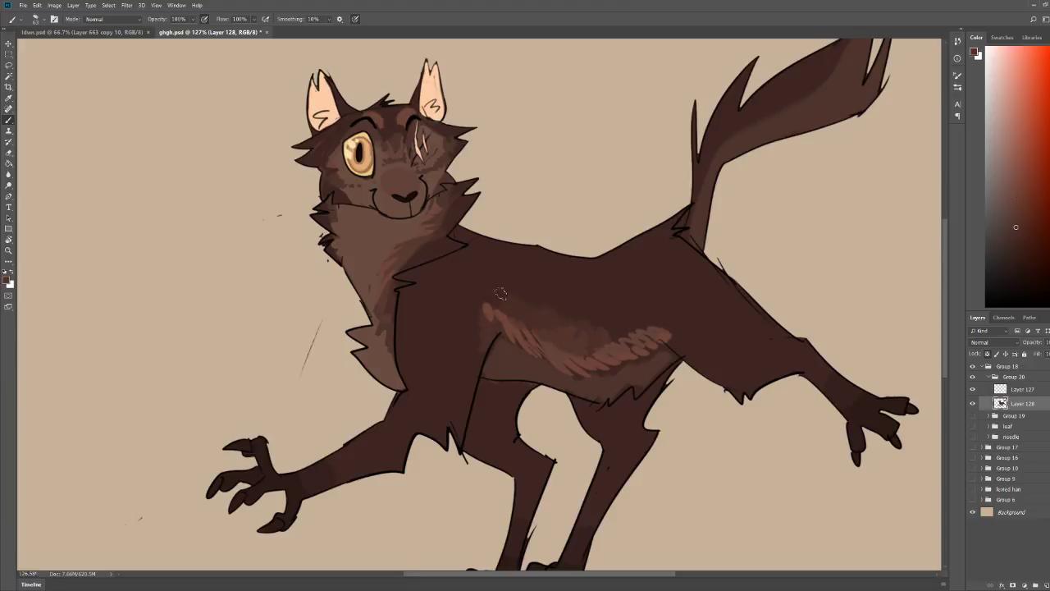
alt+click(578, 311)
mouse_move(606, 345)
mouse_down()
mouse_move(635, 330)
mouse_move(659, 327)
mouse_up()
Step: Paint dark brown over the shoulder end of the reddish flank marking
drag(823, 234, 785, 231)
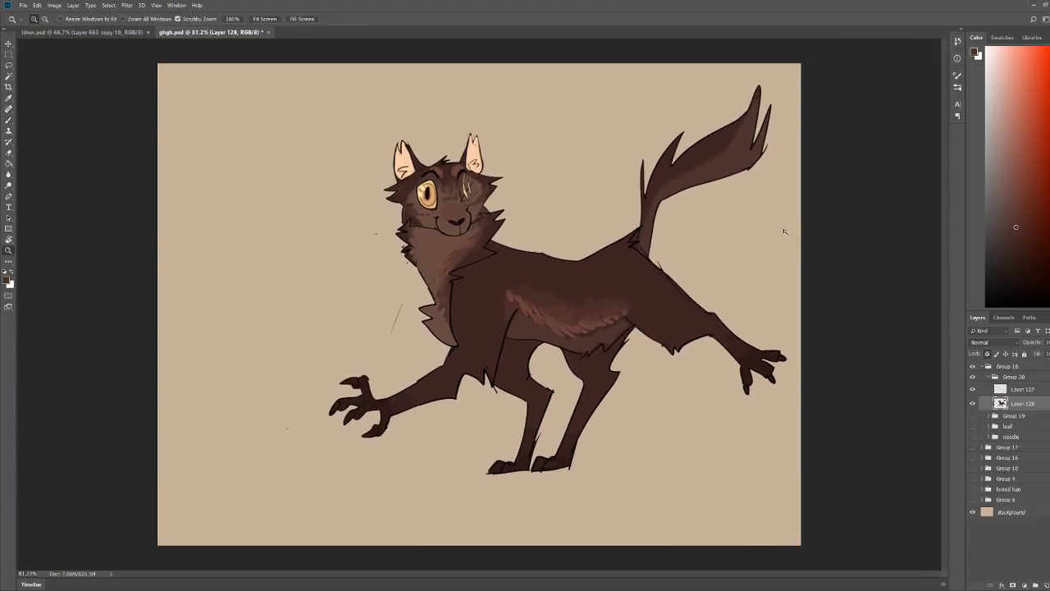
drag(668, 256, 691, 259)
key(b)
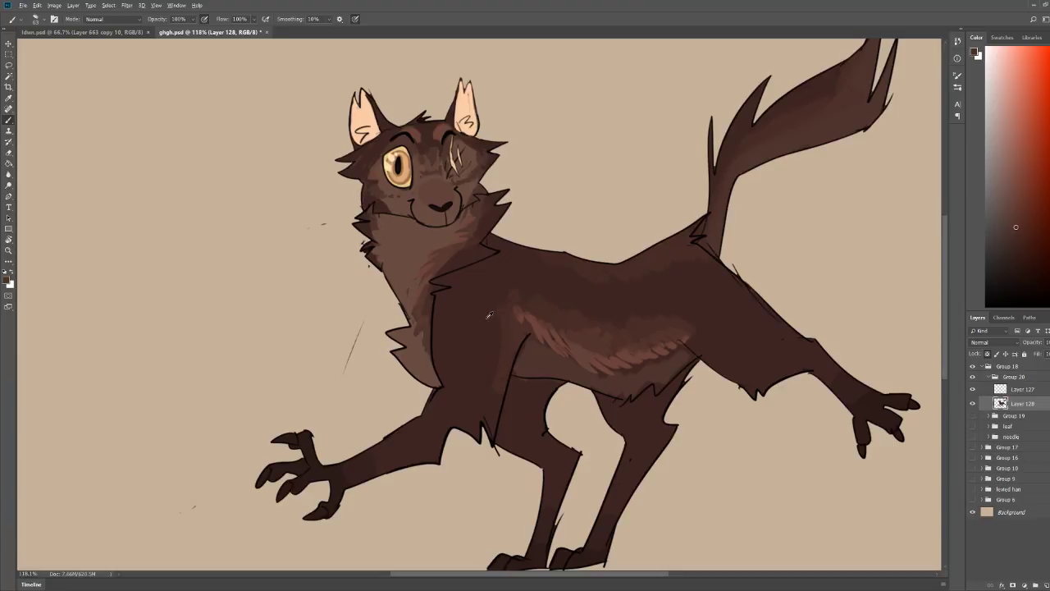
drag(510, 296, 526, 318)
scroll(594, 261, down, 3)
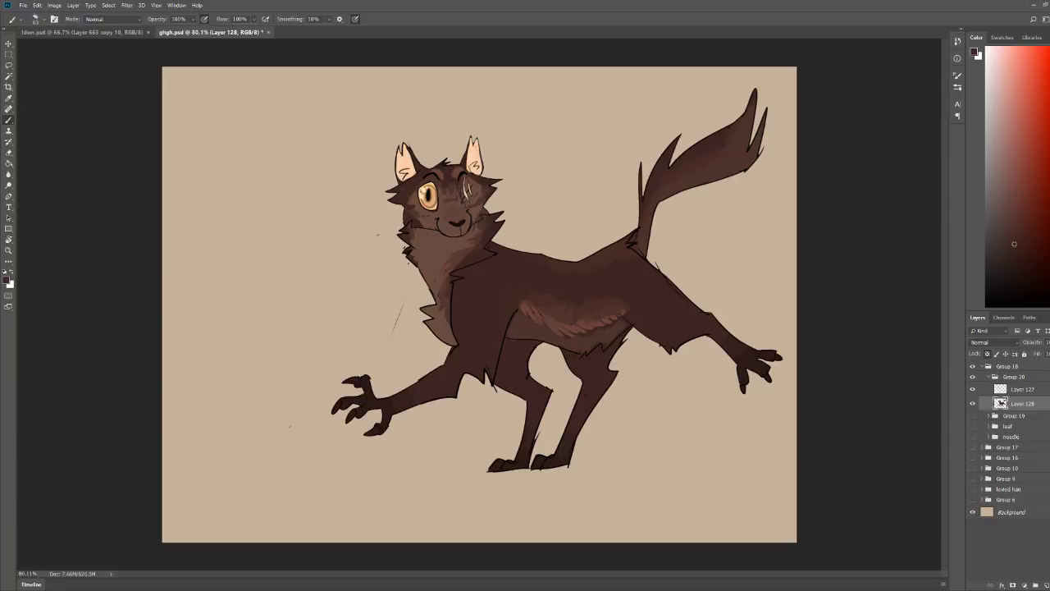
Step: Sample browns from the flank to soften the marking's front end and mottle the fur across the back
drag(600, 262, 633, 265)
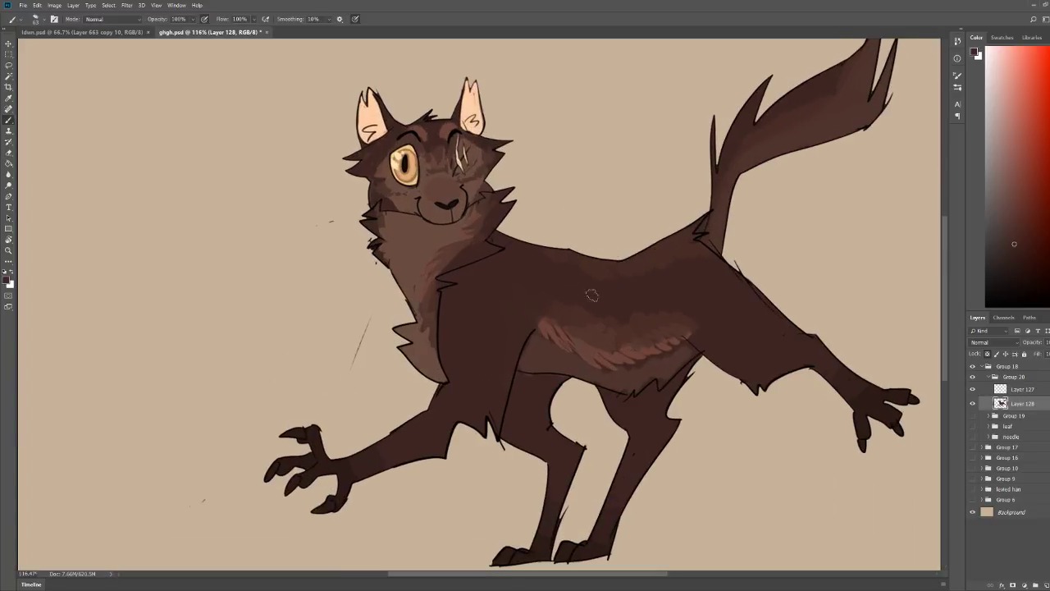
alt+click(556, 319)
drag(535, 318, 542, 330)
alt+click(645, 324)
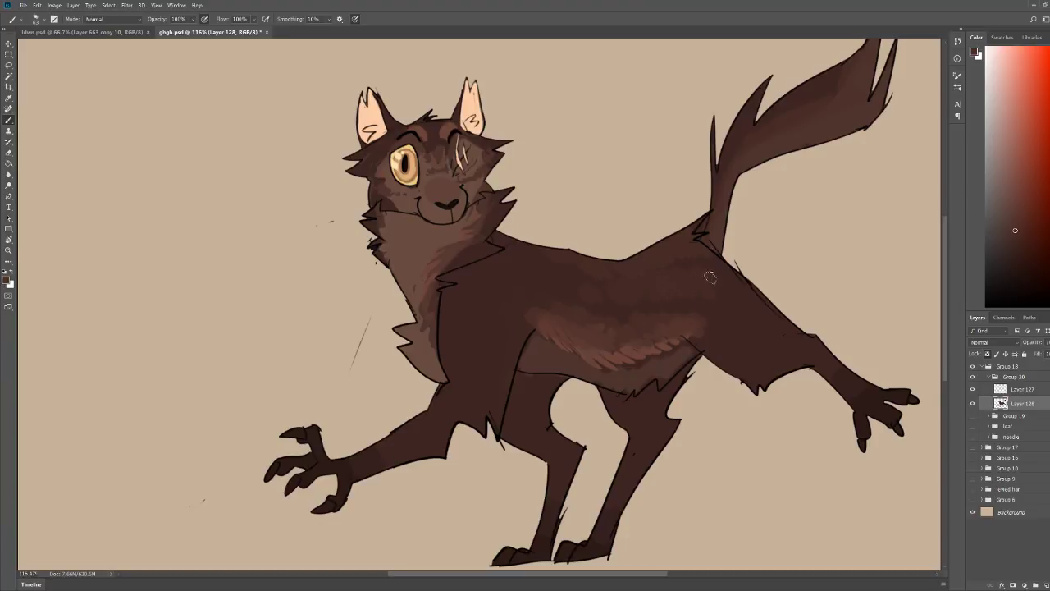
Step: Add soft mottled brown shading to the upper part of the outstretched front leg
key(z)
key(ctrl+0)
drag(471, 287, 518, 331)
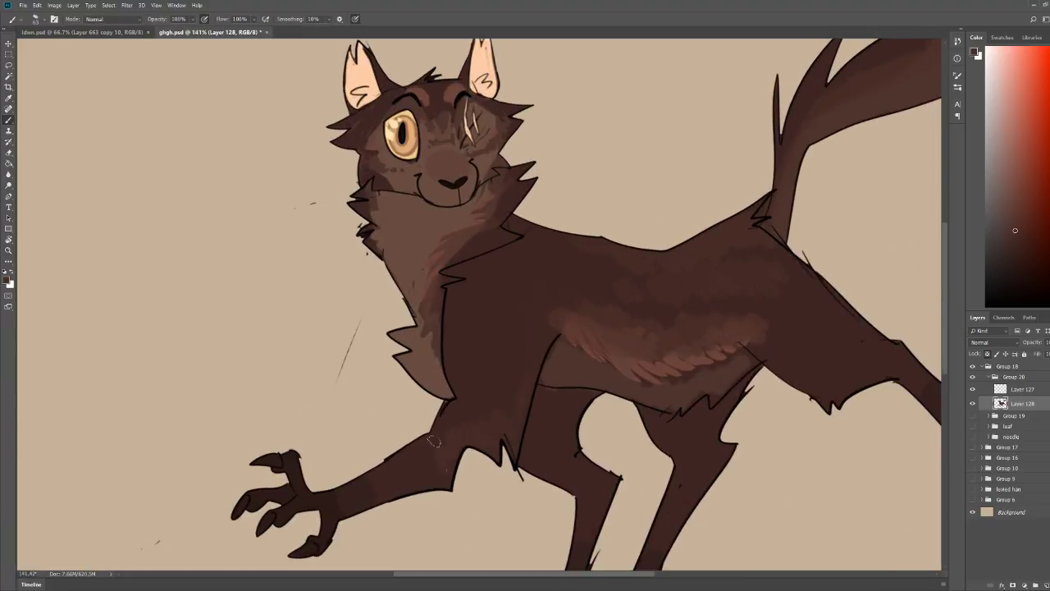
scroll(365, 477, down, 3)
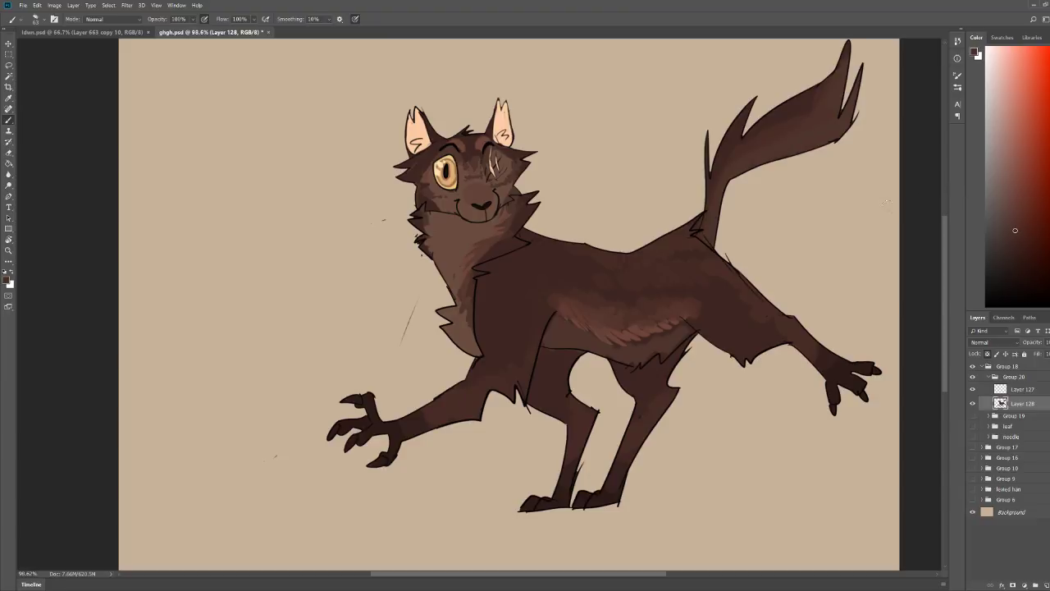
Step: Sample the scar's cream colour, shift it to a darker orange-brown, and paint raw patches around the scratches over the closed eye
scroll(886, 200, down, 2)
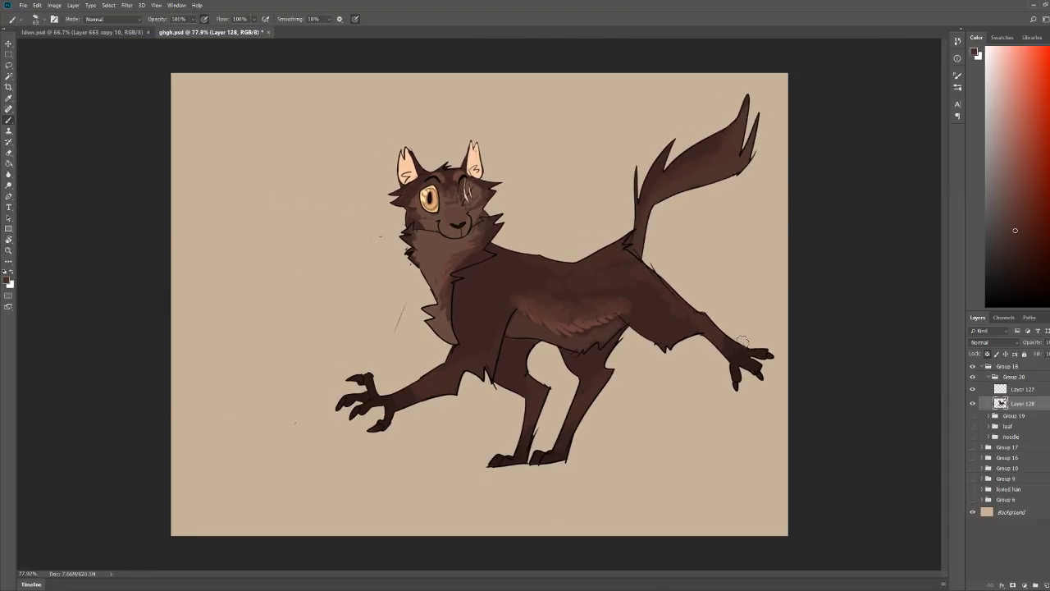
drag(447, 165, 501, 230)
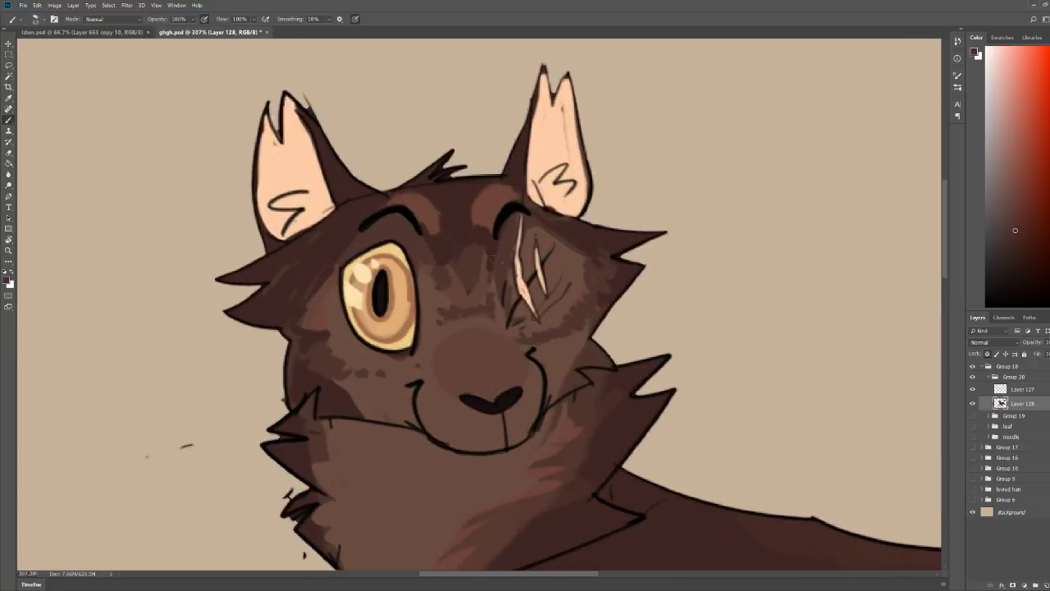
alt+click(522, 277)
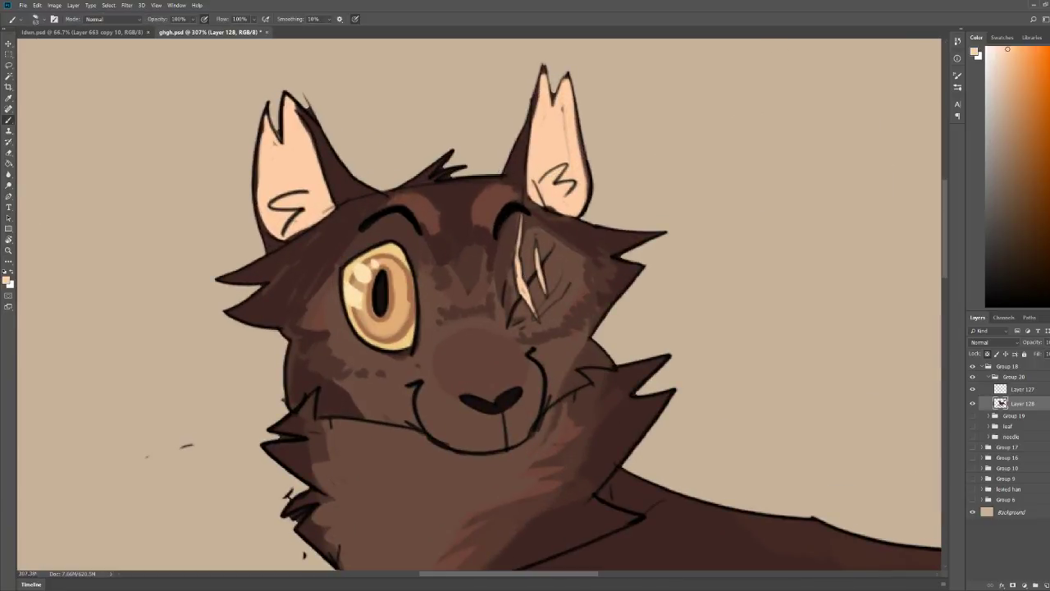
click(1021, 121)
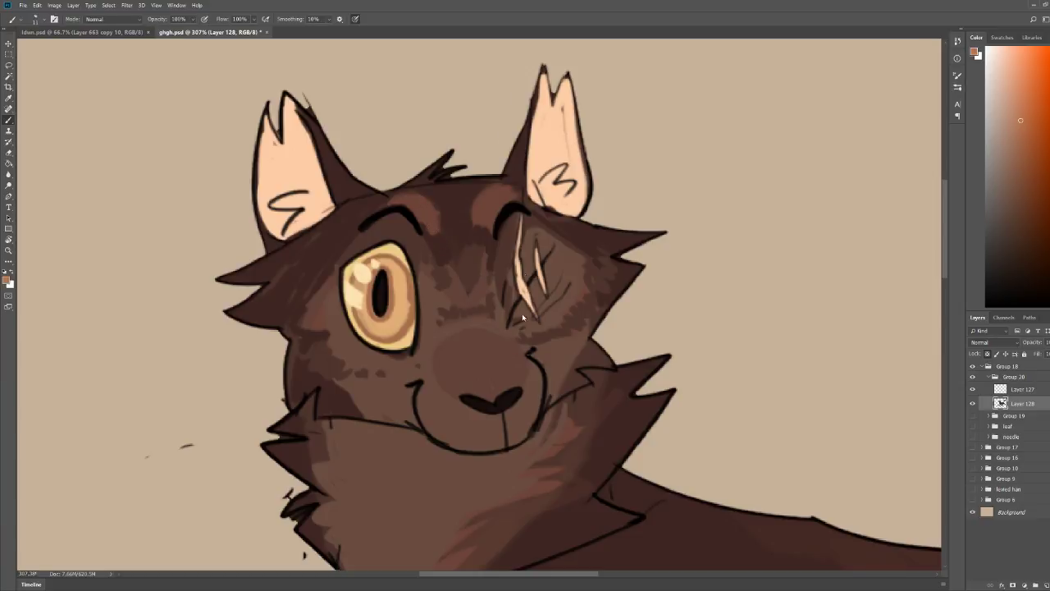
mouse_move(523, 268)
mouse_down()
mouse_move(511, 307)
mouse_move(526, 308)
mouse_move(544, 261)
mouse_up()
drag(592, 213, 543, 231)
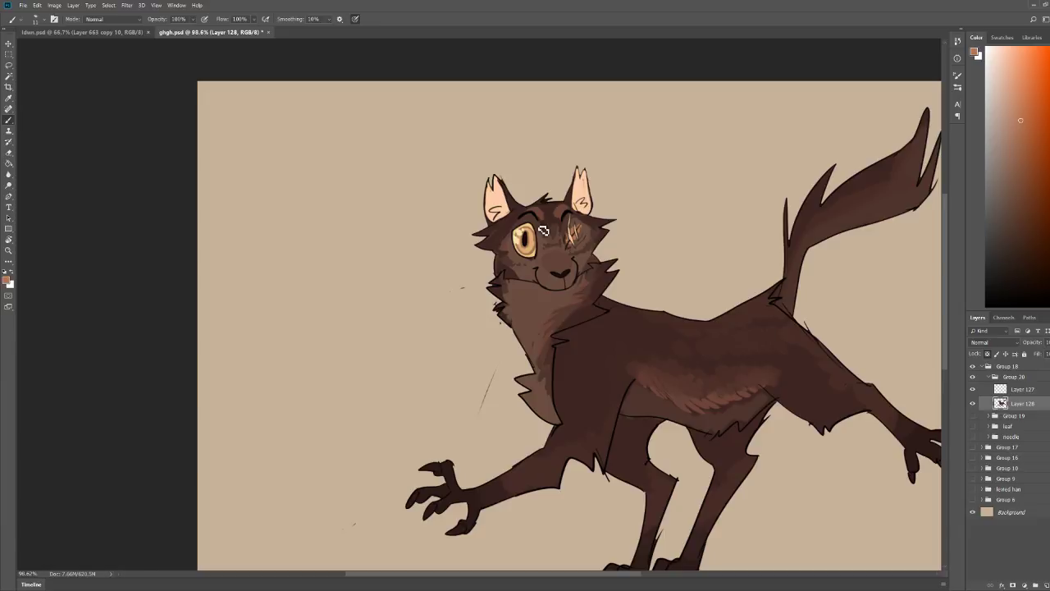
Step: Add more orange-brown strokes toward the outer edge of the scarred eye
drag(599, 207, 551, 223)
mouse_move(468, 238)
mouse_down()
mouse_move(499, 193)
mouse_move(517, 279)
mouse_move(509, 291)
mouse_move(528, 216)
mouse_up()
key(b)
scroll(609, 173, down, 5)
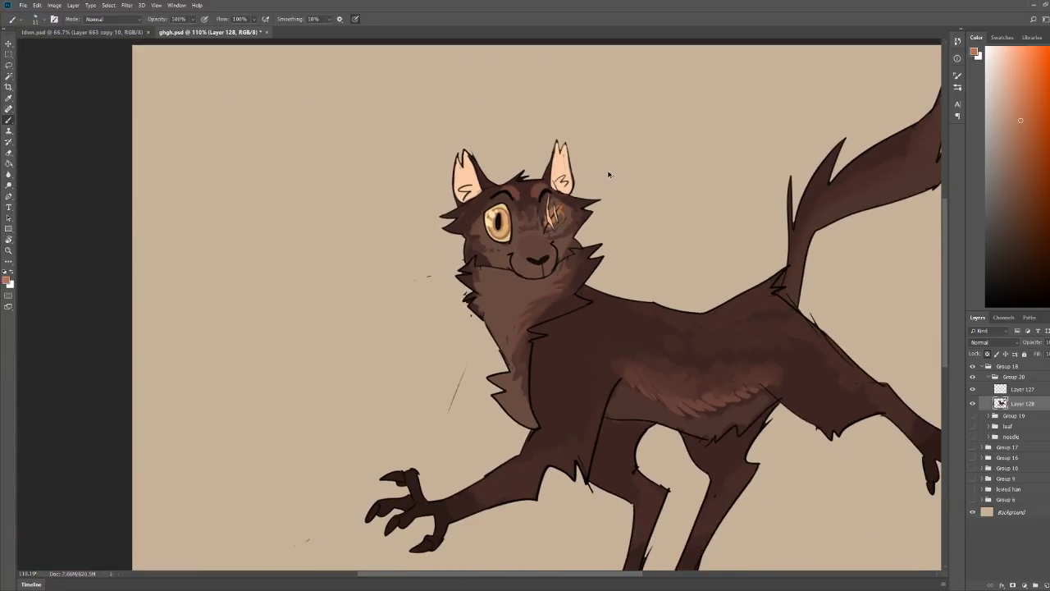
scroll(572, 187, up, 5)
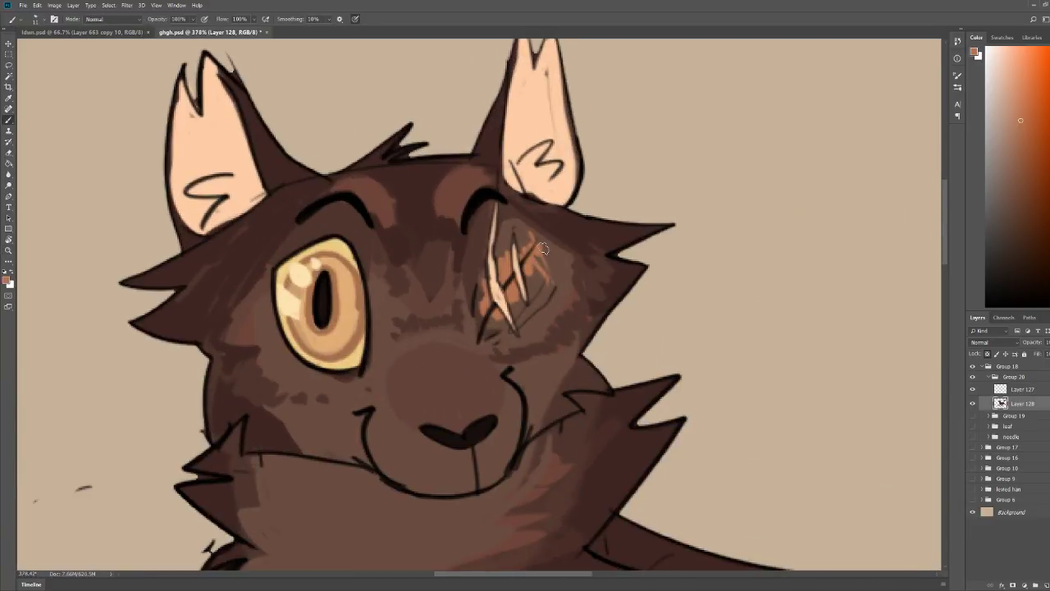
mouse_move(544, 248)
mouse_down()
mouse_move(513, 240)
mouse_move(530, 228)
mouse_up()
key(z)
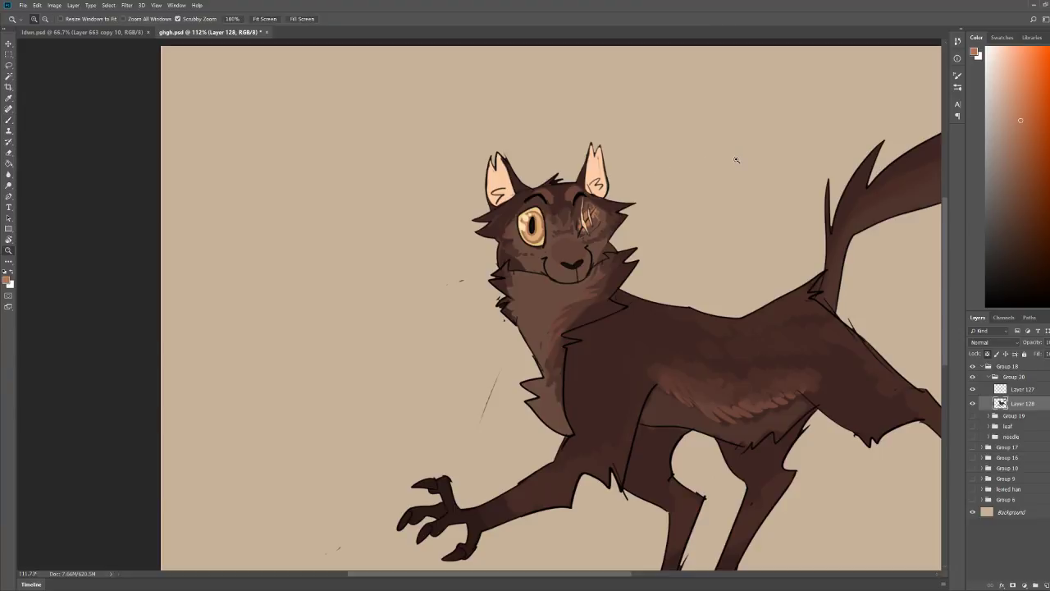
key(ctrl+0)
Step: Extend the orange-brown strokes along the upper and lower ends of the scratches and save the document
scroll(474, 186, up, 6)
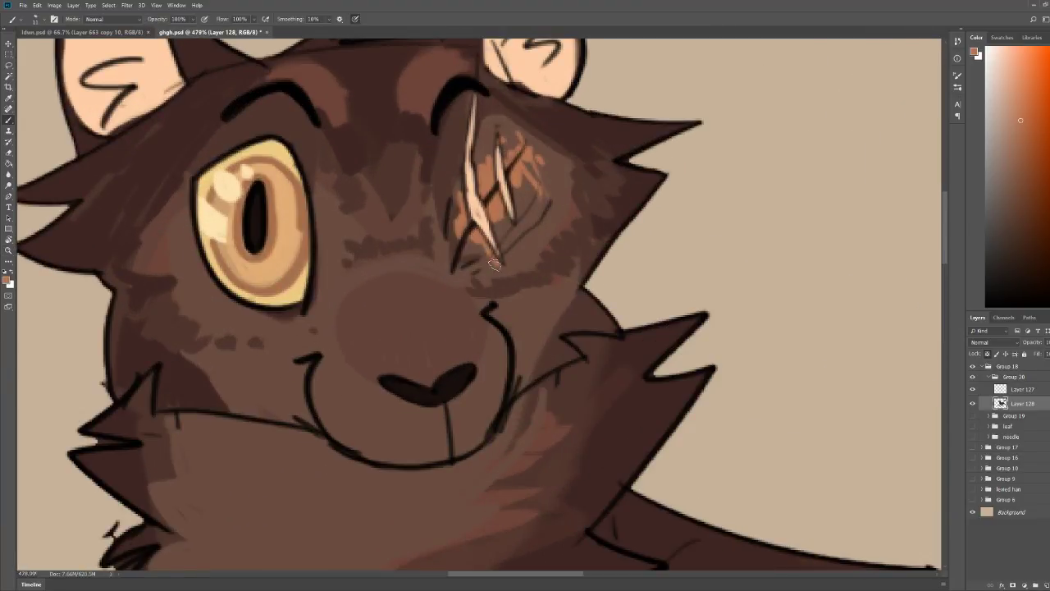
drag(495, 261, 506, 278)
mouse_move(464, 109)
mouse_down()
mouse_move(469, 90)
mouse_move(475, 166)
mouse_up()
drag(489, 155, 494, 126)
drag(584, 94, 501, 95)
key(ctrl+s)
scroll(712, 96, down, 3)
key(b)
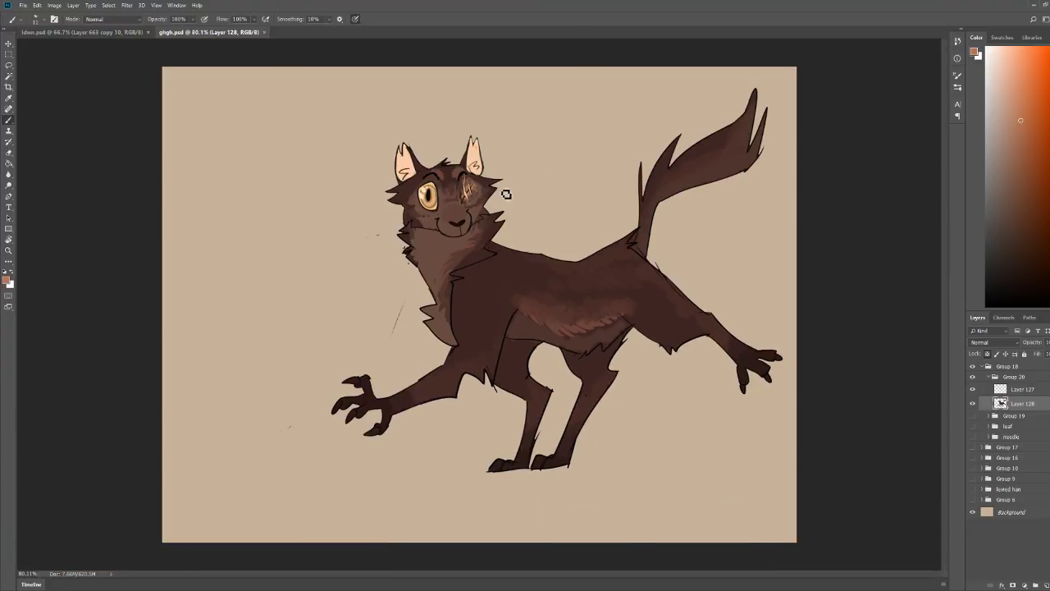
Step: Sample browns from the forehead to touch up the nose bridge and the spots beneath the open eye, and save the document
key(z)
scroll(489, 154, up, 6)
key(b)
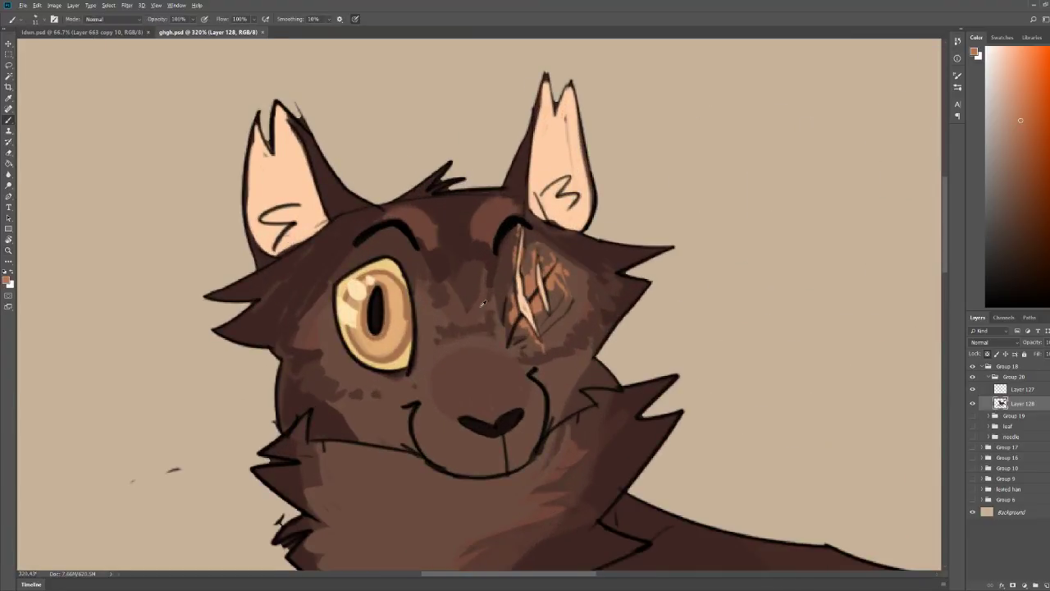
alt+click(484, 300)
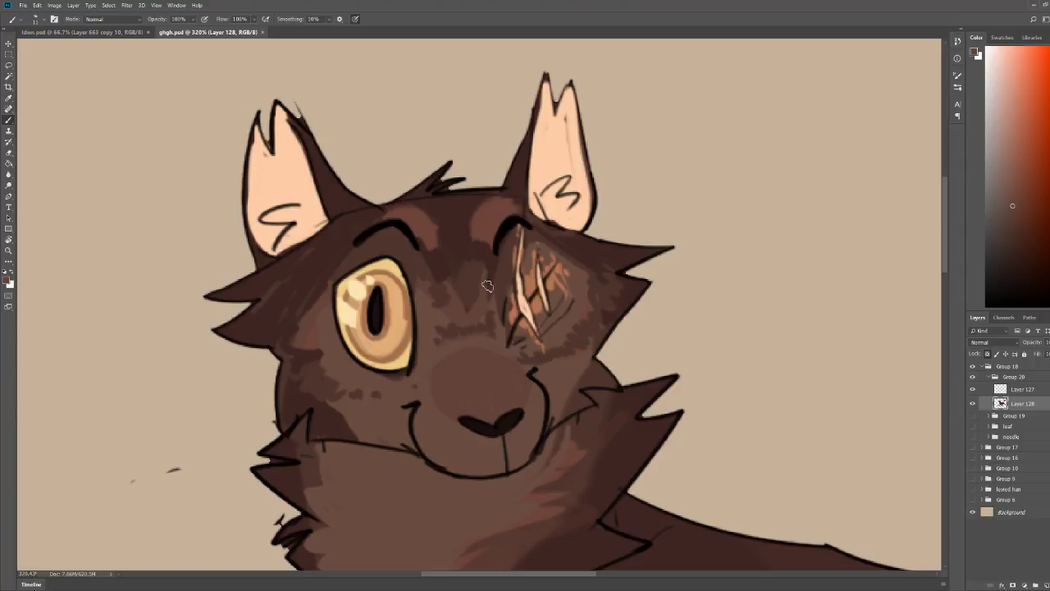
click(445, 325)
alt+click(455, 252)
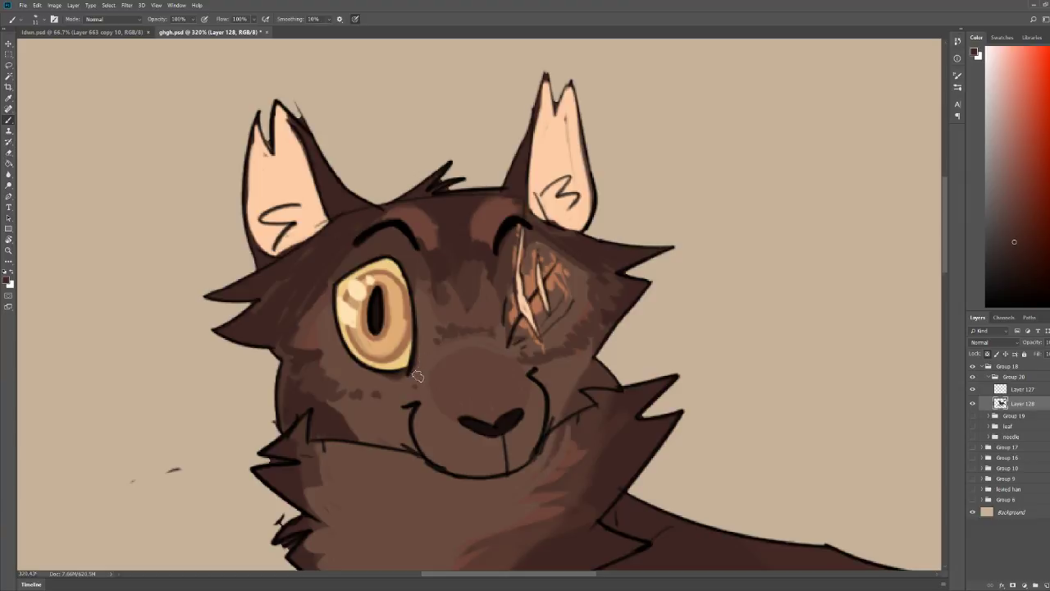
mouse_move(380, 393)
mouse_down()
mouse_move(390, 393)
mouse_move(338, 387)
mouse_up()
key(ctrl+0)
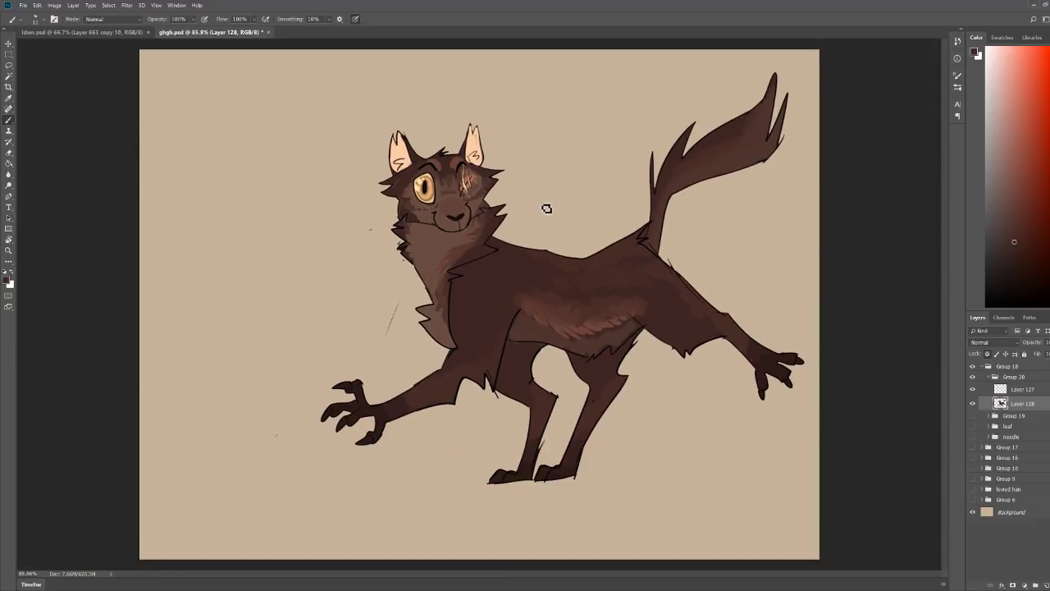
key(ctrl+s)
Step: Sample the brown beside the muzzle, paint over the area by the open eye's inner corner, and save the document
key(z)
drag(434, 189, 476, 205)
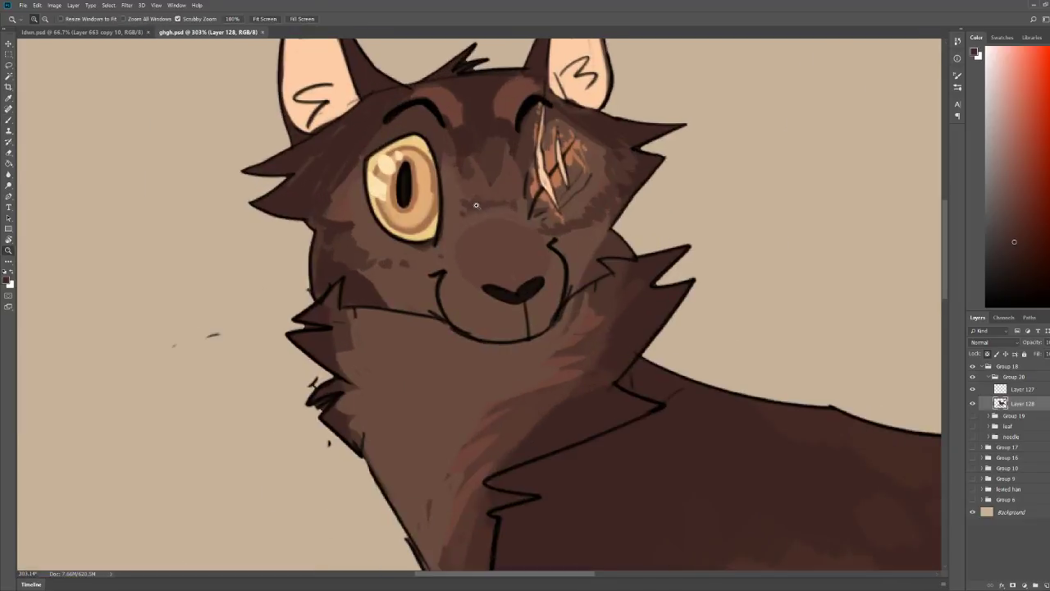
key(b)
alt+click(455, 240)
drag(444, 253, 438, 268)
key(z)
mouse_move(513, 166)
mouse_down()
mouse_move(459, 196)
mouse_move(446, 165)
mouse_move(533, 180)
mouse_up()
key(b)
key(ctrl+s)
key(z)
key(b)
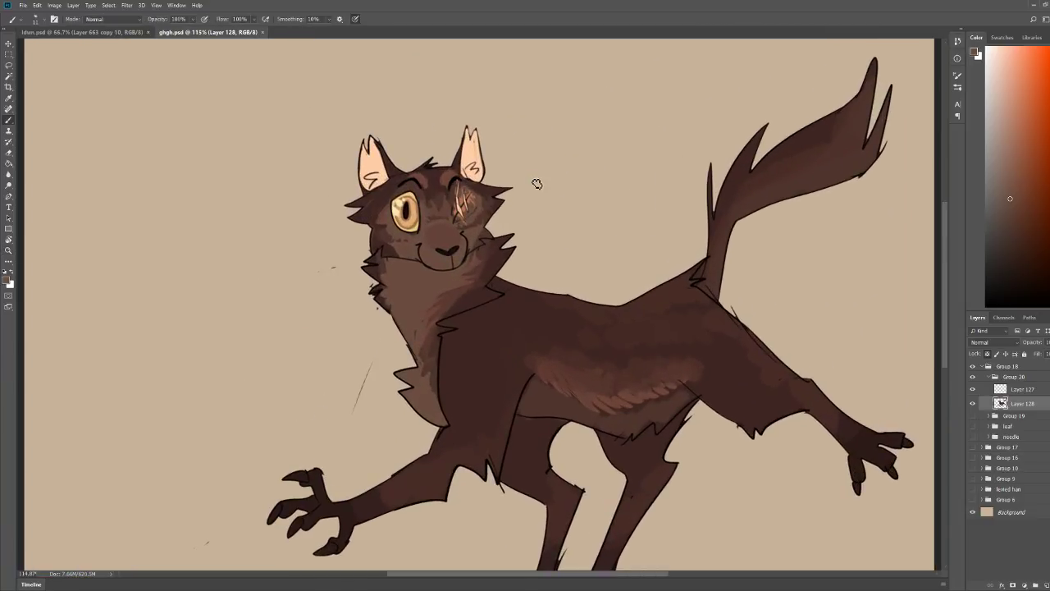
Step: Sample the inner-ear peach and paint over the stray lines inside the ear above the scarred eye
key(z)
drag(466, 146, 548, 161)
key(b)
alt+click(497, 150)
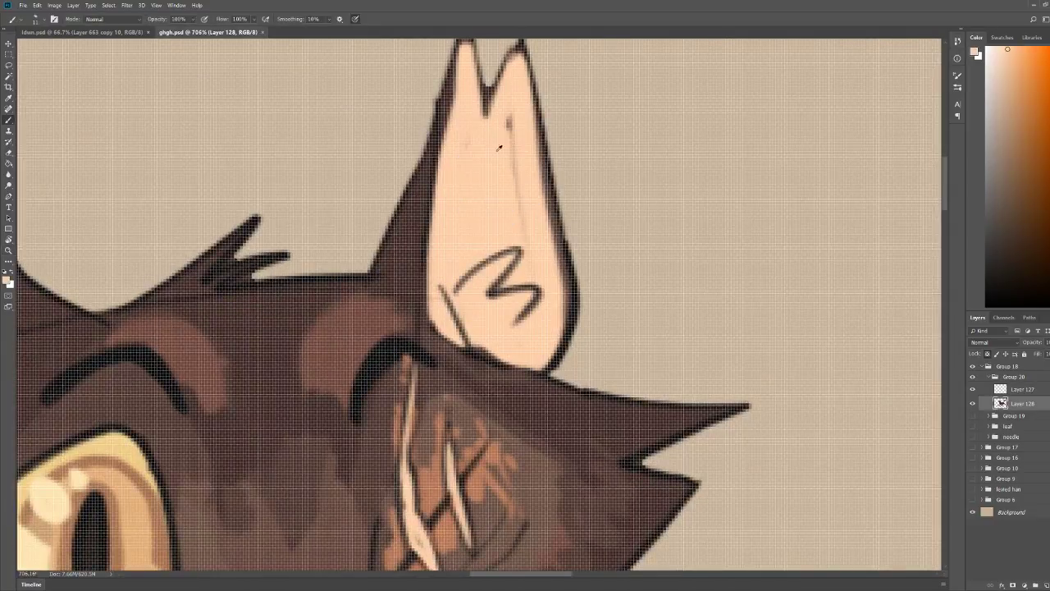
drag(501, 116, 506, 236)
key(ctrl+space)
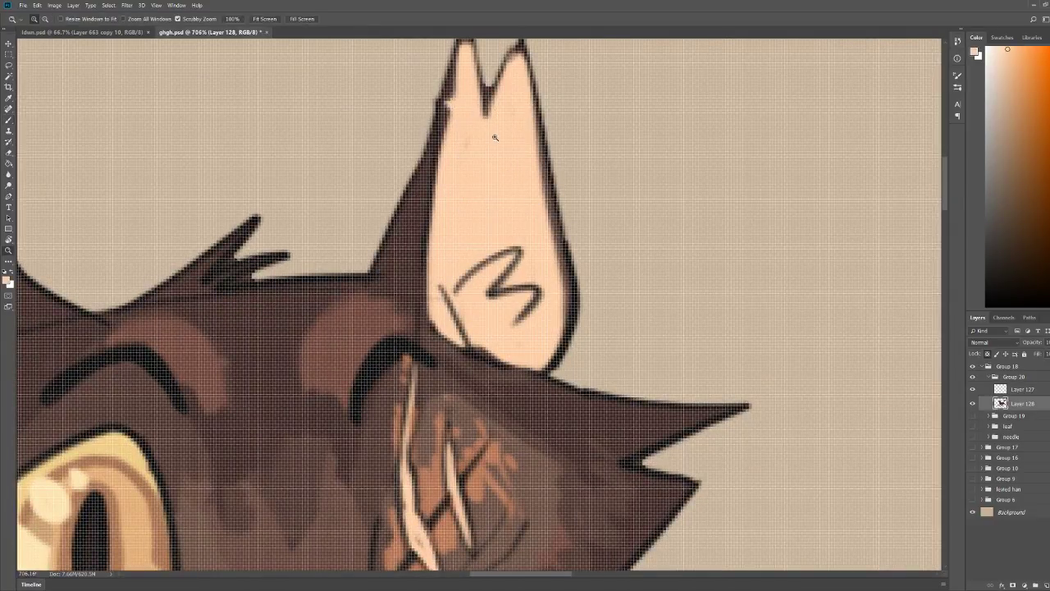
drag(468, 118, 503, 174)
key(b)
key(z)
drag(503, 136, 453, 138)
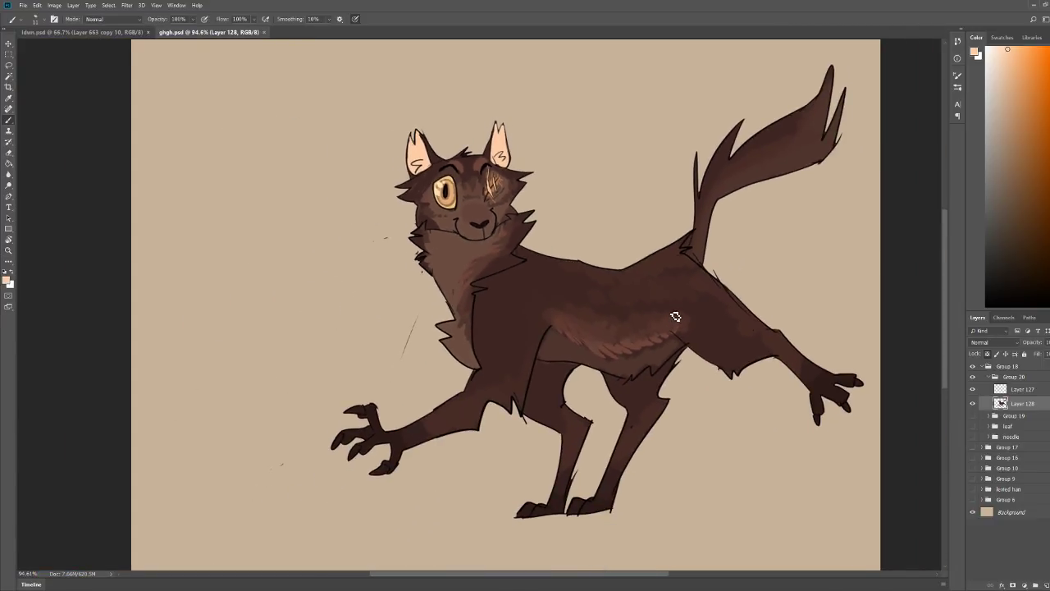
Step: Paint the four claws of the outstretched front paw in pale cream
key(ctrl+space)
drag(318, 441, 355, 440)
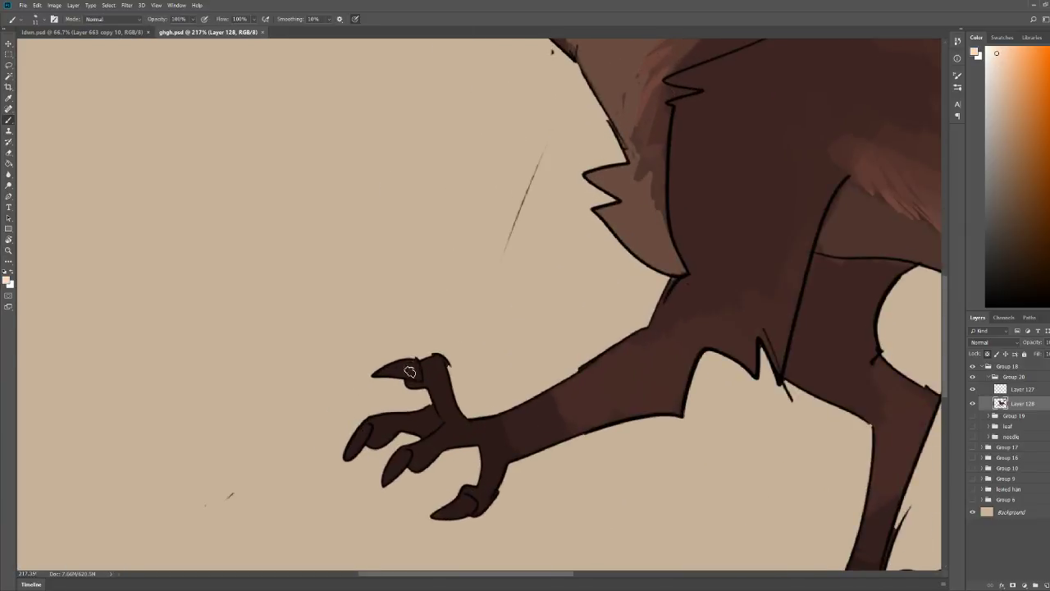
mouse_move(410, 362)
mouse_down()
mouse_move(417, 379)
mouse_move(377, 374)
mouse_move(414, 373)
mouse_move(406, 362)
mouse_up()
mouse_move(361, 438)
mouse_down()
mouse_move(368, 430)
mouse_move(351, 453)
mouse_move(366, 433)
mouse_move(389, 477)
mouse_move(396, 456)
mouse_up()
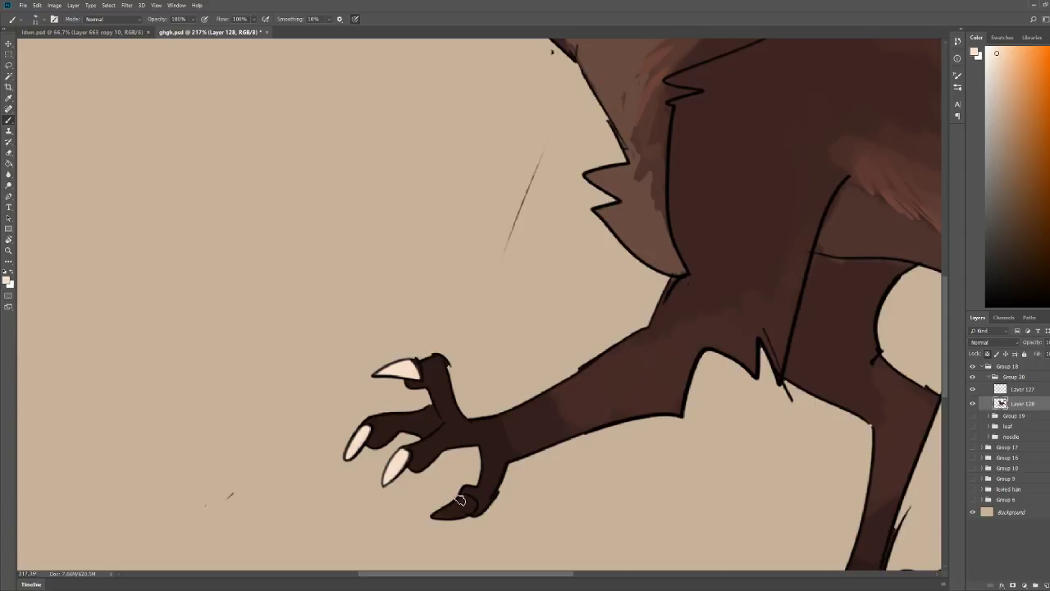
mouse_move(464, 499)
mouse_down()
mouse_move(432, 524)
mouse_move(473, 508)
mouse_up()
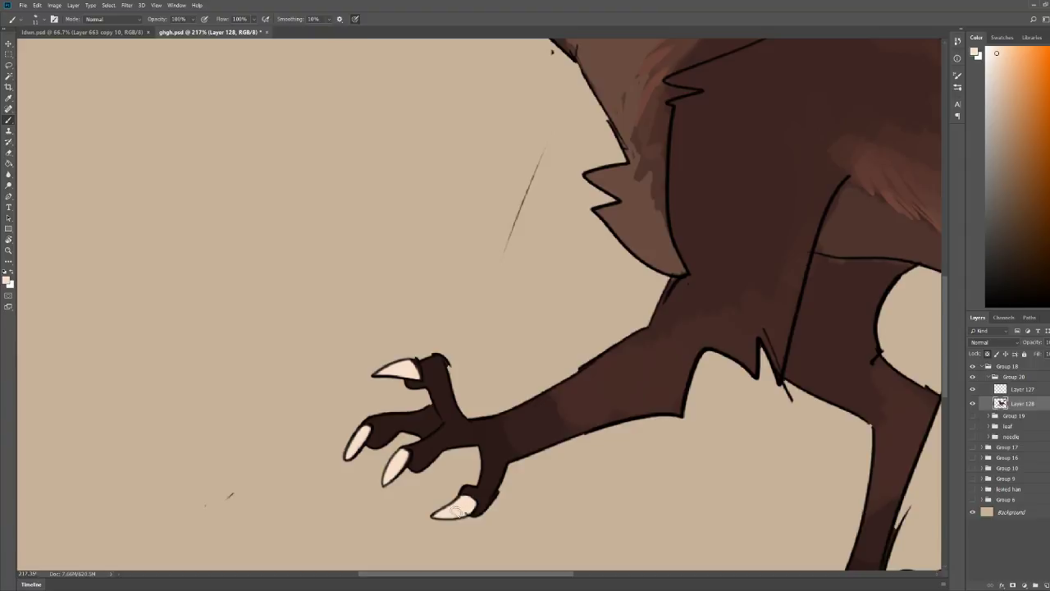
key(z)
drag(500, 356, 457, 357)
Step: Paint the three claws of the raised hind paw in the same pale cream and save the document
drag(771, 487, 806, 488)
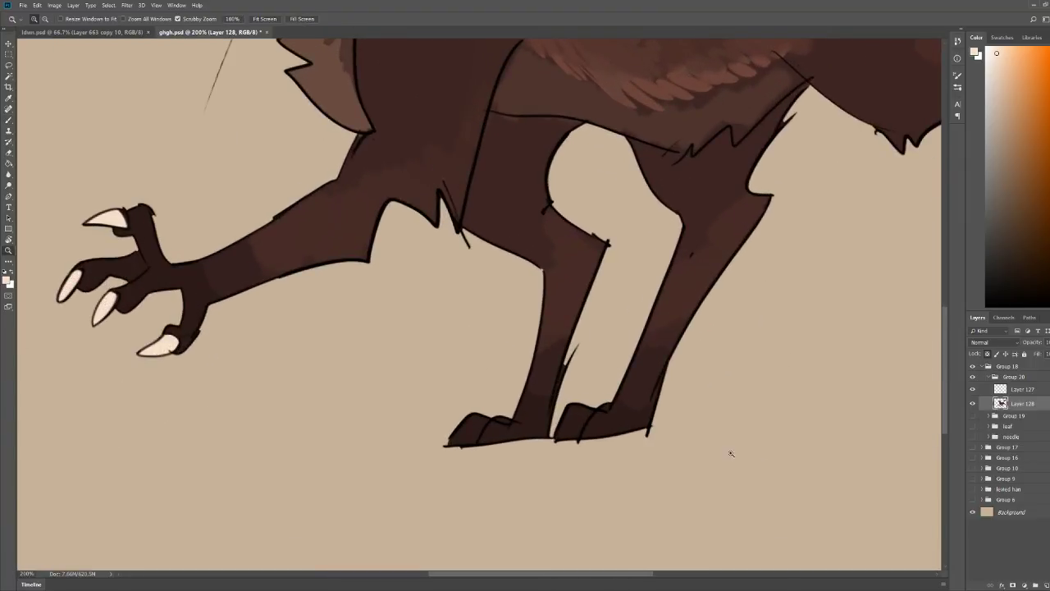
drag(654, 409, 619, 407)
drag(811, 356, 839, 353)
scroll(840, 352, up, 1)
key(b)
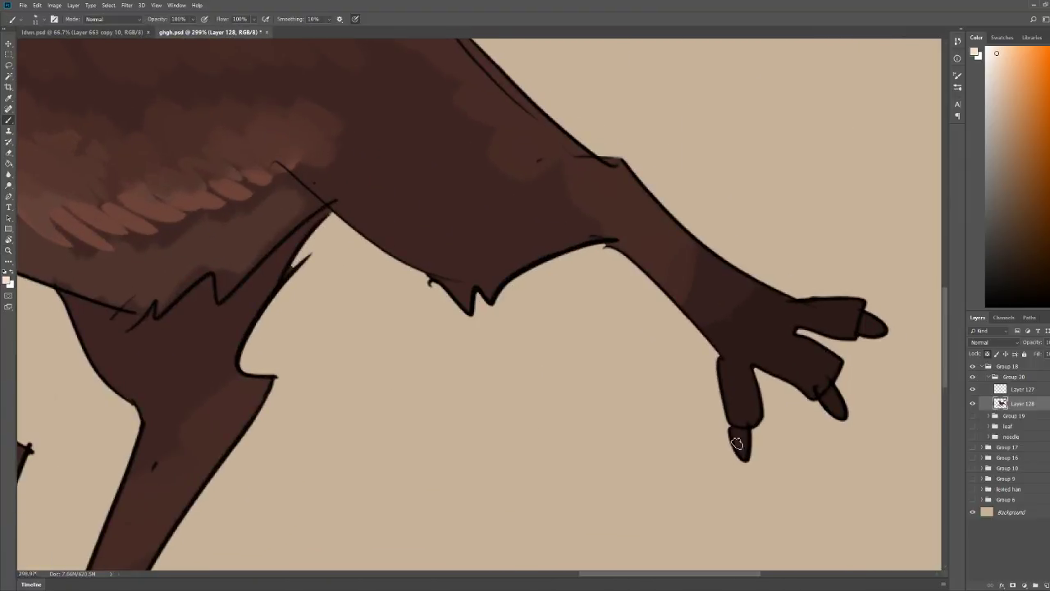
mouse_move(734, 437)
mouse_down()
mouse_move(760, 449)
mouse_move(732, 432)
mouse_up()
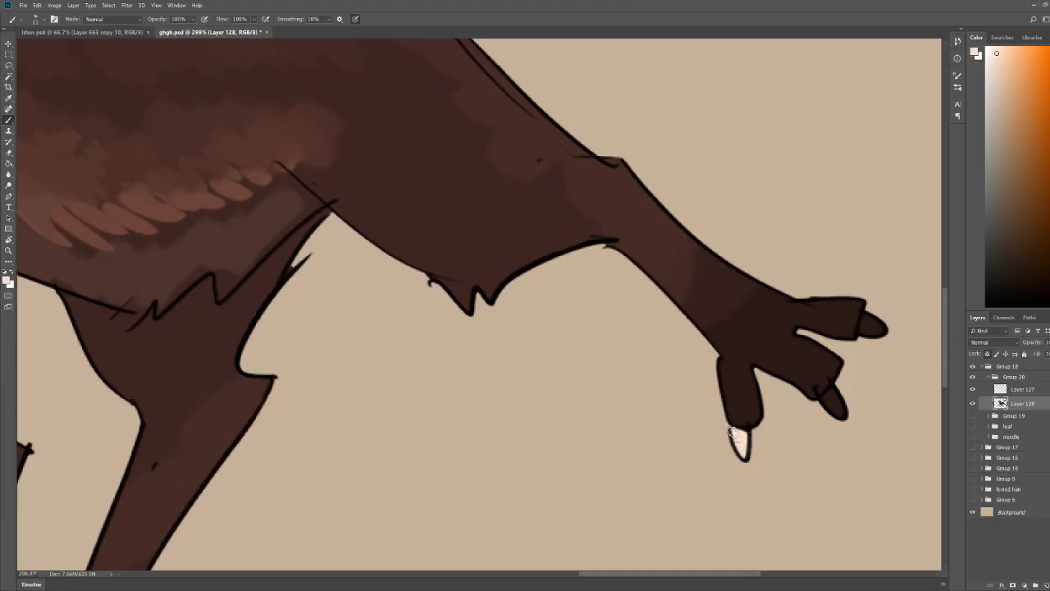
drag(816, 399, 840, 422)
drag(862, 343, 888, 328)
key(z)
drag(810, 408, 754, 451)
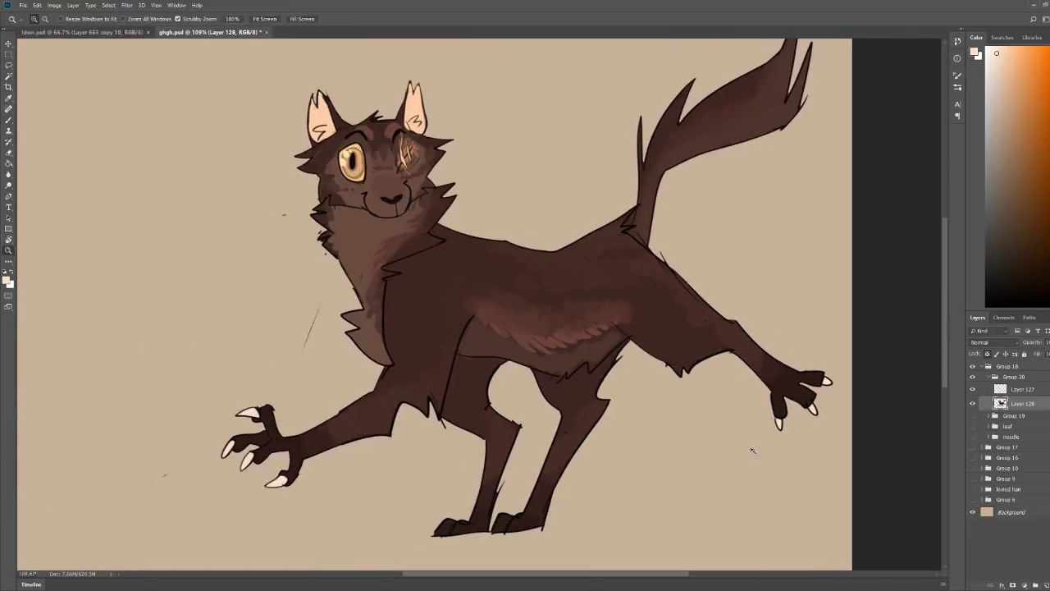
drag(798, 379, 768, 391)
key(b)
key(ctrl+s)
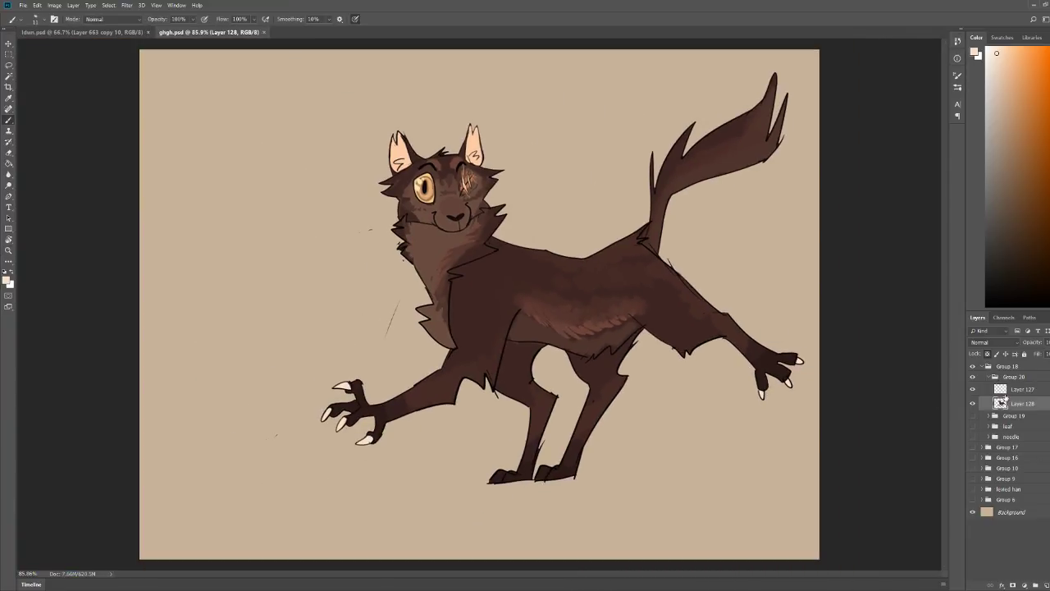
Step: Lock the transparent pixels of line-art Layer 127, recolour the neck fur line with a sampled brown and enlarged brush, and toggle the layer's visibility to check
click(1001, 394)
click(987, 354)
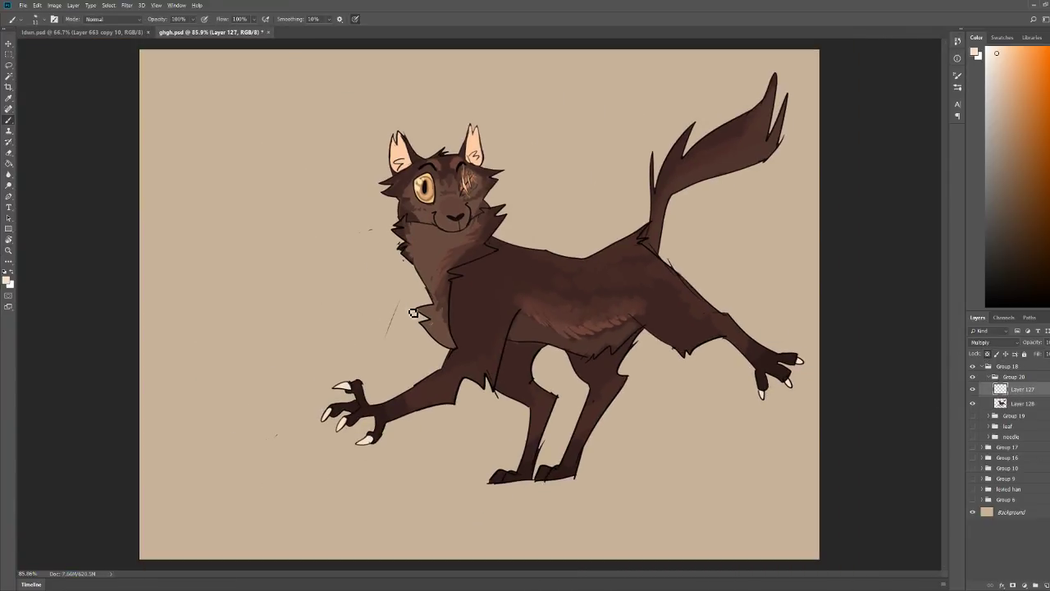
alt+click(535, 310)
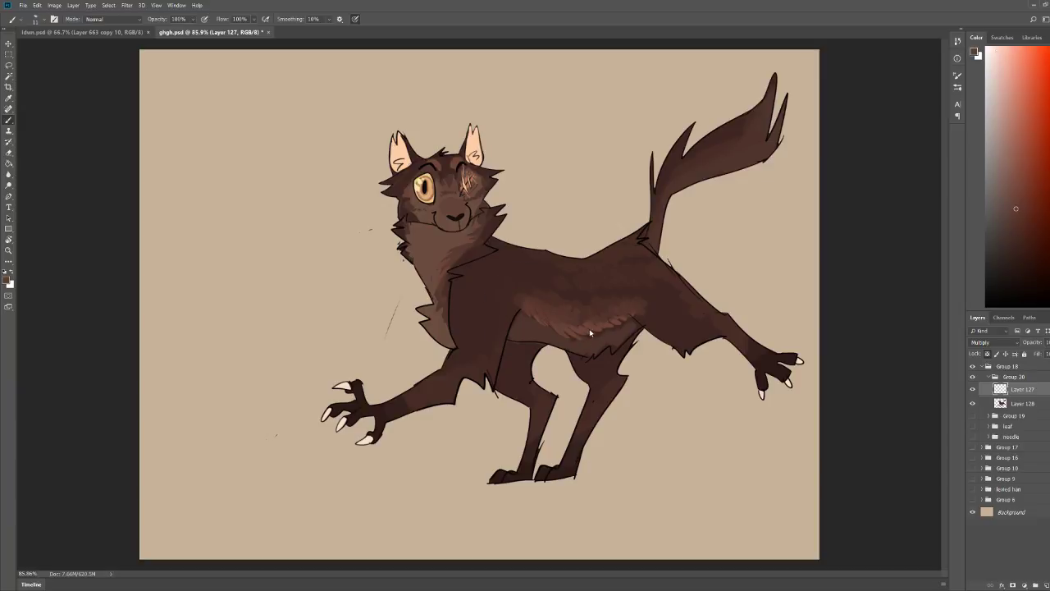
key(])
key(])
mouse_move(491, 251)
mouse_down()
mouse_move(450, 280)
mouse_move(471, 255)
mouse_up()
click(974, 391)
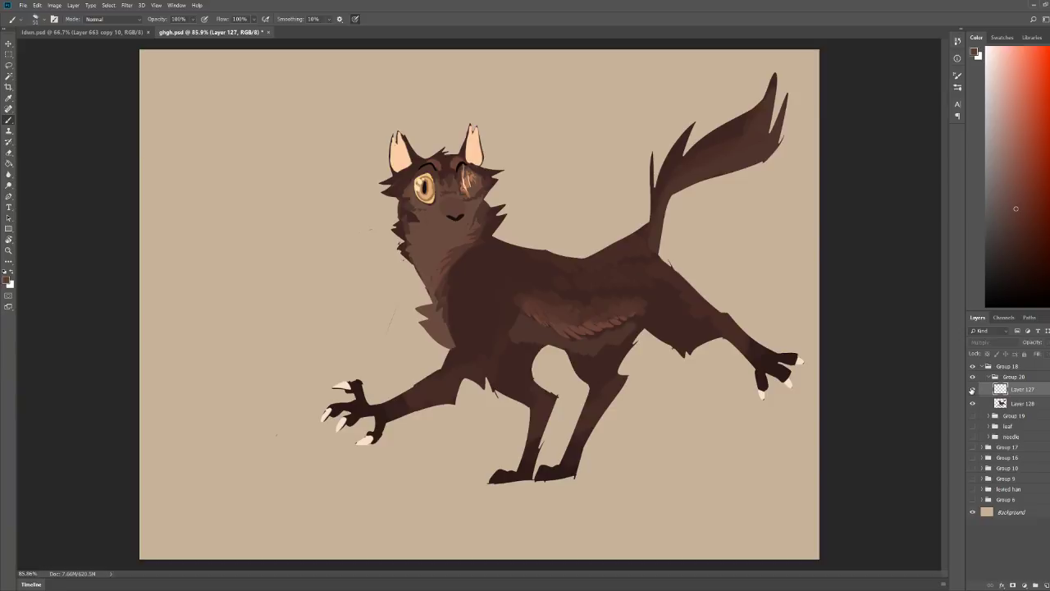
click(973, 391)
Step: Sample browns from the cat's belly fur as a line colour and examine the line art around the neck
key(z)
drag(564, 193, 578, 194)
key(b)
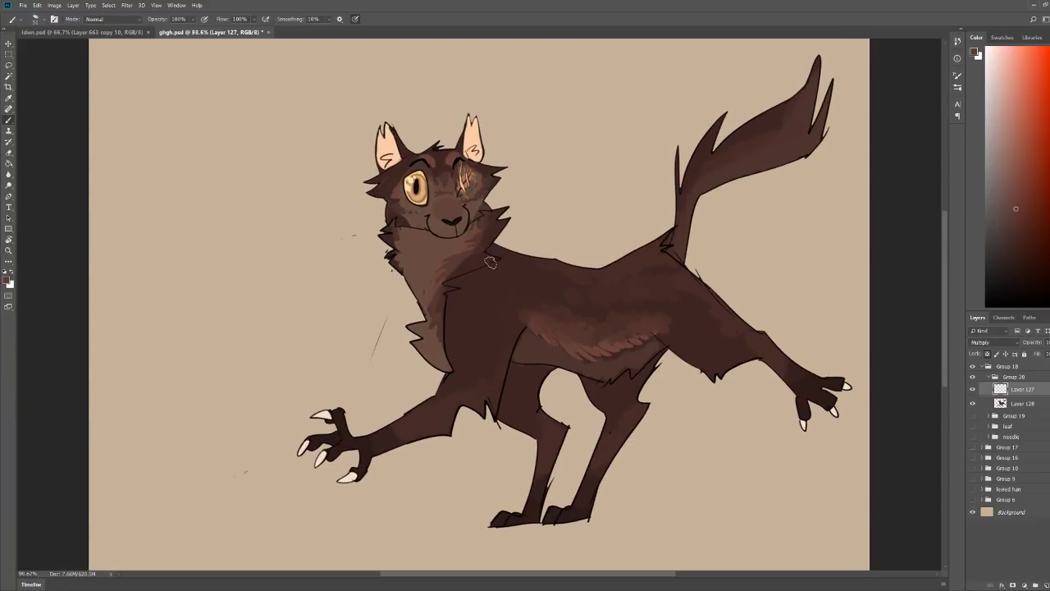
alt+click(551, 339)
key(z)
drag(435, 252, 481, 269)
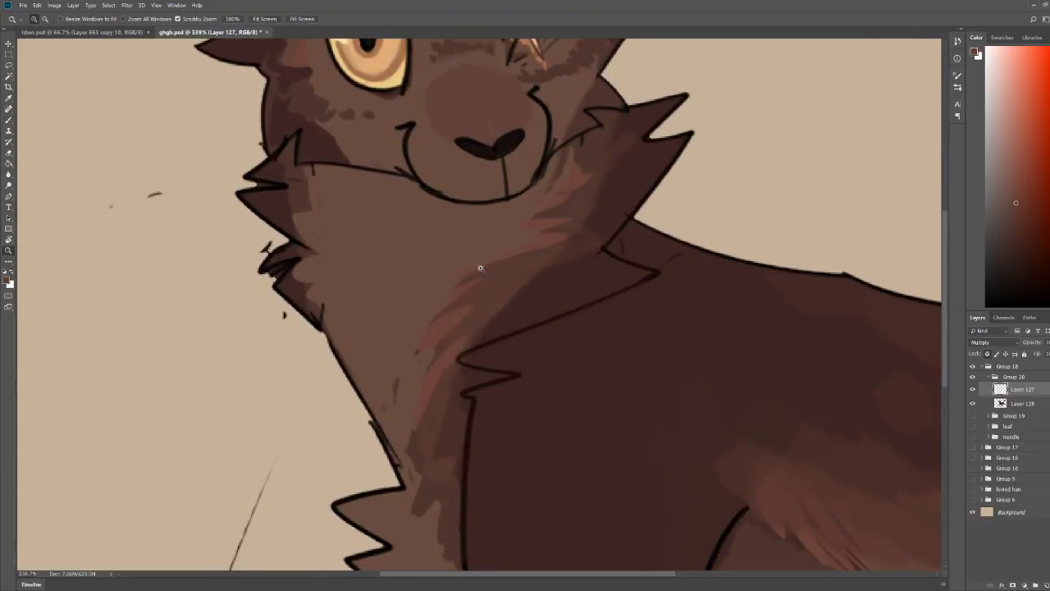
key(b)
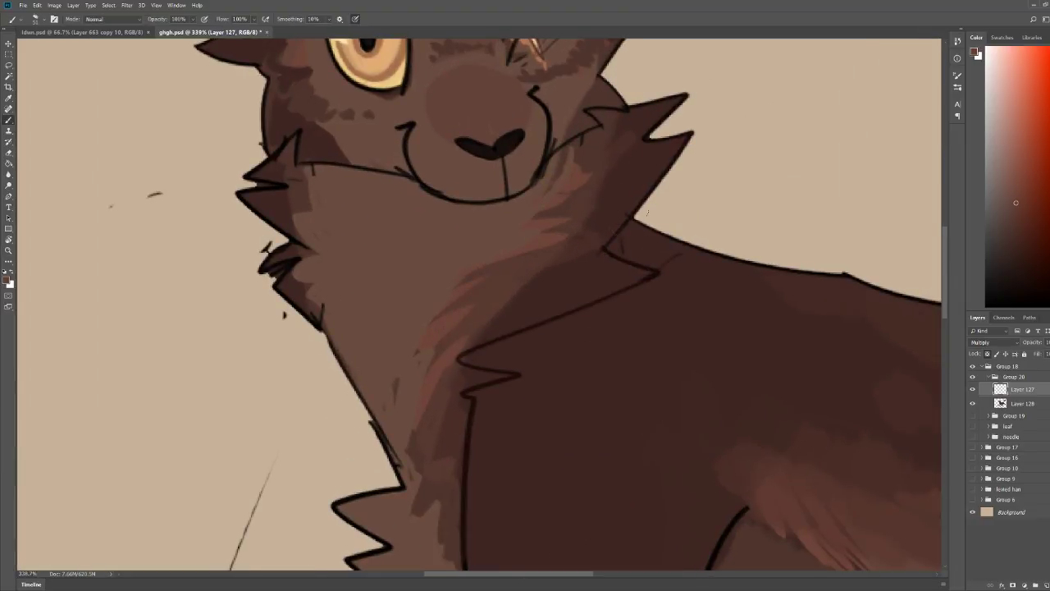
scroll(589, 254, down, 2)
alt+click(763, 465)
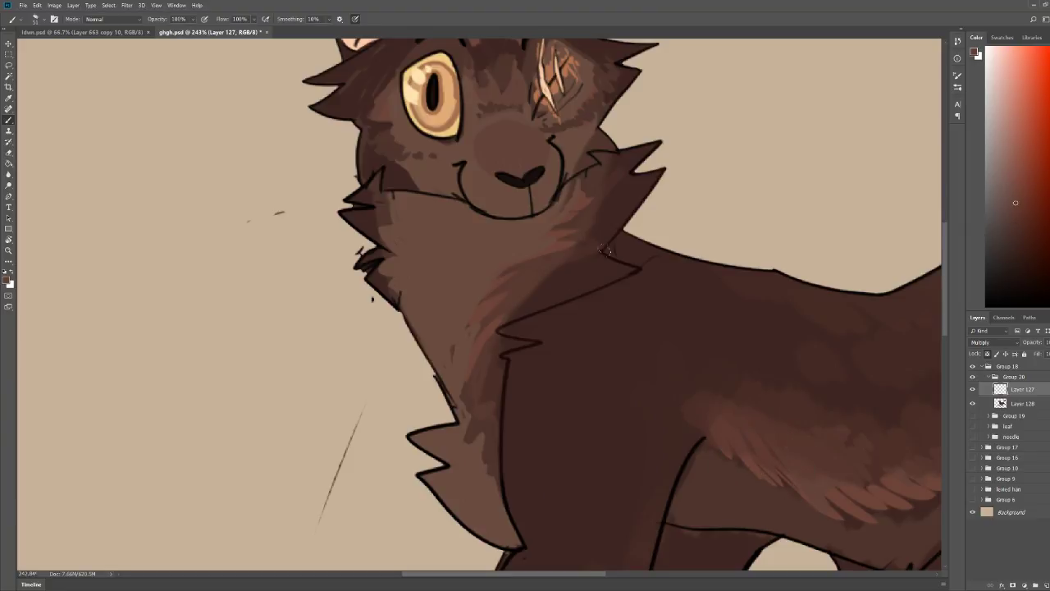
Step: Change the blend mode of line-art Layer 127 from Multiply to Normal, comparing it with the previous look
scroll(550, 213, down, 5)
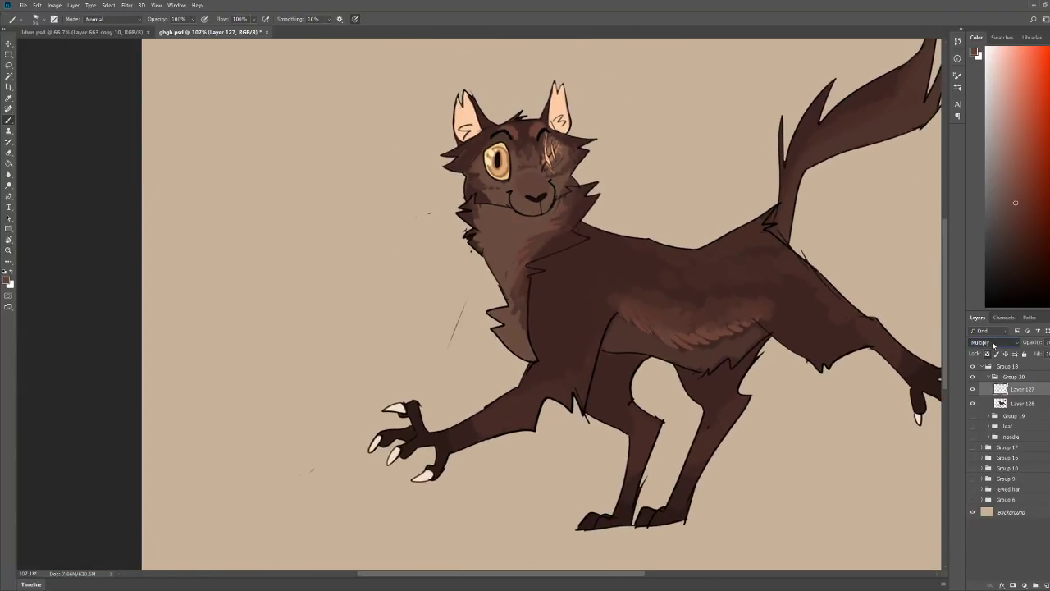
click(985, 355)
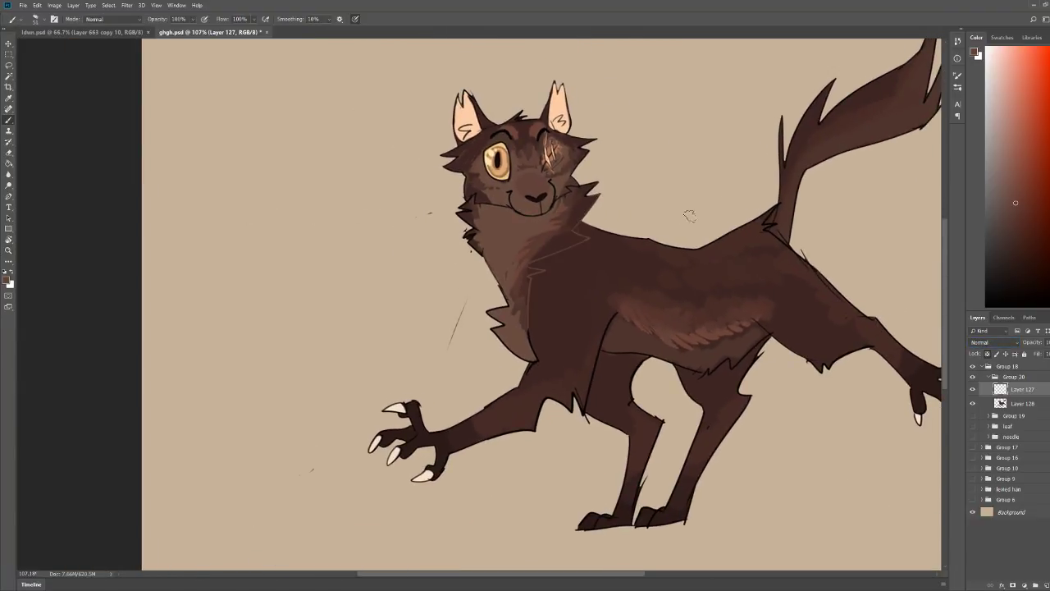
key(ctrl+z)
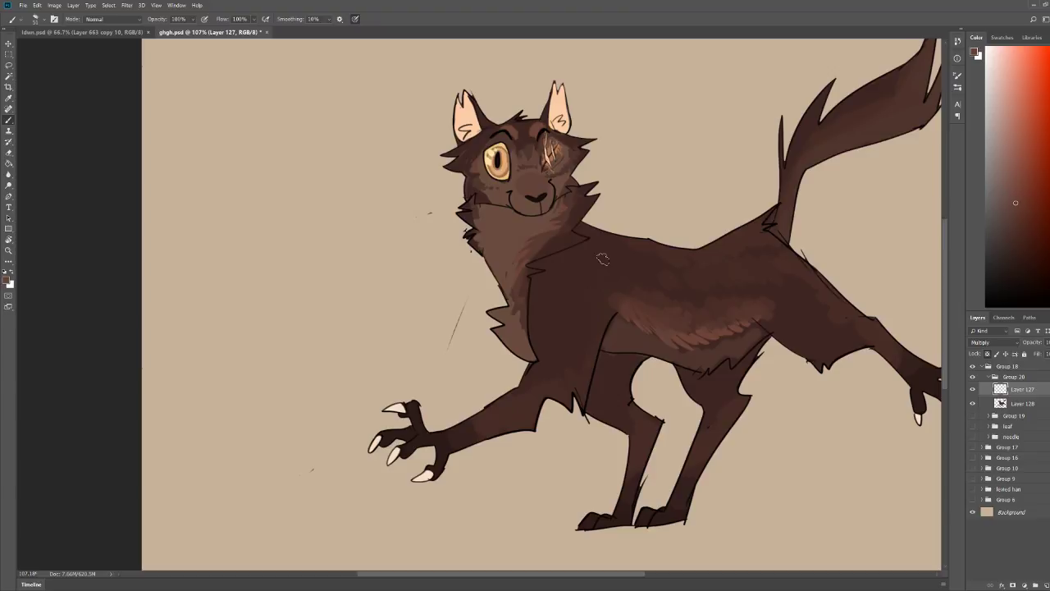
key(ctrl+shift+z)
key(ctrl+z)
key(ctrl+z)
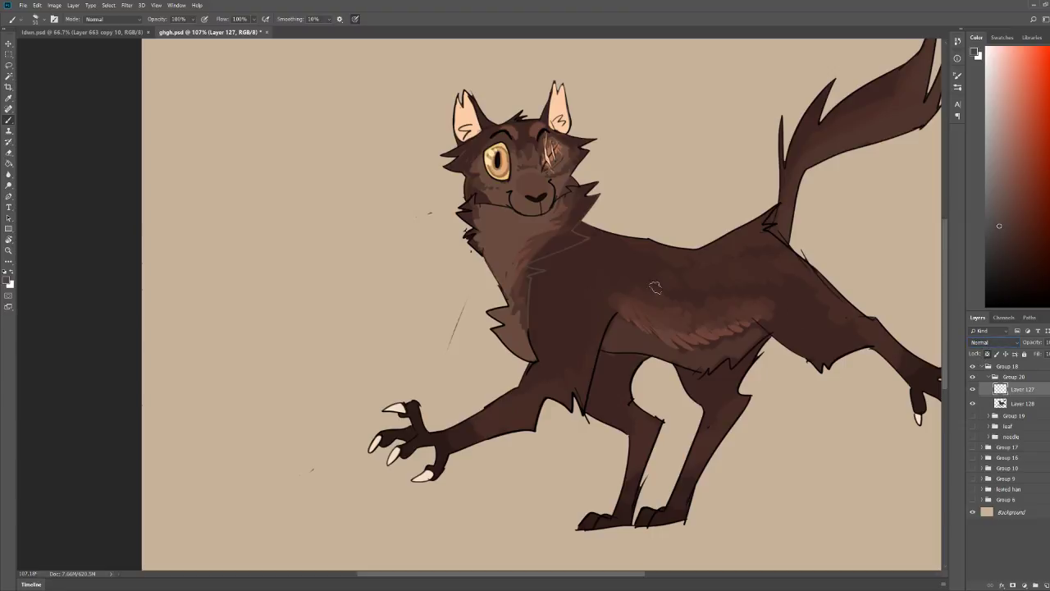
Step: Try recolouring the shoulder fur line with dark tones sampled around the neck and foreleg
alt+click(582, 243)
drag(568, 249, 589, 228)
alt+click(598, 359)
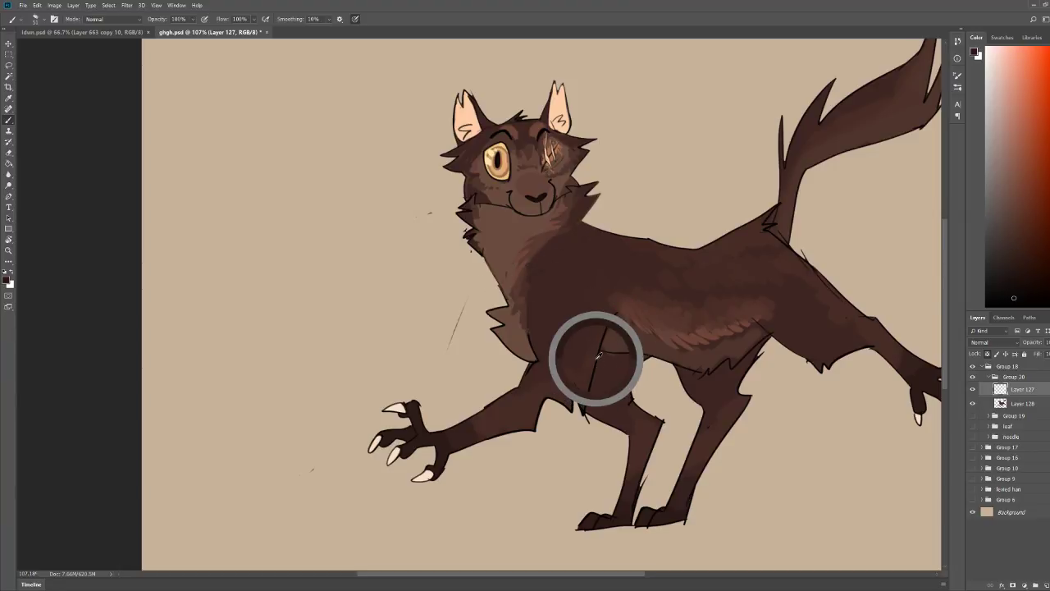
drag(545, 259, 529, 283)
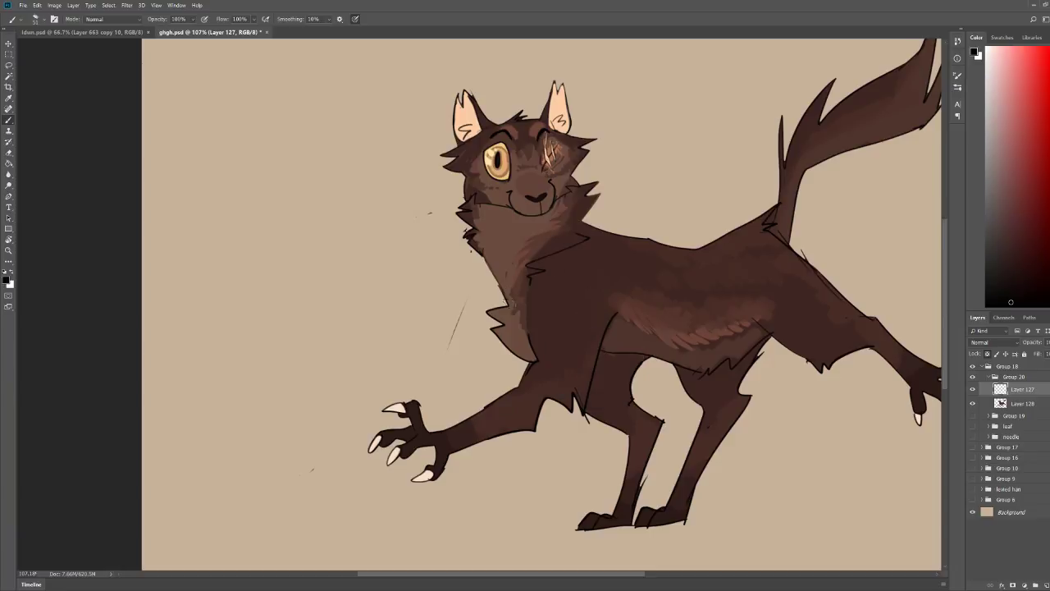
Step: Recolour the fur line between neck and shoulder with browns sampled from the face, neck and chest fur
alt+click(548, 187)
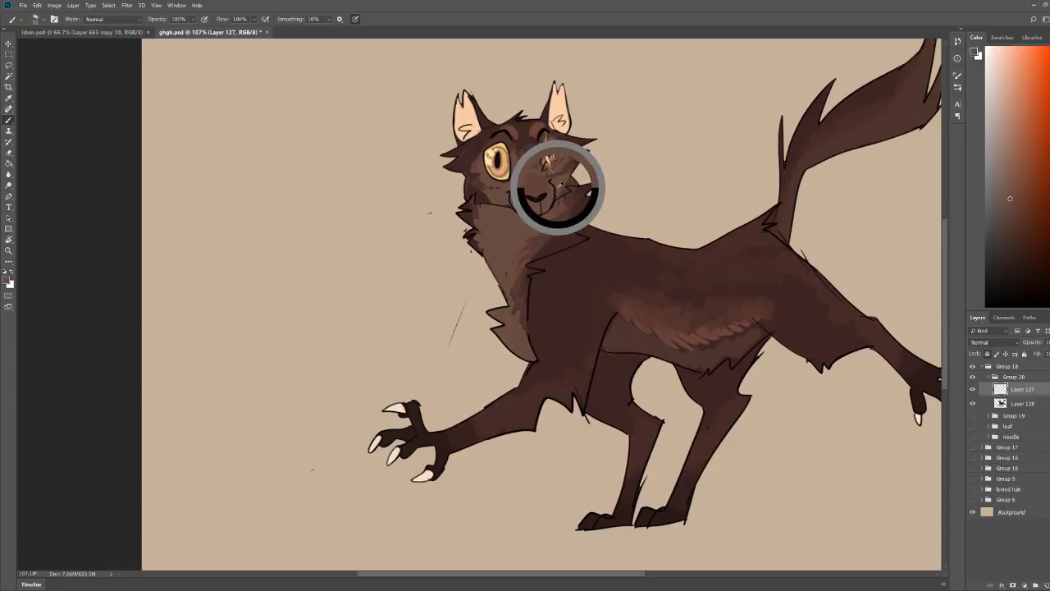
mouse_move(574, 230)
mouse_down()
mouse_move(579, 238)
mouse_move(542, 260)
mouse_move(529, 339)
mouse_up()
alt+click(579, 186)
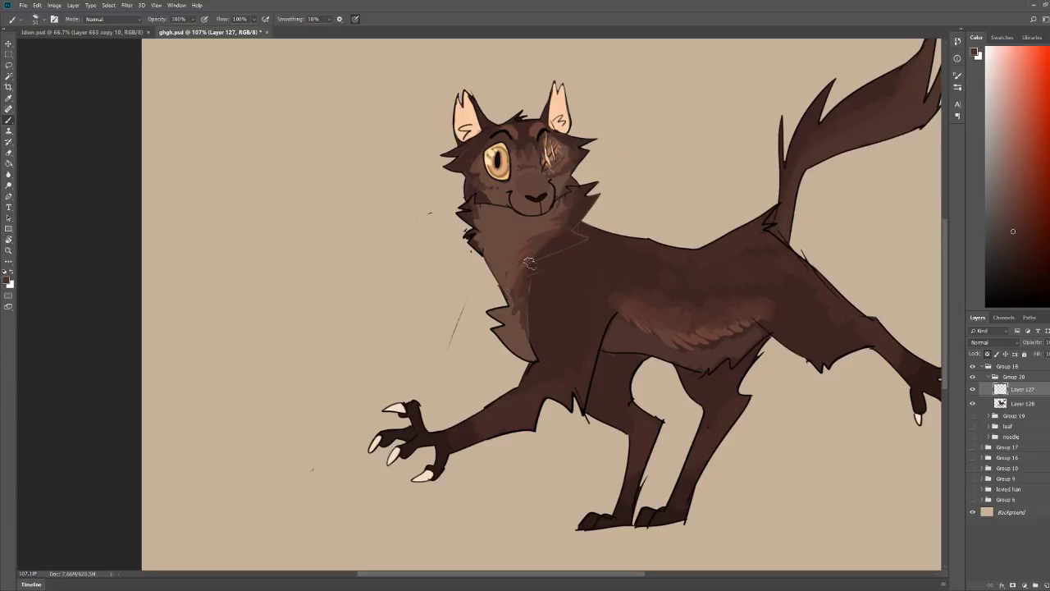
mouse_move(588, 237)
mouse_down()
mouse_move(571, 232)
mouse_move(519, 304)
mouse_up()
alt+click(523, 253)
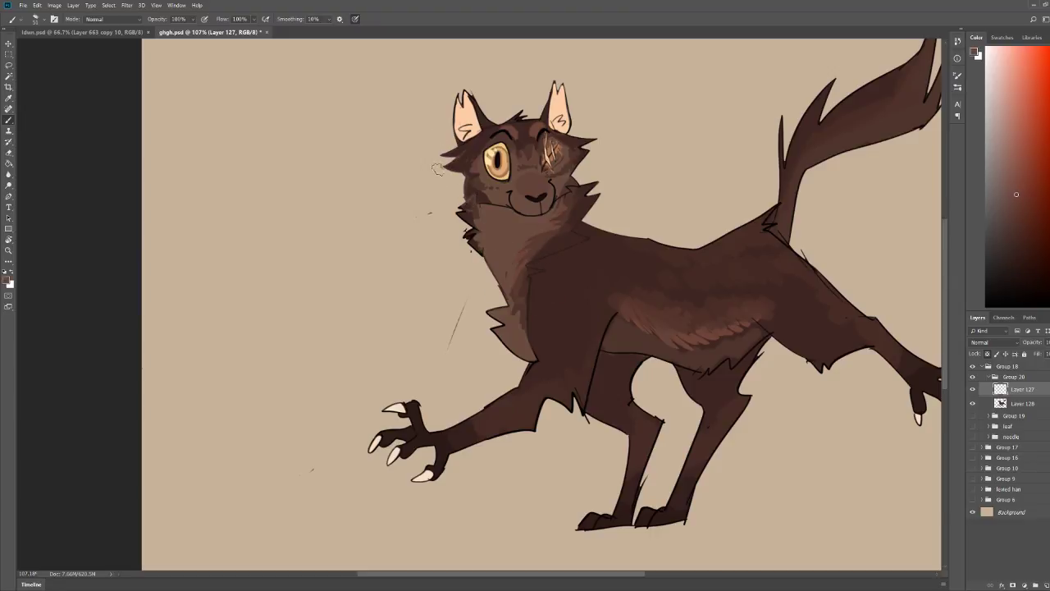
Step: Recolour the chest tuft outline in the sampled reddish brown, trying the same colour on the neck ruff
key(ctrl+z)
drag(463, 208, 480, 255)
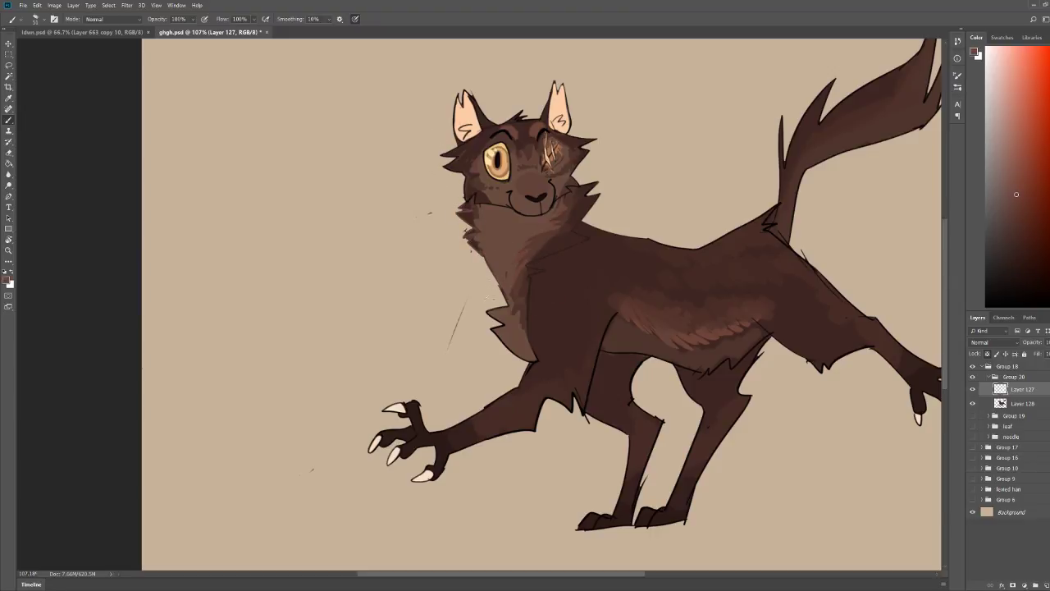
drag(464, 206, 482, 256)
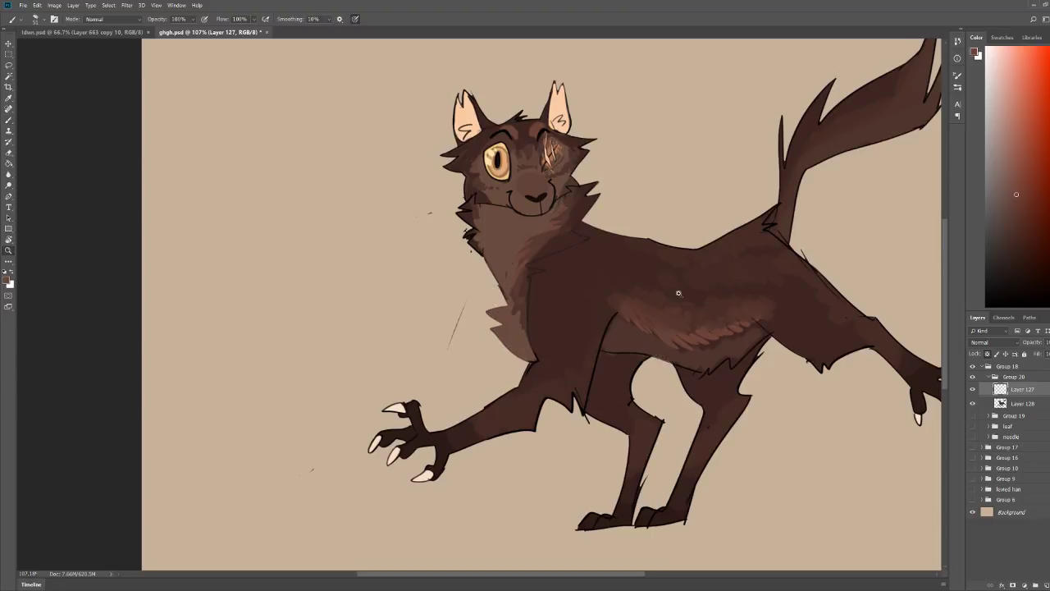
Step: Save the document and recolour the outlines of the outstretched front paw and the standing feet in reddish brown
drag(672, 287, 641, 279)
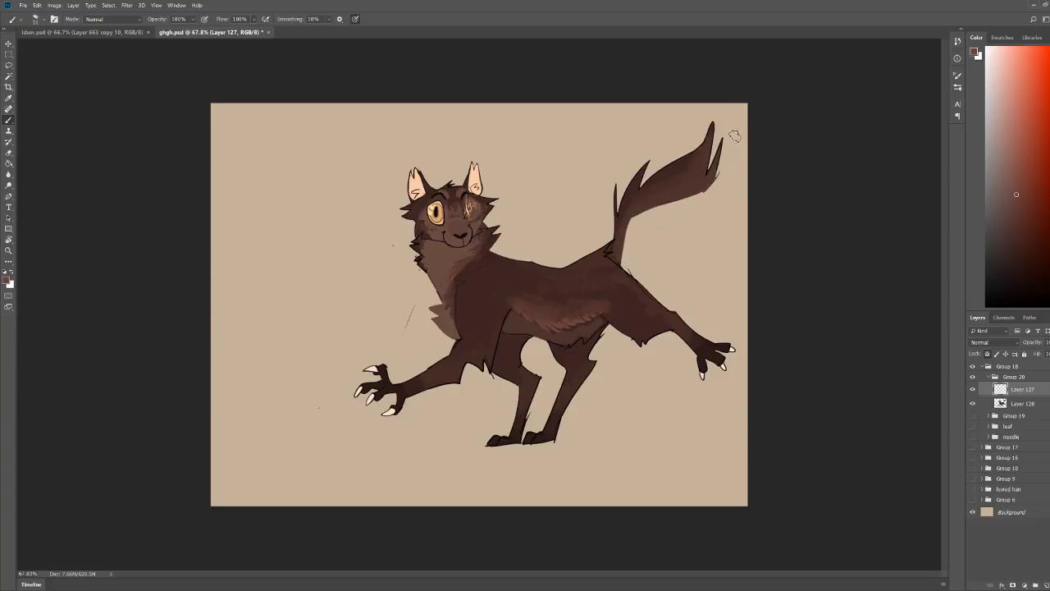
key(ctrl+s)
mouse_move(388, 375)
mouse_down()
mouse_move(365, 390)
mouse_move(396, 412)
mouse_up()
mouse_move(522, 439)
mouse_down()
mouse_move(494, 440)
mouse_move(538, 435)
mouse_up()
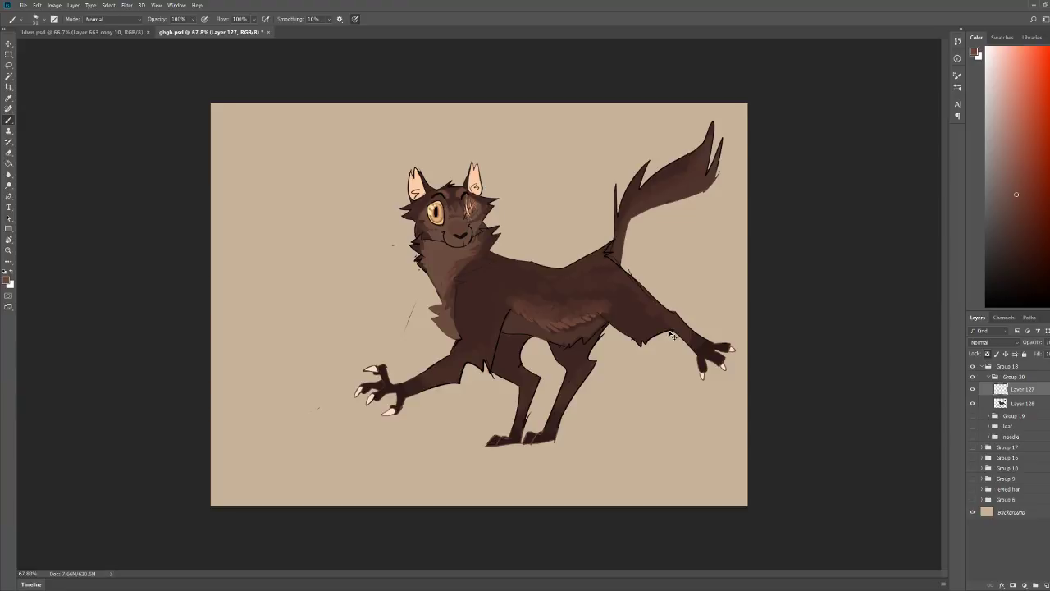
Step: Add a new layer and hand-letter the underlined name "Loudheart" in black beside the cat's ears
click(1047, 585)
drag(1034, 268, 957, 335)
key(ctrl+space)
drag(448, 156, 508, 141)
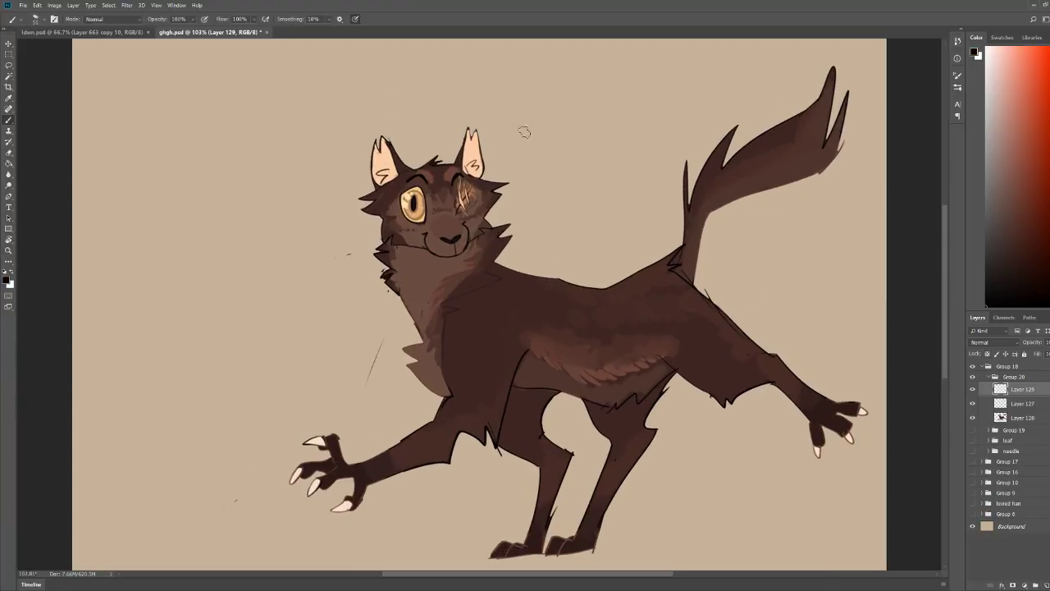
mouse_move(512, 99)
mouse_down()
mouse_move(517, 127)
mouse_move(526, 113)
mouse_move(542, 125)
mouse_move(555, 98)
mouse_move(572, 122)
mouse_move(596, 121)
mouse_up()
mouse_move(600, 119)
mouse_down()
mouse_move(608, 105)
mouse_move(619, 109)
mouse_up()
drag(609, 102, 630, 96)
drag(503, 144, 609, 121)
Step: Erase the stray tip of the first letter so it reads as a clean "L"
key(e)
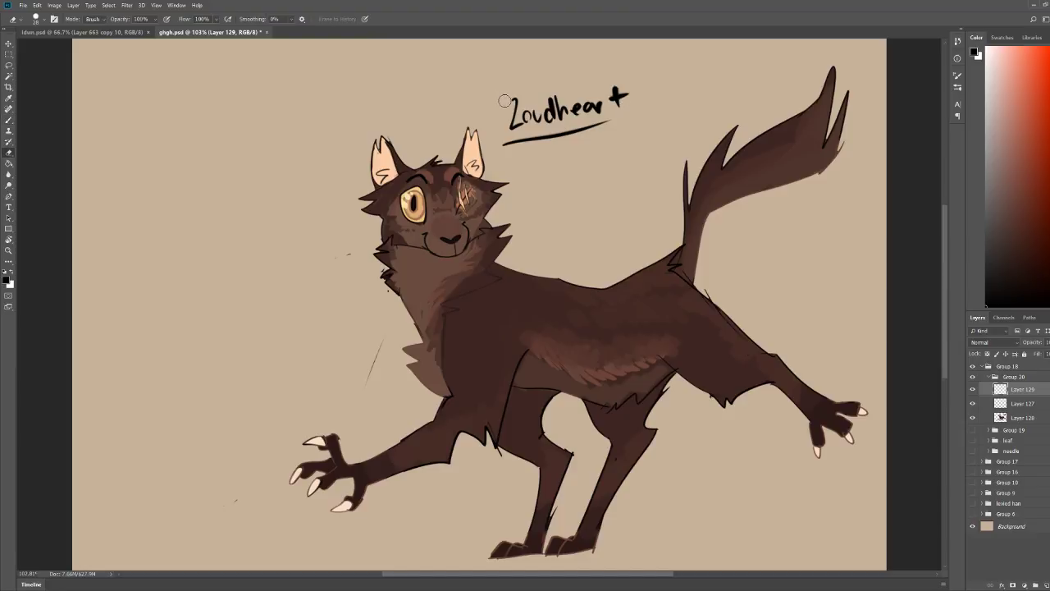
mouse_move(505, 100)
mouse_down()
mouse_move(539, 81)
mouse_move(512, 96)
mouse_up()
key(b)
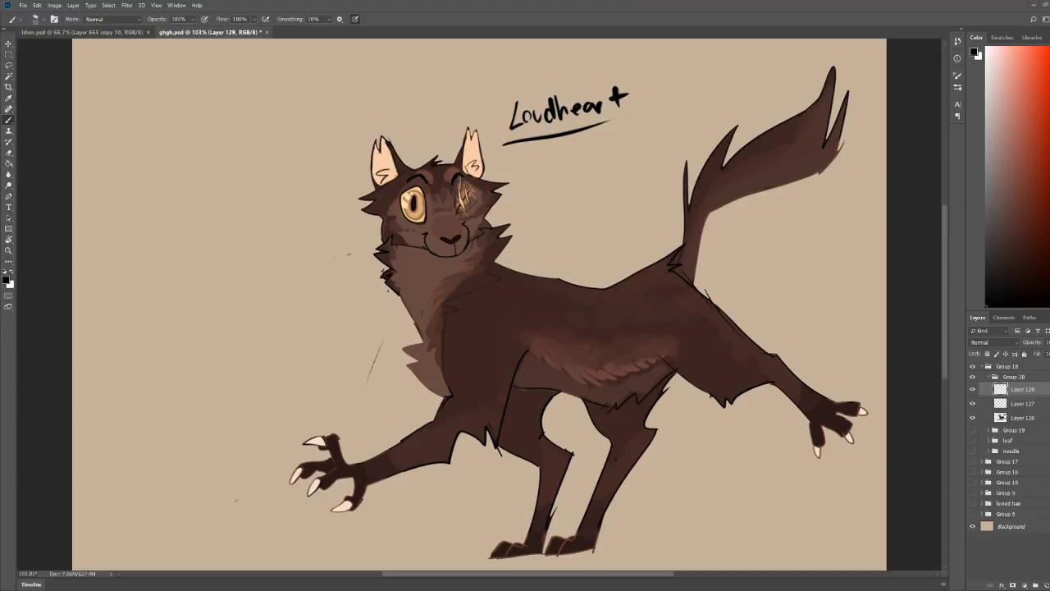
scroll(546, 52, down, 2)
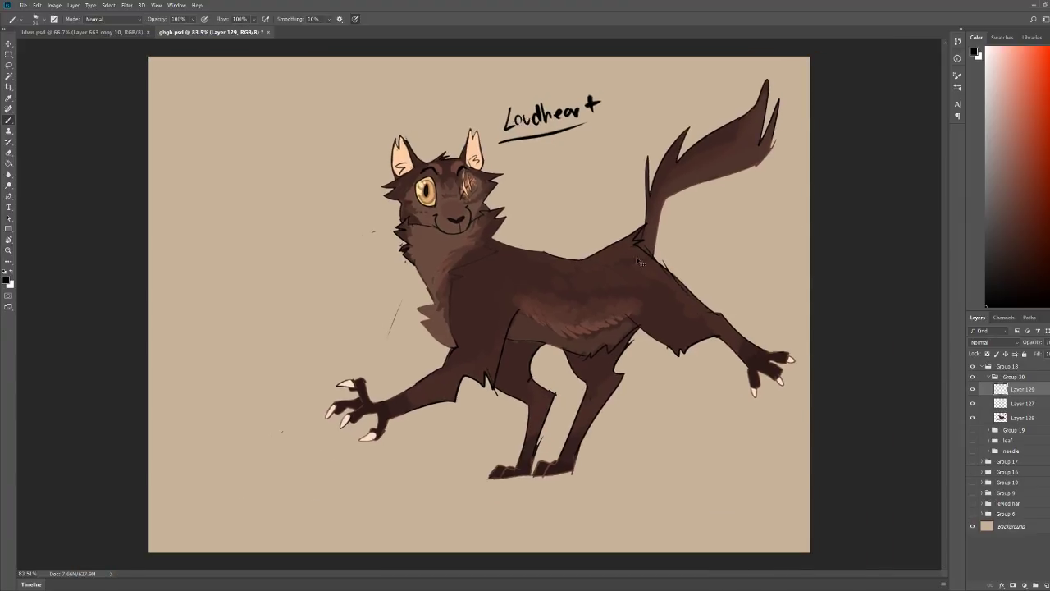
Step: Hide the finished brown cat's Group 20 and rename the group "loud"
click(993, 377)
click(973, 377)
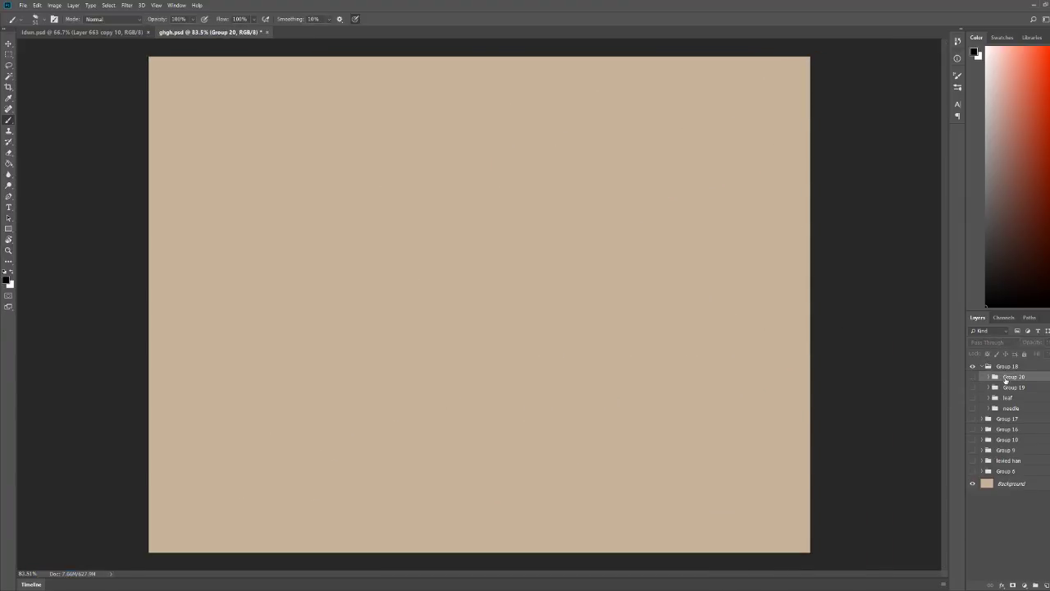
double_click(1014, 376)
text(loud)
key(Return)
Step: Show Group 19 with the grey tabby and create a new group containing an empty layer above it
click(973, 387)
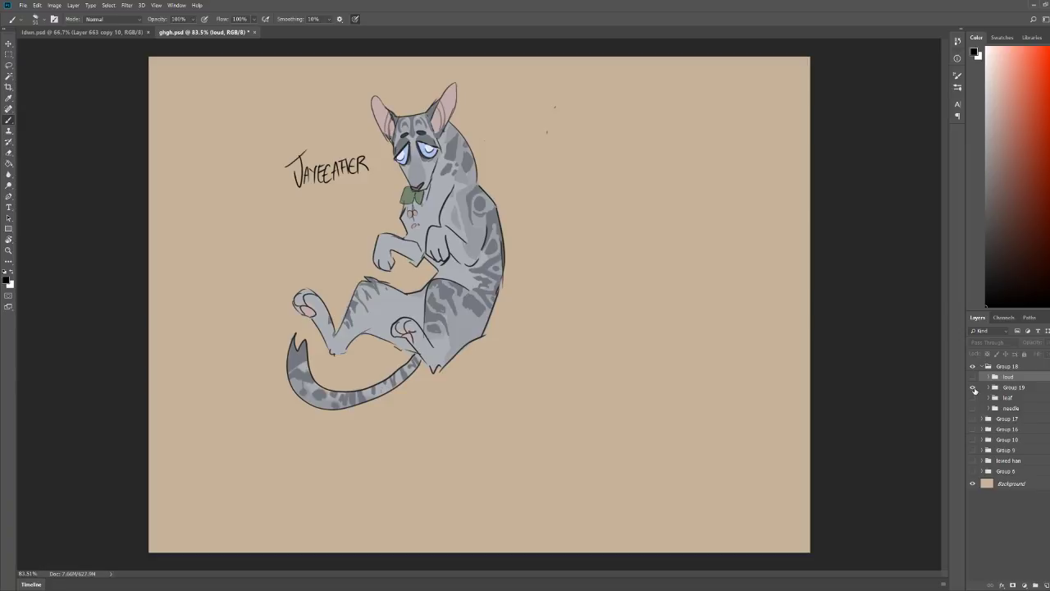
click(1028, 388)
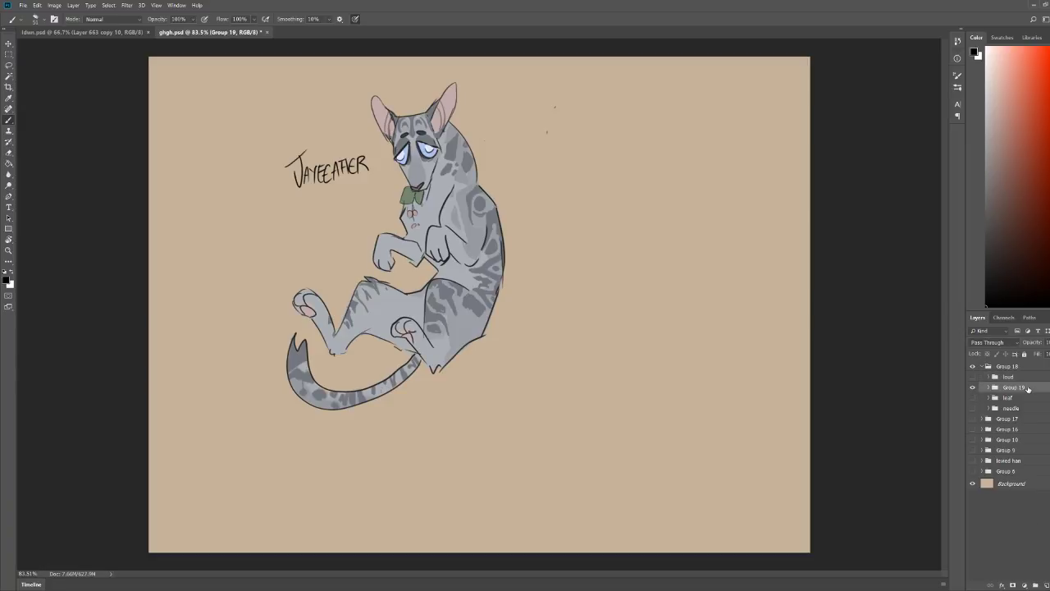
click(1036, 585)
click(1046, 585)
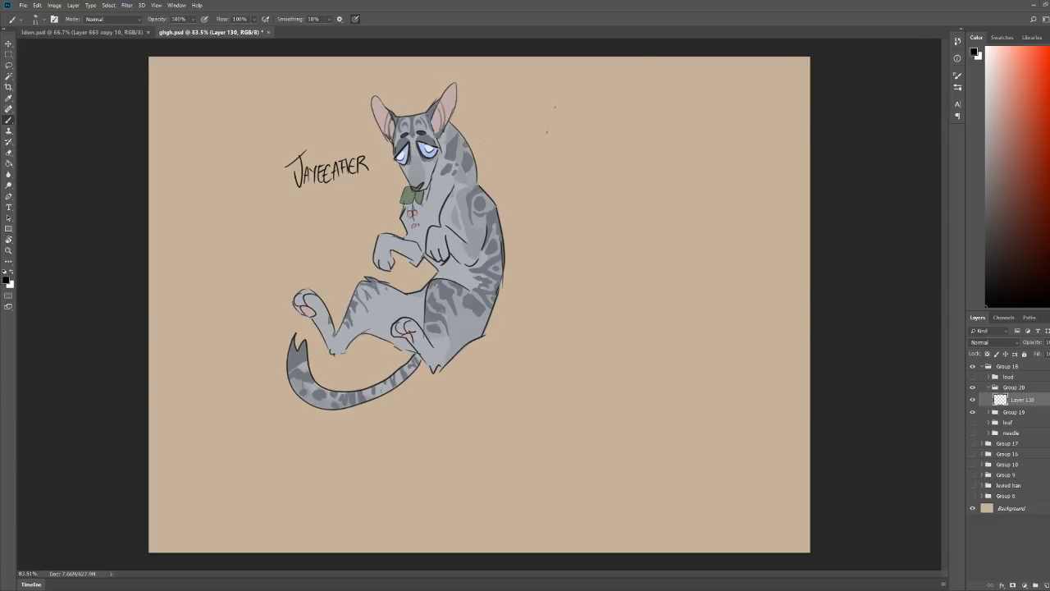
Step: Sketch a thin curved guide for a new cat's head beside the grey tabby, erasing and redrawing it once
key(z)
drag(595, 139, 893, 131)
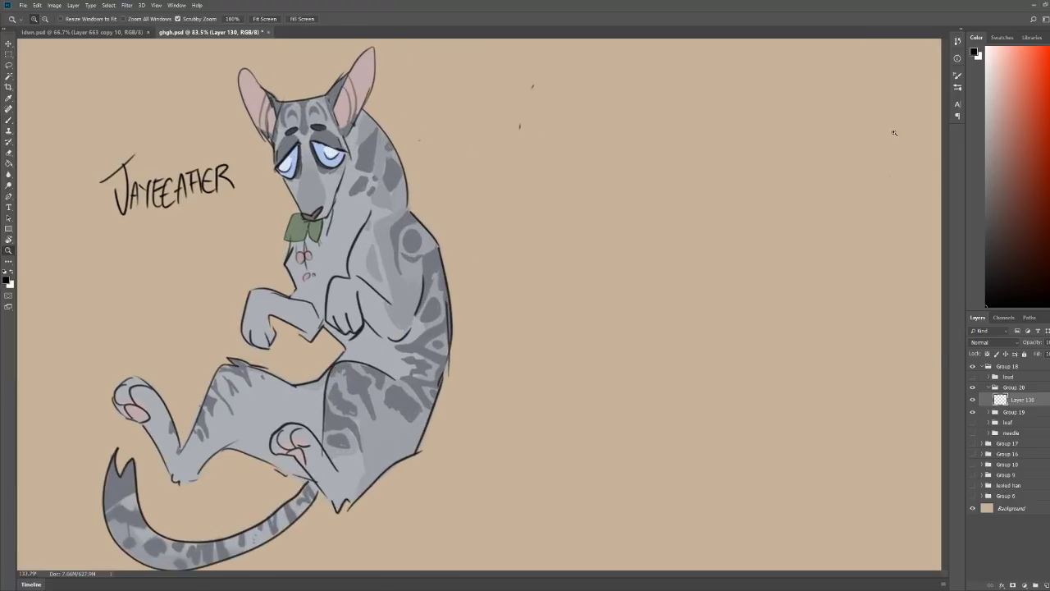
drag(603, 188, 555, 131)
key(e)
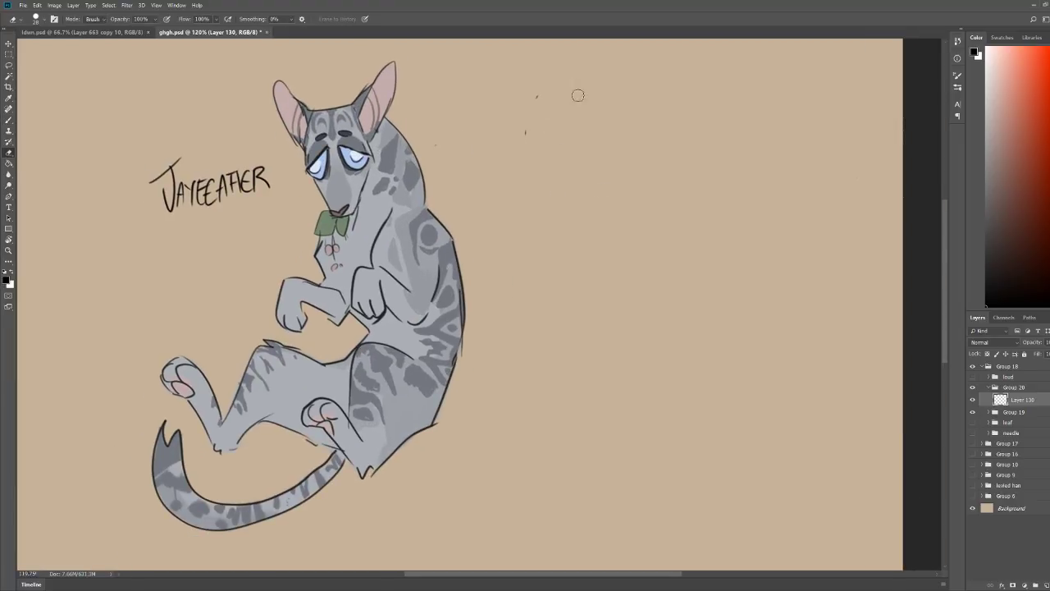
mouse_move(630, 184)
mouse_down()
mouse_move(642, 108)
mouse_move(638, 120)
mouse_move(727, 96)
mouse_up()
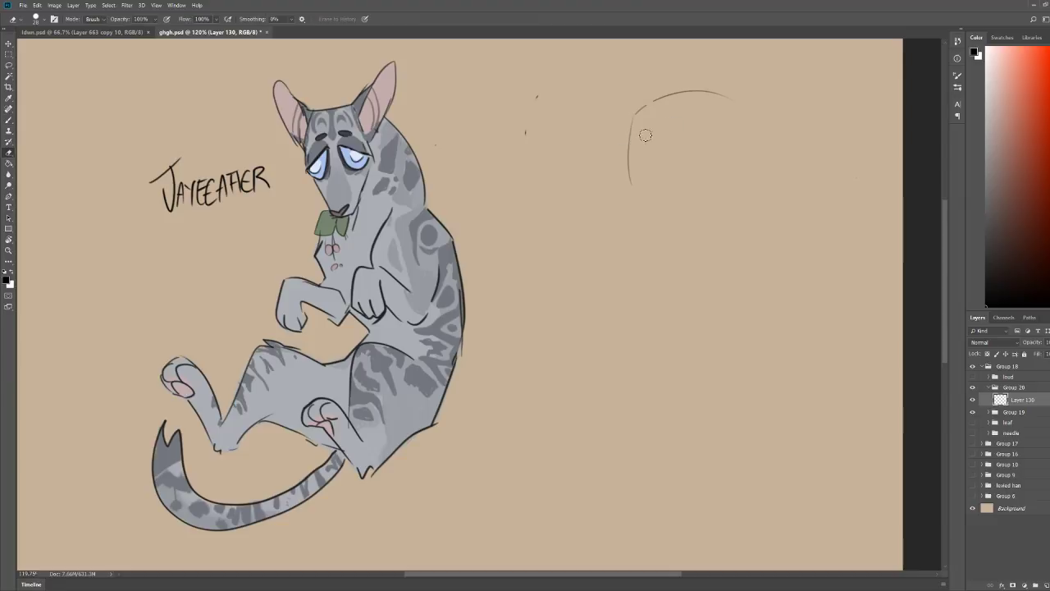
mouse_move(646, 135)
mouse_down()
mouse_move(668, 100)
mouse_move(630, 178)
mouse_move(618, 172)
mouse_move(655, 98)
mouse_move(733, 93)
mouse_up()
key(b)
mouse_move(658, 178)
mouse_down()
mouse_move(664, 99)
mouse_move(730, 86)
mouse_up()
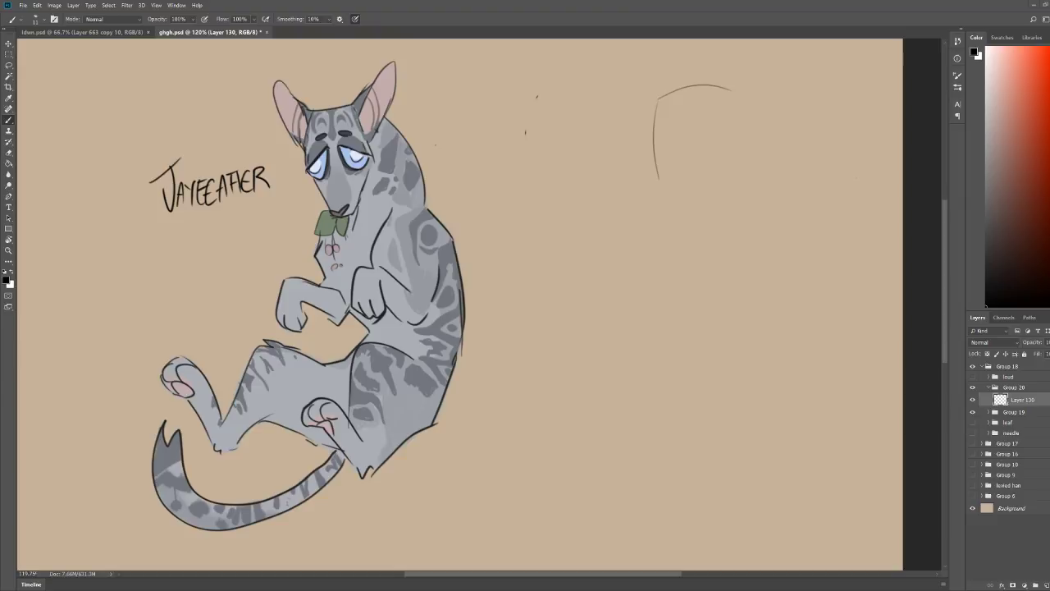
Step: Draw the new head's outline with spiky cheek fur on both sides and erase the curved guide
mouse_move(661, 99)
mouse_down()
mouse_move(632, 122)
mouse_move(618, 114)
mouse_move(649, 128)
mouse_move(630, 147)
mouse_move(642, 144)
mouse_move(642, 168)
mouse_move(620, 177)
mouse_move(642, 182)
mouse_move(633, 206)
mouse_move(646, 190)
mouse_move(659, 224)
mouse_move(672, 207)
mouse_move(659, 228)
mouse_move(703, 232)
mouse_up()
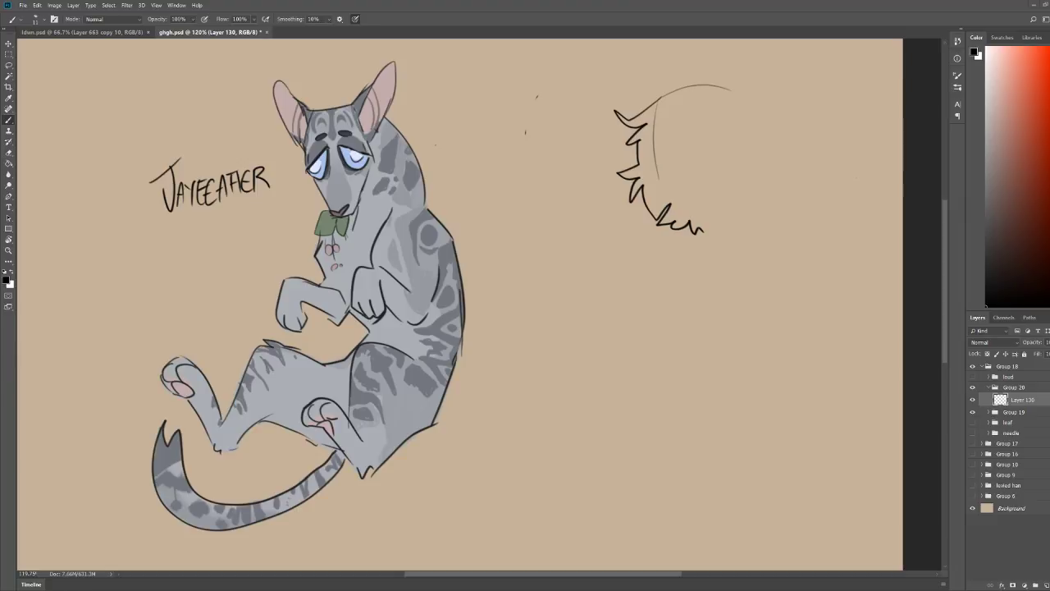
key(e)
mouse_move(727, 85)
mouse_down()
mouse_move(683, 78)
mouse_move(654, 174)
mouse_up()
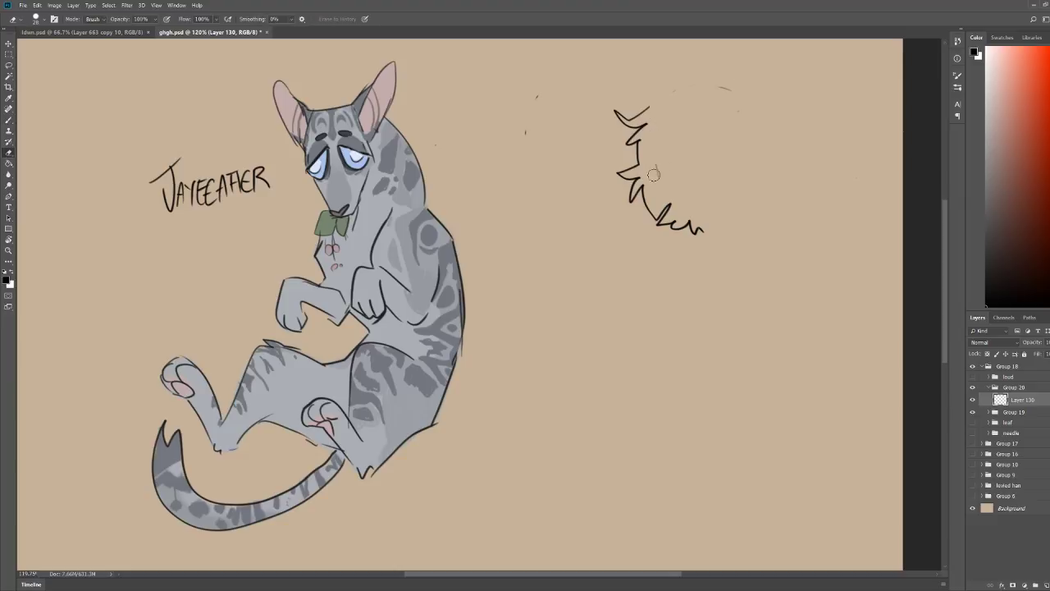
drag(716, 81, 729, 90)
key(b)
mouse_move(640, 111)
mouse_down()
mouse_move(713, 83)
mouse_move(771, 78)
mouse_move(756, 77)
mouse_move(840, 103)
mouse_move(777, 79)
mouse_move(830, 104)
mouse_move(851, 97)
mouse_move(830, 108)
mouse_move(845, 149)
mouse_move(861, 156)
mouse_move(831, 170)
mouse_move(835, 201)
mouse_move(825, 192)
mouse_move(805, 232)
mouse_move(798, 220)
mouse_move(752, 243)
mouse_move(716, 236)
mouse_move(749, 235)
mouse_up()
Step: Draw the long nose bridge in the middle of the head, with a small notch at its upper end and a curved muzzle line
key(z)
drag(845, 102, 862, 103)
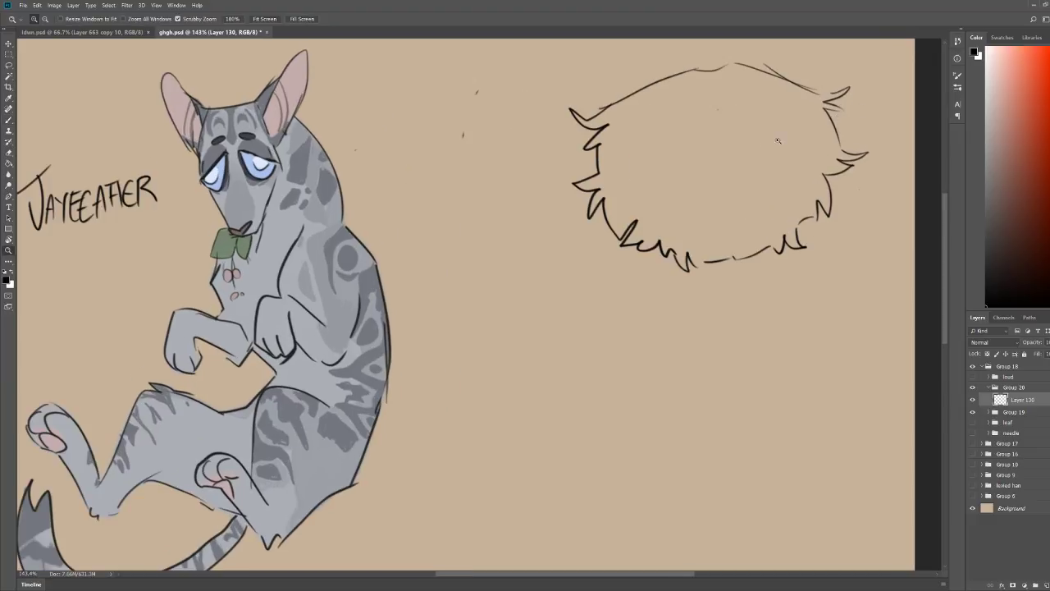
drag(719, 152, 685, 160)
key(z)
drag(812, 75, 850, 77)
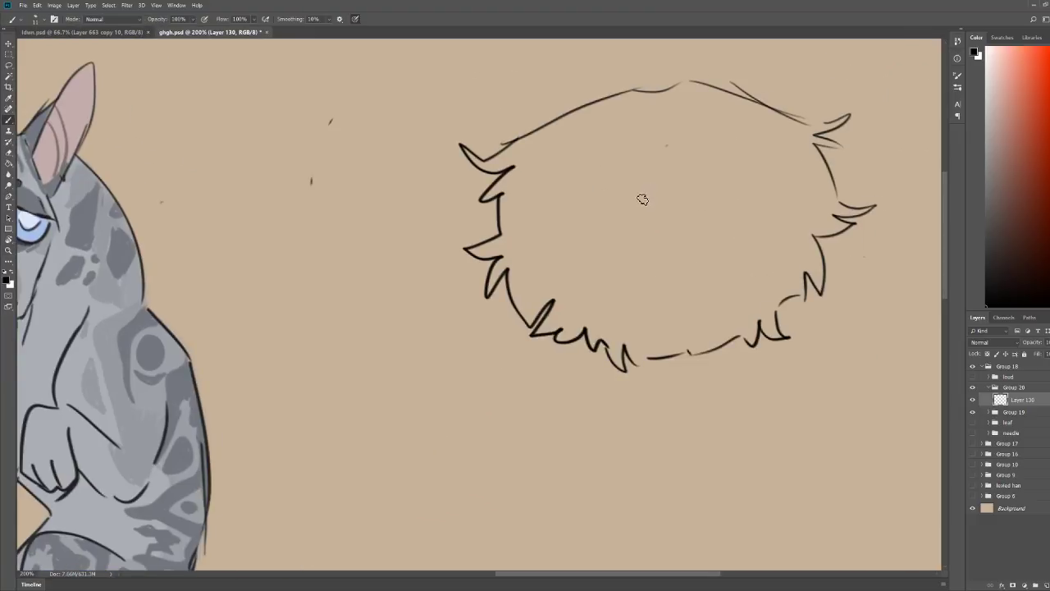
mouse_move(652, 259)
mouse_down()
mouse_move(666, 124)
mouse_move(694, 246)
mouse_up()
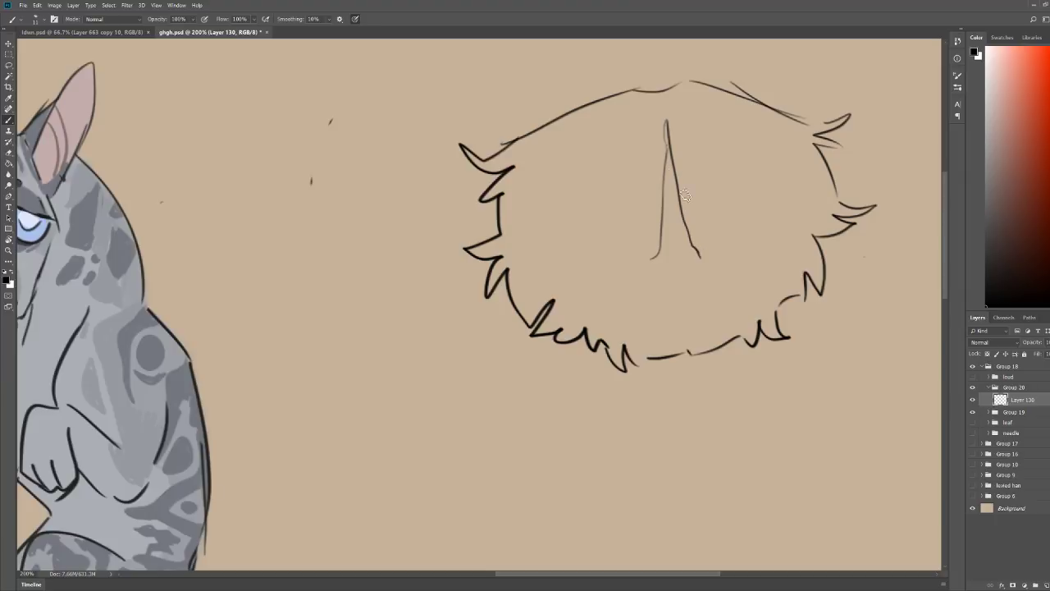
mouse_move(649, 112)
mouse_down()
mouse_move(666, 118)
mouse_move(679, 105)
mouse_up()
drag(654, 260, 624, 240)
Step: Draw two drooping, half-lidded eyes with pupils and brow lines on either side of the nose bridge
mouse_move(651, 116)
mouse_down()
mouse_move(615, 215)
mouse_move(609, 144)
mouse_move(562, 156)
mouse_move(628, 130)
mouse_move(596, 162)
mouse_up()
mouse_move(678, 101)
mouse_down()
mouse_move(751, 135)
mouse_move(714, 120)
mouse_move(770, 128)
mouse_move(656, 111)
mouse_move(878, 107)
mouse_up()
drag(641, 179, 645, 160)
drag(687, 105, 611, 98)
scroll(664, 109, up, 3)
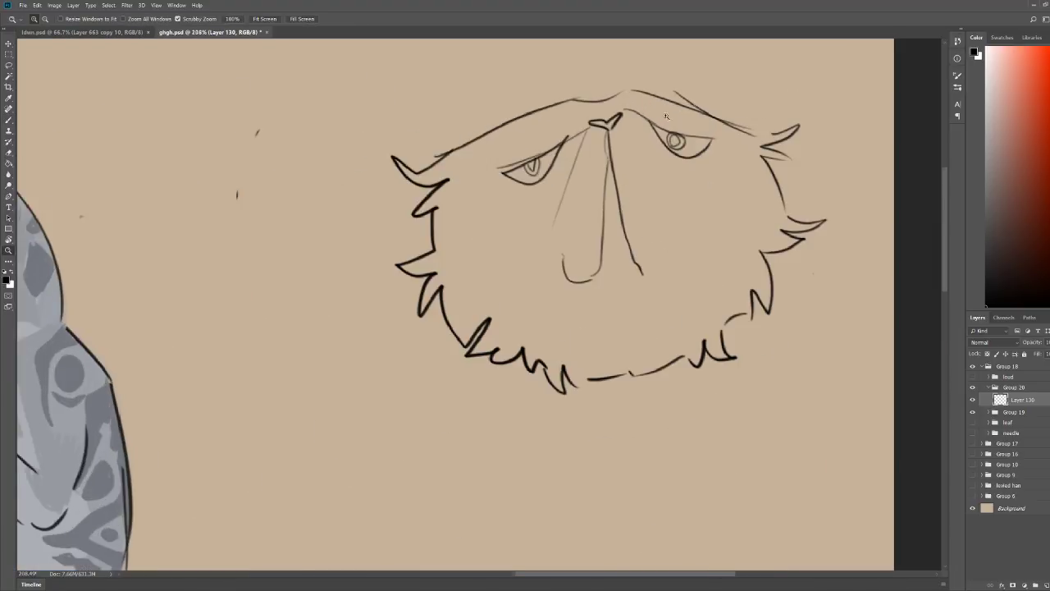
Step: Draw under-eye crease lines beneath both eyes and angular brow shapes above them
key(b)
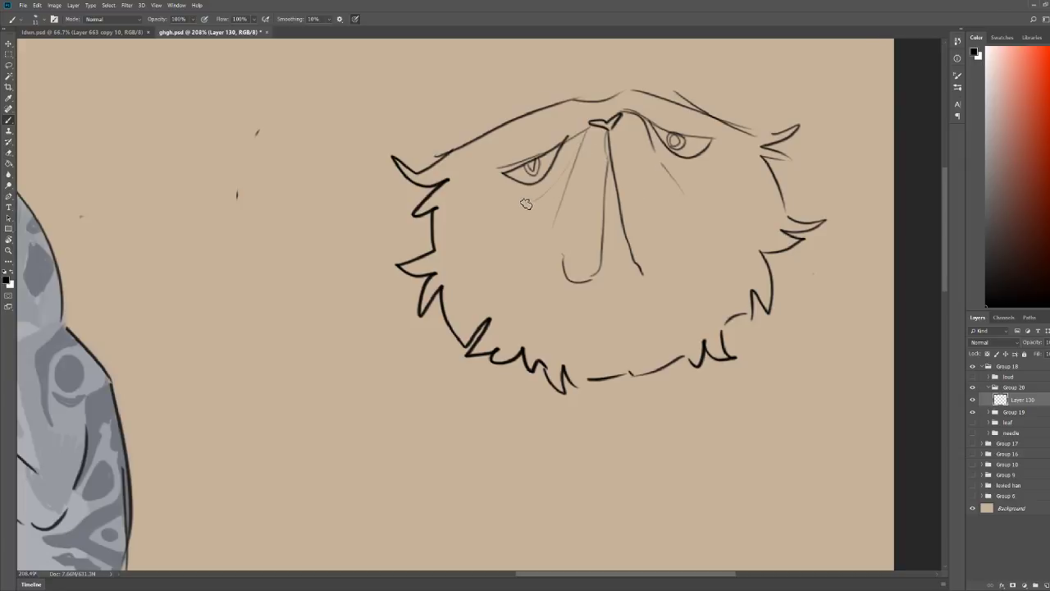
drag(527, 199, 488, 188)
mouse_move(495, 141)
mouse_down()
mouse_move(576, 126)
mouse_move(576, 117)
mouse_up()
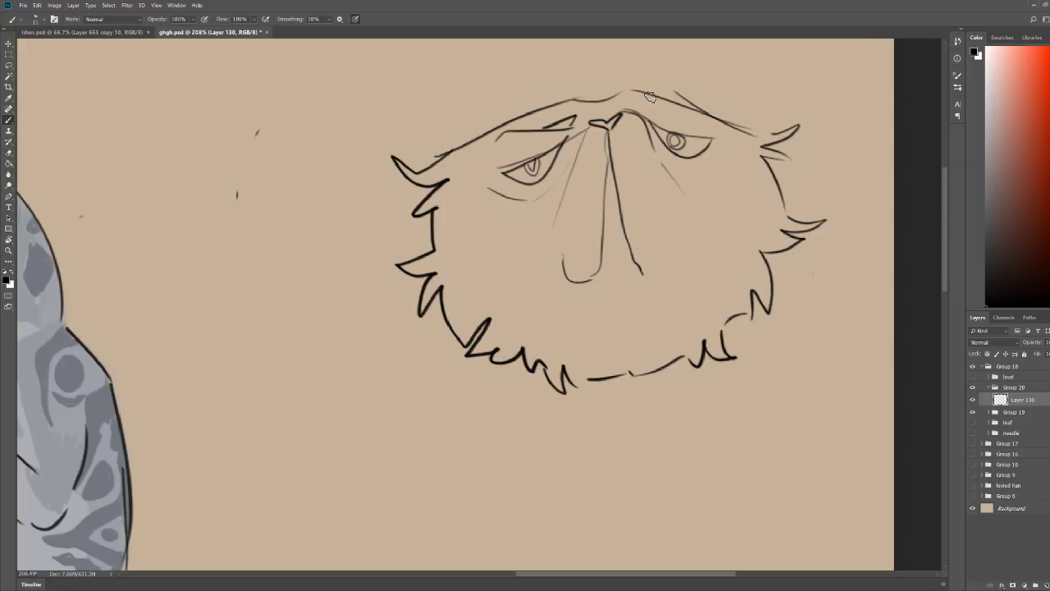
drag(693, 120, 637, 106)
Step: Draw rounded ears low on both sides of the head, among the cheek fur
key(z)
drag(738, 95, 682, 83)
key(b)
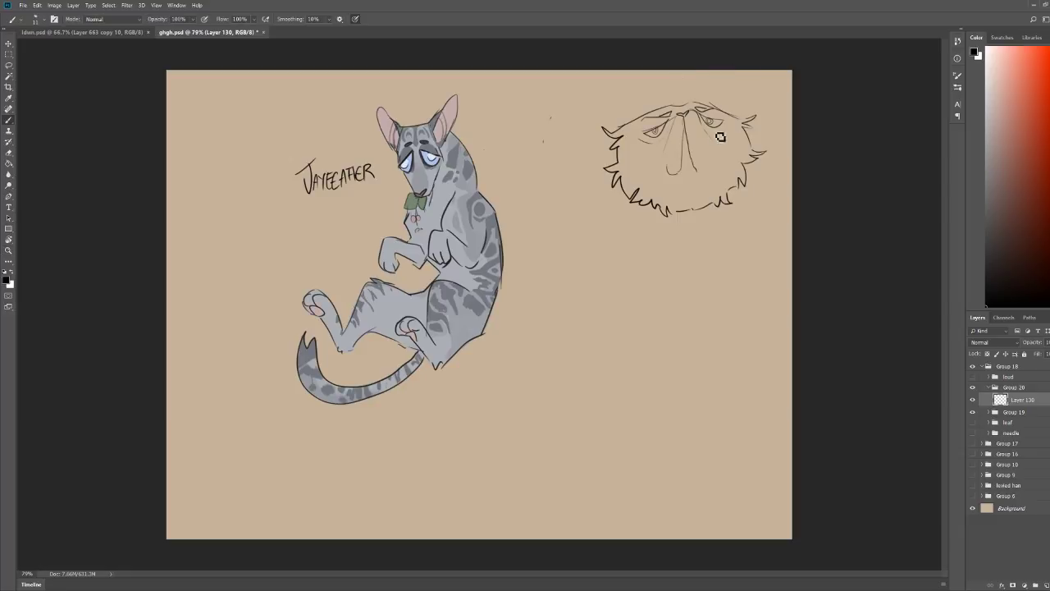
mouse_move(617, 140)
mouse_down()
mouse_move(594, 155)
mouse_move(617, 163)
mouse_up()
mouse_move(750, 136)
mouse_down()
mouse_move(778, 140)
mouse_move(769, 145)
mouse_move(744, 127)
mouse_up()
Step: Add a curved muzzle line on the other side of the nose and reshape the bridge with a bulging nose and small side flaps
key(z)
drag(661, 106, 707, 196)
key(b)
mouse_move(730, 230)
mouse_down()
mouse_move(742, 243)
mouse_move(772, 232)
mouse_up()
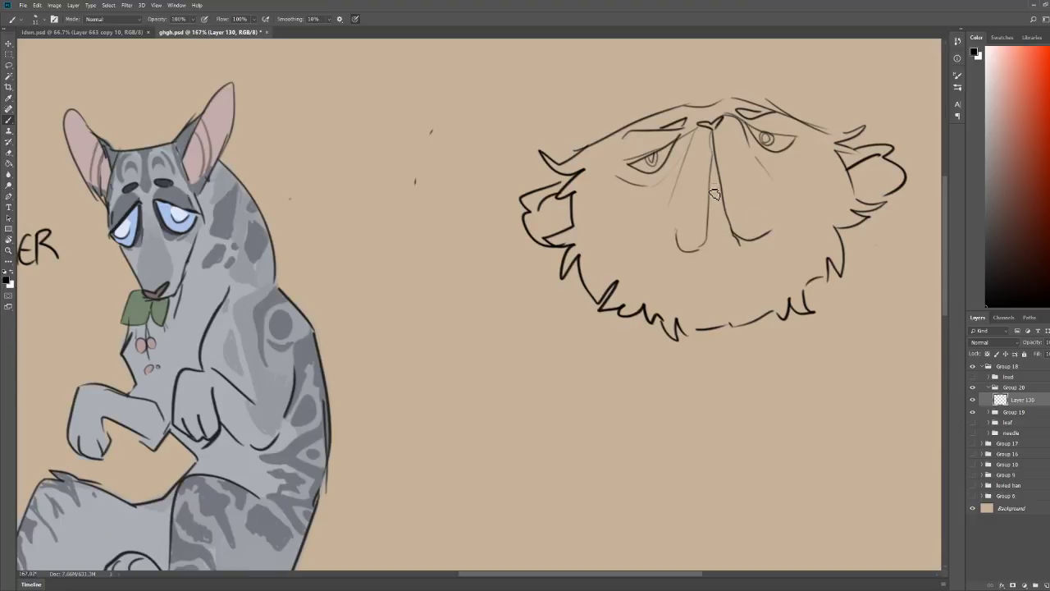
mouse_move(709, 209)
mouse_down()
mouse_move(710, 171)
mouse_move(735, 190)
mouse_move(709, 172)
mouse_move(694, 200)
mouse_move(710, 156)
mouse_move(710, 228)
mouse_move(700, 198)
mouse_move(717, 167)
mouse_move(733, 207)
mouse_move(704, 188)
mouse_move(737, 166)
mouse_move(715, 151)
mouse_up()
key(e)
key(b)
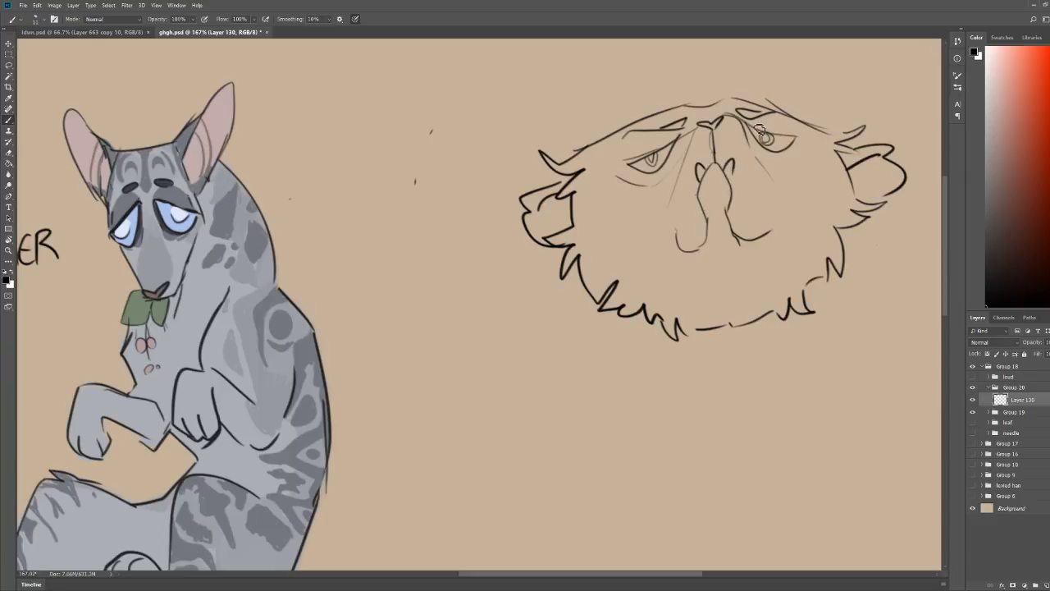
Step: Try straight guide lines for the body below the head and undo the last strokes
key(z)
mouse_move(861, 97)
mouse_down()
mouse_move(823, 124)
mouse_move(832, 99)
mouse_move(889, 99)
mouse_up()
key(b)
key(z)
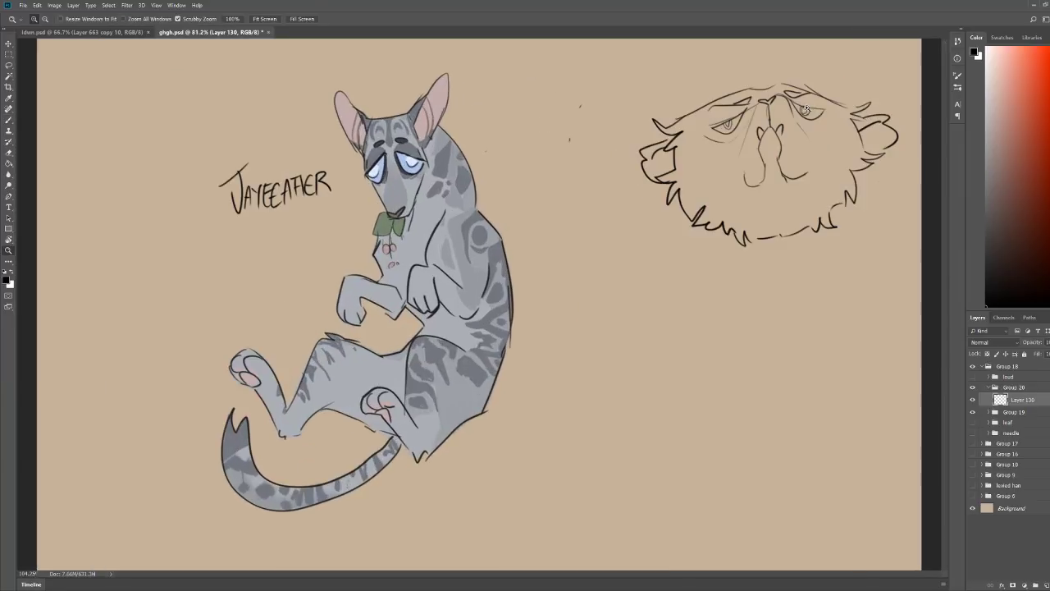
key(b)
scroll(669, 194, down, 2)
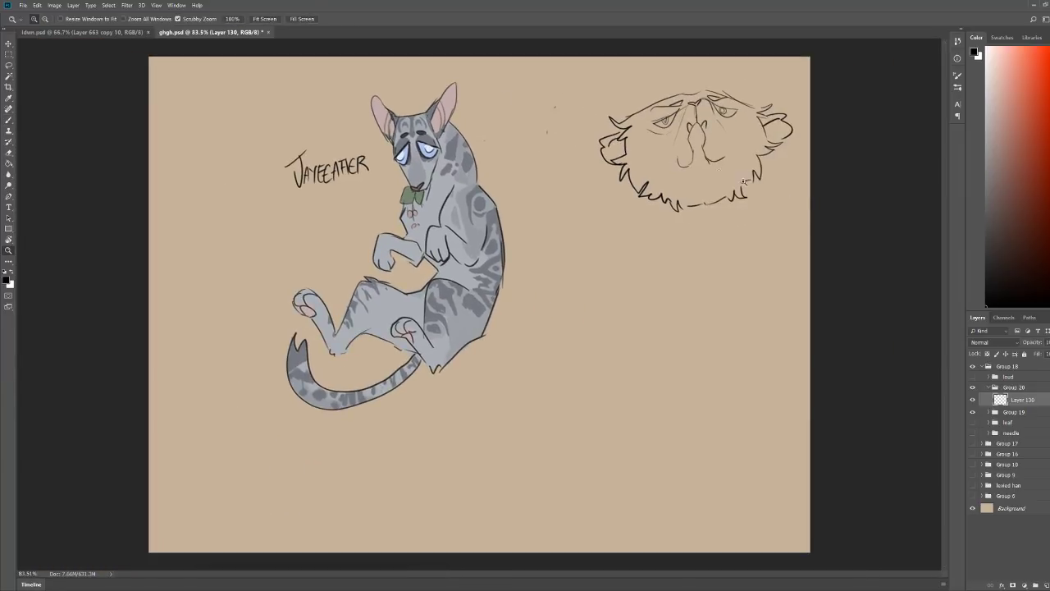
drag(754, 174, 764, 232)
drag(652, 205, 704, 280)
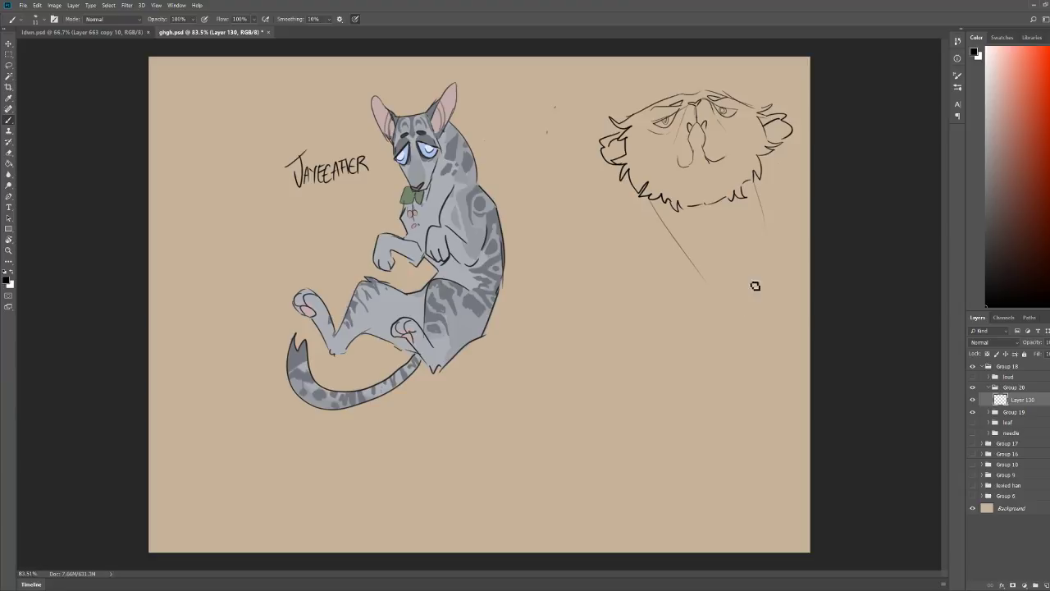
drag(768, 263, 729, 298)
key(ctrl+z)
key(ctrl+z)
Step: Erase the side ears and draw pointed ears with inner fur on top of the head
key(e)
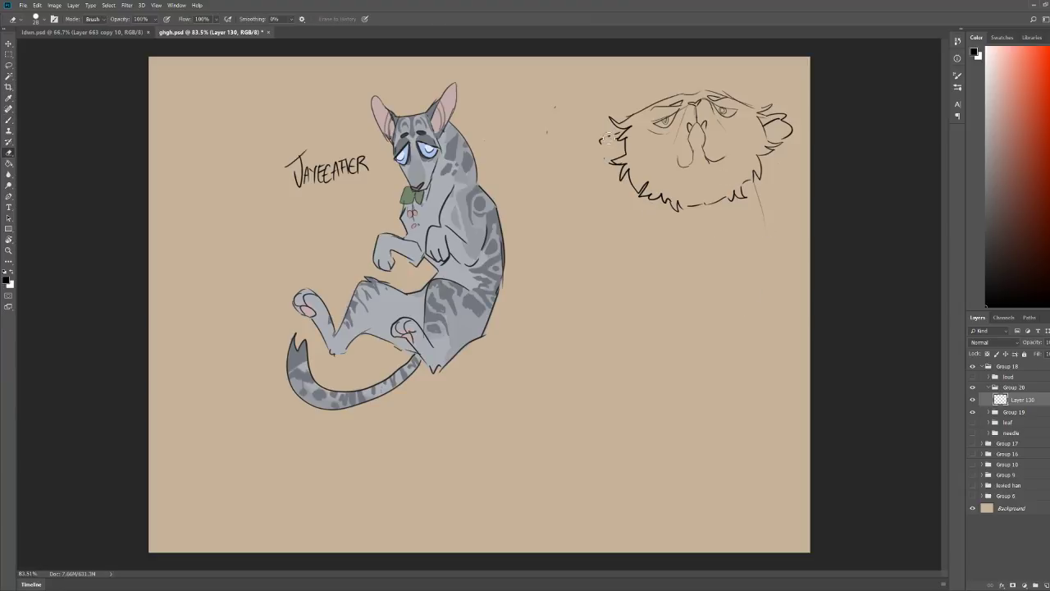
mouse_move(773, 130)
mouse_down()
mouse_move(780, 145)
mouse_move(793, 126)
mouse_up()
key(b)
mouse_move(628, 117)
mouse_down()
mouse_move(664, 101)
mouse_move(755, 106)
mouse_move(746, 96)
mouse_up()
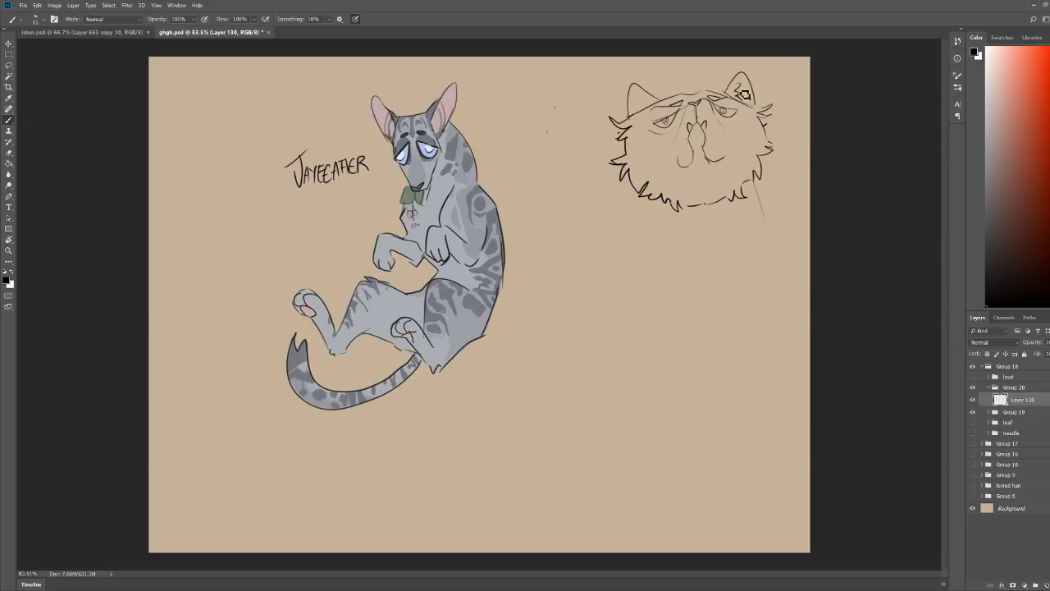
mouse_move(644, 92)
mouse_down()
mouse_move(654, 102)
mouse_move(632, 113)
mouse_up()
Step: Rework the lower edge of the head into a peaked chin line between tufts of cheek fur, erasing stray lines
mouse_move(677, 205)
mouse_down()
mouse_move(757, 181)
mouse_move(723, 200)
mouse_move(766, 191)
mouse_move(759, 225)
mouse_up()
key(e)
key(b)
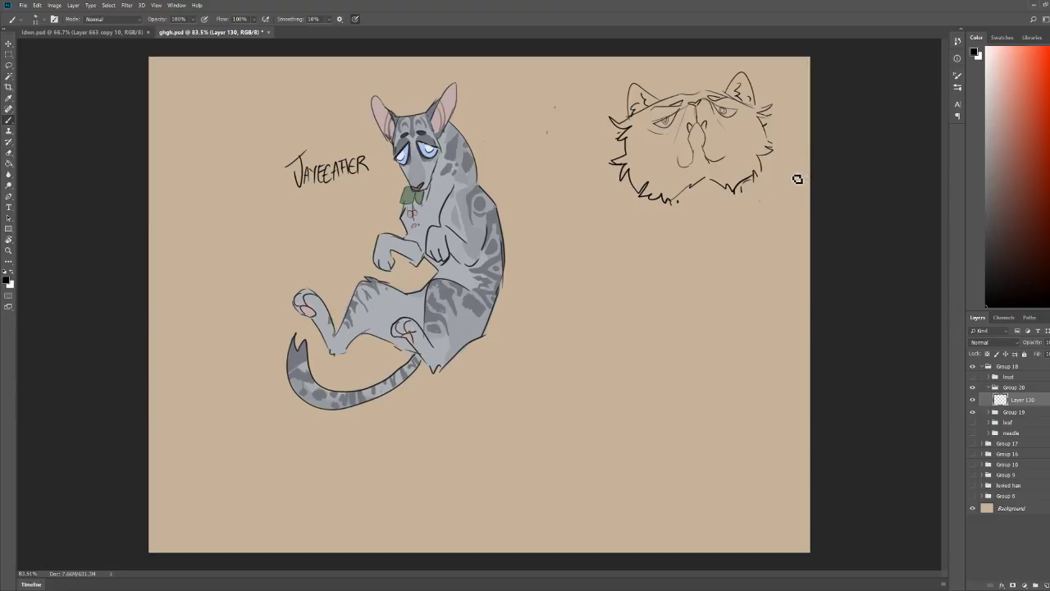
Step: Erase both half-lidded eyes and redraw them as narrow, squinting eyes with creases underneath
key(z)
drag(709, 88, 755, 90)
key(e)
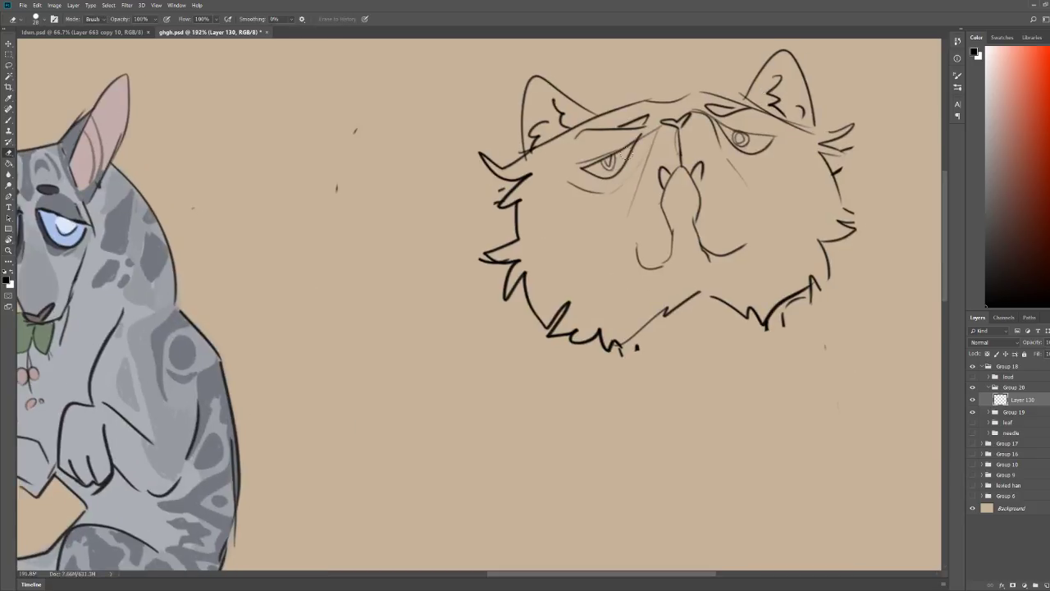
mouse_move(639, 140)
mouse_down()
mouse_move(628, 157)
mouse_move(555, 191)
mouse_up()
key(b)
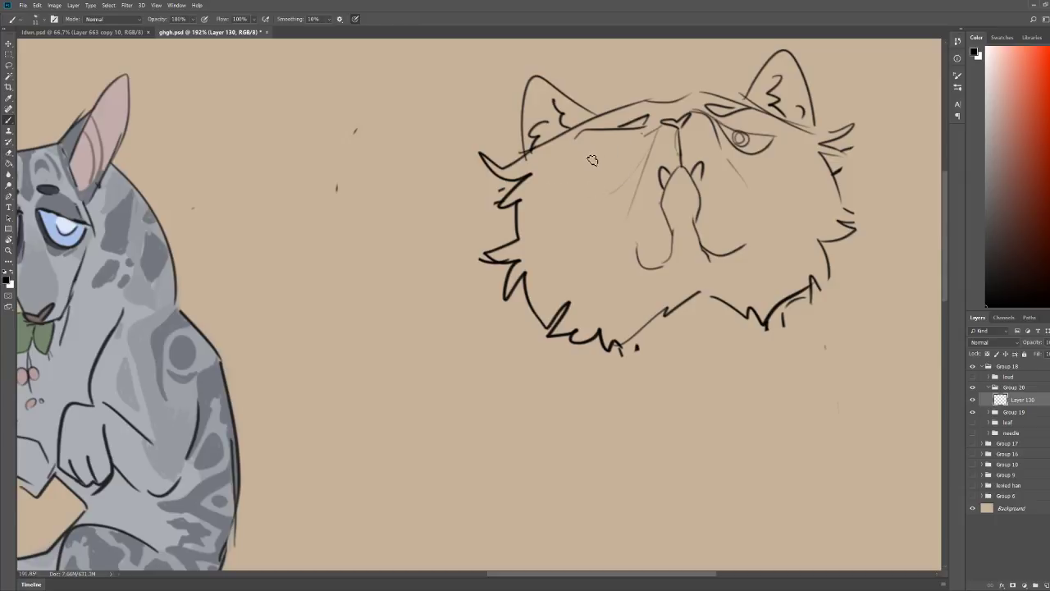
mouse_move(590, 157)
mouse_down()
mouse_move(647, 133)
mouse_move(630, 152)
mouse_move(593, 161)
mouse_move(636, 155)
mouse_move(591, 173)
mouse_up()
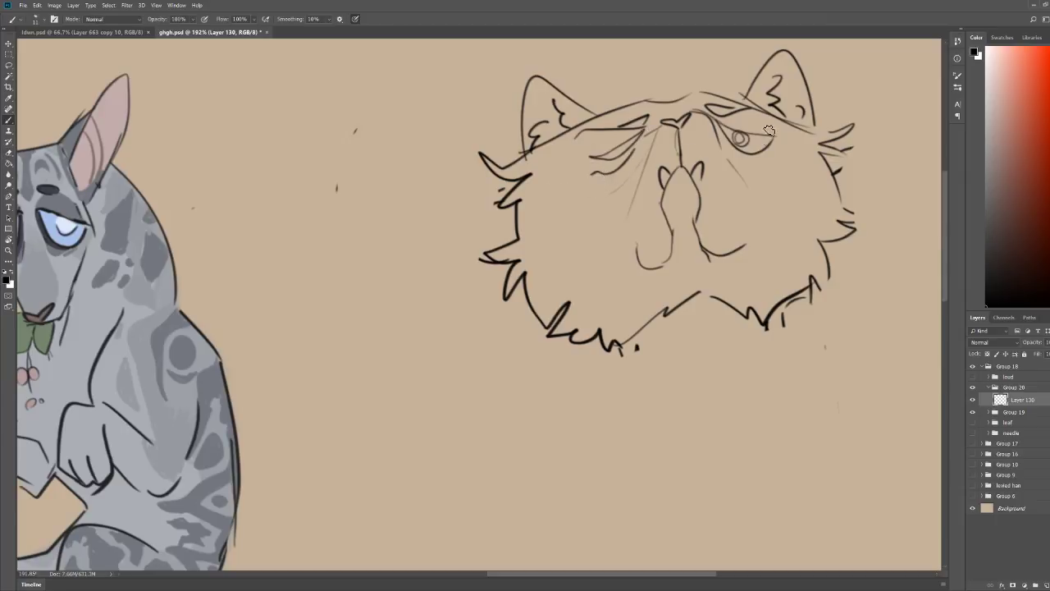
key(e)
drag(733, 138, 769, 140)
key(b)
mouse_move(718, 116)
mouse_down()
mouse_move(778, 133)
mouse_move(763, 141)
mouse_up()
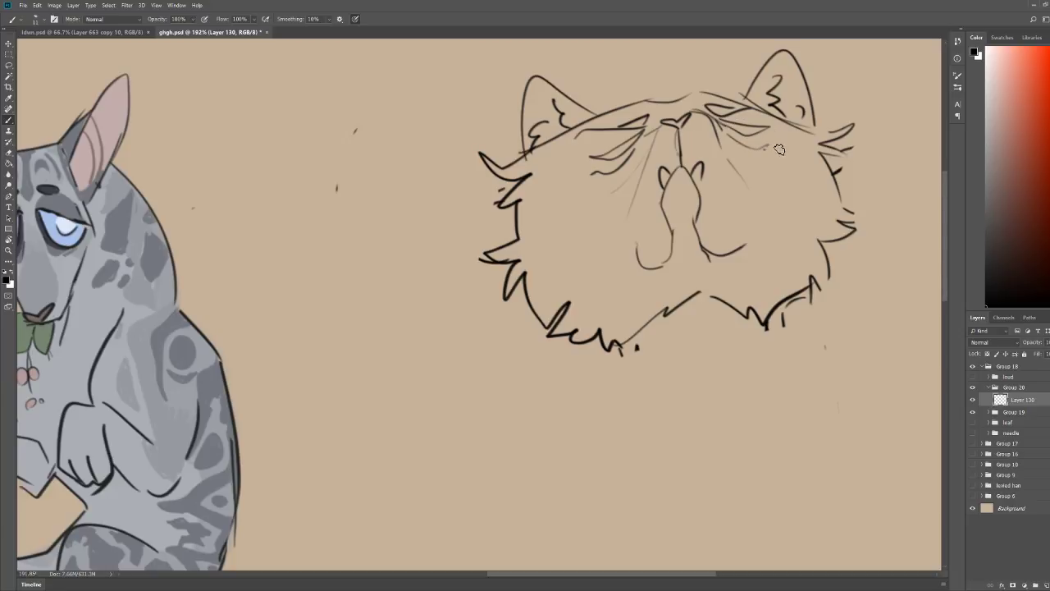
Step: Fill both narrow eyes with black, leaving small irises in the middle
drag(614, 161, 645, 130)
mouse_move(607, 162)
mouse_down()
mouse_move(598, 159)
mouse_move(623, 152)
mouse_up()
drag(771, 99, 821, 101)
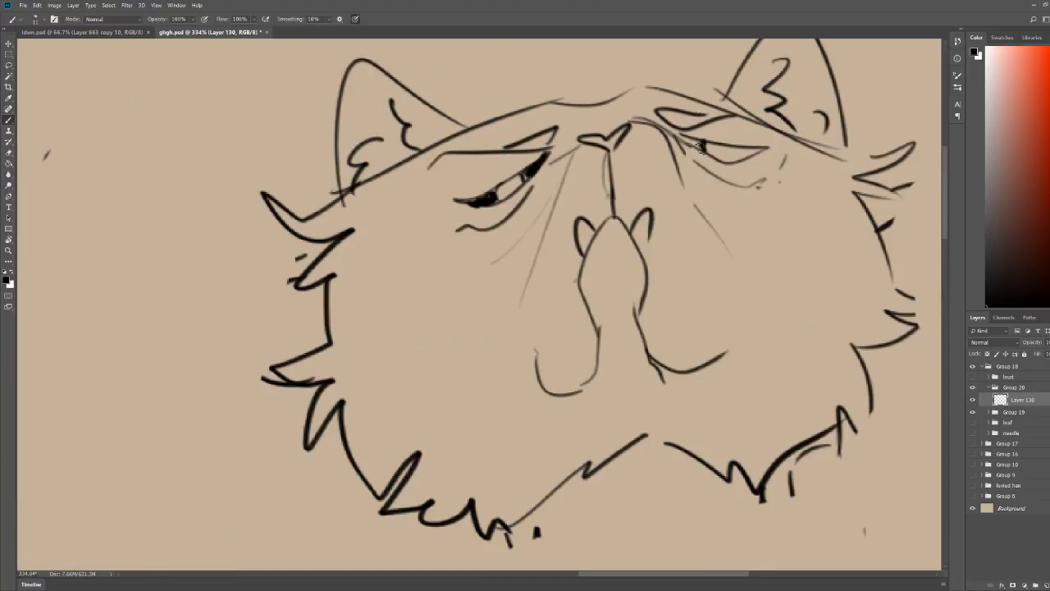
mouse_move(699, 146)
mouse_down()
mouse_move(684, 137)
mouse_move(732, 157)
mouse_move(759, 151)
mouse_up()
mouse_move(784, 110)
mouse_down()
mouse_move(743, 107)
mouse_move(824, 120)
mouse_up()
mouse_move(729, 153)
mouse_down()
mouse_move(740, 165)
mouse_move(737, 156)
mouse_up()
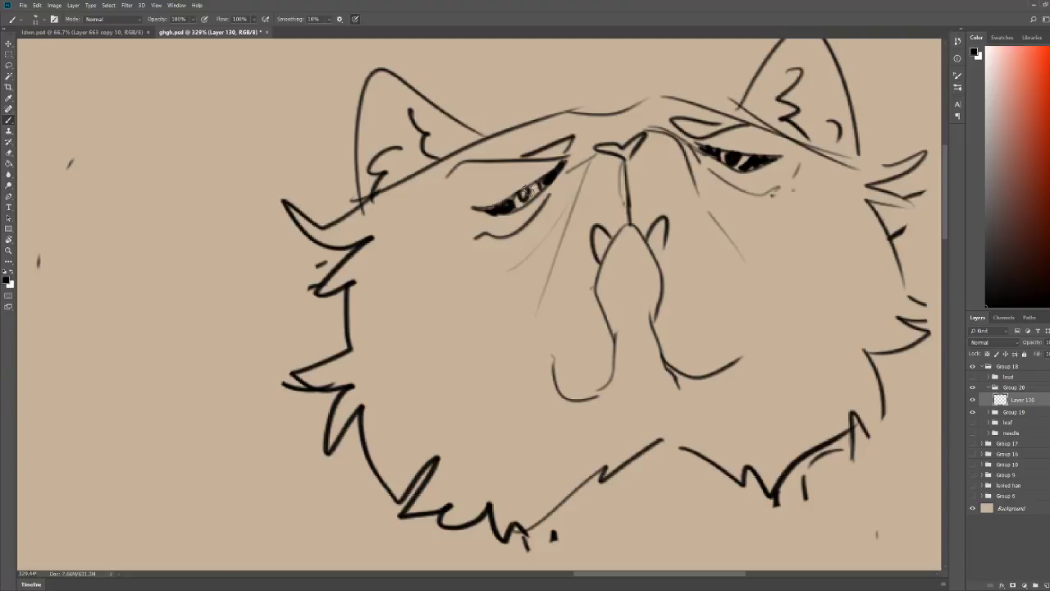
Step: Add wrinkle lines on the forehead between the brows, just above the nose bridge
key(z)
scroll(739, 81, down, 4)
scroll(741, 76, up, 3)
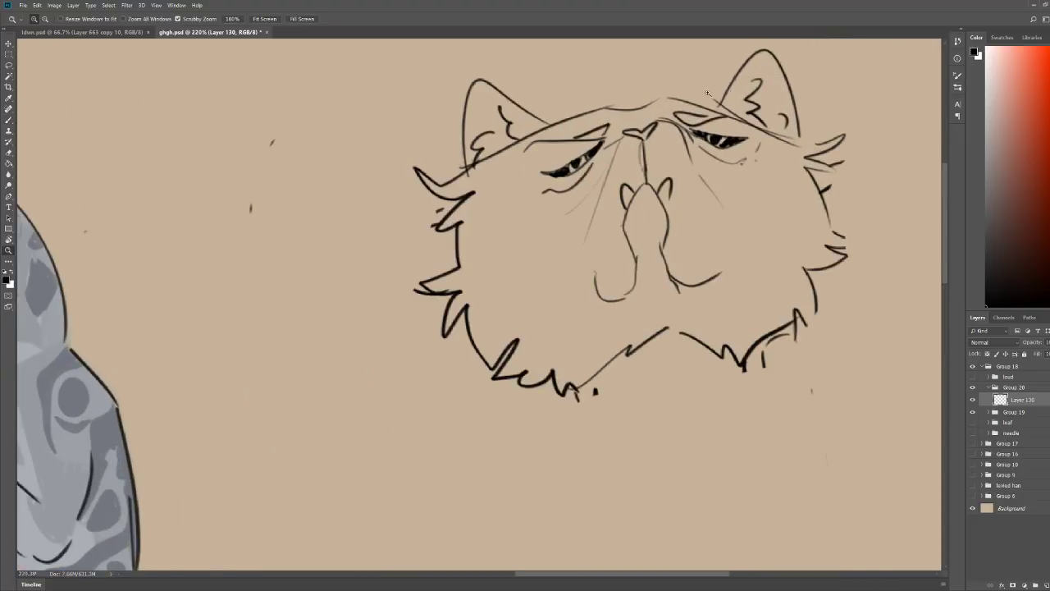
key(b)
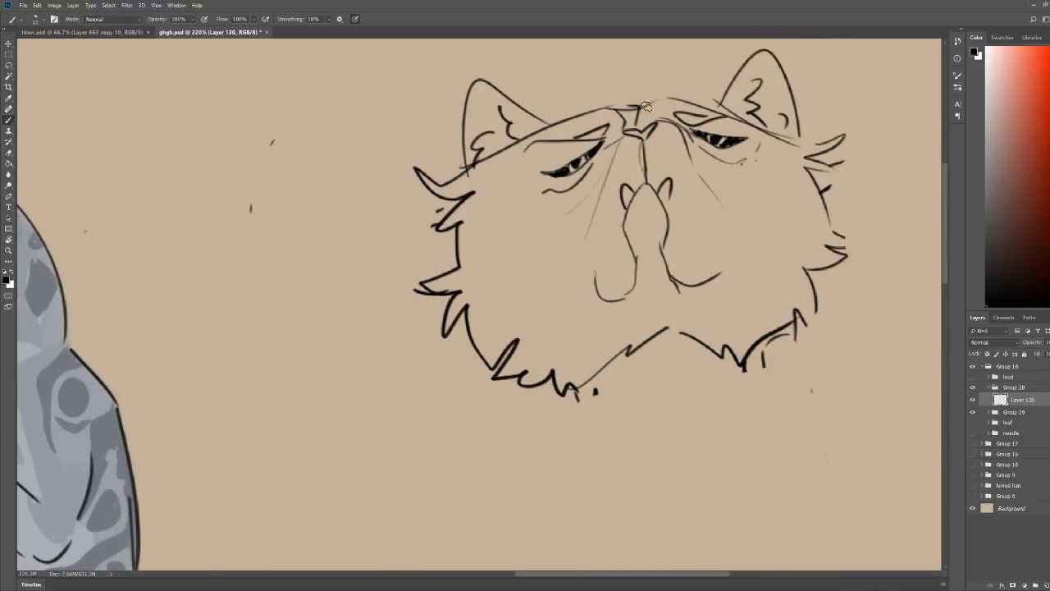
mouse_move(656, 104)
mouse_down()
mouse_move(653, 119)
mouse_move(661, 100)
mouse_up()
Step: Erase the dark filled eyes and redraw both as tightly squinted eyes with simple curved lines
key(z)
scroll(764, 92, down, 3)
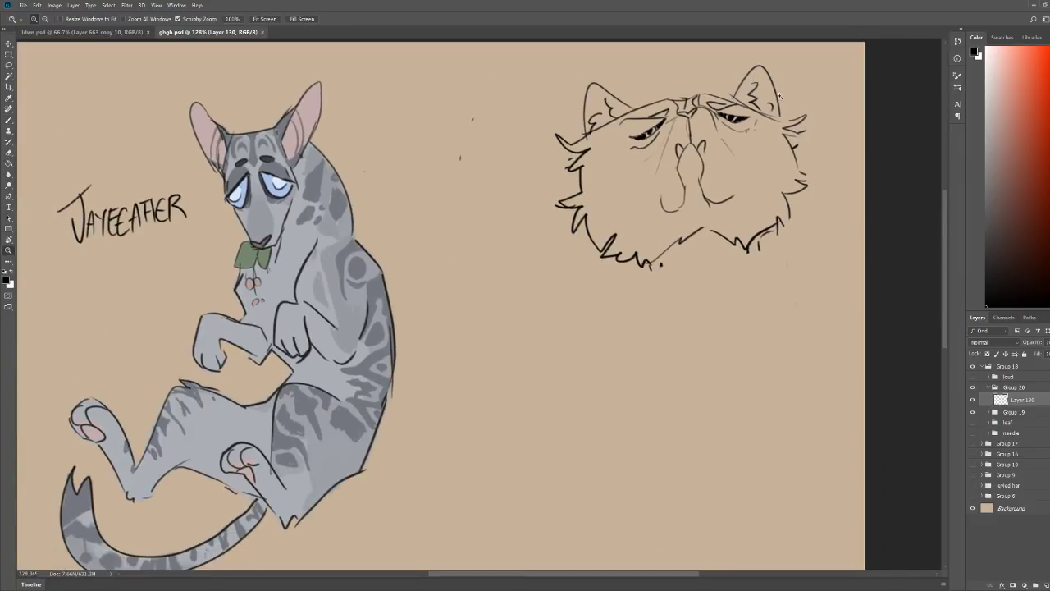
scroll(780, 96, up, 2)
scroll(771, 111, down, 3)
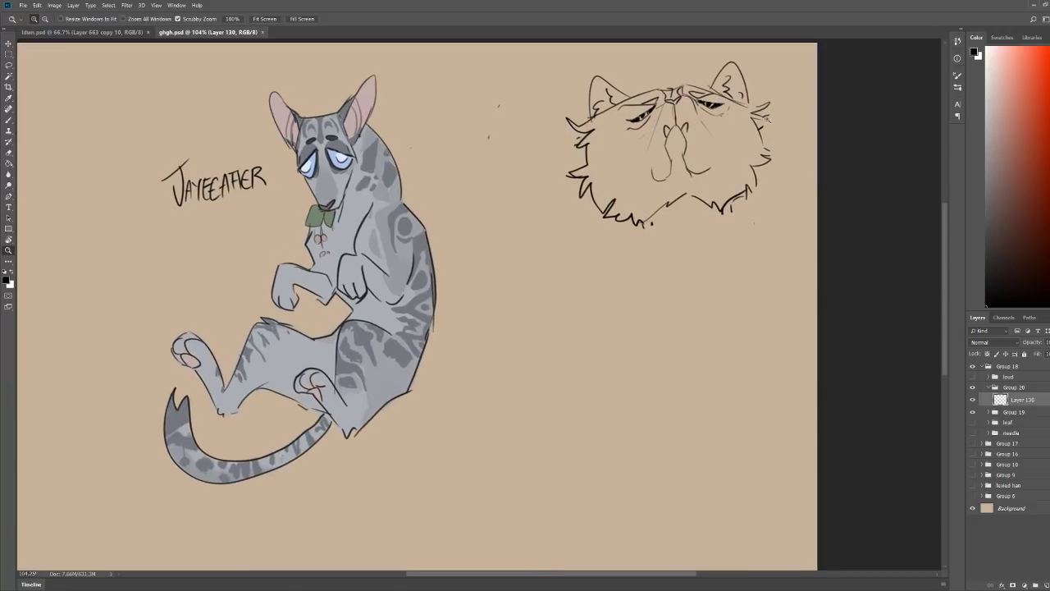
scroll(733, 82, up, 1)
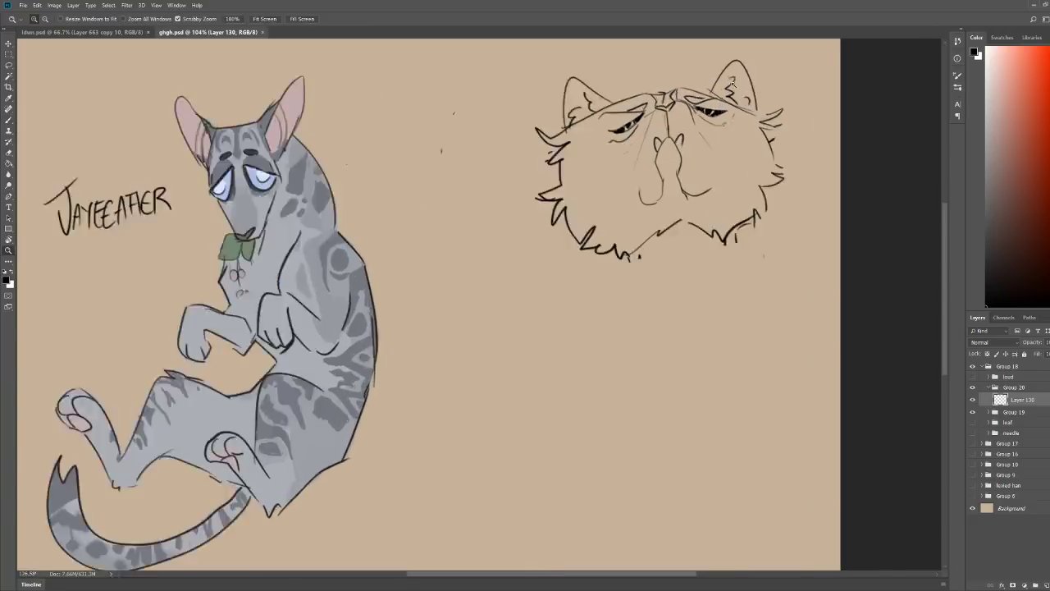
scroll(732, 83, up, 3)
key(e)
key(b)
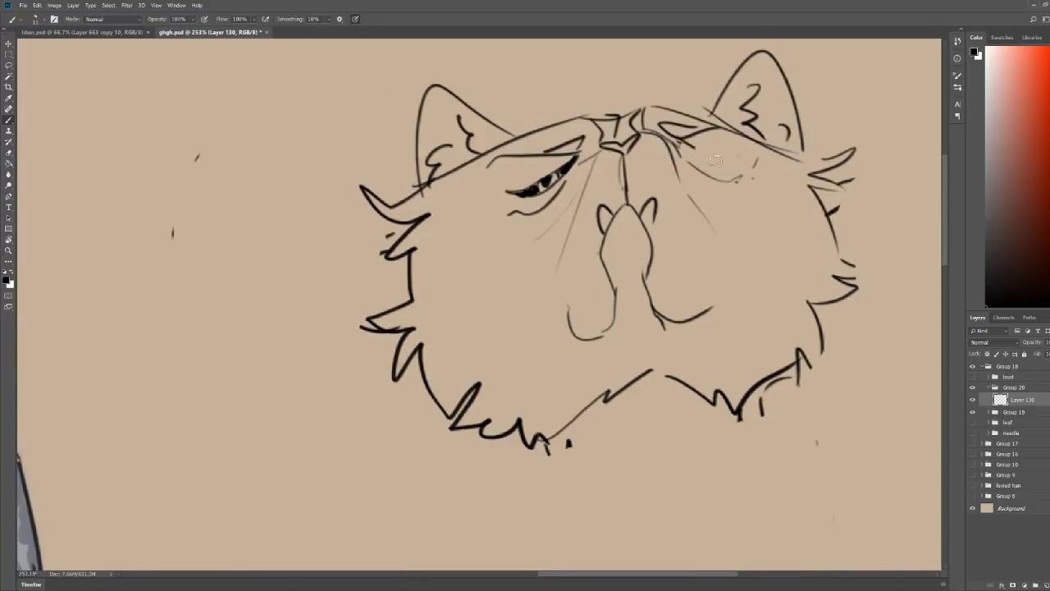
mouse_move(683, 142)
mouse_down()
mouse_move(731, 156)
mouse_move(718, 178)
mouse_up()
key(e)
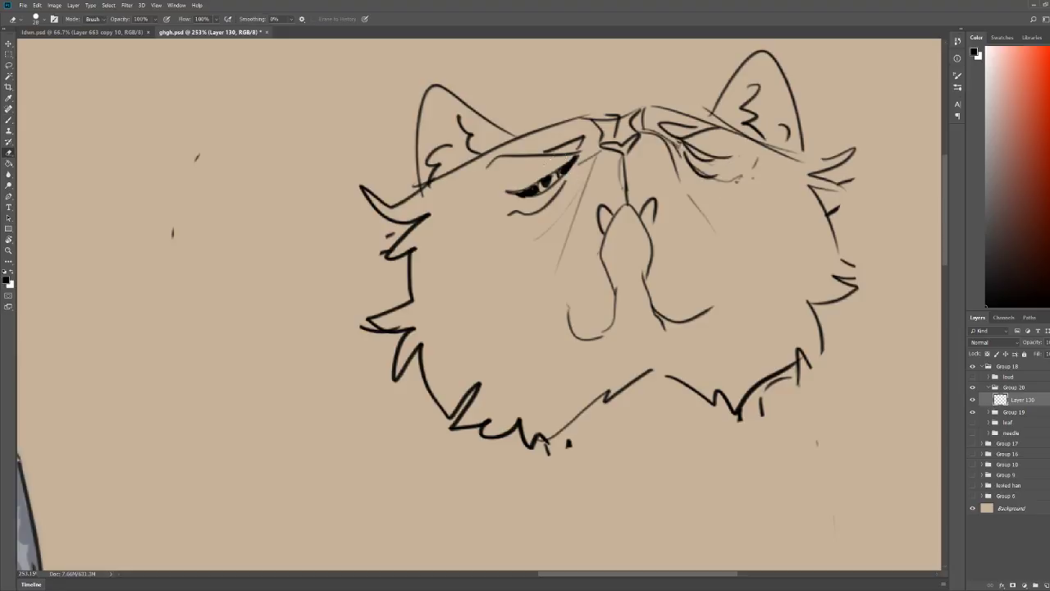
key(b)
mouse_move(568, 168)
mouse_down()
mouse_move(510, 194)
mouse_move(577, 158)
mouse_move(526, 190)
mouse_up()
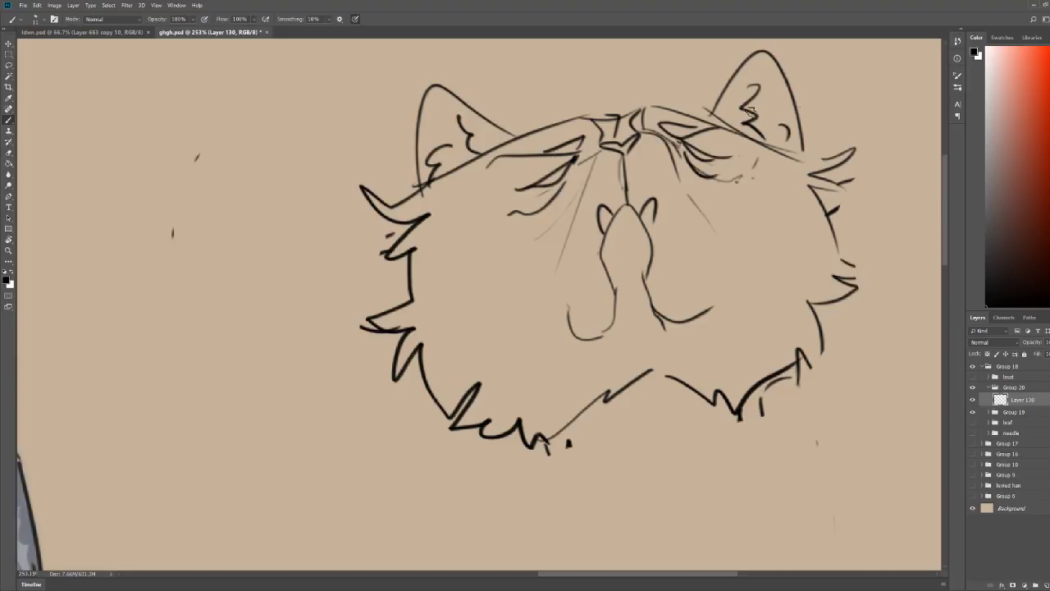
Step: Draw fluffy neck fur beside the cheek and a jagged chest outline running down from beneath the head
scroll(749, 113, down, 5)
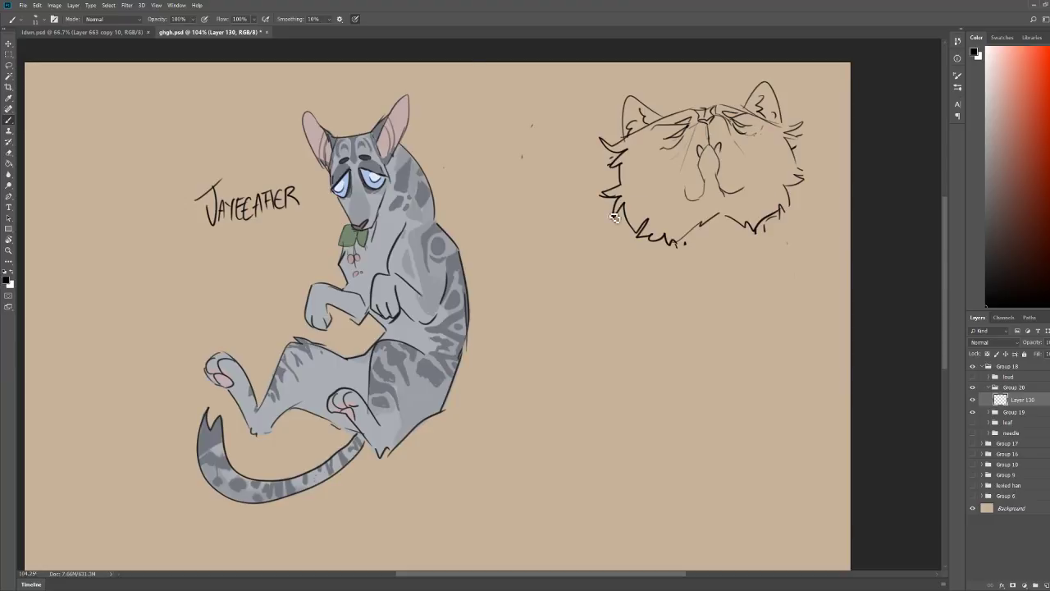
mouse_move(628, 173)
mouse_down()
mouse_move(571, 194)
mouse_move(570, 212)
mouse_up()
drag(597, 202, 576, 236)
drag(781, 215, 748, 297)
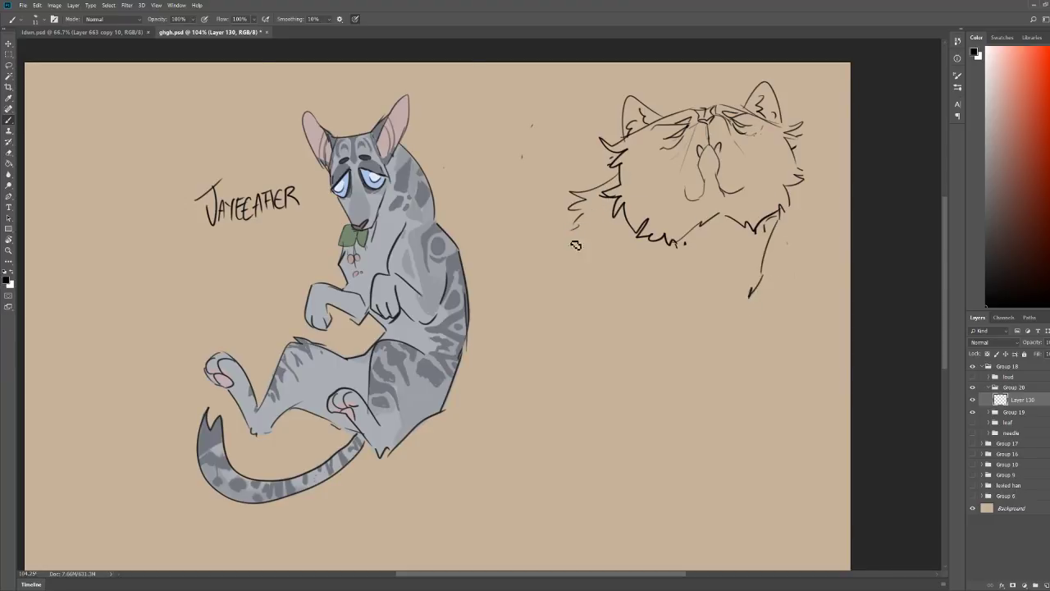
drag(592, 251, 635, 292)
drag(751, 304, 691, 347)
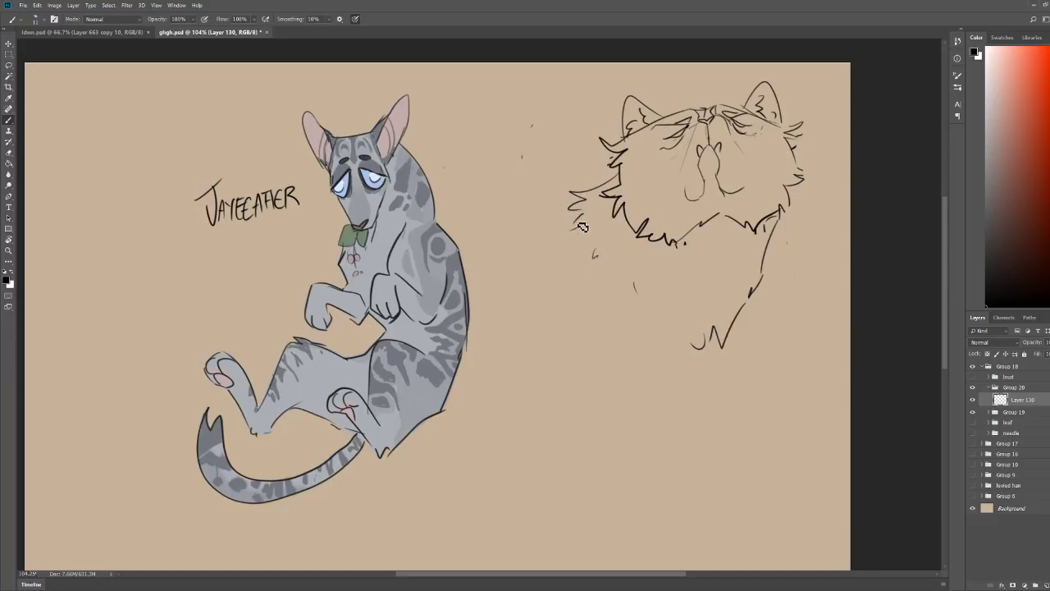
Step: Try a large body with a rounded back, curved haunch lines and spiky fur strokes below the chest
drag(581, 222, 520, 281)
drag(524, 418, 534, 427)
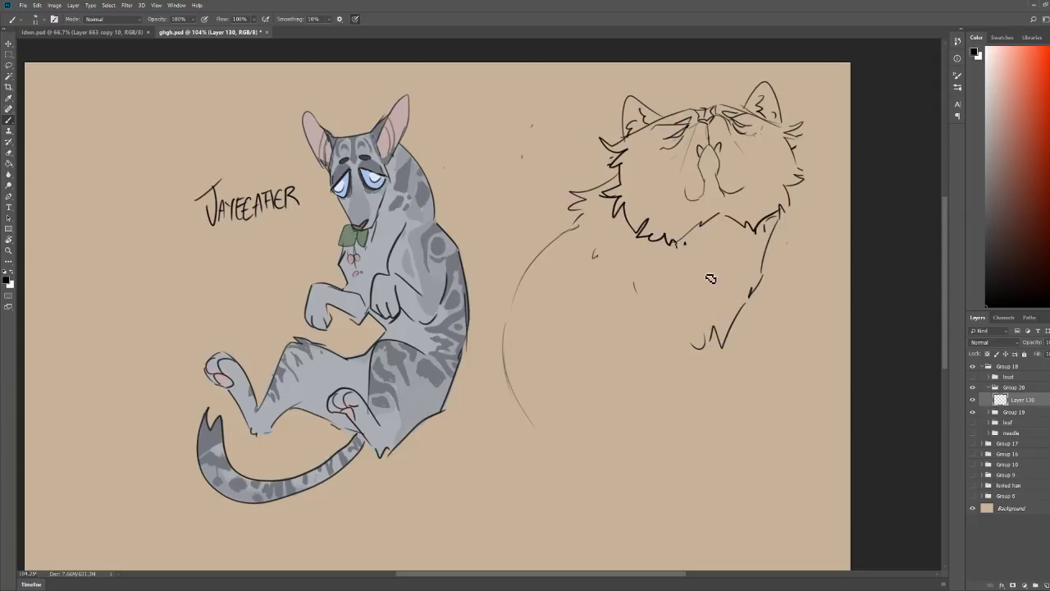
drag(723, 350, 764, 412)
drag(778, 362, 748, 308)
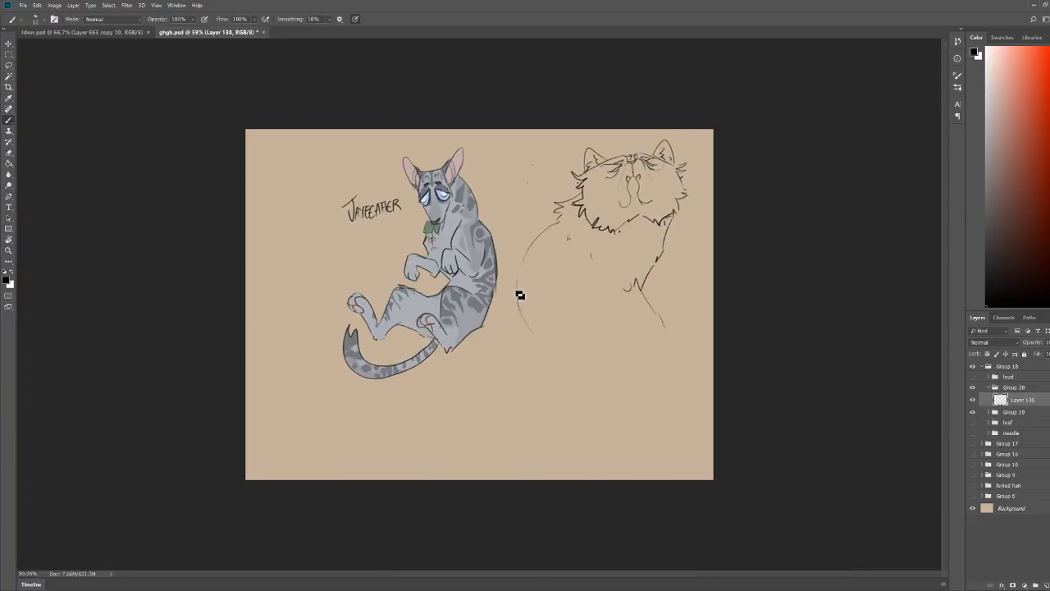
drag(518, 287, 514, 361)
drag(668, 328, 680, 359)
mouse_move(553, 387)
mouse_down()
mouse_move(600, 397)
mouse_move(617, 325)
mouse_move(617, 365)
mouse_move(638, 376)
mouse_move(617, 389)
mouse_move(615, 438)
mouse_up()
mouse_move(639, 362)
mouse_down()
mouse_move(684, 353)
mouse_move(704, 393)
mouse_move(686, 463)
mouse_up()
key(z)
drag(690, 231, 715, 238)
key(b)
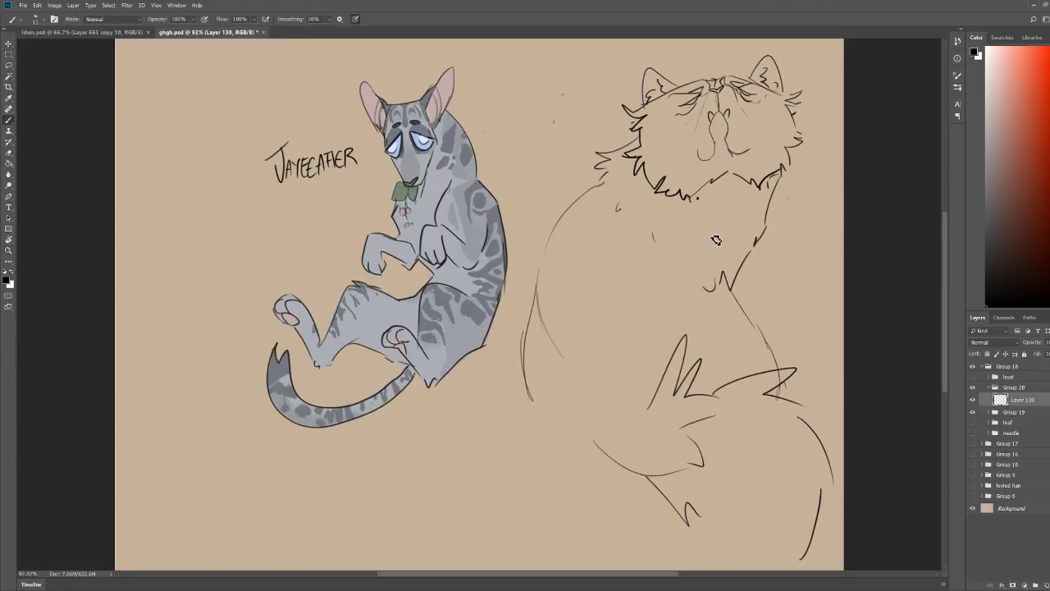
Step: Undo the rounded body strokes back to the neck and chest fur
key(ctrl+alt+z)
key(ctrl+alt+z)
key(ctrl+alt+z)
key(ctrl+alt+z)
key(ctrl+alt+z)
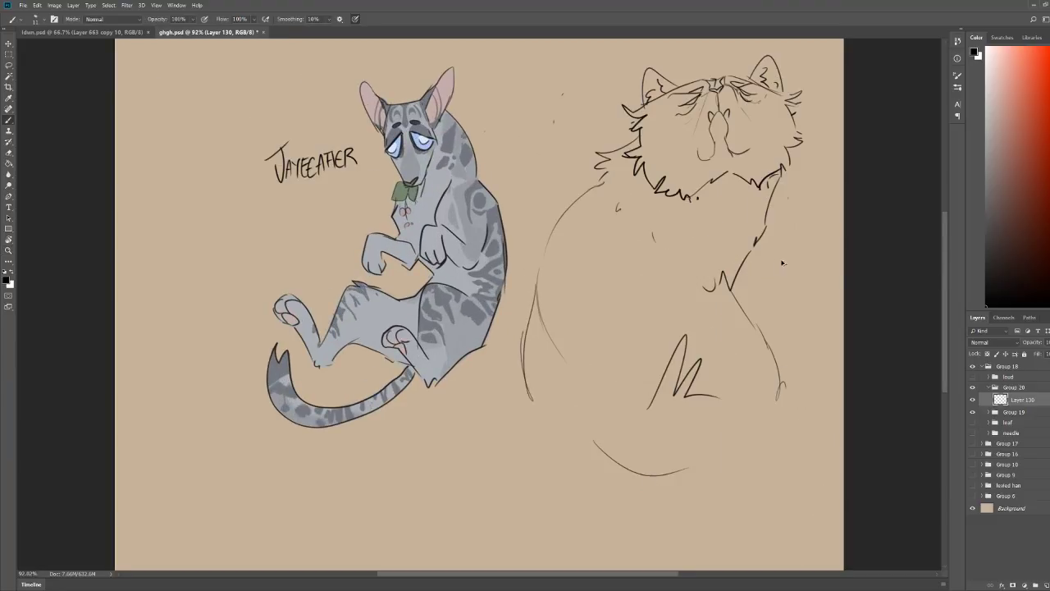
key(ctrl+z)
key(ctrl+z)
key(ctrl+z)
key(ctrl+z)
key(ctrl+z)
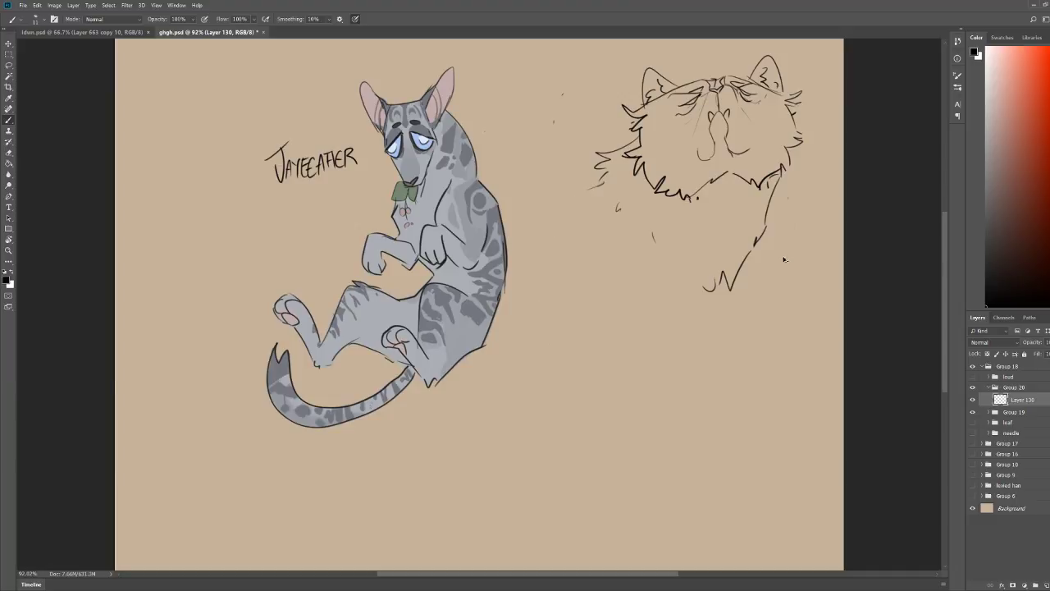
Step: Draw spiky shoulder fur beside the neck, a chest contour, and a straight front leg ending in a clawed paw
mouse_move(642, 139)
mouse_down()
mouse_move(571, 145)
mouse_move(583, 152)
mouse_move(535, 219)
mouse_up()
drag(775, 189, 784, 214)
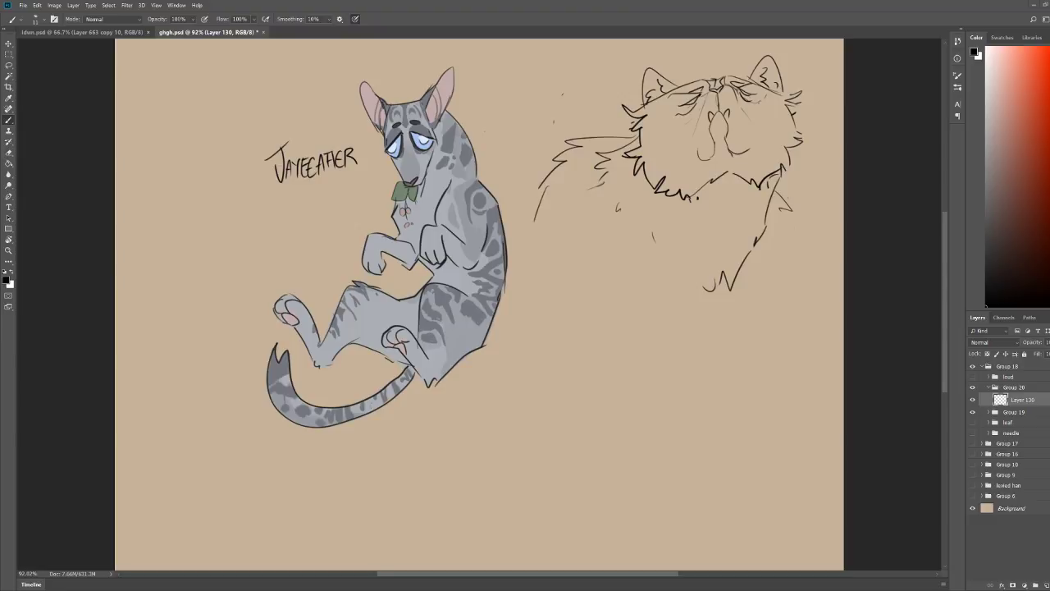
mouse_move(703, 287)
mouse_down()
mouse_move(695, 315)
mouse_move(663, 348)
mouse_up()
mouse_move(594, 247)
mouse_down()
mouse_move(597, 298)
mouse_move(584, 338)
mouse_move(663, 347)
mouse_move(599, 363)
mouse_move(604, 395)
mouse_up()
mouse_move(669, 344)
mouse_down()
mouse_move(630, 436)
mouse_move(594, 462)
mouse_up()
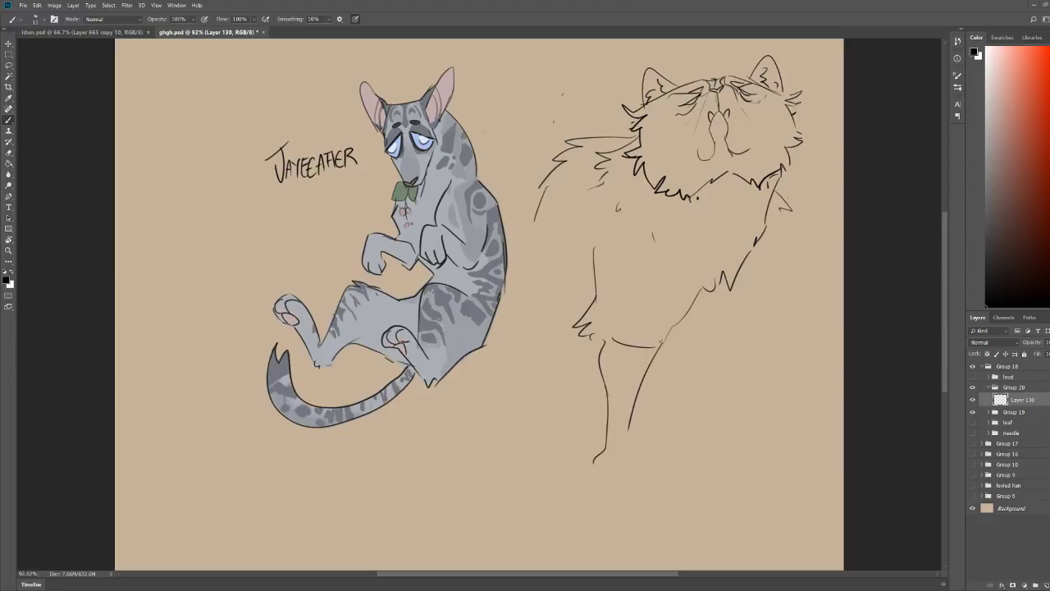
mouse_move(629, 432)
mouse_down()
mouse_move(643, 463)
mouse_move(594, 468)
mouse_move(641, 475)
mouse_up()
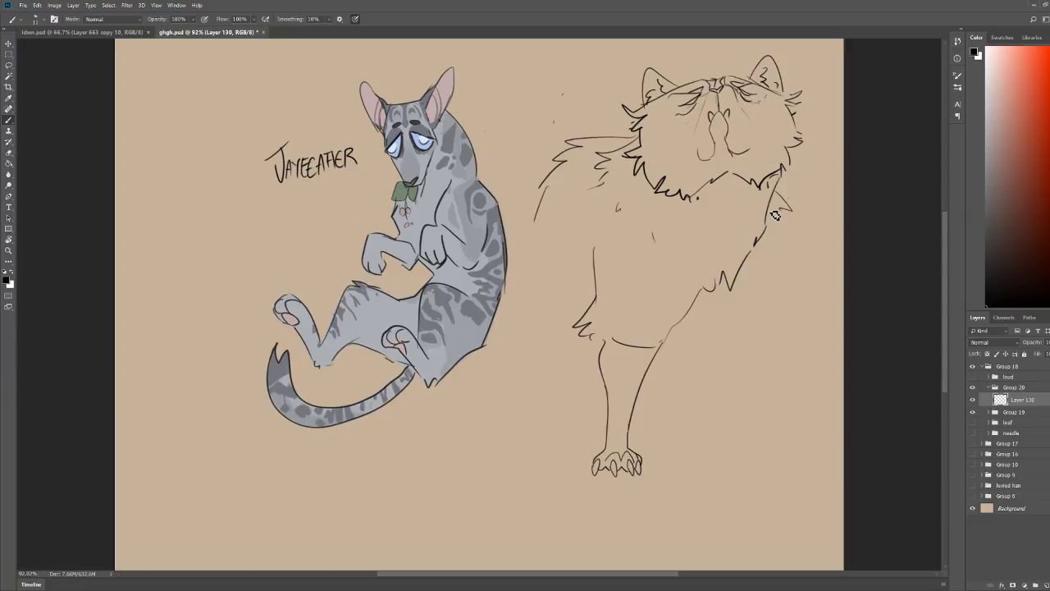
Step: Sketch the second front leg with jagged elbow fur, angled outward below the chest
mouse_move(775, 215)
mouse_down()
mouse_move(757, 296)
mouse_move(759, 332)
mouse_up()
mouse_move(690, 320)
mouse_down()
mouse_move(708, 361)
mouse_move(767, 338)
mouse_move(754, 372)
mouse_move(707, 361)
mouse_move(712, 408)
mouse_move(733, 453)
mouse_up()
drag(747, 371, 746, 443)
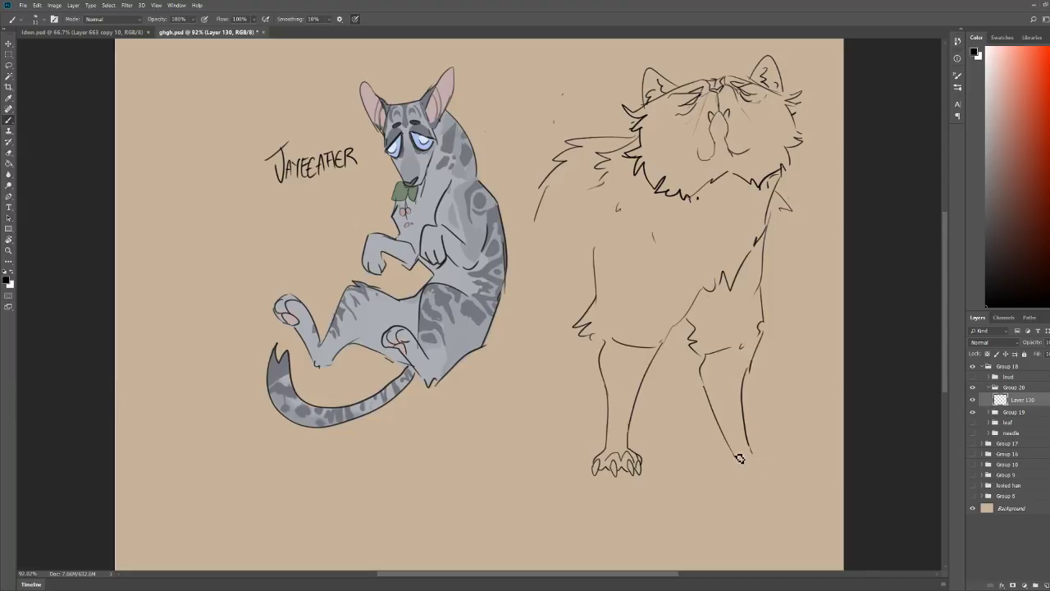
drag(749, 442, 770, 460)
Step: Erase the first front leg's side lines and redraw it wider, flaring toward the paw with fur spikes
key(e)
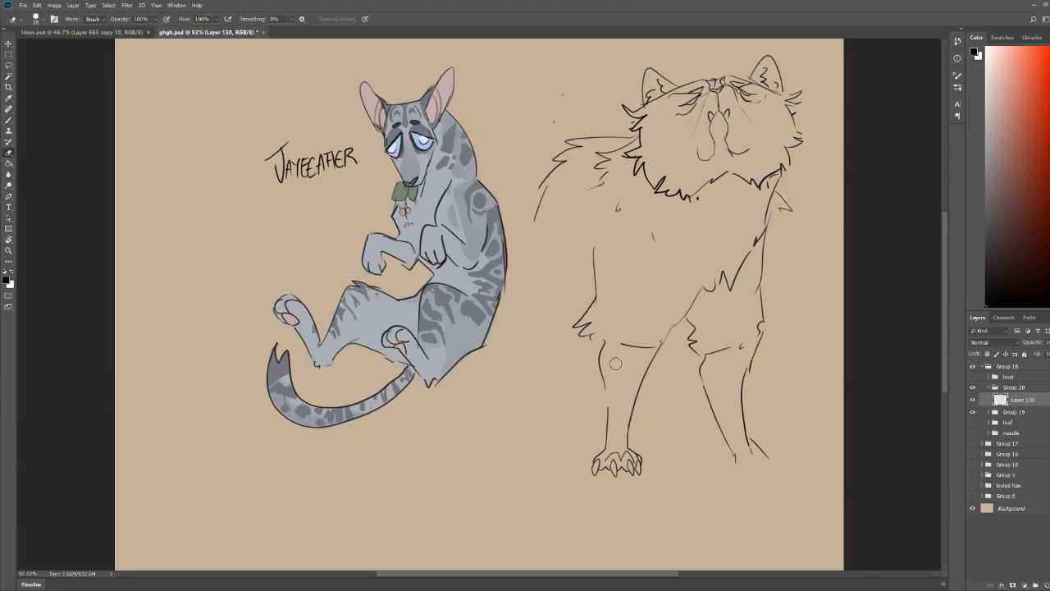
drag(640, 384, 629, 444)
key(b)
mouse_move(606, 380)
mouse_down()
mouse_move(587, 455)
mouse_move(647, 431)
mouse_move(698, 344)
mouse_up()
key(e)
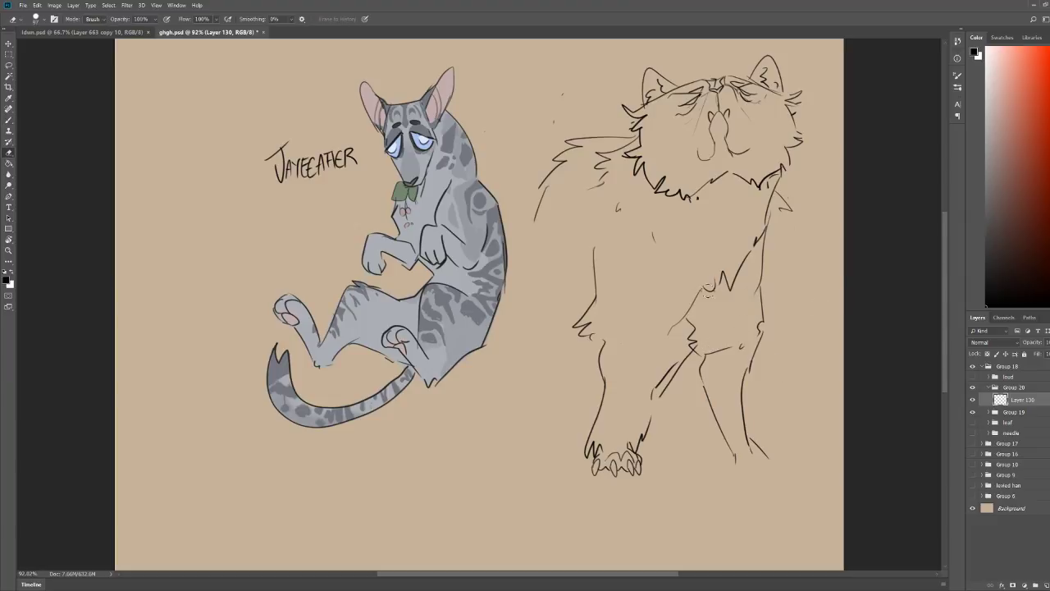
Step: Erase both front legs, the clawed paw and the lower chest outline
mouse_move(706, 290)
mouse_down()
mouse_move(643, 372)
mouse_move(629, 483)
mouse_move(673, 383)
mouse_move(744, 337)
mouse_up()
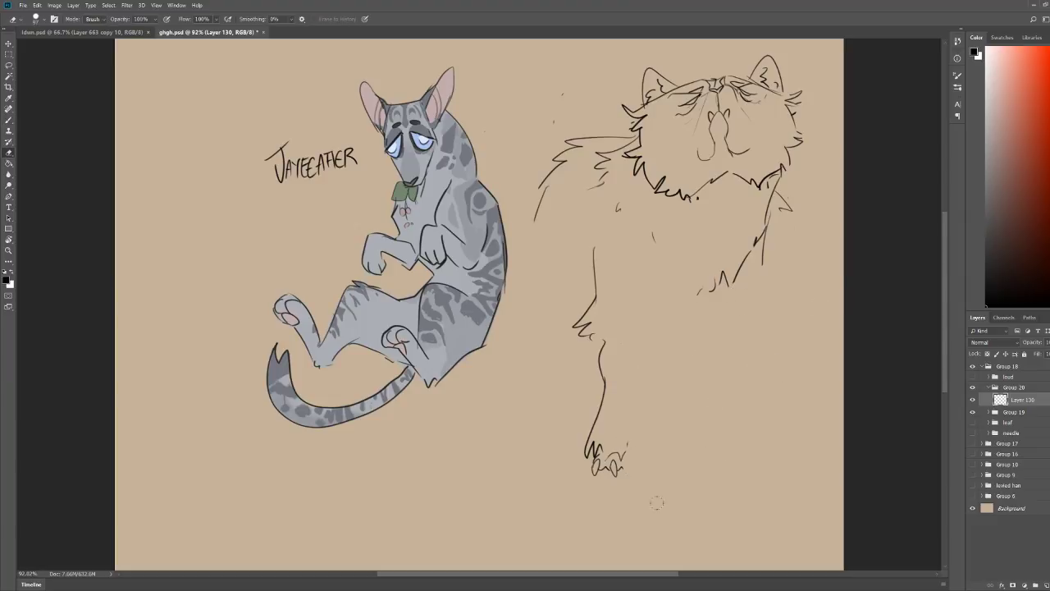
mouse_move(656, 502)
mouse_down()
mouse_move(591, 498)
mouse_move(602, 470)
mouse_move(608, 495)
mouse_move(564, 442)
mouse_up()
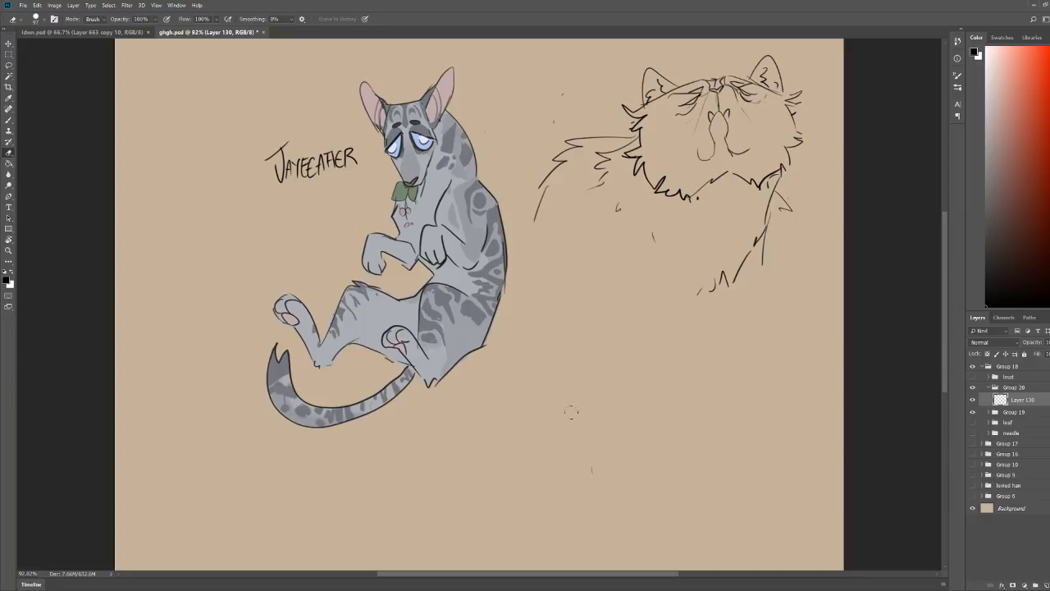
drag(681, 252, 736, 265)
Step: Try a V-shaped chest outline and a large tail curve above the shoulders, then undo the tail strokes
key(b)
mouse_move(774, 221)
mouse_down()
mouse_move(749, 271)
mouse_move(684, 342)
mouse_up()
drag(668, 343, 603, 273)
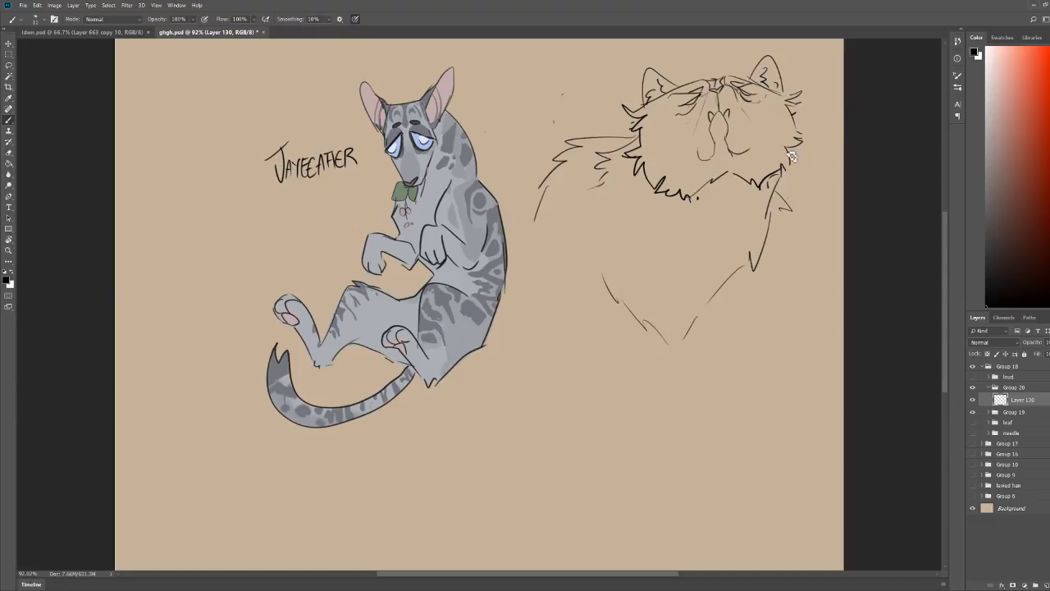
mouse_move(589, 148)
mouse_down()
mouse_move(559, 65)
mouse_move(496, 43)
mouse_up()
drag(678, 39, 726, 82)
key(z)
mouse_move(747, 136)
mouse_down()
mouse_move(736, 154)
mouse_move(760, 148)
mouse_up()
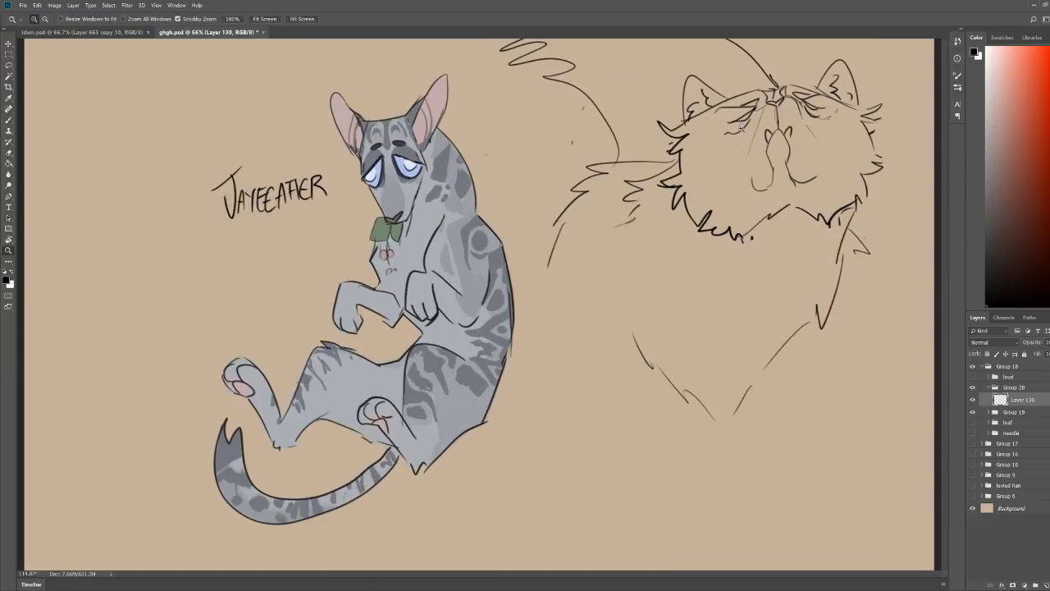
key(ctrl+alt+z)
key(ctrl+alt+z)
Step: Draw a fluffy tail arching behind the head with pointed fur at both ends
mouse_move(816, 90)
mouse_down()
mouse_move(793, 46)
mouse_move(703, 52)
mouse_move(823, 87)
mouse_up()
key(b)
key(z)
drag(749, 244, 755, 182)
key(b)
mouse_move(789, 149)
mouse_down()
mouse_move(770, 128)
mouse_move(621, 151)
mouse_move(650, 143)
mouse_move(628, 173)
mouse_move(688, 169)
mouse_up()
mouse_move(835, 153)
mouse_down()
mouse_move(852, 199)
mouse_move(862, 175)
mouse_move(851, 246)
mouse_move(808, 267)
mouse_up()
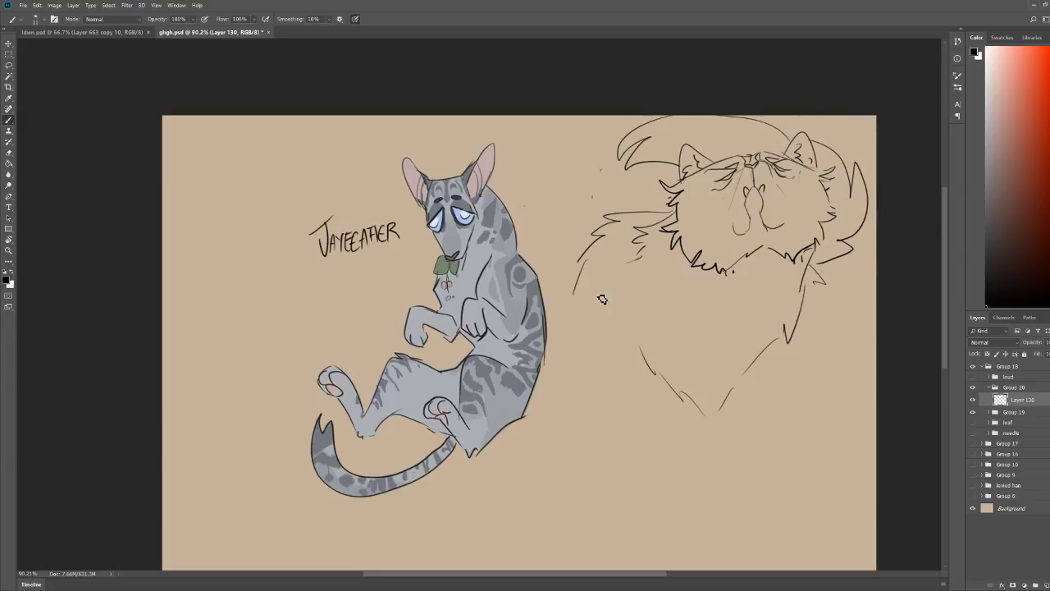
Step: Try long body side lines running down from the shoulders to the feet, then undo the last stroke
mouse_move(607, 253)
mouse_down()
mouse_move(592, 280)
mouse_move(597, 357)
mouse_move(586, 314)
mouse_move(615, 379)
mouse_up()
mouse_move(815, 302)
mouse_down()
mouse_move(801, 458)
mouse_move(780, 493)
mouse_up()
drag(597, 341, 623, 495)
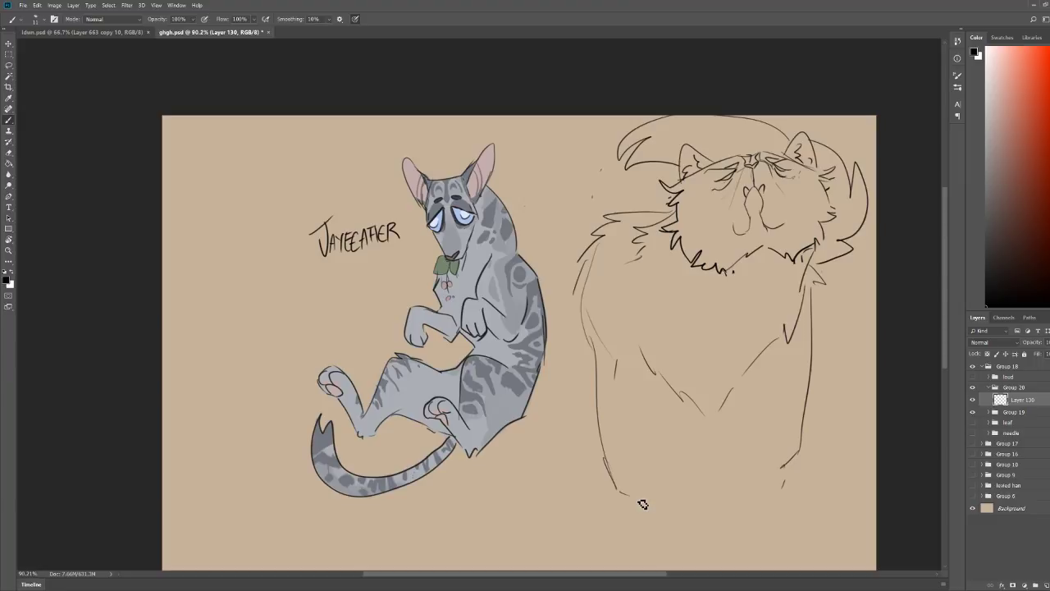
key(ctrl+z)
Step: Erase the body sides, the V-shaped chest and the shoulder fur beneath the head
key(e)
drag(586, 254, 599, 348)
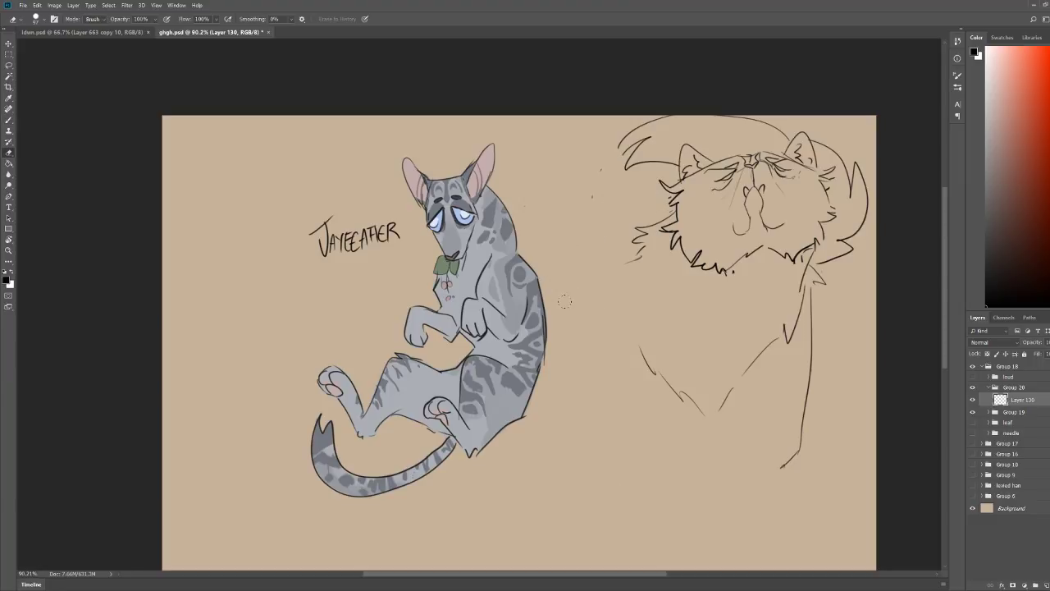
mouse_move(689, 416)
mouse_down()
mouse_move(731, 386)
mouse_move(717, 362)
mouse_move(776, 390)
mouse_move(764, 428)
mouse_move(803, 292)
mouse_up()
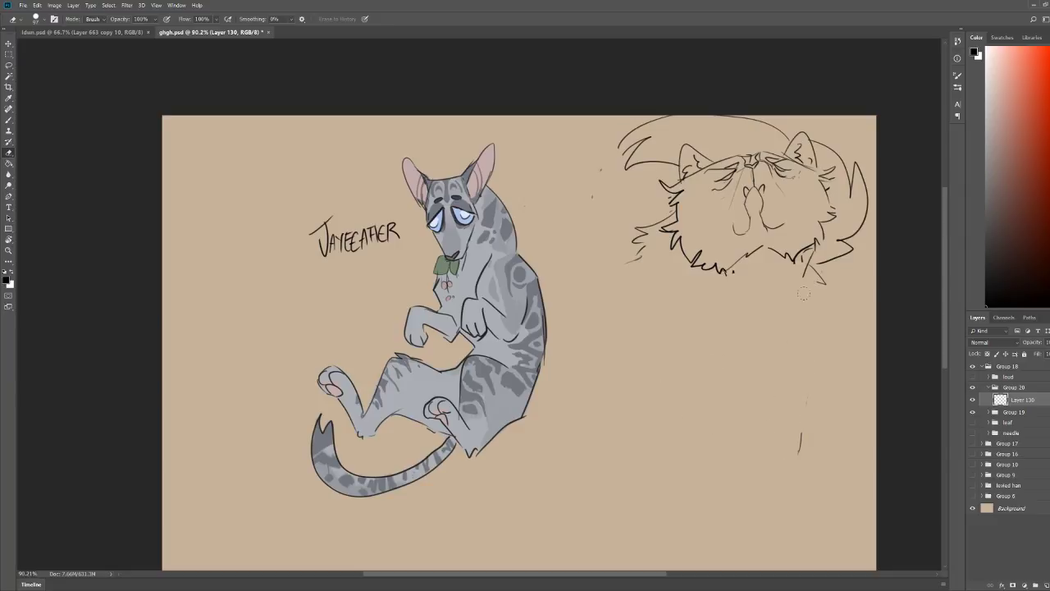
drag(629, 220, 631, 192)
Step: Try a long leg line ending in a sharp point below the head, then erase it
key(b)
drag(799, 324, 793, 486)
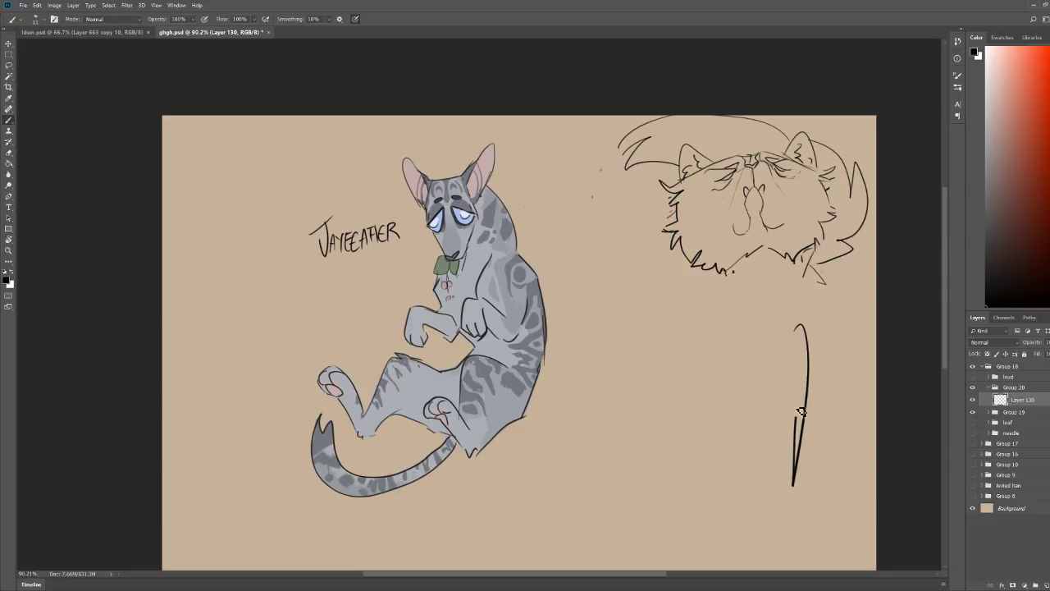
drag(808, 406, 797, 462)
key(e)
drag(803, 333, 794, 476)
Step: Draw a broad body with spiky shoulder fur, long side contours and jagged fur along the lower edge
key(b)
mouse_move(672, 233)
mouse_down()
mouse_move(630, 255)
mouse_move(646, 285)
mouse_move(626, 365)
mouse_up()
mouse_move(817, 276)
mouse_down()
mouse_move(850, 302)
mouse_move(826, 471)
mouse_up()
mouse_move(629, 359)
mouse_down()
mouse_move(624, 457)
mouse_move(613, 471)
mouse_move(647, 492)
mouse_up()
drag(680, 460, 689, 479)
drag(689, 480, 748, 453)
mouse_move(754, 427)
mouse_down()
mouse_move(755, 453)
mouse_move(772, 462)
mouse_up()
drag(781, 462, 792, 473)
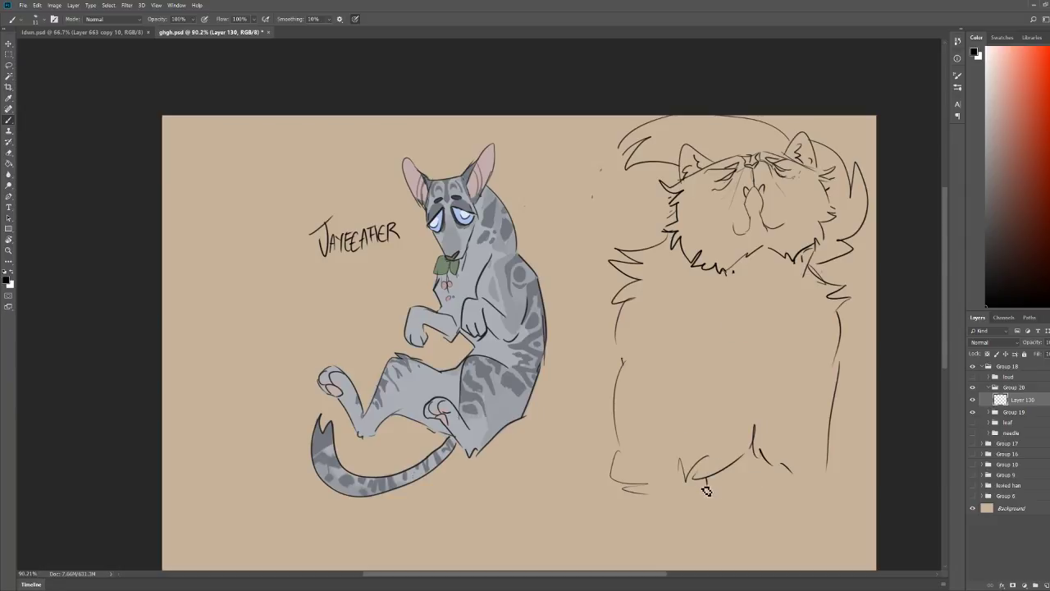
Step: Draw two small front paws with long claws beneath the body and pointed fur over the ankles
mouse_move(704, 483)
mouse_down()
mouse_move(686, 525)
mouse_move(703, 509)
mouse_move(699, 525)
mouse_move(713, 537)
mouse_move(717, 522)
mouse_up()
mouse_move(727, 517)
mouse_down()
mouse_move(735, 505)
mouse_move(745, 517)
mouse_move(704, 535)
mouse_move(745, 515)
mouse_up()
mouse_move(723, 479)
mouse_down()
mouse_move(734, 502)
mouse_move(740, 494)
mouse_up()
drag(698, 491, 690, 496)
drag(770, 460, 767, 536)
mouse_move(766, 537)
mouse_down()
mouse_move(788, 517)
mouse_move(796, 539)
mouse_move(817, 507)
mouse_move(831, 535)
mouse_up()
mouse_move(827, 448)
mouse_down()
mouse_move(813, 491)
mouse_move(809, 464)
mouse_move(798, 494)
mouse_up()
drag(777, 453, 788, 491)
Step: Add shaggy fur strokes along the front legs and a curved upper contour on the outer leg
drag(757, 425, 730, 501)
drag(671, 430, 694, 504)
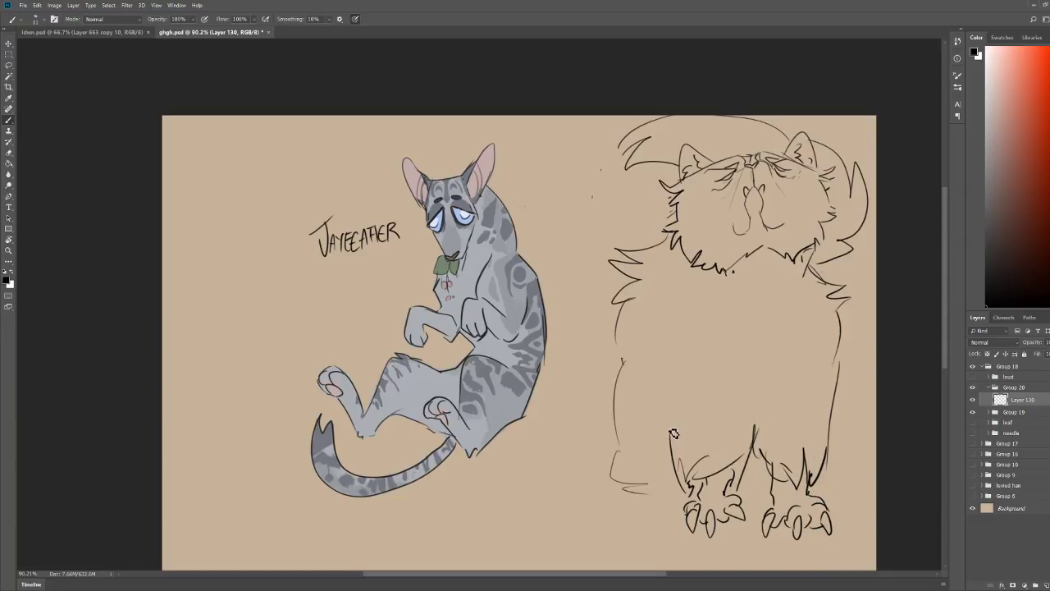
drag(657, 385, 664, 451)
drag(663, 408, 674, 443)
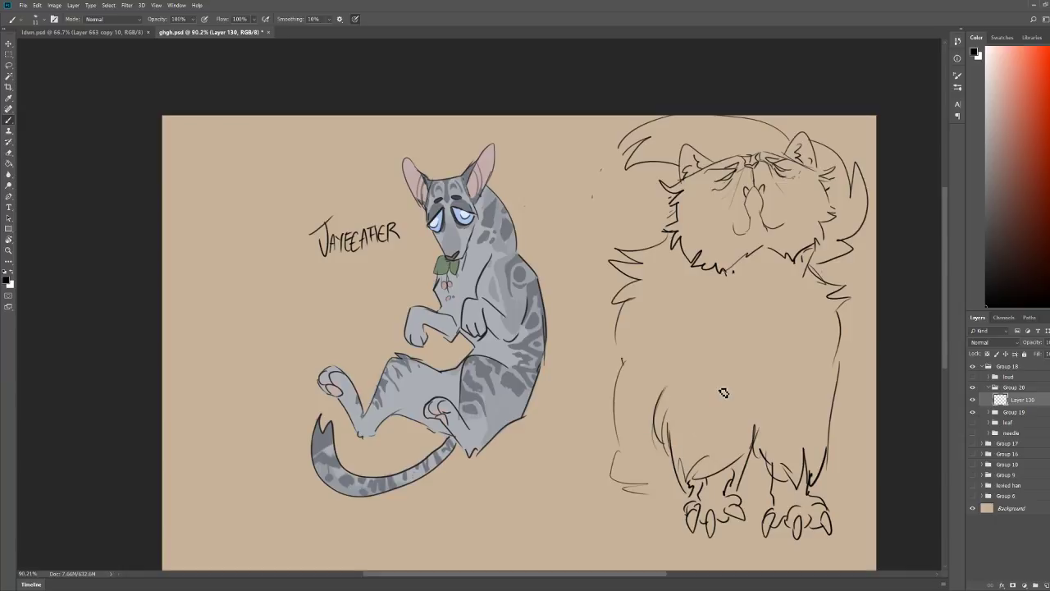
Step: Sketch haunch contours behind both front legs, reaching down to the paws
key(e)
key(b)
mouse_move(617, 369)
mouse_down()
mouse_move(631, 491)
mouse_move(595, 438)
mouse_move(601, 476)
mouse_move(630, 504)
mouse_move(699, 505)
mouse_up()
mouse_move(814, 498)
mouse_down()
mouse_move(842, 420)
mouse_move(834, 383)
mouse_up()
Step: Erase the haunch on the tabby's side and redraw it as a smooth rounded curve down to the front paw
key(e)
drag(606, 406, 603, 500)
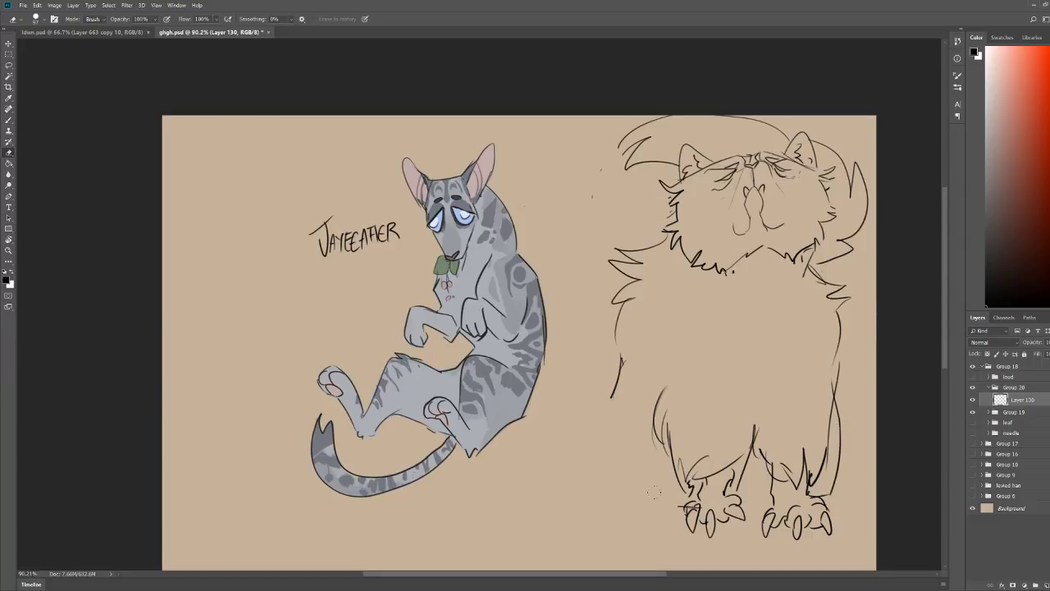
key(b)
mouse_move(617, 398)
mouse_down()
mouse_move(607, 443)
mouse_move(630, 517)
mouse_move(668, 518)
mouse_up()
Step: Erase the fluffy tail arching behind the cat's head
key(e)
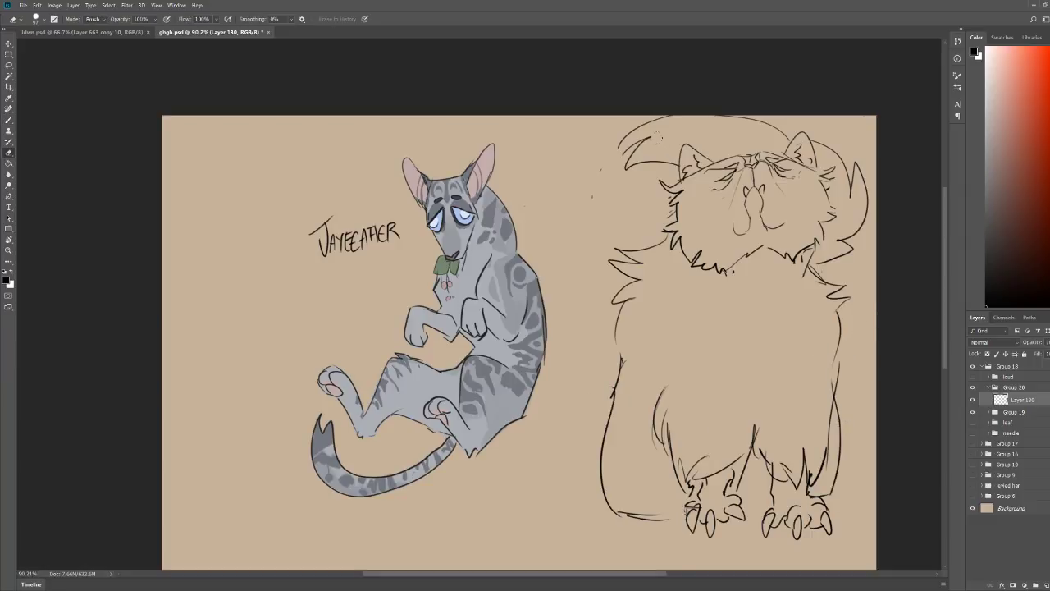
drag(637, 161, 648, 124)
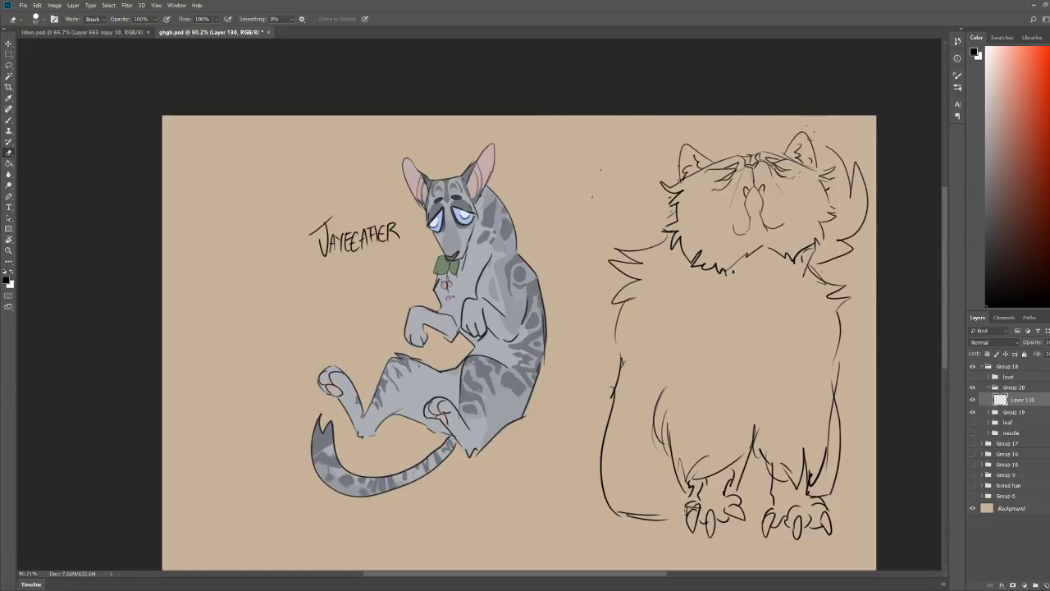
drag(841, 158, 848, 187)
key(b)
key(e)
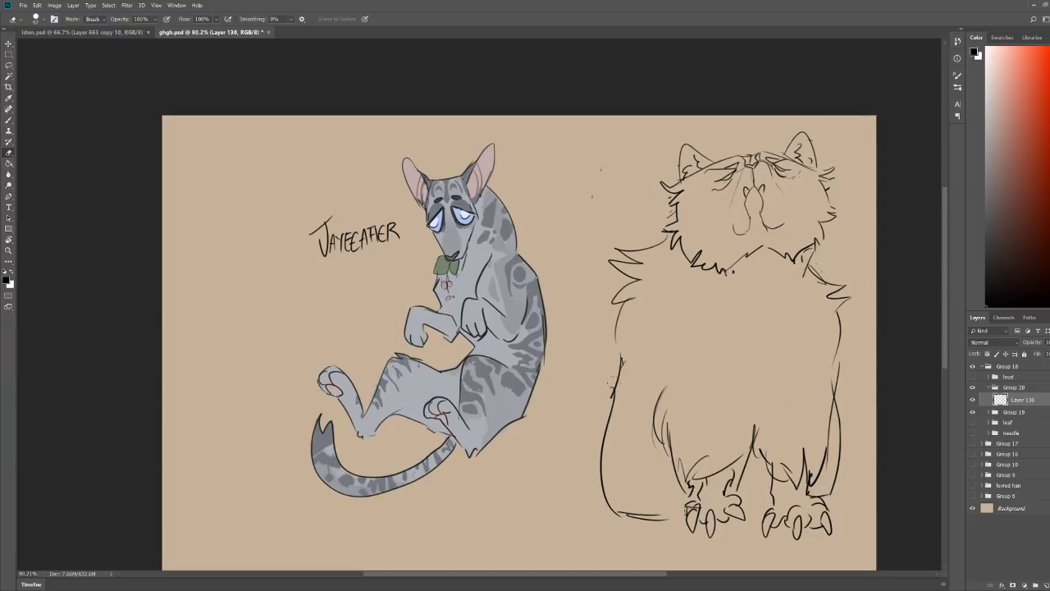
Step: Replace the smooth haunch with a wider outline of jagged fur tufts and a toed hind paw
drag(614, 384, 660, 518)
key(b)
mouse_move(621, 382)
mouse_down()
mouse_move(607, 395)
mouse_move(590, 489)
mouse_move(635, 525)
mouse_move(676, 501)
mouse_move(694, 508)
mouse_move(615, 505)
mouse_move(620, 519)
mouse_move(643, 525)
mouse_move(674, 517)
mouse_move(649, 505)
mouse_move(663, 513)
mouse_up()
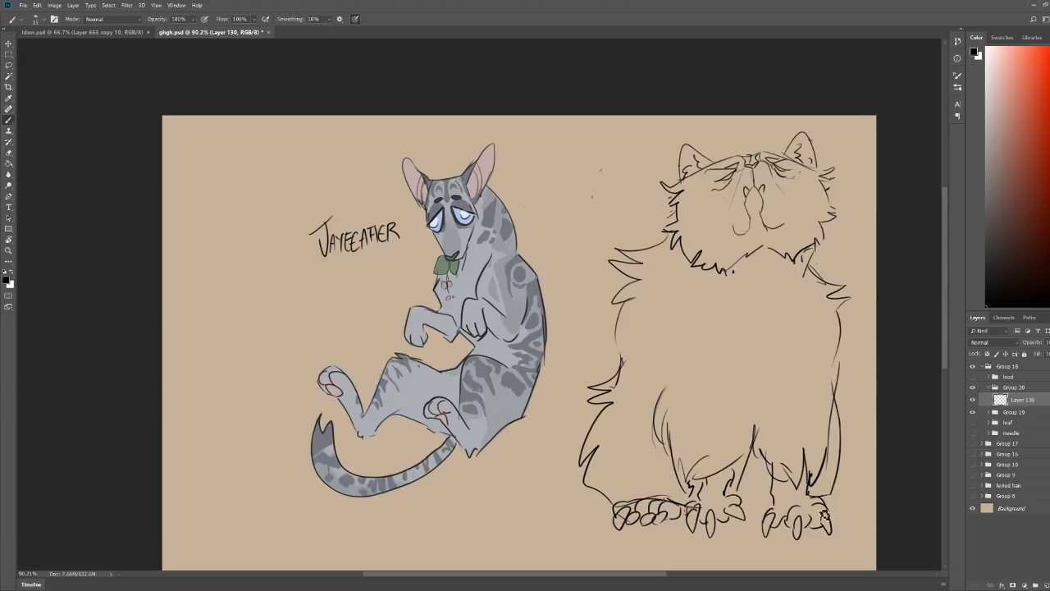
Step: Sketch the far hind foot's edge, then erase the near hind toes and redraw them as a smaller foot
drag(822, 493, 845, 507)
key(e)
mouse_move(614, 502)
mouse_down()
mouse_move(681, 512)
mouse_move(653, 513)
mouse_move(691, 484)
mouse_up()
key(b)
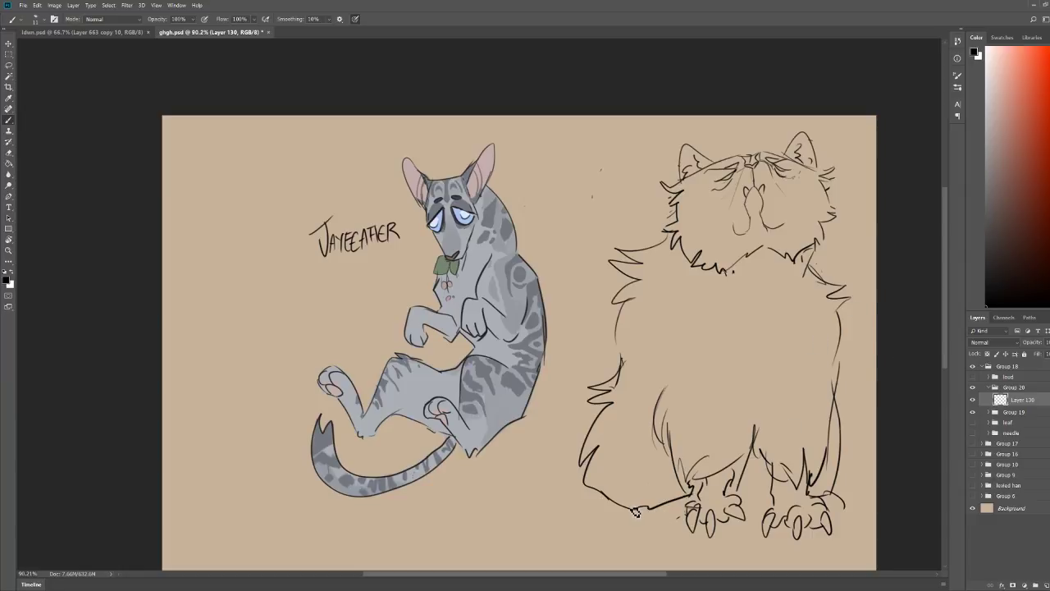
drag(650, 518, 686, 517)
Step: Rough in a tail sweeping from the haunch past the front paws, then erase its outer curve
drag(597, 444, 615, 566)
drag(584, 471, 654, 418)
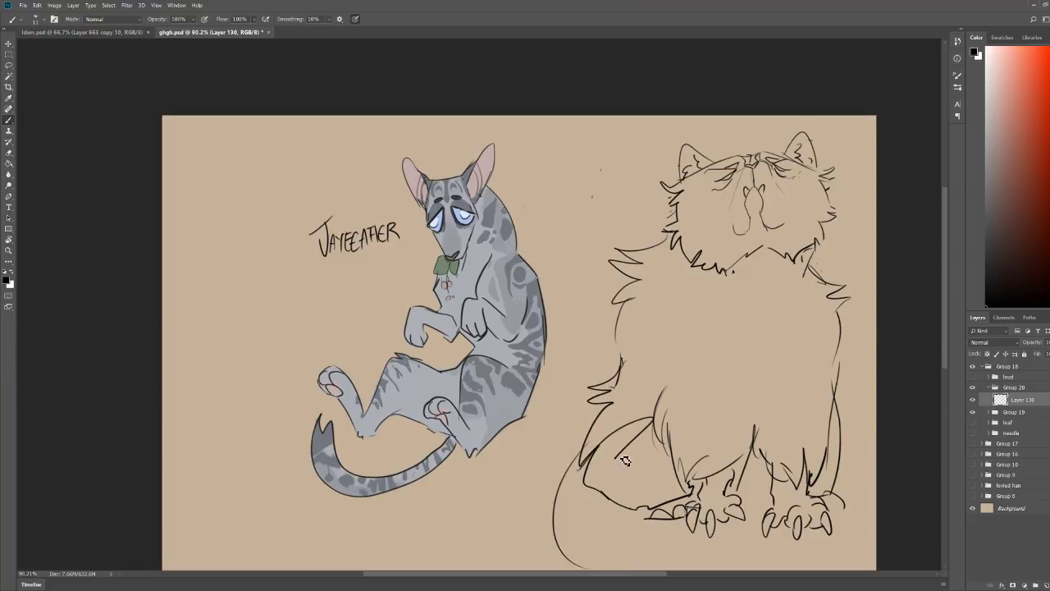
drag(617, 458, 723, 564)
key(z)
drag(889, 336, 876, 339)
mouse_move(611, 412)
mouse_down()
mouse_move(630, 417)
mouse_move(596, 425)
mouse_move(605, 416)
mouse_up()
key(e)
mouse_move(527, 440)
mouse_down()
mouse_move(500, 398)
mouse_move(520, 357)
mouse_up()
Step: Draw a large bushy tail curling in front of the haunch with a jagged tip, erasing the overlapped haunch and paw lines
key(b)
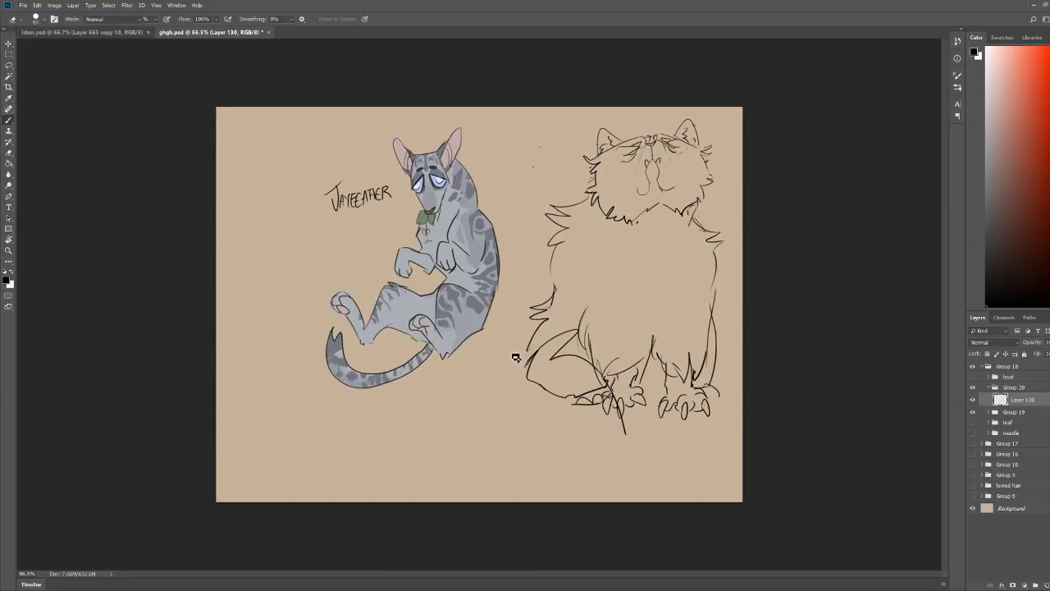
mouse_move(539, 322)
mouse_down()
mouse_move(484, 386)
mouse_move(492, 424)
mouse_move(558, 443)
mouse_move(602, 481)
mouse_move(625, 425)
mouse_up()
key(e)
mouse_move(530, 365)
mouse_down()
mouse_move(562, 397)
mouse_move(600, 407)
mouse_up()
key(b)
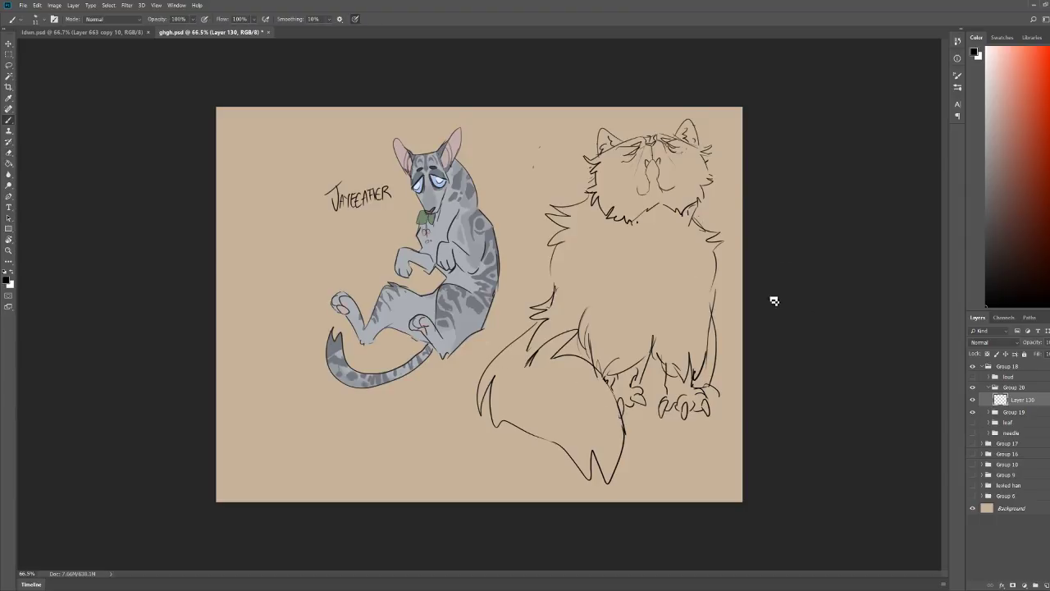
Step: Extend the grumpy mouth with short upturned lines at its corners
key(ctrl+space)
drag(663, 127, 763, 136)
key(e)
key(b)
mouse_move(550, 374)
mouse_down()
mouse_move(593, 402)
mouse_move(535, 399)
mouse_up()
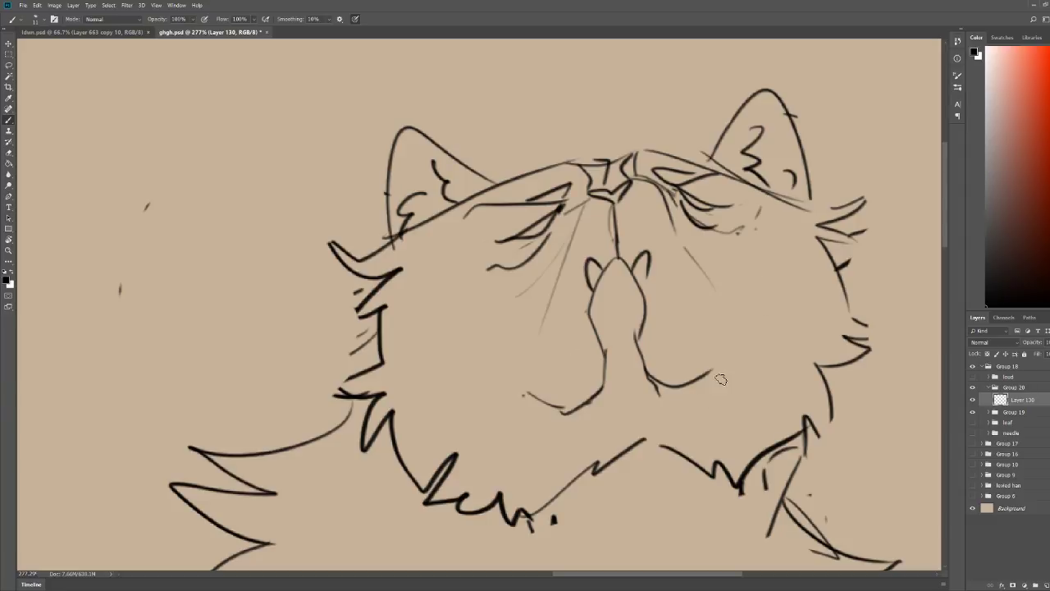
key(z)
scroll(832, 272, down, 5)
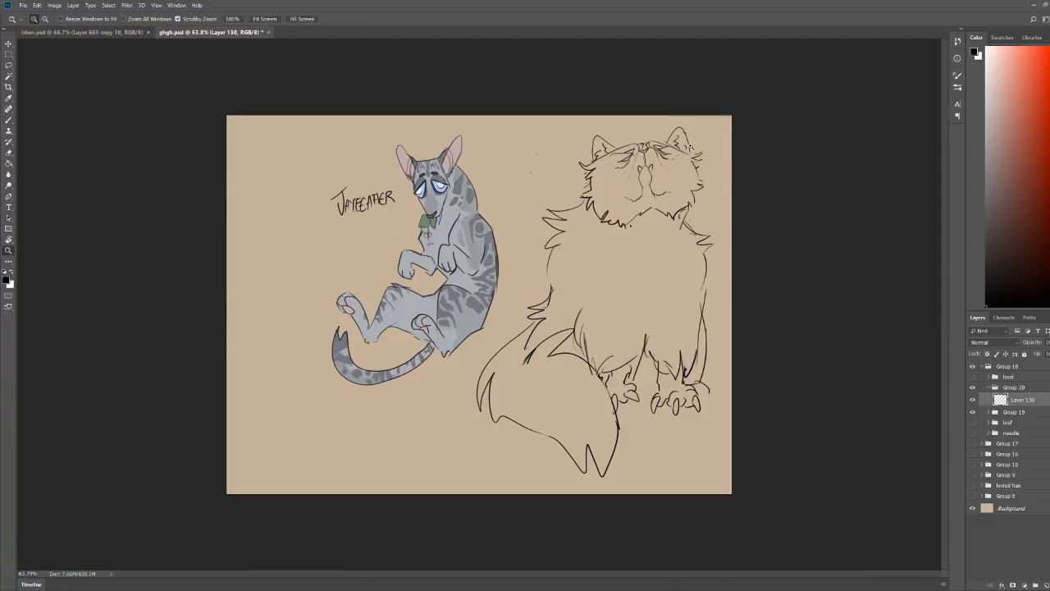
Step: Add spiky fur tufts behind both cheeks and erase the stray lines overlapping the neck
drag(691, 148, 734, 147)
key(b)
mouse_move(620, 167)
mouse_down()
mouse_move(575, 184)
mouse_move(578, 238)
mouse_move(590, 246)
mouse_up()
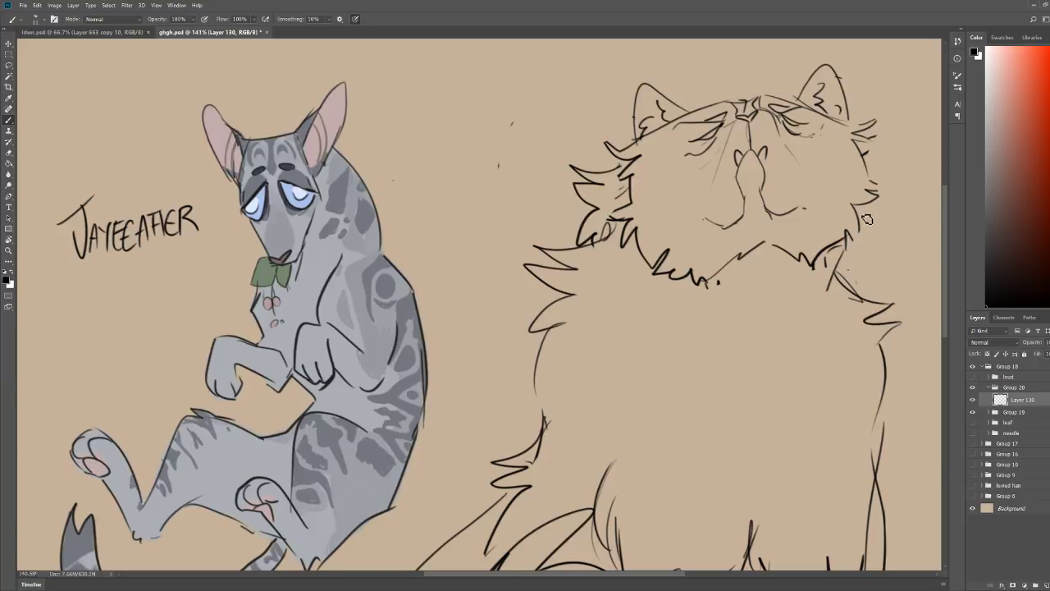
mouse_move(862, 215)
mouse_down()
mouse_move(910, 211)
mouse_move(872, 237)
mouse_move(865, 301)
mouse_up()
key(e)
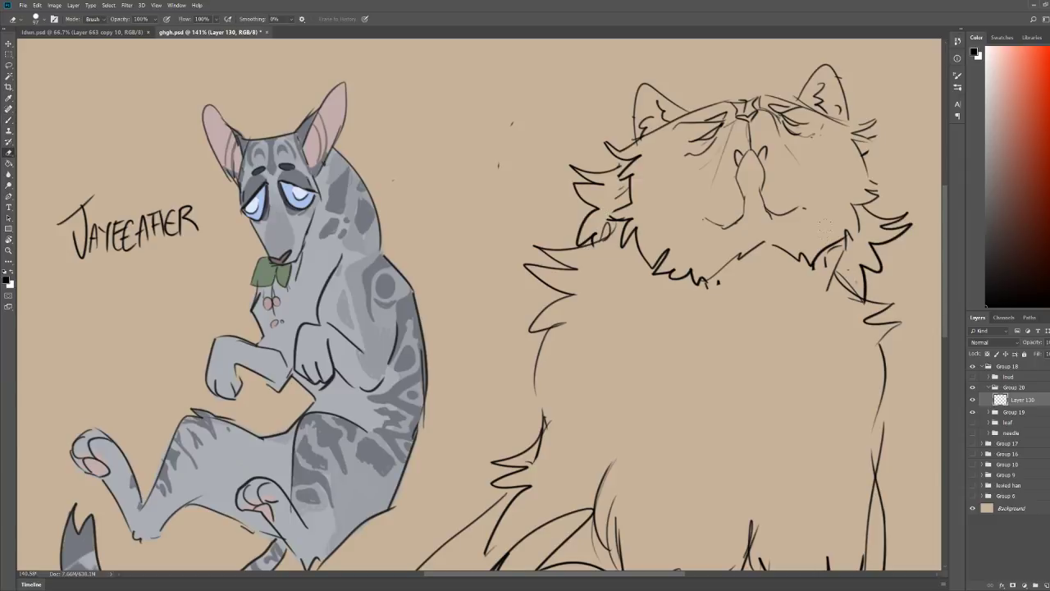
drag(841, 251, 849, 288)
key(b)
Step: Draw the far hind foot's outline beside the clawed front paw
key(z)
drag(855, 194, 809, 190)
key(b)
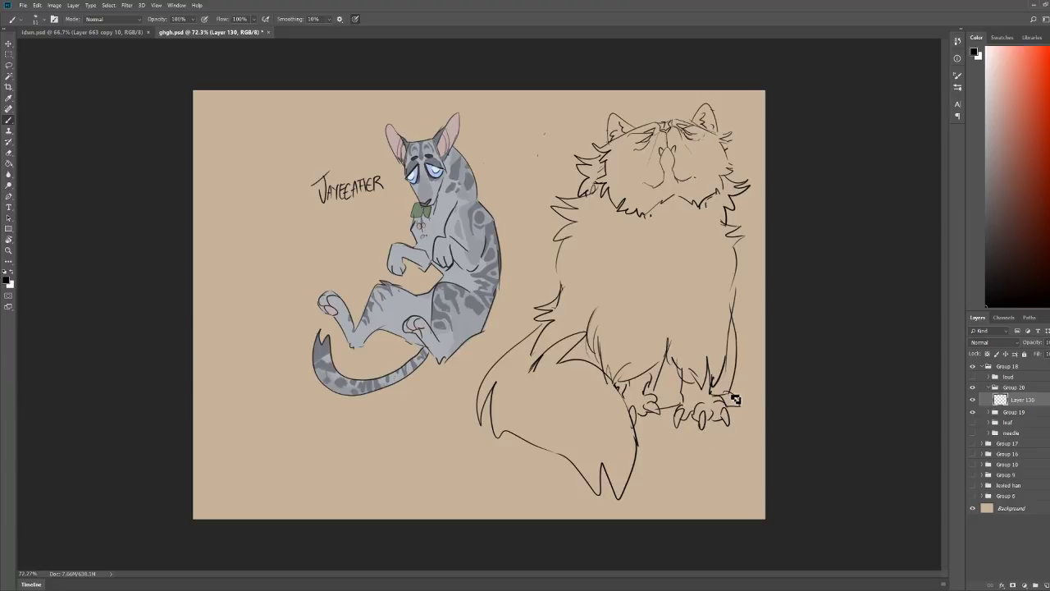
drag(727, 392, 723, 378)
Step: Close the gaps in the body's side outlines between the shoulder fur and the haunches
scroll(750, 239, up, 3)
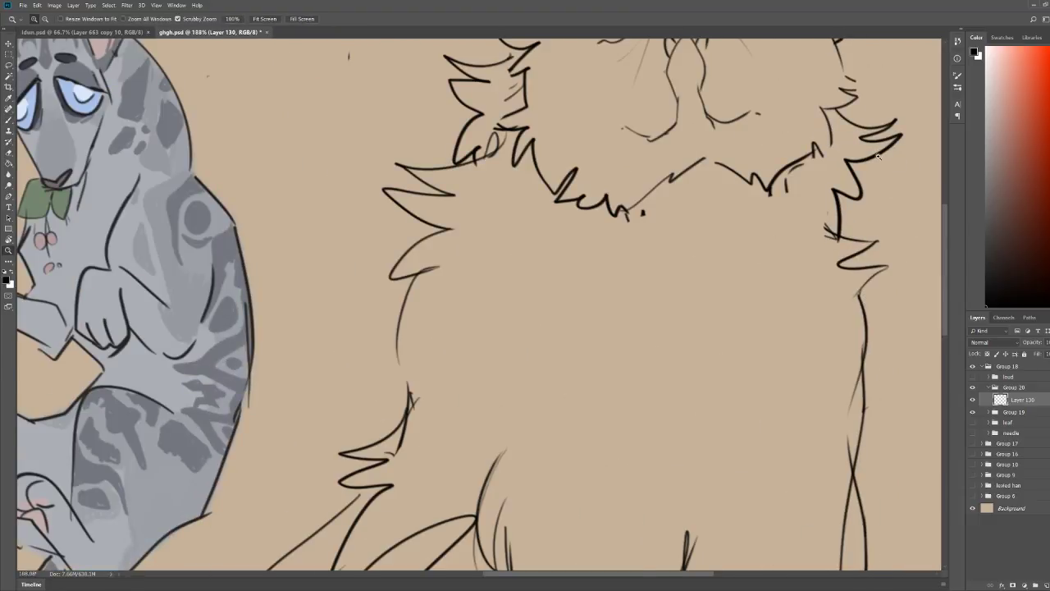
ctrl+space+drag(882, 146, 849, 151)
drag(496, 315, 504, 352)
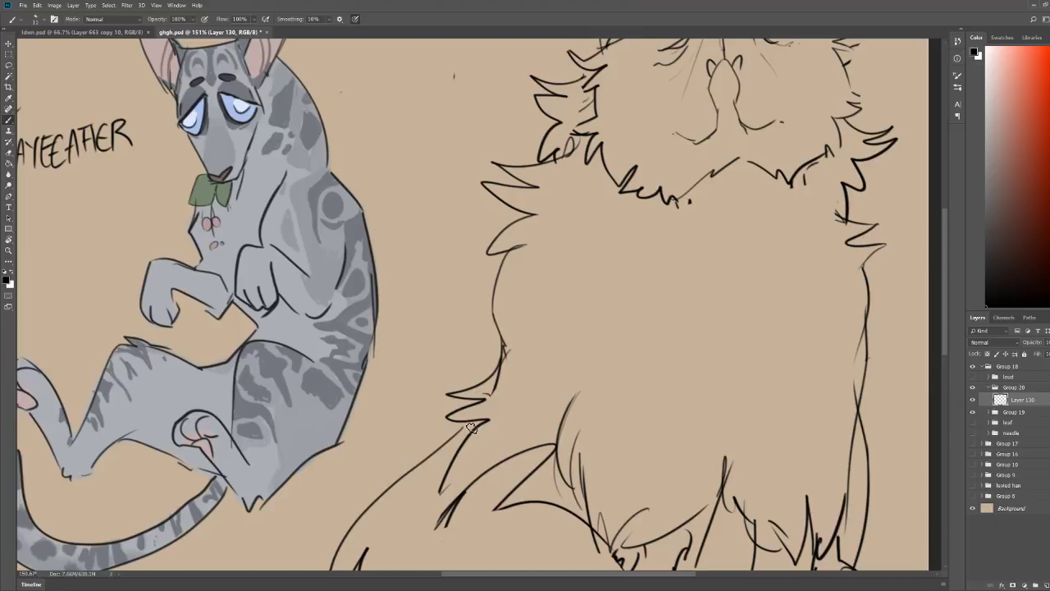
scroll(525, 476, down, 3)
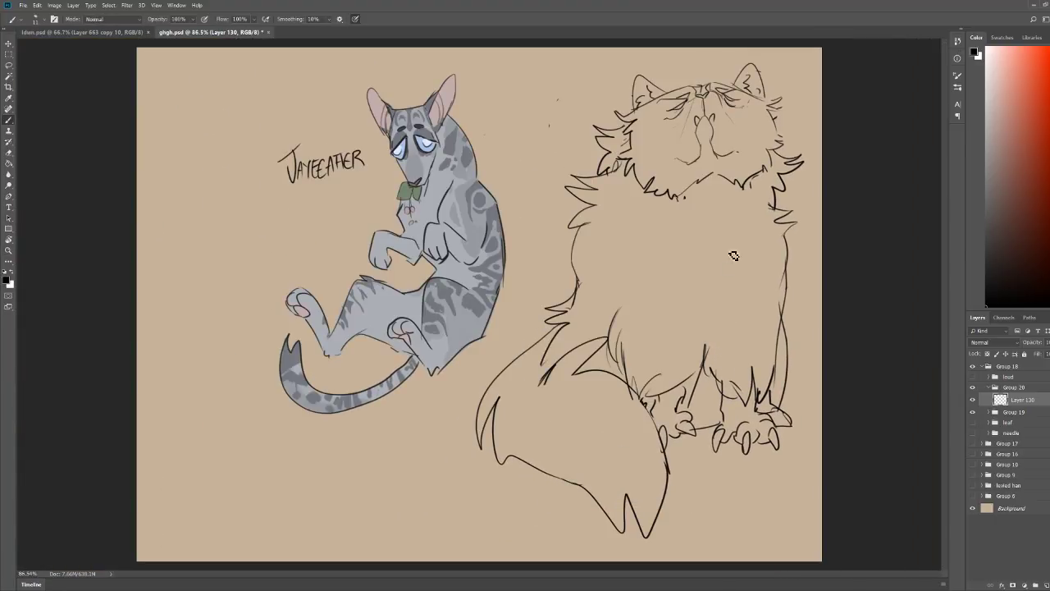
Step: Check the fluffy cat's outline for gaps by selecting the empty area around it with the Magic Wand, and clear the selection
scroll(728, 57, up, 3)
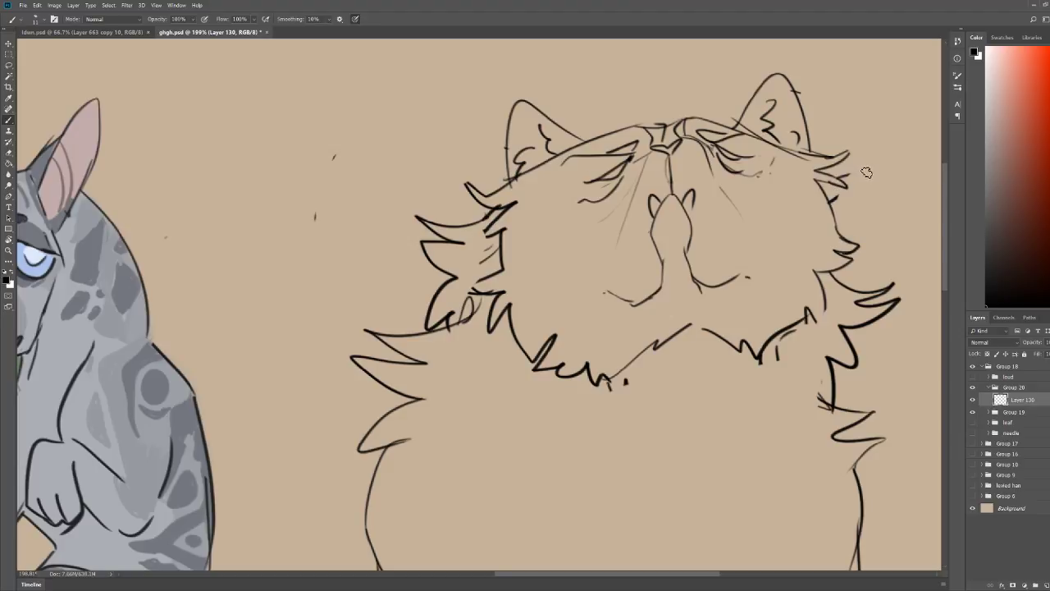
key(ctrl+0)
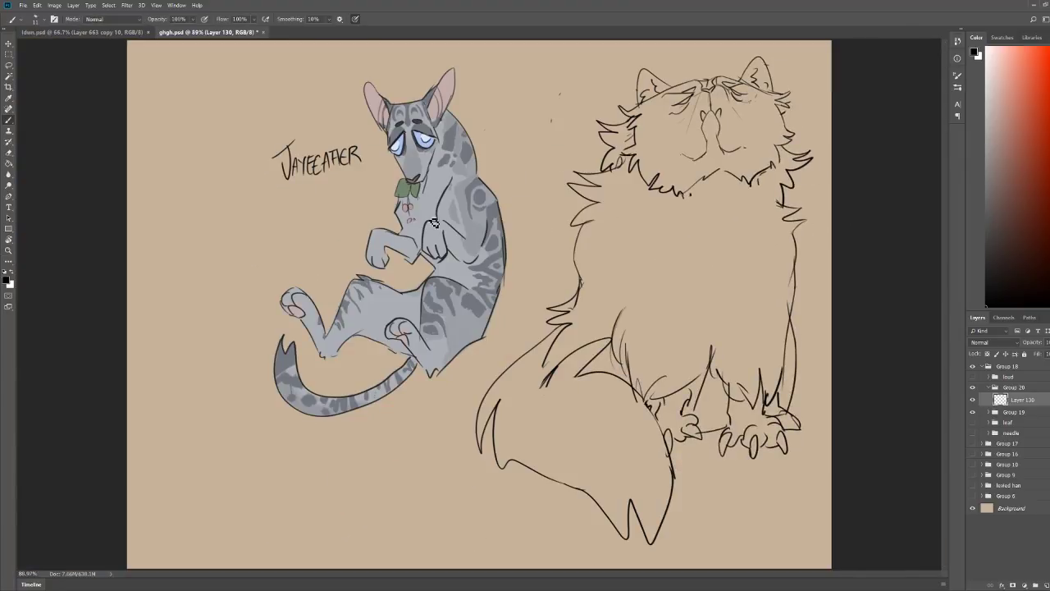
key(w)
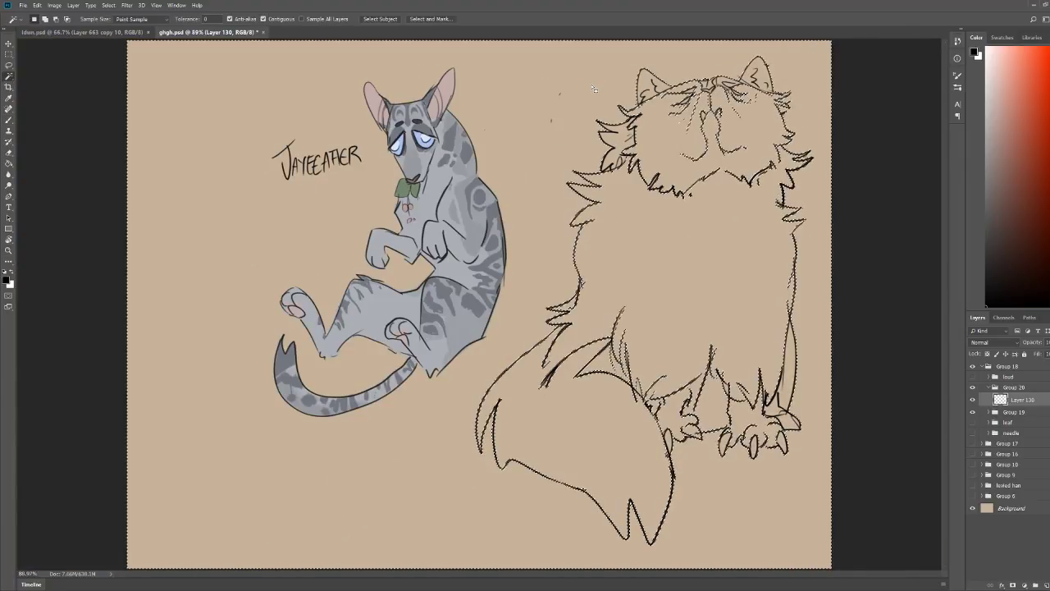
key(b)
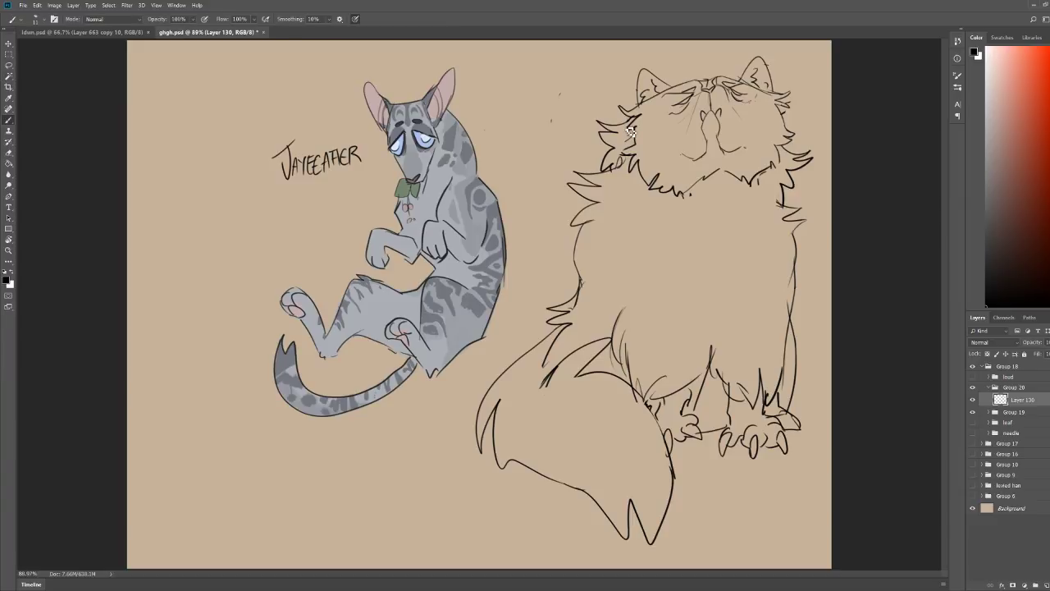
Step: Close the remaining gaps in the fluffy cat's outline around the front paws and claws
key(z)
drag(825, 245, 843, 234)
drag(838, 306, 814, 308)
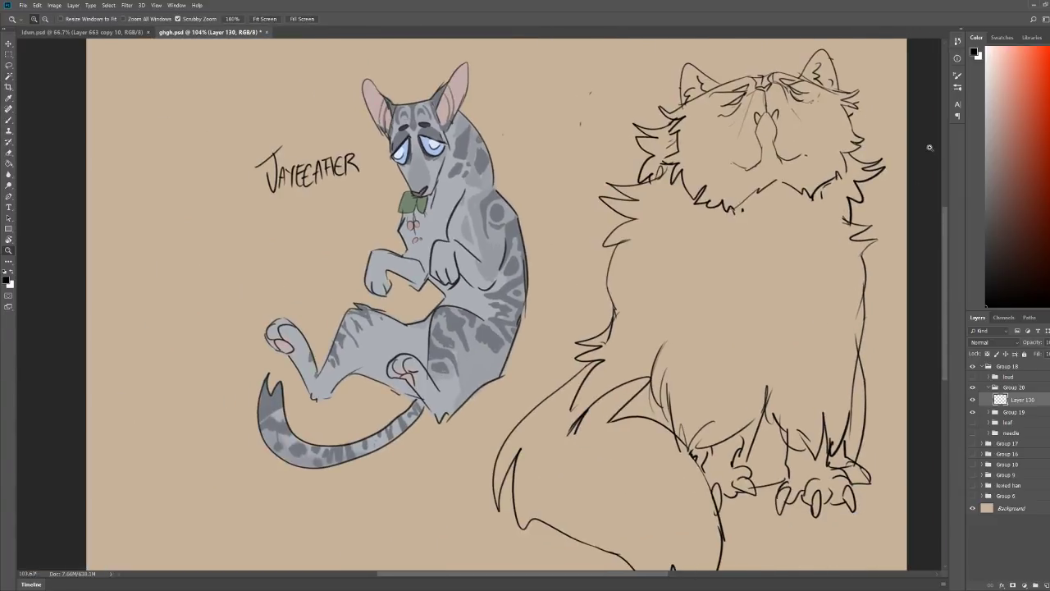
drag(853, 468, 873, 466)
key(b)
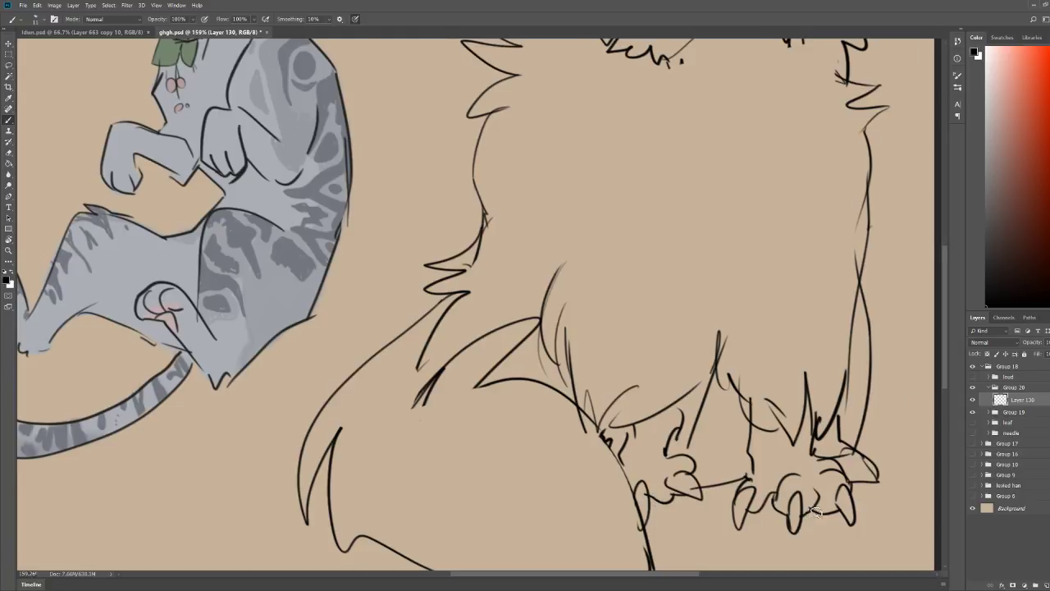
key(z)
drag(882, 465, 862, 469)
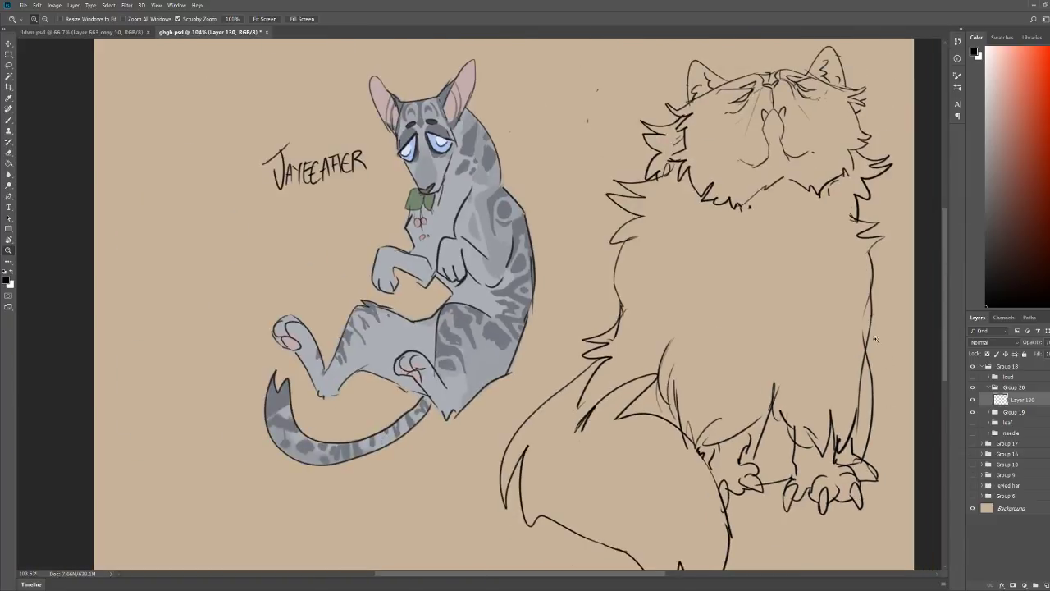
key(b)
Step: Select the area outside the fluffy cat with the Magic Wand, add a new layer beneath the line art, and deselect
click(8, 75)
click(852, 276)
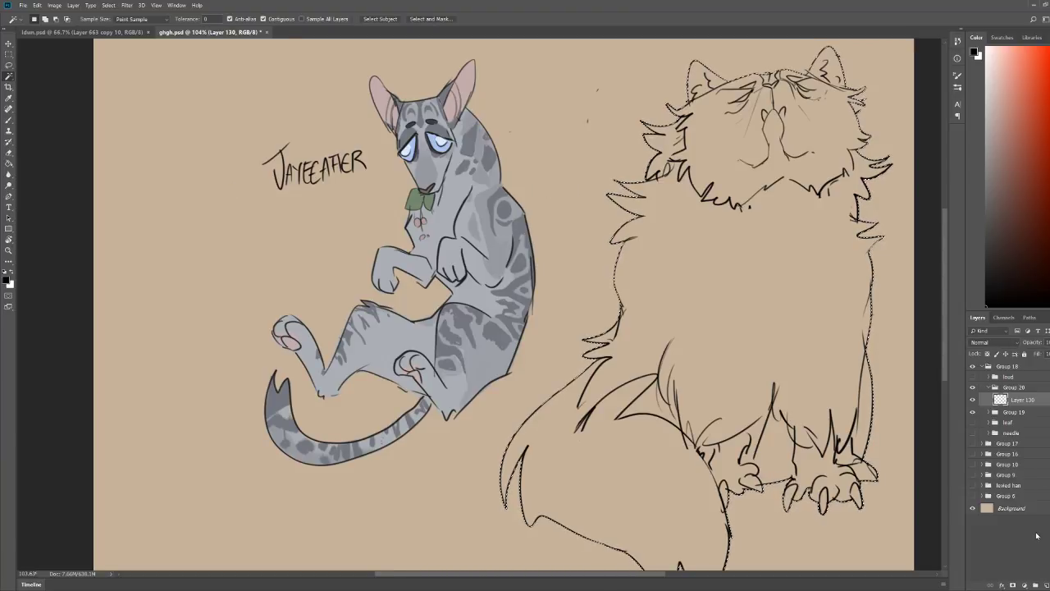
click(1046, 584)
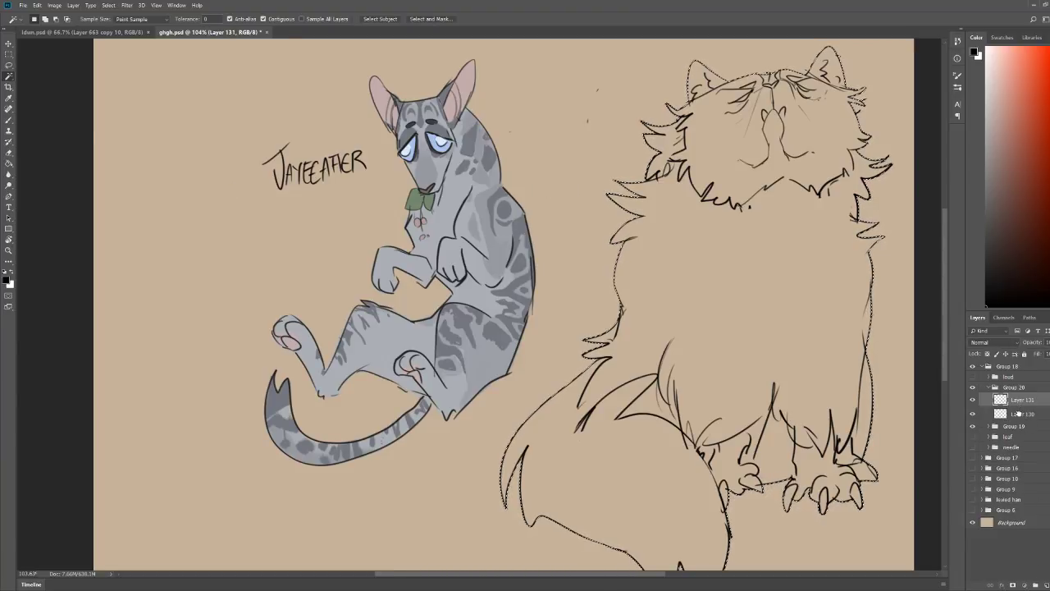
key(ctrl+bracketleft)
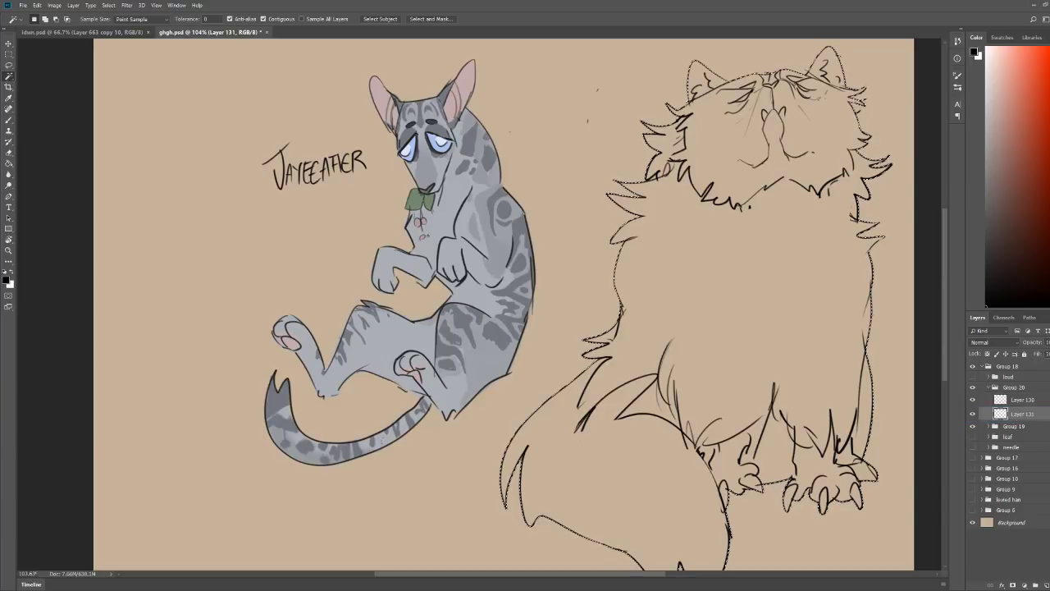
key(ctrl+d)
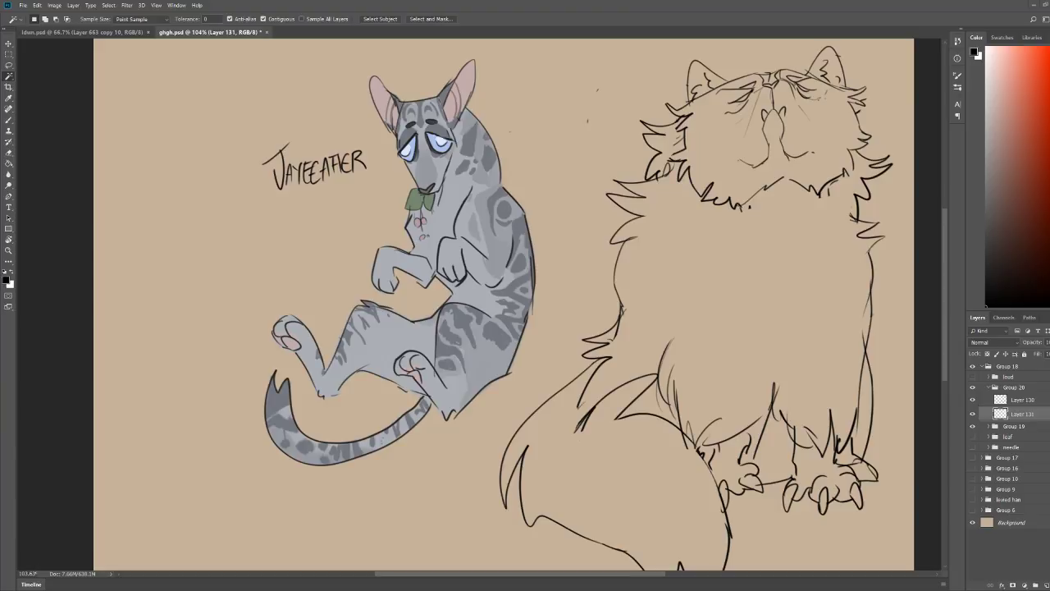
Step: Fill the large fluffy cat's silhouette on Layer 131 with brown and darken the fill to a near-black brown
click(993, 235)
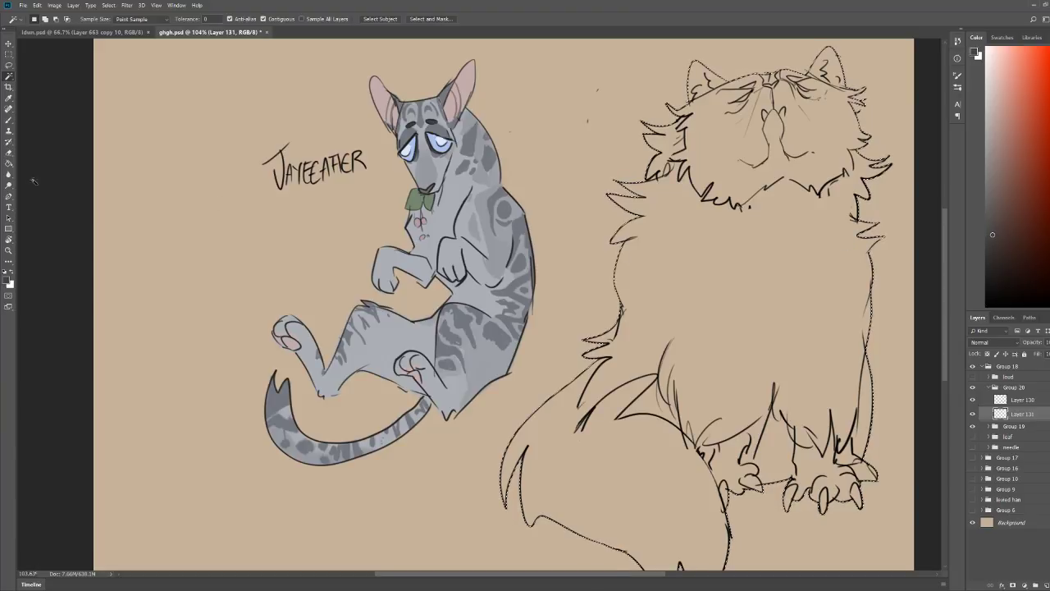
click(6, 164)
click(763, 240)
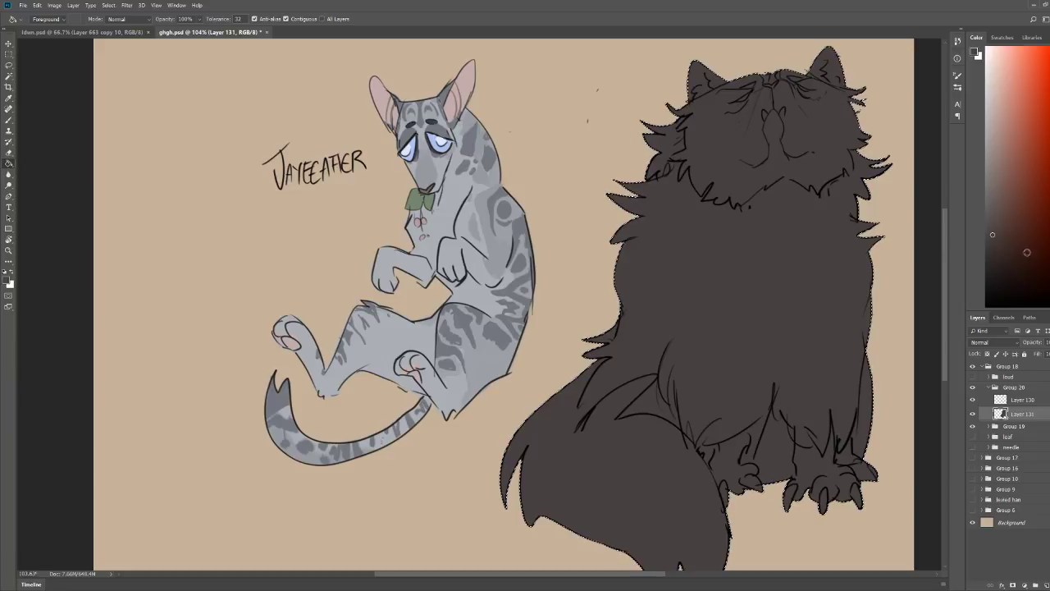
click(1002, 240)
click(802, 270)
drag(897, 192, 960, 194)
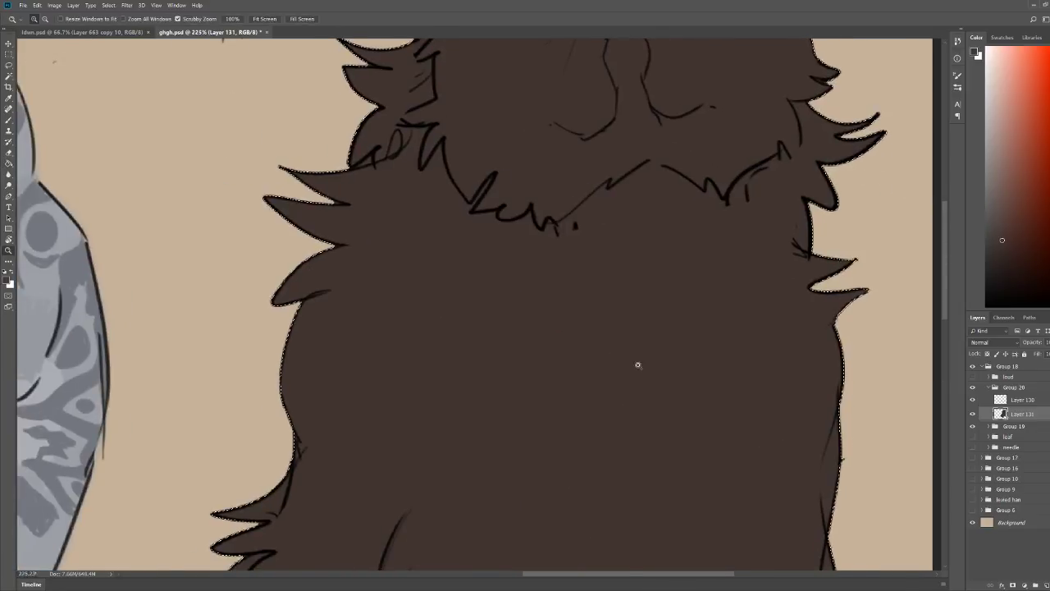
drag(640, 362, 599, 359)
key(g)
click(1003, 257)
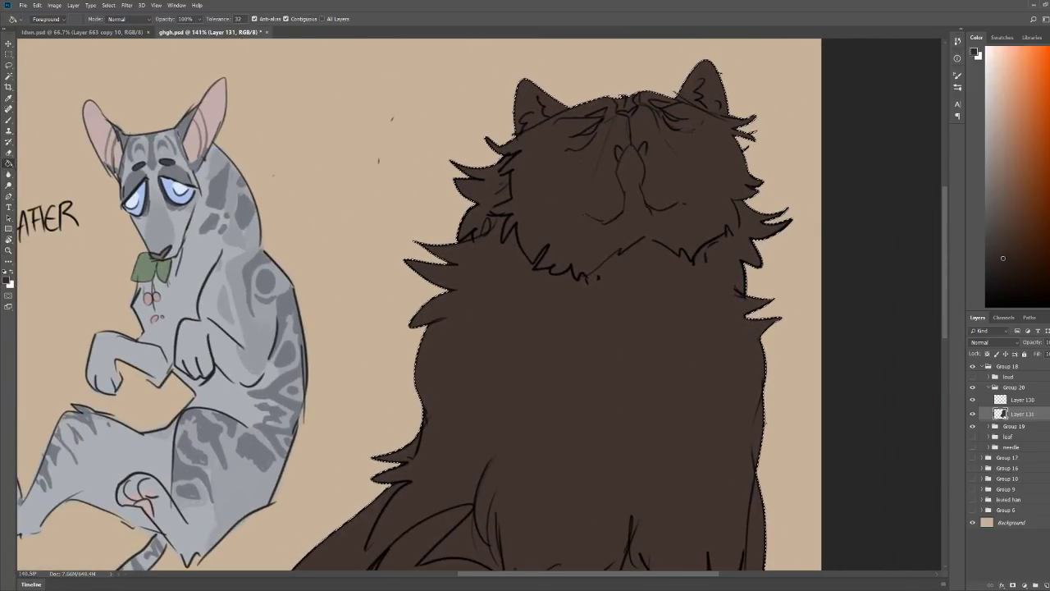
click(624, 337)
key(ctrl+d)
drag(674, 290, 659, 299)
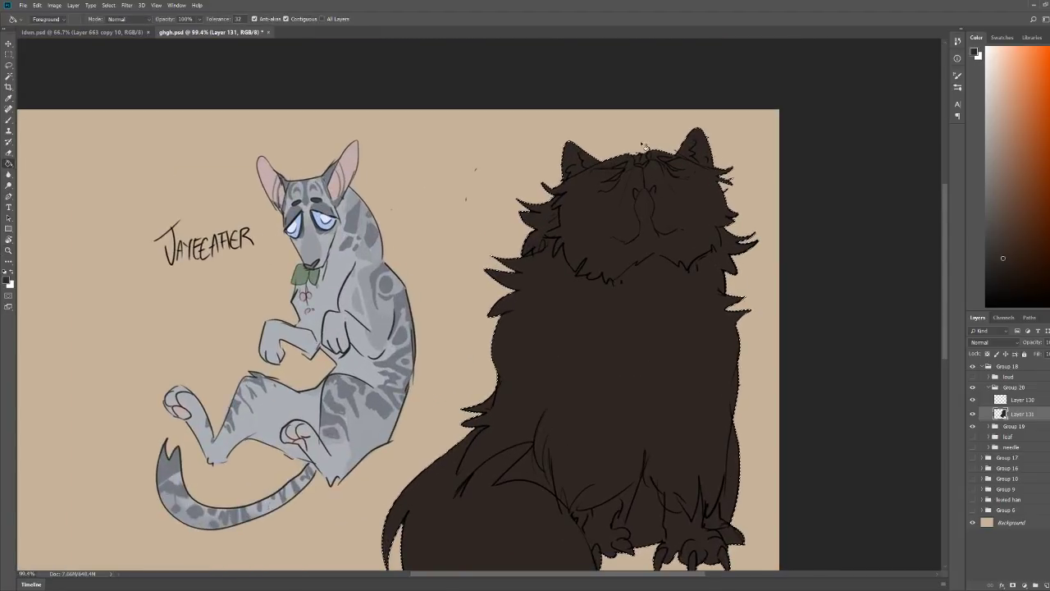
Step: Paint both of the dark cat's eyes bright orange, staying inside the eye line art
drag(640, 140, 699, 159)
key(b)
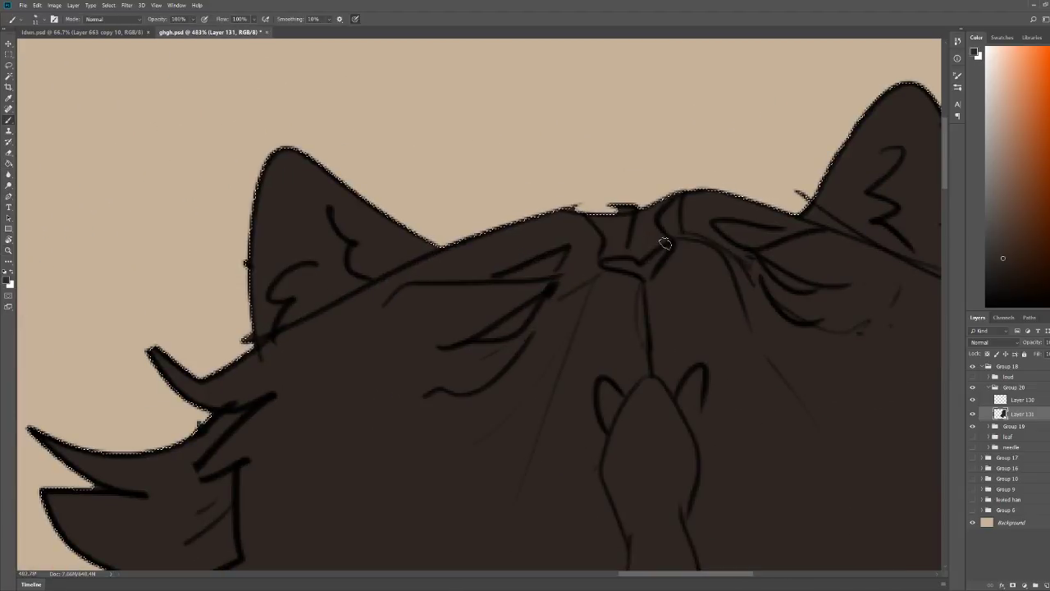
key(x)
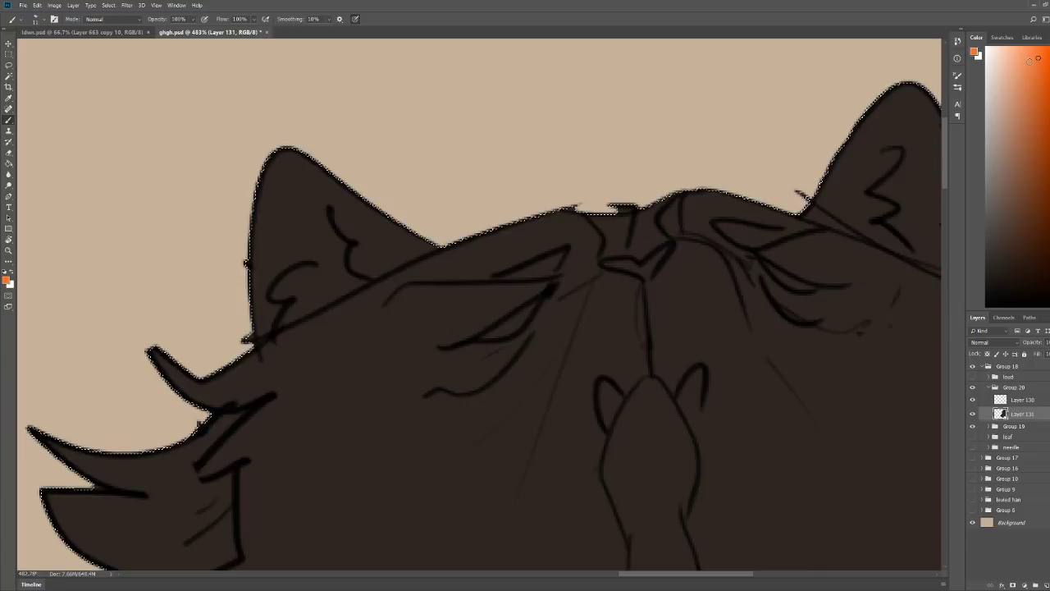
mouse_move(509, 326)
mouse_down()
mouse_move(492, 335)
mouse_move(533, 305)
mouse_move(484, 336)
mouse_up()
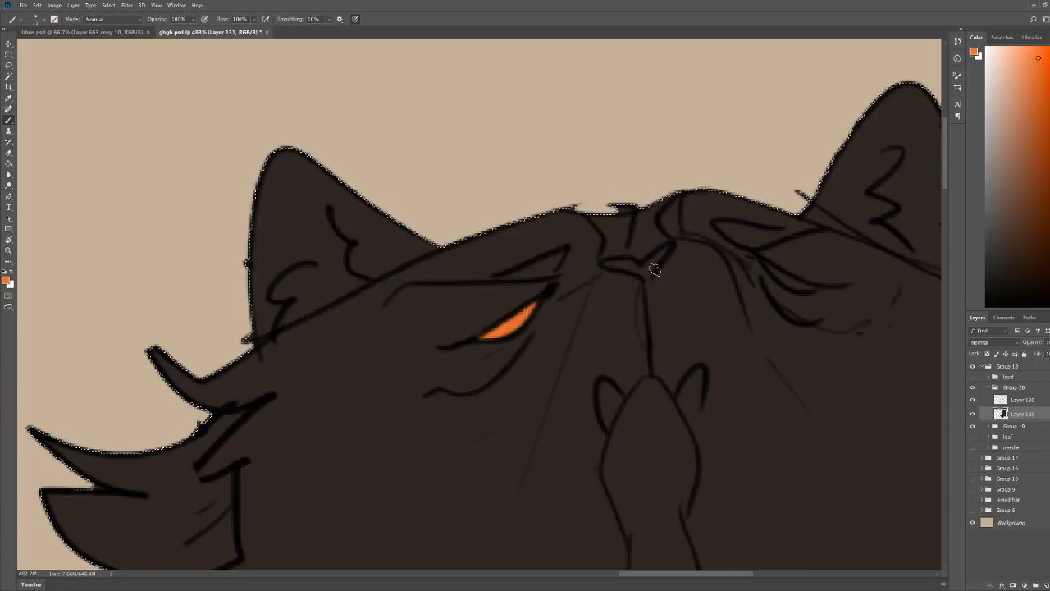
drag(765, 267, 809, 289)
Step: Mix a pale cream colour and paint the dark cat's two protruding fangs with it
key(z)
drag(824, 219, 775, 214)
drag(678, 121, 805, 118)
key(b)
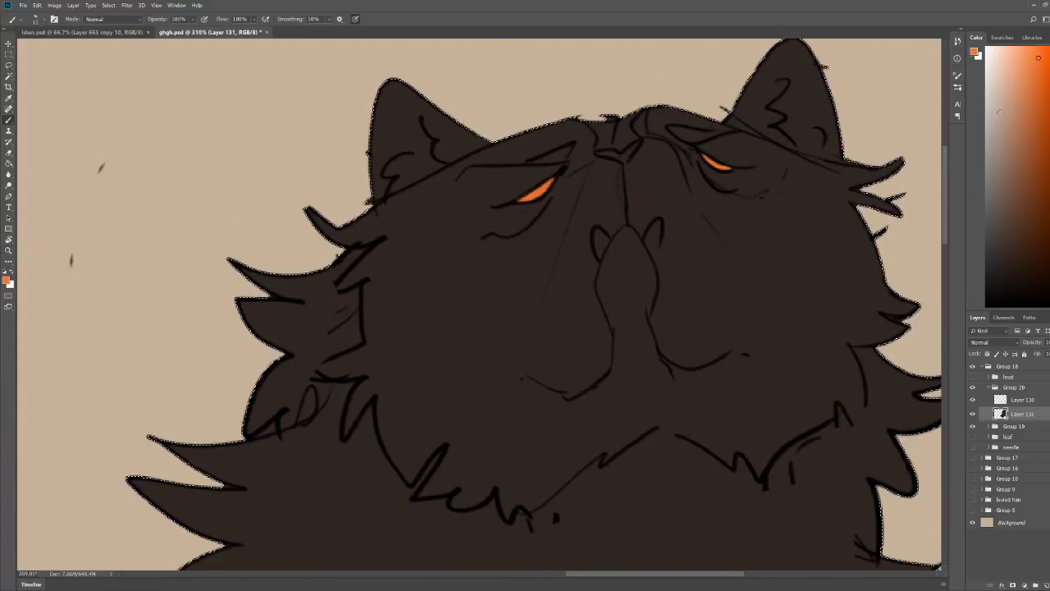
click(993, 71)
click(1049, 271)
click(1013, 132)
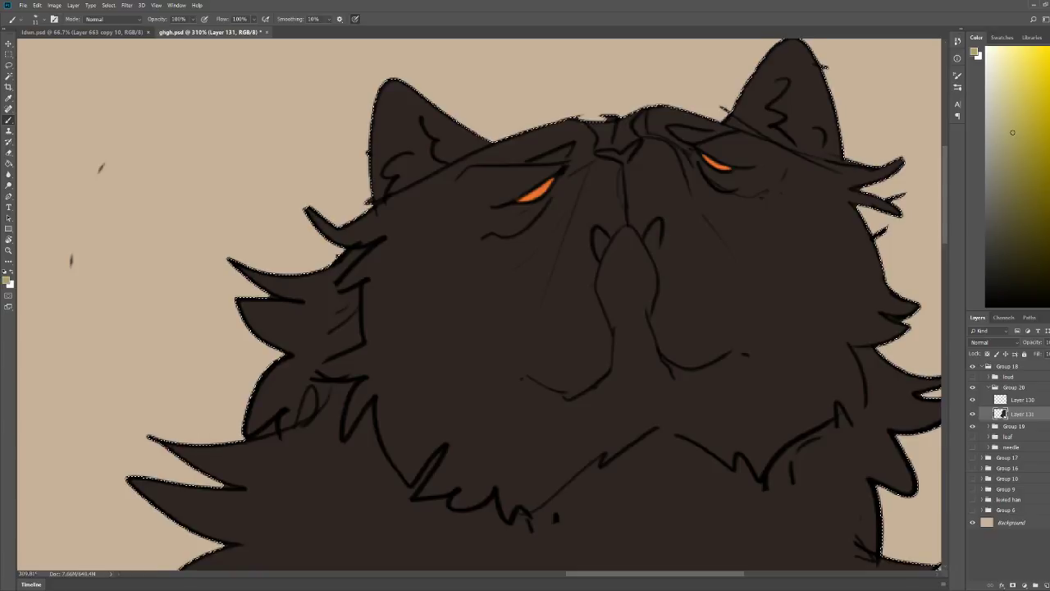
click(1049, 280)
click(1008, 87)
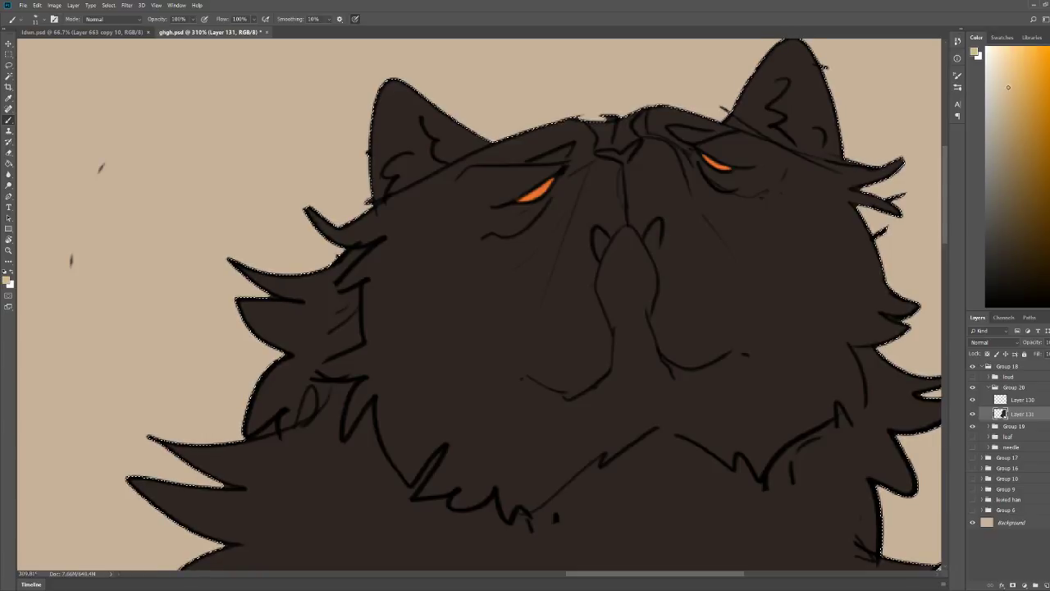
click(1001, 72)
mouse_move(599, 257)
mouse_down()
mouse_move(607, 236)
mouse_move(605, 244)
mouse_move(656, 225)
mouse_move(659, 240)
mouse_up()
Step: Try black pupils in the dark cat's two orange eyes
alt+click(625, 158)
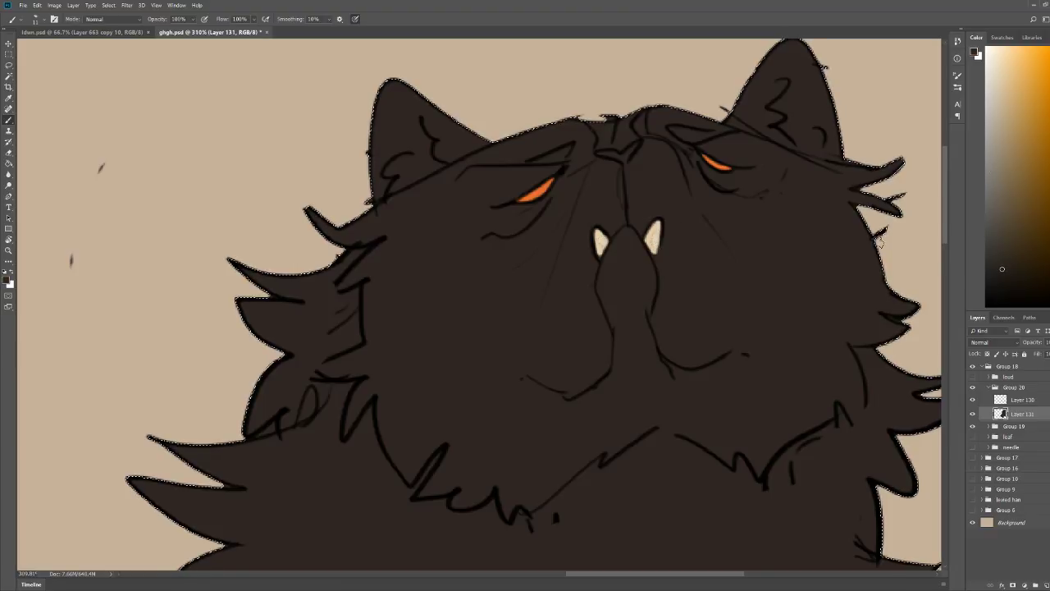
scroll(625, 158, down, 5)
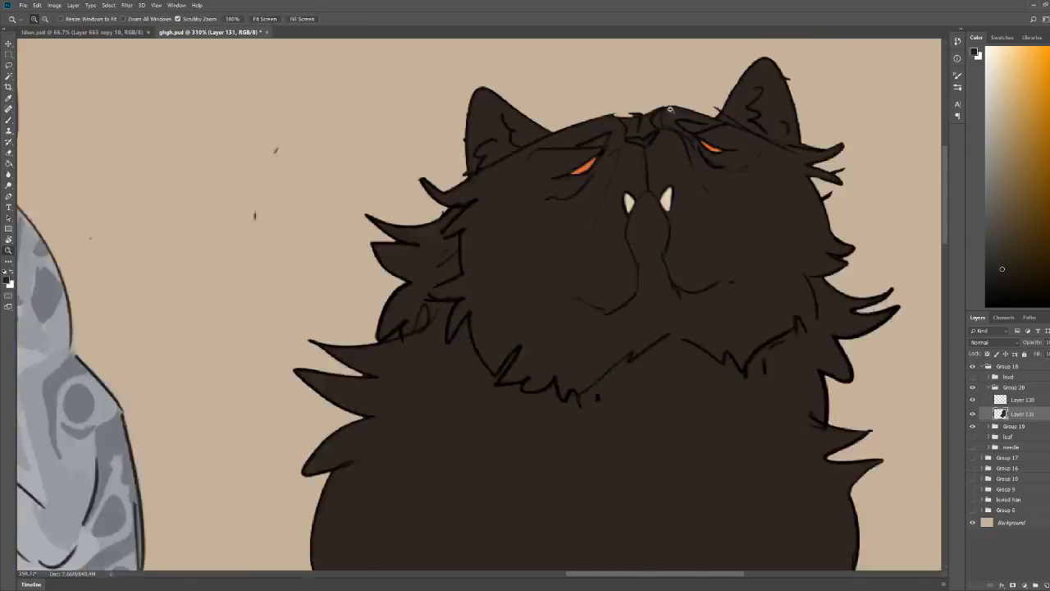
scroll(684, 99, up, 5)
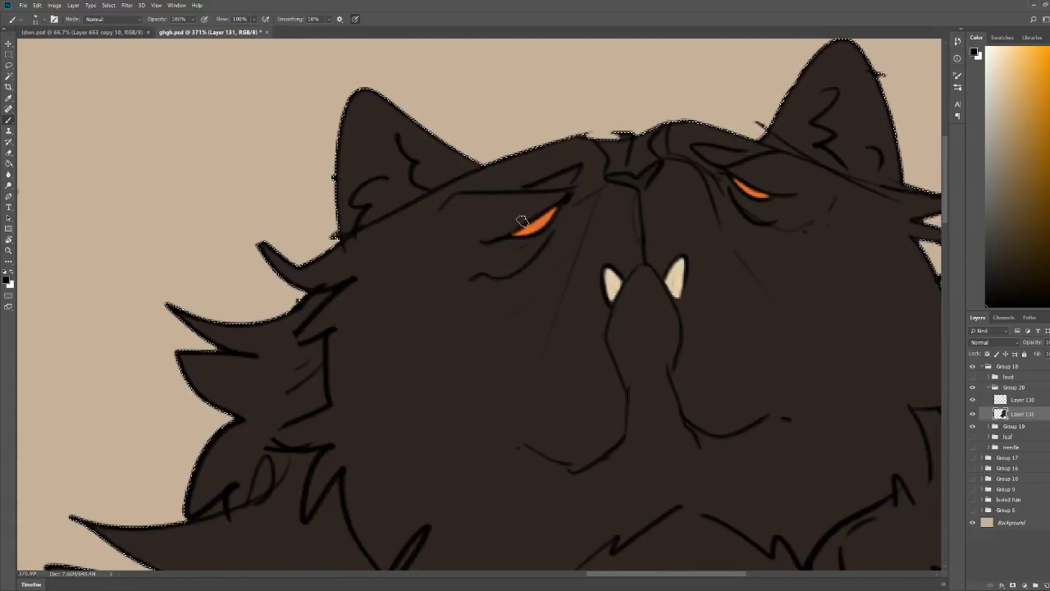
drag(525, 228, 546, 220)
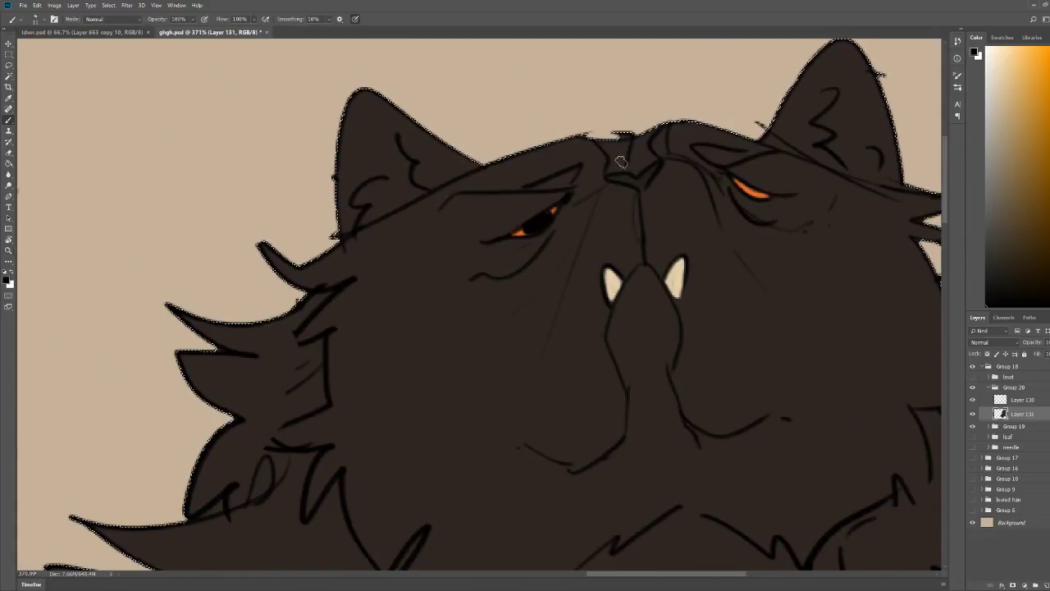
scroll(621, 162, down, 5)
scroll(648, 215, up, 6)
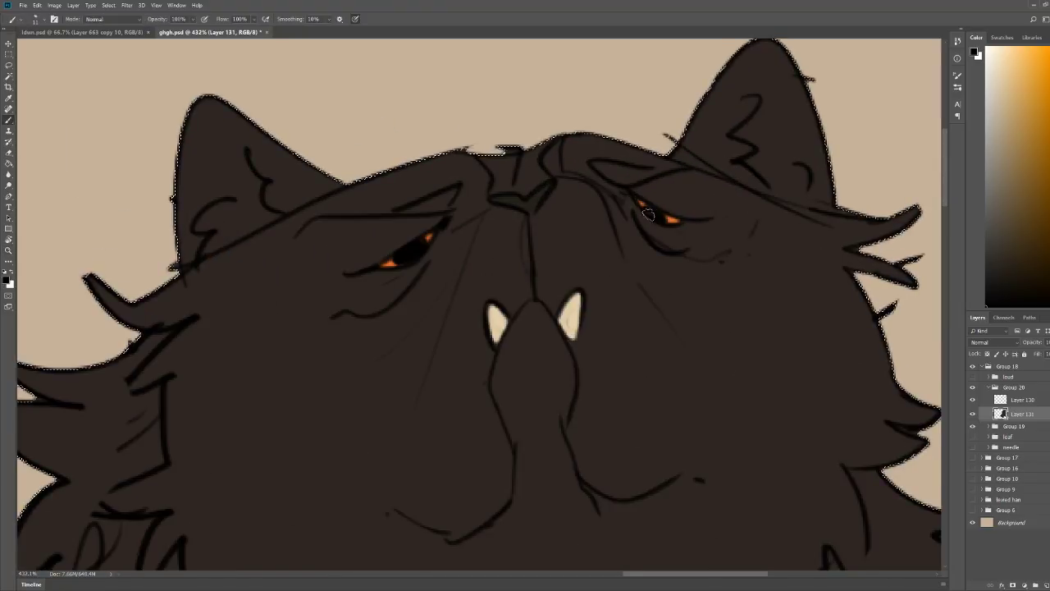
Step: Save the document ghgh.psd
drag(767, 141, 689, 146)
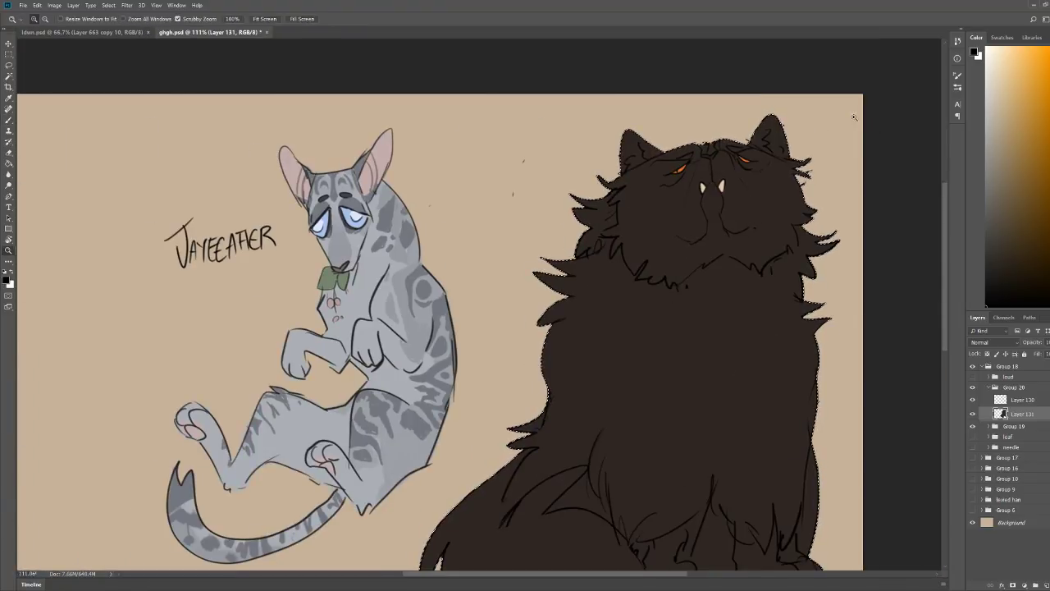
drag(856, 120, 818, 111)
key(b)
key(ctrl+s)
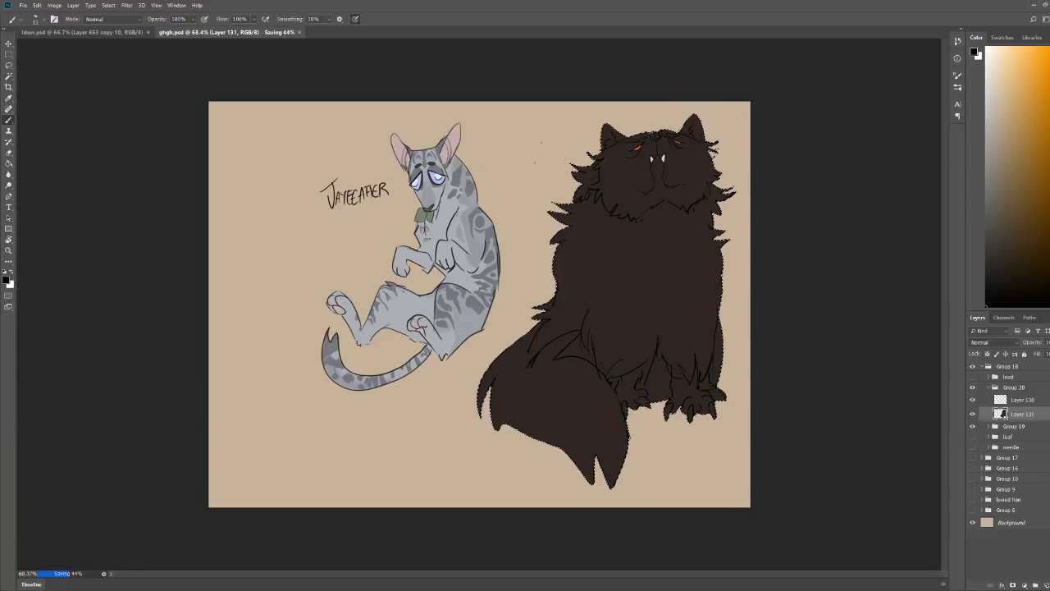
key(ctrl+d)
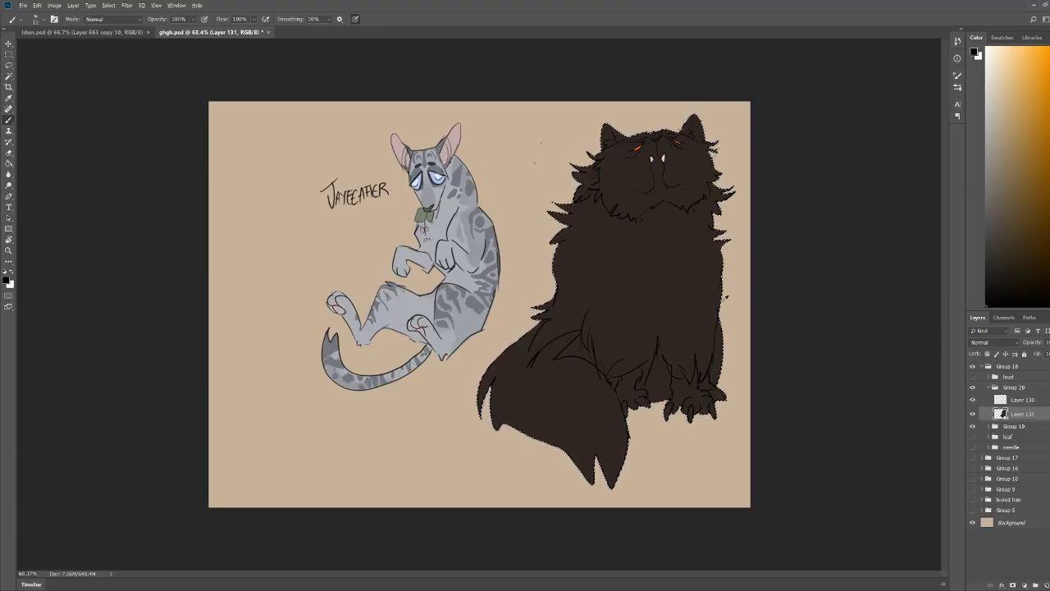
Step: Brush markings in a darker shade of the fur brown over the dark cat's tail and front paws
alt+click(711, 287)
click(1008, 269)
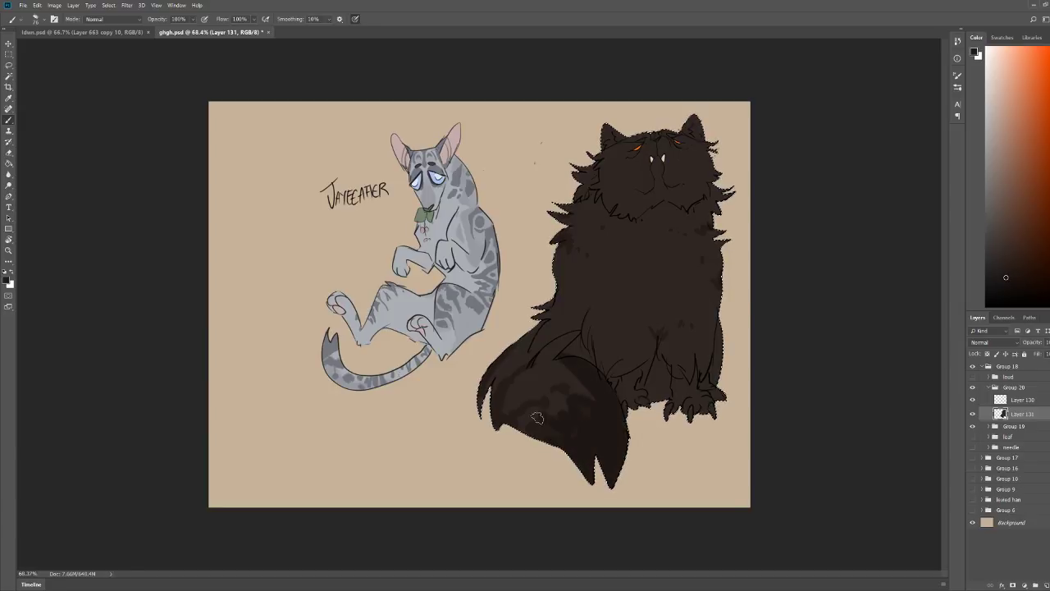
mouse_move(530, 414)
mouse_down()
mouse_move(543, 376)
mouse_move(530, 386)
mouse_move(530, 416)
mouse_move(580, 380)
mouse_move(574, 409)
mouse_move(500, 390)
mouse_move(506, 364)
mouse_up()
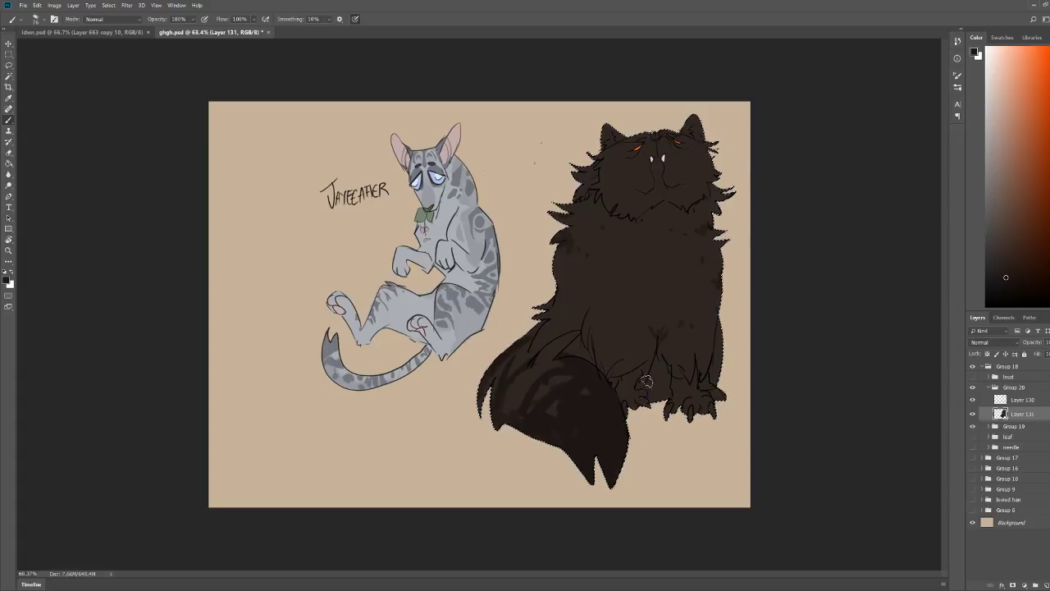
mouse_move(630, 370)
mouse_down()
mouse_move(654, 359)
mouse_move(635, 398)
mouse_move(619, 383)
mouse_up()
mouse_move(685, 381)
mouse_down()
mouse_move(672, 402)
mouse_move(694, 408)
mouse_up()
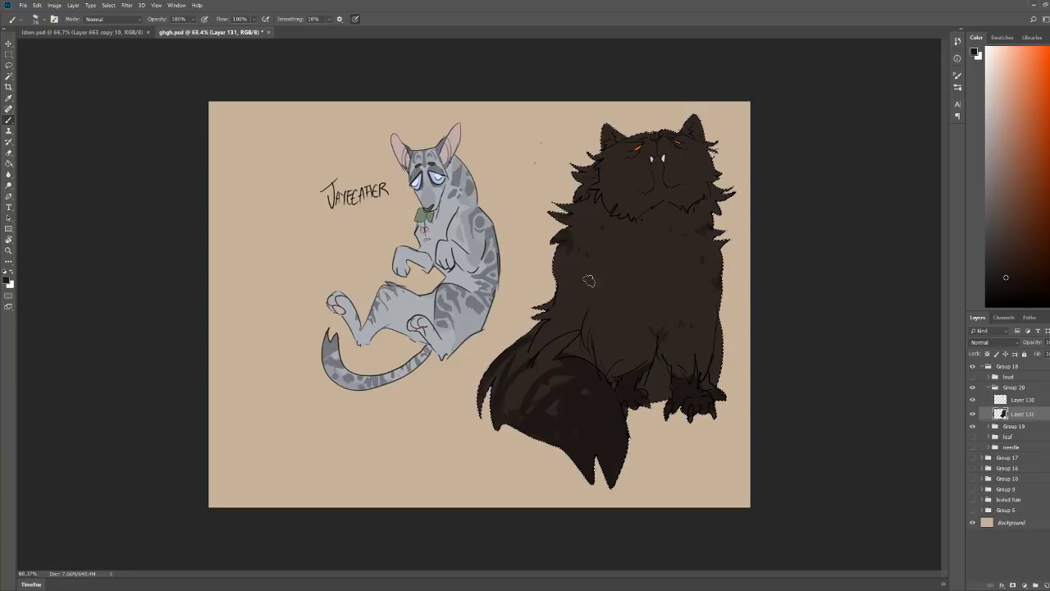
Step: Add a row of short, darker stripe marks and a small spot across the dark cat's chest
drag(638, 278, 635, 283)
drag(644, 277, 652, 284)
click(659, 282)
click(670, 283)
drag(624, 247, 630, 247)
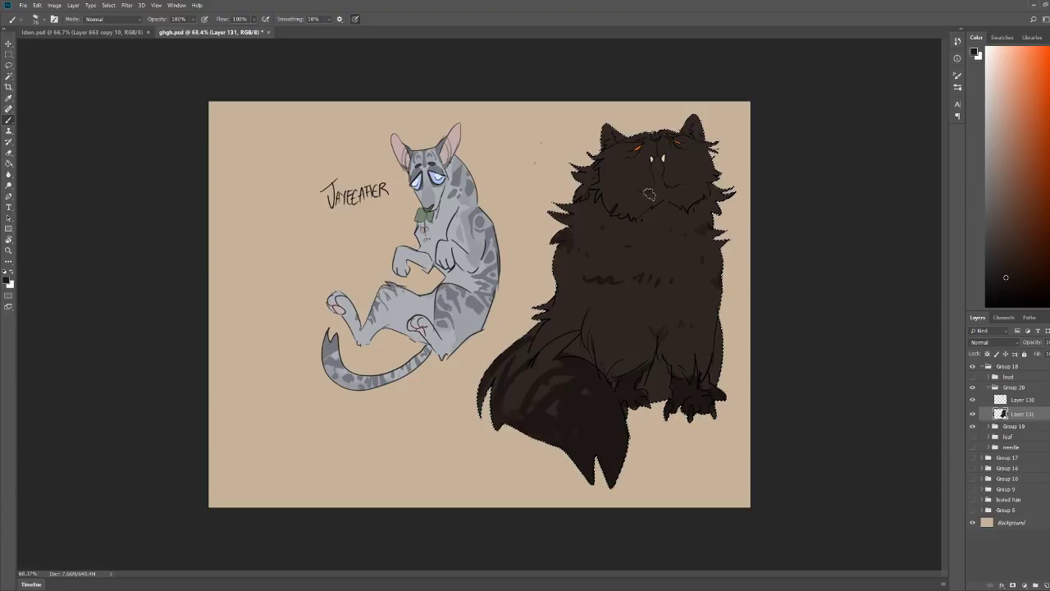
Step: Try a muted blue-grey inside the dark cat's right-hand ear and undo the stroke
key(z)
drag(694, 155, 744, 151)
key(b)
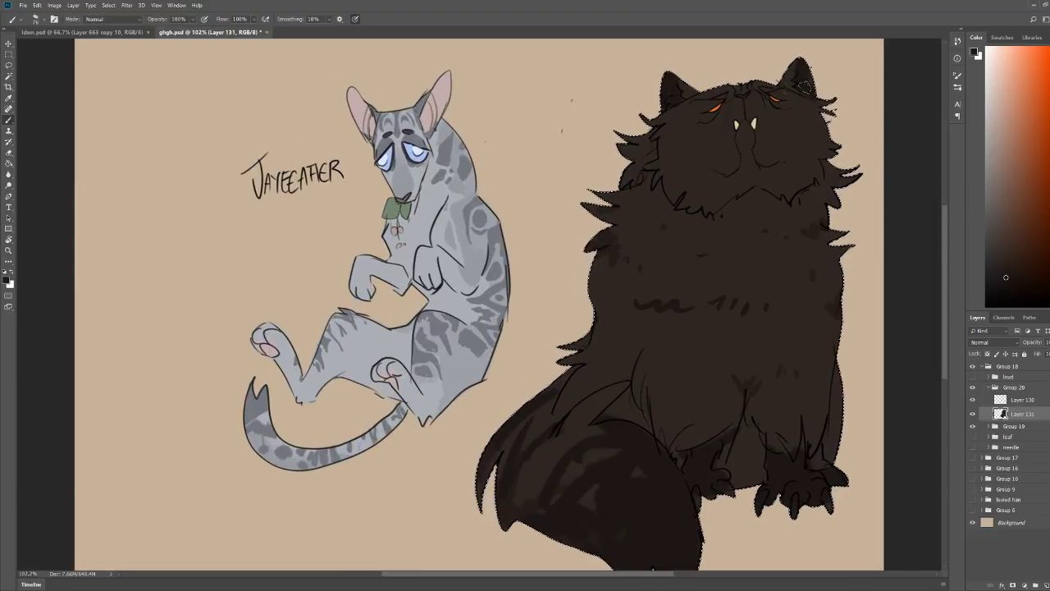
key(z)
drag(707, 131, 621, 159)
mouse_move(741, 155)
mouse_down()
mouse_move(813, 120)
mouse_move(695, 182)
mouse_up()
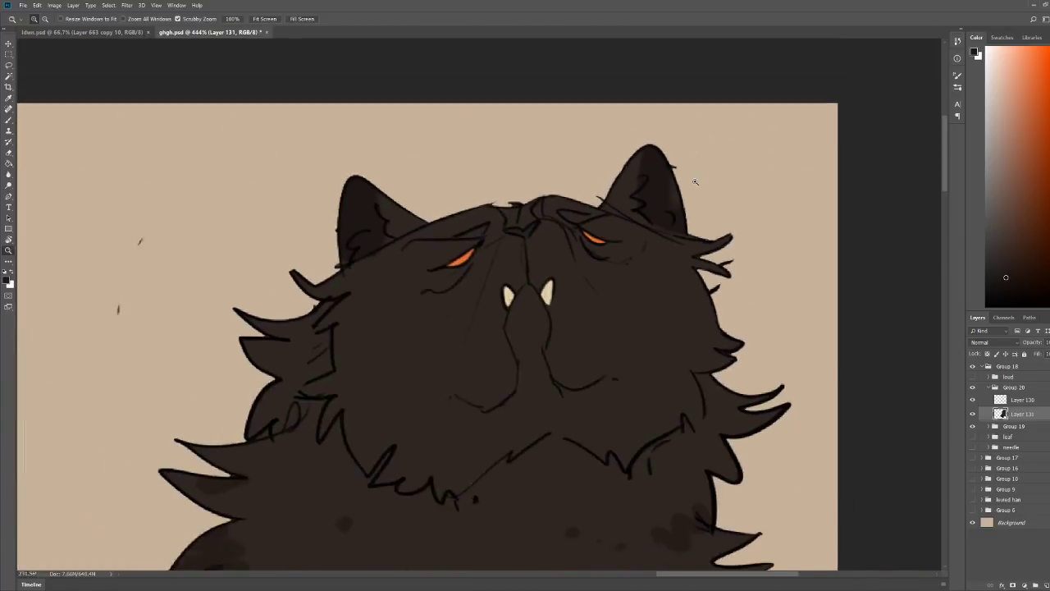
key(b)
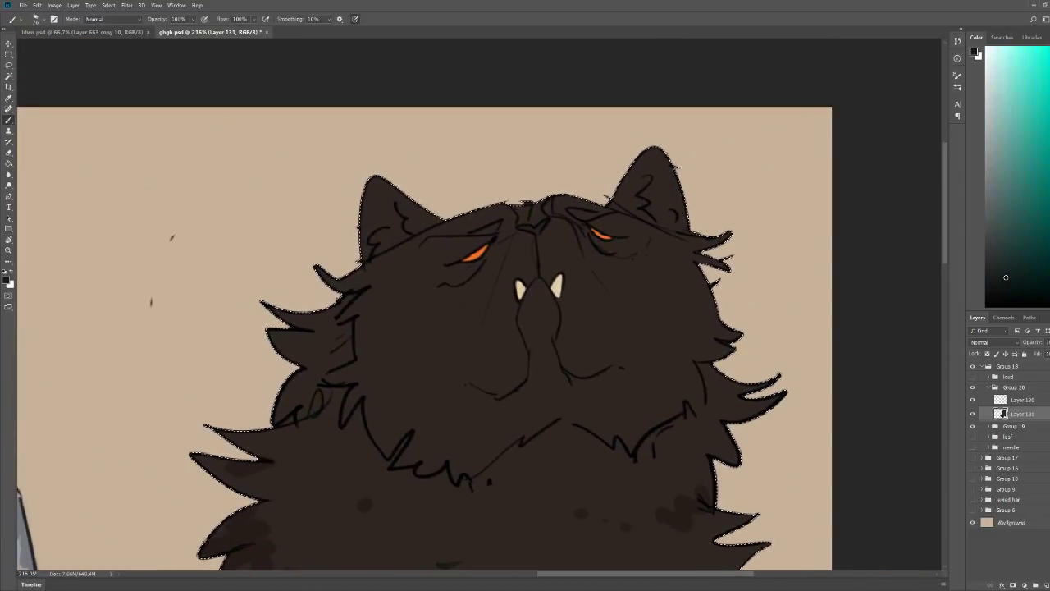
click(1049, 291)
click(1020, 182)
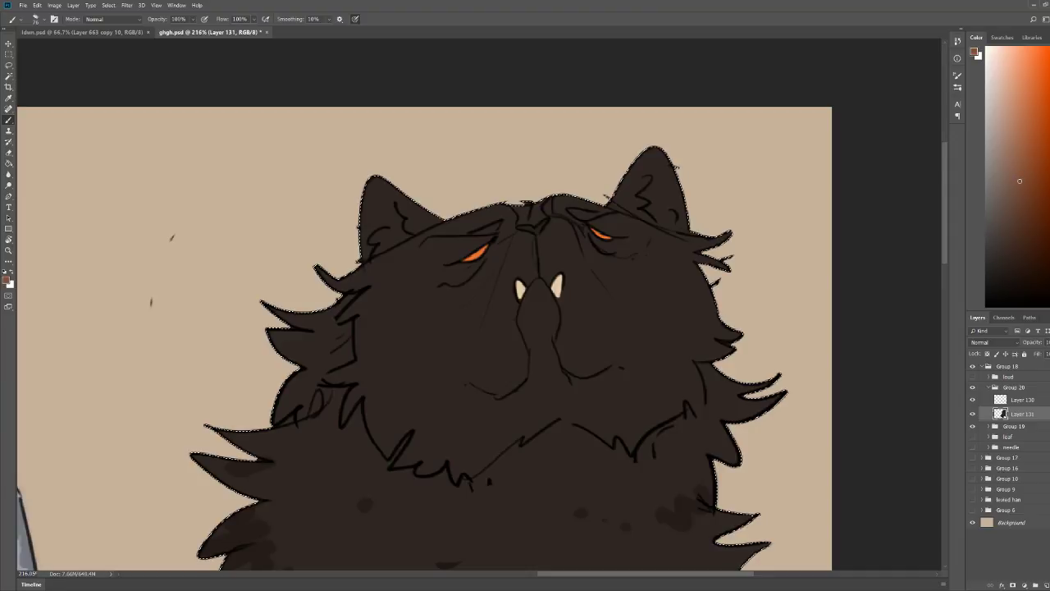
drag(1049, 215, 1049, 163)
click(1000, 179)
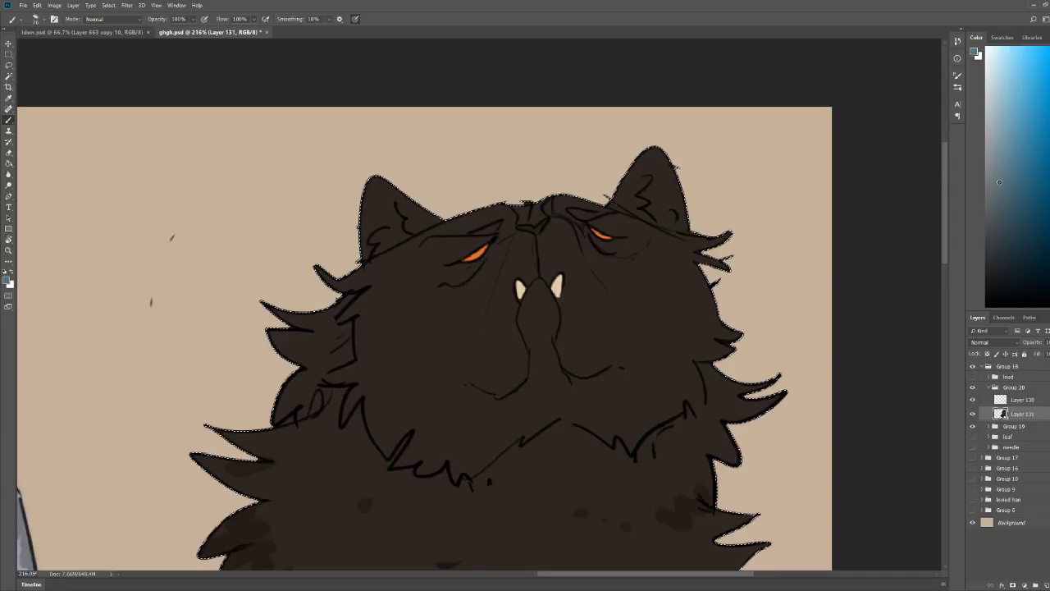
mouse_move(650, 157)
mouse_down()
mouse_move(652, 216)
mouse_move(633, 187)
mouse_up()
key(ctrl+z)
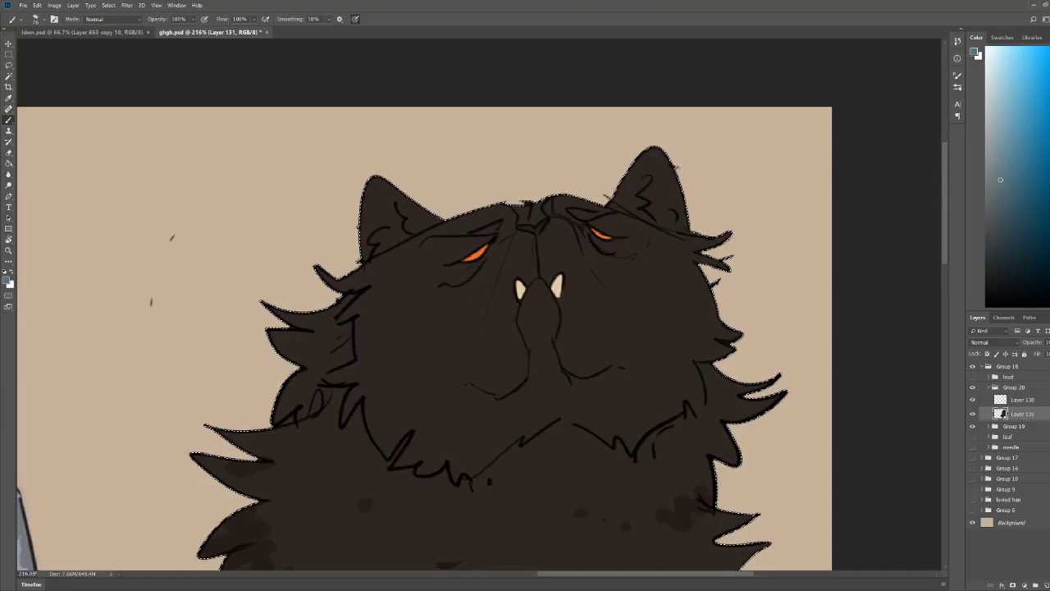
Step: Try a light olive-grey inside the dark cat's right-hand ear and undo the stroke
drag(1049, 235, 1049, 260)
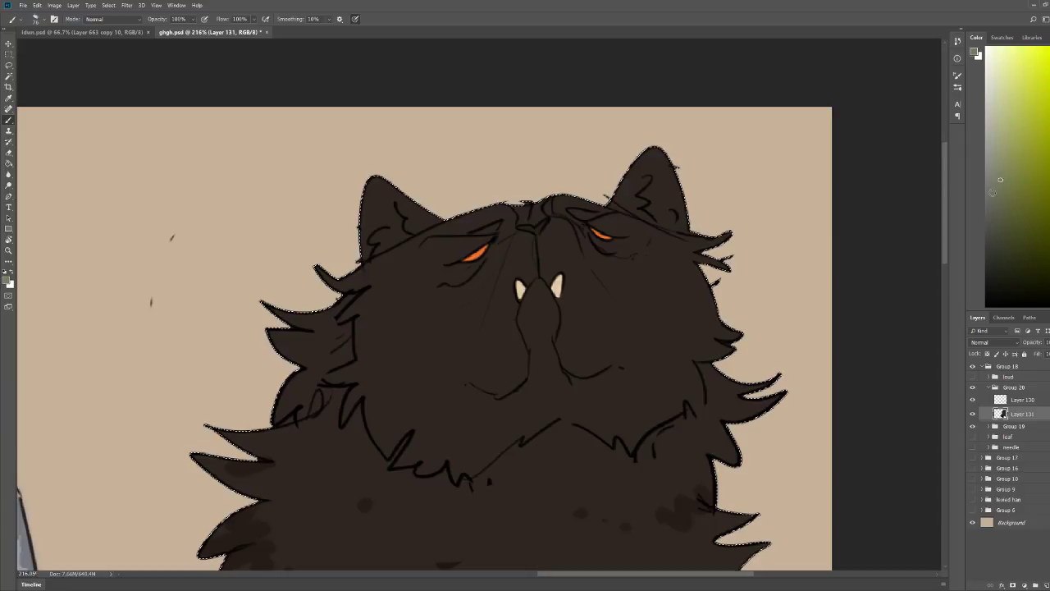
click(997, 154)
mouse_move(652, 157)
mouse_down()
mouse_move(642, 198)
mouse_move(674, 220)
mouse_move(624, 174)
mouse_up()
key(ctrl+z)
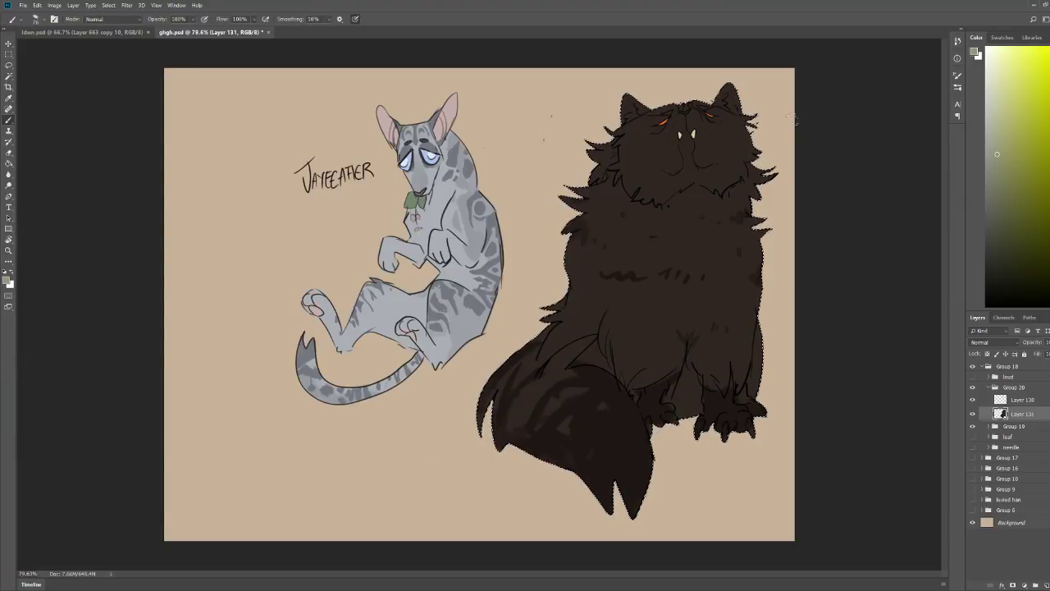
Step: Try a light brownish grey inside the dark cat's right-hand ear and undo the stroke
key(z)
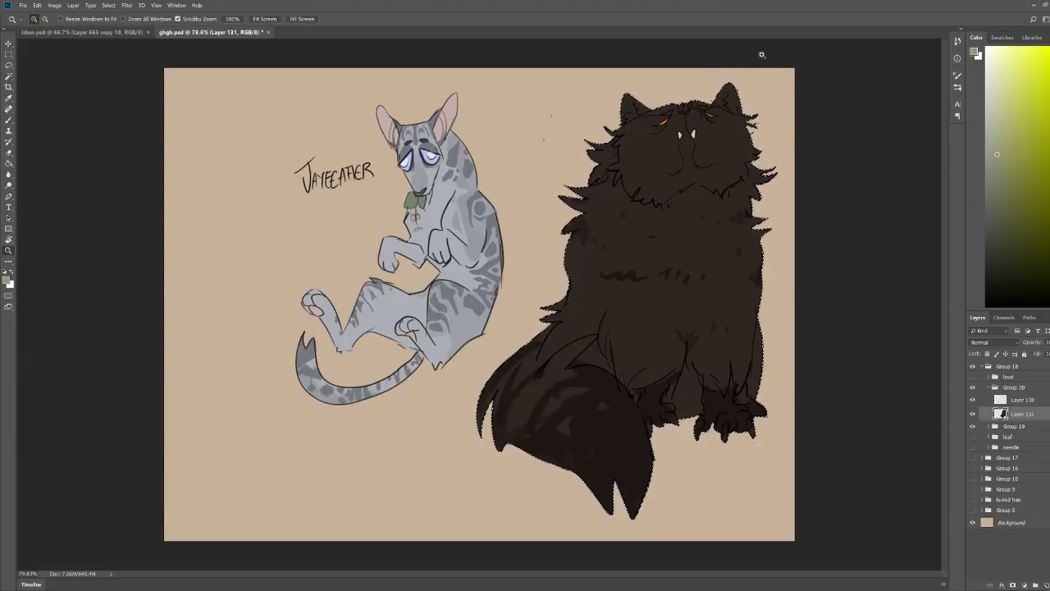
drag(856, 61, 913, 69)
key(b)
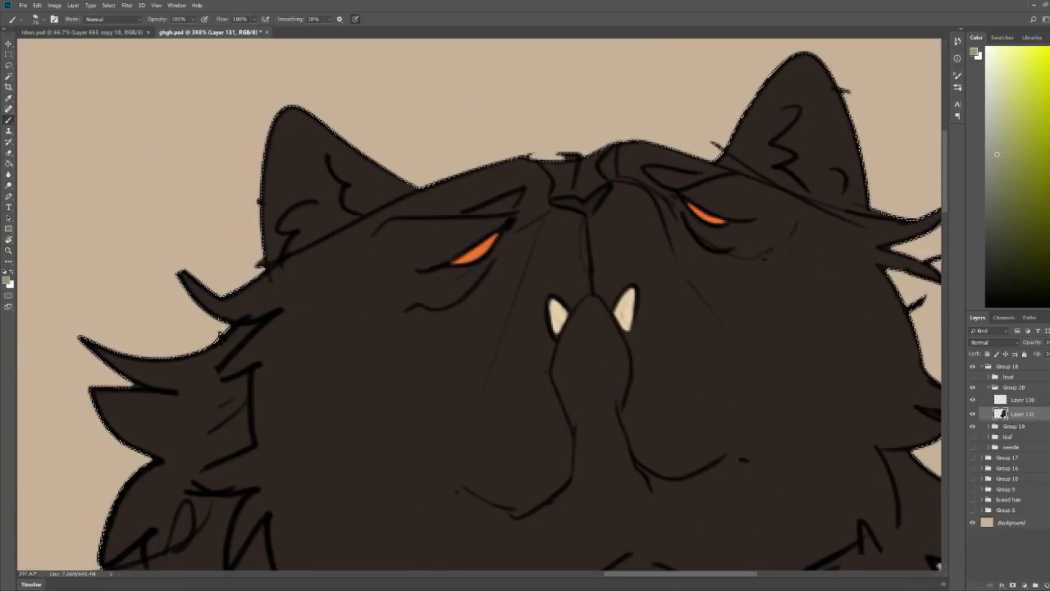
key(z)
drag(744, 158, 711, 169)
key(b)
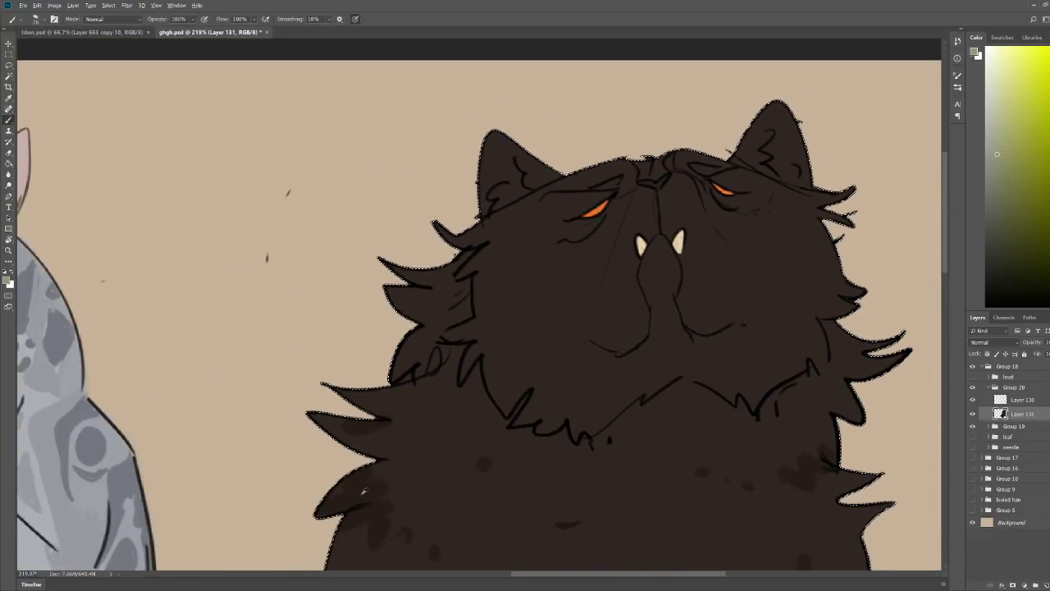
alt+click(364, 491)
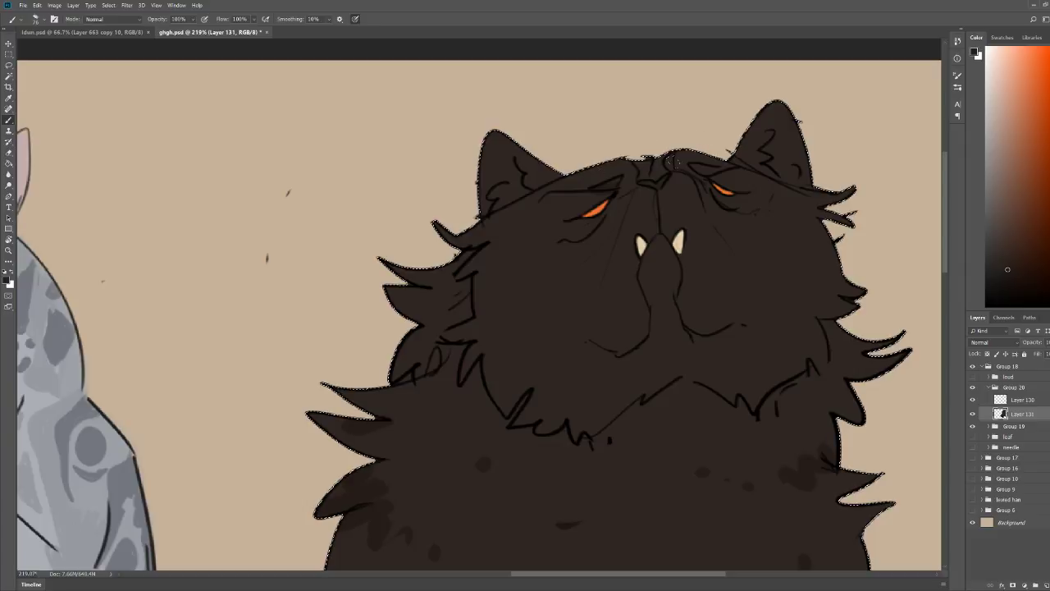
click(1003, 192)
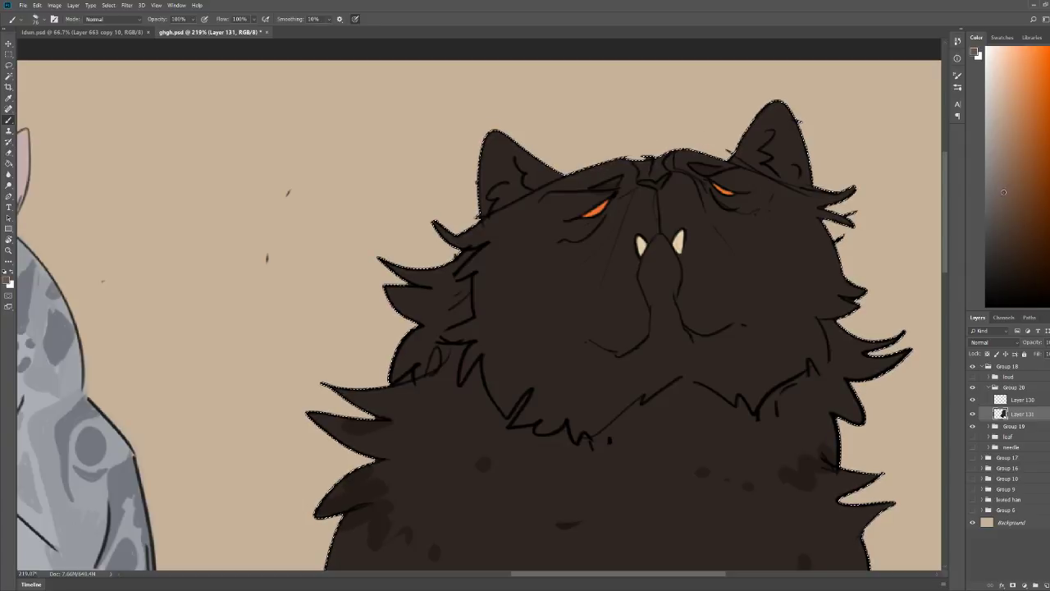
drag(999, 164, 998, 167)
drag(771, 113, 750, 157)
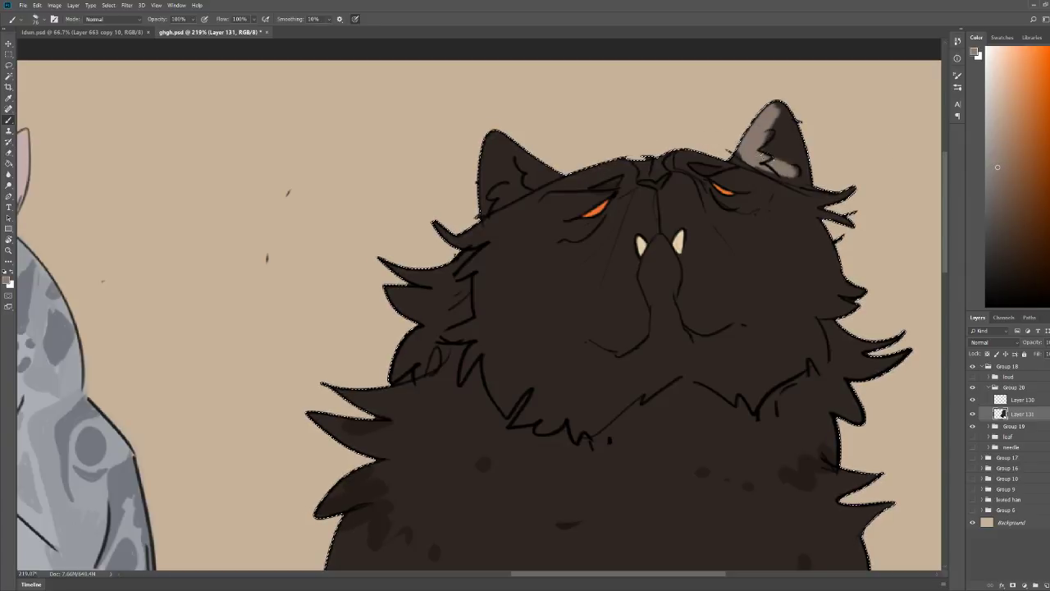
key(ctrl+z)
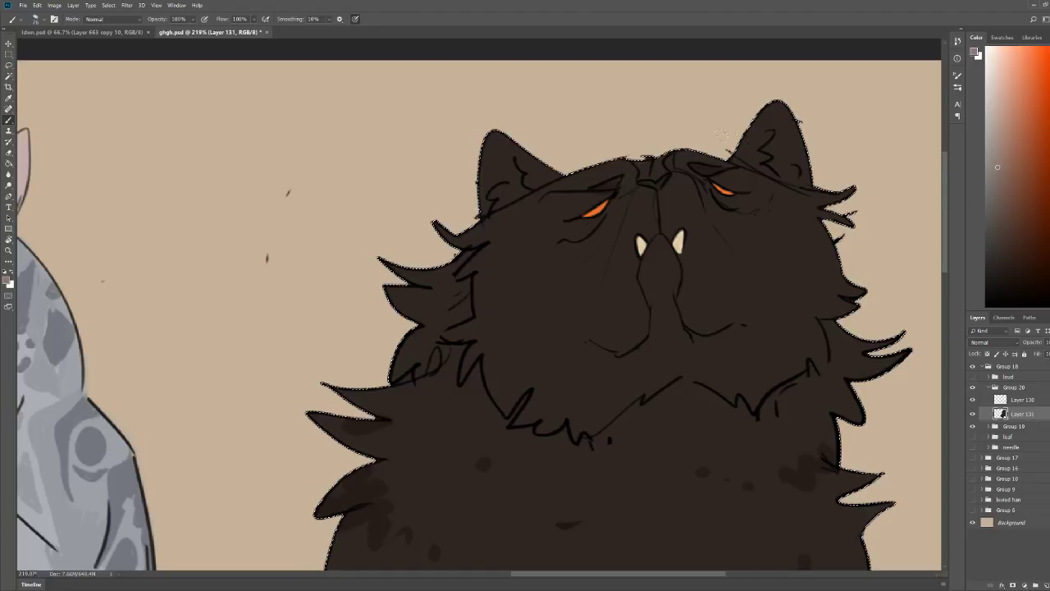
Step: Try a darker reddish grey inside the dark cat's right-hand ear and save the document
drag(844, 129, 774, 129)
key(ctrl+z)
key(b)
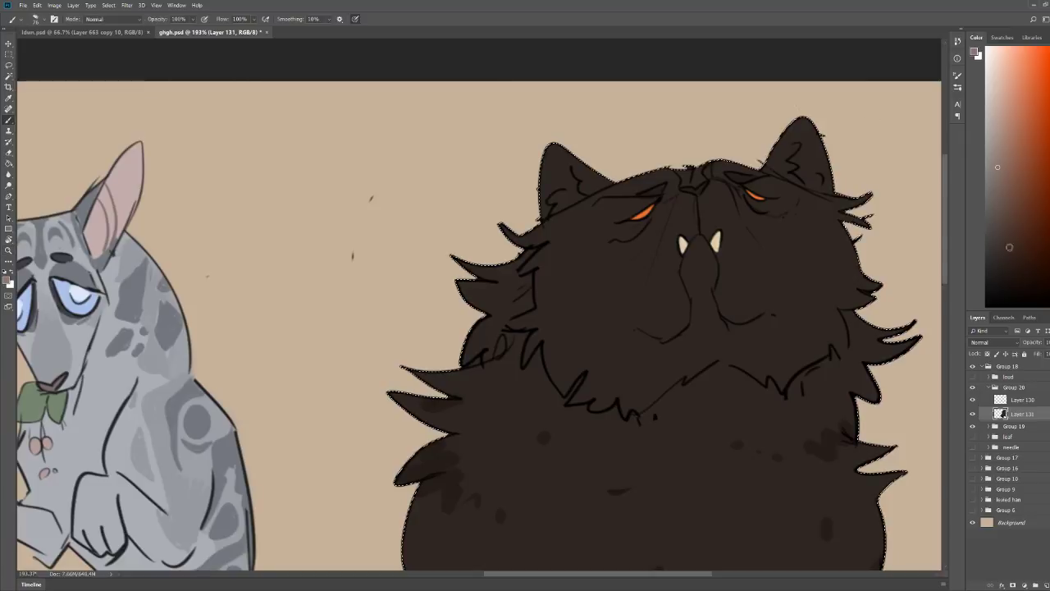
click(997, 217)
mouse_move(828, 178)
mouse_down()
mouse_move(774, 157)
mouse_move(808, 131)
mouse_move(821, 168)
mouse_up()
key(ctrl+0)
key(ctrl+d)
key(ctrl+s)
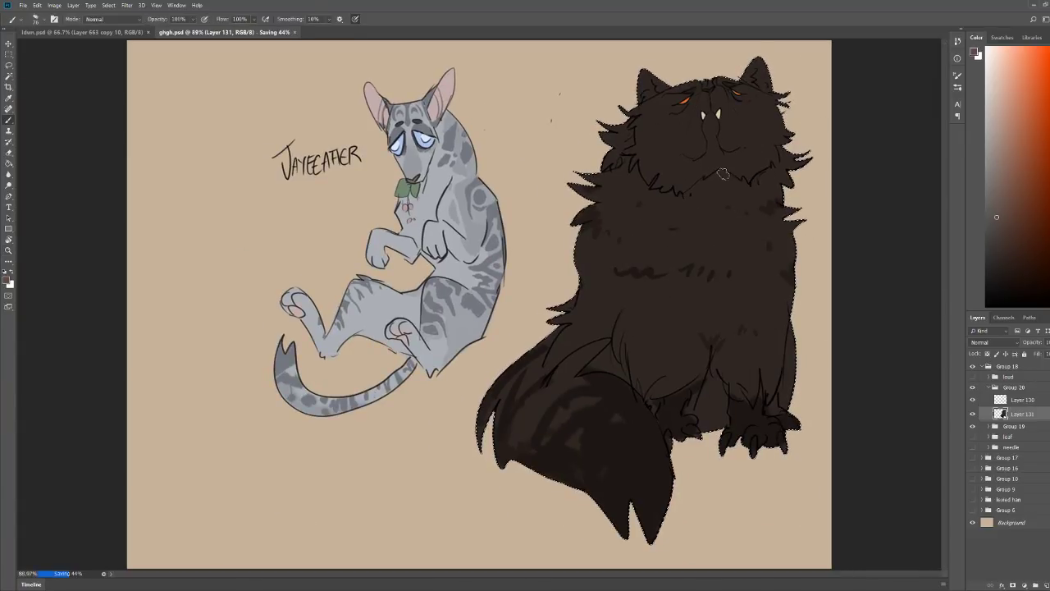
key(z)
drag(793, 133, 848, 139)
drag(598, 227, 547, 219)
key(ctrl+0)
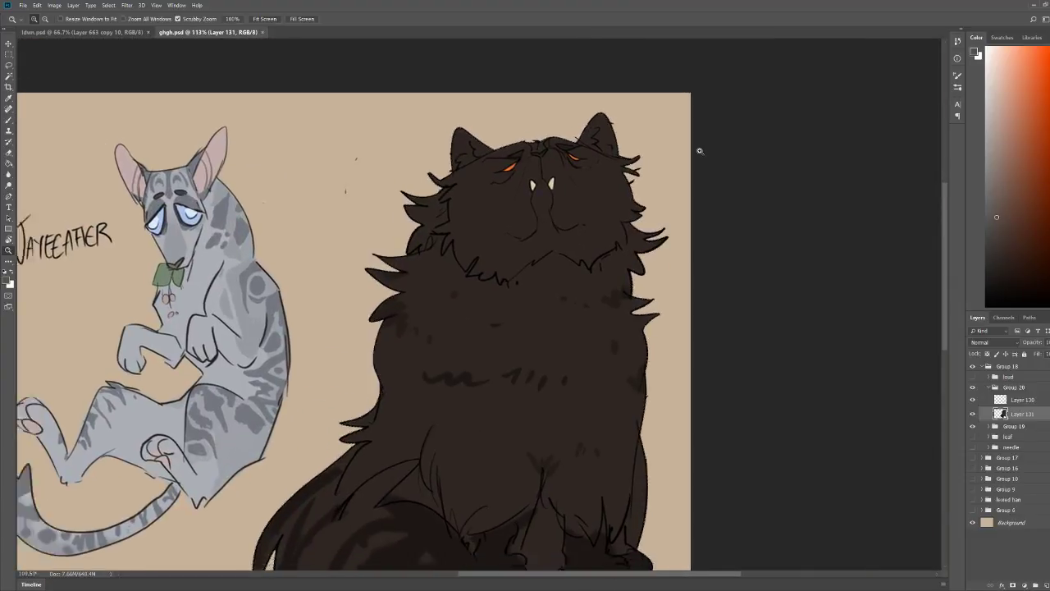
Step: Handwrite the name "Broken star" in black above the dark cat on Layer 130 and save the document
key(b)
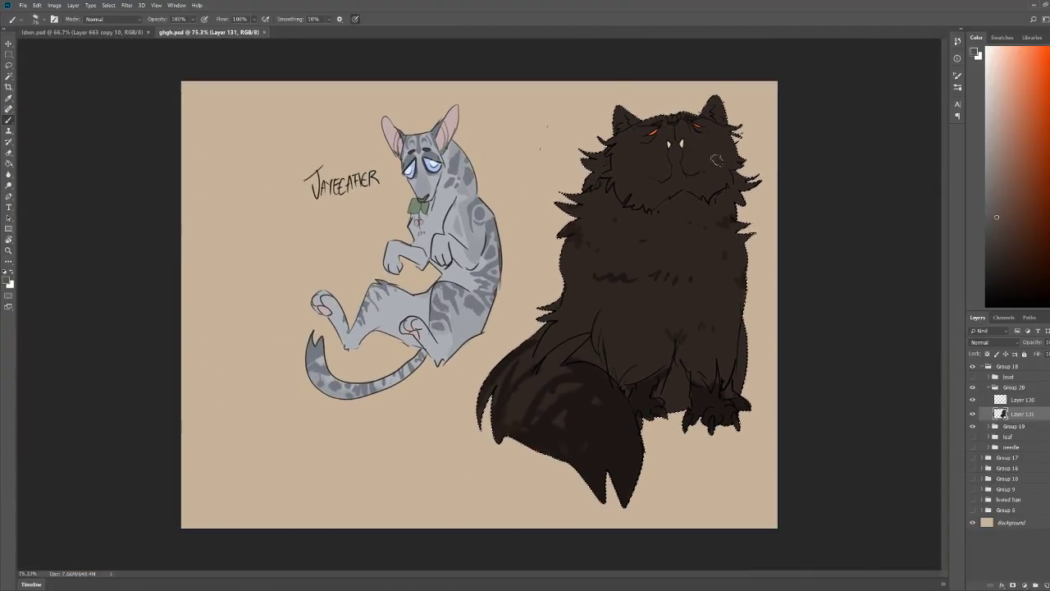
click(1002, 399)
key(d)
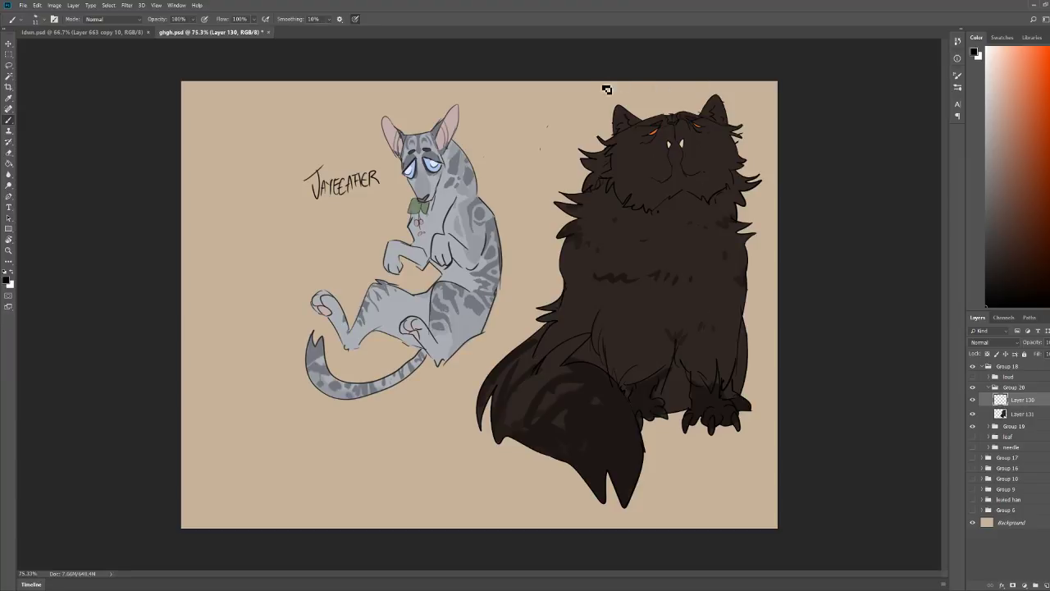
mouse_move(577, 97)
mouse_down()
mouse_move(608, 109)
mouse_move(646, 91)
mouse_move(773, 108)
mouse_up()
drag(692, 123, 635, 129)
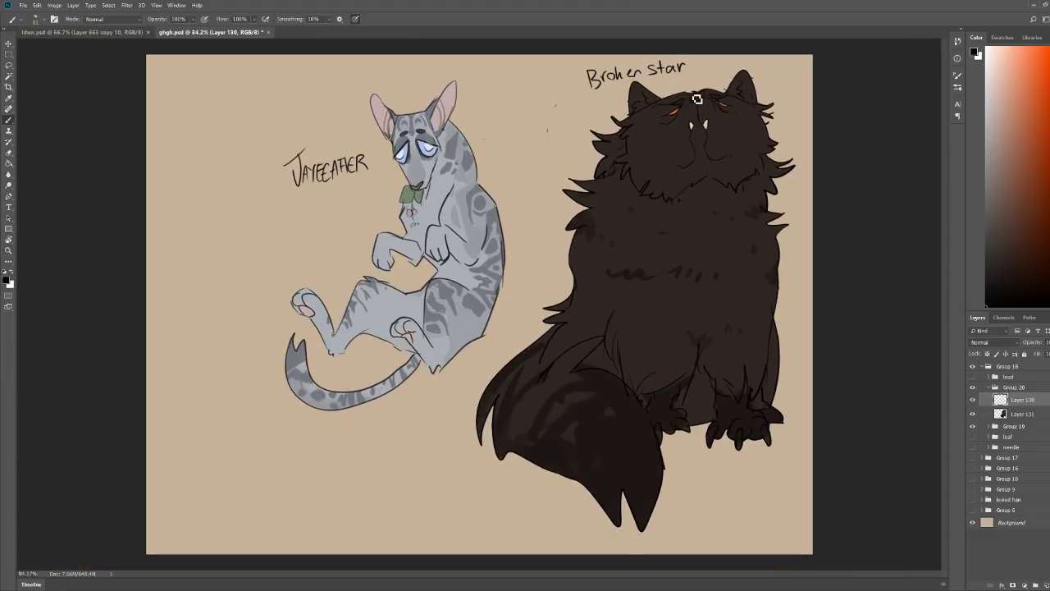
key(ctrl+s)
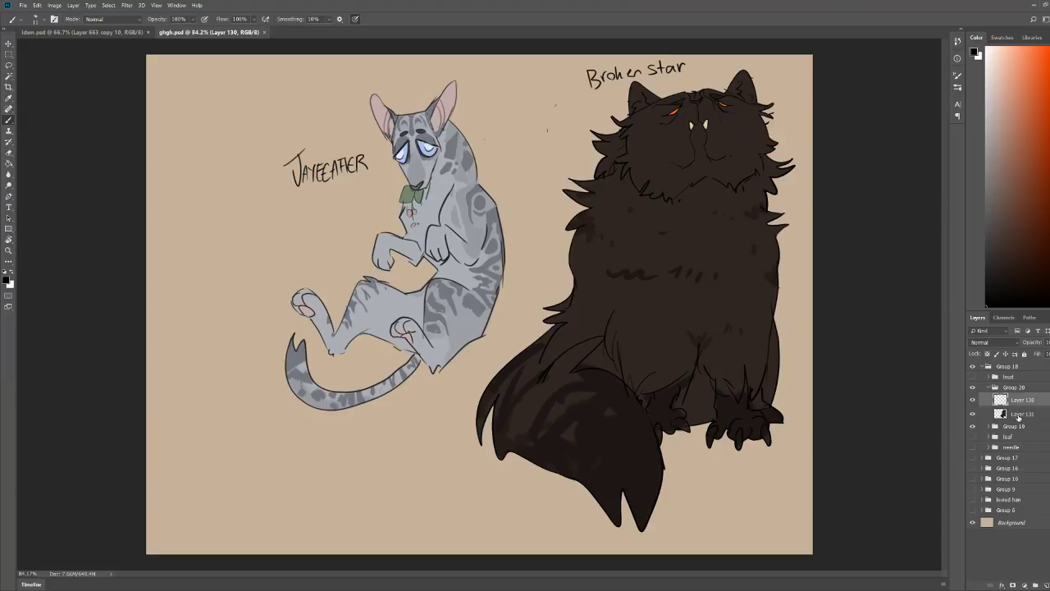
Step: Rename the dark cat's layer group as bkst, then collapse and hide it
double_click(1015, 389)
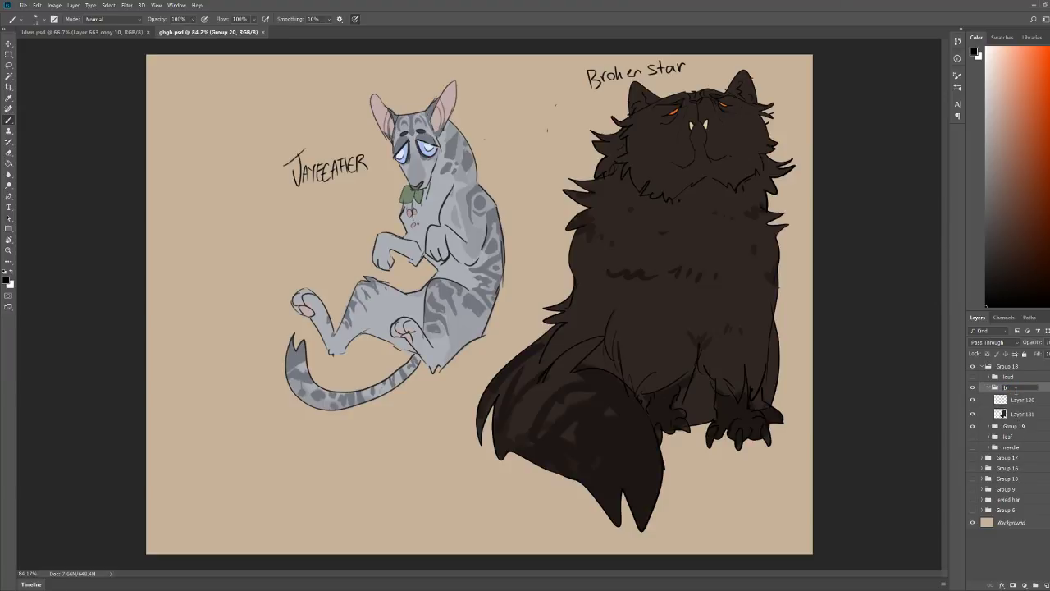
key(Return)
click(993, 387)
click(973, 388)
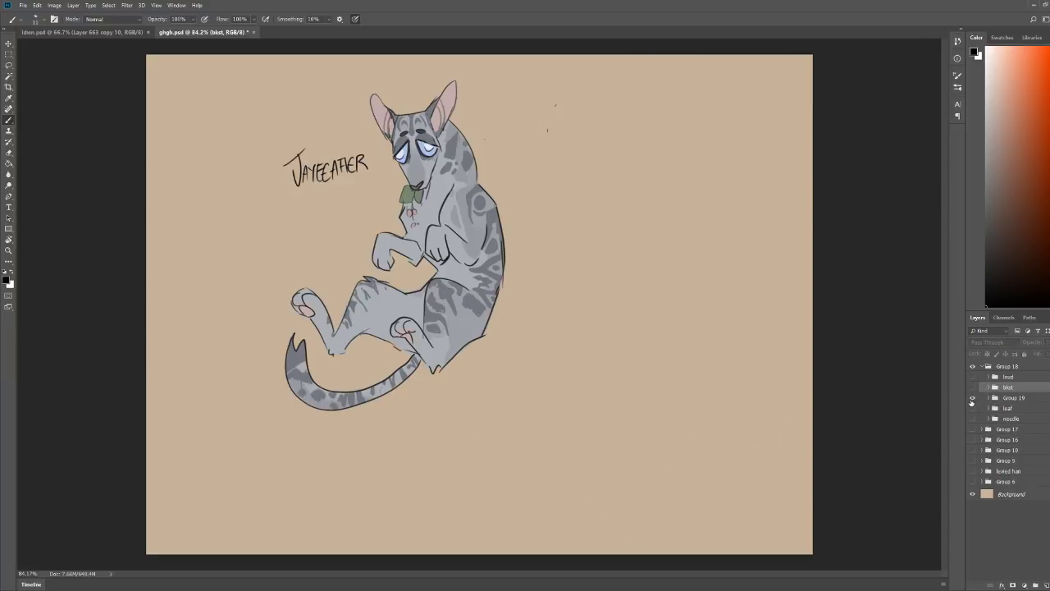
Step: Hide Jayfeather's group, keep the loud group hidden, and add a new layer above it inside Group 18
click(973, 398)
click(973, 378)
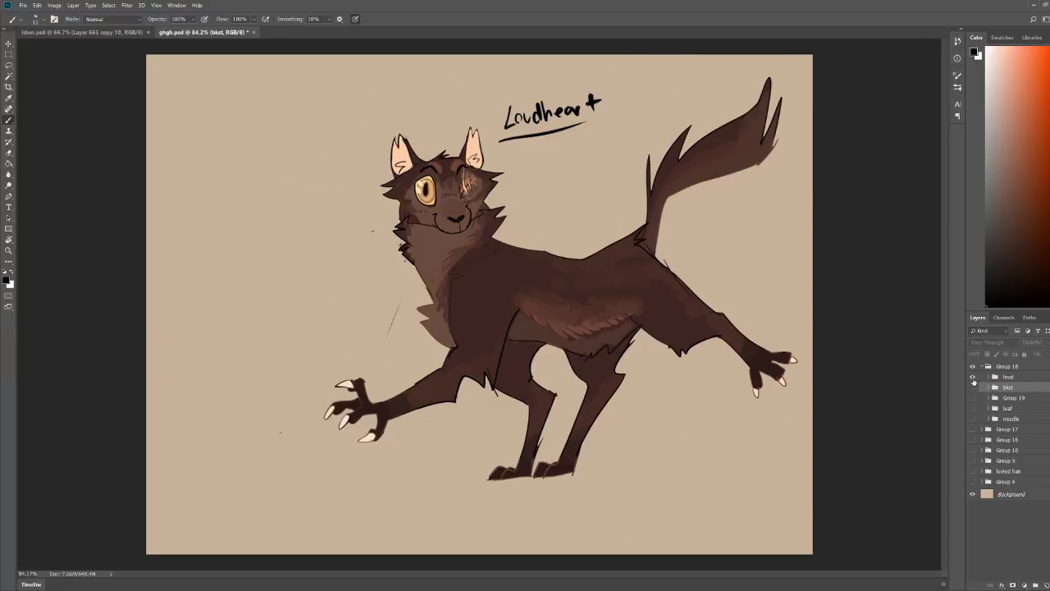
click(973, 377)
click(1018, 378)
click(1047, 585)
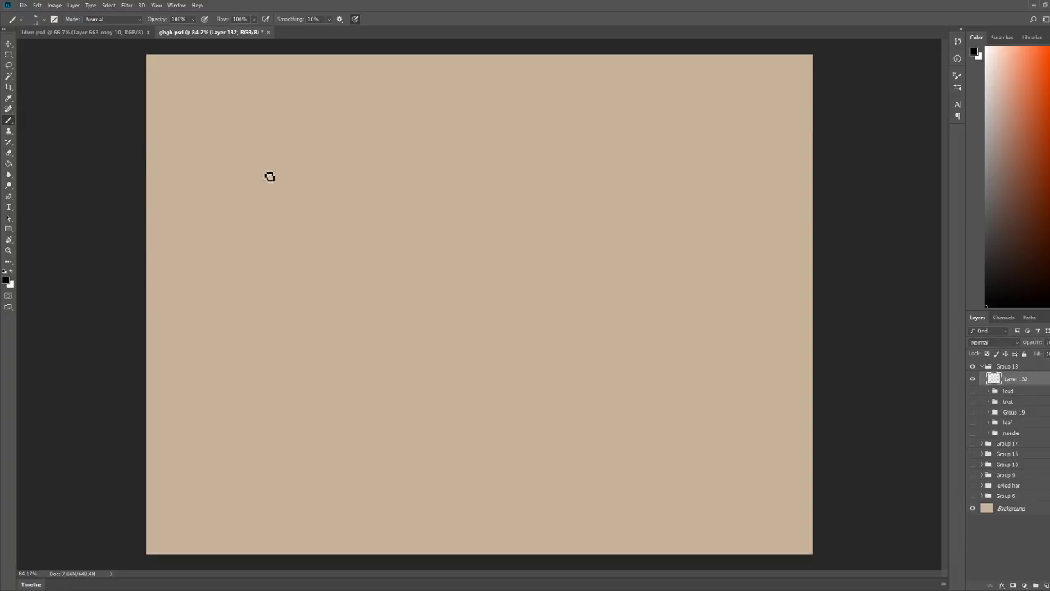
Step: Sketch thin spiky fur tufts with a front leg reaching down to a spread, clawed paw
mouse_move(337, 189)
mouse_down()
mouse_move(296, 178)
mouse_move(321, 227)
mouse_move(303, 246)
mouse_move(322, 246)
mouse_up()
drag(355, 194, 386, 188)
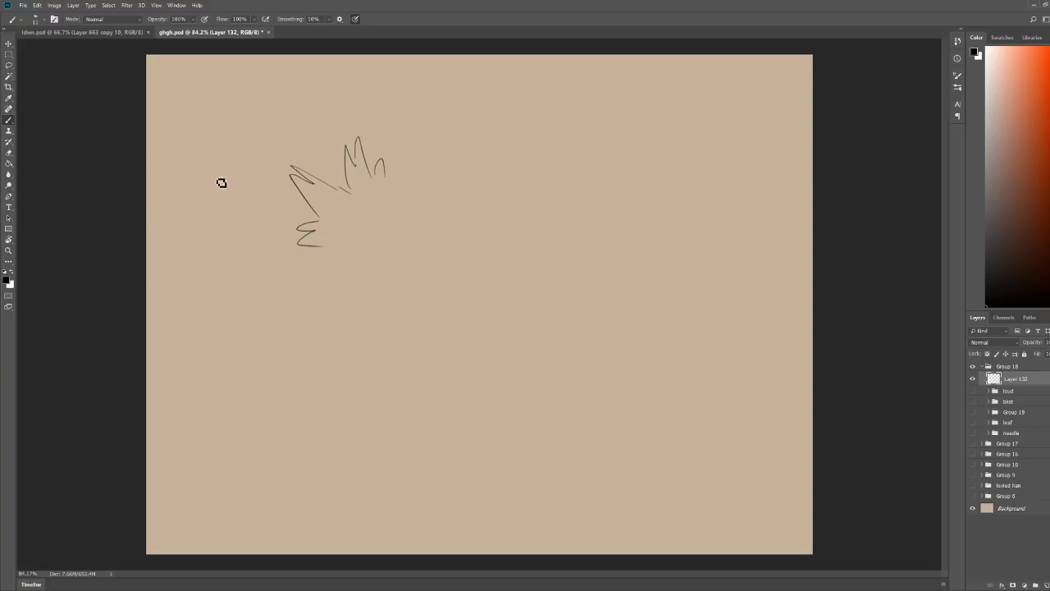
drag(320, 251, 392, 325)
mouse_move(389, 251)
mouse_down()
mouse_move(421, 312)
mouse_move(383, 332)
mouse_move(447, 363)
mouse_up()
mouse_move(409, 302)
mouse_down()
mouse_move(435, 339)
mouse_move(459, 343)
mouse_up()
mouse_move(466, 341)
mouse_down()
mouse_move(496, 342)
mouse_move(501, 354)
mouse_move(443, 380)
mouse_up()
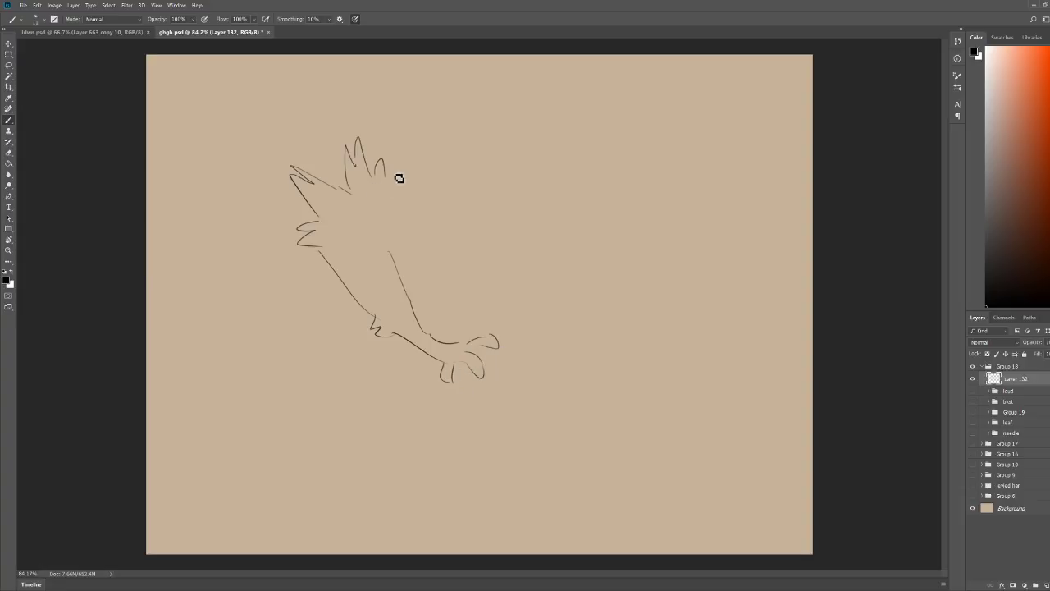
Step: Sketch a spiky back line and a pointed face with round eyes, then discard the whole sketch for an empty layer
mouse_move(385, 174)
mouse_down()
mouse_move(358, 129)
mouse_move(414, 122)
mouse_up()
drag(420, 116, 437, 145)
drag(345, 242, 420, 274)
mouse_move(437, 154)
mouse_down()
mouse_move(465, 223)
mouse_move(428, 244)
mouse_move(466, 200)
mouse_move(485, 288)
mouse_move(429, 272)
mouse_move(460, 234)
mouse_move(448, 256)
mouse_move(474, 263)
mouse_up()
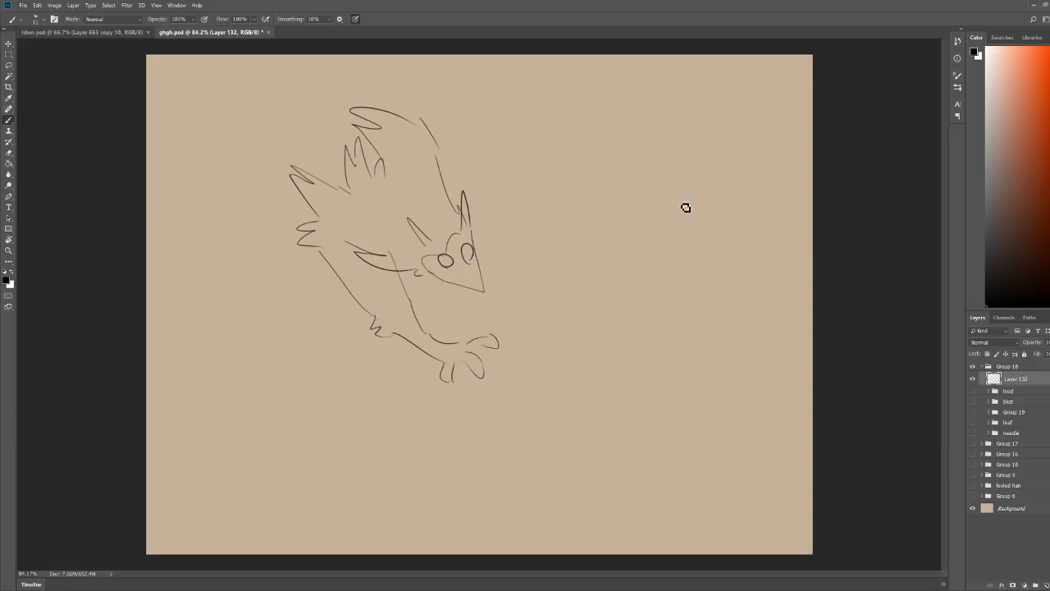
key(Delete)
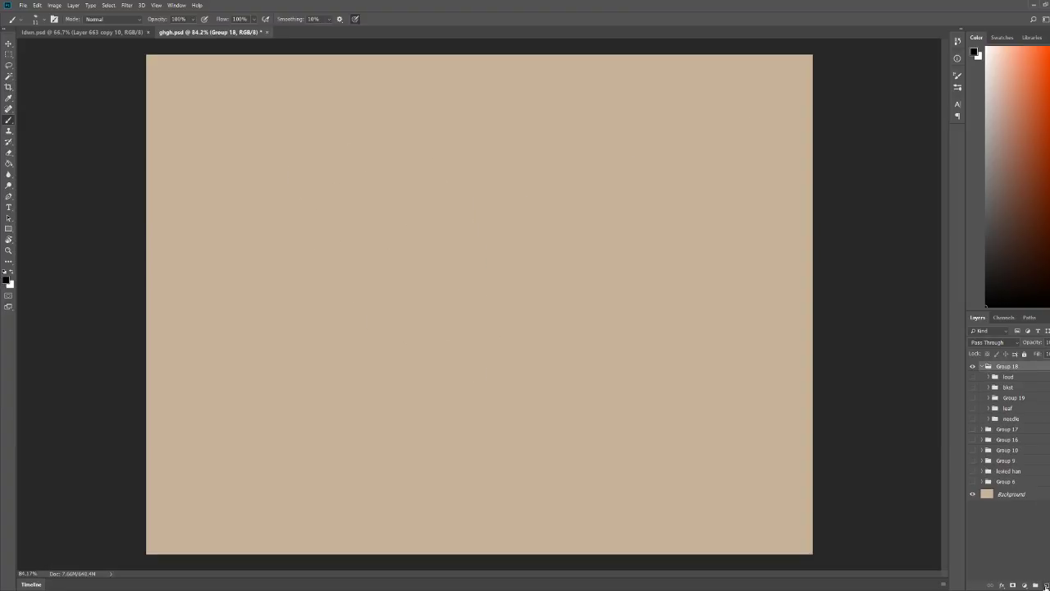
key(ctrl+z)
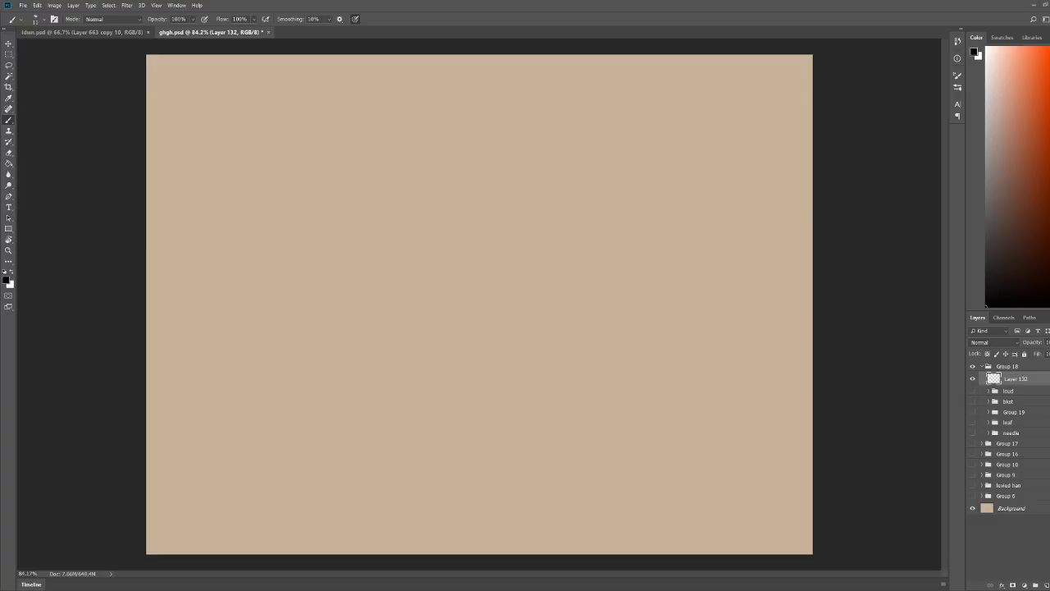
Step: Sketch a cat head in profile with a domed forehead, blunt muzzle and short mouth line near the canvas's upper edge
drag(338, 108, 354, 119)
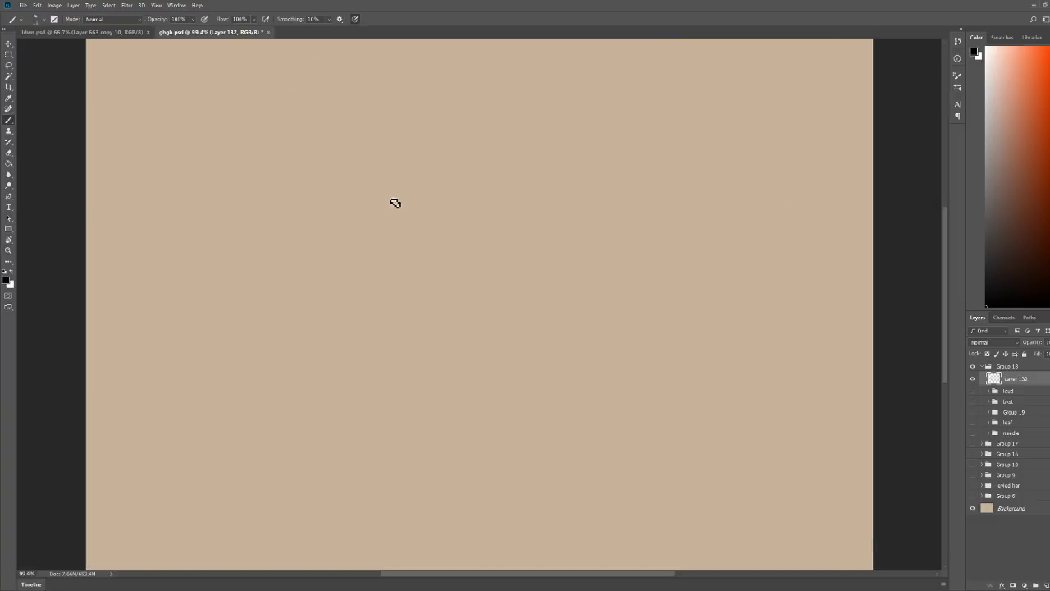
mouse_move(383, 194)
mouse_down()
mouse_move(392, 124)
mouse_move(477, 128)
mouse_move(468, 171)
mouse_up()
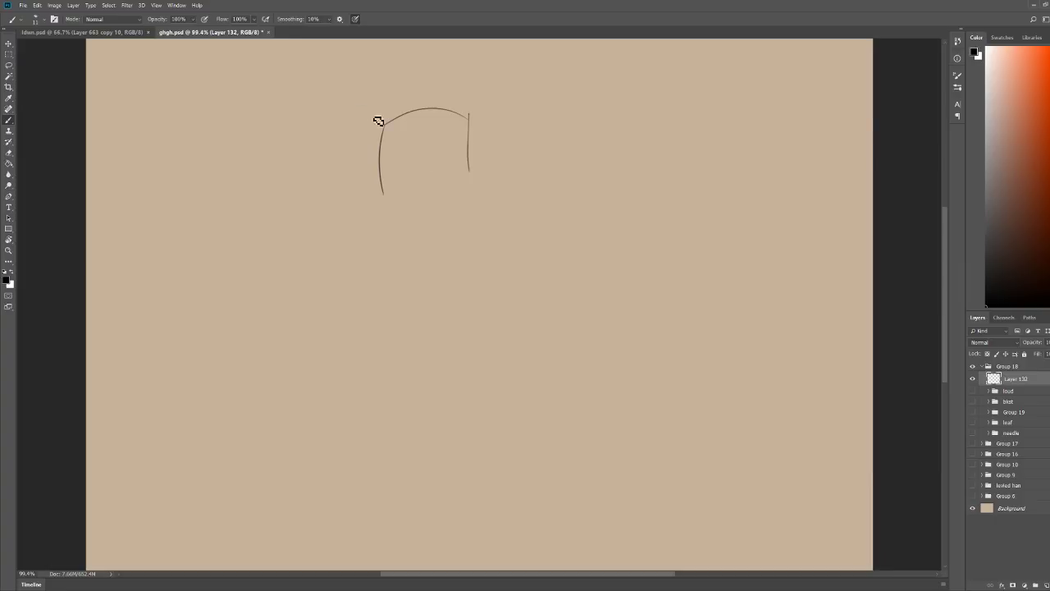
drag(383, 128, 362, 142)
mouse_move(358, 144)
mouse_down()
mouse_move(363, 187)
mouse_move(395, 174)
mouse_move(366, 173)
mouse_up()
key(e)
key(b)
mouse_move(383, 124)
mouse_down()
mouse_move(352, 144)
mouse_move(349, 175)
mouse_move(409, 185)
mouse_up()
drag(408, 183, 414, 174)
Step: Draw a rounded eye with a tiny pupil just below the brow of the profile head
key(ctrl+space)
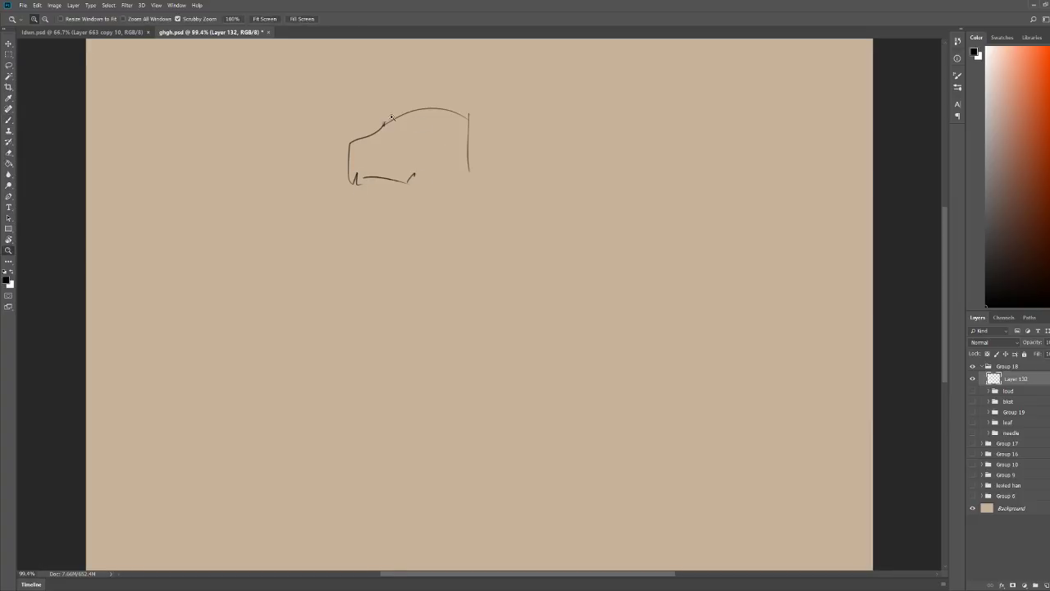
drag(391, 118, 439, 120)
mouse_move(374, 165)
mouse_down()
mouse_move(410, 133)
mouse_move(412, 150)
mouse_up()
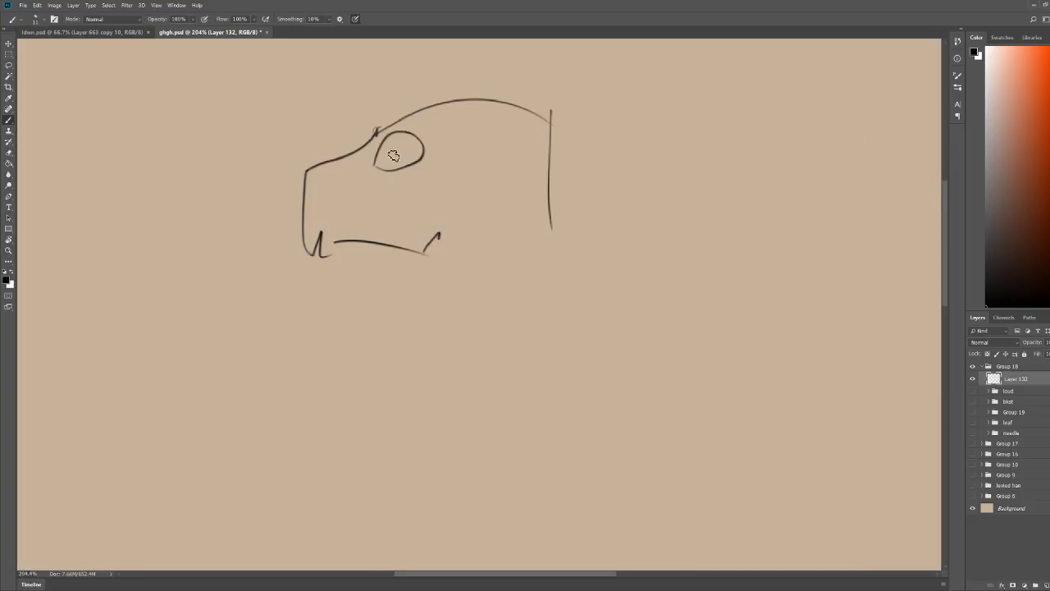
click(392, 150)
Step: Sketch an ear on the head, then erase it with the overlapping skull line and redraw it swept back with an inner fold
mouse_move(454, 105)
mouse_down()
mouse_move(521, 71)
mouse_move(508, 125)
mouse_up()
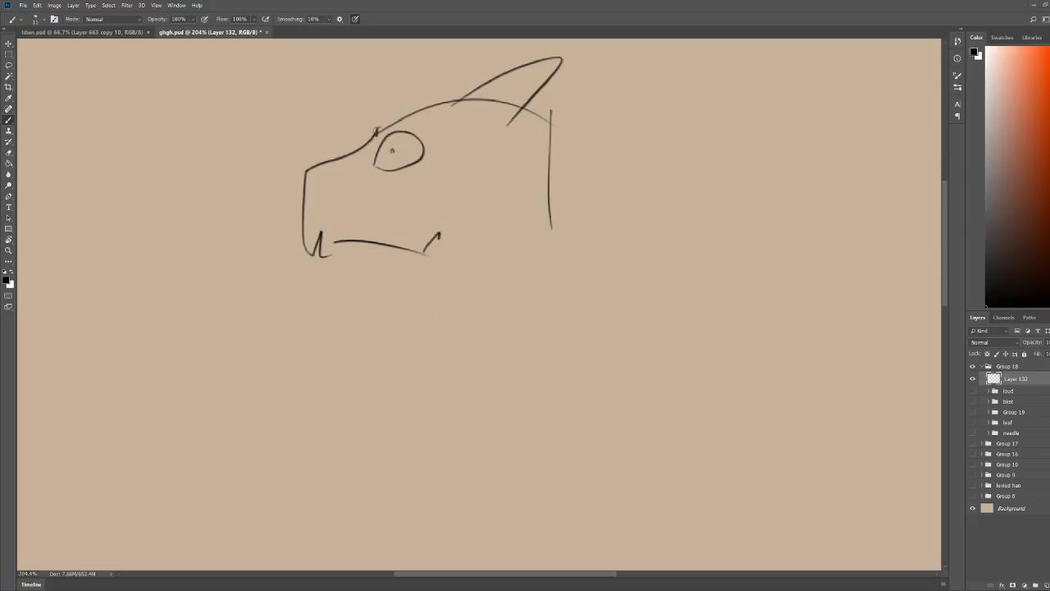
key(e)
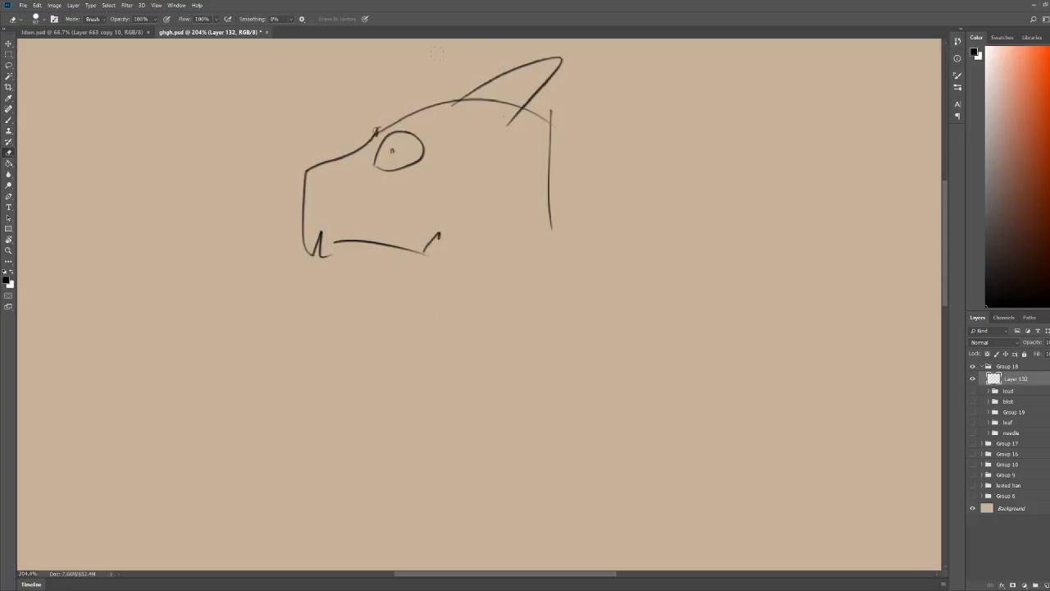
mouse_move(459, 97)
mouse_down()
mouse_move(525, 108)
mouse_move(550, 128)
mouse_up()
key(b)
mouse_move(446, 115)
mouse_down()
mouse_move(466, 96)
mouse_move(526, 95)
mouse_move(565, 60)
mouse_move(544, 130)
mouse_move(503, 148)
mouse_move(484, 115)
mouse_move(511, 129)
mouse_up()
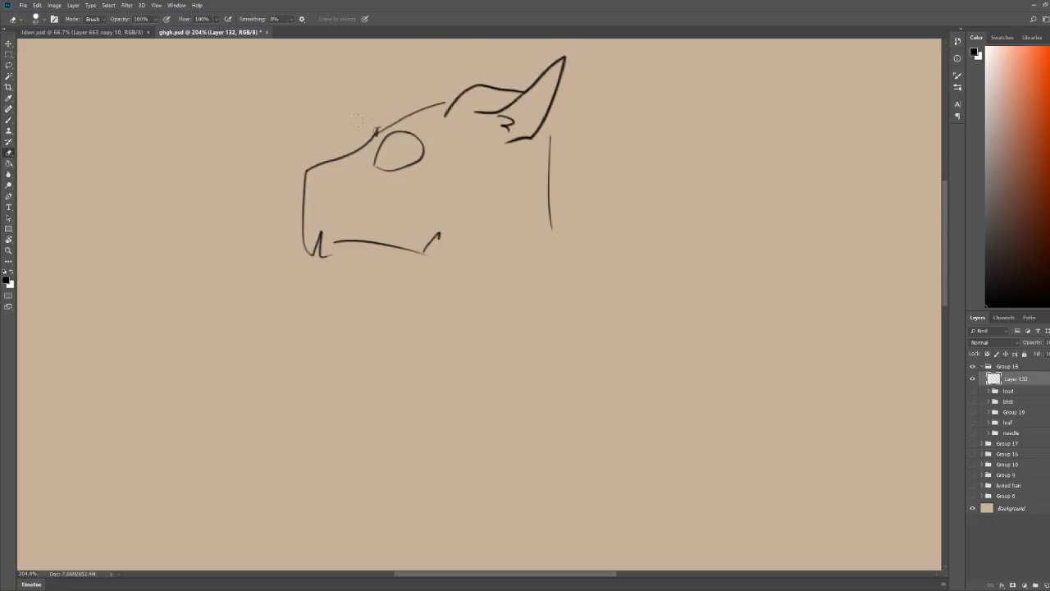
Step: Try a large round iris in the eye, undo it, and draw a small narrow pupil instead
mouse_move(410, 167)
mouse_down()
mouse_move(418, 149)
mouse_move(408, 153)
mouse_up()
drag(491, 104, 447, 104)
key(ctrl+z)
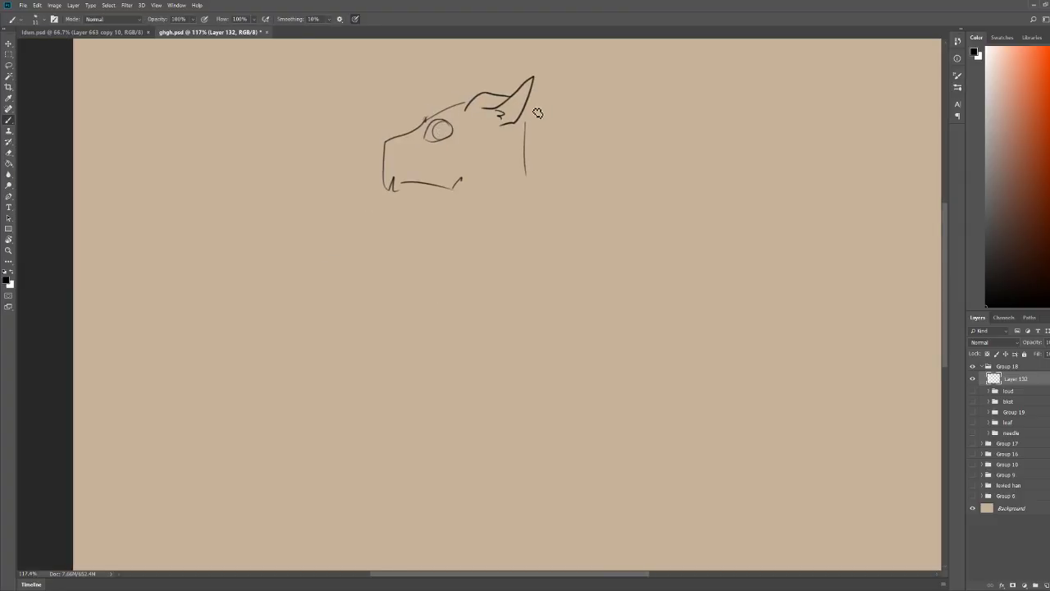
scroll(445, 123, up, 3)
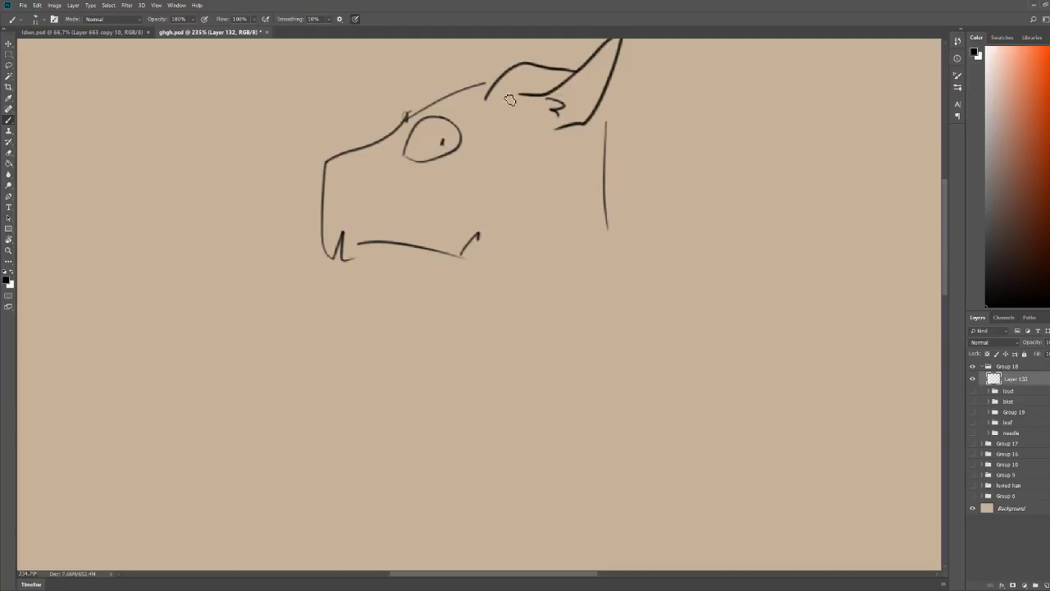
Step: Erase the vertical line behind the head and sketch spiky fur tufts along the crown, nape and throat
key(ctrl+0)
key(e)
key(b)
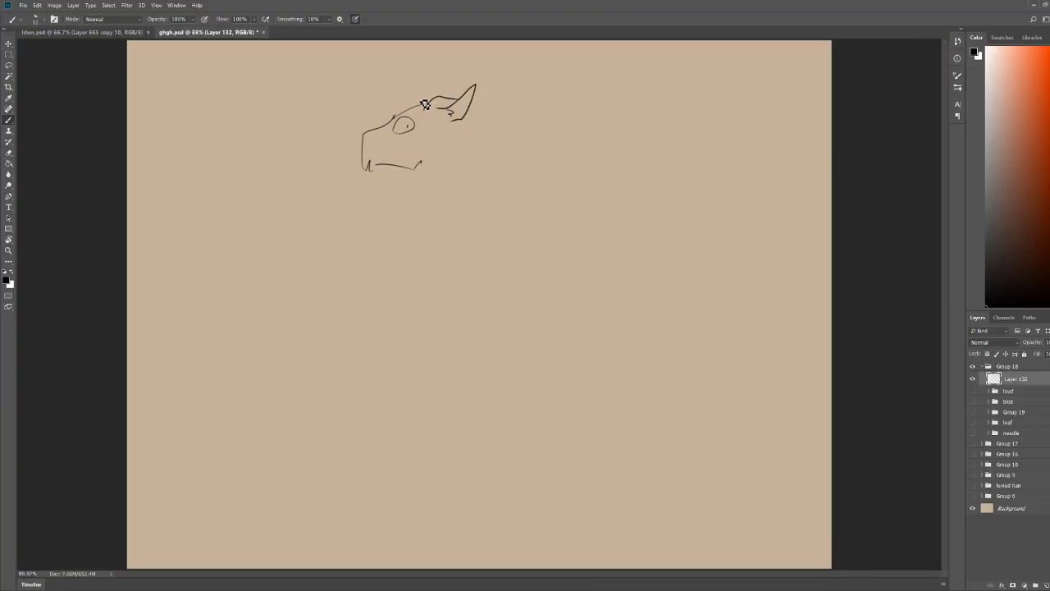
mouse_move(421, 99)
mouse_down()
mouse_move(453, 57)
mouse_move(454, 92)
mouse_move(511, 67)
mouse_move(504, 80)
mouse_move(550, 70)
mouse_move(529, 97)
mouse_up()
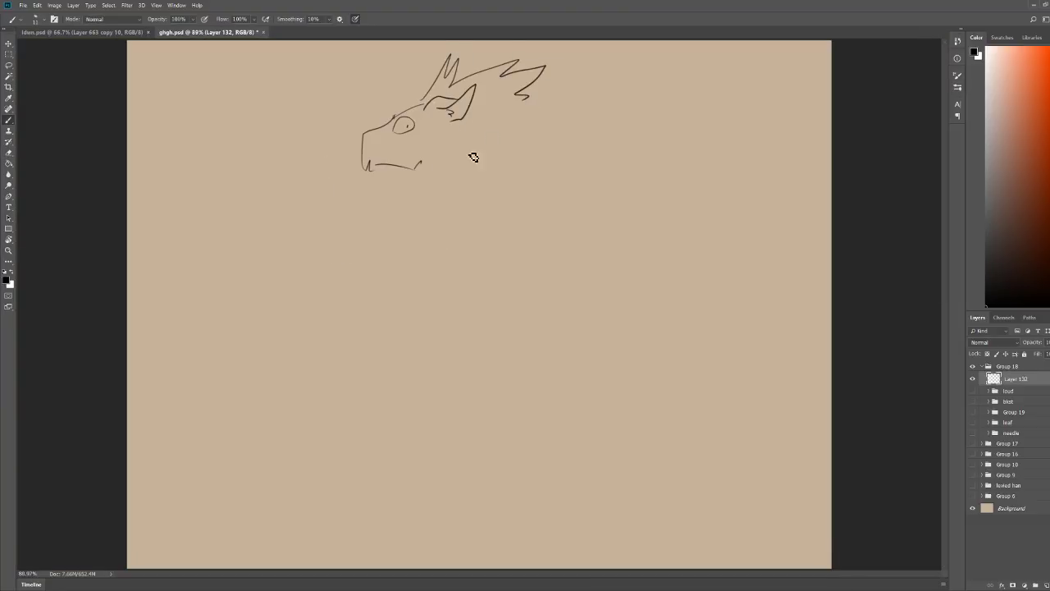
drag(417, 165, 512, 188)
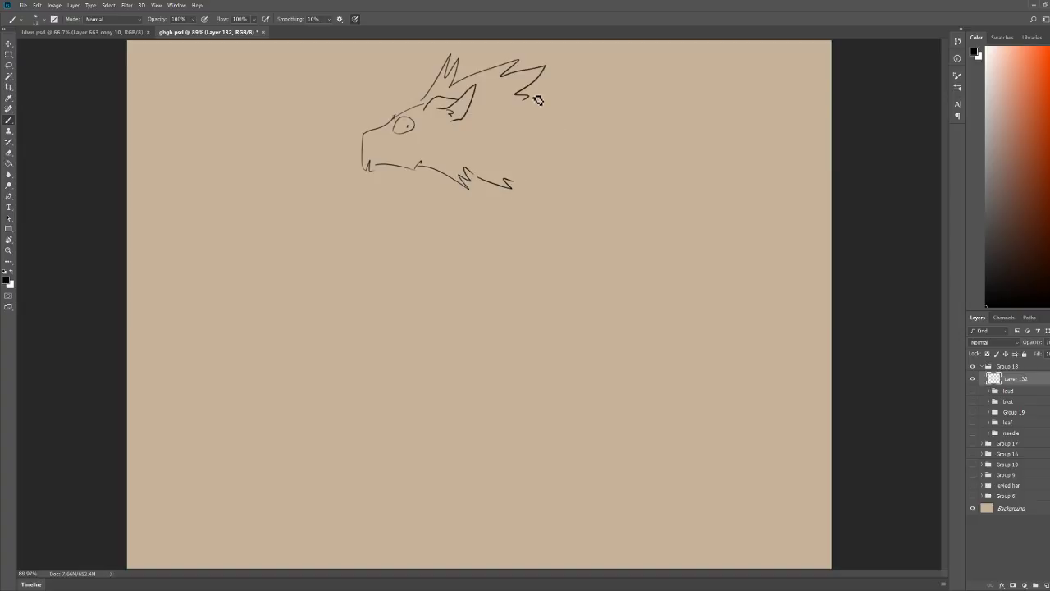
Step: Sketch the arched back down to the rump, the chest line and a bent hind leg ending in a foot
mouse_move(533, 98)
mouse_down()
mouse_move(530, 87)
mouse_move(585, 86)
mouse_move(624, 171)
mouse_move(574, 275)
mouse_up()
mouse_move(509, 189)
mouse_down()
mouse_move(525, 258)
mouse_move(495, 250)
mouse_up()
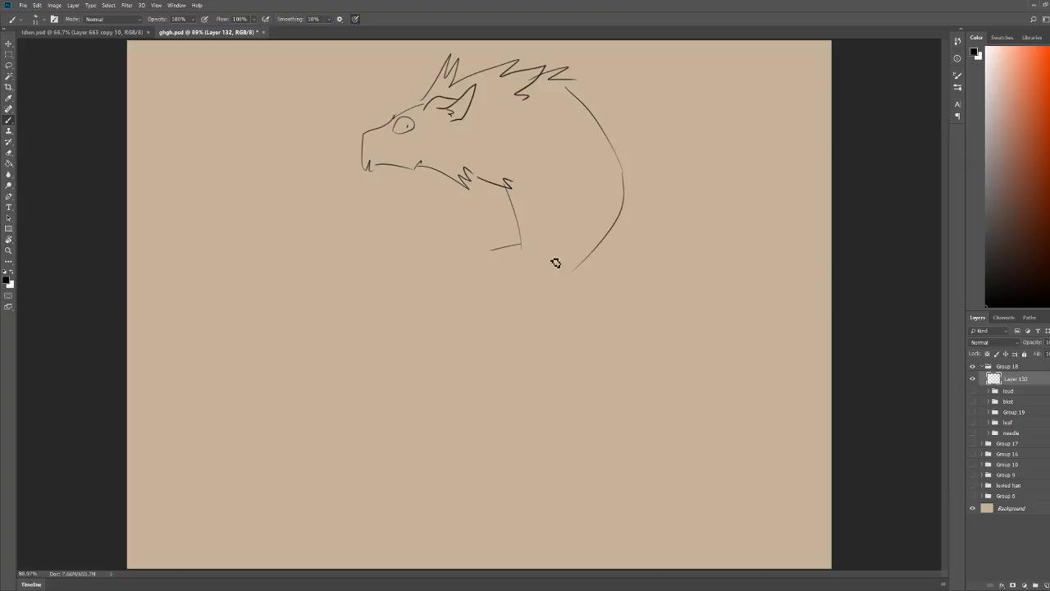
drag(587, 264, 531, 299)
mouse_move(510, 261)
mouse_down()
mouse_move(465, 252)
mouse_move(448, 298)
mouse_move(409, 301)
mouse_move(395, 324)
mouse_up()
Step: Erase the lower jaw line and redraw it slanting down from the muzzle into a pointed chin tuft
key(e)
mouse_move(368, 168)
mouse_down()
mouse_move(393, 159)
mouse_move(366, 166)
mouse_move(417, 168)
mouse_up()
key(b)
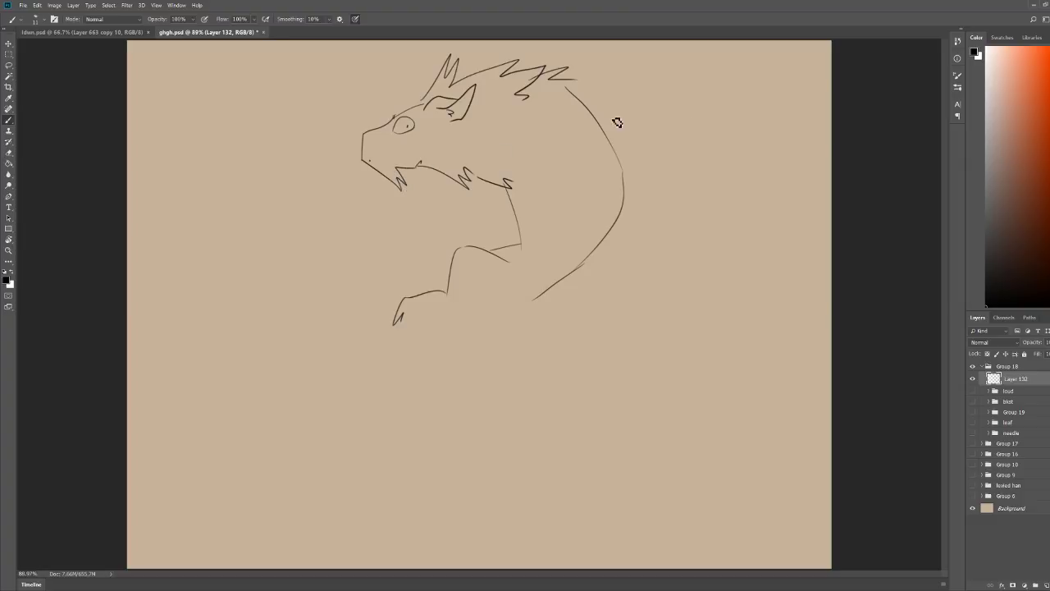
Step: Close the underside of the hind foot and draw a thick curved tail with jagged fur on both sides
mouse_move(404, 314)
mouse_down()
mouse_move(411, 325)
mouse_move(417, 310)
mouse_move(469, 318)
mouse_move(487, 299)
mouse_move(533, 305)
mouse_up()
mouse_move(450, 315)
mouse_down()
mouse_move(405, 374)
mouse_move(421, 368)
mouse_move(427, 391)
mouse_move(509, 456)
mouse_up()
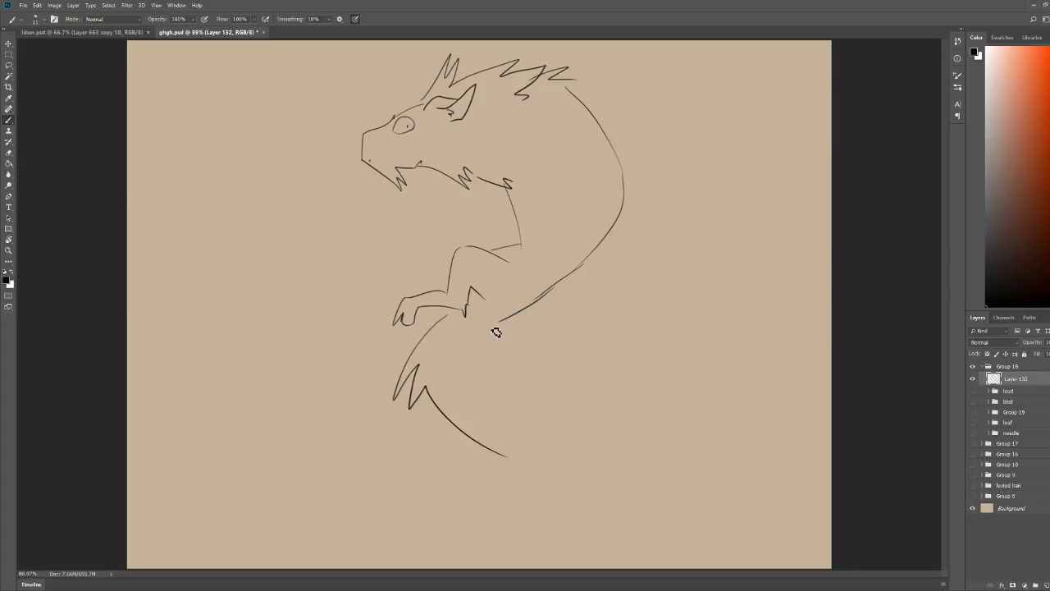
mouse_move(500, 325)
mouse_down()
mouse_move(522, 371)
mouse_move(518, 393)
mouse_move(501, 389)
mouse_move(566, 460)
mouse_move(509, 454)
mouse_up()
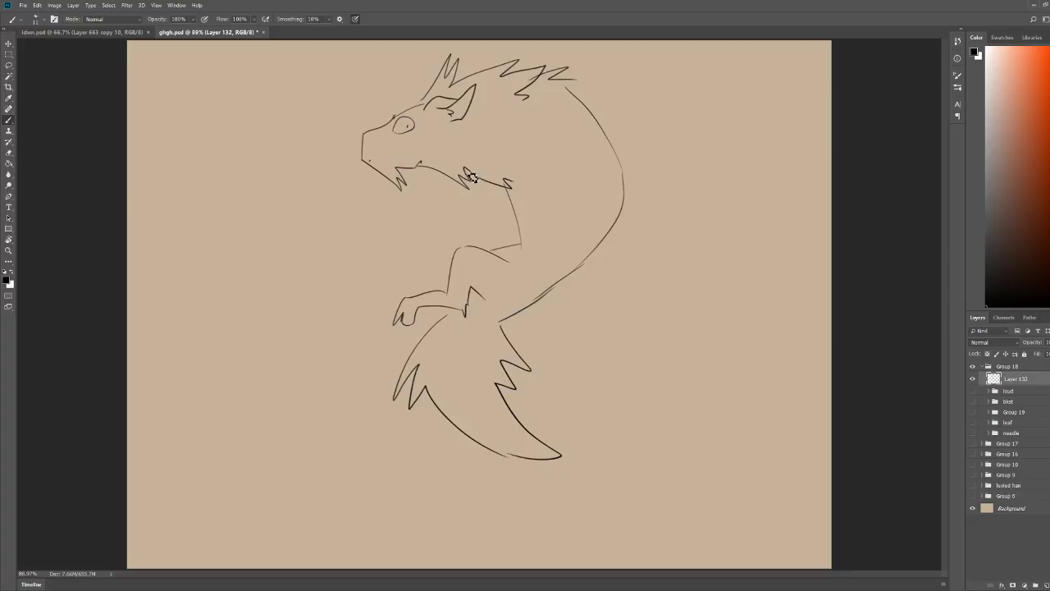
Step: Draw a bent foreleg with a clawed paw and elbow fur, and add jagged cheek tufts above it
mouse_move(480, 182)
mouse_down()
mouse_move(493, 221)
mouse_move(447, 211)
mouse_move(426, 225)
mouse_move(440, 246)
mouse_up()
mouse_move(443, 207)
mouse_down()
mouse_move(418, 221)
mouse_move(434, 215)
mouse_move(444, 244)
mouse_move(426, 240)
mouse_move(428, 251)
mouse_move(414, 220)
mouse_move(410, 232)
mouse_move(509, 234)
mouse_move(521, 203)
mouse_up()
key(e)
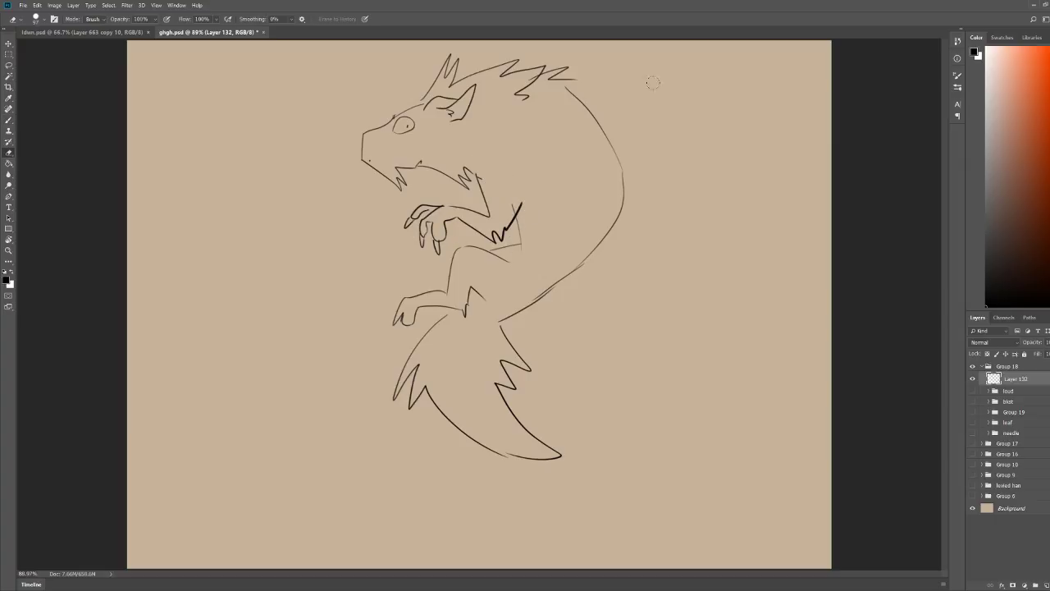
key(b)
mouse_move(476, 174)
mouse_down()
mouse_move(503, 152)
mouse_move(565, 139)
mouse_move(527, 157)
mouse_up()
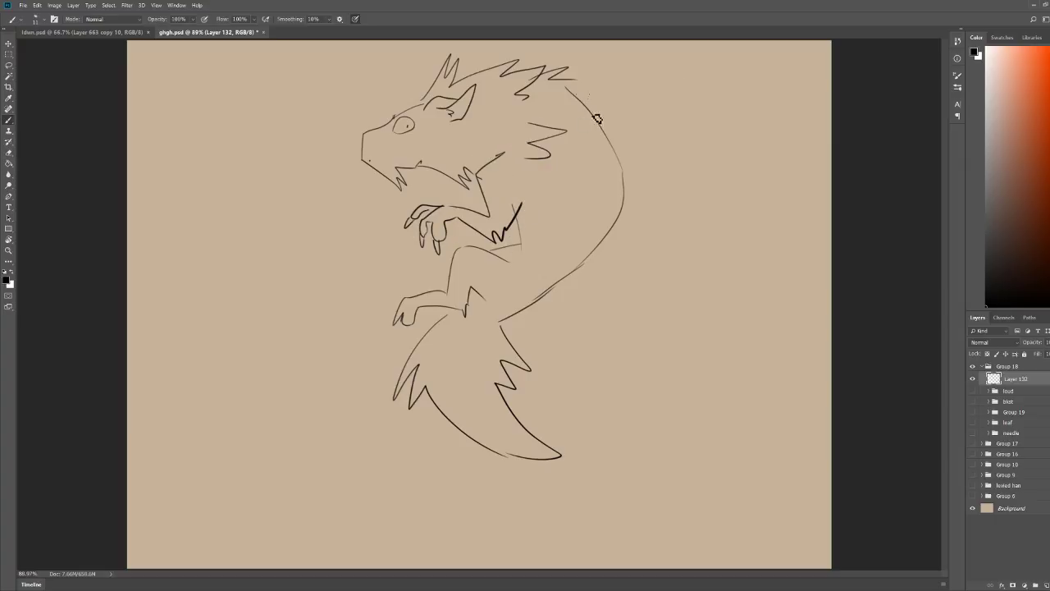
Step: Erase the upper back curve and redraw it with a ridge of spiky shoulder fur above a tapering back
key(e)
drag(570, 90, 621, 203)
key(b)
mouse_move(573, 79)
mouse_down()
mouse_move(566, 90)
mouse_move(621, 130)
mouse_move(597, 145)
mouse_move(627, 207)
mouse_move(609, 233)
mouse_up()
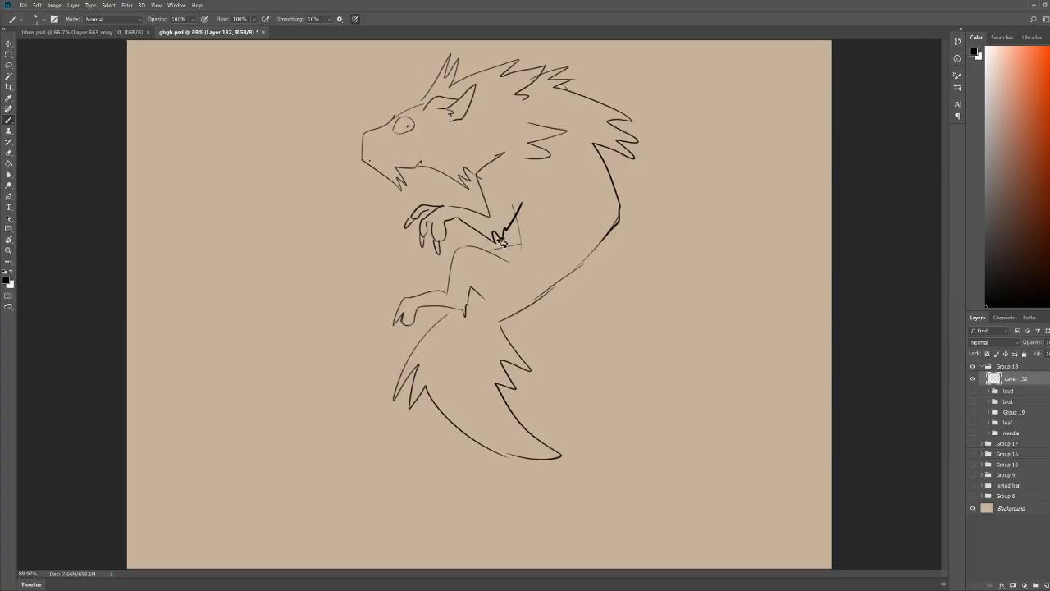
Step: Draw the far foreleg with a clawed paw and rework the hind foot with splayed, clawed toes
mouse_move(474, 198)
mouse_down()
mouse_move(434, 194)
mouse_move(379, 220)
mouse_move(411, 213)
mouse_move(391, 246)
mouse_move(410, 233)
mouse_move(414, 256)
mouse_move(416, 238)
mouse_up()
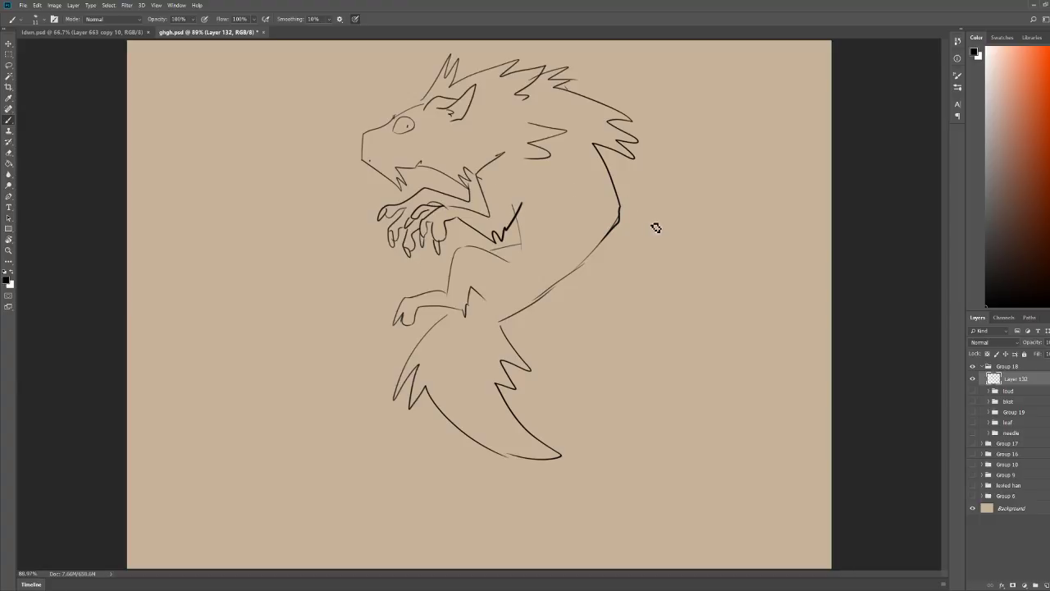
key(e)
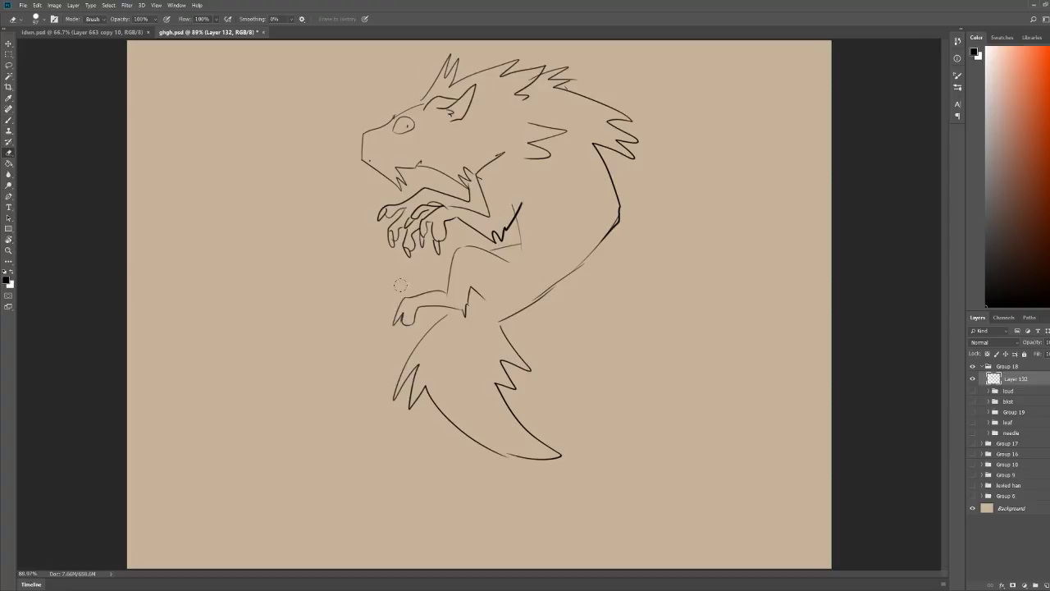
key(b)
mouse_move(421, 307)
mouse_down()
mouse_move(401, 309)
mouse_move(405, 284)
mouse_move(394, 302)
mouse_move(382, 296)
mouse_move(382, 316)
mouse_up()
mouse_move(403, 280)
mouse_down()
mouse_move(376, 300)
mouse_move(397, 322)
mouse_move(399, 312)
mouse_up()
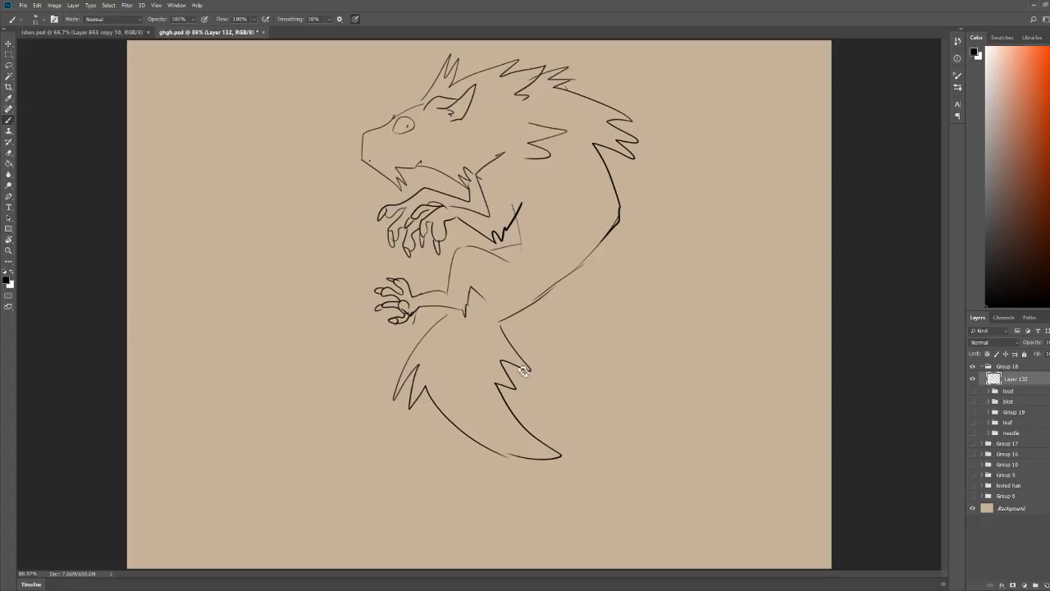
Step: Draw a second curved, spiky-tipped tail section extending behind the first tail shape
mouse_move(518, 367)
mouse_down()
mouse_move(621, 413)
mouse_move(611, 441)
mouse_move(558, 448)
mouse_up()
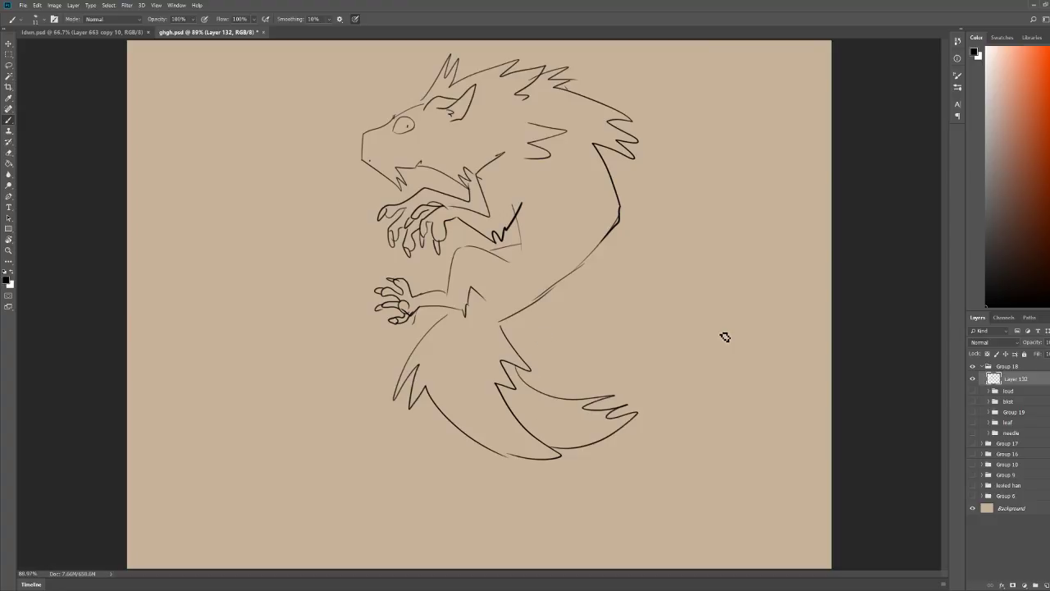
Step: Draw a small nose with a nostril at the tip of the muzzle
key(z)
drag(359, 153, 447, 154)
key(e)
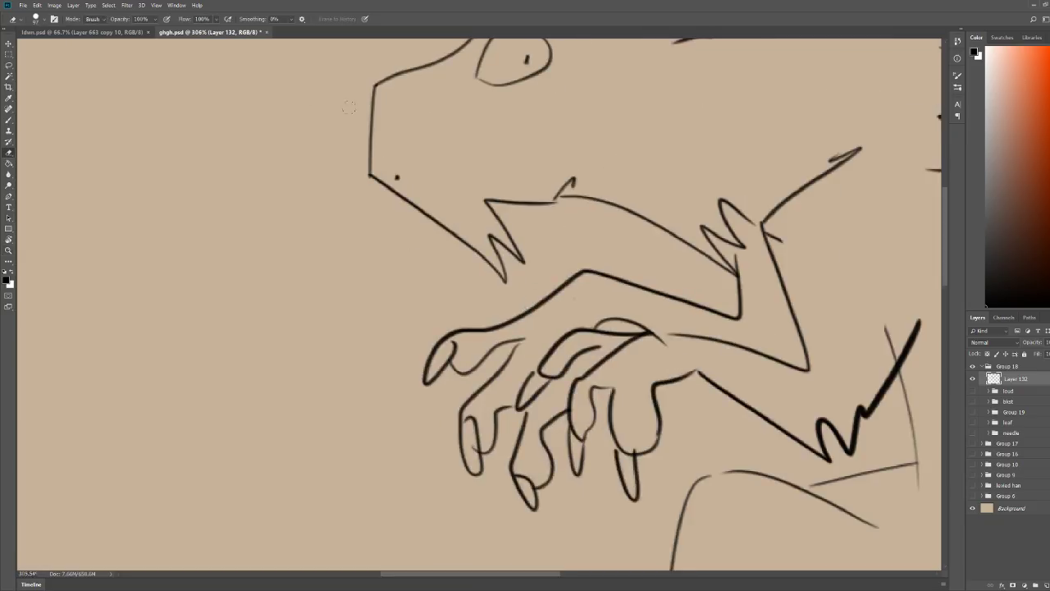
key(b)
mouse_move(373, 82)
mouse_down()
mouse_move(373, 131)
mouse_move(399, 71)
mouse_up()
drag(379, 107, 398, 93)
Step: Try a long mouth with pointed teeth running back across the muzzle
key(z)
drag(511, 98, 471, 99)
drag(692, 80, 654, 80)
drag(404, 190, 474, 154)
scroll(410, 172, up, 2)
key(b)
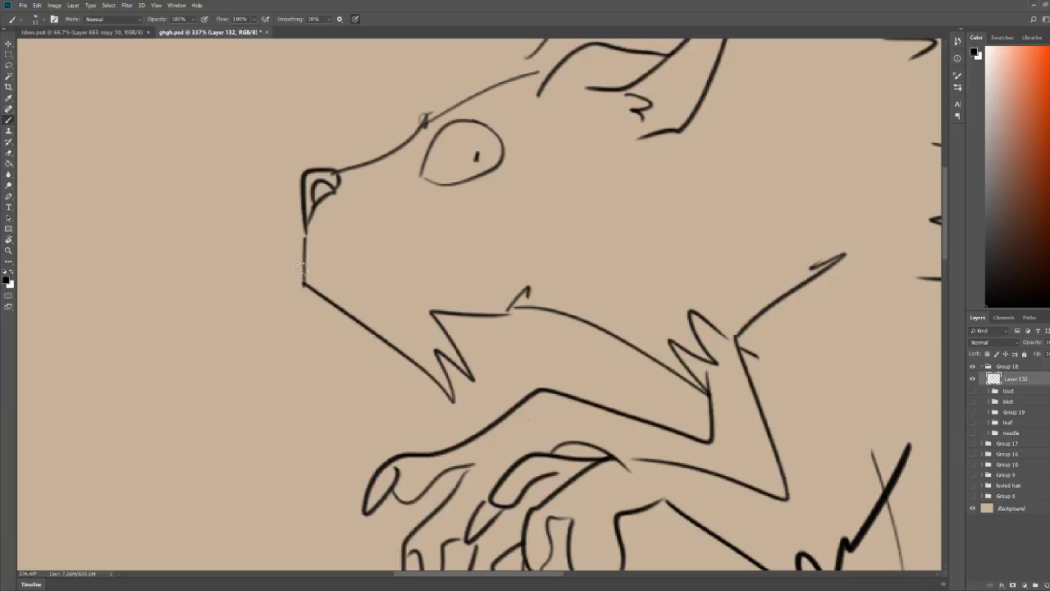
mouse_move(305, 240)
mouse_down()
mouse_move(660, 186)
mouse_move(513, 218)
mouse_move(310, 288)
mouse_up()
mouse_move(316, 250)
mouse_down()
mouse_move(333, 290)
mouse_move(404, 261)
mouse_up()
key(ctrl+0)
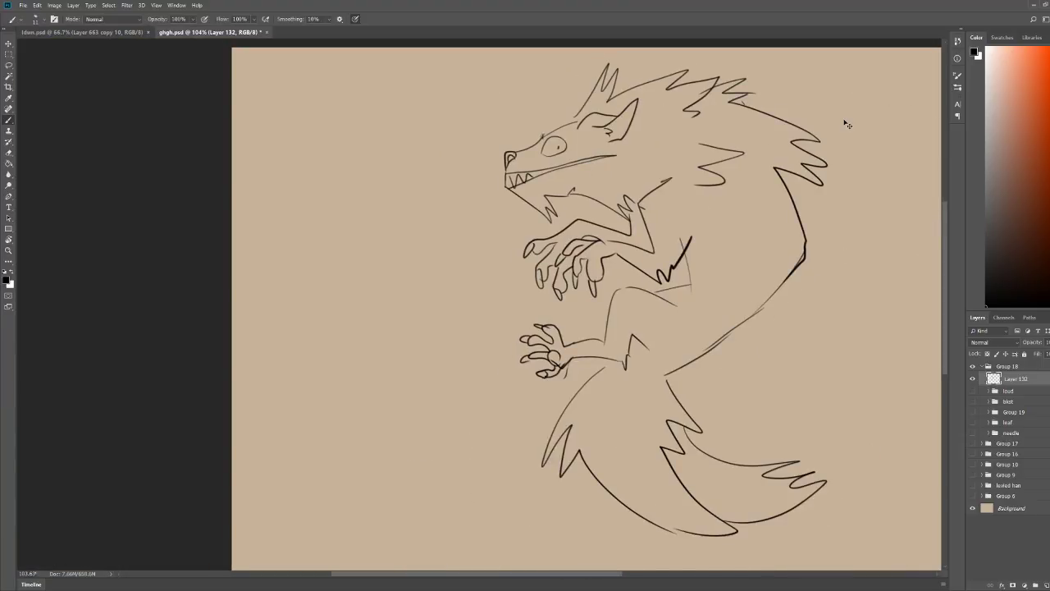
key(ctrl+z)
Step: Redraw the front of the muzzle with a receding upper lip, a set-back chin and a small tooth
scroll(656, 147, up, 2)
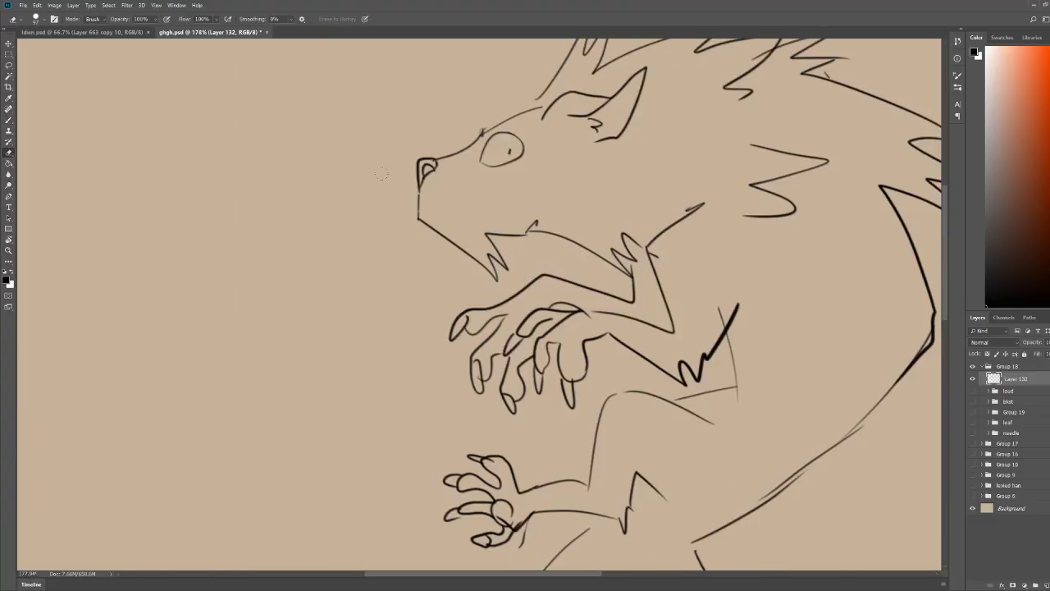
mouse_move(418, 183)
mouse_down()
mouse_move(439, 230)
mouse_move(475, 213)
mouse_move(452, 242)
mouse_move(450, 197)
mouse_move(458, 217)
mouse_up()
key(e)
key(b)
key(e)
key(b)
key(z)
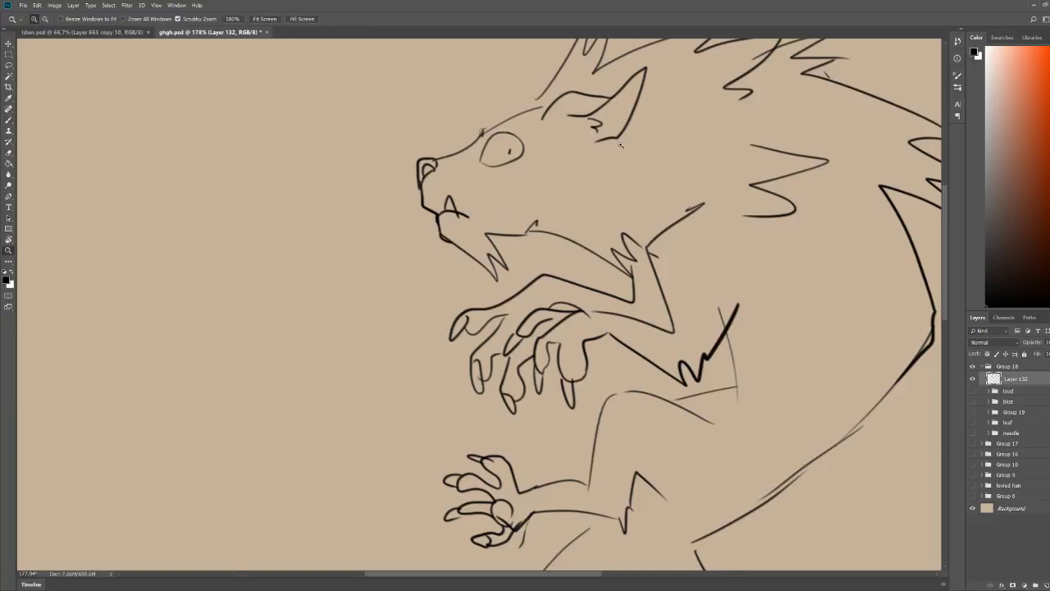
Step: Undo the lip strokes, clean the muzzle's front edge and try a short open mouth with jagged teeth
drag(621, 145, 526, 148)
key(ctrl+z)
key(z)
drag(423, 154, 525, 156)
key(e)
mouse_move(370, 227)
mouse_down()
mouse_move(348, 220)
mouse_move(439, 207)
mouse_move(341, 235)
mouse_move(373, 210)
mouse_move(407, 202)
mouse_move(416, 211)
mouse_up()
key(b)
key(z)
drag(552, 133, 468, 134)
drag(756, 110, 741, 112)
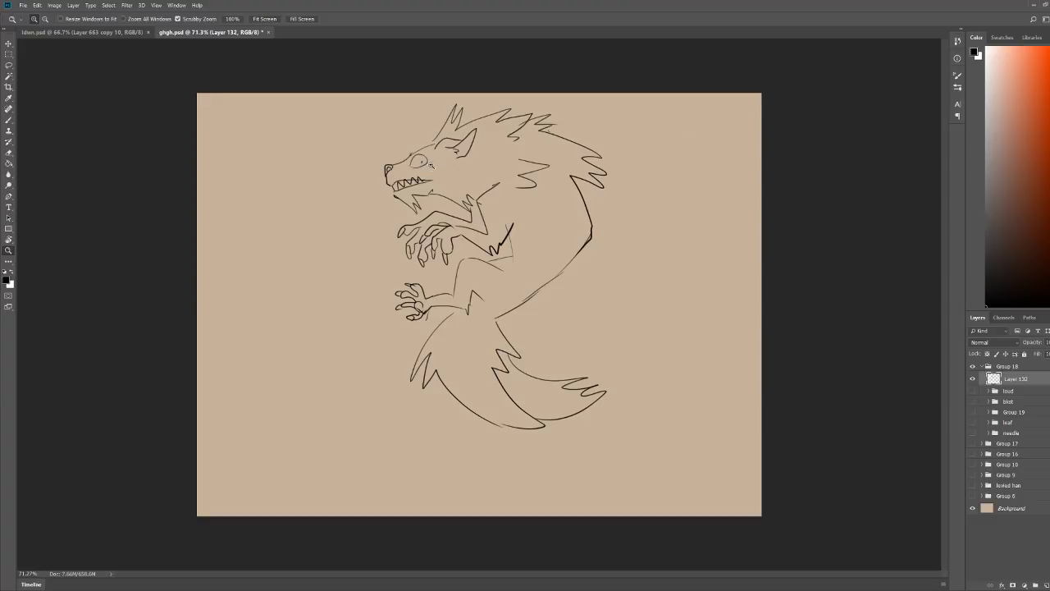
drag(431, 165, 452, 176)
key(ctrl+z)
key(ctrl+z)
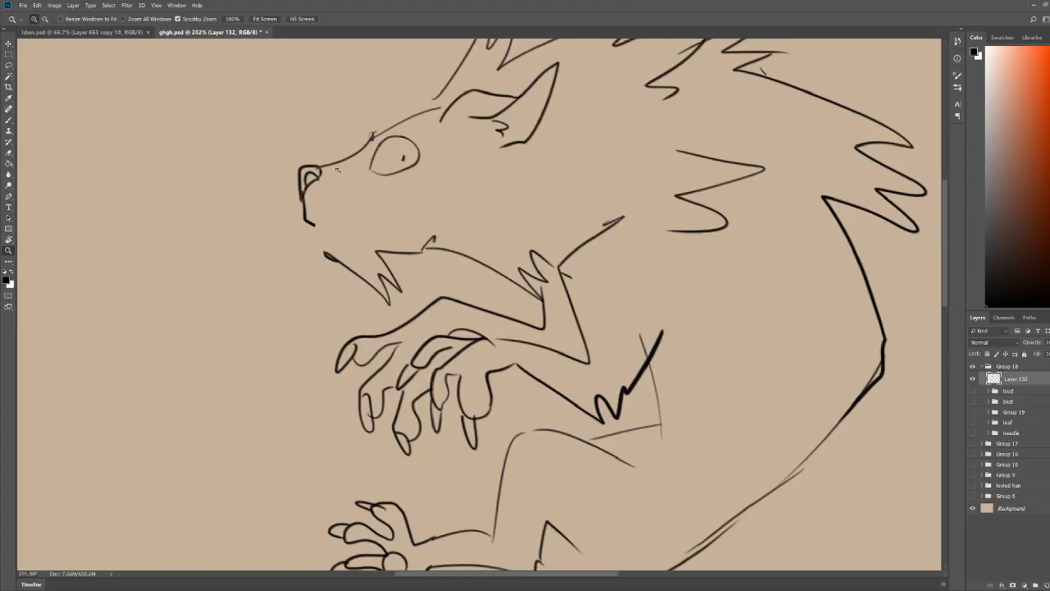
Step: Reshape the muzzle's bridge with a slight dip and draw a parted mouth filled with triangular teeth
key(e)
key(b)
drag(315, 165, 349, 157)
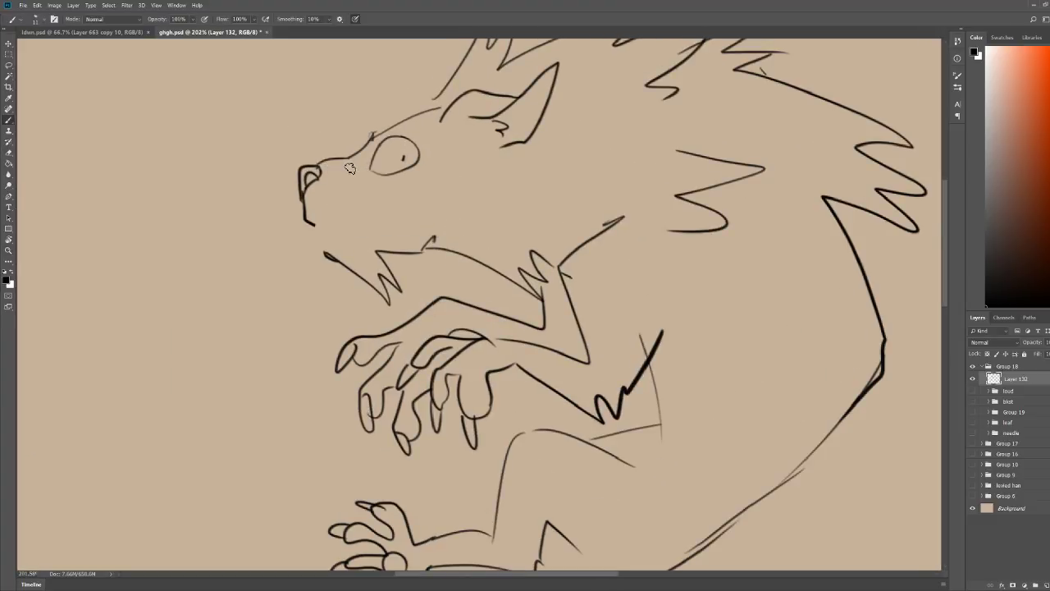
mouse_move(320, 226)
mouse_down()
mouse_move(345, 212)
mouse_move(402, 216)
mouse_up()
mouse_move(318, 242)
mouse_down()
mouse_move(345, 240)
mouse_move(345, 215)
mouse_move(384, 217)
mouse_up()
key(z)
drag(597, 119, 559, 125)
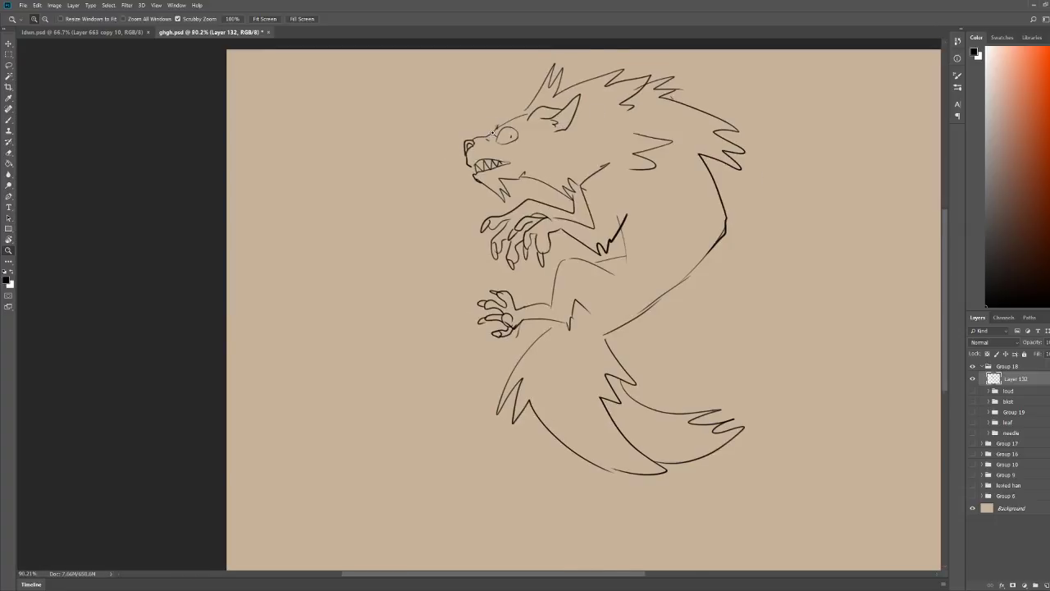
Step: Rework the eye's outline, undo a large iris ring and draw a zigzag pupil instead
click(473, 134)
key(b)
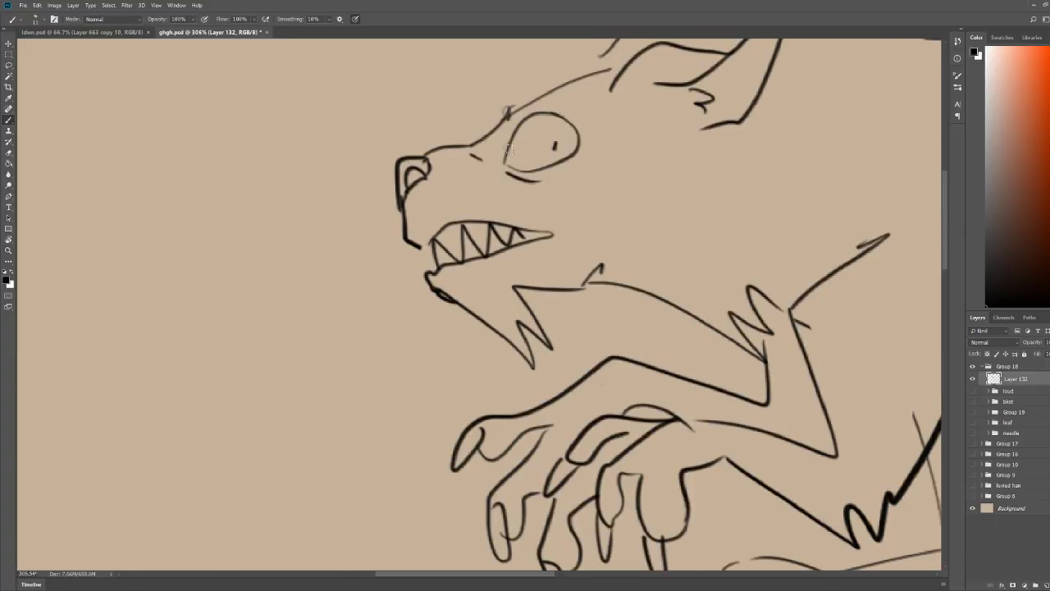
key(e)
key(b)
mouse_move(568, 123)
mouse_down()
mouse_move(579, 150)
mouse_move(553, 132)
mouse_move(544, 161)
mouse_up()
key(z)
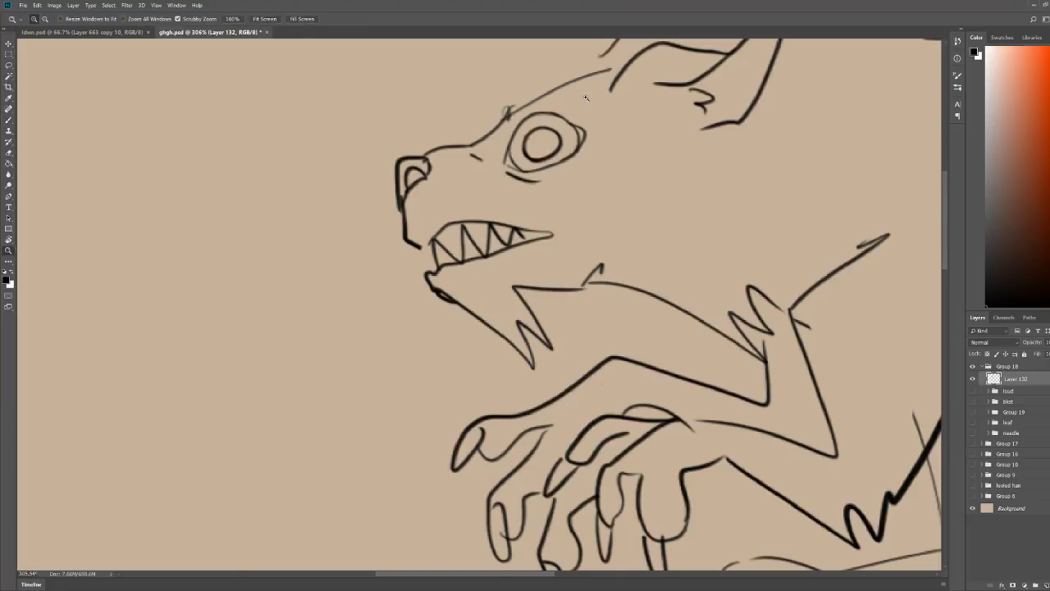
drag(583, 96, 463, 96)
drag(422, 152, 549, 153)
key(b)
key(ctrl+z)
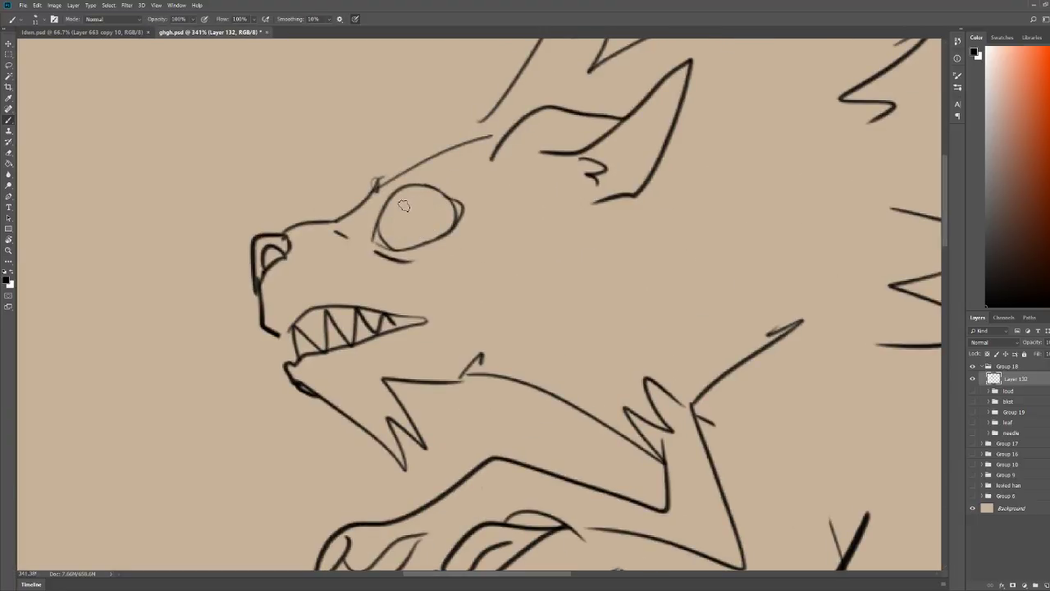
drag(406, 198, 415, 235)
key(ctrl+0)
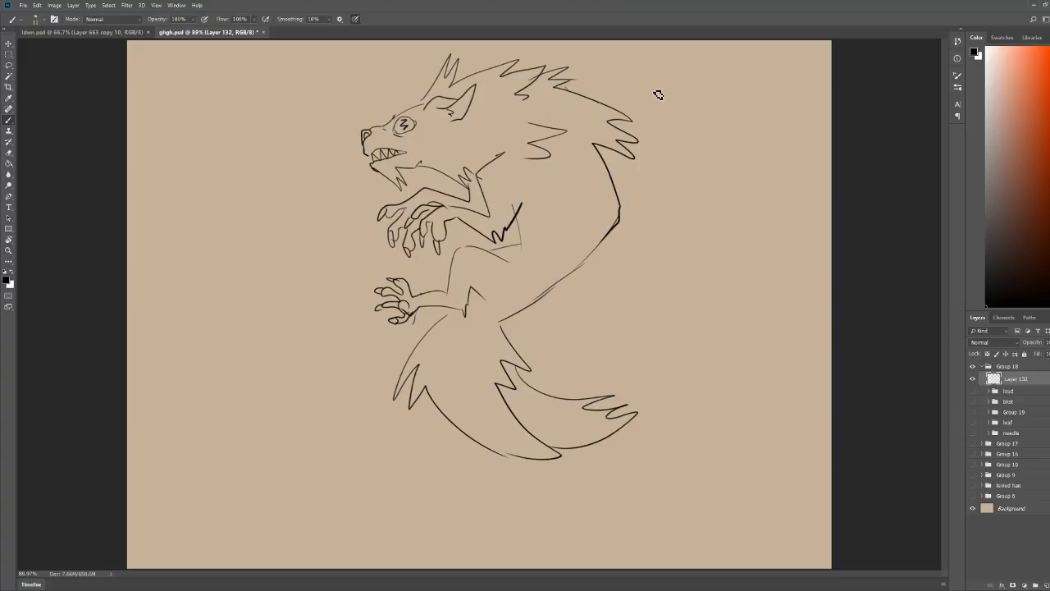
Step: Add a small spiky fur tuft on the forehead in front of the ear
drag(397, 85, 439, 85)
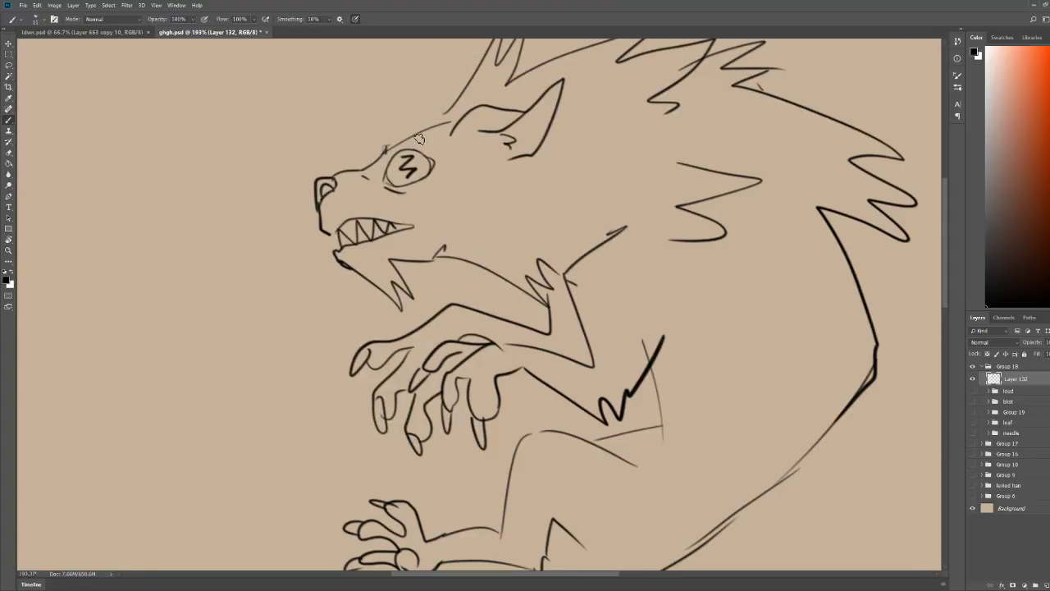
mouse_move(421, 132)
mouse_down()
mouse_move(445, 83)
mouse_move(452, 107)
mouse_up()
key(z)
drag(539, 70, 519, 70)
key(b)
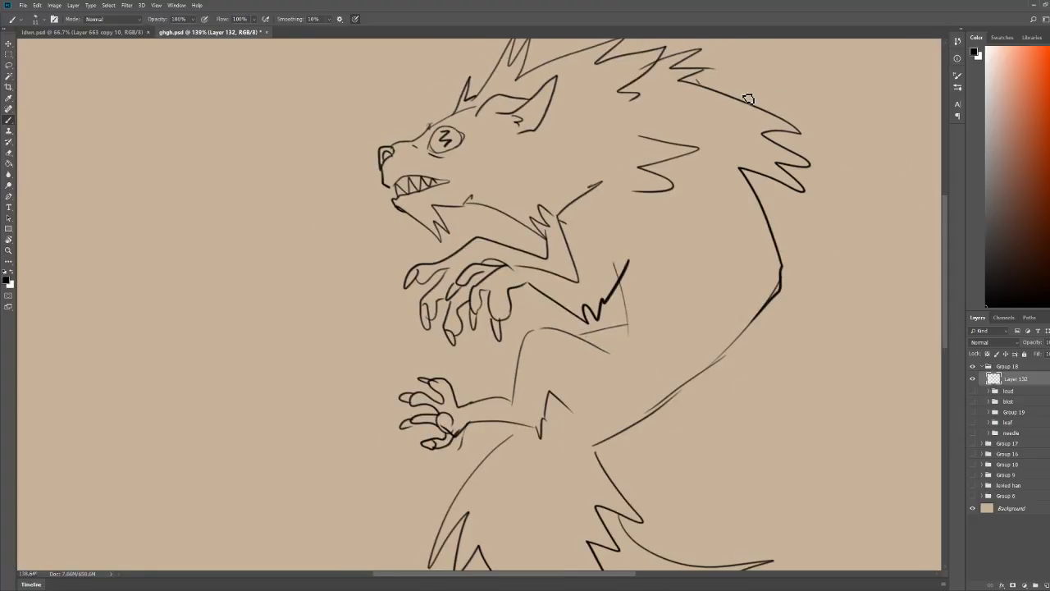
Step: Connect the rump to the tail and close the gaps around the hind leg and belly
key(z)
drag(702, 281, 669, 282)
key(b)
drag(499, 319, 504, 331)
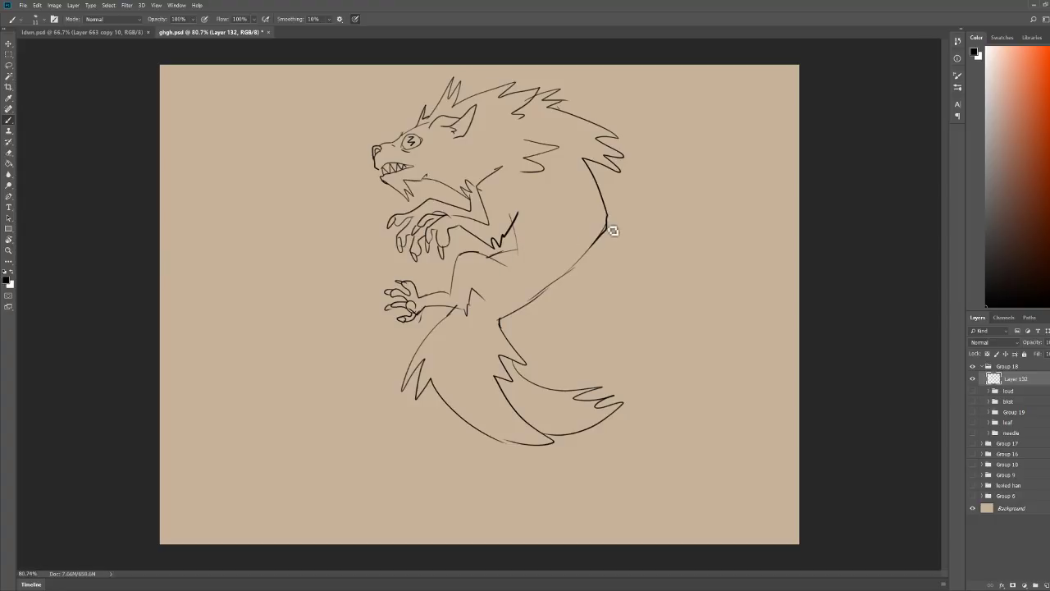
Step: Redraw the back as a slimmer curve below the shoulder fur and erase the old outer outline
drag(543, 142, 598, 249)
key(e)
mouse_move(605, 197)
mouse_down()
mouse_move(574, 261)
mouse_move(571, 244)
mouse_move(589, 263)
mouse_move(552, 292)
mouse_up()
key(b)
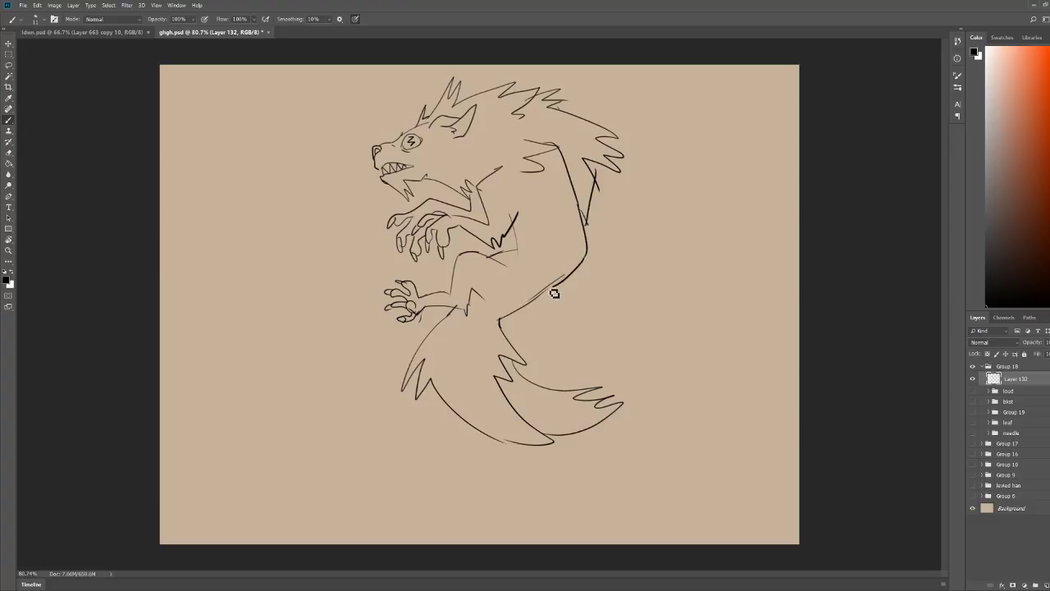
Step: Erase the extra line running through the body and add jagged fur tufts on the flank
key(e)
mouse_move(557, 162)
mouse_down()
mouse_move(569, 213)
mouse_move(541, 129)
mouse_move(606, 224)
mouse_move(590, 240)
mouse_move(559, 233)
mouse_up()
key(b)
drag(549, 224, 540, 232)
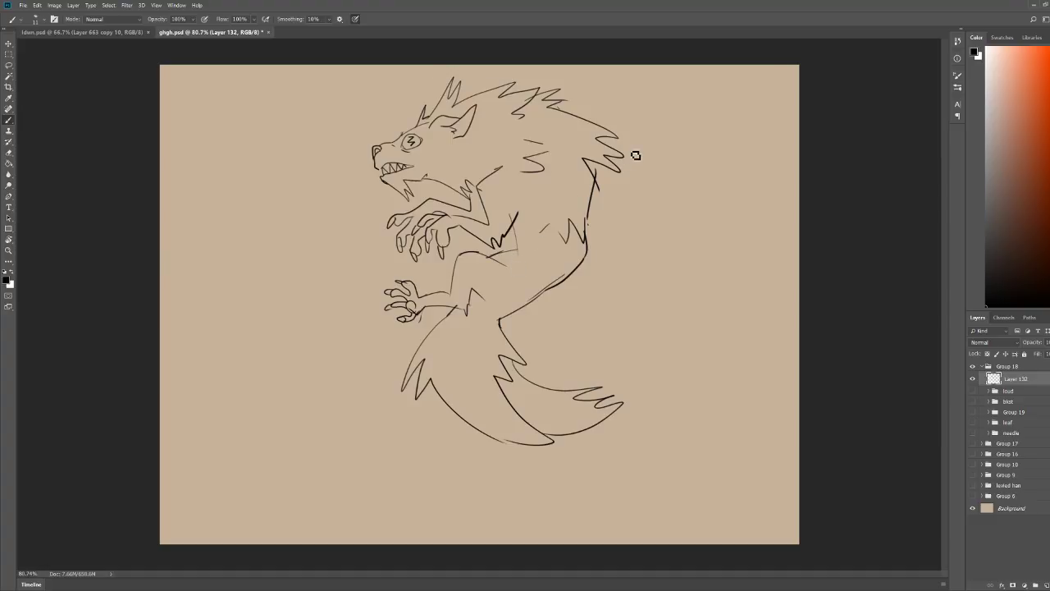
Step: Erase the nose, toothed mouth and chin, and redraw a slim pointed snout with a wide-open mouth outline
key(z)
drag(403, 129, 446, 129)
key(e)
drag(353, 246, 323, 220)
mouse_move(447, 248)
mouse_down()
mouse_move(410, 295)
mouse_move(422, 303)
mouse_up()
key(b)
mouse_move(331, 220)
mouse_down()
mouse_move(382, 264)
mouse_move(474, 246)
mouse_move(330, 174)
mouse_move(435, 266)
mouse_move(404, 183)
mouse_move(392, 190)
mouse_move(404, 188)
mouse_move(408, 210)
mouse_move(438, 203)
mouse_move(479, 220)
mouse_move(483, 272)
mouse_up()
key(e)
key(b)
scroll(464, 225, down, 4)
scroll(463, 224, up, 4)
key(e)
key(b)
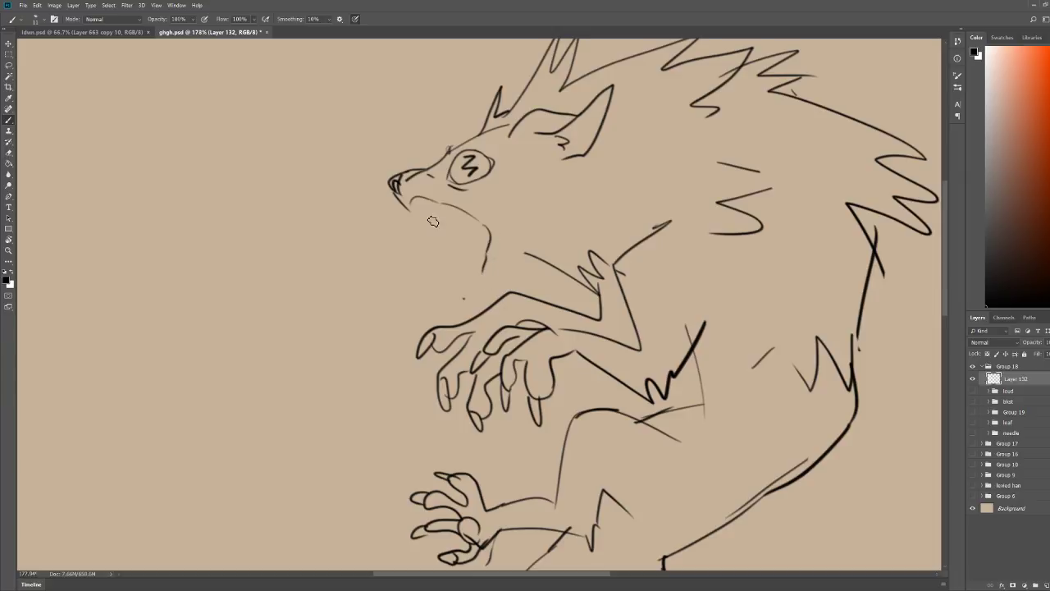
Step: Add long upper fangs and a lower jaw with pointed teeth to the open mouth
mouse_move(427, 211)
mouse_down()
mouse_move(448, 220)
mouse_move(412, 212)
mouse_up()
mouse_move(483, 272)
mouse_down()
mouse_move(461, 284)
mouse_move(468, 275)
mouse_move(495, 287)
mouse_move(518, 252)
mouse_up()
key(z)
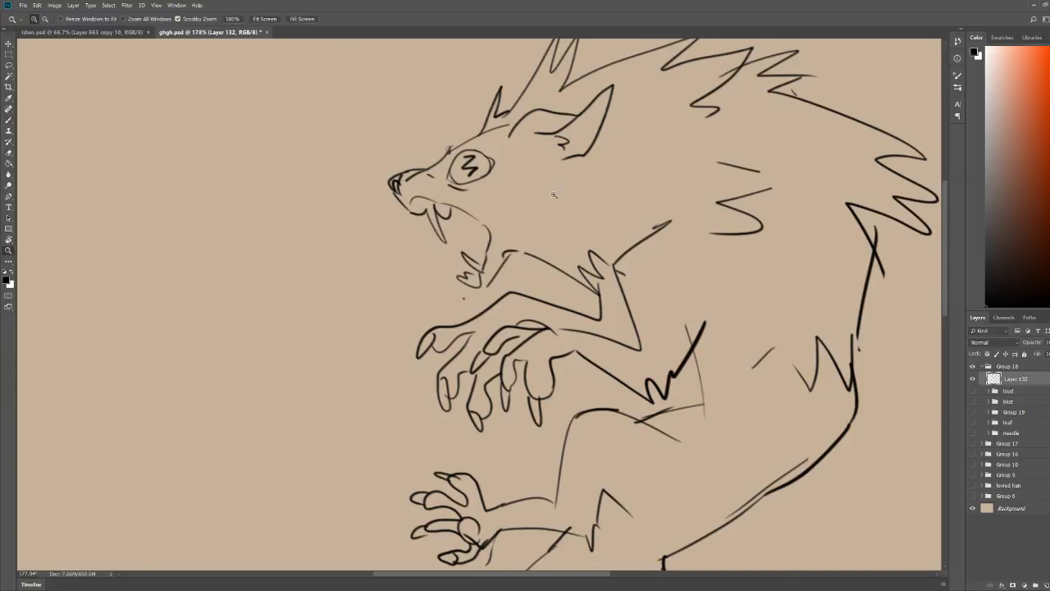
mouse_move(570, 183)
mouse_down()
mouse_move(484, 195)
mouse_move(514, 182)
mouse_up()
Step: Erase the round zigzag eye and redraw it as a slanted, angular eye with a small iris
key(e)
mouse_move(331, 243)
mouse_down()
mouse_move(362, 237)
mouse_move(322, 210)
mouse_move(379, 221)
mouse_up()
key(b)
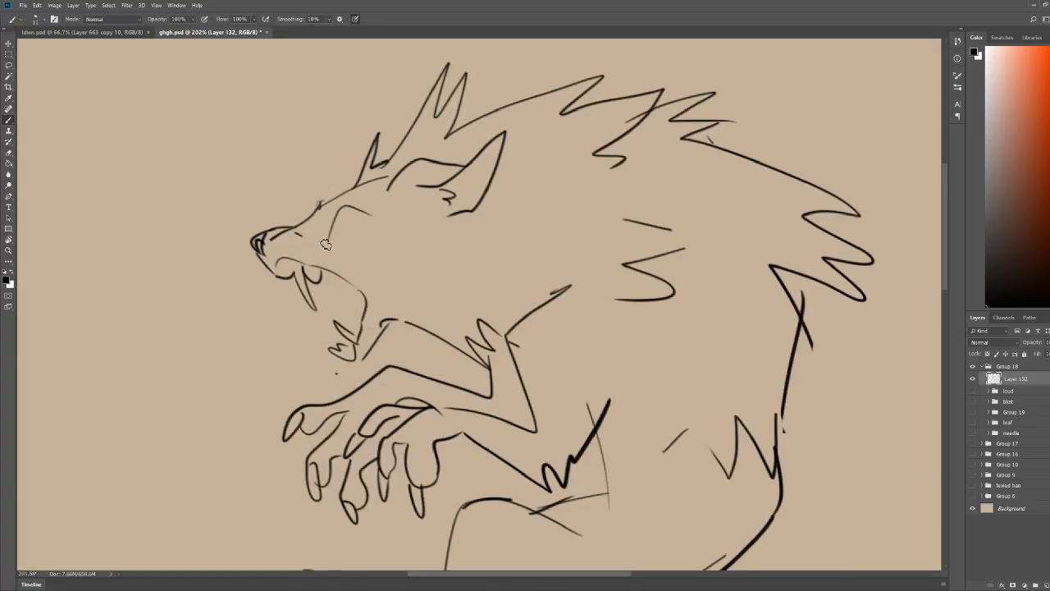
mouse_move(326, 243)
mouse_down()
mouse_move(387, 219)
mouse_move(354, 230)
mouse_up()
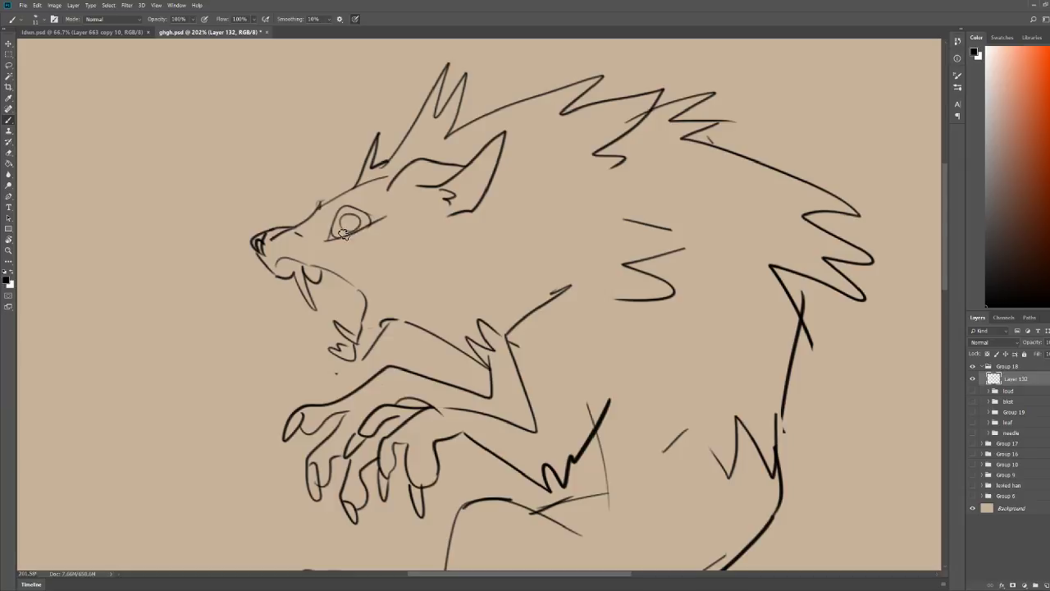
Step: Draw the far hind leg with a splayed paw just above the near hind foot
key(z)
drag(407, 180, 370, 182)
drag(578, 136, 561, 132)
key(b)
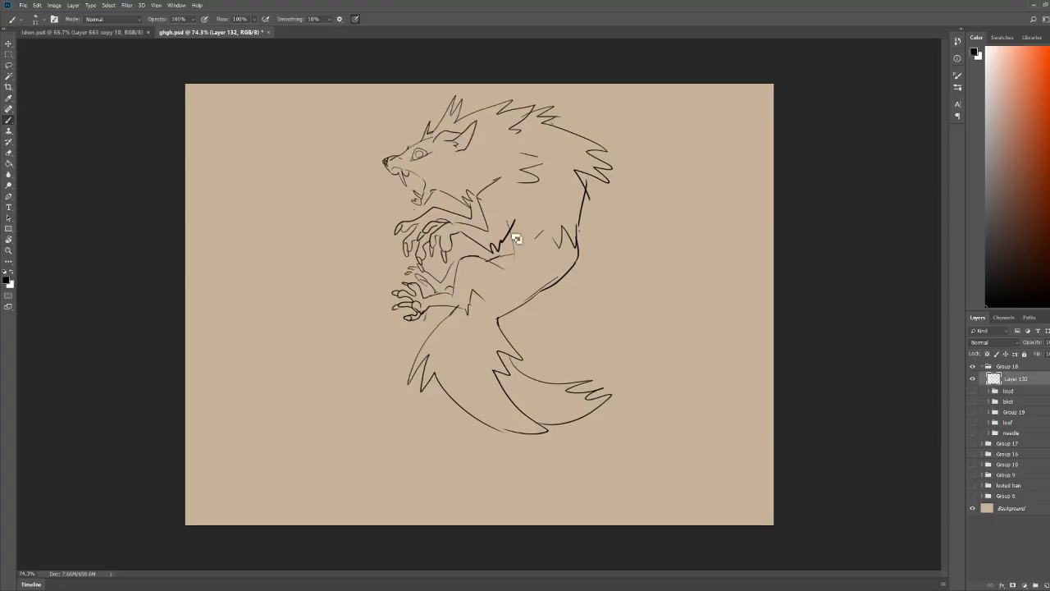
Step: Replace the angular eye with a narrow slanted slit, undoing the unwanted strokes
key(z)
mouse_move(478, 166)
mouse_down()
mouse_move(500, 167)
mouse_move(394, 210)
mouse_move(441, 171)
mouse_move(404, 199)
mouse_up()
key(b)
key(ctrl+z)
key(ctrl+z)
key(z)
drag(709, 108, 685, 108)
key(b)
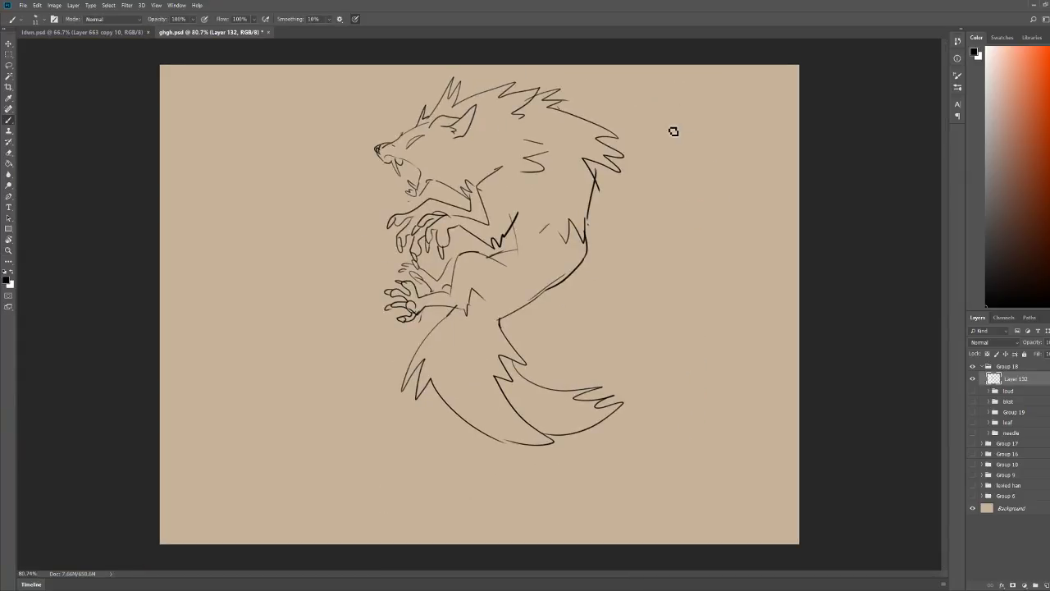
Step: Erase the cat's snarling muzzle, fanged mouth and slit eye, keeping the ear and forelegs
key(e)
scroll(480, 128, up, 3)
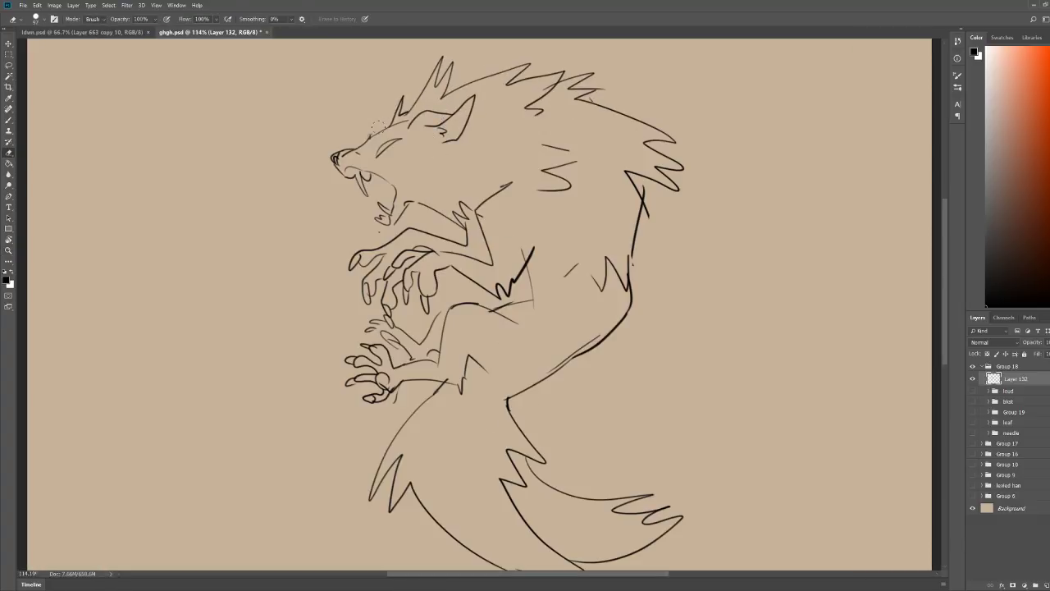
mouse_move(385, 197)
mouse_down()
mouse_move(358, 203)
mouse_move(326, 166)
mouse_up()
Step: Redraw the face with a short closed-mouth muzzle, a round eye and spiky cheek and jaw fur
key(b)
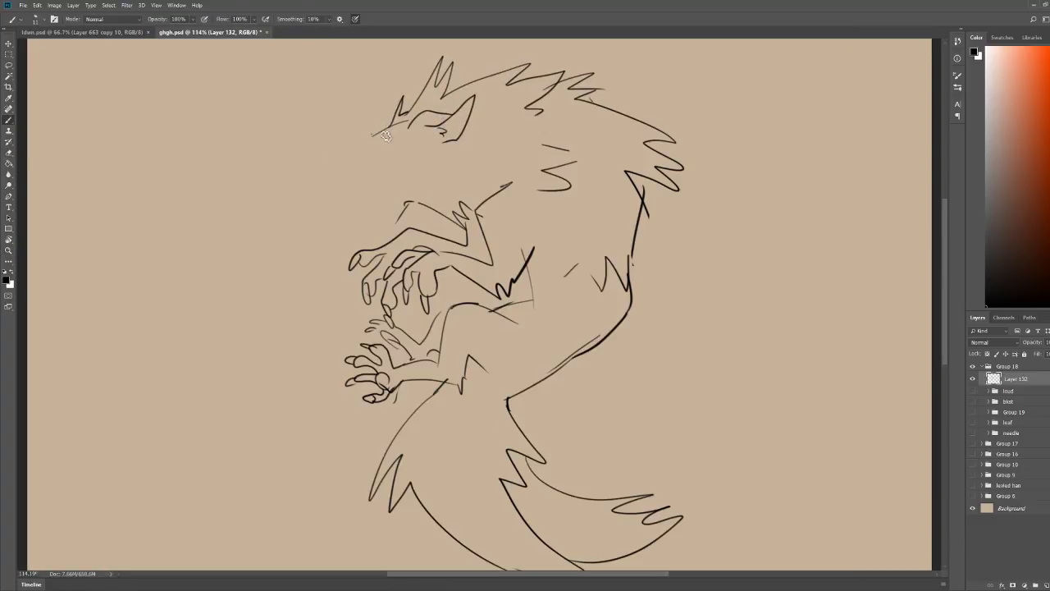
drag(386, 127, 342, 177)
mouse_move(378, 172)
mouse_down()
mouse_move(396, 166)
mouse_move(384, 180)
mouse_up()
mouse_move(345, 198)
mouse_down()
mouse_move(355, 219)
mouse_move(401, 214)
mouse_move(408, 203)
mouse_move(419, 204)
mouse_move(409, 215)
mouse_move(423, 217)
mouse_move(430, 197)
mouse_up()
key(e)
key(b)
mouse_move(429, 158)
mouse_down()
mouse_move(458, 175)
mouse_move(433, 183)
mouse_up()
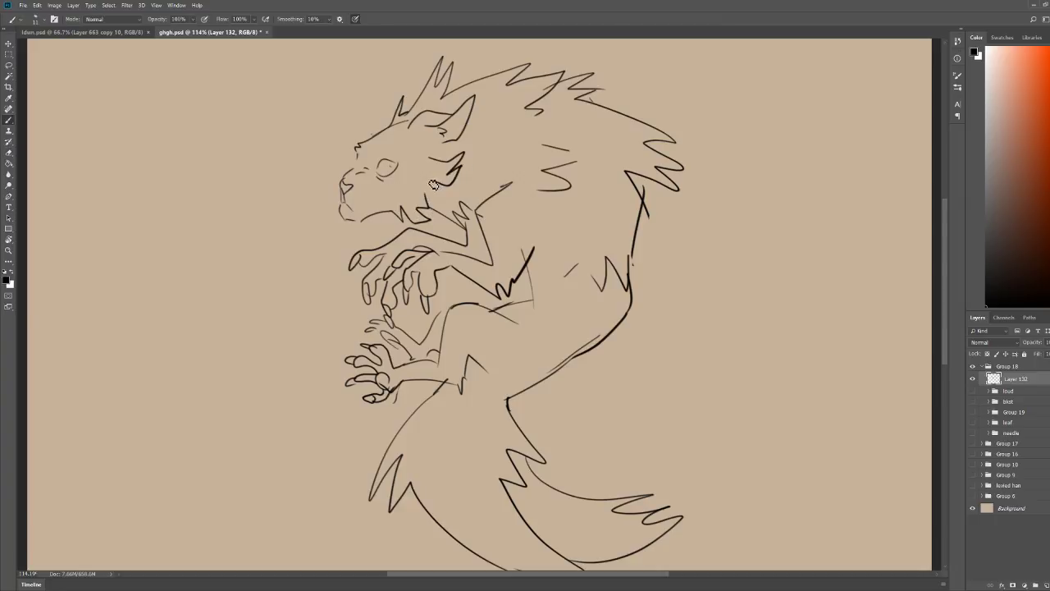
Step: Add a spiky forehead tuft, a far-side cheek tuft, a far eye and small brow marks to the face
mouse_move(384, 131)
mouse_down()
mouse_move(354, 113)
mouse_move(359, 150)
mouse_up()
drag(571, 97, 537, 99)
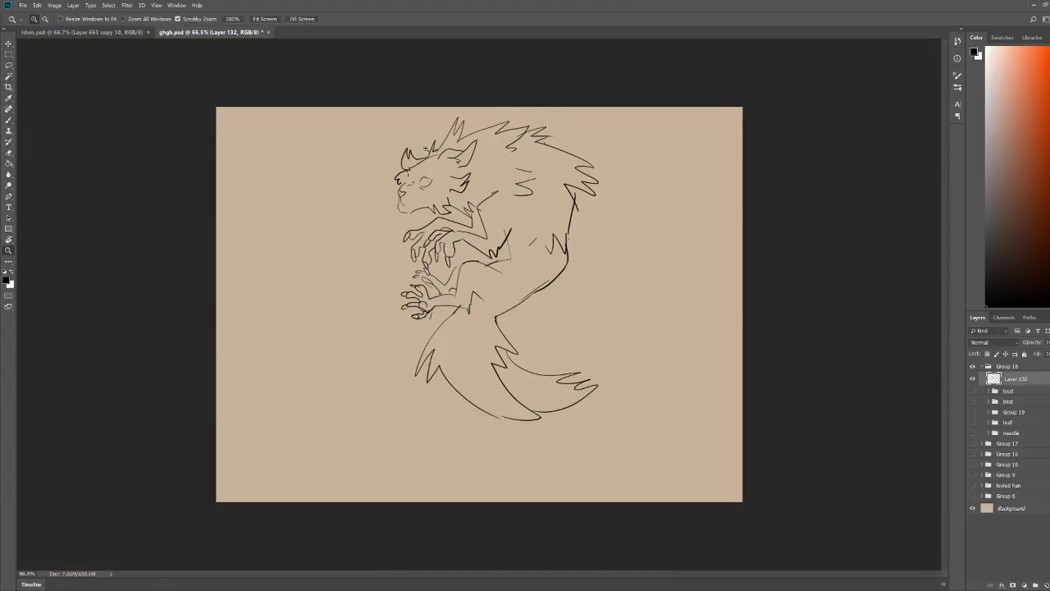
drag(426, 148, 447, 149)
key(b)
key(b)
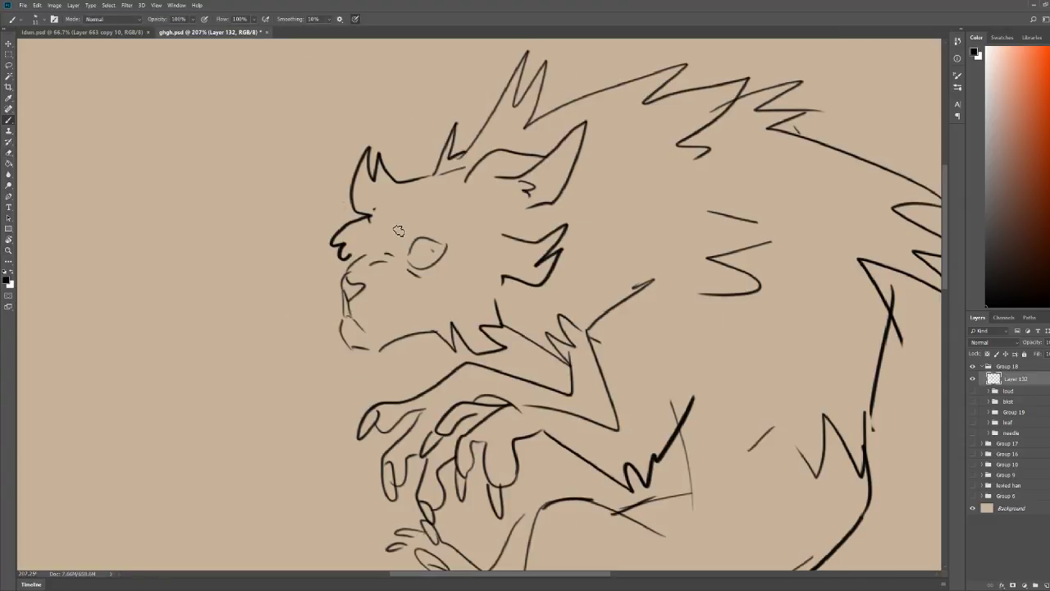
mouse_move(397, 224)
mouse_down()
mouse_move(402, 235)
mouse_move(364, 223)
mouse_up()
key(ctrl+0)
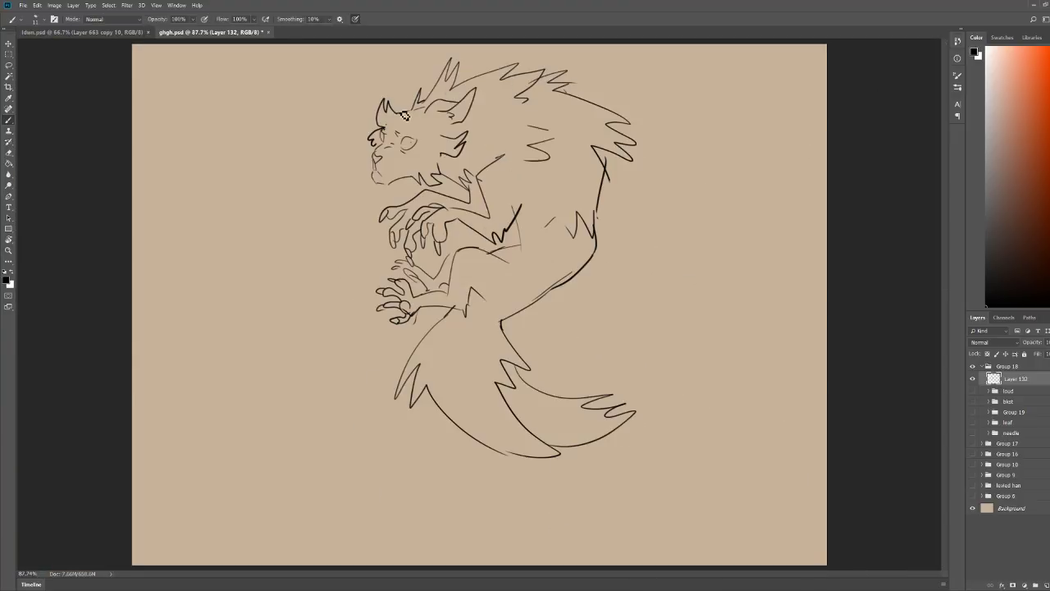
Step: Draw a pointed fur tuft on the crown between the forehead tuft and the ear
mouse_move(401, 110)
mouse_down()
mouse_move(411, 95)
mouse_move(420, 104)
mouse_up()
key(z)
drag(621, 113, 577, 117)
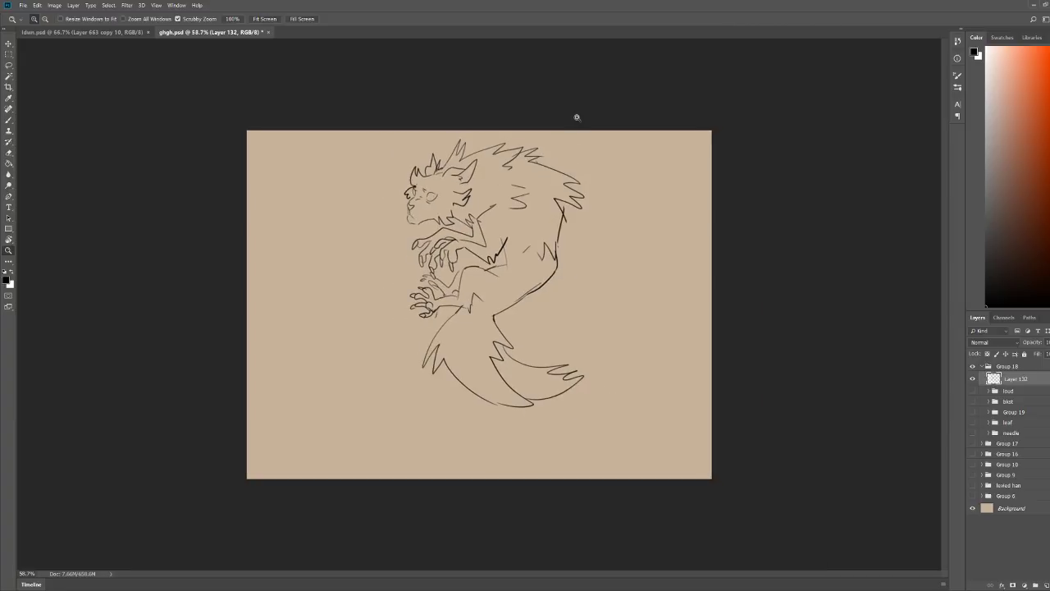
drag(593, 165, 632, 146)
Step: Draw the neck line behind the jaw, with small fur marks above the far foreleg
key(b)
key(z)
drag(517, 199, 482, 208)
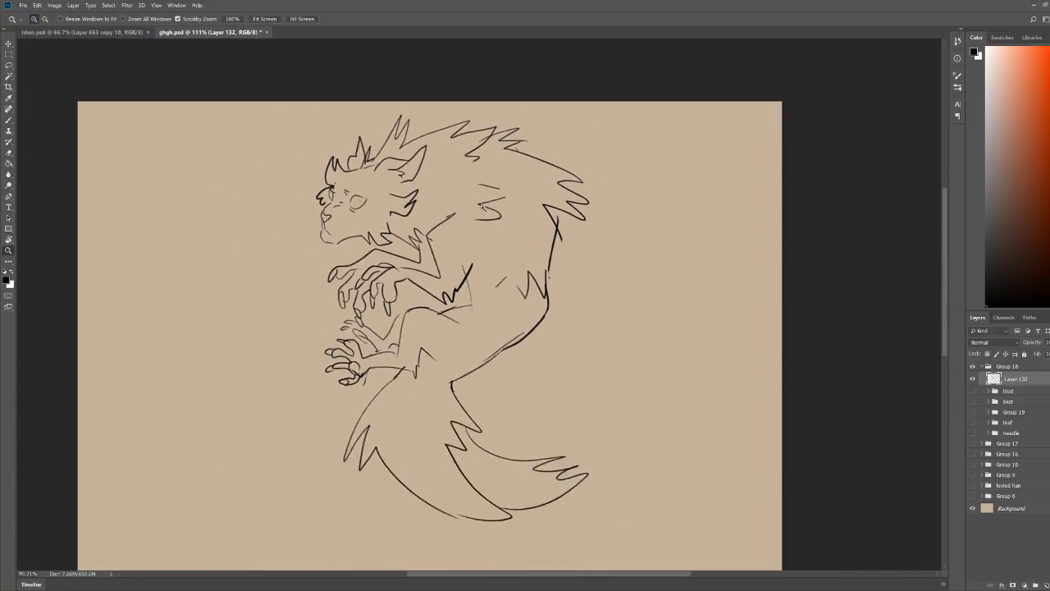
key(ctrl+0)
key(b)
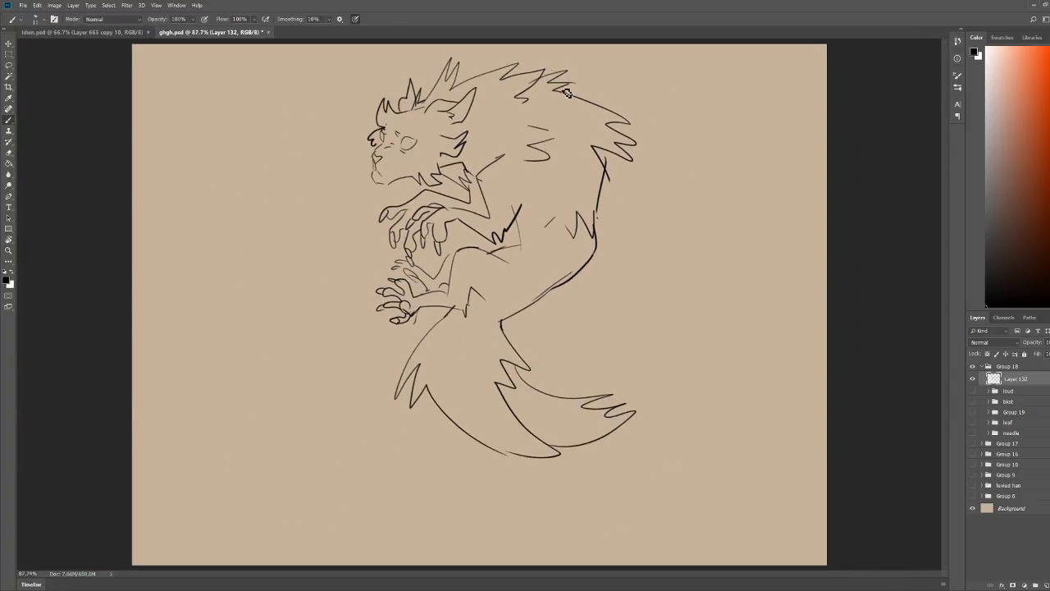
key(e)
key(b)
key(z)
drag(407, 263, 433, 265)
key(b)
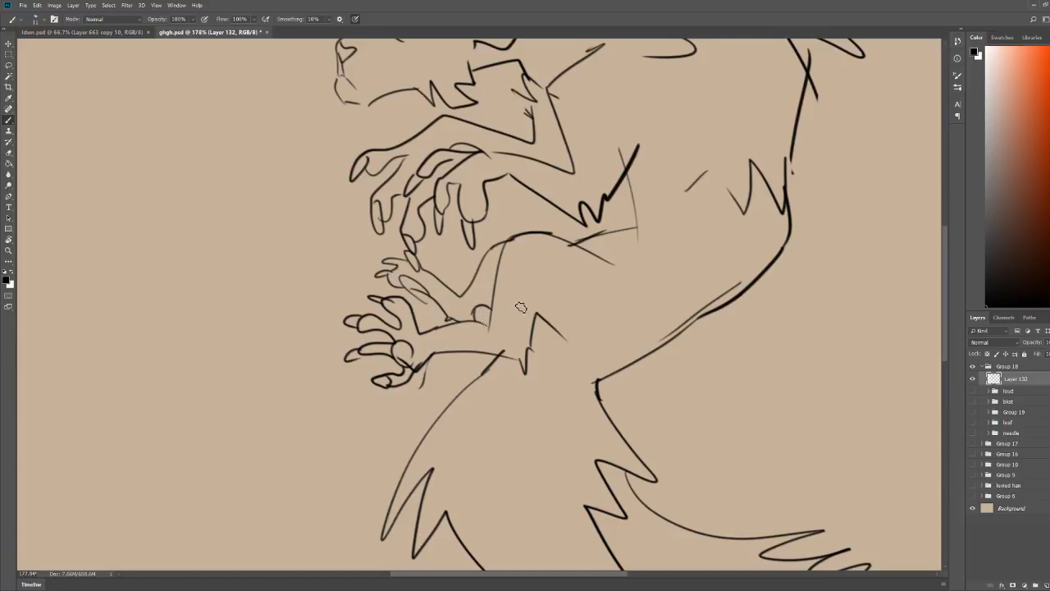
Step: Touch up the lower back contour with a short stroke beside the hip fur
key(ctrl+space)
drag(520, 306, 446, 314)
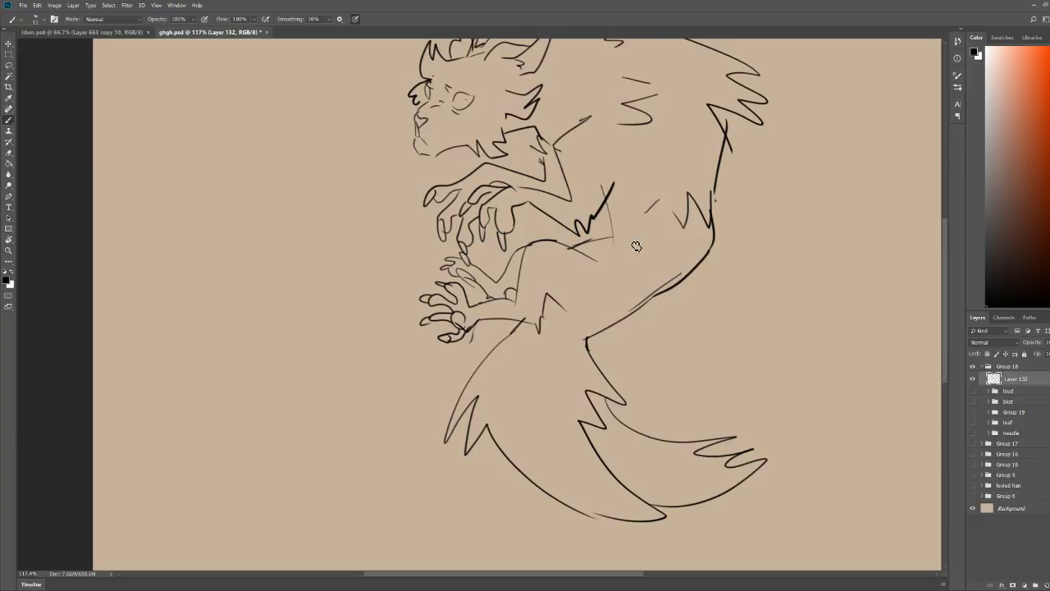
key(ctrl+space)
drag(537, 125, 656, 129)
drag(528, 178, 548, 207)
key(ctrl+space)
drag(607, 150, 476, 152)
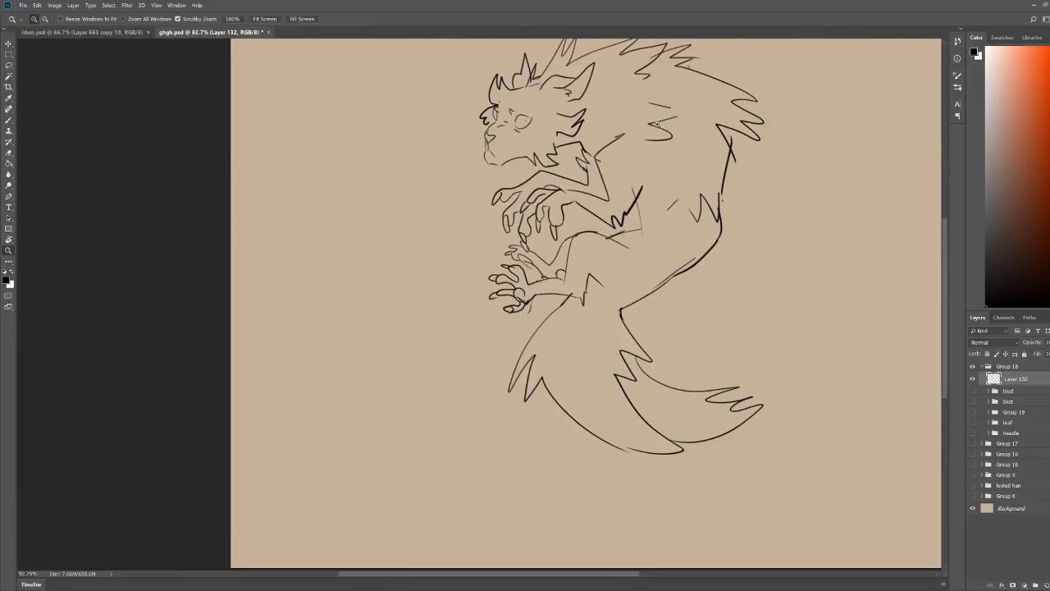
key(ctrl+space)
drag(743, 157, 674, 163)
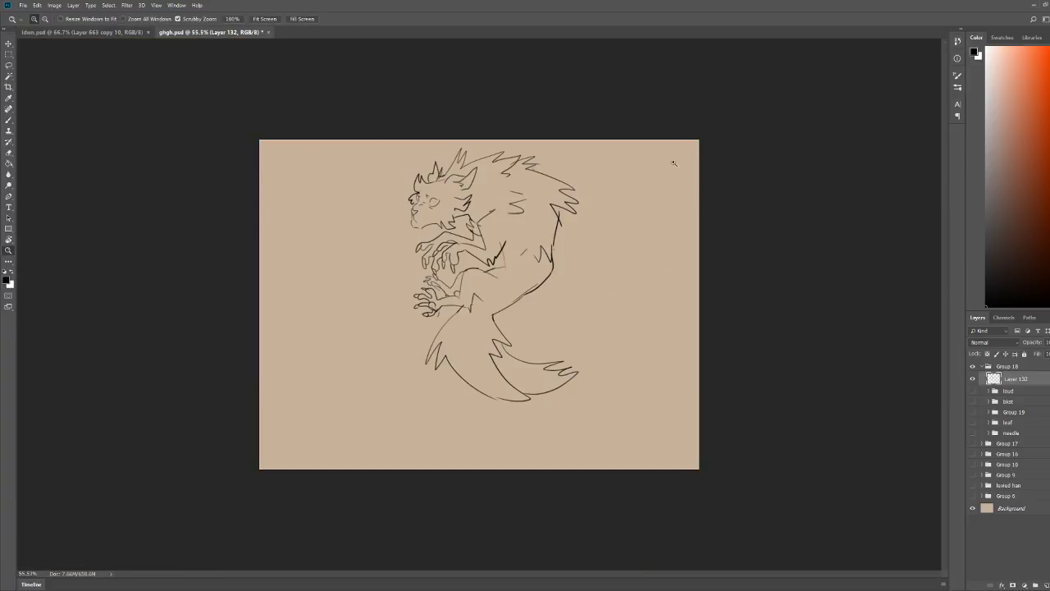
drag(522, 191, 646, 160)
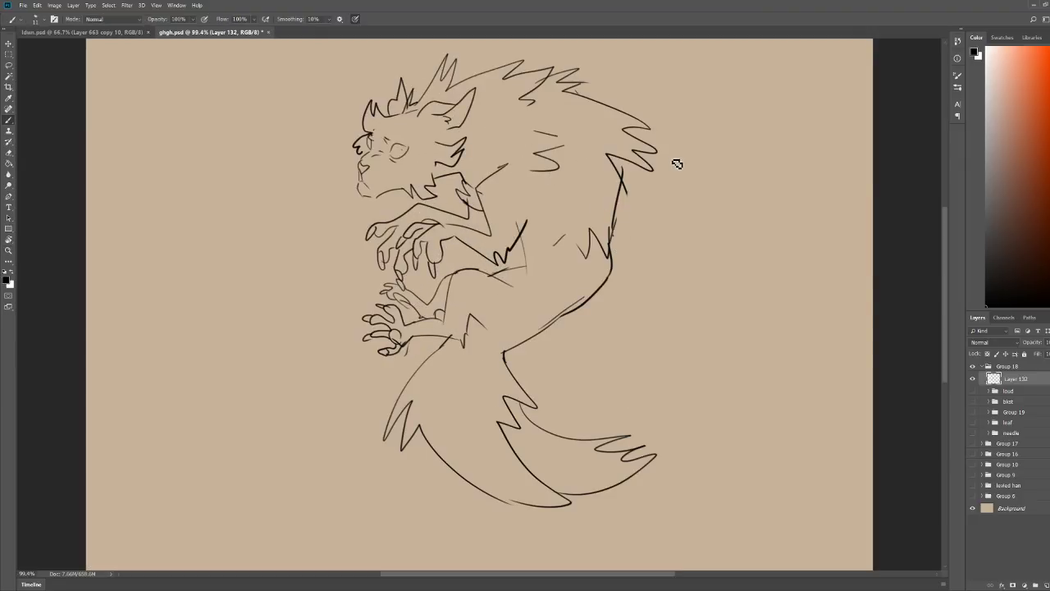
click(9, 86)
click(240, 157)
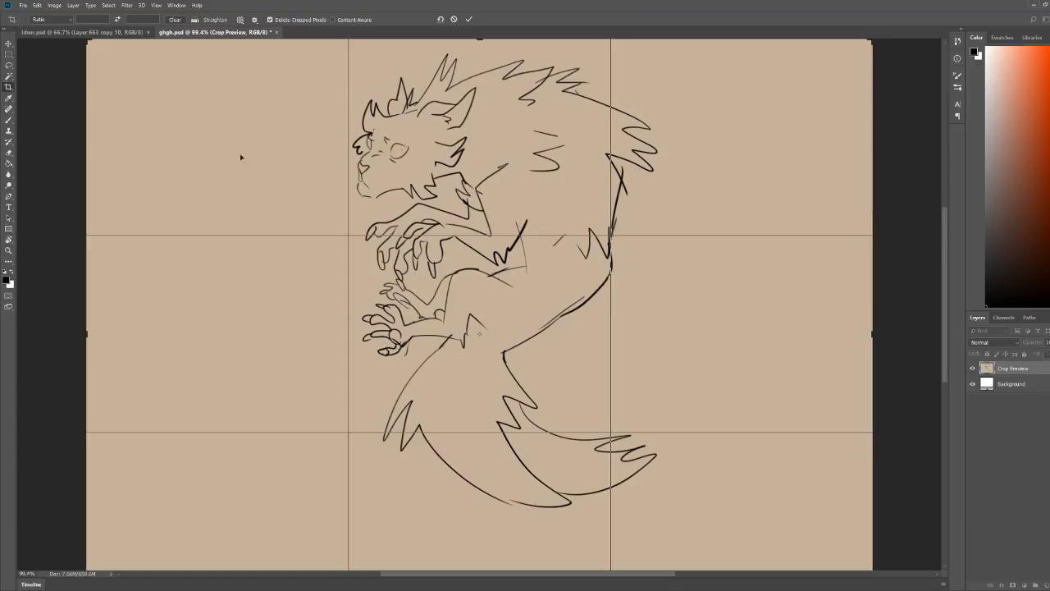
key(Escape)
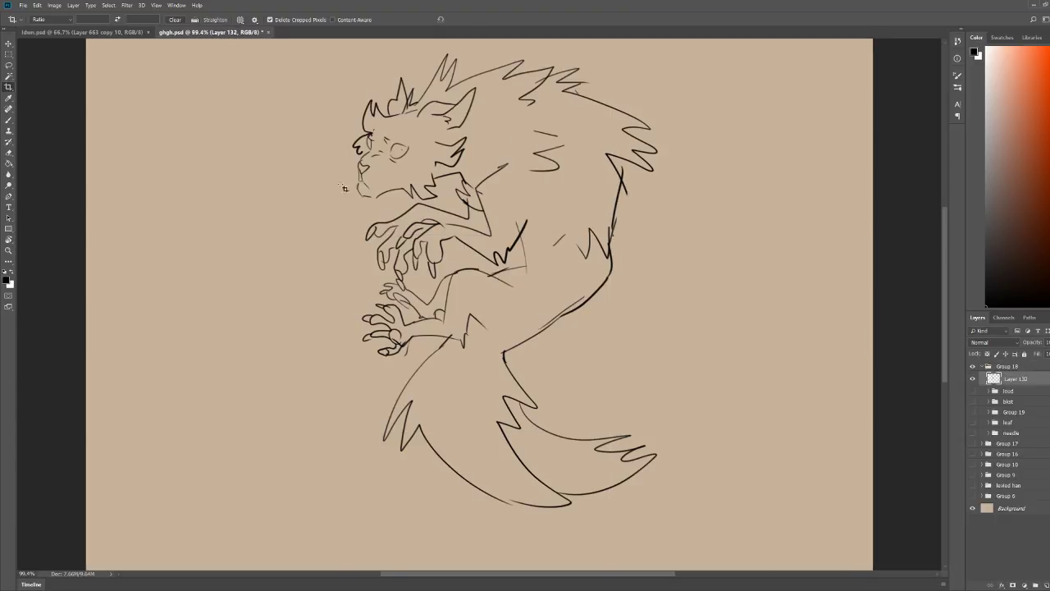
key(w)
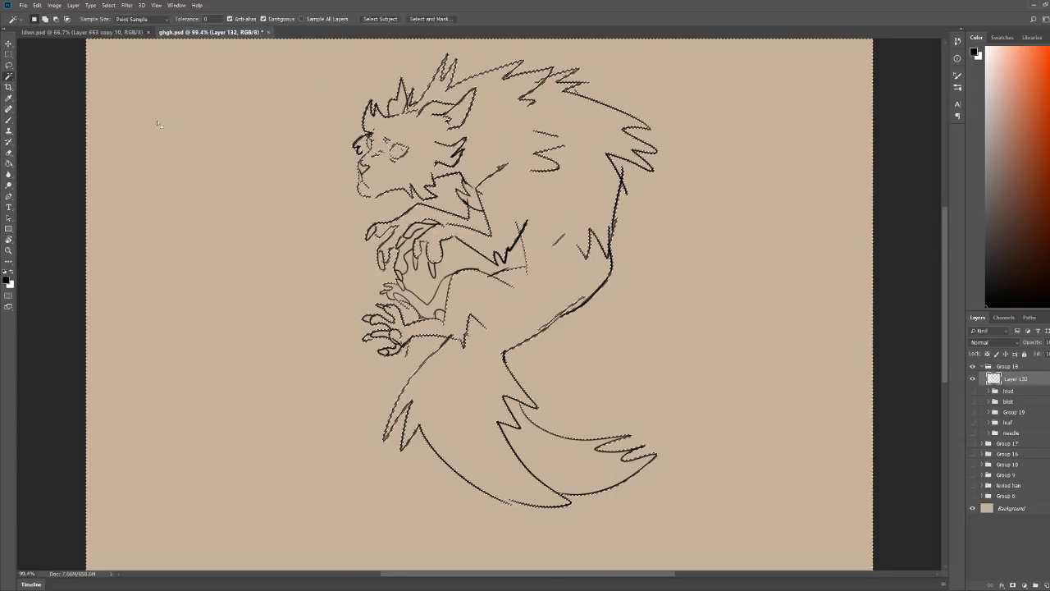
key(b)
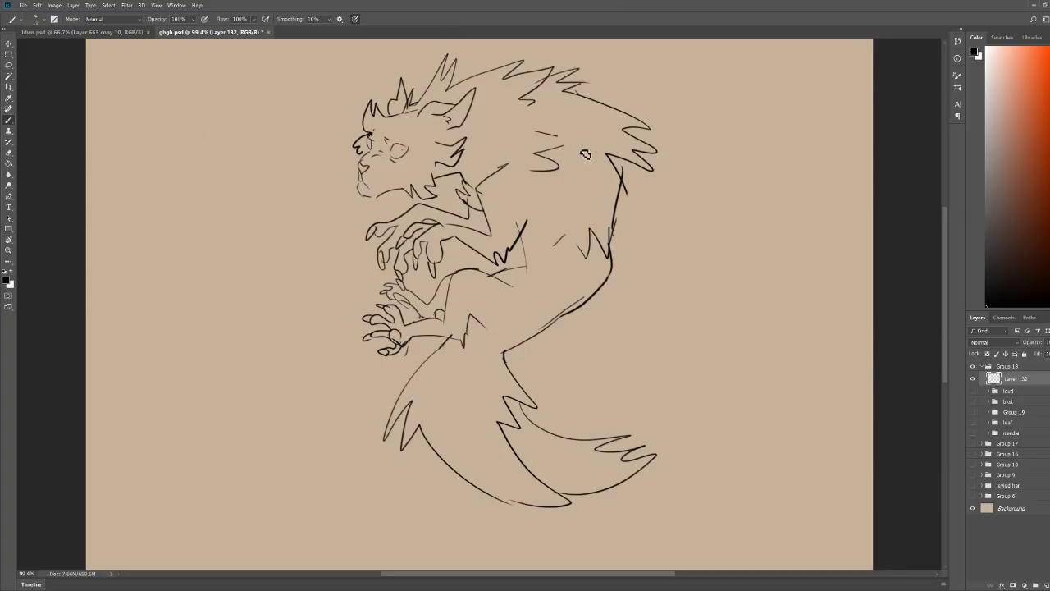
Step: Add a small fur point under the chin and a short curve across the upper foreleg
key(ctrl+space)
drag(420, 59, 468, 65)
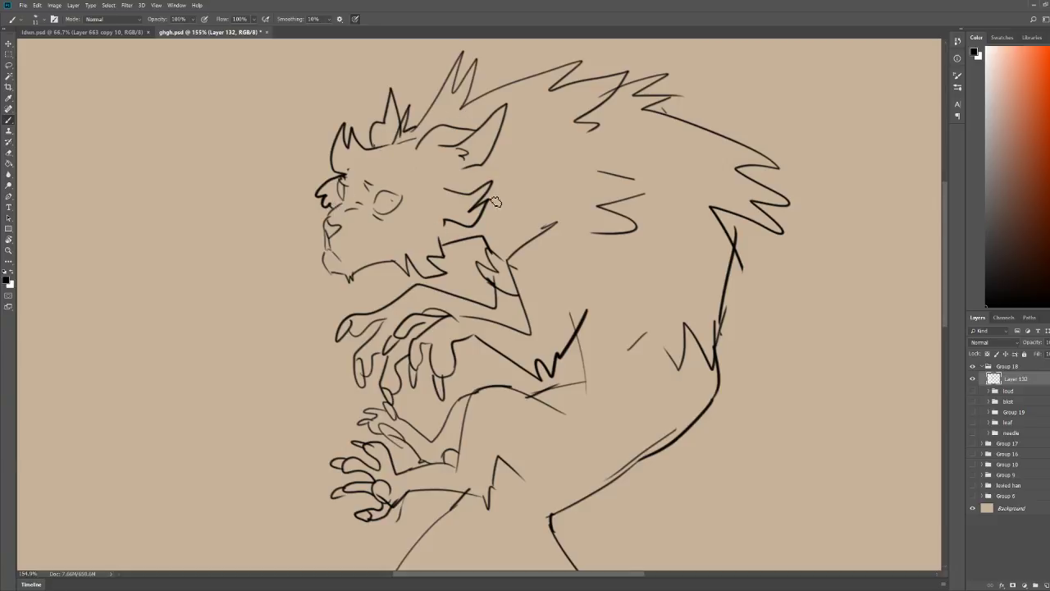
key(ctrl+space)
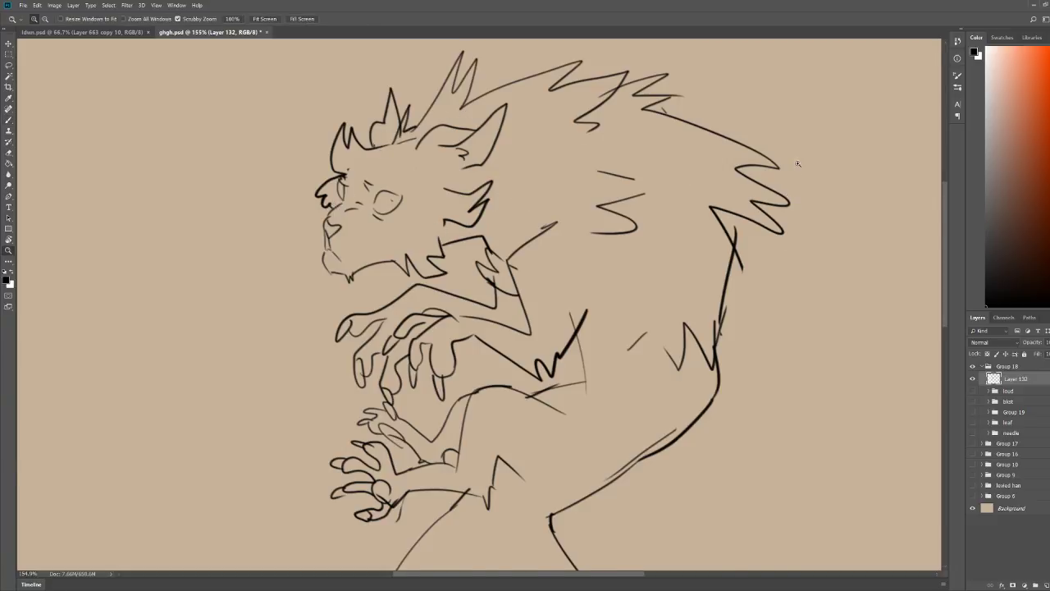
drag(796, 162, 781, 161)
Step: Draw a jagged fur tuft protruding from the rump and erase the old curve inside it
drag(766, 410, 788, 409)
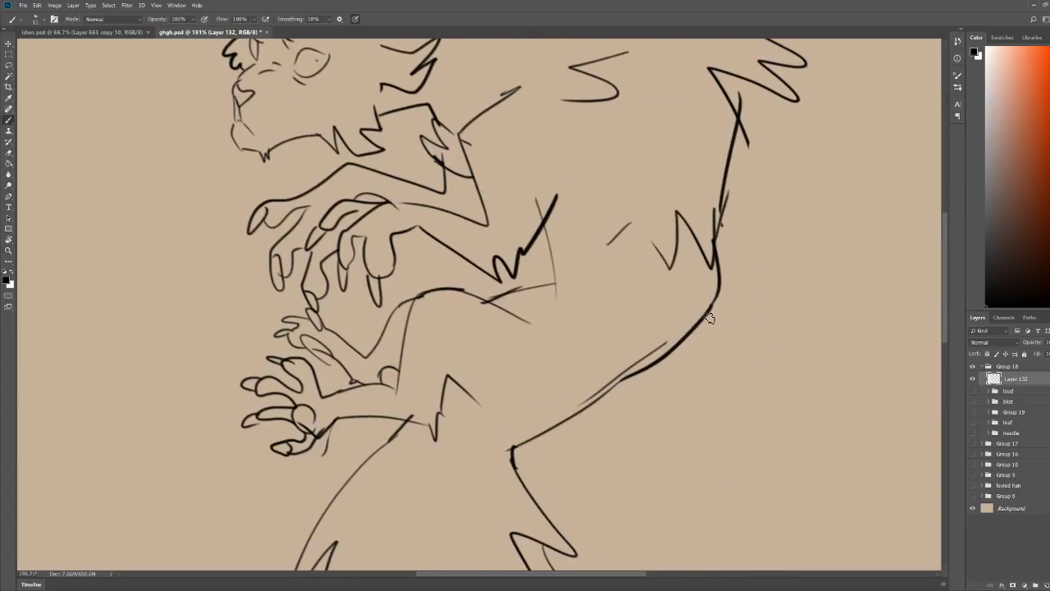
mouse_move(707, 311)
mouse_down()
mouse_move(688, 372)
mouse_move(637, 376)
mouse_up()
key(ctrl+space)
drag(751, 284, 722, 276)
key(e)
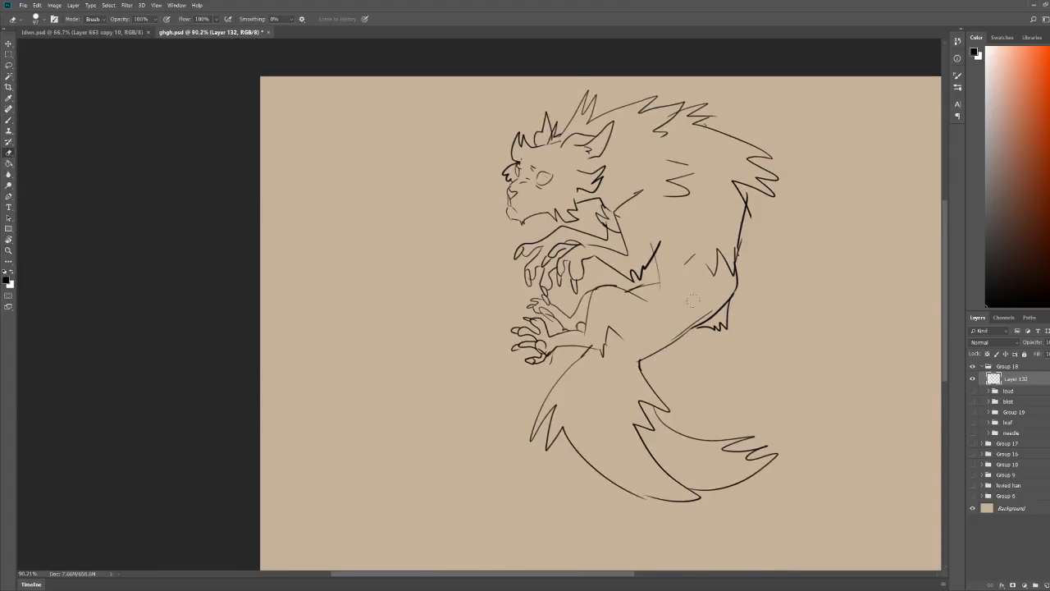
key(b)
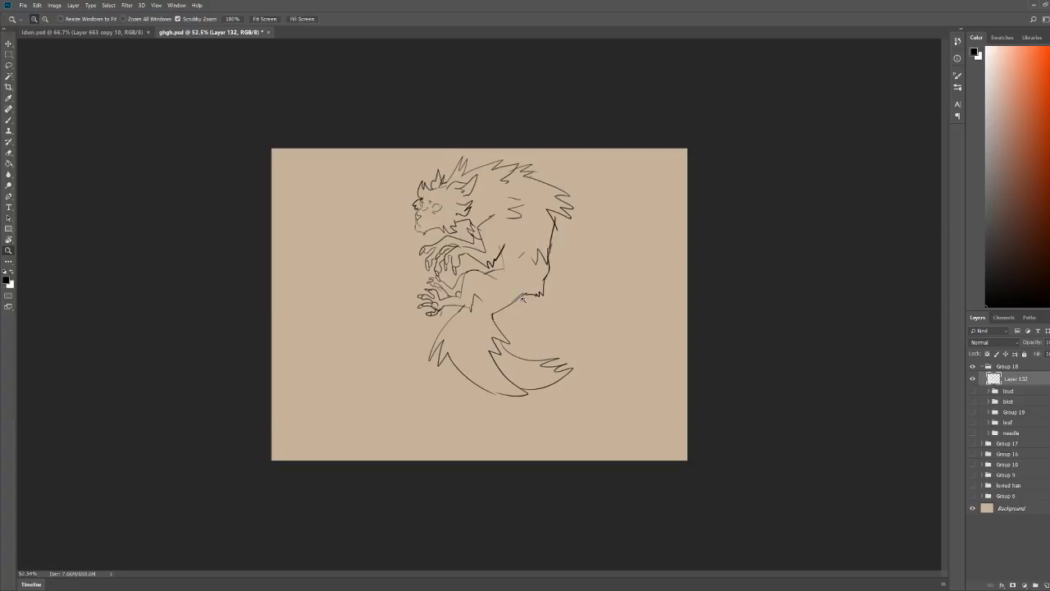
mouse_move(524, 298)
mouse_down()
mouse_move(632, 276)
mouse_move(593, 283)
mouse_up()
Step: Erase the forked tail's rear half and inner lines, keeping only its front edge
key(e)
drag(527, 361, 532, 407)
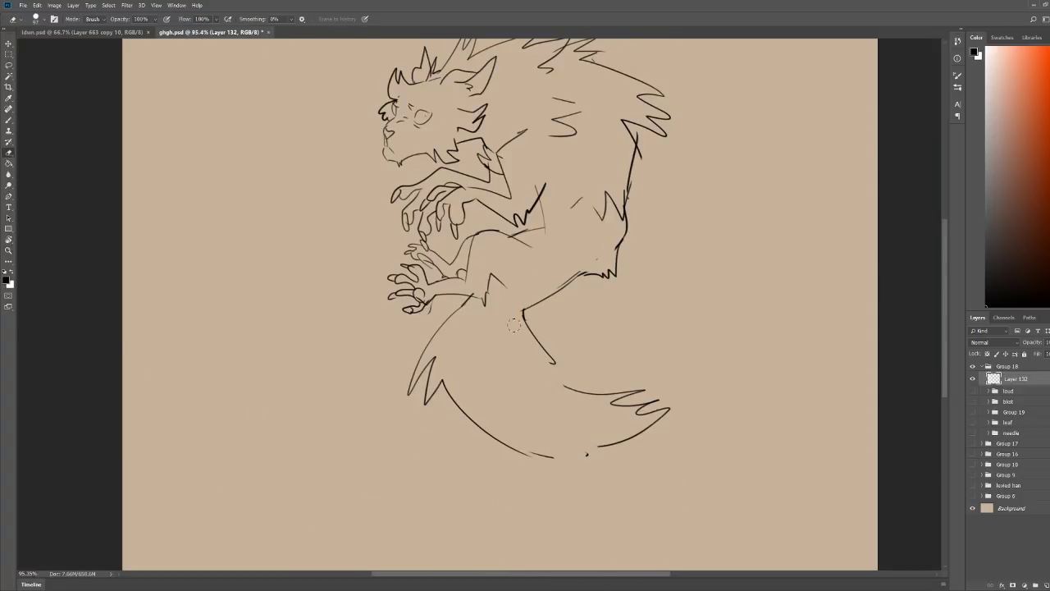
key(b)
key(e)
drag(524, 310, 528, 327)
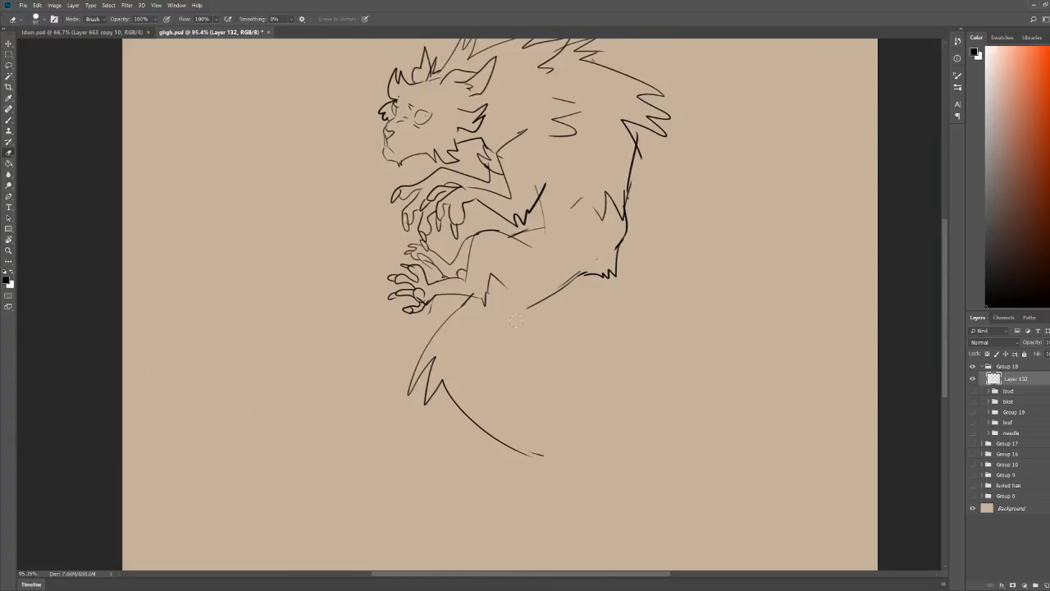
Step: Redraw the tail's back edge with jagged fur and spread its end into long pointed tufts
key(b)
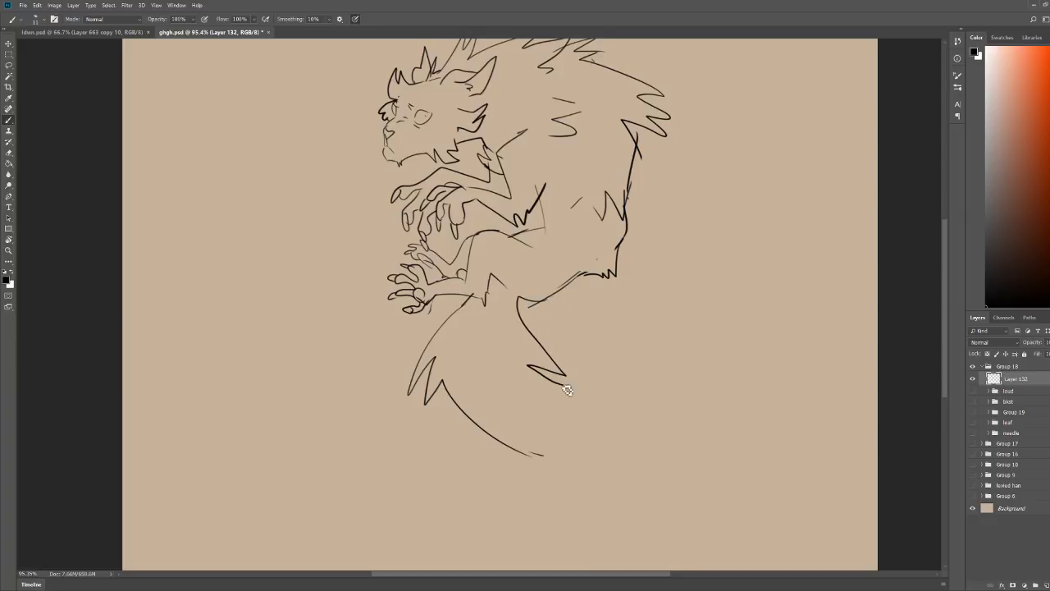
drag(566, 391, 687, 442)
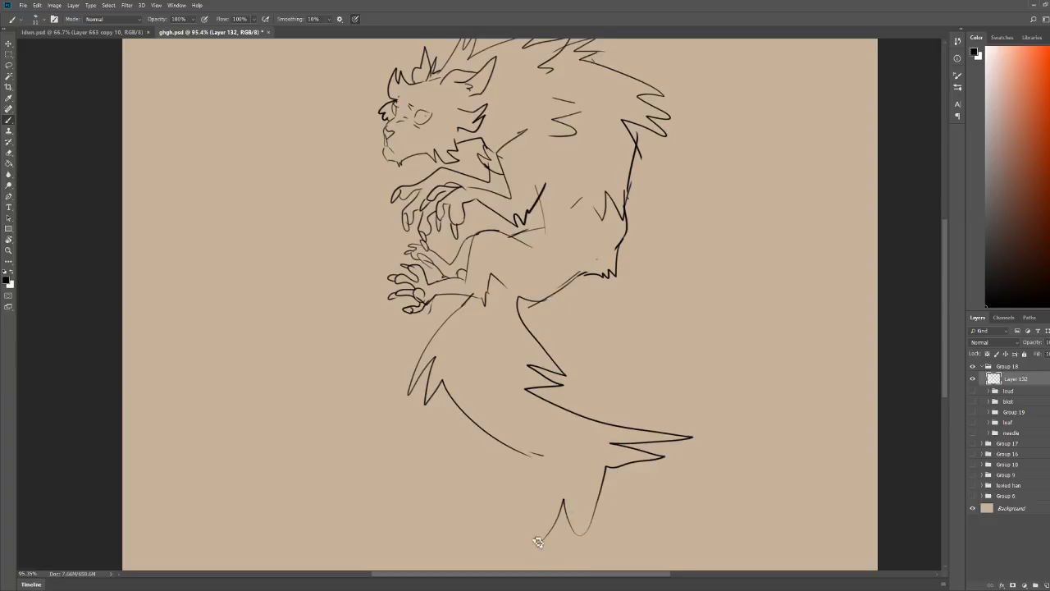
mouse_move(797, 306)
mouse_down()
mouse_move(762, 286)
mouse_move(760, 256)
mouse_up()
drag(481, 378, 530, 390)
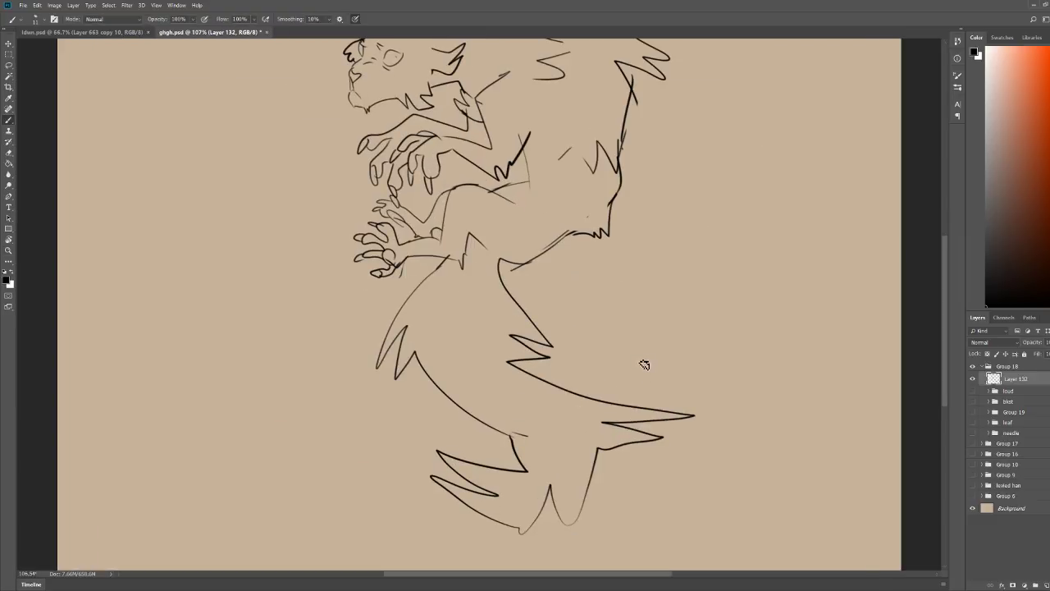
Step: Refine the rump line and erase the overlapping line ends below the spiky back fur
drag(620, 144, 644, 147)
drag(642, 219, 682, 233)
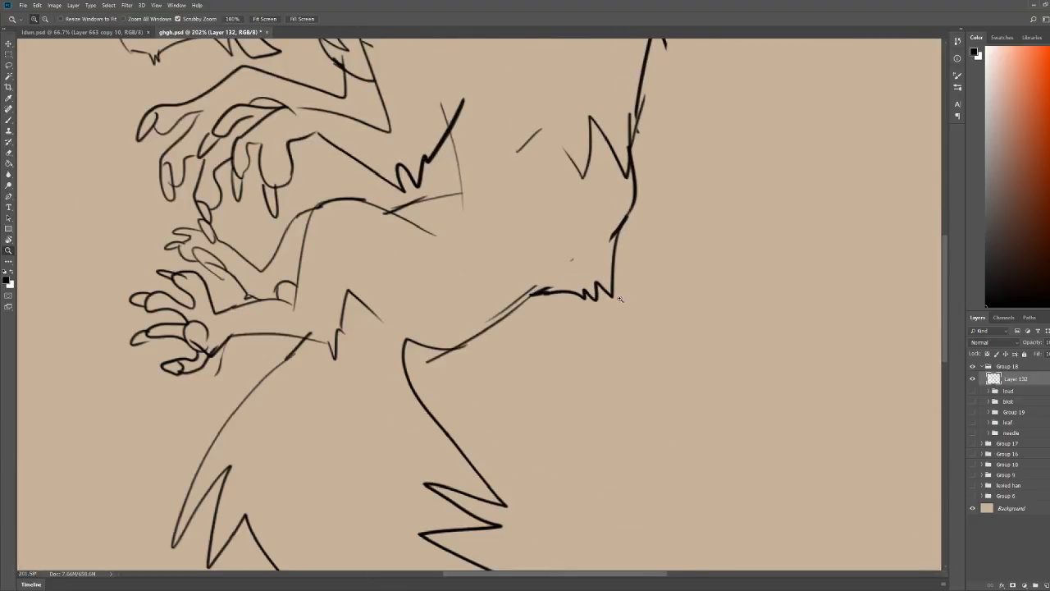
drag(616, 302, 566, 283)
mouse_move(643, 210)
mouse_down()
mouse_move(656, 205)
mouse_move(648, 197)
mouse_up()
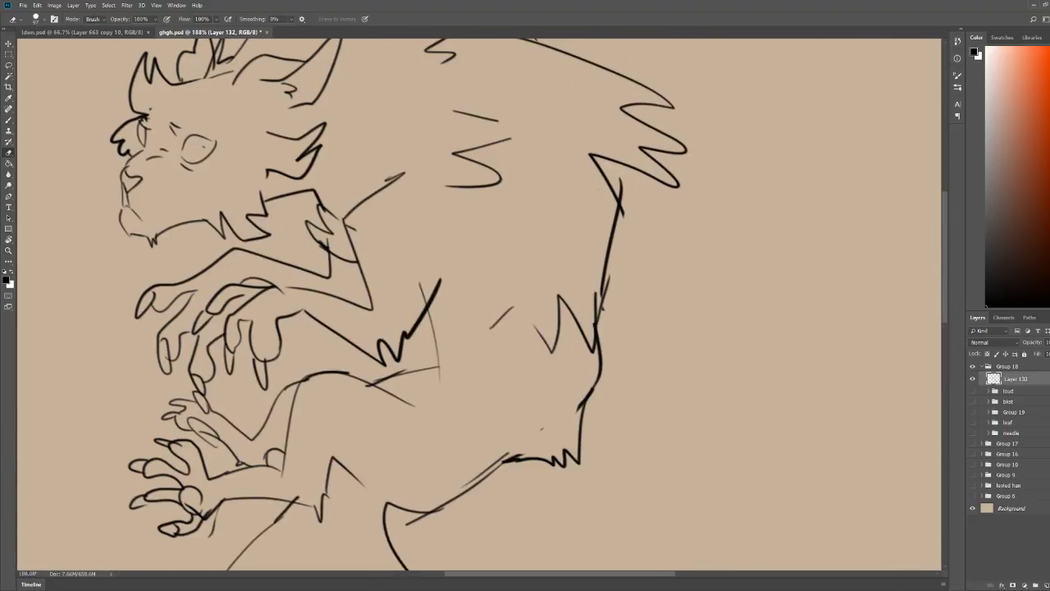
mouse_move(701, 161)
mouse_down()
mouse_move(673, 168)
mouse_move(689, 179)
mouse_up()
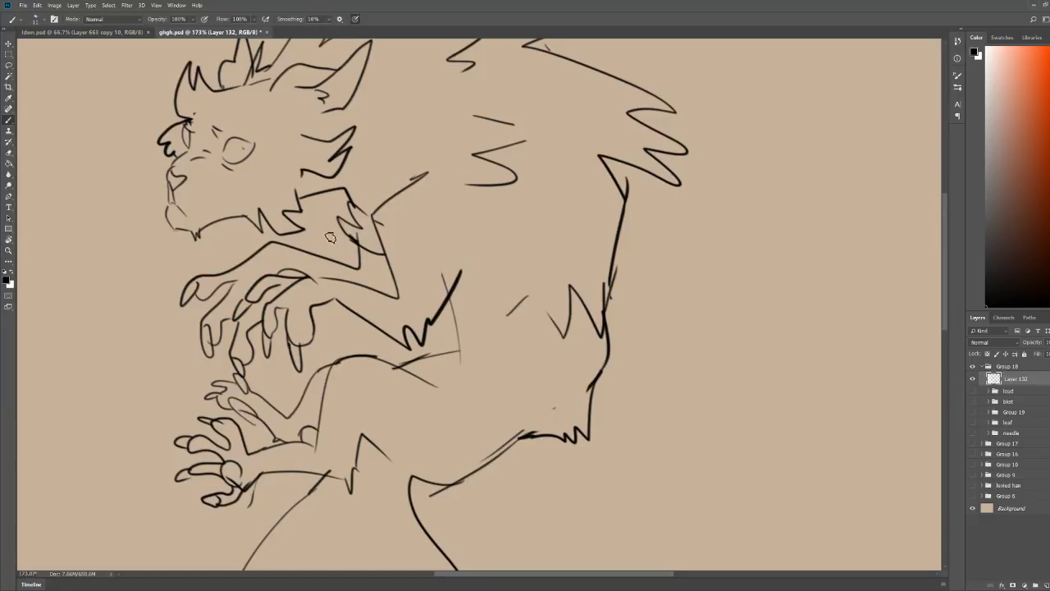
Step: Try selecting the cat by picking the empty area around it with the Magic Wand and inverting the selection
mouse_move(353, 222)
mouse_down()
mouse_move(327, 227)
mouse_move(355, 224)
mouse_up()
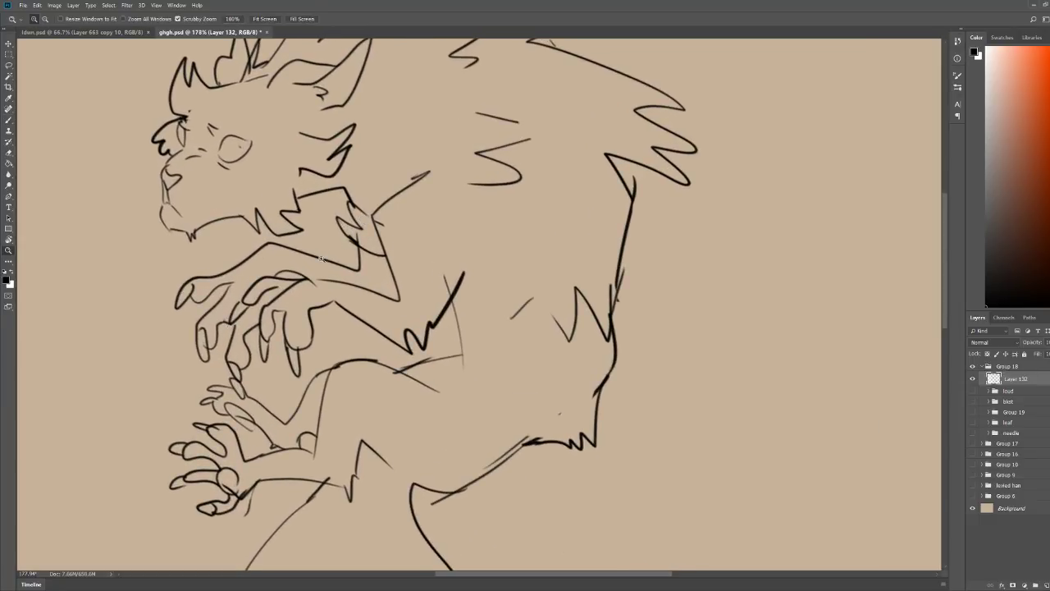
drag(271, 220, 211, 216)
click(10, 76)
click(335, 206)
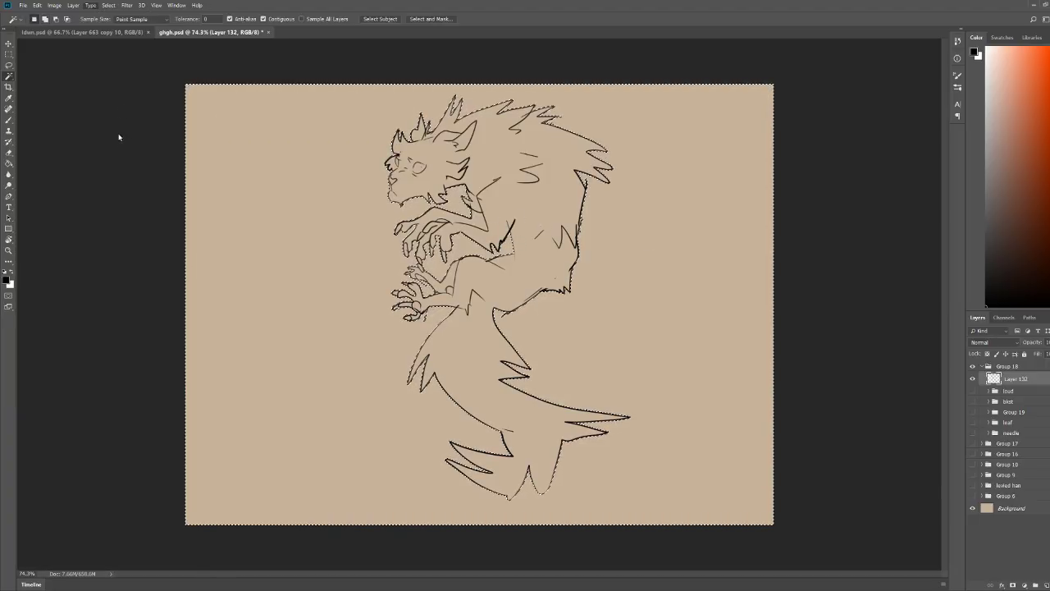
click(136, 43)
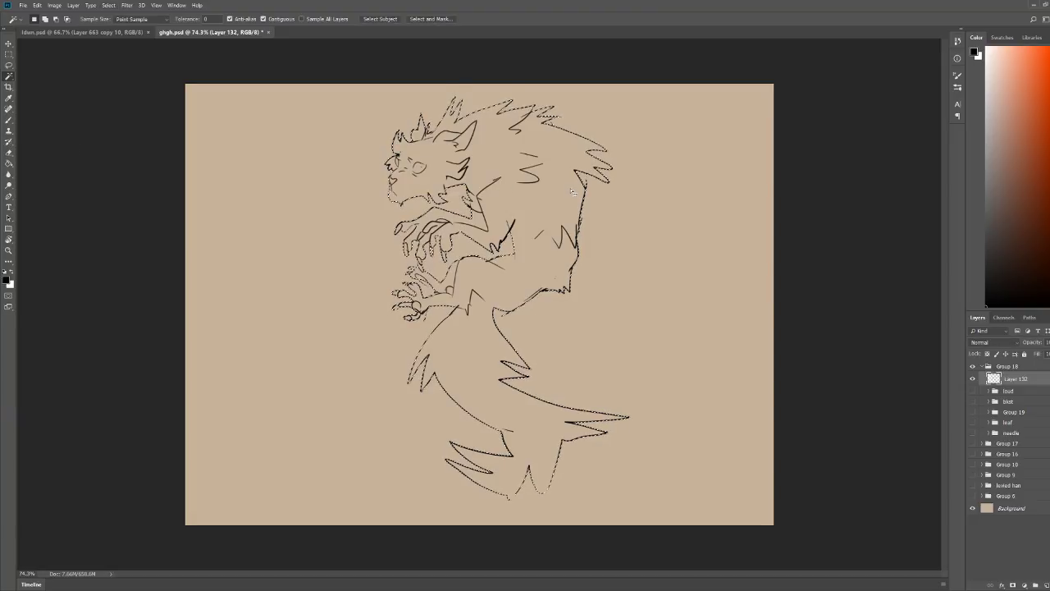
key(ctrl+d)
key(b)
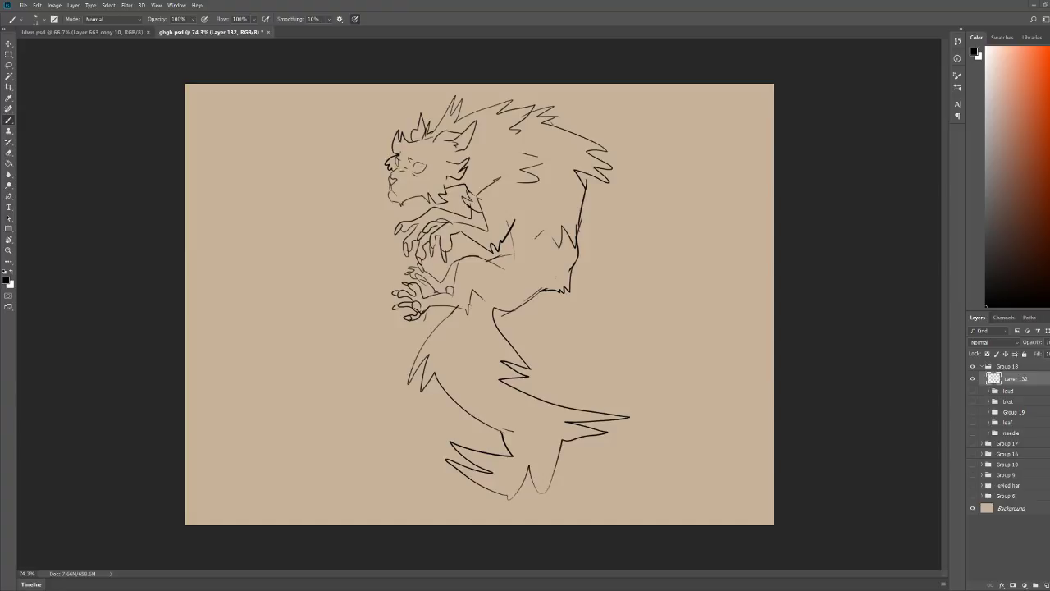
Step: Restore the selection of the cat's silhouette and add a new layer beneath the line art for its colours
drag(452, 163, 529, 179)
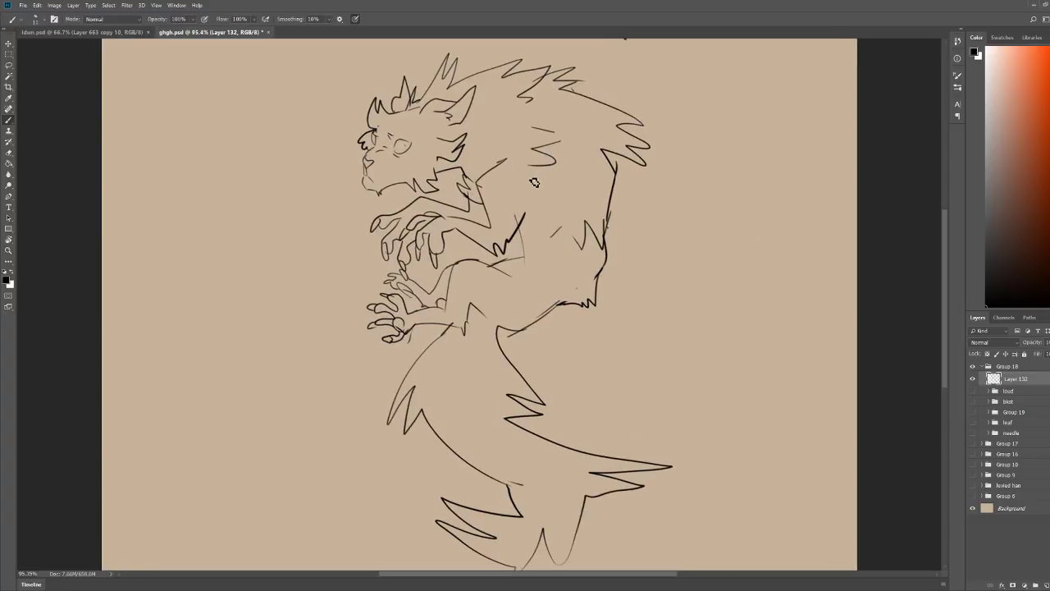
key(ctrl+shift+d)
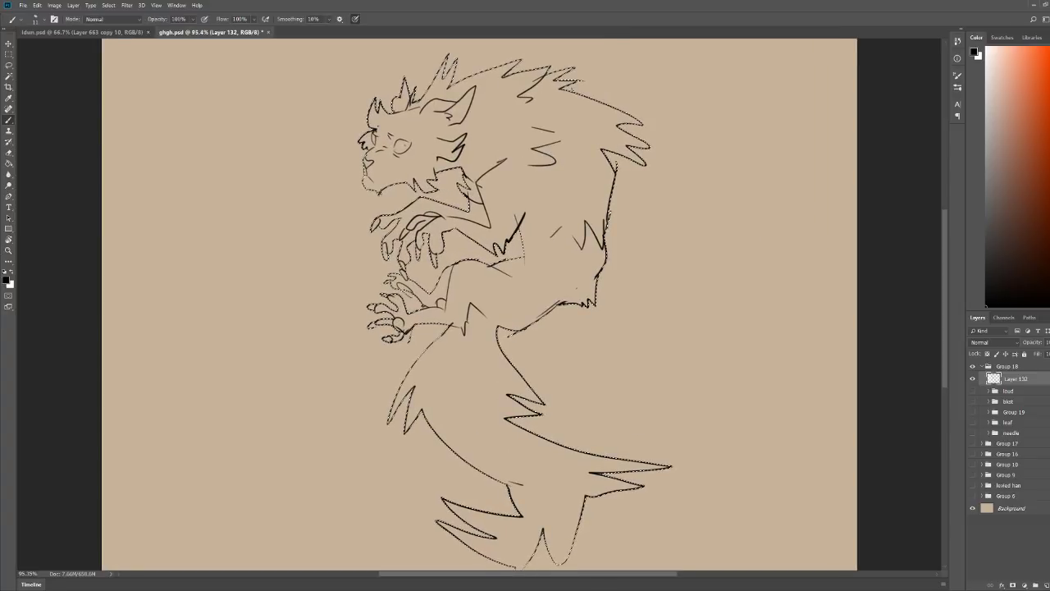
key(ctrl+d)
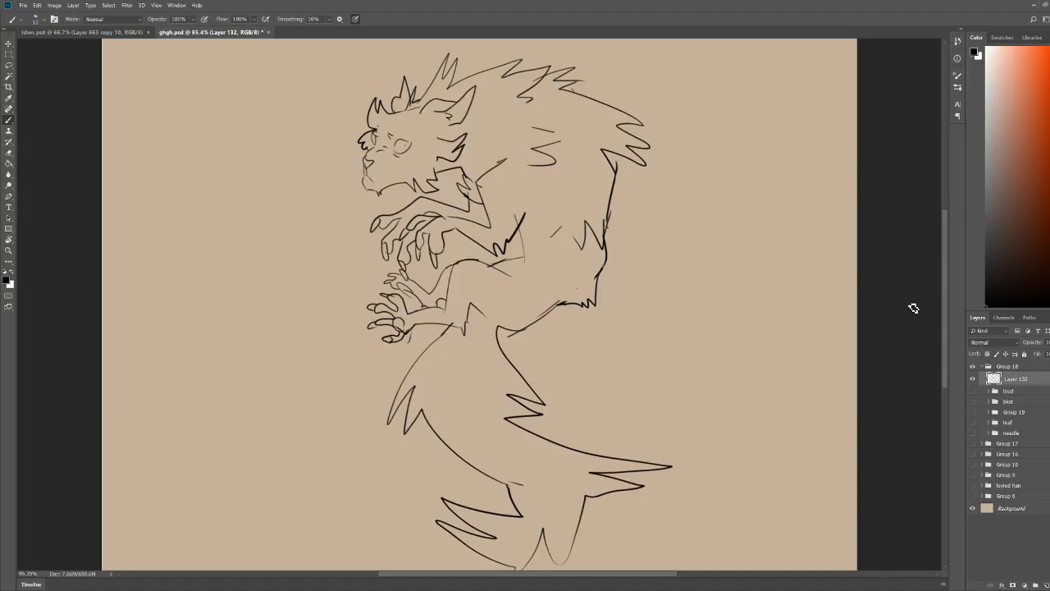
key(ctrl+shift+i)
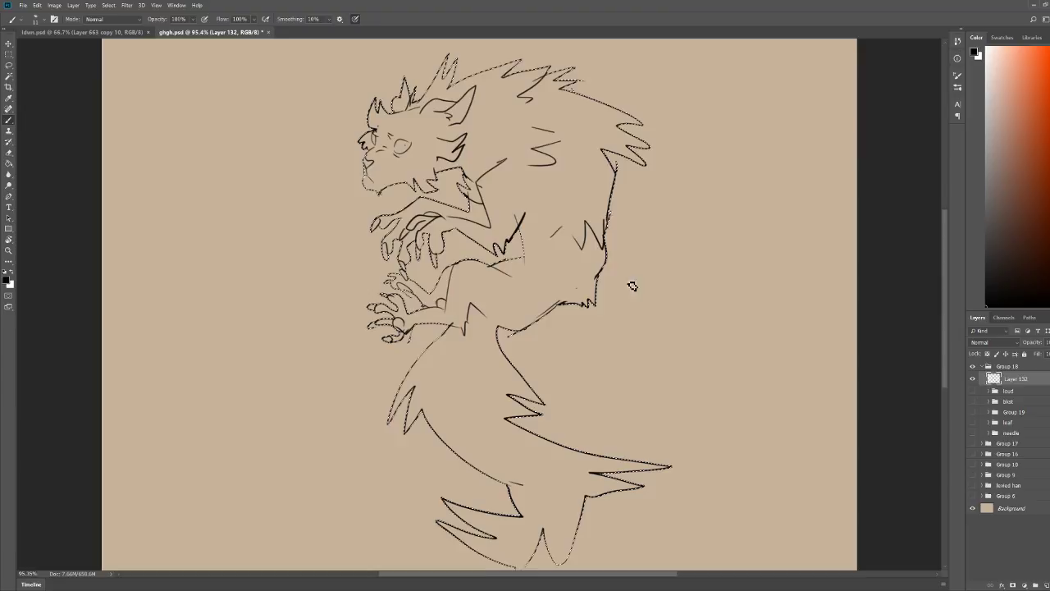
click(1047, 585)
drag(1006, 395, 1006, 398)
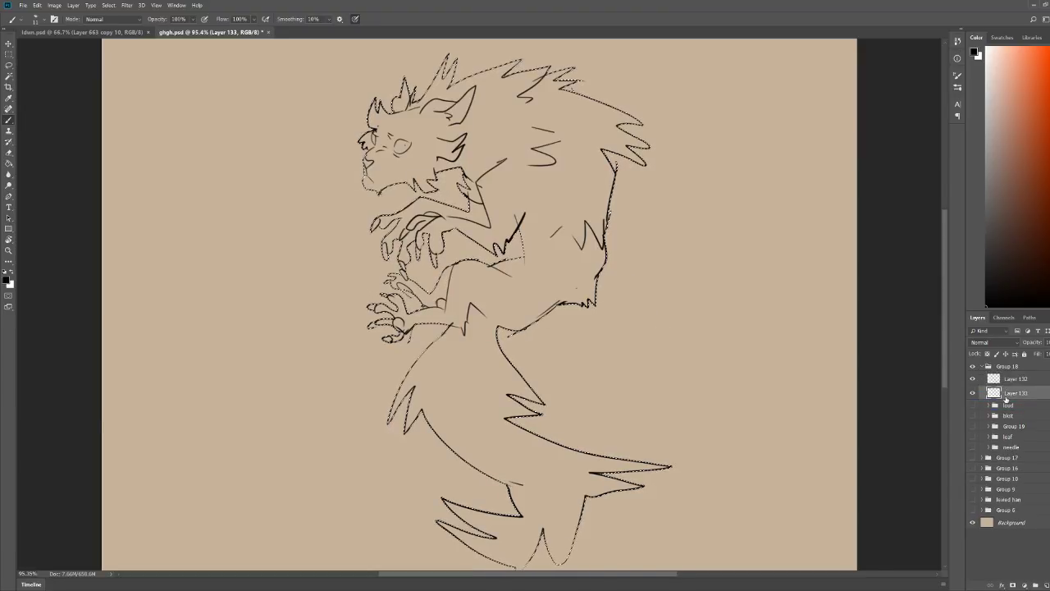
Step: Fill the selected silhouette with a near-black linear gradient, darkest at the tail and fading towards the head
click(9, 164)
click(40, 165)
key(ctrl+space)
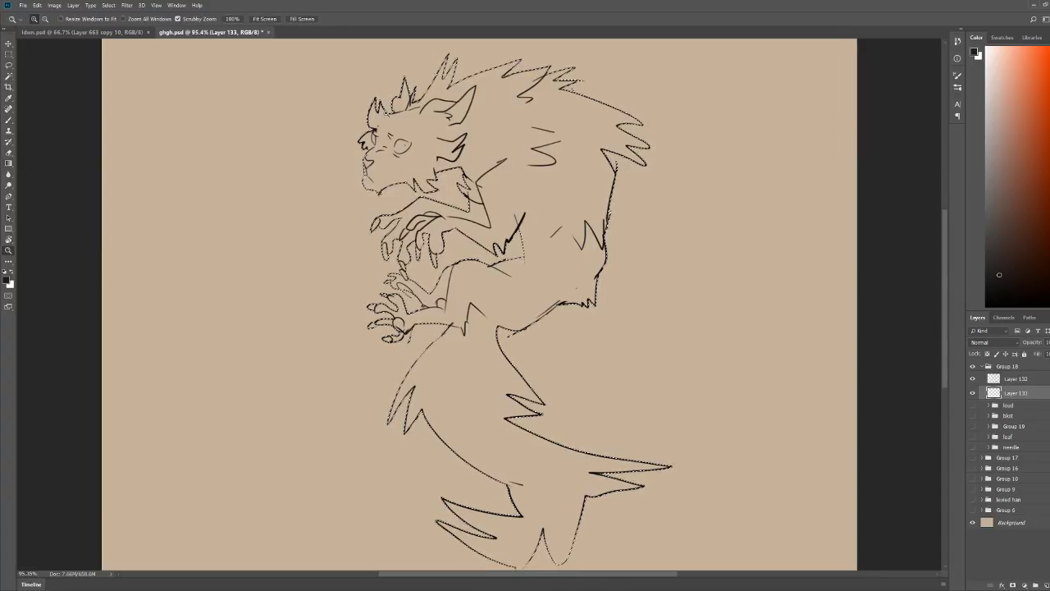
drag(529, 332, 466, 337)
drag(513, 130, 513, 131)
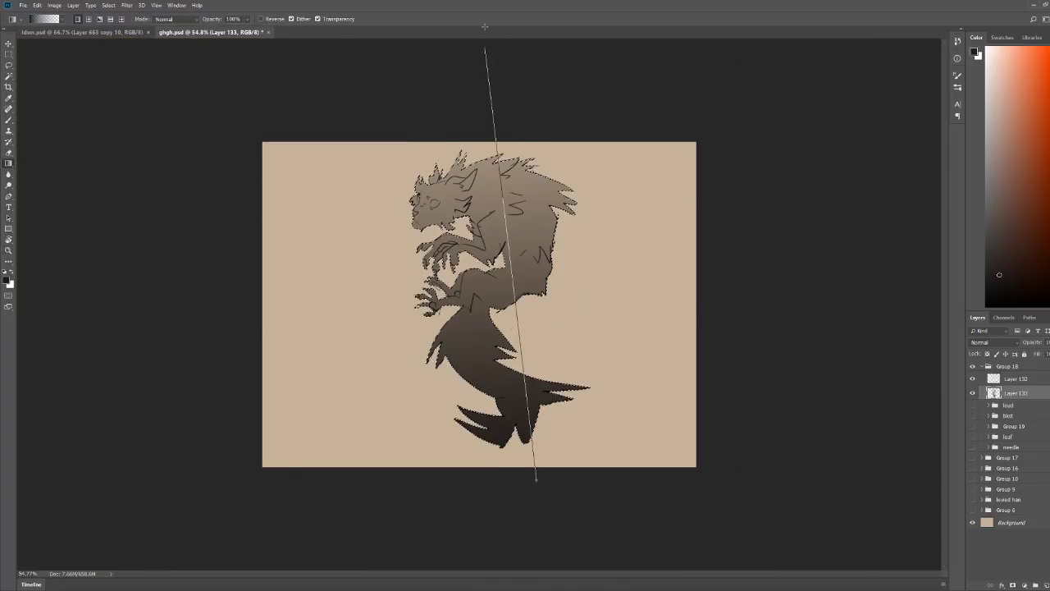
drag(485, 26, 485, 26)
drag(540, 445, 481, 66)
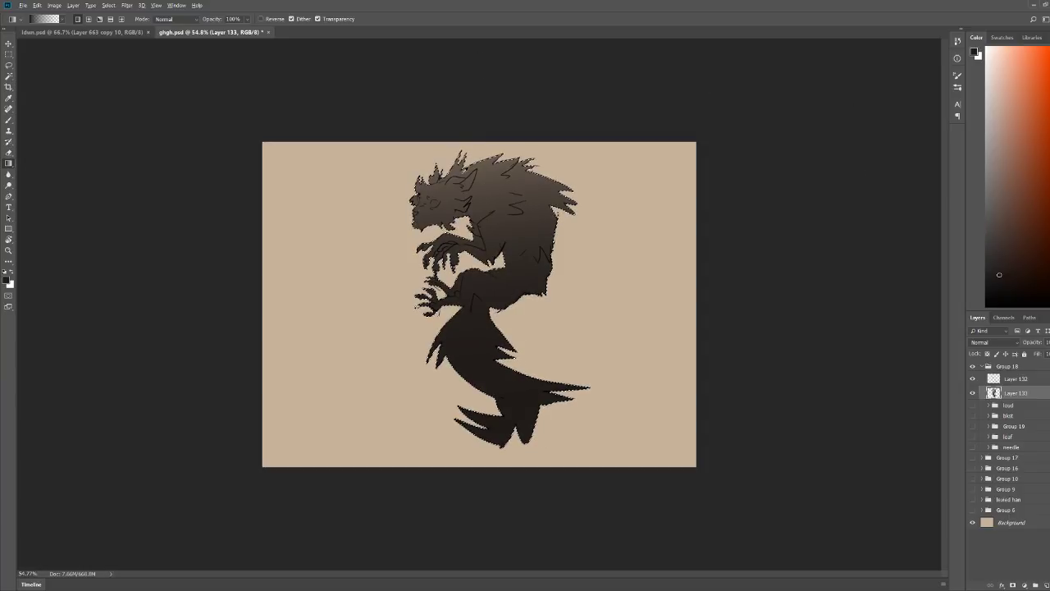
Step: Sample the brown from the upper back and spread it over the head and torso with radial gradients
alt+click(484, 163)
key(ctrl+z)
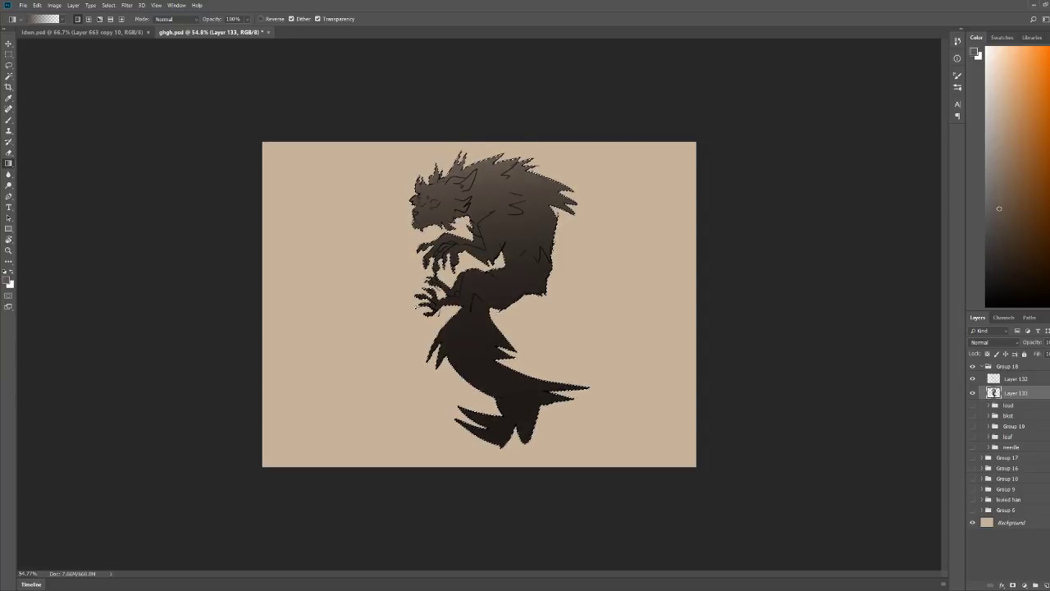
drag(470, 198, 603, 104)
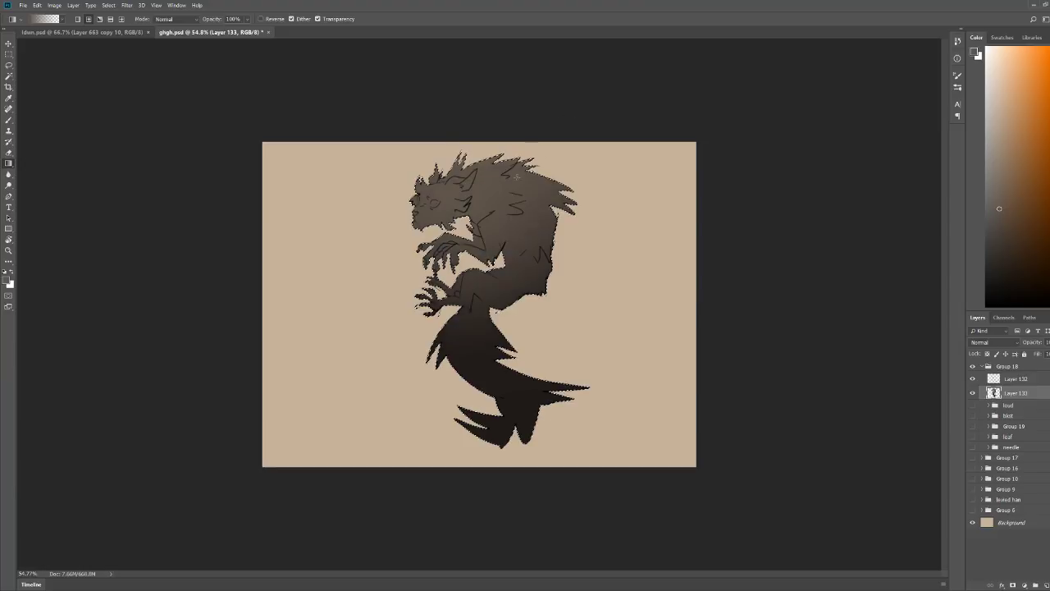
drag(526, 165, 564, 151)
key(ctrl+z)
drag(452, 160, 563, 110)
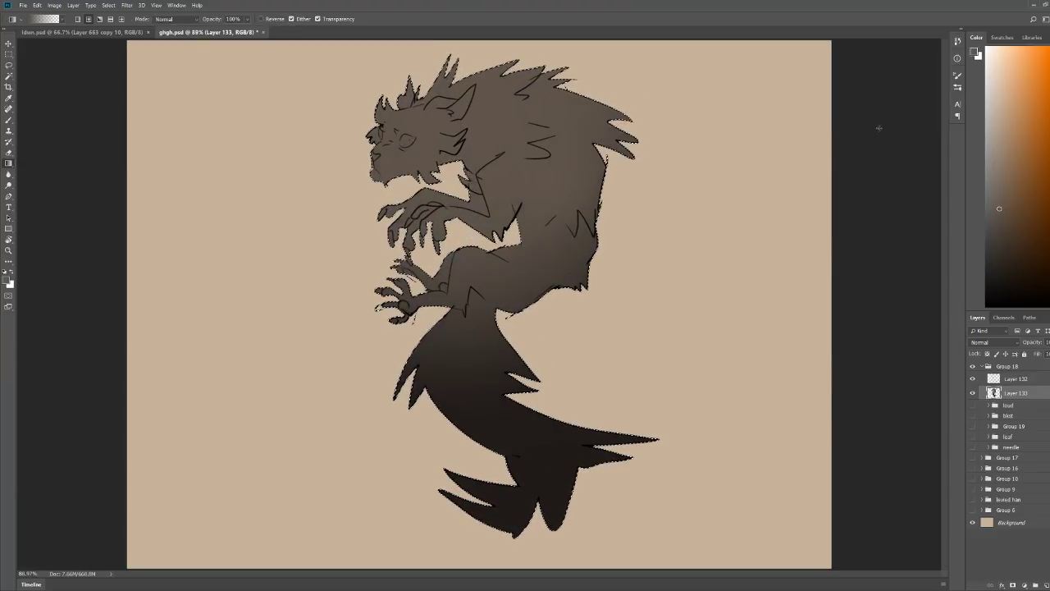
Step: Choose a light taupe and lighten the cat's face with a small radial gradient, undoing the spread over the body
click(994, 115)
drag(374, 148, 533, 37)
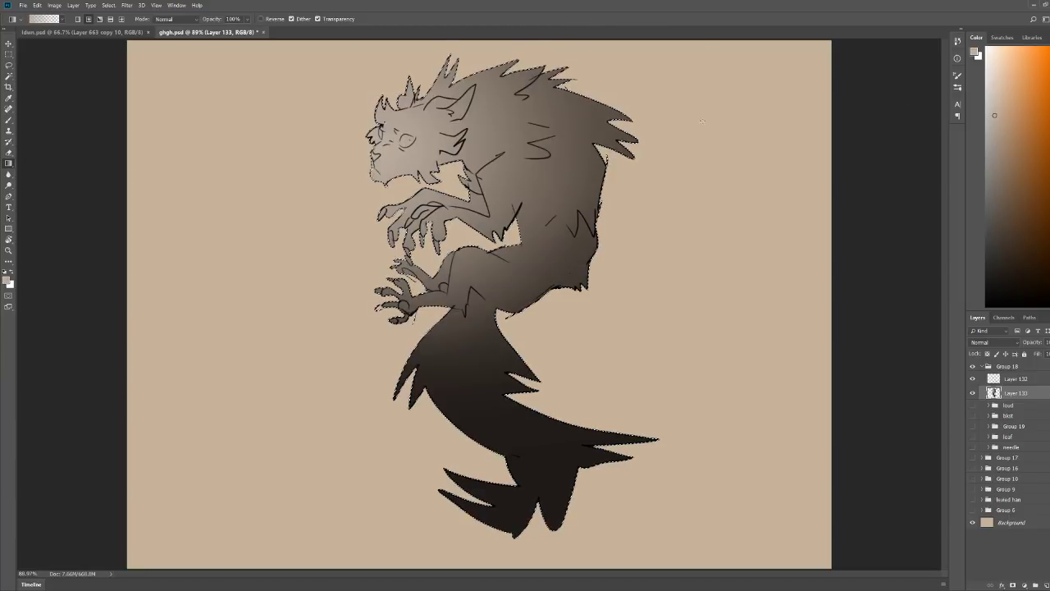
drag(738, 141, 673, 152)
drag(489, 264, 574, 205)
key(ctrl+z)
drag(327, 187, 417, 126)
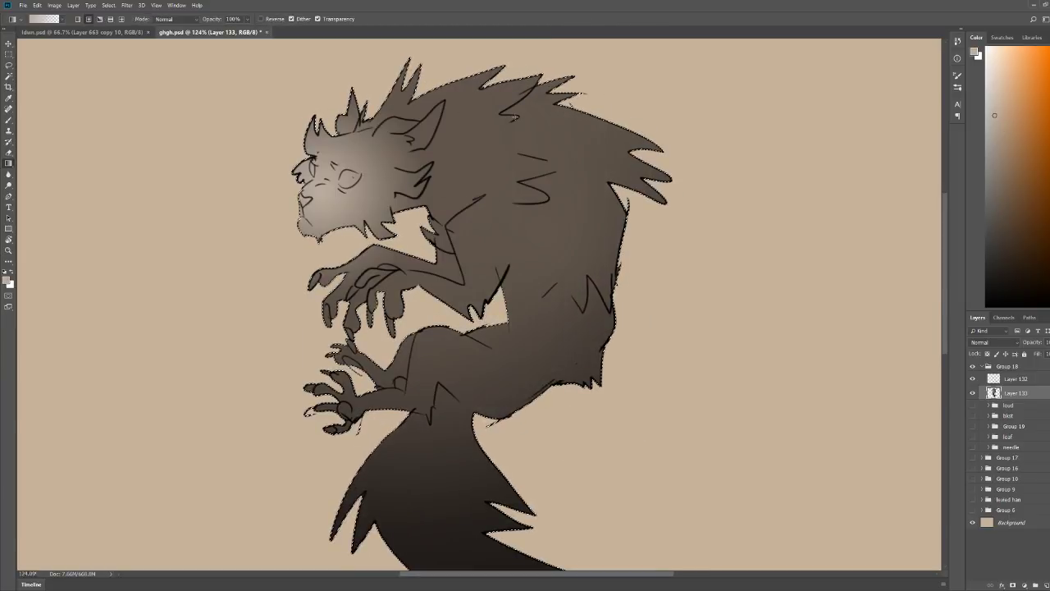
drag(722, 110, 621, 106)
drag(504, 280, 603, 243)
Step: Brush light taupe patches onto the forehead tuft and around the near eye
key(b)
scroll(426, 222, down, 5)
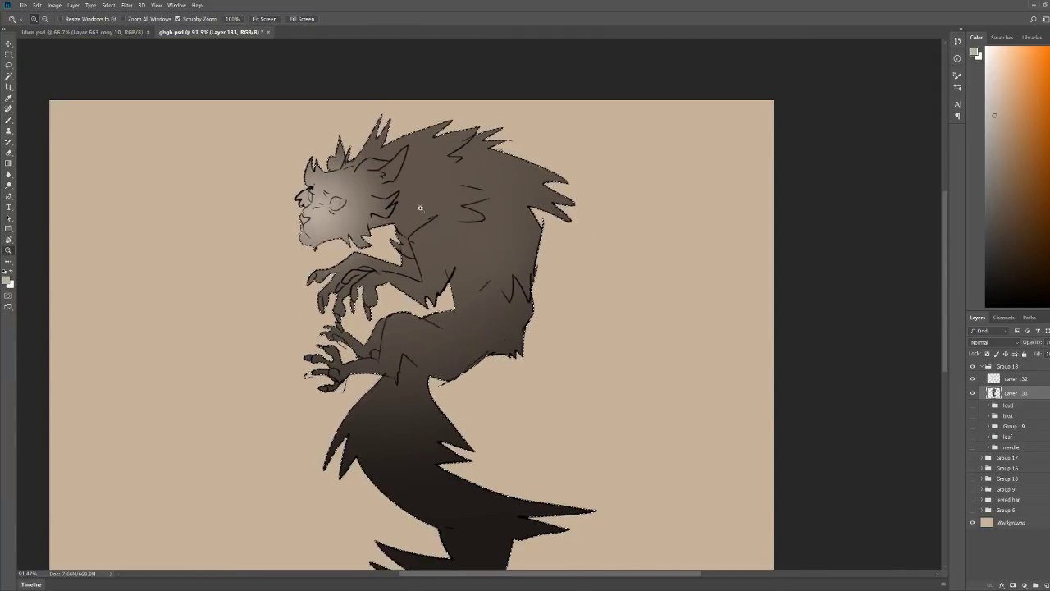
scroll(345, 215, up, 8)
mouse_move(353, 140)
mouse_down()
mouse_move(340, 177)
mouse_move(358, 229)
mouse_up()
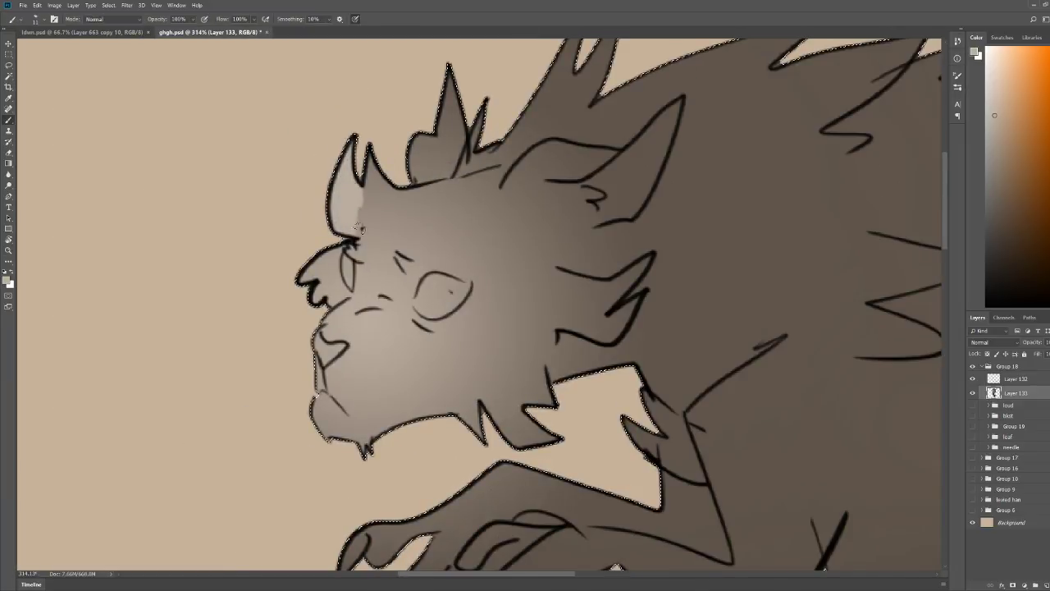
drag(395, 192, 392, 220)
drag(409, 294, 466, 281)
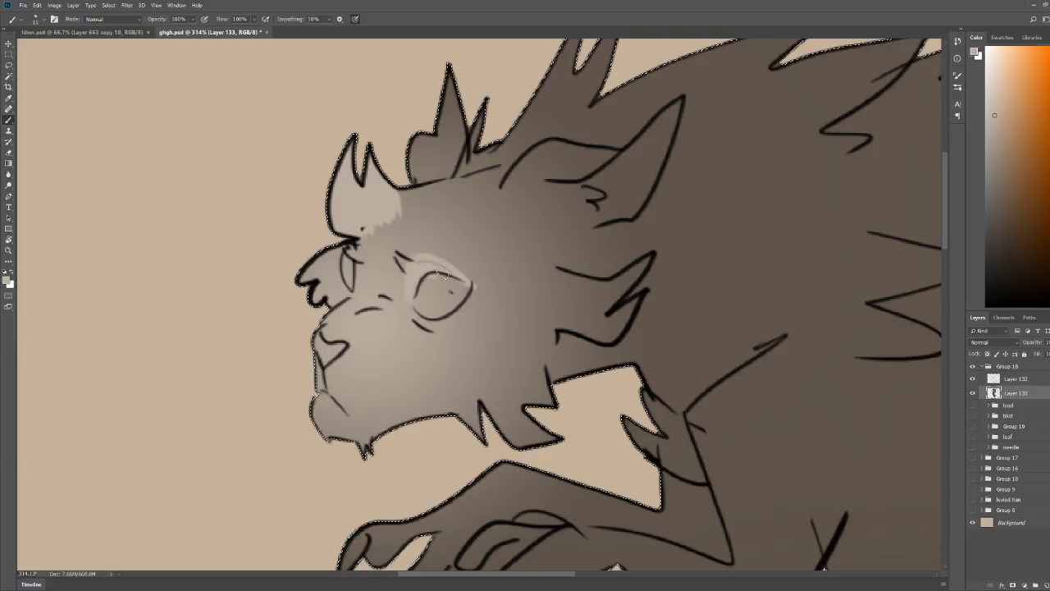
scroll(426, 263, down, 2)
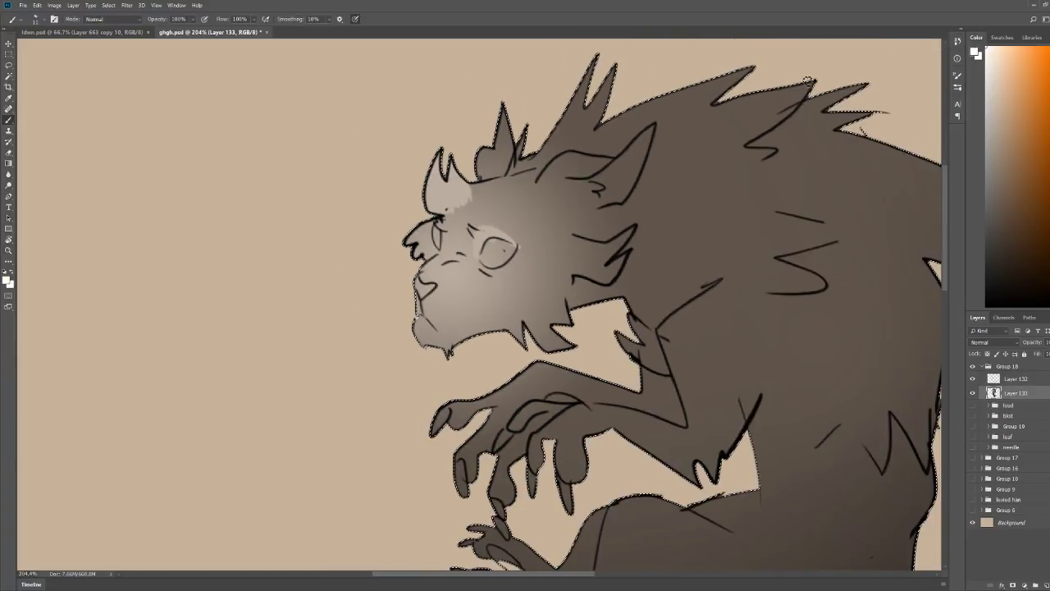
Step: Paint the muzzle and chin white, extend the white beneath the near eye, and lighten the cheek edge
drag(476, 247, 479, 256)
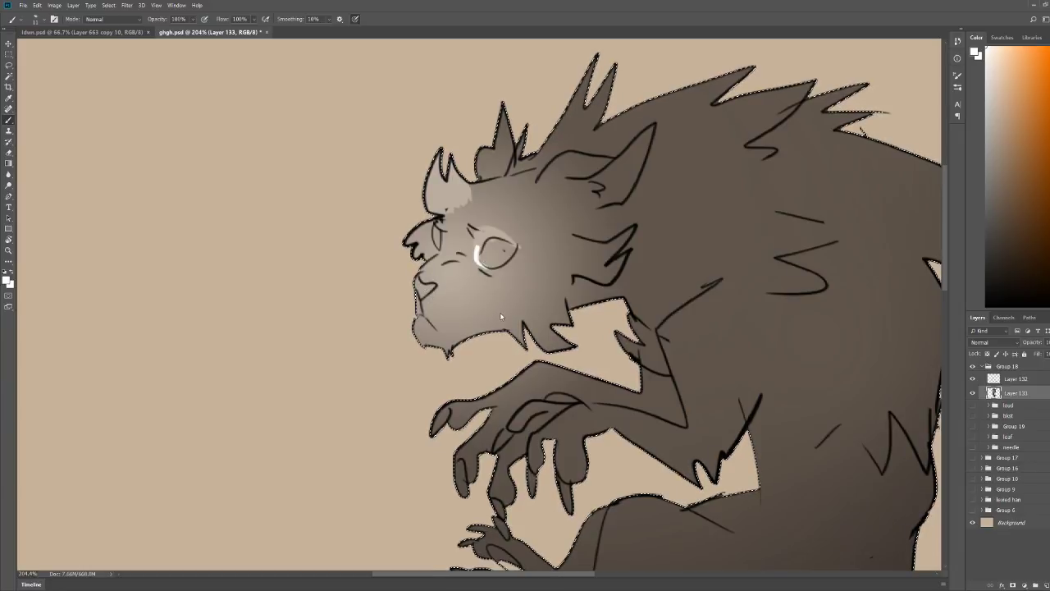
mouse_move(418, 279)
mouse_down()
mouse_move(435, 336)
mouse_move(464, 271)
mouse_move(448, 239)
mouse_up()
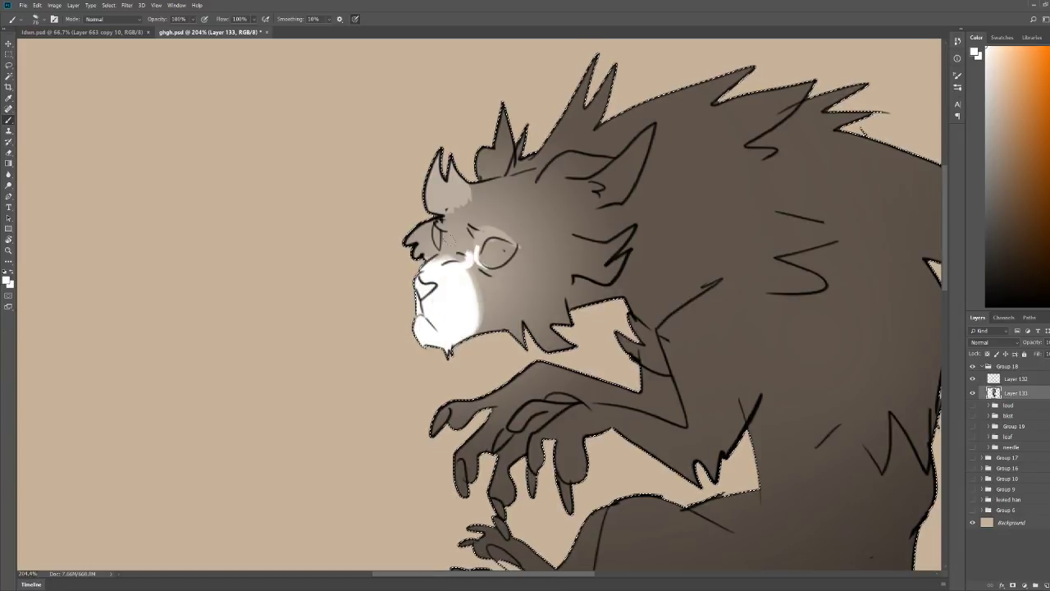
drag(648, 190, 603, 190)
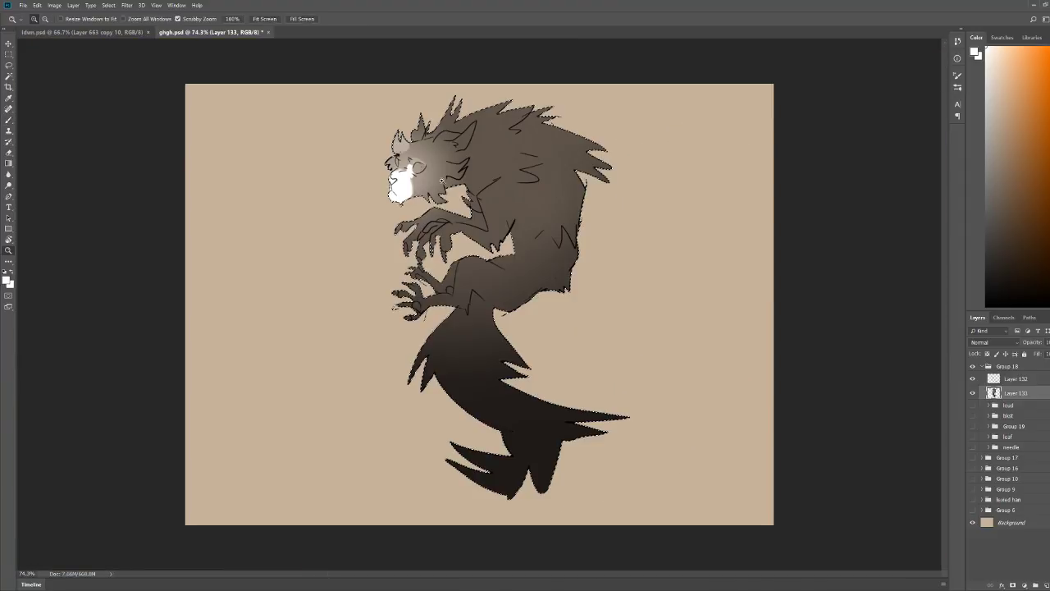
drag(398, 164, 448, 162)
key(b)
mouse_move(492, 205)
mouse_down()
mouse_move(548, 174)
mouse_move(472, 226)
mouse_move(510, 211)
mouse_up()
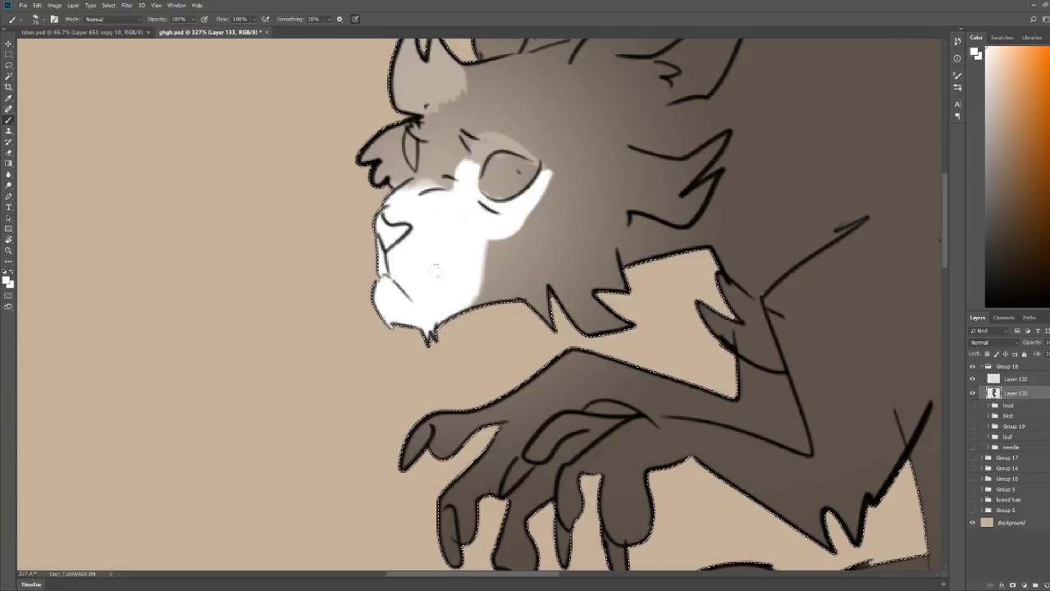
mouse_move(492, 279)
mouse_down()
mouse_move(449, 255)
mouse_move(467, 298)
mouse_move(490, 239)
mouse_up()
alt+click(421, 283)
key(z)
drag(576, 187, 509, 214)
drag(409, 81, 459, 85)
key(b)
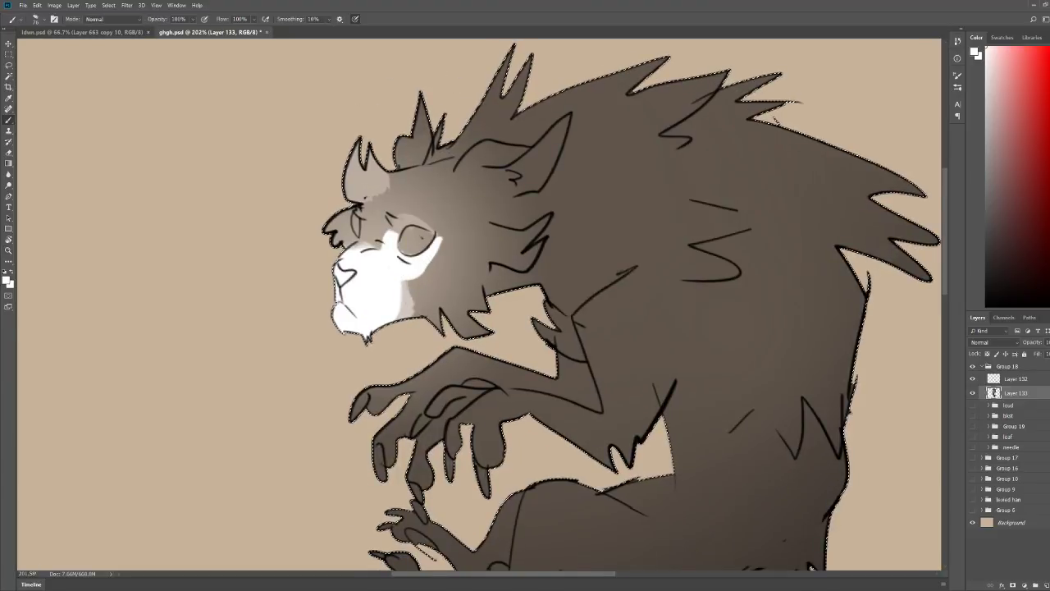
Step: Sample the light taupe beside the muzzle and paint it over the forehead, cheek and face fur
key(ctrl+d)
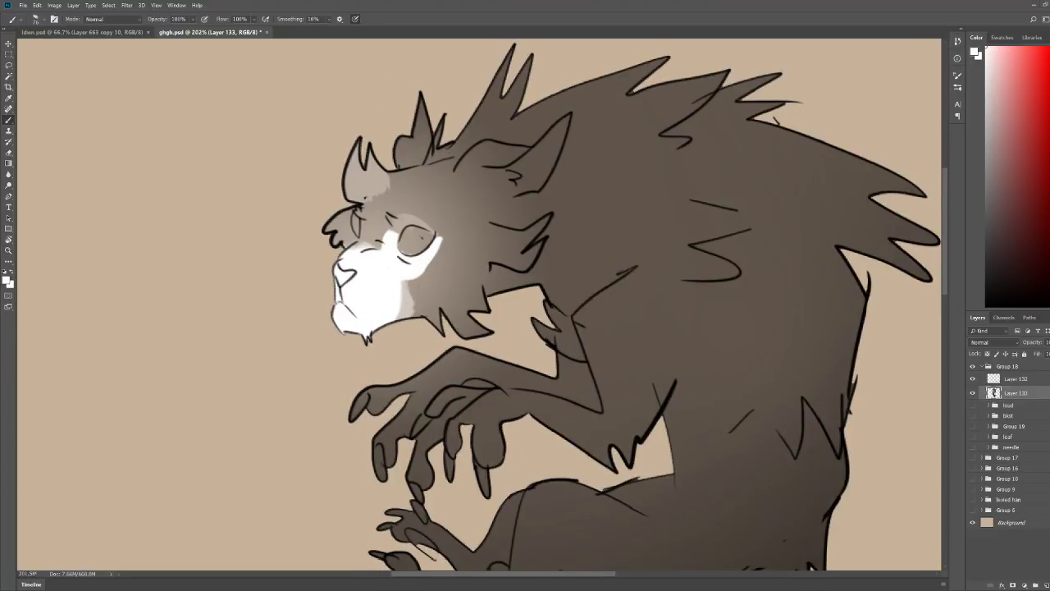
key(ctrl+z)
alt+click(410, 297)
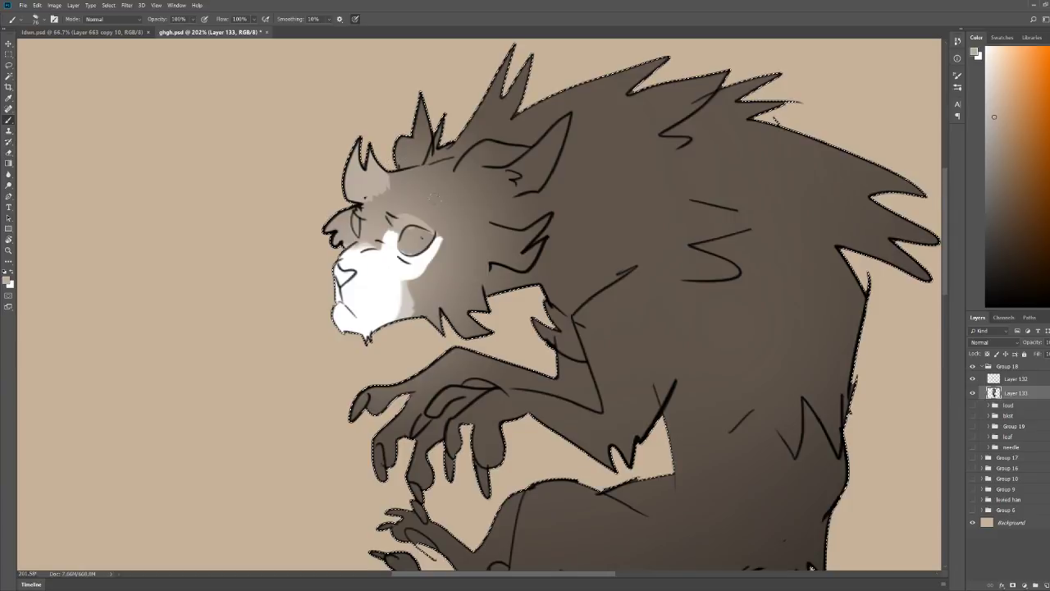
mouse_move(467, 215)
mouse_down()
mouse_move(525, 240)
mouse_move(461, 251)
mouse_up()
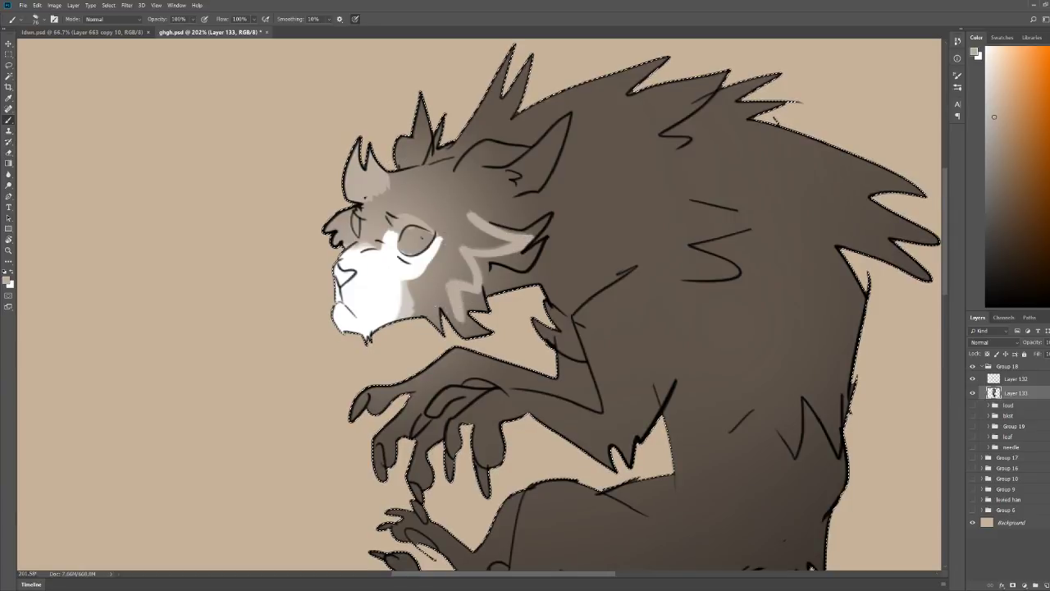
mouse_move(417, 313)
mouse_down()
mouse_move(413, 287)
mouse_move(401, 314)
mouse_move(448, 228)
mouse_move(375, 189)
mouse_move(443, 201)
mouse_move(462, 217)
mouse_up()
drag(427, 265, 448, 261)
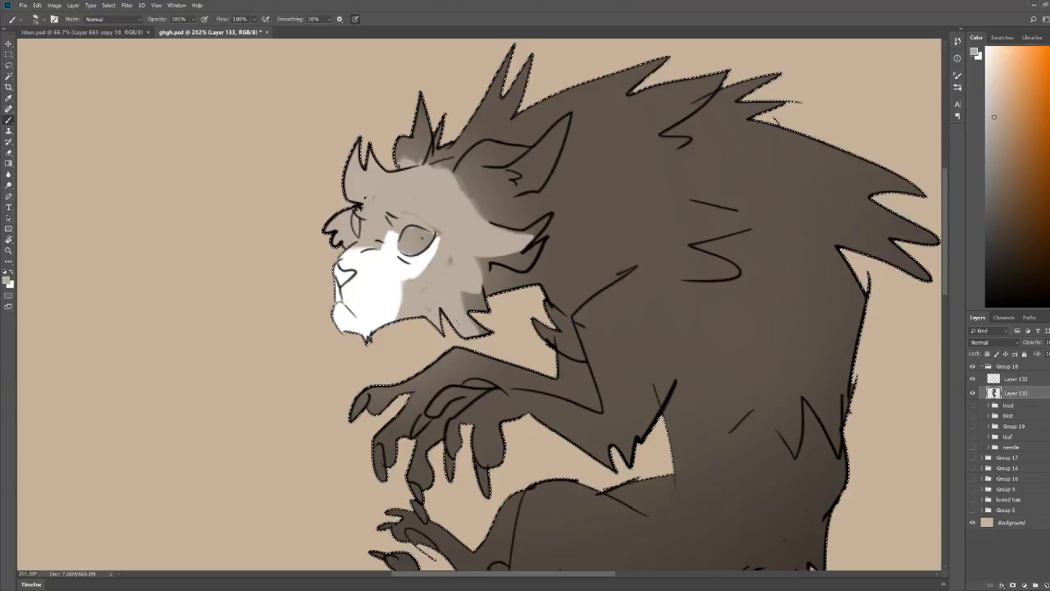
Step: Extend the light taupe over the ear, head tufts and neck, ending in a jagged mane edge at the shoulders
scroll(473, 248, down, 4)
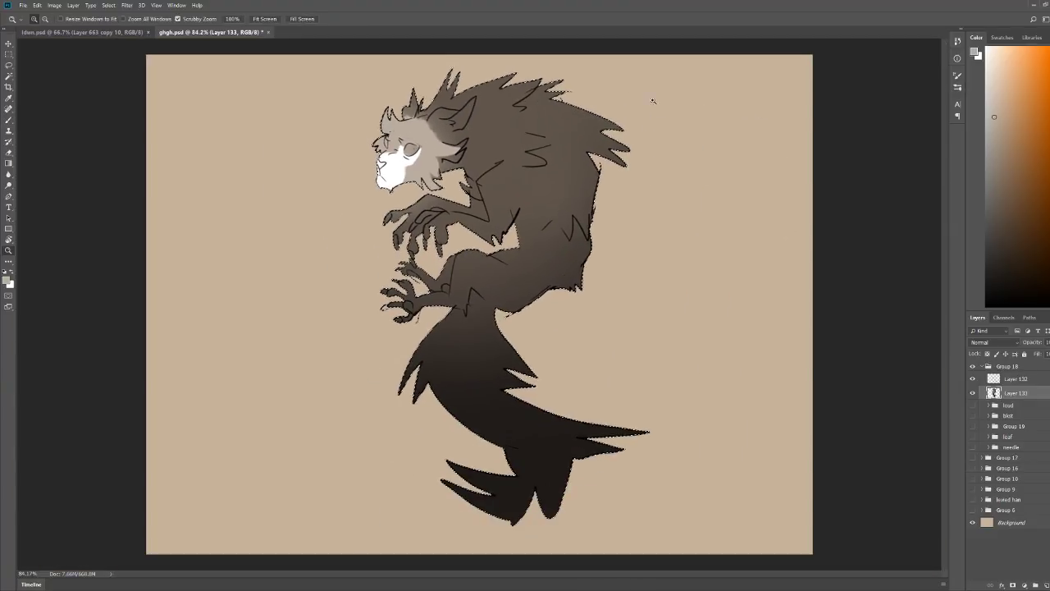
scroll(473, 247, up, 3)
mouse_move(389, 146)
mouse_down()
mouse_move(458, 163)
mouse_move(458, 180)
mouse_move(439, 182)
mouse_move(436, 162)
mouse_move(459, 200)
mouse_move(435, 215)
mouse_move(482, 212)
mouse_up()
mouse_move(435, 144)
mouse_down()
mouse_move(482, 108)
mouse_move(504, 133)
mouse_up()
drag(669, 97, 602, 93)
mouse_move(460, 156)
mouse_down()
mouse_move(525, 157)
mouse_move(510, 179)
mouse_move(602, 196)
mouse_move(497, 283)
mouse_move(447, 267)
mouse_up()
key(b)
mouse_move(444, 187)
mouse_down()
mouse_move(486, 156)
mouse_move(517, 111)
mouse_move(526, 246)
mouse_move(529, 223)
mouse_move(595, 197)
mouse_move(544, 156)
mouse_move(543, 100)
mouse_move(579, 82)
mouse_up()
mouse_move(583, 103)
mouse_down()
mouse_move(549, 110)
mouse_move(578, 109)
mouse_up()
key(b)
Step: Try painting the cheek and side of the face in a cooler light grey
mouse_move(460, 179)
mouse_down()
mouse_move(451, 222)
mouse_move(489, 238)
mouse_up()
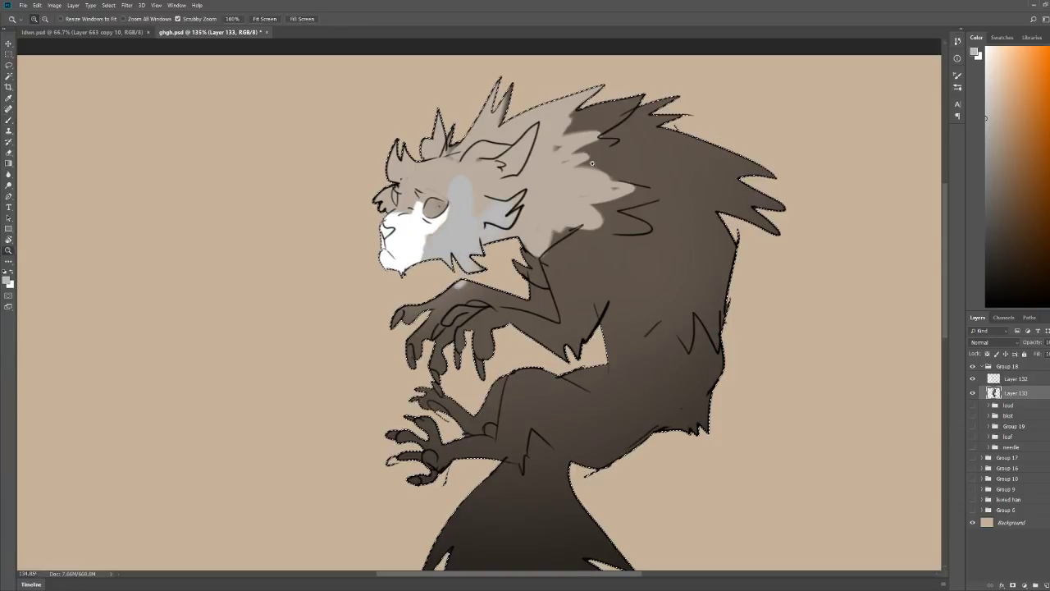
drag(714, 156, 663, 157)
key(ctrl+alt+z)
key(ctrl+alt+z)
drag(489, 201, 548, 182)
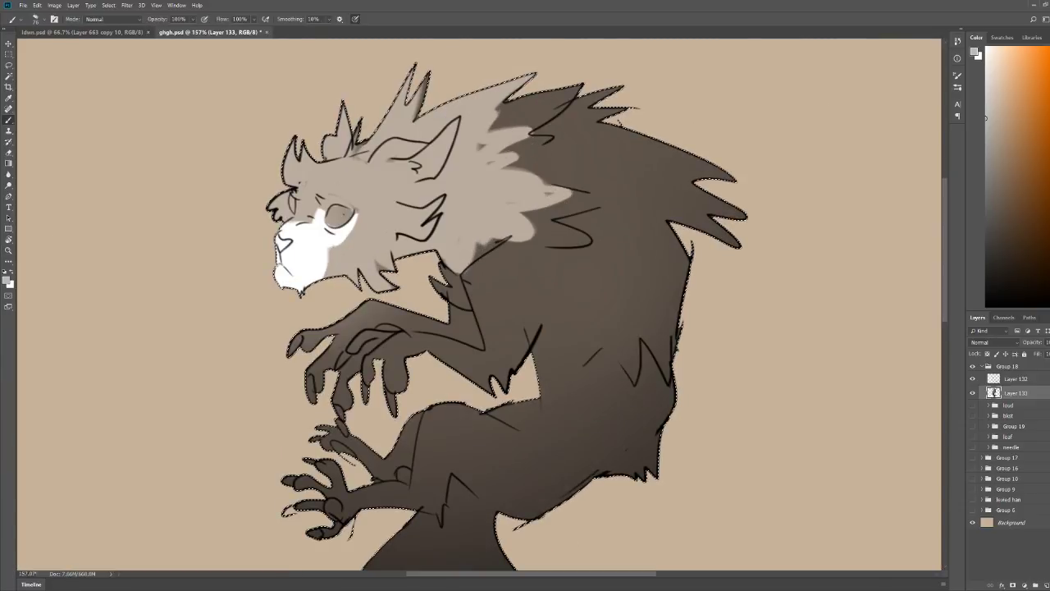
Step: Choose a darker taupe and paint a jagged fur band behind the mane, over the shoulder and upper back
key(ctrl+d)
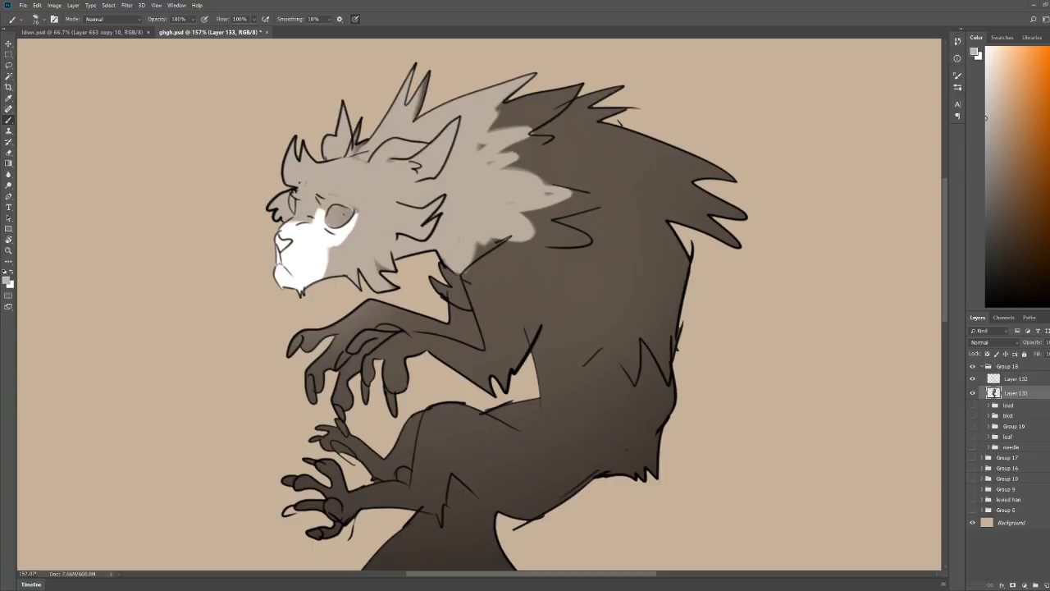
key(ctrl+shift+d)
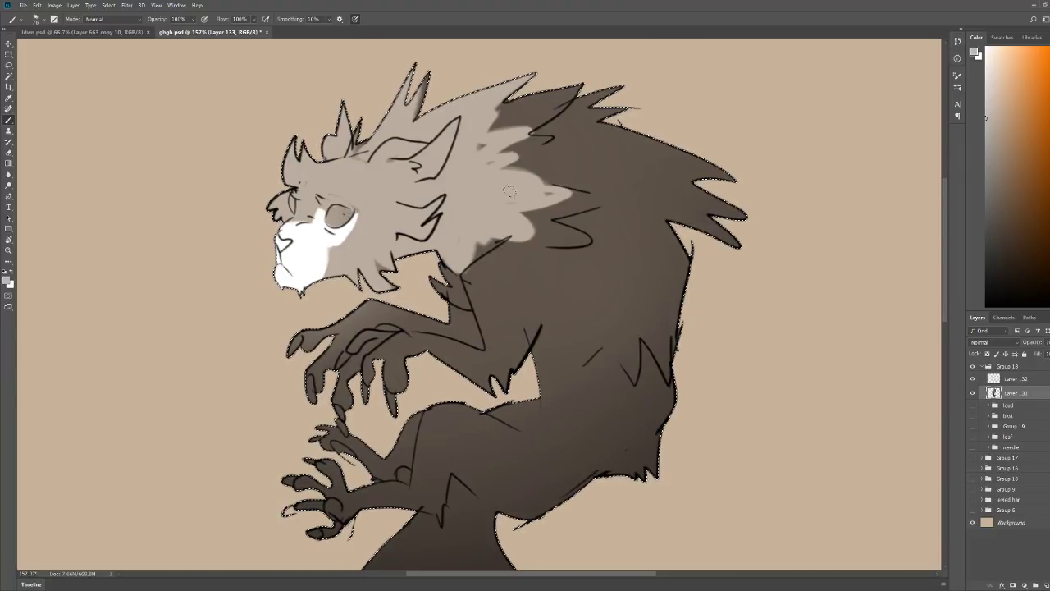
click(994, 147)
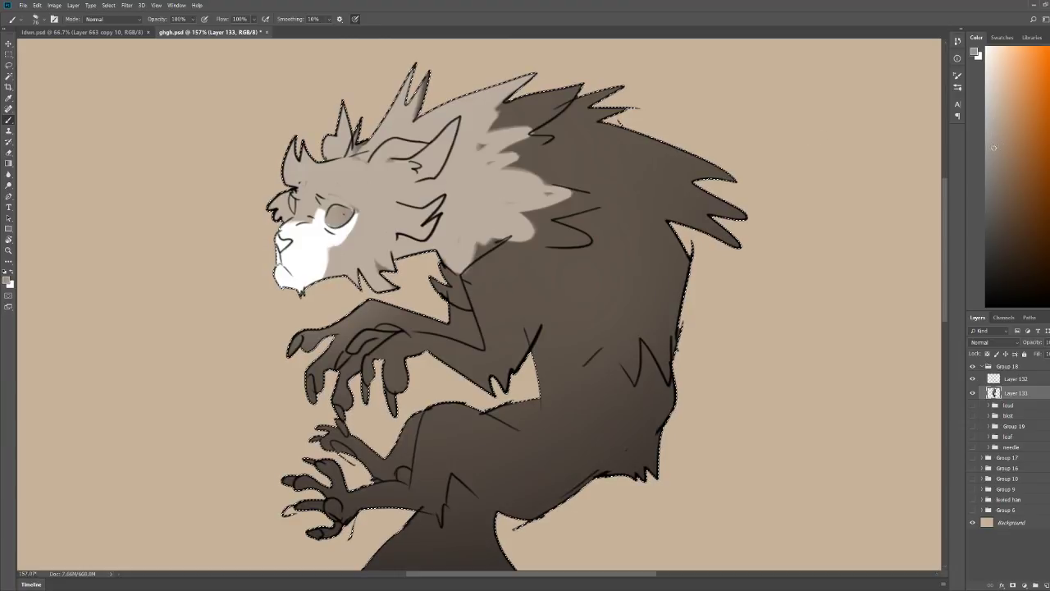
mouse_move(476, 307)
mouse_down()
mouse_move(512, 259)
mouse_move(594, 217)
mouse_move(540, 173)
mouse_move(533, 147)
mouse_move(558, 103)
mouse_move(508, 107)
mouse_move(472, 137)
mouse_up()
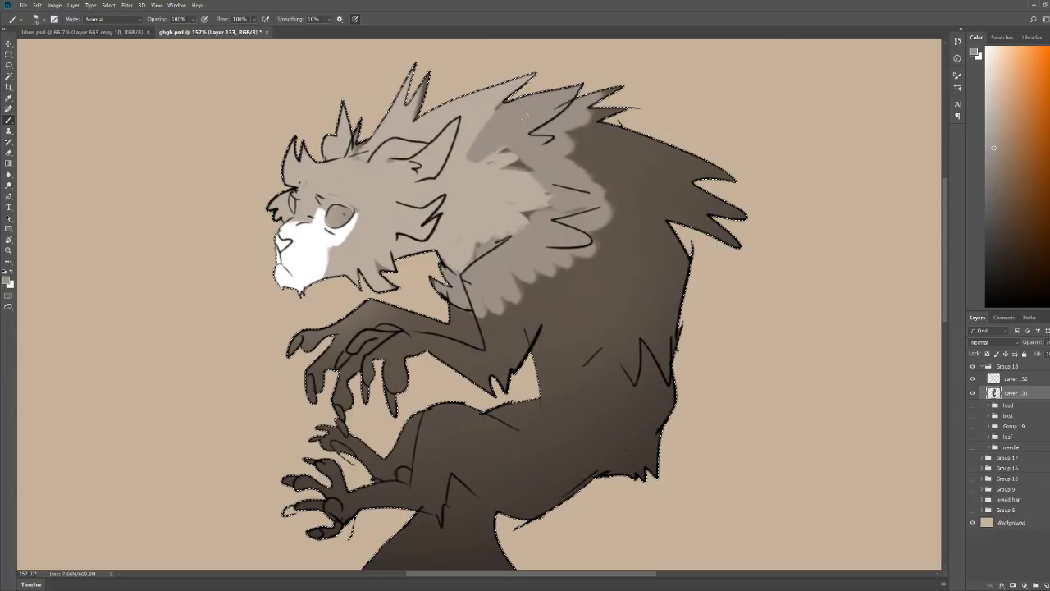
mouse_move(533, 158)
mouse_down()
mouse_move(595, 160)
mouse_move(623, 114)
mouse_up()
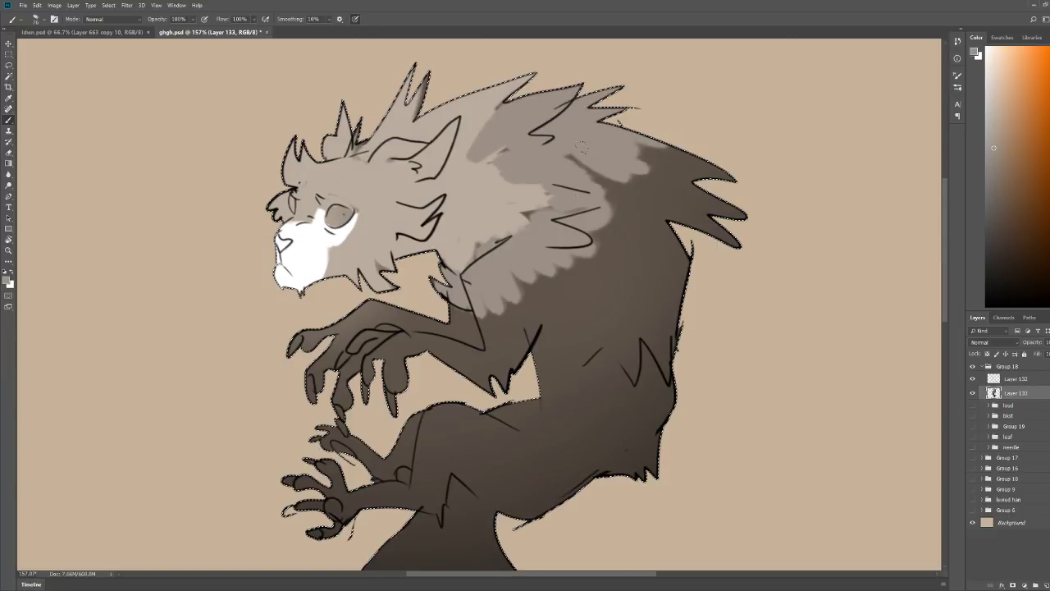
mouse_move(582, 146)
mouse_down()
mouse_move(722, 173)
mouse_move(624, 193)
mouse_move(605, 246)
mouse_up()
drag(890, 82, 799, 80)
drag(484, 108, 554, 111)
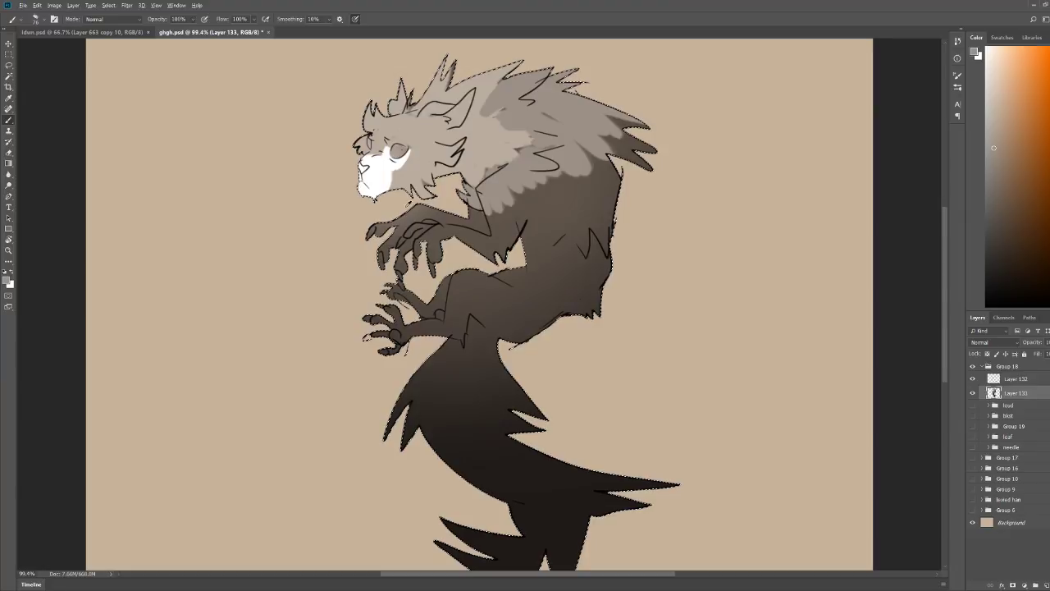
Step: Choose a darker grey-brown and paint it over the torso, forearms and front paws, below the taupe fur band
click(997, 189)
mouse_move(517, 218)
mouse_down()
mouse_move(554, 203)
mouse_move(573, 179)
mouse_move(608, 172)
mouse_up()
drag(529, 238, 466, 230)
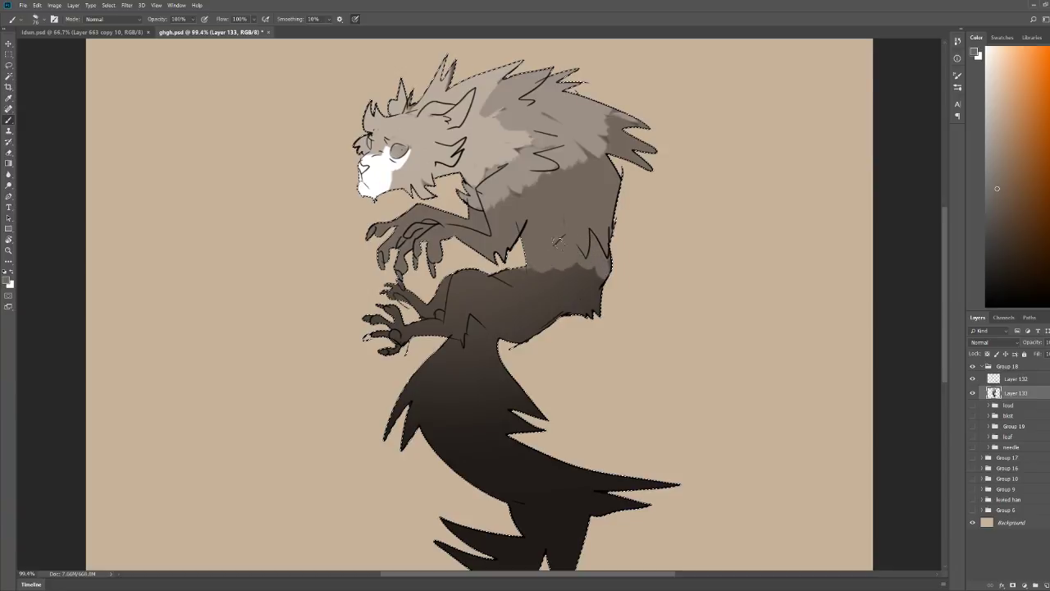
Step: Try breaking up the torso's lower colour edge at the hip with grey-brown and dark brown fur dabs
scroll(541, 246, down, 1)
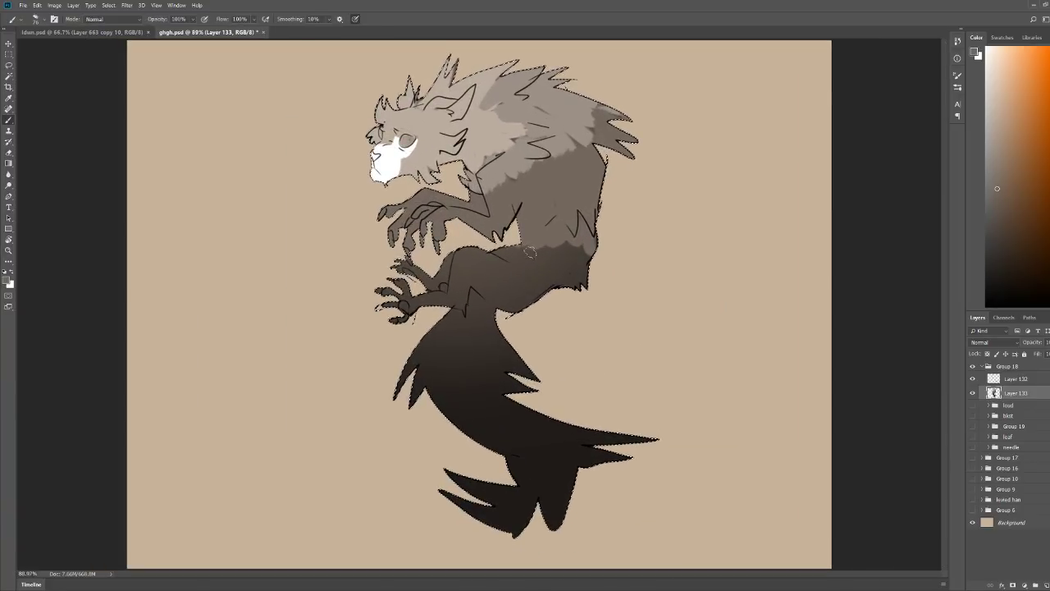
drag(558, 254, 556, 260)
drag(574, 252, 569, 260)
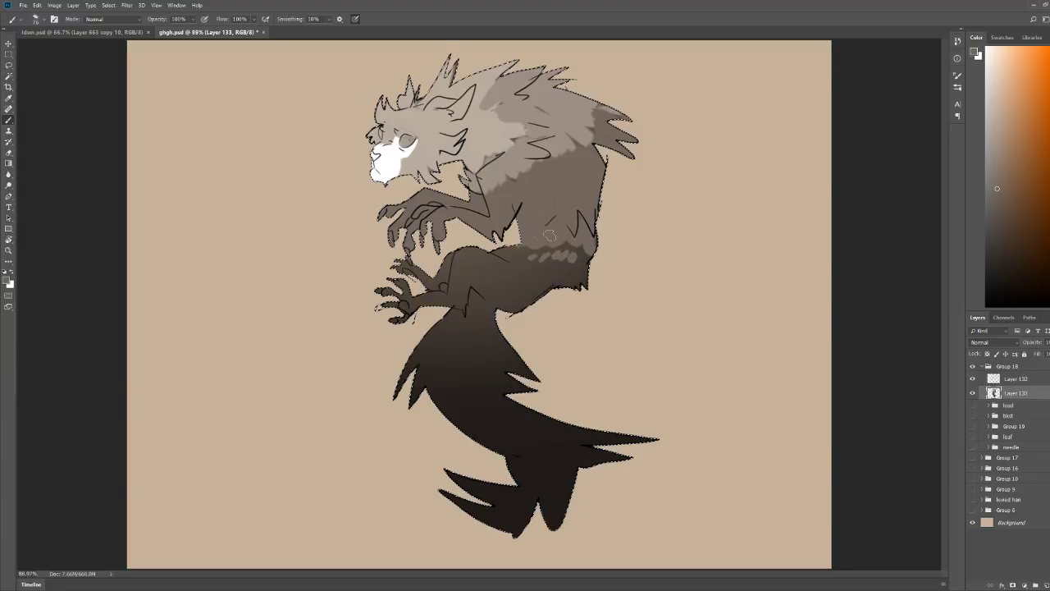
alt+click(543, 249)
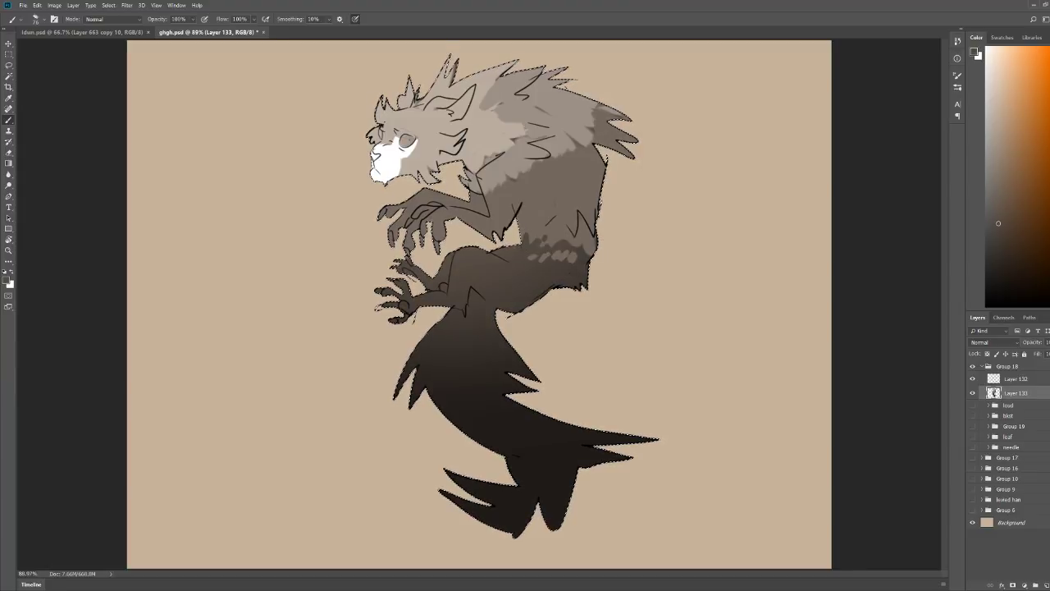
key(ctrl+d)
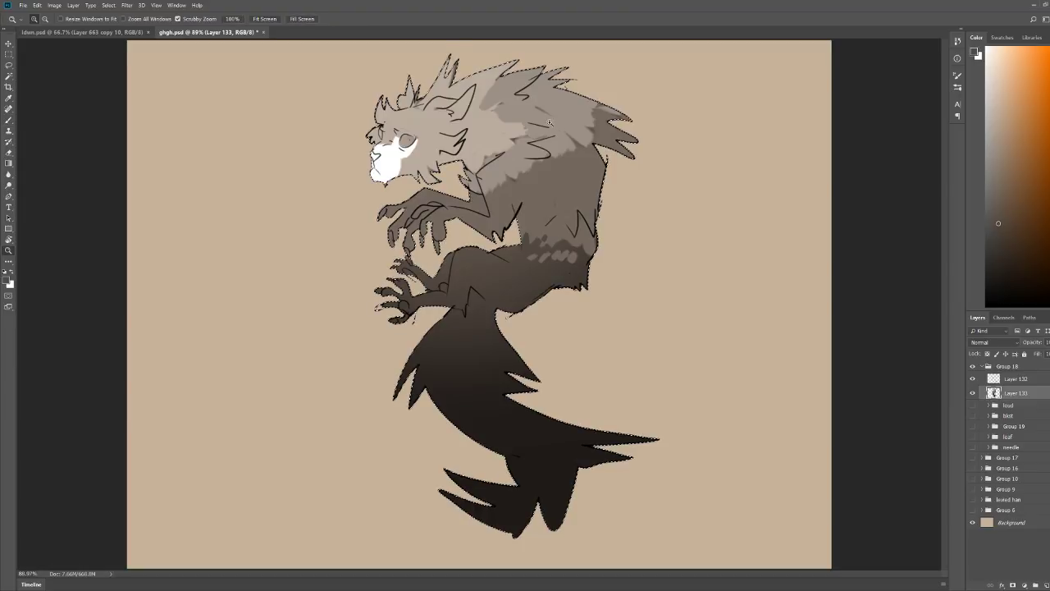
Step: Sample the torso's grey-brown and outline a jagged fur edge across the hip and rump
drag(418, 109, 501, 109)
scroll(382, 196, down, 3)
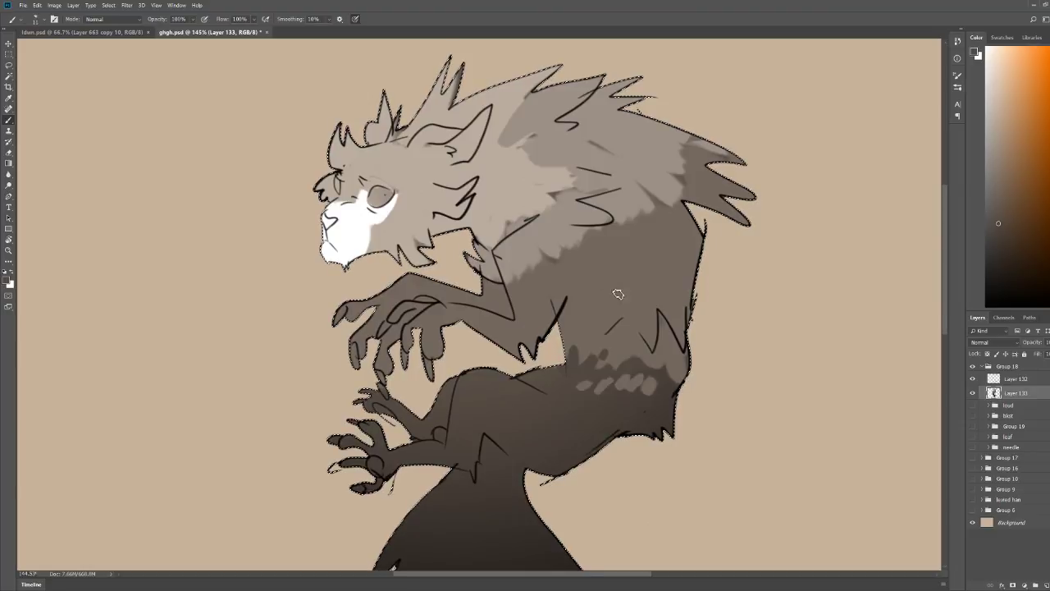
mouse_move(572, 353)
mouse_down()
mouse_move(561, 377)
mouse_move(538, 375)
mouse_move(575, 392)
mouse_move(563, 423)
mouse_move(582, 402)
mouse_move(598, 422)
mouse_move(634, 411)
mouse_move(631, 427)
mouse_move(649, 412)
mouse_move(676, 400)
mouse_up()
alt+click(594, 345)
key(ctrl+space)
drag(738, 315, 495, 195)
drag(614, 336, 730, 343)
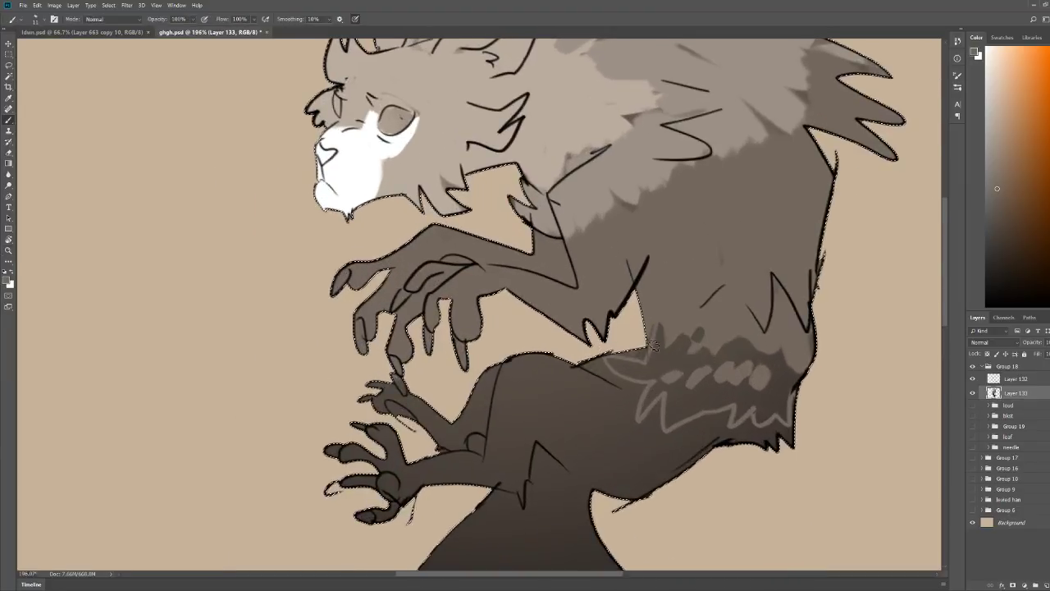
drag(653, 346, 623, 361)
Step: Fill the outlined hip fur with grey-brown and extend it down to the tufts at the rump
key(ctrl+space)
mouse_move(648, 308)
mouse_down()
mouse_move(608, 263)
mouse_move(625, 263)
mouse_up()
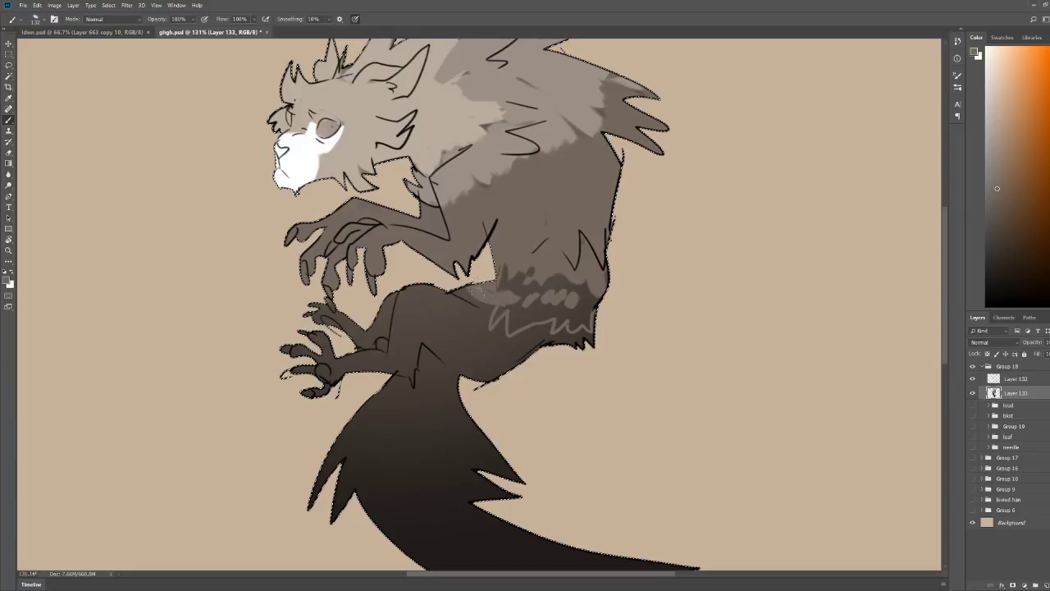
mouse_move(510, 306)
mouse_down()
mouse_move(505, 328)
mouse_move(529, 297)
mouse_move(585, 320)
mouse_move(589, 302)
mouse_move(563, 287)
mouse_move(525, 300)
mouse_move(504, 279)
mouse_up()
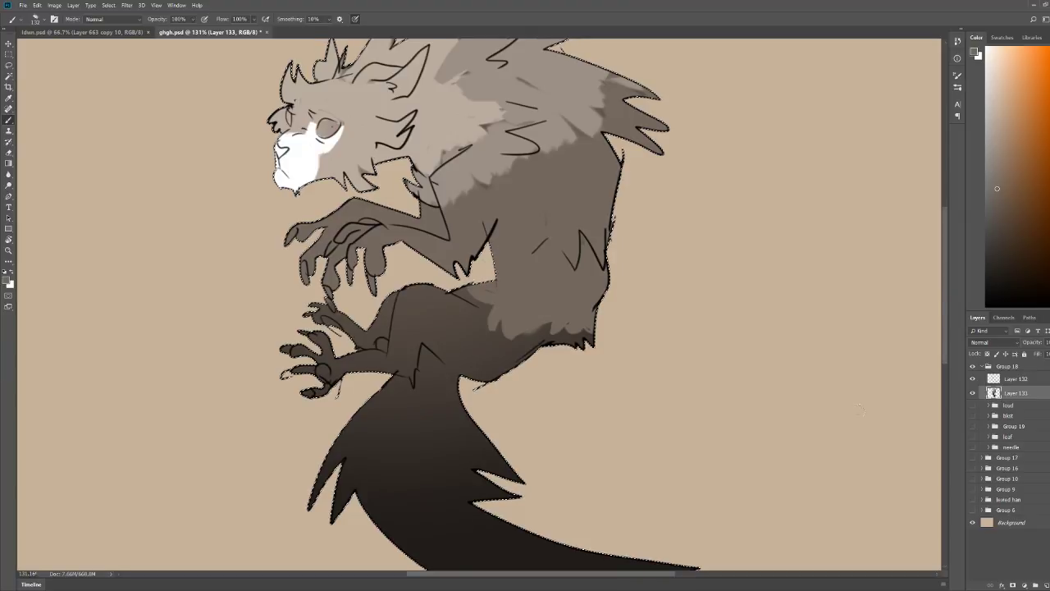
key(ctrl+d)
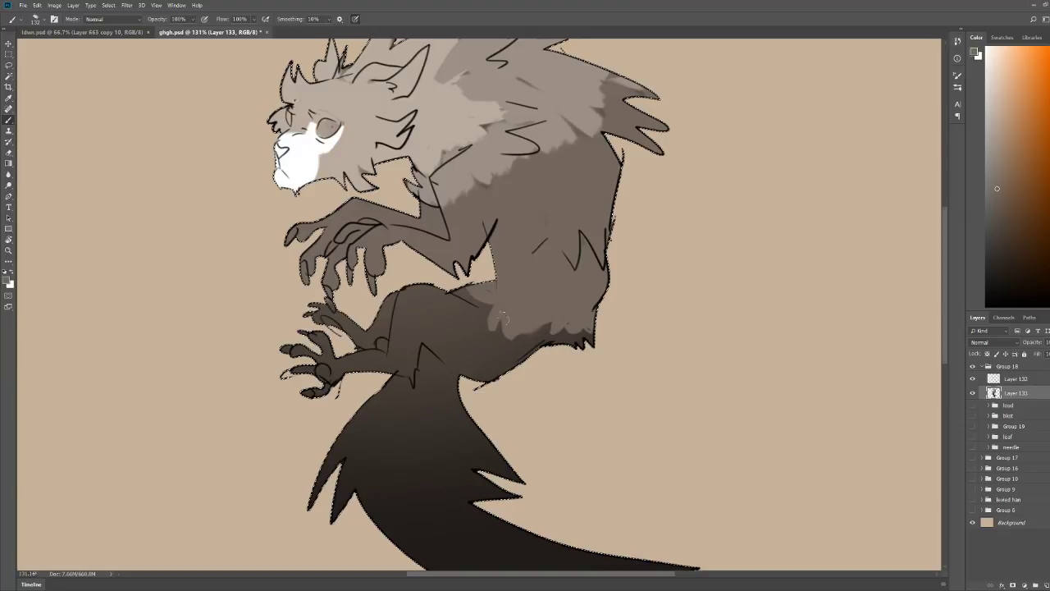
drag(525, 330, 589, 335)
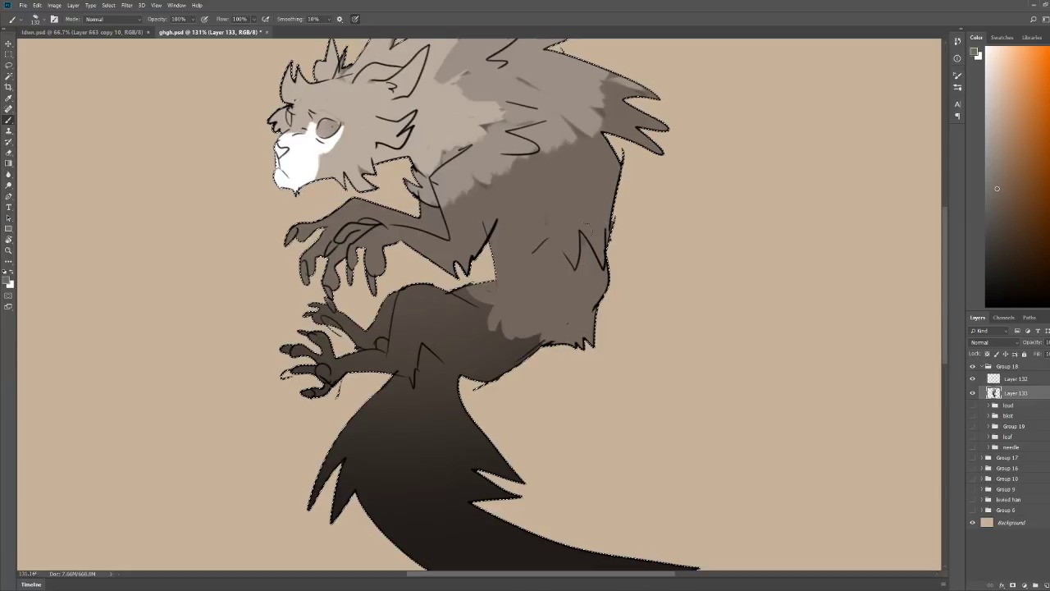
Step: Sample the mid taupe and paint it over the upper back, with long fur strands hanging down into the torso
alt+click(571, 64)
mouse_move(607, 76)
mouse_down()
mouse_move(646, 94)
mouse_move(606, 113)
mouse_move(630, 126)
mouse_move(607, 110)
mouse_move(597, 150)
mouse_move(568, 184)
mouse_move(522, 178)
mouse_move(509, 215)
mouse_up()
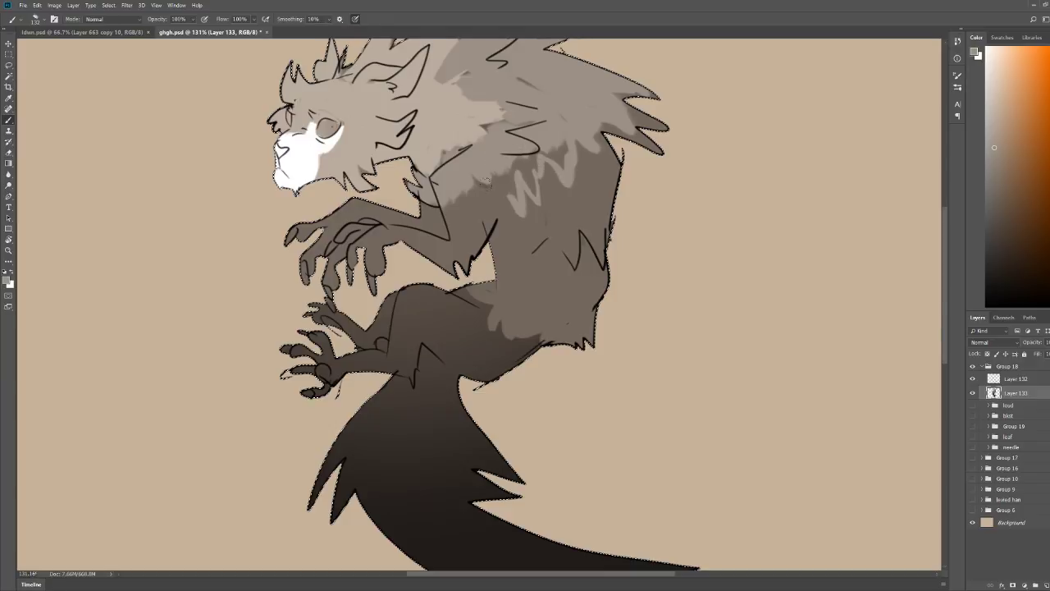
mouse_move(514, 175)
mouse_down()
mouse_move(496, 238)
mouse_move(503, 199)
mouse_up()
mouse_move(535, 159)
mouse_down()
mouse_move(523, 205)
mouse_move(542, 195)
mouse_up()
mouse_move(542, 156)
mouse_down()
mouse_move(555, 153)
mouse_move(550, 170)
mouse_up()
drag(564, 143, 577, 169)
Step: Cover the upper arm down to the elbow tufts with the mid taupe
key(z)
drag(698, 153, 665, 151)
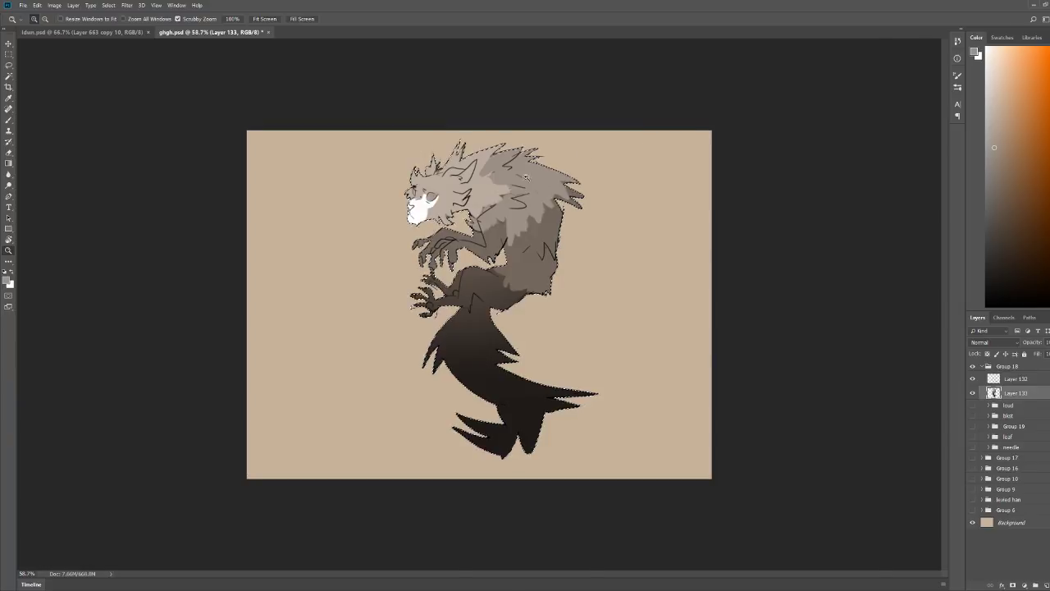
scroll(529, 180, up, 3)
key(b)
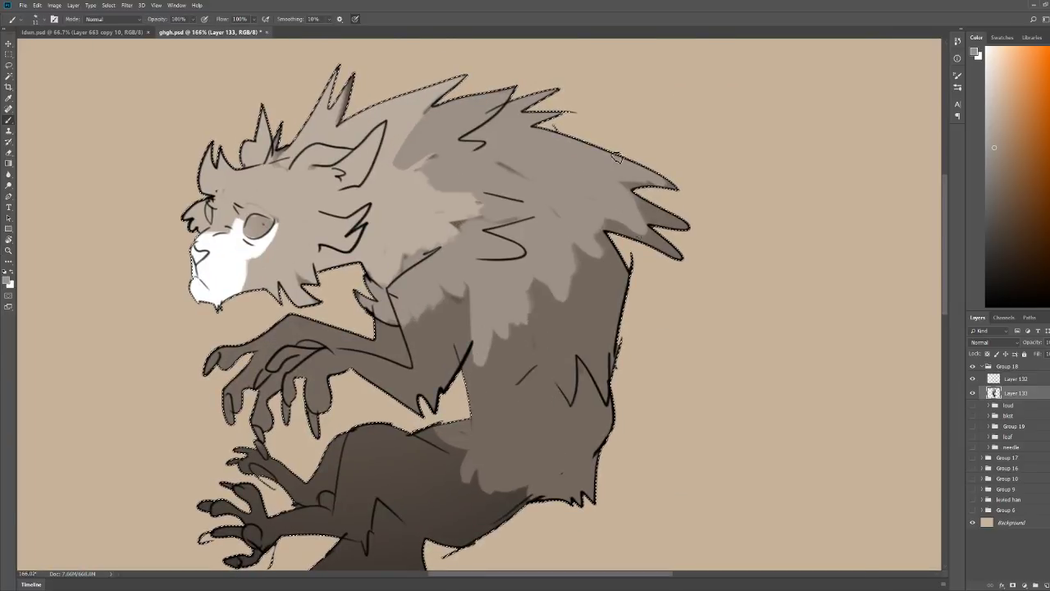
mouse_move(410, 386)
mouse_down()
mouse_move(404, 392)
mouse_move(422, 403)
mouse_move(469, 328)
mouse_move(460, 373)
mouse_move(465, 328)
mouse_move(440, 384)
mouse_move(453, 304)
mouse_move(449, 328)
mouse_move(443, 304)
mouse_move(411, 385)
mouse_move(399, 375)
mouse_move(418, 308)
mouse_move(424, 351)
mouse_move(446, 312)
mouse_up()
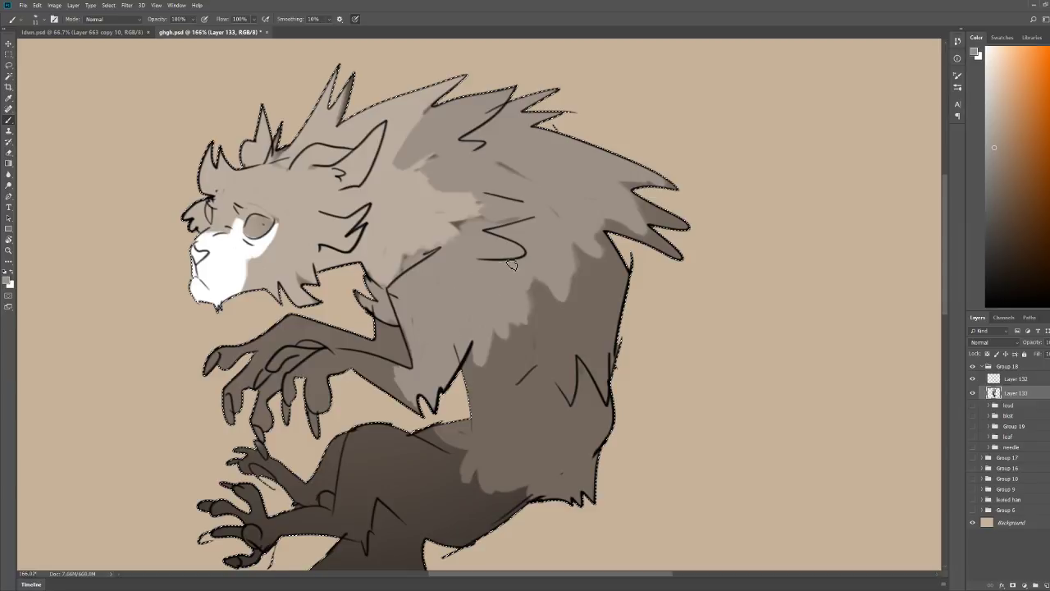
Step: Sample the light mane taupe, even out the head tufts and extend the mane back over the shoulders
key(z)
drag(593, 228, 640, 131)
click(539, 157)
key(b)
alt+click(438, 202)
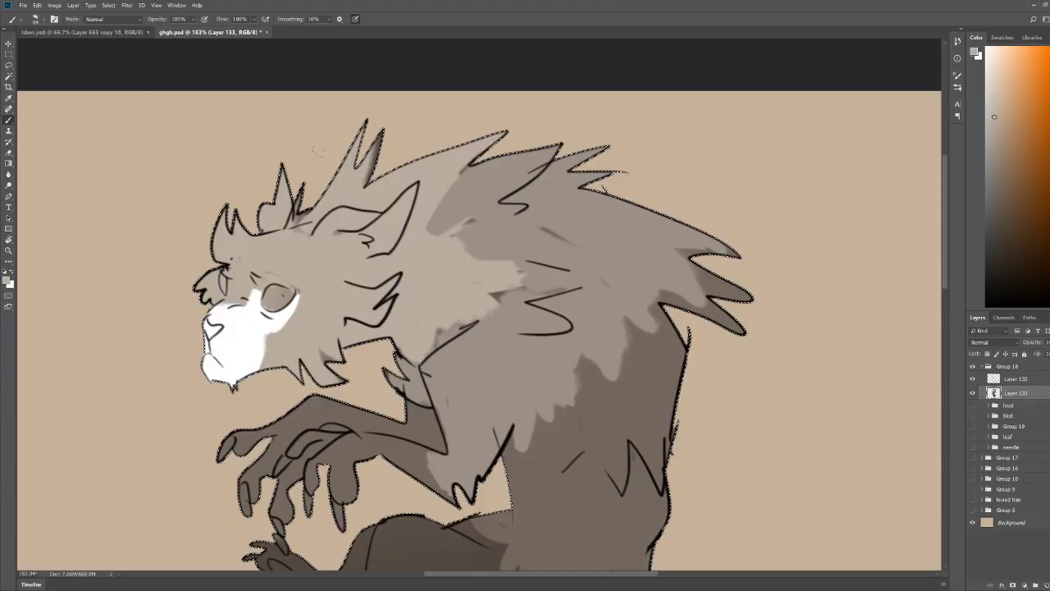
drag(380, 135, 369, 177)
drag(304, 194, 298, 226)
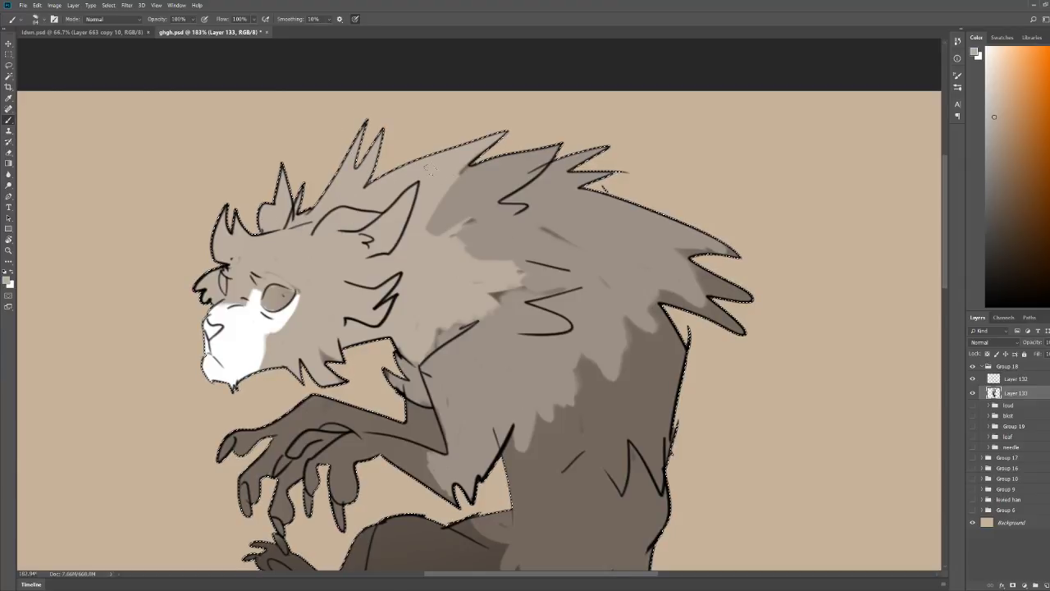
mouse_move(459, 174)
mouse_down()
mouse_move(520, 163)
mouse_move(423, 239)
mouse_move(447, 189)
mouse_move(501, 152)
mouse_move(488, 238)
mouse_move(473, 250)
mouse_move(542, 283)
mouse_move(431, 361)
mouse_up()
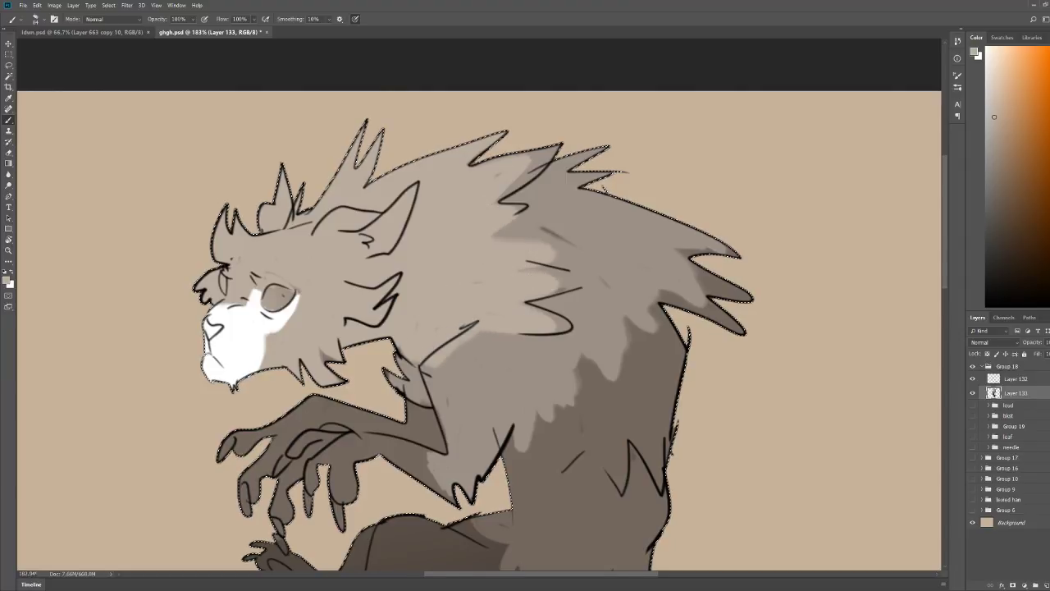
Step: Reload the creature's silhouette selection from the colour layer and touch up the light mane at the shoulder and neck
key(ctrl+d)
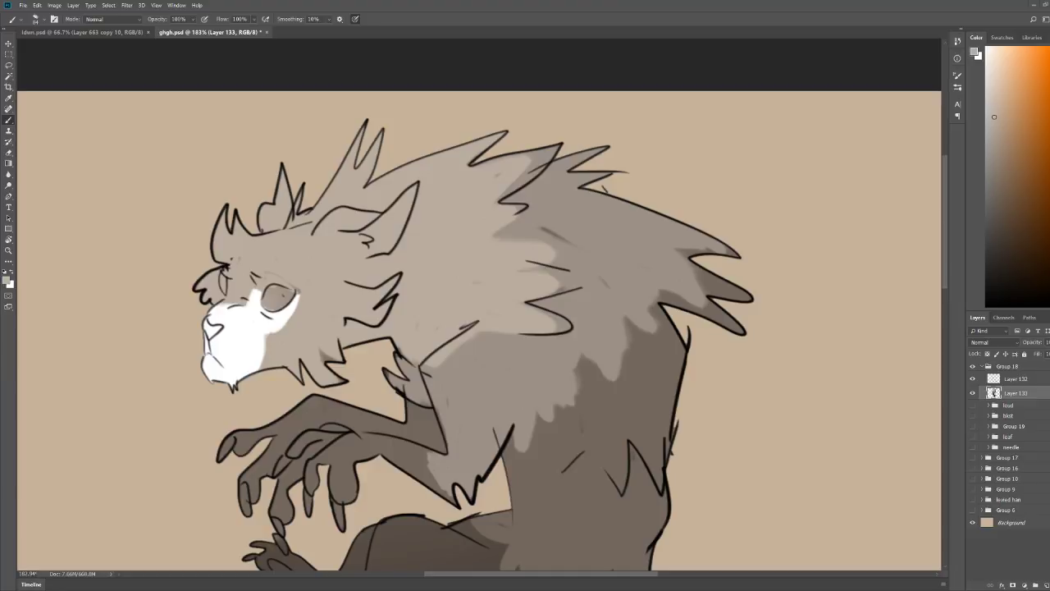
ctrl+click(994, 393)
mouse_move(530, 267)
mouse_down()
mouse_move(574, 280)
mouse_move(555, 292)
mouse_move(565, 329)
mouse_up()
key(z)
mouse_move(697, 197)
mouse_down()
mouse_move(621, 193)
mouse_move(721, 194)
mouse_up()
key(b)
drag(472, 302, 412, 276)
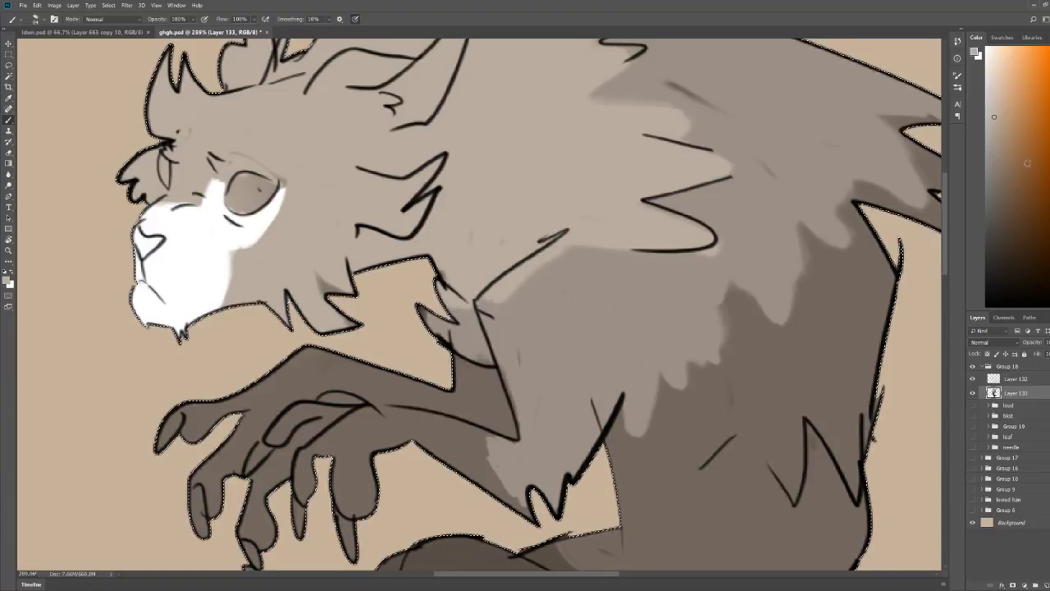
Step: Choose a paler grey and paint it around the muzzle over the cheek, eye area and forehead
click(991, 100)
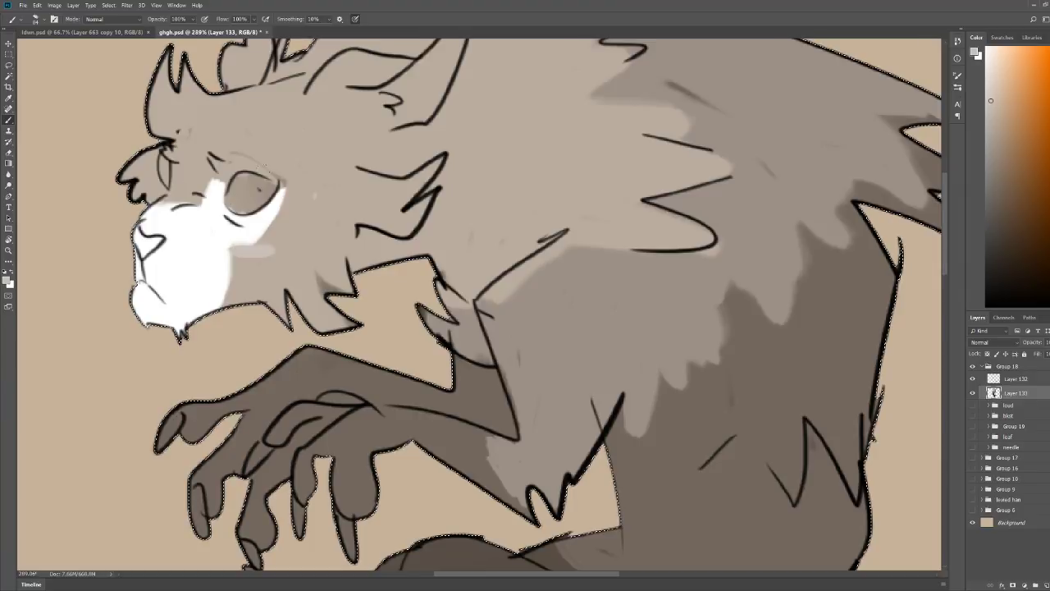
drag(287, 242, 318, 166)
mouse_move(244, 246)
mouse_down()
mouse_move(233, 297)
mouse_move(267, 297)
mouse_move(282, 263)
mouse_up()
key(z)
drag(423, 187, 279, 193)
drag(422, 87, 566, 91)
key(b)
mouse_move(419, 259)
mouse_down()
mouse_move(402, 233)
mouse_move(324, 239)
mouse_move(283, 279)
mouse_move(308, 295)
mouse_move(351, 259)
mouse_move(389, 256)
mouse_move(409, 288)
mouse_move(287, 248)
mouse_up()
Step: Extend the pale grey over the forehead tufts and the jagged cheek fur
key(z)
scroll(420, 262, up, 10)
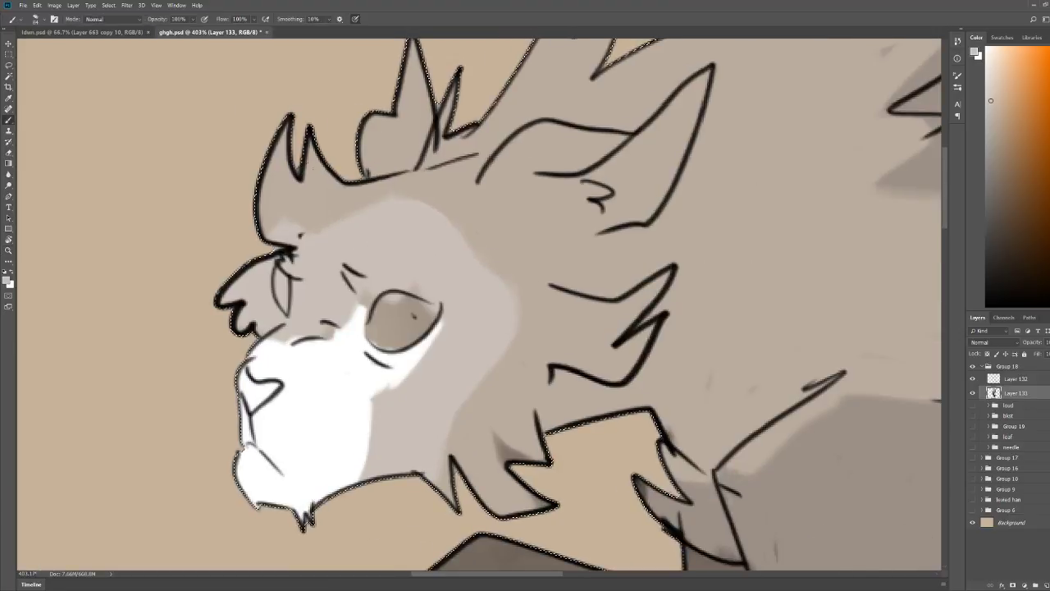
key(b)
mouse_move(494, 179)
mouse_down()
mouse_move(468, 472)
mouse_move(529, 480)
mouse_move(541, 503)
mouse_up()
Step: Sample a dark brown and paint it evenly over the thigh and hind leg, covering the jagged fur edge at the hip
key(z)
drag(648, 315, 533, 305)
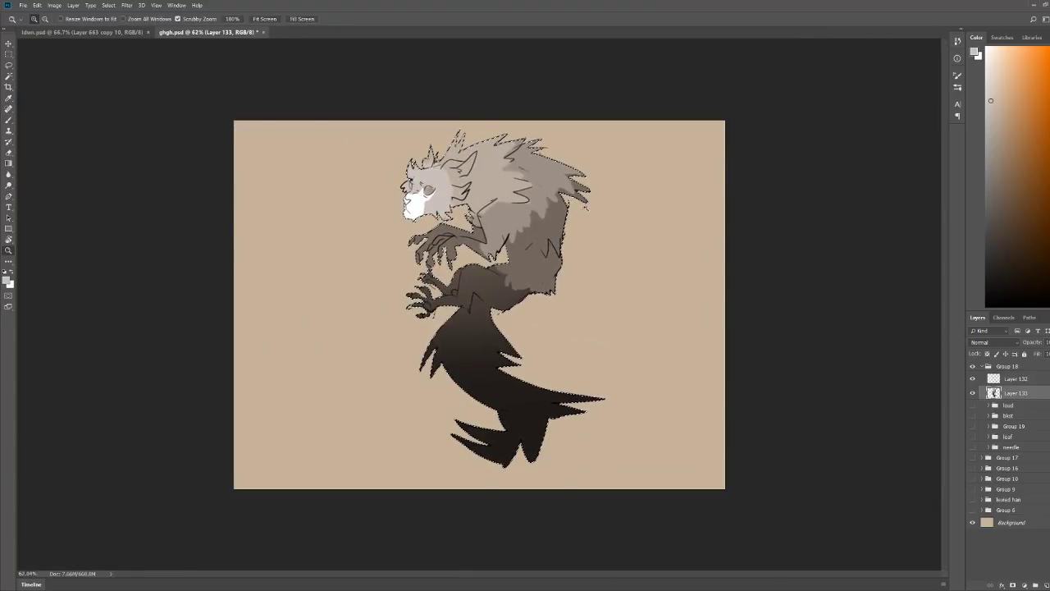
scroll(480, 307, up, 2)
scroll(576, 194, up, 2)
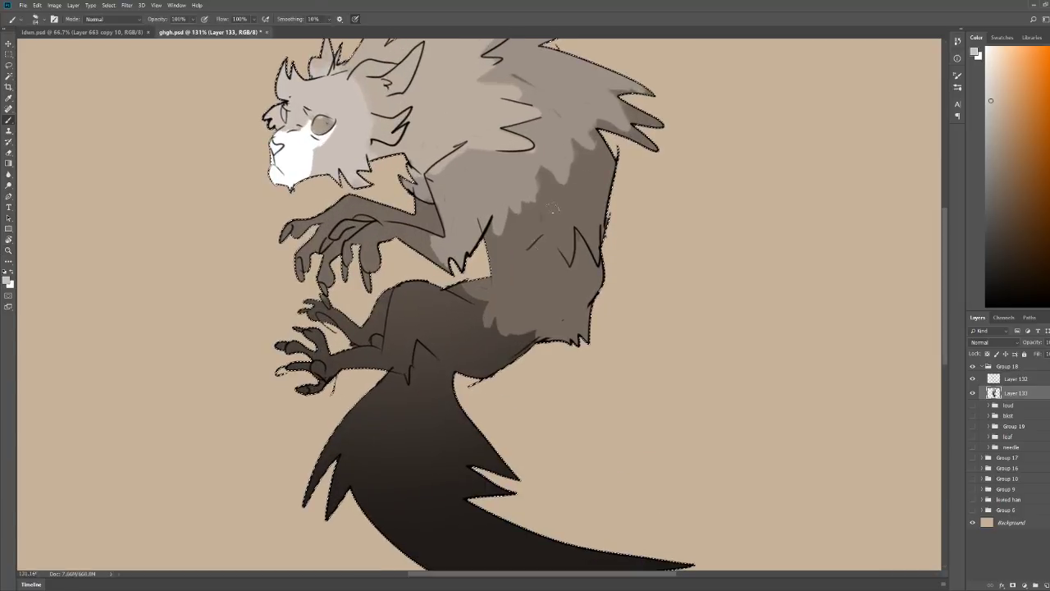
key(b)
alt+click(500, 327)
mouse_move(494, 315)
mouse_down()
mouse_move(496, 343)
mouse_move(523, 337)
mouse_up()
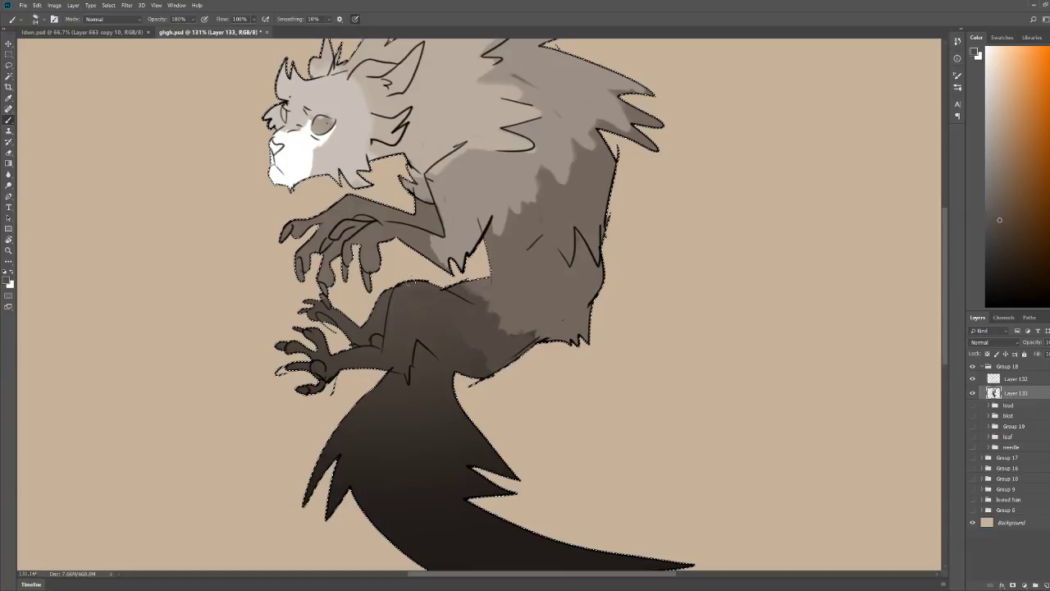
drag(442, 346, 484, 371)
drag(403, 363, 314, 386)
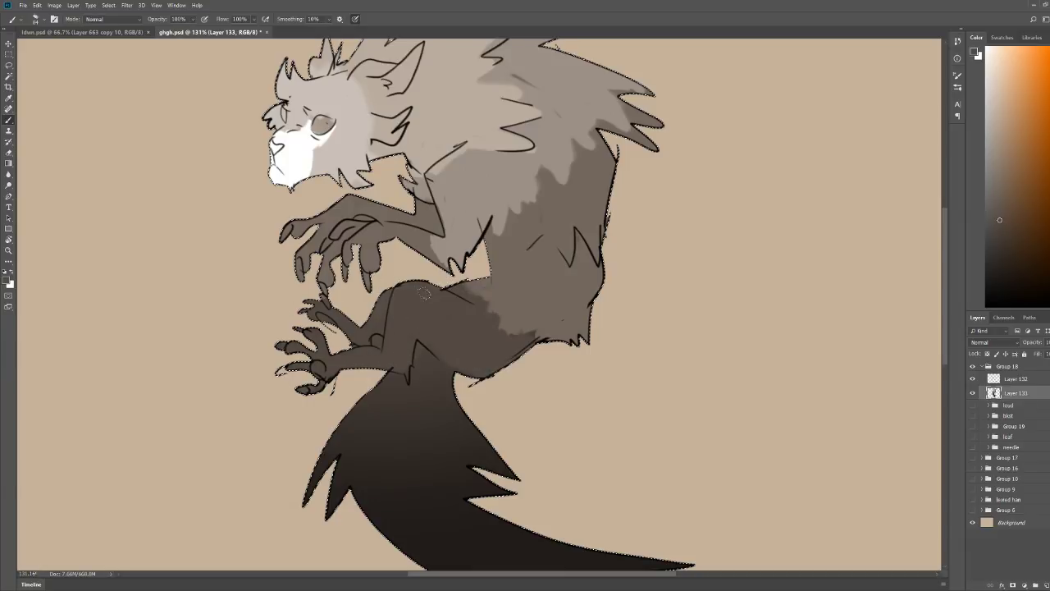
drag(474, 287, 505, 326)
Step: Sample the mid taupe and outline pointed fur strands along the band's lower edge on the torso
key(z)
drag(656, 349, 582, 353)
drag(525, 137, 595, 133)
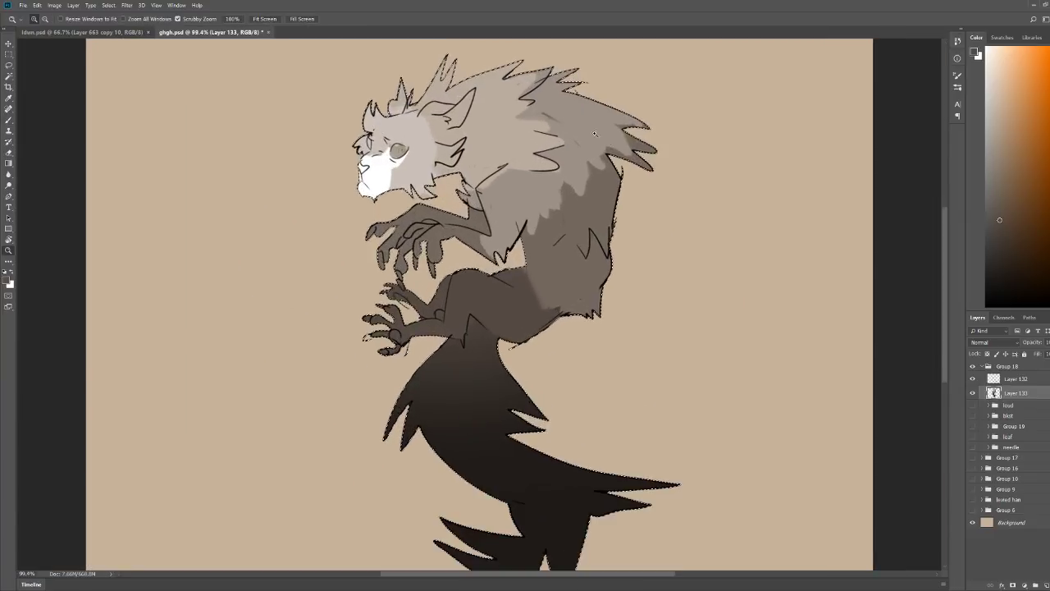
scroll(648, 131, up, 2)
key(b)
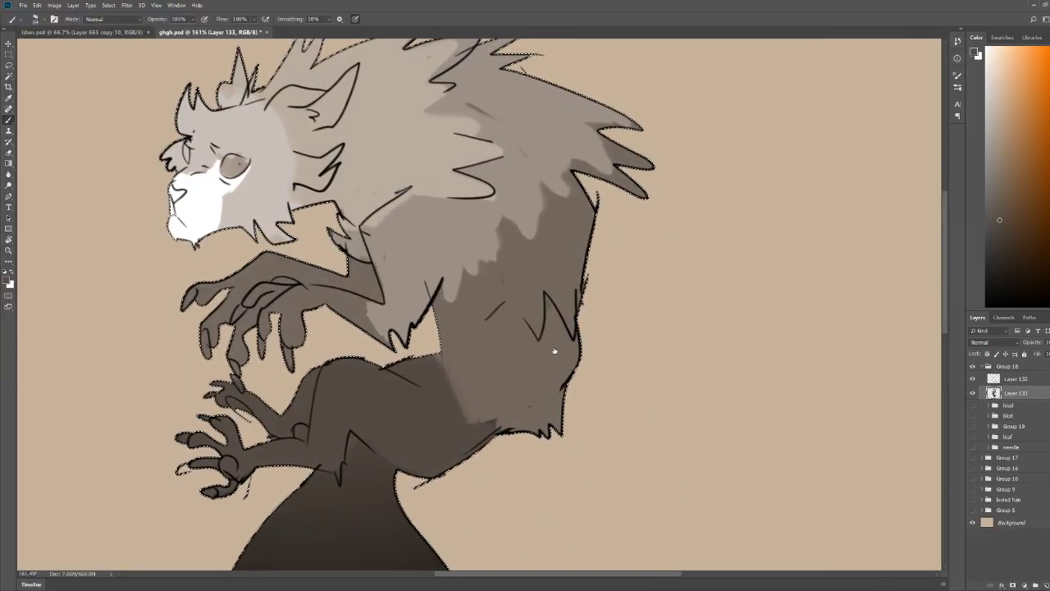
alt+click(456, 282)
mouse_move(457, 281)
mouse_down()
mouse_move(483, 253)
mouse_move(475, 286)
mouse_move(492, 259)
mouse_move(478, 262)
mouse_move(509, 279)
mouse_move(499, 260)
mouse_move(518, 267)
mouse_move(507, 217)
mouse_up()
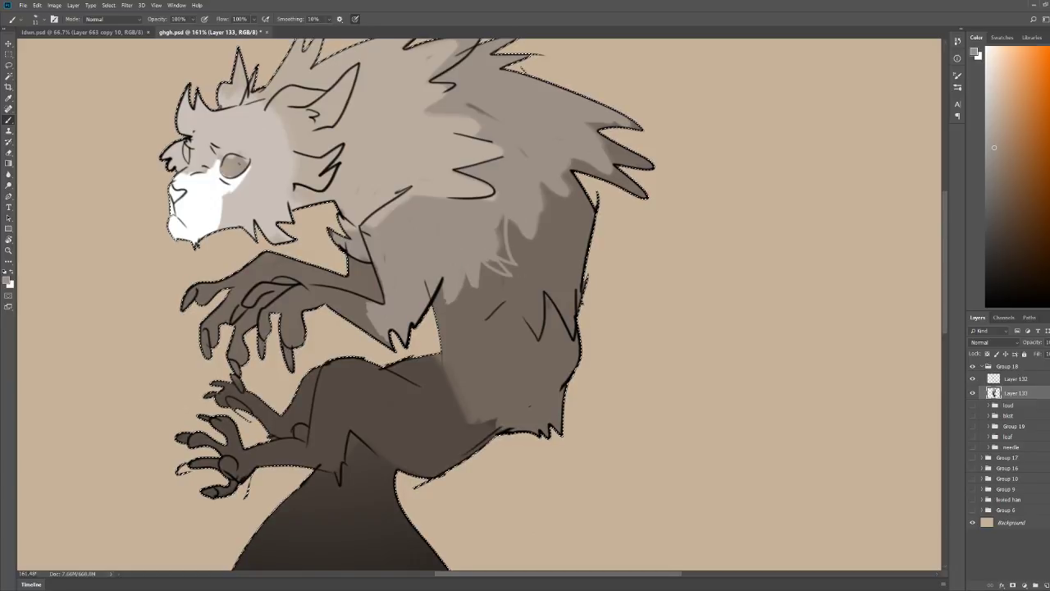
key(ctrl+d)
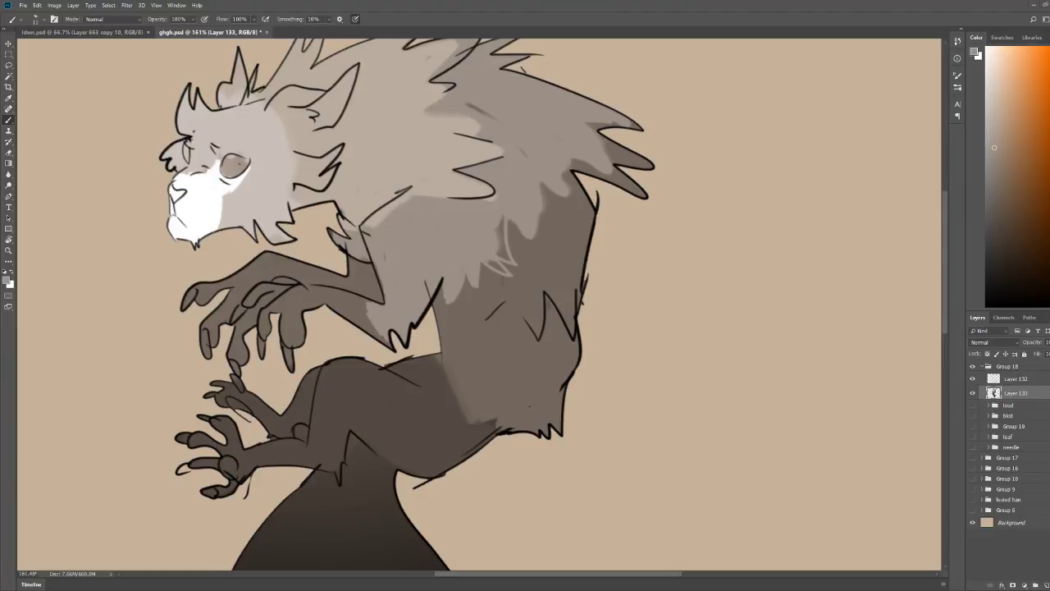
Step: Continue the pointed fur strands across the back, fill them with mid taupe and cover the dark spots on the back spikes
drag(578, 125, 625, 127)
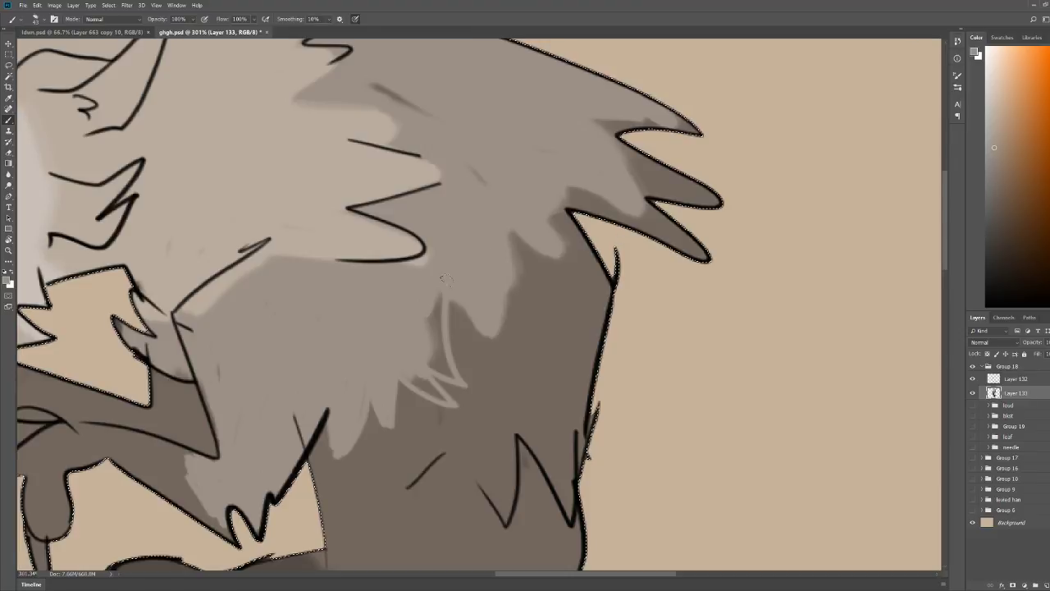
mouse_move(450, 302)
mouse_down()
mouse_move(493, 349)
mouse_move(492, 314)
mouse_move(517, 372)
mouse_move(543, 275)
mouse_move(607, 330)
mouse_up()
drag(607, 243, 583, 318)
mouse_move(567, 269)
mouse_down()
mouse_move(565, 222)
mouse_move(628, 160)
mouse_move(697, 197)
mouse_move(683, 264)
mouse_move(554, 137)
mouse_up()
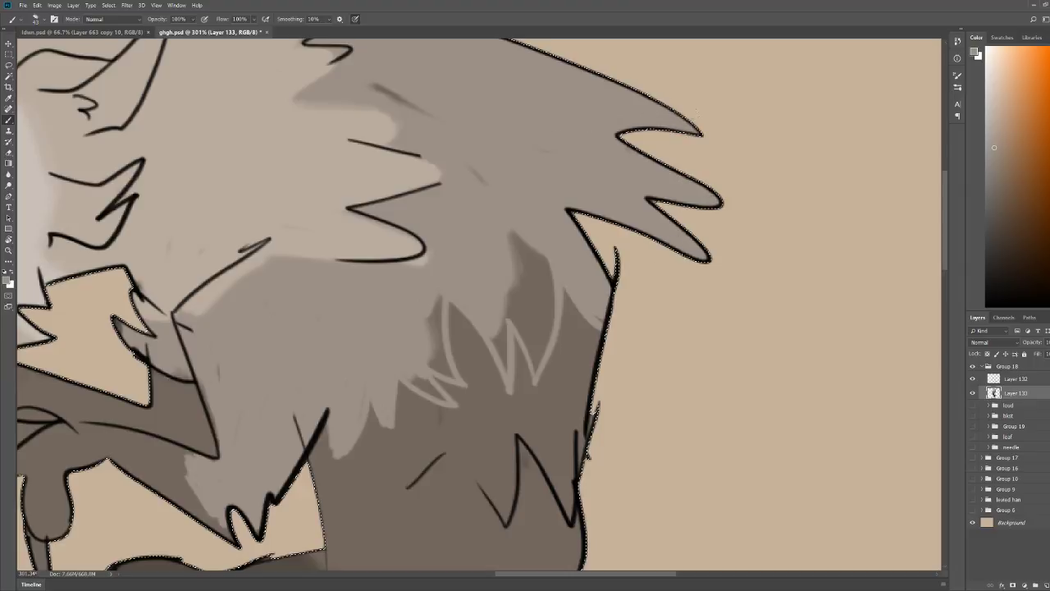
drag(428, 113, 373, 85)
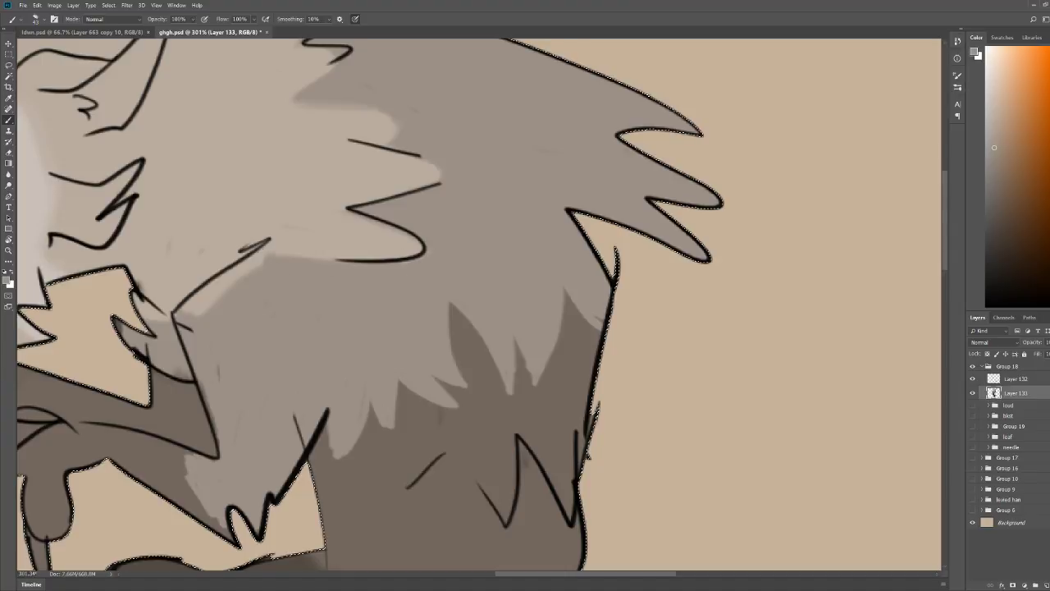
Step: Sample the dark brown from the foot and paint it over the far upper arm beneath the taupe fur tufts
key(z)
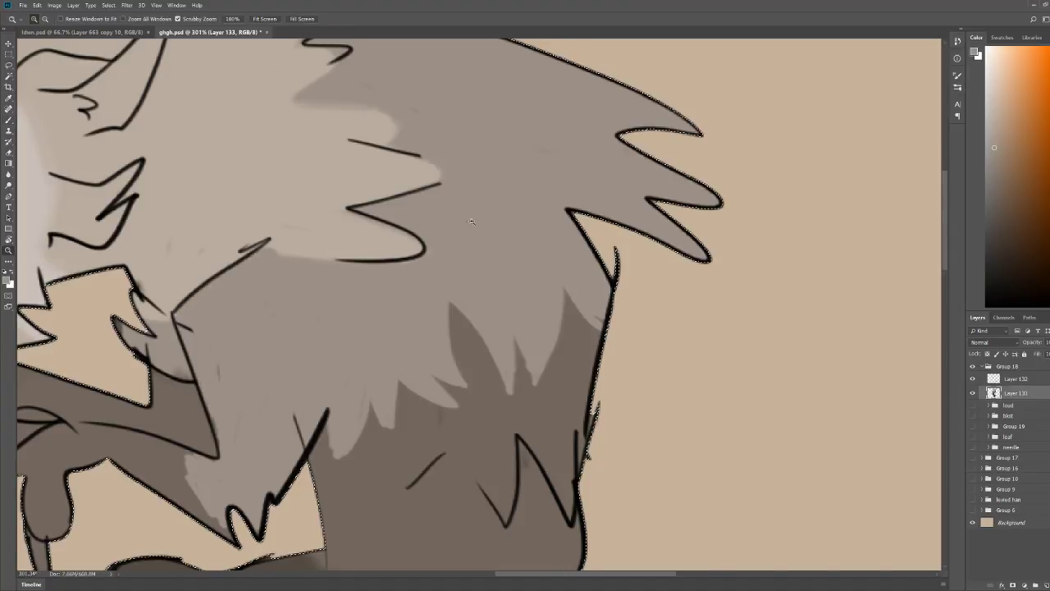
drag(504, 202, 459, 206)
drag(641, 165, 614, 151)
drag(535, 185, 571, 192)
key(b)
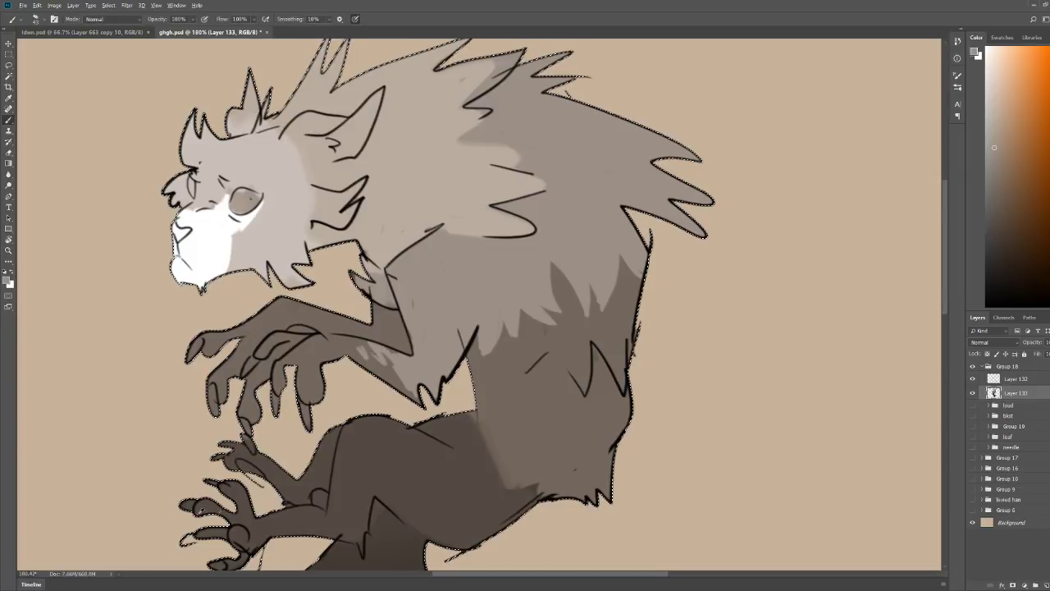
alt+click(192, 503)
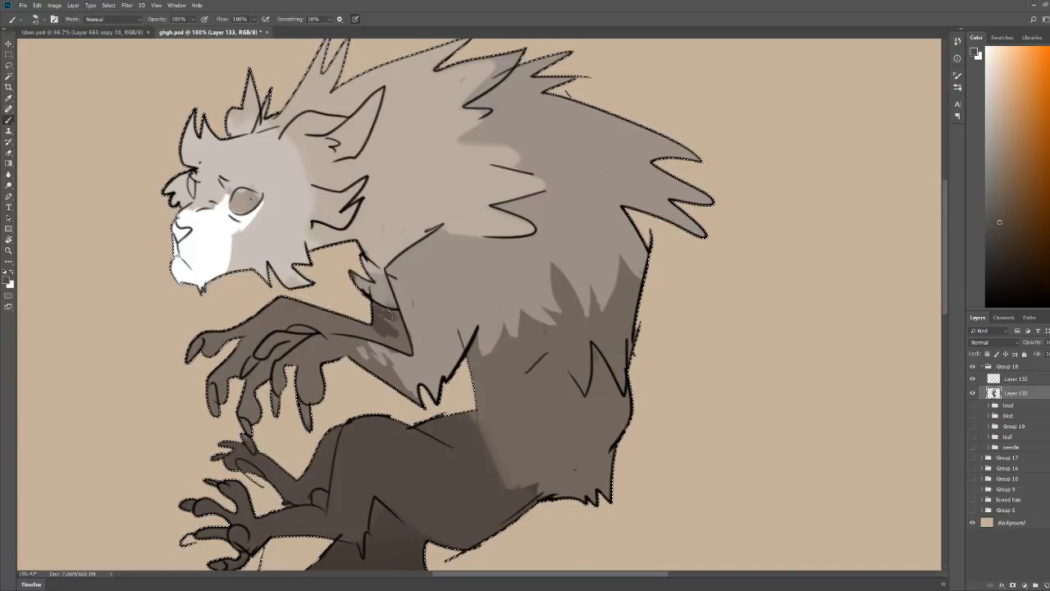
key(z)
mouse_move(533, 201)
mouse_down()
mouse_move(456, 207)
mouse_move(596, 202)
mouse_up()
key(b)
key(z)
key(b)
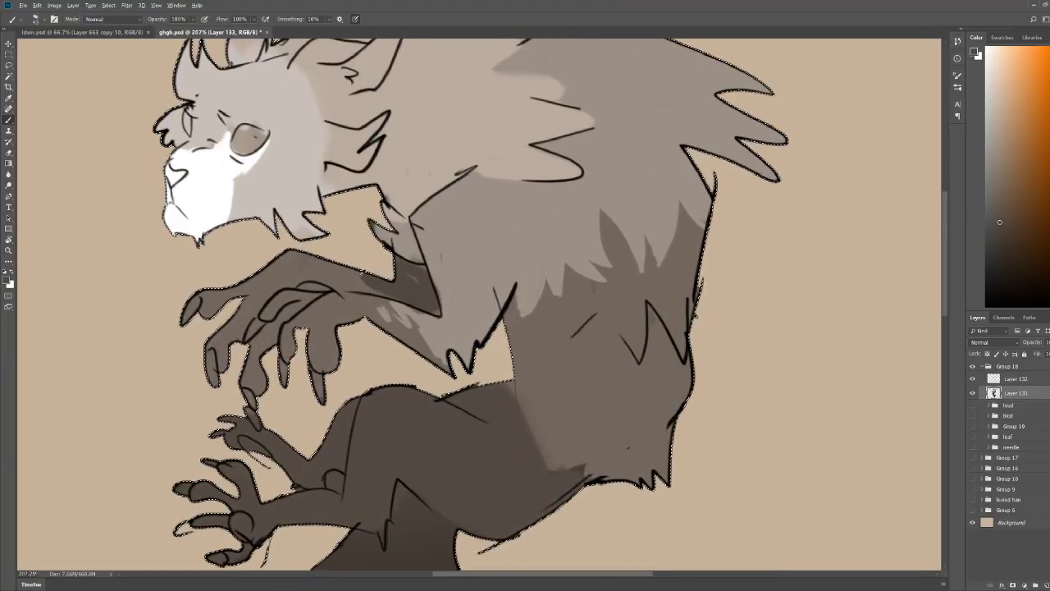
Step: Sample the forearm's taupe and touch up the upper edge of the far forearm and the dark patch by the elbow
alt+click(362, 277)
alt+click(362, 278)
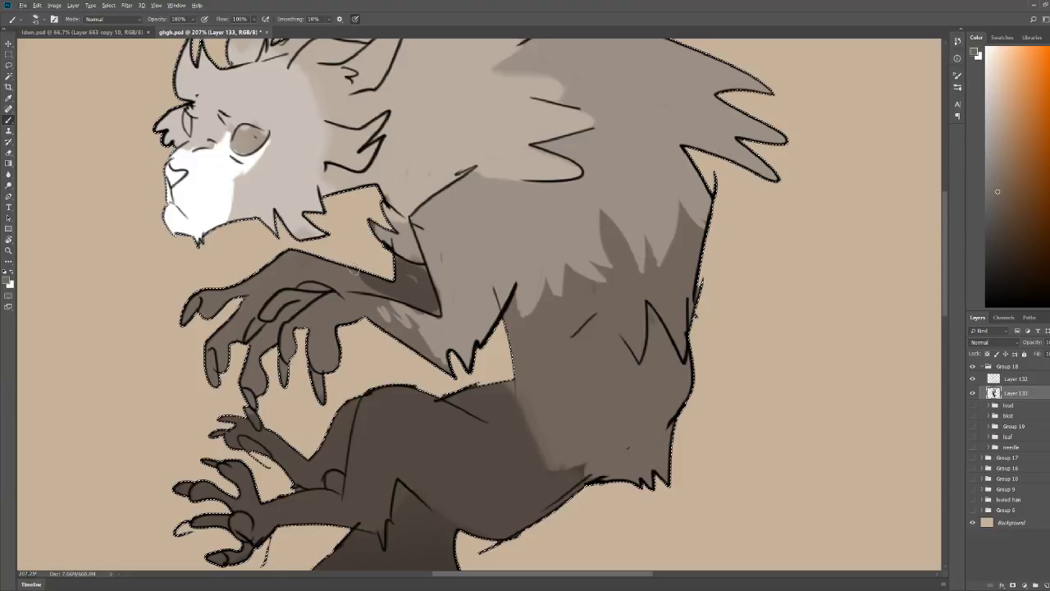
drag(358, 274, 369, 278)
key(z)
drag(441, 257, 355, 258)
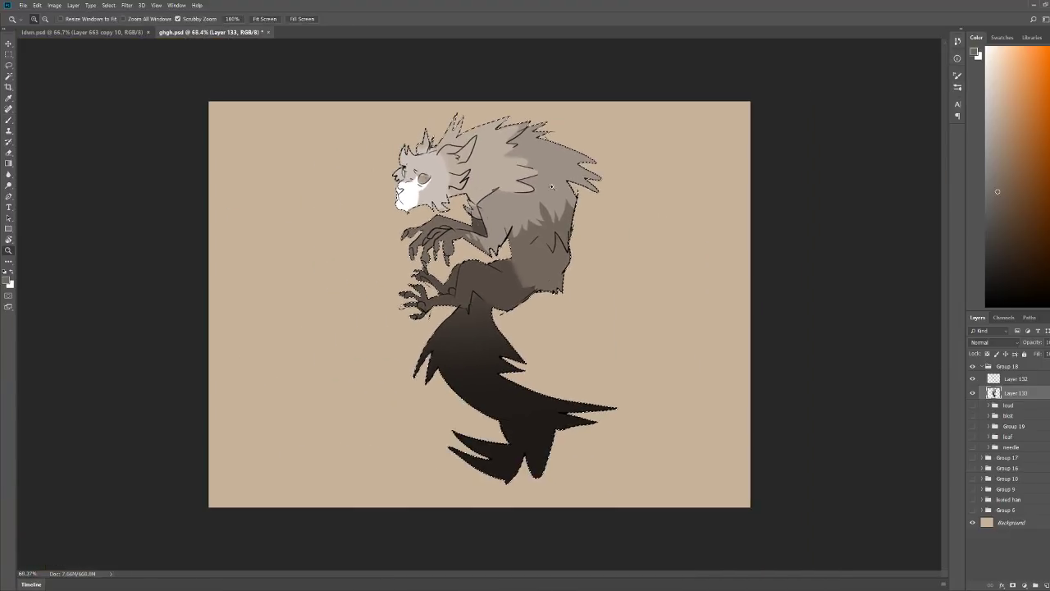
key(b)
drag(496, 184, 575, 185)
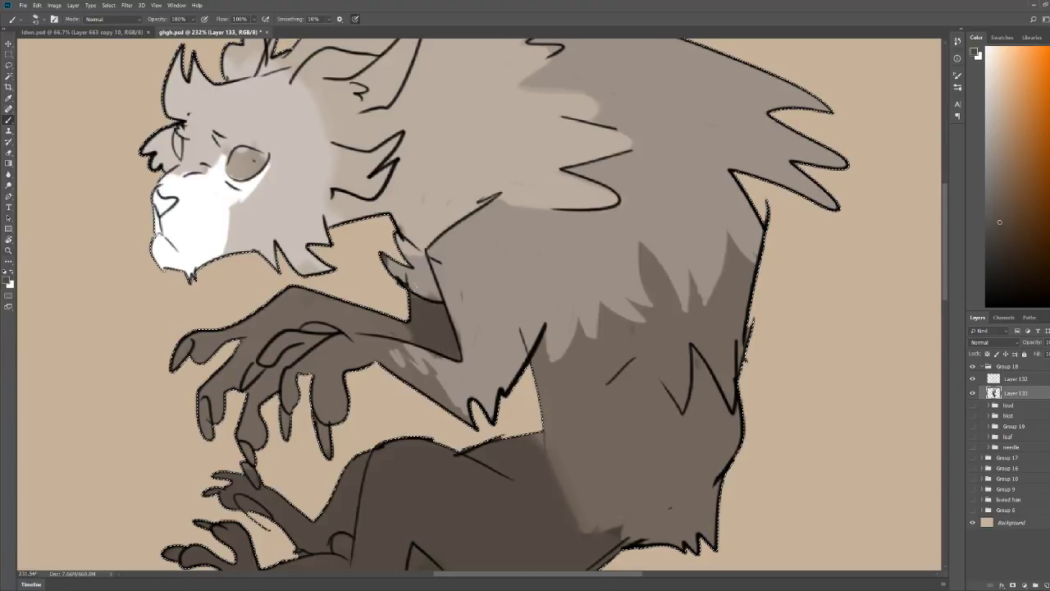
key(z)
drag(416, 286, 356, 283)
key(b)
Step: Sample the pale grey of the cheek and paint jagged strokes into the white muzzle below the eye
key(z)
drag(408, 166, 461, 169)
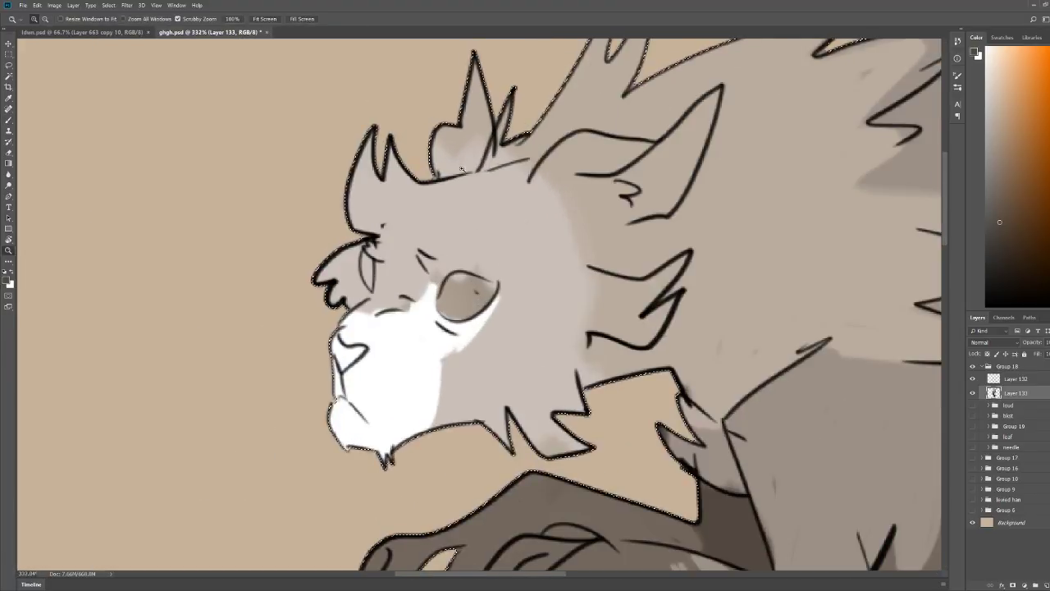
key(b)
alt+click(481, 329)
click(424, 329)
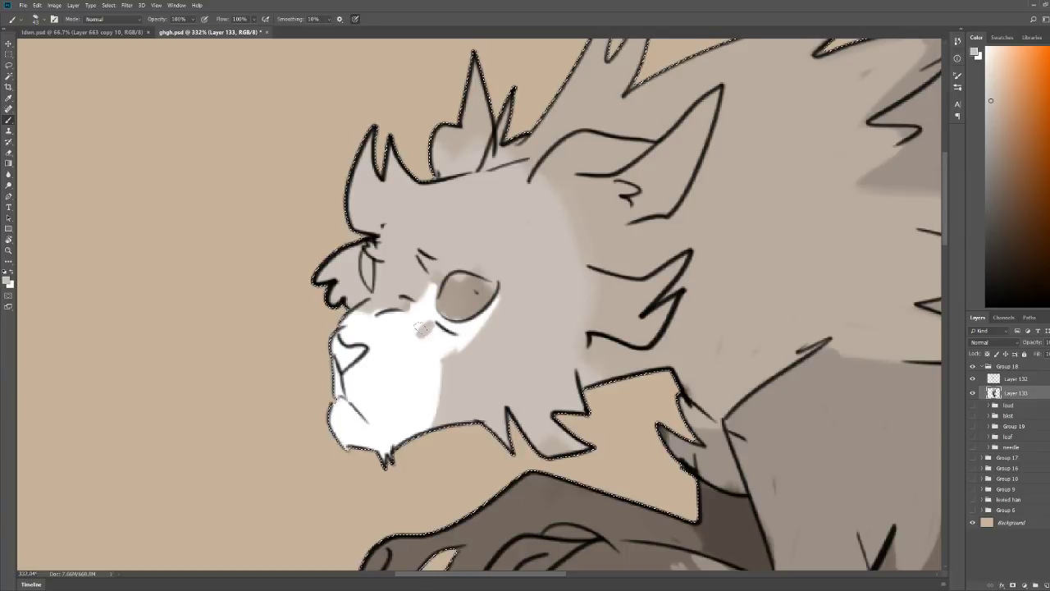
mouse_move(423, 329)
mouse_down()
mouse_move(408, 351)
mouse_move(438, 377)
mouse_up()
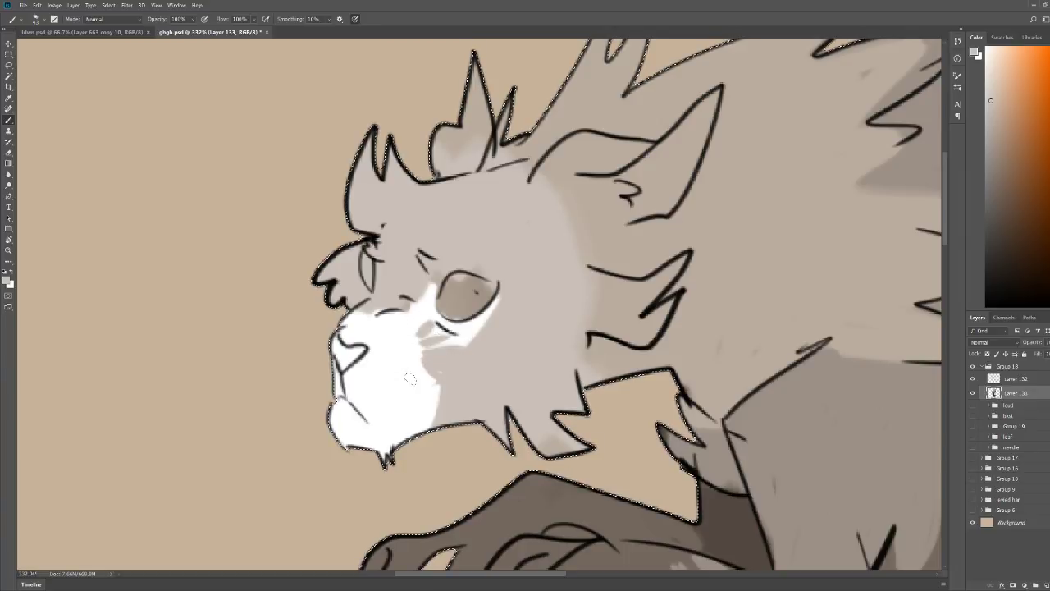
key(ctrl+0)
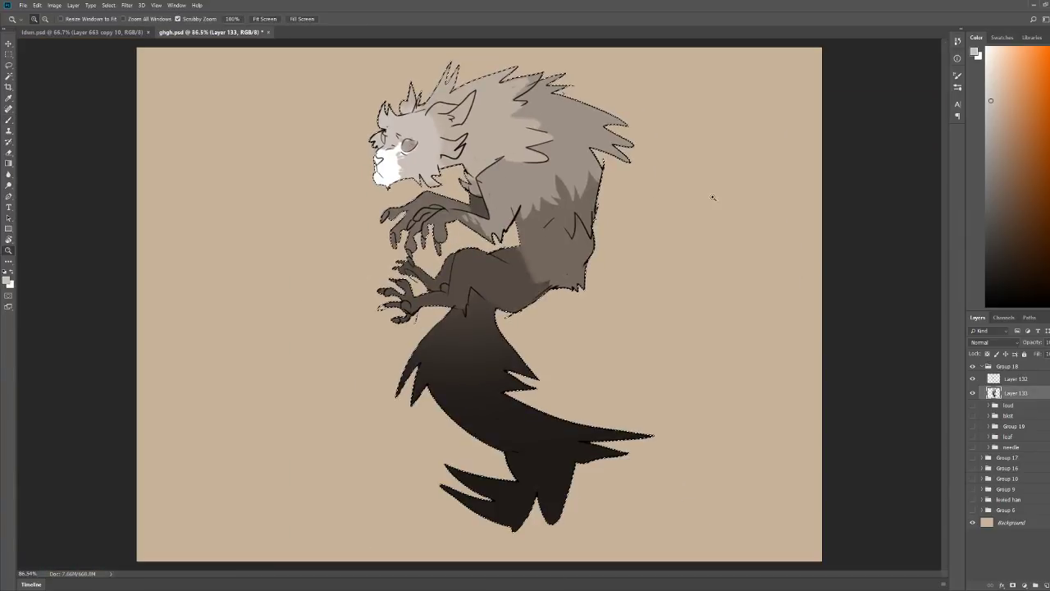
Step: Sample the muzzle's white, paint it around the eye's inner corner and upper edge, and add two small spots on the brow
drag(405, 116, 525, 123)
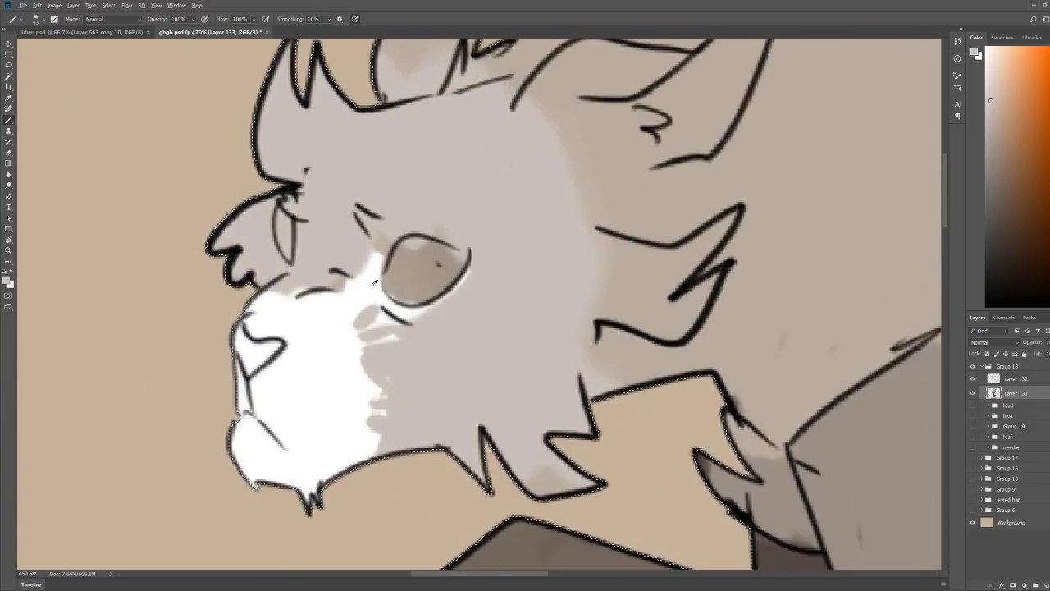
alt+click(327, 310)
drag(353, 275, 419, 215)
drag(385, 259, 406, 229)
click(422, 190)
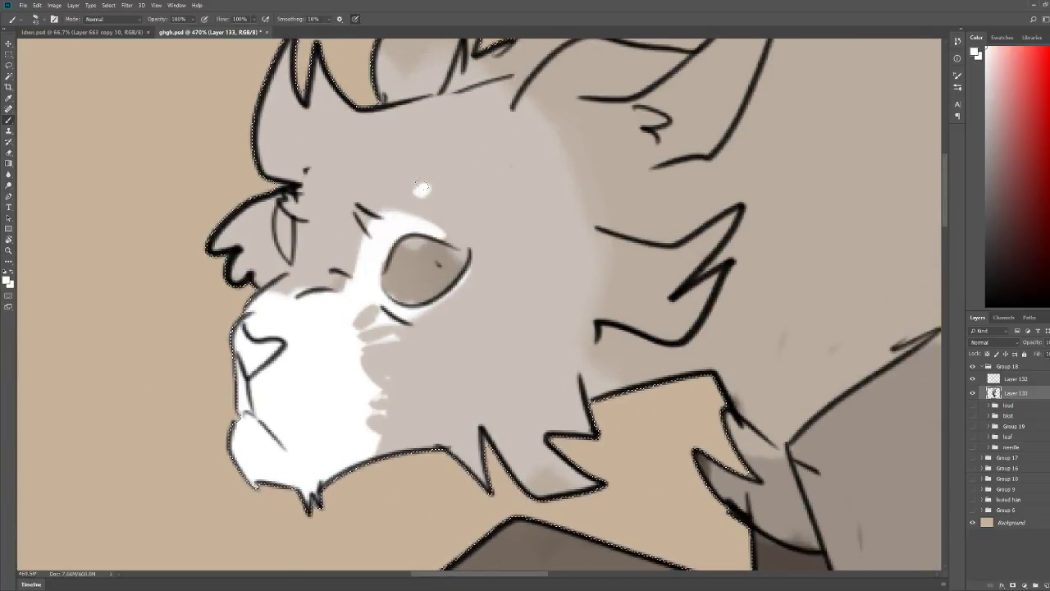
click(443, 203)
key(z)
scroll(487, 182, down, 5)
key(b)
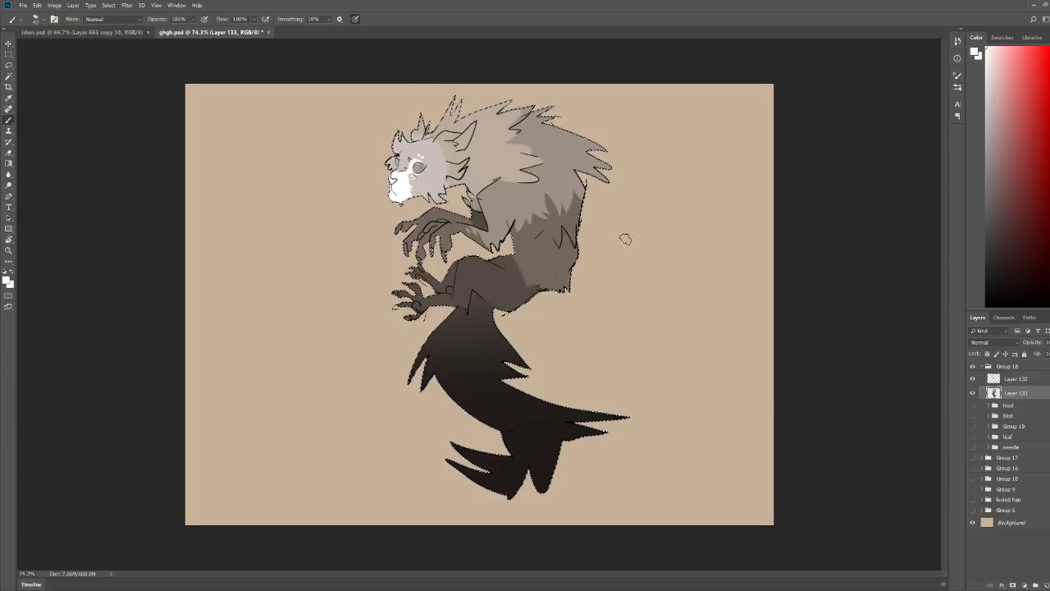
Step: Sample the lower torso's brown and paint jagged fur strands from the hip onto the dark thigh
key(z)
scroll(558, 106, up, 3)
key(b)
alt+click(456, 388)
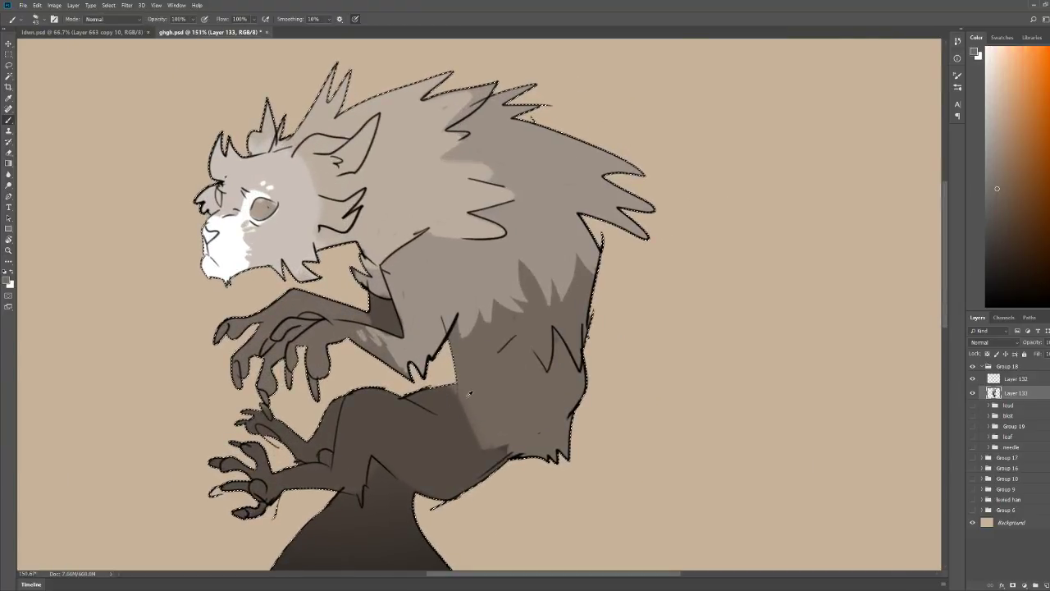
mouse_move(456, 391)
mouse_down()
mouse_move(434, 400)
mouse_move(457, 415)
mouse_up()
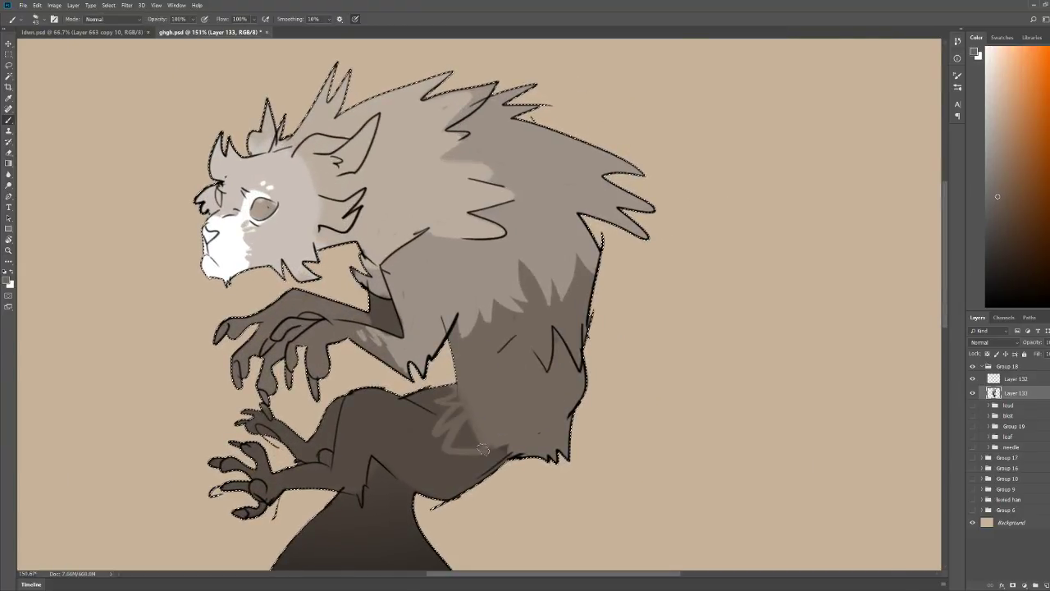
drag(482, 449, 494, 453)
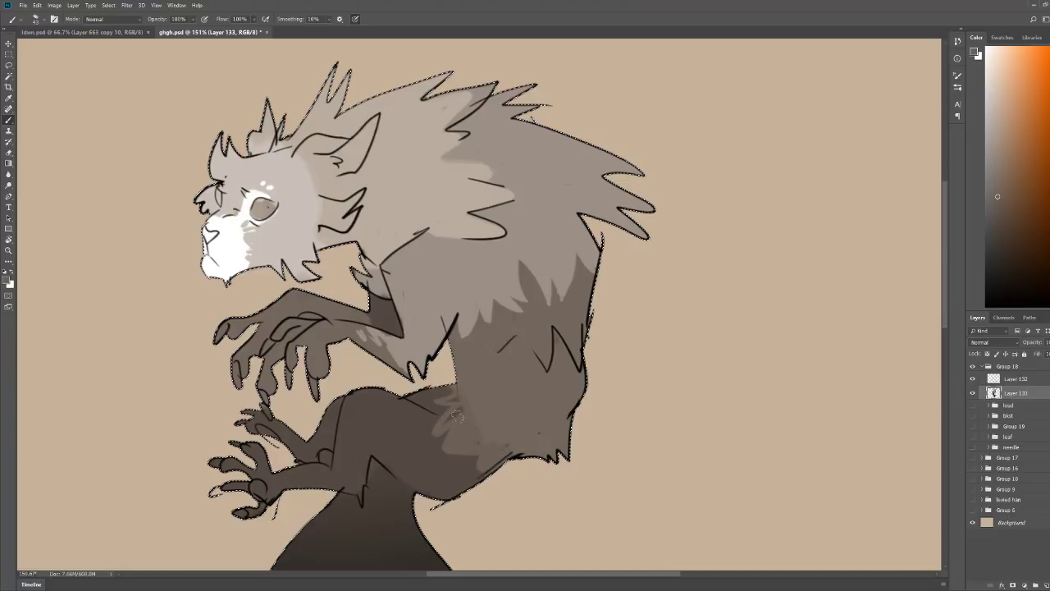
key(ctrl+space)
drag(584, 331, 468, 332)
key(ctrl+space)
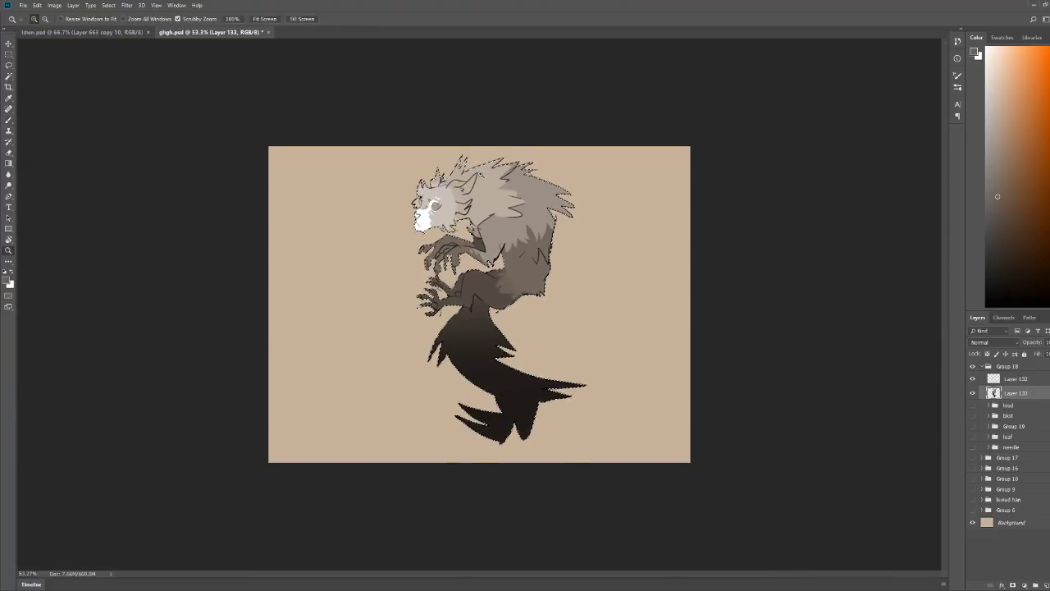
drag(474, 199, 574, 198)
scroll(356, 172, up, 1)
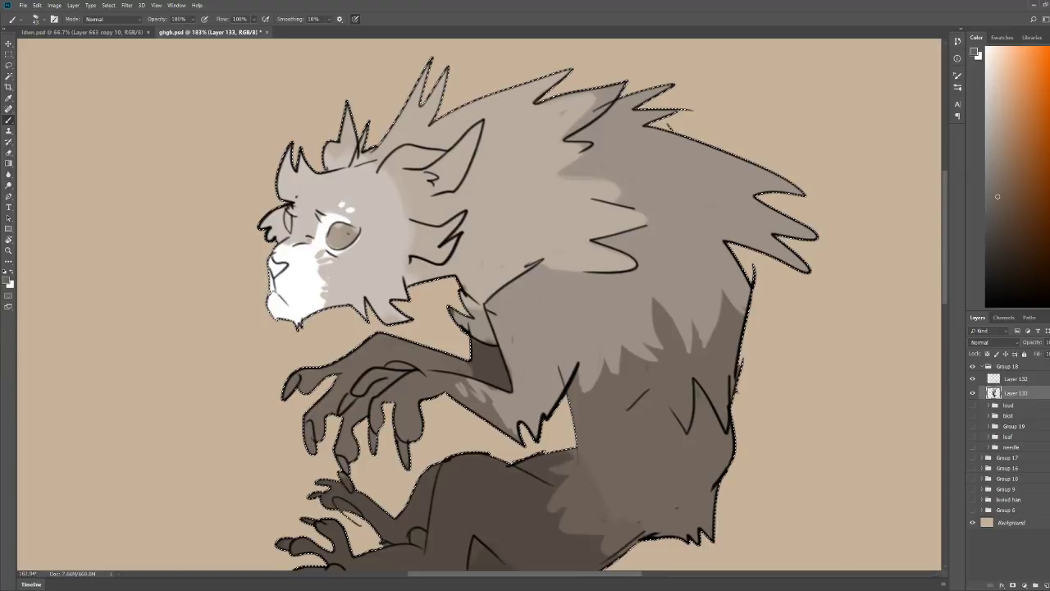
key(b)
key(ctrl+d)
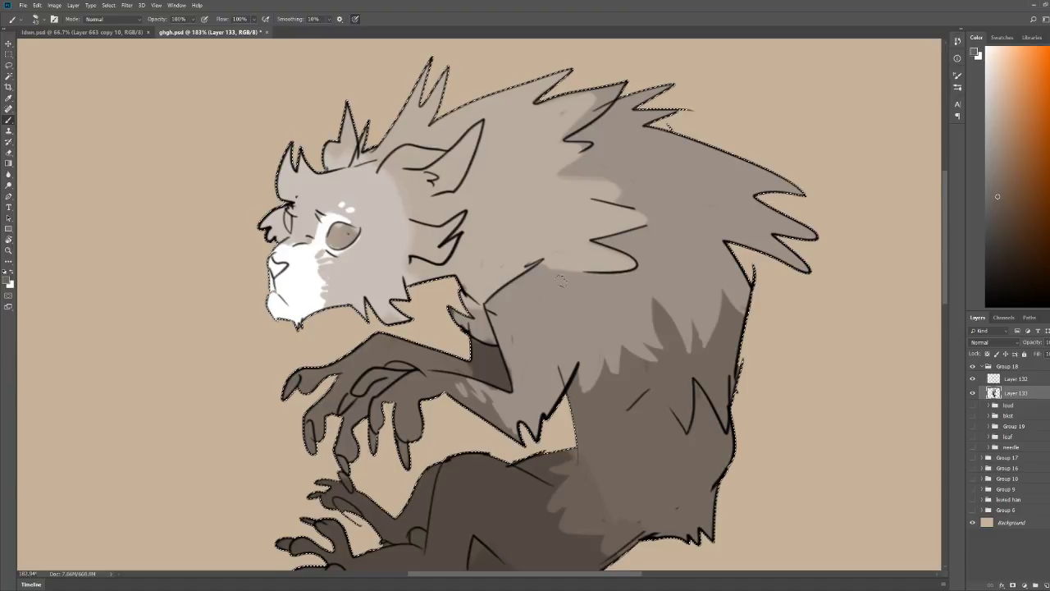
key(z)
drag(624, 222, 578, 234)
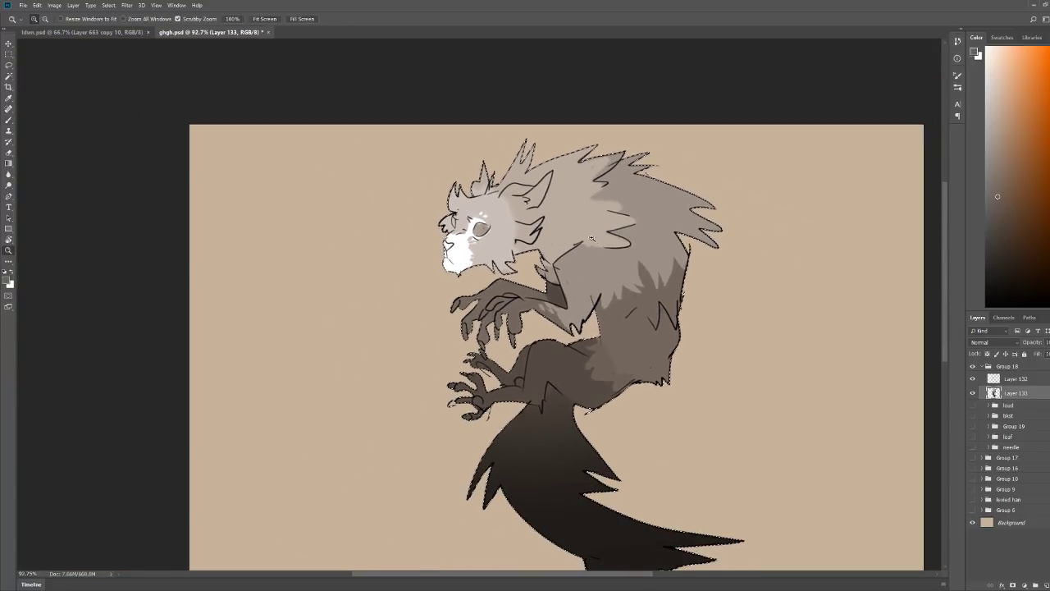
key(b)
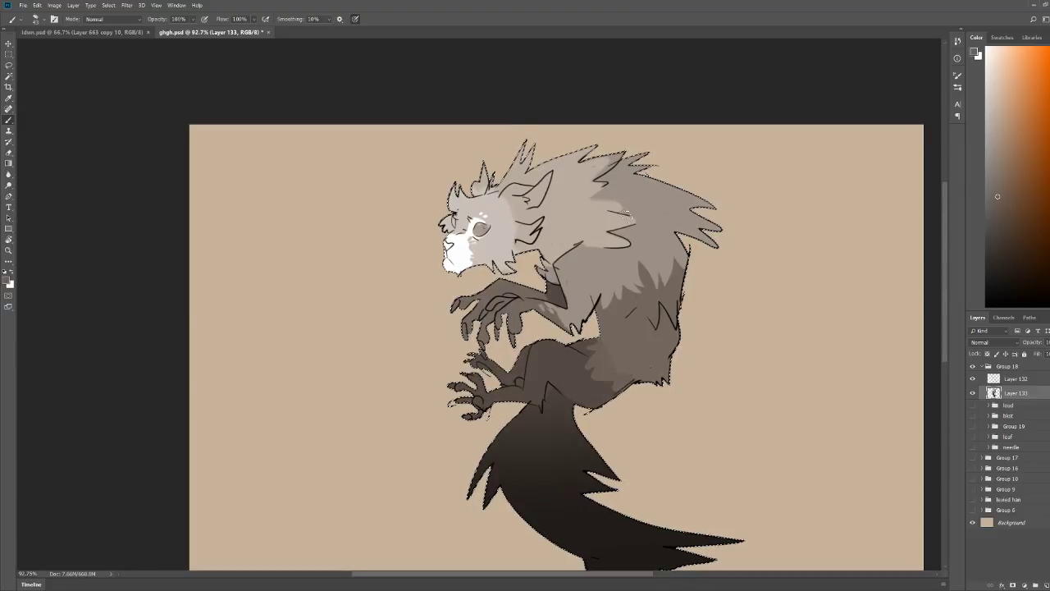
key(z)
mouse_move(670, 239)
mouse_down()
mouse_move(650, 247)
mouse_move(714, 247)
mouse_up()
key(b)
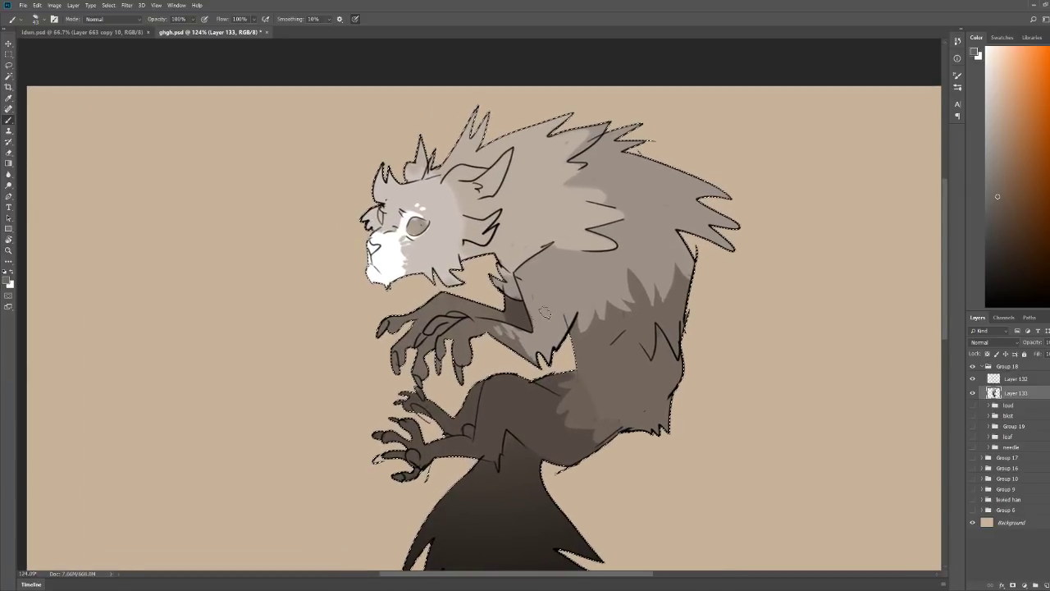
Step: Try colouring the tips of the tall head spikes with a dark brown sampled from the tail, and undo it
alt+click(521, 498)
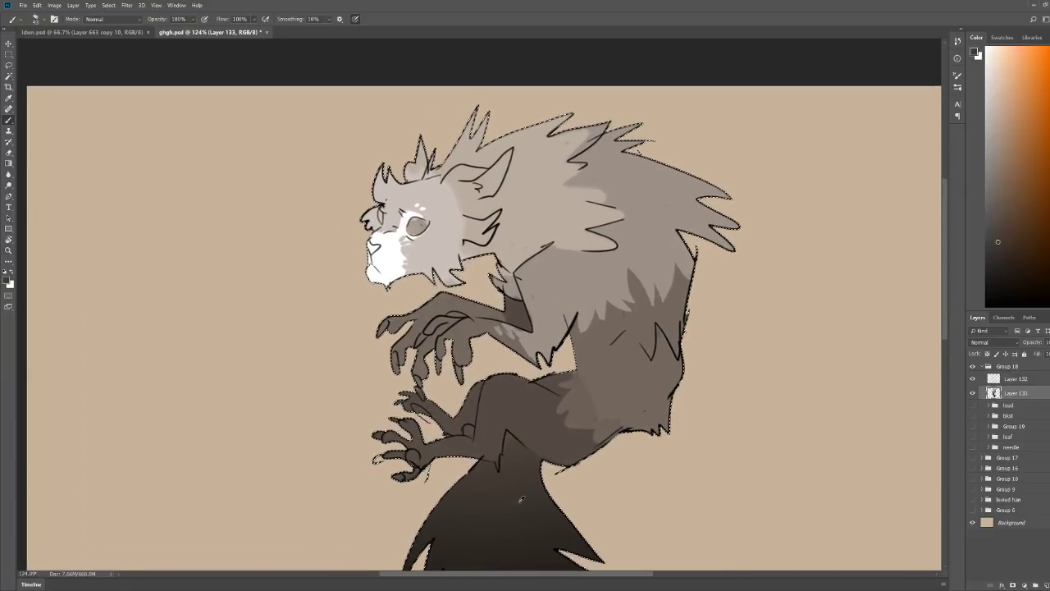
alt+click(497, 535)
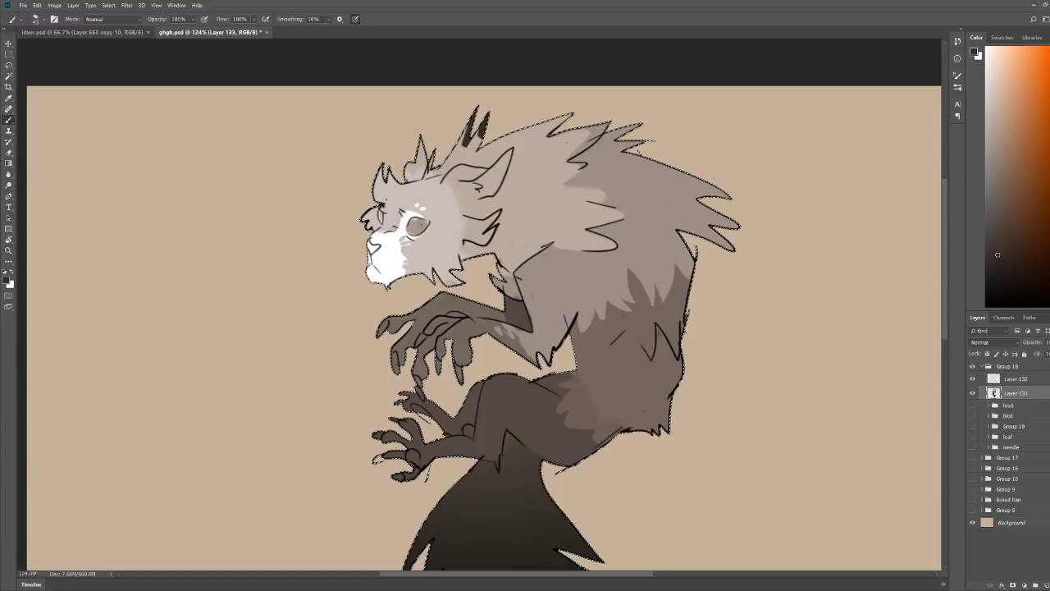
key(ctrl+z)
Step: Choose a slightly darker pale grey, paint a patch around the eye over the white markings, and add spots on the cheek
drag(413, 186, 471, 185)
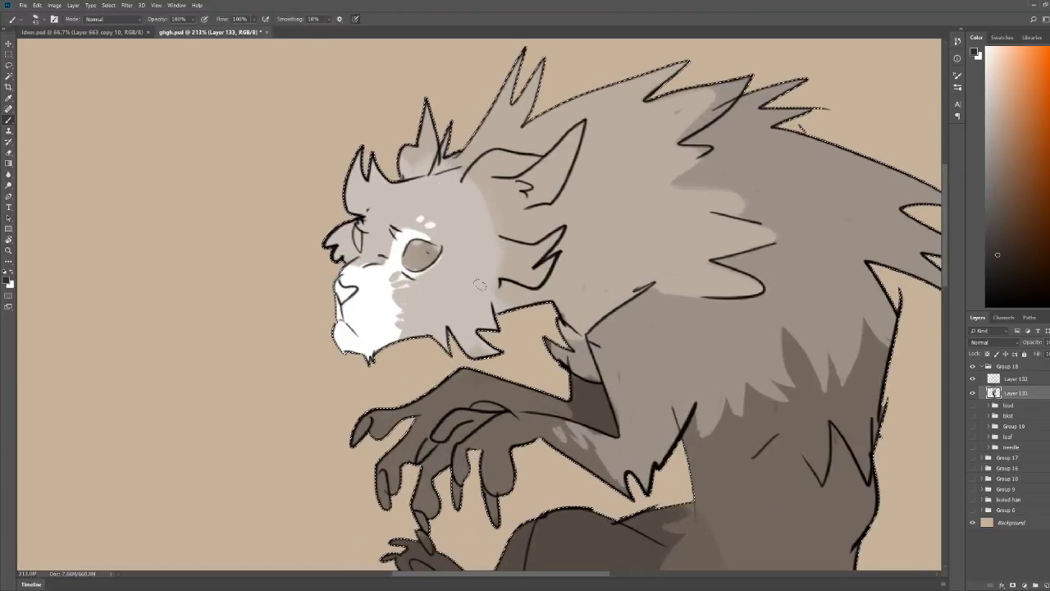
click(991, 101)
click(990, 116)
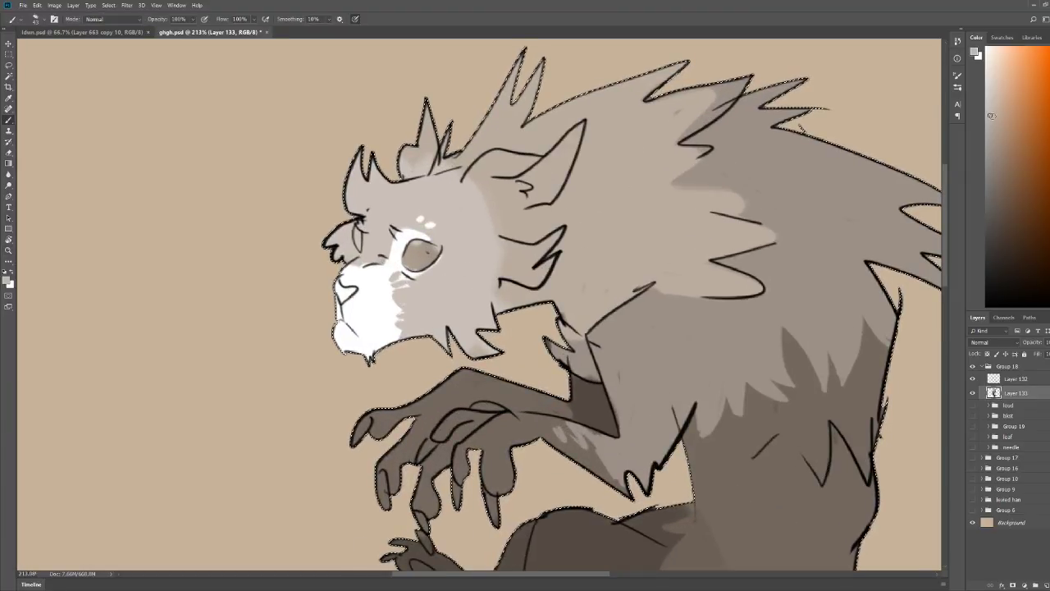
drag(425, 277, 451, 252)
drag(417, 283, 389, 278)
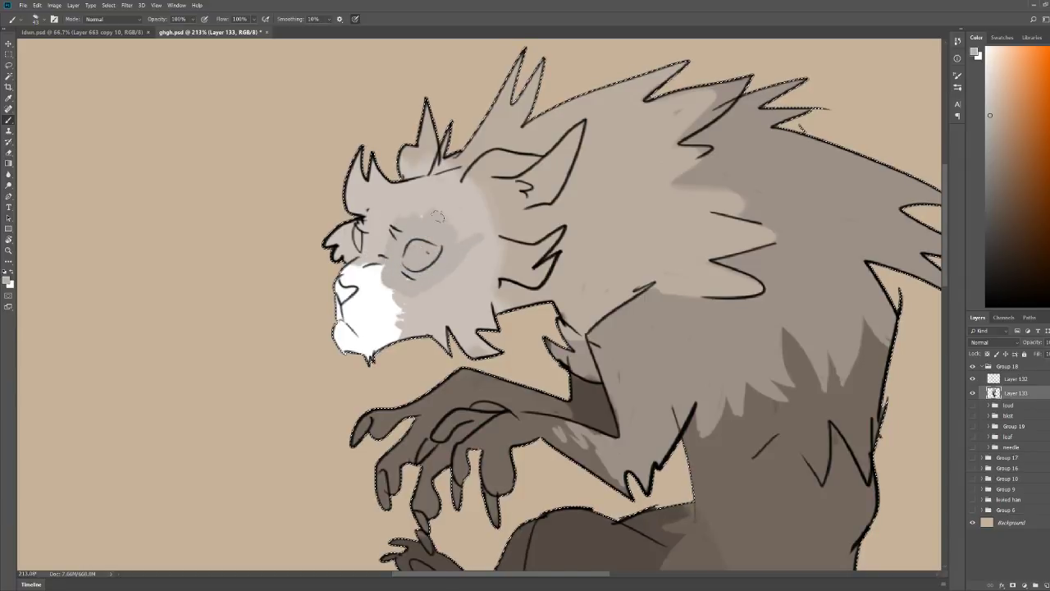
drag(455, 300, 460, 302)
Step: Paint the same grey over the far side of the forehead and its tufts, and add a patch on the lower cheek
mouse_move(653, 214)
mouse_down()
mouse_move(567, 204)
mouse_move(652, 201)
mouse_up()
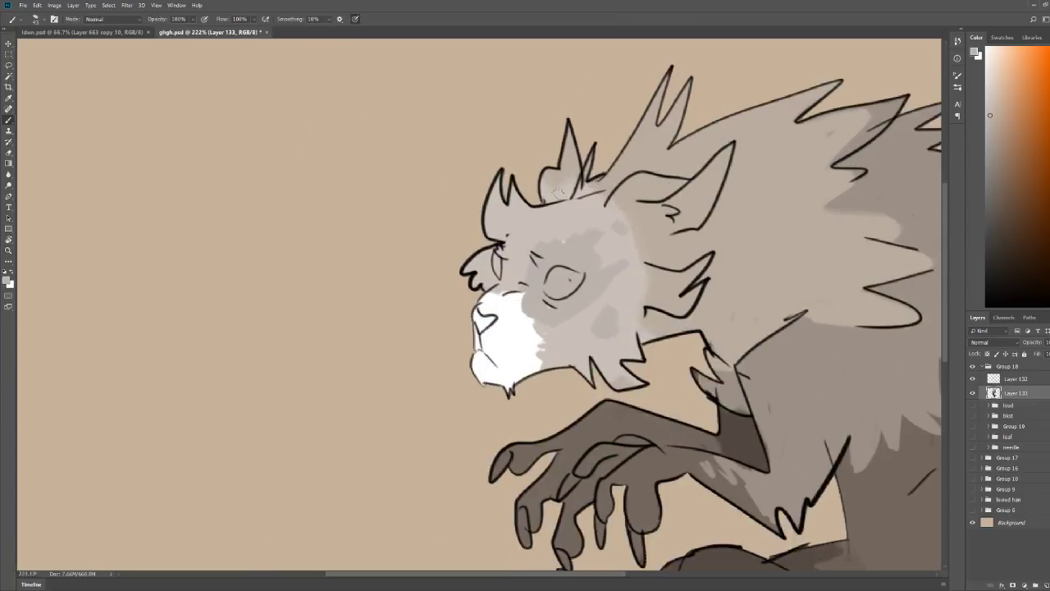
drag(523, 208, 510, 238)
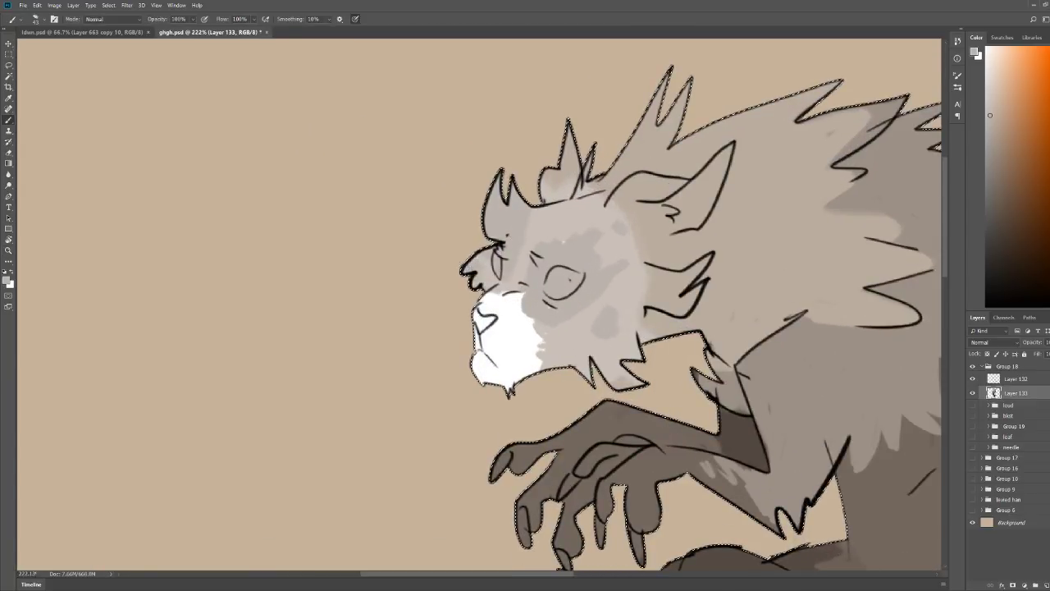
key(ctrl+d)
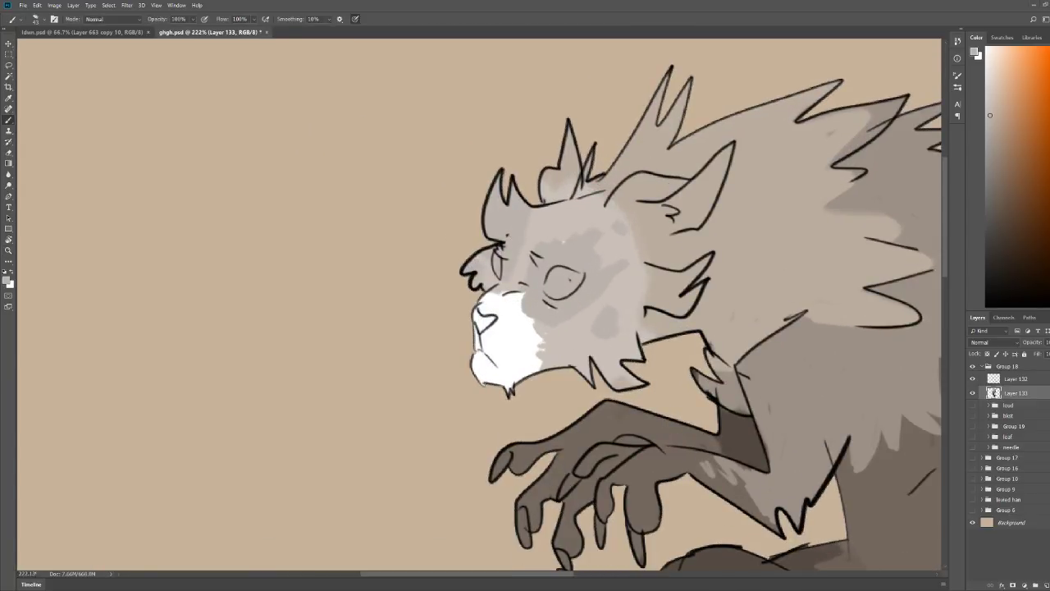
key(ctrl+z)
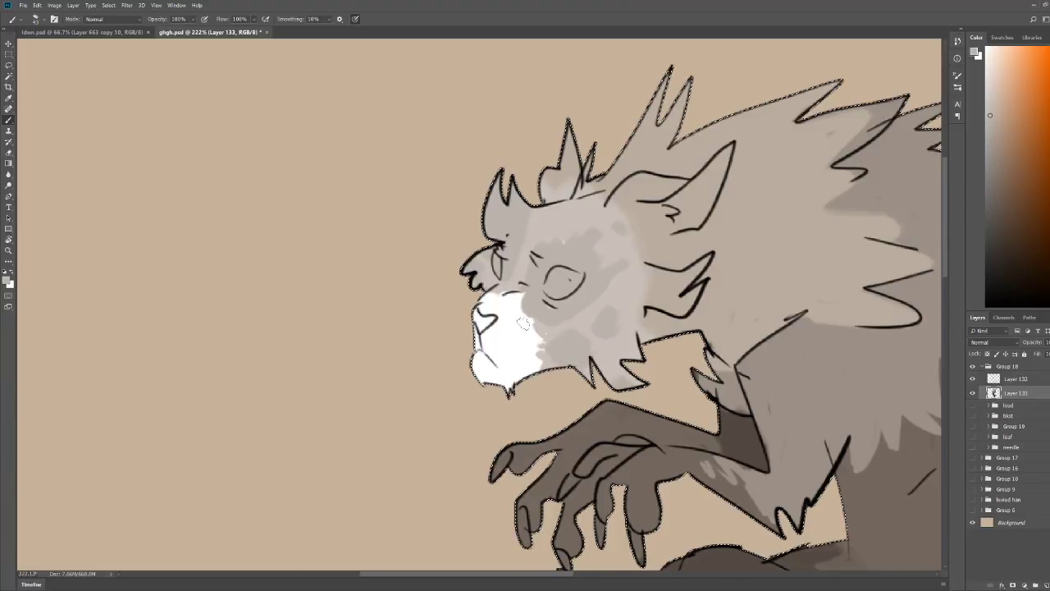
Step: Switch to white and paint a streak and dots on the cheek below the eye, plus a curved brow streak with dots above
key(x)
mouse_move(525, 322)
mouse_down()
mouse_move(545, 326)
mouse_move(548, 361)
mouse_move(568, 324)
mouse_move(590, 327)
mouse_up()
click(586, 326)
mouse_move(526, 278)
mouse_down()
mouse_move(524, 244)
mouse_move(551, 225)
mouse_up()
click(562, 222)
Step: Sample the arm's darker taupe and paint a dark marking along the brow, down the inner side of the eye and around it
key(z)
drag(727, 195, 673, 200)
drag(429, 171, 477, 153)
scroll(476, 153, up, 5)
key(b)
alt+click(445, 504)
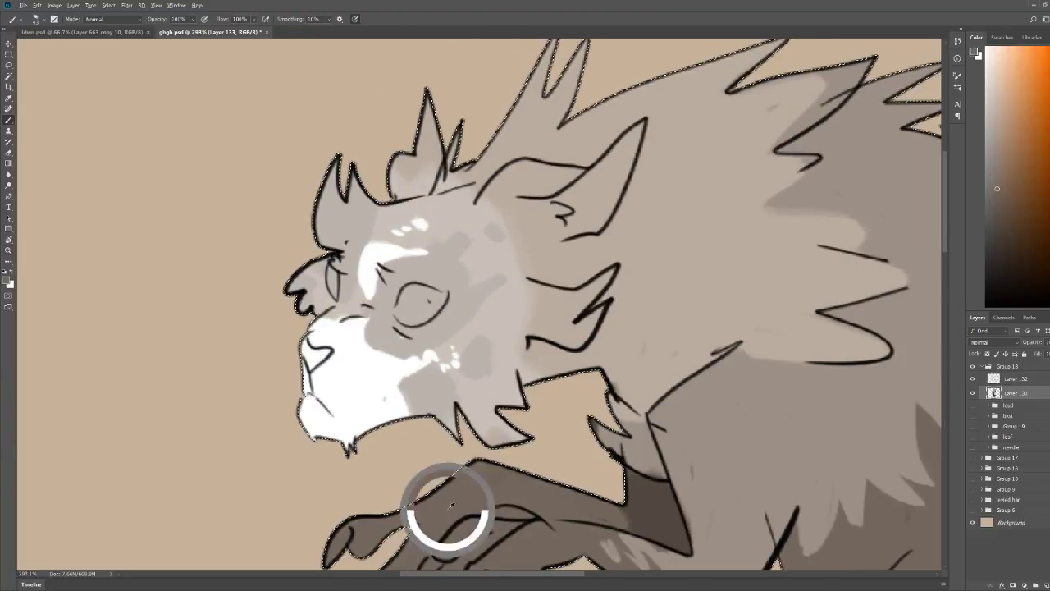
drag(443, 243, 458, 255)
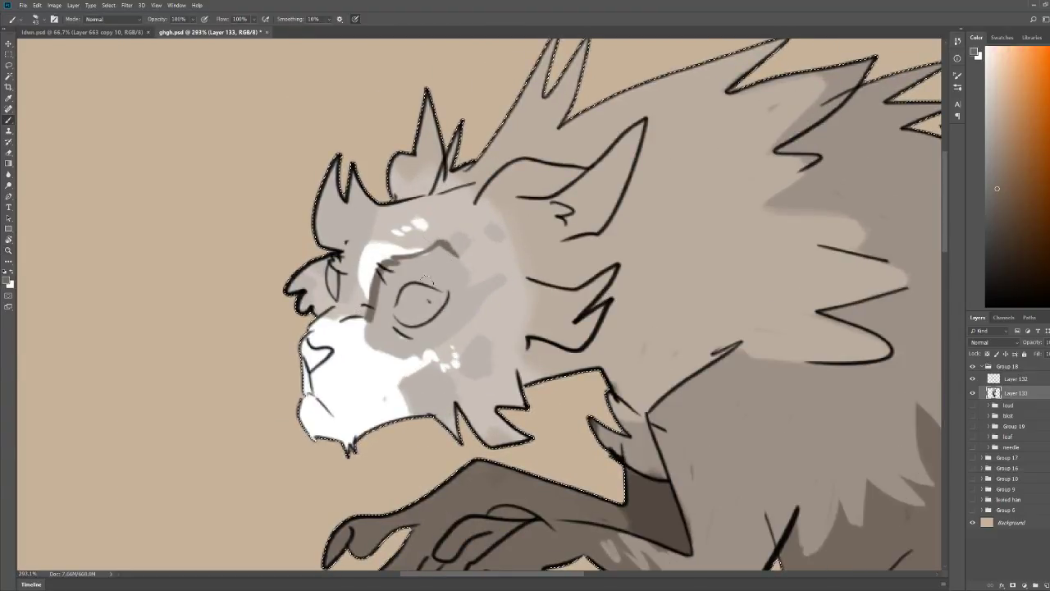
mouse_move(395, 315)
mouse_down()
mouse_move(400, 275)
mouse_move(441, 286)
mouse_up()
key(ctrl+0)
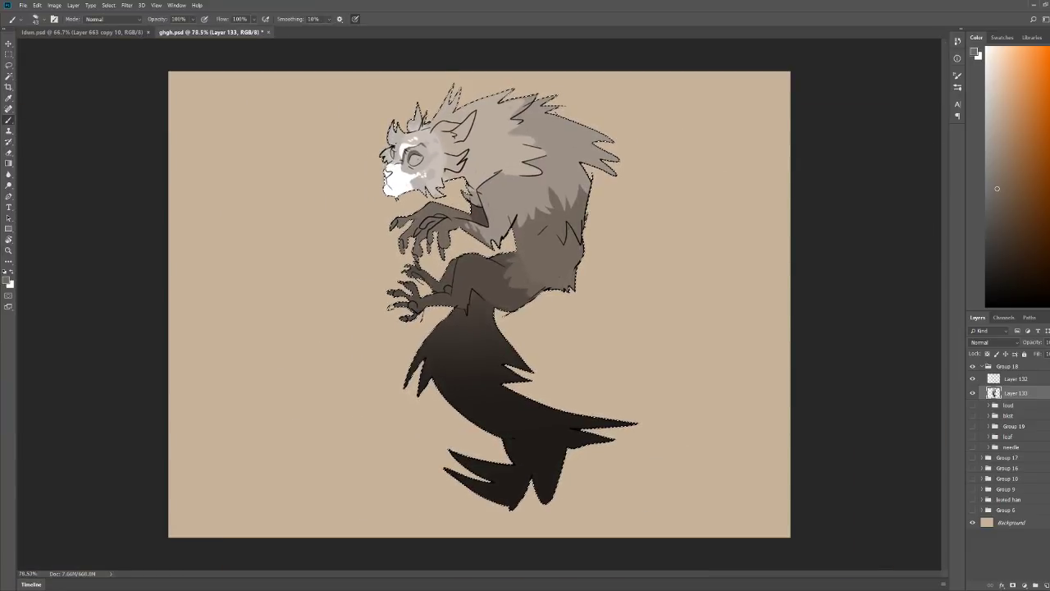
Step: Sample the pale pinkish grey and paint over the eye, brow and cheek markings, extending it into the forehead tufts and ear
key(ctrl+d)
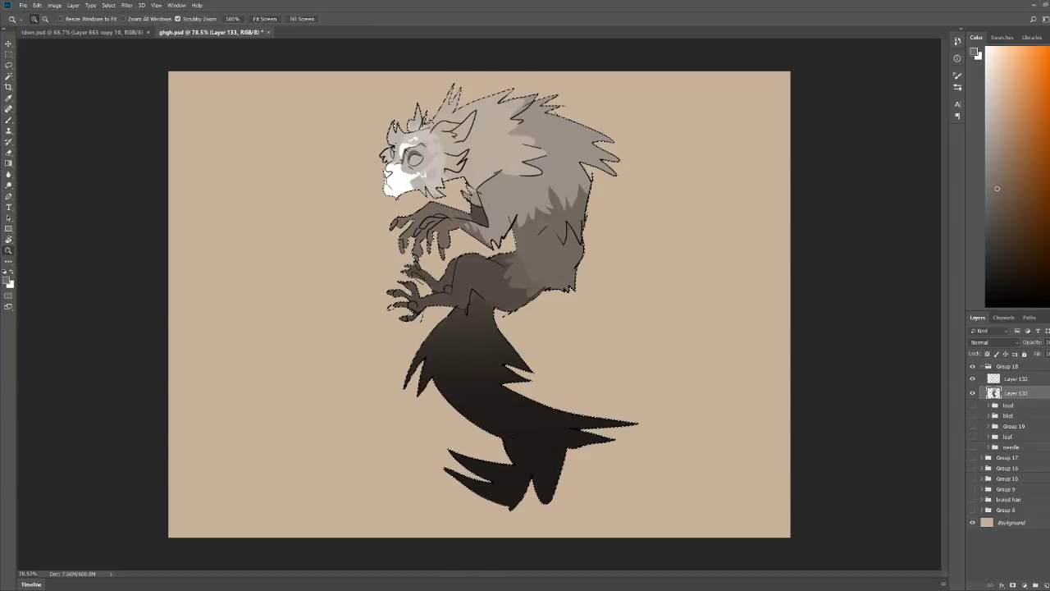
drag(408, 106, 501, 110)
alt+click(426, 205)
mouse_move(420, 221)
mouse_down()
mouse_move(401, 233)
mouse_move(404, 293)
mouse_up()
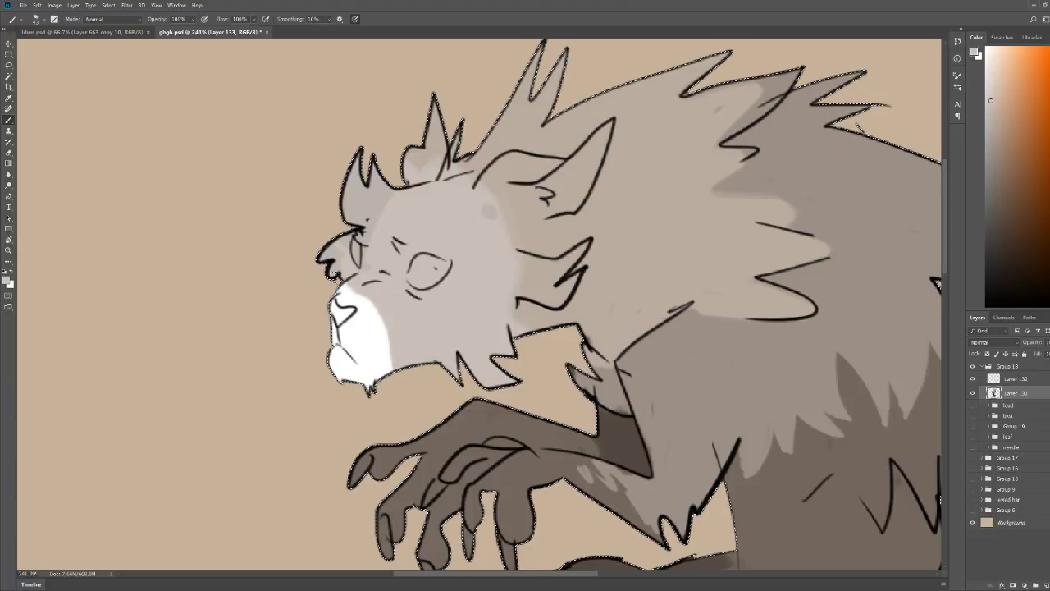
mouse_move(419, 123)
mouse_down()
mouse_move(433, 161)
mouse_move(441, 142)
mouse_up()
mouse_move(491, 197)
mouse_down()
mouse_move(495, 154)
mouse_move(548, 150)
mouse_up()
drag(505, 203, 581, 208)
Step: Sample the muzzle's white and extend the white area up over the nose bridge and back to below the eye
key(ctrl+space)
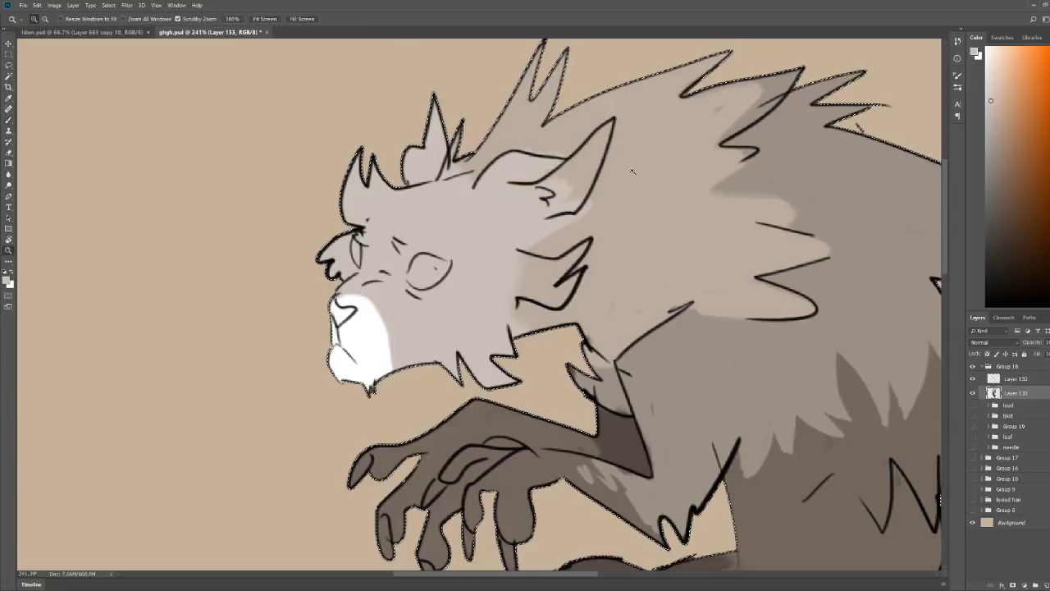
drag(829, 82, 717, 73)
drag(416, 180, 546, 184)
alt+click(396, 342)
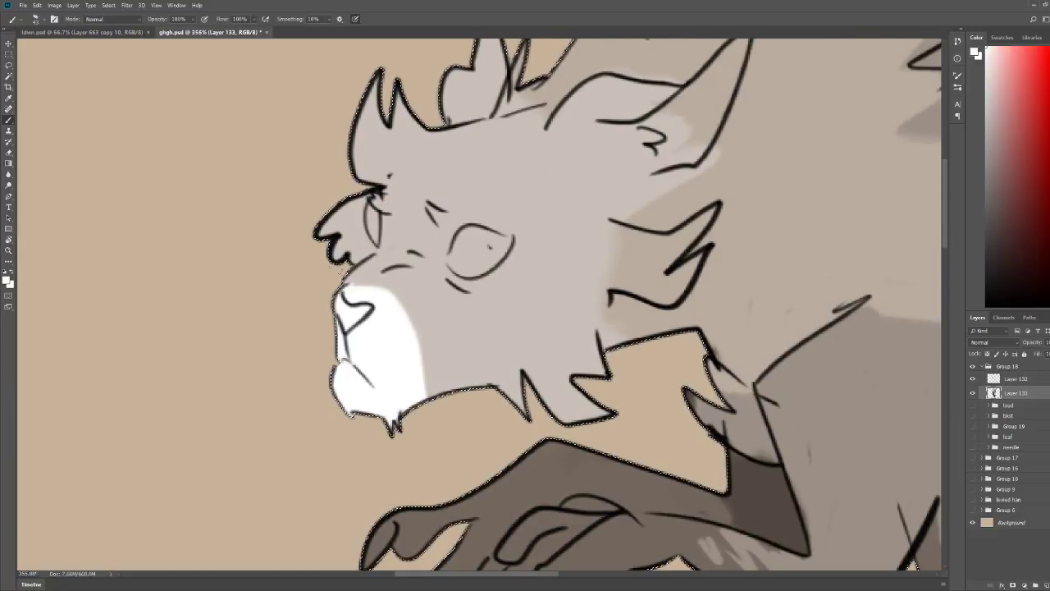
drag(373, 263, 441, 277)
drag(435, 366, 415, 279)
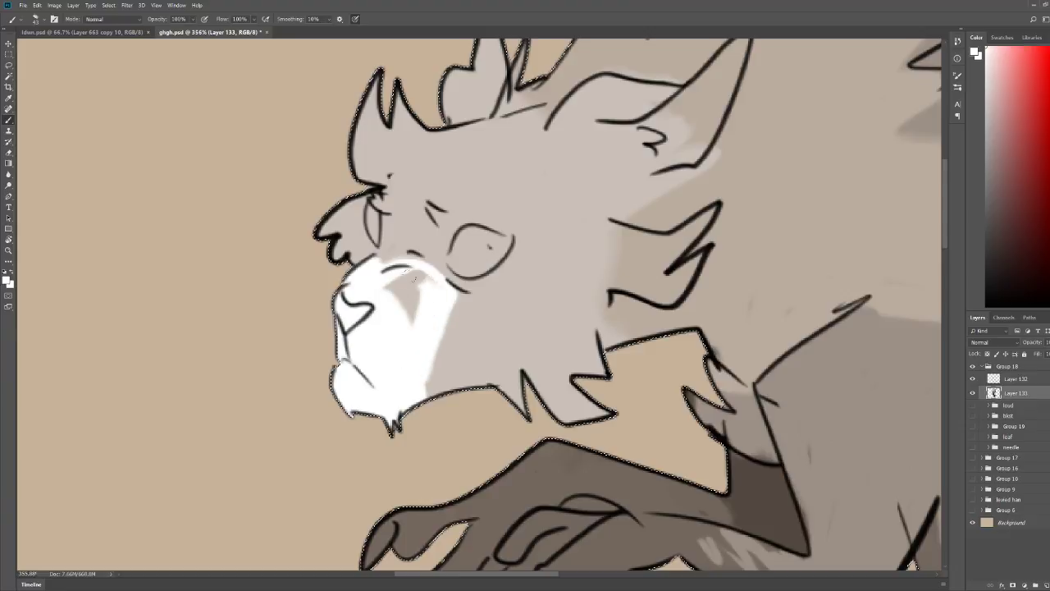
scroll(387, 320, down, 5)
scroll(571, 277, up, 5)
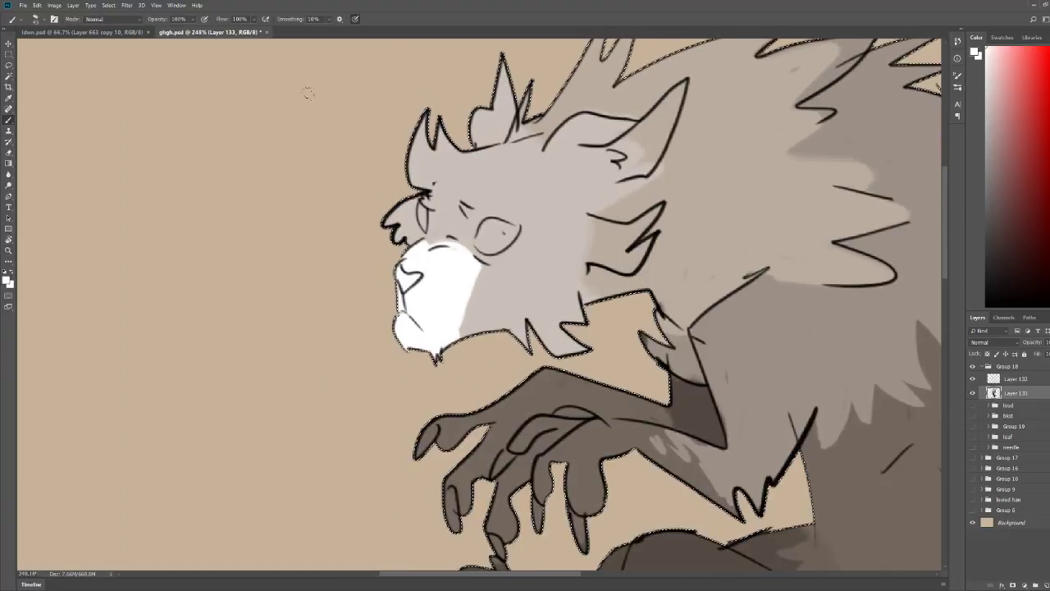
Step: Paint graded off-white to light grey bands across the cheek to soften the transition from the white muzzle
scroll(446, 301, down, 5)
scroll(447, 301, up, 5)
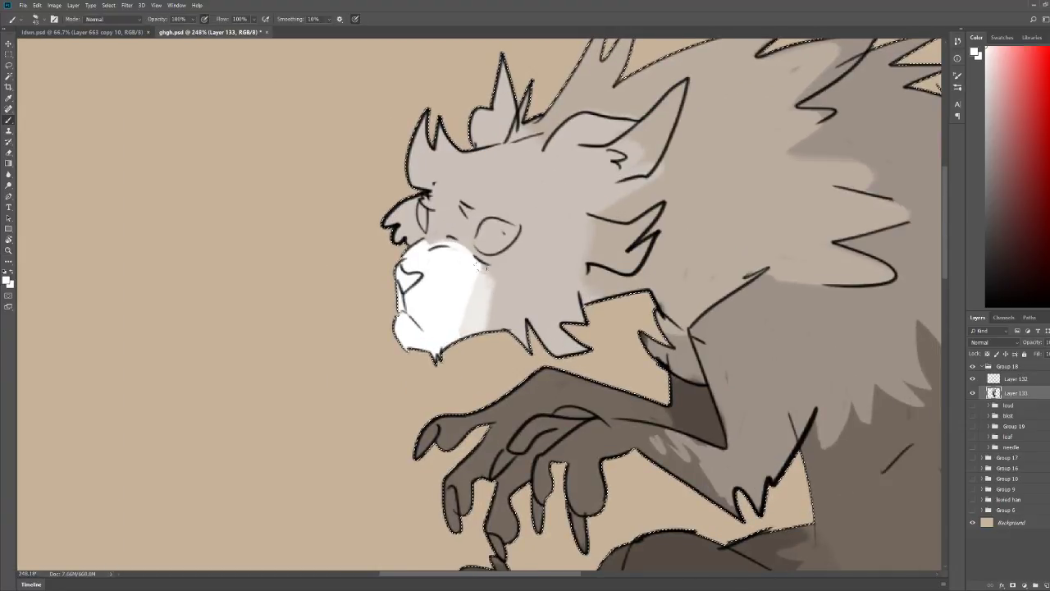
scroll(507, 289, down, 5)
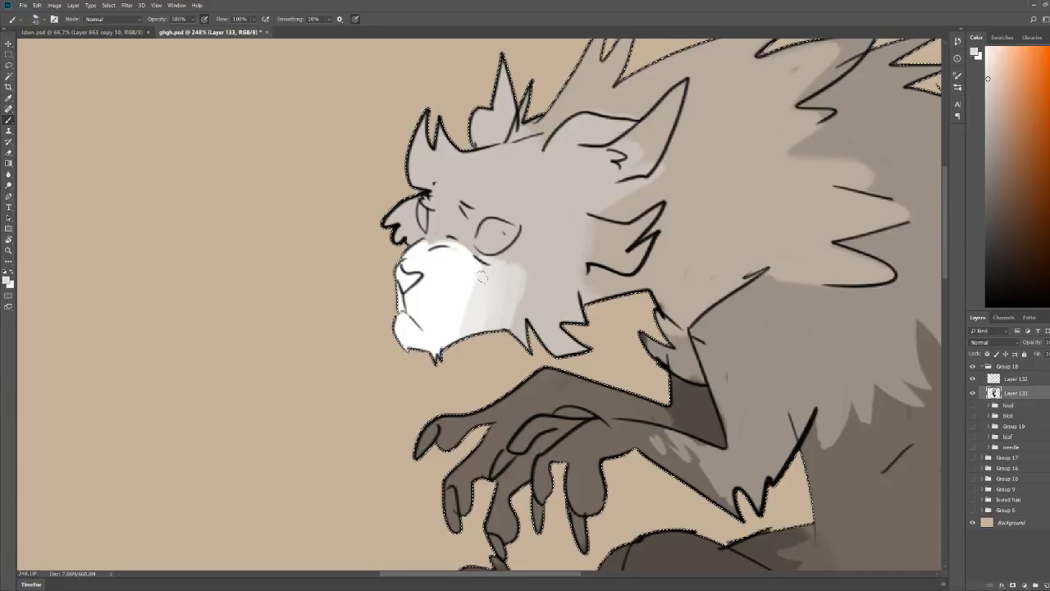
scroll(450, 265, up, 5)
scroll(451, 266, down, 5)
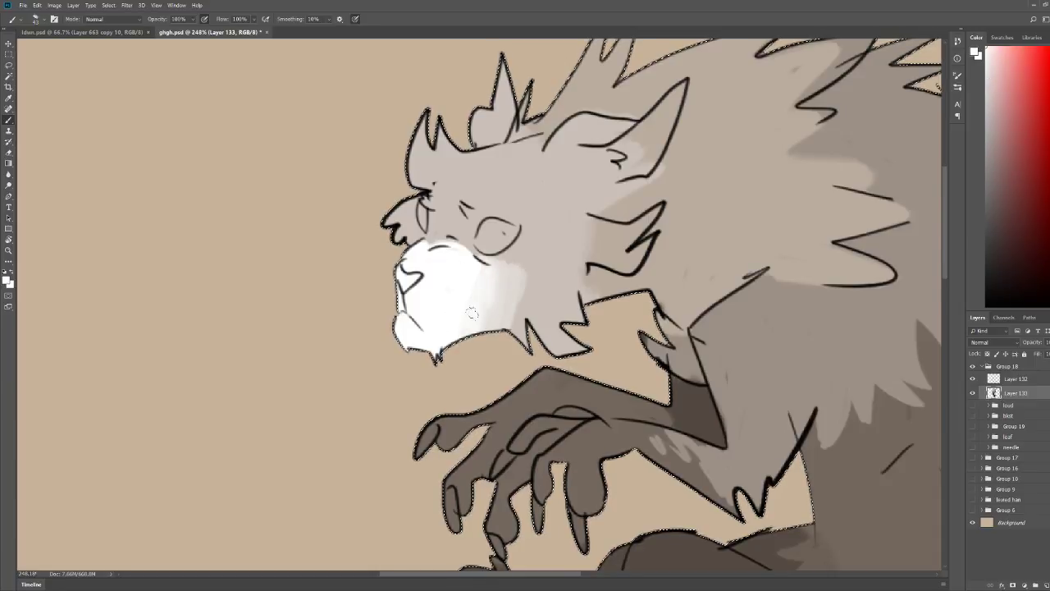
scroll(518, 219, up, 5)
alt+click(518, 220)
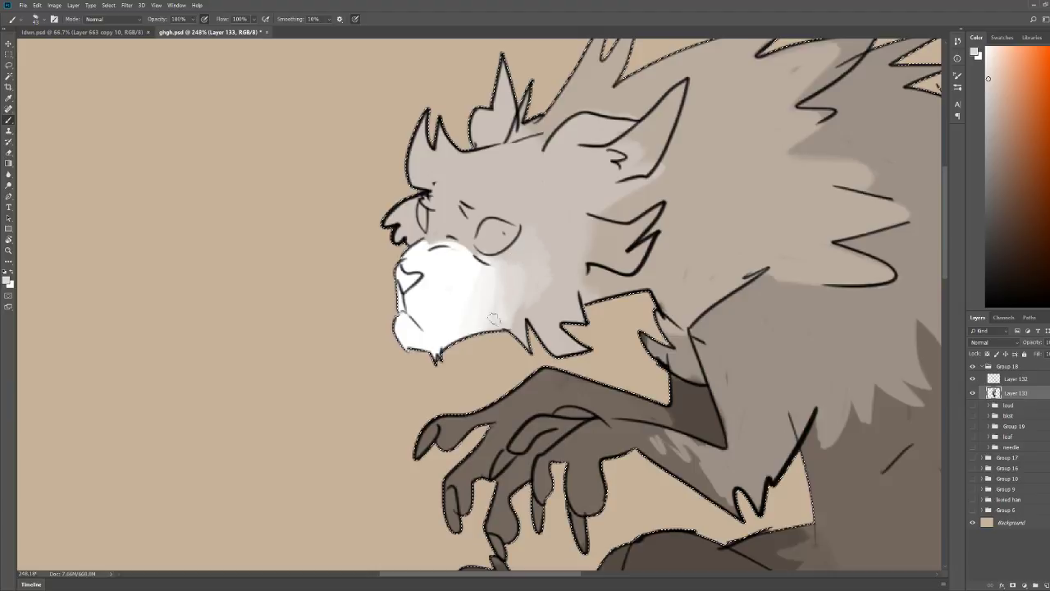
Step: Paint a lighter grey patch above the eye and brow, and sample white to touch up the nose bridge
drag(458, 227, 483, 194)
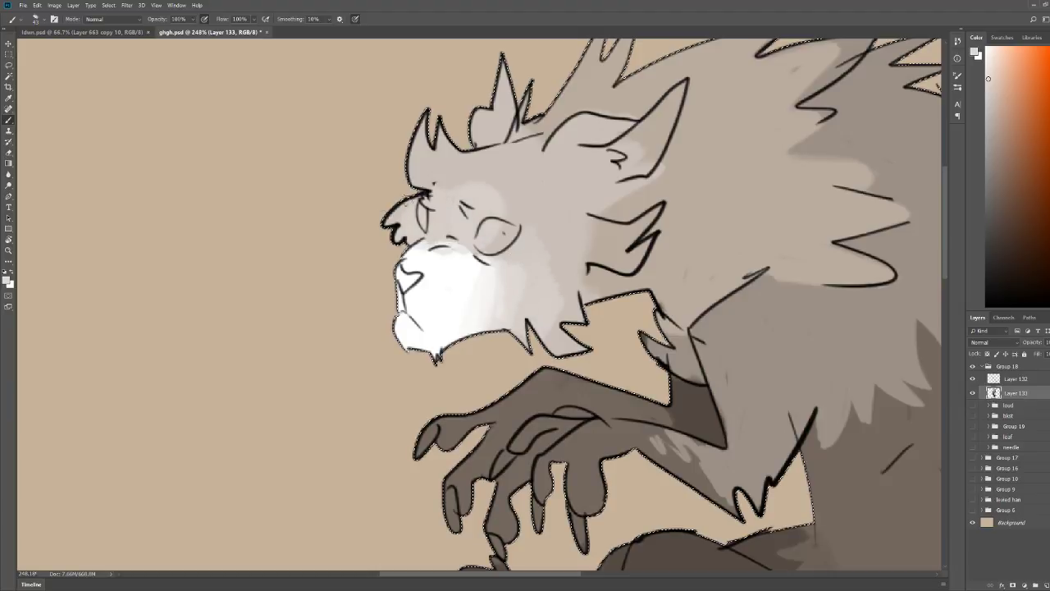
alt+click(462, 292)
drag(410, 250, 472, 246)
drag(596, 202, 525, 197)
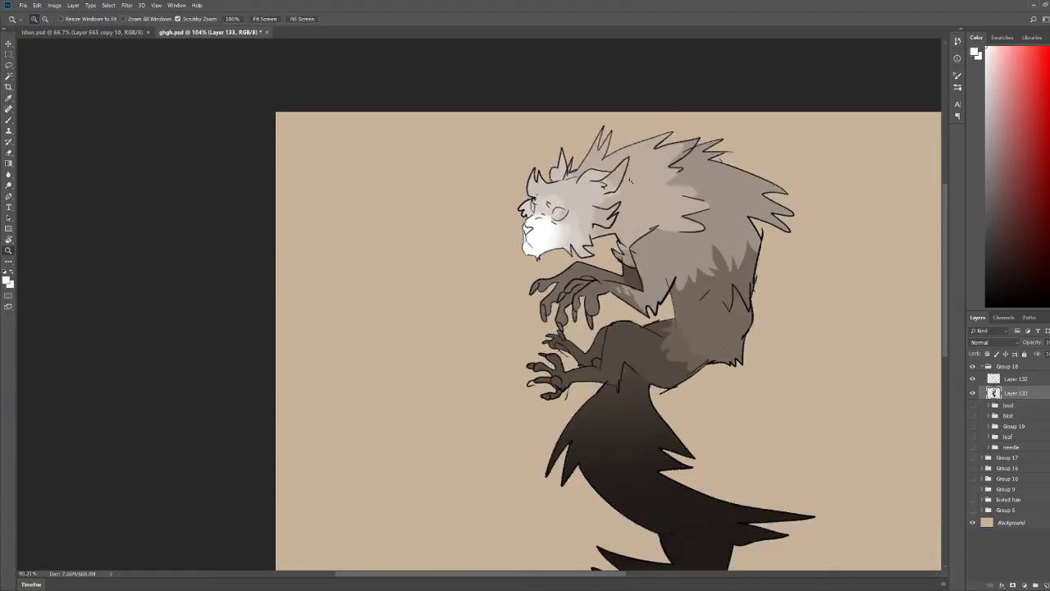
Step: Paint a white crescent beneath the near eye, undoing the stray white streak at its inner side
scroll(630, 179, down, 2)
scroll(433, 154, up, 8)
key(b)
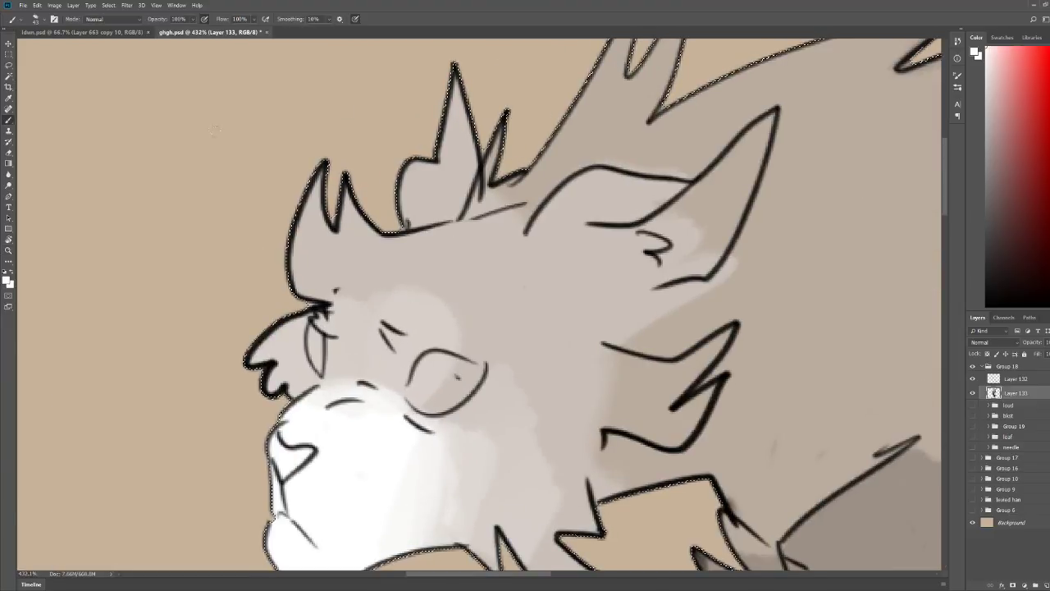
mouse_move(490, 363)
mouse_down()
mouse_move(443, 429)
mouse_move(474, 402)
mouse_up()
key(z)
drag(514, 312, 455, 312)
drag(551, 258, 527, 258)
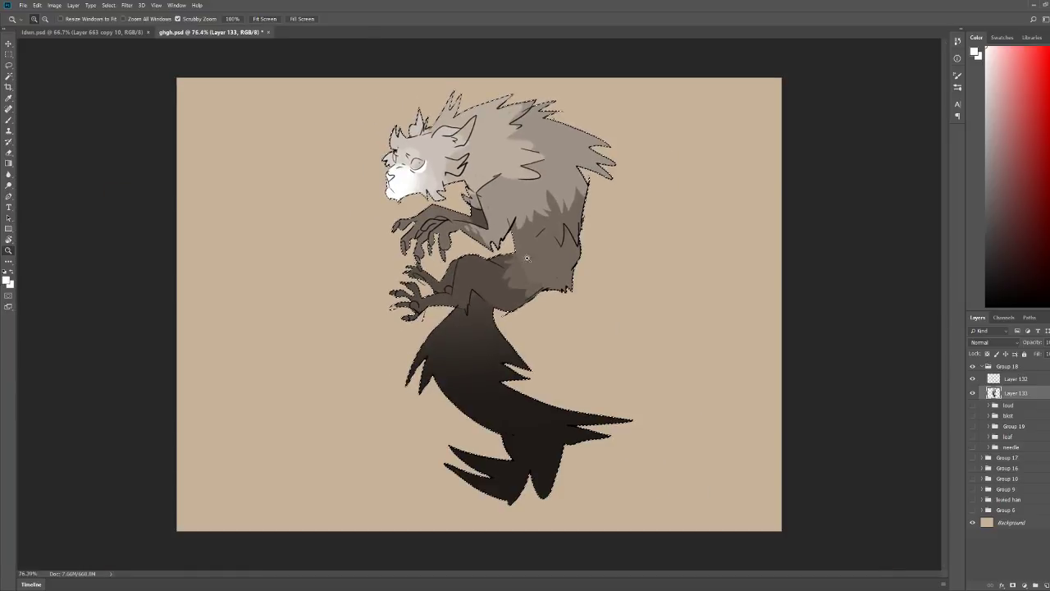
scroll(429, 132, up, 8)
key(b)
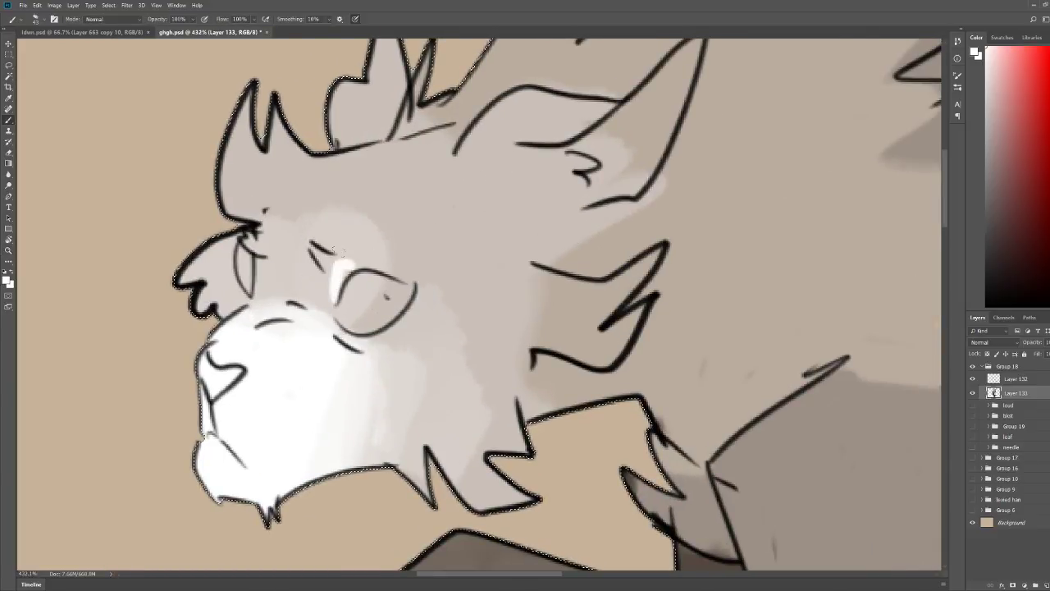
key(ctrl+z)
drag(340, 331, 392, 332)
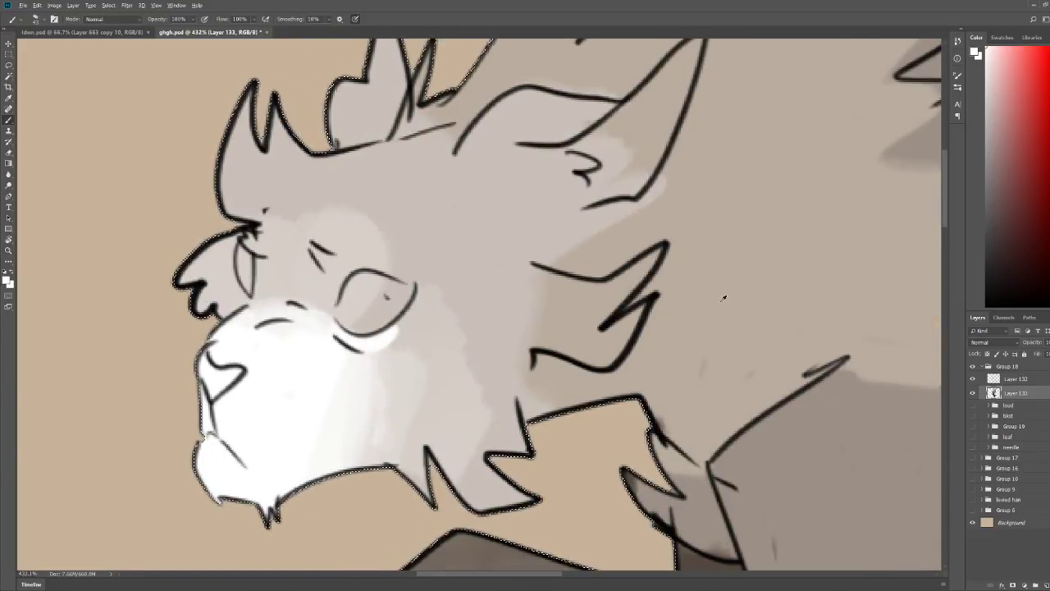
Step: Sample the beige-grey of the body fur and paint a band along the near eye's upper lid and inner side
alt+click(711, 341)
key(z)
scroll(491, 204, down, 3)
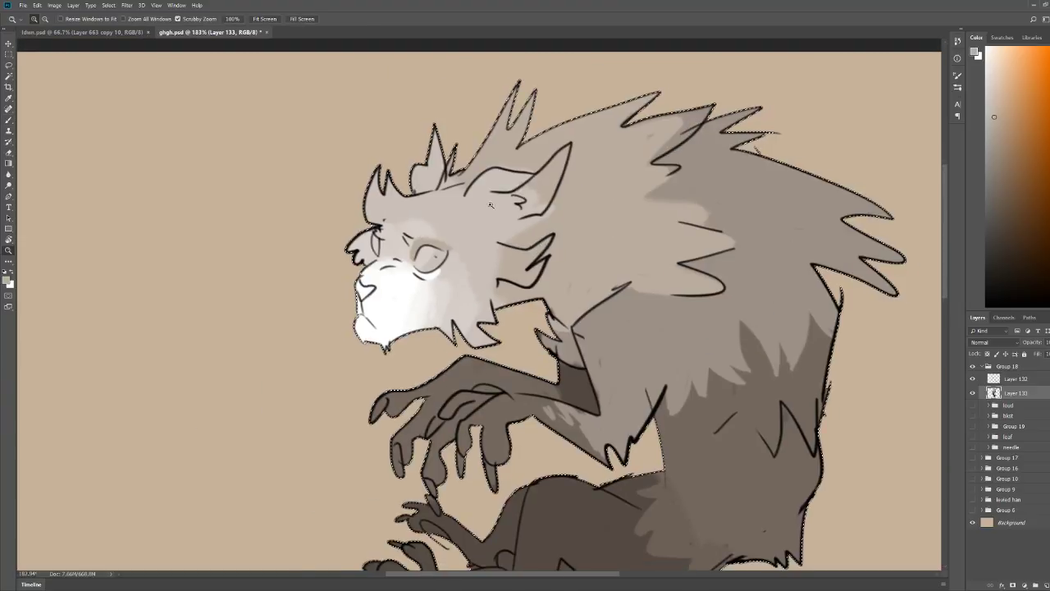
scroll(491, 204, down, 2)
scroll(472, 291, up, 8)
key(b)
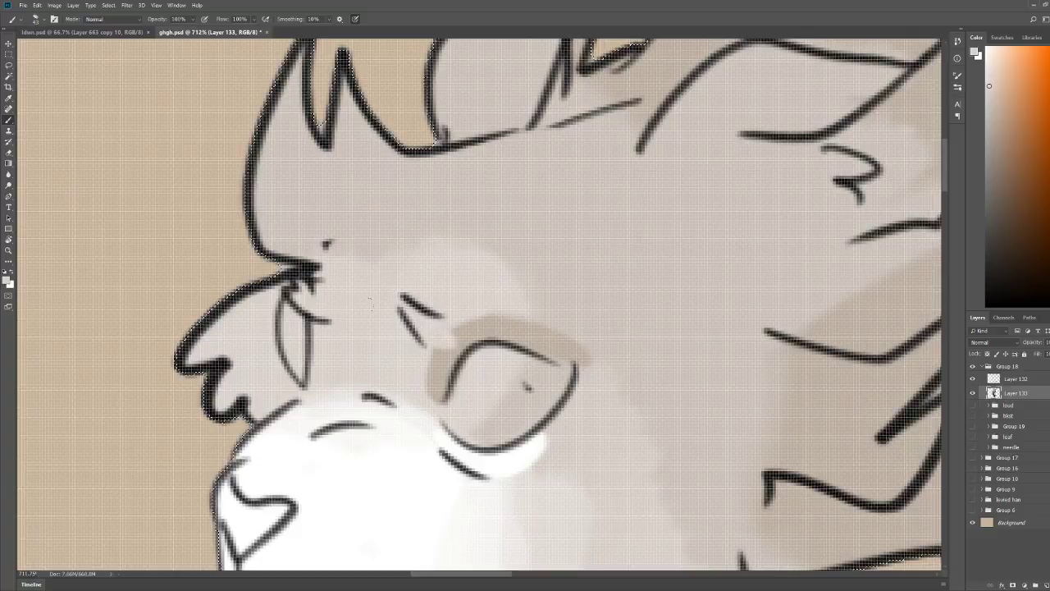
key(z)
mouse_move(495, 259)
mouse_down()
mouse_move(397, 261)
mouse_move(611, 267)
mouse_up()
key(b)
key(z)
drag(471, 282, 361, 283)
key(b)
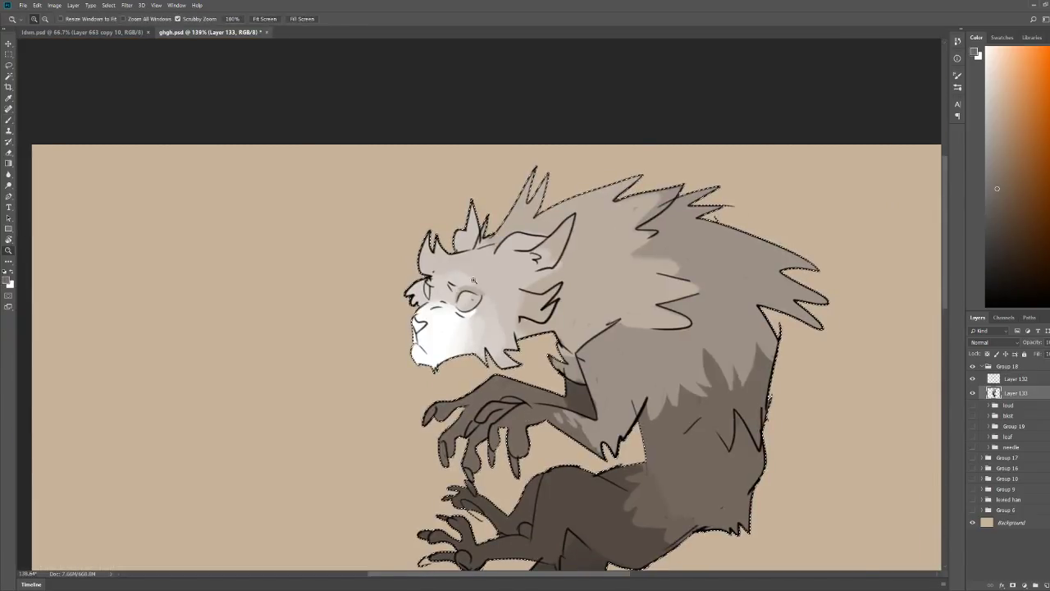
Step: Paint the near eye's upper lid and inner corner in a darker taupe, trimming the streak below the corner
scroll(465, 281, up, 5)
mouse_move(417, 327)
mouse_down()
mouse_move(485, 313)
mouse_move(504, 330)
mouse_move(471, 307)
mouse_up()
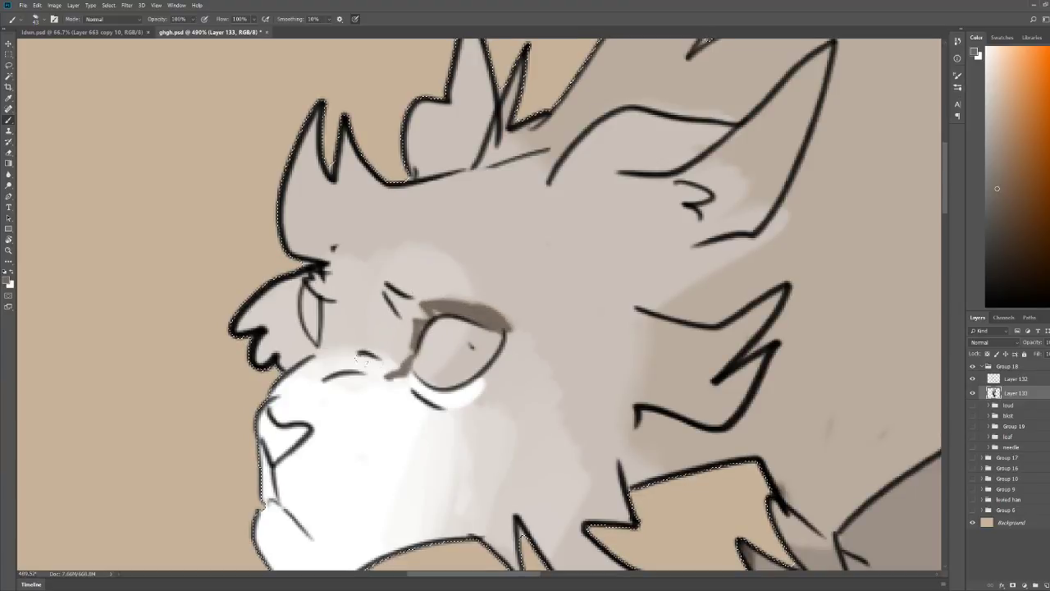
scroll(383, 339, down, 5)
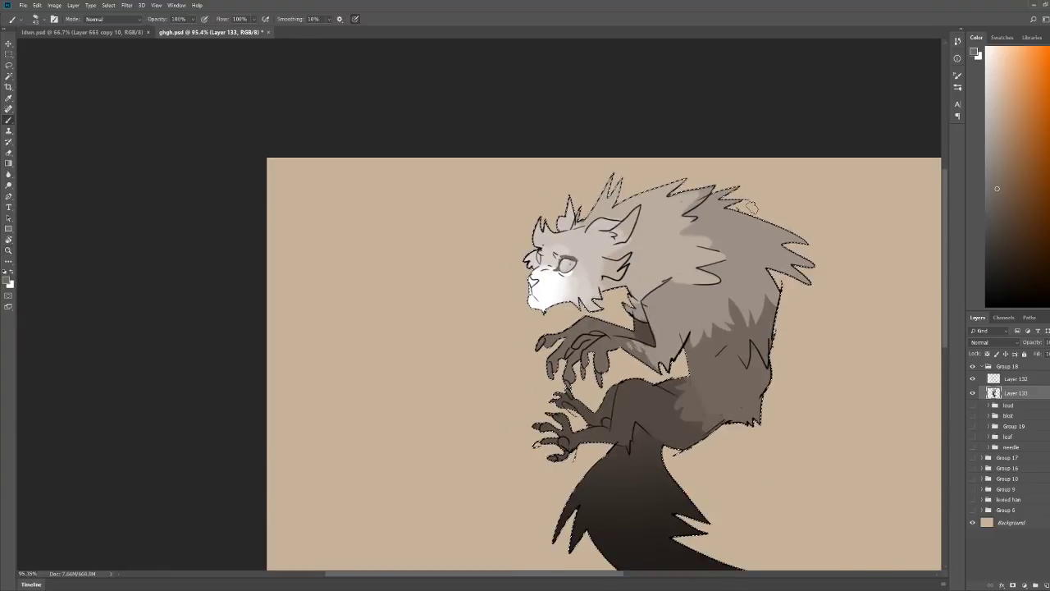
scroll(558, 260, up, 5)
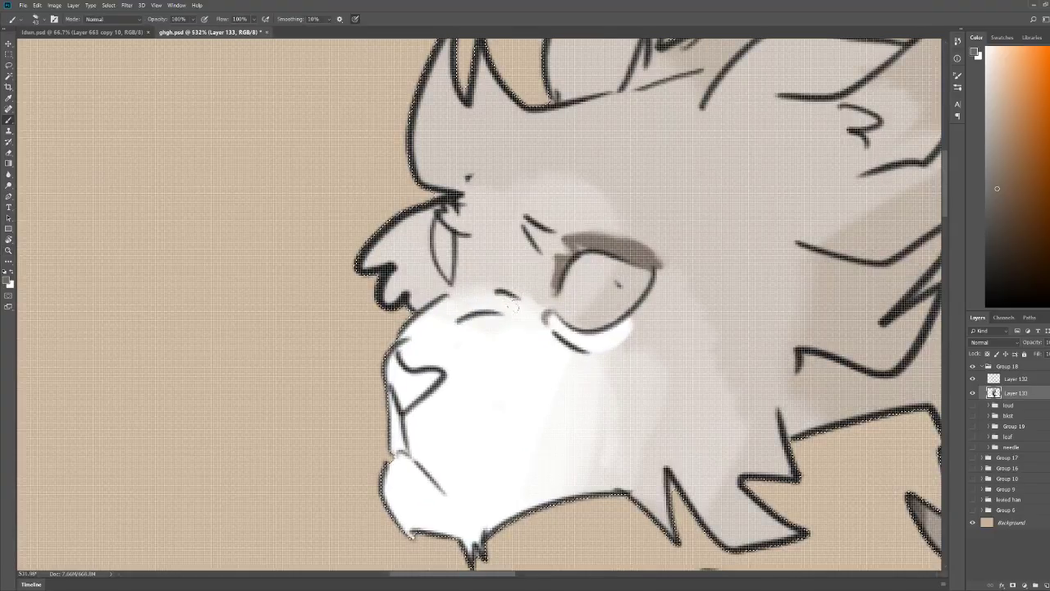
scroll(507, 305, down, 5)
scroll(462, 322, up, 5)
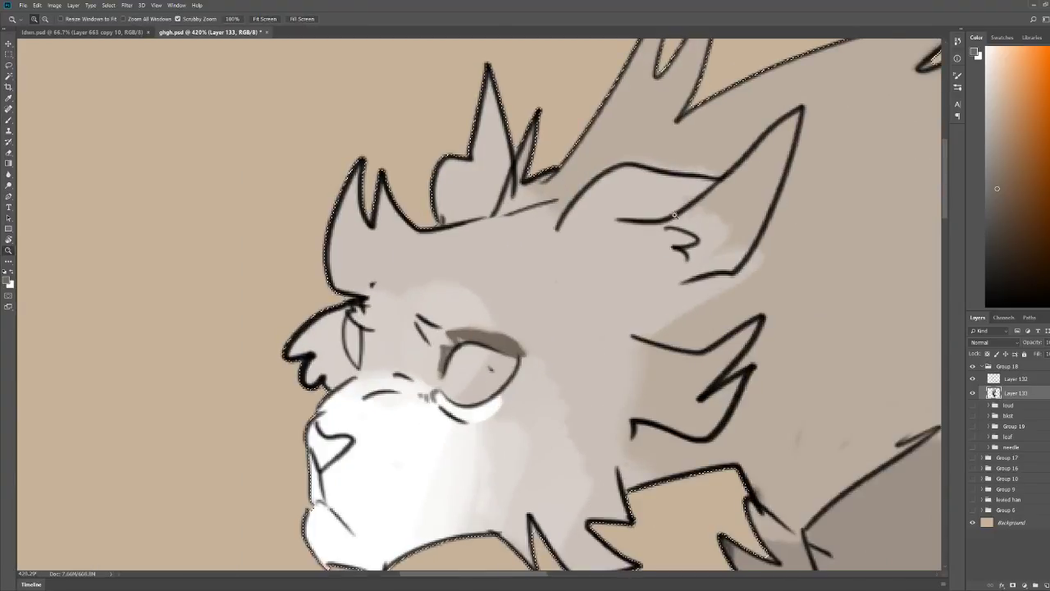
Step: Sample the surrounding pale greys and paint over the dark markings above and beside the near eye
alt+click(462, 322)
alt+click(440, 330)
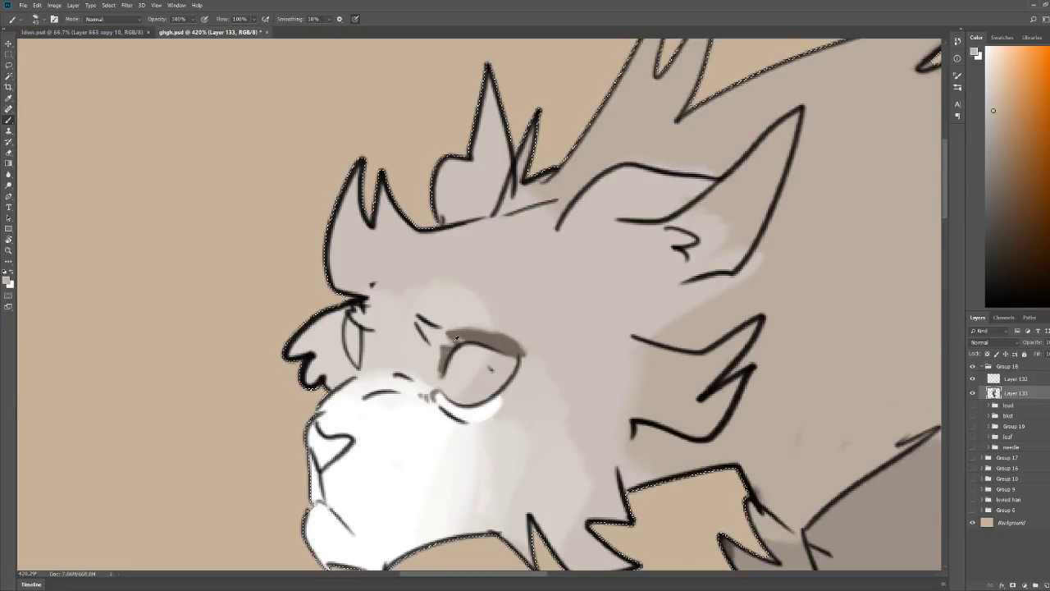
mouse_move(454, 336)
mouse_down()
mouse_move(445, 333)
mouse_move(523, 335)
mouse_move(543, 351)
mouse_up()
alt+click(476, 323)
alt+click(444, 319)
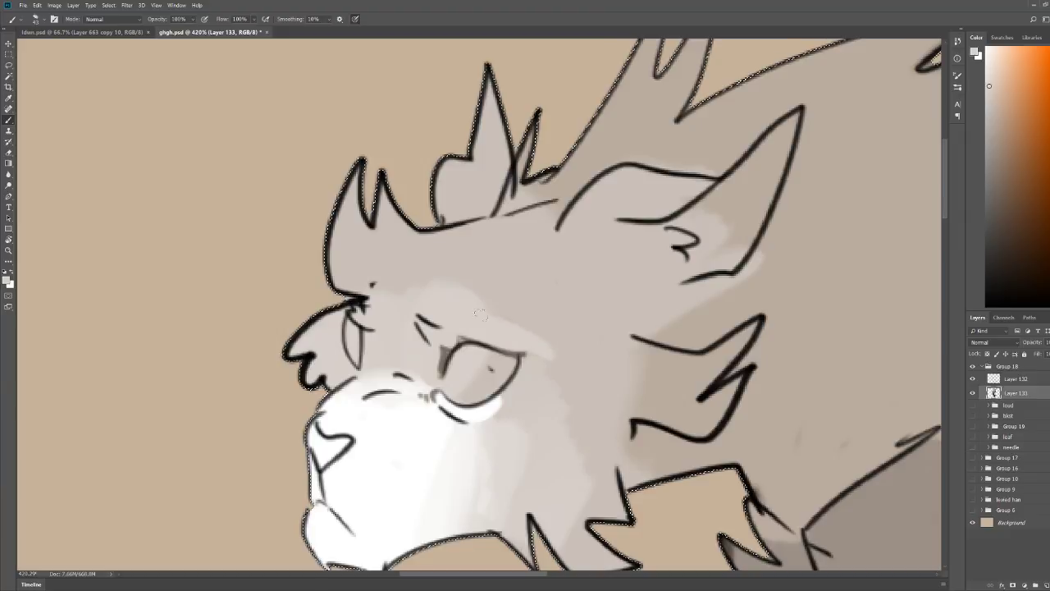
drag(496, 400, 489, 404)
key(z)
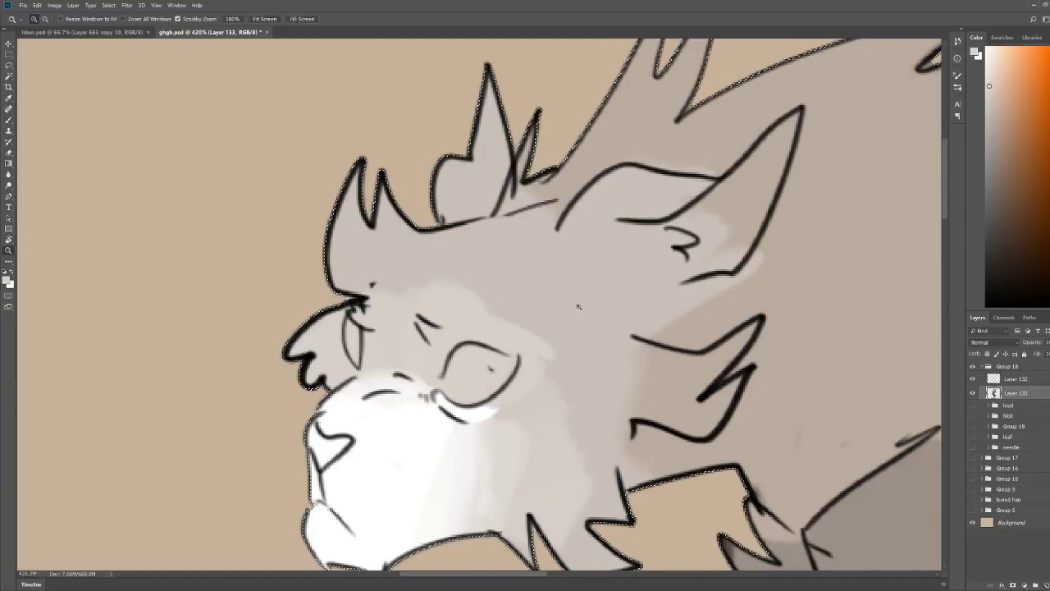
Step: Deselect to check the recoloured head without the selection outline, and reload the colour layer's contents as a selection
drag(577, 309, 484, 312)
drag(625, 275, 591, 279)
scroll(707, 312, up, 5)
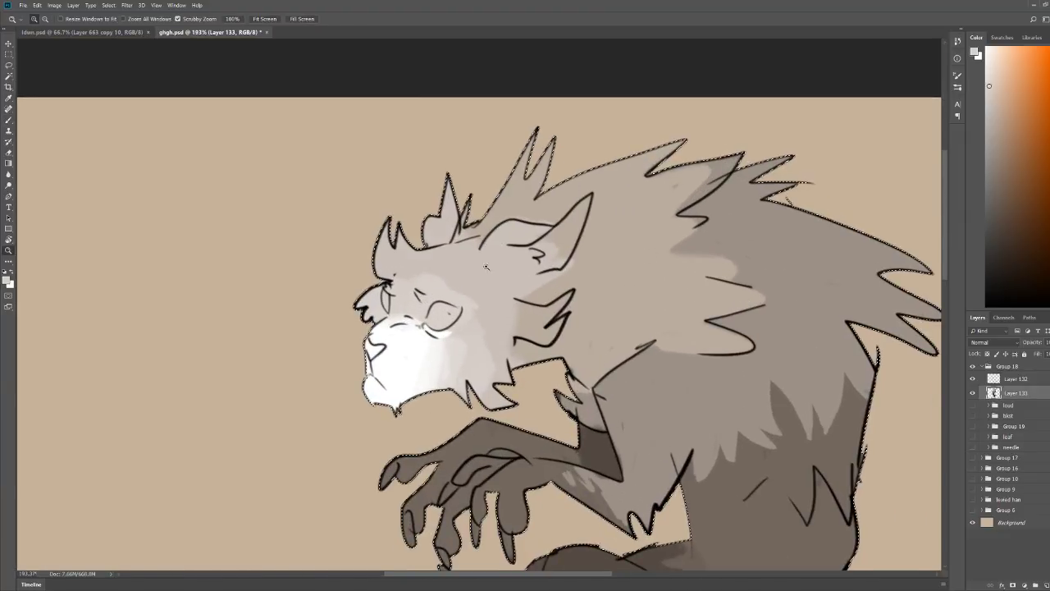
scroll(708, 311, down, 1)
key(b)
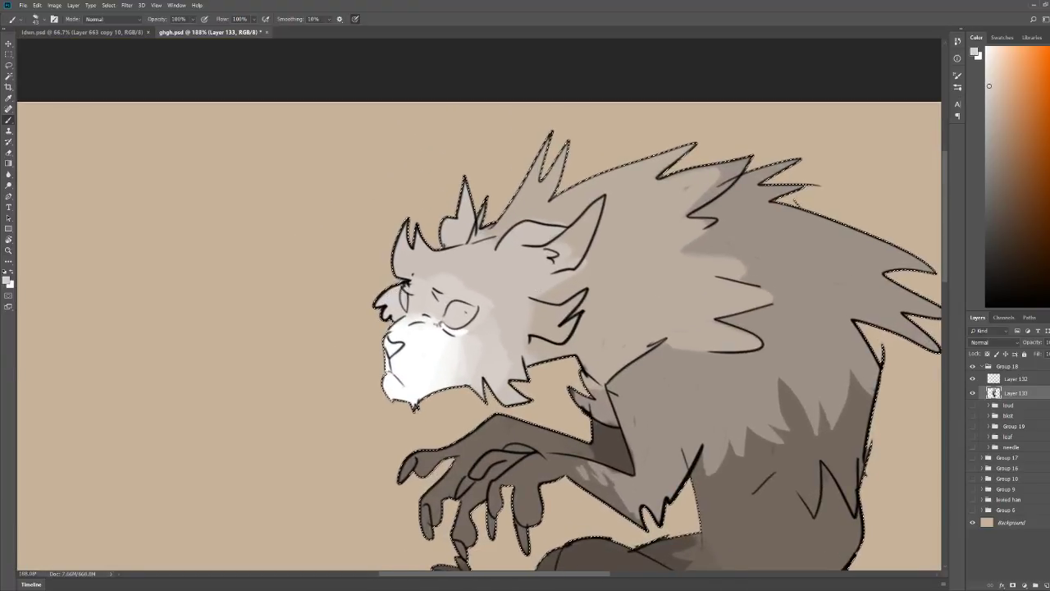
key(ctrl+d)
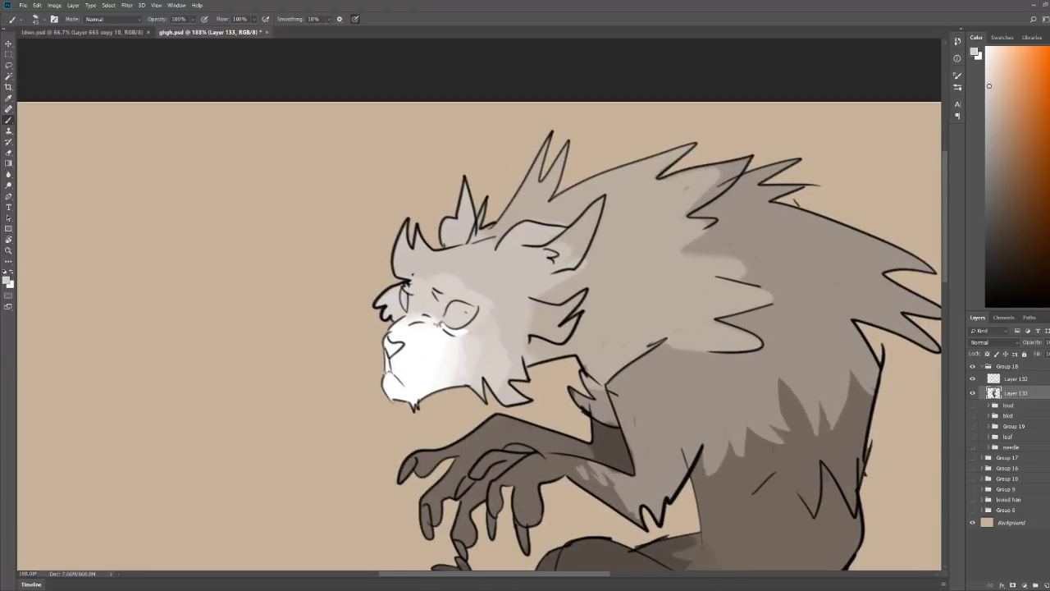
ctrl+click(994, 393)
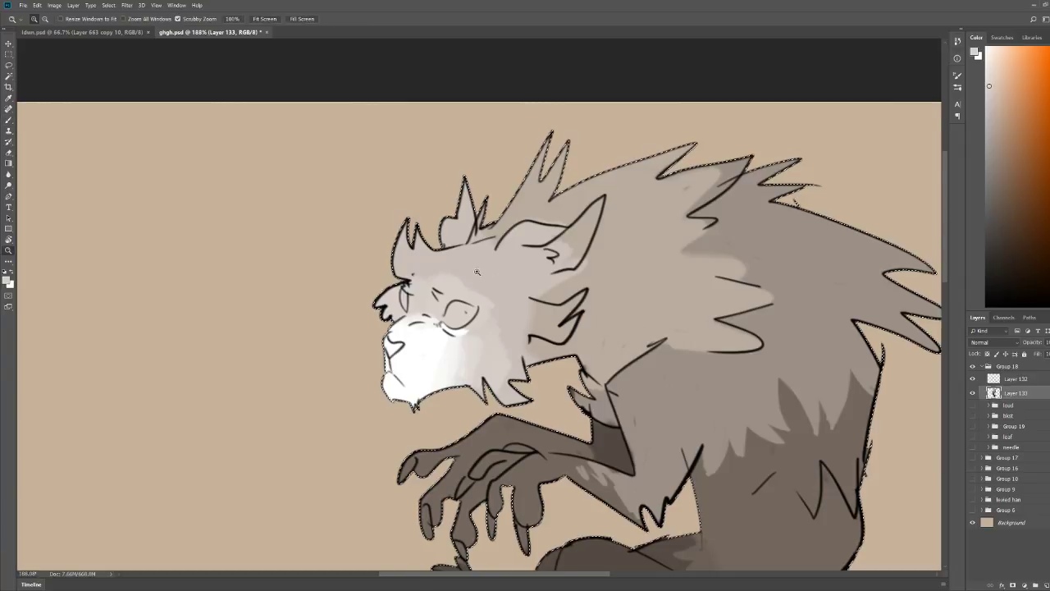
Step: Choose a light orange and fill both eyes with it
drag(476, 271, 439, 273)
drag(1020, 65, 1024, 40)
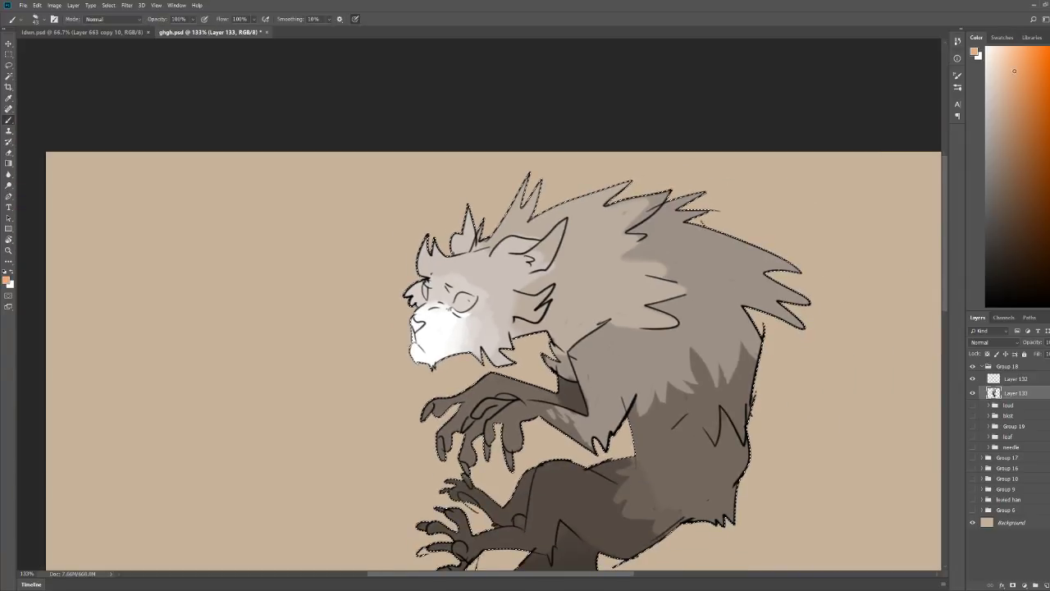
mouse_move(457, 303)
mouse_down()
mouse_move(434, 273)
mouse_move(436, 252)
mouse_move(465, 246)
mouse_move(510, 266)
mouse_move(487, 272)
mouse_move(495, 285)
mouse_move(430, 288)
mouse_move(488, 268)
mouse_up()
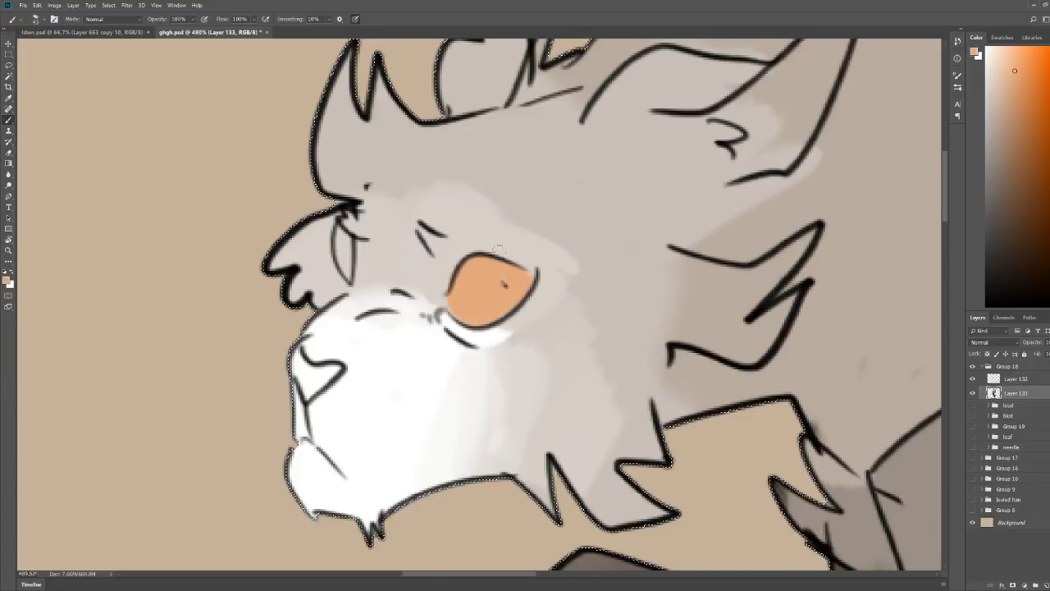
scroll(499, 248, down, 8)
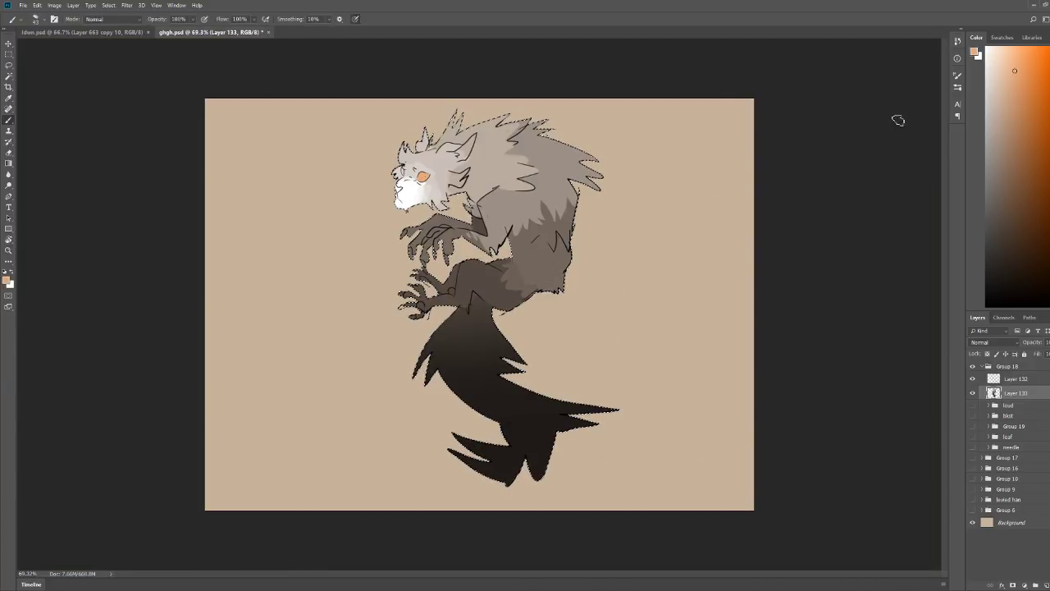
scroll(410, 163, up, 6)
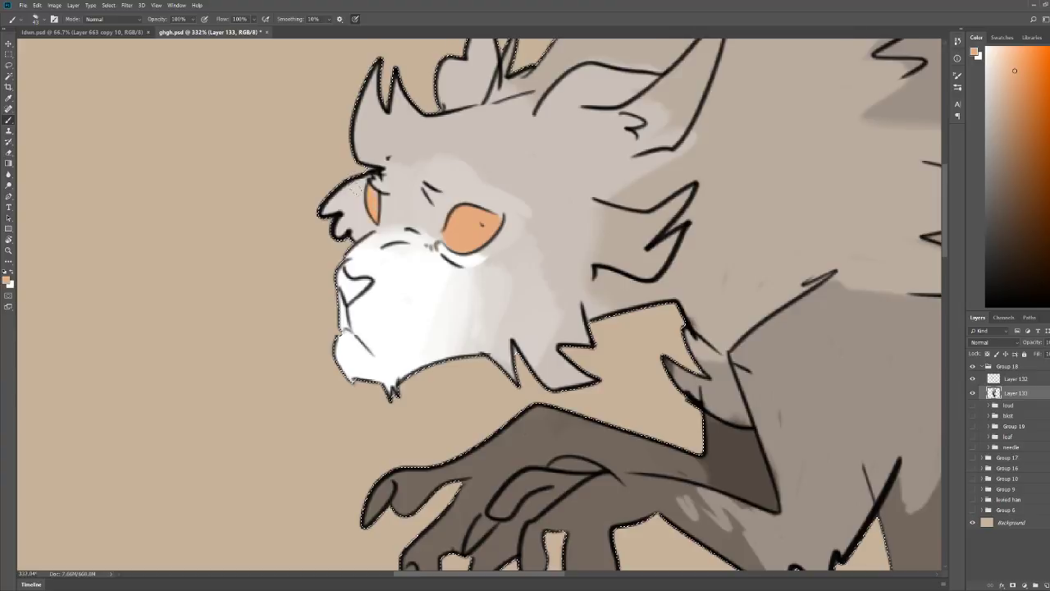
Step: Choose a golden yellow and paint a bright patch over the orange in both eyes
drag(1049, 287, 1049, 272)
drag(1016, 66, 1018, 34)
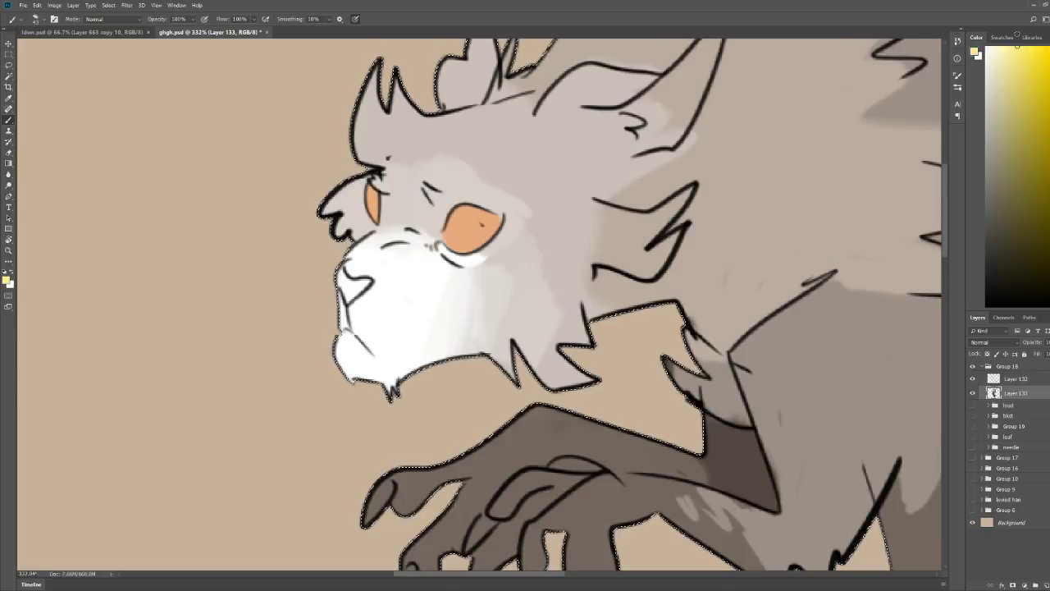
drag(472, 216, 482, 232)
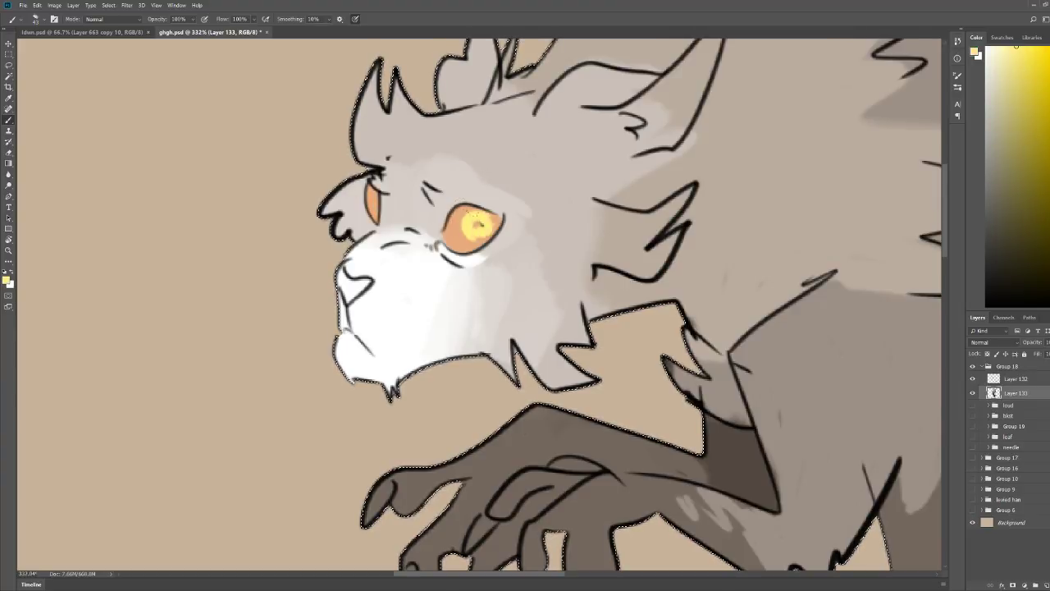
key(ctrl+z)
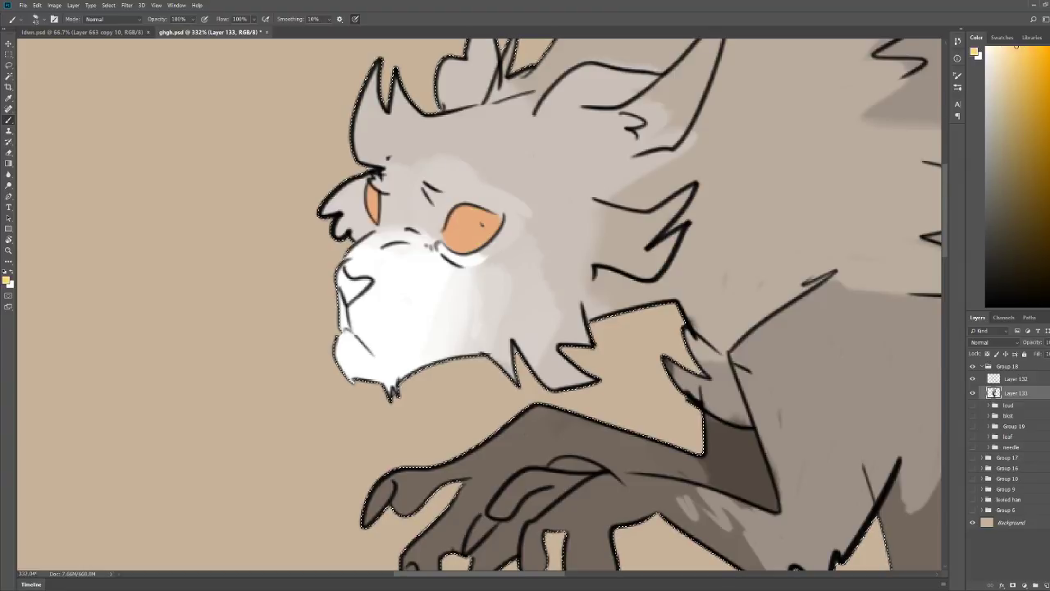
drag(478, 228, 472, 214)
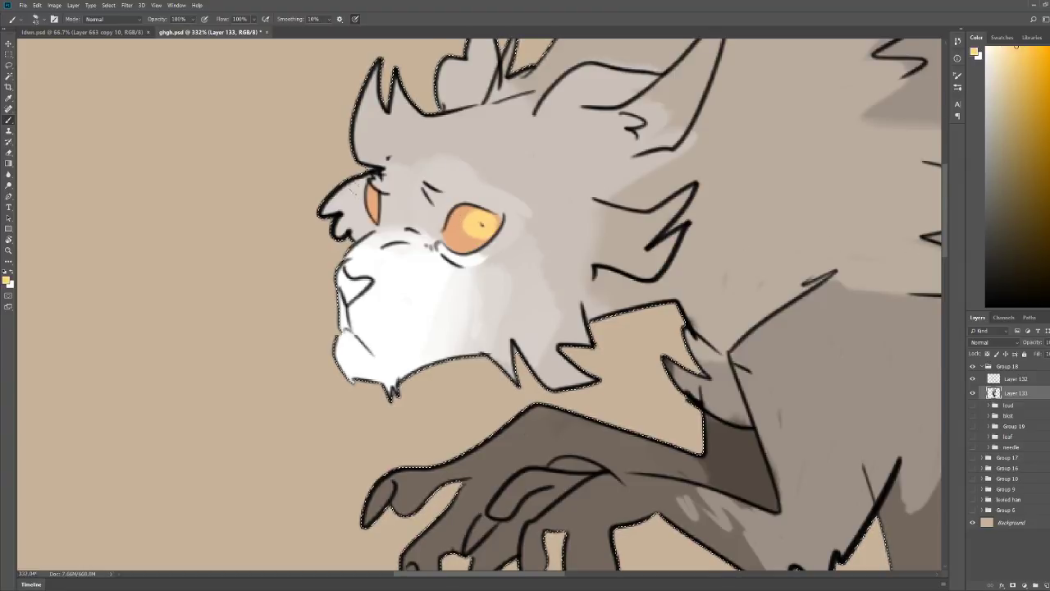
drag(373, 192, 374, 210)
Step: Sample the dark brown of the raised arm and fill the nose with it
key(z)
drag(506, 129, 427, 131)
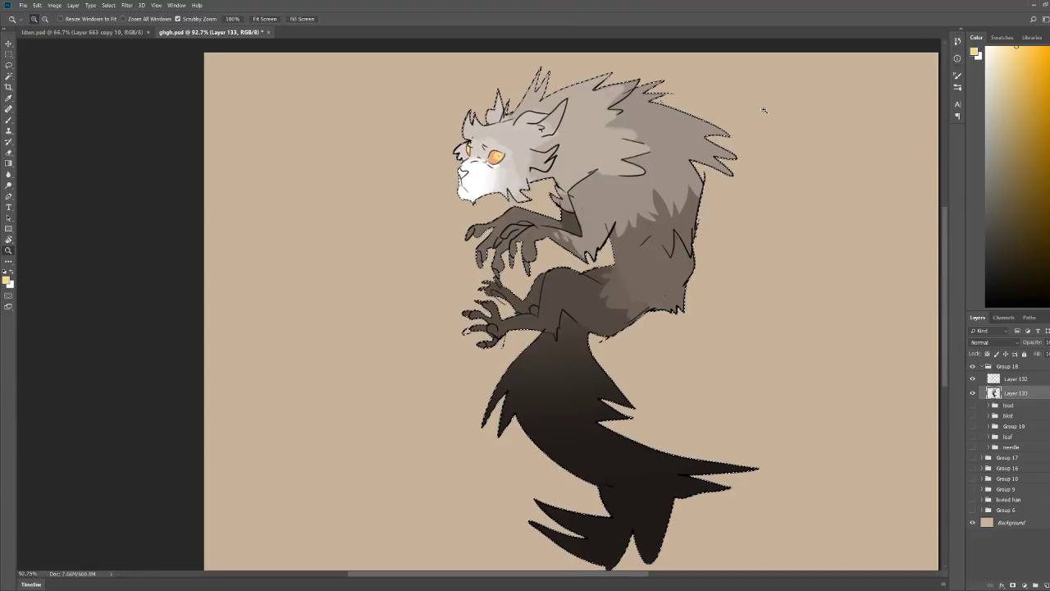
drag(591, 126, 548, 129)
drag(423, 185, 455, 250)
key(b)
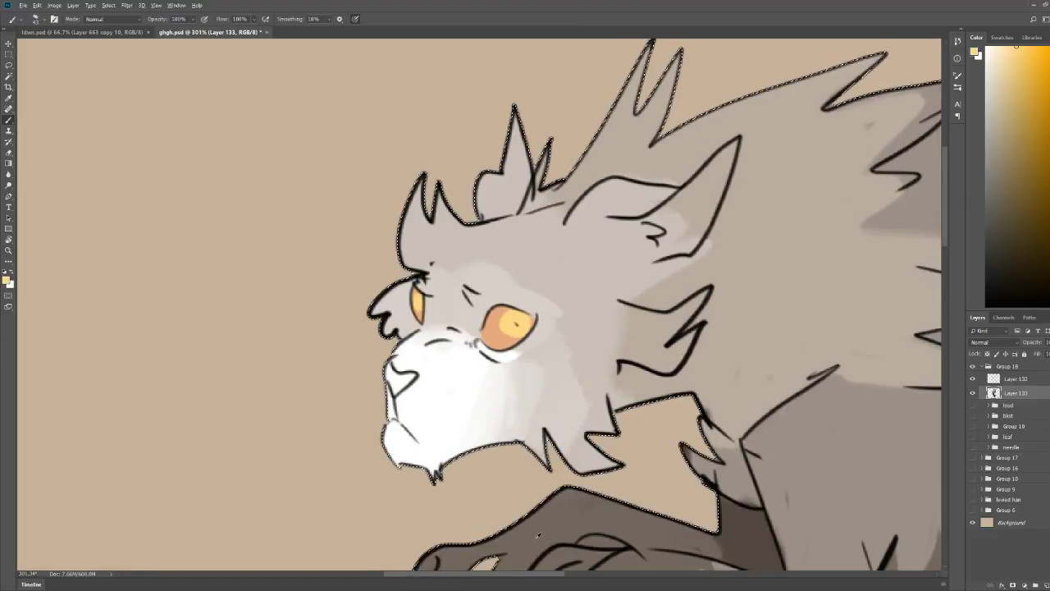
alt+click(565, 512)
mouse_move(388, 367)
mouse_down()
mouse_move(396, 391)
mouse_move(394, 365)
mouse_up()
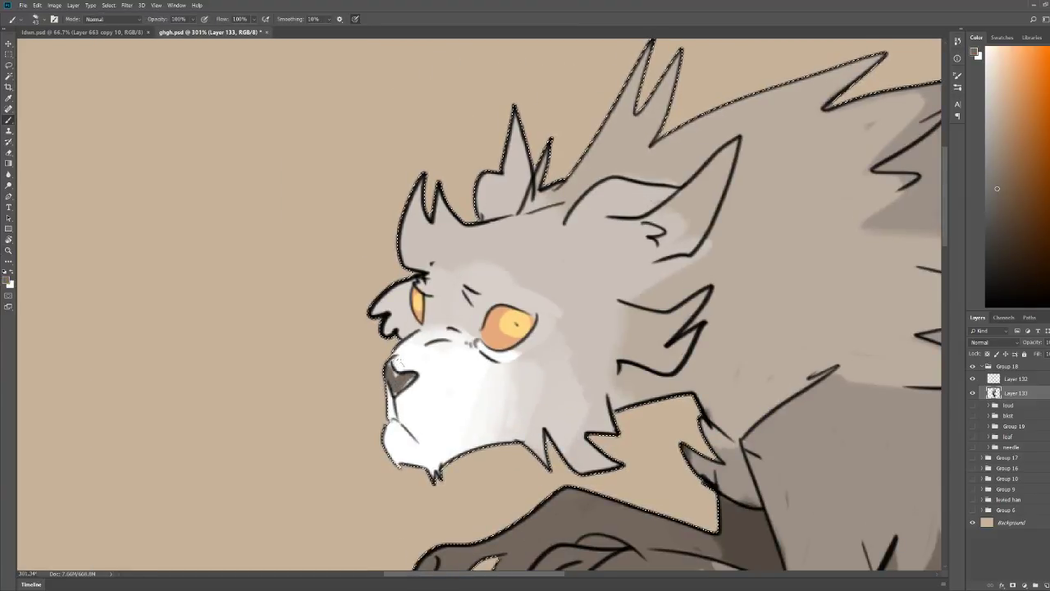
Step: Try dotting dark freckles from the near eye's inner corner down across the cheek
click(465, 354)
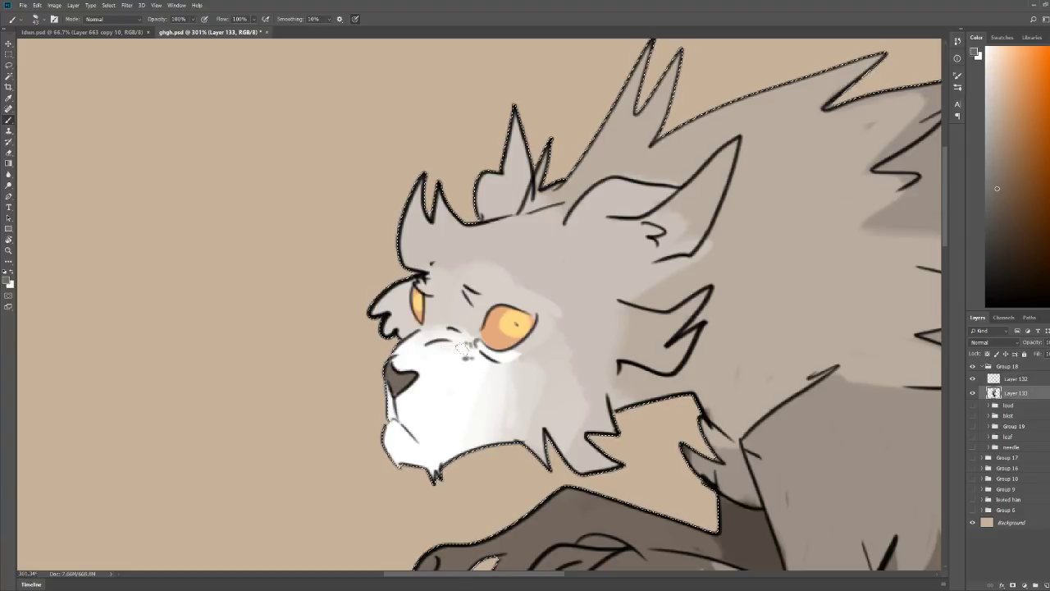
click(472, 363)
click(482, 366)
click(500, 381)
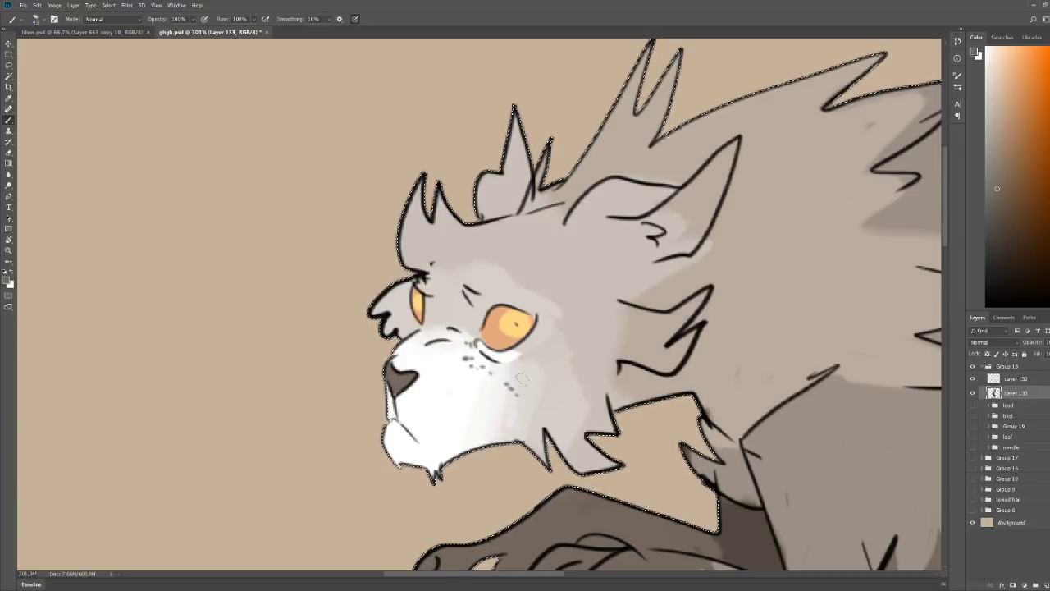
Step: Paint a row of short dark brow strokes above the near eye
key(z)
drag(636, 315, 574, 317)
drag(719, 279, 705, 271)
scroll(649, 287, up, 4)
key(b)
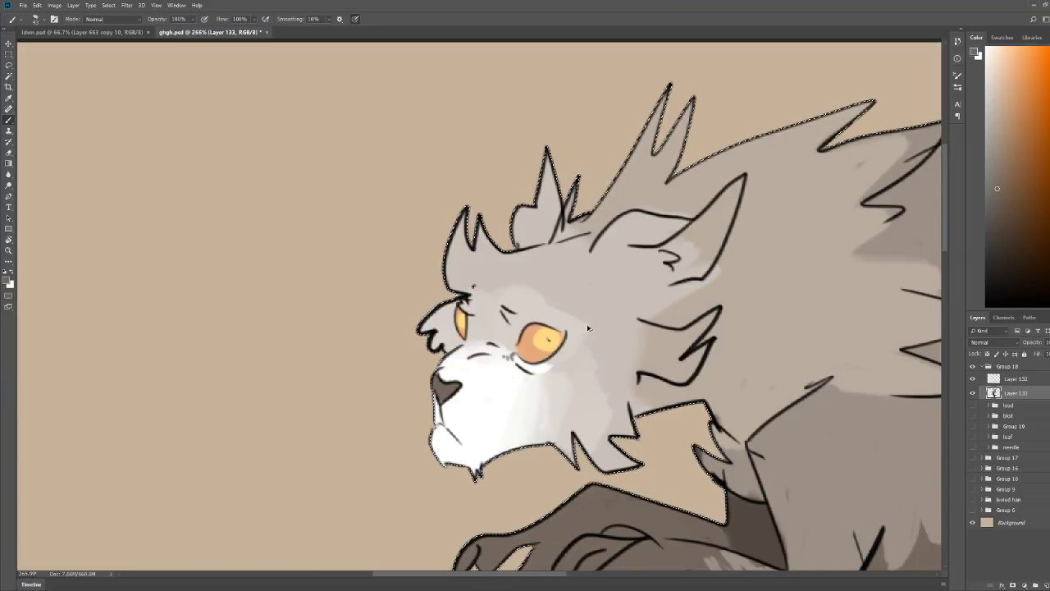
drag(503, 310, 515, 322)
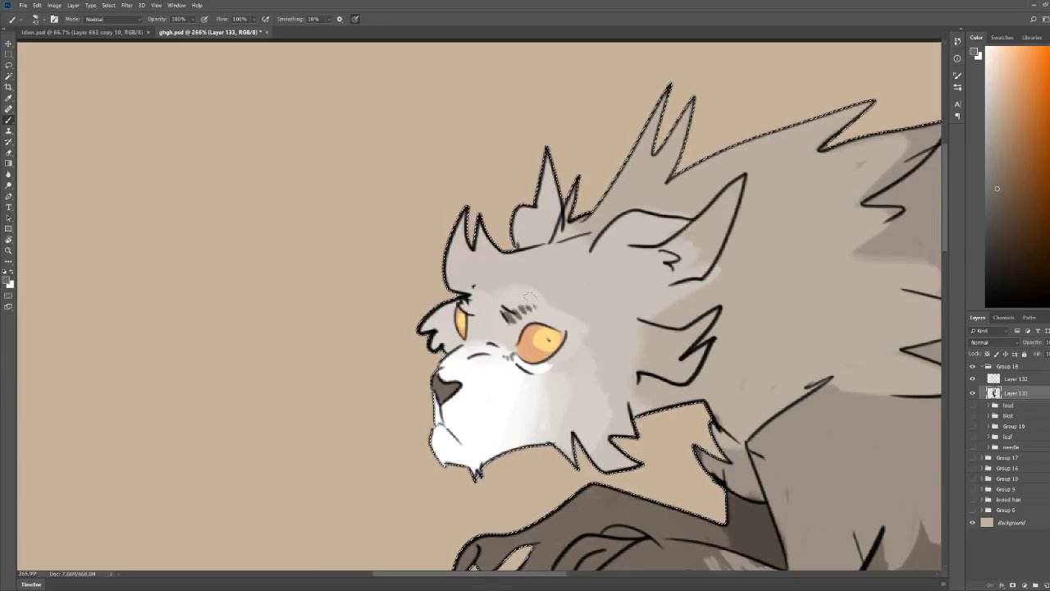
Step: Try painting a dark streak across the cheek beneath the near eye
key(z)
scroll(644, 256, down, 6)
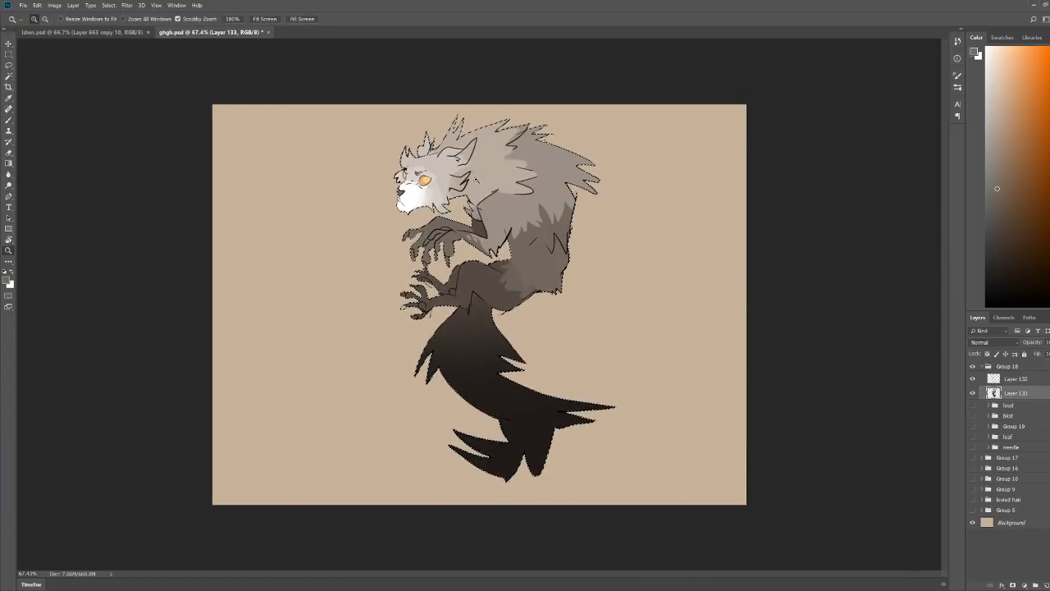
scroll(439, 176, up, 3)
scroll(441, 180, up, 2)
key(b)
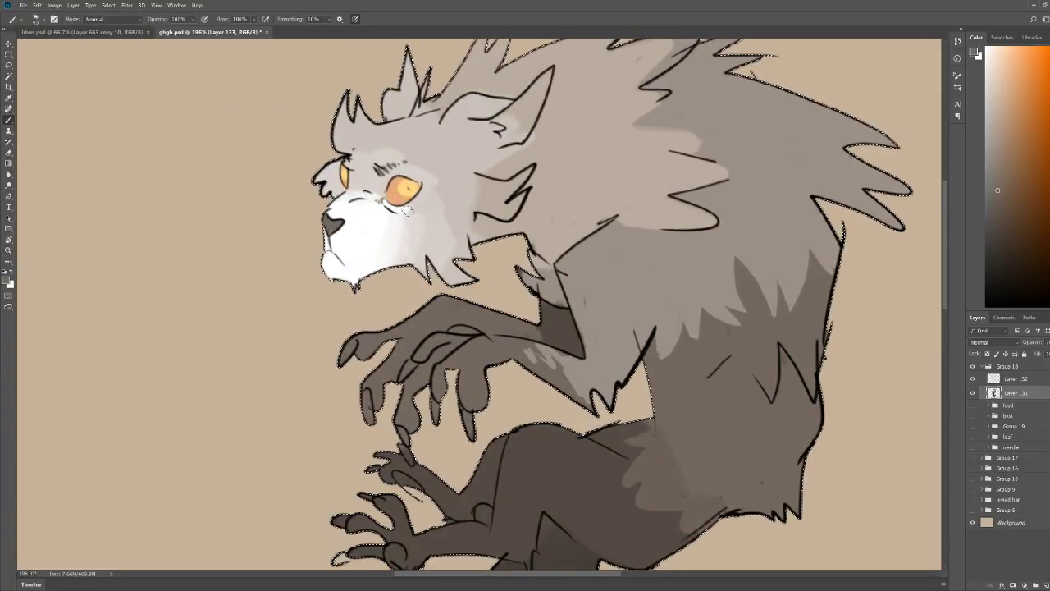
drag(411, 211, 428, 215)
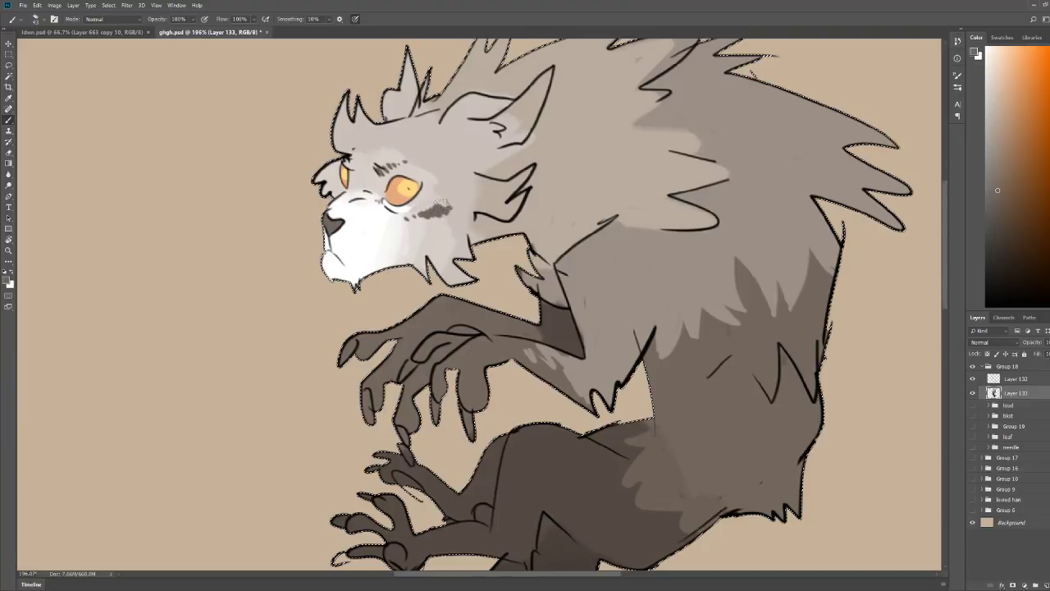
scroll(441, 201, down, 3)
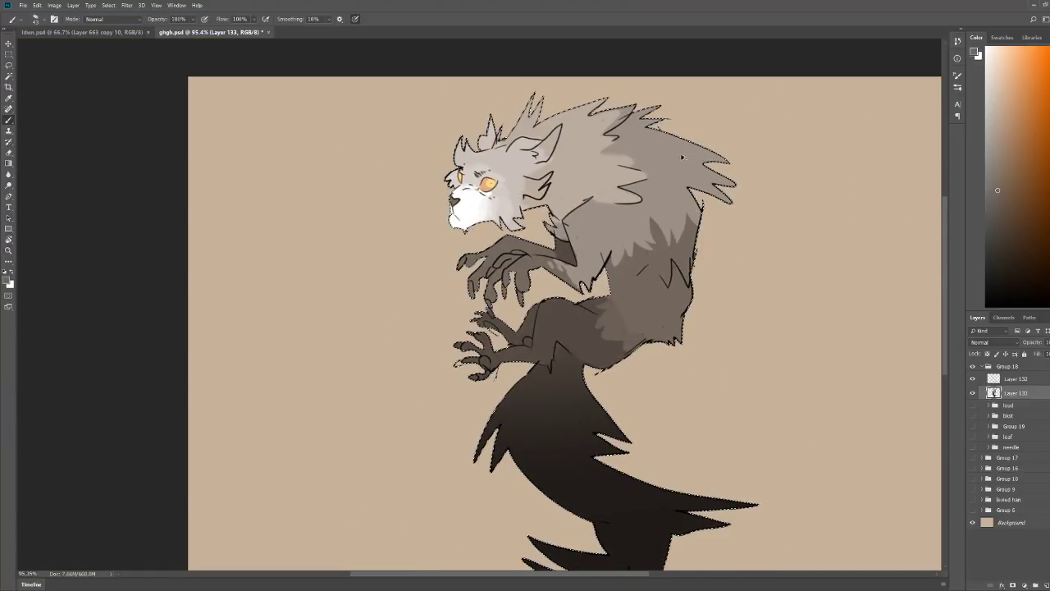
Step: Sample the near-white of the muzzle, add a small highlight to the near eye, and deselect
scroll(485, 176, up, 5)
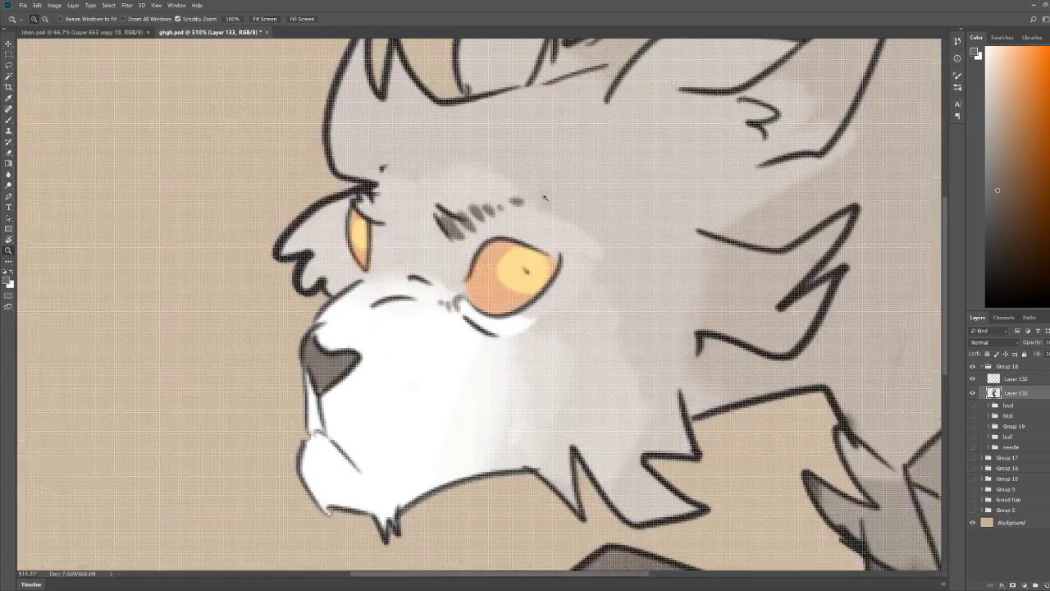
click(484, 264)
alt+click(438, 293)
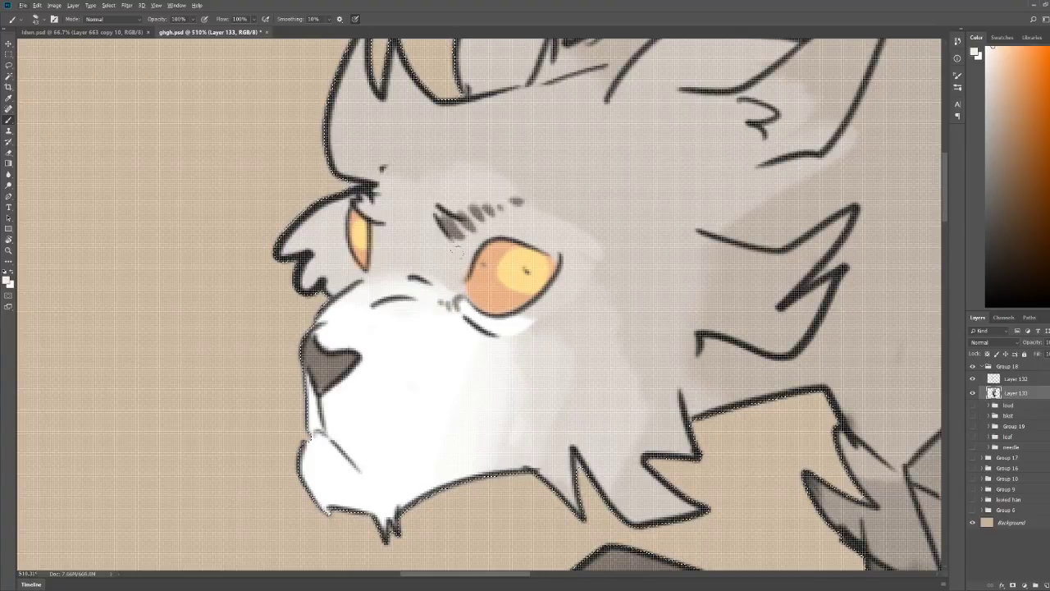
scroll(457, 250, down, 3)
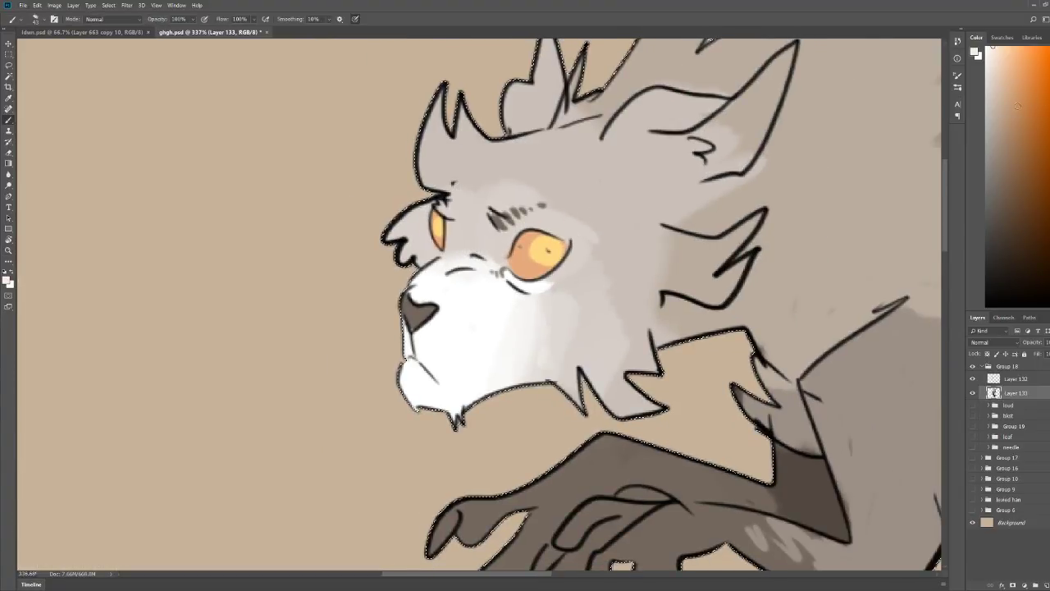
scroll(778, 185, down, 3)
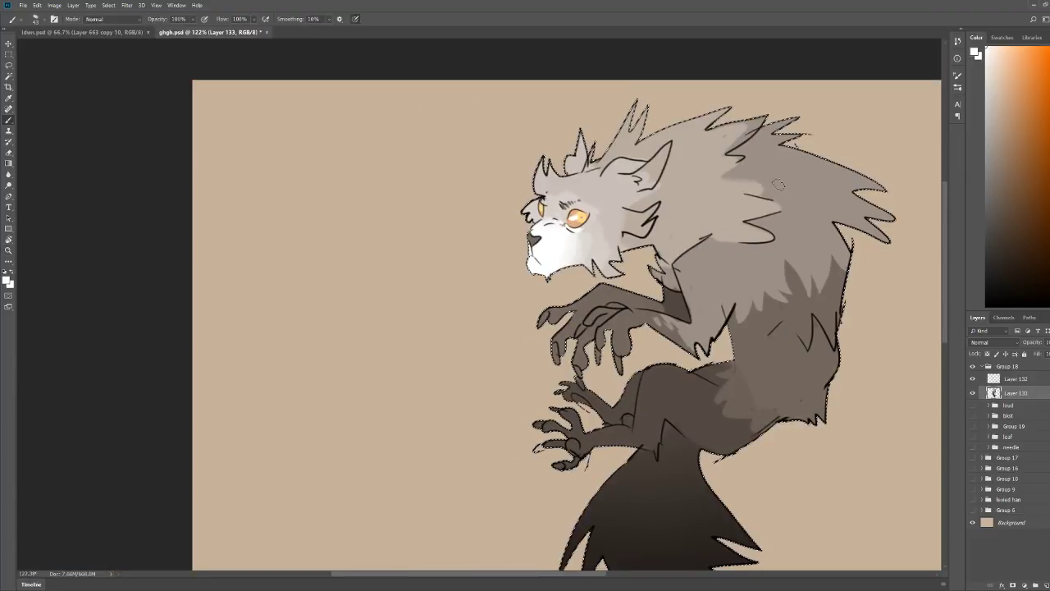
key(z)
drag(574, 190, 637, 229)
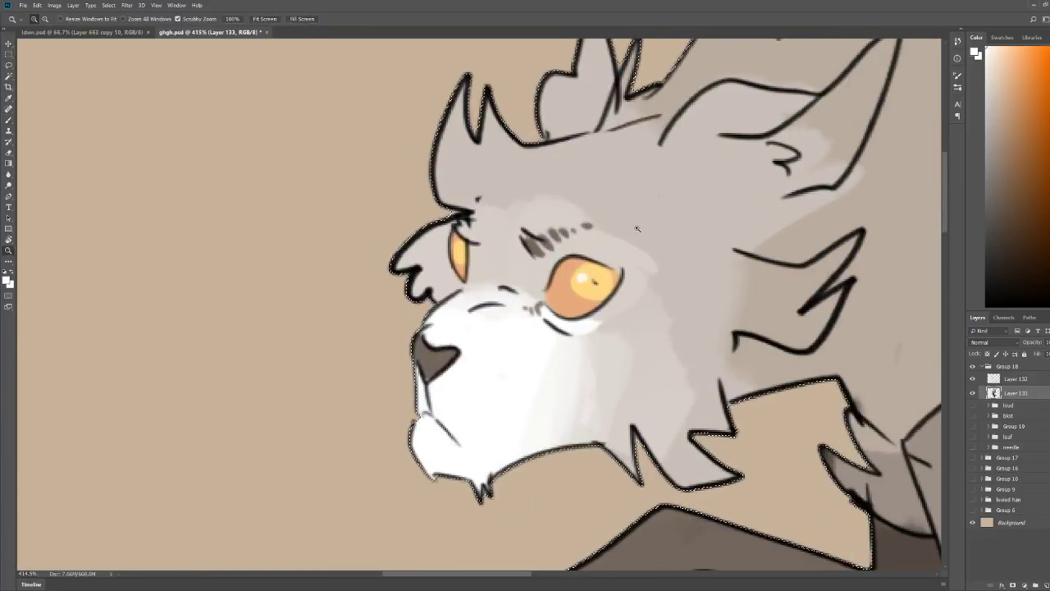
scroll(637, 229, down, 5)
scroll(586, 172, up, 3)
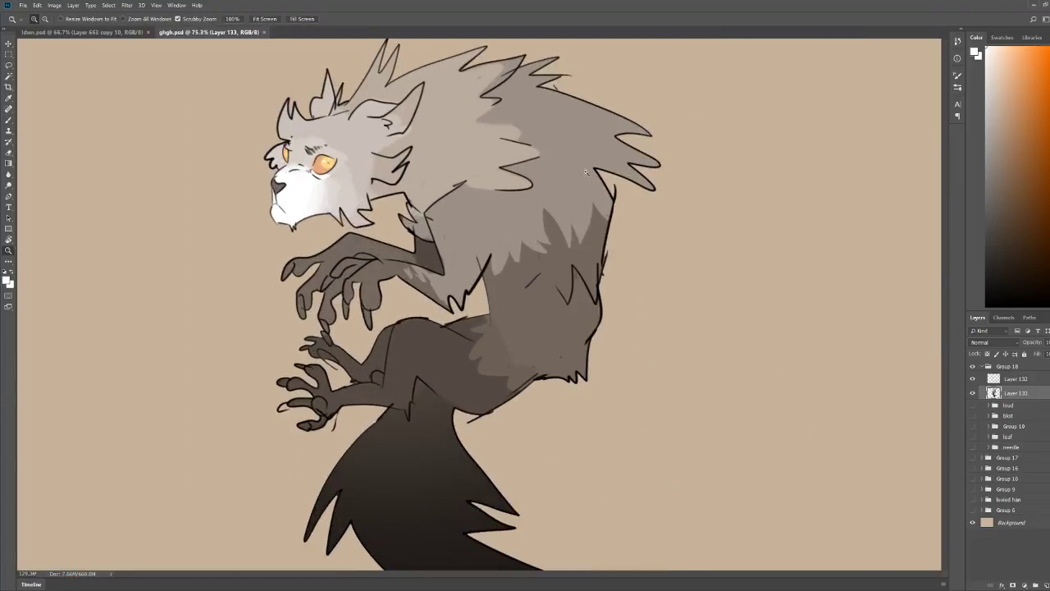
scroll(682, 269, down, 2)
scroll(519, 177, up, 3)
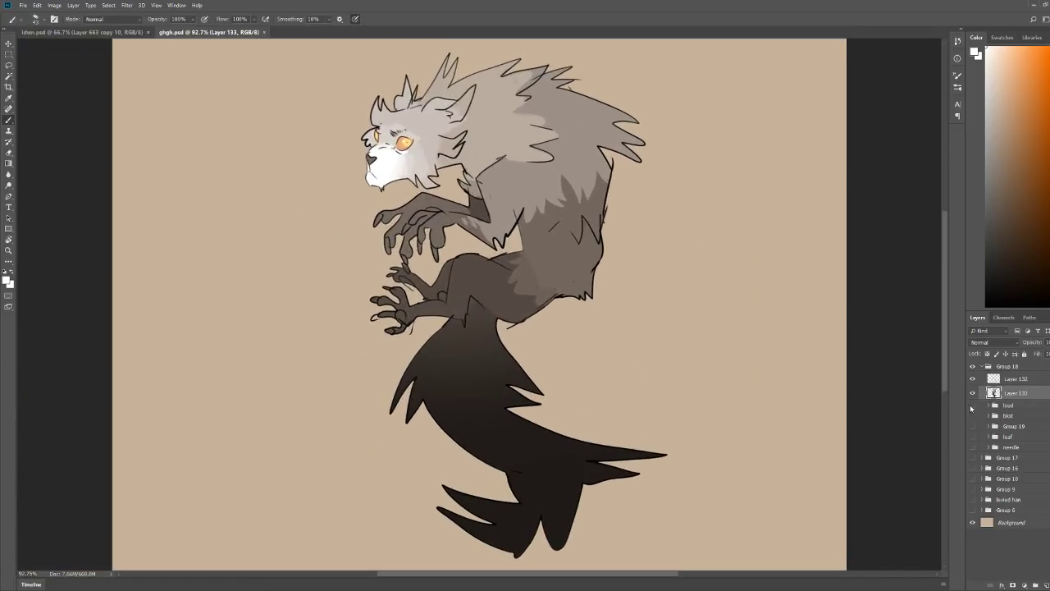
Step: Lock the line layer's transparent pixels, recolour the head, back and arm outlines in dark grey-brown, and save the file
key(b)
click(996, 380)
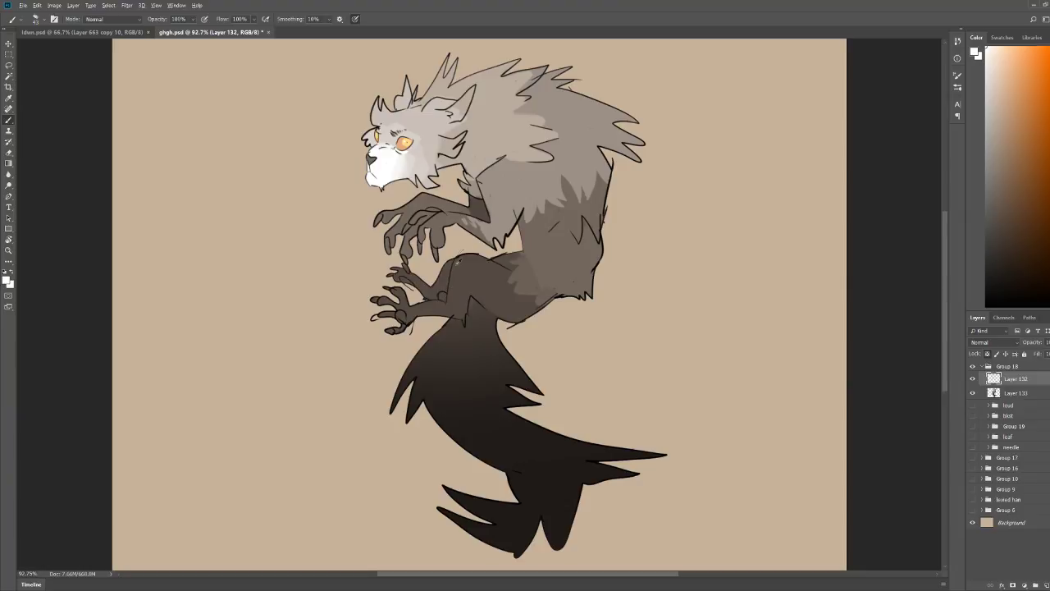
key(x)
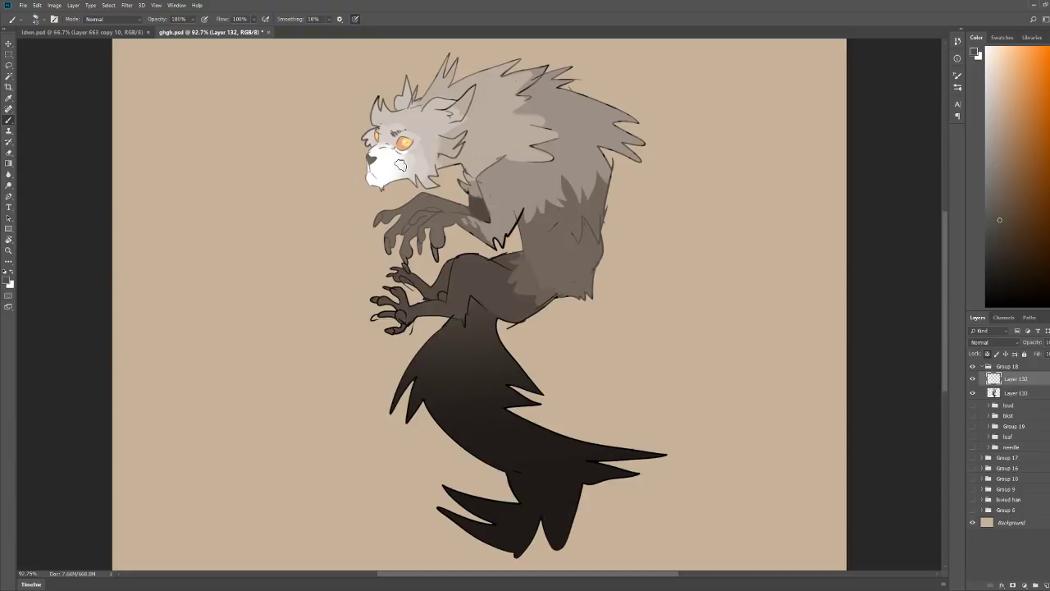
drag(570, 244, 556, 250)
key(ctrl+s)
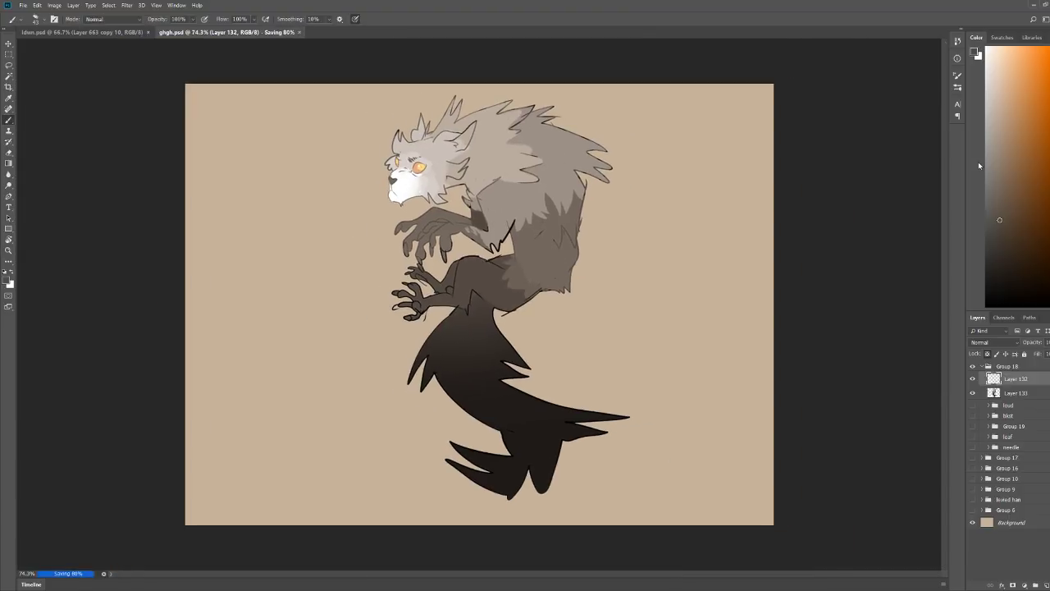
Step: Choose black, darken stretches of the line work around the eyes and head, and save the file
click(985, 306)
scroll(391, 188, up, 5)
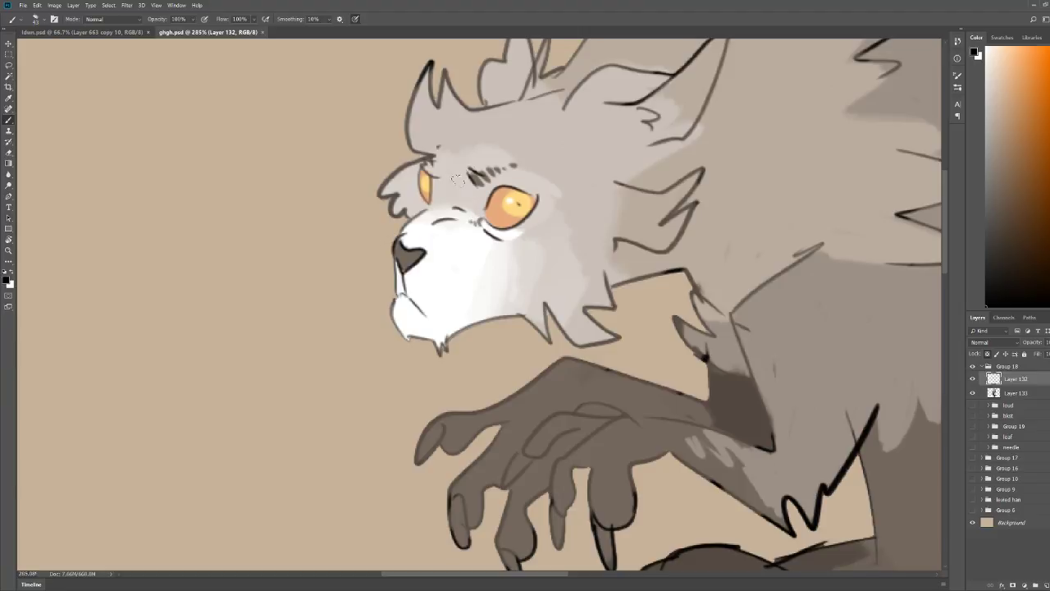
drag(436, 196, 408, 154)
scroll(563, 191, down, 4)
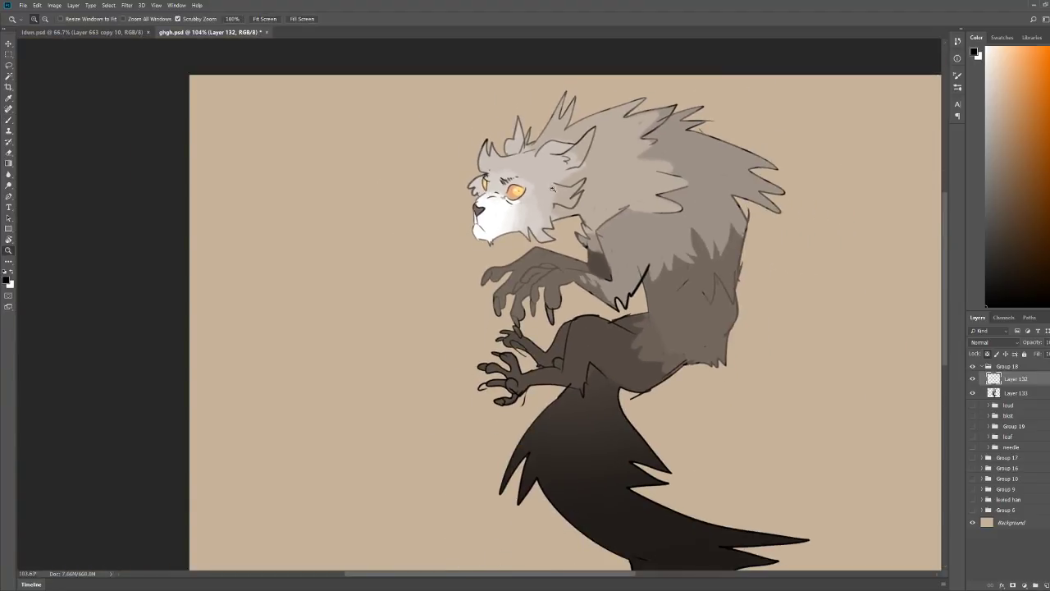
mouse_move(586, 179)
mouse_down()
mouse_move(556, 207)
mouse_move(565, 186)
mouse_move(544, 186)
mouse_move(563, 187)
mouse_up()
drag(376, 174, 412, 174)
mouse_move(524, 163)
mouse_down()
mouse_move(466, 143)
mouse_move(543, 153)
mouse_up()
drag(471, 236, 427, 228)
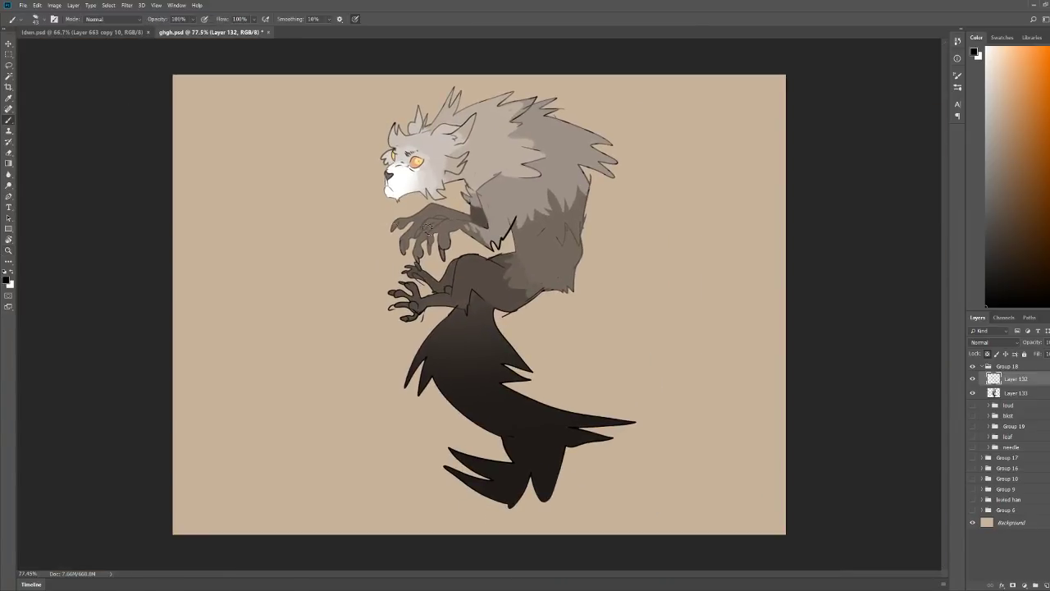
key(ctrl+s)
Step: Add a new layer and handwrite the name "Thistleclaw" in black beside the cat's head
click(1047, 585)
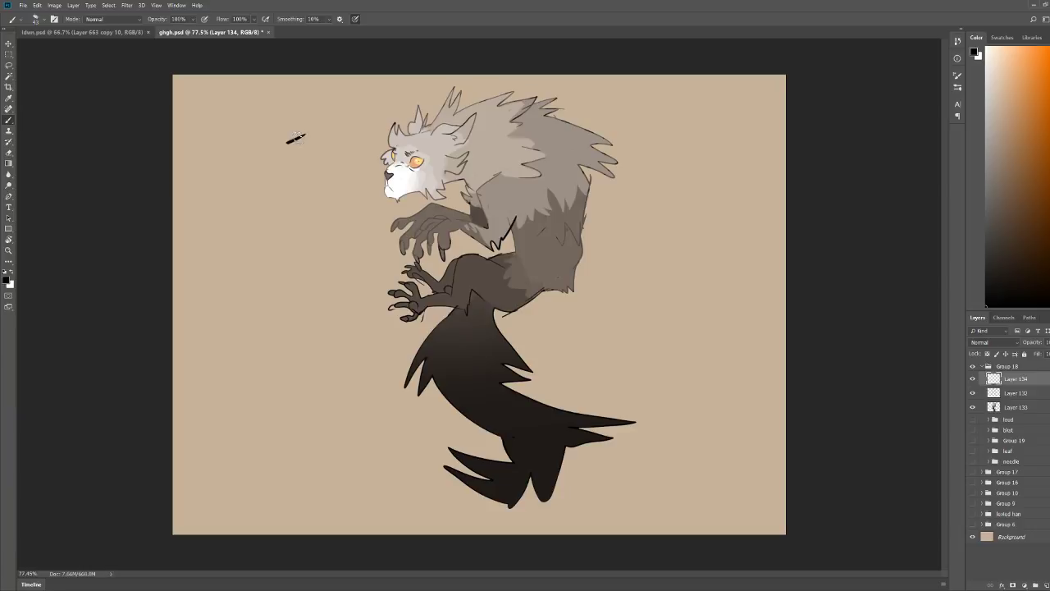
mouse_move(302, 136)
mouse_down()
mouse_move(364, 111)
mouse_move(401, 102)
mouse_up()
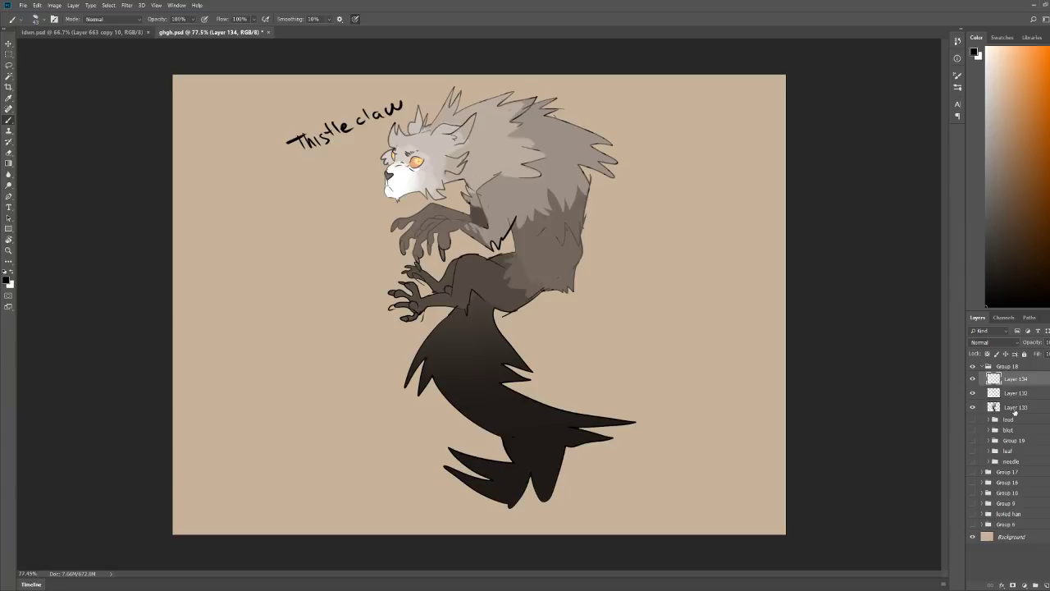
Step: Select the colour layer, lock its transparent pixels with near-white as the painting colour, and save the file
key(ctrl+space)
drag(373, 152, 459, 188)
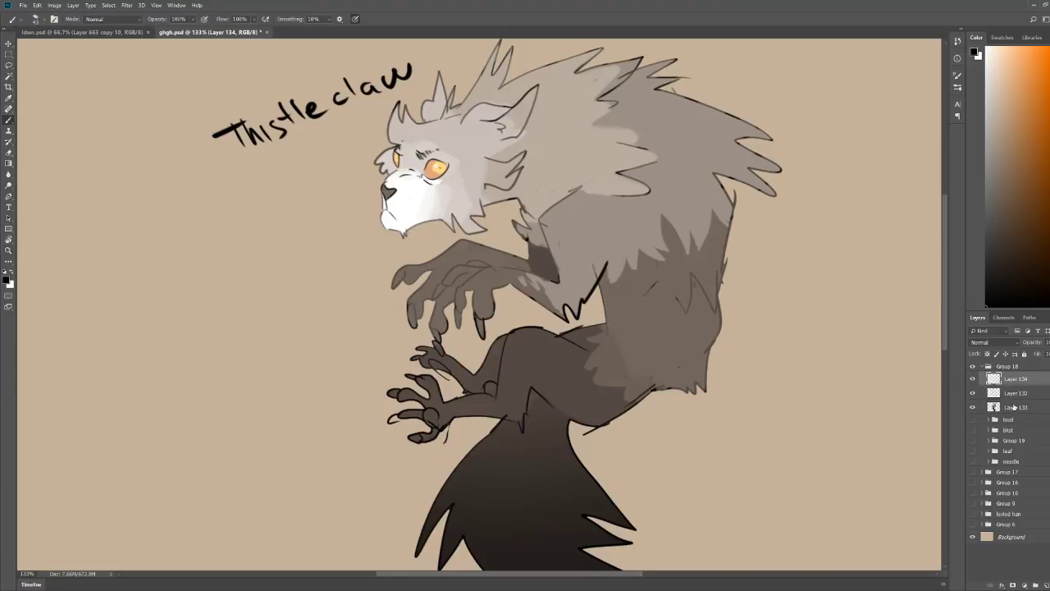
click(1014, 408)
key(x)
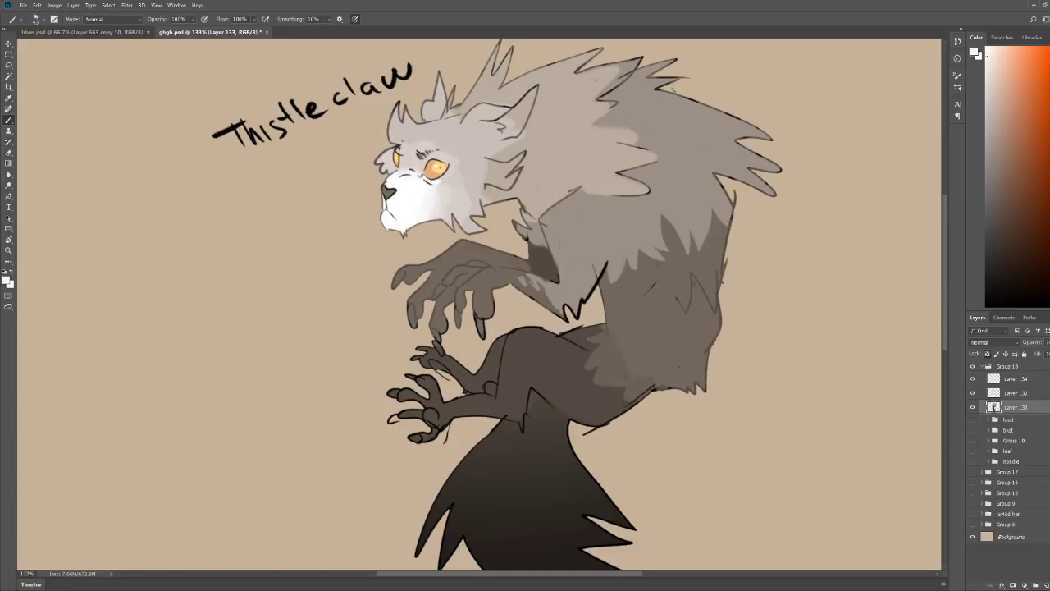
scroll(558, 128, down, 4)
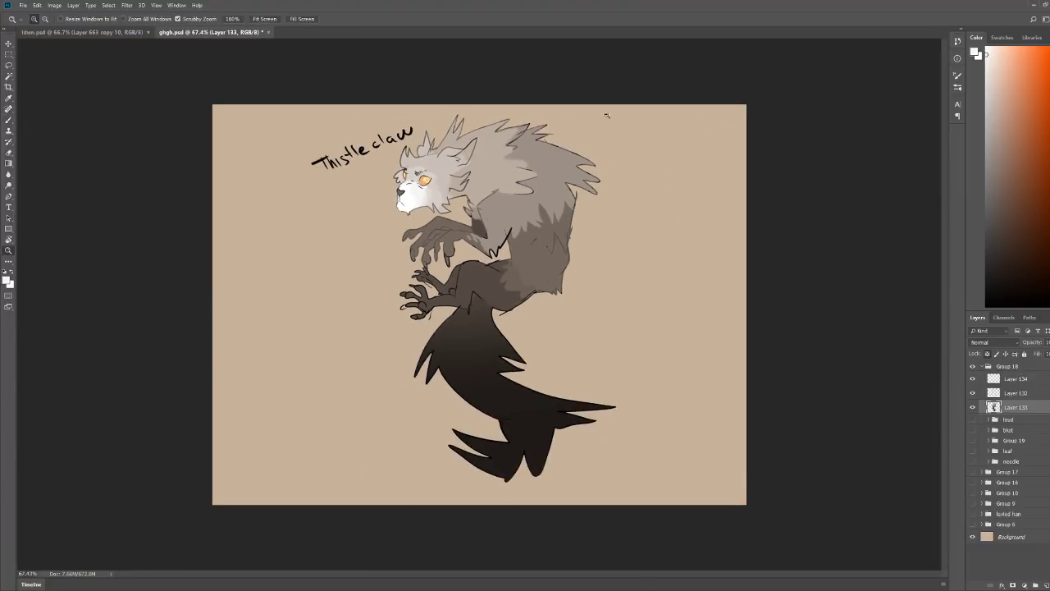
key(ctrl+s)
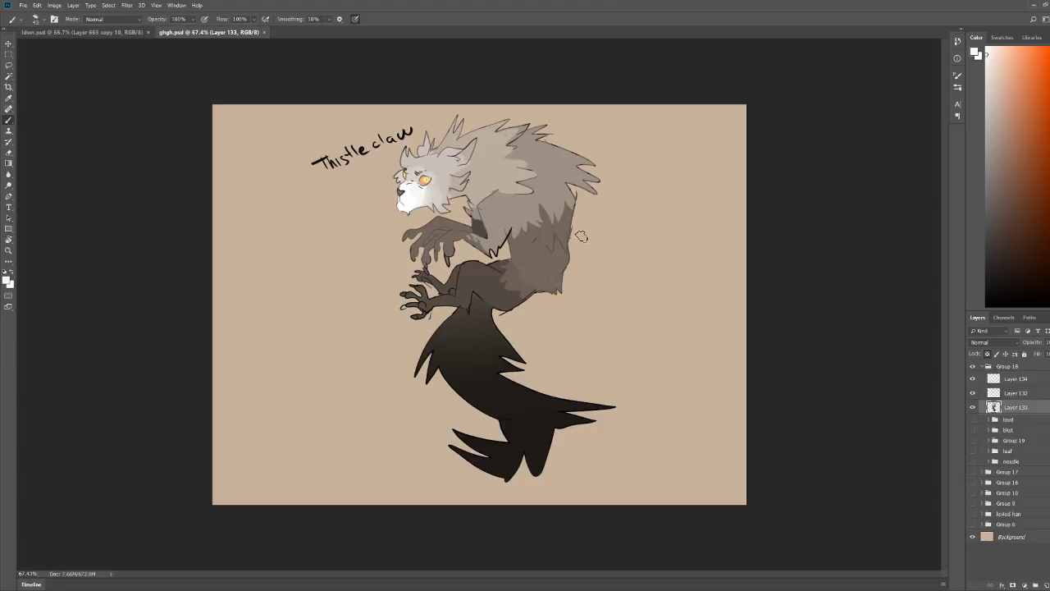
scroll(416, 141, up, 4)
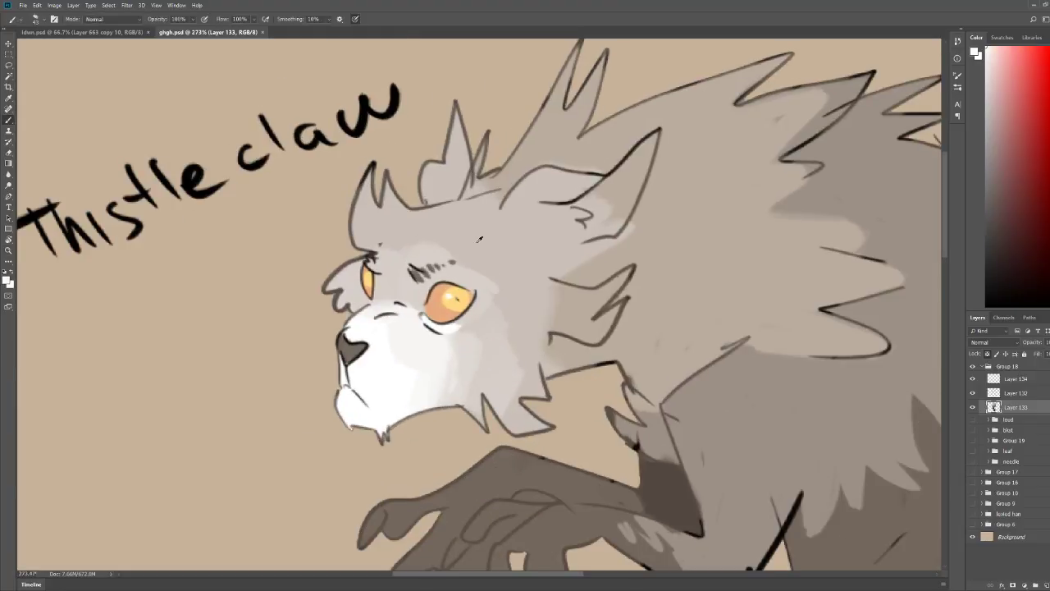
Step: Dab near-white speckles across the cat's forehead, around its near eye and down the cheek
drag(480, 247, 457, 271)
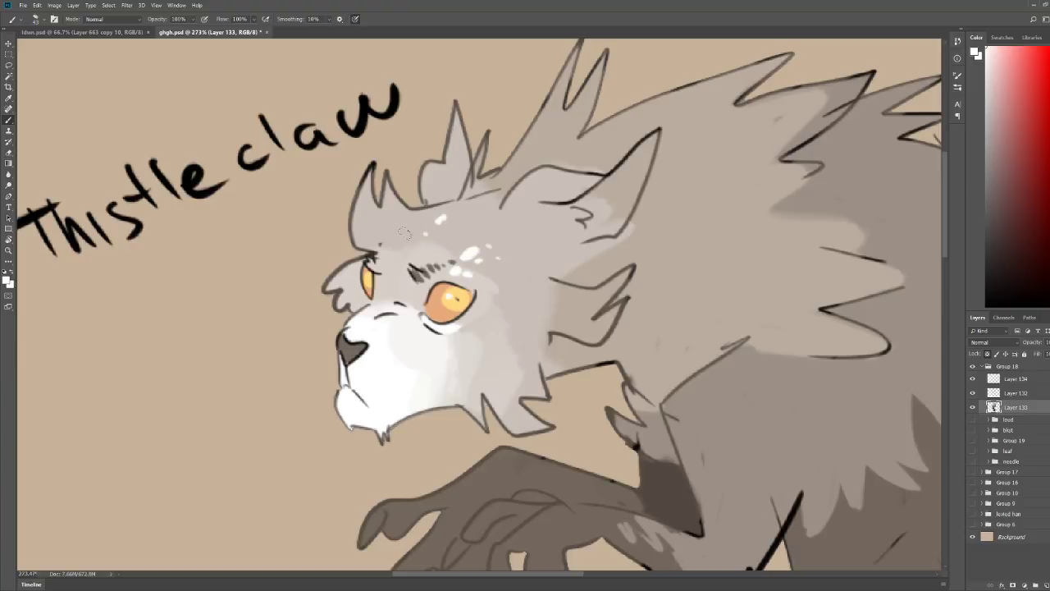
drag(420, 240, 426, 235)
scroll(409, 279, down, 5)
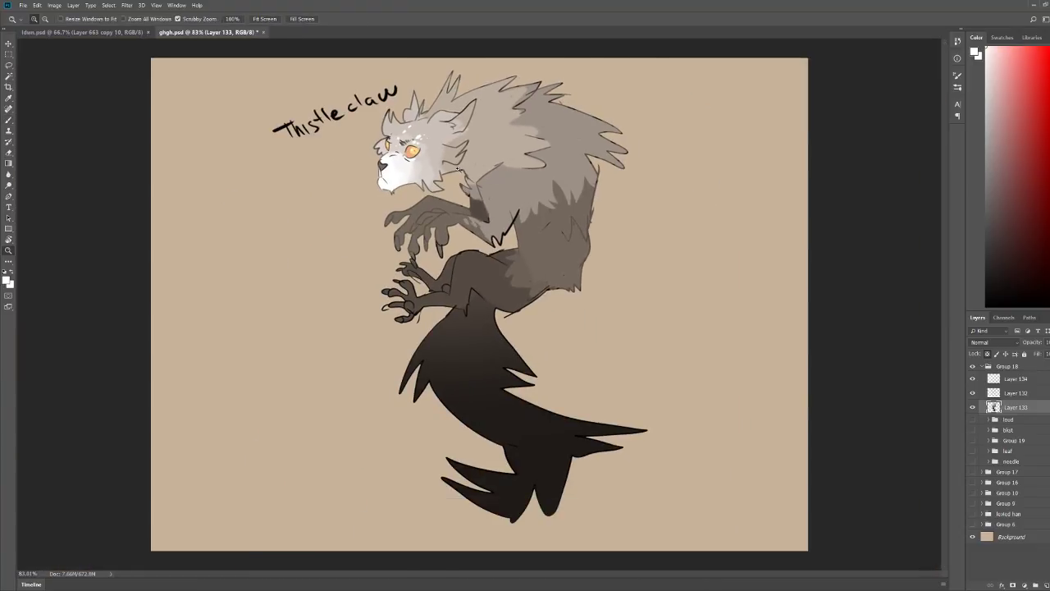
scroll(410, 211, up, 5)
mouse_move(393, 240)
mouse_down()
mouse_move(409, 234)
mouse_move(402, 262)
mouse_move(379, 257)
mouse_up()
click(422, 231)
click(414, 249)
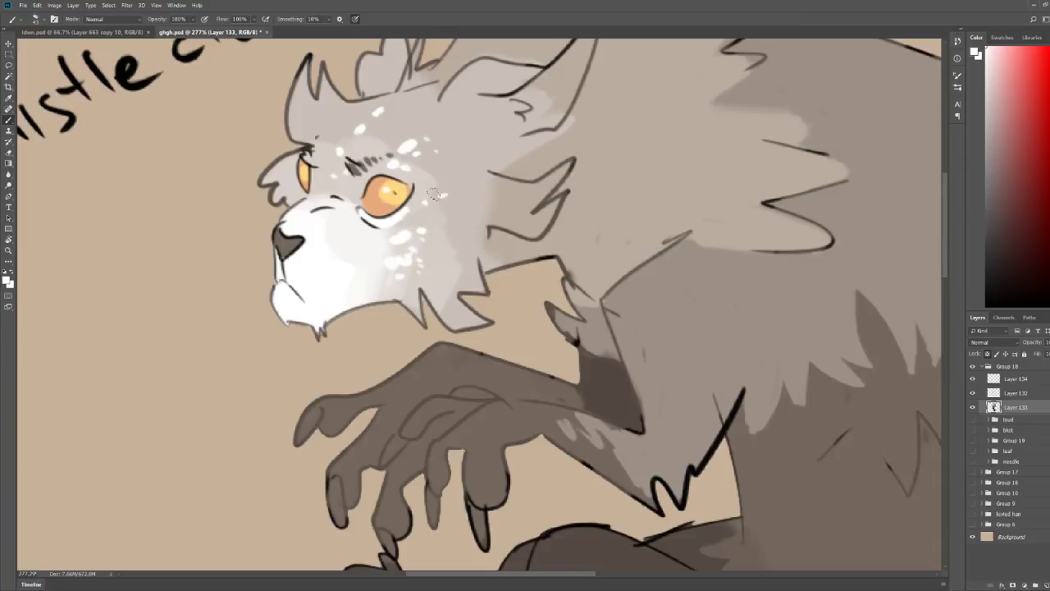
Step: Sample the dark grey-brown of the arm and dot small speckles beneath the cat's near eye
key(z)
drag(516, 196, 433, 197)
drag(599, 157, 586, 157)
drag(418, 154, 520, 154)
key(b)
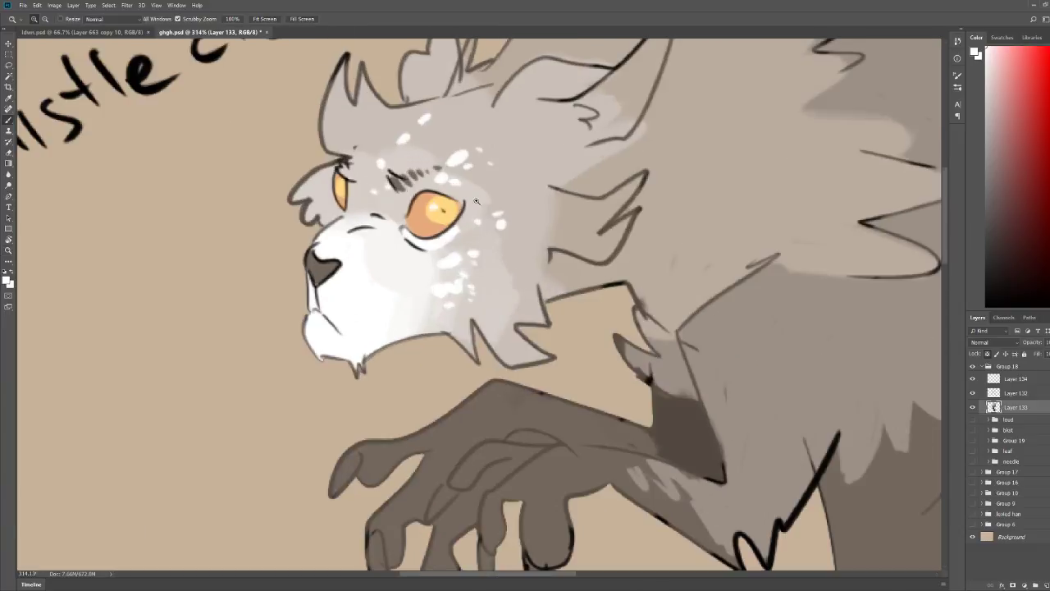
alt+click(503, 419)
drag(417, 253, 464, 242)
click(481, 240)
scroll(594, 183, down, 5)
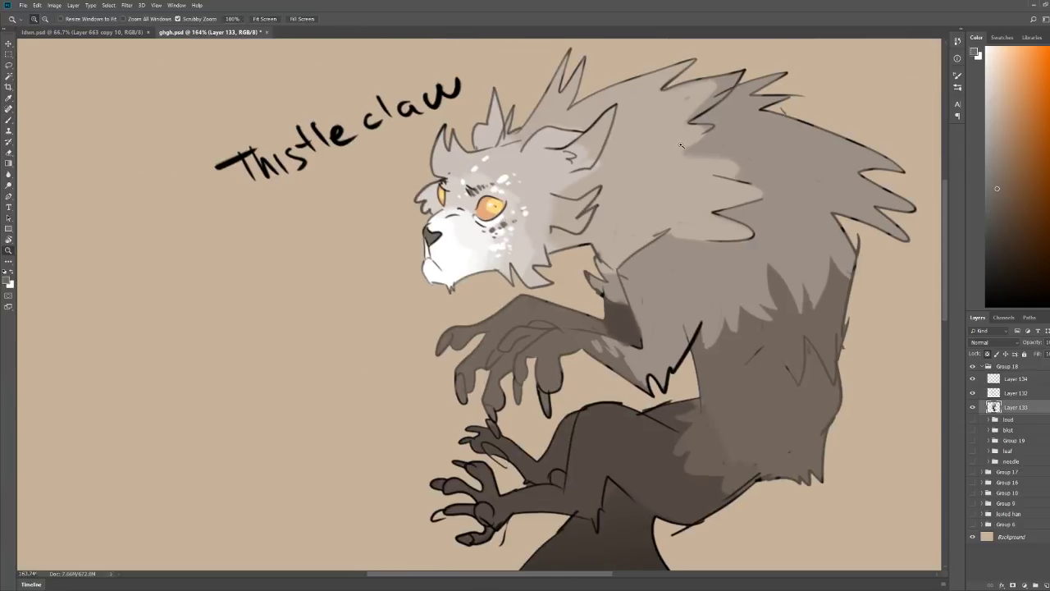
scroll(787, 215, down, 2)
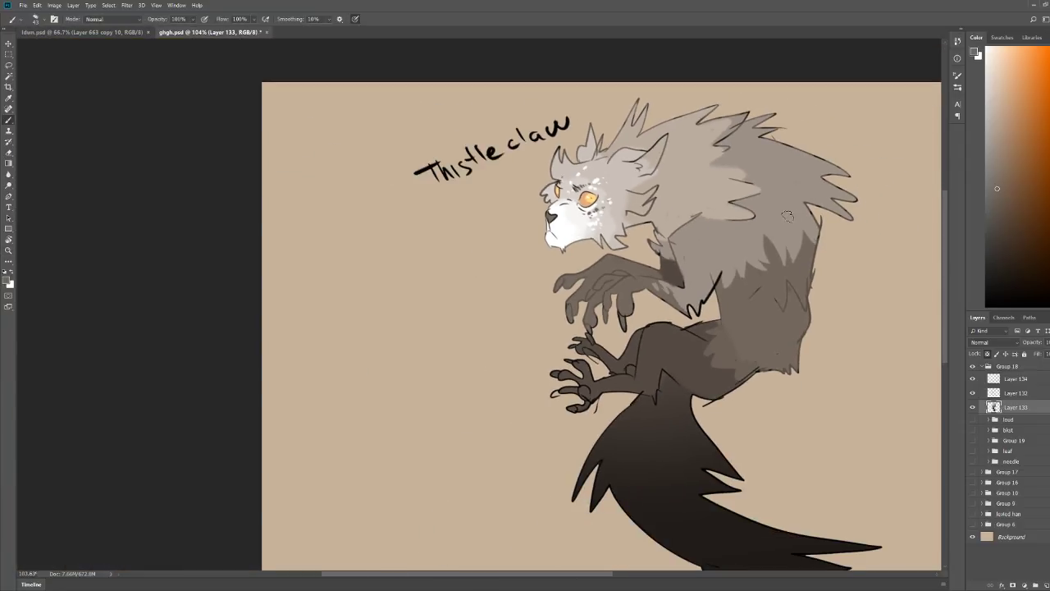
Step: Paint a dark grey-brown patch between the eyes and scatter matching spots over the forehead and temple
scroll(584, 189, up, 6)
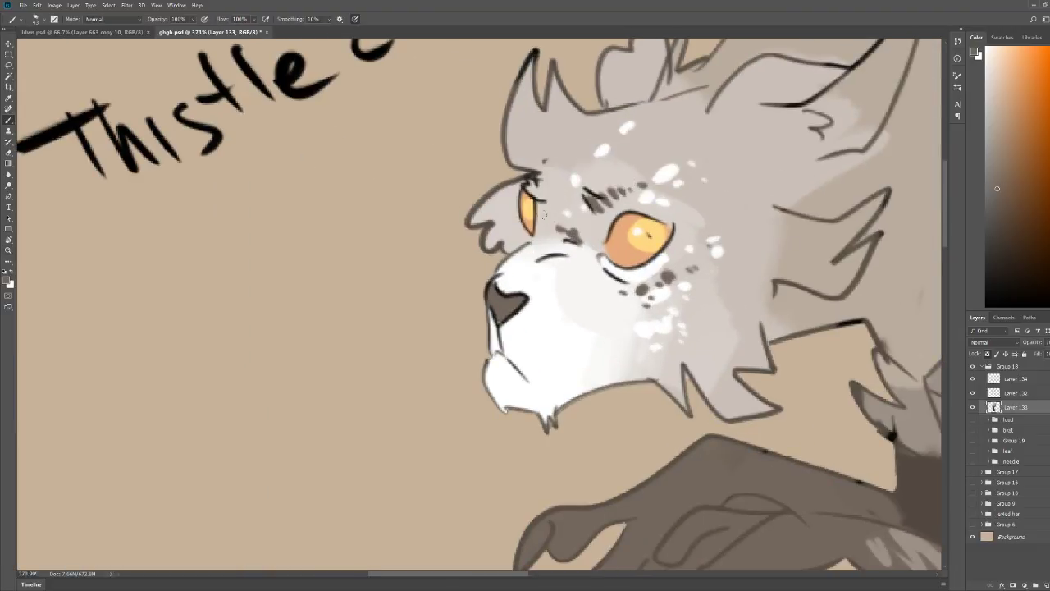
mouse_move(558, 215)
mouse_down()
mouse_move(576, 228)
mouse_move(598, 221)
mouse_up()
scroll(574, 205, down, 6)
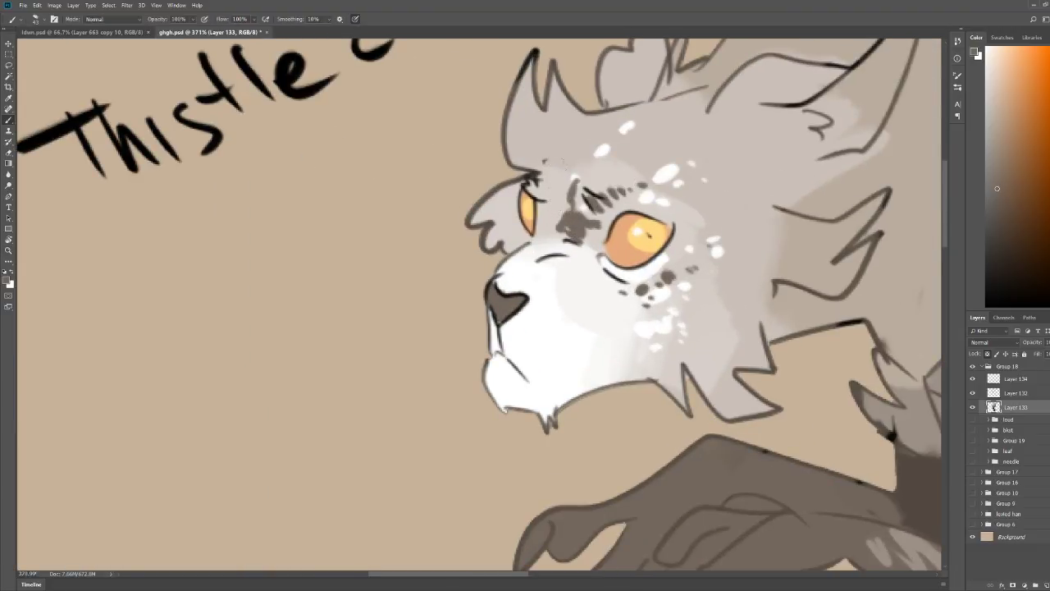
scroll(489, 162, up, 5)
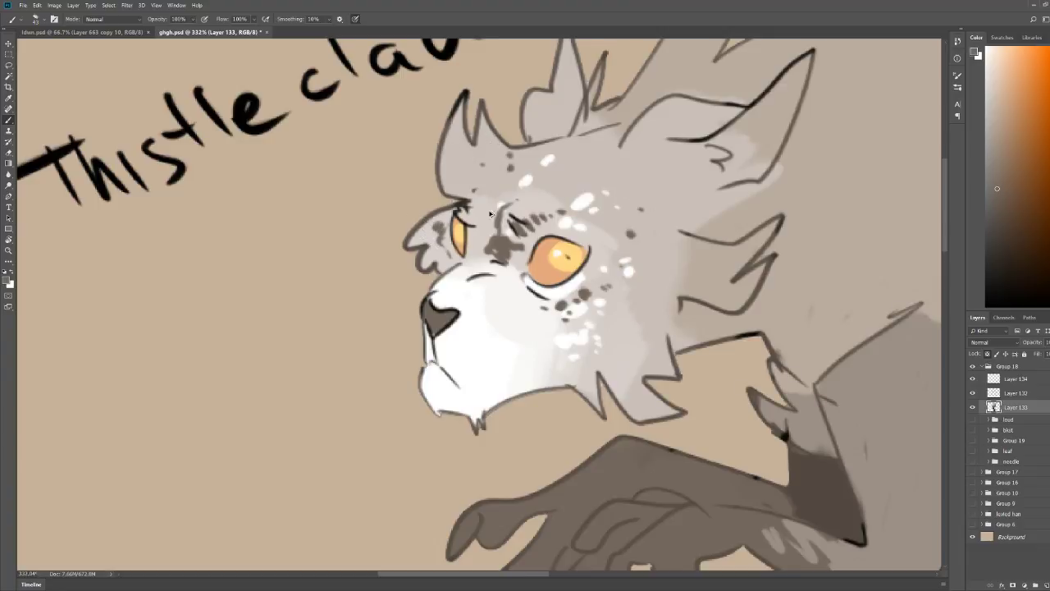
scroll(640, 188, down, 4)
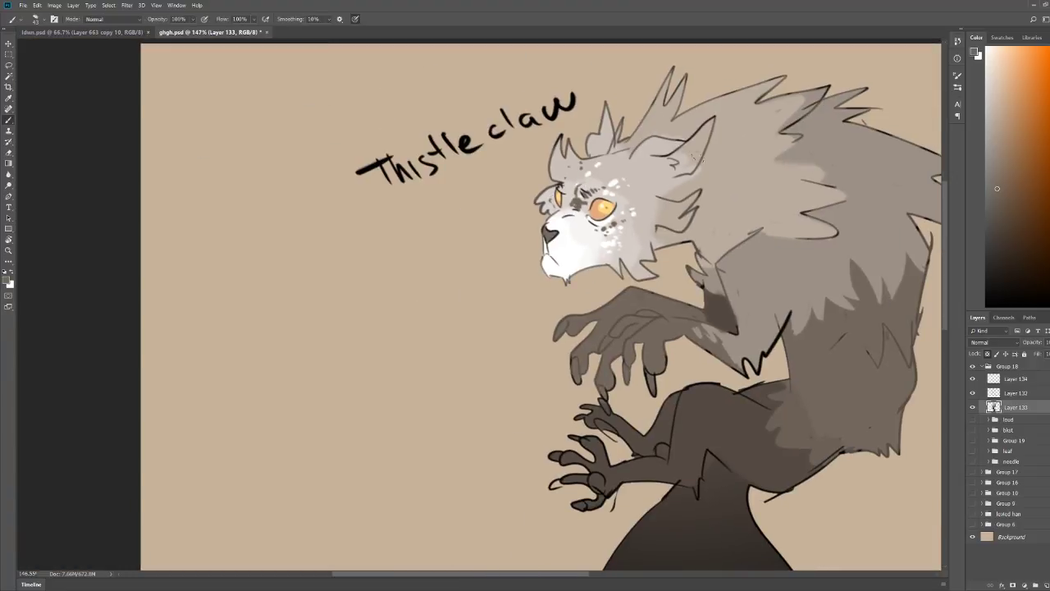
key(ctrl+space)
drag(683, 164, 658, 162)
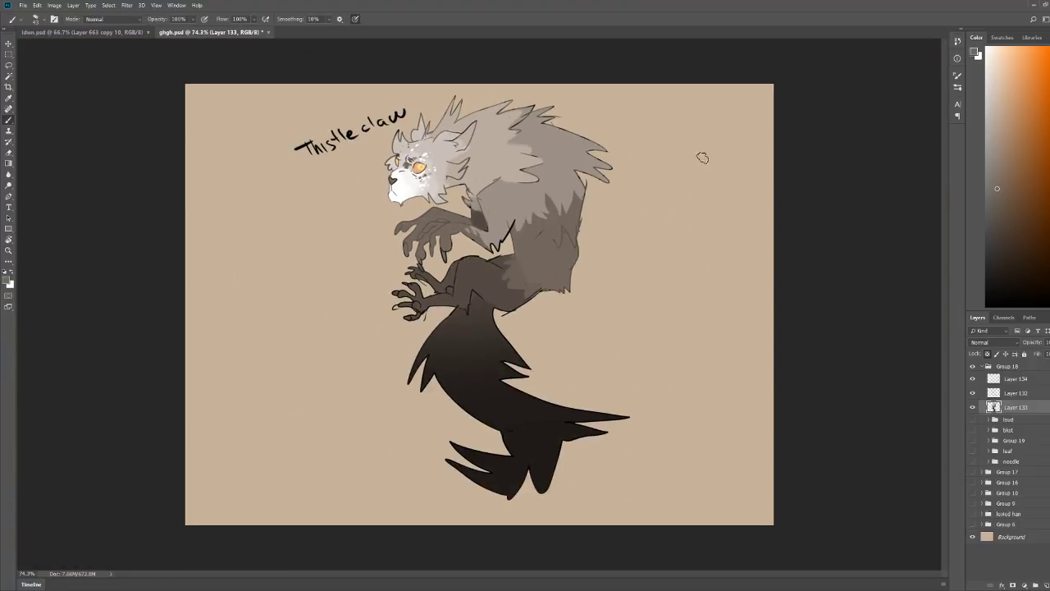
Step: Switch the painting colour to light grey and save the file
key(ctrl+space)
drag(417, 156, 464, 187)
scroll(462, 187, down, 2)
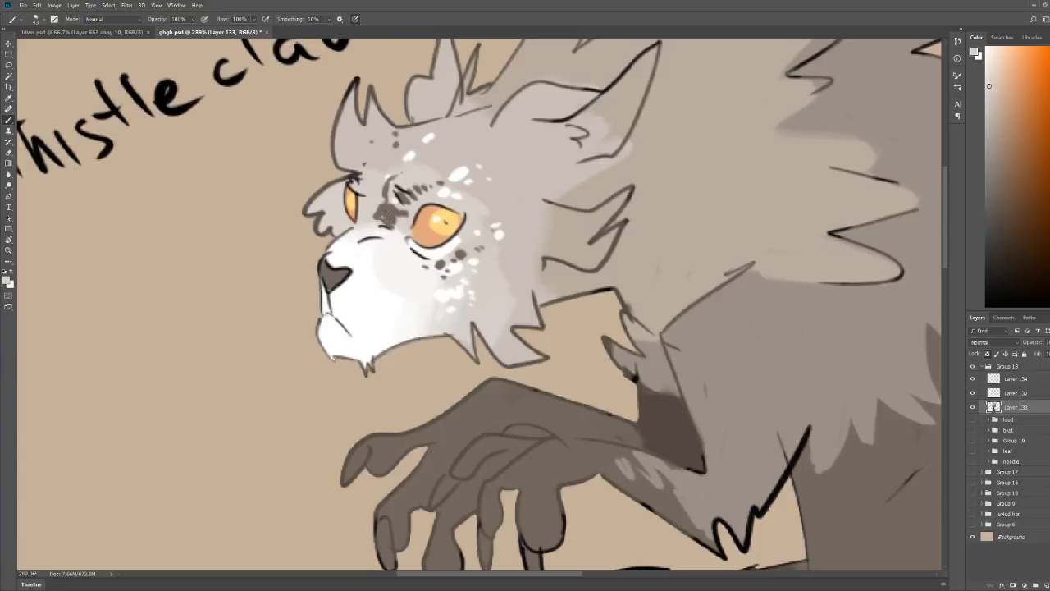
key(b)
scroll(519, 107, down, 1)
key(ctrl+s)
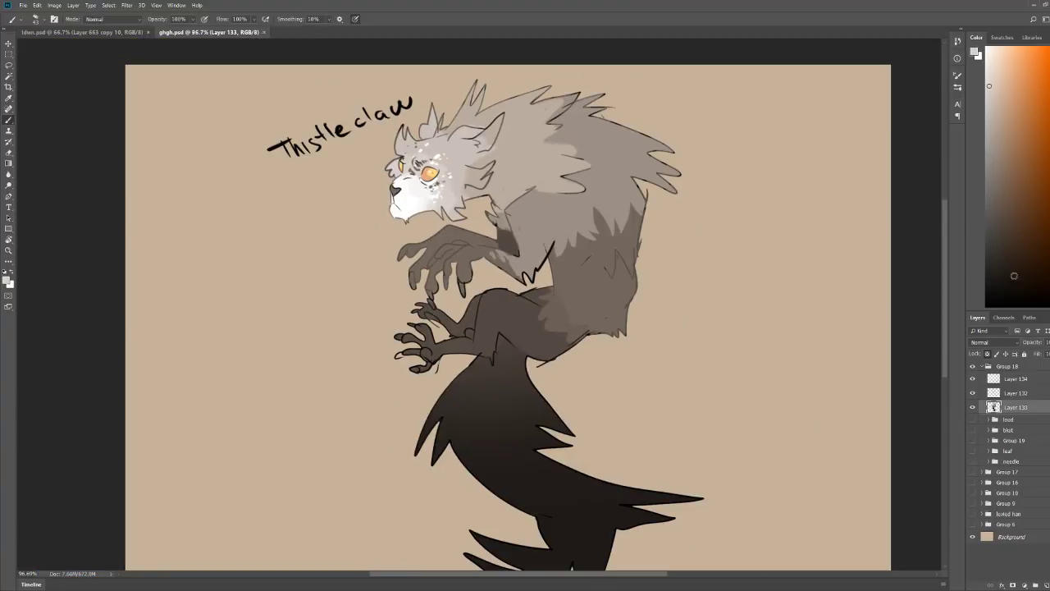
Step: Group the name, line and colour layers of the Thistleclaw drawing and rename the group tg
click(973, 408)
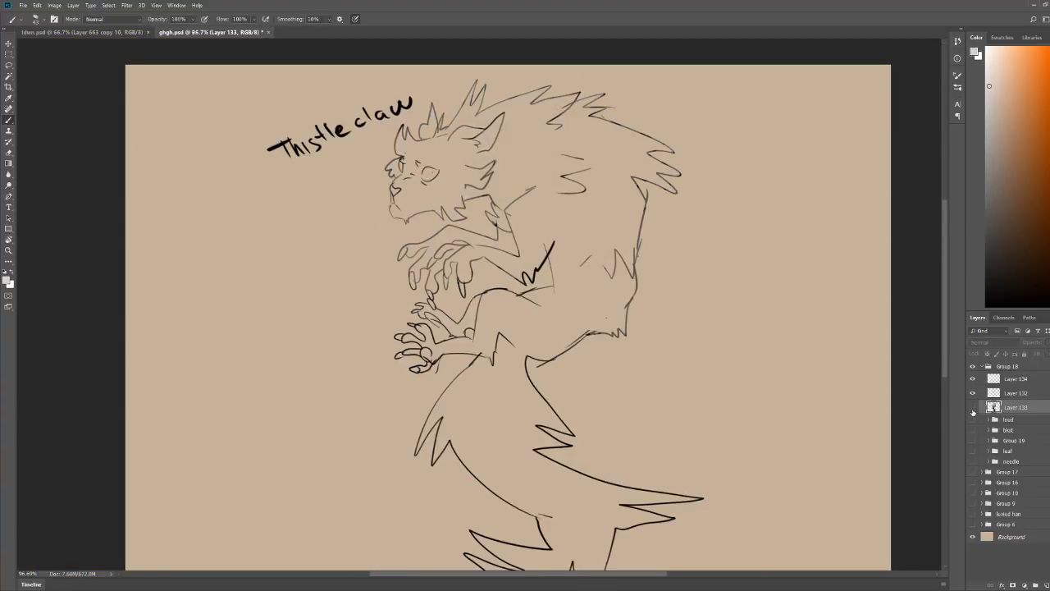
click(973, 410)
click(973, 410)
click(973, 409)
shift+click(1007, 382)
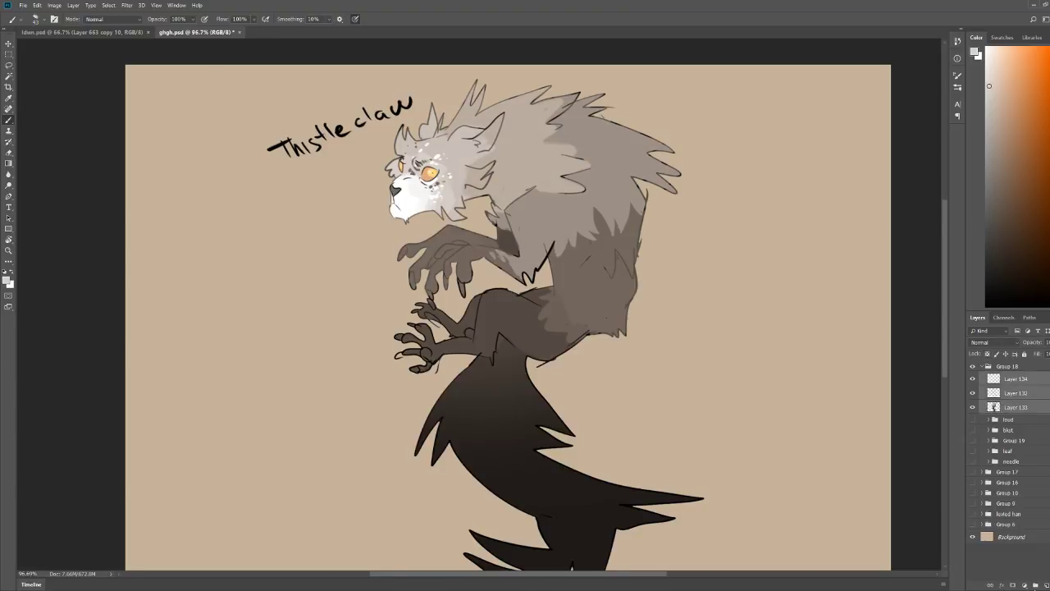
key(ctrl+g)
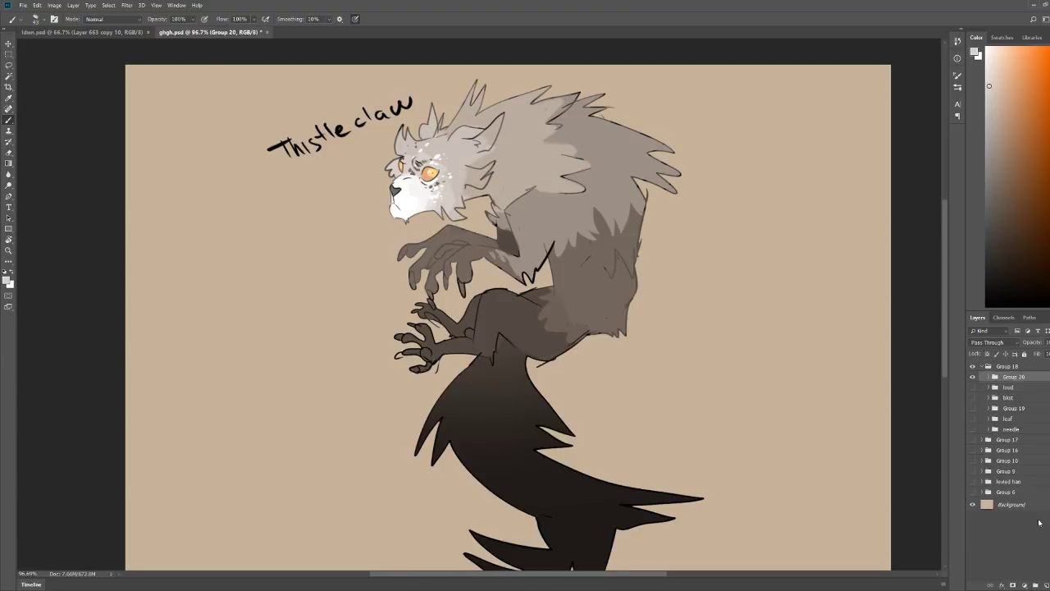
double_click(1012, 376)
text(tg)
key(Return)
Step: Review the other cat drawings by toggling their groups' visibility, and leave the tg group hidden
click(973, 378)
click(973, 387)
click(973, 388)
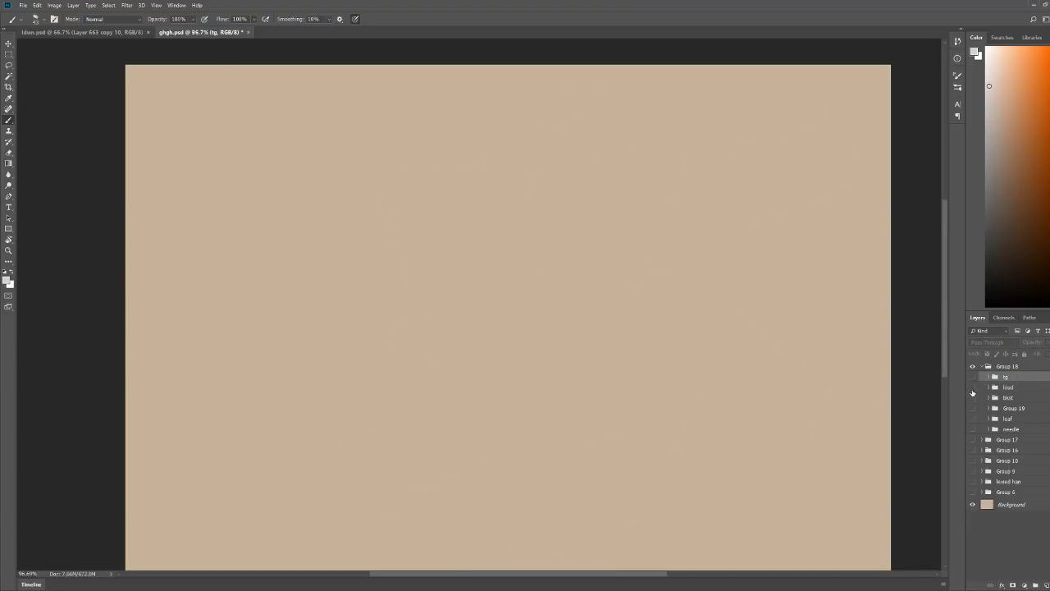
click(974, 398)
click(973, 398)
click(973, 408)
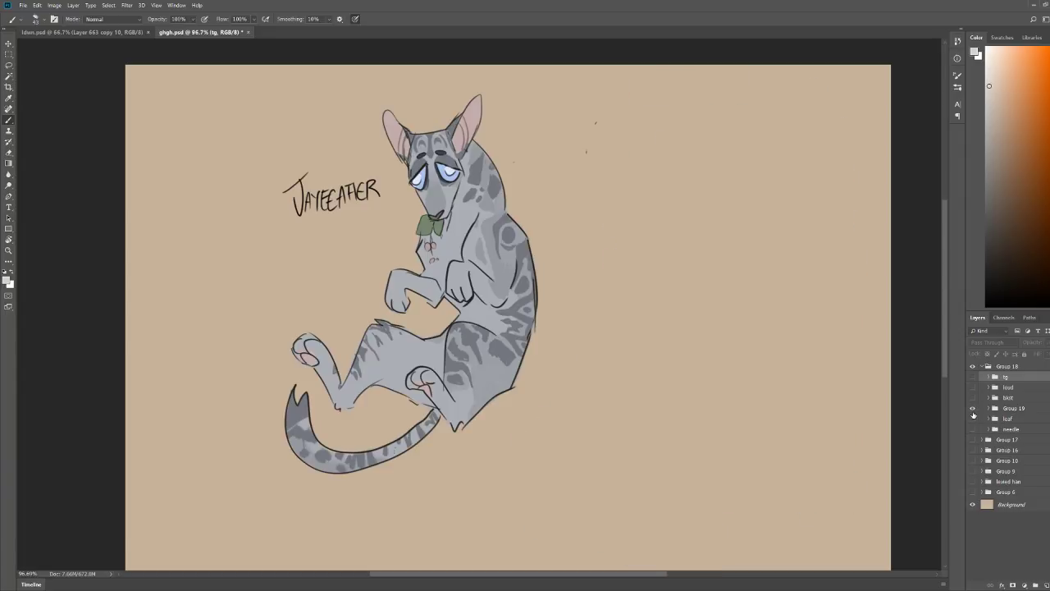
click(973, 408)
click(973, 429)
click(973, 430)
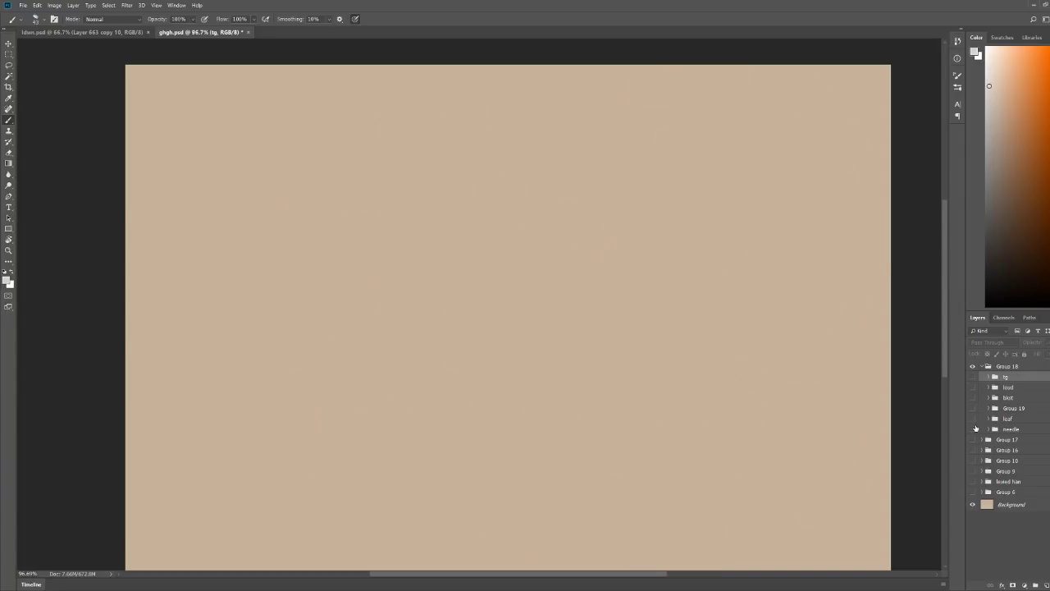
click(973, 418)
click(973, 418)
click(974, 377)
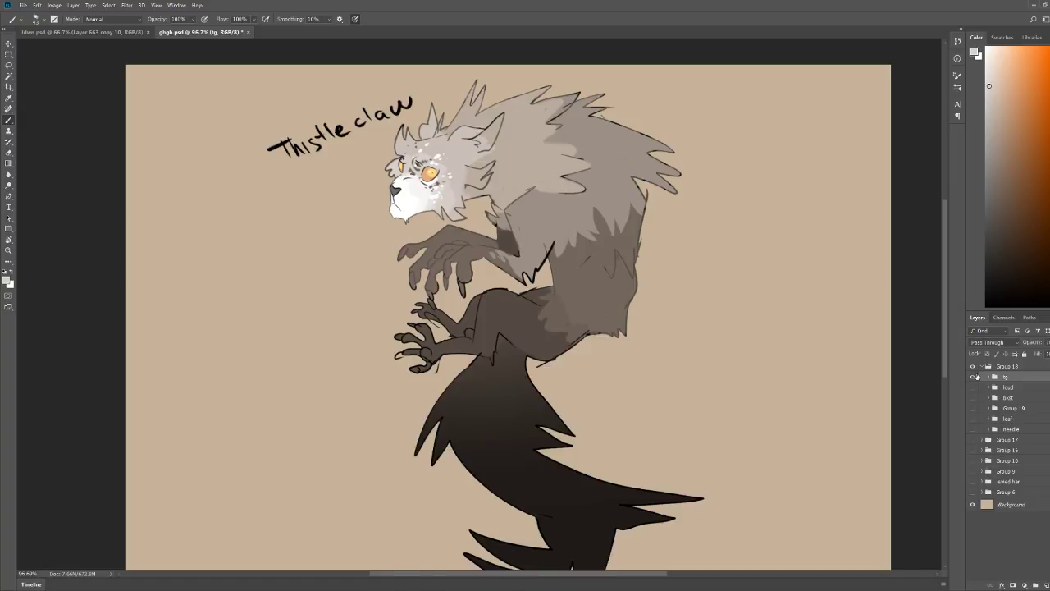
click(974, 377)
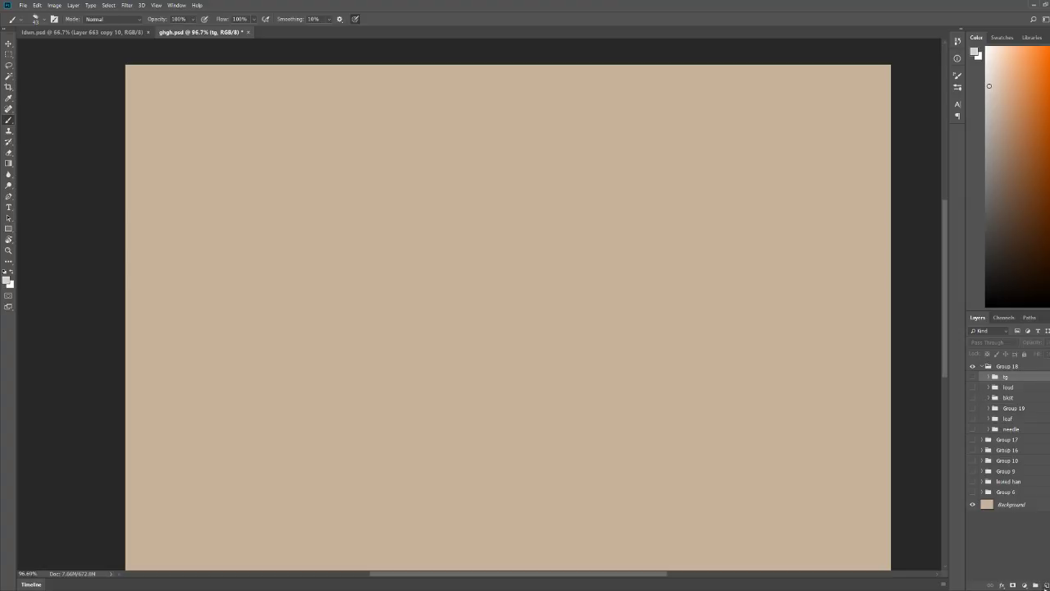
Step: Add a new layer and sketch a cat's head outline in black with spiky fur tufts on both cheeks
click(1047, 585)
click(1013, 259)
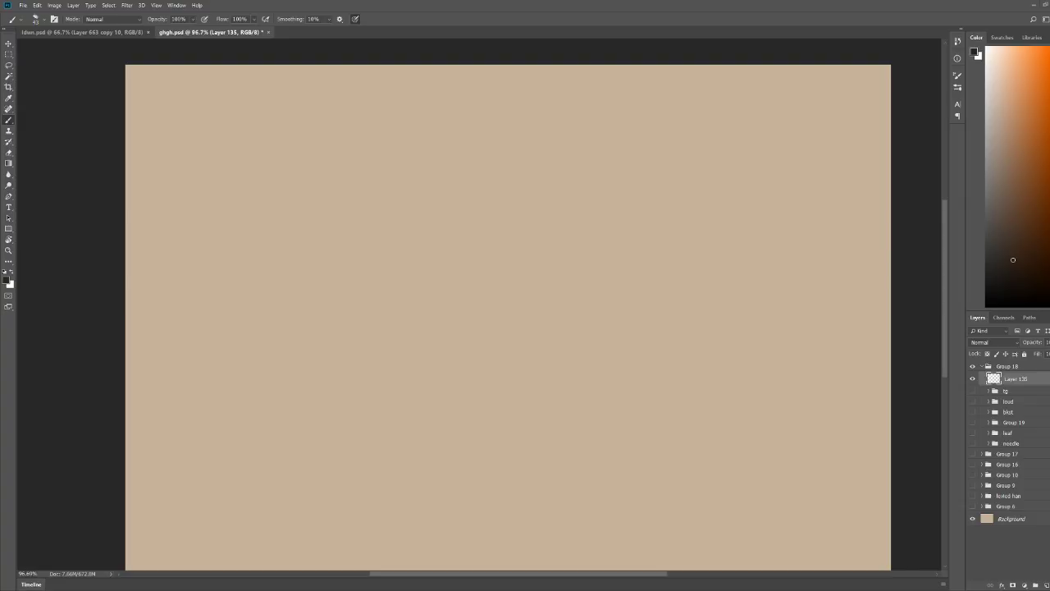
drag(1001, 275, 987, 306)
mouse_move(484, 235)
mouse_down()
mouse_move(491, 179)
mouse_move(508, 168)
mouse_move(538, 227)
mouse_up()
mouse_move(484, 169)
mouse_down()
mouse_move(468, 195)
mouse_move(445, 192)
mouse_move(465, 207)
mouse_move(444, 218)
mouse_move(472, 218)
mouse_move(465, 257)
mouse_up()
mouse_move(551, 174)
mouse_down()
mouse_move(579, 187)
mouse_move(558, 202)
mouse_move(564, 237)
mouse_move(557, 233)
mouse_up()
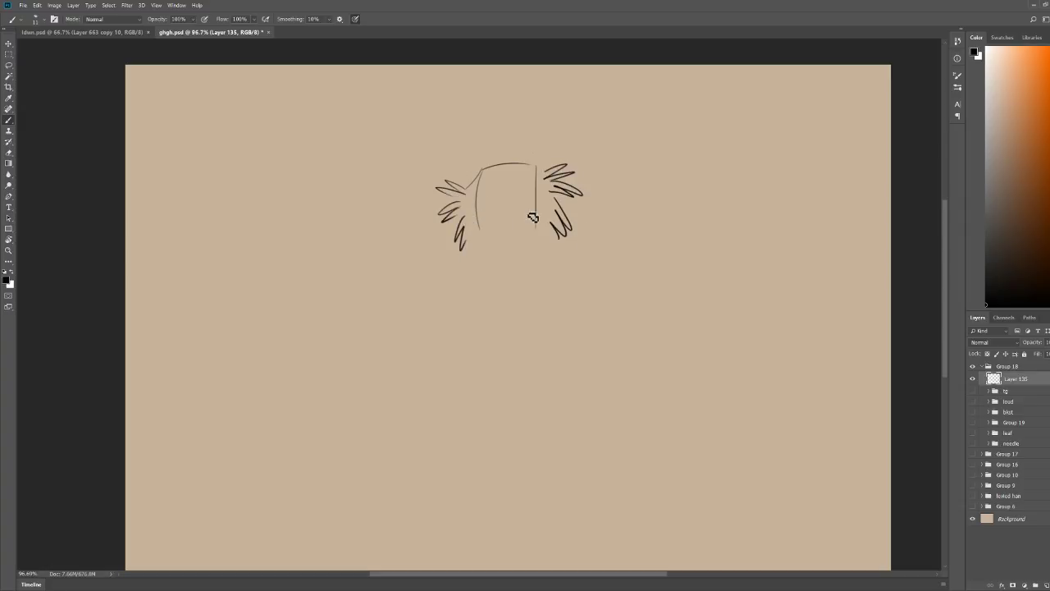
Step: Draw the eyes, a triangular nose and one side's whiskers, erasing parts of the straight head sides
mouse_move(476, 191)
mouse_down()
mouse_move(499, 212)
mouse_move(481, 193)
mouse_move(497, 185)
mouse_move(502, 204)
mouse_move(495, 195)
mouse_move(539, 195)
mouse_move(527, 210)
mouse_move(544, 201)
mouse_move(541, 190)
mouse_move(526, 196)
mouse_move(528, 209)
mouse_move(546, 198)
mouse_move(503, 198)
mouse_move(538, 178)
mouse_move(514, 219)
mouse_move(423, 229)
mouse_up()
key(e)
key(b)
key(e)
key(b)
drag(492, 218, 440, 240)
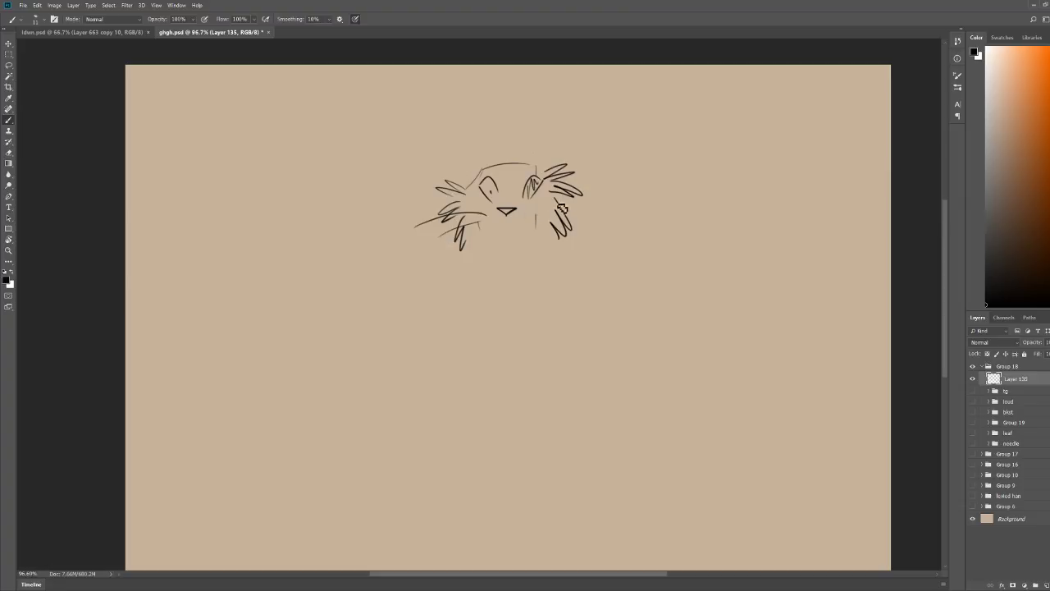
Step: Draw the other side's whiskers and the zigzag muzzle, and add small fur marks below the chin
drag(530, 207, 598, 201)
drag(534, 220, 588, 221)
mouse_move(472, 205)
mouse_down()
mouse_move(512, 223)
mouse_move(532, 217)
mouse_move(591, 169)
mouse_up()
key(ctrl+z)
mouse_move(468, 257)
mouse_down()
mouse_move(526, 263)
mouse_move(554, 226)
mouse_move(479, 259)
mouse_move(498, 260)
mouse_move(534, 220)
mouse_move(454, 236)
mouse_up()
key(ctrl+z)
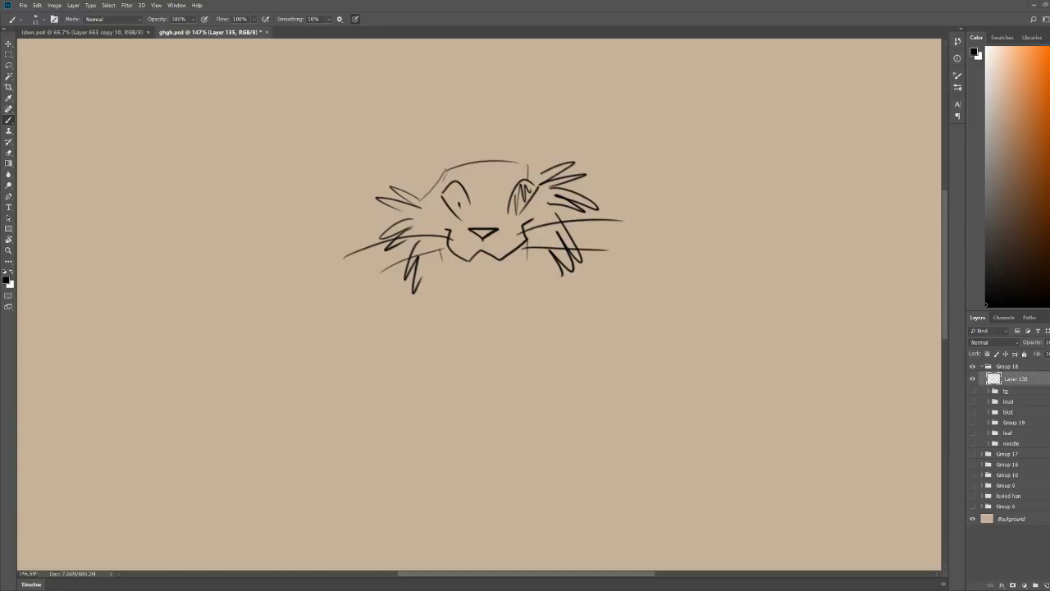
mouse_move(443, 280)
mouse_down()
mouse_move(427, 288)
mouse_move(476, 288)
mouse_move(474, 302)
mouse_move(503, 286)
mouse_up()
Step: Erase the lower edge and pupil of the unshaded eye and redraw its lower edge as a rounded curve
key(z)
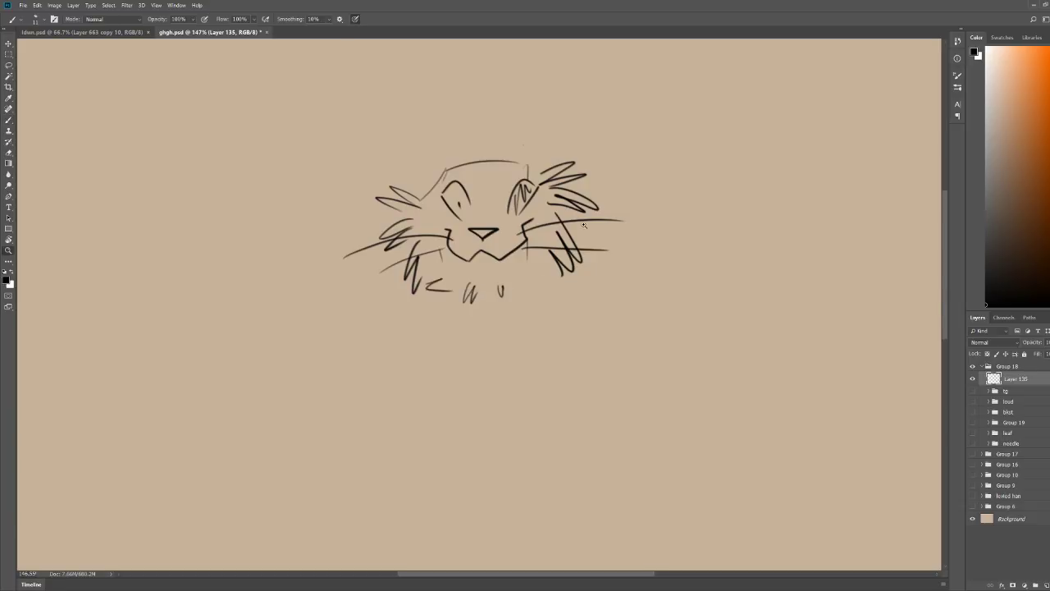
drag(648, 220, 607, 219)
key(b)
key(z)
drag(466, 135, 525, 134)
key(e)
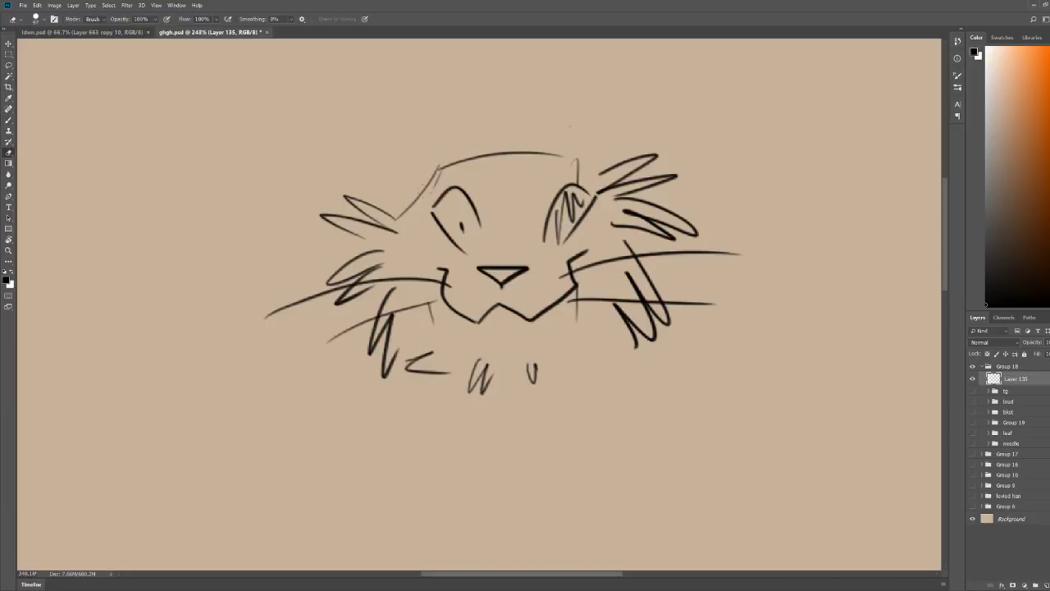
drag(436, 216, 460, 249)
key(b)
drag(432, 213, 434, 224)
mouse_move(436, 236)
mouse_down()
mouse_move(469, 248)
mouse_move(461, 261)
mouse_up()
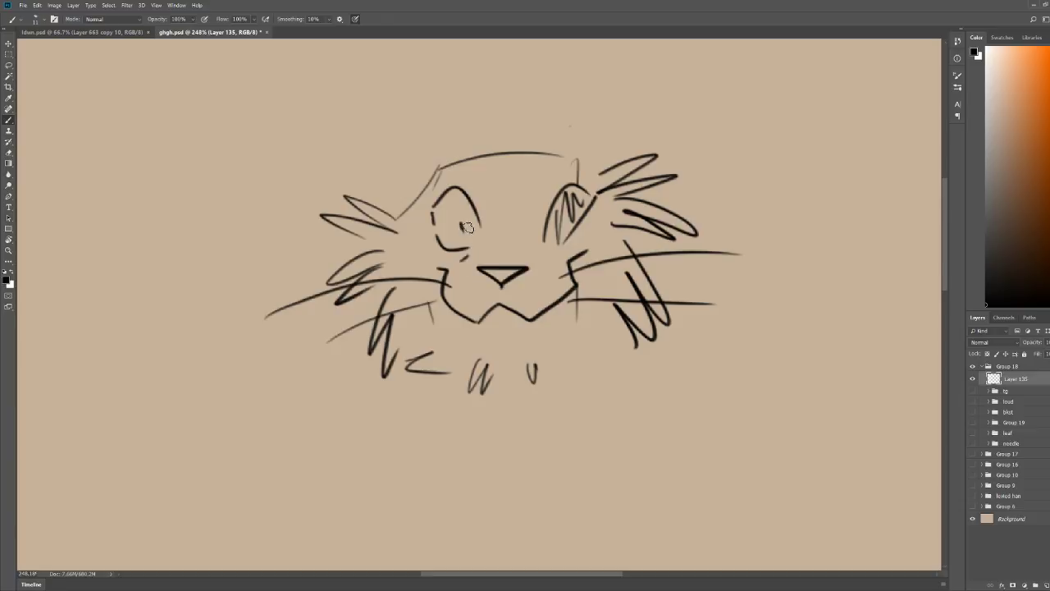
key(e)
mouse_move(461, 223)
mouse_down()
mouse_move(451, 236)
mouse_move(458, 212)
mouse_move(469, 240)
mouse_up()
key(b)
Step: Draw a round iris with a dot pupil in the open eye and close the eye's outline
key(z)
key(b)
mouse_move(551, 165)
mouse_down()
mouse_move(517, 165)
mouse_move(555, 168)
mouse_up()
key(ctrl+z)
key(z)
key(b)
click(492, 229)
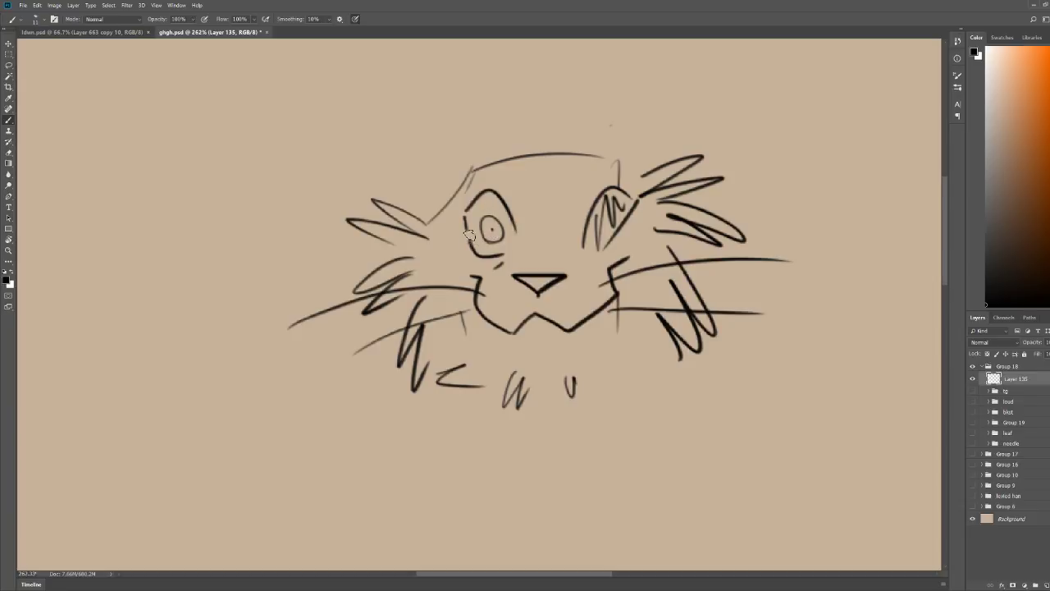
drag(470, 240, 472, 204)
Step: Draw slanted brows over both eyes and add pointed ears with fur tufts on top of the head
scroll(514, 238, down, 4)
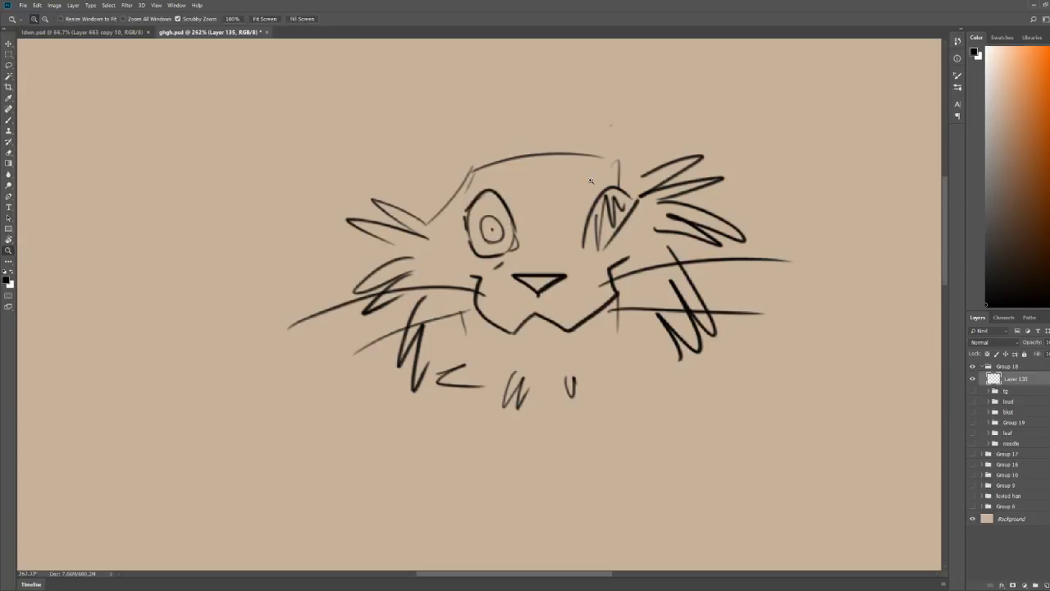
click(564, 186)
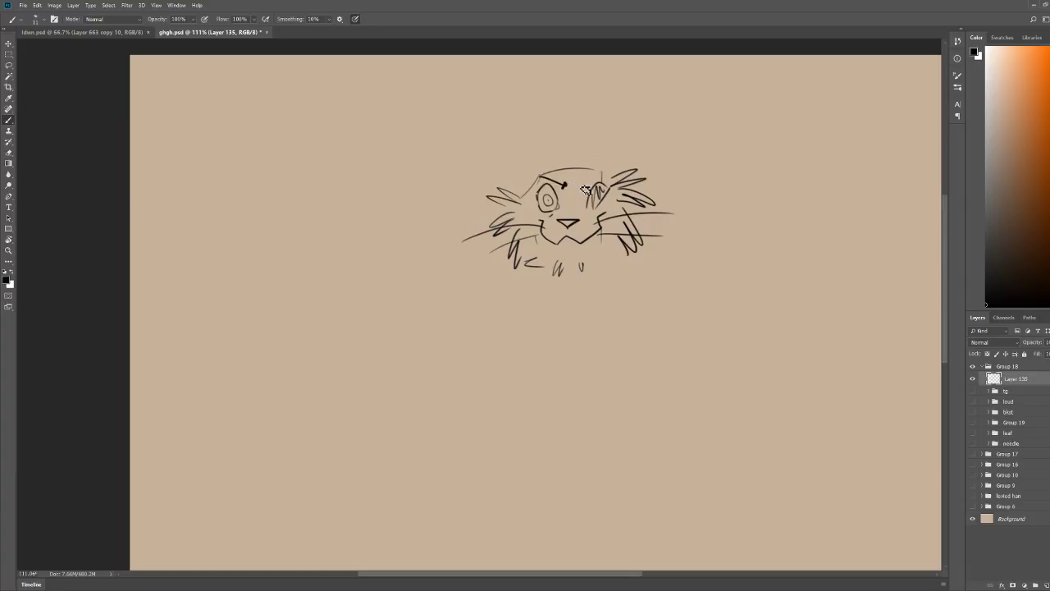
click(578, 185)
mouse_move(583, 185)
mouse_down()
mouse_move(610, 167)
mouse_move(594, 168)
mouse_move(600, 217)
mouse_up()
mouse_move(517, 192)
mouse_down()
mouse_move(513, 159)
mouse_move(552, 174)
mouse_move(619, 148)
mouse_move(627, 183)
mouse_move(547, 176)
mouse_move(601, 172)
mouse_move(566, 169)
mouse_up()
mouse_move(577, 168)
mouse_down()
mouse_move(588, 146)
mouse_move(594, 158)
mouse_up()
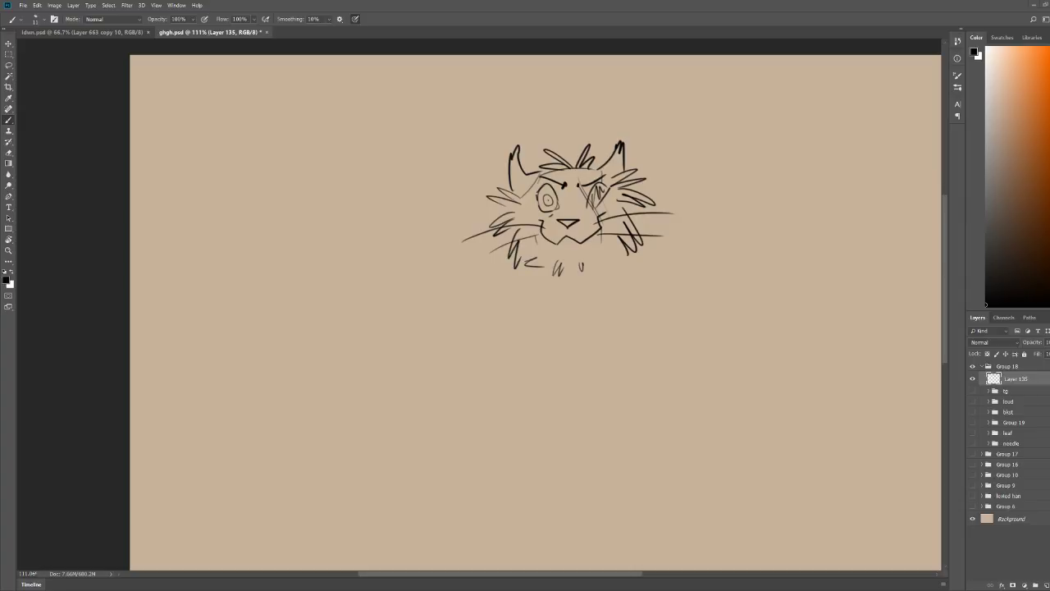
Step: Sketch long, straight foreleg strokes running down from the cat's chin fur
drag(509, 183, 479, 180)
mouse_move(550, 227)
mouse_down()
mouse_move(480, 214)
mouse_move(575, 198)
mouse_up()
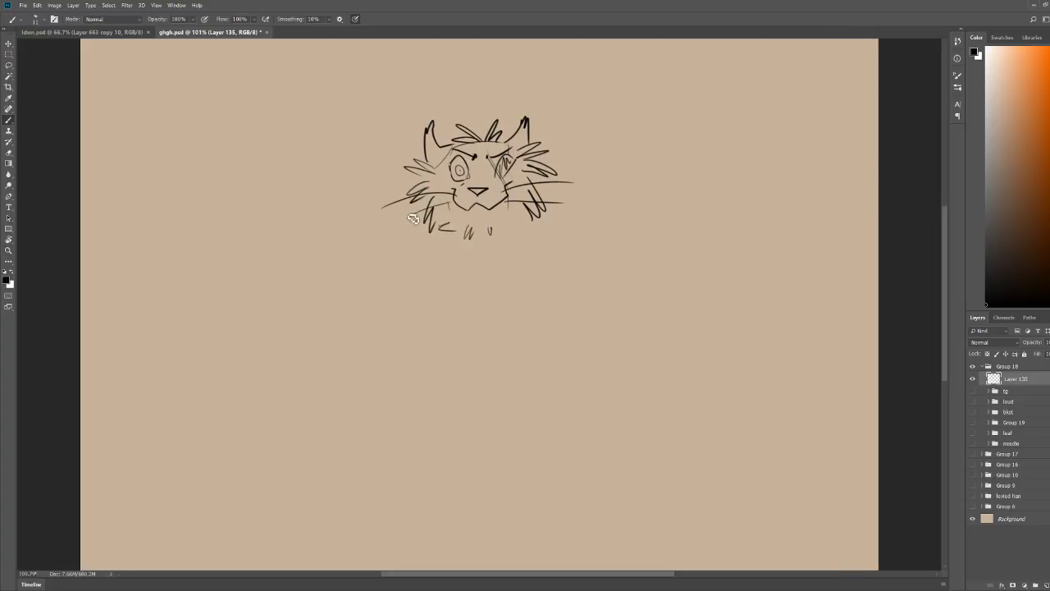
drag(433, 232, 445, 320)
drag(446, 256, 450, 318)
drag(456, 283, 465, 326)
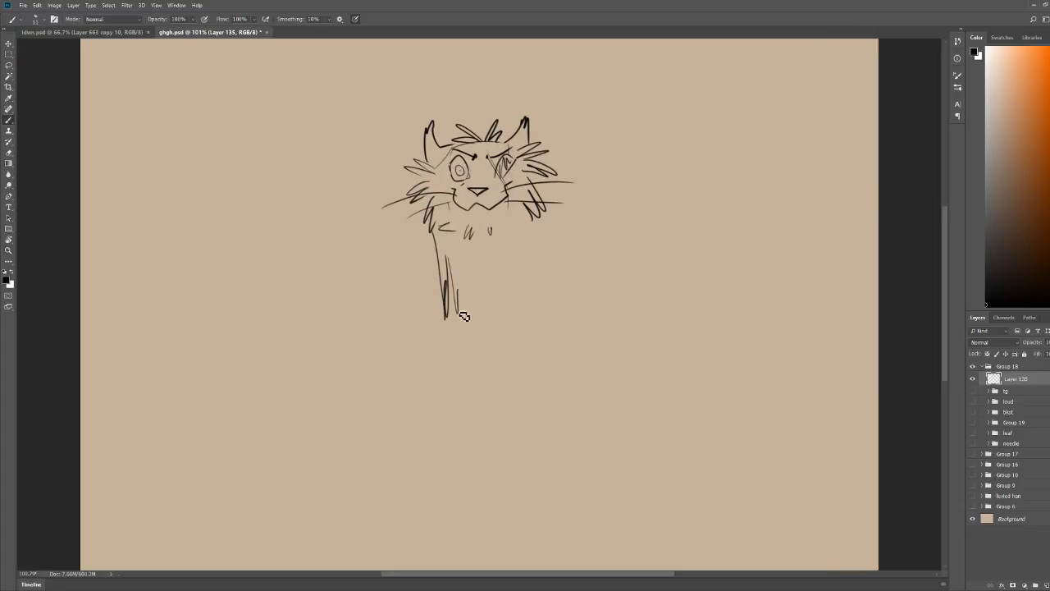
Step: Sketch spiky fur along the back beside the head and erase the foreleg strokes beneath the chin
mouse_move(555, 182)
mouse_down()
mouse_move(591, 136)
mouse_move(597, 141)
mouse_move(617, 172)
mouse_move(595, 230)
mouse_move(603, 232)
mouse_up()
mouse_move(617, 171)
mouse_down()
mouse_move(668, 183)
mouse_move(656, 207)
mouse_up()
key(e)
mouse_move(462, 322)
mouse_down()
mouse_move(435, 248)
mouse_move(488, 305)
mouse_up()
key(b)
key(e)
key(ctrl+z)
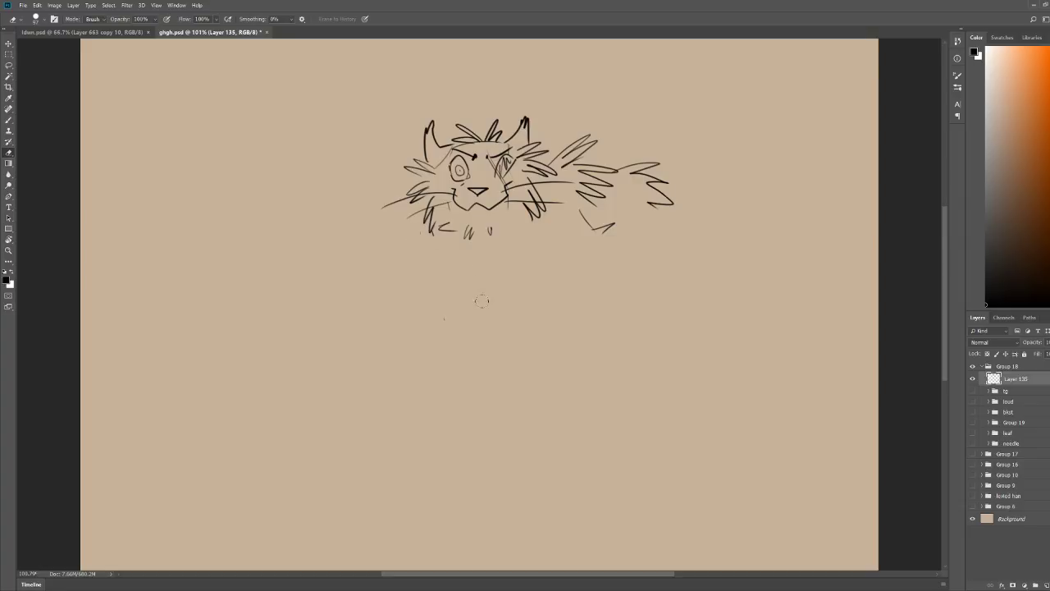
Step: Erase the spiky back fur trailing beside the cat's head, leaving only the face and its ruff
key(b)
key(e)
mouse_move(561, 154)
mouse_down()
mouse_move(553, 166)
mouse_move(599, 176)
mouse_move(614, 206)
mouse_move(651, 203)
mouse_up()
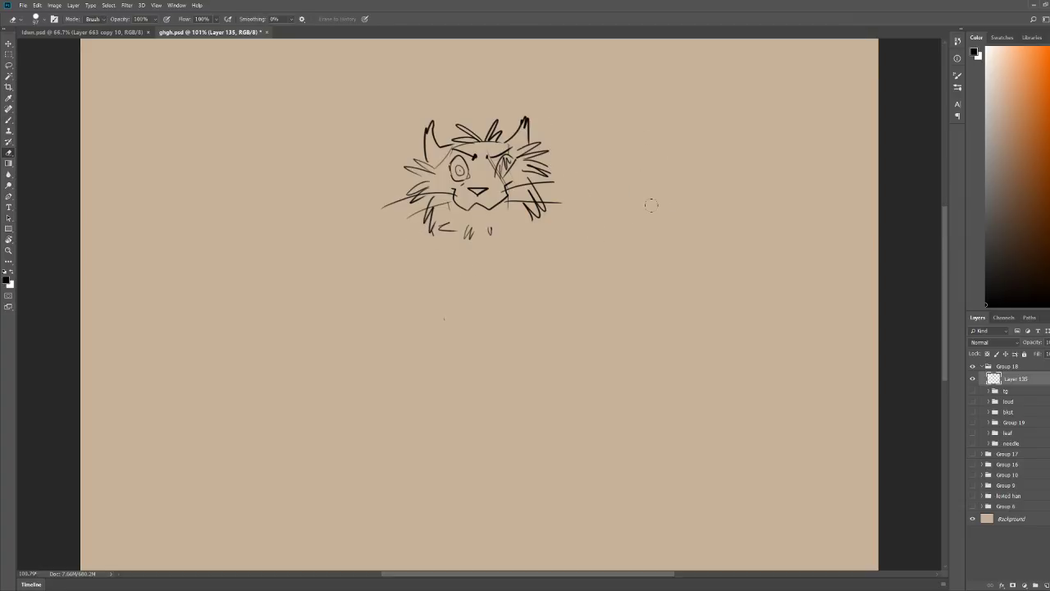
key(b)
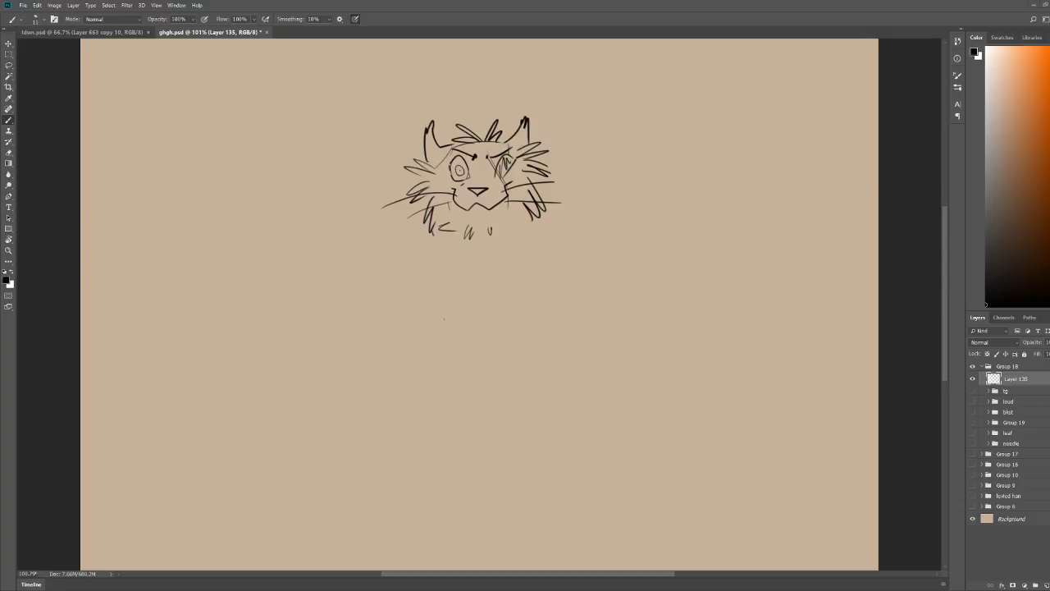
Step: Paste the orange cat reference picture, move it to the canvas's upper-left area and scale it to about 194%
key(ctrl+v)
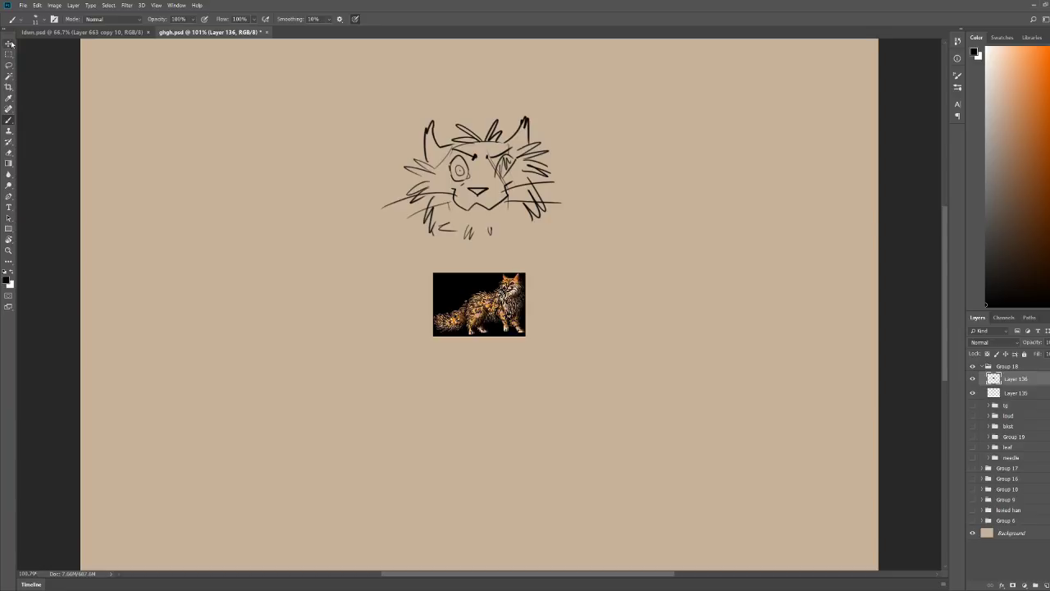
drag(495, 307, 376, 283)
key(ctrl+z)
click(9, 43)
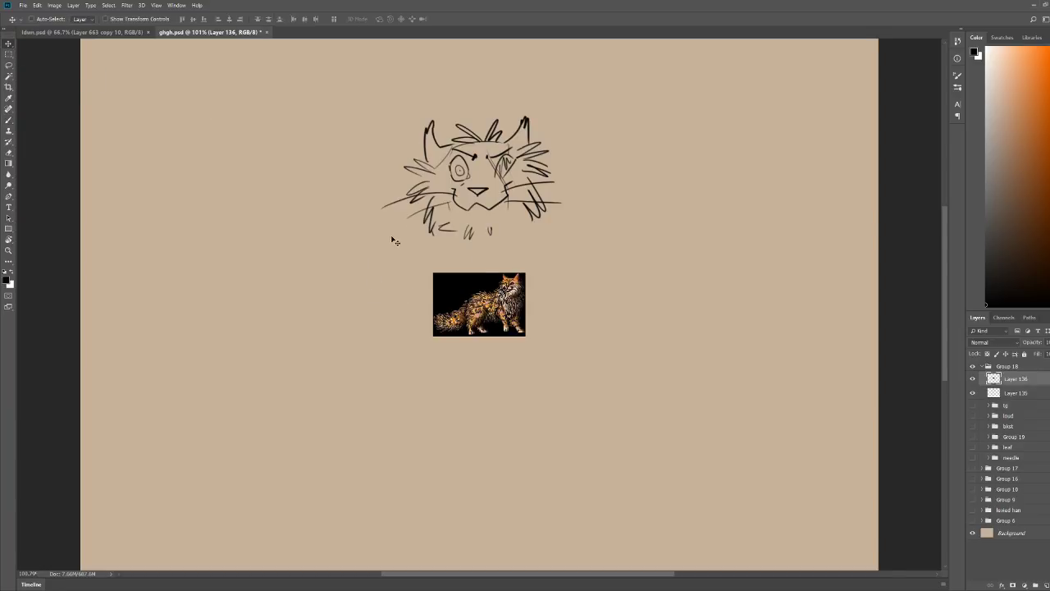
mouse_move(447, 294)
mouse_down()
mouse_move(334, 239)
mouse_move(139, 112)
mouse_up()
key(ctrl+t)
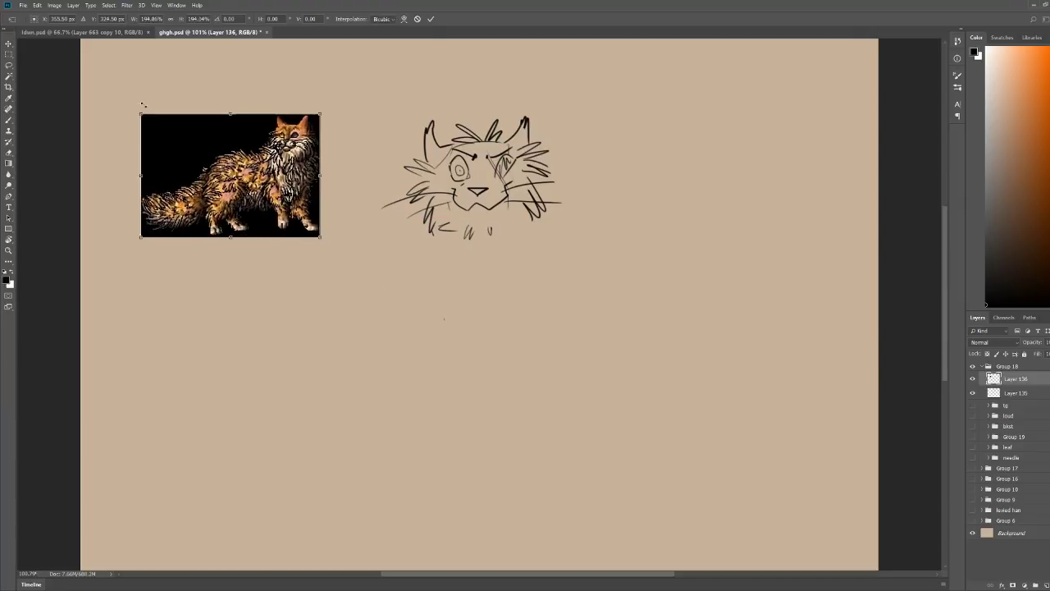
key(Return)
Step: On the sketch layer, add longer hanging fur spikes beneath both of the cat's cheeks
click(1014, 393)
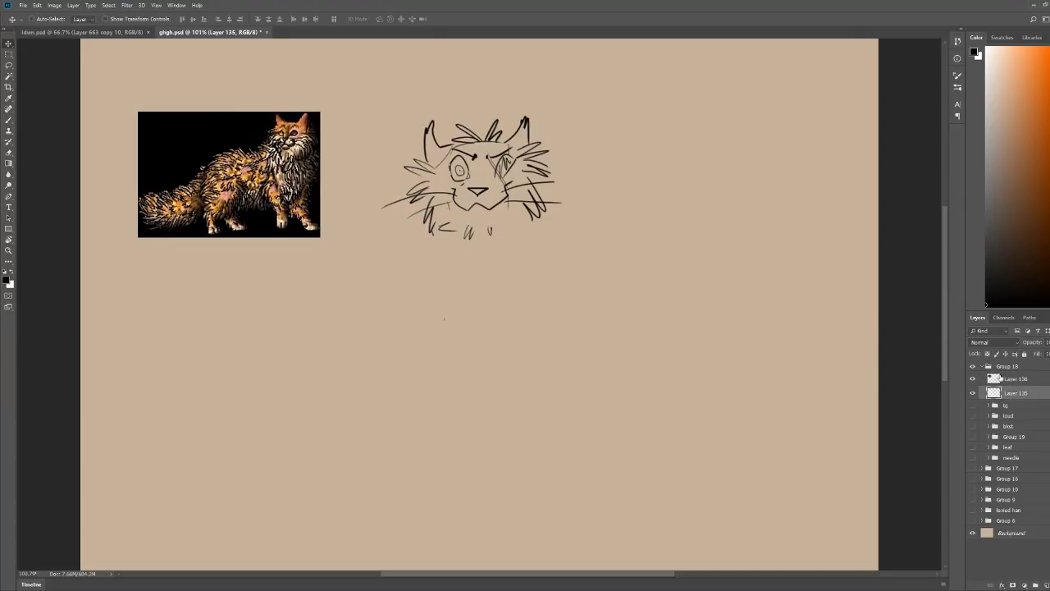
key(b)
scroll(429, 223, up, 3)
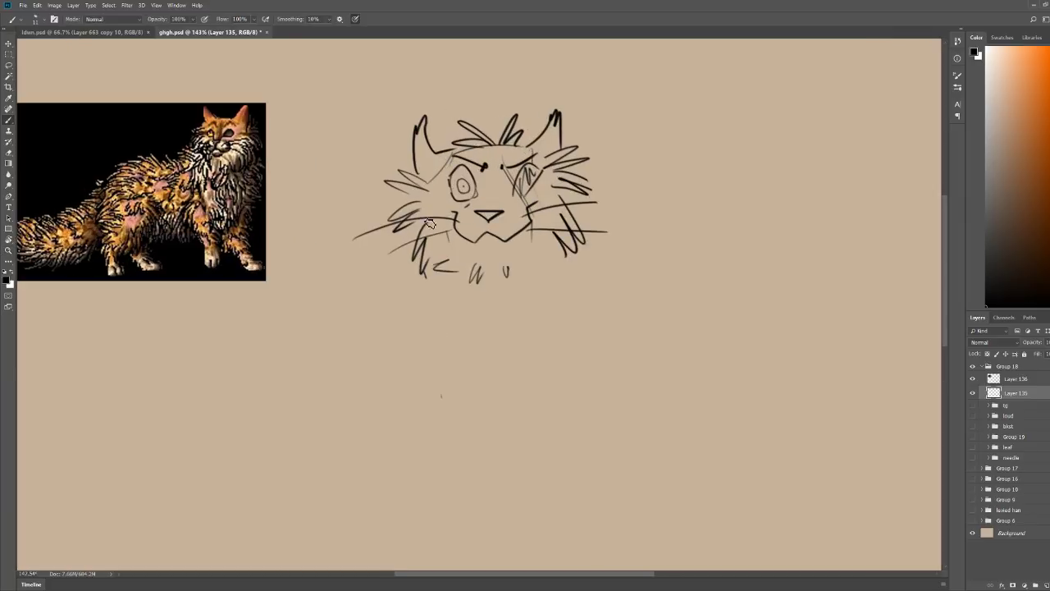
mouse_move(403, 229)
mouse_down()
mouse_move(387, 282)
mouse_move(404, 231)
mouse_move(401, 281)
mouse_move(409, 240)
mouse_move(423, 284)
mouse_up()
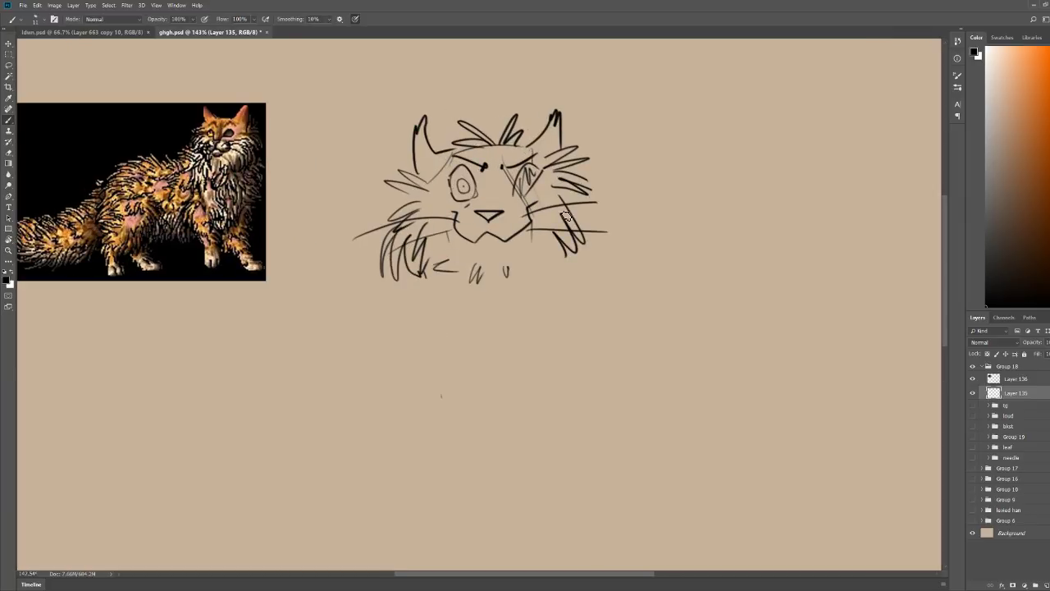
drag(578, 193, 630, 221)
mouse_move(630, 220)
mouse_down()
mouse_move(590, 204)
mouse_move(601, 244)
mouse_up()
drag(599, 229, 579, 258)
Step: Sketch spiky chest fur down both sides below the head, plus long foreleg lines beneath it
key(z)
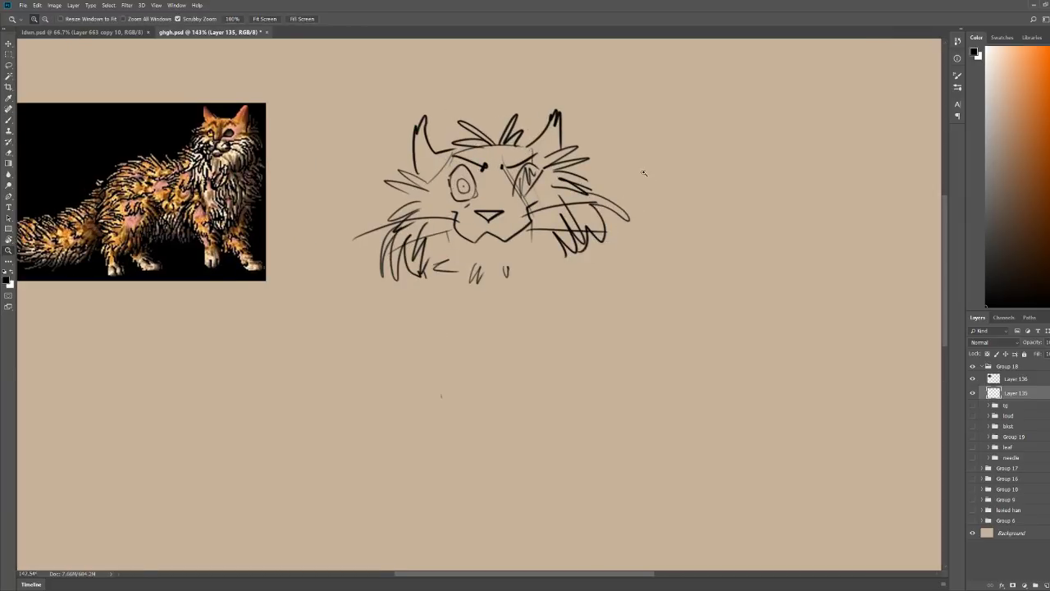
drag(644, 170, 639, 160)
key(b)
key(z)
mouse_move(566, 198)
mouse_down()
mouse_move(428, 259)
mouse_move(448, 257)
mouse_move(438, 276)
mouse_move(466, 311)
mouse_move(492, 299)
mouse_up()
key(b)
mouse_move(530, 219)
mouse_down()
mouse_move(550, 239)
mouse_move(524, 248)
mouse_move(528, 271)
mouse_move(511, 278)
mouse_up()
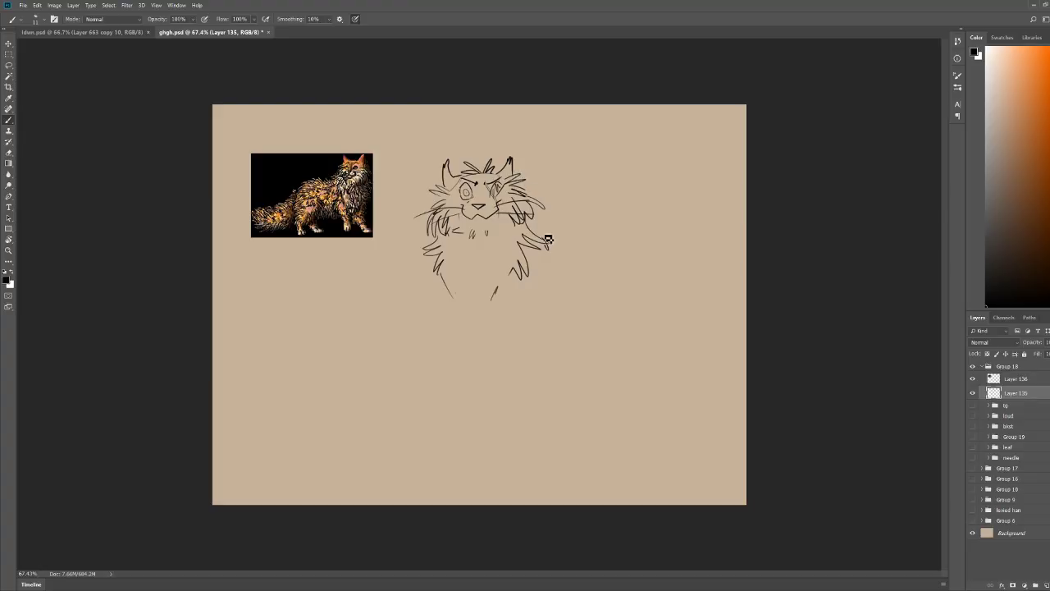
mouse_move(549, 246)
mouse_down()
mouse_move(582, 236)
mouse_move(557, 248)
mouse_move(573, 261)
mouse_move(546, 277)
mouse_up()
mouse_move(441, 279)
mouse_down()
mouse_move(440, 315)
mouse_move(398, 365)
mouse_up()
mouse_move(523, 361)
mouse_down()
mouse_move(527, 310)
mouse_move(555, 323)
mouse_move(580, 256)
mouse_up()
Step: Sketch an arched back line and a large bushy tail with pointed fur tufts curling over the back
mouse_move(539, 220)
mouse_down()
mouse_move(631, 222)
mouse_move(633, 258)
mouse_up()
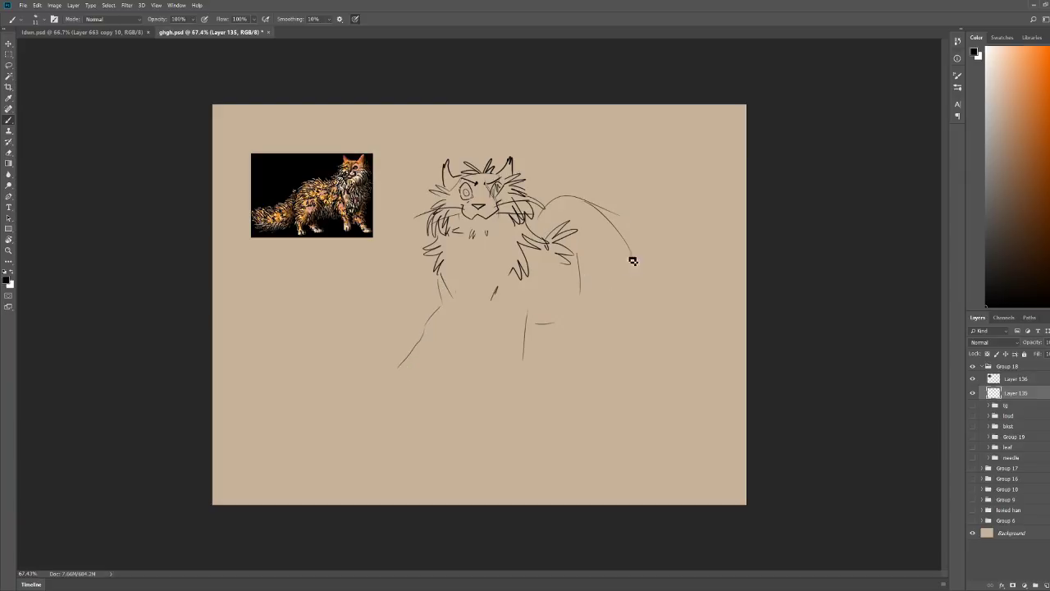
mouse_move(608, 216)
mouse_down()
mouse_move(630, 182)
mouse_move(549, 138)
mouse_move(581, 121)
mouse_move(556, 125)
mouse_move(658, 130)
mouse_move(609, 111)
mouse_move(664, 150)
mouse_move(680, 128)
mouse_move(696, 163)
mouse_move(670, 194)
mouse_move(689, 182)
mouse_move(716, 187)
mouse_move(694, 229)
mouse_move(642, 238)
mouse_move(664, 228)
mouse_move(641, 265)
mouse_up()
mouse_move(596, 208)
mouse_down()
mouse_move(607, 175)
mouse_move(645, 195)
mouse_up()
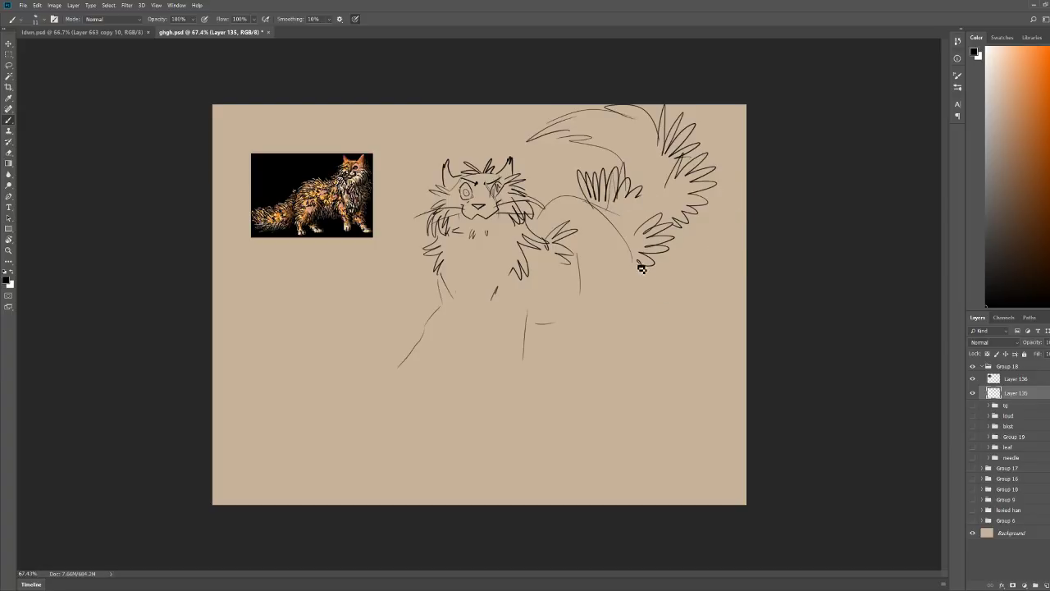
Step: Add fur tufts at the shoulder, erase the foreleg lines and adjoining chest fur, and sketch jagged fur along the lower chest
mouse_move(535, 193)
mouse_down()
mouse_move(600, 217)
mouse_move(579, 230)
mouse_move(567, 215)
mouse_move(549, 222)
mouse_move(533, 269)
mouse_up()
key(e)
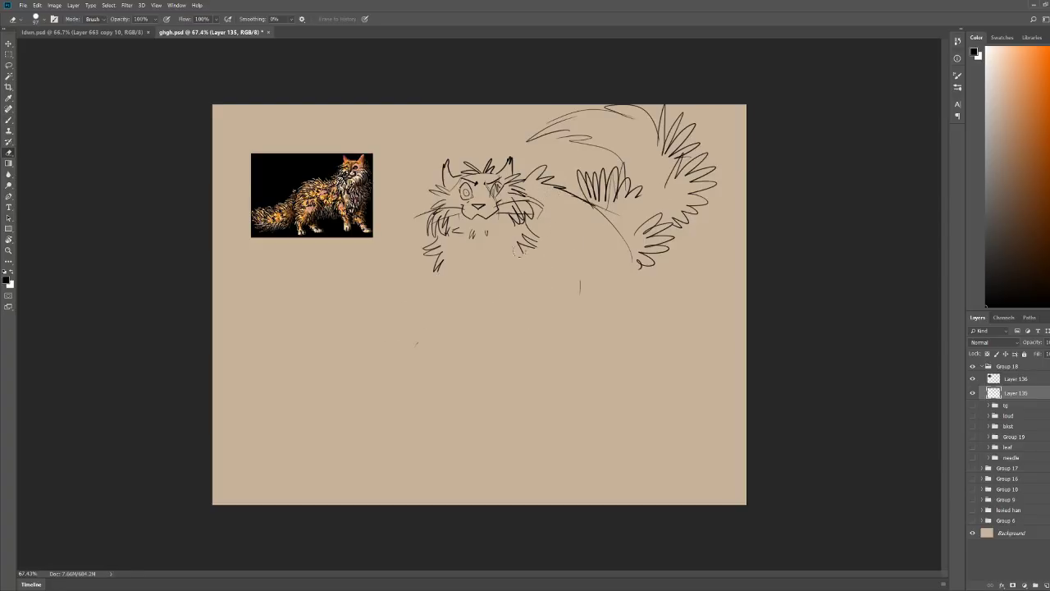
key(b)
drag(460, 274, 477, 281)
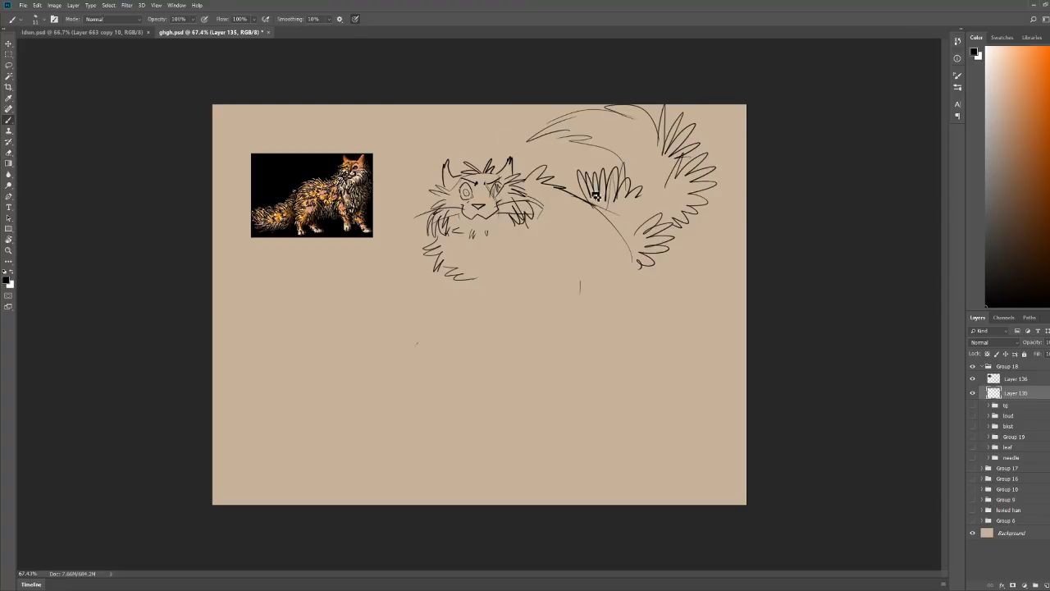
Step: Try an underside line and bent hind legs running down from the body beneath the tail
mouse_move(456, 278)
mouse_down()
mouse_move(506, 338)
mouse_move(561, 265)
mouse_up()
drag(637, 265, 592, 342)
mouse_move(503, 344)
mouse_down()
mouse_move(470, 358)
mouse_move(386, 434)
mouse_up()
drag(607, 335, 670, 357)
key(ctrl+z)
key(ctrl+z)
key(ctrl+z)
drag(640, 261, 673, 353)
mouse_move(607, 314)
mouse_down()
mouse_move(591, 277)
mouse_move(585, 339)
mouse_up()
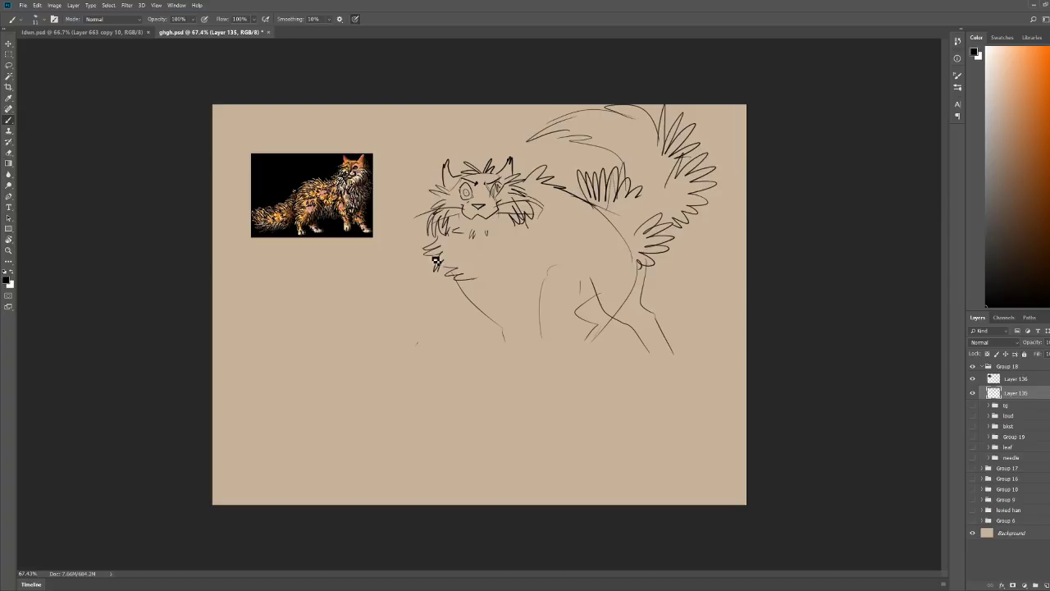
Step: Try long foreleg lines beneath the chest, and erase all the leg and underside strokes
drag(464, 321, 421, 361)
drag(571, 359, 579, 302)
key(ctrl+z)
key(ctrl+z)
mouse_move(546, 224)
mouse_down()
mouse_move(562, 327)
mouse_move(526, 357)
mouse_up()
mouse_move(462, 297)
mouse_down()
mouse_move(416, 341)
mouse_move(437, 323)
mouse_move(462, 360)
mouse_move(316, 419)
mouse_up()
scroll(565, 225, up, 3)
key(e)
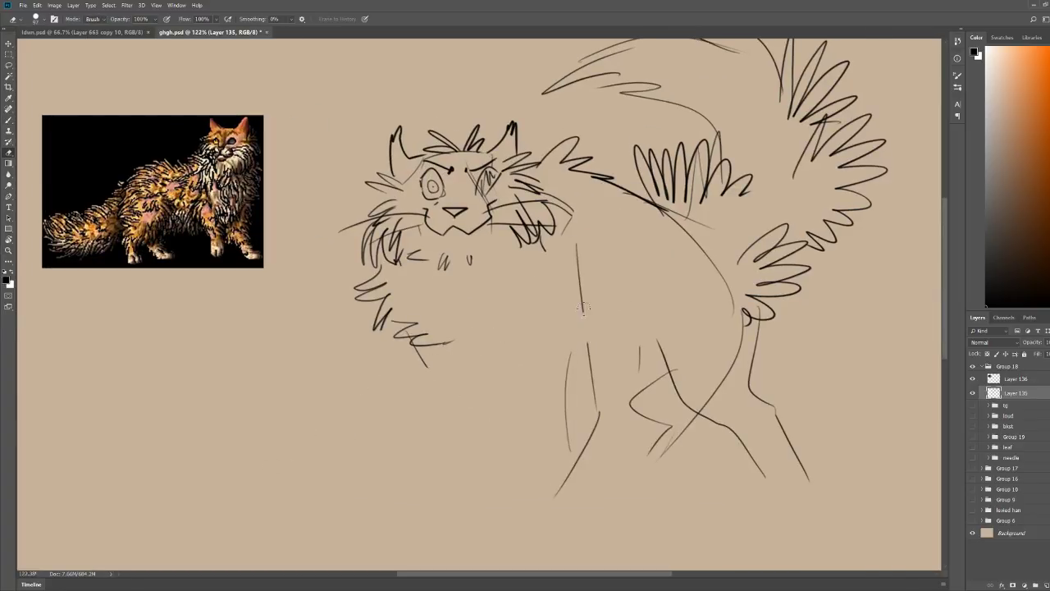
mouse_move(584, 308)
mouse_down()
mouse_move(614, 305)
mouse_move(602, 393)
mouse_move(562, 482)
mouse_move(664, 331)
mouse_move(673, 340)
mouse_move(765, 326)
mouse_move(745, 462)
mouse_move(806, 474)
mouse_up()
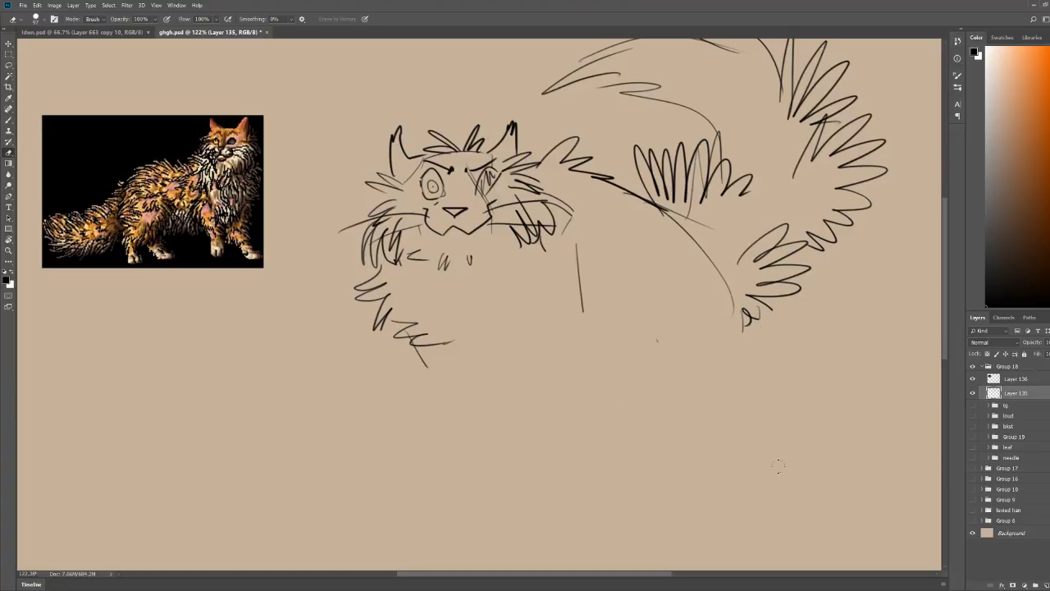
Step: Redraw the spiky fur at the side of the chest and on the shoulder between head and tail
key(ctrl+space)
key(ctrl+0)
key(e)
mouse_move(562, 128)
mouse_down()
mouse_move(638, 186)
mouse_move(562, 209)
mouse_move(549, 248)
mouse_move(528, 257)
mouse_up()
key(b)
mouse_move(577, 197)
mouse_down()
mouse_move(611, 153)
mouse_move(602, 194)
mouse_move(674, 202)
mouse_up()
Step: Erase part of the shoulder fur and draw a longer cheek ruff with small tufts on the shoulder
key(e)
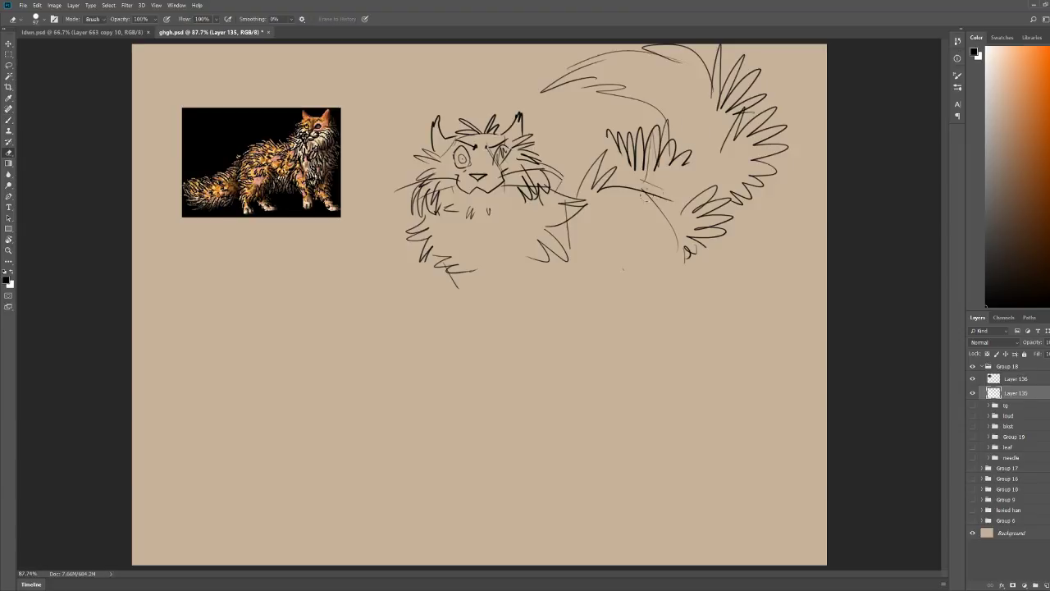
drag(604, 156, 627, 188)
key(b)
mouse_move(539, 151)
mouse_down()
mouse_move(588, 163)
mouse_move(577, 193)
mouse_move(585, 209)
mouse_move(594, 195)
mouse_move(618, 200)
mouse_move(600, 224)
mouse_up()
mouse_move(610, 160)
mouse_down()
mouse_move(592, 197)
mouse_move(632, 176)
mouse_up()
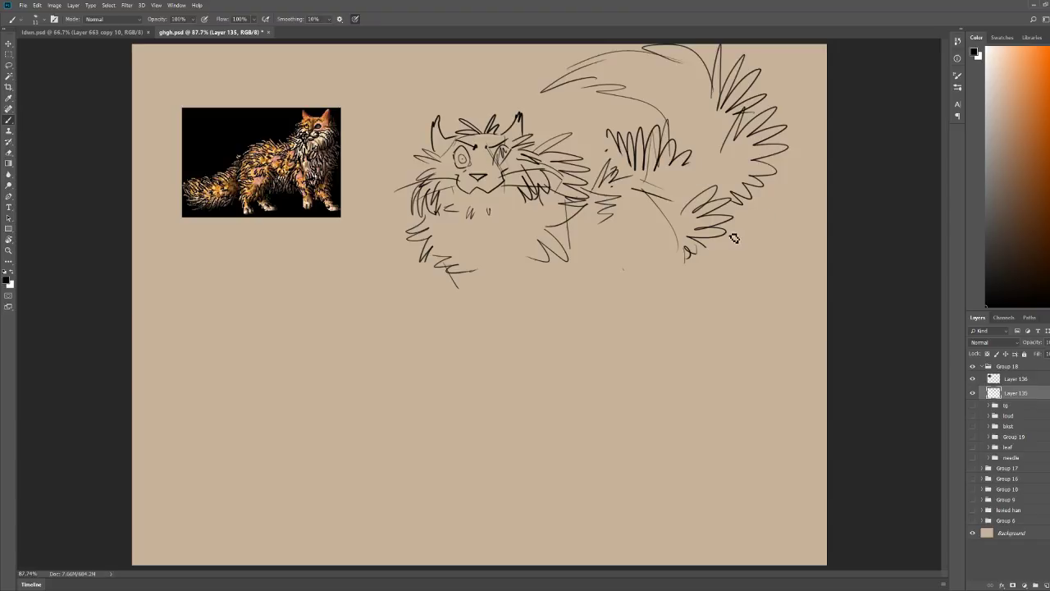
Step: Try a bent hind leg with jagged haunch fur below the tail, and erase its lower part
drag(633, 291, 677, 320)
mouse_move(713, 236)
mouse_down()
mouse_move(733, 287)
mouse_move(696, 321)
mouse_move(771, 357)
mouse_up()
drag(693, 309, 754, 369)
mouse_move(755, 310)
mouse_down()
mouse_move(760, 385)
mouse_move(740, 381)
mouse_up()
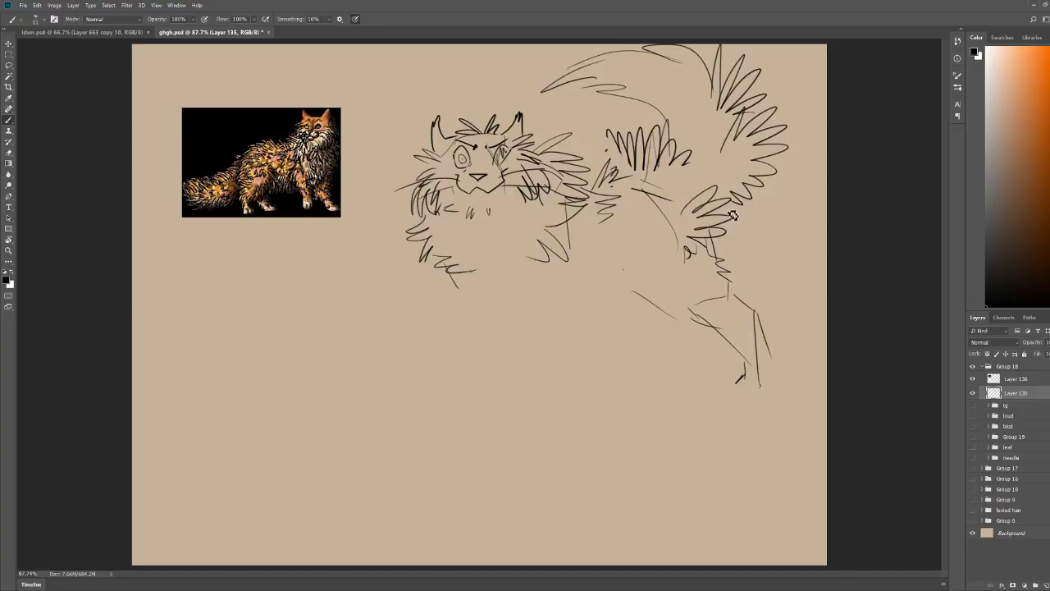
key(e)
mouse_move(730, 279)
mouse_down()
mouse_move(693, 323)
mouse_move(755, 379)
mouse_up()
Step: Try a shaggy foreleg with jagged fur below the chest, and erase it
key(b)
mouse_move(432, 256)
mouse_down()
mouse_move(451, 329)
mouse_move(522, 333)
mouse_up()
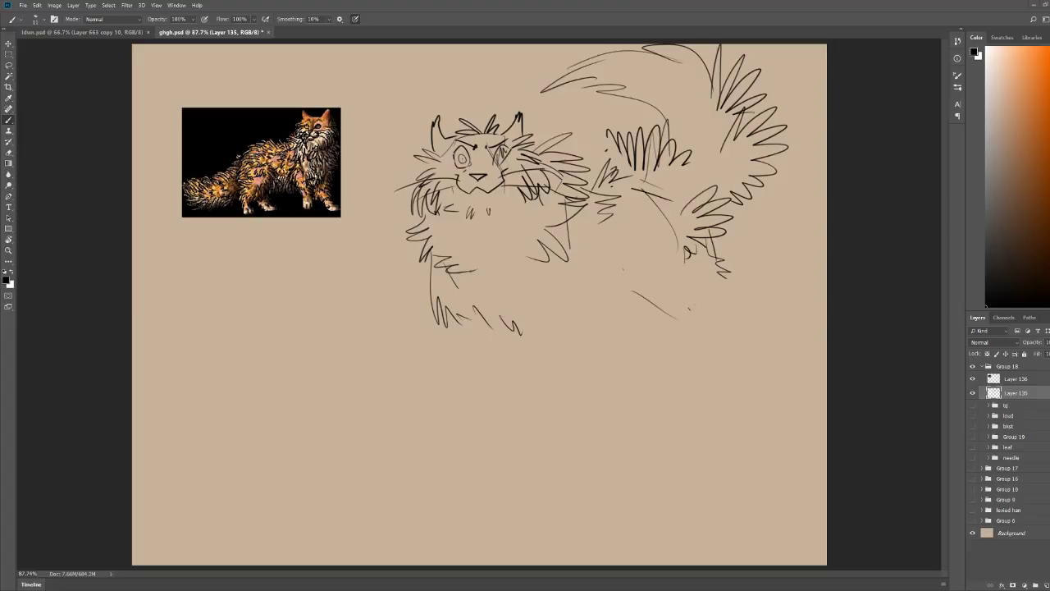
mouse_move(533, 302)
mouse_down()
mouse_move(632, 234)
mouse_move(566, 302)
mouse_move(499, 294)
mouse_up()
key(ctrl+z)
key(e)
mouse_move(516, 328)
mouse_down()
mouse_move(484, 324)
mouse_move(411, 271)
mouse_up()
Step: Try a belly line and forelegs, including a forward-reaching leg with a clawed paw
key(b)
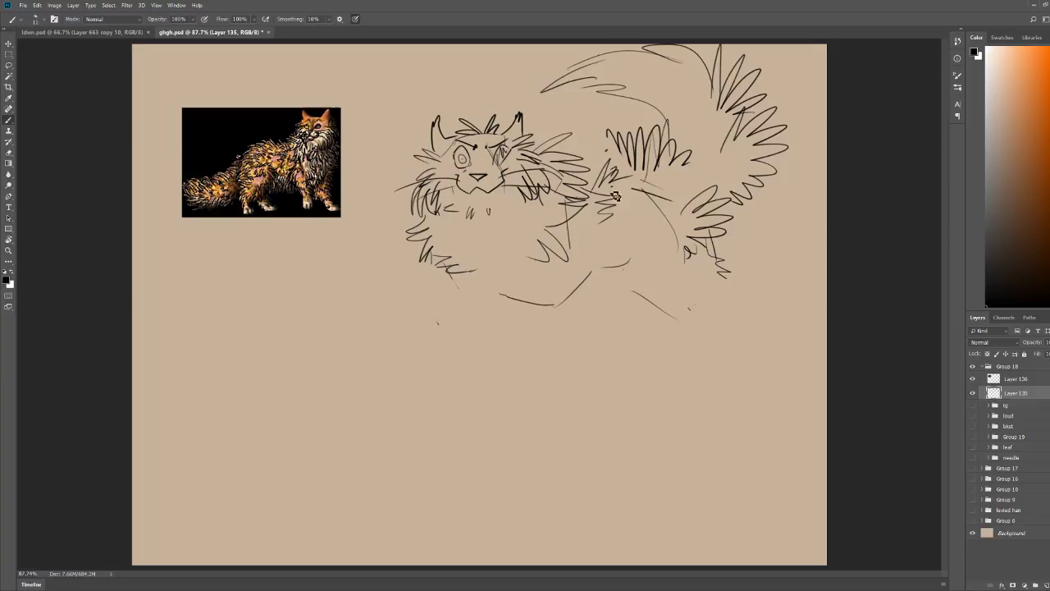
drag(585, 194, 613, 184)
mouse_move(418, 247)
mouse_down()
mouse_move(445, 310)
mouse_move(419, 376)
mouse_move(361, 417)
mouse_move(404, 416)
mouse_up()
key(e)
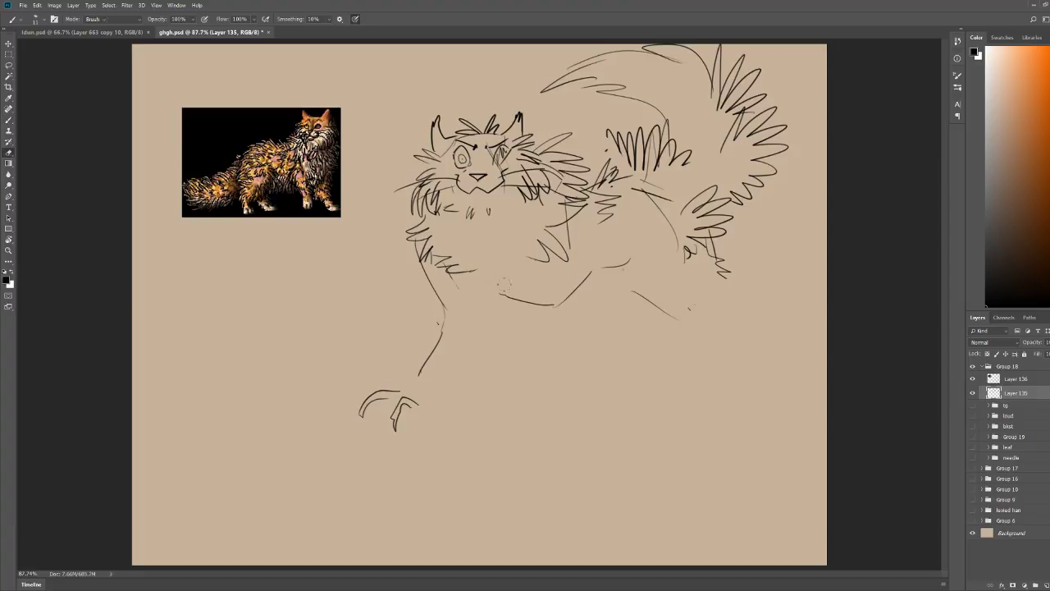
mouse_move(443, 297)
mouse_down()
mouse_move(412, 345)
mouse_move(418, 252)
mouse_move(385, 379)
mouse_up()
key(b)
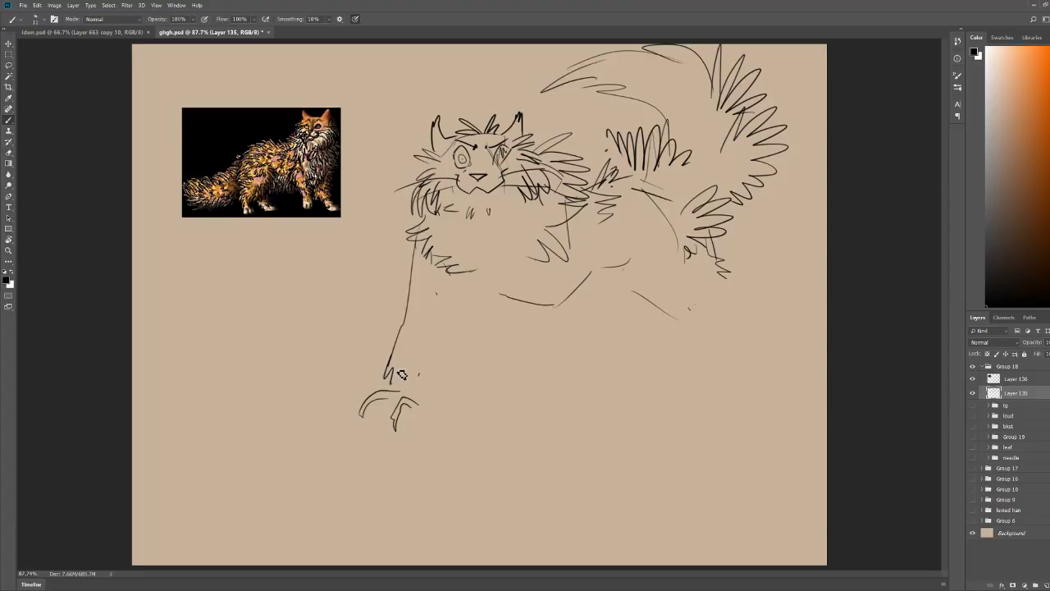
drag(592, 265, 579, 384)
Step: Erase the forelegs, paw, belly line, lower chest fur and haunch fur from the sketch
key(e)
drag(592, 271, 521, 303)
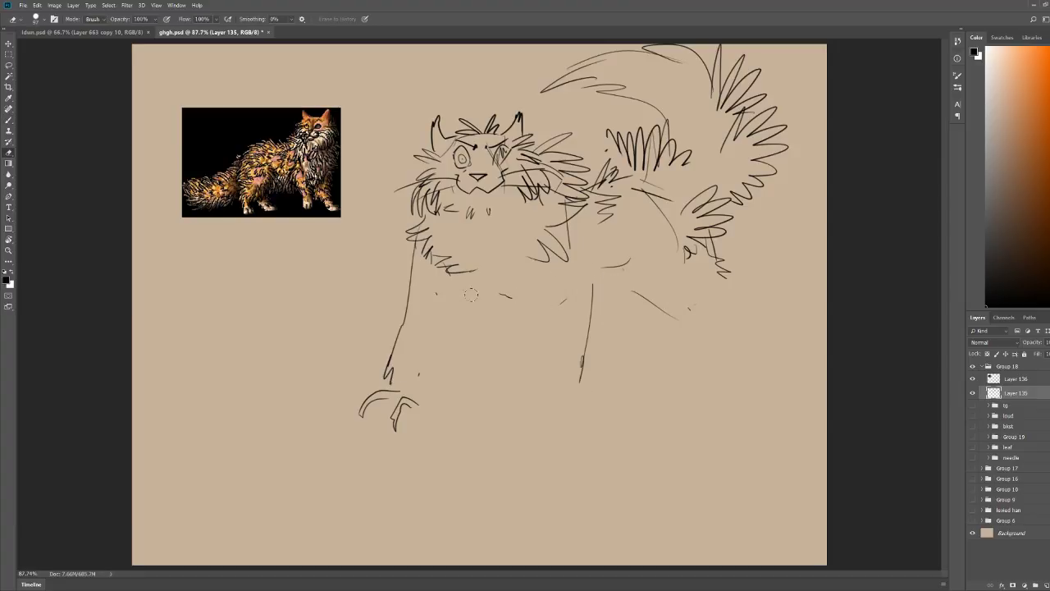
drag(471, 270, 446, 268)
drag(391, 369, 401, 428)
drag(421, 314, 367, 406)
drag(435, 250, 388, 310)
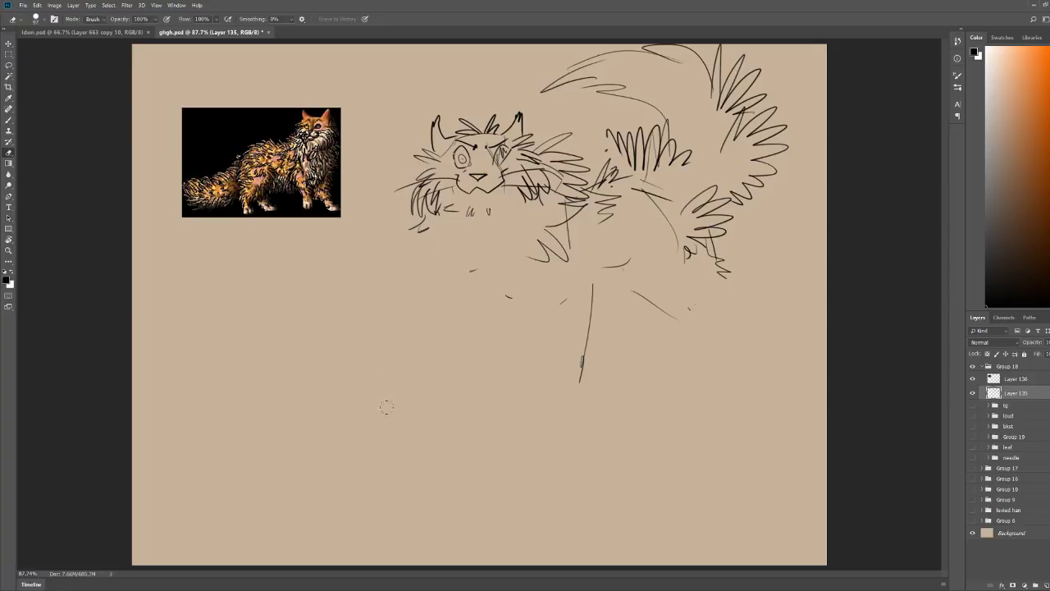
drag(592, 252, 582, 379)
drag(707, 246, 647, 309)
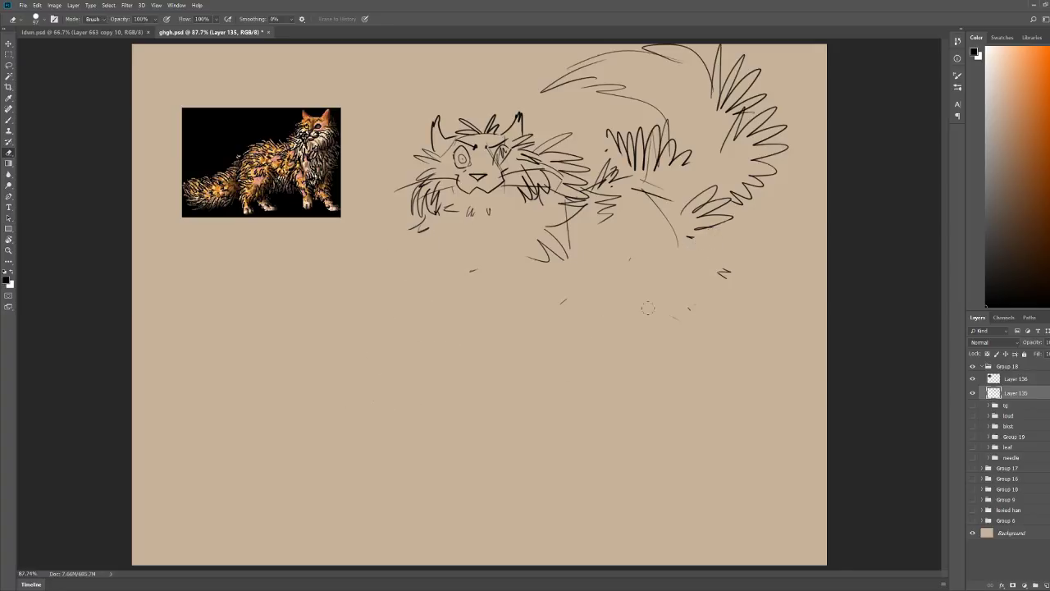
Step: Sketch a seated body below the head with a V-shaped chest, straight forelegs, a sloping back and a base line
key(b)
drag(556, 236, 523, 405)
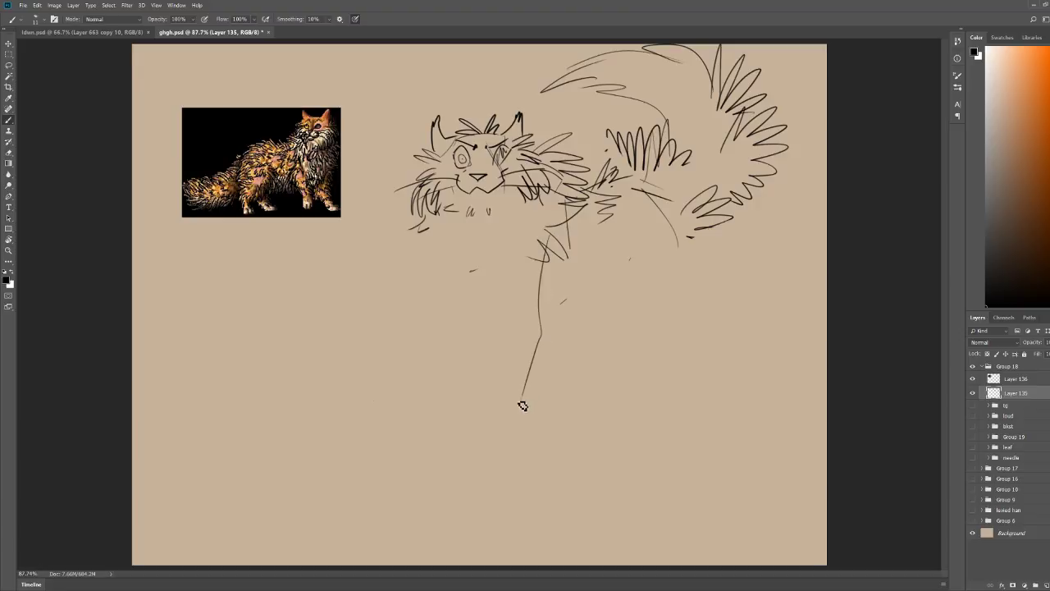
mouse_move(428, 236)
mouse_down()
mouse_move(458, 310)
mouse_move(487, 323)
mouse_move(522, 293)
mouse_up()
drag(555, 231, 537, 321)
mouse_move(538, 279)
mouse_down()
mouse_move(574, 264)
mouse_move(604, 349)
mouse_move(599, 439)
mouse_up()
drag(454, 308, 458, 422)
mouse_move(461, 450)
mouse_down()
mouse_move(529, 447)
mouse_move(466, 451)
mouse_up()
Step: Erase the tufts joining head and tail, then move the tail down and rotate it to sit behind the seated body
key(e)
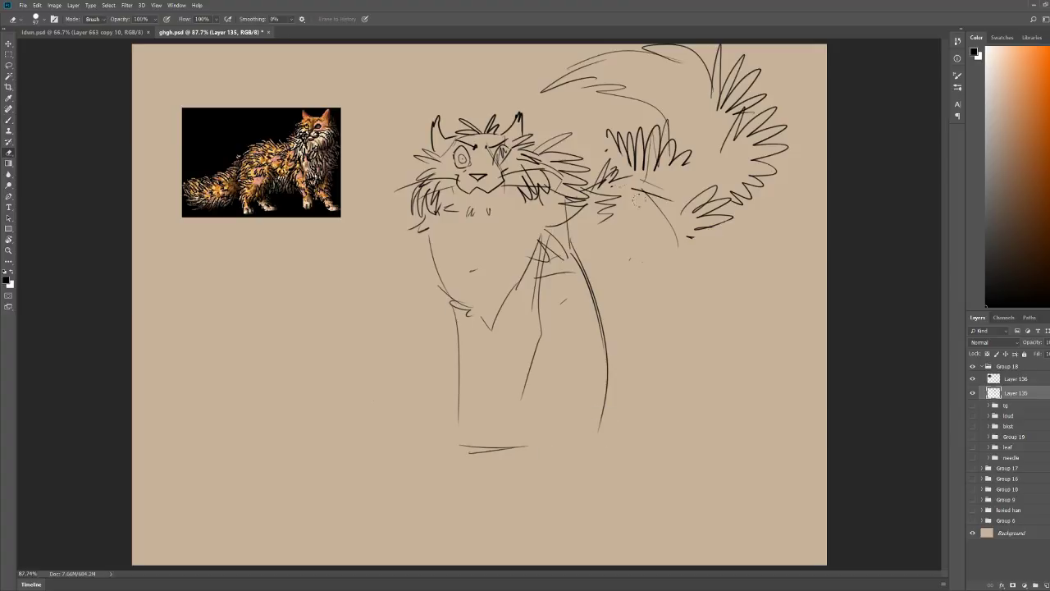
drag(614, 164, 596, 216)
key(l)
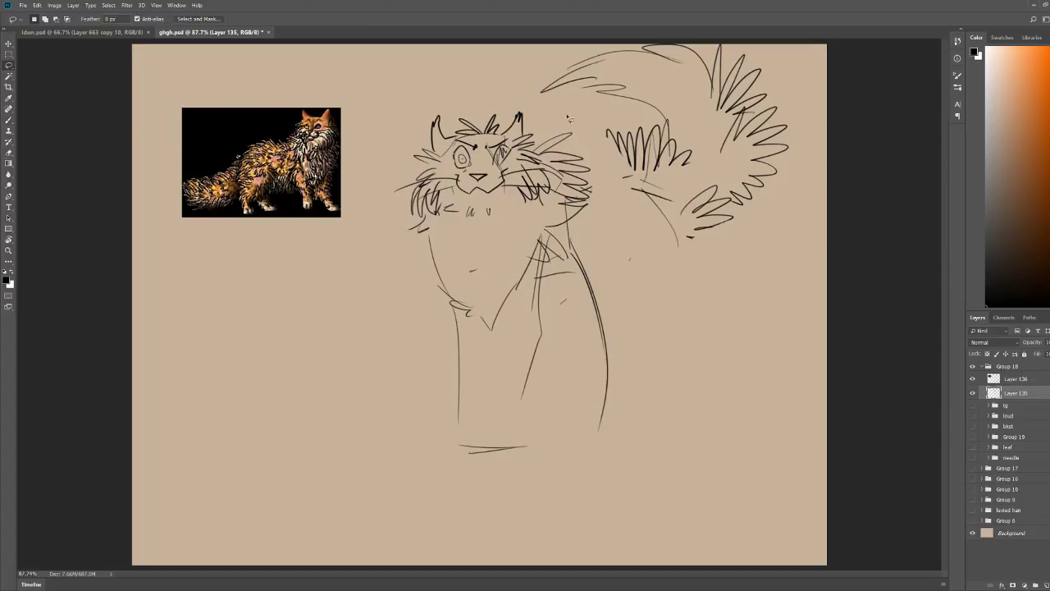
mouse_move(579, 119)
mouse_down()
mouse_move(714, 333)
mouse_move(535, 42)
mouse_move(539, 110)
mouse_move(510, 319)
mouse_up()
key(v)
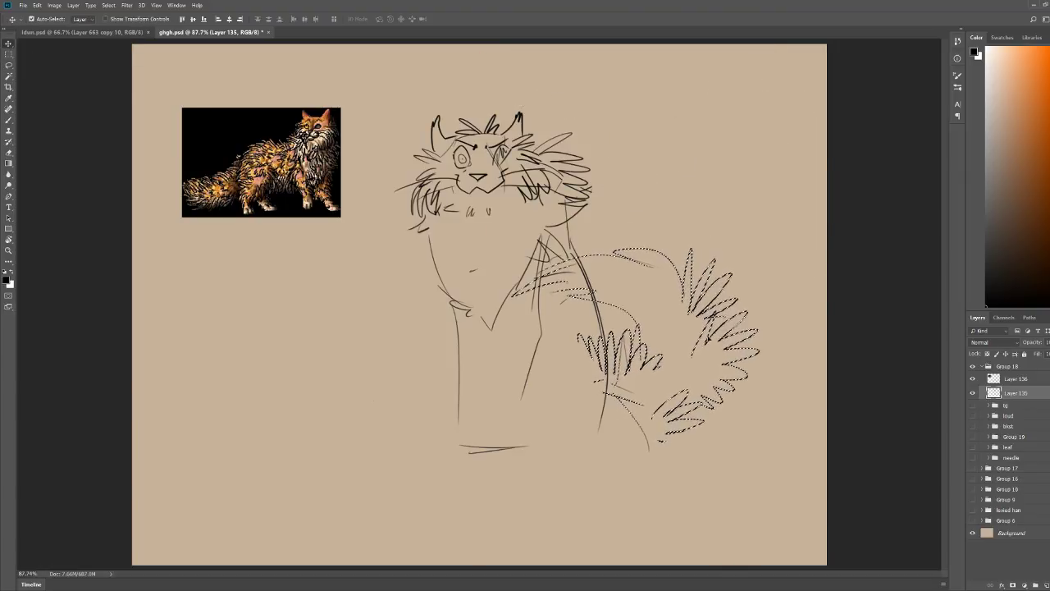
key(ctrl+t)
drag(813, 309, 788, 379)
key(Return)
key(ctrl+d)
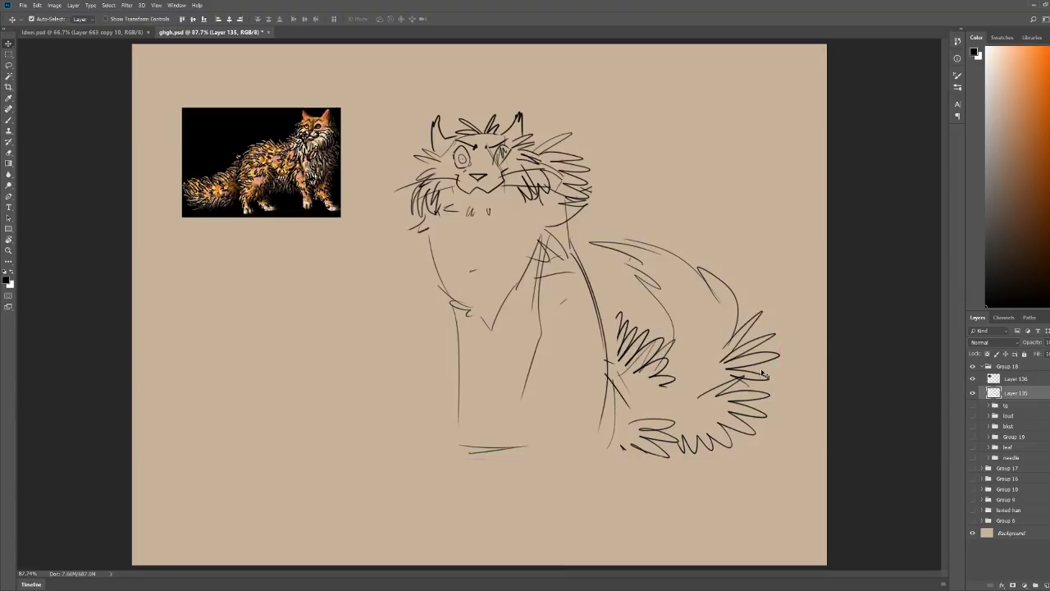
Step: Erase stray lines on the lower chest and sketch scattered fur strokes across the chest
key(b)
key(e)
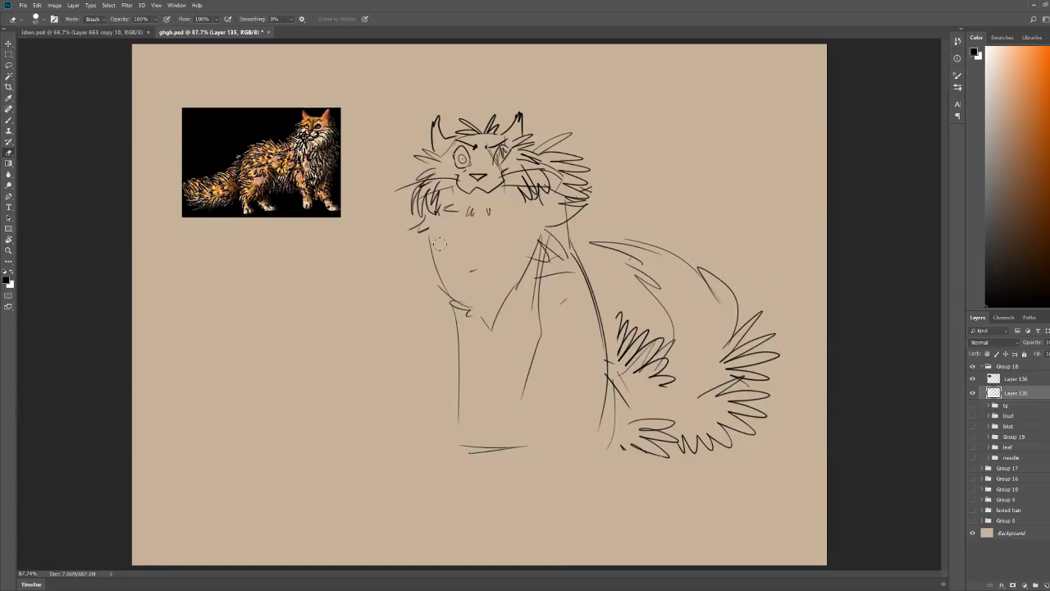
mouse_move(468, 310)
mouse_down()
mouse_move(451, 261)
mouse_move(464, 248)
mouse_move(478, 263)
mouse_move(508, 234)
mouse_move(534, 228)
mouse_move(519, 261)
mouse_move(462, 283)
mouse_move(495, 291)
mouse_move(450, 303)
mouse_move(484, 352)
mouse_move(529, 312)
mouse_move(596, 280)
mouse_up()
key(b)
Step: Erase the stray line at the lower chest and redraw the chest's outer edge running into a tapered foreleg
key(e)
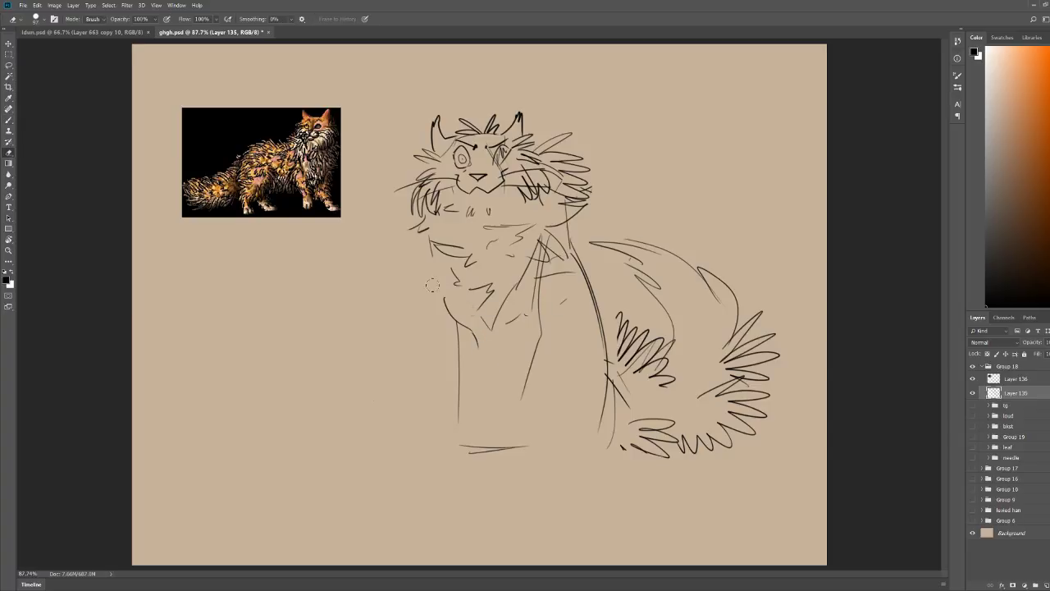
drag(478, 339, 447, 302)
key(b)
mouse_move(428, 249)
mouse_down()
mouse_move(450, 301)
mouse_move(476, 327)
mouse_move(494, 425)
mouse_up()
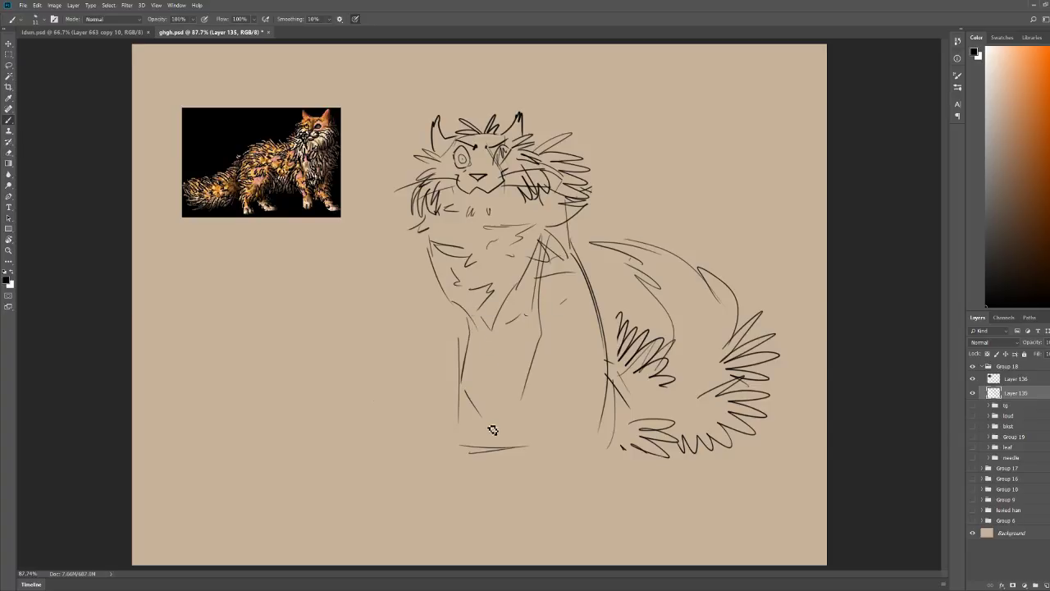
Step: Sketch a rounded haunch on each side of the body and straight lines for the two forelegs between them
drag(466, 343, 457, 347)
drag(441, 445, 481, 449)
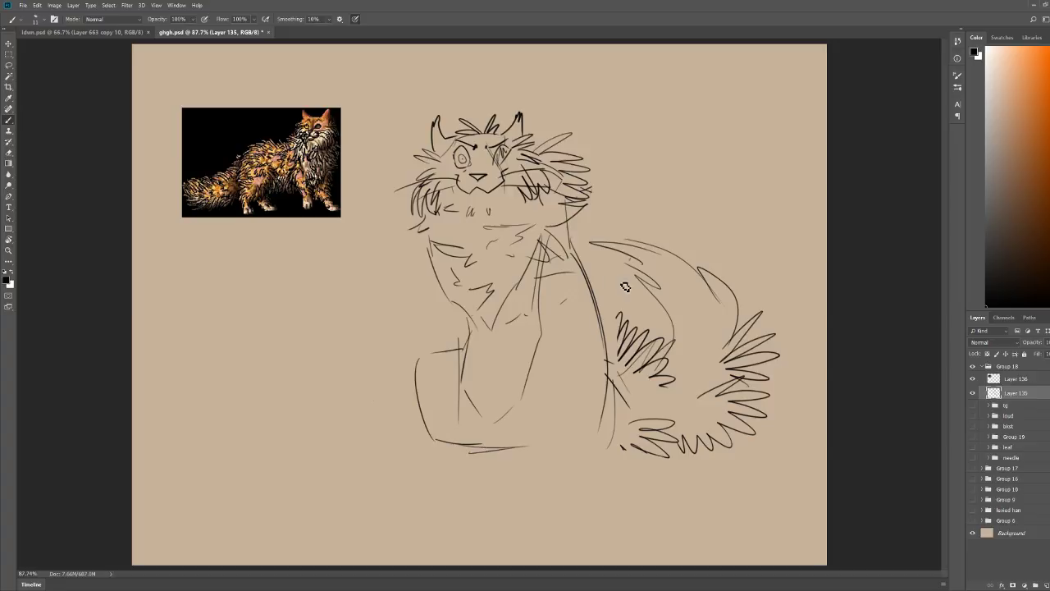
mouse_move(434, 271)
mouse_down()
mouse_move(475, 441)
mouse_move(517, 386)
mouse_move(525, 305)
mouse_up()
mouse_move(538, 443)
mouse_down()
mouse_move(556, 330)
mouse_move(611, 378)
mouse_move(574, 447)
mouse_up()
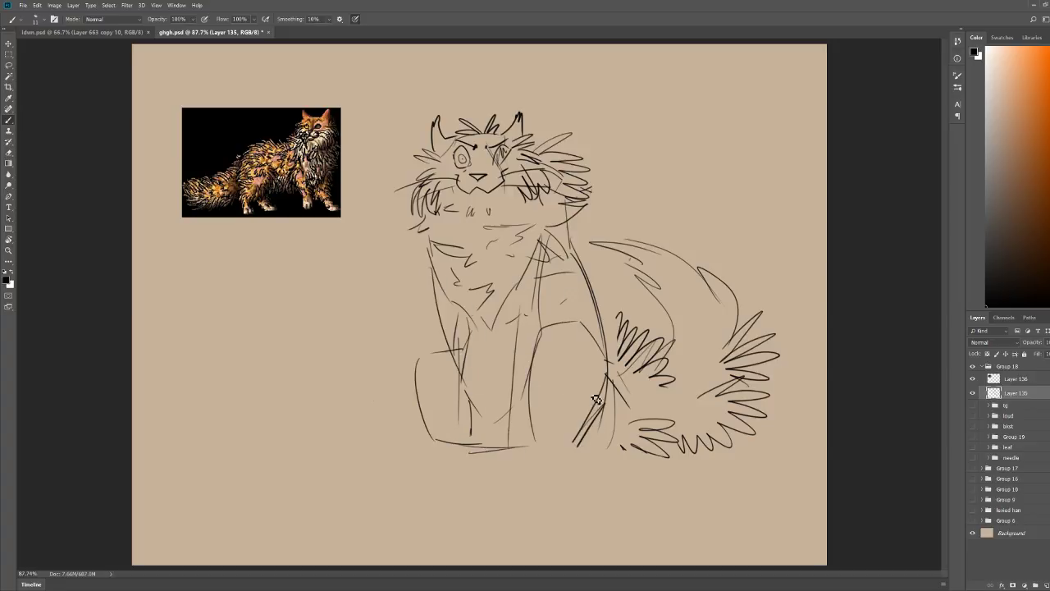
Step: Erase the sloping back line and draw a more upright, curved back from the cheek fur down to the haunch
mouse_move(593, 346)
mouse_down()
mouse_move(581, 212)
mouse_move(551, 298)
mouse_move(578, 289)
mouse_move(597, 309)
mouse_up()
key(e)
key(b)
drag(579, 201, 586, 328)
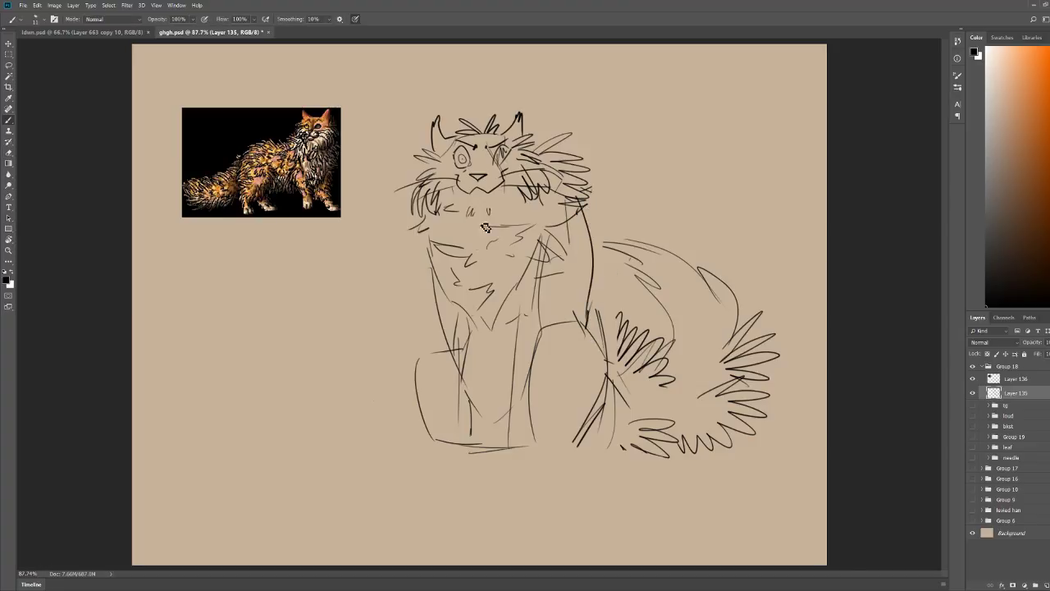
Step: Erase the curved back line and the long fur tufts on the tail-side cheek and neck
mouse_move(443, 215)
mouse_down()
mouse_move(479, 263)
mouse_move(469, 248)
mouse_move(443, 266)
mouse_up()
key(ctrl+z)
key(e)
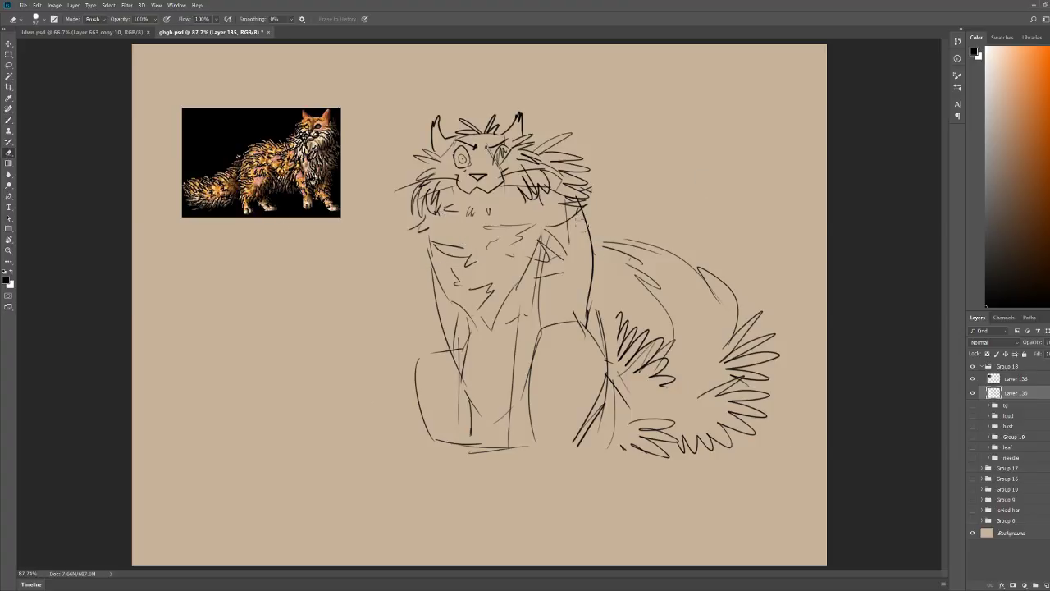
mouse_move(591, 304)
mouse_down()
mouse_move(575, 164)
mouse_move(534, 110)
mouse_up()
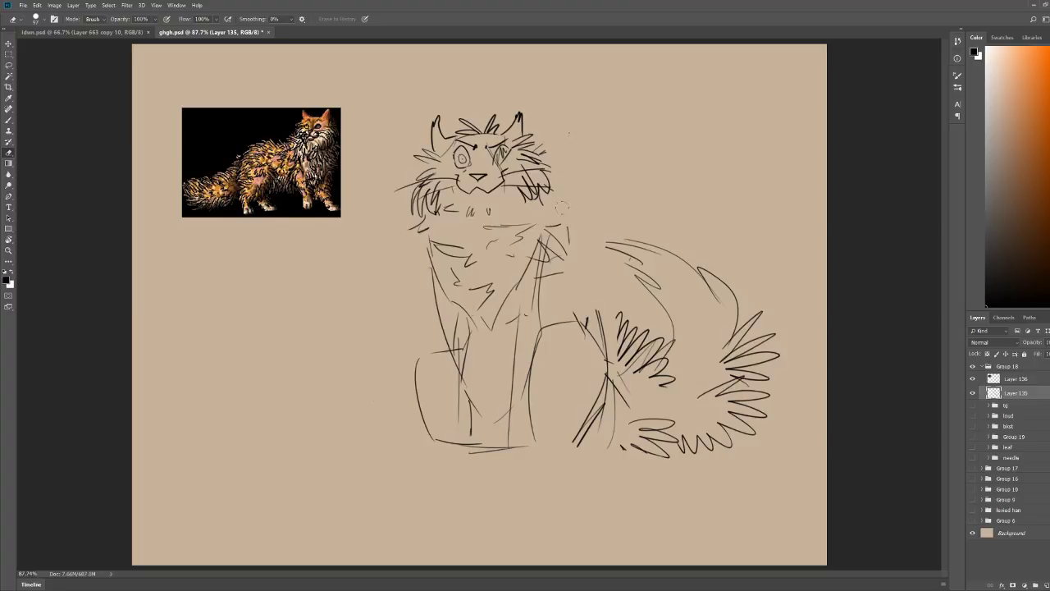
mouse_move(561, 208)
mouse_down()
mouse_move(524, 262)
mouse_move(483, 246)
mouse_move(487, 216)
mouse_move(409, 236)
mouse_move(570, 252)
mouse_move(565, 281)
mouse_up()
Step: Replace the V-shaped chest with a wide ruff edged in spiky fur, and add a row of fur strokes across its middle
key(b)
mouse_move(423, 225)
mouse_down()
mouse_move(408, 307)
mouse_move(442, 276)
mouse_move(450, 305)
mouse_move(471, 311)
mouse_move(489, 289)
mouse_move(485, 327)
mouse_move(502, 334)
mouse_move(539, 285)
mouse_up()
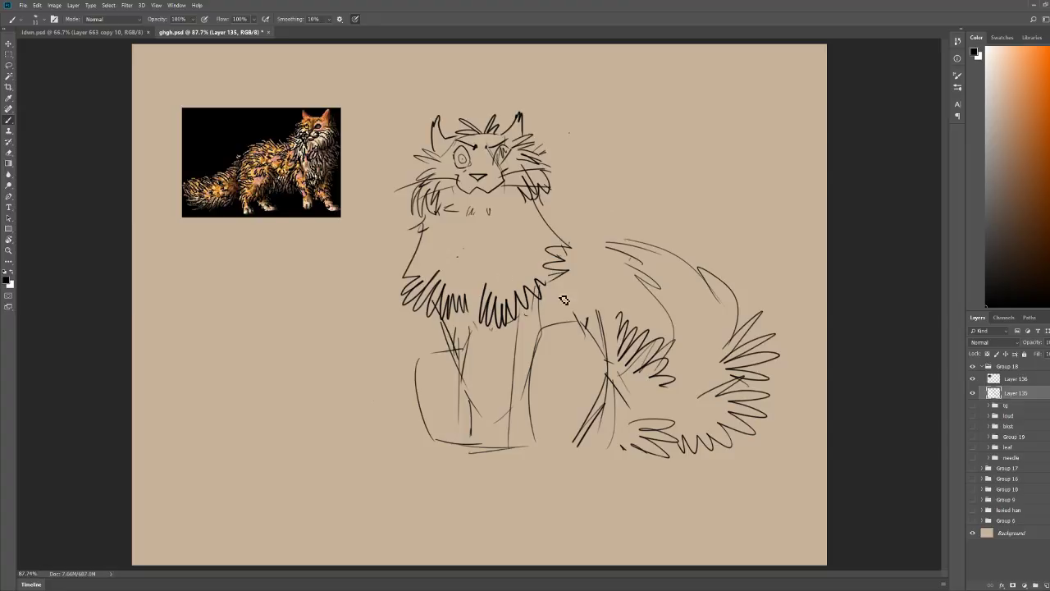
drag(549, 280, 546, 341)
mouse_move(500, 243)
mouse_down()
mouse_move(512, 246)
mouse_move(474, 244)
mouse_move(500, 230)
mouse_move(498, 215)
mouse_move(502, 242)
mouse_move(481, 246)
mouse_move(506, 245)
mouse_move(520, 230)
mouse_move(476, 233)
mouse_move(452, 253)
mouse_up()
key(e)
key(b)
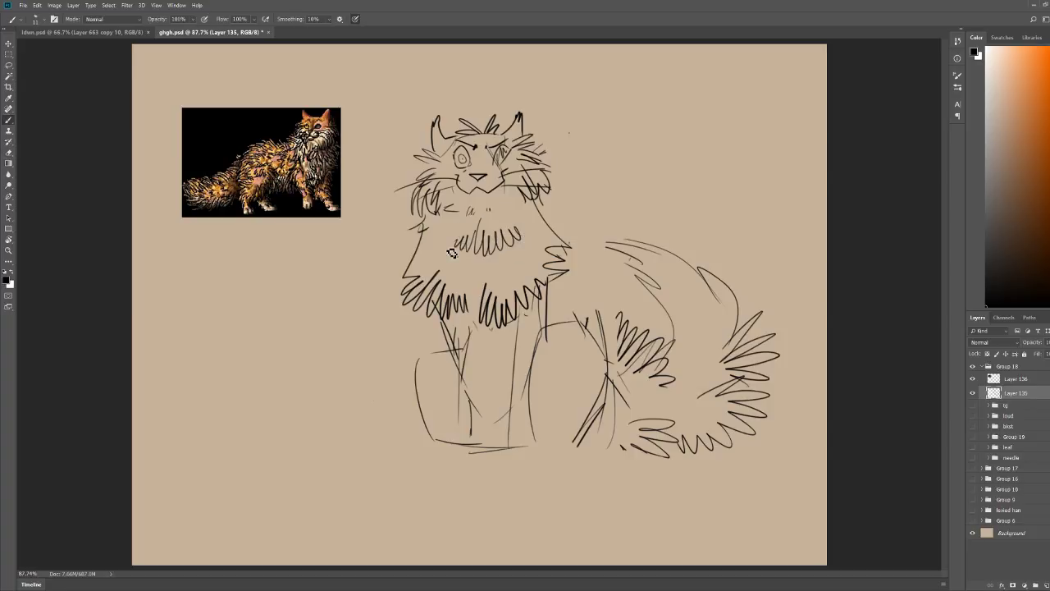